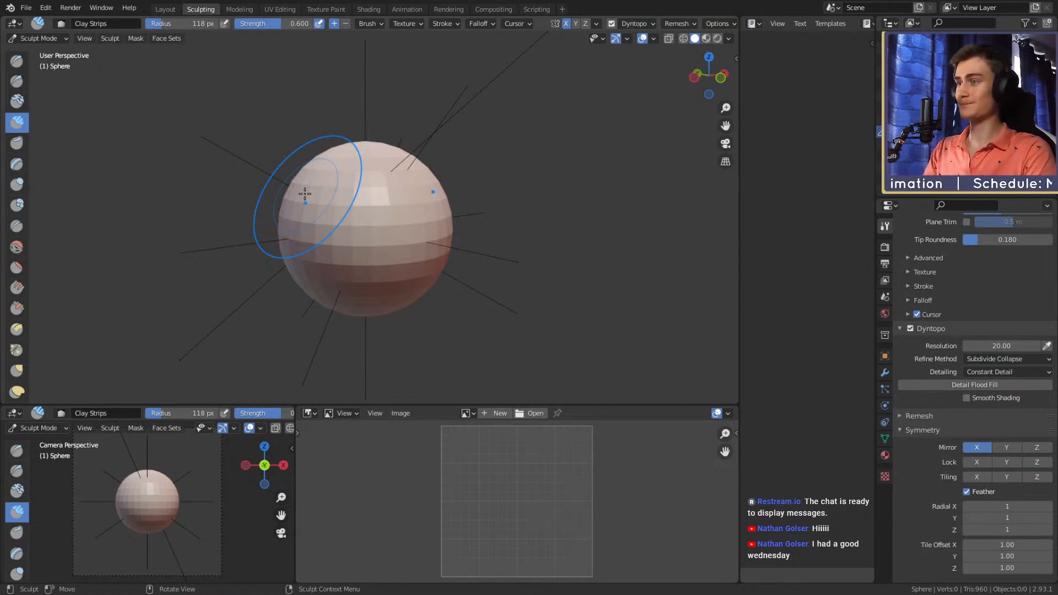
- Switch to the Snake Hook brush and set its radius to 131 px
{"action": "middle_click_drag", "start_coordinate": [386, 276], "coordinate": [378, 259]}
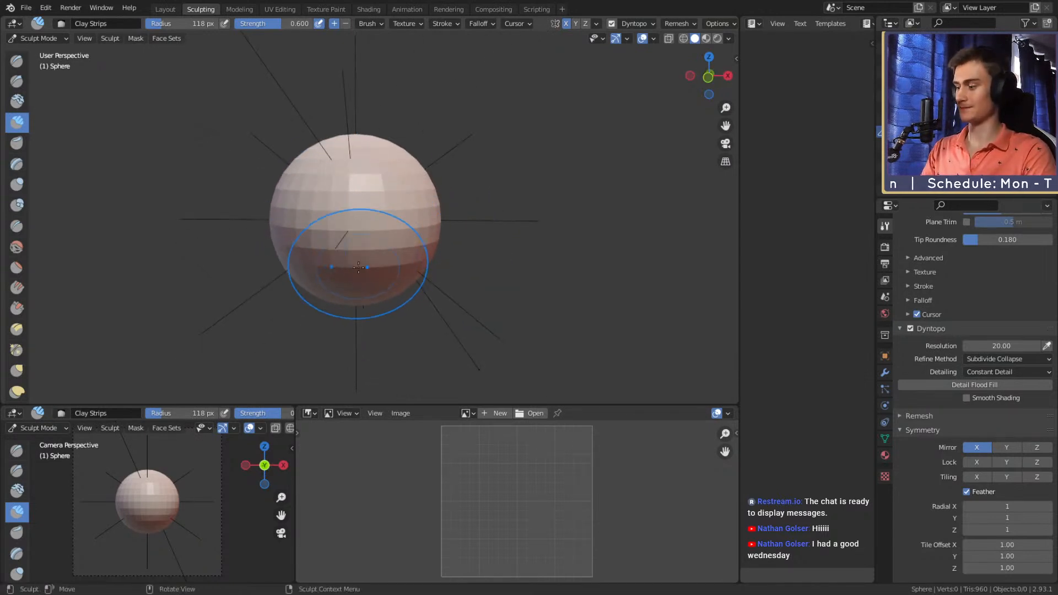
{"action": "key", "text": "k"}
{"action": "mouse_move", "coordinate": [402, 262]}
{"action": "middle_mouse_down"}
{"action": "mouse_move", "coordinate": [303, 279]}
{"action": "mouse_move", "coordinate": [306, 292]}
{"action": "mouse_move", "coordinate": [345, 248]}
{"action": "mouse_move", "coordinate": [287, 257]}
{"action": "mouse_move", "coordinate": [496, 248]}
{"action": "mouse_move", "coordinate": [353, 271]}
{"action": "middle_mouse_up"}
{"action": "key", "text": "f"}
{"action": "left_click", "coordinate": [292, 249]}
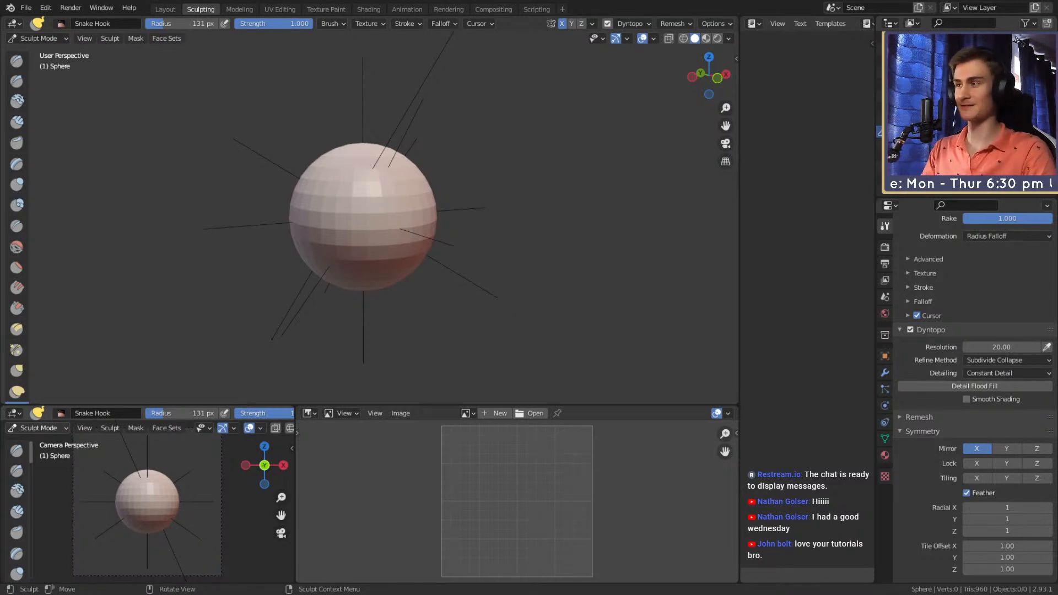
- Try a Snake Hook pull on the sphere, undo it, and set the brush radius to 160 px
{"action": "mouse_move", "coordinate": [444, 279]}
{"action": "left_mouse_down"}
{"action": "mouse_move", "coordinate": [415, 265]}
{"action": "mouse_move", "coordinate": [453, 277]}
{"action": "left_mouse_up"}
{"action": "key", "text": "ctrl+z"}
{"action": "mouse_move", "coordinate": [453, 277]}
{"action": "middle_mouse_down"}
{"action": "mouse_move", "coordinate": [414, 267]}
{"action": "mouse_move", "coordinate": [420, 279]}
{"action": "mouse_move", "coordinate": [449, 286]}
{"action": "mouse_move", "coordinate": [399, 252]}
{"action": "mouse_move", "coordinate": [415, 273]}
{"action": "mouse_move", "coordinate": [397, 241]}
{"action": "mouse_move", "coordinate": [298, 251]}
{"action": "mouse_move", "coordinate": [380, 275]}
{"action": "middle_mouse_up"}
{"action": "scroll", "coordinate": [449, 286], "scroll_direction": "up", "scroll_amount": 2}
{"action": "key", "text": "f"}
{"action": "left_click", "coordinate": [409, 255]}
{"action": "key", "text": "f"}
{"action": "left_click", "coordinate": [420, 276]}
{"action": "key", "text": "f"}
{"action": "left_click", "coordinate": [344, 243]}
{"action": "mouse_move", "coordinate": [380, 275]}
{"action": "middle_mouse_down"}
{"action": "mouse_move", "coordinate": [384, 265]}
{"action": "mouse_move", "coordinate": [335, 284]}
{"action": "mouse_move", "coordinate": [394, 258]}
{"action": "mouse_move", "coordinate": [377, 254]}
{"action": "middle_mouse_up"}
{"action": "key", "text": "f"}
{"action": "left_click", "coordinate": [385, 265]}
{"action": "key", "text": "f"}
{"action": "left_click", "coordinate": [366, 260]}
{"action": "left_click_drag", "start_coordinate": [374, 243], "coordinate": [378, 284], "text": "ctrl+alt"}
{"action": "middle_click_drag", "start_coordinate": [378, 284], "coordinate": [377, 250]}
{"action": "key", "text": "f"}
{"action": "left_click", "coordinate": [385, 253]}
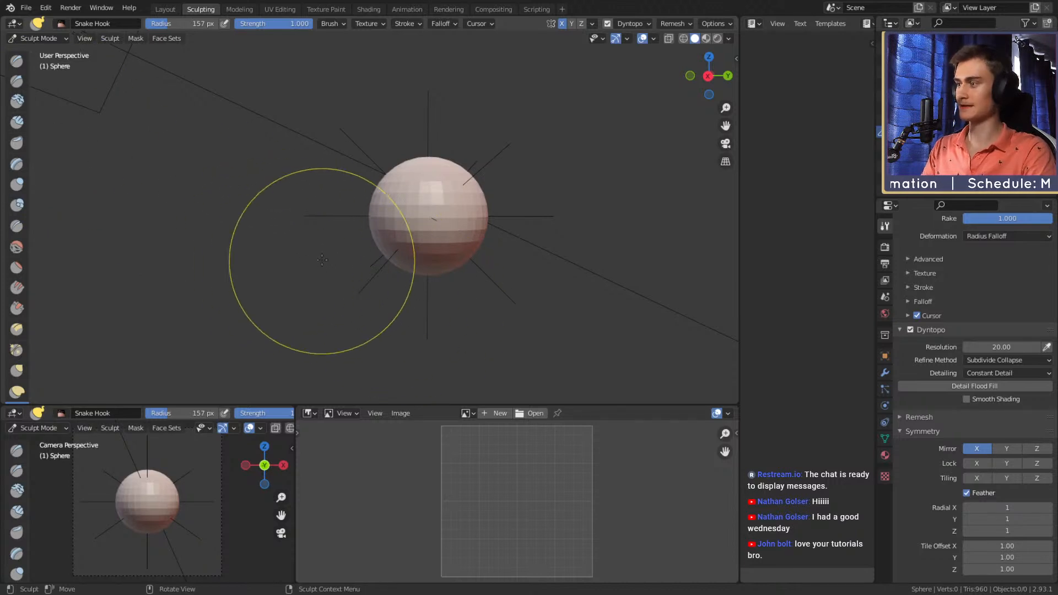
{"action": "middle_click_drag", "start_coordinate": [363, 238], "coordinate": [390, 246]}
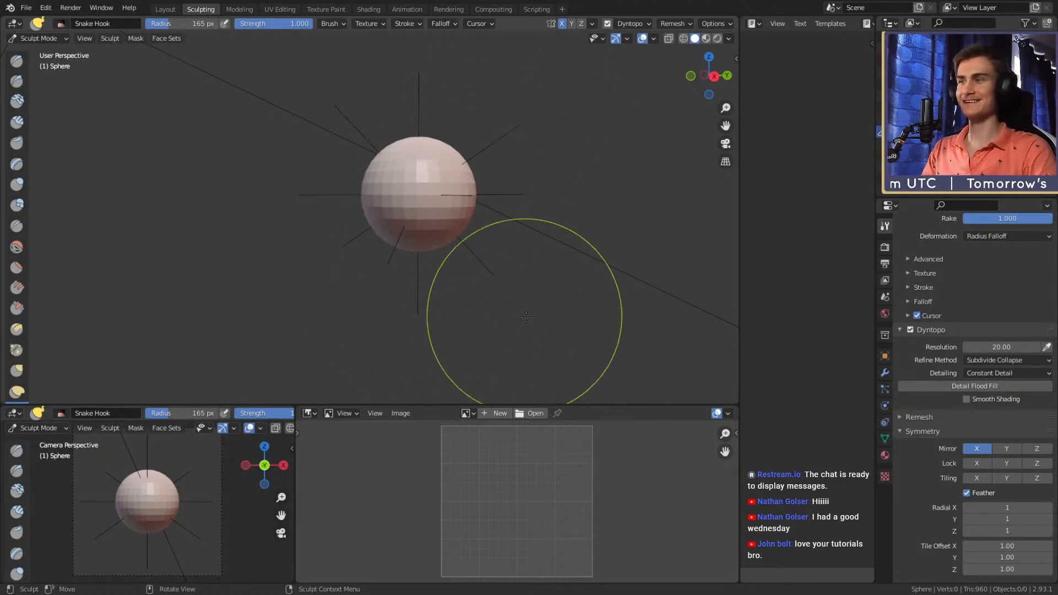
{"action": "mouse_move", "coordinate": [484, 299]}
{"action": "middle_mouse_down"}
{"action": "mouse_move", "coordinate": [413, 259]}
{"action": "mouse_move", "coordinate": [441, 302]}
{"action": "mouse_move", "coordinate": [431, 232]}
{"action": "mouse_move", "coordinate": [417, 266]}
{"action": "mouse_move", "coordinate": [368, 238]}
{"action": "mouse_move", "coordinate": [388, 276]}
{"action": "mouse_move", "coordinate": [338, 248]}
{"action": "mouse_move", "coordinate": [349, 312]}
{"action": "mouse_move", "coordinate": [343, 251]}
{"action": "mouse_move", "coordinate": [375, 259]}
{"action": "mouse_move", "coordinate": [400, 243]}
{"action": "mouse_move", "coordinate": [422, 247]}
{"action": "mouse_move", "coordinate": [385, 238]}
{"action": "mouse_move", "coordinate": [375, 246]}
{"action": "middle_mouse_up"}
{"action": "key", "text": "f"}
{"action": "left_click", "coordinate": [454, 248]}
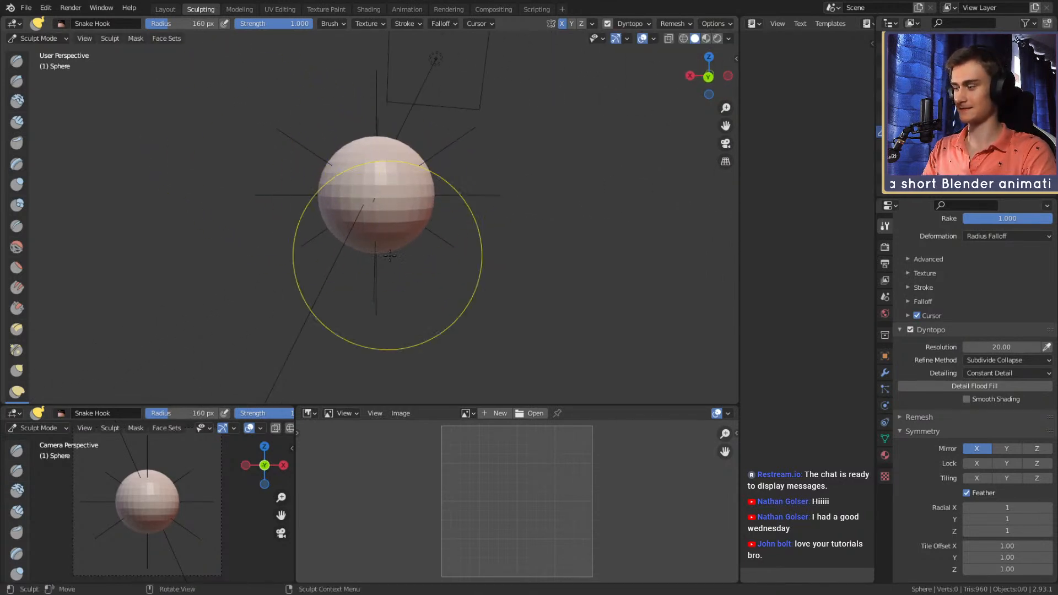
{"action": "key", "text": "c"}
{"action": "mouse_move", "coordinate": [349, 244]}
{"action": "middle_mouse_down"}
{"action": "mouse_move", "coordinate": [357, 231]}
{"action": "mouse_move", "coordinate": [405, 228]}
{"action": "mouse_move", "coordinate": [322, 245]}
{"action": "mouse_move", "coordinate": [376, 245]}
{"action": "mouse_move", "coordinate": [520, 206]}
{"action": "mouse_move", "coordinate": [432, 194]}
{"action": "middle_mouse_up"}
{"action": "key", "text": "k"}
{"action": "key", "text": "f"}
{"action": "left_click", "coordinate": [399, 220]}
{"action": "key", "text": "f"}
{"action": "left_click", "coordinate": [362, 251]}
{"action": "middle_click_drag", "start_coordinate": [361, 251], "coordinate": [355, 237]}
{"action": "key", "text": "f"}
{"action": "left_click", "coordinate": [388, 255]}
{"action": "middle_click_drag", "start_coordinate": [413, 259], "coordinate": [307, 248]}
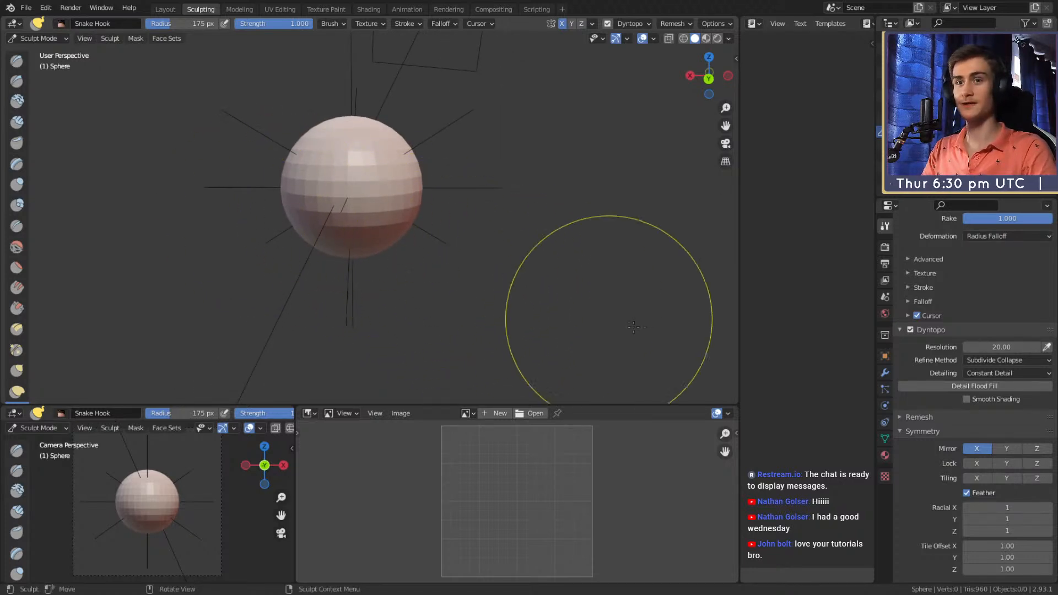
- Show the Snake Hook brush settings and set the brush radius to 225 px
{"action": "scroll", "coordinate": [935, 302], "scroll_direction": "up", "scroll_amount": 10}
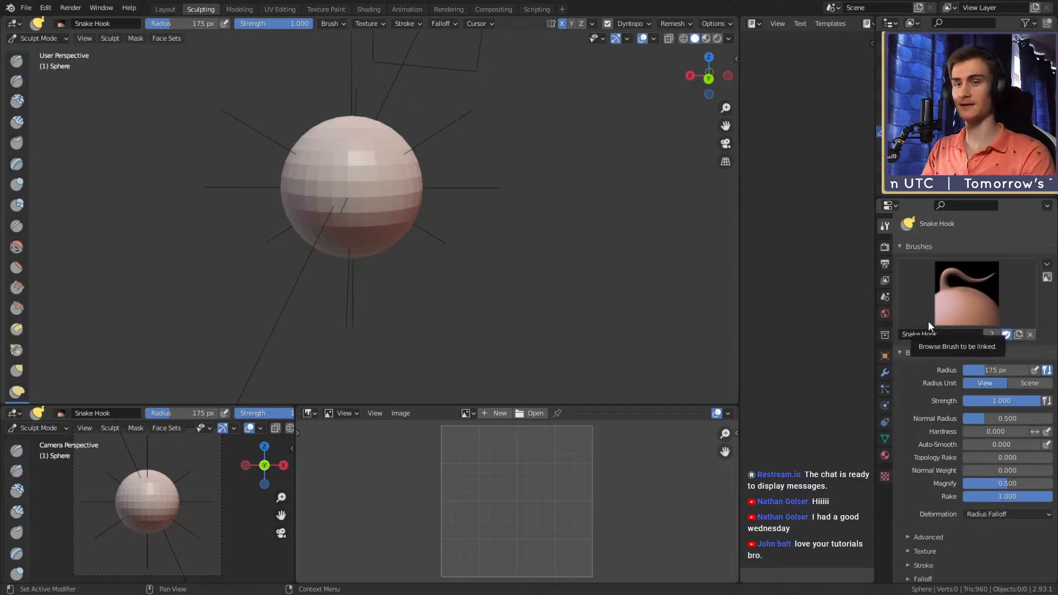
{"action": "mouse_move", "coordinate": [472, 260]}
{"action": "middle_mouse_down"}
{"action": "mouse_move", "coordinate": [352, 236]}
{"action": "mouse_move", "coordinate": [477, 285]}
{"action": "middle_mouse_up"}
{"action": "left_click_drag", "start_coordinate": [478, 285], "coordinate": [331, 240], "text": "alt"}
{"action": "key", "text": "f"}
{"action": "left_click", "coordinate": [361, 251]}
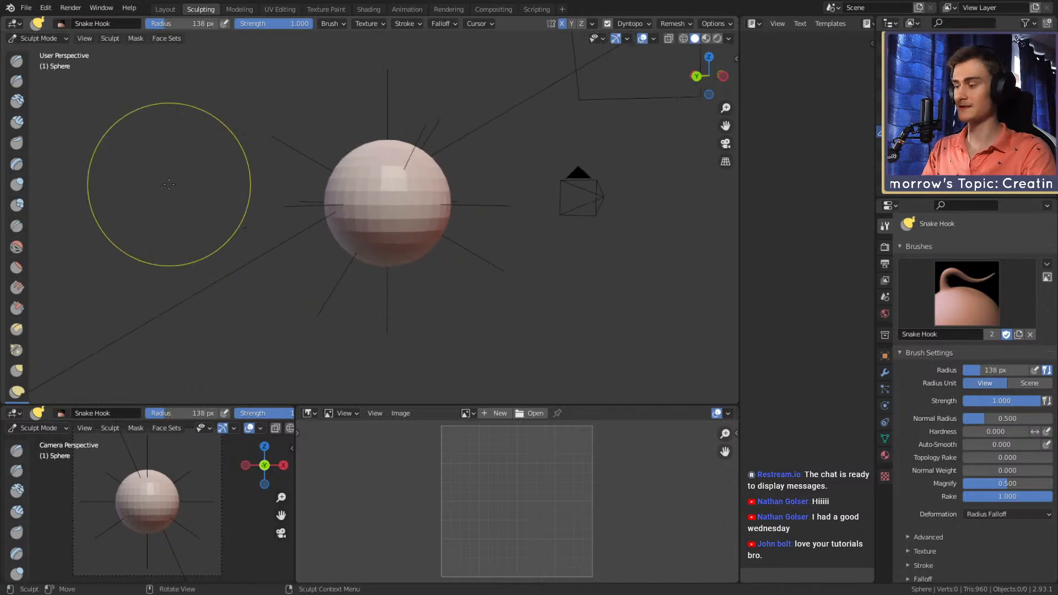
{"action": "mouse_move", "coordinate": [347, 252]}
{"action": "middle_mouse_down"}
{"action": "mouse_move", "coordinate": [364, 248]}
{"action": "mouse_move", "coordinate": [346, 242]}
{"action": "middle_mouse_up"}
{"action": "key", "text": "f"}
{"action": "left_click", "coordinate": [248, 166]}
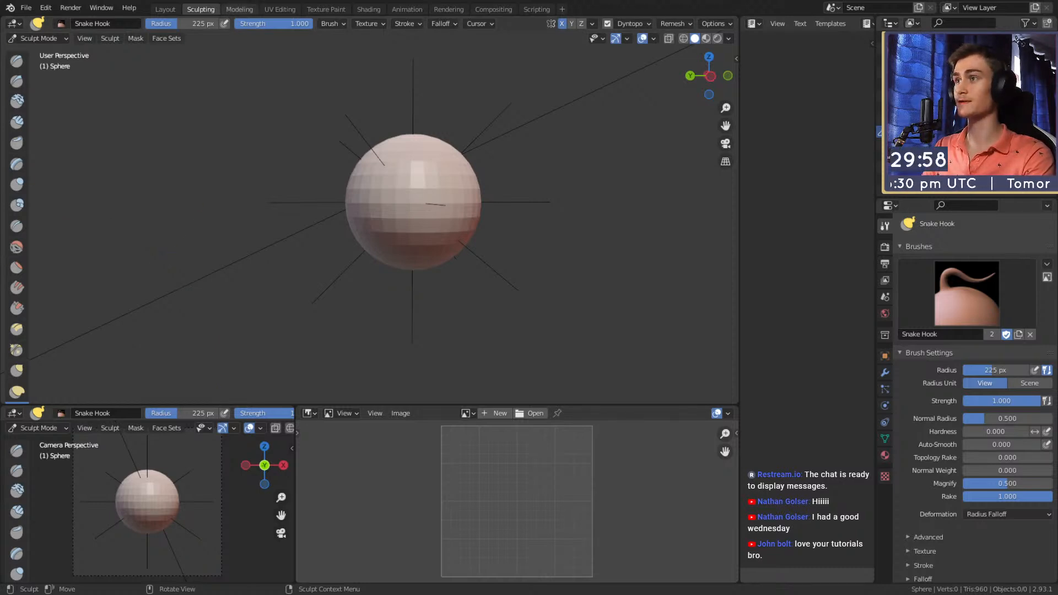
{"action": "middle_click_drag", "start_coordinate": [440, 197], "coordinate": [391, 257]}
{"action": "mouse_move", "coordinate": [391, 256]}
{"action": "left_mouse_down", "text": "alt"}
{"action": "mouse_move", "coordinate": [406, 246]}
{"action": "mouse_move", "coordinate": [360, 241]}
{"action": "left_mouse_up", "text": "alt"}
{"action": "key", "text": "f"}
{"action": "left_click", "coordinate": [376, 246]}
{"action": "key", "text": "f"}
{"action": "left_click", "coordinate": [377, 238]}
{"action": "key", "text": "f"}
{"action": "left_click", "coordinate": [386, 243]}
{"action": "key", "text": "ctrl+z"}
- Set the Snake Hook radius to 231 px and pull the sphere's front side outward into an egg shape
{"action": "key", "text": "f"}
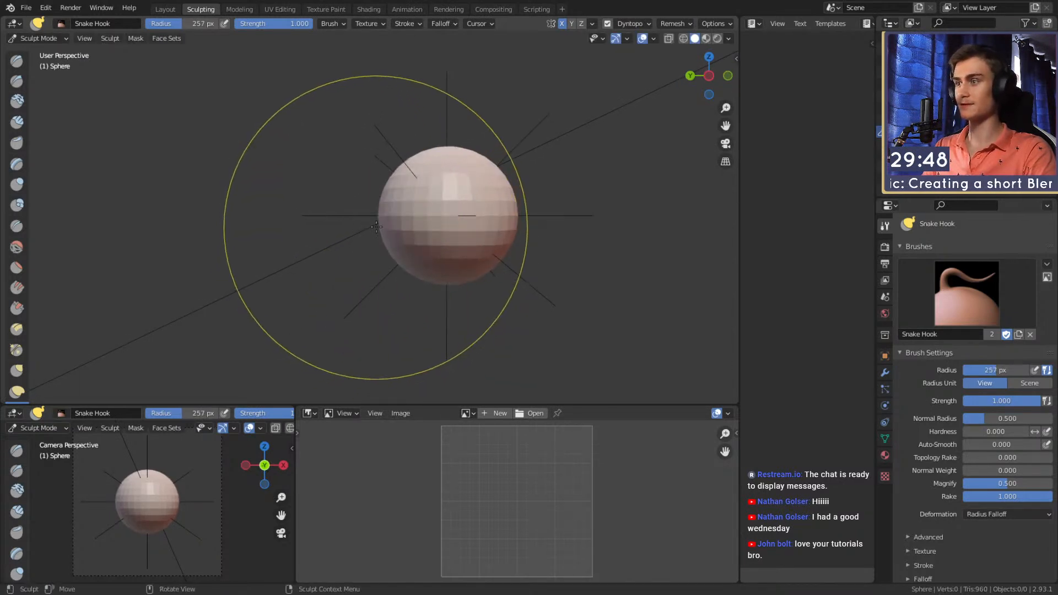
{"action": "left_click", "coordinate": [375, 241]}
{"action": "key", "text": "f"}
{"action": "left_click", "coordinate": [387, 245]}
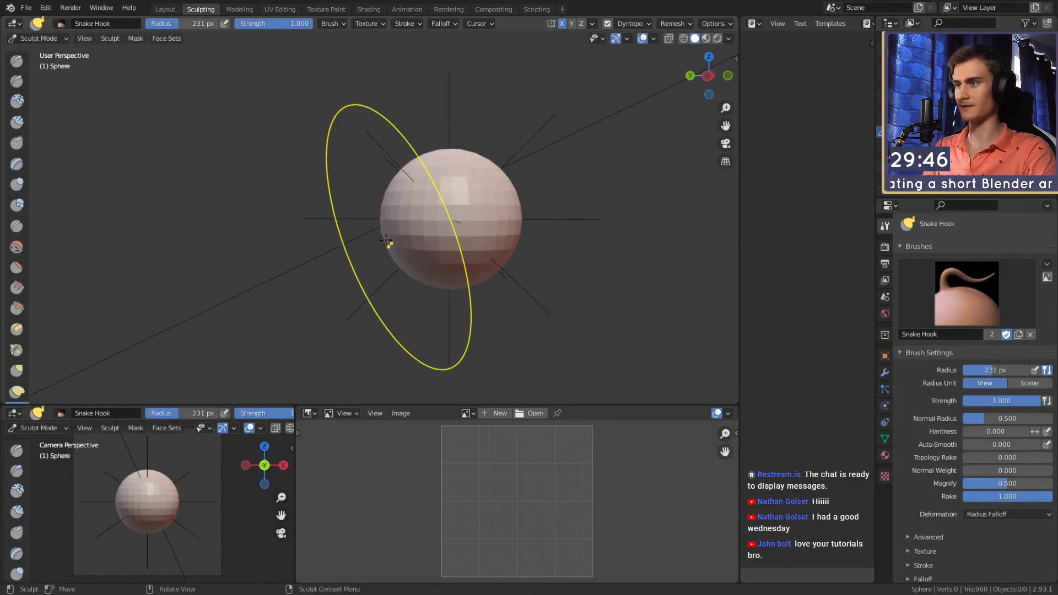
{"action": "left_click_drag", "start_coordinate": [386, 245], "coordinate": [357, 245]}
- Set the Snake Hook radius to 258 px and adjust the egg's narrow front end with short pulls
{"action": "key", "text": "f"}
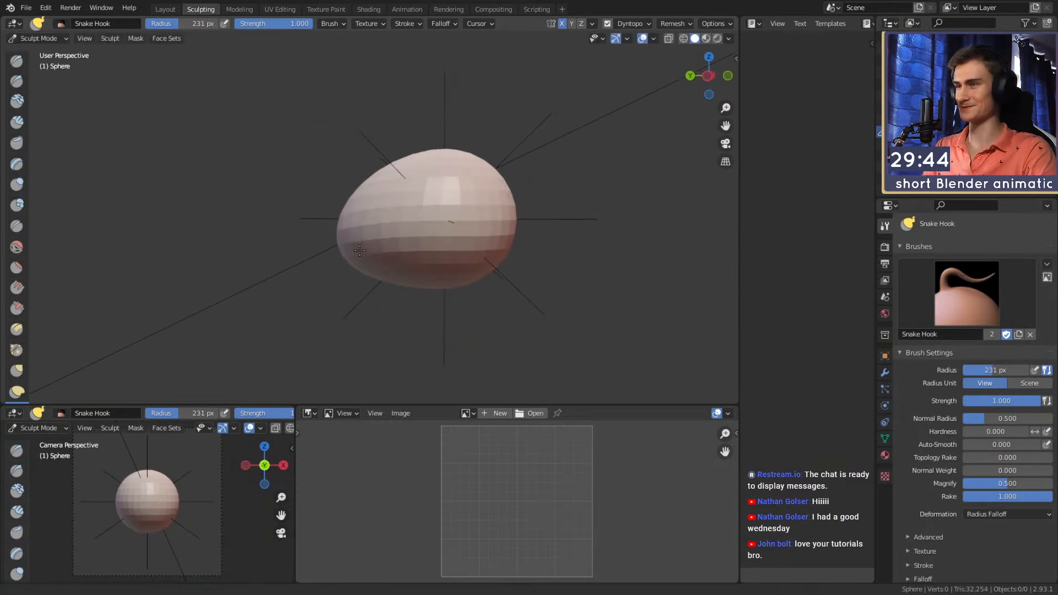
{"action": "left_click", "coordinate": [353, 249]}
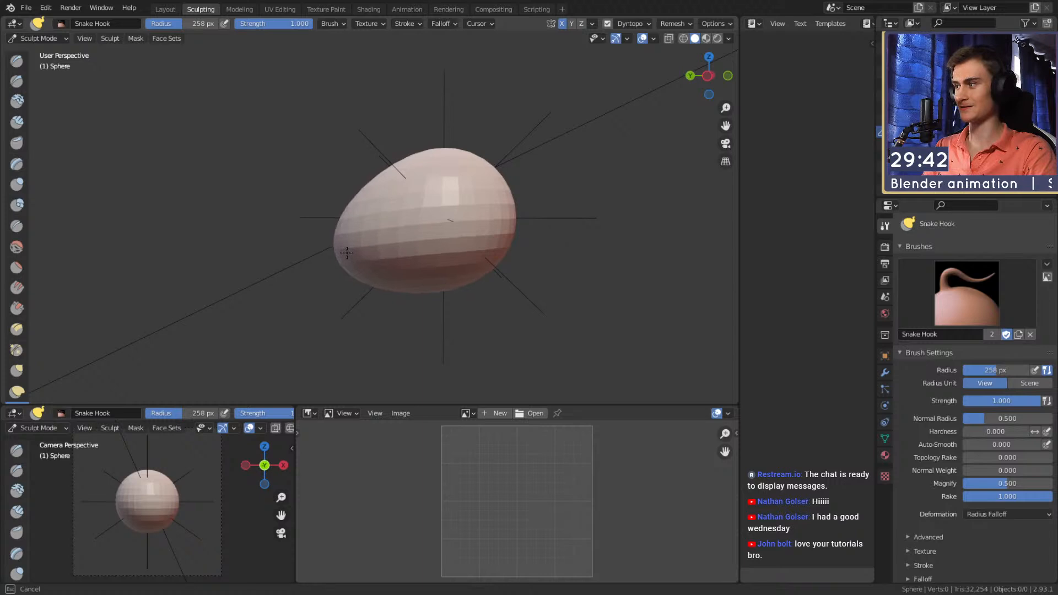
{"action": "key", "text": "f"}
{"action": "left_click", "coordinate": [348, 249]}
{"action": "left_click_drag", "start_coordinate": [347, 249], "coordinate": [344, 248]}
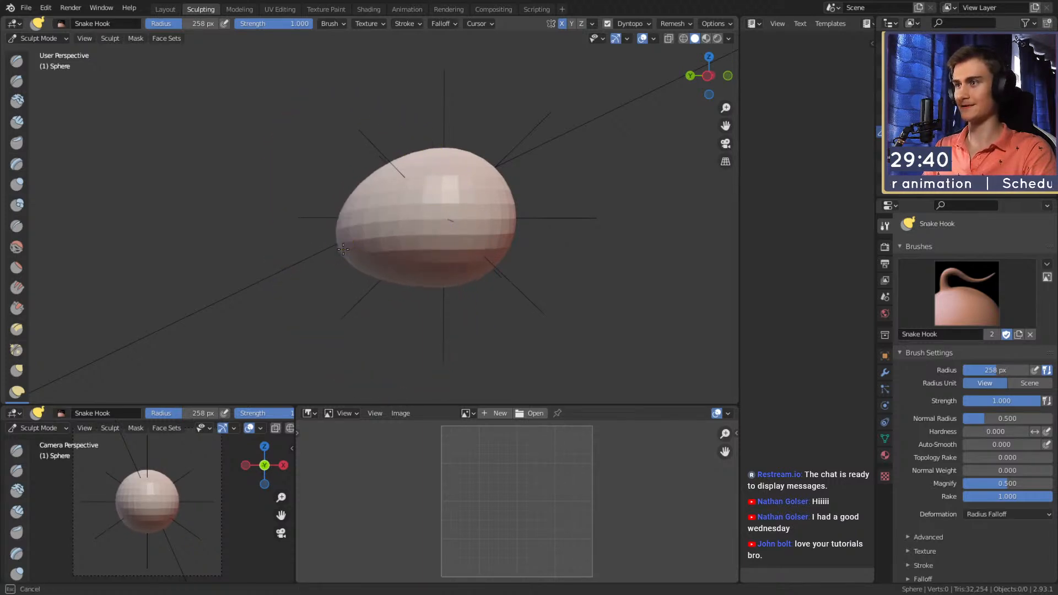
- Switch to the Clay Strips brush and set its radius to about 119 px
{"action": "mouse_move", "coordinate": [340, 252]}
{"action": "middle_mouse_down"}
{"action": "mouse_move", "coordinate": [401, 234]}
{"action": "mouse_move", "coordinate": [308, 161]}
{"action": "mouse_move", "coordinate": [367, 241]}
{"action": "mouse_move", "coordinate": [331, 232]}
{"action": "middle_mouse_up"}
{"action": "key", "text": "c"}
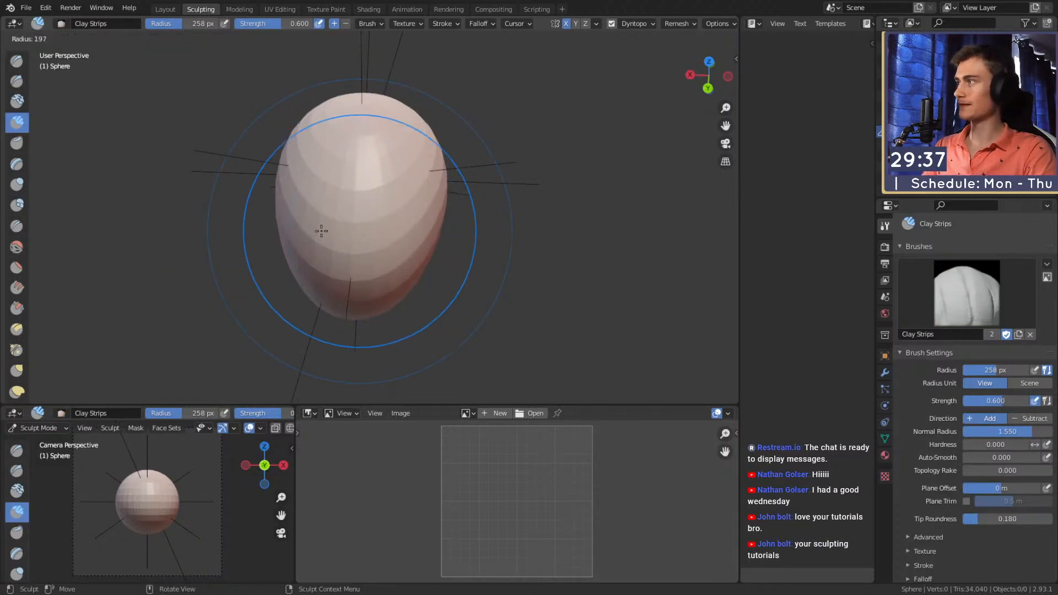
{"action": "middle_click_drag", "start_coordinate": [375, 261], "coordinate": [324, 215]}
{"action": "scroll", "coordinate": [381, 207], "scroll_direction": "up", "scroll_amount": 1}
{"action": "middle_click_drag", "start_coordinate": [388, 206], "coordinate": [333, 237]}
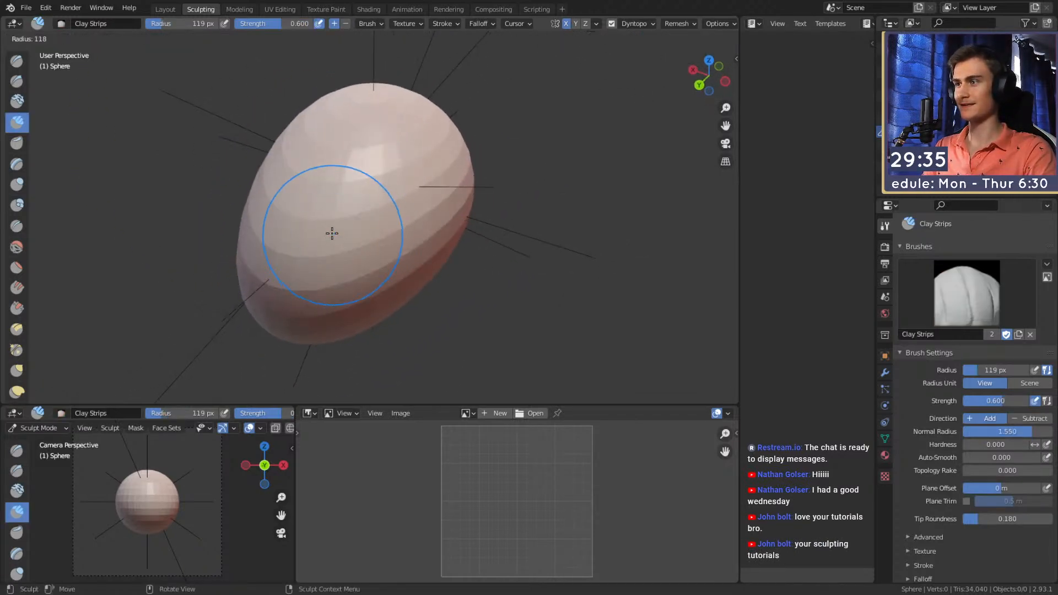
{"action": "key", "text": "f"}
{"action": "left_click", "coordinate": [389, 204]}
- Raise the brush radius to 188 px and smooth the faceted surface all over the egg
{"action": "left_click_drag", "start_coordinate": [333, 314], "coordinate": [343, 301]}
{"action": "middle_click_drag", "start_coordinate": [375, 262], "coordinate": [378, 180]}
{"action": "key", "text": "f"}
{"action": "left_click", "coordinate": [362, 190]}
{"action": "left_click_drag", "start_coordinate": [338, 274], "coordinate": [430, 261]}
{"action": "mouse_move", "coordinate": [429, 254]}
{"action": "middle_mouse_down"}
{"action": "mouse_move", "coordinate": [398, 244]}
{"action": "mouse_move", "coordinate": [430, 234]}
{"action": "mouse_move", "coordinate": [401, 237]}
{"action": "mouse_move", "coordinate": [396, 286]}
{"action": "middle_mouse_up"}
{"action": "mouse_move", "coordinate": [372, 204]}
{"action": "left_mouse_down"}
{"action": "mouse_move", "coordinate": [430, 248]}
{"action": "mouse_move", "coordinate": [439, 232]}
{"action": "mouse_move", "coordinate": [416, 243]}
{"action": "left_mouse_up"}
{"action": "mouse_move", "coordinate": [409, 260]}
{"action": "left_mouse_down"}
{"action": "mouse_move", "coordinate": [337, 209]}
{"action": "mouse_move", "coordinate": [343, 193]}
{"action": "left_mouse_up"}
{"action": "middle_click_drag", "start_coordinate": [417, 173], "coordinate": [432, 220]}
{"action": "left_click_drag", "start_coordinate": [432, 219], "coordinate": [354, 161]}
{"action": "middle_click_drag", "start_coordinate": [348, 177], "coordinate": [381, 255]}
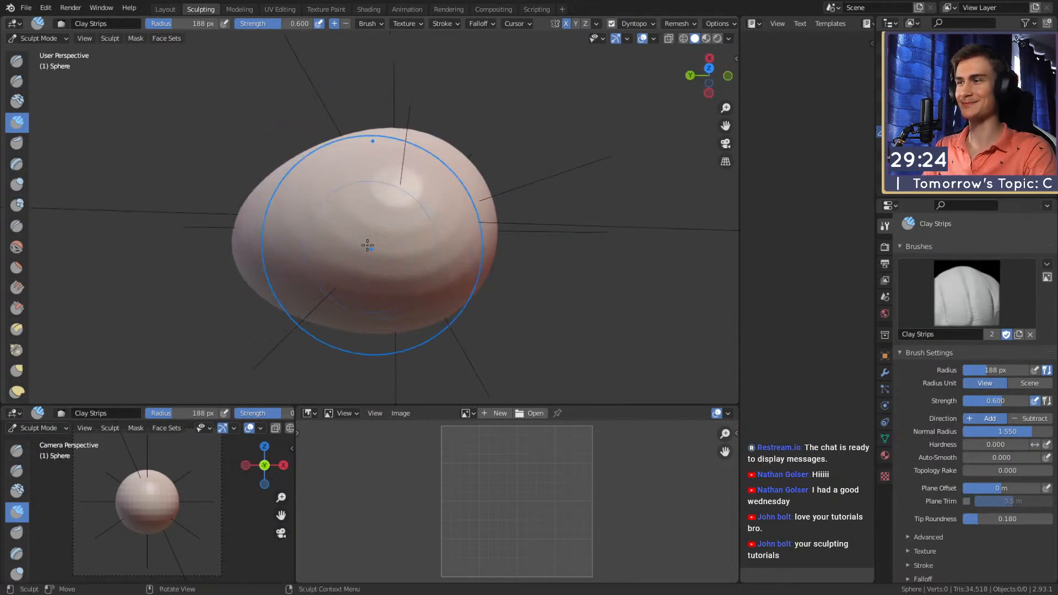
- Check the smoothed egg from several sides and set the Clay Strips radius to 71 px
{"action": "middle_click_drag", "start_coordinate": [428, 313], "coordinate": [392, 131]}
{"action": "middle_click_drag", "start_coordinate": [432, 216], "coordinate": [442, 247]}
{"action": "mouse_move", "coordinate": [489, 271]}
{"action": "middle_mouse_down"}
{"action": "mouse_move", "coordinate": [354, 251]}
{"action": "mouse_move", "coordinate": [357, 271]}
{"action": "mouse_move", "coordinate": [392, 239]}
{"action": "middle_mouse_up"}
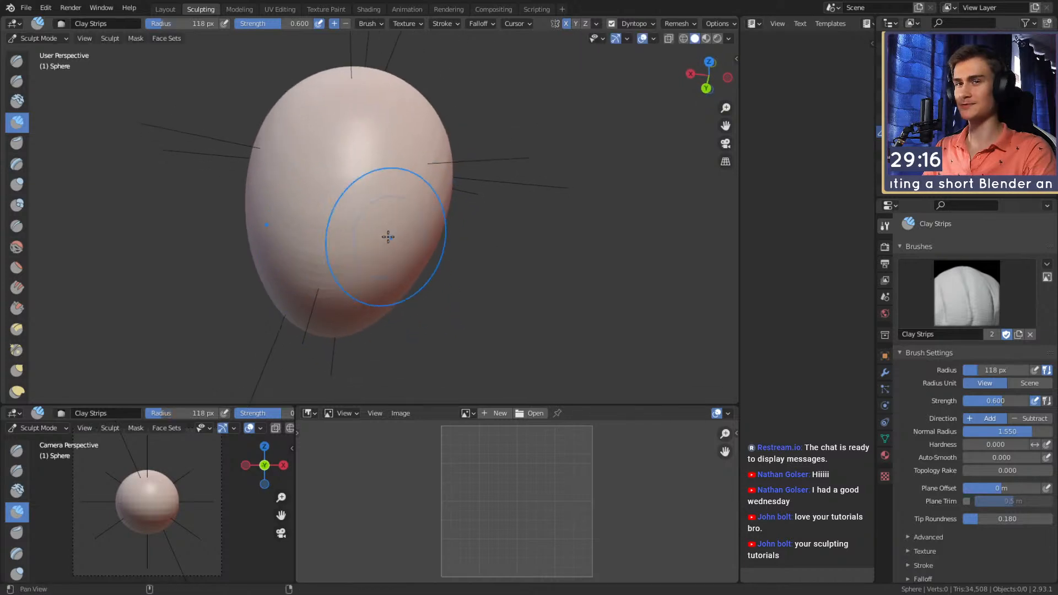
{"action": "key", "text": "f"}
{"action": "left_click", "coordinate": [344, 280]}
{"action": "middle_click_drag", "start_coordinate": [392, 296], "coordinate": [203, 131]}
{"action": "middle_click_drag", "start_coordinate": [321, 251], "coordinate": [369, 245]}
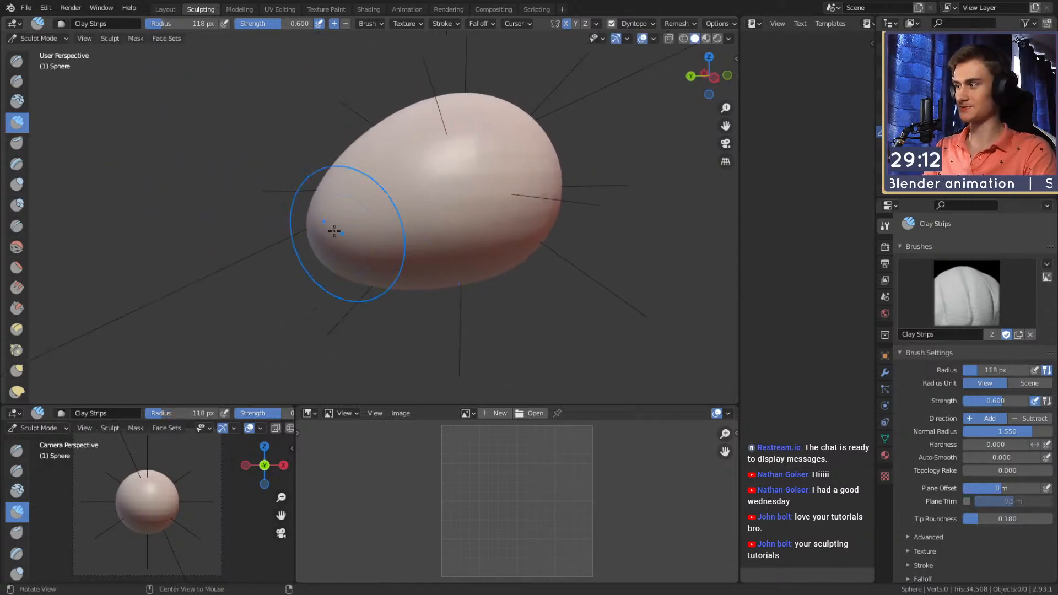
{"action": "key", "text": "f"}
{"action": "left_click", "coordinate": [406, 201]}
{"action": "middle_click_drag", "start_coordinate": [406, 200], "coordinate": [499, 283]}
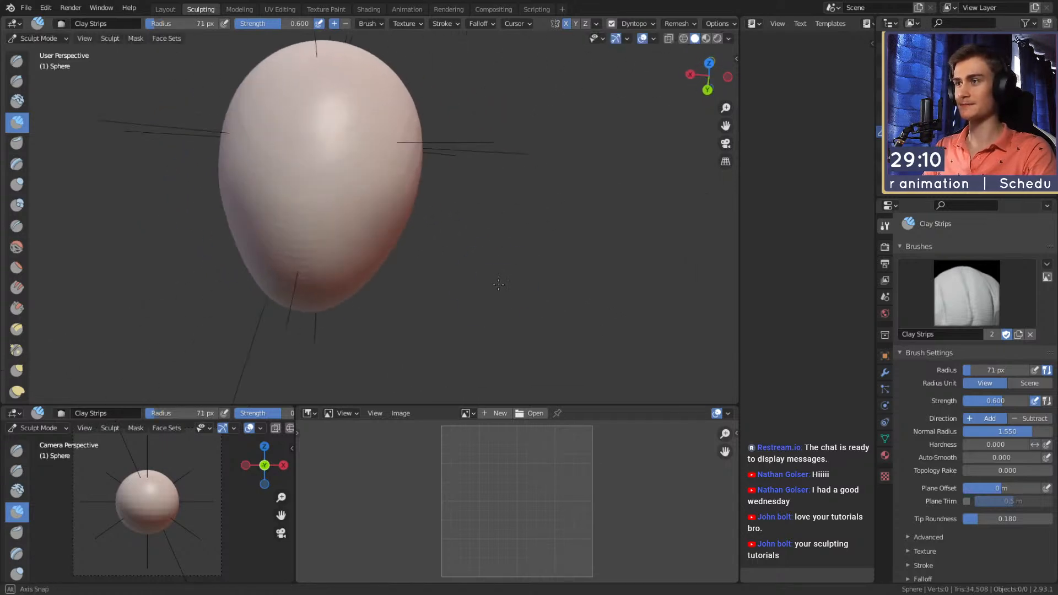
- Reshape the egg's sides with the Grab brush, starting at a radius of 236 px
{"action": "key", "text": "g"}
{"action": "mouse_move", "coordinate": [472, 217]}
{"action": "middle_mouse_down"}
{"action": "mouse_move", "coordinate": [498, 218]}
{"action": "mouse_move", "coordinate": [381, 485]}
{"action": "middle_mouse_up"}
{"action": "key", "text": "f"}
{"action": "left_click", "coordinate": [482, 230]}
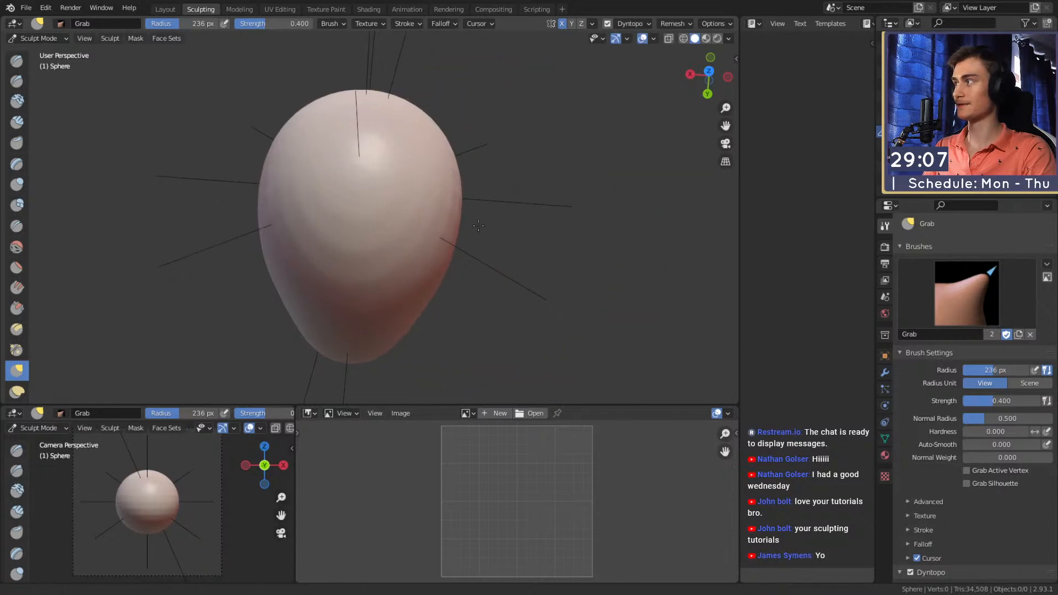
{"action": "key", "text": "f"}
{"action": "left_click", "coordinate": [472, 224]}
{"action": "left_click_drag", "start_coordinate": [471, 225], "coordinate": [479, 224], "text": "alt"}
{"action": "key", "text": "f"}
{"action": "left_click", "coordinate": [458, 227]}
{"action": "mouse_move", "coordinate": [458, 228]}
{"action": "left_mouse_down", "text": "alt"}
{"action": "mouse_move", "coordinate": [461, 247]}
{"action": "mouse_move", "coordinate": [332, 200]}
{"action": "mouse_move", "coordinate": [371, 193]}
{"action": "mouse_move", "coordinate": [366, 220]}
{"action": "left_mouse_up", "text": "alt"}
{"action": "key", "text": "f"}
{"action": "left_click", "coordinate": [432, 236]}
- Switch back to the Clay Strips brush and set its radius to about 104 px
{"action": "key", "text": "c"}
{"action": "key", "text": "f"}
{"action": "left_click", "coordinate": [282, 246]}
{"action": "left_click_drag", "start_coordinate": [282, 246], "coordinate": [331, 213], "text": "alt"}
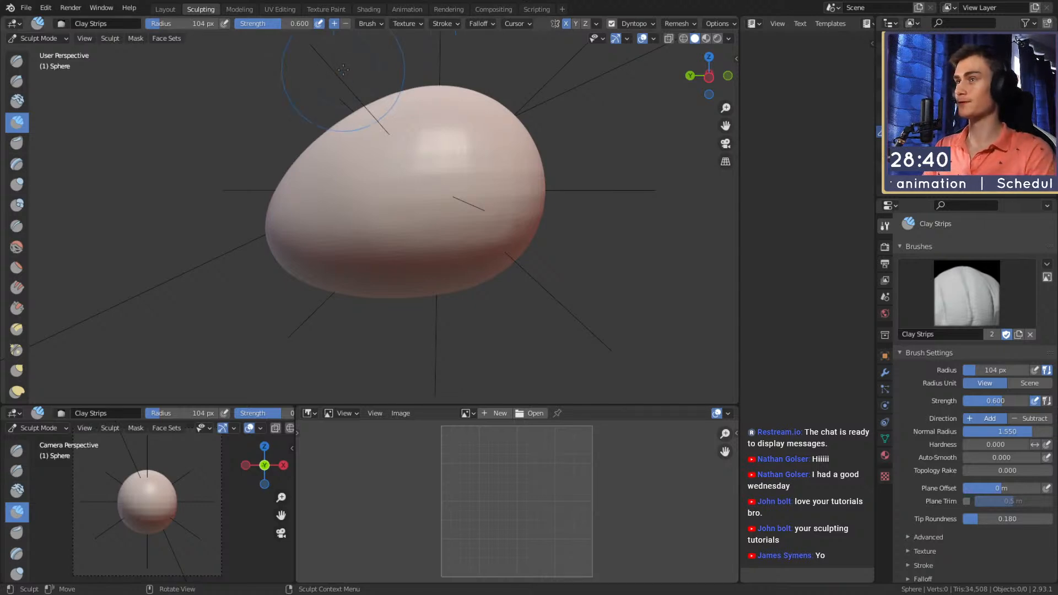
- Carve into both upper sides of the egg with mirrored Clay Strips strokes at a 74 px radius
{"action": "mouse_move", "coordinate": [553, 162]}
{"action": "middle_mouse_down"}
{"action": "mouse_move", "coordinate": [386, 210]}
{"action": "mouse_move", "coordinate": [353, 232]}
{"action": "mouse_move", "coordinate": [316, 216]}
{"action": "mouse_move", "coordinate": [448, 212]}
{"action": "mouse_move", "coordinate": [413, 243]}
{"action": "mouse_move", "coordinate": [385, 234]}
{"action": "middle_mouse_up"}
{"action": "key", "text": "shift+c"}
{"action": "key", "text": "c"}
{"action": "mouse_move", "coordinate": [323, 220]}
{"action": "middle_mouse_down"}
{"action": "mouse_move", "coordinate": [454, 220]}
{"action": "mouse_move", "coordinate": [420, 237]}
{"action": "mouse_move", "coordinate": [317, 206]}
{"action": "mouse_move", "coordinate": [361, 229]}
{"action": "mouse_move", "coordinate": [319, 215]}
{"action": "middle_mouse_up"}
{"action": "key", "text": "bracketright"}
{"action": "key", "text": "bracketright"}
{"action": "key", "text": "bracketright"}
{"action": "key", "text": "bracketright"}
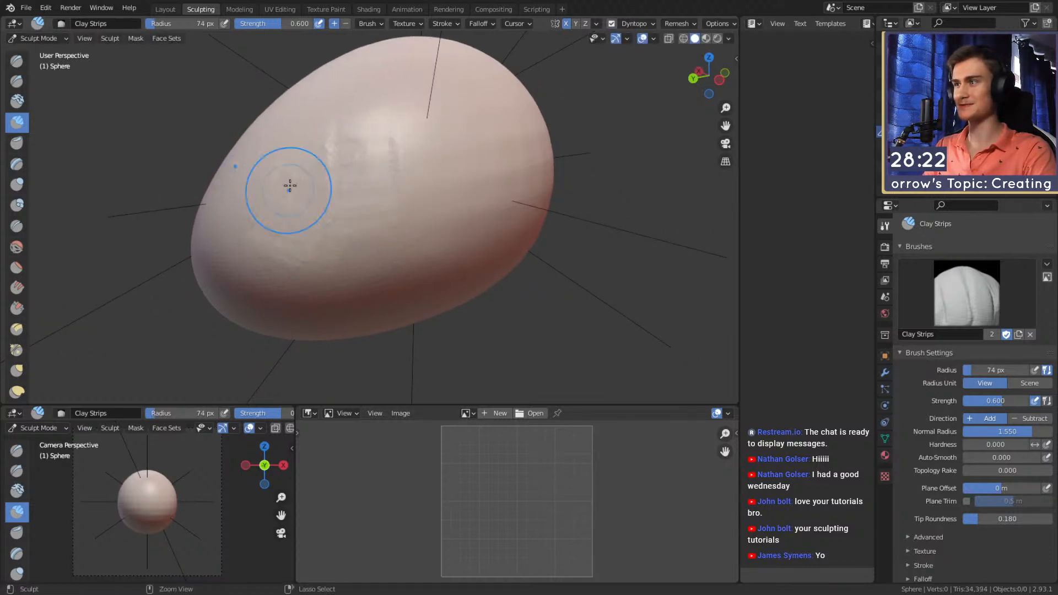
{"action": "mouse_move", "coordinate": [350, 159]}
{"action": "middle_mouse_down"}
{"action": "mouse_move", "coordinate": [411, 158]}
{"action": "mouse_move", "coordinate": [394, 177]}
{"action": "mouse_move", "coordinate": [406, 180]}
{"action": "mouse_move", "coordinate": [339, 156]}
{"action": "middle_mouse_up"}
{"action": "left_click_drag", "start_coordinate": [394, 107], "coordinate": [435, 102]}
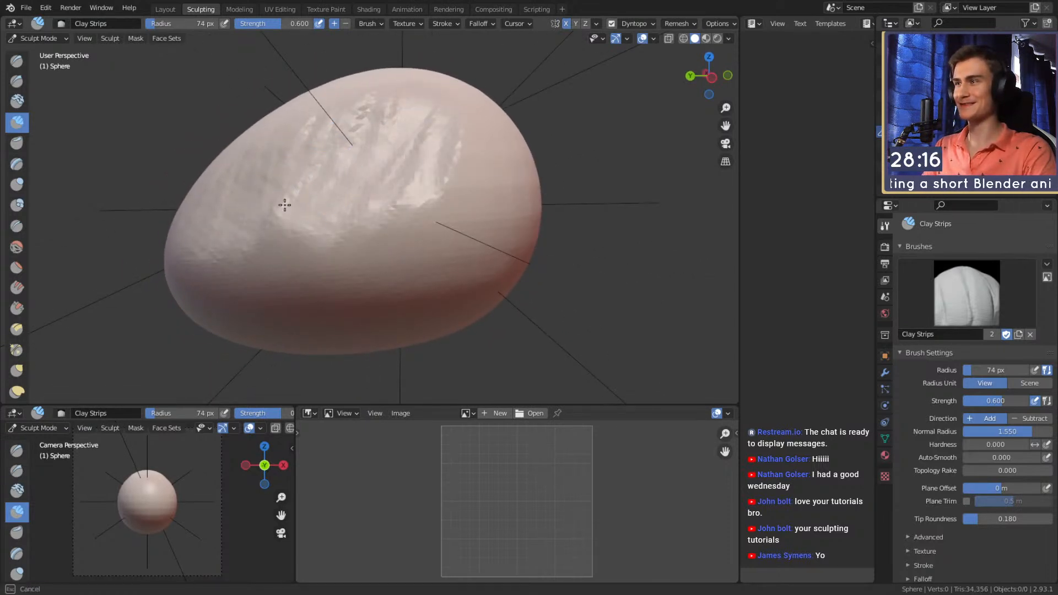
- Smooth the carved upper sides of the egg with brush radii of 109 px and 140 px
{"action": "mouse_move", "coordinate": [459, 144]}
{"action": "middle_mouse_down"}
{"action": "mouse_move", "coordinate": [479, 170]}
{"action": "mouse_move", "coordinate": [439, 160]}
{"action": "middle_mouse_up"}
{"action": "key", "text": "f"}
{"action": "left_click", "coordinate": [499, 160]}
{"action": "middle_click_drag", "start_coordinate": [214, 197], "coordinate": [396, 196]}
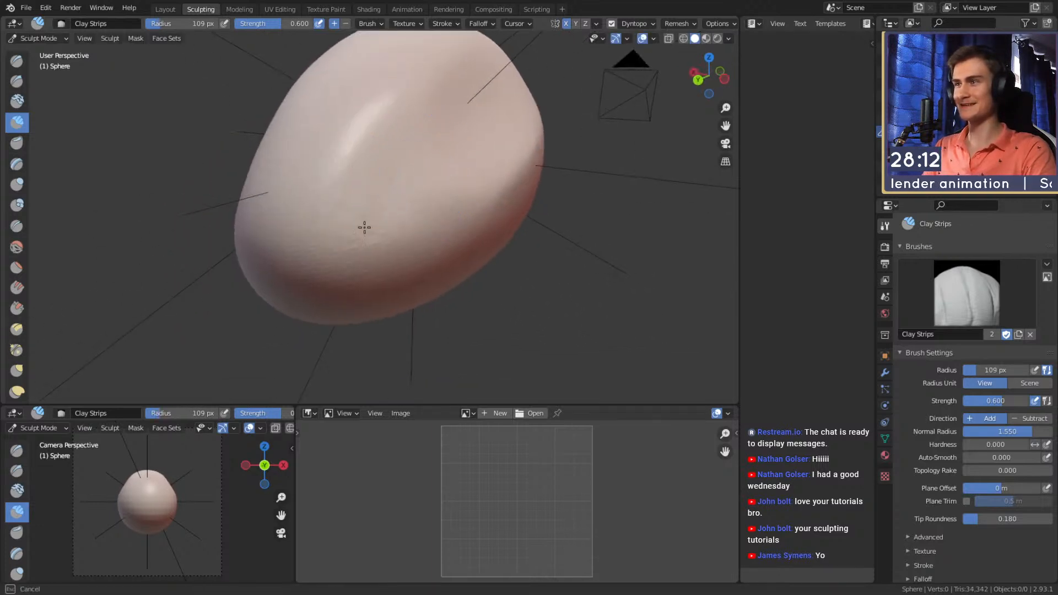
{"action": "middle_click_drag", "start_coordinate": [509, 156], "coordinate": [397, 200]}
{"action": "key", "text": "f"}
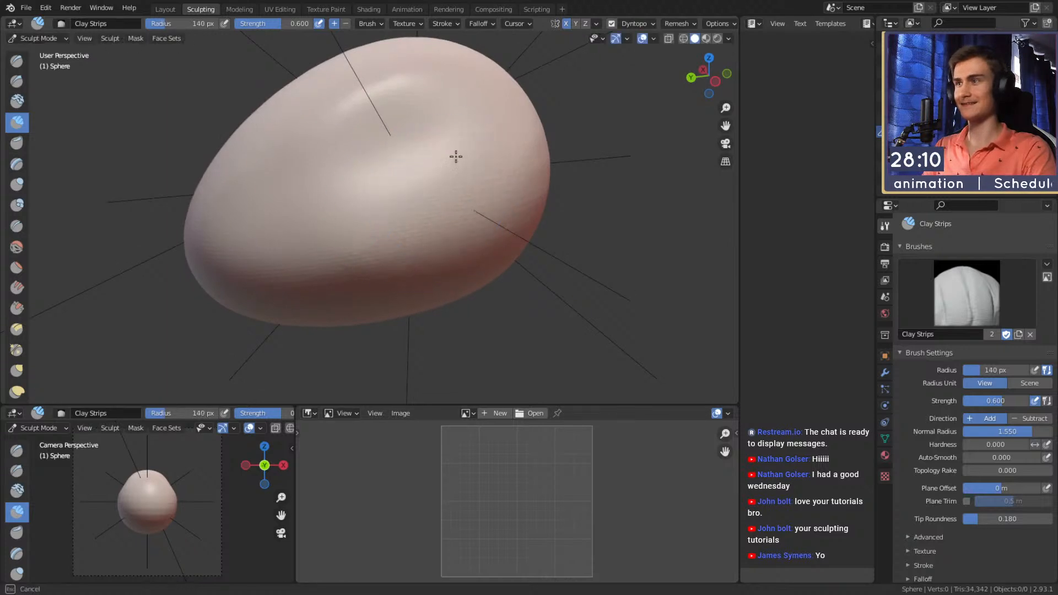
{"action": "middle_click_drag", "start_coordinate": [336, 176], "coordinate": [449, 209], "text": "alt"}
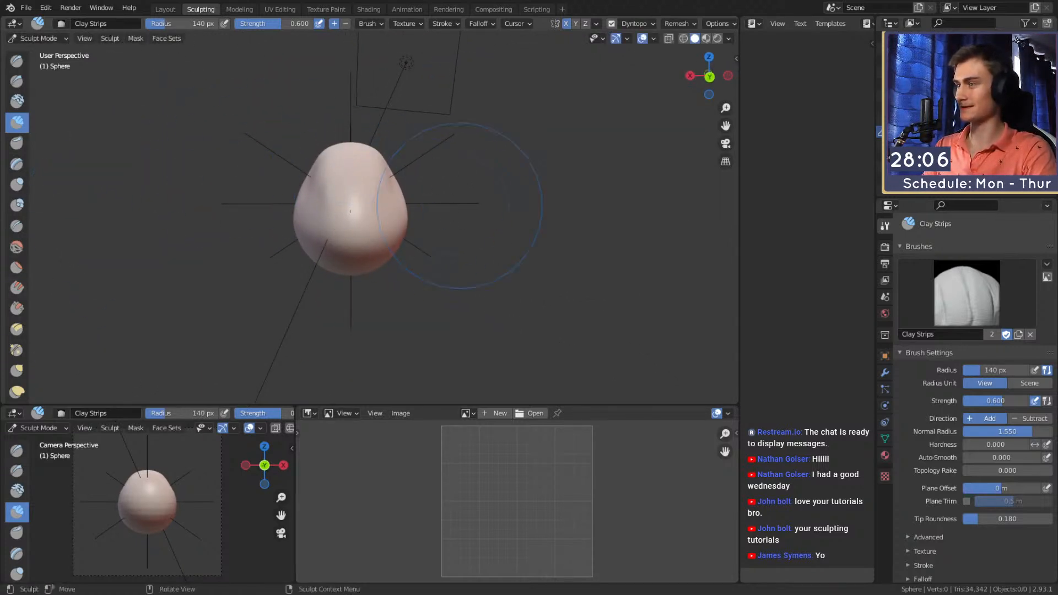
- Reshape the egg's sides and wide end with the Grab brush at a 218 px radius
{"action": "middle_click_drag", "start_coordinate": [460, 241], "coordinate": [375, 221]}
{"action": "scroll", "coordinate": [425, 194], "scroll_direction": "up", "scroll_amount": 3}
{"action": "middle_click_drag", "start_coordinate": [425, 193], "coordinate": [357, 154]}
{"action": "mouse_move", "coordinate": [488, 248]}
{"action": "middle_mouse_down"}
{"action": "mouse_move", "coordinate": [436, 397]}
{"action": "mouse_move", "coordinate": [407, 249]}
{"action": "mouse_move", "coordinate": [400, 265]}
{"action": "mouse_move", "coordinate": [430, 243]}
{"action": "middle_mouse_up"}
{"action": "key", "text": "g"}
{"action": "key", "text": "f"}
{"action": "key", "text": "f"}
{"action": "key", "text": "f"}
{"action": "left_click", "coordinate": [435, 240]}
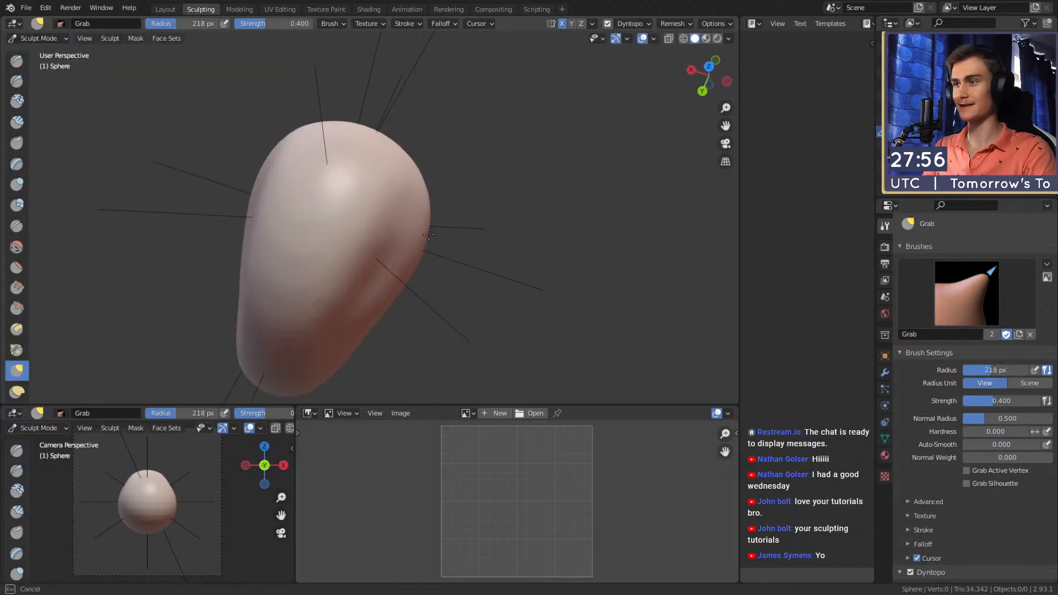
{"action": "middle_click_drag", "start_coordinate": [485, 264], "coordinate": [424, 208]}
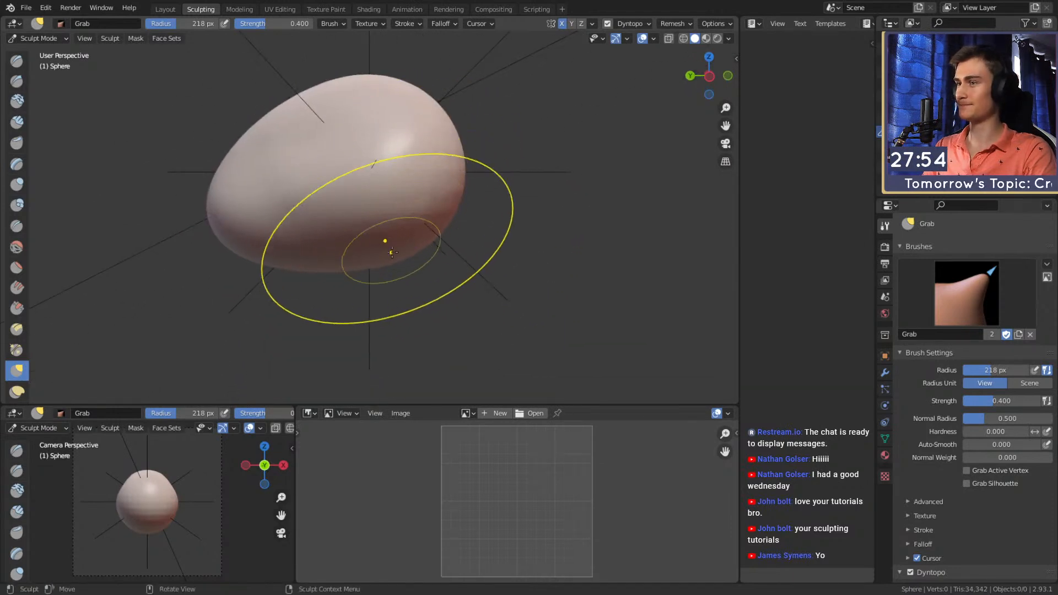
{"action": "left_click_drag", "start_coordinate": [404, 271], "coordinate": [213, 94]}
- Add Clay Strips strokes to the sides near the egg's wide end at a 72 px radius
{"action": "key", "text": "c"}
{"action": "mouse_move", "coordinate": [342, 189]}
{"action": "middle_mouse_down"}
{"action": "mouse_move", "coordinate": [441, 226]}
{"action": "mouse_move", "coordinate": [443, 214]}
{"action": "mouse_move", "coordinate": [380, 203]}
{"action": "mouse_move", "coordinate": [385, 167]}
{"action": "mouse_move", "coordinate": [402, 220]}
{"action": "mouse_move", "coordinate": [439, 199]}
{"action": "mouse_move", "coordinate": [329, 252]}
{"action": "mouse_move", "coordinate": [341, 201]}
{"action": "middle_mouse_up"}
{"action": "scroll", "coordinate": [442, 213], "scroll_direction": "up", "scroll_amount": 1}
{"action": "scroll", "coordinate": [380, 200], "scroll_direction": "up", "scroll_amount": 1}
{"action": "key", "text": "f"}
{"action": "left_click", "coordinate": [367, 208]}
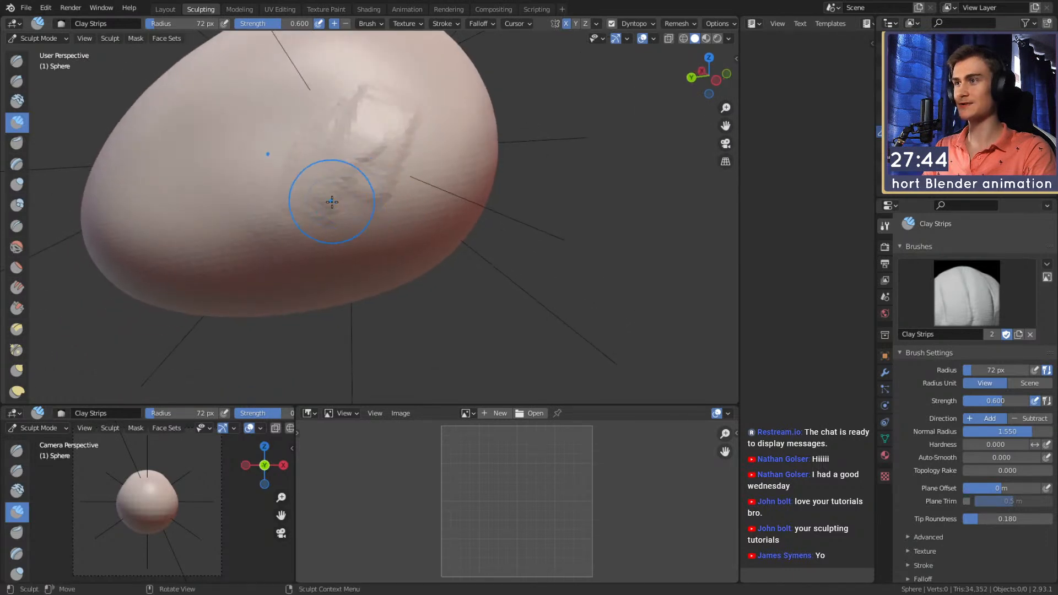
{"action": "middle_click_drag", "start_coordinate": [432, 144], "coordinate": [435, 199]}
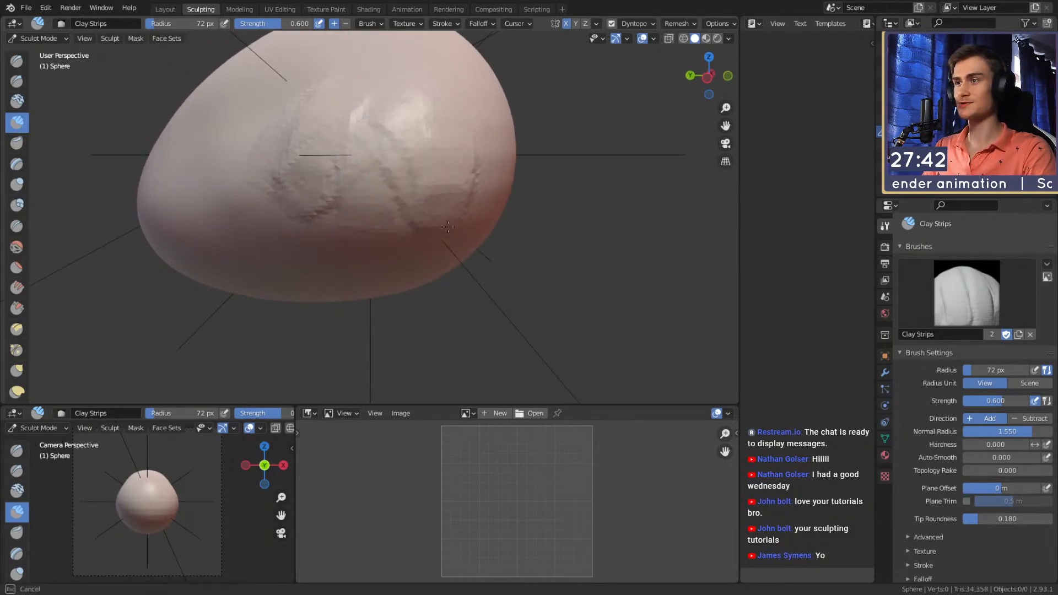
- Build up denser clay on the sides near the wide end with radii of 62 px and 51 px
{"action": "middle_click_drag", "start_coordinate": [484, 229], "coordinate": [444, 196]}
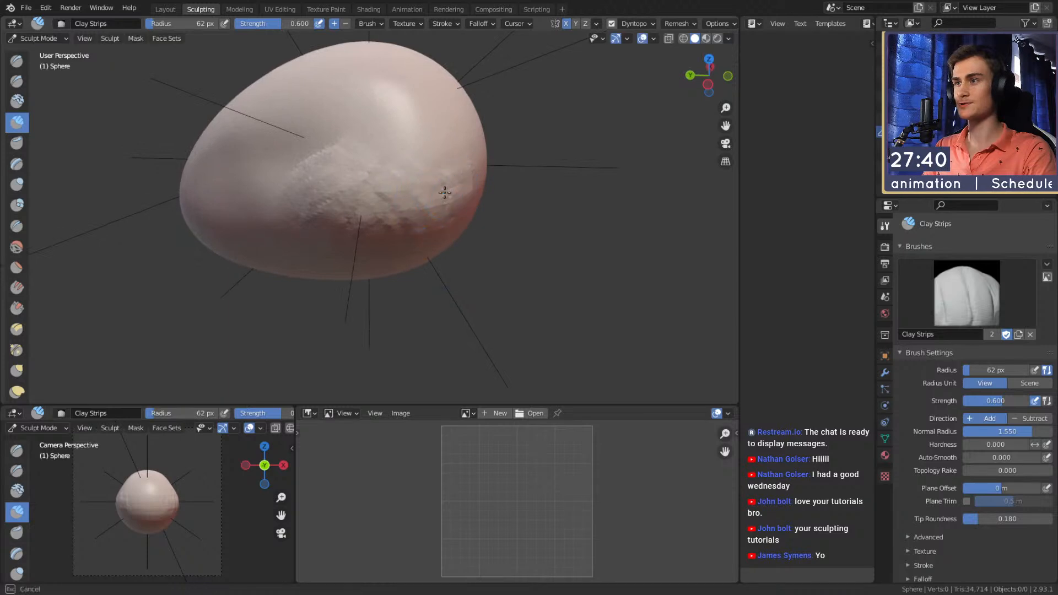
{"action": "mouse_move", "coordinate": [362, 221]}
{"action": "middle_mouse_down"}
{"action": "mouse_move", "coordinate": [367, 185]}
{"action": "mouse_move", "coordinate": [333, 162]}
{"action": "mouse_move", "coordinate": [385, 184]}
{"action": "mouse_move", "coordinate": [392, 200]}
{"action": "middle_mouse_up"}
{"action": "middle_click_drag", "start_coordinate": [460, 182], "coordinate": [414, 238]}
{"action": "middle_click_drag", "start_coordinate": [341, 207], "coordinate": [416, 199]}
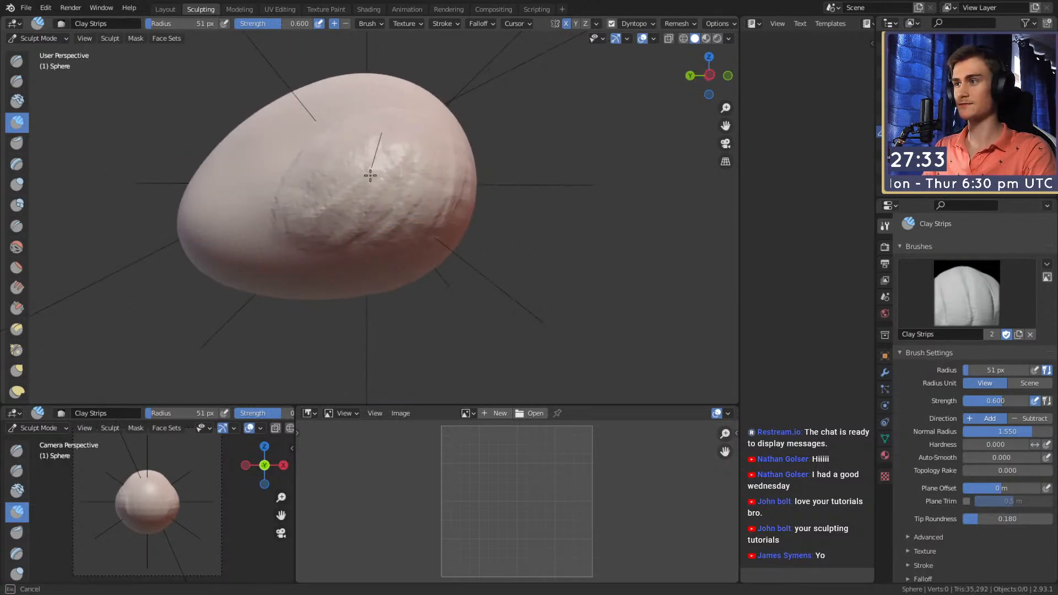
- Smooth the built-up sides near the wide end with brush radii of 167 px and 203 px
{"action": "mouse_move", "coordinate": [333, 196]}
{"action": "middle_mouse_down"}
{"action": "mouse_move", "coordinate": [366, 219]}
{"action": "mouse_move", "coordinate": [334, 207]}
{"action": "mouse_move", "coordinate": [343, 203]}
{"action": "middle_mouse_up"}
{"action": "key", "text": "f"}
{"action": "left_click", "coordinate": [368, 193]}
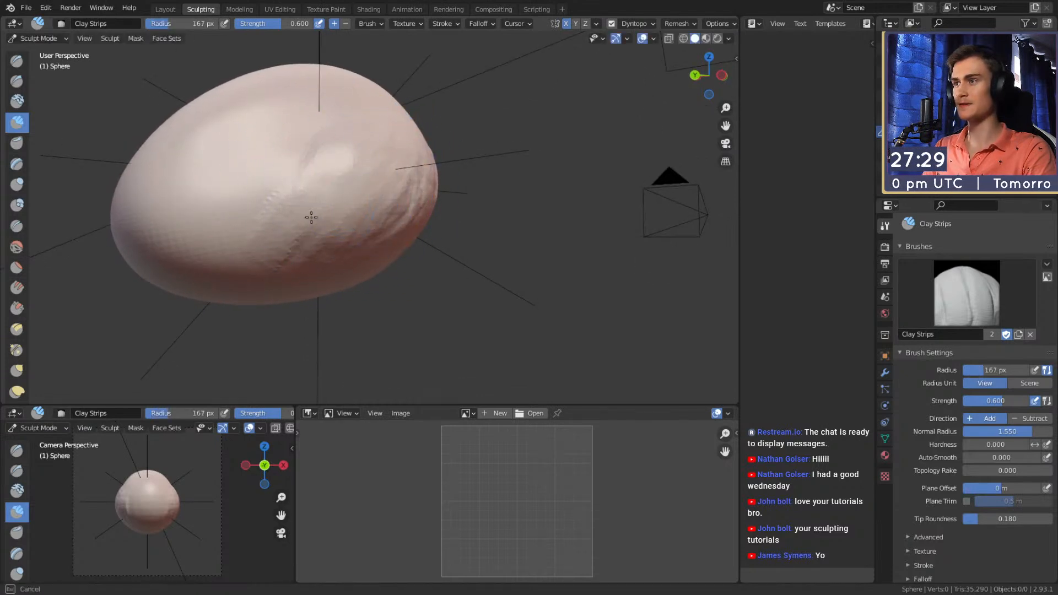
{"action": "mouse_move", "coordinate": [340, 148]}
{"action": "middle_mouse_down"}
{"action": "mouse_move", "coordinate": [415, 189]}
{"action": "mouse_move", "coordinate": [350, 227]}
{"action": "mouse_move", "coordinate": [392, 213]}
{"action": "mouse_move", "coordinate": [363, 228]}
{"action": "middle_mouse_up"}
{"action": "key", "text": "f"}
{"action": "left_click", "coordinate": [372, 233]}
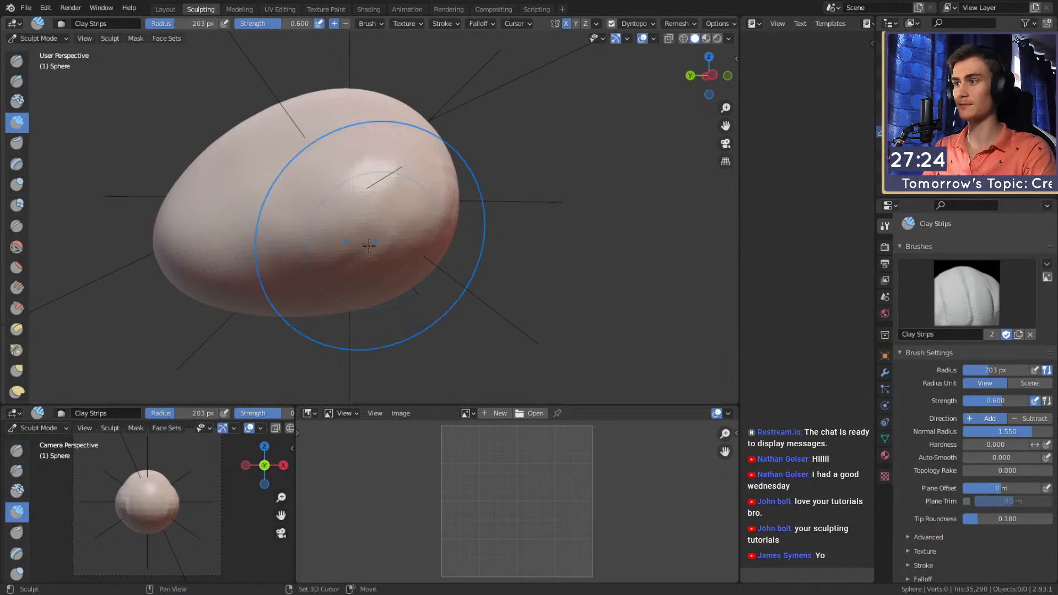
- Smooth the built-up side near the egg's wide end, starting from a 147 px brush radius
{"action": "mouse_move", "coordinate": [295, 187]}
{"action": "middle_mouse_down"}
{"action": "mouse_move", "coordinate": [399, 226]}
{"action": "mouse_move", "coordinate": [426, 223]}
{"action": "middle_mouse_up"}
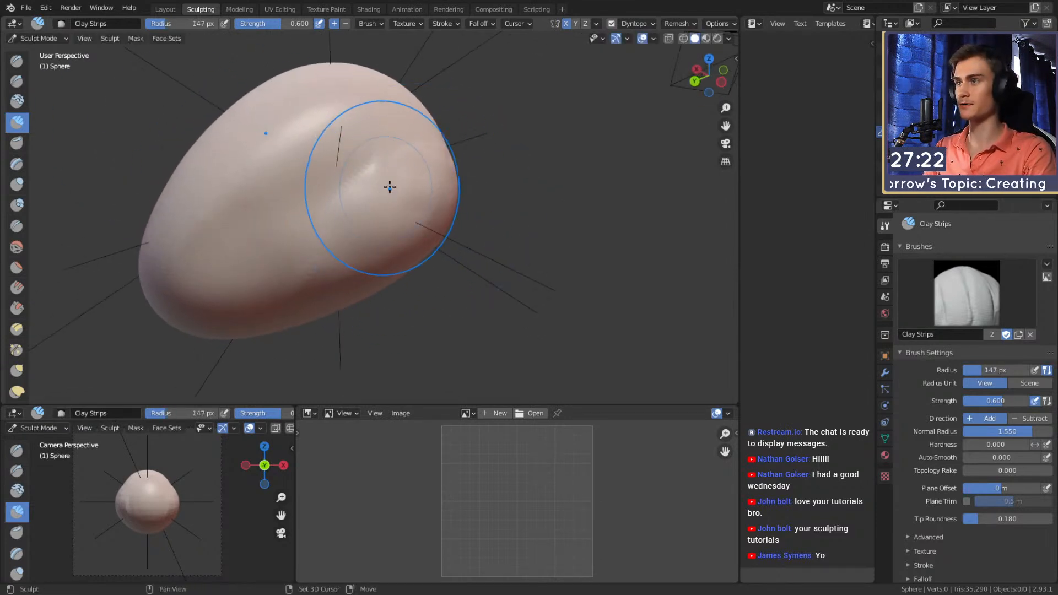
{"action": "mouse_move", "coordinate": [441, 168]}
{"action": "middle_mouse_down"}
{"action": "mouse_move", "coordinate": [425, 217]}
{"action": "mouse_move", "coordinate": [354, 236]}
{"action": "mouse_move", "coordinate": [401, 224]}
{"action": "mouse_move", "coordinate": [366, 215]}
{"action": "mouse_move", "coordinate": [392, 196]}
{"action": "middle_mouse_up"}
{"action": "key", "text": "f"}
{"action": "left_click_drag", "start_coordinate": [392, 196], "coordinate": [411, 213]}
{"action": "mouse_move", "coordinate": [396, 286]}
{"action": "middle_mouse_down"}
{"action": "mouse_move", "coordinate": [399, 224]}
{"action": "mouse_move", "coordinate": [333, 196]}
{"action": "mouse_move", "coordinate": [446, 237]}
{"action": "mouse_move", "coordinate": [428, 208]}
{"action": "mouse_move", "coordinate": [364, 255]}
{"action": "mouse_move", "coordinate": [376, 261]}
{"action": "middle_mouse_up"}
- Reshape the side near the wide end with the Grab brush, resizing the brush between strokes
{"action": "key", "text": "g"}
{"action": "left_click_drag", "start_coordinate": [377, 261], "coordinate": [389, 235]}
{"action": "middle_click_drag", "start_coordinate": [390, 234], "coordinate": [398, 237]}
{"action": "key", "text": "f"}
{"action": "left_click", "coordinate": [403, 250]}
{"action": "left_click_drag", "start_coordinate": [394, 258], "coordinate": [314, 260]}
{"action": "middle_click_drag", "start_coordinate": [314, 259], "coordinate": [425, 223]}
- Add Clay Strips around the shallow hollow on the side near the wide end at a 71 px radius and blend them in
{"action": "key", "text": "c"}
{"action": "mouse_move", "coordinate": [345, 213]}
{"action": "left_mouse_down", "text": "alt"}
{"action": "mouse_move", "coordinate": [371, 234]}
{"action": "mouse_move", "coordinate": [390, 189]}
{"action": "mouse_move", "coordinate": [382, 174]}
{"action": "mouse_move", "coordinate": [374, 191]}
{"action": "left_mouse_up", "text": "alt"}
{"action": "key", "text": "f"}
{"action": "left_click", "coordinate": [351, 186]}
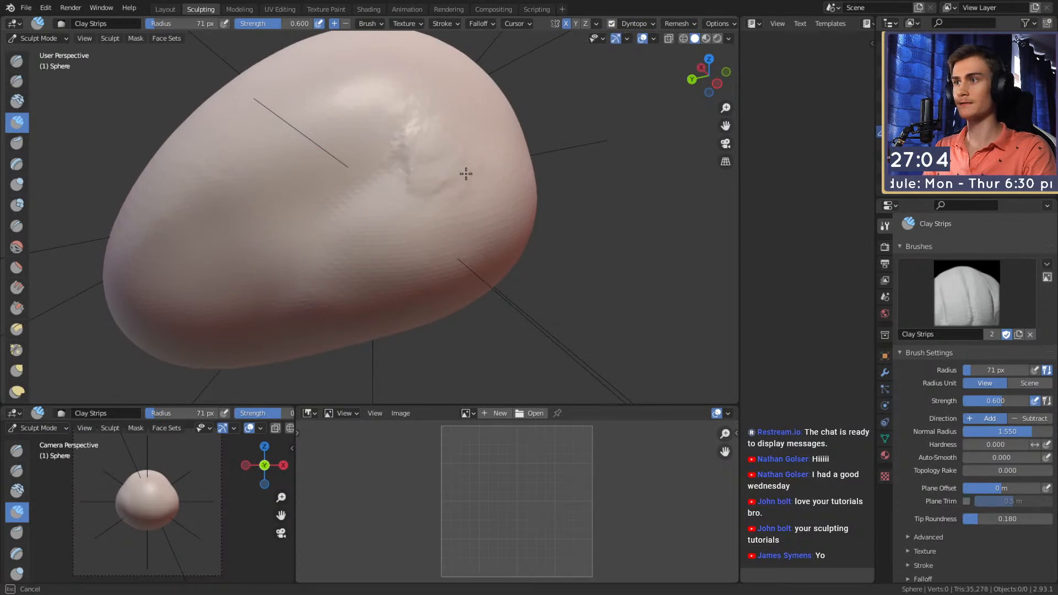
{"action": "mouse_move", "coordinate": [430, 173]}
{"action": "left_mouse_down", "text": "alt"}
{"action": "mouse_move", "coordinate": [434, 193]}
{"action": "mouse_move", "coordinate": [461, 194]}
{"action": "mouse_move", "coordinate": [414, 177]}
{"action": "mouse_move", "coordinate": [453, 231]}
{"action": "mouse_move", "coordinate": [408, 182]}
{"action": "mouse_move", "coordinate": [414, 222]}
{"action": "mouse_move", "coordinate": [394, 234]}
{"action": "left_mouse_up", "text": "alt"}
{"action": "mouse_move", "coordinate": [427, 136]}
{"action": "left_mouse_down", "text": "alt"}
{"action": "mouse_move", "coordinate": [388, 170]}
{"action": "mouse_move", "coordinate": [422, 177]}
{"action": "left_mouse_up", "text": "alt"}
- Switch to the Crease brush and reduce its radius to 34 px for the side of the form
{"action": "key", "text": "shift+c"}
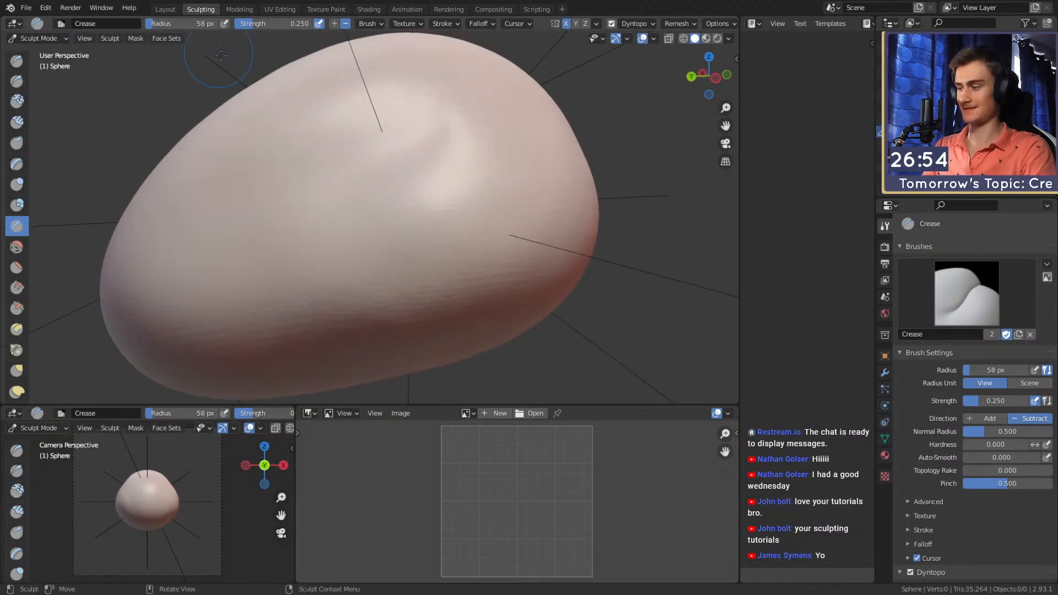
{"action": "left_click_drag", "start_coordinate": [432, 220], "coordinate": [441, 194], "text": "alt"}
{"action": "scroll", "coordinate": [437, 179], "scroll_direction": "down", "scroll_amount": 4}
{"action": "scroll", "coordinate": [435, 193], "scroll_direction": "up", "scroll_amount": 3}
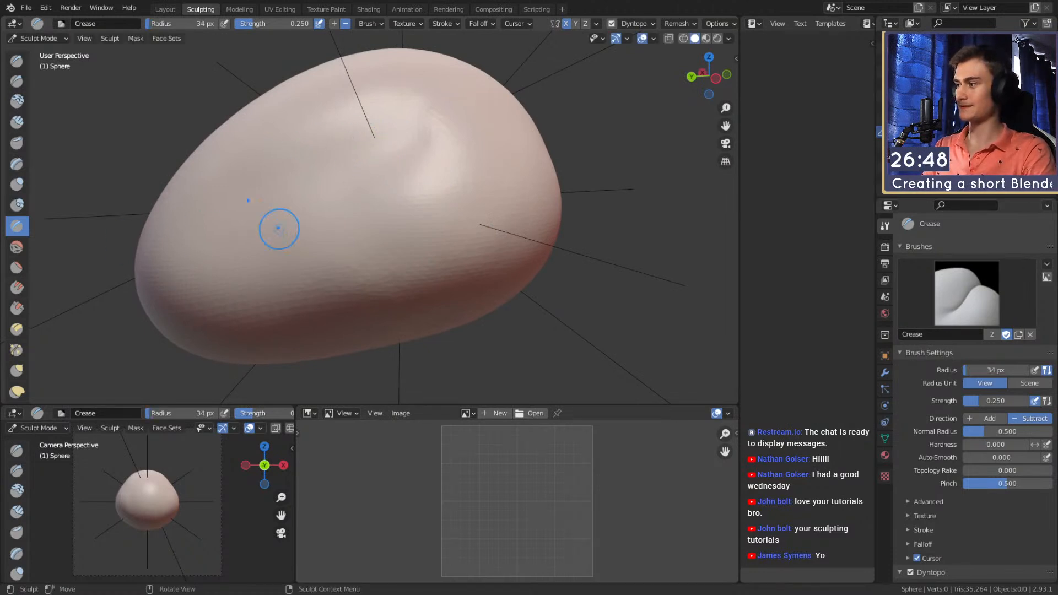
{"action": "mouse_move", "coordinate": [602, 144]}
{"action": "left_mouse_down", "text": "alt"}
{"action": "mouse_move", "coordinate": [352, 172]}
{"action": "mouse_move", "coordinate": [436, 186]}
{"action": "mouse_move", "coordinate": [365, 147]}
{"action": "left_mouse_up", "text": "alt"}
{"action": "mouse_move", "coordinate": [407, 209]}
{"action": "left_mouse_down", "text": "alt"}
{"action": "mouse_move", "coordinate": [406, 197]}
{"action": "mouse_move", "coordinate": [437, 196]}
{"action": "mouse_move", "coordinate": [406, 193]}
{"action": "mouse_move", "coordinate": [378, 113]}
{"action": "left_mouse_up", "text": "alt"}
- Try creasing a deep hollow into the side near the wide end at strength 1.000 and an 81 px radius
{"action": "key", "text": "c"}
{"action": "key", "text": "shift+c"}
{"action": "left_click_drag", "start_coordinate": [449, 226], "coordinate": [410, 195], "text": "alt"}
{"action": "key", "text": "shift+f"}
{"action": "left_click", "coordinate": [422, 192]}
{"action": "left_click", "coordinate": [420, 189]}
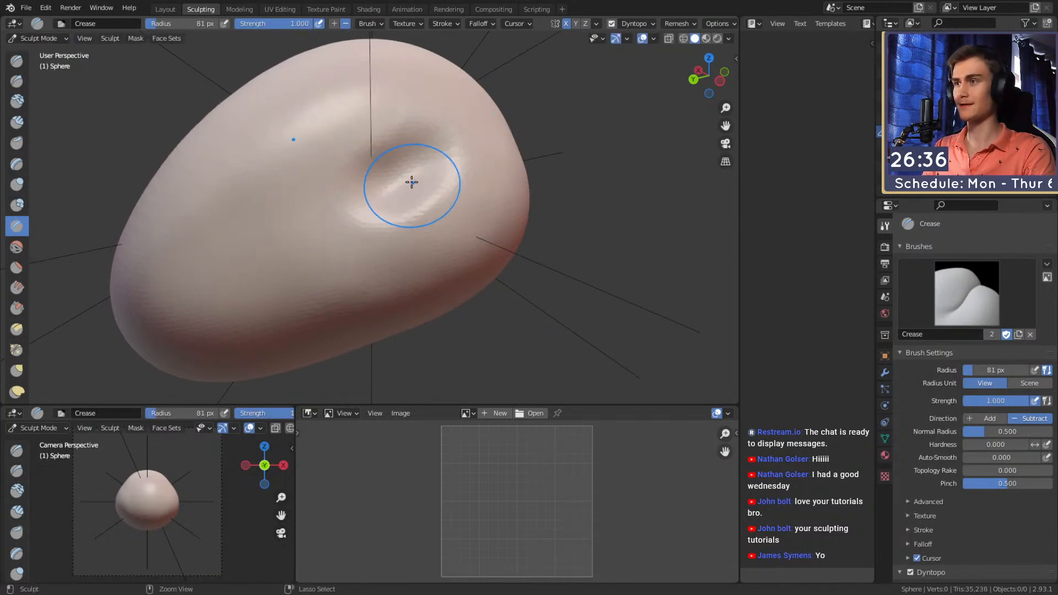
- Crease a soft hollow into the side near the wide end at strength 0.194 and a 103 px radius
{"action": "key", "text": "shift+f"}
{"action": "left_click", "coordinate": [412, 167]}
{"action": "key", "text": "f"}
{"action": "left_click", "coordinate": [444, 144]}
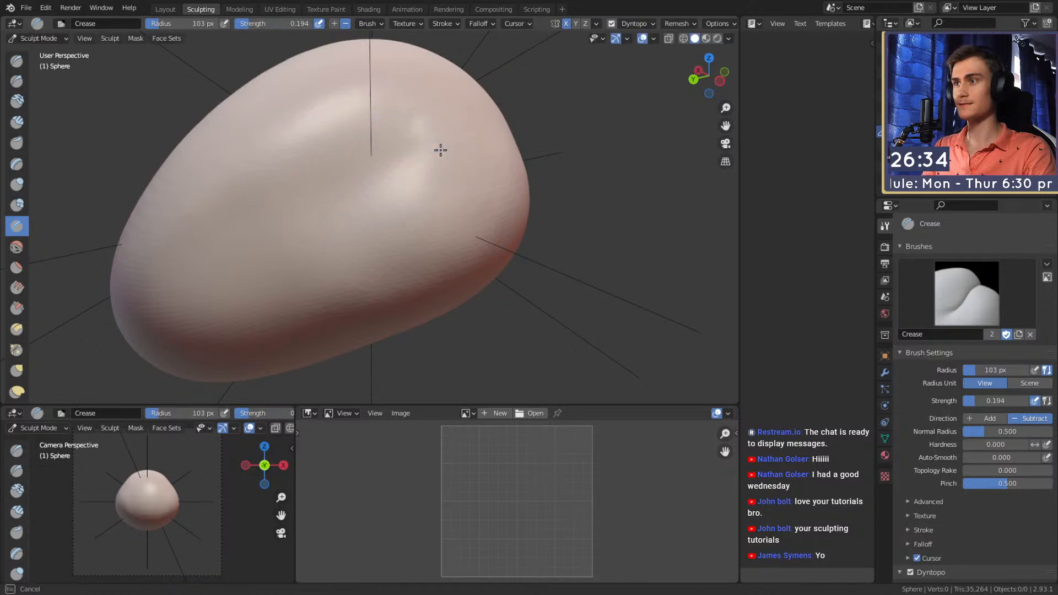
{"action": "middle_click_drag", "start_coordinate": [352, 243], "coordinate": [384, 205]}
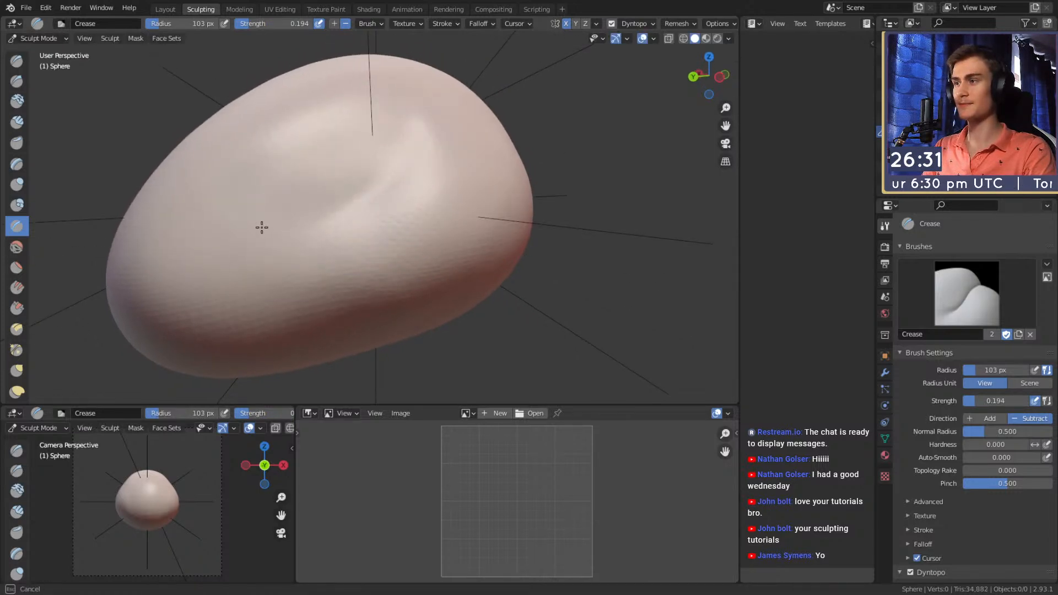
- Soften and widen the side's creased hollow with the brush radius at 126 px
{"action": "key", "text": "f"}
{"action": "key", "text": "f"}
{"action": "left_click", "coordinate": [394, 224]}
{"action": "mouse_move", "coordinate": [402, 198]}
{"action": "middle_mouse_down"}
{"action": "mouse_move", "coordinate": [397, 182]}
{"action": "mouse_move", "coordinate": [378, 201]}
{"action": "mouse_move", "coordinate": [408, 213]}
{"action": "mouse_move", "coordinate": [348, 184]}
{"action": "middle_mouse_up"}
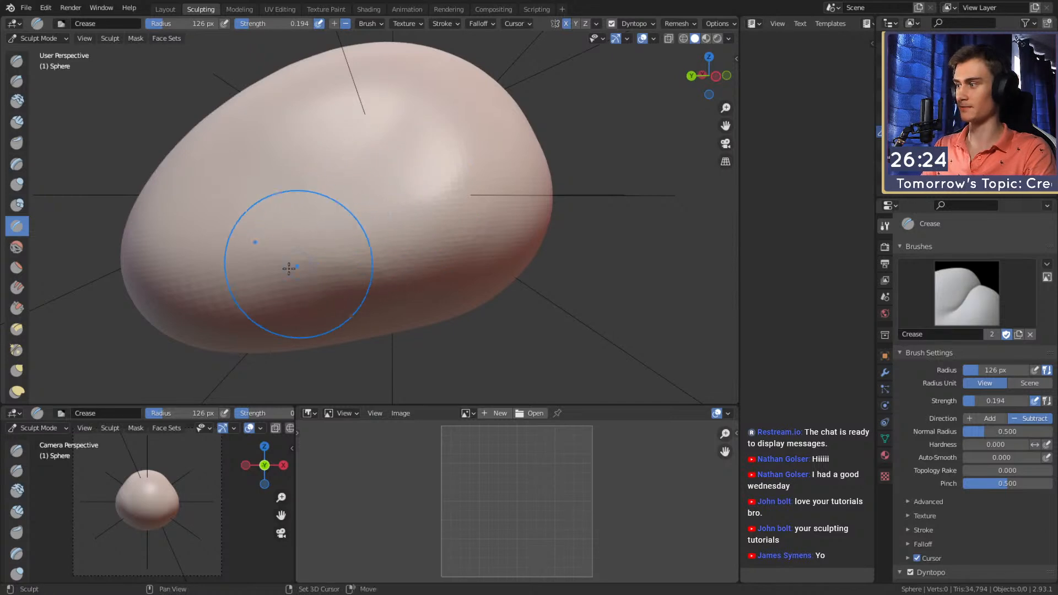
{"action": "middle_click_drag", "start_coordinate": [309, 260], "coordinate": [279, 151]}
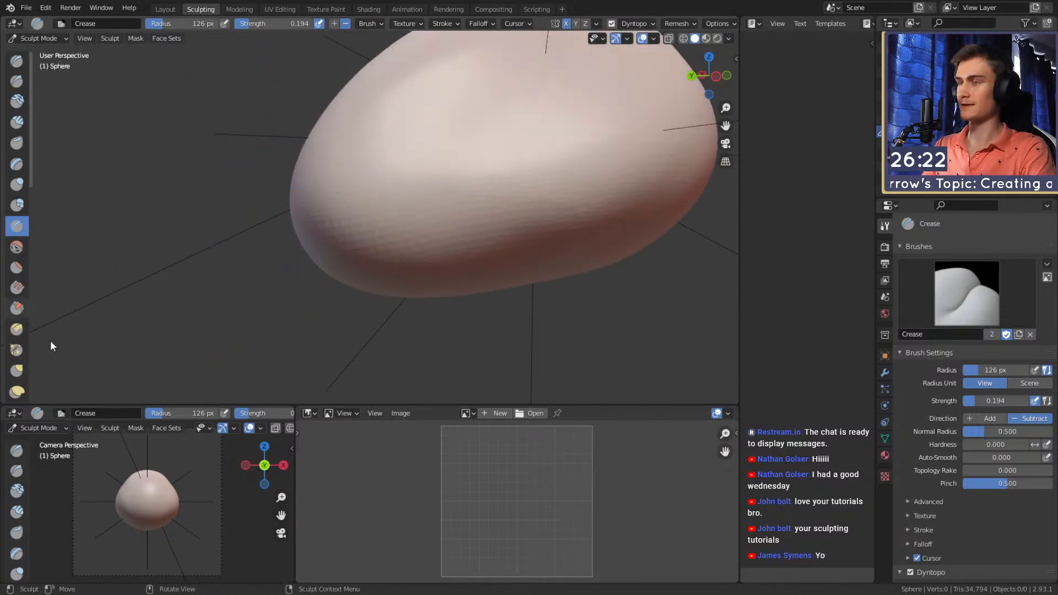
{"action": "mouse_move", "coordinate": [463, 215]}
{"action": "middle_mouse_down"}
{"action": "mouse_move", "coordinate": [389, 223]}
{"action": "mouse_move", "coordinate": [350, 202]}
{"action": "mouse_move", "coordinate": [346, 232]}
{"action": "middle_mouse_up"}
- Pull the tip of the egg's narrow end outward with the Snake Hook brush at a 119 px radius
{"action": "key", "text": "m"}
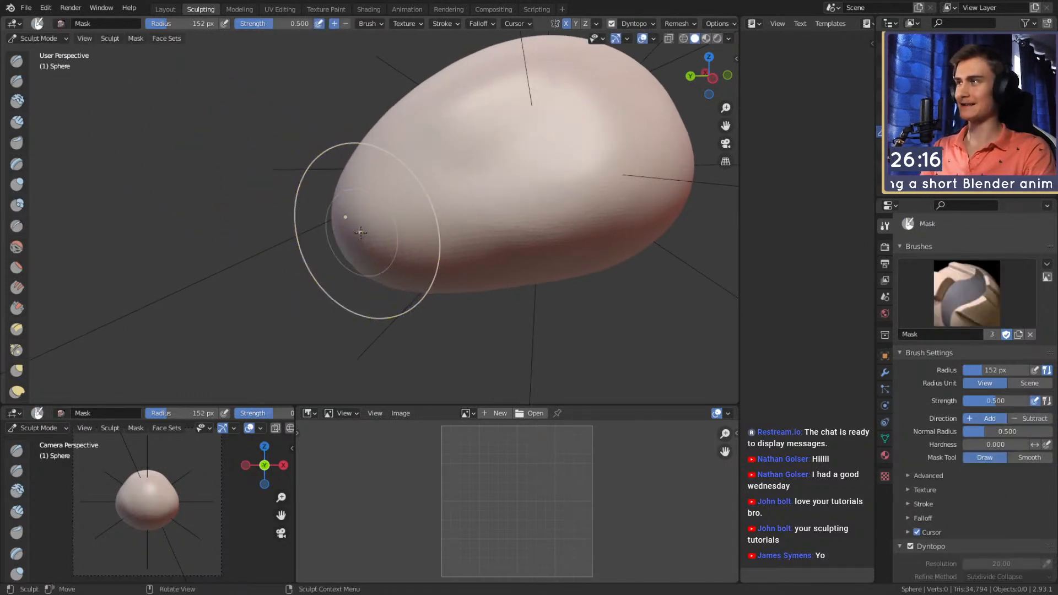
{"action": "key", "text": "k"}
{"action": "scroll", "coordinate": [353, 230], "scroll_direction": "up", "scroll_amount": 3}
{"action": "key", "text": "f"}
{"action": "left_click", "coordinate": [340, 229]}
{"action": "middle_click_drag", "start_coordinate": [341, 226], "coordinate": [342, 221]}
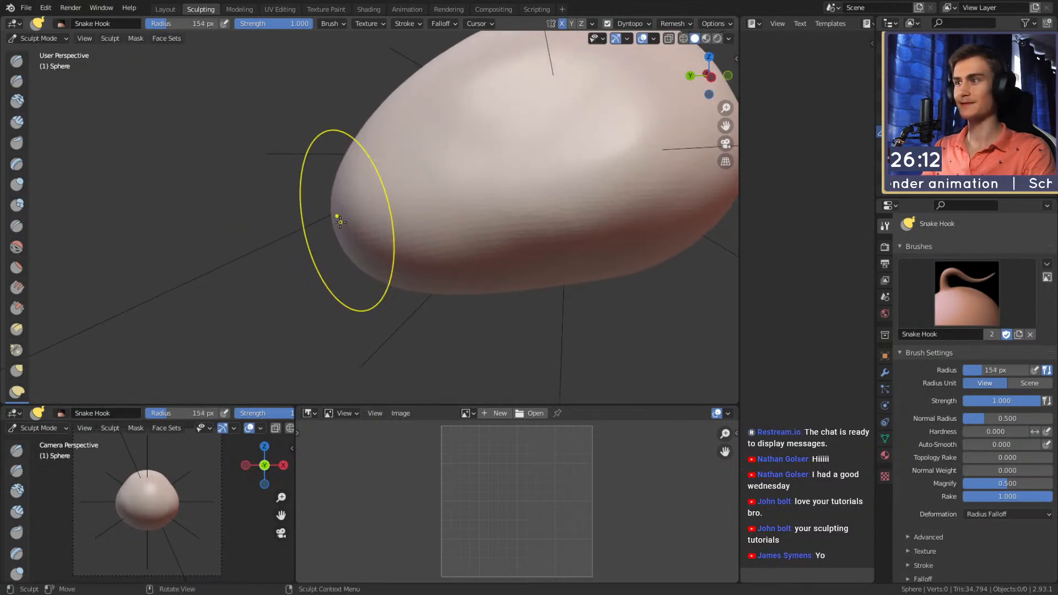
{"action": "key", "text": "f"}
{"action": "left_click", "coordinate": [325, 201]}
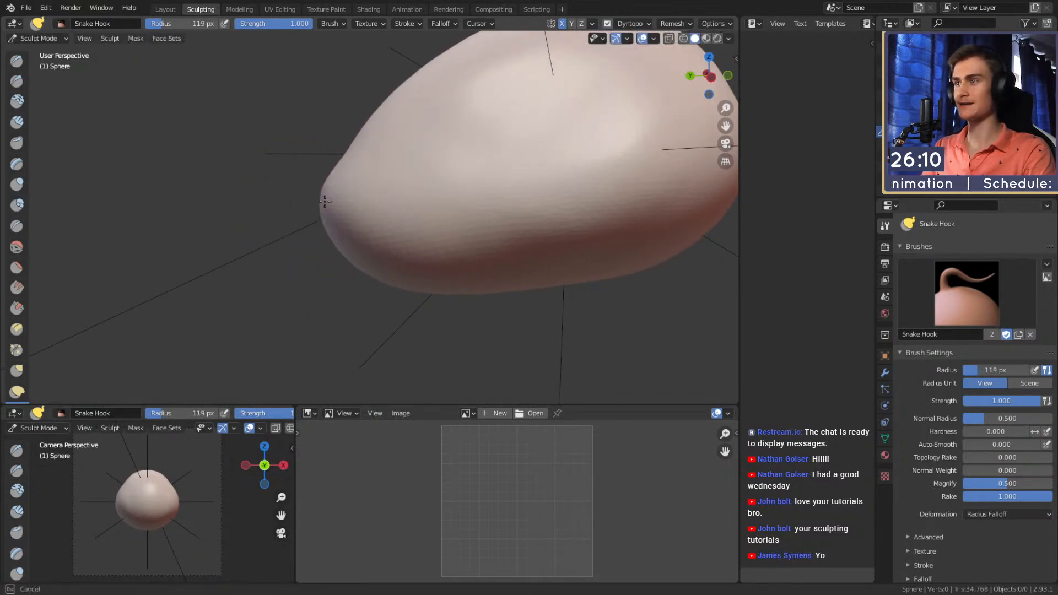
- Pull out the lower part of the narrow end with Snake Hook at a 137 px radius
{"action": "scroll", "coordinate": [340, 200], "scroll_direction": "down", "scroll_amount": 4}
{"action": "middle_click_drag", "start_coordinate": [461, 200], "coordinate": [425, 213]}
{"action": "scroll", "coordinate": [425, 213], "scroll_direction": "up", "scroll_amount": 4}
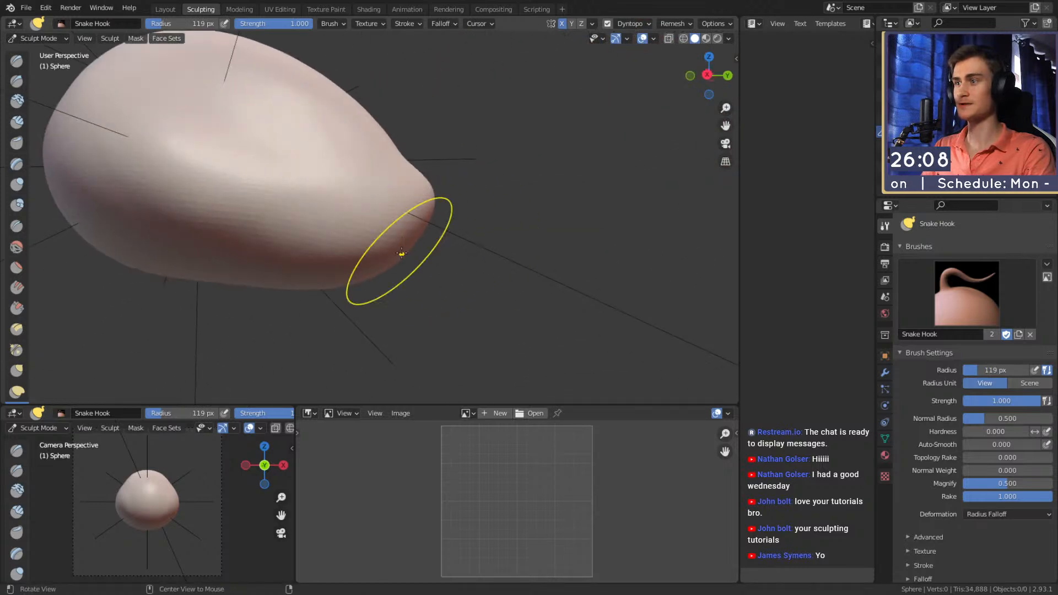
{"action": "key", "text": "f"}
{"action": "left_click", "coordinate": [425, 254]}
{"action": "left_click_drag", "start_coordinate": [424, 254], "coordinate": [410, 261], "text": "alt"}
- Shape the narrow end into a blunt snout with Snake Hook radii of 150 px and 129 px
{"action": "scroll", "coordinate": [405, 264], "scroll_direction": "down", "scroll_amount": 4}
{"action": "middle_click_drag", "start_coordinate": [405, 264], "coordinate": [417, 240]}
{"action": "middle_click_drag", "start_coordinate": [491, 242], "coordinate": [450, 242]}
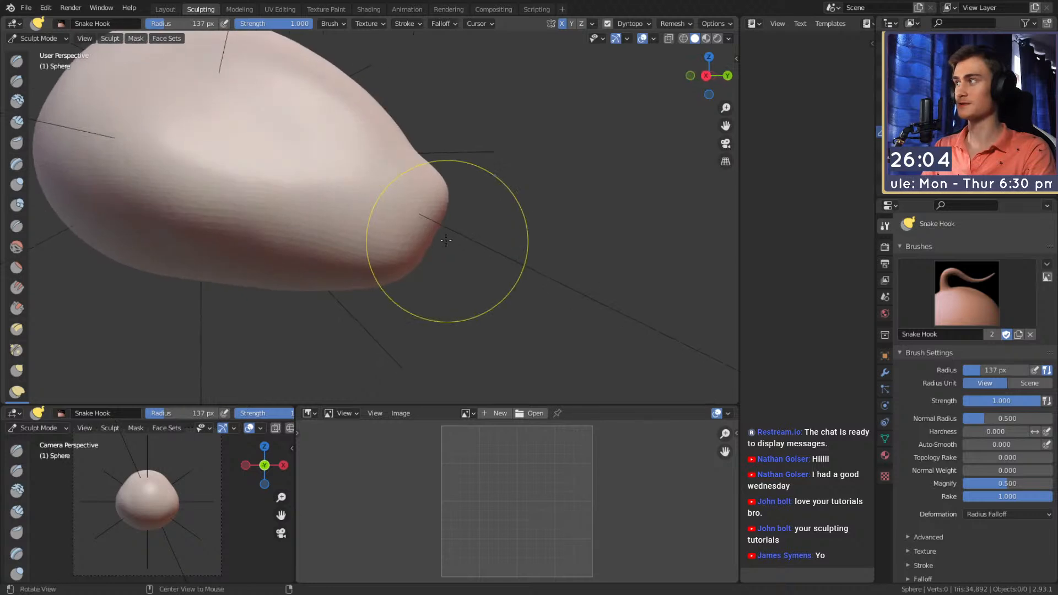
{"action": "mouse_move", "coordinate": [437, 199]}
{"action": "middle_mouse_down"}
{"action": "mouse_move", "coordinate": [461, 201]}
{"action": "mouse_move", "coordinate": [434, 208]}
{"action": "middle_mouse_up"}
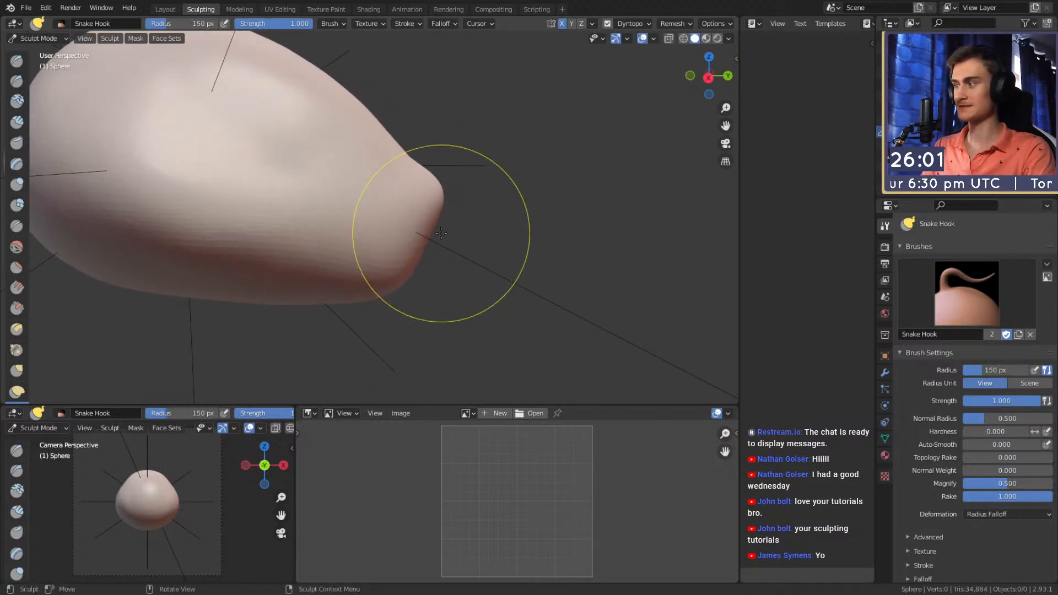
{"action": "mouse_move", "coordinate": [442, 253]}
{"action": "middle_mouse_down"}
{"action": "mouse_move", "coordinate": [347, 253]}
{"action": "mouse_move", "coordinate": [312, 270]}
{"action": "mouse_move", "coordinate": [244, 93]}
{"action": "middle_mouse_up"}
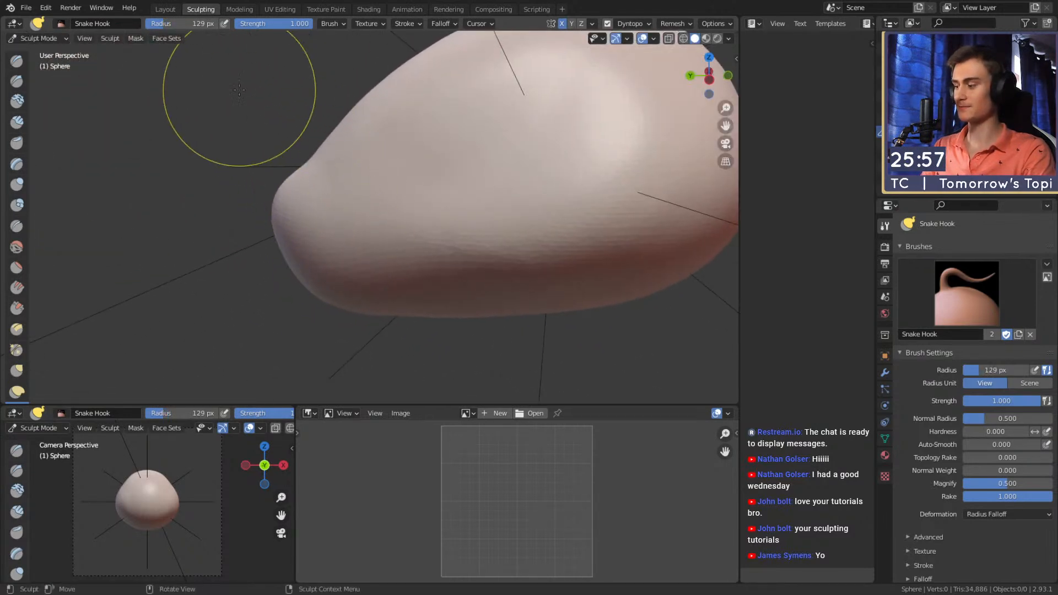
- Work the area behind the snout with the Crease brush at strength 0.194, using radii of 51 px and 92 px
{"action": "key", "text": "shift+c"}
{"action": "mouse_move", "coordinate": [356, 215]}
{"action": "middle_mouse_down"}
{"action": "mouse_move", "coordinate": [375, 224]}
{"action": "mouse_move", "coordinate": [439, 213]}
{"action": "mouse_move", "coordinate": [382, 204]}
{"action": "mouse_move", "coordinate": [373, 217]}
{"action": "mouse_move", "coordinate": [271, 97]}
{"action": "middle_mouse_up"}
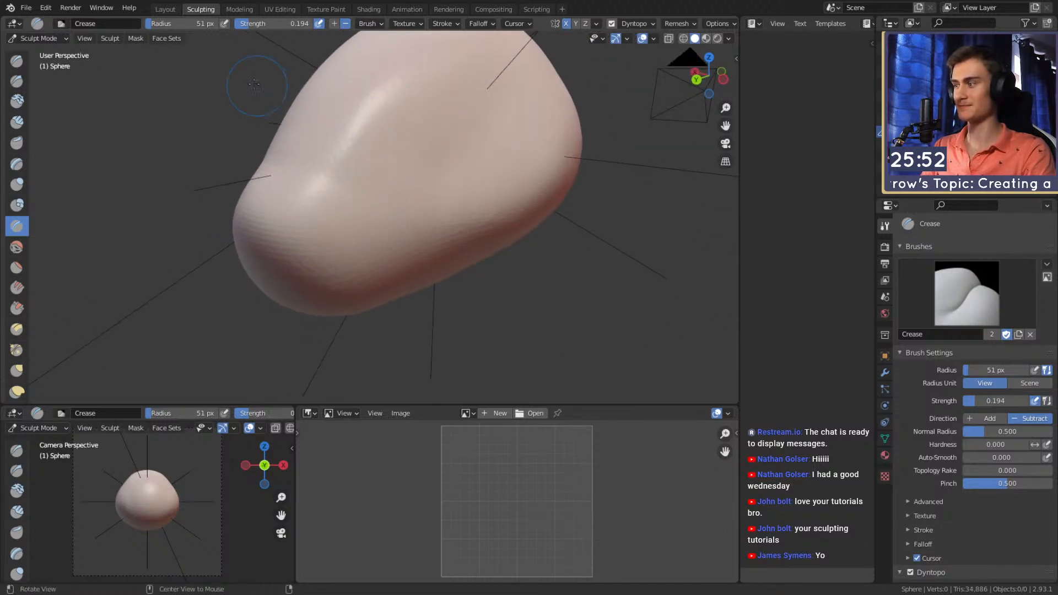
{"action": "middle_click_drag", "start_coordinate": [379, 218], "coordinate": [354, 239]}
{"action": "mouse_move", "coordinate": [282, 178]}
{"action": "middle_mouse_down"}
{"action": "mouse_move", "coordinate": [324, 205]}
{"action": "mouse_move", "coordinate": [314, 158]}
{"action": "mouse_move", "coordinate": [309, 197]}
{"action": "mouse_move", "coordinate": [439, 229]}
{"action": "mouse_move", "coordinate": [428, 220]}
{"action": "mouse_move", "coordinate": [364, 226]}
{"action": "middle_mouse_up"}
{"action": "key", "text": "f"}
{"action": "left_click", "coordinate": [435, 218]}
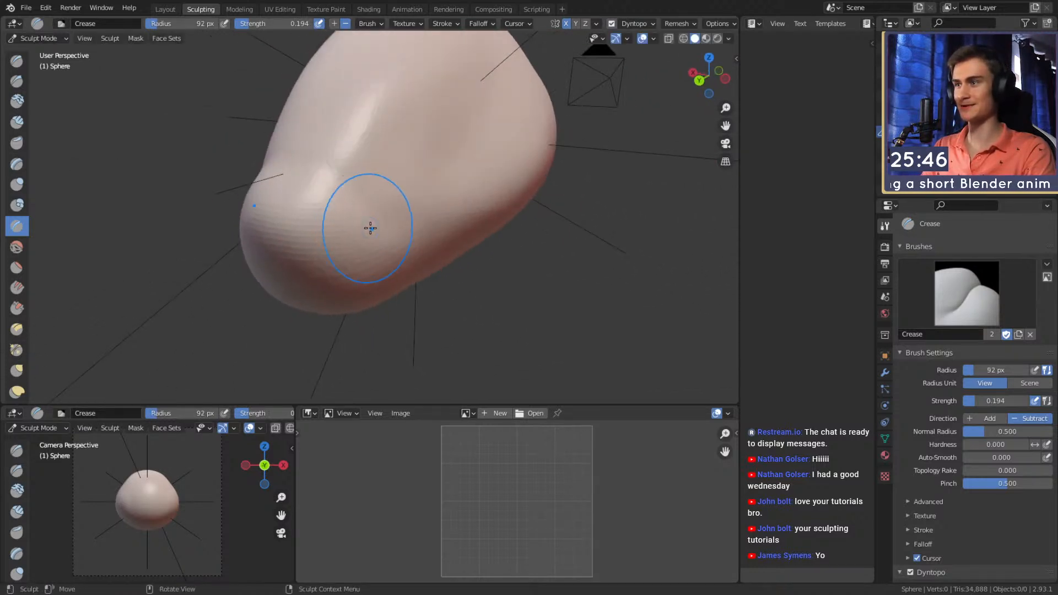
{"action": "mouse_move", "coordinate": [324, 186]}
{"action": "middle_mouse_down"}
{"action": "mouse_move", "coordinate": [404, 210]}
{"action": "mouse_move", "coordinate": [360, 228]}
{"action": "middle_mouse_up"}
{"action": "key", "text": "f"}
{"action": "left_click", "coordinate": [355, 208]}
- Build up the sides of the snout with Clay Strips and vary the brush radius to blend them
{"action": "key", "text": "c"}
{"action": "mouse_move", "coordinate": [348, 283]}
{"action": "middle_mouse_down"}
{"action": "mouse_move", "coordinate": [392, 252]}
{"action": "mouse_move", "coordinate": [383, 229]}
{"action": "mouse_move", "coordinate": [391, 260]}
{"action": "mouse_move", "coordinate": [383, 237]}
{"action": "mouse_move", "coordinate": [351, 228]}
{"action": "mouse_move", "coordinate": [461, 227]}
{"action": "mouse_move", "coordinate": [436, 239]}
{"action": "mouse_move", "coordinate": [451, 262]}
{"action": "mouse_move", "coordinate": [349, 191]}
{"action": "mouse_move", "coordinate": [427, 165]}
{"action": "middle_mouse_up"}
{"action": "key", "text": "f"}
{"action": "left_click", "coordinate": [370, 268]}
{"action": "key", "text": "f"}
{"action": "left_click", "coordinate": [386, 250]}
- Reshape the snout and body profile with the Grab brush, bringing its radius to 166 px
{"action": "key", "text": "g"}
{"action": "key", "text": "f"}
{"action": "left_click", "coordinate": [407, 226]}
{"action": "key", "text": "f"}
{"action": "left_click", "coordinate": [494, 229]}
{"action": "key", "text": "f"}
{"action": "key", "text": "f"}
{"action": "left_click", "coordinate": [551, 246]}
{"action": "key", "text": "f"}
{"action": "left_click", "coordinate": [535, 249]}
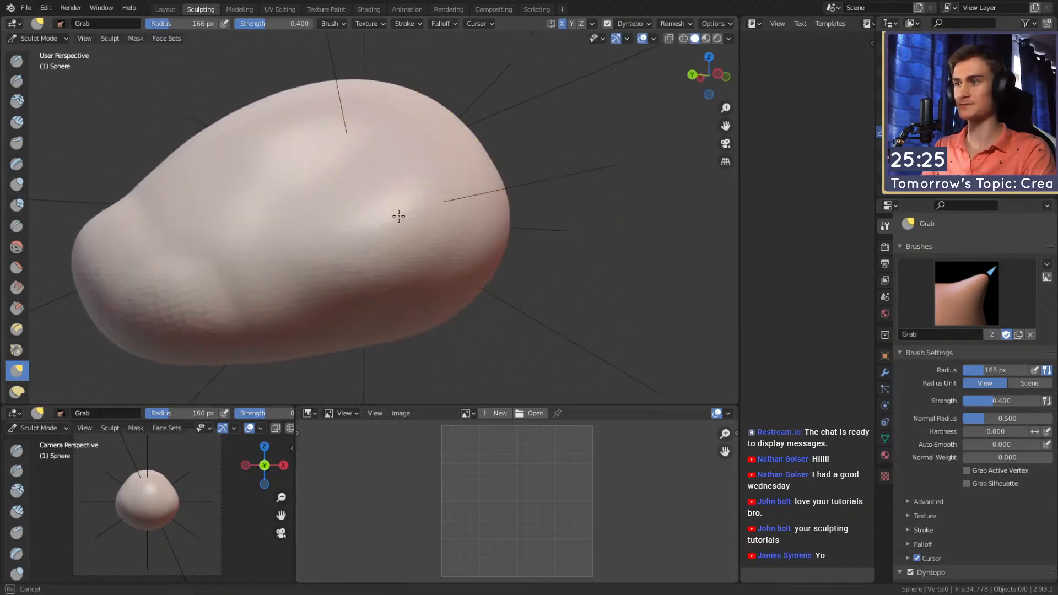
- Set the Crease brush radius to 45 px and adjust the front of the snout with the Grab brush
{"action": "mouse_move", "coordinate": [371, 218]}
{"action": "middle_mouse_down"}
{"action": "mouse_move", "coordinate": [425, 213]}
{"action": "mouse_move", "coordinate": [430, 241]}
{"action": "mouse_move", "coordinate": [366, 246]}
{"action": "mouse_move", "coordinate": [389, 215]}
{"action": "mouse_move", "coordinate": [196, 98]}
{"action": "middle_mouse_up"}
{"action": "key", "text": "shift+c"}
{"action": "key", "text": "f"}
{"action": "left_click", "coordinate": [390, 238]}
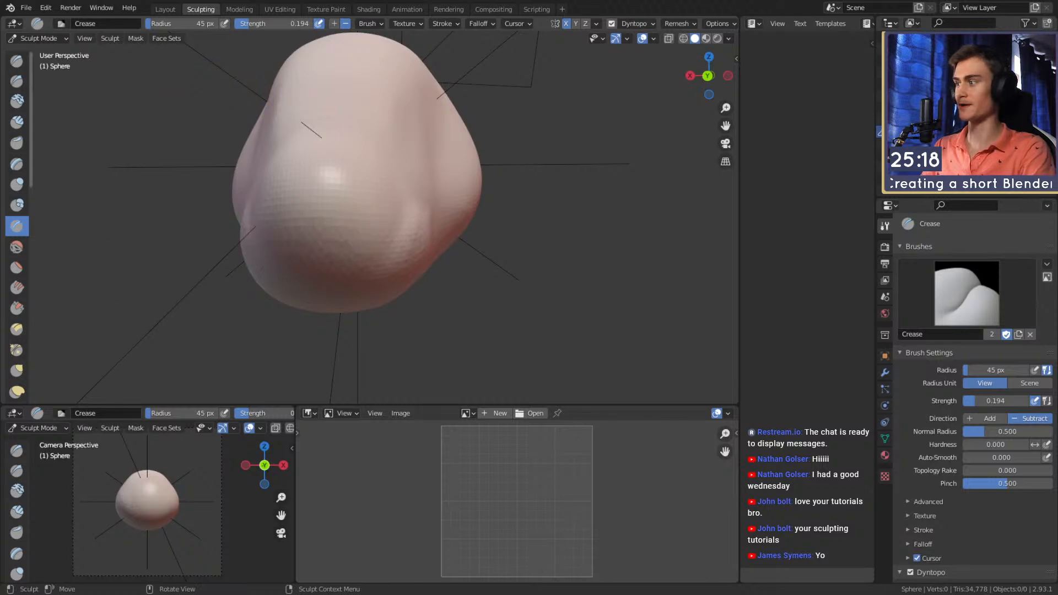
{"action": "mouse_move", "coordinate": [458, 232]}
{"action": "middle_mouse_down"}
{"action": "mouse_move", "coordinate": [387, 230]}
{"action": "mouse_move", "coordinate": [512, 198]}
{"action": "mouse_move", "coordinate": [288, 215]}
{"action": "mouse_move", "coordinate": [392, 175]}
{"action": "mouse_move", "coordinate": [355, 201]}
{"action": "mouse_move", "coordinate": [348, 188]}
{"action": "mouse_move", "coordinate": [299, 202]}
{"action": "middle_mouse_up"}
{"action": "key", "text": "g"}
{"action": "key", "text": "f"}
{"action": "left_click", "coordinate": [411, 208]}
- Carve a mirrored pair of slanted nostril slits into the upper snout with Crease at 26 px radius and 0.400 strength
{"action": "key", "text": "shift+c"}
{"action": "key", "text": "f"}
{"action": "left_click", "coordinate": [350, 207]}
{"action": "key", "text": "shift+f"}
{"action": "left_click", "coordinate": [329, 186]}
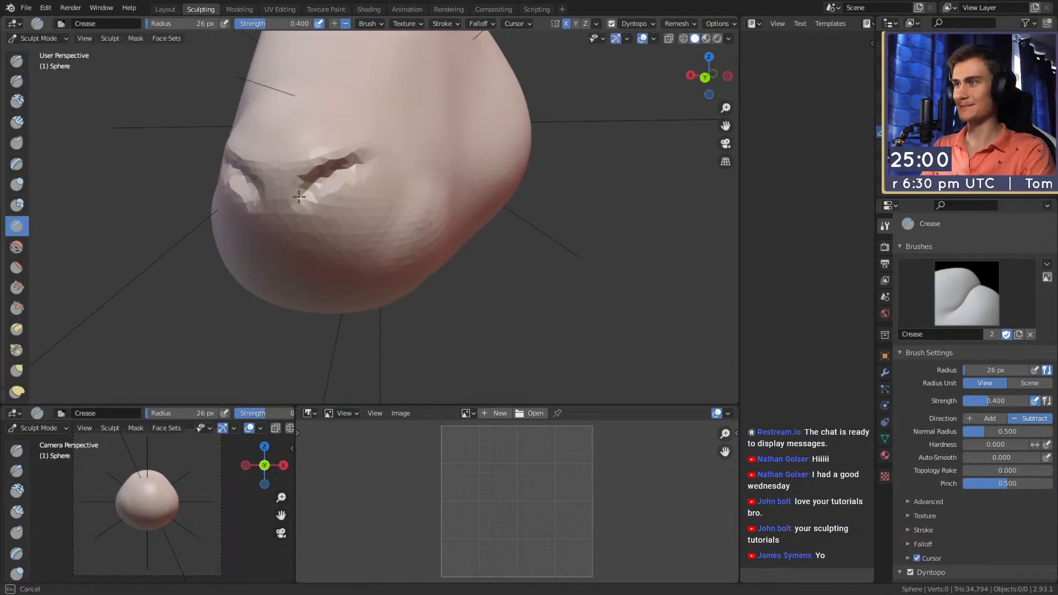
- Crease a vertical groove down the middle of the snout below the nostrils at a 31 px radius
{"action": "middle_click_drag", "start_coordinate": [333, 195], "coordinate": [377, 169]}
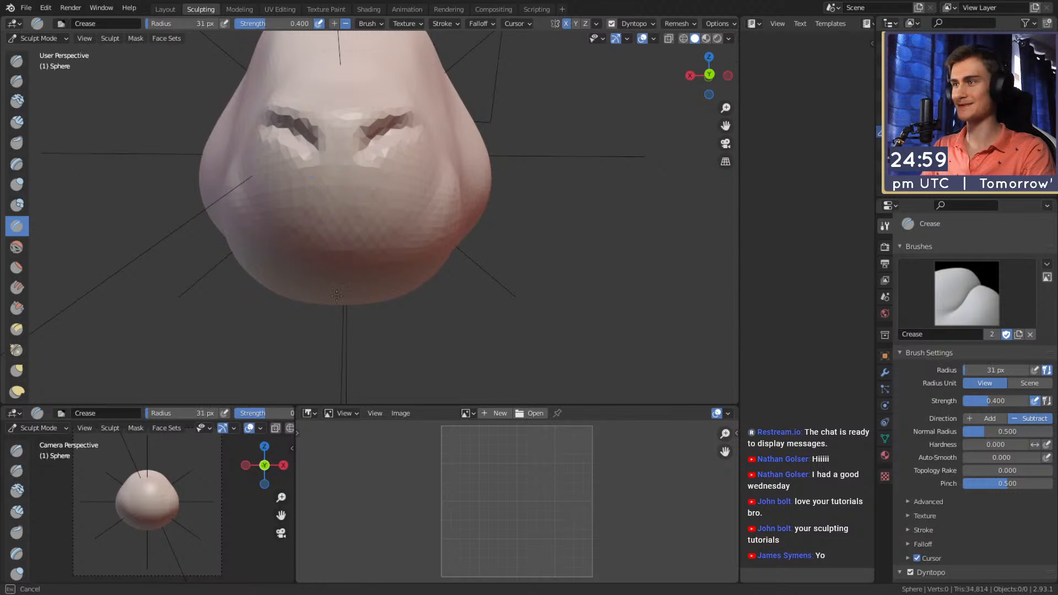
{"action": "middle_click_drag", "start_coordinate": [349, 296], "coordinate": [374, 222]}
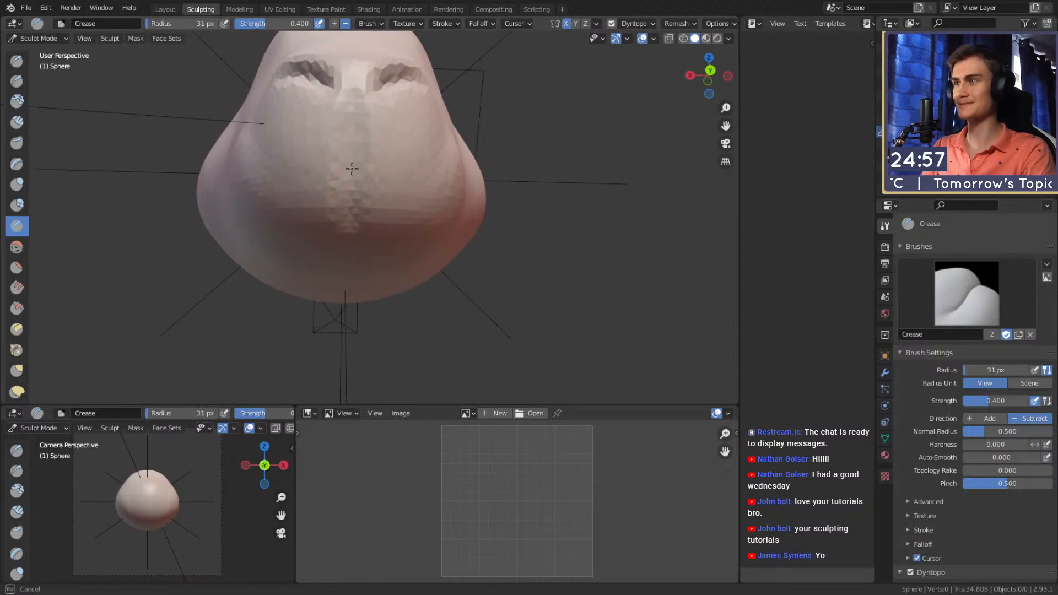
{"action": "mouse_move", "coordinate": [362, 163]}
{"action": "middle_mouse_down"}
{"action": "mouse_move", "coordinate": [501, 184]}
{"action": "mouse_move", "coordinate": [383, 191]}
{"action": "middle_mouse_up"}
- Carve the mouth line across the lower snout and along its sides with Crease at a 25 px radius
{"action": "mouse_move", "coordinate": [415, 243]}
{"action": "middle_mouse_down"}
{"action": "mouse_move", "coordinate": [411, 232]}
{"action": "mouse_move", "coordinate": [474, 220]}
{"action": "mouse_move", "coordinate": [402, 218]}
{"action": "mouse_move", "coordinate": [406, 151]}
{"action": "mouse_move", "coordinate": [388, 76]}
{"action": "mouse_move", "coordinate": [343, 197]}
{"action": "mouse_move", "coordinate": [364, 226]}
{"action": "mouse_move", "coordinate": [341, 252]}
{"action": "middle_mouse_up"}
{"action": "scroll", "coordinate": [402, 193], "scroll_direction": "up", "scroll_amount": 2}
{"action": "key", "text": "f"}
{"action": "left_click", "coordinate": [385, 187]}
{"action": "mouse_move", "coordinate": [423, 256]}
{"action": "middle_mouse_down"}
{"action": "mouse_move", "coordinate": [339, 262]}
{"action": "mouse_move", "coordinate": [453, 246]}
{"action": "middle_mouse_up"}
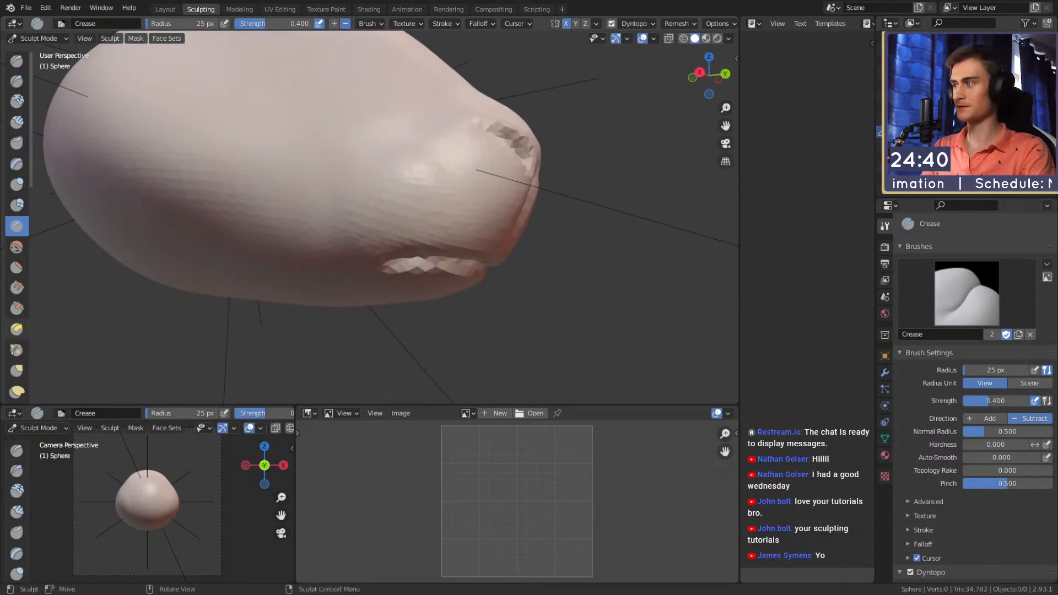
{"action": "mouse_move", "coordinate": [575, 224]}
{"action": "middle_mouse_down"}
{"action": "mouse_move", "coordinate": [402, 184]}
{"action": "mouse_move", "coordinate": [382, 221]}
{"action": "mouse_move", "coordinate": [389, 230]}
{"action": "middle_mouse_up"}
- Build up the sides of the snout between nostrils and mouth with Clay Strips at a 40 px radius and smooth them
{"action": "key", "text": "shift+c"}
{"action": "key", "text": "f"}
{"action": "left_click", "coordinate": [303, 196]}
{"action": "mouse_move", "coordinate": [303, 197]}
{"action": "middle_mouse_down"}
{"action": "mouse_move", "coordinate": [323, 206]}
{"action": "mouse_move", "coordinate": [294, 207]}
{"action": "mouse_move", "coordinate": [331, 182]}
{"action": "middle_mouse_up"}
{"action": "mouse_move", "coordinate": [333, 252]}
{"action": "middle_mouse_down"}
{"action": "mouse_move", "coordinate": [285, 241]}
{"action": "mouse_move", "coordinate": [323, 212]}
{"action": "mouse_move", "coordinate": [347, 220]}
{"action": "mouse_move", "coordinate": [328, 168]}
{"action": "middle_mouse_up"}
{"action": "middle_click_drag", "start_coordinate": [399, 190], "coordinate": [329, 232]}
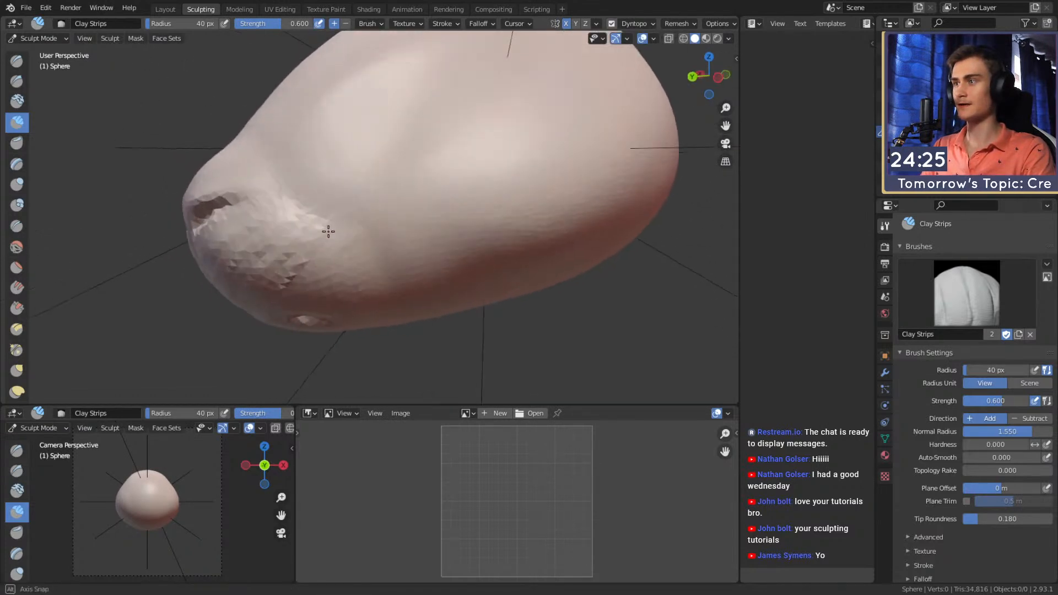
{"action": "mouse_move", "coordinate": [283, 277]}
{"action": "middle_mouse_down"}
{"action": "mouse_move", "coordinate": [349, 217]}
{"action": "mouse_move", "coordinate": [405, 189]}
{"action": "mouse_move", "coordinate": [437, 208]}
{"action": "mouse_move", "coordinate": [411, 189]}
{"action": "mouse_move", "coordinate": [424, 278]}
{"action": "mouse_move", "coordinate": [338, 142]}
{"action": "middle_mouse_up"}
{"action": "key", "text": "f"}
{"action": "left_click", "coordinate": [287, 230]}
- Adjust the snout and lower jaw around the mouth with the Grab brush at a 204 px radius
{"action": "key", "text": "g"}
{"action": "middle_click_drag", "start_coordinate": [438, 265], "coordinate": [421, 261]}
{"action": "mouse_move", "coordinate": [458, 219]}
{"action": "middle_mouse_down"}
{"action": "mouse_move", "coordinate": [439, 260]}
{"action": "mouse_move", "coordinate": [390, 229]}
{"action": "mouse_move", "coordinate": [378, 189]}
{"action": "mouse_move", "coordinate": [402, 239]}
{"action": "mouse_move", "coordinate": [364, 232]}
{"action": "middle_mouse_up"}
{"action": "key", "text": "f"}
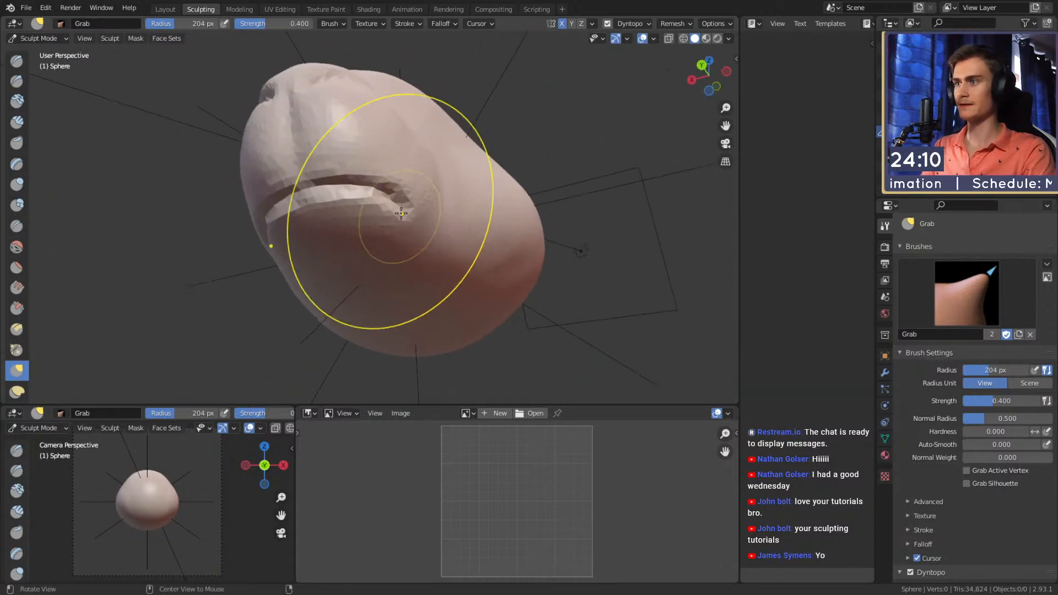
{"action": "left_click", "coordinate": [366, 235]}
- Deepen the mouth line and its corners with the Crease brush at strength 0.400 and a 30 px radius
{"action": "key", "text": "shift+c"}
{"action": "key", "text": "f"}
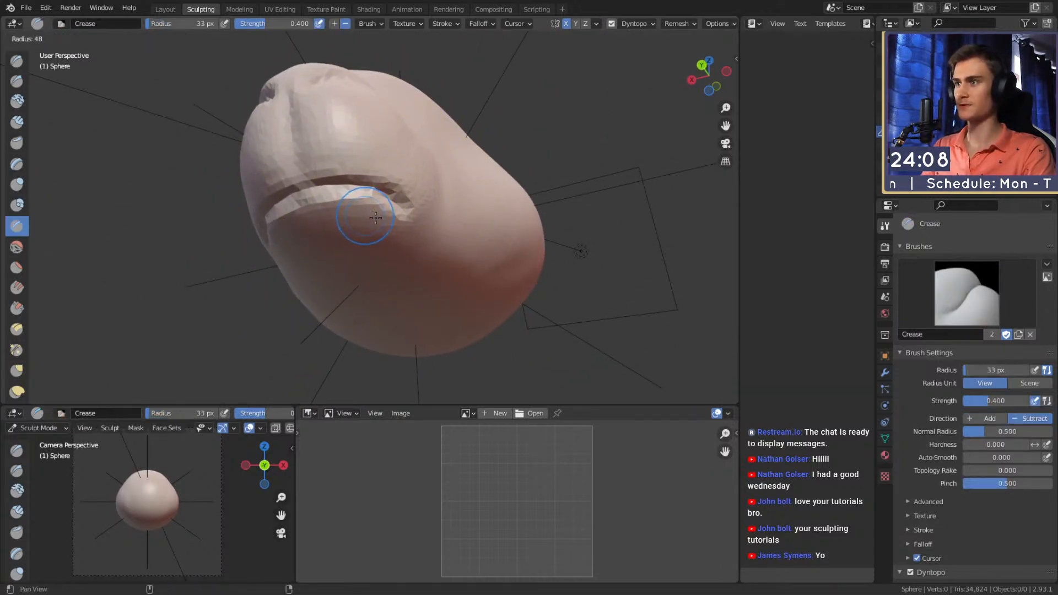
{"action": "left_click", "coordinate": [375, 218]}
{"action": "mouse_move", "coordinate": [369, 210]}
{"action": "middle_mouse_down"}
{"action": "mouse_move", "coordinate": [385, 234]}
{"action": "mouse_move", "coordinate": [357, 241]}
{"action": "middle_mouse_up"}
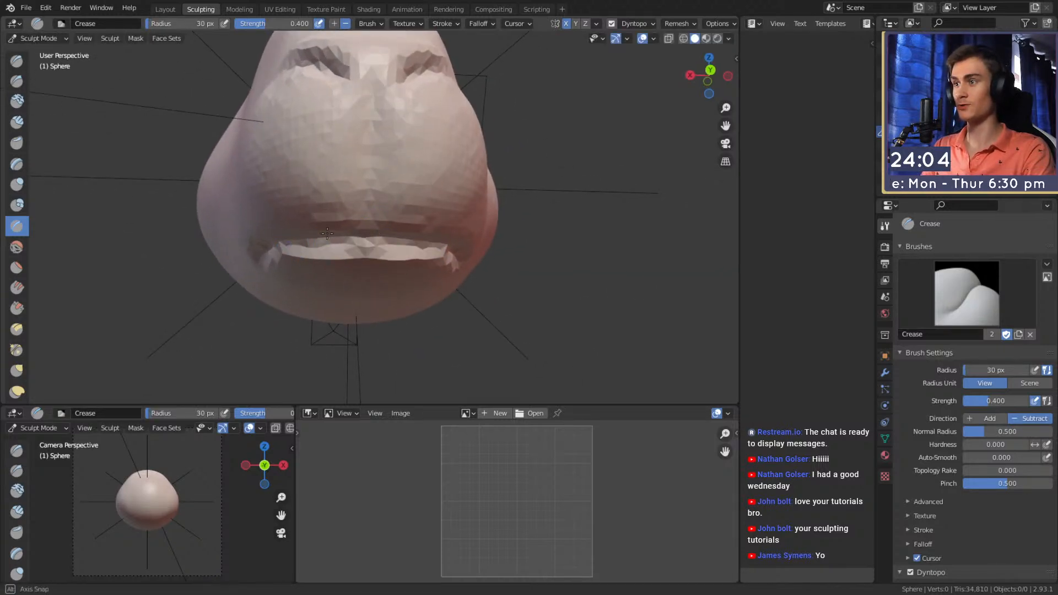
{"action": "left_click_drag", "start_coordinate": [324, 239], "coordinate": [423, 212], "text": "alt"}
{"action": "key", "text": "f"}
{"action": "left_click", "coordinate": [447, 199]}
{"action": "mouse_move", "coordinate": [392, 215]}
{"action": "middle_mouse_down"}
{"action": "mouse_move", "coordinate": [354, 229]}
{"action": "mouse_move", "coordinate": [453, 261]}
{"action": "middle_mouse_up"}
{"action": "mouse_move", "coordinate": [328, 280]}
{"action": "middle_mouse_down"}
{"action": "mouse_move", "coordinate": [437, 248]}
{"action": "mouse_move", "coordinate": [238, 81]}
{"action": "middle_mouse_up"}
- Add Clay Strips behind the mouth corner at a 67 px radius and smooth the snout's side at 172 px
{"action": "key", "text": "c"}
{"action": "key", "text": "f"}
{"action": "left_click", "coordinate": [440, 201]}
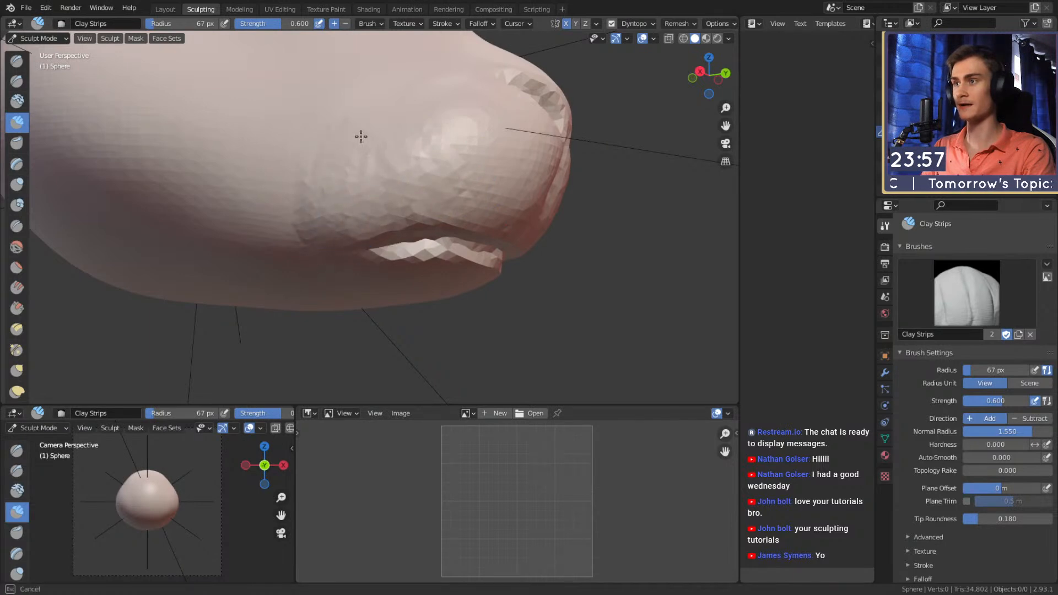
{"action": "key", "text": "f"}
{"action": "left_click", "coordinate": [389, 204]}
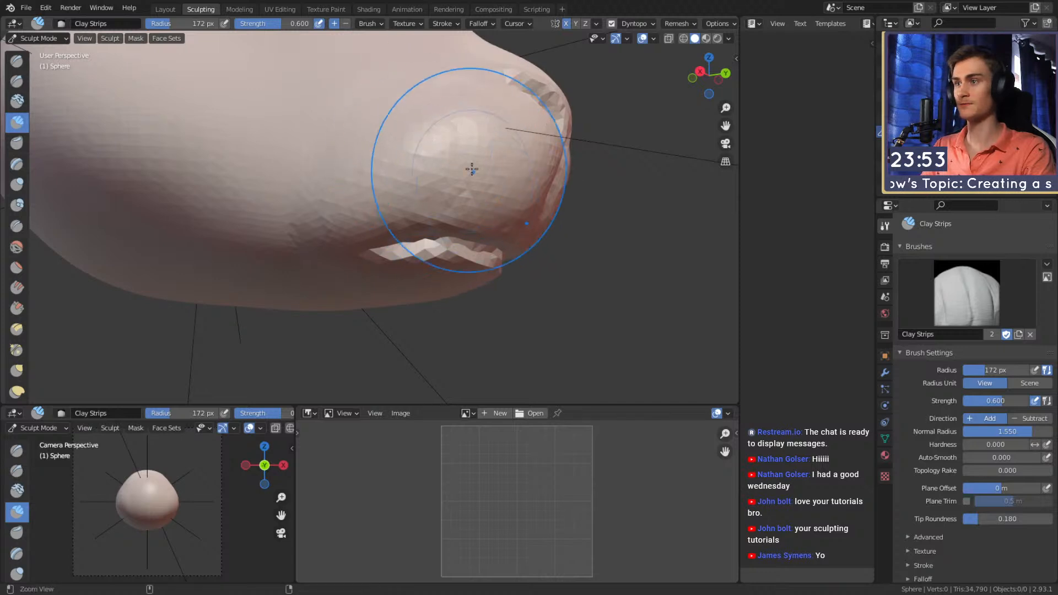
{"action": "scroll", "coordinate": [473, 179], "scroll_direction": "down", "scroll_amount": 5}
- Build up the cheek behind the mouth and snout with Clay Strips at a 62 px radius
{"action": "mouse_move", "coordinate": [473, 180]}
{"action": "middle_mouse_down"}
{"action": "mouse_move", "coordinate": [330, 200]}
{"action": "mouse_move", "coordinate": [364, 199]}
{"action": "middle_mouse_up"}
{"action": "key", "text": "f"}
{"action": "left_click", "coordinate": [310, 201]}
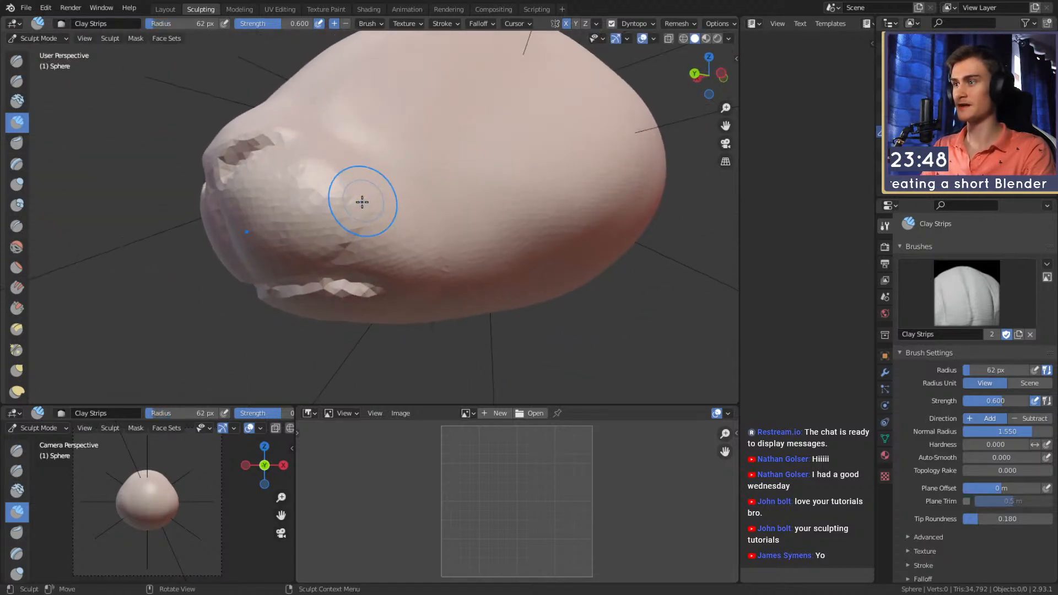
{"action": "key", "text": "f"}
{"action": "left_click", "coordinate": [341, 198]}
- Refine the shape of the snout and forehead with the Grab brush at a 127 px radius
{"action": "mouse_move", "coordinate": [383, 194]}
{"action": "middle_mouse_down"}
{"action": "mouse_move", "coordinate": [420, 215]}
{"action": "mouse_move", "coordinate": [427, 253]}
{"action": "mouse_move", "coordinate": [439, 217]}
{"action": "mouse_move", "coordinate": [423, 234]}
{"action": "mouse_move", "coordinate": [433, 227]}
{"action": "mouse_move", "coordinate": [368, 243]}
{"action": "mouse_move", "coordinate": [381, 216]}
{"action": "mouse_move", "coordinate": [364, 217]}
{"action": "mouse_move", "coordinate": [286, 93]}
{"action": "middle_mouse_up"}
{"action": "key", "text": "g"}
{"action": "key", "text": "f"}
{"action": "left_click", "coordinate": [364, 217]}
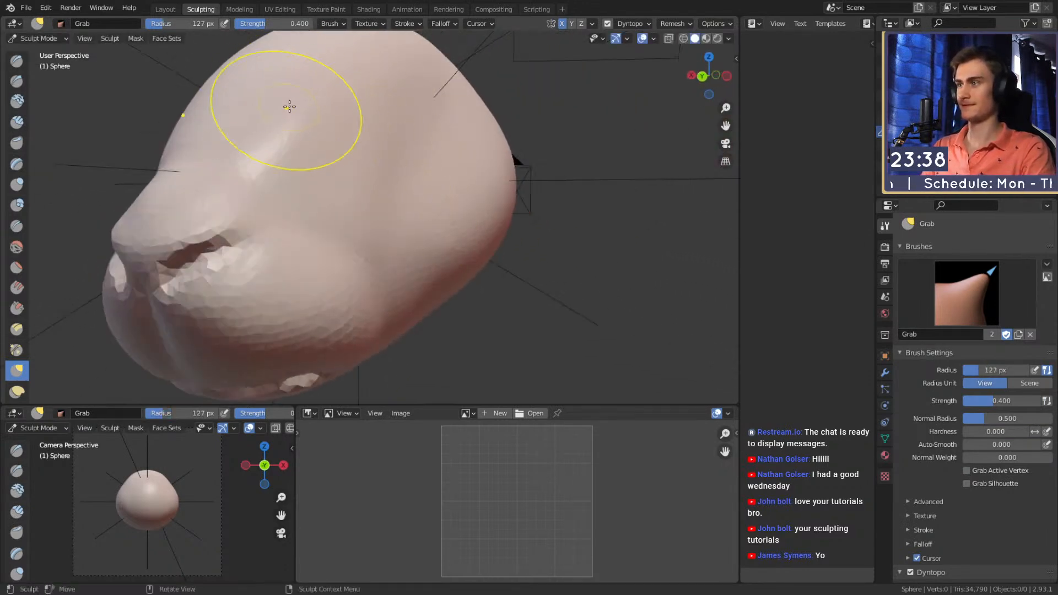
- Adjust the contour of the snout and cheek with the Grab brush
{"action": "key", "text": "c"}
{"action": "mouse_move", "coordinate": [386, 197]}
{"action": "middle_mouse_down"}
{"action": "mouse_move", "coordinate": [454, 196]}
{"action": "mouse_move", "coordinate": [473, 230]}
{"action": "mouse_move", "coordinate": [448, 210]}
{"action": "mouse_move", "coordinate": [448, 236]}
{"action": "mouse_move", "coordinate": [424, 256]}
{"action": "mouse_move", "coordinate": [450, 198]}
{"action": "mouse_move", "coordinate": [452, 165]}
{"action": "mouse_move", "coordinate": [481, 234]}
{"action": "mouse_move", "coordinate": [484, 184]}
{"action": "middle_mouse_up"}
{"action": "key", "text": "g"}
{"action": "key", "text": "f"}
{"action": "left_click", "coordinate": [413, 267]}
{"action": "scroll", "coordinate": [475, 223], "scroll_direction": "up", "scroll_amount": 2}
{"action": "key", "text": "f"}
{"action": "left_click", "coordinate": [445, 265]}
{"action": "left_click_drag", "start_coordinate": [440, 279], "coordinate": [441, 281]}
- Pull the side of the head inward above the snout with the Grab brush
{"action": "middle_click_drag", "start_coordinate": [480, 201], "coordinate": [463, 241], "text": "shift"}
{"action": "key", "text": "f"}
{"action": "left_click", "coordinate": [500, 224]}
{"action": "left_click_drag", "start_coordinate": [499, 199], "coordinate": [480, 175]}
{"action": "mouse_move", "coordinate": [481, 166]}
{"action": "middle_mouse_down", "text": "shift"}
{"action": "mouse_move", "coordinate": [473, 226]}
{"action": "mouse_move", "coordinate": [497, 203]}
{"action": "mouse_move", "coordinate": [378, 205]}
{"action": "mouse_move", "coordinate": [420, 212]}
{"action": "mouse_move", "coordinate": [359, 236]}
{"action": "mouse_move", "coordinate": [448, 217]}
{"action": "mouse_move", "coordinate": [268, 78]}
{"action": "middle_mouse_up", "text": "shift"}
- Build up the side of the head above the cheek with Clay Strips at a 65 px radius and 0.600 strength
{"action": "key", "text": "shift+c"}
{"action": "key", "text": "f"}
{"action": "left_click", "coordinate": [354, 208]}
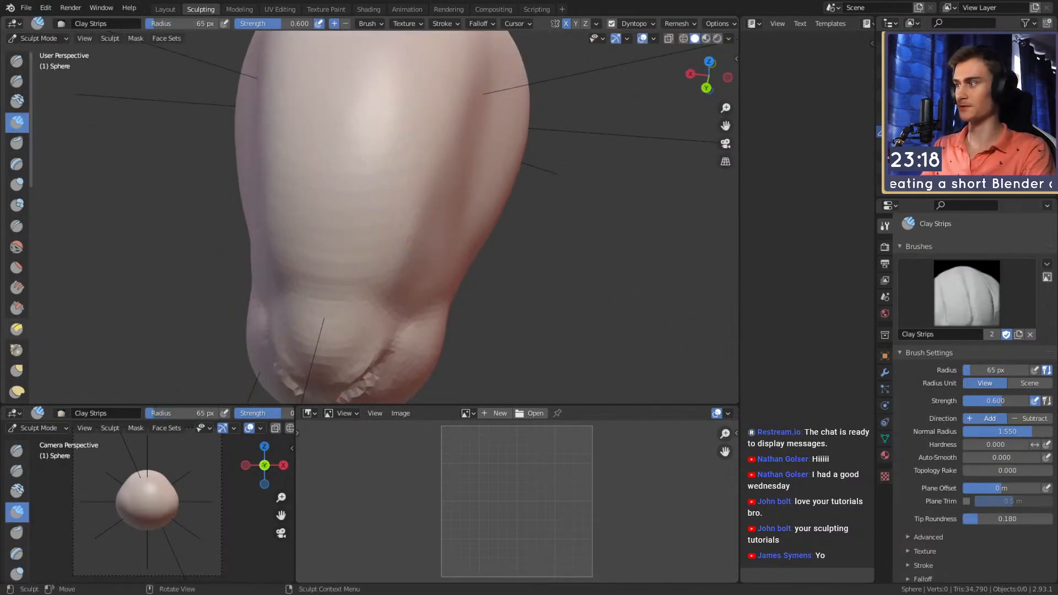
{"action": "mouse_move", "coordinate": [522, 253]}
{"action": "middle_mouse_down"}
{"action": "mouse_move", "coordinate": [550, 208]}
{"action": "mouse_move", "coordinate": [330, 236]}
{"action": "middle_mouse_up"}
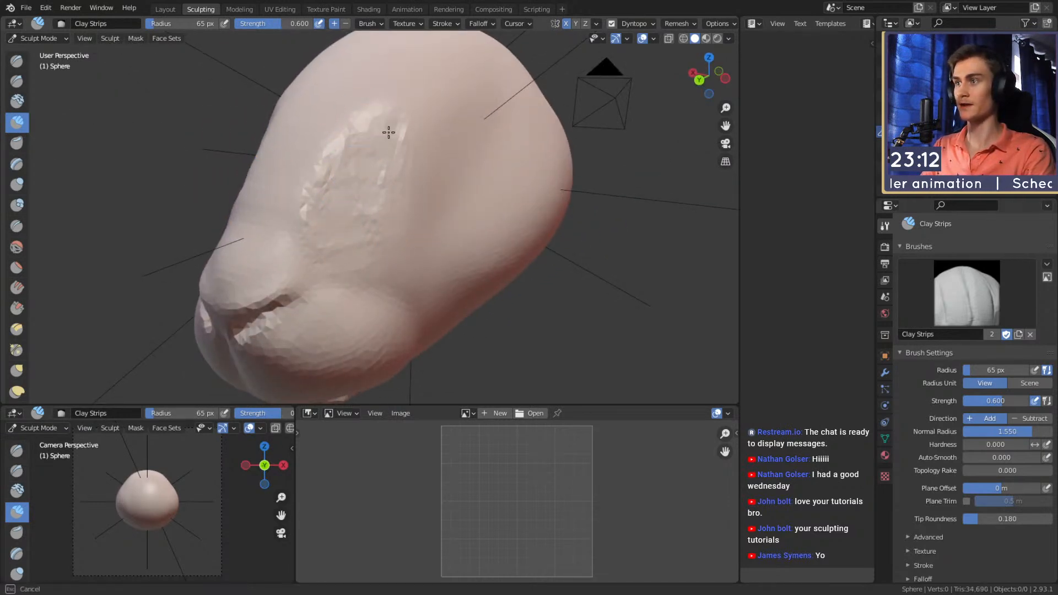
{"action": "middle_click_drag", "start_coordinate": [416, 179], "coordinate": [402, 189]}
{"action": "key", "text": "f"}
{"action": "left_click", "coordinate": [375, 208]}
{"action": "mouse_move", "coordinate": [367, 252]}
{"action": "middle_mouse_down"}
{"action": "mouse_move", "coordinate": [406, 206]}
{"action": "mouse_move", "coordinate": [366, 278]}
{"action": "middle_mouse_up"}
- Smooth the built-up area on the side of the head into the surrounding surface
{"action": "key", "text": "f"}
{"action": "left_click", "coordinate": [366, 278]}
{"action": "middle_click_drag", "start_coordinate": [404, 164], "coordinate": [350, 194]}
{"action": "key", "text": "f"}
{"action": "left_click", "coordinate": [428, 234]}
{"action": "mouse_move", "coordinate": [428, 234]}
{"action": "middle_mouse_down"}
{"action": "mouse_move", "coordinate": [426, 215]}
{"action": "mouse_move", "coordinate": [394, 201]}
{"action": "mouse_move", "coordinate": [392, 184]}
{"action": "mouse_move", "coordinate": [424, 219]}
{"action": "mouse_move", "coordinate": [378, 229]}
{"action": "middle_mouse_up"}
{"action": "key", "text": "f"}
{"action": "left_click", "coordinate": [379, 200]}
- Refine the overall shape of the head and brow with the Grab brush at a 164 px radius
{"action": "scroll", "coordinate": [416, 229], "scroll_direction": "down", "scroll_amount": 4}
{"action": "scroll", "coordinate": [419, 230], "scroll_direction": "up", "scroll_amount": 1}
{"action": "key", "text": "g"}
{"action": "key", "text": "f"}
{"action": "left_click", "coordinate": [444, 208]}
{"action": "middle_click_drag", "start_coordinate": [378, 230], "coordinate": [417, 219], "text": "shift"}
{"action": "scroll", "coordinate": [353, 246], "scroll_direction": "up", "scroll_amount": 1}
{"action": "key", "text": "f"}
{"action": "left_click", "coordinate": [327, 241]}
{"action": "mouse_move", "coordinate": [291, 243]}
{"action": "middle_mouse_down"}
{"action": "mouse_move", "coordinate": [366, 227]}
{"action": "mouse_move", "coordinate": [520, 244]}
{"action": "mouse_move", "coordinate": [456, 229]}
{"action": "mouse_move", "coordinate": [358, 248]}
{"action": "mouse_move", "coordinate": [319, 233]}
{"action": "mouse_move", "coordinate": [318, 251]}
{"action": "middle_mouse_up"}
{"action": "key", "text": "f"}
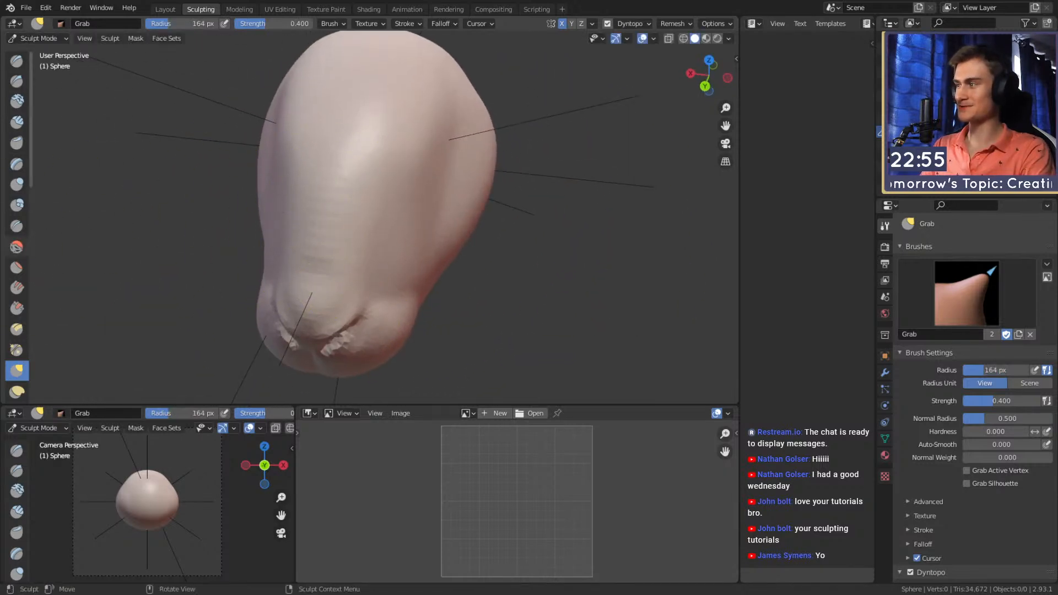
- Carve a rounded eye outline into the side of the head with the Crease brush at a 24 px radius and 0.400 strength
{"action": "middle_click_drag", "start_coordinate": [484, 213], "coordinate": [437, 189]}
{"action": "key", "text": "shift+c"}
{"action": "key", "text": "f"}
{"action": "left_click", "coordinate": [298, 179]}
{"action": "mouse_move", "coordinate": [302, 179]}
{"action": "middle_mouse_down"}
{"action": "mouse_move", "coordinate": [392, 215]}
{"action": "mouse_move", "coordinate": [354, 198]}
{"action": "mouse_move", "coordinate": [376, 195]}
{"action": "middle_mouse_up"}
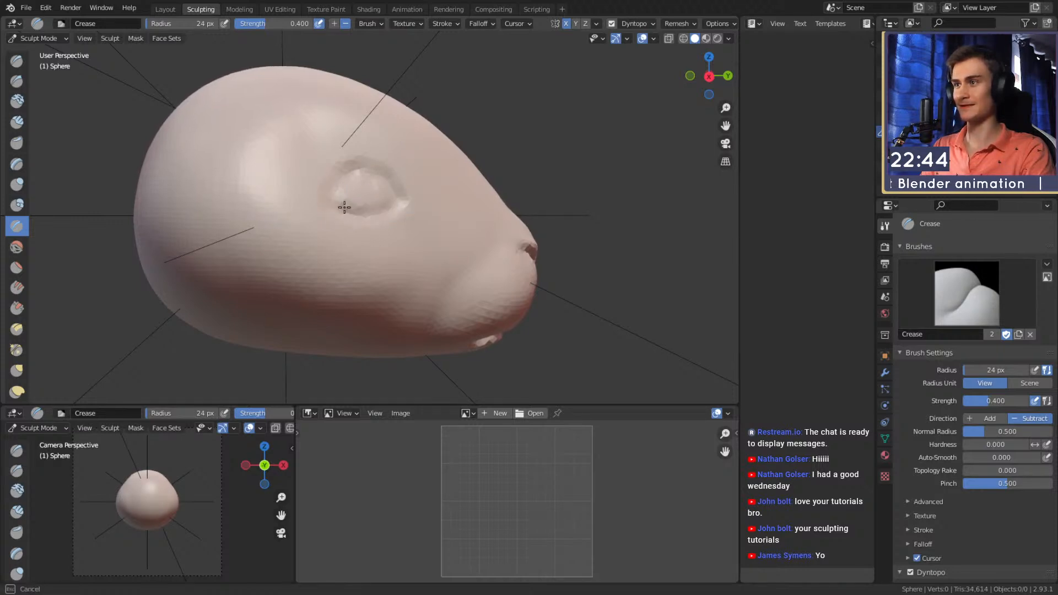
{"action": "mouse_move", "coordinate": [366, 198]}
{"action": "middle_mouse_down"}
{"action": "mouse_move", "coordinate": [451, 208]}
{"action": "mouse_move", "coordinate": [399, 233]}
{"action": "mouse_move", "coordinate": [302, 220]}
{"action": "mouse_move", "coordinate": [415, 201]}
{"action": "middle_mouse_up"}
- Reshape the eye outline with the Grab brush, going from a 123 px to an 89 px radius
{"action": "key", "text": "g"}
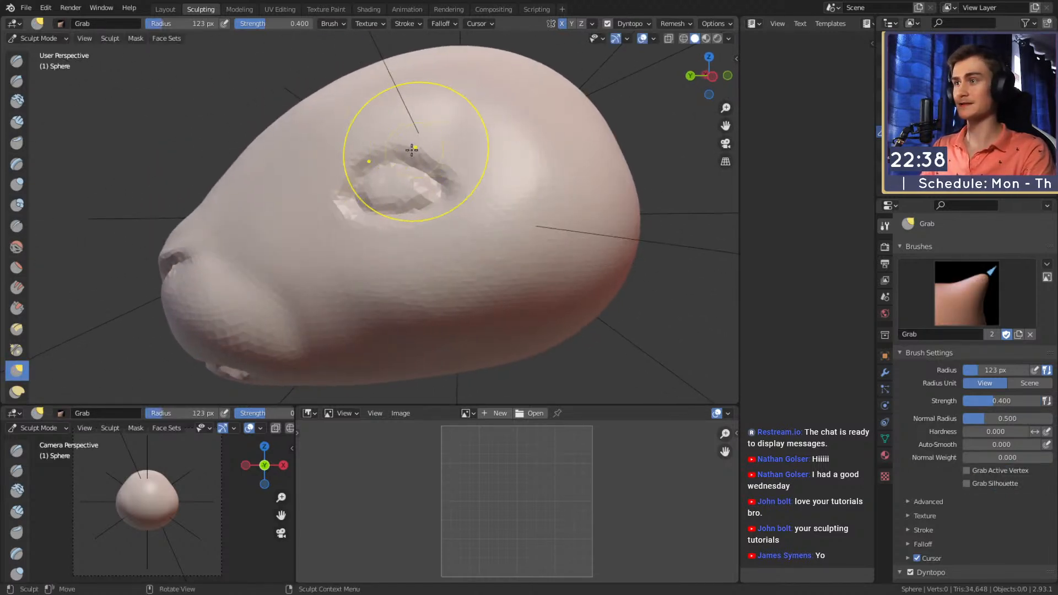
{"action": "middle_click_drag", "start_coordinate": [392, 157], "coordinate": [389, 208]}
{"action": "key", "text": "bracketleft"}
{"action": "key", "text": "bracketleft"}
{"action": "key", "text": "bracketleft"}
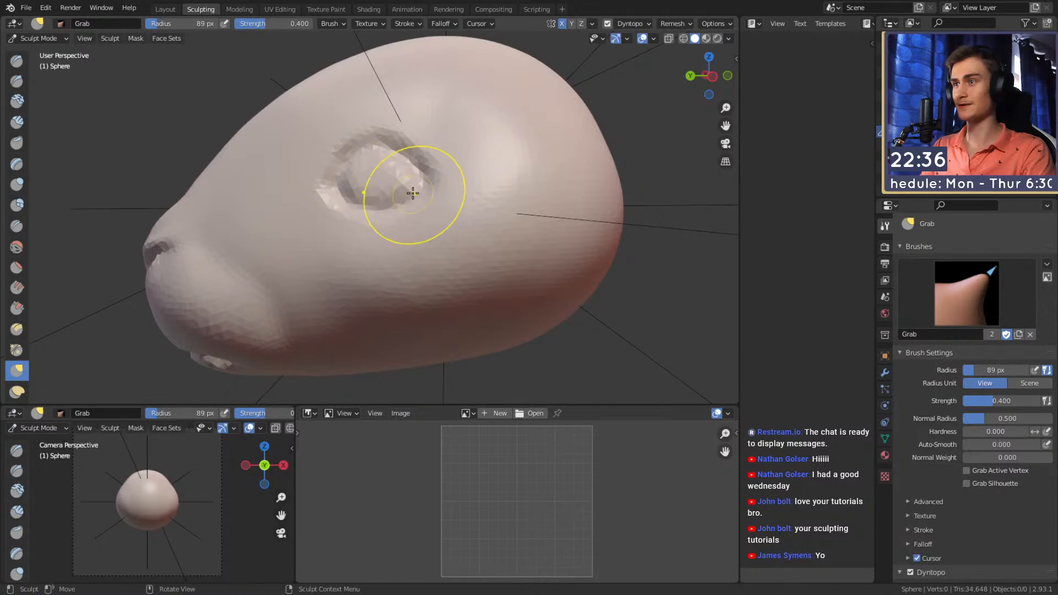
- Adjust the width of the head around the eyes with the Grab brush at a 233 px radius
{"action": "middle_click_drag", "start_coordinate": [422, 173], "coordinate": [538, 184]}
{"action": "scroll", "coordinate": [466, 205], "scroll_direction": "down", "scroll_amount": 3}
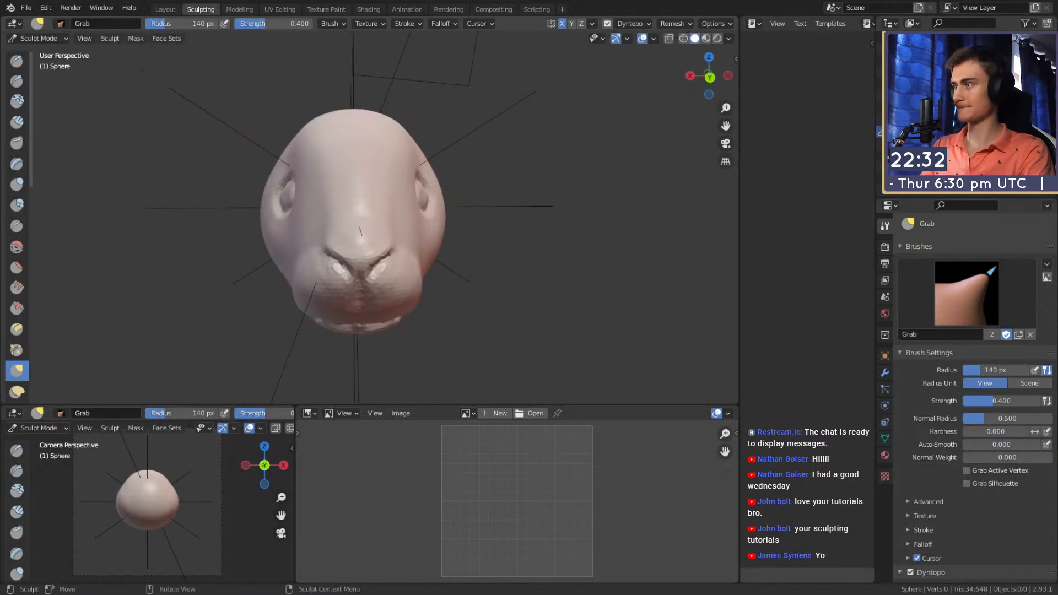
{"action": "middle_click_drag", "start_coordinate": [444, 229], "coordinate": [445, 229]}
{"action": "key", "text": "f"}
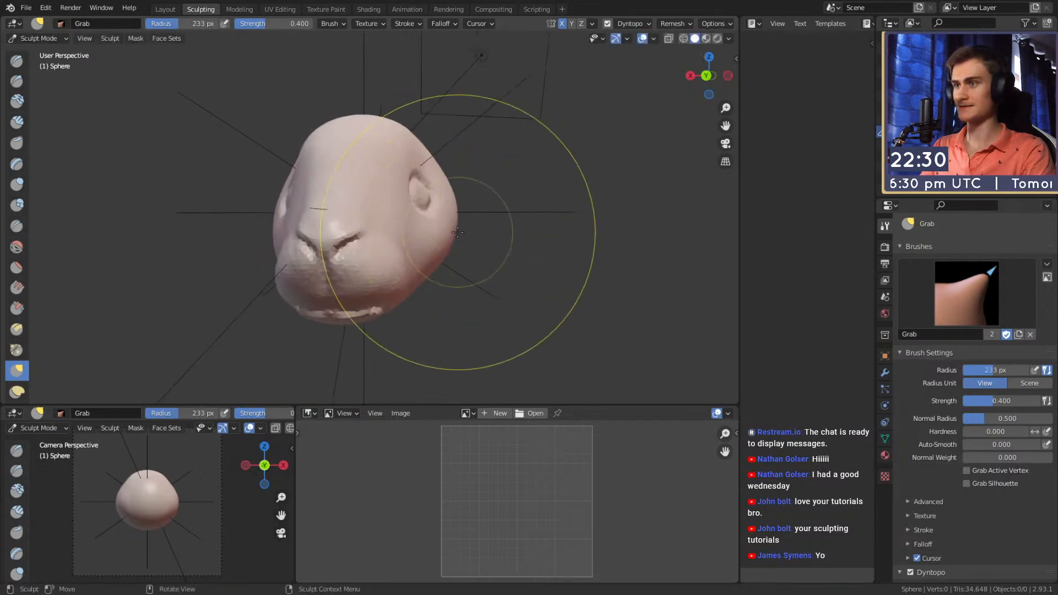
{"action": "mouse_move", "coordinate": [459, 223]}
{"action": "middle_mouse_down"}
{"action": "mouse_move", "coordinate": [447, 219]}
{"action": "mouse_move", "coordinate": [475, 211]}
{"action": "mouse_move", "coordinate": [232, 177]}
{"action": "mouse_move", "coordinate": [413, 217]}
{"action": "middle_mouse_up"}
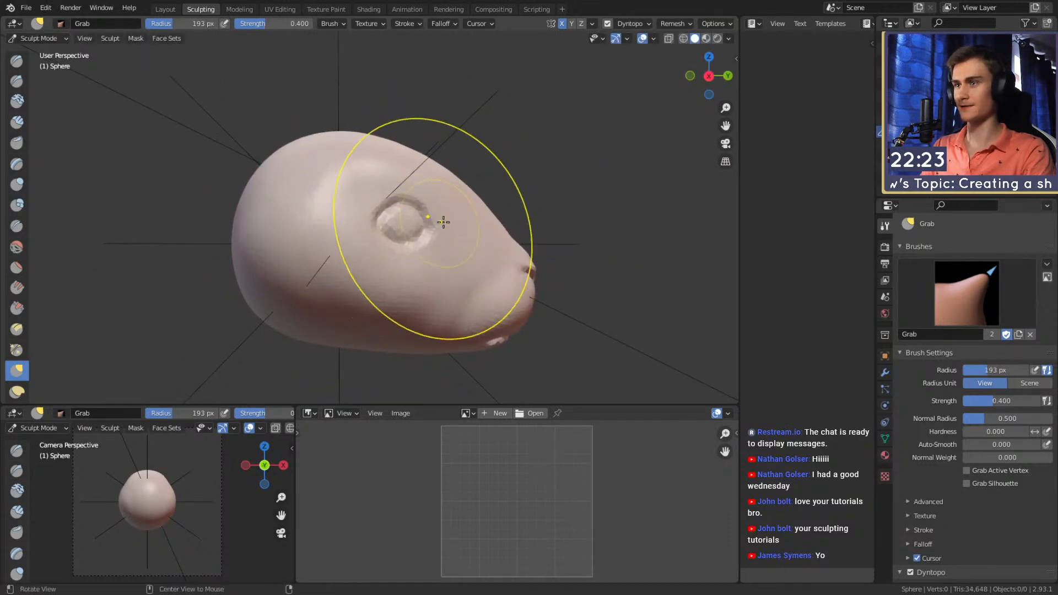
- Refine the area around the eye socket with the Grab brush at a 112 px radius
{"action": "left_click_drag", "start_coordinate": [437, 222], "coordinate": [421, 217], "text": "alt"}
{"action": "key", "text": "f"}
{"action": "left_click", "coordinate": [385, 204]}
{"action": "key", "text": "f"}
{"action": "left_click", "coordinate": [431, 230]}
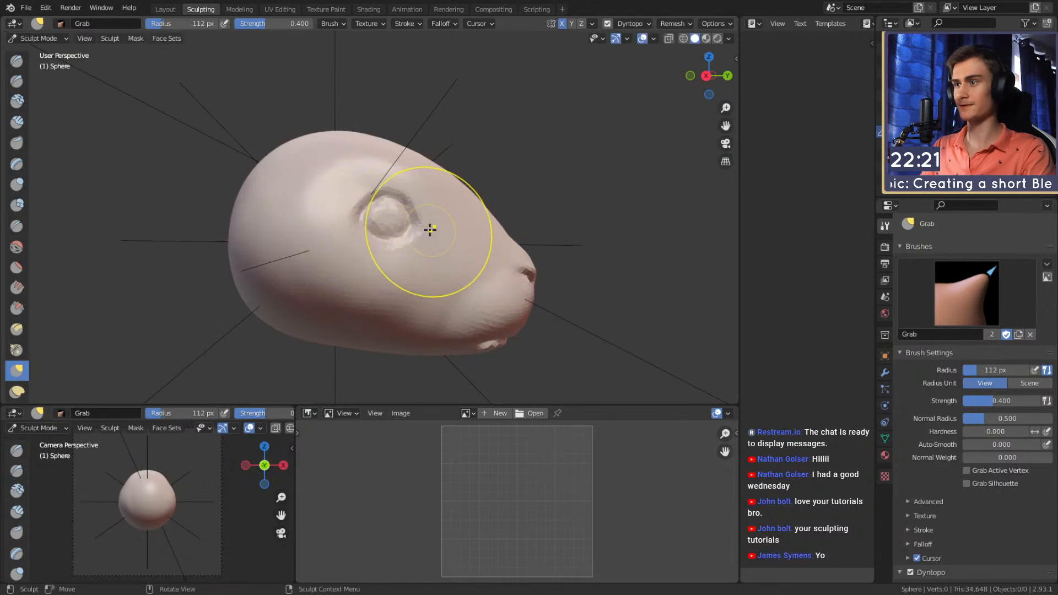
- Shape the muzzle and the sides of the snout bridge with the Grab brush at 131 px and 167 px radii
{"action": "middle_click_drag", "start_coordinate": [420, 222], "coordinate": [350, 236]}
{"action": "key", "text": "f"}
{"action": "left_click", "coordinate": [377, 225]}
{"action": "mouse_move", "coordinate": [315, 221]}
{"action": "middle_mouse_down"}
{"action": "mouse_move", "coordinate": [484, 177]}
{"action": "mouse_move", "coordinate": [494, 228]}
{"action": "mouse_move", "coordinate": [378, 243]}
{"action": "middle_mouse_up"}
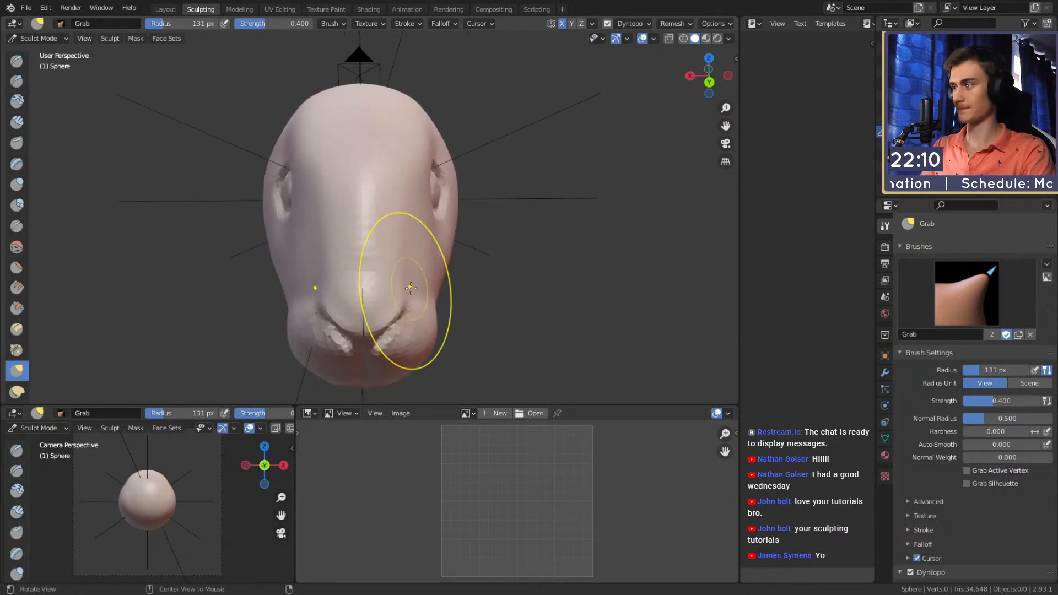
{"action": "scroll", "coordinate": [411, 287], "scroll_direction": "up", "scroll_amount": 3}
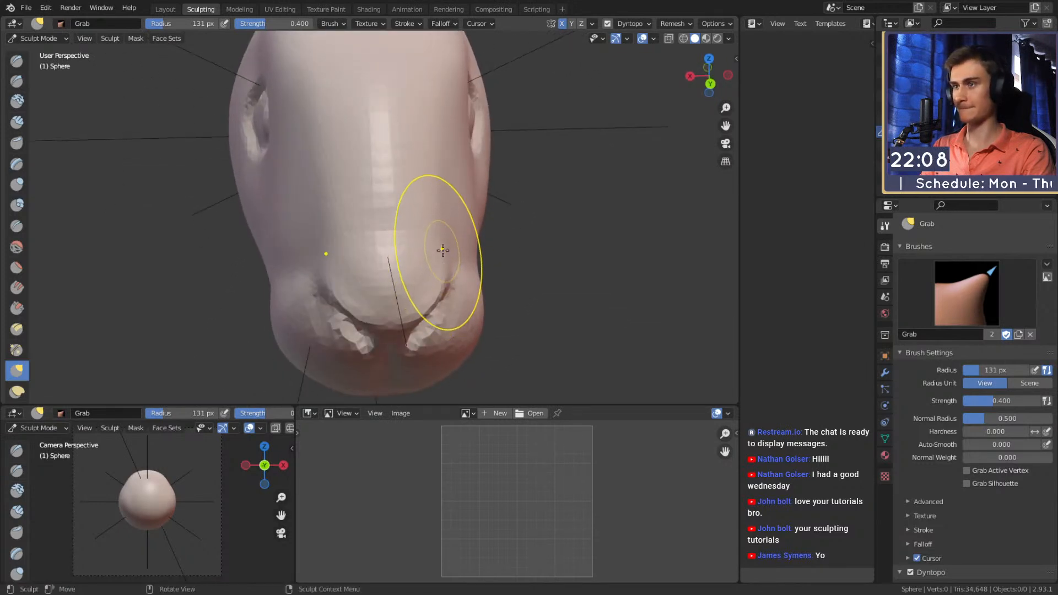
{"action": "left_click_drag", "start_coordinate": [443, 219], "coordinate": [419, 246]}
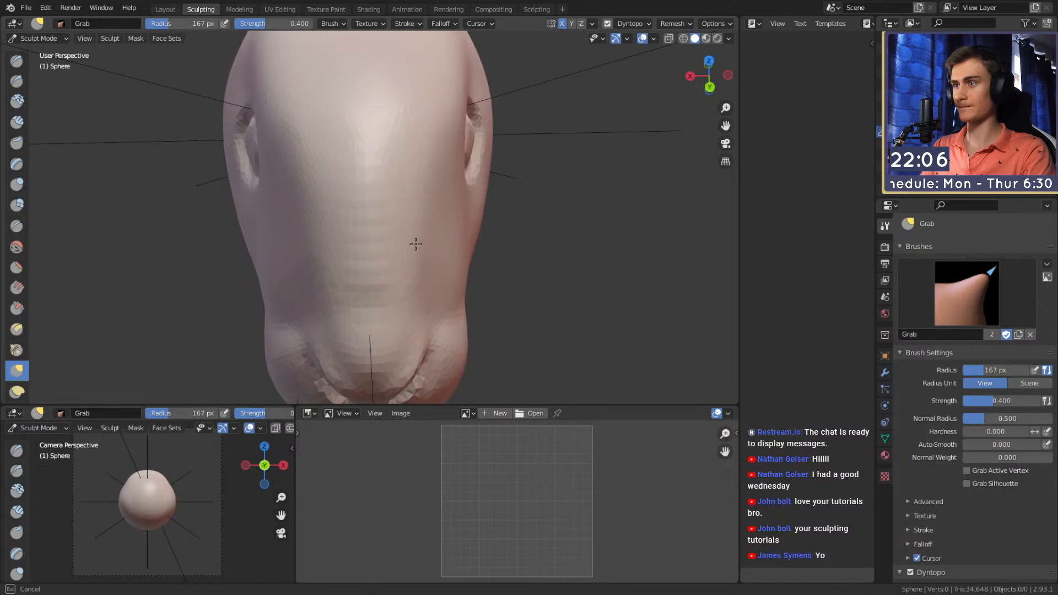
{"action": "mouse_move", "coordinate": [409, 121]}
{"action": "middle_mouse_down", "text": "shift"}
{"action": "mouse_move", "coordinate": [423, 211]}
{"action": "mouse_move", "coordinate": [404, 203]}
{"action": "mouse_move", "coordinate": [371, 224]}
{"action": "mouse_move", "coordinate": [378, 208]}
{"action": "mouse_move", "coordinate": [388, 250]}
{"action": "mouse_move", "coordinate": [390, 208]}
{"action": "mouse_move", "coordinate": [498, 237]}
{"action": "mouse_move", "coordinate": [484, 225]}
{"action": "mouse_move", "coordinate": [448, 239]}
{"action": "middle_mouse_up", "text": "shift"}
- Build up the ear bases on the upper back of the head with Clay Strips at a 48 px radius
{"action": "key", "text": "c"}
{"action": "scroll", "coordinate": [445, 199], "scroll_direction": "down", "scroll_amount": 3}
{"action": "mouse_move", "coordinate": [444, 198]}
{"action": "middle_mouse_down"}
{"action": "mouse_move", "coordinate": [441, 220]}
{"action": "mouse_move", "coordinate": [387, 206]}
{"action": "mouse_move", "coordinate": [400, 212]}
{"action": "middle_mouse_up"}
{"action": "scroll", "coordinate": [387, 206], "scroll_direction": "up", "scroll_amount": 4}
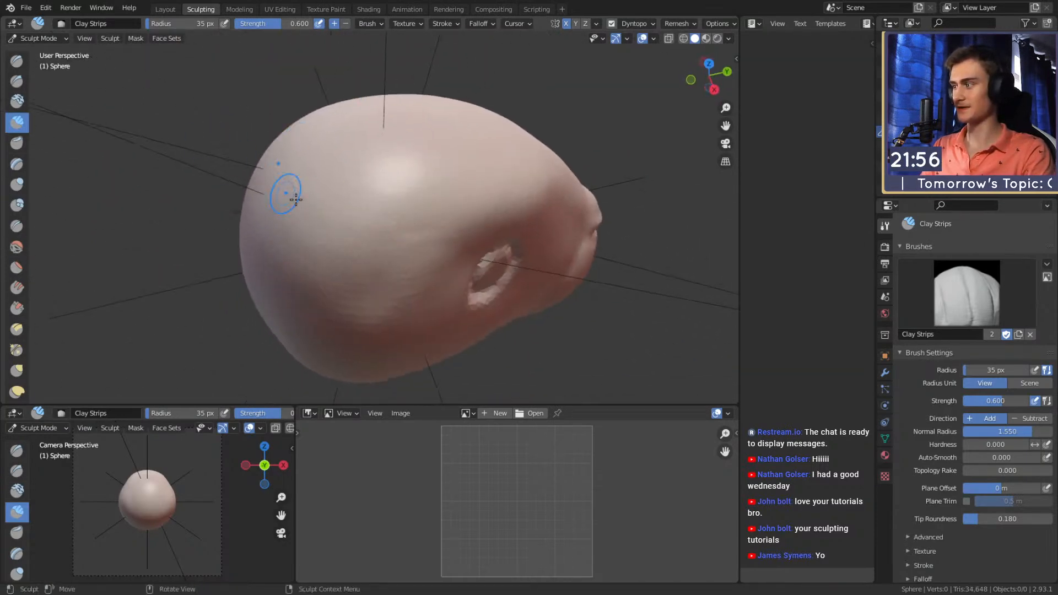
{"action": "mouse_move", "coordinate": [555, 83]}
{"action": "middle_mouse_down"}
{"action": "mouse_move", "coordinate": [496, 143]}
{"action": "mouse_move", "coordinate": [461, 208]}
{"action": "mouse_move", "coordinate": [392, 204]}
{"action": "middle_mouse_up"}
{"action": "key", "text": "f"}
{"action": "left_click", "coordinate": [391, 201]}
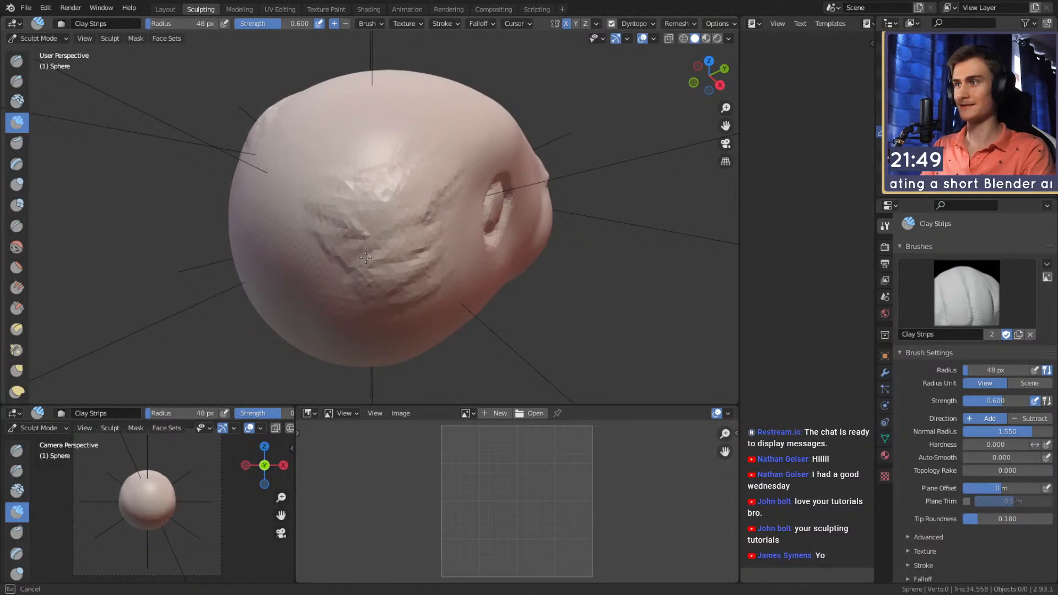
{"action": "left_click_drag", "start_coordinate": [404, 252], "coordinate": [338, 199]}
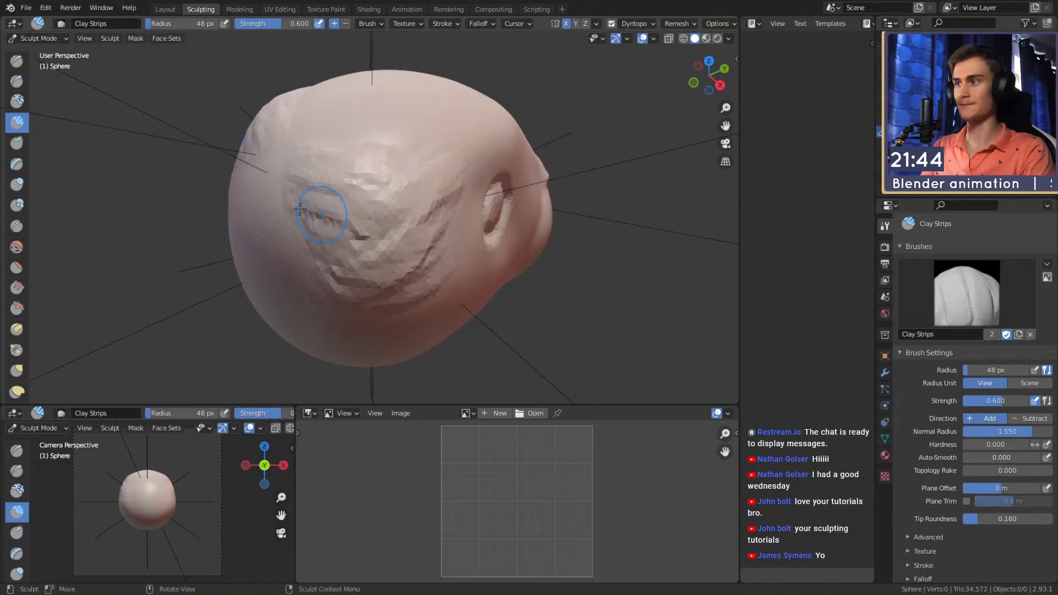
- Smooth the built-up ear bases at a 135 px radius
{"action": "key", "text": "f"}
{"action": "left_click", "coordinate": [392, 224]}
{"action": "mouse_move", "coordinate": [392, 224]}
{"action": "left_mouse_down", "text": "shift"}
{"action": "mouse_move", "coordinate": [374, 237]}
{"action": "mouse_move", "coordinate": [436, 221]}
{"action": "left_mouse_up", "text": "shift"}
{"action": "middle_click_drag", "start_coordinate": [441, 220], "coordinate": [407, 187]}
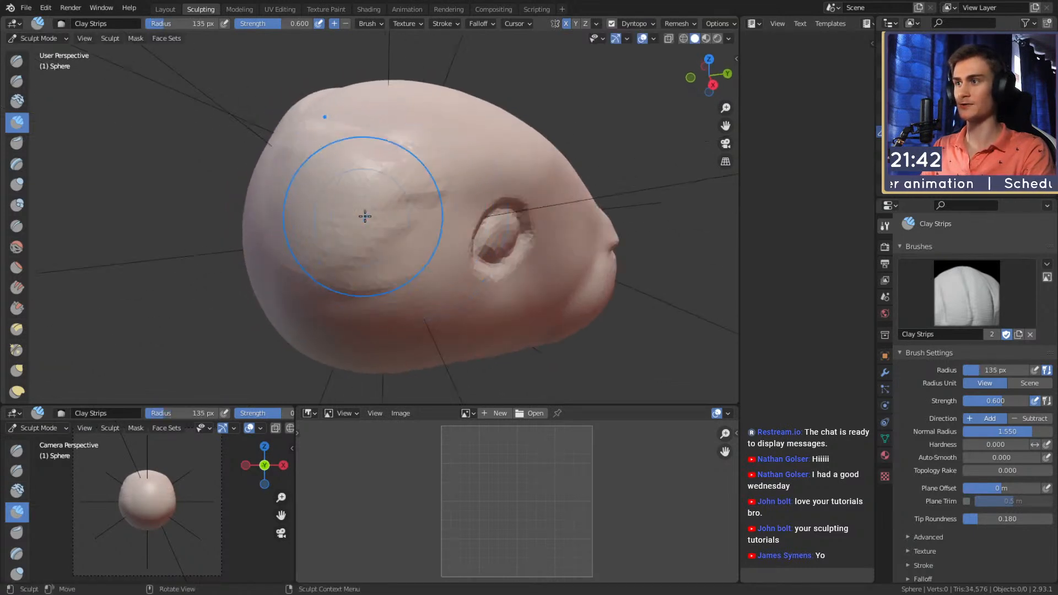
{"action": "middle_click_drag", "start_coordinate": [282, 265], "coordinate": [357, 202]}
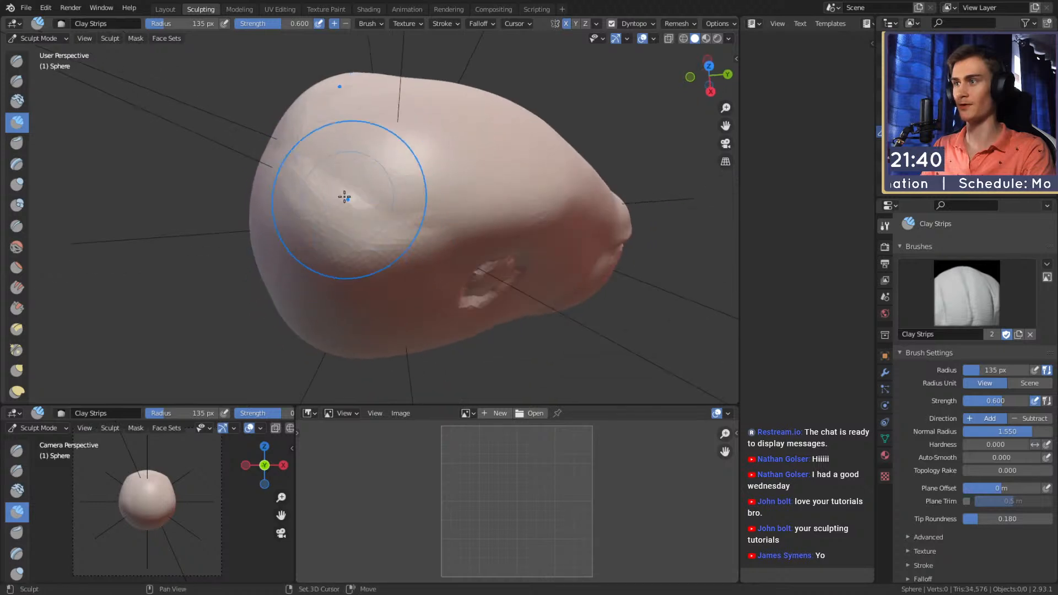
- Shape the ear mounds on top of the head with the Grab brush at a 106 px radius
{"action": "mouse_move", "coordinate": [473, 174]}
{"action": "middle_mouse_down"}
{"action": "mouse_move", "coordinate": [343, 201]}
{"action": "mouse_move", "coordinate": [320, 234]}
{"action": "mouse_move", "coordinate": [425, 243]}
{"action": "mouse_move", "coordinate": [458, 227]}
{"action": "mouse_move", "coordinate": [427, 266]}
{"action": "mouse_move", "coordinate": [312, 253]}
{"action": "mouse_move", "coordinate": [355, 249]}
{"action": "mouse_move", "coordinate": [325, 222]}
{"action": "mouse_move", "coordinate": [334, 221]}
{"action": "mouse_move", "coordinate": [449, 264]}
{"action": "middle_mouse_up"}
{"action": "key", "text": "g"}
{"action": "key", "text": "f"}
{"action": "left_click", "coordinate": [345, 255]}
{"action": "mouse_move", "coordinate": [449, 265]}
{"action": "middle_mouse_down", "text": "shift"}
{"action": "mouse_move", "coordinate": [405, 232]}
{"action": "mouse_move", "coordinate": [425, 238]}
{"action": "middle_mouse_up", "text": "shift"}
{"action": "key", "text": "f"}
{"action": "left_click", "coordinate": [382, 229]}
{"action": "mouse_move", "coordinate": [462, 152]}
{"action": "middle_mouse_down"}
{"action": "mouse_move", "coordinate": [504, 199]}
{"action": "mouse_move", "coordinate": [385, 171]}
{"action": "mouse_move", "coordinate": [193, 63]}
{"action": "middle_mouse_up"}
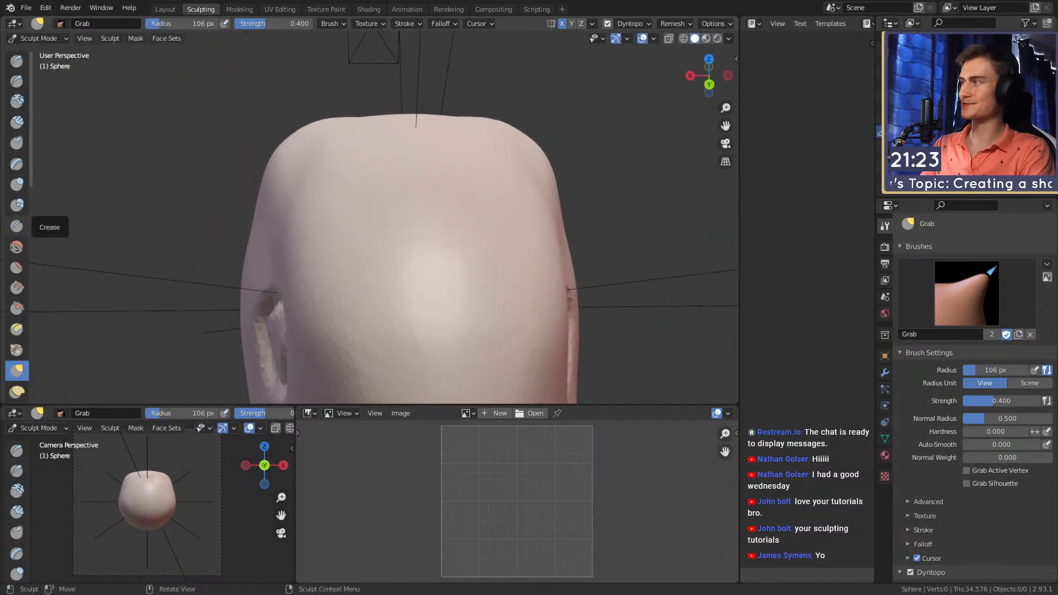
- Paint a mask over both ear bases with the Mask brush at a 56 px radius and full strength
{"action": "mouse_move", "coordinate": [452, 108]}
{"action": "middle_mouse_down"}
{"action": "mouse_move", "coordinate": [454, 200]}
{"action": "mouse_move", "coordinate": [388, 225]}
{"action": "mouse_move", "coordinate": [416, 212]}
{"action": "mouse_move", "coordinate": [309, 207]}
{"action": "mouse_move", "coordinate": [319, 237]}
{"action": "middle_mouse_up"}
{"action": "key", "text": "m"}
{"action": "key", "text": "shift+f"}
{"action": "left_click", "coordinate": [346, 232]}
{"action": "mouse_move", "coordinate": [320, 237]}
{"action": "left_mouse_down"}
{"action": "mouse_move", "coordinate": [327, 243]}
{"action": "mouse_move", "coordinate": [306, 211]}
{"action": "left_mouse_up"}
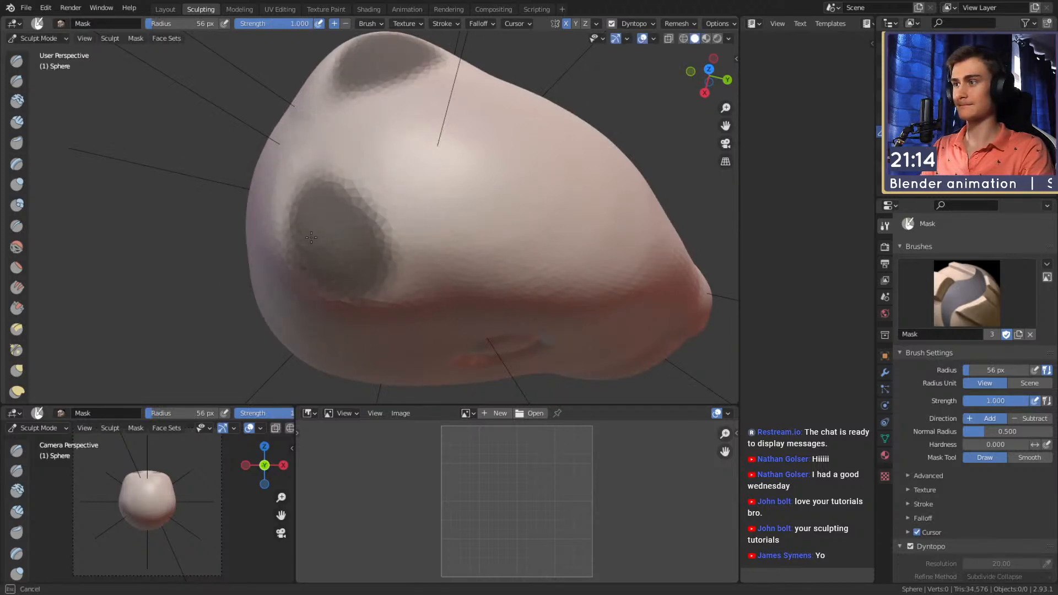
{"action": "left_click_drag", "start_coordinate": [410, 290], "coordinate": [408, 292]}
{"action": "middle_click_drag", "start_coordinate": [408, 292], "coordinate": [350, 245]}
{"action": "left_click_drag", "start_coordinate": [350, 246], "coordinate": [348, 243]}
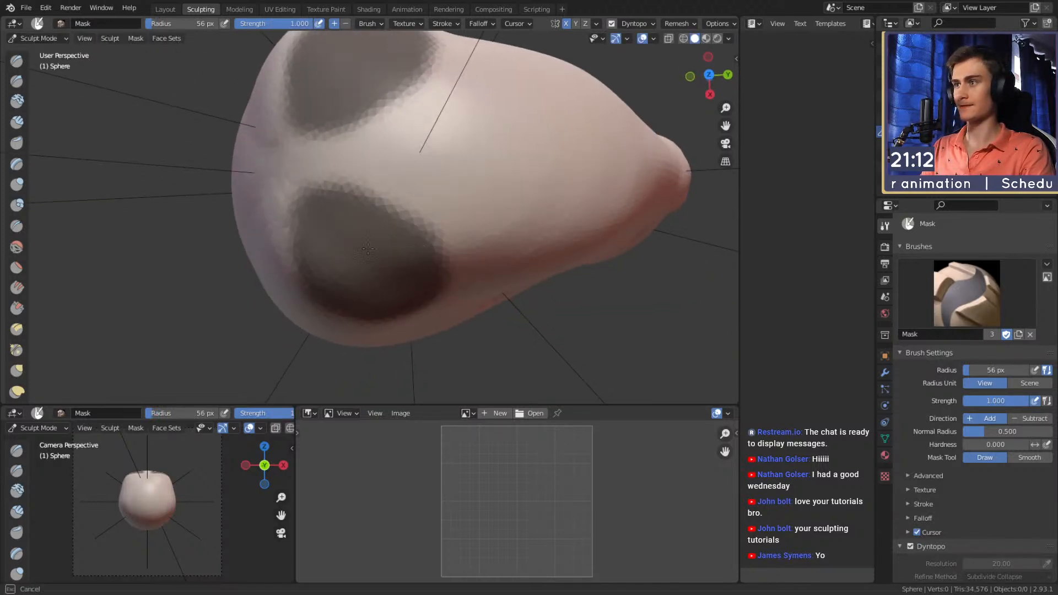
{"action": "left_click_drag", "start_coordinate": [346, 280], "coordinate": [368, 270]}
{"action": "mouse_move", "coordinate": [380, 265]}
{"action": "middle_mouse_down"}
{"action": "mouse_move", "coordinate": [389, 203]}
{"action": "mouse_move", "coordinate": [377, 270]}
{"action": "middle_mouse_up"}
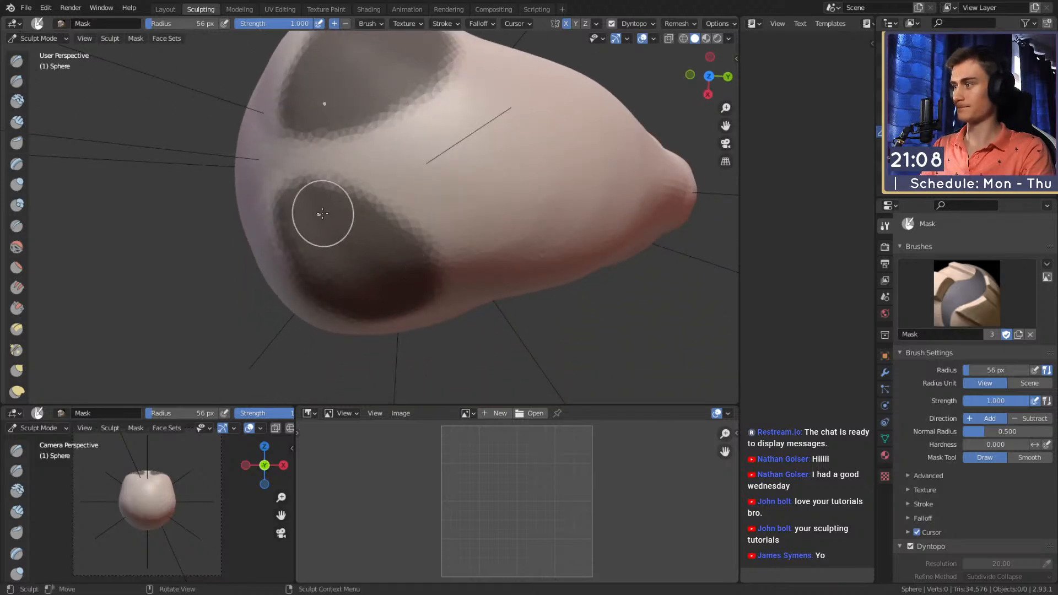
- Invert the mask and pull two long ears upward with the Snake Hook brush at a 227 px radius
{"action": "key", "text": "ctrl+i"}
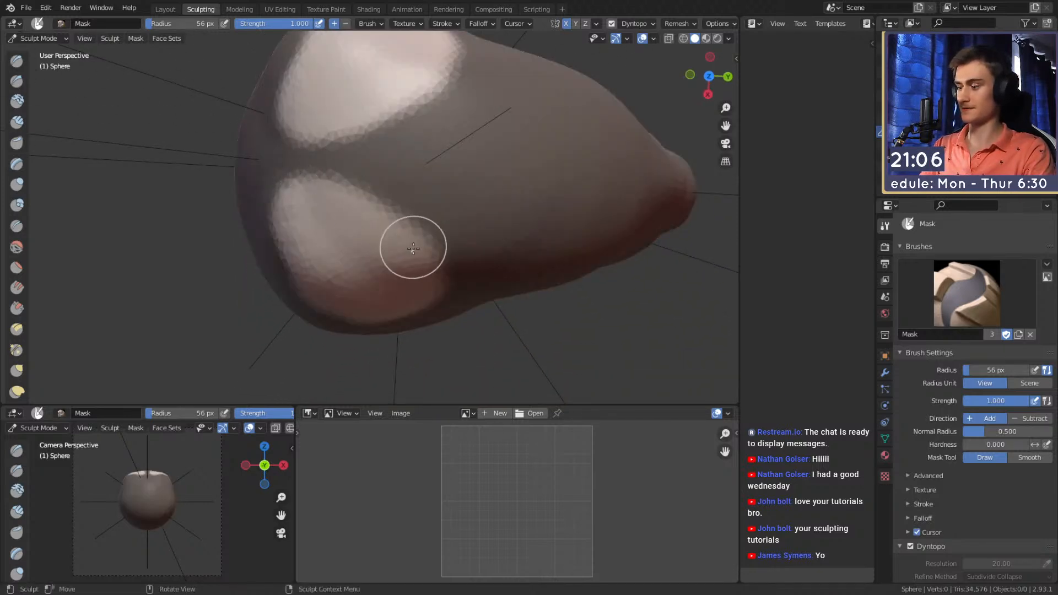
{"action": "key", "text": "k"}
{"action": "middle_click_drag", "start_coordinate": [459, 254], "coordinate": [388, 189]}
{"action": "key", "text": "f"}
{"action": "left_click", "coordinate": [387, 160]}
{"action": "key", "text": "f"}
{"action": "left_click", "coordinate": [369, 194]}
{"action": "left_click_drag", "start_coordinate": [351, 229], "coordinate": [328, 102]}
{"action": "key", "text": "bracketleft"}
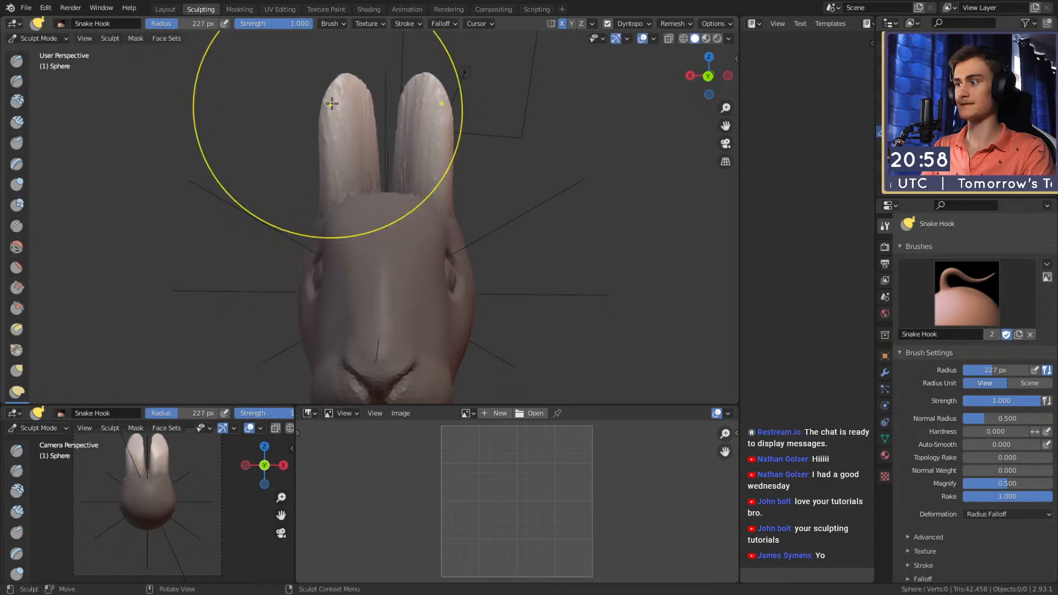
- Lengthen the ears further with the Snake Hook brush at a reduced radius
{"action": "middle_click_drag", "start_coordinate": [329, 102], "coordinate": [323, 136], "text": "shift"}
{"action": "key", "text": "bracketleft"}
{"action": "key", "text": "bracketleft"}
{"action": "left_click_drag", "start_coordinate": [335, 116], "coordinate": [338, 101]}
{"action": "mouse_move", "coordinate": [362, 150]}
{"action": "middle_mouse_down", "text": "shift"}
{"action": "mouse_move", "coordinate": [347, 118]}
{"action": "mouse_move", "coordinate": [363, 125]}
{"action": "mouse_move", "coordinate": [378, 194]}
{"action": "middle_mouse_up", "text": "shift"}
{"action": "left_click_drag", "start_coordinate": [333, 144], "coordinate": [333, 131]}
{"action": "mouse_move", "coordinate": [370, 199]}
{"action": "middle_mouse_down"}
{"action": "mouse_move", "coordinate": [432, 177]}
{"action": "mouse_move", "coordinate": [428, 189]}
{"action": "mouse_move", "coordinate": [430, 123]}
{"action": "mouse_move", "coordinate": [363, 132]}
{"action": "mouse_move", "coordinate": [479, 145]}
{"action": "middle_mouse_up"}
{"action": "left_click_drag", "start_coordinate": [478, 144], "coordinate": [472, 138], "text": "alt"}
- Spread the ear tips outward and adjust the lower ears with Snake Hook, reducing the radius from 150 px to 118 px
{"action": "mouse_move", "coordinate": [344, 87]}
{"action": "left_mouse_down"}
{"action": "mouse_move", "coordinate": [347, 65]}
{"action": "mouse_move", "coordinate": [337, 77]}
{"action": "left_mouse_up"}
{"action": "key", "text": "f"}
{"action": "left_click", "coordinate": [391, 92]}
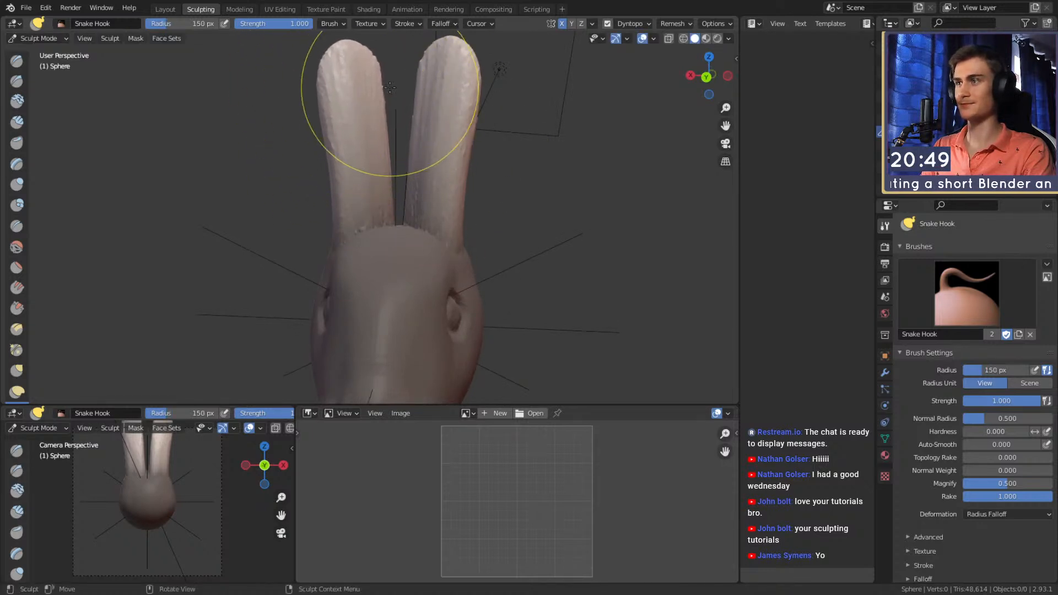
{"action": "left_click_drag", "start_coordinate": [386, 158], "coordinate": [385, 189]}
{"action": "key", "text": "f"}
{"action": "left_click", "coordinate": [374, 184]}
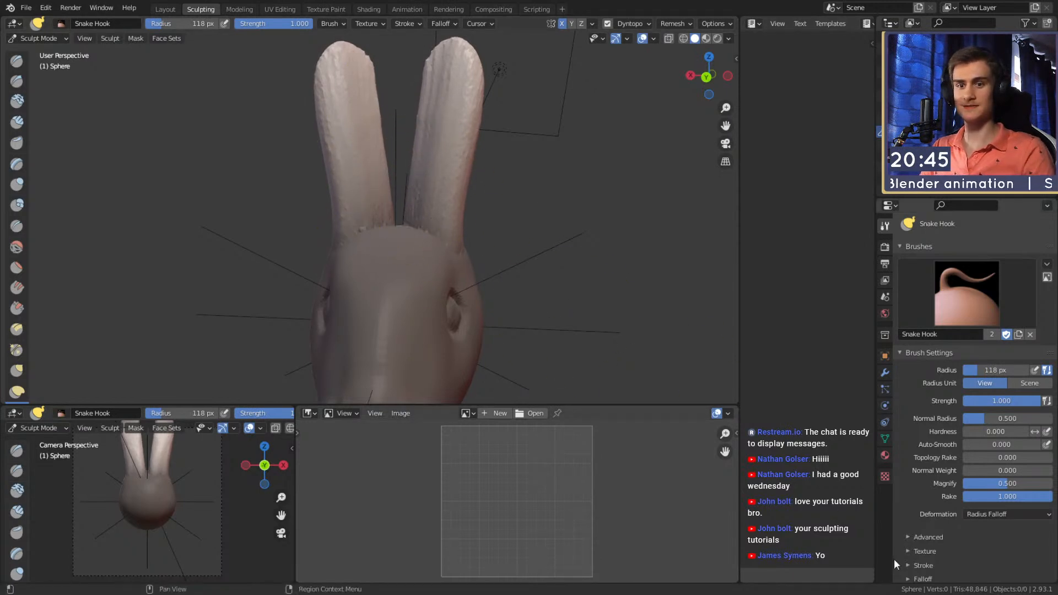
- Turn off feathering in the sculpt symmetry settings
{"action": "scroll", "coordinate": [953, 504], "scroll_direction": "down", "scroll_amount": 5}
{"action": "scroll", "coordinate": [956, 415], "scroll_direction": "down", "scroll_amount": 5}
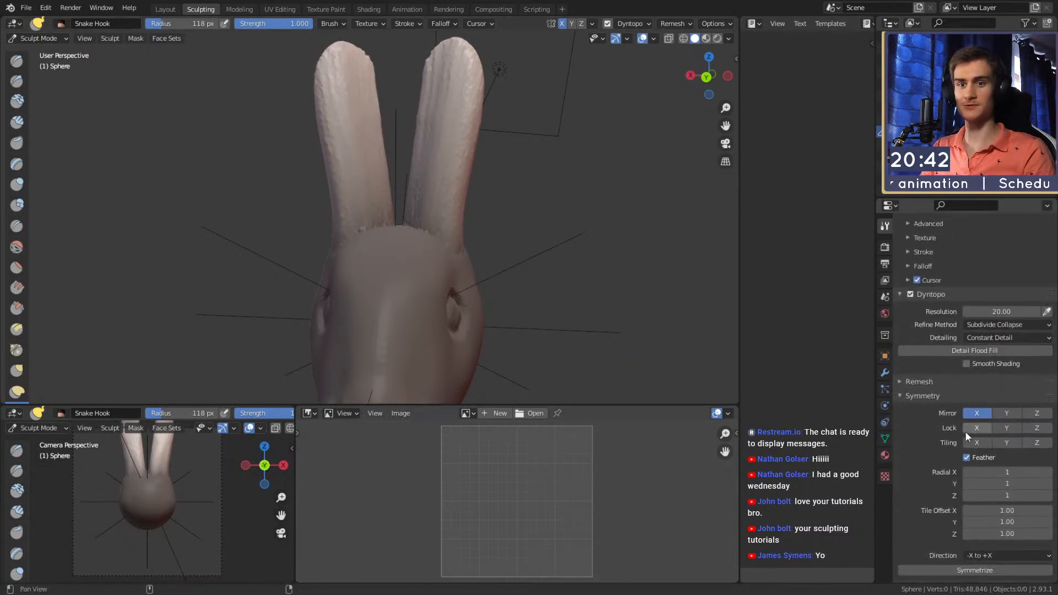
{"action": "left_click", "coordinate": [967, 457]}
- Try reshaping the inner edges of the ears with the Snake Hook brush at a 118 px radius
{"action": "mouse_move", "coordinate": [425, 200]}
{"action": "middle_mouse_down"}
{"action": "mouse_move", "coordinate": [504, 105]}
{"action": "mouse_move", "coordinate": [389, 134]}
{"action": "mouse_move", "coordinate": [378, 160]}
{"action": "mouse_move", "coordinate": [385, 170]}
{"action": "mouse_move", "coordinate": [399, 157]}
{"action": "mouse_move", "coordinate": [396, 197]}
{"action": "middle_mouse_up"}
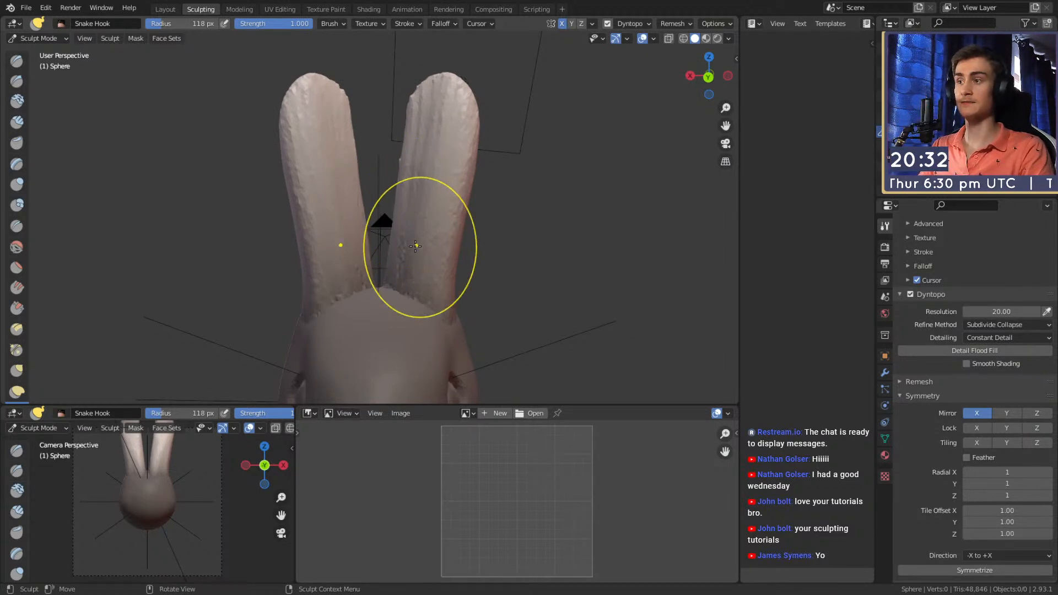
{"action": "middle_click_drag", "start_coordinate": [496, 257], "coordinate": [498, 206]}
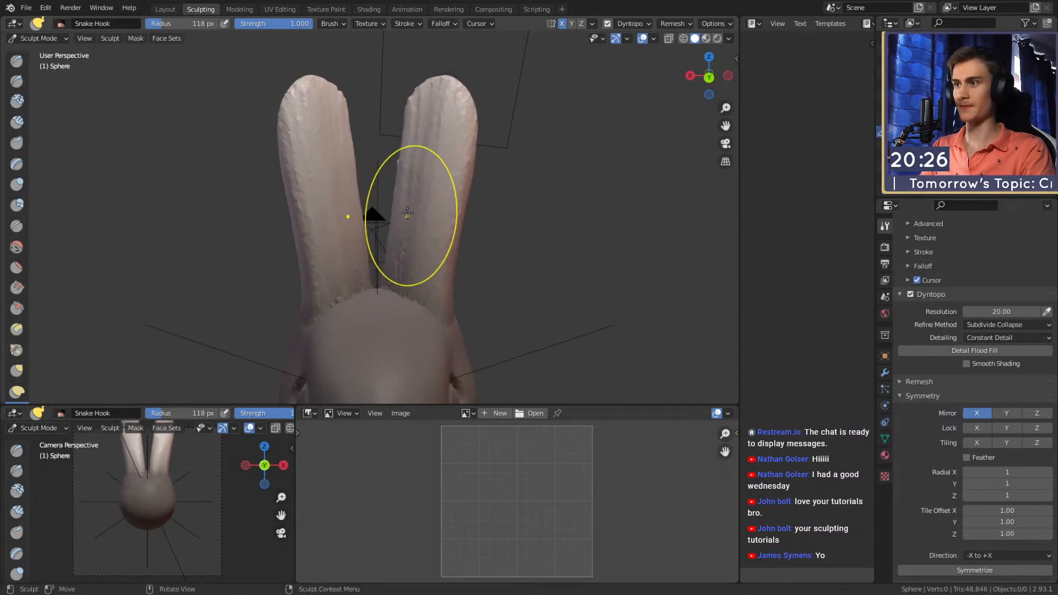
{"action": "left_click_drag", "start_coordinate": [408, 180], "coordinate": [397, 216]}
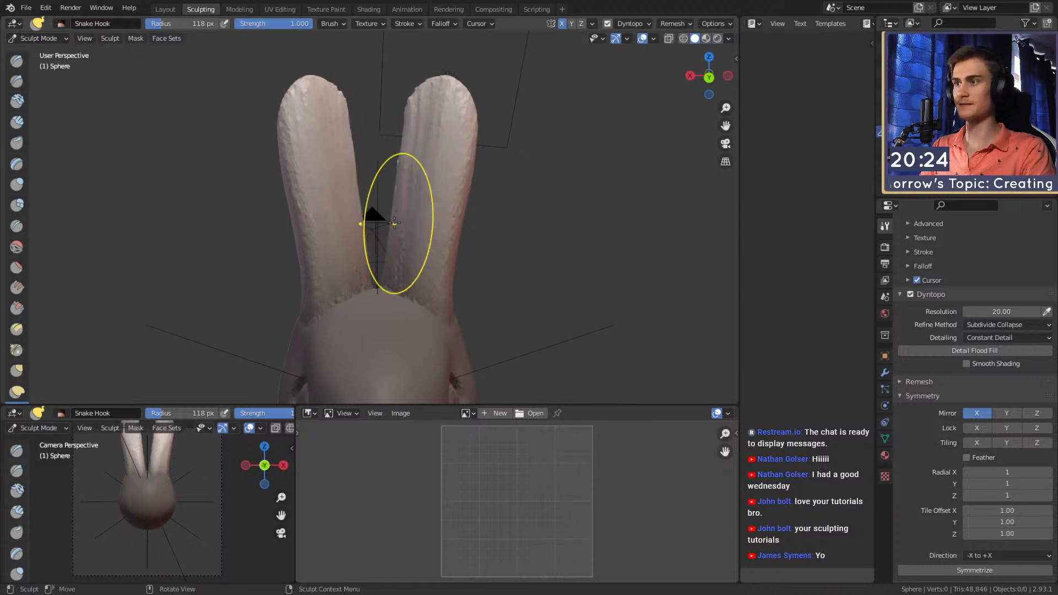
{"action": "key", "text": "ctrl+shift+z"}
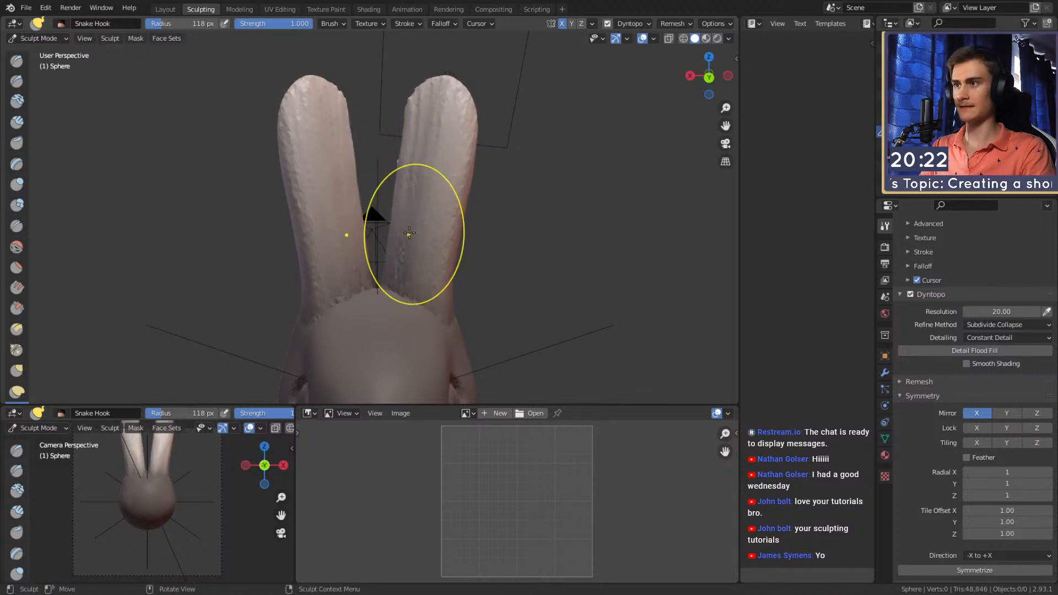
- Refine the inner edges of the ears with the Snake Hook brush at a 115 px radius
{"action": "mouse_move", "coordinate": [388, 292]}
{"action": "middle_mouse_down"}
{"action": "mouse_move", "coordinate": [367, 195]}
{"action": "mouse_move", "coordinate": [390, 193]}
{"action": "mouse_move", "coordinate": [385, 210]}
{"action": "mouse_move", "coordinate": [449, 184]}
{"action": "mouse_move", "coordinate": [379, 166]}
{"action": "mouse_move", "coordinate": [394, 169]}
{"action": "mouse_move", "coordinate": [386, 168]}
{"action": "mouse_move", "coordinate": [487, 130]}
{"action": "mouse_move", "coordinate": [398, 153]}
{"action": "mouse_move", "coordinate": [392, 191]}
{"action": "mouse_move", "coordinate": [418, 196]}
{"action": "mouse_move", "coordinate": [391, 185]}
{"action": "mouse_move", "coordinate": [466, 181]}
{"action": "mouse_move", "coordinate": [456, 247]}
{"action": "mouse_move", "coordinate": [496, 166]}
{"action": "middle_mouse_up"}
{"action": "key", "text": "f"}
{"action": "left_click", "coordinate": [395, 170]}
{"action": "scroll", "coordinate": [466, 180], "scroll_direction": "up", "scroll_amount": 3}
{"action": "scroll", "coordinate": [466, 181], "scroll_direction": "up", "scroll_amount": 2}
{"action": "key", "text": "f"}
{"action": "left_click", "coordinate": [454, 184]}
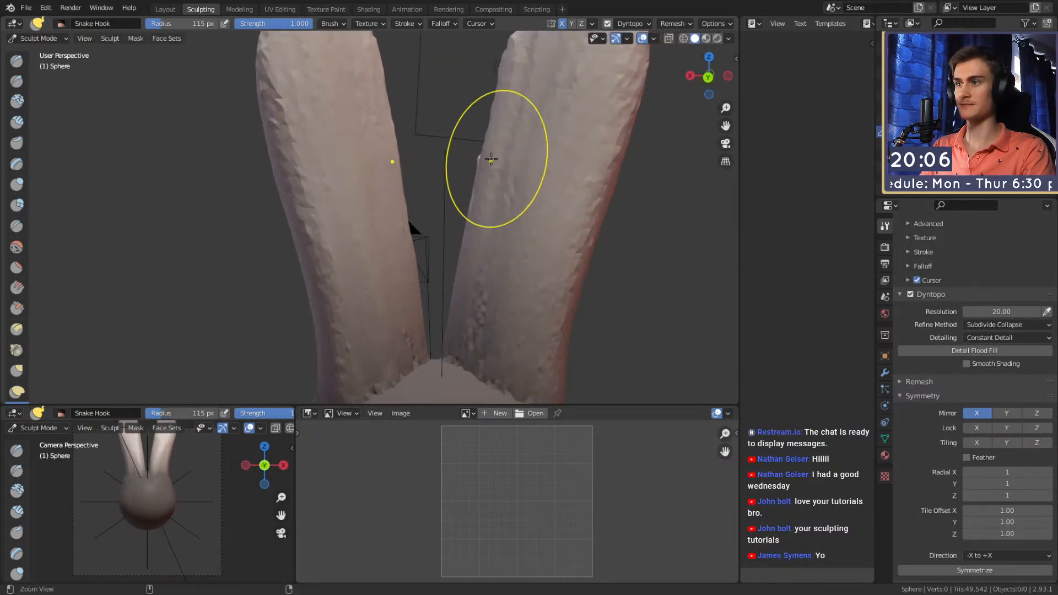
- Smooth and refine the ears down to their bases, reducing the Snake Hook radius from 157 px to 76 px
{"action": "scroll", "coordinate": [449, 201], "scroll_direction": "down", "scroll_amount": 4}
{"action": "left_click_drag", "start_coordinate": [388, 236], "coordinate": [389, 233], "text": "ctrl+alt"}
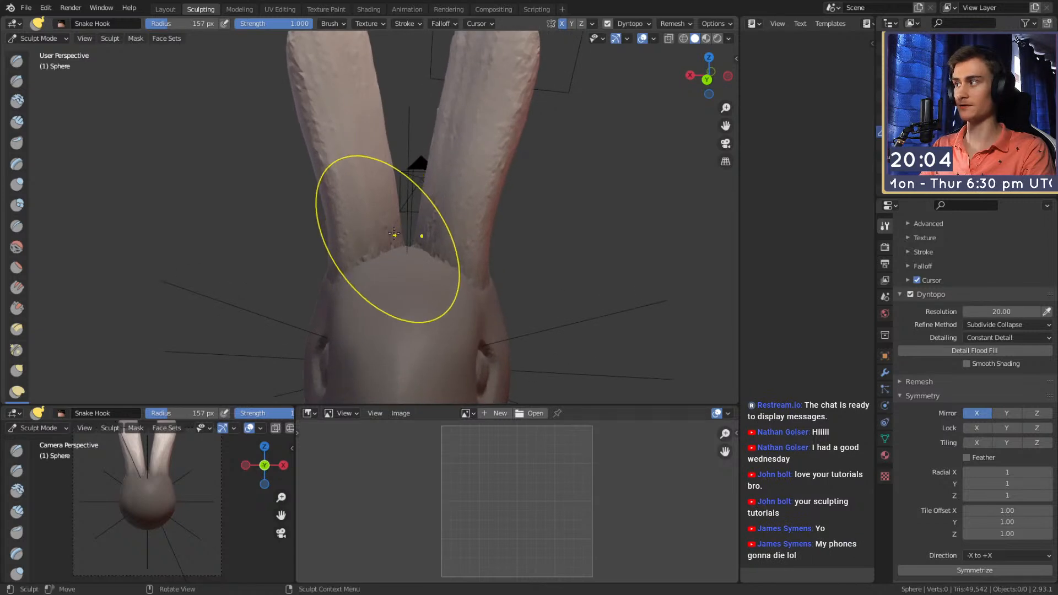
{"action": "scroll", "coordinate": [403, 232], "scroll_direction": "down", "scroll_amount": 5}
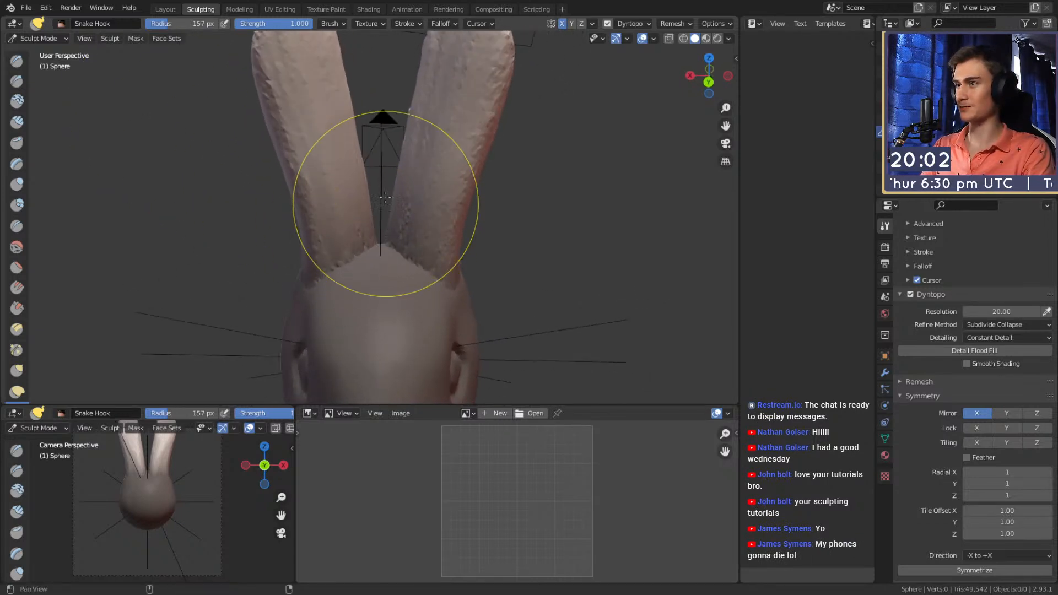
{"action": "mouse_move", "coordinate": [391, 232]}
{"action": "middle_mouse_down"}
{"action": "mouse_move", "coordinate": [405, 207]}
{"action": "mouse_move", "coordinate": [463, 243]}
{"action": "mouse_move", "coordinate": [390, 268]}
{"action": "middle_mouse_up"}
{"action": "scroll", "coordinate": [405, 207], "scroll_direction": "up", "scroll_amount": 3}
{"action": "key", "text": "f"}
{"action": "left_click", "coordinate": [404, 222]}
{"action": "mouse_move", "coordinate": [456, 112]}
{"action": "middle_mouse_down"}
{"action": "mouse_move", "coordinate": [307, 204]}
{"action": "mouse_move", "coordinate": [359, 230]}
{"action": "mouse_move", "coordinate": [334, 201]}
{"action": "middle_mouse_up"}
{"action": "key", "text": "f"}
{"action": "left_click", "coordinate": [358, 218]}
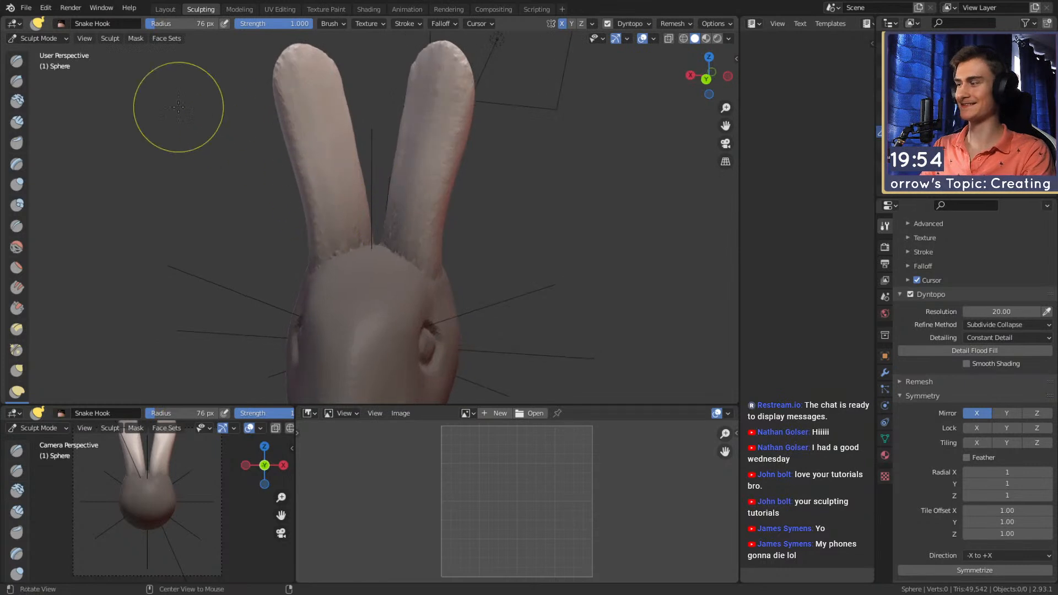
- Try adjusting the inner edges of the ear bases with the Snake Hook brush at radii of 118, 206 and 140 px
{"action": "middle_click_drag", "start_coordinate": [400, 221], "coordinate": [339, 141]}
{"action": "key", "text": "f"}
{"action": "left_click", "coordinate": [368, 236]}
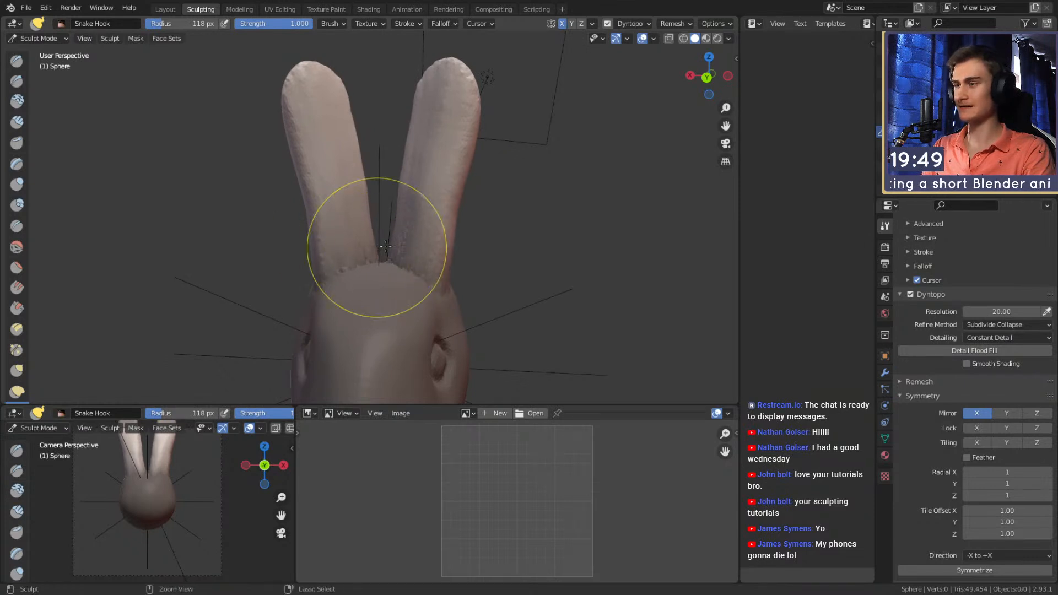
{"action": "mouse_move", "coordinate": [405, 237]}
{"action": "middle_mouse_down"}
{"action": "mouse_move", "coordinate": [379, 232]}
{"action": "mouse_move", "coordinate": [375, 216]}
{"action": "mouse_move", "coordinate": [406, 220]}
{"action": "middle_mouse_up"}
{"action": "scroll", "coordinate": [389, 229], "scroll_direction": "up", "scroll_amount": 3}
{"action": "scroll", "coordinate": [379, 232], "scroll_direction": "down", "scroll_amount": 4}
{"action": "key", "text": "f"}
{"action": "left_click", "coordinate": [379, 225]}
{"action": "key", "text": "f"}
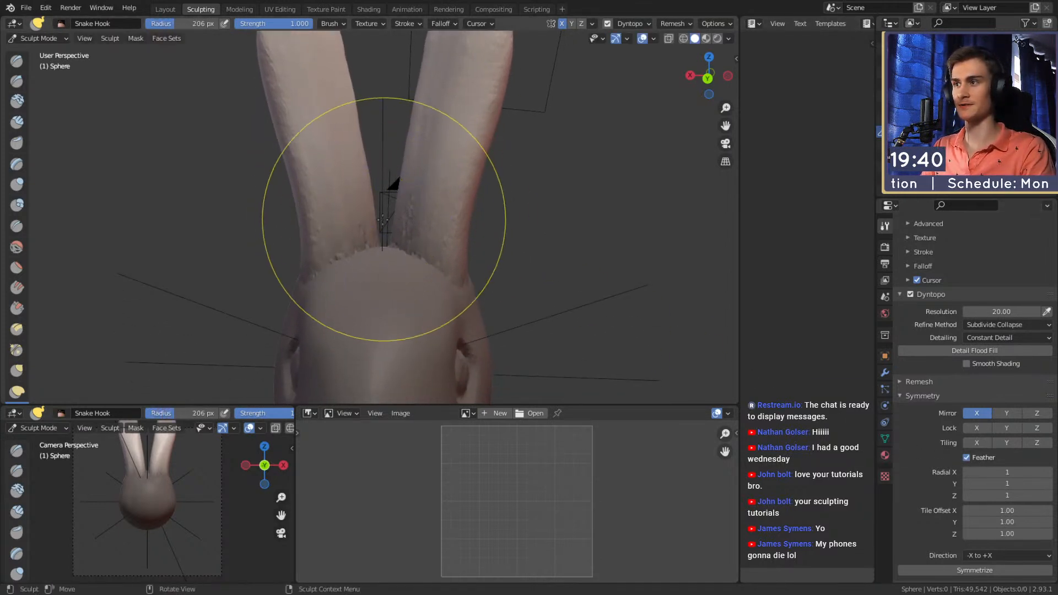
{"action": "left_click", "coordinate": [359, 223]}
{"action": "left_click_drag", "start_coordinate": [359, 223], "coordinate": [348, 230]}
{"action": "key", "text": "ctrl+z"}
{"action": "mouse_move", "coordinate": [355, 184]}
{"action": "middle_mouse_down", "text": "shift"}
{"action": "mouse_move", "coordinate": [372, 218]}
{"action": "mouse_move", "coordinate": [330, 165]}
{"action": "mouse_move", "coordinate": [248, 111]}
{"action": "middle_mouse_up", "text": "shift"}
{"action": "key", "text": "f"}
{"action": "left_click", "coordinate": [364, 217]}
{"action": "scroll", "coordinate": [177, 83], "scroll_direction": "up", "scroll_amount": 3}
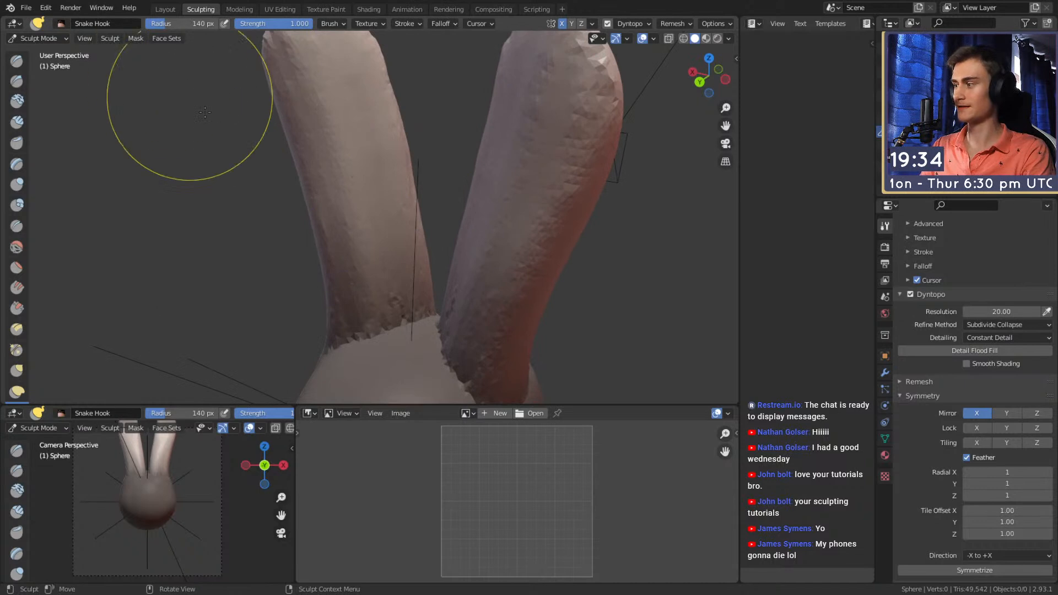
- Clean up the mask around the ears and their bases with the Mask brush at a 46 px radius
{"action": "key", "text": "c"}
{"action": "mouse_move", "coordinate": [330, 217]}
{"action": "middle_mouse_down"}
{"action": "mouse_move", "coordinate": [359, 191]}
{"action": "mouse_move", "coordinate": [354, 237]}
{"action": "middle_mouse_up"}
{"action": "key", "text": "m"}
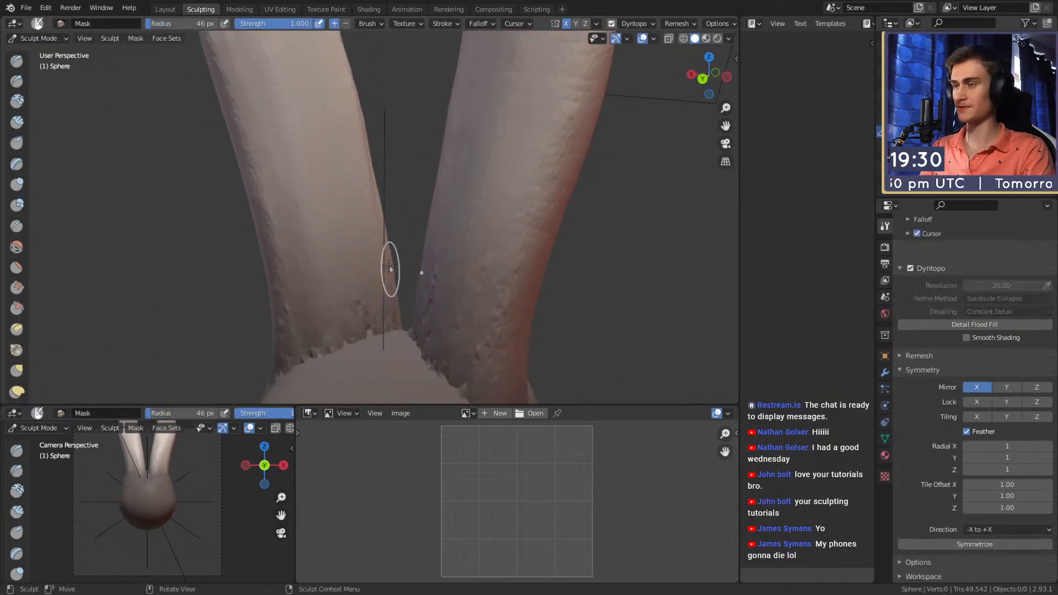
{"action": "mouse_move", "coordinate": [374, 283]}
{"action": "left_mouse_down"}
{"action": "mouse_move", "coordinate": [349, 303]}
{"action": "mouse_move", "coordinate": [352, 347]}
{"action": "mouse_move", "coordinate": [409, 168]}
{"action": "mouse_move", "coordinate": [346, 101]}
{"action": "left_mouse_up"}
{"action": "left_click_drag", "start_coordinate": [425, 186], "coordinate": [347, 167], "text": "ctrl"}
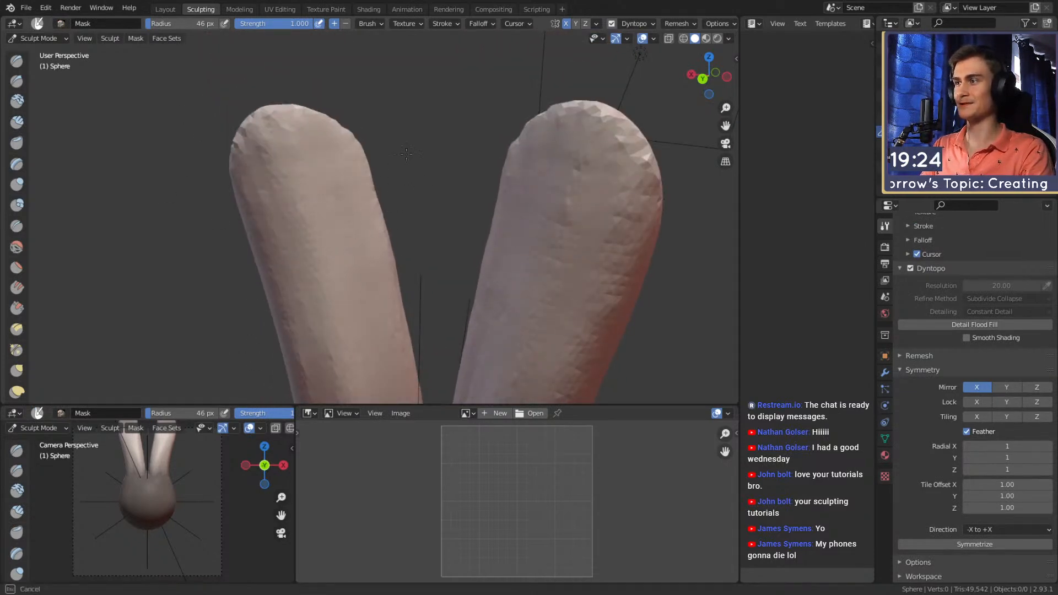
{"action": "middle_click_drag", "start_coordinate": [308, 245], "coordinate": [429, 216]}
{"action": "left_click_drag", "start_coordinate": [404, 213], "coordinate": [415, 119], "text": "ctrl"}
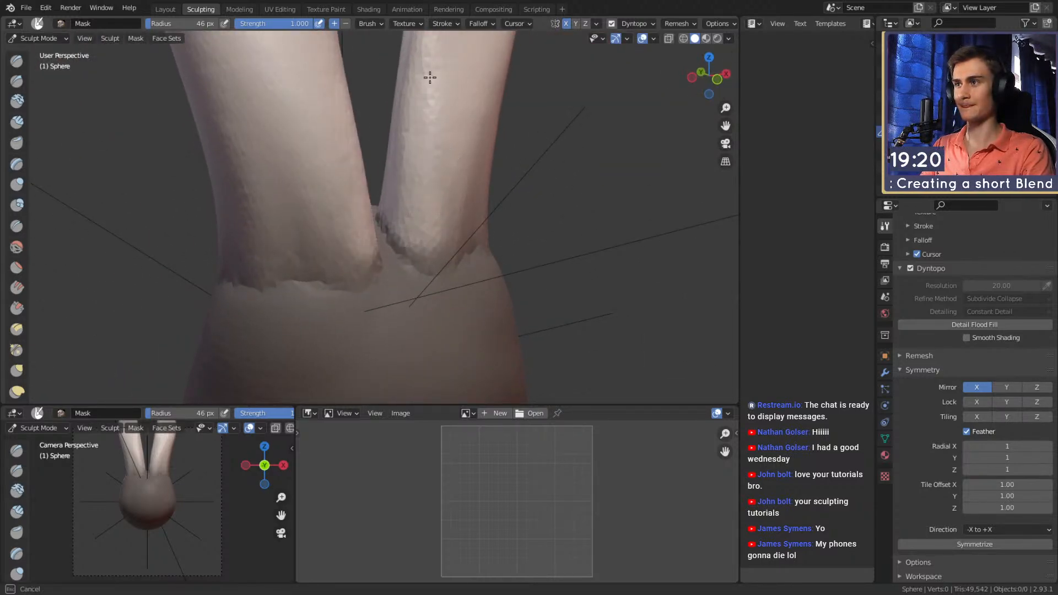
{"action": "mouse_move", "coordinate": [394, 182]}
{"action": "left_mouse_down", "text": "ctrl"}
{"action": "mouse_move", "coordinate": [473, 260]}
{"action": "mouse_move", "coordinate": [477, 147]}
{"action": "left_mouse_up", "text": "ctrl"}
{"action": "middle_click_drag", "start_coordinate": [465, 83], "coordinate": [420, 113]}
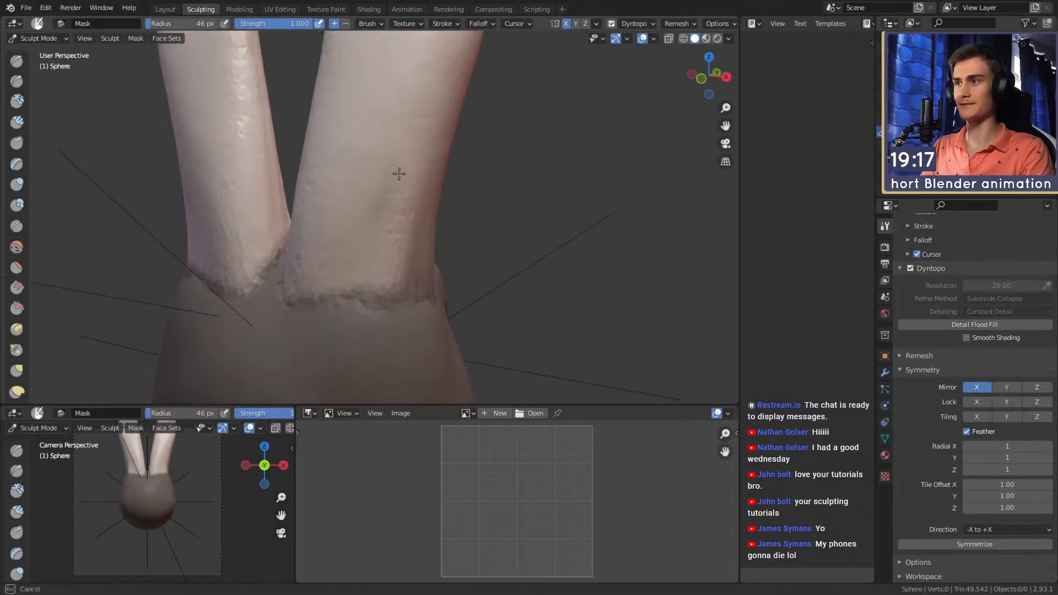
{"action": "mouse_move", "coordinate": [428, 72]}
{"action": "middle_mouse_down"}
{"action": "mouse_move", "coordinate": [445, 160]}
{"action": "mouse_move", "coordinate": [431, 249]}
{"action": "middle_mouse_up"}
{"action": "mouse_move", "coordinate": [424, 93]}
{"action": "middle_mouse_down"}
{"action": "mouse_move", "coordinate": [408, 121]}
{"action": "mouse_move", "coordinate": [333, 156]}
{"action": "mouse_move", "coordinate": [354, 251]}
{"action": "middle_mouse_up"}
- Refine the mask edge at the ear bases with the Mask brush radius reduced to 37 px
{"action": "key", "text": "bracketleft"}
{"action": "key", "text": "bracketleft"}
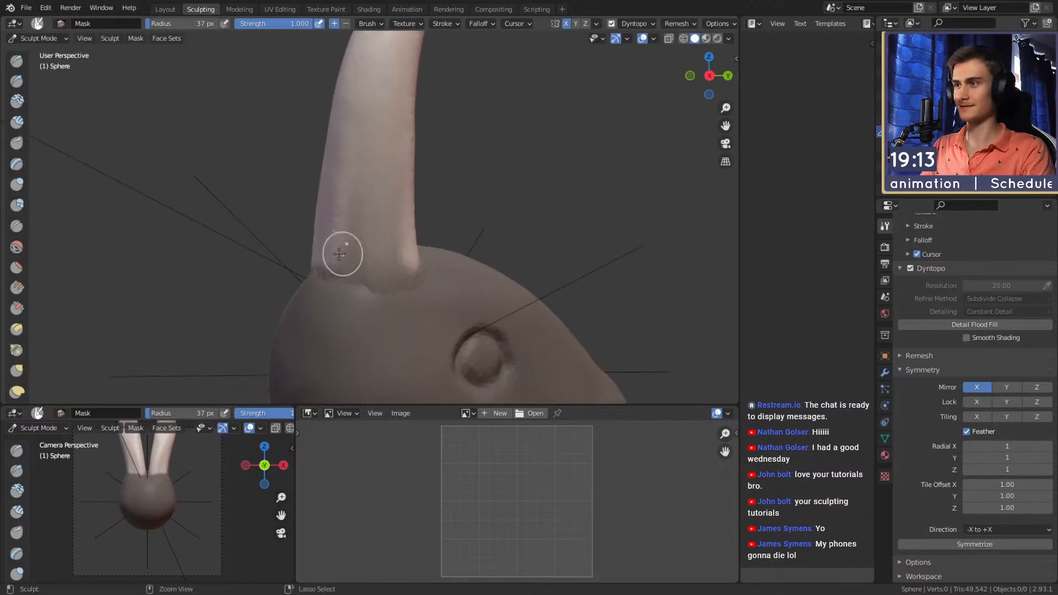
{"action": "left_click_drag", "start_coordinate": [377, 268], "coordinate": [382, 109], "text": "ctrl"}
{"action": "middle_click_drag", "start_coordinate": [354, 216], "coordinate": [461, 114]}
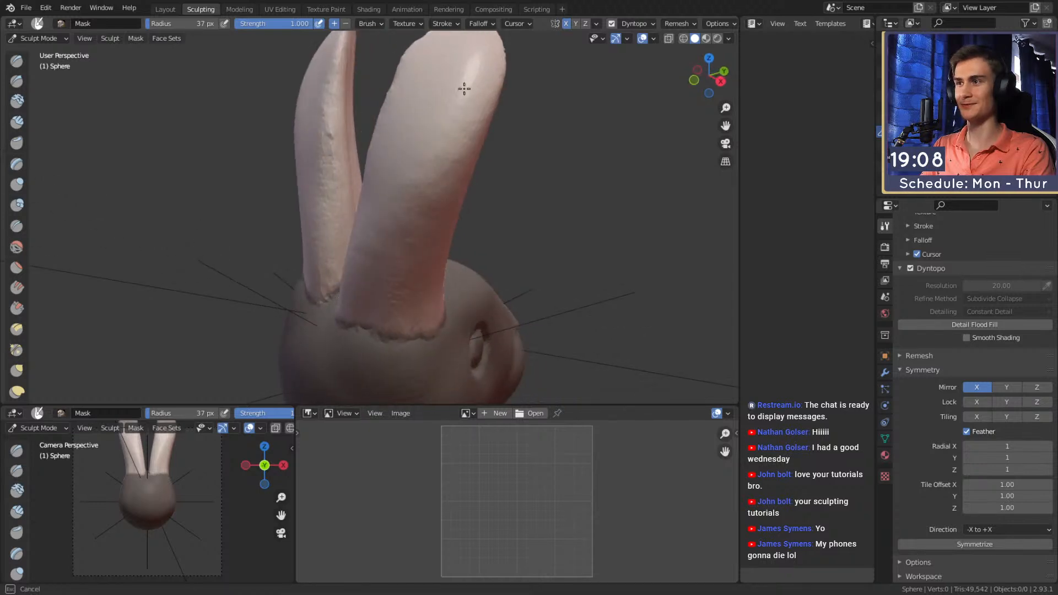
{"action": "mouse_move", "coordinate": [490, 218]}
{"action": "middle_mouse_down"}
{"action": "mouse_move", "coordinate": [342, 166]}
{"action": "mouse_move", "coordinate": [418, 187]}
{"action": "mouse_move", "coordinate": [378, 236]}
{"action": "middle_mouse_up"}
{"action": "scroll", "coordinate": [437, 193], "scroll_direction": "down", "scroll_amount": 4}
{"action": "scroll", "coordinate": [402, 200], "scroll_direction": "up", "scroll_amount": 5}
- Start a groove down the front of the ears with the Crease brush at a 43 px radius and 0.400 strength
{"action": "key", "text": "shift+c"}
{"action": "scroll", "coordinate": [369, 237], "scroll_direction": "up", "scroll_amount": 2}
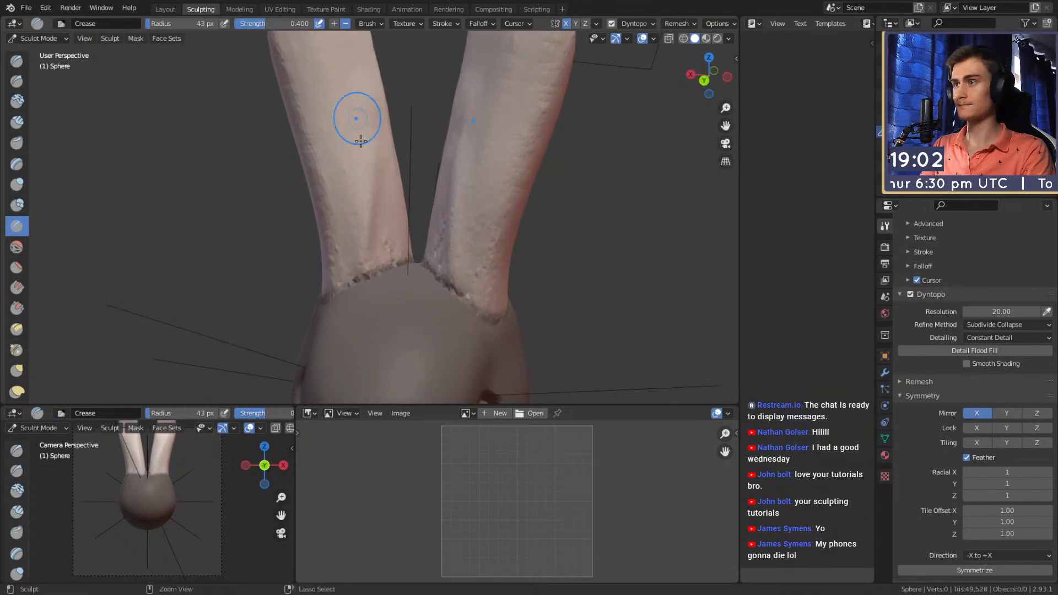
{"action": "middle_click_drag", "start_coordinate": [371, 104], "coordinate": [381, 237]}
{"action": "middle_click_drag", "start_coordinate": [365, 111], "coordinate": [356, 296]}
{"action": "mouse_move", "coordinate": [384, 228]}
{"action": "middle_mouse_down"}
{"action": "mouse_move", "coordinate": [355, 255]}
{"action": "mouse_move", "coordinate": [378, 229]}
{"action": "mouse_move", "coordinate": [369, 175]}
{"action": "mouse_move", "coordinate": [365, 206]}
{"action": "middle_mouse_up"}
- Build up the surface of the lower ears with the Clay Strips brush at a 31 px radius
{"action": "key", "text": "c"}
{"action": "middle_click_drag", "start_coordinate": [363, 260], "coordinate": [190, 165]}
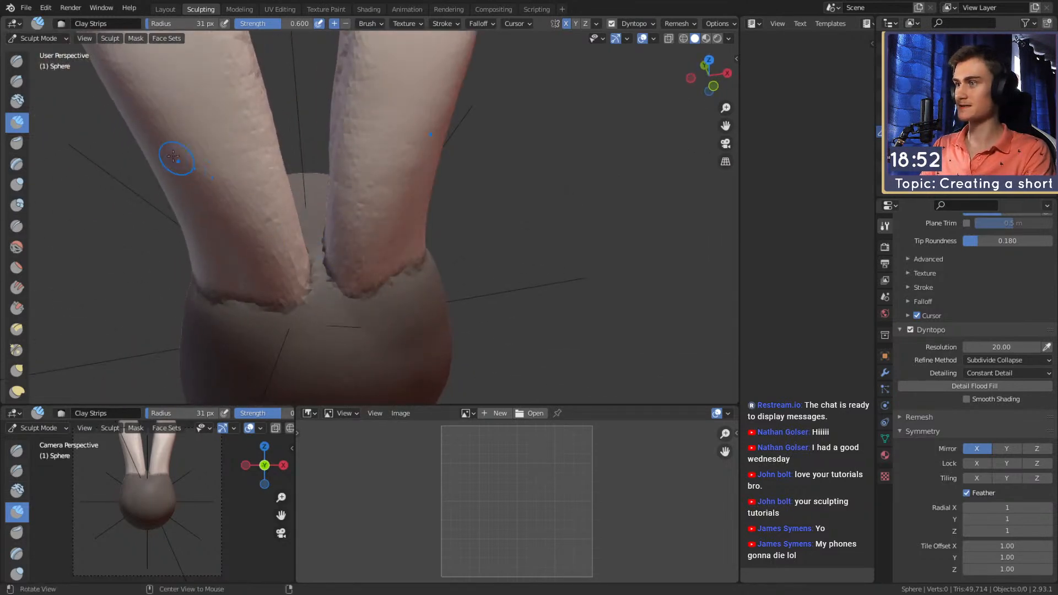
{"action": "middle_click_drag", "start_coordinate": [352, 256], "coordinate": [380, 214]}
{"action": "middle_click_drag", "start_coordinate": [392, 119], "coordinate": [378, 184]}
{"action": "scroll", "coordinate": [331, 154], "scroll_direction": "up", "scroll_amount": 3}
{"action": "mouse_move", "coordinate": [362, 241]}
{"action": "middle_mouse_down"}
{"action": "mouse_move", "coordinate": [406, 253]}
{"action": "mouse_move", "coordinate": [363, 283]}
{"action": "mouse_move", "coordinate": [425, 235]}
{"action": "mouse_move", "coordinate": [378, 243]}
{"action": "middle_mouse_up"}
- Carve a groove along the inner sides and around the tips of the ears with the Crease brush at a 34 px radius
{"action": "key", "text": "shift+c"}
{"action": "mouse_move", "coordinate": [376, 144]}
{"action": "left_mouse_down"}
{"action": "mouse_move", "coordinate": [385, 309]}
{"action": "mouse_move", "coordinate": [388, 136]}
{"action": "left_mouse_up"}
{"action": "middle_click_drag", "start_coordinate": [389, 136], "coordinate": [394, 165]}
{"action": "mouse_move", "coordinate": [394, 165]}
{"action": "left_mouse_down"}
{"action": "mouse_move", "coordinate": [394, 309]}
{"action": "mouse_move", "coordinate": [378, 123]}
{"action": "mouse_move", "coordinate": [344, 67]}
{"action": "left_mouse_up"}
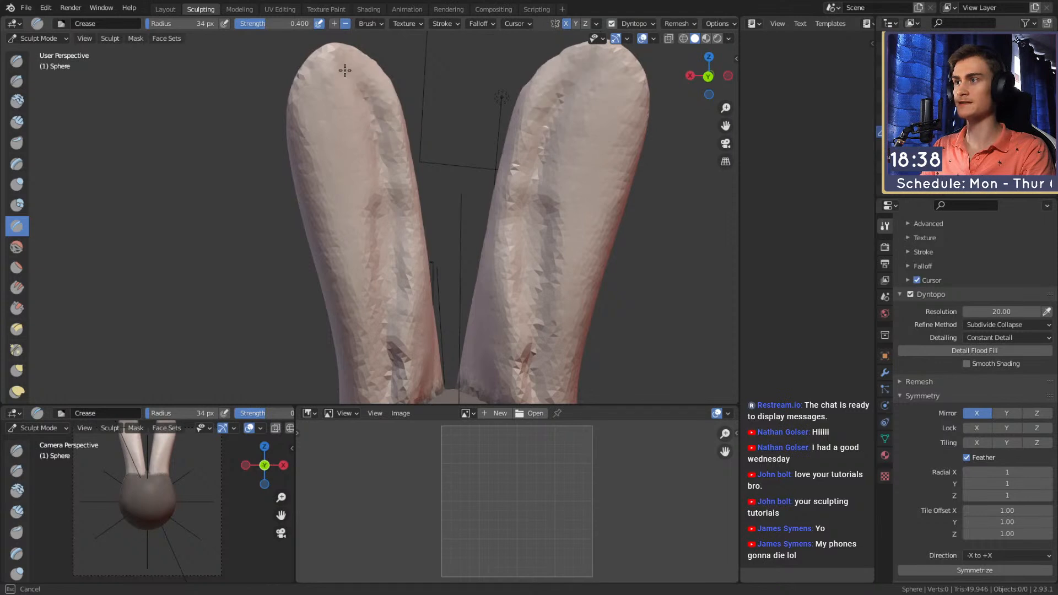
{"action": "left_click", "coordinate": [380, 102]}
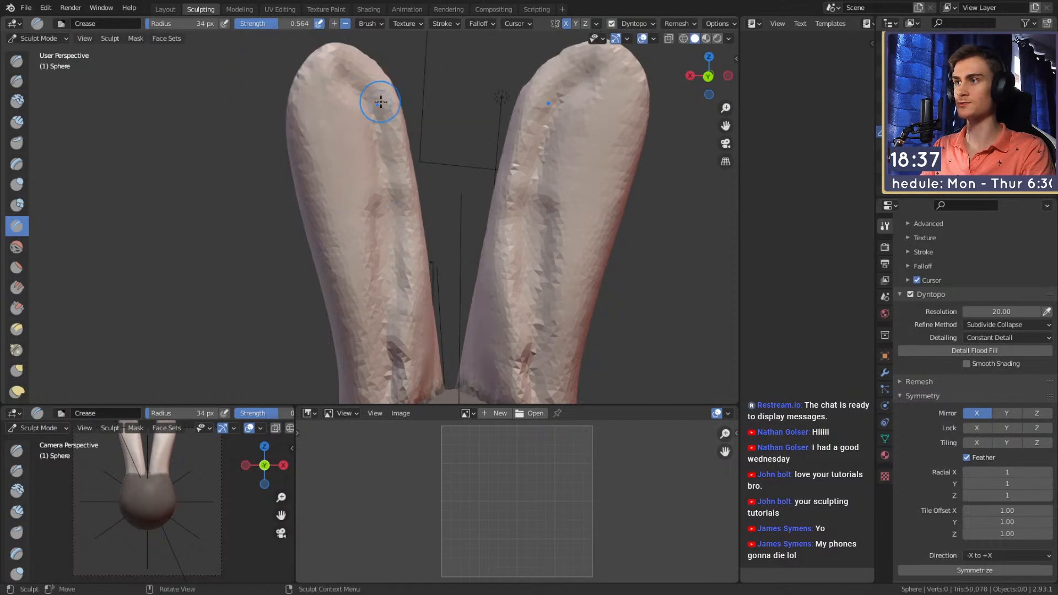
- Set the Crease brush strength to 0.661 and restrict the brush to front faces only
{"action": "scroll", "coordinate": [921, 329], "scroll_direction": "up", "scroll_amount": 5}
{"action": "scroll", "coordinate": [928, 284], "scroll_direction": "down", "scroll_amount": 1}
{"action": "left_click", "coordinate": [916, 327]}
{"action": "scroll", "coordinate": [949, 330], "scroll_direction": "down", "scroll_amount": 5}
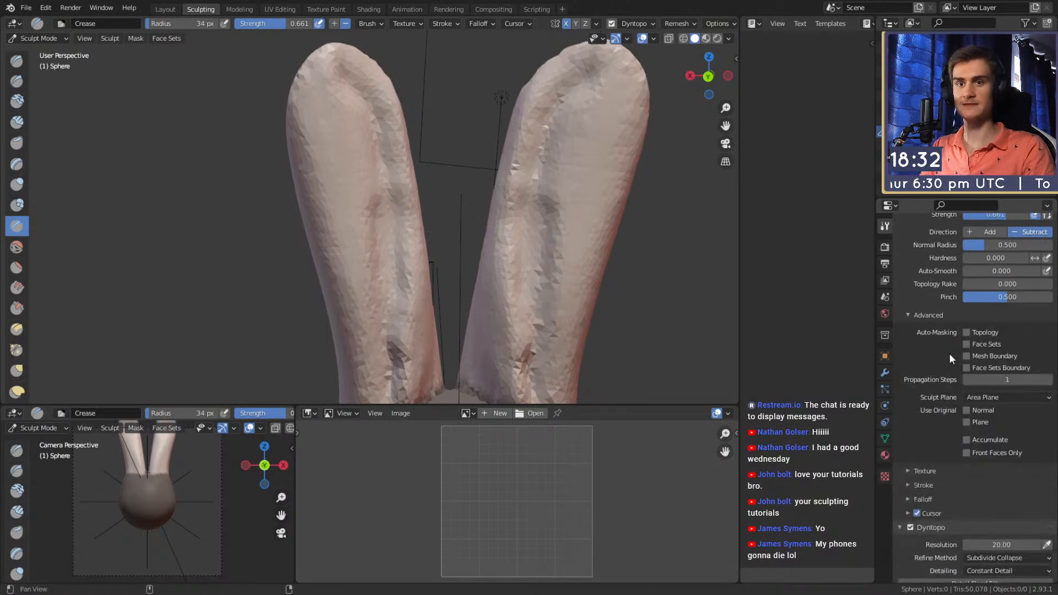
{"action": "scroll", "coordinate": [948, 425], "scroll_direction": "up", "scroll_amount": 4}
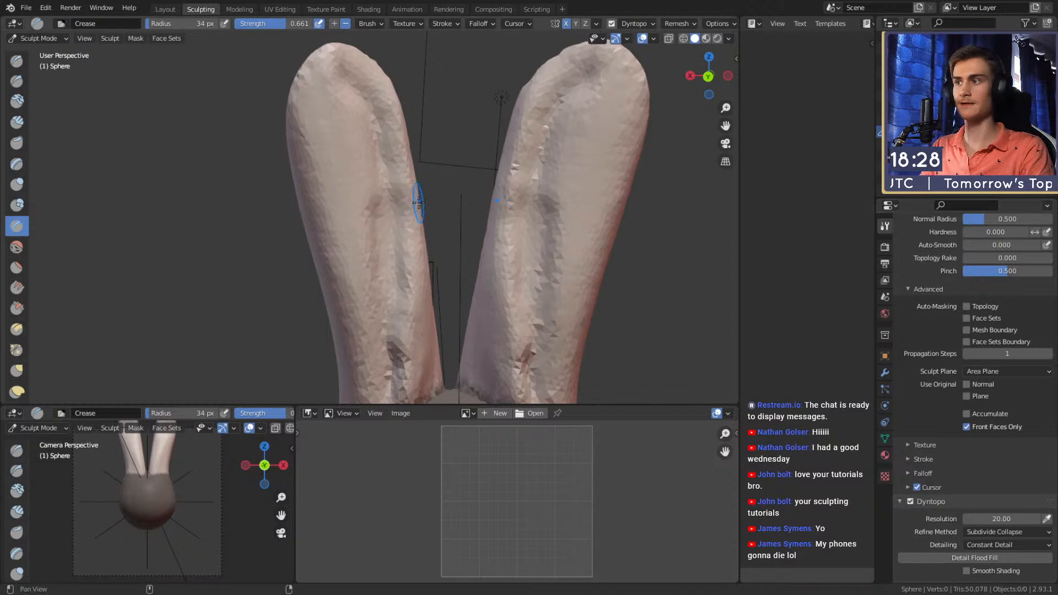
- Hollow out the fronts of both ears from tip to base with the Crease brush at 0.661 strength
{"action": "middle_click_drag", "start_coordinate": [418, 204], "coordinate": [408, 158]}
{"action": "mouse_move", "coordinate": [332, 57]}
{"action": "left_mouse_down"}
{"action": "mouse_move", "coordinate": [323, 101]}
{"action": "mouse_move", "coordinate": [339, 231]}
{"action": "left_mouse_up"}
{"action": "middle_click_drag", "start_coordinate": [339, 232], "coordinate": [351, 157]}
{"action": "mouse_move", "coordinate": [351, 157]}
{"action": "left_mouse_down"}
{"action": "mouse_move", "coordinate": [366, 142]}
{"action": "mouse_move", "coordinate": [382, 205]}
{"action": "left_mouse_up"}
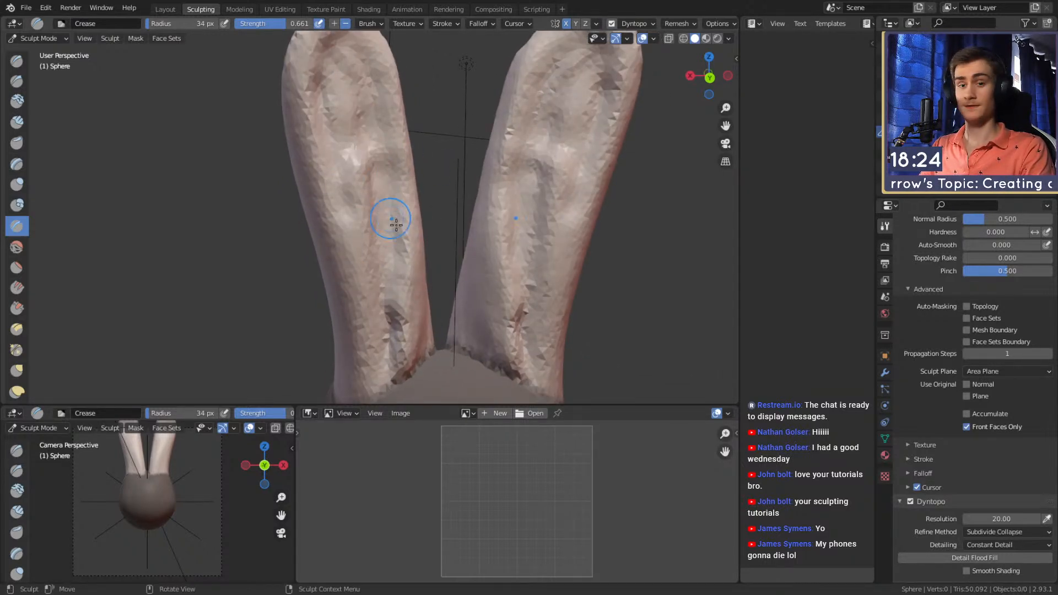
{"action": "mouse_move", "coordinate": [355, 153]}
{"action": "left_mouse_down"}
{"action": "mouse_move", "coordinate": [339, 72]}
{"action": "mouse_move", "coordinate": [330, 107]}
{"action": "mouse_move", "coordinate": [319, 101]}
{"action": "mouse_move", "coordinate": [342, 237]}
{"action": "mouse_move", "coordinate": [313, 81]}
{"action": "left_mouse_up"}
{"action": "middle_click_drag", "start_coordinate": [314, 81], "coordinate": [333, 78], "text": "shift"}
{"action": "mouse_move", "coordinate": [333, 78]}
{"action": "left_mouse_down"}
{"action": "mouse_move", "coordinate": [376, 138]}
{"action": "mouse_move", "coordinate": [388, 276]}
{"action": "left_mouse_up"}
{"action": "middle_click_drag", "start_coordinate": [388, 276], "coordinate": [392, 165], "text": "shift"}
{"action": "mouse_move", "coordinate": [392, 165]}
{"action": "left_mouse_down"}
{"action": "mouse_move", "coordinate": [374, 320]}
{"action": "mouse_move", "coordinate": [350, 151]}
{"action": "mouse_move", "coordinate": [331, 138]}
{"action": "mouse_move", "coordinate": [370, 109]}
{"action": "left_mouse_up"}
{"action": "middle_click_drag", "start_coordinate": [371, 110], "coordinate": [364, 232], "text": "shift"}
{"action": "mouse_move", "coordinate": [359, 253]}
{"action": "left_mouse_down"}
{"action": "mouse_move", "coordinate": [325, 71]}
{"action": "mouse_move", "coordinate": [363, 114]}
{"action": "mouse_move", "coordinate": [363, 232]}
{"action": "mouse_move", "coordinate": [346, 101]}
{"action": "left_mouse_up"}
{"action": "middle_click_drag", "start_coordinate": [365, 156], "coordinate": [366, 181]}
{"action": "middle_click_drag", "start_coordinate": [386, 253], "coordinate": [359, 177], "text": "shift"}
{"action": "mouse_move", "coordinate": [353, 166]}
{"action": "left_mouse_down"}
{"action": "mouse_move", "coordinate": [358, 218]}
{"action": "mouse_move", "coordinate": [345, 217]}
{"action": "mouse_move", "coordinate": [321, 126]}
{"action": "left_mouse_up"}
- Raise the Crease strength to 0.879 and deepen the hollows inside both ears
{"action": "key", "text": "shift+f"}
{"action": "left_click", "coordinate": [369, 222]}
{"action": "middle_click_drag", "start_coordinate": [323, 128], "coordinate": [336, 164], "text": "shift"}
{"action": "left_click_drag", "start_coordinate": [329, 118], "coordinate": [340, 231]}
{"action": "mouse_move", "coordinate": [340, 230]}
{"action": "left_mouse_down"}
{"action": "mouse_move", "coordinate": [326, 122]}
{"action": "mouse_move", "coordinate": [361, 242]}
{"action": "left_mouse_up"}
{"action": "middle_click_drag", "start_coordinate": [360, 234], "coordinate": [366, 231]}
{"action": "left_click_drag", "start_coordinate": [315, 65], "coordinate": [362, 126]}
{"action": "middle_click_drag", "start_coordinate": [377, 168], "coordinate": [373, 136]}
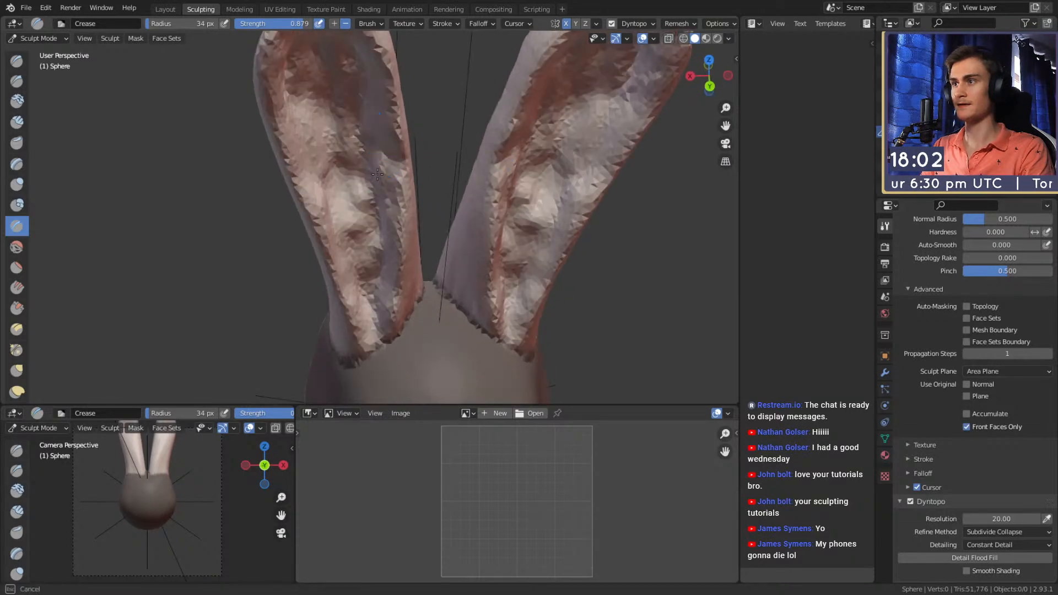
{"action": "mouse_move", "coordinate": [373, 302]}
{"action": "middle_mouse_down"}
{"action": "mouse_move", "coordinate": [373, 240]}
{"action": "mouse_move", "coordinate": [415, 220]}
{"action": "middle_mouse_up"}
{"action": "mouse_move", "coordinate": [406, 243]}
{"action": "left_mouse_down"}
{"action": "mouse_move", "coordinate": [378, 193]}
{"action": "mouse_move", "coordinate": [388, 263]}
{"action": "left_mouse_up"}
{"action": "middle_click_drag", "start_coordinate": [390, 257], "coordinate": [349, 234]}
{"action": "mouse_move", "coordinate": [349, 227]}
{"action": "left_mouse_down"}
{"action": "mouse_move", "coordinate": [337, 198]}
{"action": "mouse_move", "coordinate": [353, 311]}
{"action": "left_mouse_up"}
{"action": "middle_click_drag", "start_coordinate": [352, 311], "coordinate": [338, 243]}
- Carve the ear hollows further along their rims and down to the ear bases with the Crease brush
{"action": "left_click_drag", "start_coordinate": [318, 99], "coordinate": [316, 71], "text": "alt"}
{"action": "mouse_move", "coordinate": [316, 71]}
{"action": "left_mouse_down", "text": "alt+shift"}
{"action": "mouse_move", "coordinate": [325, 161]}
{"action": "mouse_move", "coordinate": [331, 60]}
{"action": "left_mouse_up", "text": "alt+shift"}
{"action": "mouse_move", "coordinate": [342, 237]}
{"action": "left_mouse_down", "text": "alt+shift"}
{"action": "mouse_move", "coordinate": [330, 138]}
{"action": "mouse_move", "coordinate": [350, 152]}
{"action": "left_mouse_up", "text": "alt+shift"}
{"action": "mouse_move", "coordinate": [336, 157]}
{"action": "left_mouse_down"}
{"action": "mouse_move", "coordinate": [370, 305]}
{"action": "mouse_move", "coordinate": [372, 251]}
{"action": "left_mouse_up"}
{"action": "left_click_drag", "start_coordinate": [373, 251], "coordinate": [398, 270], "text": "alt"}
{"action": "left_click_drag", "start_coordinate": [348, 65], "coordinate": [369, 140]}
{"action": "left_click_drag", "start_coordinate": [403, 250], "coordinate": [381, 87], "text": "alt+shift"}
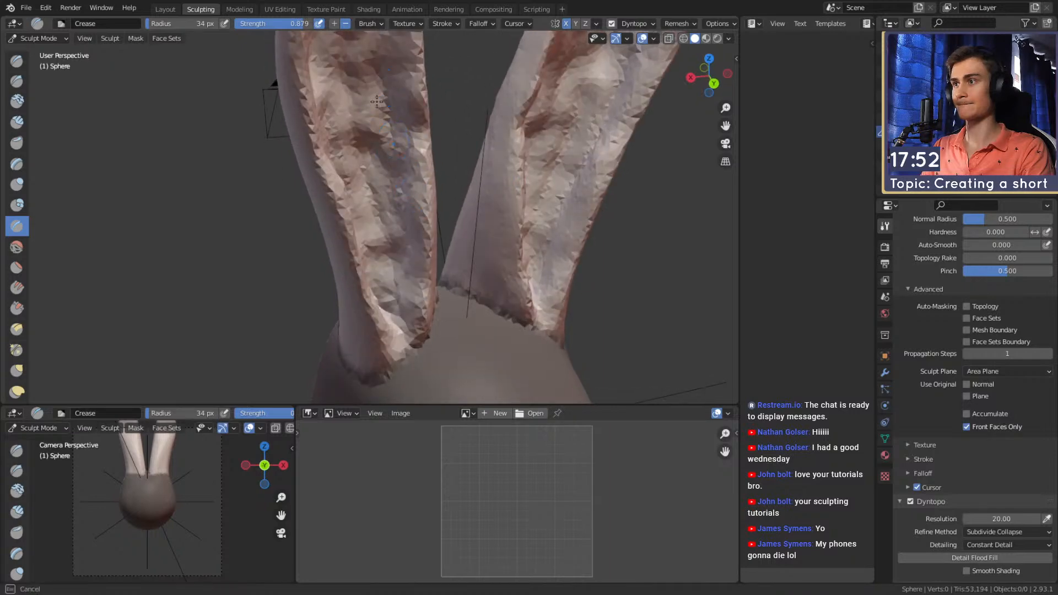
{"action": "left_click_drag", "start_coordinate": [397, 276], "coordinate": [385, 151], "text": "alt"}
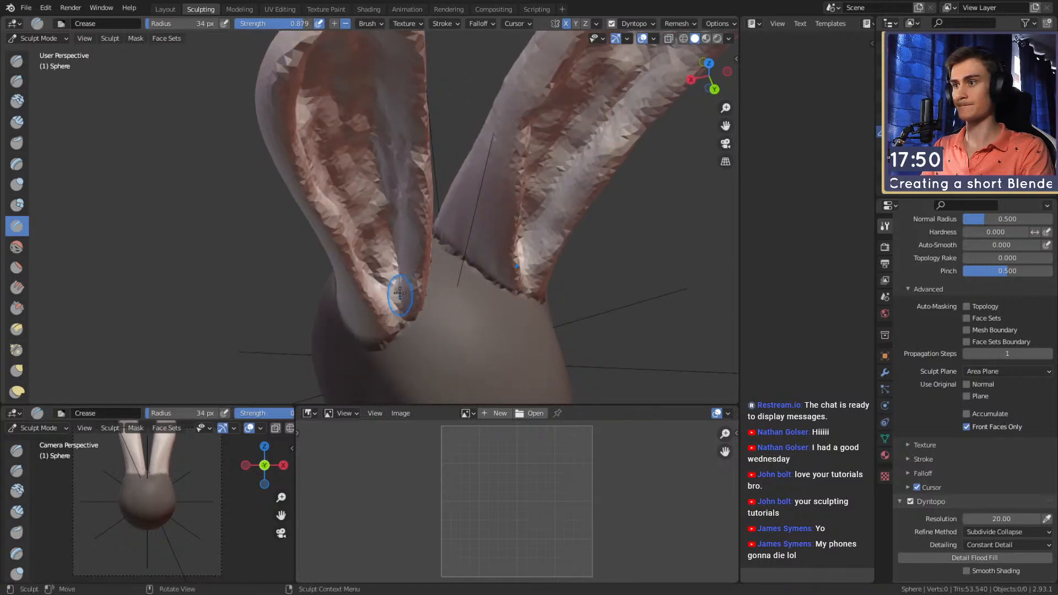
{"action": "left_click_drag", "start_coordinate": [379, 196], "coordinate": [388, 230]}
{"action": "left_click_drag", "start_coordinate": [388, 230], "coordinate": [348, 225], "text": "alt"}
{"action": "left_click_drag", "start_coordinate": [348, 208], "coordinate": [355, 221]}
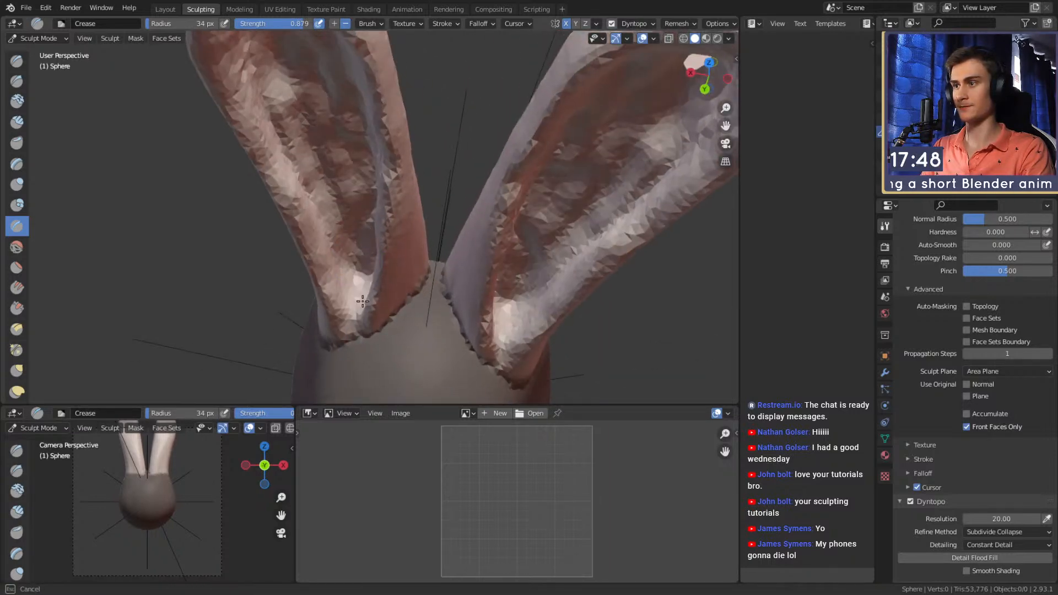
{"action": "left_click_drag", "start_coordinate": [416, 244], "coordinate": [440, 233], "text": "alt"}
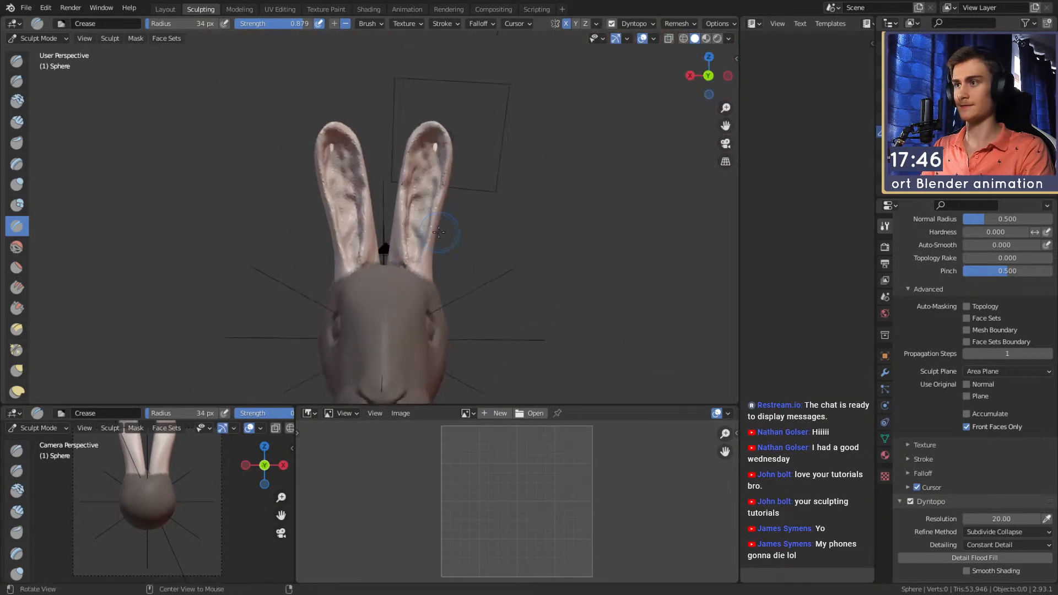
- Clear the mask from the rabbit's head
{"action": "scroll", "coordinate": [434, 211], "scroll_direction": "up", "scroll_amount": 5}
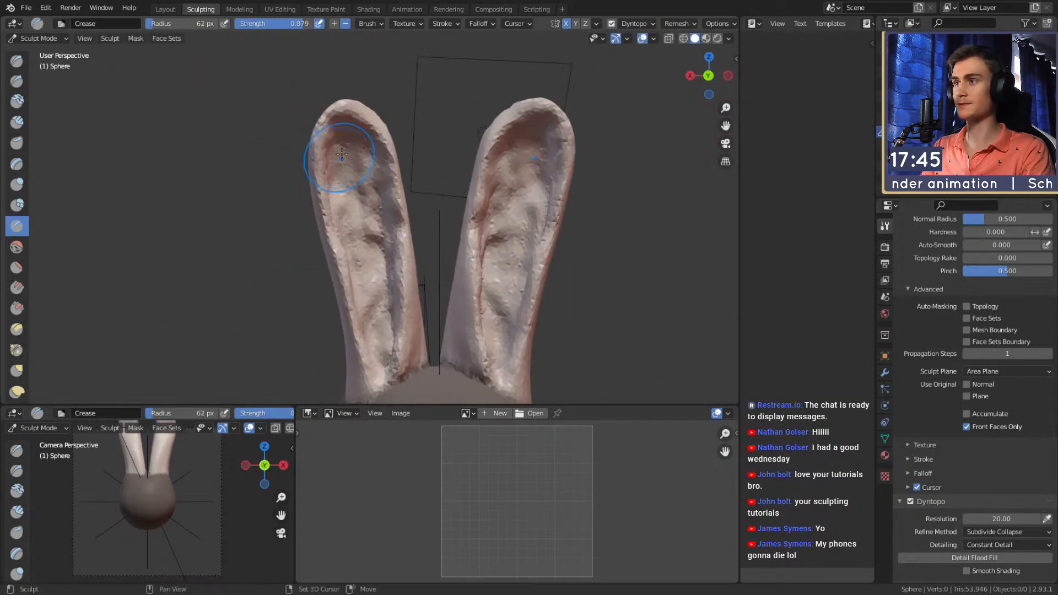
{"action": "left_click_drag", "start_coordinate": [360, 176], "coordinate": [331, 118], "text": "alt+shift"}
{"action": "left_click_drag", "start_coordinate": [331, 117], "coordinate": [359, 147], "text": "alt"}
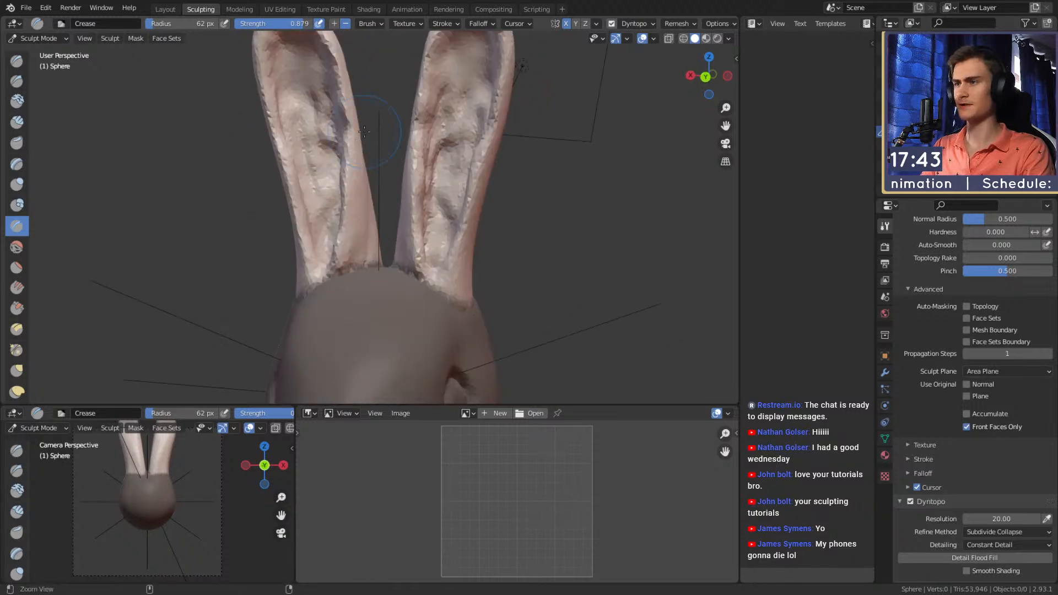
{"action": "scroll", "coordinate": [397, 193], "scroll_direction": "down", "scroll_amount": 6}
{"action": "left_click_drag", "start_coordinate": [398, 207], "coordinate": [407, 225], "text": "alt"}
{"action": "scroll", "coordinate": [418, 240], "scroll_direction": "up", "scroll_amount": 5}
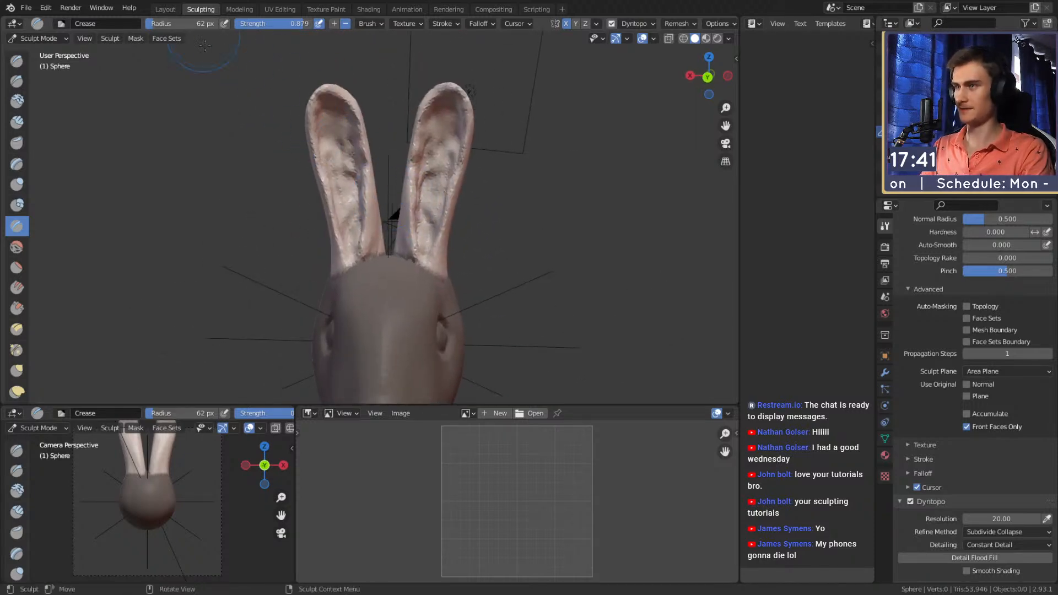
{"action": "key", "text": "alt+m"}
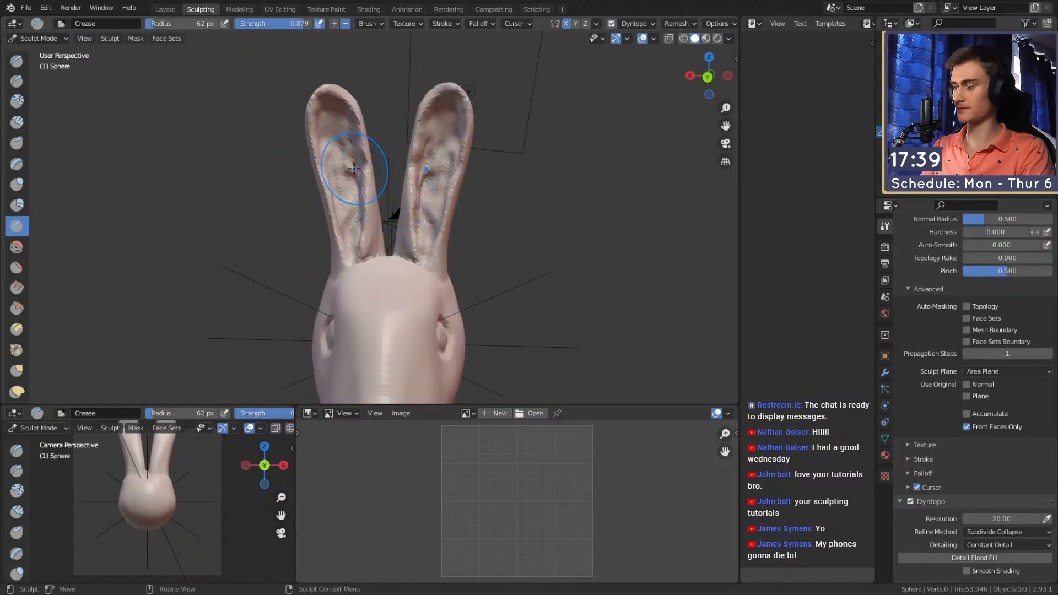
- Shorten and reshape the ears with the Snake Hook brush, starting at a 161 px radius
{"action": "key", "text": "k"}
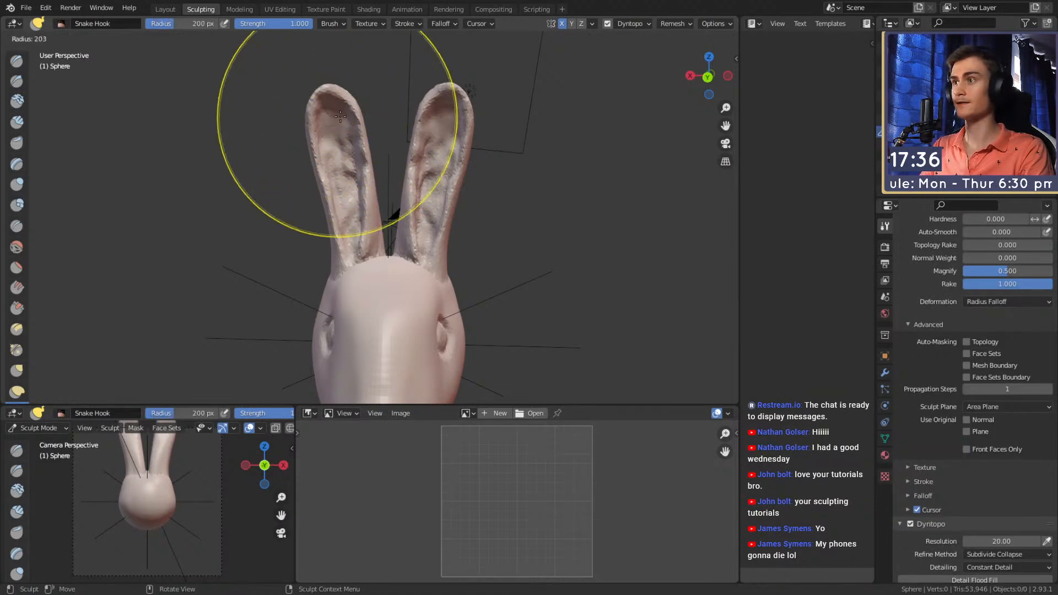
{"action": "key", "text": "f"}
{"action": "left_click", "coordinate": [345, 172]}
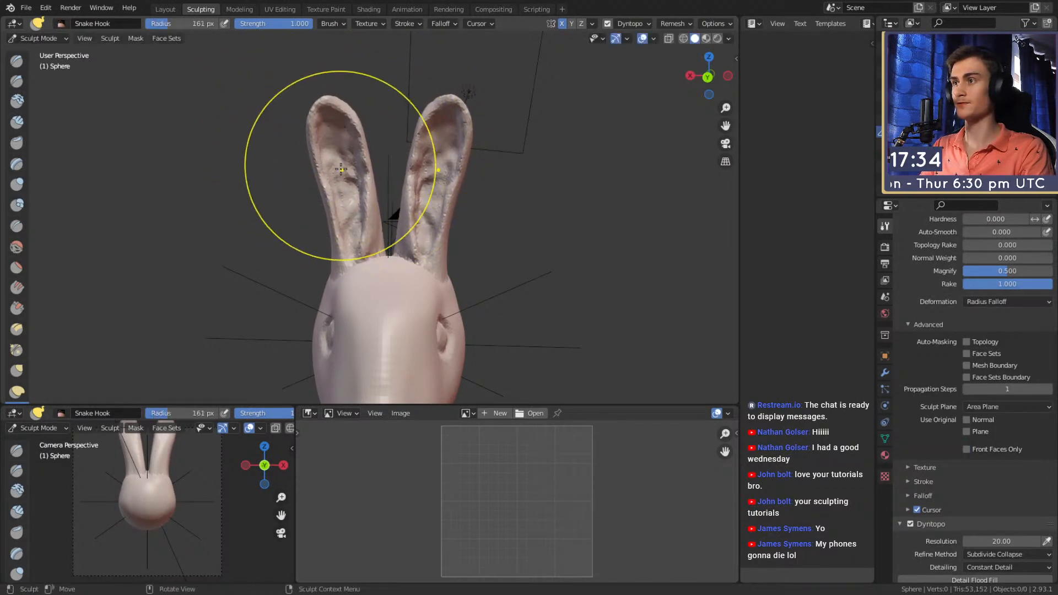
{"action": "mouse_move", "coordinate": [345, 153]}
{"action": "middle_mouse_down"}
{"action": "mouse_move", "coordinate": [441, 234]}
{"action": "mouse_move", "coordinate": [419, 254]}
{"action": "mouse_move", "coordinate": [375, 227]}
{"action": "mouse_move", "coordinate": [380, 259]}
{"action": "middle_mouse_up"}
{"action": "key", "text": "f"}
{"action": "left_click", "coordinate": [389, 267]}
{"action": "mouse_move", "coordinate": [381, 259]}
{"action": "left_mouse_down"}
{"action": "mouse_move", "coordinate": [386, 270]}
{"action": "mouse_move", "coordinate": [356, 221]}
{"action": "left_mouse_up"}
{"action": "mouse_move", "coordinate": [356, 221]}
{"action": "middle_mouse_down"}
{"action": "mouse_move", "coordinate": [463, 171]}
{"action": "mouse_move", "coordinate": [397, 217]}
{"action": "mouse_move", "coordinate": [353, 222]}
{"action": "middle_mouse_up"}
- Pull the ears into a more pointed shape with the Snake Hook brush, enlarging its radius to 360 px
{"action": "key", "text": "f"}
{"action": "left_click", "coordinate": [452, 222]}
{"action": "mouse_move", "coordinate": [451, 222]}
{"action": "middle_mouse_down"}
{"action": "mouse_move", "coordinate": [363, 197]}
{"action": "mouse_move", "coordinate": [360, 218]}
{"action": "mouse_move", "coordinate": [441, 210]}
{"action": "mouse_move", "coordinate": [448, 232]}
{"action": "mouse_move", "coordinate": [349, 220]}
{"action": "mouse_move", "coordinate": [415, 202]}
{"action": "middle_mouse_up"}
{"action": "key", "text": "f"}
{"action": "left_click", "coordinate": [417, 205]}
{"action": "key", "text": "f"}
{"action": "left_click", "coordinate": [406, 206]}
{"action": "scroll", "coordinate": [416, 201], "scroll_direction": "down", "scroll_amount": 3}
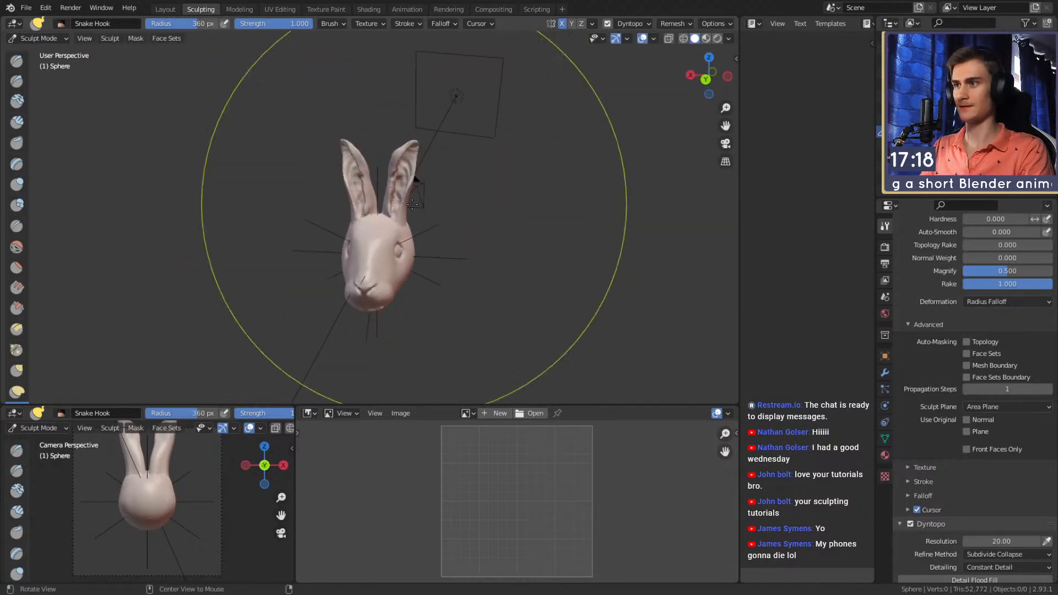
- Examine the proportions of the head and ears from the front and the side
{"action": "scroll", "coordinate": [411, 182], "scroll_direction": "up", "scroll_amount": 2}
{"action": "key", "text": "f"}
{"action": "left_click", "coordinate": [382, 135]}
{"action": "scroll", "coordinate": [382, 134], "scroll_direction": "up", "scroll_amount": 2}
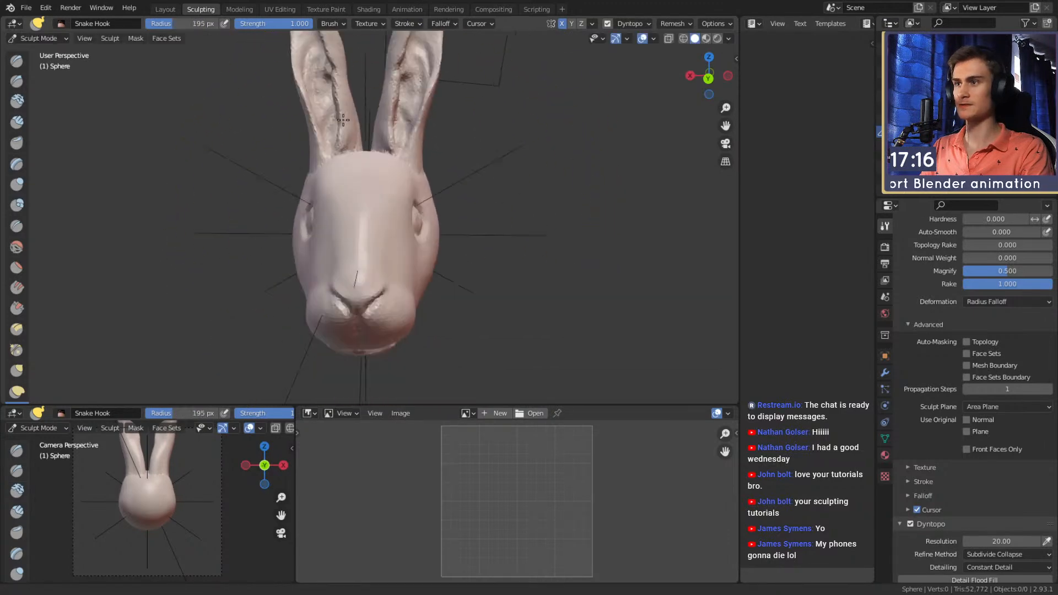
{"action": "mouse_move", "coordinate": [382, 134]}
{"action": "middle_mouse_down"}
{"action": "mouse_move", "coordinate": [359, 166]}
{"action": "mouse_move", "coordinate": [385, 201]}
{"action": "mouse_move", "coordinate": [349, 98]}
{"action": "middle_mouse_up"}
{"action": "mouse_move", "coordinate": [431, 200]}
{"action": "middle_mouse_down"}
{"action": "mouse_move", "coordinate": [544, 142]}
{"action": "mouse_move", "coordinate": [673, 170]}
{"action": "mouse_move", "coordinate": [530, 209]}
{"action": "middle_mouse_up"}
{"action": "key", "text": "f"}
{"action": "left_click", "coordinate": [370, 218]}
- Build up the cheeks and jaw behind the eyes with the Clay Strips brush at a 49 px radius
{"action": "key", "text": "c"}
{"action": "mouse_move", "coordinate": [402, 222]}
{"action": "middle_mouse_down"}
{"action": "mouse_move", "coordinate": [503, 237]}
{"action": "mouse_move", "coordinate": [419, 198]}
{"action": "middle_mouse_up"}
{"action": "scroll", "coordinate": [417, 197], "scroll_direction": "up", "scroll_amount": 5}
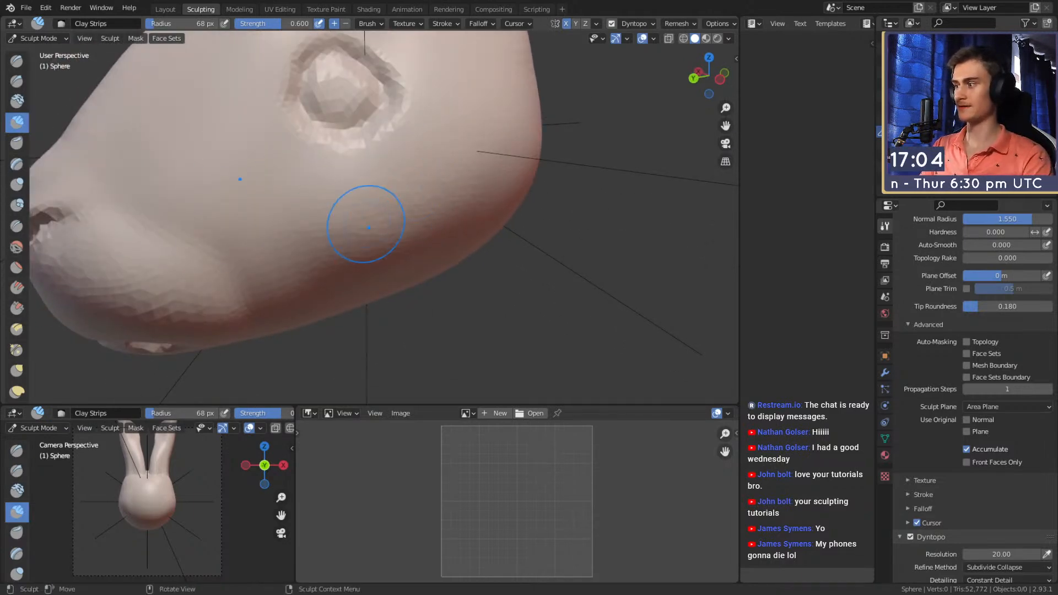
{"action": "scroll", "coordinate": [611, 132], "scroll_direction": "down", "scroll_amount": 4}
{"action": "middle_click_drag", "start_coordinate": [610, 132], "coordinate": [373, 175]}
{"action": "scroll", "coordinate": [371, 230], "scroll_direction": "up", "scroll_amount": 3}
{"action": "key", "text": "f"}
{"action": "left_click", "coordinate": [370, 200]}
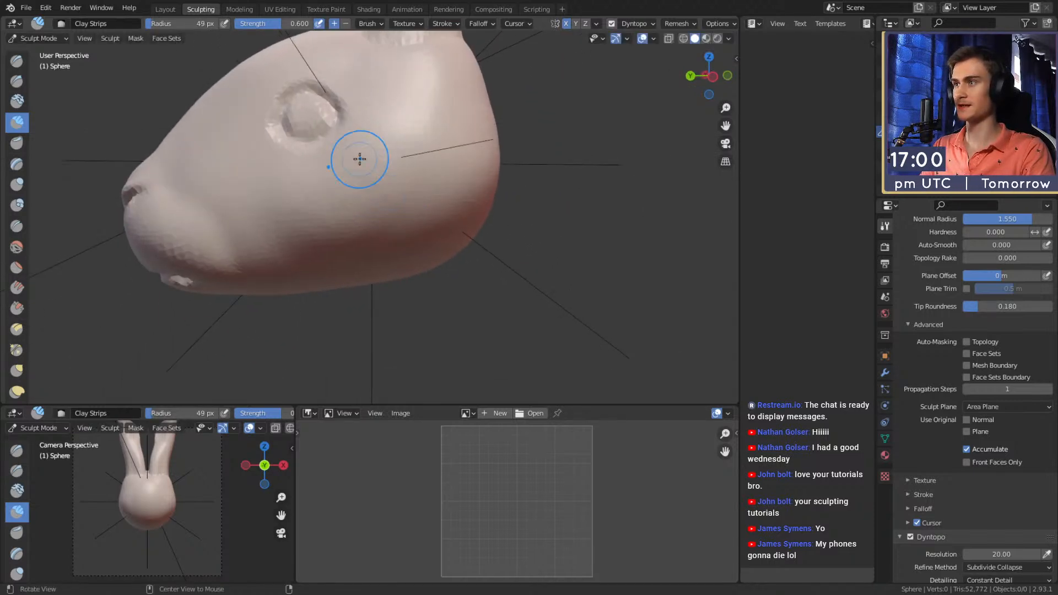
{"action": "middle_click_drag", "start_coordinate": [449, 220], "coordinate": [376, 197]}
{"action": "middle_click_drag", "start_coordinate": [313, 182], "coordinate": [358, 206]}
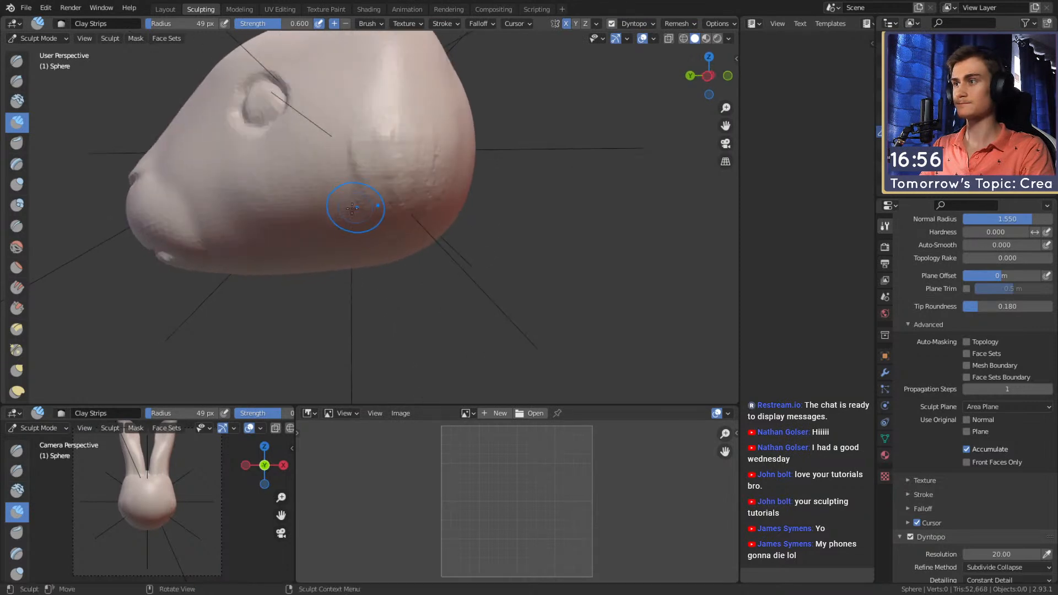
{"action": "middle_click_drag", "start_coordinate": [337, 171], "coordinate": [423, 234]}
{"action": "middle_click_drag", "start_coordinate": [476, 214], "coordinate": [402, 237]}
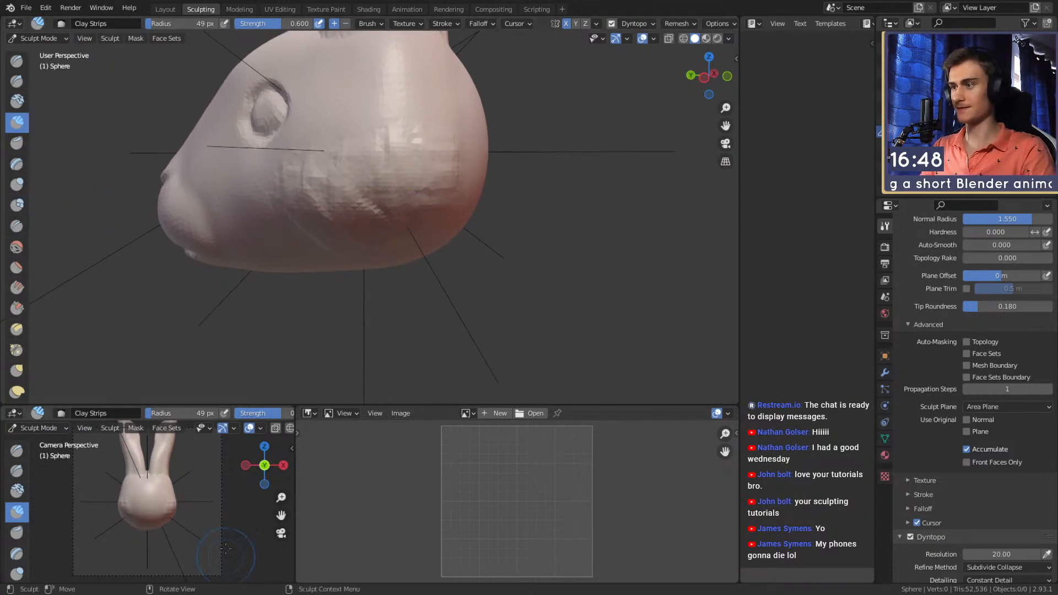
- Extend the Clay Strips strokes across the cheeks and around the back of the head
{"action": "middle_click_drag", "start_coordinate": [431, 194], "coordinate": [324, 184]}
{"action": "middle_click_drag", "start_coordinate": [357, 256], "coordinate": [455, 245]}
{"action": "middle_click_drag", "start_coordinate": [375, 267], "coordinate": [393, 227]}
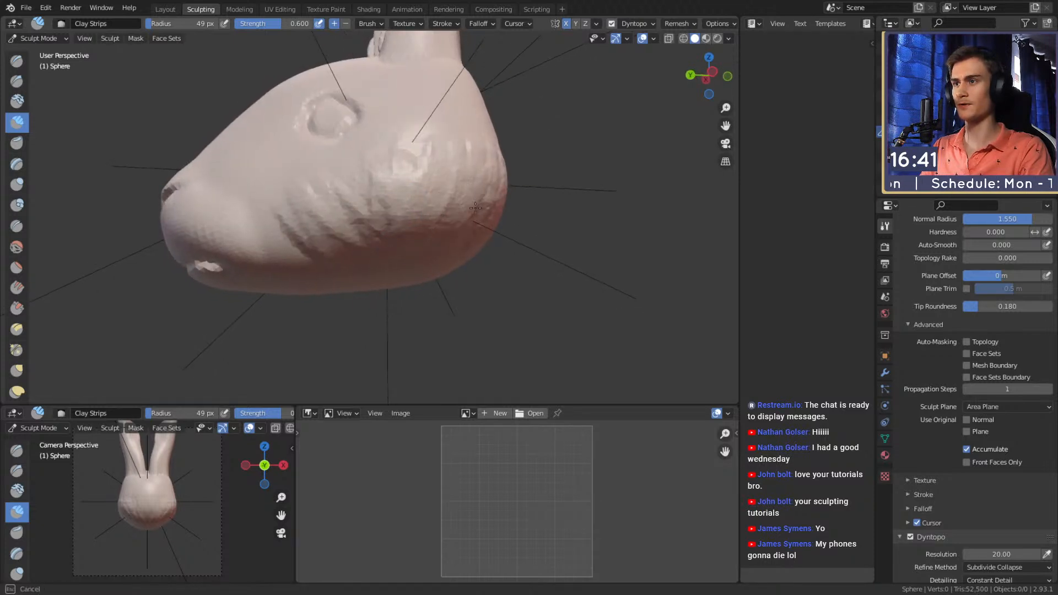
{"action": "middle_click_drag", "start_coordinate": [473, 183], "coordinate": [404, 221]}
{"action": "middle_click_drag", "start_coordinate": [473, 217], "coordinate": [424, 233]}
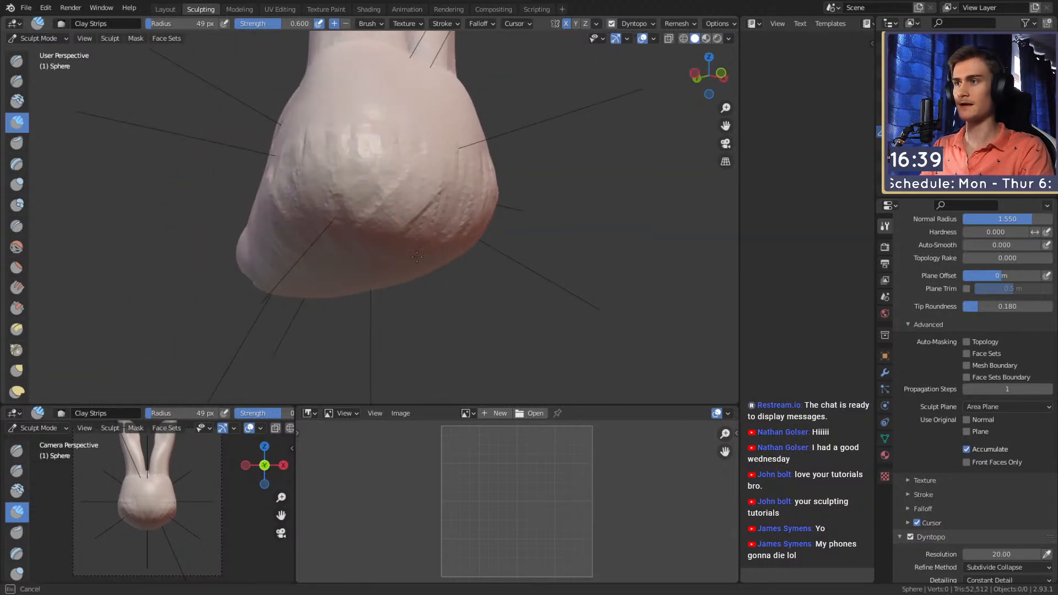
- Layer more Clay Strips strokes around the back and side of the head, smooth them, and enlarge the brush radius to 56 px
{"action": "middle_click_drag", "start_coordinate": [411, 173], "coordinate": [397, 212]}
{"action": "middle_click_drag", "start_coordinate": [415, 175], "coordinate": [431, 204]}
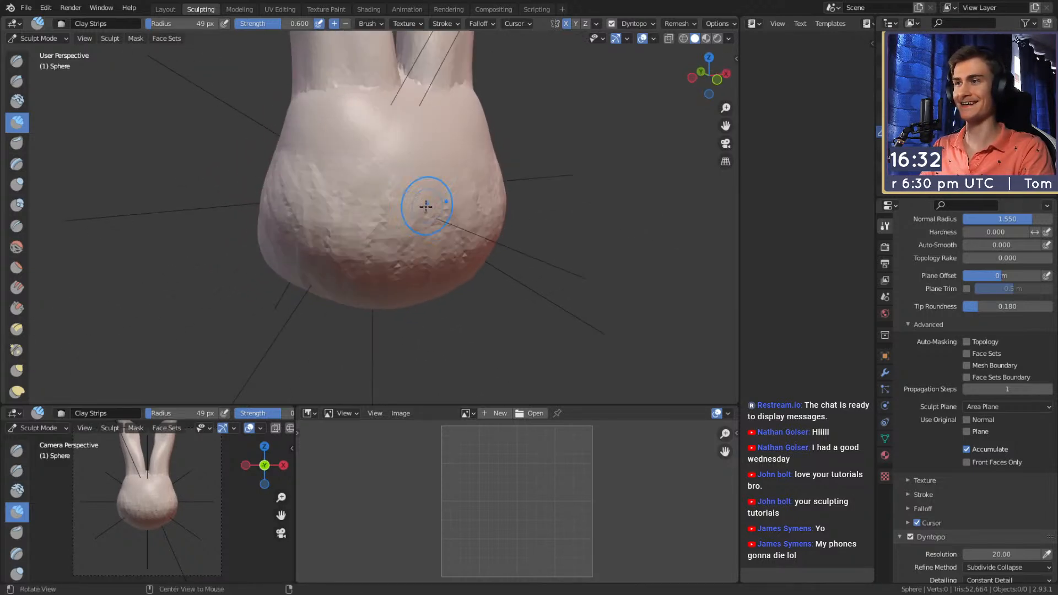
{"action": "middle_click_drag", "start_coordinate": [313, 204], "coordinate": [449, 141]}
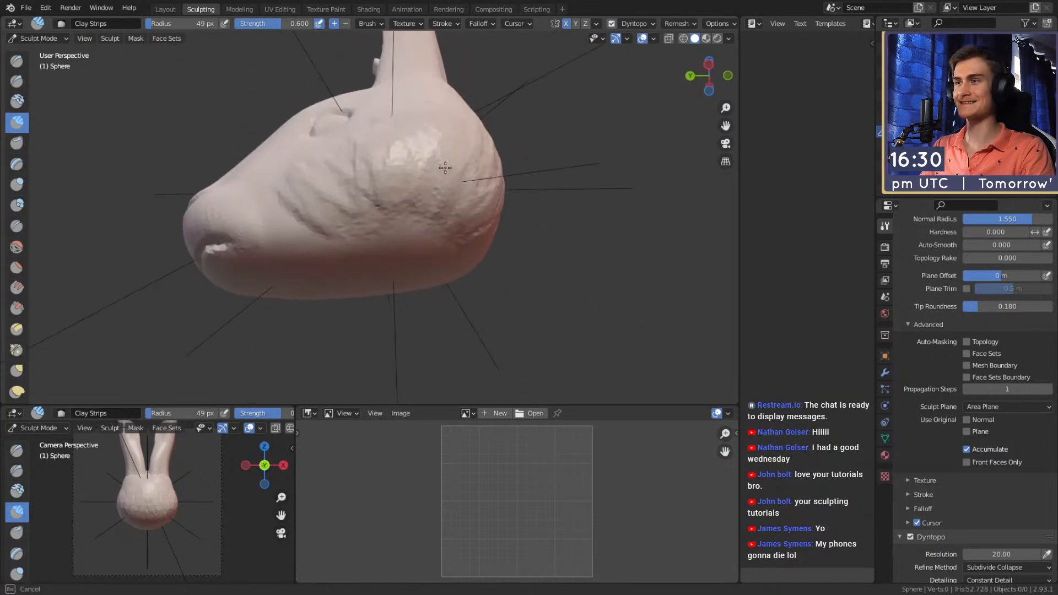
{"action": "middle_click_drag", "start_coordinate": [379, 167], "coordinate": [381, 247]}
{"action": "mouse_move", "coordinate": [310, 221]}
{"action": "middle_mouse_down"}
{"action": "mouse_move", "coordinate": [353, 220]}
{"action": "mouse_move", "coordinate": [364, 231]}
{"action": "mouse_move", "coordinate": [346, 233]}
{"action": "mouse_move", "coordinate": [366, 208]}
{"action": "mouse_move", "coordinate": [438, 199]}
{"action": "mouse_move", "coordinate": [412, 212]}
{"action": "middle_mouse_up"}
{"action": "key", "text": "f"}
{"action": "left_click", "coordinate": [346, 234]}
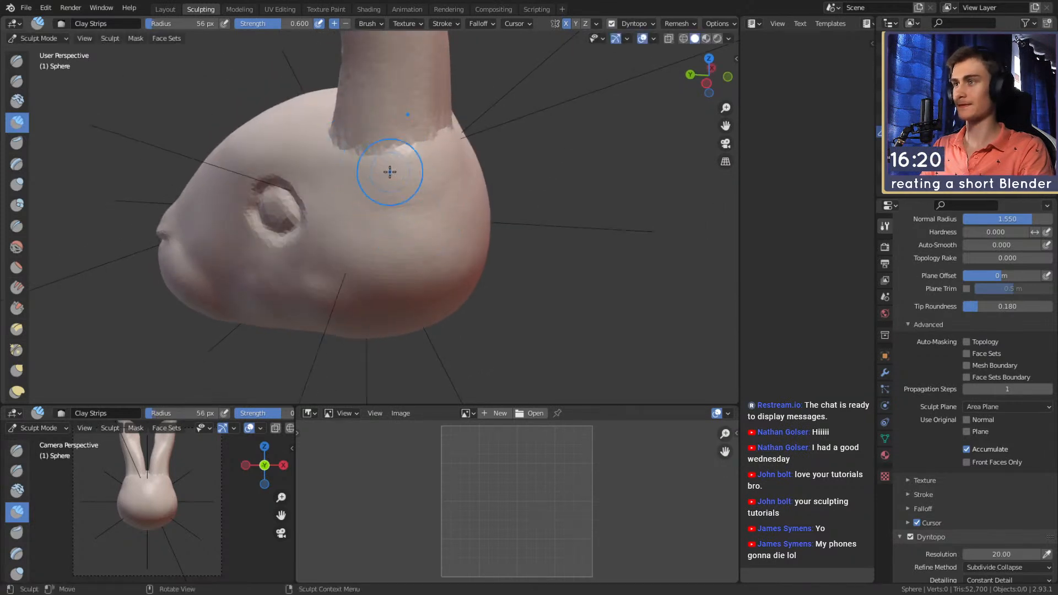
- Fill out the area below the ears and across the back of the head with Clay Strips at 43 px, then smooth it
{"action": "key", "text": "f"}
{"action": "middle_click_drag", "start_coordinate": [422, 212], "coordinate": [430, 242]}
{"action": "middle_click_drag", "start_coordinate": [416, 204], "coordinate": [414, 204]}
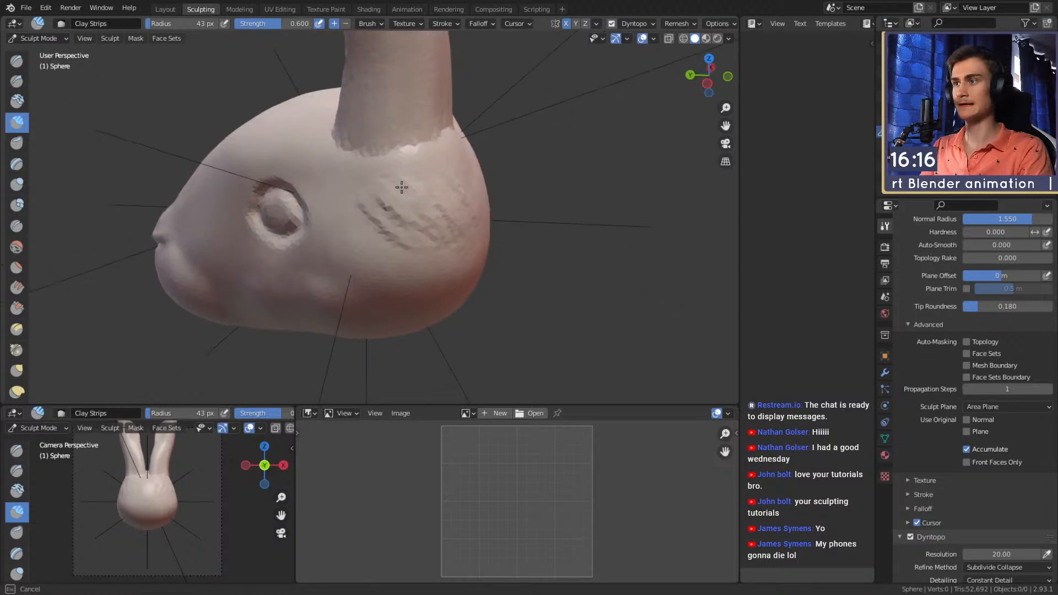
{"action": "middle_click_drag", "start_coordinate": [480, 189], "coordinate": [370, 148]}
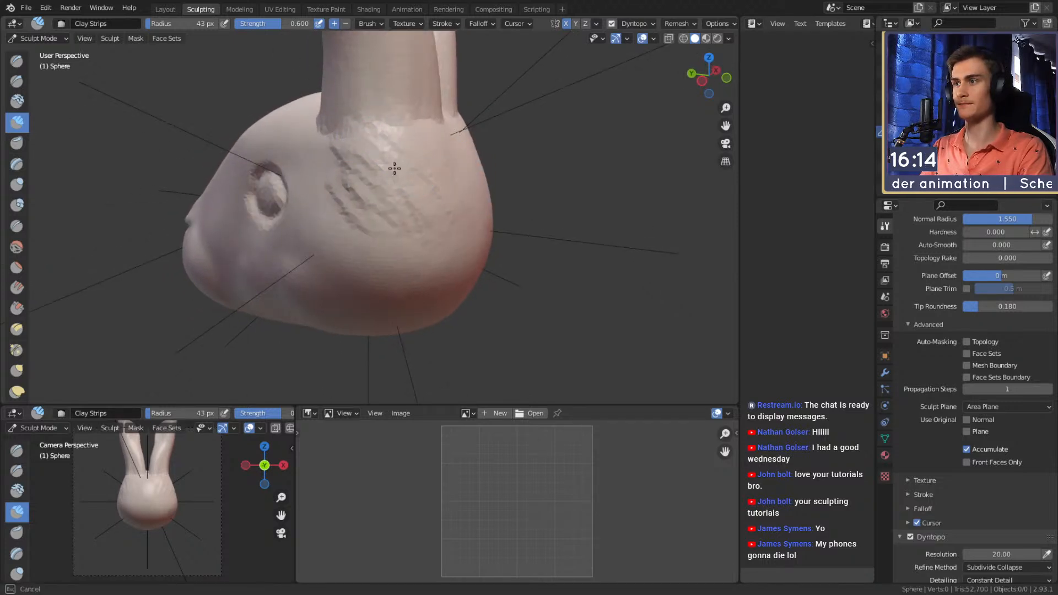
{"action": "middle_click_drag", "start_coordinate": [415, 257], "coordinate": [403, 238]}
{"action": "mouse_move", "coordinate": [444, 179]}
{"action": "middle_mouse_down"}
{"action": "mouse_move", "coordinate": [369, 186]}
{"action": "mouse_move", "coordinate": [366, 177]}
{"action": "mouse_move", "coordinate": [355, 224]}
{"action": "mouse_move", "coordinate": [371, 178]}
{"action": "middle_mouse_up"}
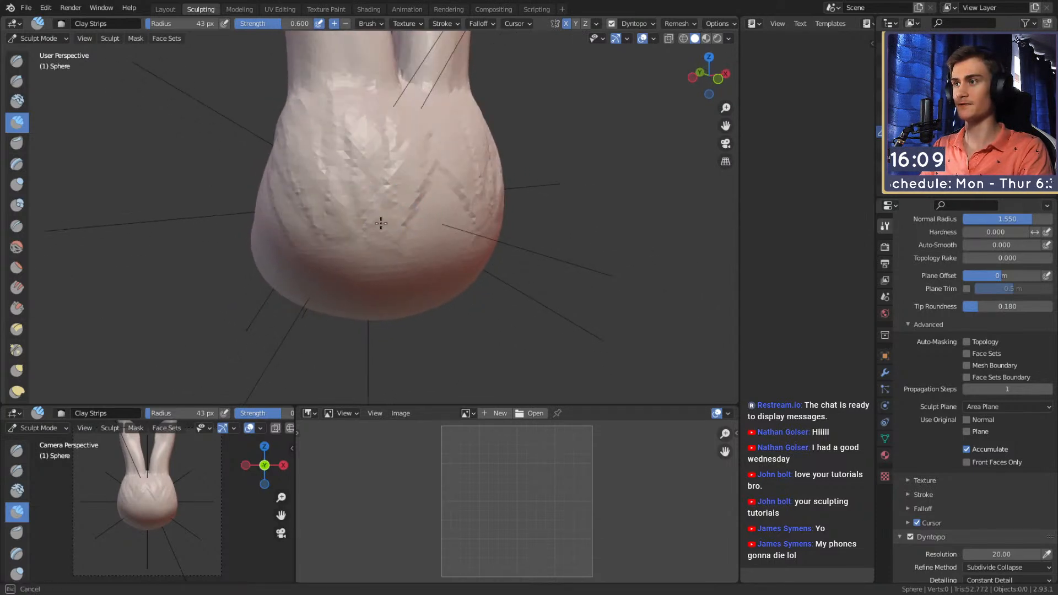
{"action": "mouse_move", "coordinate": [384, 216]}
{"action": "middle_mouse_down"}
{"action": "mouse_move", "coordinate": [415, 174]}
{"action": "mouse_move", "coordinate": [392, 155]}
{"action": "middle_mouse_up"}
{"action": "middle_click_drag", "start_coordinate": [377, 198], "coordinate": [377, 203]}
{"action": "mouse_move", "coordinate": [412, 158]}
{"action": "middle_mouse_down"}
{"action": "mouse_move", "coordinate": [443, 270]}
{"action": "mouse_move", "coordinate": [454, 212]}
{"action": "mouse_move", "coordinate": [474, 204]}
{"action": "mouse_move", "coordinate": [352, 265]}
{"action": "middle_mouse_up"}
- Check the head from the front and side and adjust its profile with the Grab brush
{"action": "scroll", "coordinate": [234, 89], "scroll_direction": "up", "scroll_amount": 3}
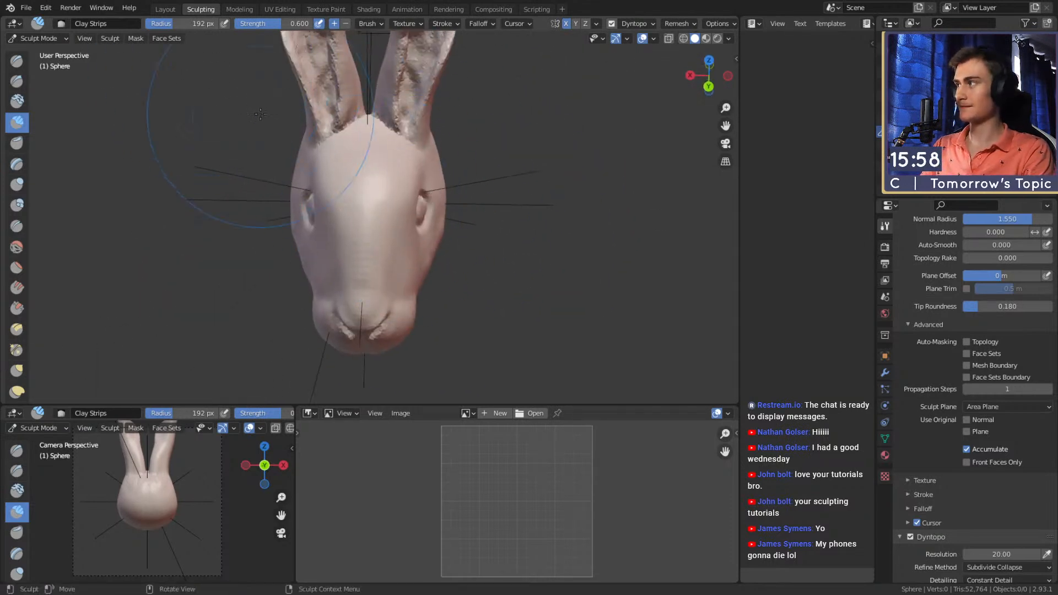
{"action": "middle_click_drag", "start_coordinate": [457, 238], "coordinate": [432, 179]}
{"action": "scroll", "coordinate": [402, 198], "scroll_direction": "up", "scroll_amount": 3}
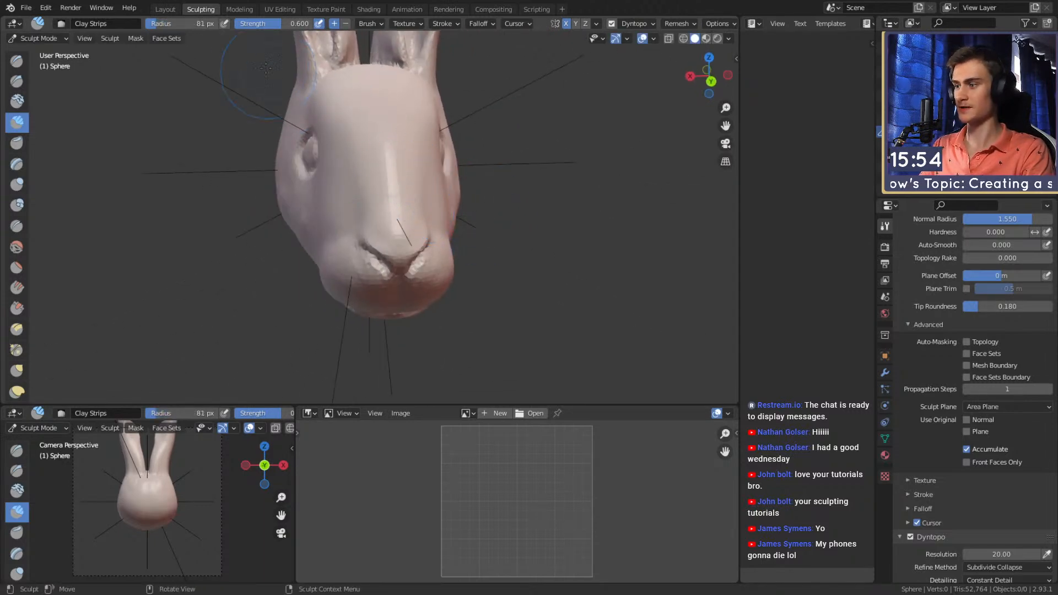
{"action": "middle_click_drag", "start_coordinate": [463, 130], "coordinate": [378, 255]}
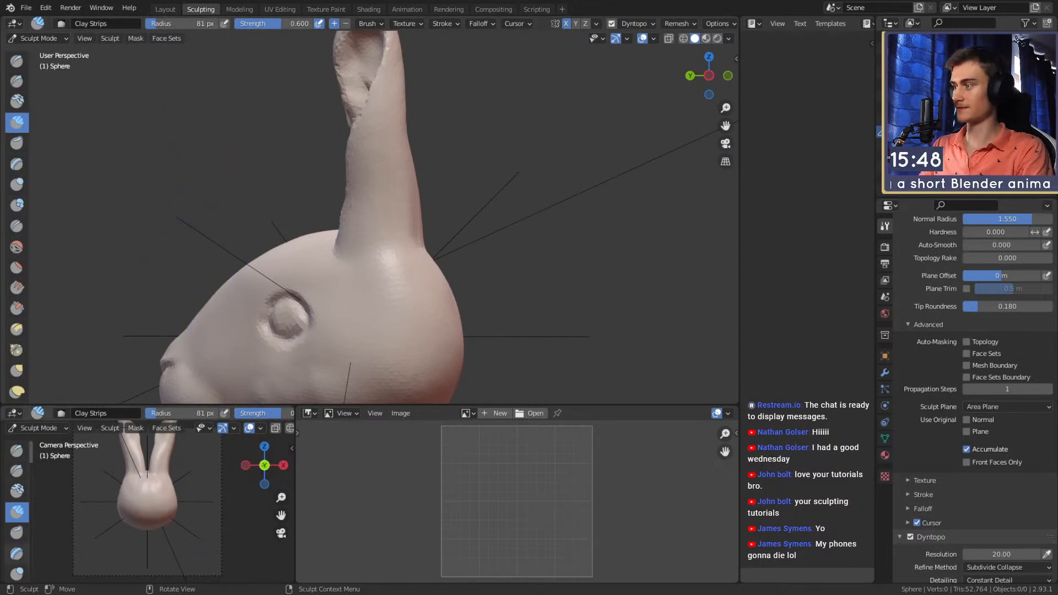
{"action": "middle_click_drag", "start_coordinate": [490, 254], "coordinate": [474, 135], "text": "shift"}
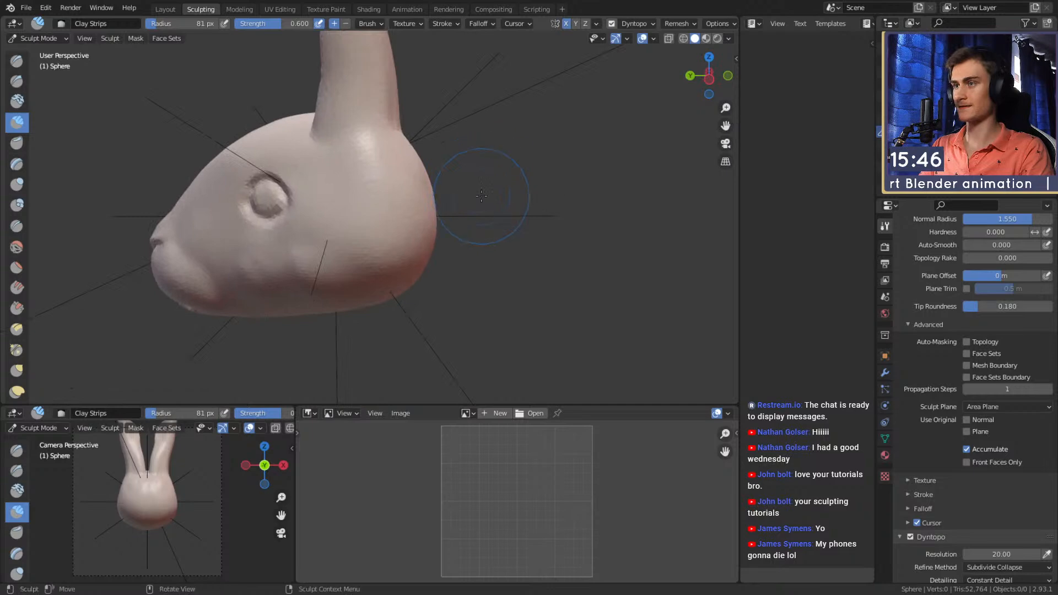
{"action": "key", "text": "g"}
{"action": "key", "text": "f"}
{"action": "left_click", "coordinate": [435, 235]}
{"action": "left_click_drag", "start_coordinate": [427, 248], "coordinate": [416, 239]}
{"action": "middle_click_drag", "start_coordinate": [418, 235], "coordinate": [458, 162], "text": "shift"}
{"action": "key", "text": "f"}
{"action": "left_click", "coordinate": [386, 200]}
{"action": "mouse_move", "coordinate": [378, 201]}
{"action": "middle_mouse_down"}
{"action": "mouse_move", "coordinate": [366, 165]}
{"action": "mouse_move", "coordinate": [354, 237]}
{"action": "mouse_move", "coordinate": [477, 218]}
{"action": "mouse_move", "coordinate": [412, 211]}
{"action": "mouse_move", "coordinate": [414, 248]}
{"action": "middle_mouse_up"}
- Touch up the side of the muzzle with the Clay Strips brush at a 31 px radius
{"action": "key", "text": "c"}
{"action": "scroll", "coordinate": [414, 248], "scroll_direction": "up", "scroll_amount": 1}
{"action": "key", "text": "f"}
{"action": "left_click", "coordinate": [432, 234]}
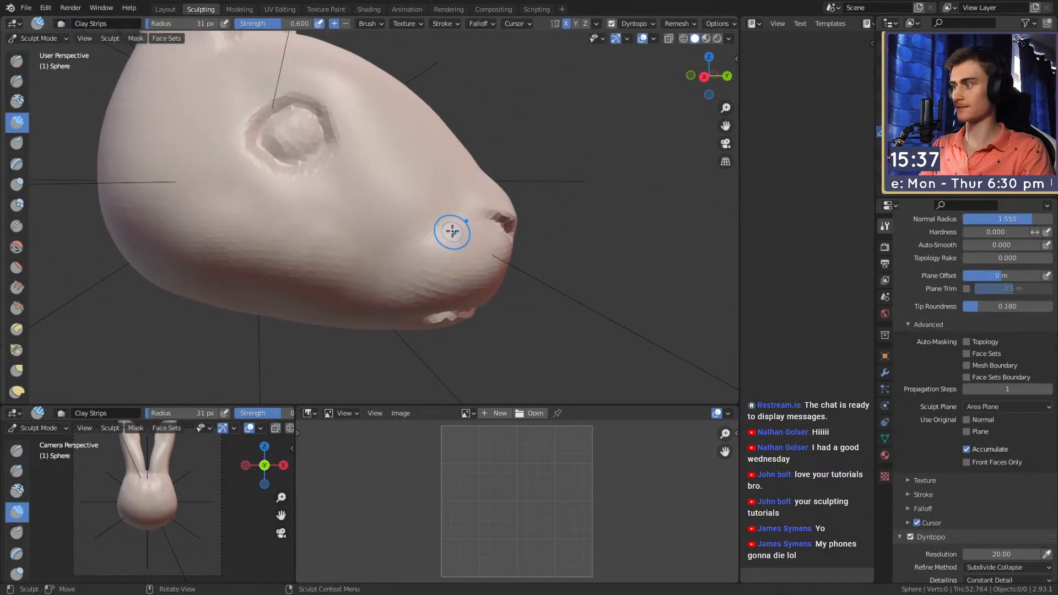
{"action": "middle_click_drag", "start_coordinate": [495, 175], "coordinate": [489, 215], "text": "ctrl"}
- Reshape the snout and the underside of the jaw with the Grab brush at radii of 247 and 189 px
{"action": "key", "text": "g"}
{"action": "key", "text": "f"}
{"action": "left_click", "coordinate": [526, 199]}
{"action": "key", "text": "f"}
{"action": "left_click", "coordinate": [595, 207]}
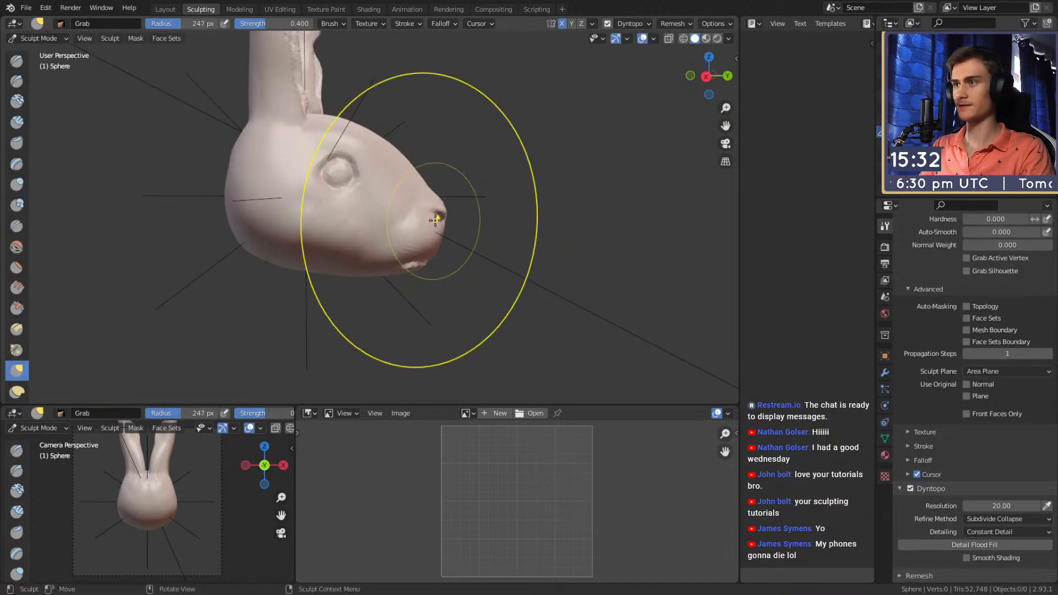
{"action": "mouse_move", "coordinate": [422, 205]}
{"action": "middle_mouse_down", "text": "shift"}
{"action": "mouse_move", "coordinate": [449, 237]}
{"action": "mouse_move", "coordinate": [413, 172]}
{"action": "mouse_move", "coordinate": [417, 156]}
{"action": "middle_mouse_up", "text": "shift"}
{"action": "key", "text": "f"}
{"action": "left_click", "coordinate": [421, 266]}
{"action": "left_click_drag", "start_coordinate": [405, 241], "coordinate": [405, 237]}
{"action": "key", "text": "f"}
{"action": "left_click", "coordinate": [374, 240]}
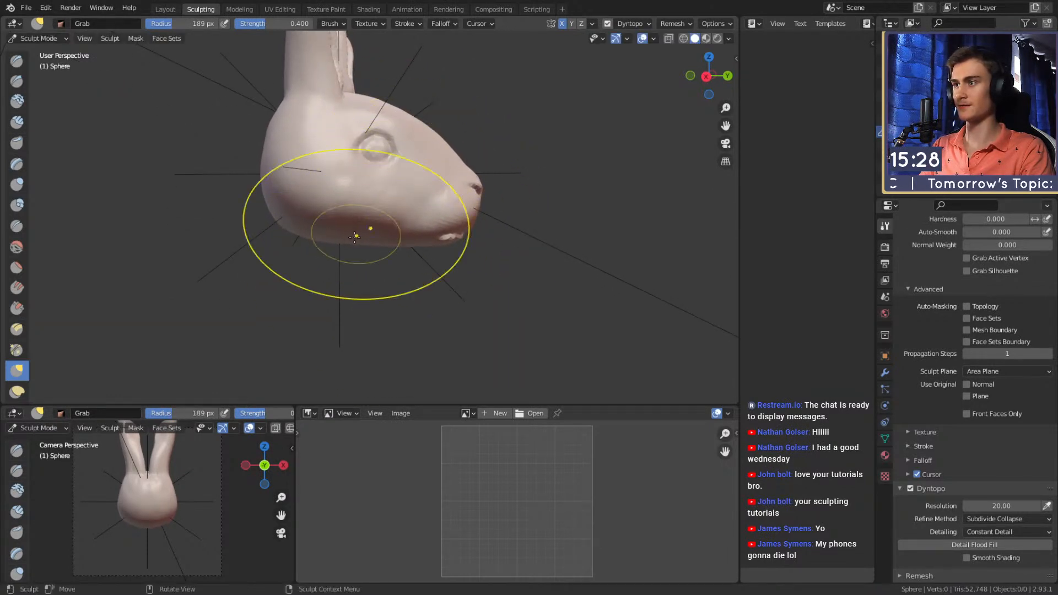
{"action": "middle_click_drag", "start_coordinate": [432, 214], "coordinate": [419, 251], "text": "shift"}
- Start building up a brow above the eye with the Clay Strips brush, reducing its radius from 80 to 53 px
{"action": "key", "text": "f"}
{"action": "left_click", "coordinate": [423, 169]}
{"action": "middle_click_drag", "start_coordinate": [419, 169], "coordinate": [326, 191]}
{"action": "scroll", "coordinate": [94, 272], "scroll_direction": "up", "scroll_amount": 5}
{"action": "mouse_move", "coordinate": [560, 201]}
{"action": "middle_mouse_down"}
{"action": "mouse_move", "coordinate": [536, 208]}
{"action": "mouse_move", "coordinate": [589, 191]}
{"action": "middle_mouse_up"}
{"action": "key", "text": "c"}
{"action": "scroll", "coordinate": [407, 165], "scroll_direction": "down", "scroll_amount": 6}
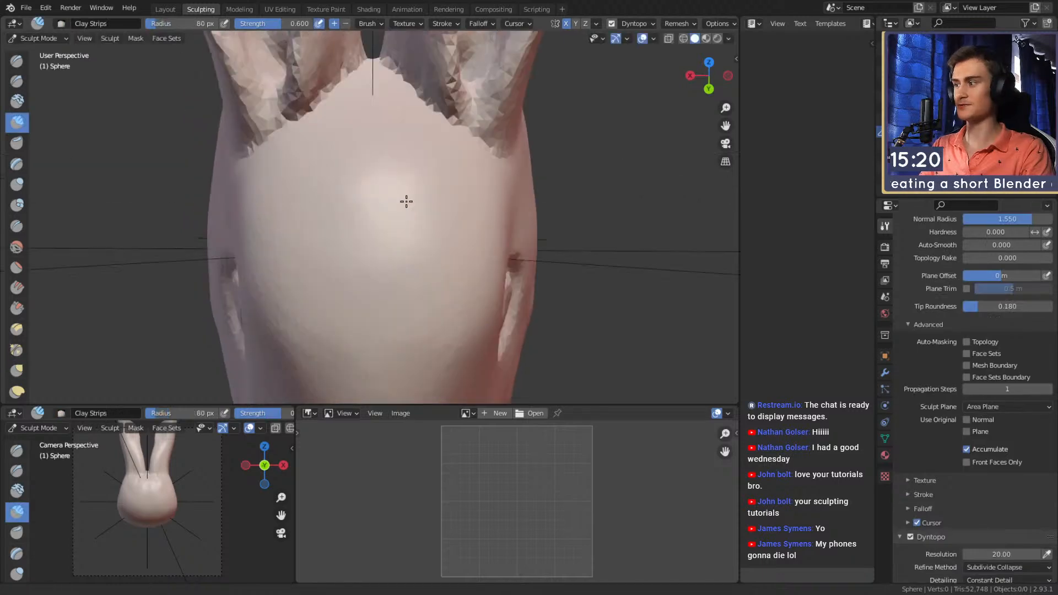
{"action": "mouse_move", "coordinate": [413, 194]}
{"action": "middle_mouse_down"}
{"action": "mouse_move", "coordinate": [428, 159]}
{"action": "mouse_move", "coordinate": [378, 182]}
{"action": "middle_mouse_up"}
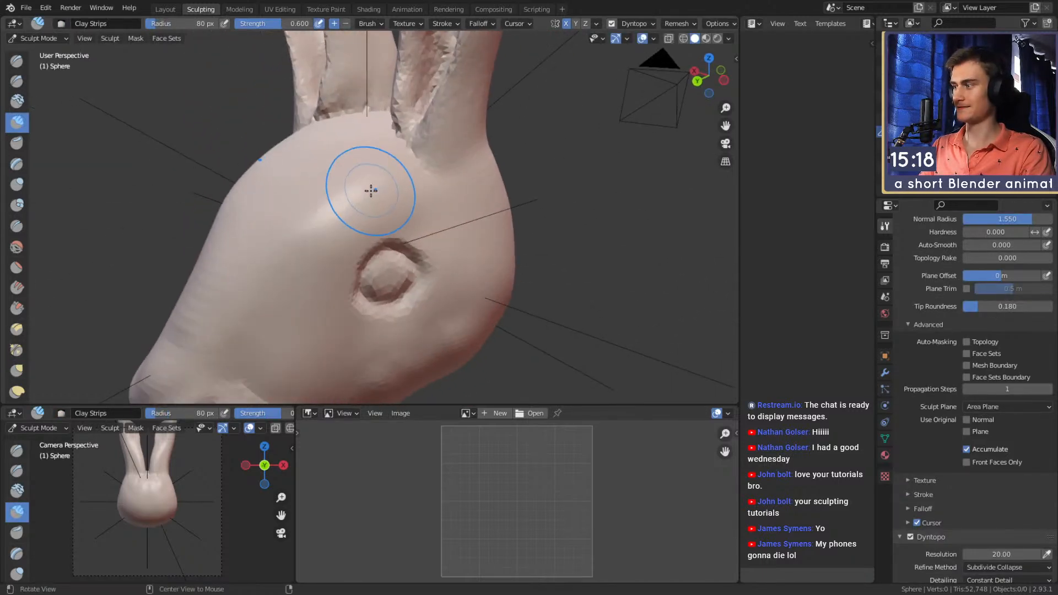
{"action": "scroll", "coordinate": [378, 182], "scroll_direction": "up", "scroll_amount": 3}
{"action": "key", "text": "f"}
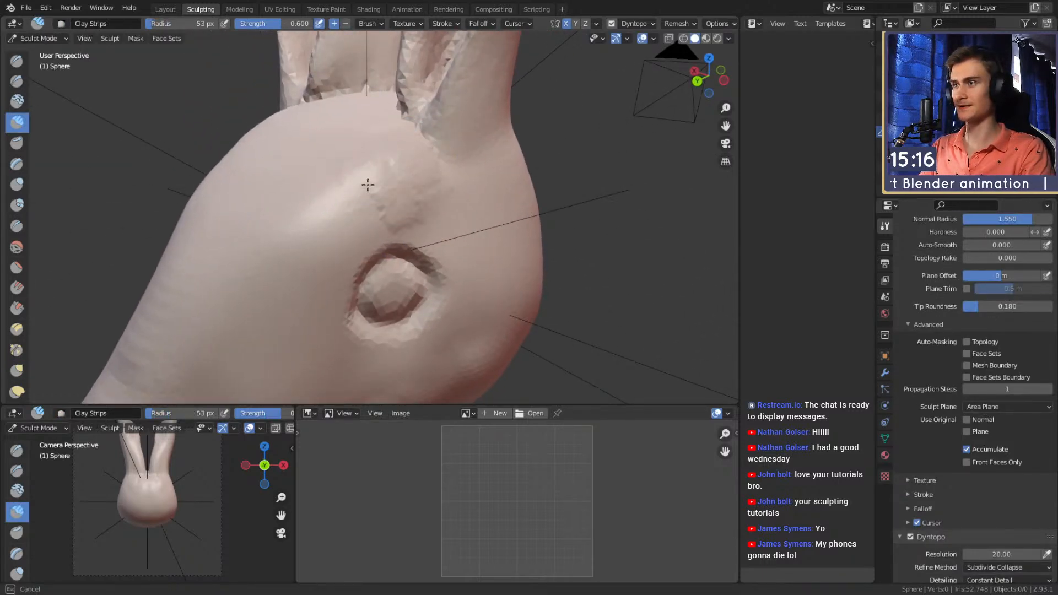
- Extend the brow ridge toward the snout and the ear base with Clay Strips at a 47 px radius
{"action": "mouse_move", "coordinate": [314, 174]}
{"action": "middle_mouse_down"}
{"action": "mouse_move", "coordinate": [359, 160]}
{"action": "mouse_move", "coordinate": [373, 175]}
{"action": "mouse_move", "coordinate": [369, 206]}
{"action": "middle_mouse_up"}
{"action": "key", "text": "f"}
{"action": "left_click", "coordinate": [424, 161]}
{"action": "middle_click_drag", "start_coordinate": [445, 162], "coordinate": [423, 167]}
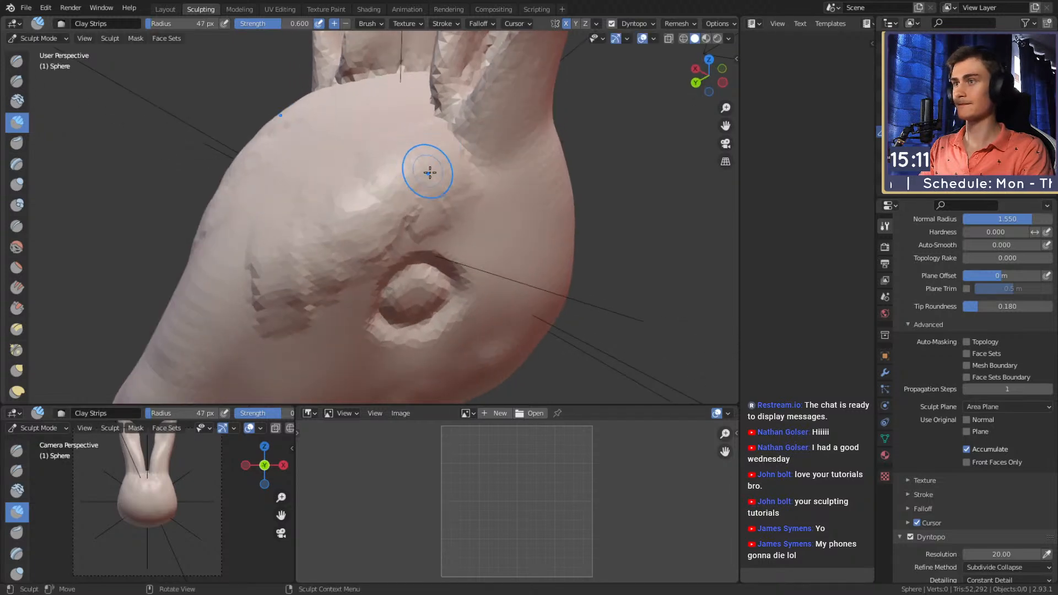
{"action": "middle_click_drag", "start_coordinate": [486, 190], "coordinate": [477, 176]}
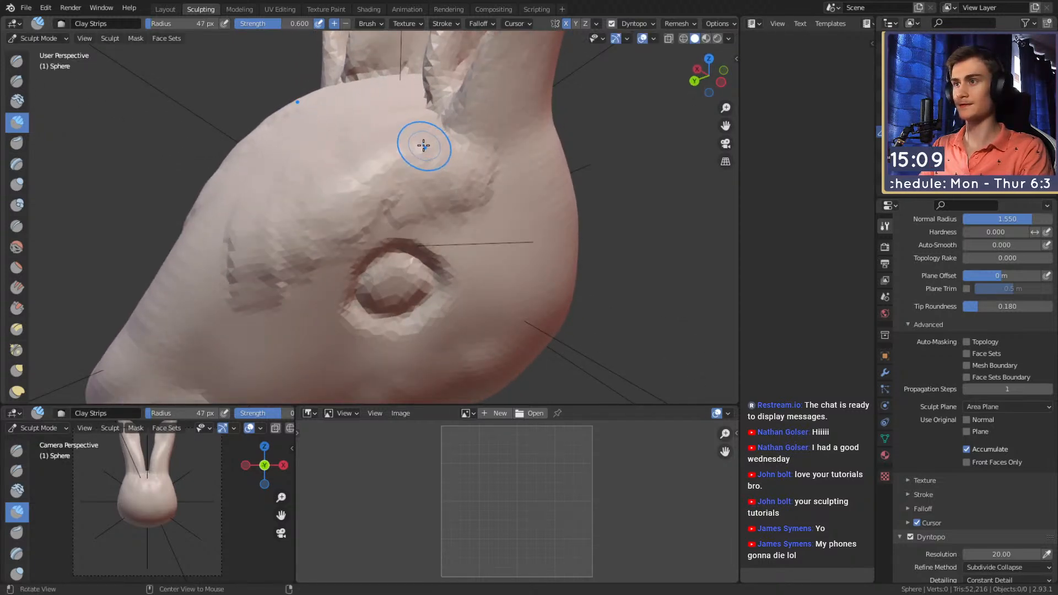
{"action": "middle_click_drag", "start_coordinate": [427, 144], "coordinate": [430, 127]}
{"action": "mouse_move", "coordinate": [368, 292]}
{"action": "middle_mouse_down"}
{"action": "mouse_move", "coordinate": [416, 208]}
{"action": "mouse_move", "coordinate": [420, 160]}
{"action": "middle_mouse_up"}
{"action": "mouse_move", "coordinate": [427, 251]}
{"action": "middle_mouse_down"}
{"action": "mouse_move", "coordinate": [442, 215]}
{"action": "mouse_move", "coordinate": [328, 194]}
{"action": "mouse_move", "coordinate": [427, 182]}
{"action": "middle_mouse_up"}
- Smooth the brows and refine the mouth line with the Crease brush at a 60 px radius, adjusting its strength
{"action": "left_click_drag", "start_coordinate": [439, 170], "coordinate": [432, 270], "text": "ctrl+alt"}
{"action": "mouse_move", "coordinate": [433, 270]}
{"action": "left_mouse_down", "text": "alt"}
{"action": "mouse_move", "coordinate": [421, 172]}
{"action": "mouse_move", "coordinate": [373, 199]}
{"action": "mouse_move", "coordinate": [380, 261]}
{"action": "left_mouse_up", "text": "alt"}
{"action": "key", "text": "shift+c"}
{"action": "key", "text": "shift+f"}
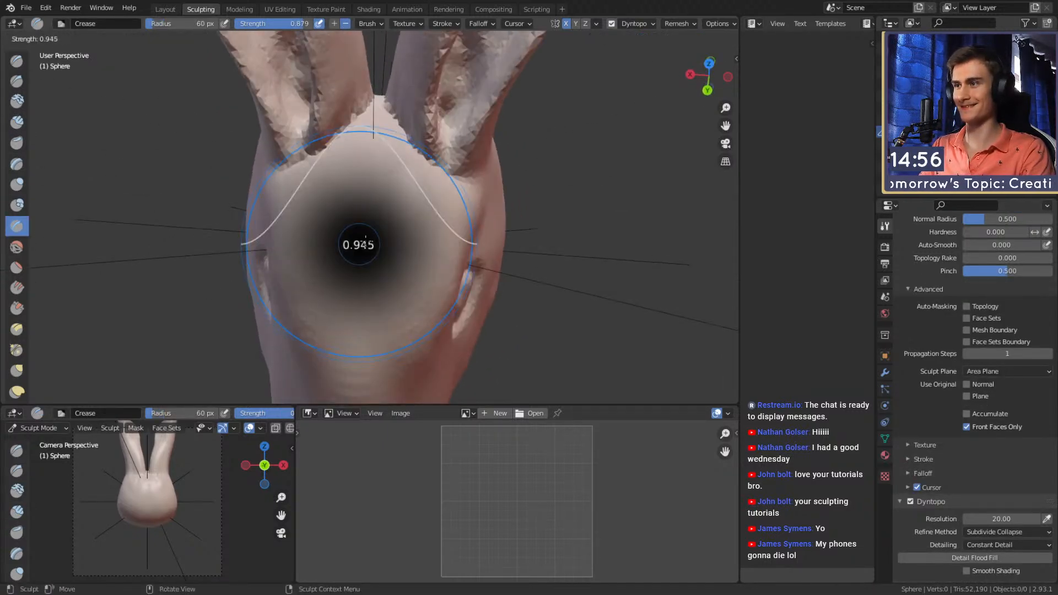
{"action": "left_click", "coordinate": [313, 248]}
{"action": "left_click_drag", "start_coordinate": [364, 323], "coordinate": [401, 248], "text": "alt"}
{"action": "mouse_move", "coordinate": [468, 262]}
{"action": "left_mouse_down", "text": "alt"}
{"action": "mouse_move", "coordinate": [369, 268]}
{"action": "mouse_move", "coordinate": [487, 228]}
{"action": "mouse_move", "coordinate": [419, 174]}
{"action": "mouse_move", "coordinate": [378, 107]}
{"action": "left_mouse_up", "text": "alt"}
- Adjust the jaw and the sides of the mouth with the Grab brush at radii of about 147 and 144 px
{"action": "key", "text": "g"}
{"action": "left_click_drag", "start_coordinate": [432, 205], "coordinate": [420, 185], "text": "alt"}
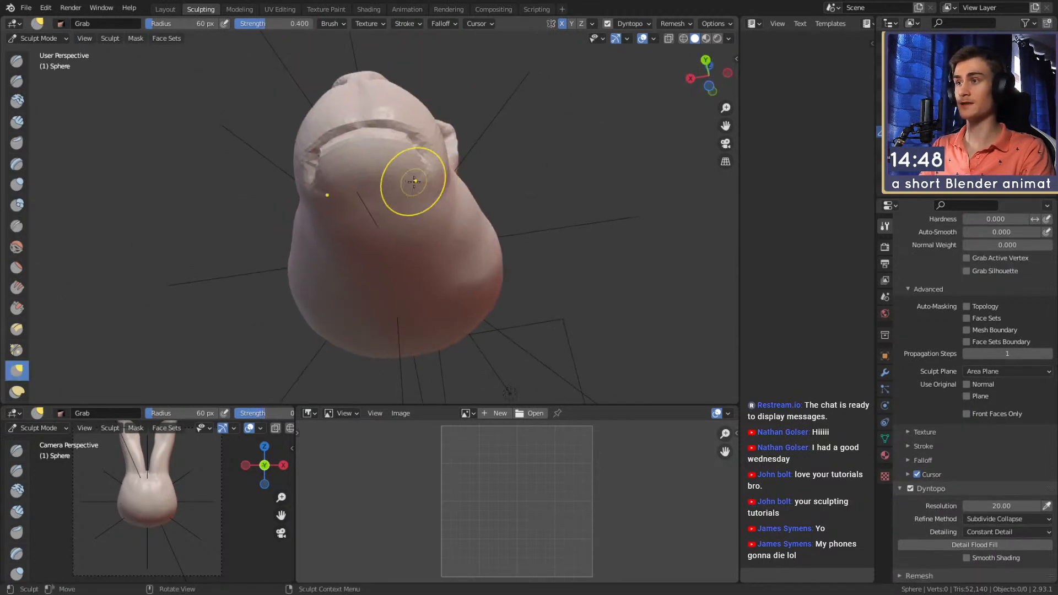
{"action": "key", "text": "f"}
{"action": "left_click", "coordinate": [474, 210]}
{"action": "left_click_drag", "start_coordinate": [474, 210], "coordinate": [436, 220], "text": "alt"}
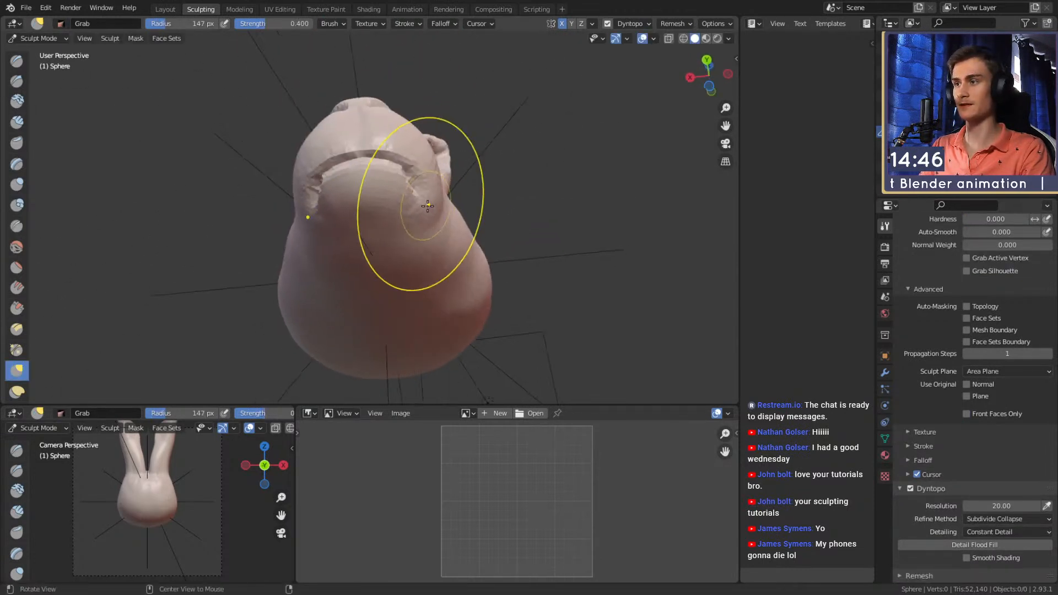
{"action": "mouse_move", "coordinate": [398, 192]}
{"action": "left_mouse_down", "text": "alt"}
{"action": "mouse_move", "coordinate": [449, 205]}
{"action": "mouse_move", "coordinate": [437, 189]}
{"action": "mouse_move", "coordinate": [260, 182]}
{"action": "mouse_move", "coordinate": [345, 237]}
{"action": "mouse_move", "coordinate": [444, 142]}
{"action": "mouse_move", "coordinate": [450, 231]}
{"action": "mouse_move", "coordinate": [515, 212]}
{"action": "mouse_move", "coordinate": [474, 240]}
{"action": "left_mouse_up", "text": "alt"}
{"action": "key", "text": "f"}
{"action": "left_click", "coordinate": [330, 177]}
{"action": "key", "text": "f"}
{"action": "left_click", "coordinate": [316, 228]}
{"action": "key", "text": "f"}
{"action": "left_click", "coordinate": [328, 232]}
{"action": "scroll", "coordinate": [445, 142], "scroll_direction": "down", "scroll_amount": 6}
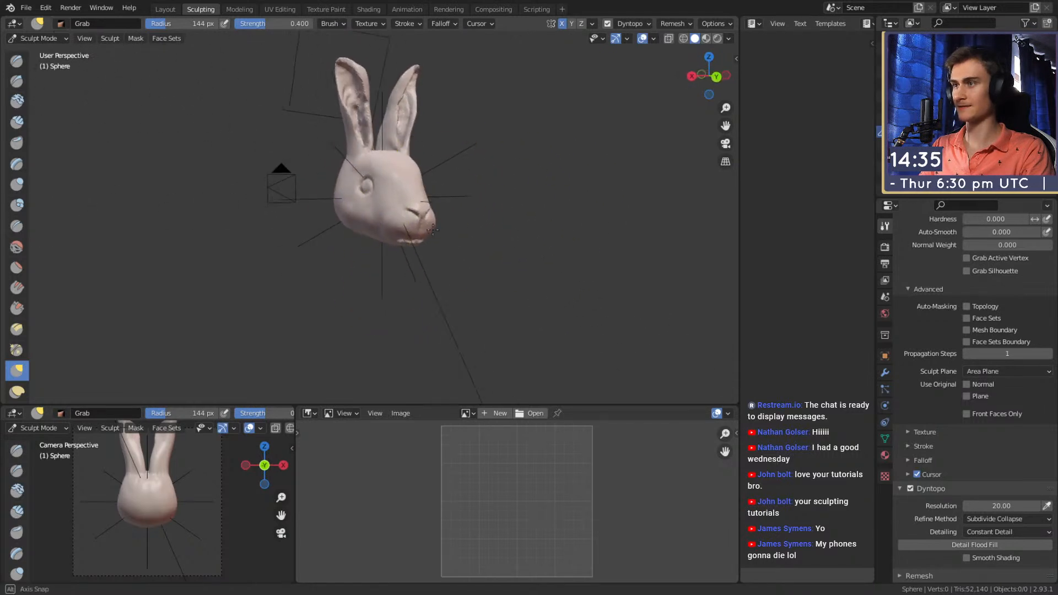
- Paint a mask over the lower back of the head where the neck attaches, using brush radii of 52 and 38 px
{"action": "mouse_move", "coordinate": [405, 253]}
{"action": "left_mouse_down", "text": "alt"}
{"action": "mouse_move", "coordinate": [419, 237]}
{"action": "mouse_move", "coordinate": [402, 153]}
{"action": "mouse_move", "coordinate": [326, 229]}
{"action": "mouse_move", "coordinate": [345, 208]}
{"action": "left_mouse_up", "text": "alt"}
{"action": "key", "text": "m"}
{"action": "mouse_move", "coordinate": [419, 246]}
{"action": "left_mouse_down", "text": "alt"}
{"action": "mouse_move", "coordinate": [437, 236]}
{"action": "mouse_move", "coordinate": [374, 193]}
{"action": "mouse_move", "coordinate": [345, 208]}
{"action": "mouse_move", "coordinate": [501, 222]}
{"action": "left_mouse_up", "text": "alt"}
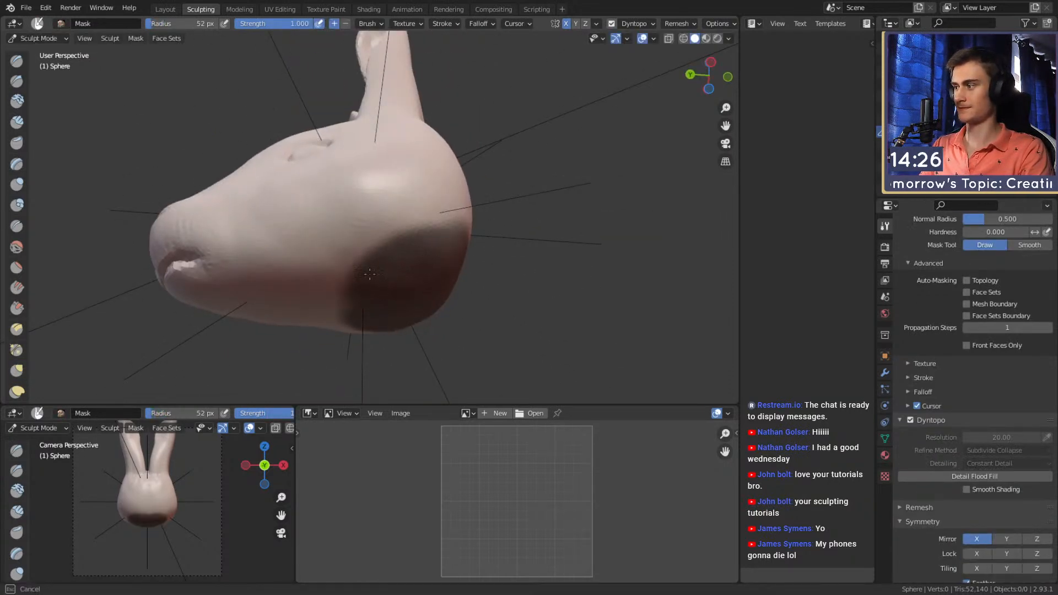
{"action": "mouse_move", "coordinate": [496, 160]}
{"action": "left_mouse_down", "text": "alt"}
{"action": "mouse_move", "coordinate": [403, 223]}
{"action": "mouse_move", "coordinate": [540, 202]}
{"action": "mouse_move", "coordinate": [371, 220]}
{"action": "mouse_move", "coordinate": [397, 194]}
{"action": "left_mouse_up", "text": "alt"}
{"action": "key", "text": "f"}
{"action": "left_click", "coordinate": [432, 203]}
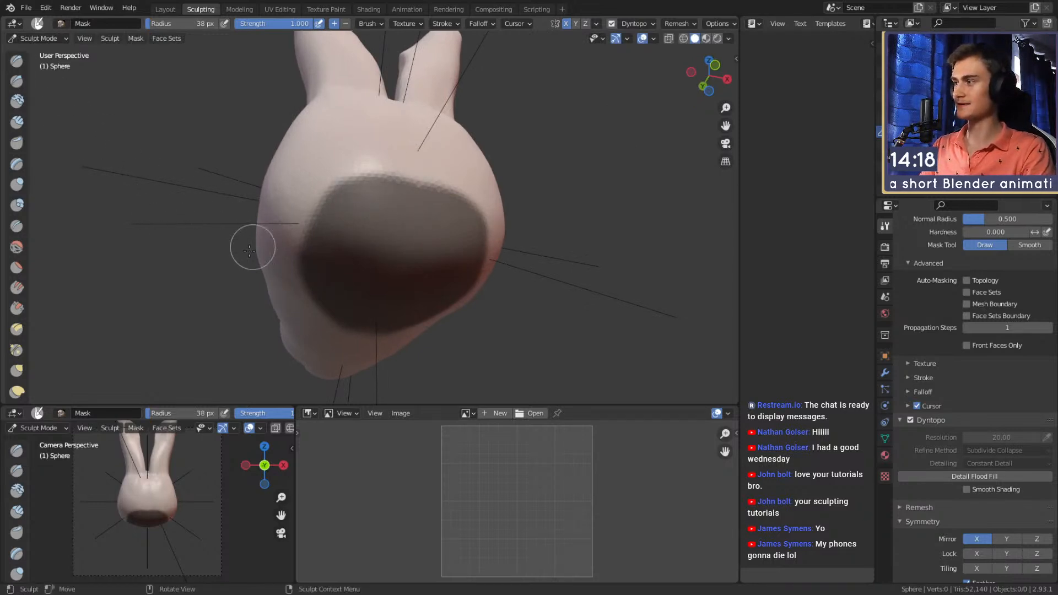
- Even out and extend the edge of the neck mask with the Mask brush at a 33 px radius
{"action": "left_click_drag", "start_coordinate": [376, 216], "coordinate": [386, 215]}
{"action": "mouse_move", "coordinate": [386, 215]}
{"action": "middle_mouse_down"}
{"action": "mouse_move", "coordinate": [391, 235]}
{"action": "mouse_move", "coordinate": [419, 196]}
{"action": "middle_mouse_up"}
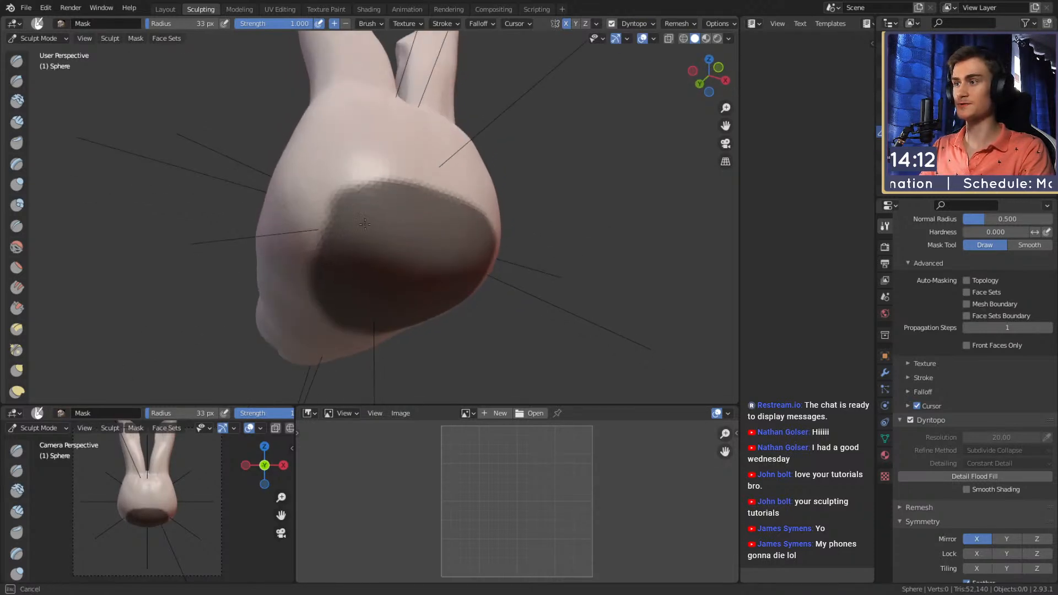
{"action": "middle_click_drag", "start_coordinate": [321, 271], "coordinate": [399, 211]}
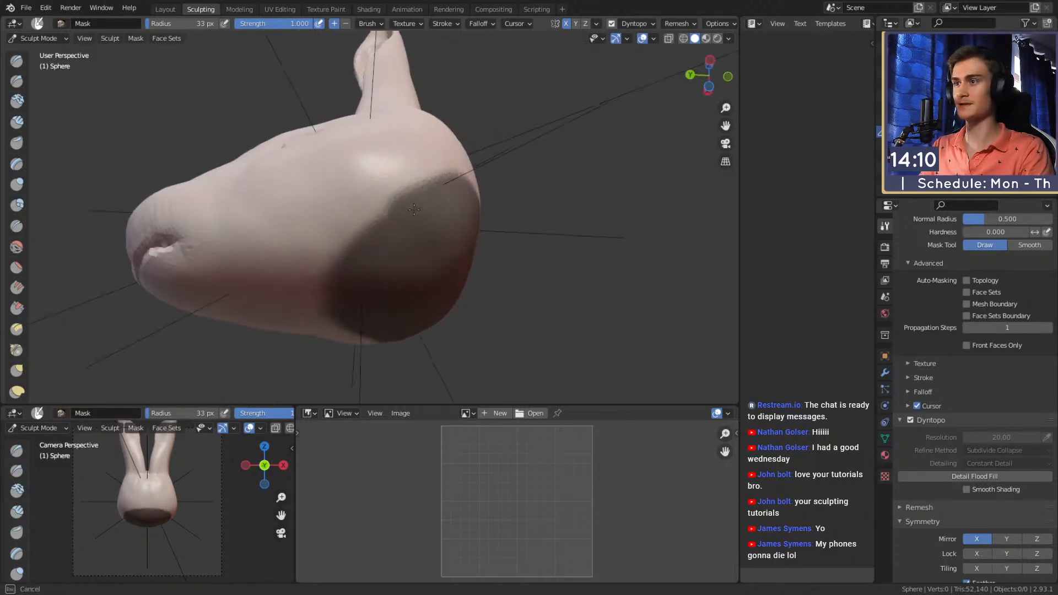
{"action": "middle_click_drag", "start_coordinate": [350, 240], "coordinate": [449, 213]}
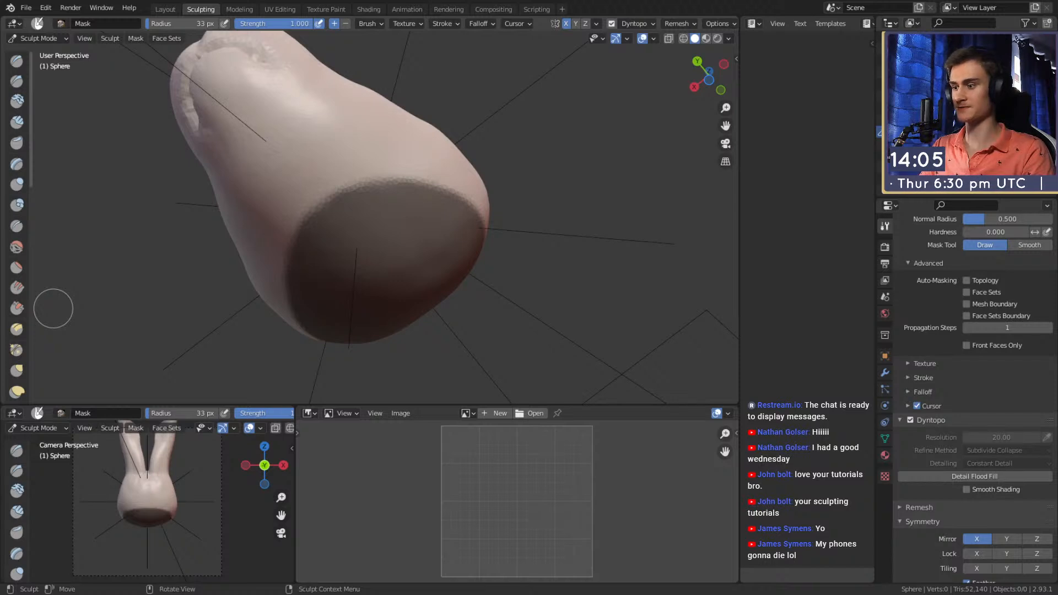
{"action": "middle_click_drag", "start_coordinate": [514, 112], "coordinate": [335, 221]}
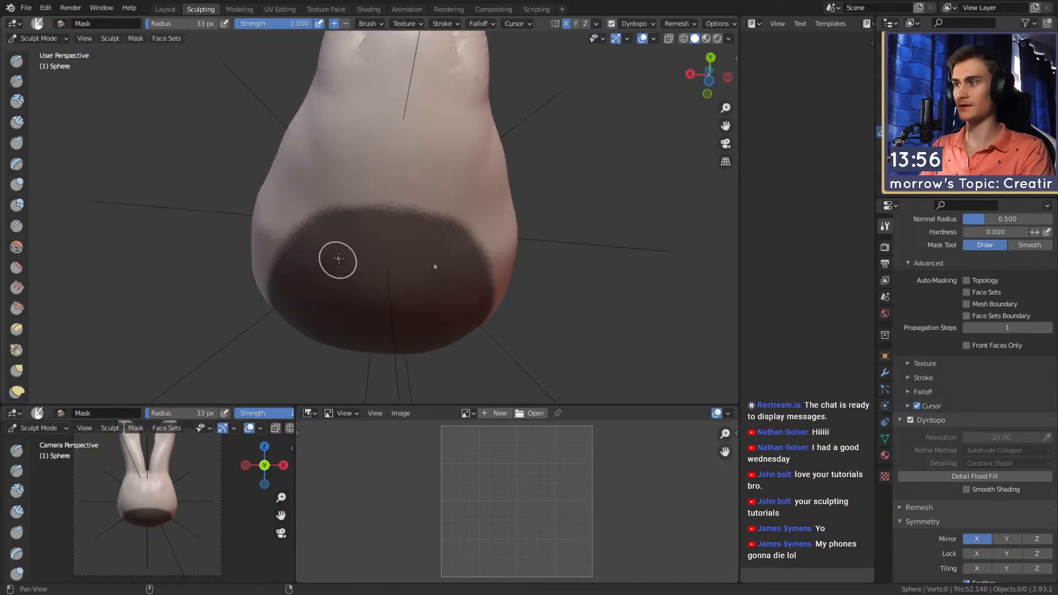
- Check the masked area from below and the side, and invert the mask to leave only the neck base editable
{"action": "middle_click_drag", "start_coordinate": [333, 265], "coordinate": [340, 257], "text": "shift"}
{"action": "middle_click_drag", "start_coordinate": [356, 131], "coordinate": [406, 253]}
{"action": "scroll", "coordinate": [406, 253], "scroll_direction": "down", "scroll_amount": 5}
{"action": "middle_click_drag", "start_coordinate": [392, 156], "coordinate": [414, 198]}
{"action": "scroll", "coordinate": [414, 199], "scroll_direction": "up", "scroll_amount": 2}
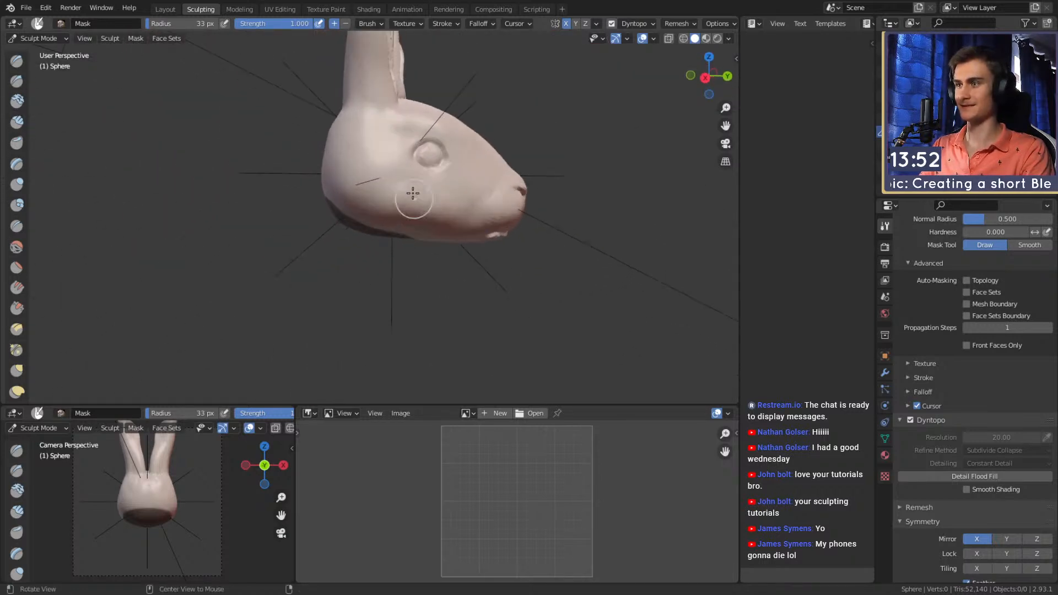
{"action": "key", "text": "ctrl+i"}
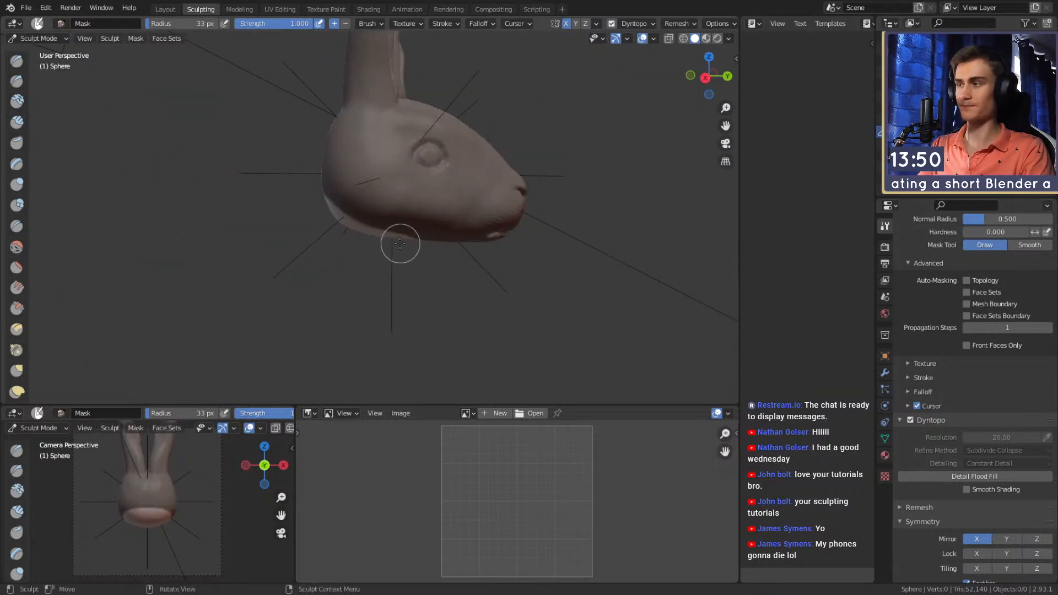
{"action": "middle_click_drag", "start_coordinate": [434, 273], "coordinate": [416, 250], "text": "shift"}
- Pull the neck downward out of the unmasked area with the Snake Hook brush, starting at a 212 px radius
{"action": "key", "text": "k"}
{"action": "key", "text": "f"}
{"action": "left_click", "coordinate": [380, 262]}
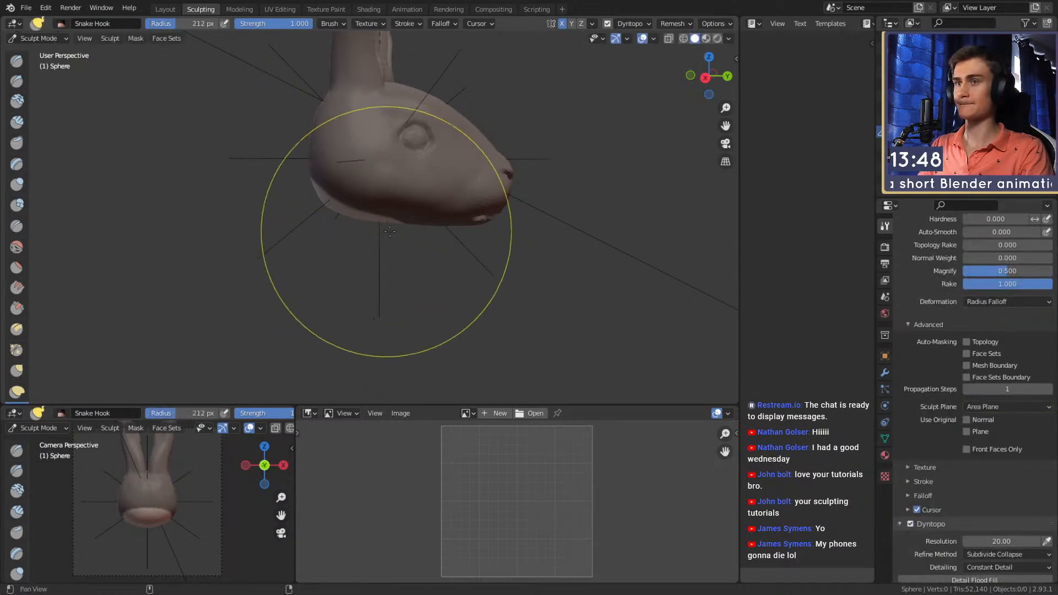
{"action": "middle_click_drag", "start_coordinate": [374, 218], "coordinate": [396, 209], "text": "shift"}
{"action": "key", "text": "f"}
{"action": "left_click", "coordinate": [400, 210]}
{"action": "left_click_drag", "start_coordinate": [371, 208], "coordinate": [376, 201]}
{"action": "left_click_drag", "start_coordinate": [380, 283], "coordinate": [383, 316]}
- Lengthen and shape the neck below the head with further Snake Hook strokes, setting the radius to 201 px
{"action": "middle_click_drag", "start_coordinate": [399, 302], "coordinate": [388, 243], "text": "shift"}
{"action": "key", "text": "f"}
{"action": "left_click", "coordinate": [378, 243]}
{"action": "key", "text": "f"}
{"action": "left_click", "coordinate": [362, 229]}
{"action": "left_click_drag", "start_coordinate": [363, 224], "coordinate": [364, 226]}
{"action": "key", "text": "f"}
{"action": "left_click", "coordinate": [404, 250]}
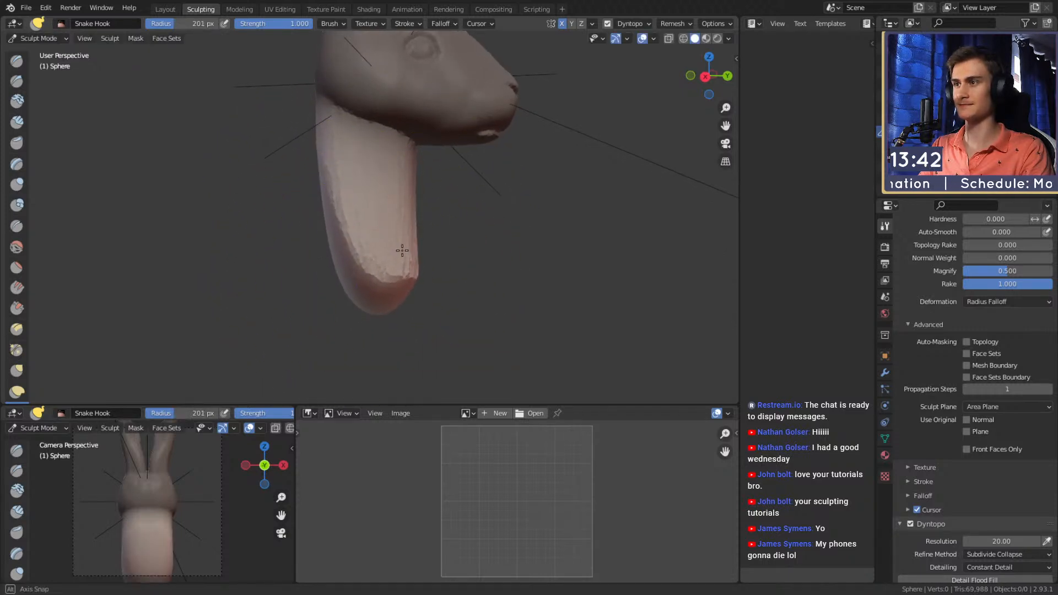
- Widen the lower part of the neck into a chest with the Snake Hook brush, enlarging its radius to 255 px
{"action": "middle_click_drag", "start_coordinate": [404, 251], "coordinate": [419, 237]}
{"action": "mouse_move", "coordinate": [419, 237]}
{"action": "middle_mouse_down", "text": "shift"}
{"action": "mouse_move", "coordinate": [442, 222]}
{"action": "mouse_move", "coordinate": [422, 222]}
{"action": "middle_mouse_up", "text": "shift"}
{"action": "key", "text": "f"}
{"action": "left_click", "coordinate": [444, 225]}
{"action": "key", "text": "f"}
{"action": "left_click", "coordinate": [421, 223]}
{"action": "left_click_drag", "start_coordinate": [413, 222], "coordinate": [438, 224]}
{"action": "mouse_move", "coordinate": [439, 223]}
{"action": "middle_mouse_down"}
{"action": "mouse_move", "coordinate": [420, 222]}
{"action": "mouse_move", "coordinate": [430, 236]}
{"action": "mouse_move", "coordinate": [421, 233]}
{"action": "middle_mouse_up"}
{"action": "key", "text": "f"}
{"action": "left_click", "coordinate": [418, 233]}
{"action": "left_click_drag", "start_coordinate": [418, 232], "coordinate": [404, 234]}
{"action": "middle_click_drag", "start_coordinate": [404, 233], "coordinate": [500, 215]}
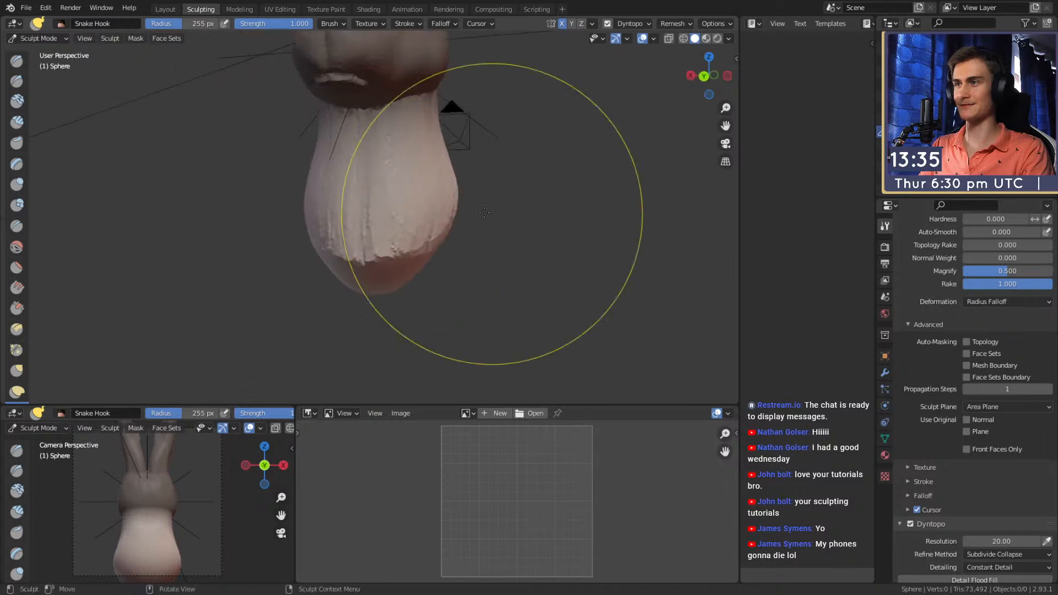
- Smooth the neck surface and set the Snake Hook radius to 145 px
{"action": "middle_click_drag", "start_coordinate": [425, 236], "coordinate": [390, 237]}
{"action": "key", "text": "f"}
{"action": "left_click", "coordinate": [395, 230]}
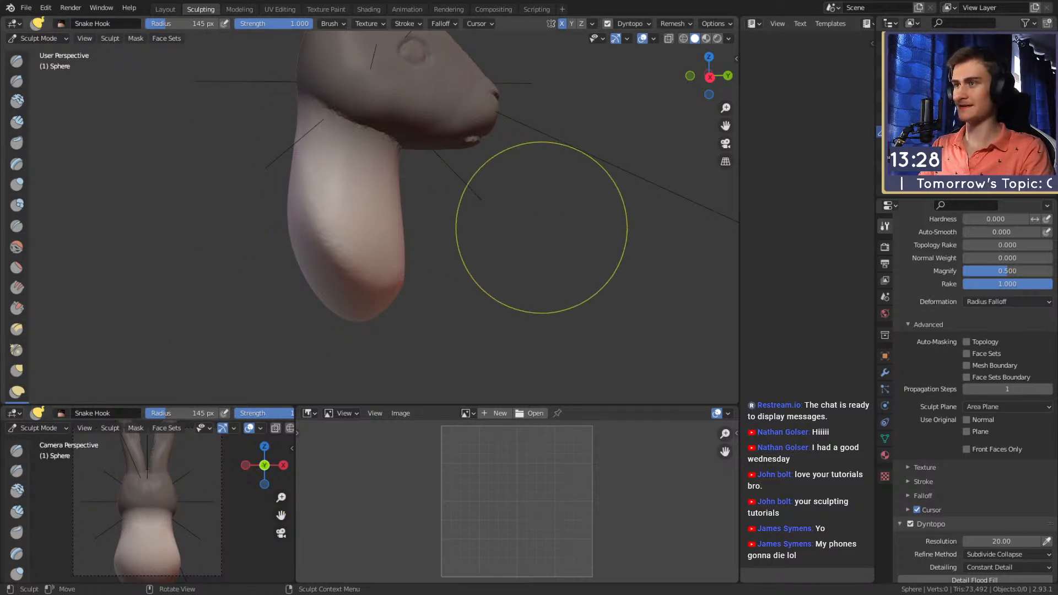
{"action": "mouse_move", "coordinate": [433, 236]}
{"action": "middle_mouse_down"}
{"action": "mouse_move", "coordinate": [420, 248]}
{"action": "mouse_move", "coordinate": [382, 231]}
{"action": "mouse_move", "coordinate": [428, 231]}
{"action": "mouse_move", "coordinate": [423, 214]}
{"action": "mouse_move", "coordinate": [402, 237]}
{"action": "mouse_move", "coordinate": [430, 237]}
{"action": "mouse_move", "coordinate": [307, 223]}
{"action": "mouse_move", "coordinate": [587, 248]}
{"action": "middle_mouse_up"}
- Pull the front and back of the neck outward with Snake Hook strokes at varying radii to give the body more volume
{"action": "scroll", "coordinate": [378, 229], "scroll_direction": "up", "scroll_amount": 1}
{"action": "key", "text": "f"}
{"action": "left_click", "coordinate": [456, 229]}
{"action": "key", "text": "f"}
{"action": "left_click", "coordinate": [413, 236]}
{"action": "key", "text": "f"}
{"action": "left_click", "coordinate": [444, 241]}
{"action": "key", "text": "f"}
{"action": "left_click", "coordinate": [571, 248]}
{"action": "middle_click_drag", "start_coordinate": [429, 226], "coordinate": [423, 224]}
- Broaden the chest and shoulders with large Snake Hook strokes at a 287 px radius, undoing the last stroke
{"action": "key", "text": "f"}
{"action": "left_click", "coordinate": [422, 256]}
{"action": "middle_click_drag", "start_coordinate": [328, 233], "coordinate": [492, 247], "text": "shift"}
{"action": "key", "text": "f"}
{"action": "left_click", "coordinate": [386, 251]}
{"action": "left_click_drag", "start_coordinate": [492, 248], "coordinate": [394, 256]}
{"action": "mouse_move", "coordinate": [570, 253]}
{"action": "middle_mouse_down"}
{"action": "mouse_move", "coordinate": [435, 244]}
{"action": "mouse_move", "coordinate": [414, 232]}
{"action": "middle_mouse_up"}
{"action": "key", "text": "ctrl+z"}
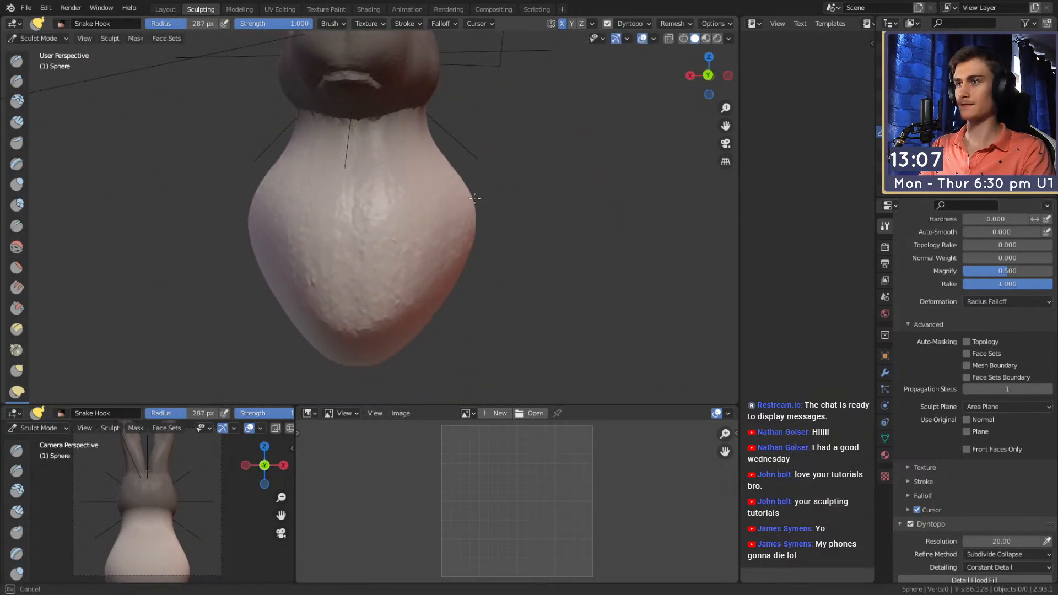
- Pull the lower body outward into a squarer torso base with Snake Hook strokes at 134 and 190 px radii
{"action": "left_click_drag", "start_coordinate": [475, 197], "coordinate": [461, 201]}
{"action": "scroll", "coordinate": [461, 210], "scroll_direction": "down", "scroll_amount": 2}
{"action": "scroll", "coordinate": [445, 228], "scroll_direction": "up", "scroll_amount": 3}
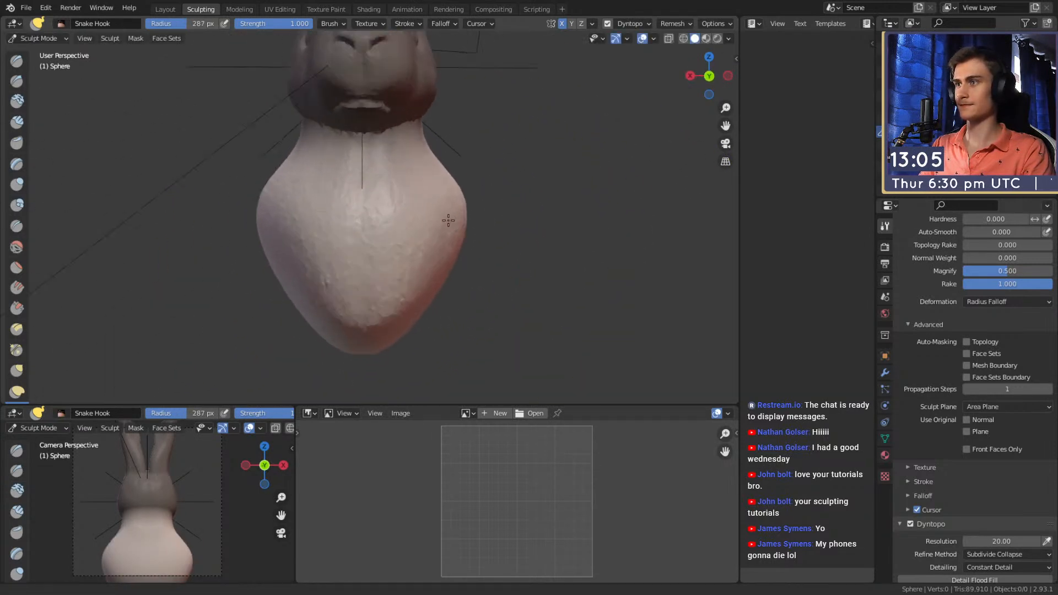
{"action": "key", "text": "f"}
{"action": "left_click", "coordinate": [341, 210]}
{"action": "mouse_move", "coordinate": [341, 210]}
{"action": "middle_mouse_down"}
{"action": "mouse_move", "coordinate": [449, 229]}
{"action": "mouse_move", "coordinate": [361, 199]}
{"action": "mouse_move", "coordinate": [488, 232]}
{"action": "mouse_move", "coordinate": [479, 237]}
{"action": "middle_mouse_up"}
{"action": "key", "text": "f"}
{"action": "left_click", "coordinate": [453, 253]}
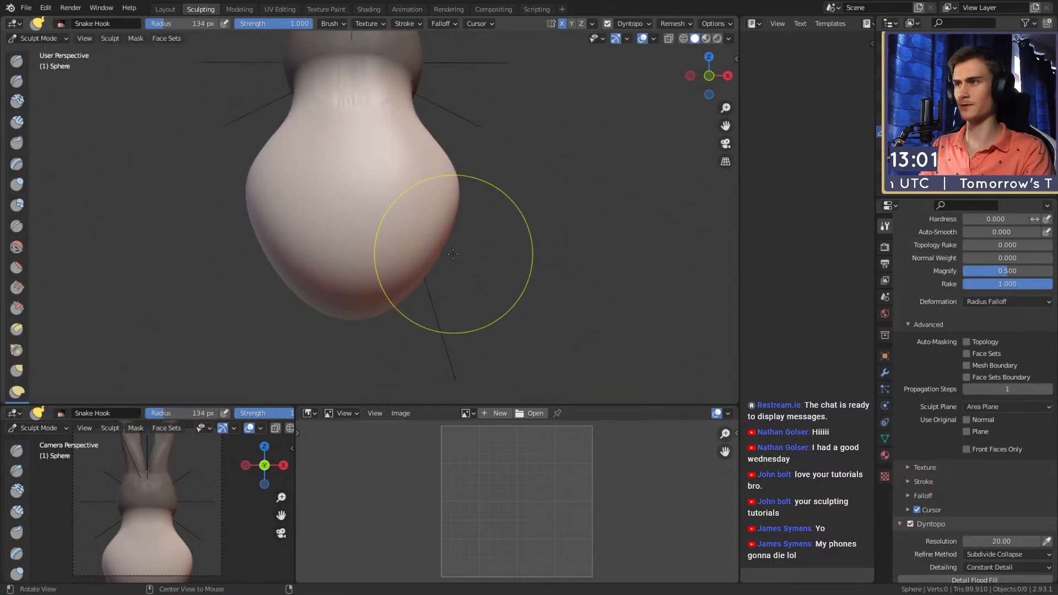
{"action": "left_click", "coordinate": [378, 272]}
{"action": "mouse_move", "coordinate": [402, 302]}
{"action": "middle_mouse_down"}
{"action": "mouse_move", "coordinate": [283, 279]}
{"action": "mouse_move", "coordinate": [368, 269]}
{"action": "mouse_move", "coordinate": [322, 244]}
{"action": "middle_mouse_up"}
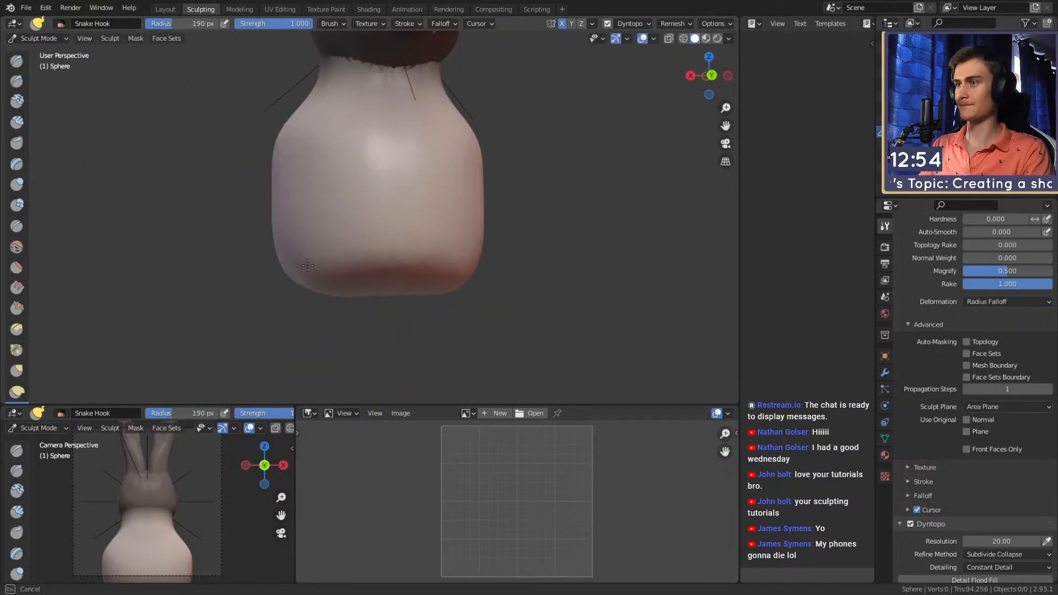
- Fill out the sides and front of the torso with the Snake Hook brush at a 264 px radius
{"action": "middle_click_drag", "start_coordinate": [396, 232], "coordinate": [503, 213]}
{"action": "scroll", "coordinate": [471, 261], "scroll_direction": "up", "scroll_amount": 2}
{"action": "key", "text": "f"}
{"action": "left_click", "coordinate": [572, 248]}
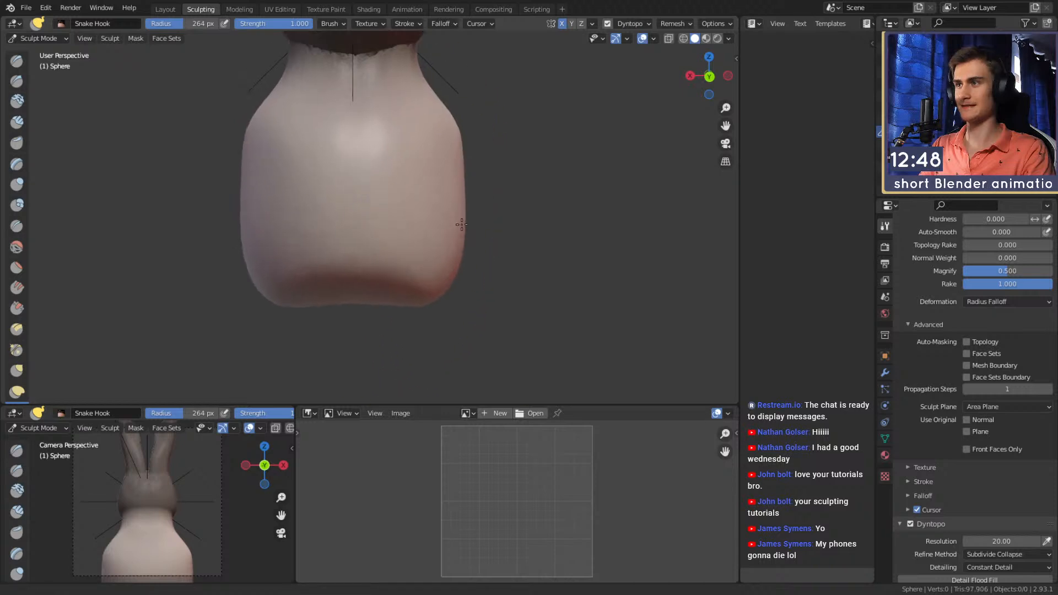
{"action": "middle_click_drag", "start_coordinate": [439, 298], "coordinate": [452, 265]}
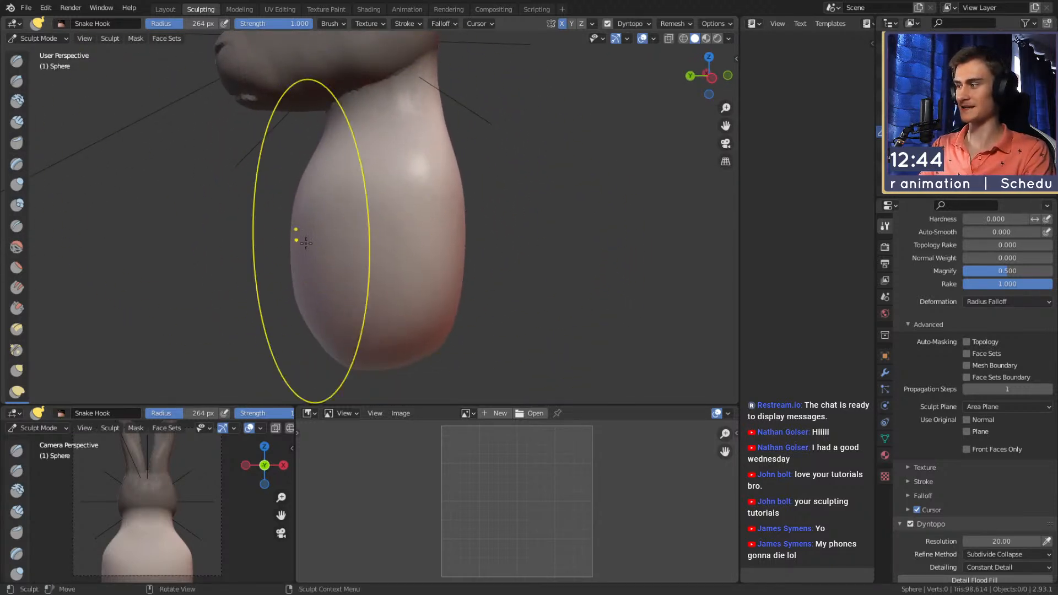
- Build up the front of the neck below the chin with Clay Strips strokes at an 88 px radius
{"action": "key", "text": "c"}
{"action": "middle_click_drag", "start_coordinate": [355, 220], "coordinate": [268, 254]}
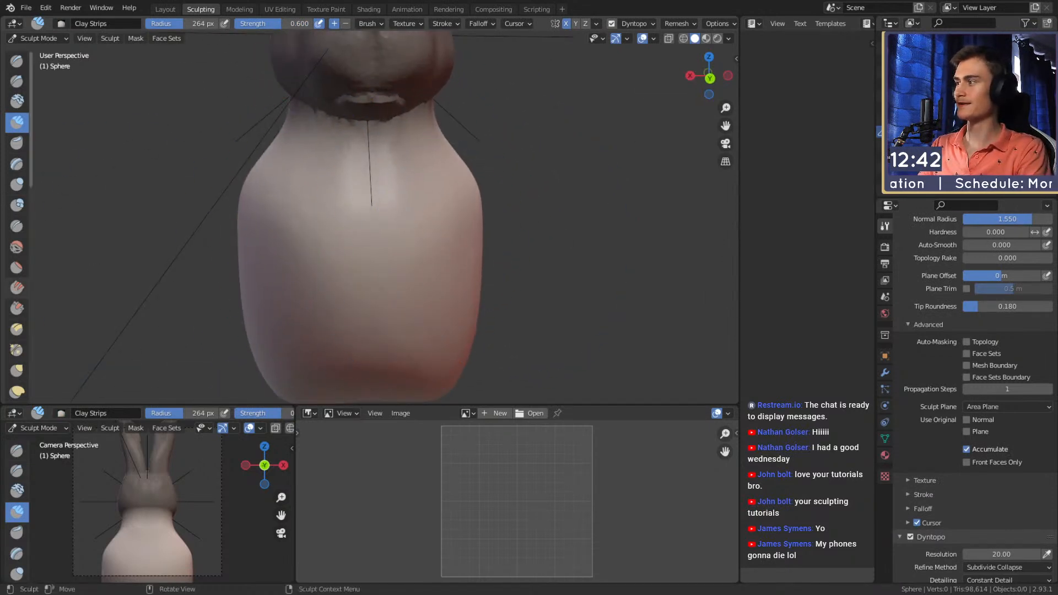
{"action": "middle_click_drag", "start_coordinate": [518, 215], "coordinate": [519, 190]}
{"action": "middle_click_drag", "start_coordinate": [529, 237], "coordinate": [546, 206]}
{"action": "key", "text": "f"}
{"action": "left_click", "coordinate": [331, 198]}
{"action": "middle_click_drag", "start_coordinate": [379, 186], "coordinate": [407, 232]}
{"action": "key", "text": "f"}
{"action": "left_click", "coordinate": [355, 194]}
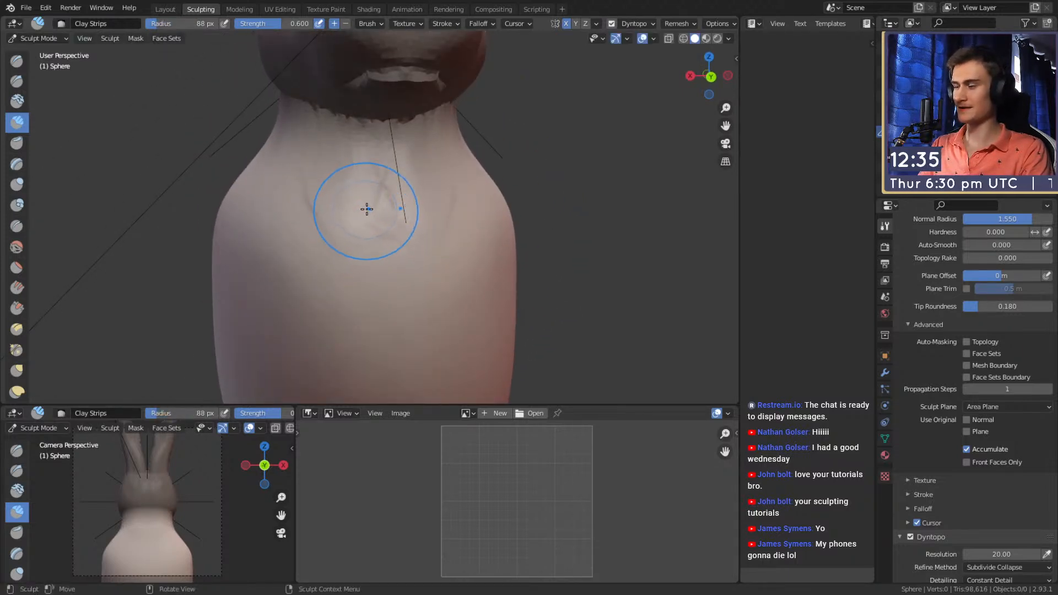
- Erase the leftover mask from the front and side of the neck with the Mask brush at 39 and 89 px radii
{"action": "key", "text": "m"}
{"action": "middle_click_drag", "start_coordinate": [408, 184], "coordinate": [472, 215]}
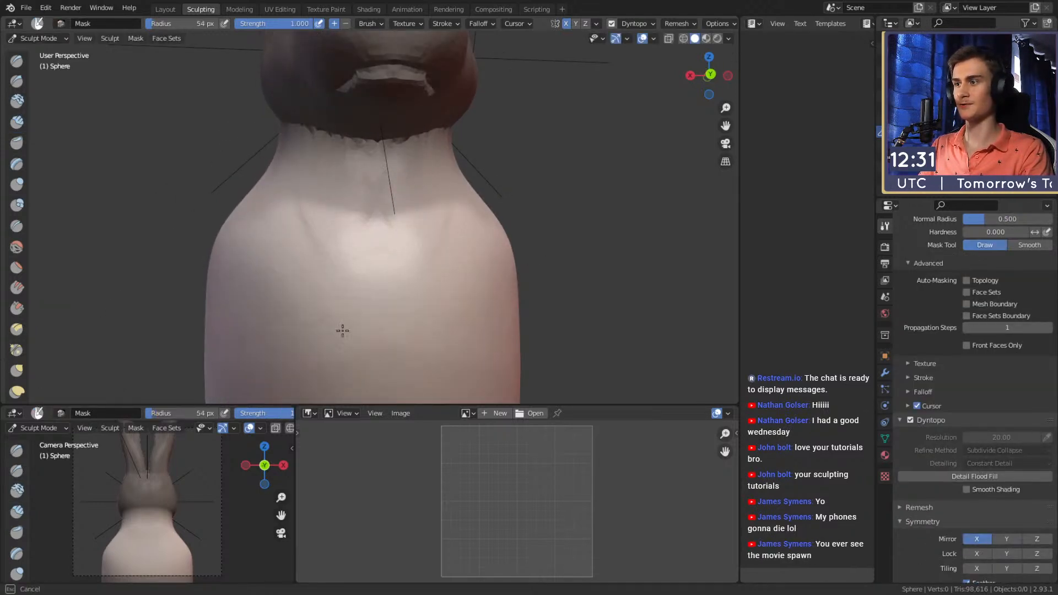
{"action": "key", "text": "f"}
{"action": "left_click", "coordinate": [421, 194]}
{"action": "mouse_move", "coordinate": [434, 236]}
{"action": "left_mouse_down", "text": "ctrl"}
{"action": "mouse_move", "coordinate": [378, 189]}
{"action": "mouse_move", "coordinate": [397, 166]}
{"action": "mouse_move", "coordinate": [429, 160]}
{"action": "left_mouse_up", "text": "ctrl"}
{"action": "mouse_move", "coordinate": [333, 172]}
{"action": "middle_mouse_down"}
{"action": "mouse_move", "coordinate": [378, 161]}
{"action": "mouse_move", "coordinate": [359, 137]}
{"action": "middle_mouse_up"}
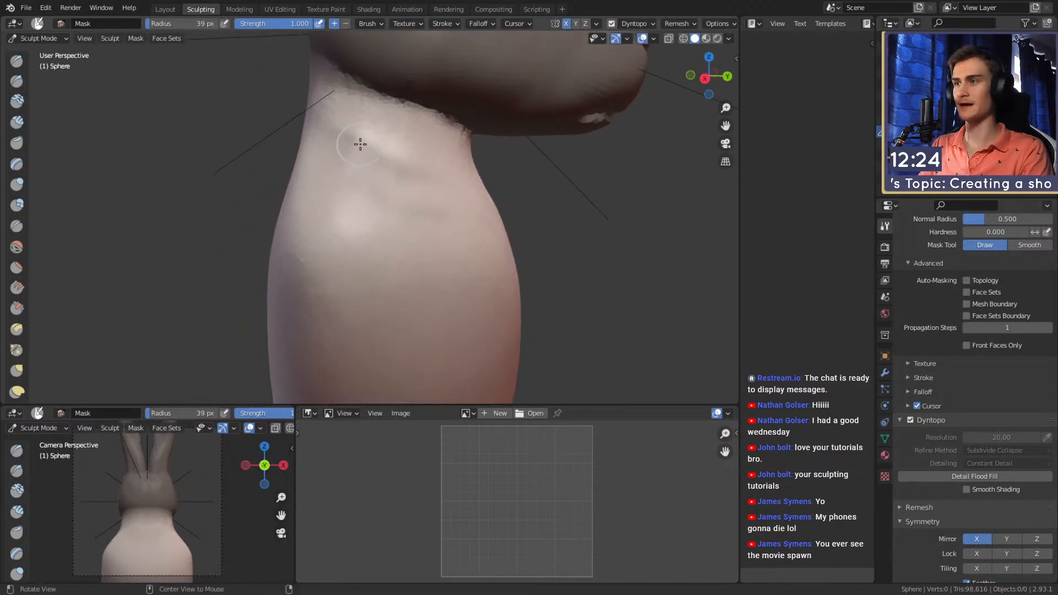
{"action": "key", "text": "f"}
{"action": "left_click", "coordinate": [383, 191]}
{"action": "left_click_drag", "start_coordinate": [465, 243], "coordinate": [258, 146], "text": "ctrl"}
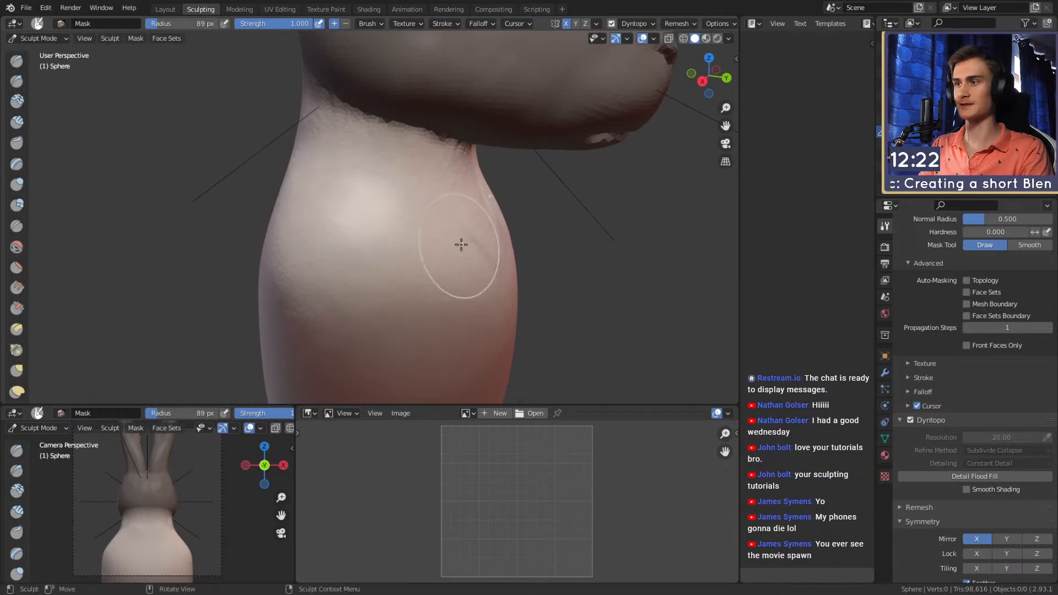
- Erase the remaining mask from the back of the neck, enlarging the Mask brush radius to 133 px
{"action": "middle_click_drag", "start_coordinate": [361, 166], "coordinate": [466, 250]}
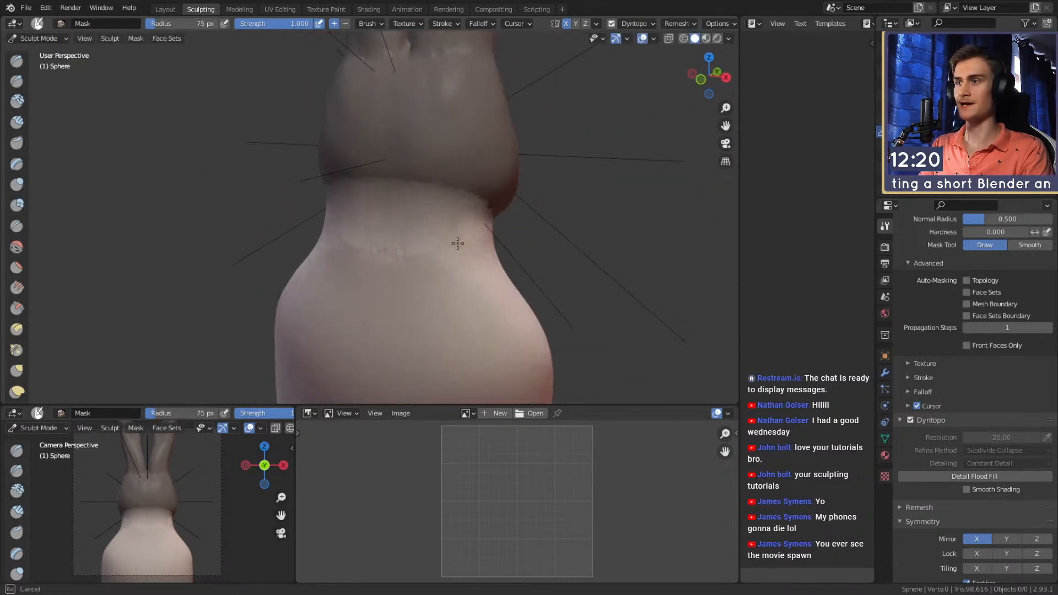
{"action": "middle_click_drag", "start_coordinate": [408, 290], "coordinate": [406, 189], "text": "shift"}
{"action": "key", "text": "f"}
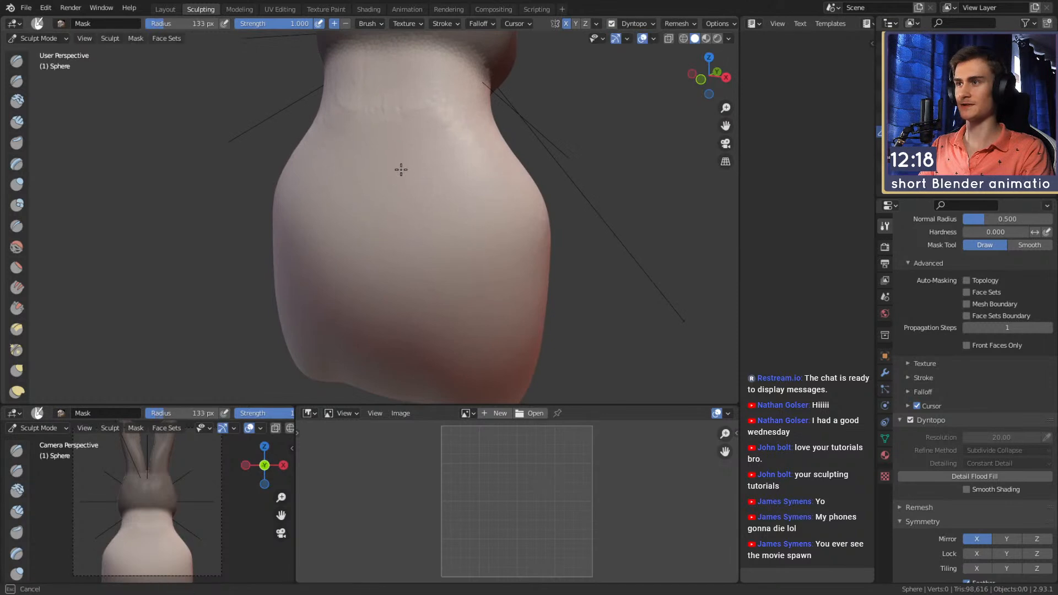
{"action": "middle_click_drag", "start_coordinate": [473, 284], "coordinate": [461, 245]}
{"action": "mouse_move", "coordinate": [448, 205]}
{"action": "middle_mouse_down", "text": "ctrl"}
{"action": "mouse_move", "coordinate": [435, 276]}
{"action": "mouse_move", "coordinate": [397, 274]}
{"action": "mouse_move", "coordinate": [400, 263]}
{"action": "middle_mouse_up", "text": "ctrl"}
{"action": "middle_click_drag", "start_coordinate": [444, 306], "coordinate": [227, 102]}
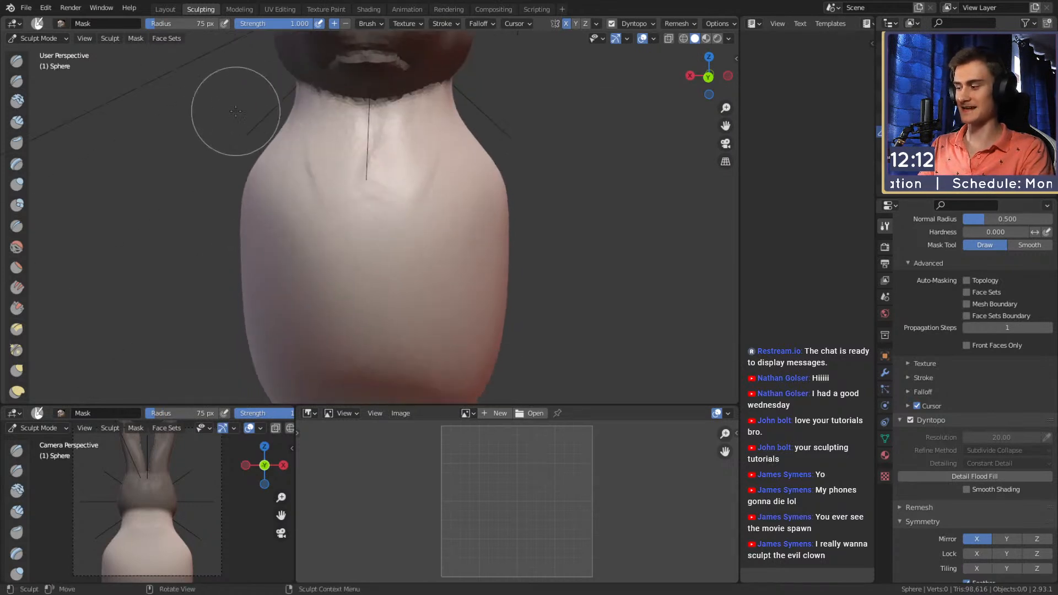
- Layer Clay Strips strokes at a 63 px radius in a V shape from the neck down the upper chest
{"action": "key", "text": "c"}
{"action": "mouse_move", "coordinate": [421, 201]}
{"action": "middle_mouse_down"}
{"action": "mouse_move", "coordinate": [402, 229]}
{"action": "mouse_move", "coordinate": [439, 214]}
{"action": "mouse_move", "coordinate": [404, 172]}
{"action": "middle_mouse_up"}
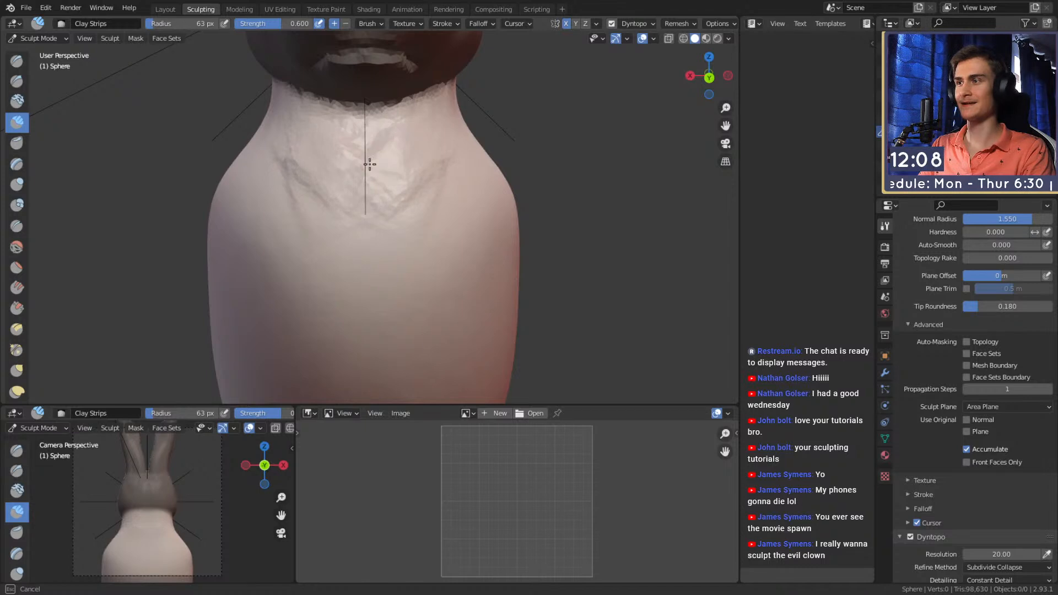
{"action": "middle_click_drag", "start_coordinate": [459, 170], "coordinate": [389, 239]}
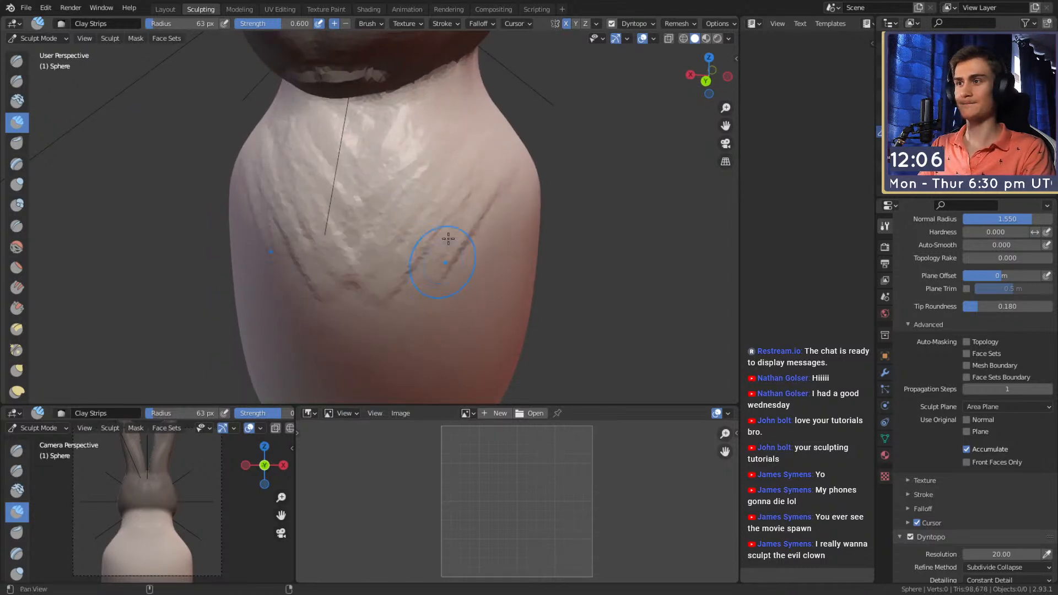
{"action": "middle_click_drag", "start_coordinate": [437, 277], "coordinate": [418, 248]}
{"action": "middle_click_drag", "start_coordinate": [401, 197], "coordinate": [393, 167]}
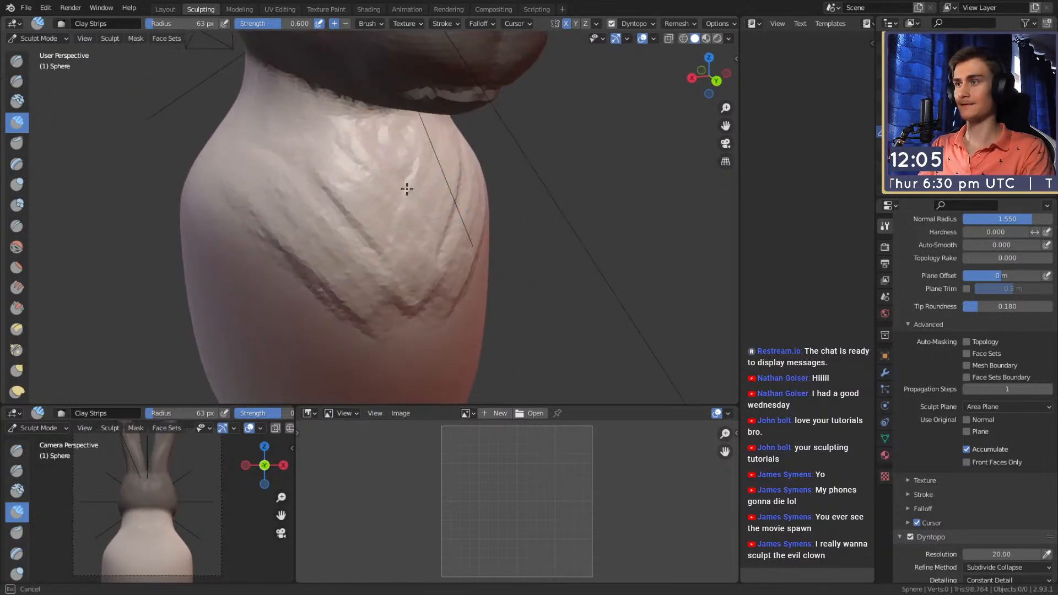
{"action": "mouse_move", "coordinate": [288, 133]}
{"action": "middle_mouse_down"}
{"action": "mouse_move", "coordinate": [300, 180]}
{"action": "mouse_move", "coordinate": [429, 206]}
{"action": "mouse_move", "coordinate": [421, 190]}
{"action": "mouse_move", "coordinate": [422, 207]}
{"action": "middle_mouse_up"}
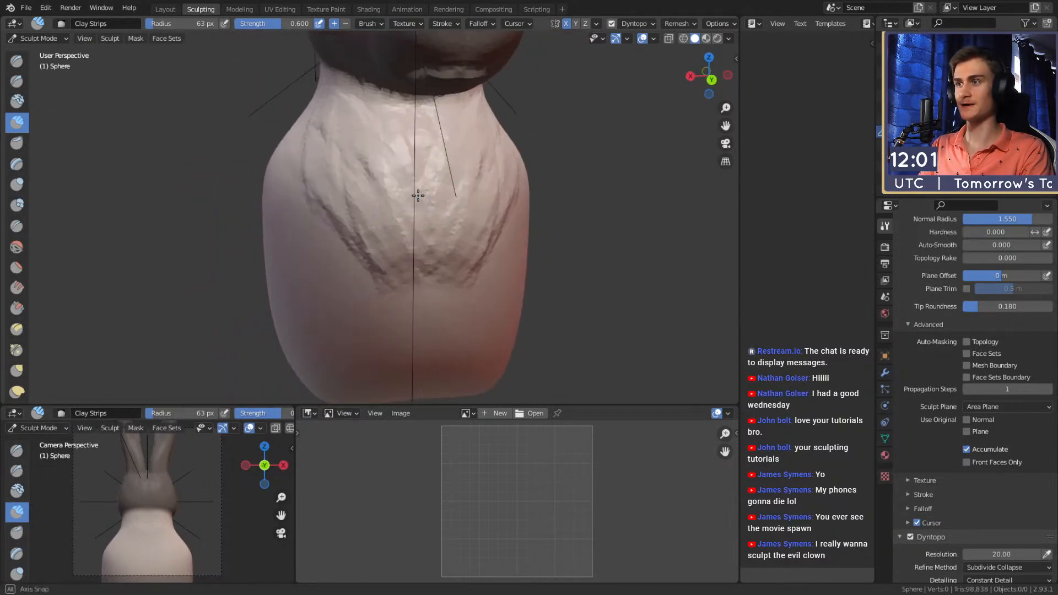
- Extend the chest volume down the front and around the sides with Clay Strips at a 54 px radius
{"action": "middle_click_drag", "start_coordinate": [366, 182], "coordinate": [453, 253]}
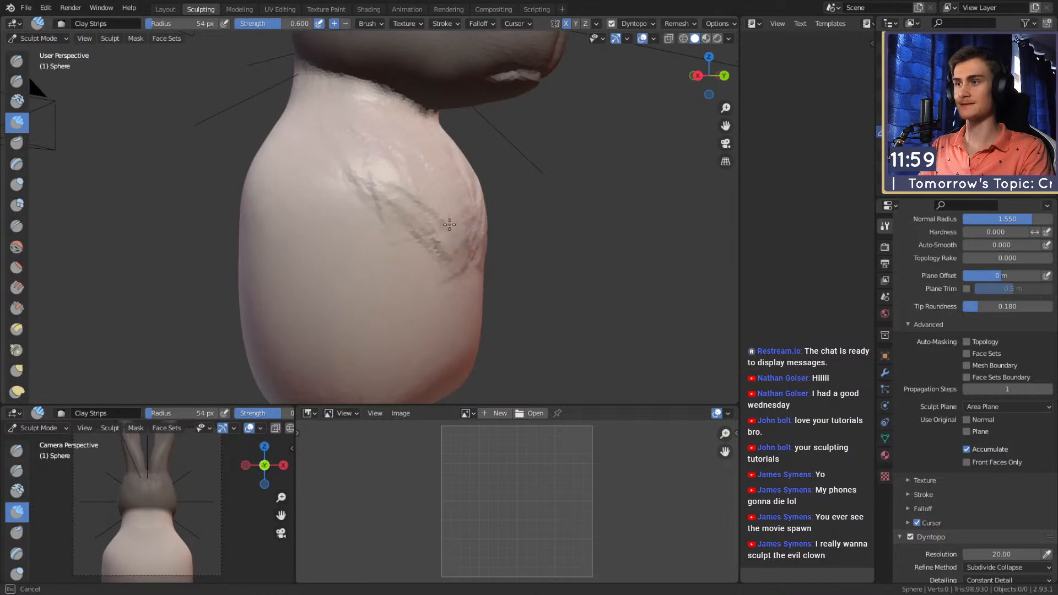
{"action": "middle_click_drag", "start_coordinate": [340, 174], "coordinate": [343, 183]}
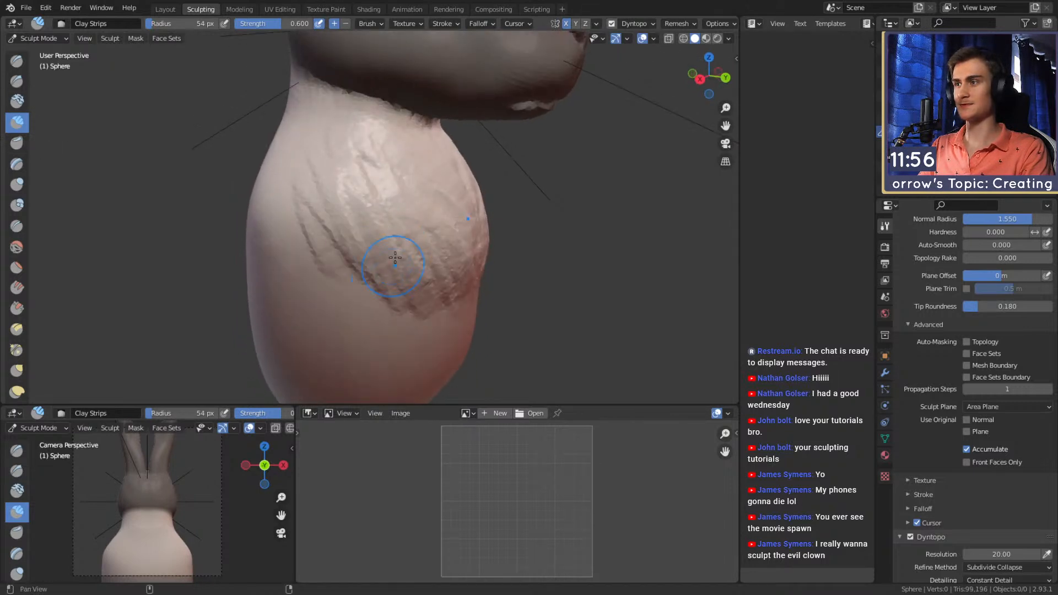
{"action": "middle_click_drag", "start_coordinate": [388, 275], "coordinate": [334, 223]}
{"action": "middle_click_drag", "start_coordinate": [408, 274], "coordinate": [357, 275]}
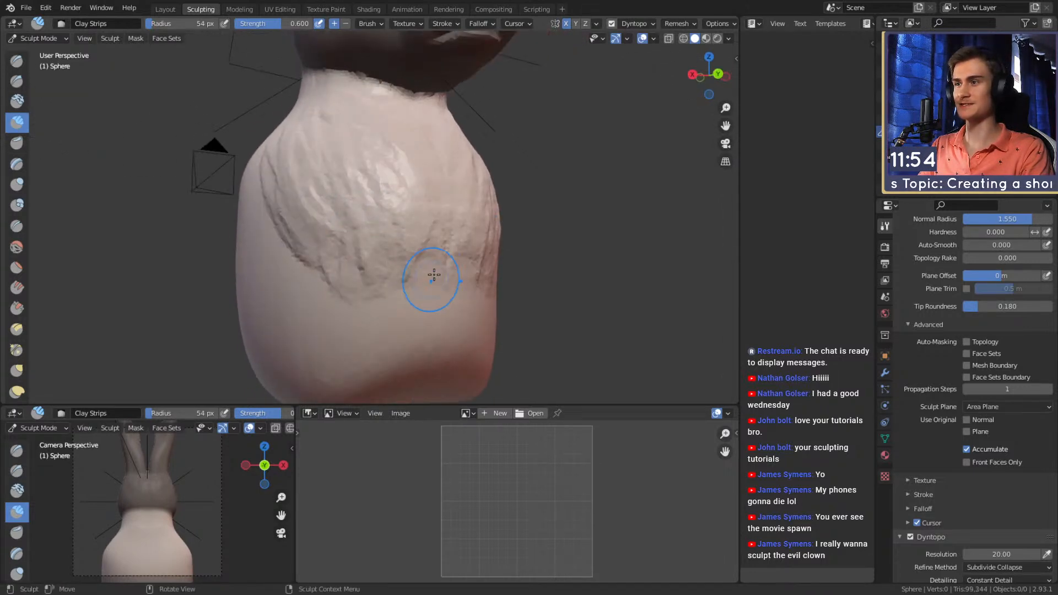
{"action": "middle_click_drag", "start_coordinate": [429, 282], "coordinate": [425, 262]}
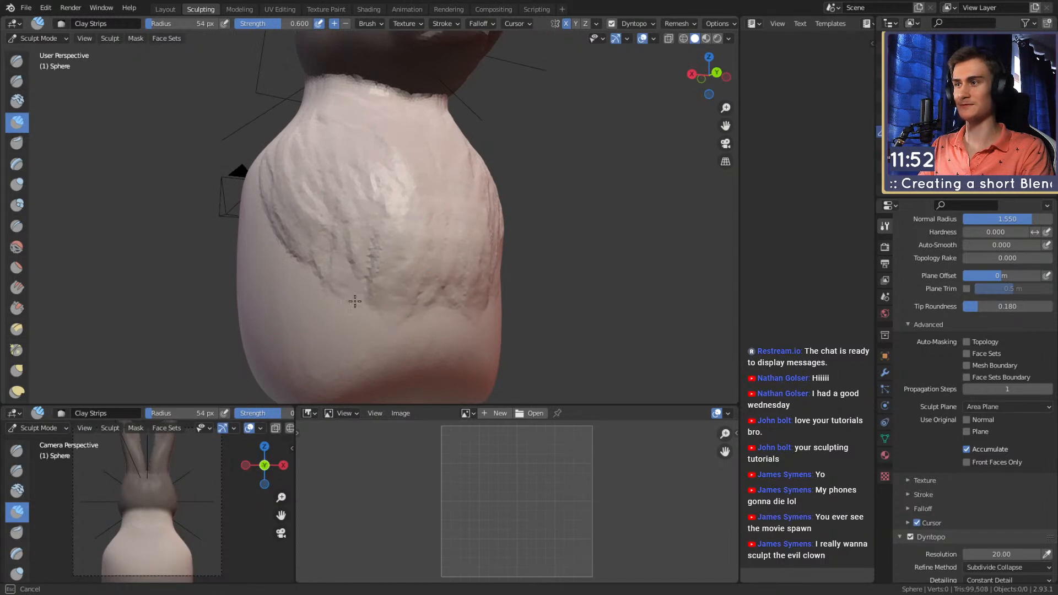
{"action": "mouse_move", "coordinate": [302, 233]}
{"action": "middle_mouse_down"}
{"action": "mouse_move", "coordinate": [330, 189]}
{"action": "mouse_move", "coordinate": [382, 224]}
{"action": "mouse_move", "coordinate": [367, 227]}
{"action": "mouse_move", "coordinate": [406, 253]}
{"action": "mouse_move", "coordinate": [395, 259]}
{"action": "middle_mouse_up"}
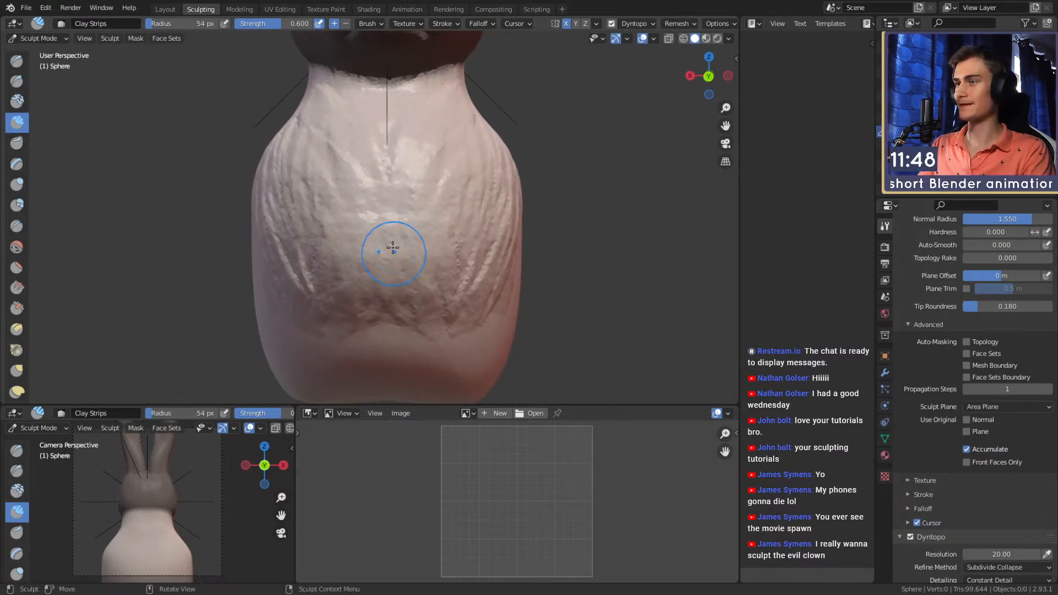
{"action": "middle_click_drag", "start_coordinate": [360, 154], "coordinate": [426, 213]}
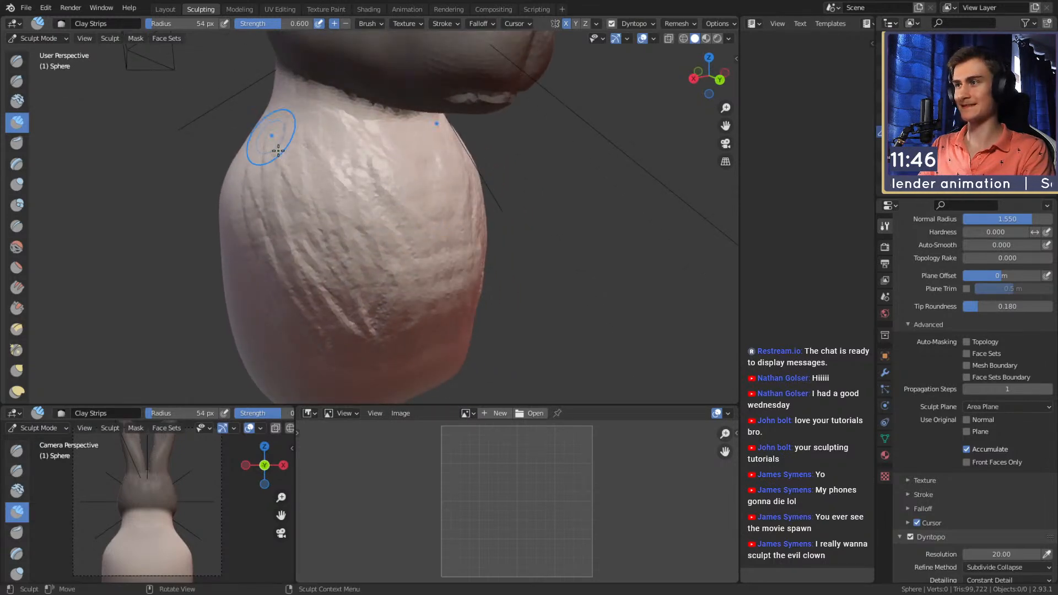
- Smooth the clay strokes on the chest and its side with a large 210 px brush radius
{"action": "middle_click_drag", "start_coordinate": [271, 133], "coordinate": [402, 197]}
{"action": "middle_click_drag", "start_coordinate": [339, 259], "coordinate": [331, 172]}
{"action": "key", "text": "f"}
{"action": "left_click", "coordinate": [372, 186]}
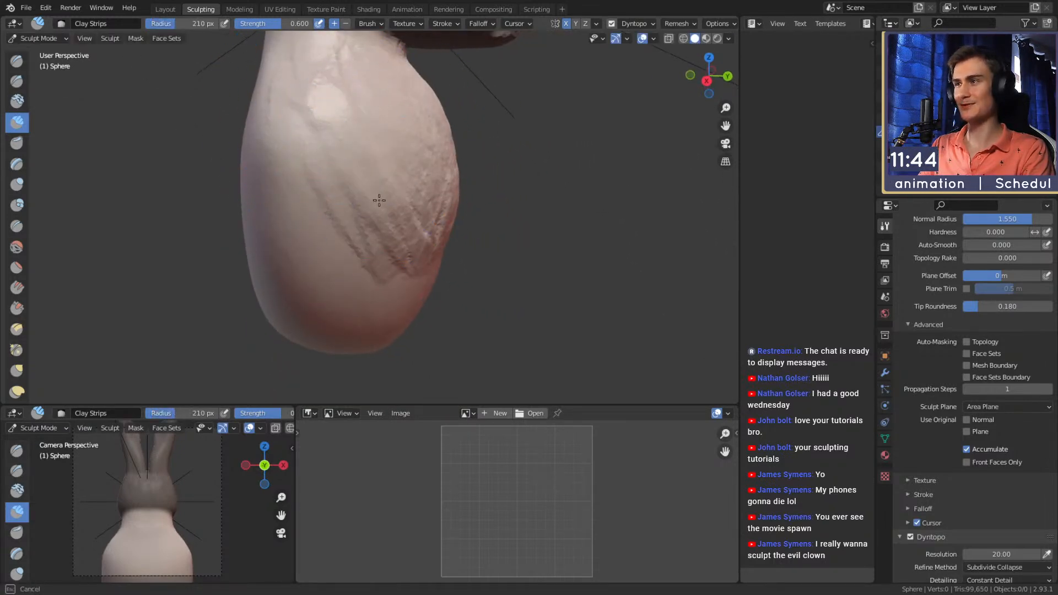
{"action": "middle_click_drag", "start_coordinate": [405, 110], "coordinate": [345, 193]}
{"action": "left_click_drag", "start_coordinate": [448, 193], "coordinate": [427, 212]}
{"action": "middle_click_drag", "start_coordinate": [406, 216], "coordinate": [441, 209]}
- Smooth the rest of the chest, shoulders and lower torso, adjusting the brush radius to 152 px
{"action": "key", "text": "f"}
{"action": "left_click", "coordinate": [389, 172]}
{"action": "mouse_move", "coordinate": [293, 118]}
{"action": "middle_mouse_down"}
{"action": "mouse_move", "coordinate": [402, 208]}
{"action": "mouse_move", "coordinate": [448, 129]}
{"action": "mouse_move", "coordinate": [420, 179]}
{"action": "middle_mouse_up"}
{"action": "key", "text": "f"}
{"action": "left_click", "coordinate": [404, 135]}
{"action": "mouse_move", "coordinate": [404, 135]}
{"action": "middle_mouse_down"}
{"action": "mouse_move", "coordinate": [438, 206]}
{"action": "mouse_move", "coordinate": [430, 252]}
{"action": "middle_mouse_up"}
{"action": "mouse_move", "coordinate": [288, 191]}
{"action": "middle_mouse_down"}
{"action": "mouse_move", "coordinate": [340, 210]}
{"action": "mouse_move", "coordinate": [380, 165]}
{"action": "mouse_move", "coordinate": [264, 107]}
{"action": "middle_mouse_up"}
{"action": "middle_click_drag", "start_coordinate": [388, 259], "coordinate": [392, 198], "text": "shift"}
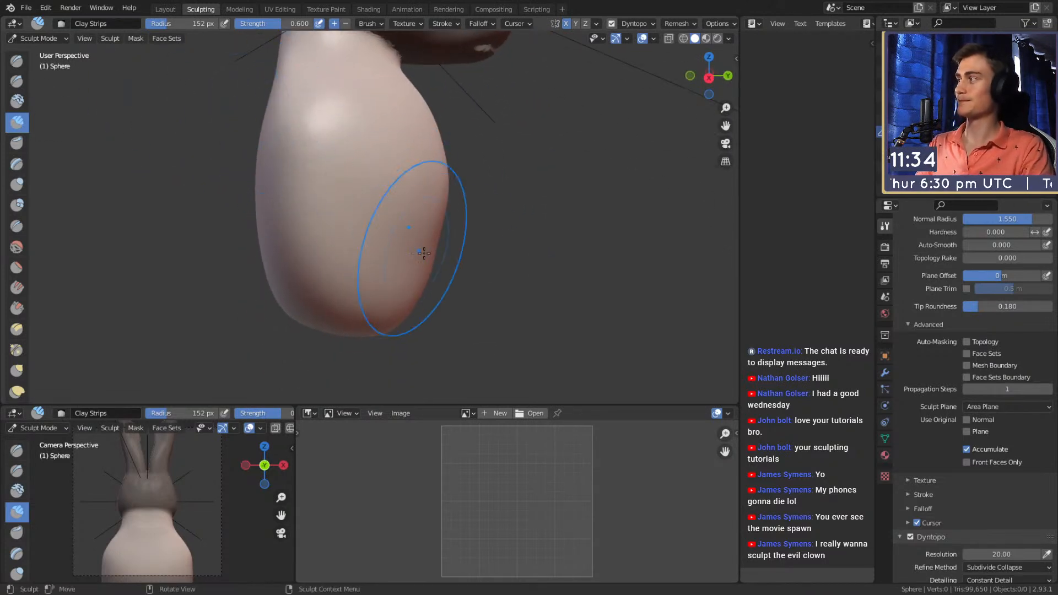
- Add volume to the chest with Clay Strips at a 61 px radius and blend it in at 112 px
{"action": "mouse_move", "coordinate": [446, 246]}
{"action": "middle_mouse_down"}
{"action": "mouse_move", "coordinate": [366, 130]}
{"action": "mouse_move", "coordinate": [372, 244]}
{"action": "mouse_move", "coordinate": [389, 204]}
{"action": "mouse_move", "coordinate": [496, 207]}
{"action": "mouse_move", "coordinate": [477, 238]}
{"action": "mouse_move", "coordinate": [357, 210]}
{"action": "middle_mouse_up"}
{"action": "key", "text": "bracketleft"}
{"action": "key", "text": "bracketleft"}
{"action": "key", "text": "bracketleft"}
{"action": "key", "text": "bracketleft"}
{"action": "key", "text": "bracketleft"}
{"action": "key", "text": "bracketleft"}
{"action": "key", "text": "bracketleft"}
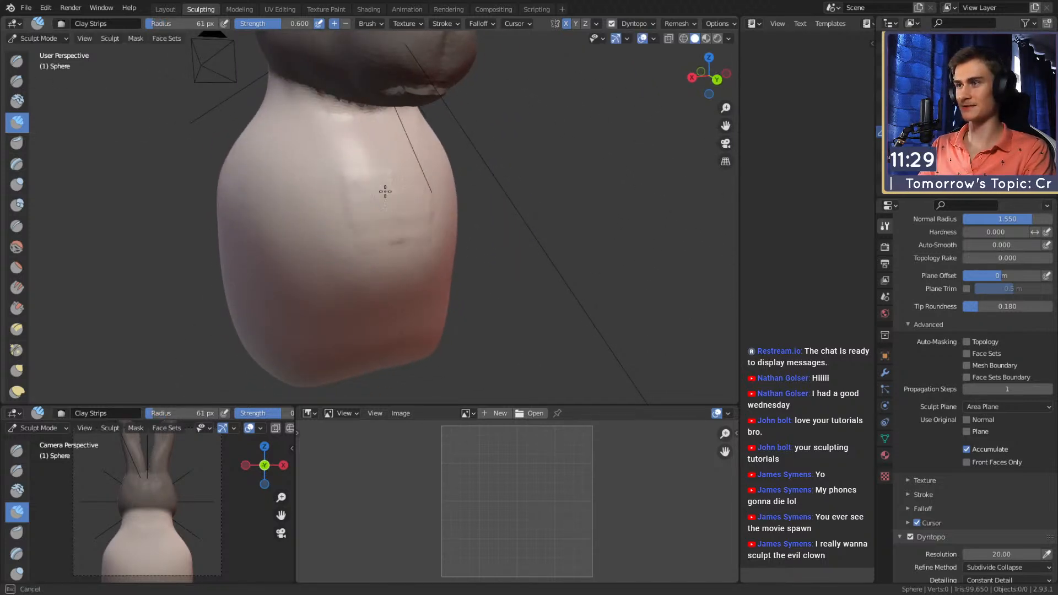
{"action": "left_click_drag", "start_coordinate": [278, 226], "coordinate": [268, 165]}
{"action": "mouse_move", "coordinate": [293, 198]}
{"action": "left_mouse_down"}
{"action": "mouse_move", "coordinate": [337, 232]}
{"action": "mouse_move", "coordinate": [276, 209]}
{"action": "left_mouse_up"}
{"action": "mouse_move", "coordinate": [276, 210]}
{"action": "middle_mouse_down"}
{"action": "mouse_move", "coordinate": [449, 180]}
{"action": "mouse_move", "coordinate": [438, 196]}
{"action": "mouse_move", "coordinate": [434, 186]}
{"action": "mouse_move", "coordinate": [465, 208]}
{"action": "middle_mouse_up"}
{"action": "key", "text": "f"}
{"action": "left_click", "coordinate": [430, 191]}
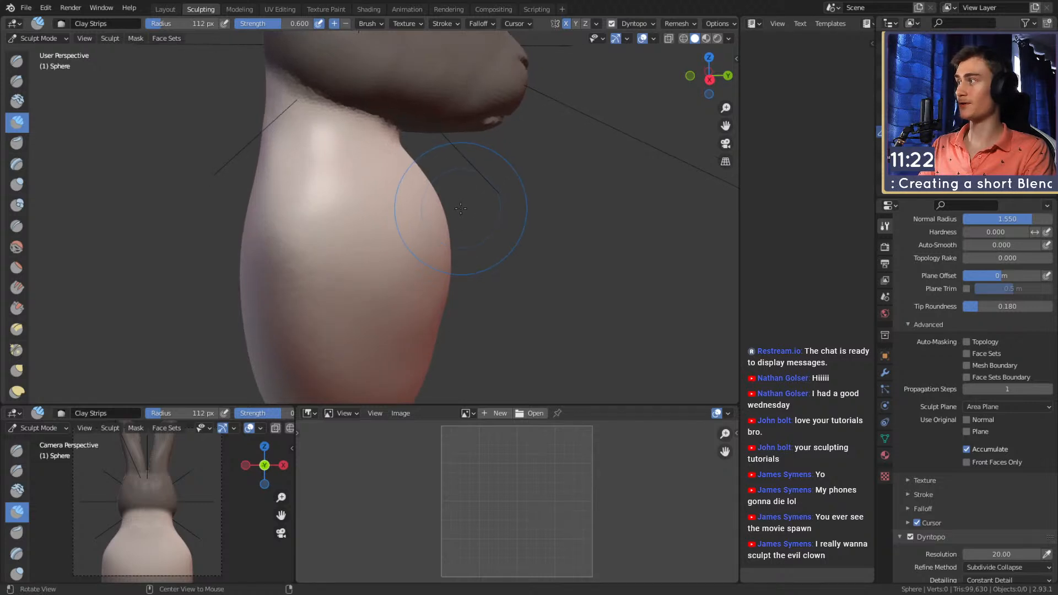
- Build up the chest and belly down to the underside edge with Clay Strips at a 45 px radius
{"action": "mouse_move", "coordinate": [346, 116]}
{"action": "middle_mouse_down"}
{"action": "mouse_move", "coordinate": [441, 165]}
{"action": "mouse_move", "coordinate": [397, 189]}
{"action": "mouse_move", "coordinate": [413, 168]}
{"action": "mouse_move", "coordinate": [390, 237]}
{"action": "mouse_move", "coordinate": [388, 197]}
{"action": "mouse_move", "coordinate": [382, 217]}
{"action": "mouse_move", "coordinate": [341, 121]}
{"action": "middle_mouse_up"}
{"action": "key", "text": "f"}
{"action": "left_click", "coordinate": [410, 163]}
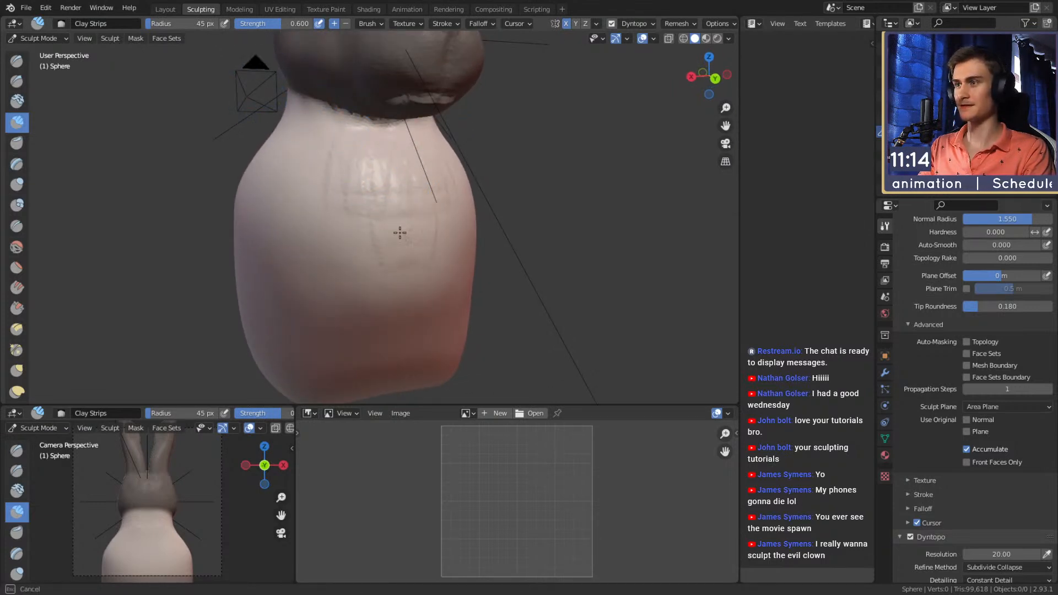
{"action": "middle_click_drag", "start_coordinate": [321, 240], "coordinate": [404, 203]}
{"action": "middle_click_drag", "start_coordinate": [410, 310], "coordinate": [374, 209]}
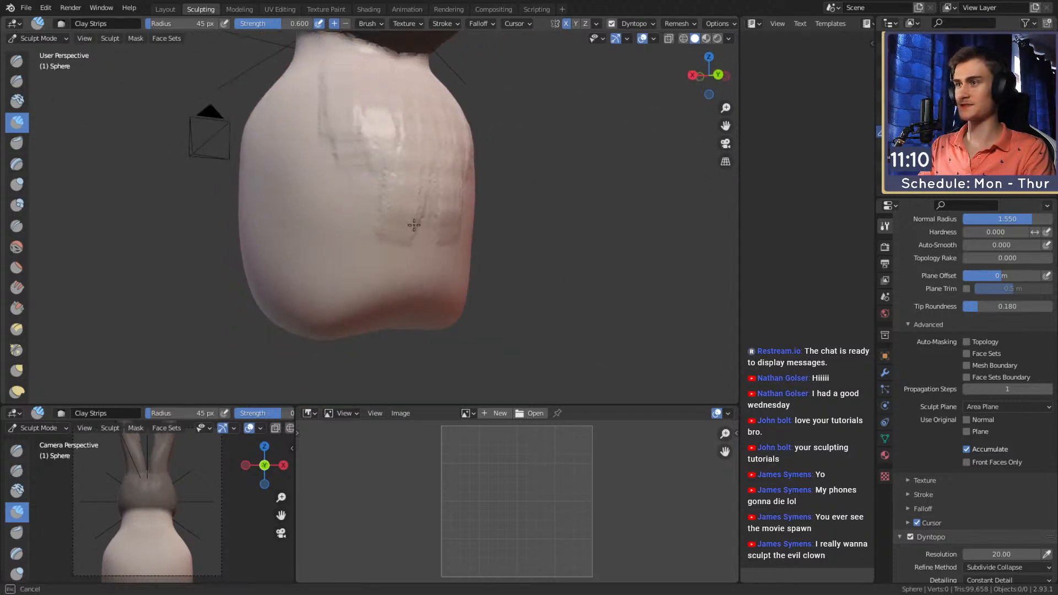
{"action": "middle_click_drag", "start_coordinate": [408, 308], "coordinate": [396, 286]}
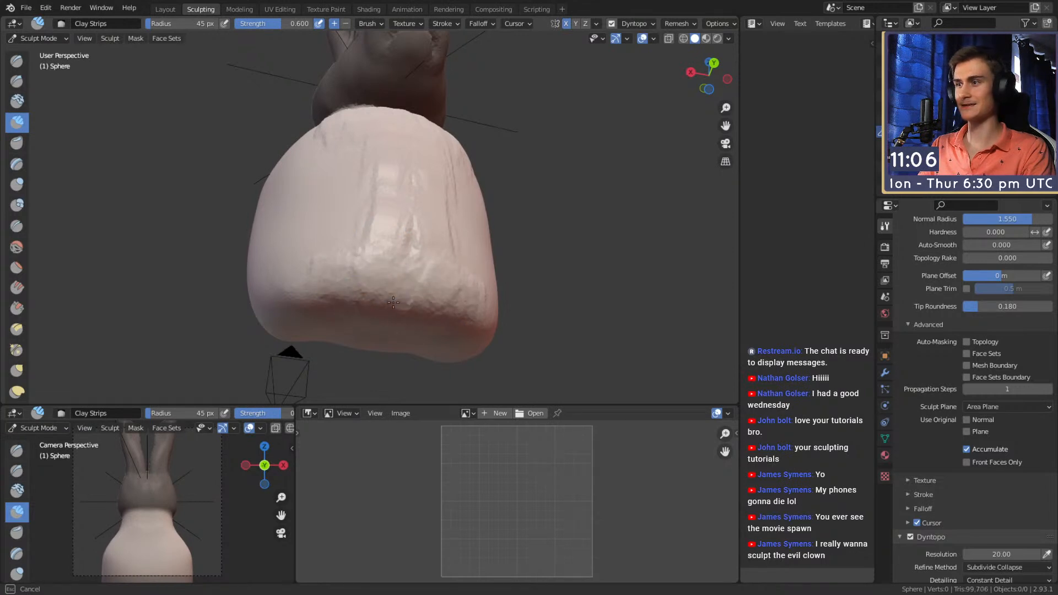
{"action": "middle_click_drag", "start_coordinate": [342, 152], "coordinate": [390, 310]}
- Smooth the new clay strokes on the chest and belly with a larger brush radius
{"action": "key", "text": "f"}
{"action": "left_click", "coordinate": [396, 253]}
{"action": "mouse_move", "coordinate": [366, 154]}
{"action": "middle_mouse_down"}
{"action": "mouse_move", "coordinate": [394, 265]}
{"action": "mouse_move", "coordinate": [380, 232]}
{"action": "middle_mouse_up"}
{"action": "key", "text": "f"}
{"action": "left_click", "coordinate": [397, 182]}
{"action": "mouse_move", "coordinate": [381, 232]}
{"action": "left_mouse_down", "text": "alt"}
{"action": "mouse_move", "coordinate": [414, 188]}
{"action": "mouse_move", "coordinate": [412, 140]}
{"action": "left_mouse_up", "text": "alt"}
- Pull the lower back of the torso outward with the Grab brush at a 237 px radius
{"action": "key", "text": "g"}
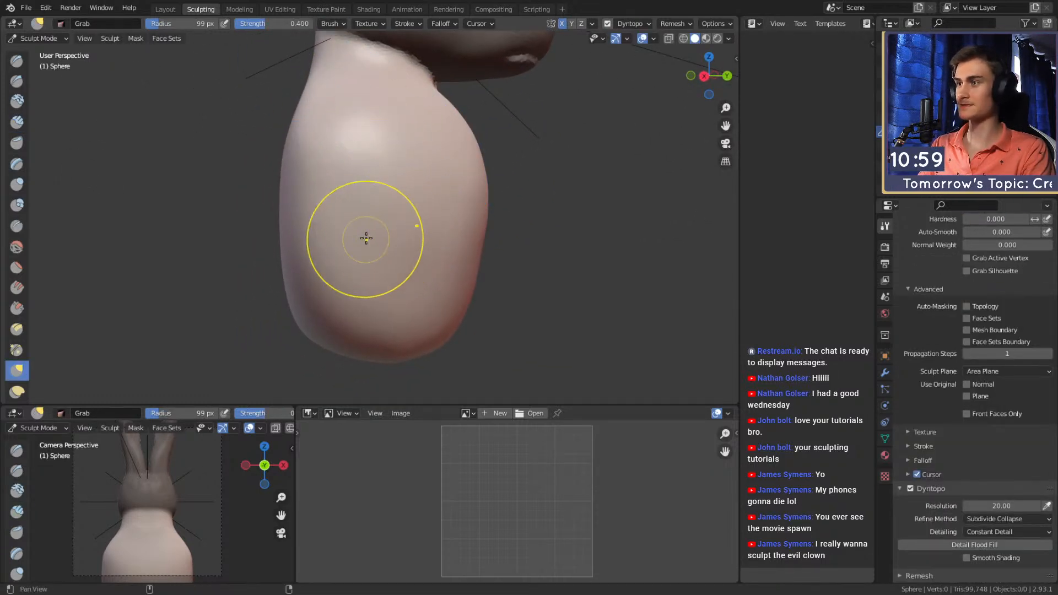
{"action": "key", "text": "f"}
{"action": "left_click", "coordinate": [253, 239]}
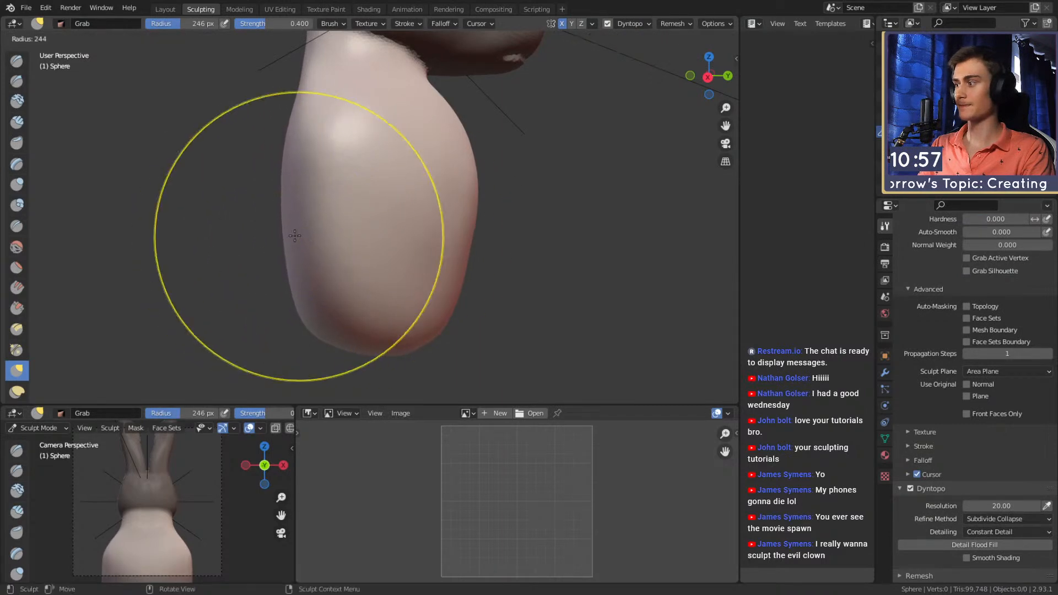
{"action": "key", "text": "f"}
{"action": "left_click", "coordinate": [427, 267]}
{"action": "left_click_drag", "start_coordinate": [315, 308], "coordinate": [268, 320]}
{"action": "left_click_drag", "start_coordinate": [345, 230], "coordinate": [337, 242], "text": "alt+shift"}
{"action": "mouse_move", "coordinate": [336, 243]}
{"action": "middle_mouse_down"}
{"action": "mouse_move", "coordinate": [437, 236]}
{"action": "mouse_move", "coordinate": [406, 265]}
{"action": "middle_mouse_up"}
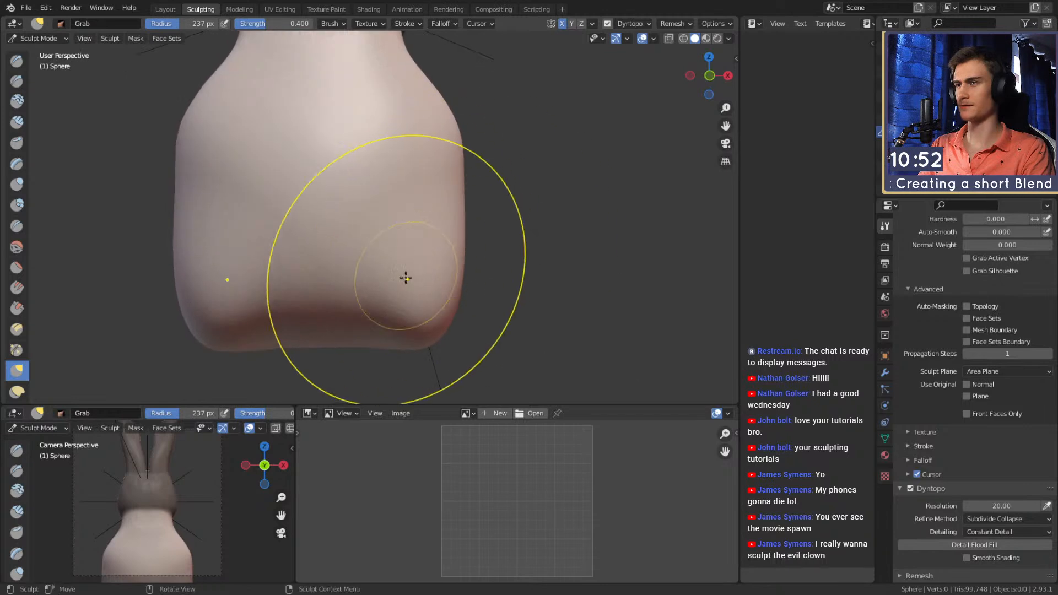
- Pull the middle of the torso's underside down with the Grab brush and switch to the Mask brush
{"action": "left_click_drag", "start_coordinate": [350, 303], "coordinate": [354, 348]}
{"action": "mouse_move", "coordinate": [354, 349]}
{"action": "middle_mouse_down"}
{"action": "mouse_move", "coordinate": [444, 215]}
{"action": "mouse_move", "coordinate": [225, 130]}
{"action": "middle_mouse_up"}
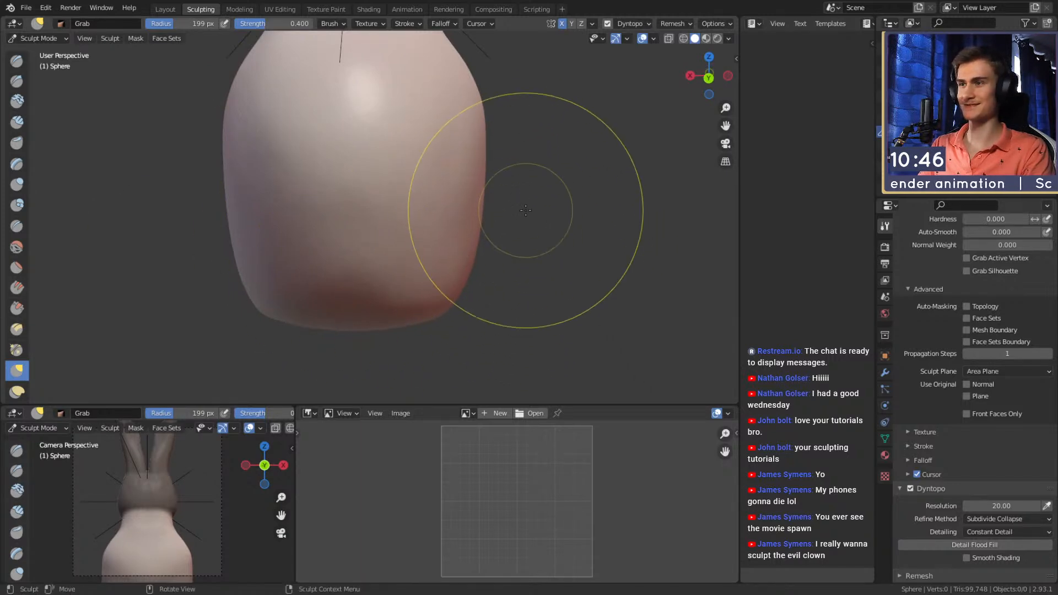
{"action": "key", "text": "k"}
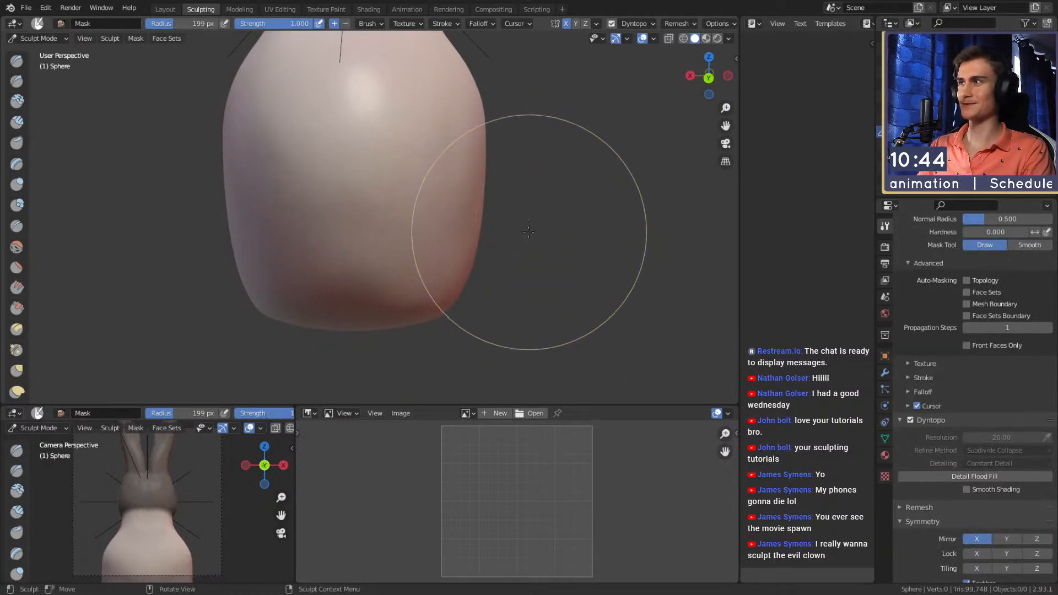
- Reshape the lower back and underside of the torso with the Snake Hook brush at a 152 px radius
{"action": "mouse_move", "coordinate": [568, 255]}
{"action": "middle_mouse_down"}
{"action": "mouse_move", "coordinate": [313, 250]}
{"action": "mouse_move", "coordinate": [378, 239]}
{"action": "mouse_move", "coordinate": [435, 256]}
{"action": "mouse_move", "coordinate": [449, 234]}
{"action": "mouse_move", "coordinate": [401, 210]}
{"action": "middle_mouse_up"}
{"action": "key", "text": "f"}
{"action": "left_click", "coordinate": [422, 227]}
{"action": "key", "text": "f"}
{"action": "key", "text": "f"}
{"action": "left_click", "coordinate": [418, 165]}
{"action": "mouse_move", "coordinate": [418, 165]}
{"action": "middle_mouse_down"}
{"action": "mouse_move", "coordinate": [404, 163]}
{"action": "mouse_move", "coordinate": [430, 161]}
{"action": "mouse_move", "coordinate": [406, 164]}
{"action": "middle_mouse_up"}
{"action": "key", "text": "f"}
{"action": "left_click", "coordinate": [435, 149]}
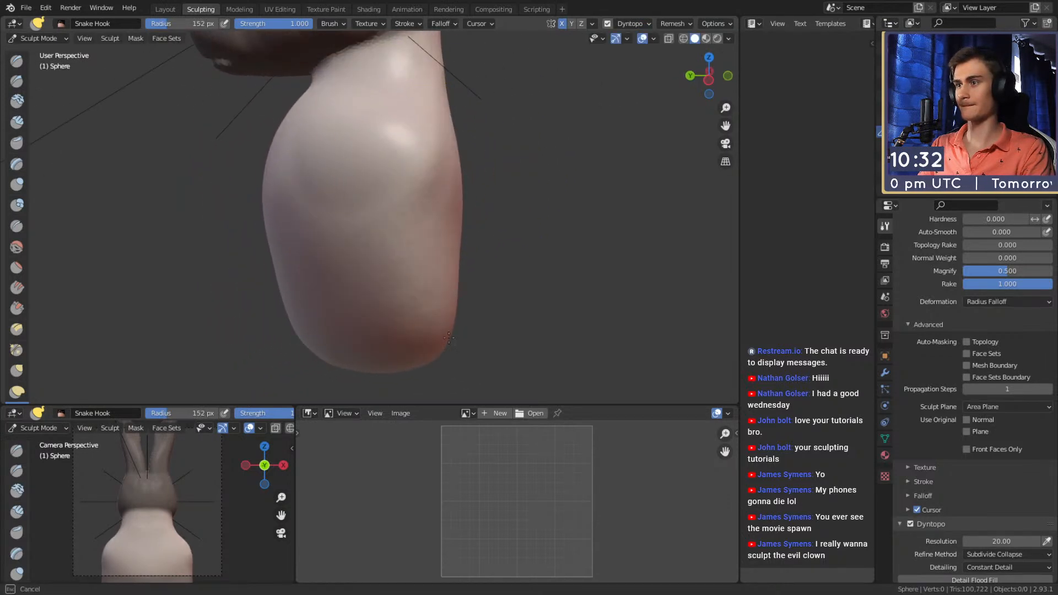
{"action": "middle_click_drag", "start_coordinate": [448, 333], "coordinate": [417, 228]}
{"action": "scroll", "coordinate": [388, 180], "scroll_direction": "down", "scroll_amount": 5}
{"action": "middle_click_drag", "start_coordinate": [402, 184], "coordinate": [501, 213]}
{"action": "scroll", "coordinate": [481, 265], "scroll_direction": "up", "scroll_amount": 4}
{"action": "mouse_move", "coordinate": [482, 265]}
{"action": "middle_mouse_down"}
{"action": "mouse_move", "coordinate": [380, 215]}
{"action": "mouse_move", "coordinate": [401, 163]}
{"action": "mouse_move", "coordinate": [314, 167]}
{"action": "middle_mouse_up"}
- Build up the back of the neck and upper back with Clay Strips strokes at a 40 px radius
{"action": "key", "text": "c"}
{"action": "key", "text": "f"}
{"action": "left_click", "coordinate": [367, 216]}
{"action": "mouse_move", "coordinate": [394, 236]}
{"action": "middle_mouse_down"}
{"action": "mouse_move", "coordinate": [511, 213]}
{"action": "mouse_move", "coordinate": [480, 242]}
{"action": "middle_mouse_up"}
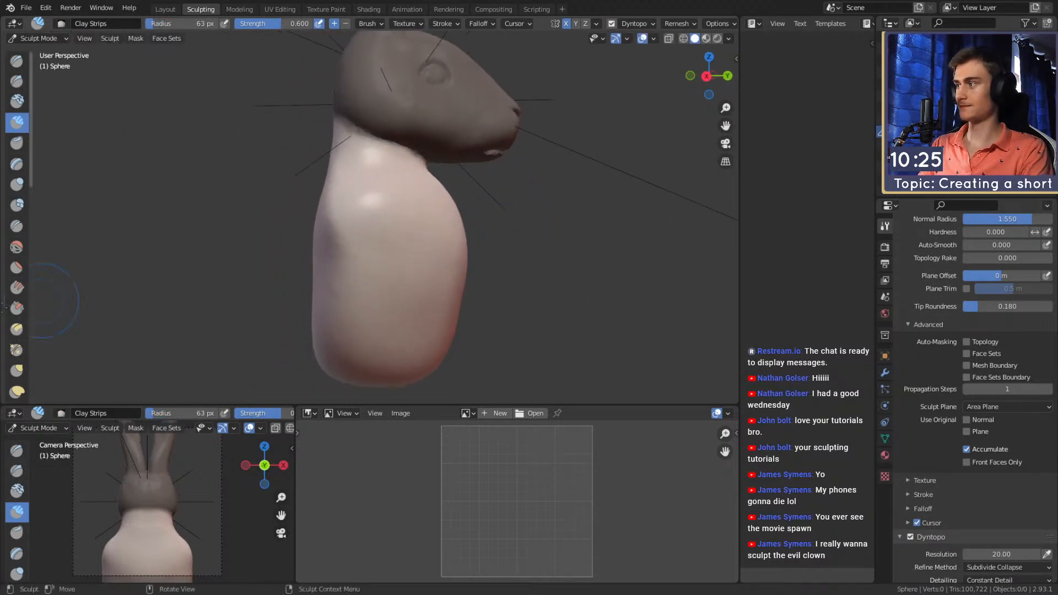
{"action": "middle_click_drag", "start_coordinate": [525, 208], "coordinate": [581, 213]}
{"action": "scroll", "coordinate": [543, 234], "scroll_direction": "up", "scroll_amount": 2}
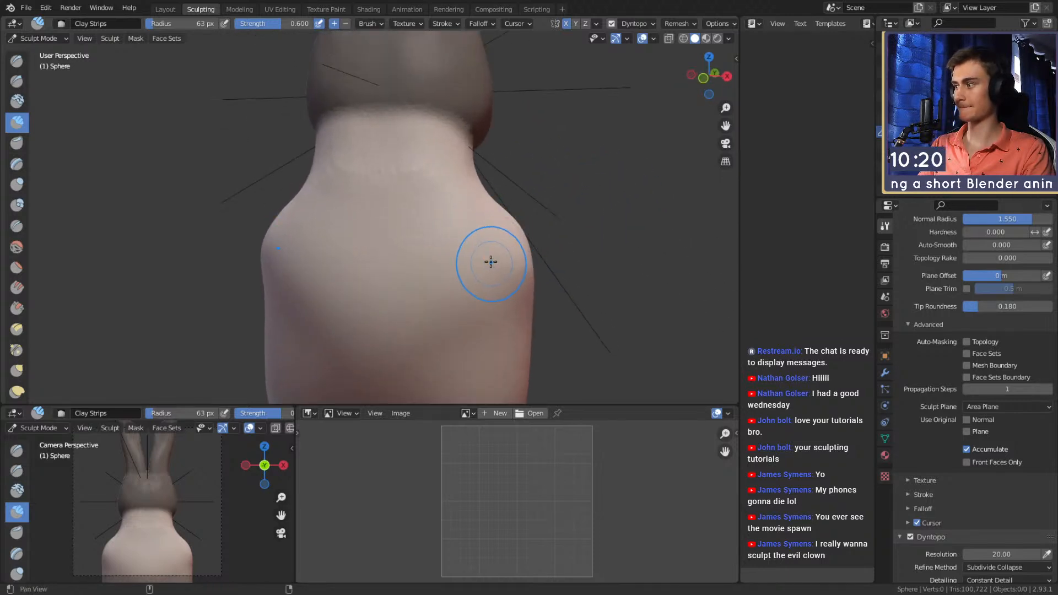
{"action": "left_click_drag", "start_coordinate": [494, 263], "coordinate": [498, 271], "text": "alt"}
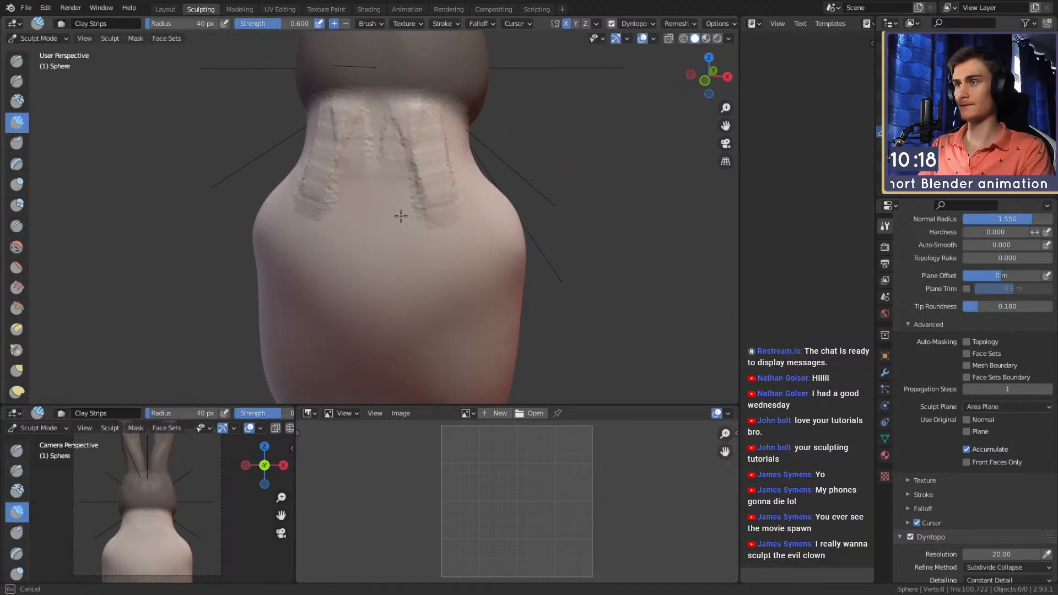
{"action": "left_click_drag", "start_coordinate": [379, 133], "coordinate": [426, 227]}
{"action": "mouse_move", "coordinate": [431, 233]}
{"action": "left_mouse_down", "text": "alt+shift"}
{"action": "mouse_move", "coordinate": [427, 148]}
{"action": "mouse_move", "coordinate": [440, 205]}
{"action": "left_mouse_up", "text": "alt+shift"}
{"action": "left_click_drag", "start_coordinate": [437, 199], "coordinate": [407, 149], "text": "alt+shift"}
{"action": "left_click_drag", "start_coordinate": [423, 158], "coordinate": [438, 214]}
{"action": "left_click_drag", "start_coordinate": [436, 212], "coordinate": [444, 186], "text": "alt"}
- Continue the Clay Strips strokes across the middle and sides of the back to its lower edge
{"action": "mouse_move", "coordinate": [452, 216]}
{"action": "left_mouse_down"}
{"action": "mouse_move", "coordinate": [457, 151]}
{"action": "mouse_move", "coordinate": [433, 199]}
{"action": "left_mouse_up"}
{"action": "left_click_drag", "start_coordinate": [385, 308], "coordinate": [385, 280], "text": "alt+shift"}
{"action": "left_click_drag", "start_coordinate": [386, 280], "coordinate": [433, 92]}
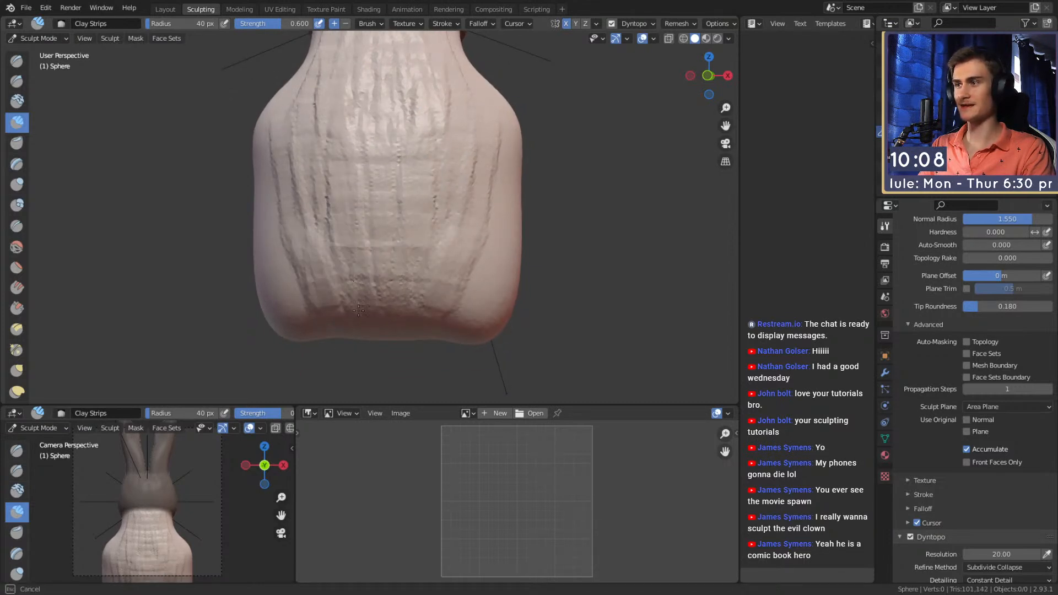
{"action": "left_click_drag", "start_coordinate": [295, 115], "coordinate": [336, 213]}
{"action": "left_click_drag", "start_coordinate": [339, 214], "coordinate": [342, 280], "text": "alt+shift"}
{"action": "left_click_drag", "start_coordinate": [345, 280], "coordinate": [364, 284], "text": "alt"}
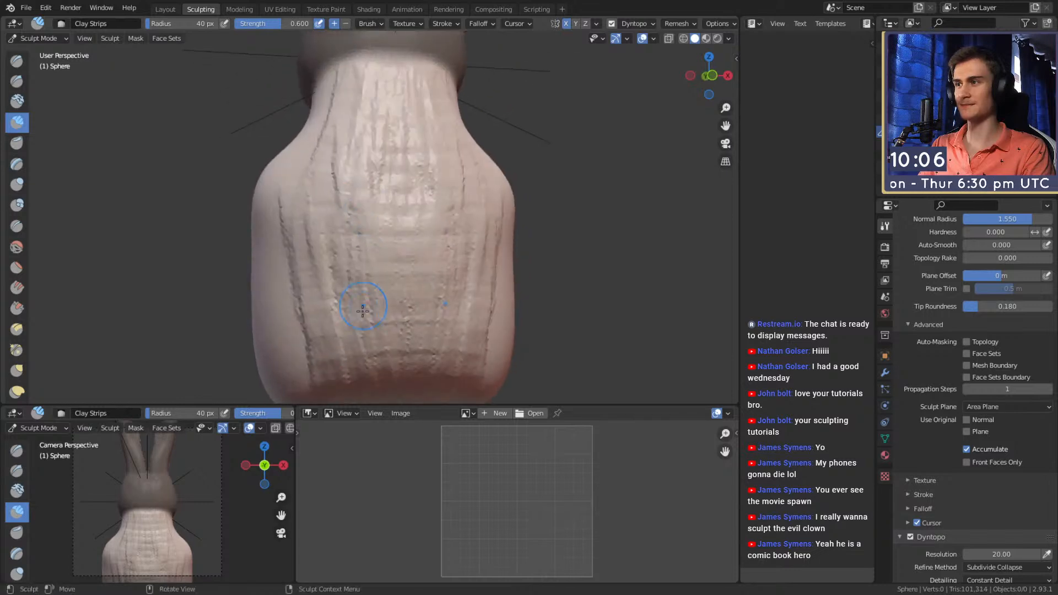
{"action": "left_click_drag", "start_coordinate": [314, 239], "coordinate": [292, 348]}
- Smooth the new clay strokes across the back with a brush radius of up to 87 px
{"action": "middle_click_drag", "start_coordinate": [334, 296], "coordinate": [325, 237], "text": "shift"}
{"action": "key", "text": "f"}
{"action": "left_click", "coordinate": [399, 227]}
{"action": "mouse_move", "coordinate": [380, 223]}
{"action": "left_mouse_down", "text": "shift"}
{"action": "mouse_move", "coordinate": [307, 174]}
{"action": "mouse_move", "coordinate": [353, 254]}
{"action": "left_mouse_up", "text": "shift"}
{"action": "key", "text": "f"}
{"action": "left_click", "coordinate": [336, 221]}
{"action": "mouse_move", "coordinate": [307, 110]}
{"action": "middle_mouse_down", "text": "shift"}
{"action": "mouse_move", "coordinate": [351, 208]}
{"action": "mouse_move", "coordinate": [337, 236]}
{"action": "mouse_move", "coordinate": [383, 229]}
{"action": "middle_mouse_up", "text": "shift"}
{"action": "key", "text": "f"}
{"action": "left_click", "coordinate": [342, 204]}
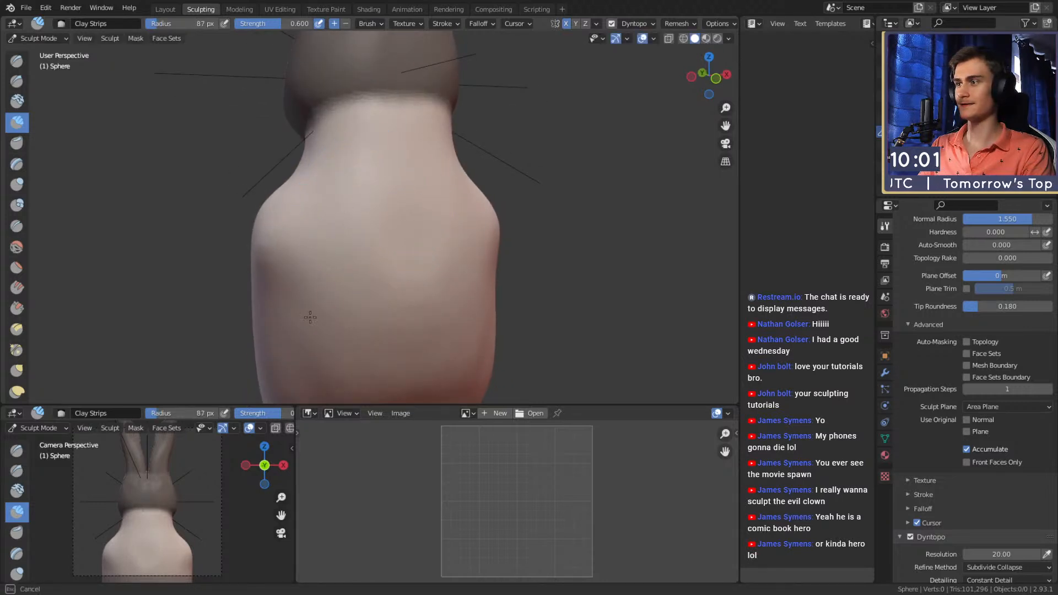
- Smooth the lower back at a 140 px brush radius and clear the mask from the head
{"action": "middle_click_drag", "start_coordinate": [308, 307], "coordinate": [383, 224]}
{"action": "key", "text": "f"}
{"action": "left_click", "coordinate": [350, 234]}
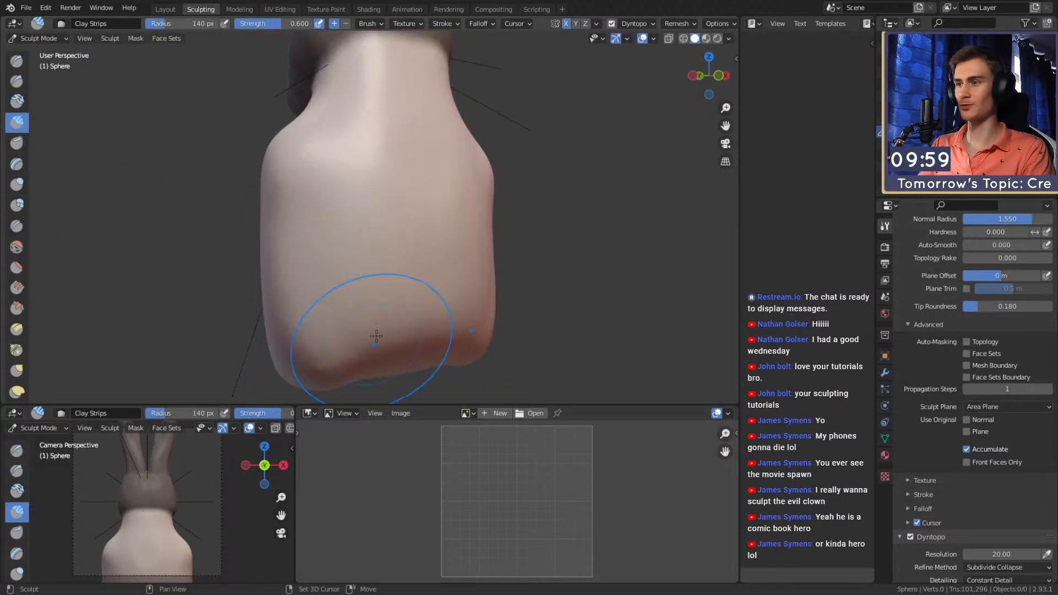
{"action": "middle_click_drag", "start_coordinate": [374, 354], "coordinate": [385, 226]}
{"action": "mouse_move", "coordinate": [373, 277]}
{"action": "middle_mouse_down"}
{"action": "mouse_move", "coordinate": [442, 234]}
{"action": "mouse_move", "coordinate": [430, 237]}
{"action": "mouse_move", "coordinate": [474, 248]}
{"action": "mouse_move", "coordinate": [509, 233]}
{"action": "middle_mouse_up"}
{"action": "scroll", "coordinate": [486, 253], "scroll_direction": "down", "scroll_amount": 4}
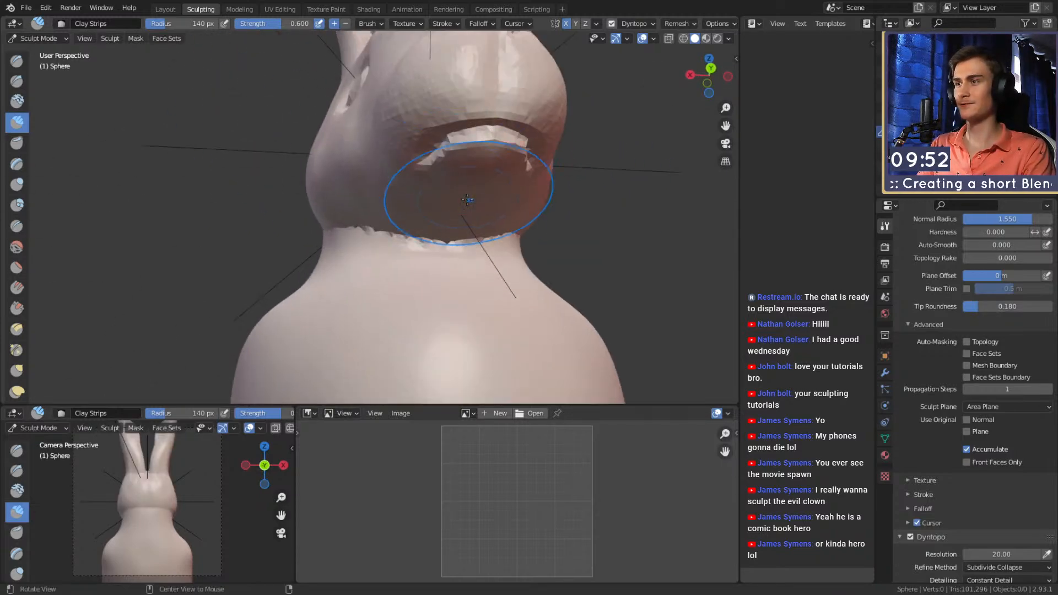
- Fill the jagged seam between the throat and the jaw with Clay Strips at a 29 px radius
{"action": "mouse_move", "coordinate": [461, 261]}
{"action": "middle_mouse_down"}
{"action": "mouse_move", "coordinate": [390, 189]}
{"action": "mouse_move", "coordinate": [383, 242]}
{"action": "mouse_move", "coordinate": [408, 246]}
{"action": "middle_mouse_up"}
{"action": "key", "text": "f"}
{"action": "left_click", "coordinate": [437, 259]}
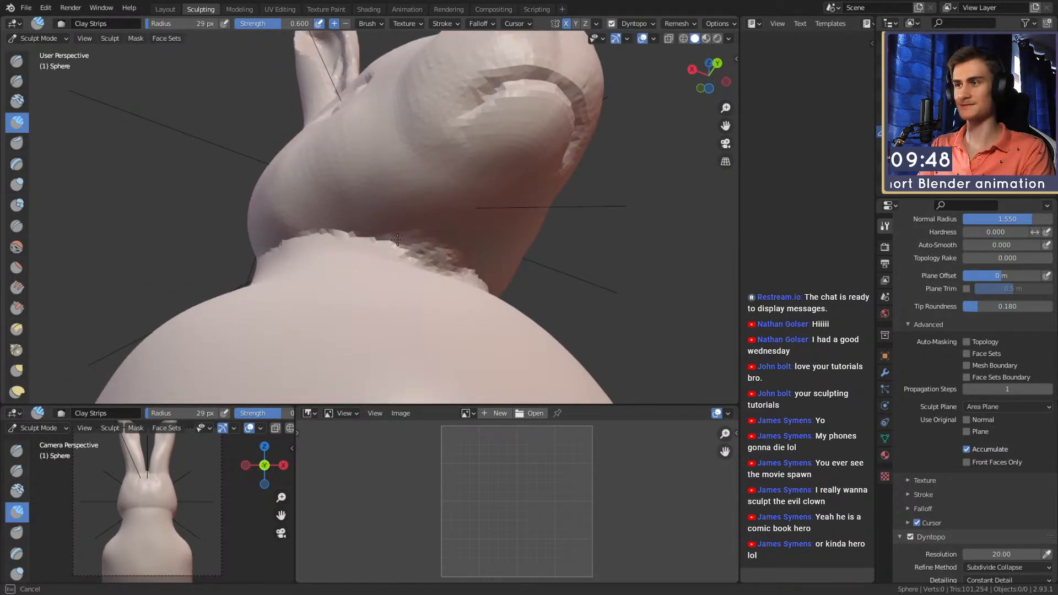
{"action": "middle_click_drag", "start_coordinate": [451, 248], "coordinate": [415, 236]}
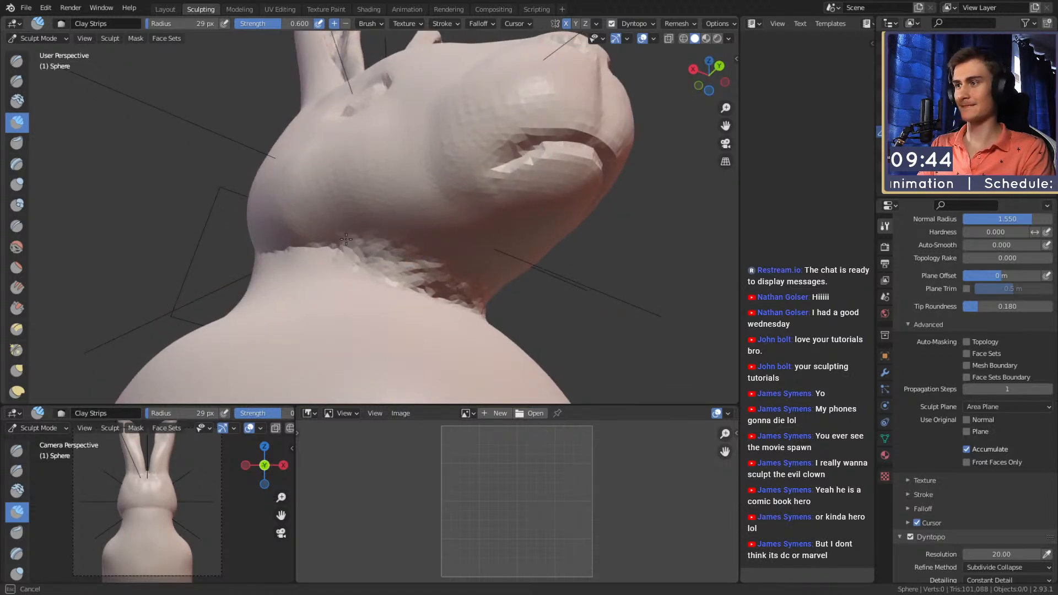
- Smooth the clay strokes along the throat seam under the jaw
{"action": "left_click_drag", "start_coordinate": [389, 257], "coordinate": [444, 295], "text": "shift"}
{"action": "middle_click_drag", "start_coordinate": [381, 243], "coordinate": [441, 270]}
{"action": "key", "text": "f"}
{"action": "left_click", "coordinate": [408, 271]}
{"action": "mouse_move", "coordinate": [401, 271]}
{"action": "left_mouse_down", "text": "shift"}
{"action": "mouse_move", "coordinate": [435, 275]}
{"action": "mouse_move", "coordinate": [361, 243]}
{"action": "mouse_move", "coordinate": [441, 270]}
{"action": "left_mouse_up", "text": "shift"}
- Blend the seam behind the jaw at a 38 px radius and smooth around the neck at 145 px
{"action": "middle_click_drag", "start_coordinate": [441, 270], "coordinate": [438, 251]}
{"action": "key", "text": "f"}
{"action": "left_click", "coordinate": [438, 249]}
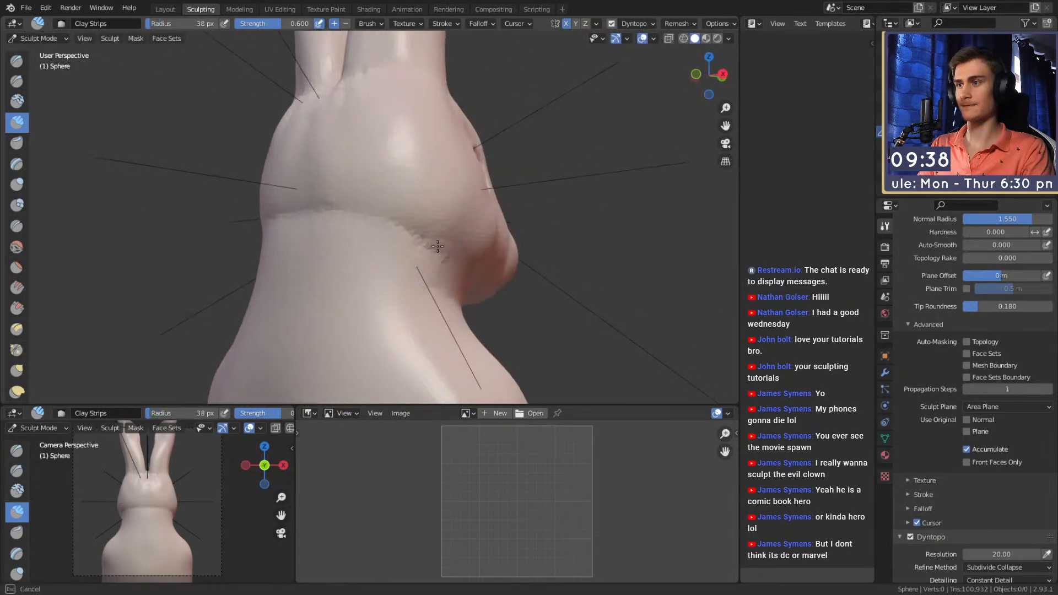
{"action": "key", "text": "f"}
{"action": "left_click", "coordinate": [309, 220]}
{"action": "mouse_move", "coordinate": [300, 220]}
{"action": "left_mouse_down", "text": "shift"}
{"action": "mouse_move", "coordinate": [291, 234]}
{"action": "mouse_move", "coordinate": [444, 249]}
{"action": "left_mouse_up", "text": "shift"}
- Save the file as quick_sketch_day_157.blend
{"action": "mouse_move", "coordinate": [445, 249]}
{"action": "middle_mouse_down", "text": "ctrl"}
{"action": "mouse_move", "coordinate": [479, 303]}
{"action": "mouse_move", "coordinate": [415, 316]}
{"action": "mouse_move", "coordinate": [378, 283]}
{"action": "mouse_move", "coordinate": [440, 242]}
{"action": "middle_mouse_up", "text": "ctrl"}
{"action": "scroll", "coordinate": [918, 339], "scroll_direction": "up", "scroll_amount": 8}
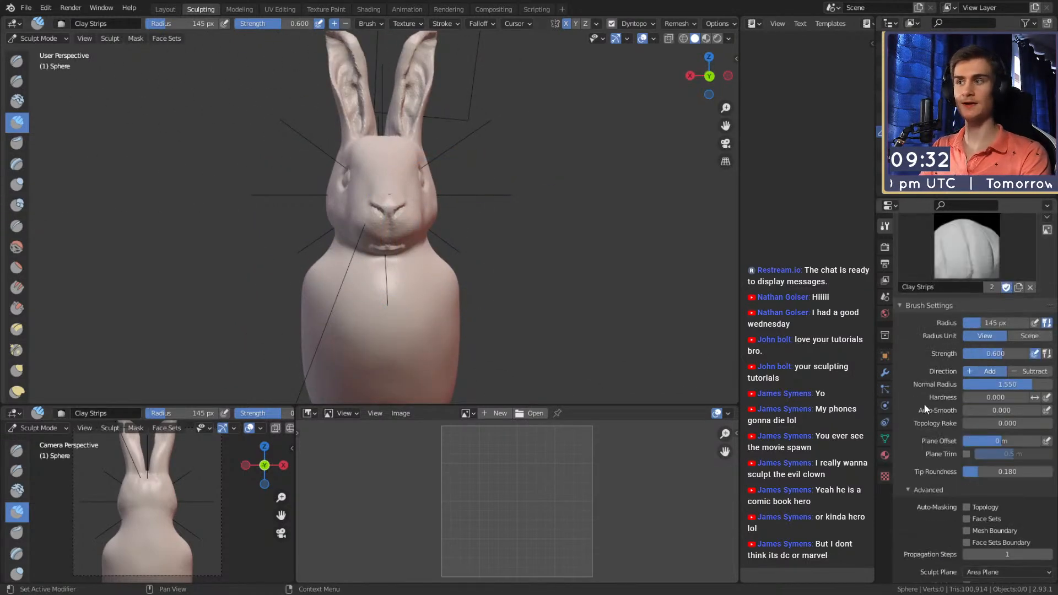
{"action": "left_click", "coordinate": [26, 8]}
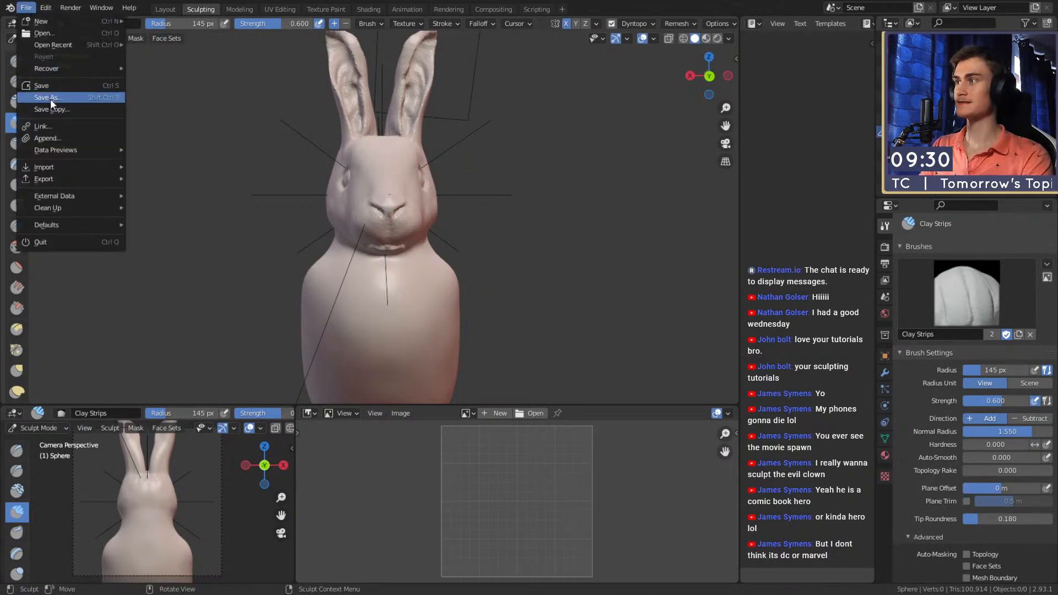
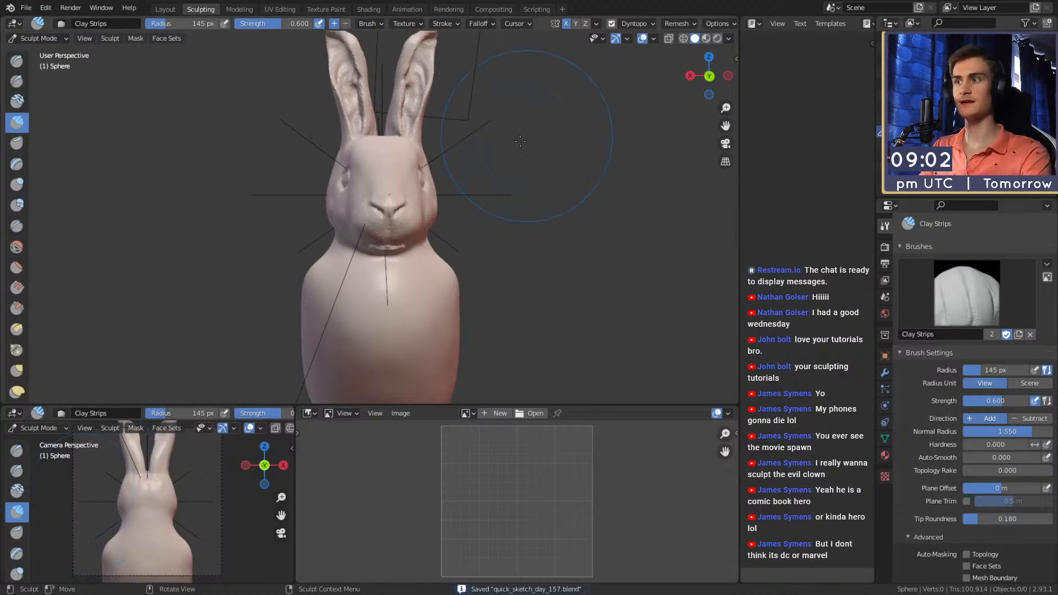
- Smooth the transition from the neck into the back of the head
{"action": "middle_click_drag", "start_coordinate": [513, 253], "coordinate": [361, 224]}
{"action": "scroll", "coordinate": [463, 193], "scroll_direction": "up", "scroll_amount": 5}
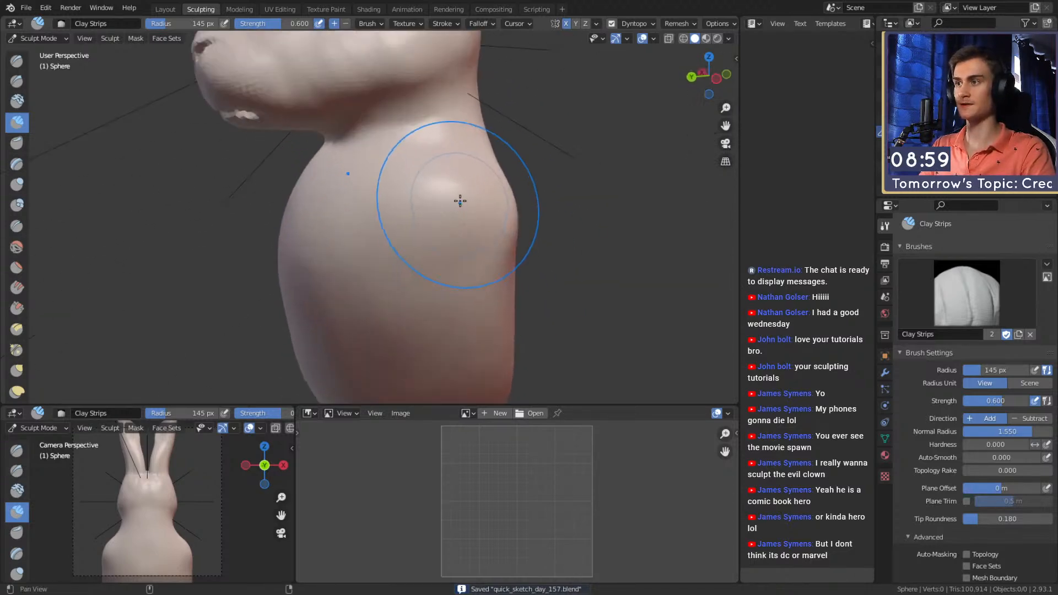
{"action": "scroll", "coordinate": [458, 204], "scroll_direction": "down", "scroll_amount": 4}
{"action": "middle_click_drag", "start_coordinate": [436, 204], "coordinate": [521, 235]}
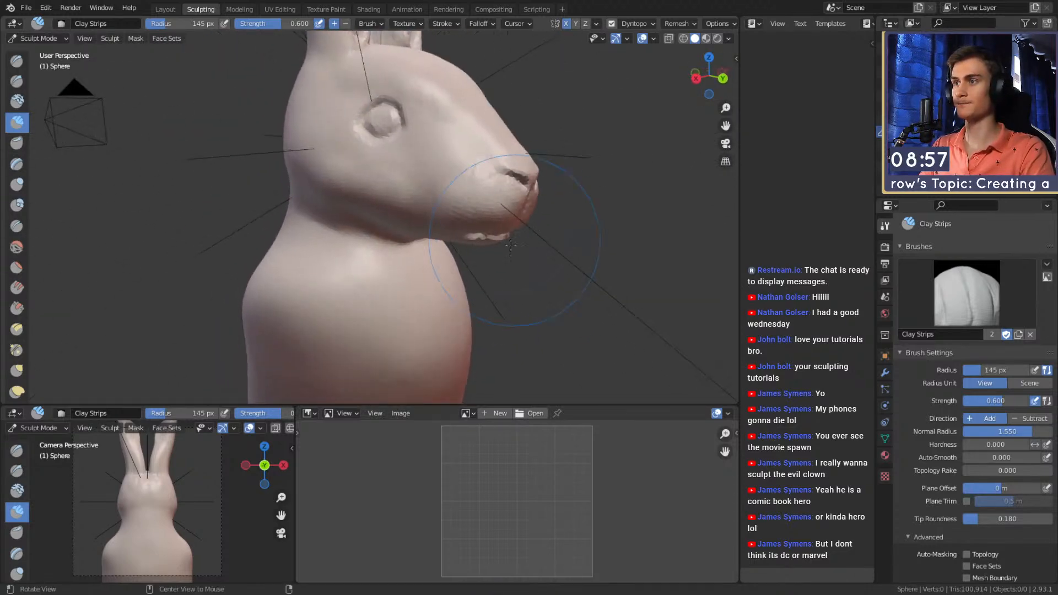
{"action": "scroll", "coordinate": [521, 236], "scroll_direction": "down", "scroll_amount": 5}
{"action": "middle_click_drag", "start_coordinate": [453, 193], "coordinate": [396, 206]}
{"action": "scroll", "coordinate": [398, 232], "scroll_direction": "up", "scroll_amount": 3}
{"action": "key", "text": "f"}
{"action": "left_click", "coordinate": [365, 205]}
{"action": "mouse_move", "coordinate": [378, 202]}
{"action": "left_mouse_down", "text": "alt+shift"}
{"action": "mouse_move", "coordinate": [357, 199]}
{"action": "mouse_move", "coordinate": [407, 191]}
{"action": "mouse_move", "coordinate": [378, 242]}
{"action": "mouse_move", "coordinate": [448, 217]}
{"action": "mouse_move", "coordinate": [473, 232]}
{"action": "mouse_move", "coordinate": [408, 247]}
{"action": "mouse_move", "coordinate": [410, 173]}
{"action": "mouse_move", "coordinate": [331, 201]}
{"action": "left_mouse_up", "text": "alt+shift"}
- Refine and smooth the back of the head below the ears with a brush radius of up to 131 px
{"action": "key", "text": "f"}
{"action": "left_click", "coordinate": [386, 199]}
{"action": "key", "text": "f"}
{"action": "left_click", "coordinate": [405, 205]}
{"action": "key", "text": "f"}
{"action": "left_click", "coordinate": [411, 168]}
{"action": "key", "text": "f"}
{"action": "left_click", "coordinate": [397, 193]}
{"action": "key", "text": "f"}
{"action": "left_click", "coordinate": [380, 202]}
{"action": "mouse_move", "coordinate": [380, 202]}
{"action": "left_mouse_down", "text": "shift"}
{"action": "mouse_move", "coordinate": [354, 205]}
{"action": "mouse_move", "coordinate": [337, 180]}
{"action": "mouse_move", "coordinate": [359, 218]}
{"action": "left_mouse_up", "text": "shift"}
{"action": "key", "text": "f"}
{"action": "left_click", "coordinate": [352, 182]}
{"action": "left_click", "coordinate": [335, 122]}
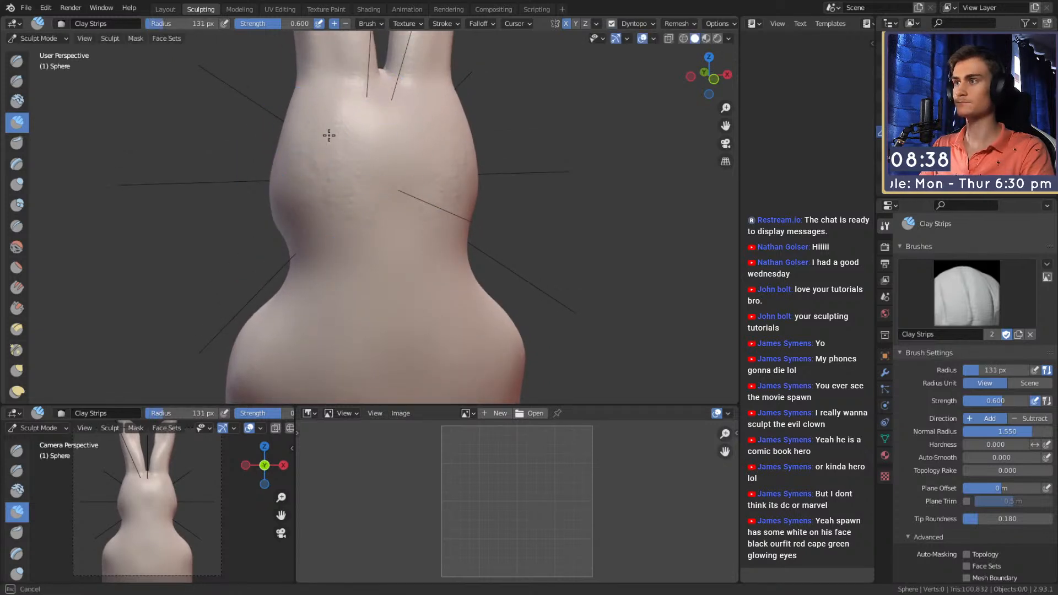
{"action": "left_click_drag", "start_coordinate": [370, 256], "coordinate": [381, 196], "text": "alt"}
{"action": "scroll", "coordinate": [380, 196], "scroll_direction": "down", "scroll_amount": 3}
- Reshape the side of the head around the eye with the Grab brush at a 167 px radius
{"action": "key", "text": "g"}
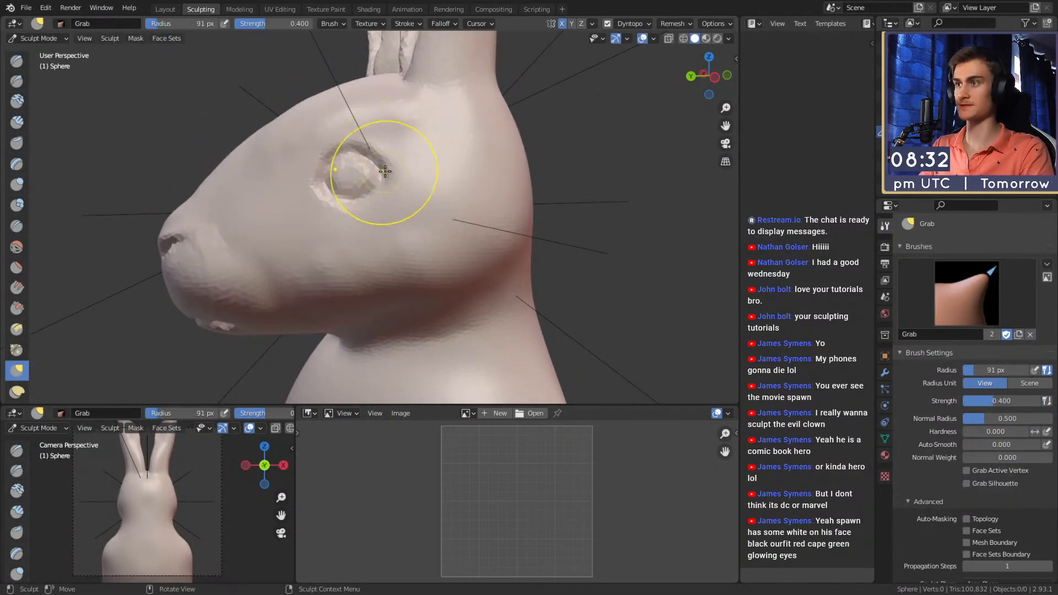
{"action": "mouse_move", "coordinate": [391, 168]}
{"action": "left_mouse_down", "text": "alt"}
{"action": "mouse_move", "coordinate": [420, 184]}
{"action": "mouse_move", "coordinate": [423, 232]}
{"action": "mouse_move", "coordinate": [477, 226]}
{"action": "mouse_move", "coordinate": [502, 208]}
{"action": "mouse_move", "coordinate": [474, 248]}
{"action": "mouse_move", "coordinate": [478, 259]}
{"action": "mouse_move", "coordinate": [484, 140]}
{"action": "mouse_move", "coordinate": [445, 203]}
{"action": "mouse_move", "coordinate": [447, 264]}
{"action": "mouse_move", "coordinate": [447, 243]}
{"action": "mouse_move", "coordinate": [439, 271]}
{"action": "mouse_move", "coordinate": [449, 236]}
{"action": "mouse_move", "coordinate": [354, 196]}
{"action": "mouse_move", "coordinate": [387, 220]}
{"action": "left_mouse_up", "text": "alt"}
{"action": "key", "text": "f"}
{"action": "left_click", "coordinate": [477, 205]}
{"action": "key", "text": "f"}
{"action": "left_click", "coordinate": [531, 219]}
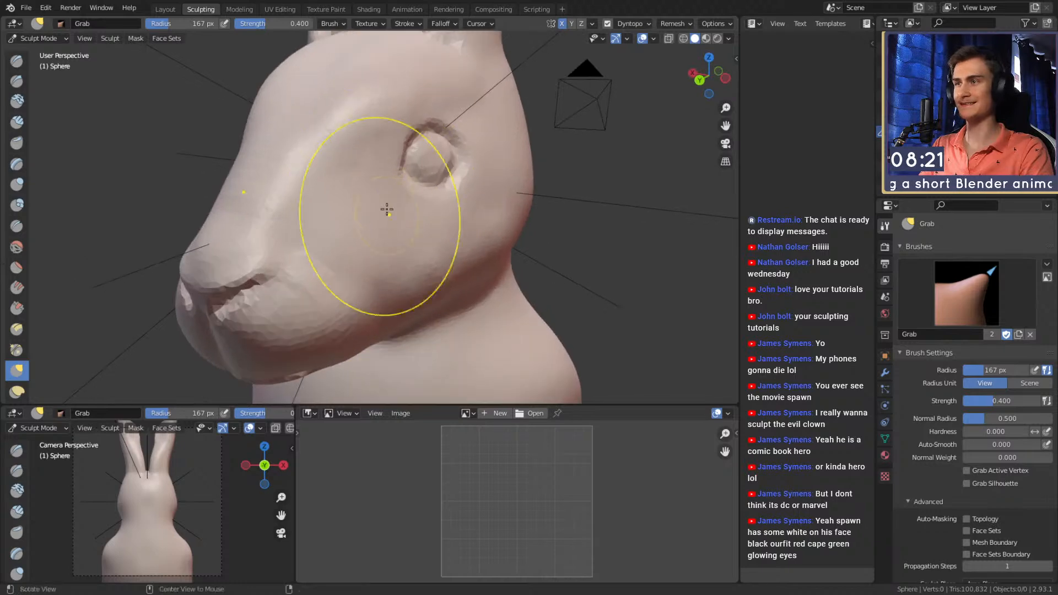
- Build up the brow above and behind the eye with Clay Strips at a 38 px radius
{"action": "key", "text": "shift+c"}
{"action": "key", "text": "f"}
{"action": "left_click", "coordinate": [325, 190]}
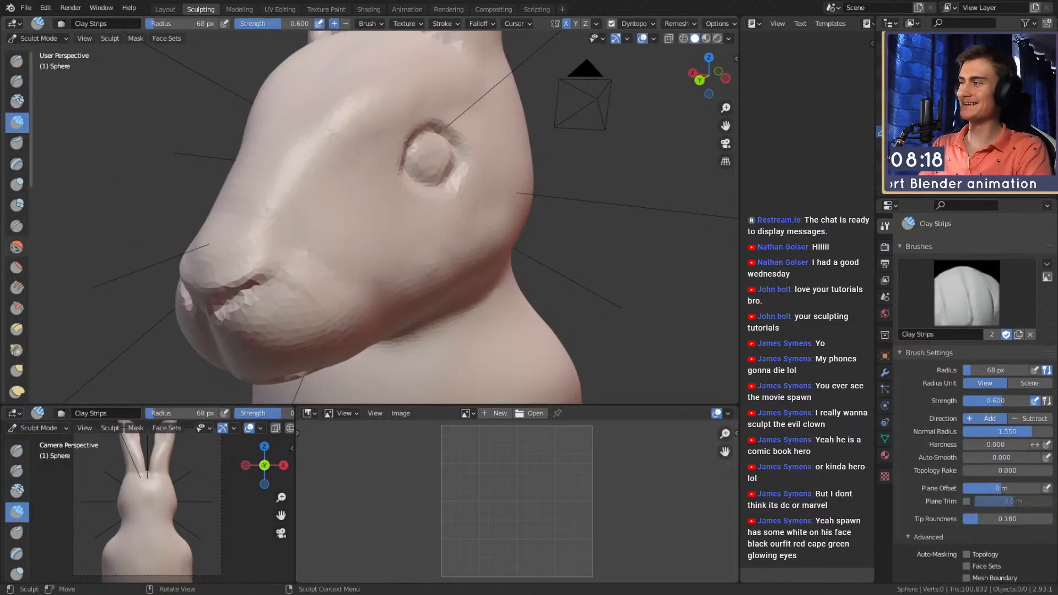
{"action": "left_click_drag", "start_coordinate": [586, 162], "coordinate": [594, 160], "text": "alt"}
{"action": "key", "text": "f"}
{"action": "left_click", "coordinate": [402, 143]}
{"action": "mouse_move", "coordinate": [402, 143]}
{"action": "left_mouse_down", "text": "alt"}
{"action": "mouse_move", "coordinate": [386, 183]}
{"action": "mouse_move", "coordinate": [372, 153]}
{"action": "mouse_move", "coordinate": [406, 166]}
{"action": "mouse_move", "coordinate": [393, 161]}
{"action": "left_mouse_up", "text": "alt"}
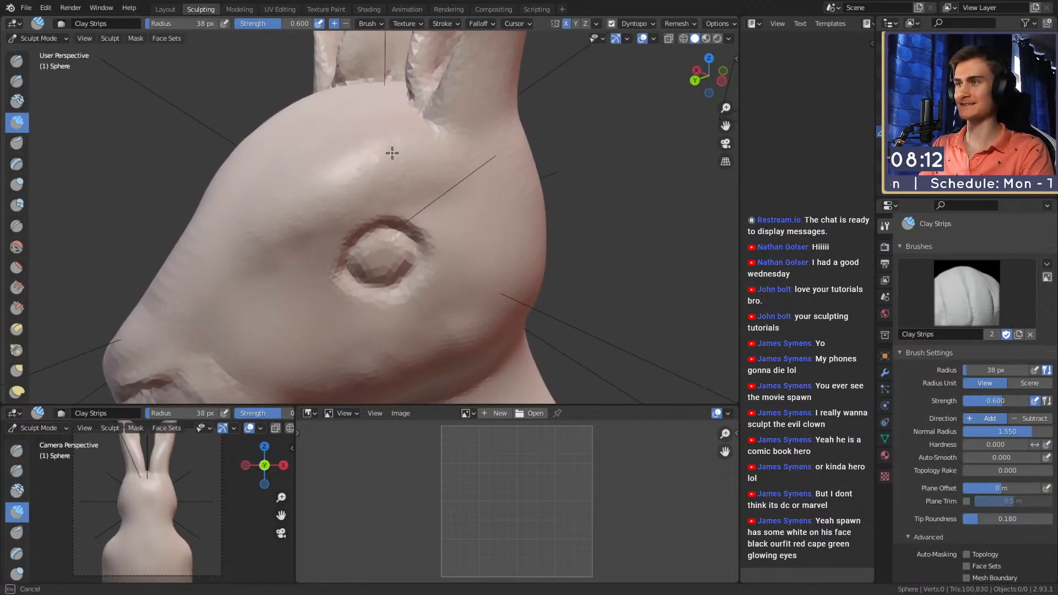
{"action": "left_click_drag", "start_coordinate": [466, 208], "coordinate": [446, 188], "text": "alt"}
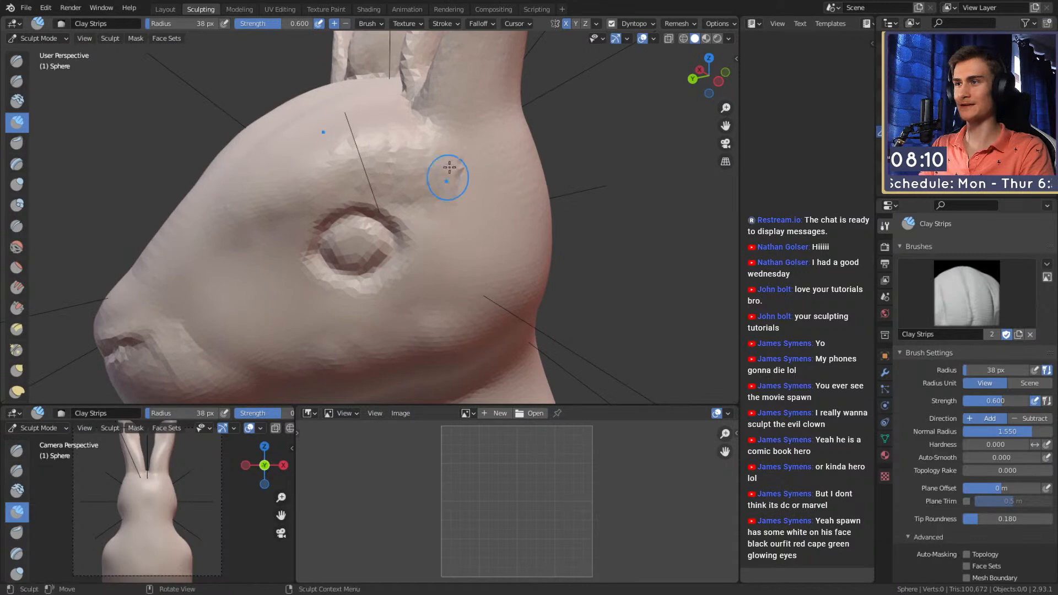
{"action": "left_click_drag", "start_coordinate": [396, 157], "coordinate": [428, 177], "text": "alt"}
{"action": "left_click_drag", "start_coordinate": [373, 203], "coordinate": [368, 173], "text": "alt"}
{"action": "mouse_move", "coordinate": [338, 170]}
{"action": "middle_mouse_down"}
{"action": "mouse_move", "coordinate": [457, 204]}
{"action": "mouse_move", "coordinate": [441, 158]}
{"action": "mouse_move", "coordinate": [480, 192]}
{"action": "middle_mouse_up"}
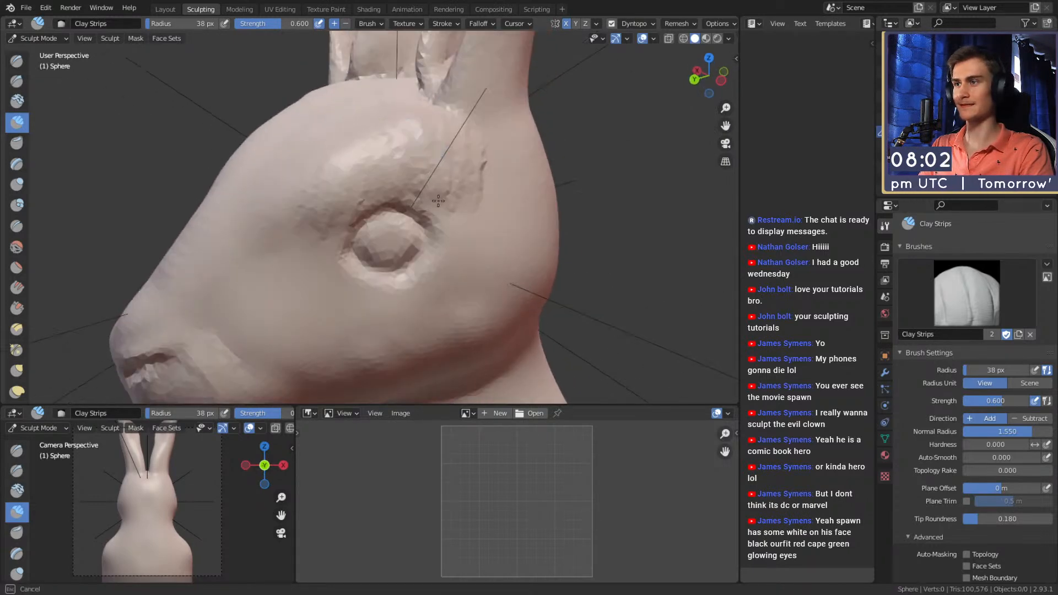
- Smooth the area behind the eye and the new brow strokes, starting at a 102 px brush radius
{"action": "key", "text": "f"}
{"action": "left_click", "coordinate": [508, 161]}
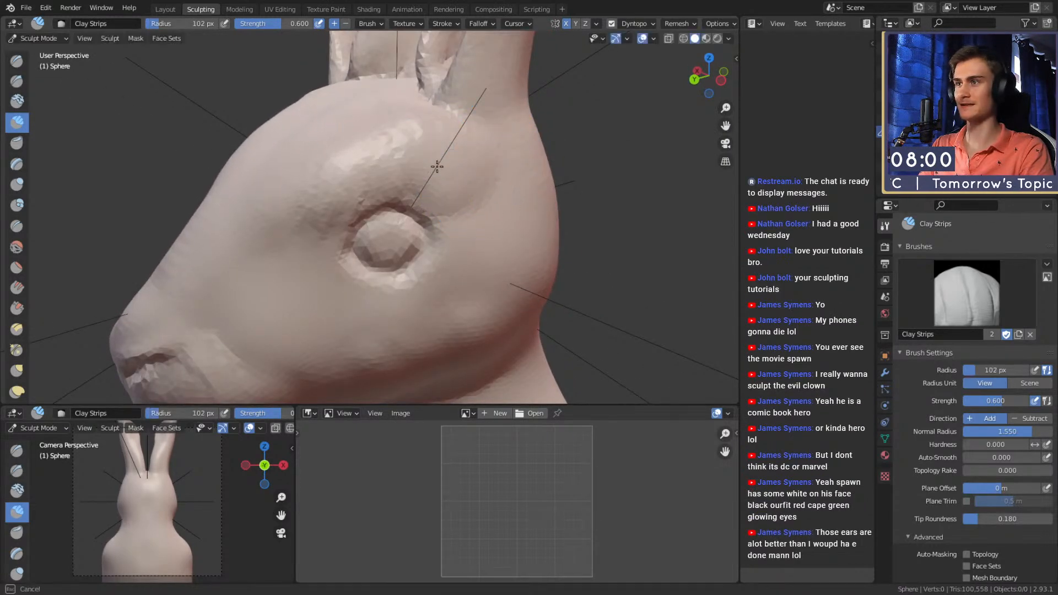
{"action": "mouse_move", "coordinate": [330, 182]}
{"action": "middle_mouse_down"}
{"action": "mouse_move", "coordinate": [425, 179]}
{"action": "mouse_move", "coordinate": [397, 161]}
{"action": "mouse_move", "coordinate": [440, 236]}
{"action": "mouse_move", "coordinate": [405, 179]}
{"action": "middle_mouse_up"}
{"action": "key", "text": "f"}
{"action": "left_click", "coordinate": [435, 187]}
{"action": "key", "text": "f"}
{"action": "left_click", "coordinate": [433, 219]}
{"action": "mouse_move", "coordinate": [469, 214]}
{"action": "left_mouse_down", "text": "alt"}
{"action": "mouse_move", "coordinate": [461, 191]}
{"action": "mouse_move", "coordinate": [475, 169]}
{"action": "mouse_move", "coordinate": [442, 167]}
{"action": "left_mouse_up", "text": "alt"}
- Smooth the brow into the forehead and ear base at an 87 px brush radius
{"action": "scroll", "coordinate": [381, 221], "scroll_direction": "down", "scroll_amount": 7}
{"action": "scroll", "coordinate": [475, 169], "scroll_direction": "up", "scroll_amount": 3}
{"action": "key", "text": "f"}
{"action": "left_click", "coordinate": [470, 190]}
{"action": "mouse_move", "coordinate": [446, 205]}
{"action": "left_mouse_down", "text": "alt+shift"}
{"action": "mouse_move", "coordinate": [463, 170]}
{"action": "mouse_move", "coordinate": [366, 201]}
{"action": "mouse_move", "coordinate": [305, 136]}
{"action": "left_mouse_up", "text": "alt+shift"}
{"action": "mouse_move", "coordinate": [395, 186]}
{"action": "left_mouse_down", "text": "alt"}
{"action": "mouse_move", "coordinate": [419, 208]}
{"action": "mouse_move", "coordinate": [413, 184]}
{"action": "mouse_move", "coordinate": [411, 204]}
{"action": "mouse_move", "coordinate": [371, 191]}
{"action": "left_mouse_up", "text": "alt"}
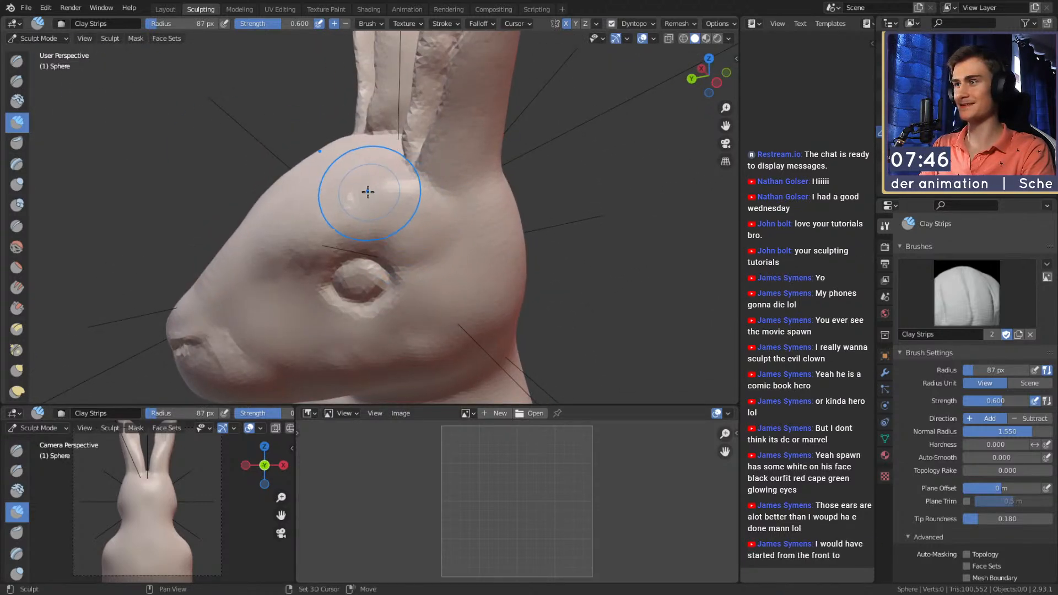
{"action": "mouse_move", "coordinate": [321, 250]}
{"action": "left_mouse_down", "text": "alt+shift"}
{"action": "mouse_move", "coordinate": [355, 198]}
{"action": "mouse_move", "coordinate": [338, 215]}
{"action": "mouse_move", "coordinate": [484, 142]}
{"action": "left_mouse_up", "text": "alt+shift"}
- Examine the head, muzzle and cheeks from the front and both sides
{"action": "scroll", "coordinate": [484, 142], "scroll_direction": "down", "scroll_amount": 5}
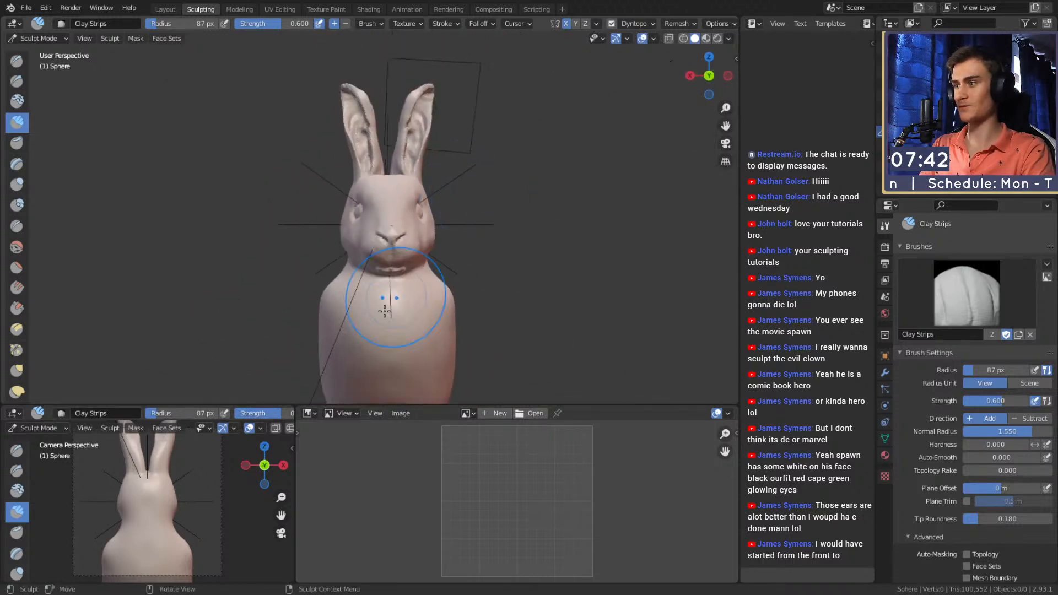
{"action": "left_click_drag", "start_coordinate": [526, 223], "coordinate": [475, 163], "text": "alt"}
{"action": "scroll", "coordinate": [408, 229], "scroll_direction": "up", "scroll_amount": 5}
{"action": "scroll", "coordinate": [472, 188], "scroll_direction": "down", "scroll_amount": 5}
{"action": "scroll", "coordinate": [474, 177], "scroll_direction": "up", "scroll_amount": 5}
{"action": "mouse_move", "coordinate": [462, 257]}
{"action": "left_mouse_down", "text": "alt"}
{"action": "mouse_move", "coordinate": [414, 158]}
{"action": "mouse_move", "coordinate": [418, 147]}
{"action": "mouse_move", "coordinate": [451, 214]}
{"action": "mouse_move", "coordinate": [274, 217]}
{"action": "left_mouse_up", "text": "alt"}
{"action": "scroll", "coordinate": [450, 213], "scroll_direction": "up", "scroll_amount": 3}
{"action": "key", "text": "f"}
{"action": "left_click", "coordinate": [282, 210]}
{"action": "scroll", "coordinate": [282, 210], "scroll_direction": "up", "scroll_amount": 3}
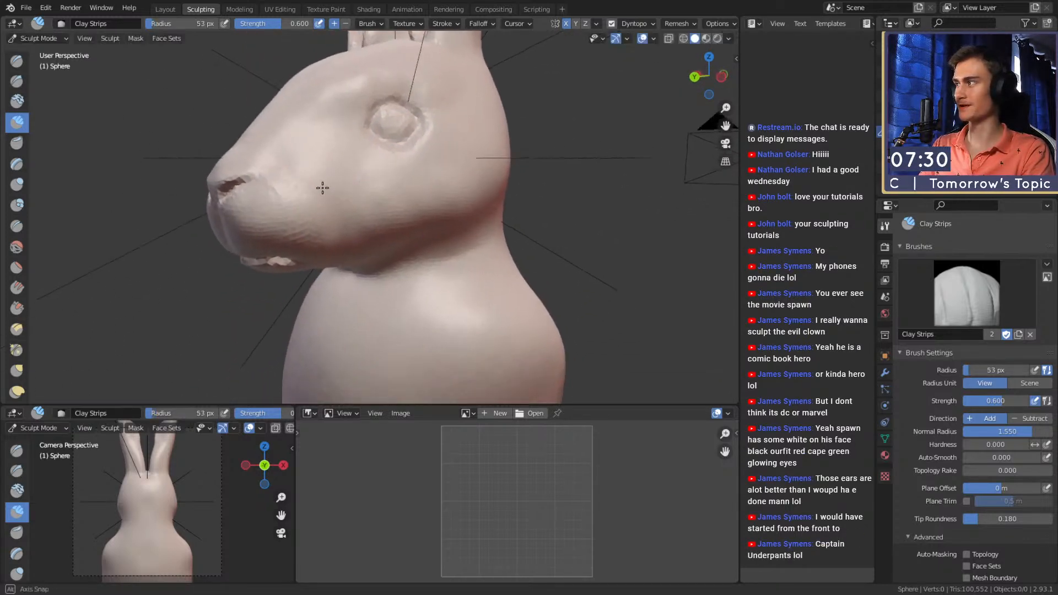
{"action": "key", "text": "bracketleft"}
{"action": "key", "text": "bracketleft"}
{"action": "scroll", "coordinate": [345, 182], "scroll_direction": "up", "scroll_amount": 2}
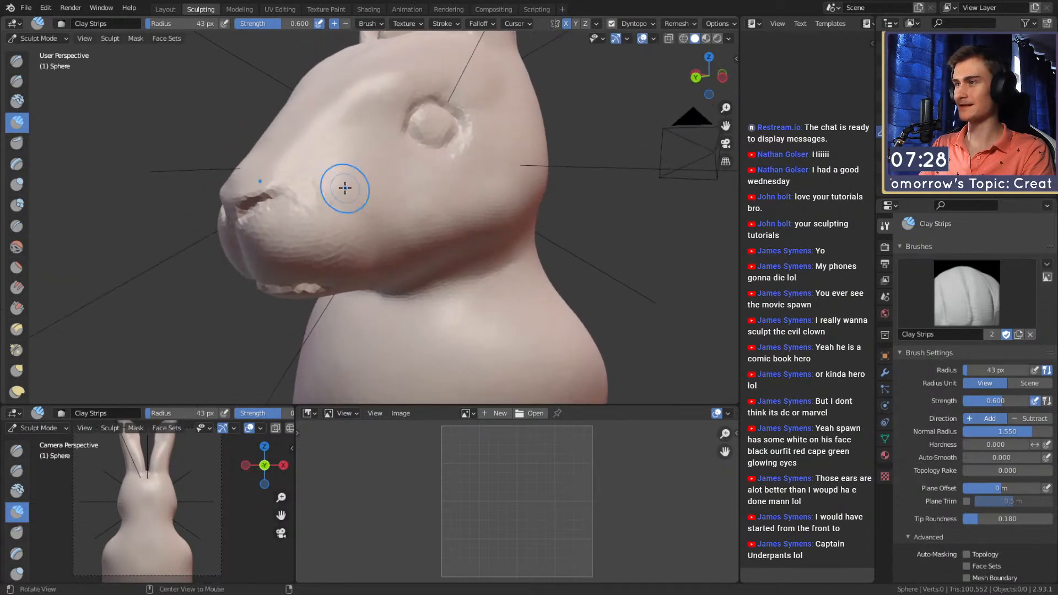
{"action": "scroll", "coordinate": [338, 184], "scroll_direction": "up", "scroll_amount": 1}
{"action": "key", "text": "bracketleft"}
{"action": "scroll", "coordinate": [330, 203], "scroll_direction": "up", "scroll_amount": 2}
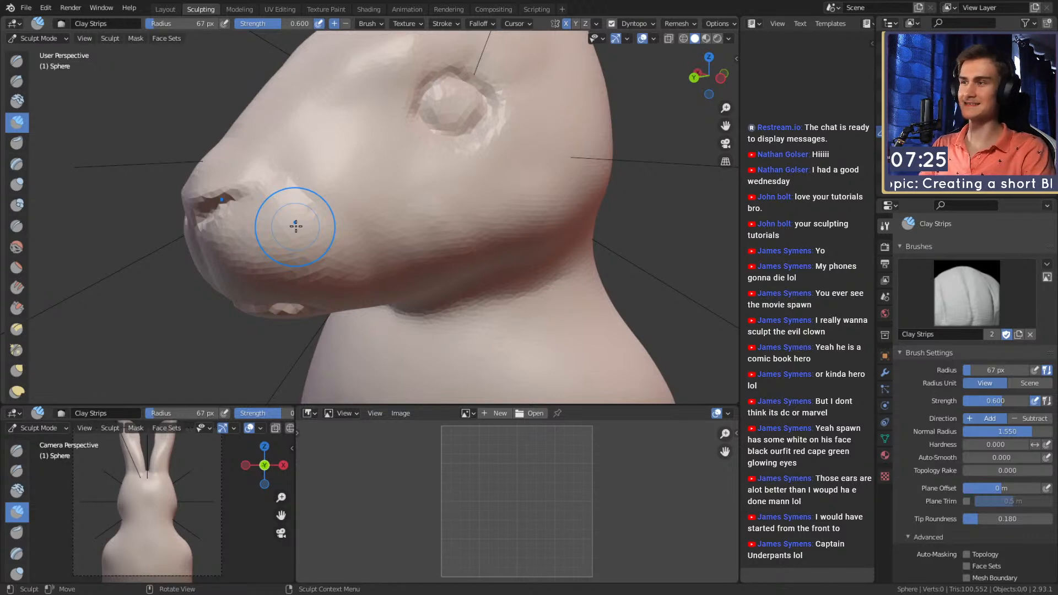
{"action": "left_click_drag", "start_coordinate": [518, 157], "coordinate": [669, 144], "text": "alt"}
{"action": "left_click_drag", "start_coordinate": [670, 144], "coordinate": [634, 220], "text": "ctrl+alt"}
{"action": "left_click_drag", "start_coordinate": [633, 221], "coordinate": [468, 157], "text": "alt"}
{"action": "mouse_move", "coordinate": [469, 157]}
{"action": "middle_mouse_down"}
{"action": "mouse_move", "coordinate": [389, 197]}
{"action": "mouse_move", "coordinate": [376, 216]}
{"action": "mouse_move", "coordinate": [414, 220]}
{"action": "mouse_move", "coordinate": [484, 200]}
{"action": "mouse_move", "coordinate": [473, 207]}
{"action": "middle_mouse_up"}
{"action": "key", "text": "bracketleft"}
{"action": "key", "text": "bracketleft"}
{"action": "key", "text": "bracketleft"}
{"action": "key", "text": "bracketleft"}
{"action": "key", "text": "bracketleft"}
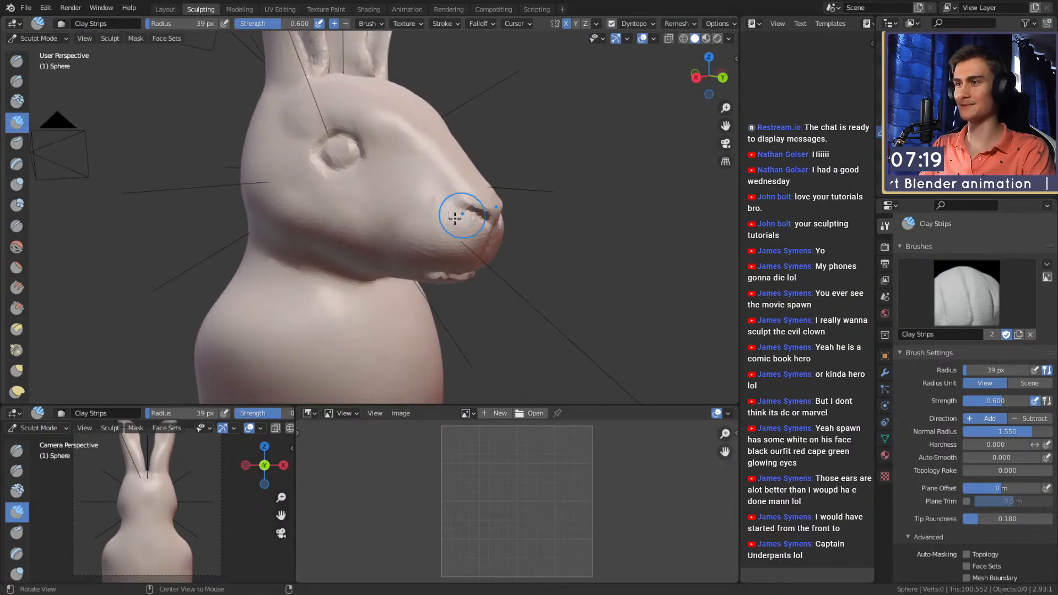
- Deepen the eye socket with the Crease brush at a 50 px radius and 0.824 strength
{"action": "scroll", "coordinate": [472, 207], "scroll_direction": "up", "scroll_amount": 3}
{"action": "key", "text": "f"}
{"action": "left_click", "coordinate": [355, 216]}
{"action": "mouse_move", "coordinate": [342, 217]}
{"action": "left_mouse_down", "text": "alt"}
{"action": "mouse_move", "coordinate": [413, 220]}
{"action": "mouse_move", "coordinate": [300, 227]}
{"action": "mouse_move", "coordinate": [371, 202]}
{"action": "mouse_move", "coordinate": [338, 208]}
{"action": "mouse_move", "coordinate": [440, 215]}
{"action": "mouse_move", "coordinate": [359, 215]}
{"action": "mouse_move", "coordinate": [400, 208]}
{"action": "mouse_move", "coordinate": [433, 184]}
{"action": "mouse_move", "coordinate": [381, 207]}
{"action": "mouse_move", "coordinate": [296, 74]}
{"action": "left_mouse_up", "text": "alt"}
{"action": "key", "text": "f"}
{"action": "left_click", "coordinate": [411, 179]}
{"action": "key", "text": "shift+c"}
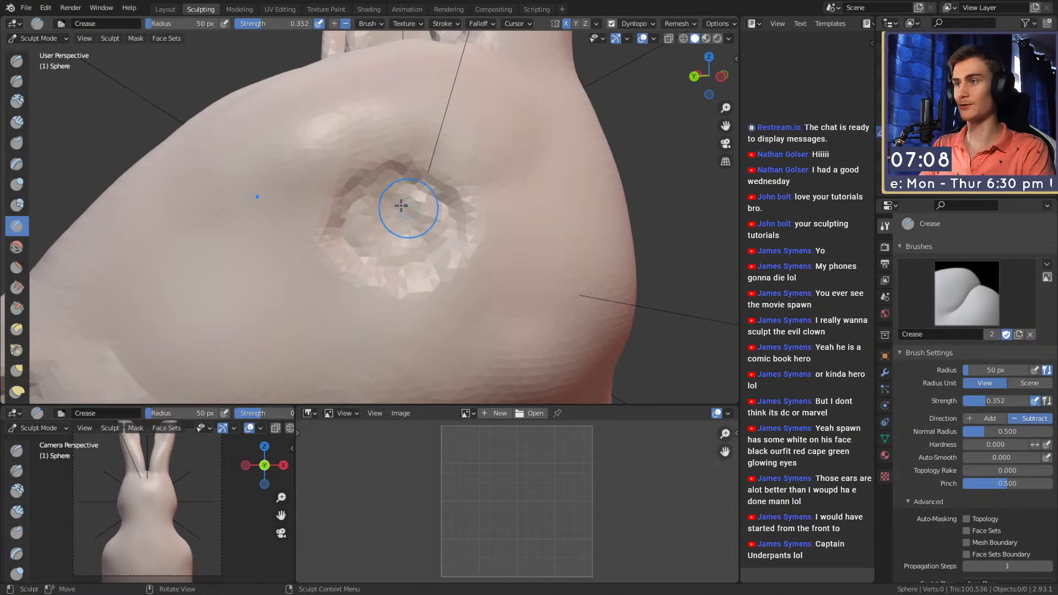
{"action": "key", "text": "shift+f"}
{"action": "left_click", "coordinate": [397, 215]}
{"action": "left_click_drag", "start_coordinate": [396, 215], "coordinate": [376, 184], "text": "alt"}
{"action": "mouse_move", "coordinate": [348, 221]}
{"action": "left_mouse_down"}
{"action": "mouse_move", "coordinate": [326, 212]}
{"action": "mouse_move", "coordinate": [338, 224]}
{"action": "mouse_move", "coordinate": [416, 229]}
{"action": "left_mouse_up"}
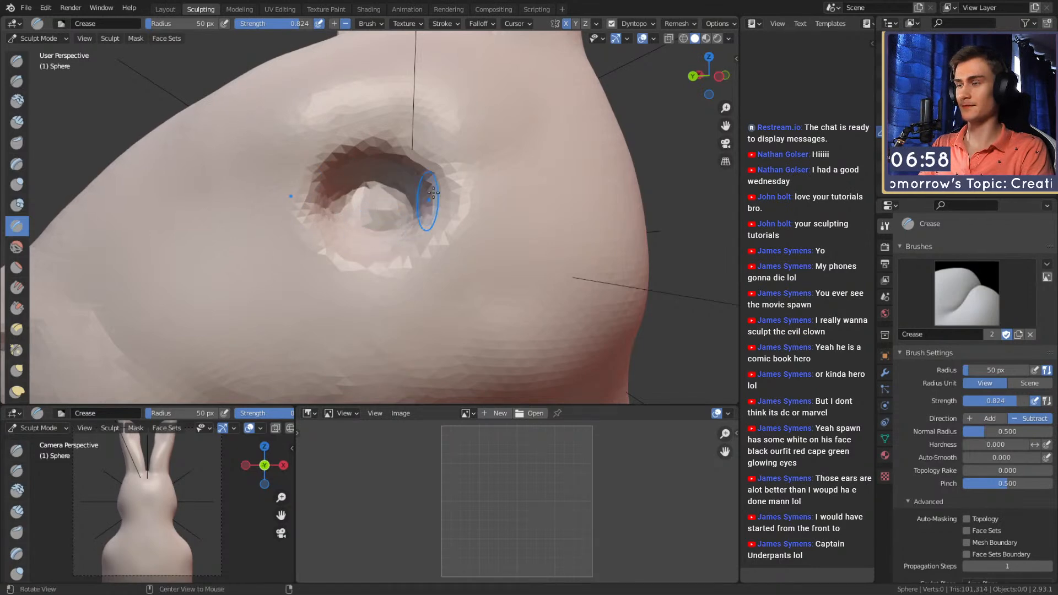
- Work the upper rim of the eye socket with Crease at a 79 px radius and 0.200 strength
{"action": "scroll", "coordinate": [420, 209], "scroll_direction": "down", "scroll_amount": 5}
{"action": "scroll", "coordinate": [408, 221], "scroll_direction": "up", "scroll_amount": 6}
{"action": "left_click_drag", "start_coordinate": [425, 193], "coordinate": [433, 183], "text": "alt"}
{"action": "mouse_move", "coordinate": [432, 182]}
{"action": "middle_mouse_down"}
{"action": "mouse_move", "coordinate": [413, 154]}
{"action": "mouse_move", "coordinate": [413, 177]}
{"action": "middle_mouse_up"}
{"action": "key", "text": "f"}
{"action": "left_click", "coordinate": [416, 177]}
{"action": "key", "text": "shift+f"}
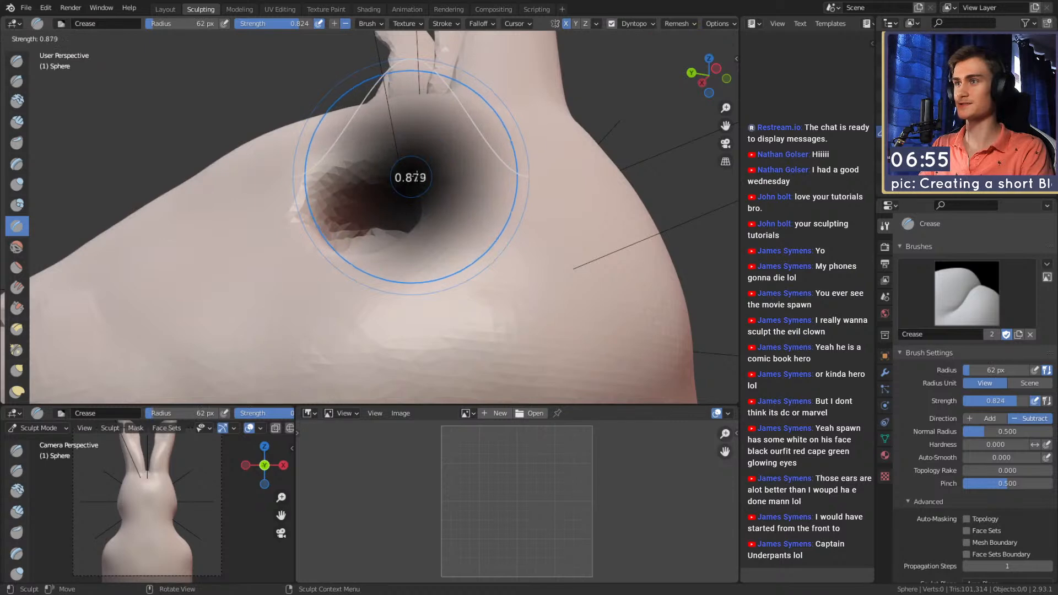
{"action": "left_click", "coordinate": [424, 181]}
{"action": "key", "text": "shift+f"}
{"action": "left_click", "coordinate": [360, 180]}
{"action": "middle_click_drag", "start_coordinate": [361, 176], "coordinate": [400, 181]}
{"action": "key", "text": "f"}
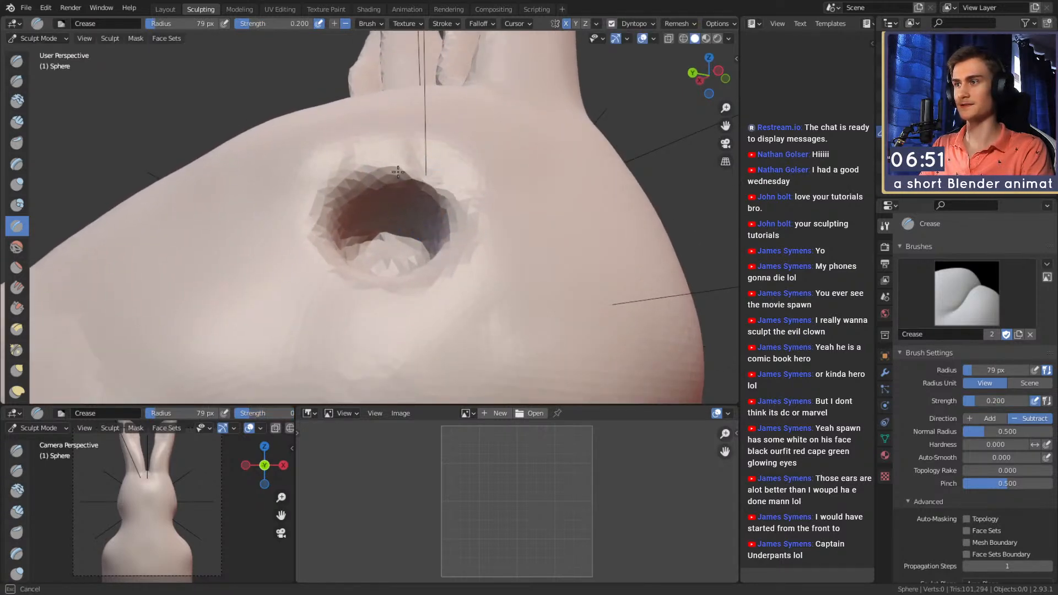
{"action": "left_click_drag", "start_coordinate": [387, 169], "coordinate": [327, 208]}
- Refine the front and lower edges of the eye socket at a 100 px brush radius and 0.224 strength
{"action": "middle_click_drag", "start_coordinate": [340, 216], "coordinate": [330, 199]}
{"action": "key", "text": "f"}
{"action": "left_click", "coordinate": [314, 185]}
{"action": "key", "text": "shift+f"}
{"action": "left_click", "coordinate": [303, 197]}
{"action": "key", "text": "shift+f"}
{"action": "left_click", "coordinate": [322, 209]}
{"action": "middle_click_drag", "start_coordinate": [322, 208], "coordinate": [203, 97]}
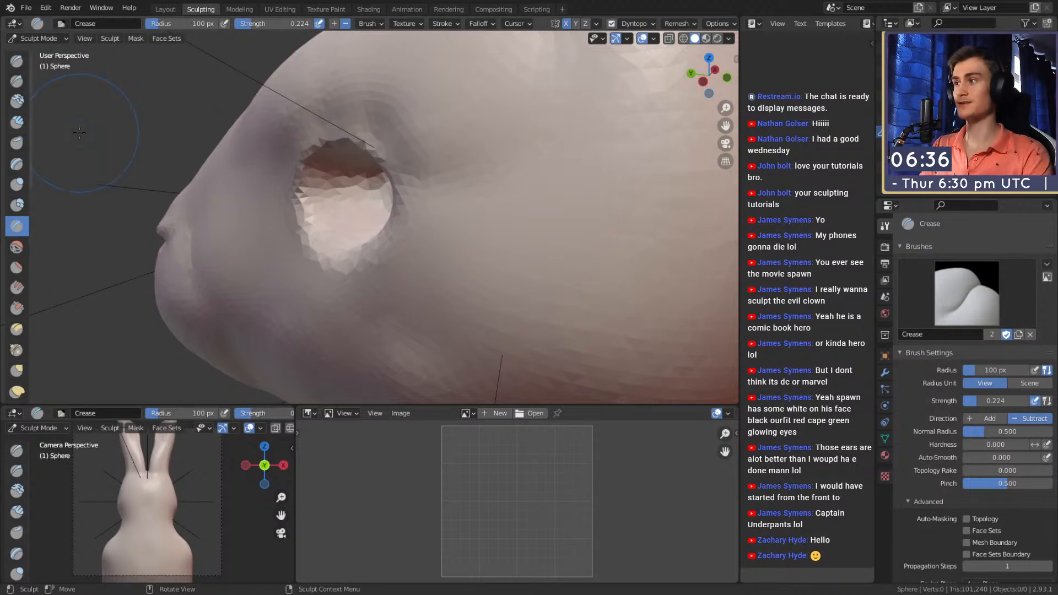
{"action": "middle_click_drag", "start_coordinate": [176, 251], "coordinate": [212, 179]}
{"action": "mouse_move", "coordinate": [372, 170]}
{"action": "middle_mouse_down"}
{"action": "mouse_move", "coordinate": [334, 237]}
{"action": "mouse_move", "coordinate": [424, 217]}
{"action": "mouse_move", "coordinate": [426, 227]}
{"action": "middle_mouse_up"}
- Crease the inside and lower rim of the eye socket at an 80 px radius
{"action": "key", "text": "["}
{"action": "key", "text": "["}
{"action": "left_click_drag", "start_coordinate": [426, 227], "coordinate": [399, 239]}
{"action": "middle_click_drag", "start_coordinate": [410, 232], "coordinate": [468, 189]}
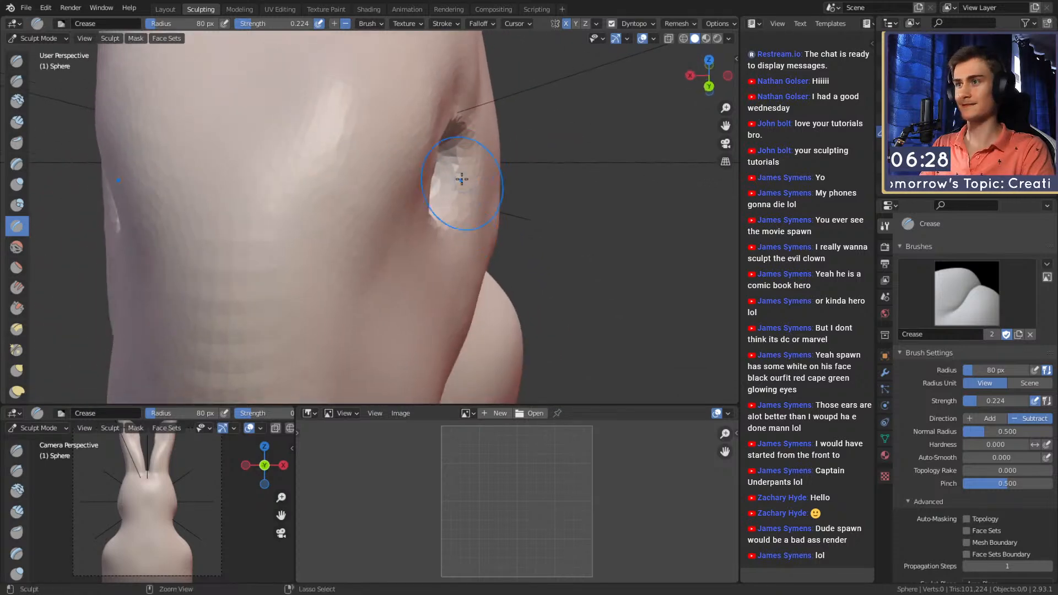
{"action": "mouse_move", "coordinate": [451, 215]}
{"action": "left_mouse_down", "text": "alt"}
{"action": "mouse_move", "coordinate": [378, 172]}
{"action": "mouse_move", "coordinate": [377, 191]}
{"action": "left_mouse_up", "text": "alt"}
{"action": "left_click_drag", "start_coordinate": [381, 200], "coordinate": [407, 221], "text": "alt"}
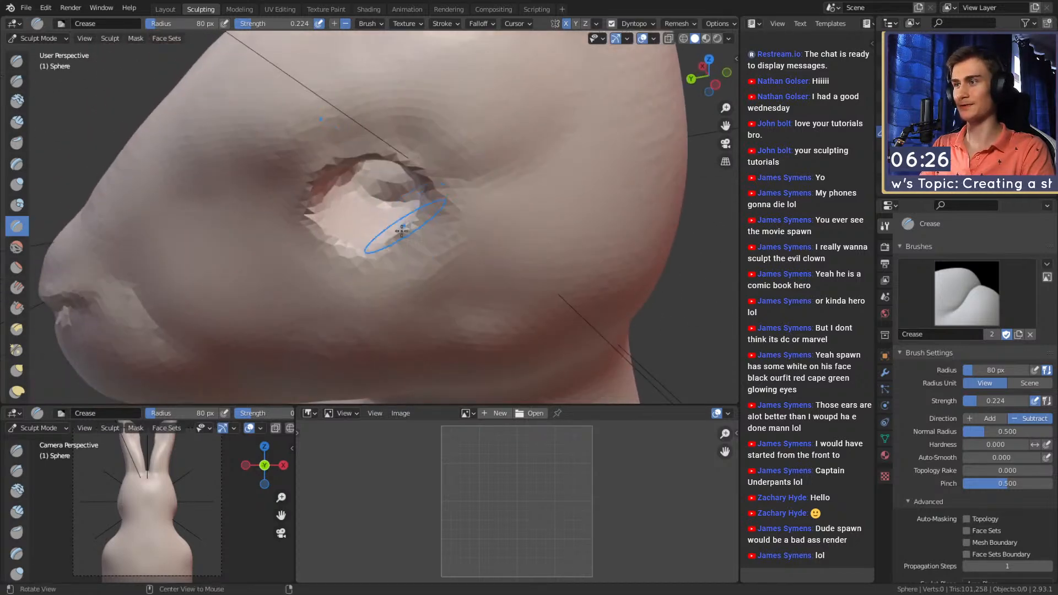
{"action": "middle_click_drag", "start_coordinate": [378, 242], "coordinate": [338, 200]}
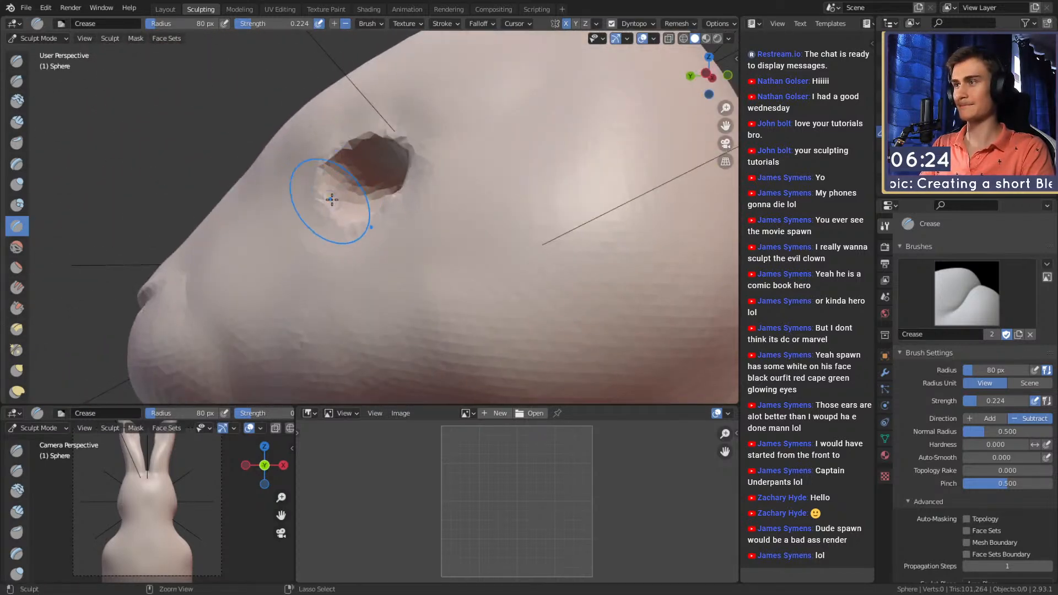
{"action": "mouse_move", "coordinate": [337, 147]}
{"action": "middle_mouse_down"}
{"action": "mouse_move", "coordinate": [439, 182]}
{"action": "mouse_move", "coordinate": [377, 201]}
{"action": "mouse_move", "coordinate": [351, 271]}
{"action": "middle_mouse_up"}
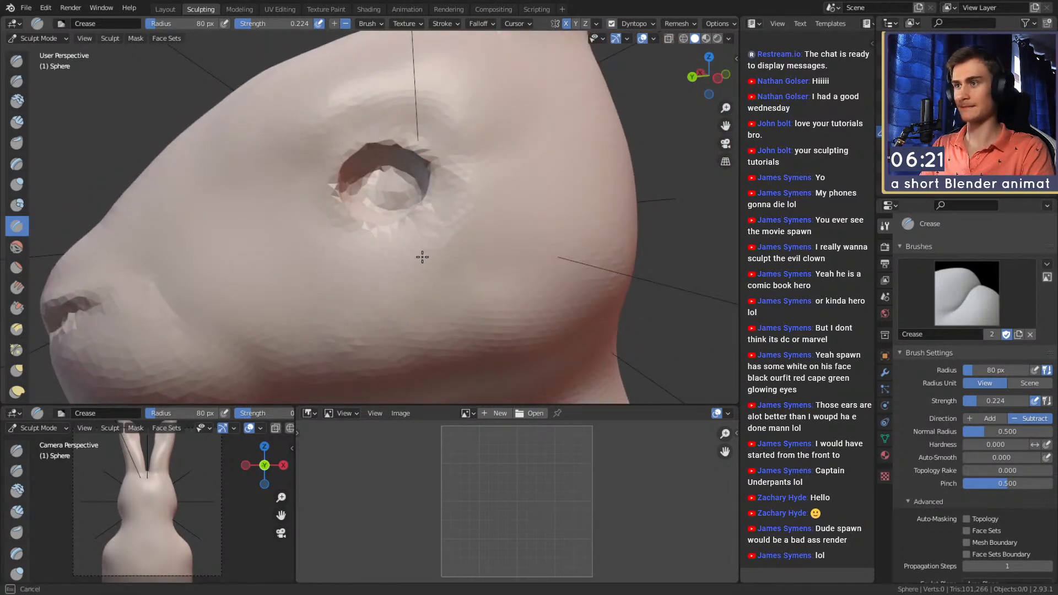
{"action": "left_click", "coordinate": [464, 241]}
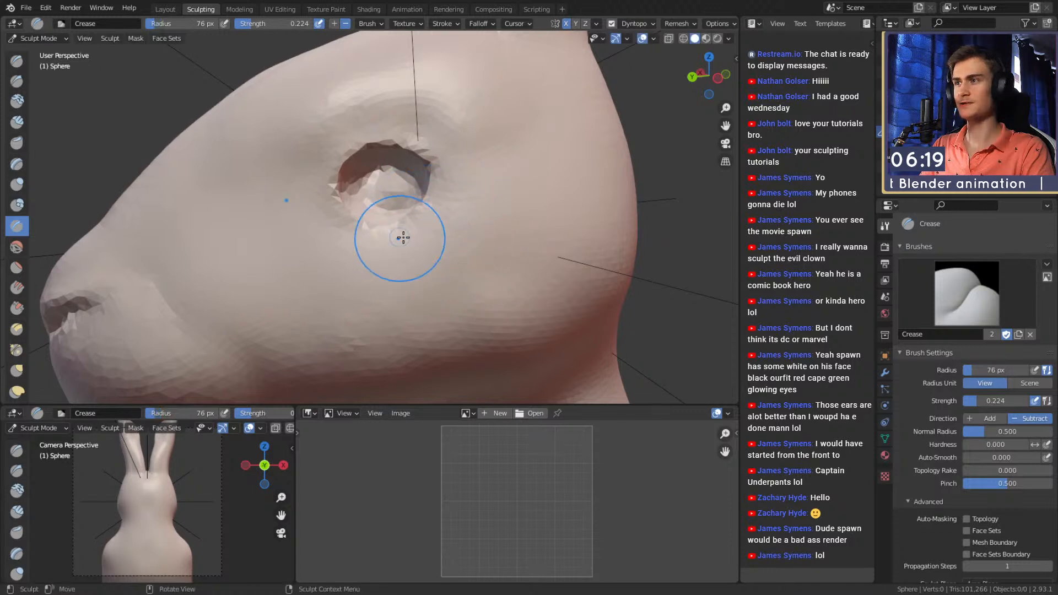
- Reshape the lower rim of the eye socket with the Grab brush, starting at a 133 px radius
{"action": "key", "text": "g"}
{"action": "mouse_move", "coordinate": [407, 243]}
{"action": "left_mouse_down"}
{"action": "mouse_move", "coordinate": [385, 215]}
{"action": "mouse_move", "coordinate": [399, 225]}
{"action": "left_mouse_up"}
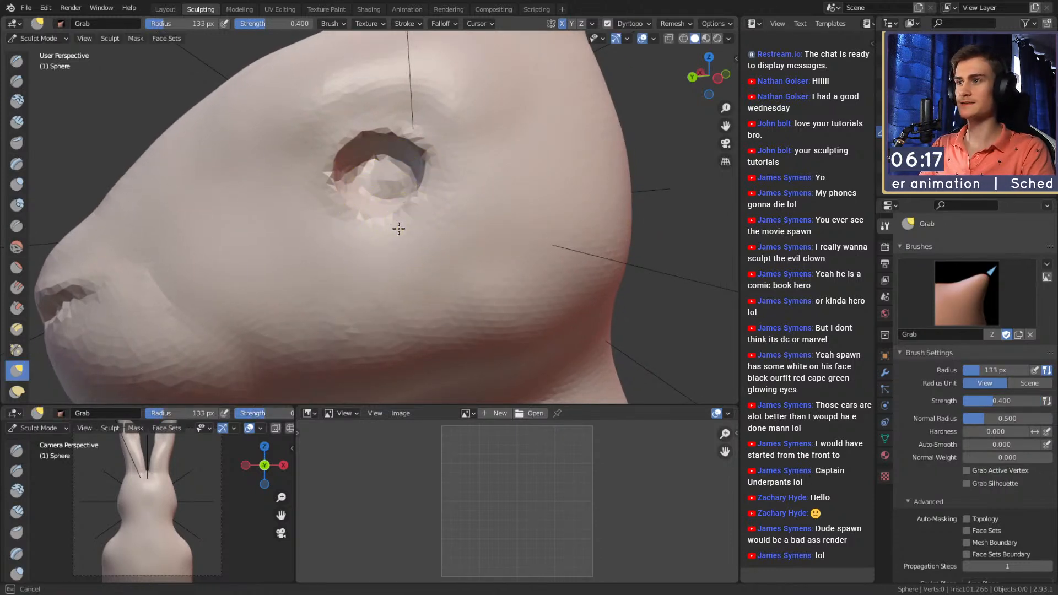
{"action": "middle_click_drag", "start_coordinate": [420, 199], "coordinate": [428, 210]}
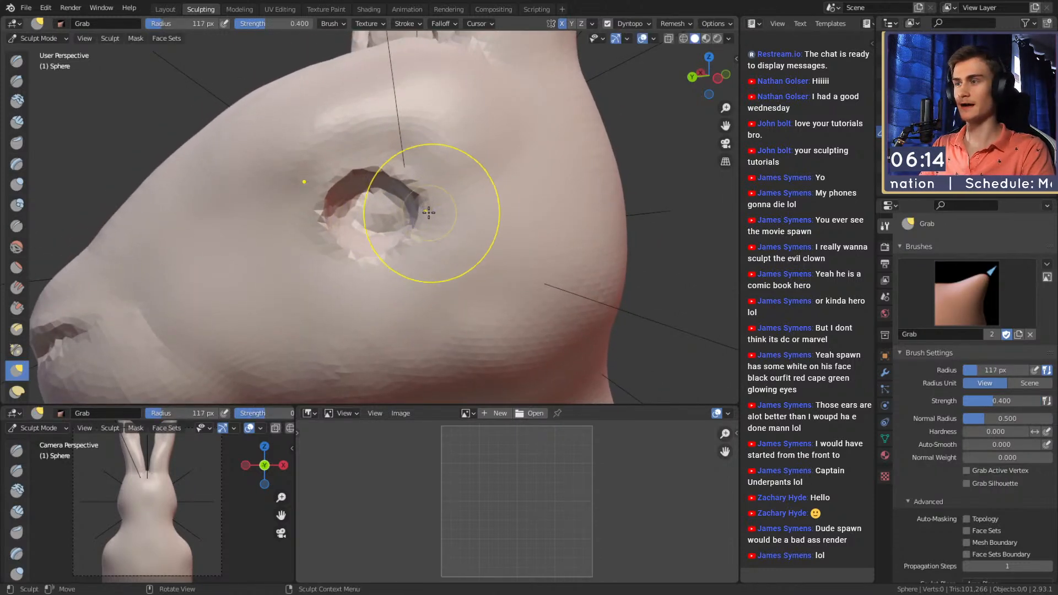
{"action": "mouse_move", "coordinate": [441, 205]}
{"action": "middle_mouse_down"}
{"action": "mouse_move", "coordinate": [428, 191]}
{"action": "mouse_move", "coordinate": [468, 231]}
{"action": "mouse_move", "coordinate": [366, 207]}
{"action": "mouse_move", "coordinate": [396, 213]}
{"action": "middle_mouse_up"}
- Adjust the upper rear rim of the eye socket with the Grab brush
{"action": "scroll", "coordinate": [484, 261], "scroll_direction": "down", "scroll_amount": 5}
{"action": "scroll", "coordinate": [402, 193], "scroll_direction": "up", "scroll_amount": 4}
{"action": "scroll", "coordinate": [423, 164], "scroll_direction": "up", "scroll_amount": 3}
{"action": "key", "text": "bracketleft"}
{"action": "key", "text": "bracketleft"}
{"action": "key", "text": "bracketleft"}
{"action": "key", "text": "bracketleft"}
{"action": "mouse_move", "coordinate": [300, 210]}
{"action": "middle_mouse_down"}
{"action": "mouse_move", "coordinate": [314, 217]}
{"action": "mouse_move", "coordinate": [294, 213]}
{"action": "mouse_move", "coordinate": [308, 193]}
{"action": "mouse_move", "coordinate": [305, 141]}
{"action": "middle_mouse_up"}
{"action": "middle_click_drag", "start_coordinate": [432, 180], "coordinate": [436, 198], "text": "shift"}
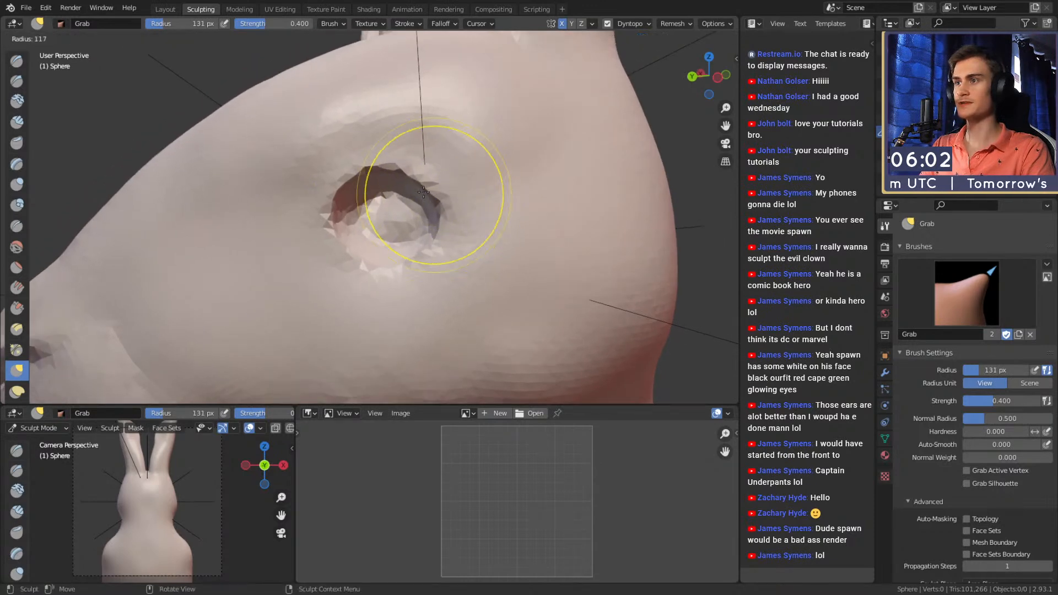
{"action": "left_click_drag", "start_coordinate": [419, 178], "coordinate": [420, 176]}
- Refine the eye socket's edges with the Crease brush at a smaller radius
{"action": "mouse_move", "coordinate": [421, 176]}
{"action": "middle_mouse_down"}
{"action": "mouse_move", "coordinate": [399, 175]}
{"action": "mouse_move", "coordinate": [513, 161]}
{"action": "middle_mouse_up"}
{"action": "scroll", "coordinate": [514, 161], "scroll_direction": "down", "scroll_amount": 4}
{"action": "mouse_move", "coordinate": [485, 246]}
{"action": "middle_mouse_down"}
{"action": "mouse_move", "coordinate": [388, 182]}
{"action": "mouse_move", "coordinate": [413, 185]}
{"action": "middle_mouse_up"}
{"action": "scroll", "coordinate": [388, 182], "scroll_direction": "up", "scroll_amount": 4}
{"action": "mouse_move", "coordinate": [413, 184]}
{"action": "middle_mouse_down", "text": "shift"}
{"action": "mouse_move", "coordinate": [435, 220]}
{"action": "mouse_move", "coordinate": [433, 204]}
{"action": "mouse_move", "coordinate": [391, 202]}
{"action": "mouse_move", "coordinate": [392, 213]}
{"action": "mouse_move", "coordinate": [485, 224]}
{"action": "mouse_move", "coordinate": [479, 255]}
{"action": "mouse_move", "coordinate": [385, 200]}
{"action": "mouse_move", "coordinate": [402, 225]}
{"action": "mouse_move", "coordinate": [404, 171]}
{"action": "mouse_move", "coordinate": [415, 189]}
{"action": "mouse_move", "coordinate": [369, 224]}
{"action": "mouse_move", "coordinate": [286, 203]}
{"action": "middle_mouse_up", "text": "shift"}
{"action": "scroll", "coordinate": [430, 189], "scroll_direction": "up", "scroll_amount": 3}
{"action": "key", "text": "shift+c"}
{"action": "key", "text": "bracketleft"}
{"action": "key", "text": "bracketleft"}
{"action": "key", "text": "bracketleft"}
{"action": "key", "text": "bracketleft"}
{"action": "scroll", "coordinate": [403, 218], "scroll_direction": "down", "scroll_amount": 5}
{"action": "key", "text": "bracketleft"}
{"action": "key", "text": "bracketleft"}
{"action": "key", "text": "bracketleft"}
{"action": "key", "text": "bracketleft"}
{"action": "key", "text": "bracketleft"}
{"action": "key", "text": "c"}
- Clean up the interior and rim of the eye socket with Crease at an 86 px radius
{"action": "scroll", "coordinate": [286, 202], "scroll_direction": "up", "scroll_amount": 3}
{"action": "key", "text": "shift+c"}
{"action": "mouse_move", "coordinate": [355, 239]}
{"action": "middle_mouse_down"}
{"action": "mouse_move", "coordinate": [371, 215]}
{"action": "mouse_move", "coordinate": [342, 205]}
{"action": "mouse_move", "coordinate": [385, 177]}
{"action": "mouse_move", "coordinate": [355, 194]}
{"action": "middle_mouse_up"}
{"action": "left_click", "coordinate": [342, 198]}
{"action": "mouse_move", "coordinate": [432, 217]}
{"action": "middle_mouse_down", "text": "shift"}
{"action": "mouse_move", "coordinate": [379, 190]}
{"action": "mouse_move", "coordinate": [414, 155]}
{"action": "mouse_move", "coordinate": [459, 207]}
{"action": "mouse_move", "coordinate": [395, 234]}
{"action": "mouse_move", "coordinate": [425, 220]}
{"action": "mouse_move", "coordinate": [366, 201]}
{"action": "mouse_move", "coordinate": [387, 214]}
{"action": "middle_mouse_up", "text": "shift"}
{"action": "mouse_move", "coordinate": [364, 268]}
{"action": "middle_mouse_down"}
{"action": "mouse_move", "coordinate": [386, 207]}
{"action": "mouse_move", "coordinate": [475, 231]}
{"action": "mouse_move", "coordinate": [483, 183]}
{"action": "mouse_move", "coordinate": [383, 177]}
{"action": "mouse_move", "coordinate": [405, 215]}
{"action": "mouse_move", "coordinate": [437, 184]}
{"action": "mouse_move", "coordinate": [389, 205]}
{"action": "middle_mouse_up"}
{"action": "key", "text": "f"}
{"action": "left_click", "coordinate": [418, 205]}
{"action": "left_click_drag", "start_coordinate": [342, 183], "coordinate": [338, 182]}
{"action": "middle_click_drag", "start_coordinate": [359, 178], "coordinate": [249, 69]}
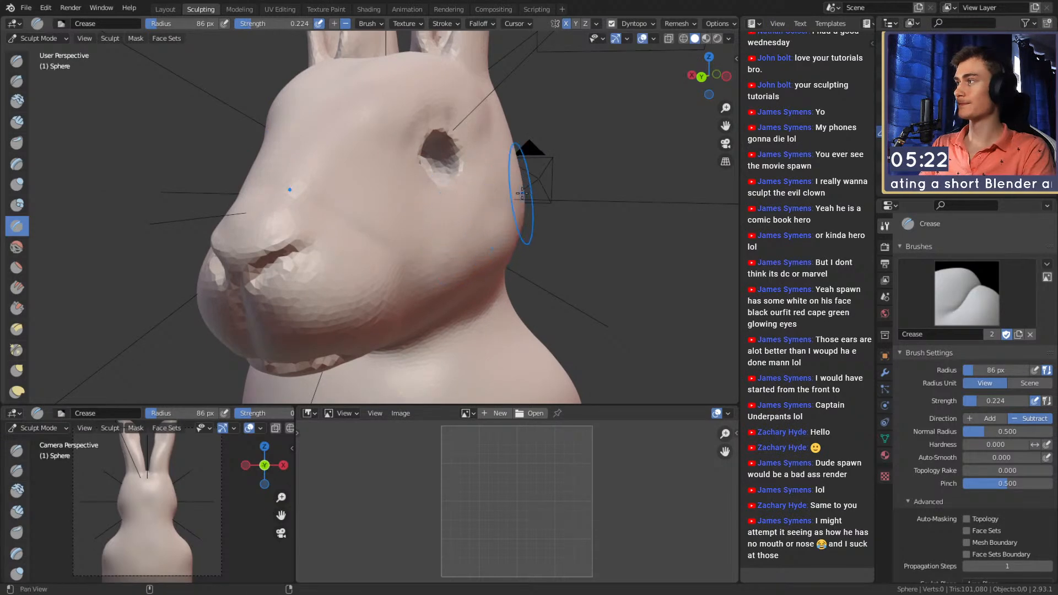
- Check the muzzle from below and the front, and adjust the nose with the Grab brush
{"action": "middle_click_drag", "start_coordinate": [518, 196], "coordinate": [512, 178], "text": "shift"}
{"action": "middle_click_drag", "start_coordinate": [498, 125], "coordinate": [424, 161], "text": "ctrl"}
{"action": "scroll", "coordinate": [496, 171], "scroll_direction": "up", "scroll_amount": 3}
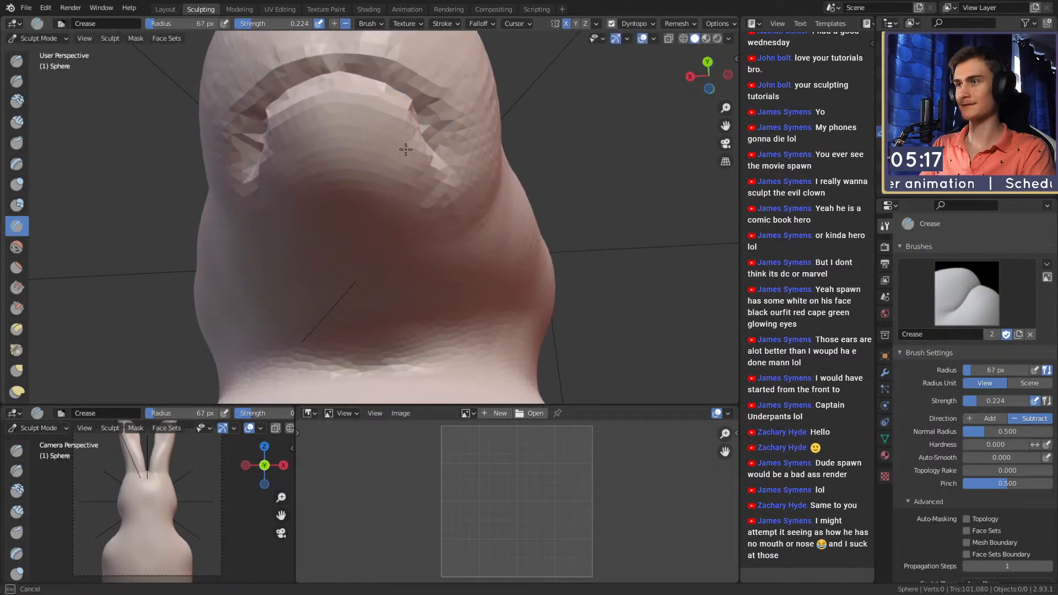
{"action": "middle_click_drag", "start_coordinate": [488, 191], "coordinate": [419, 241], "text": "ctrl"}
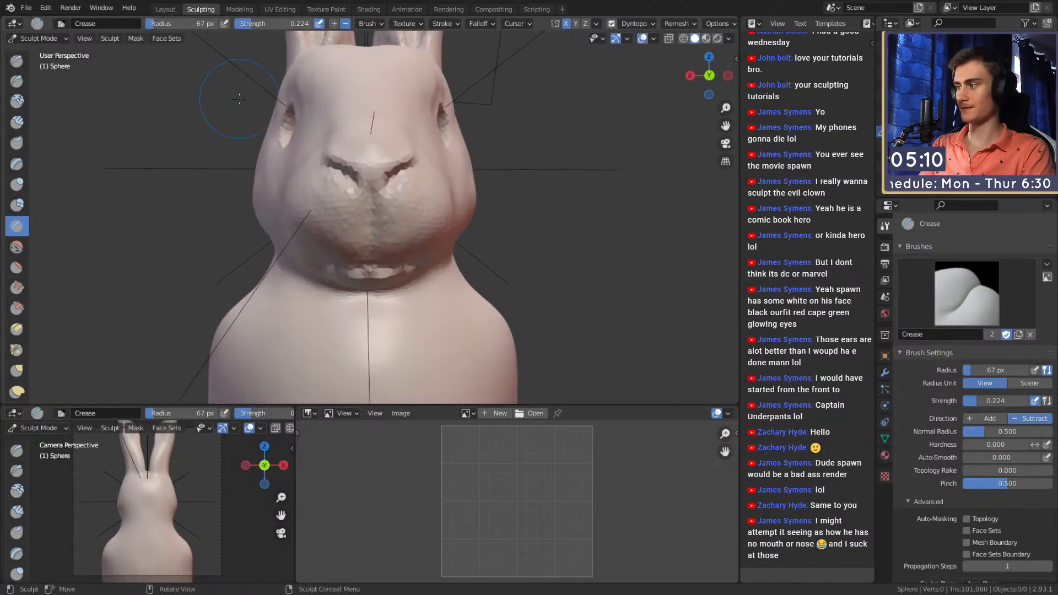
{"action": "key", "text": "g"}
{"action": "key", "text": "f"}
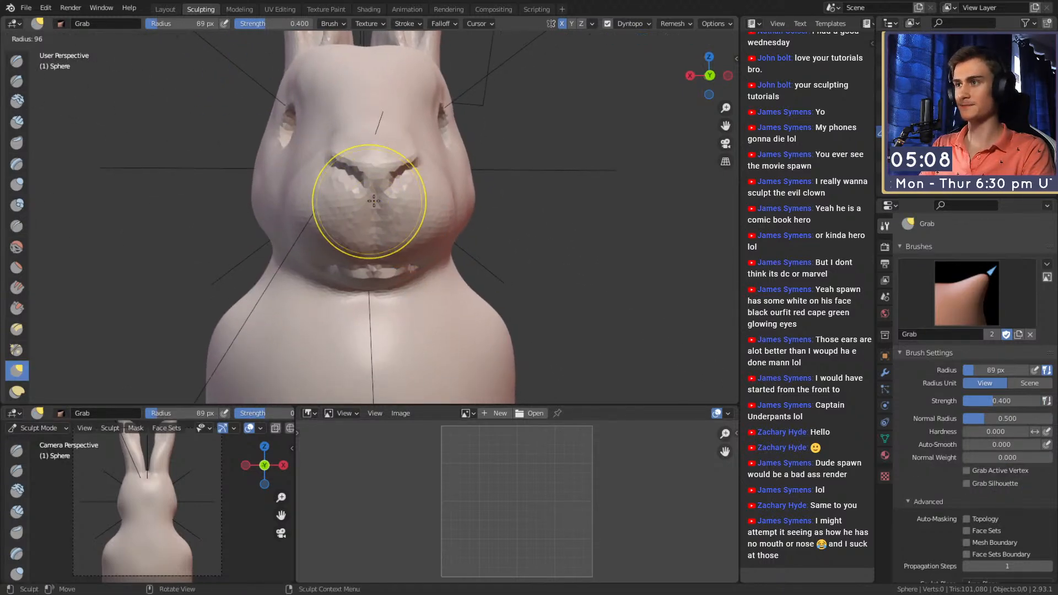
{"action": "middle_click_drag", "start_coordinate": [373, 212], "coordinate": [409, 207]}
{"action": "key", "text": "f"}
{"action": "left_click", "coordinate": [370, 204]}
{"action": "left_click_drag", "start_coordinate": [392, 185], "coordinate": [392, 183]}
- Widen the nose and nostrils by pulling the sides of the muzzle outward with Grab
{"action": "mouse_move", "coordinate": [426, 194]}
{"action": "middle_mouse_down", "text": "shift"}
{"action": "mouse_move", "coordinate": [409, 194]}
{"action": "mouse_move", "coordinate": [387, 251]}
{"action": "mouse_move", "coordinate": [380, 220]}
{"action": "mouse_move", "coordinate": [330, 213]}
{"action": "mouse_move", "coordinate": [427, 201]}
{"action": "mouse_move", "coordinate": [470, 248]}
{"action": "mouse_move", "coordinate": [496, 201]}
{"action": "middle_mouse_up", "text": "shift"}
{"action": "key", "text": "f"}
{"action": "left_click", "coordinate": [389, 236]}
{"action": "left_click_drag", "start_coordinate": [496, 201], "coordinate": [492, 204], "text": "alt"}
{"action": "key", "text": "f"}
{"action": "left_click", "coordinate": [618, 170]}
{"action": "left_click_drag", "start_coordinate": [436, 169], "coordinate": [445, 174], "text": "alt"}
{"action": "mouse_move", "coordinate": [435, 178]}
{"action": "middle_mouse_down"}
{"action": "mouse_move", "coordinate": [448, 248]}
{"action": "mouse_move", "coordinate": [378, 260]}
{"action": "mouse_move", "coordinate": [378, 271]}
{"action": "mouse_move", "coordinate": [354, 215]}
{"action": "mouse_move", "coordinate": [517, 201]}
{"action": "mouse_move", "coordinate": [506, 235]}
{"action": "mouse_move", "coordinate": [309, 166]}
{"action": "mouse_move", "coordinate": [249, 93]}
{"action": "middle_mouse_up"}
{"action": "key", "text": "f"}
{"action": "left_click", "coordinate": [431, 216]}
{"action": "scroll", "coordinate": [506, 236], "scroll_direction": "down", "scroll_amount": 3}
- Shape the sides of the muzzle below the nostrils with Grab at a 157 px radius
{"action": "key", "text": "shift+c"}
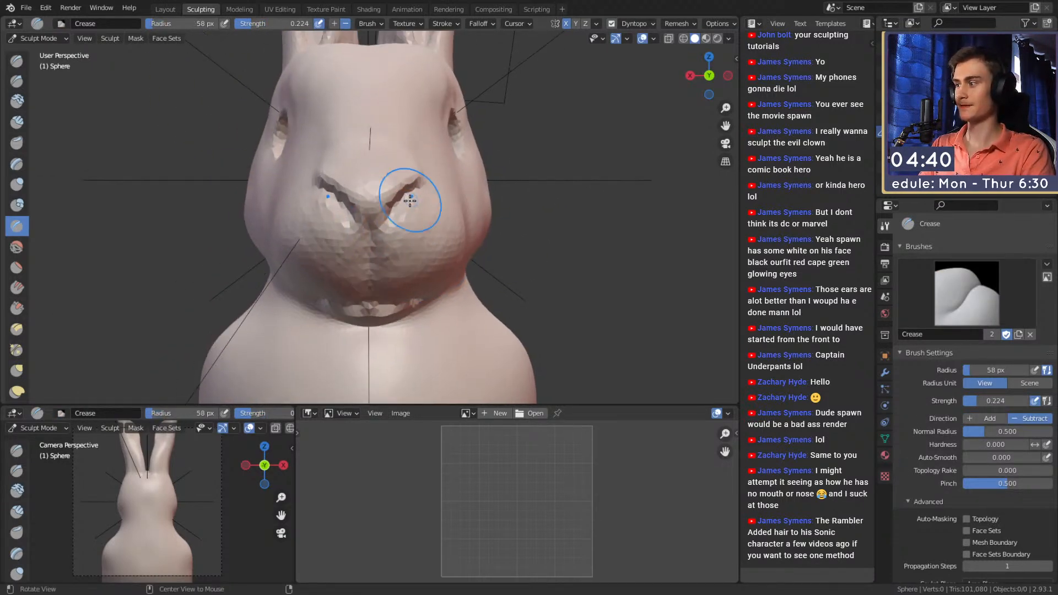
{"action": "scroll", "coordinate": [414, 189], "scroll_direction": "up", "scroll_amount": 5}
{"action": "key", "text": "g"}
{"action": "mouse_move", "coordinate": [449, 208]}
{"action": "middle_mouse_down"}
{"action": "mouse_move", "coordinate": [402, 193]}
{"action": "mouse_move", "coordinate": [418, 217]}
{"action": "mouse_move", "coordinate": [363, 187]}
{"action": "mouse_move", "coordinate": [468, 212]}
{"action": "mouse_move", "coordinate": [439, 230]}
{"action": "mouse_move", "coordinate": [395, 220]}
{"action": "mouse_move", "coordinate": [446, 220]}
{"action": "middle_mouse_up"}
{"action": "key", "text": "f"}
{"action": "left_click", "coordinate": [393, 189]}
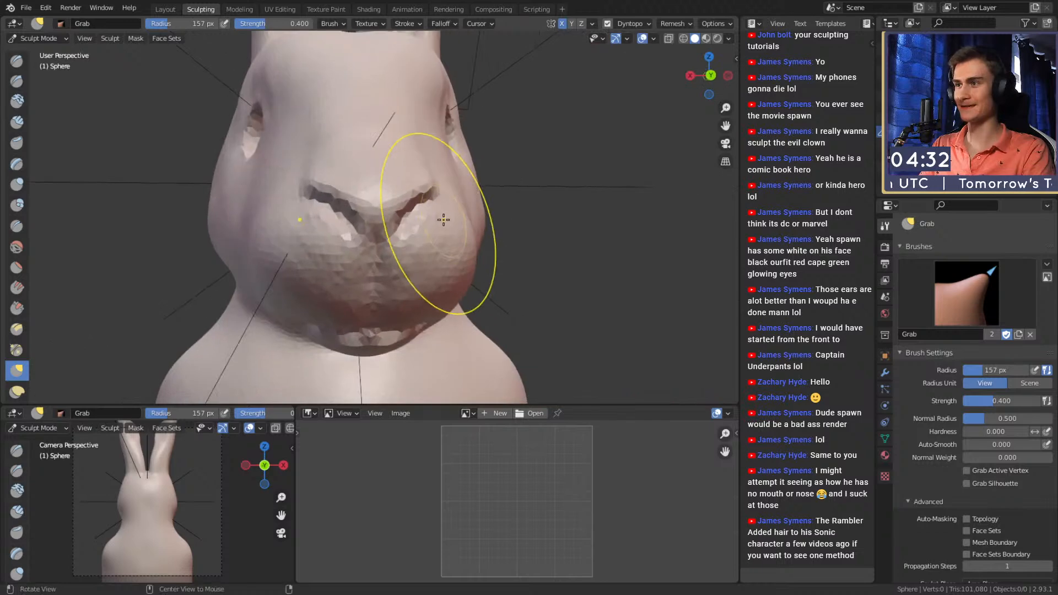
- Build up the nose bridge and the area above the nostrils with Clay Strips at a 54 px radius
{"action": "key", "text": "c"}
{"action": "scroll", "coordinate": [348, 220], "scroll_direction": "up", "scroll_amount": 4}
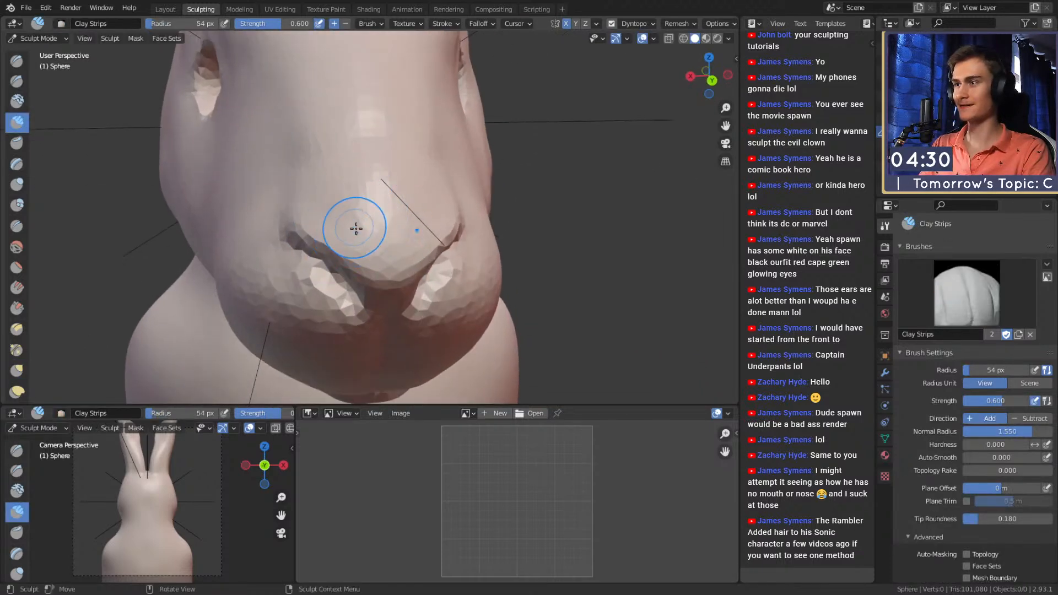
{"action": "middle_click_drag", "start_coordinate": [335, 201], "coordinate": [272, 108]}
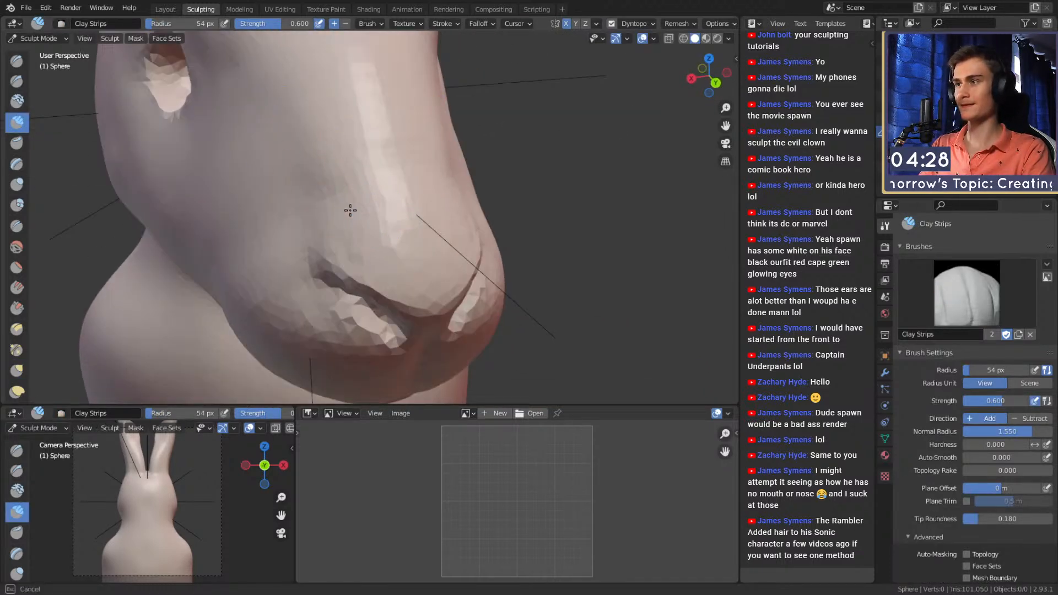
{"action": "middle_click_drag", "start_coordinate": [347, 182], "coordinate": [338, 237]}
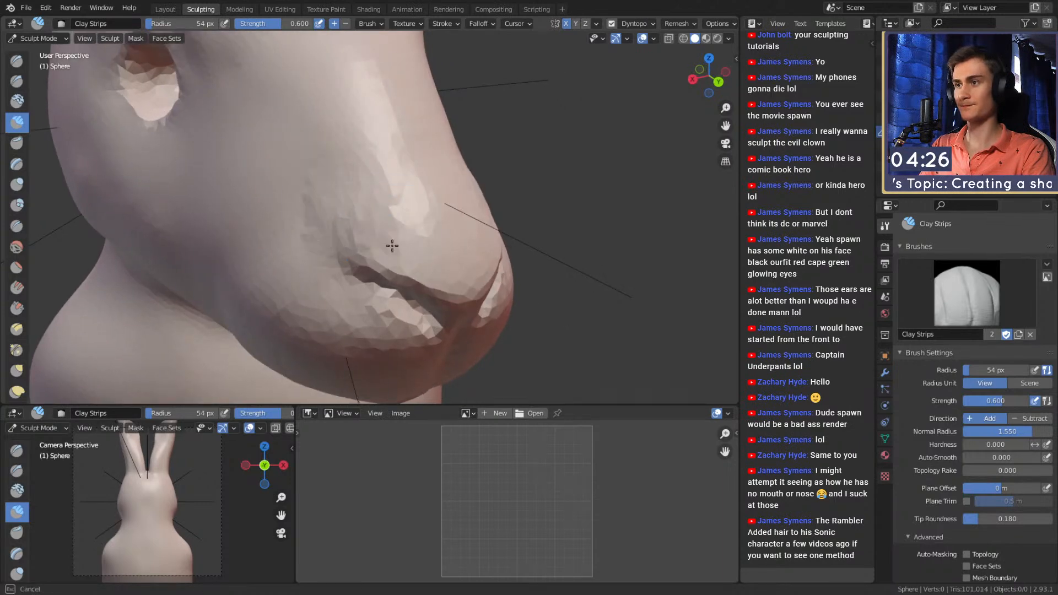
{"action": "left_click", "coordinate": [439, 174]}
- Blend the new strokes into the nose bridge and snout sides, reducing the brush radius from 106 to 50 px
{"action": "left_click_drag", "start_coordinate": [336, 205], "coordinate": [392, 170], "text": "alt"}
{"action": "key", "text": "f"}
{"action": "left_click", "coordinate": [368, 174]}
{"action": "scroll", "coordinate": [342, 217], "scroll_direction": "down", "scroll_amount": 5}
{"action": "mouse_move", "coordinate": [342, 216]}
{"action": "middle_mouse_down"}
{"action": "mouse_move", "coordinate": [413, 190]}
{"action": "mouse_move", "coordinate": [414, 213]}
{"action": "mouse_move", "coordinate": [378, 184]}
{"action": "middle_mouse_up"}
{"action": "scroll", "coordinate": [379, 184], "scroll_direction": "up", "scroll_amount": 5}
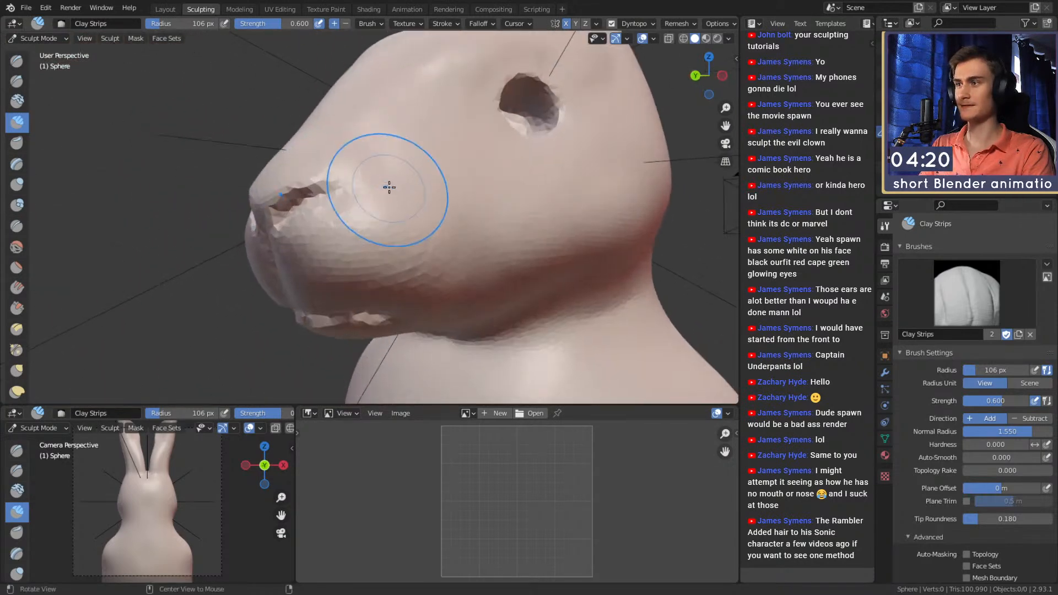
{"action": "left_click", "coordinate": [358, 155]}
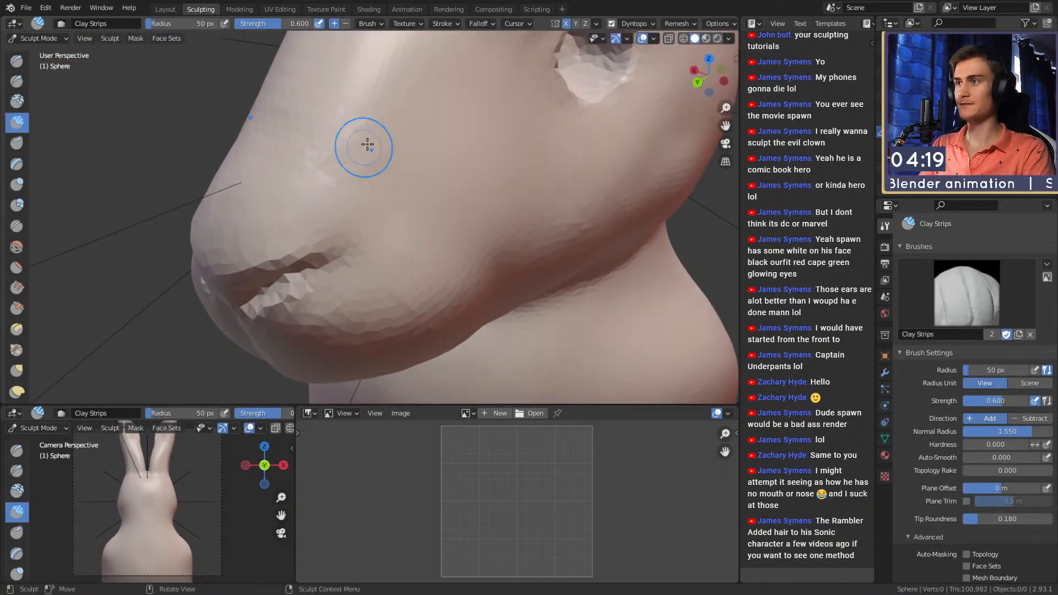
{"action": "left_click", "coordinate": [389, 164]}
- Reshape the lower lip and chin with the Grab brush at a 207 px radius
{"action": "scroll", "coordinate": [425, 163], "scroll_direction": "down", "scroll_amount": 5}
{"action": "mouse_move", "coordinate": [425, 163]}
{"action": "middle_mouse_down"}
{"action": "mouse_move", "coordinate": [484, 156]}
{"action": "mouse_move", "coordinate": [433, 222]}
{"action": "mouse_move", "coordinate": [461, 194]}
{"action": "middle_mouse_up"}
{"action": "key", "text": "g"}
{"action": "scroll", "coordinate": [461, 194], "scroll_direction": "up", "scroll_amount": 3}
{"action": "key", "text": "f"}
{"action": "left_click", "coordinate": [441, 248]}
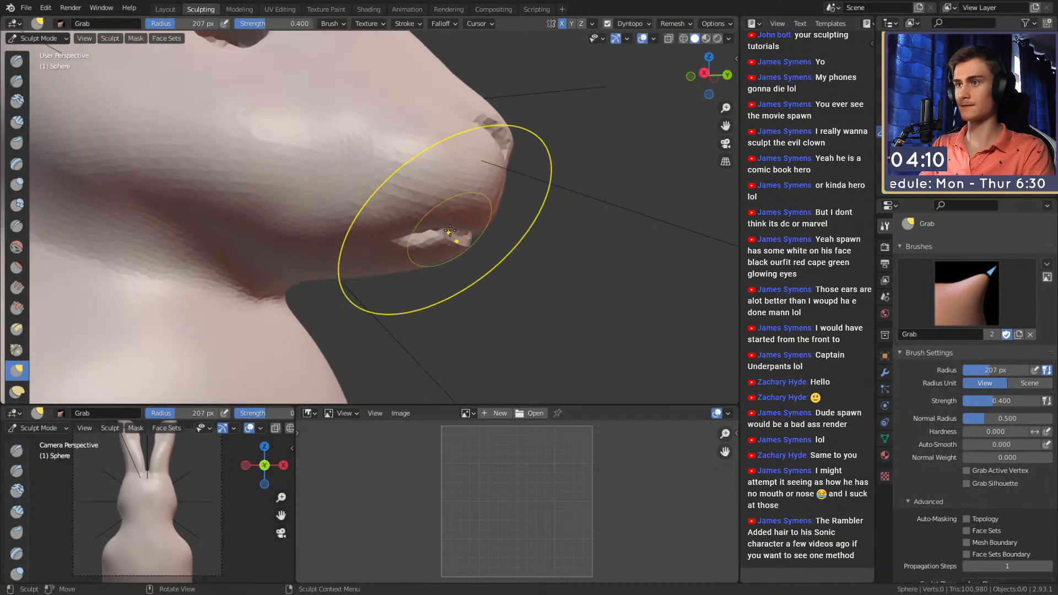
{"action": "middle_click_drag", "start_coordinate": [452, 232], "coordinate": [448, 239]}
{"action": "key", "text": "f"}
{"action": "left_click", "coordinate": [491, 259]}
- Build up the upper lip and the cheek behind the mouth with Clay Strips at a 40 px radius
{"action": "key", "text": "c"}
{"action": "key", "text": "f"}
{"action": "left_click", "coordinate": [346, 222]}
{"action": "left_click_drag", "start_coordinate": [354, 194], "coordinate": [398, 237], "text": "alt+shift"}
{"action": "mouse_move", "coordinate": [397, 237]}
{"action": "middle_mouse_down"}
{"action": "mouse_move", "coordinate": [371, 220]}
{"action": "mouse_move", "coordinate": [392, 201]}
{"action": "mouse_move", "coordinate": [396, 211]}
{"action": "mouse_move", "coordinate": [381, 193]}
{"action": "mouse_move", "coordinate": [434, 198]}
{"action": "mouse_move", "coordinate": [485, 154]}
{"action": "mouse_move", "coordinate": [393, 214]}
{"action": "mouse_move", "coordinate": [428, 180]}
{"action": "mouse_move", "coordinate": [466, 179]}
{"action": "middle_mouse_up"}
{"action": "left_click", "coordinate": [386, 205]}
{"action": "key", "text": "f"}
{"action": "left_click", "coordinate": [460, 182]}
{"action": "mouse_move", "coordinate": [408, 146]}
{"action": "middle_mouse_down"}
{"action": "mouse_move", "coordinate": [390, 173]}
{"action": "mouse_move", "coordinate": [432, 167]}
{"action": "middle_mouse_up"}
{"action": "mouse_move", "coordinate": [378, 215]}
{"action": "middle_mouse_down"}
{"action": "mouse_move", "coordinate": [371, 210]}
{"action": "mouse_move", "coordinate": [421, 218]}
{"action": "middle_mouse_up"}
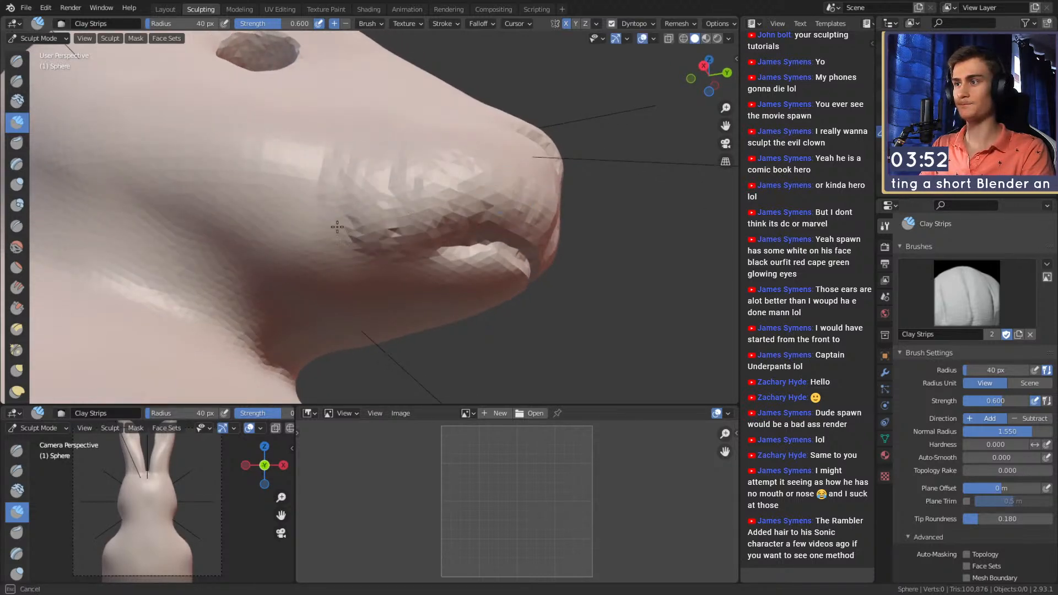
- Smooth the strokes on the cheek and upper lip, starting at a 164 px brush radius
{"action": "key", "text": "f"}
{"action": "left_click", "coordinate": [351, 183]}
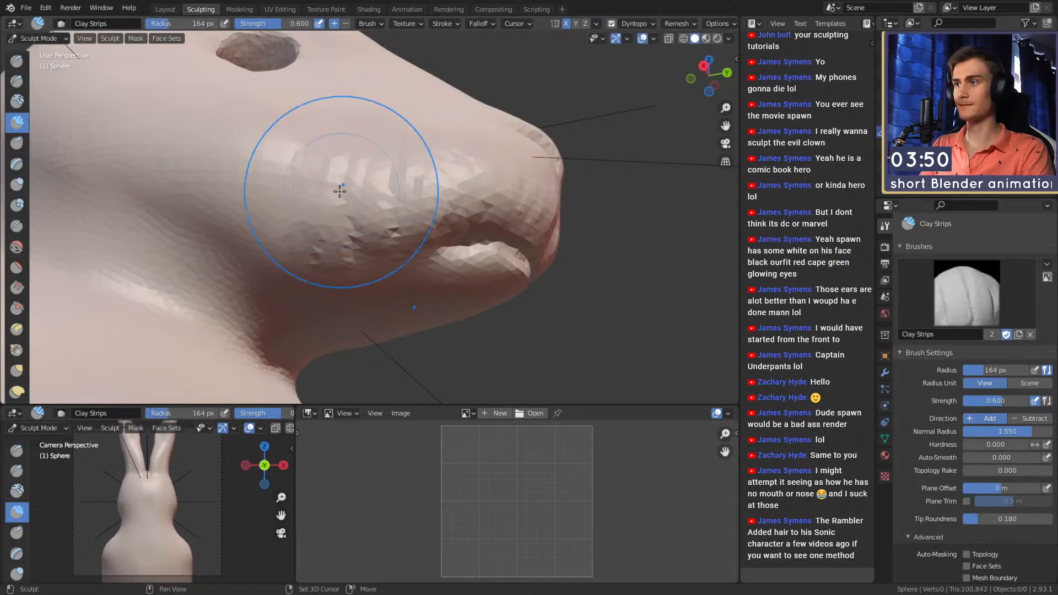
{"action": "key", "text": "f"}
{"action": "left_click", "coordinate": [371, 165]}
{"action": "mouse_move", "coordinate": [371, 166]}
{"action": "middle_mouse_down"}
{"action": "mouse_move", "coordinate": [406, 183]}
{"action": "mouse_move", "coordinate": [361, 147]}
{"action": "middle_mouse_up"}
{"action": "mouse_move", "coordinate": [418, 208]}
{"action": "middle_mouse_down"}
{"action": "mouse_move", "coordinate": [432, 184]}
{"action": "mouse_move", "coordinate": [404, 208]}
{"action": "mouse_move", "coordinate": [208, 149]}
{"action": "mouse_move", "coordinate": [373, 217]}
{"action": "mouse_move", "coordinate": [404, 196]}
{"action": "mouse_move", "coordinate": [385, 177]}
{"action": "mouse_move", "coordinate": [409, 172]}
{"action": "mouse_move", "coordinate": [390, 177]}
{"action": "mouse_move", "coordinate": [386, 165]}
{"action": "mouse_move", "coordinate": [337, 215]}
{"action": "mouse_move", "coordinate": [425, 258]}
{"action": "mouse_move", "coordinate": [389, 199]}
{"action": "mouse_move", "coordinate": [423, 191]}
{"action": "middle_mouse_up"}
{"action": "key", "text": "f"}
{"action": "left_click", "coordinate": [402, 189]}
- Even out the side of the muzzle below the nostril, ending at a 131 px brush radius
{"action": "mouse_move", "coordinate": [365, 239]}
{"action": "left_mouse_down", "text": "alt"}
{"action": "mouse_move", "coordinate": [384, 213]}
{"action": "mouse_move", "coordinate": [419, 227]}
{"action": "left_mouse_up", "text": "alt"}
{"action": "key", "text": "f"}
{"action": "left_click", "coordinate": [409, 226]}
{"action": "mouse_move", "coordinate": [409, 227]}
{"action": "left_mouse_down"}
{"action": "mouse_move", "coordinate": [425, 204]}
{"action": "mouse_move", "coordinate": [441, 204]}
{"action": "left_mouse_up"}
{"action": "key", "text": "f"}
{"action": "left_click", "coordinate": [411, 196]}
{"action": "key", "text": "f"}
{"action": "left_click", "coordinate": [420, 205]}
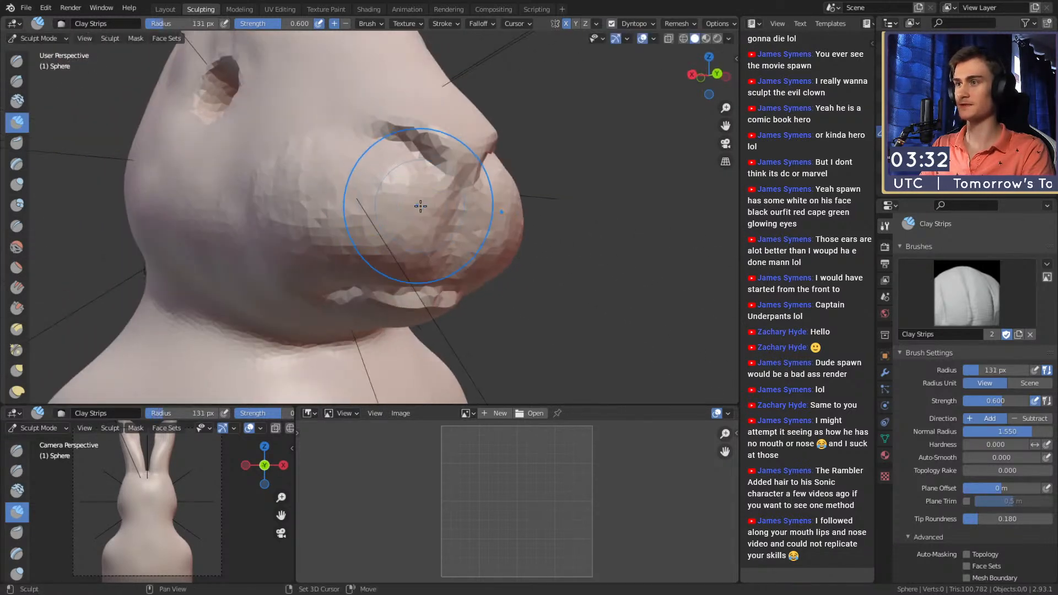
- Adjust the head's side profile with the Grab brush at a 170 px radius
{"action": "mouse_move", "coordinate": [333, 235]}
{"action": "left_mouse_down", "text": "alt"}
{"action": "mouse_move", "coordinate": [412, 208]}
{"action": "mouse_move", "coordinate": [418, 184]}
{"action": "mouse_move", "coordinate": [426, 213]}
{"action": "mouse_move", "coordinate": [418, 177]}
{"action": "mouse_move", "coordinate": [389, 229]}
{"action": "mouse_move", "coordinate": [489, 236]}
{"action": "mouse_move", "coordinate": [440, 208]}
{"action": "mouse_move", "coordinate": [458, 156]}
{"action": "mouse_move", "coordinate": [426, 211]}
{"action": "mouse_move", "coordinate": [408, 213]}
{"action": "mouse_move", "coordinate": [444, 216]}
{"action": "mouse_move", "coordinate": [383, 205]}
{"action": "mouse_move", "coordinate": [466, 170]}
{"action": "left_mouse_up", "text": "alt"}
{"action": "scroll", "coordinate": [458, 156], "scroll_direction": "up", "scroll_amount": 2}
{"action": "key", "text": "g"}
{"action": "key", "text": "bracketleft"}
{"action": "key", "text": "bracketleft"}
{"action": "key", "text": "bracketleft"}
{"action": "key", "text": "bracketleft"}
{"action": "key", "text": "bracketleft"}
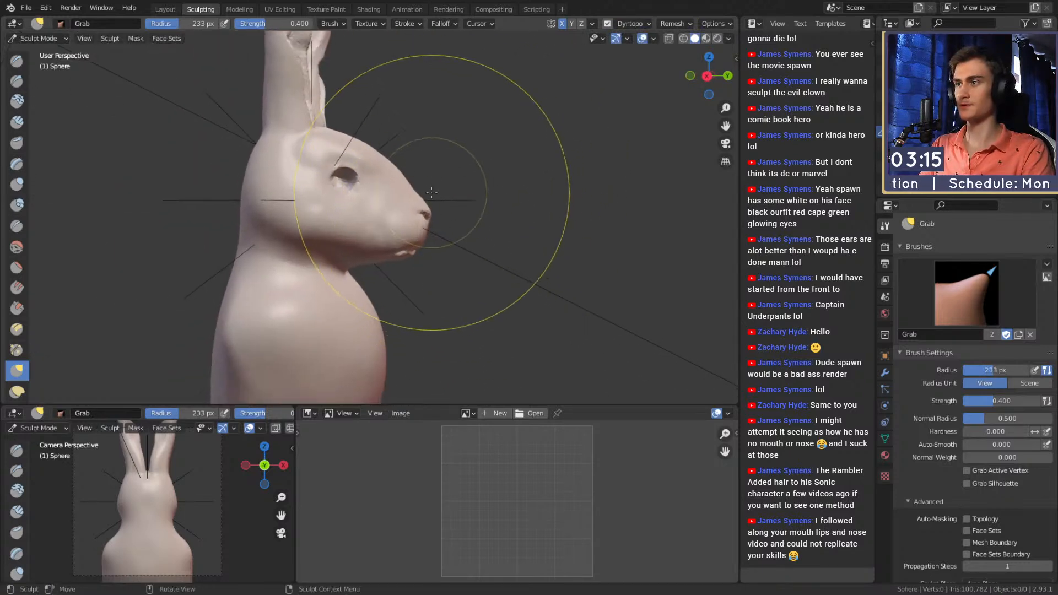
{"action": "scroll", "coordinate": [425, 236], "scroll_direction": "up", "scroll_amount": 2}
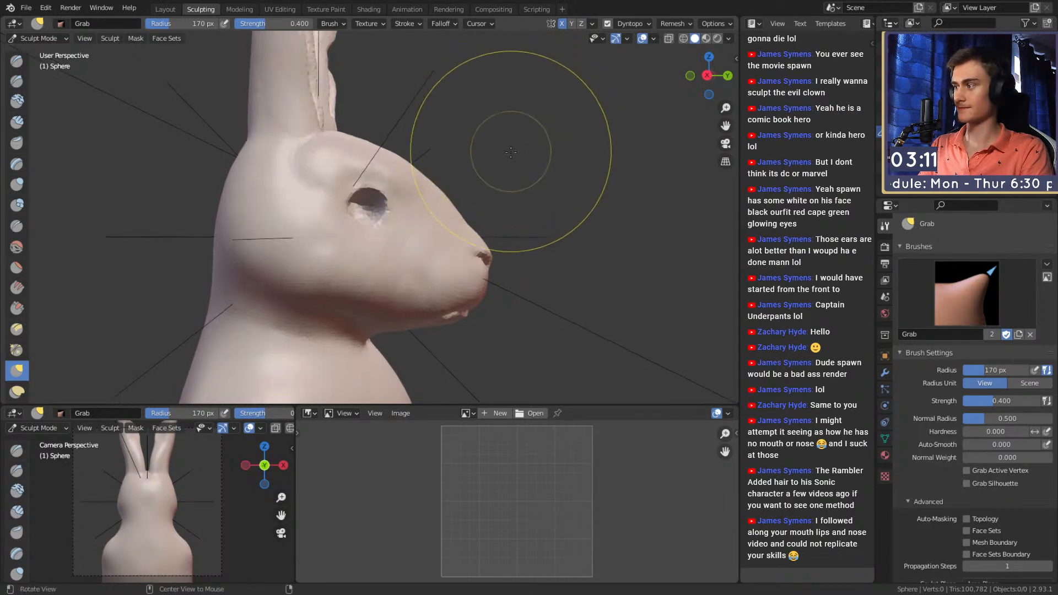
{"action": "scroll", "coordinate": [473, 118], "scroll_direction": "up", "scroll_amount": 3}
{"action": "mouse_move", "coordinate": [451, 191]}
{"action": "left_mouse_down", "text": "alt"}
{"action": "mouse_move", "coordinate": [413, 182]}
{"action": "mouse_move", "coordinate": [435, 206]}
{"action": "mouse_move", "coordinate": [444, 182]}
{"action": "mouse_move", "coordinate": [392, 220]}
{"action": "mouse_move", "coordinate": [425, 203]}
{"action": "mouse_move", "coordinate": [433, 178]}
{"action": "left_mouse_up", "text": "alt"}
- Reshape the area around the eye socket and the side of the face with the Grab brush at 212 px and 204 px radii
{"action": "key", "text": "f"}
{"action": "left_click", "coordinate": [465, 193]}
{"action": "key", "text": "f"}
{"action": "left_click", "coordinate": [415, 216]}
{"action": "key", "text": "f"}
{"action": "left_click", "coordinate": [400, 197]}
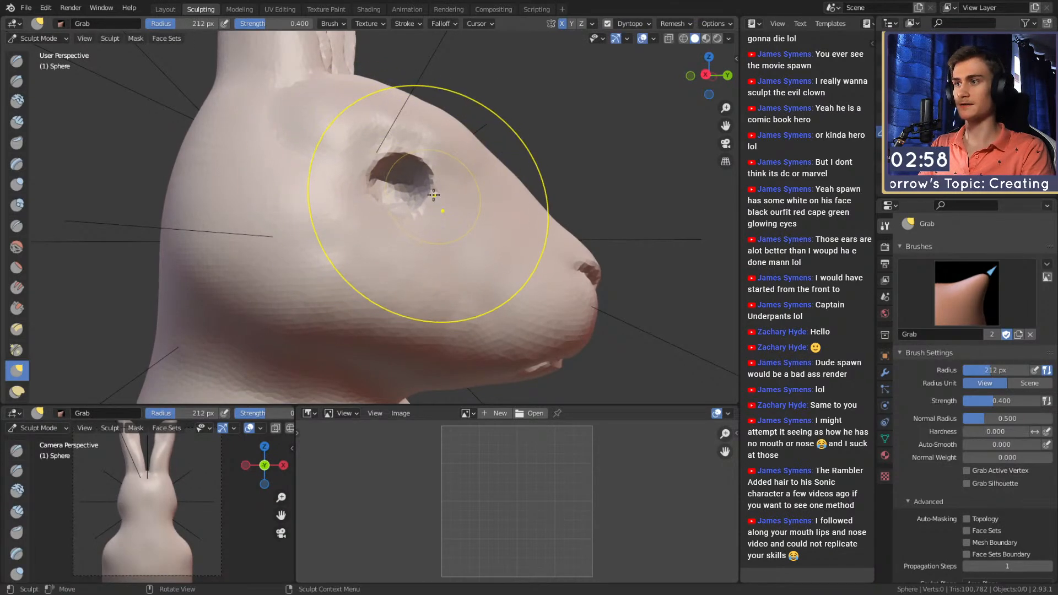
{"action": "mouse_move", "coordinate": [430, 194]}
{"action": "middle_mouse_down"}
{"action": "mouse_move", "coordinate": [307, 185]}
{"action": "mouse_move", "coordinate": [454, 184]}
{"action": "mouse_move", "coordinate": [321, 218]}
{"action": "mouse_move", "coordinate": [353, 213]}
{"action": "mouse_move", "coordinate": [367, 223]}
{"action": "mouse_move", "coordinate": [380, 188]}
{"action": "mouse_move", "coordinate": [390, 188]}
{"action": "mouse_move", "coordinate": [368, 181]}
{"action": "mouse_move", "coordinate": [465, 177]}
{"action": "mouse_move", "coordinate": [498, 213]}
{"action": "mouse_move", "coordinate": [387, 180]}
{"action": "mouse_move", "coordinate": [418, 220]}
{"action": "middle_mouse_up"}
{"action": "scroll", "coordinate": [444, 255], "scroll_direction": "down", "scroll_amount": 5}
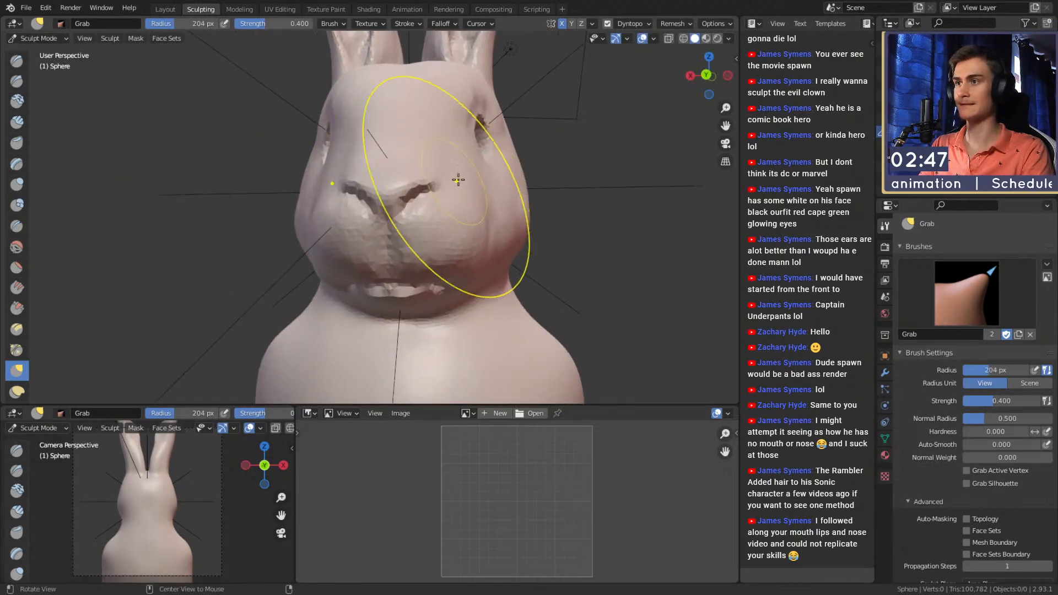
{"action": "left_click", "coordinate": [330, 198]}
{"action": "mouse_move", "coordinate": [418, 208]}
{"action": "left_mouse_down", "text": "alt"}
{"action": "mouse_move", "coordinate": [402, 257]}
{"action": "mouse_move", "coordinate": [414, 177]}
{"action": "mouse_move", "coordinate": [448, 153]}
{"action": "mouse_move", "coordinate": [498, 195]}
{"action": "left_mouse_up", "text": "alt"}
{"action": "scroll", "coordinate": [499, 196], "scroll_direction": "up", "scroll_amount": 6}
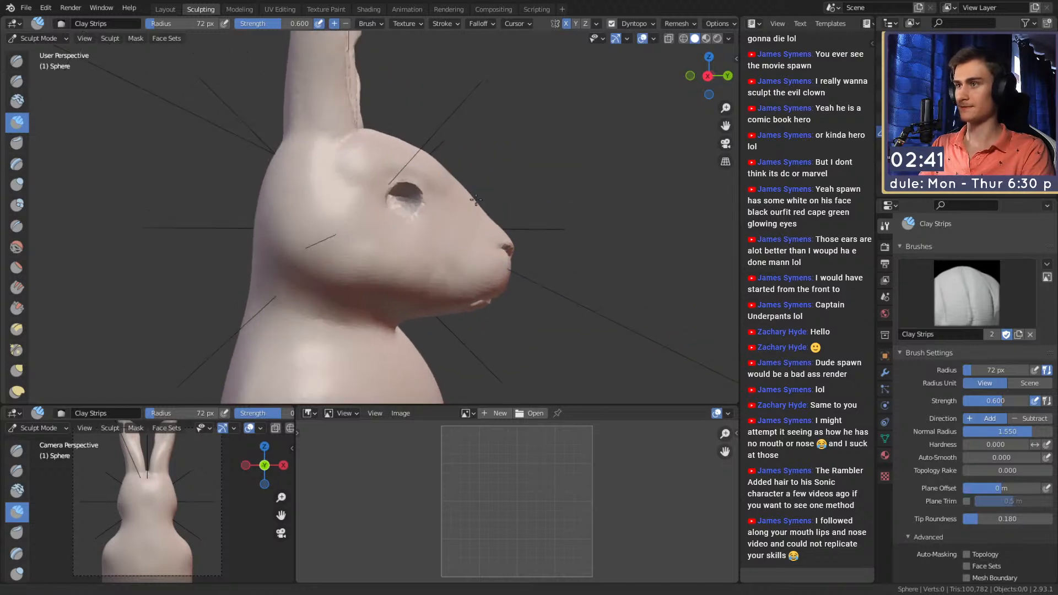
- Carve the front corner of the eye socket with the Crease brush at strength 0.564
{"action": "key", "text": "shift+c"}
{"action": "key", "text": "f"}
{"action": "left_click", "coordinate": [448, 196]}
{"action": "middle_click_drag", "start_coordinate": [468, 191], "coordinate": [449, 215], "text": "shift"}
{"action": "scroll", "coordinate": [449, 215], "scroll_direction": "up", "scroll_amount": 2}
{"action": "key", "text": "f"}
{"action": "left_click", "coordinate": [481, 203]}
{"action": "left_click_drag", "start_coordinate": [459, 194], "coordinate": [462, 187]}
{"action": "key", "text": "shift+f"}
{"action": "left_click", "coordinate": [472, 208]}
{"action": "key", "text": "shift+f"}
{"action": "left_click", "coordinate": [472, 211]}
{"action": "left_click_drag", "start_coordinate": [473, 211], "coordinate": [479, 217]}
{"action": "mouse_move", "coordinate": [467, 220]}
{"action": "middle_mouse_down"}
{"action": "mouse_move", "coordinate": [455, 198]}
{"action": "mouse_move", "coordinate": [485, 207]}
{"action": "mouse_move", "coordinate": [451, 197]}
{"action": "middle_mouse_up"}
- Pull the eye socket's edge with Grab and crease its back corner, reducing the Crease radius to 22 px
{"action": "key", "text": "g"}
{"action": "key", "text": "f"}
{"action": "left_click", "coordinate": [538, 201]}
{"action": "left_click_drag", "start_coordinate": [451, 197], "coordinate": [442, 202]}
{"action": "key", "text": "shift+c"}
{"action": "key", "text": "f"}
{"action": "left_click", "coordinate": [381, 184]}
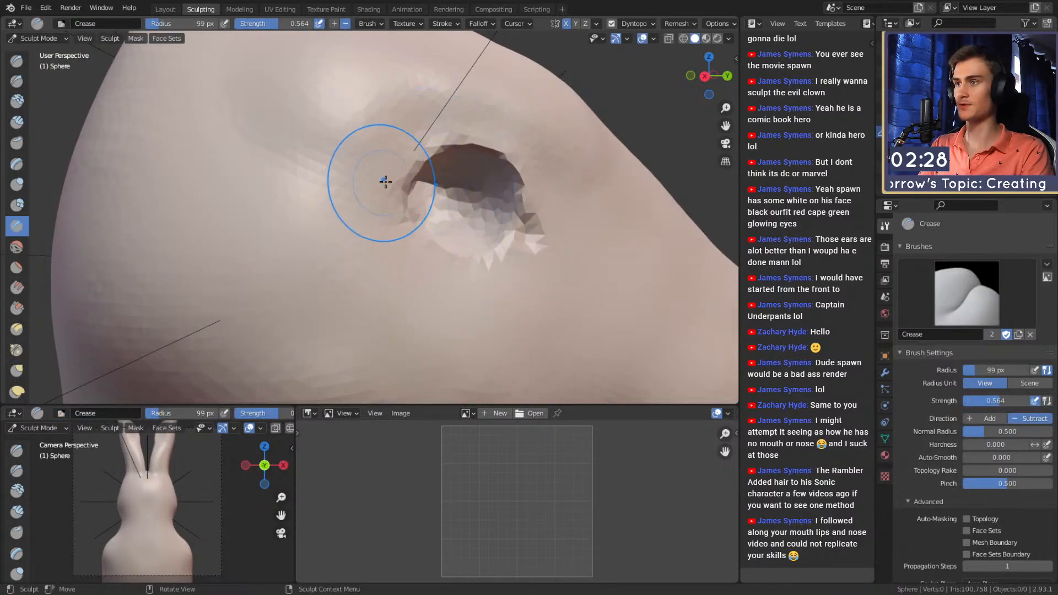
{"action": "middle_click_drag", "start_coordinate": [378, 183], "coordinate": [370, 181]}
{"action": "key", "text": "f"}
{"action": "left_click", "coordinate": [386, 156]}
{"action": "key", "text": "f"}
{"action": "left_click", "coordinate": [391, 145]}
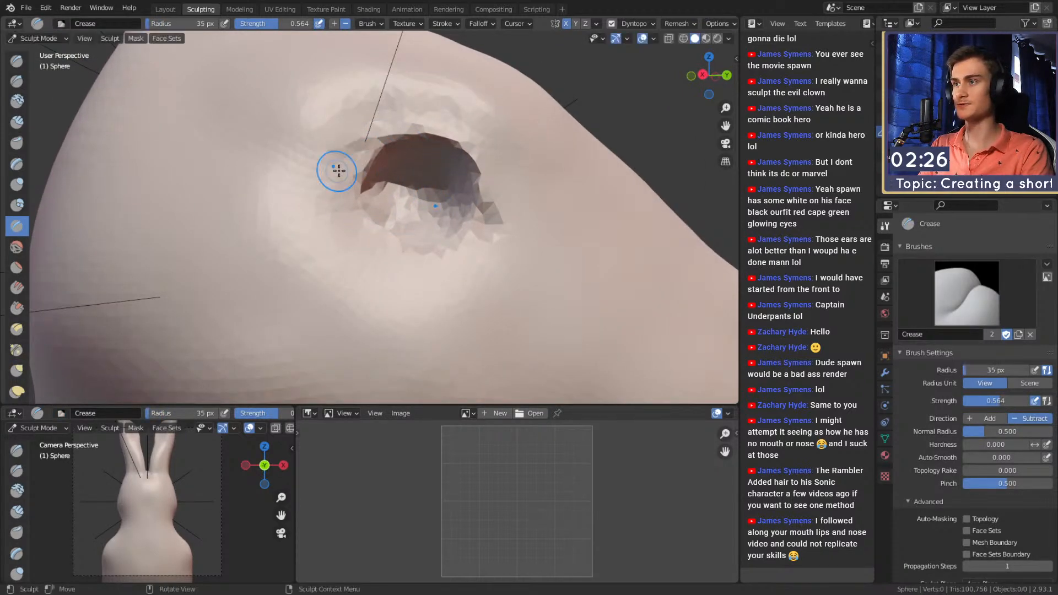
{"action": "left_click", "coordinate": [364, 179]}
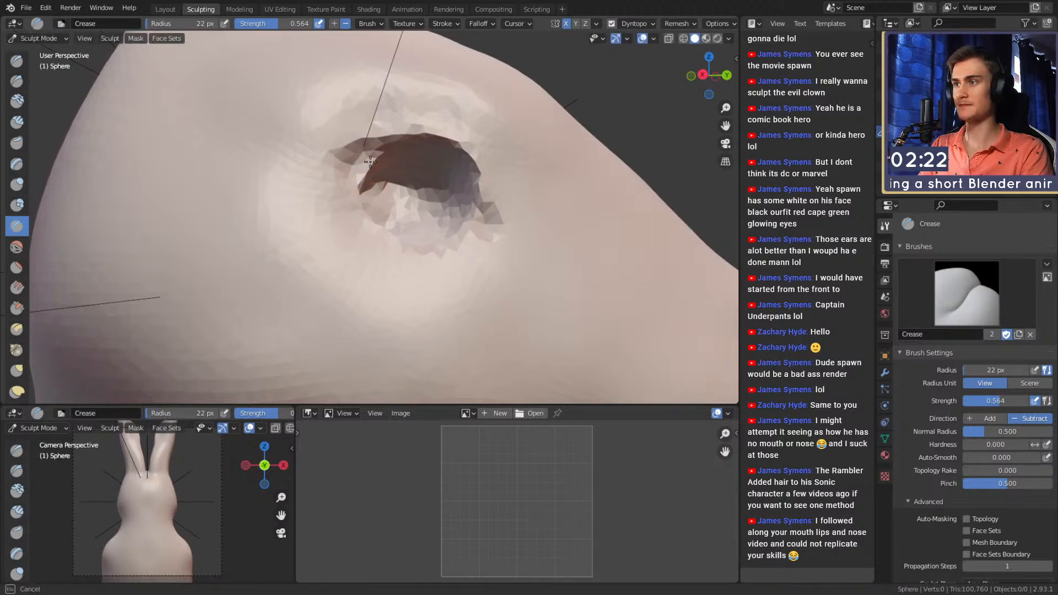
- Refine the eye socket's rim and corners from several angles with the Crease brush at a 22 px radius
{"action": "scroll", "coordinate": [380, 180], "scroll_direction": "down", "scroll_amount": 10}
{"action": "middle_click_drag", "start_coordinate": [402, 180], "coordinate": [374, 208]}
{"action": "scroll", "coordinate": [373, 208], "scroll_direction": "up", "scroll_amount": 8}
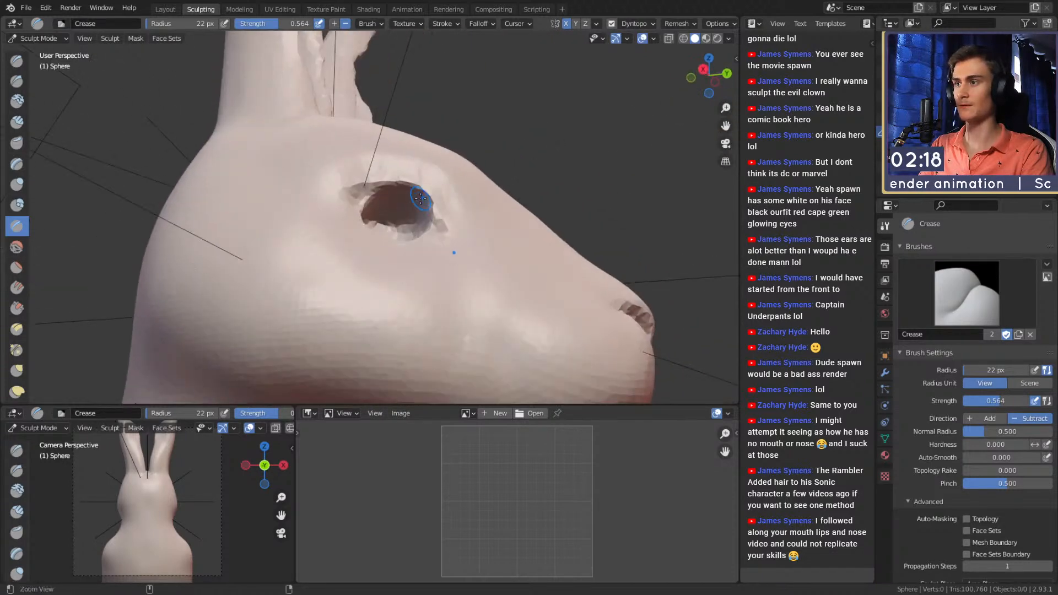
{"action": "middle_click_drag", "start_coordinate": [430, 153], "coordinate": [430, 172]}
{"action": "middle_click_drag", "start_coordinate": [499, 197], "coordinate": [444, 248], "text": "shift"}
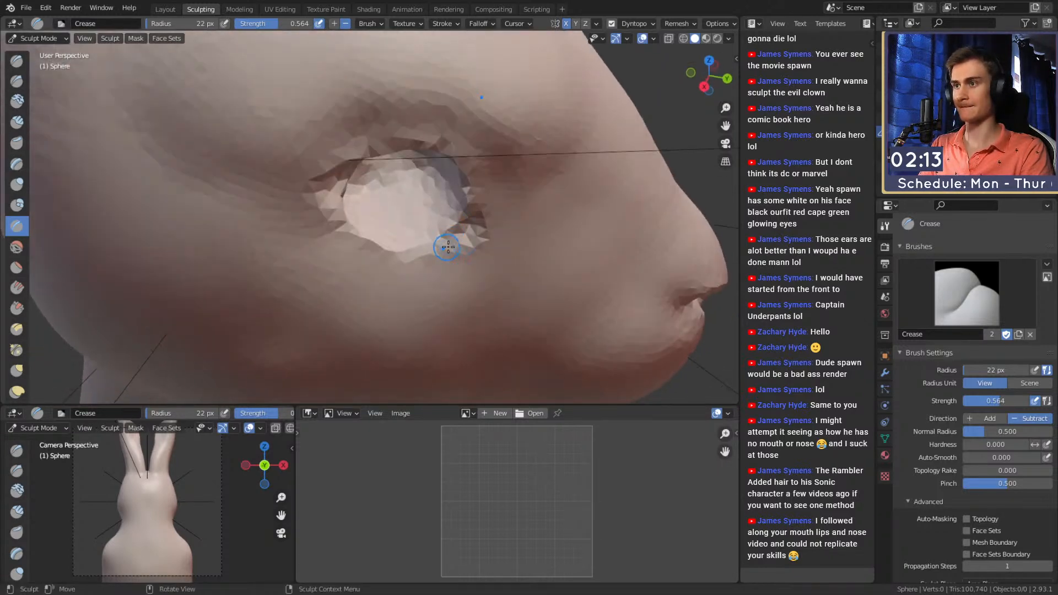
{"action": "left_click_drag", "start_coordinate": [328, 181], "coordinate": [355, 242], "text": "alt"}
{"action": "left_click_drag", "start_coordinate": [441, 226], "coordinate": [424, 174], "text": "alt"}
{"action": "scroll", "coordinate": [435, 200], "scroll_direction": "up", "scroll_amount": 5}
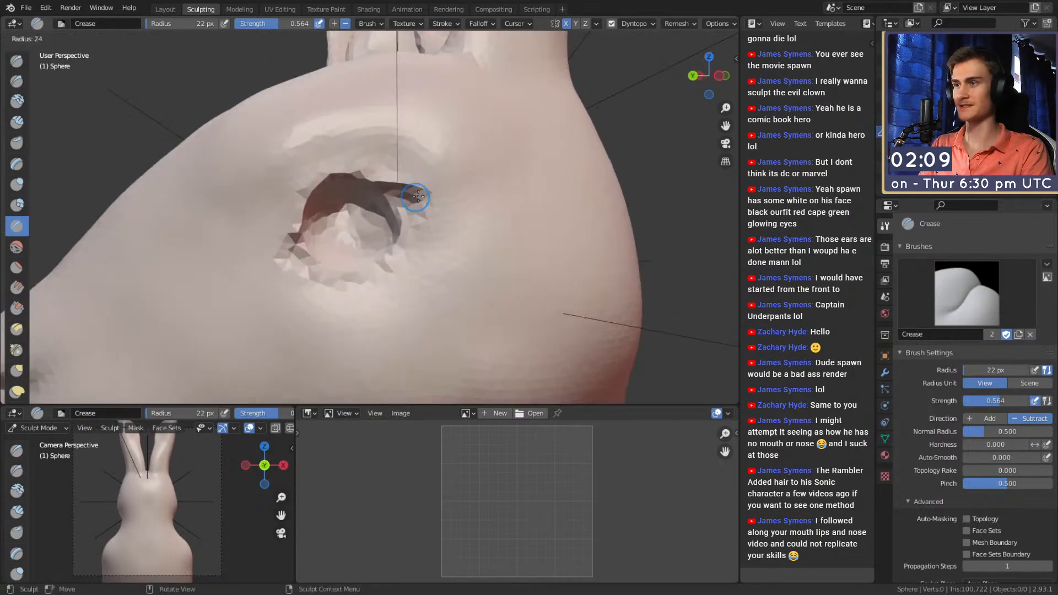
{"action": "middle_click_drag", "start_coordinate": [395, 166], "coordinate": [395, 143]}
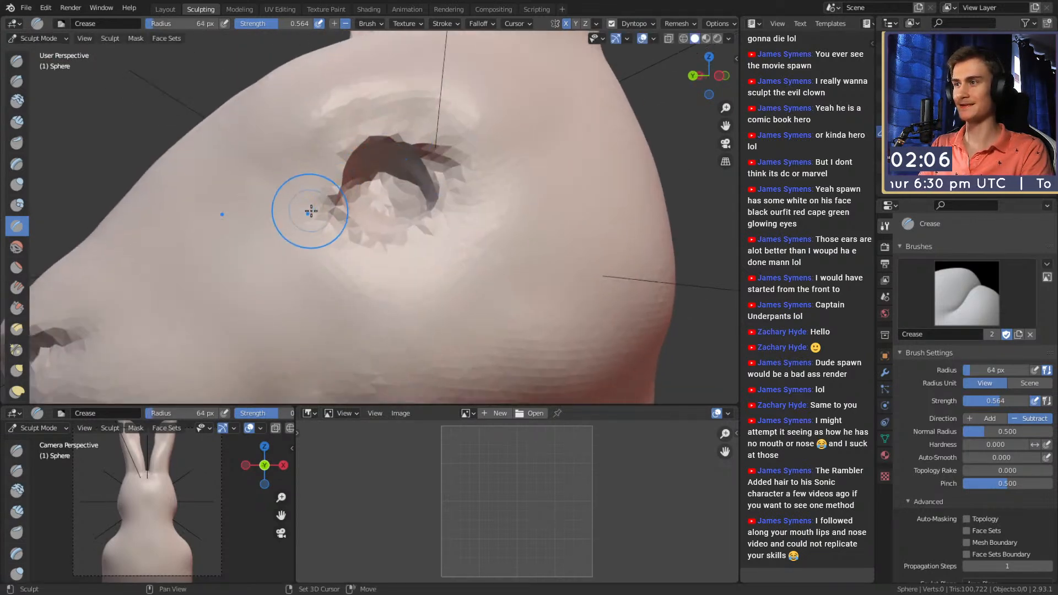
{"action": "scroll", "coordinate": [310, 210], "scroll_direction": "down", "scroll_amount": 3}
{"action": "left_click_drag", "start_coordinate": [449, 160], "coordinate": [482, 239], "text": "alt"}
{"action": "scroll", "coordinate": [471, 222], "scroll_direction": "down", "scroll_amount": 1}
{"action": "scroll", "coordinate": [435, 221], "scroll_direction": "up", "scroll_amount": 4}
{"action": "scroll", "coordinate": [474, 231], "scroll_direction": "down", "scroll_amount": 4}
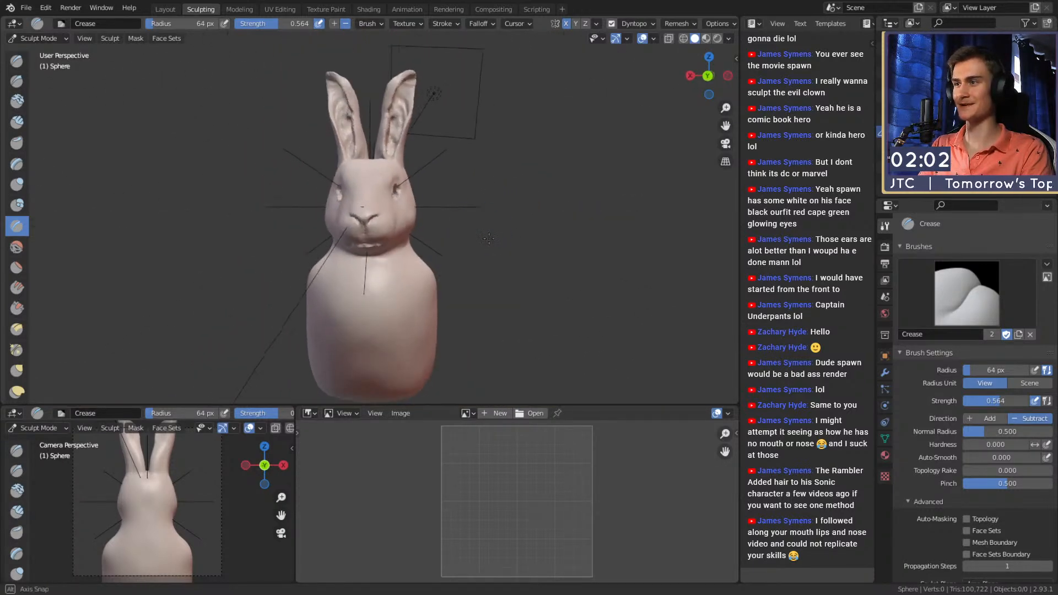
- Set up Clay Strips with a 35 px radius and 0.152 strength, and set the Dyntopo resolution to 50
{"action": "key", "text": "c"}
{"action": "left_click_drag", "start_coordinate": [320, 121], "coordinate": [234, 82], "text": "alt"}
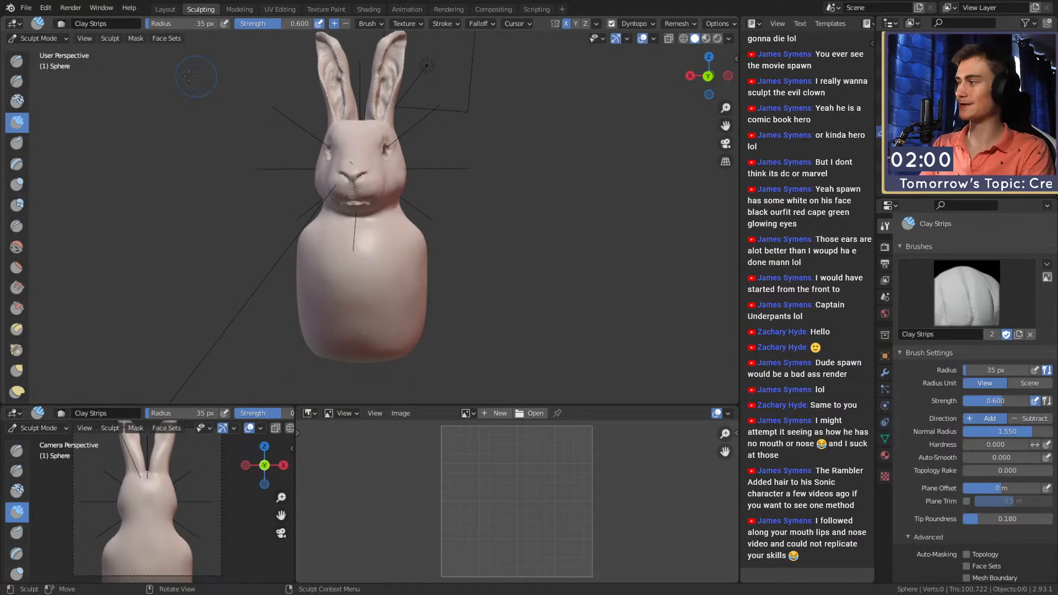
{"action": "middle_click_drag", "start_coordinate": [431, 175], "coordinate": [401, 231]}
{"action": "scroll", "coordinate": [382, 168], "scroll_direction": "up", "scroll_amount": 3}
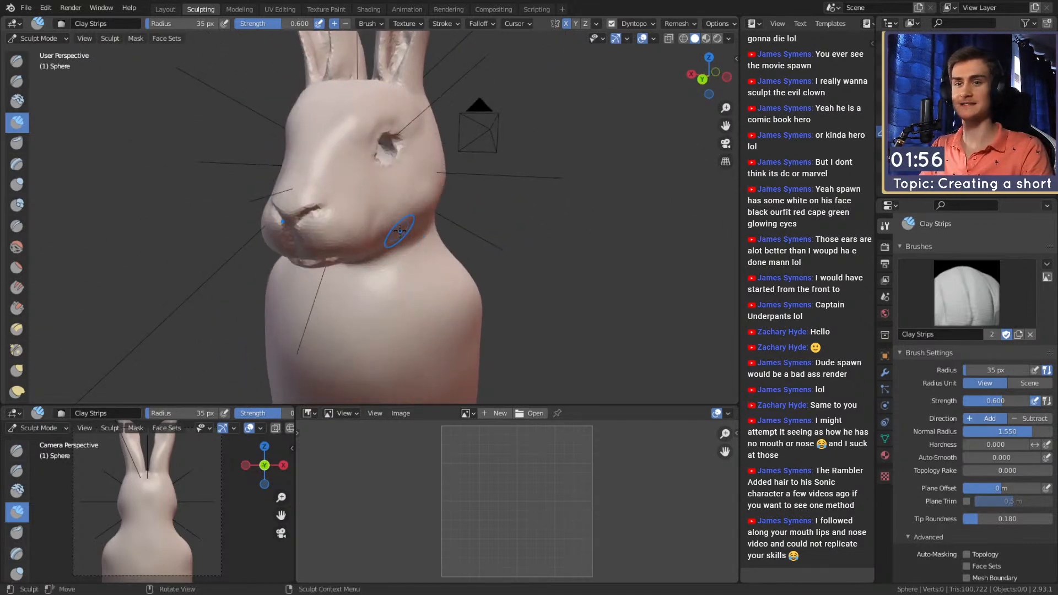
{"action": "key", "text": "shift+f"}
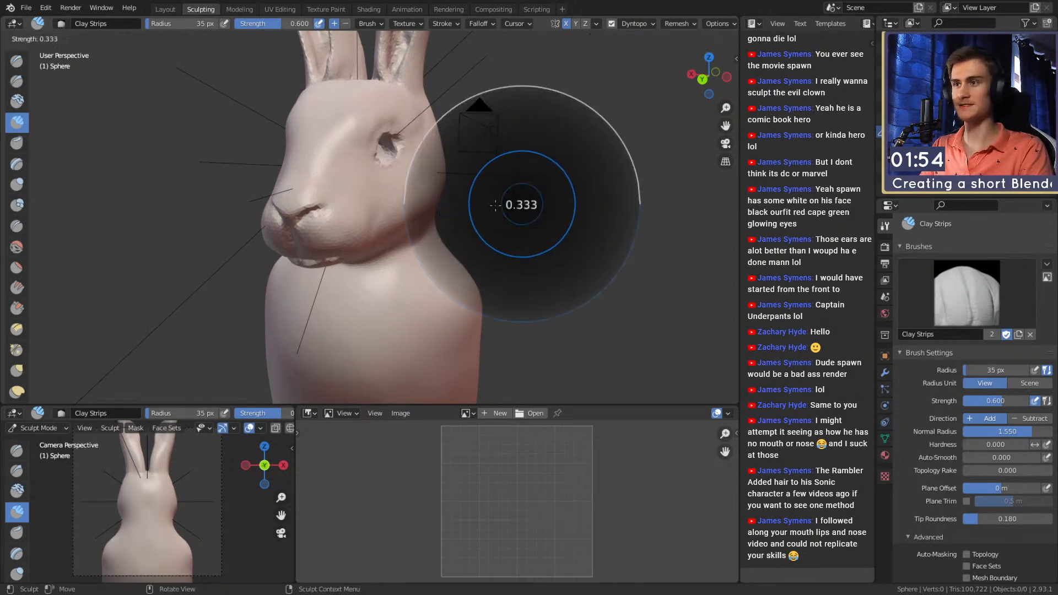
{"action": "left_click", "coordinate": [538, 213]}
{"action": "scroll", "coordinate": [937, 402], "scroll_direction": "down", "scroll_amount": 12}
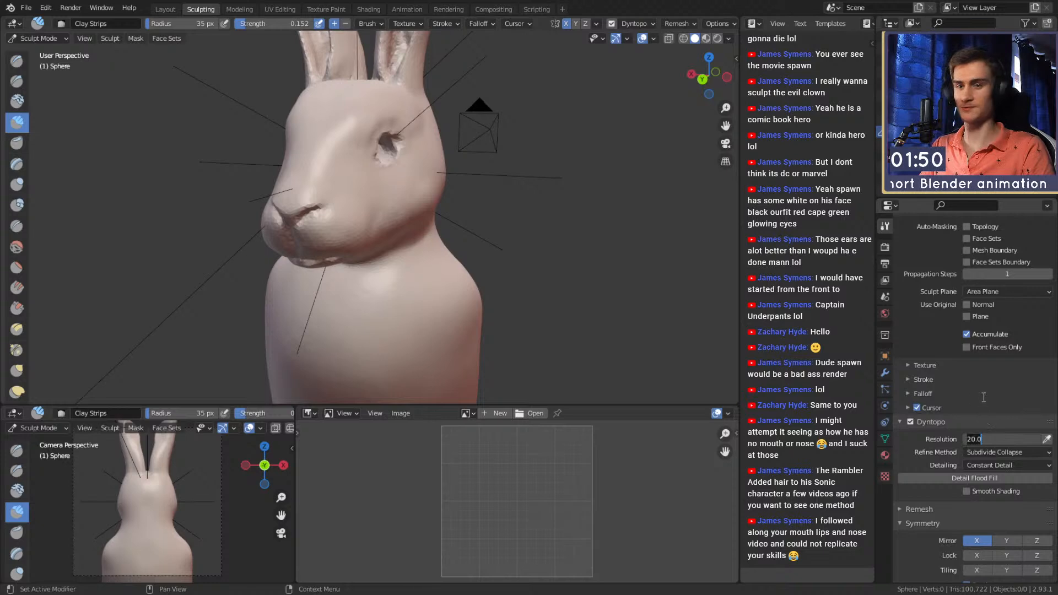
{"action": "key", "text": "Return"}
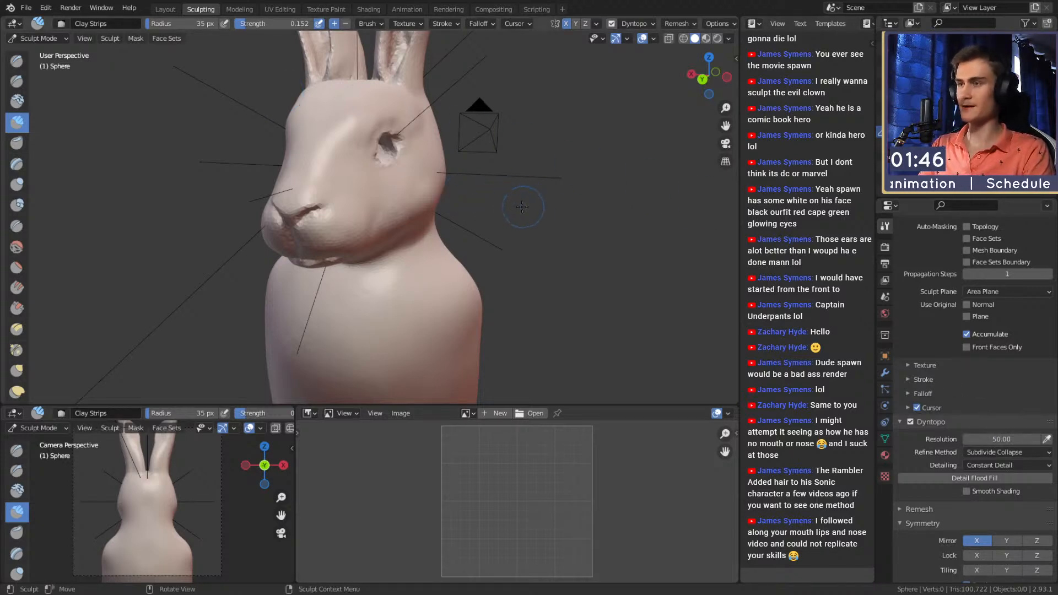
- Start fur strokes on the muzzle below the nostril with Clay Strips at 34 px, raising the strength to 0.430
{"action": "mouse_move", "coordinate": [489, 187]}
{"action": "middle_mouse_down"}
{"action": "mouse_move", "coordinate": [503, 217]}
{"action": "mouse_move", "coordinate": [486, 198]}
{"action": "middle_mouse_up"}
{"action": "scroll", "coordinate": [407, 194], "scroll_direction": "up", "scroll_amount": 6}
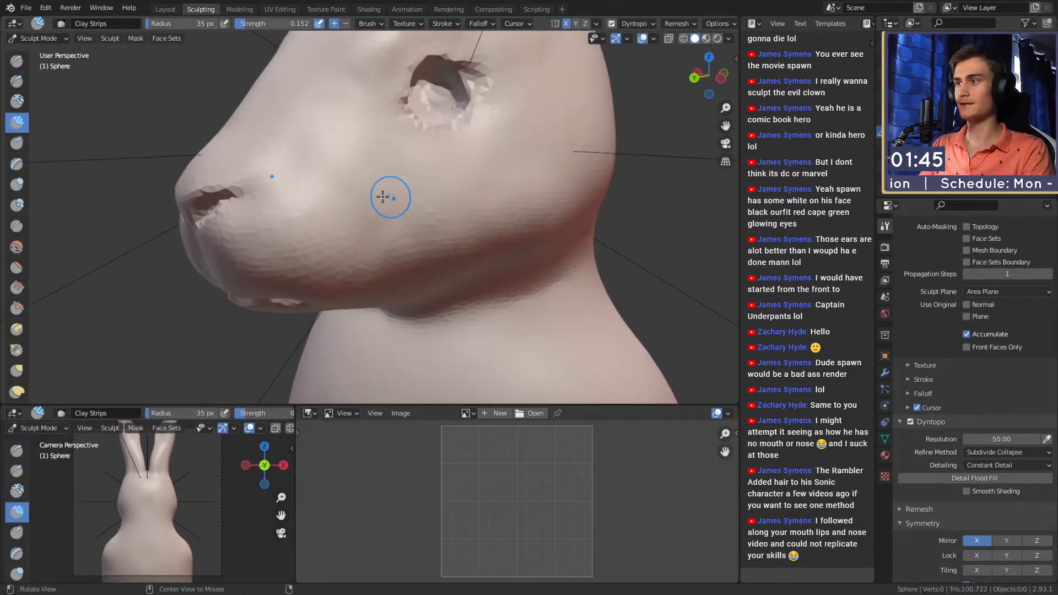
{"action": "middle_click_drag", "start_coordinate": [391, 226], "coordinate": [259, 90]}
{"action": "middle_click_drag", "start_coordinate": [406, 180], "coordinate": [363, 192]}
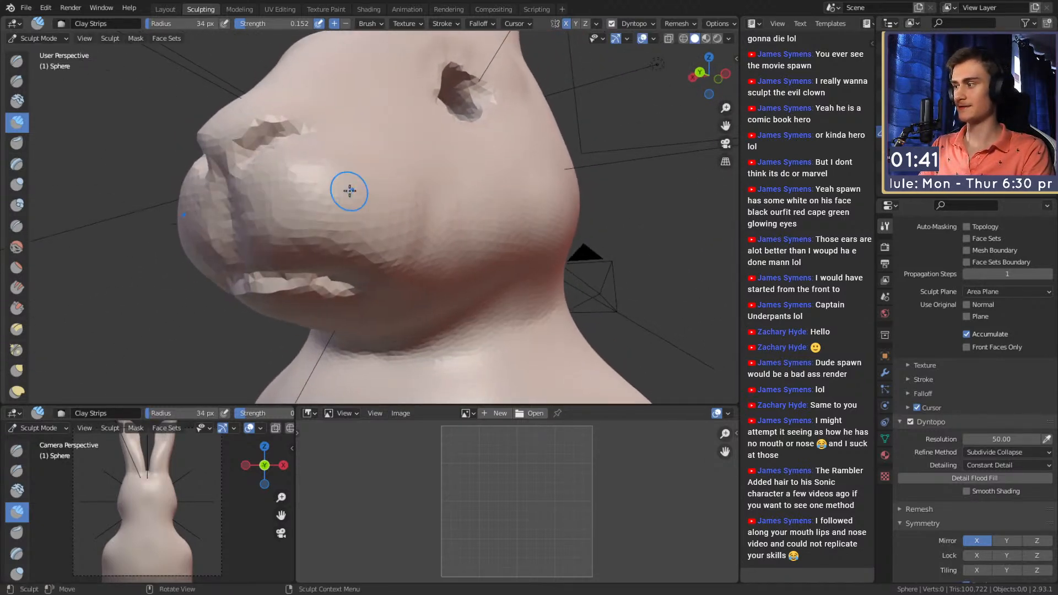
{"action": "left_click_drag", "start_coordinate": [270, 182], "coordinate": [267, 184]}
{"action": "key", "text": "shift+f"}
{"action": "left_click", "coordinate": [291, 183]}
{"action": "key", "text": "shift+f"}
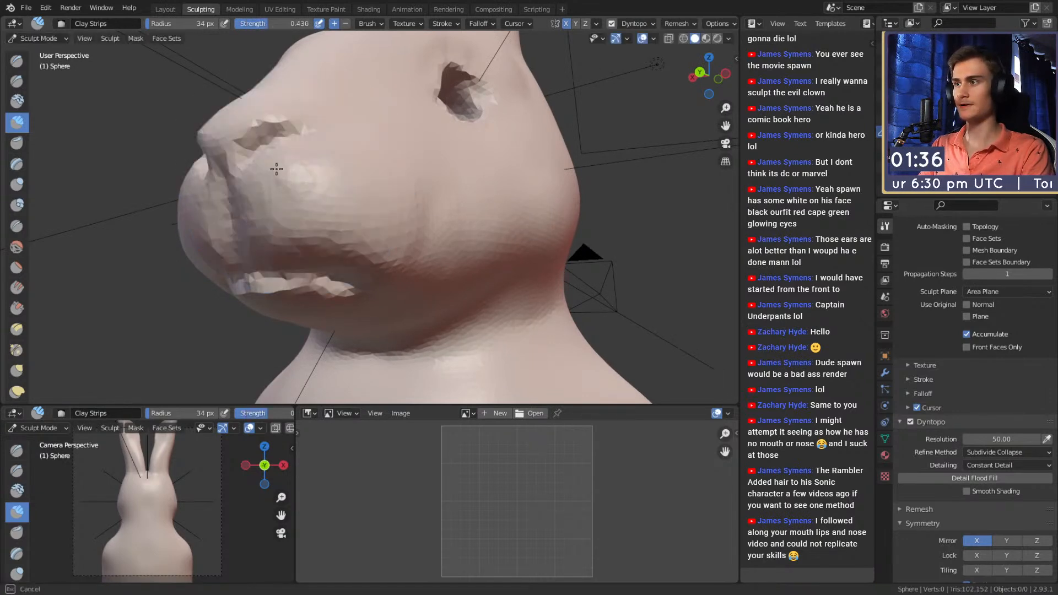
{"action": "left_click", "coordinate": [251, 191]}
- Extend the Clay Strips fur strokes across the muzzle's front and side and onto the tip of the nose
{"action": "middle_click_drag", "start_coordinate": [250, 190], "coordinate": [318, 195]}
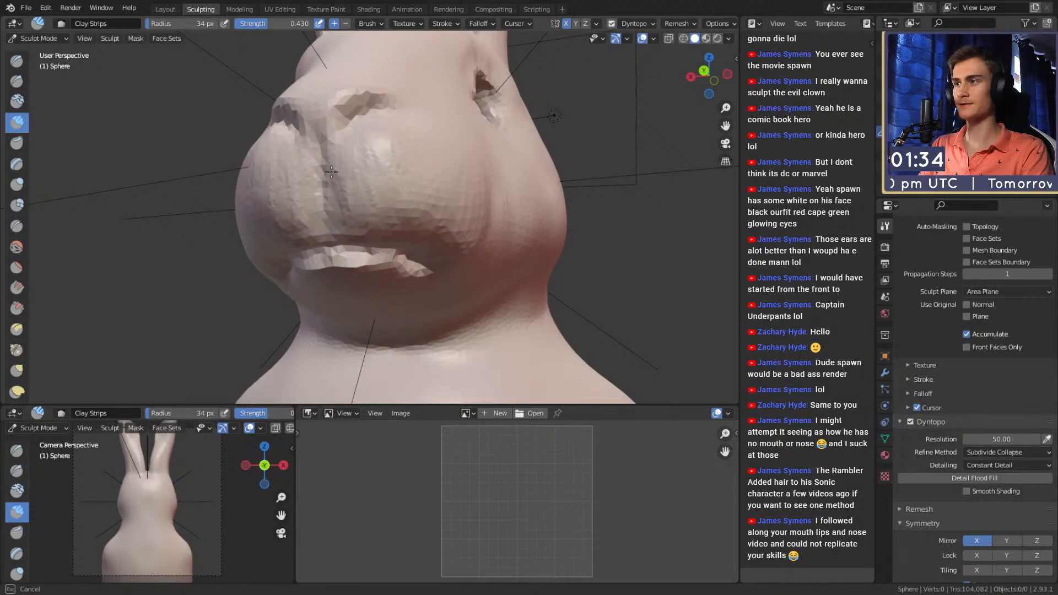
{"action": "middle_click_drag", "start_coordinate": [401, 231], "coordinate": [286, 277]}
{"action": "middle_click_drag", "start_coordinate": [313, 240], "coordinate": [356, 170]}
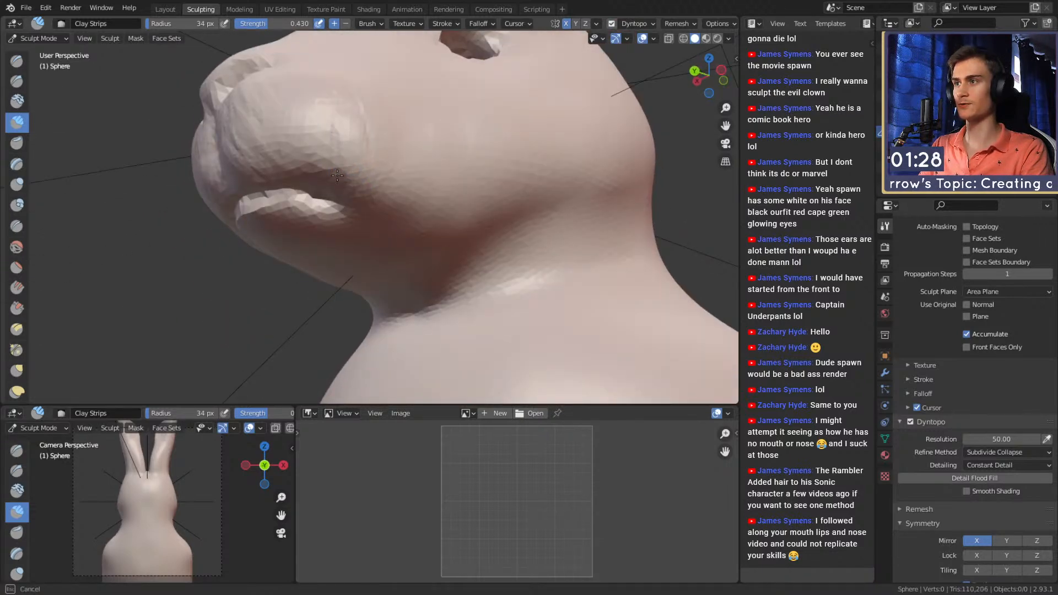
{"action": "mouse_move", "coordinate": [265, 143]}
{"action": "middle_mouse_down"}
{"action": "mouse_move", "coordinate": [310, 227]}
{"action": "mouse_move", "coordinate": [487, 193]}
{"action": "mouse_move", "coordinate": [428, 209]}
{"action": "middle_mouse_up"}
{"action": "mouse_move", "coordinate": [440, 152]}
{"action": "middle_mouse_down"}
{"action": "mouse_move", "coordinate": [371, 270]}
{"action": "mouse_move", "coordinate": [383, 225]}
{"action": "mouse_move", "coordinate": [438, 224]}
{"action": "mouse_move", "coordinate": [421, 212]}
{"action": "mouse_move", "coordinate": [433, 196]}
{"action": "mouse_move", "coordinate": [404, 245]}
{"action": "middle_mouse_up"}
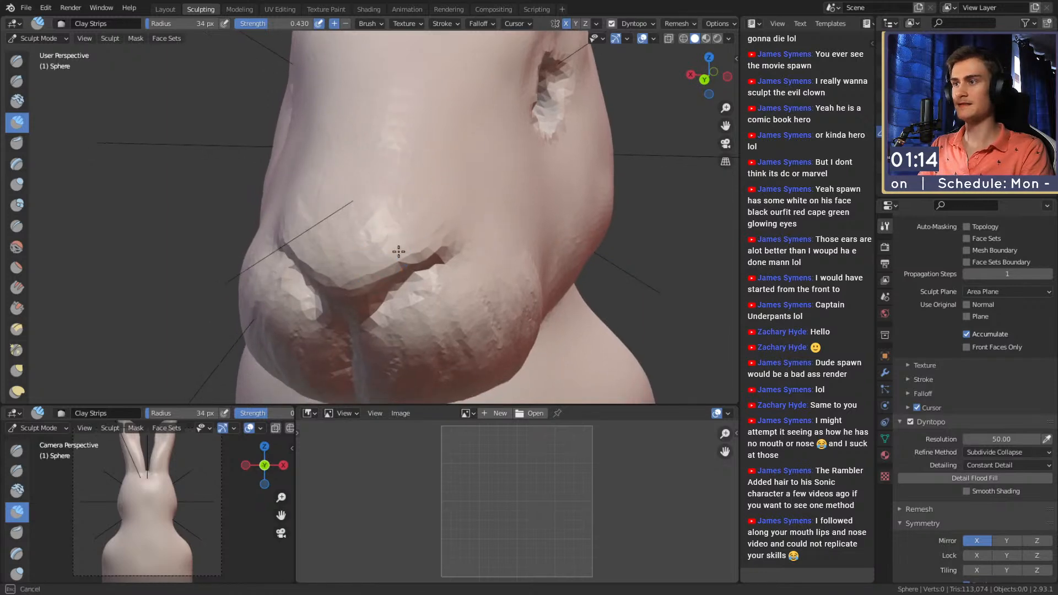
- Add Clay Strips fur strokes from the nose up the bridge to the forehead
{"action": "middle_click_drag", "start_coordinate": [378, 175], "coordinate": [368, 237]}
{"action": "middle_click_drag", "start_coordinate": [440, 173], "coordinate": [367, 181]}
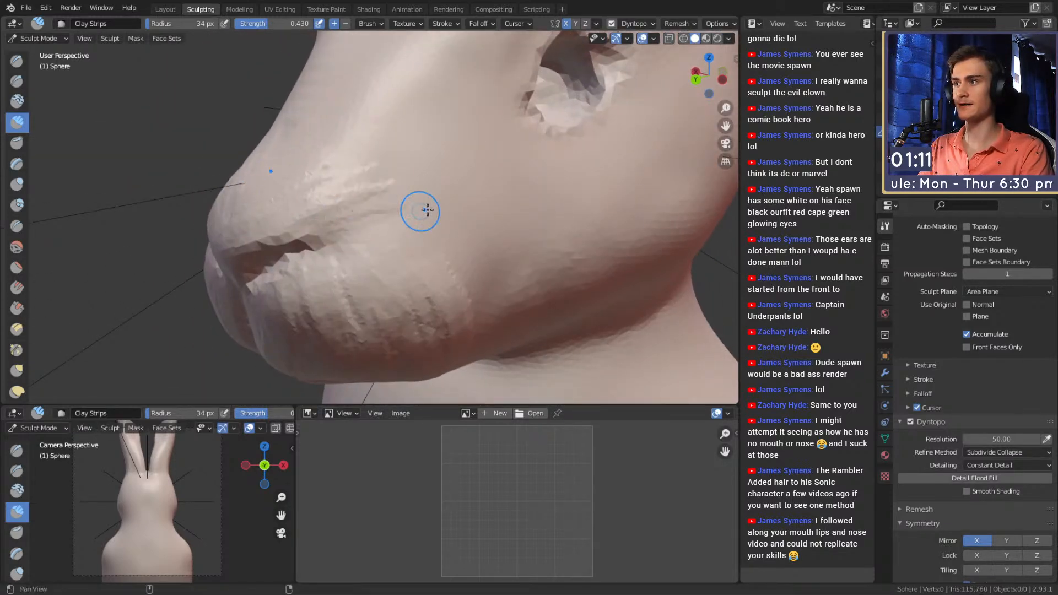
{"action": "middle_click_drag", "start_coordinate": [407, 214], "coordinate": [322, 202]}
{"action": "middle_click_drag", "start_coordinate": [408, 212], "coordinate": [382, 243]}
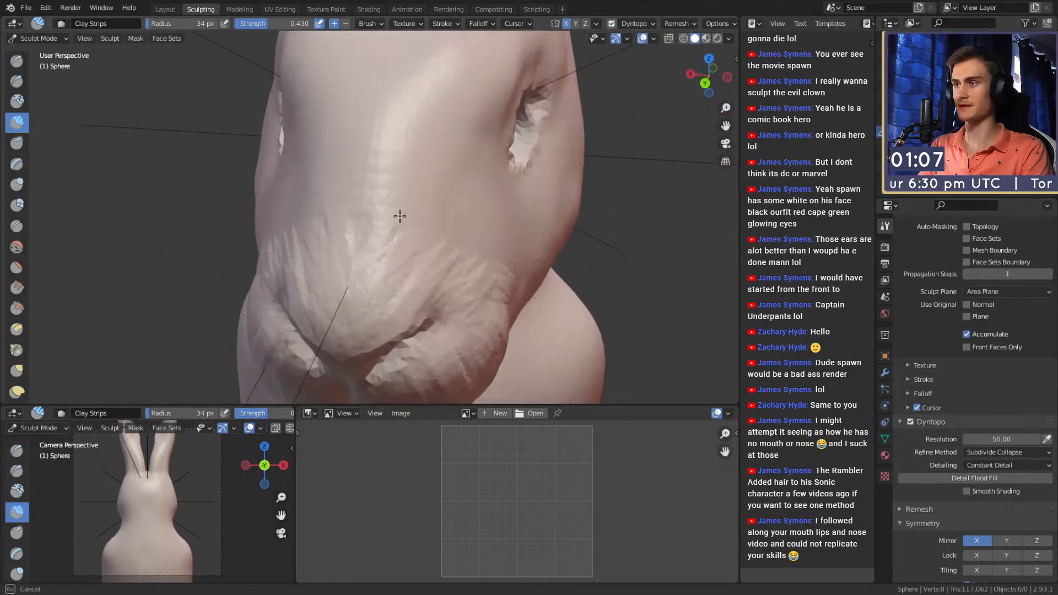
{"action": "mouse_move", "coordinate": [417, 128]}
{"action": "middle_mouse_down"}
{"action": "mouse_move", "coordinate": [448, 169]}
{"action": "mouse_move", "coordinate": [401, 138]}
{"action": "middle_mouse_up"}
{"action": "mouse_move", "coordinate": [411, 244]}
{"action": "middle_mouse_down"}
{"action": "mouse_move", "coordinate": [460, 217]}
{"action": "mouse_move", "coordinate": [410, 217]}
{"action": "middle_mouse_up"}
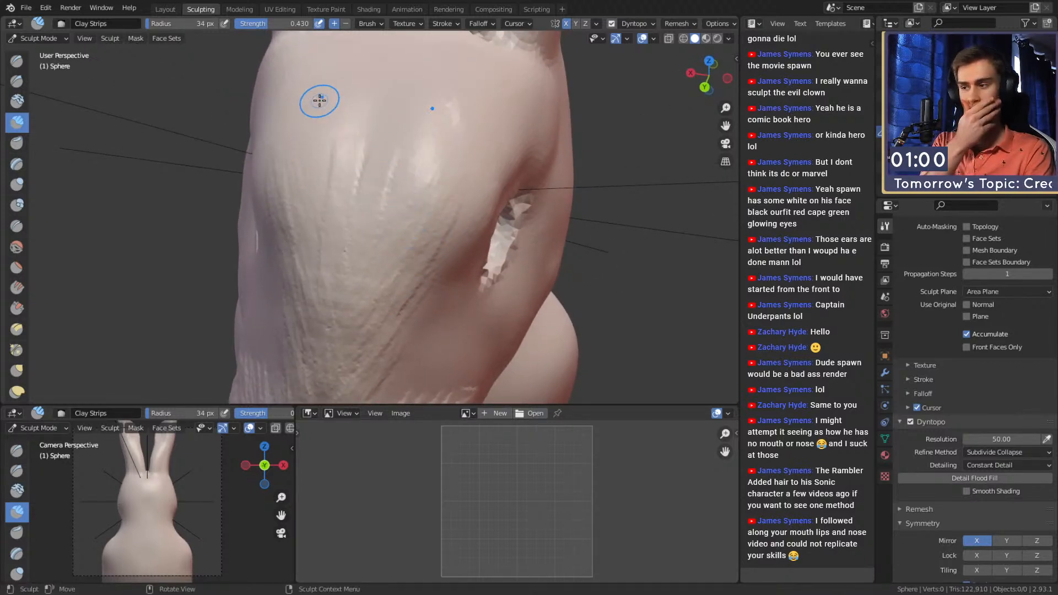
{"action": "mouse_move", "coordinate": [472, 207]}
{"action": "middle_mouse_down"}
{"action": "mouse_move", "coordinate": [378, 118]}
{"action": "mouse_move", "coordinate": [495, 212]}
{"action": "mouse_move", "coordinate": [391, 143]}
{"action": "middle_mouse_up"}
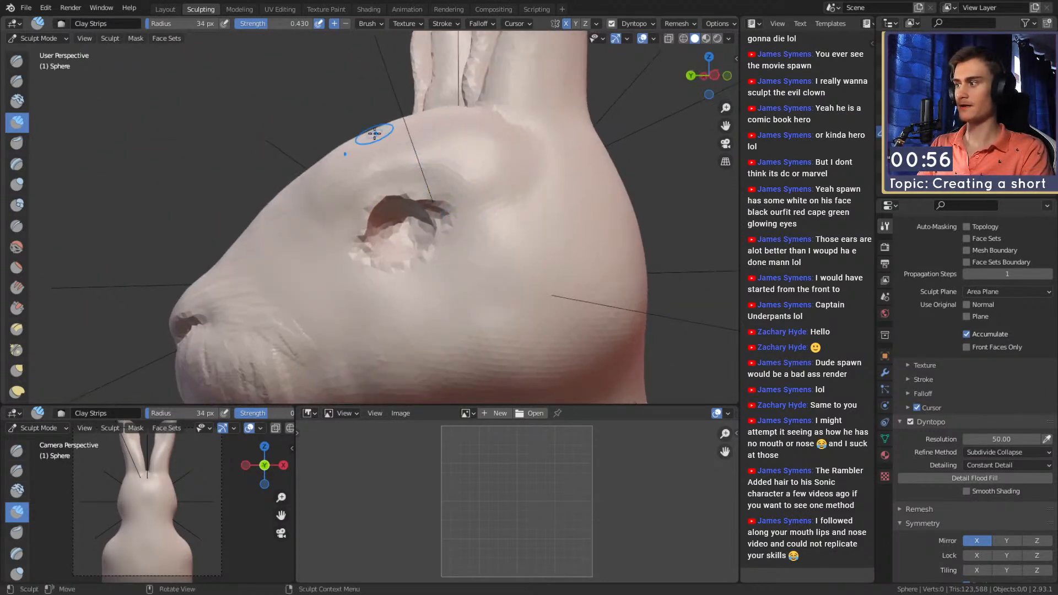
- Add Clay Strips fur strokes over the brow, in front of the eye socket and along the side of the snout
{"action": "mouse_move", "coordinate": [455, 186]}
{"action": "middle_mouse_down"}
{"action": "mouse_move", "coordinate": [442, 159]}
{"action": "mouse_move", "coordinate": [423, 154]}
{"action": "mouse_move", "coordinate": [435, 166]}
{"action": "mouse_move", "coordinate": [399, 143]}
{"action": "mouse_move", "coordinate": [384, 150]}
{"action": "middle_mouse_up"}
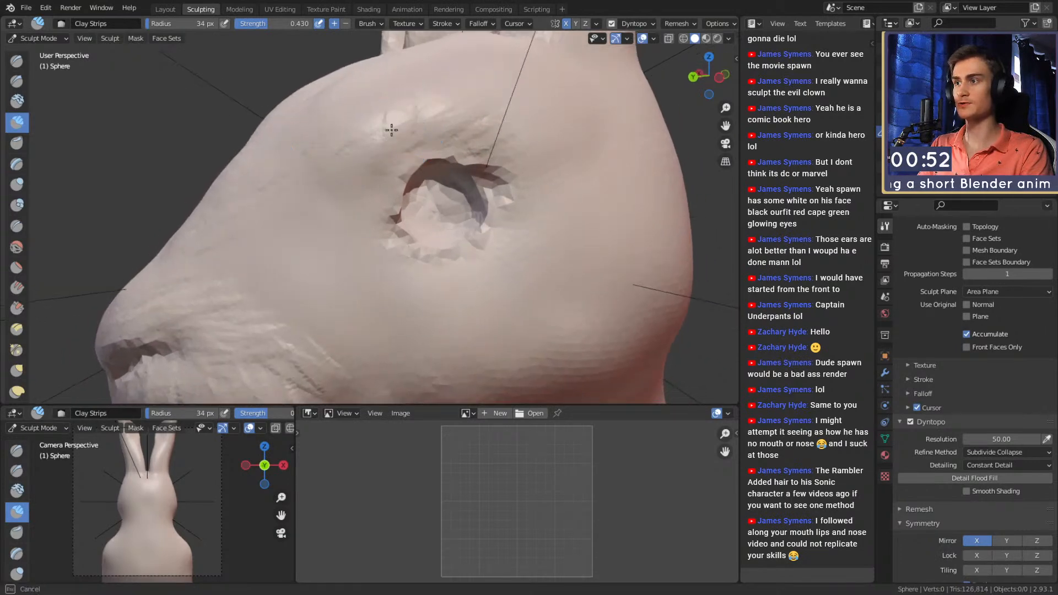
{"action": "mouse_move", "coordinate": [381, 189]}
{"action": "middle_mouse_down"}
{"action": "mouse_move", "coordinate": [404, 97]}
{"action": "mouse_move", "coordinate": [402, 139]}
{"action": "middle_mouse_up"}
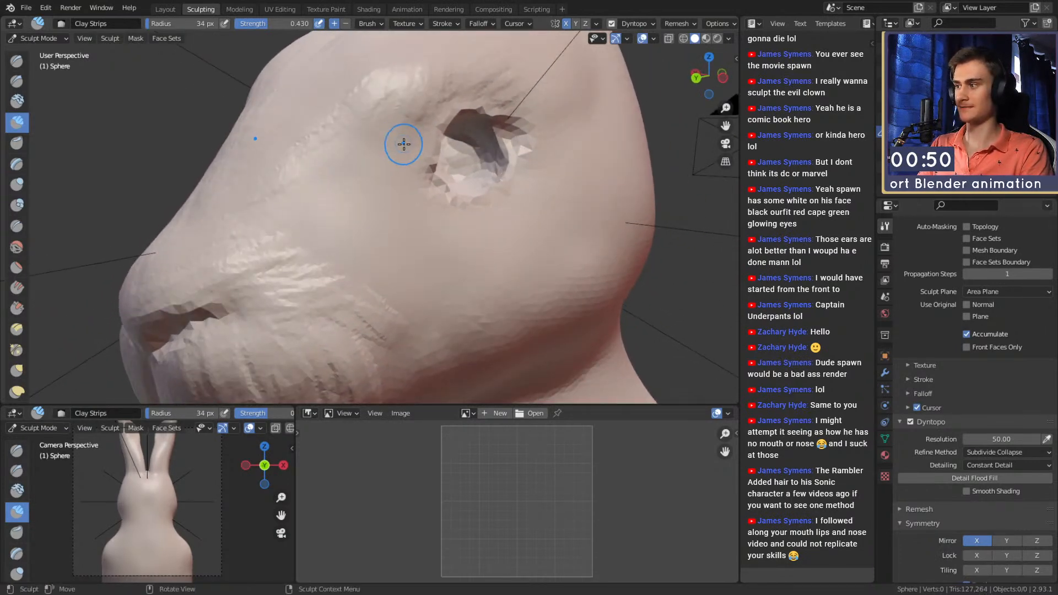
{"action": "middle_click_drag", "start_coordinate": [350, 113], "coordinate": [371, 171]}
{"action": "middle_click_drag", "start_coordinate": [430, 133], "coordinate": [324, 198]}
{"action": "middle_click_drag", "start_coordinate": [415, 235], "coordinate": [356, 184]}
- Add short Clay Strips fur strokes below and behind the eye socket
{"action": "left_click_drag", "start_coordinate": [419, 181], "coordinate": [461, 193]}
{"action": "middle_click_drag", "start_coordinate": [461, 193], "coordinate": [413, 177]}
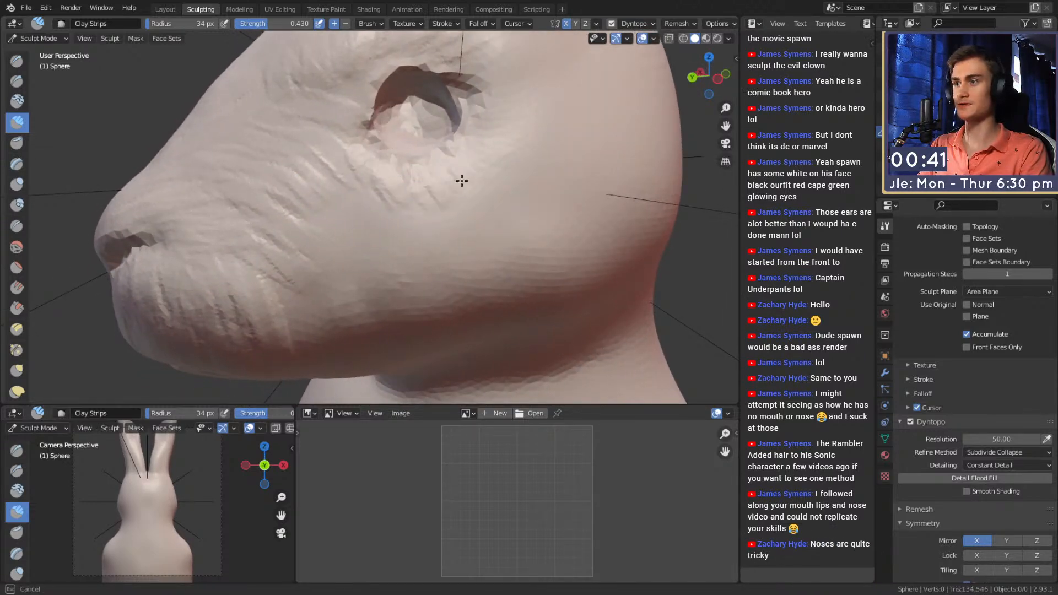
{"action": "left_click_drag", "start_coordinate": [457, 173], "coordinate": [508, 146]}
{"action": "middle_click_drag", "start_coordinate": [502, 155], "coordinate": [466, 175]}
{"action": "mouse_move", "coordinate": [446, 193]}
{"action": "left_mouse_down"}
{"action": "mouse_move", "coordinate": [463, 163]}
{"action": "mouse_move", "coordinate": [510, 139]}
{"action": "left_mouse_up"}
{"action": "middle_click_drag", "start_coordinate": [508, 138], "coordinate": [475, 172], "text": "shift"}
{"action": "left_click_drag", "start_coordinate": [455, 189], "coordinate": [466, 167]}
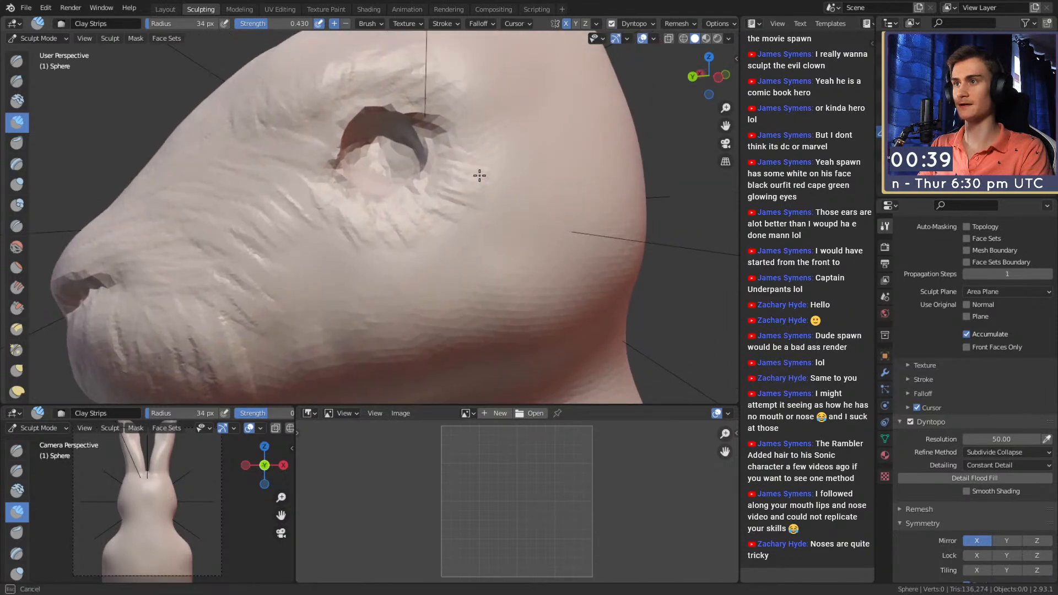
{"action": "middle_click_drag", "start_coordinate": [481, 193], "coordinate": [501, 160], "text": "shift"}
- Continue the Clay Strips fur strokes over the front of the cheek, between the muzzle and the eye socket
{"action": "left_click_drag", "start_coordinate": [433, 159], "coordinate": [364, 132]}
{"action": "mouse_move", "coordinate": [364, 132]}
{"action": "middle_mouse_down"}
{"action": "mouse_move", "coordinate": [320, 170]}
{"action": "mouse_move", "coordinate": [354, 201]}
{"action": "mouse_move", "coordinate": [326, 267]}
{"action": "middle_mouse_up"}
{"action": "left_click_drag", "start_coordinate": [325, 267], "coordinate": [339, 293]}
{"action": "left_click_drag", "start_coordinate": [339, 293], "coordinate": [334, 216], "text": "alt"}
{"action": "left_click_drag", "start_coordinate": [328, 256], "coordinate": [309, 248]}
{"action": "mouse_move", "coordinate": [352, 199]}
{"action": "left_mouse_down", "text": "alt"}
{"action": "mouse_move", "coordinate": [337, 217]}
{"action": "mouse_move", "coordinate": [493, 189]}
{"action": "left_mouse_up", "text": "alt"}
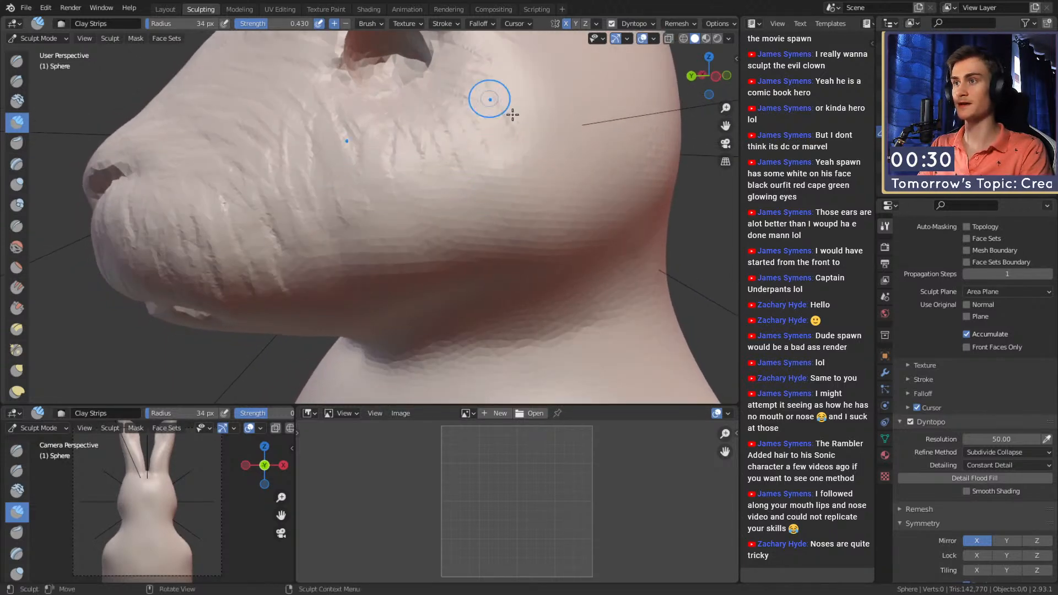
- Add Clay Strips fur strokes on the upper cheek below and behind the eye socket
{"action": "left_click_drag", "start_coordinate": [497, 106], "coordinate": [505, 123]}
{"action": "left_click_drag", "start_coordinate": [496, 128], "coordinate": [474, 170], "text": "alt"}
{"action": "left_click_drag", "start_coordinate": [449, 136], "coordinate": [480, 163]}
{"action": "mouse_move", "coordinate": [479, 163]}
{"action": "left_mouse_down", "text": "alt"}
{"action": "mouse_move", "coordinate": [485, 134]}
{"action": "mouse_move", "coordinate": [463, 140]}
{"action": "mouse_move", "coordinate": [456, 200]}
{"action": "mouse_move", "coordinate": [485, 186]}
{"action": "left_mouse_up", "text": "alt"}
{"action": "mouse_move", "coordinate": [336, 83]}
{"action": "left_mouse_down"}
{"action": "mouse_move", "coordinate": [314, 111]}
{"action": "mouse_move", "coordinate": [456, 192]}
{"action": "mouse_move", "coordinate": [482, 116]}
{"action": "left_mouse_up"}
{"action": "mouse_move", "coordinate": [482, 116]}
{"action": "left_mouse_down"}
{"action": "mouse_move", "coordinate": [521, 153]}
{"action": "mouse_move", "coordinate": [441, 201]}
{"action": "mouse_move", "coordinate": [487, 195]}
{"action": "left_mouse_up"}
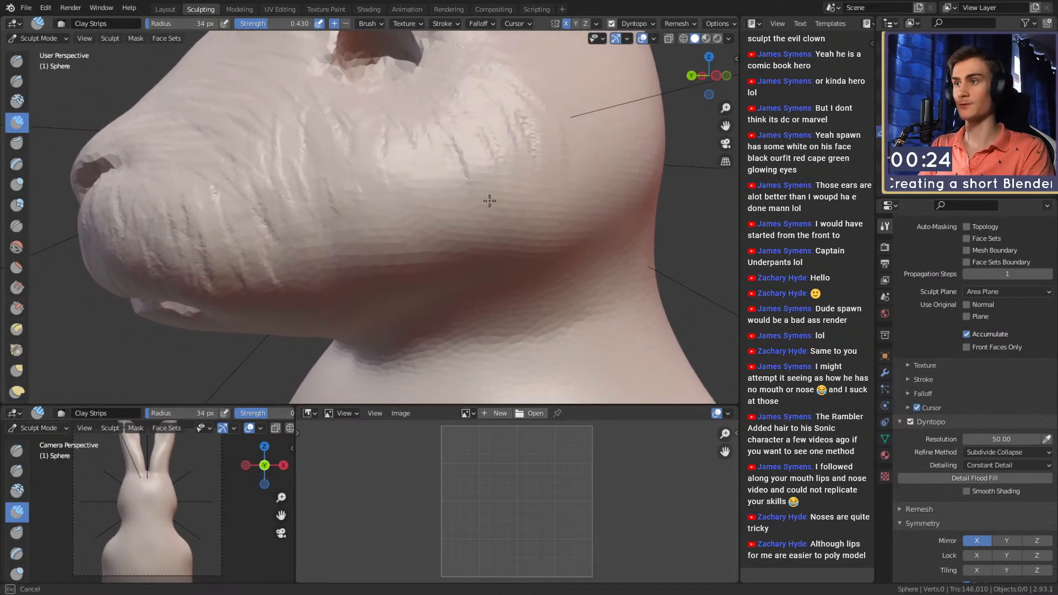
- Continue the Clay Strips fur strokes down the cheek toward the jawline and back from the mouth
{"action": "left_click_drag", "start_coordinate": [398, 221], "coordinate": [406, 199]}
{"action": "mouse_move", "coordinate": [405, 200]}
{"action": "left_mouse_down", "text": "alt"}
{"action": "mouse_move", "coordinate": [413, 176]}
{"action": "mouse_move", "coordinate": [389, 152]}
{"action": "left_mouse_up", "text": "alt"}
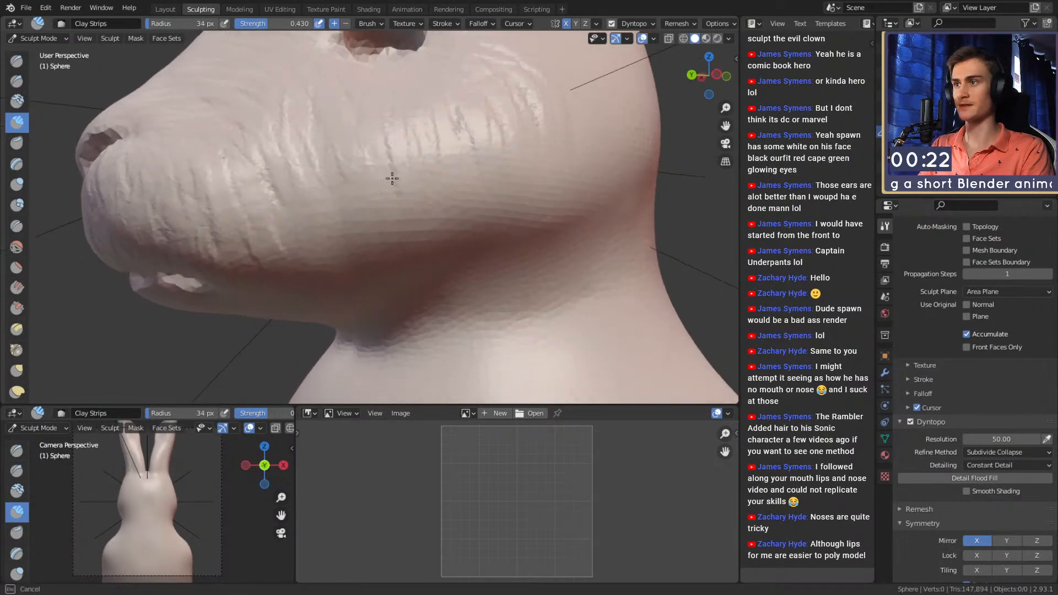
{"action": "mouse_move", "coordinate": [292, 246]}
{"action": "left_mouse_down", "text": "alt"}
{"action": "mouse_move", "coordinate": [276, 189]}
{"action": "mouse_move", "coordinate": [249, 215]}
{"action": "left_mouse_up", "text": "alt"}
{"action": "left_click_drag", "start_coordinate": [249, 215], "coordinate": [271, 234], "text": "alt"}
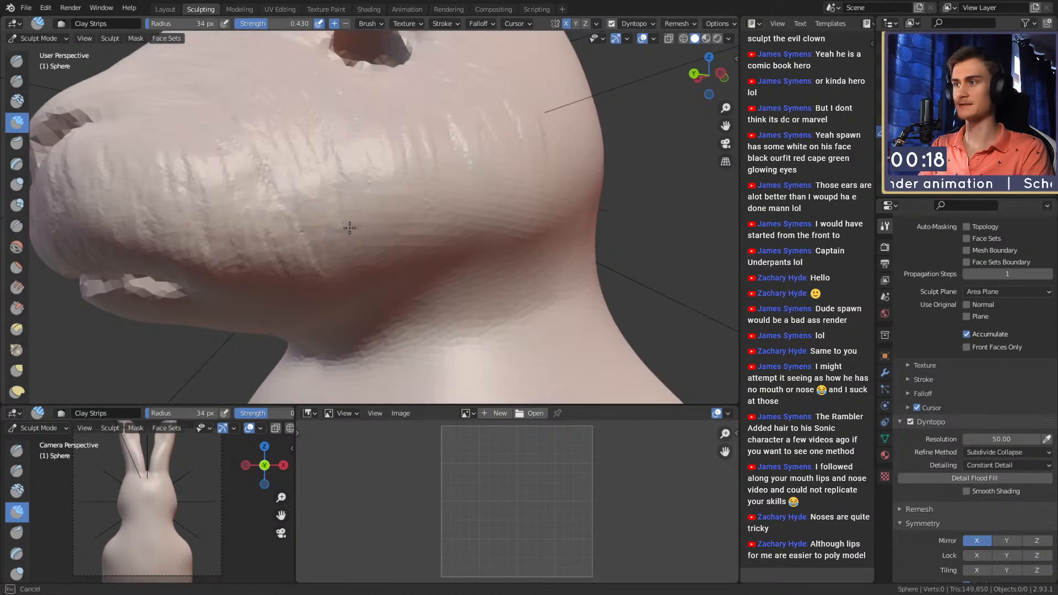
{"action": "left_click_drag", "start_coordinate": [392, 205], "coordinate": [346, 189], "text": "alt"}
{"action": "mouse_move", "coordinate": [439, 216]}
{"action": "left_mouse_down", "text": "alt"}
{"action": "mouse_move", "coordinate": [286, 187]}
{"action": "mouse_move", "coordinate": [380, 199]}
{"action": "mouse_move", "coordinate": [372, 212]}
{"action": "mouse_move", "coordinate": [378, 171]}
{"action": "mouse_move", "coordinate": [378, 225]}
{"action": "left_mouse_up", "text": "alt"}
{"action": "mouse_move", "coordinate": [399, 113]}
{"action": "left_mouse_down", "text": "alt"}
{"action": "mouse_move", "coordinate": [371, 203]}
{"action": "mouse_move", "coordinate": [348, 178]}
{"action": "mouse_move", "coordinate": [452, 177]}
{"action": "left_mouse_up", "text": "alt"}
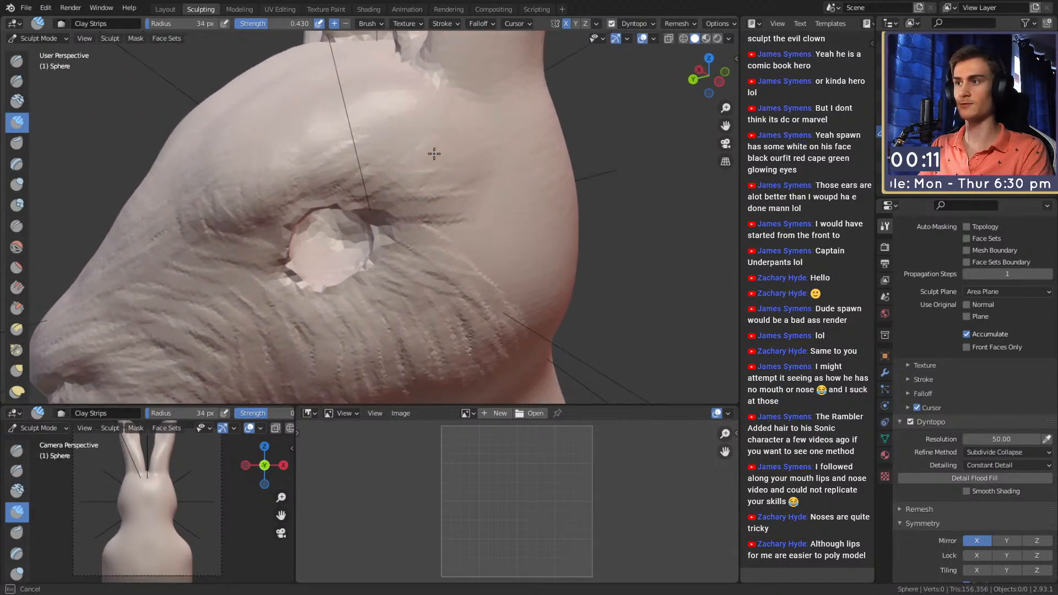
- Add Clay Strips fur strokes above the eye socket and over the forehead toward the ear bases
{"action": "left_click_drag", "start_coordinate": [398, 134], "coordinate": [441, 213], "text": "alt"}
{"action": "middle_click_drag", "start_coordinate": [355, 191], "coordinate": [368, 255]}
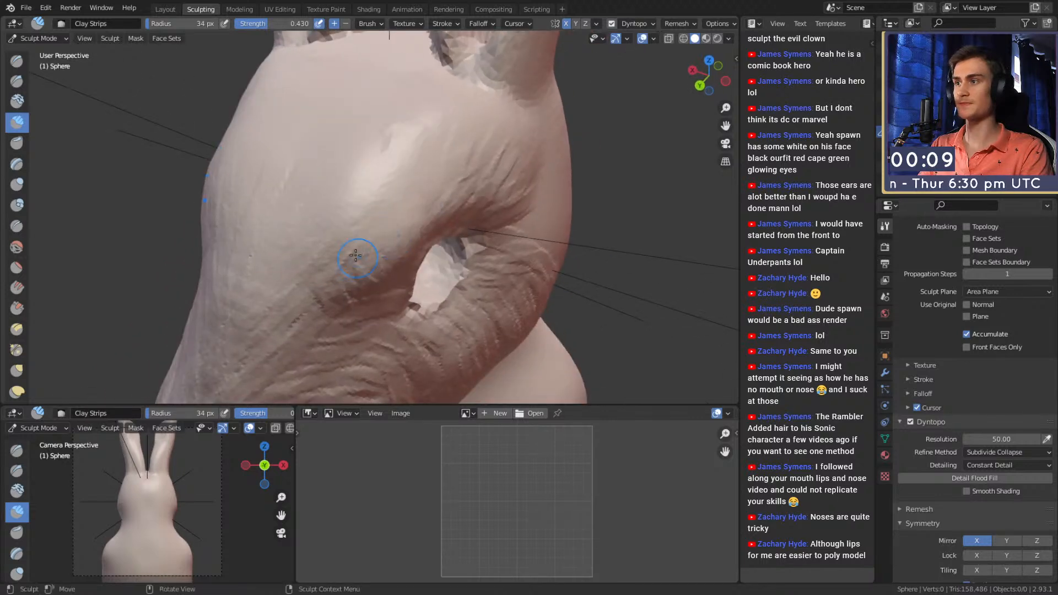
{"action": "middle_click_drag", "start_coordinate": [427, 174], "coordinate": [427, 247]}
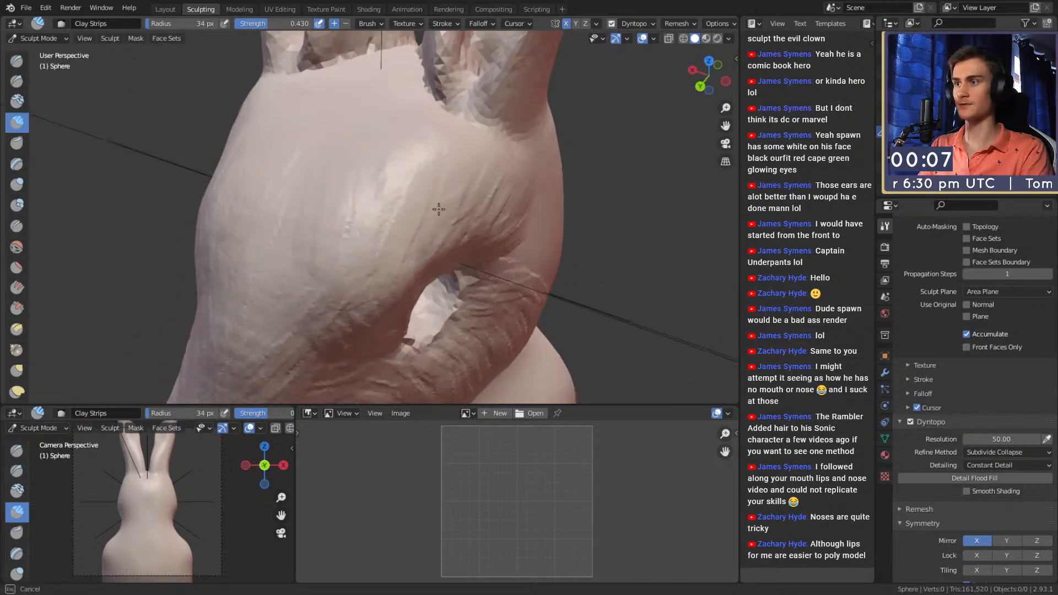
{"action": "left_click_drag", "start_coordinate": [496, 146], "coordinate": [515, 168]}
{"action": "middle_click_drag", "start_coordinate": [456, 167], "coordinate": [449, 234]}
{"action": "left_click_drag", "start_coordinate": [426, 259], "coordinate": [350, 188]}
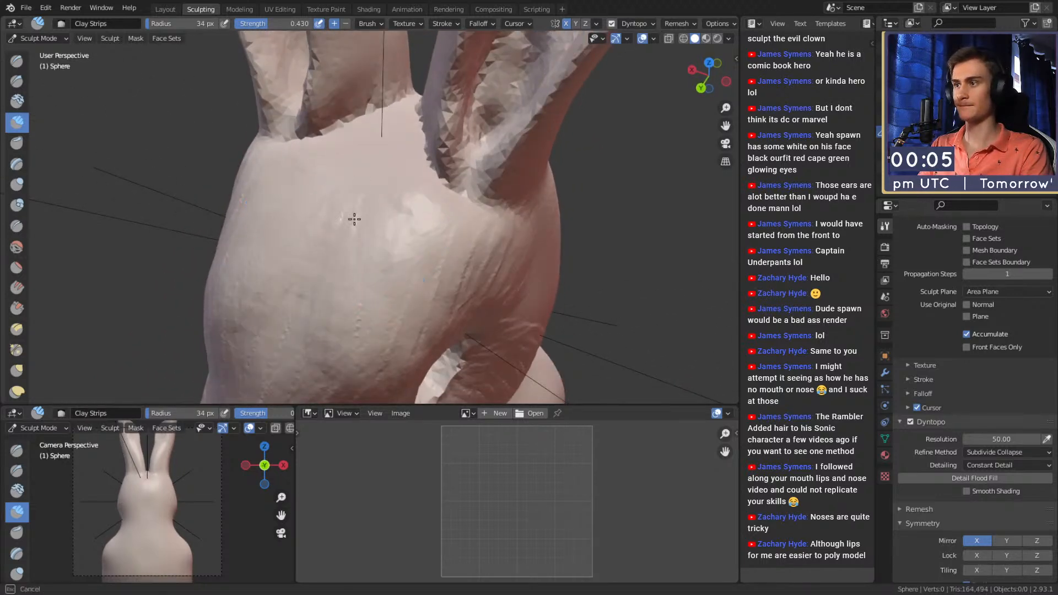
- Add Clay Strips fur strokes on the top of the head and from the temple back behind the eye
{"action": "mouse_move", "coordinate": [410, 155]}
{"action": "middle_mouse_down"}
{"action": "mouse_move", "coordinate": [420, 198]}
{"action": "mouse_move", "coordinate": [398, 227]}
{"action": "middle_mouse_up"}
{"action": "left_click_drag", "start_coordinate": [406, 191], "coordinate": [422, 161]}
{"action": "mouse_move", "coordinate": [421, 161]}
{"action": "middle_mouse_down"}
{"action": "mouse_move", "coordinate": [413, 257]}
{"action": "mouse_move", "coordinate": [411, 221]}
{"action": "mouse_move", "coordinate": [432, 158]}
{"action": "mouse_move", "coordinate": [432, 170]}
{"action": "mouse_move", "coordinate": [425, 161]}
{"action": "mouse_move", "coordinate": [414, 173]}
{"action": "mouse_move", "coordinate": [348, 98]}
{"action": "middle_mouse_up"}
{"action": "left_click_drag", "start_coordinate": [377, 95], "coordinate": [407, 126]}
{"action": "mouse_move", "coordinate": [348, 133]}
{"action": "left_mouse_down"}
{"action": "mouse_move", "coordinate": [412, 149]}
{"action": "mouse_move", "coordinate": [419, 185]}
{"action": "left_mouse_up"}
{"action": "left_click_drag", "start_coordinate": [344, 185], "coordinate": [398, 209]}
{"action": "middle_click_drag", "start_coordinate": [445, 251], "coordinate": [448, 244]}
{"action": "left_click_drag", "start_coordinate": [307, 133], "coordinate": [397, 165]}
{"action": "middle_click_drag", "start_coordinate": [410, 215], "coordinate": [403, 253]}
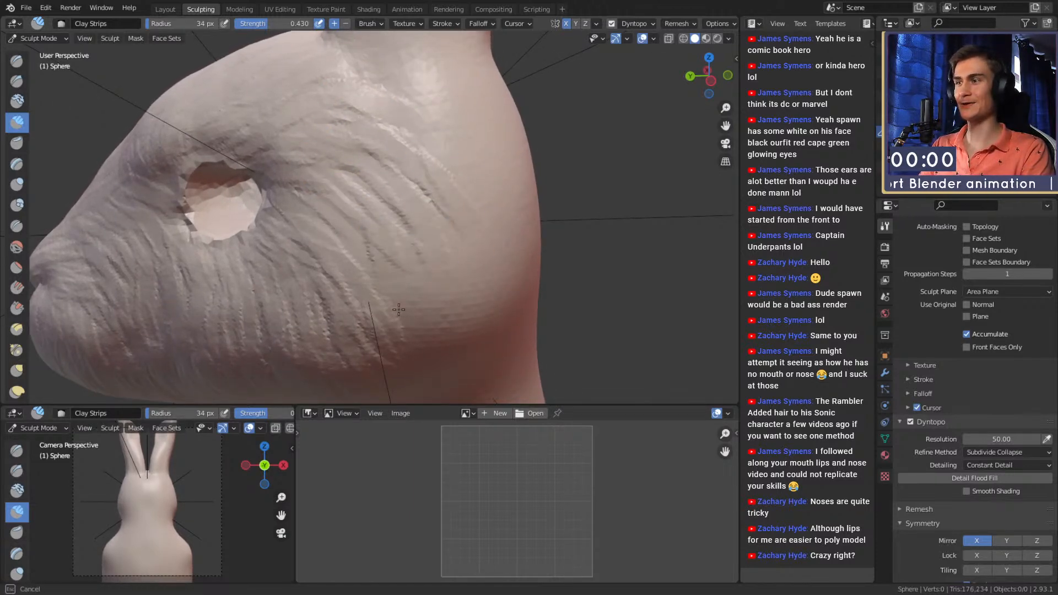
- Extend the Clay Strips fur strokes over the rear of the cheek and the side of the head below the ear
{"action": "middle_click_drag", "start_coordinate": [446, 285], "coordinate": [390, 243]}
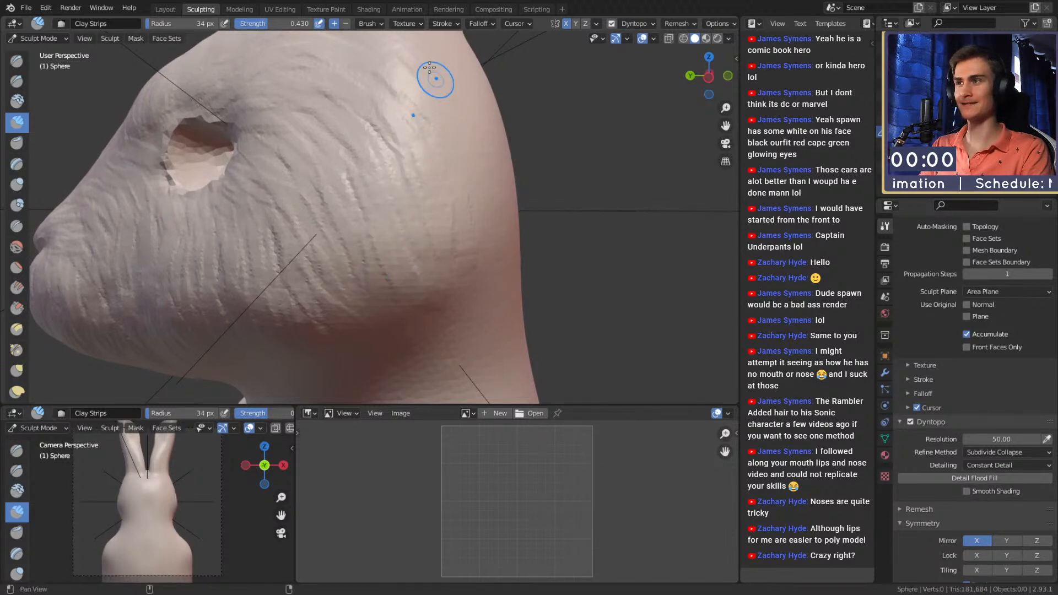
{"action": "middle_click_drag", "start_coordinate": [441, 90], "coordinate": [431, 152]}
{"action": "left_click_drag", "start_coordinate": [349, 145], "coordinate": [439, 173]}
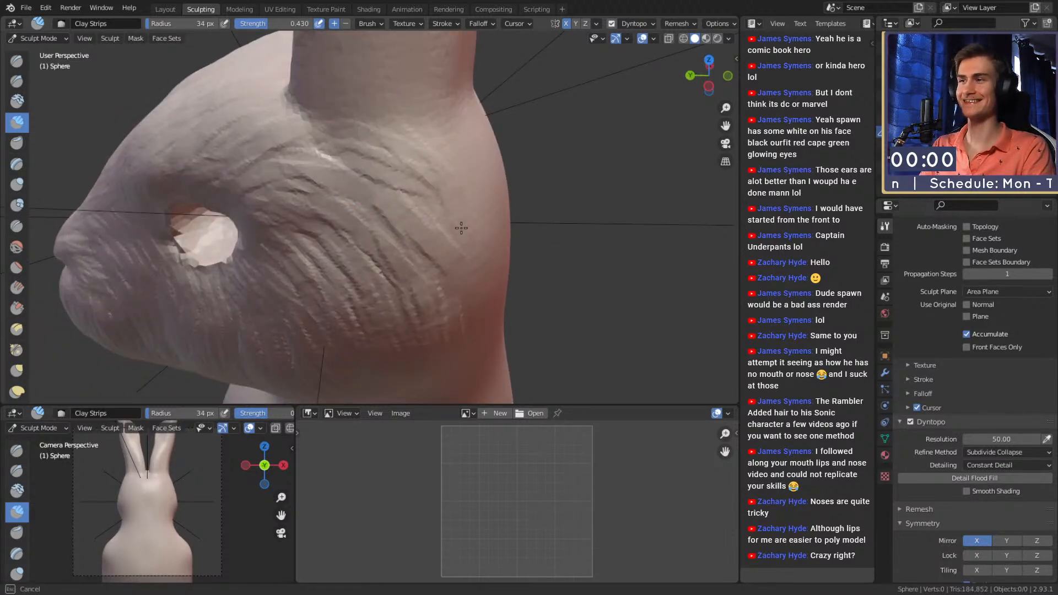
- Save the sculpt to its existing file, quick_sketch_day_157.blend
{"action": "scroll", "coordinate": [413, 140], "scroll_direction": "down", "scroll_amount": 6}
{"action": "middle_click_drag", "start_coordinate": [508, 173], "coordinate": [443, 236]}
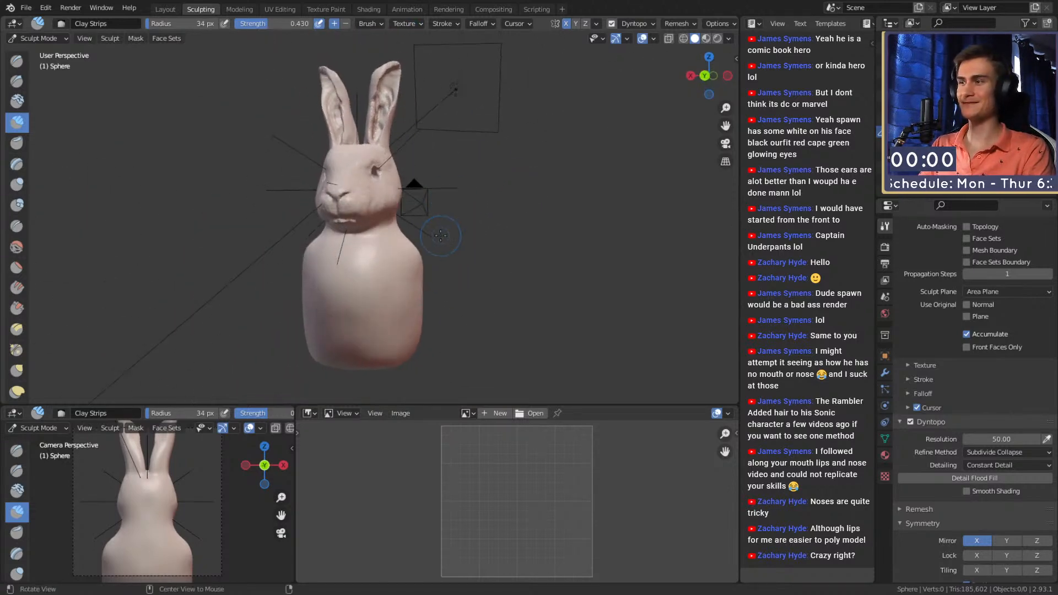
{"action": "left_click", "coordinate": [26, 8]}
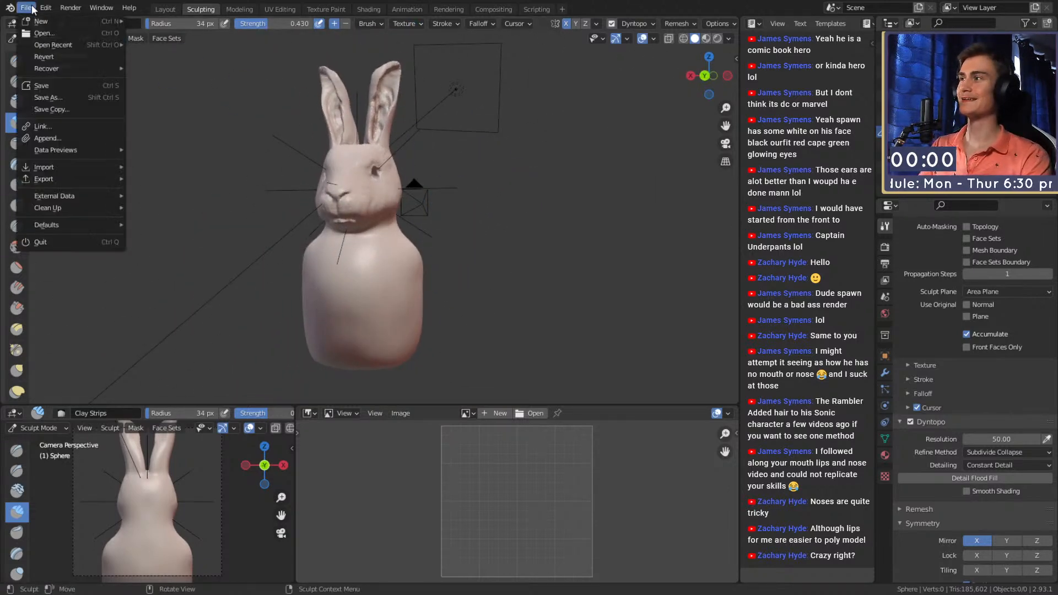
{"action": "left_click", "coordinate": [55, 86]}
- Switch to the Layout workspace and rotate the rabbit 180° around the global Z axis
{"action": "scroll", "coordinate": [340, 184], "scroll_direction": "up", "scroll_amount": 3}
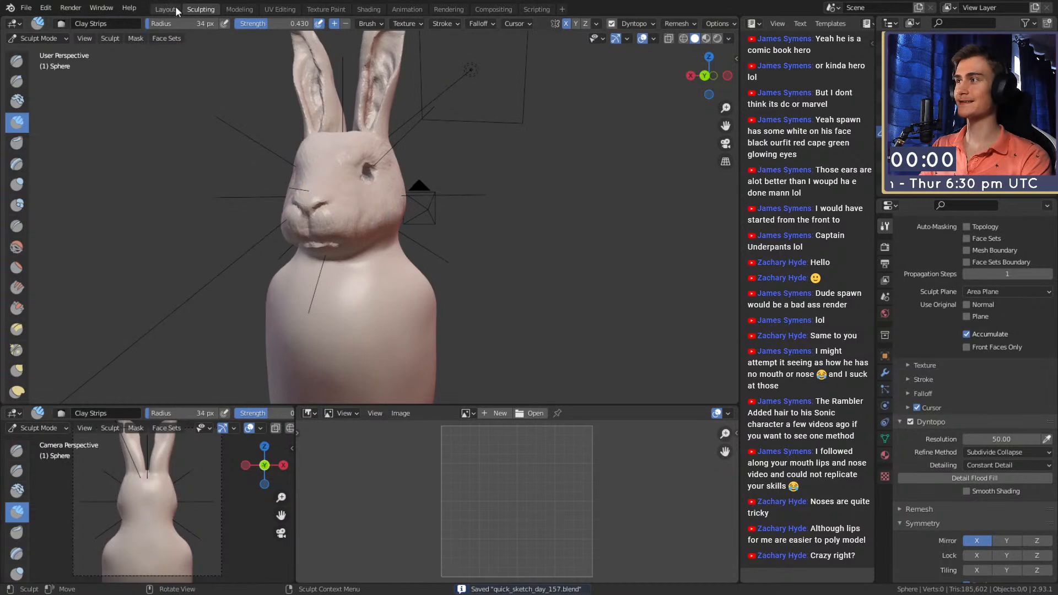
{"action": "key", "text": "ctrl+Page_Up"}
{"action": "scroll", "coordinate": [428, 329], "scroll_direction": "up", "scroll_amount": 3}
{"action": "mouse_move", "coordinate": [428, 329]}
{"action": "middle_mouse_down"}
{"action": "mouse_move", "coordinate": [335, 326]}
{"action": "mouse_move", "coordinate": [454, 356]}
{"action": "mouse_move", "coordinate": [393, 328]}
{"action": "mouse_move", "coordinate": [338, 368]}
{"action": "mouse_move", "coordinate": [501, 369]}
{"action": "middle_mouse_up"}
{"action": "scroll", "coordinate": [468, 352], "scroll_direction": "up", "scroll_amount": 3}
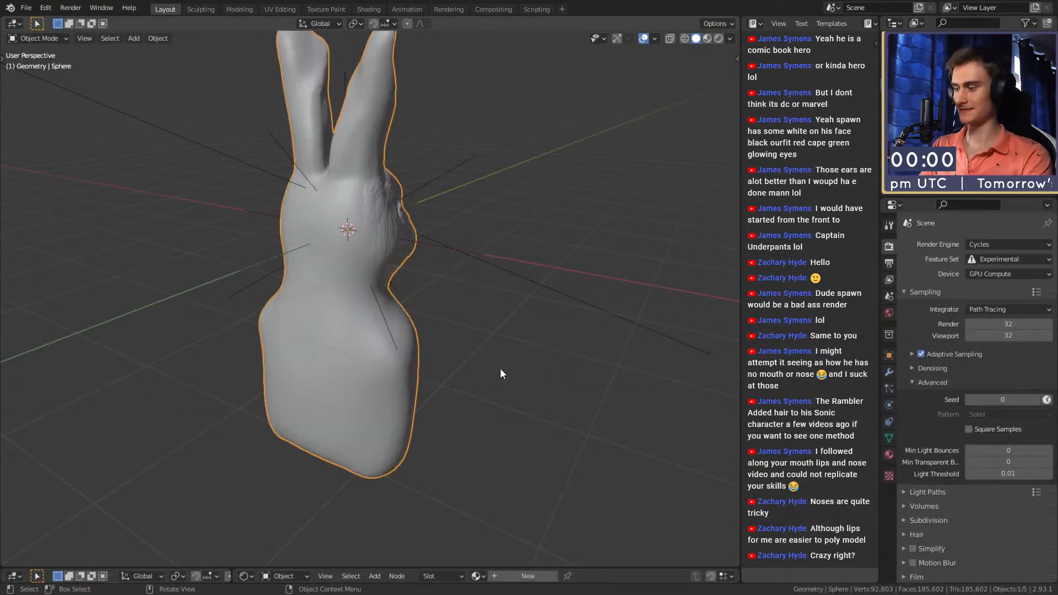
{"action": "key", "text": "r"}
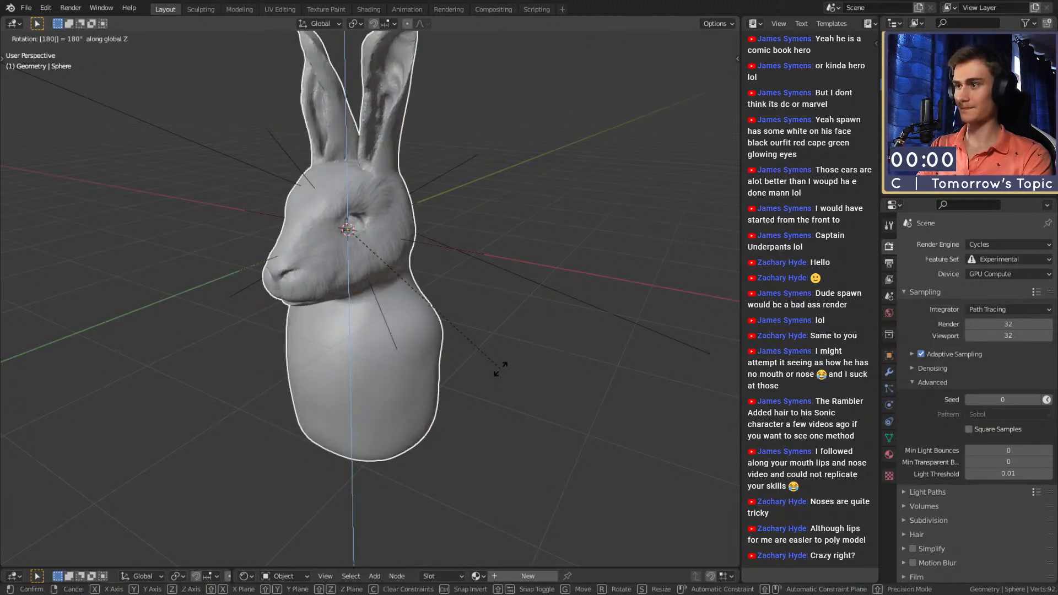
{"action": "left_click", "coordinate": [462, 373]}
- Add a cube and move it down to the lower part of the rabbit's body
{"action": "scroll", "coordinate": [461, 373], "scroll_direction": "down", "scroll_amount": 3}
{"action": "middle_click_drag", "start_coordinate": [438, 352], "coordinate": [489, 305]}
{"action": "left_click", "coordinate": [490, 305]}
{"action": "key", "text": "shift+a"}
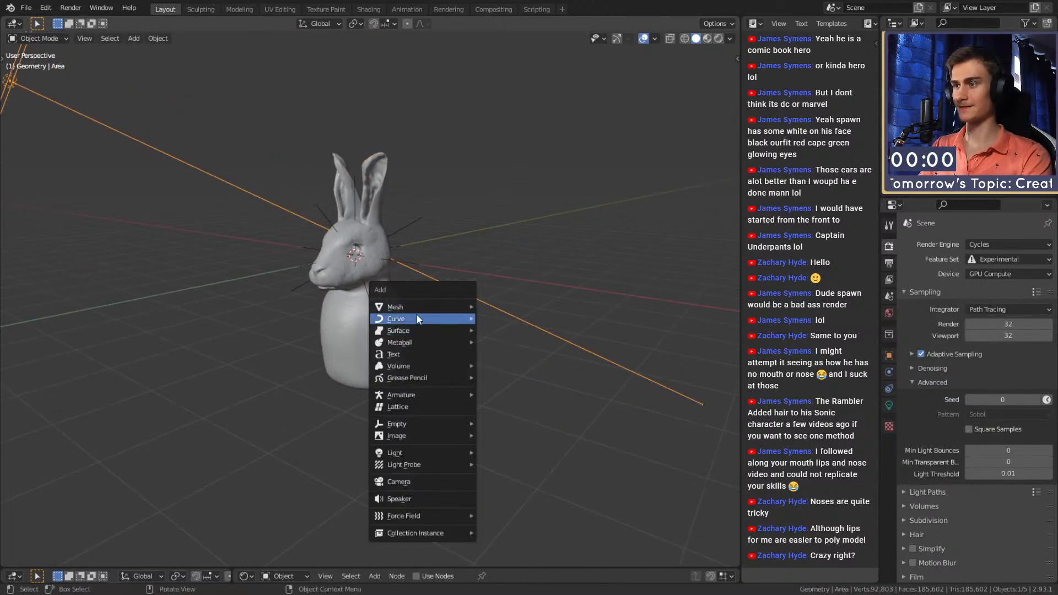
{"action": "mouse_move", "coordinate": [441, 306]}
{"action": "left_click", "coordinate": [506, 318]}
{"action": "middle_click_drag", "start_coordinate": [484, 349], "coordinate": [474, 298]}
{"action": "key", "text": "g"}
{"action": "left_click", "coordinate": [511, 390]}
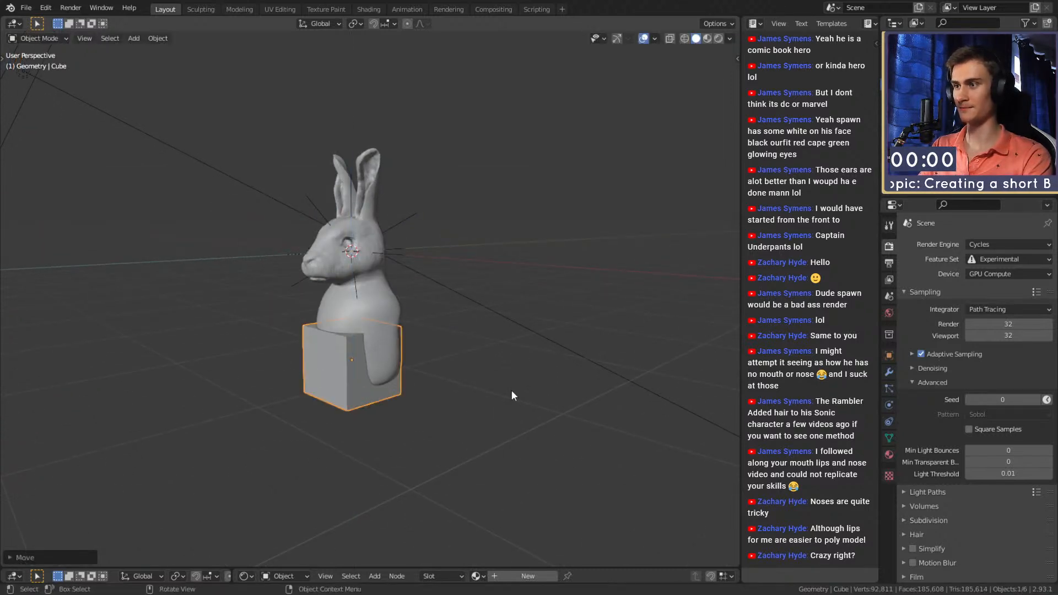
- Scale the cube up until it is wider than the rabbit's body and reposition it around the lower torso
{"action": "key", "text": "s"}
{"action": "left_click", "coordinate": [557, 333]}
{"action": "key", "text": "g"}
{"action": "left_click", "coordinate": [518, 348]}
- Tilt the cube around the global X axis and shift it along Y and Z so its top face crosses the chest
{"action": "middle_click_drag", "start_coordinate": [519, 349], "coordinate": [456, 338]}
{"action": "key", "text": "r"}
{"action": "key", "text": "x"}
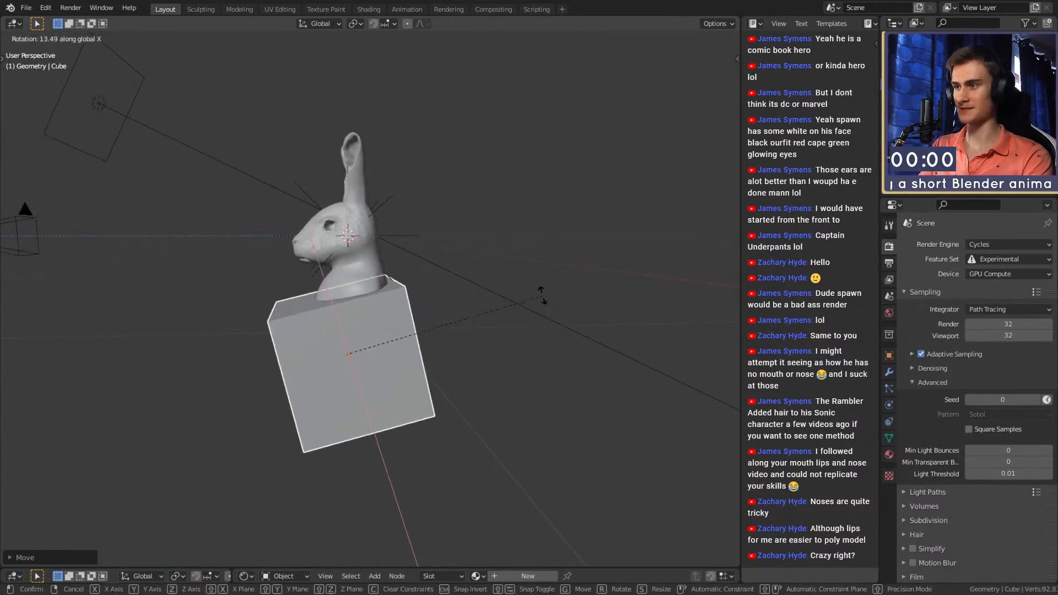
{"action": "left_click", "coordinate": [524, 308]}
{"action": "key", "text": "g"}
{"action": "key", "text": "y"}
{"action": "left_click", "coordinate": [540, 308]}
{"action": "key", "text": "g"}
{"action": "key", "text": "z"}
{"action": "left_click", "coordinate": [553, 324]}
- Try an Auto Boolean Difference on the rabbit and the cube with the cube as the active object
{"action": "middle_click_drag", "start_coordinate": [309, 350], "coordinate": [402, 331]}
{"action": "left_click", "coordinate": [344, 276]}
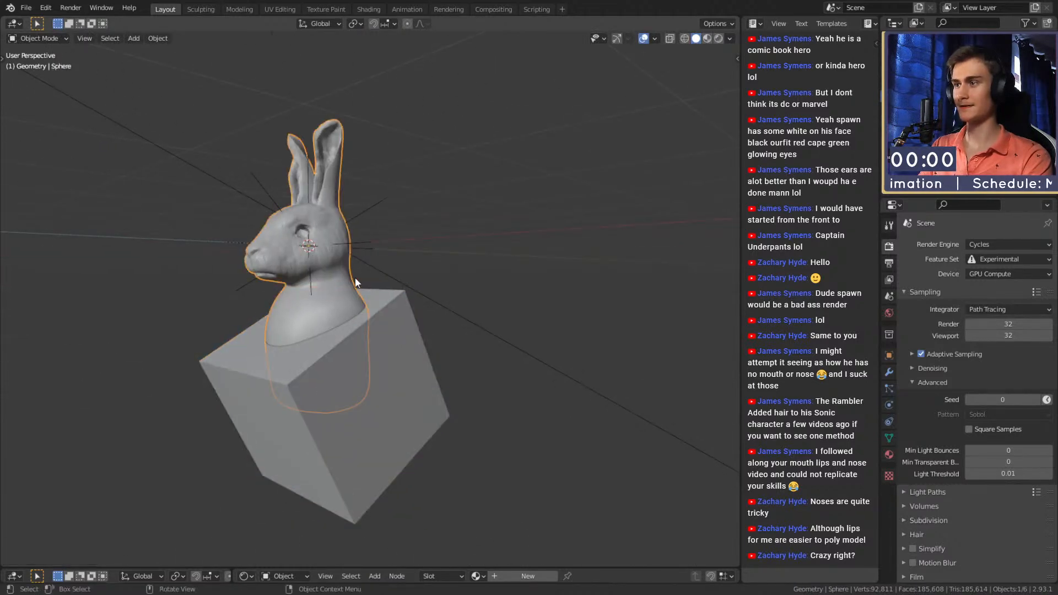
{"action": "middle_click_drag", "start_coordinate": [463, 212], "coordinate": [504, 333]}
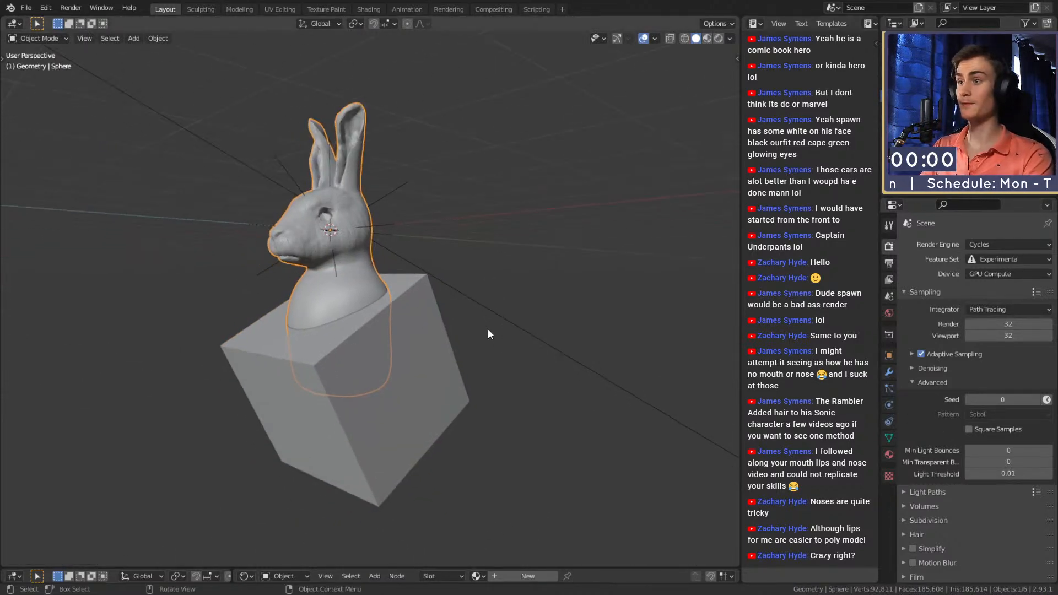
{"action": "left_click", "coordinate": [439, 350], "text": "shift"}
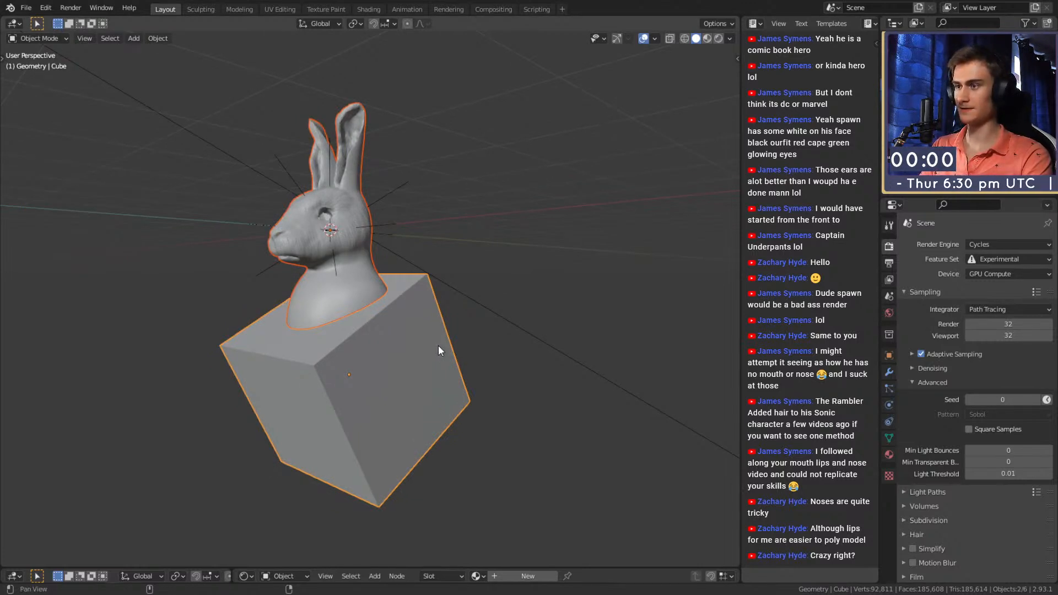
{"action": "key", "text": "shift+ctrl+b"}
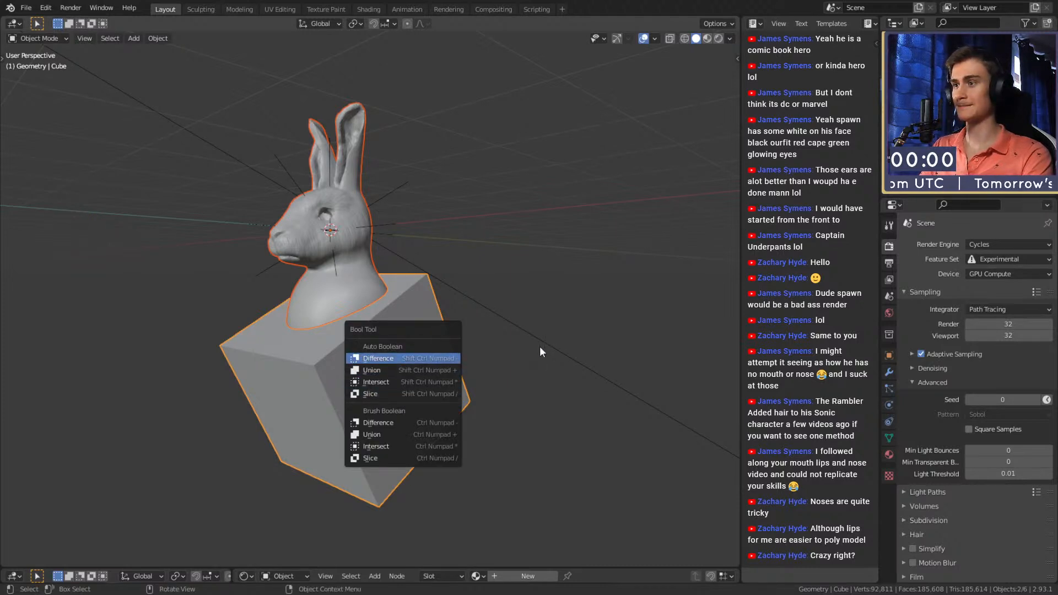
{"action": "key", "text": "Return"}
{"action": "middle_click_drag", "start_coordinate": [477, 277], "coordinate": [491, 330]}
{"action": "key", "text": "ctrl+z"}
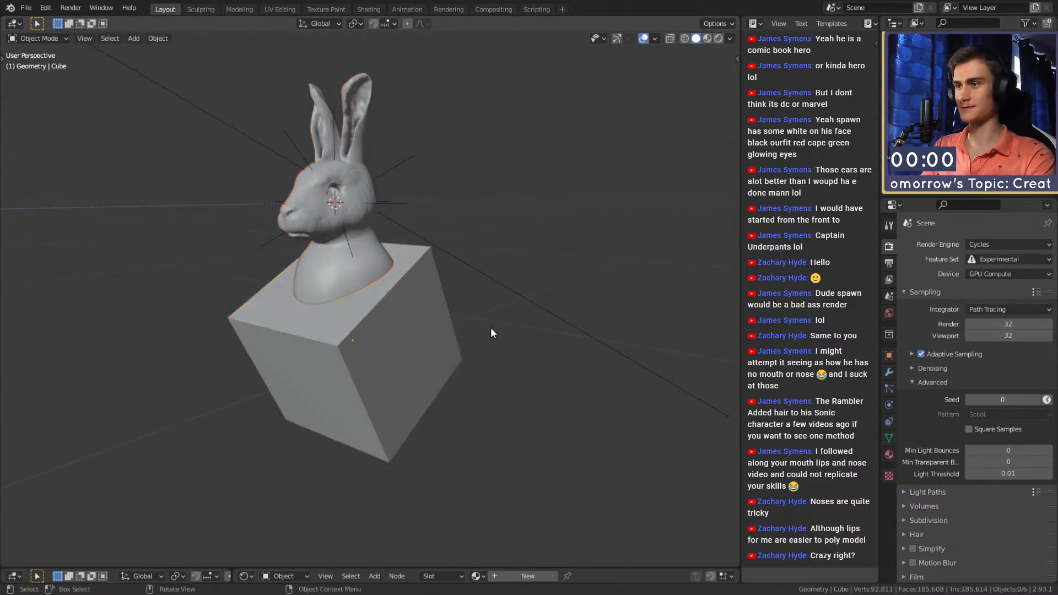
{"action": "key", "text": "ctrl+z"}
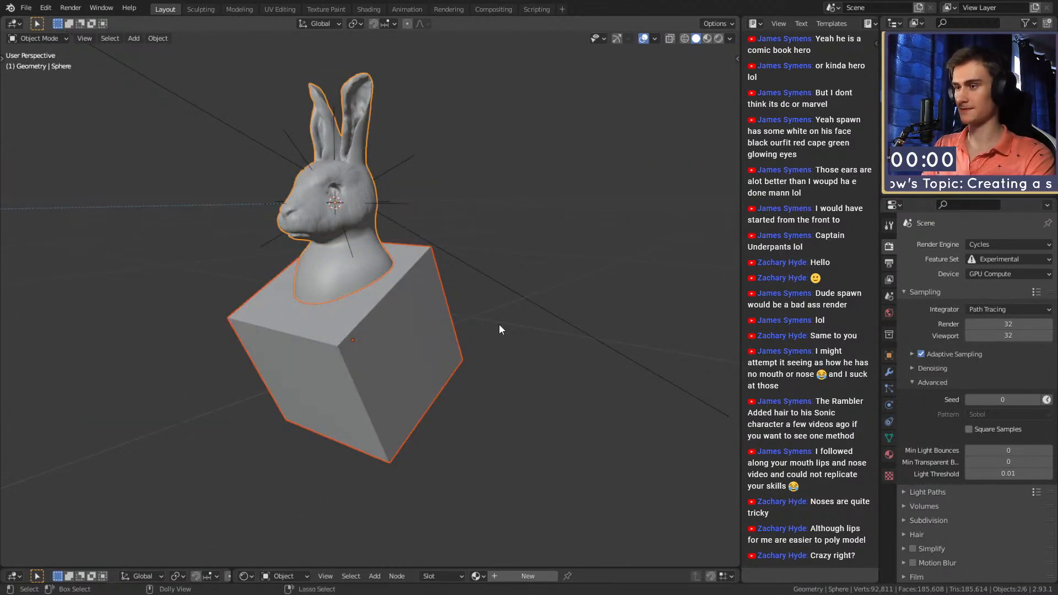
- Cut the cube out of the rabbit with Auto Boolean Difference, keeping the rabbit as the active object
{"action": "key", "text": "shift+ctrl+b"}
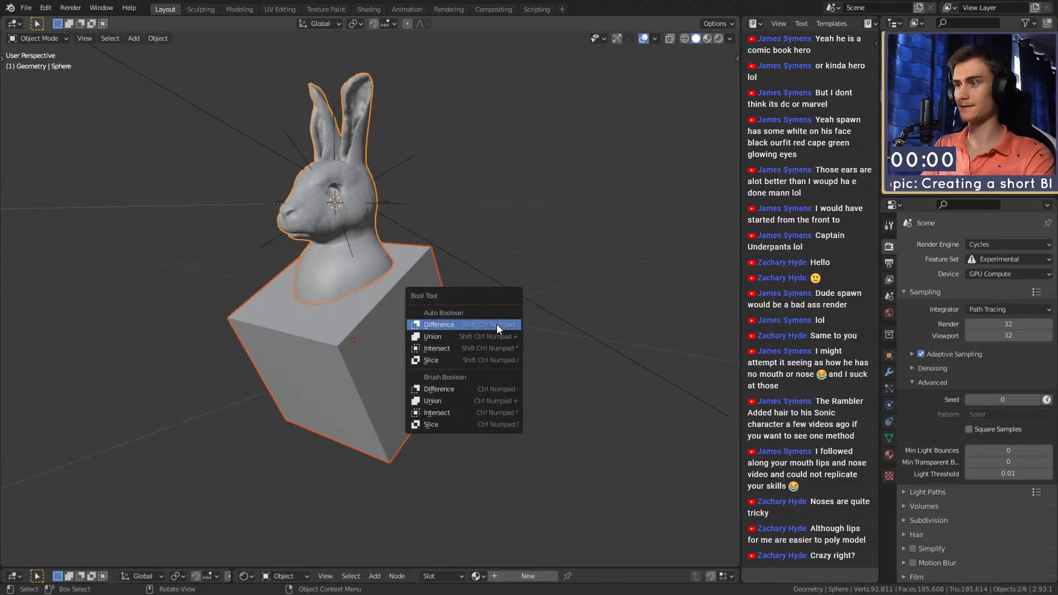
{"action": "left_click", "coordinate": [496, 324]}
{"action": "middle_click_drag", "start_coordinate": [473, 329], "coordinate": [475, 378]}
{"action": "scroll", "coordinate": [415, 334], "scroll_direction": "up", "scroll_amount": 3}
{"action": "scroll", "coordinate": [475, 378], "scroll_direction": "down", "scroll_amount": 3}
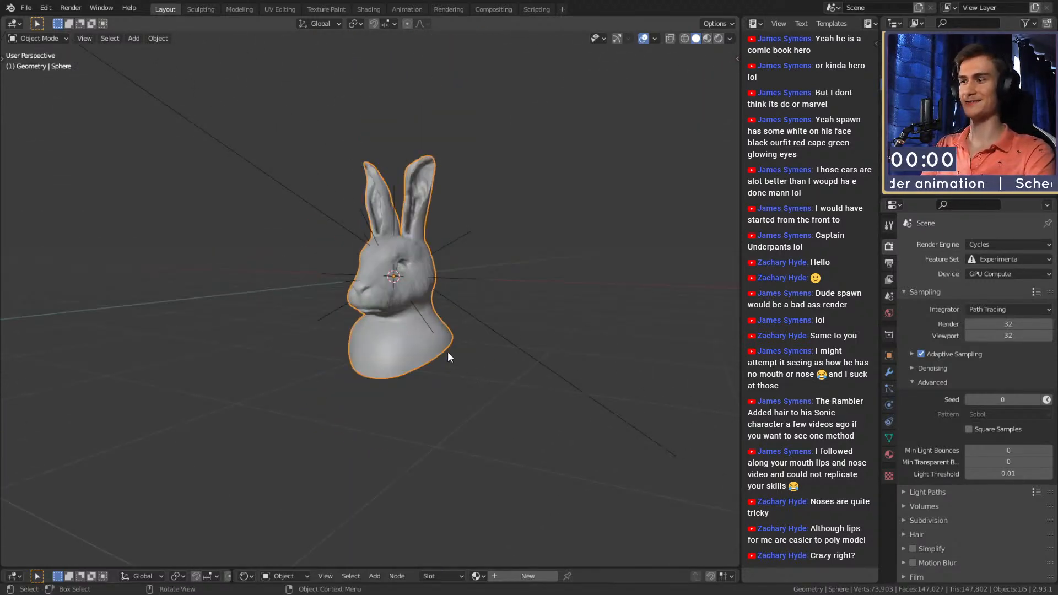
- Examine the trimmed bust's base, head and eye socket from several angles
{"action": "scroll", "coordinate": [448, 354], "scroll_direction": "up", "scroll_amount": 4}
{"action": "scroll", "coordinate": [558, 380], "scroll_direction": "down", "scroll_amount": 3}
{"action": "middle_click_drag", "start_coordinate": [559, 380], "coordinate": [368, 405]}
{"action": "scroll", "coordinate": [402, 355], "scroll_direction": "down", "scroll_amount": 3}
{"action": "scroll", "coordinate": [408, 376], "scroll_direction": "up", "scroll_amount": 4}
{"action": "middle_click_drag", "start_coordinate": [408, 375], "coordinate": [450, 259]}
{"action": "scroll", "coordinate": [431, 311], "scroll_direction": "up", "scroll_amount": 3}
{"action": "middle_click_drag", "start_coordinate": [359, 309], "coordinate": [357, 276]}
{"action": "scroll", "coordinate": [435, 316], "scroll_direction": "up", "scroll_amount": 3}
- Add a UV sphere for the eye, scale it down and move it out beside the rabbit's head
{"action": "key", "text": "shift+a"}
{"action": "mouse_move", "coordinate": [362, 277]}
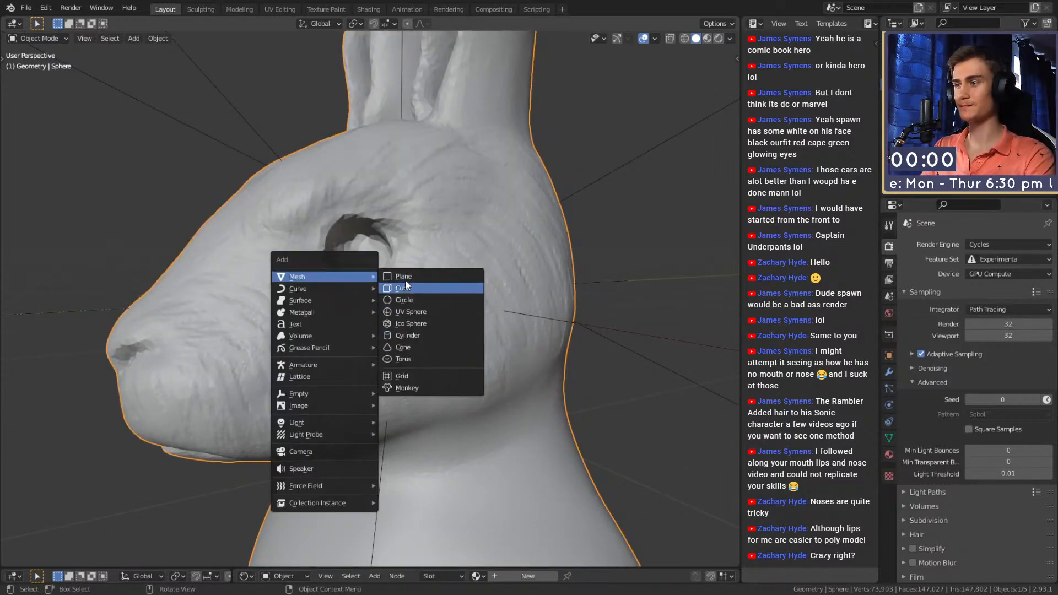
{"action": "left_click", "coordinate": [407, 312]}
{"action": "scroll", "coordinate": [443, 313], "scroll_direction": "down", "scroll_amount": 3}
{"action": "middle_click_drag", "start_coordinate": [443, 313], "coordinate": [601, 347]}
{"action": "key", "text": "s"}
{"action": "left_click", "coordinate": [478, 314]}
{"action": "key", "text": "g"}
{"action": "left_click", "coordinate": [568, 324]}
- Add a Mirror modifier on the X axis to the eye sphere with the rabbit mesh, Sphere, as Mirror Object
{"action": "scroll", "coordinate": [568, 324], "scroll_direction": "up", "scroll_amount": 3}
{"action": "left_click", "coordinate": [889, 372]}
{"action": "left_click", "coordinate": [976, 244]}
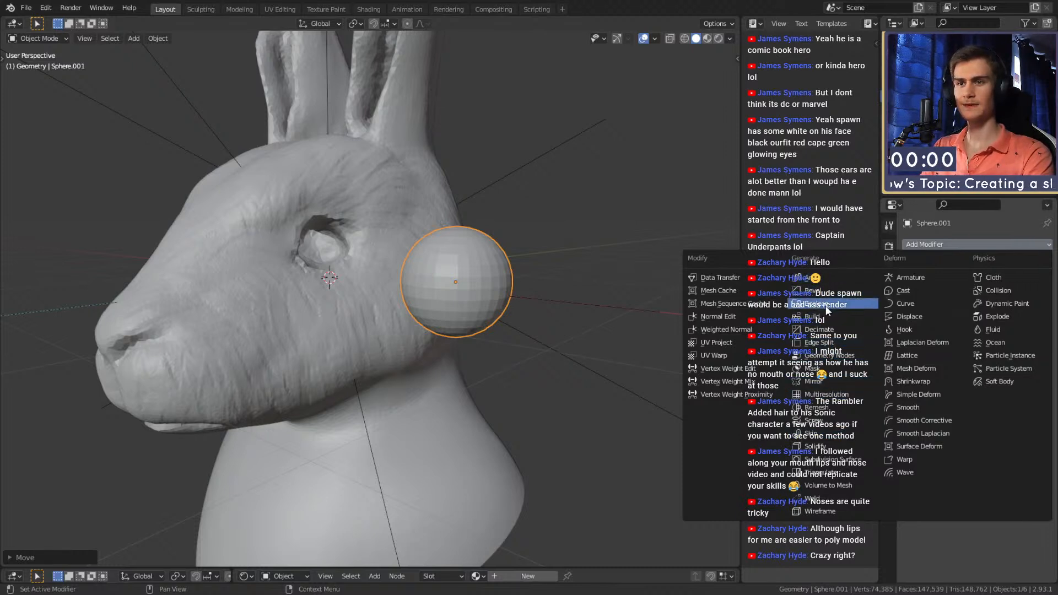
{"action": "left_click", "coordinate": [958, 243]}
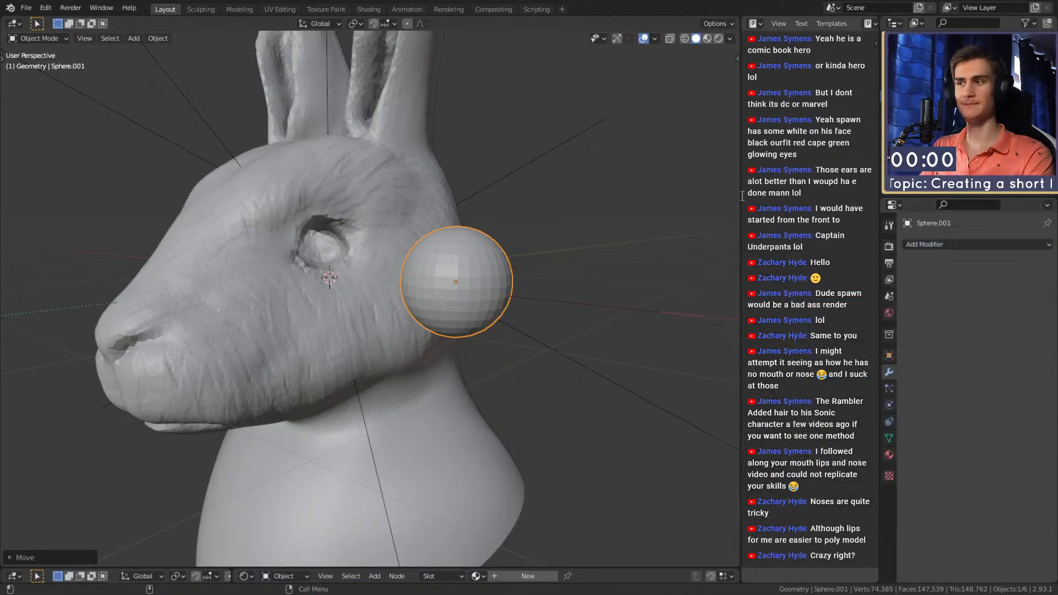
{"action": "left_click", "coordinate": [952, 245]}
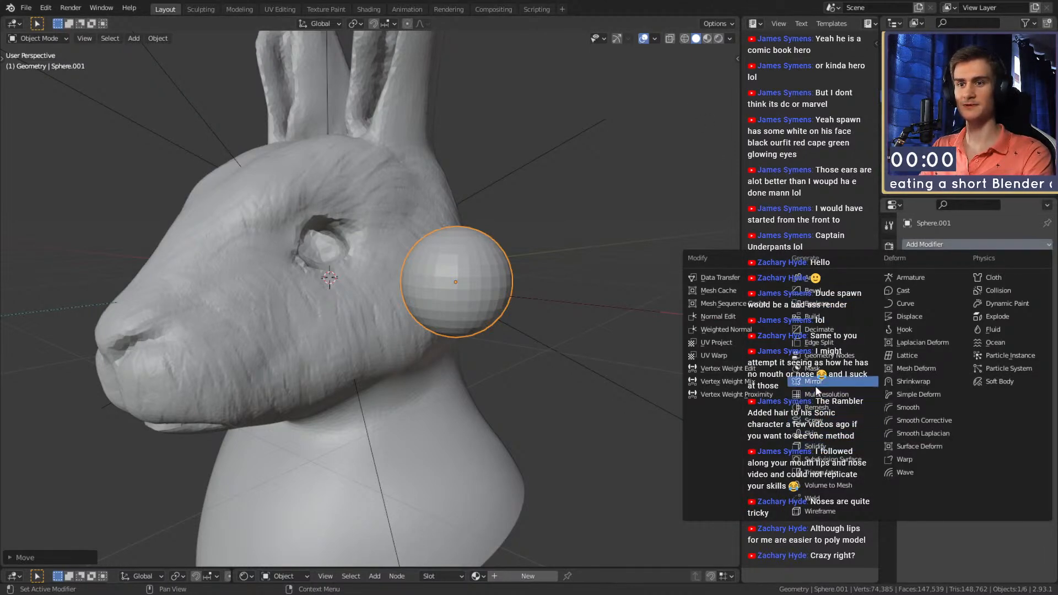
{"action": "left_click", "coordinate": [814, 381]}
{"action": "left_click", "coordinate": [1032, 326]}
{"action": "left_click", "coordinate": [320, 317]}
{"action": "middle_click_drag", "start_coordinate": [507, 263], "coordinate": [672, 283]}
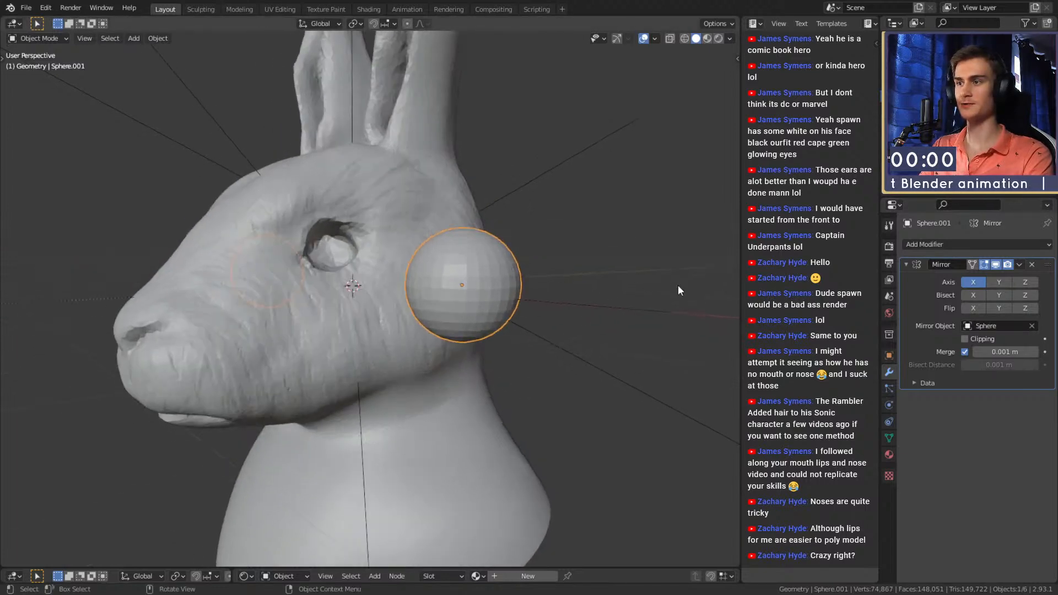
- Scale the eye sphere down and shade it smooth
{"action": "key", "text": "s"}
{"action": "left_click", "coordinate": [599, 282]}
{"action": "right_click", "coordinate": [508, 295]}
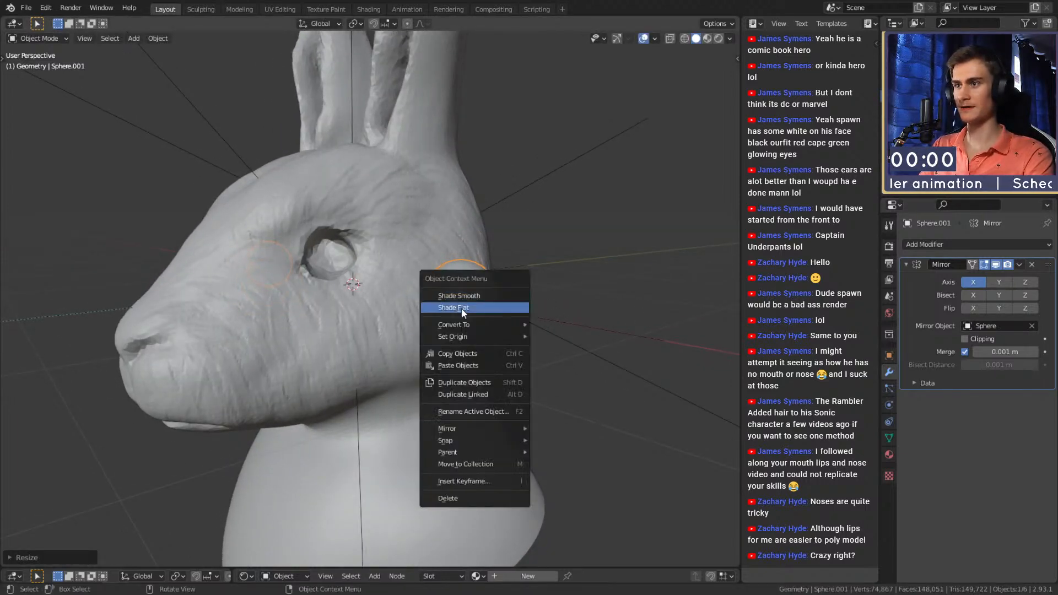
{"action": "right_click", "coordinate": [454, 292]}
- Move the eye sphere into the eye socket and adjust its scale to fit the opening
{"action": "key", "text": "g"}
{"action": "left_click", "coordinate": [490, 270]}
{"action": "mouse_move", "coordinate": [491, 270]}
{"action": "middle_mouse_down"}
{"action": "mouse_move", "coordinate": [611, 284]}
{"action": "mouse_move", "coordinate": [428, 267]}
{"action": "mouse_move", "coordinate": [503, 297]}
{"action": "mouse_move", "coordinate": [503, 270]}
{"action": "mouse_move", "coordinate": [593, 271]}
{"action": "mouse_move", "coordinate": [501, 276]}
{"action": "middle_mouse_up"}
{"action": "scroll", "coordinate": [428, 266], "scroll_direction": "up", "scroll_amount": 2}
{"action": "key", "text": "s"}
{"action": "left_click", "coordinate": [595, 273]}
{"action": "key", "text": "s"}
{"action": "left_click", "coordinate": [588, 271]}
- Deselect the eye and examine the bust with its mirrored eyeballs from near and far
{"action": "scroll", "coordinate": [448, 325], "scroll_direction": "down", "scroll_amount": 4}
{"action": "middle_click_drag", "start_coordinate": [447, 325], "coordinate": [550, 303]}
{"action": "scroll", "coordinate": [533, 290], "scroll_direction": "down", "scroll_amount": 4}
{"action": "scroll", "coordinate": [512, 311], "scroll_direction": "up", "scroll_amount": 4}
{"action": "left_click", "coordinate": [491, 332]}
{"action": "middle_click_drag", "start_coordinate": [491, 332], "coordinate": [458, 339]}
{"action": "scroll", "coordinate": [397, 347], "scroll_direction": "up", "scroll_amount": 3}
{"action": "scroll", "coordinate": [456, 356], "scroll_direction": "down", "scroll_amount": 4}
{"action": "scroll", "coordinate": [478, 340], "scroll_direction": "down", "scroll_amount": 4}
{"action": "scroll", "coordinate": [458, 343], "scroll_direction": "up", "scroll_amount": 4}
{"action": "scroll", "coordinate": [458, 338], "scroll_direction": "down", "scroll_amount": 6}
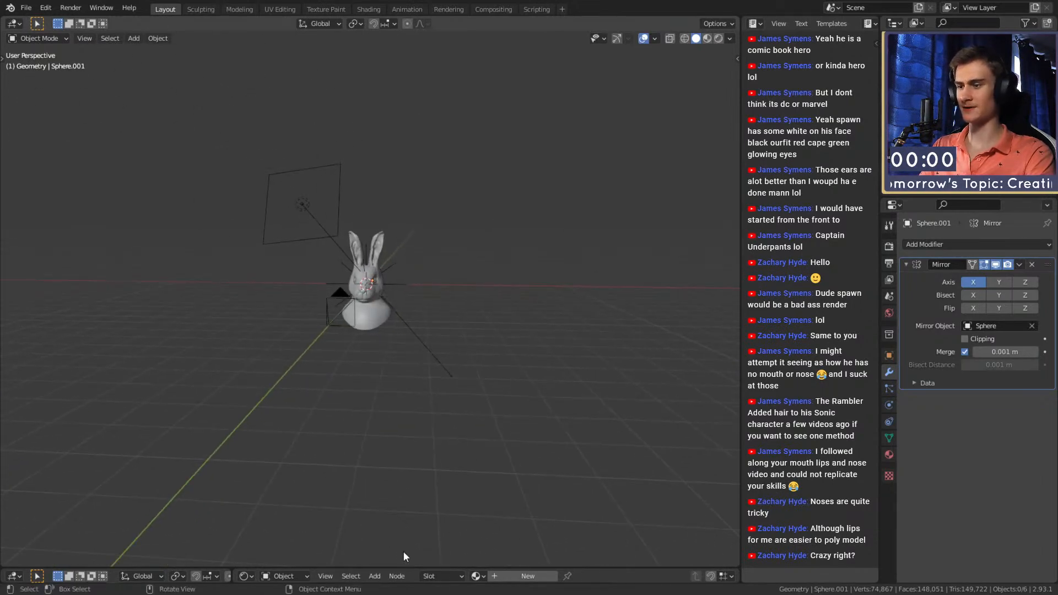
- Enlarge the lower editors to show the camera preview, then select the camera and move it to reframe the bust
{"action": "left_click_drag", "start_coordinate": [398, 568], "coordinate": [411, 405]}
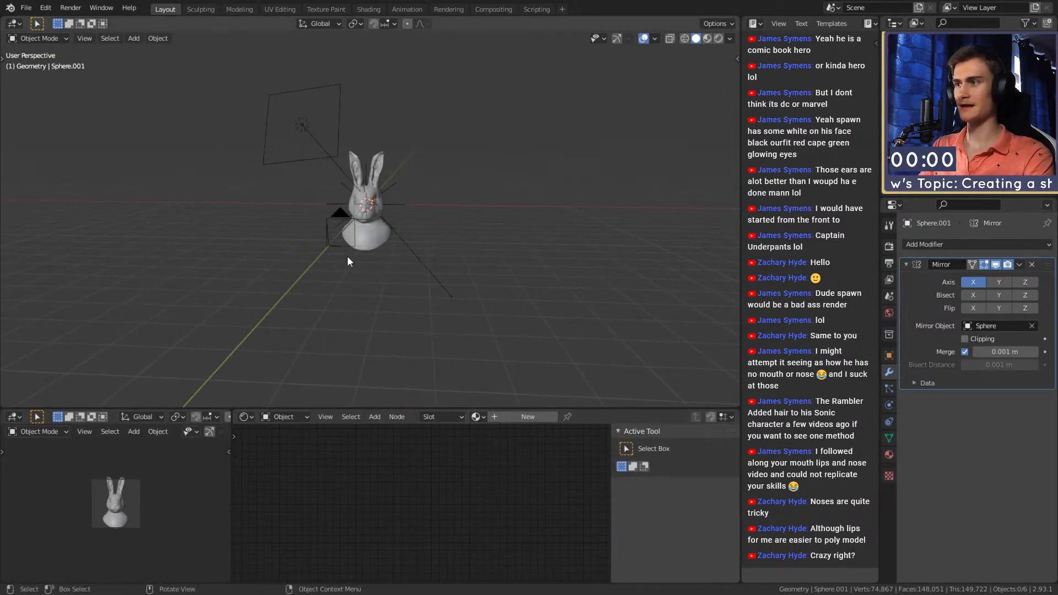
{"action": "left_click", "coordinate": [342, 219]}
{"action": "middle_click_drag", "start_coordinate": [342, 220], "coordinate": [451, 249]}
{"action": "key", "text": "g"}
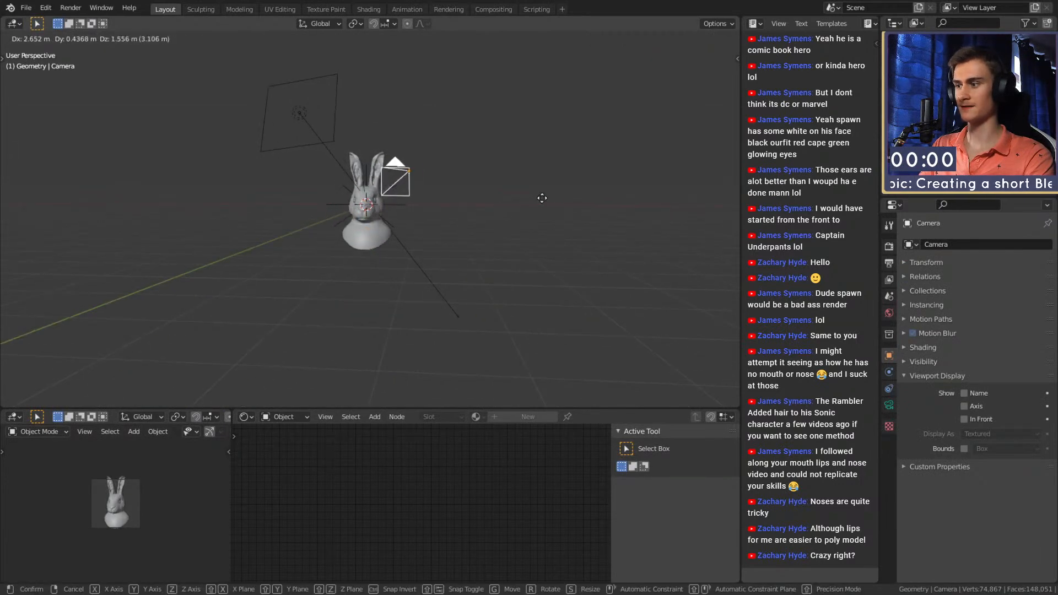
- Place the camera in front of the rabbit bust and rotate it about 2.8 degrees around its local Z axis
{"action": "left_click", "coordinate": [574, 215]}
{"action": "middle_click_drag", "start_coordinate": [574, 215], "coordinate": [562, 268]}
{"action": "key", "text": "r"}
{"action": "key", "text": "z"}
{"action": "key", "text": "z"}
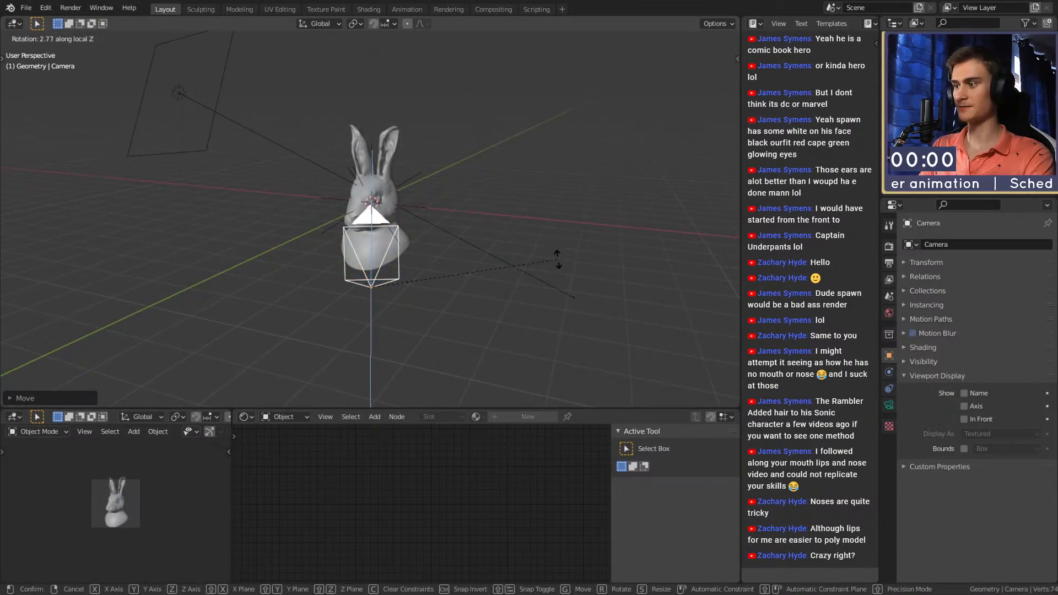
{"action": "left_click", "coordinate": [556, 259]}
- Rotate the camera back by about 0.9 degrees around its local Z axis
{"action": "middle_click_drag", "start_coordinate": [557, 259], "coordinate": [485, 245]}
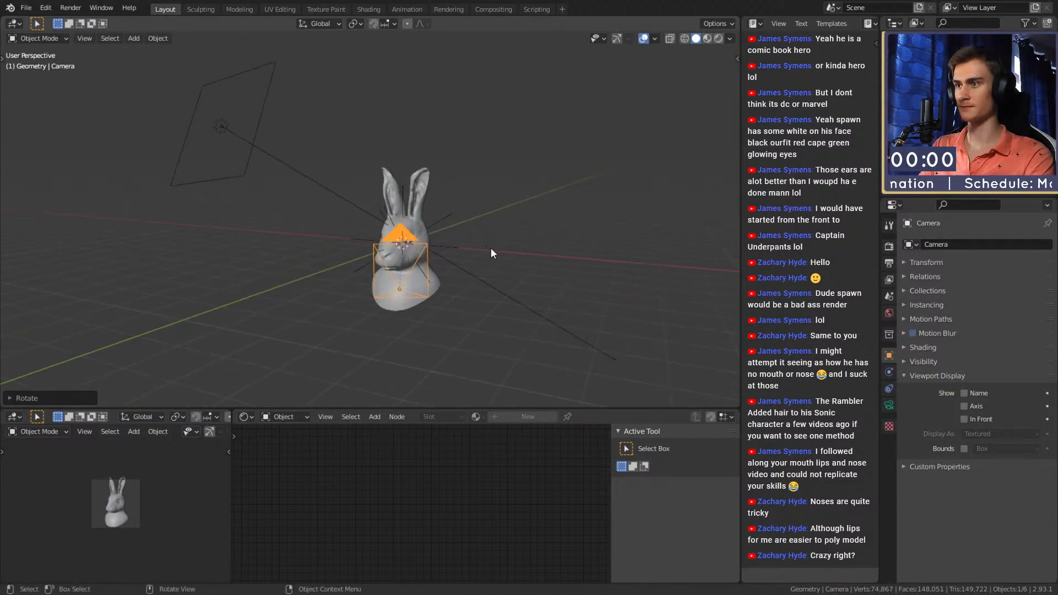
{"action": "key", "text": "r"}
{"action": "key", "text": "z"}
{"action": "key", "text": "z"}
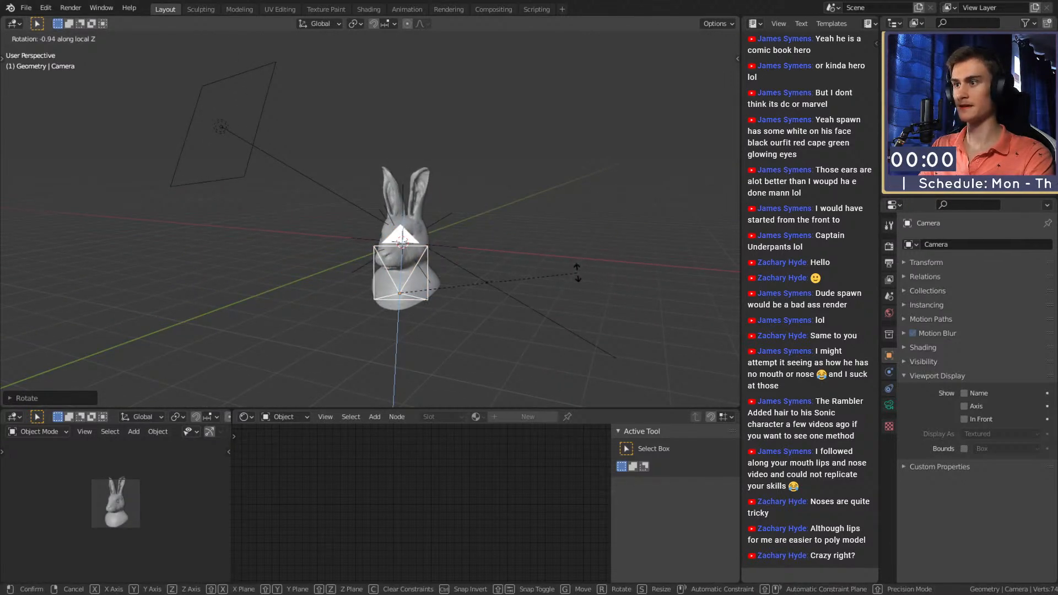
{"action": "left_click", "coordinate": [578, 274]}
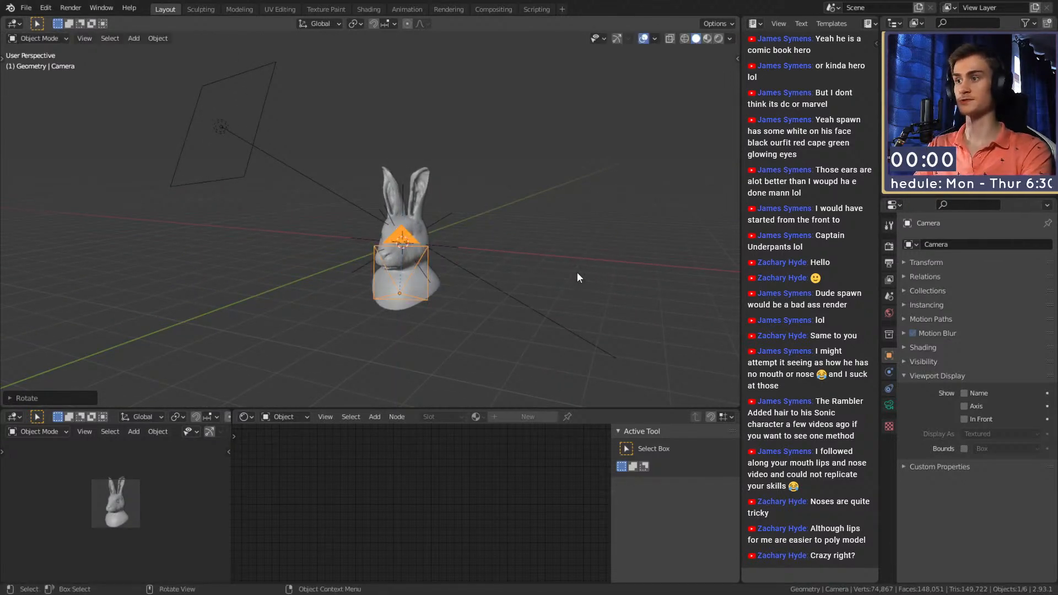
- Delete the area light beside the rabbit bust
{"action": "left_click", "coordinate": [221, 127]}
{"action": "key", "text": "Delete"}
{"action": "key", "text": "ctrl+z"}
- Move the camera about 1.96 m away from the rabbit along its local Z axis
{"action": "middle_click_drag", "start_coordinate": [403, 241], "coordinate": [373, 303]}
{"action": "key", "text": "g"}
{"action": "key", "text": "z"}
{"action": "key", "text": "z"}
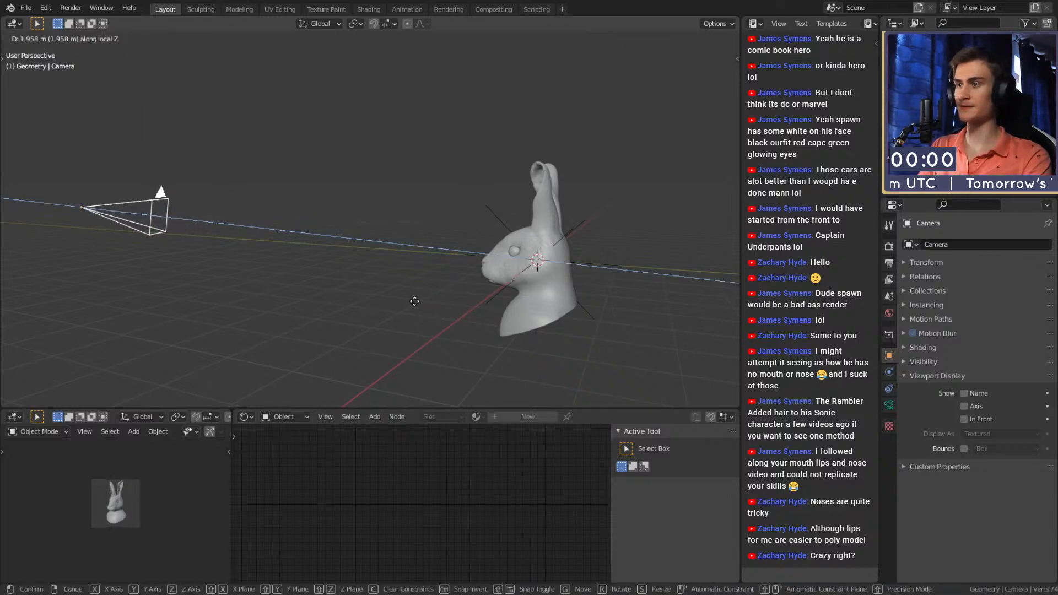
{"action": "left_click", "coordinate": [415, 301]}
- Raise the Focus empty about 0.11 m along the global Z axis
{"action": "middle_click_drag", "start_coordinate": [545, 303], "coordinate": [492, 262]}
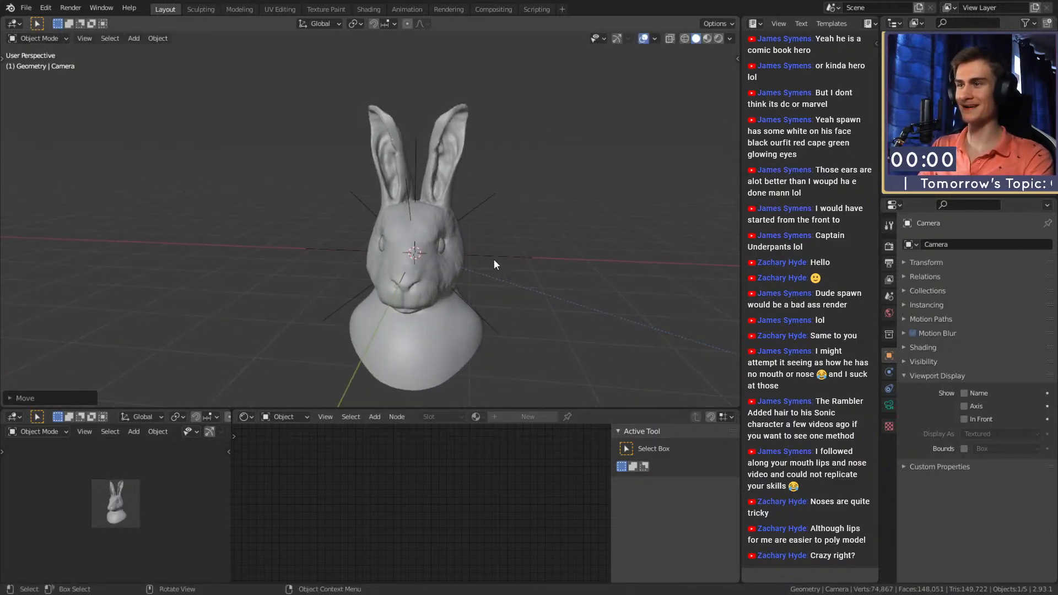
{"action": "left_click", "coordinate": [492, 263]}
{"action": "key", "text": "g"}
{"action": "key", "text": "z"}
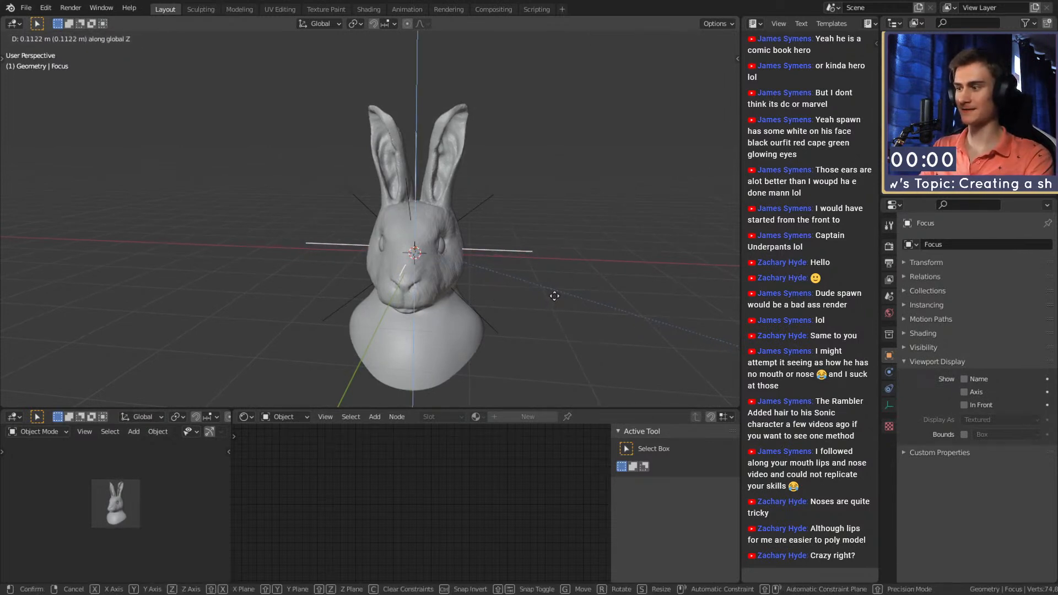
{"action": "left_click", "coordinate": [555, 295]}
- Select the rabbit bust and save the file
{"action": "middle_click_drag", "start_coordinate": [555, 295], "coordinate": [457, 296]}
{"action": "middle_click_drag", "start_coordinate": [504, 164], "coordinate": [510, 214]}
{"action": "left_click", "coordinate": [510, 213]}
{"action": "left_click", "coordinate": [433, 281]}
{"action": "middle_click_drag", "start_coordinate": [439, 286], "coordinate": [448, 280]}
{"action": "scroll", "coordinate": [448, 280], "scroll_direction": "up", "scroll_amount": 2}
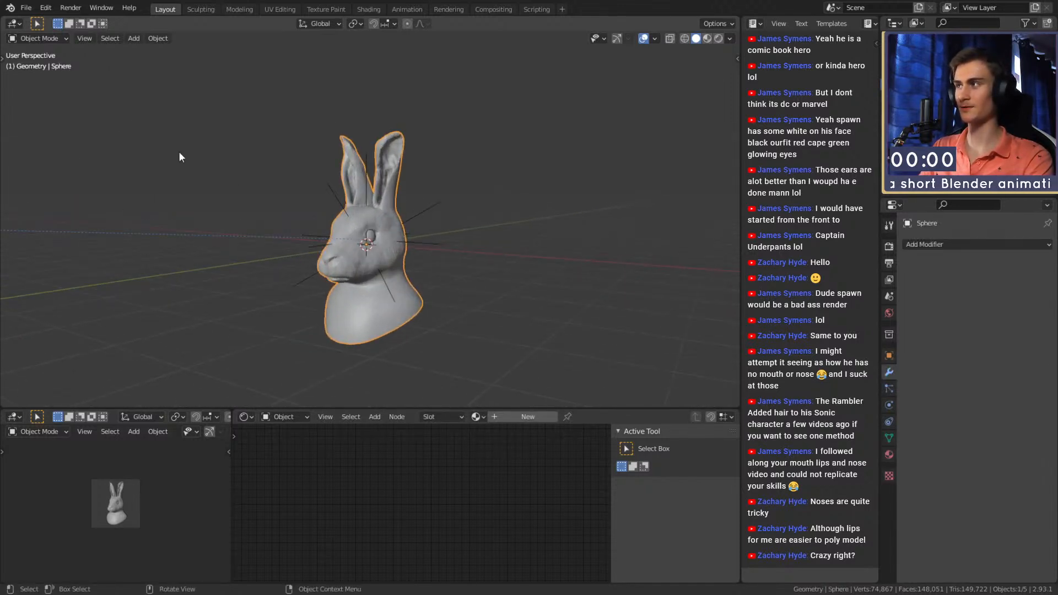
{"action": "left_click", "coordinate": [31, 10]}
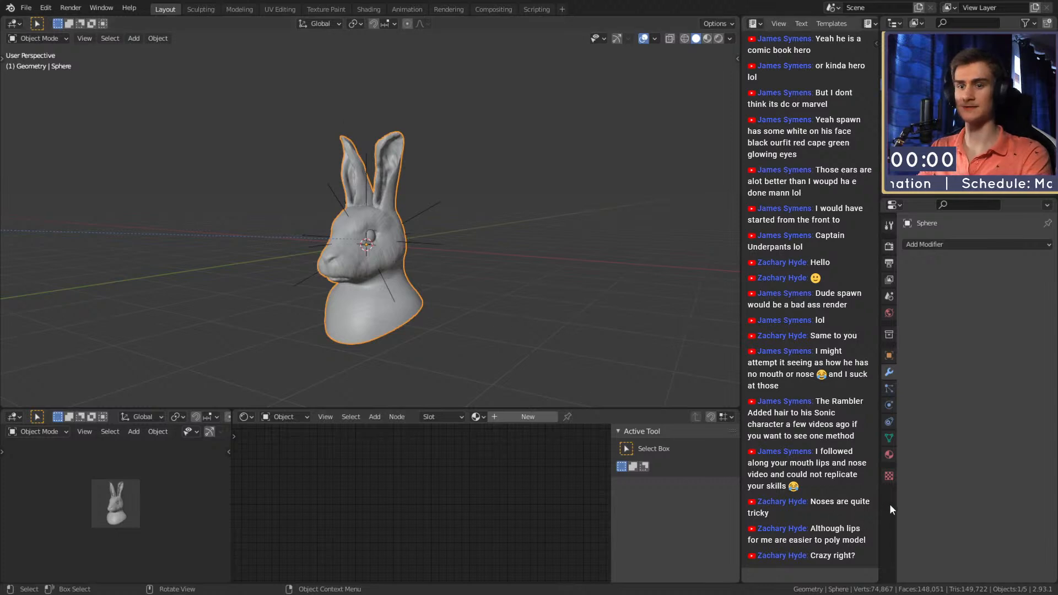
{"action": "key", "text": "ctrl+s"}
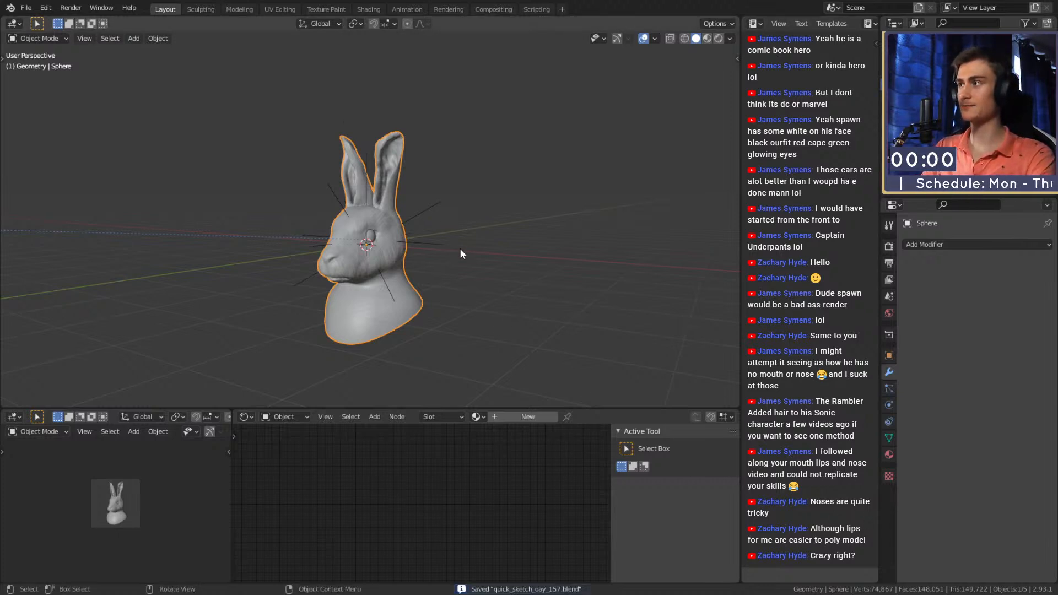
- Move the camera about 0.6 m closer to the rabbit along its local Z axis
{"action": "scroll", "coordinate": [460, 248], "scroll_direction": "down", "scroll_amount": 6}
{"action": "scroll", "coordinate": [108, 516], "scroll_direction": "up", "scroll_amount": 5}
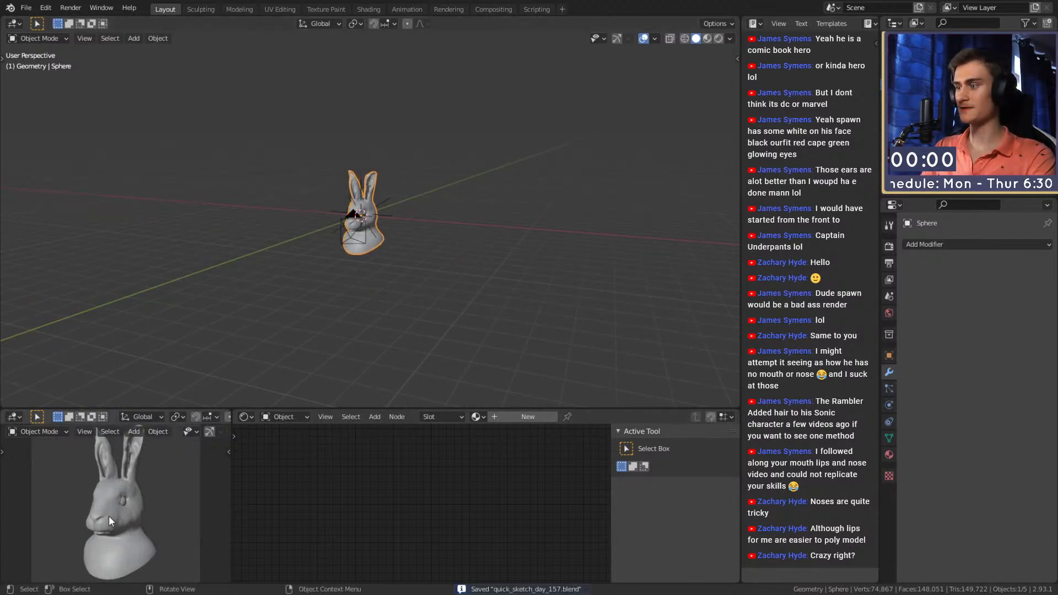
{"action": "scroll", "coordinate": [192, 524], "scroll_direction": "down", "scroll_amount": 2}
{"action": "middle_click_drag", "start_coordinate": [273, 404], "coordinate": [233, 220]}
{"action": "left_click", "coordinate": [148, 232]}
{"action": "key", "text": "g"}
{"action": "key", "text": "z"}
{"action": "key", "text": "z"}
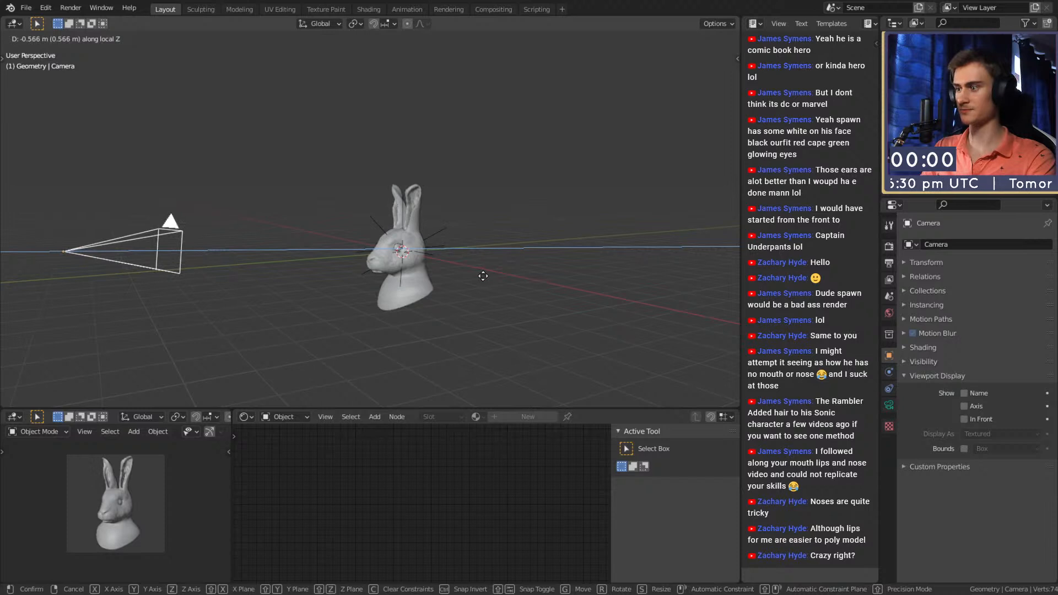
{"action": "left_click", "coordinate": [473, 278]}
- Deselect everything and save the file with the adjusted camera
{"action": "middle_click_drag", "start_coordinate": [472, 278], "coordinate": [281, 134]}
{"action": "left_click", "coordinate": [464, 200]}
{"action": "left_click", "coordinate": [26, 8]}
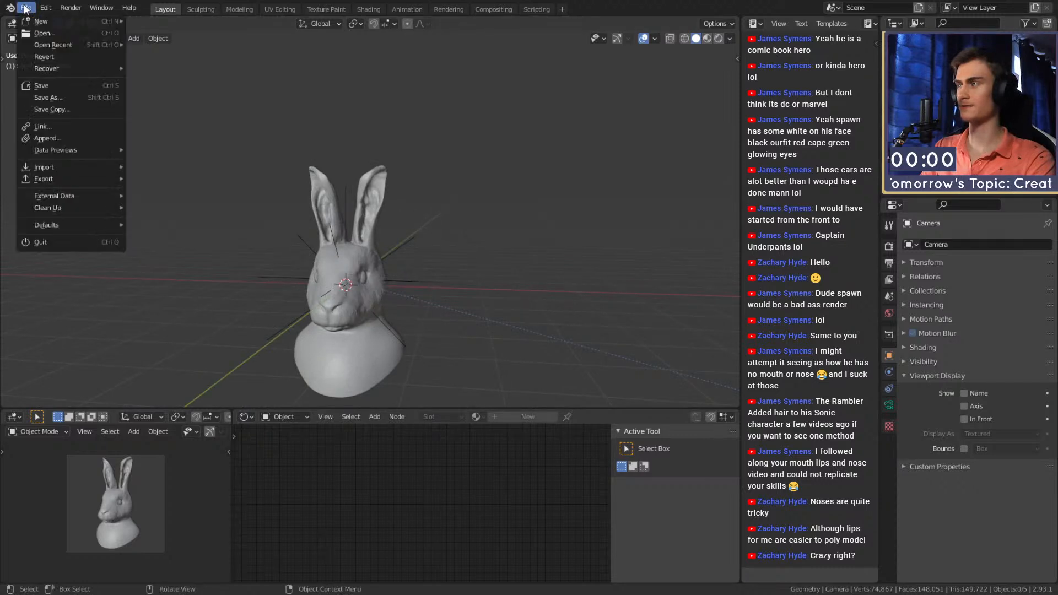
{"action": "left_click", "coordinate": [40, 85]}
- Select the rabbit bust again and save the file
{"action": "middle_click_drag", "start_coordinate": [425, 299], "coordinate": [415, 312]}
{"action": "left_click", "coordinate": [369, 197]}
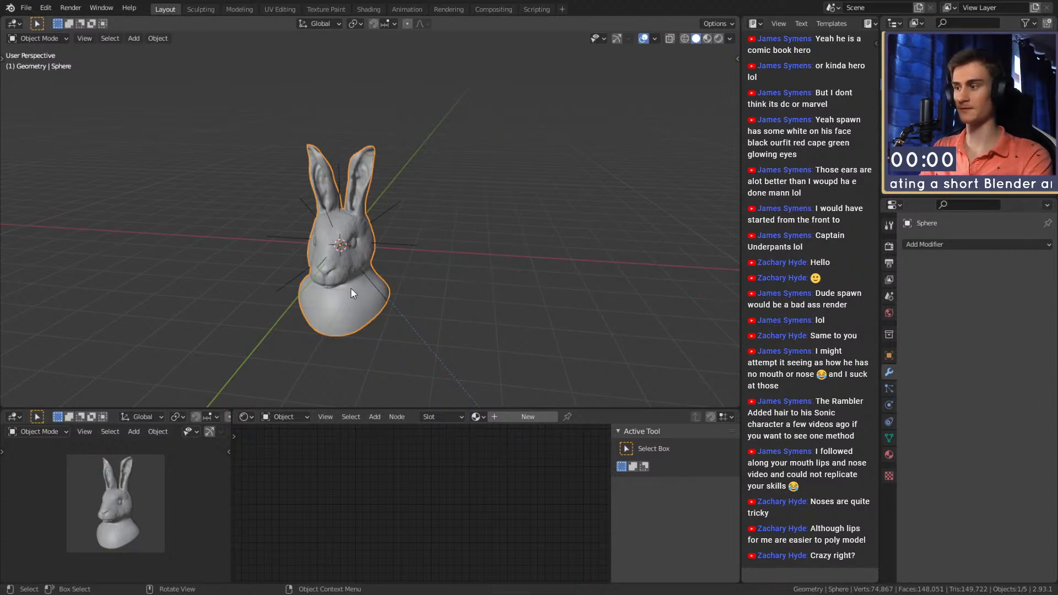
{"action": "left_click", "coordinate": [926, 246]}
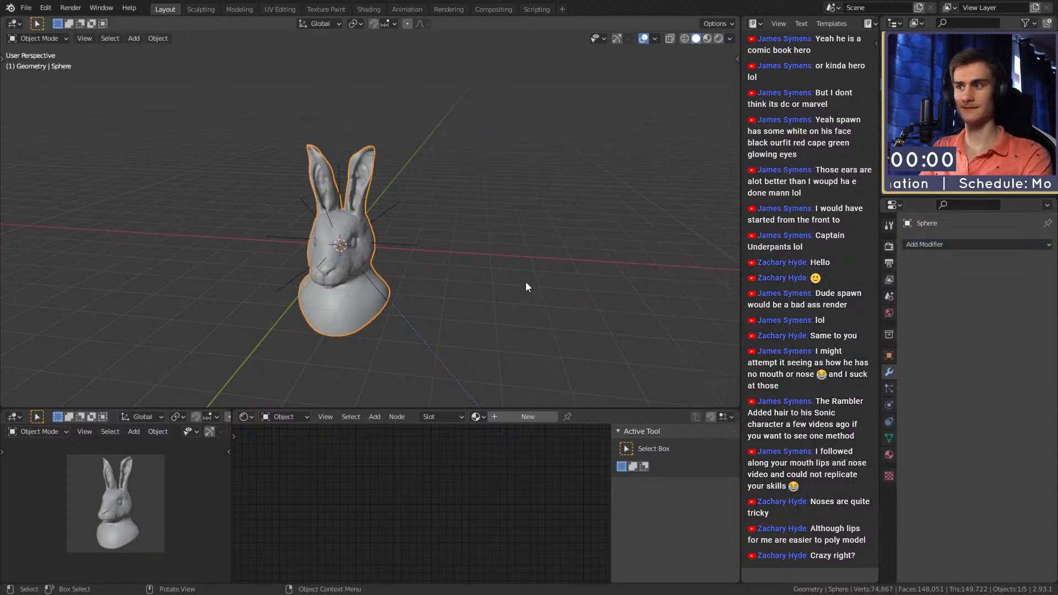
{"action": "scroll", "coordinate": [470, 302], "scroll_direction": "down", "scroll_amount": 3}
{"action": "scroll", "coordinate": [469, 296], "scroll_direction": "up", "scroll_amount": 3}
{"action": "middle_click_drag", "start_coordinate": [402, 276], "coordinate": [476, 269]}
{"action": "left_click", "coordinate": [482, 279]}
{"action": "left_click", "coordinate": [401, 298]}
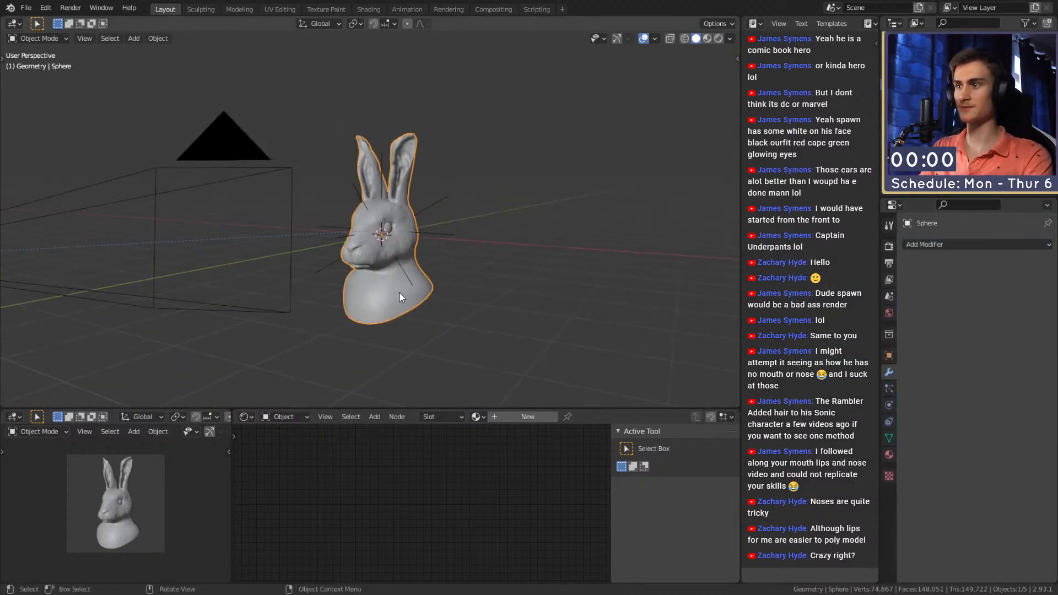
{"action": "left_click", "coordinate": [26, 8]}
{"action": "left_click", "coordinate": [41, 85]}
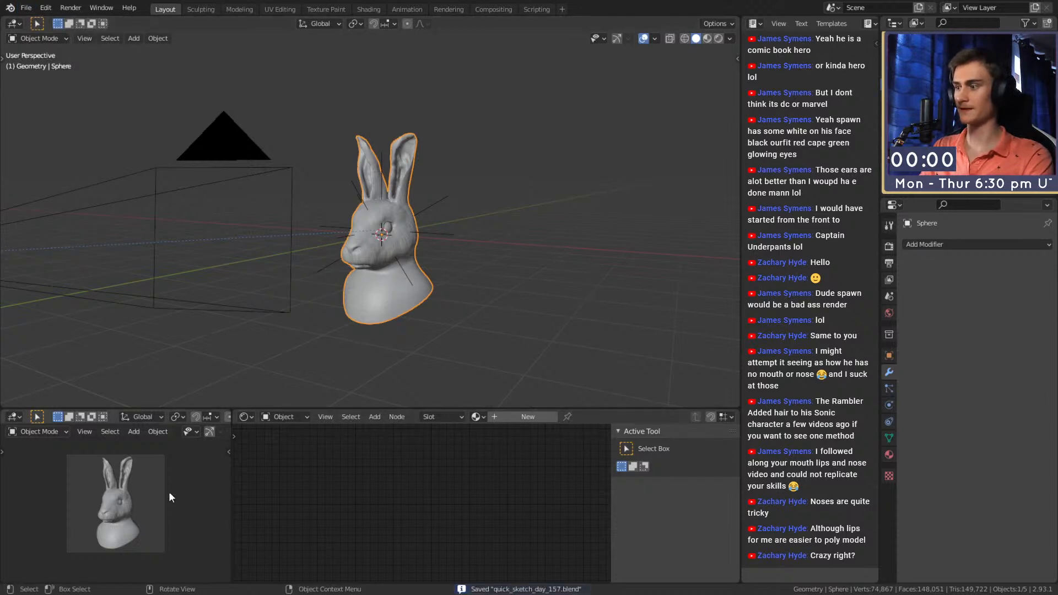
- Examine the rabbit bust's framing in the camera view and its shape from several angles
{"action": "scroll", "coordinate": [130, 506], "scroll_direction": "up", "scroll_amount": 4}
{"action": "key", "text": "KP_0"}
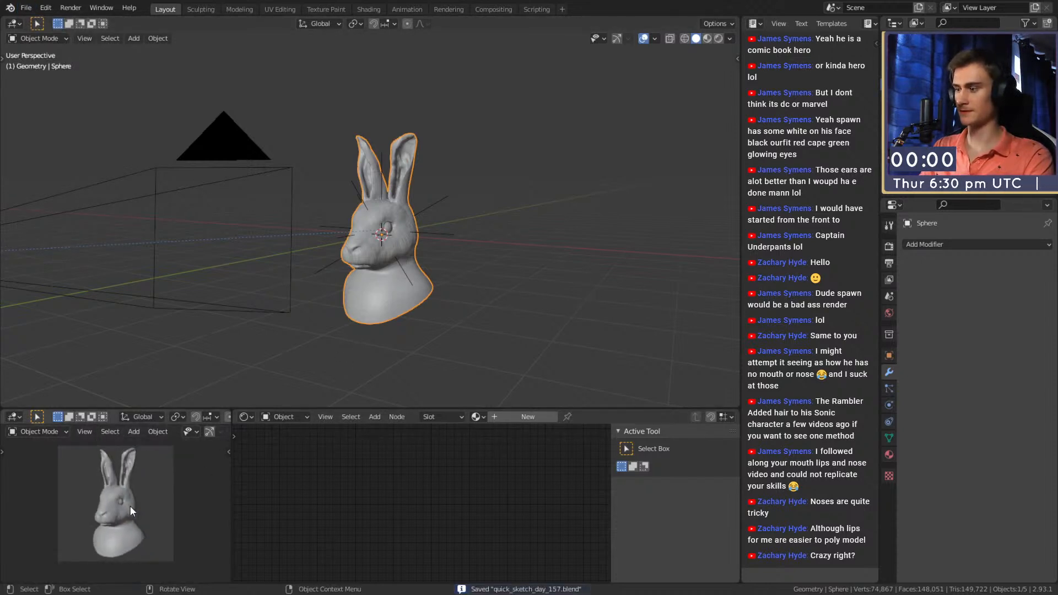
{"action": "middle_click_drag", "start_coordinate": [481, 265], "coordinate": [421, 282]}
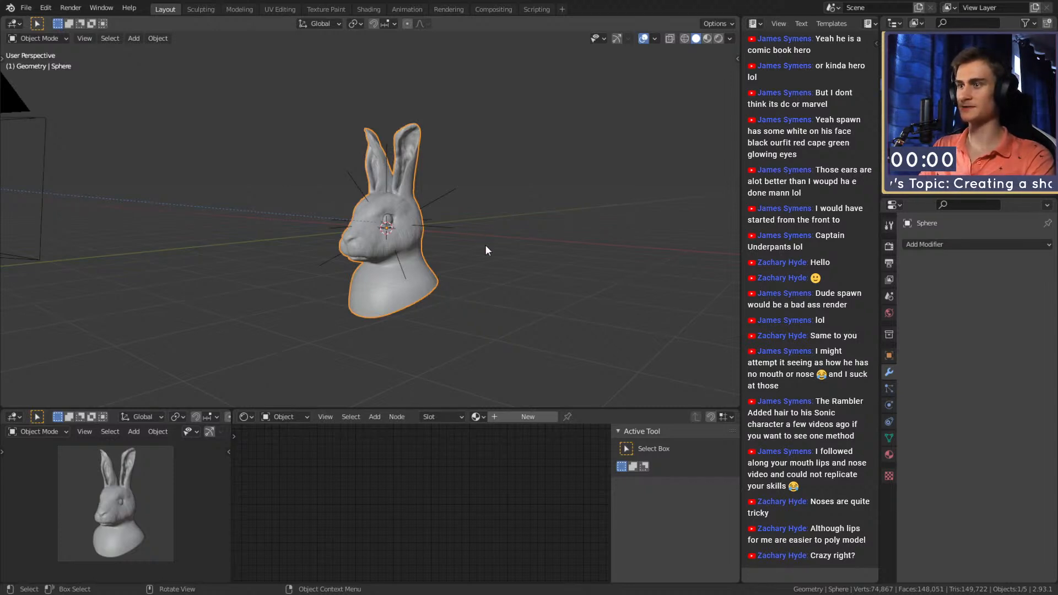
{"action": "middle_click_drag", "start_coordinate": [409, 266], "coordinate": [438, 298]}
{"action": "scroll", "coordinate": [488, 272], "scroll_direction": "up", "scroll_amount": 1}
{"action": "middle_click_drag", "start_coordinate": [488, 272], "coordinate": [454, 302]}
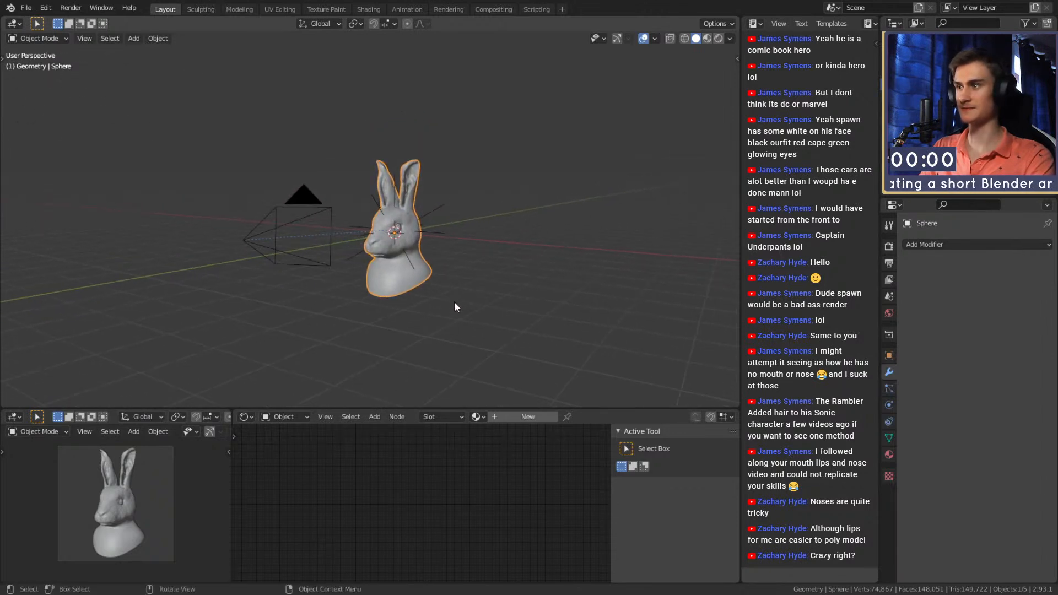
{"action": "scroll", "coordinate": [454, 302], "scroll_direction": "up", "scroll_amount": 1}
{"action": "left_click", "coordinate": [531, 254]}
{"action": "left_click", "coordinate": [440, 270]}
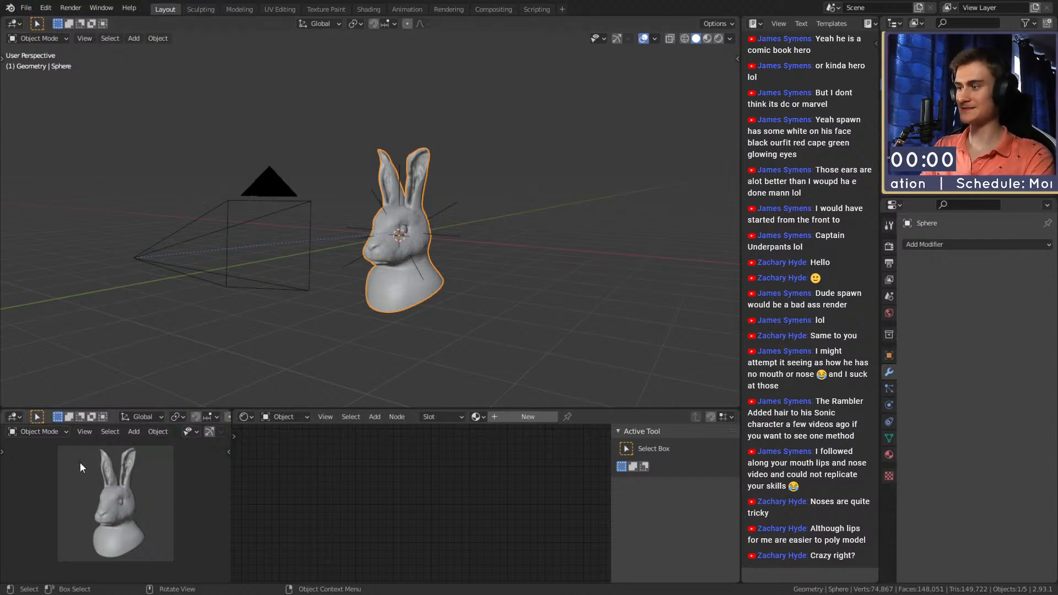
{"action": "middle_click_drag", "start_coordinate": [374, 281], "coordinate": [463, 276]}
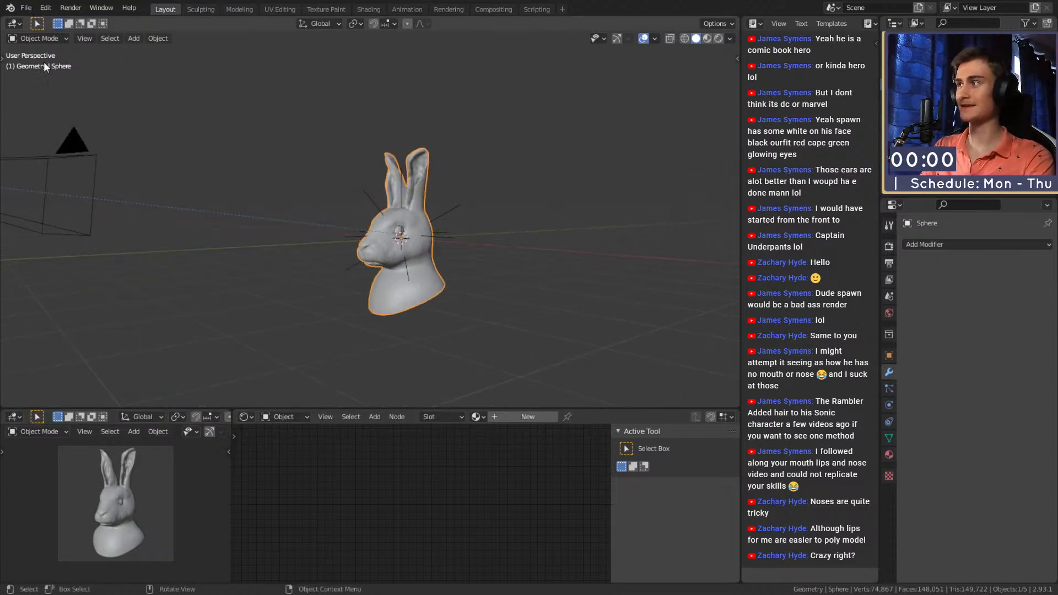
- Save the file and clear the selection
{"action": "left_click", "coordinate": [26, 8]}
{"action": "left_click", "coordinate": [42, 84]}
{"action": "left_click", "coordinate": [516, 214]}
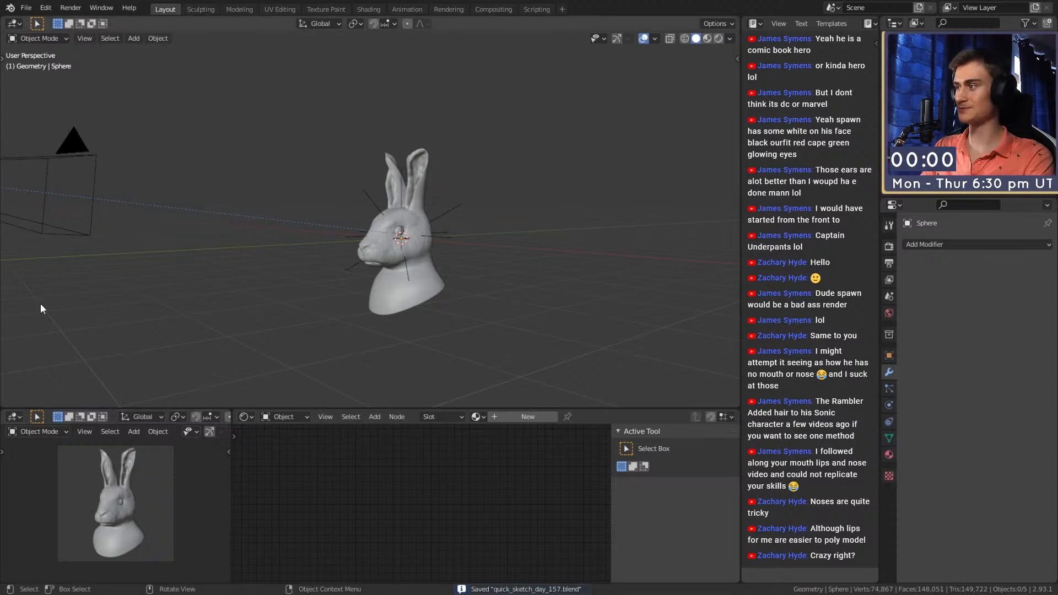
- Select the rabbit bust and switch the camera view to Rendered shading
{"action": "left_click", "coordinate": [434, 276]}
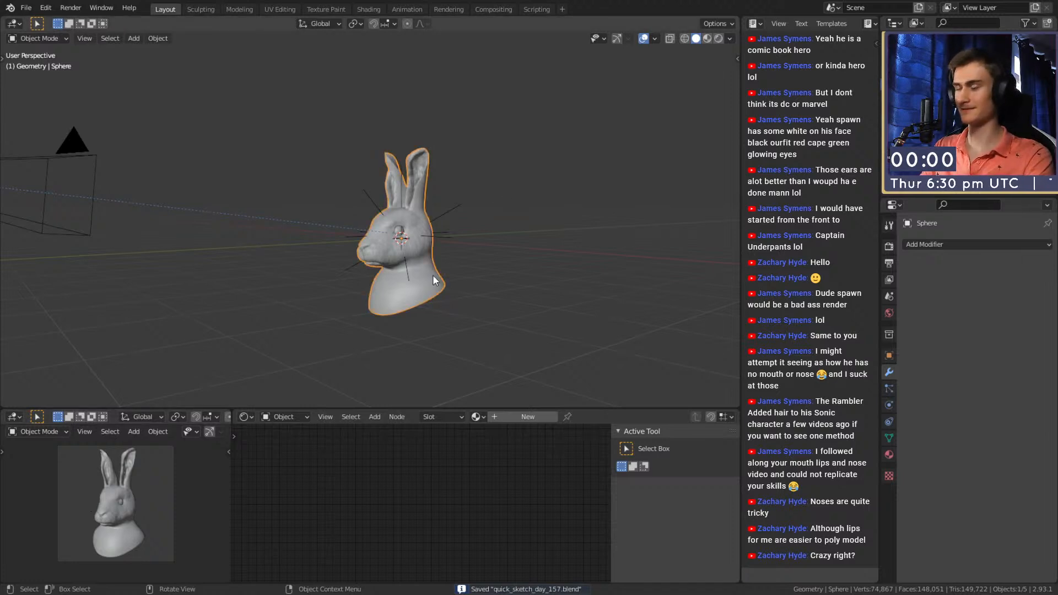
{"action": "key", "text": "z"}
{"action": "left_click", "coordinate": [154, 451]}
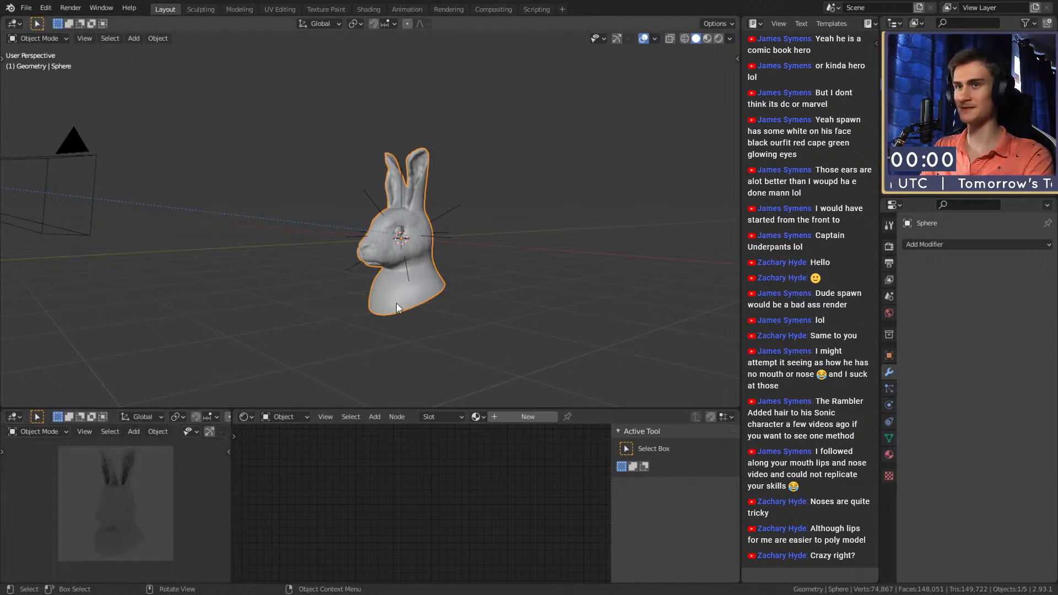
- Select the rabbit's mirrored eye object and create a new material for it
{"action": "scroll", "coordinate": [441, 298], "scroll_direction": "up", "scroll_amount": 6}
{"action": "middle_click_drag", "start_coordinate": [485, 267], "coordinate": [408, 239], "text": "shift"}
{"action": "left_click", "coordinate": [388, 226]}
{"action": "middle_click_drag", "start_coordinate": [476, 242], "coordinate": [468, 266]}
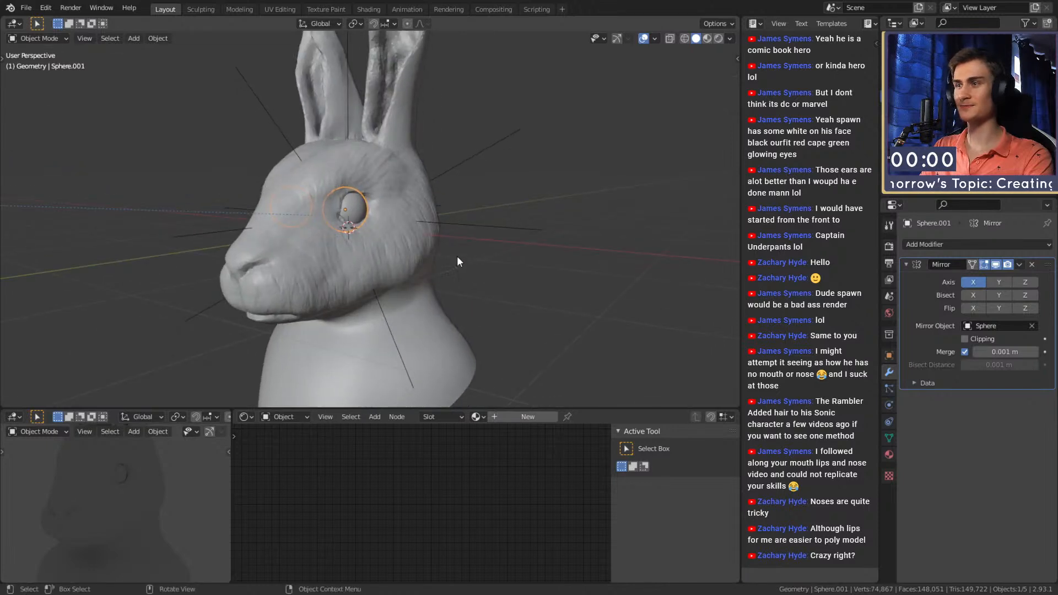
{"action": "scroll", "coordinate": [482, 264], "scroll_direction": "down", "scroll_amount": 3}
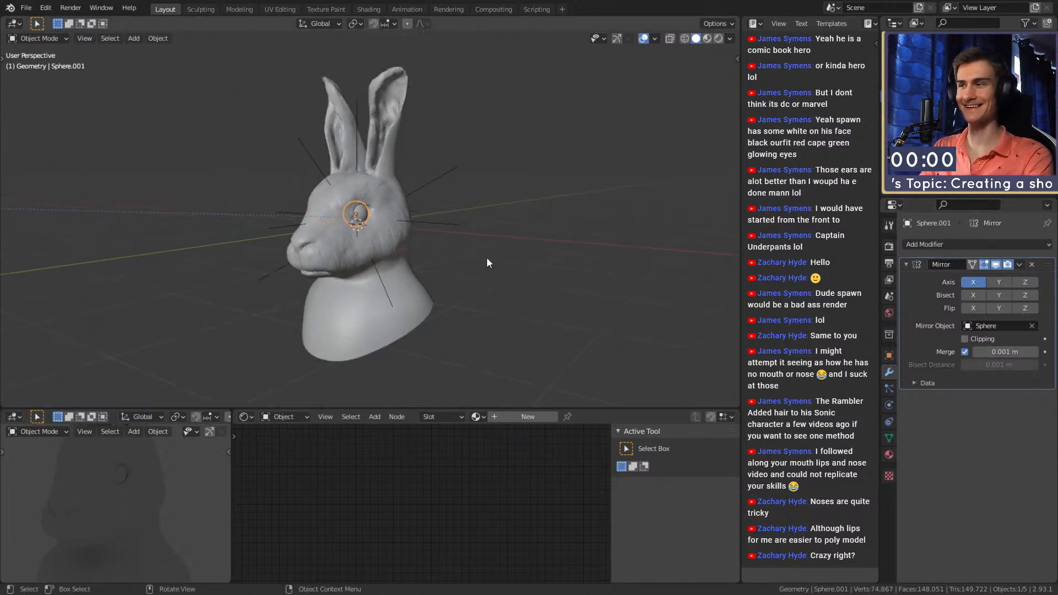
{"action": "left_click", "coordinate": [367, 212]}
{"action": "scroll", "coordinate": [368, 214], "scroll_direction": "up", "scroll_amount": 3}
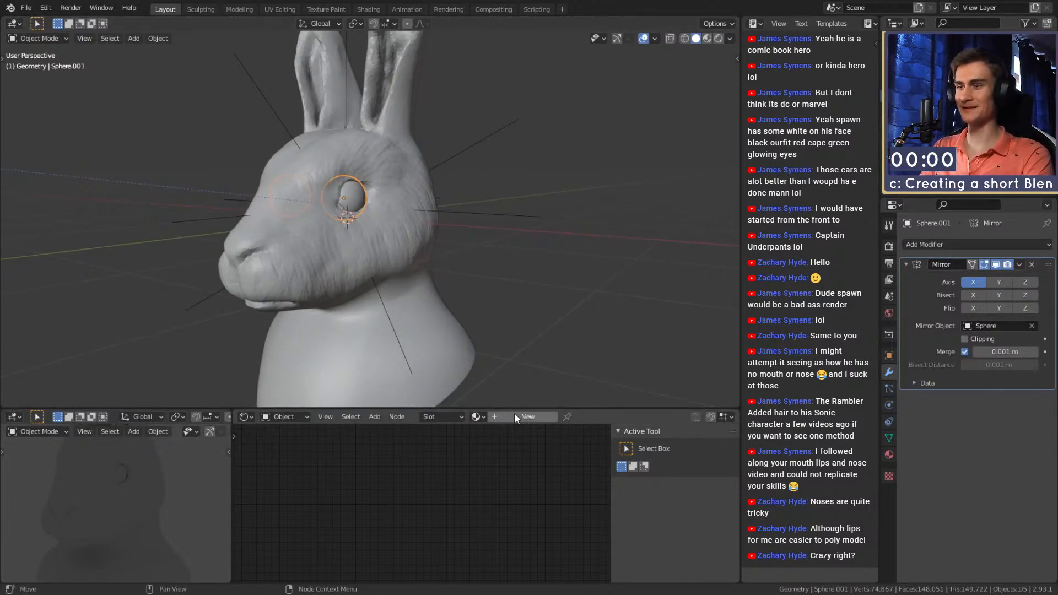
{"action": "key", "text": "Home"}
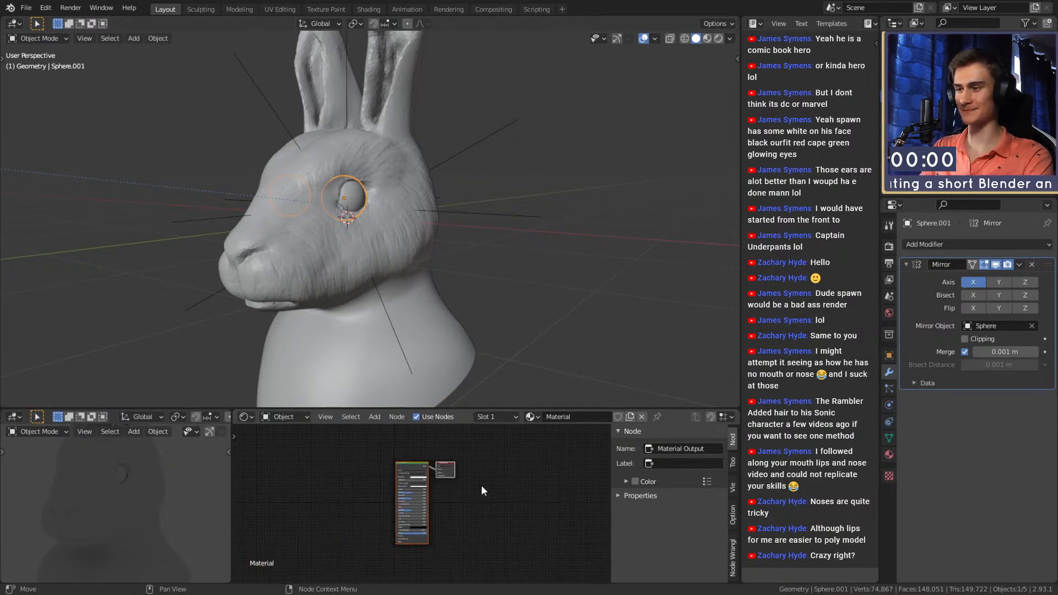
- Set the eye material's Base Color to near-black, with an HSV value of about 0.009
{"action": "scroll", "coordinate": [508, 538], "scroll_direction": "up", "scroll_amount": 4}
{"action": "left_click", "coordinate": [478, 501]}
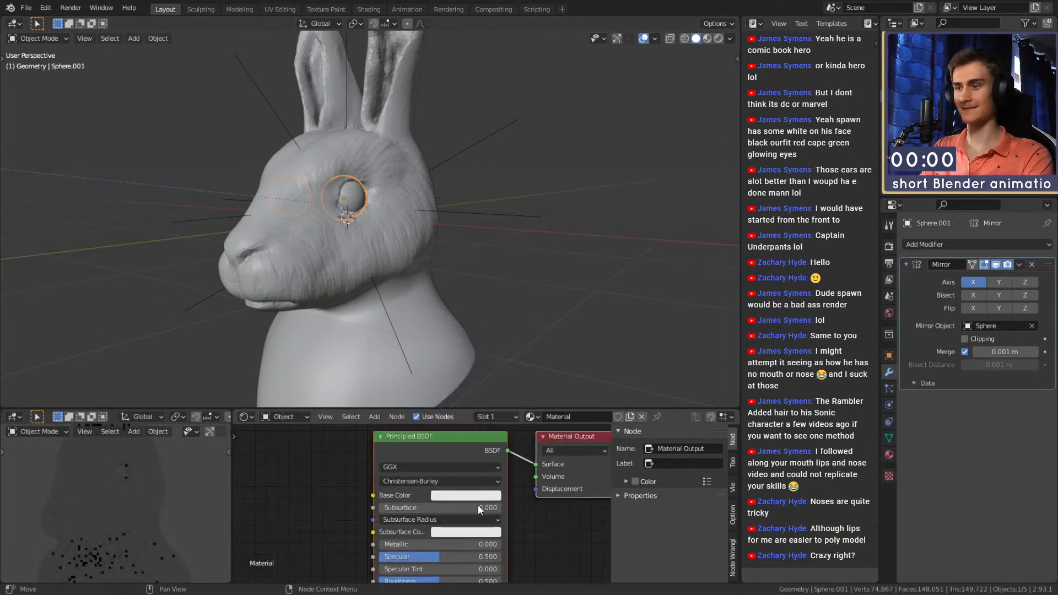
{"action": "left_click", "coordinate": [490, 495]}
{"action": "left_click_drag", "start_coordinate": [527, 341], "coordinate": [528, 409]}
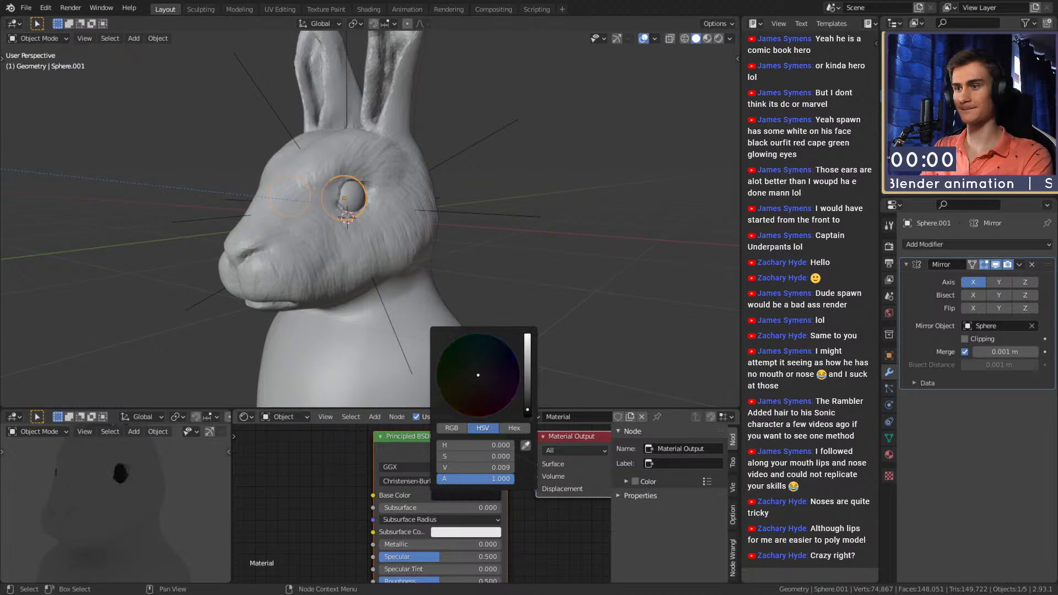
- Set the eye material's Roughness to 0
{"action": "scroll", "coordinate": [484, 513], "scroll_direction": "down", "scroll_amount": 2}
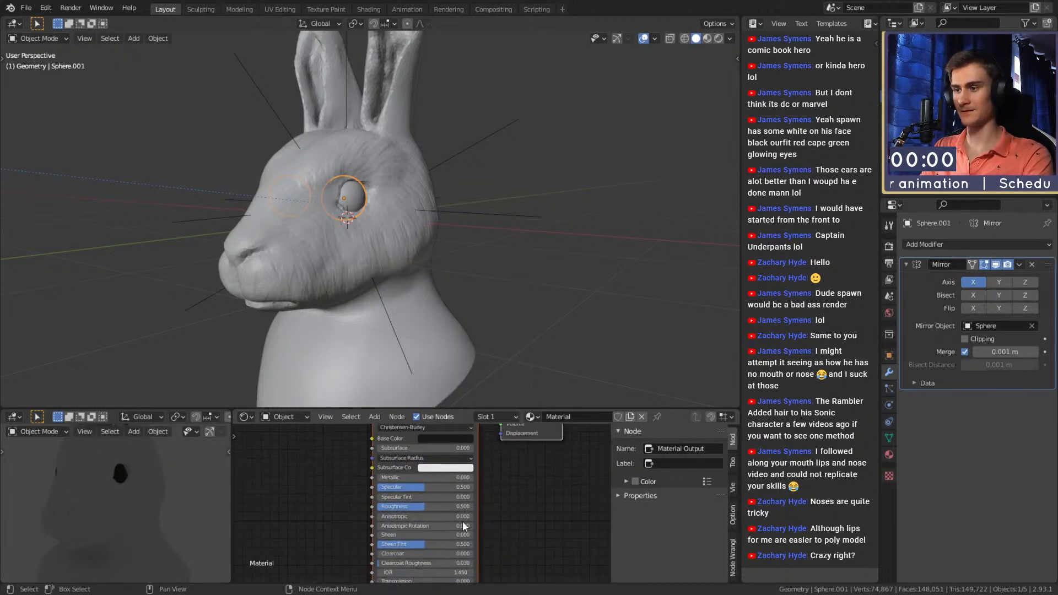
{"action": "left_click_drag", "start_coordinate": [429, 512], "coordinate": [381, 512]}
{"action": "scroll", "coordinate": [127, 130], "scroll_direction": "down", "scroll_amount": 5}
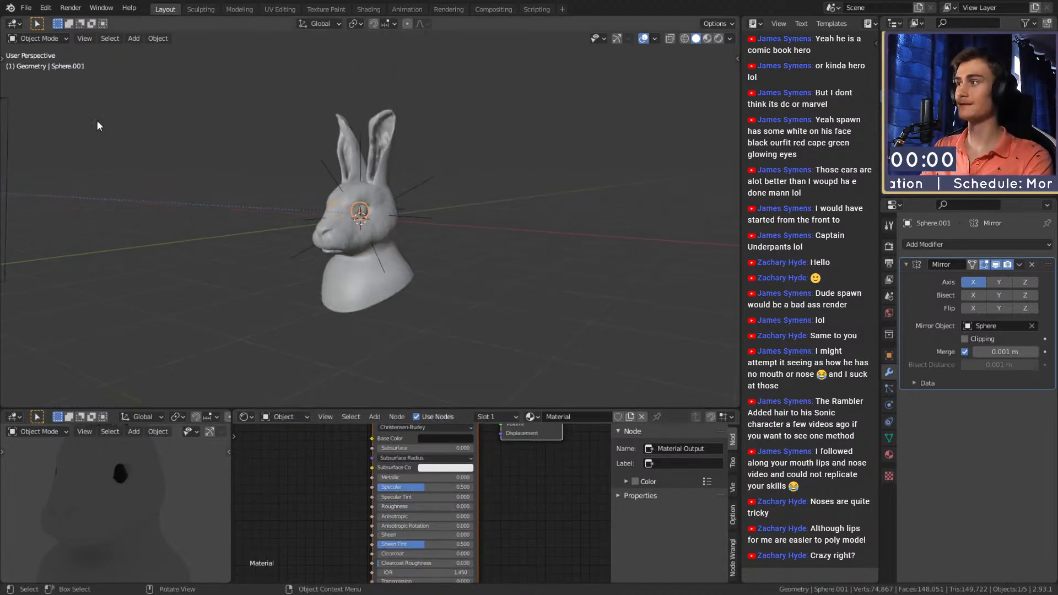
- Bring the studio backdrop and its lights into the scene around the rabbit, and select the backdrop
{"action": "left_click", "coordinate": [26, 8]}
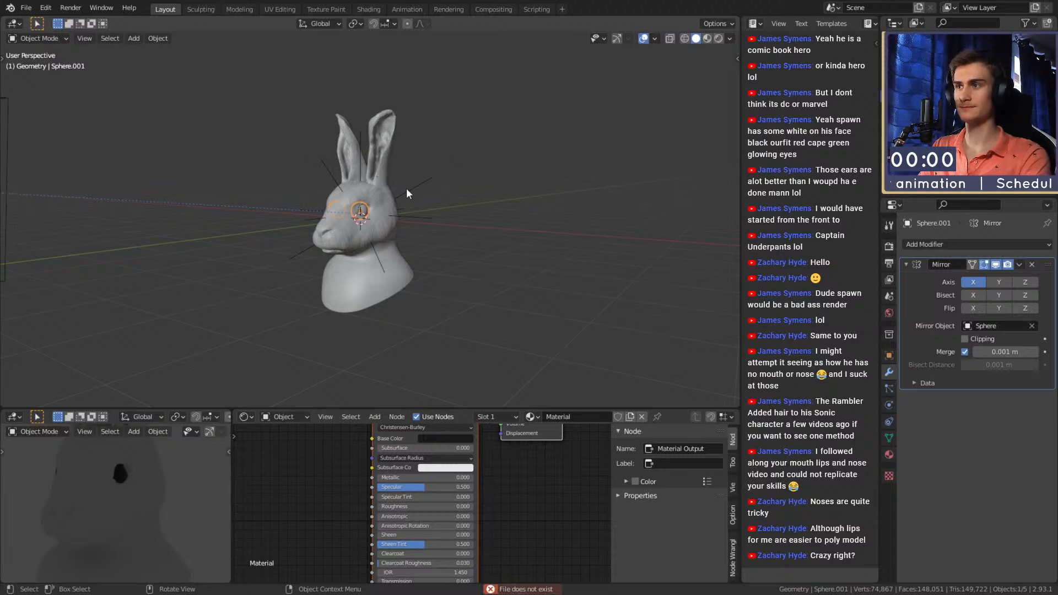
{"action": "key", "text": "alt+h"}
{"action": "scroll", "coordinate": [446, 237], "scroll_direction": "down", "scroll_amount": 6}
{"action": "scroll", "coordinate": [479, 313], "scroll_direction": "up", "scroll_amount": 2}
{"action": "middle_click_drag", "start_coordinate": [456, 270], "coordinate": [486, 264]}
{"action": "scroll", "coordinate": [459, 282], "scroll_direction": "up", "scroll_amount": 2}
{"action": "left_click", "coordinate": [331, 249]}
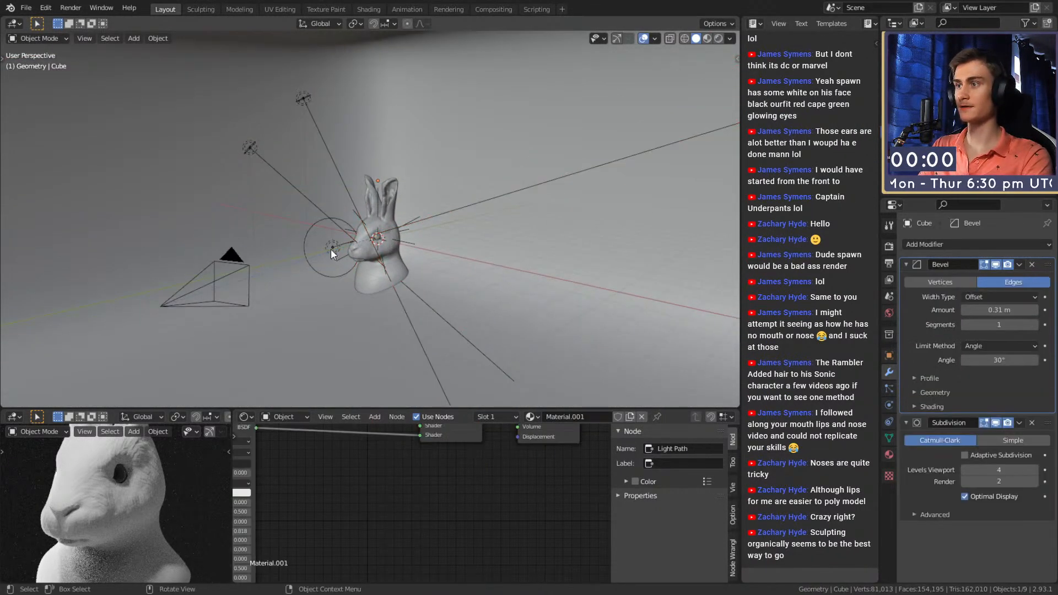
- Select the highest of the area lights above the rabbit bust
{"action": "left_click", "coordinate": [331, 250]}
{"action": "middle_click_drag", "start_coordinate": [330, 250], "coordinate": [418, 266]}
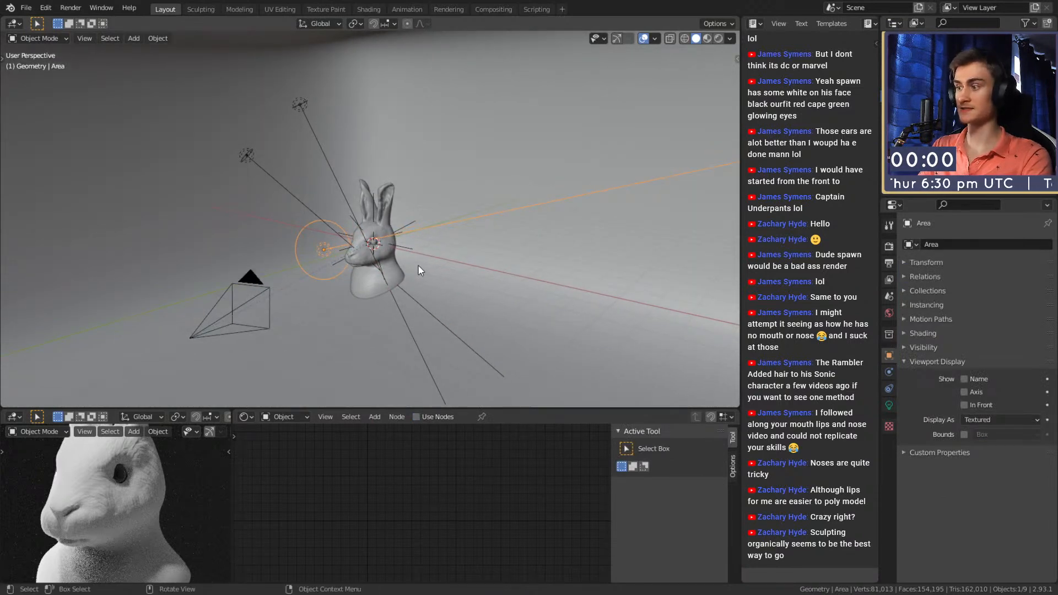
{"action": "scroll", "coordinate": [131, 508], "scroll_direction": "down", "scroll_amount": 5}
{"action": "middle_click_drag", "start_coordinate": [385, 293], "coordinate": [321, 149]}
{"action": "left_click", "coordinate": [284, 104]}
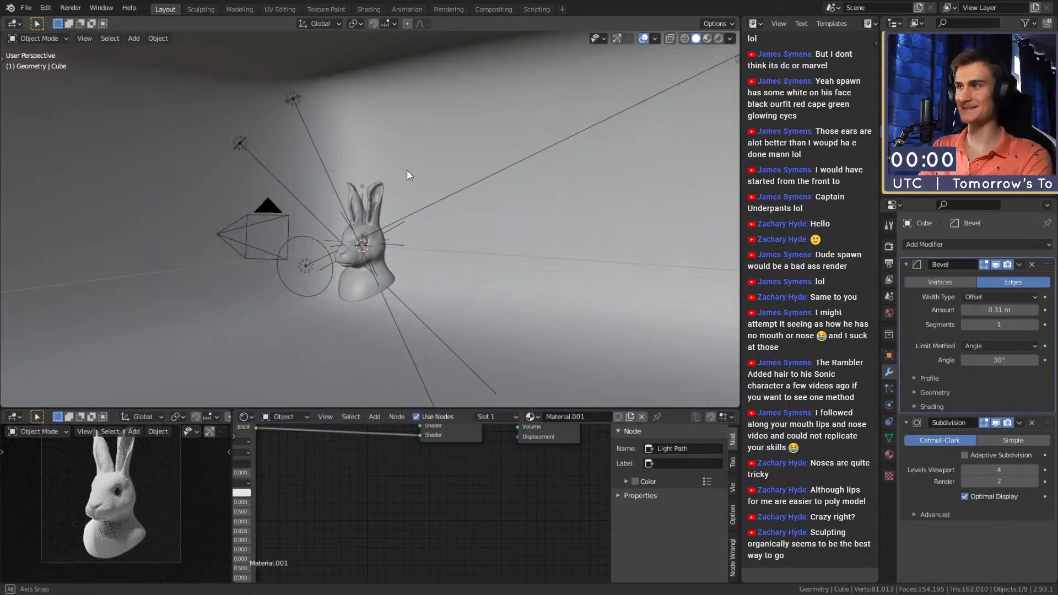
{"action": "left_click", "coordinate": [289, 100]}
{"action": "middle_click_drag", "start_coordinate": [289, 100], "coordinate": [520, 203]}
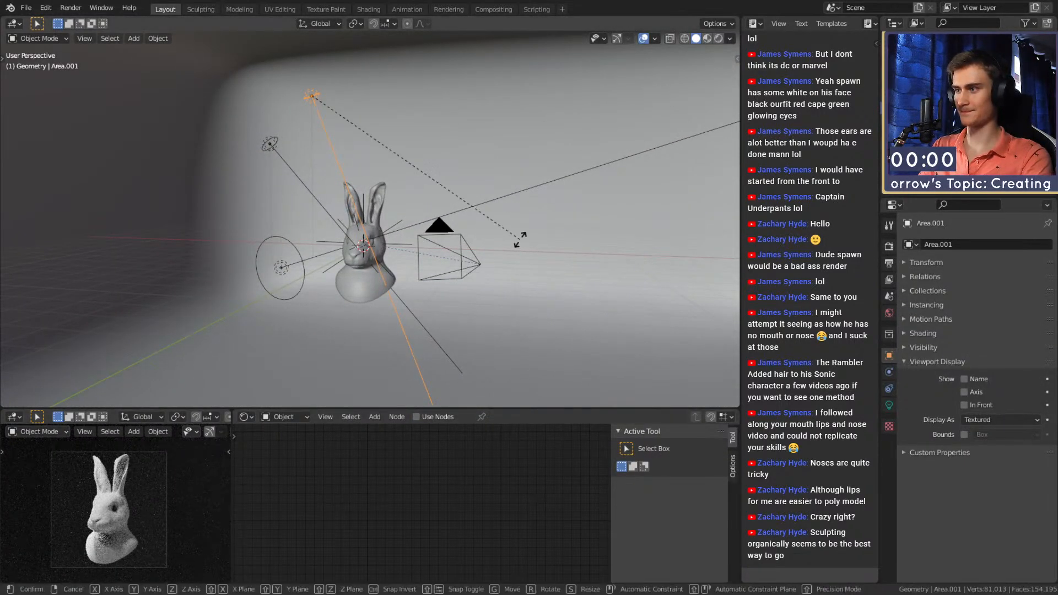
{"action": "key", "text": "r"}
{"action": "key", "text": "x"}
{"action": "right_click", "coordinate": [510, 269]}
- Set the pivot point to the 3D Cursor and rotate the light about 21° around global Y, placing it above the rabbit
{"action": "left_click", "coordinate": [359, 24]}
{"action": "left_click", "coordinate": [380, 50]}
{"action": "key", "text": "r"}
{"action": "key", "text": "y"}
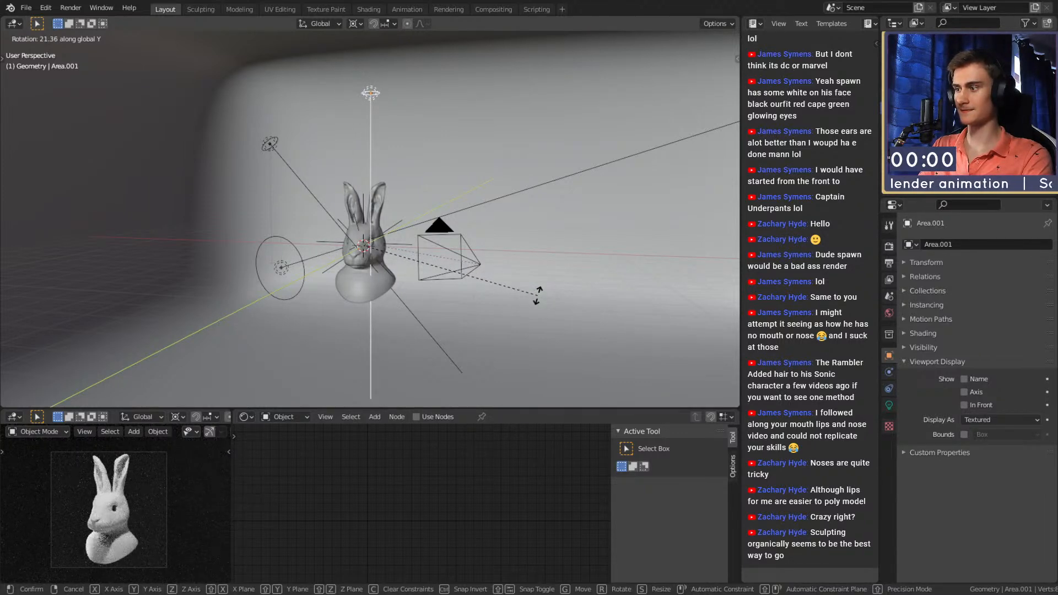
{"action": "left_click", "coordinate": [538, 295]}
- Trackball-rotate the other upper area light around the 3D cursor to the opposite side, up behind the rabbit
{"action": "left_click", "coordinate": [270, 145]}
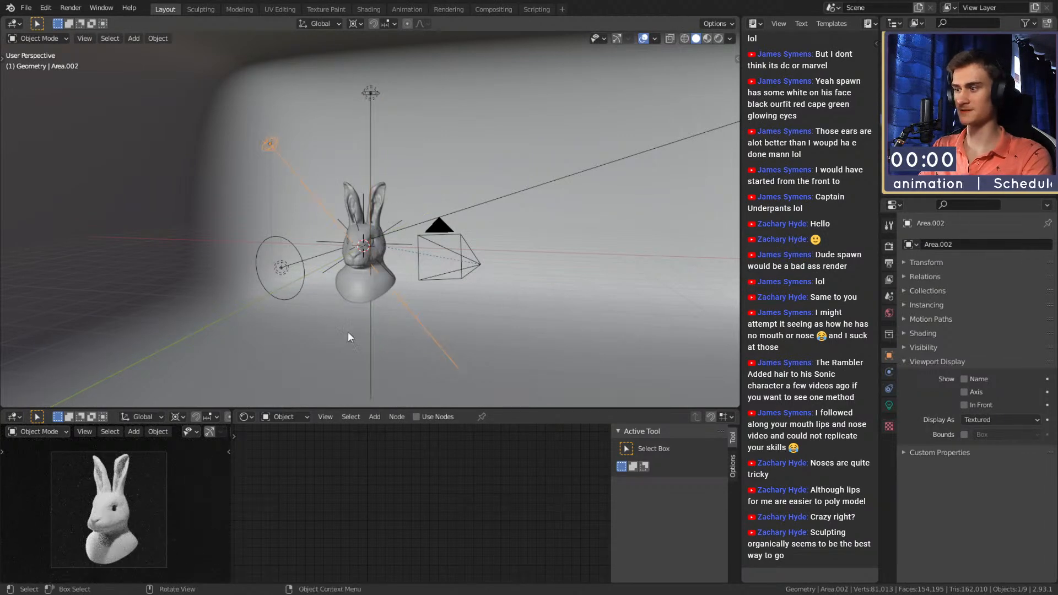
{"action": "scroll", "coordinate": [142, 500], "scroll_direction": "up", "scroll_amount": 3}
{"action": "middle_click_drag", "start_coordinate": [386, 286], "coordinate": [415, 196]}
{"action": "key", "text": "r"}
{"action": "key", "text": "r"}
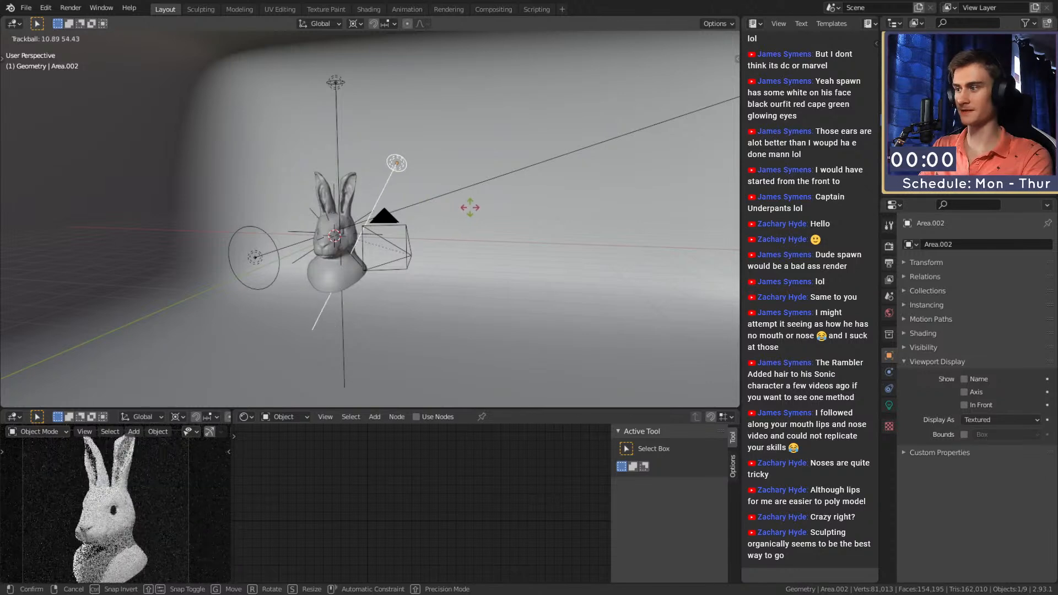
{"action": "left_click", "coordinate": [510, 196]}
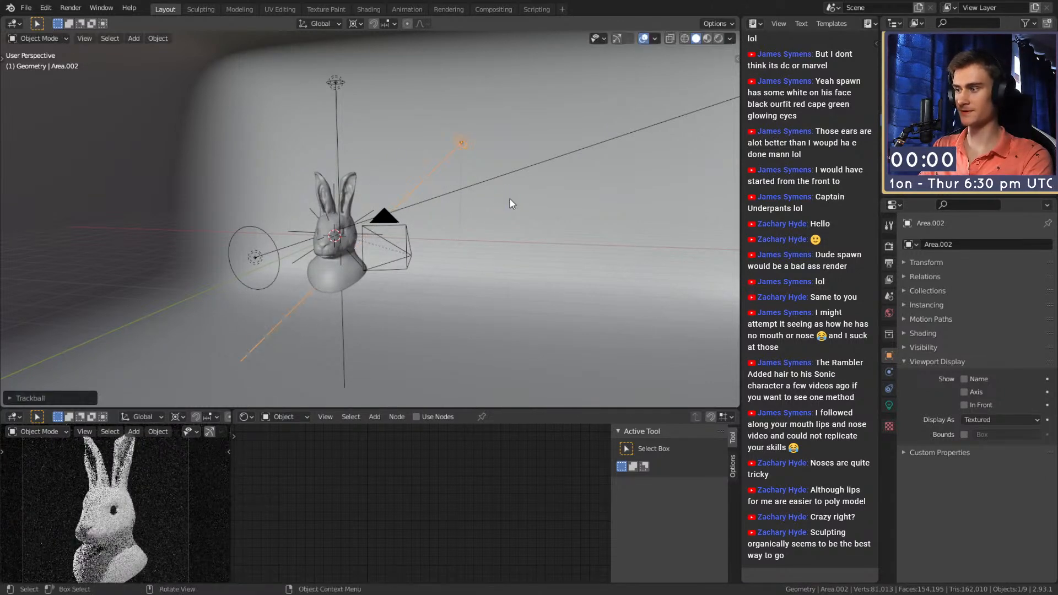
{"action": "key", "text": "r"}
{"action": "key", "text": "r"}
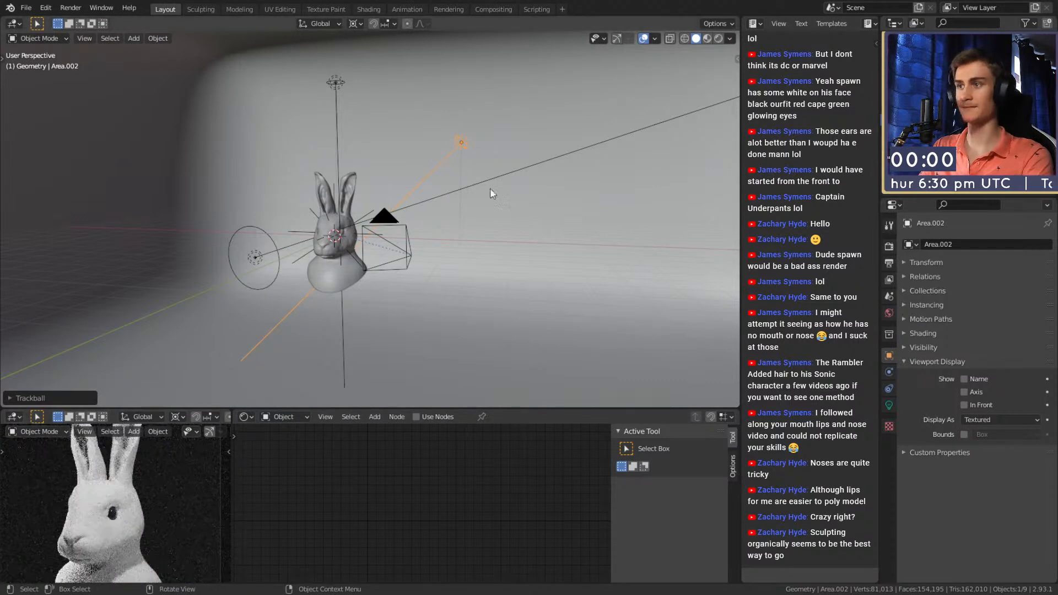
{"action": "left_click", "coordinate": [510, 194]}
- Set the Size of the rotated disk area light to 2.11 m
{"action": "left_click", "coordinate": [889, 388]}
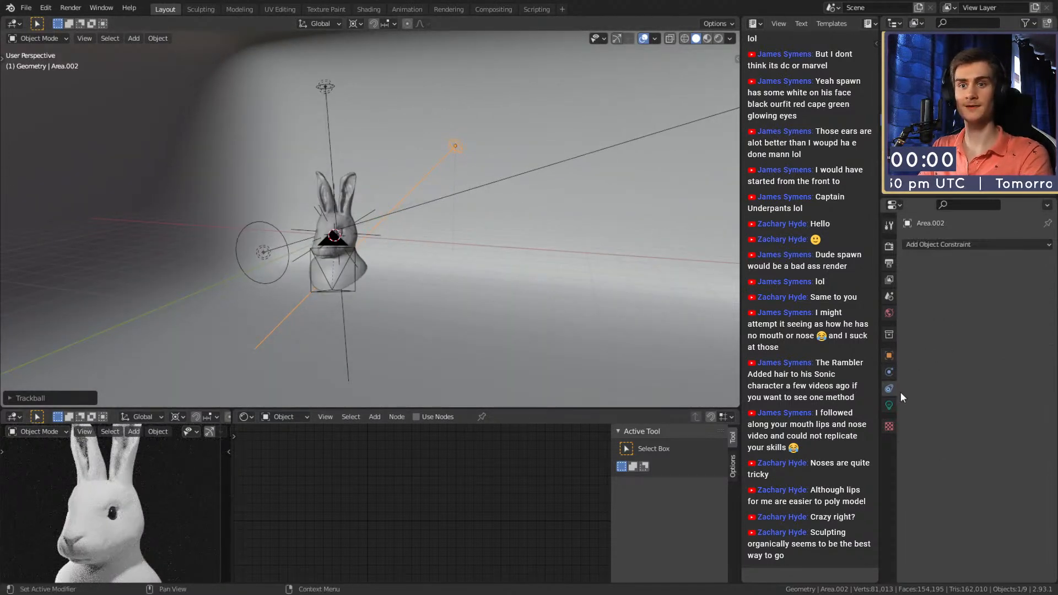
{"action": "left_click", "coordinate": [889, 405]}
{"action": "mouse_move", "coordinate": [990, 352]}
{"action": "left_mouse_down"}
{"action": "mouse_move", "coordinate": [1018, 352]}
{"action": "mouse_move", "coordinate": [1008, 352]}
{"action": "left_mouse_up"}
{"action": "scroll", "coordinate": [180, 544], "scroll_direction": "down", "scroll_amount": 3}
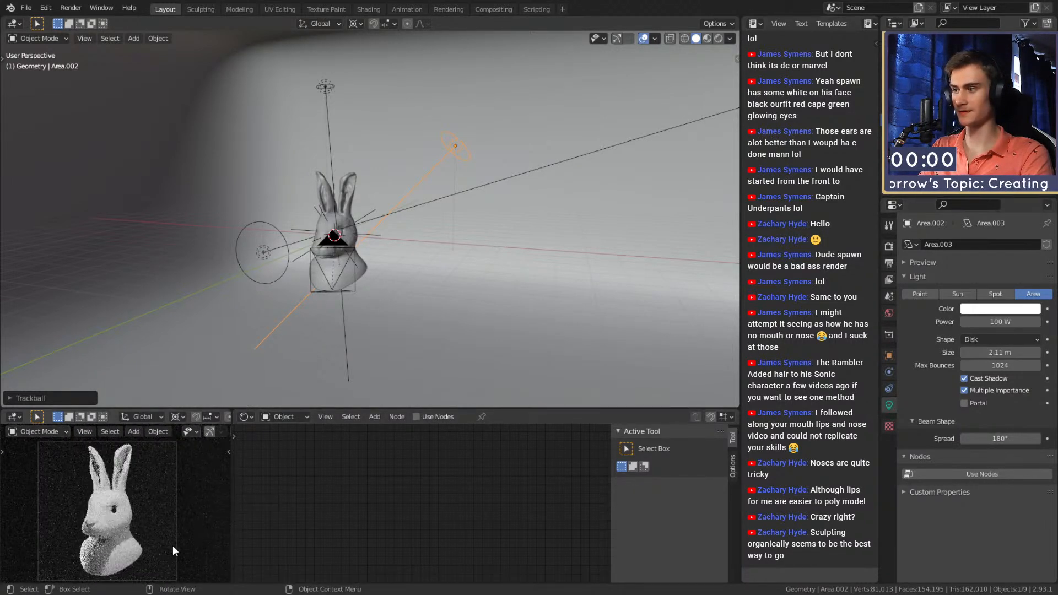
- Select the area light beside the rabbit's face and save the file
{"action": "middle_click_drag", "start_coordinate": [432, 229], "coordinate": [252, 223]}
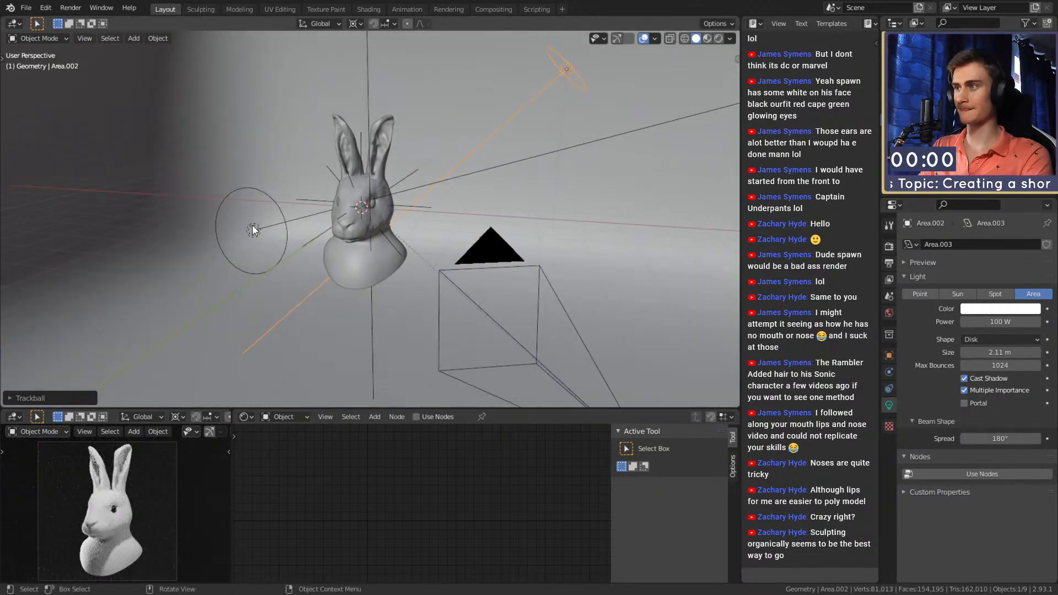
{"action": "left_click", "coordinate": [253, 224]}
{"action": "middle_click_drag", "start_coordinate": [392, 234], "coordinate": [364, 181]}
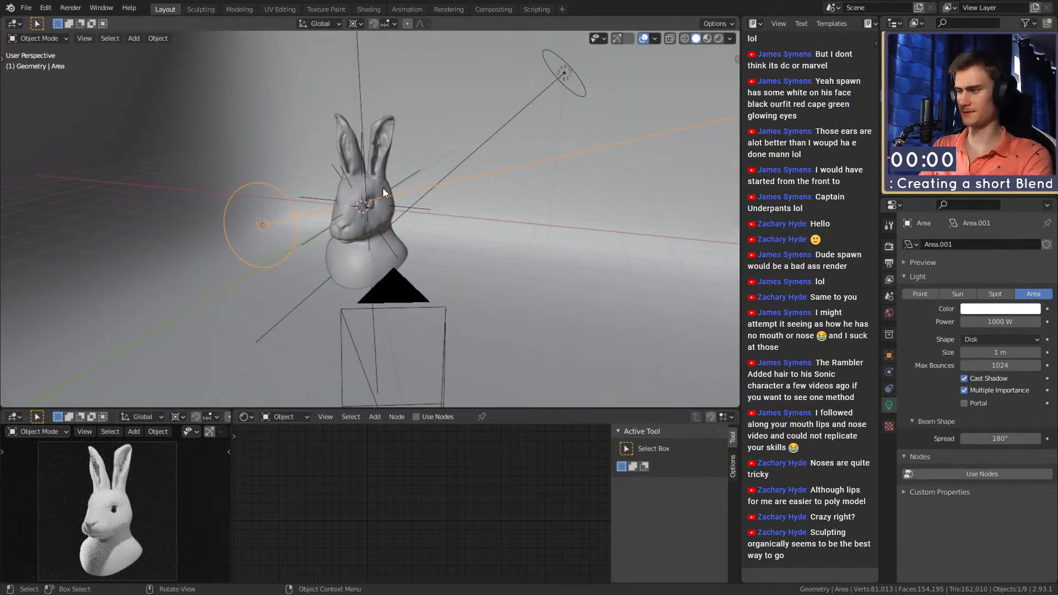
{"action": "left_click", "coordinate": [24, 9]}
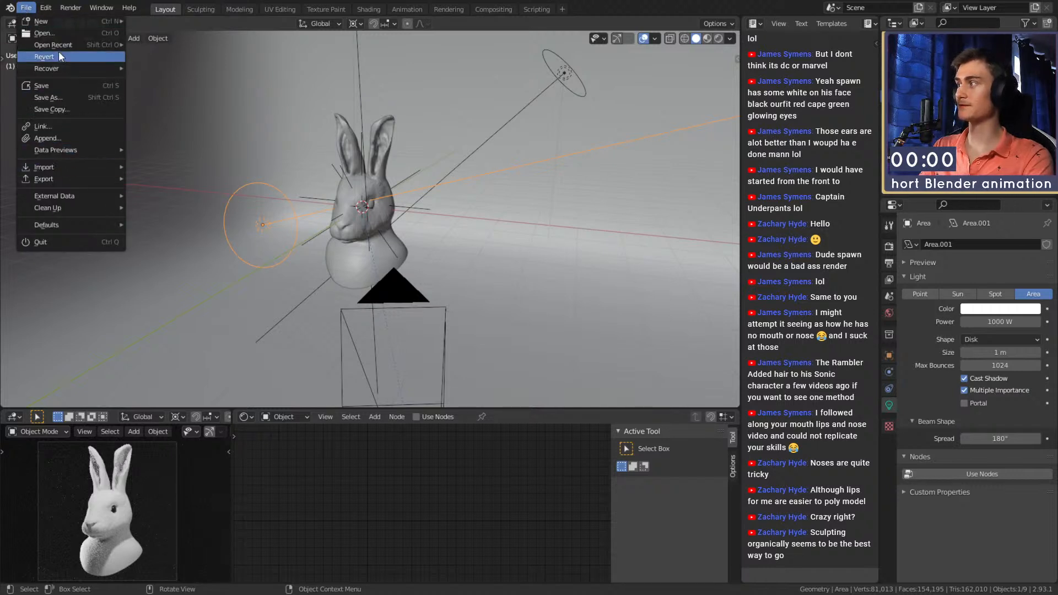
{"action": "left_click", "coordinate": [48, 86]}
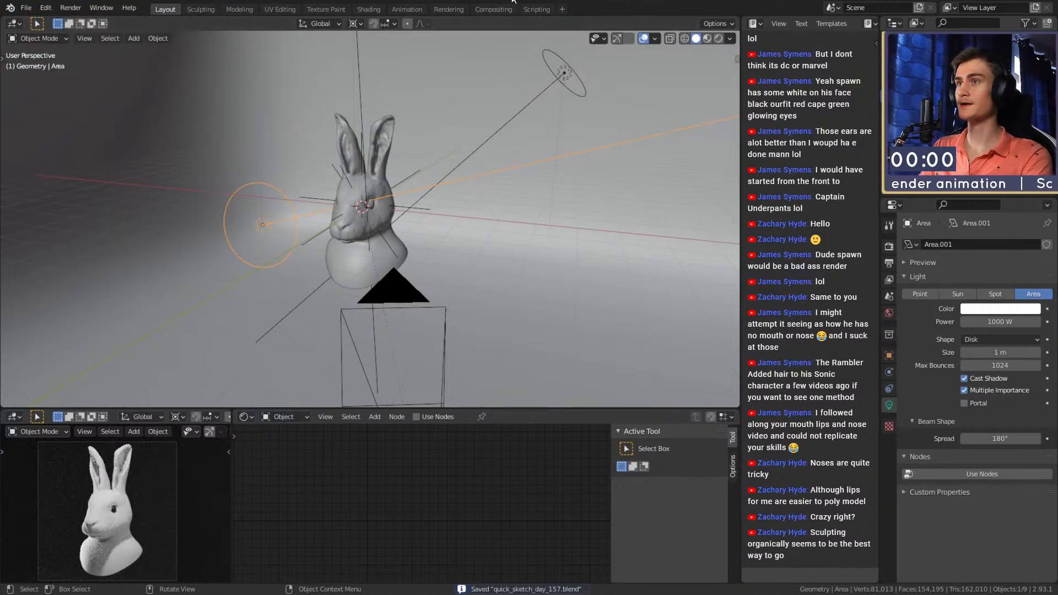
- Select the rabbit bust and save the file again
{"action": "middle_click_drag", "start_coordinate": [496, 270], "coordinate": [441, 233]}
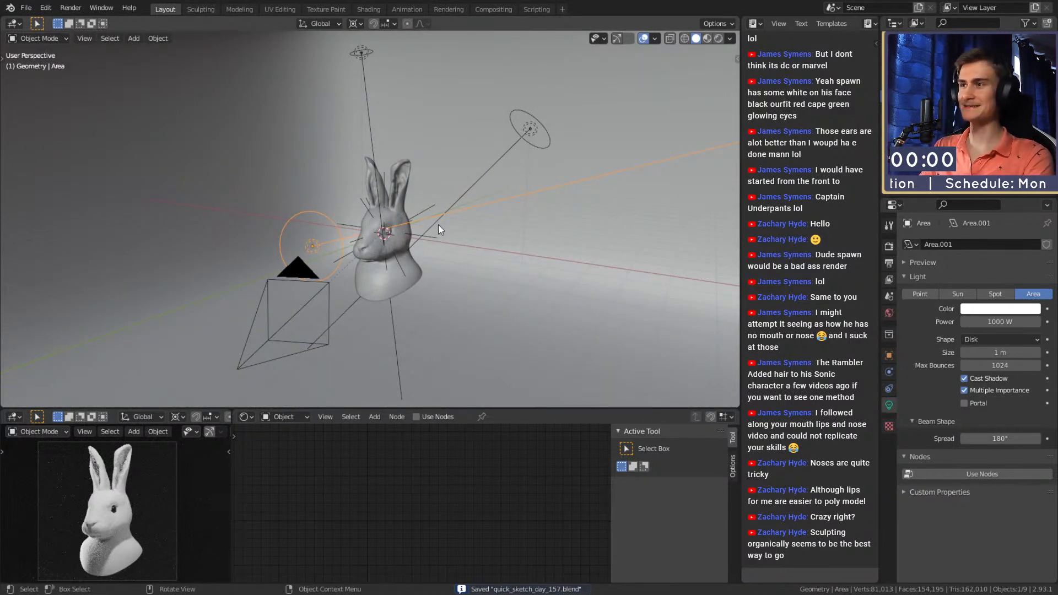
{"action": "middle_click_drag", "start_coordinate": [474, 290], "coordinate": [464, 249]}
{"action": "left_click", "coordinate": [403, 163]}
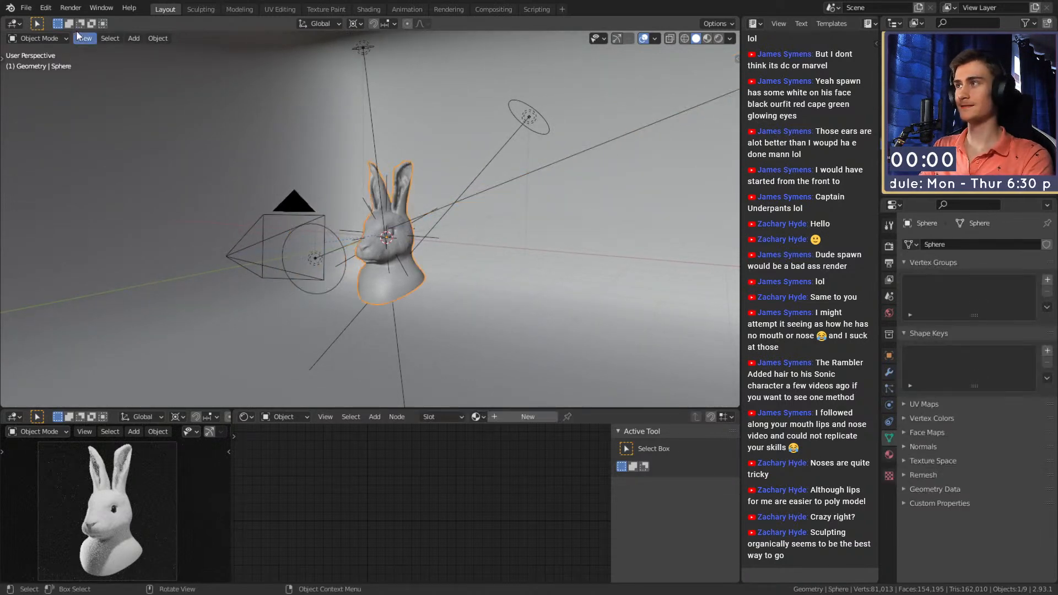
{"action": "left_click", "coordinate": [26, 7]}
{"action": "left_click", "coordinate": [41, 86]}
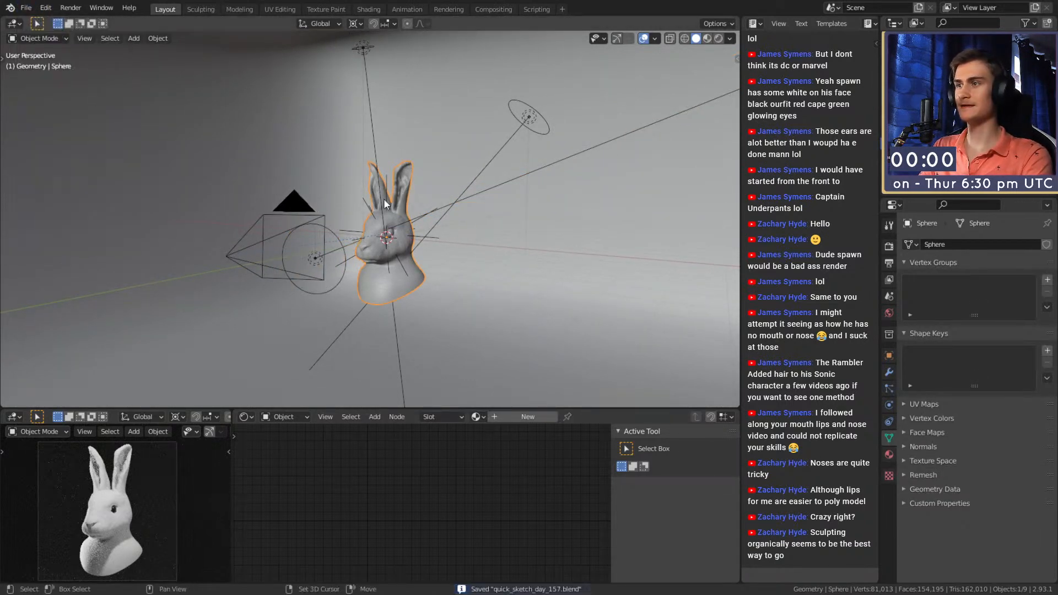
- Display the rabbit bust's modifier settings and save the file
{"action": "left_click", "coordinate": [510, 268]}
{"action": "middle_click_drag", "start_coordinate": [510, 268], "coordinate": [488, 262]}
{"action": "left_click", "coordinate": [386, 285]}
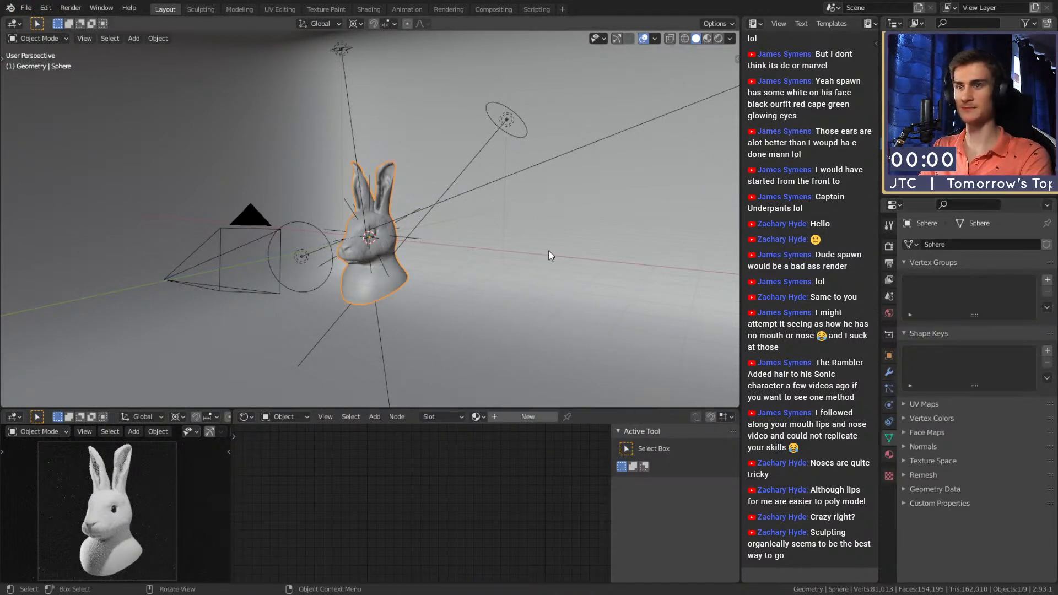
{"action": "left_click", "coordinate": [889, 374]}
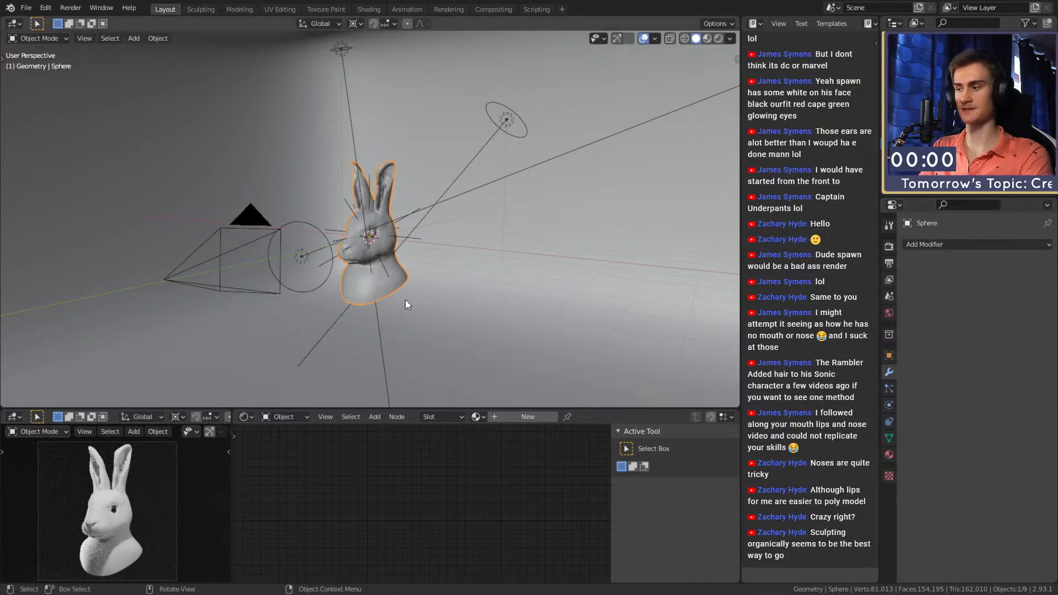
{"action": "scroll", "coordinate": [450, 286], "scroll_direction": "up", "scroll_amount": 3}
{"action": "mouse_move", "coordinate": [450, 287]}
{"action": "middle_mouse_down"}
{"action": "mouse_move", "coordinate": [378, 307]}
{"action": "mouse_move", "coordinate": [455, 298]}
{"action": "middle_mouse_up"}
{"action": "scroll", "coordinate": [436, 300], "scroll_direction": "down", "scroll_amount": 4}
{"action": "scroll", "coordinate": [469, 301], "scroll_direction": "up", "scroll_amount": 2}
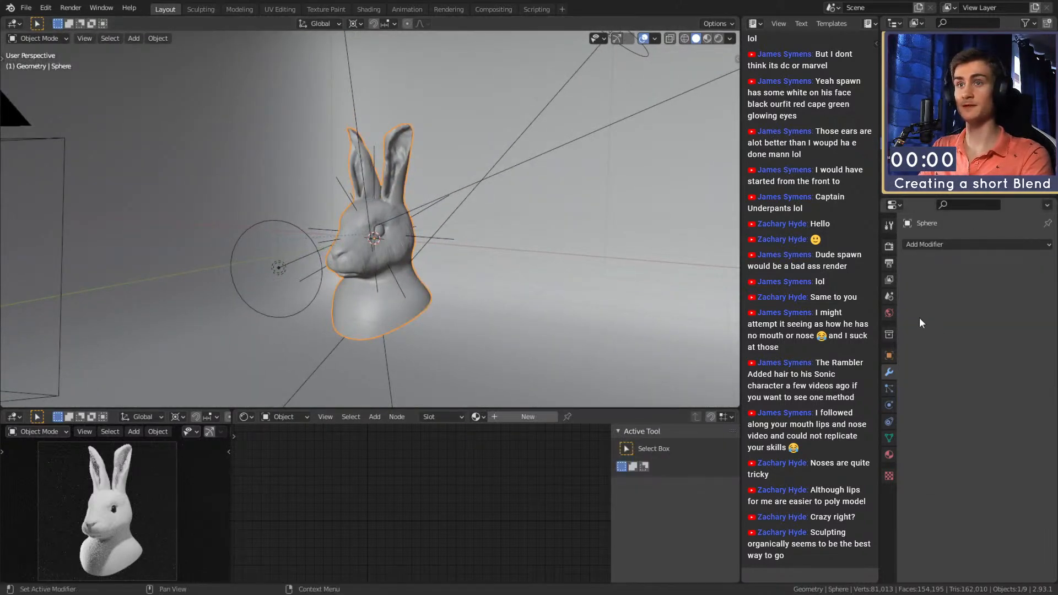
{"action": "left_click", "coordinate": [26, 8]}
{"action": "left_click", "coordinate": [48, 83]}
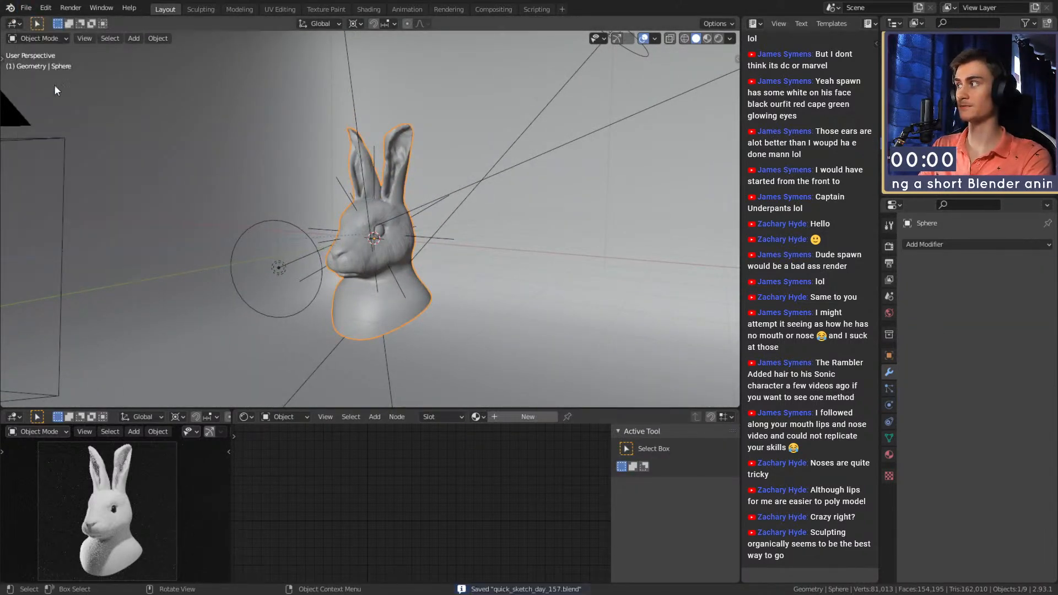
- Check the rabbit's eye and overall lighting in the camera preview, and save the file once more
{"action": "scroll", "coordinate": [127, 522], "scroll_direction": "up", "scroll_amount": 5}
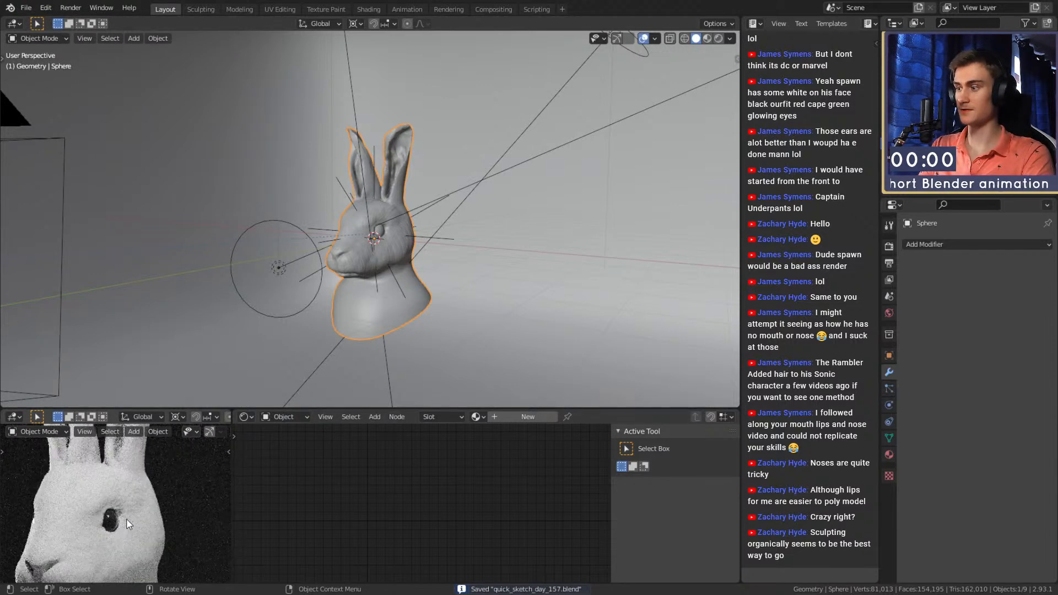
{"action": "scroll", "coordinate": [127, 523], "scroll_direction": "down", "scroll_amount": 5}
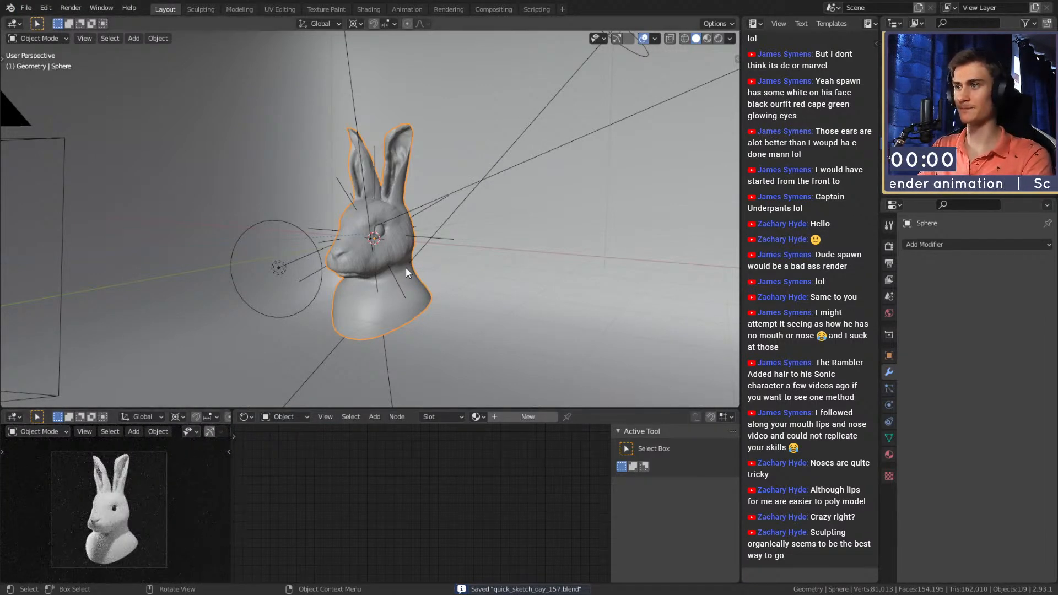
{"action": "scroll", "coordinate": [442, 243], "scroll_direction": "down", "scroll_amount": 4}
{"action": "scroll", "coordinate": [442, 242], "scroll_direction": "up", "scroll_amount": 3}
{"action": "middle_click_drag", "start_coordinate": [442, 243], "coordinate": [456, 260]}
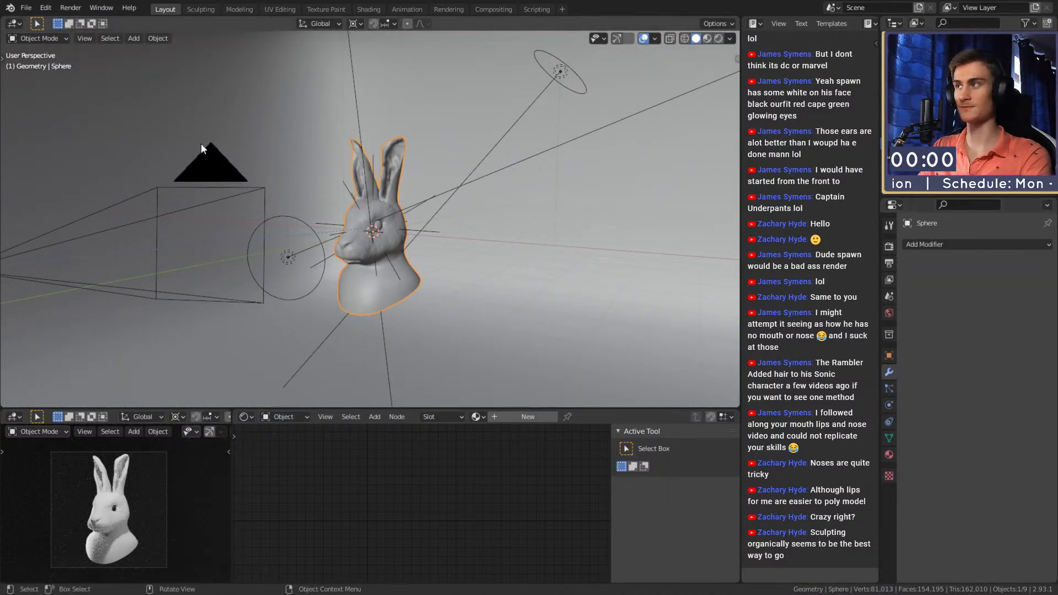
{"action": "left_click", "coordinate": [26, 7]}
{"action": "left_click", "coordinate": [40, 86]}
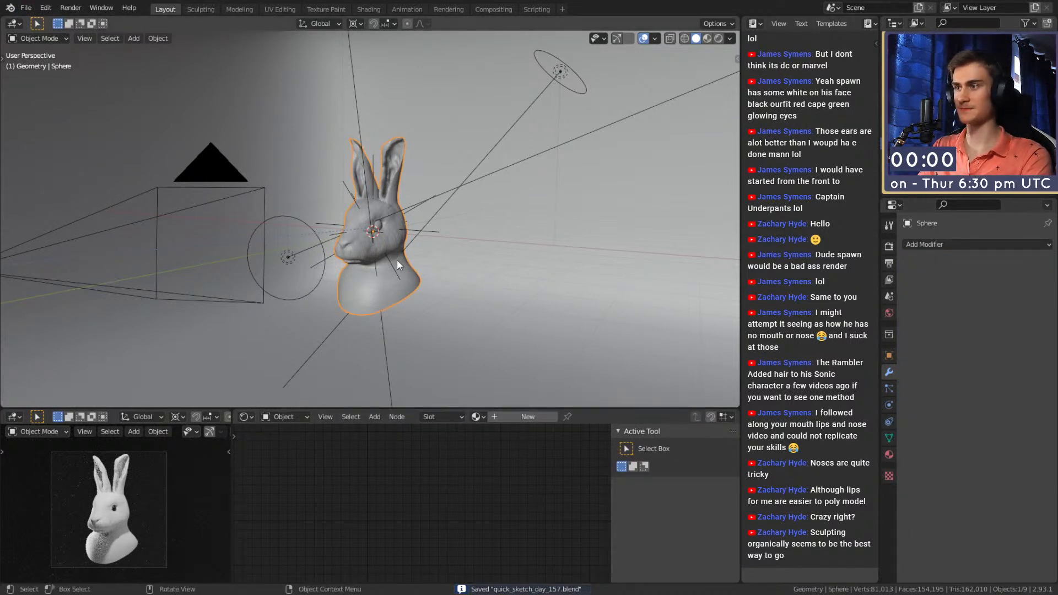
- Assign the existing Material.002, which has a pointiness ColorRamp, to the rabbit bust
{"action": "left_click", "coordinate": [26, 8]}
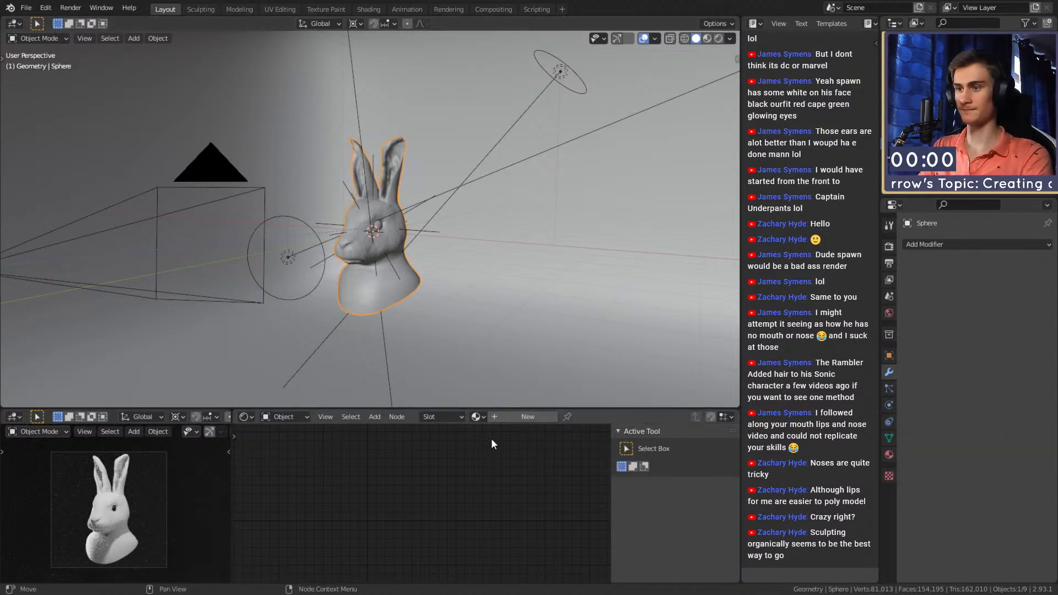
{"action": "left_click", "coordinate": [476, 417]}
{"action": "left_click", "coordinate": [508, 457]}
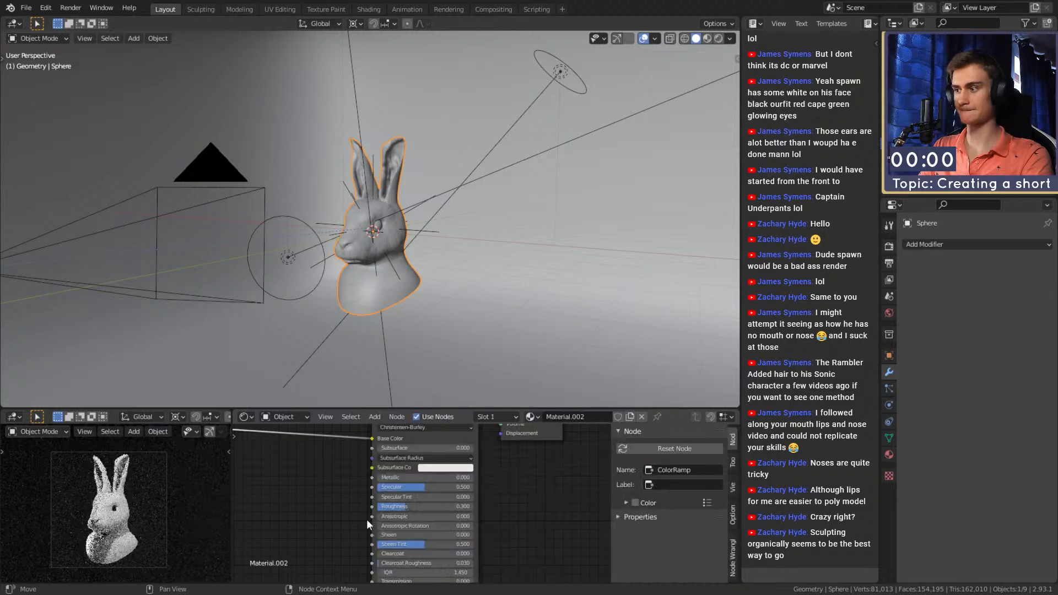
- Move the black stop of the material's ColorRamp to position 0.468 and check the shading in the camera preview
{"action": "scroll", "coordinate": [501, 513], "scroll_direction": "down", "scroll_amount": 5}
{"action": "middle_click_drag", "start_coordinate": [342, 503], "coordinate": [415, 505]}
{"action": "scroll", "coordinate": [117, 507], "scroll_direction": "up", "scroll_amount": 6}
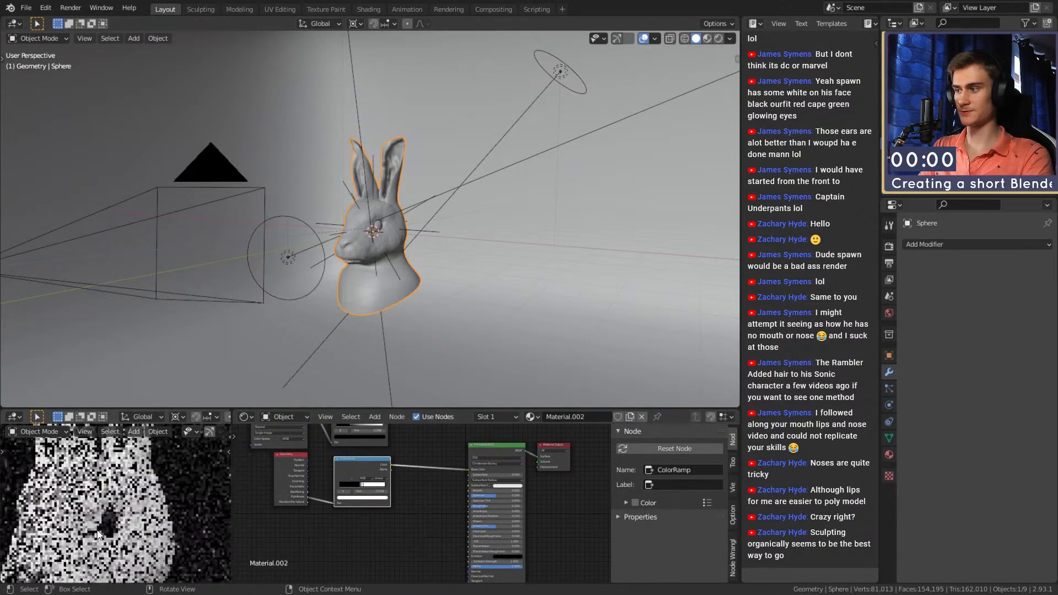
{"action": "scroll", "coordinate": [464, 527], "scroll_direction": "up", "scroll_amount": 6}
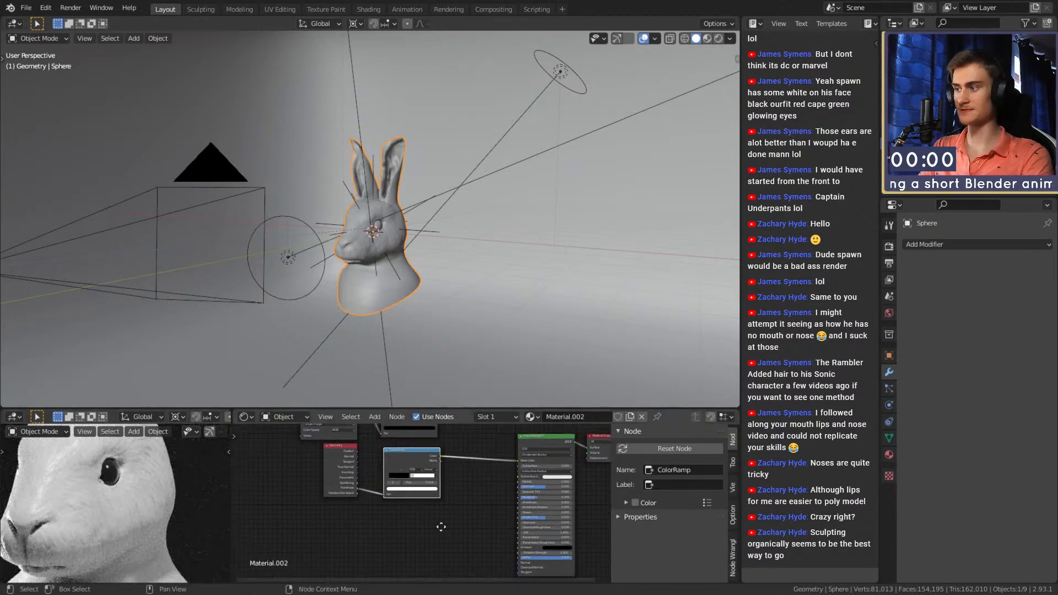
{"action": "scroll", "coordinate": [491, 541], "scroll_direction": "down", "scroll_amount": 2}
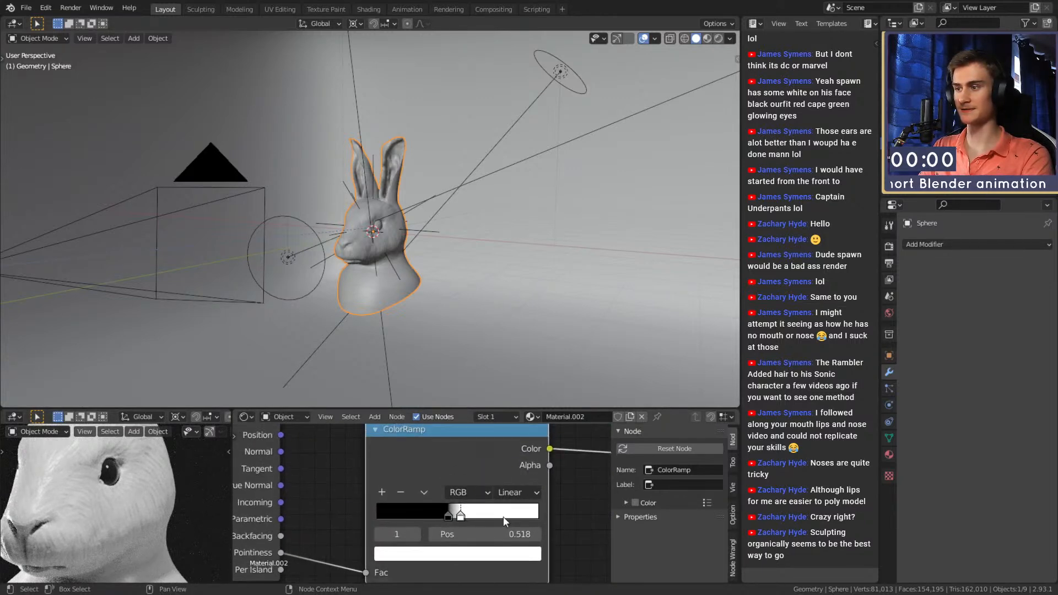
{"action": "scroll", "coordinate": [463, 498], "scroll_direction": "up", "scroll_amount": 3}
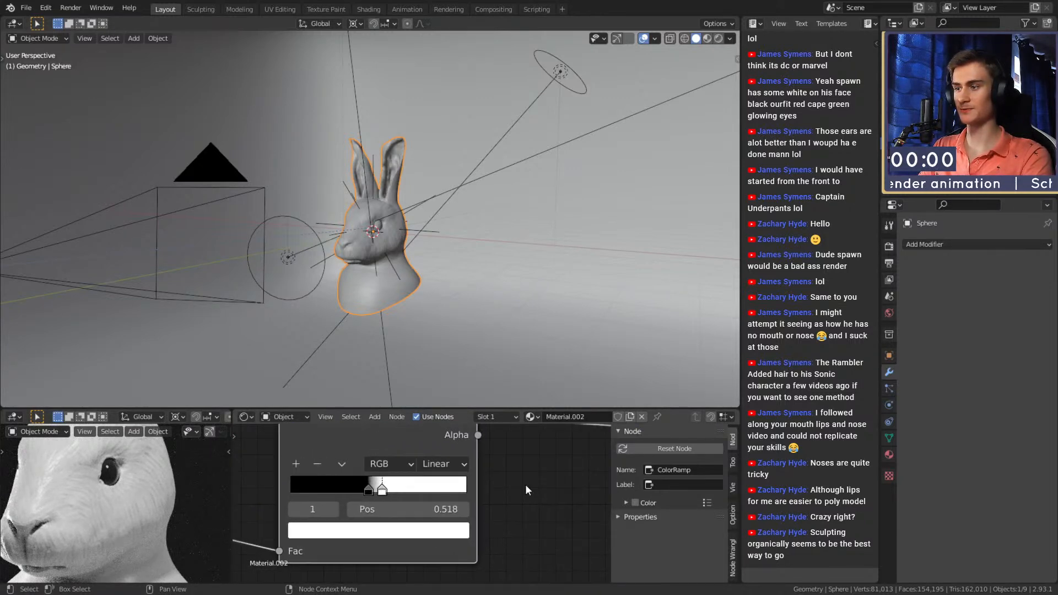
{"action": "left_click", "coordinate": [359, 489]}
{"action": "left_click_drag", "start_coordinate": [355, 488], "coordinate": [361, 488]}
{"action": "left_click", "coordinate": [361, 488]}
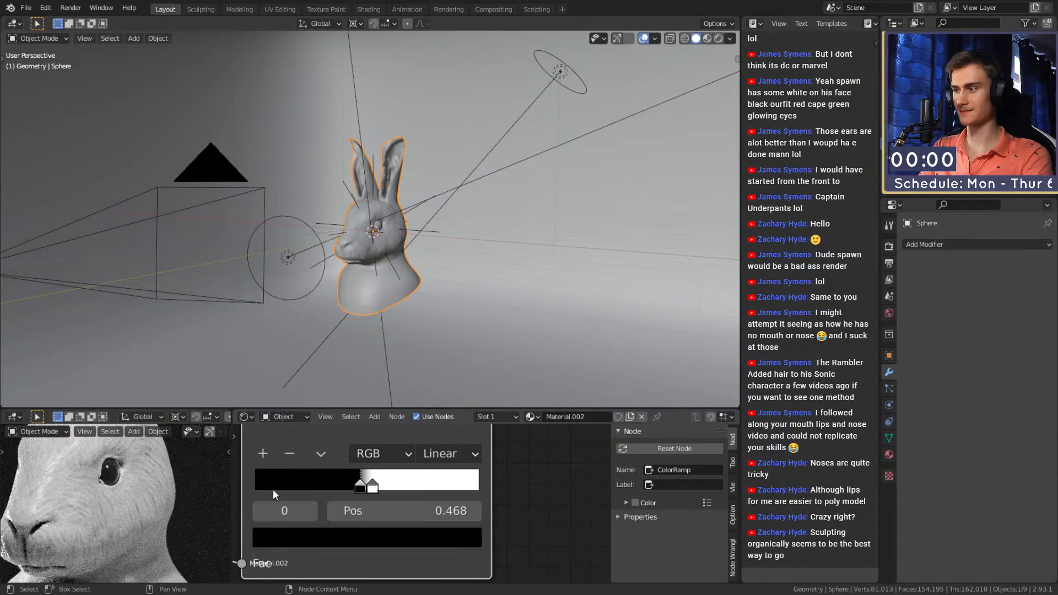
{"action": "scroll", "coordinate": [162, 519], "scroll_direction": "up", "scroll_amount": 5}
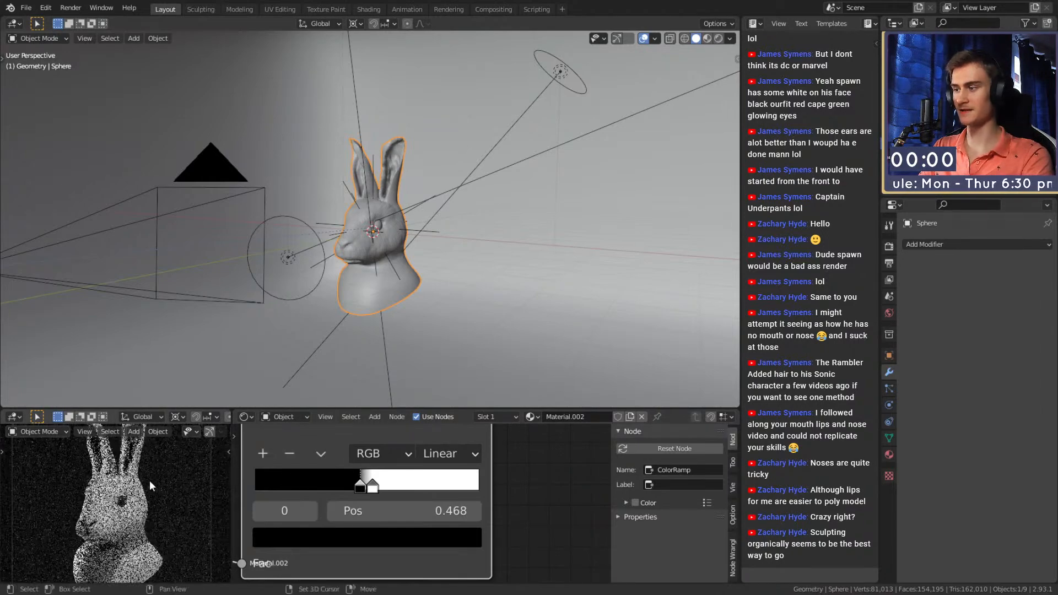
{"action": "scroll", "coordinate": [154, 489], "scroll_direction": "down", "scroll_amount": 5}
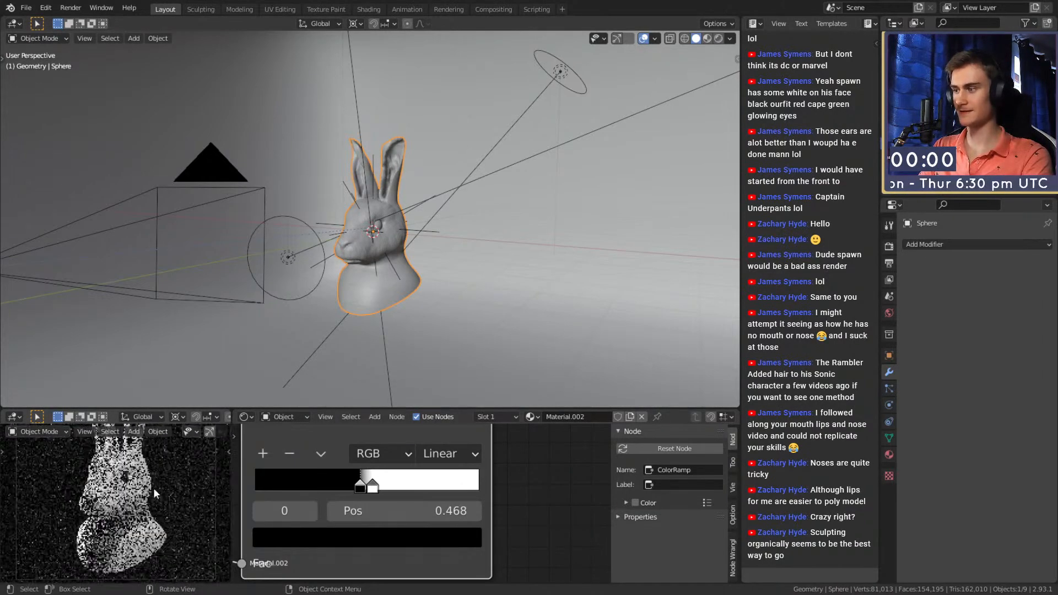
{"action": "scroll", "coordinate": [154, 520], "scroll_direction": "down", "scroll_amount": 3}
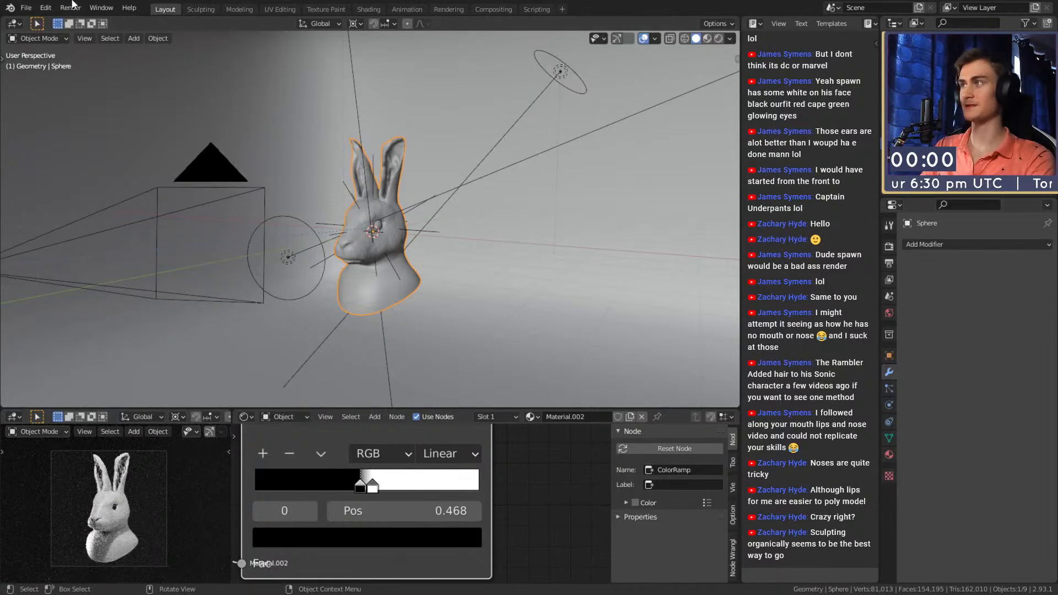
- Save the file and display the scene's output settings
{"action": "left_click", "coordinate": [26, 8]}
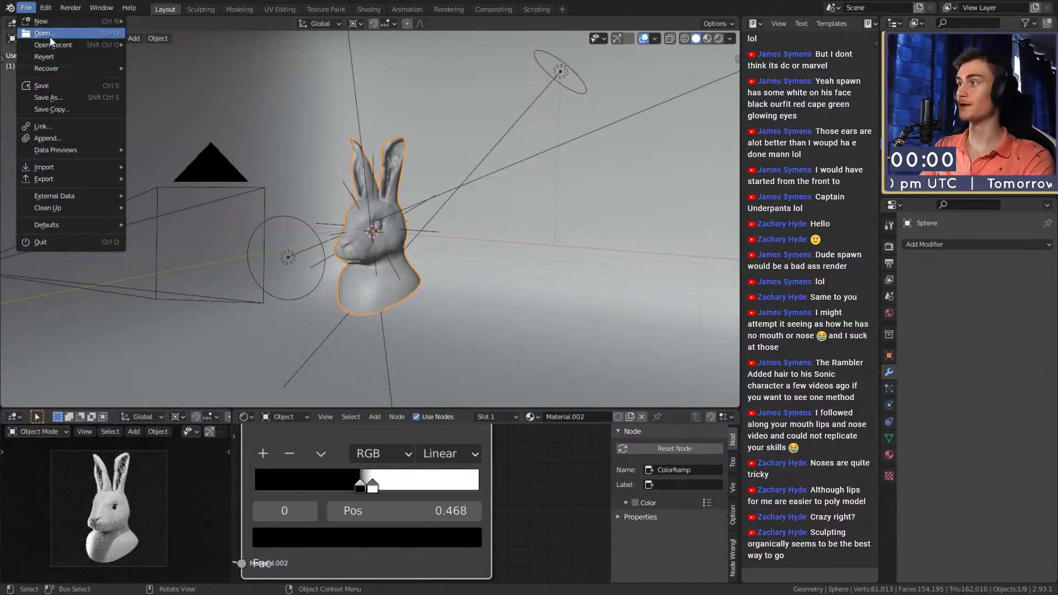
{"action": "left_click", "coordinate": [50, 89]}
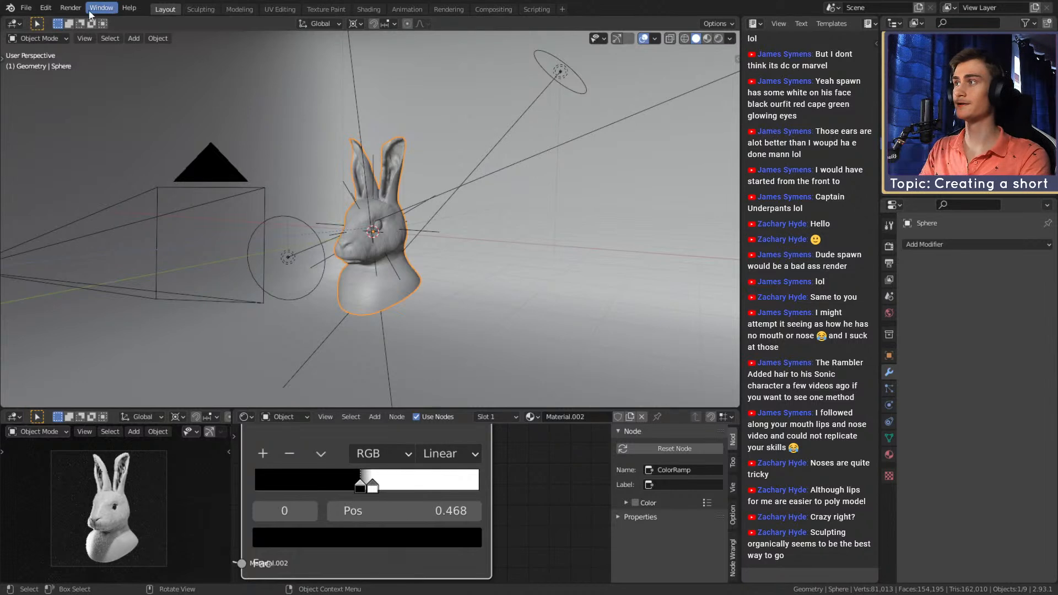
{"action": "left_click", "coordinate": [890, 263]}
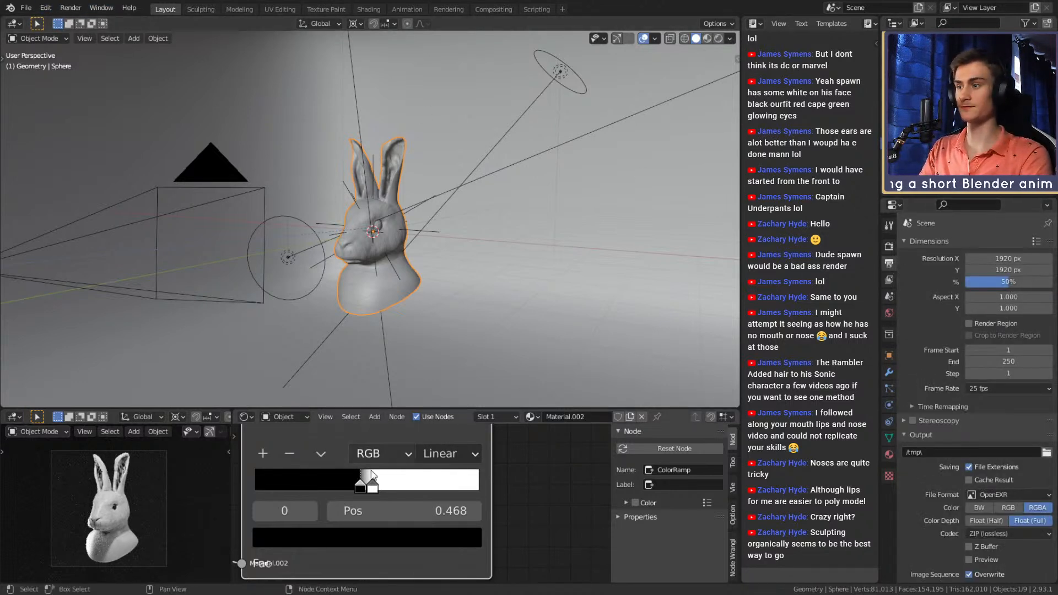
- Switch the material node editor to the Compositor and the camera preview to an Image Editor showing the Render Result
{"action": "key", "text": "shift+F3"}
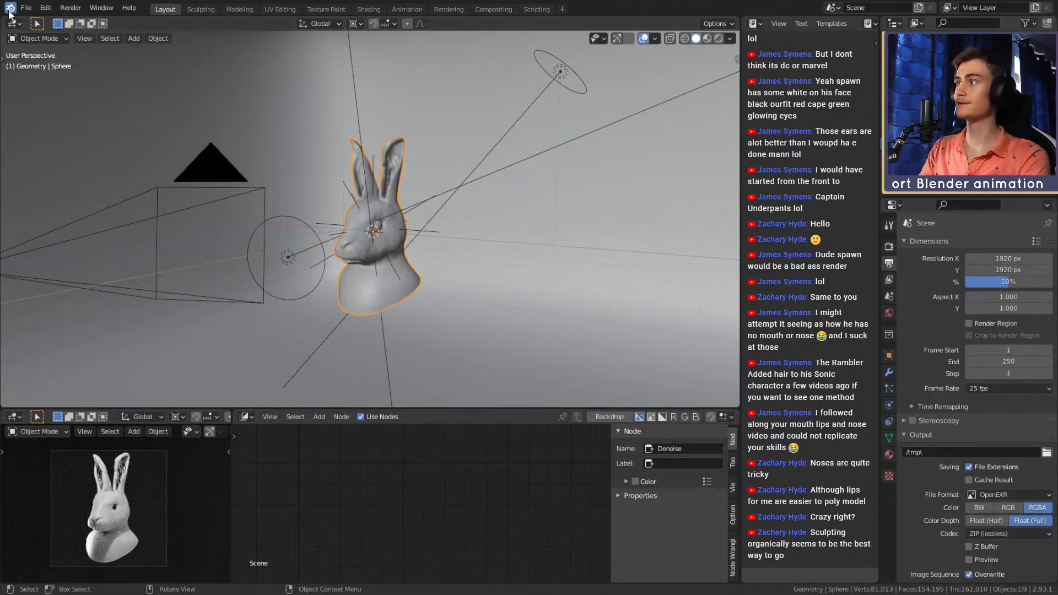
{"action": "key", "text": "shift+F10"}
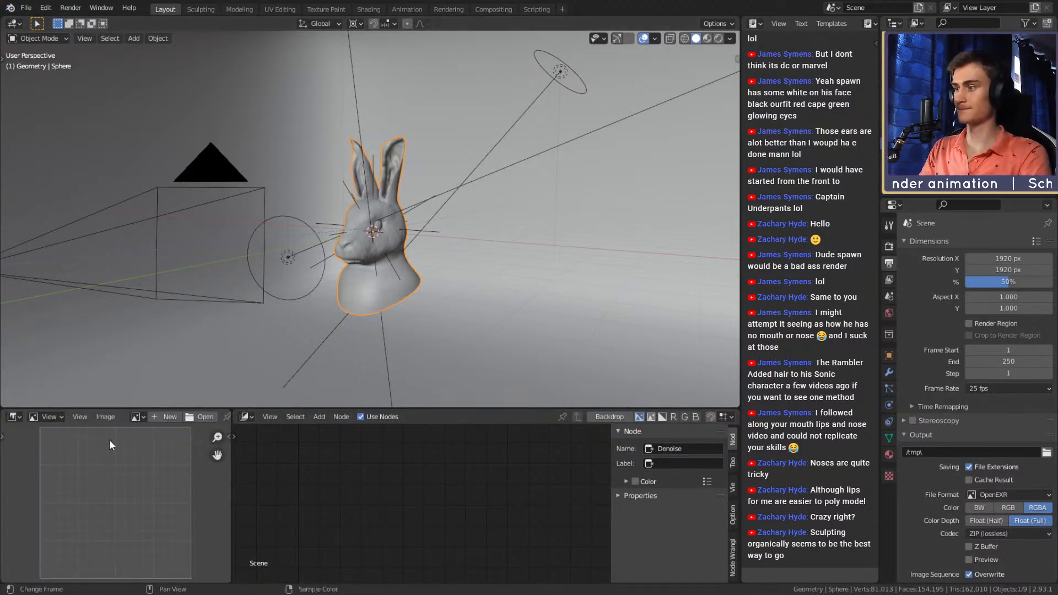
{"action": "left_click", "coordinate": [135, 417]}
{"action": "left_click", "coordinate": [157, 442]}
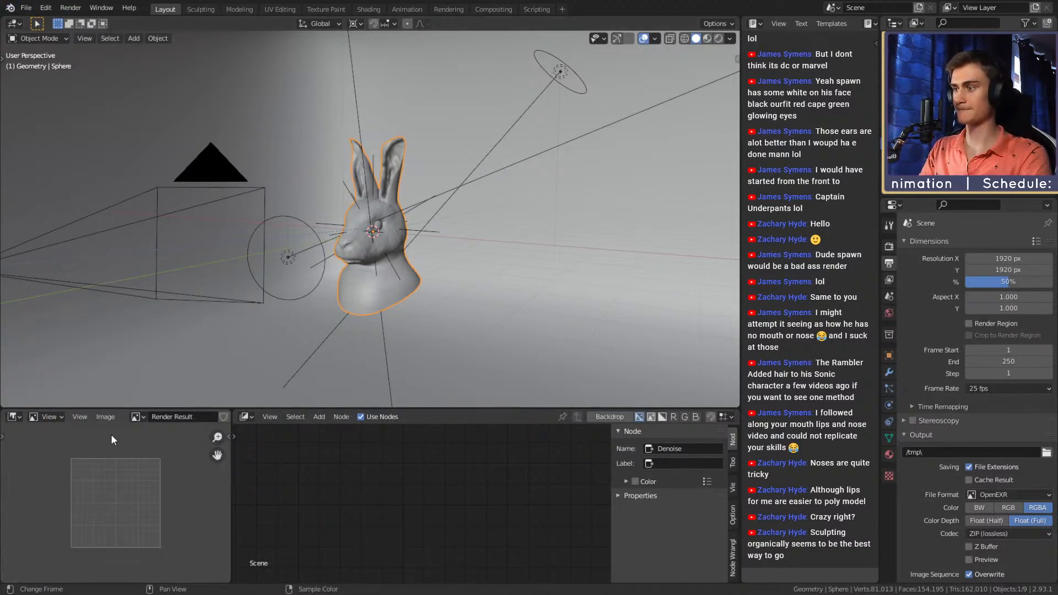
- Render the image at half resolution and examine the rabbit bust in the render result
{"action": "left_click", "coordinate": [70, 7]}
{"action": "left_click", "coordinate": [90, 25]}
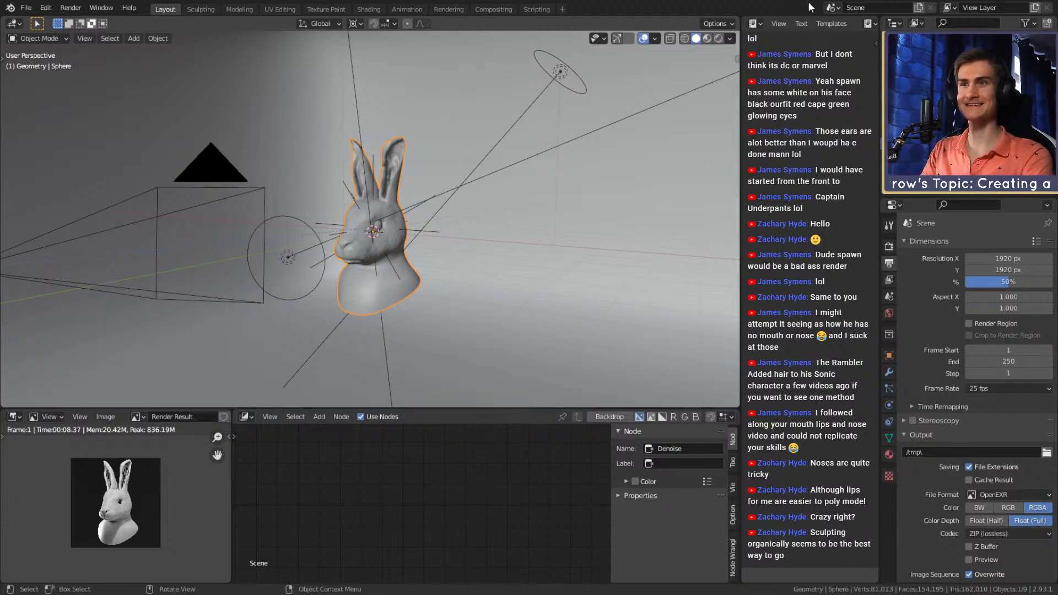
{"action": "scroll", "coordinate": [124, 508], "scroll_direction": "up", "scroll_amount": 1}
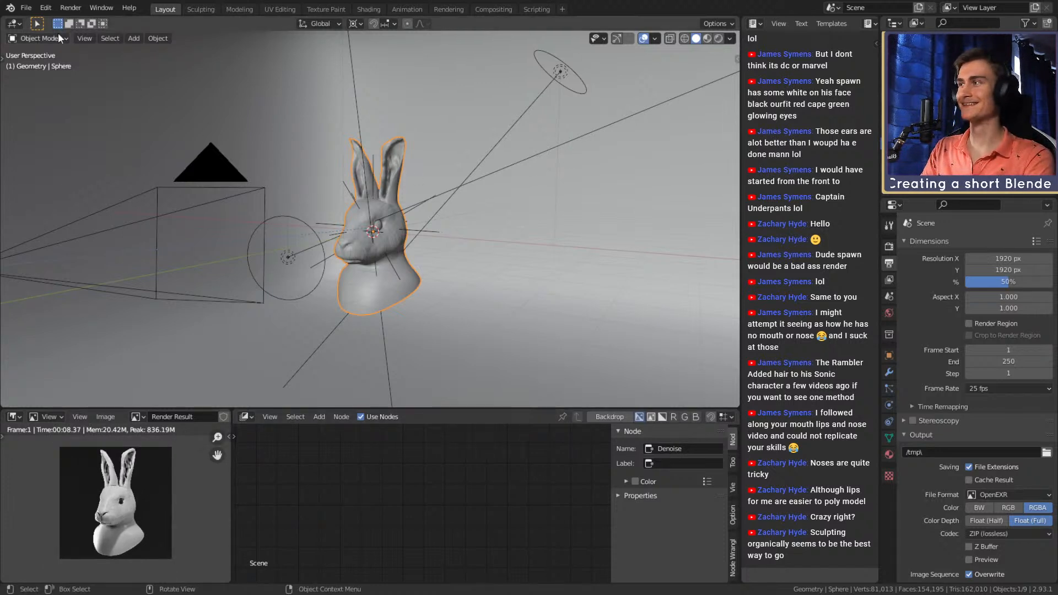
- Save the file and set the output resolution percentage to 100%
{"action": "left_click", "coordinate": [26, 8]}
{"action": "left_click", "coordinate": [47, 83]}
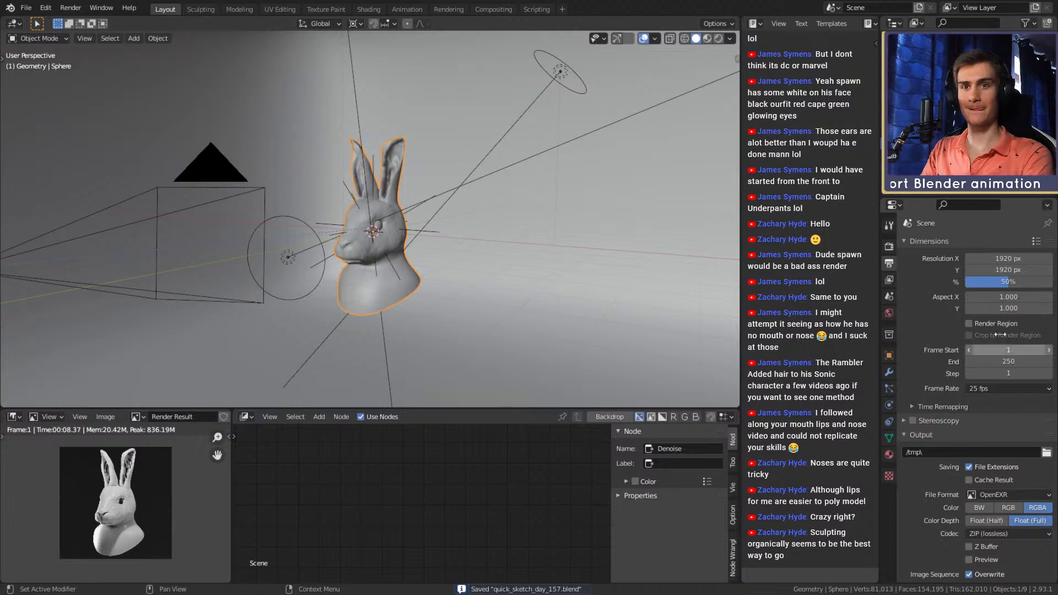
{"action": "left_click_drag", "start_coordinate": [1020, 282], "coordinate": [1050, 282]}
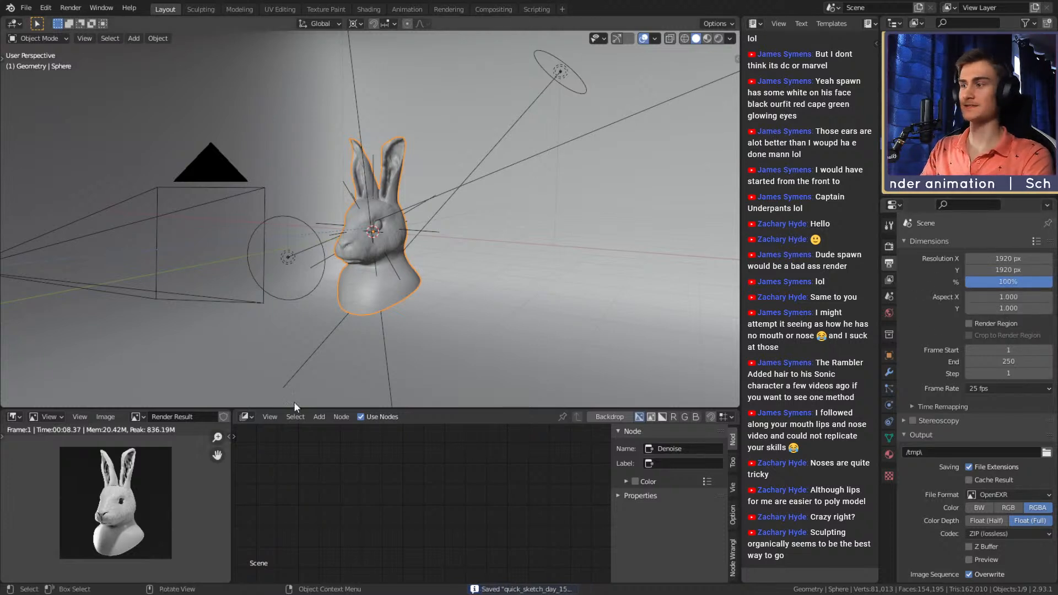
- Insert the unconnected Fog Glow Glare node into the link coming out of the Denoise node
{"action": "key", "text": "Home"}
{"action": "scroll", "coordinate": [433, 514], "scroll_direction": "up", "scroll_amount": 2}
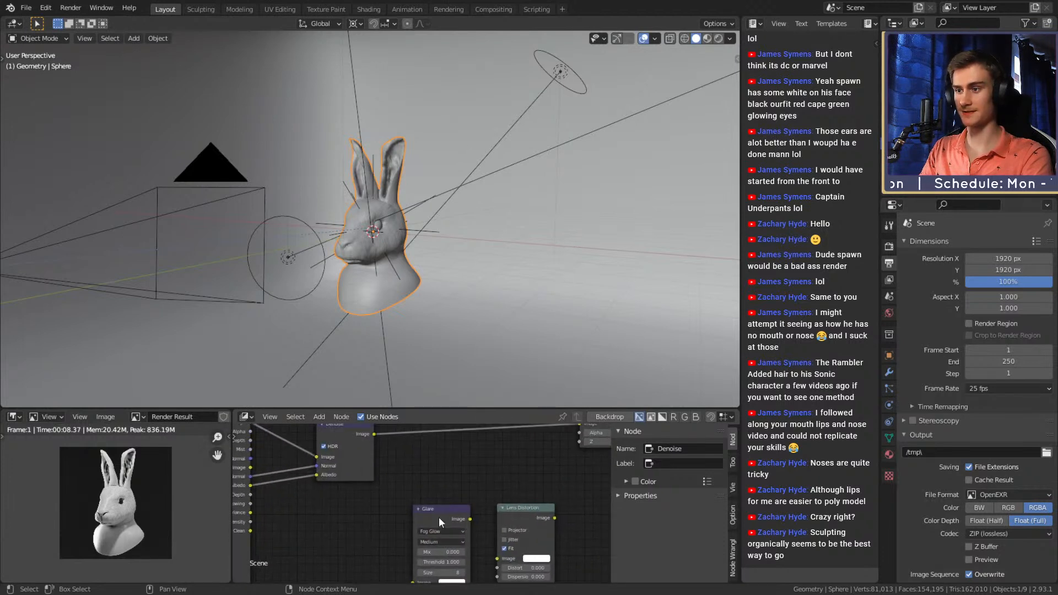
{"action": "left_click", "coordinate": [436, 518]}
{"action": "scroll", "coordinate": [475, 508], "scroll_direction": "up", "scroll_amount": 2}
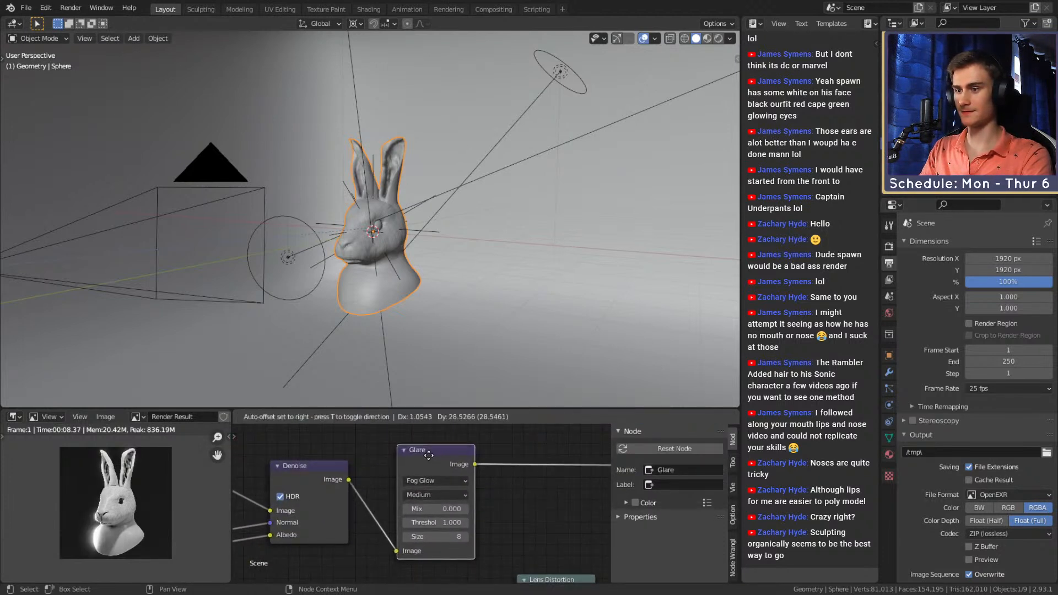
{"action": "scroll", "coordinate": [501, 500], "scroll_direction": "up", "scroll_amount": 1}
{"action": "scroll", "coordinate": [527, 504], "scroll_direction": "up", "scroll_amount": 1}
{"action": "scroll", "coordinate": [526, 504], "scroll_direction": "down", "scroll_amount": 1}
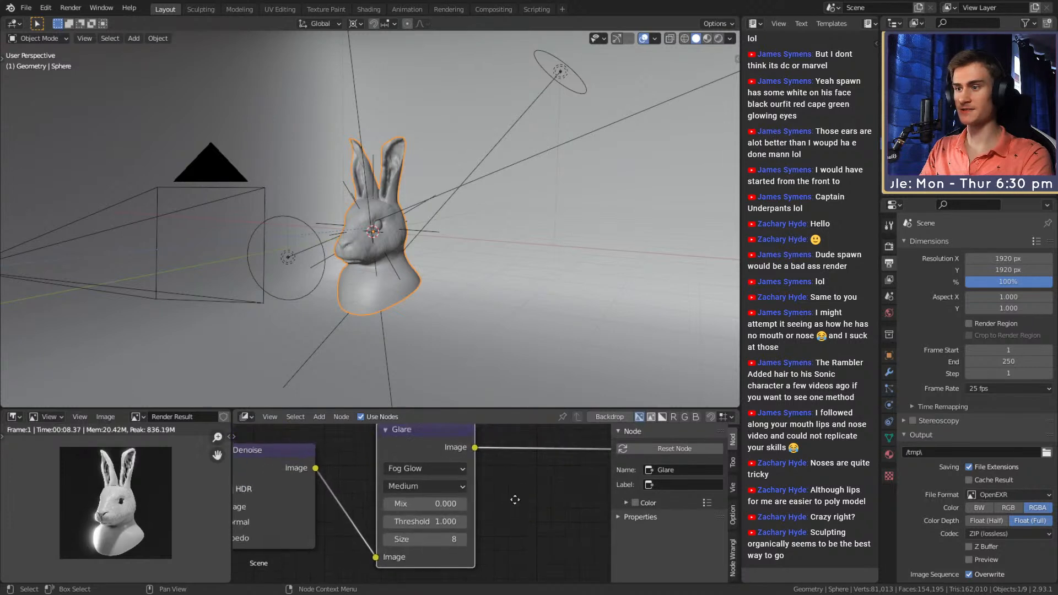
- Try a threshold of 1, followed by 2, on the Glare node
{"action": "left_click", "coordinate": [435, 524]}
{"action": "type", "text": "1.0"}
{"action": "key", "text": "Return"}
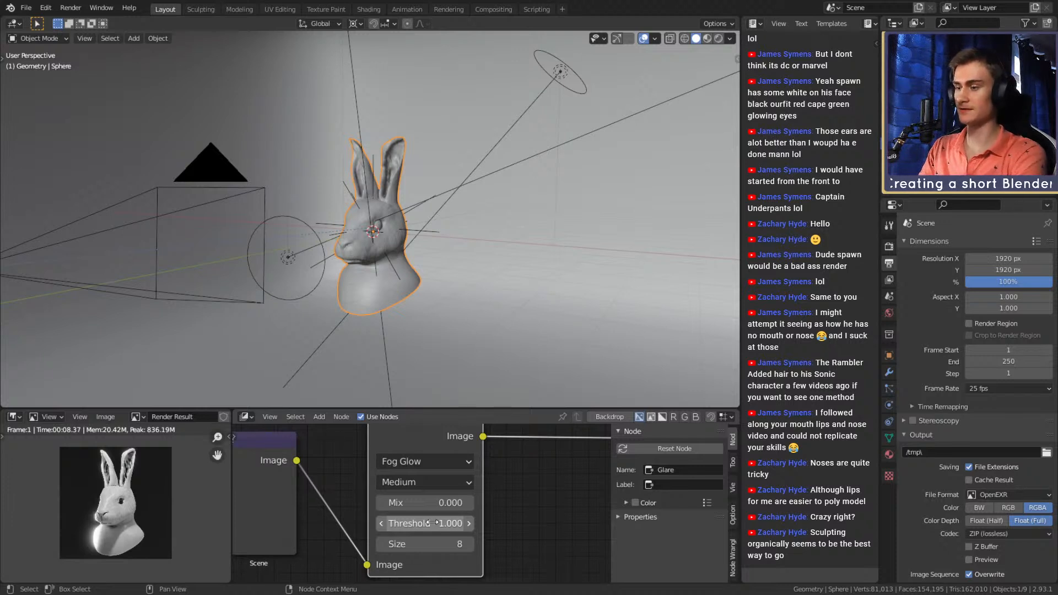
{"action": "left_click", "coordinate": [434, 524]}
{"action": "type", "text": "2"}
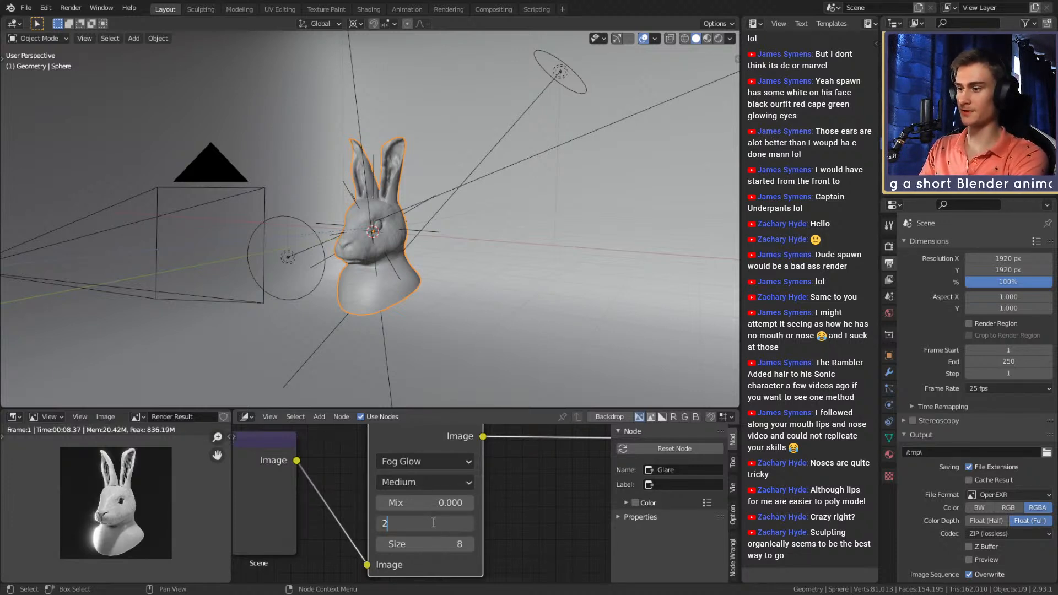
{"action": "key", "text": "Return"}
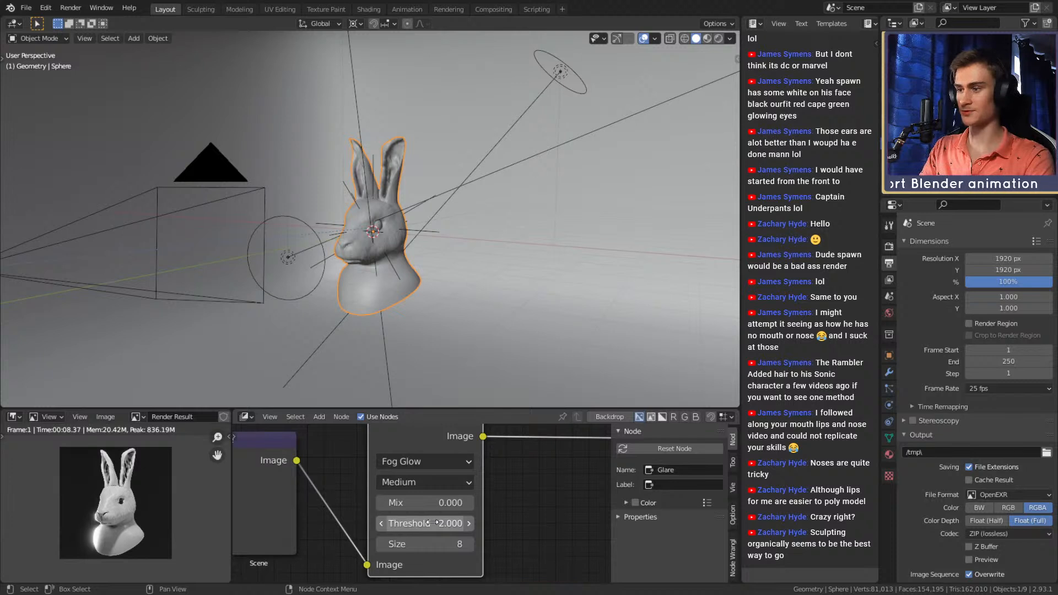
- Set the Glare node's quality to High and raise its threshold through 2.5 and 3 to 5
{"action": "left_click", "coordinate": [415, 483]}
{"action": "left_click", "coordinate": [404, 502]}
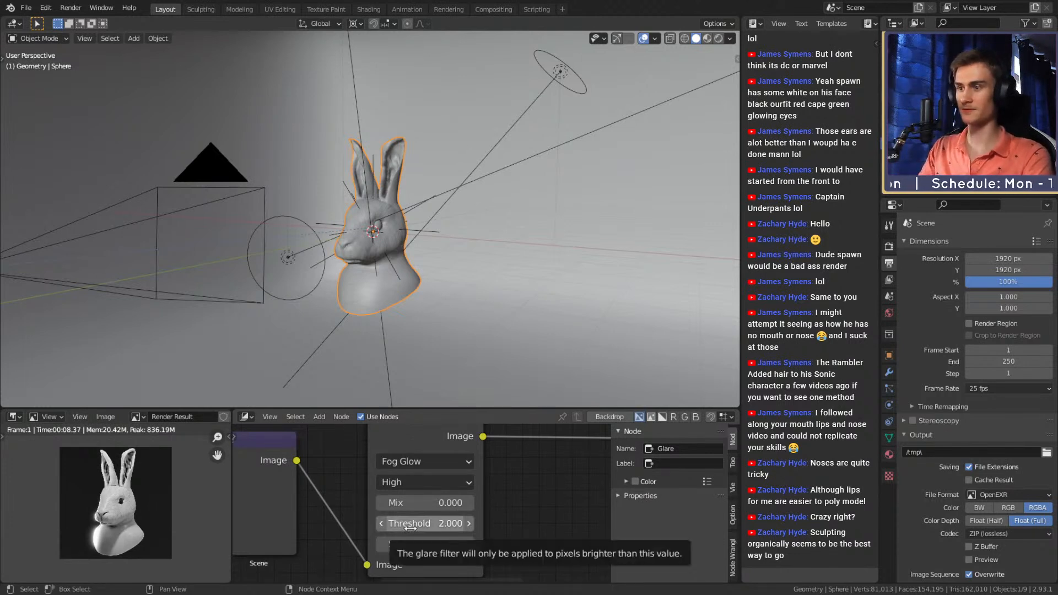
{"action": "left_click", "coordinate": [427, 528]}
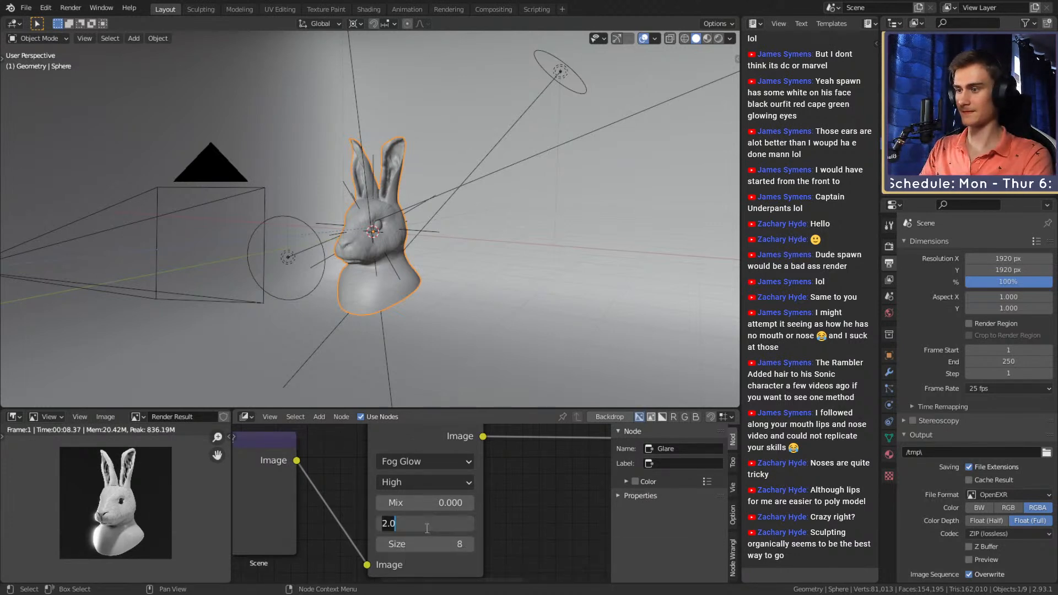
{"action": "type", "text": "2.5"}
{"action": "key", "text": "Return"}
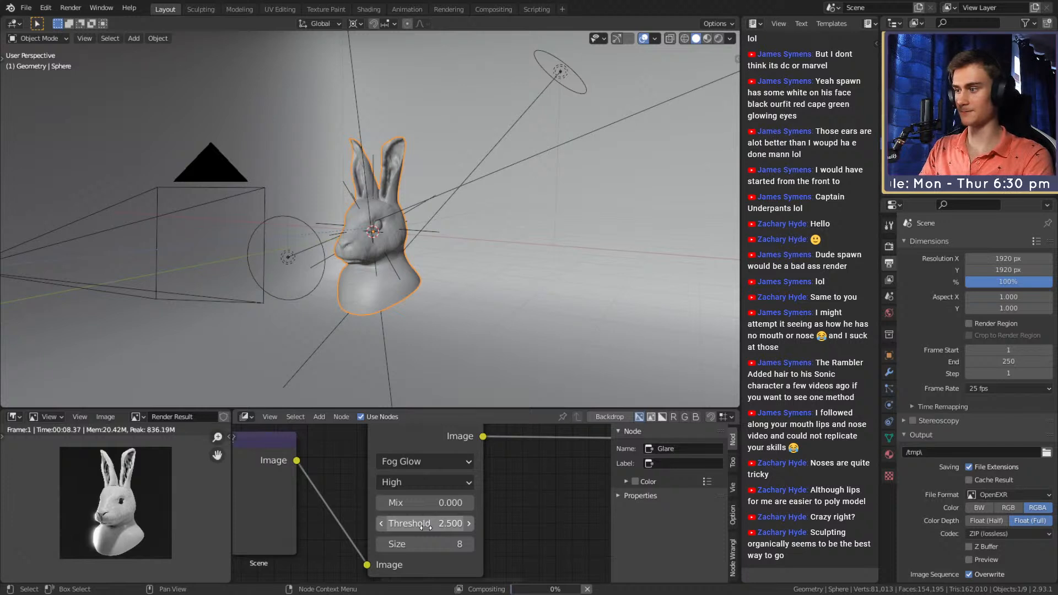
{"action": "left_click", "coordinate": [426, 528]}
{"action": "type", "text": "3"}
{"action": "key", "text": "Return"}
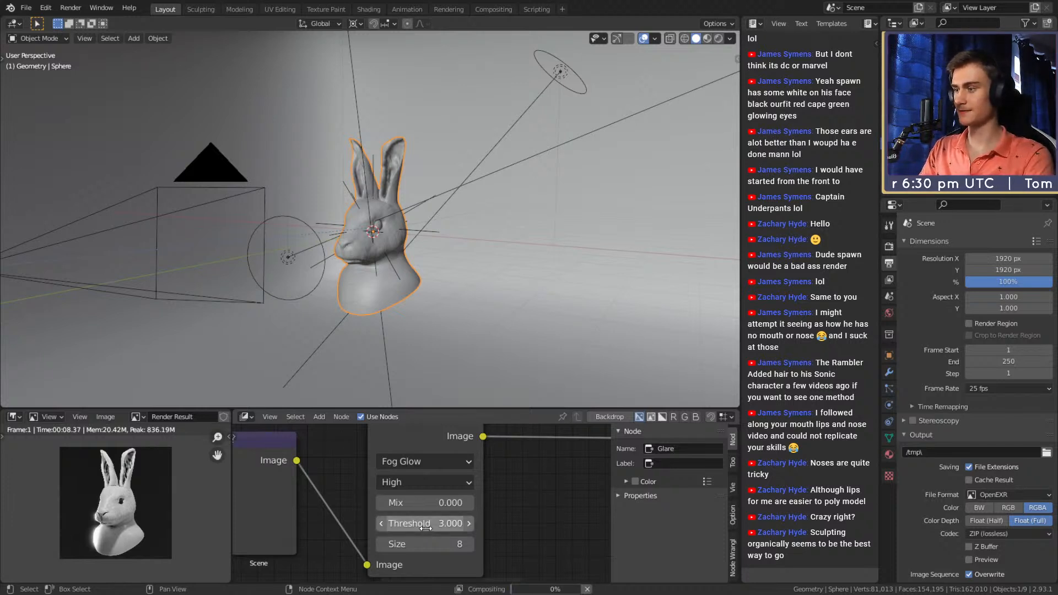
{"action": "left_click", "coordinate": [426, 523]}
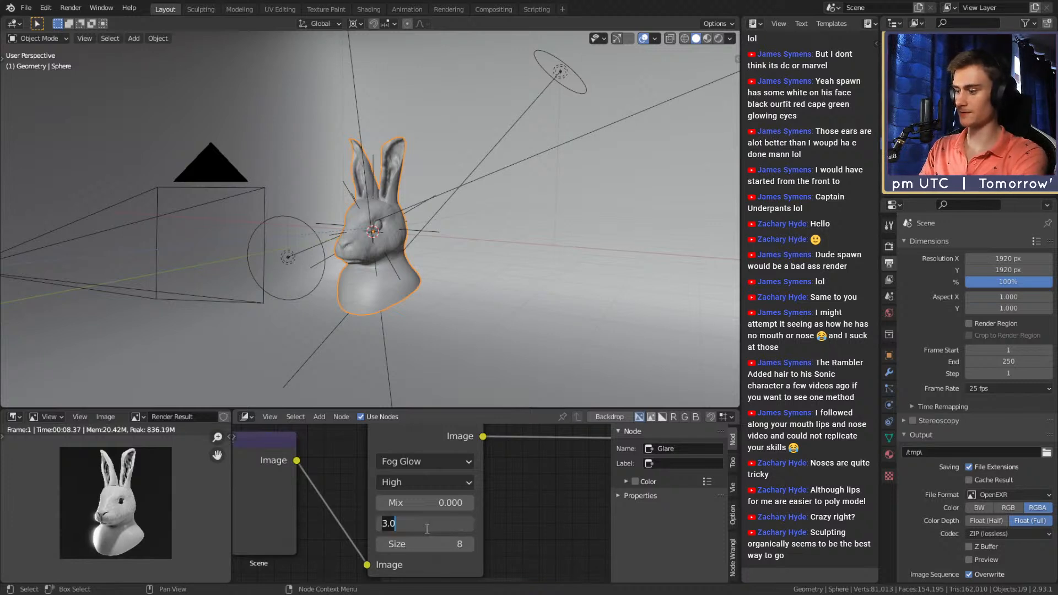
{"action": "type", "text": "5"}
{"action": "key", "text": "Return"}
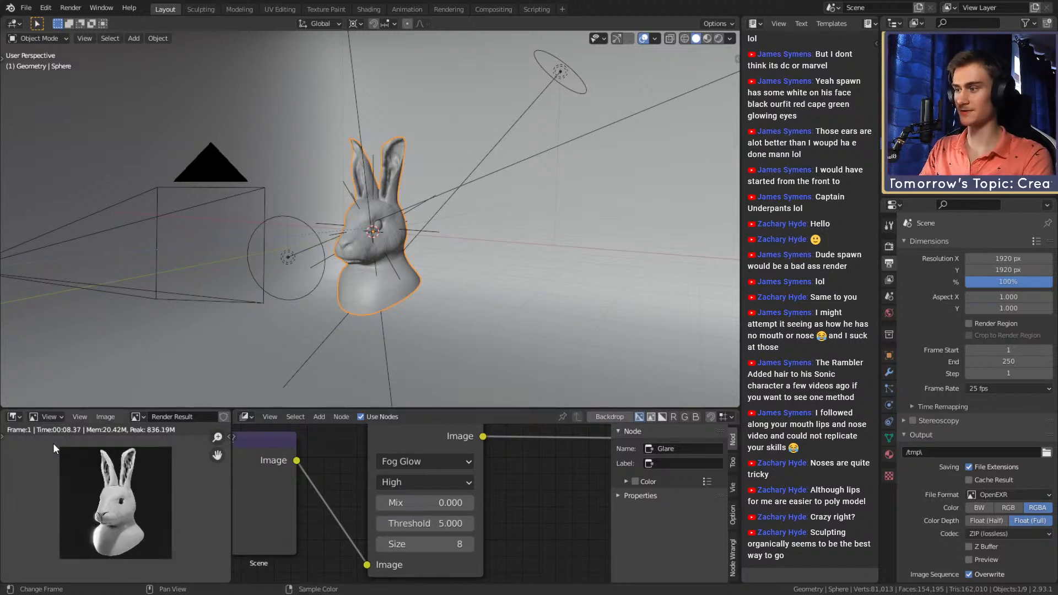
- Save the file with the adjusted glare settings
{"action": "middle_click_drag", "start_coordinate": [342, 206], "coordinate": [81, 77]}
{"action": "left_click", "coordinate": [26, 8]}
{"action": "left_click", "coordinate": [51, 83]}
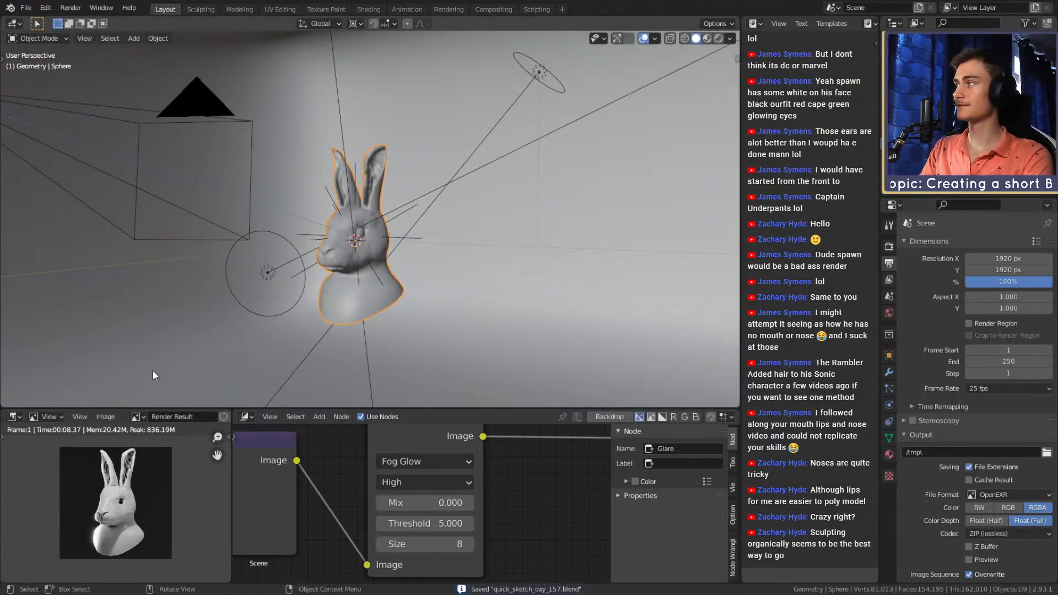
- Review the render and output settings, and render the image at full resolution
{"action": "left_click", "coordinate": [889, 247]}
{"action": "left_click", "coordinate": [889, 263]}
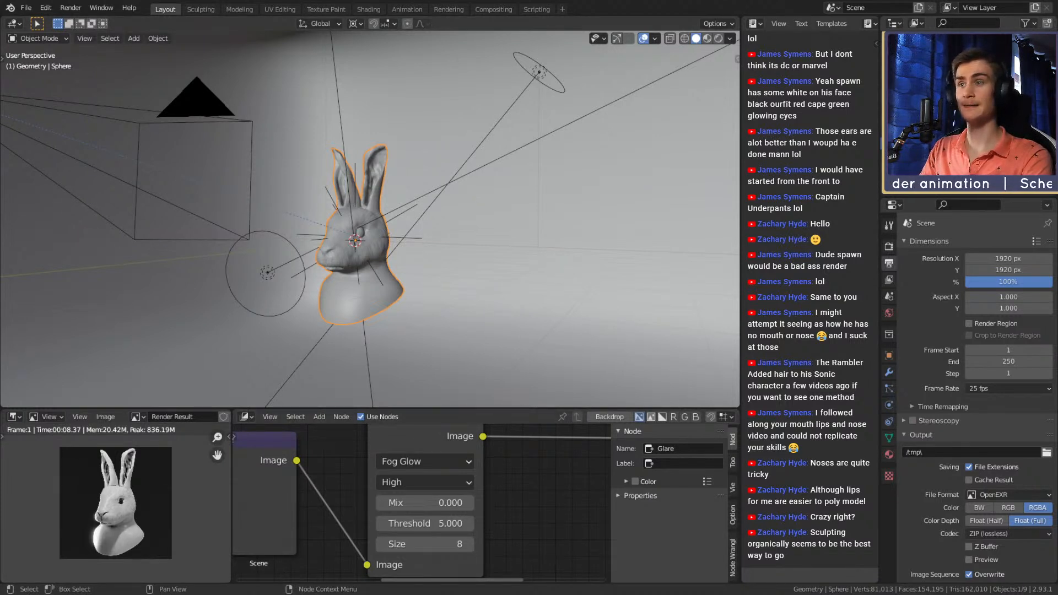
{"action": "left_click", "coordinate": [889, 247]}
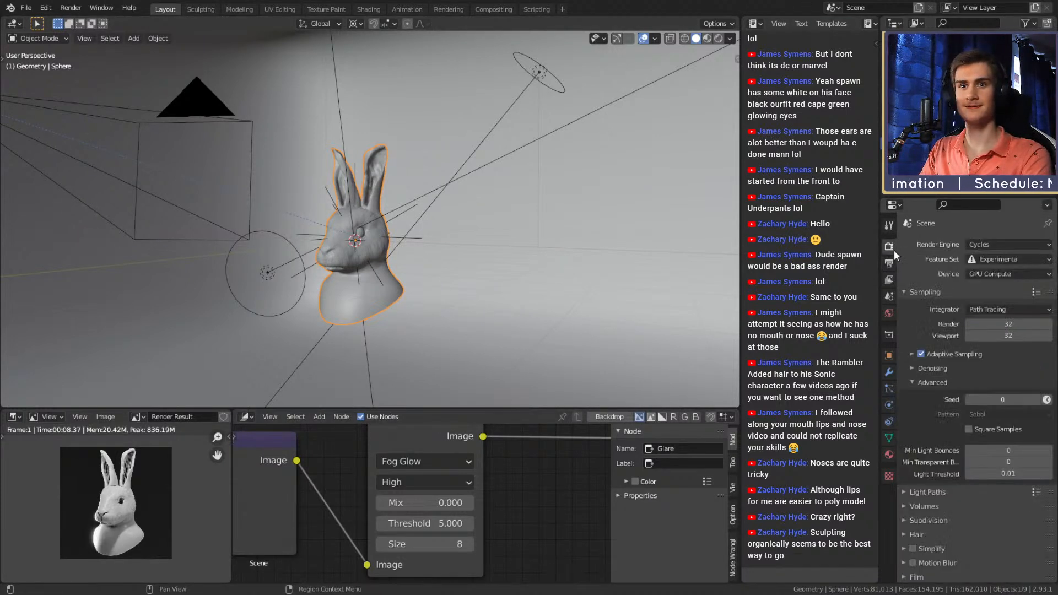
{"action": "left_click", "coordinate": [71, 8]}
{"action": "left_click", "coordinate": [90, 21]}
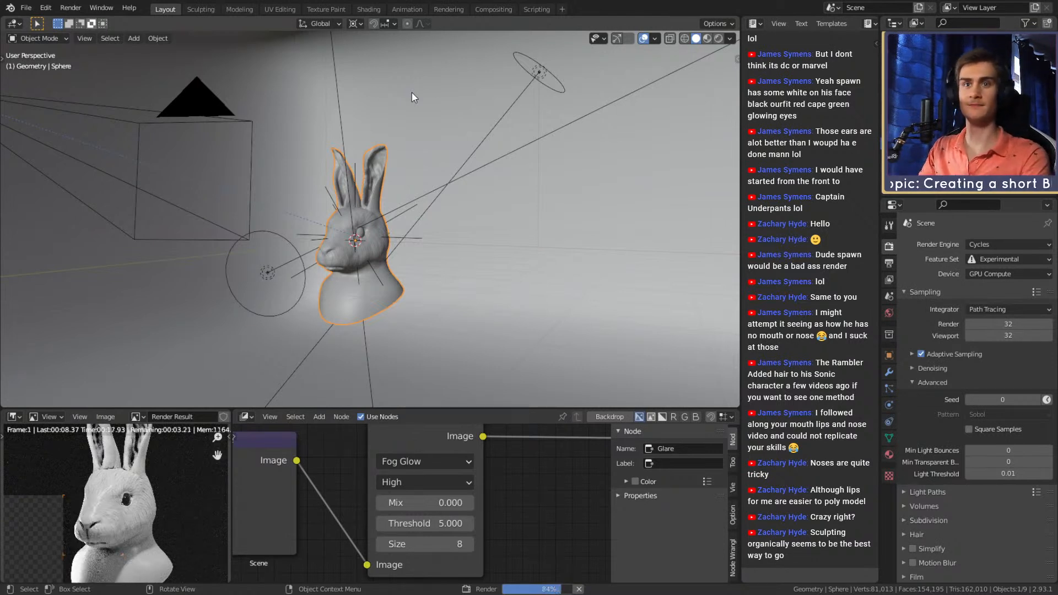
- Set the render samples to 256 and save the file
{"action": "left_click", "coordinate": [1015, 323]}
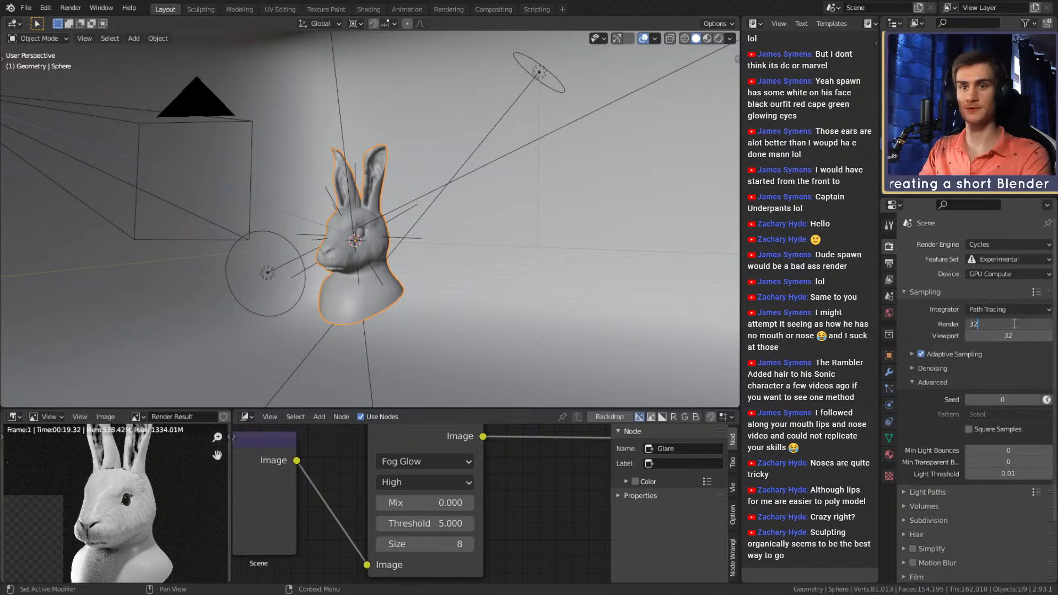
{"action": "type", "text": "256"}
{"action": "key", "text": "Return"}
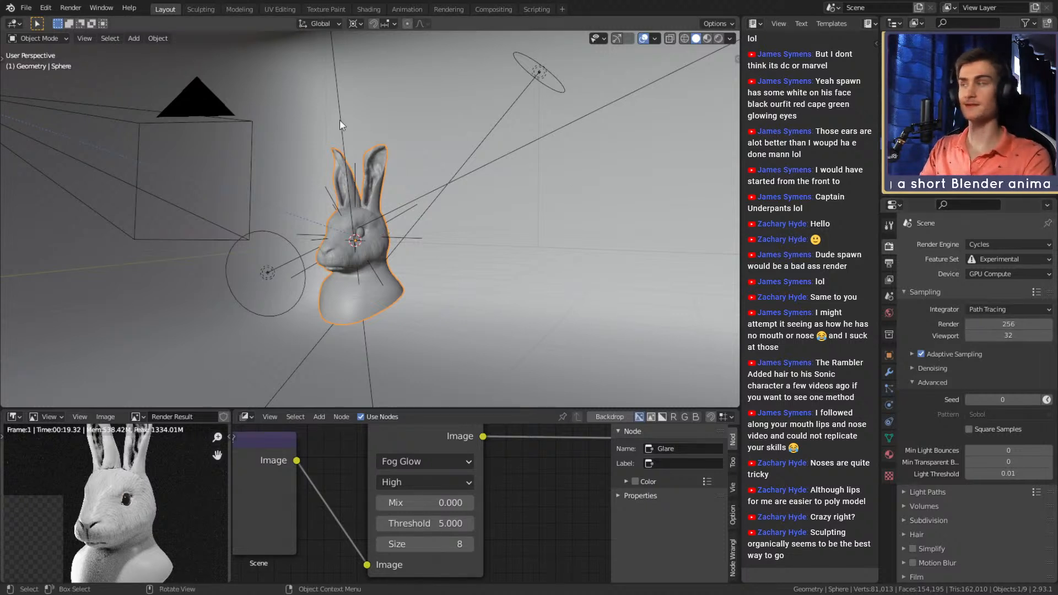
{"action": "left_click", "coordinate": [25, 8]}
{"action": "left_click", "coordinate": [54, 86]}
- Render the final image of the rabbit bust with the increased samples and save the file
{"action": "left_click", "coordinate": [71, 7]}
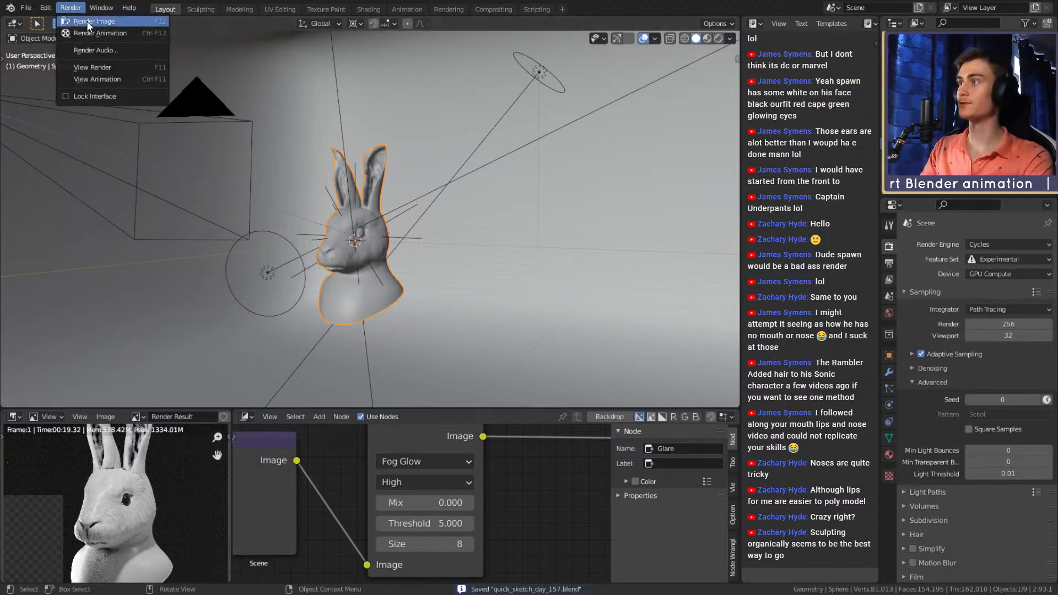
{"action": "left_click", "coordinate": [87, 21]}
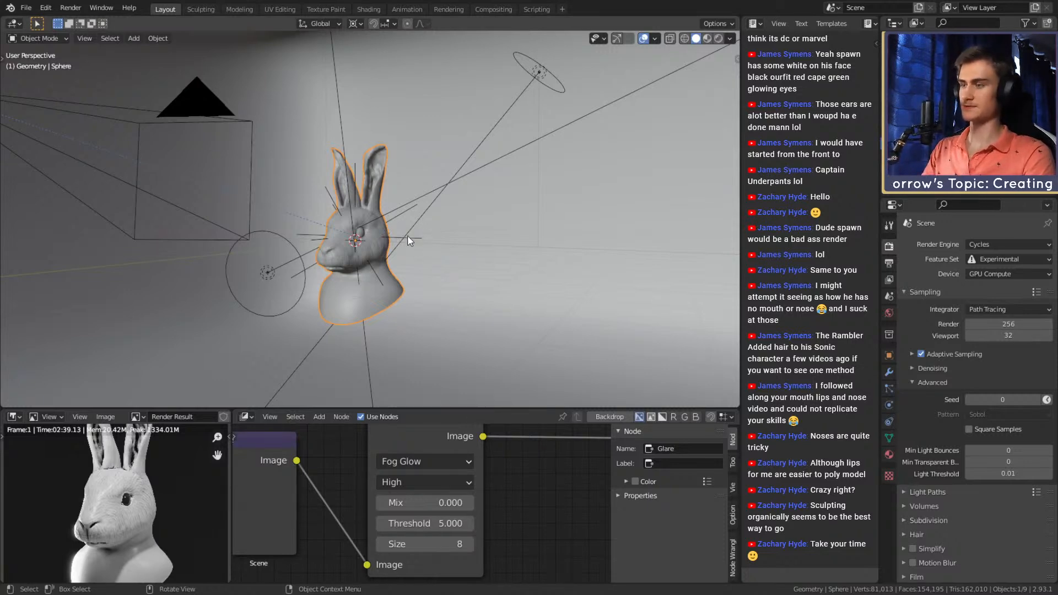
{"action": "left_click", "coordinate": [26, 8]}
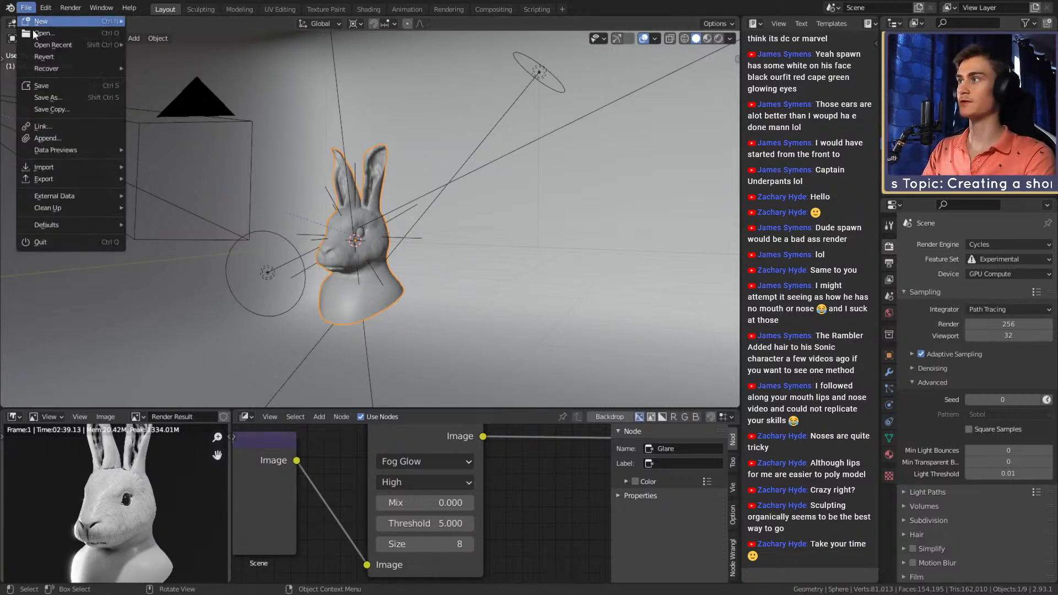
{"action": "left_click", "coordinate": [44, 86]}
{"action": "middle_click_drag", "start_coordinate": [337, 267], "coordinate": [376, 274]}
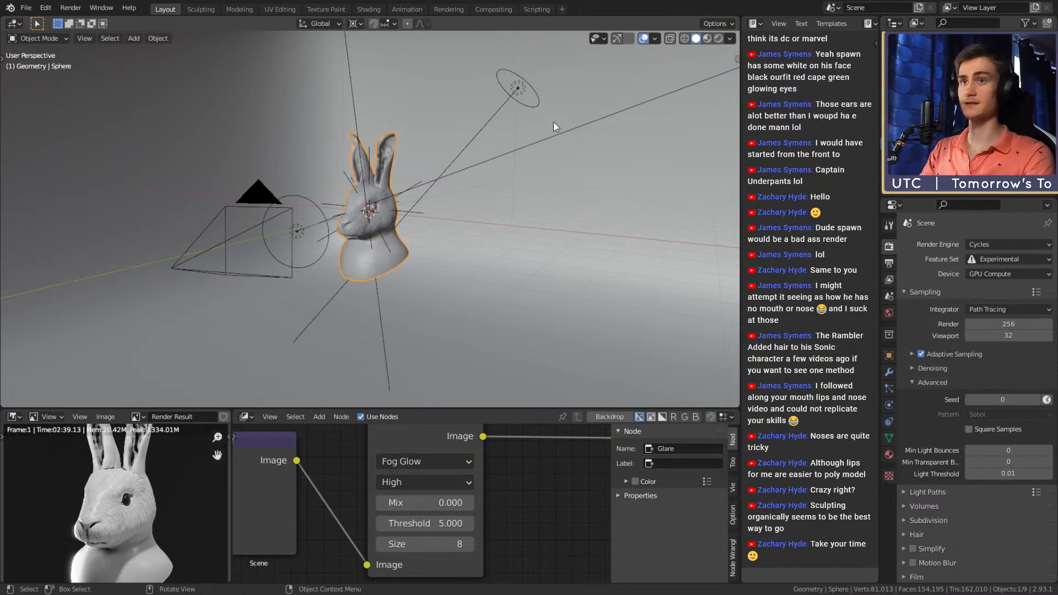
{"action": "left_click", "coordinate": [26, 8]}
{"action": "key", "text": "Escape"}
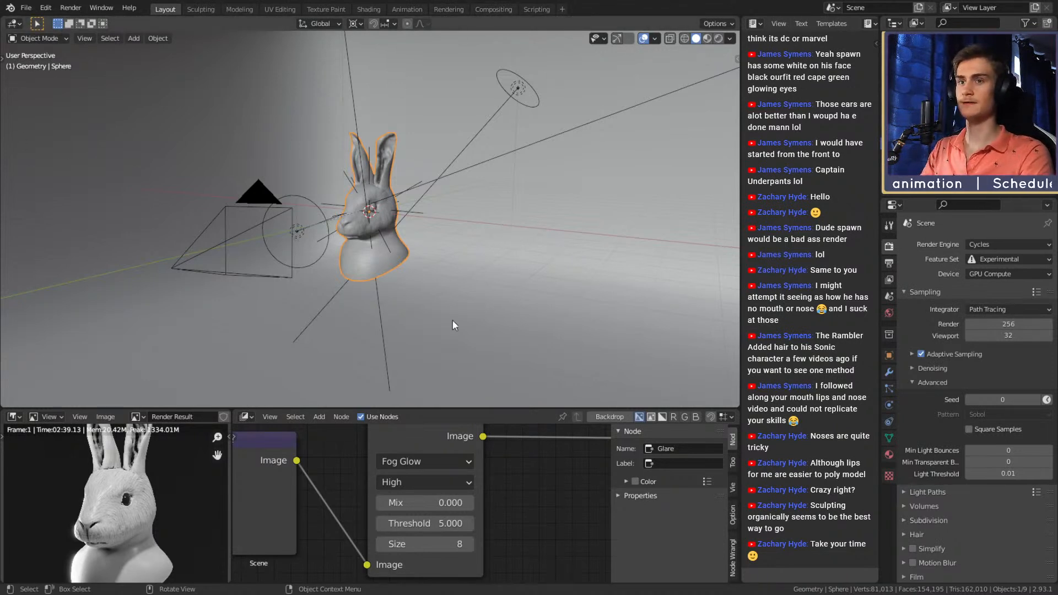
- Display the scene's output settings again to review the resolution and file format
{"action": "left_click", "coordinate": [888, 262]}
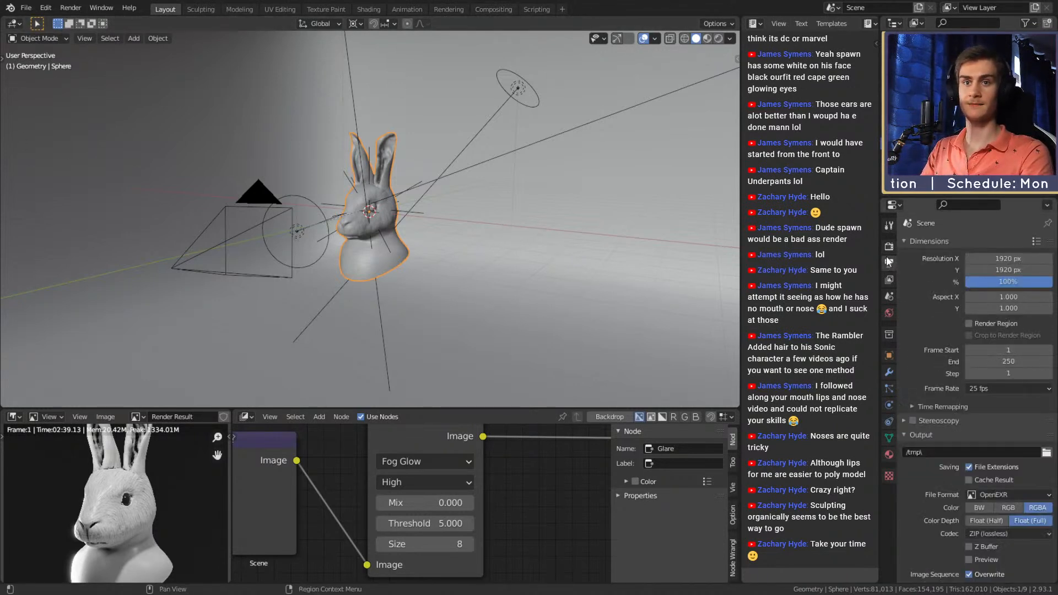
{"action": "scroll", "coordinate": [366, 279], "scroll_direction": "down", "scroll_amount": 5}
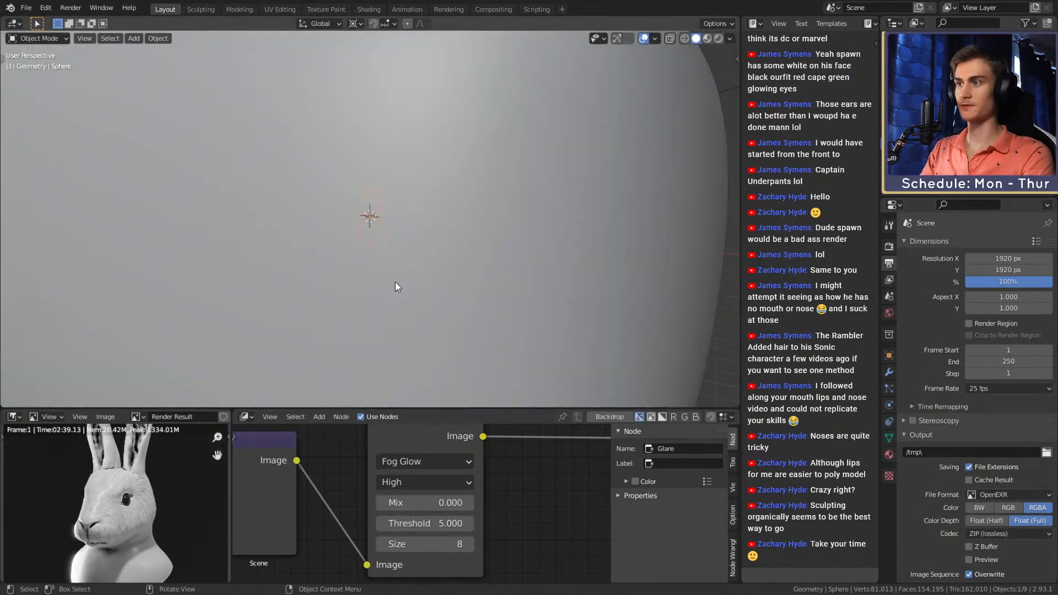
- Look over the rabbit bust's lighting setup, select the camera and save the Blender file
{"action": "scroll", "coordinate": [395, 282], "scroll_direction": "up", "scroll_amount": 5}
{"action": "middle_click_drag", "start_coordinate": [408, 299], "coordinate": [296, 236]}
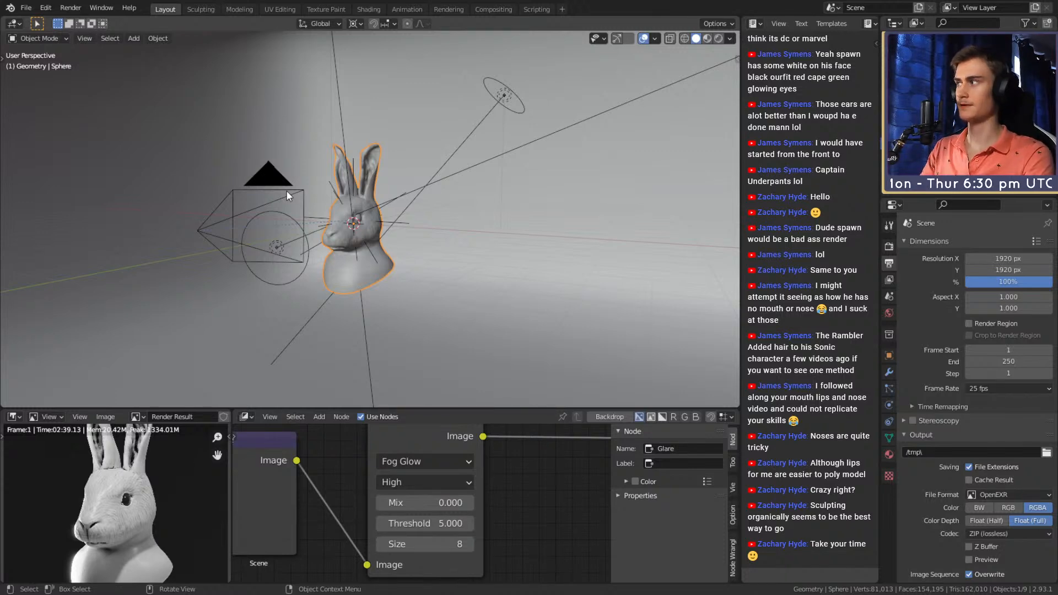
{"action": "middle_click_drag", "start_coordinate": [366, 249], "coordinate": [407, 253]}
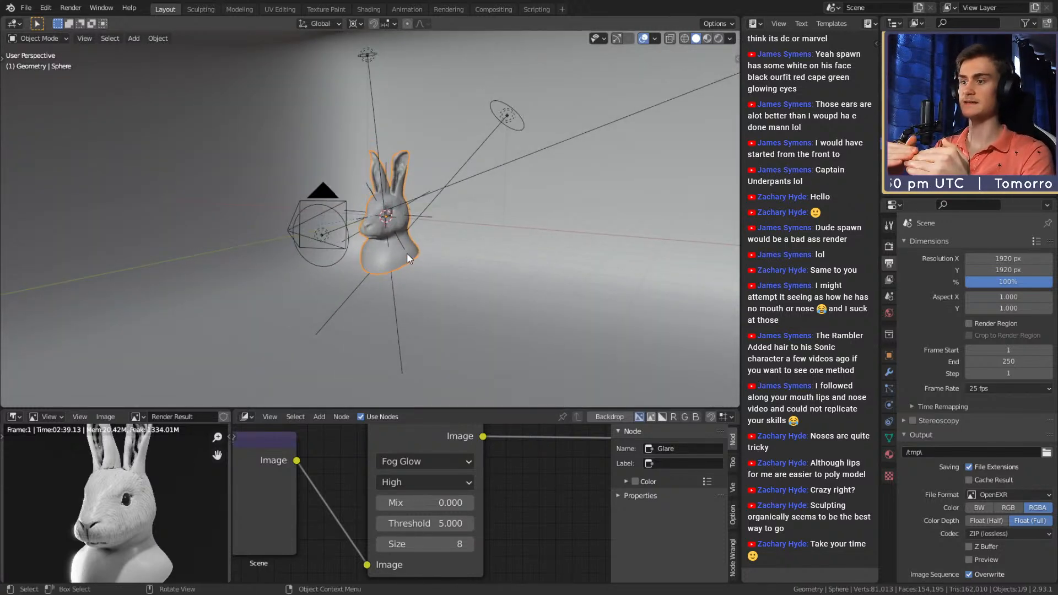
{"action": "left_click", "coordinate": [330, 196]}
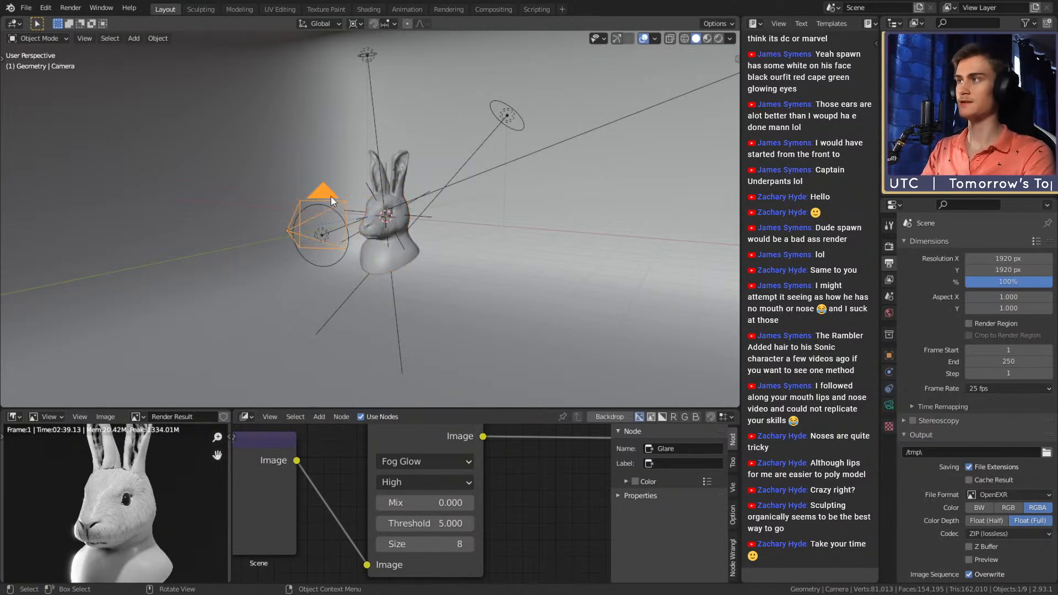
{"action": "left_click", "coordinate": [26, 7]}
{"action": "left_click", "coordinate": [40, 87]}
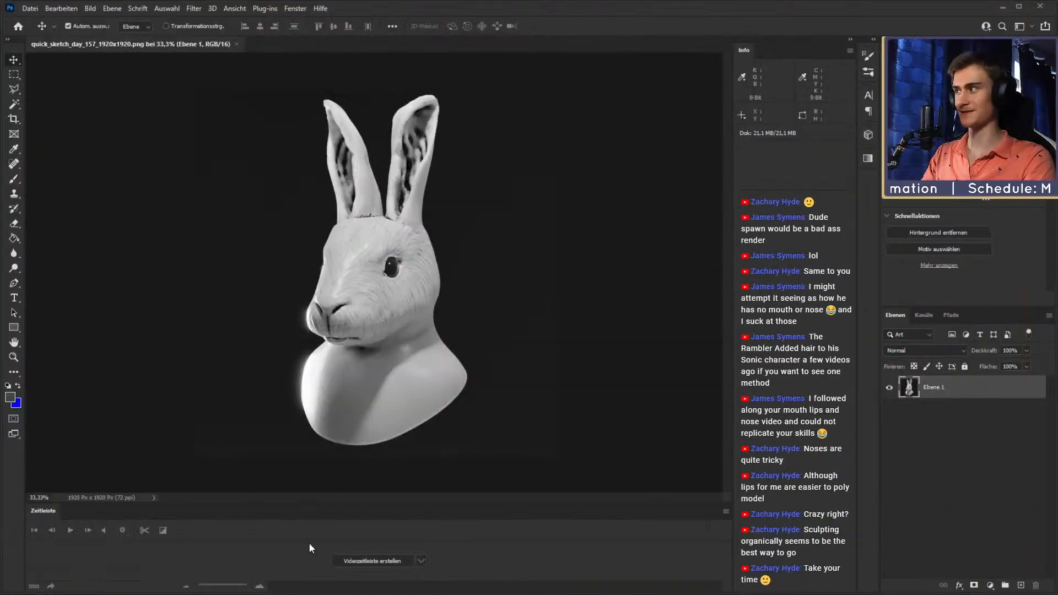
- Switch to Photoshop and add Brightness/Contrast and Selective Color adjustment layers above the rabbit render, with the Absolute method for the color correction
{"action": "left_click", "coordinate": [908, 445]}
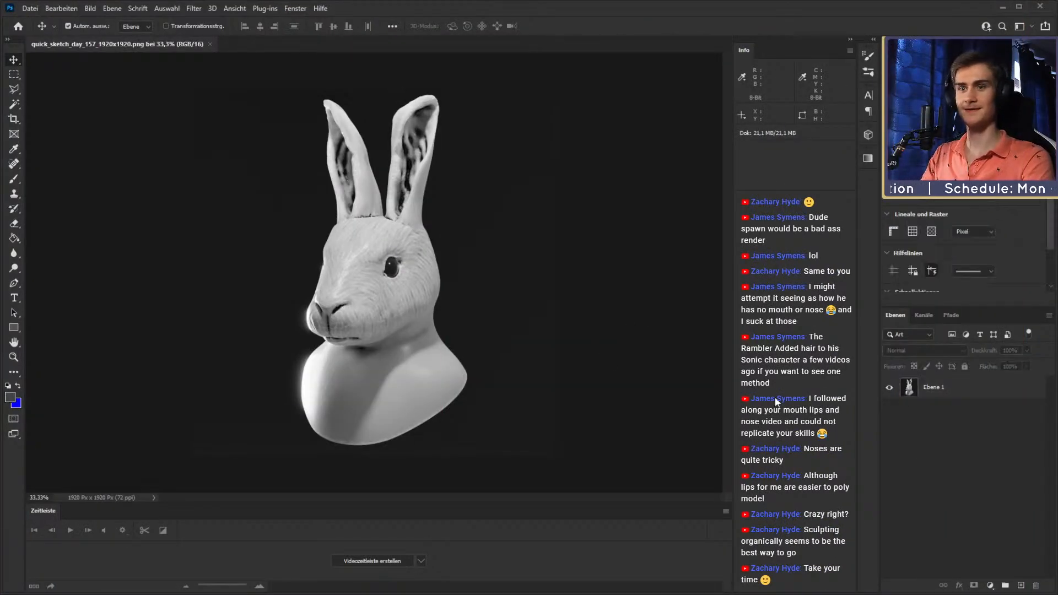
{"action": "left_click", "coordinate": [938, 393]}
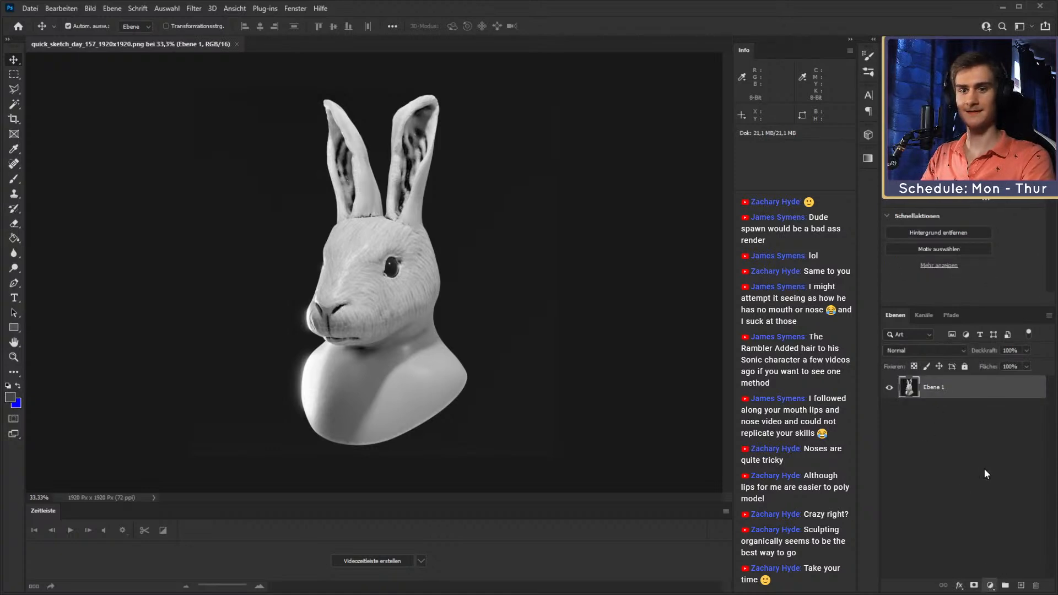
{"action": "left_click", "coordinate": [959, 407]}
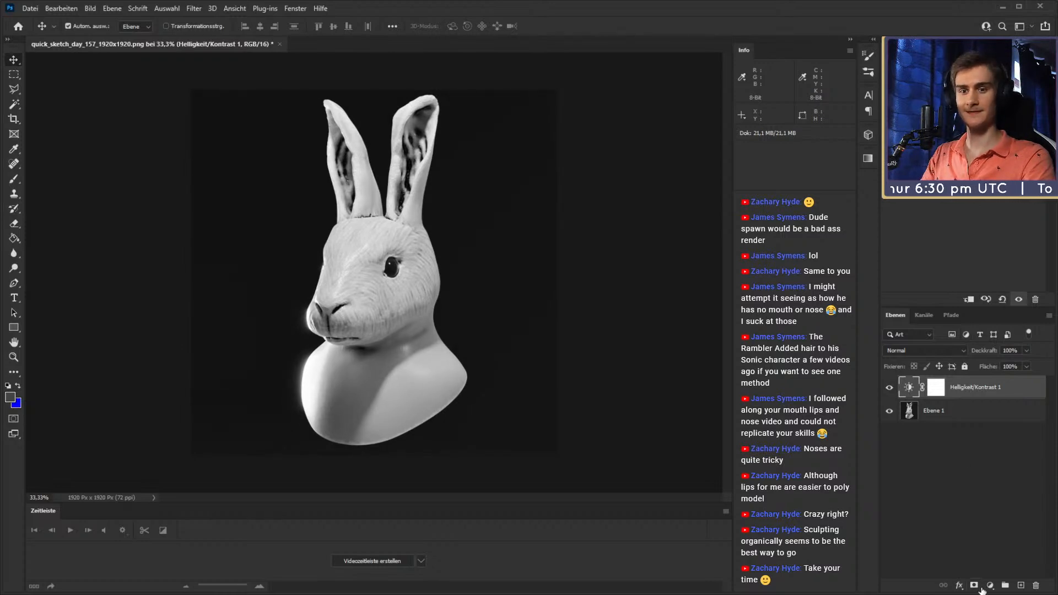
{"action": "left_click", "coordinate": [990, 586]}
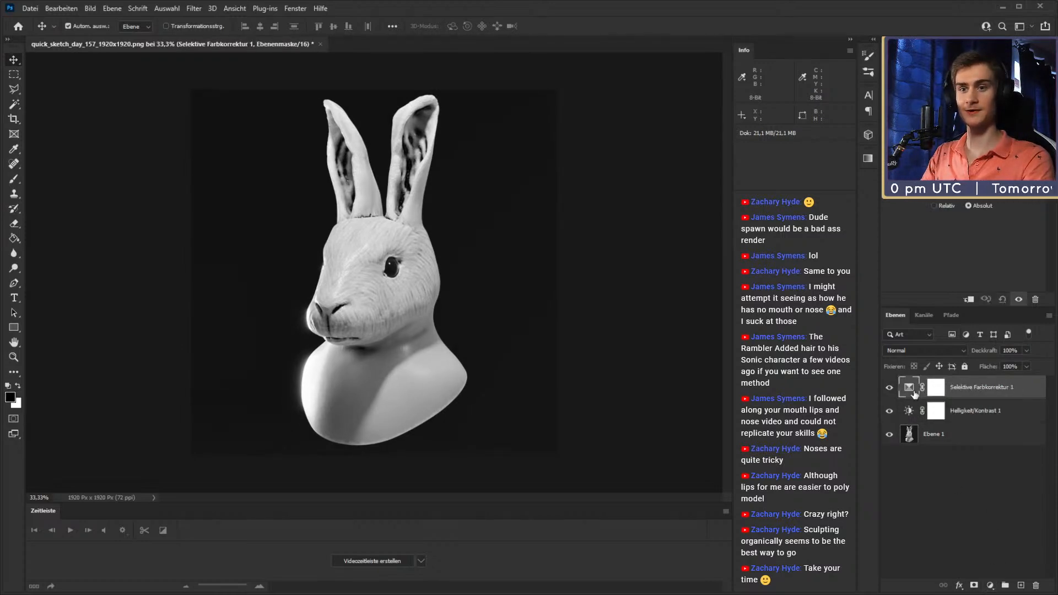
{"action": "left_click", "coordinate": [969, 206]}
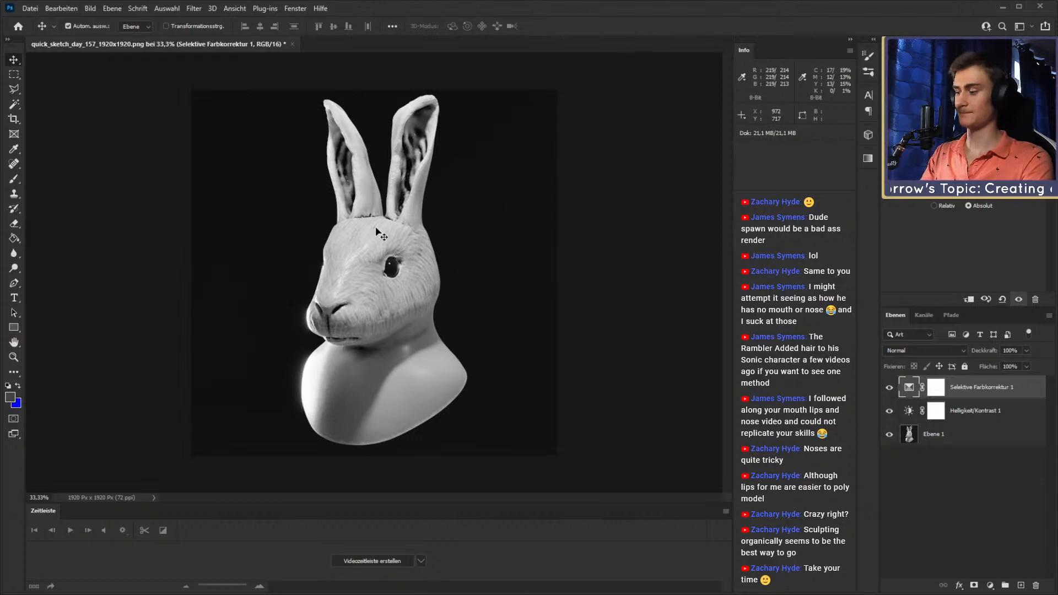
- Place the SmudgesLarge001_OVERLAY_VAR2_3K texture above the other layers, set its blend mode to Linear Dodge (Add) and reduce its opacity
{"action": "left_click", "coordinate": [921, 520]}
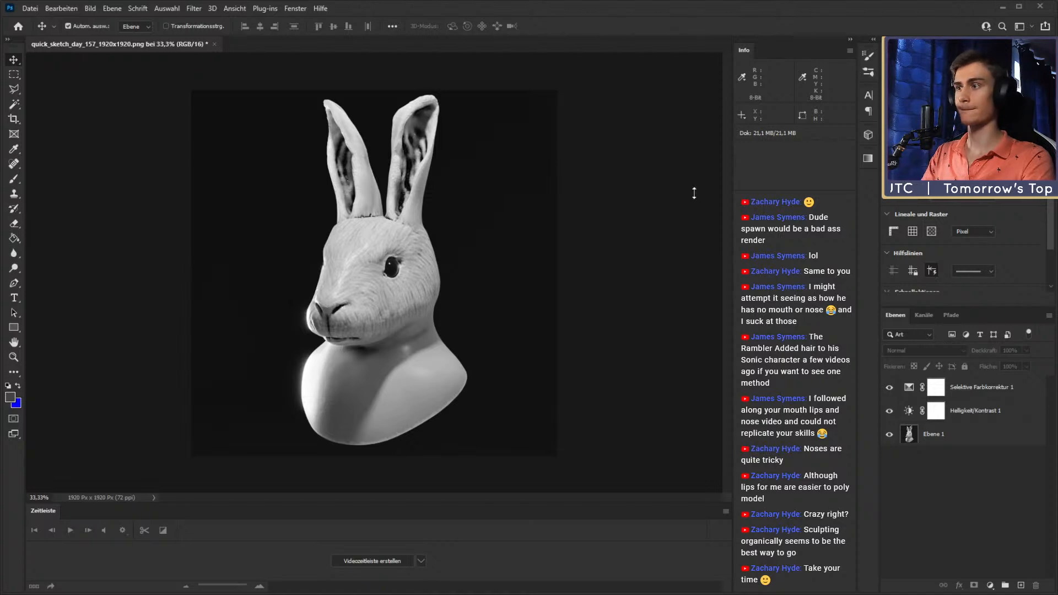
{"action": "left_click", "coordinate": [607, 27]}
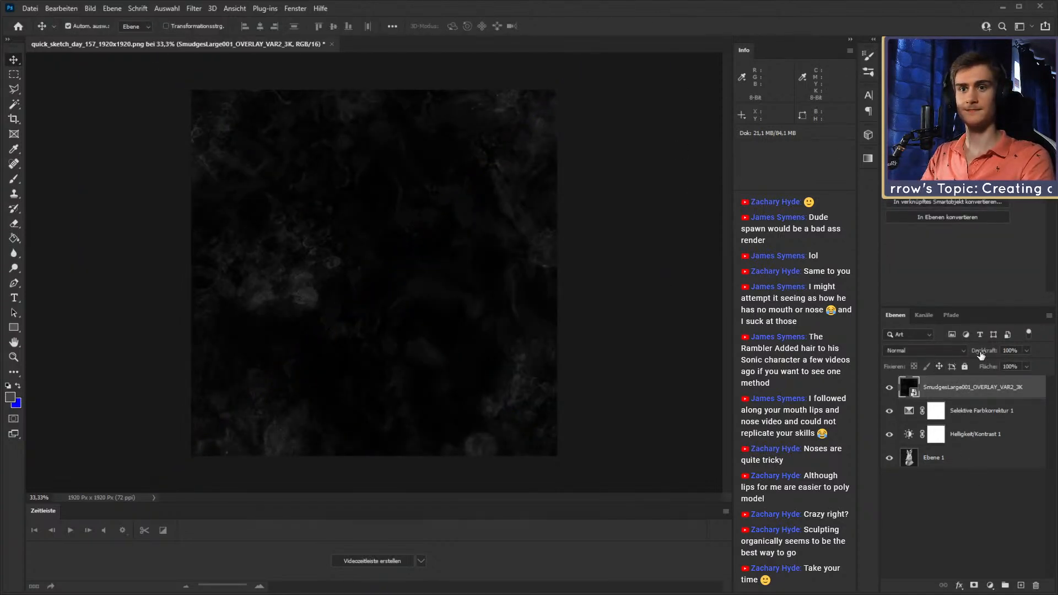
{"action": "scroll", "coordinate": [962, 350], "scroll_direction": "down", "scroll_amount": 10}
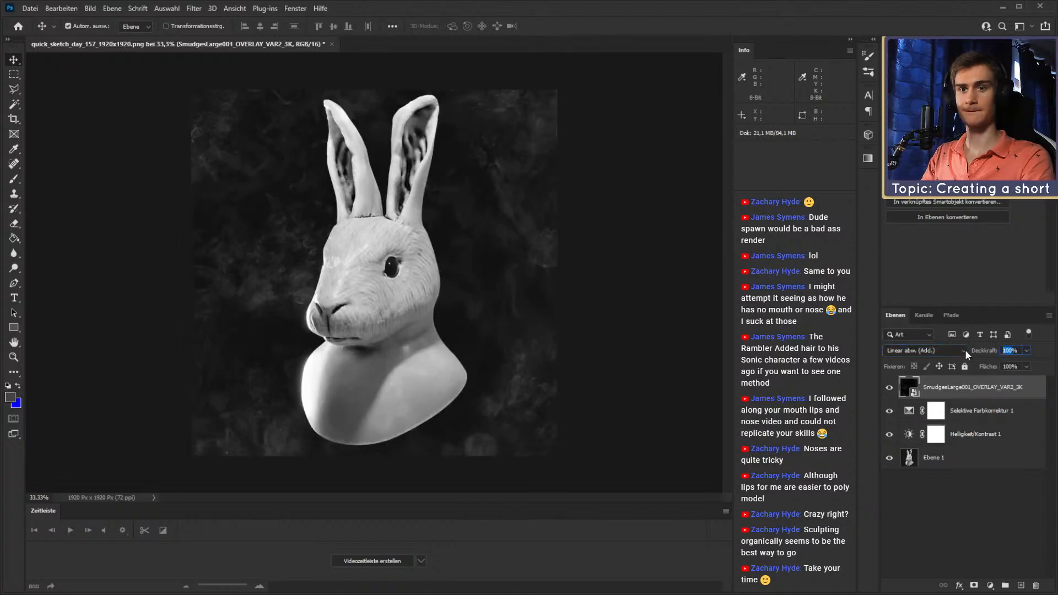
{"action": "left_click", "coordinate": [954, 537]}
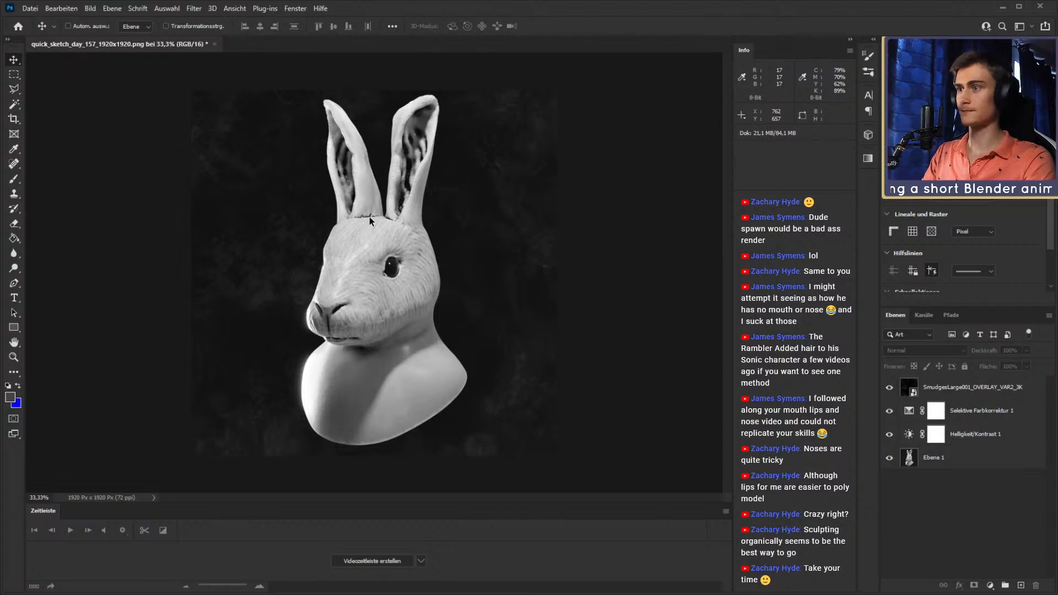
- Save the composited rabbit image as quick_sketch_day_157_1920x1920.psd
{"action": "key", "text": "ctrl"}
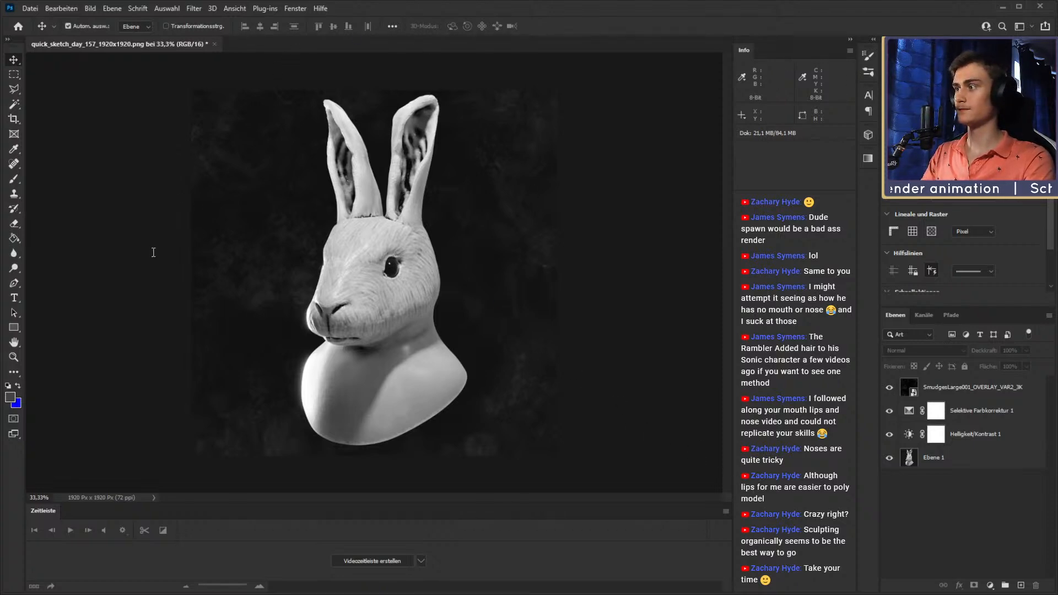
{"action": "left_click", "coordinate": [602, 352]}
{"action": "key", "text": "Return"}
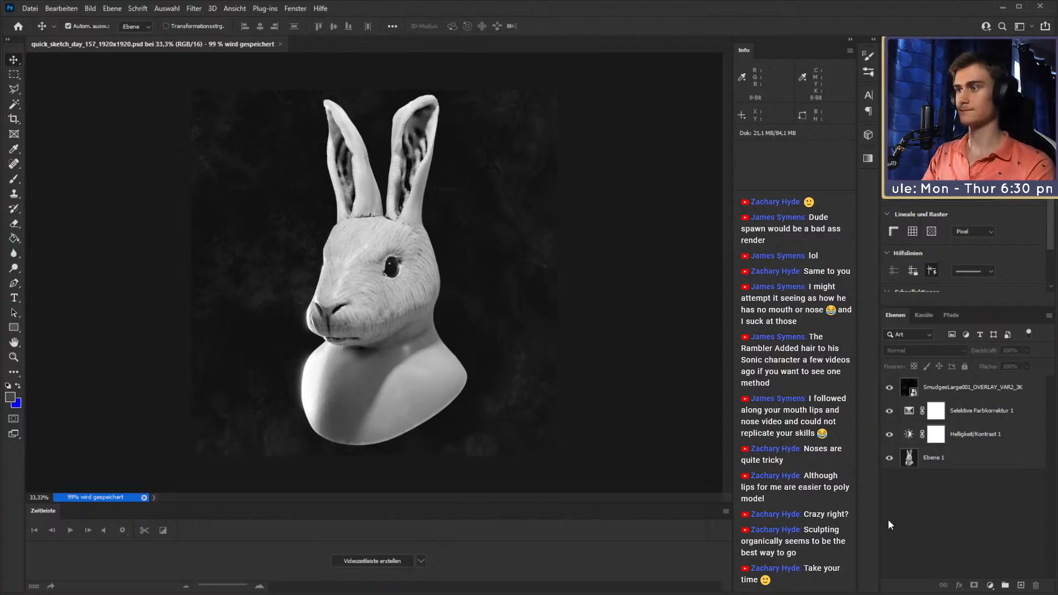
- Save the rabbit PSD document again and close it
{"action": "key", "text": "ctrl"}
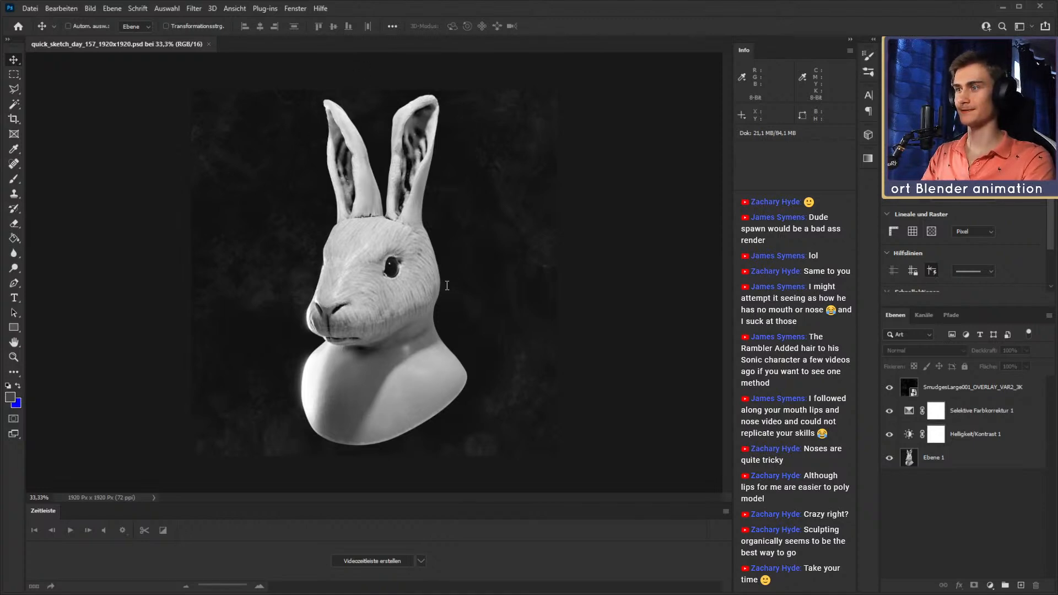
{"action": "left_click", "coordinate": [411, 128]}
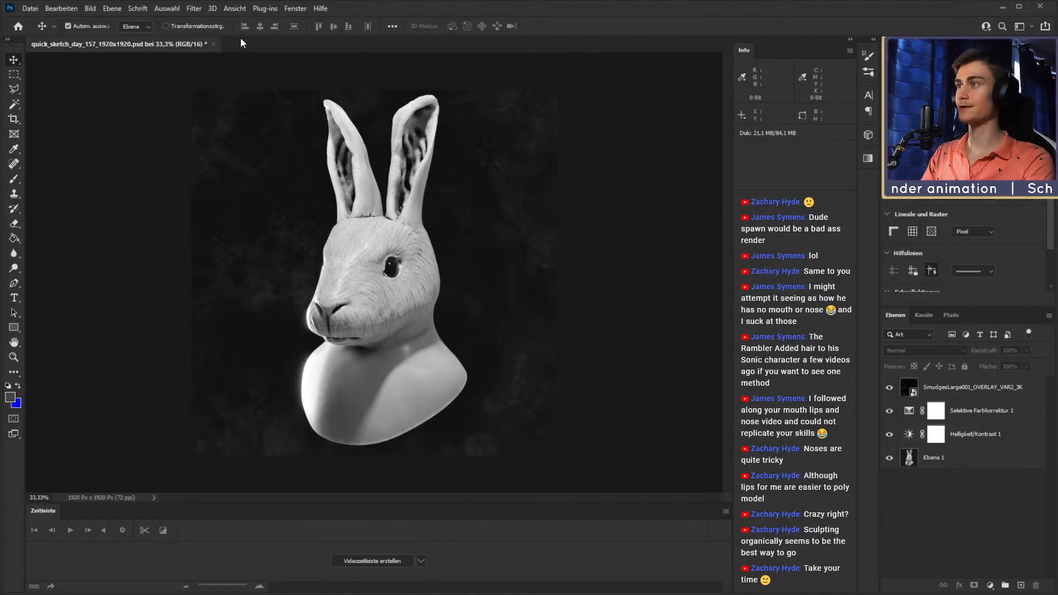
{"action": "key", "text": "ctrl+s"}
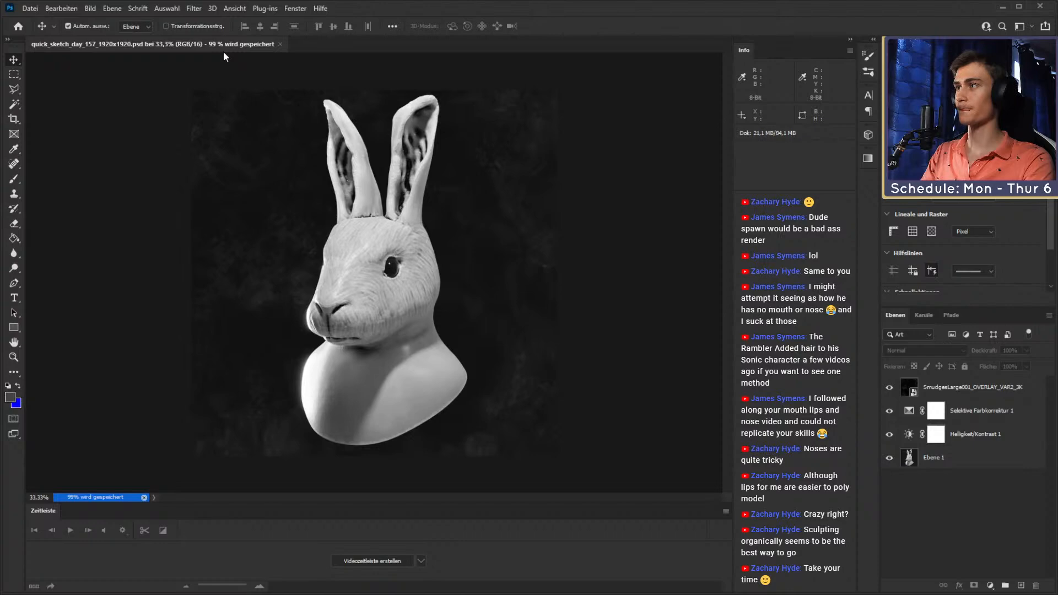
{"action": "left_click", "coordinate": [209, 44]}
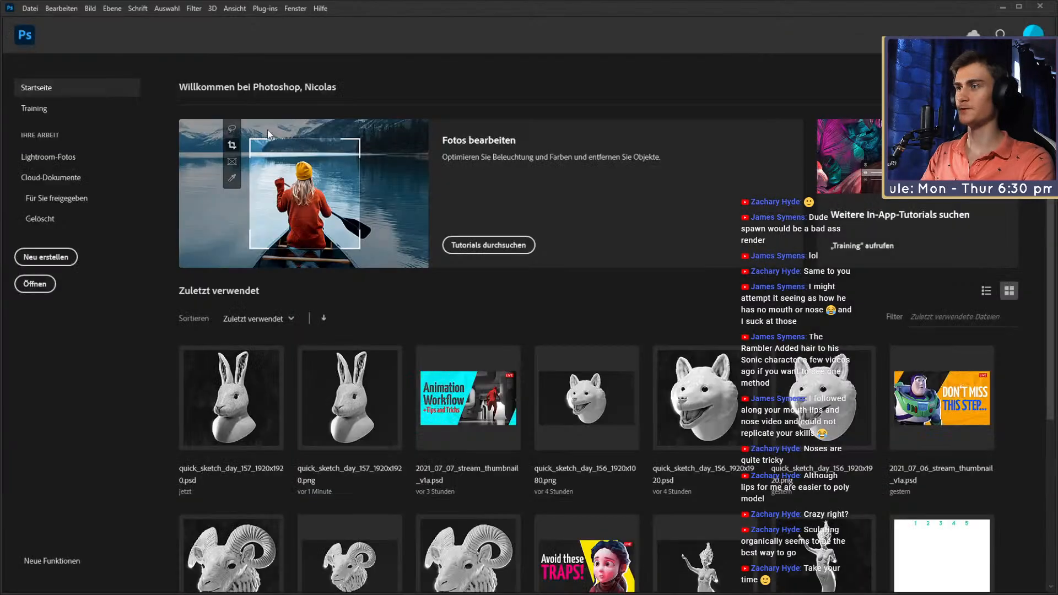
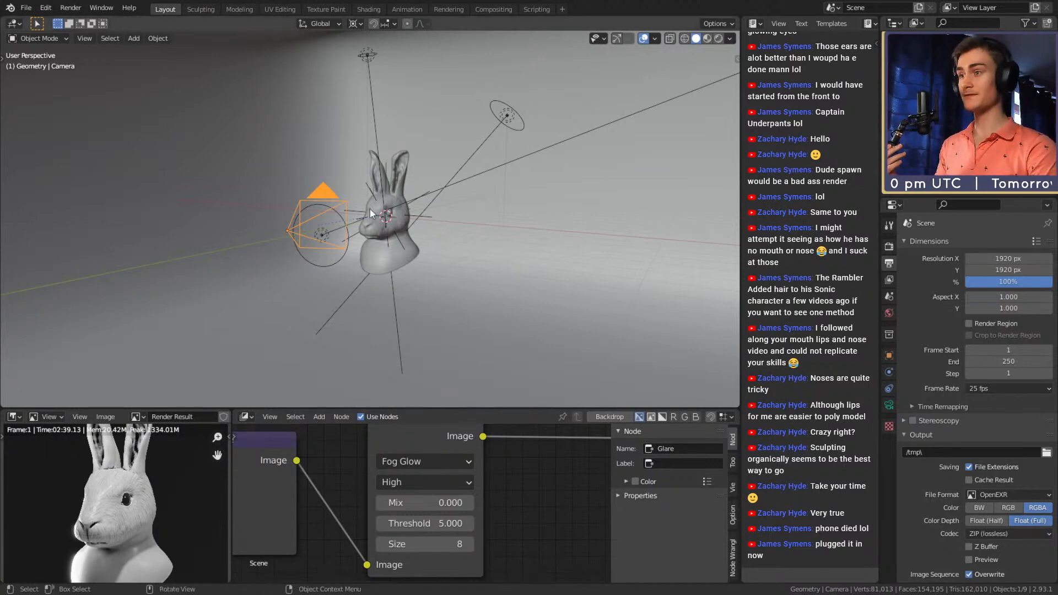
- Switch back to Blender and open the recent file roberto_animation_v1a.blend
{"action": "left_click", "coordinate": [26, 9]}
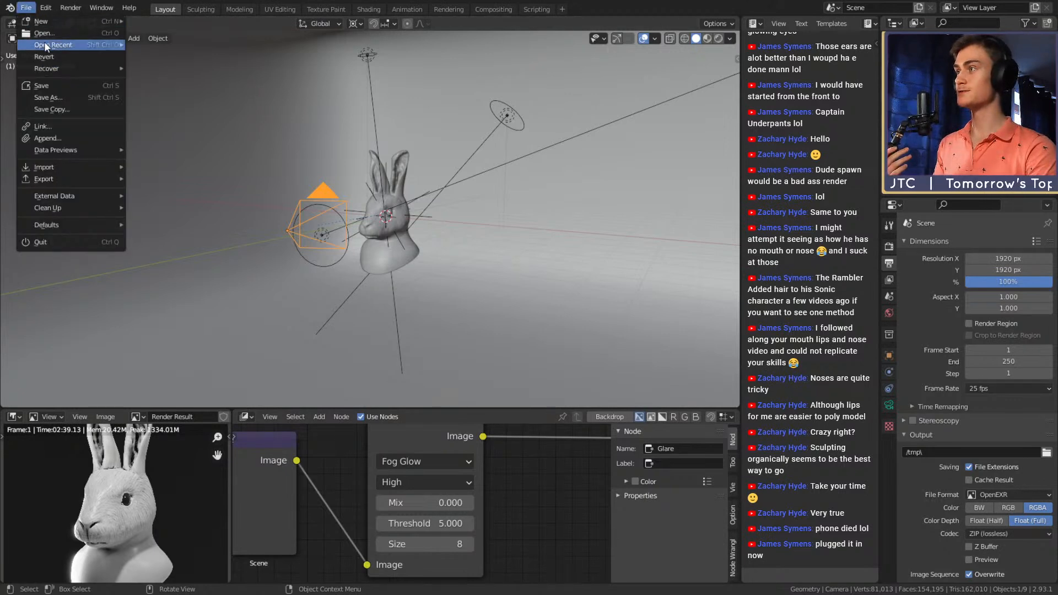
{"action": "mouse_move", "coordinate": [48, 45]}
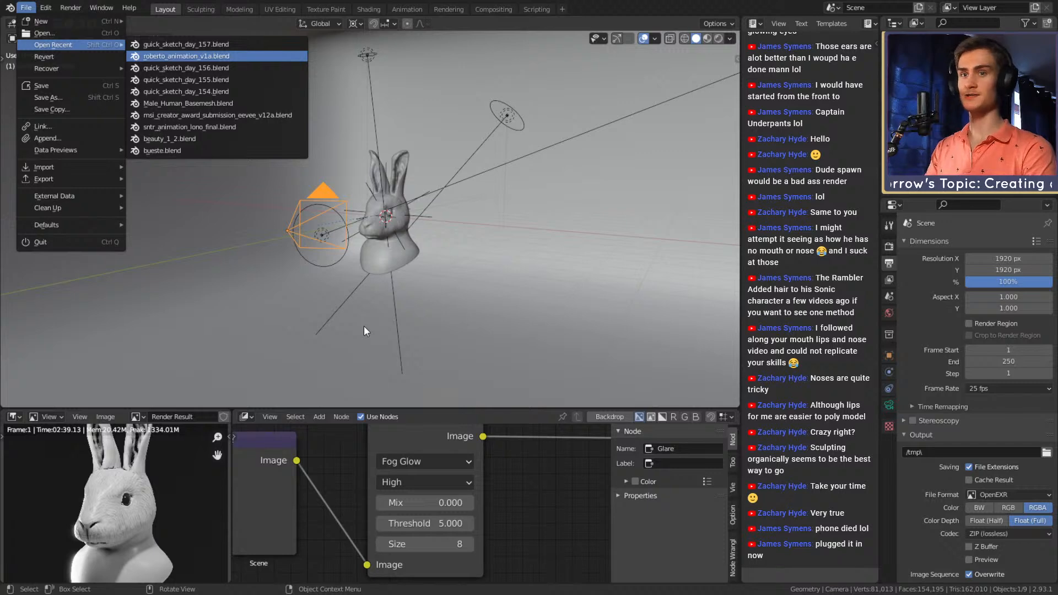
{"action": "key", "text": "Return"}
- Examine the pipe-filled room and the running character's placement in it from several angles
{"action": "scroll", "coordinate": [333, 62], "scroll_direction": "down", "scroll_amount": 3}
{"action": "middle_click_drag", "start_coordinate": [333, 63], "coordinate": [382, 144]}
{"action": "scroll", "coordinate": [410, 133], "scroll_direction": "up", "scroll_amount": 4}
{"action": "scroll", "coordinate": [381, 143], "scroll_direction": "up", "scroll_amount": 3}
{"action": "middle_click_drag", "start_coordinate": [551, 132], "coordinate": [465, 122], "text": "shift"}
{"action": "scroll", "coordinate": [470, 128], "scroll_direction": "down", "scroll_amount": 4}
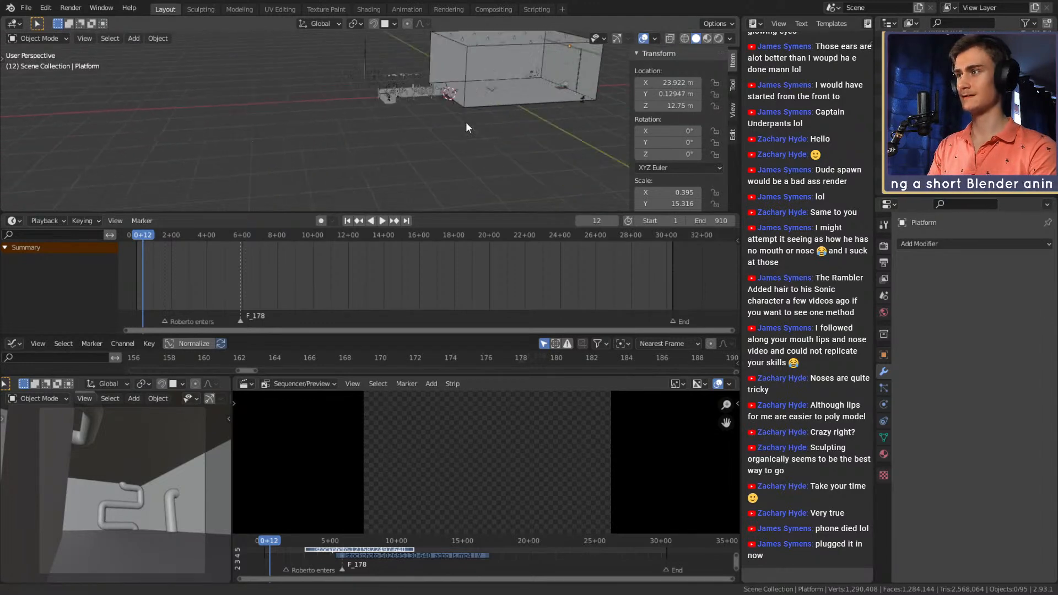
{"action": "scroll", "coordinate": [435, 129], "scroll_direction": "up", "scroll_amount": 5}
{"action": "middle_click_drag", "start_coordinate": [406, 137], "coordinate": [325, 131]}
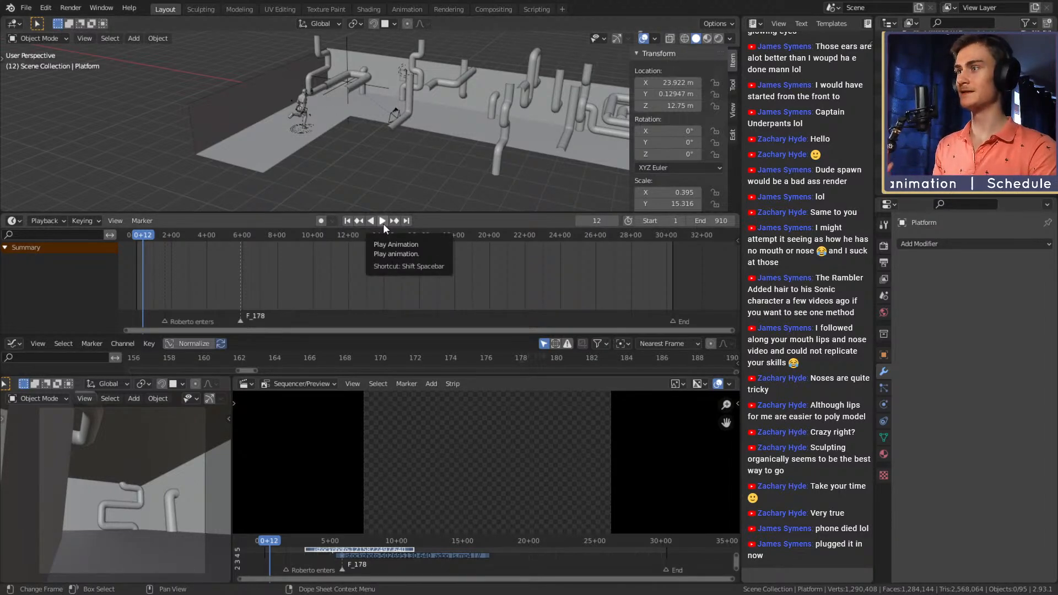
{"action": "middle_click_drag", "start_coordinate": [395, 122], "coordinate": [349, 134]}
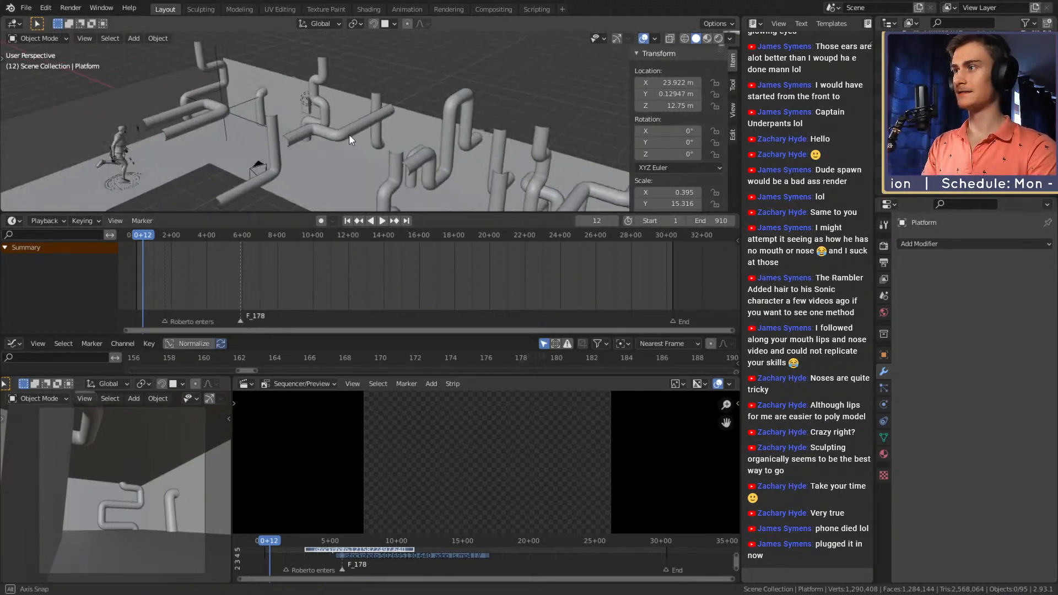
{"action": "middle_click_drag", "start_coordinate": [242, 157], "coordinate": [234, 117]}
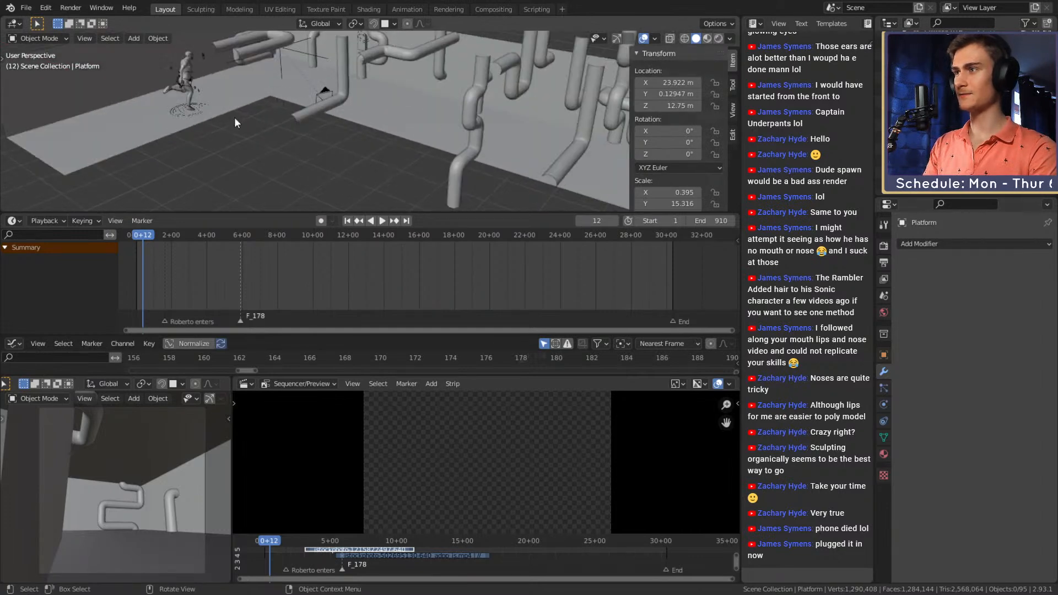
- Select the Roberto_Far rig of the running character, frame it in the 3D view and play the animation
{"action": "left_click", "coordinate": [184, 110]}
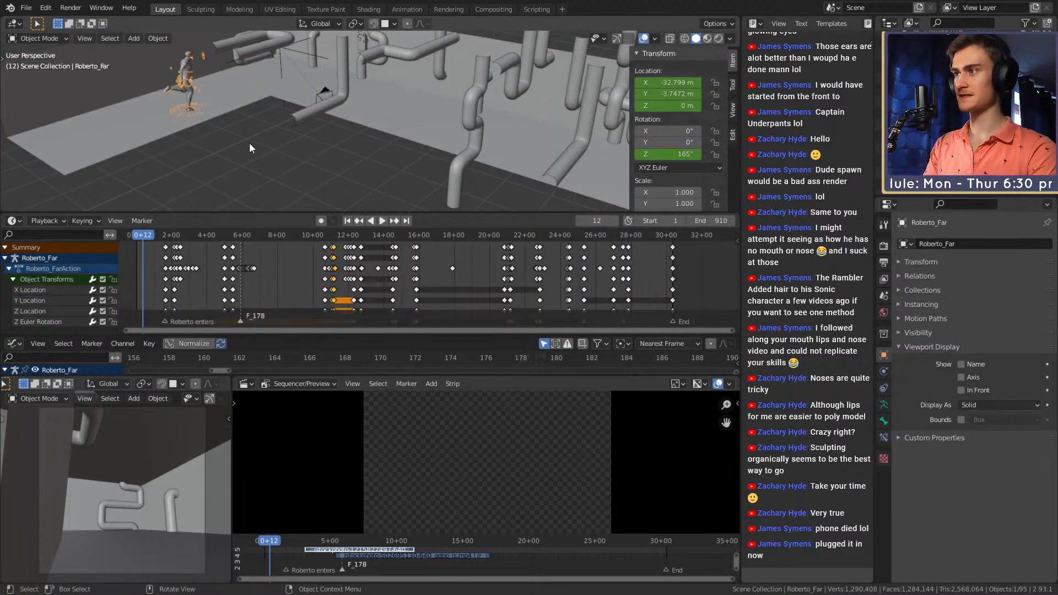
{"action": "key", "text": "KP_Decimal"}
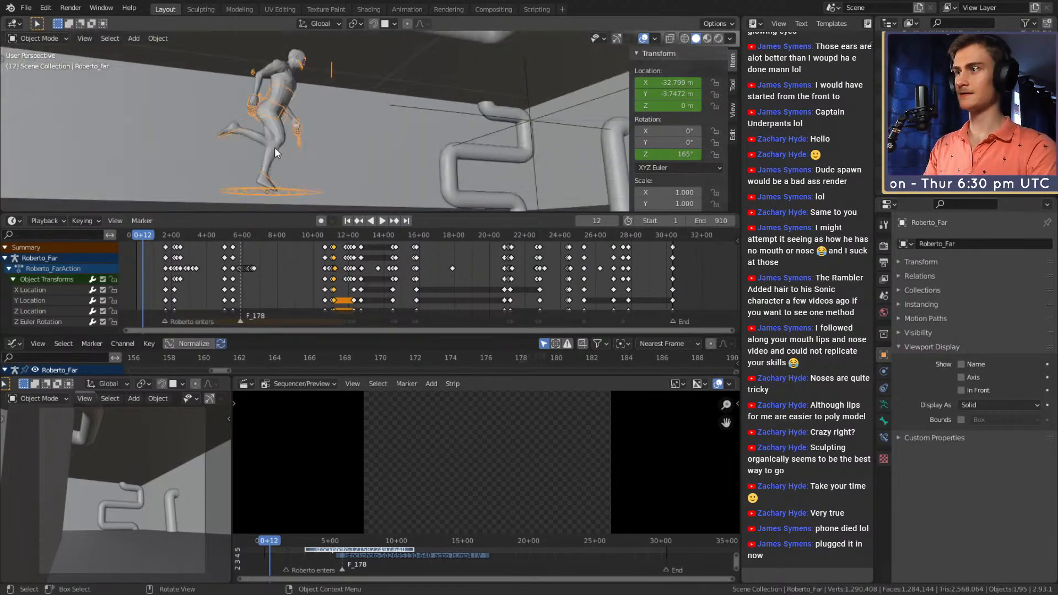
{"action": "middle_click_drag", "start_coordinate": [274, 147], "coordinate": [377, 134]}
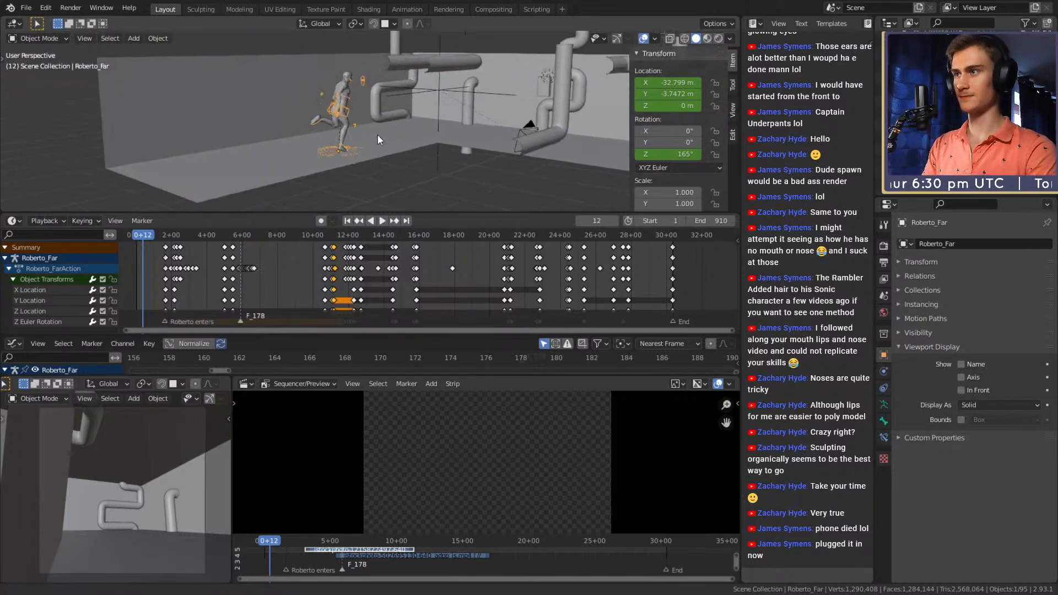
{"action": "scroll", "coordinate": [377, 134], "scroll_direction": "down", "scroll_amount": 2}
{"action": "left_click", "coordinate": [381, 222]}
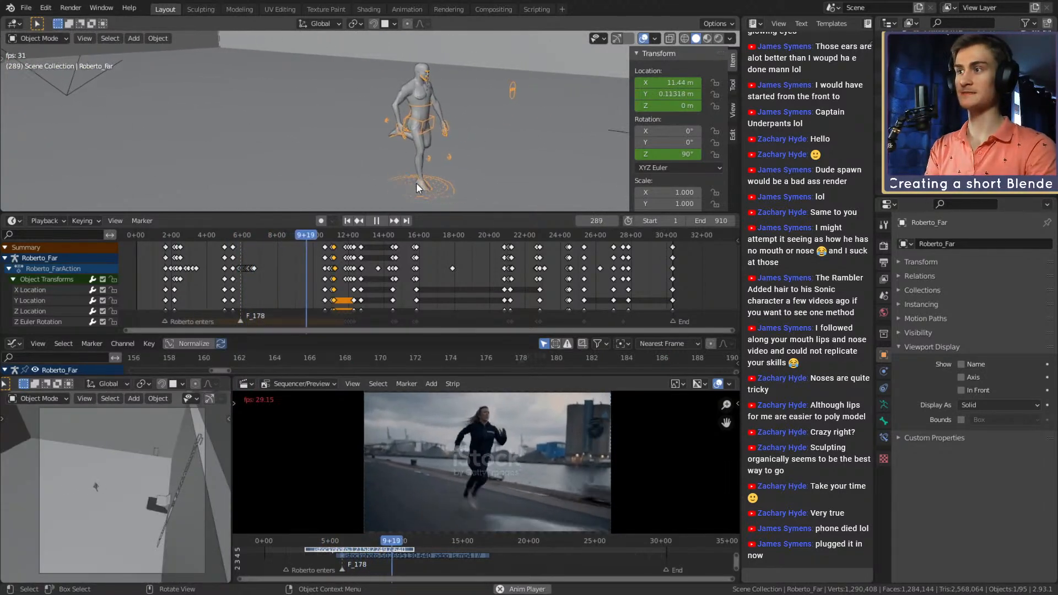
- Review the running and ladder-climbing parts by scrubbing back during playback, and pause the animation at frame 315
{"action": "scroll", "coordinate": [289, 272], "scroll_direction": "up", "scroll_amount": 5, "text": "ctrl"}
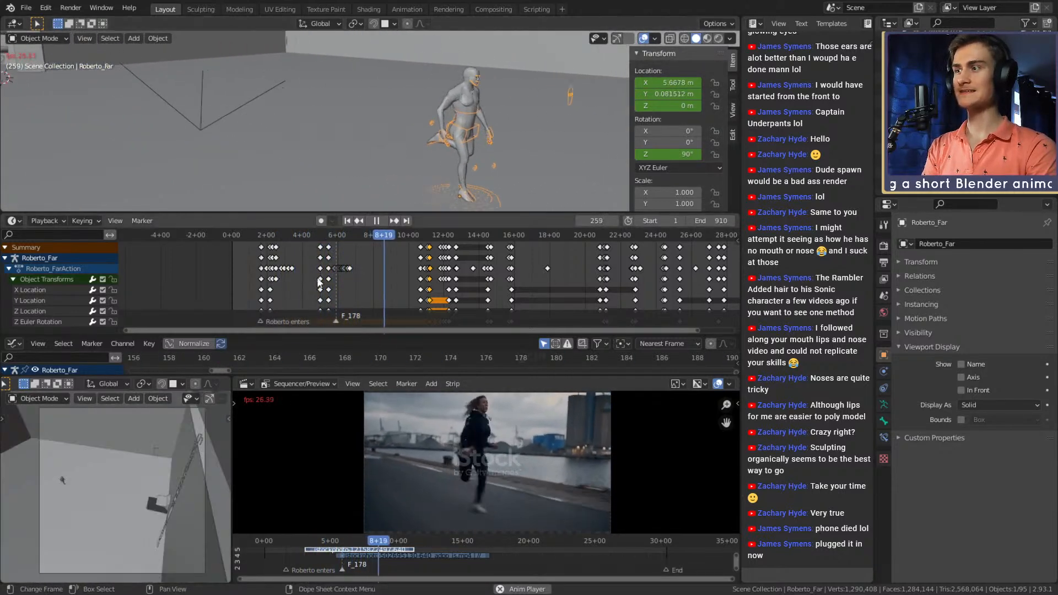
{"action": "left_click_drag", "start_coordinate": [326, 237], "coordinate": [319, 237]}
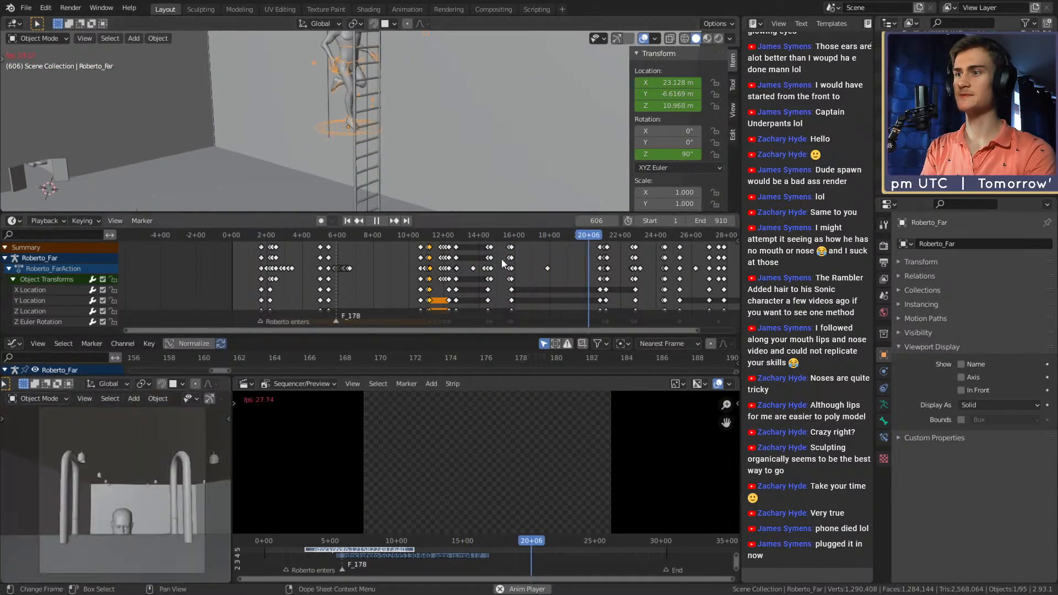
{"action": "left_click_drag", "start_coordinate": [497, 236], "coordinate": [417, 236]}
{"action": "left_click", "coordinate": [377, 222]}
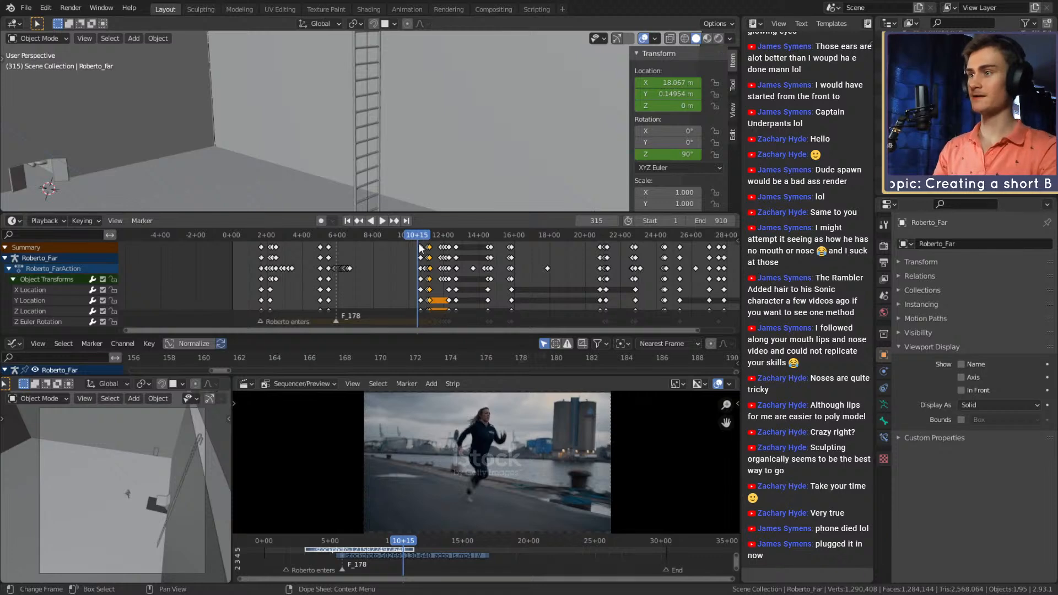
- Replay the animation from frame 315, scrubbing back to watch the end of the run again
{"action": "left_click", "coordinate": [385, 219]}
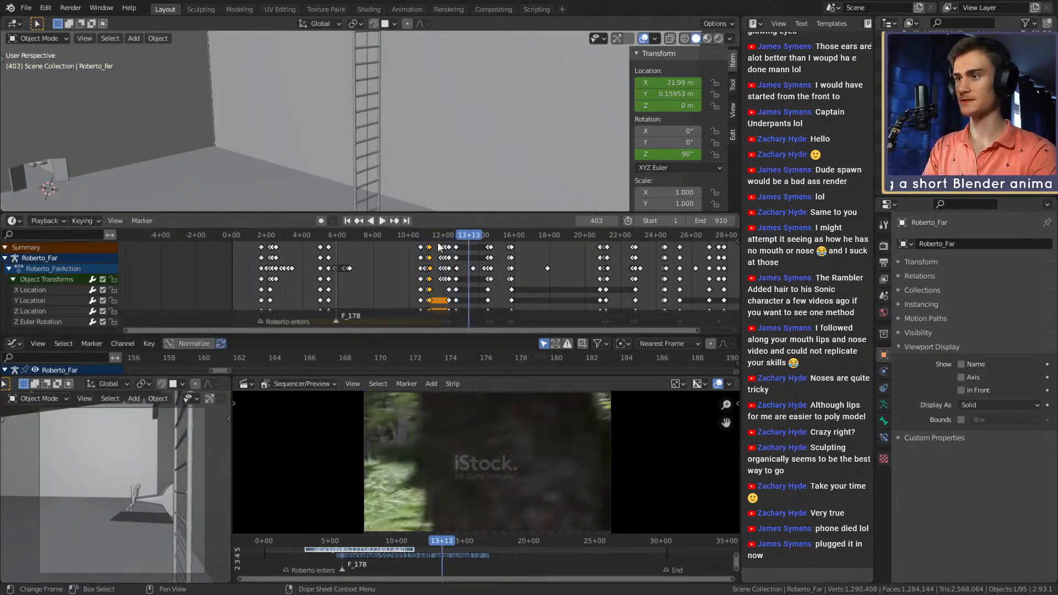
{"action": "left_click", "coordinate": [457, 240]}
{"action": "left_click_drag", "start_coordinate": [456, 239], "coordinate": [420, 237]}
{"action": "left_click", "coordinate": [382, 220]}
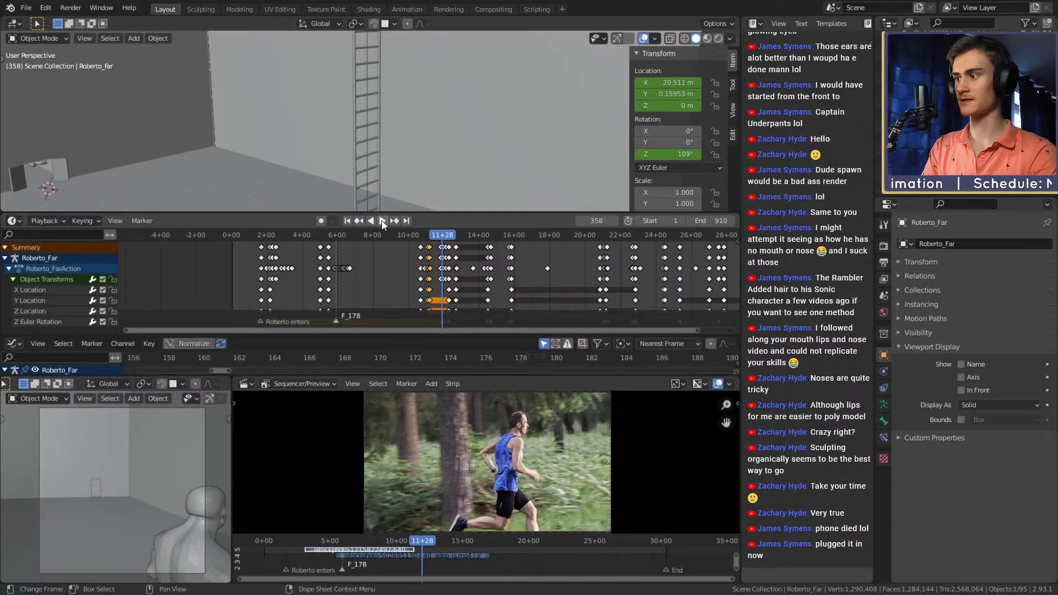
- Look over the room around the Roberto character and save roberto_animation_v1a.blend
{"action": "middle_click_drag", "start_coordinate": [399, 135], "coordinate": [499, 95]}
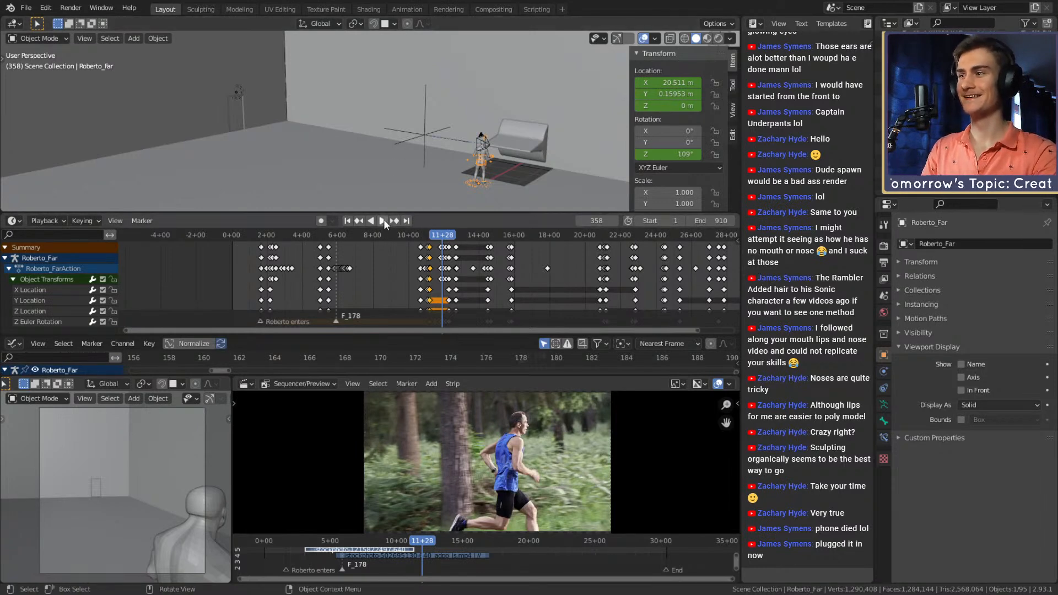
{"action": "scroll", "coordinate": [418, 134], "scroll_direction": "down", "scroll_amount": 3}
{"action": "middle_click_drag", "start_coordinate": [392, 146], "coordinate": [424, 156]}
{"action": "scroll", "coordinate": [422, 157], "scroll_direction": "down", "scroll_amount": 3}
{"action": "scroll", "coordinate": [405, 121], "scroll_direction": "up", "scroll_amount": 5}
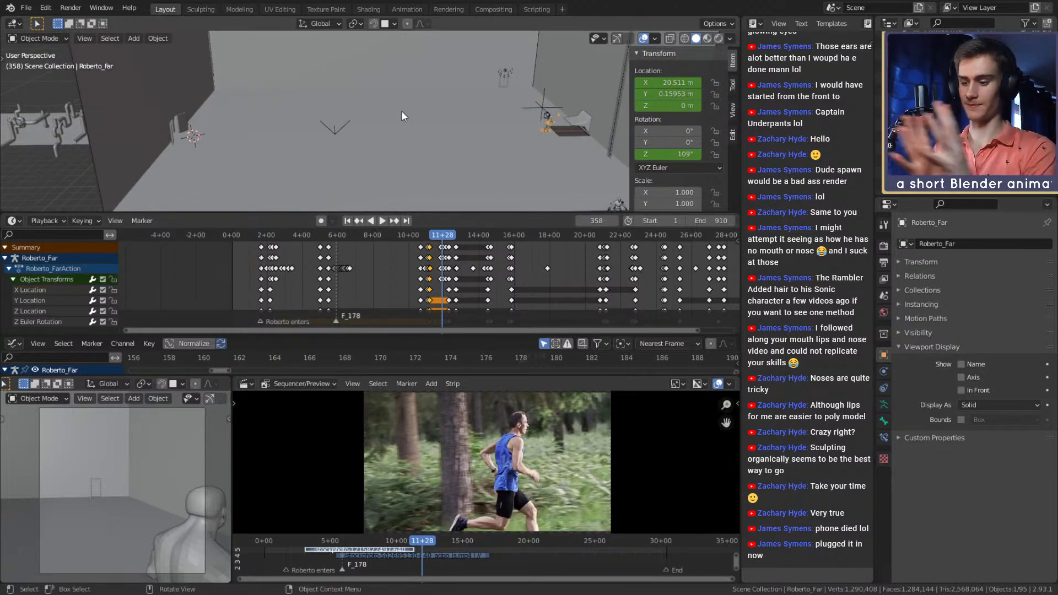
{"action": "left_click", "coordinate": [29, 9]}
{"action": "left_click", "coordinate": [41, 85]}
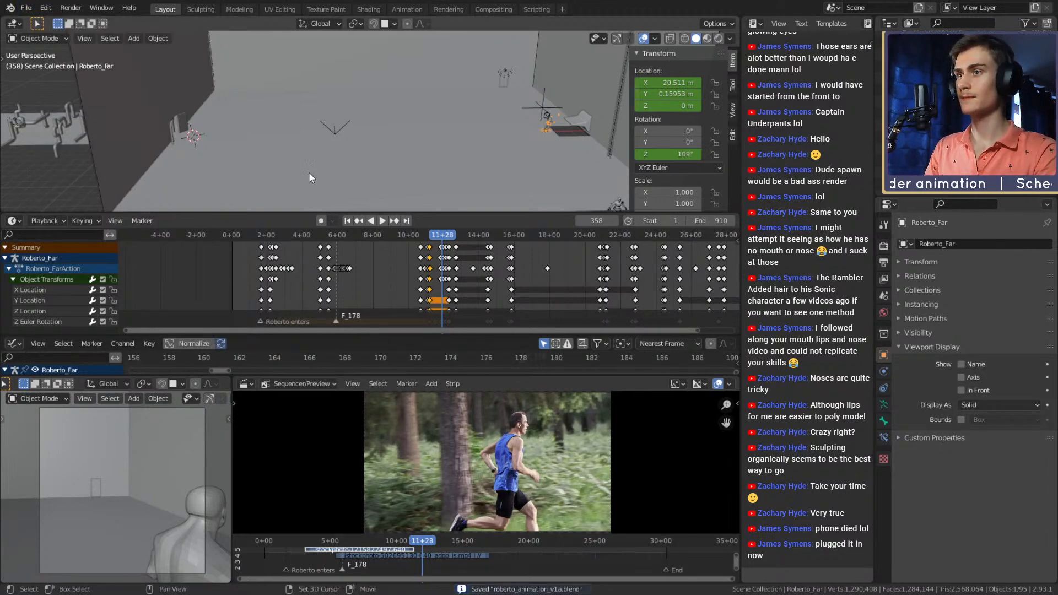
- Select all objects in the scene so the dope sheet lists every object's keyframes through the end of the animation
{"action": "middle_click_drag", "start_coordinate": [322, 180], "coordinate": [288, 117]}
{"action": "middle_click_drag", "start_coordinate": [389, 105], "coordinate": [430, 141]}
{"action": "left_click_drag", "start_coordinate": [517, 331], "coordinate": [593, 329]}
{"action": "scroll", "coordinate": [463, 122], "scroll_direction": "up", "scroll_amount": 4}
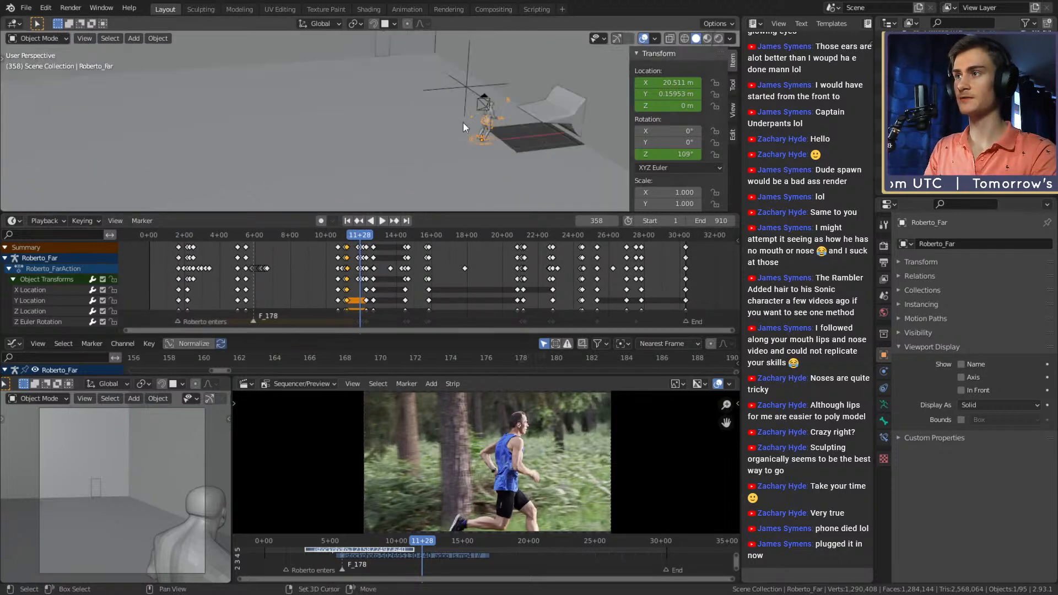
{"action": "middle_click_drag", "start_coordinate": [463, 122], "coordinate": [422, 107]}
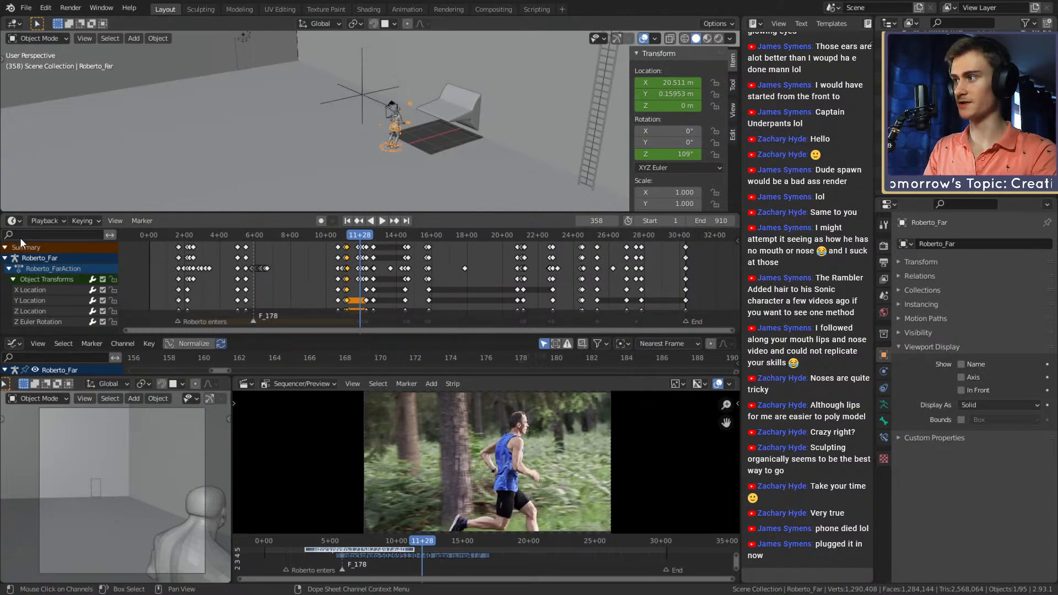
{"action": "left_click", "coordinate": [5, 247]}
{"action": "left_click", "coordinate": [5, 247]}
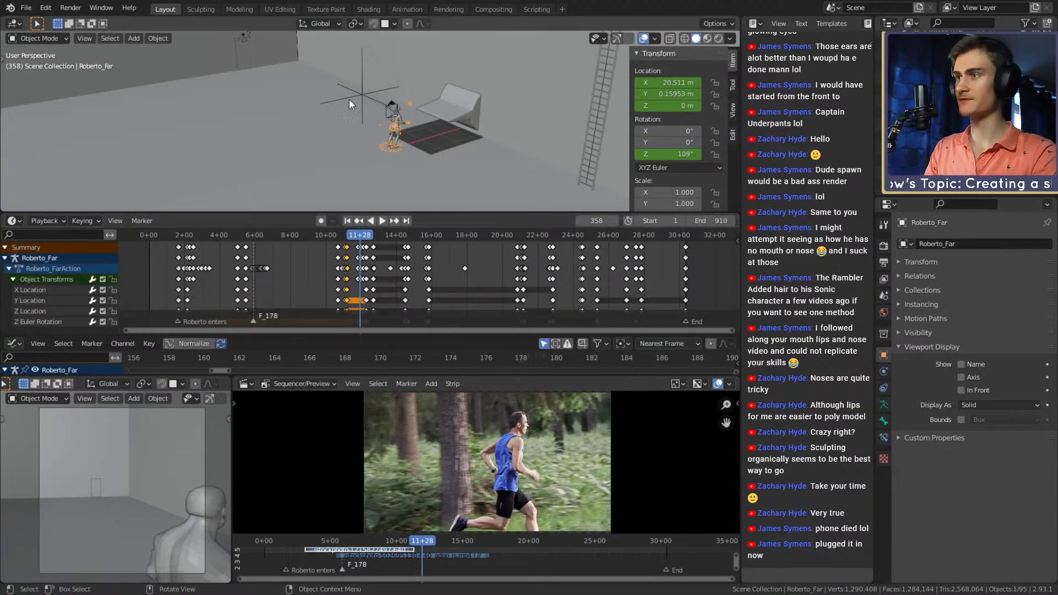
{"action": "scroll", "coordinate": [349, 98], "scroll_direction": "down", "scroll_amount": 8}
{"action": "key", "text": "a"}
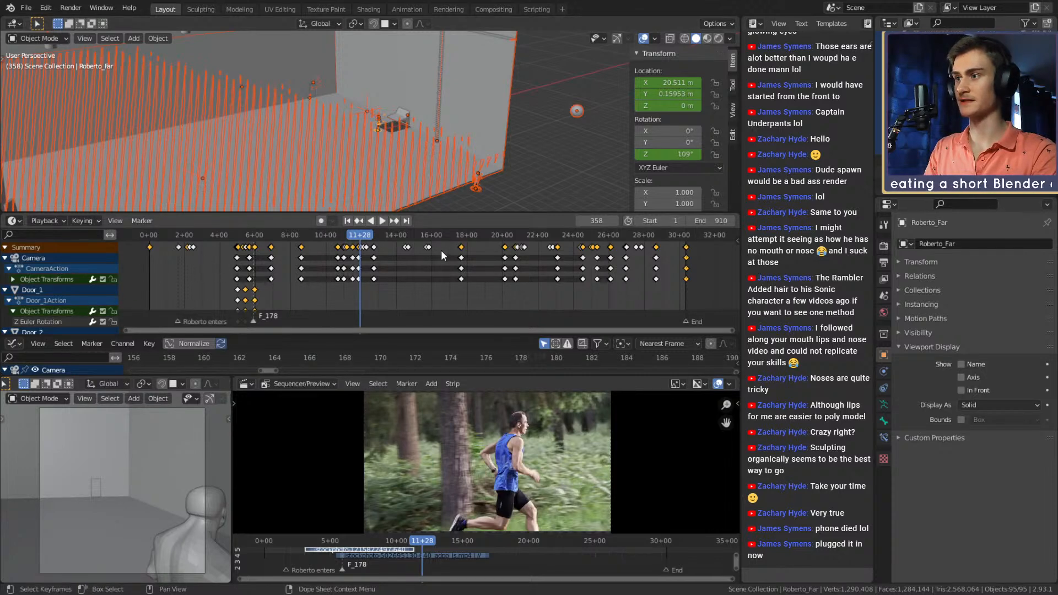
{"action": "middle_click_drag", "start_coordinate": [441, 250], "coordinate": [341, 268]}
{"action": "middle_click_drag", "start_coordinate": [609, 275], "coordinate": [658, 282]}
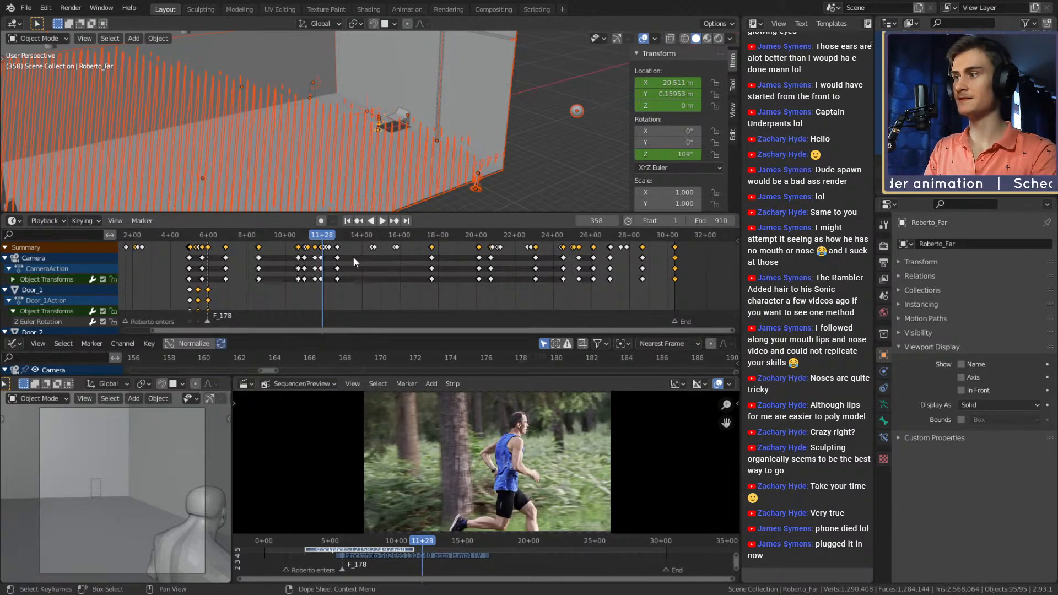
- Box-select the keyframes from the animation's end back to about frame 351 and play the part around frame 357
{"action": "left_click", "coordinate": [686, 241]}
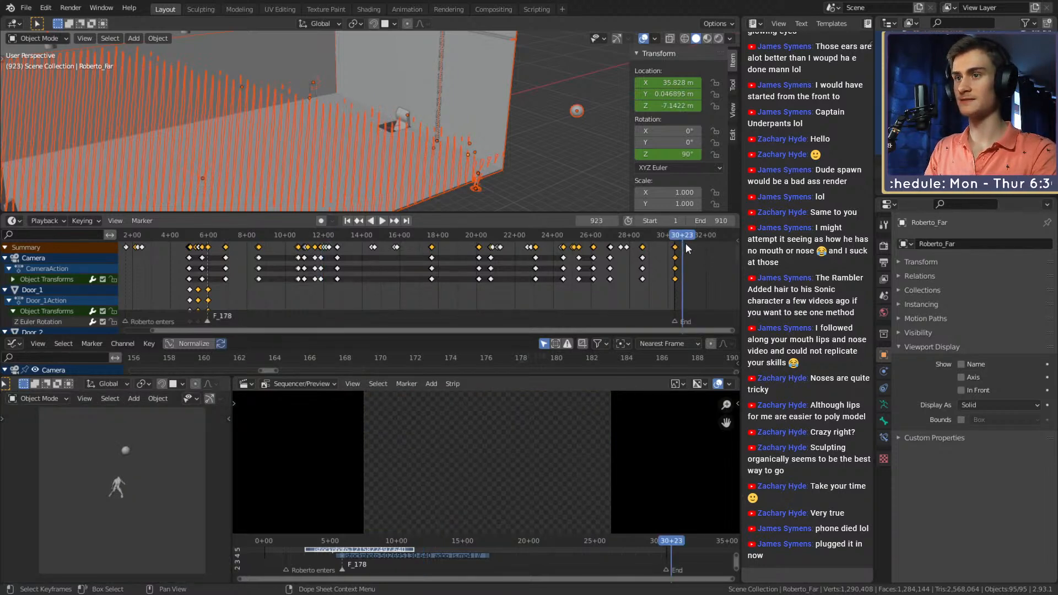
{"action": "left_click_drag", "start_coordinate": [694, 243], "coordinate": [304, 281]}
{"action": "left_click", "coordinate": [303, 236]}
{"action": "key", "text": "space"}
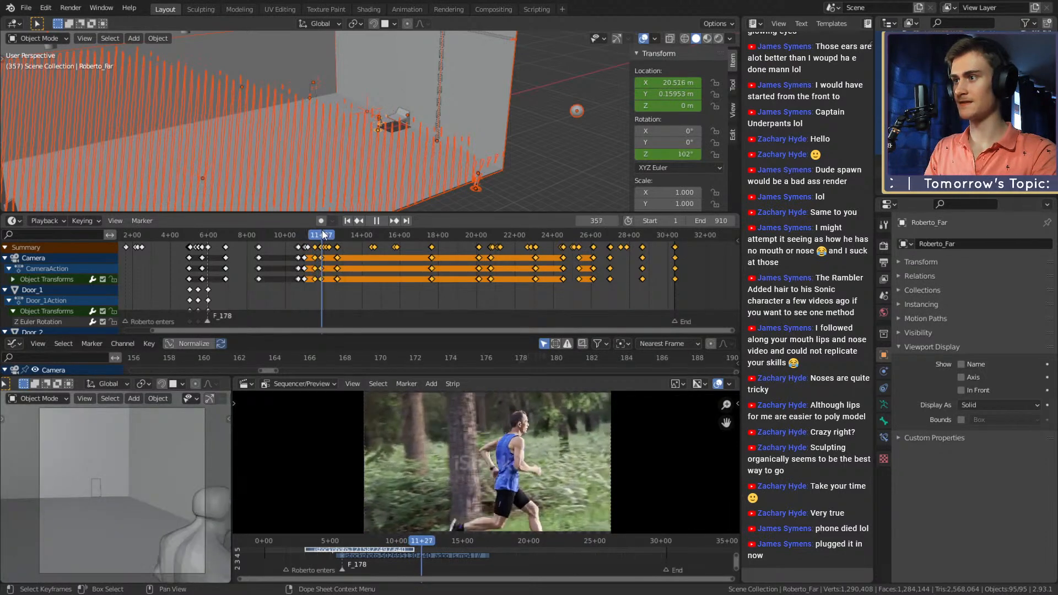
{"action": "key", "text": "space"}
{"action": "scroll", "coordinate": [322, 265], "scroll_direction": "up", "scroll_amount": 3}
{"action": "scroll", "coordinate": [322, 266], "scroll_direction": "up", "scroll_amount": 4}
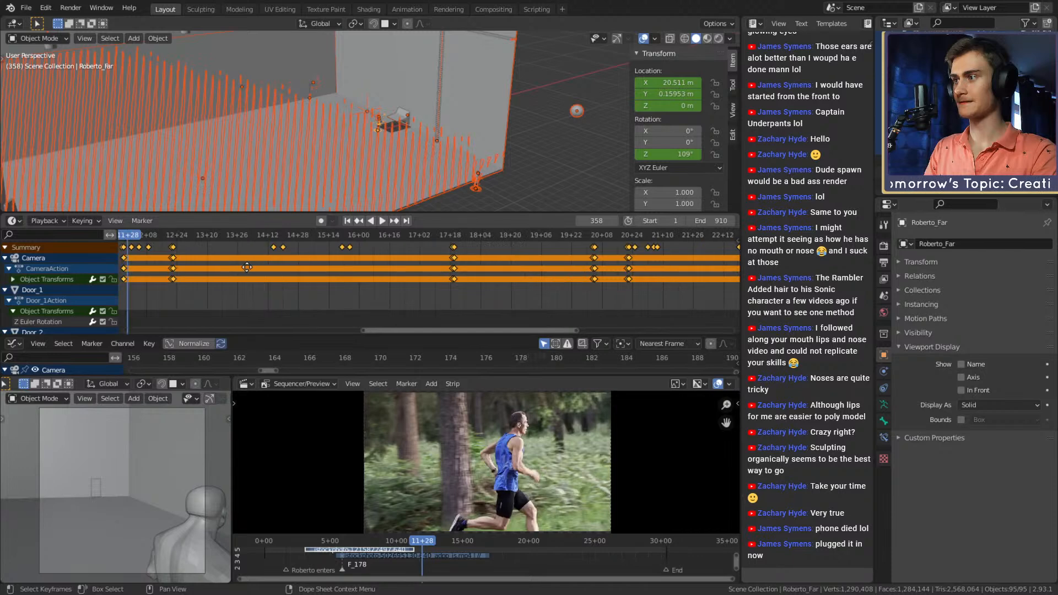
{"action": "key", "text": "space"}
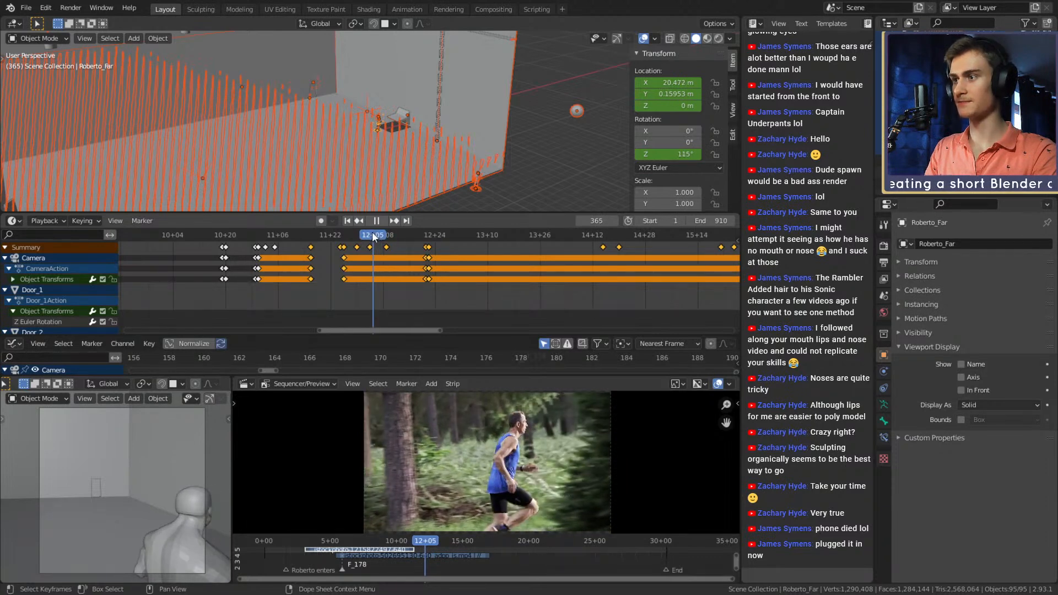
- Stop at frame 364 and select all objects' keyframes from that frame through the end of the animation
{"action": "left_click", "coordinate": [370, 236]}
{"action": "left_click", "coordinate": [373, 286]}
{"action": "left_click_drag", "start_coordinate": [364, 290], "coordinate": [738, 246]}
{"action": "scroll", "coordinate": [518, 259], "scroll_direction": "down", "scroll_amount": 6}
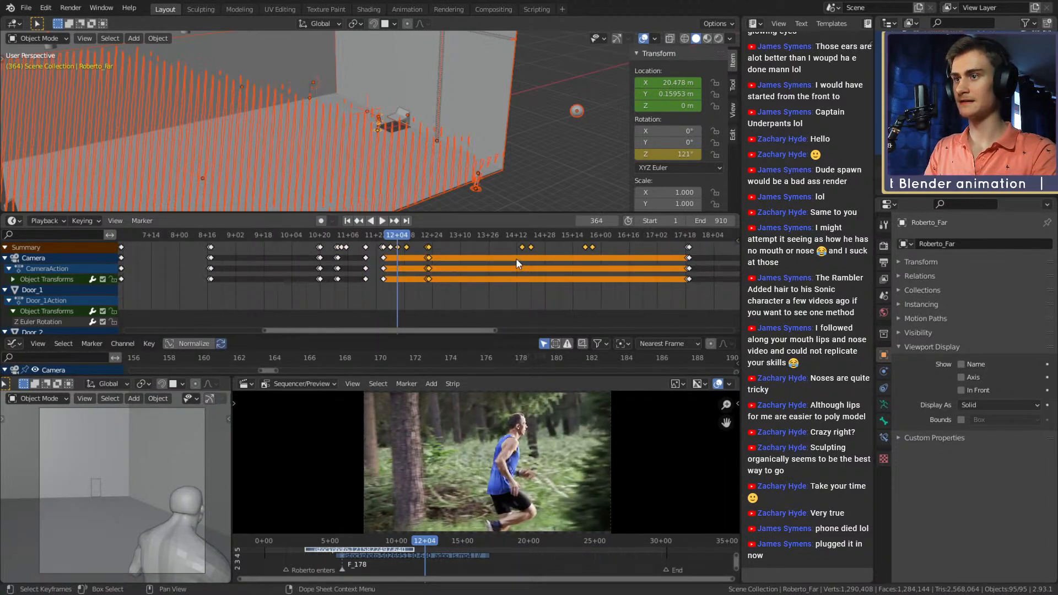
{"action": "scroll", "coordinate": [377, 271], "scroll_direction": "down", "scroll_amount": 3}
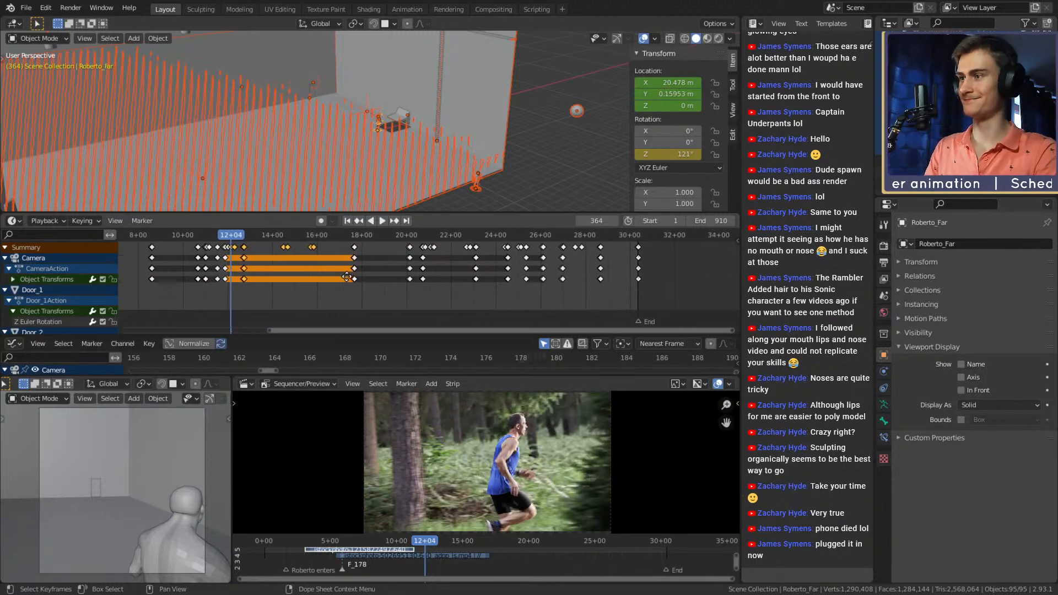
{"action": "left_click_drag", "start_coordinate": [298, 292], "coordinate": [623, 244]}
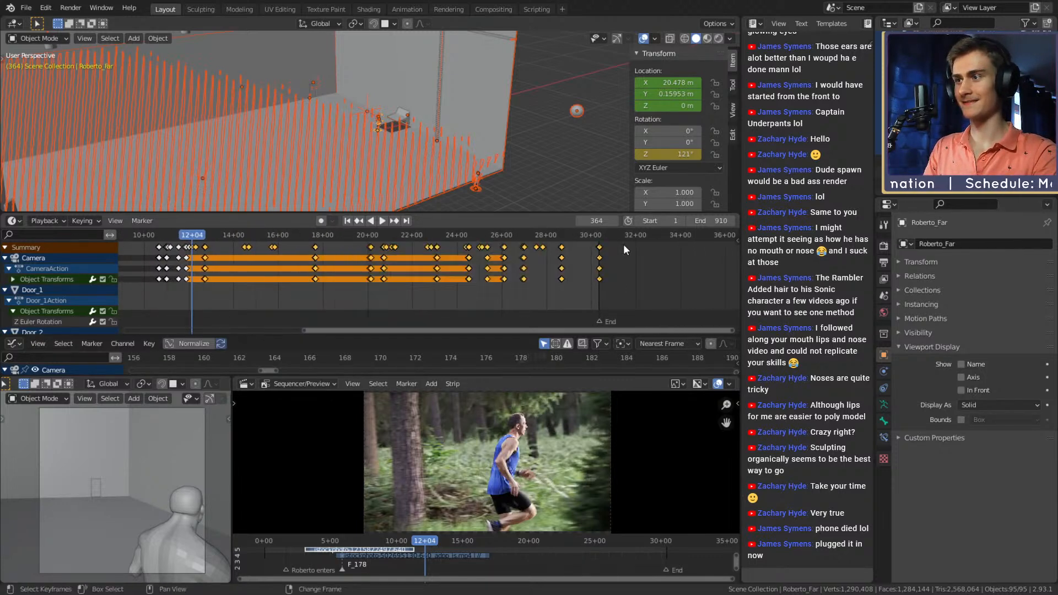
{"action": "middle_click_drag", "start_coordinate": [335, 277], "coordinate": [522, 277]}
{"action": "scroll", "coordinate": [388, 257], "scroll_direction": "up", "scroll_amount": 10}
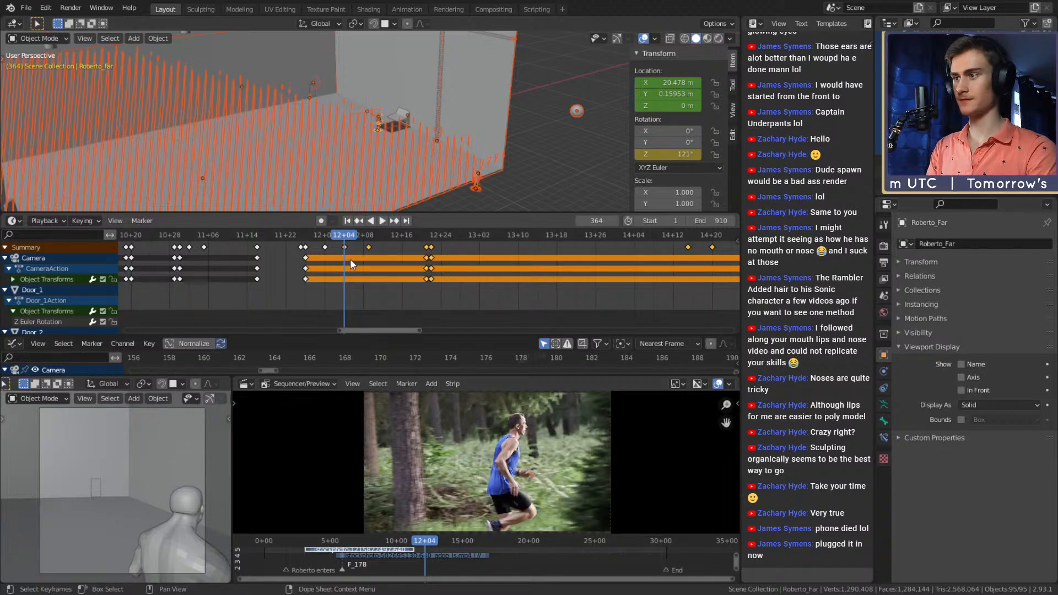
- Scrub between frames 360 and 364 to check the timing of the character's turn
{"action": "key", "text": "space"}
{"action": "left_click", "coordinate": [327, 236]}
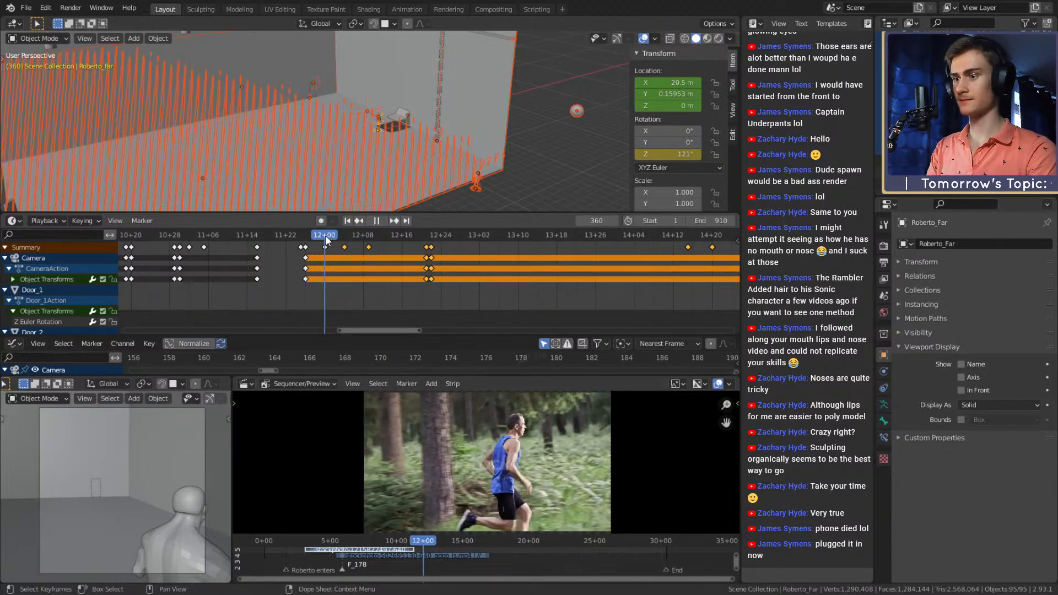
{"action": "left_click_drag", "start_coordinate": [325, 236], "coordinate": [345, 237]}
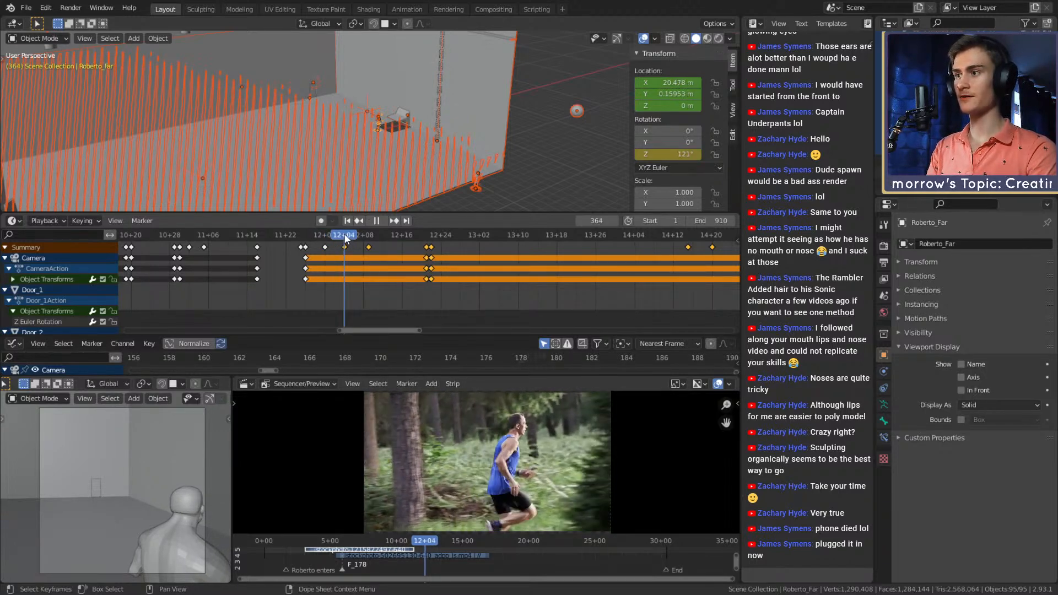
{"action": "key", "text": "space"}
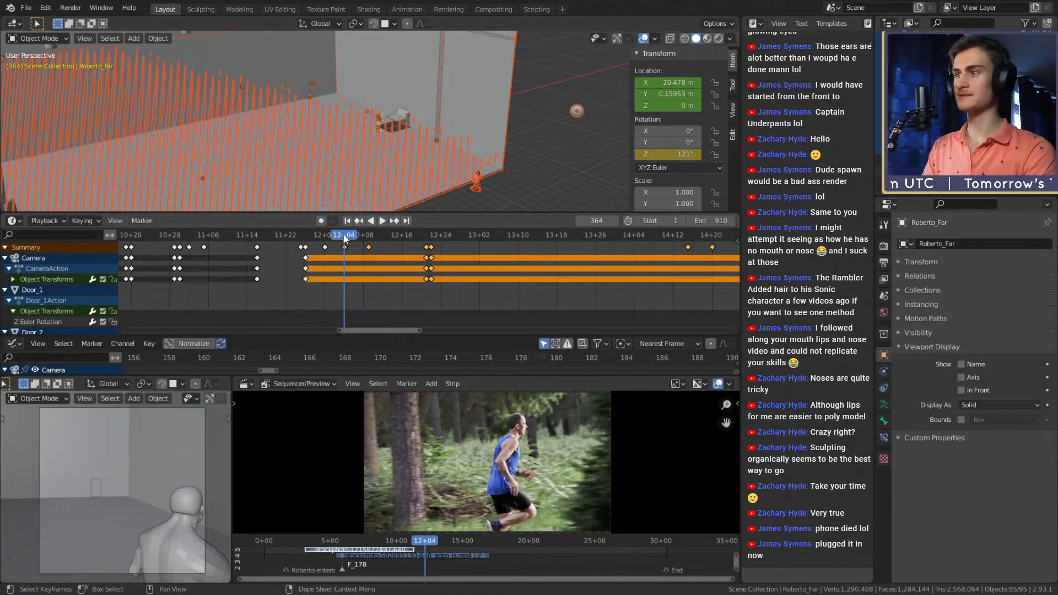
{"action": "left_click_drag", "start_coordinate": [344, 236], "coordinate": [345, 237]}
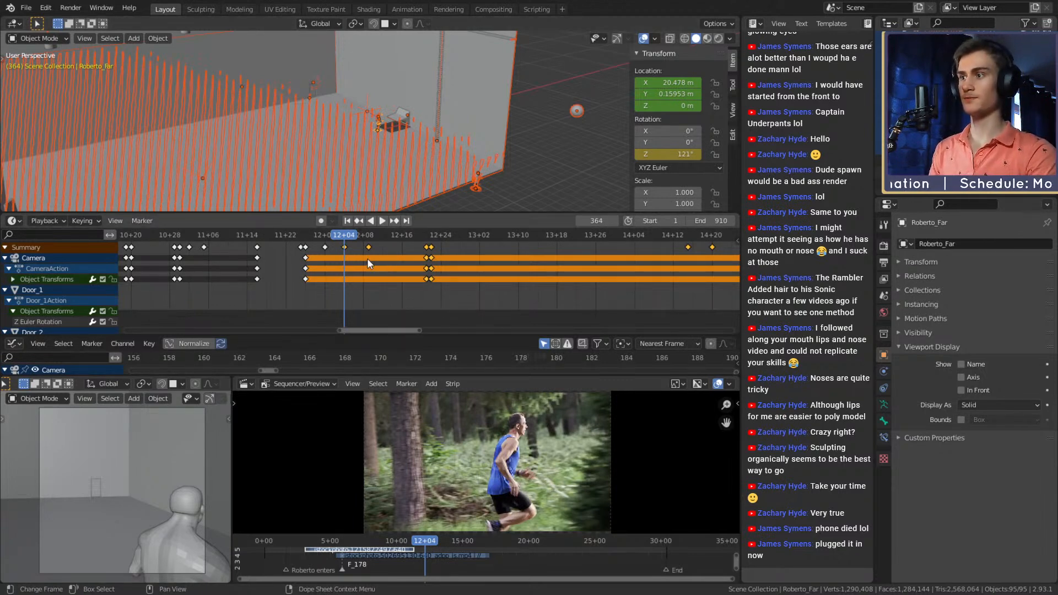
- Return to frame 360 and shift the selected keyframes 6 frames later
{"action": "left_click", "coordinate": [326, 235]}
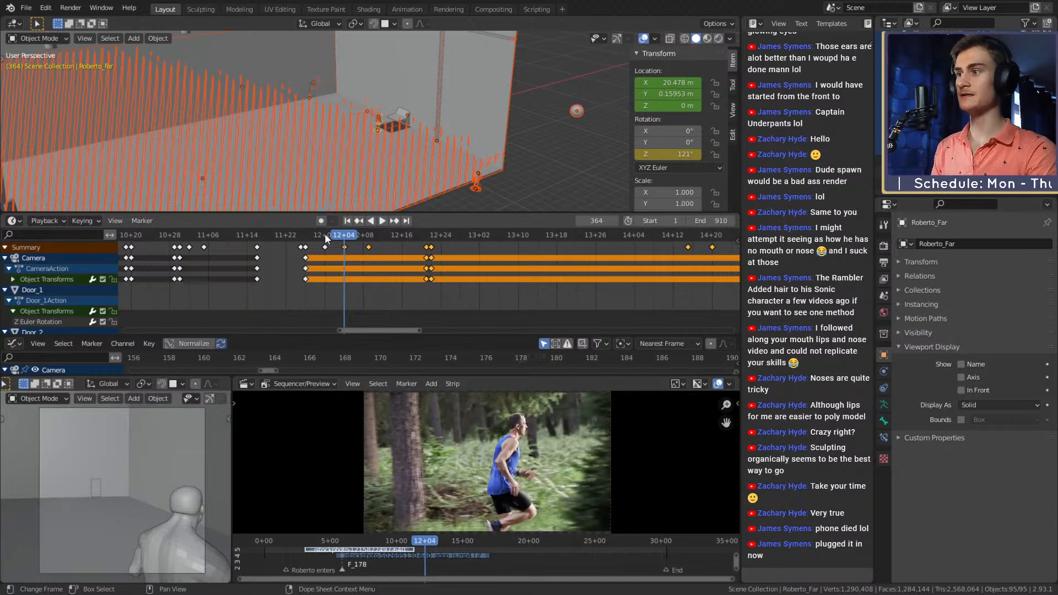
{"action": "key", "text": "space"}
{"action": "key", "text": "space"}
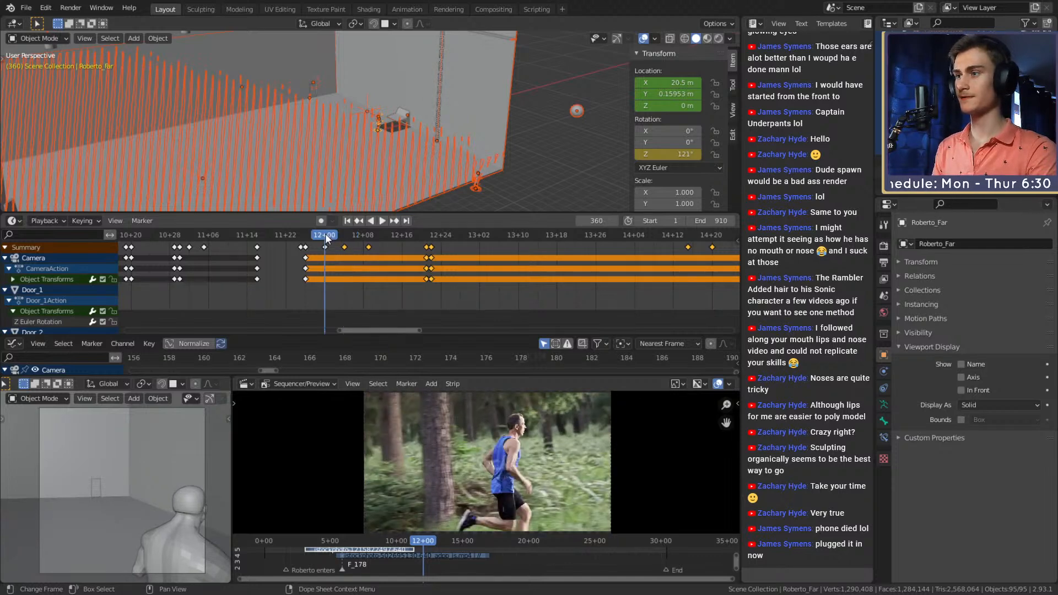
{"action": "key", "text": "g"}
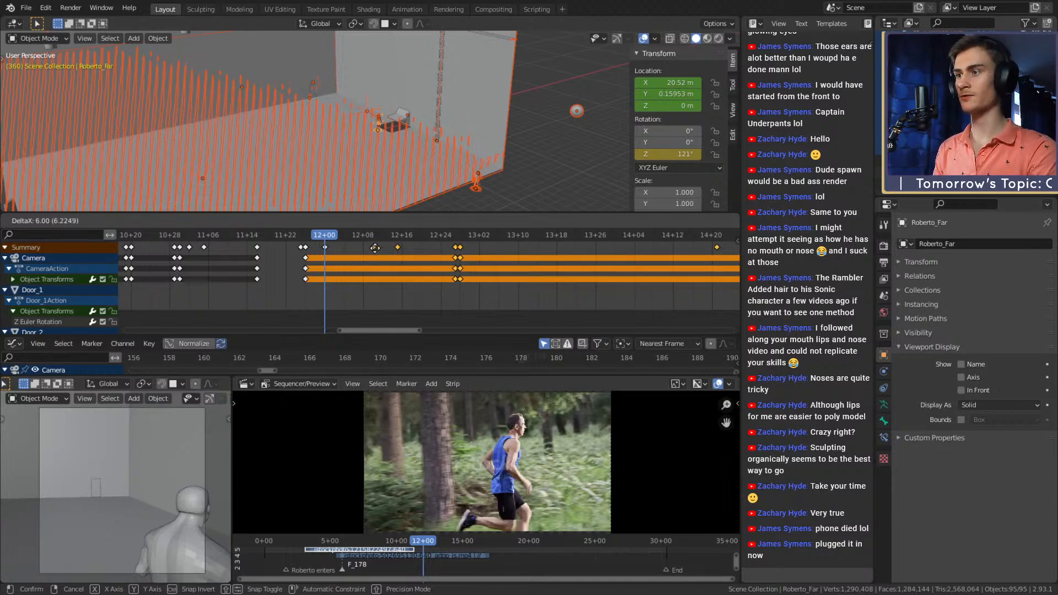
{"action": "left_click", "coordinate": [374, 248]}
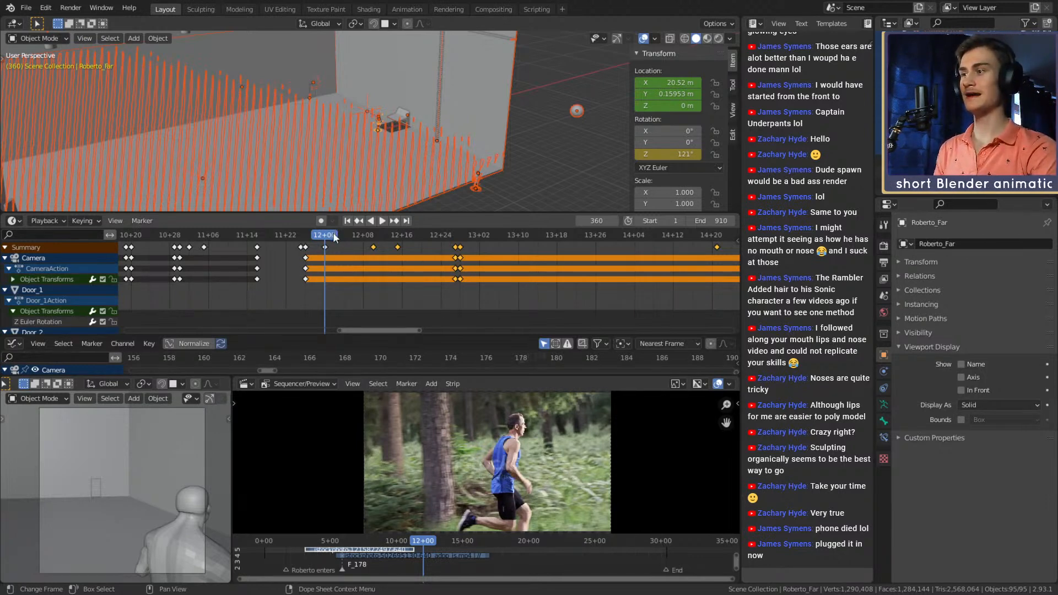
- Review the retimed turn by playing and scrubbing the section between frames 352 and 388
{"action": "key", "text": "space"}
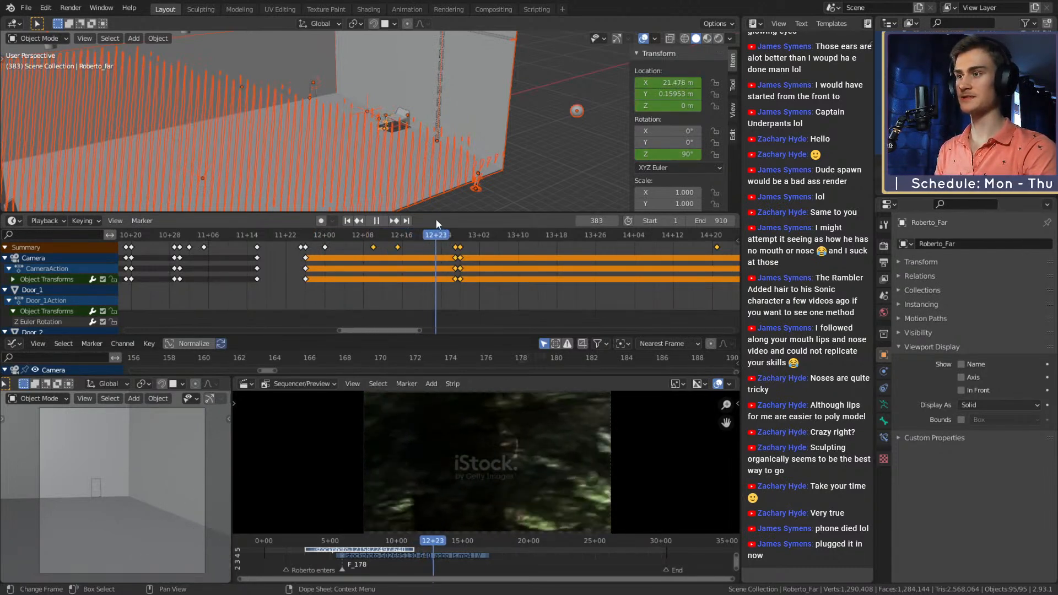
{"action": "left_click_drag", "start_coordinate": [455, 217], "coordinate": [376, 223]}
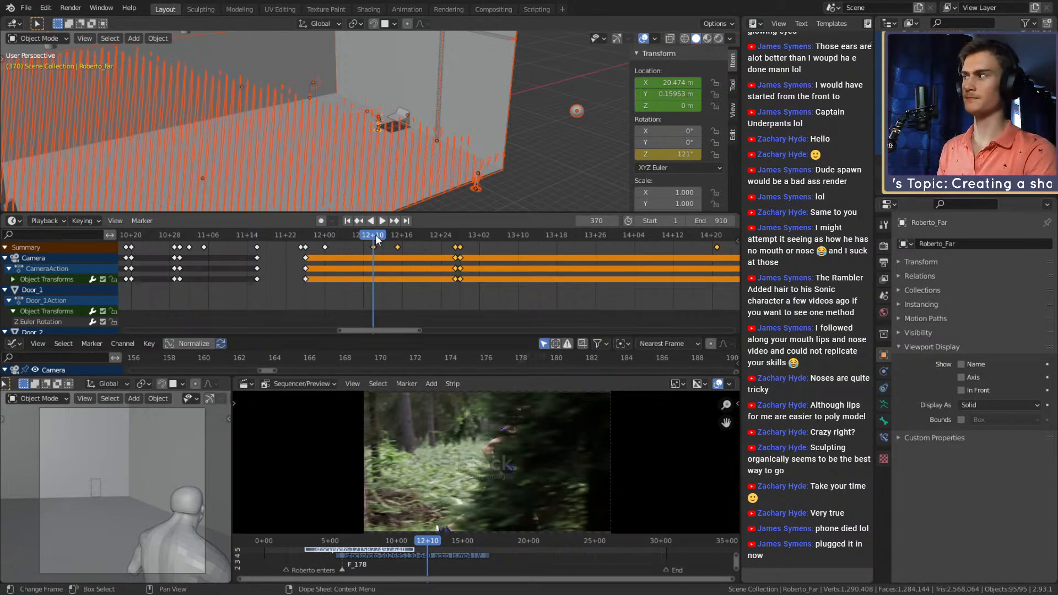
{"action": "left_click_drag", "start_coordinate": [372, 233], "coordinate": [408, 241]}
{"action": "key", "text": "Escape"}
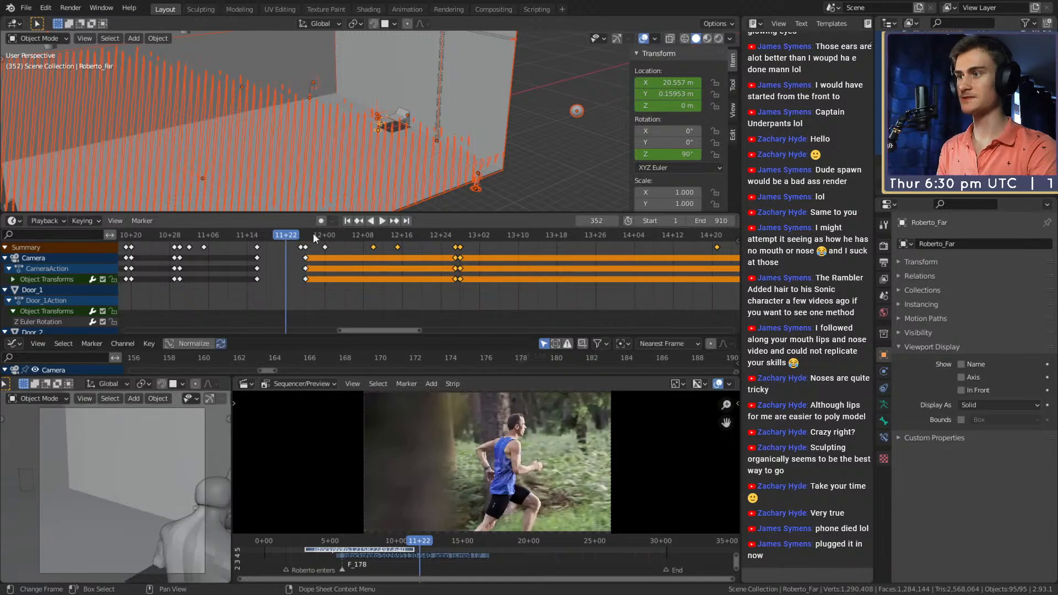
{"action": "left_click", "coordinate": [382, 221]}
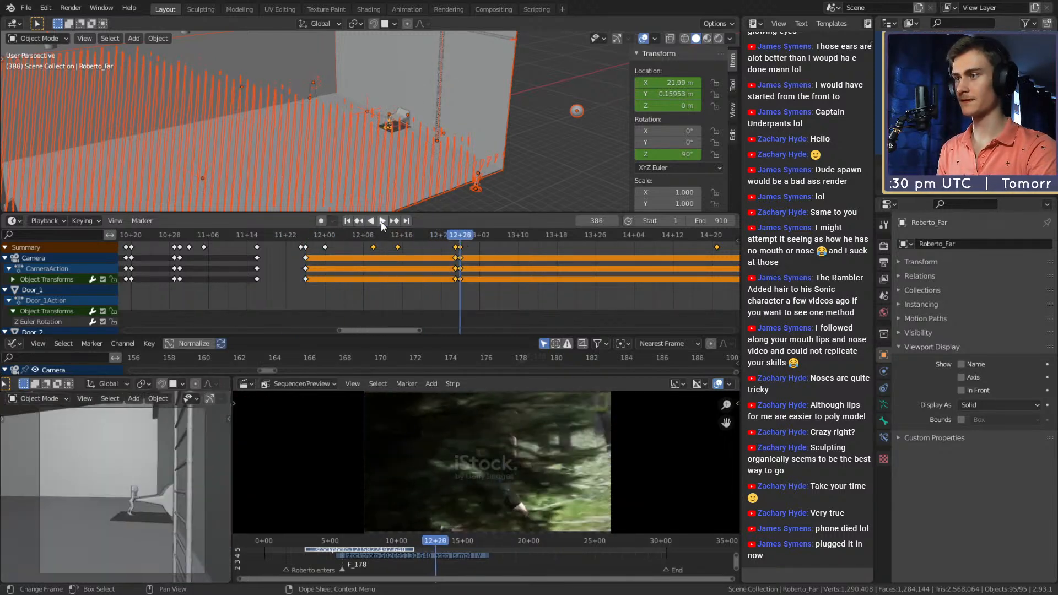
{"action": "left_click", "coordinate": [382, 221]}
- Play the animation on into the ladder climb and scrub back to frame 364
{"action": "mouse_move", "coordinate": [368, 237]}
{"action": "left_mouse_down"}
{"action": "mouse_move", "coordinate": [307, 236]}
{"action": "mouse_move", "coordinate": [368, 236]}
{"action": "left_mouse_up"}
{"action": "middle_click_drag", "start_coordinate": [484, 274], "coordinate": [319, 282], "text": "ctrl"}
{"action": "key", "text": "space"}
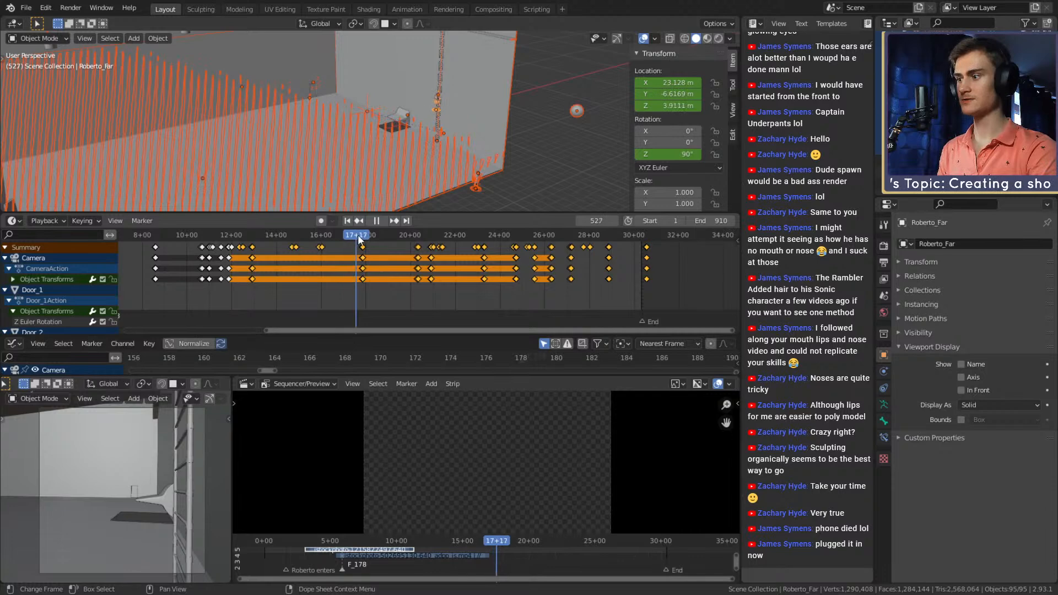
{"action": "left_click_drag", "start_coordinate": [386, 238], "coordinate": [234, 225]}
{"action": "scroll", "coordinate": [256, 267], "scroll_direction": "up", "scroll_amount": 3}
{"action": "middle_click_drag", "start_coordinate": [256, 268], "coordinate": [367, 278]}
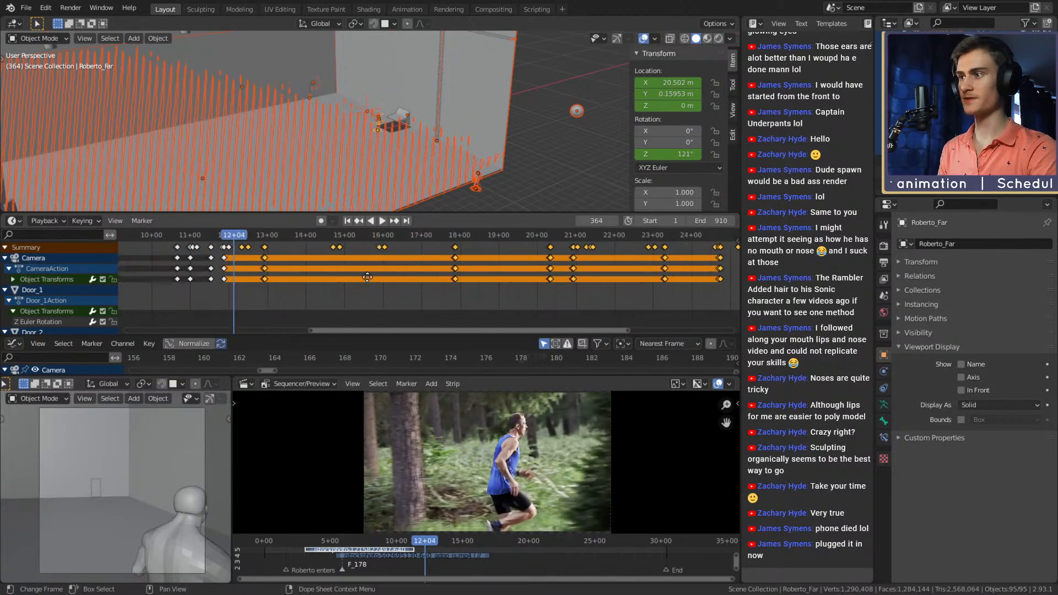
{"action": "scroll", "coordinate": [367, 277], "scroll_direction": "up", "scroll_amount": 4}
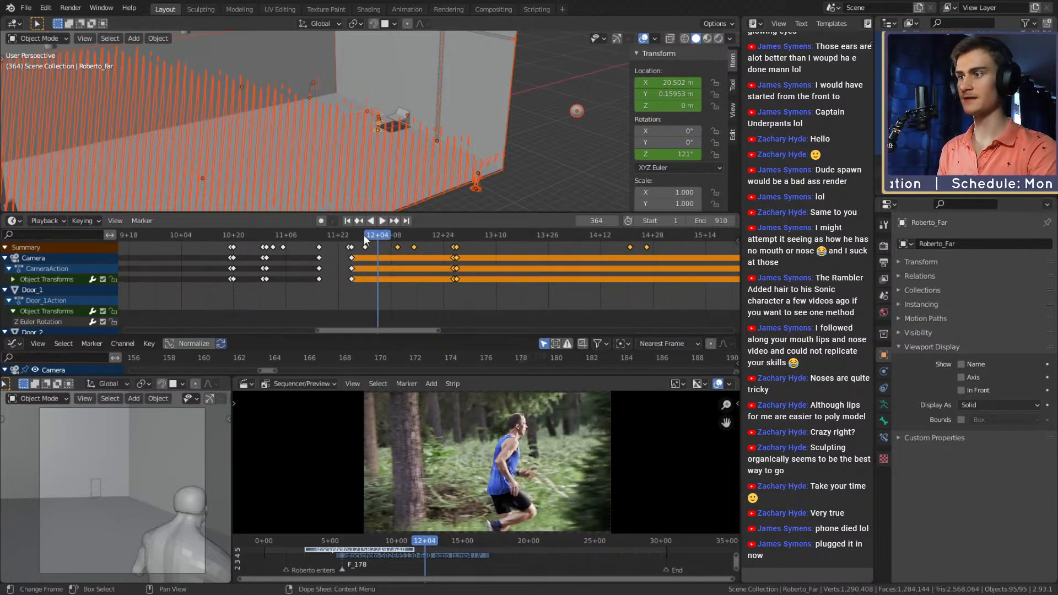
- Select the two Camera keyframes beside frame 388 and shift them 2 frames earlier
{"action": "left_click_drag", "start_coordinate": [380, 237], "coordinate": [456, 234]}
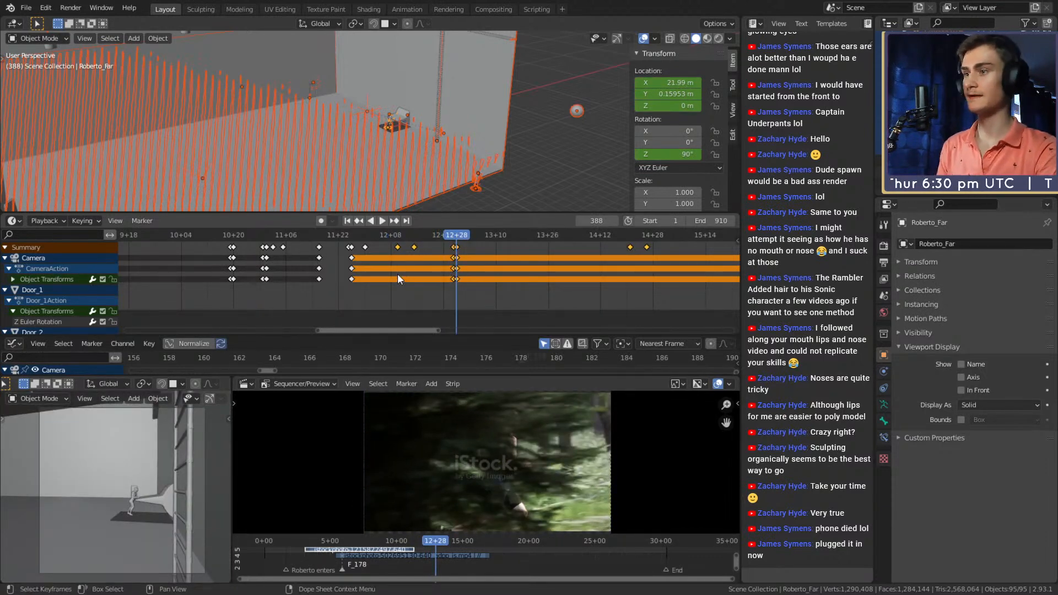
{"action": "left_click", "coordinate": [498, 290]}
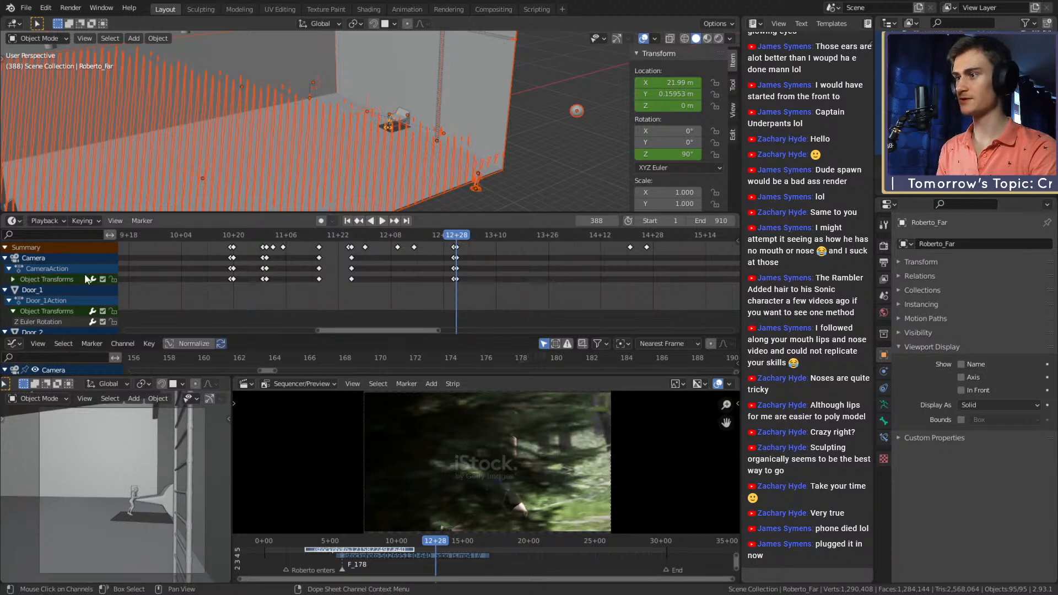
{"action": "left_click_drag", "start_coordinate": [469, 280], "coordinate": [348, 254]}
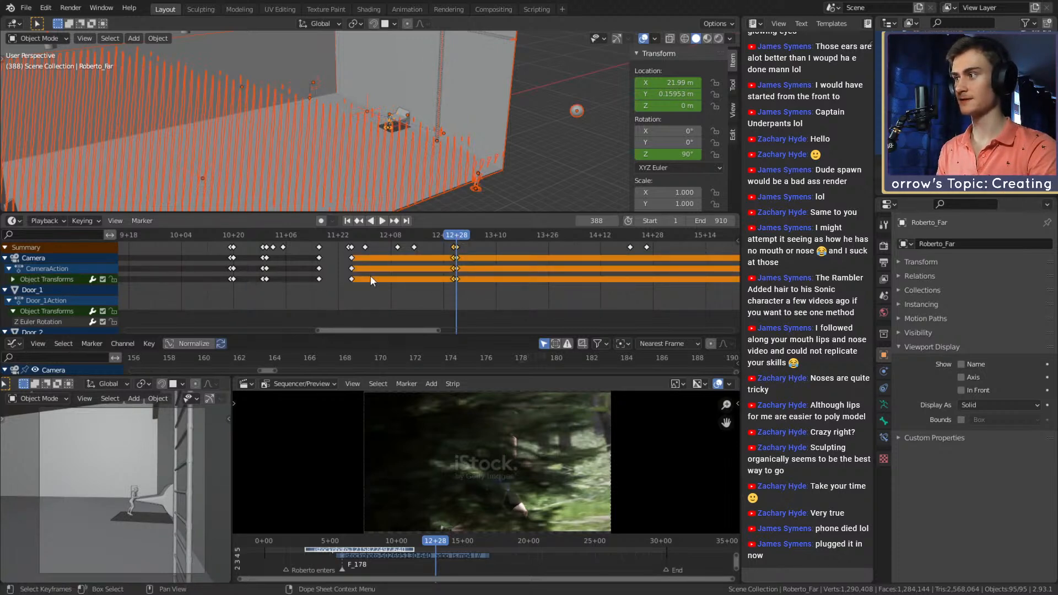
{"action": "left_click", "coordinate": [456, 259]}
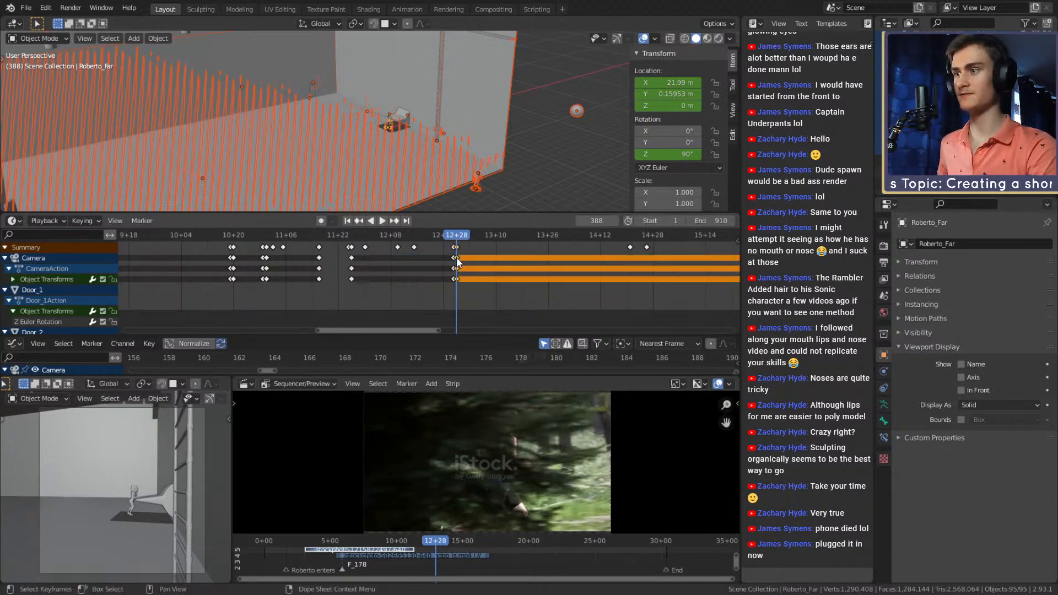
{"action": "left_click", "coordinate": [454, 259], "text": "shift"}
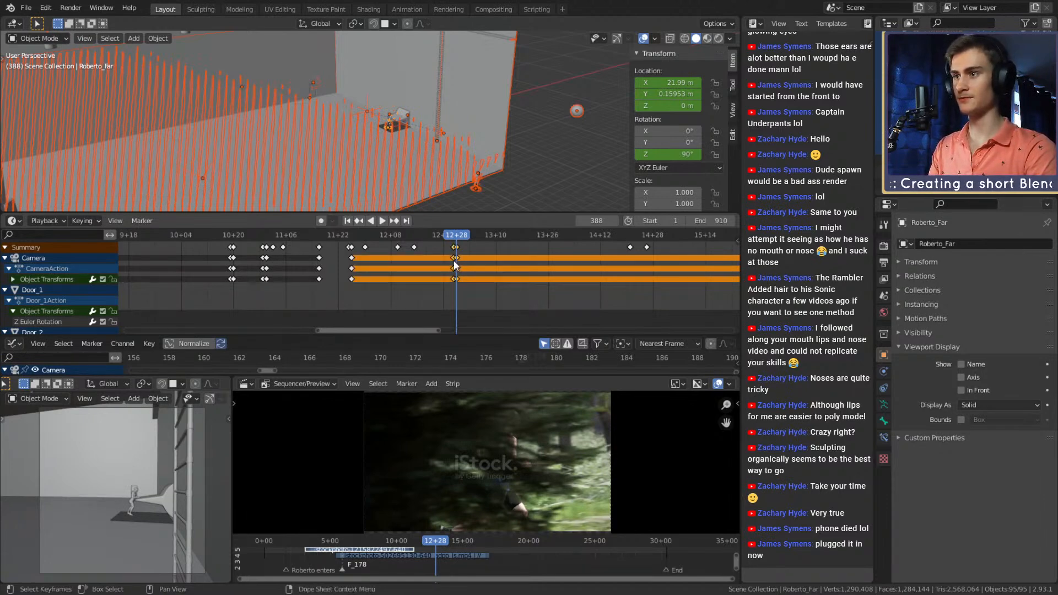
{"action": "key", "text": "g"}
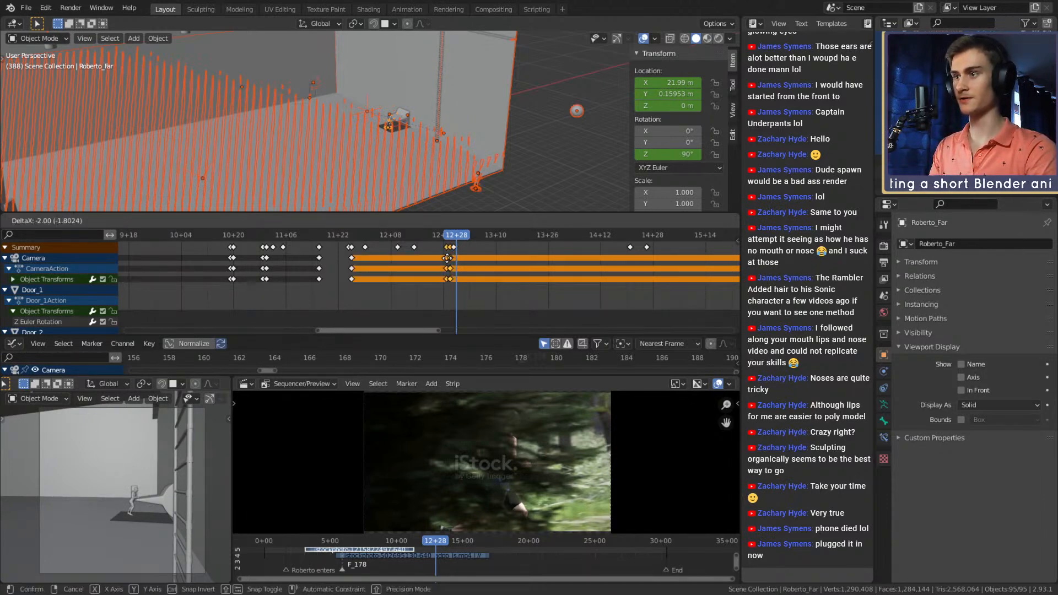
{"action": "left_click", "coordinate": [448, 262]}
- Scrub to frame 375 and shift the selected Camera keyframe pair 11 frames earlier to meet it
{"action": "left_click_drag", "start_coordinate": [390, 234], "coordinate": [412, 237]}
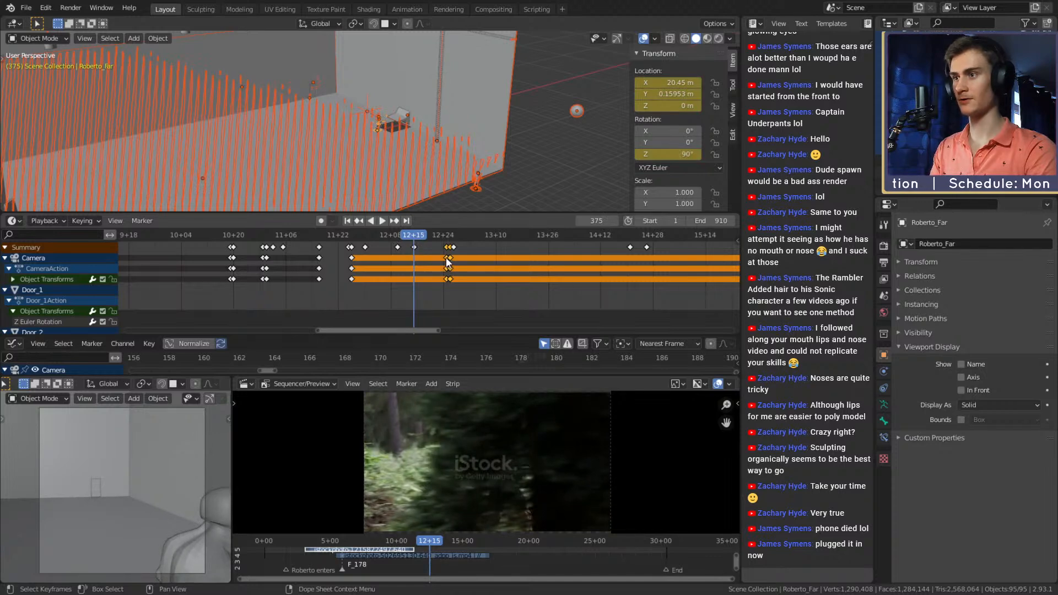
{"action": "key", "text": "g"}
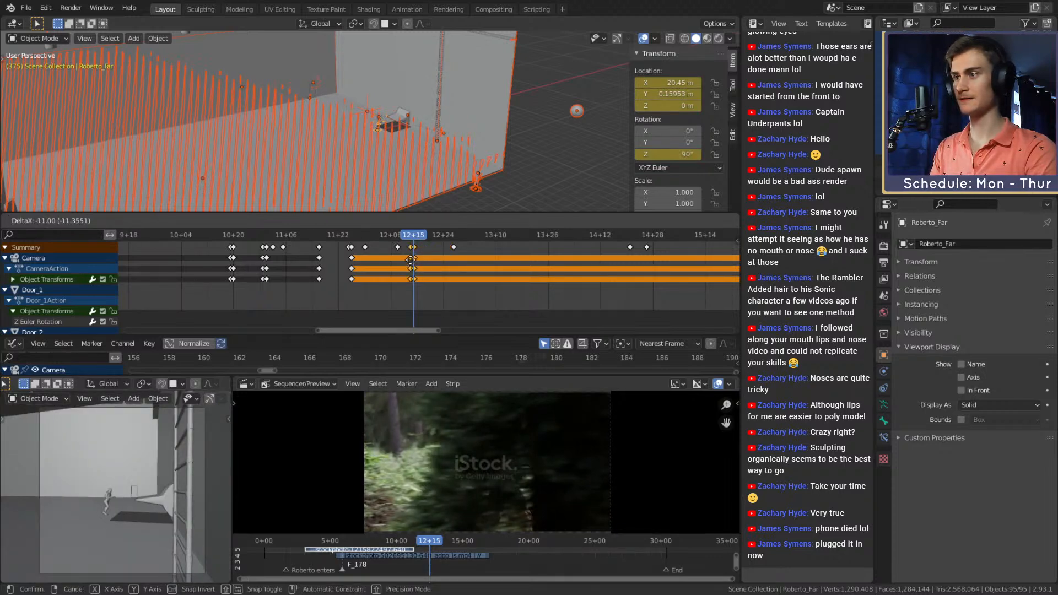
{"action": "left_click", "coordinate": [412, 259]}
- Play the retimed camera move from frame 350 and scrub back through it to frame 370
{"action": "left_click_drag", "start_coordinate": [413, 237], "coordinate": [332, 237]}
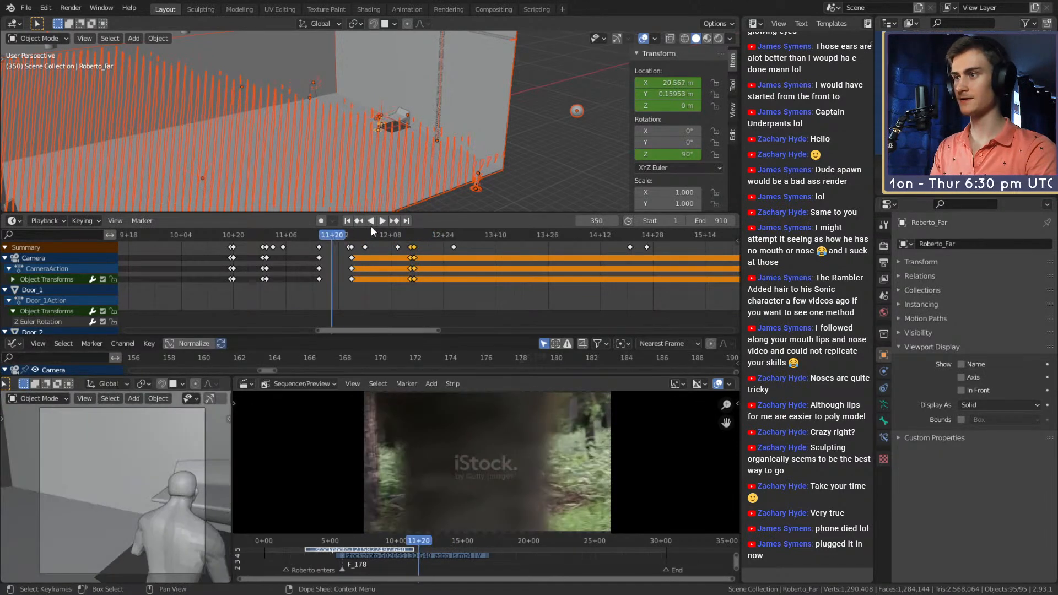
{"action": "left_click", "coordinate": [383, 221]}
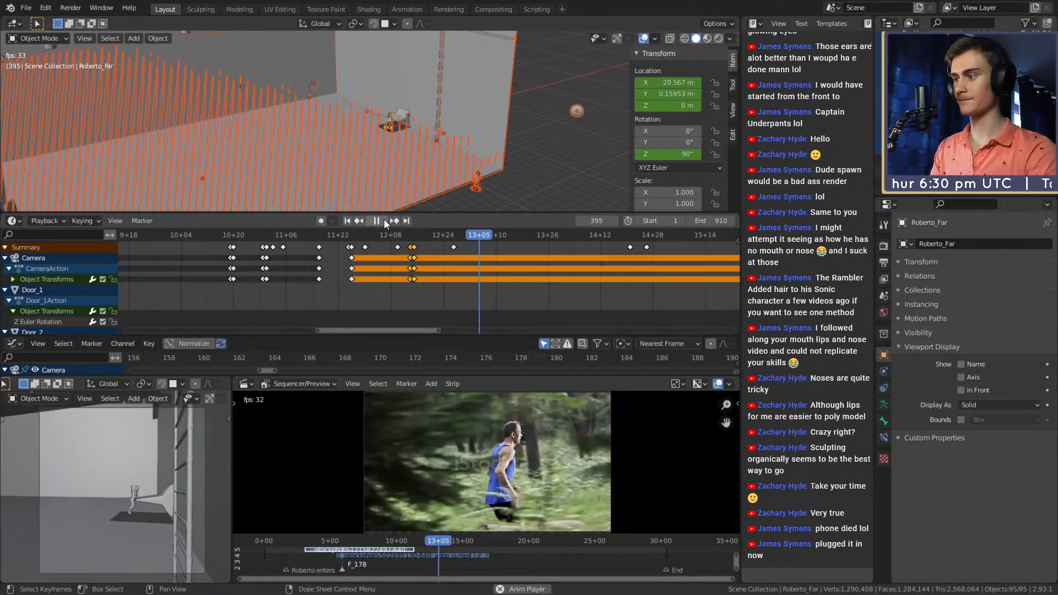
{"action": "left_click", "coordinate": [383, 220]}
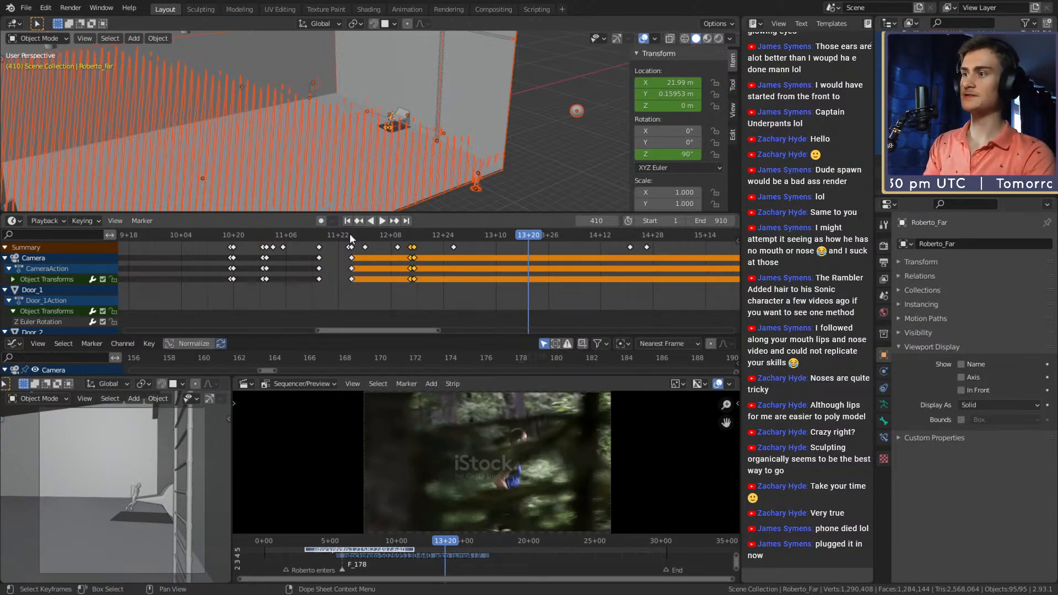
{"action": "left_click_drag", "start_coordinate": [349, 233], "coordinate": [398, 237]}
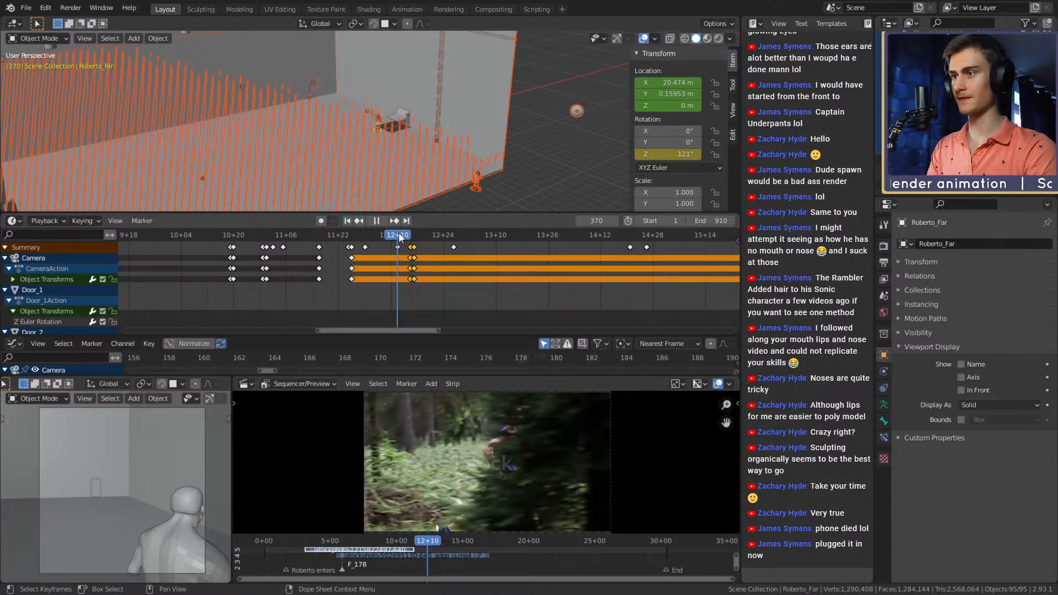
{"action": "key", "text": "space"}
- Extend the keyframe selection to include all keyframes after the turn up to the End marker
{"action": "scroll", "coordinate": [446, 266], "scroll_direction": "down", "scroll_amount": 4}
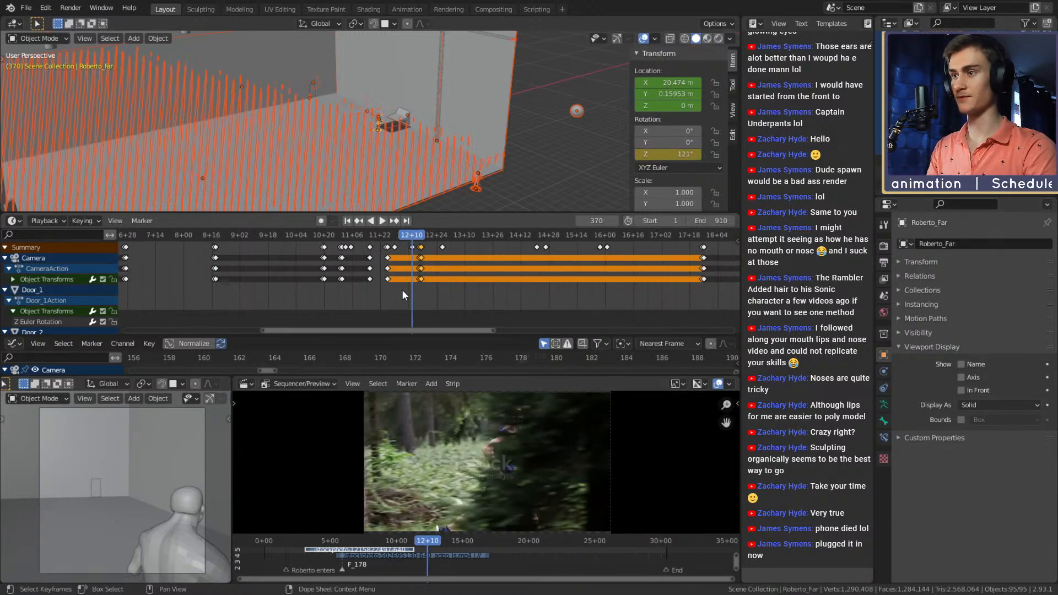
{"action": "left_click_drag", "start_coordinate": [402, 290], "coordinate": [443, 250]}
{"action": "left_click_drag", "start_coordinate": [512, 253], "coordinate": [590, 238]}
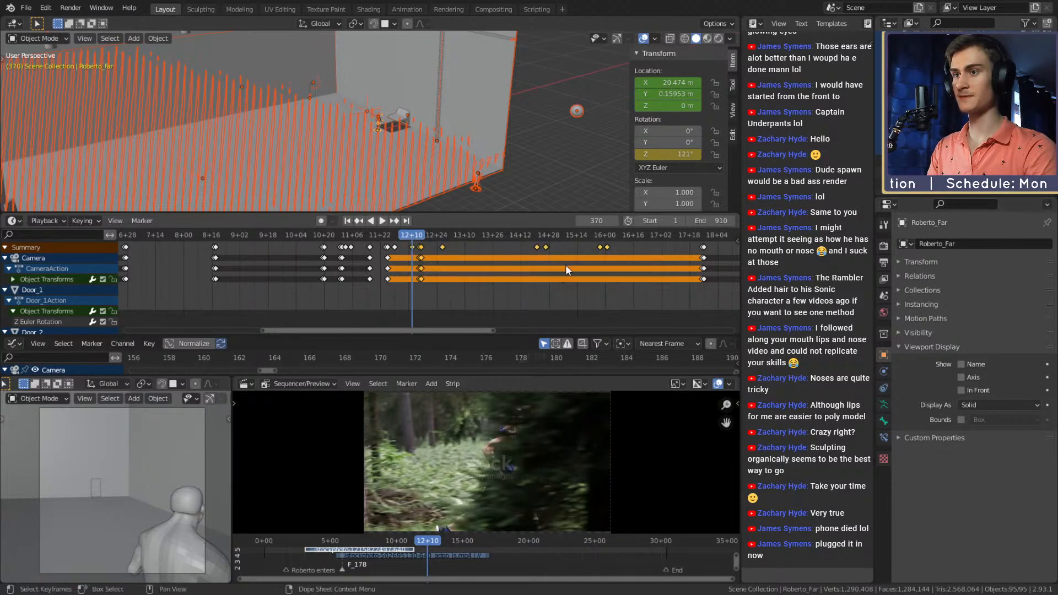
{"action": "scroll", "coordinate": [566, 265], "scroll_direction": "down", "scroll_amount": 3}
{"action": "middle_click_drag", "start_coordinate": [562, 275], "coordinate": [337, 295]}
{"action": "scroll", "coordinate": [337, 293], "scroll_direction": "down", "scroll_amount": 3}
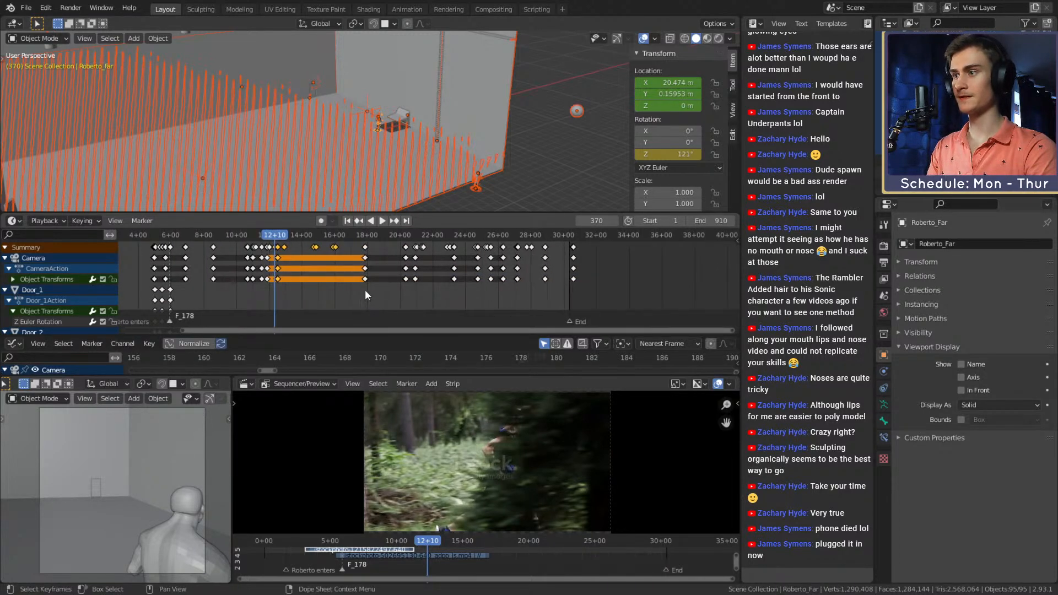
{"action": "left_click_drag", "start_coordinate": [338, 289], "coordinate": [593, 241], "text": "shift"}
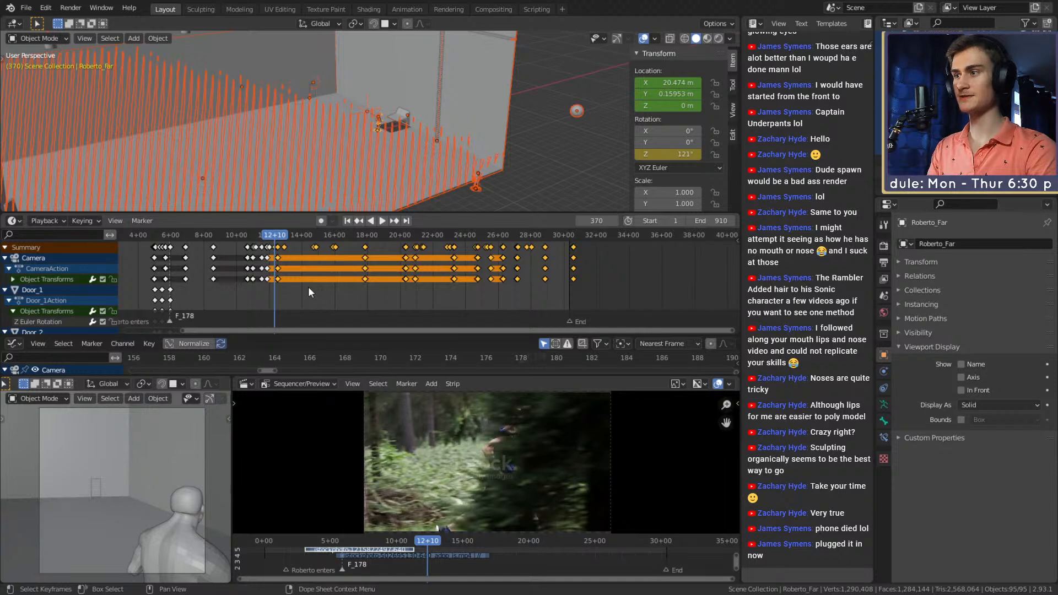
{"action": "scroll", "coordinate": [309, 287], "scroll_direction": "up", "scroll_amount": 3}
{"action": "scroll", "coordinate": [435, 275], "scroll_direction": "up", "scroll_amount": 5}
{"action": "middle_click_drag", "start_coordinate": [435, 275], "coordinate": [491, 265]}
{"action": "scroll", "coordinate": [477, 277], "scroll_direction": "up", "scroll_amount": 3}
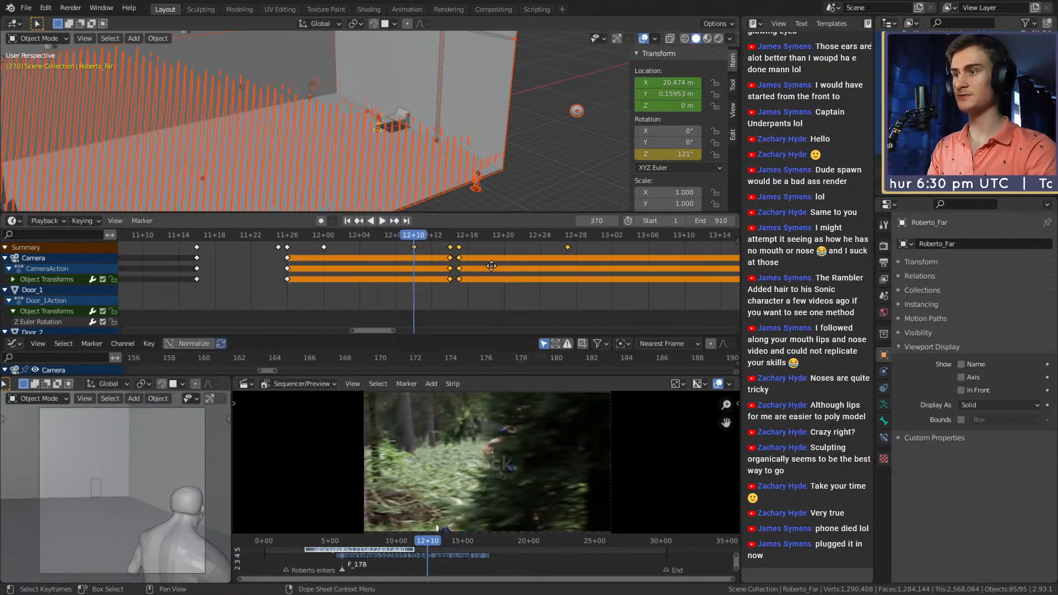
- Scrub back to frame 358 and examine the earlier Camera and door keyframes back to the start of the animation
{"action": "key", "text": "space"}
{"action": "left_click_drag", "start_coordinate": [414, 235], "coordinate": [308, 243]}
{"action": "scroll", "coordinate": [281, 270], "scroll_direction": "down", "scroll_amount": 6}
{"action": "middle_click_drag", "start_coordinate": [221, 281], "coordinate": [496, 284]}
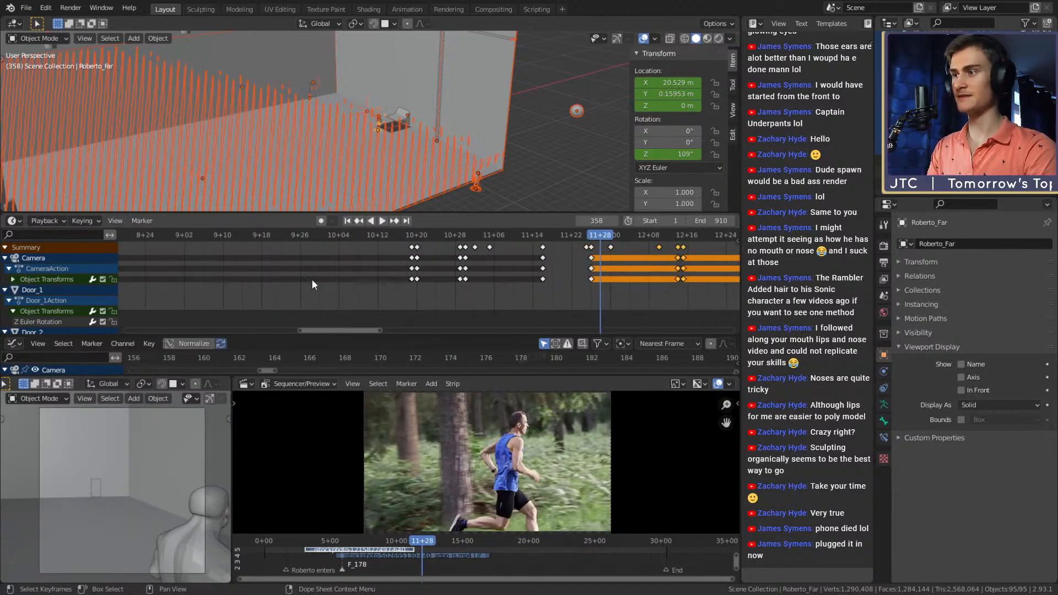
{"action": "middle_click_drag", "start_coordinate": [312, 283], "coordinate": [496, 287]}
{"action": "middle_click_drag", "start_coordinate": [331, 287], "coordinate": [584, 290]}
{"action": "middle_click_drag", "start_coordinate": [284, 285], "coordinate": [476, 287]}
{"action": "scroll", "coordinate": [476, 287], "scroll_direction": "down", "scroll_amount": 4}
{"action": "middle_click_drag", "start_coordinate": [335, 289], "coordinate": [482, 295]}
{"action": "scroll", "coordinate": [482, 296], "scroll_direction": "down", "scroll_amount": 7}
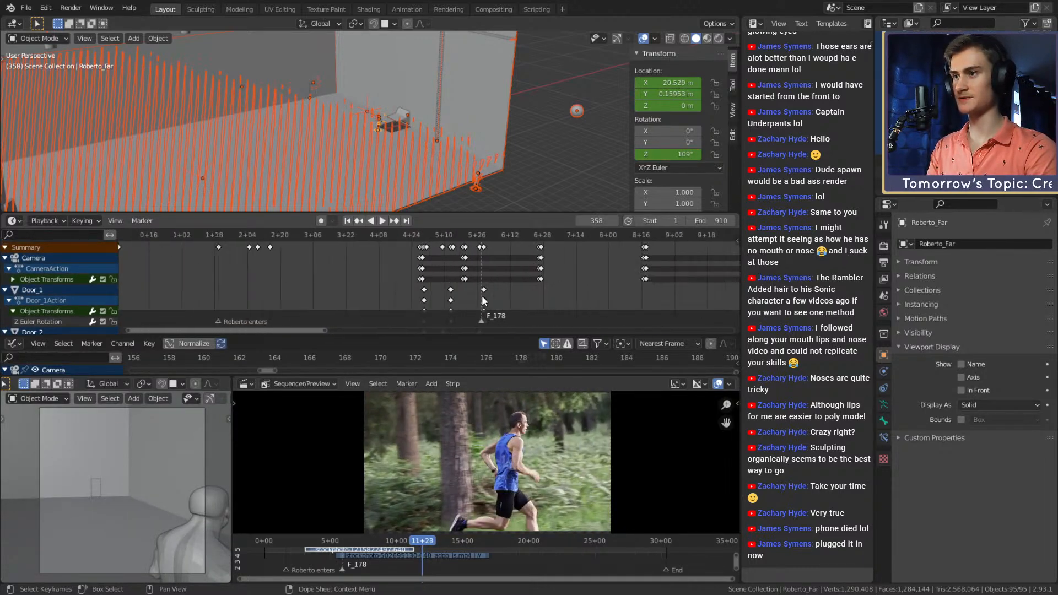
{"action": "middle_click_drag", "start_coordinate": [294, 298], "coordinate": [366, 306]}
{"action": "middle_click_drag", "start_coordinate": [331, 155], "coordinate": [496, 206]}
{"action": "middle_click_drag", "start_coordinate": [582, 259], "coordinate": [474, 237]}
{"action": "scroll", "coordinate": [476, 293], "scroll_direction": "down", "scroll_amount": 15}
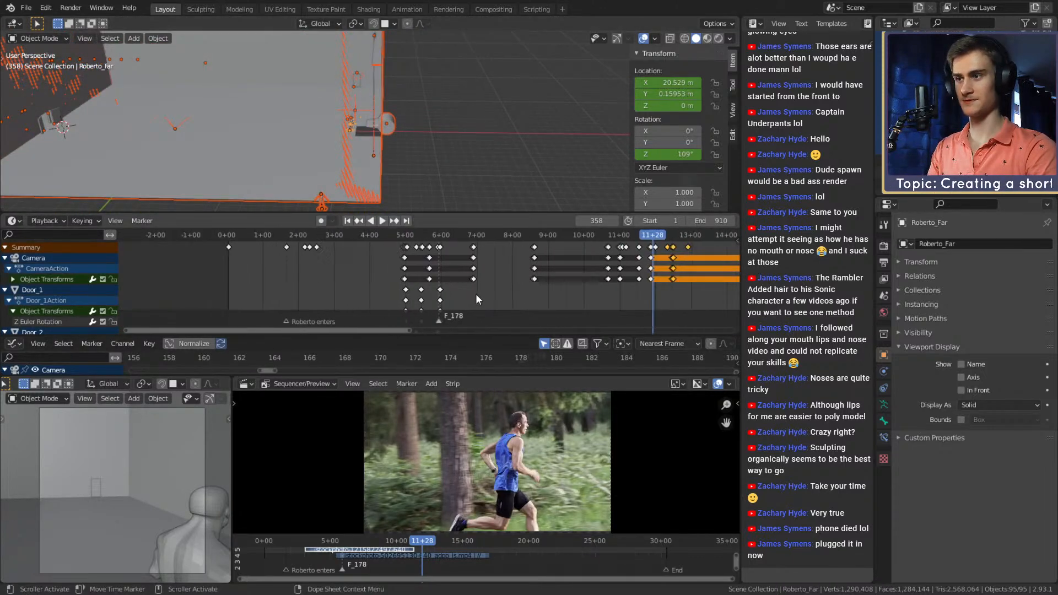
{"action": "middle_click_drag", "start_coordinate": [514, 285], "coordinate": [455, 287]}
{"action": "scroll", "coordinate": [441, 296], "scroll_direction": "down", "scroll_amount": 7}
{"action": "scroll", "coordinate": [436, 256], "scroll_direction": "up", "scroll_amount": 15}
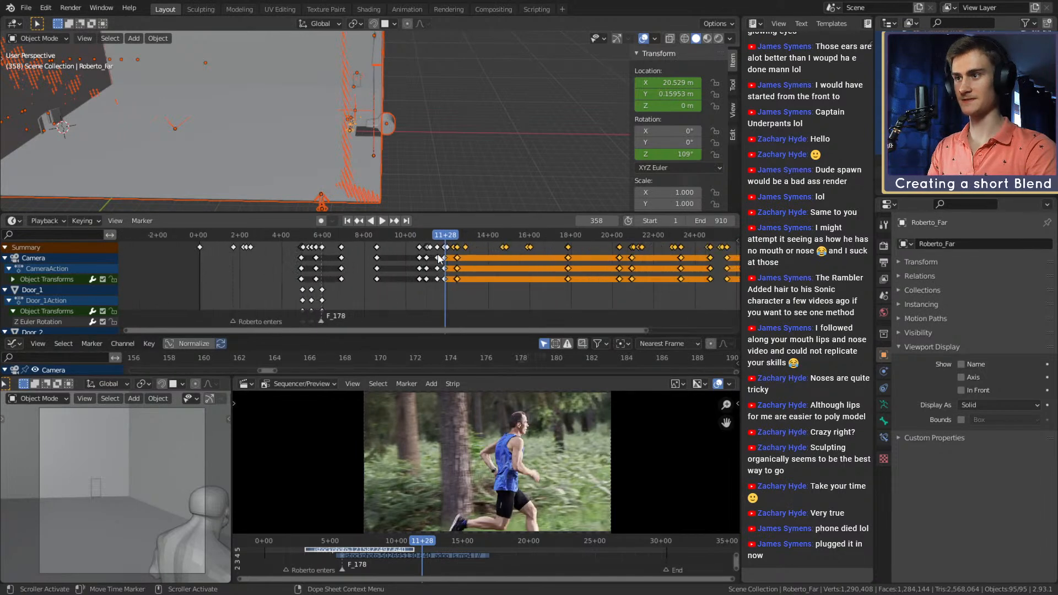
{"action": "scroll", "coordinate": [434, 255], "scroll_direction": "up", "scroll_amount": 2}
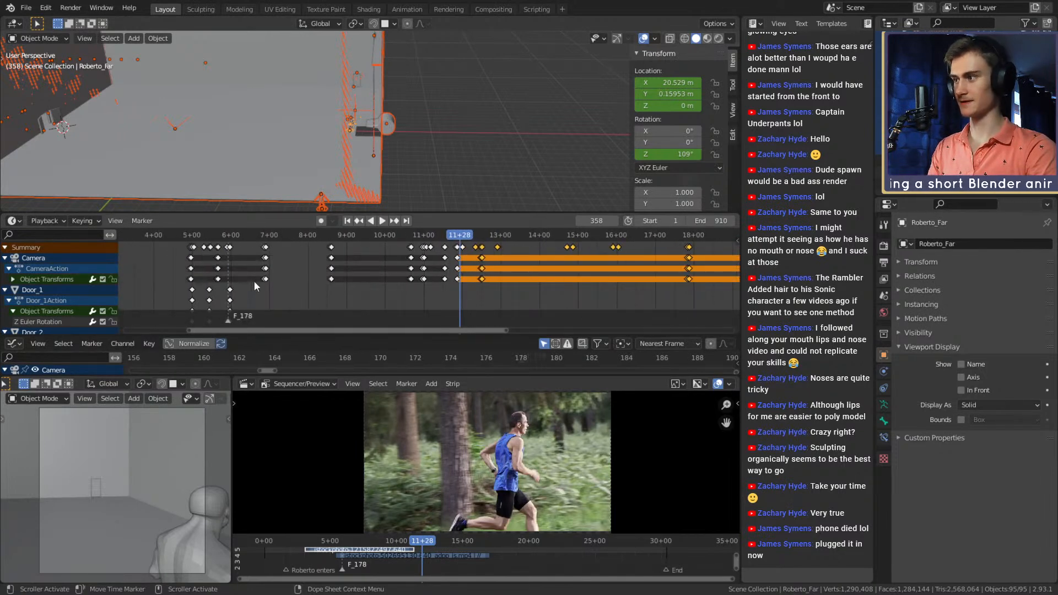
- Examine the Roberto_Far, lever and lamp case keyframes around the F_178 marker, then return to the Camera channels
{"action": "scroll", "coordinate": [57, 294], "scroll_direction": "down", "scroll_amount": 5}
{"action": "scroll", "coordinate": [59, 291], "scroll_direction": "down", "scroll_amount": 3}
{"action": "scroll", "coordinate": [61, 289], "scroll_direction": "down", "scroll_amount": 3}
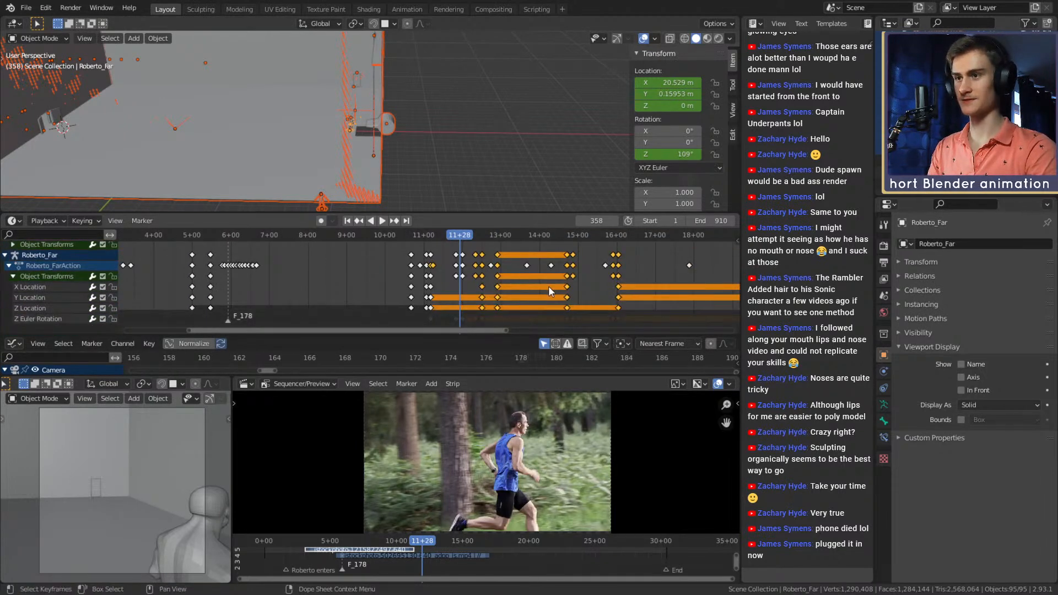
{"action": "middle_click_drag", "start_coordinate": [548, 286], "coordinate": [716, 276]}
{"action": "scroll", "coordinate": [408, 291], "scroll_direction": "up", "scroll_amount": 15}
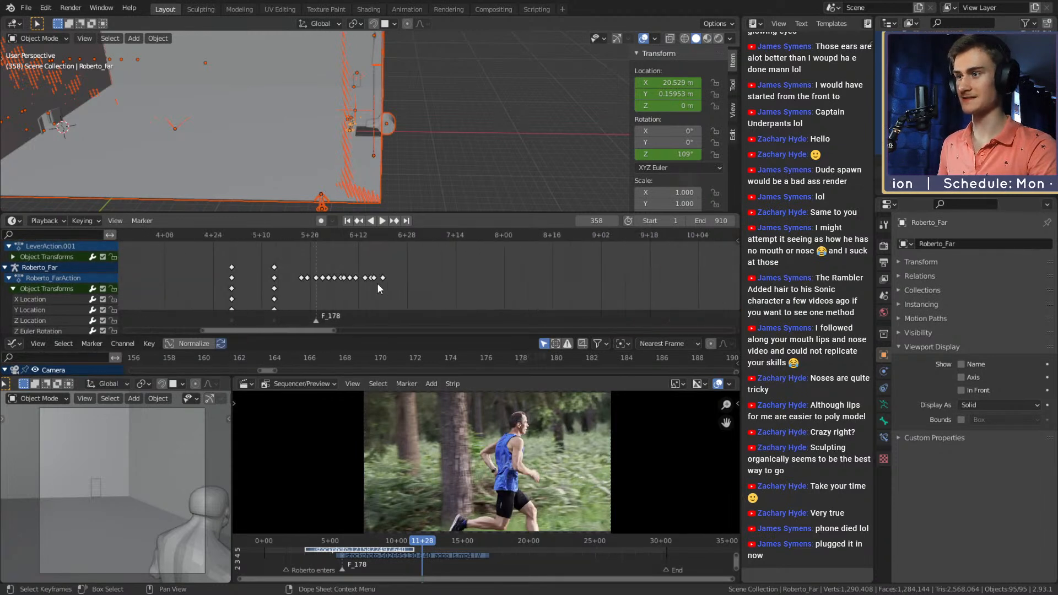
{"action": "middle_click_drag", "start_coordinate": [309, 282], "coordinate": [428, 279]}
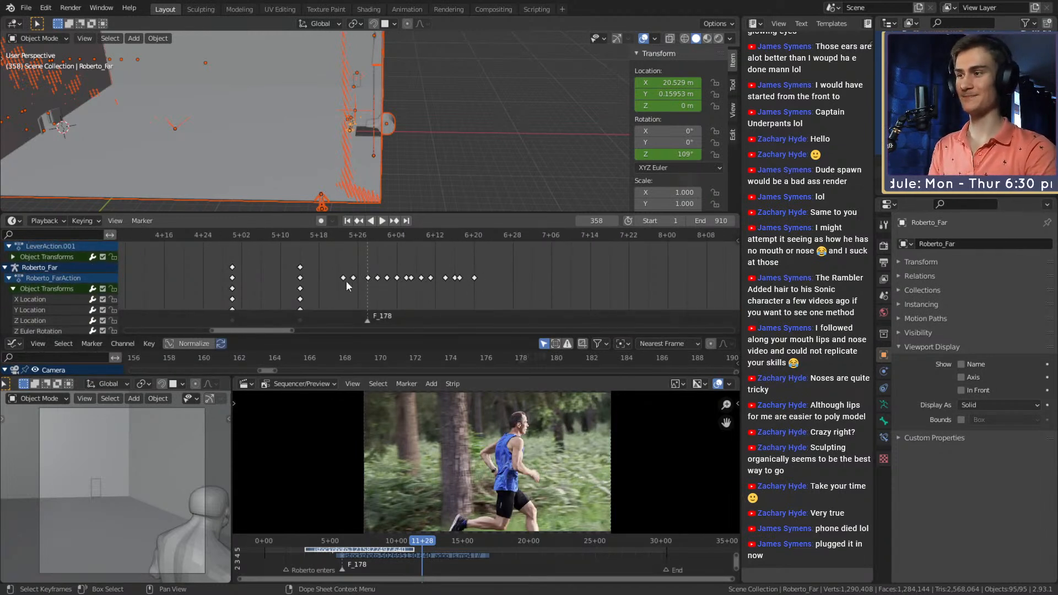
{"action": "scroll", "coordinate": [518, 282], "scroll_direction": "down", "scroll_amount": 5}
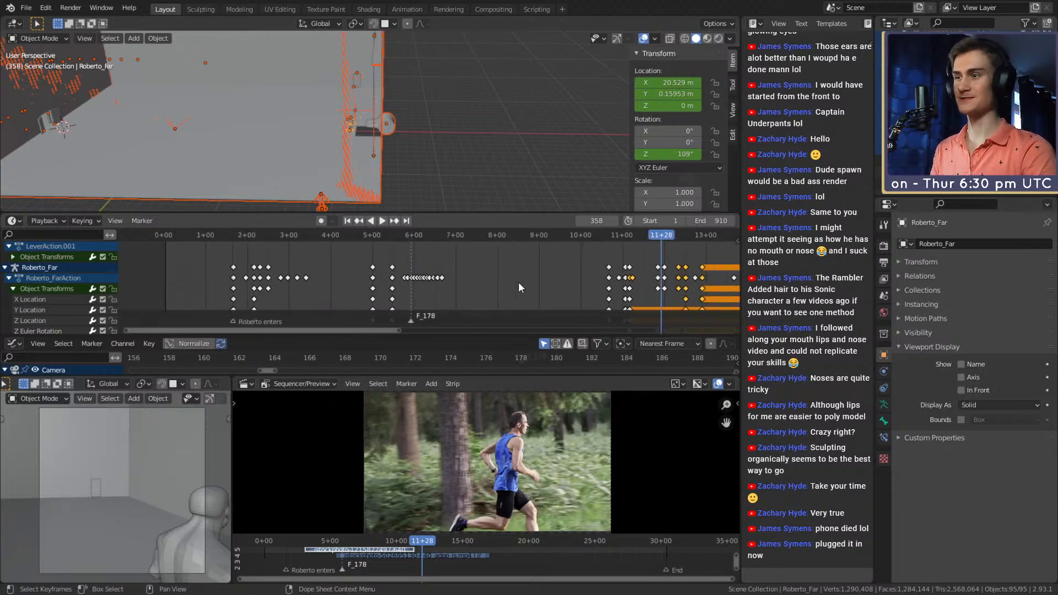
{"action": "middle_click_drag", "start_coordinate": [628, 270], "coordinate": [453, 290]}
{"action": "scroll", "coordinate": [453, 289], "scroll_direction": "down", "scroll_amount": 5}
{"action": "middle_click_drag", "start_coordinate": [501, 253], "coordinate": [486, 308]}
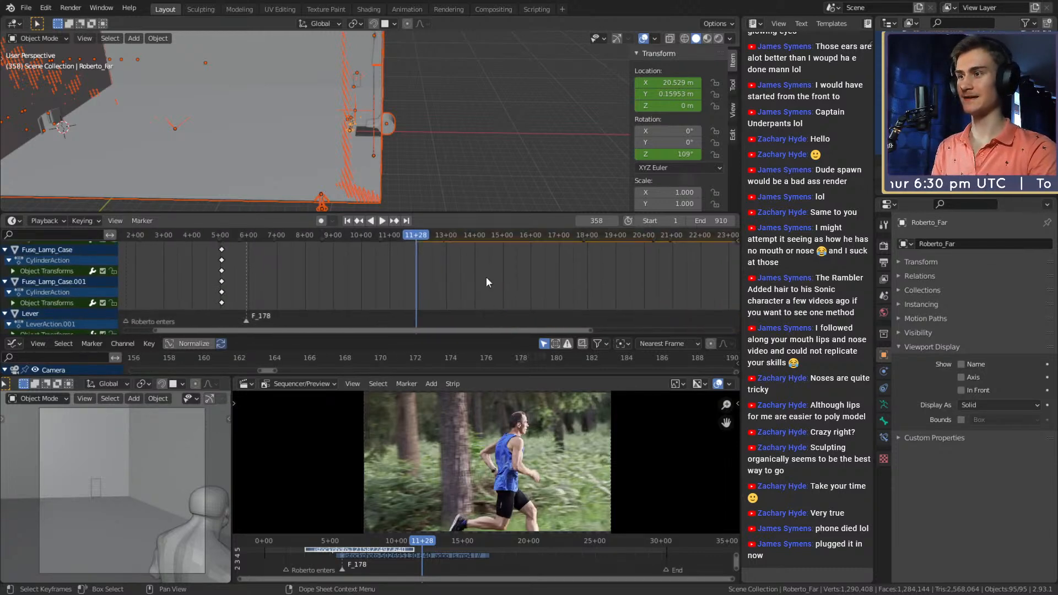
{"action": "mouse_move", "coordinate": [486, 271]}
{"action": "middle_mouse_down"}
{"action": "mouse_move", "coordinate": [479, 327]}
{"action": "mouse_move", "coordinate": [443, 278]}
{"action": "mouse_move", "coordinate": [477, 287]}
{"action": "middle_mouse_up"}
{"action": "scroll", "coordinate": [461, 308], "scroll_direction": "up", "scroll_amount": 5, "text": "shift"}
{"action": "scroll", "coordinate": [449, 301], "scroll_direction": "up", "scroll_amount": 4}
{"action": "scroll", "coordinate": [477, 287], "scroll_direction": "up", "scroll_amount": 2}
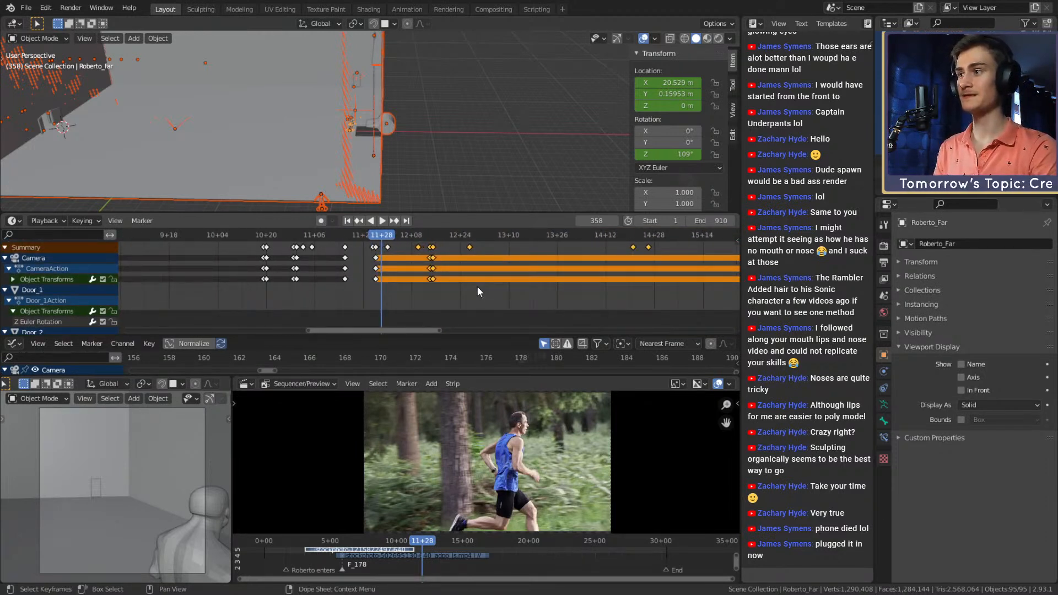
- Replay and scrub the character's turn between frames 338 and 371 in the scene and camera views
{"action": "scroll", "coordinate": [365, 147], "scroll_direction": "down", "scroll_amount": 6}
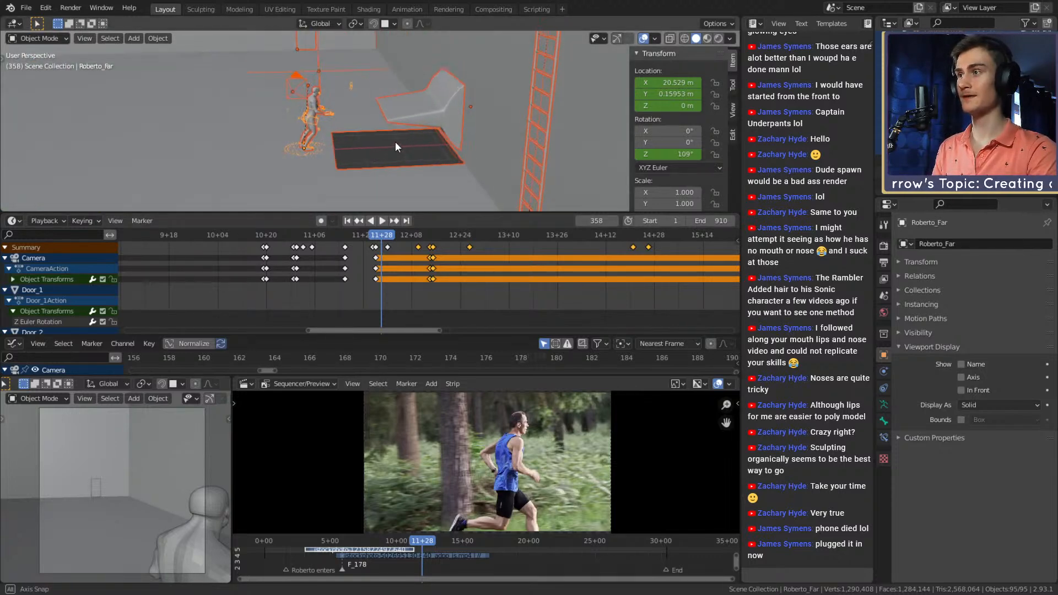
{"action": "key", "text": "space"}
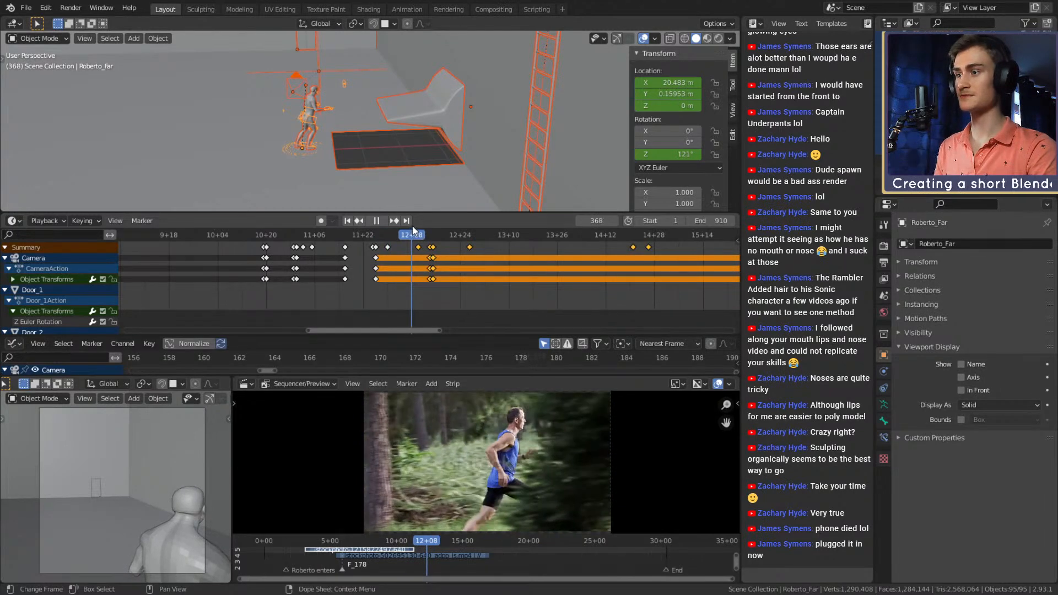
{"action": "left_click_drag", "start_coordinate": [420, 231], "coordinate": [379, 233]}
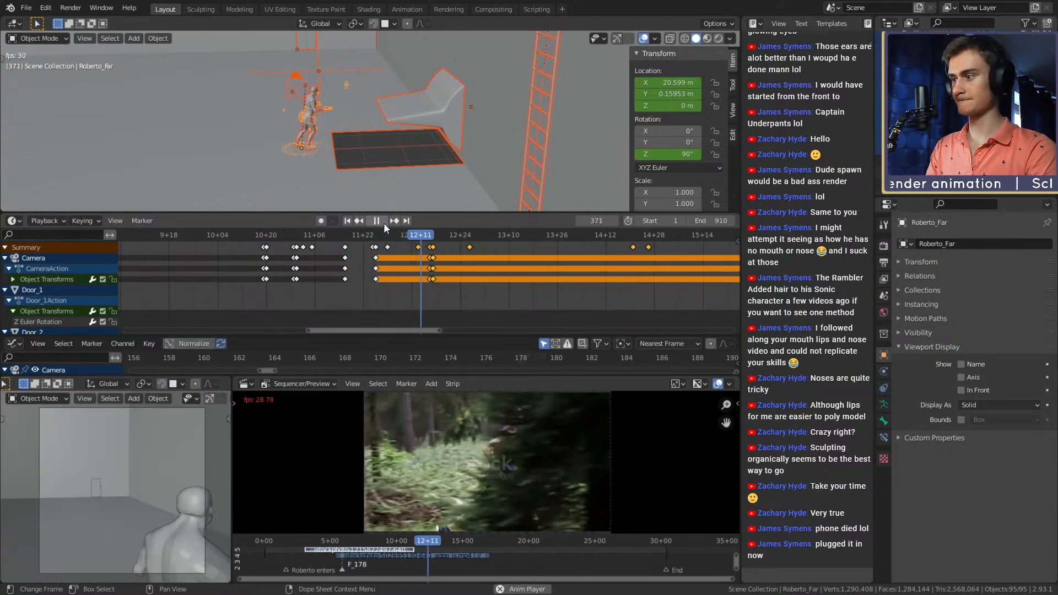
{"action": "left_click", "coordinate": [363, 236]}
{"action": "left_click_drag", "start_coordinate": [362, 236], "coordinate": [325, 236]}
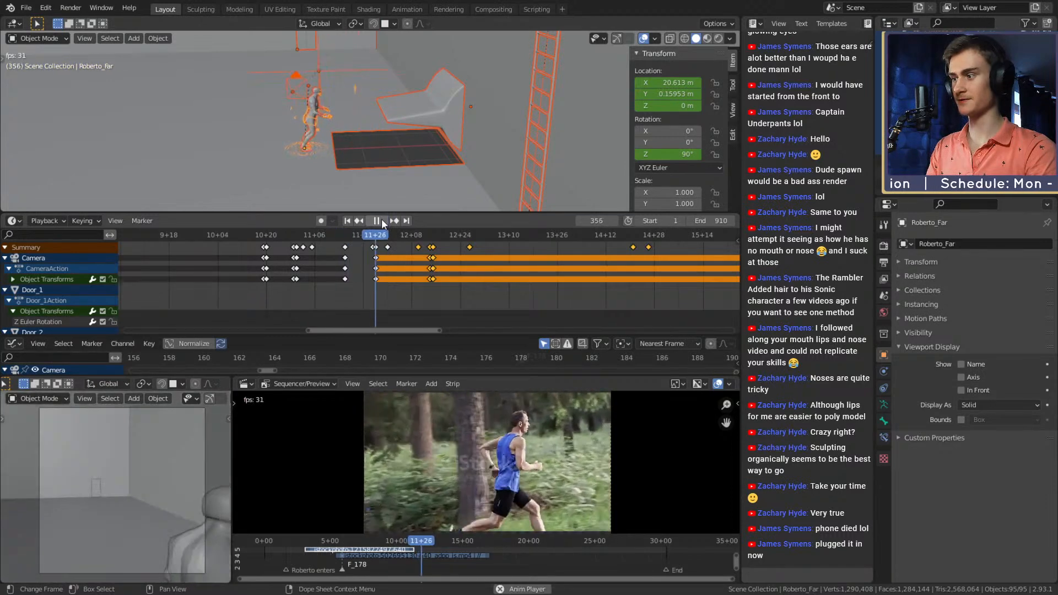
{"action": "left_click", "coordinate": [332, 234]}
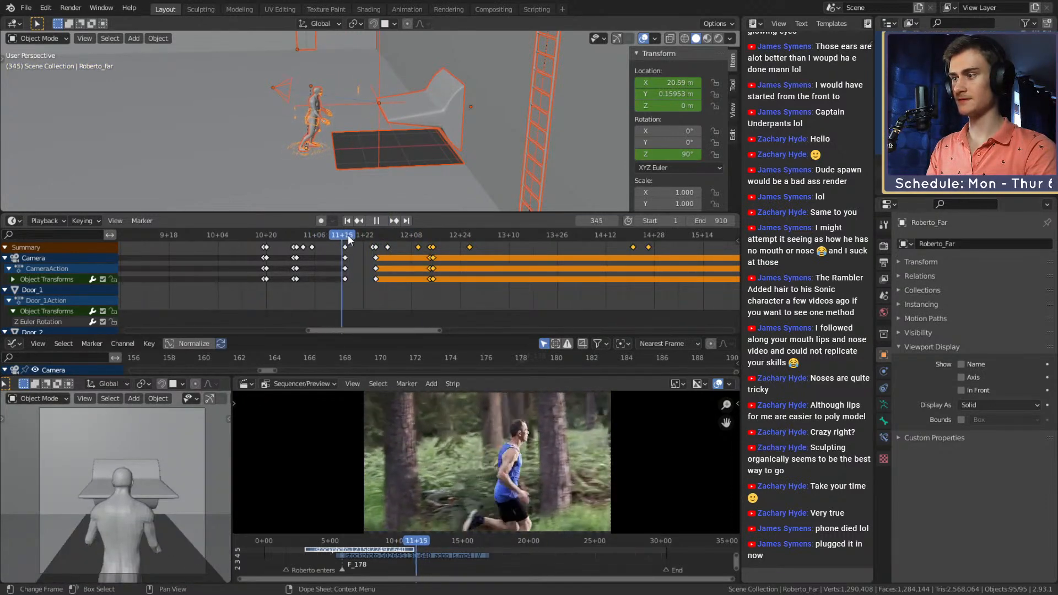
{"action": "left_click_drag", "start_coordinate": [348, 238], "coordinate": [321, 235]}
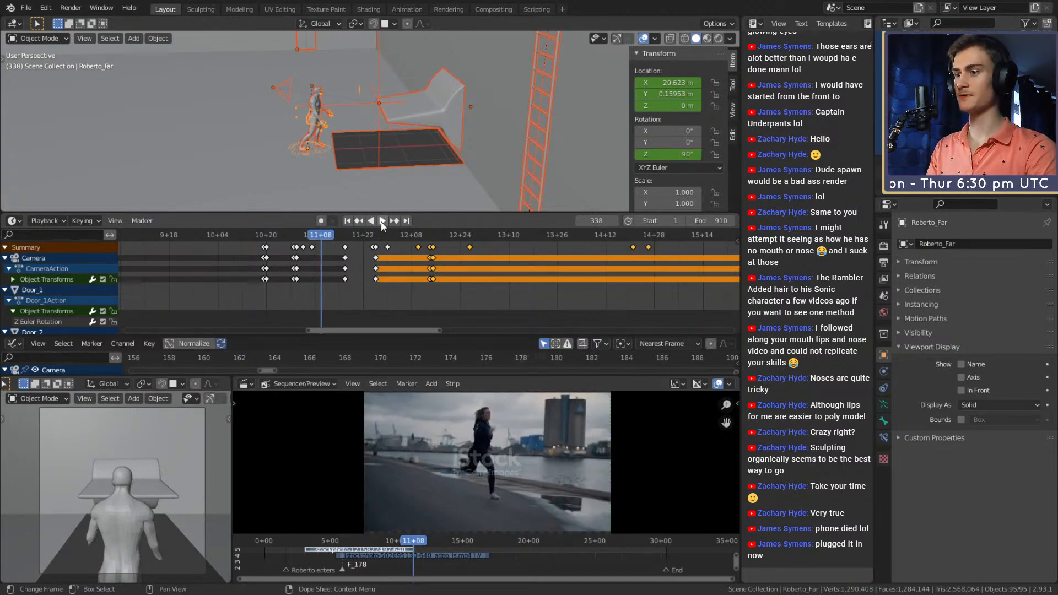
{"action": "left_click", "coordinate": [382, 221]}
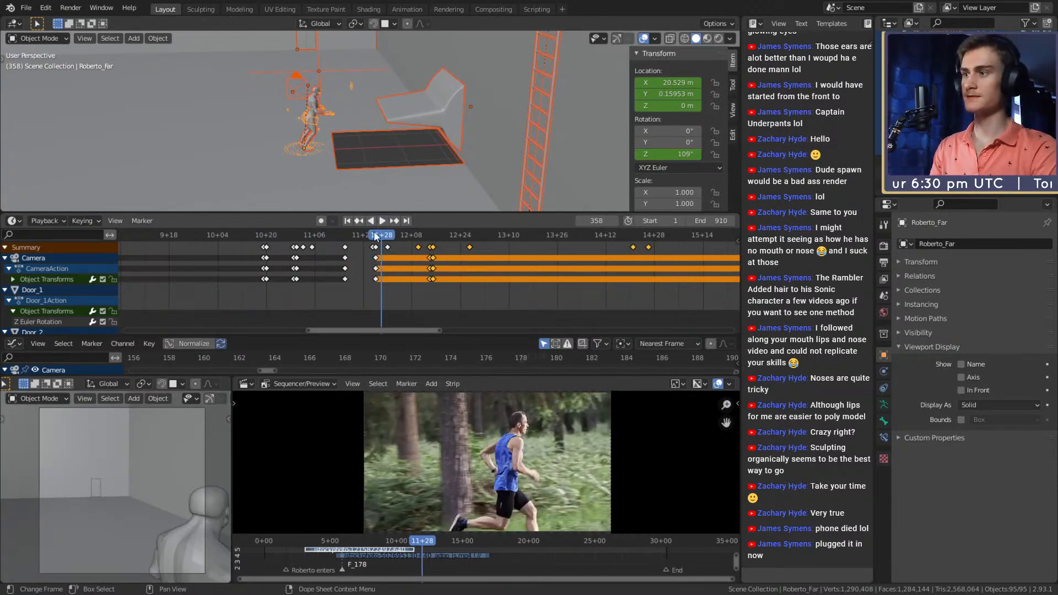
- Replay the character's turn from frame 338 and scrub back over it to frame 360
{"action": "key", "text": "Escape"}
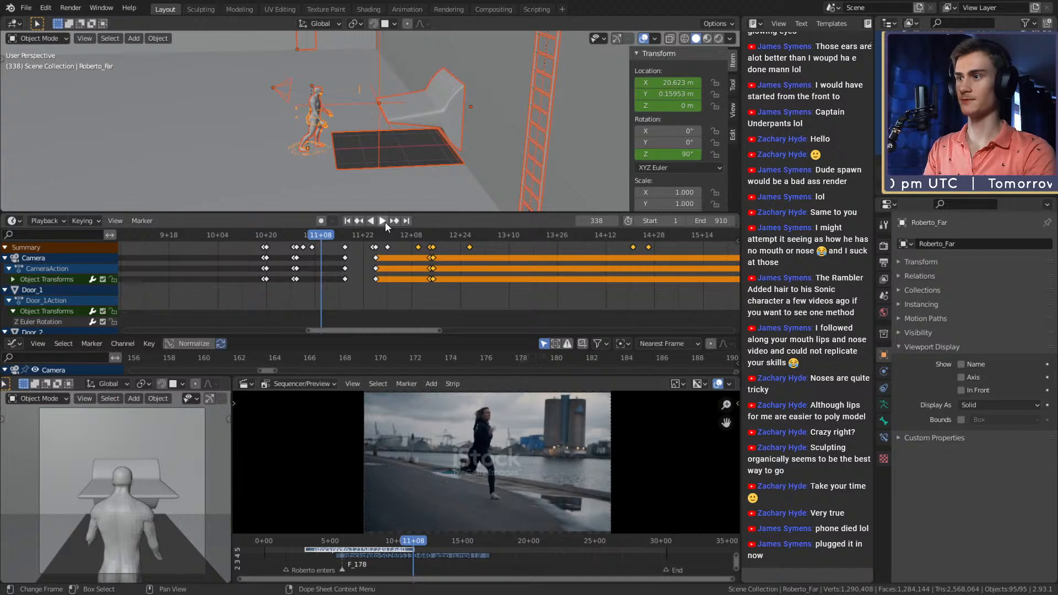
{"action": "left_click", "coordinate": [385, 221]}
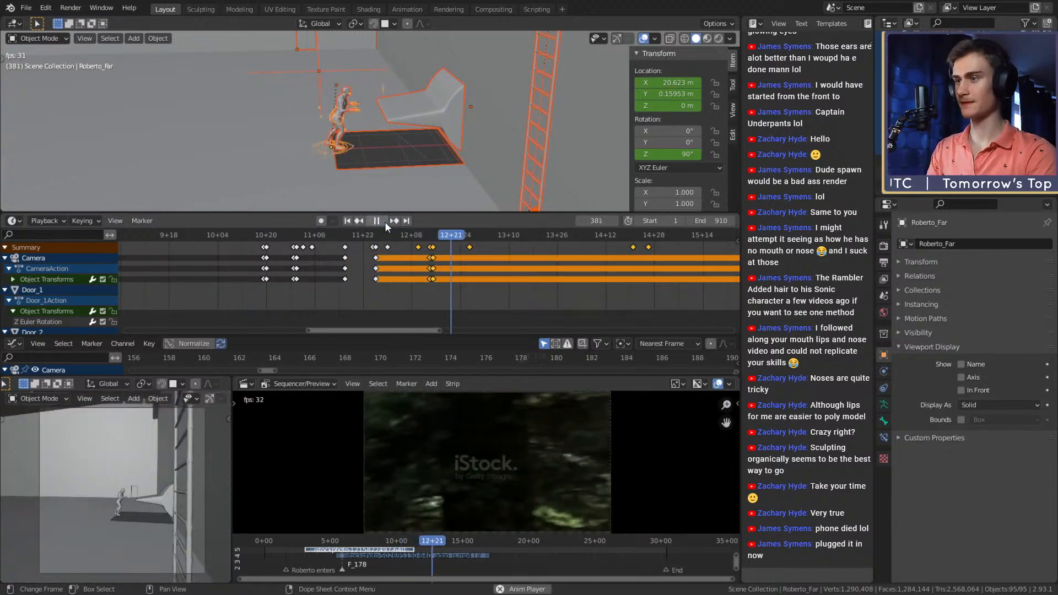
{"action": "left_click_drag", "start_coordinate": [391, 237], "coordinate": [392, 239]}
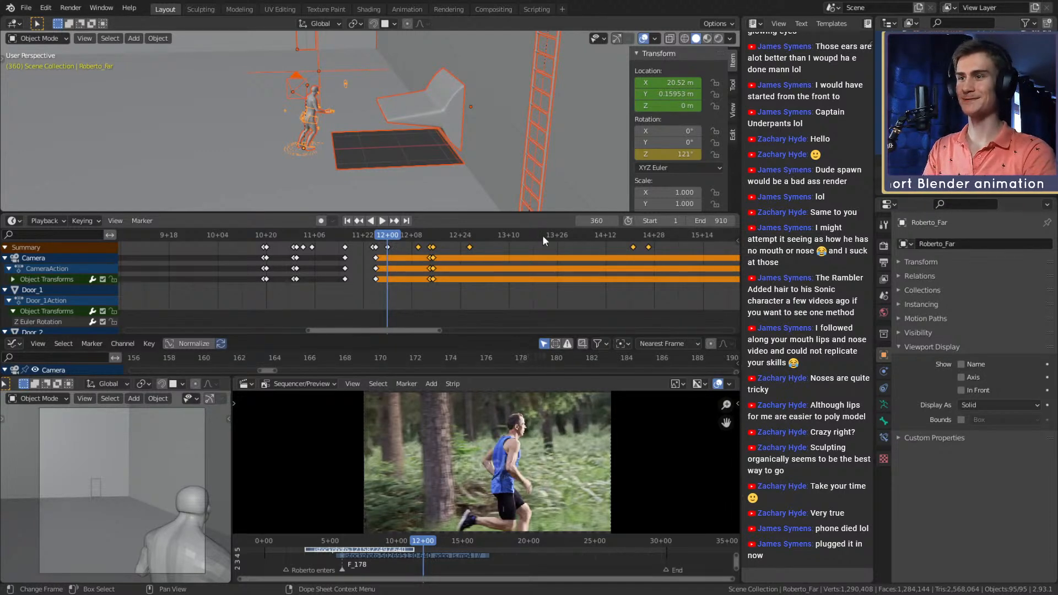
{"action": "left_click_drag", "start_coordinate": [378, 237], "coordinate": [355, 239]}
{"action": "key", "text": "space"}
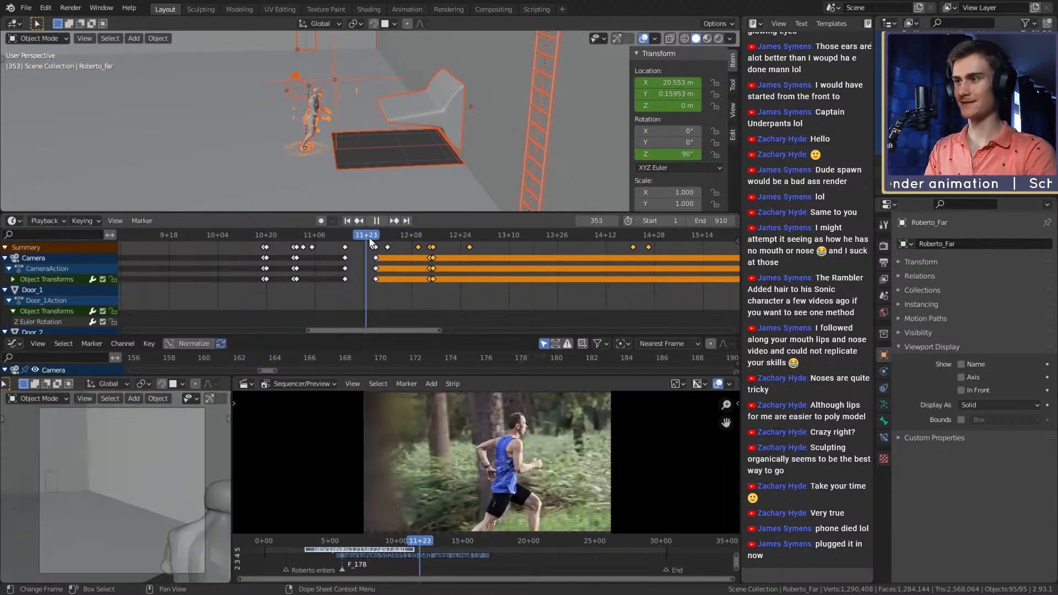
{"action": "key", "text": "space"}
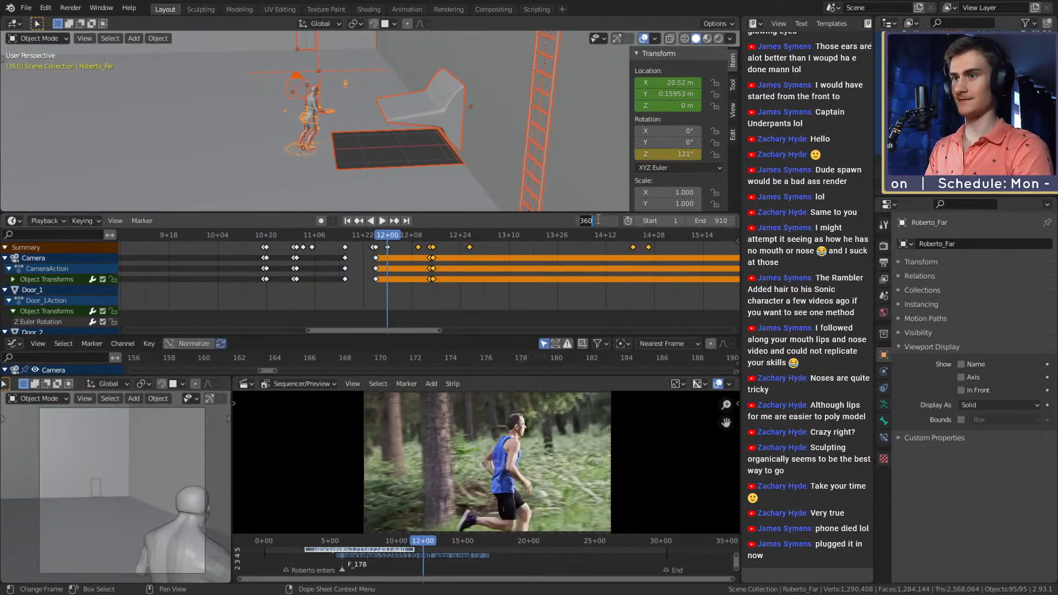
- Try shifting the selected keyframes so the first one lands on frame 410, and replay the result
{"action": "key", "text": "Return"}
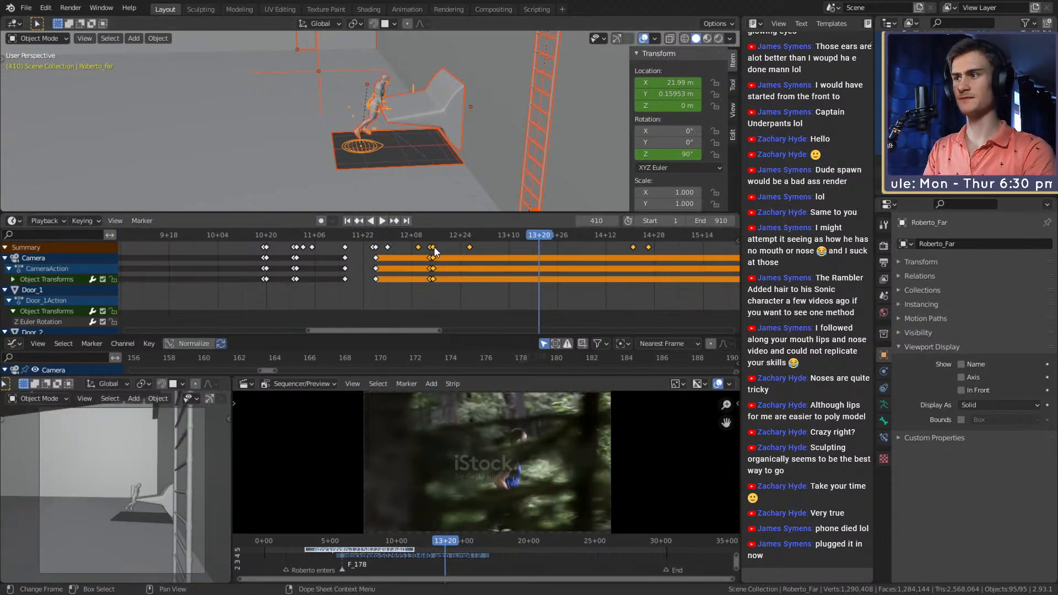
{"action": "left_click_drag", "start_coordinate": [435, 249], "coordinate": [554, 247]}
{"action": "left_click_drag", "start_coordinate": [533, 236], "coordinate": [271, 235]}
{"action": "left_click", "coordinate": [383, 221]}
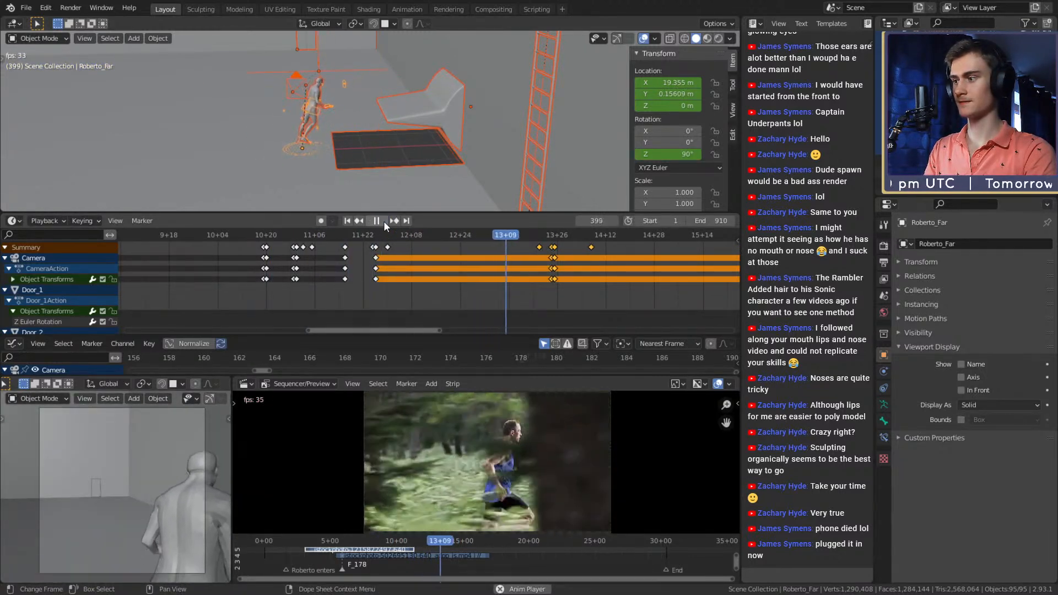
{"action": "left_click", "coordinate": [383, 220]}
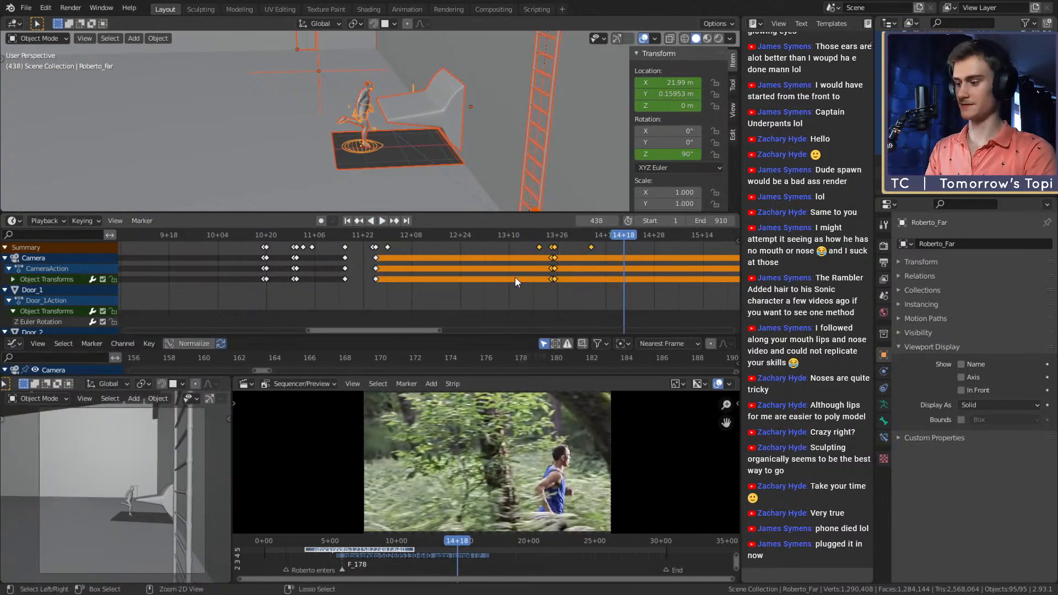
{"action": "key", "text": "Down"}
{"action": "key", "text": "Down"}
{"action": "key", "text": "Down"}
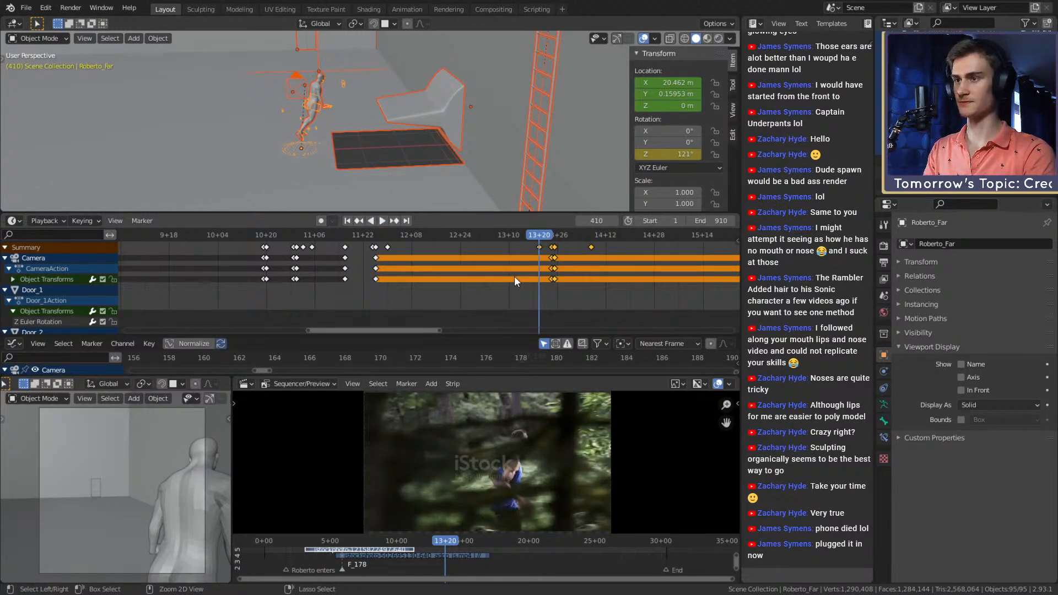
{"action": "key", "text": "ctrl+z"}
- Put the Roberto_Far rig in Pose Mode and select all its bones to include their keyframes
{"action": "key", "text": "Home"}
{"action": "middle_click_drag", "start_coordinate": [459, 300], "coordinate": [450, 235]}
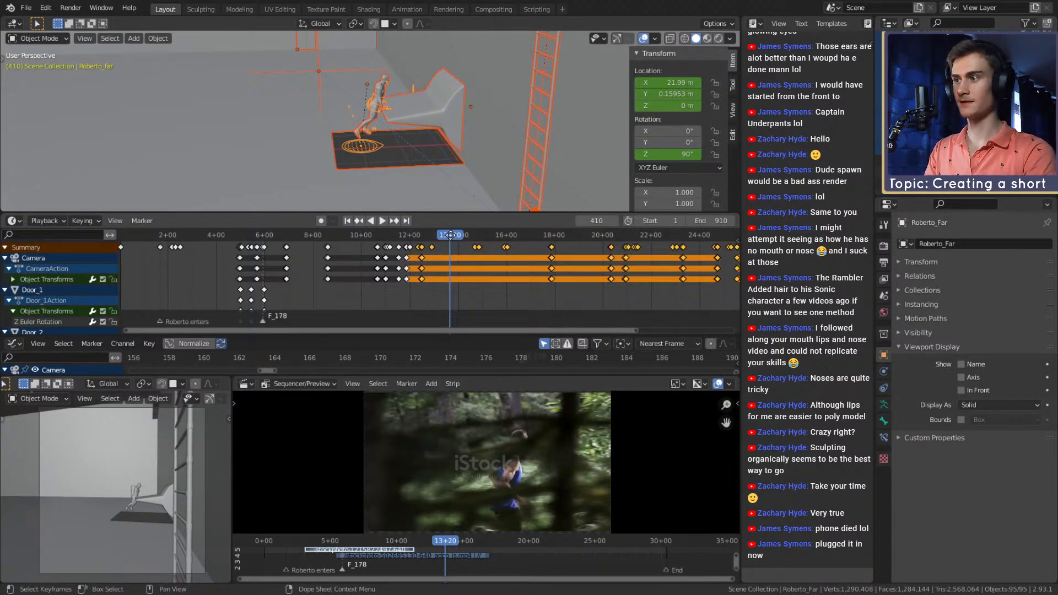
{"action": "scroll", "coordinate": [450, 240], "scroll_direction": "up", "scroll_amount": 1}
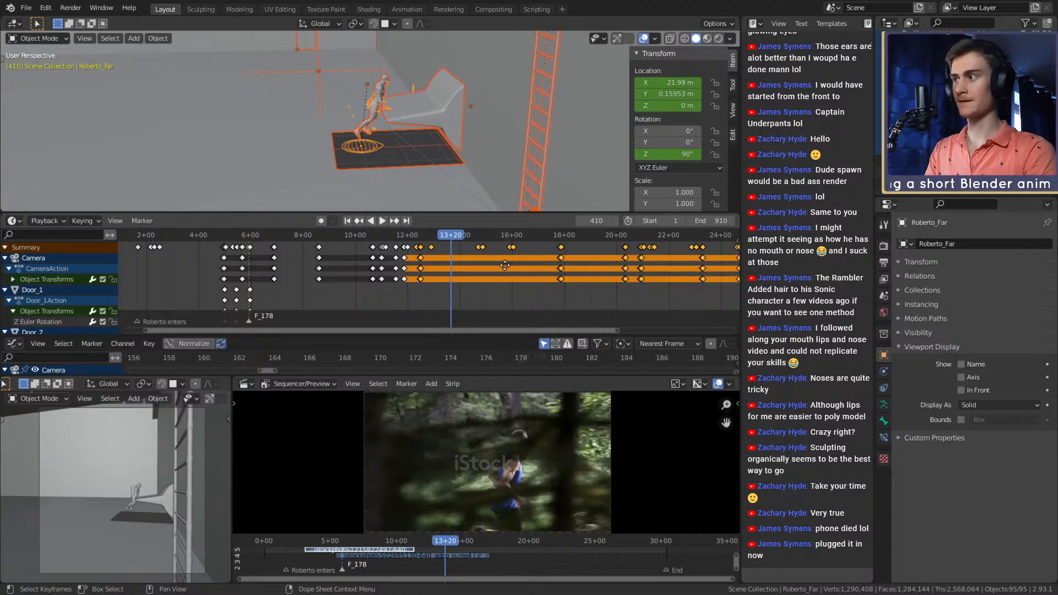
{"action": "scroll", "coordinate": [481, 270], "scroll_direction": "down", "scroll_amount": 3}
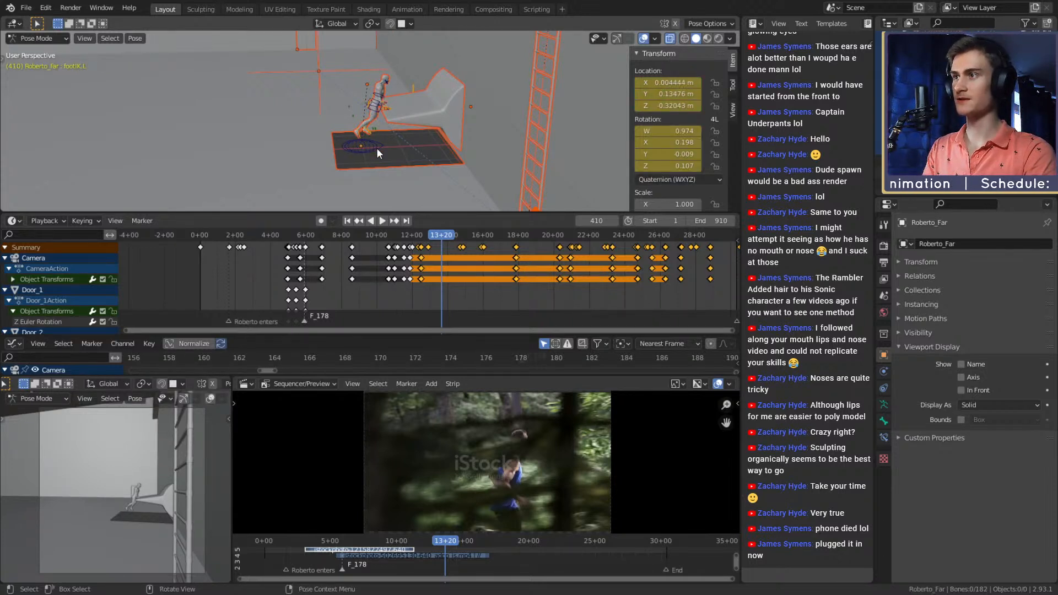
{"action": "key", "text": "a"}
{"action": "scroll", "coordinate": [448, 273], "scroll_direction": "up", "scroll_amount": 6}
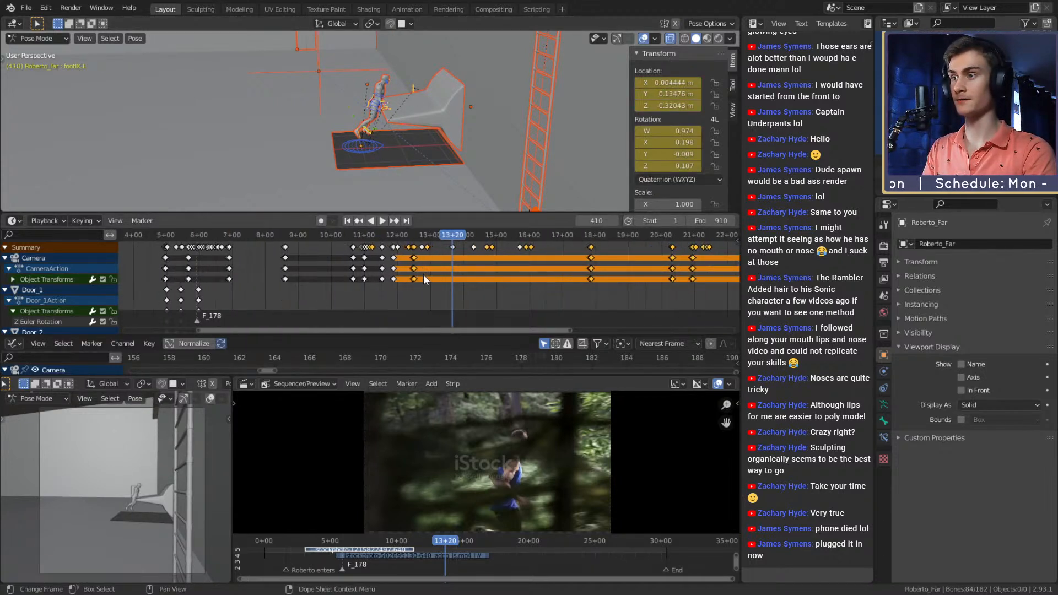
- Scrub the turn and the run onto the platform between frames 363 and 391
{"action": "left_click", "coordinate": [413, 236]}
{"action": "key", "text": "space"}
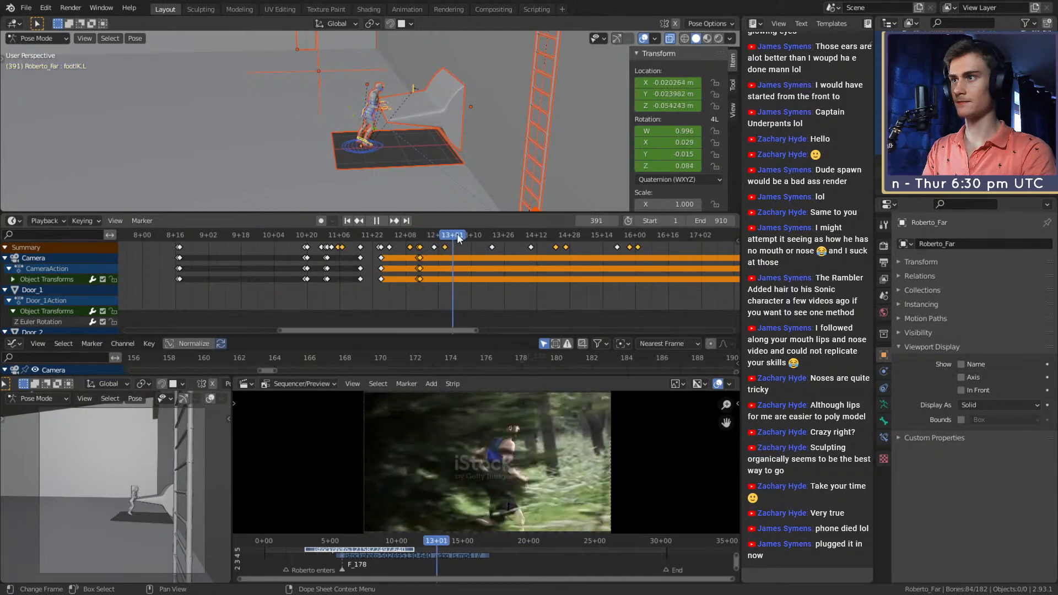
{"action": "left_click", "coordinate": [399, 236]}
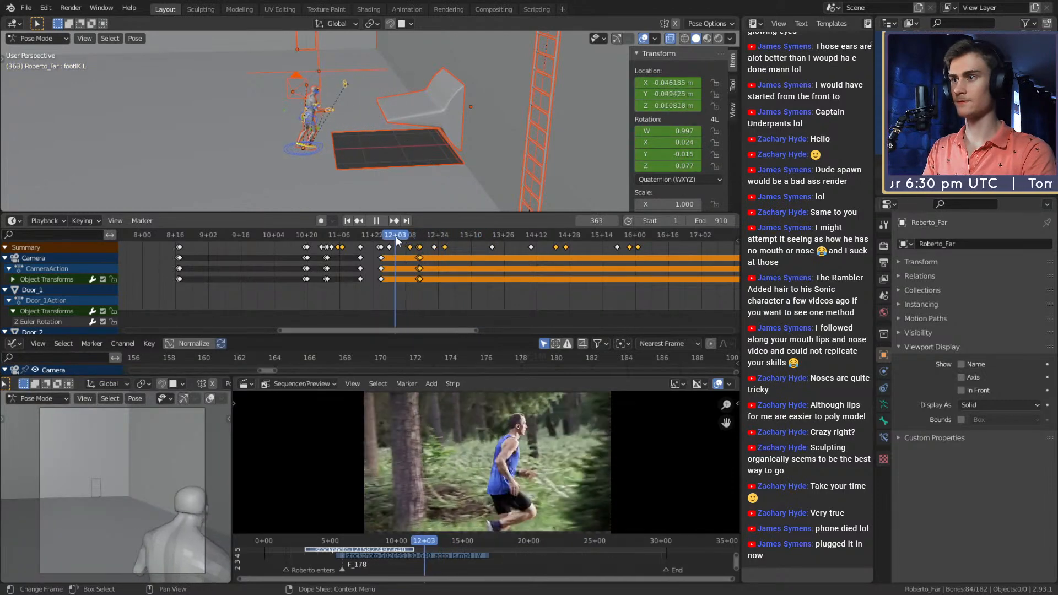
{"action": "key", "text": "space"}
- Reselect all keyframes after frame 360, bone keyframes included, through the ones around the End marker
{"action": "left_click_drag", "start_coordinate": [408, 292], "coordinate": [518, 245]}
{"action": "left_click", "coordinate": [401, 251]}
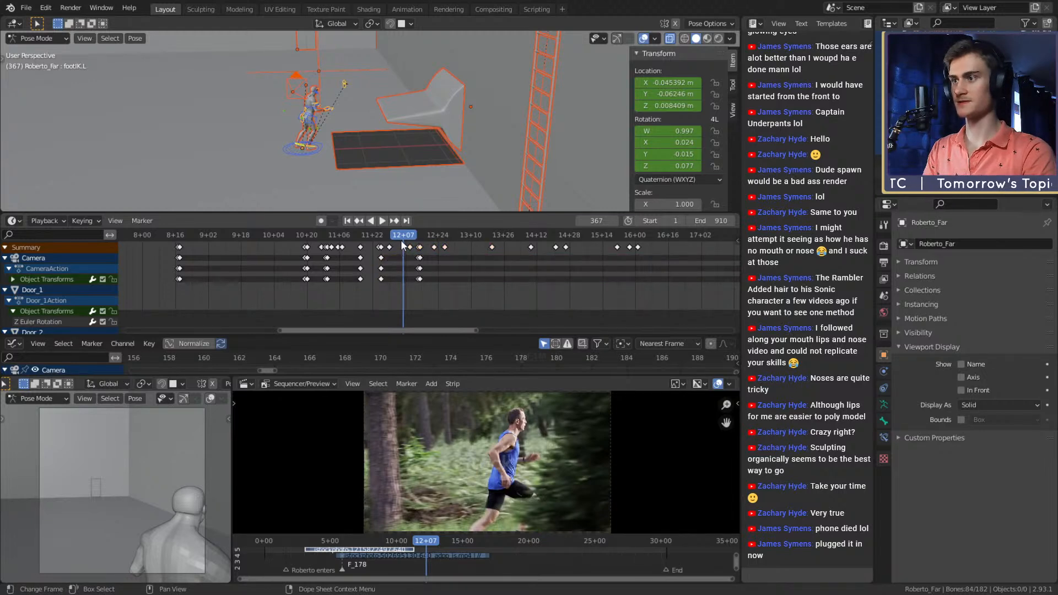
{"action": "key", "text": "space"}
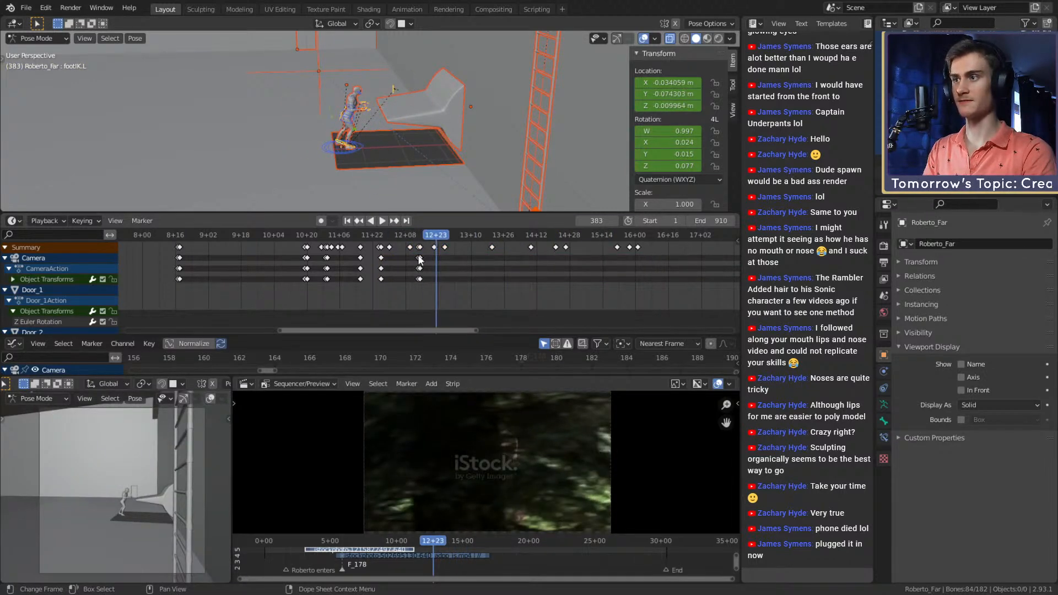
{"action": "left_click_drag", "start_coordinate": [399, 250], "coordinate": [666, 245]}
{"action": "middle_click_drag", "start_coordinate": [666, 244], "coordinate": [439, 284], "text": "ctrl"}
{"action": "middle_click_drag", "start_coordinate": [501, 263], "coordinate": [301, 284]}
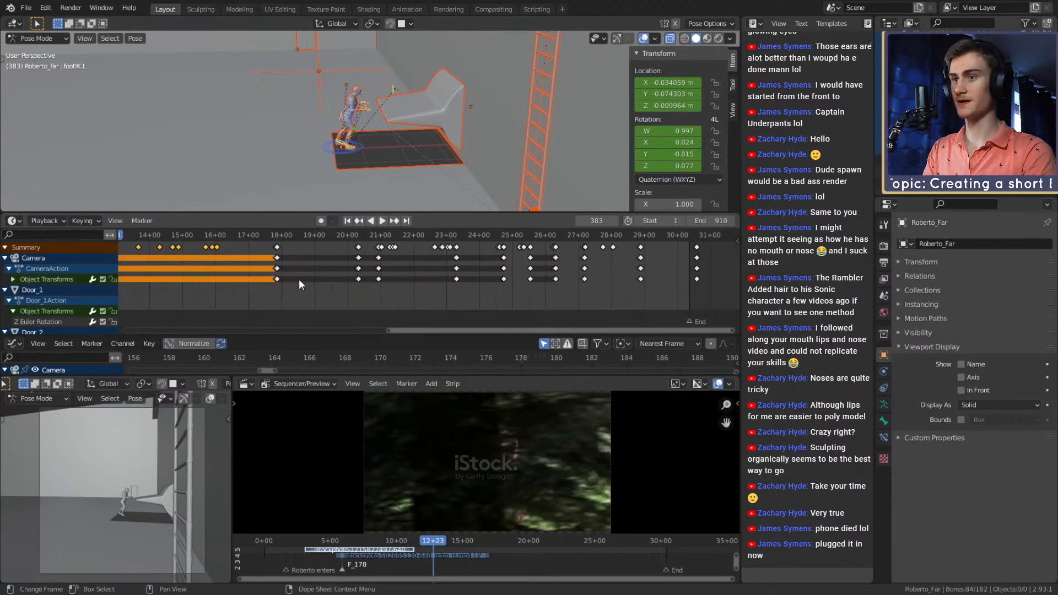
{"action": "left_click_drag", "start_coordinate": [703, 243], "coordinate": [703, 247]}
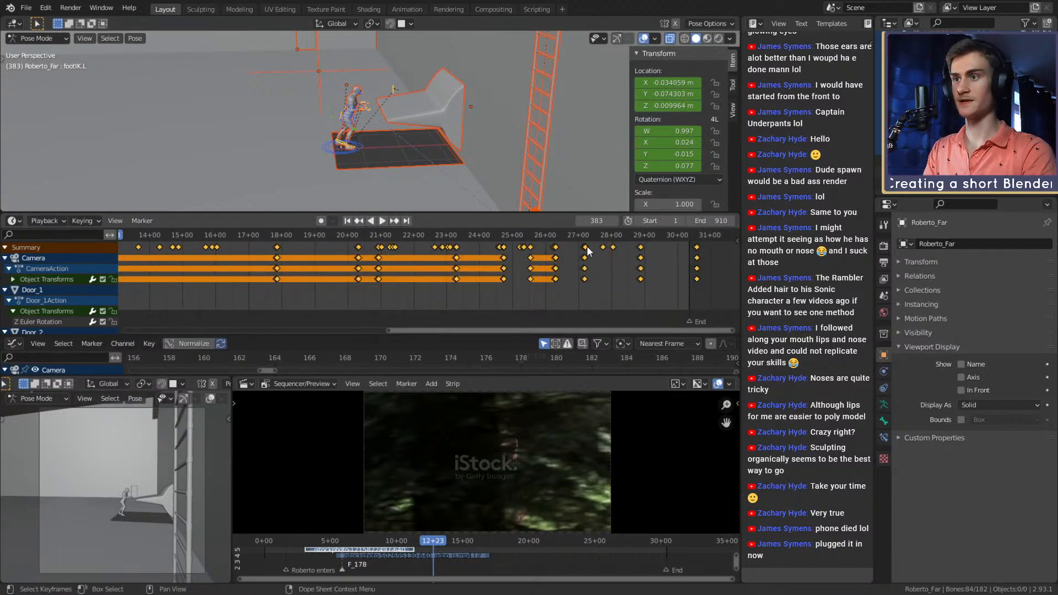
{"action": "middle_click_drag", "start_coordinate": [691, 255], "coordinate": [562, 279], "text": "ctrl"}
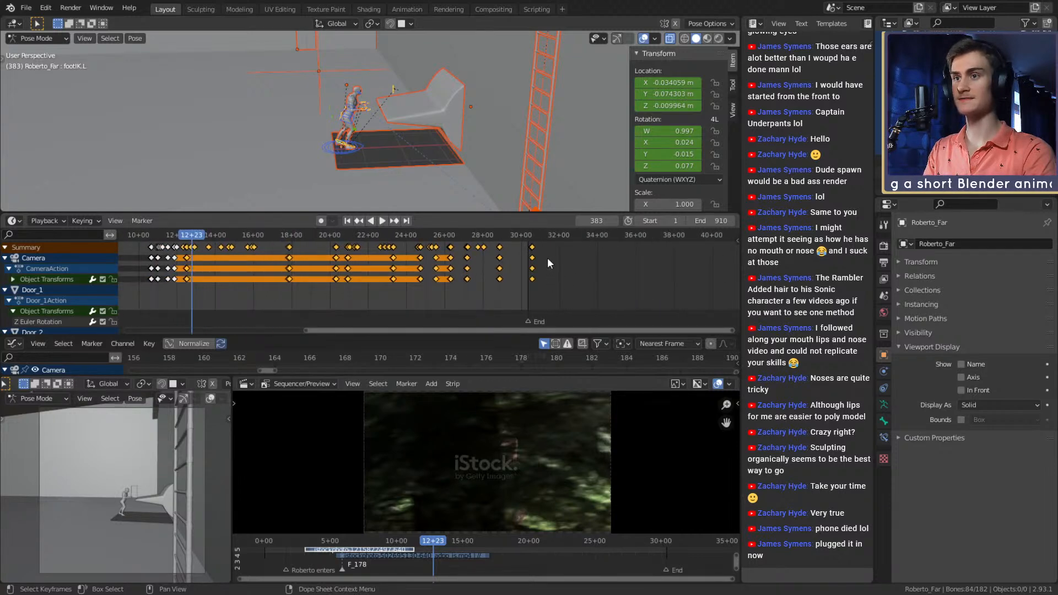
- Go 50 frames past frame 360 and move the selected keyframes so the first one lands near frame 410
{"action": "middle_click_drag", "start_coordinate": [436, 271], "coordinate": [617, 283]}
{"action": "middle_click_drag", "start_coordinate": [362, 273], "coordinate": [449, 272]}
{"action": "scroll", "coordinate": [448, 268], "scroll_direction": "up", "scroll_amount": 7}
{"action": "scroll", "coordinate": [448, 268], "scroll_direction": "up", "scroll_amount": 8}
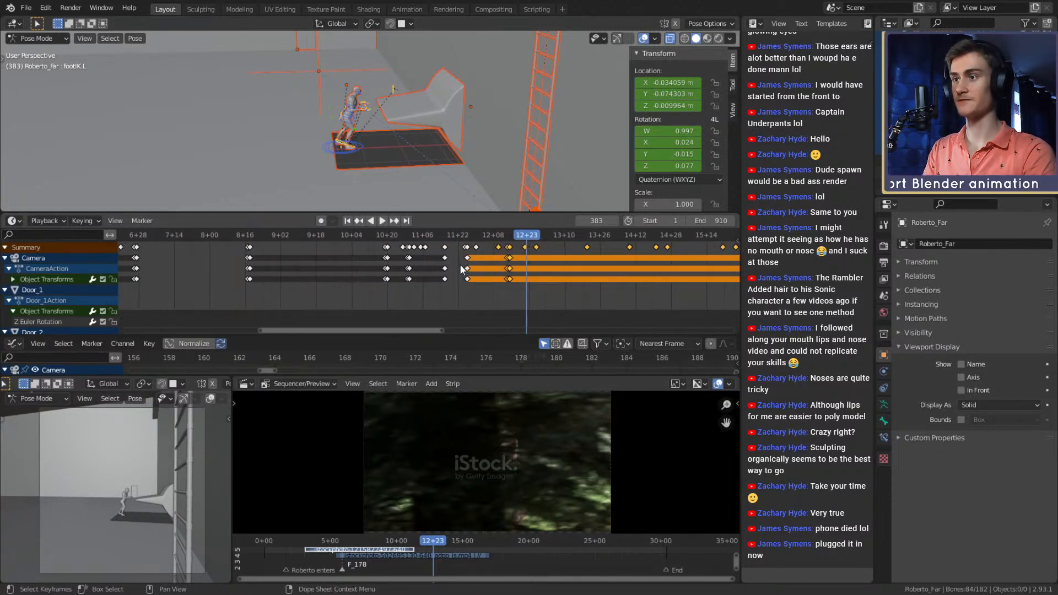
{"action": "left_click", "coordinate": [364, 238]}
{"action": "key", "text": "space"}
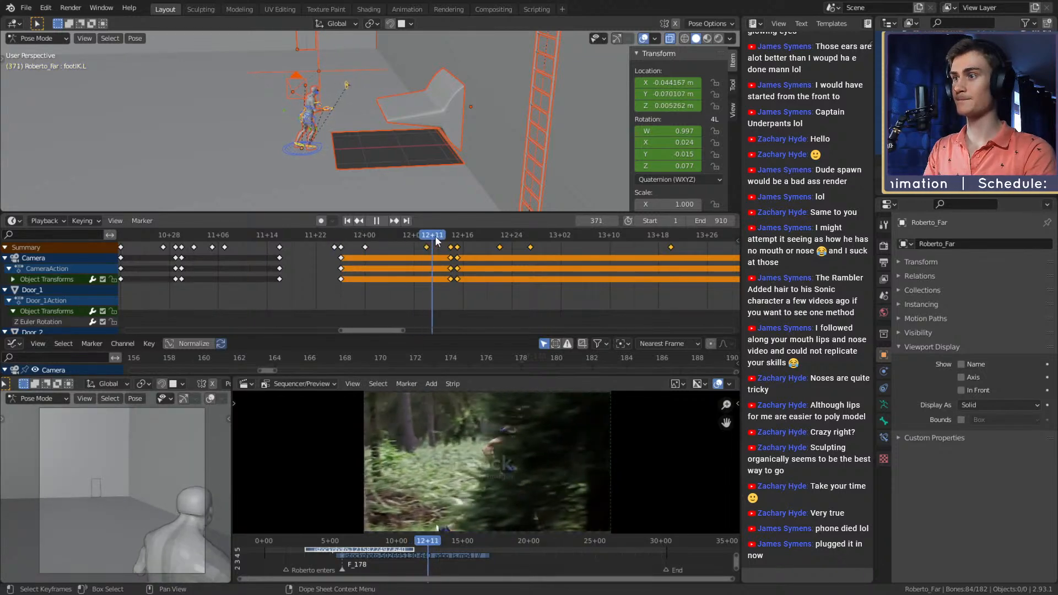
{"action": "left_click", "coordinate": [364, 237]}
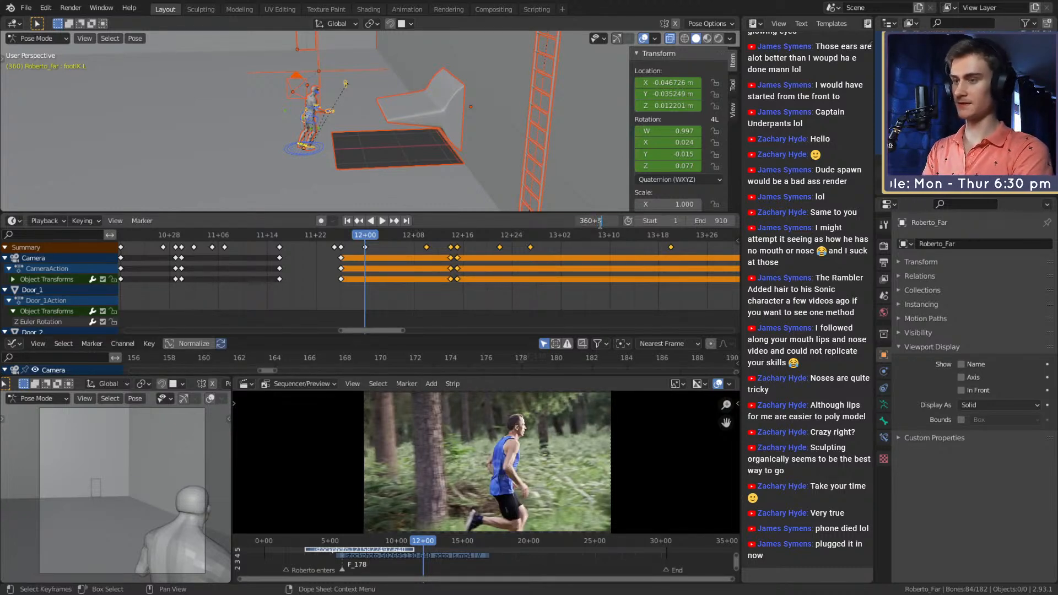
{"action": "type", "text": "0"}
{"action": "key", "text": "Return"}
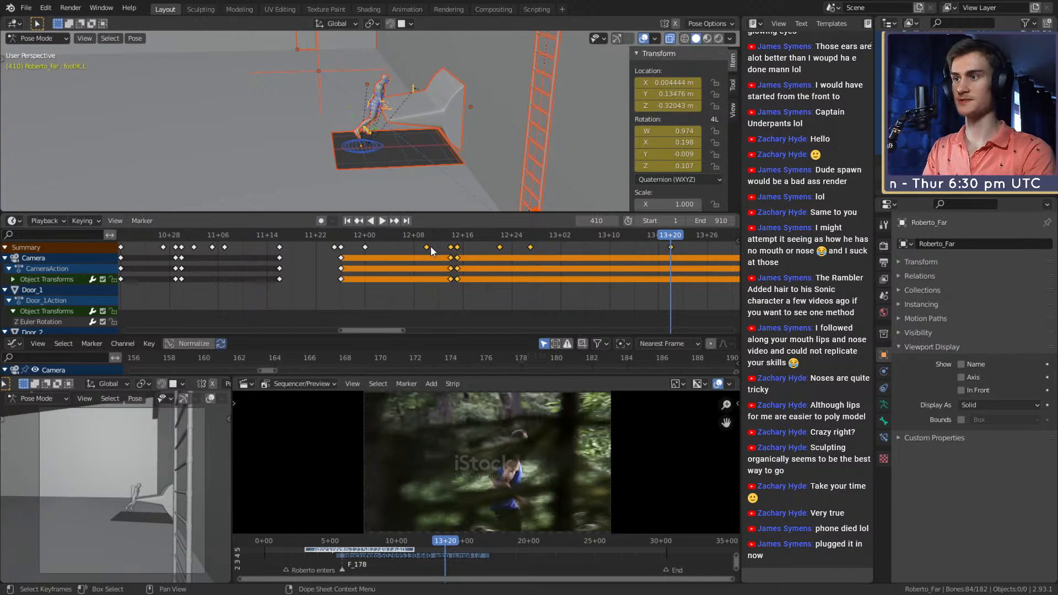
{"action": "key", "text": "g"}
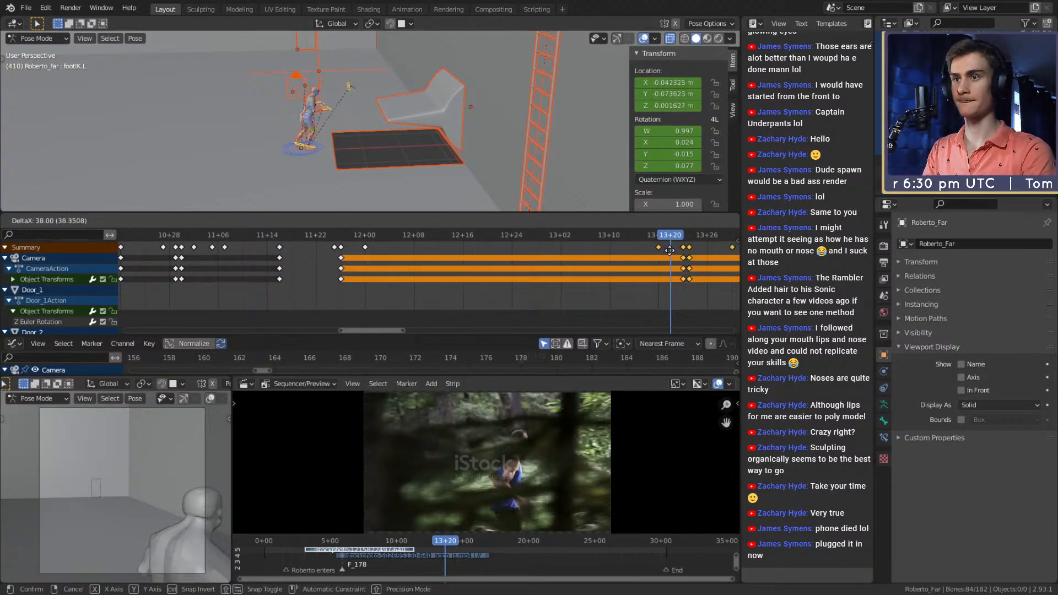
{"action": "left_click", "coordinate": [669, 251]}
- Scrub and replay the retimed pause from before frame 360 to after the camera cut
{"action": "scroll", "coordinate": [587, 271], "scroll_direction": "down", "scroll_amount": 4}
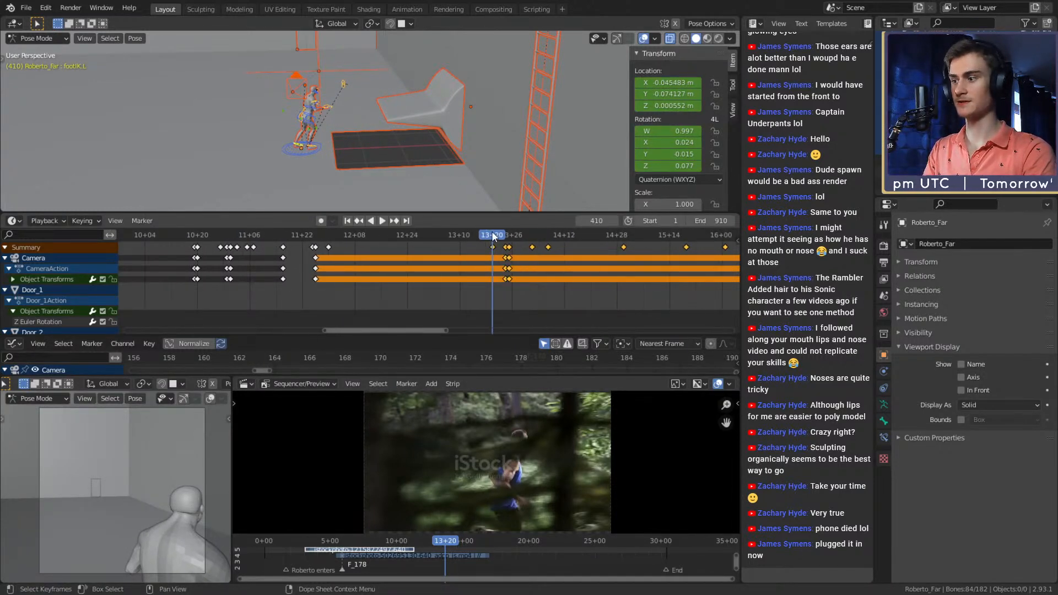
{"action": "mouse_move", "coordinate": [492, 236]}
{"action": "left_mouse_down"}
{"action": "mouse_move", "coordinate": [342, 243]}
{"action": "mouse_move", "coordinate": [492, 247]}
{"action": "left_mouse_up"}
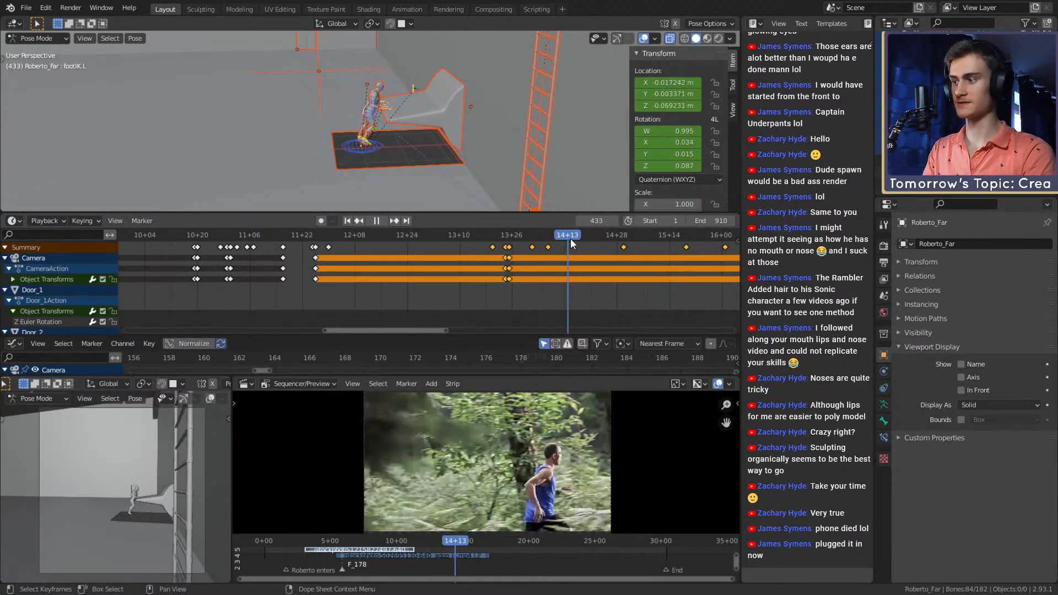
{"action": "left_click_drag", "start_coordinate": [570, 243], "coordinate": [309, 235]}
{"action": "left_click", "coordinate": [380, 221]}
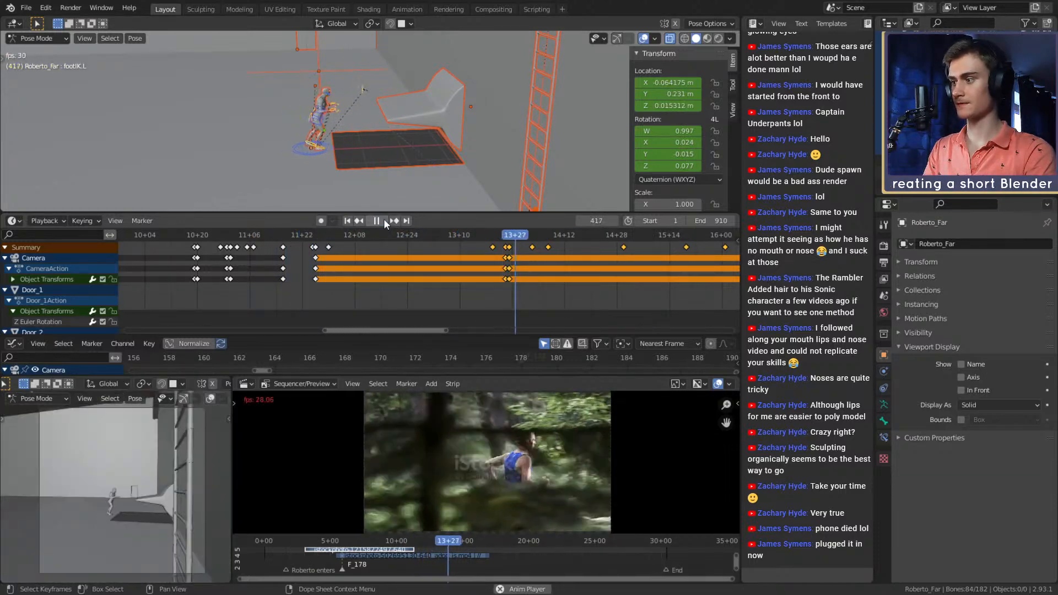
{"action": "left_click", "coordinate": [384, 219]}
- Go to frame 385, 25 frames past frame 360, and move the selected keyframes back so the first one lands there
{"action": "left_click", "coordinate": [327, 233]}
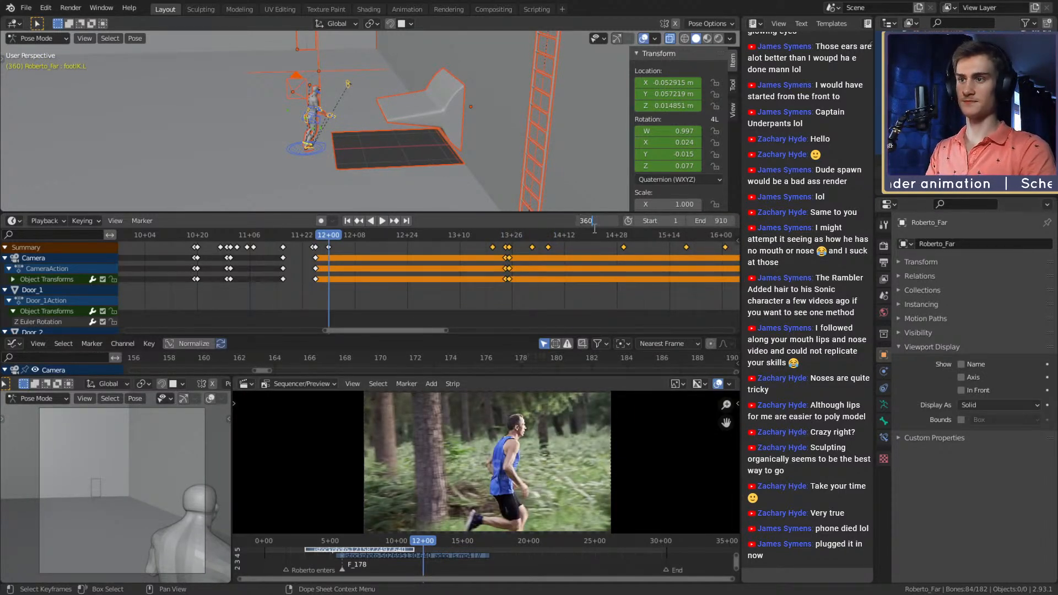
{"action": "type", "text": "5"}
{"action": "key", "text": "Return"}
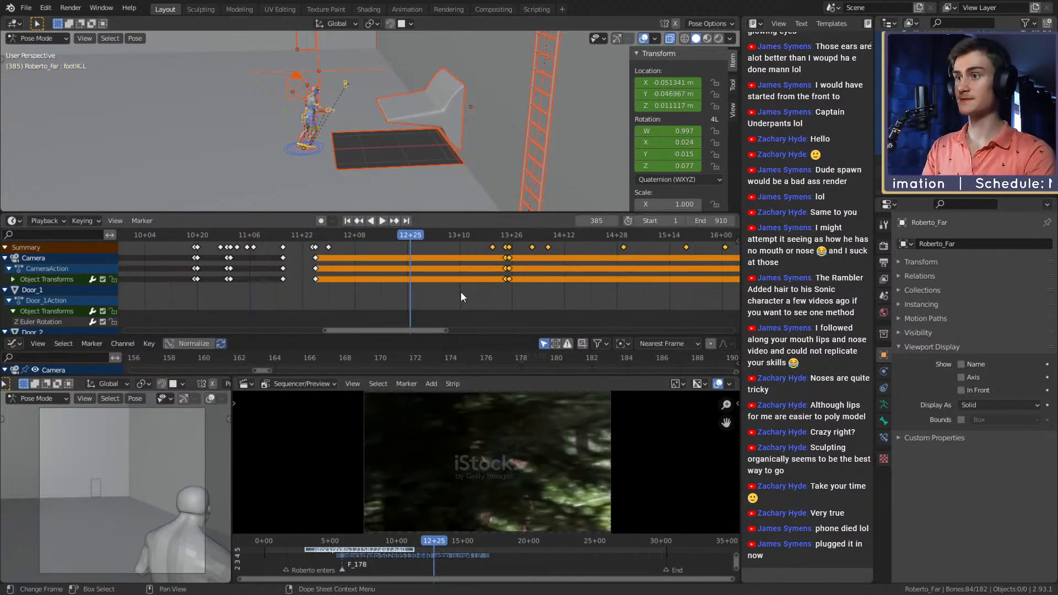
{"action": "key", "text": "g"}
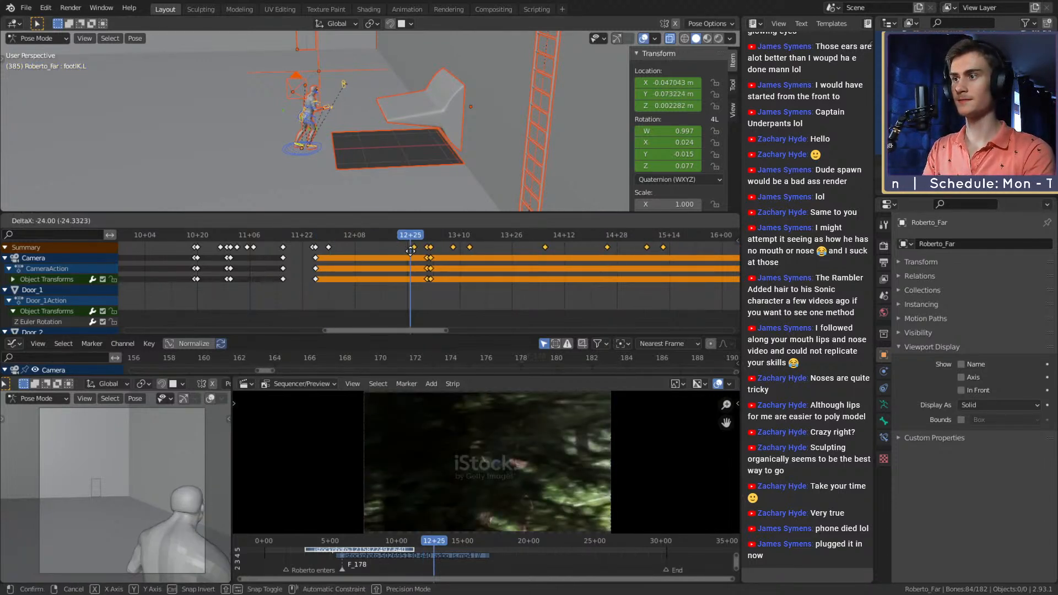
{"action": "left_click", "coordinate": [416, 251]}
{"action": "left_click", "coordinate": [408, 247]}
- Replay the shortened pause through frame 422 and examine the keyframes back to the start of the animation
{"action": "left_click", "coordinate": [371, 221]}
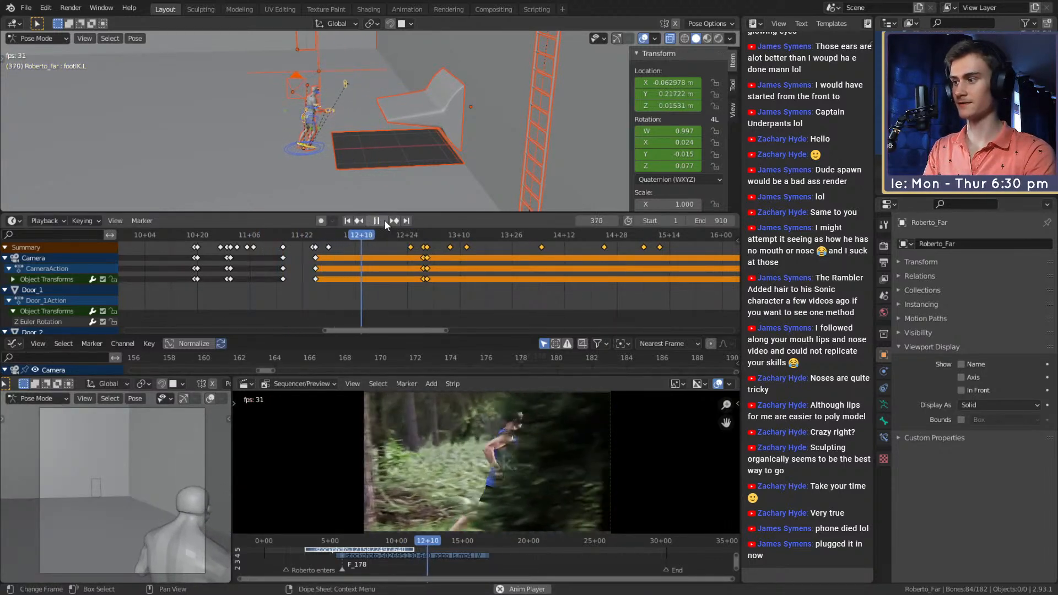
{"action": "left_click", "coordinate": [384, 221]}
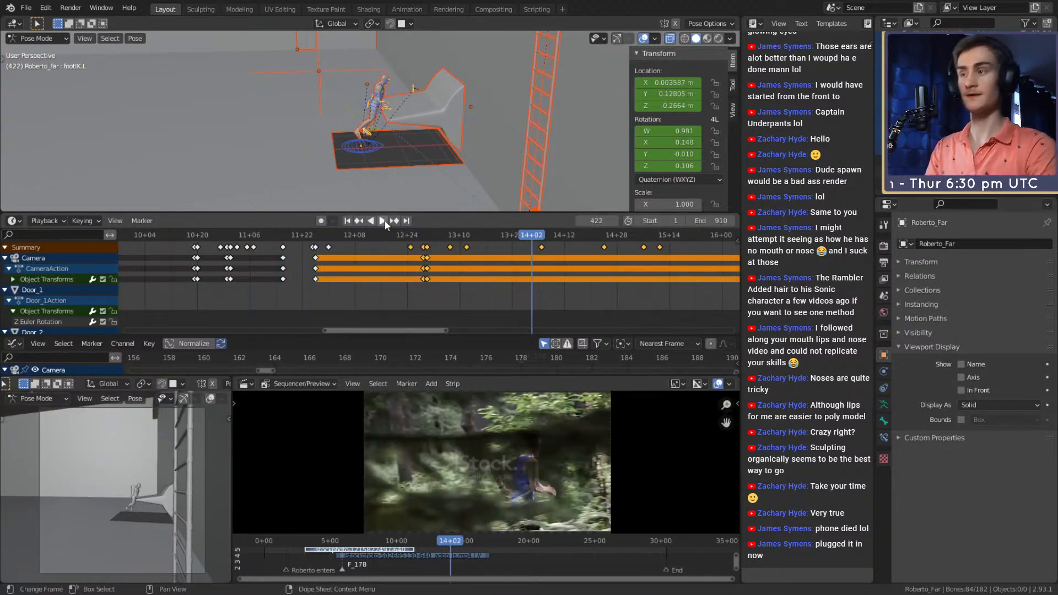
{"action": "scroll", "coordinate": [431, 289], "scroll_direction": "down", "scroll_amount": 7}
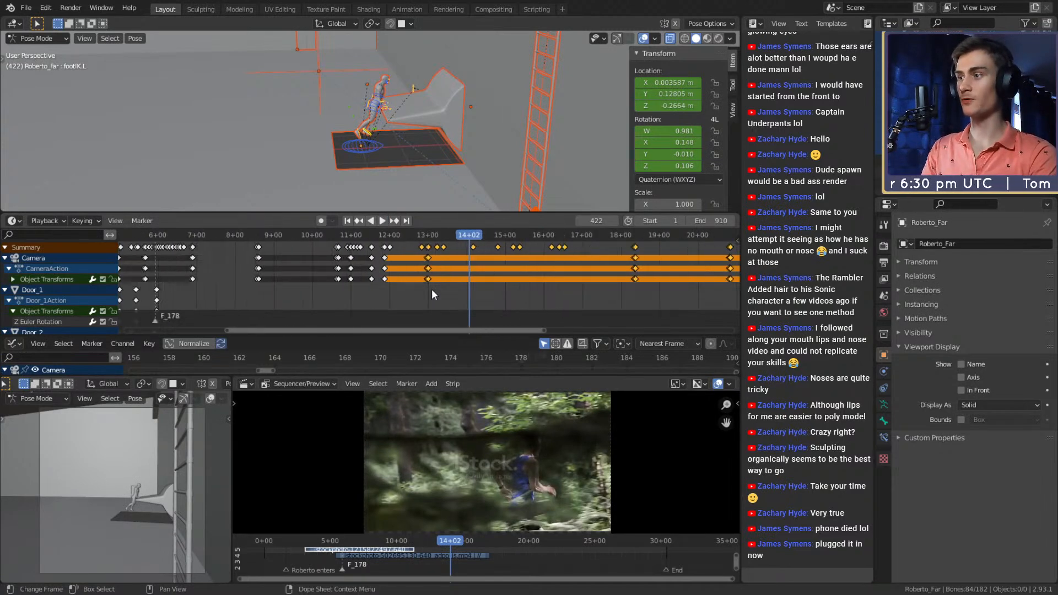
{"action": "scroll", "coordinate": [425, 286], "scroll_direction": "up", "scroll_amount": 2}
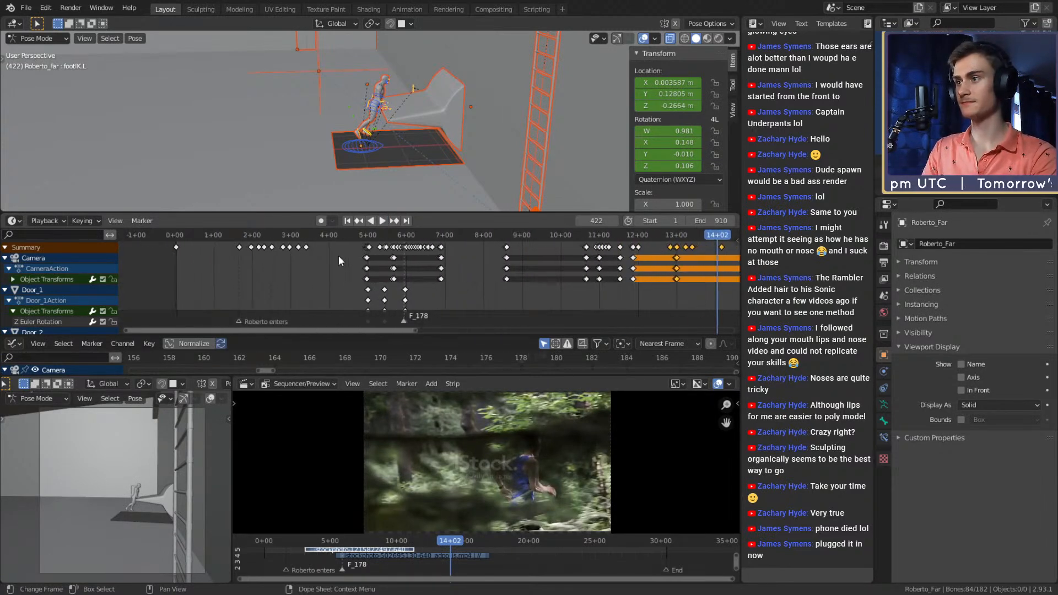
- Replay the animation from frame 0 to frame 187 and recheck the camera change between frames 126 and 165
{"action": "left_click_drag", "start_coordinate": [225, 236], "coordinate": [176, 235]}
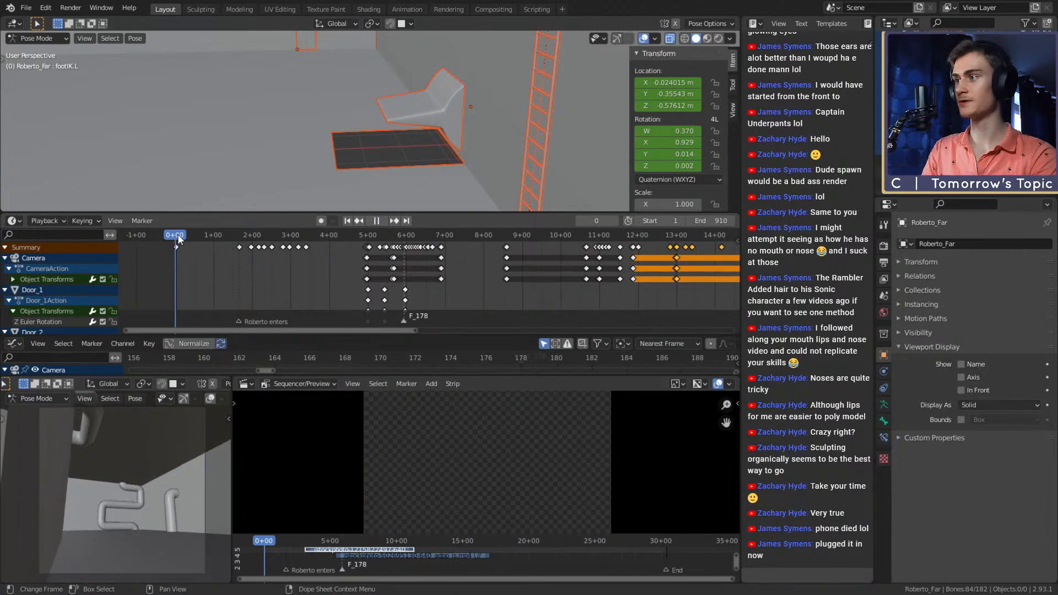
{"action": "left_click", "coordinate": [177, 234]}
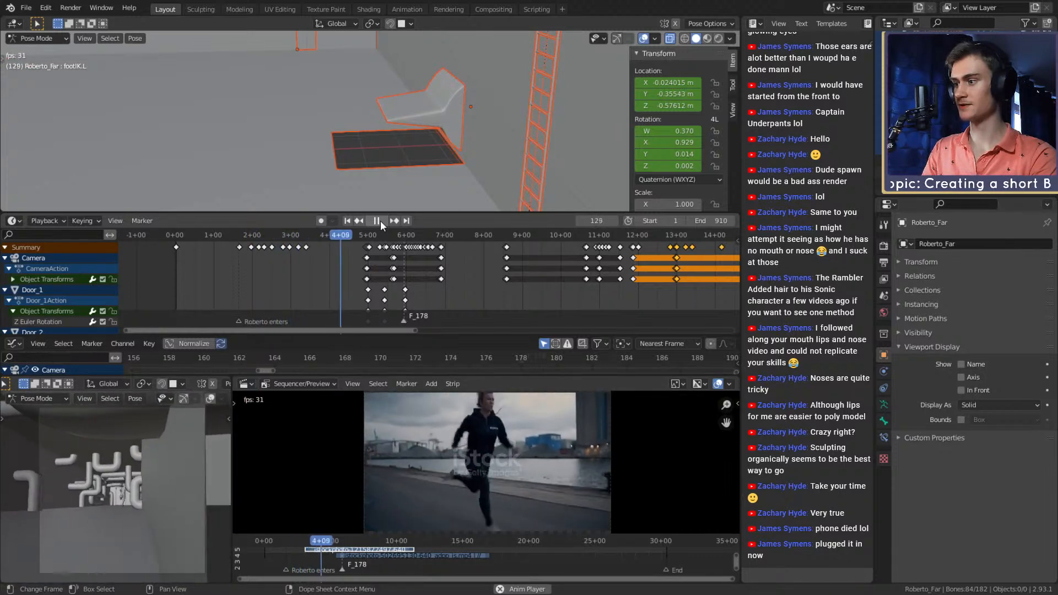
{"action": "left_click", "coordinate": [381, 221]}
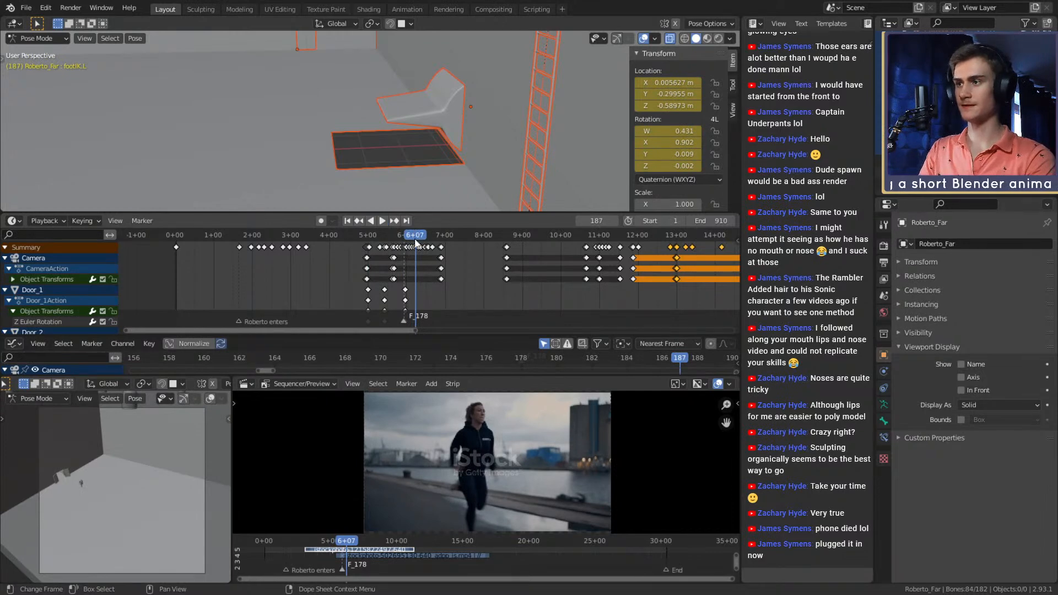
{"action": "left_click_drag", "start_coordinate": [415, 239], "coordinate": [338, 240]}
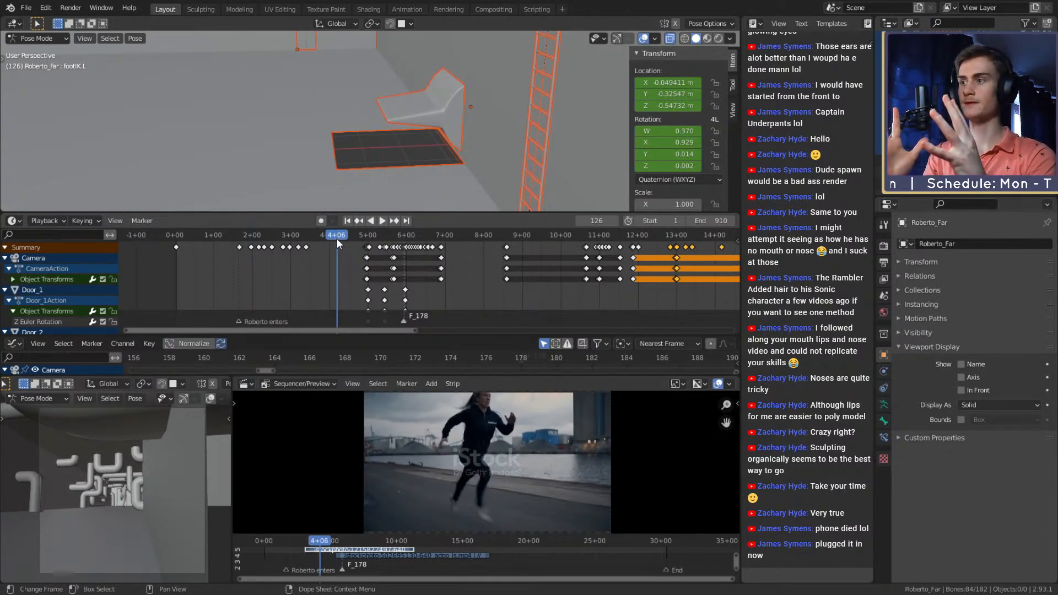
{"action": "key", "text": "space"}
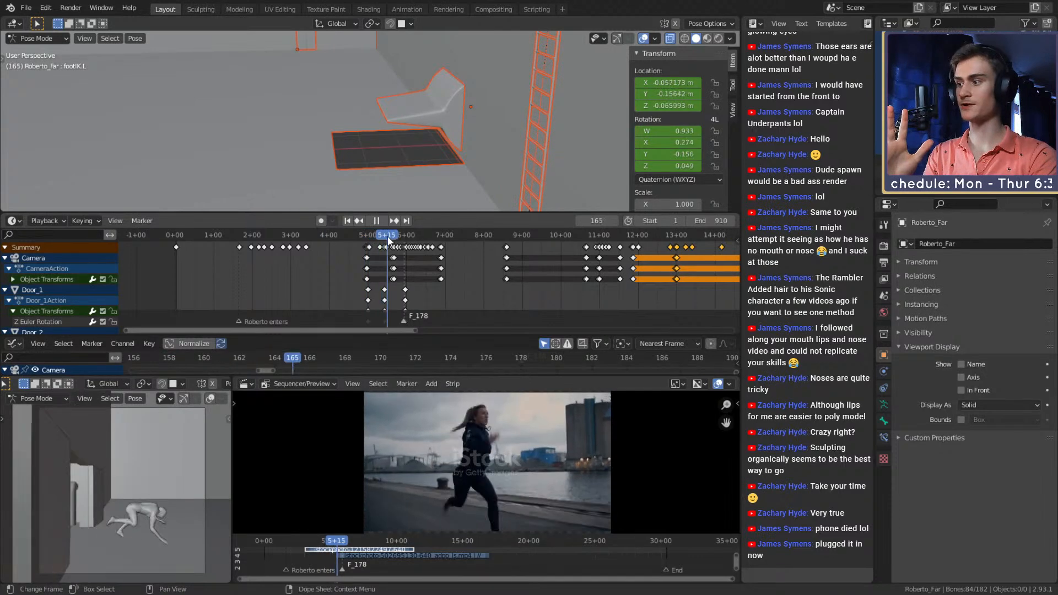
{"action": "left_click_drag", "start_coordinate": [395, 238], "coordinate": [364, 245]}
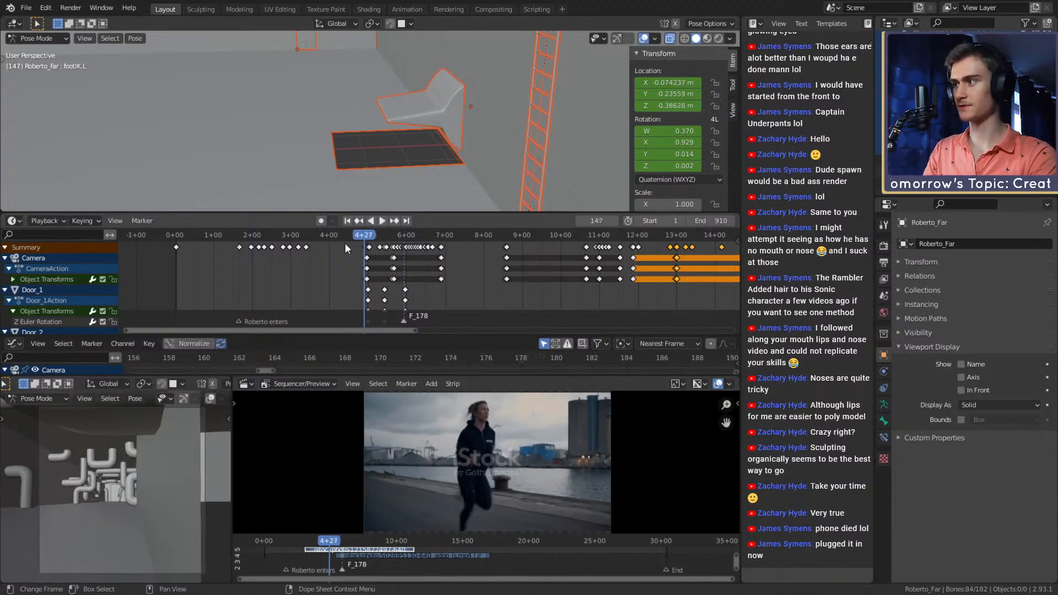
- Move the Camera's keyframe pair near frame 147 ten frames earlier
{"action": "left_click", "coordinate": [52, 259]}
{"action": "scroll", "coordinate": [370, 270], "scroll_direction": "up", "scroll_amount": 3}
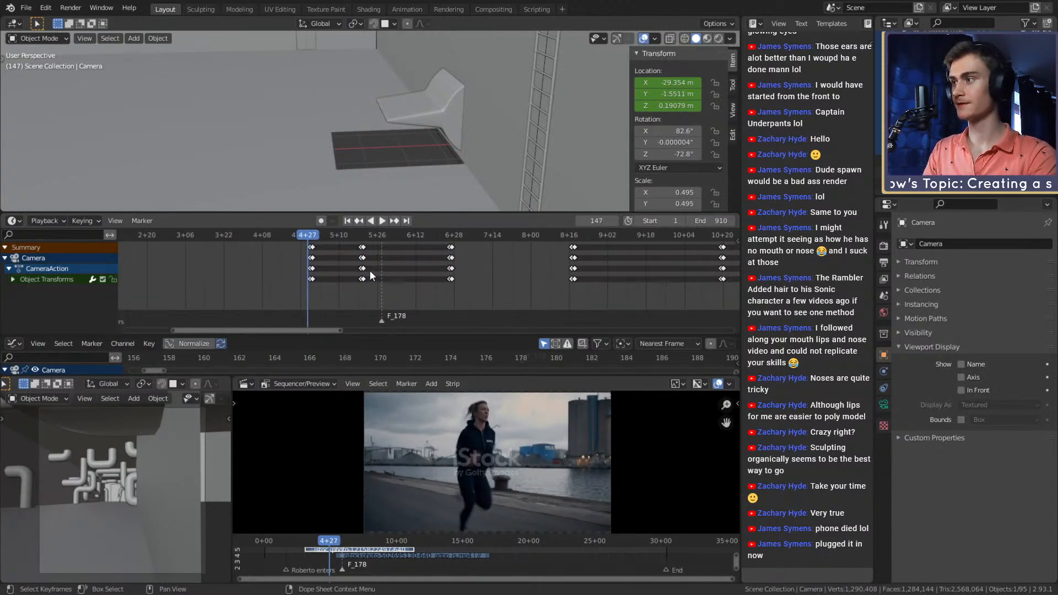
{"action": "middle_click_drag", "start_coordinate": [249, 268], "coordinate": [289, 281]}
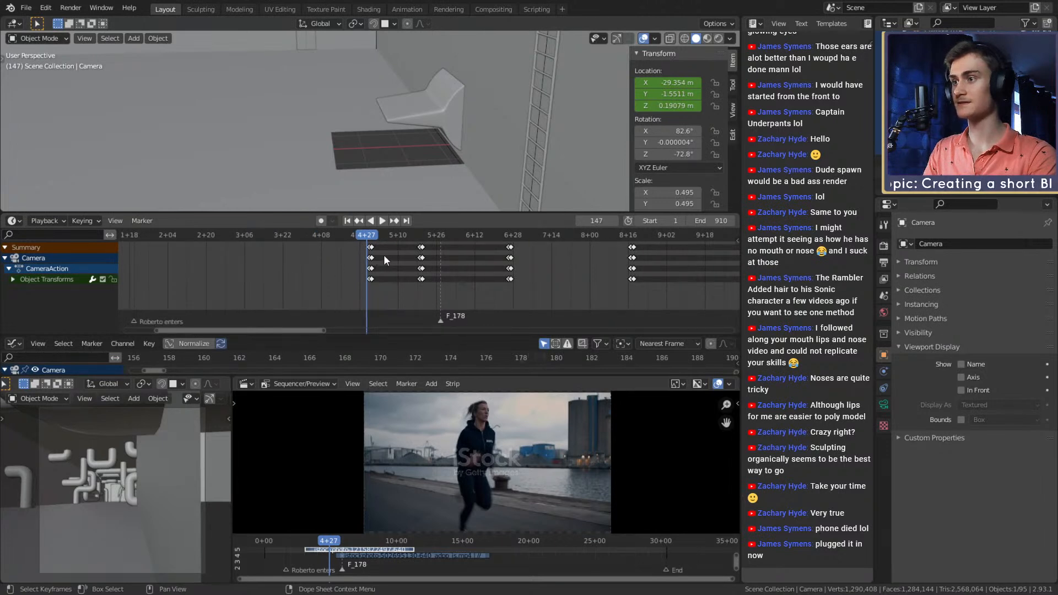
{"action": "left_click_drag", "start_coordinate": [381, 254], "coordinate": [354, 258]}
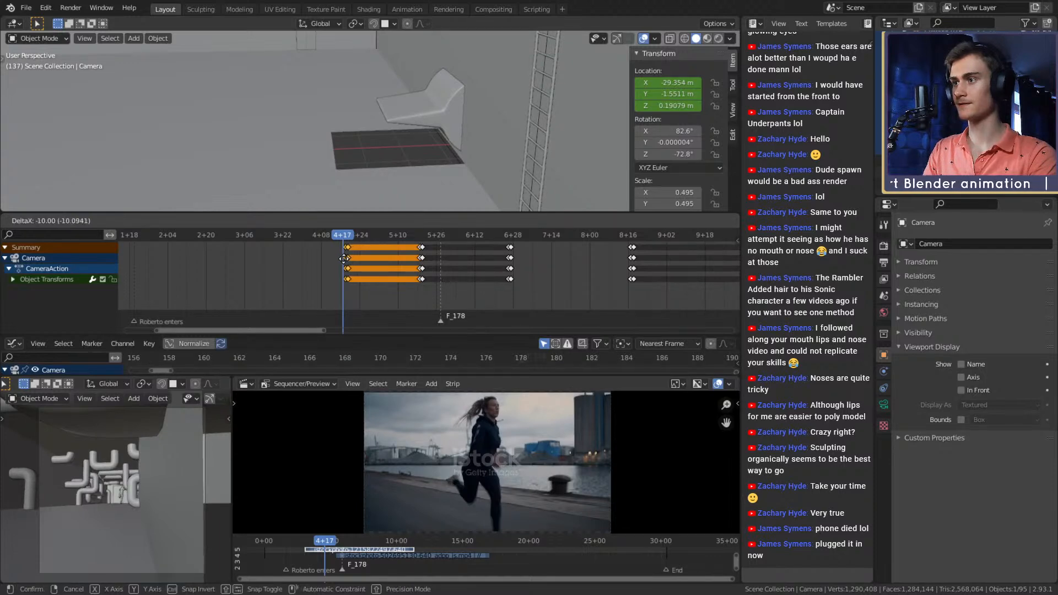
{"action": "left_click", "coordinate": [344, 258]}
- Replay the retimed camera cut through frame 173, then return to frame 137
{"action": "left_click", "coordinate": [265, 234]}
{"action": "left_click", "coordinate": [380, 221]}
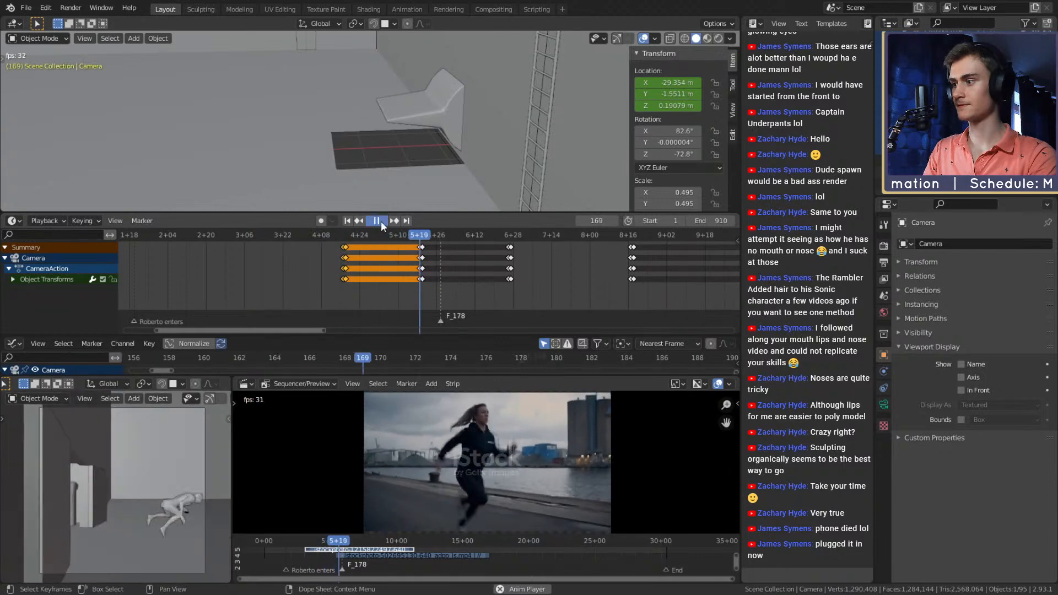
{"action": "left_click", "coordinate": [376, 221]}
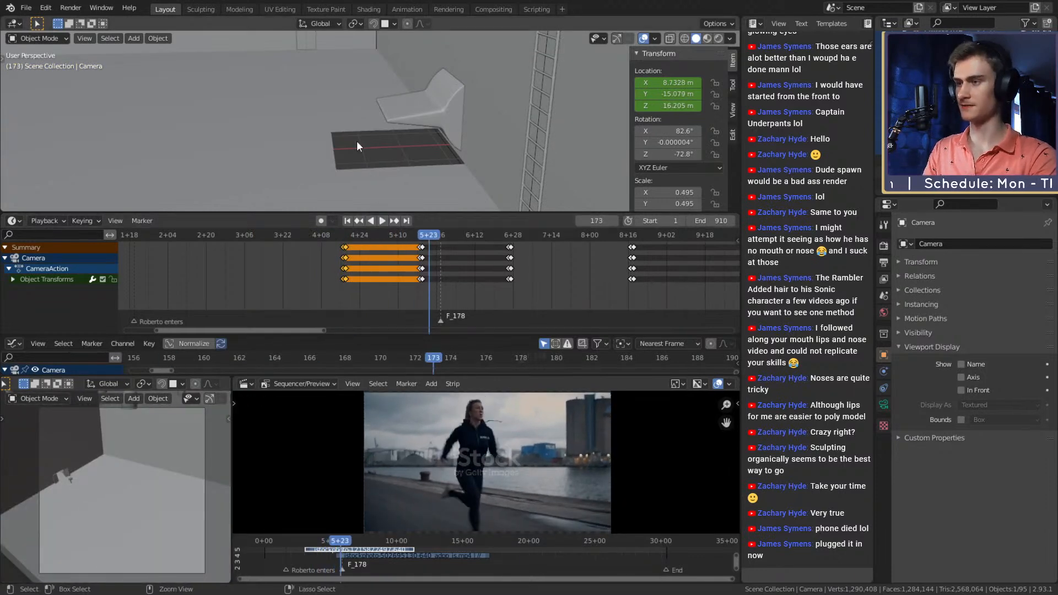
{"action": "left_click", "coordinate": [342, 237]}
- Select the Focus object among the pipes and examine its position and keyframes from frame 137 back to 135
{"action": "middle_click_drag", "start_coordinate": [353, 166], "coordinate": [465, 131]}
{"action": "left_click", "coordinate": [492, 97]}
{"action": "middle_click_drag", "start_coordinate": [492, 97], "coordinate": [534, 123]}
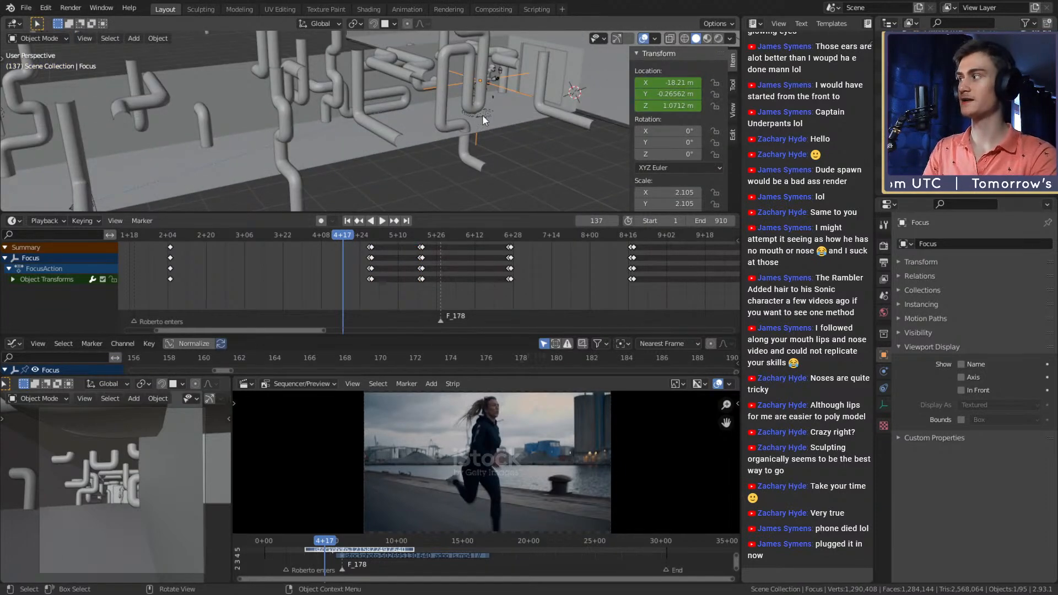
{"action": "middle_click_drag", "start_coordinate": [472, 108], "coordinate": [403, 130]}
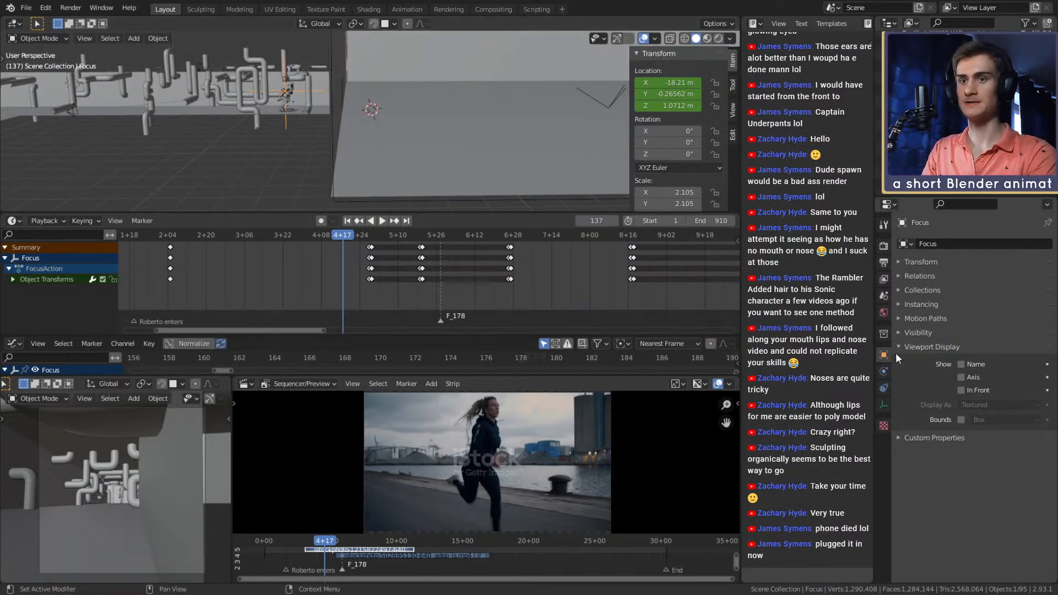
{"action": "middle_click_drag", "start_coordinate": [406, 130], "coordinate": [375, 133]}
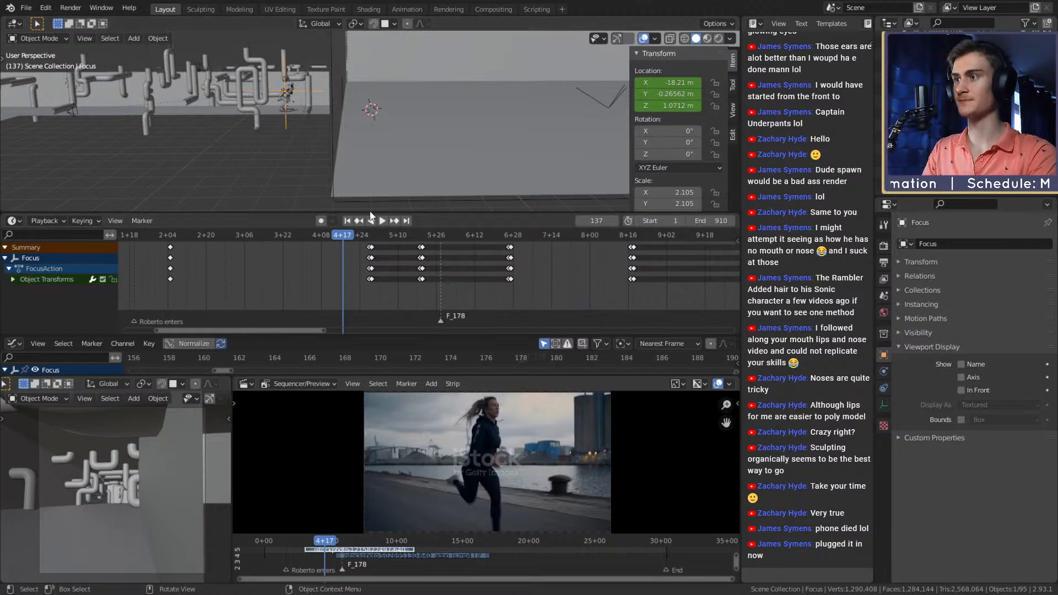
{"action": "key", "text": "Left"}
{"action": "key", "text": "Left"}
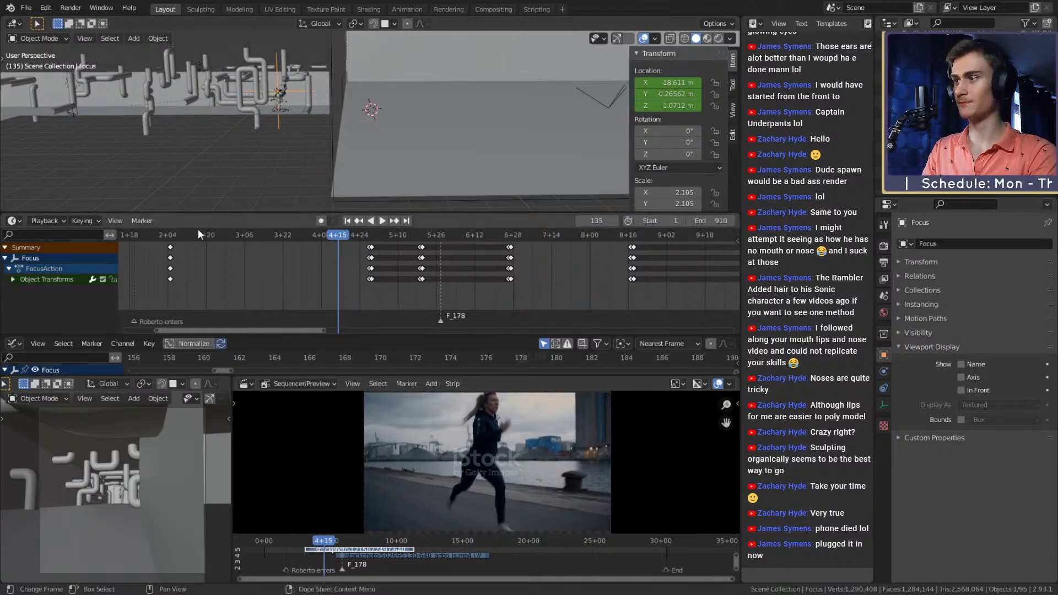
- Select the Camera and step through frames 135 to 138 to check when it jumps
{"action": "middle_click_drag", "start_coordinate": [221, 177], "coordinate": [224, 119]}
{"action": "left_click", "coordinate": [226, 120]}
{"action": "key", "text": "Right"}
{"action": "key", "text": "Right"}
{"action": "key", "text": "Right"}
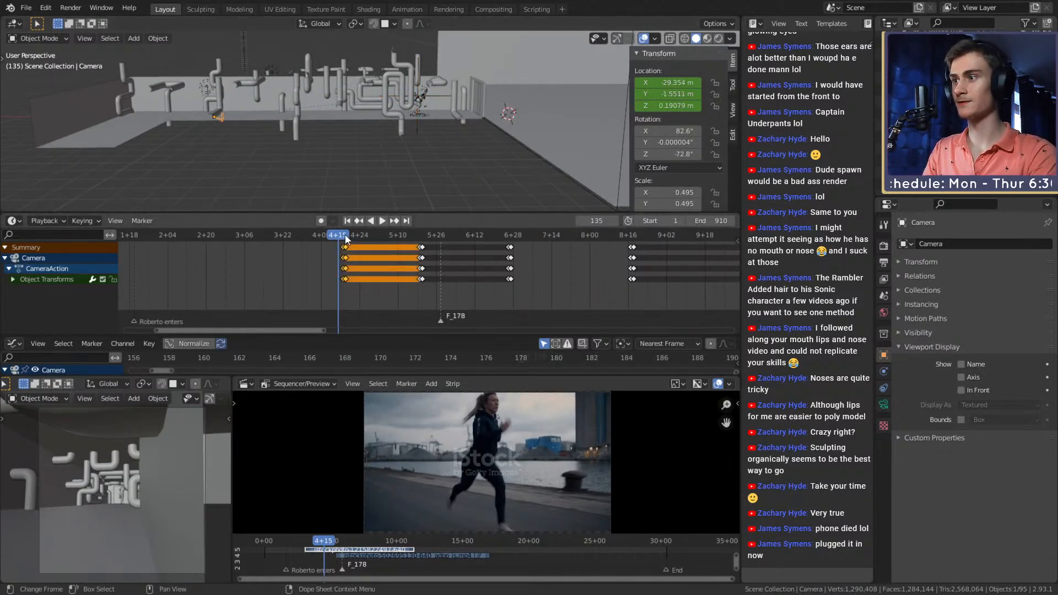
- Move the Focus object's keyframe pair near frame 148 back to frame 138, in line with the Camera's keyframes
{"action": "middle_click_drag", "start_coordinate": [480, 133], "coordinate": [366, 128], "text": "shift"}
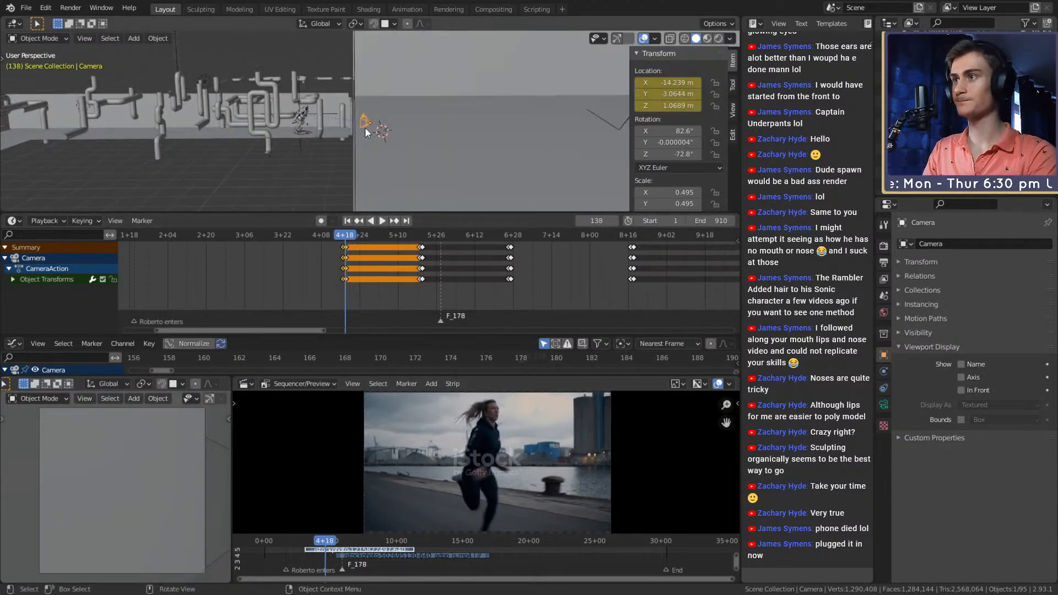
{"action": "left_click", "coordinate": [312, 112]}
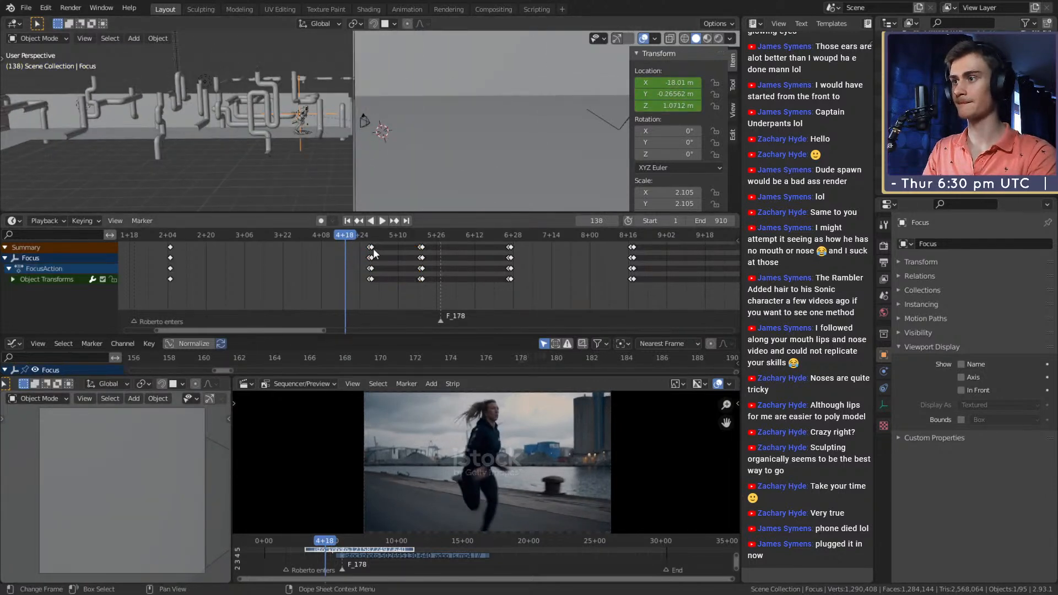
{"action": "left_click_drag", "start_coordinate": [367, 249], "coordinate": [346, 243]}
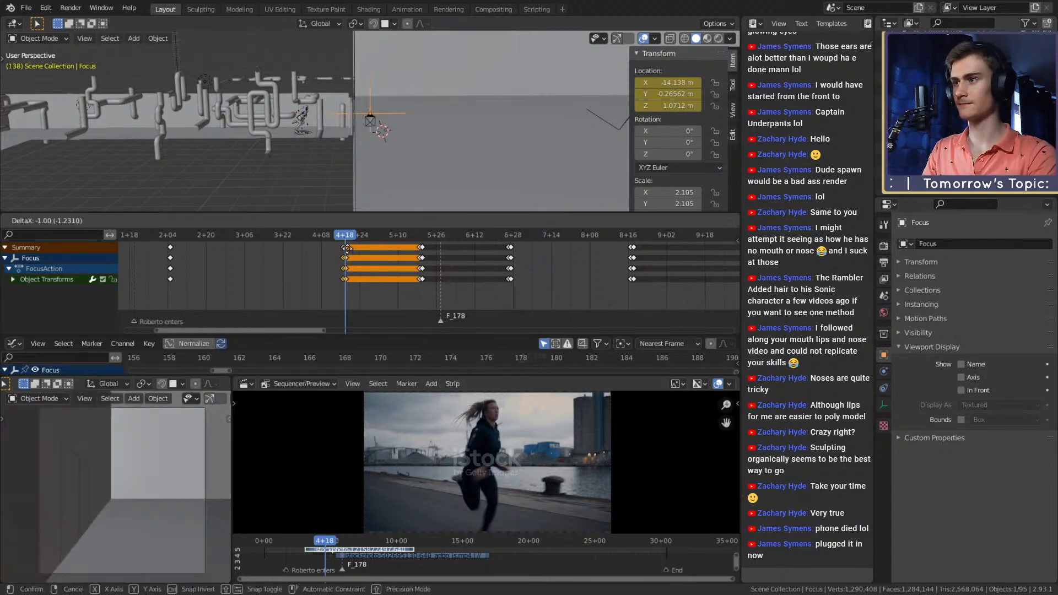
- Replay the shot from about frame 66 past the camera cuts and scrub back to frame 136
{"action": "key", "text": "space"}
{"action": "left_click", "coordinate": [342, 237]}
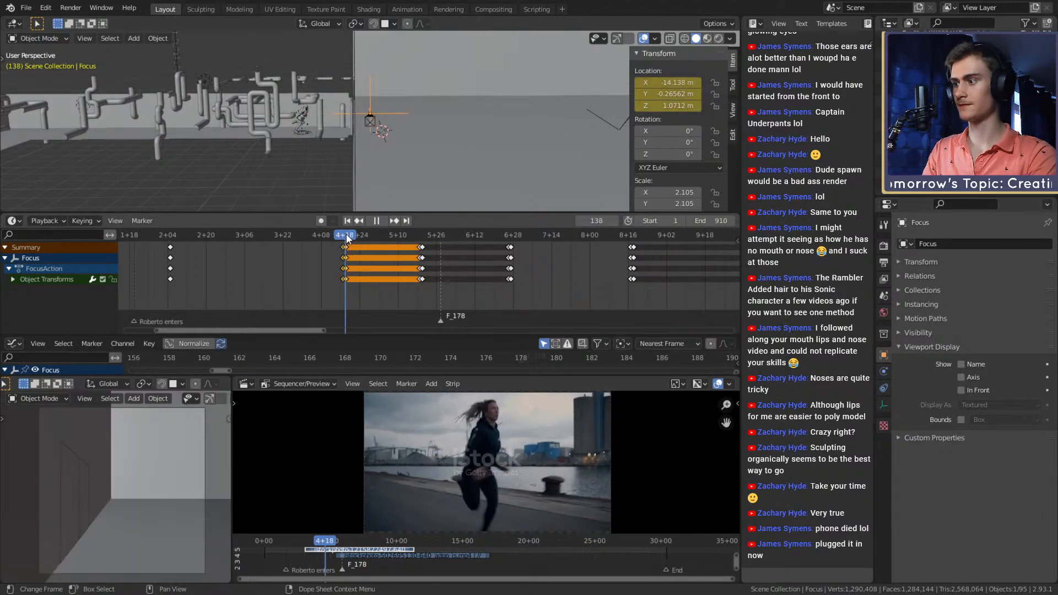
{"action": "left_click", "coordinate": [269, 237]}
{"action": "left_click", "coordinate": [172, 237]}
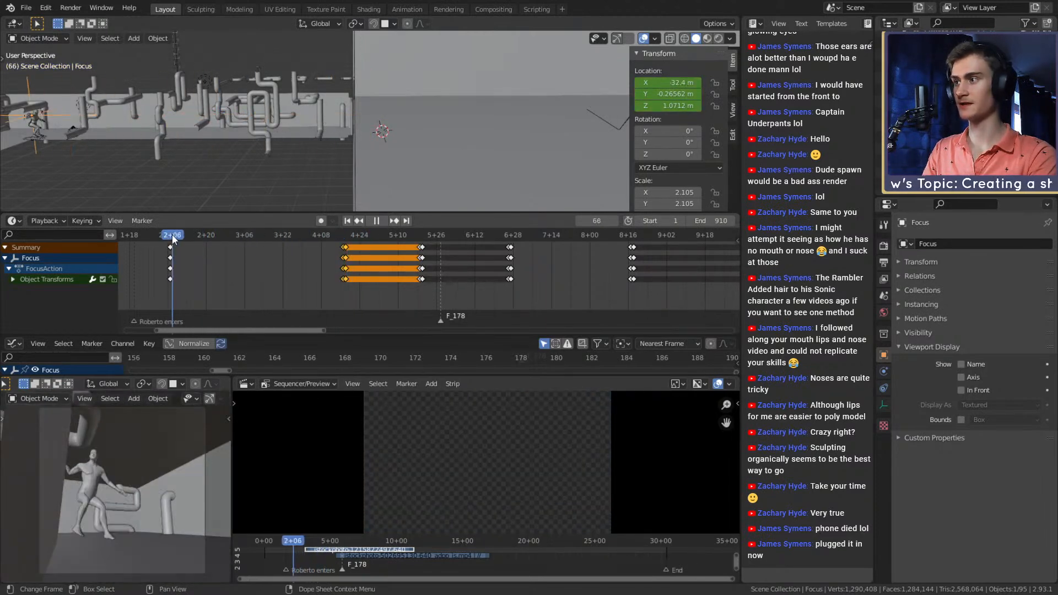
{"action": "left_click", "coordinate": [383, 220]}
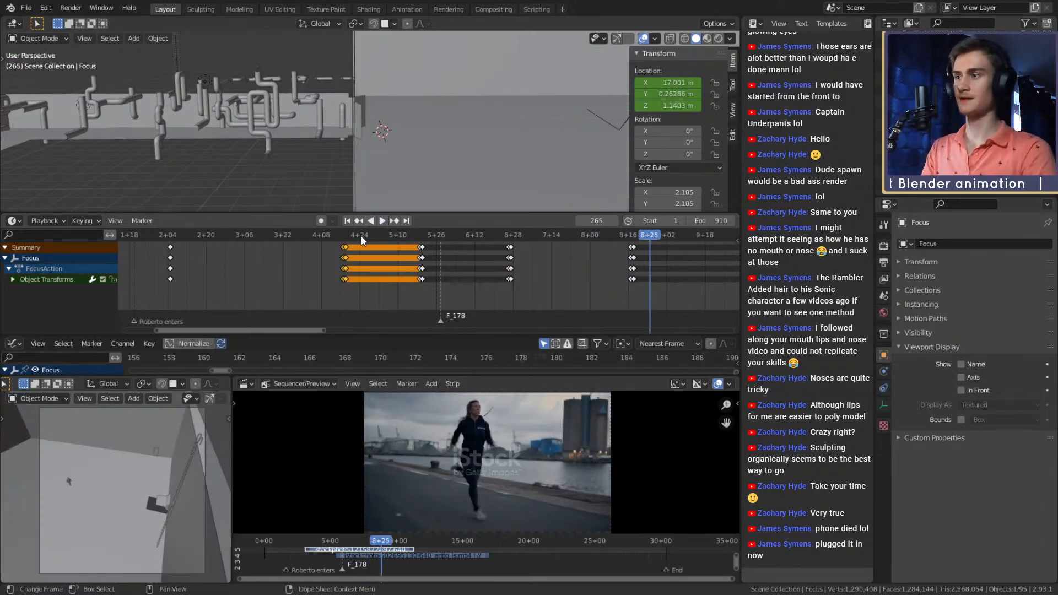
{"action": "left_click", "coordinate": [392, 235]}
{"action": "left_click_drag", "start_coordinate": [392, 234], "coordinate": [340, 239]}
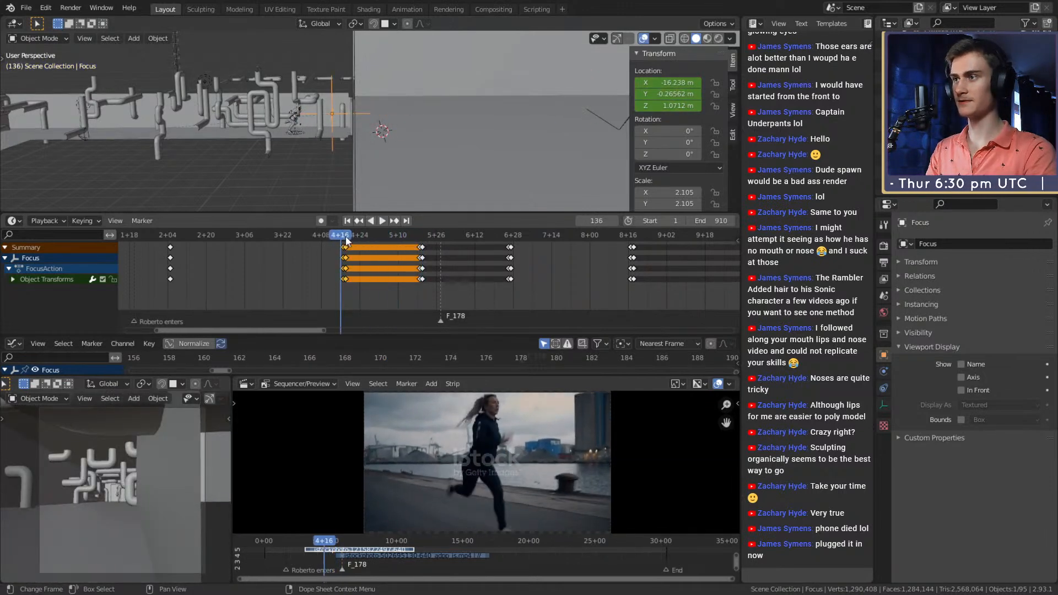
- Reselect the Focus object, frame it in the 3D view and examine it against the Camera at frame 138
{"action": "middle_click_drag", "start_coordinate": [401, 142], "coordinate": [382, 92]}
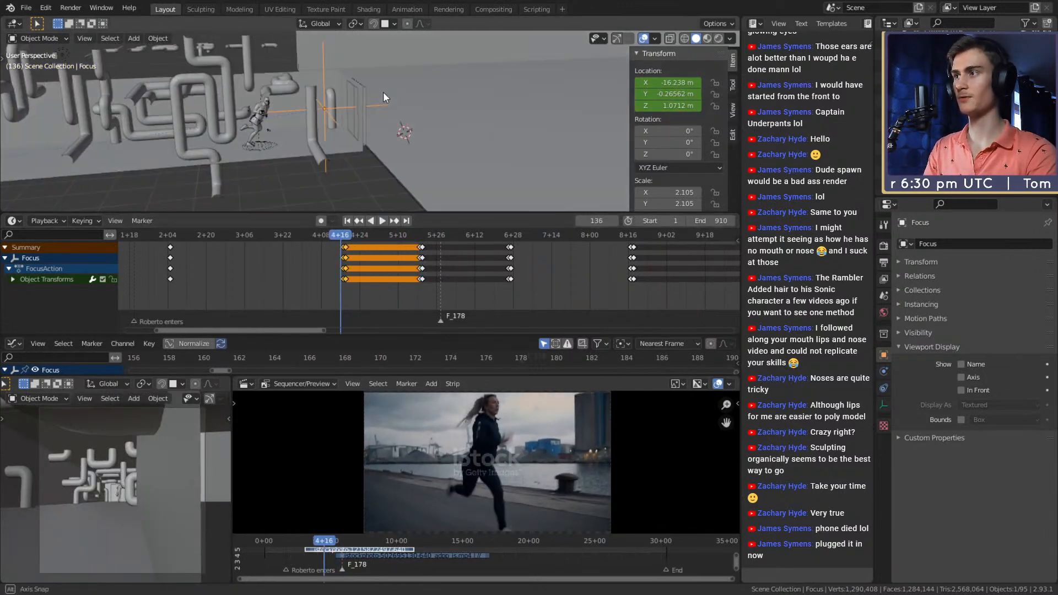
{"action": "left_click", "coordinate": [276, 59]}
{"action": "middle_click_drag", "start_coordinate": [323, 75], "coordinate": [299, 90]}
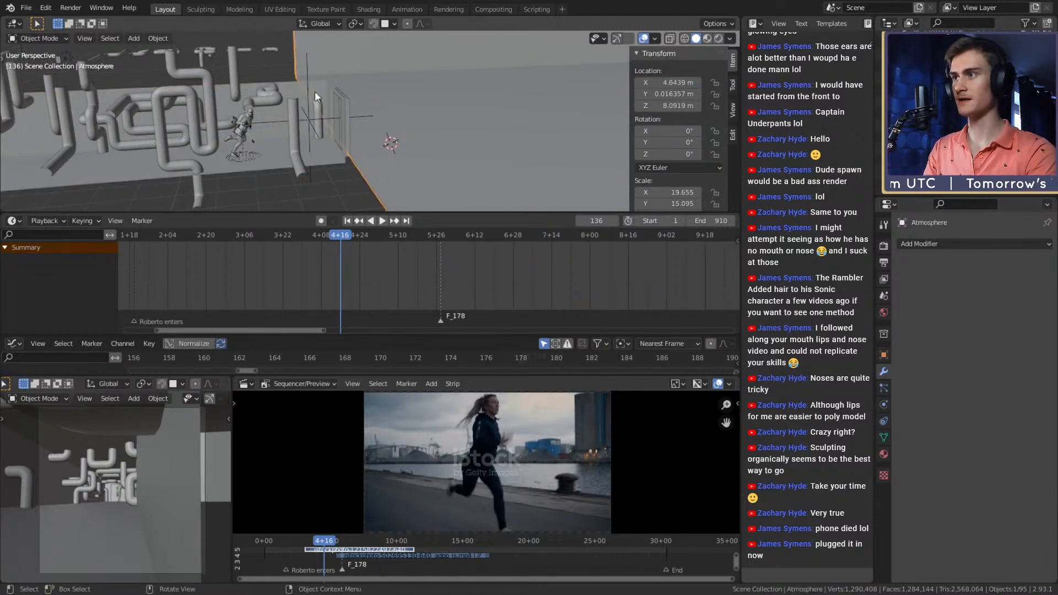
{"action": "left_click", "coordinate": [306, 81]}
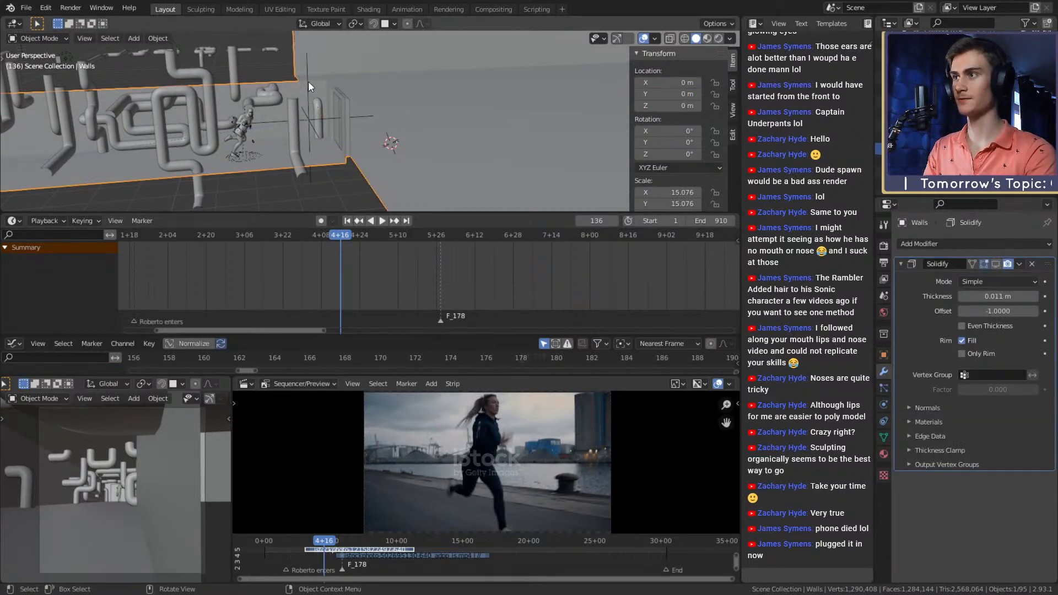
{"action": "left_click", "coordinate": [308, 113]}
{"action": "key", "text": "KP_Decimal"}
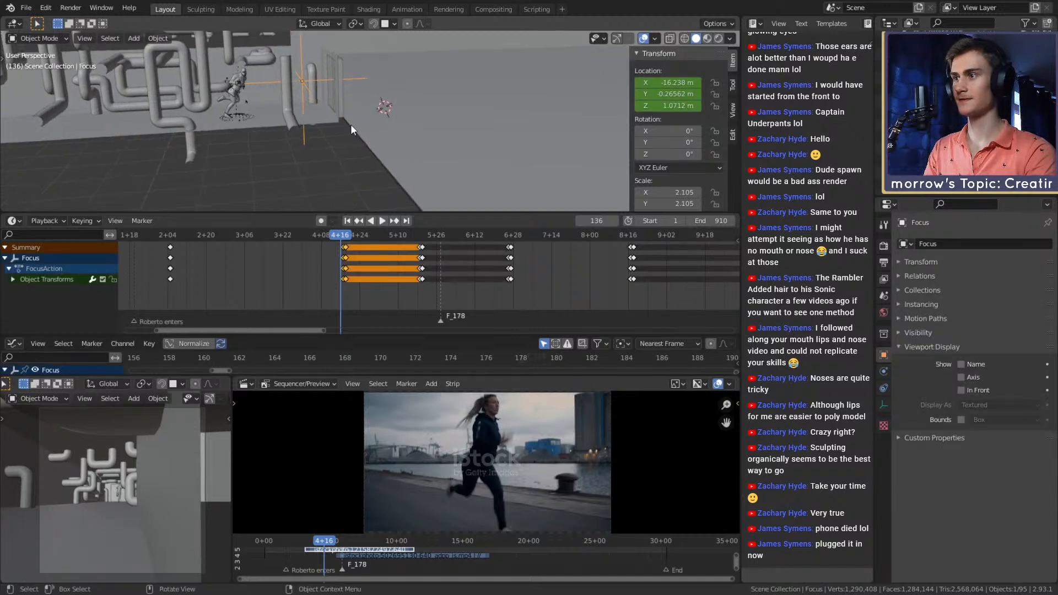
{"action": "key", "text": "space"}
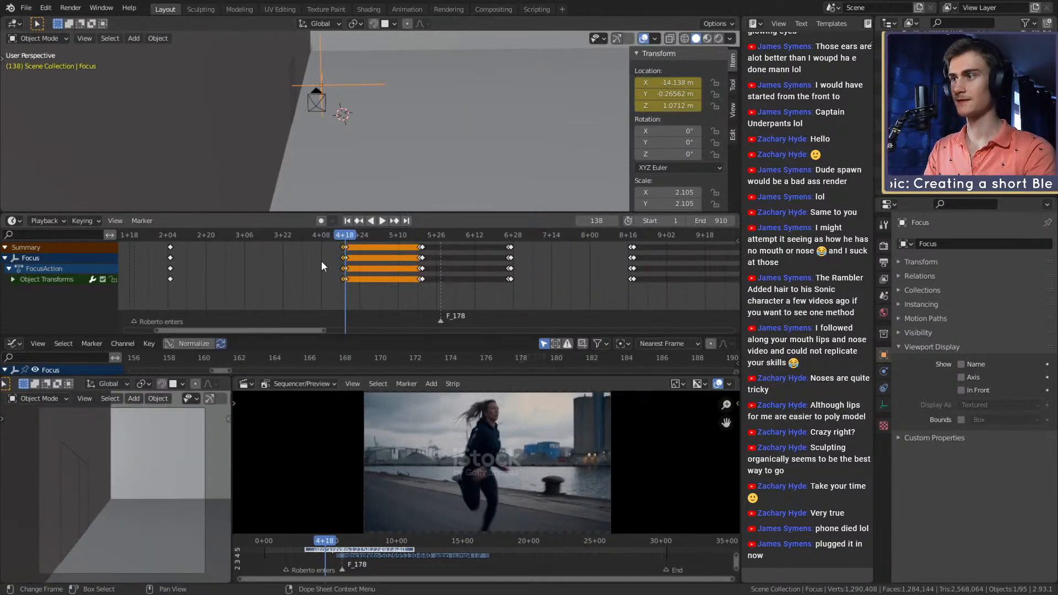
{"action": "left_click", "coordinate": [376, 295]}
- At frame 169, move the Focus object about 0.32 m along X and keyframe its new location
{"action": "mouse_move", "coordinate": [379, 188]}
{"action": "middle_mouse_down"}
{"action": "mouse_move", "coordinate": [364, 101]}
{"action": "mouse_move", "coordinate": [381, 176]}
{"action": "middle_mouse_up"}
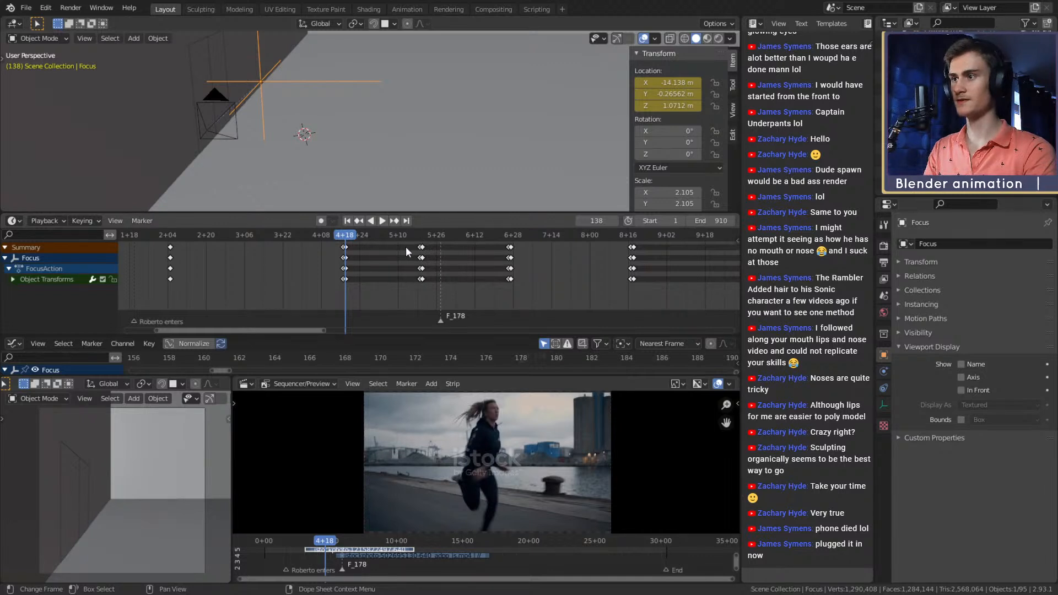
{"action": "key", "text": "space"}
{"action": "key", "text": "space"}
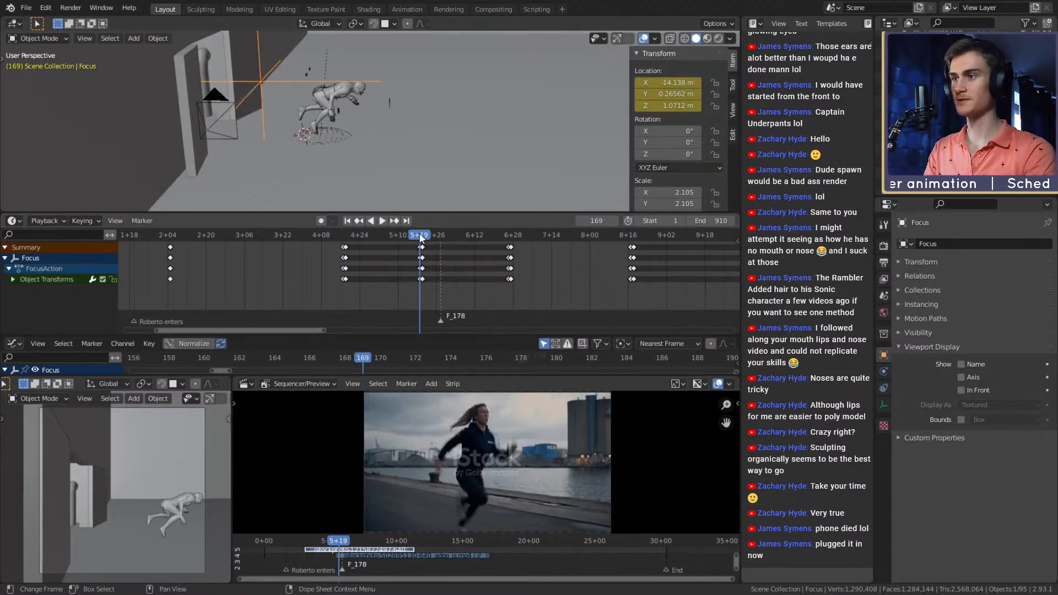
{"action": "key", "text": "g"}
{"action": "key", "text": "x"}
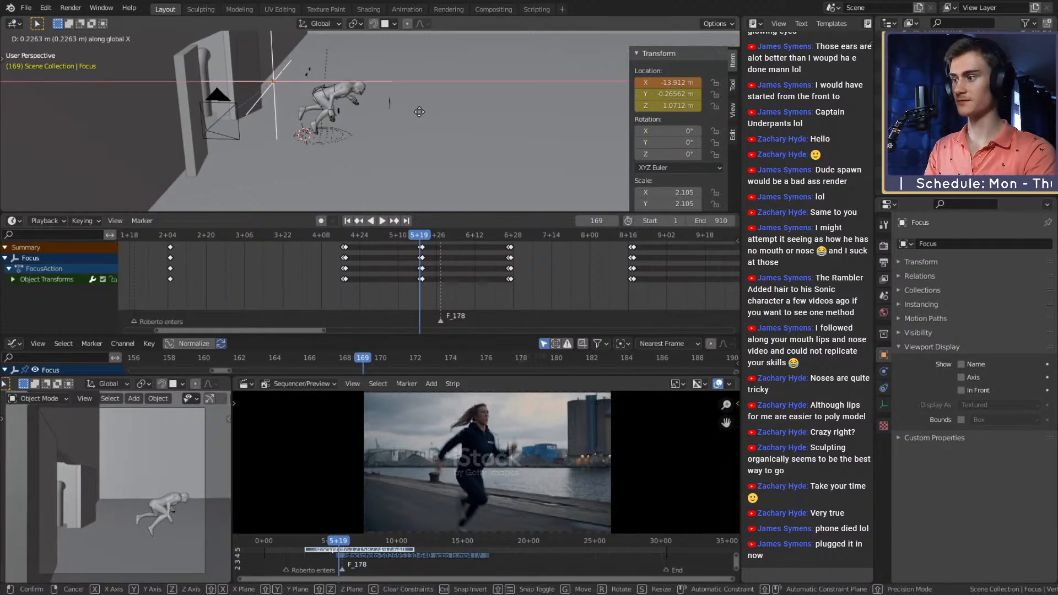
{"action": "left_click", "coordinate": [425, 111]}
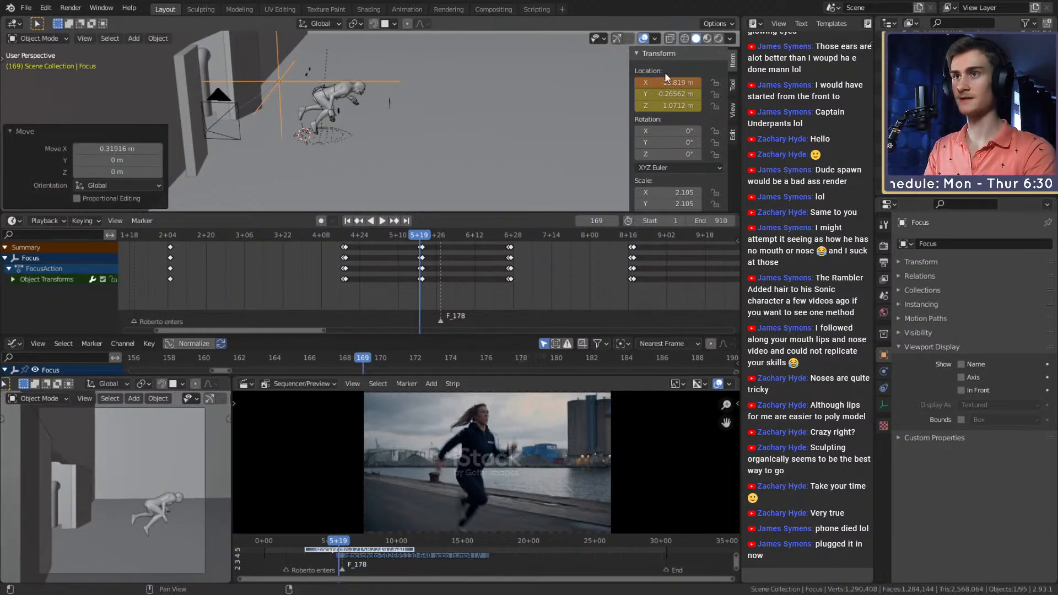
{"action": "right_click", "coordinate": [645, 83]}
{"action": "left_click", "coordinate": [585, 73]}
{"action": "left_click", "coordinate": [370, 220]}
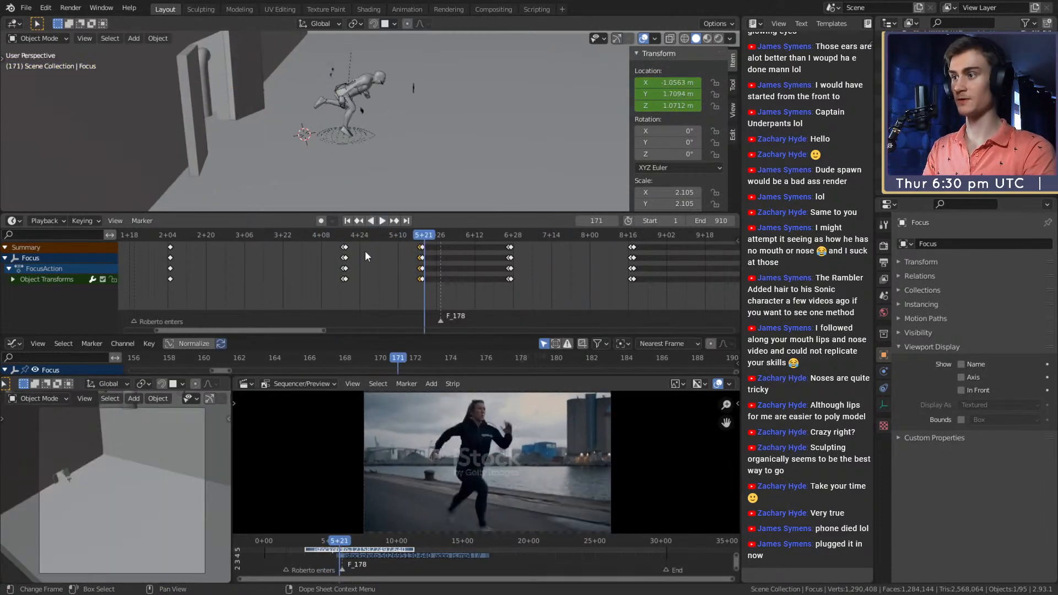
- Paste a copy of the Focus keyframe near frame 138 at frame 158 and return to frame 136
{"action": "left_click_drag", "start_coordinate": [361, 236], "coordinate": [394, 234]}
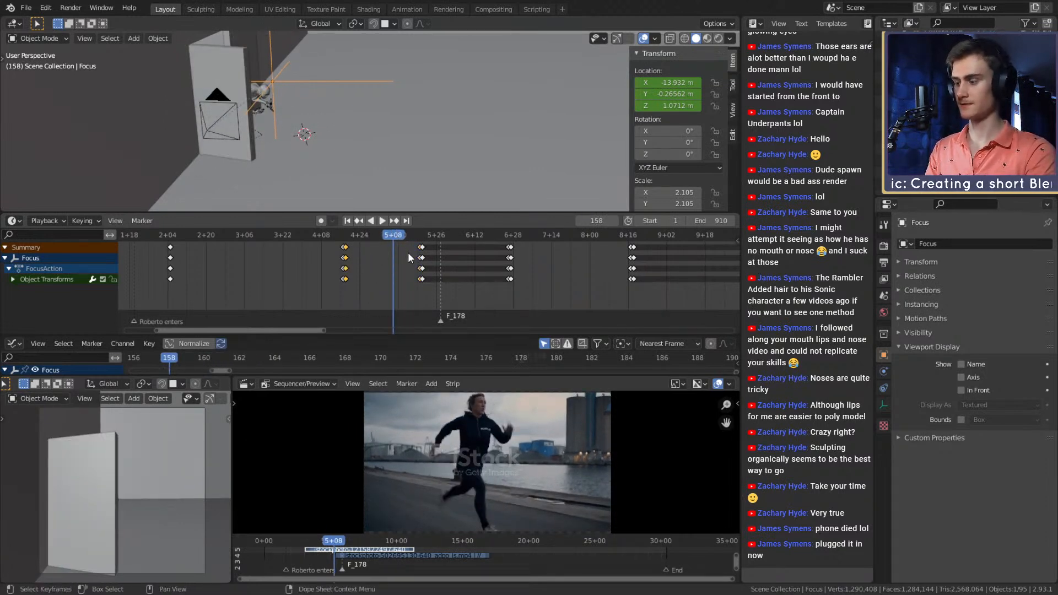
{"action": "key", "text": "ctrl+v"}
{"action": "left_click", "coordinate": [341, 235]}
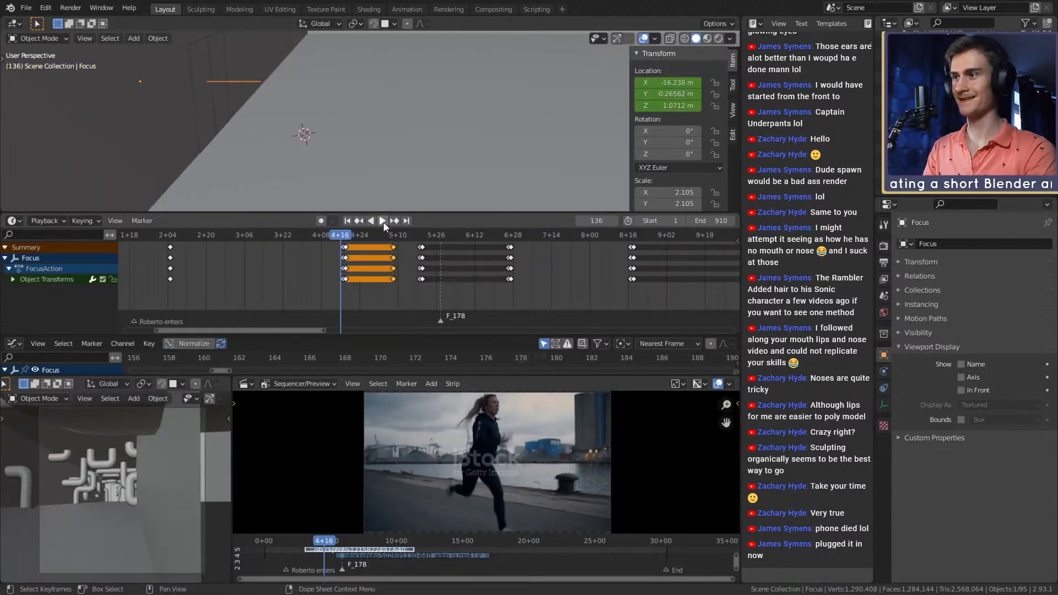
- Move the later copy of the Focus keyframe to about frame 154 and replay the shot past frame 188
{"action": "left_click", "coordinate": [383, 220]}
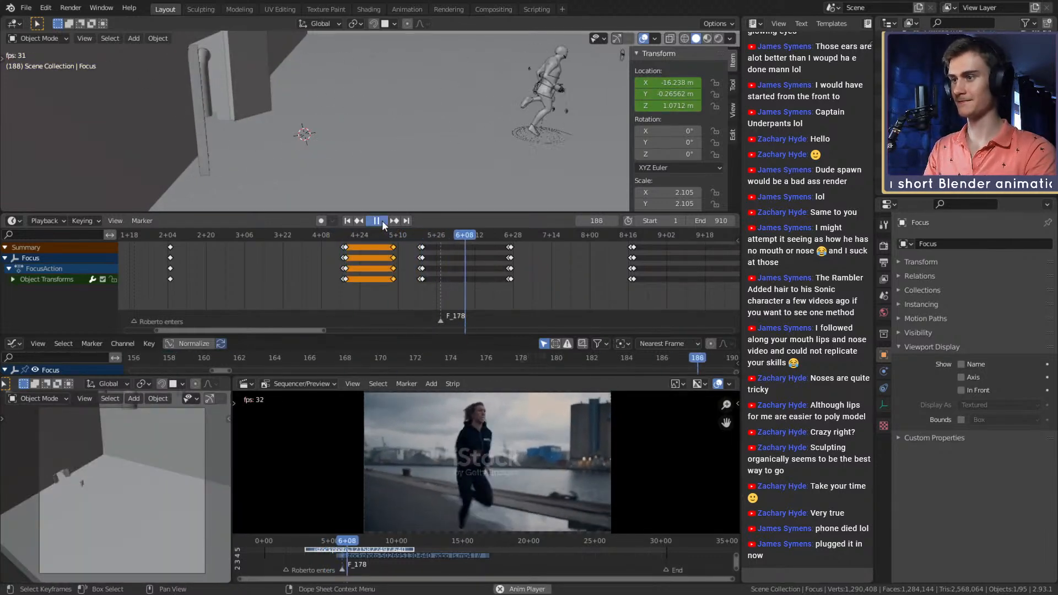
{"action": "left_click_drag", "start_coordinate": [402, 236], "coordinate": [370, 237]}
{"action": "key", "text": "space"}
{"action": "key", "text": "space"}
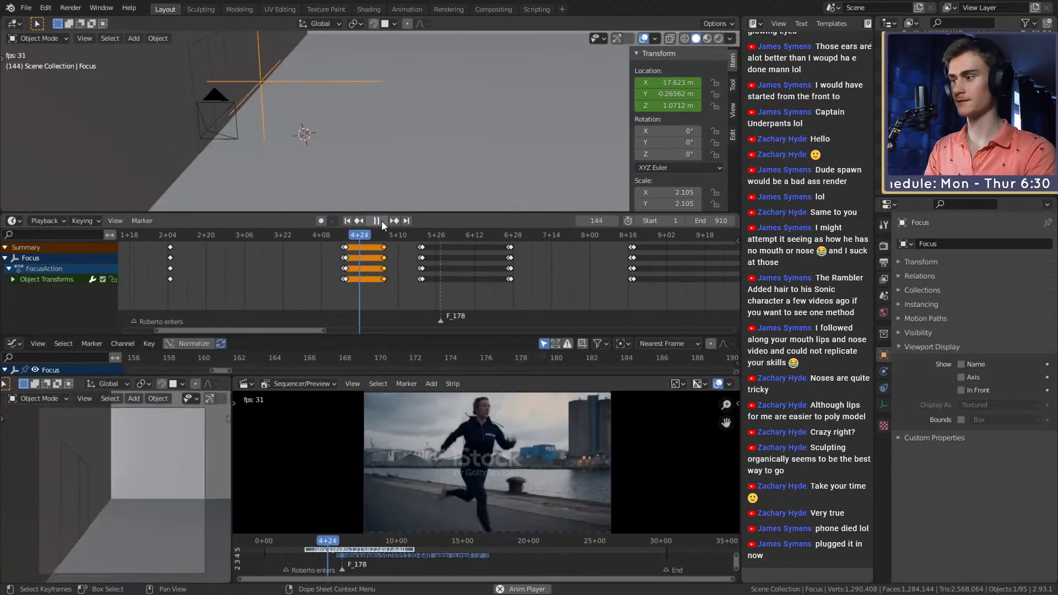
{"action": "left_click", "coordinate": [381, 221]}
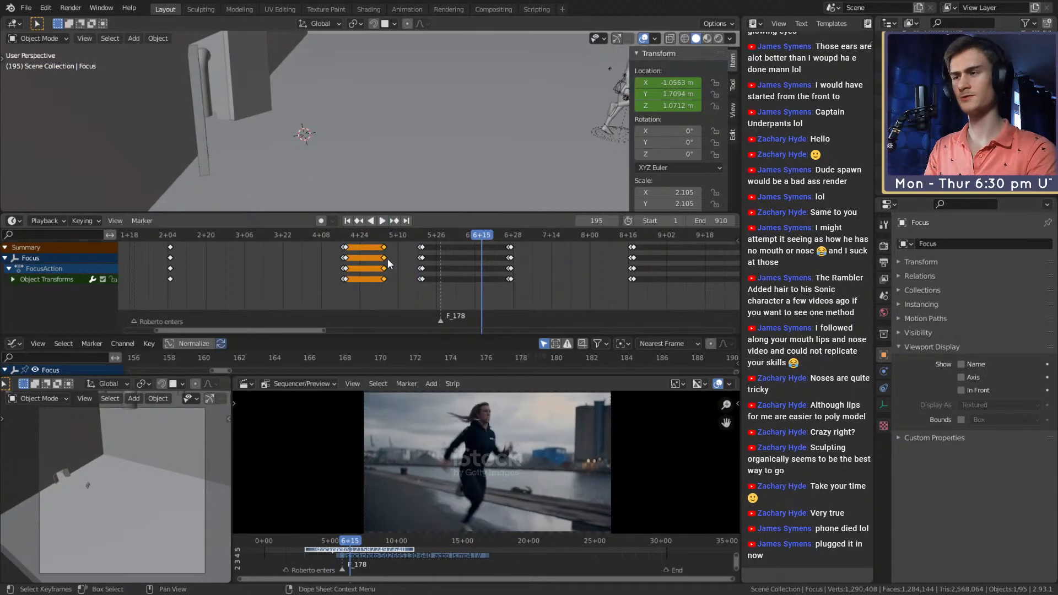
- Deselect the Focus keyframes and scrub from frame 164 to frame 316 to check the camera cuts
{"action": "left_click", "coordinate": [399, 263]}
{"action": "left_click", "coordinate": [405, 237]}
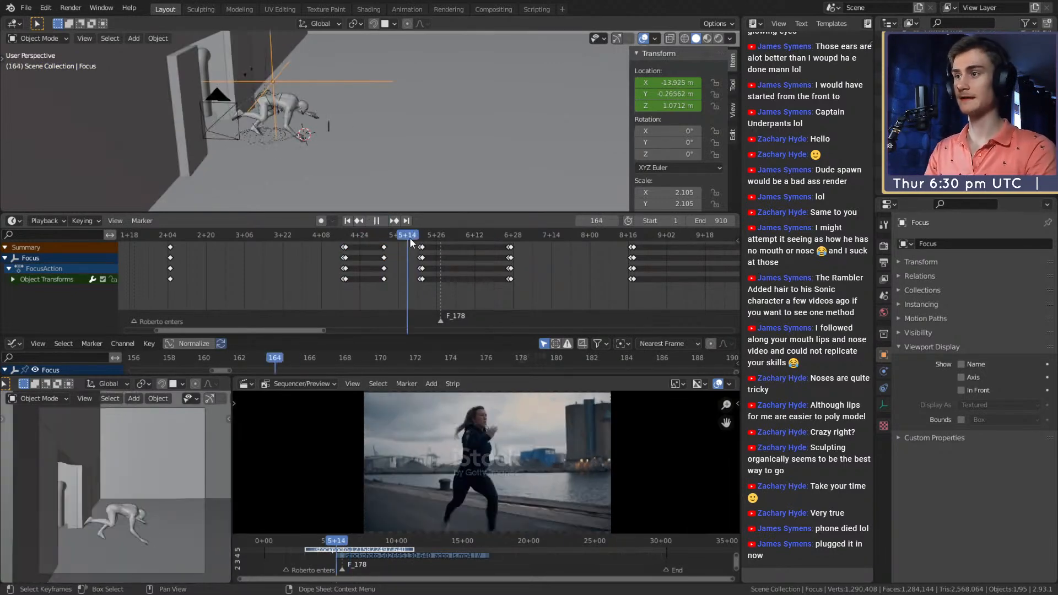
{"action": "key", "text": "space"}
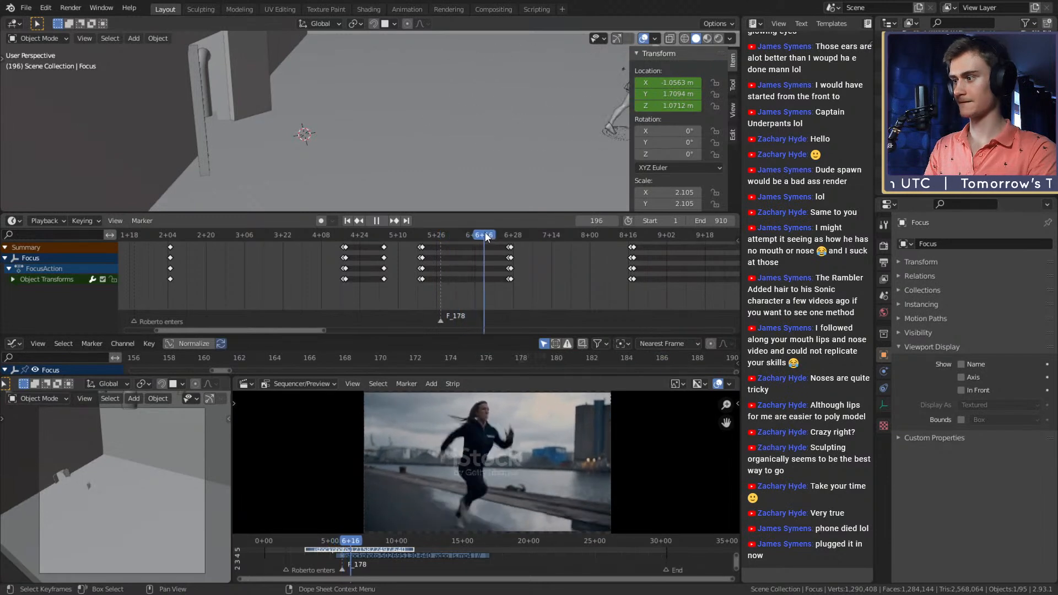
{"action": "key", "text": "space"}
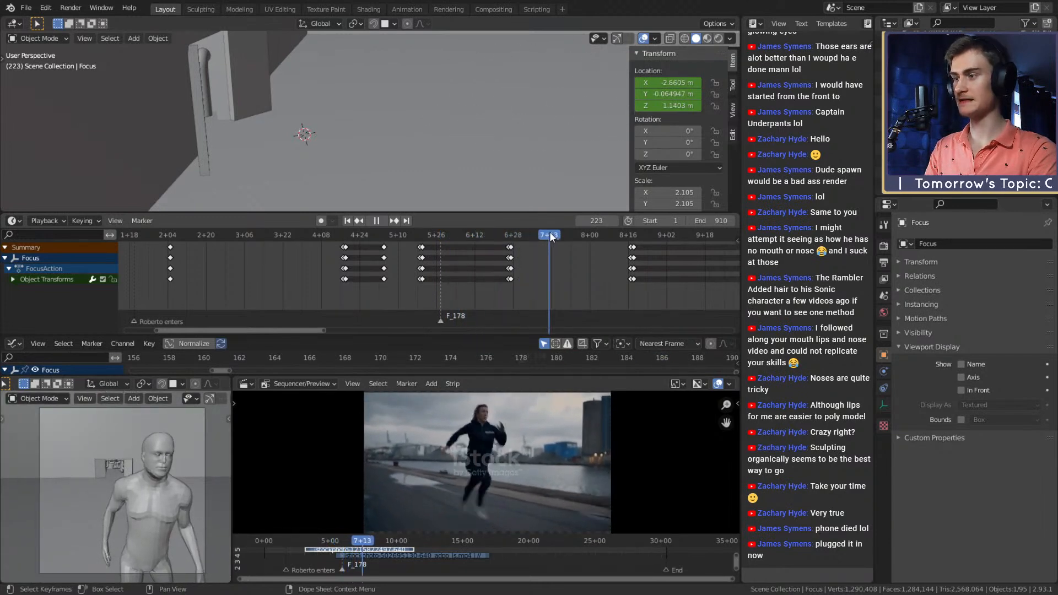
{"action": "middle_click_drag", "start_coordinate": [581, 259], "coordinate": [504, 276]}
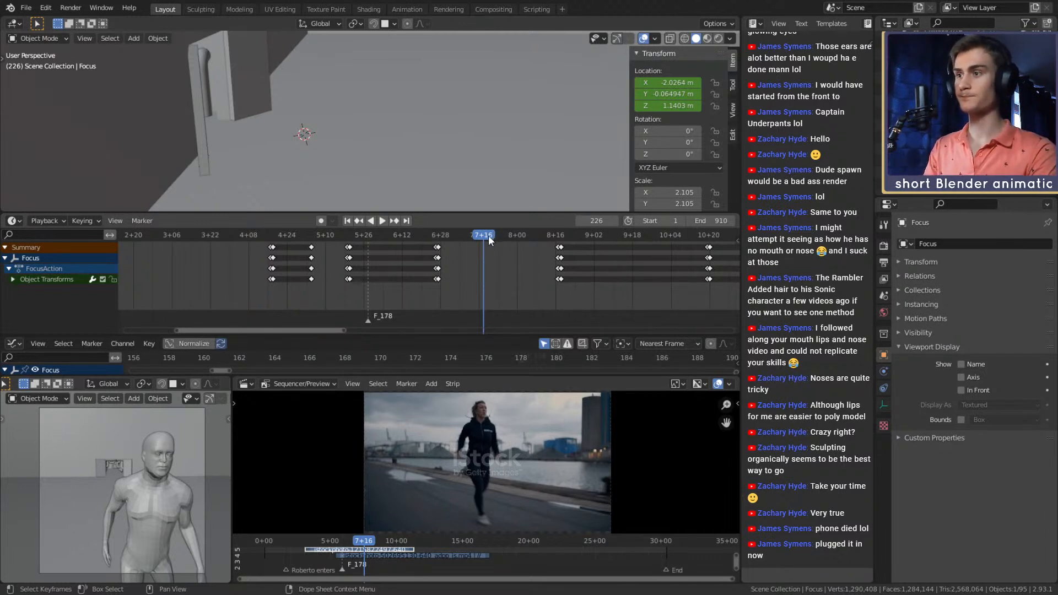
{"action": "left_click_drag", "start_coordinate": [484, 234], "coordinate": [567, 236]}
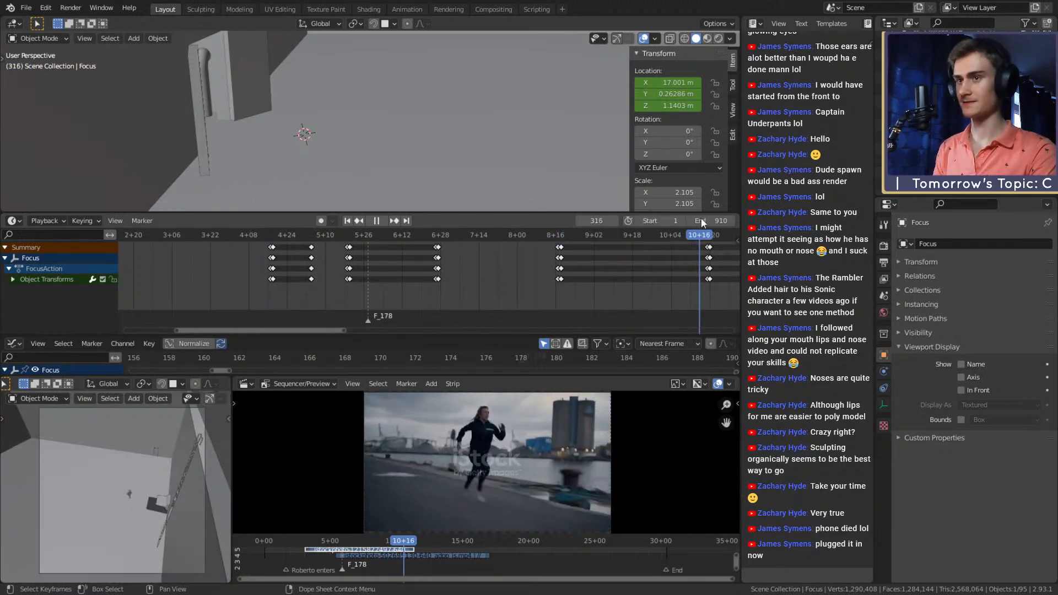
- Play the whole animation from about frame 32 and stop at frame 731
{"action": "left_click_drag", "start_coordinate": [575, 231], "coordinate": [132, 237]}
{"action": "scroll", "coordinate": [312, 275], "scroll_direction": "down", "scroll_amount": 8}
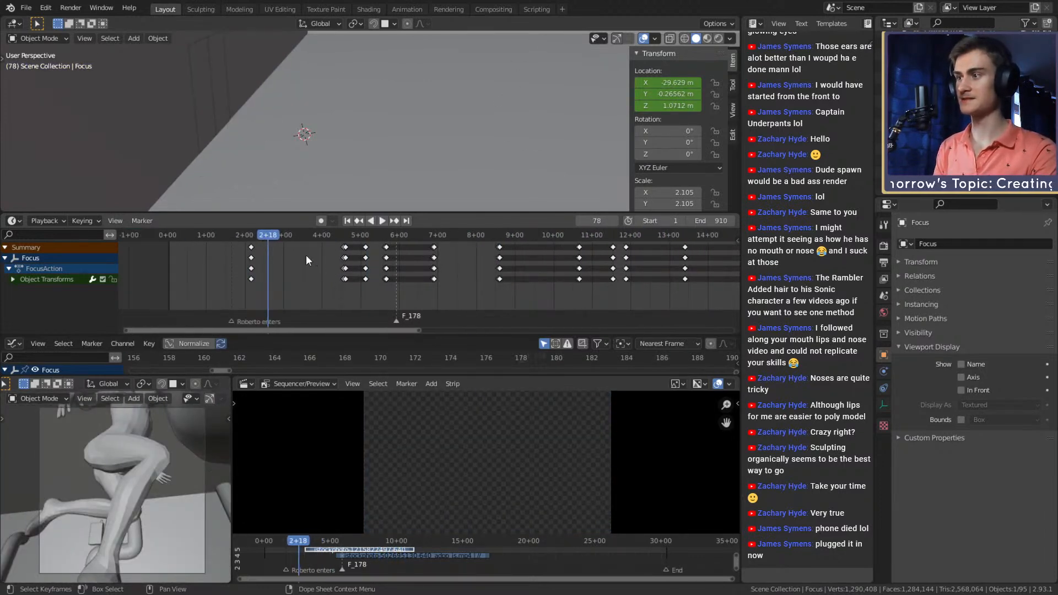
{"action": "left_click_drag", "start_coordinate": [267, 232], "coordinate": [209, 231]}
{"action": "left_click", "coordinate": [385, 220]}
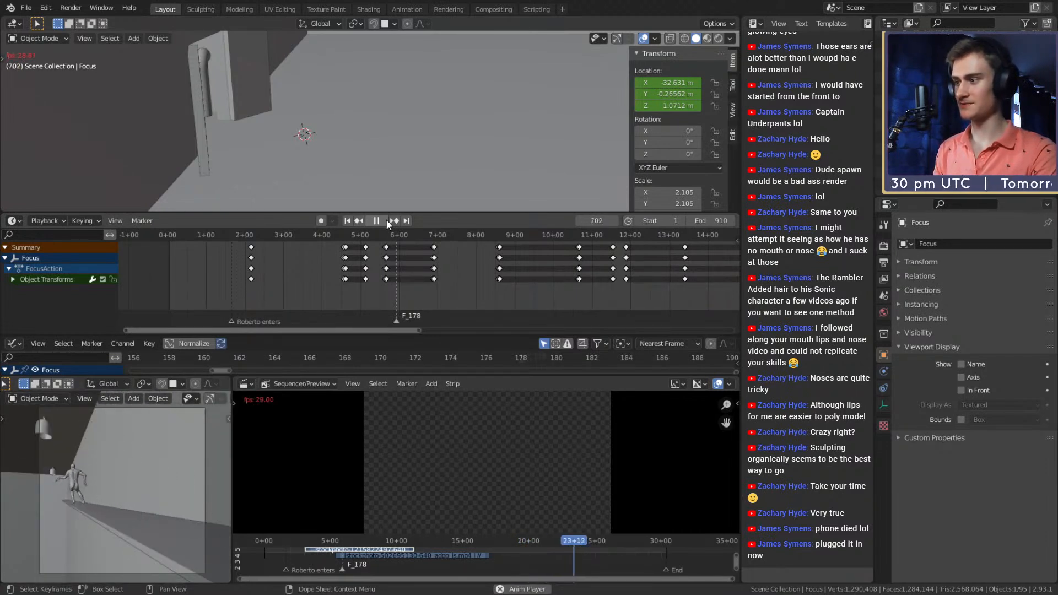
{"action": "left_click", "coordinate": [386, 220]}
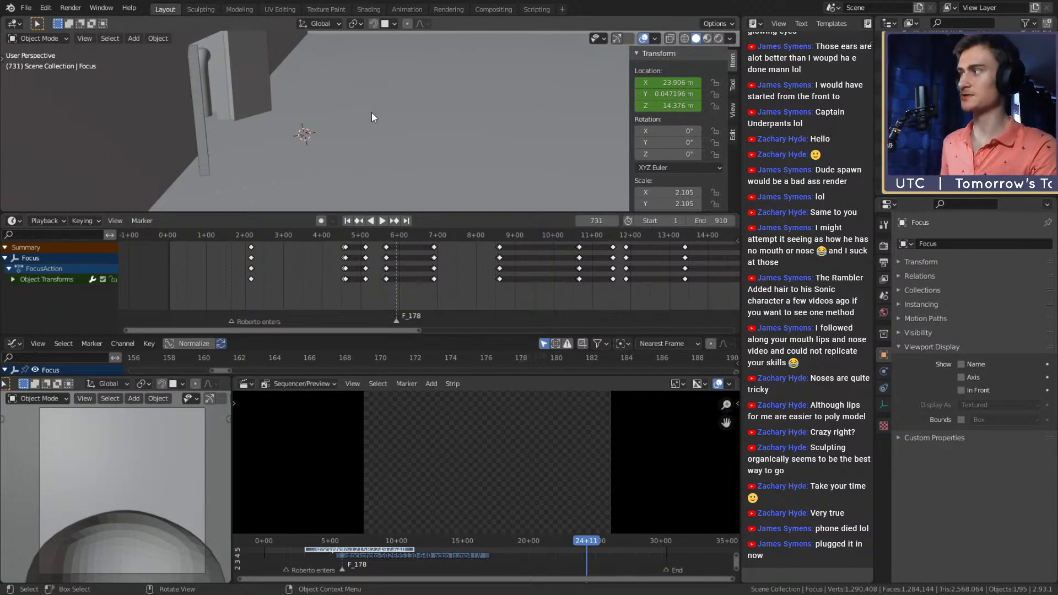
- Select the Roberto_Far character standing by the Camera at frame 731, with its keyframes around that frame in view
{"action": "scroll", "coordinate": [408, 103], "scroll_direction": "down", "scroll_amount": 6}
{"action": "middle_click_drag", "start_coordinate": [437, 107], "coordinate": [480, 133], "text": "shift"}
{"action": "scroll", "coordinate": [441, 153], "scroll_direction": "up", "scroll_amount": 5}
{"action": "scroll", "coordinate": [499, 64], "scroll_direction": "up", "scroll_amount": 4}
{"action": "scroll", "coordinate": [470, 130], "scroll_direction": "up", "scroll_amount": 2}
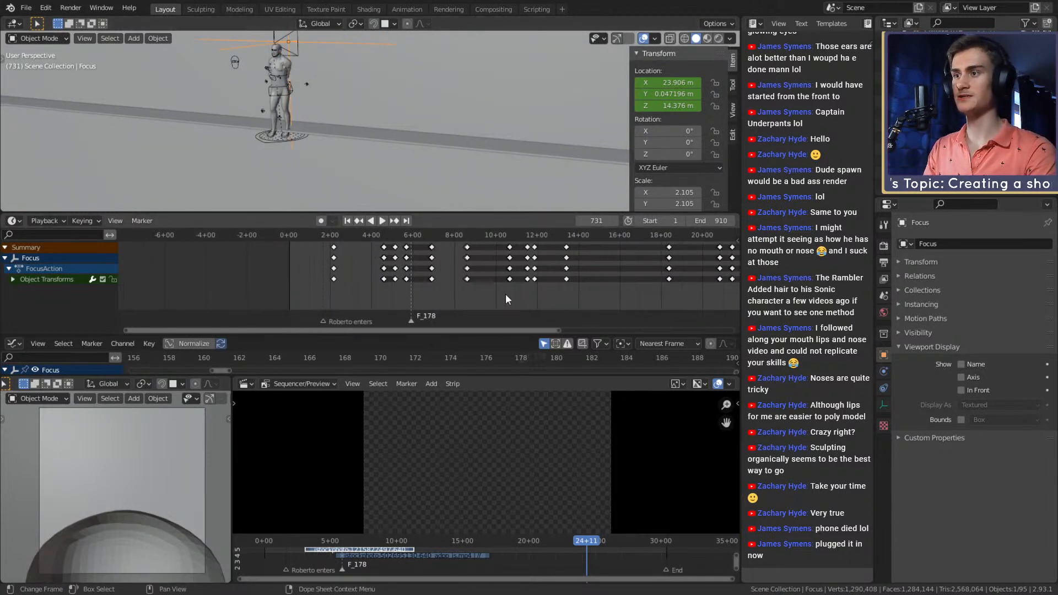
{"action": "key", "text": "Home"}
{"action": "middle_click_drag", "start_coordinate": [571, 303], "coordinate": [467, 280]}
{"action": "scroll", "coordinate": [490, 293], "scroll_direction": "up", "scroll_amount": 11}
{"action": "middle_click_drag", "start_coordinate": [328, 108], "coordinate": [451, 184]}
{"action": "scroll", "coordinate": [411, 138], "scroll_direction": "up", "scroll_amount": 3}
{"action": "scroll", "coordinate": [358, 177], "scroll_direction": "down", "scroll_amount": 4}
{"action": "left_click", "coordinate": [351, 132]}
{"action": "scroll", "coordinate": [431, 277], "scroll_direction": "down", "scroll_amount": 1}
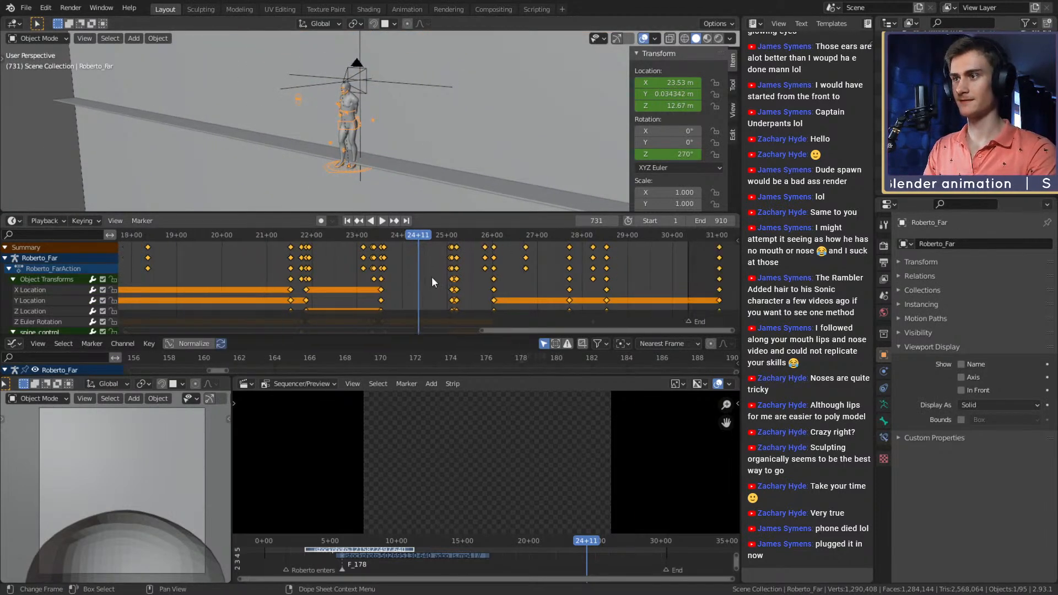
- Check the camera cut around frames 702 to 705 and save the project under the new name roberto_animation_v1b.blend
{"action": "key", "text": "space"}
{"action": "left_click", "coordinate": [373, 232]}
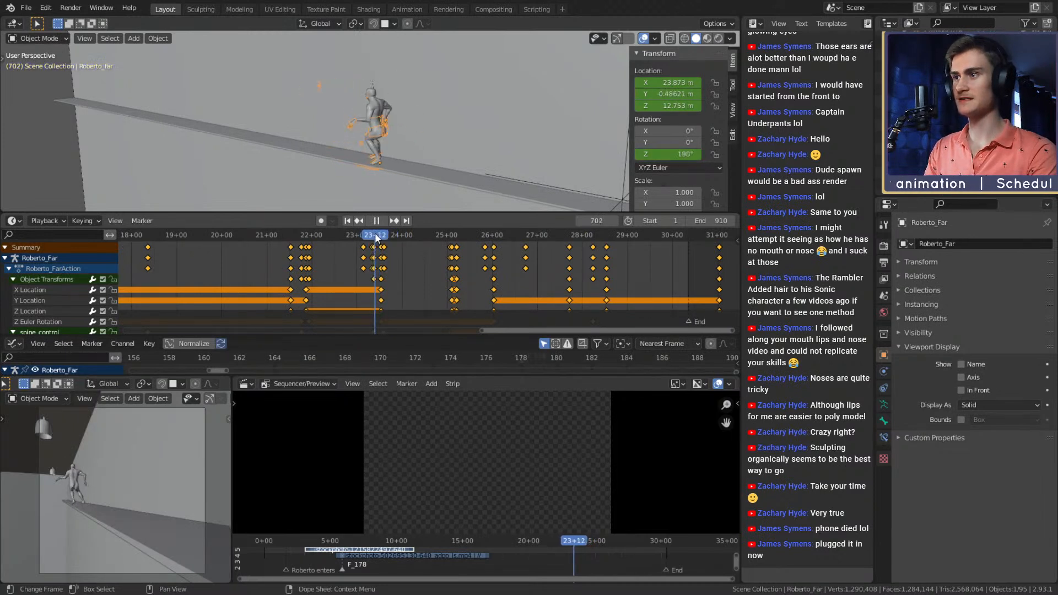
{"action": "mouse_move", "coordinate": [375, 233]}
{"action": "left_mouse_down"}
{"action": "mouse_move", "coordinate": [407, 231]}
{"action": "mouse_move", "coordinate": [379, 233]}
{"action": "left_mouse_up"}
{"action": "left_click", "coordinate": [26, 8]}
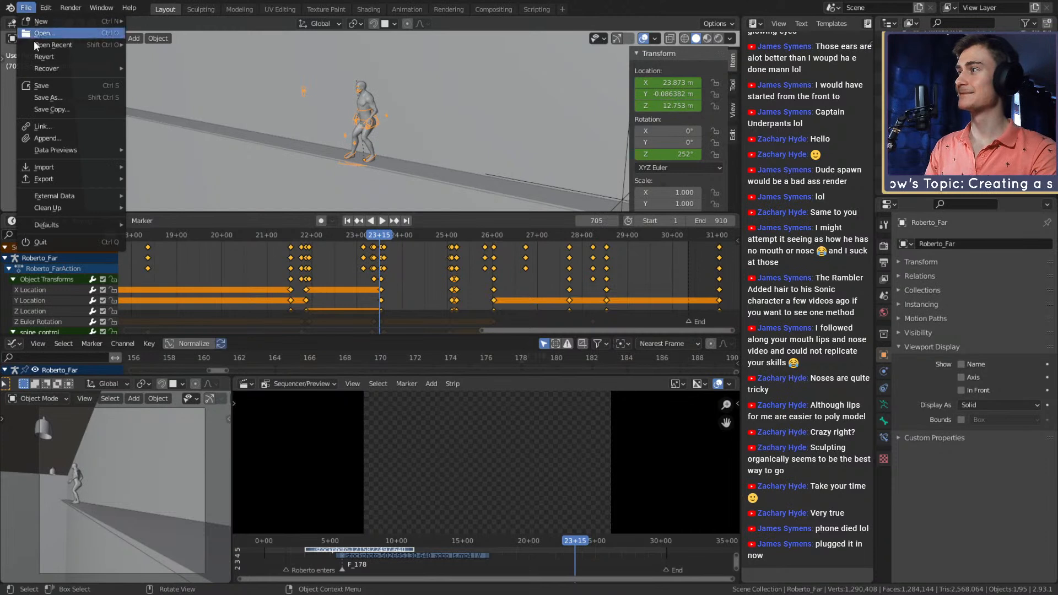
{"action": "left_click", "coordinate": [49, 99]}
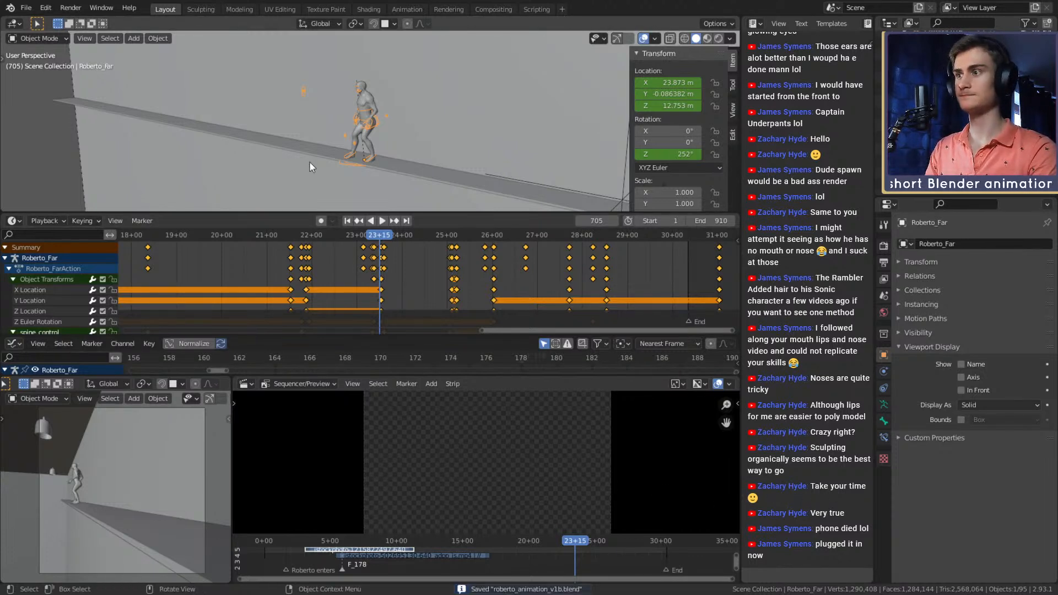
- Try copying Roberto_Far's keyframe near frame 708 to frame 714 and sliding it to about frame 728, and undo both changes
{"action": "mouse_move", "coordinate": [379, 237]}
{"action": "left_mouse_down"}
{"action": "mouse_move", "coordinate": [362, 236]}
{"action": "mouse_move", "coordinate": [395, 237]}
{"action": "left_mouse_up"}
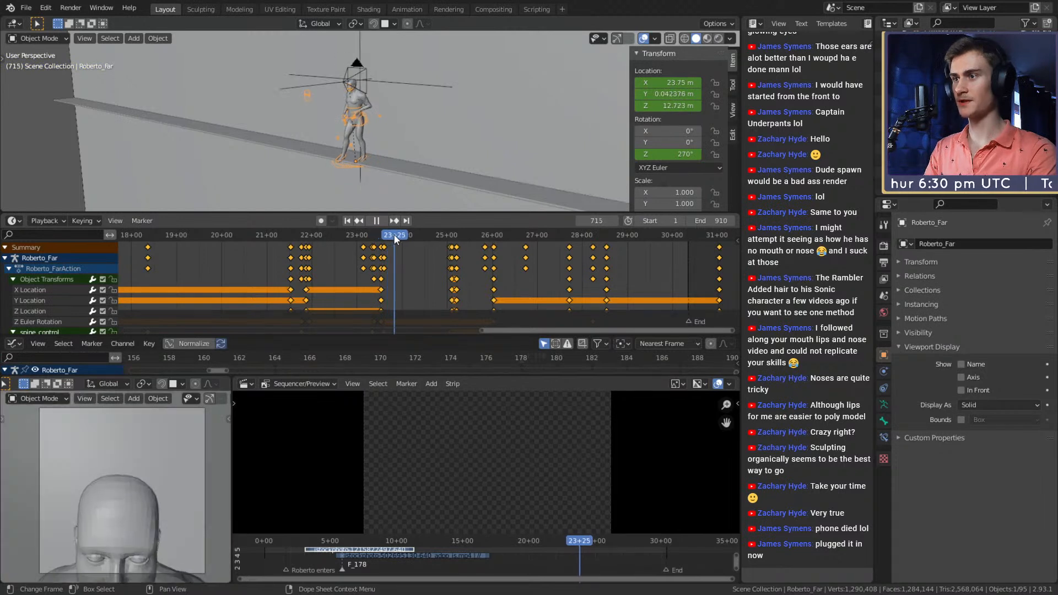
{"action": "key", "text": "Escape"}
{"action": "left_click", "coordinate": [391, 265]}
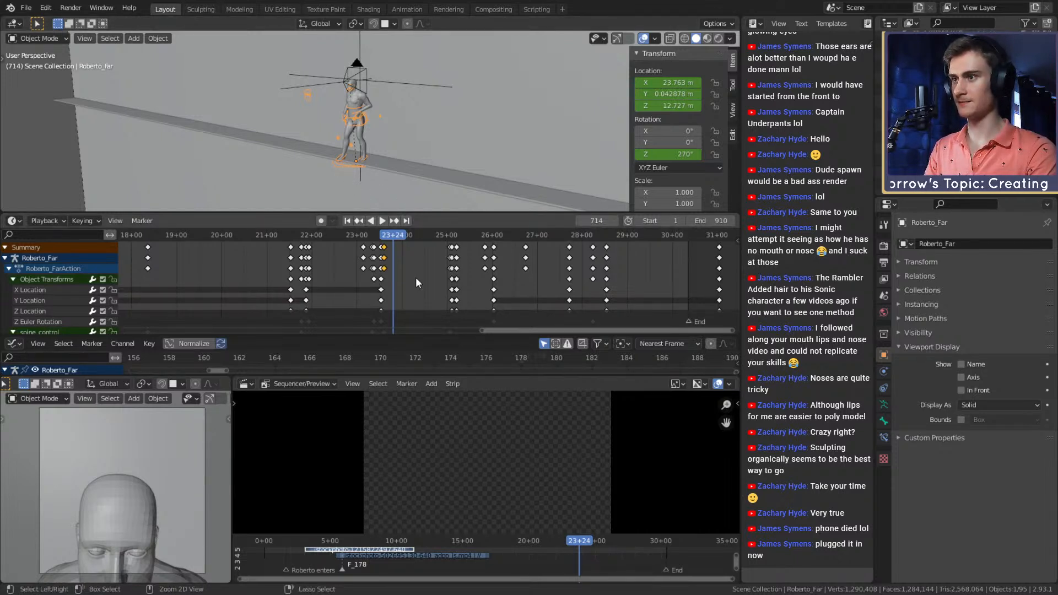
{"action": "key", "text": "ctrl+v"}
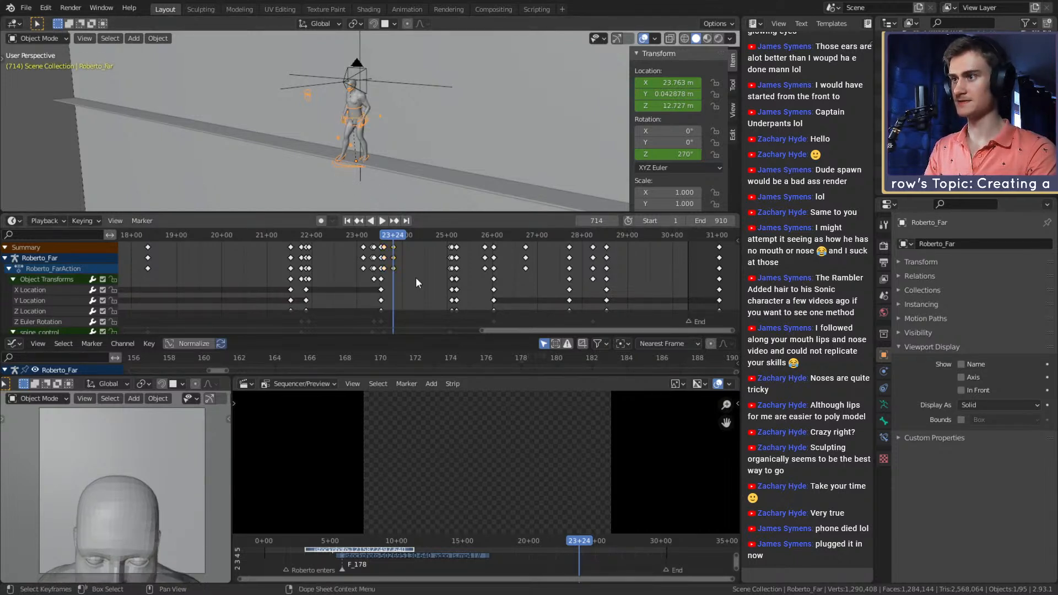
{"action": "key", "text": "g"}
{"action": "left_click", "coordinate": [413, 247]}
{"action": "key", "text": "space"}
{"action": "left_click_drag", "start_coordinate": [403, 236], "coordinate": [393, 235]}
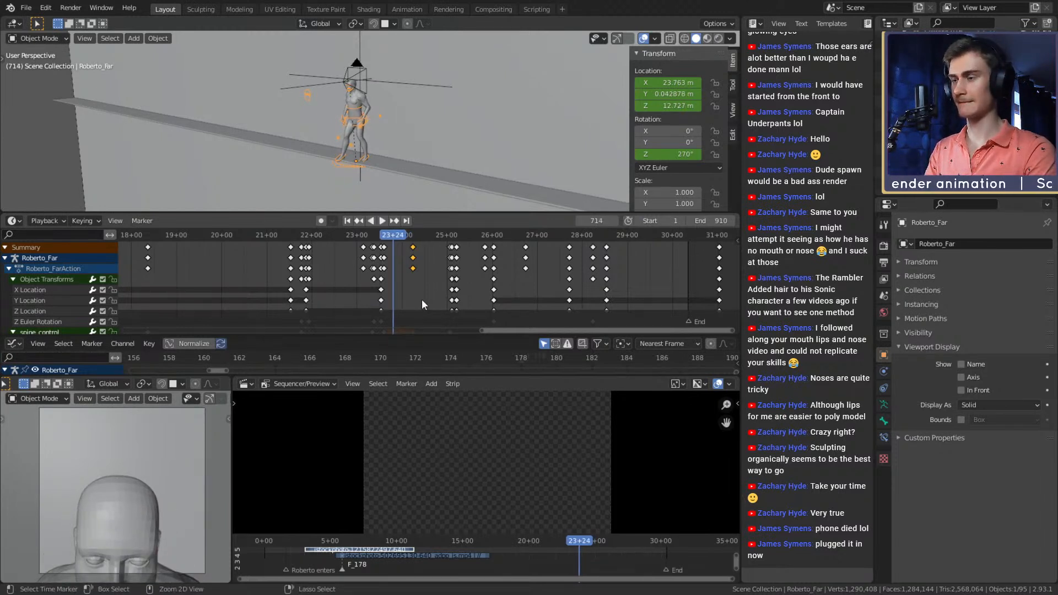
{"action": "key", "text": "ctrl+z"}
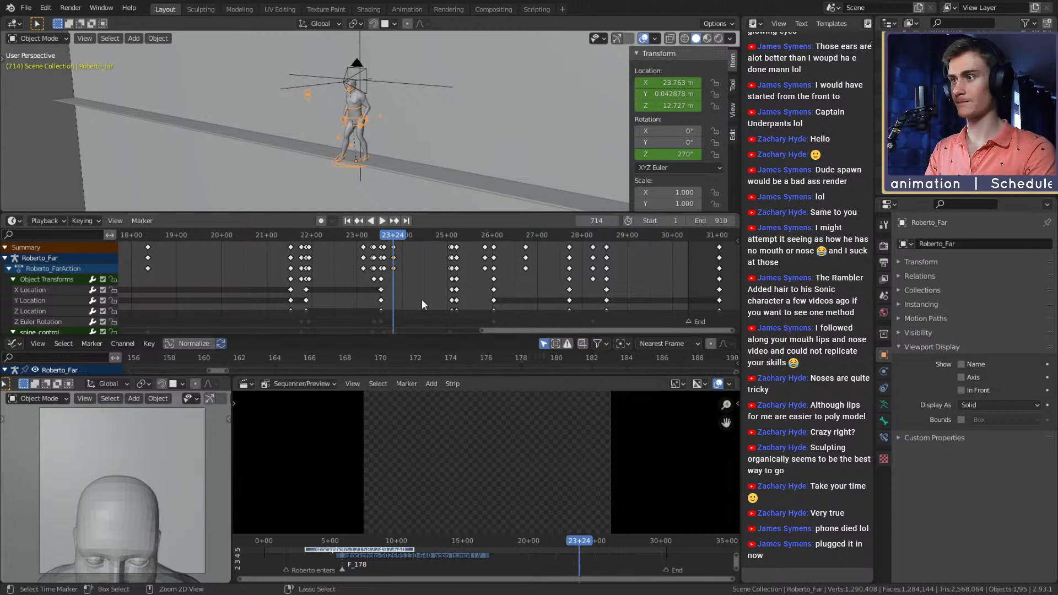
{"action": "key", "text": "ctrl+z"}
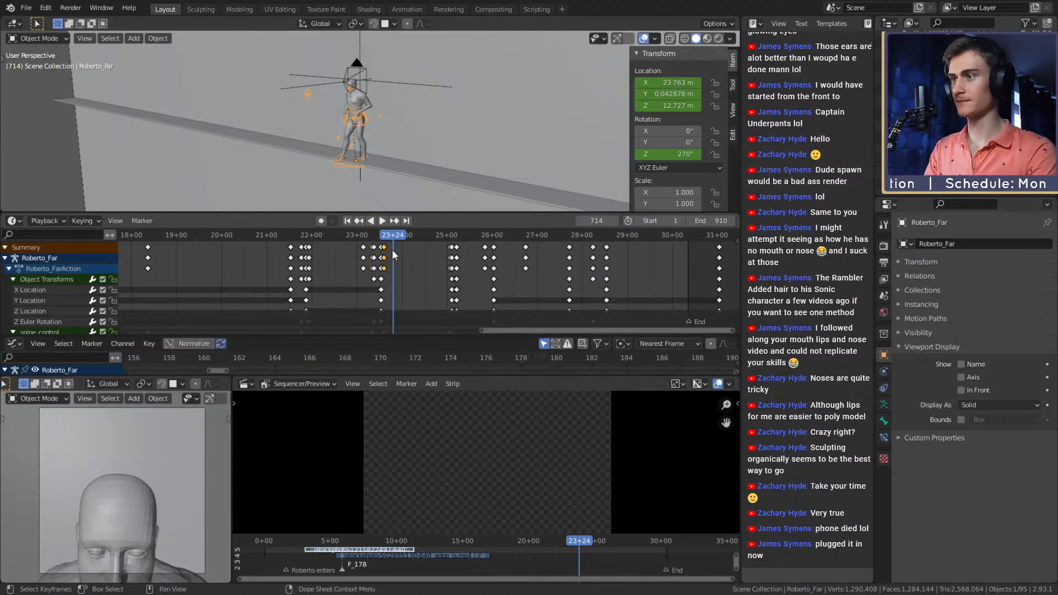
- Paste a copy of Roberto_Far's Object Transforms keyframe from frame 706 at frame 708
{"action": "left_click", "coordinate": [382, 232]}
{"action": "key", "text": "space"}
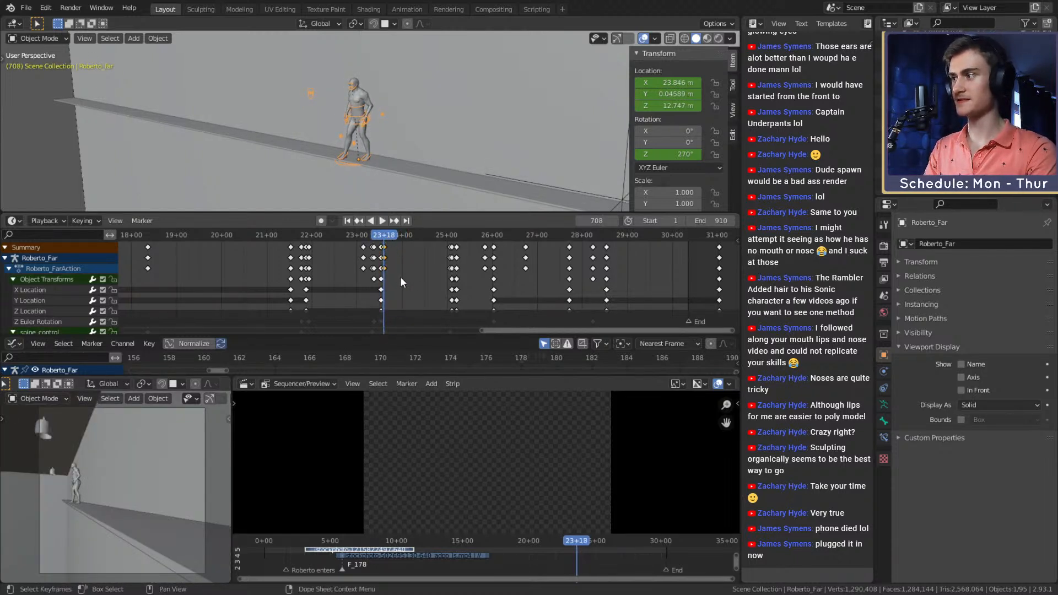
{"action": "scroll", "coordinate": [35, 278], "scroll_direction": "down", "scroll_amount": 2}
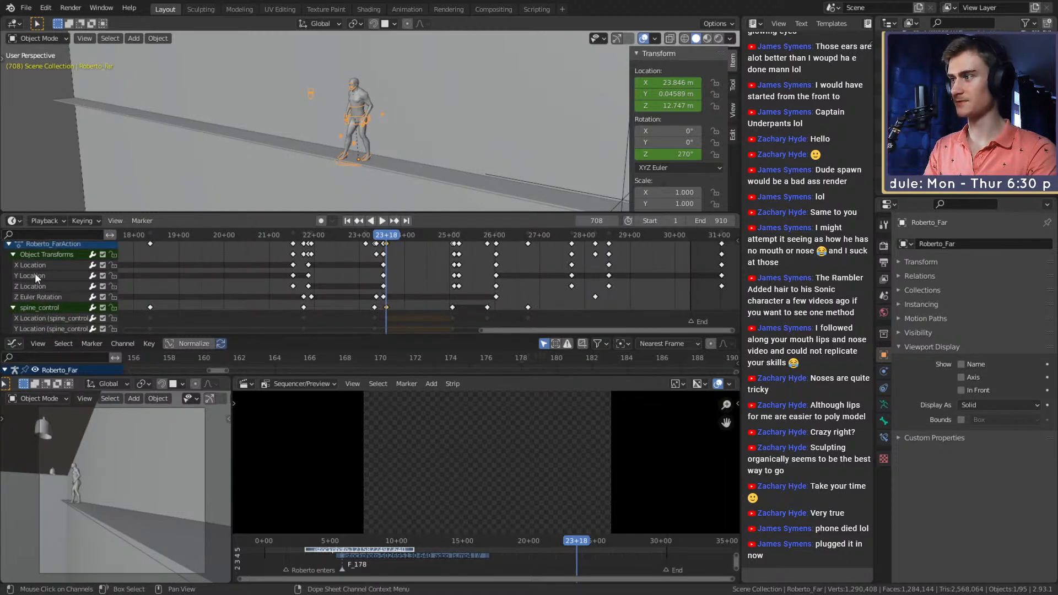
{"action": "left_click", "coordinate": [385, 254]}
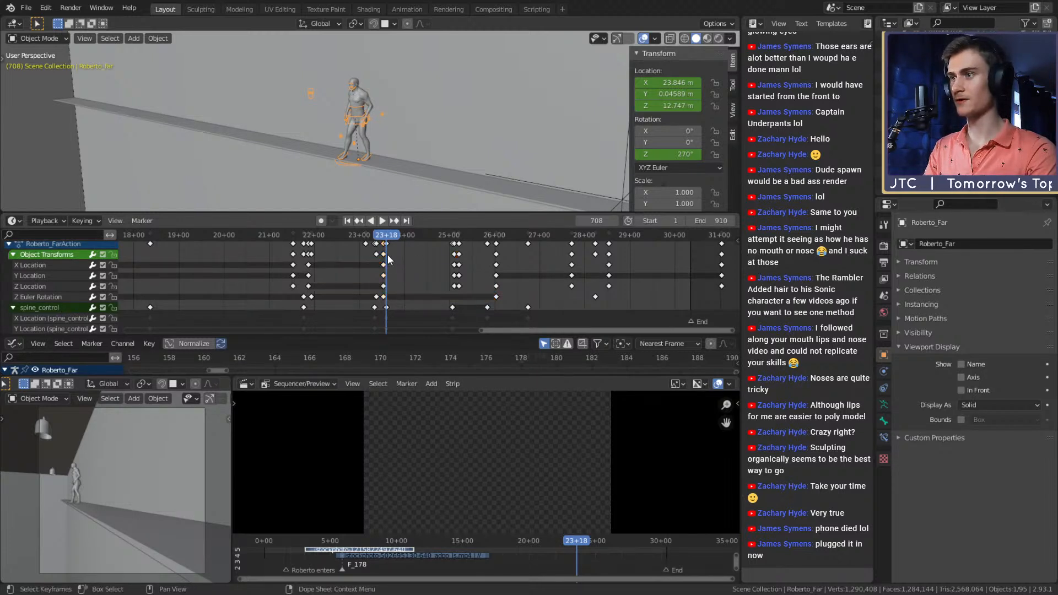
{"action": "scroll", "coordinate": [407, 258], "scroll_direction": "up", "scroll_amount": 1}
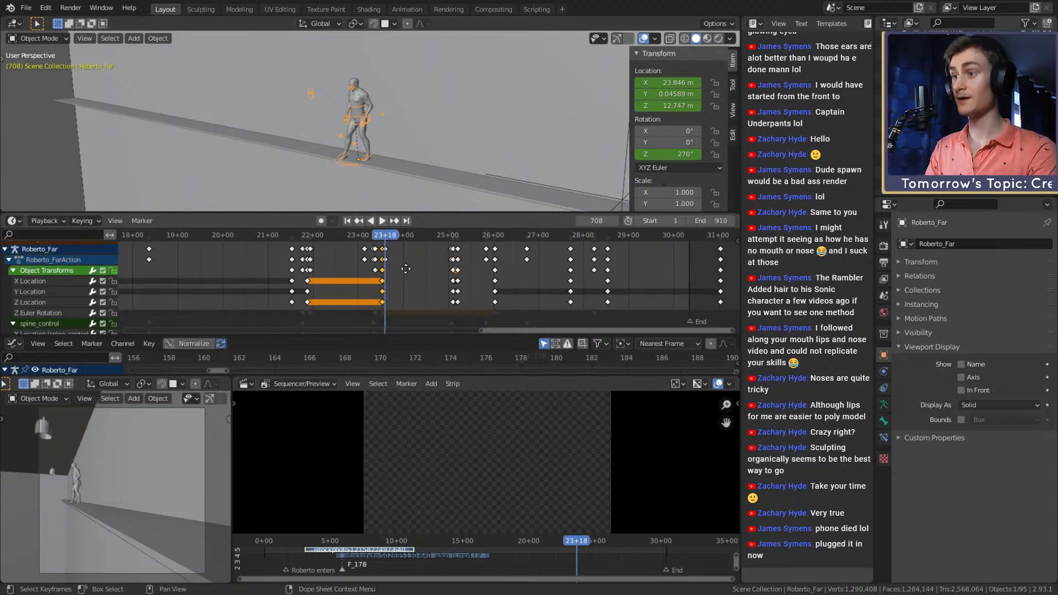
{"action": "middle_click_drag", "start_coordinate": [405, 267], "coordinate": [409, 326]}
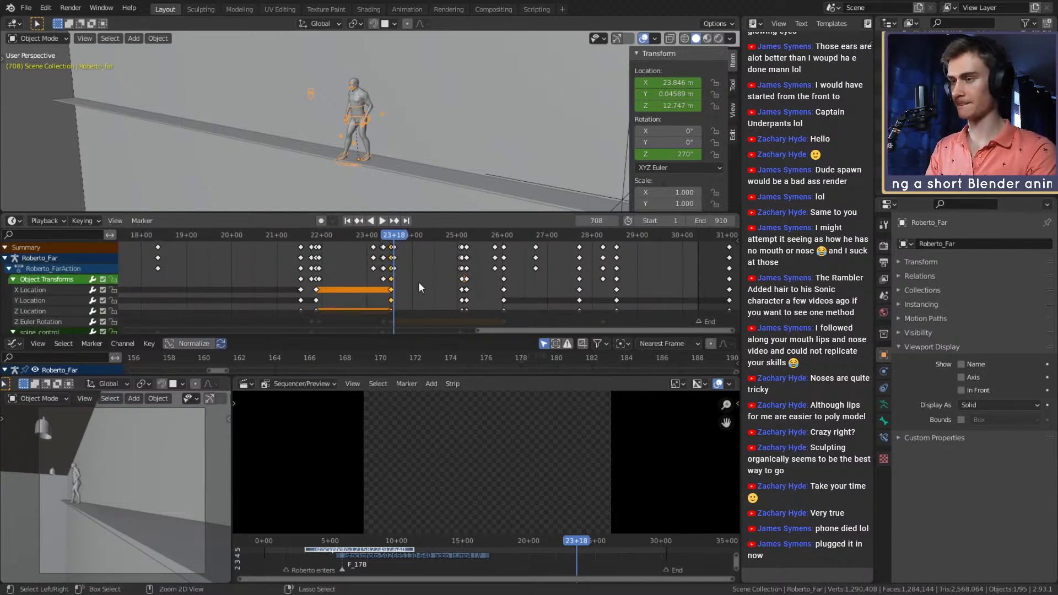
{"action": "key", "text": "ctrl+v"}
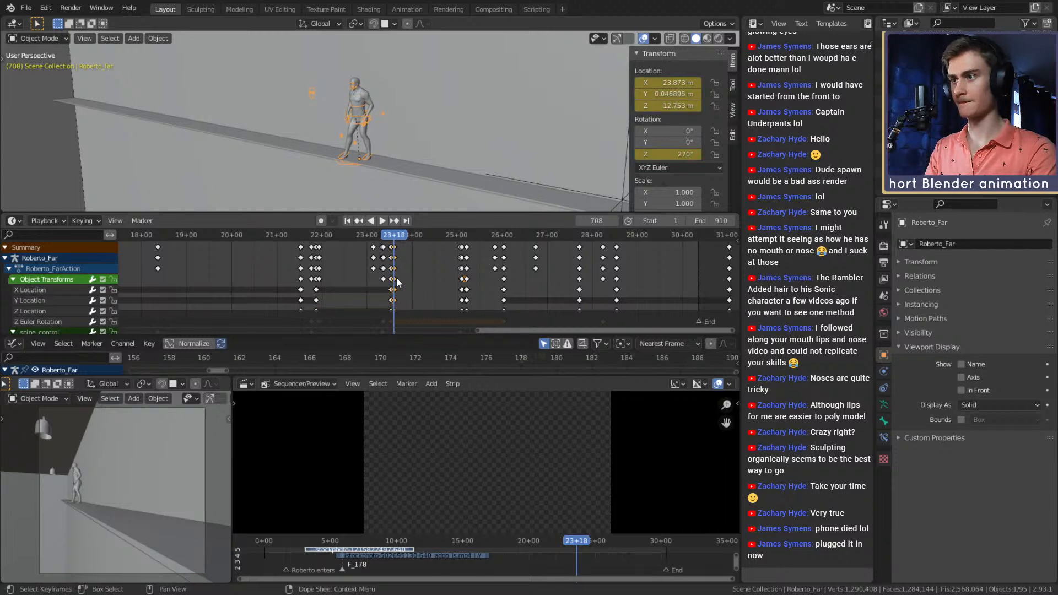
- Duplicate the pasted Object Transforms keyframe, slide the copy to about frame 724 and return to frame 706
{"action": "key", "text": "shift+d"}
{"action": "left_click", "coordinate": [405, 278]}
{"action": "key", "text": "Right"}
{"action": "key", "text": "Right"}
{"action": "key", "text": "Right"}
{"action": "key", "text": "Right"}
{"action": "key", "text": "Right"}
{"action": "key", "text": "Right"}
{"action": "key", "text": "Right"}
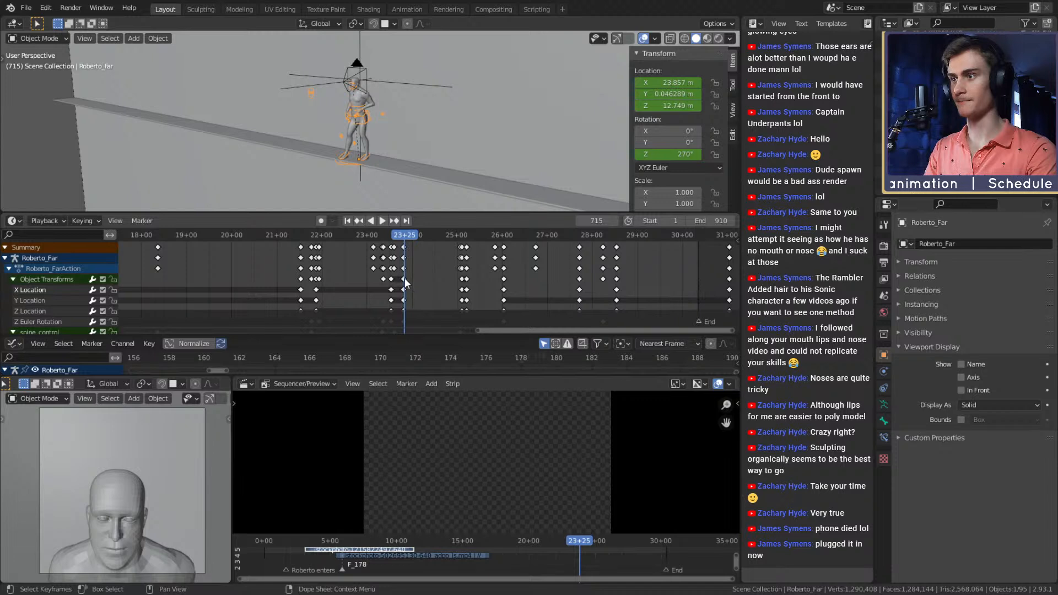
{"action": "left_click_drag", "start_coordinate": [404, 277], "coordinate": [418, 278]}
{"action": "left_click_drag", "start_coordinate": [405, 235], "coordinate": [391, 236]}
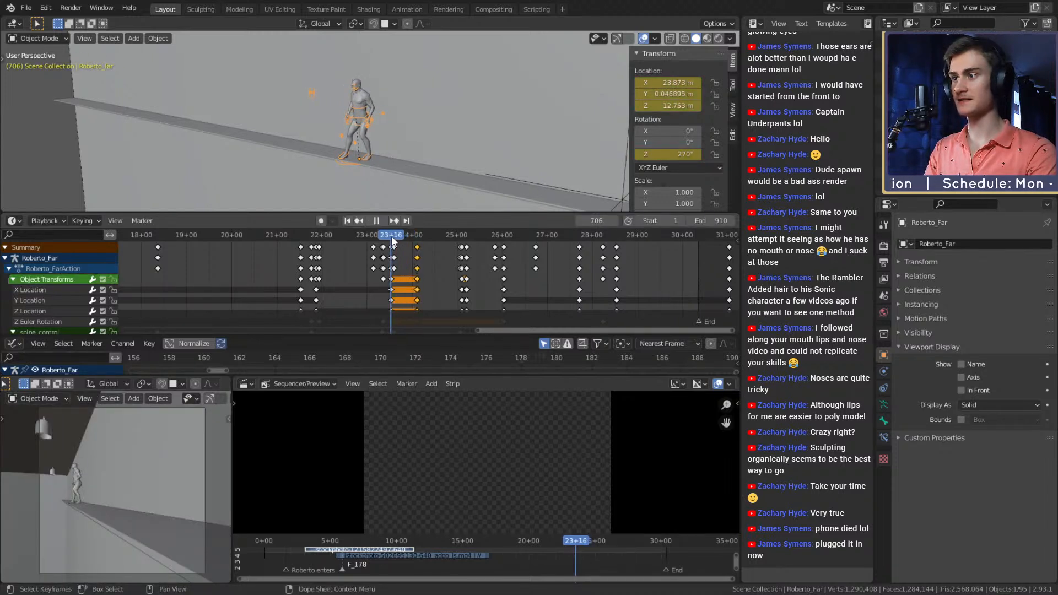
- Advance the current frame by 25 to frame 731 and move Roberto_Far's duplicated Object Transforms keyframe there
{"action": "left_click", "coordinate": [597, 220]}
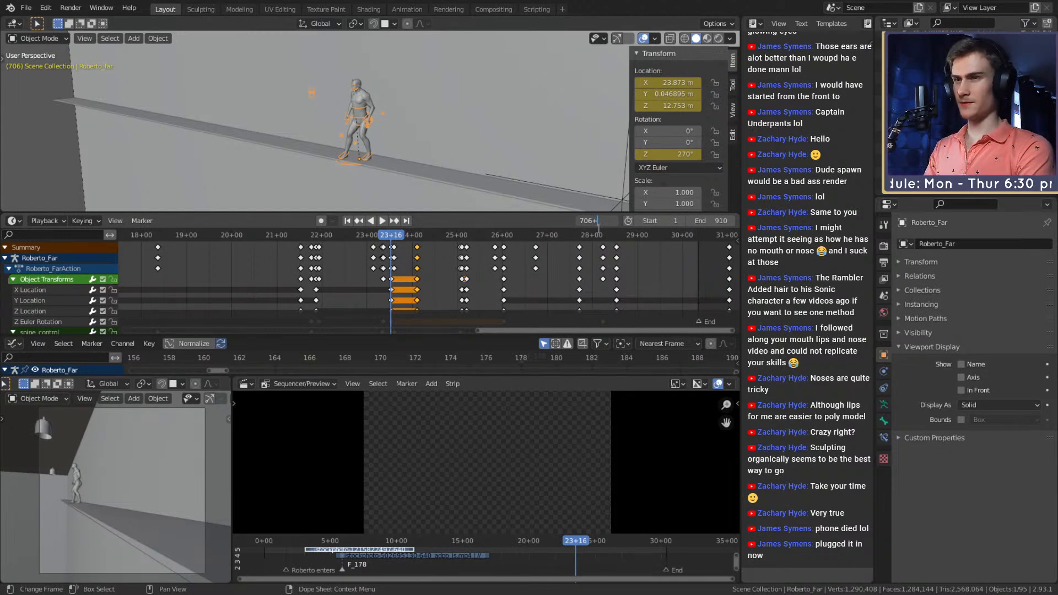
{"action": "type", "text": "+25"}
{"action": "key", "text": "Return"}
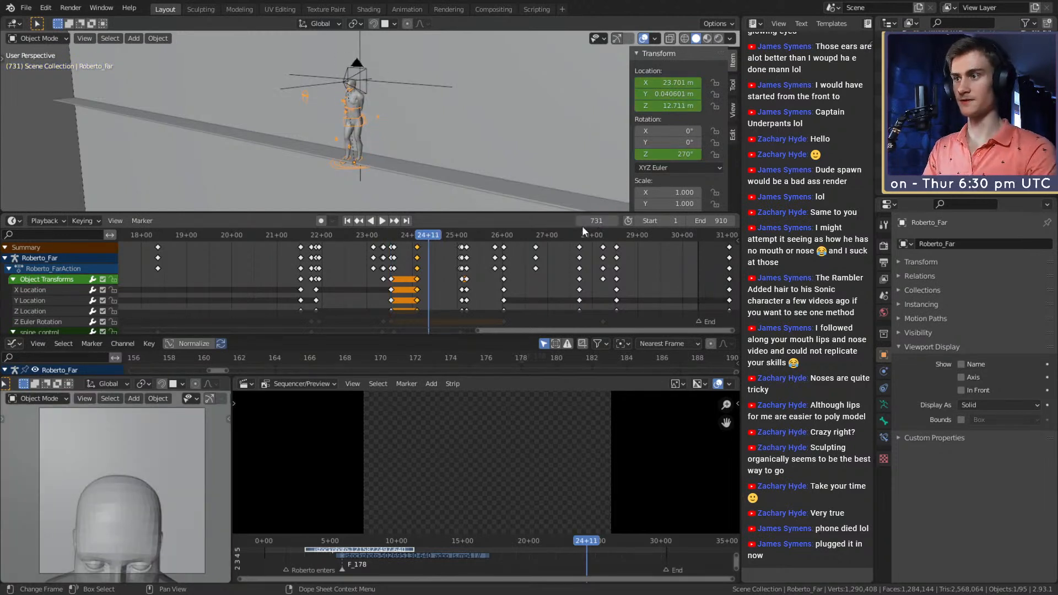
{"action": "left_click_drag", "start_coordinate": [417, 249], "coordinate": [431, 253]}
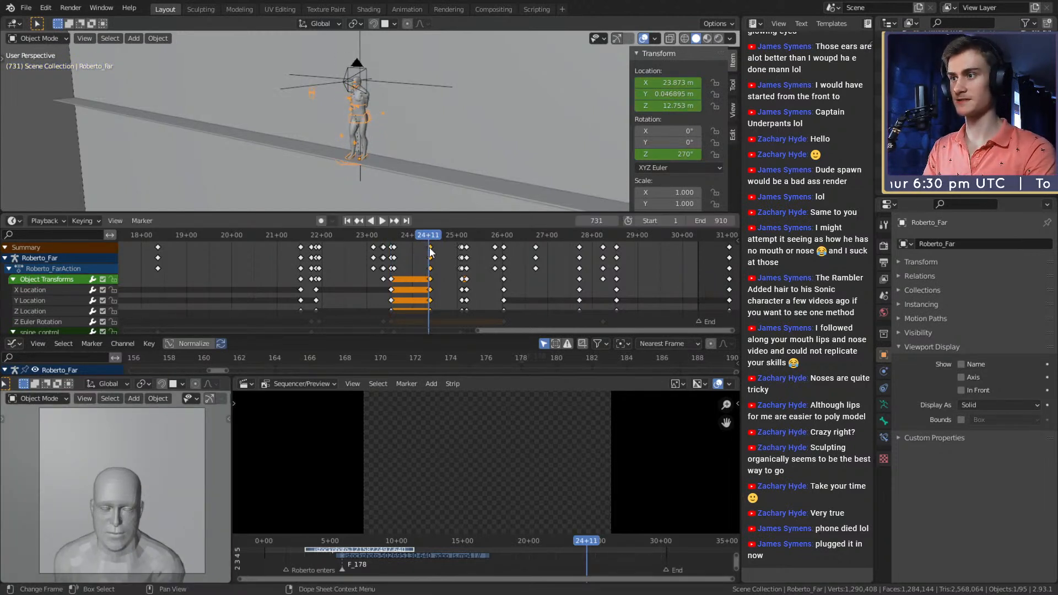
{"action": "left_click", "coordinate": [429, 235]}
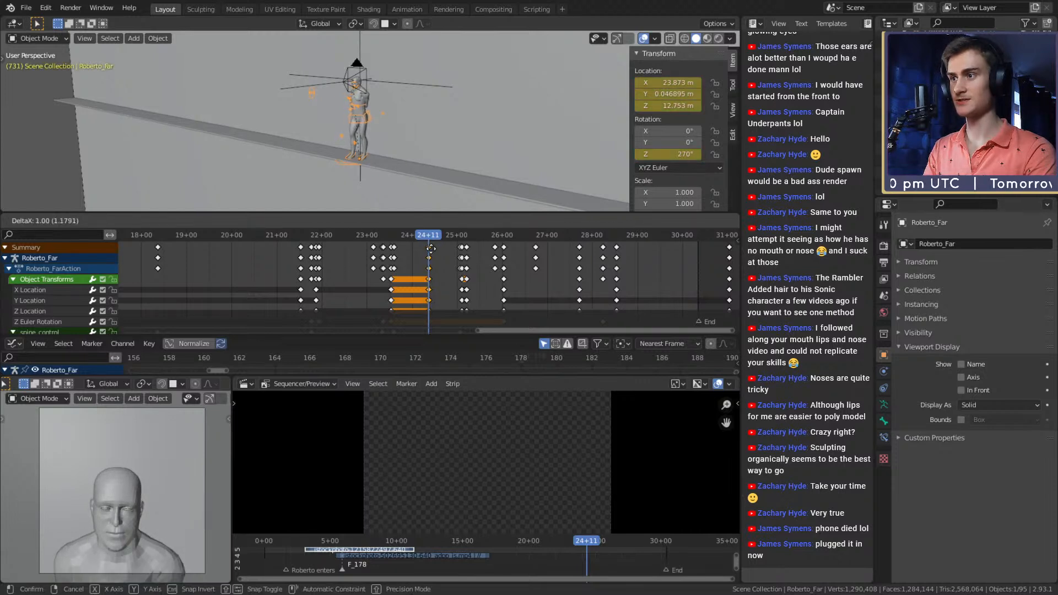
{"action": "left_click_drag", "start_coordinate": [428, 238], "coordinate": [324, 244]}
{"action": "key", "text": "space"}
{"action": "left_click", "coordinate": [385, 222]}
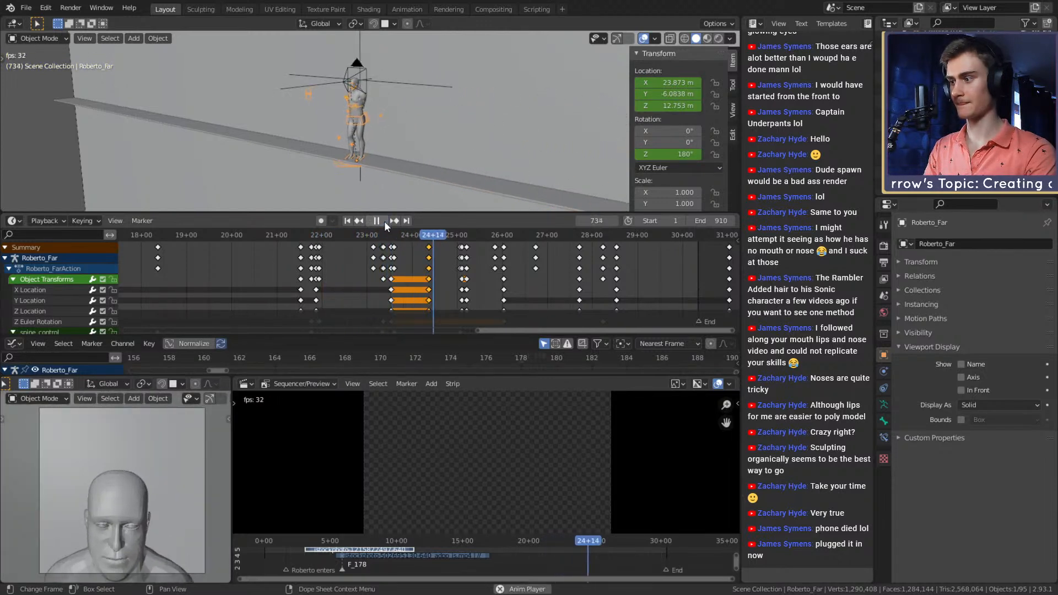
- Advance the current frame by 12 from frame 731 to 743 and move Roberto_Far's selected Object Transforms keyframe there
{"action": "left_click", "coordinate": [433, 236]}
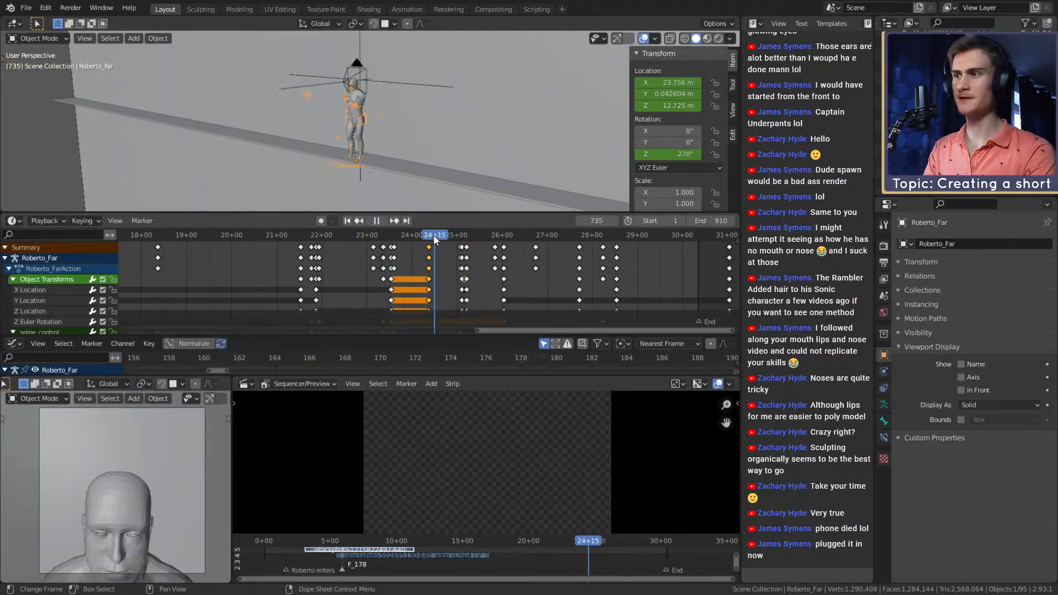
{"action": "key", "text": "space"}
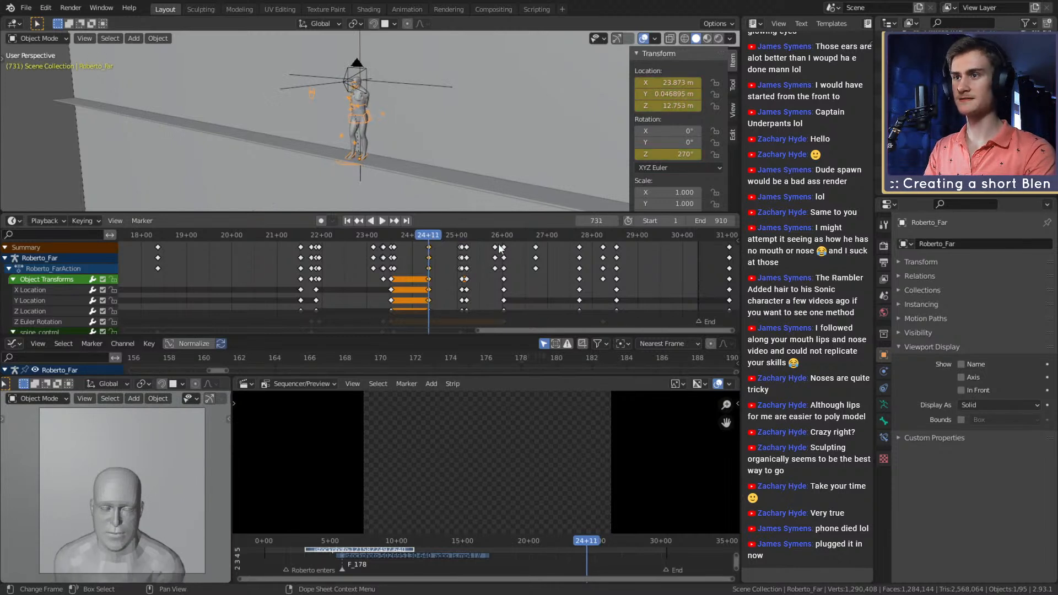
{"action": "left_click", "coordinate": [601, 221]}
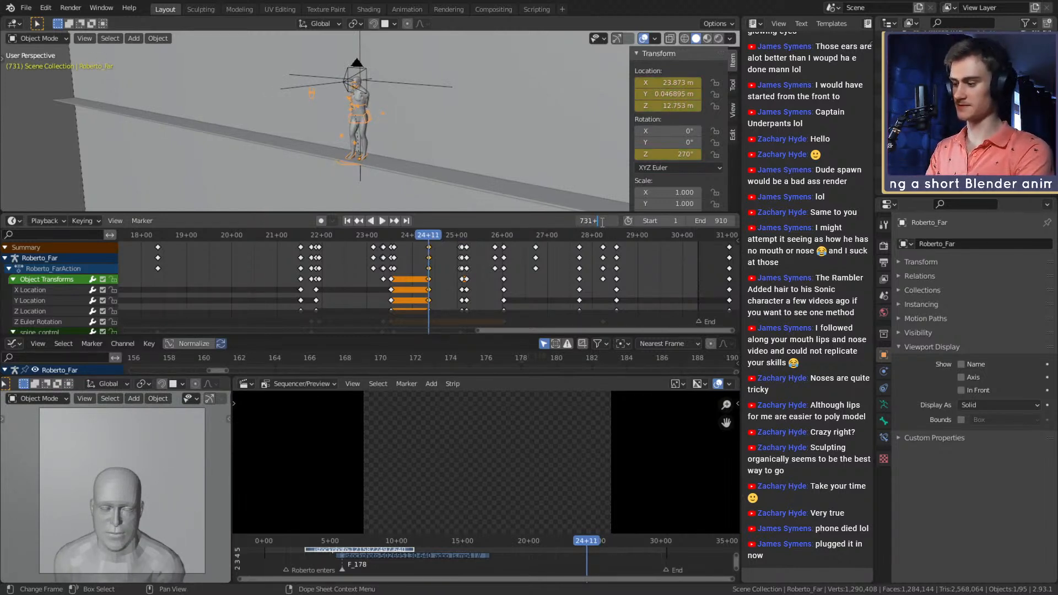
{"action": "type", "text": "+12"}
{"action": "key", "text": "Return"}
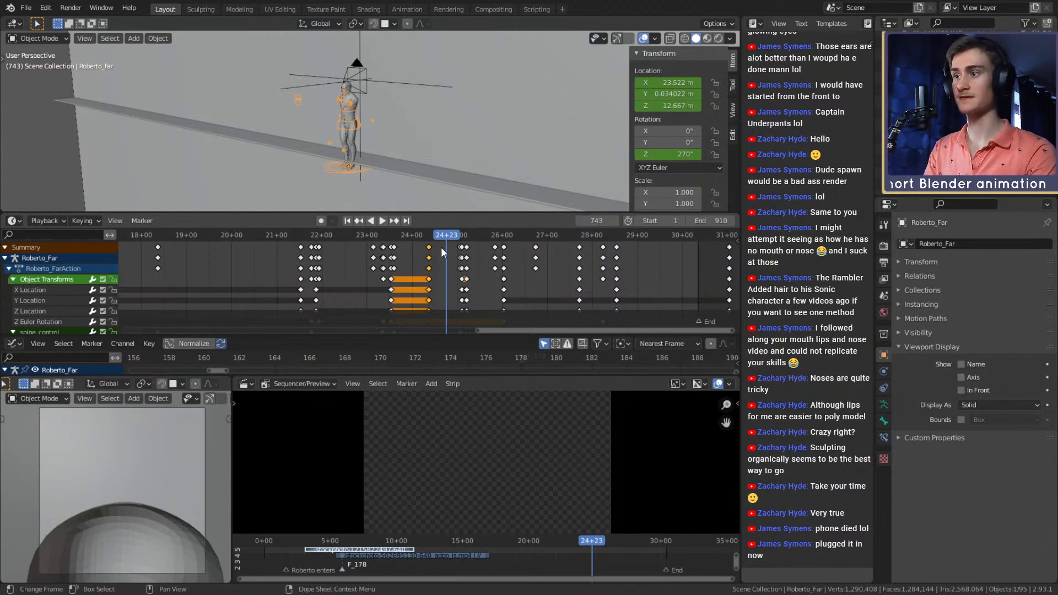
{"action": "left_click_drag", "start_coordinate": [429, 251], "coordinate": [446, 249]}
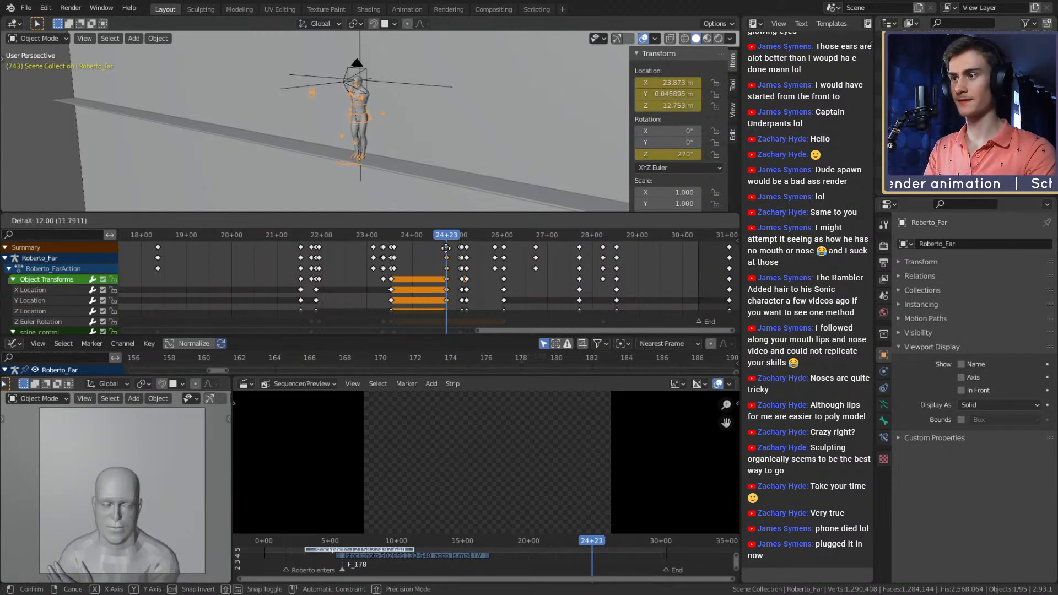
- Replay Roberto_Far's shot from about frame 687 to frame 771, then scrub between frames 731 and 755 to check the hold
{"action": "left_click", "coordinate": [363, 236]}
{"action": "left_click", "coordinate": [384, 222]}
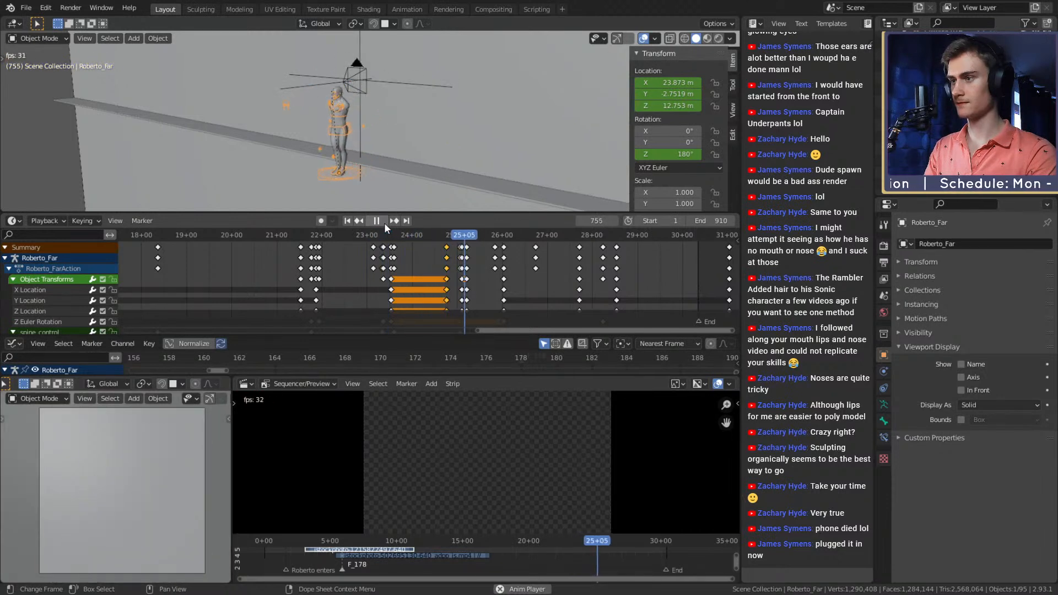
{"action": "left_click", "coordinate": [384, 222]}
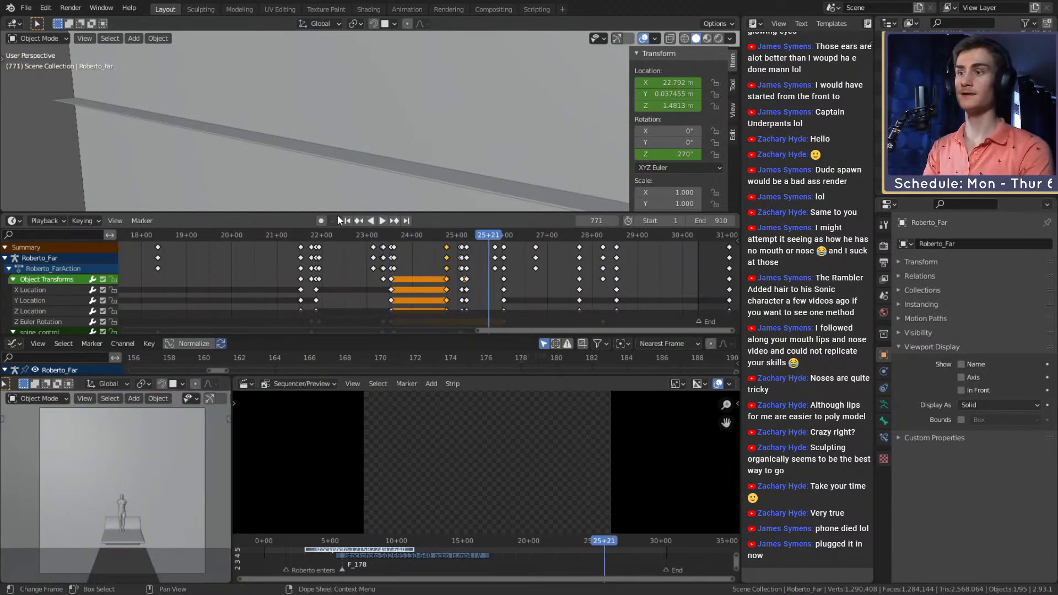
{"action": "middle_click_drag", "start_coordinate": [474, 267], "coordinate": [448, 293], "text": "ctrl"}
{"action": "left_click", "coordinate": [414, 236]}
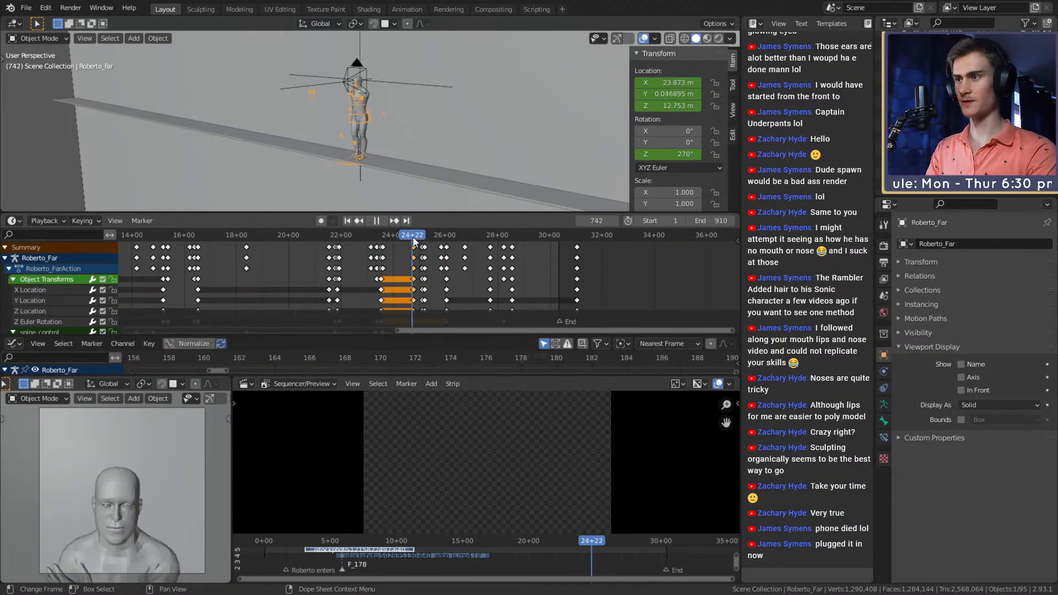
{"action": "key", "text": "space"}
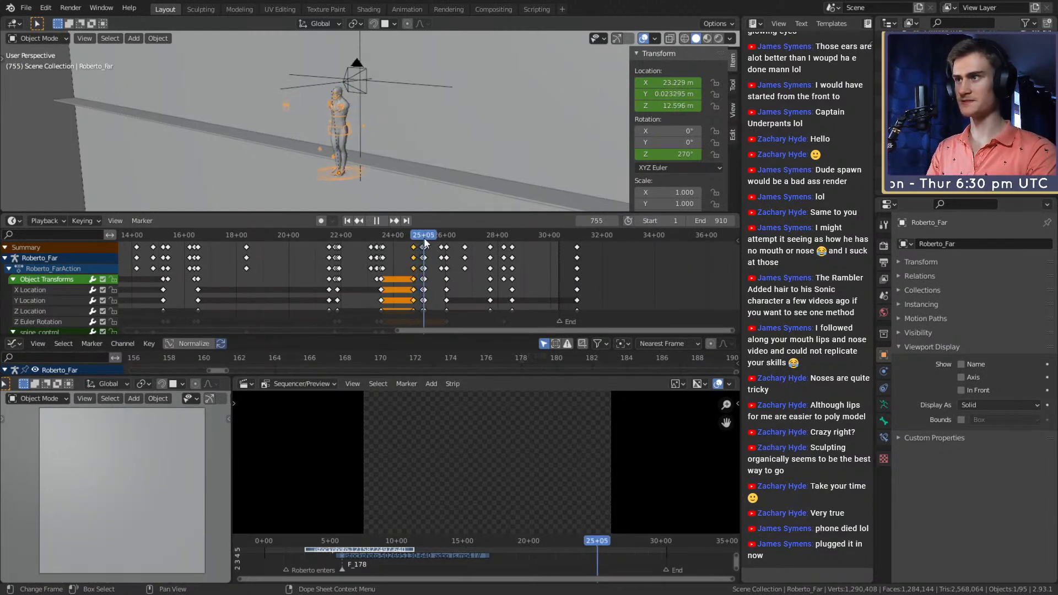
{"action": "left_click_drag", "start_coordinate": [415, 237], "coordinate": [414, 239]}
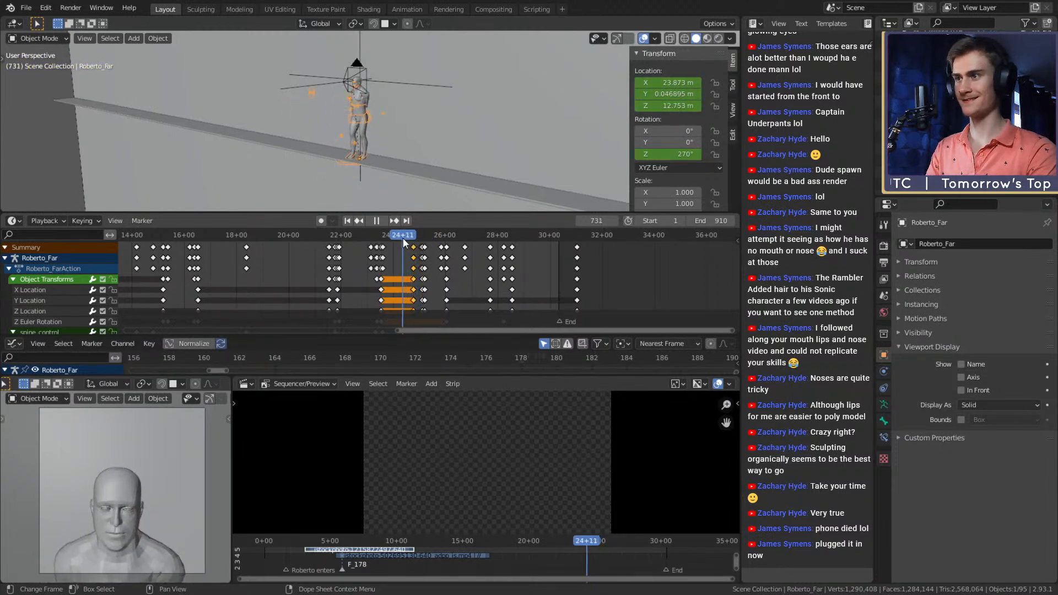
{"action": "key", "text": "space"}
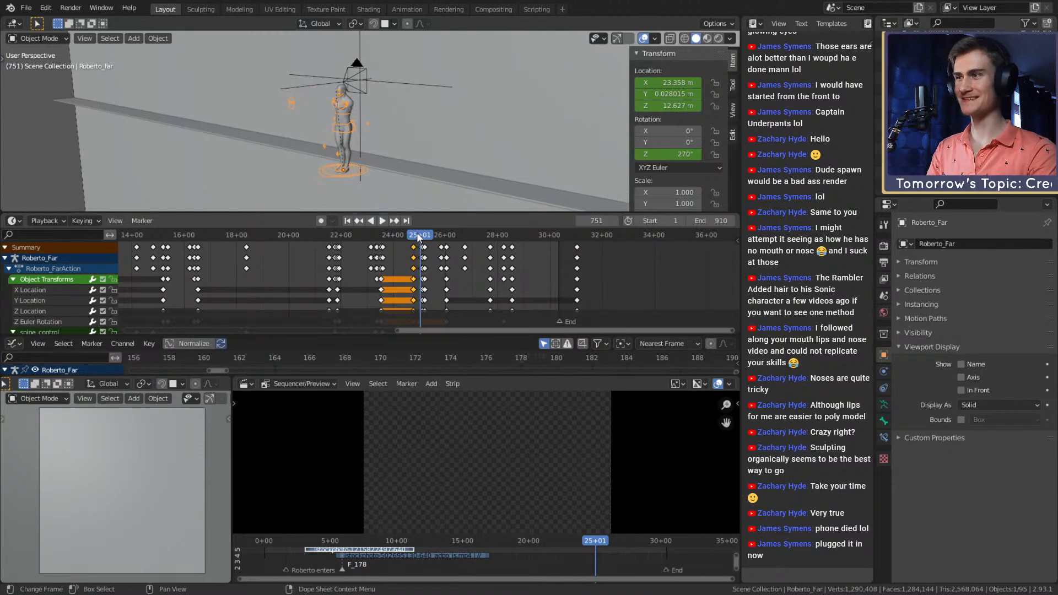
- Replay the camera cut repeatedly from about frame 730, let it run to frame 805, and return to frame 744
{"action": "left_click", "coordinate": [392, 235]}
{"action": "key", "text": "space"}
{"action": "left_click", "coordinate": [382, 220]}
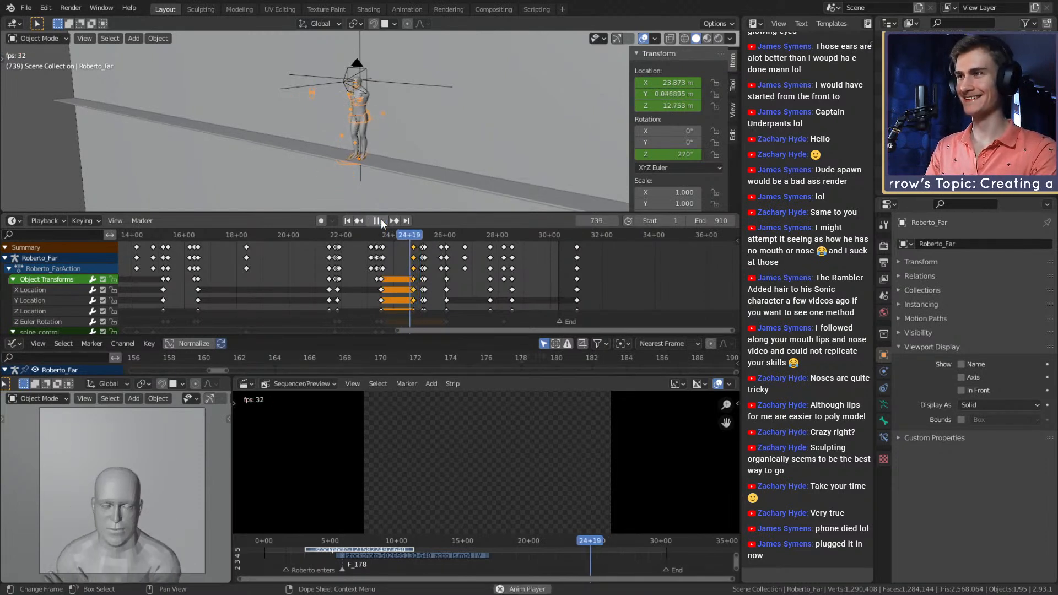
{"action": "left_click", "coordinate": [381, 221]}
{"action": "left_click", "coordinate": [389, 234]}
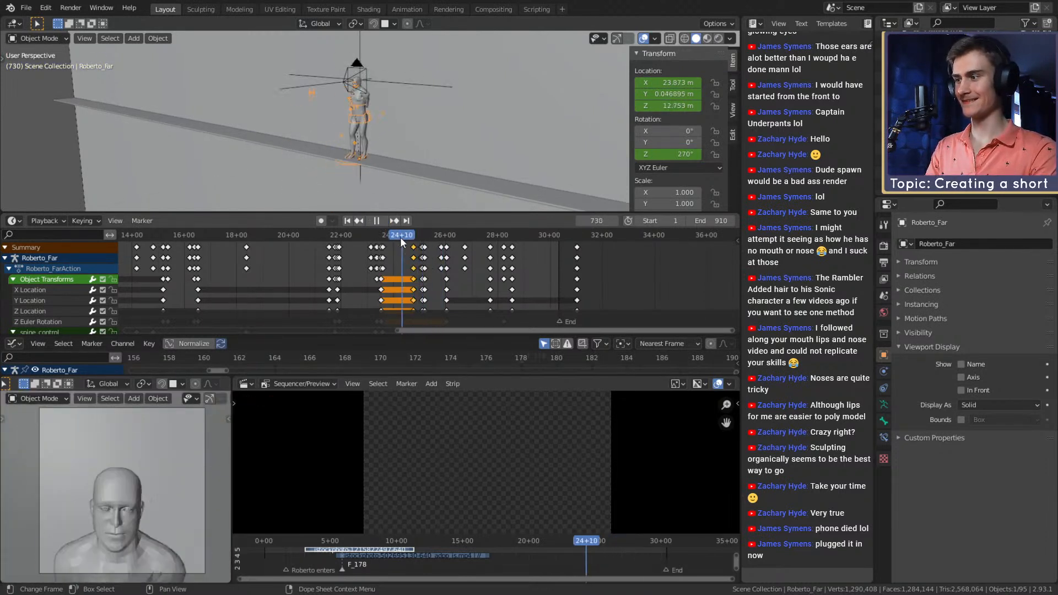
{"action": "left_click", "coordinate": [383, 220]}
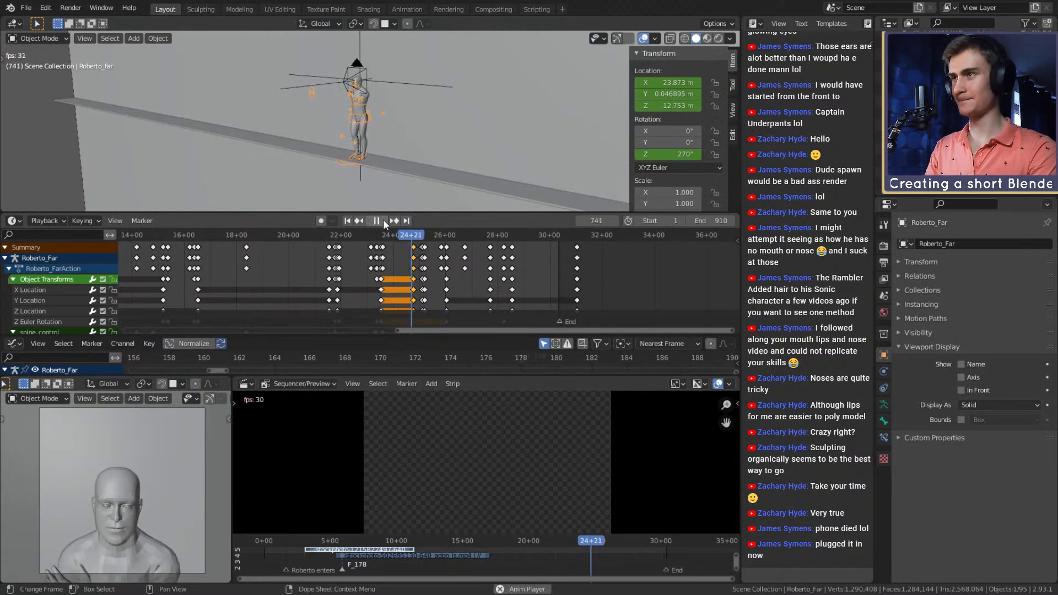
{"action": "left_click", "coordinate": [382, 221]}
{"action": "left_click_drag", "start_coordinate": [423, 234], "coordinate": [404, 234]}
{"action": "left_click", "coordinate": [382, 221]}
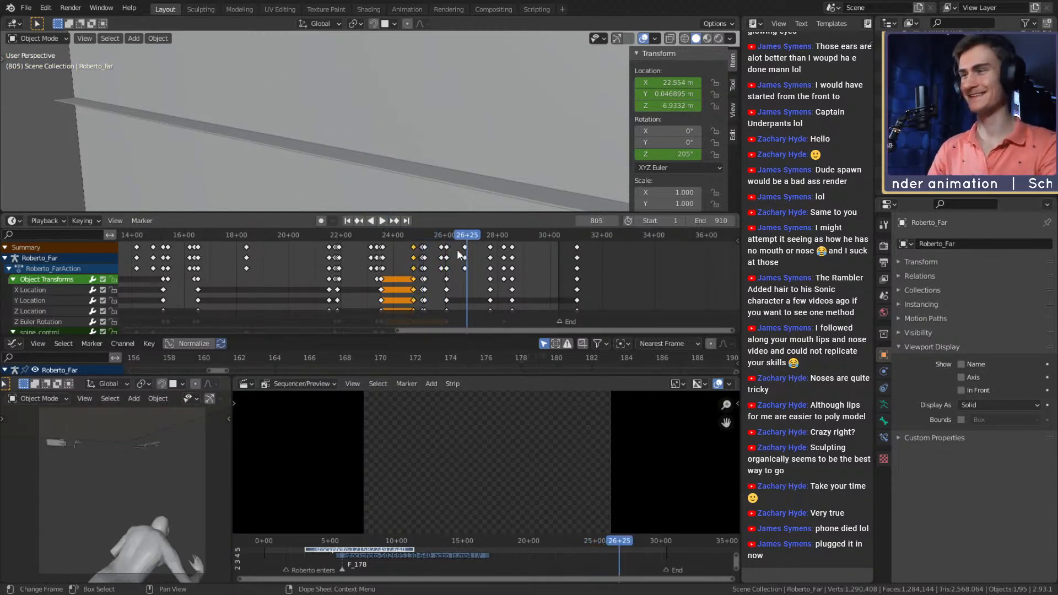
{"action": "mouse_move", "coordinate": [441, 236]}
{"action": "left_mouse_down"}
{"action": "mouse_move", "coordinate": [414, 237]}
{"action": "mouse_move", "coordinate": [423, 245]}
{"action": "left_mouse_up"}
{"action": "key", "text": "Escape"}
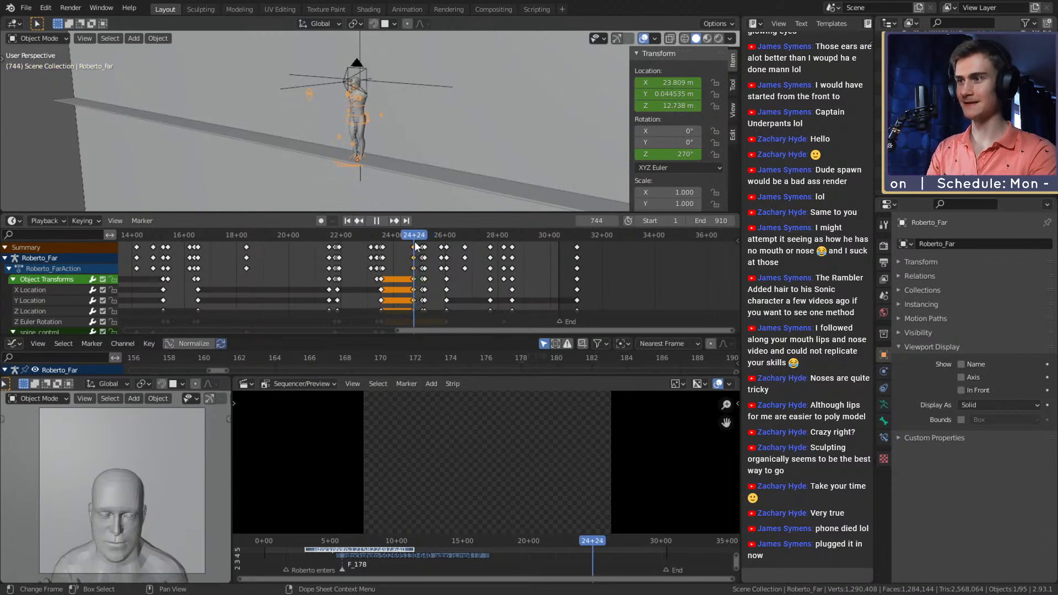
- Show the keyframes of all objects and all of Roberto_Far's bones, and shift every keyframe after frame 744 about 6 frames later
{"action": "scroll", "coordinate": [480, 264], "scroll_direction": "up", "scroll_amount": 2}
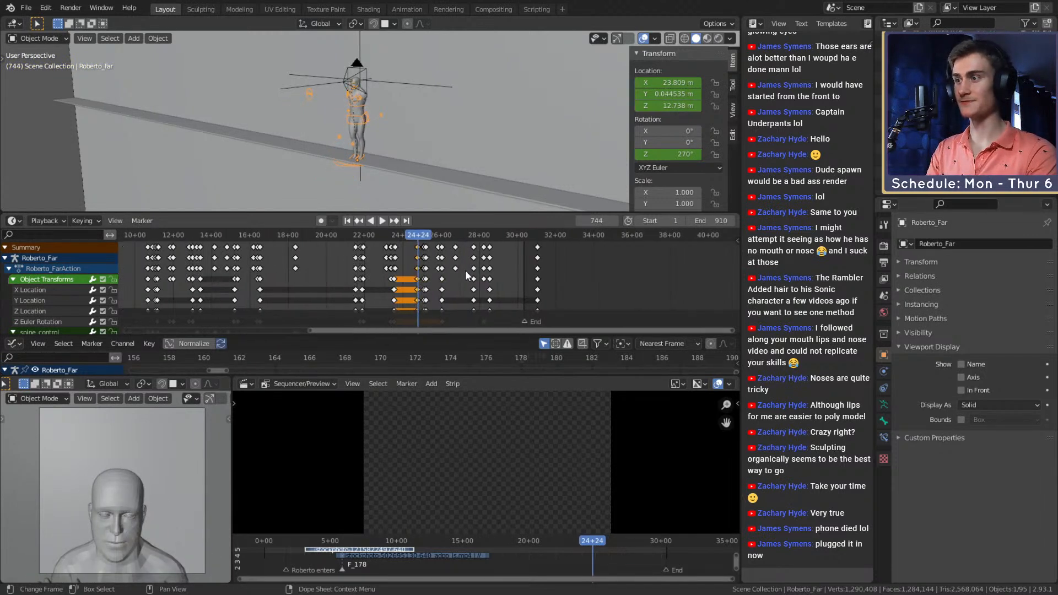
{"action": "key", "text": "a"}
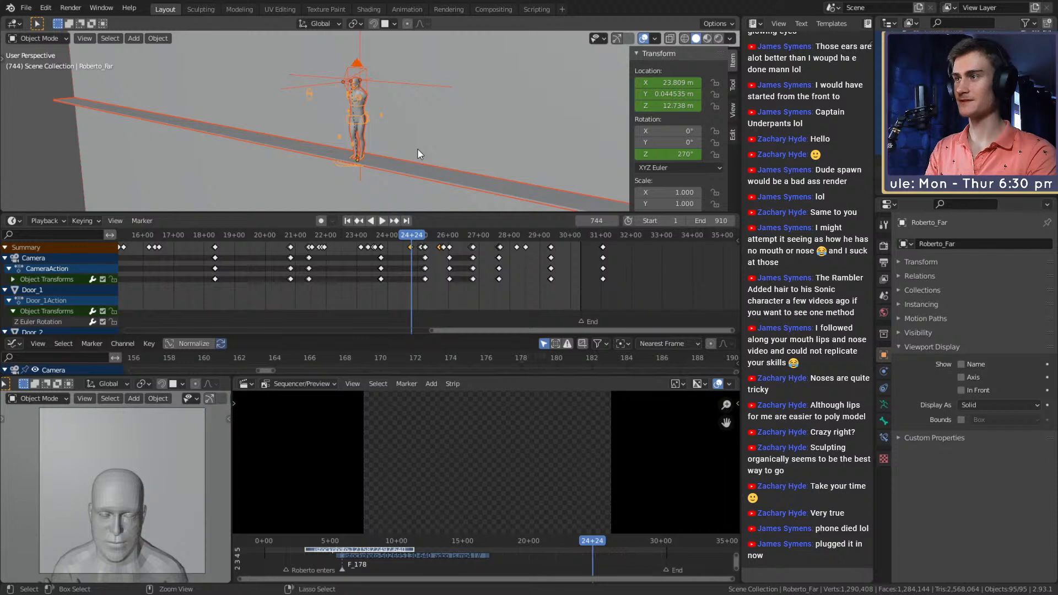
{"action": "key", "text": "ctrl+Tab"}
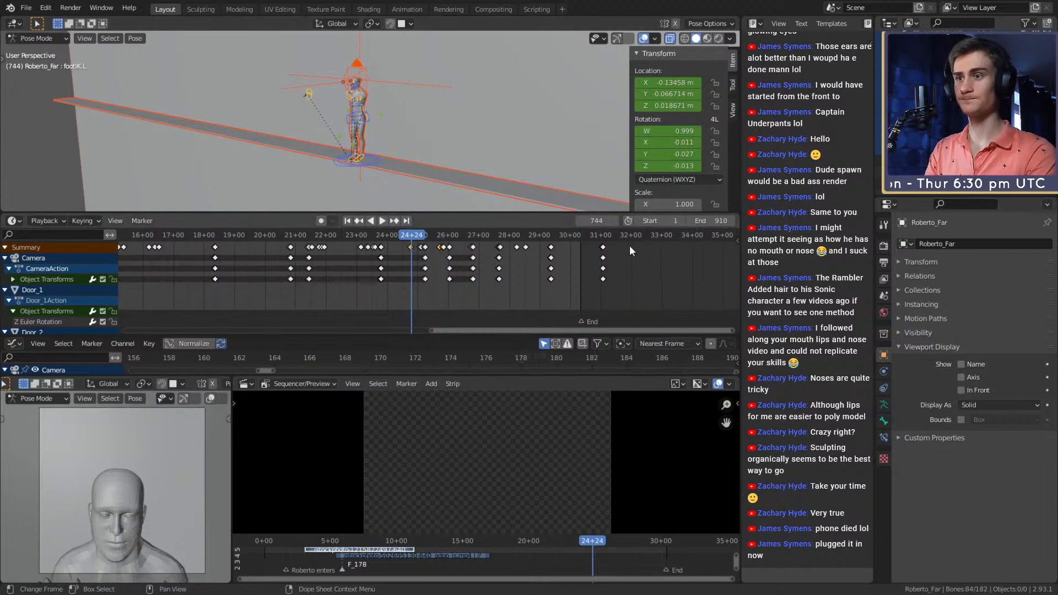
{"action": "key", "text": "a"}
{"action": "scroll", "coordinate": [420, 252], "scroll_direction": "up", "scroll_amount": 4}
{"action": "scroll", "coordinate": [420, 253], "scroll_direction": "up", "scroll_amount": 3}
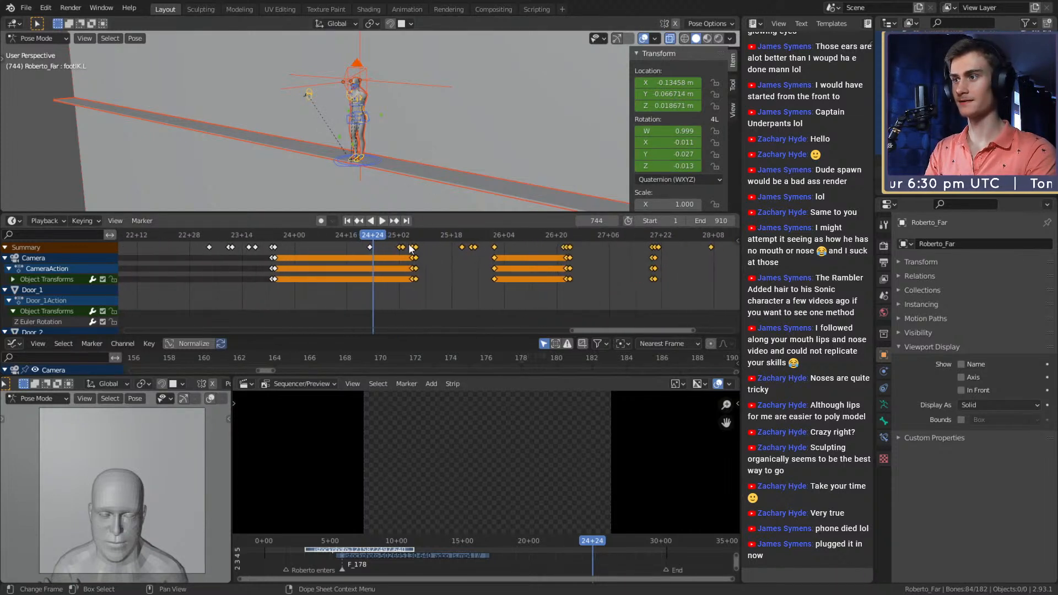
{"action": "key", "text": "g"}
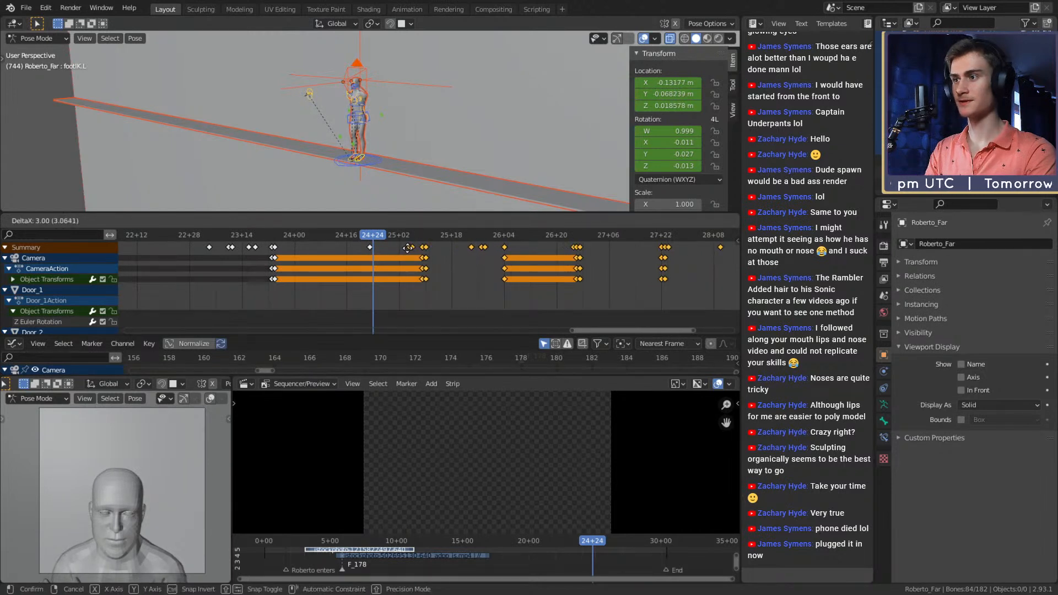
{"action": "left_click", "coordinate": [419, 253]}
- Play the retimed shot from frame 744 to frame 784 and examine the room from outside
{"action": "left_click", "coordinate": [380, 222]}
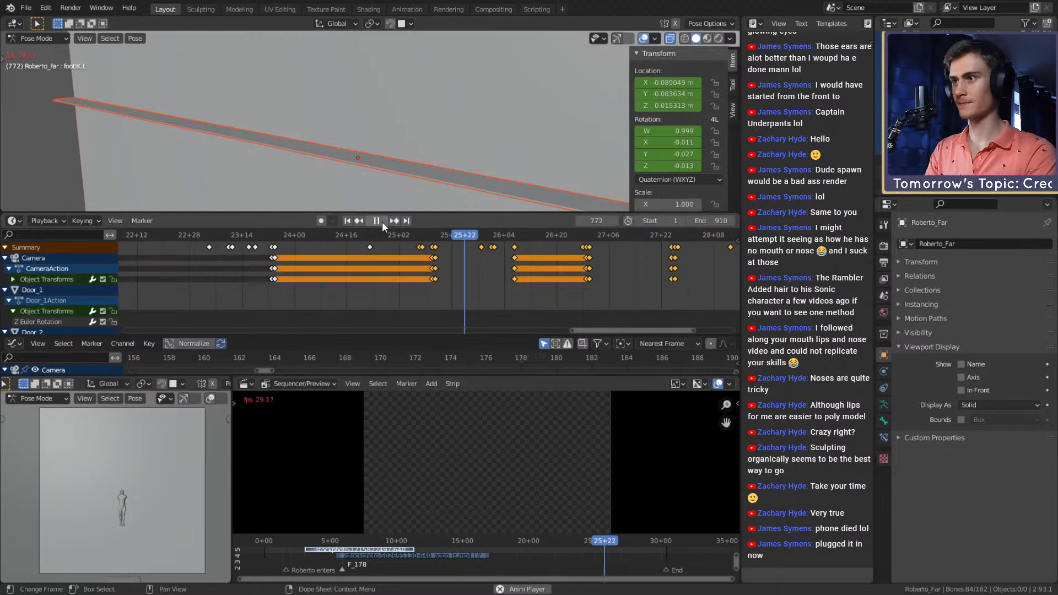
{"action": "left_click", "coordinate": [382, 222]}
{"action": "scroll", "coordinate": [457, 147], "scroll_direction": "down", "scroll_amount": 6}
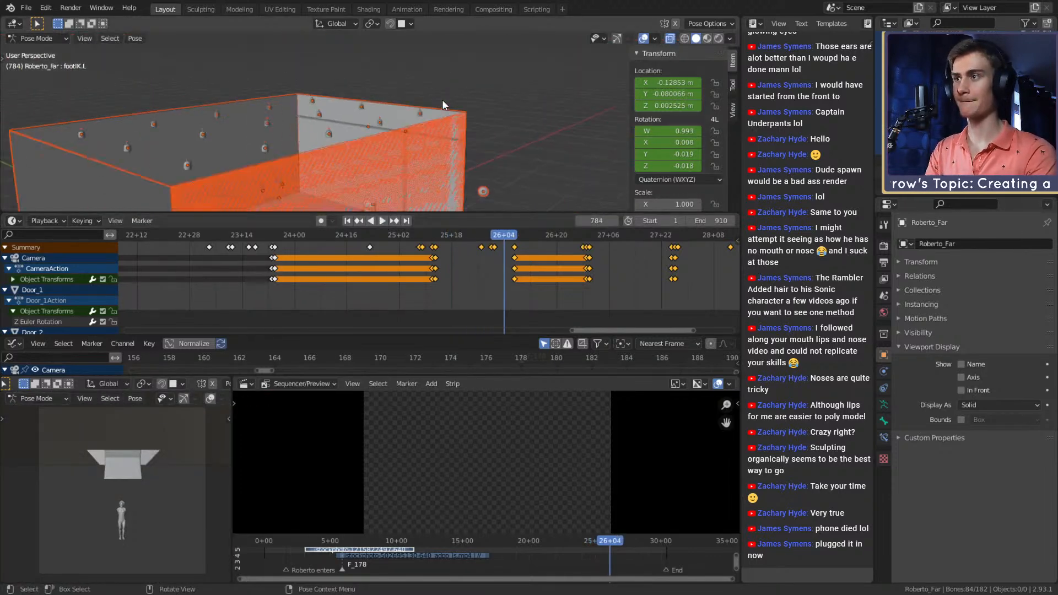
{"action": "middle_click_drag", "start_coordinate": [451, 155], "coordinate": [421, 122]}
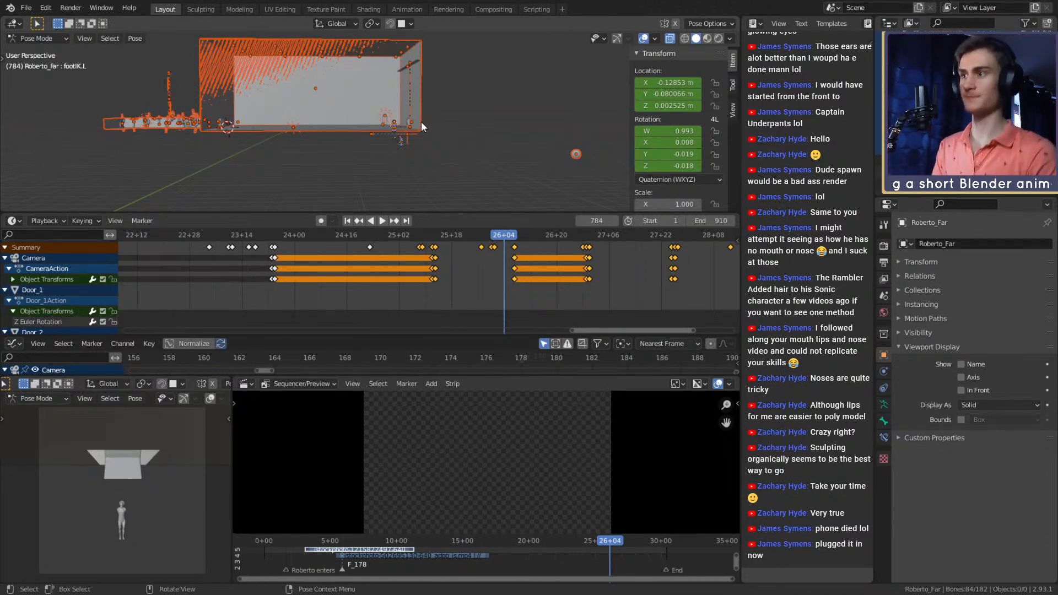
- Deselect the keyframes and the rig's bones, and switch the Roberto_Far armature from Pose Mode to Object Mode
{"action": "left_click", "coordinate": [471, 283]}
{"action": "scroll", "coordinate": [403, 158], "scroll_direction": "down", "scroll_amount": 6}
{"action": "scroll", "coordinate": [393, 168], "scroll_direction": "up", "scroll_amount": 6}
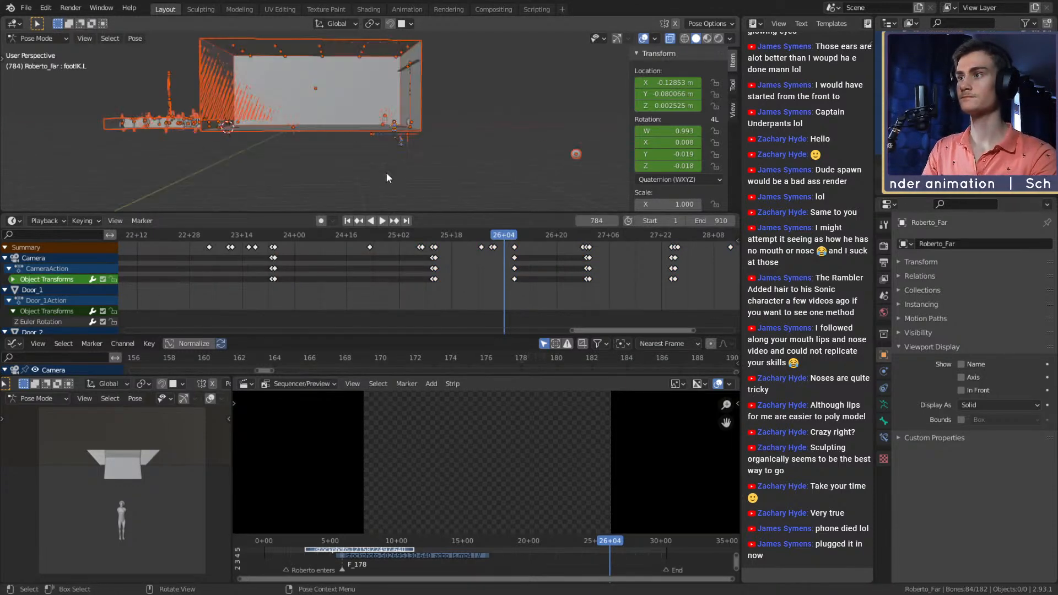
{"action": "middle_click_drag", "start_coordinate": [386, 172], "coordinate": [401, 165], "text": "shift"}
{"action": "middle_click_drag", "start_coordinate": [400, 164], "coordinate": [431, 164]}
{"action": "left_click", "coordinate": [299, 159]}
{"action": "middle_click_drag", "start_coordinate": [299, 164], "coordinate": [422, 137]}
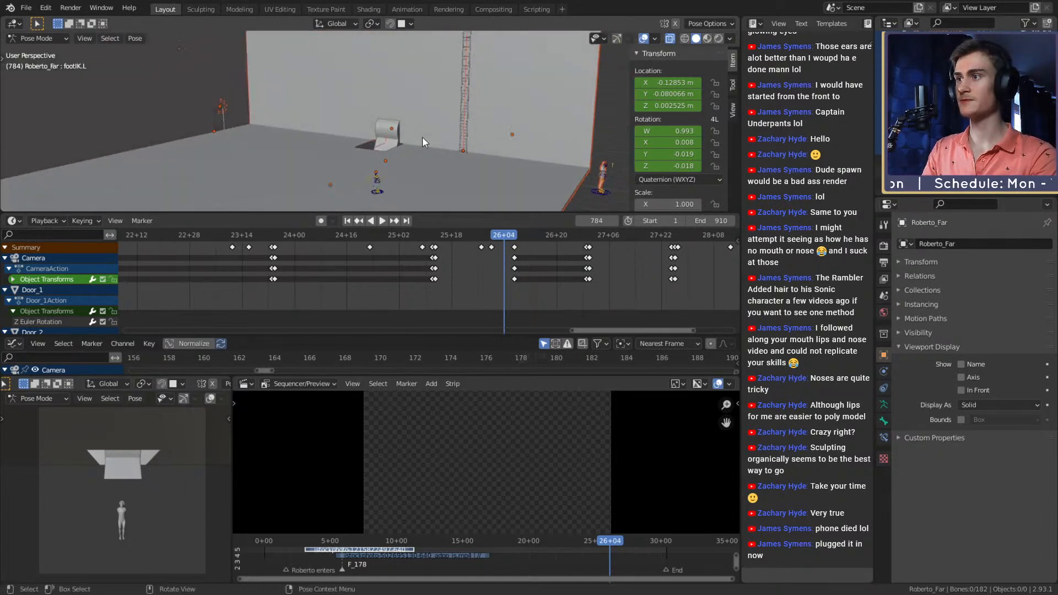
{"action": "key", "text": "ctrl+Tab"}
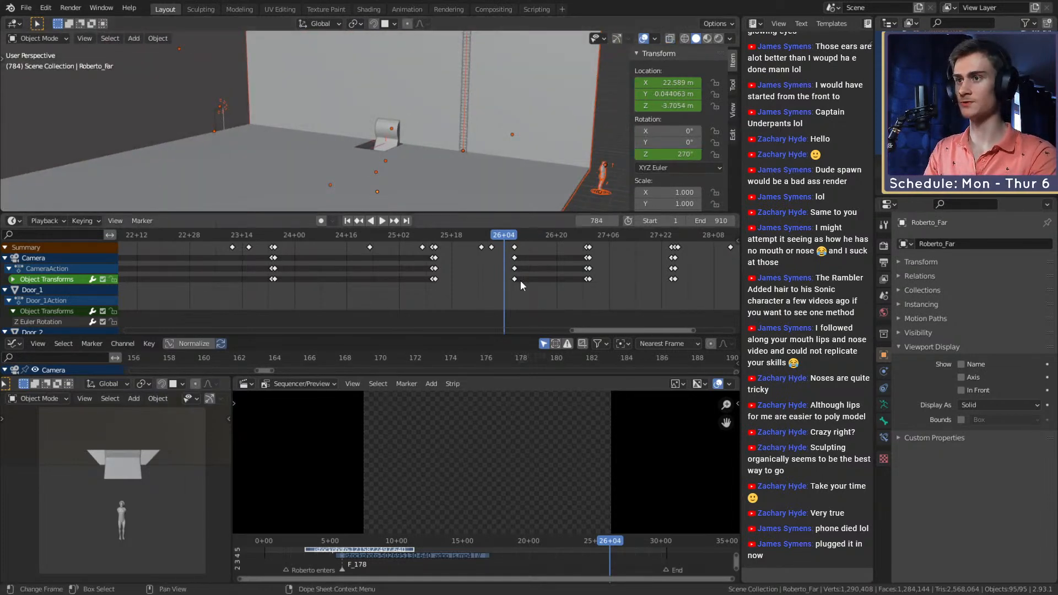
- Go to frame 763, select only the Roberto_Far rig among the hanging lamps, and frame it in the viewport
{"action": "left_click_drag", "start_coordinate": [485, 280], "coordinate": [435, 280]}
{"action": "middle_click_drag", "start_coordinate": [448, 138], "coordinate": [376, 140]}
{"action": "scroll", "coordinate": [409, 153], "scroll_direction": "down", "scroll_amount": 8}
{"action": "scroll", "coordinate": [409, 153], "scroll_direction": "up", "scroll_amount": 8}
{"action": "left_click", "coordinate": [377, 127]}
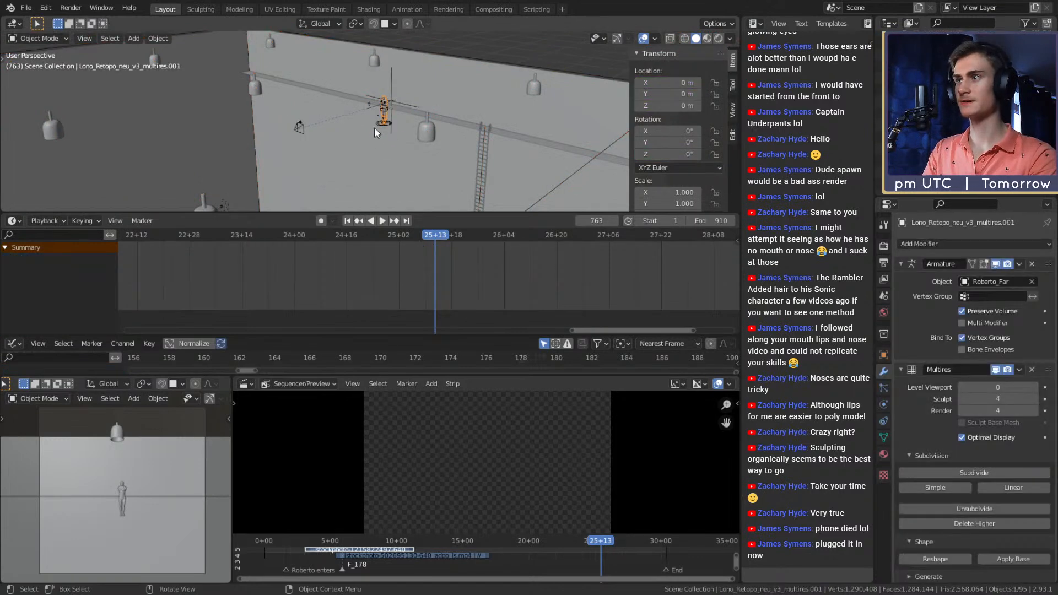
{"action": "left_click", "coordinate": [376, 124]}
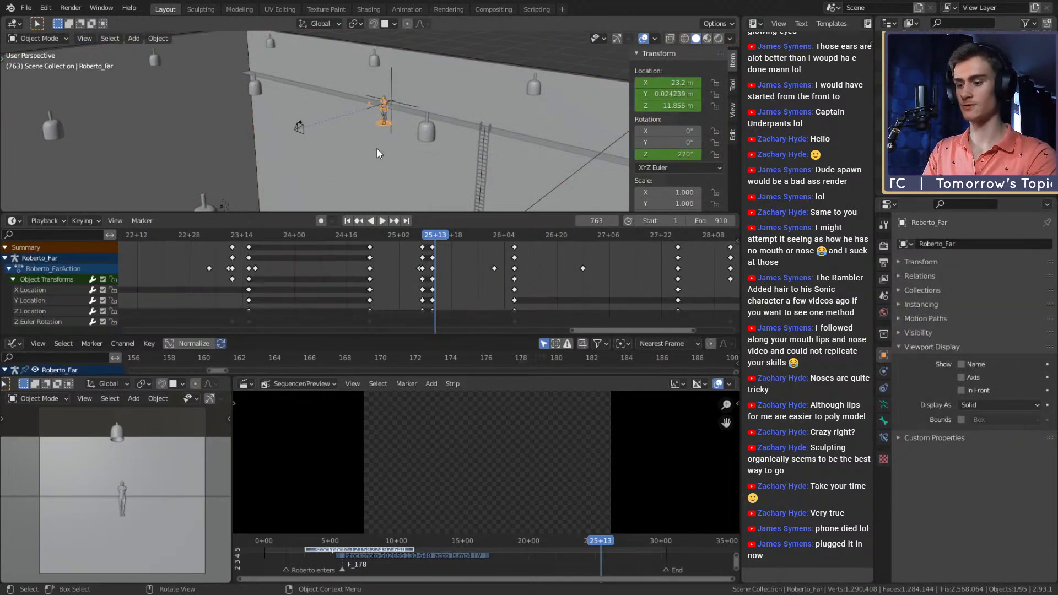
{"action": "key", "text": "KP_Decimal"}
- Examine the character's body pose at frames 743 and 710 from close up
{"action": "left_click_drag", "start_coordinate": [436, 238], "coordinate": [371, 237]}
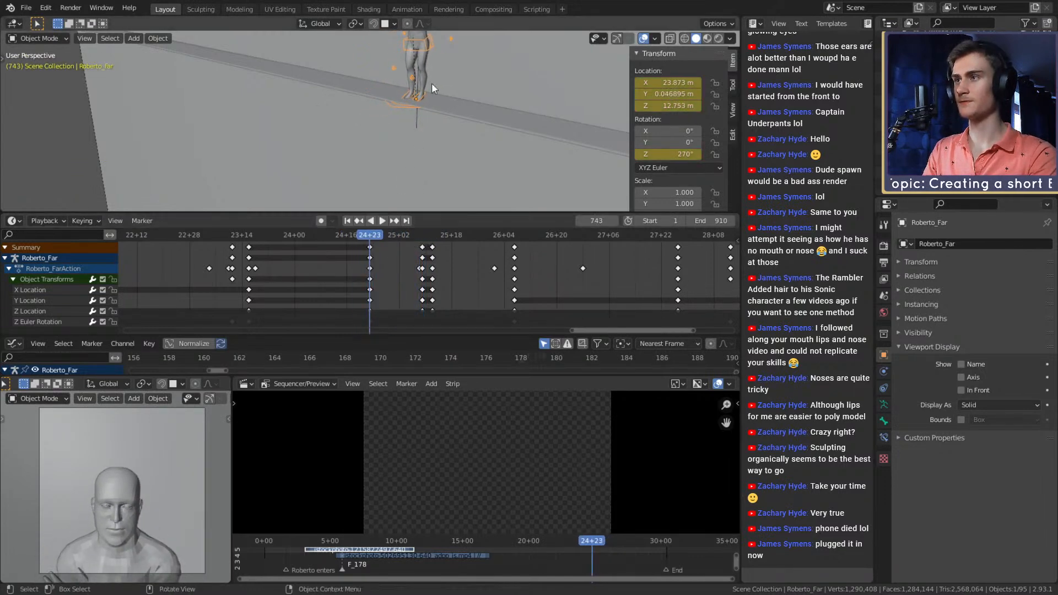
{"action": "middle_click_drag", "start_coordinate": [432, 88], "coordinate": [427, 160], "text": "shift"}
{"action": "middle_click_drag", "start_coordinate": [427, 160], "coordinate": [402, 159]}
{"action": "scroll", "coordinate": [463, 130], "scroll_direction": "up", "scroll_amount": 4}
{"action": "middle_click_drag", "start_coordinate": [473, 125], "coordinate": [361, 129], "text": "shift"}
{"action": "middle_click_drag", "start_coordinate": [361, 130], "coordinate": [402, 132]}
{"action": "left_click_drag", "start_coordinate": [368, 237], "coordinate": [261, 237]}
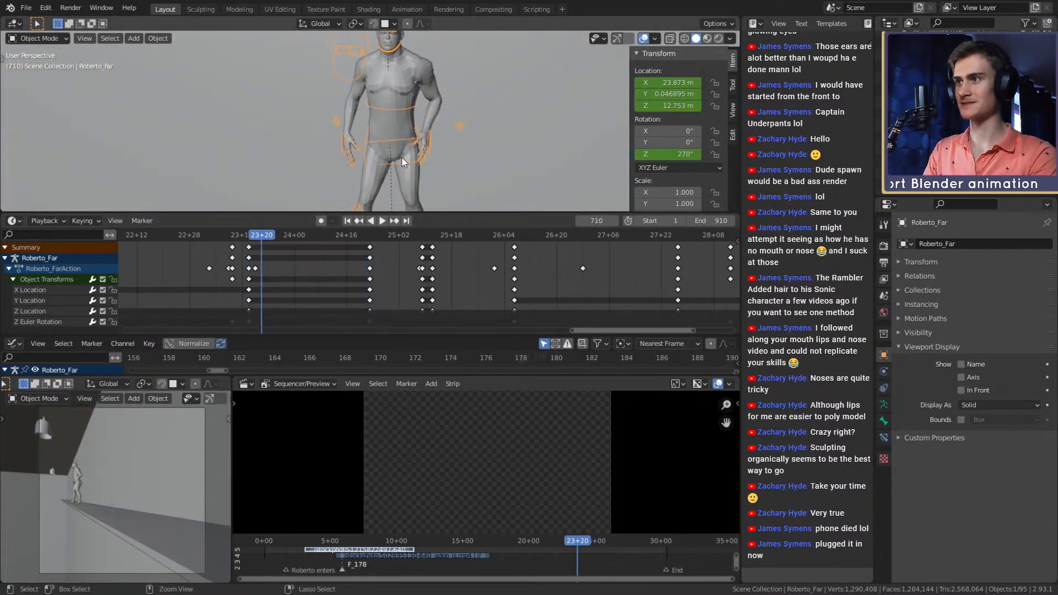
- Put the Roberto_Far rig in Pose Mode, play up to frame 743, and select the armIK.L bone
{"action": "key", "text": "ctrl+Tab"}
{"action": "key", "text": "space"}
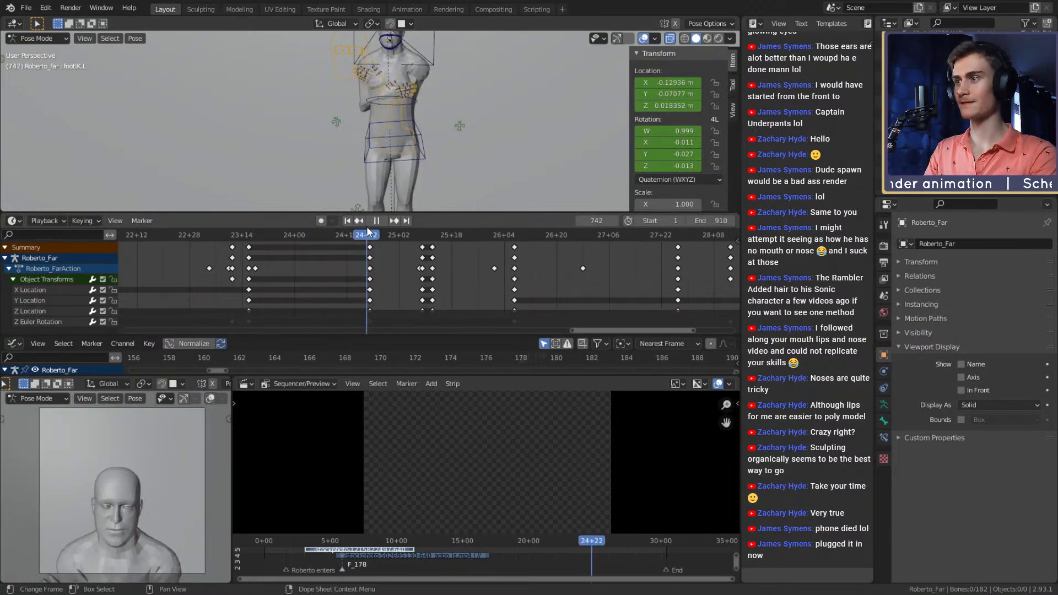
{"action": "key", "text": "space"}
{"action": "left_click", "coordinate": [463, 130]}
{"action": "middle_click_drag", "start_coordinate": [478, 150], "coordinate": [398, 132]}
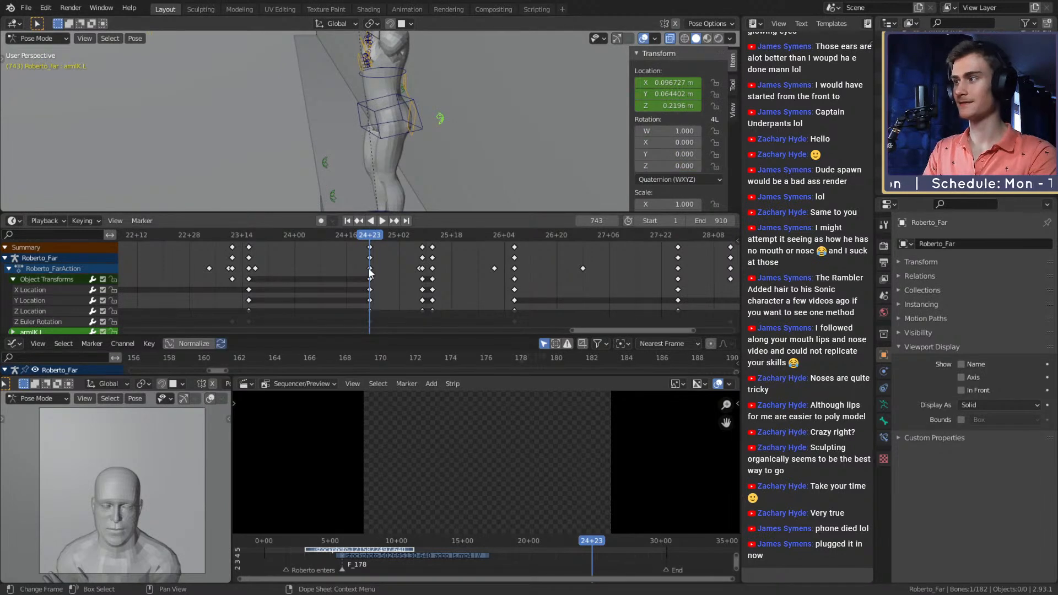
- Collapse the Object Transforms channels and expand the armIK.L channels in the Dope Sheet
{"action": "scroll", "coordinate": [307, 291], "scroll_direction": "down", "scroll_amount": 3}
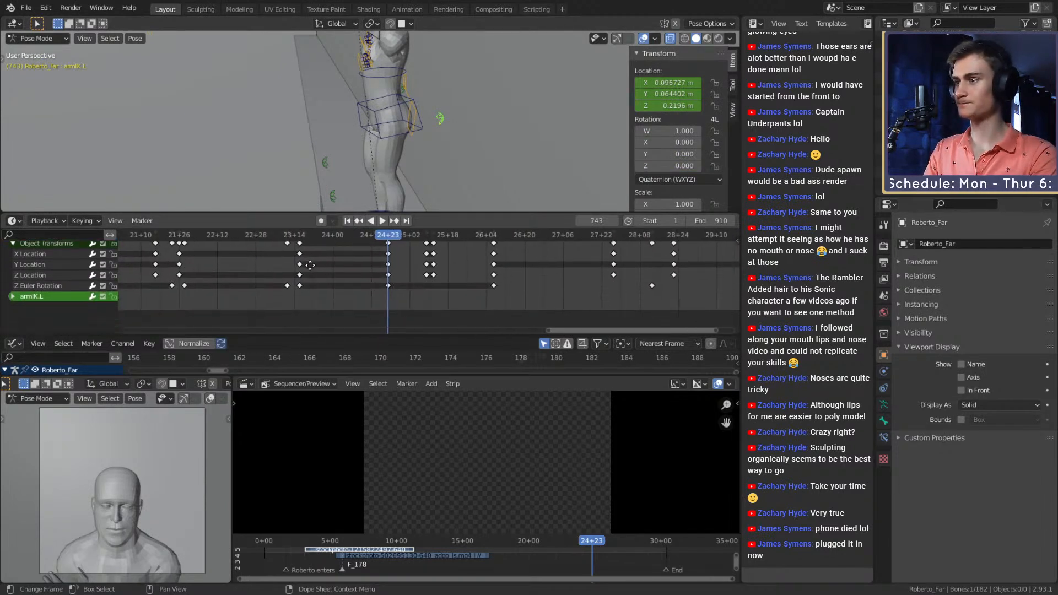
{"action": "left_click", "coordinate": [12, 279]}
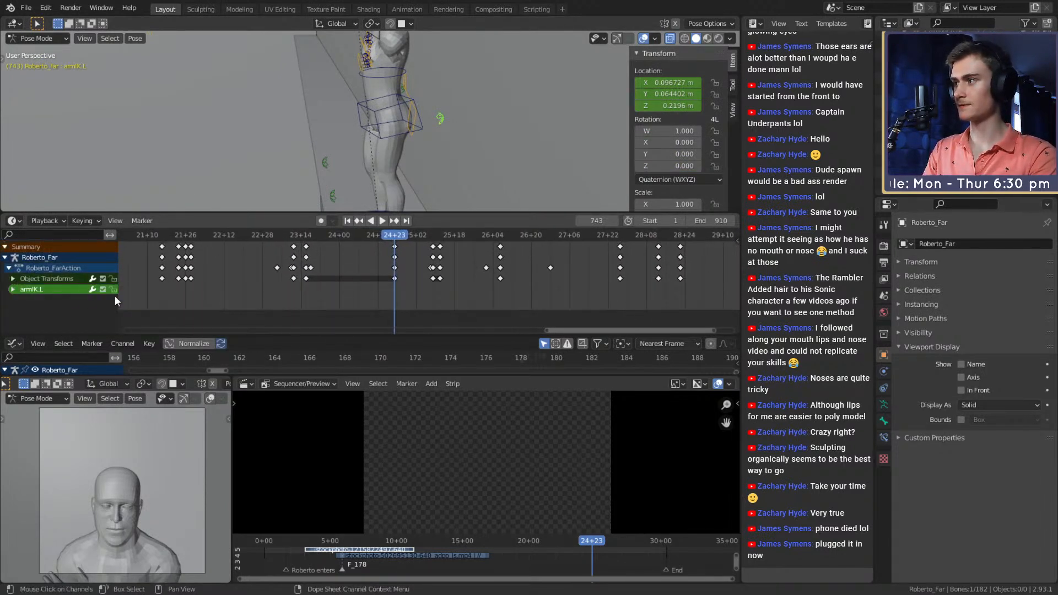
{"action": "left_click", "coordinate": [12, 289]}
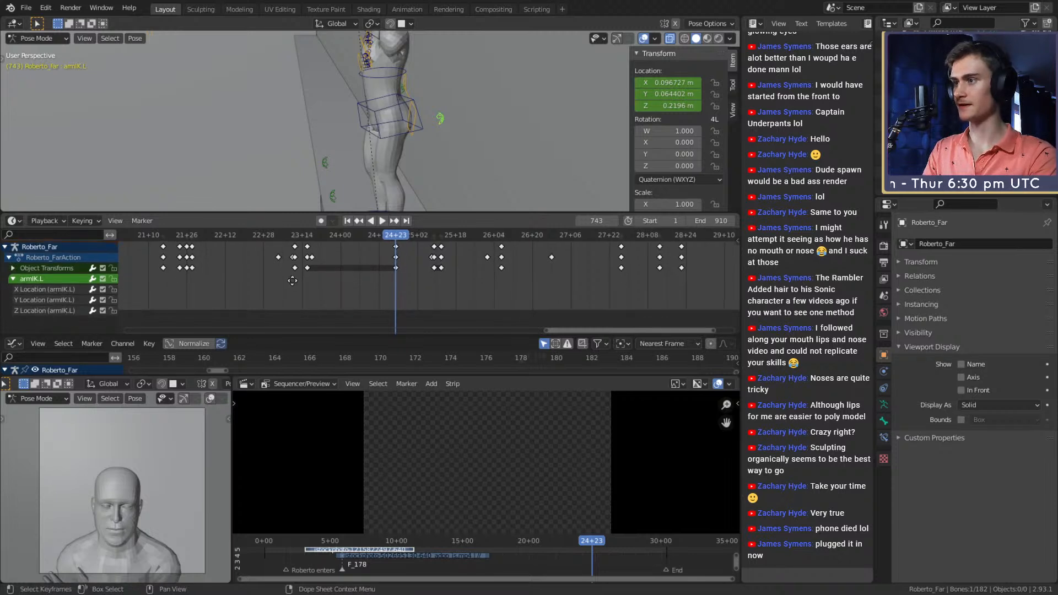
{"action": "scroll", "coordinate": [373, 253], "scroll_direction": "up", "scroll_amount": 2}
- Scrub back from frame 706 through the earlier shots to look for keyframes on the armIK.L bone
{"action": "left_click_drag", "start_coordinate": [382, 234], "coordinate": [269, 240]}
{"action": "middle_click_drag", "start_coordinate": [353, 177], "coordinate": [430, 115]}
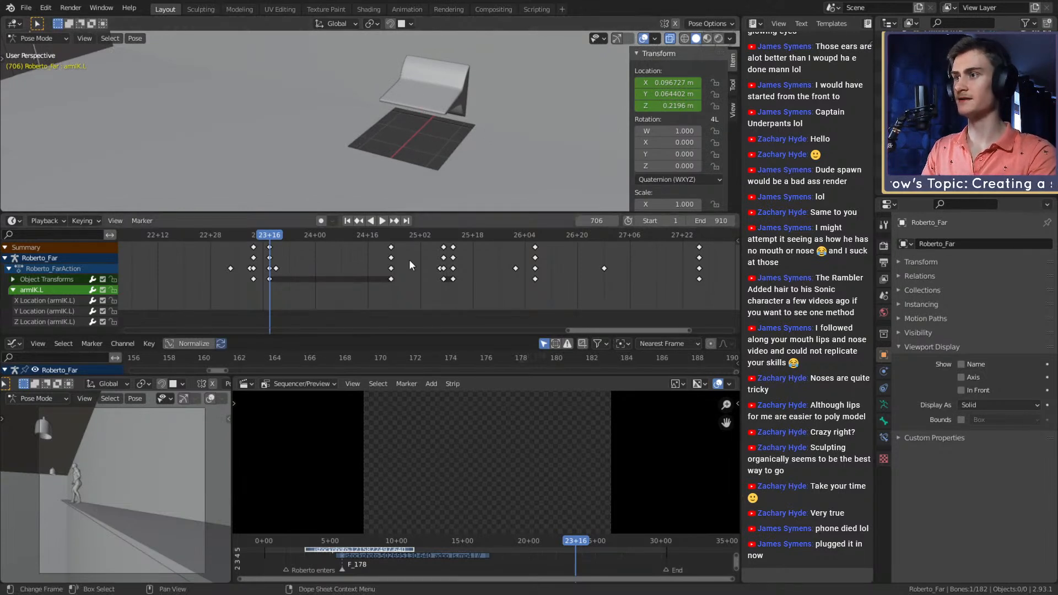
{"action": "left_click_drag", "start_coordinate": [267, 233], "coordinate": [185, 251]}
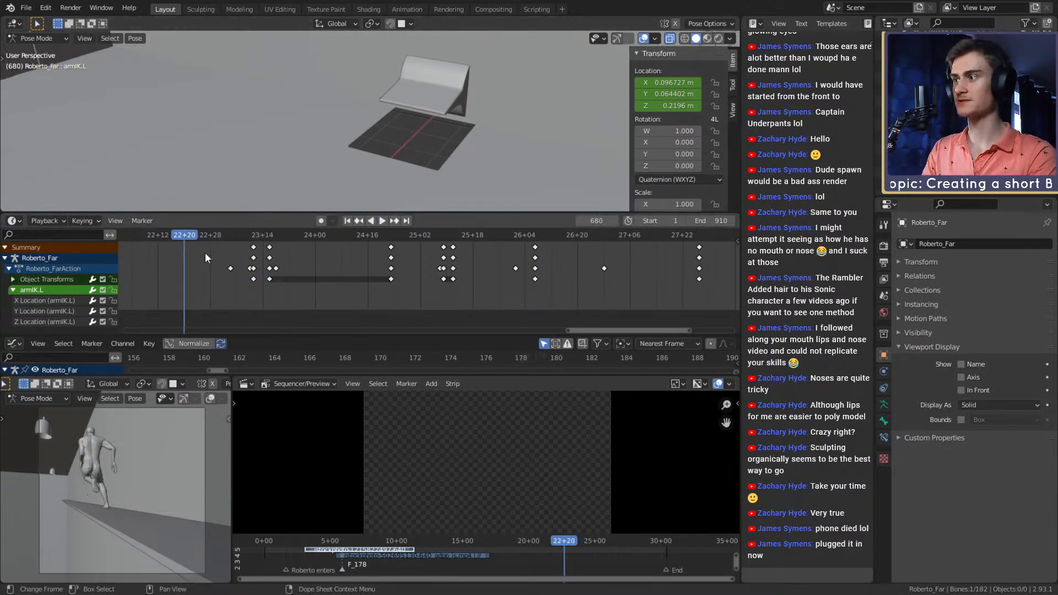
{"action": "scroll", "coordinate": [275, 278], "scroll_direction": "down", "scroll_amount": 3}
{"action": "scroll", "coordinate": [386, 259], "scroll_direction": "left", "scroll_amount": 3, "text": "ctrl"}
{"action": "left_click_drag", "start_coordinate": [463, 236], "coordinate": [219, 246]}
{"action": "scroll", "coordinate": [268, 266], "scroll_direction": "left", "scroll_amount": 5, "text": "ctrl"}
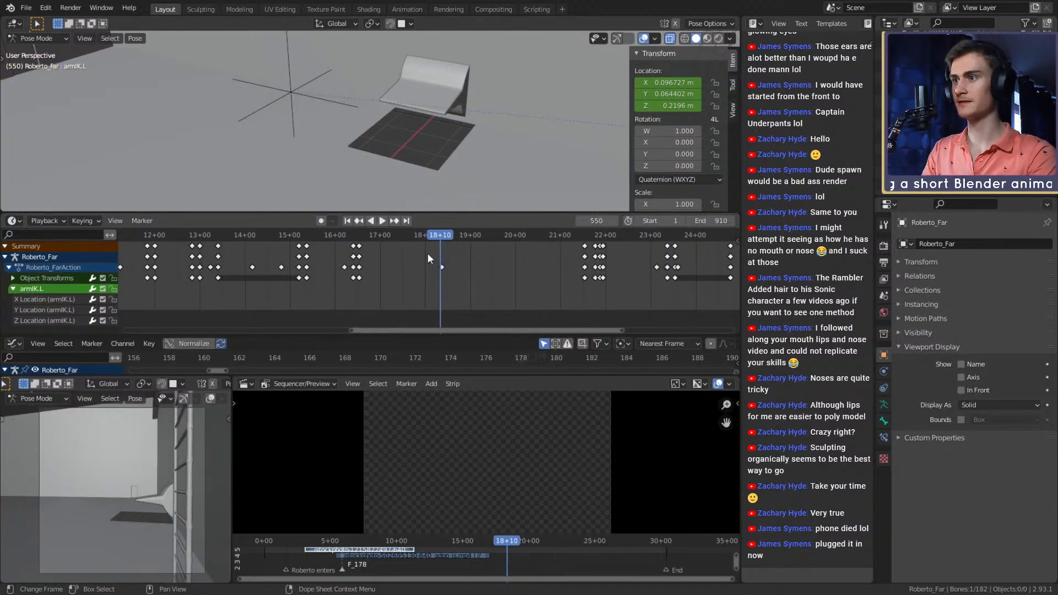
{"action": "left_click_drag", "start_coordinate": [424, 237], "coordinate": [260, 247]}
{"action": "key", "text": "space"}
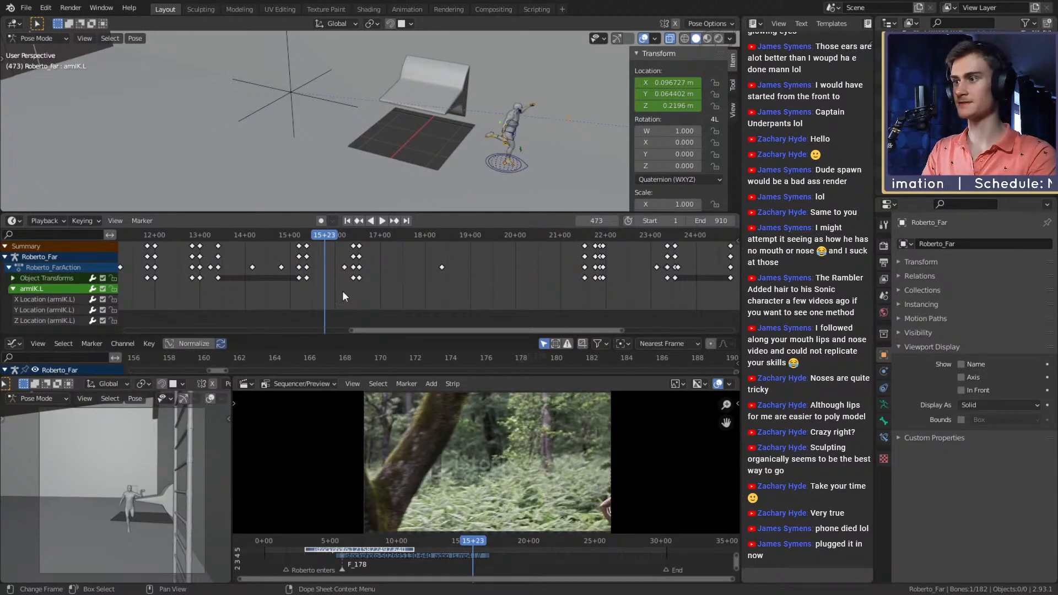
- Go to frame 327, where armIK.L is keyed, and examine the character's arm pose from the side and from behind
{"action": "scroll", "coordinate": [343, 290], "scroll_direction": "left", "scroll_amount": 6, "text": "ctrl"}
{"action": "scroll", "coordinate": [343, 290], "scroll_direction": "down", "scroll_amount": 2}
{"action": "left_click", "coordinate": [398, 235]}
{"action": "key", "text": "space"}
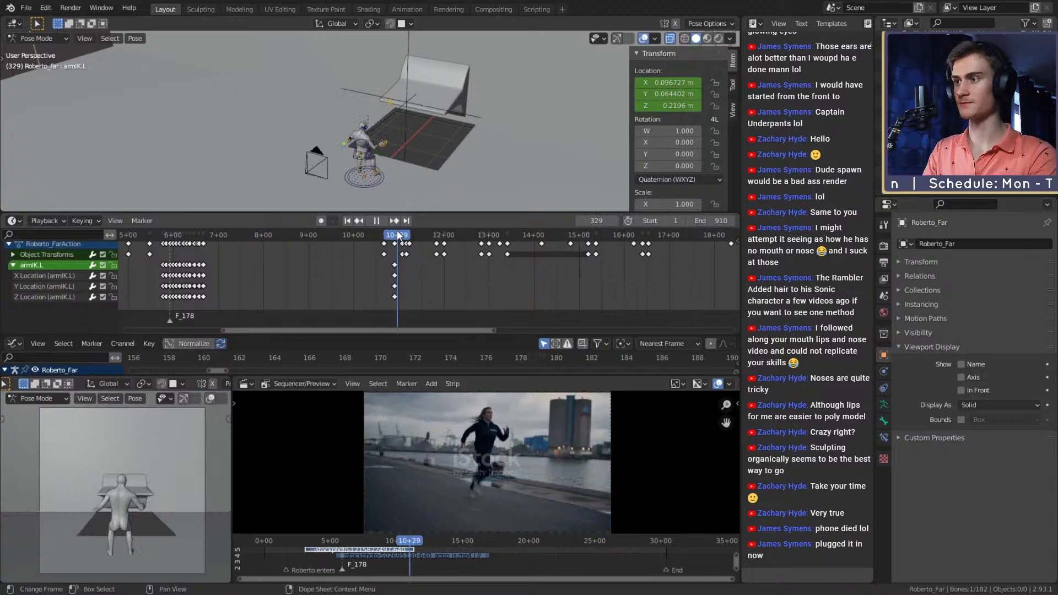
{"action": "key", "text": "Escape"}
{"action": "middle_click_drag", "start_coordinate": [419, 108], "coordinate": [372, 138]}
{"action": "scroll", "coordinate": [415, 111], "scroll_direction": "up", "scroll_amount": 3}
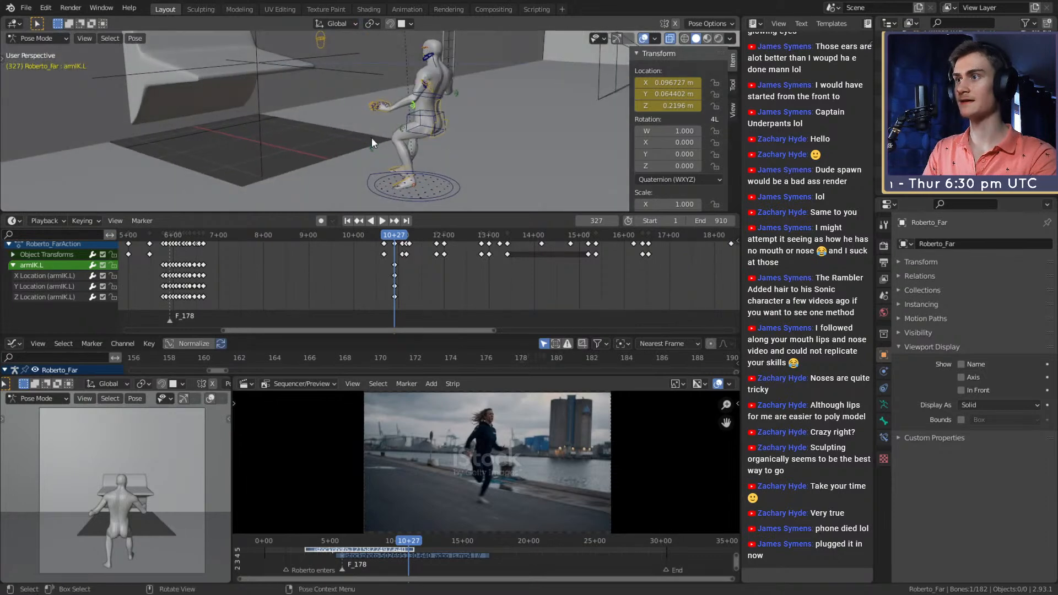
{"action": "middle_click_drag", "start_coordinate": [477, 137], "coordinate": [400, 137]}
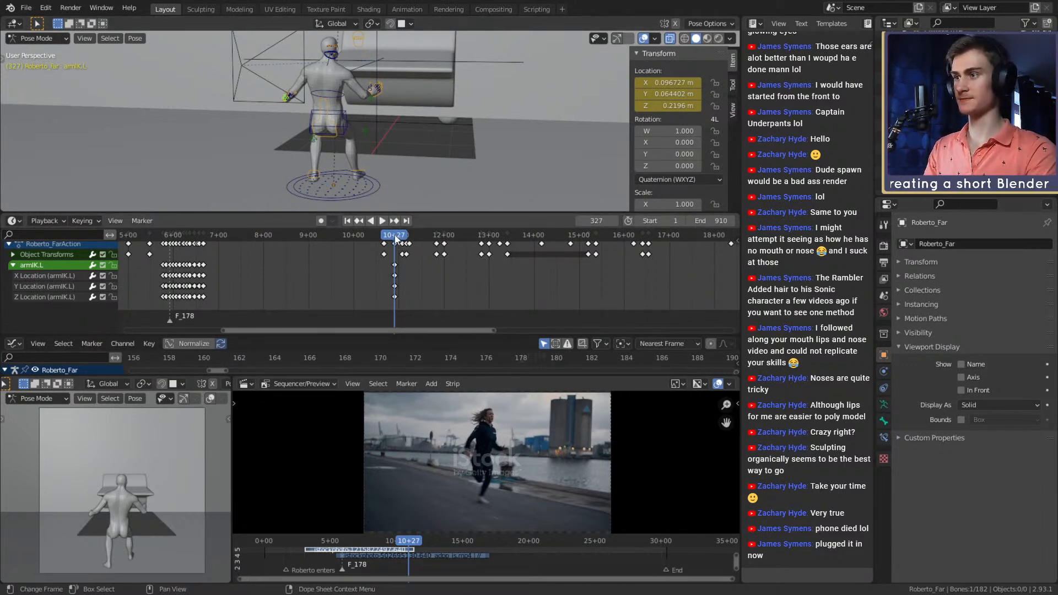
- Play and scrub the character's movement between frames 327 and 368, checking it from behind and from the side
{"action": "key", "text": "space"}
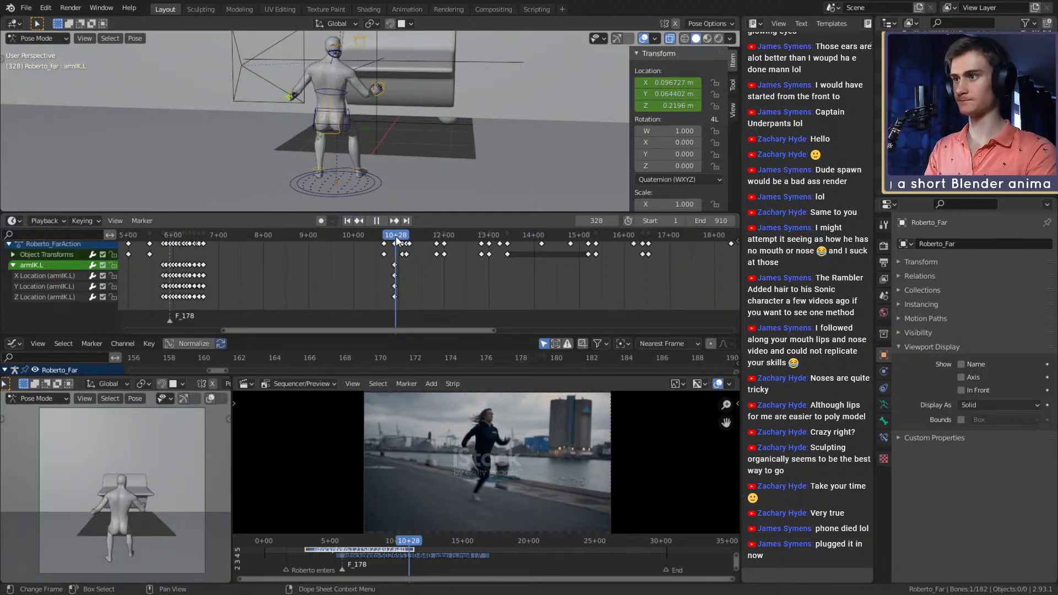
{"action": "left_click", "coordinate": [395, 241]}
{"action": "mouse_move", "coordinate": [396, 241]}
{"action": "left_mouse_down"}
{"action": "mouse_move", "coordinate": [436, 241]}
{"action": "mouse_move", "coordinate": [398, 248]}
{"action": "left_mouse_up"}
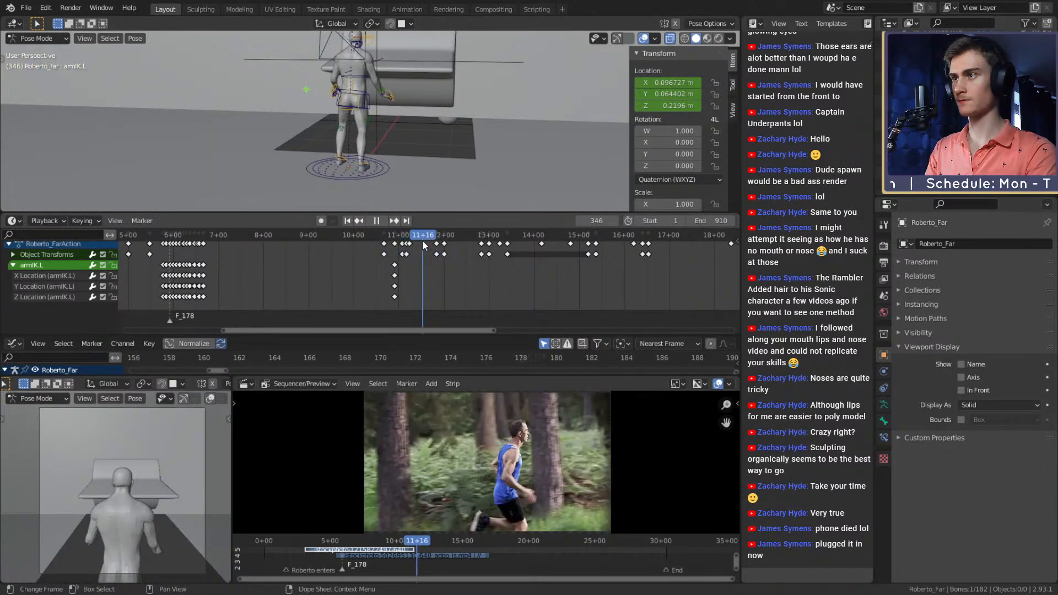
{"action": "middle_click_drag", "start_coordinate": [375, 148], "coordinate": [425, 152]}
{"action": "left_click_drag", "start_coordinate": [408, 237], "coordinate": [457, 232]}
{"action": "middle_click_drag", "start_coordinate": [446, 182], "coordinate": [399, 196]}
{"action": "scroll", "coordinate": [484, 266], "scroll_direction": "down", "scroll_amount": 2}
{"action": "scroll", "coordinate": [454, 286], "scroll_direction": "up", "scroll_amount": 2}
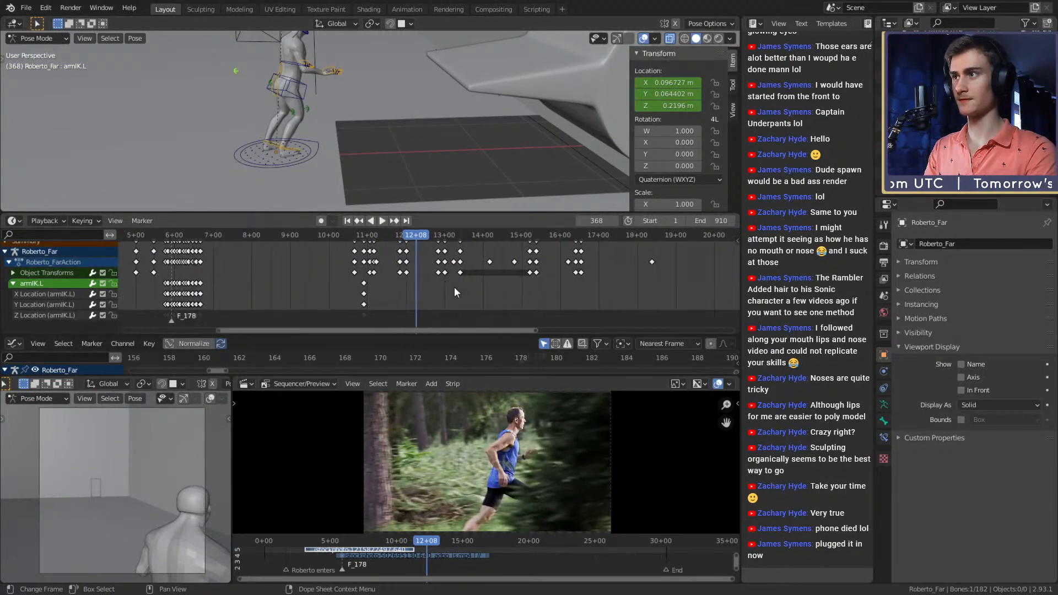
- Replay the walk toward the platform between about frames 342 and 405, examining the hips, arms and legs
{"action": "scroll", "coordinate": [454, 286], "scroll_direction": "up", "scroll_amount": 1, "text": "shift"}
{"action": "middle_click_drag", "start_coordinate": [353, 126], "coordinate": [400, 161]}
{"action": "left_click", "coordinate": [371, 221]}
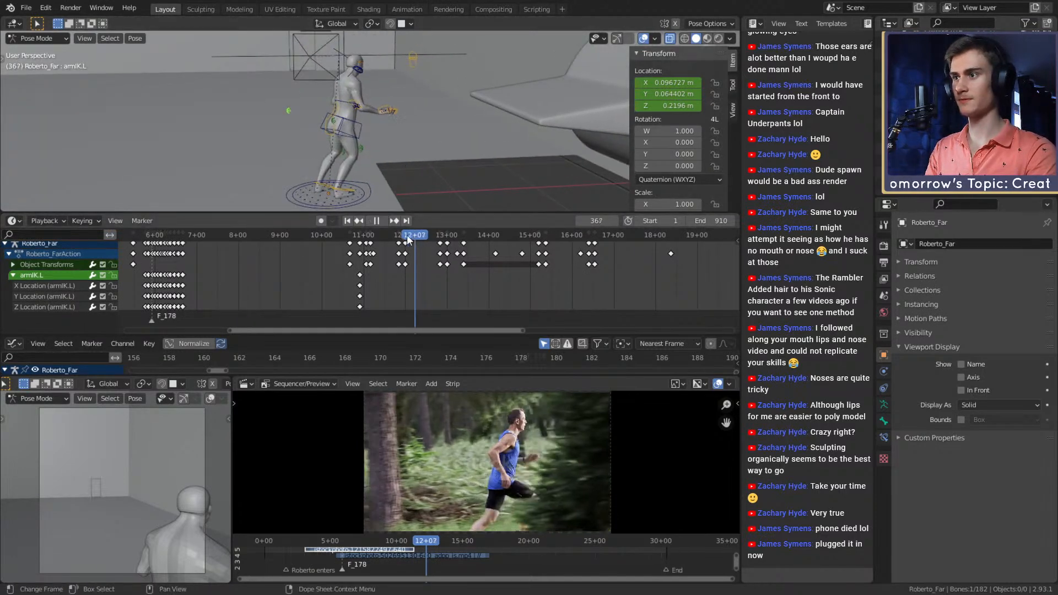
{"action": "left_click_drag", "start_coordinate": [372, 243], "coordinate": [404, 238]}
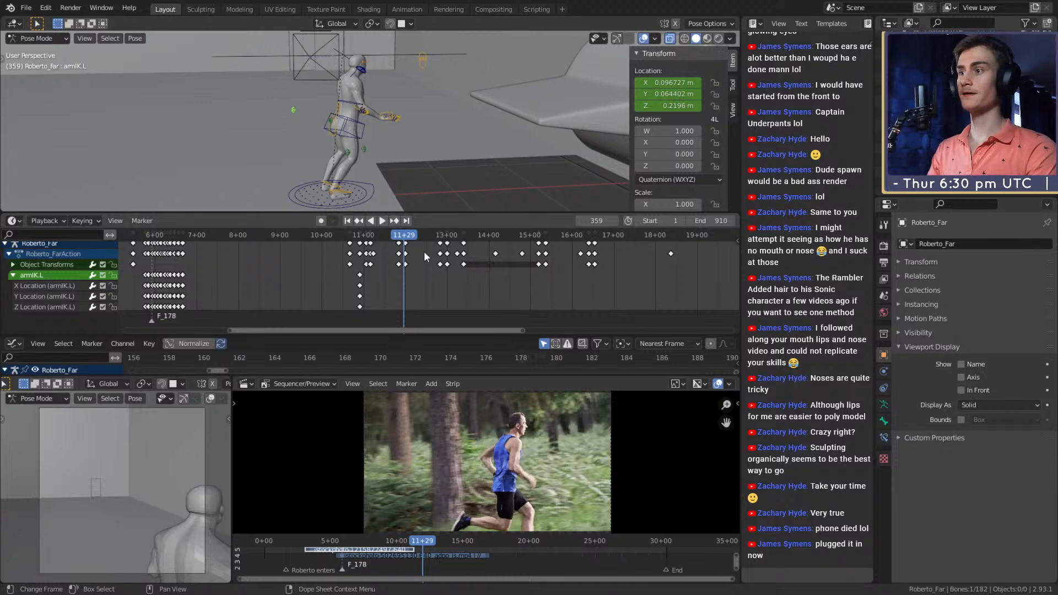
{"action": "left_click_drag", "start_coordinate": [403, 240], "coordinate": [369, 236]}
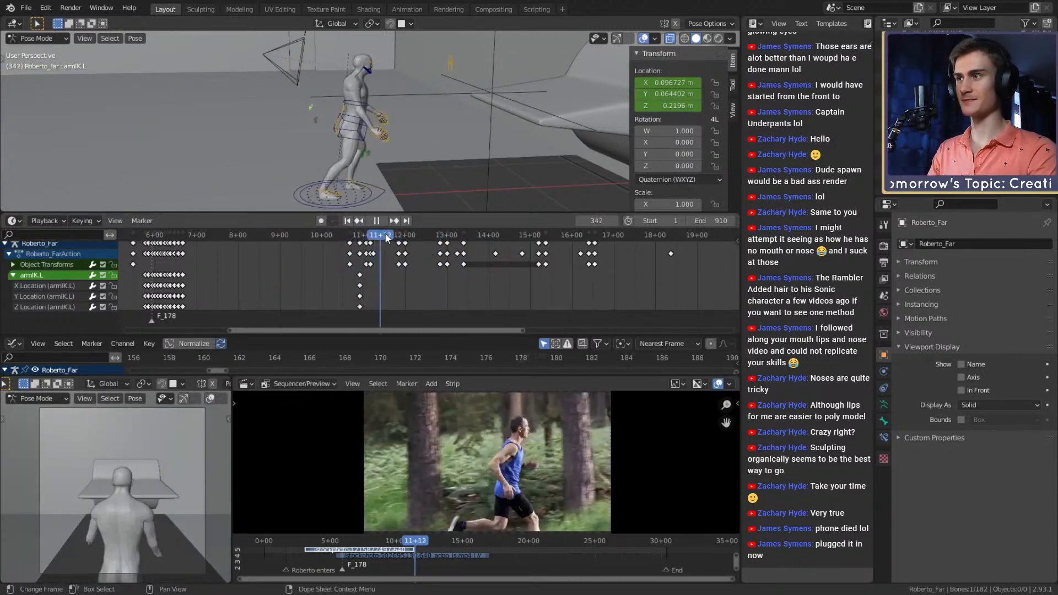
{"action": "key", "text": "space"}
{"action": "key", "text": "space"}
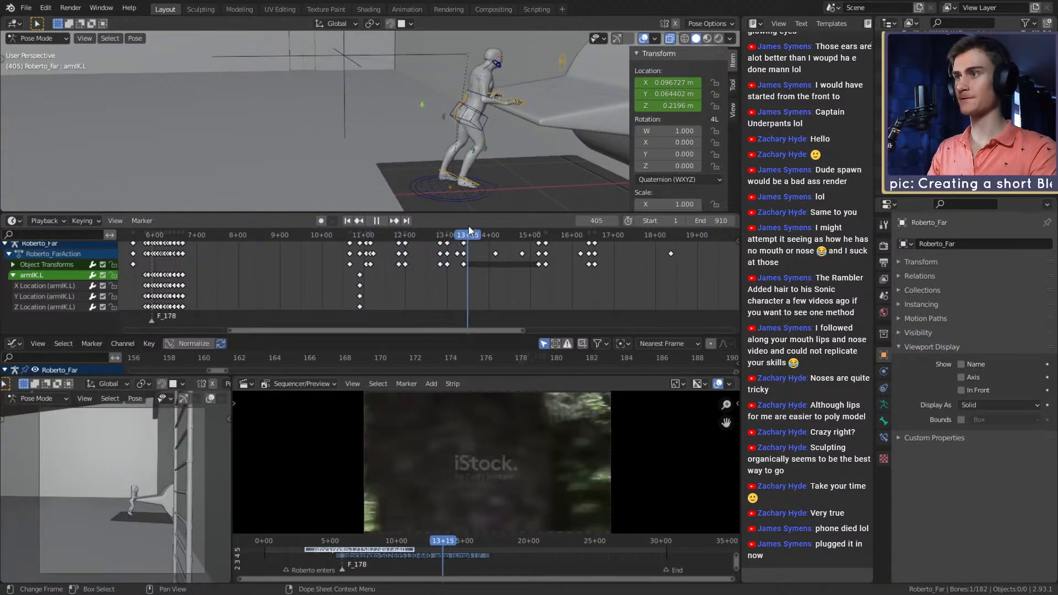
{"action": "left_click_drag", "start_coordinate": [468, 233], "coordinate": [392, 234]}
{"action": "middle_click_drag", "start_coordinate": [353, 126], "coordinate": [397, 181]}
{"action": "scroll", "coordinate": [402, 107], "scroll_direction": "up", "scroll_amount": 3}
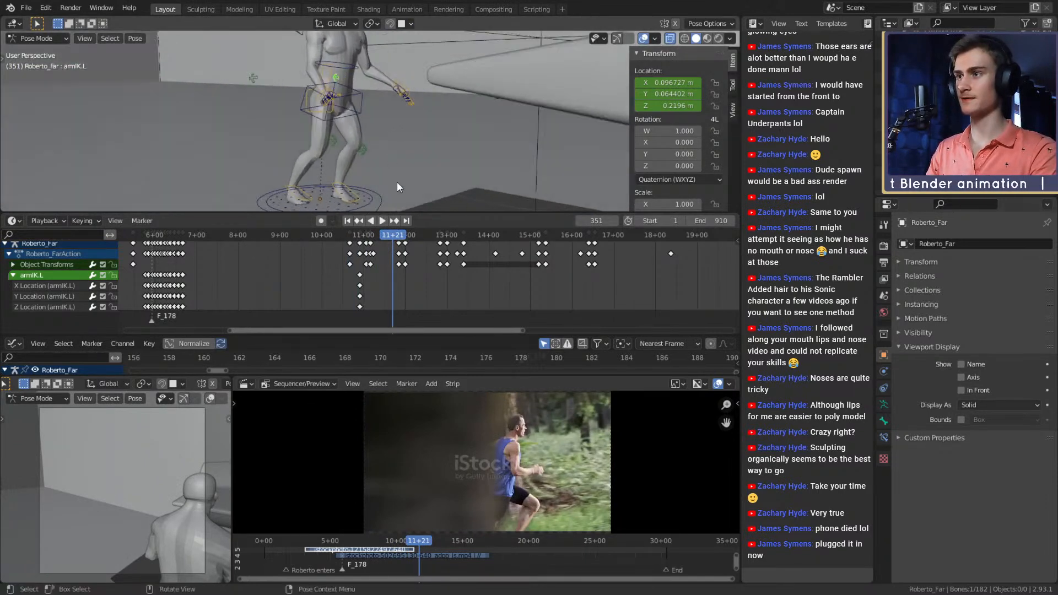
{"action": "key", "text": "space"}
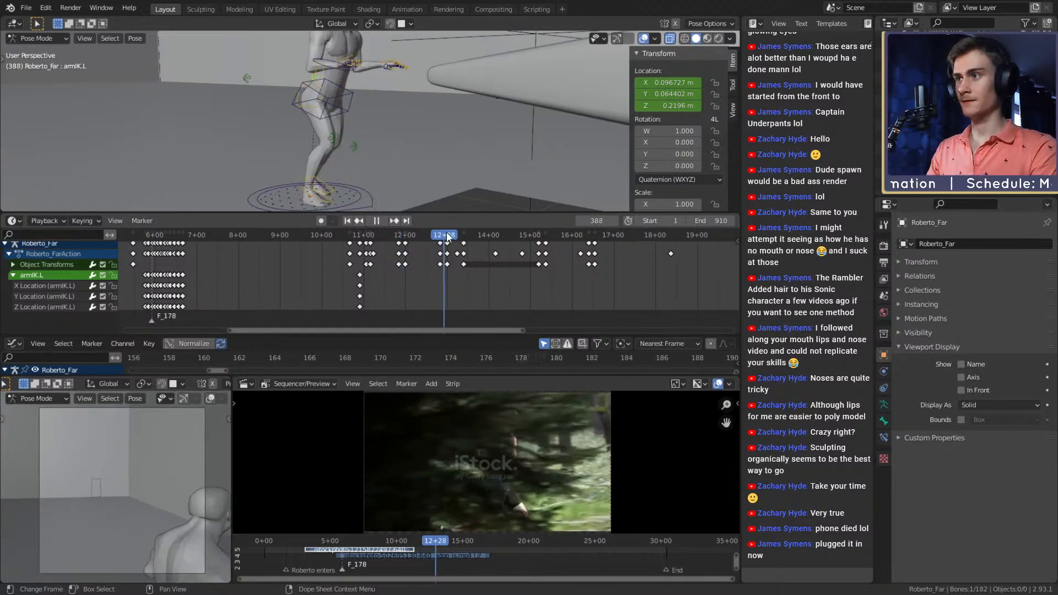
{"action": "key", "text": "space"}
- Select the footIK.R bone, go to its keyframe at frame 397, and bring its channels into view in the Dope Sheet
{"action": "middle_click_drag", "start_coordinate": [496, 113], "coordinate": [357, 182]}
{"action": "left_click", "coordinate": [359, 175]}
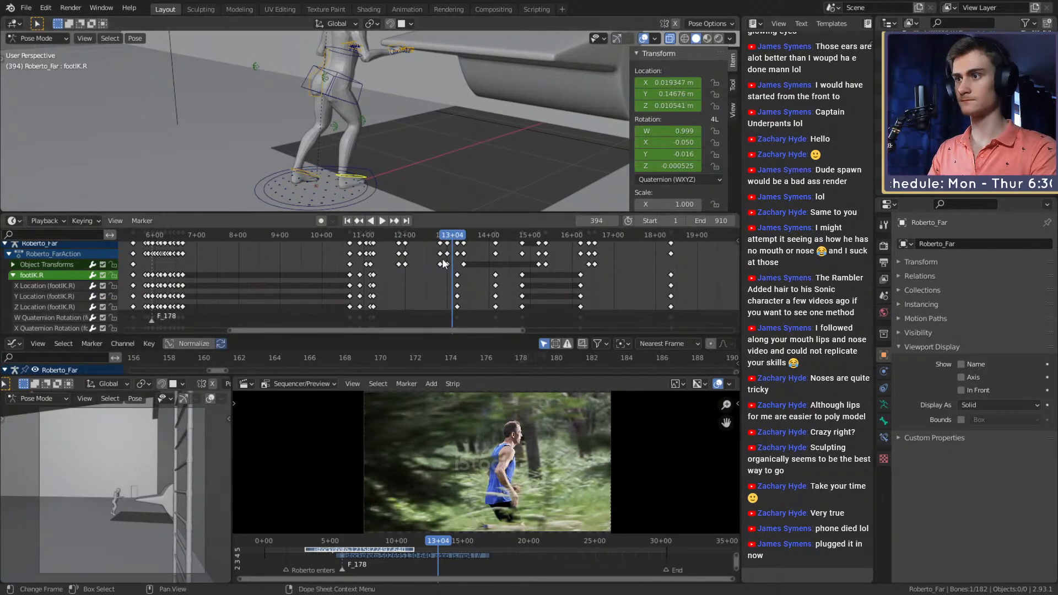
{"action": "key", "text": "space"}
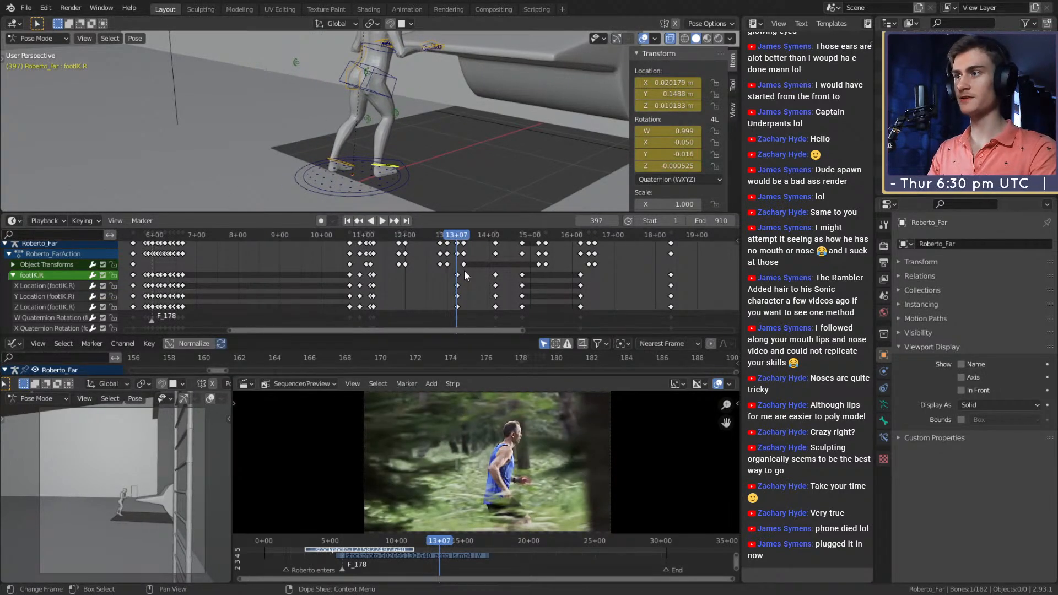
{"action": "middle_click_drag", "start_coordinate": [457, 182], "coordinate": [424, 152]}
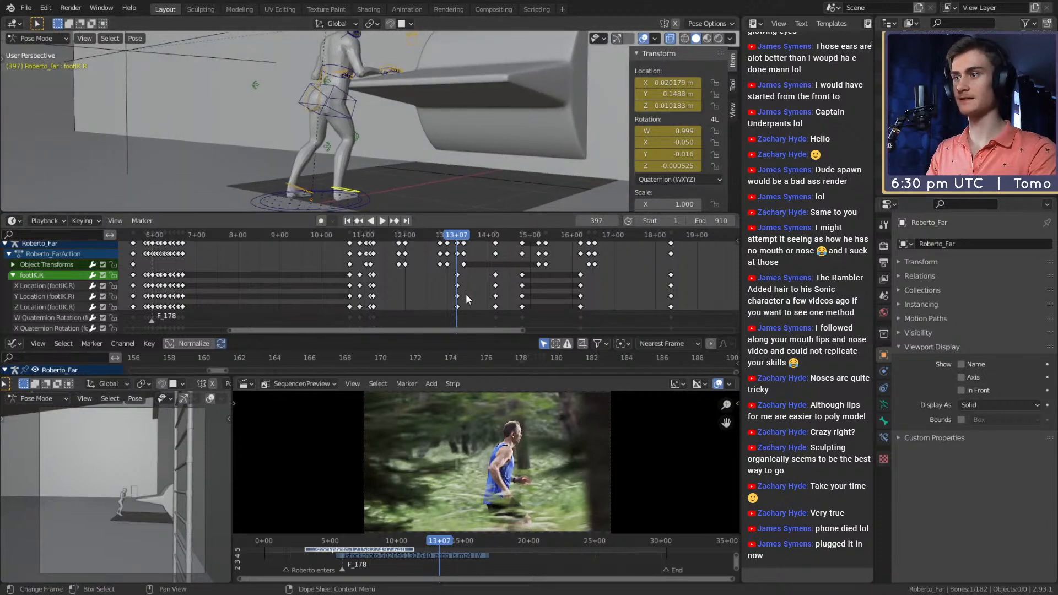
{"action": "middle_click_drag", "start_coordinate": [477, 302], "coordinate": [454, 286]}
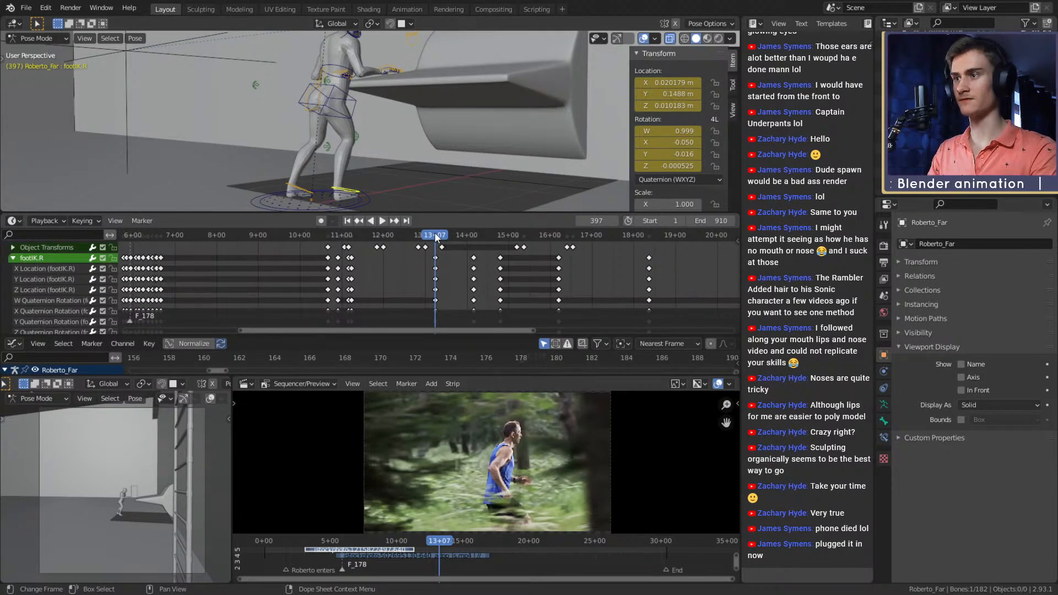
- Play the step that follows frame 397, return to that frame, and examine the right foot's placement
{"action": "key", "text": "space"}
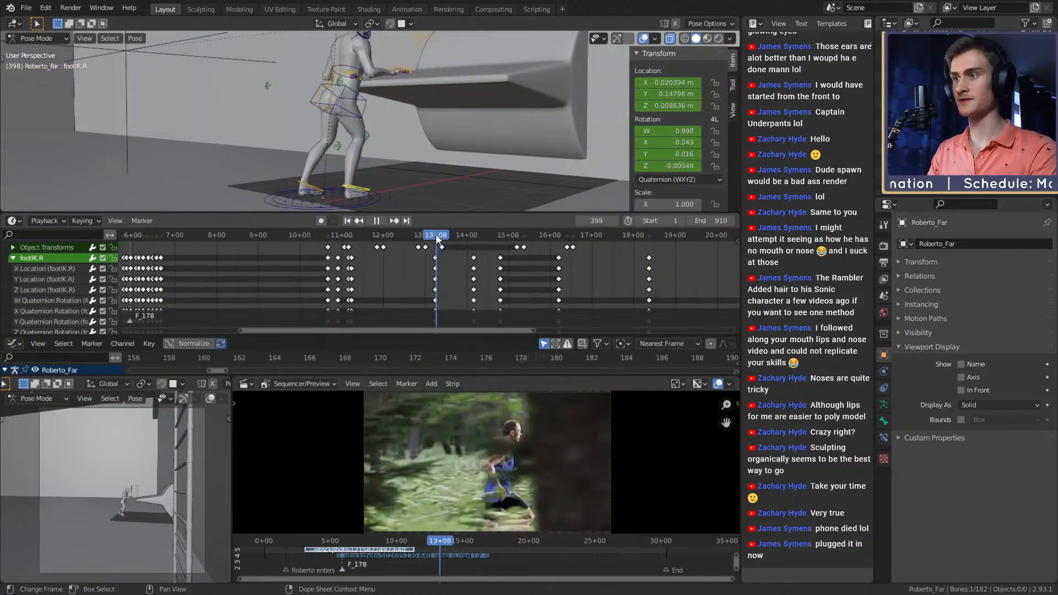
{"action": "left_click_drag", "start_coordinate": [502, 238], "coordinate": [435, 238]}
{"action": "key", "text": "space"}
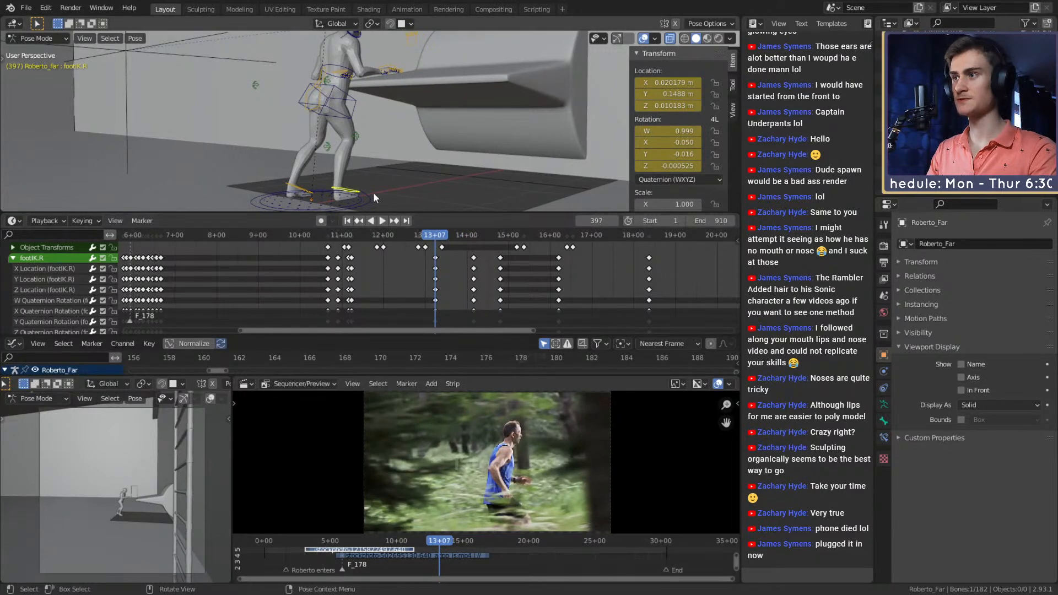
{"action": "middle_click_drag", "start_coordinate": [373, 192], "coordinate": [444, 180]}
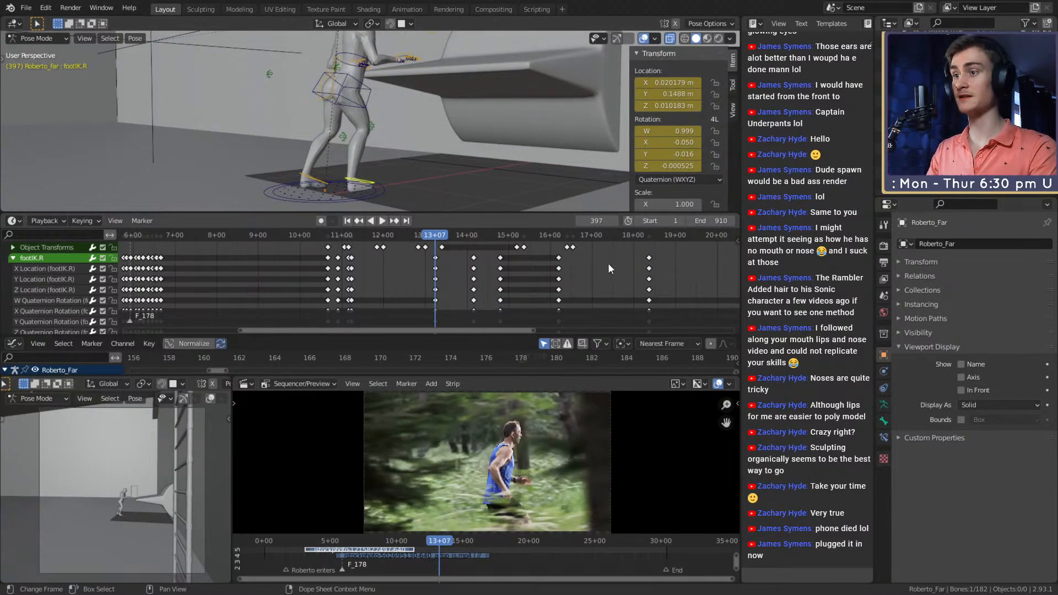
- Select the legIK.R bone, expand its channels in the Dope Sheet, and insert location keyframes at frame 397
{"action": "middle_click_drag", "start_coordinate": [607, 263], "coordinate": [620, 251]}
{"action": "middle_click_drag", "start_coordinate": [435, 163], "coordinate": [380, 161]}
{"action": "left_click", "coordinate": [381, 126]}
{"action": "scroll", "coordinate": [403, 152], "scroll_direction": "down", "scroll_amount": 2}
{"action": "middle_click_drag", "start_coordinate": [383, 276], "coordinate": [395, 307]}
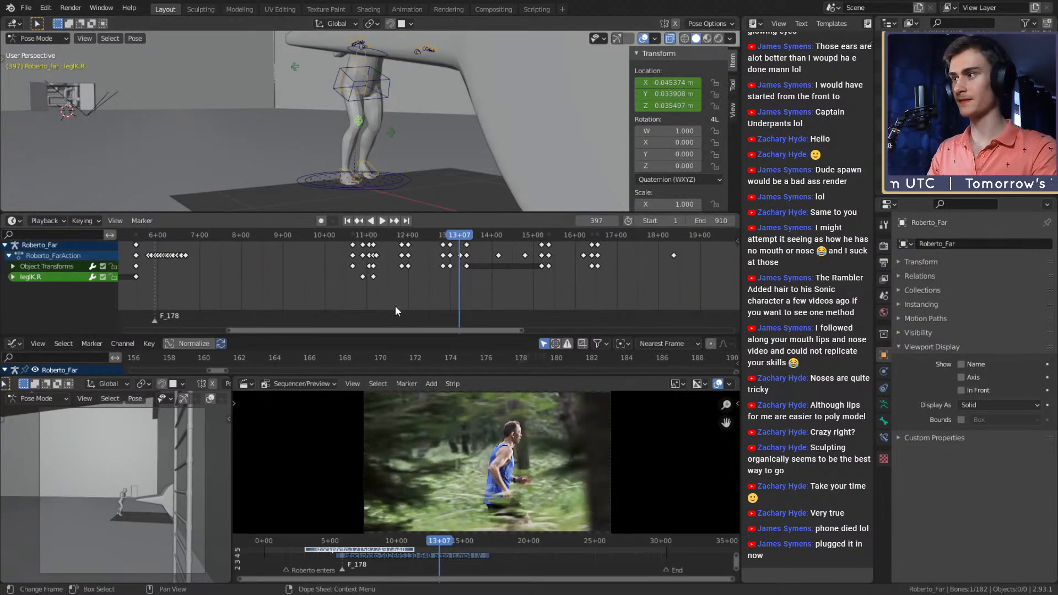
{"action": "left_click", "coordinate": [12, 277]}
{"action": "middle_click_drag", "start_coordinate": [201, 302], "coordinate": [210, 293]}
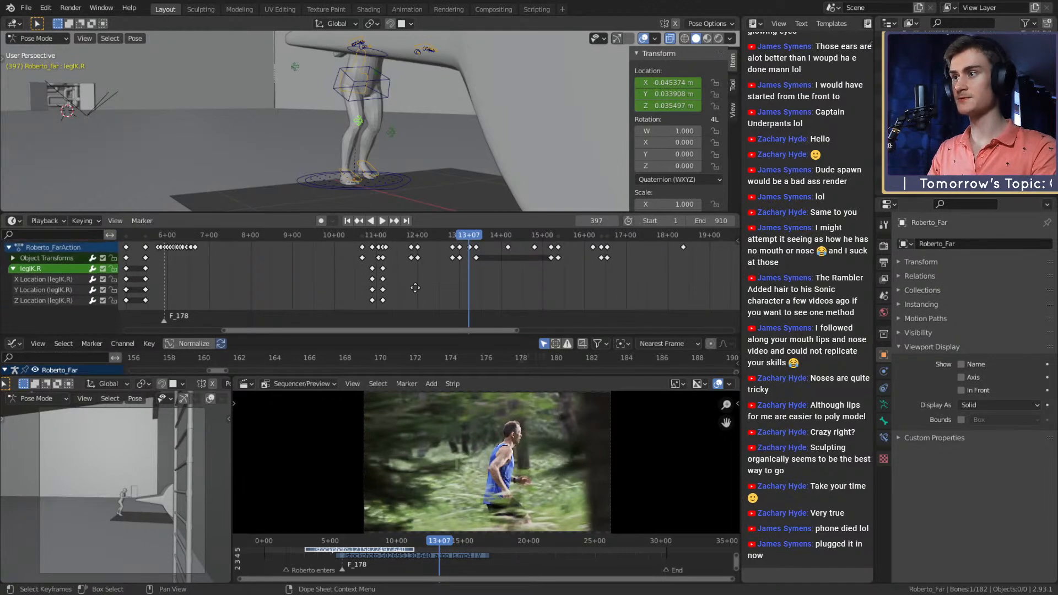
{"action": "middle_click_drag", "start_coordinate": [384, 143], "coordinate": [485, 110]}
{"action": "right_click", "coordinate": [662, 85]}
{"action": "left_click", "coordinate": [660, 86]}
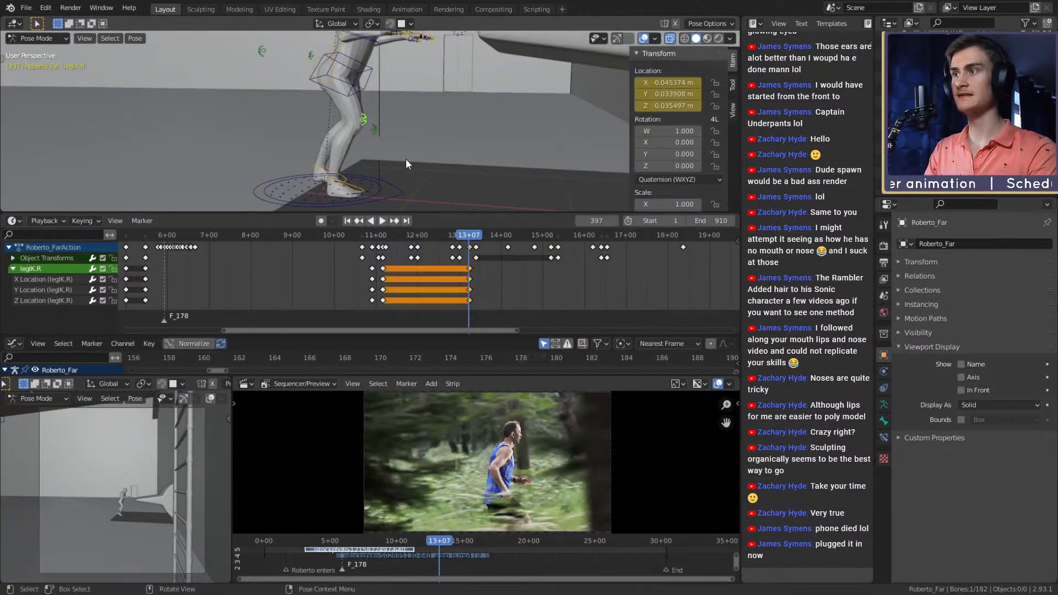
- Insert location keyframes for the legIK.L bone at frame 397
{"action": "middle_click_drag", "start_coordinate": [406, 159], "coordinate": [379, 133]}
{"action": "left_click", "coordinate": [390, 119]}
{"action": "right_click", "coordinate": [661, 83]}
{"action": "left_click", "coordinate": [656, 86]}
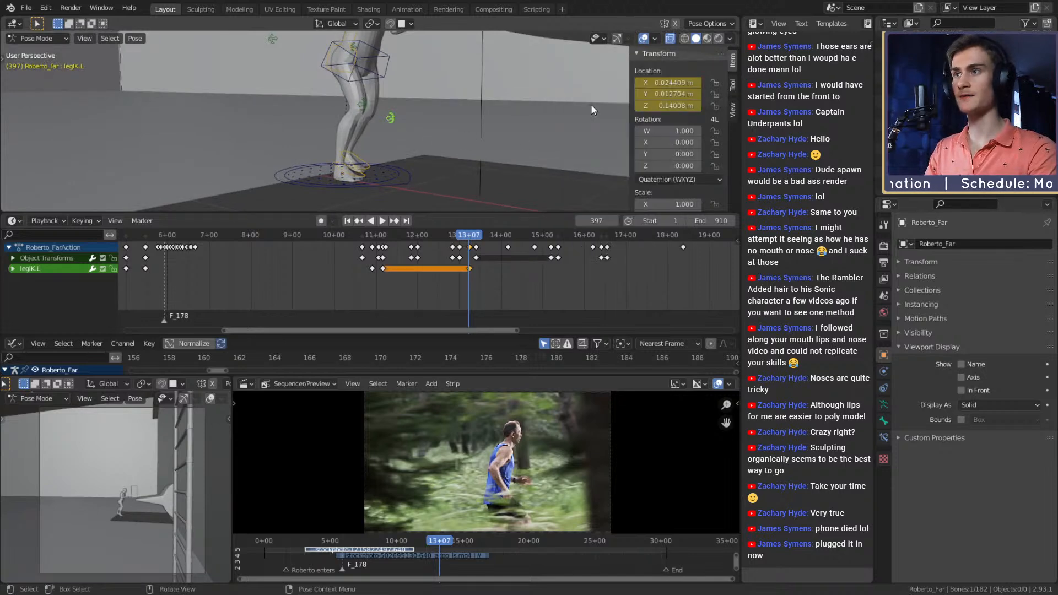
- Insert location keyframes at frame 397 for both arm pole bones, armIK.R and armIK.L
{"action": "middle_click_drag", "start_coordinate": [591, 104], "coordinate": [436, 147]}
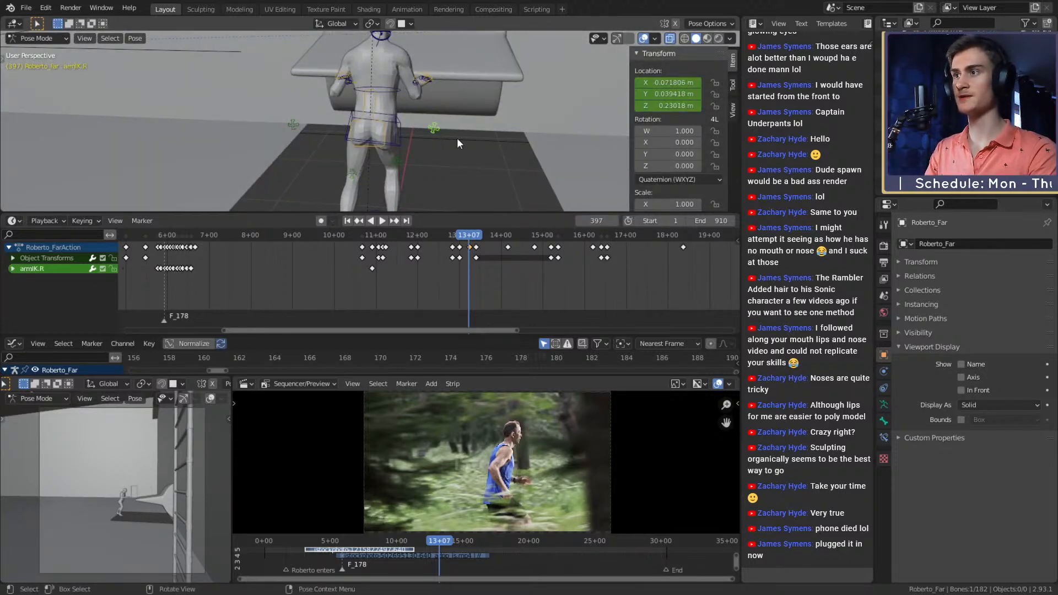
{"action": "right_click", "coordinate": [665, 82]}
{"action": "left_click", "coordinate": [661, 86]}
{"action": "middle_click_drag", "start_coordinate": [481, 107], "coordinate": [368, 132]}
{"action": "left_click", "coordinate": [465, 121]}
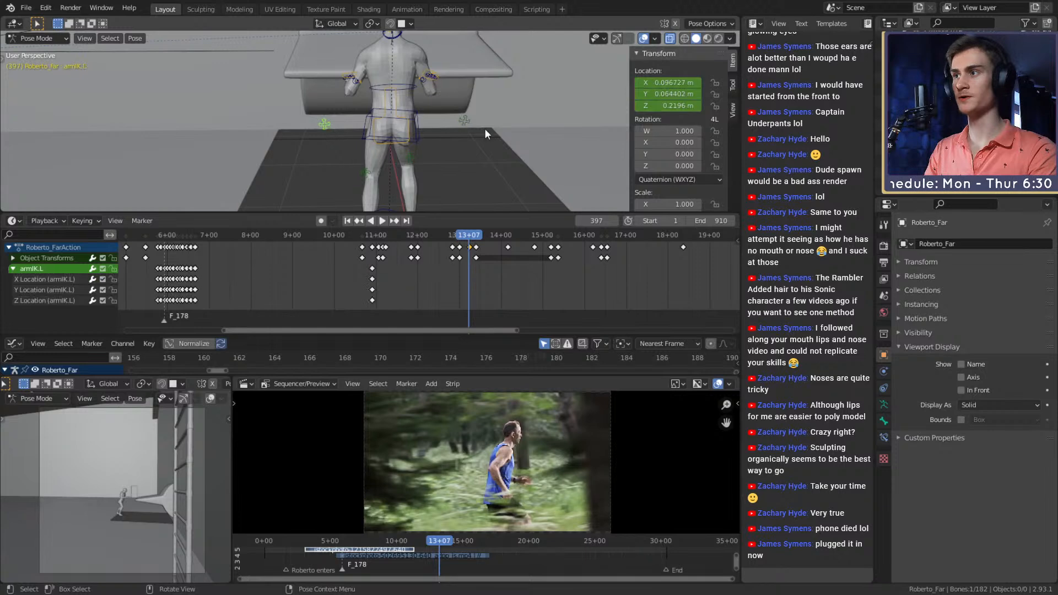
{"action": "right_click", "coordinate": [656, 84]}
{"action": "left_click", "coordinate": [655, 85]}
- Select the head_track bone in front of the character and expand its channels to check its existing keyframes
{"action": "middle_click_drag", "start_coordinate": [484, 103], "coordinate": [504, 91]}
{"action": "left_click", "coordinate": [501, 88]}
{"action": "middle_click_drag", "start_coordinate": [497, 140], "coordinate": [482, 136]}
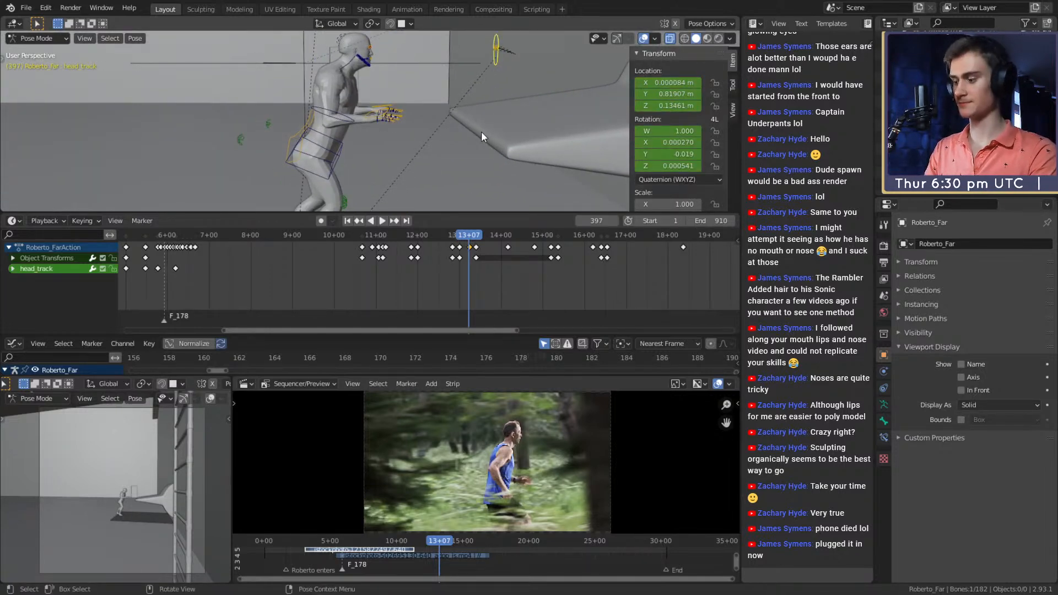
{"action": "left_click", "coordinate": [12, 268]}
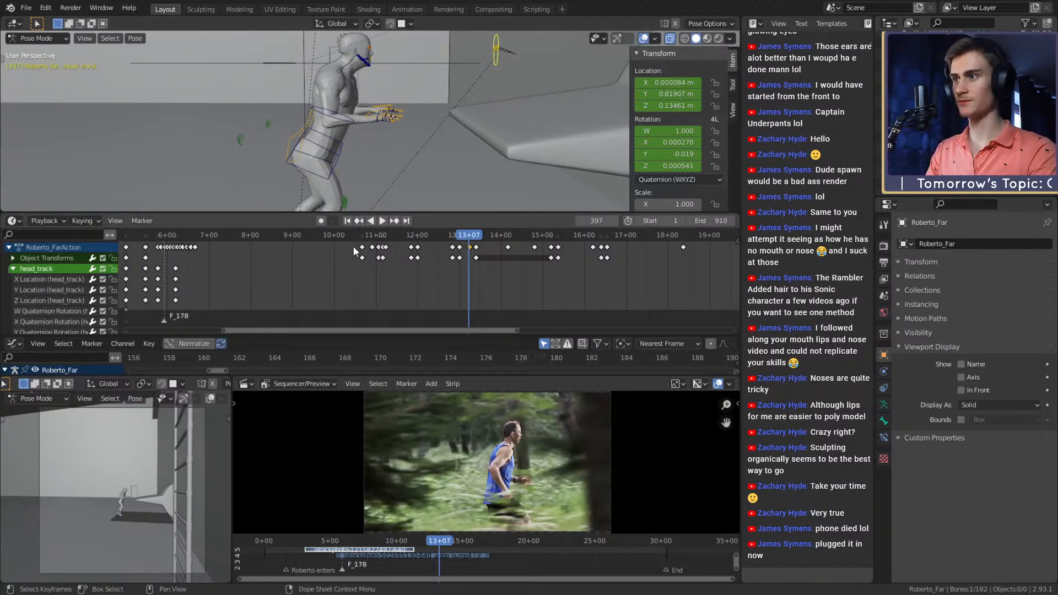
- Select the footIK.R bone, replay the landing between about frames 320 and 337, and stop at its keyframe at frame 327
{"action": "middle_click_drag", "start_coordinate": [383, 184], "coordinate": [361, 171]}
{"action": "left_click", "coordinate": [362, 170]}
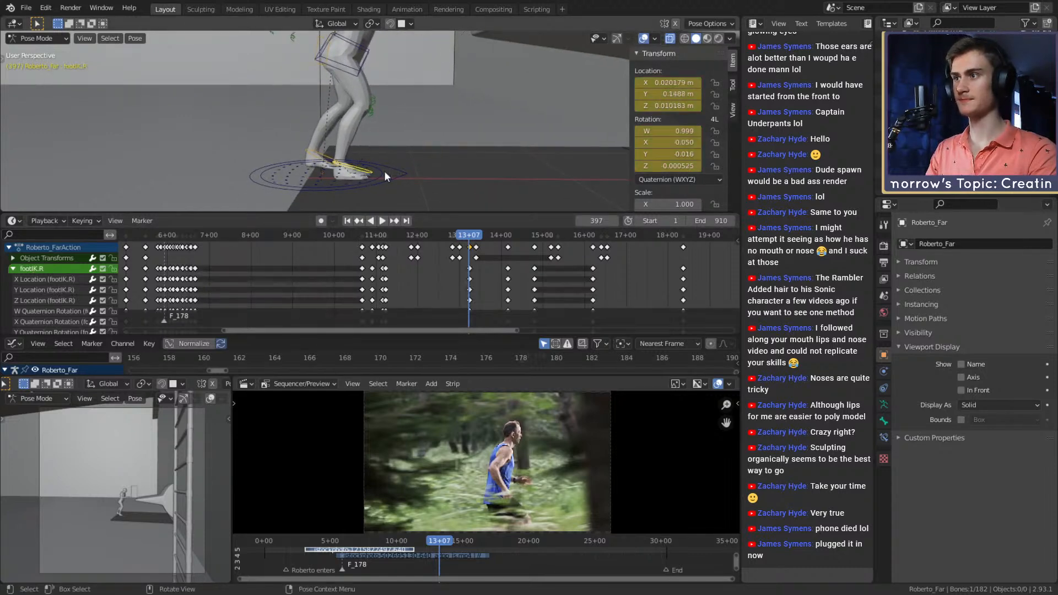
{"action": "scroll", "coordinate": [385, 177], "scroll_direction": "down", "scroll_amount": 6}
{"action": "left_click", "coordinate": [368, 235]}
{"action": "key", "text": "space"}
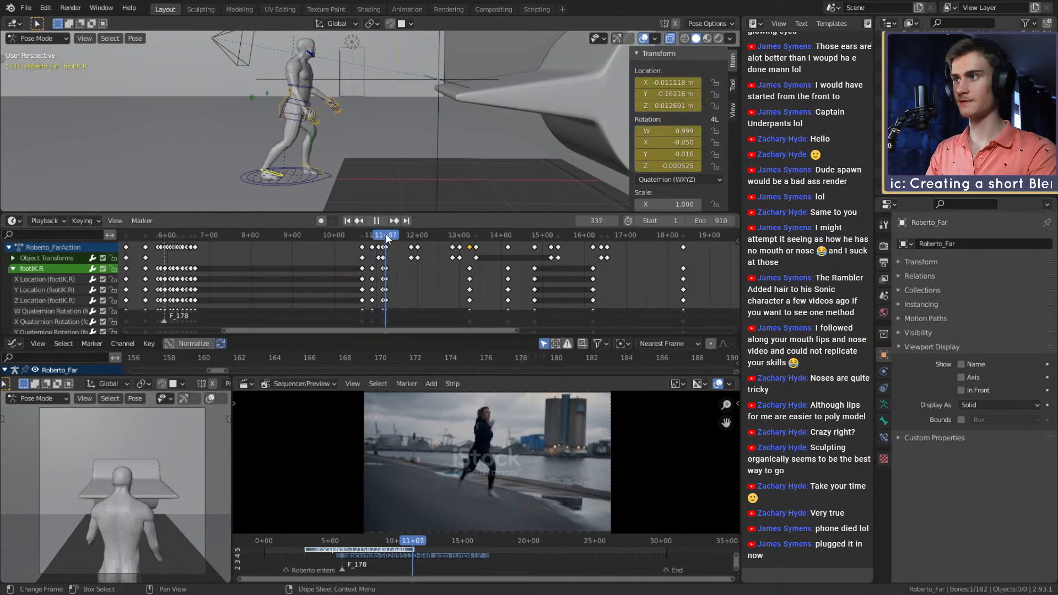
{"action": "left_click_drag", "start_coordinate": [385, 235], "coordinate": [362, 236]}
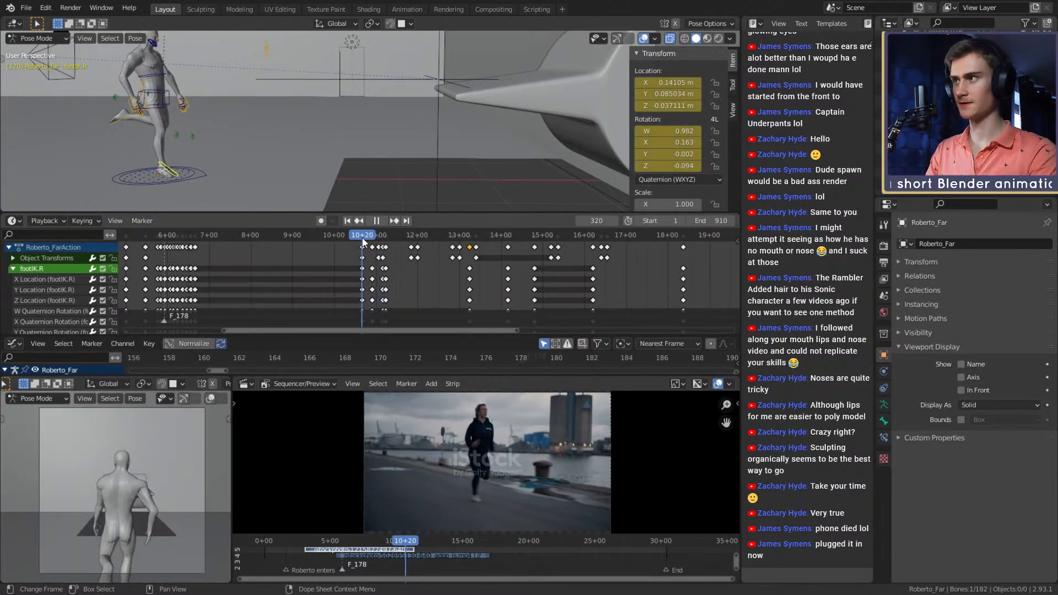
{"action": "left_click_drag", "start_coordinate": [362, 237], "coordinate": [373, 242]}
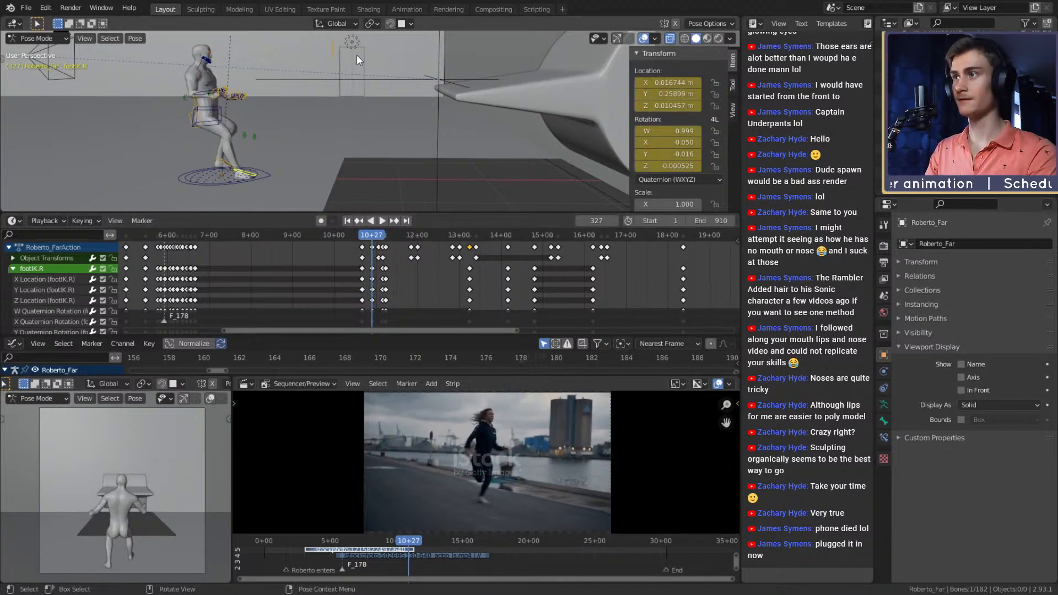
- Lower the head_track bone by about 0.785 m along global Z at frame 327
{"action": "middle_click_drag", "start_coordinate": [369, 149], "coordinate": [405, 131]}
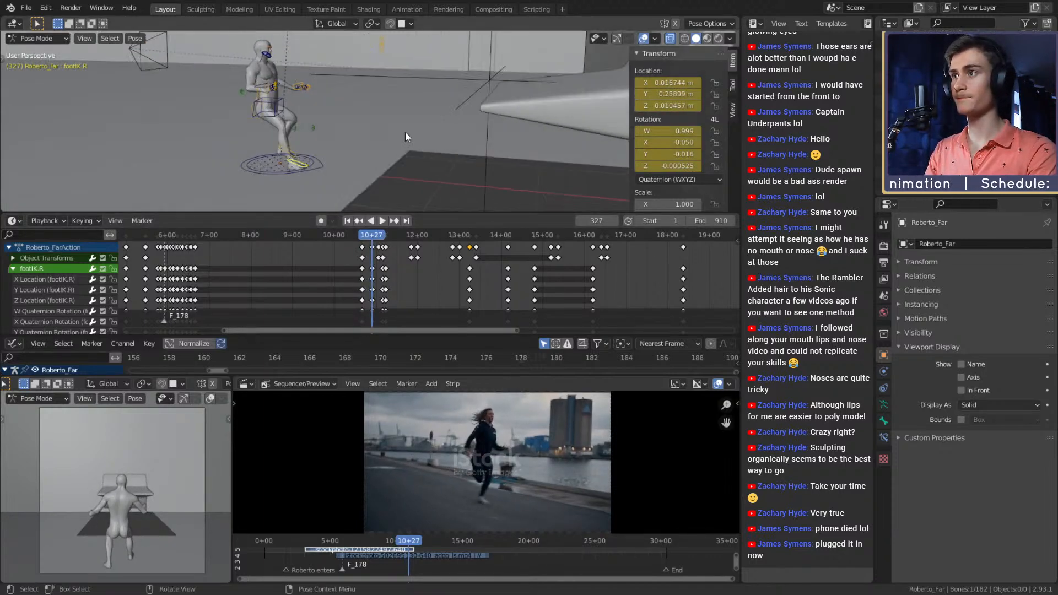
{"action": "left_click", "coordinate": [382, 55]}
{"action": "middle_click_drag", "start_coordinate": [391, 88], "coordinate": [505, 131]}
{"action": "key", "text": "g"}
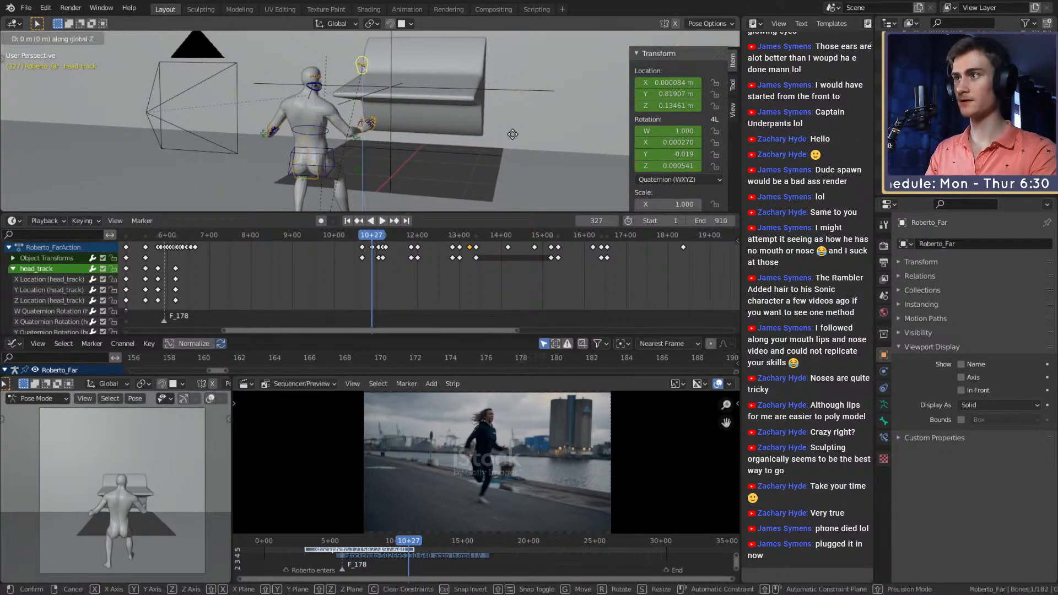
{"action": "key", "text": "z"}
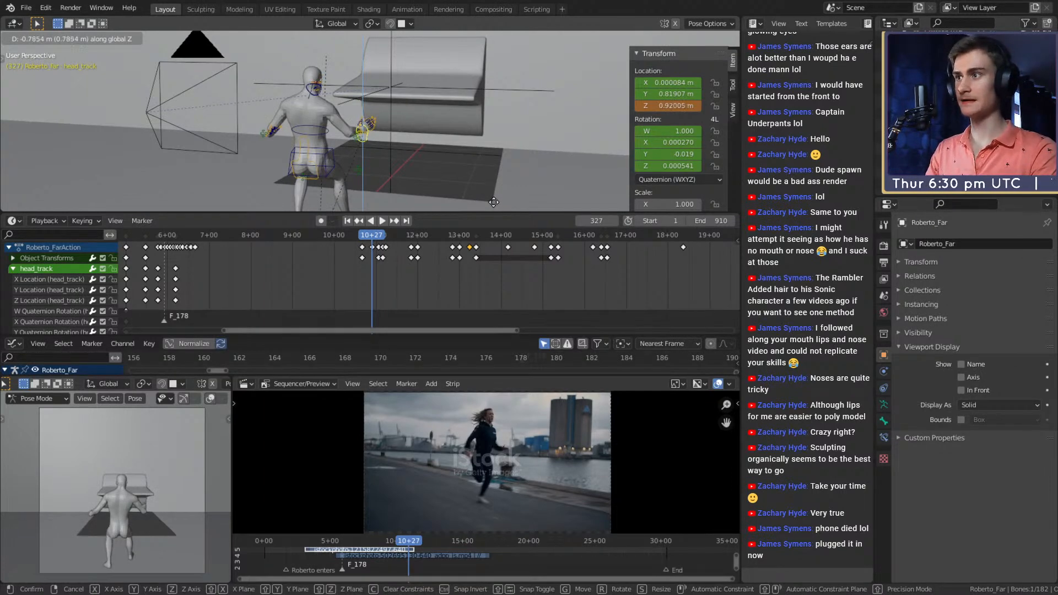
{"action": "left_click", "coordinate": [494, 202]}
{"action": "middle_click_drag", "start_coordinate": [493, 202], "coordinate": [449, 171]}
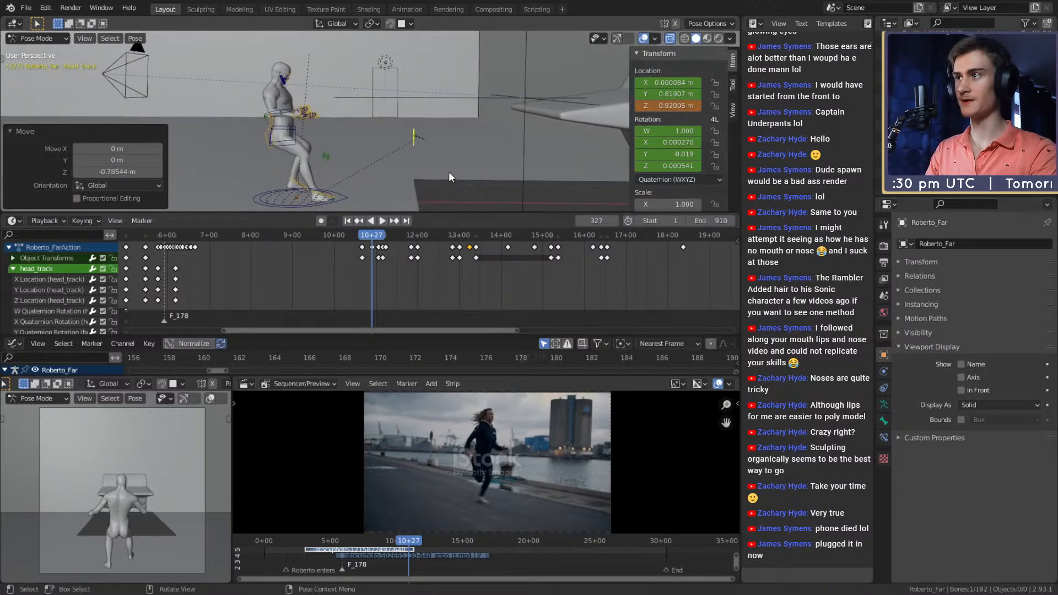
- Insert location and rotation keyframes for the head_track bone at frame 327
{"action": "right_click", "coordinate": [670, 80]}
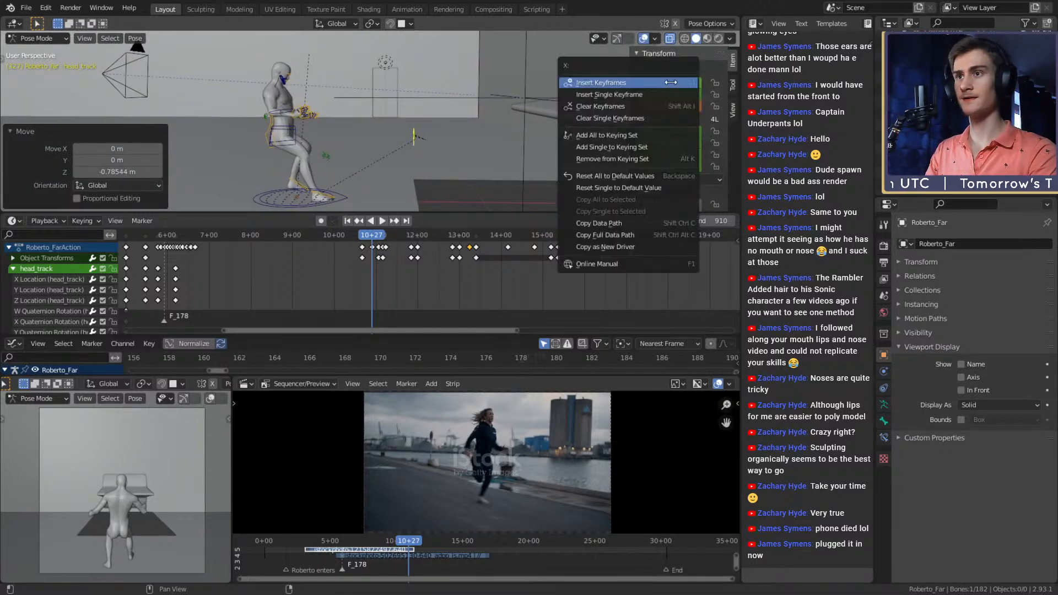
{"action": "left_click", "coordinate": [661, 79]}
{"action": "right_click", "coordinate": [642, 132]}
{"action": "left_click", "coordinate": [639, 137]}
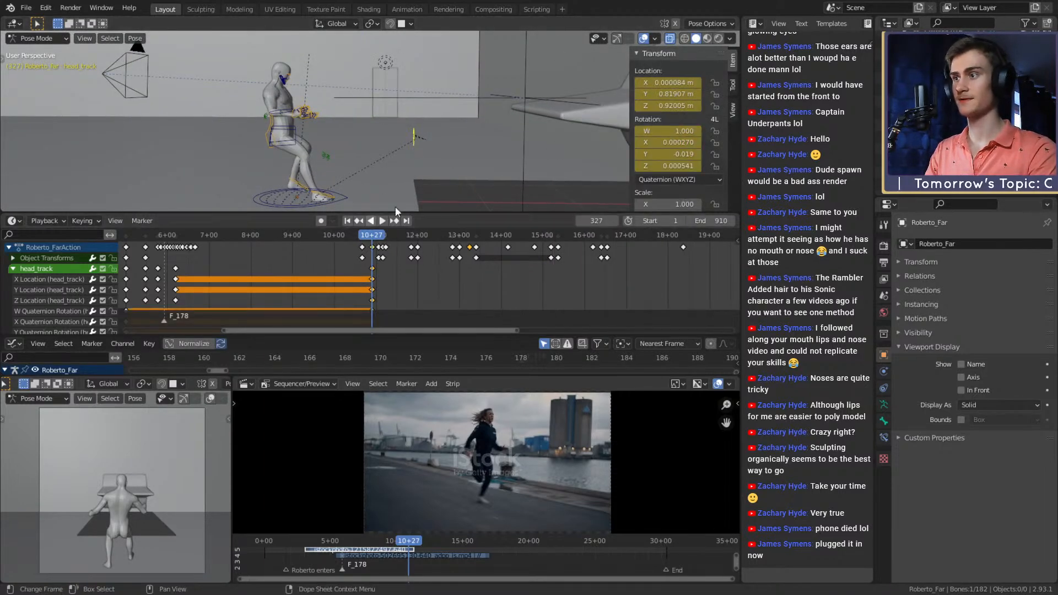
- Go to frame 335 and raise the head_track bone by about 0.573 m along global Z
{"action": "left_click", "coordinate": [330, 196]}
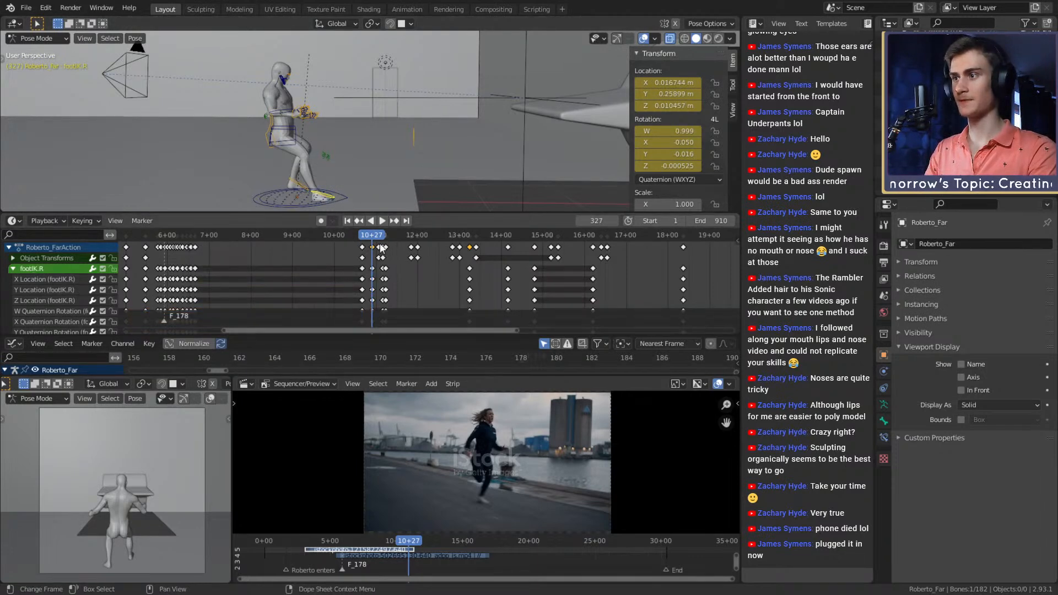
{"action": "left_click_drag", "start_coordinate": [373, 237], "coordinate": [384, 238]}
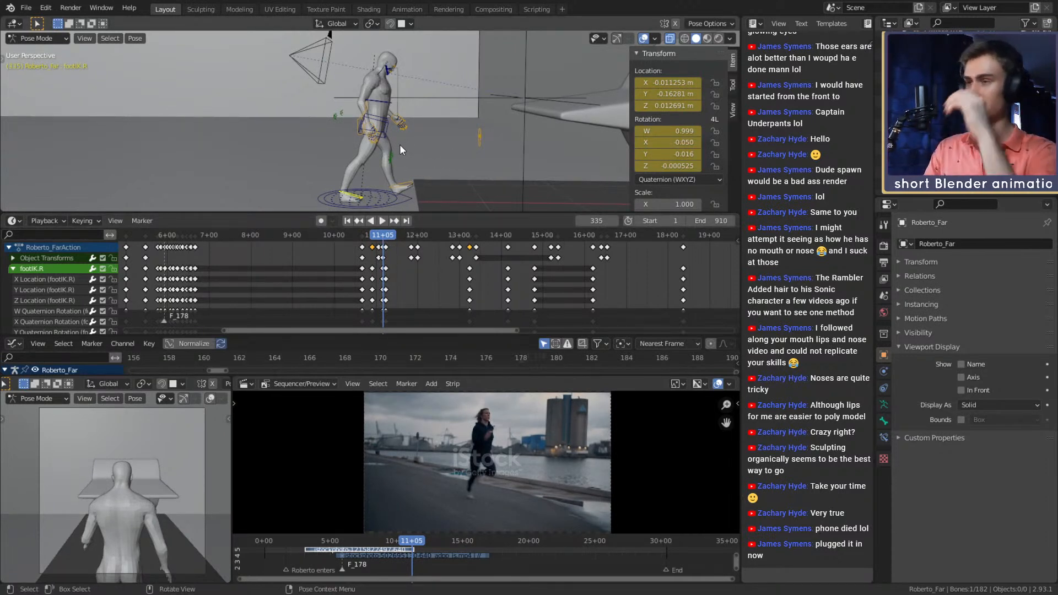
{"action": "middle_click_drag", "start_coordinate": [414, 128], "coordinate": [512, 166]}
{"action": "left_click", "coordinate": [413, 127]}
{"action": "key", "text": "g"}
{"action": "key", "text": "z"}
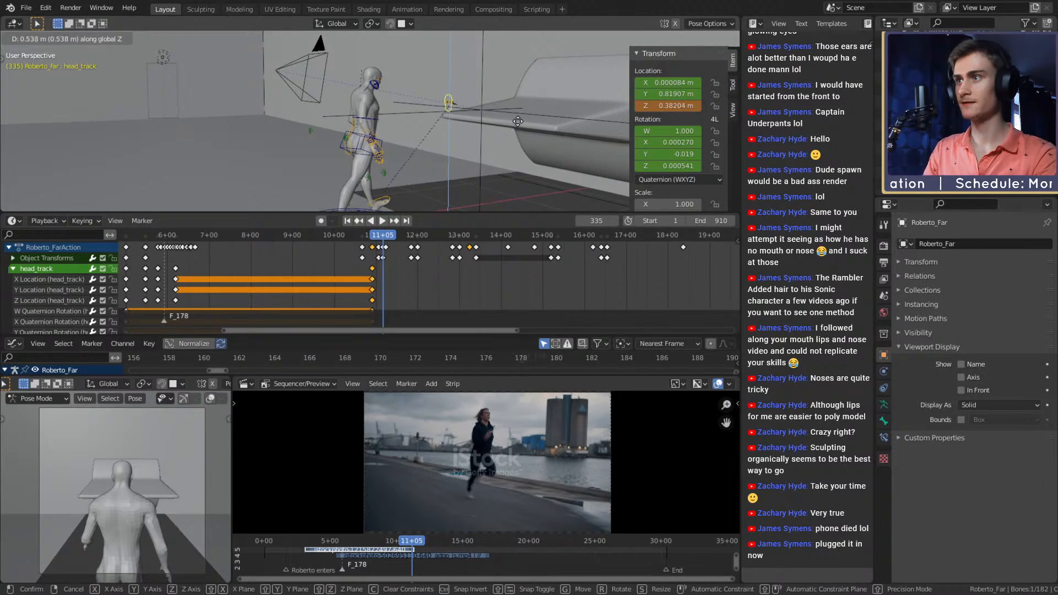
{"action": "left_click", "coordinate": [518, 121]}
- Insert location and rotation keyframes for the head_track bone at frame 335
{"action": "right_click", "coordinate": [677, 82]}
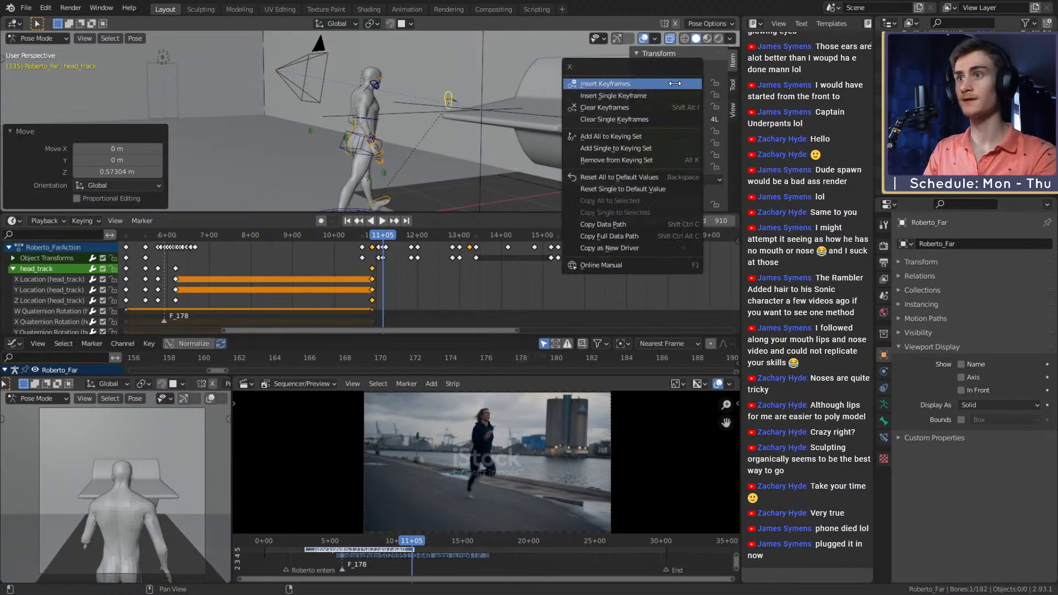
{"action": "left_click", "coordinate": [676, 83]}
{"action": "right_click", "coordinate": [670, 132]}
{"action": "left_click", "coordinate": [669, 132]}
- Play and scrub the motion following frame 335 up to frame 354 to check the head's movement
{"action": "key", "text": "space"}
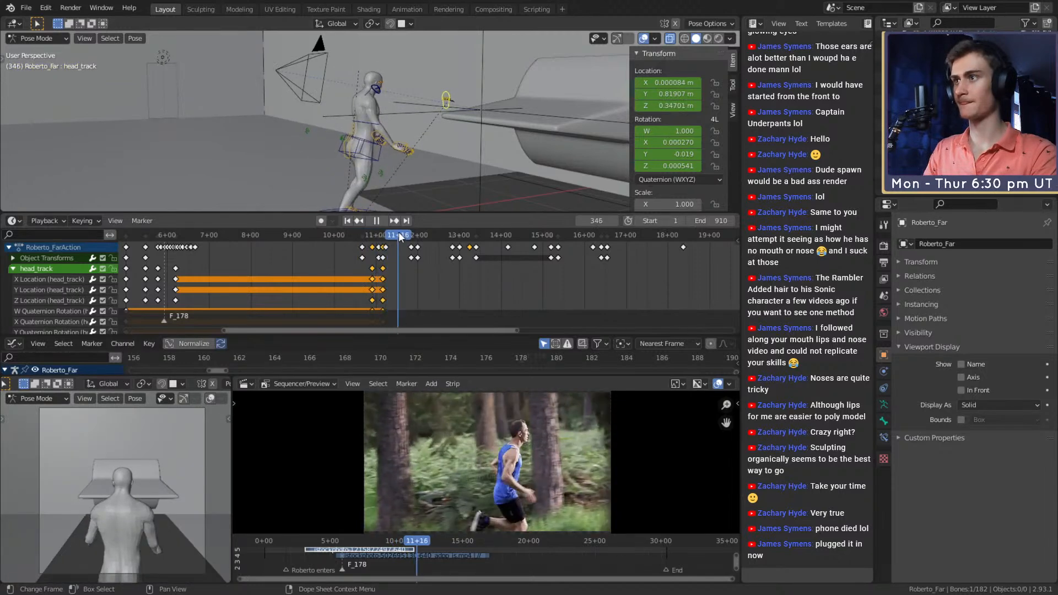
{"action": "key", "text": "Escape"}
{"action": "key", "text": "space"}
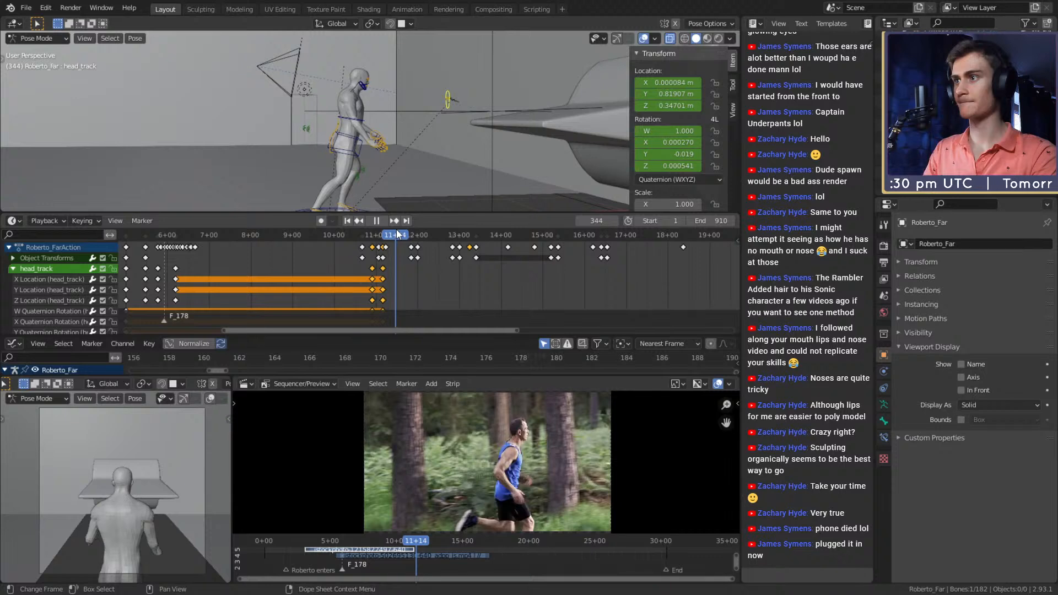
{"action": "mouse_move", "coordinate": [397, 231]}
{"action": "left_mouse_down"}
{"action": "mouse_move", "coordinate": [367, 232]}
{"action": "mouse_move", "coordinate": [419, 229]}
{"action": "mouse_move", "coordinate": [383, 232]}
{"action": "mouse_move", "coordinate": [411, 232]}
{"action": "left_mouse_up"}
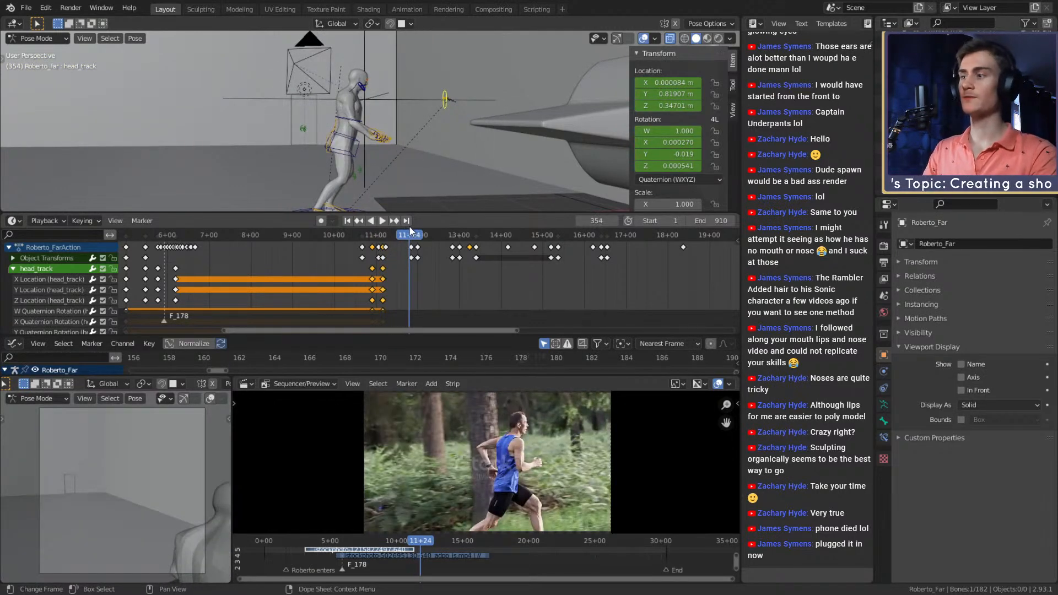
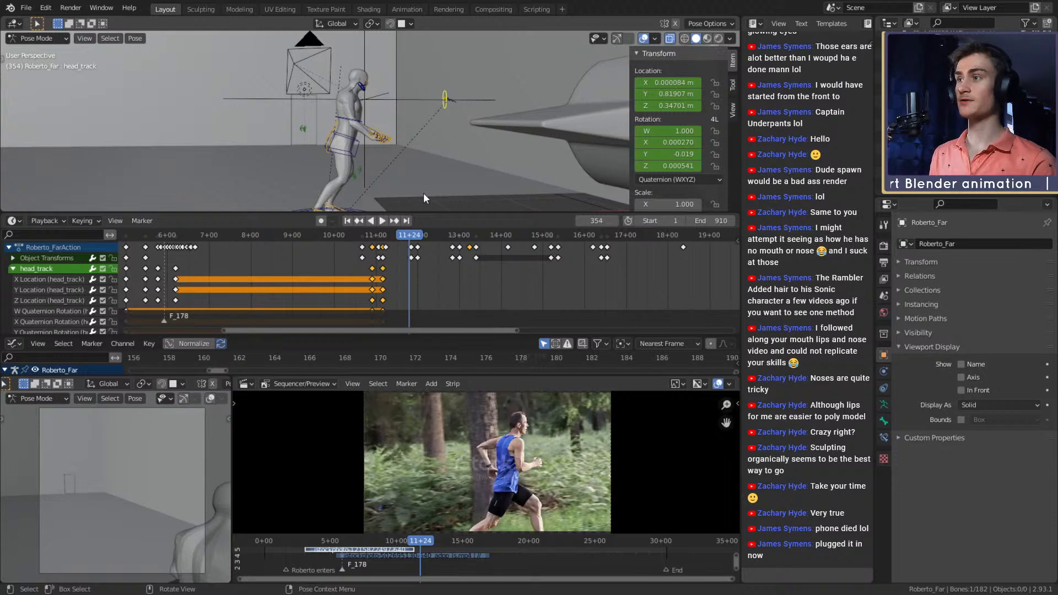
- Examine the character's pose and head_track target from several angles at frames 354 to 355, and inspect the surrounding keyframes closely
{"action": "middle_click_drag", "start_coordinate": [392, 174], "coordinate": [383, 151]}
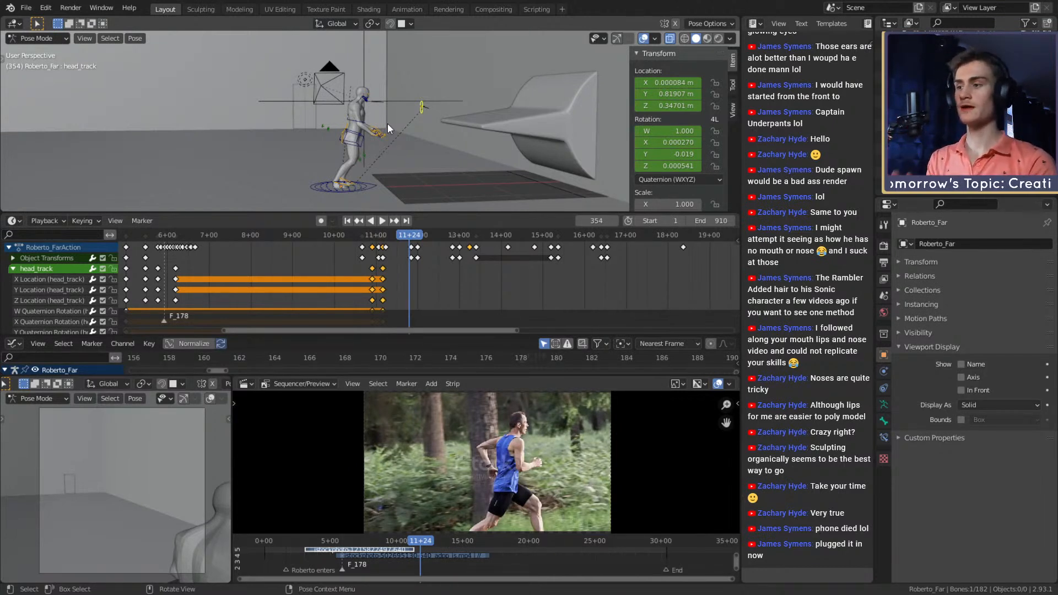
{"action": "middle_click_drag", "start_coordinate": [388, 123], "coordinate": [342, 90]}
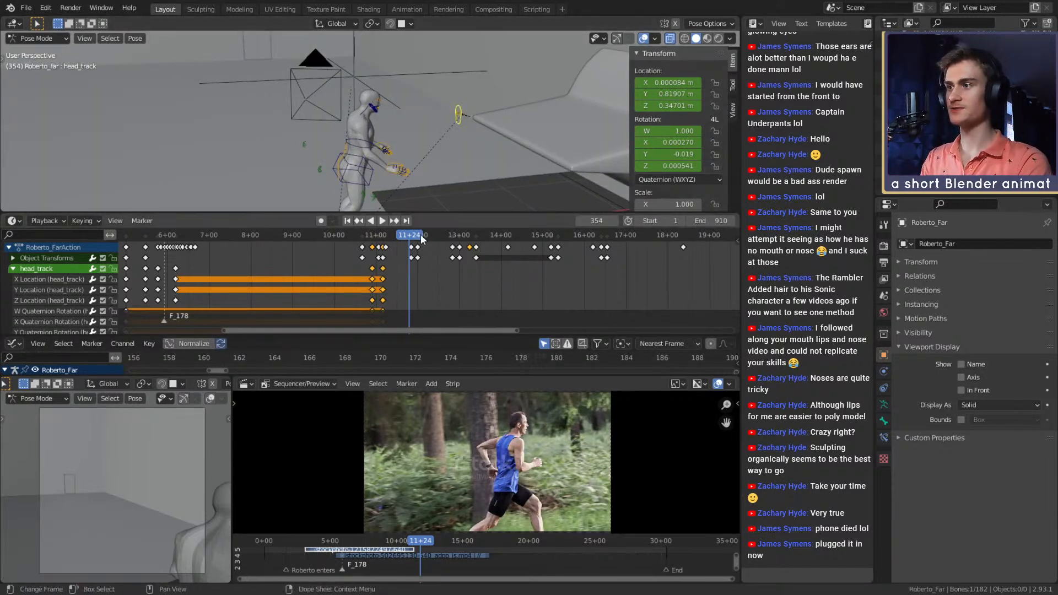
{"action": "mouse_move", "coordinate": [404, 133]}
{"action": "middle_mouse_down"}
{"action": "mouse_move", "coordinate": [418, 106]}
{"action": "mouse_move", "coordinate": [419, 128]}
{"action": "middle_mouse_up"}
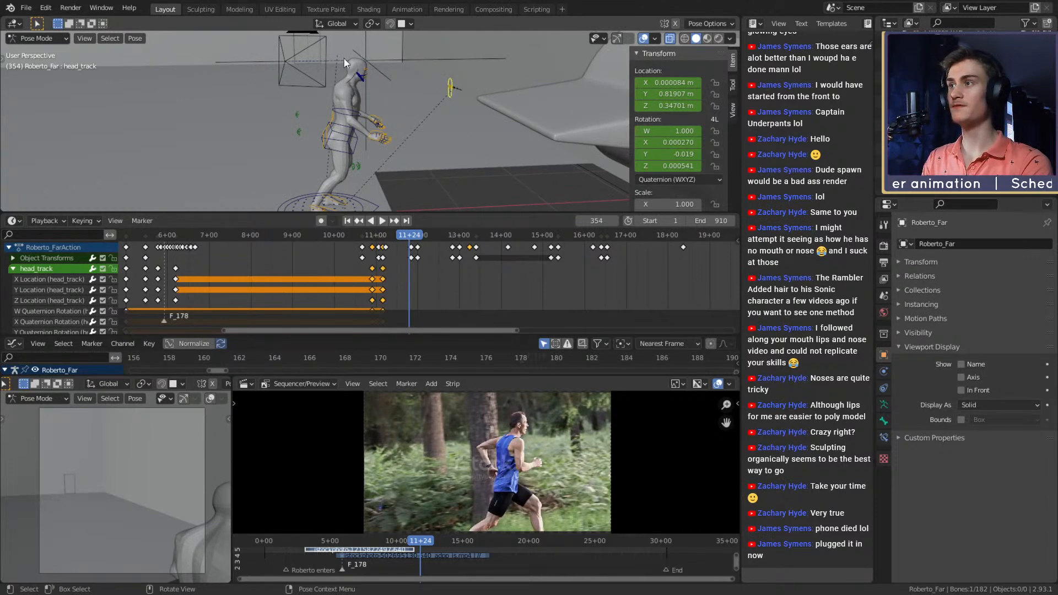
{"action": "middle_click_drag", "start_coordinate": [344, 62], "coordinate": [347, 94]}
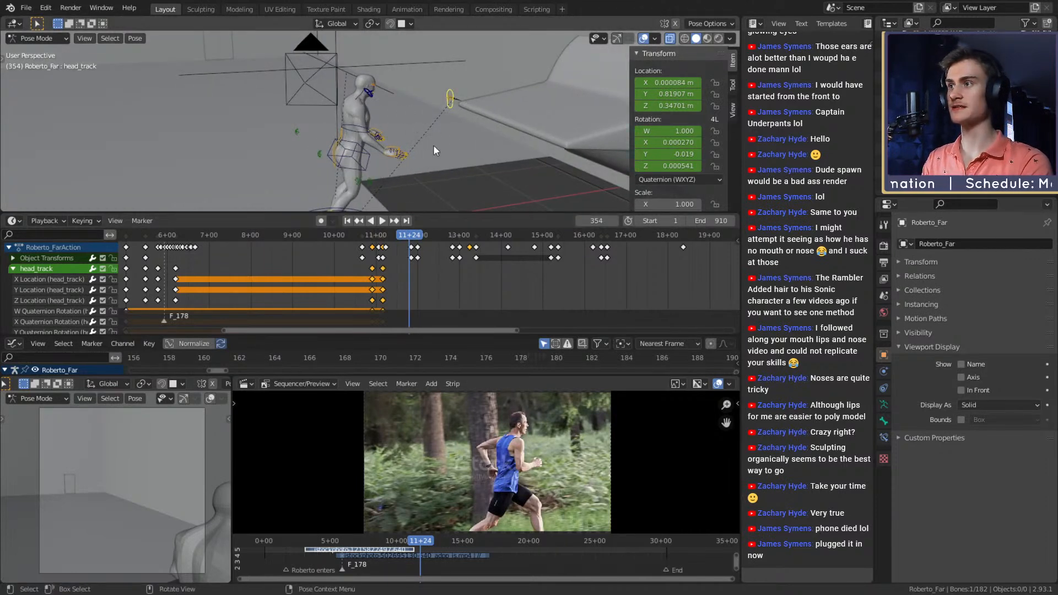
{"action": "key", "text": "space"}
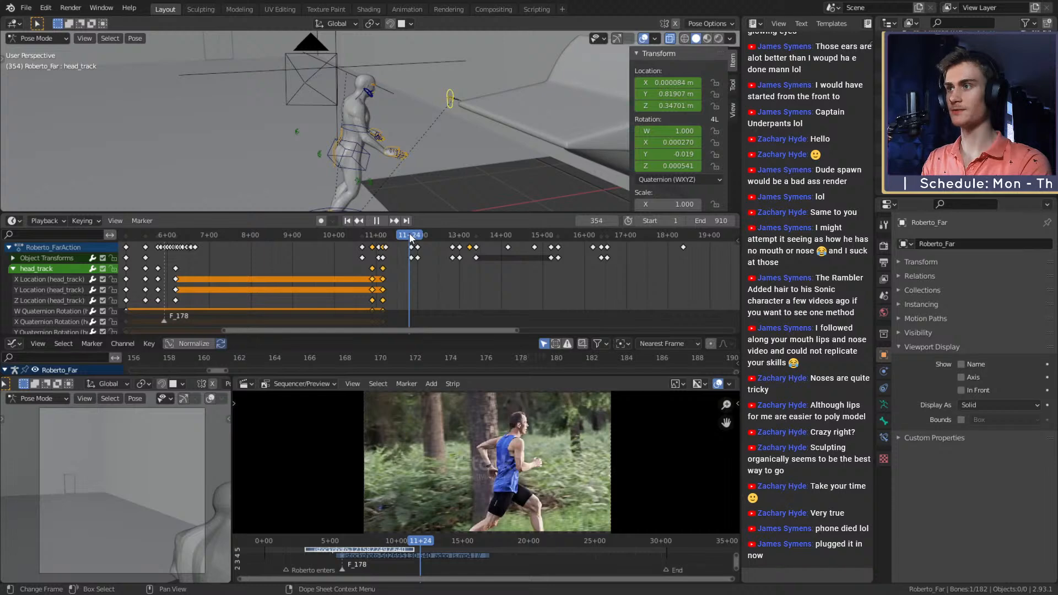
{"action": "key", "text": "Escape"}
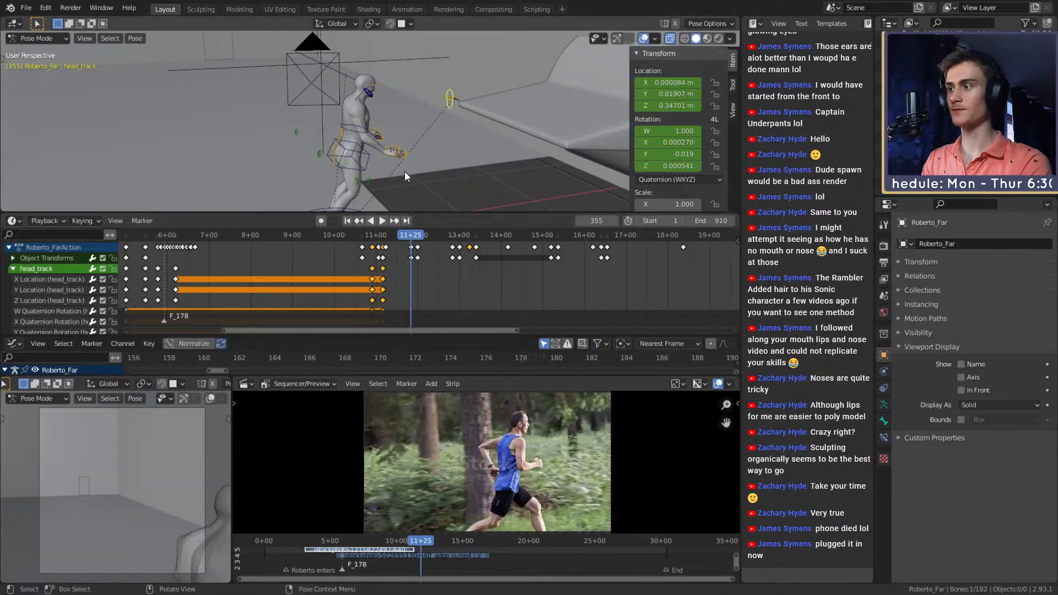
{"action": "left_click", "coordinate": [442, 141]}
{"action": "left_click", "coordinate": [447, 107]}
{"action": "middle_click_drag", "start_coordinate": [448, 107], "coordinate": [436, 204]}
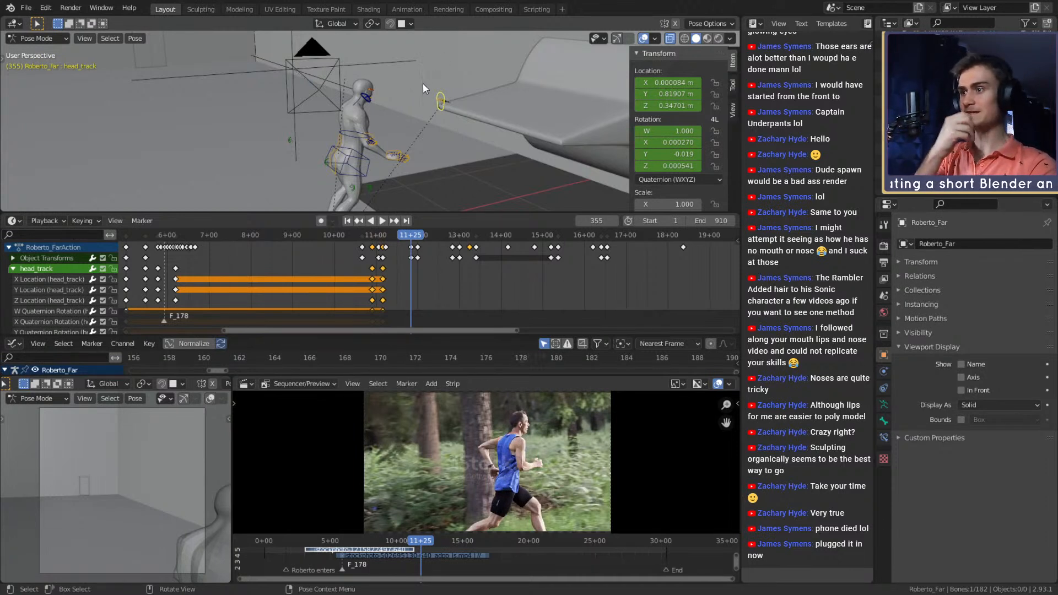
{"action": "scroll", "coordinate": [413, 281], "scroll_direction": "up", "scroll_amount": 5}
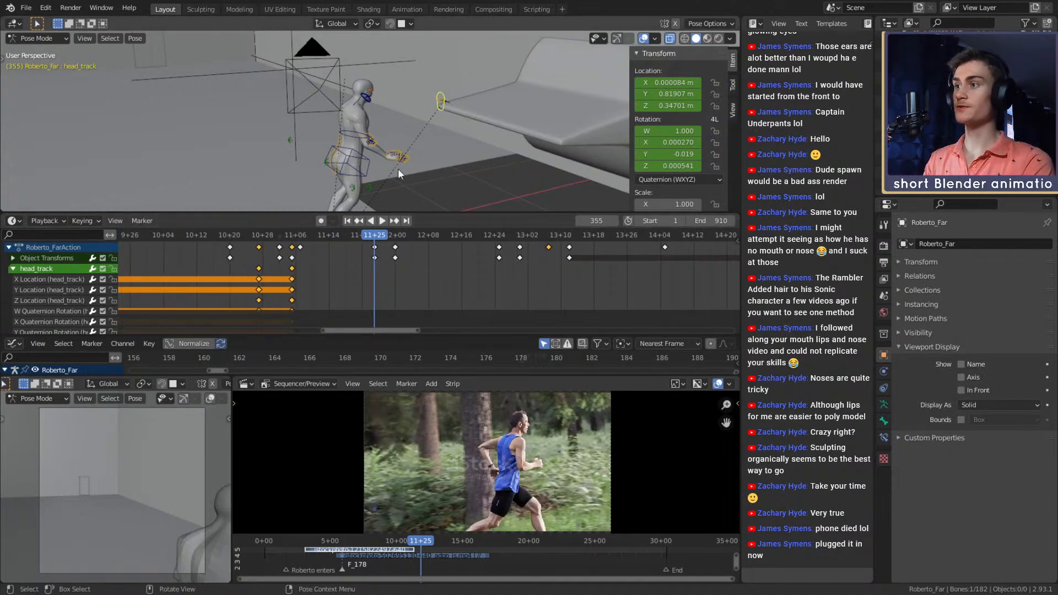
{"action": "middle_click_drag", "start_coordinate": [415, 147], "coordinate": [428, 127]}
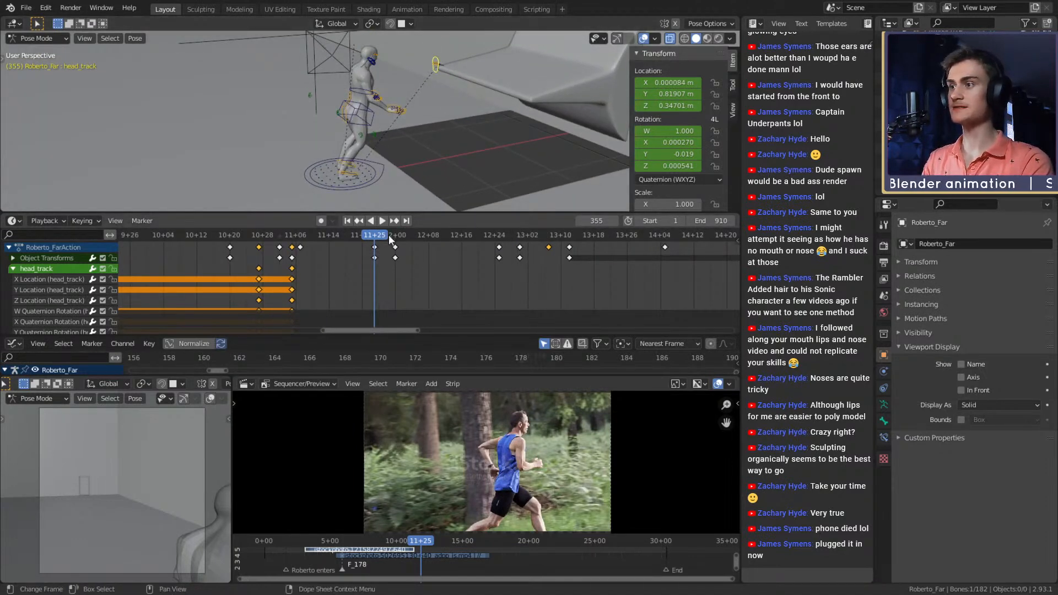
- Go to frame 351 and insert location and rotation keyframes for the head_track bone in its current position
{"action": "middle_click_drag", "start_coordinate": [412, 205], "coordinate": [439, 181]}
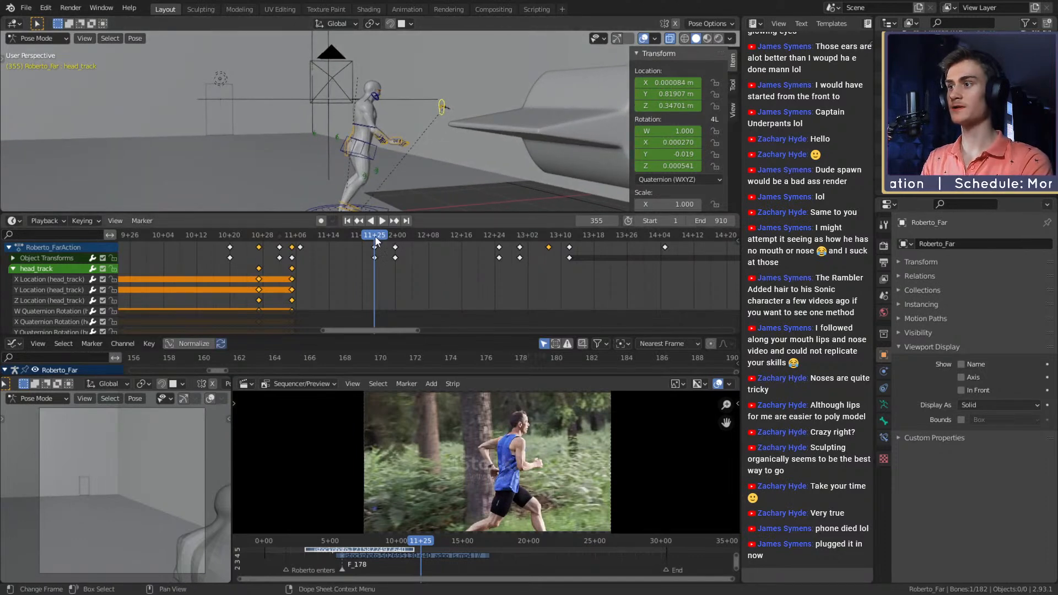
{"action": "left_click_drag", "start_coordinate": [375, 236], "coordinate": [363, 236]}
{"action": "key", "text": "space"}
{"action": "middle_click_drag", "start_coordinate": [397, 166], "coordinate": [419, 127]}
{"action": "key", "text": "Escape"}
{"action": "left_click_drag", "start_coordinate": [361, 236], "coordinate": [358, 235]}
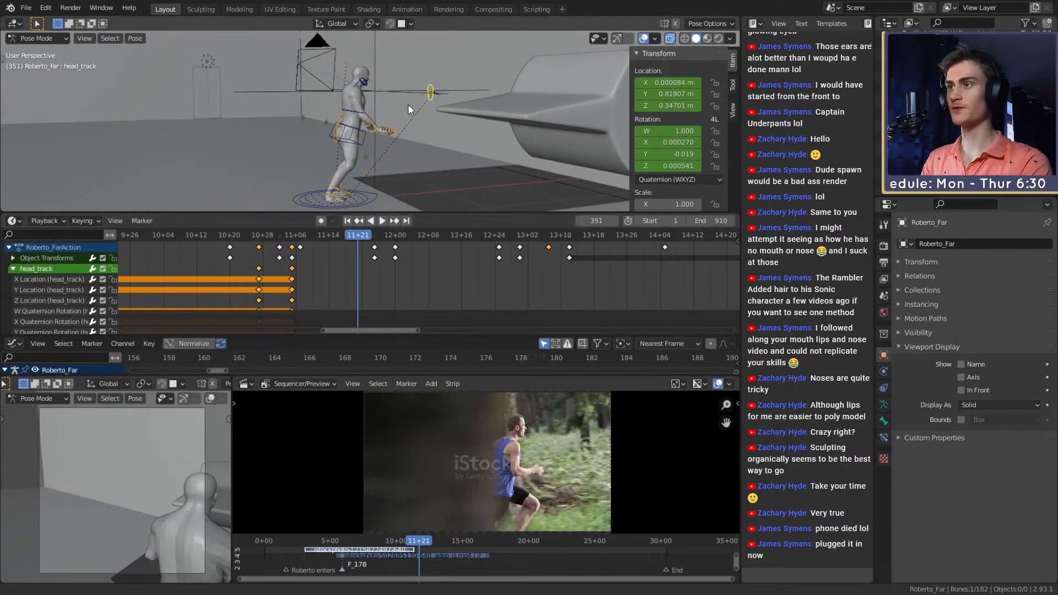
{"action": "middle_click_drag", "start_coordinate": [408, 104], "coordinate": [521, 124]}
{"action": "right_click", "coordinate": [654, 81]}
{"action": "left_click", "coordinate": [634, 78]}
{"action": "right_click", "coordinate": [653, 130]}
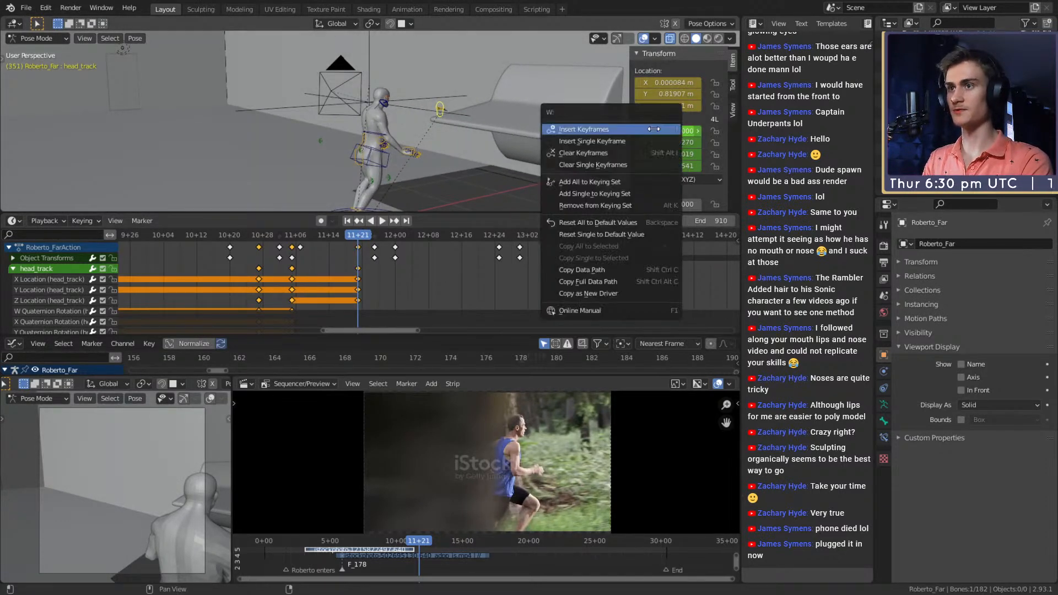
{"action": "left_click", "coordinate": [634, 129]}
- Go to frame 357 and move the head_track bone about -0.97 m in X, 0.36 m in Y and 0.17 m in Z
{"action": "key", "text": "space"}
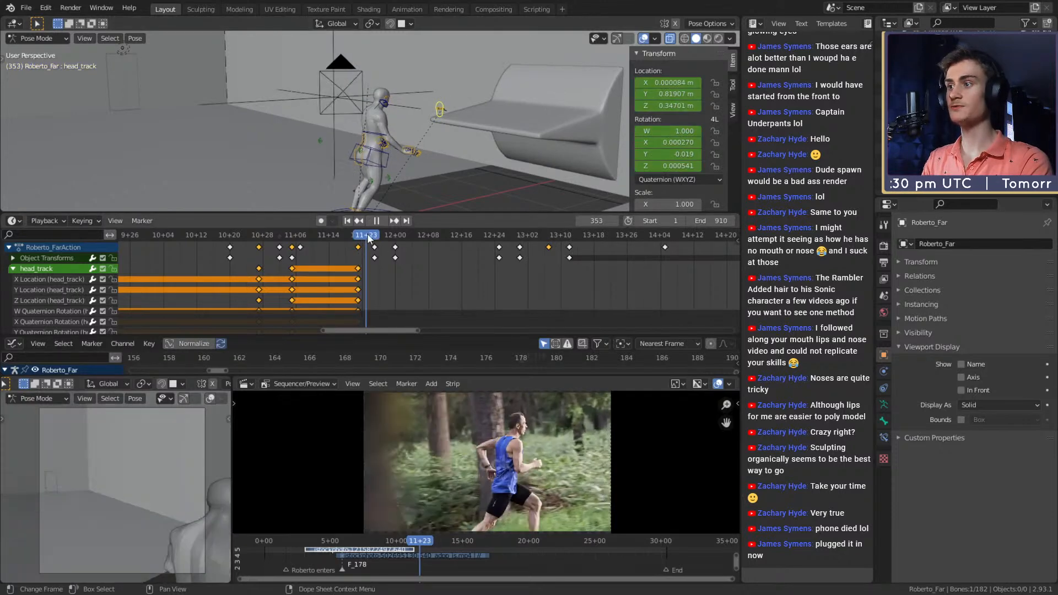
{"action": "left_click_drag", "start_coordinate": [375, 237], "coordinate": [381, 233]}
{"action": "key", "text": "space"}
{"action": "middle_click_drag", "start_coordinate": [408, 182], "coordinate": [495, 154]}
{"action": "key", "text": "g"}
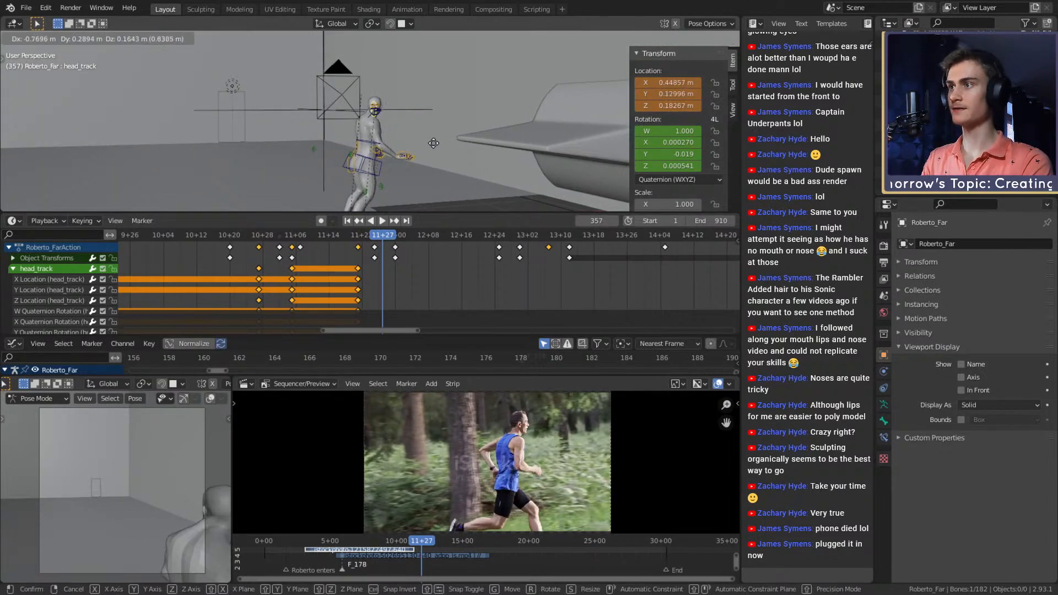
{"action": "left_click", "coordinate": [417, 142]}
{"action": "mouse_move", "coordinate": [418, 143]}
{"action": "middle_mouse_down"}
{"action": "mouse_move", "coordinate": [422, 150]}
{"action": "mouse_move", "coordinate": [407, 144]}
{"action": "mouse_move", "coordinate": [418, 148]}
{"action": "middle_mouse_up"}
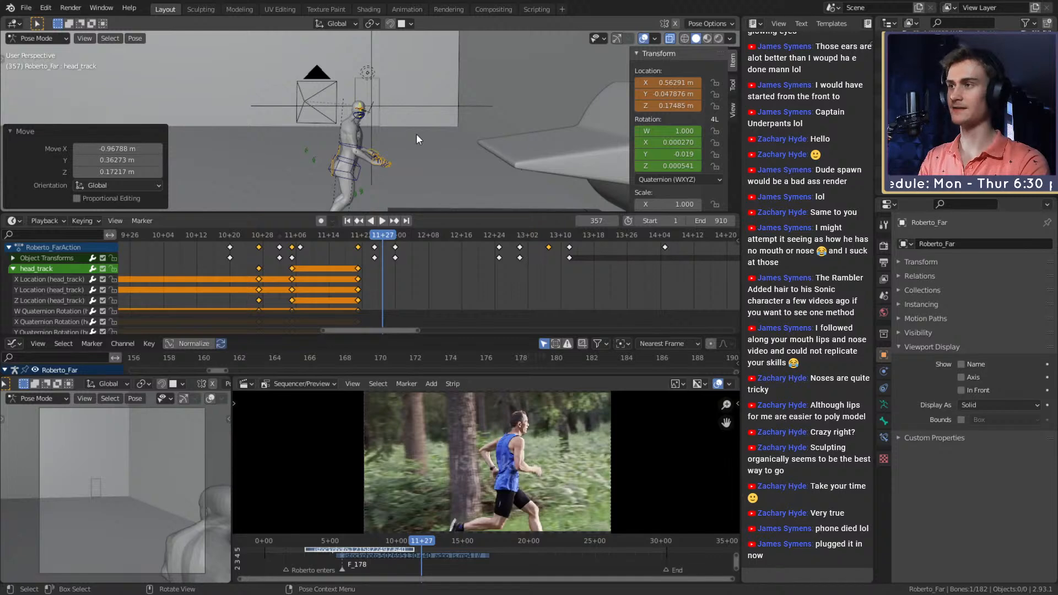
{"action": "mouse_move", "coordinate": [398, 123]}
{"action": "middle_mouse_down"}
{"action": "mouse_move", "coordinate": [439, 116]}
{"action": "mouse_move", "coordinate": [440, 132]}
{"action": "mouse_move", "coordinate": [414, 140]}
{"action": "mouse_move", "coordinate": [374, 105]}
{"action": "mouse_move", "coordinate": [431, 164]}
{"action": "mouse_move", "coordinate": [363, 96]}
{"action": "mouse_move", "coordinate": [389, 134]}
{"action": "middle_mouse_up"}
{"action": "scroll", "coordinate": [410, 139], "scroll_direction": "up", "scroll_amount": 2}
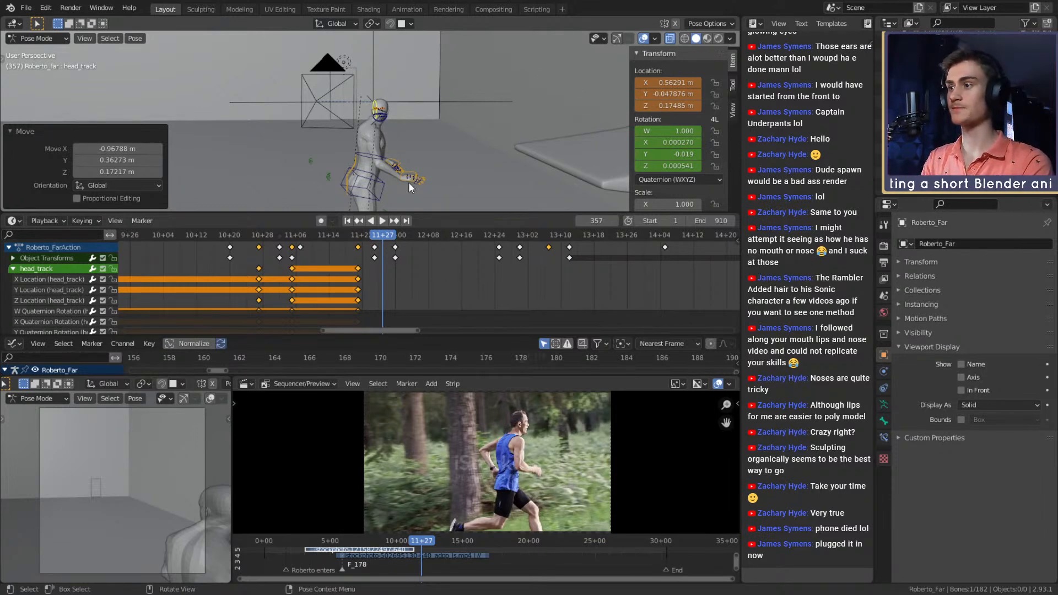
- Insert location and rotation keyframes for the head_track bone at frame 357
{"action": "right_click", "coordinate": [677, 81]}
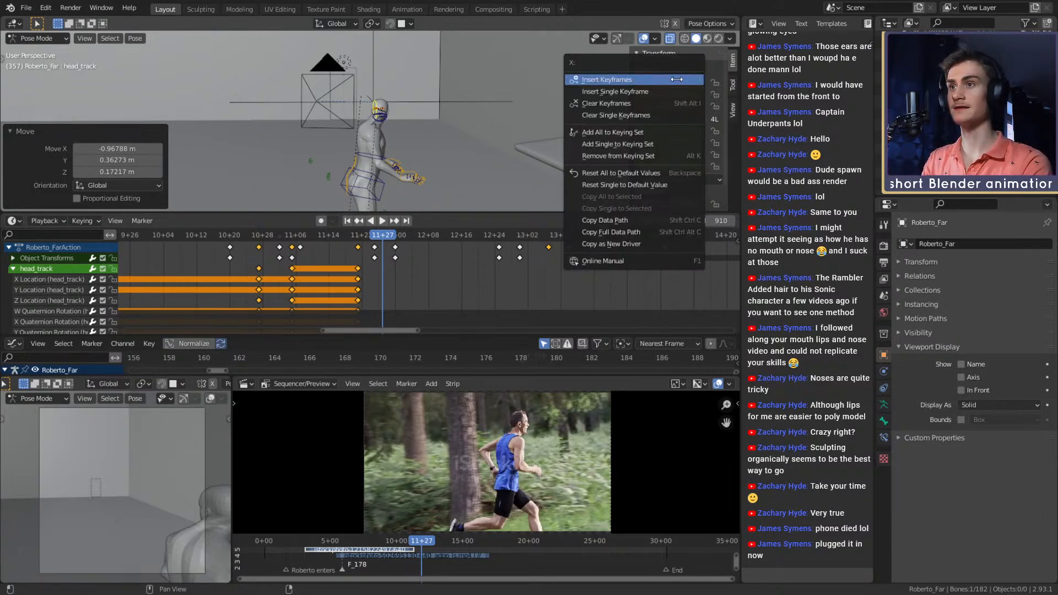
{"action": "left_click", "coordinate": [607, 80]}
{"action": "right_click", "coordinate": [677, 130]}
{"action": "left_click", "coordinate": [607, 131]}
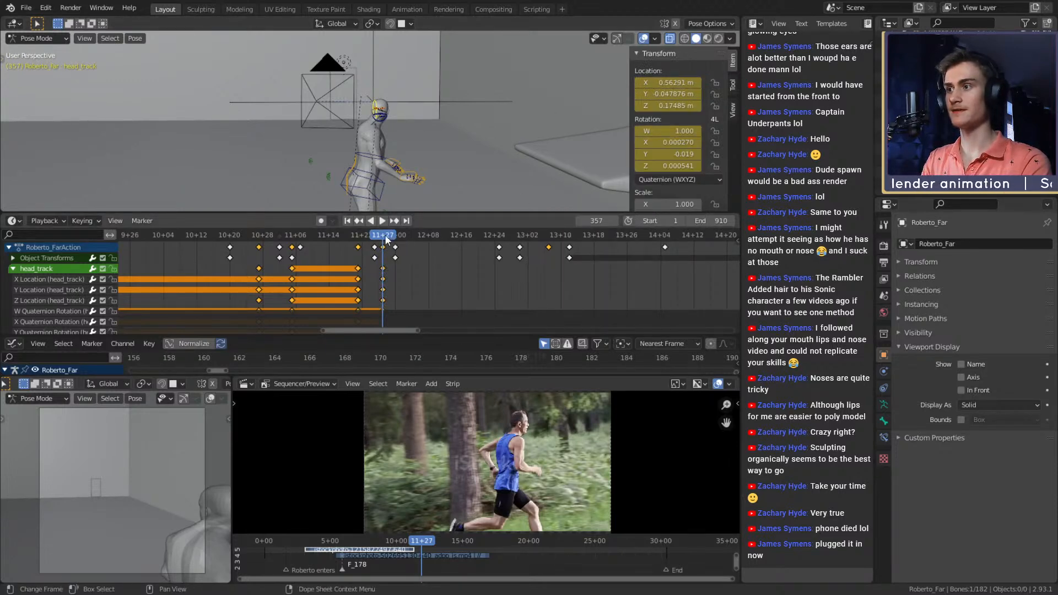
- At frame 360, shift the head_track bone about 0.19 m along global X and insert its location and rotation keyframes
{"action": "key", "text": "space"}
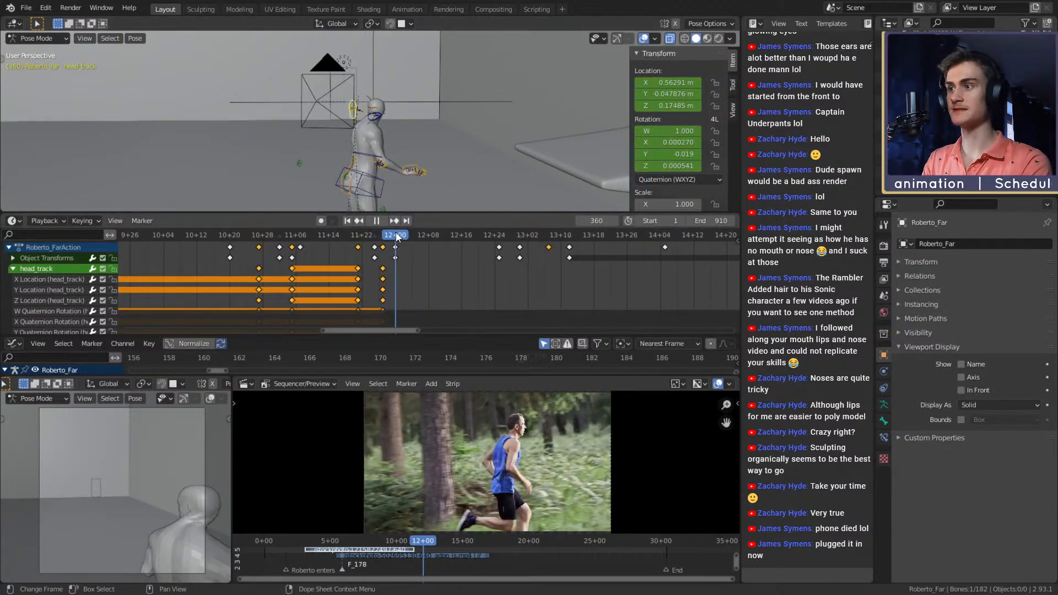
{"action": "key", "text": "space"}
{"action": "middle_click_drag", "start_coordinate": [400, 161], "coordinate": [428, 144]}
{"action": "key", "text": "g"}
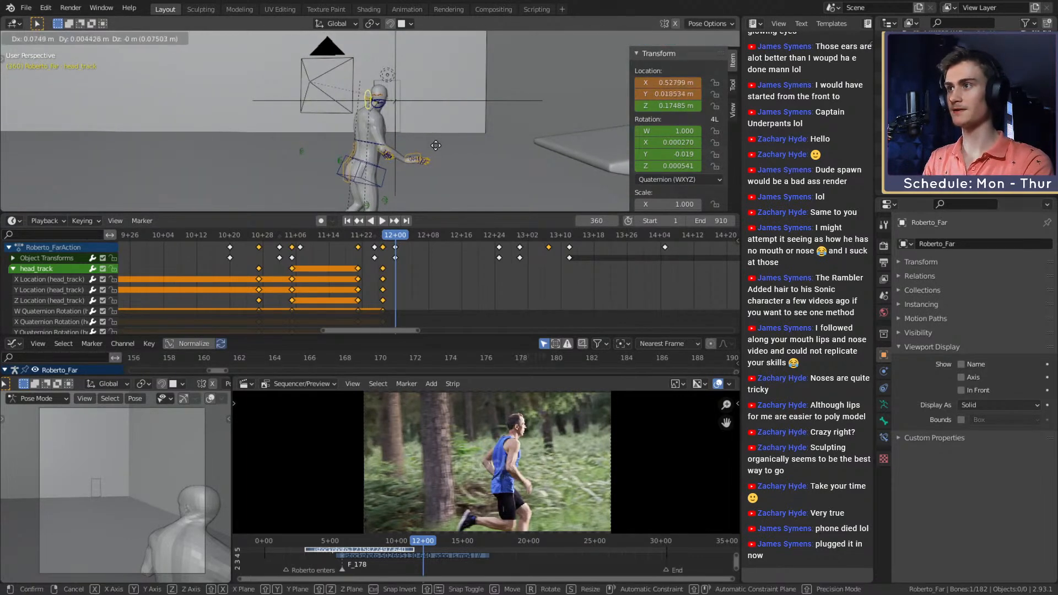
{"action": "right_click", "coordinate": [450, 145]}
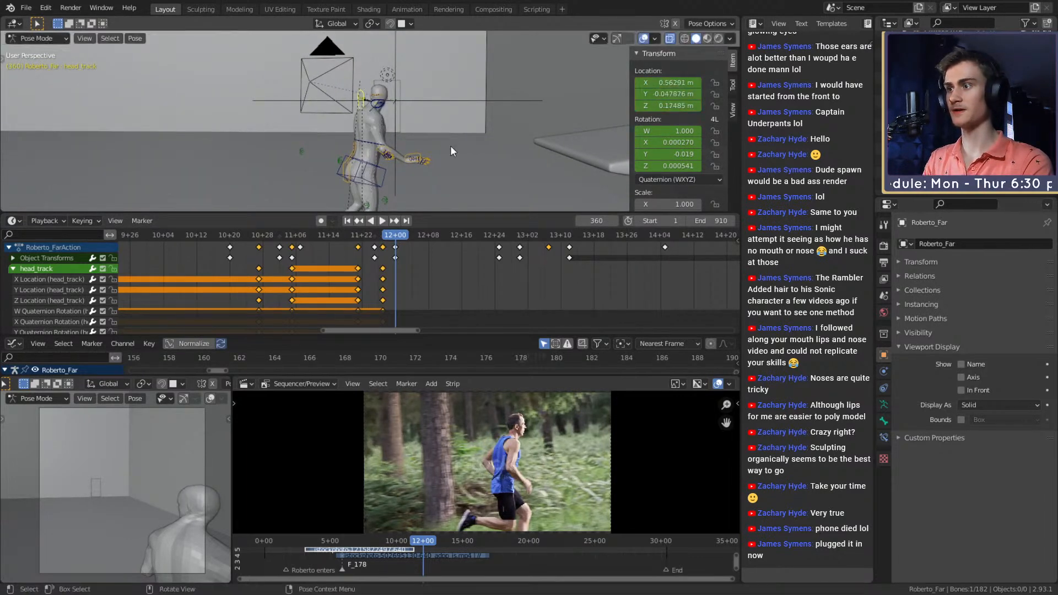
{"action": "left_click", "coordinate": [415, 266]}
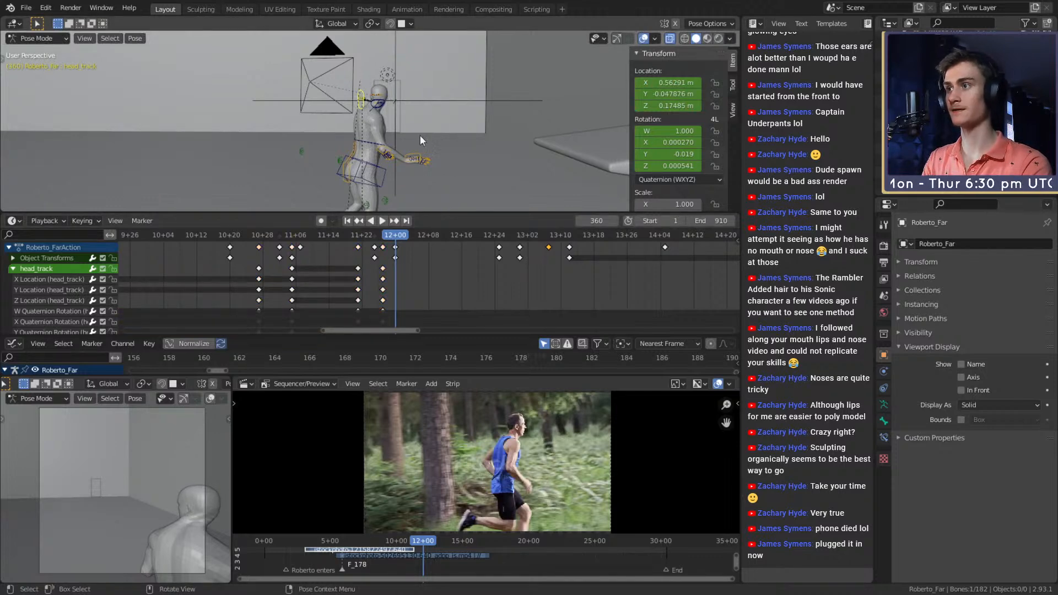
{"action": "middle_click_drag", "start_coordinate": [385, 115], "coordinate": [445, 128]}
{"action": "key", "text": "g"}
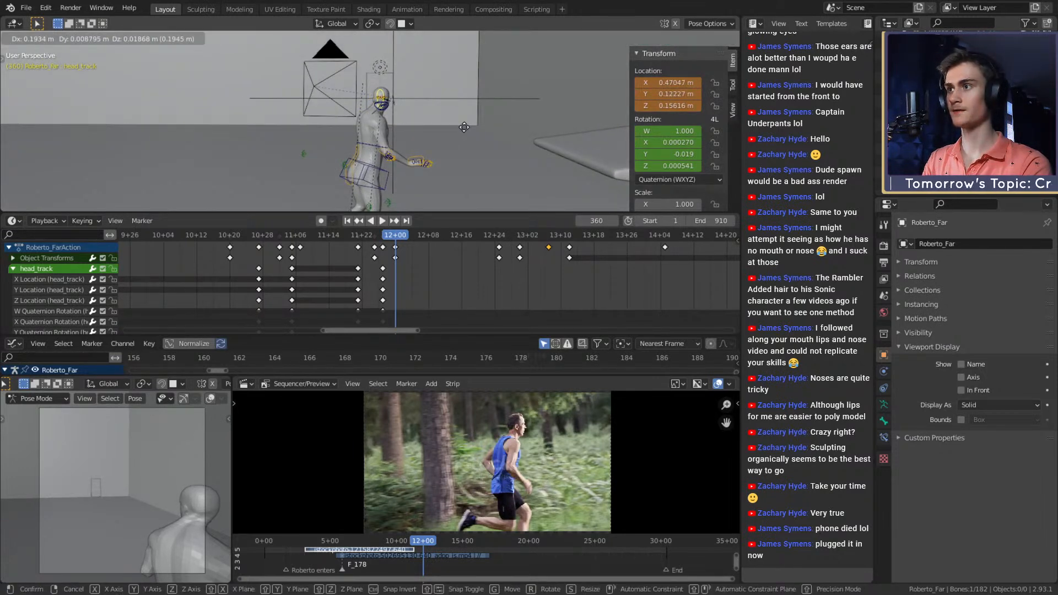
{"action": "left_click", "coordinate": [464, 128]}
{"action": "key", "text": "i"}
{"action": "left_click", "coordinate": [564, 197]}
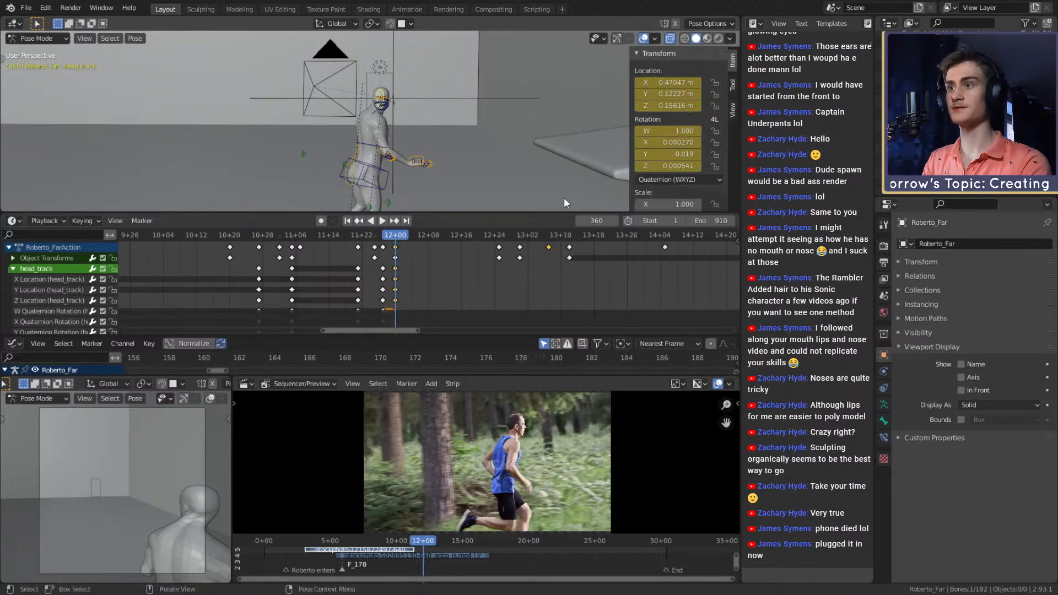
- Replay and scrub frames 350 to 360 from several angles to check the head turn, and review the motion up to frame 383
{"action": "left_click_drag", "start_coordinate": [401, 238], "coordinate": [358, 236]}
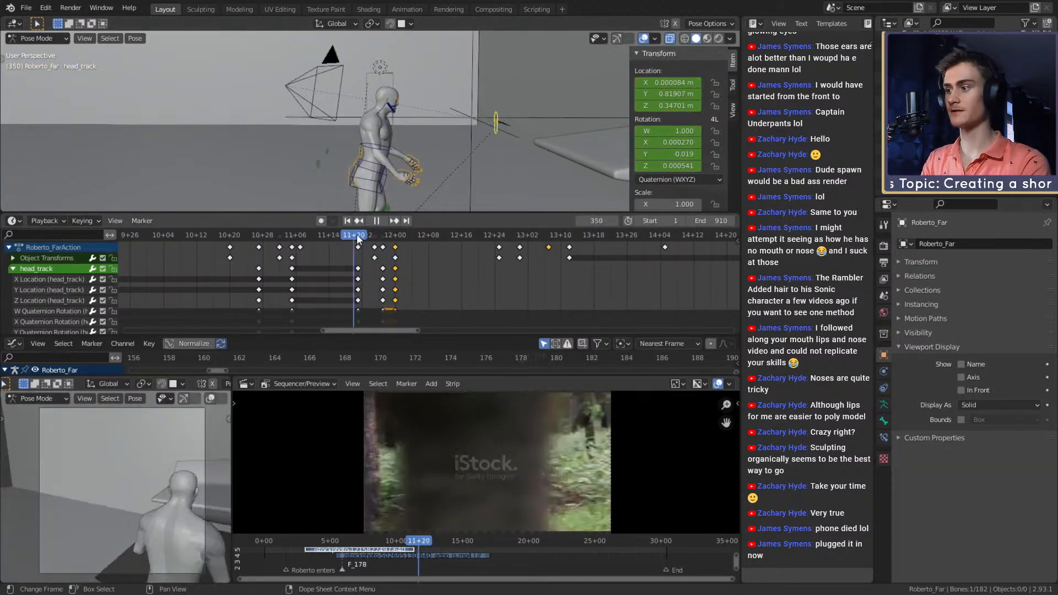
{"action": "key", "text": "space"}
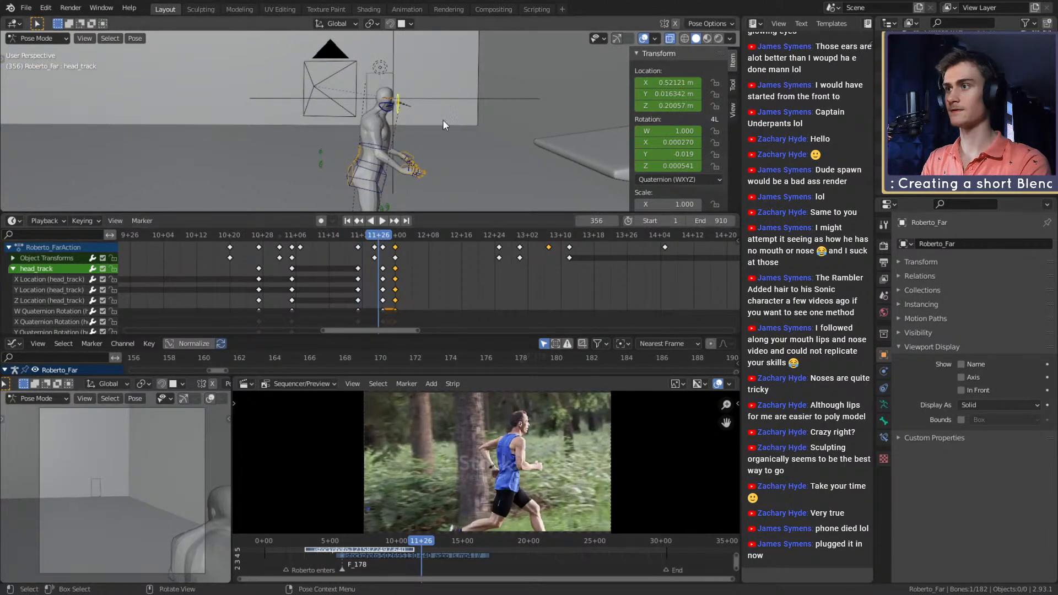
{"action": "middle_click_drag", "start_coordinate": [443, 123], "coordinate": [448, 187]}
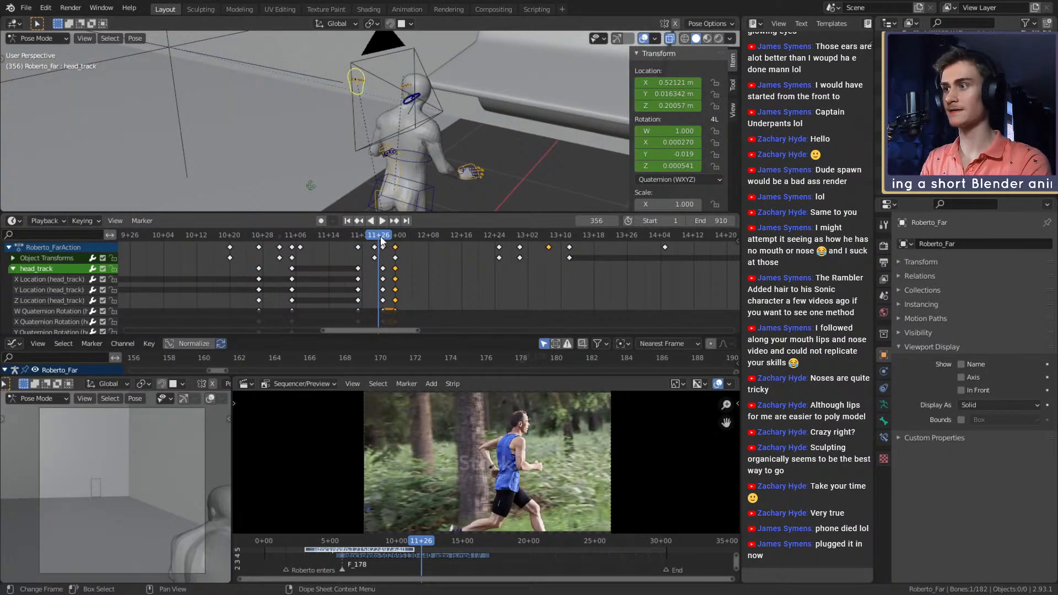
{"action": "mouse_move", "coordinate": [381, 237]}
{"action": "left_mouse_down"}
{"action": "mouse_move", "coordinate": [349, 233]}
{"action": "mouse_move", "coordinate": [401, 234]}
{"action": "mouse_move", "coordinate": [369, 234]}
{"action": "left_mouse_up"}
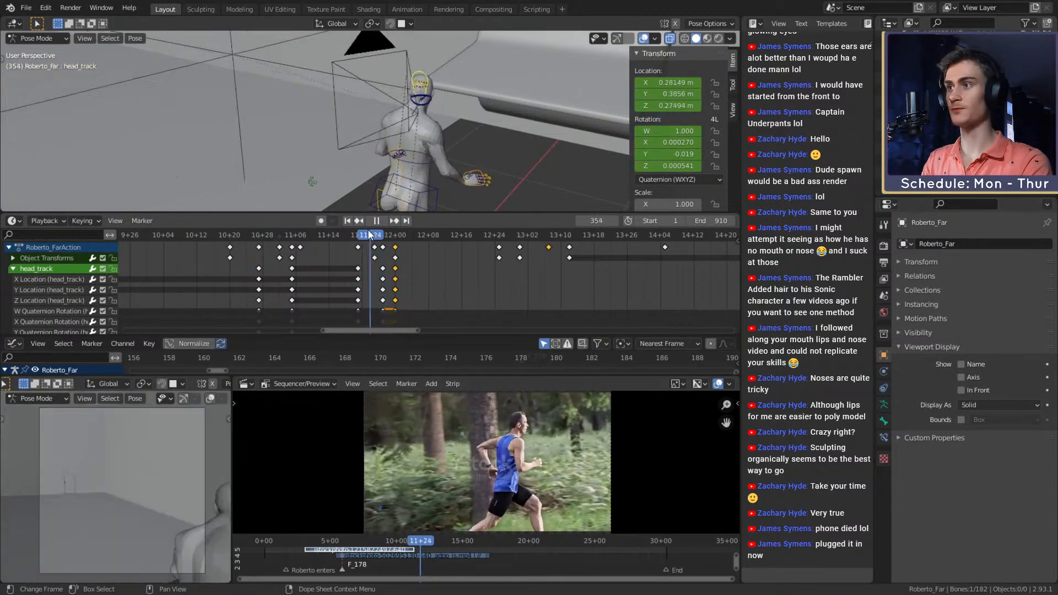
{"action": "left_click", "coordinate": [383, 221]}
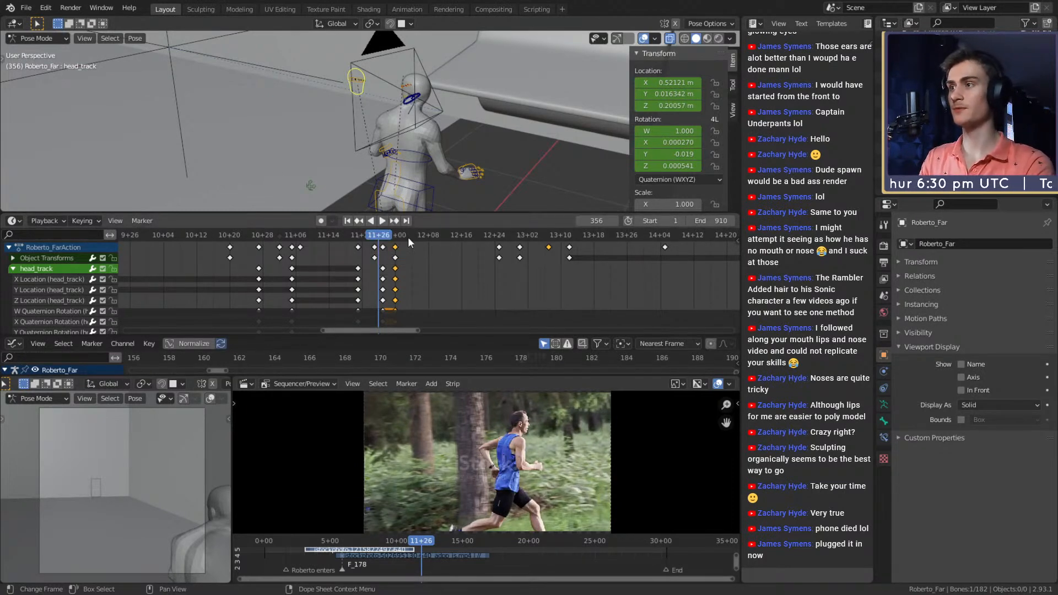
{"action": "key", "text": "space"}
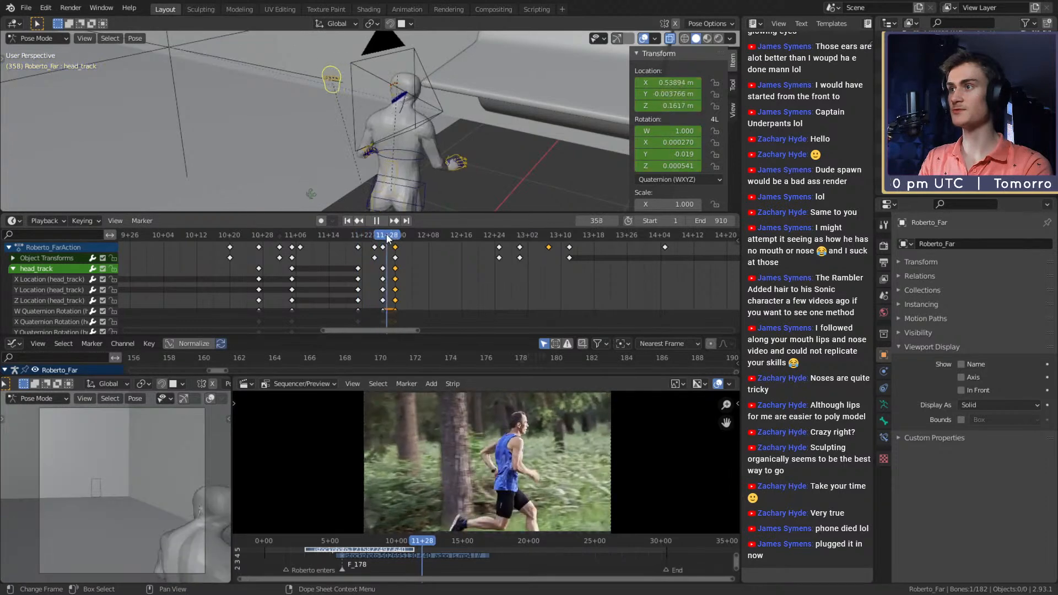
{"action": "left_click_drag", "start_coordinate": [398, 236], "coordinate": [355, 235]}
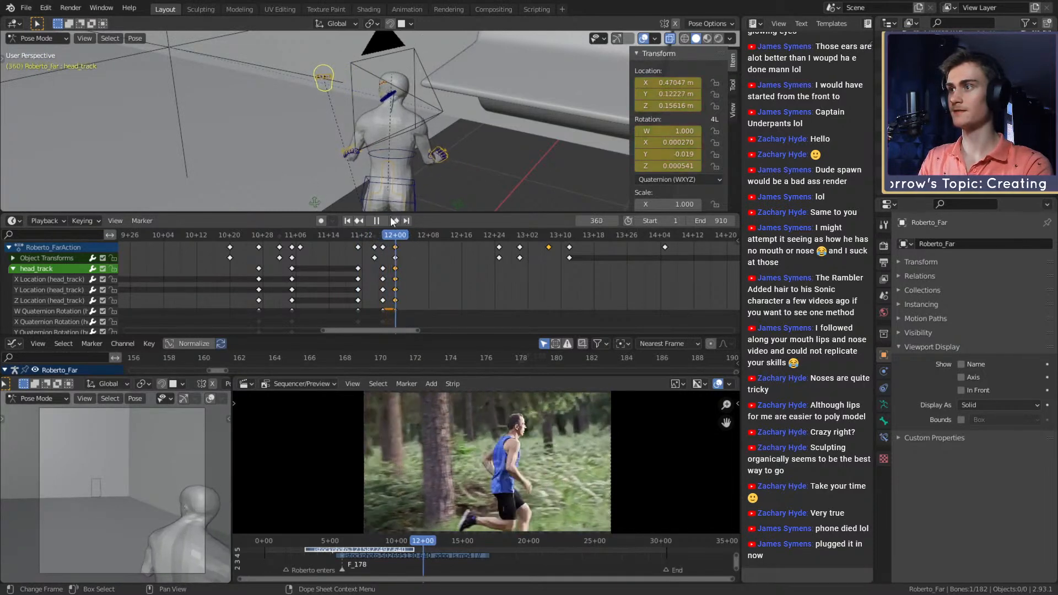
{"action": "left_click", "coordinate": [358, 220]}
{"action": "key", "text": "Escape"}
{"action": "mouse_move", "coordinate": [386, 176]}
{"action": "middle_mouse_down"}
{"action": "mouse_move", "coordinate": [406, 135]}
{"action": "mouse_move", "coordinate": [326, 123]}
{"action": "mouse_move", "coordinate": [405, 162]}
{"action": "mouse_move", "coordinate": [417, 157]}
{"action": "mouse_move", "coordinate": [403, 188]}
{"action": "middle_mouse_up"}
{"action": "key", "text": "space"}
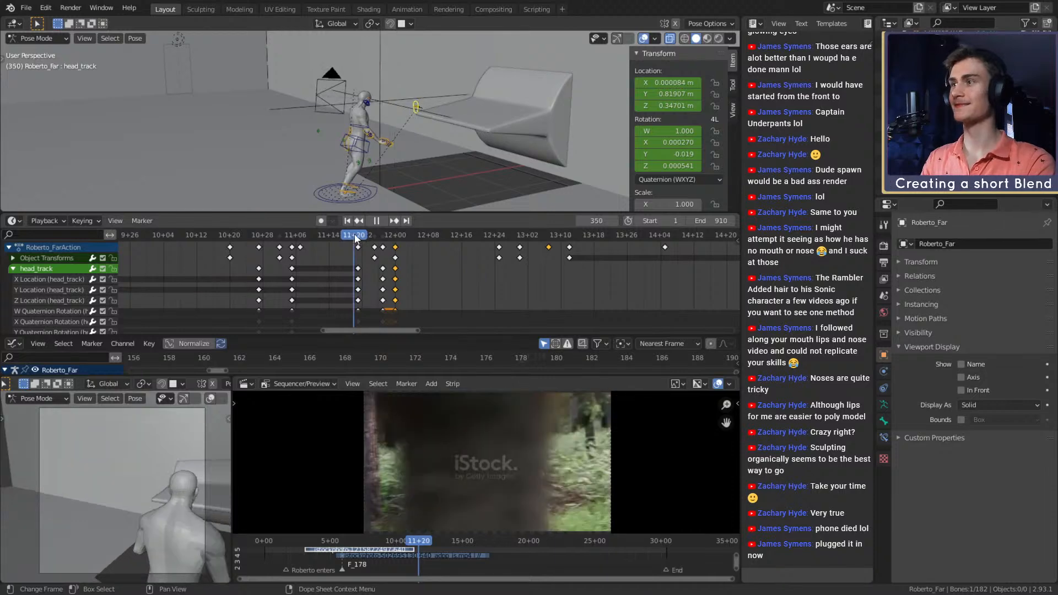
{"action": "left_click_drag", "start_coordinate": [378, 237], "coordinate": [389, 236]}
{"action": "left_click_drag", "start_coordinate": [394, 236], "coordinate": [494, 236]}
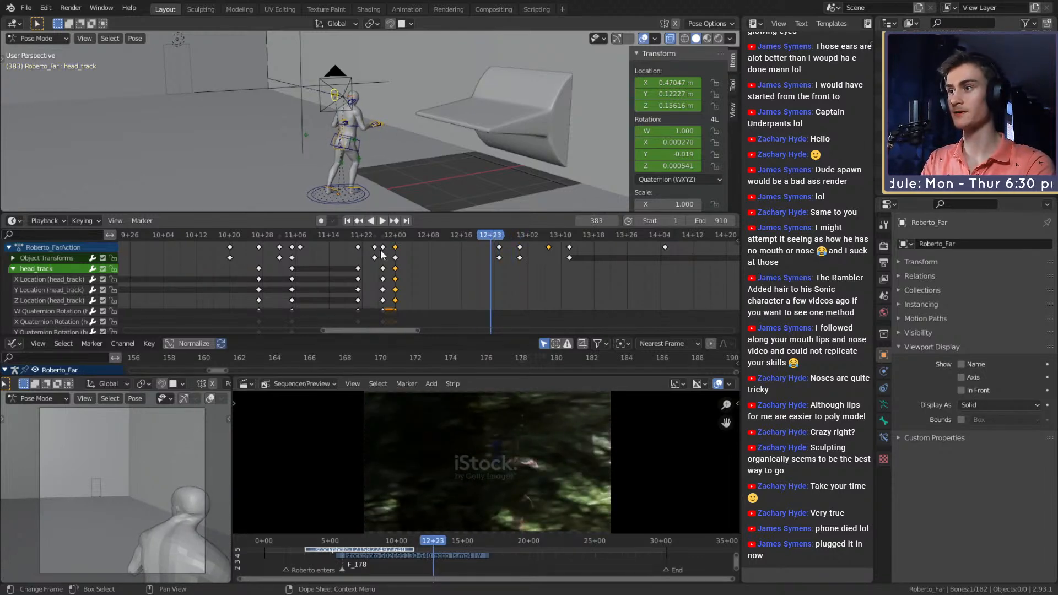
{"action": "left_click_drag", "start_coordinate": [378, 234], "coordinate": [372, 233]}
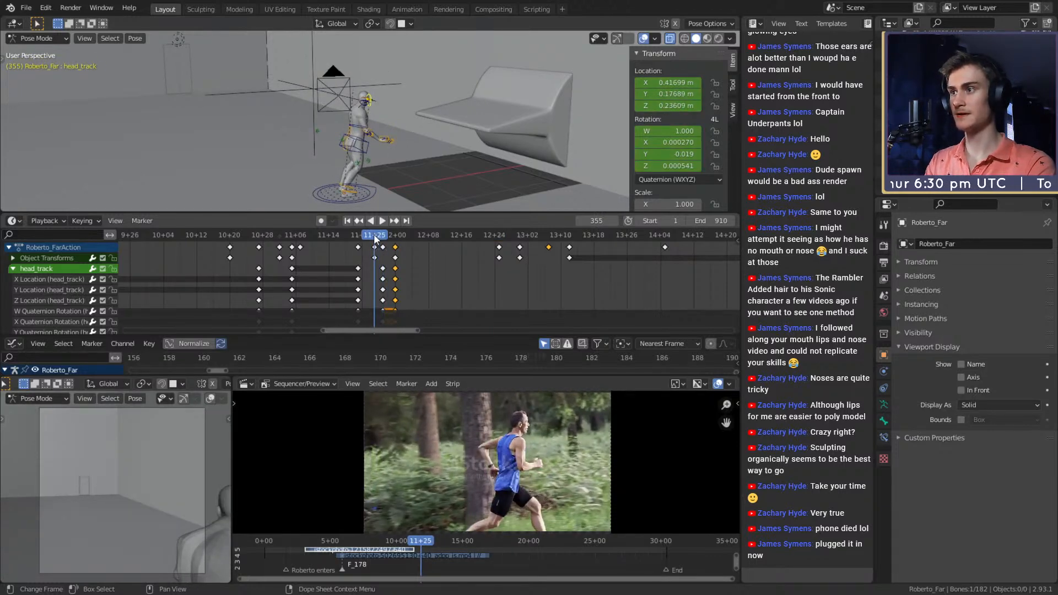
- Go to frame 383 and insert location and rotation keyframes that hold the head_track bone in place
{"action": "left_click_drag", "start_coordinate": [373, 234], "coordinate": [490, 237]}
{"action": "right_click", "coordinate": [686, 82]}
{"action": "left_click", "coordinate": [686, 82]}
{"action": "right_click", "coordinate": [669, 127]}
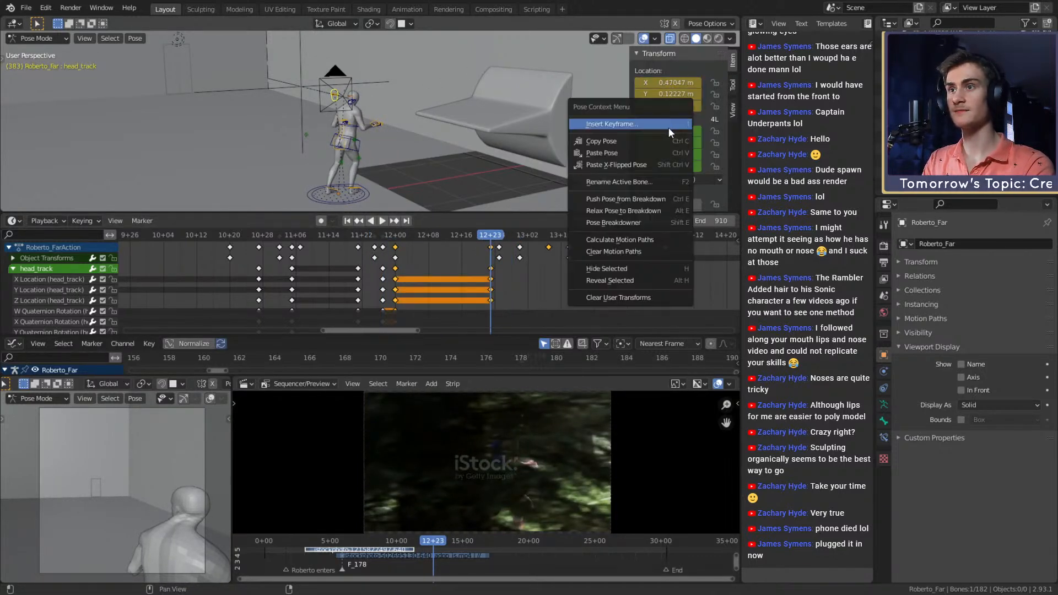
{"action": "left_click", "coordinate": [670, 127]}
{"action": "right_click", "coordinate": [669, 134]}
{"action": "left_click", "coordinate": [669, 134]}
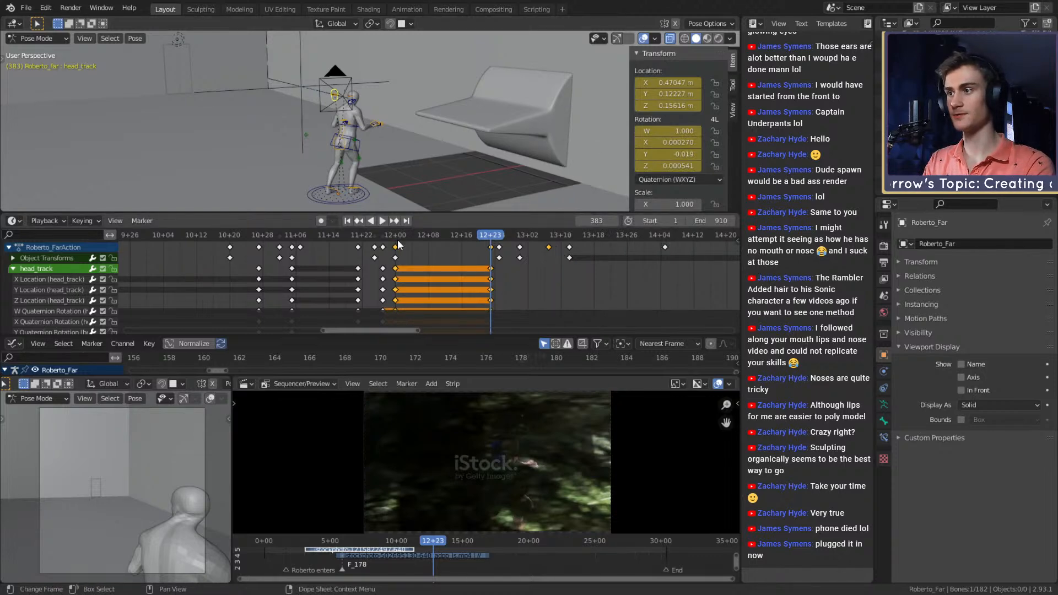
- Go to frame 387 and move the head_track bone to a location of about X -0.256 m, Y 0.316 m, Z 0.274 m
{"action": "key", "text": "space"}
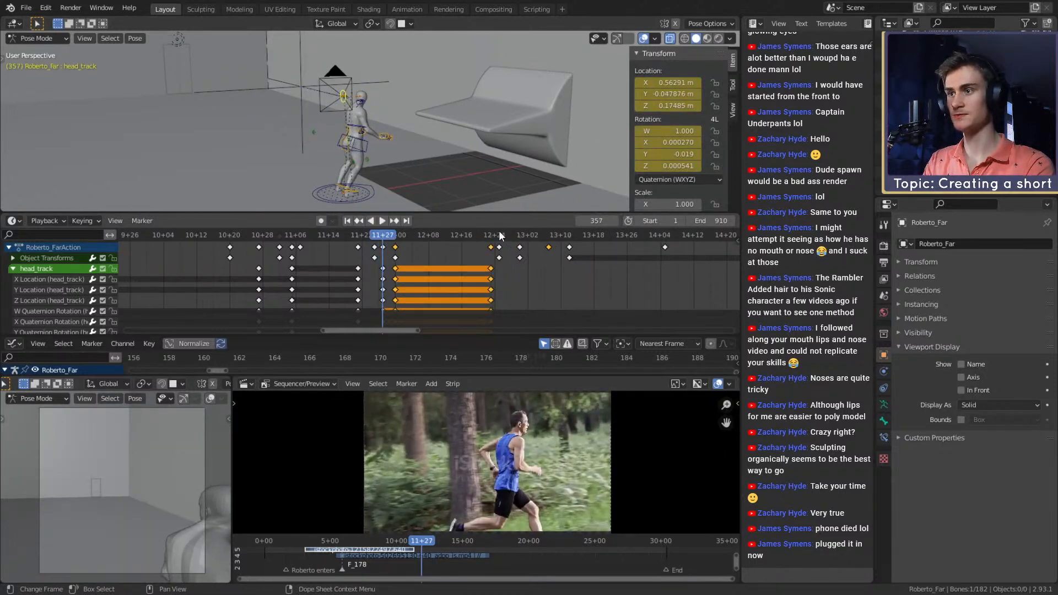
{"action": "key", "text": "space"}
{"action": "middle_click_drag", "start_coordinate": [375, 144], "coordinate": [412, 151]}
{"action": "key", "text": "g"}
{"action": "left_click", "coordinate": [508, 137]}
{"action": "key", "text": "g"}
{"action": "left_click", "coordinate": [469, 136]}
{"action": "key", "text": "g"}
{"action": "left_click", "coordinate": [454, 138]}
{"action": "key", "text": "g"}
{"action": "left_click", "coordinate": [527, 149]}
{"action": "key", "text": "g"}
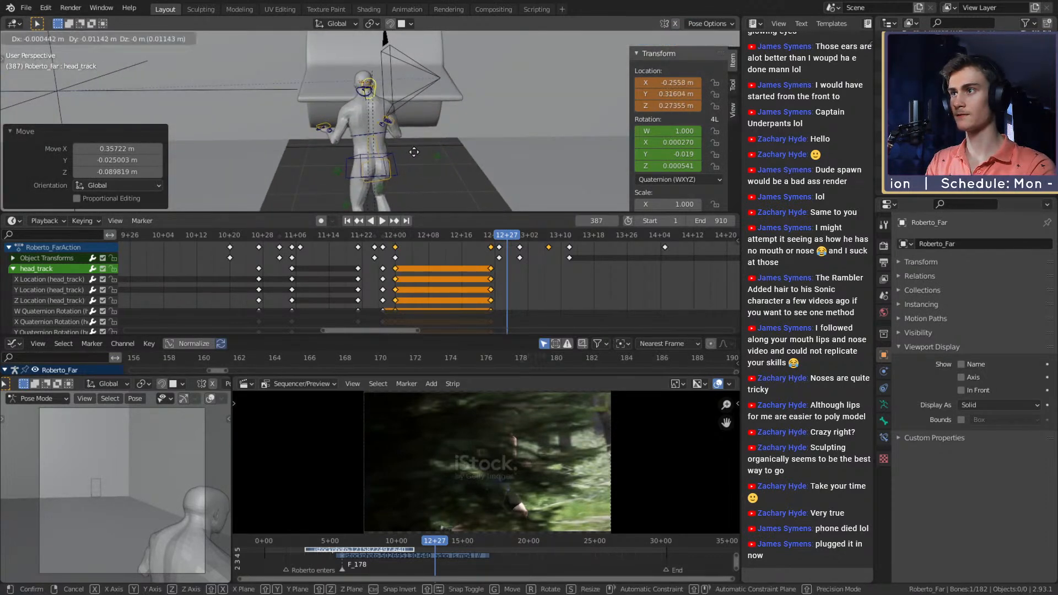
{"action": "left_click", "coordinate": [414, 151]}
- Insert location and rotation keyframes for the head_track bone at frame 387
{"action": "right_click", "coordinate": [667, 83]}
{"action": "left_click", "coordinate": [667, 84]}
{"action": "right_click", "coordinate": [661, 130]}
{"action": "left_click", "coordinate": [660, 130]}
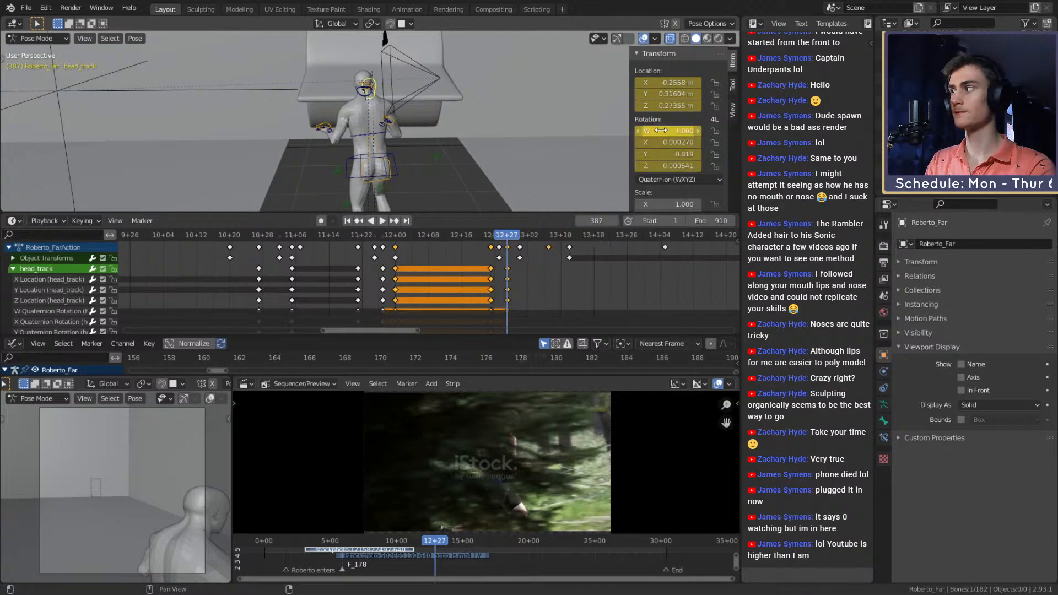
- Save the animation file roberto_animation_v1b.blend
{"action": "middle_click_drag", "start_coordinate": [411, 115], "coordinate": [441, 143]}
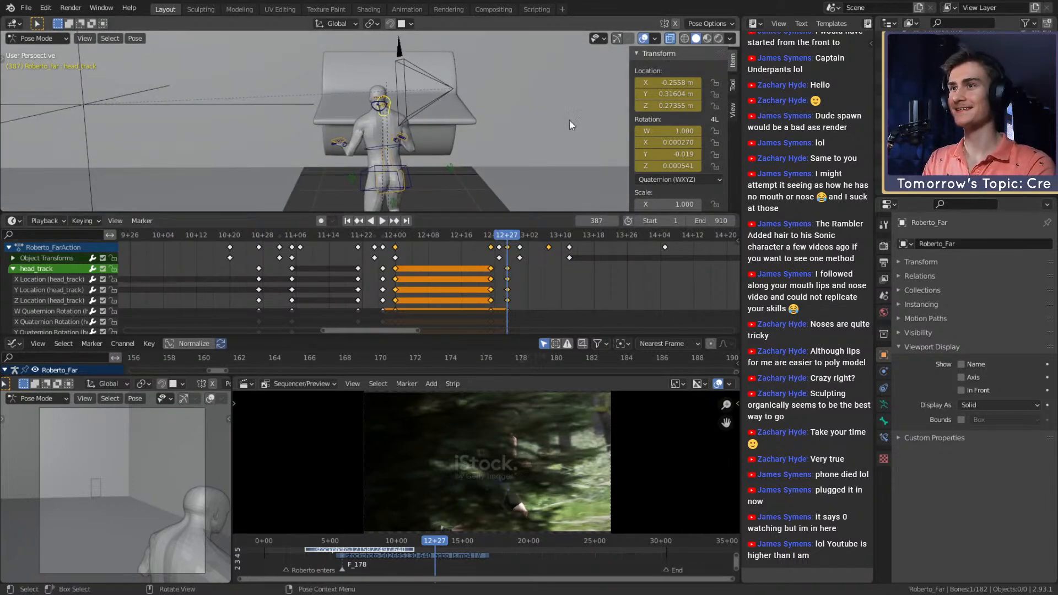
{"action": "left_click", "coordinate": [26, 8]}
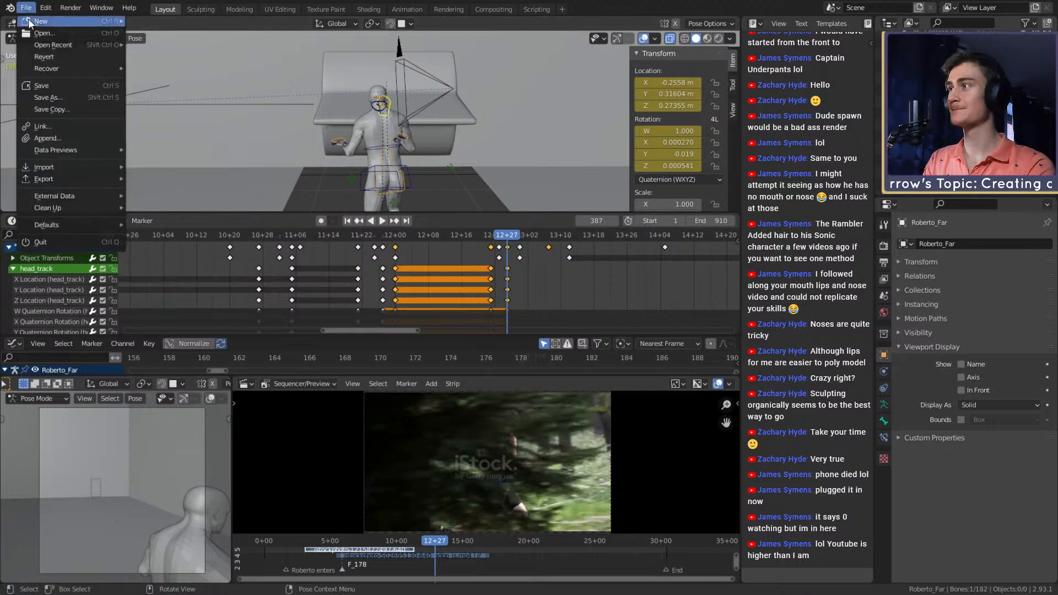
{"action": "left_click", "coordinate": [43, 87]}
{"action": "left_click", "coordinate": [26, 7]}
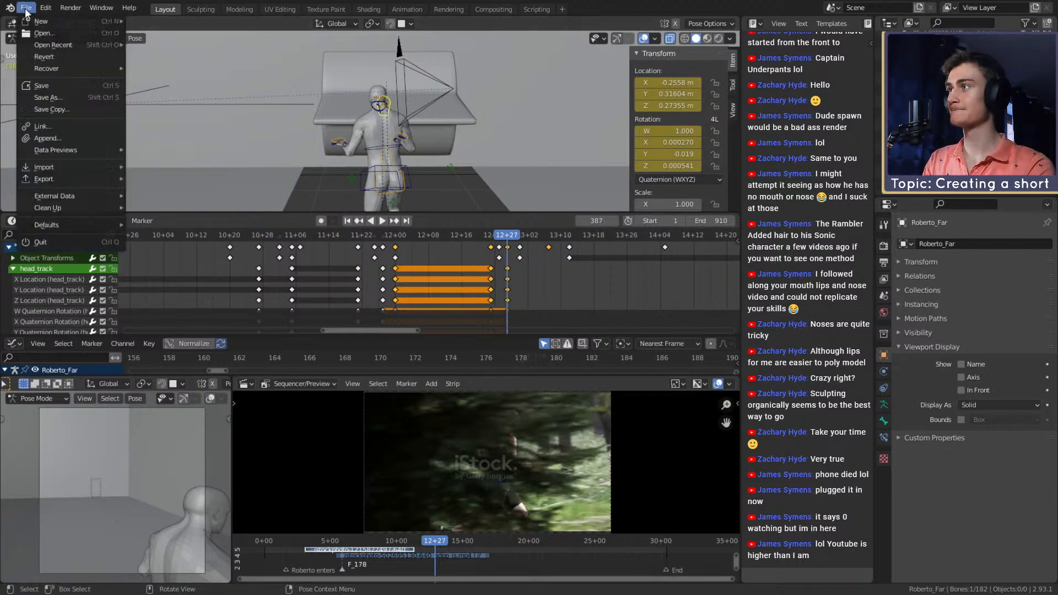
{"action": "left_click", "coordinate": [50, 84]}
- Go to frame 390 and move the head_track bone to adjust where Roberto_Far's head points toward the platform
{"action": "middle_click_drag", "start_coordinate": [449, 166], "coordinate": [452, 143]}
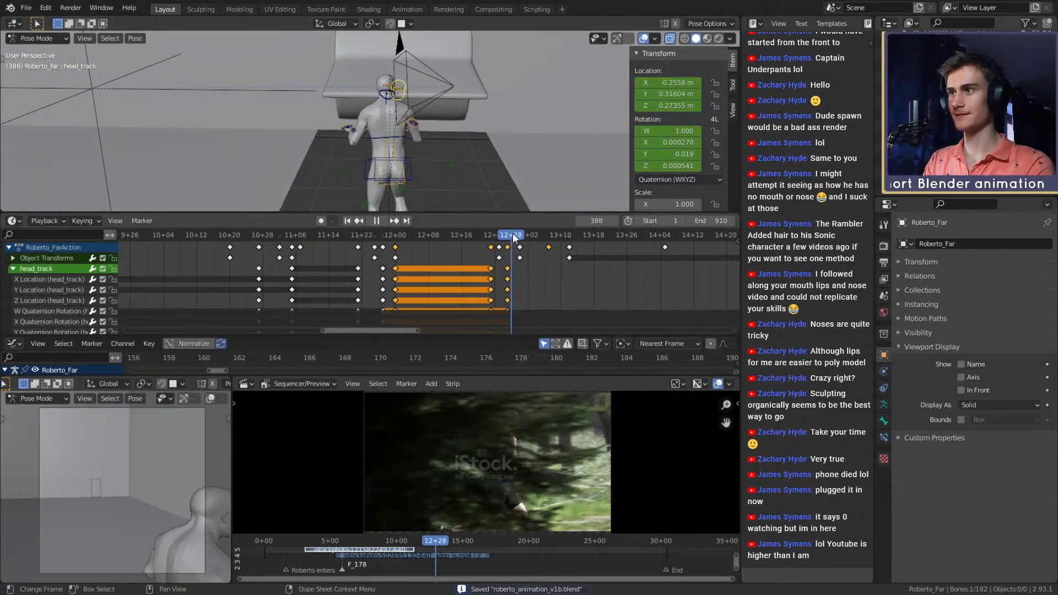
{"action": "key", "text": "space"}
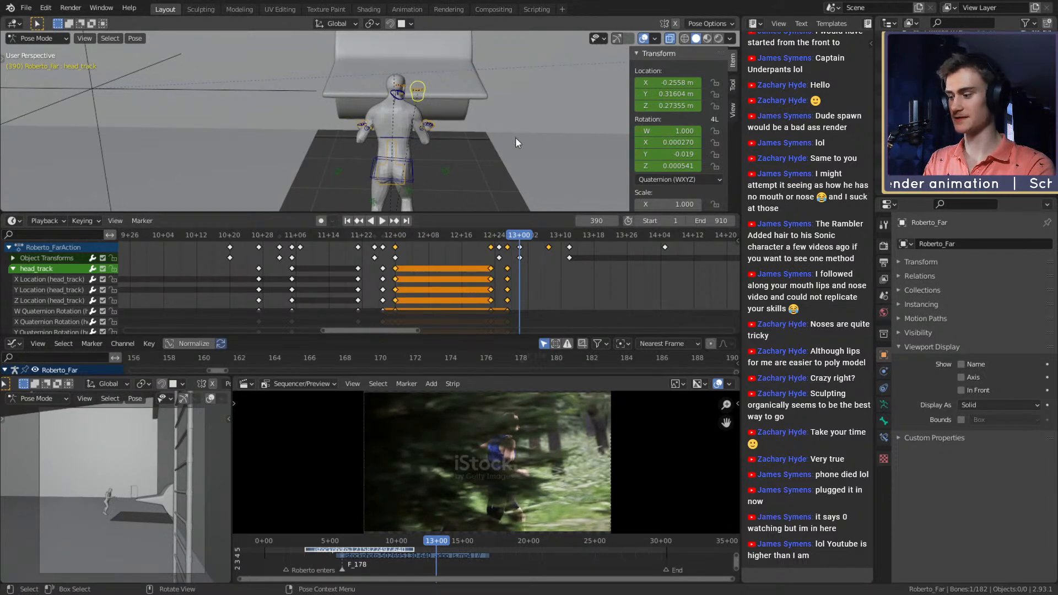
{"action": "middle_click_drag", "start_coordinate": [515, 137], "coordinate": [506, 215]}
{"action": "key", "text": "g"}
{"action": "left_click", "coordinate": [499, 132]}
{"action": "key", "text": "g"}
{"action": "left_click", "coordinate": [606, 130]}
- Insert location and rotation keyframes for the head_track bone at frame 390
{"action": "right_click", "coordinate": [673, 86]}
{"action": "left_click", "coordinate": [673, 85]}
{"action": "right_click", "coordinate": [670, 130]}
{"action": "left_click", "coordinate": [670, 130]}
- Review the head turn leading up to frame 390 from behind and from the side
{"action": "left_click_drag", "start_coordinate": [508, 231], "coordinate": [361, 234]}
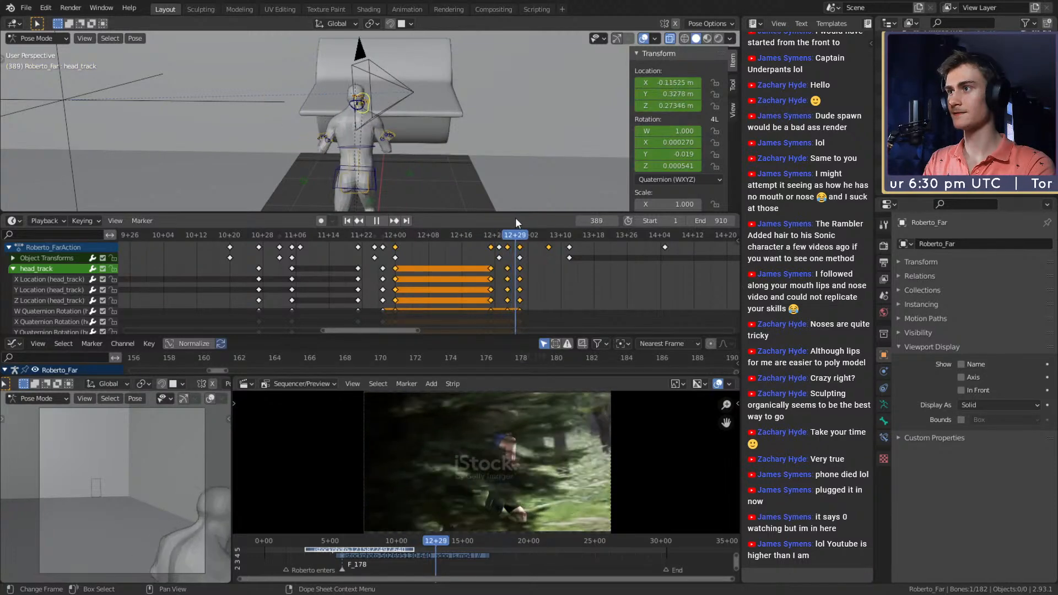
{"action": "left_click_drag", "start_coordinate": [516, 218], "coordinate": [474, 216]}
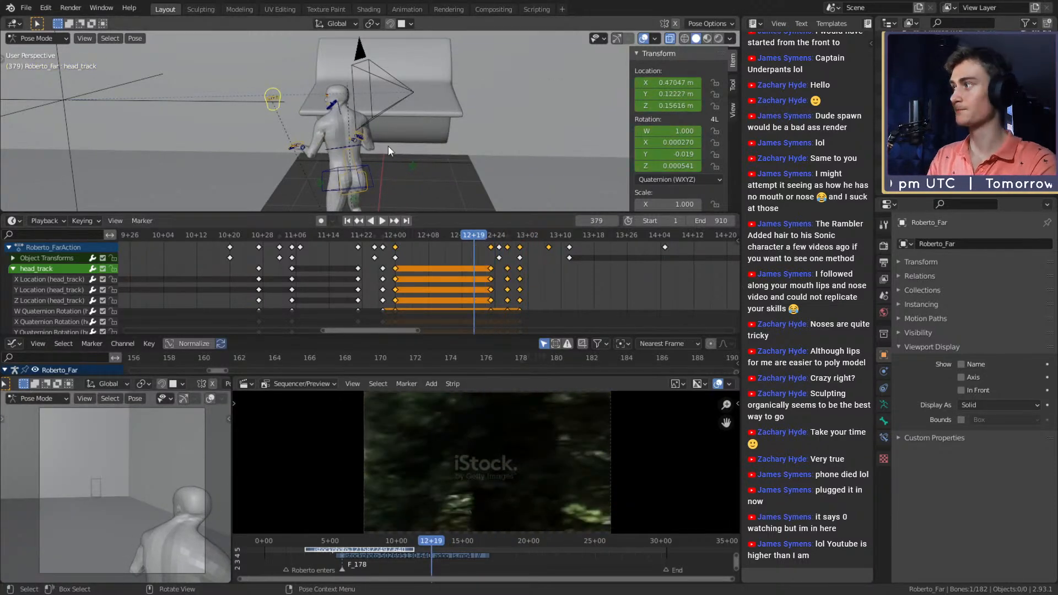
{"action": "scroll", "coordinate": [389, 141], "scroll_direction": "down", "scroll_amount": 4}
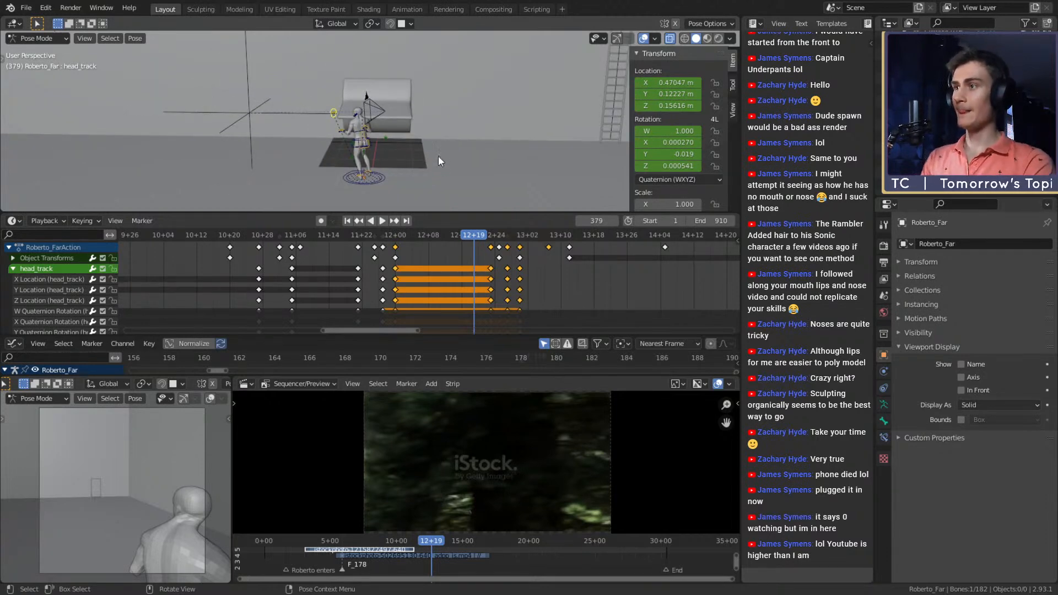
{"action": "middle_click_drag", "start_coordinate": [438, 156], "coordinate": [388, 138]}
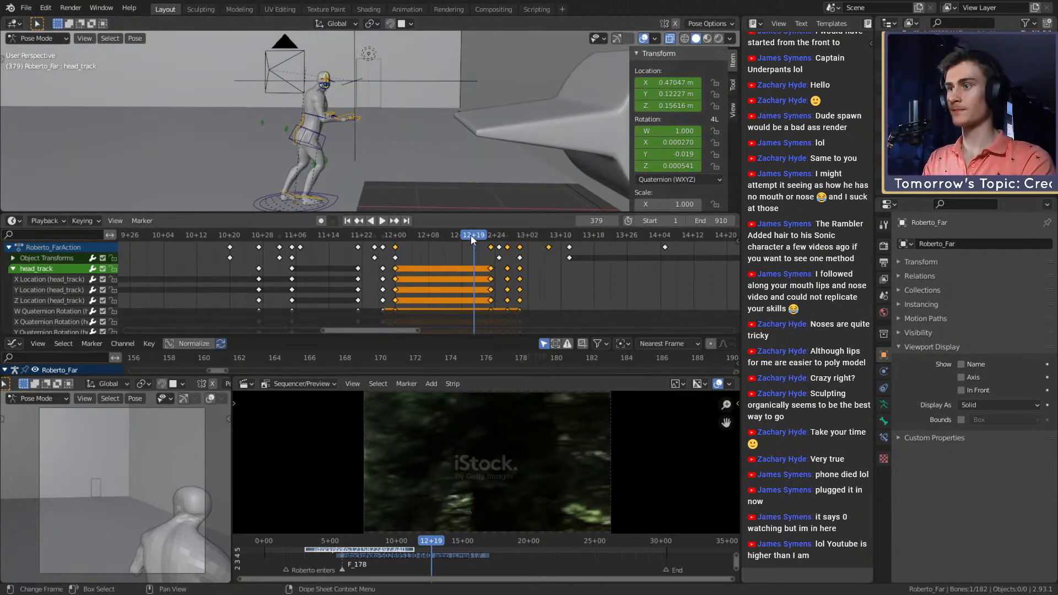
{"action": "mouse_move", "coordinate": [398, 235]}
{"action": "left_mouse_down"}
{"action": "mouse_move", "coordinate": [276, 243]}
{"action": "mouse_move", "coordinate": [452, 237]}
{"action": "mouse_move", "coordinate": [305, 245]}
{"action": "mouse_move", "coordinate": [393, 245]}
{"action": "mouse_move", "coordinate": [250, 224]}
{"action": "mouse_move", "coordinate": [316, 224]}
{"action": "mouse_move", "coordinate": [253, 233]}
{"action": "mouse_move", "coordinate": [270, 236]}
{"action": "mouse_move", "coordinate": [413, 228]}
{"action": "left_mouse_up"}
{"action": "key", "text": "space"}
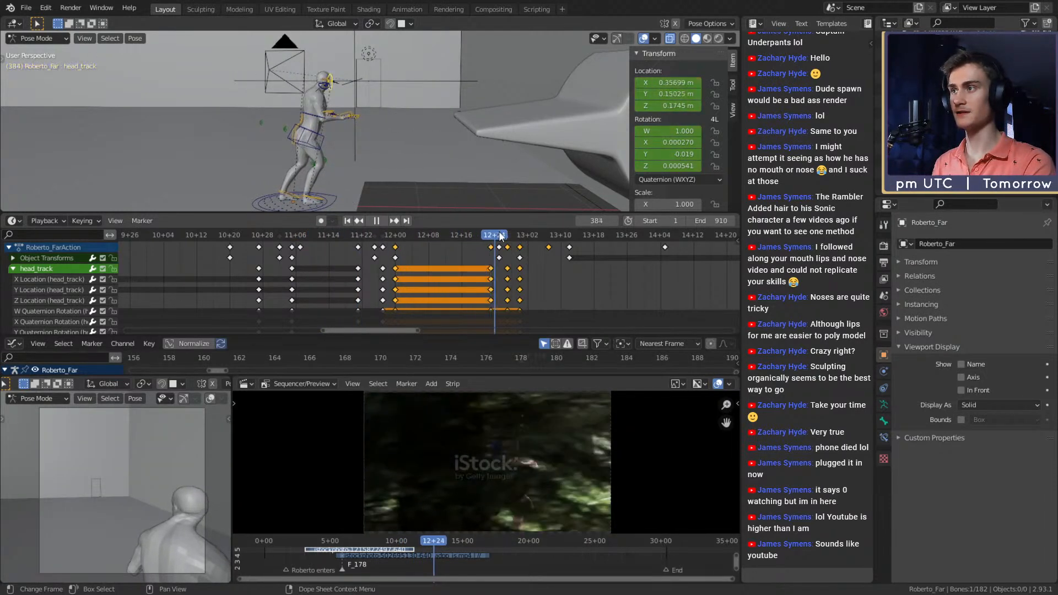
{"action": "left_click_drag", "start_coordinate": [499, 236], "coordinate": [446, 230]}
{"action": "left_click", "coordinate": [377, 221]}
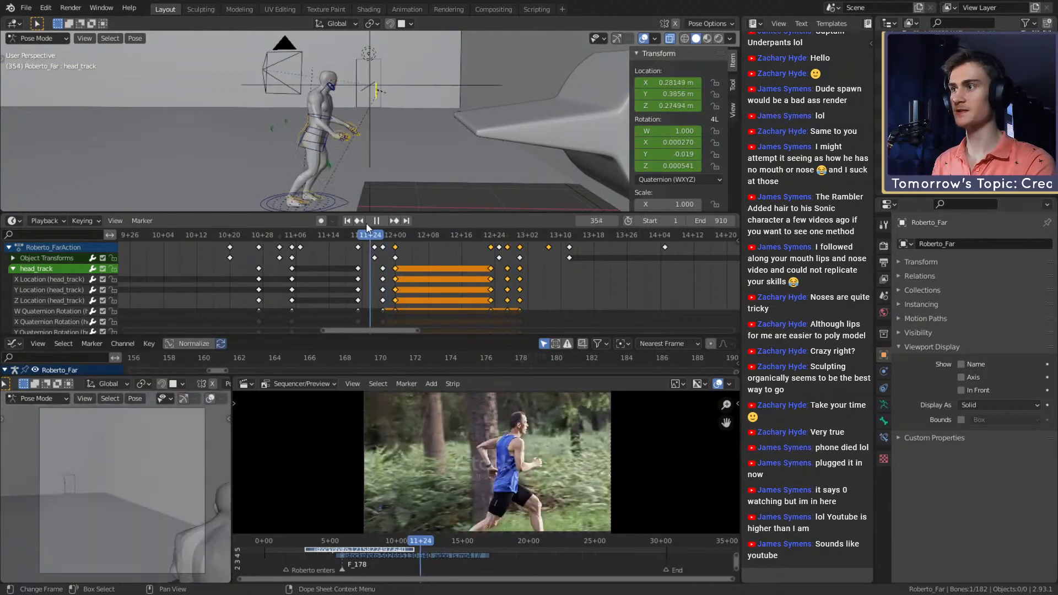
- Select the handIK.R bone and review its motion across the head turn before frame 390
{"action": "left_click", "coordinate": [340, 135]}
{"action": "key", "text": "ctrl+shift+v"}
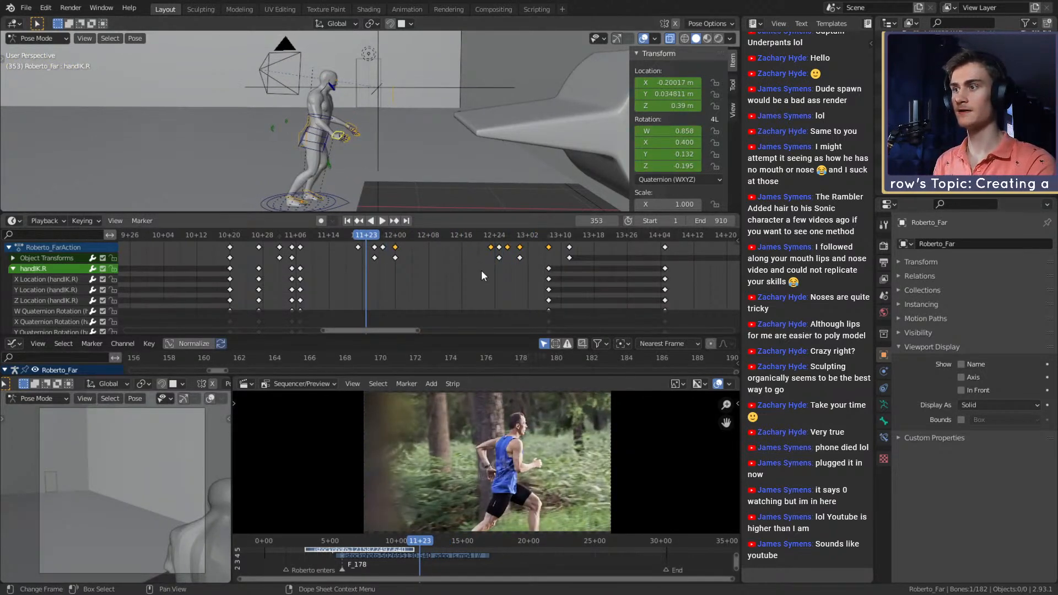
{"action": "key", "text": "space"}
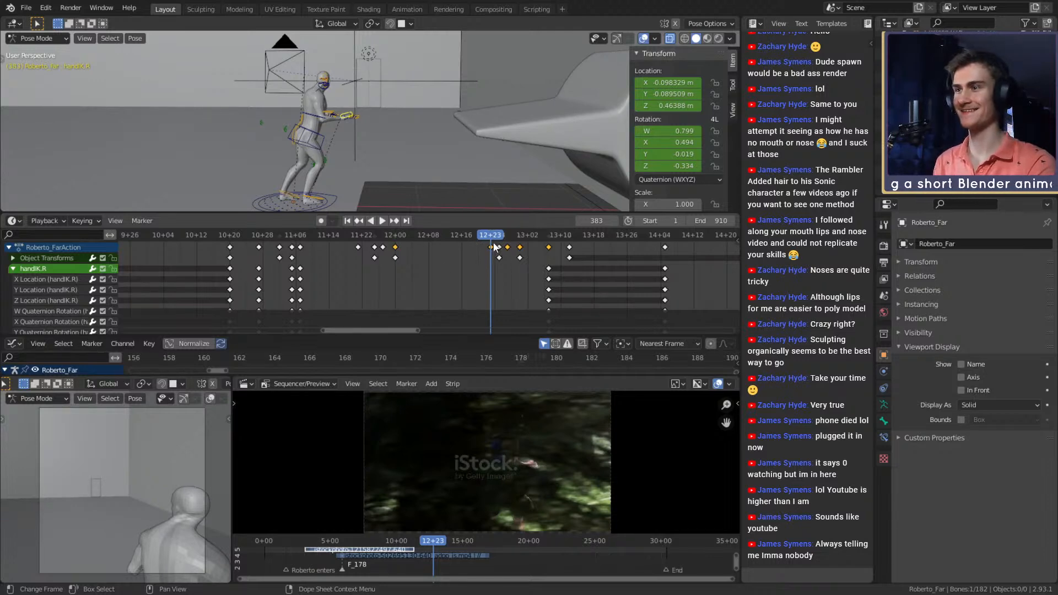
{"action": "left_click_drag", "start_coordinate": [490, 234], "coordinate": [287, 241]}
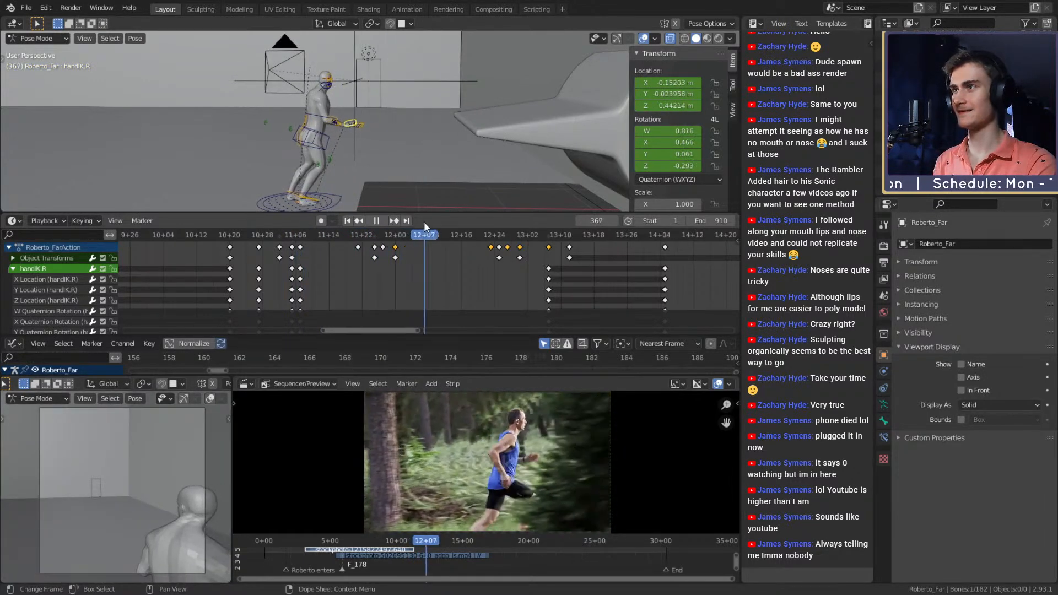
{"action": "left_click_drag", "start_coordinate": [467, 216], "coordinate": [383, 210]}
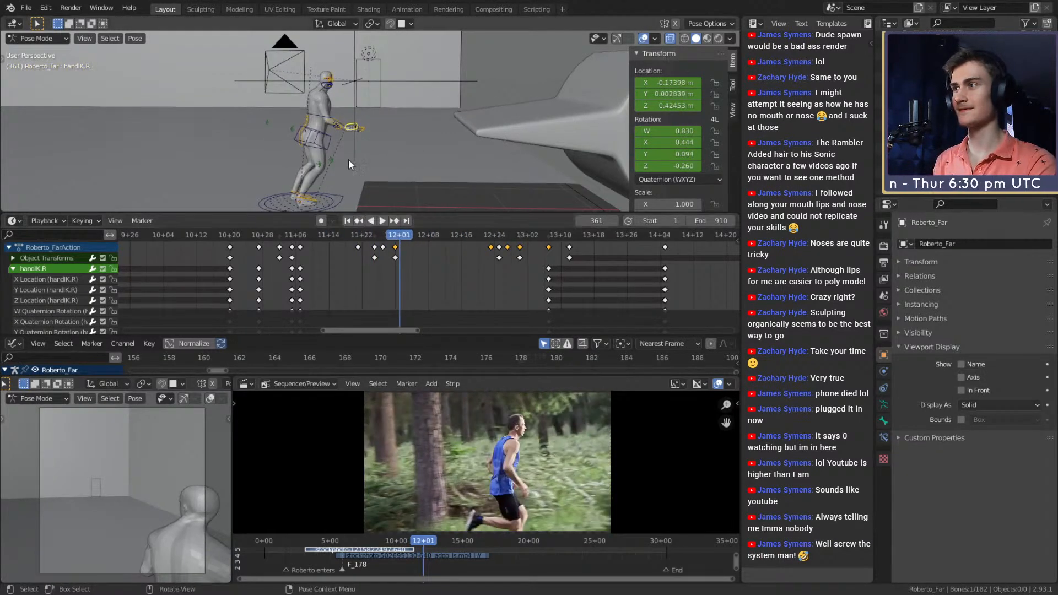
{"action": "middle_click_drag", "start_coordinate": [348, 159], "coordinate": [441, 165]}
{"action": "left_click", "coordinate": [400, 235]}
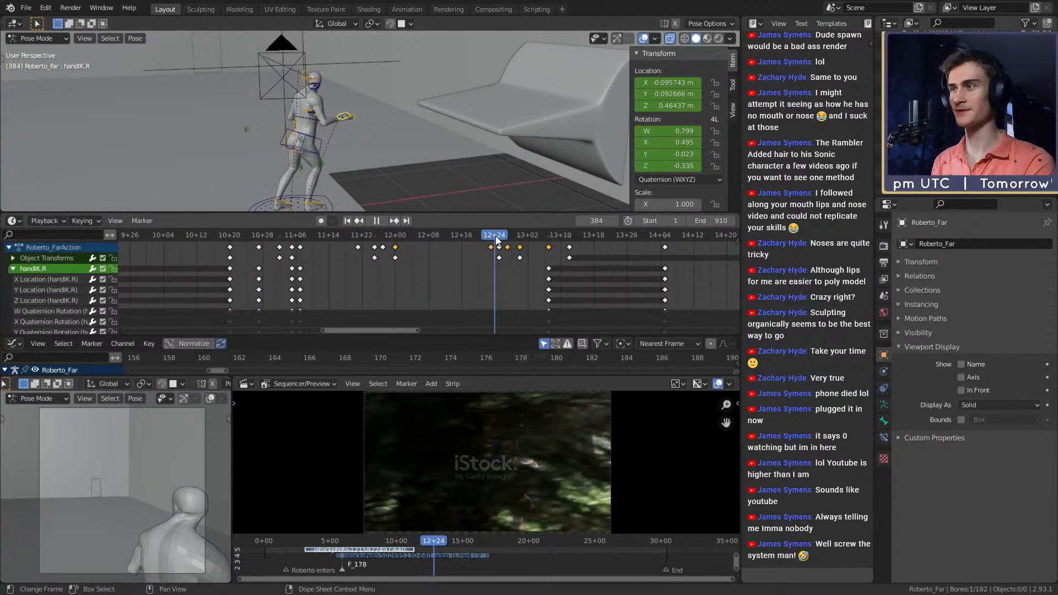
{"action": "mouse_move", "coordinate": [501, 238]}
{"action": "left_mouse_down"}
{"action": "mouse_move", "coordinate": [524, 238]}
{"action": "mouse_move", "coordinate": [485, 236]}
{"action": "mouse_move", "coordinate": [622, 226]}
{"action": "mouse_move", "coordinate": [371, 228]}
{"action": "mouse_move", "coordinate": [493, 232]}
{"action": "left_mouse_up"}
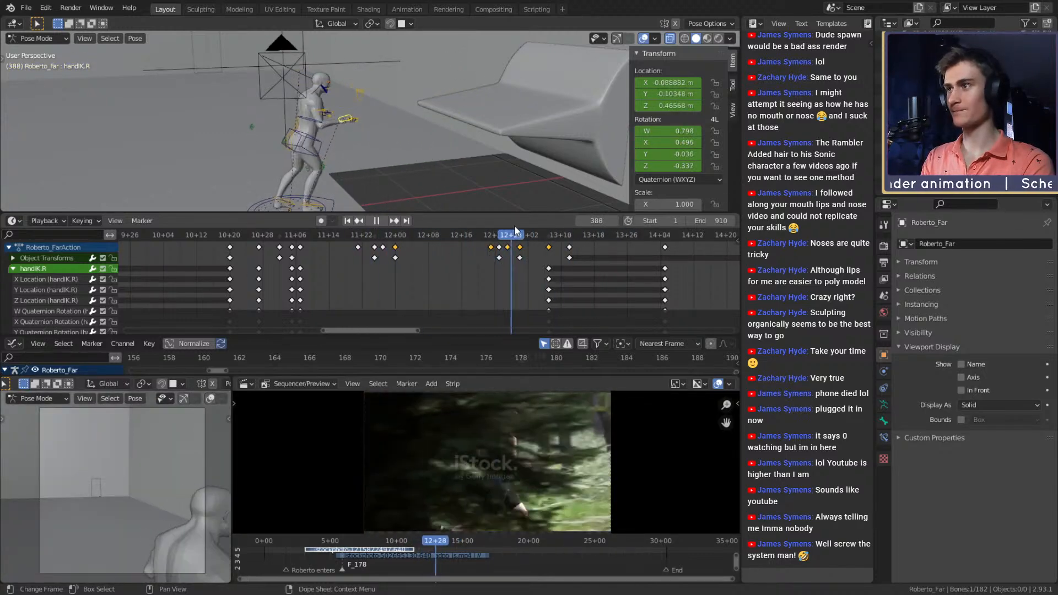
{"action": "key", "text": "space"}
{"action": "middle_click_drag", "start_coordinate": [398, 156], "coordinate": [485, 199]}
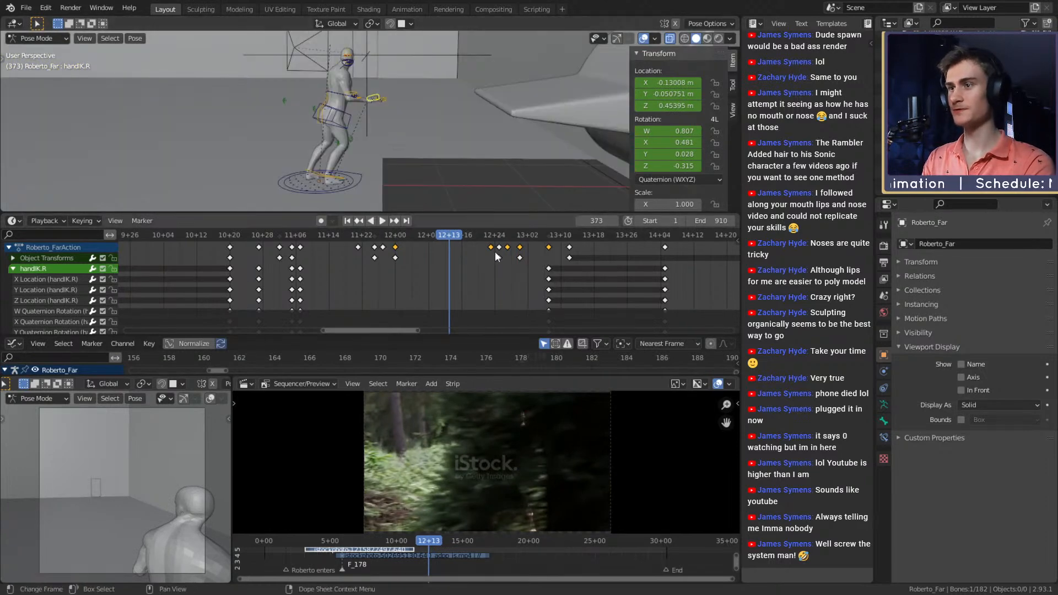
- Go to frame 337 and select both hand control bones, handIK.R and handIK.L
{"action": "left_click_drag", "start_coordinate": [386, 235], "coordinate": [300, 234]}
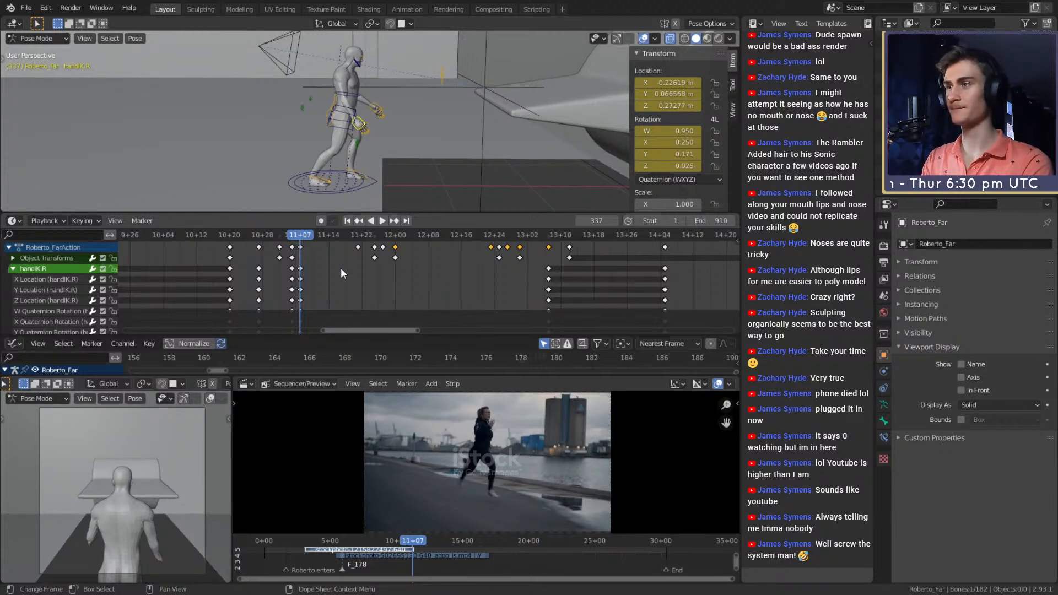
{"action": "left_click", "coordinate": [301, 269]}
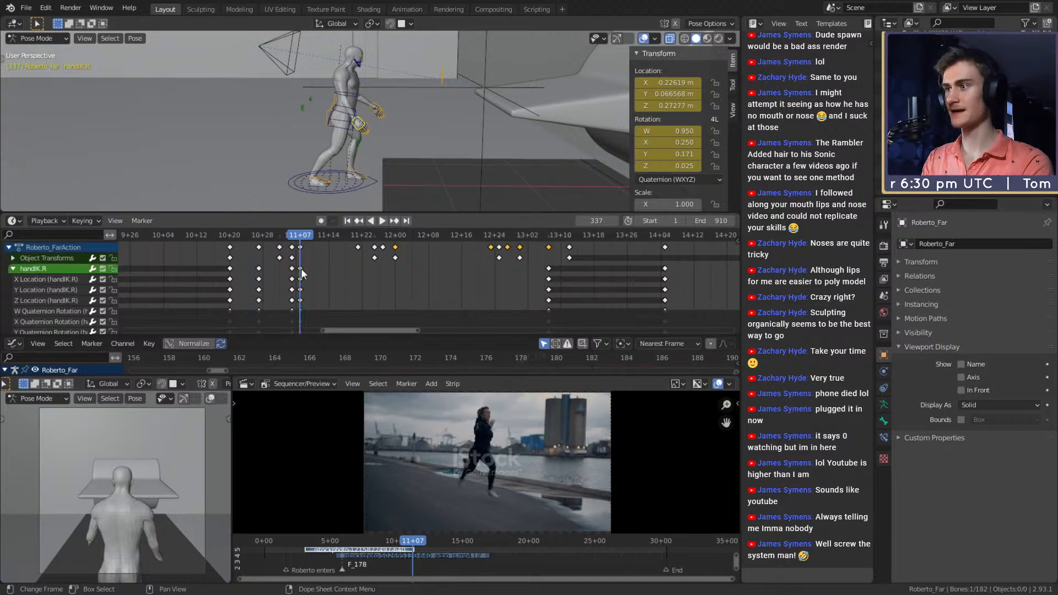
{"action": "key", "text": "KP_Decimal"}
{"action": "left_click", "coordinate": [395, 95], "text": "shift"}
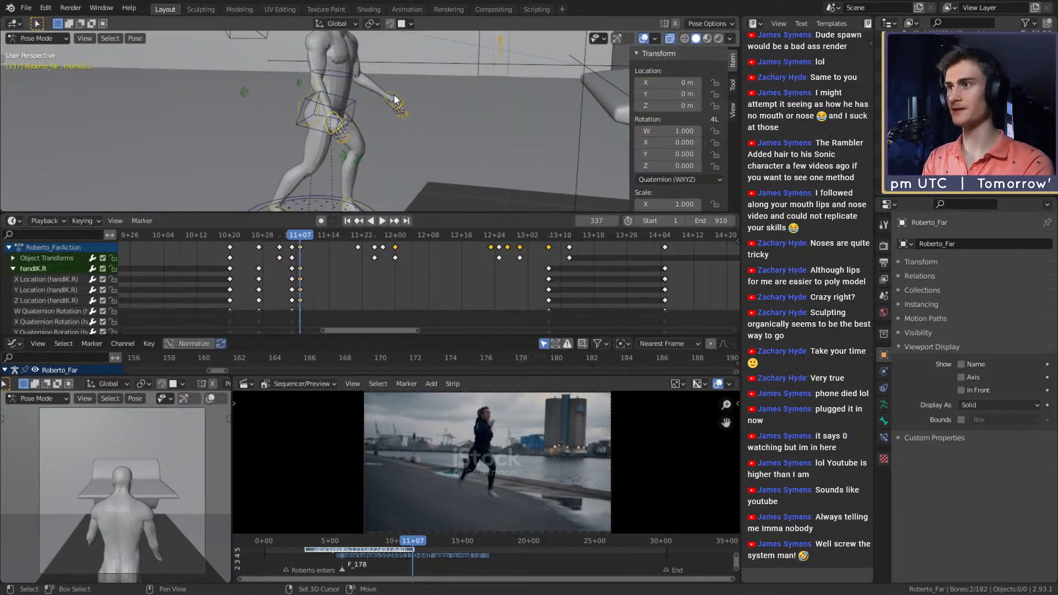
{"action": "left_click", "coordinate": [346, 115], "text": "shift"}
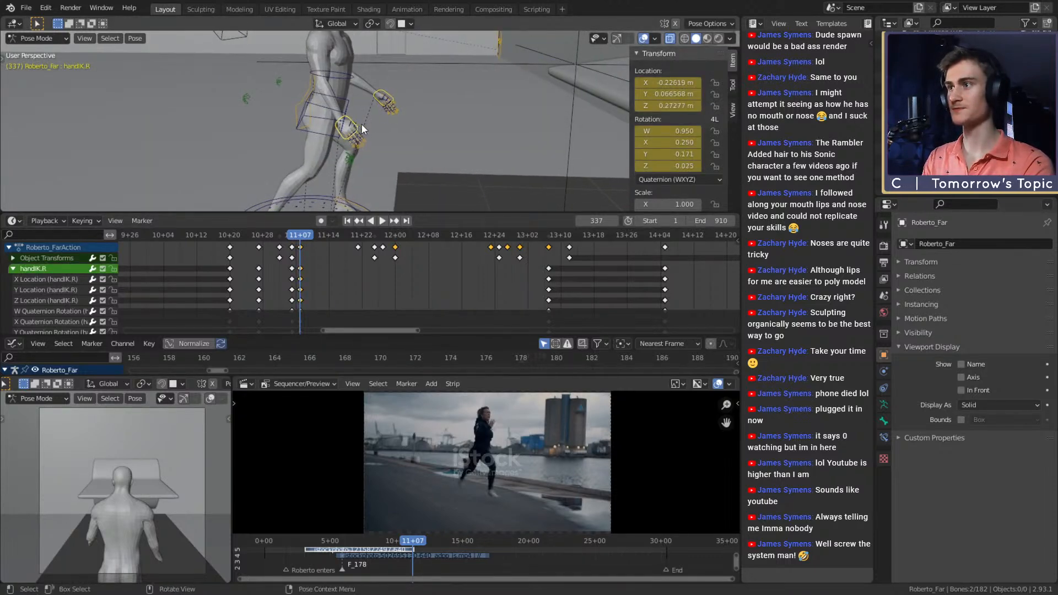
- Add spine_control and the right and left footIK, armIK and legIK bones to the selection
{"action": "middle_click_drag", "start_coordinate": [362, 123], "coordinate": [312, 155]}
{"action": "left_click", "coordinate": [350, 94], "text": "shift"}
{"action": "scroll", "coordinate": [389, 140], "scroll_direction": "down", "scroll_amount": 3}
{"action": "scroll", "coordinate": [411, 145], "scroll_direction": "up", "scroll_amount": 3}
{"action": "scroll", "coordinate": [353, 127], "scroll_direction": "up", "scroll_amount": 3}
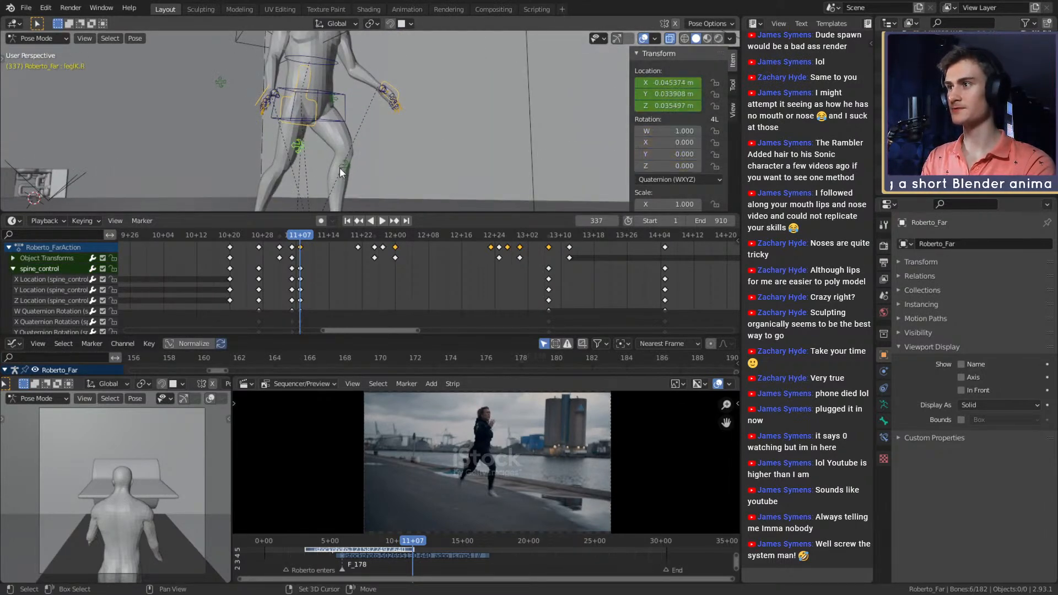
{"action": "left_click", "coordinate": [307, 117], "text": "shift"}
{"action": "middle_click_drag", "start_coordinate": [307, 117], "coordinate": [329, 102]}
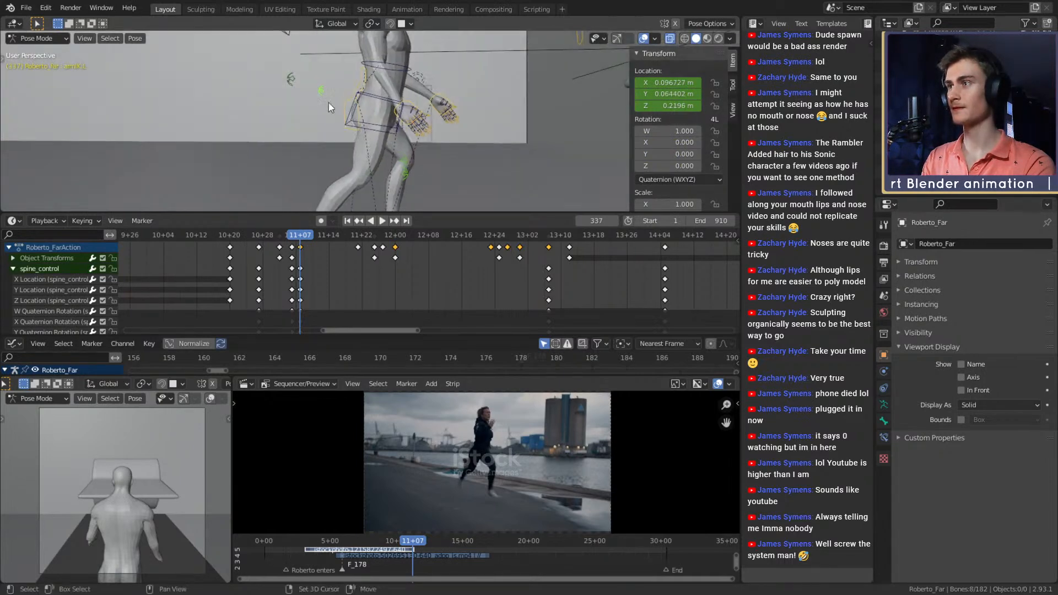
{"action": "scroll", "coordinate": [309, 99], "scroll_direction": "down", "scroll_amount": 3}
{"action": "middle_click_drag", "start_coordinate": [386, 127], "coordinate": [358, 133]}
{"action": "scroll", "coordinate": [324, 277], "scroll_direction": "down", "scroll_amount": 5}
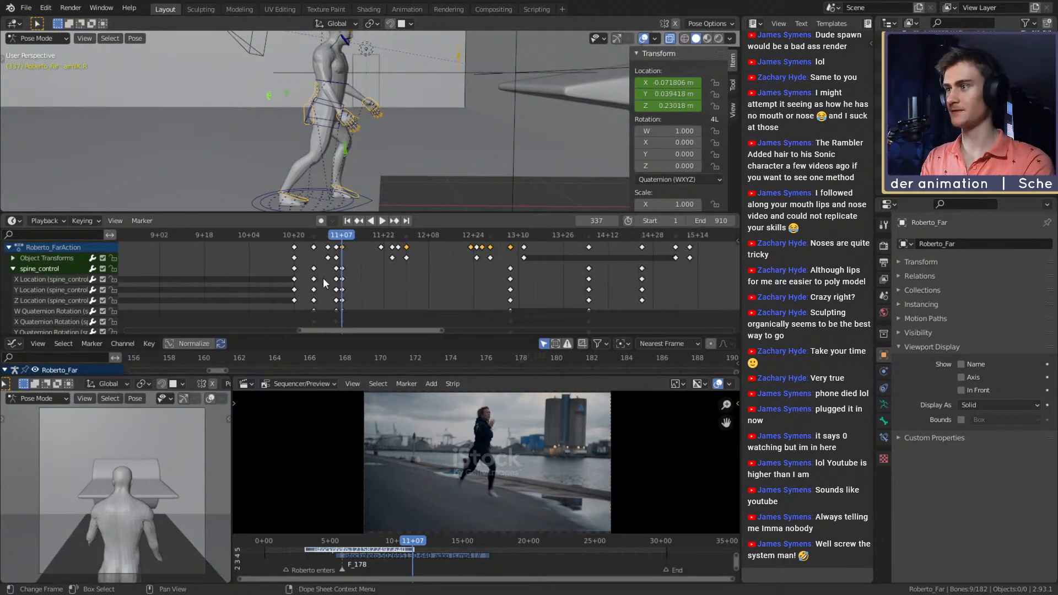
- Examine the keyframe channels of the selected body bones around frame 337 in the dope sheet
{"action": "middle_click_drag", "start_coordinate": [340, 285], "coordinate": [386, 315]}
{"action": "scroll", "coordinate": [407, 331], "scroll_direction": "up", "scroll_amount": 1}
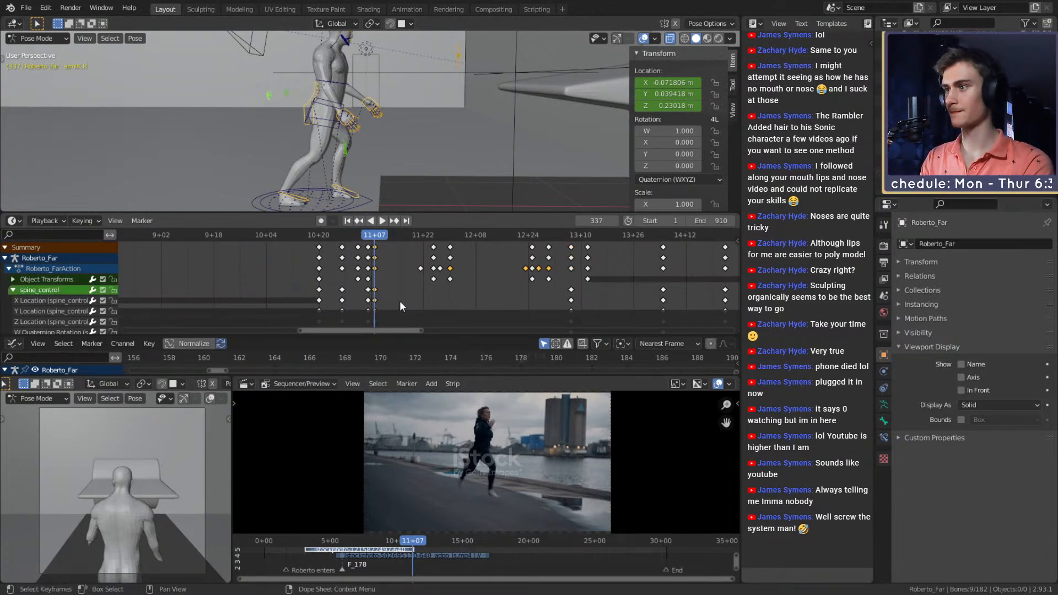
{"action": "middle_click_drag", "start_coordinate": [375, 291], "coordinate": [410, 282]}
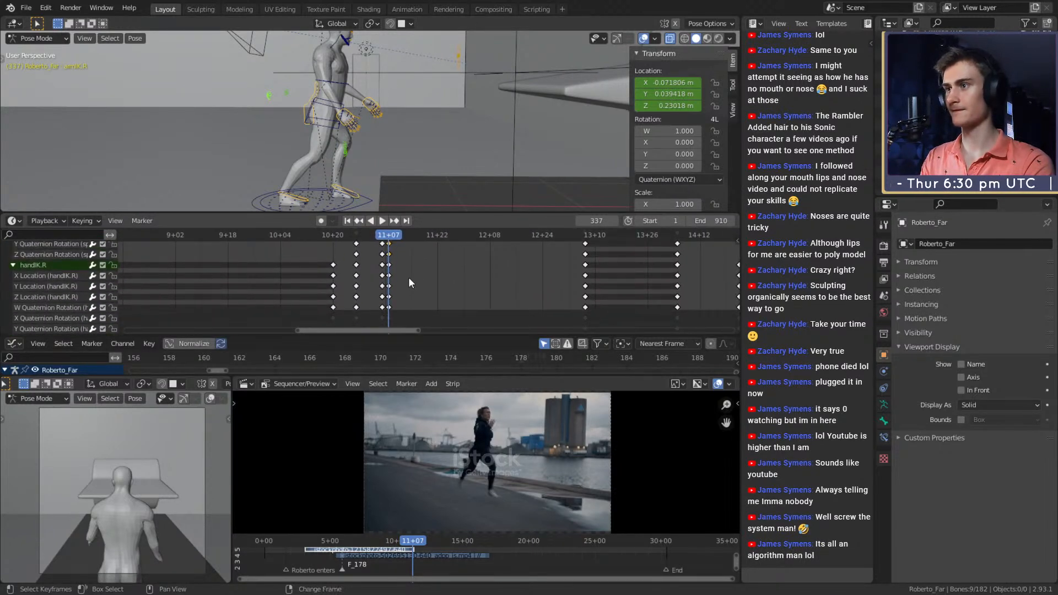
{"action": "scroll", "coordinate": [418, 283], "scroll_direction": "down", "scroll_amount": 6}
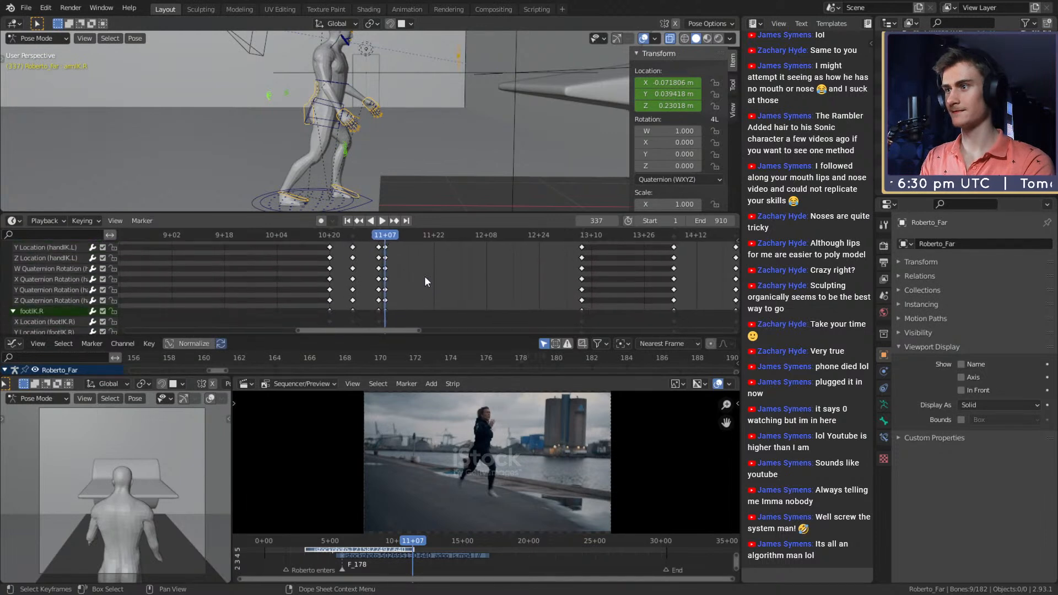
{"action": "scroll", "coordinate": [427, 287], "scroll_direction": "up", "scroll_amount": 2}
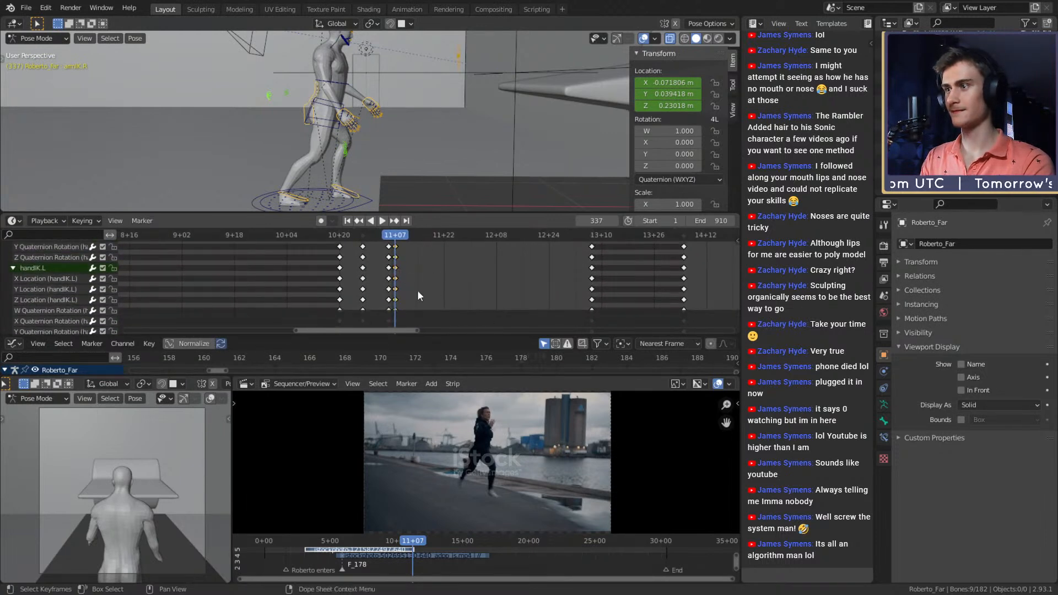
{"action": "scroll", "coordinate": [418, 286], "scroll_direction": "down", "scroll_amount": 6}
{"action": "scroll", "coordinate": [393, 286], "scroll_direction": "down", "scroll_amount": 6}
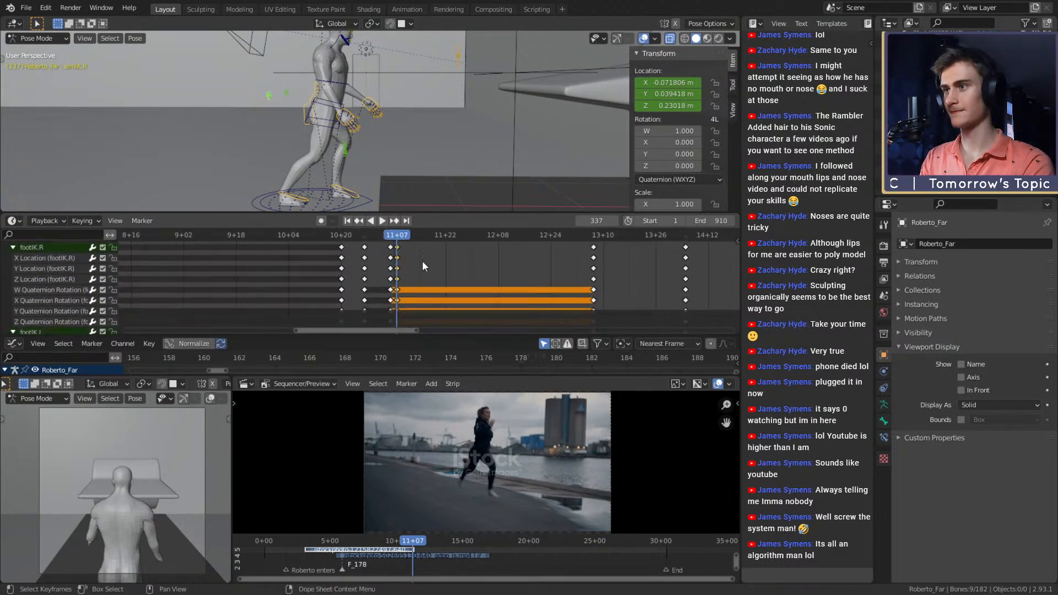
{"action": "middle_click_drag", "start_coordinate": [402, 290], "coordinate": [409, 249]}
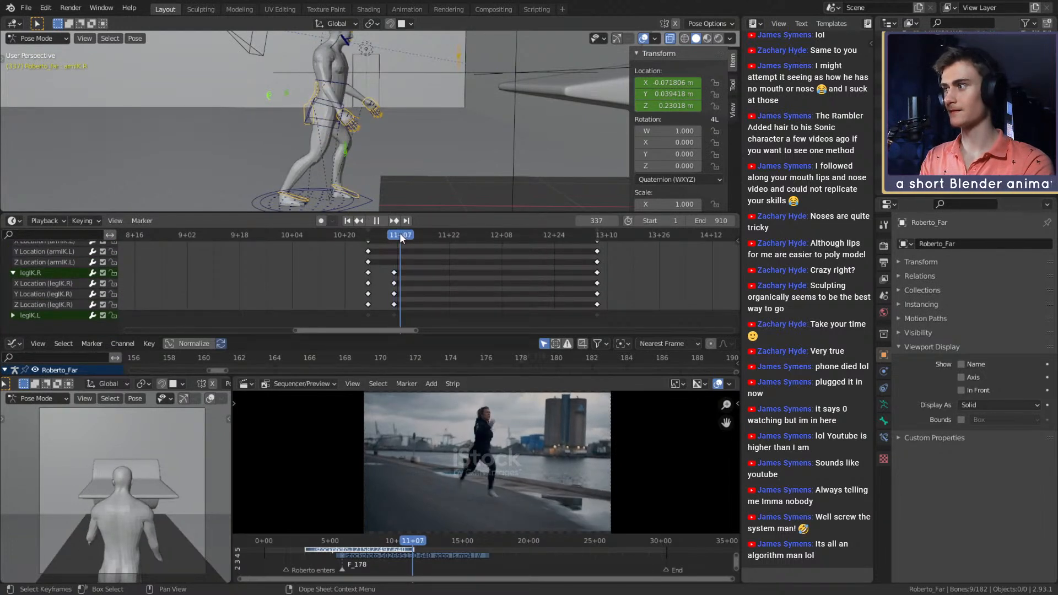
{"action": "key", "text": "space"}
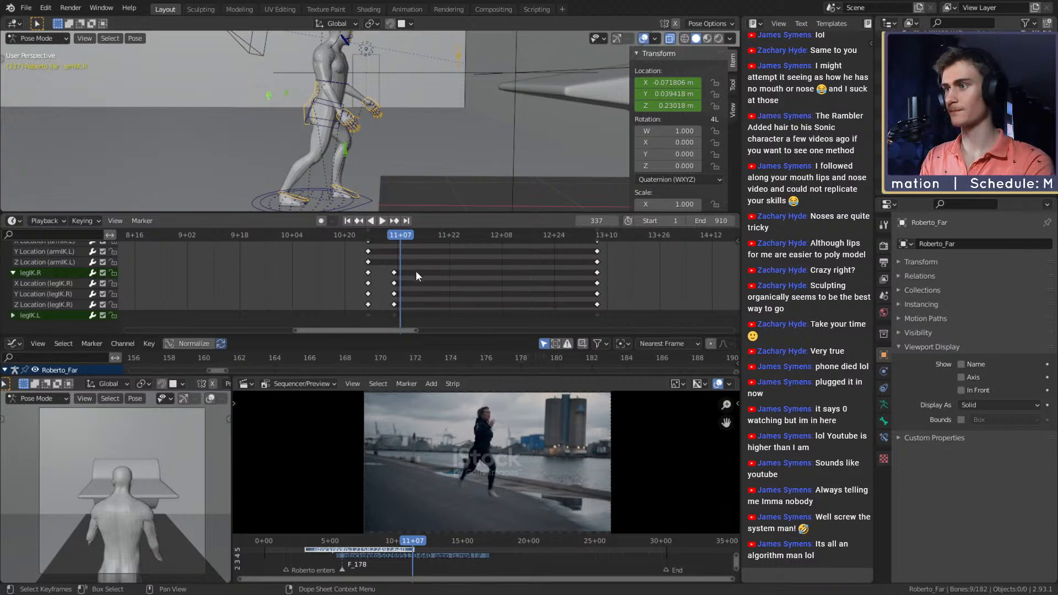
{"action": "middle_click_drag", "start_coordinate": [418, 270], "coordinate": [423, 313]}
{"action": "middle_click_drag", "start_coordinate": [426, 282], "coordinate": [460, 281]}
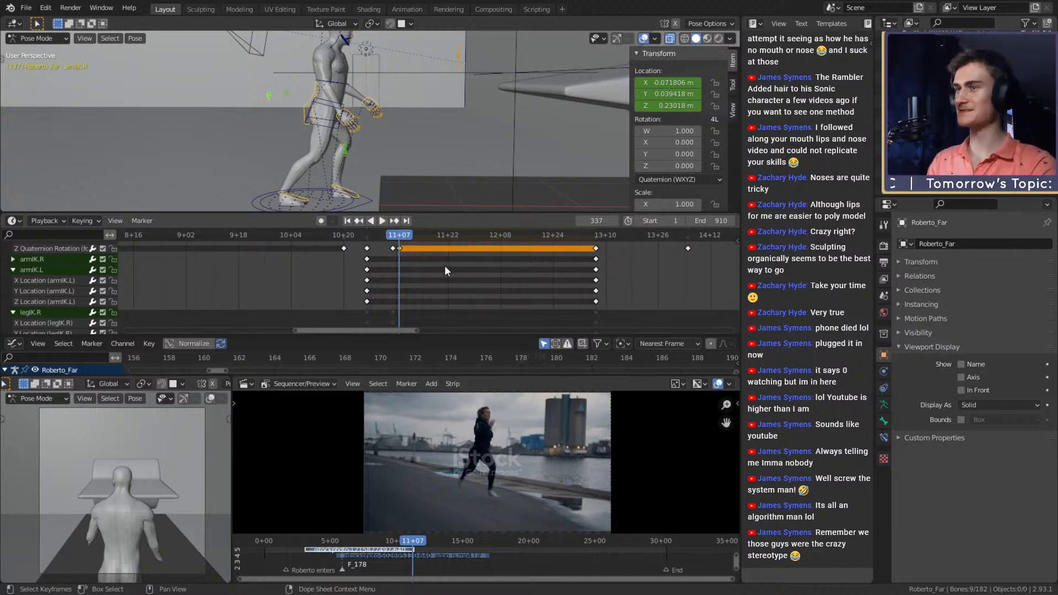
{"action": "middle_click_drag", "start_coordinate": [443, 267], "coordinate": [453, 290]}
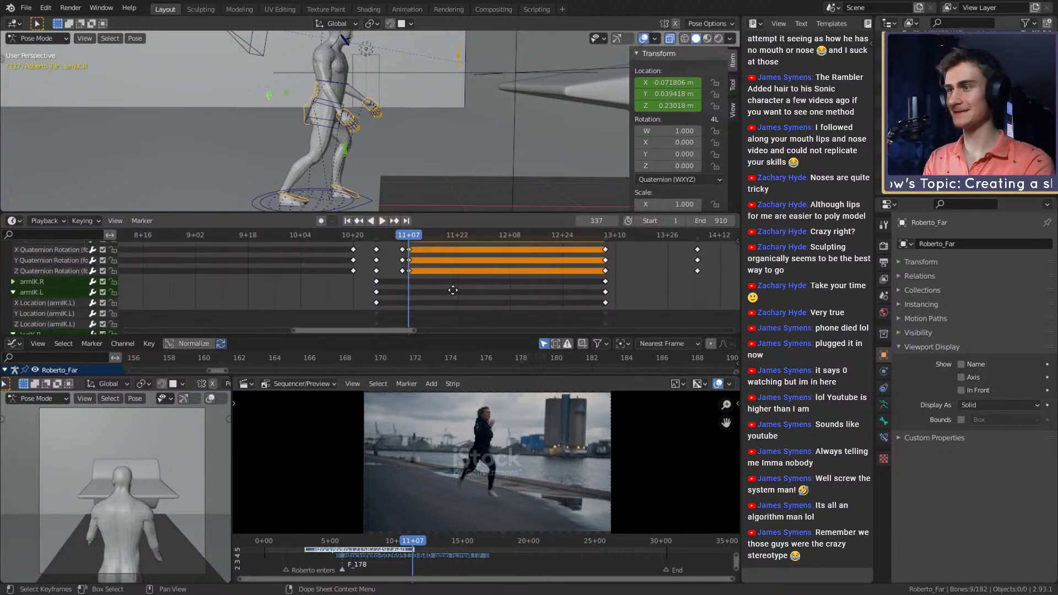
{"action": "key", "text": "space"}
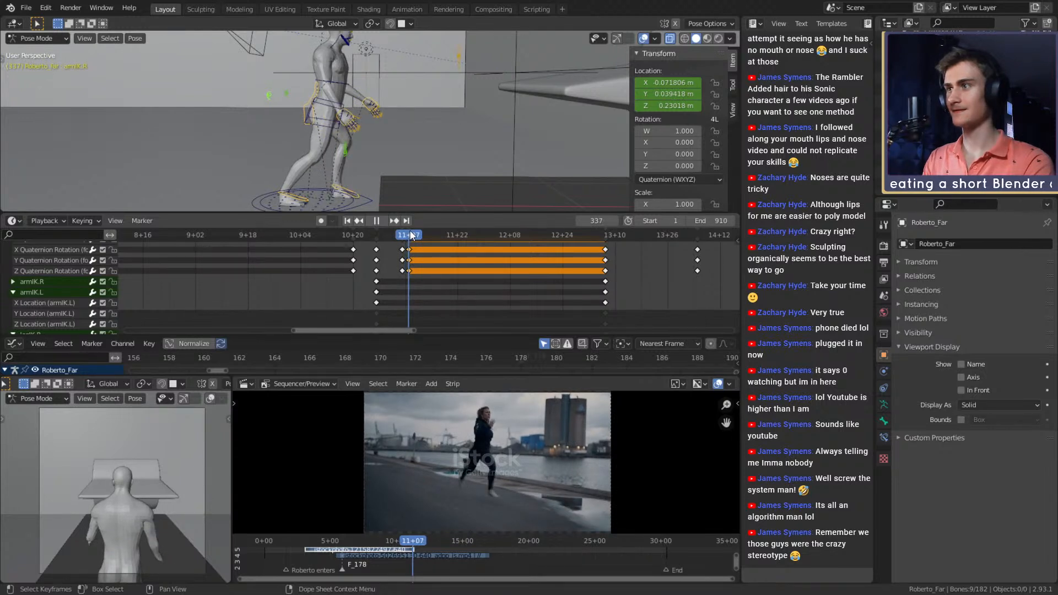
{"action": "key", "text": "space"}
{"action": "middle_click_drag", "start_coordinate": [424, 306], "coordinate": [425, 285]}
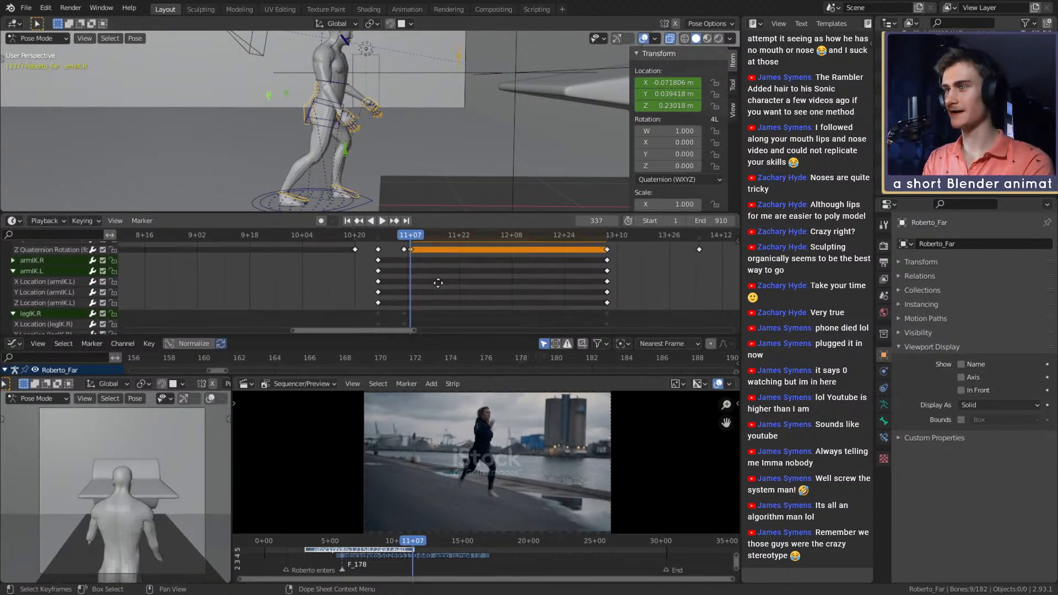
- Examine the armIK.L and armIK.R keyframe channels and the arm pose around frame 335
{"action": "left_click", "coordinate": [427, 281]}
{"action": "left_click", "coordinate": [31, 272]}
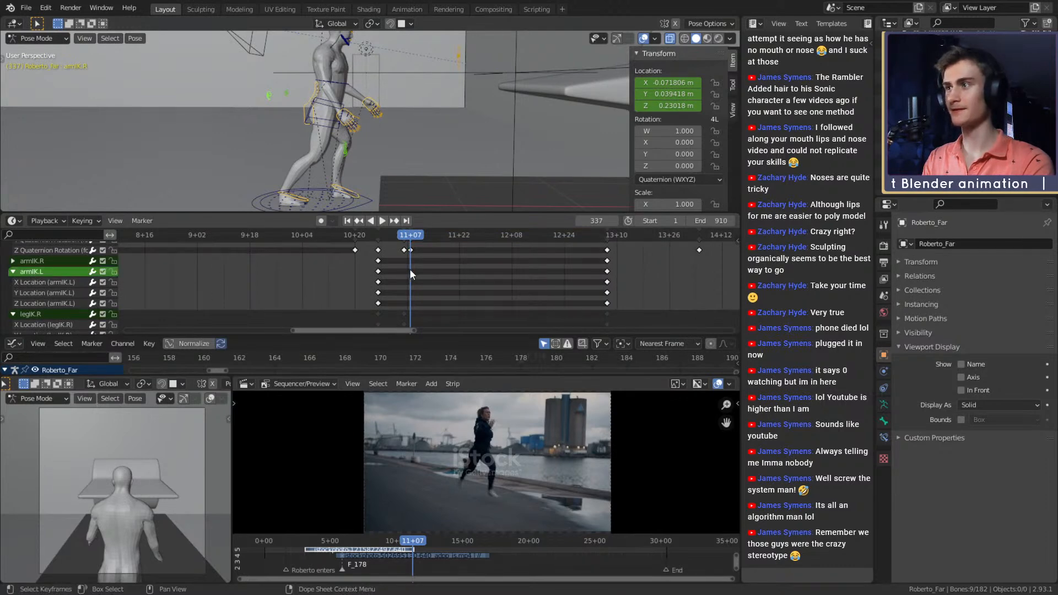
{"action": "left_click", "coordinate": [392, 261]}
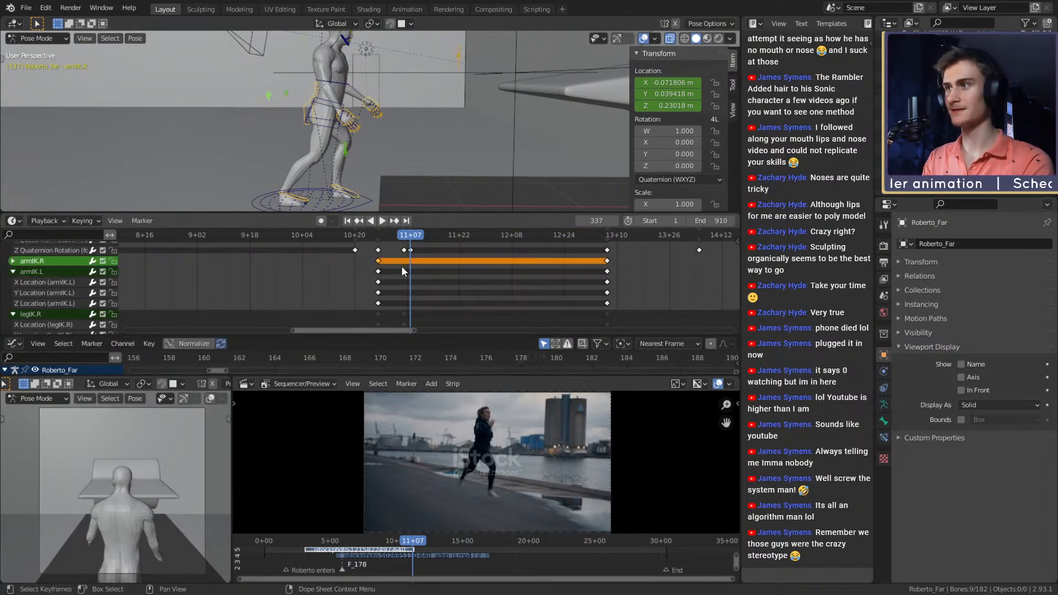
{"action": "middle_click_drag", "start_coordinate": [383, 160], "coordinate": [419, 154]}
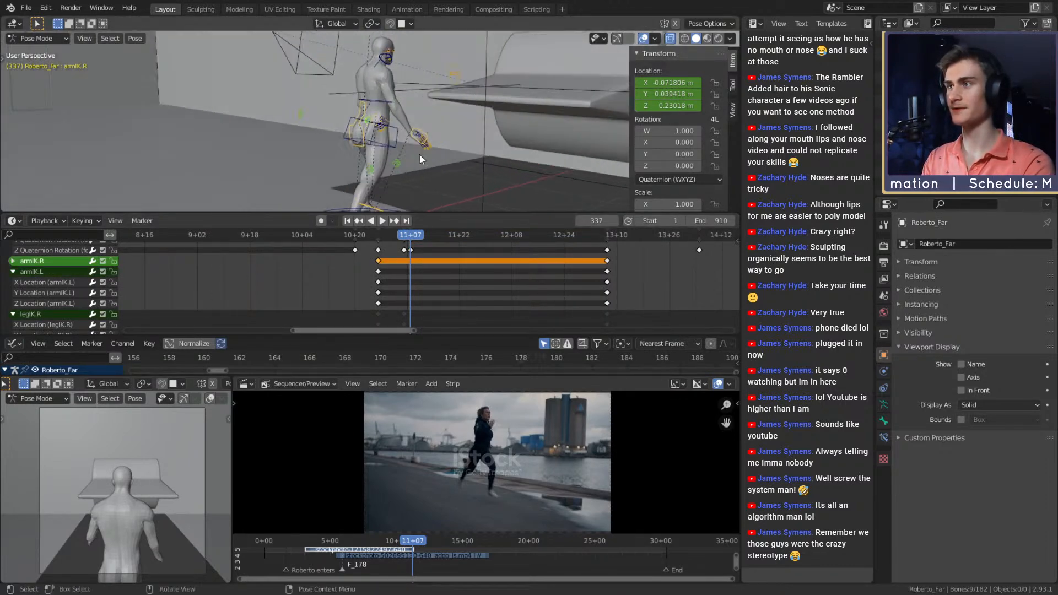
{"action": "mouse_move", "coordinate": [409, 237]}
{"action": "left_mouse_down"}
{"action": "mouse_move", "coordinate": [383, 235]}
{"action": "mouse_move", "coordinate": [405, 234]}
{"action": "left_mouse_up"}
{"action": "key", "text": "space"}
{"action": "middle_click_drag", "start_coordinate": [408, 188], "coordinate": [468, 182]}
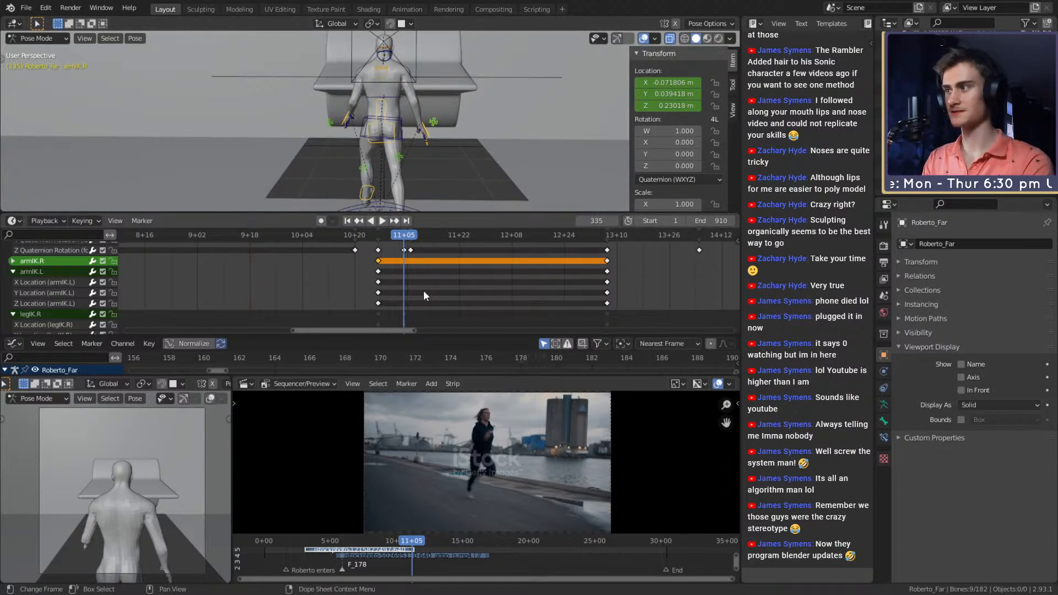
- Select the armIK.R bone and insert location keyframes for it at frame 332
{"action": "left_click", "coordinate": [438, 120]}
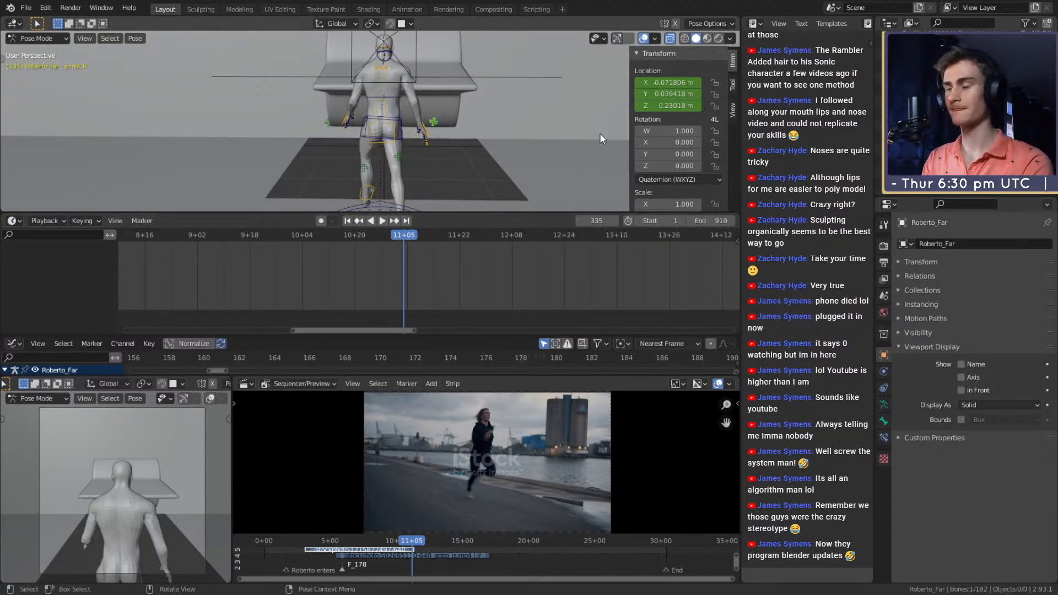
{"action": "middle_click_drag", "start_coordinate": [447, 254], "coordinate": [437, 352]}
{"action": "middle_click_drag", "start_coordinate": [440, 297], "coordinate": [437, 268], "text": "ctrl"}
{"action": "left_click_drag", "start_coordinate": [431, 237], "coordinate": [417, 238]}
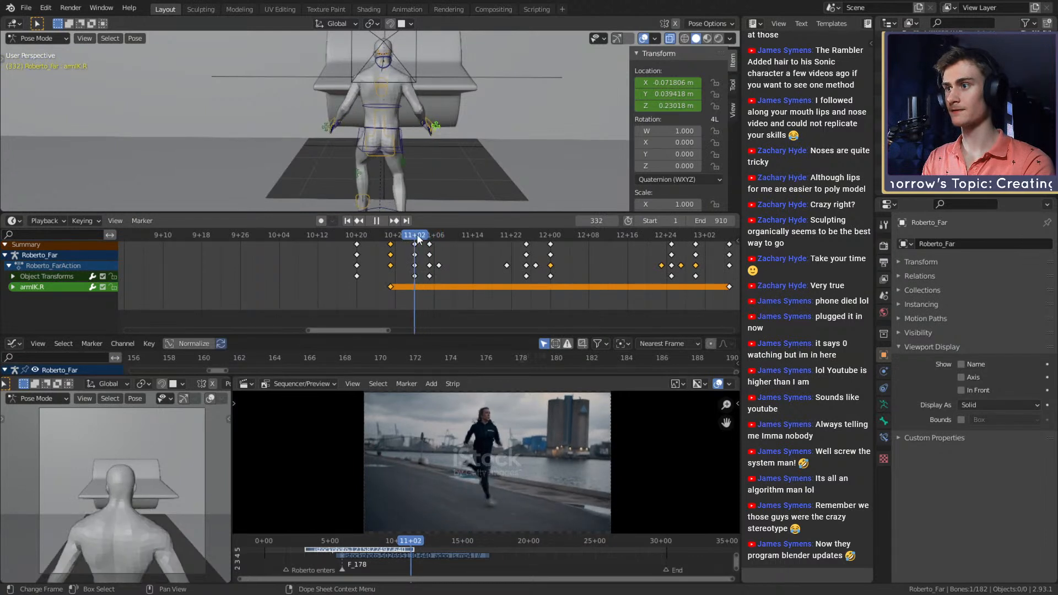
{"action": "left_click", "coordinate": [13, 287]}
{"action": "mouse_move", "coordinate": [437, 281]}
{"action": "middle_mouse_down"}
{"action": "mouse_move", "coordinate": [433, 264]}
{"action": "mouse_move", "coordinate": [426, 273]}
{"action": "middle_mouse_up"}
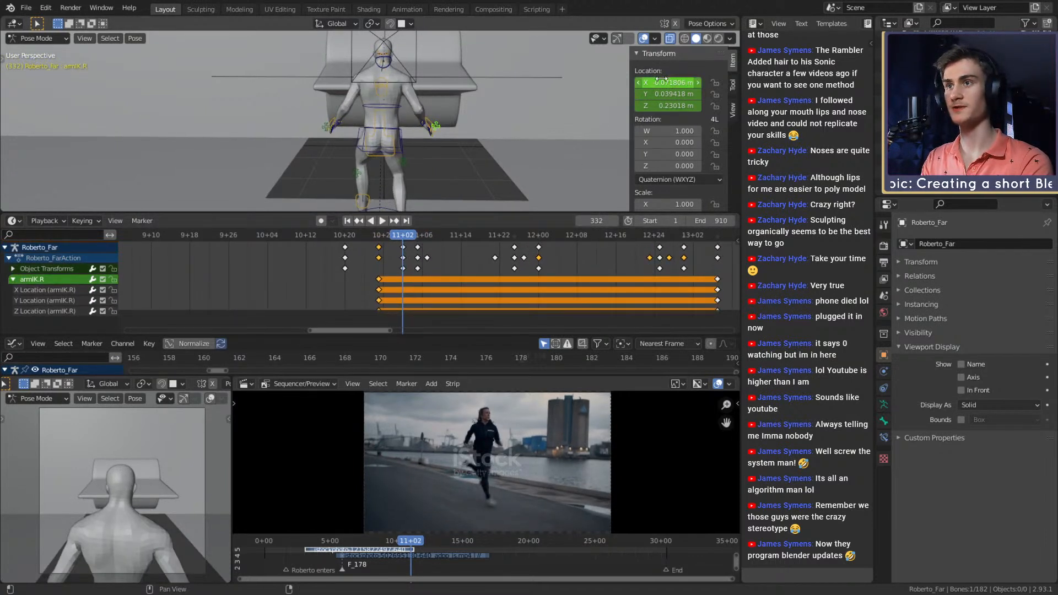
{"action": "right_click", "coordinate": [663, 82]}
{"action": "left_click", "coordinate": [661, 75]}
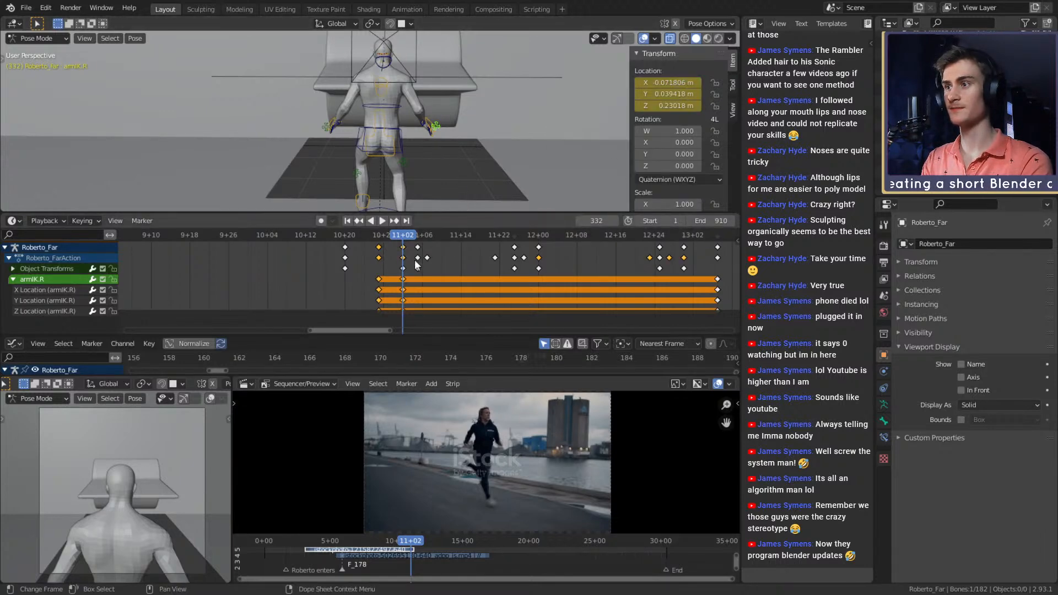
- At frame 335, move armIK.R to about X -0.127, Y 0.044, Z 0.200 m and keyframe its location
{"action": "key", "text": "space"}
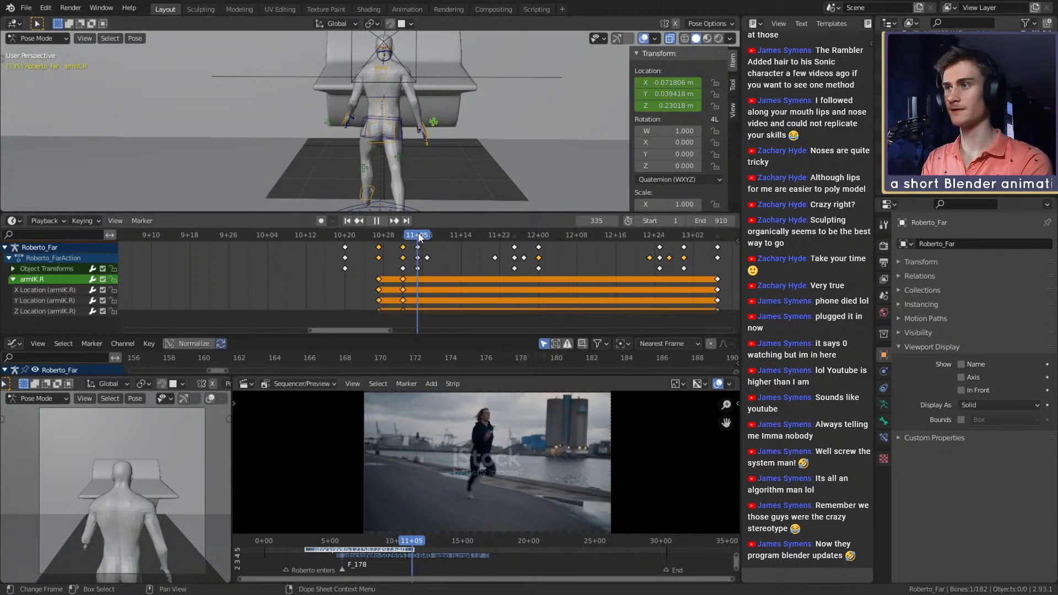
{"action": "key", "text": "space"}
{"action": "middle_click_drag", "start_coordinate": [435, 126], "coordinate": [501, 139]}
{"action": "key", "text": "g"}
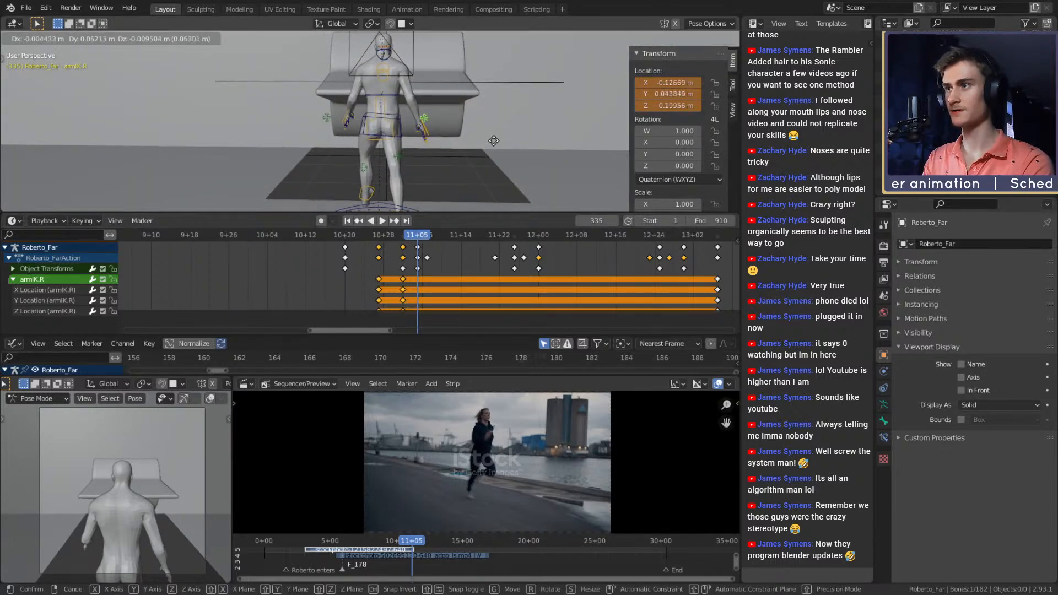
{"action": "left_click", "coordinate": [494, 142]}
{"action": "right_click", "coordinate": [668, 82]}
{"action": "left_click", "coordinate": [634, 67]}
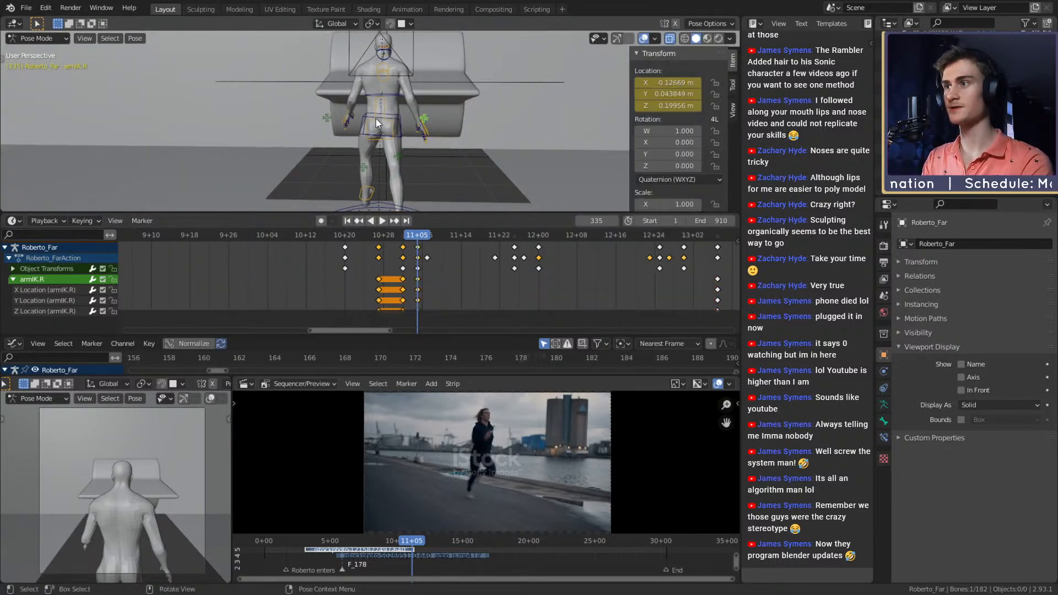
- At frame 337, move armIK.R about -0.115 m in Y and 0.043 m in Z, and keyframe its location
{"action": "left_click_drag", "start_coordinate": [418, 236], "coordinate": [426, 236]}
{"action": "middle_click_drag", "start_coordinate": [422, 182], "coordinate": [382, 124]}
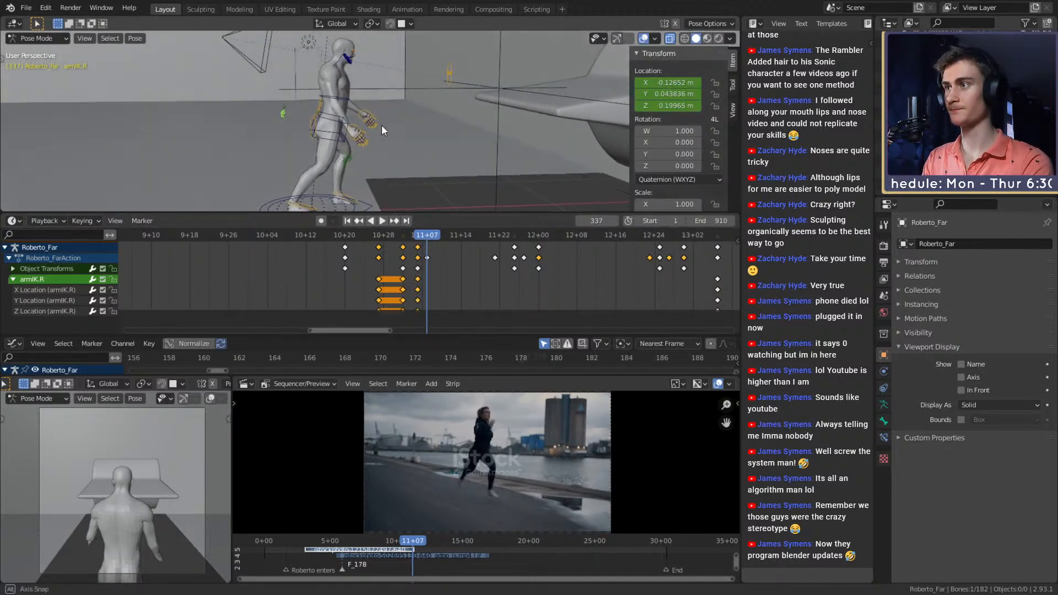
{"action": "right_click", "coordinate": [657, 82]}
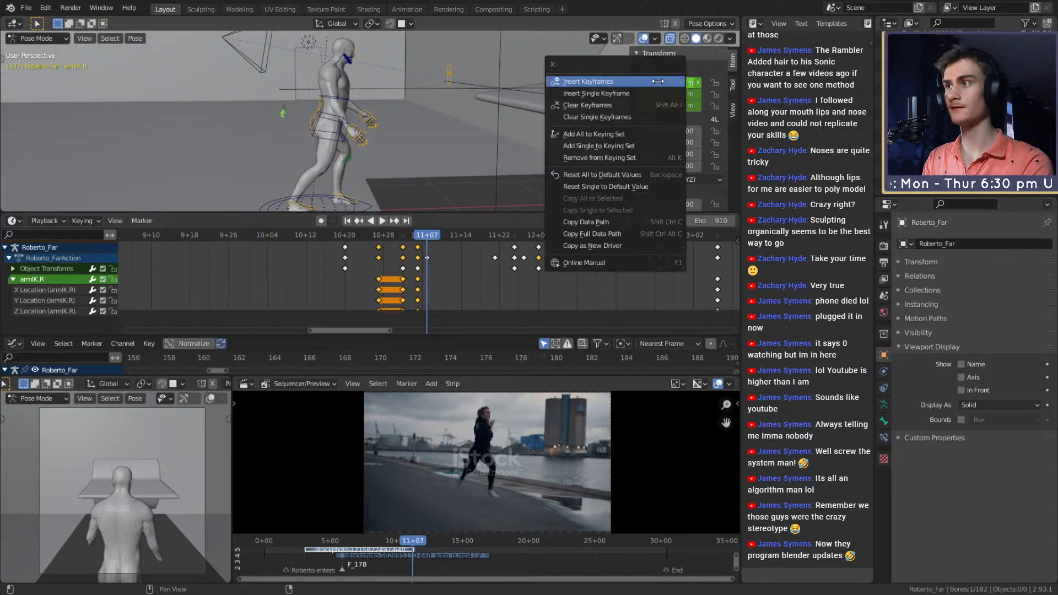
{"action": "left_click", "coordinate": [607, 70]}
{"action": "middle_click_drag", "start_coordinate": [342, 124], "coordinate": [474, 117]}
{"action": "key", "text": "g"}
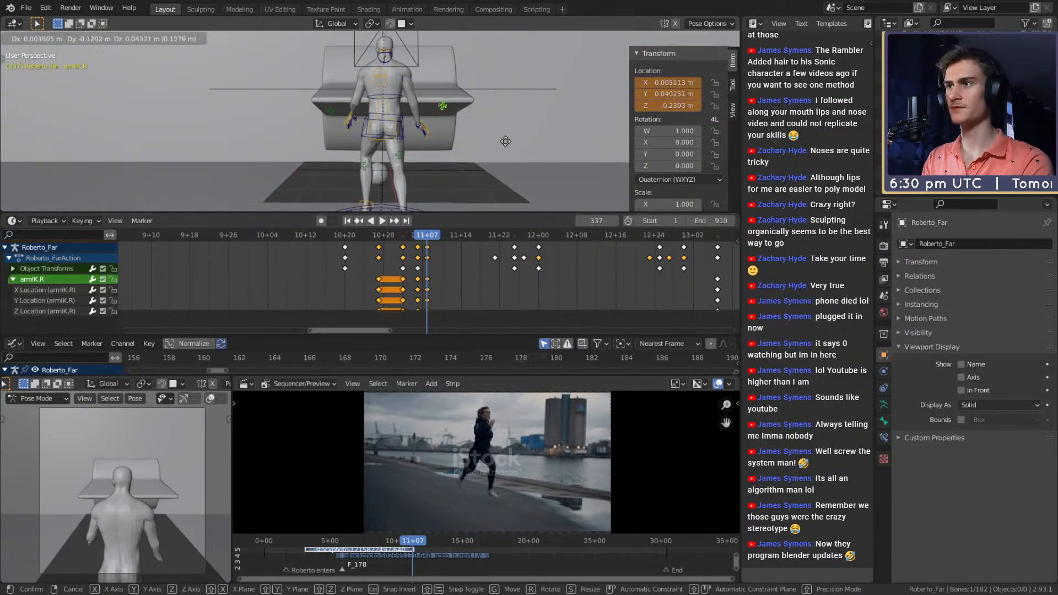
{"action": "left_click", "coordinate": [505, 145]}
{"action": "right_click", "coordinate": [672, 78]}
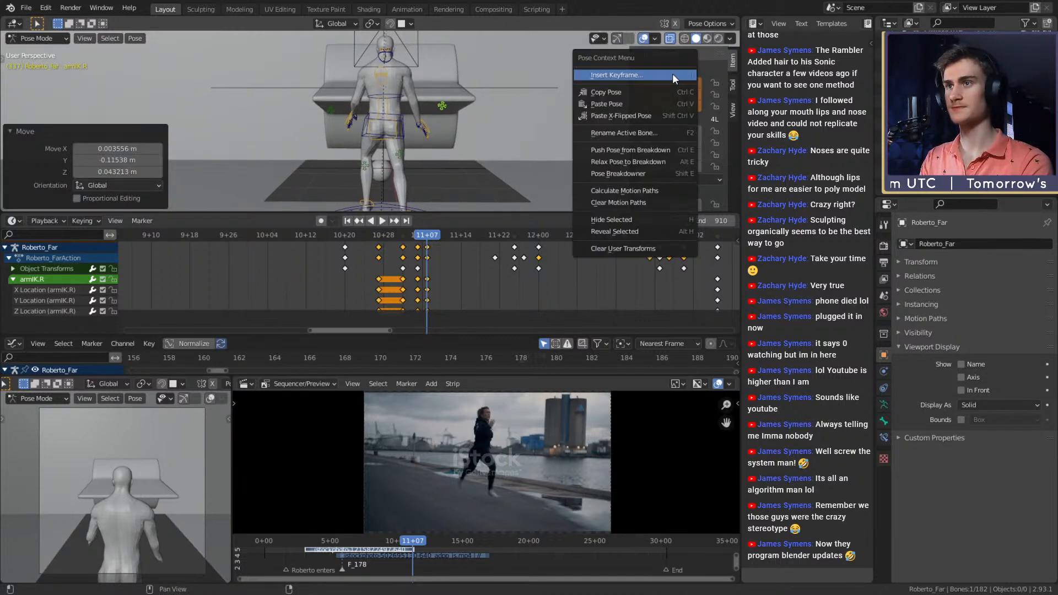
{"action": "left_click", "coordinate": [674, 77]}
{"action": "right_click", "coordinate": [673, 74]}
{"action": "left_click", "coordinate": [673, 80]}
- Return to frame 335, move armIK.R to about X -0.066, Y 0.042, Z 0.223 m, and keyframe its location
{"action": "key", "text": "Left"}
{"action": "key", "text": "Left"}
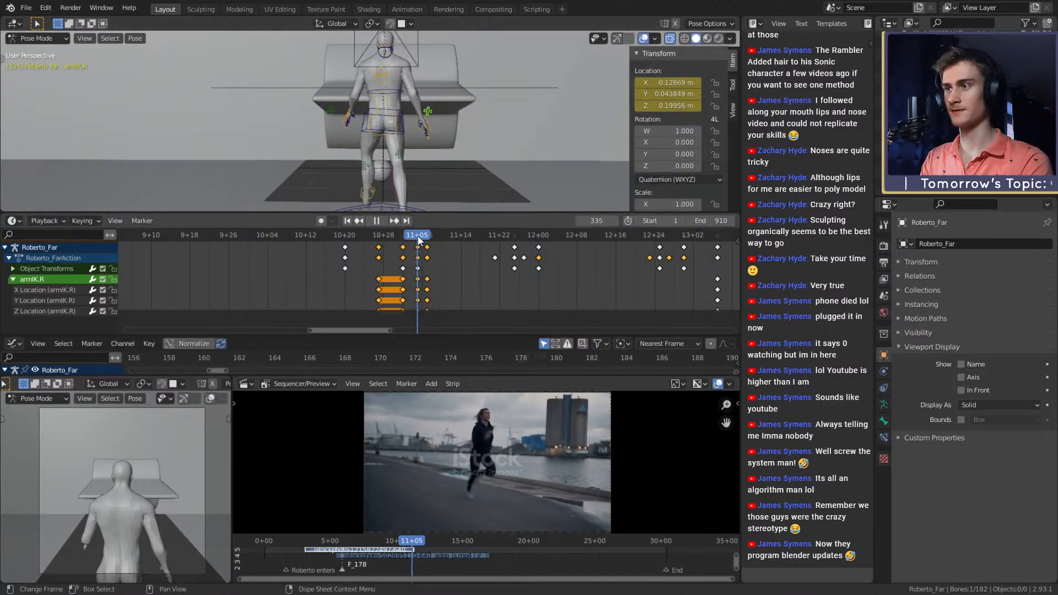
{"action": "key", "text": "g"}
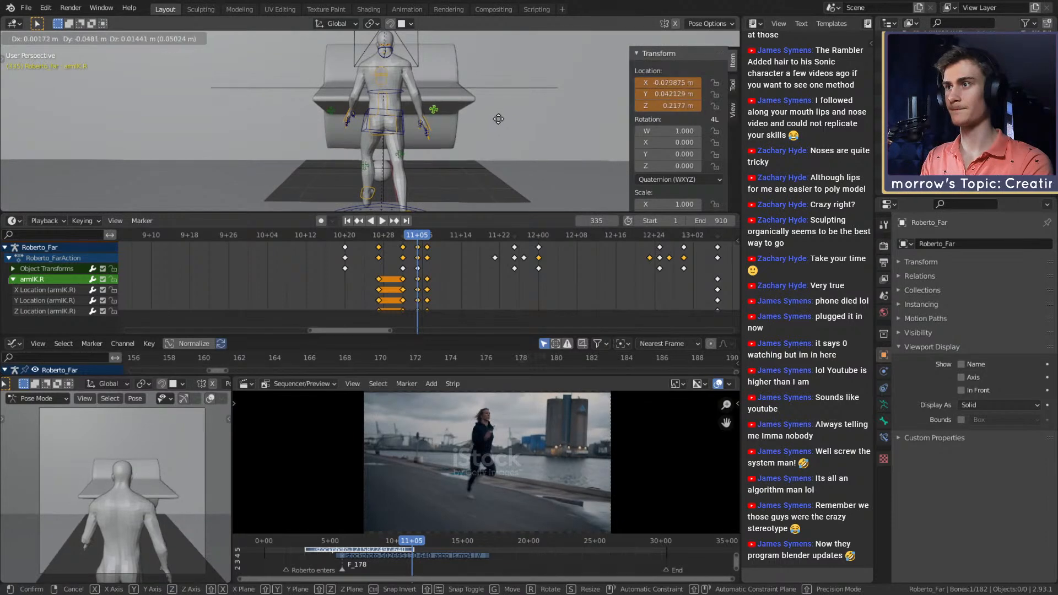
{"action": "left_click", "coordinate": [503, 124]}
{"action": "right_click", "coordinate": [672, 88]}
{"action": "left_click", "coordinate": [674, 93]}
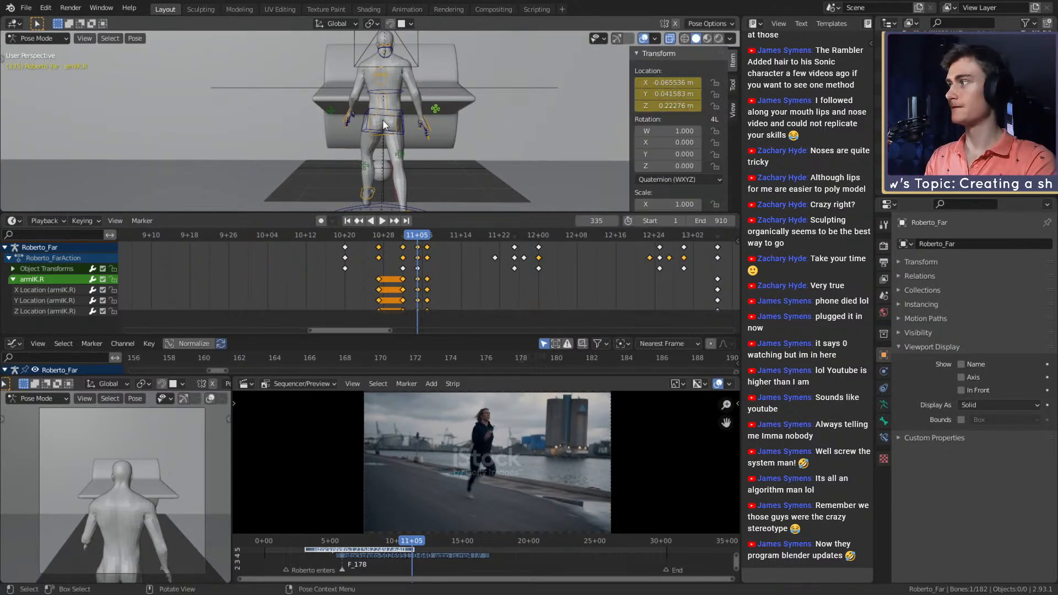
- Select armIK.L, move it to about X 0.102, Y 0.063, Z 0.176 m at frame 332, and keyframe its location
{"action": "middle_click_drag", "start_coordinate": [329, 124], "coordinate": [375, 136]}
{"action": "left_click", "coordinate": [304, 118]}
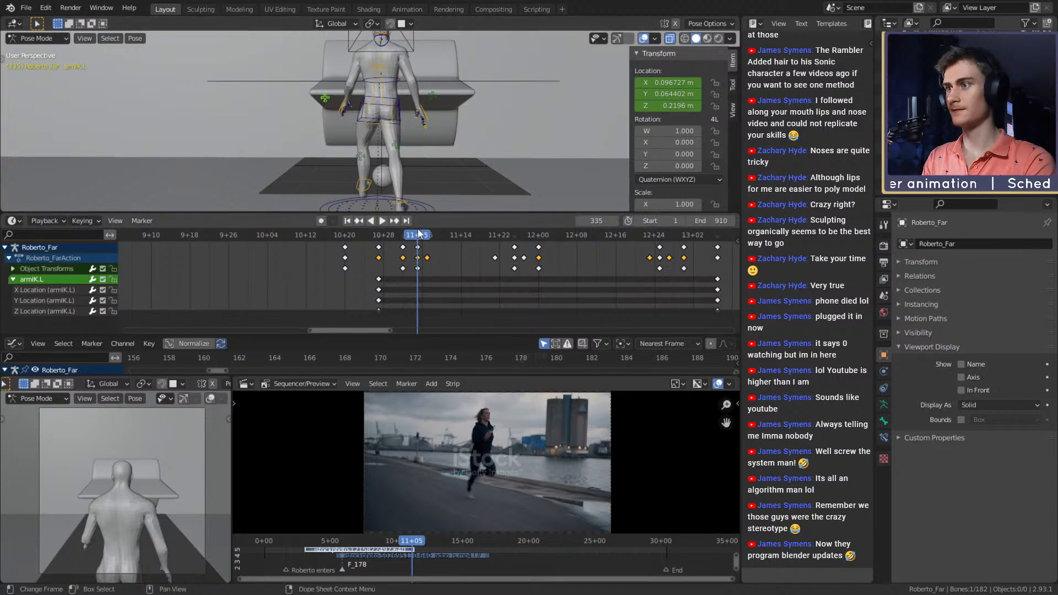
{"action": "left_click_drag", "start_coordinate": [419, 234], "coordinate": [341, 237]}
{"action": "key", "text": "space"}
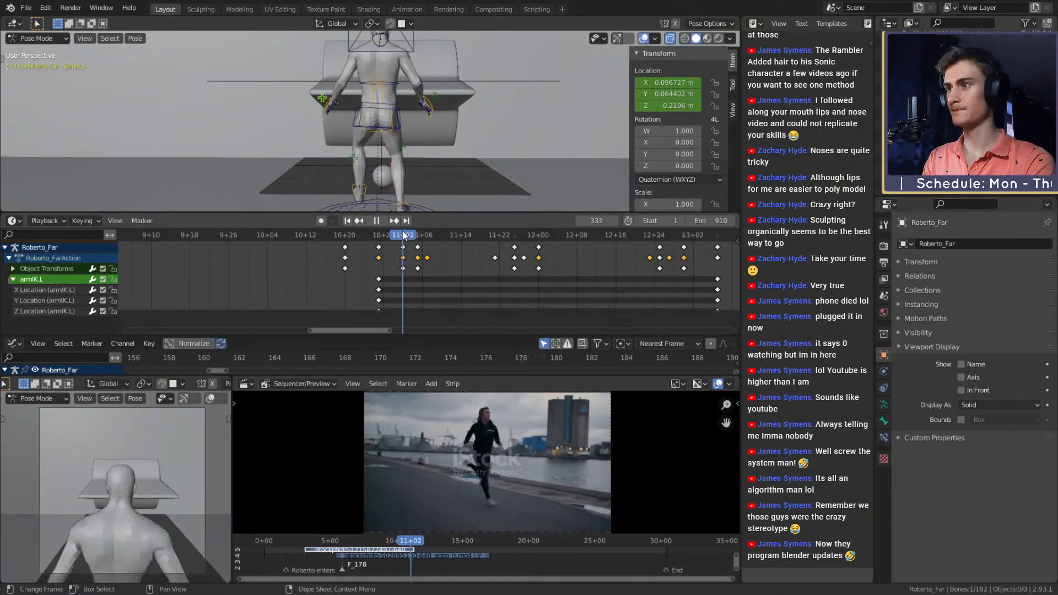
{"action": "key", "text": "space"}
{"action": "key", "text": "g"}
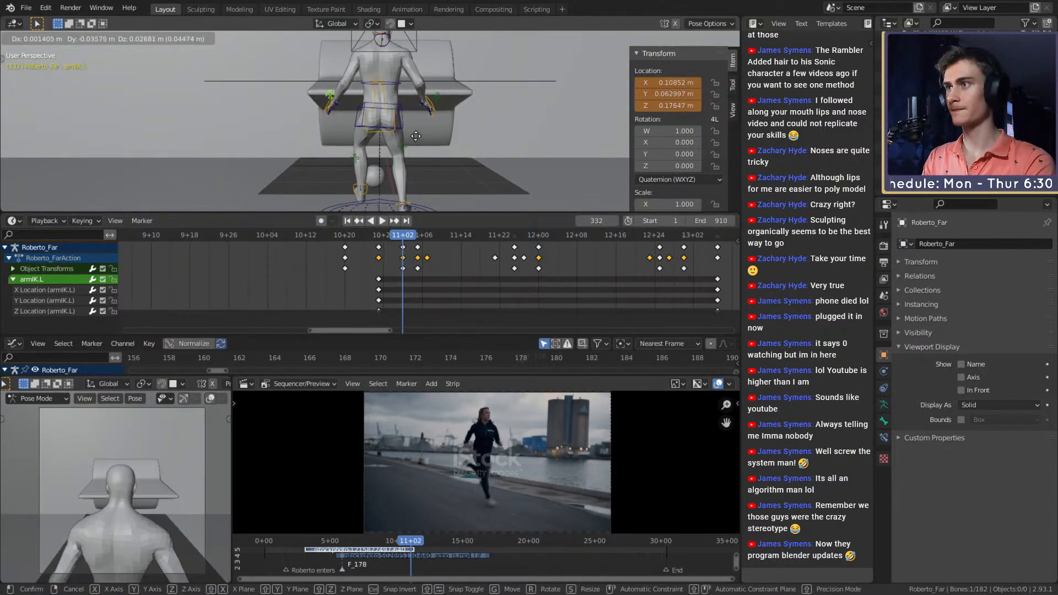
{"action": "left_click", "coordinate": [416, 136]}
{"action": "key", "text": "i"}
{"action": "left_click", "coordinate": [595, 80]}
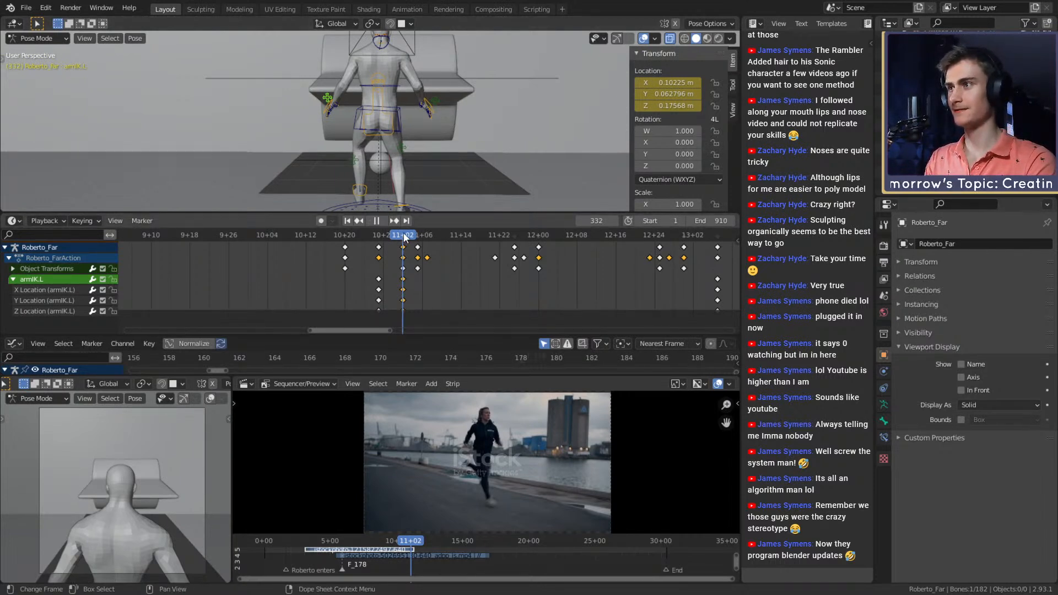
- At frame 335, move armIK.L to about X 0.082, Y 0.062, Z 0.174 m and keyframe its location
{"action": "left_click_drag", "start_coordinate": [406, 237], "coordinate": [417, 236]}
{"action": "key", "text": "g"}
{"action": "left_click", "coordinate": [436, 130]}
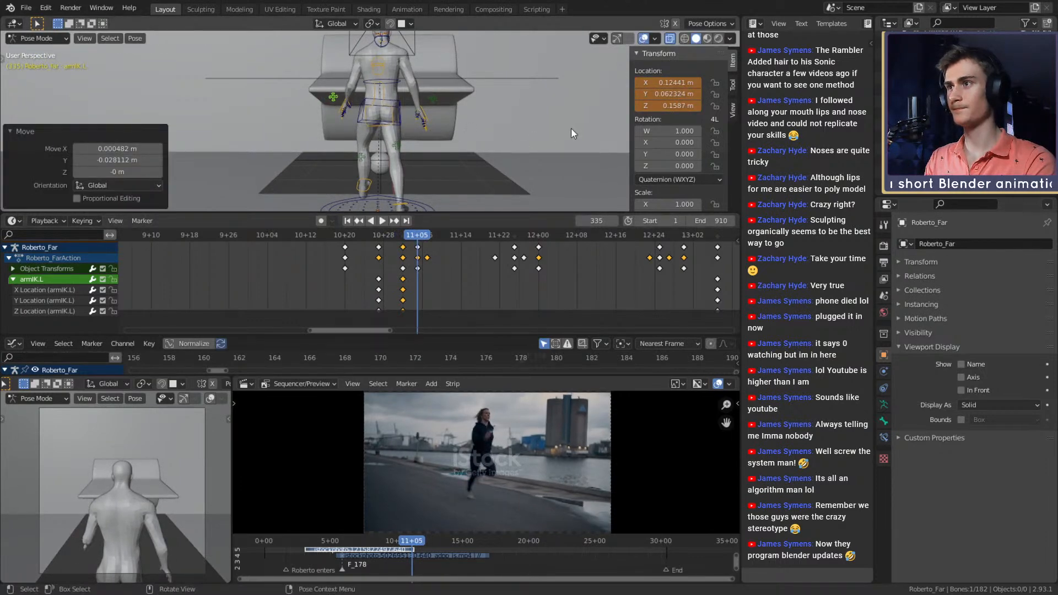
{"action": "right_click", "coordinate": [670, 82]}
{"action": "left_click", "coordinate": [671, 81]}
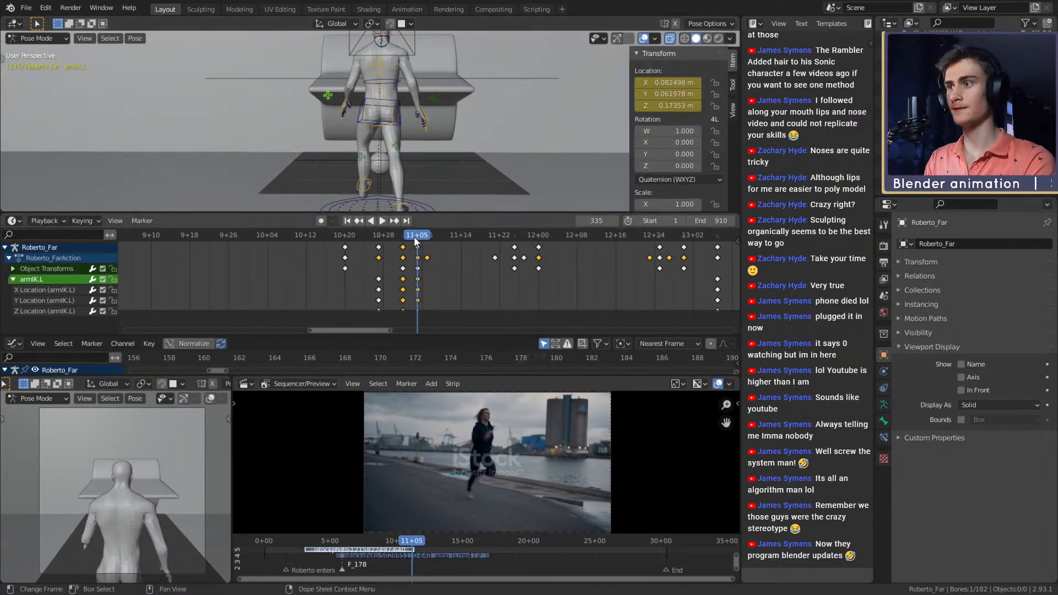
- At frame 337, move armIK.L to about X 0.124, Y 0.062, Z 0.159 m and keyframe its location
{"action": "left_click", "coordinate": [426, 235]}
{"action": "key", "text": "g"}
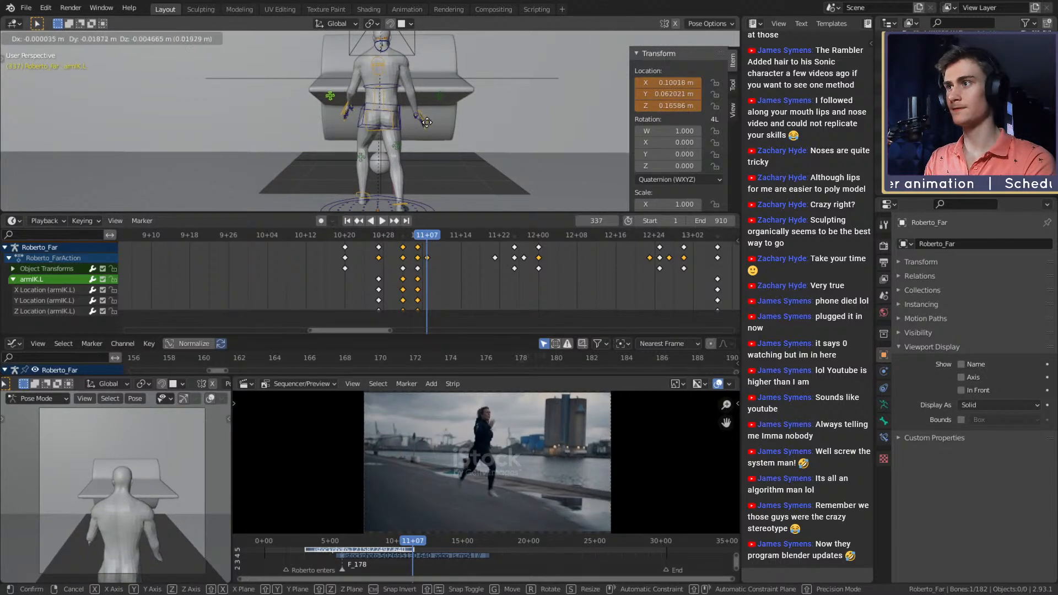
{"action": "left_click", "coordinate": [433, 127]}
{"action": "right_click", "coordinate": [671, 82]}
{"action": "left_click", "coordinate": [671, 82]}
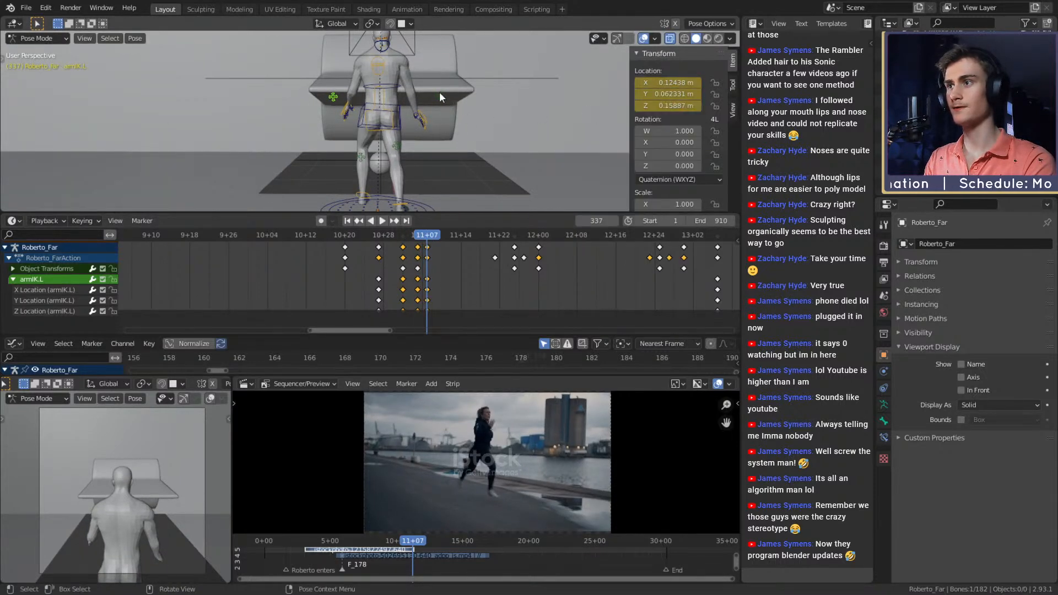
- Reposition armIK.R at frame 337 to about X -0.119, Y 0.044, Z 0.180 m and keyframe its location
{"action": "left_click", "coordinate": [435, 93]}
{"action": "key", "text": "g"}
{"action": "left_click", "coordinate": [554, 126]}
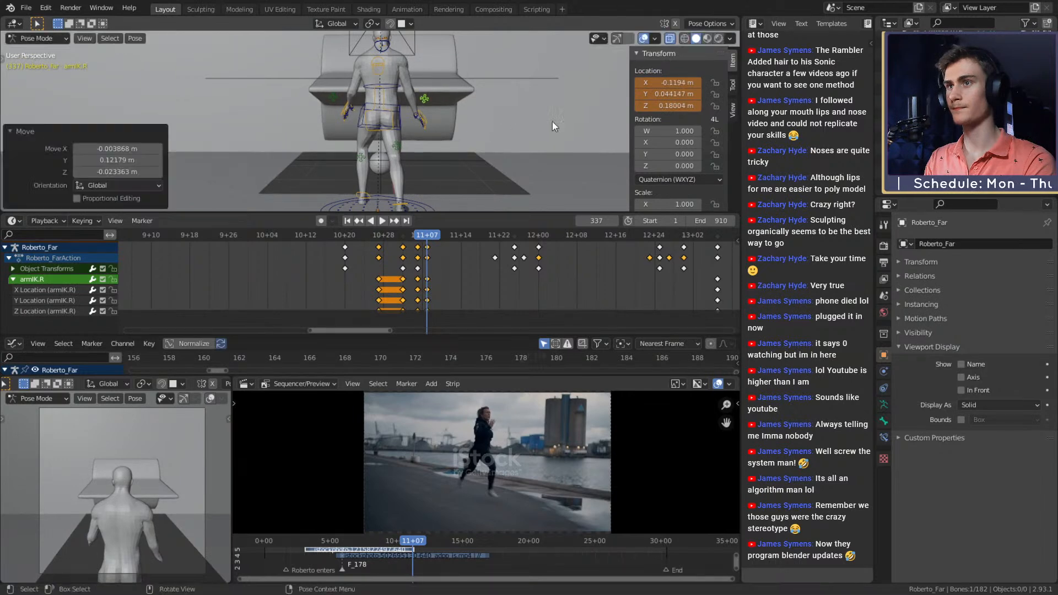
{"action": "right_click", "coordinate": [661, 93]}
{"action": "left_click", "coordinate": [661, 94]}
- Select the legIK.L bone at frame 337 and expand its location channels in the dope sheet
{"action": "middle_click_drag", "start_coordinate": [437, 105], "coordinate": [386, 111]}
{"action": "scroll", "coordinate": [336, 132], "scroll_direction": "down", "scroll_amount": 3}
{"action": "scroll", "coordinate": [365, 125], "scroll_direction": "up", "scroll_amount": 3}
{"action": "scroll", "coordinate": [399, 118], "scroll_direction": "down", "scroll_amount": 3}
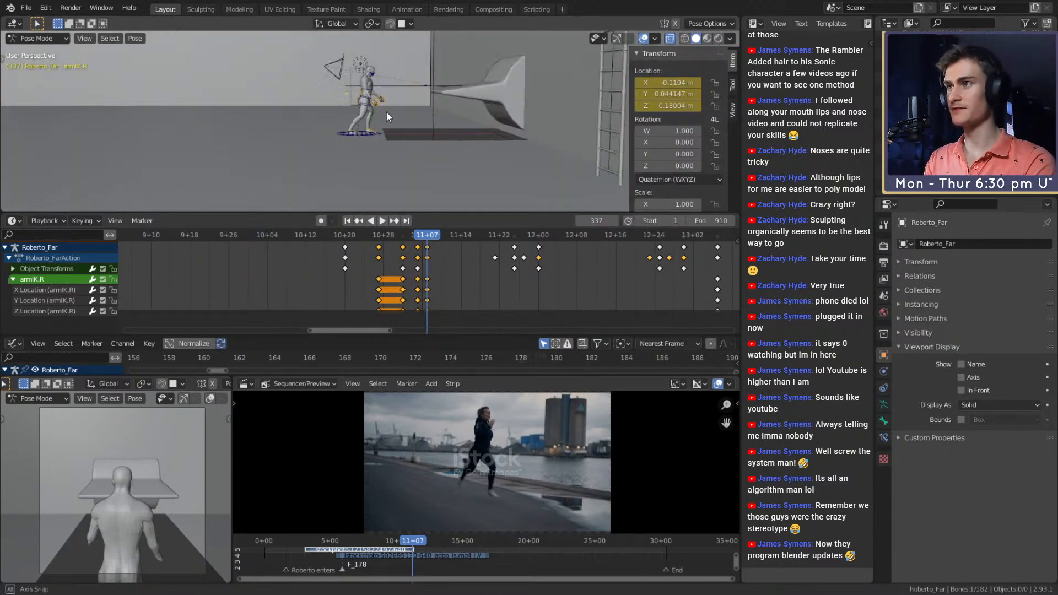
{"action": "scroll", "coordinate": [386, 112], "scroll_direction": "up", "scroll_amount": 4}
{"action": "left_click", "coordinate": [370, 106]}
{"action": "scroll", "coordinate": [393, 107], "scroll_direction": "down", "scroll_amount": 2}
{"action": "scroll", "coordinate": [390, 124], "scroll_direction": "up", "scroll_amount": 2}
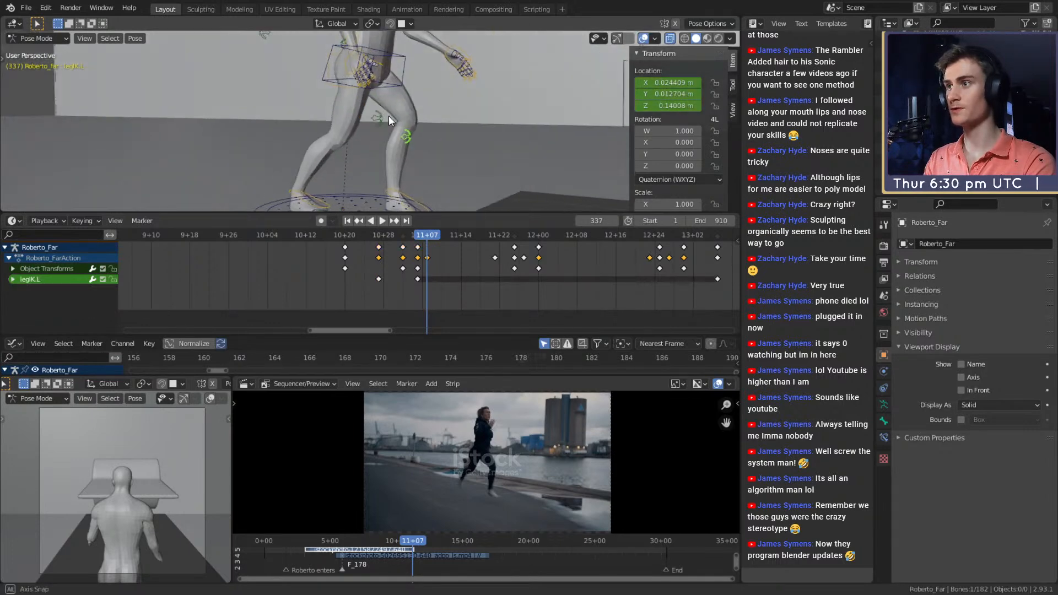
{"action": "middle_click_drag", "start_coordinate": [458, 292], "coordinate": [457, 302]}
{"action": "left_click", "coordinate": [14, 290]}
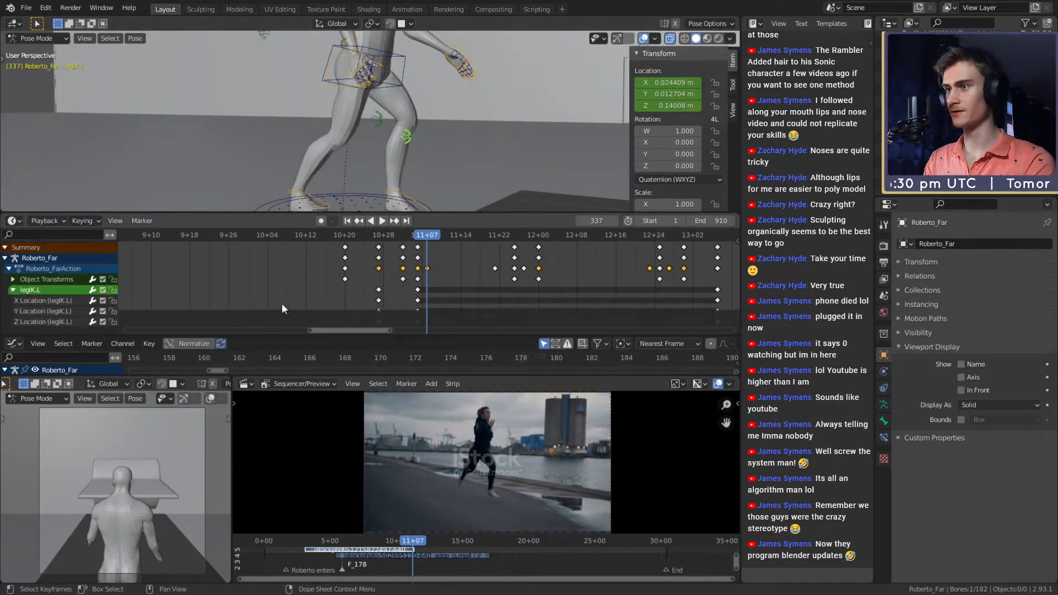
- Review the left leg's motion between frames 332 and 337
{"action": "key", "text": "Left"}
{"action": "key", "text": "Left"}
{"action": "key", "text": "Left"}
{"action": "key", "text": "Left"}
{"action": "key", "text": "Left"}
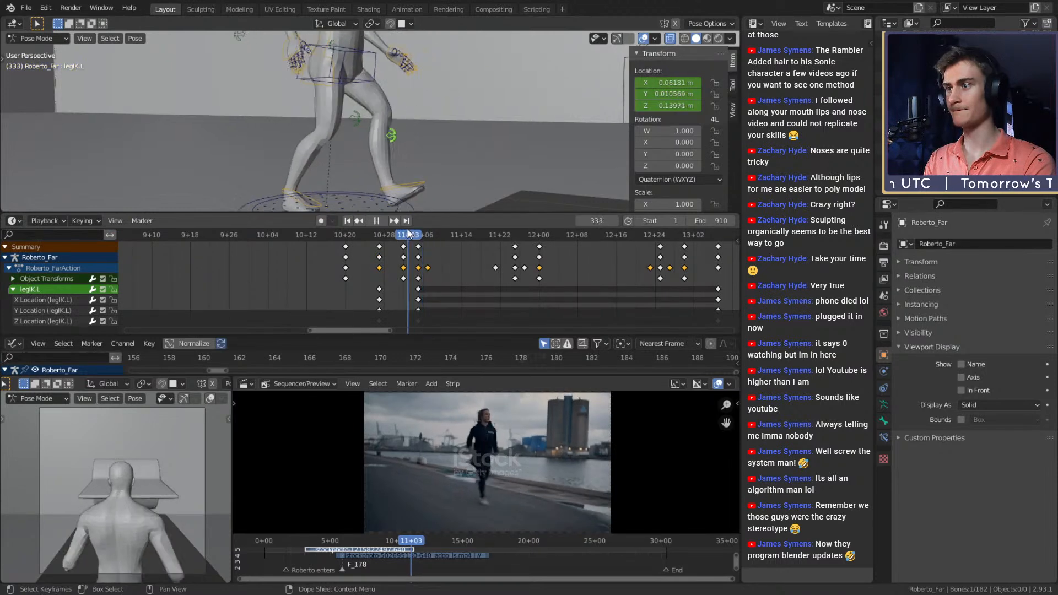
{"action": "middle_click_drag", "start_coordinate": [397, 148], "coordinate": [455, 155]}
{"action": "key", "text": "space"}
{"action": "left_click_drag", "start_coordinate": [402, 235], "coordinate": [427, 237]}
- Move legIK.L at frame 337 to about X 0.031, Y 0.152, Z 0.115 m so the left knee points differently
{"action": "middle_click_drag", "start_coordinate": [431, 179], "coordinate": [444, 161]}
{"action": "key", "text": "g"}
{"action": "left_click", "coordinate": [510, 147]}
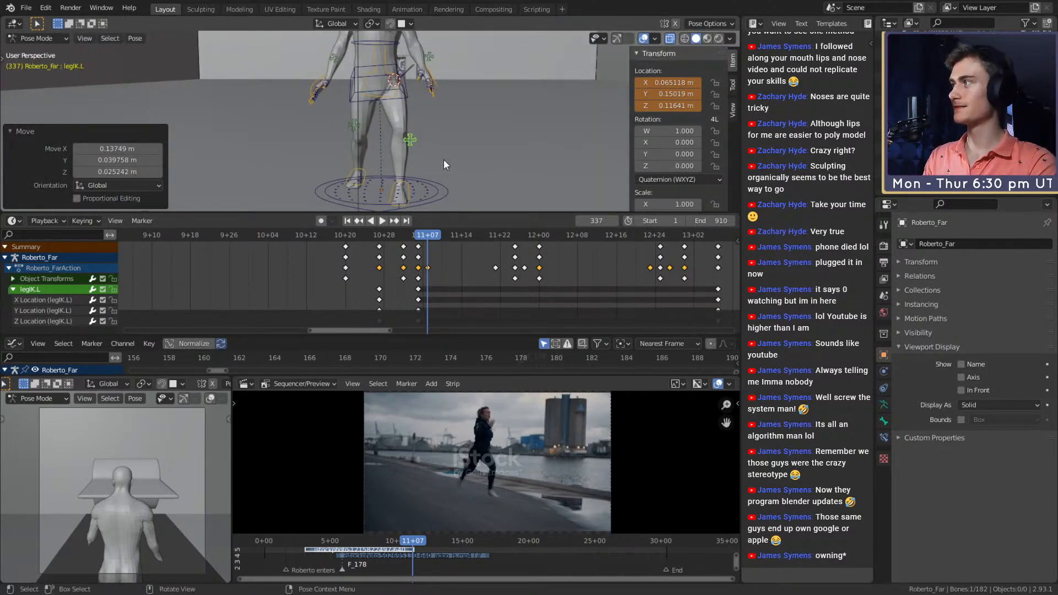
{"action": "middle_click_drag", "start_coordinate": [449, 163], "coordinate": [461, 138]}
{"action": "key", "text": "g"}
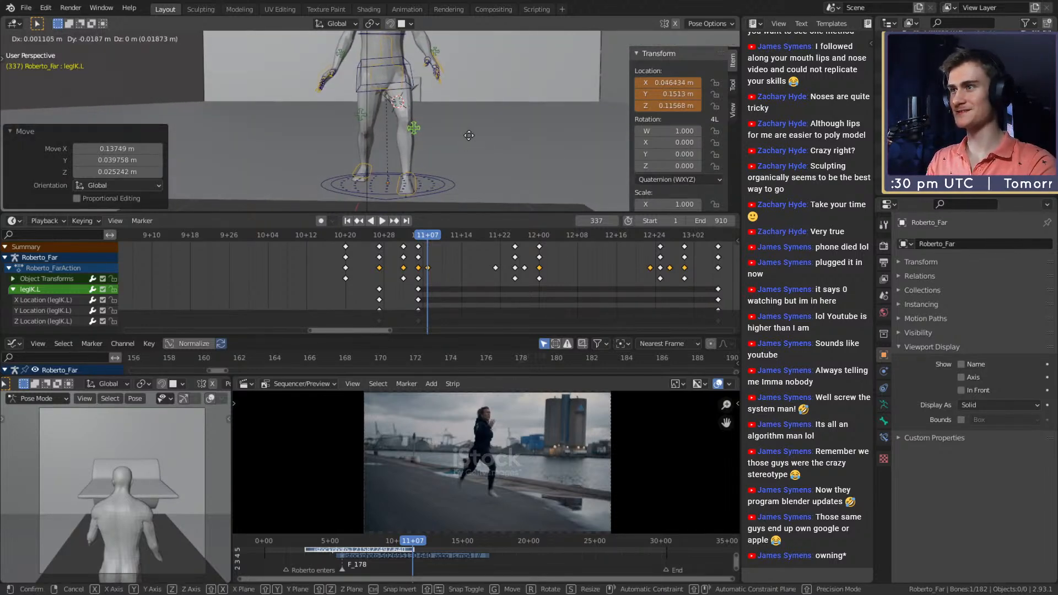
{"action": "left_click", "coordinate": [467, 135]}
- Select legIK.R, move it to about X -0.072, Y 0.036, Z 0.064 m at frame 337, and keyframe its location
{"action": "left_click", "coordinate": [372, 115]}
{"action": "middle_click_drag", "start_coordinate": [371, 115], "coordinate": [422, 121]}
{"action": "key", "text": "g"}
{"action": "left_click", "coordinate": [435, 141]}
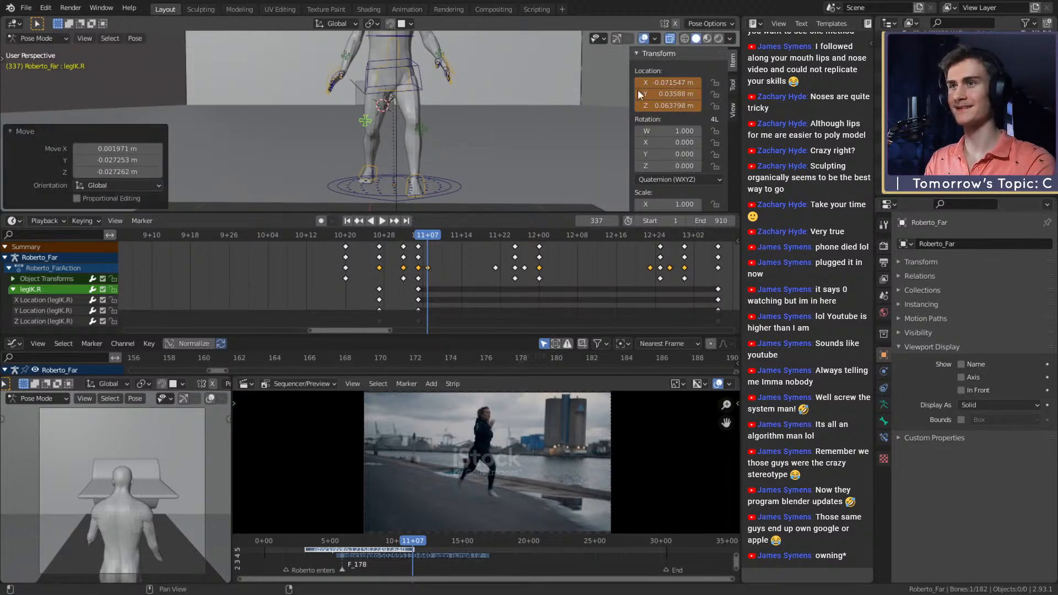
{"action": "right_click", "coordinate": [670, 82]}
{"action": "left_click", "coordinate": [606, 73]}
- Select legIK.L and keyframe its location at frame 337
{"action": "left_click", "coordinate": [422, 129]}
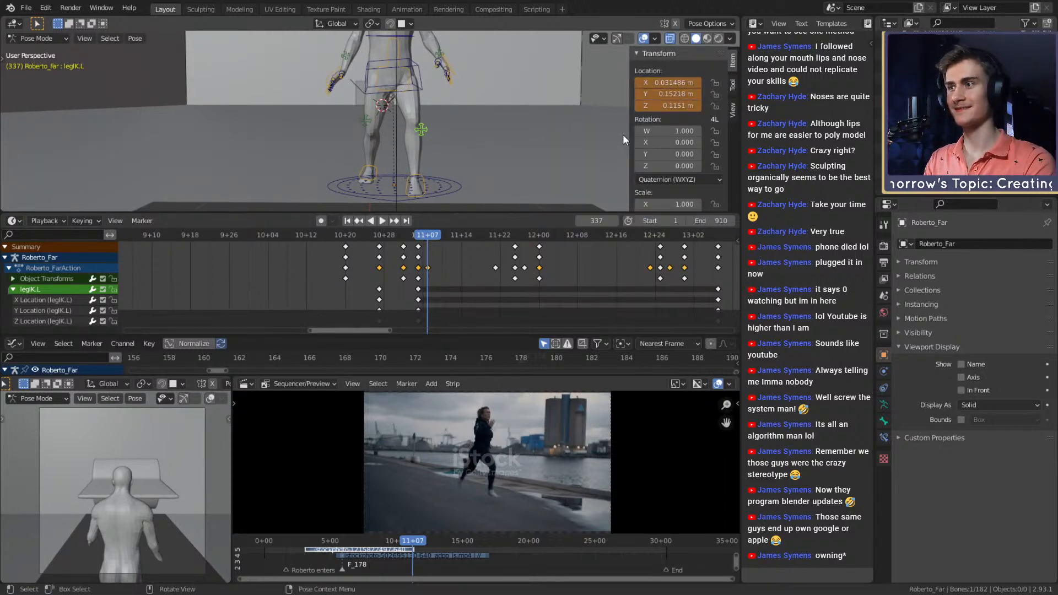
{"action": "right_click", "coordinate": [670, 83]}
{"action": "left_click", "coordinate": [607, 73]}
- Examine the character's pose at frame 337 from several angles, near and far
{"action": "middle_click_drag", "start_coordinate": [445, 129], "coordinate": [405, 137]}
{"action": "scroll", "coordinate": [412, 136], "scroll_direction": "down", "scroll_amount": 4}
{"action": "scroll", "coordinate": [420, 154], "scroll_direction": "up", "scroll_amount": 4}
{"action": "scroll", "coordinate": [363, 110], "scroll_direction": "down", "scroll_amount": 4}
{"action": "scroll", "coordinate": [374, 130], "scroll_direction": "up", "scroll_amount": 2}
{"action": "scroll", "coordinate": [396, 131], "scroll_direction": "down", "scroll_amount": 4}
{"action": "scroll", "coordinate": [396, 131], "scroll_direction": "up", "scroll_amount": 4}
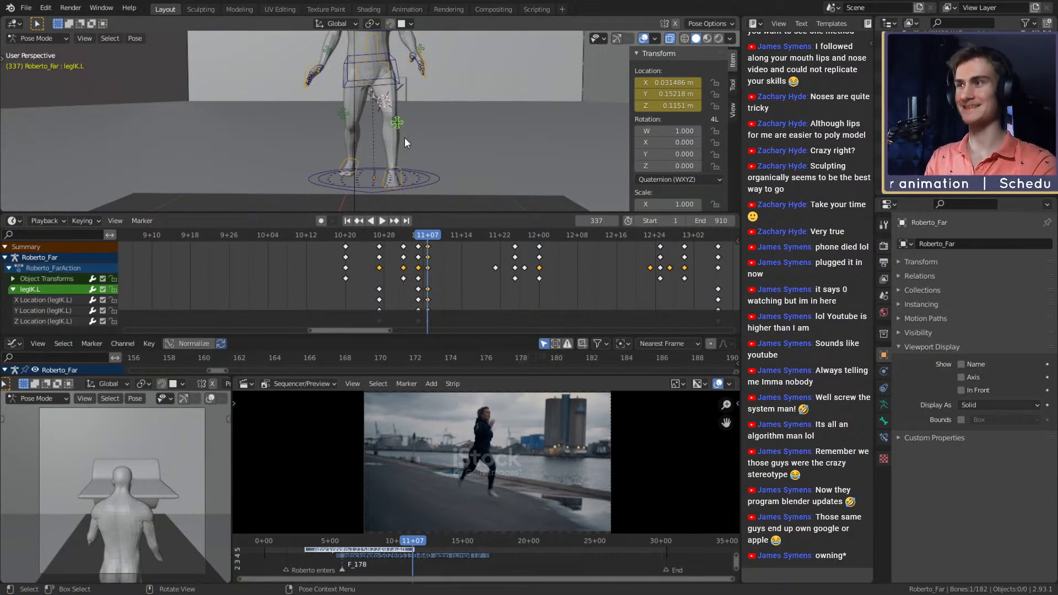
{"action": "scroll", "coordinate": [403, 136], "scroll_direction": "down", "scroll_amount": 4}
{"action": "middle_click_drag", "start_coordinate": [409, 139], "coordinate": [409, 134]}
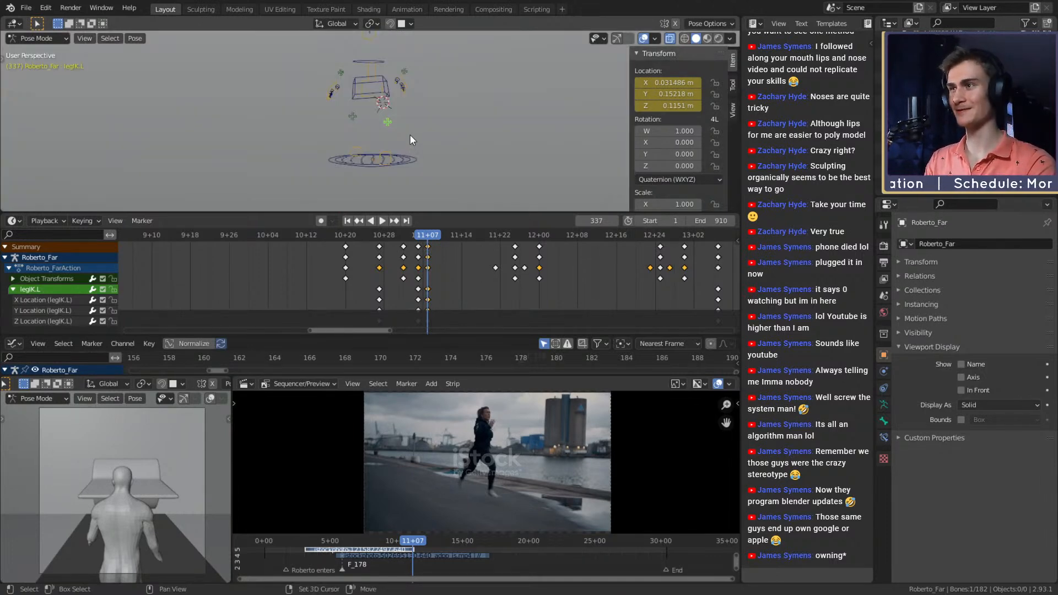
{"action": "scroll", "coordinate": [408, 134], "scroll_direction": "up", "scroll_amount": 4}
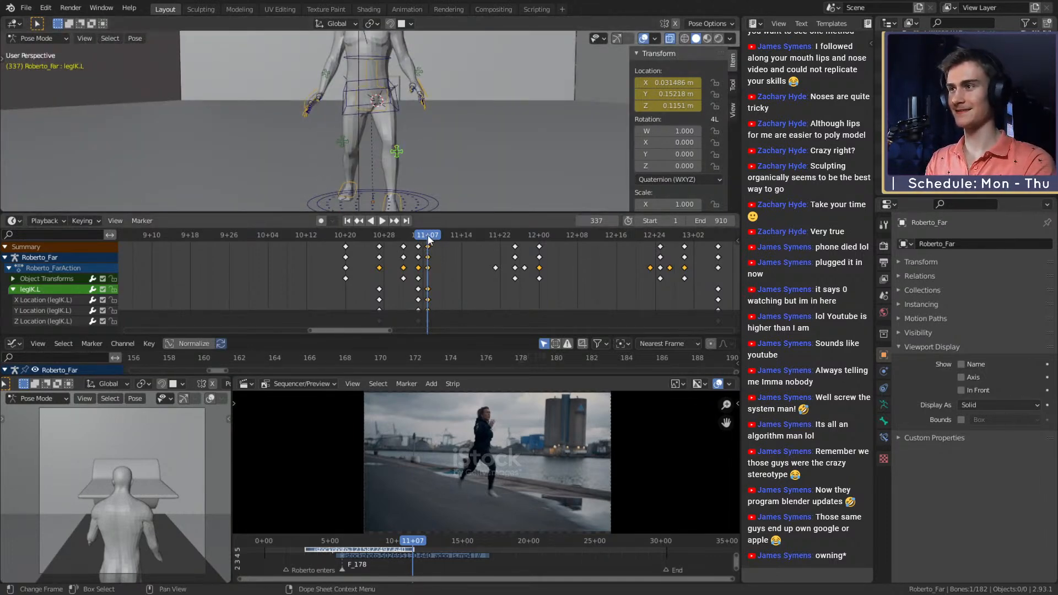
{"action": "mouse_move", "coordinate": [429, 239]}
{"action": "left_mouse_down"}
{"action": "mouse_move", "coordinate": [464, 234]}
{"action": "mouse_move", "coordinate": [431, 237]}
{"action": "left_mouse_up"}
{"action": "middle_click_drag", "start_coordinate": [381, 124], "coordinate": [500, 126]}
{"action": "middle_click_drag", "start_coordinate": [452, 138], "coordinate": [373, 139]}
{"action": "scroll", "coordinate": [373, 139], "scroll_direction": "up", "scroll_amount": 3}
{"action": "left_click", "coordinate": [359, 79]}
{"action": "middle_click_drag", "start_coordinate": [360, 80], "coordinate": [424, 112]}
{"action": "left_click", "coordinate": [316, 125], "text": "shift"}
{"action": "middle_click_drag", "start_coordinate": [320, 125], "coordinate": [514, 80]}
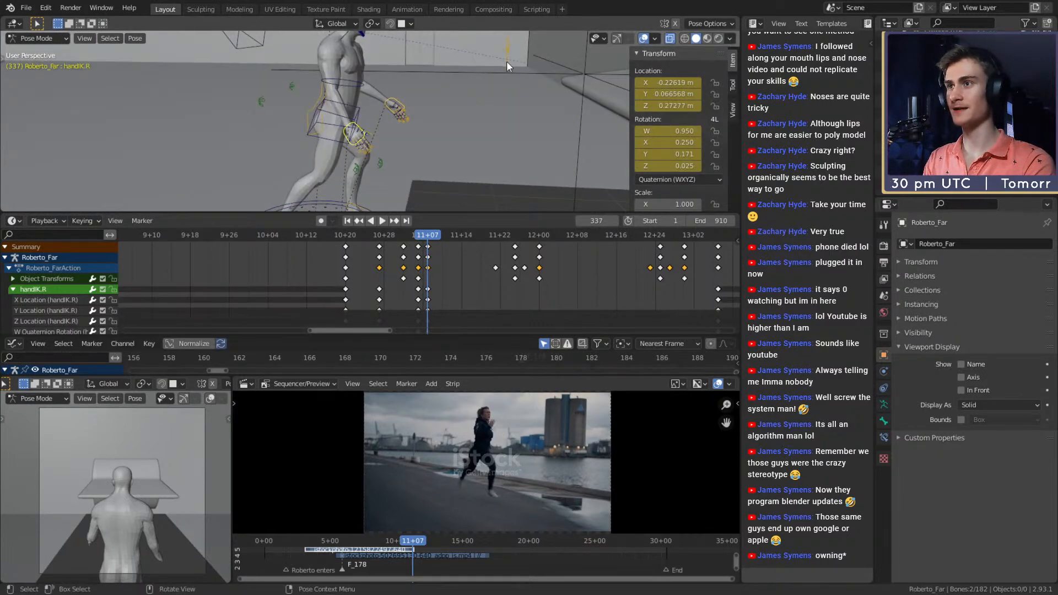
- Select the head_track bone and check its keyframes and position relative to the body around frame 337
{"action": "left_click", "coordinate": [507, 62]}
{"action": "scroll", "coordinate": [515, 99], "scroll_direction": "down", "scroll_amount": 5}
{"action": "middle_click_drag", "start_coordinate": [518, 128], "coordinate": [480, 177]}
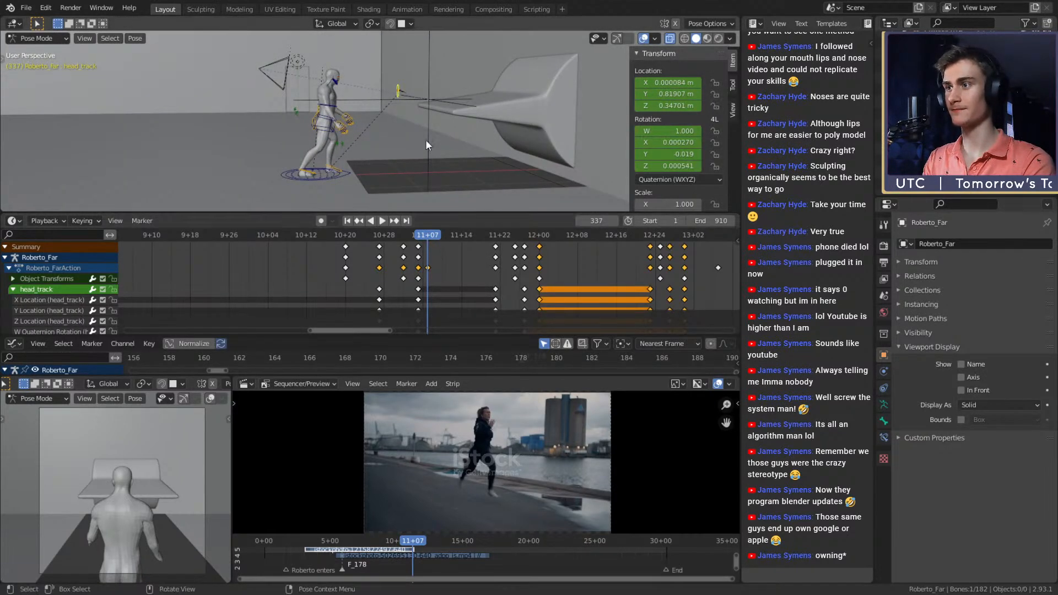
{"action": "middle_click_drag", "start_coordinate": [425, 145], "coordinate": [490, 144]}
{"action": "mouse_move", "coordinate": [425, 234]}
{"action": "left_mouse_down"}
{"action": "mouse_move", "coordinate": [412, 235]}
{"action": "mouse_move", "coordinate": [509, 221]}
{"action": "mouse_move", "coordinate": [428, 223]}
{"action": "left_mouse_up"}
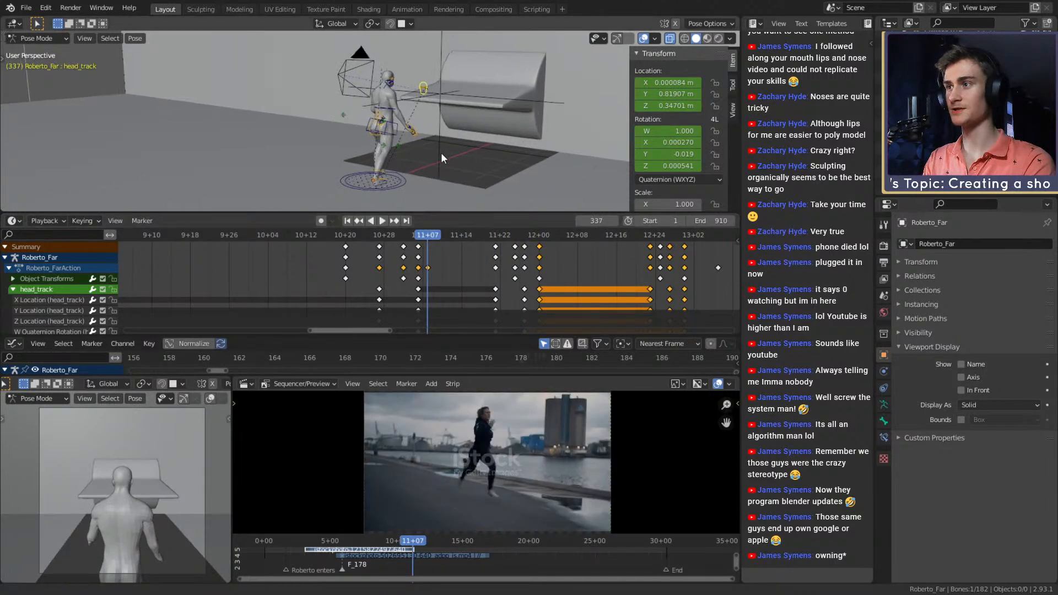
{"action": "scroll", "coordinate": [351, 127], "scroll_direction": "up", "scroll_amount": 3}
{"action": "middle_click_drag", "start_coordinate": [441, 153], "coordinate": [424, 118]}
{"action": "scroll", "coordinate": [423, 122], "scroll_direction": "up", "scroll_amount": 2}
{"action": "left_click", "coordinate": [421, 132]}
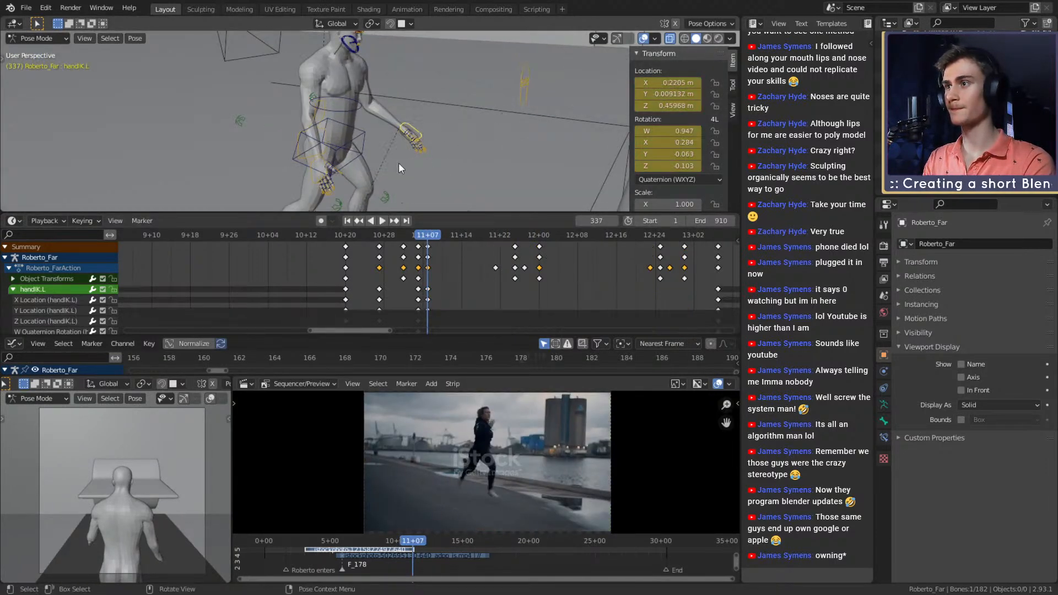
{"action": "left_click", "coordinate": [323, 158]}
{"action": "scroll", "coordinate": [355, 157], "scroll_direction": "down", "scroll_amount": 3}
{"action": "mouse_move", "coordinate": [415, 144]}
{"action": "middle_mouse_down"}
{"action": "mouse_move", "coordinate": [545, 123]}
{"action": "mouse_move", "coordinate": [460, 127]}
{"action": "mouse_move", "coordinate": [412, 98]}
{"action": "mouse_move", "coordinate": [471, 129]}
{"action": "mouse_move", "coordinate": [418, 128]}
{"action": "mouse_move", "coordinate": [392, 88]}
{"action": "mouse_move", "coordinate": [434, 151]}
{"action": "middle_mouse_up"}
{"action": "scroll", "coordinate": [471, 129], "scroll_direction": "down", "scroll_amount": 3}
{"action": "left_click", "coordinate": [372, 83], "text": "shift"}
- Select spine_control together with the hand, foot, leg and arm IK bones of both sides
{"action": "left_click", "coordinate": [389, 77]}
{"action": "middle_click_drag", "start_coordinate": [458, 299], "coordinate": [451, 299]}
{"action": "scroll", "coordinate": [405, 102], "scroll_direction": "up", "scroll_amount": 5}
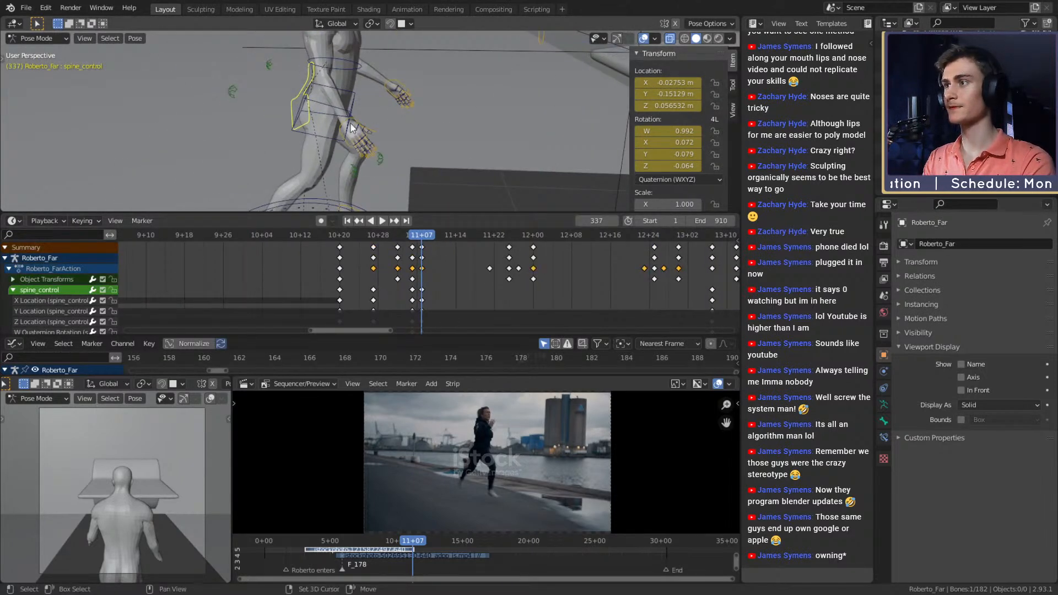
{"action": "left_click", "coordinate": [353, 130], "text": "shift"}
{"action": "middle_click_drag", "start_coordinate": [396, 75], "coordinate": [429, 112]}
{"action": "left_click", "coordinate": [402, 117], "text": "shift"}
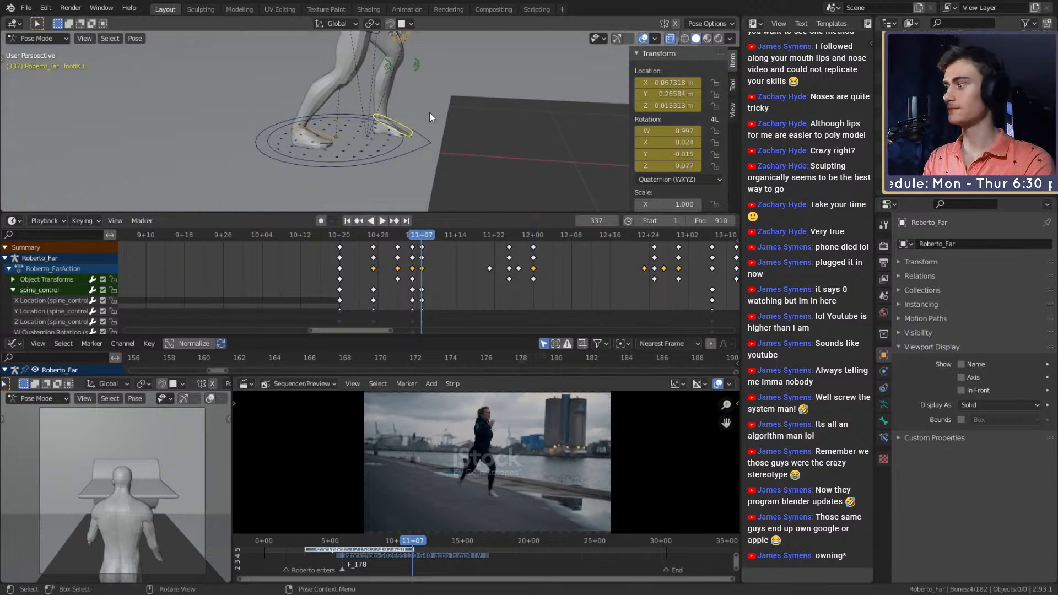
{"action": "left_click", "coordinate": [319, 129], "text": "shift"}
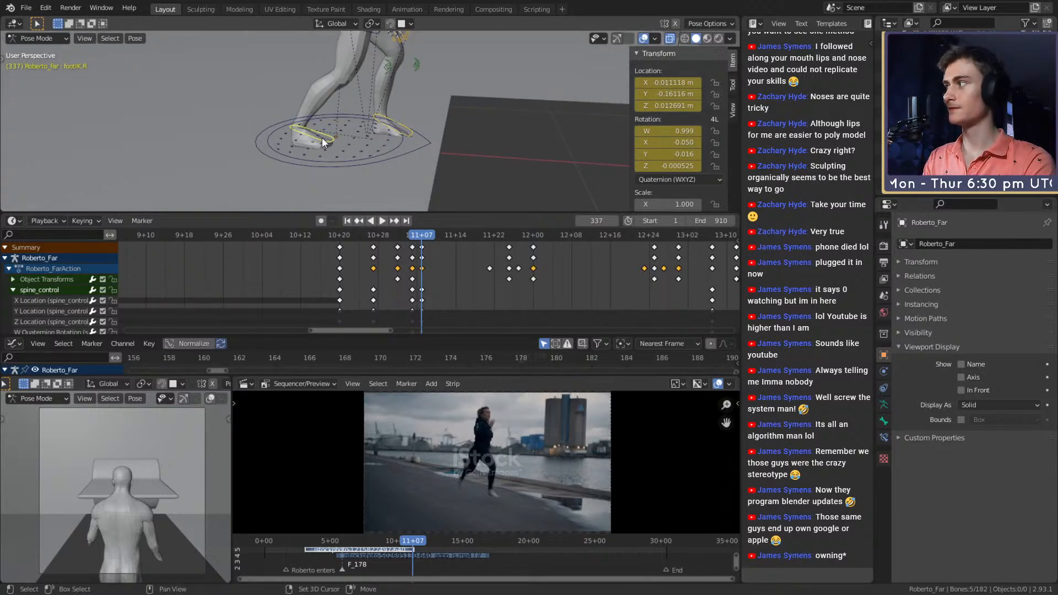
{"action": "middle_click_drag", "start_coordinate": [352, 128], "coordinate": [384, 104]}
{"action": "left_click", "coordinate": [382, 103], "text": "shift"}
{"action": "left_click", "coordinate": [410, 104], "text": "shift"}
{"action": "middle_click_drag", "start_coordinate": [421, 65], "coordinate": [458, 153], "text": "shift"}
{"action": "left_click", "coordinate": [310, 118], "text": "shift"}
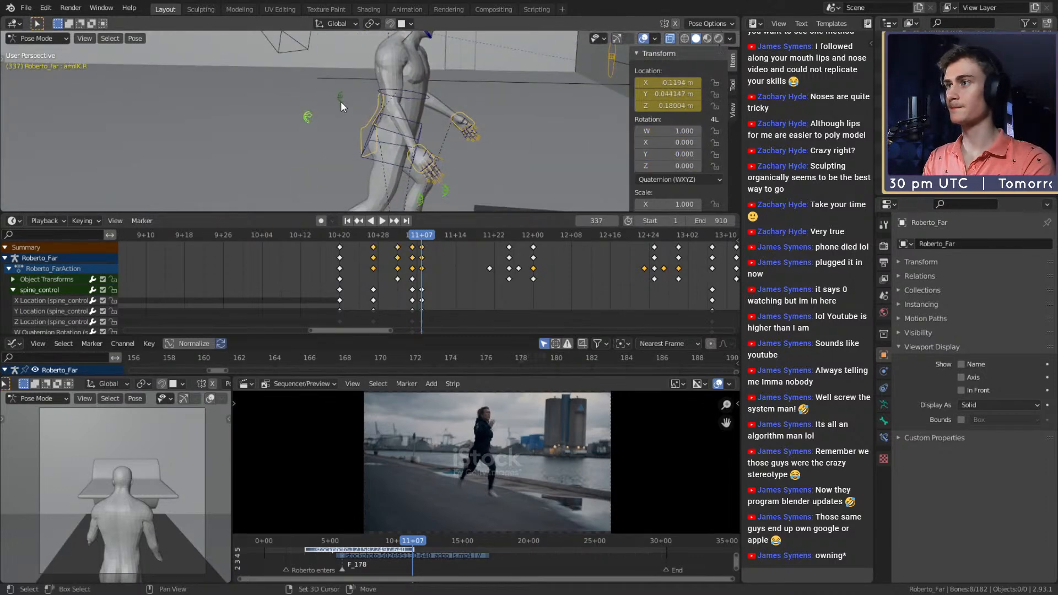
{"action": "left_click", "coordinate": [341, 100], "text": "shift"}
{"action": "scroll", "coordinate": [416, 141], "scroll_direction": "down", "scroll_amount": 4}
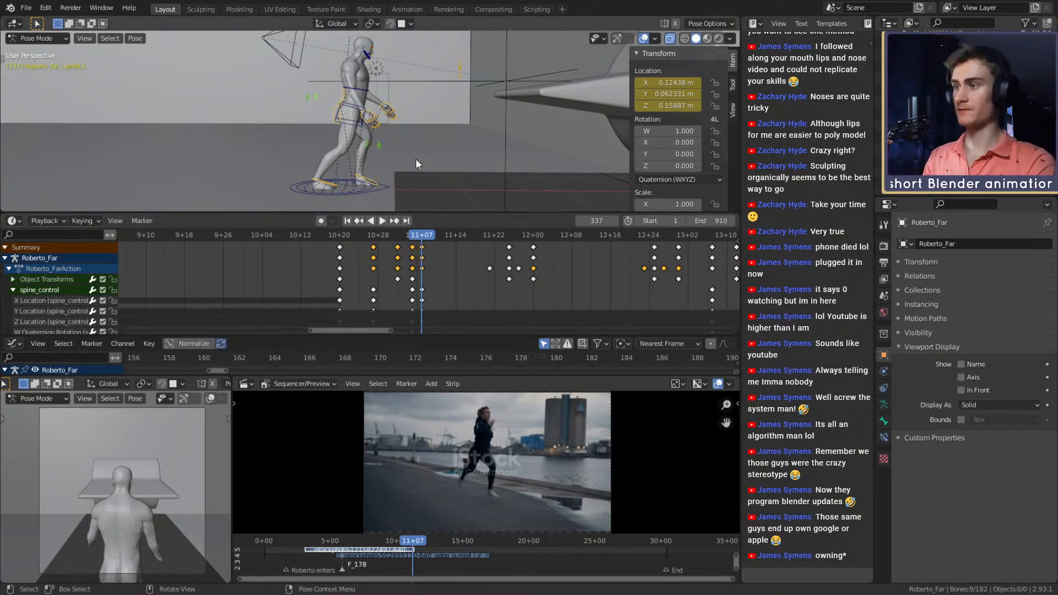
{"action": "scroll", "coordinate": [438, 296], "scroll_direction": "down", "scroll_amount": 2}
{"action": "middle_click_drag", "start_coordinate": [441, 296], "coordinate": [450, 315]}
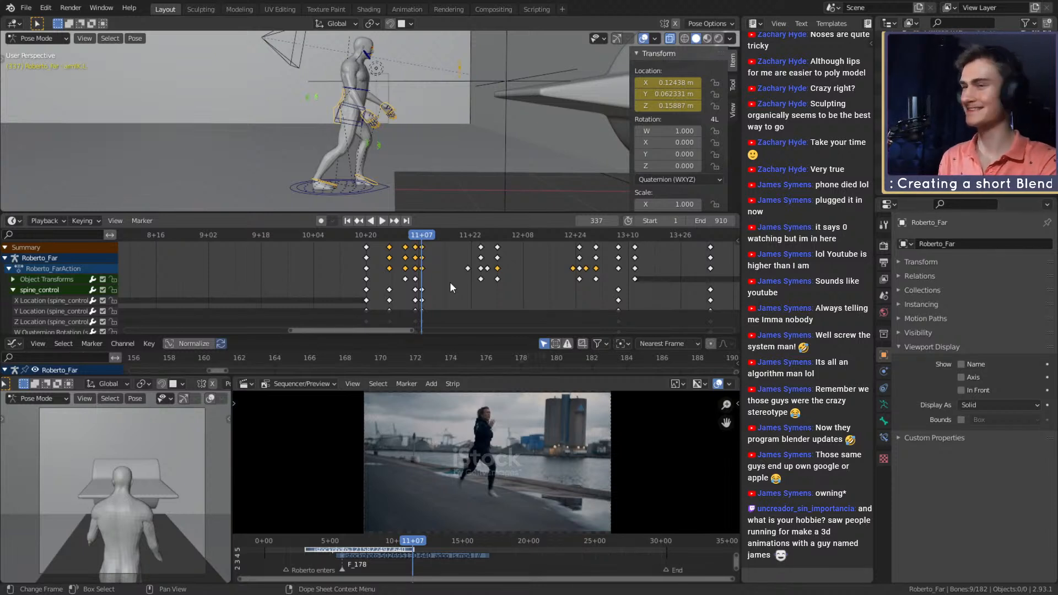
{"action": "scroll", "coordinate": [450, 288], "scroll_direction": "up", "scroll_amount": 4}
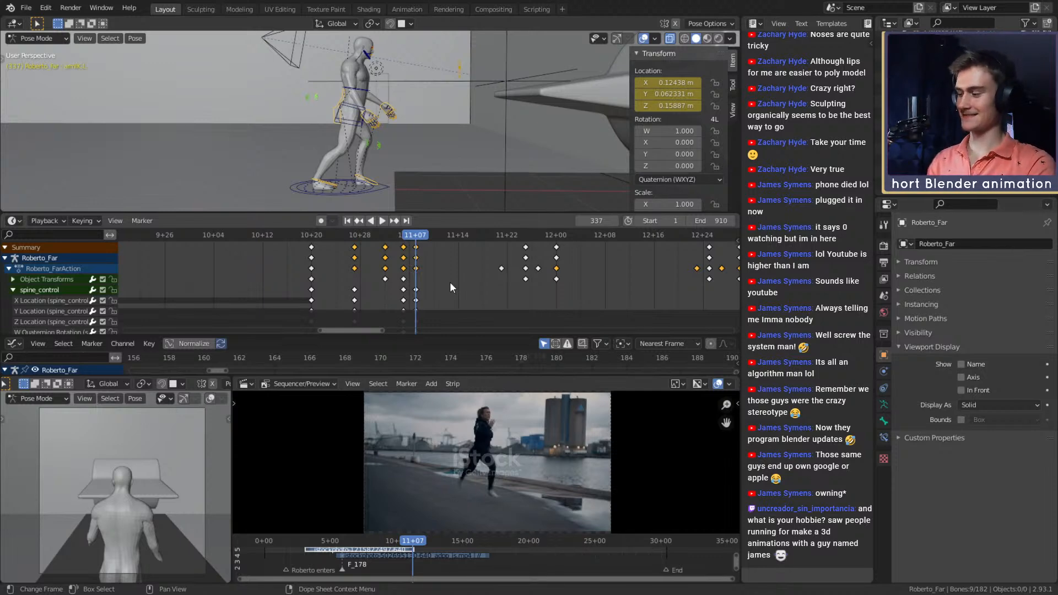
{"action": "scroll", "coordinate": [422, 154], "scroll_direction": "down", "scroll_amount": 4}
{"action": "mouse_move", "coordinate": [422, 155]}
{"action": "middle_mouse_down"}
{"action": "mouse_move", "coordinate": [392, 133]}
{"action": "mouse_move", "coordinate": [415, 126]}
{"action": "mouse_move", "coordinate": [393, 102]}
{"action": "mouse_move", "coordinate": [405, 124]}
{"action": "mouse_move", "coordinate": [421, 82]}
{"action": "mouse_move", "coordinate": [425, 137]}
{"action": "mouse_move", "coordinate": [414, 95]}
{"action": "mouse_move", "coordinate": [431, 146]}
{"action": "mouse_move", "coordinate": [396, 167]}
{"action": "mouse_move", "coordinate": [412, 143]}
{"action": "mouse_move", "coordinate": [411, 166]}
{"action": "middle_mouse_up"}
{"action": "scroll", "coordinate": [416, 126], "scroll_direction": "up", "scroll_amount": 4}
{"action": "scroll", "coordinate": [430, 145], "scroll_direction": "up", "scroll_amount": 2}
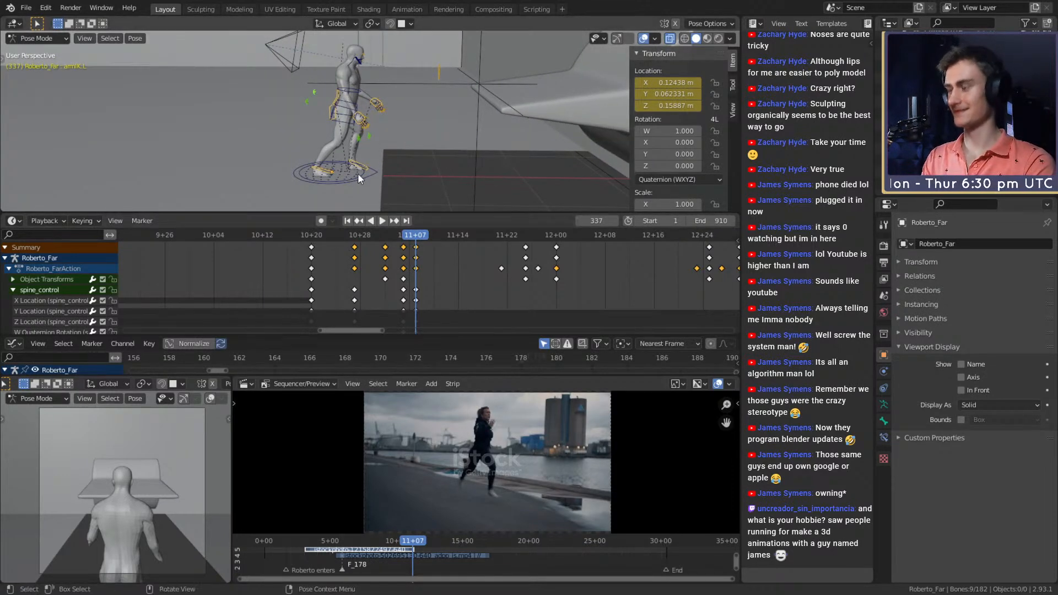
{"action": "middle_click_drag", "start_coordinate": [405, 123], "coordinate": [439, 148]}
{"action": "scroll", "coordinate": [474, 314], "scroll_direction": "up", "scroll_amount": 1}
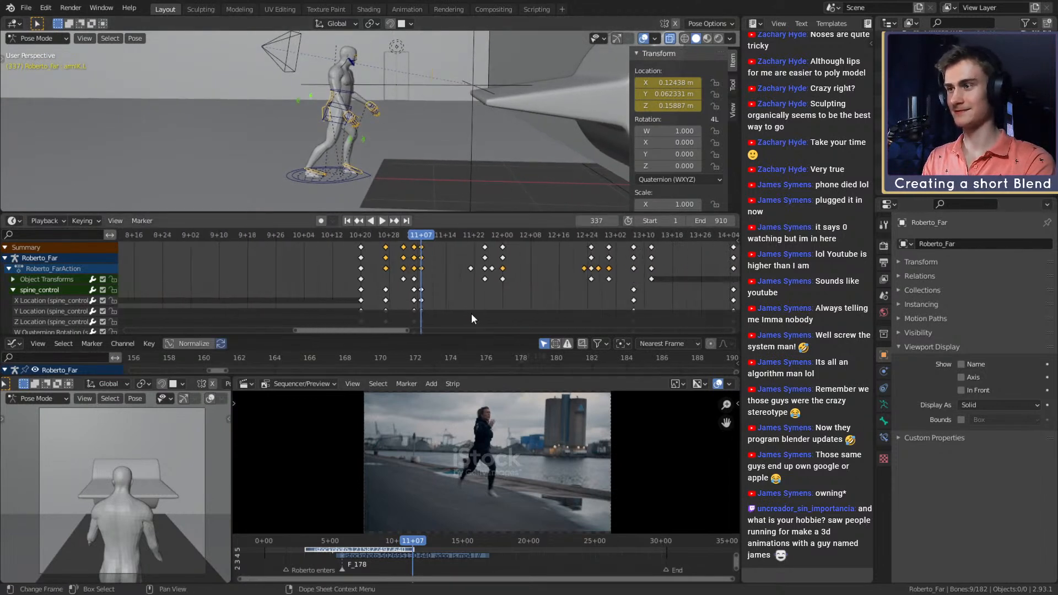
- Select the frame 337 keyframes on all channels of the selected spine, hand, foot, leg and arm bones in the dope sheet
{"action": "scroll", "coordinate": [442, 281], "scroll_direction": "up", "scroll_amount": 2}
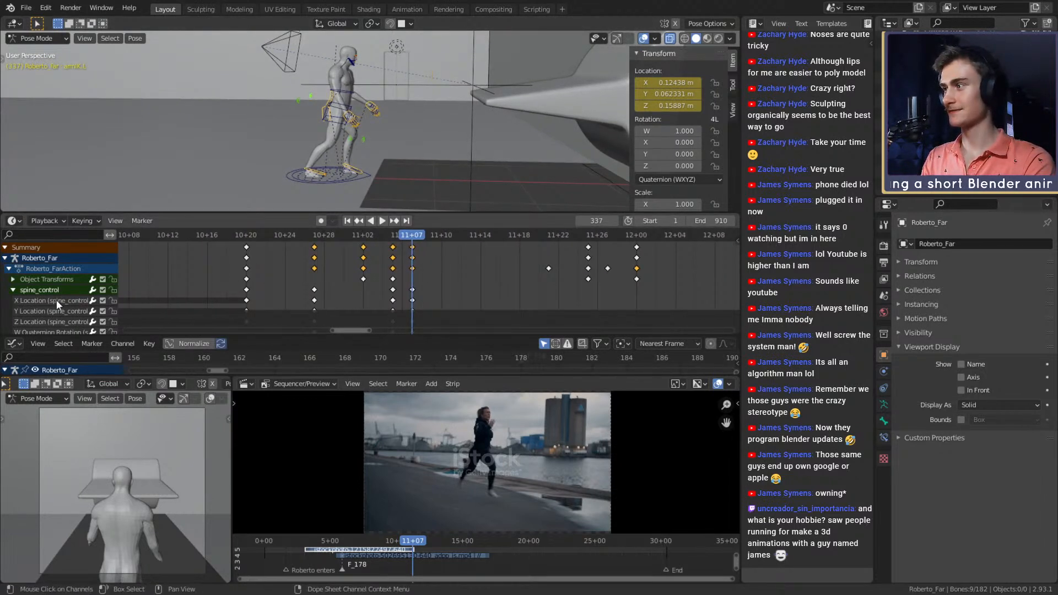
{"action": "left_click", "coordinate": [412, 290], "text": "alt"}
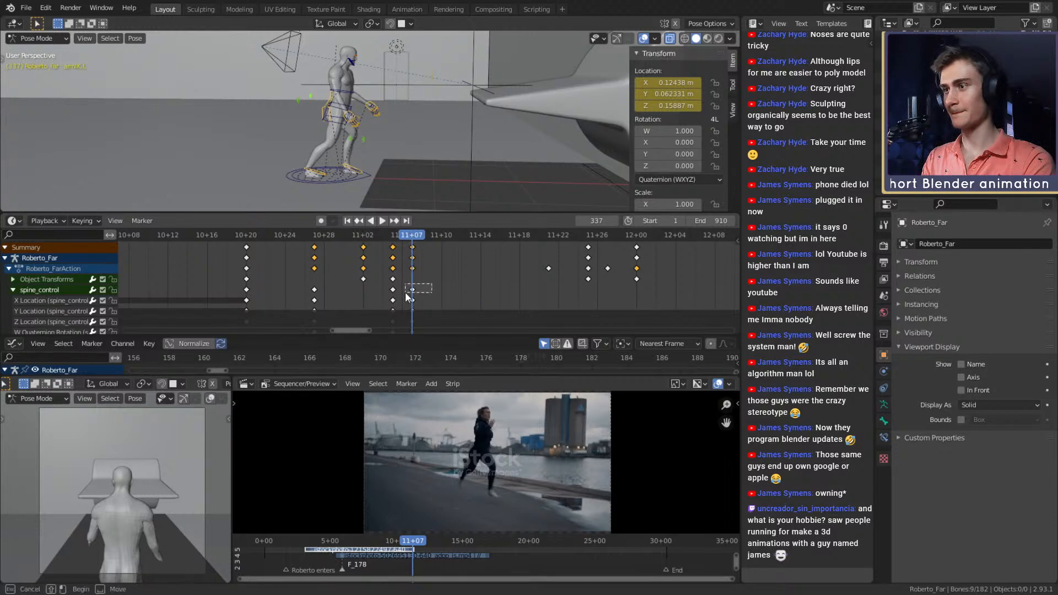
{"action": "middle_click_drag", "start_coordinate": [428, 303], "coordinate": [442, 236], "text": "ctrl"}
{"action": "scroll", "coordinate": [442, 236], "scroll_direction": "down", "scroll_amount": 8}
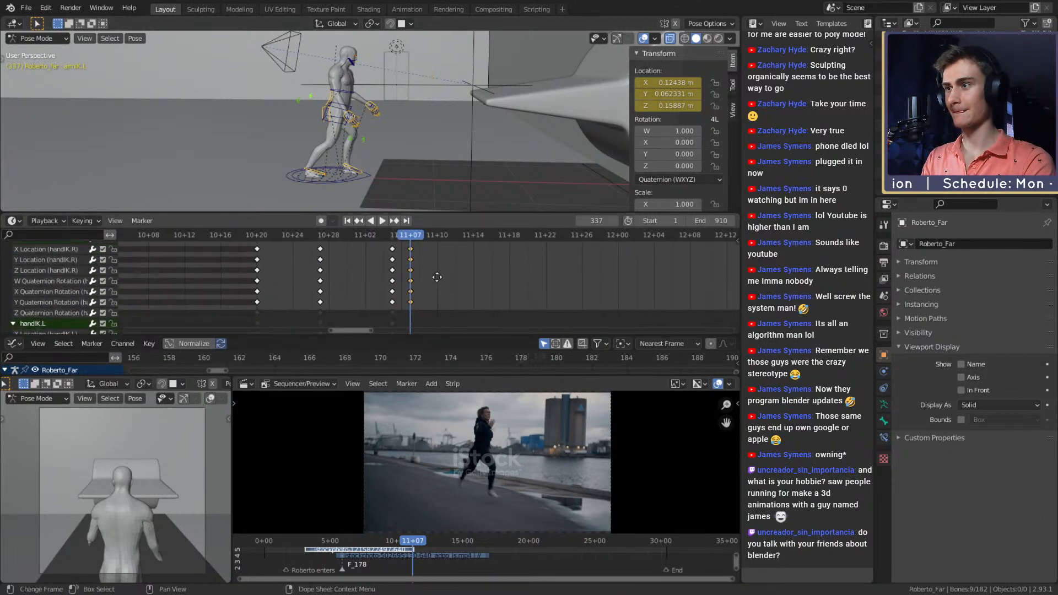
{"action": "scroll", "coordinate": [427, 289], "scroll_direction": "down", "scroll_amount": 5}
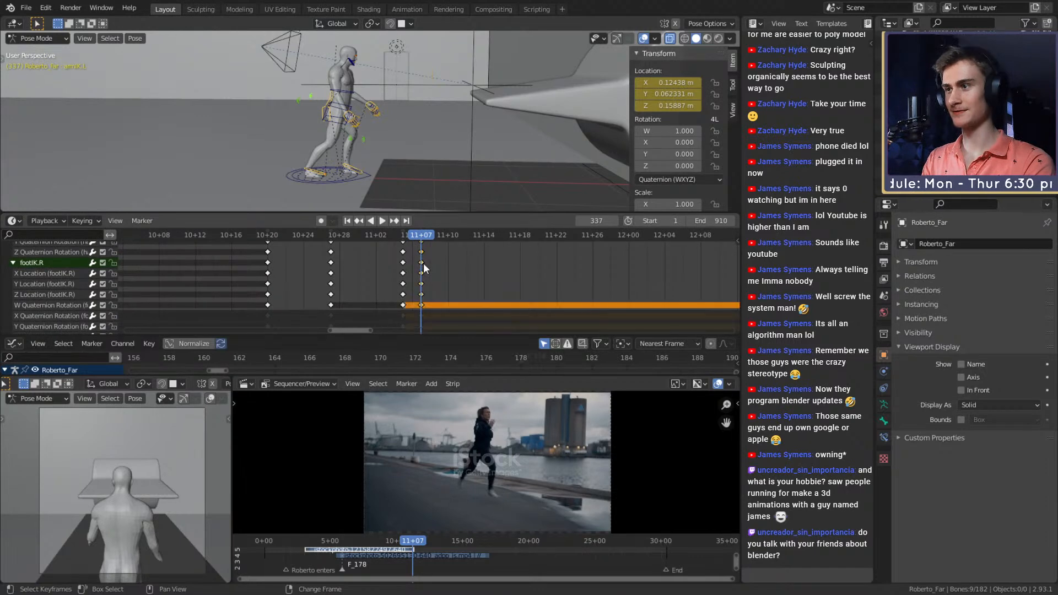
{"action": "middle_click_drag", "start_coordinate": [424, 263], "coordinate": [458, 316]}
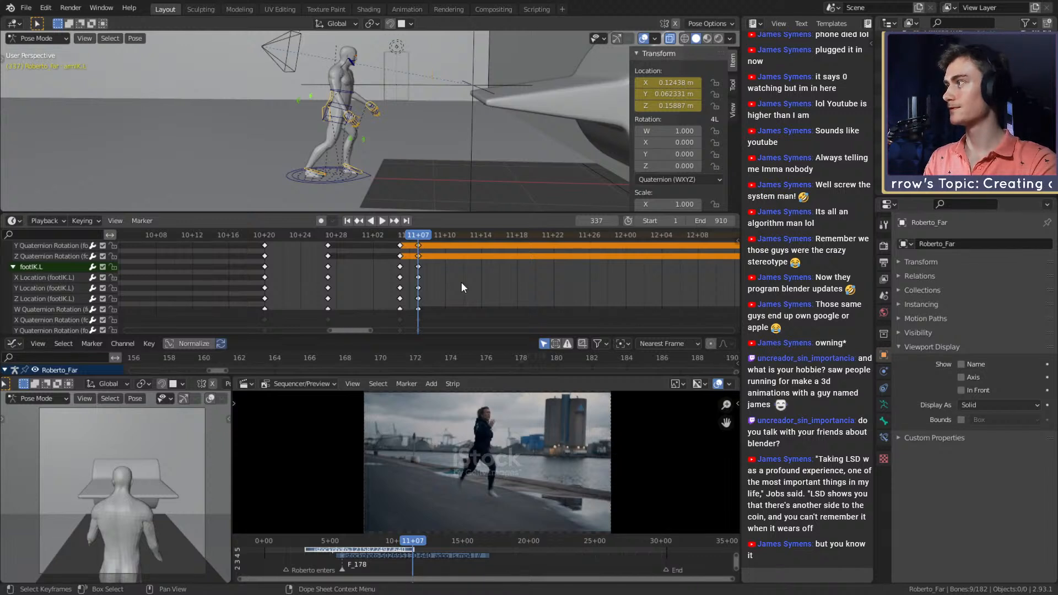
{"action": "middle_click_drag", "start_coordinate": [462, 280], "coordinate": [448, 207]}
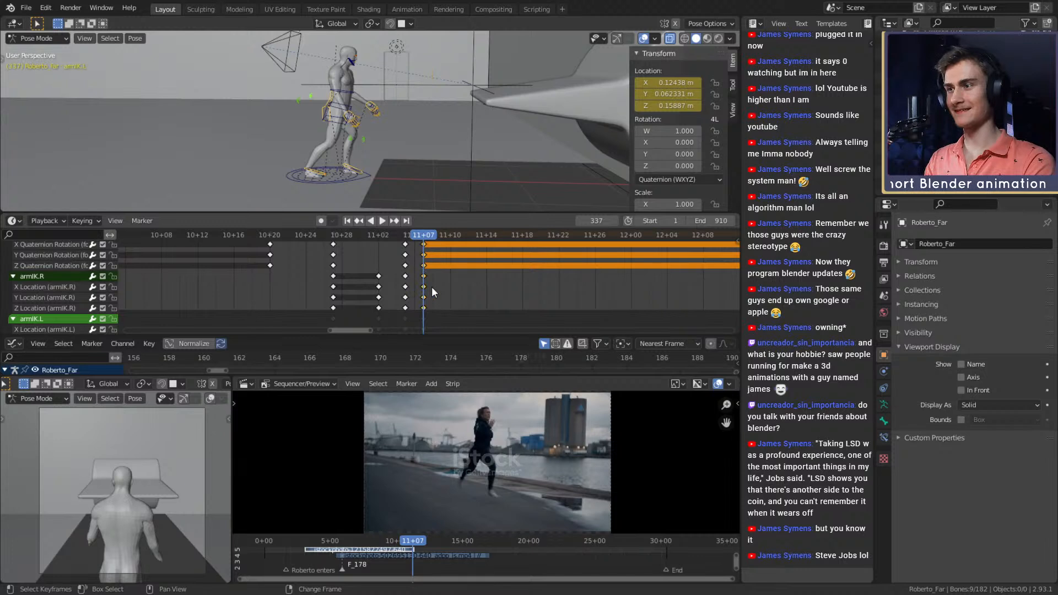
{"action": "middle_click_drag", "start_coordinate": [432, 287], "coordinate": [443, 267]}
{"action": "left_click", "coordinate": [419, 271], "text": "shift"}
{"action": "left_click", "coordinate": [419, 272], "text": "shift"}
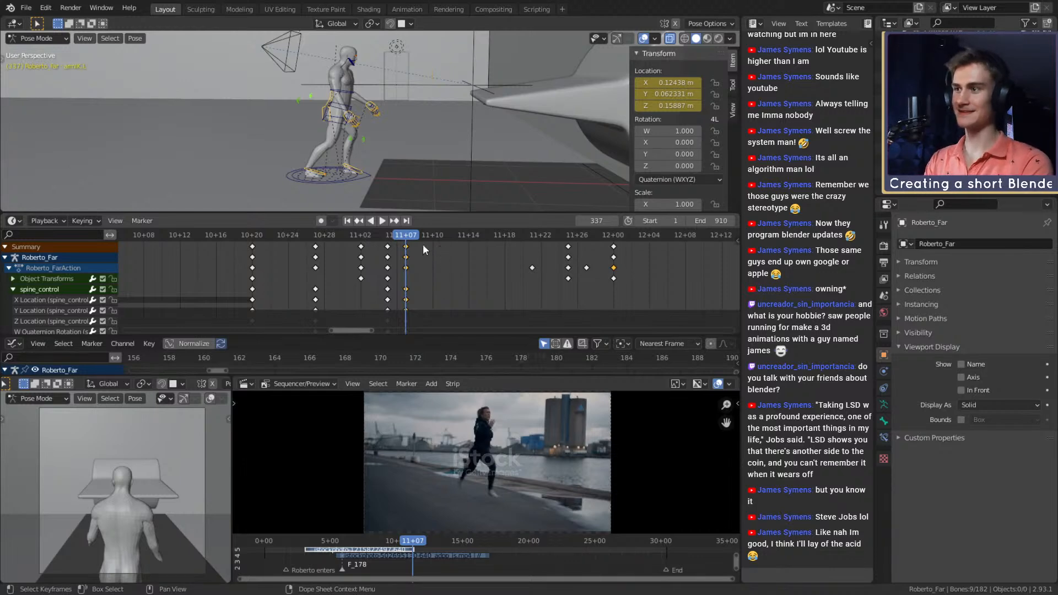
- Paste the copied frame 337 keyframes at frame 355 to hold the body pose
{"action": "key", "text": "space"}
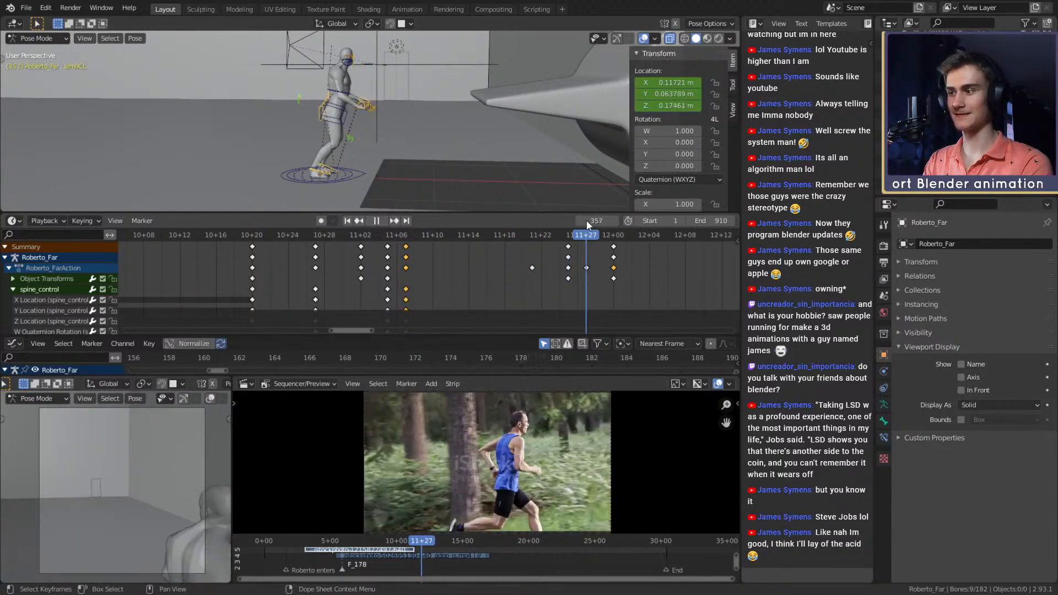
{"action": "left_click_drag", "start_coordinate": [601, 218], "coordinate": [568, 230]}
{"action": "key", "text": "space"}
{"action": "key", "text": "ctrl+v"}
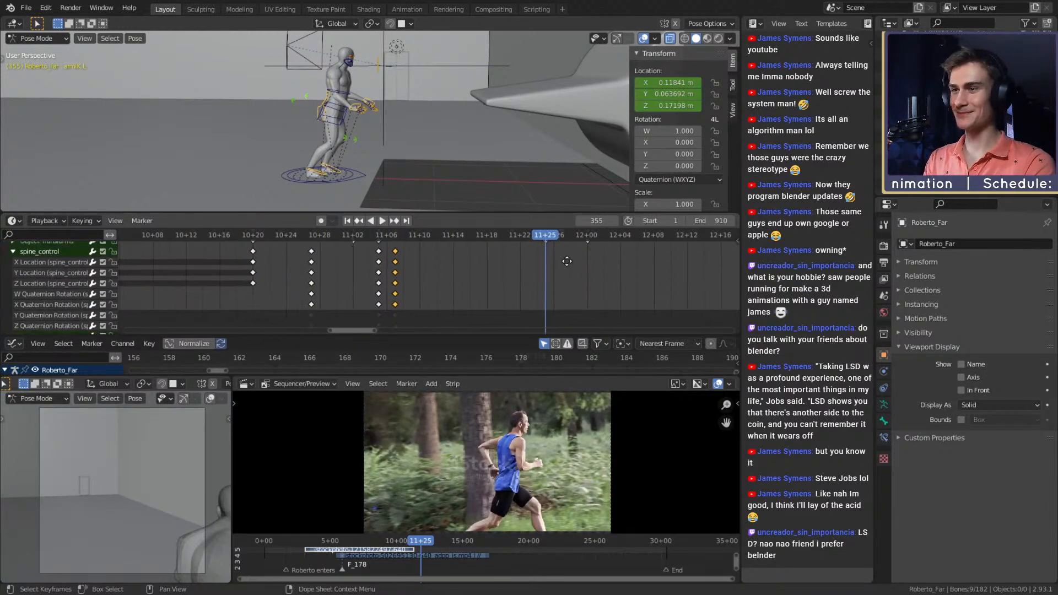
{"action": "scroll", "coordinate": [576, 300], "scroll_direction": "down", "scroll_amount": 1}
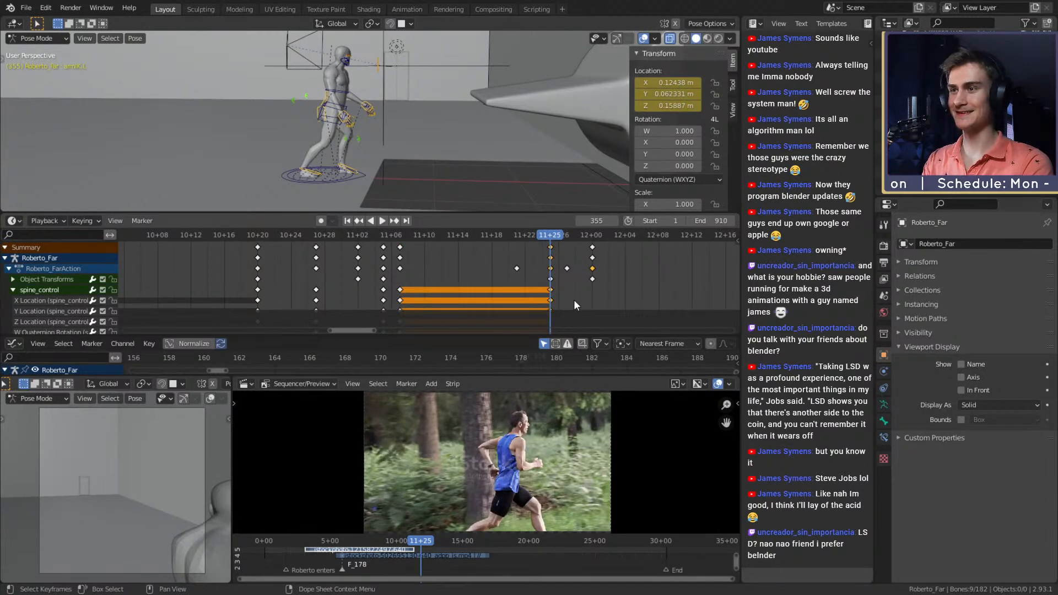
{"action": "mouse_move", "coordinate": [574, 300]}
{"action": "middle_mouse_down"}
{"action": "mouse_move", "coordinate": [568, 289]}
{"action": "mouse_move", "coordinate": [574, 298]}
{"action": "middle_mouse_up"}
- Play back and scrub the held body pose from frame 348 to just past frame 355
{"action": "left_click_drag", "start_coordinate": [553, 243], "coordinate": [490, 235]}
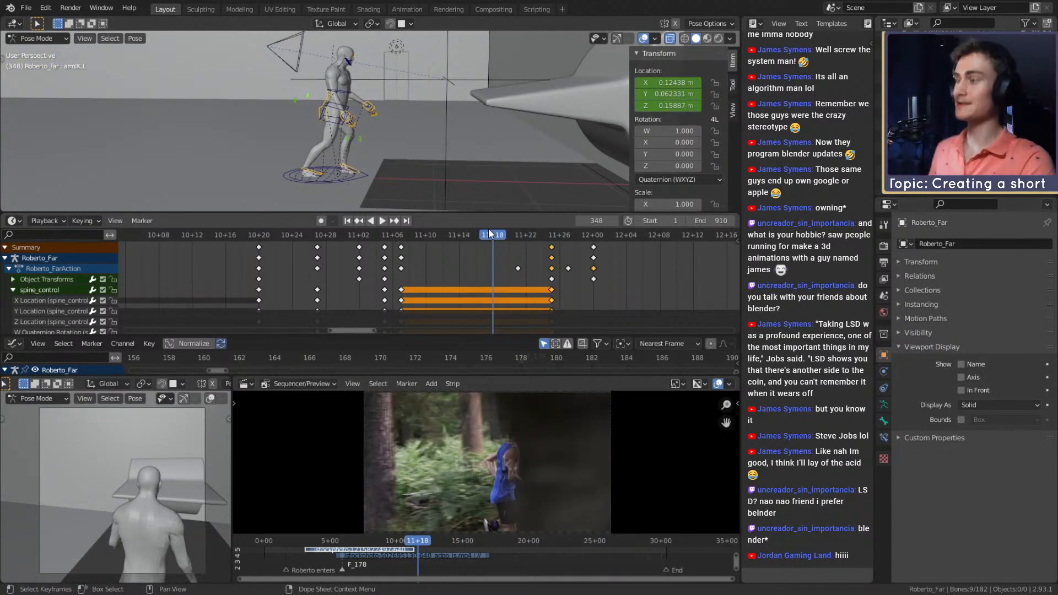
{"action": "key", "text": "space"}
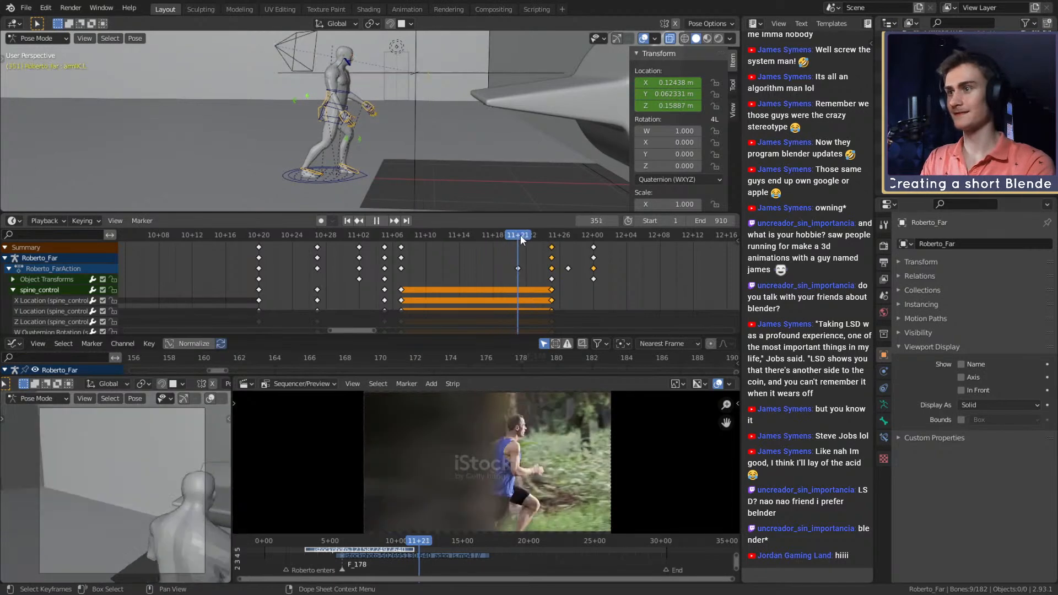
{"action": "left_click", "coordinate": [565, 233]}
{"action": "left_click_drag", "start_coordinate": [563, 228], "coordinate": [523, 235]}
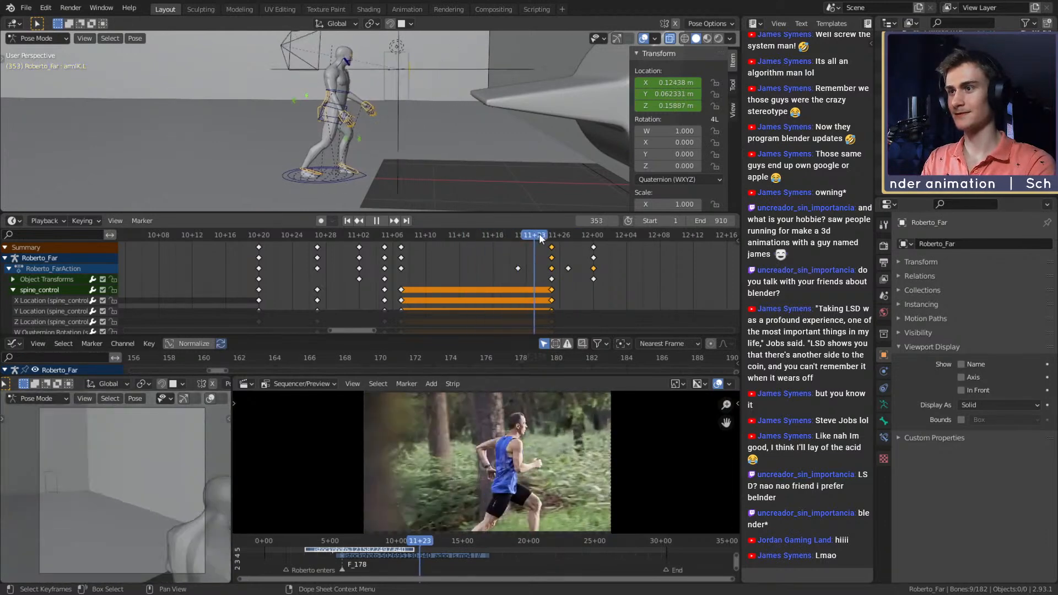
{"action": "left_click_drag", "start_coordinate": [588, 235], "coordinate": [552, 236]}
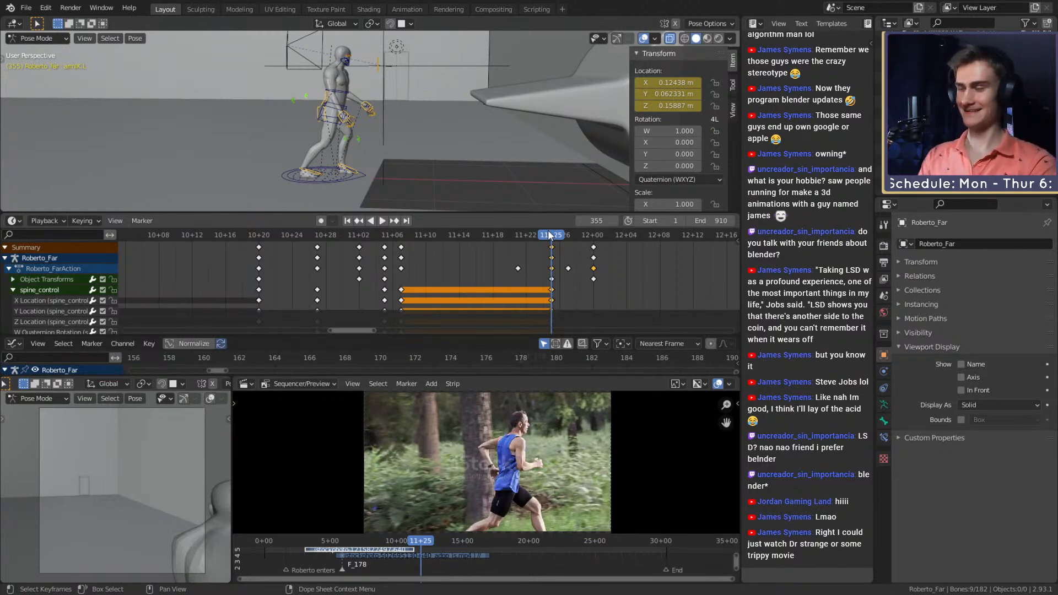
- Review the character's motion from frame 355 to frame 357 from a raised side angle
{"action": "middle_click_drag", "start_coordinate": [485, 159], "coordinate": [442, 125]}
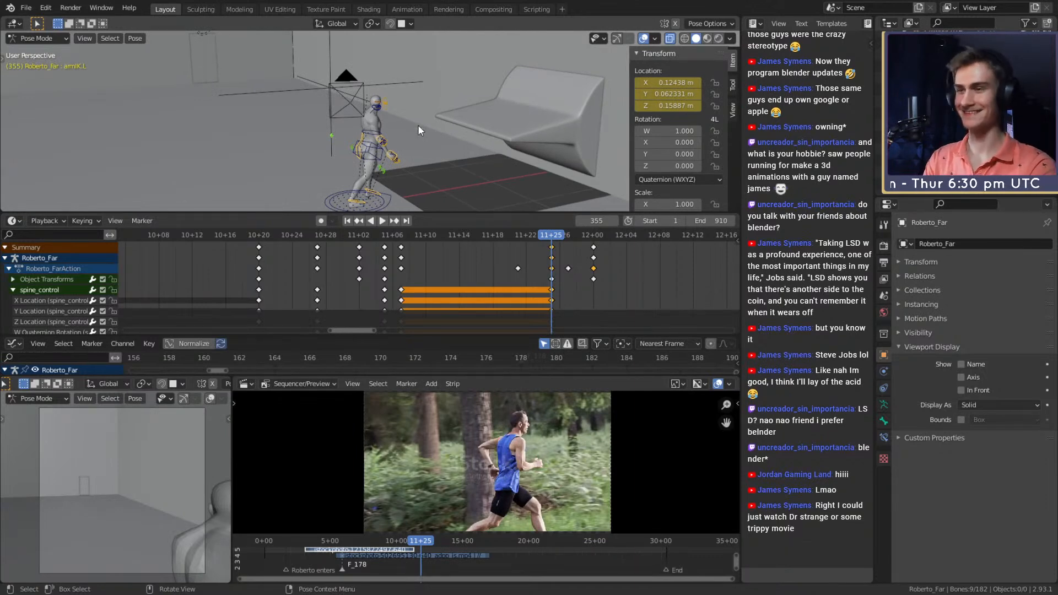
{"action": "middle_click_drag", "start_coordinate": [349, 111], "coordinate": [410, 164]}
{"action": "left_click", "coordinate": [558, 233]}
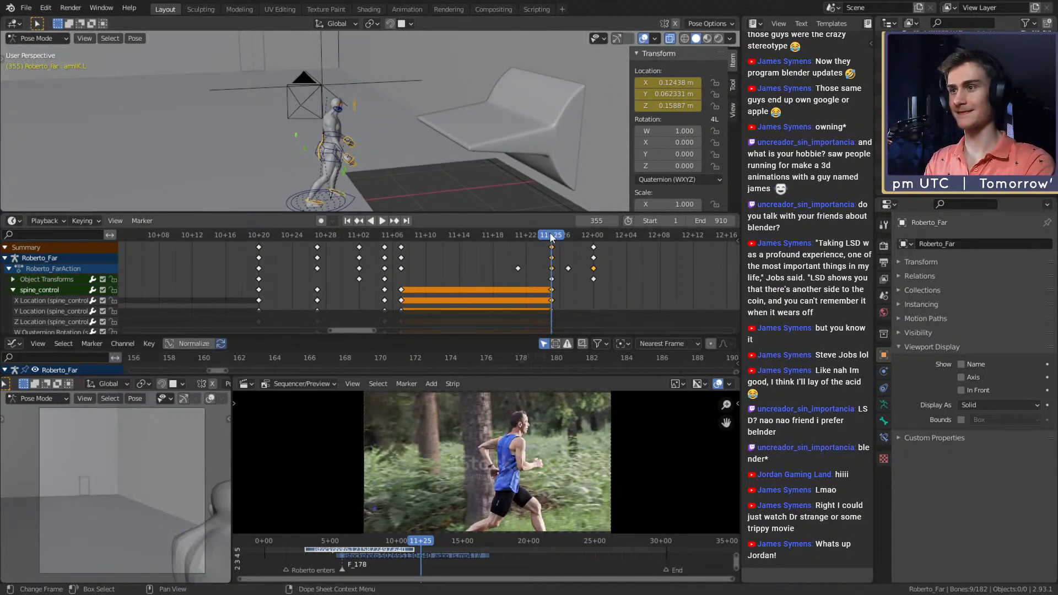
{"action": "key", "text": "space"}
{"action": "mouse_move", "coordinate": [558, 233]}
{"action": "left_mouse_down"}
{"action": "mouse_move", "coordinate": [603, 236]}
{"action": "mouse_move", "coordinate": [570, 238]}
{"action": "left_mouse_up"}
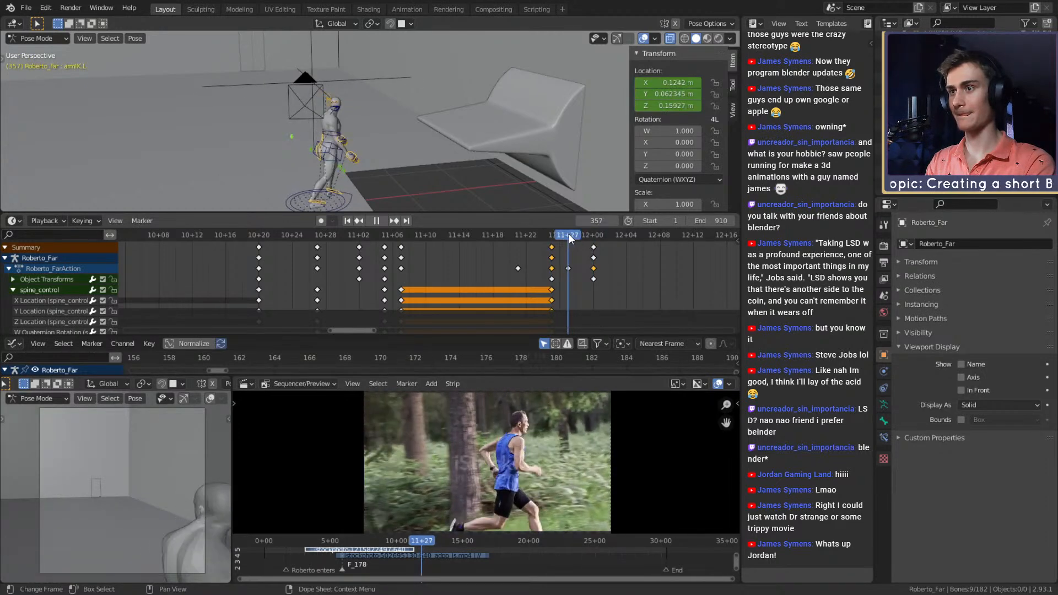
{"action": "middle_click_drag", "start_coordinate": [571, 266], "coordinate": [543, 263]}
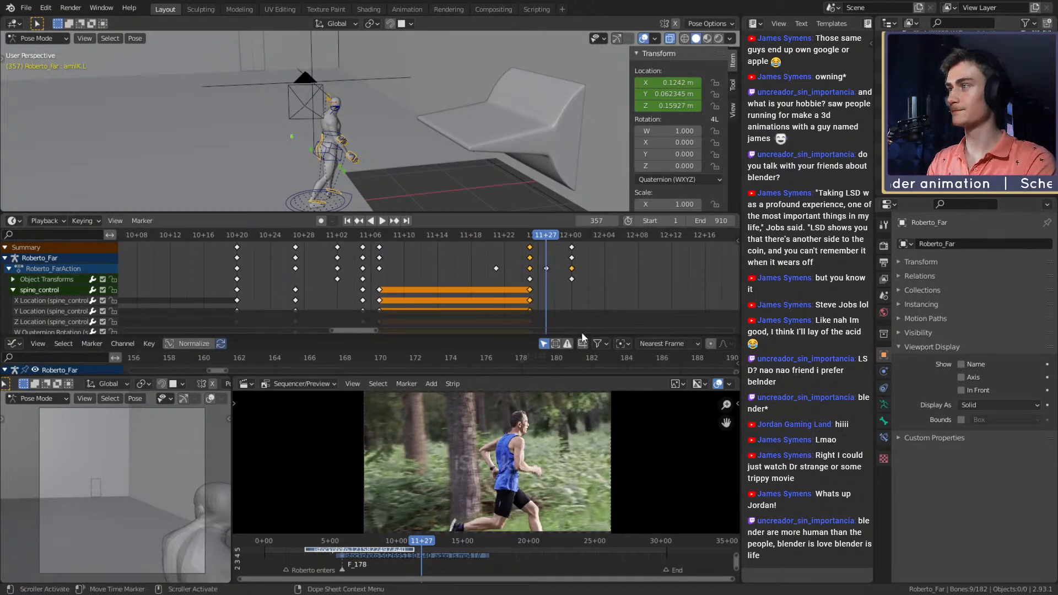
- Examine the character from closer side angles and scrub its motion from frame 357 to frame 378
{"action": "middle_click_drag", "start_coordinate": [603, 284], "coordinate": [593, 279]}
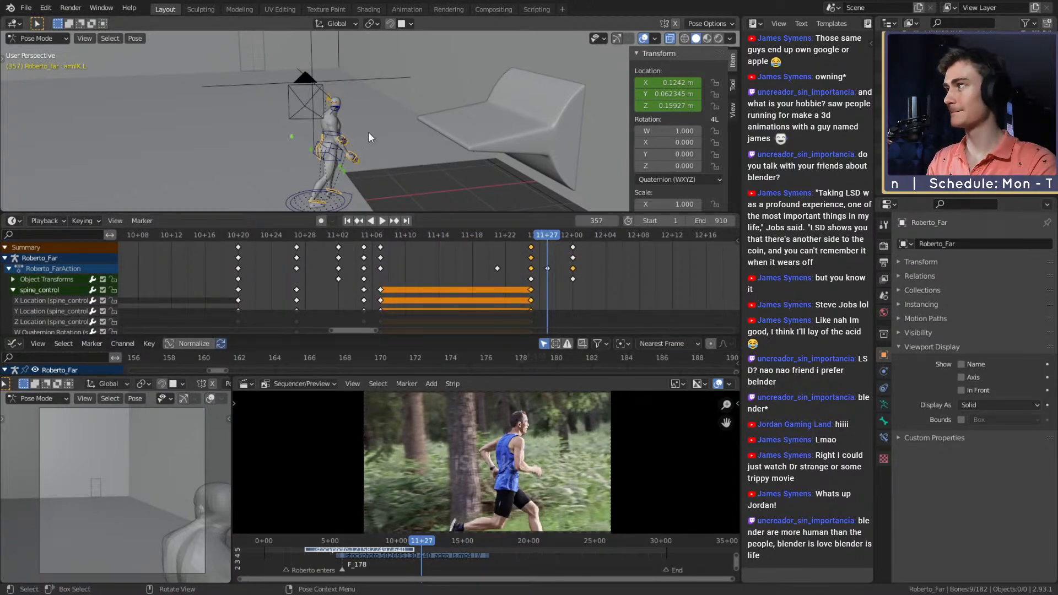
{"action": "middle_click_drag", "start_coordinate": [368, 131], "coordinate": [402, 158]}
{"action": "scroll", "coordinate": [380, 132], "scroll_direction": "up", "scroll_amount": 4}
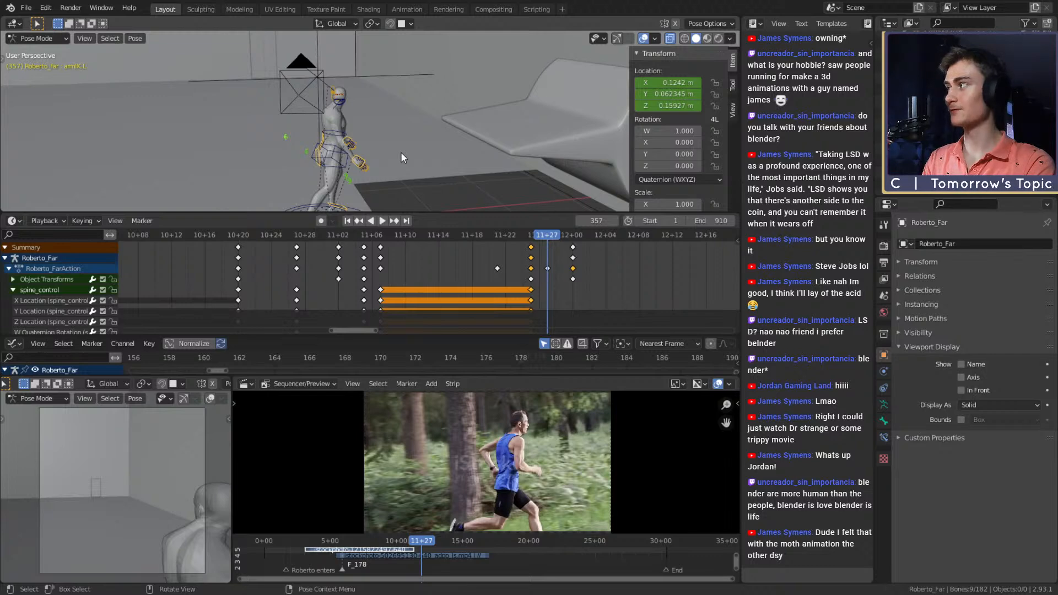
{"action": "mouse_move", "coordinate": [398, 147]}
{"action": "middle_mouse_down"}
{"action": "mouse_move", "coordinate": [431, 149]}
{"action": "mouse_move", "coordinate": [386, 141]}
{"action": "mouse_move", "coordinate": [435, 157]}
{"action": "mouse_move", "coordinate": [388, 129]}
{"action": "middle_mouse_up"}
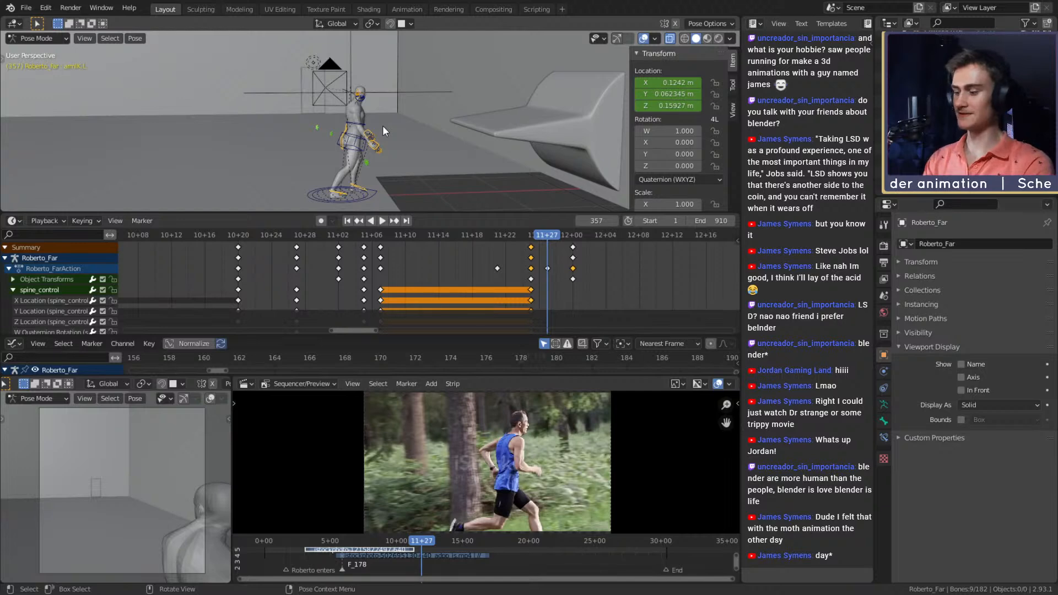
{"action": "middle_click_drag", "start_coordinate": [382, 125], "coordinate": [423, 145]}
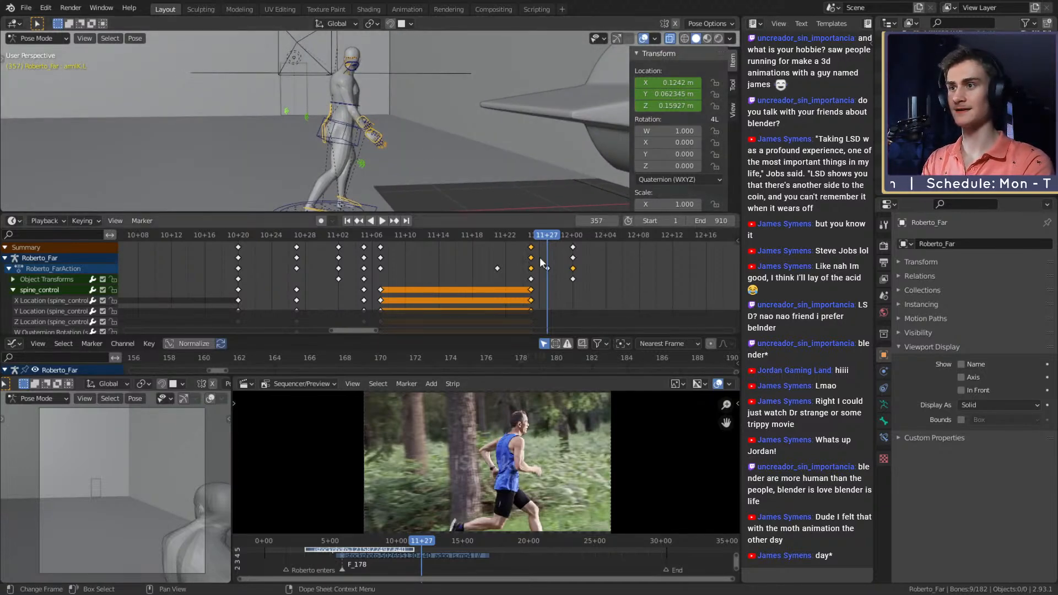
{"action": "left_click_drag", "start_coordinate": [547, 236], "coordinate": [724, 233]}
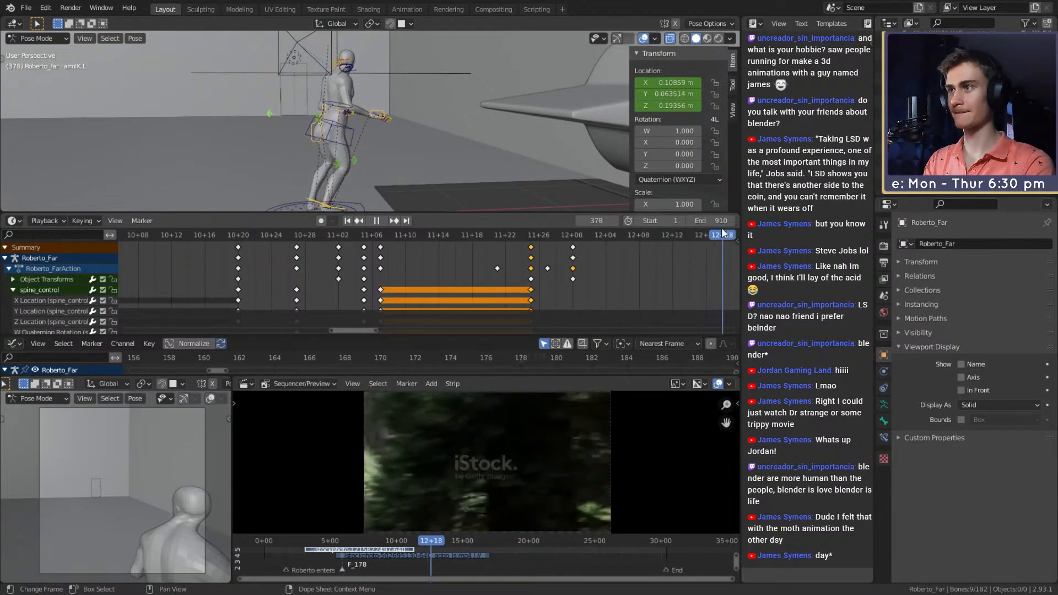
{"action": "scroll", "coordinate": [724, 233], "scroll_direction": "down", "scroll_amount": 3}
{"action": "scroll", "coordinate": [617, 262], "scroll_direction": "down", "scroll_amount": 4, "text": "ctrl"}
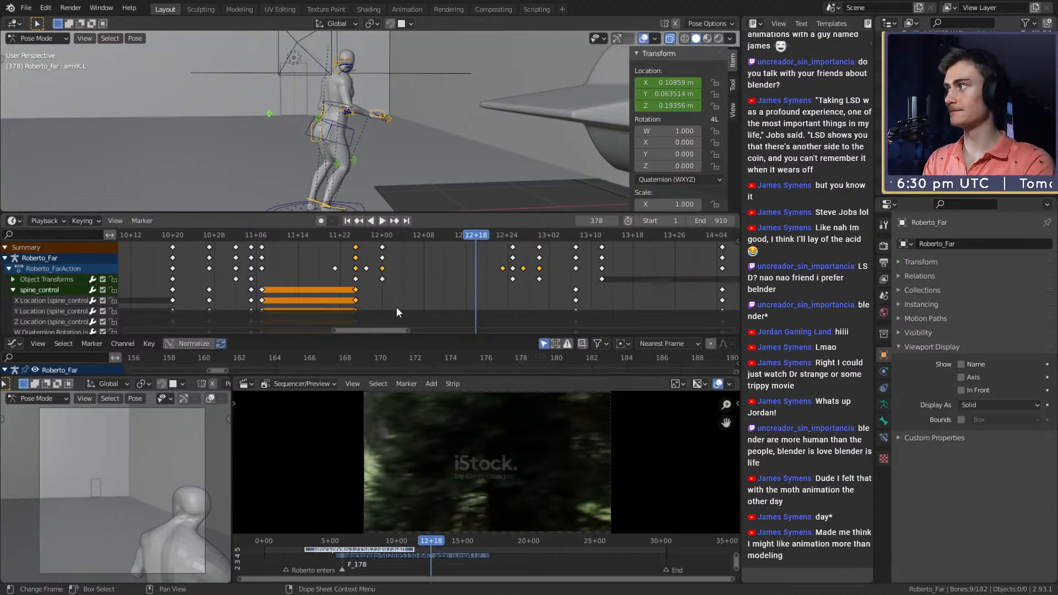
- Extend the held body pose by moving its frame 355 bone keyframes to frame 390 in the dope sheet
{"action": "key", "text": "space"}
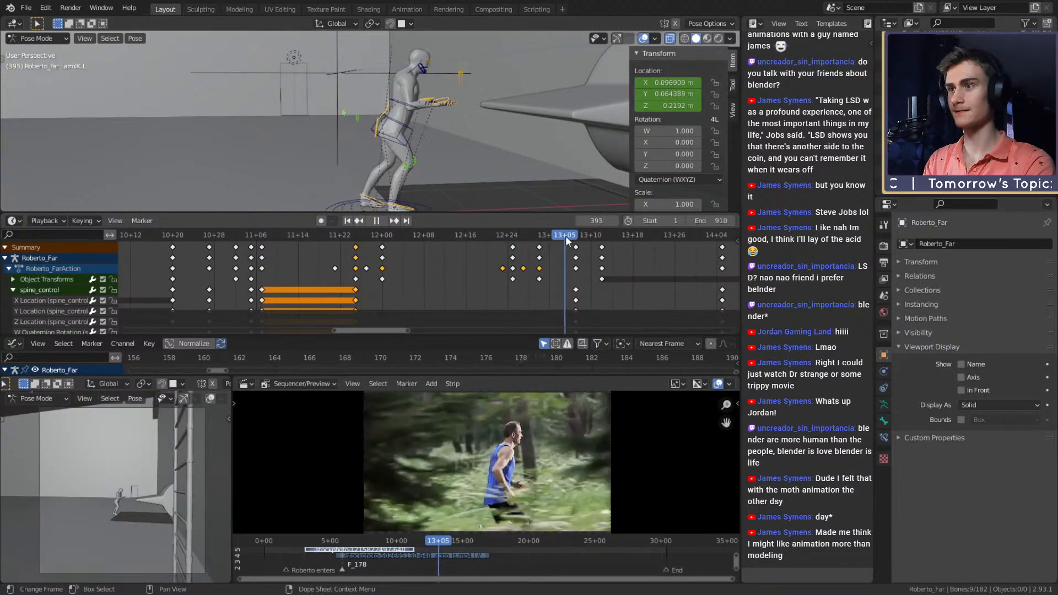
{"action": "key", "text": "Escape"}
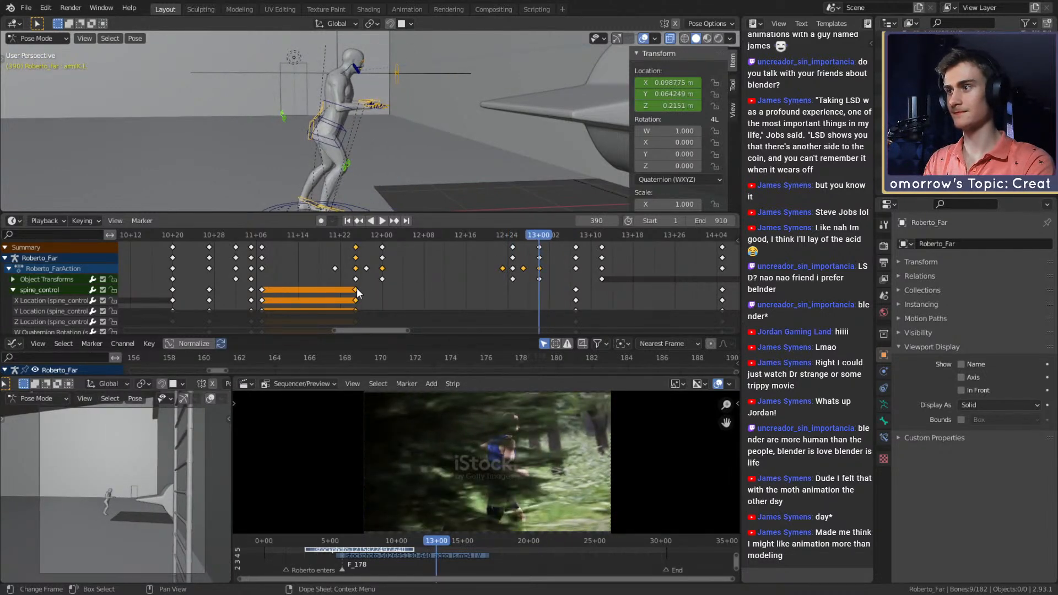
{"action": "left_click_drag", "start_coordinate": [356, 288], "coordinate": [539, 287]}
- Play back and scrub the extended hold through frames 402 and 408, ending at frame 368
{"action": "key", "text": "space"}
{"action": "left_click_drag", "start_coordinate": [546, 237], "coordinate": [602, 262]}
{"action": "scroll", "coordinate": [491, 138], "scroll_direction": "down", "scroll_amount": 5}
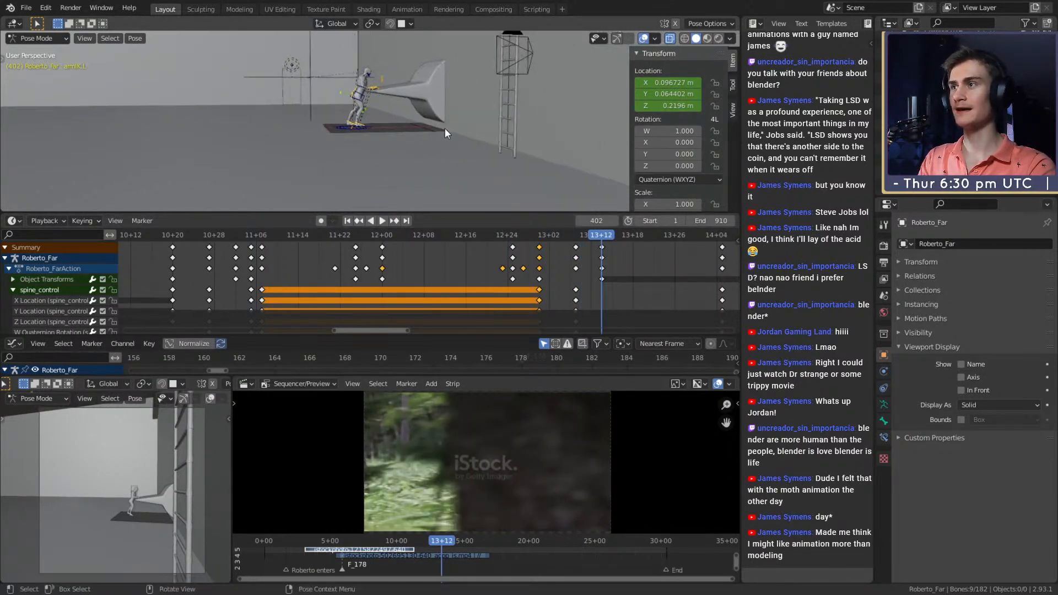
{"action": "scroll", "coordinate": [415, 124], "scroll_direction": "up", "scroll_amount": 4}
{"action": "middle_click_drag", "start_coordinate": [445, 129], "coordinate": [408, 140]}
{"action": "scroll", "coordinate": [431, 142], "scroll_direction": "down", "scroll_amount": 2}
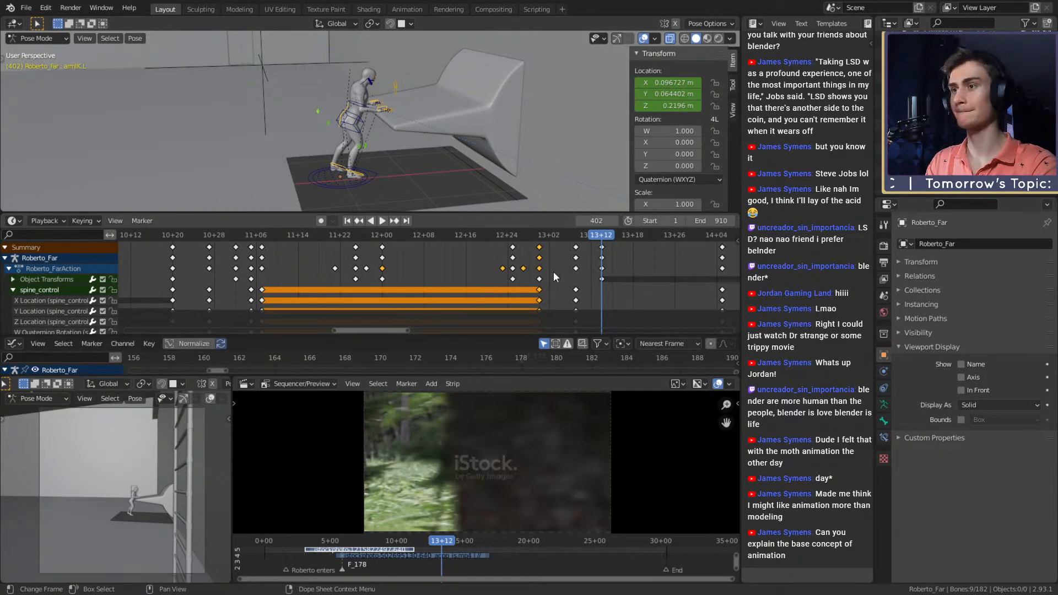
{"action": "key", "text": "space"}
{"action": "left_click", "coordinate": [517, 239]}
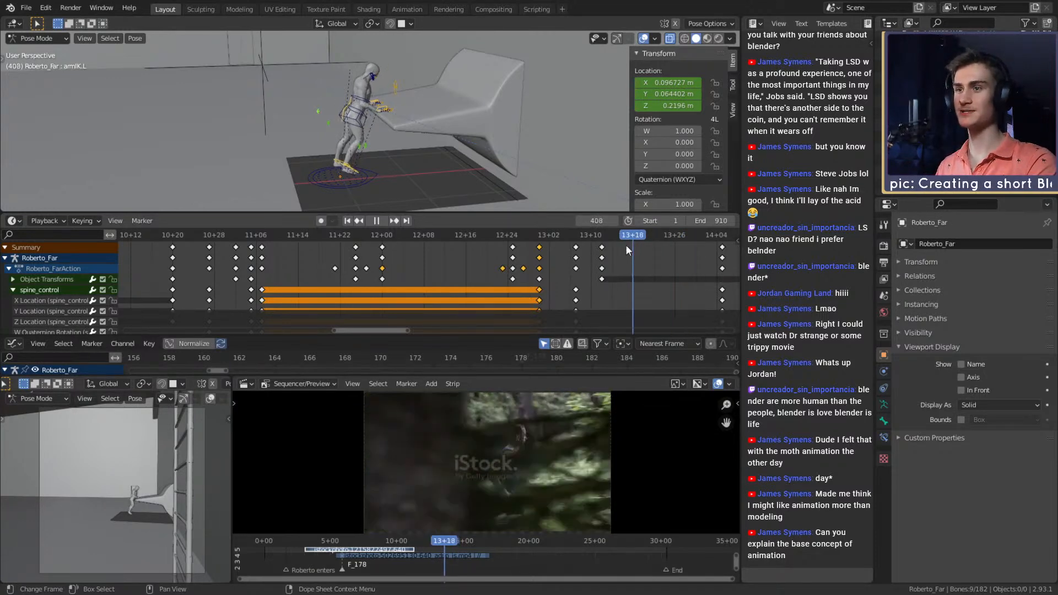
{"action": "left_click", "coordinate": [559, 243]}
{"action": "left_click_drag", "start_coordinate": [557, 249], "coordinate": [423, 248]}
- Deselect all of the character's bones and save the project file
{"action": "middle_click_drag", "start_coordinate": [335, 145], "coordinate": [405, 173]}
{"action": "scroll", "coordinate": [416, 124], "scroll_direction": "up", "scroll_amount": 4}
{"action": "scroll", "coordinate": [417, 150], "scroll_direction": "up", "scroll_amount": 2}
{"action": "left_click", "coordinate": [405, 173]}
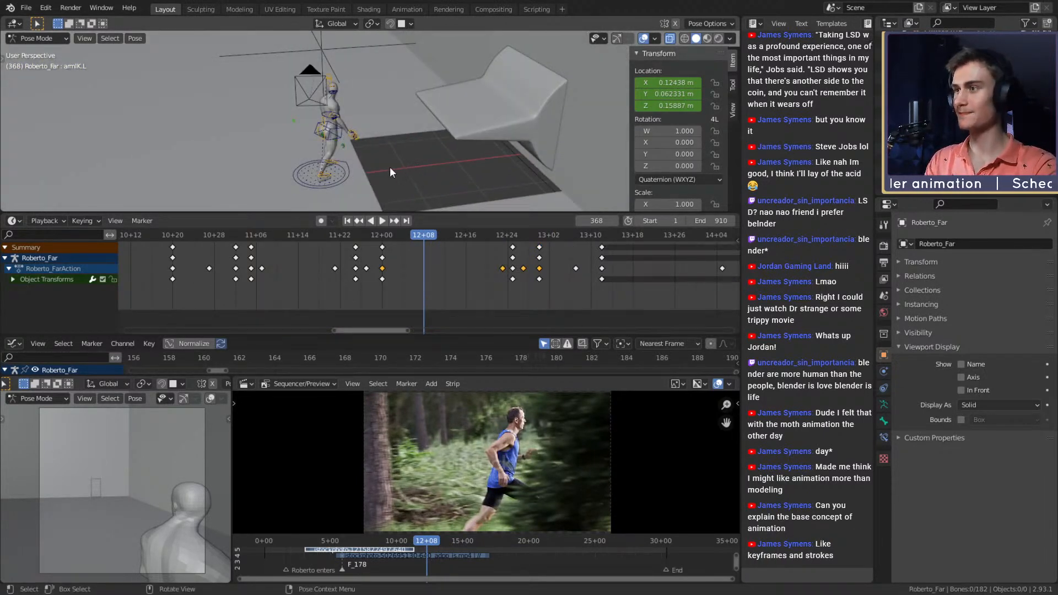
{"action": "left_click", "coordinate": [26, 8]}
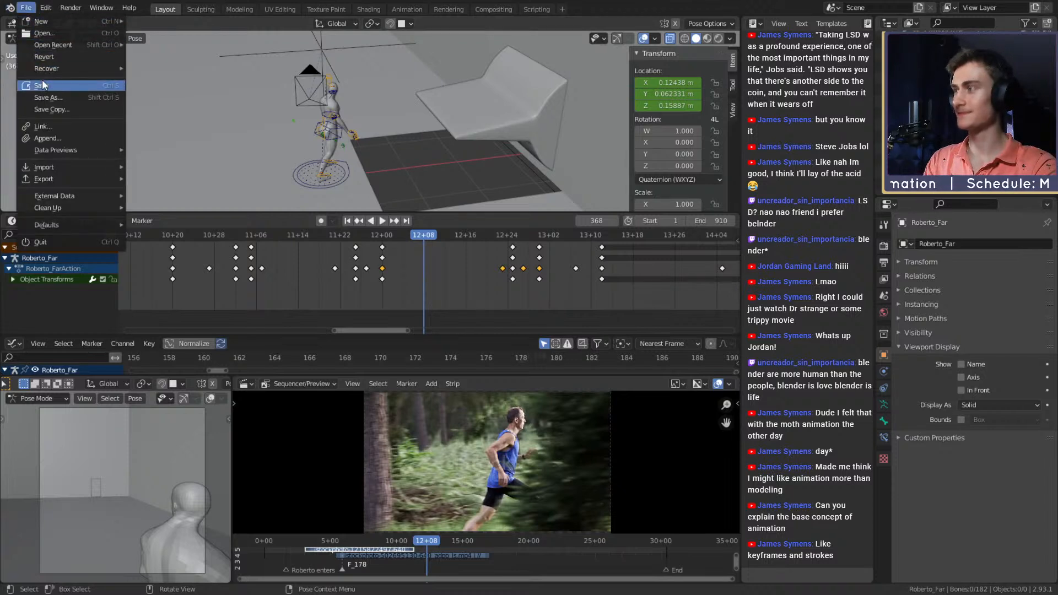
{"action": "key", "text": "ctrl+s"}
{"action": "scroll", "coordinate": [435, 277], "scroll_direction": "down", "scroll_amount": 2}
{"action": "scroll", "coordinate": [436, 278], "scroll_direction": "up", "scroll_amount": 2}
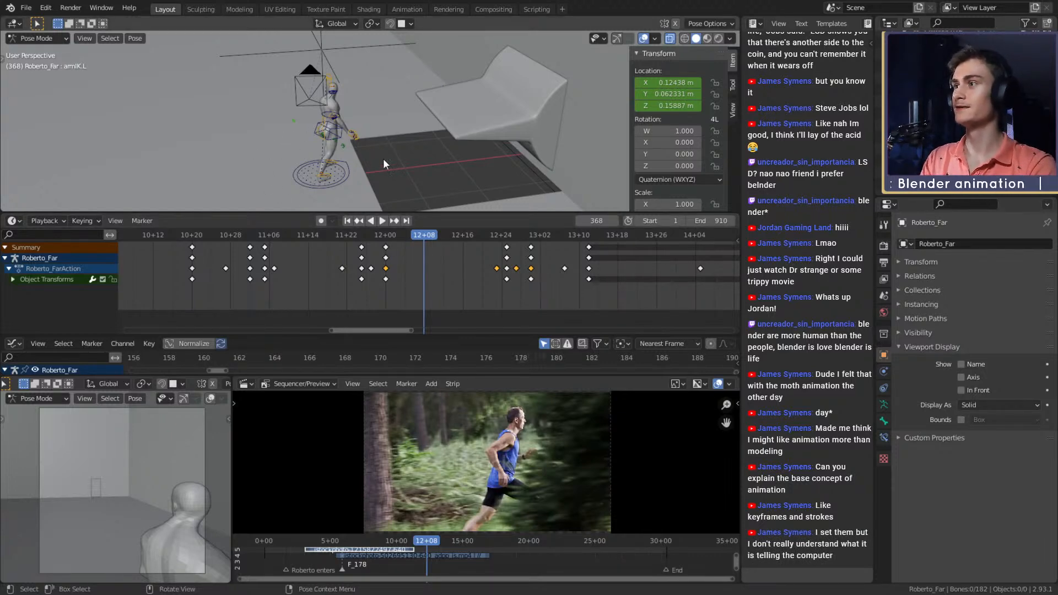
{"action": "mouse_move", "coordinate": [383, 158]}
{"action": "middle_mouse_down"}
{"action": "mouse_move", "coordinate": [319, 140]}
{"action": "mouse_move", "coordinate": [376, 146]}
{"action": "middle_mouse_up"}
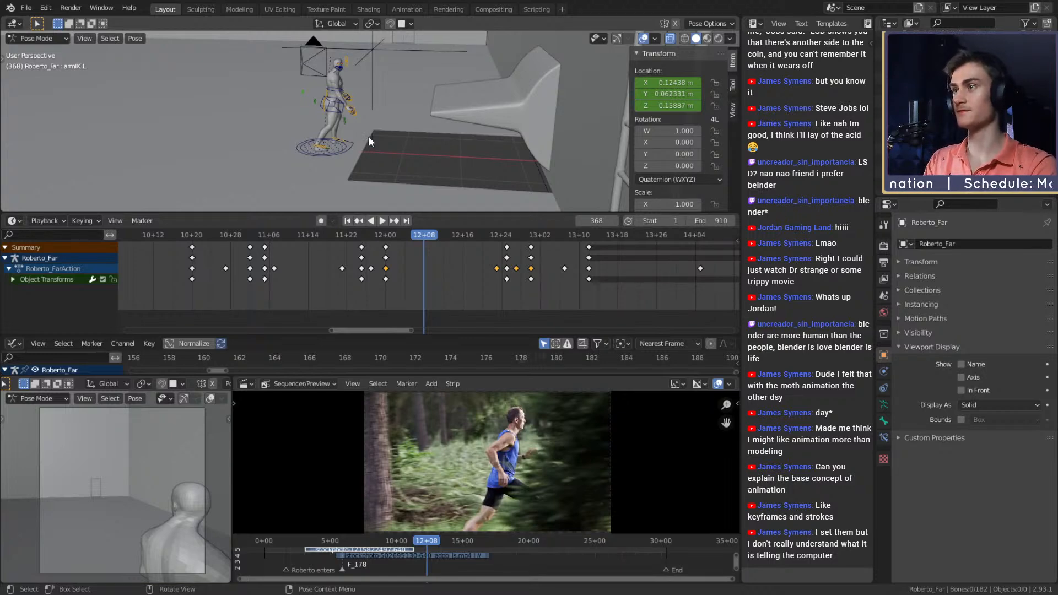
{"action": "middle_click_drag", "start_coordinate": [399, 130], "coordinate": [356, 124]}
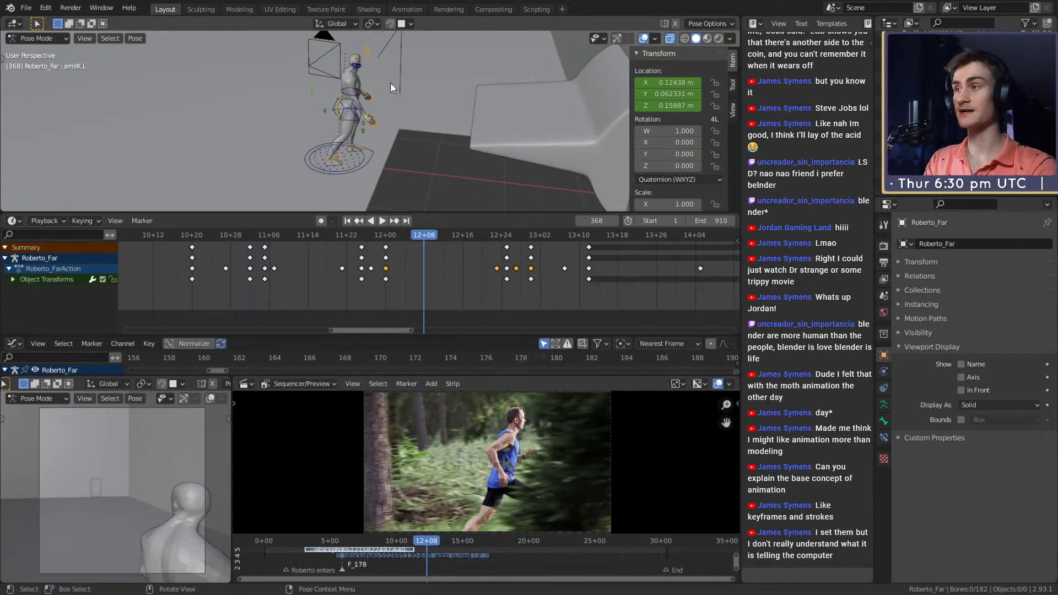
{"action": "scroll", "coordinate": [395, 270], "scroll_direction": "right", "scroll_amount": 1, "text": "ctrl"}
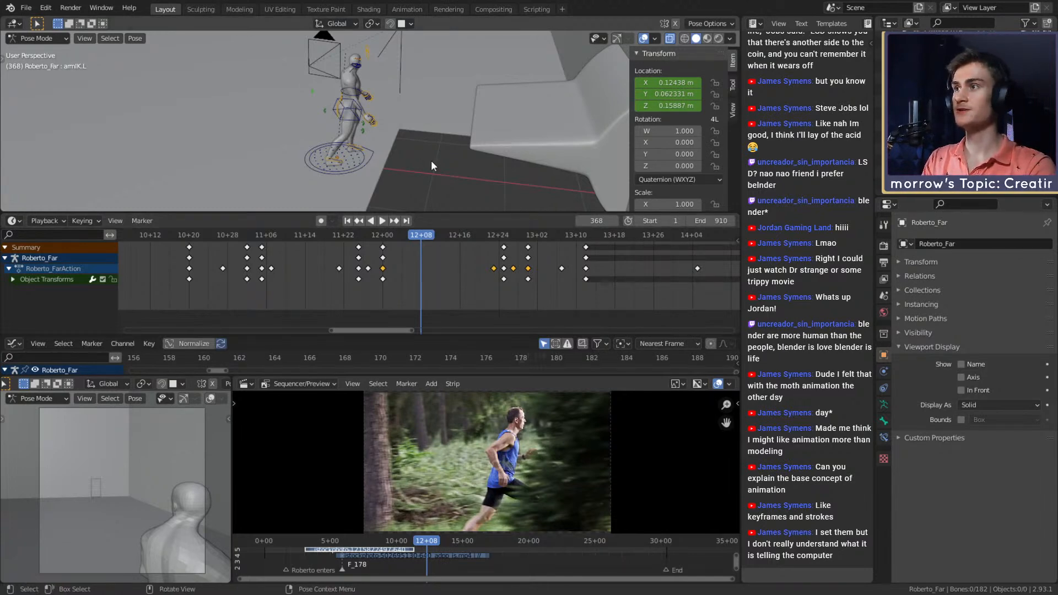
- Add the object transform keyframes at frame 385 to the selection and set the current frame to 385
{"action": "middle_click_drag", "start_coordinate": [431, 160], "coordinate": [438, 123]}
{"action": "middle_click_drag", "start_coordinate": [442, 155], "coordinate": [405, 167]}
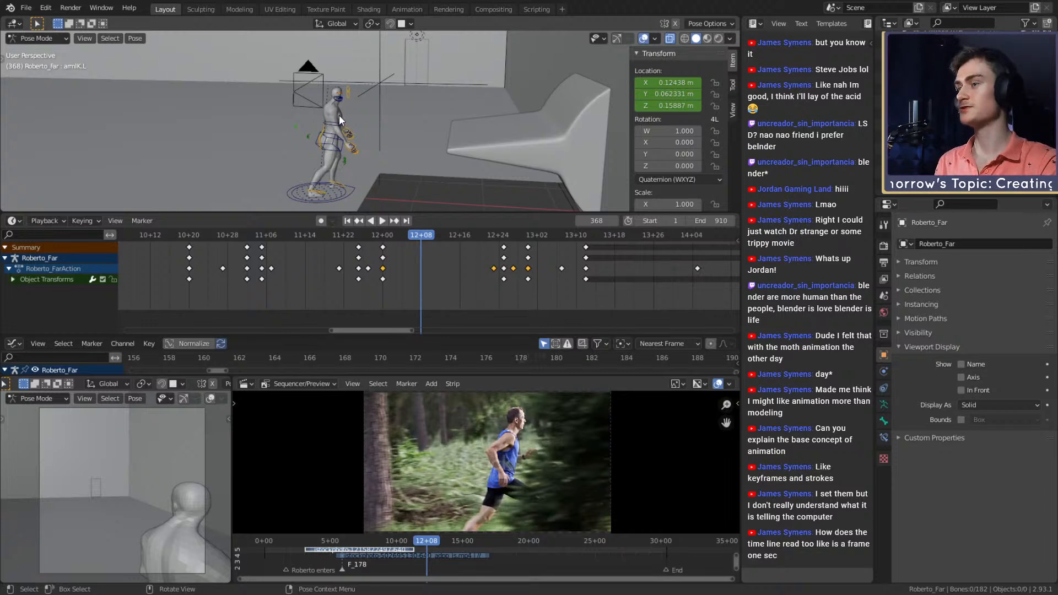
{"action": "left_click", "coordinate": [504, 279], "text": "shift"}
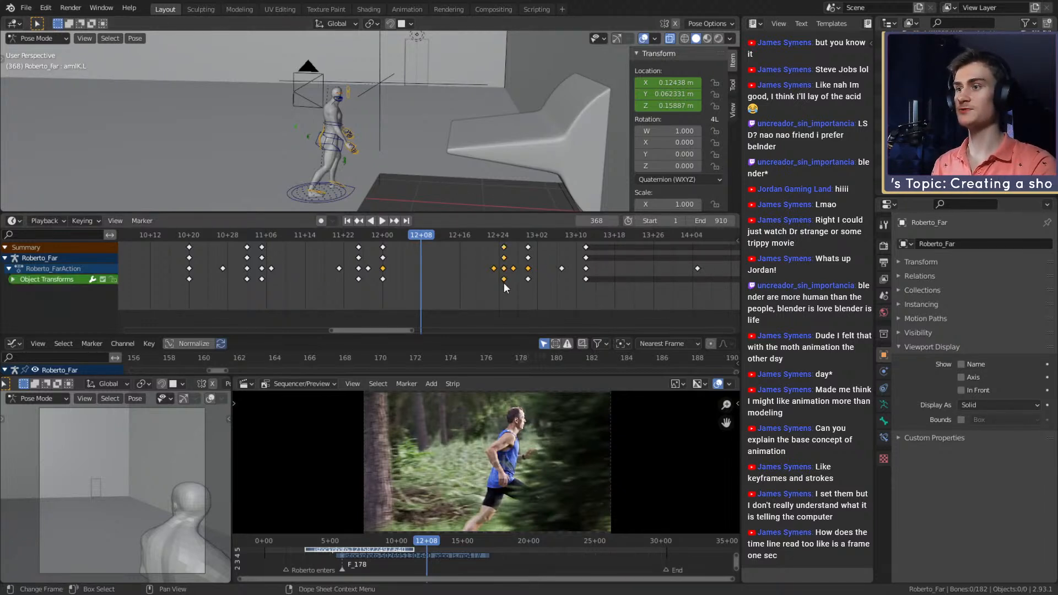
{"action": "left_click", "coordinate": [503, 239]}
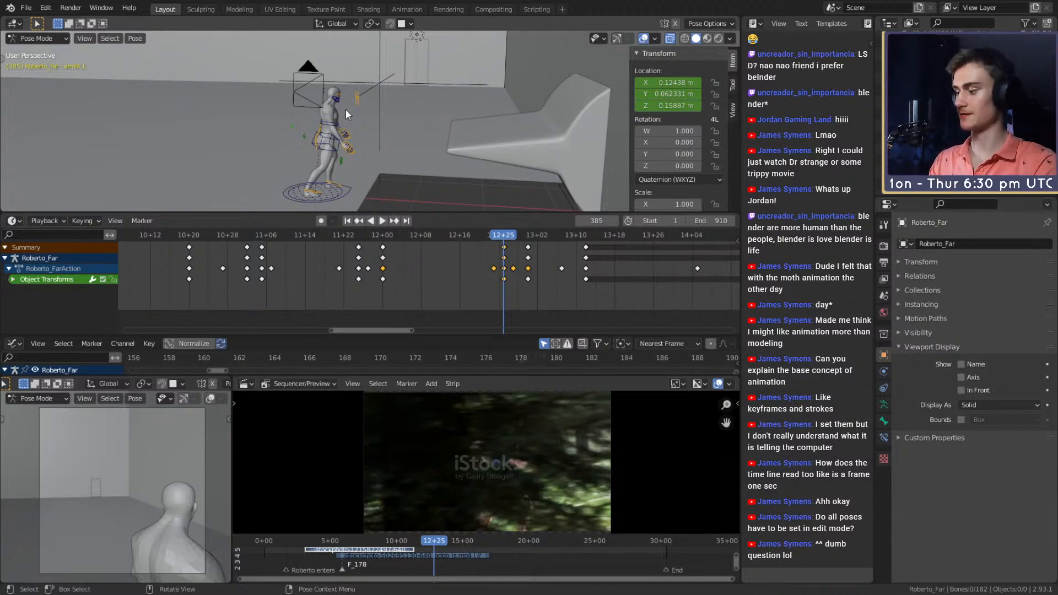
- Switch the Roberto_Far armature to Edit Mode and show only the first bone layer of its upper row
{"action": "middle_click_drag", "start_coordinate": [346, 109], "coordinate": [353, 161]}
{"action": "key", "text": "Tab"}
{"action": "scroll", "coordinate": [400, 157], "scroll_direction": "up", "scroll_amount": 4}
{"action": "scroll", "coordinate": [350, 161], "scroll_direction": "up", "scroll_amount": 5}
{"action": "scroll", "coordinate": [350, 161], "scroll_direction": "down", "scroll_amount": 6}
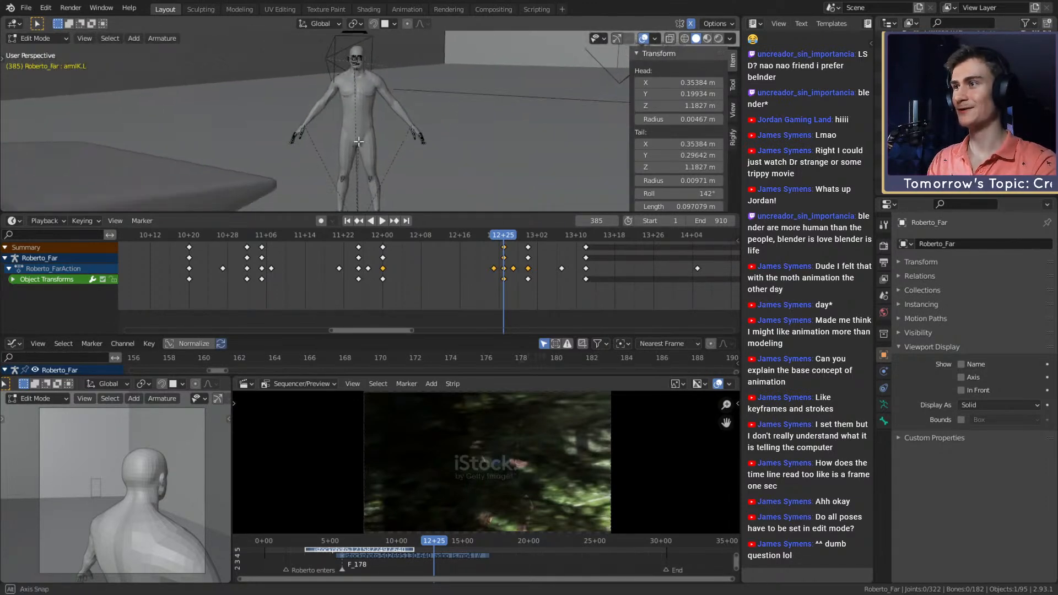
{"action": "left_click", "coordinate": [884, 404]}
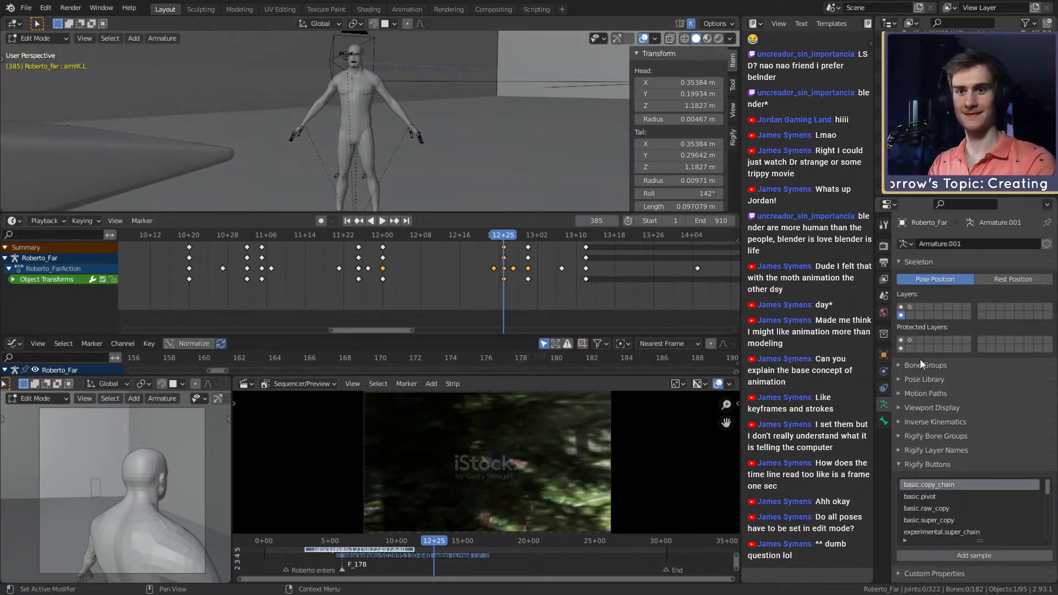
{"action": "left_click", "coordinate": [901, 307]}
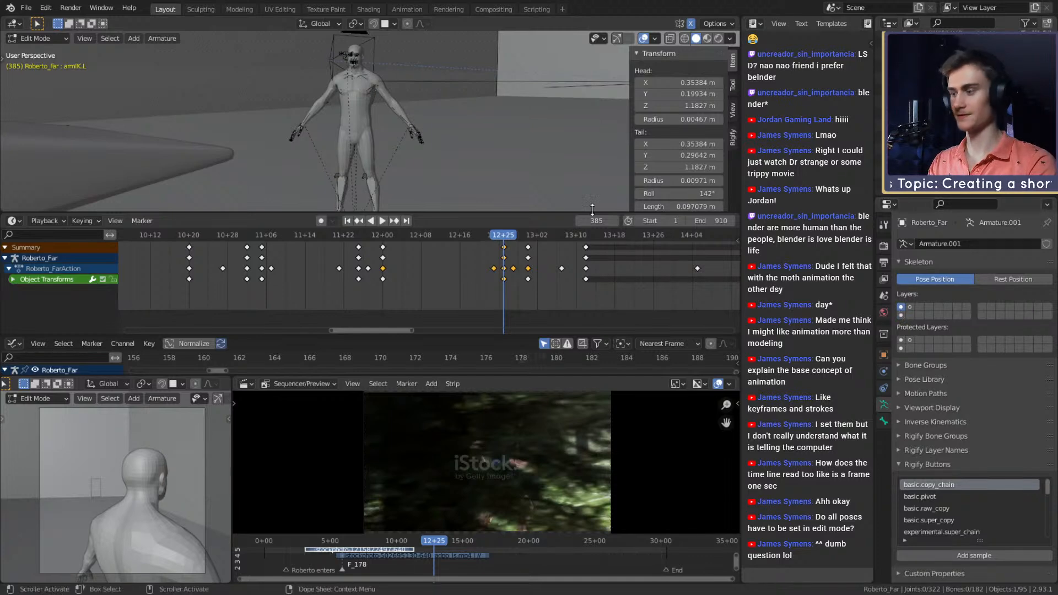
- Examine the rest-pose bones of the torso, arms and hands inside the see-through body mesh
{"action": "scroll", "coordinate": [430, 140], "scroll_direction": "up", "scroll_amount": 5}
{"action": "middle_click_drag", "start_coordinate": [430, 140], "coordinate": [402, 98]}
{"action": "scroll", "coordinate": [430, 144], "scroll_direction": "up", "scroll_amount": 4}
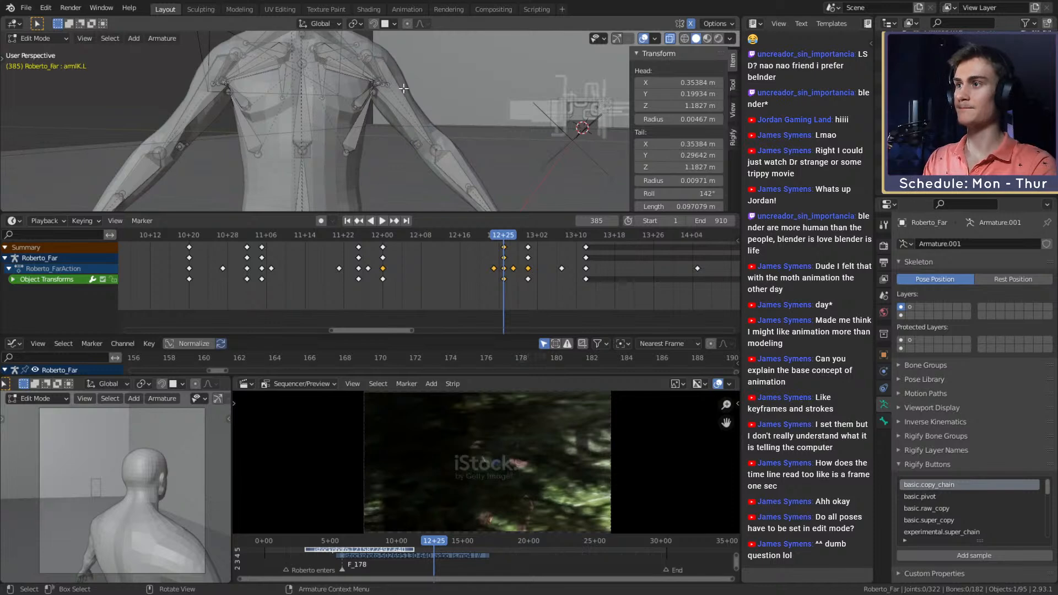
{"action": "scroll", "coordinate": [404, 88], "scroll_direction": "down", "scroll_amount": 4}
{"action": "middle_click_drag", "start_coordinate": [404, 89], "coordinate": [426, 118]}
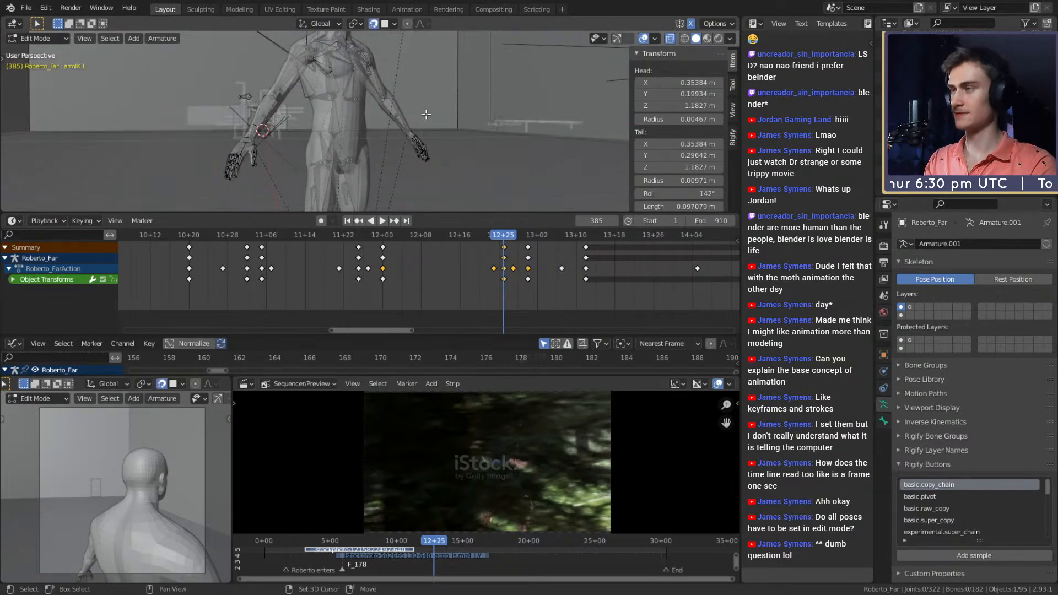
{"action": "mouse_move", "coordinate": [398, 117]}
{"action": "middle_mouse_down"}
{"action": "mouse_move", "coordinate": [344, 152]}
{"action": "mouse_move", "coordinate": [401, 127]}
{"action": "middle_mouse_up"}
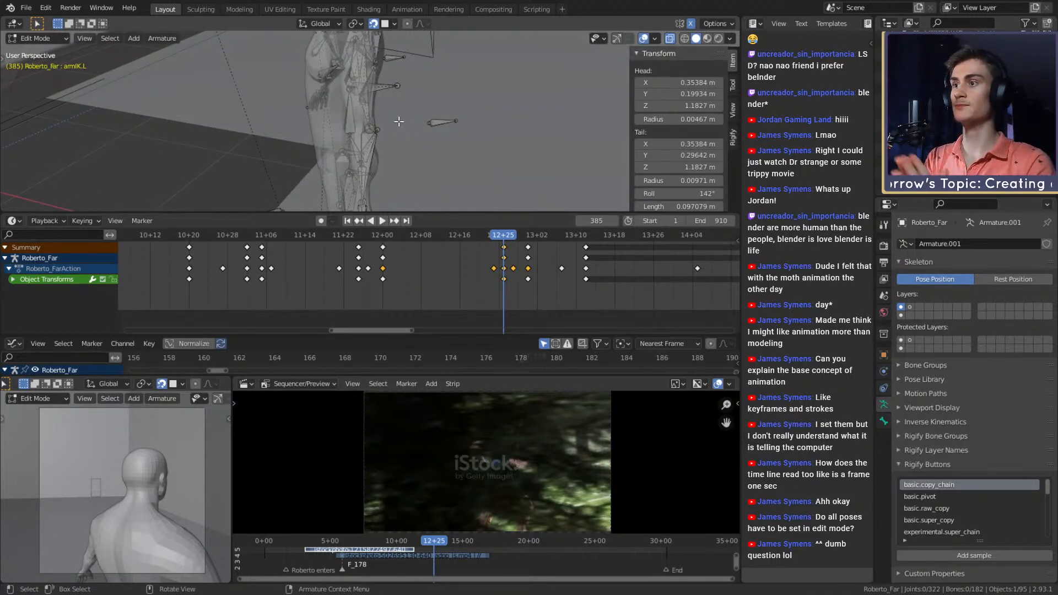
- Return the armature to Pose Mode and show only the control bone layer, the first in the lower row
{"action": "key", "text": "ctrl+Tab"}
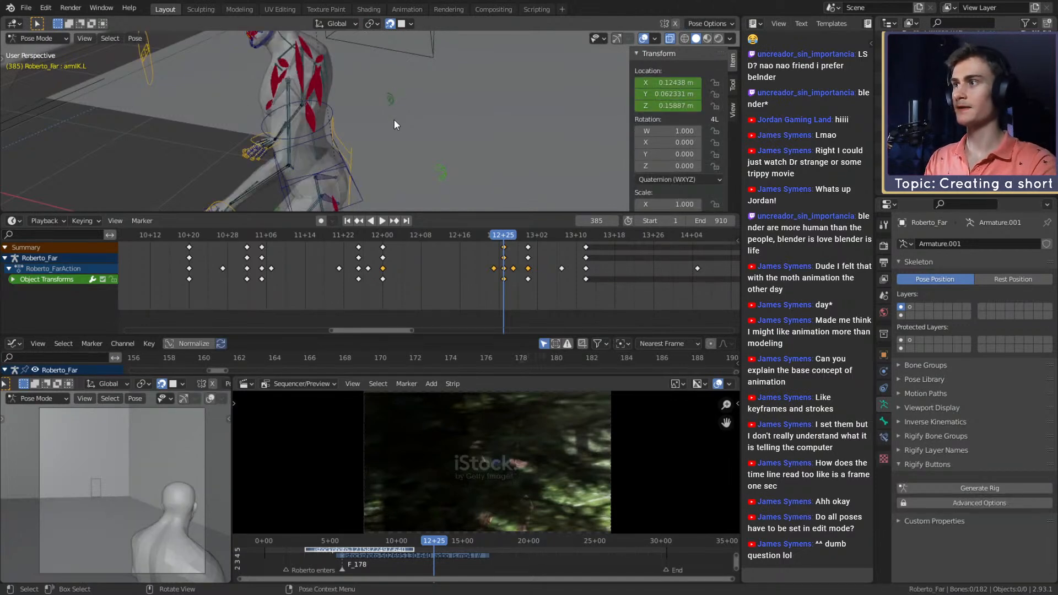
{"action": "middle_click_drag", "start_coordinate": [394, 119], "coordinate": [485, 152]}
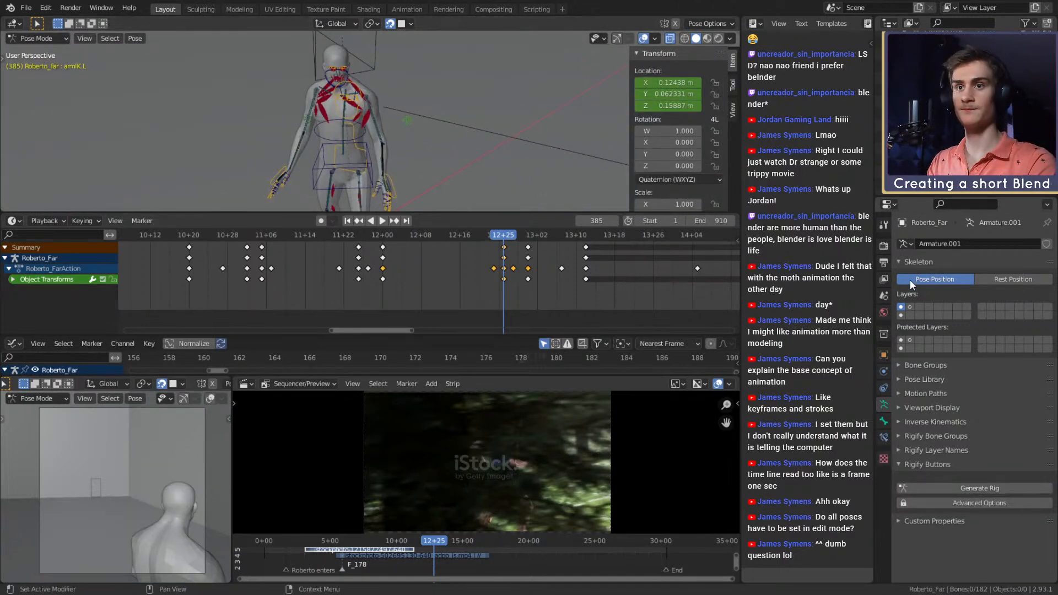
{"action": "left_click", "coordinate": [901, 316]}
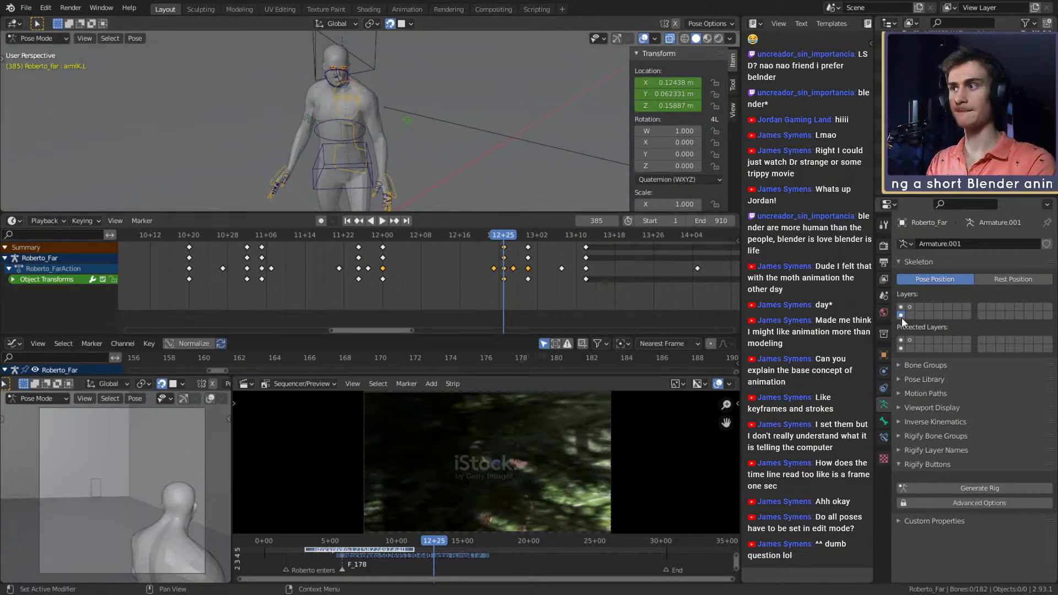
- Examine the torso and hand control bones of the posed character at frame 385 from the side
{"action": "middle_click_drag", "start_coordinate": [380, 149], "coordinate": [501, 131]}
{"action": "scroll", "coordinate": [489, 156], "scroll_direction": "up", "scroll_amount": 6}
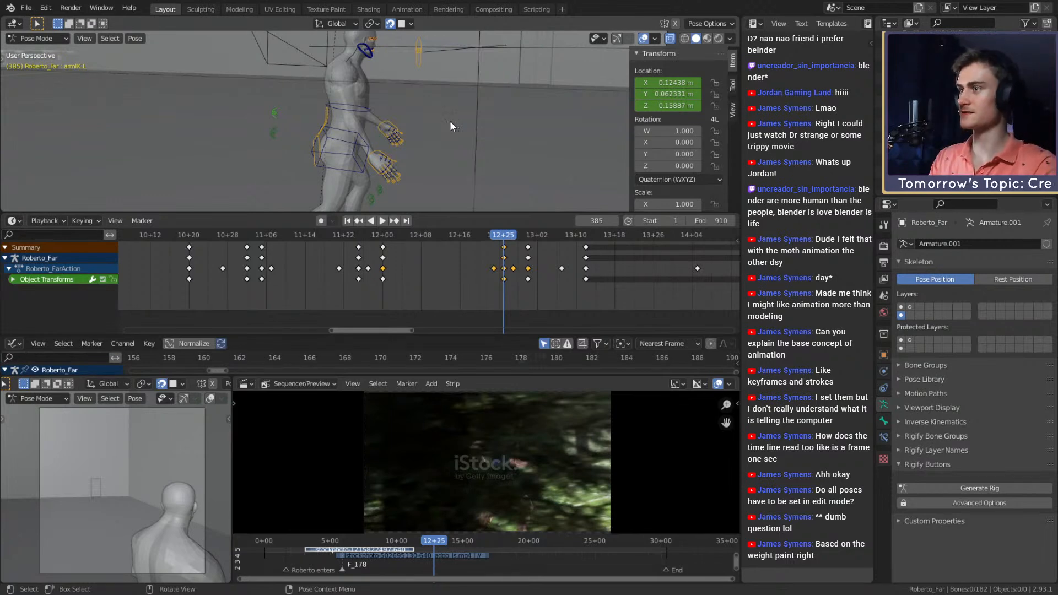
{"action": "middle_click_drag", "start_coordinate": [404, 115], "coordinate": [416, 140]}
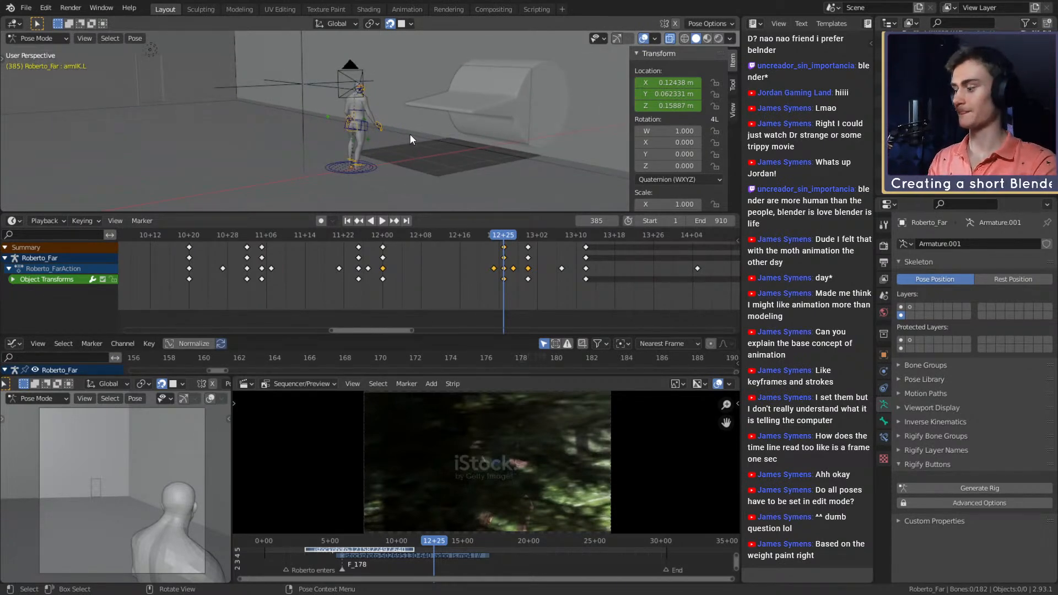
{"action": "scroll", "coordinate": [409, 134], "scroll_direction": "up", "scroll_amount": 6}
{"action": "middle_click_drag", "start_coordinate": [409, 163], "coordinate": [358, 169]}
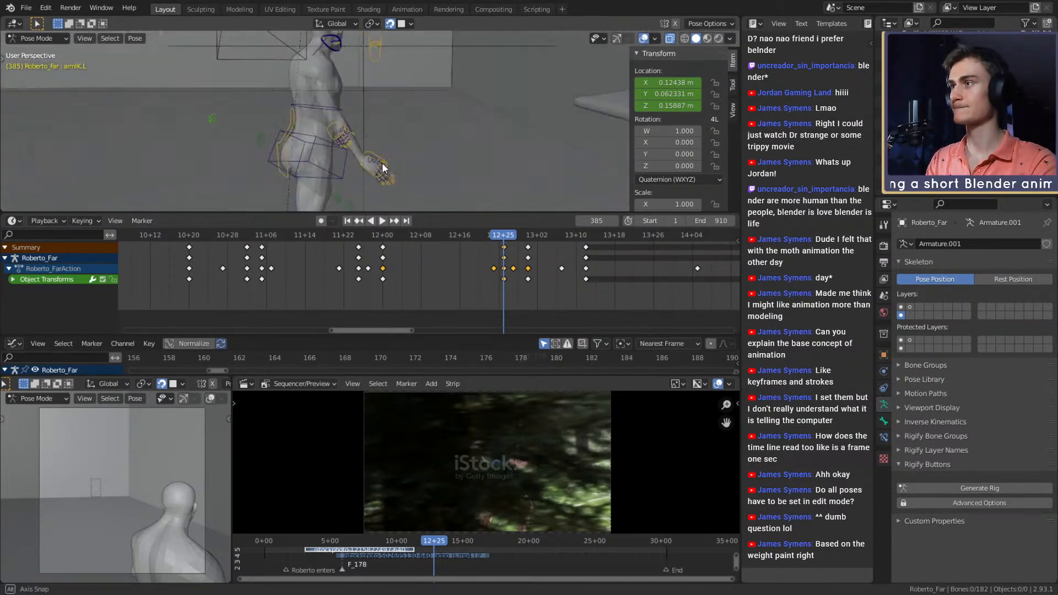
{"action": "scroll", "coordinate": [448, 163], "scroll_direction": "down", "scroll_amount": 5}
- Play back and scrub the motion from frame 385 to frame 421, and examine the character's feet from behind
{"action": "key", "text": "space"}
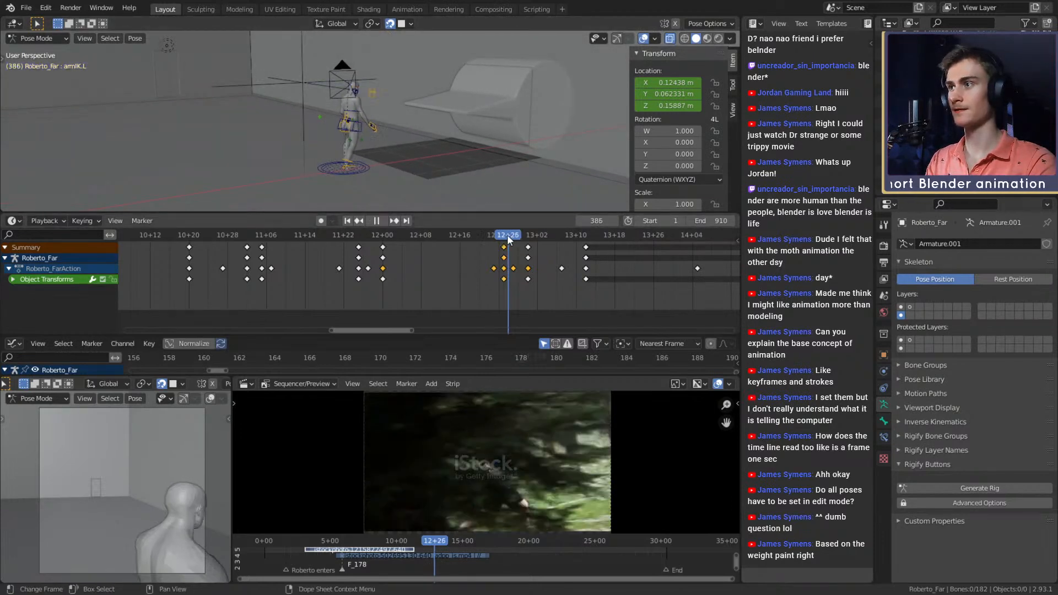
{"action": "left_click_drag", "start_coordinate": [536, 236], "coordinate": [678, 243]}
{"action": "scroll", "coordinate": [456, 141], "scroll_direction": "down", "scroll_amount": 2}
{"action": "scroll", "coordinate": [463, 133], "scroll_direction": "up", "scroll_amount": 4}
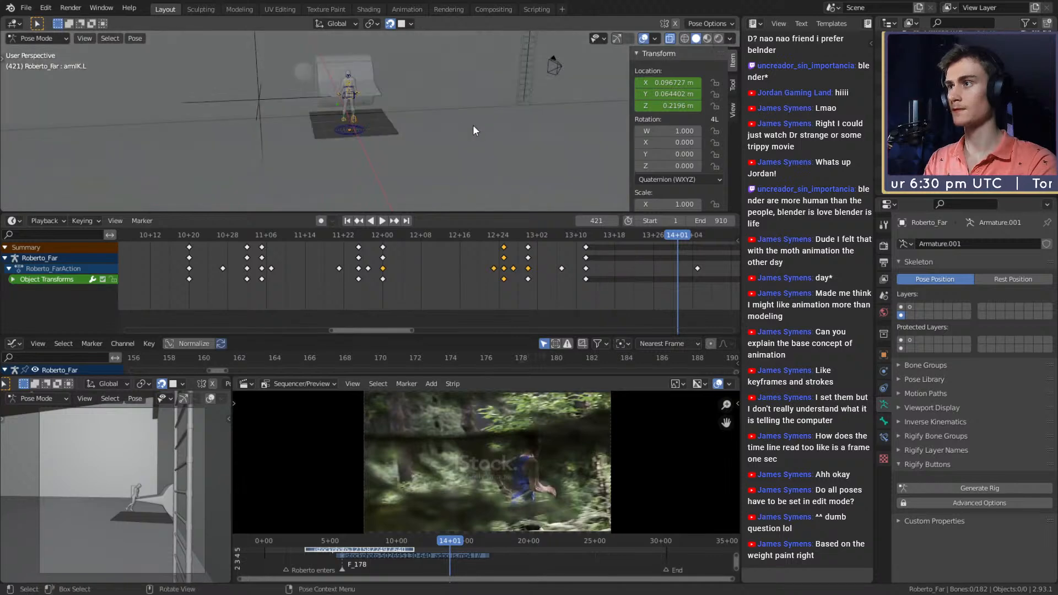
{"action": "middle_click_drag", "start_coordinate": [473, 125], "coordinate": [355, 141]}
{"action": "scroll", "coordinate": [428, 133], "scroll_direction": "down", "scroll_amount": 4}
{"action": "scroll", "coordinate": [428, 132], "scroll_direction": "up", "scroll_amount": 2}
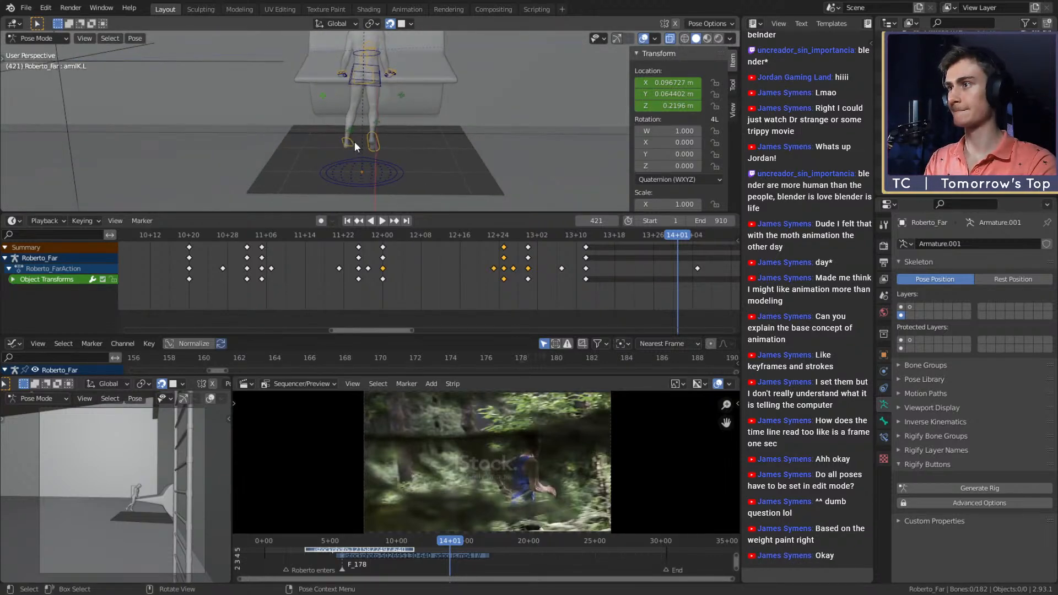
- Select the left foot's footIK.L bone and review the character's pose at its keyframes on frames 425 and 444
{"action": "left_click", "coordinate": [351, 138]}
{"action": "scroll", "coordinate": [617, 267], "scroll_direction": "down", "scroll_amount": 2}
{"action": "middle_click_drag", "start_coordinate": [617, 266], "coordinate": [518, 269]}
{"action": "scroll", "coordinate": [519, 268], "scroll_direction": "up", "scroll_amount": 1}
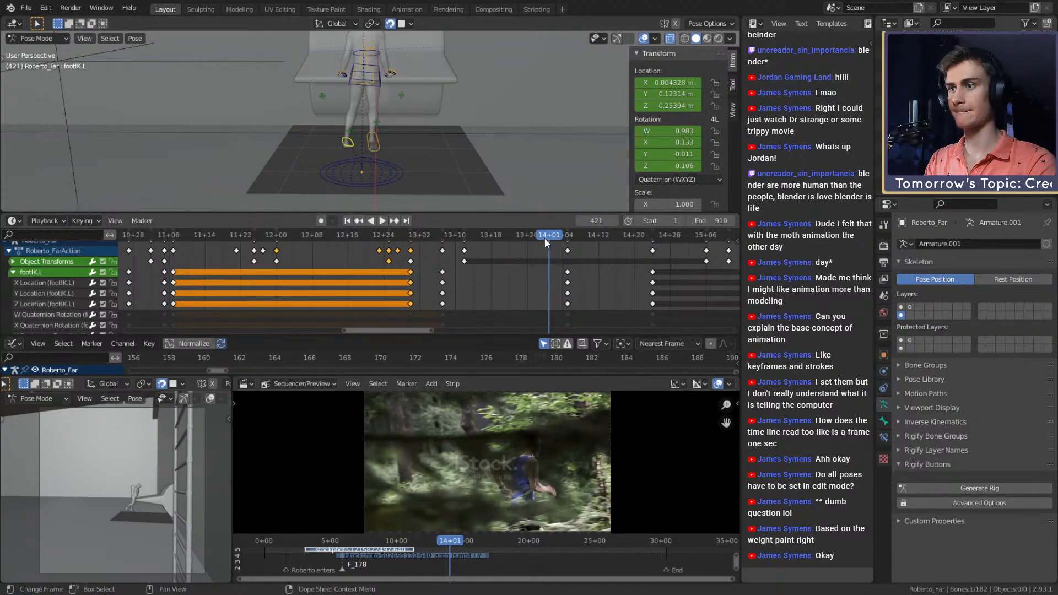
{"action": "left_click_drag", "start_coordinate": [544, 238], "coordinate": [568, 237]}
{"action": "scroll", "coordinate": [444, 139], "scroll_direction": "up", "scroll_amount": 3}
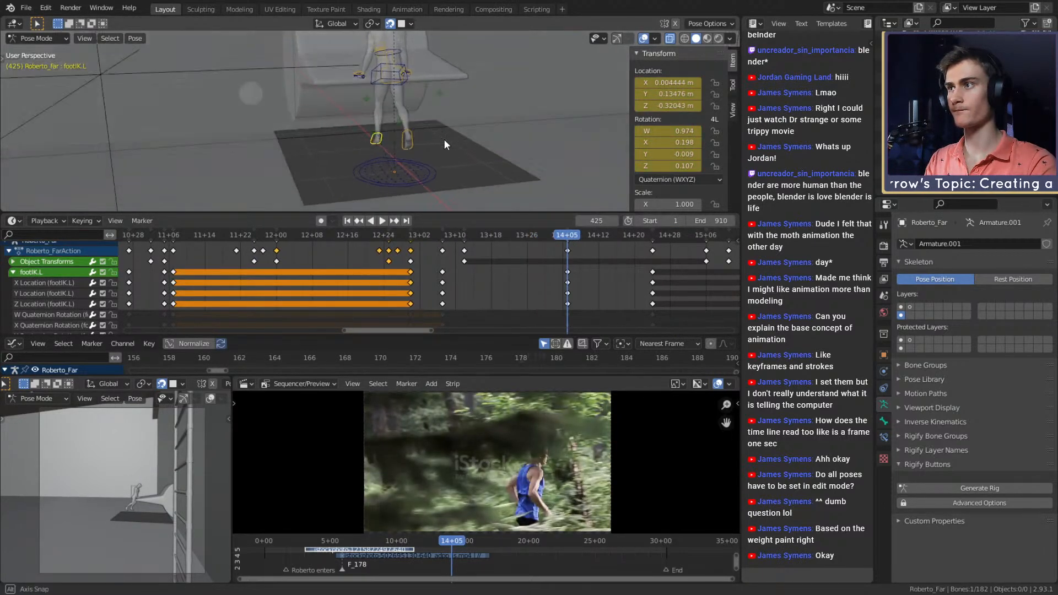
{"action": "middle_click_drag", "start_coordinate": [444, 139], "coordinate": [414, 165]}
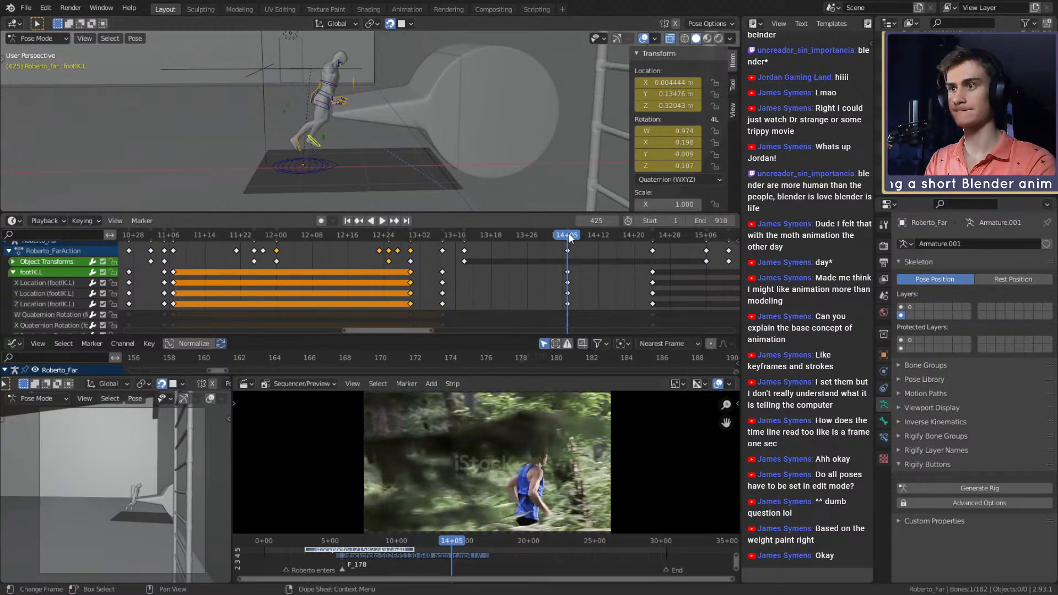
{"action": "left_click_drag", "start_coordinate": [570, 235], "coordinate": [654, 238]}
{"action": "middle_click_drag", "start_coordinate": [397, 155], "coordinate": [524, 182]}
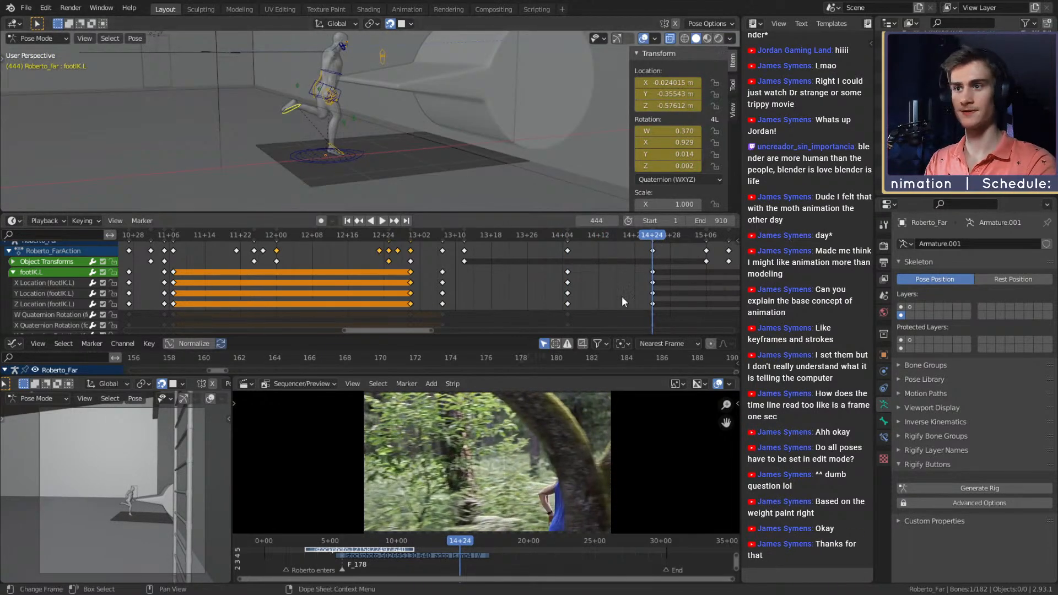
- Review the running motion from frame 444 through frame 463 to frame 486, examining the character from several sides
{"action": "scroll", "coordinate": [607, 283], "scroll_direction": "down", "scroll_amount": 2}
{"action": "middle_click_drag", "start_coordinate": [606, 282], "coordinate": [528, 284]}
{"action": "middle_click_drag", "start_coordinate": [358, 132], "coordinate": [366, 109]}
{"action": "scroll", "coordinate": [366, 109], "scroll_direction": "up", "scroll_amount": 3}
{"action": "middle_click_drag", "start_coordinate": [498, 290], "coordinate": [503, 397]}
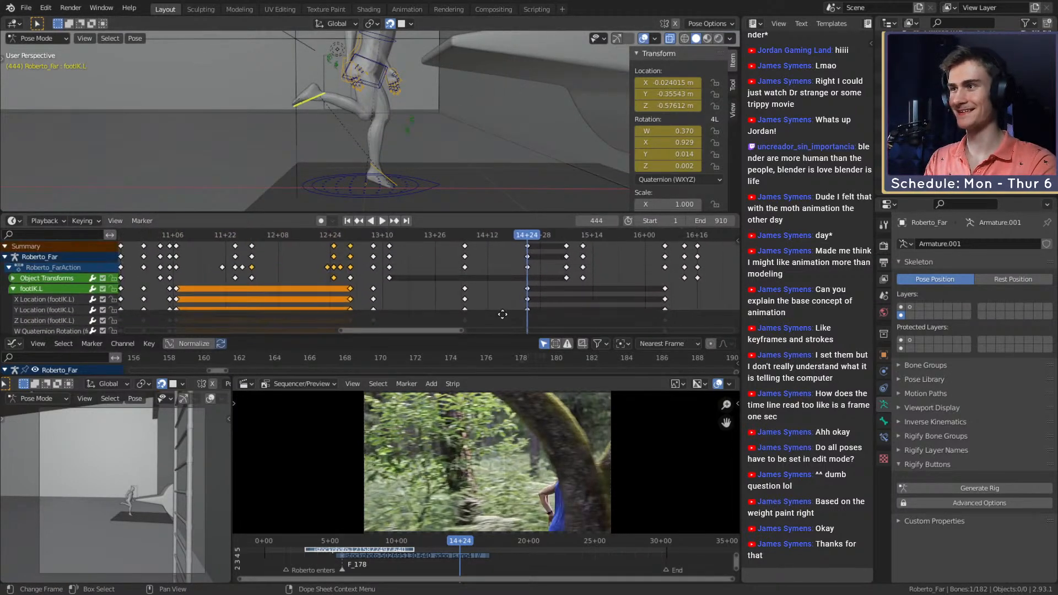
{"action": "middle_click_drag", "start_coordinate": [430, 176], "coordinate": [489, 197]}
{"action": "left_click_drag", "start_coordinate": [528, 236], "coordinate": [591, 230]}
{"action": "scroll", "coordinate": [478, 124], "scroll_direction": "down", "scroll_amount": 3}
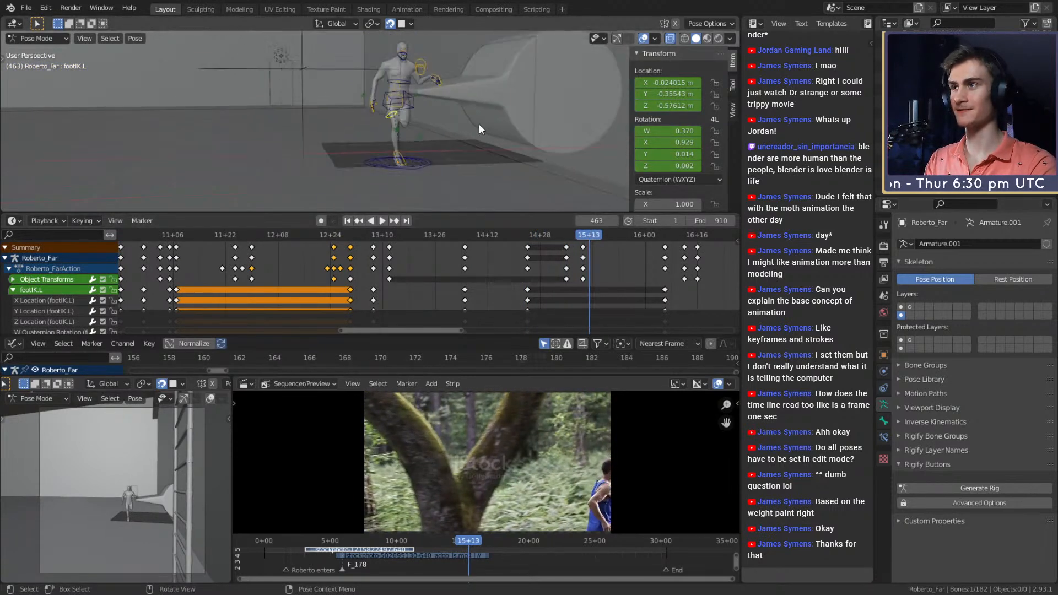
{"action": "mouse_move", "coordinate": [478, 123]}
{"action": "middle_mouse_down"}
{"action": "mouse_move", "coordinate": [424, 128]}
{"action": "mouse_move", "coordinate": [480, 144]}
{"action": "middle_mouse_up"}
{"action": "key", "text": "space"}
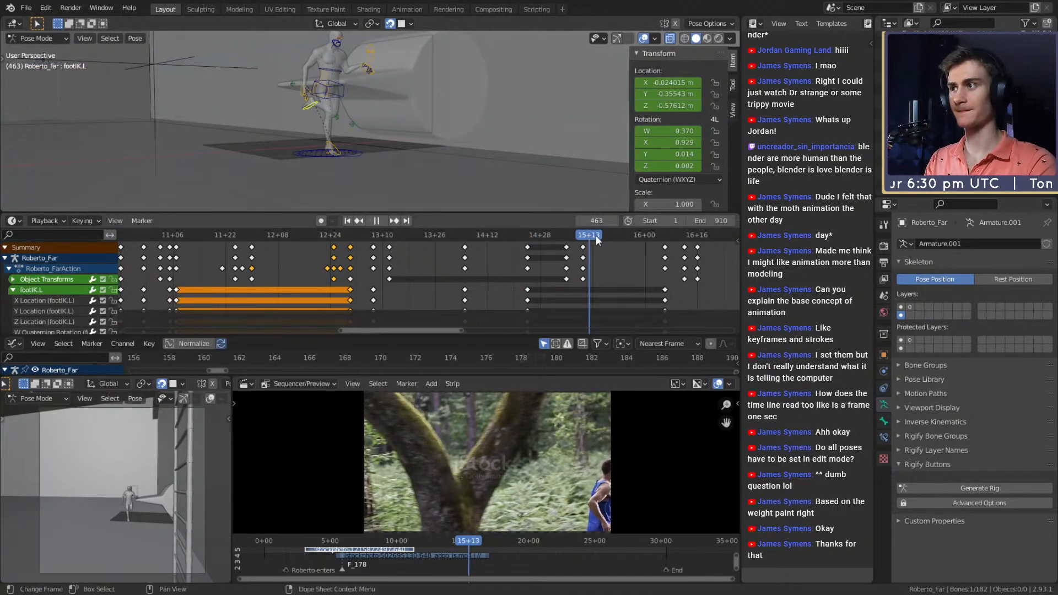
{"action": "key", "text": "space"}
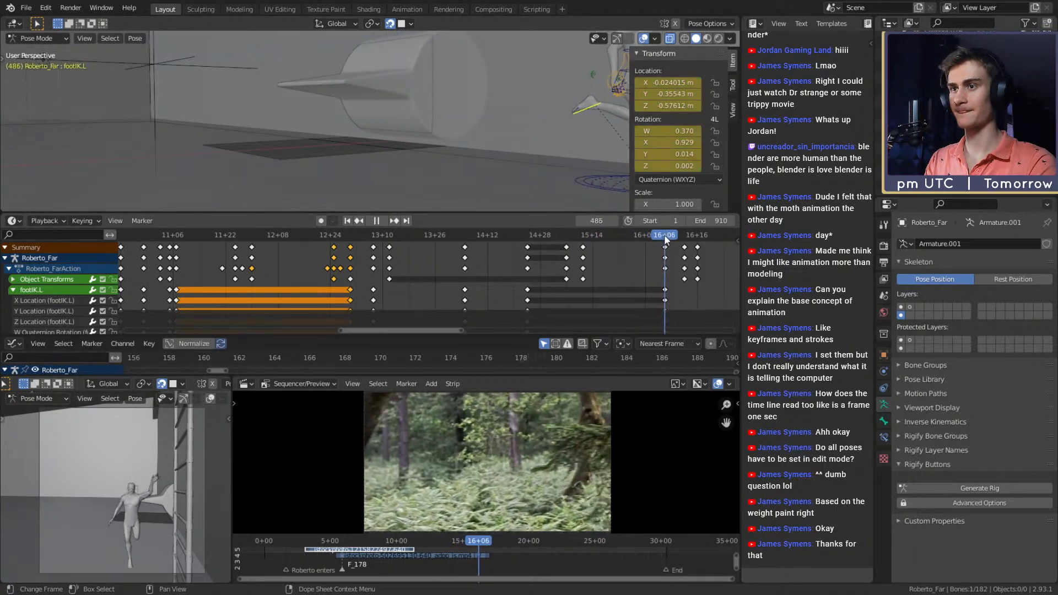
{"action": "middle_click_drag", "start_coordinate": [524, 132], "coordinate": [415, 148]}
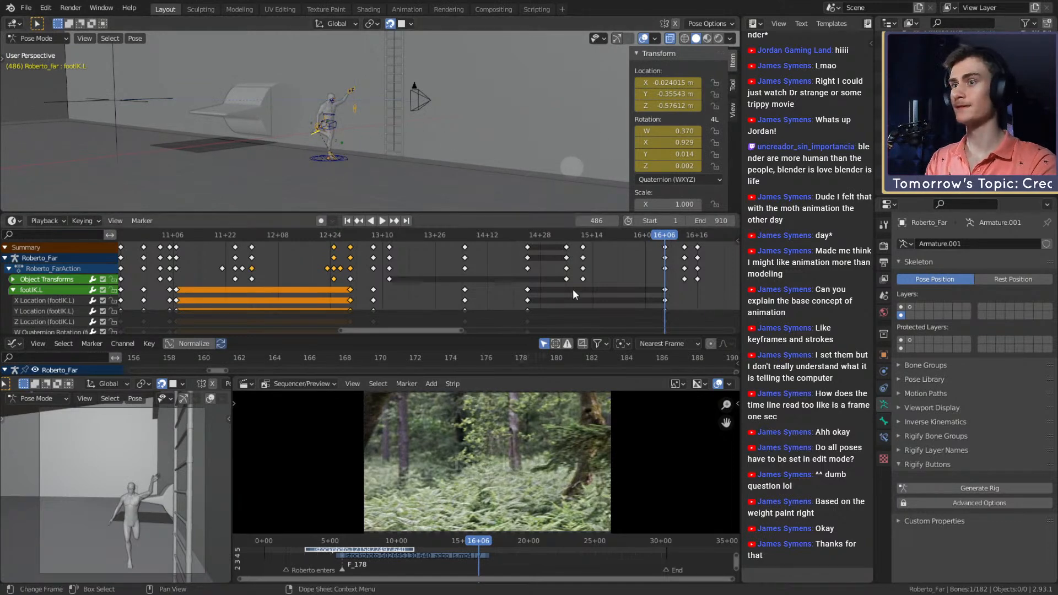
- Scrub through the ladder climb past frame 552 to frame 579 and examine the character on the ladder
{"action": "middle_click_drag", "start_coordinate": [596, 278], "coordinate": [503, 274]}
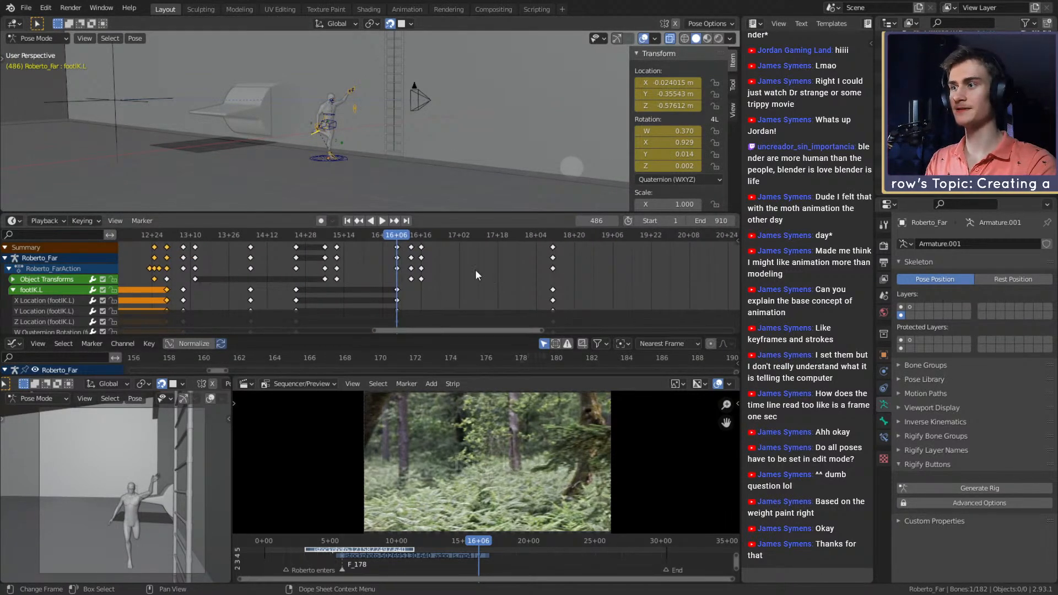
{"action": "middle_click_drag", "start_coordinate": [393, 146], "coordinate": [449, 223]}
{"action": "key", "text": "space"}
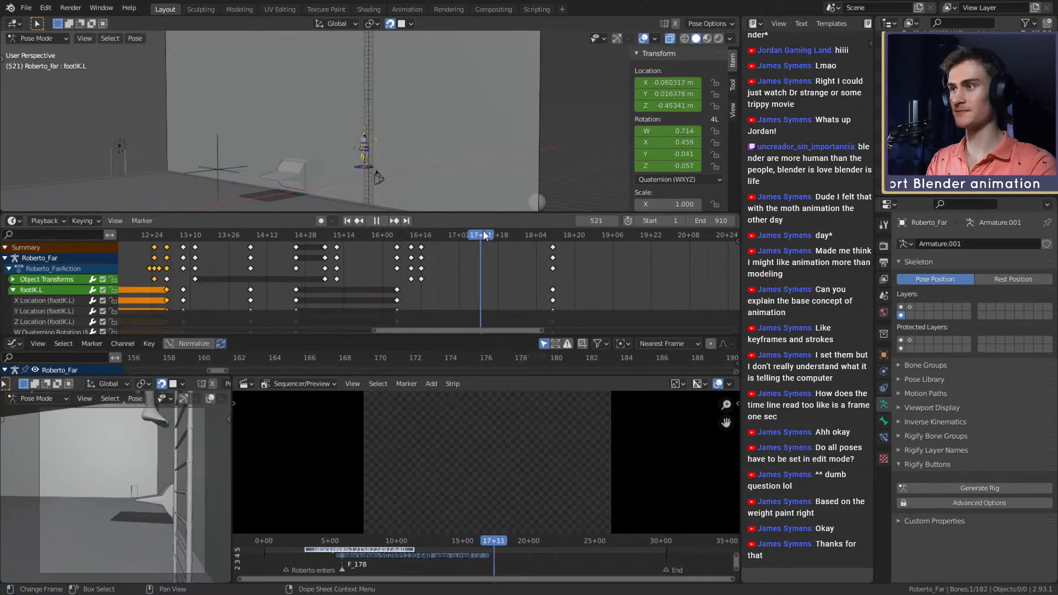
{"action": "key", "text": "space"}
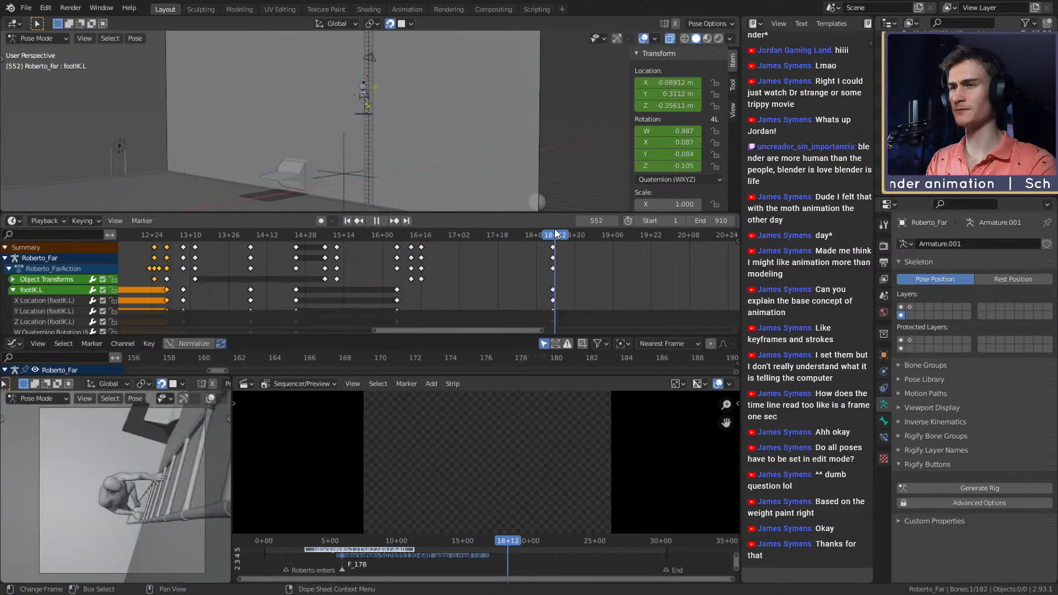
{"action": "middle_click_drag", "start_coordinate": [432, 114], "coordinate": [480, 138]}
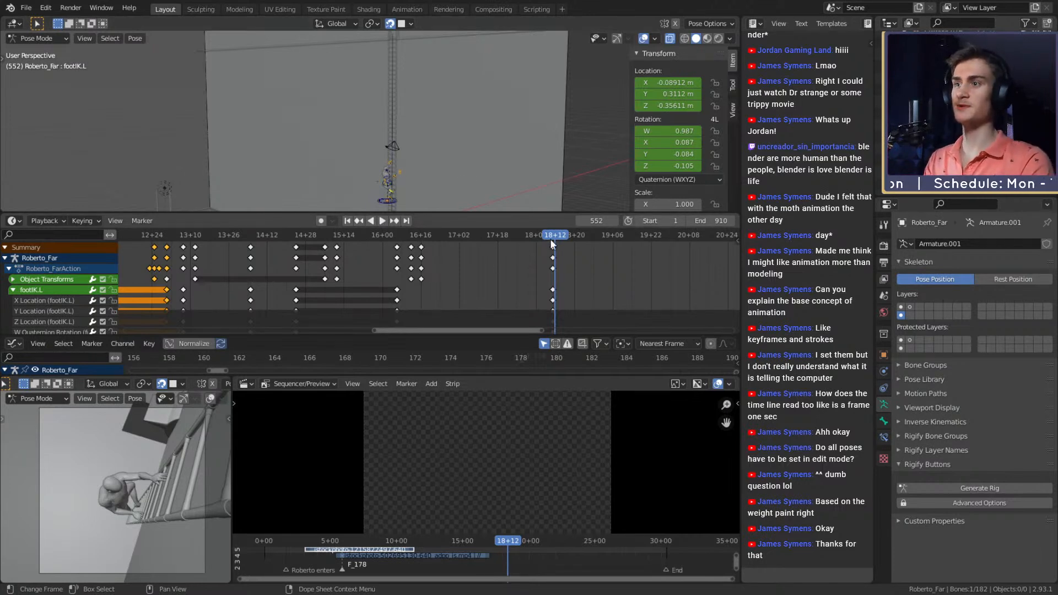
{"action": "left_click_drag", "start_coordinate": [554, 235], "coordinate": [619, 235]}
{"action": "middle_click_drag", "start_coordinate": [485, 126], "coordinate": [454, 131]}
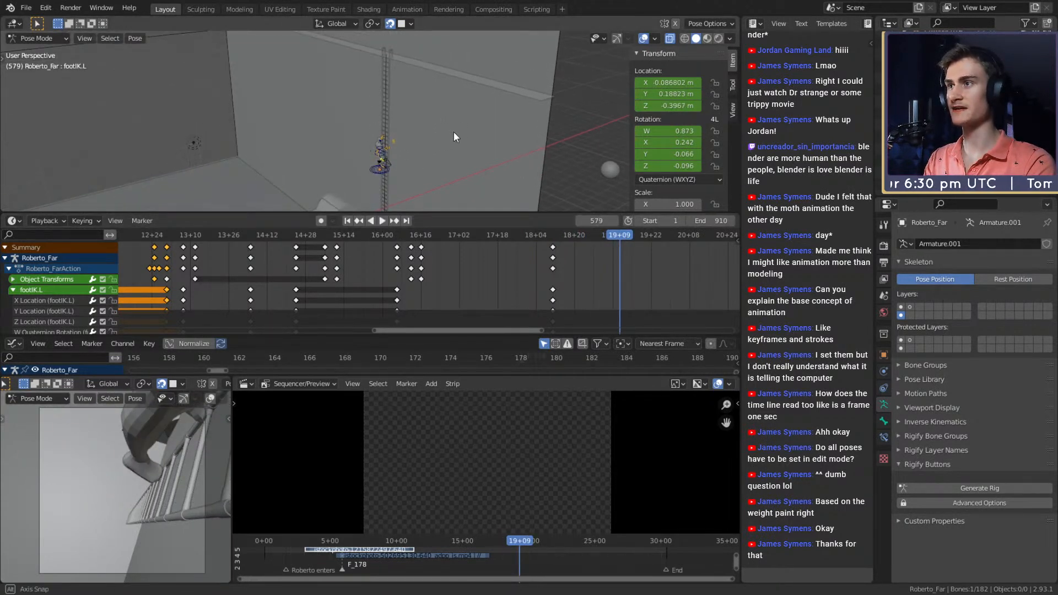
- Review the motion at the top of the wall through frames 702 and 710 to frame 743
{"action": "scroll", "coordinate": [628, 275], "scroll_direction": "down", "scroll_amount": 2}
{"action": "middle_click_drag", "start_coordinate": [629, 273], "coordinate": [431, 295]}
{"action": "key", "text": "space"}
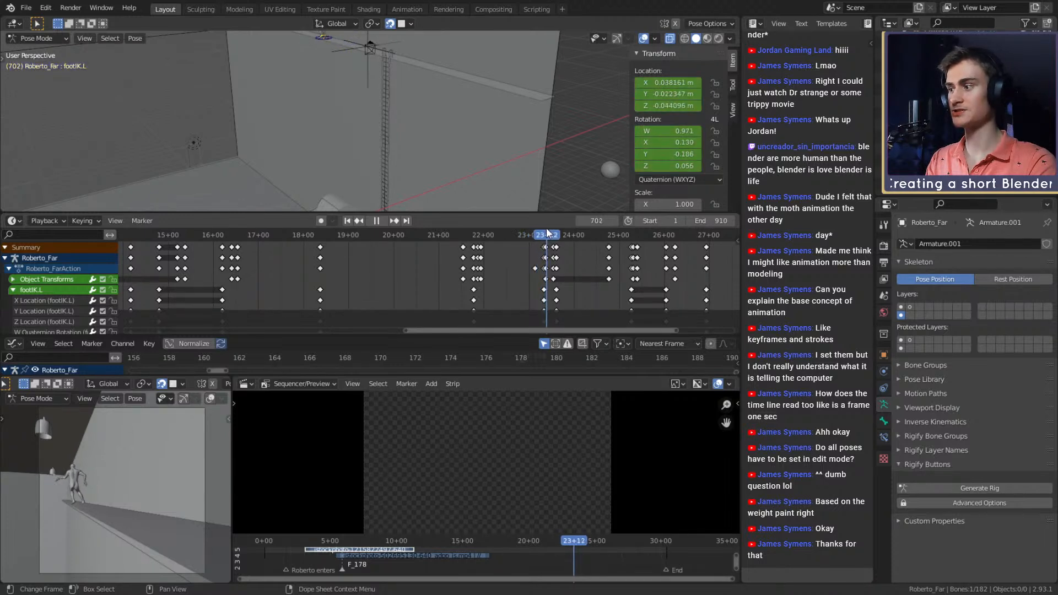
{"action": "left_click_drag", "start_coordinate": [557, 230], "coordinate": [560, 230]}
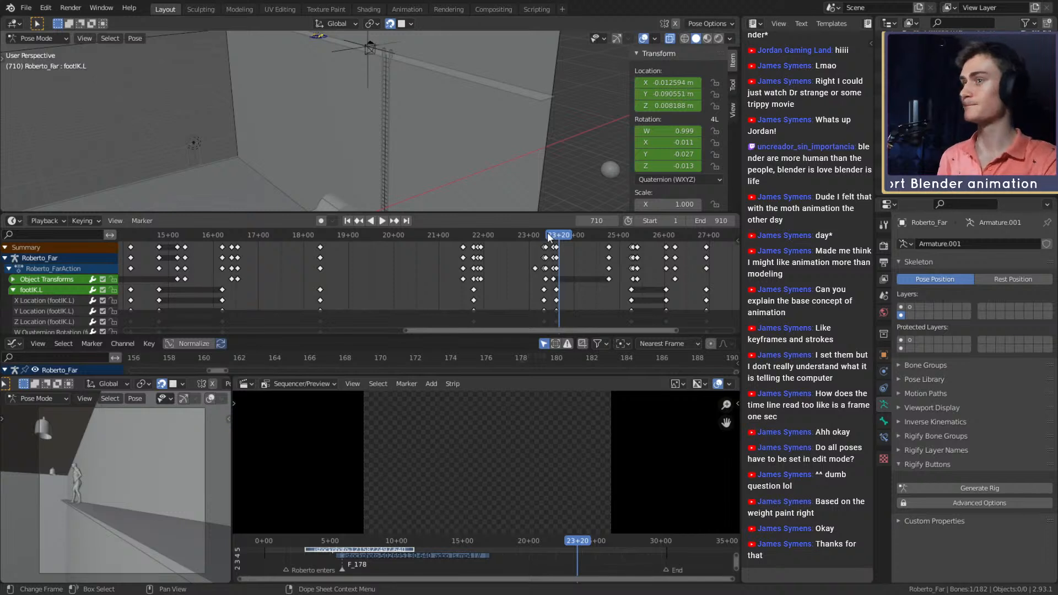
{"action": "key", "text": "space"}
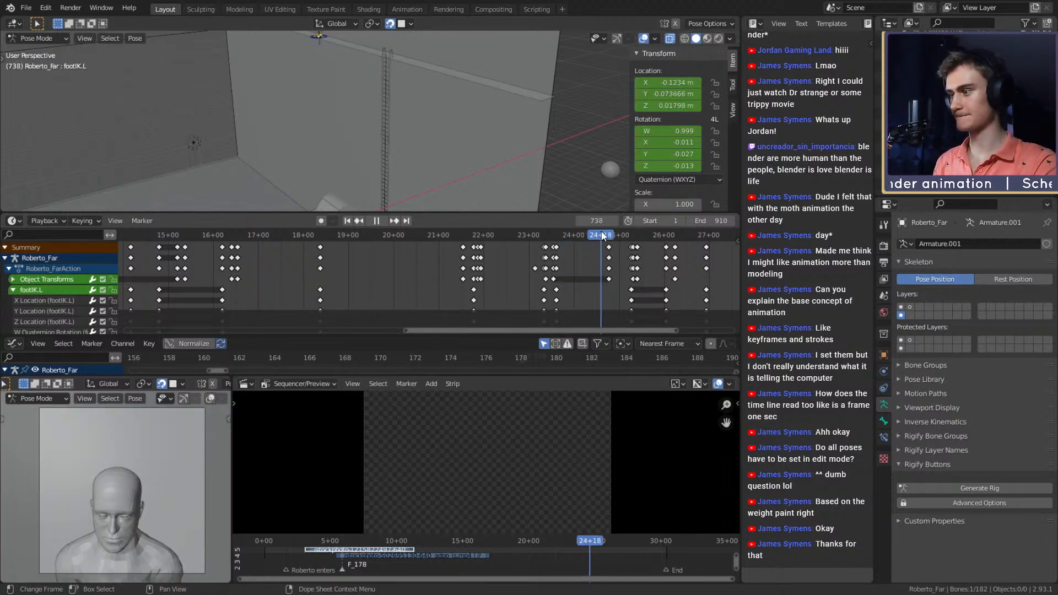
{"action": "left_click_drag", "start_coordinate": [616, 234], "coordinate": [609, 234]}
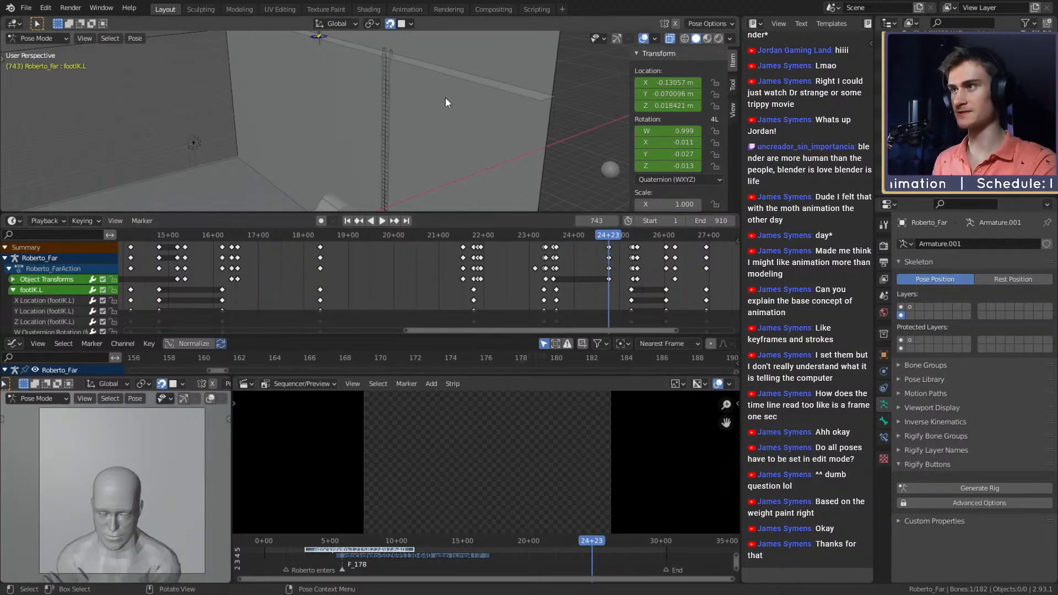
- Select the left leg's legIK.L bone and examine its keyframes along the timeline
{"action": "middle_click_drag", "start_coordinate": [422, 120], "coordinate": [464, 133]}
{"action": "middle_click_drag", "start_coordinate": [347, 87], "coordinate": [488, 113]}
{"action": "left_click", "coordinate": [488, 114]}
{"action": "scroll", "coordinate": [496, 121], "scroll_direction": "down", "scroll_amount": 5}
{"action": "middle_click_drag", "start_coordinate": [536, 150], "coordinate": [543, 190]}
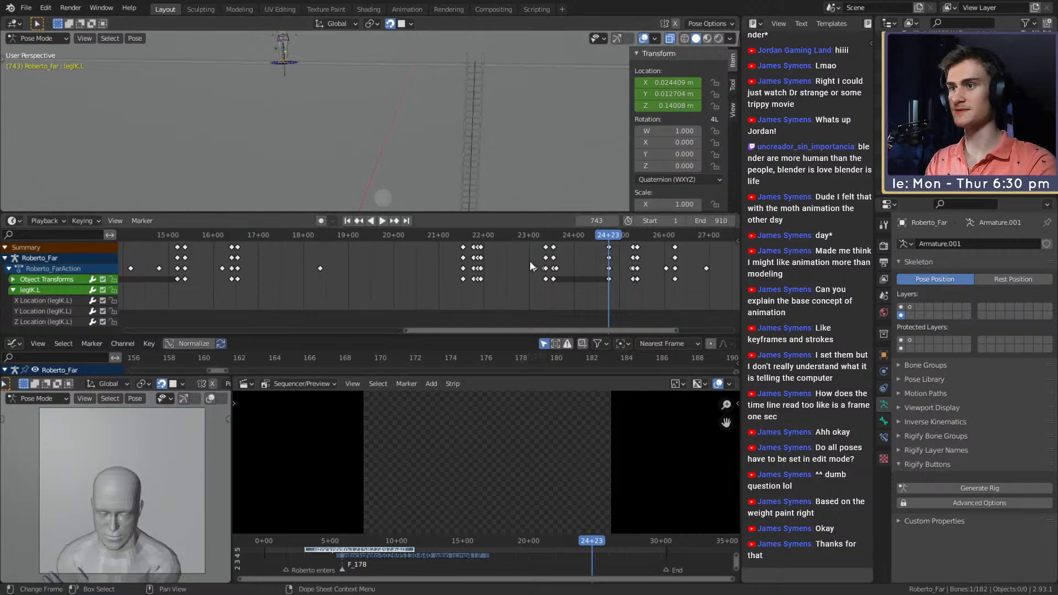
{"action": "scroll", "coordinate": [528, 281], "scroll_direction": "down", "scroll_amount": 3}
{"action": "middle_click_drag", "start_coordinate": [450, 284], "coordinate": [499, 283]}
{"action": "scroll", "coordinate": [421, 292], "scroll_direction": "up", "scroll_amount": 5, "text": "ctrl"}
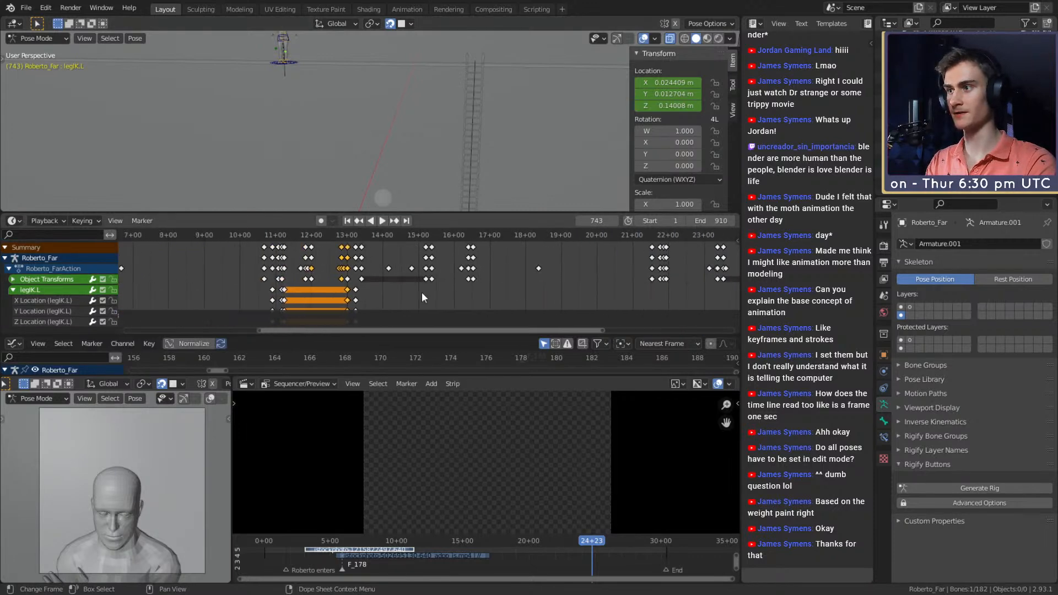
- Return to frame 397, scrub ahead to frame 414, and examine the character's legs and base controls at frame 400
{"action": "left_click", "coordinate": [355, 235]}
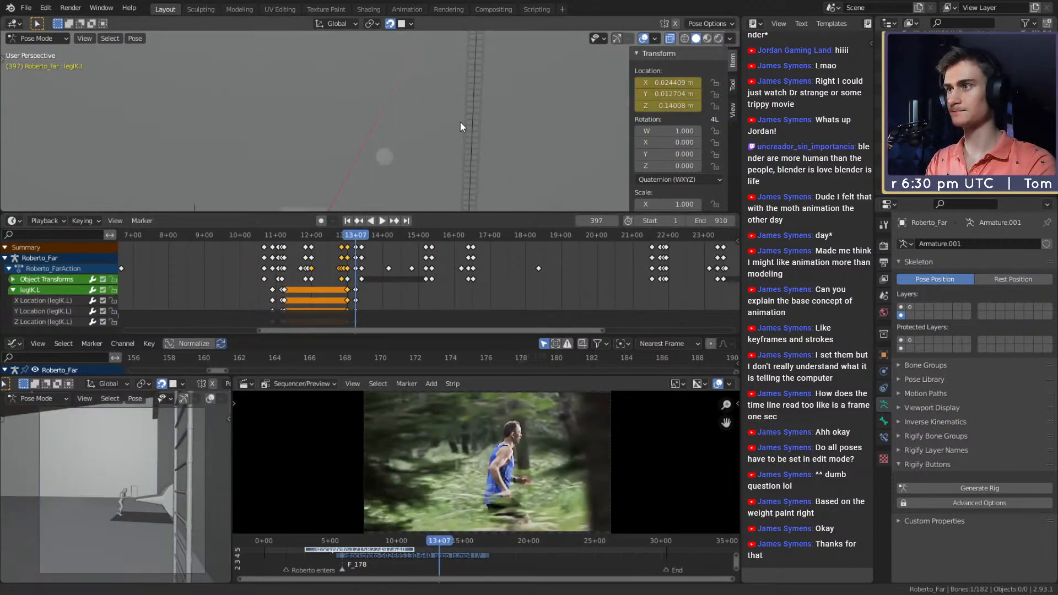
{"action": "scroll", "coordinate": [461, 132], "scroll_direction": "down", "scroll_amount": 3}
{"action": "middle_click_drag", "start_coordinate": [462, 147], "coordinate": [498, 144]}
{"action": "key", "text": "space"}
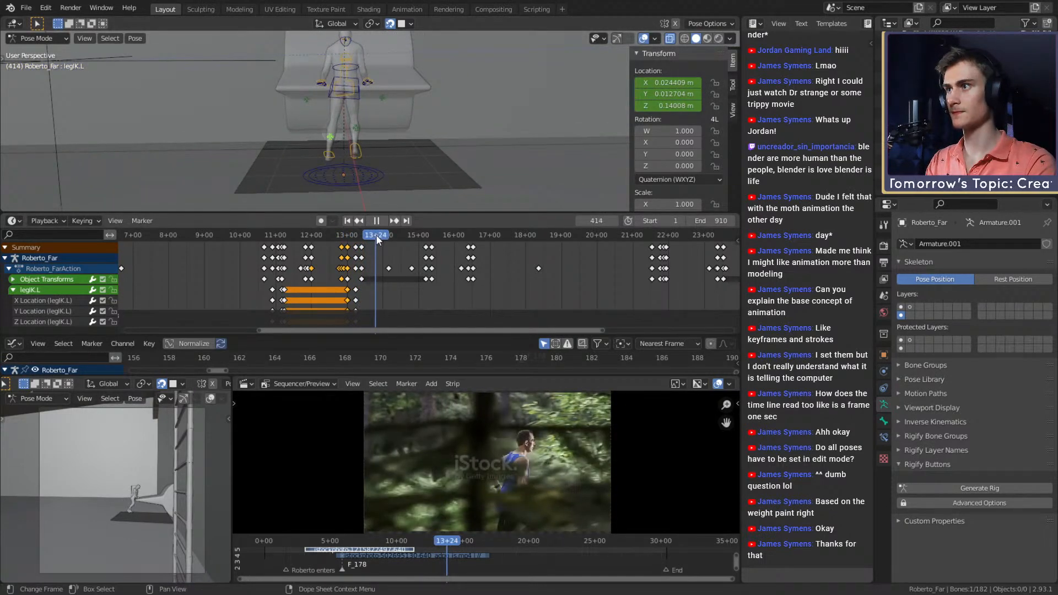
{"action": "key", "text": "Escape"}
{"action": "scroll", "coordinate": [452, 138], "scroll_direction": "down", "scroll_amount": 8}
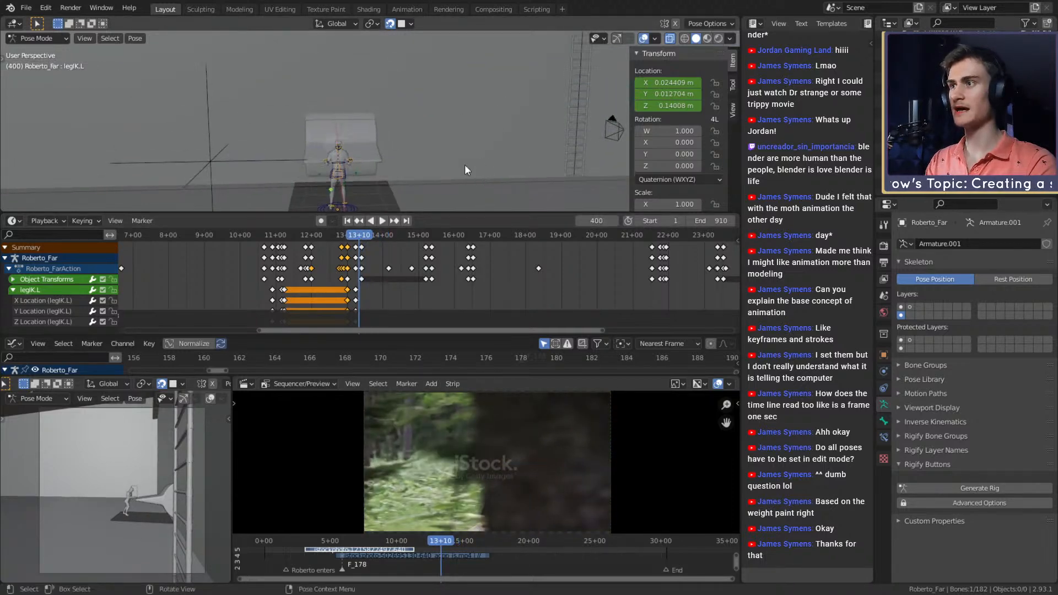
{"action": "middle_click_drag", "start_coordinate": [472, 111], "coordinate": [427, 147]}
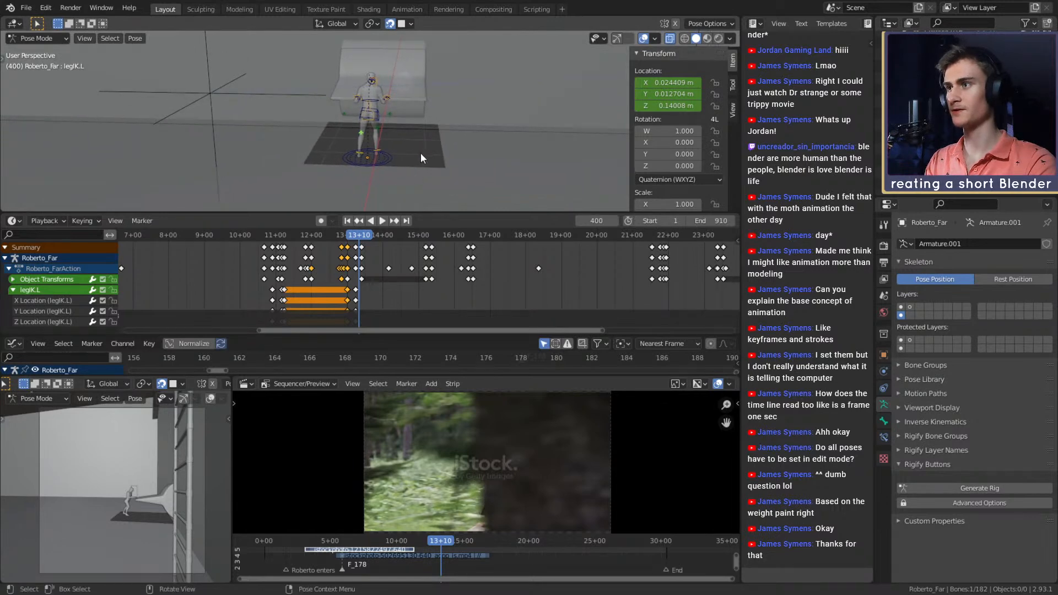
{"action": "scroll", "coordinate": [421, 158], "scroll_direction": "up", "scroll_amount": 3}
{"action": "left_click", "coordinate": [382, 143]}
{"action": "scroll", "coordinate": [425, 156], "scroll_direction": "up", "scroll_amount": 2}
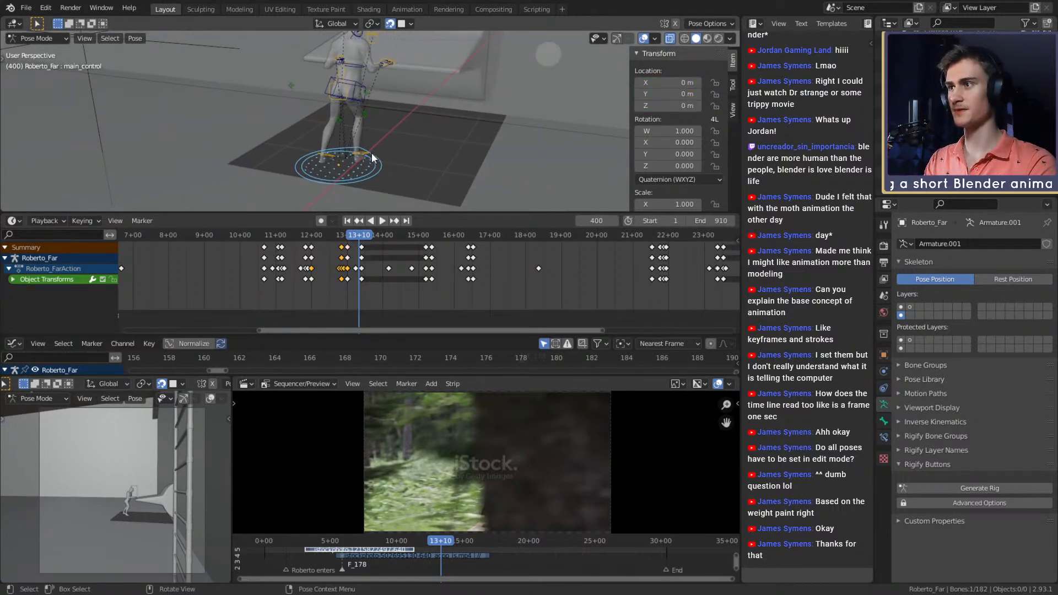
- Insert location keyframes on the right leg's legIK.R bone at frame 425
{"action": "left_click", "coordinate": [372, 156]}
{"action": "left_click_drag", "start_coordinate": [365, 233], "coordinate": [389, 235]}
{"action": "middle_click_drag", "start_coordinate": [381, 105], "coordinate": [429, 127]}
{"action": "left_click", "coordinate": [365, 121]}
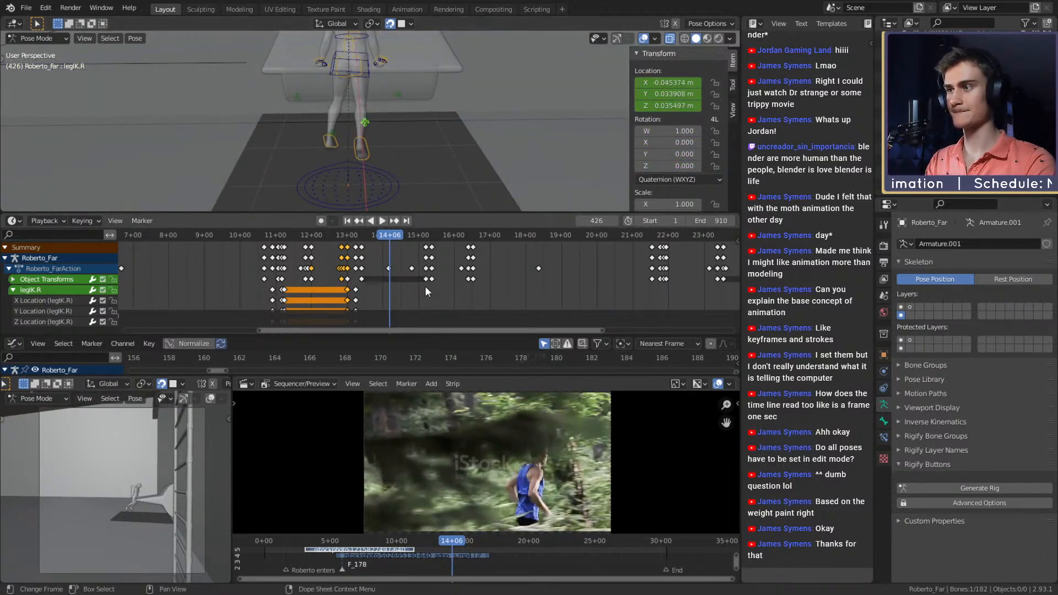
{"action": "left_click_drag", "start_coordinate": [392, 236], "coordinate": [390, 239]}
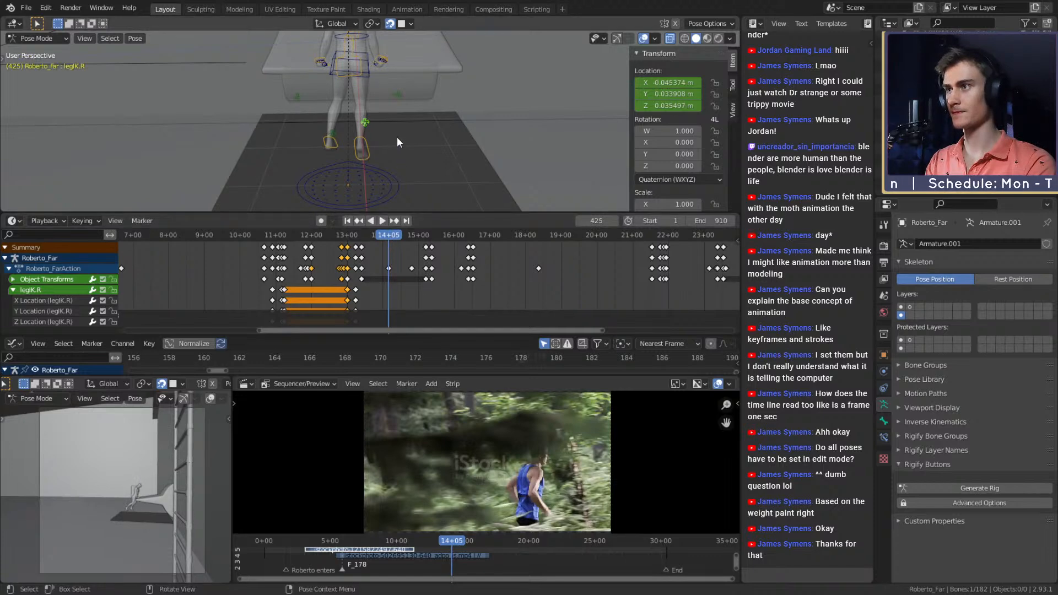
{"action": "middle_click_drag", "start_coordinate": [401, 144], "coordinate": [424, 157]}
{"action": "right_click", "coordinate": [668, 94]}
{"action": "left_click", "coordinate": [634, 69]}
- Move the legIK.L bone about 0.17 m in X and 0.21 m in Z at frame 425 and keyframe its location
{"action": "left_click", "coordinate": [376, 139]}
{"action": "key", "text": "g"}
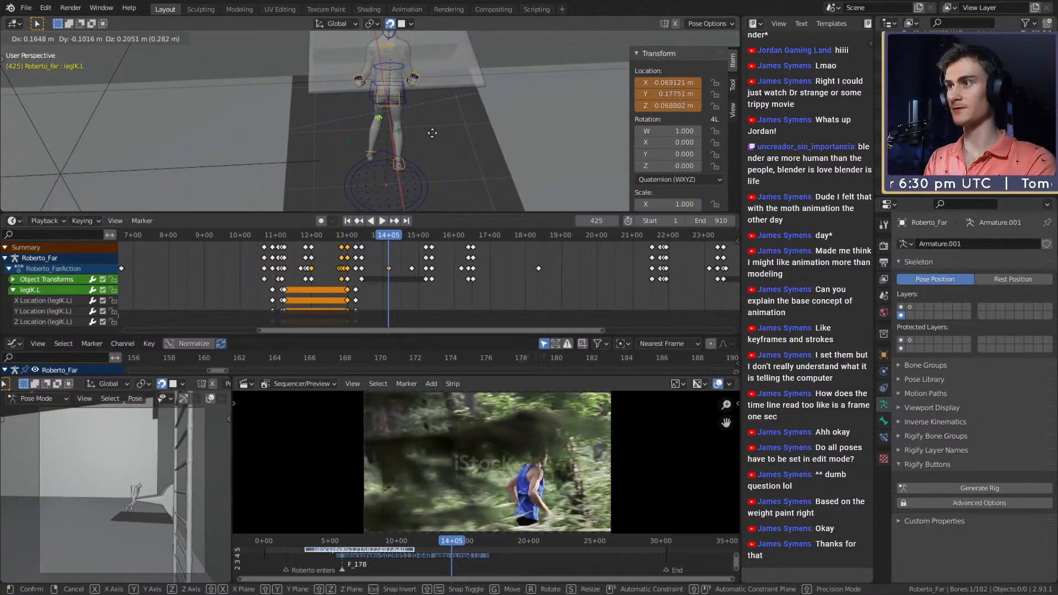
{"action": "left_click", "coordinate": [424, 134]}
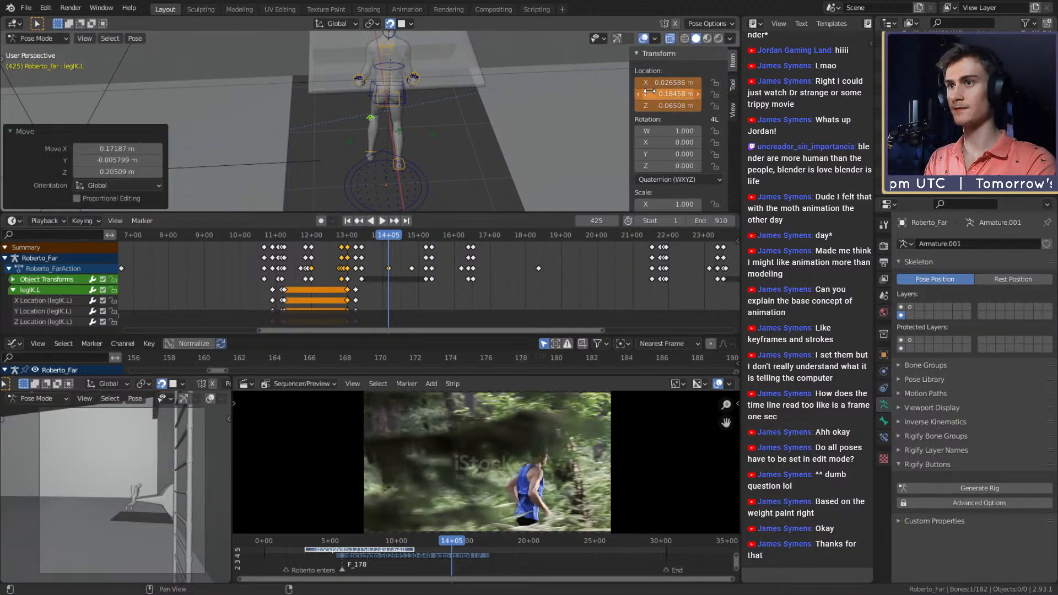
{"action": "right_click", "coordinate": [668, 93]}
{"action": "left_click", "coordinate": [634, 69]}
{"action": "middle_click_drag", "start_coordinate": [419, 141], "coordinate": [393, 165]}
{"action": "scroll", "coordinate": [418, 148], "scroll_direction": "up", "scroll_amount": 4}
{"action": "scroll", "coordinate": [428, 154], "scroll_direction": "down", "scroll_amount": 4}
{"action": "scroll", "coordinate": [403, 143], "scroll_direction": "up", "scroll_amount": 3}
{"action": "scroll", "coordinate": [429, 161], "scroll_direction": "down", "scroll_amount": 4}
{"action": "scroll", "coordinate": [398, 163], "scroll_direction": "up", "scroll_amount": 4}
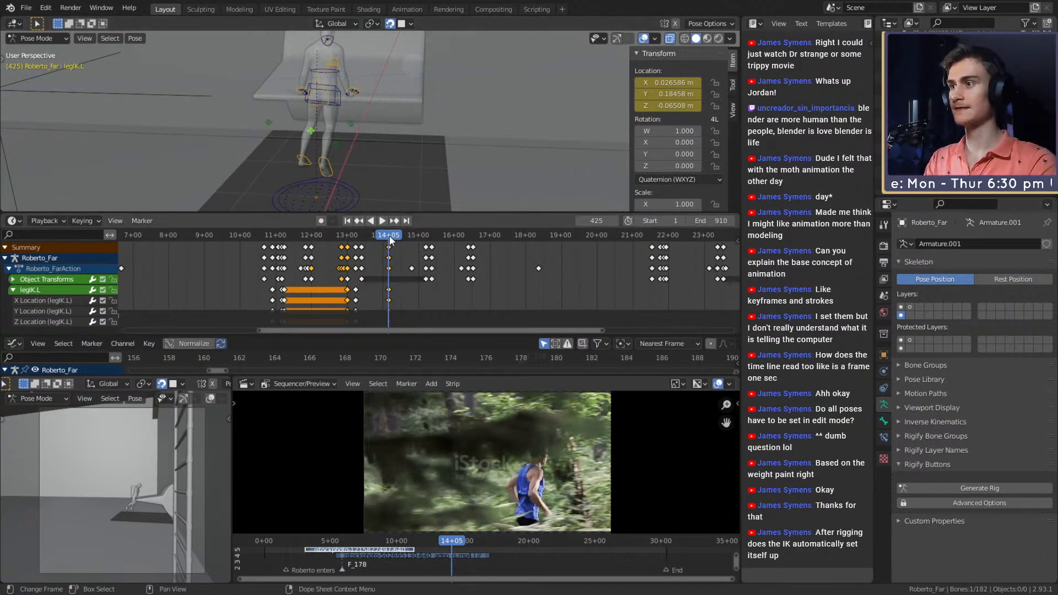
- Move the right arm's armIK.R bone about 0.13 m in Y at frame 425 and keyframe its location
{"action": "mouse_move", "coordinate": [391, 145]}
{"action": "middle_mouse_down"}
{"action": "mouse_move", "coordinate": [416, 142]}
{"action": "mouse_move", "coordinate": [354, 136]}
{"action": "mouse_move", "coordinate": [379, 156]}
{"action": "middle_mouse_up"}
{"action": "left_click", "coordinate": [384, 138]}
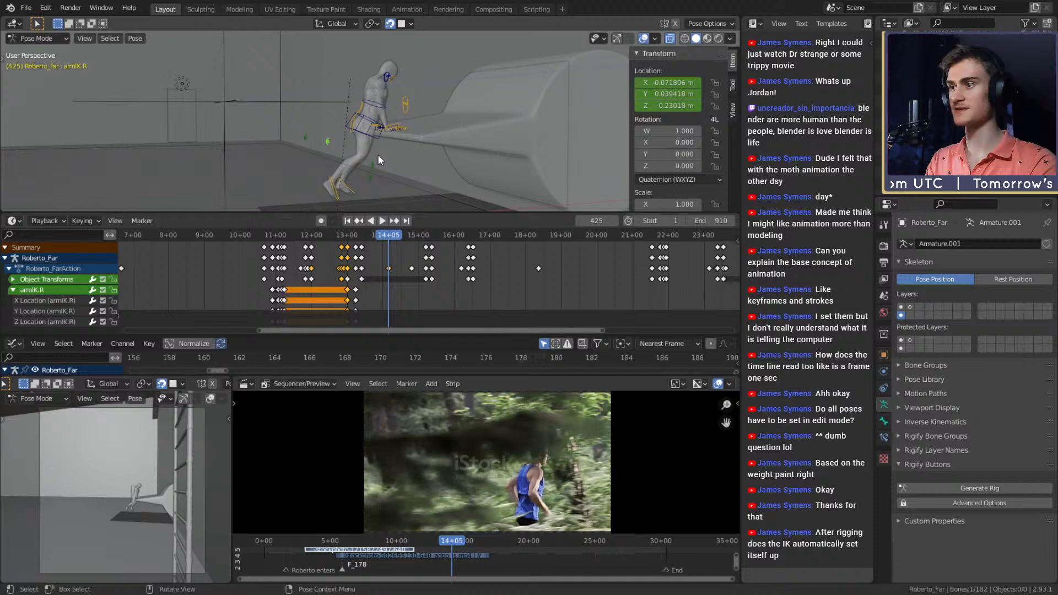
{"action": "middle_click_drag", "start_coordinate": [378, 154], "coordinate": [477, 145]}
{"action": "key", "text": "g"}
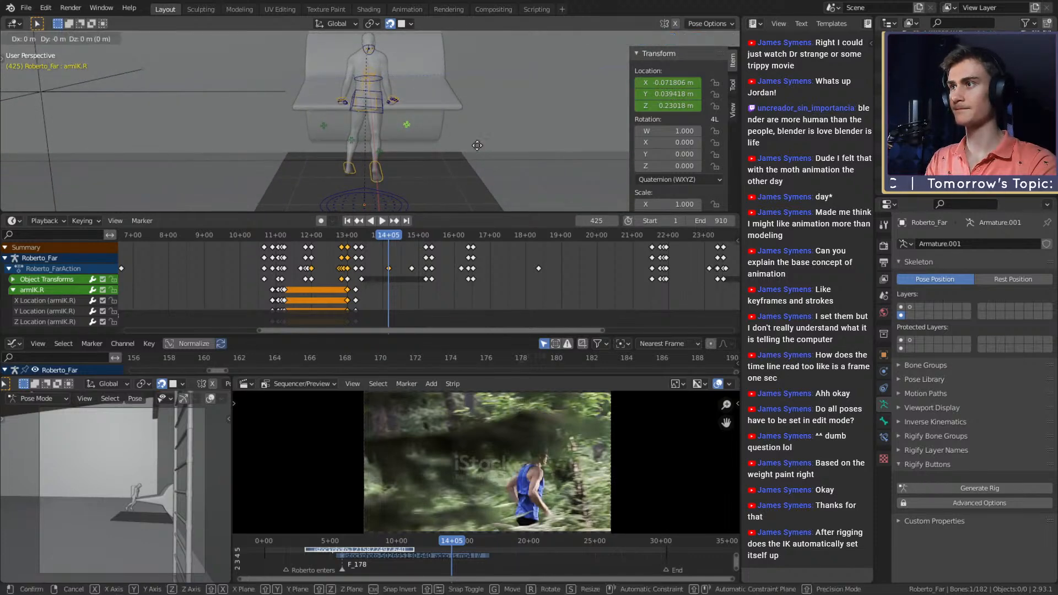
{"action": "left_click", "coordinate": [464, 147]}
{"action": "right_click", "coordinate": [669, 94]}
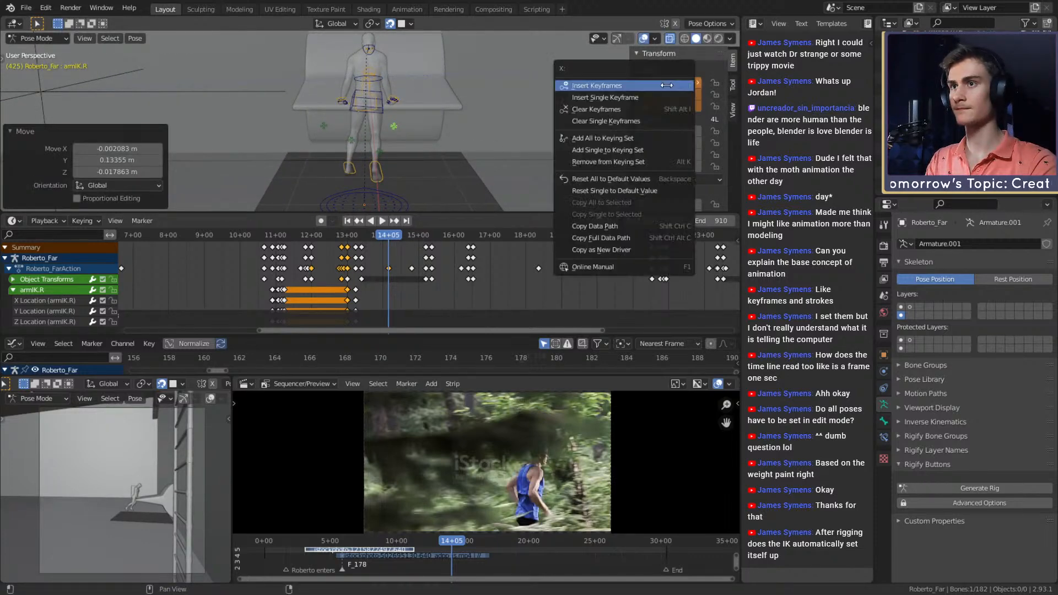
{"action": "left_click", "coordinate": [590, 71]}
- Move the left arm's armIK.L bone about -0.21 m in Y at frame 425 and keyframe its location
{"action": "left_click", "coordinate": [390, 126]}
{"action": "key", "text": "g"}
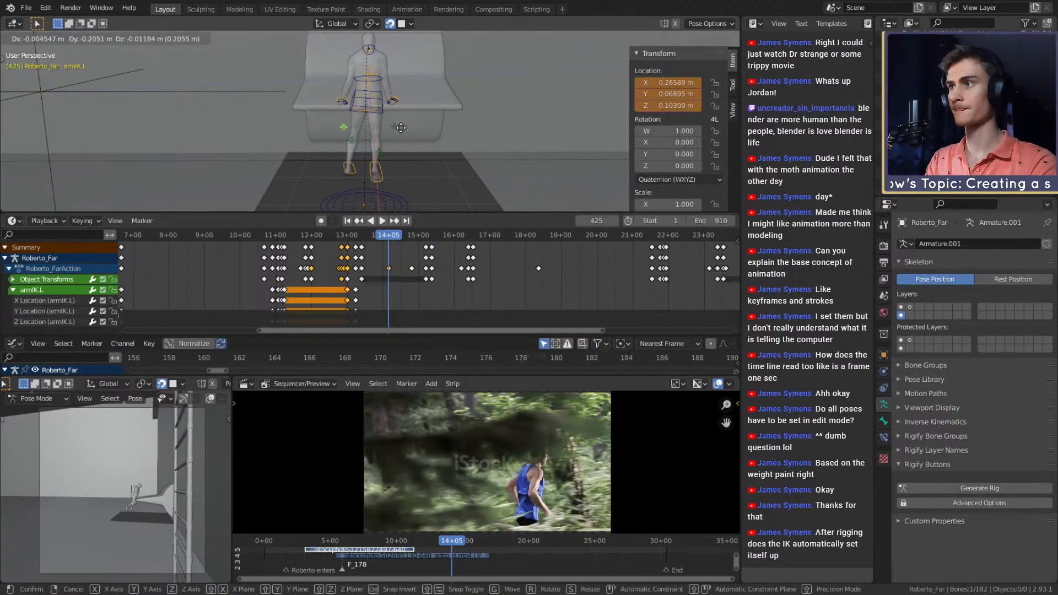
{"action": "left_click", "coordinate": [402, 128]}
{"action": "right_click", "coordinate": [633, 88]}
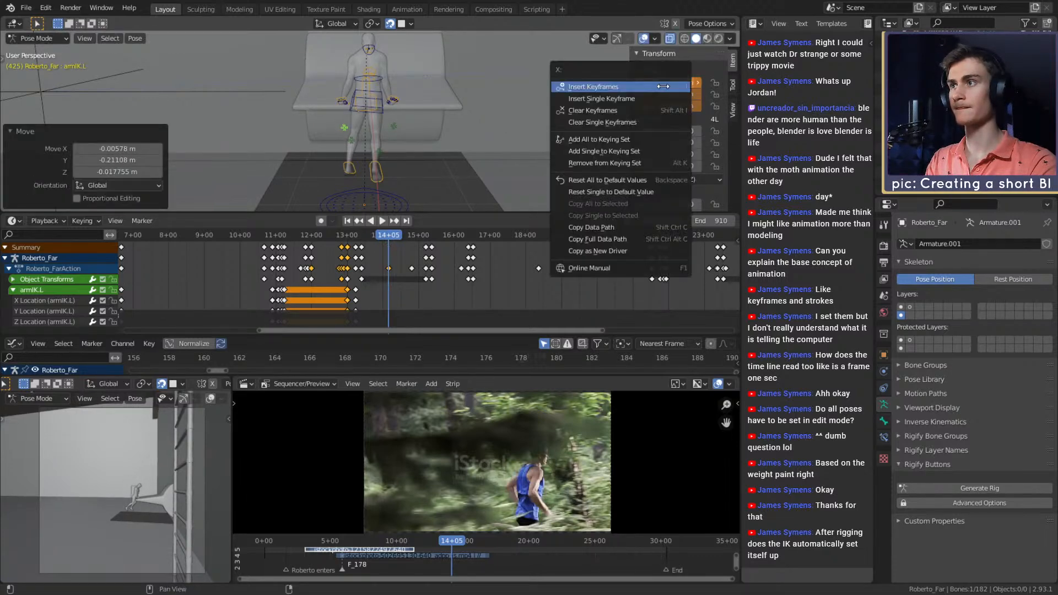
{"action": "left_click", "coordinate": [592, 74]}
{"action": "middle_click_drag", "start_coordinate": [432, 123], "coordinate": [423, 146]}
- Advance the animation to frame 444 and reposition the right arm's armIK.R bone to about Y 0.045 m, Z 0.179 m
{"action": "key", "text": "space"}
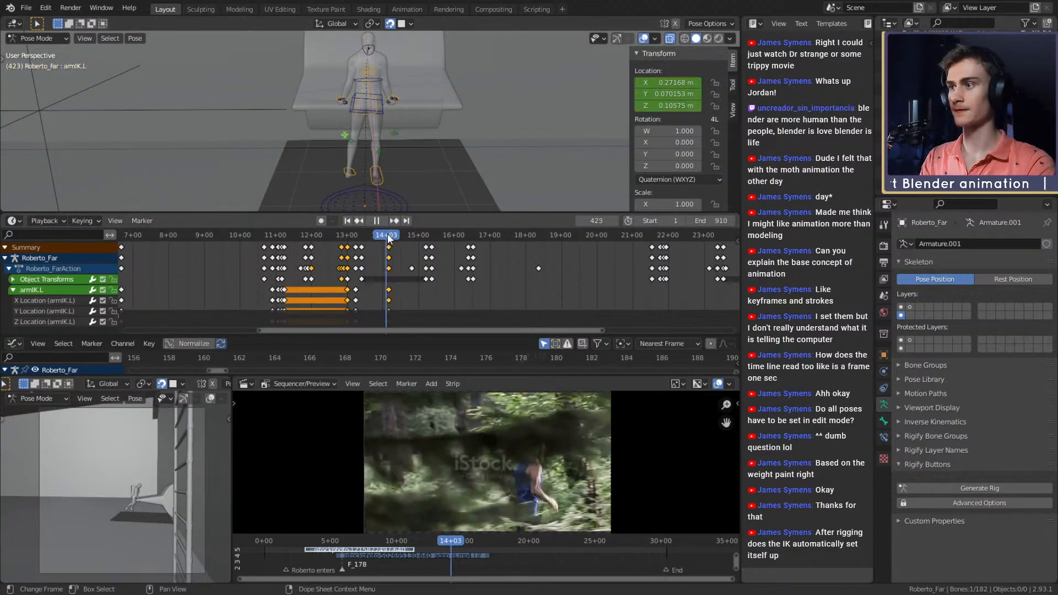
{"action": "key", "text": "space"}
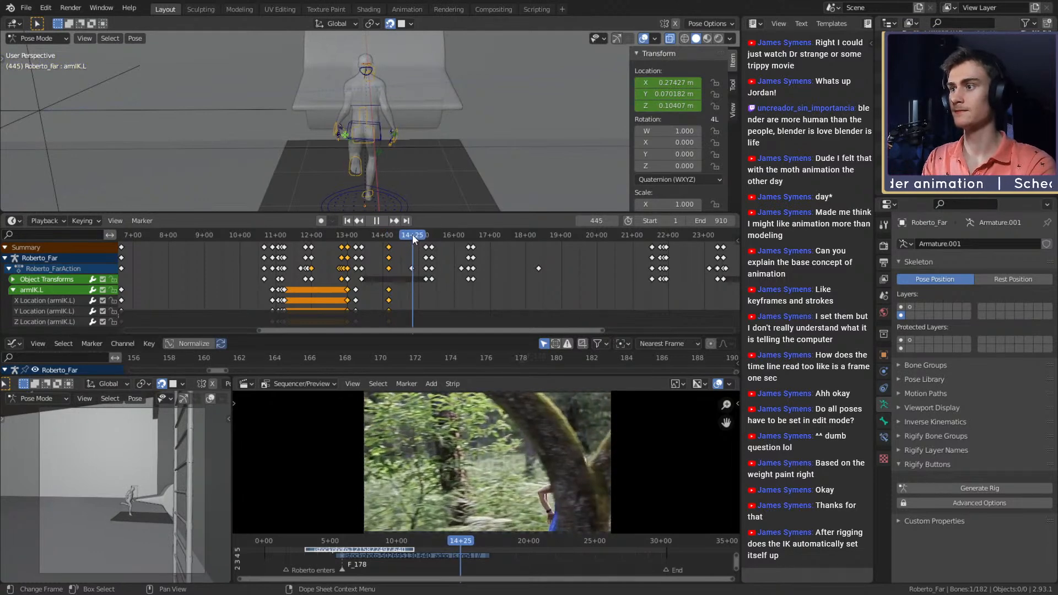
{"action": "middle_click_drag", "start_coordinate": [432, 160], "coordinate": [488, 142]}
{"action": "key", "text": "g"}
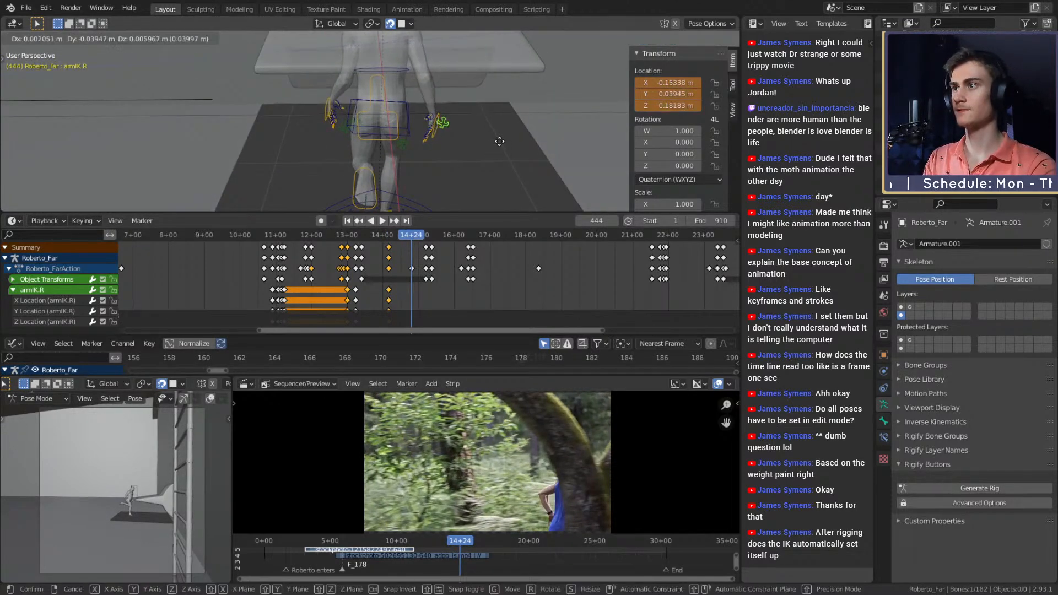
{"action": "left_click", "coordinate": [465, 146]}
- Move armIK.L to about X 0.197, Y 0.064, Z 0.153 m and keyframe both arm IK bones' locations at frame 444
{"action": "left_click", "coordinate": [339, 127]}
{"action": "key", "text": "g"}
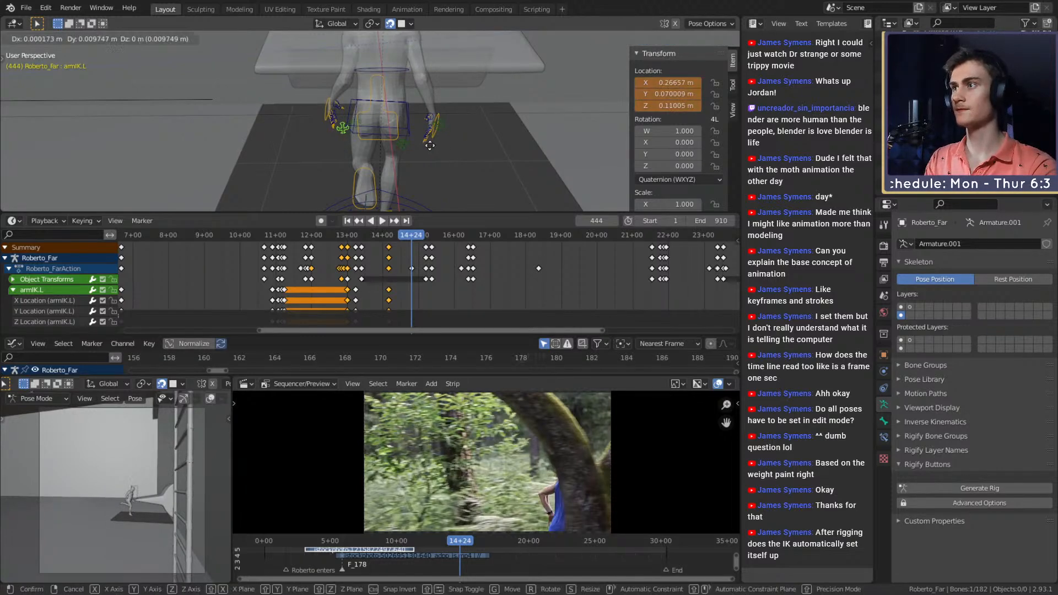
{"action": "left_click", "coordinate": [418, 144]}
{"action": "right_click", "coordinate": [653, 83]}
{"action": "left_click", "coordinate": [654, 69]}
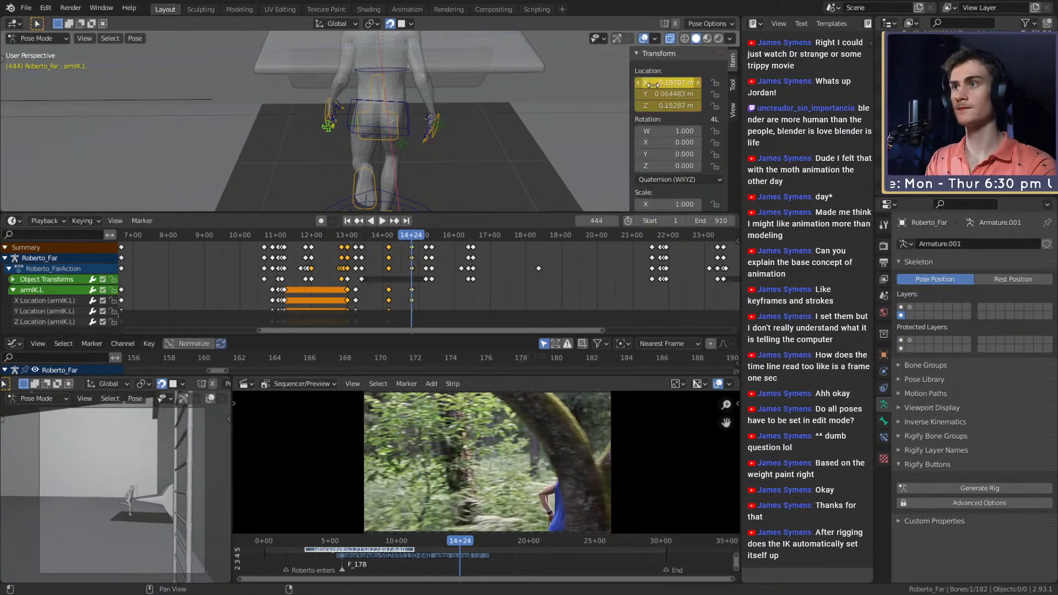
{"action": "right_click", "coordinate": [661, 99]}
{"action": "left_click", "coordinate": [660, 99]}
- Insert location keyframes on the legIK.R and legIK.L bones at frame 444
{"action": "scroll", "coordinate": [477, 145], "scroll_direction": "down", "scroll_amount": 3}
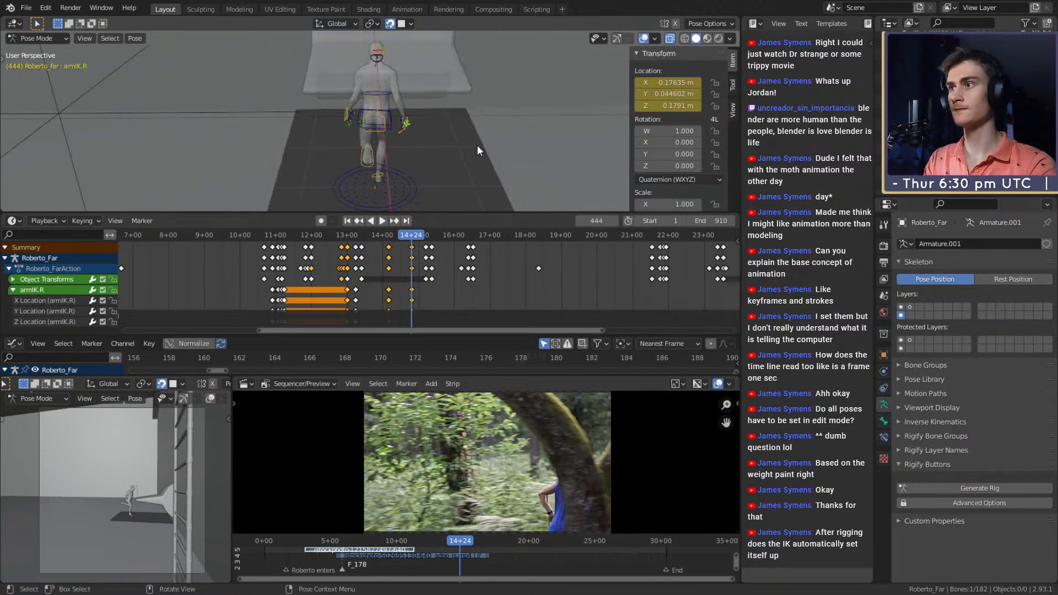
{"action": "middle_click_drag", "start_coordinate": [477, 144], "coordinate": [492, 120]}
{"action": "scroll", "coordinate": [424, 129], "scroll_direction": "up", "scroll_amount": 2}
{"action": "scroll", "coordinate": [418, 134], "scroll_direction": "down", "scroll_amount": 3}
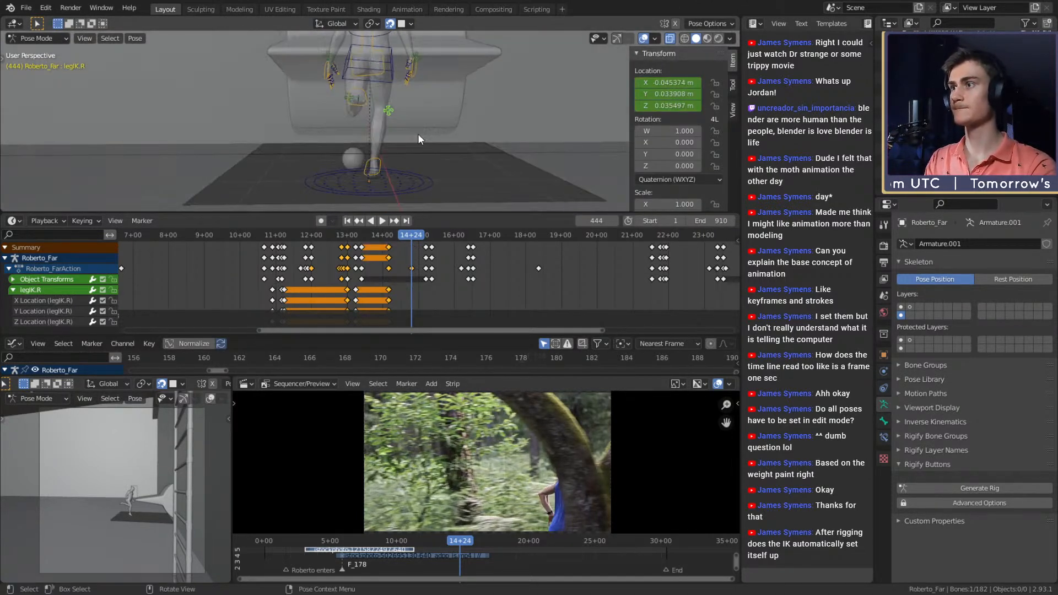
{"action": "middle_click_drag", "start_coordinate": [417, 134], "coordinate": [433, 133]}
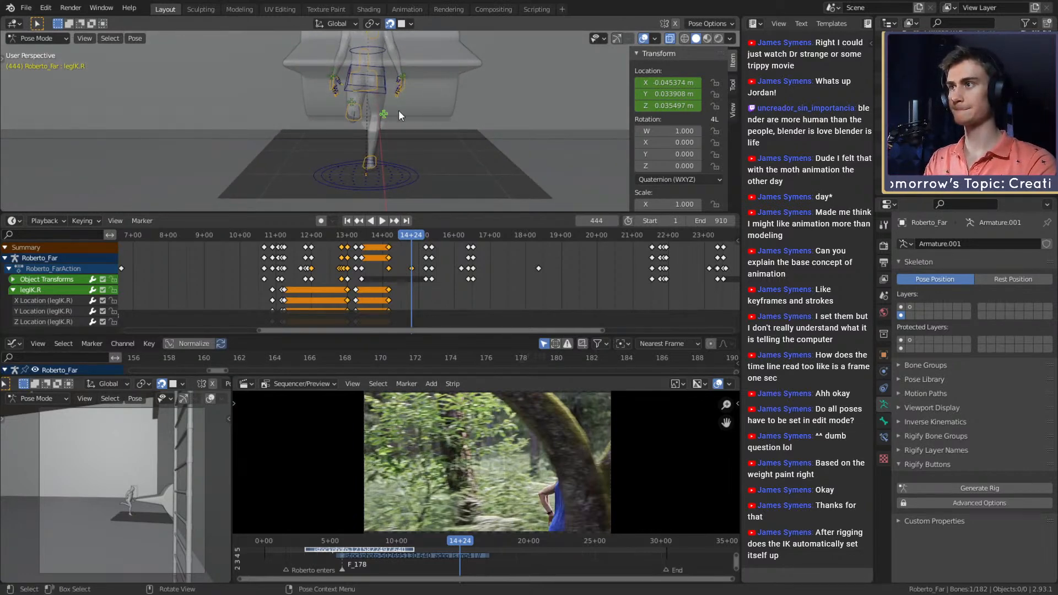
{"action": "right_click", "coordinate": [663, 81]}
{"action": "left_click", "coordinate": [663, 83]}
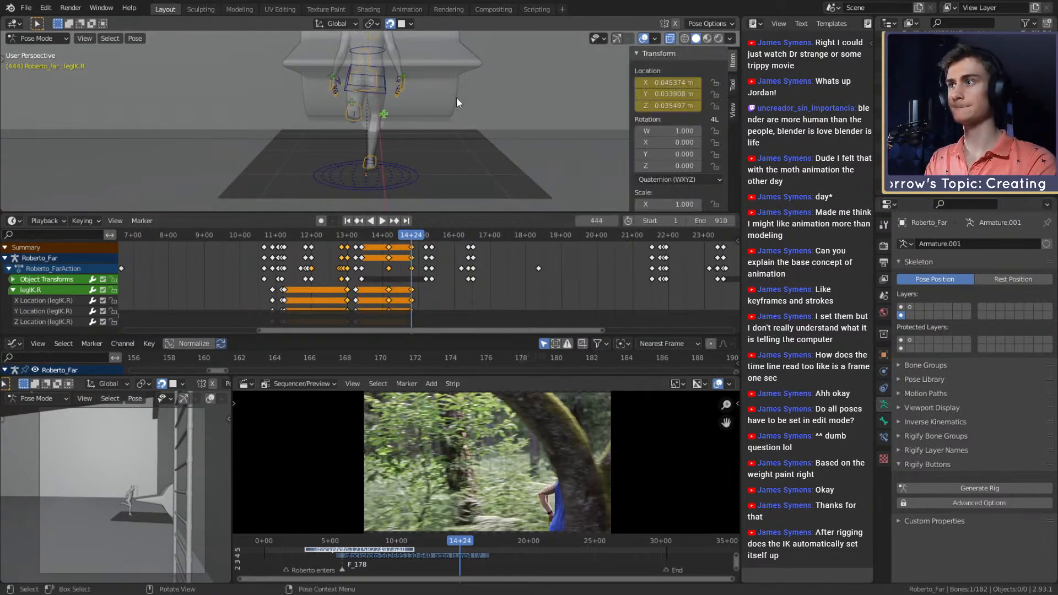
{"action": "right_click", "coordinate": [692, 94]}
{"action": "left_click", "coordinate": [692, 91]}
- Advance the animation to frame 486 with the right foot's footIK.R bone selected, and save the file
{"action": "middle_click_drag", "start_coordinate": [435, 169], "coordinate": [405, 200]}
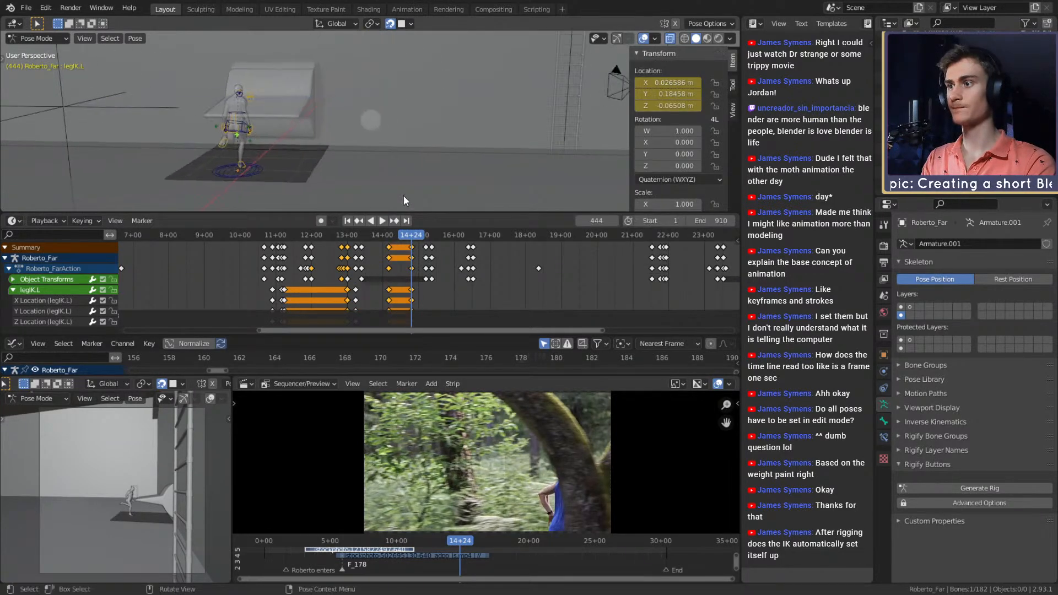
{"action": "left_click", "coordinate": [244, 162]}
{"action": "key", "text": "space"}
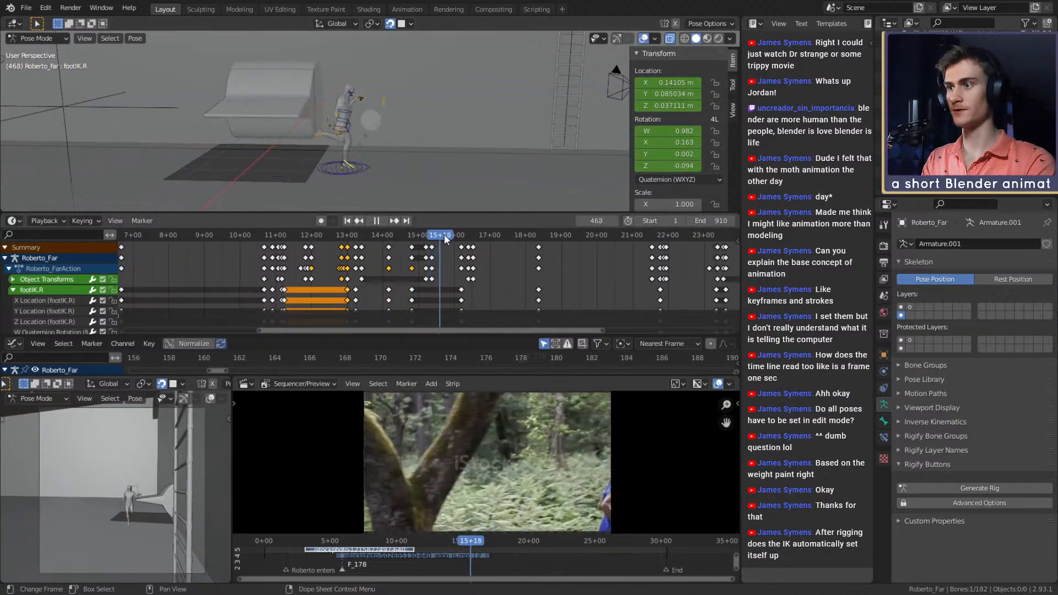
{"action": "left_click_drag", "start_coordinate": [462, 238], "coordinate": [459, 220]}
{"action": "middle_click_drag", "start_coordinate": [457, 182], "coordinate": [380, 143]}
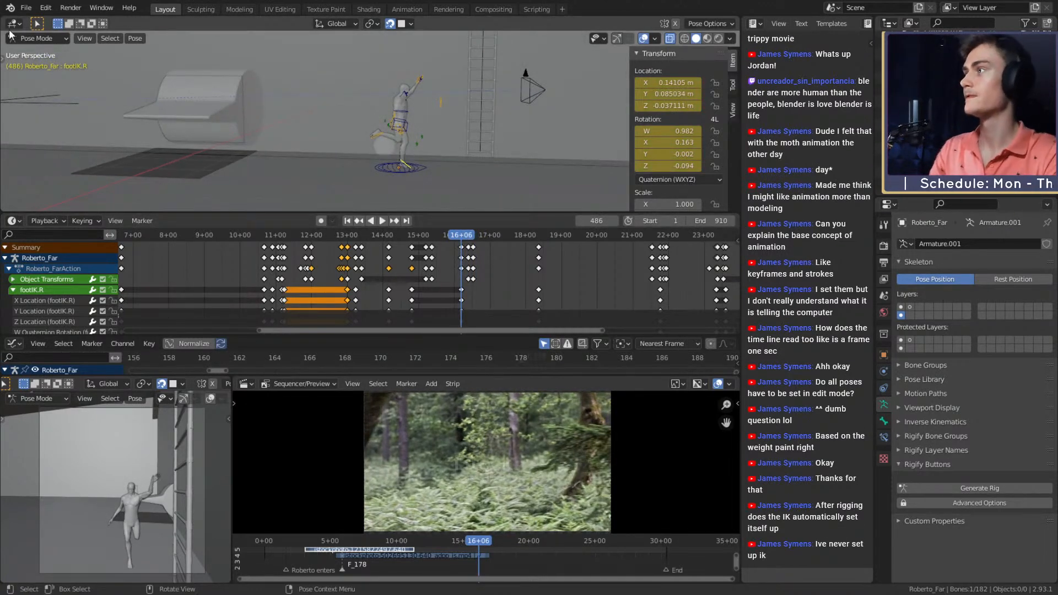
{"action": "left_click", "coordinate": [26, 8]}
{"action": "left_click", "coordinate": [57, 85]}
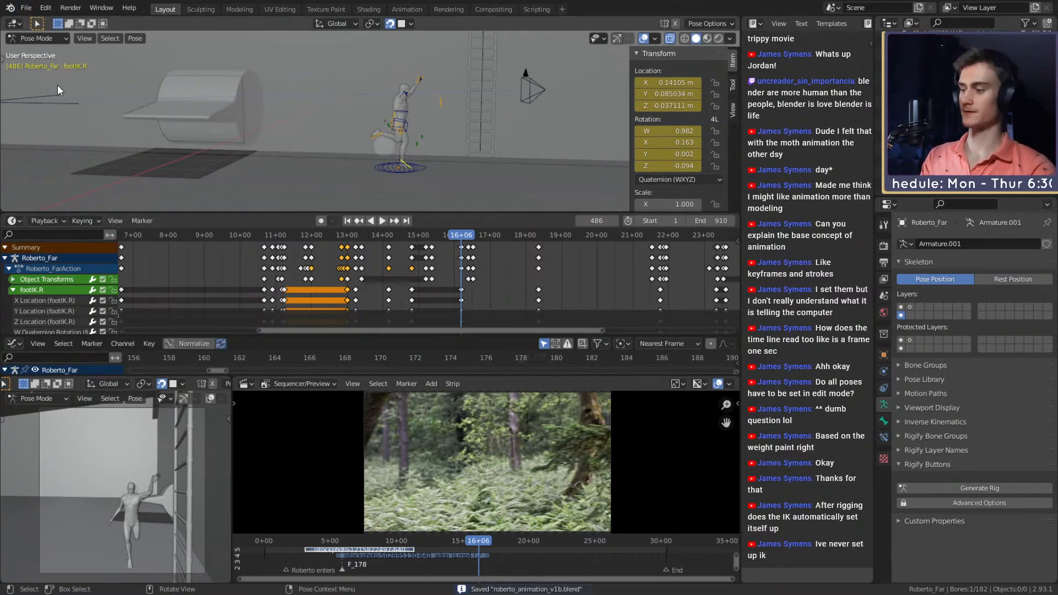
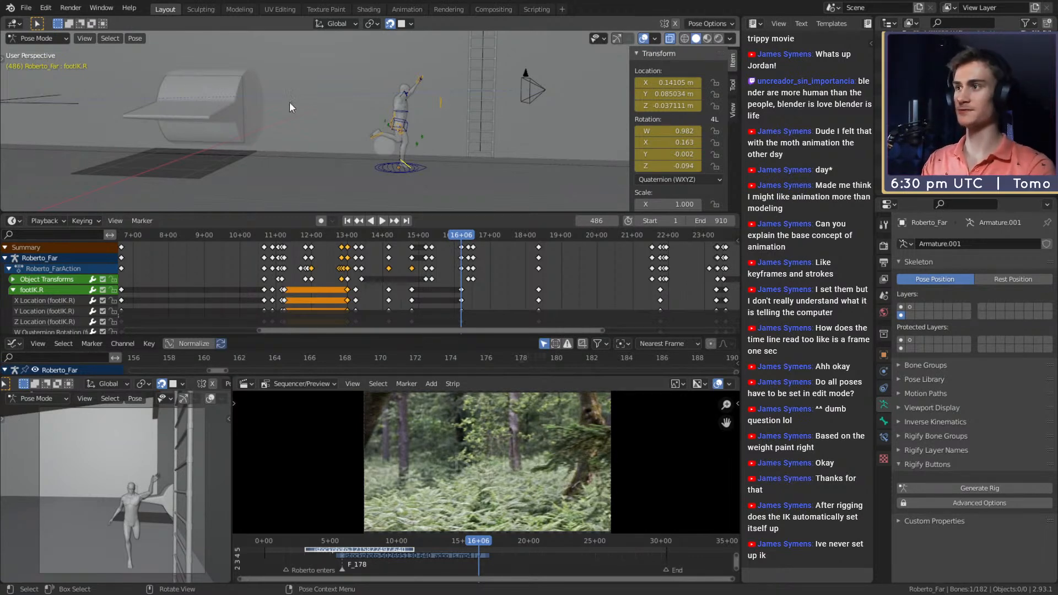
- Insert location keyframes on the right leg's legIK.R bone at frame 486
{"action": "middle_click_drag", "start_coordinate": [290, 102], "coordinate": [394, 147]}
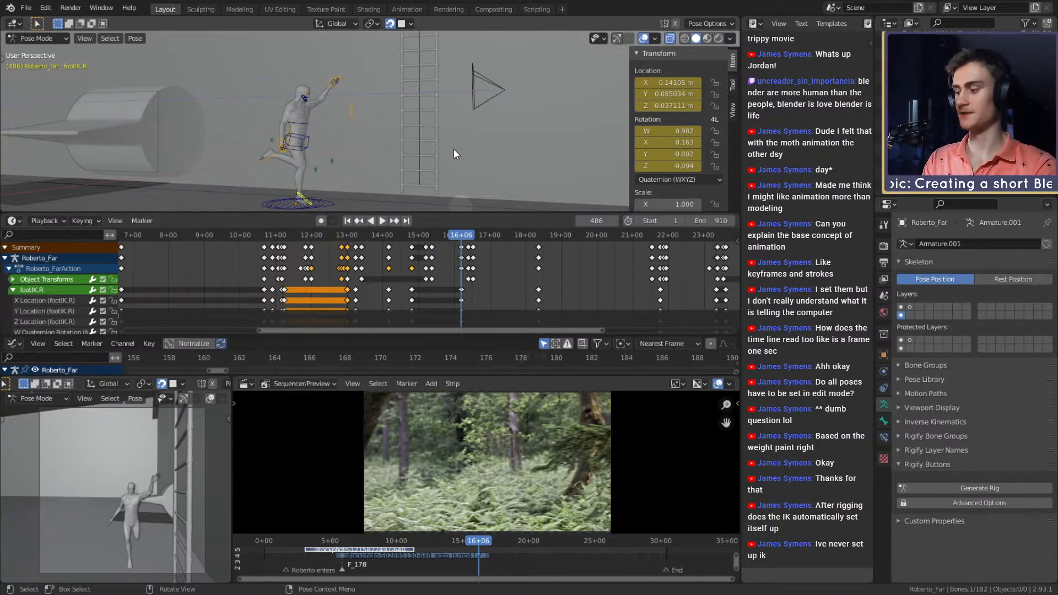
{"action": "middle_click_drag", "start_coordinate": [454, 148], "coordinate": [417, 152]}
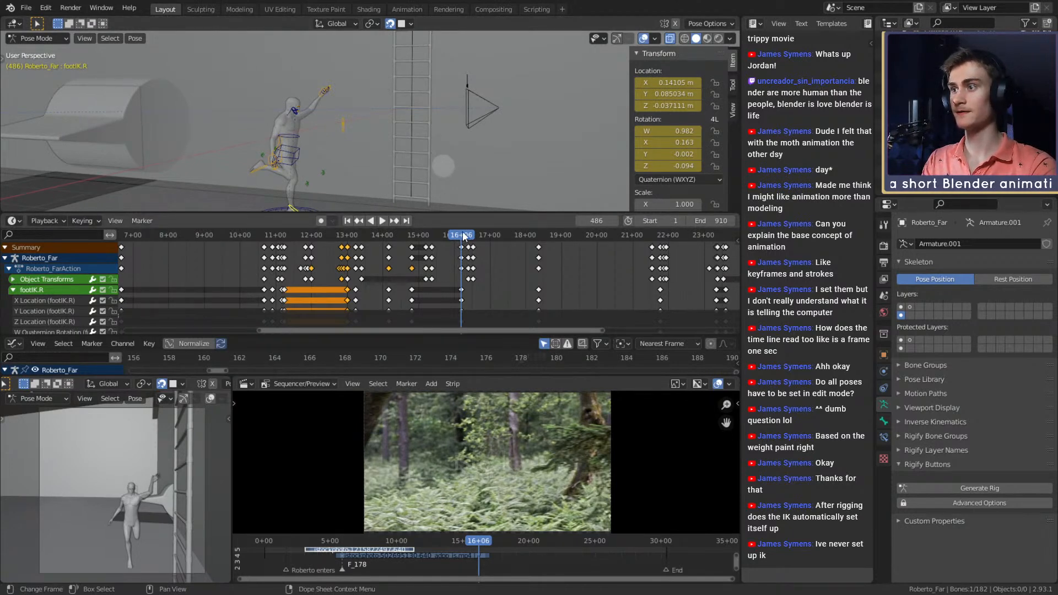
{"action": "middle_click_drag", "start_coordinate": [468, 166], "coordinate": [503, 150]}
{"action": "left_click", "coordinate": [431, 141]}
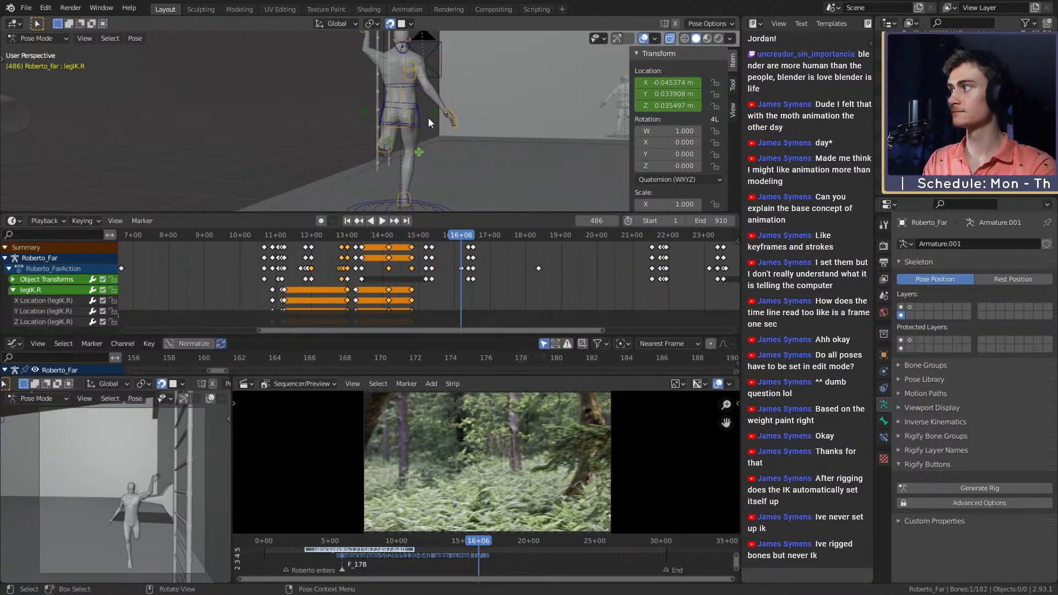
{"action": "right_click", "coordinate": [678, 104]}
{"action": "left_click", "coordinate": [646, 84]}
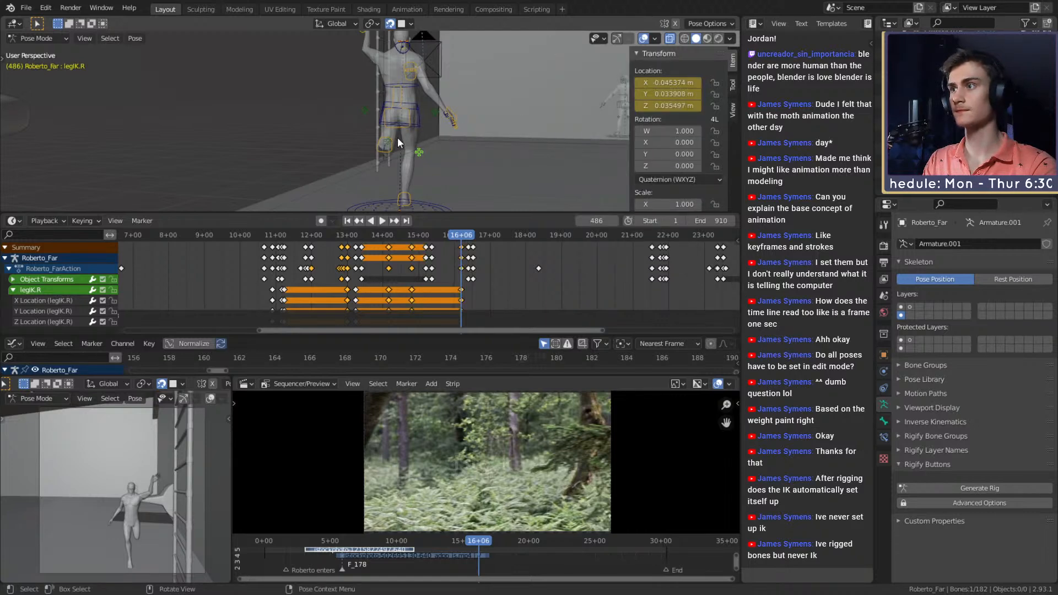
- Move the legIK.L bone about -0.016 m in X and -0.011 m in Z at frame 486 and keyframe its location
{"action": "mouse_move", "coordinate": [398, 139]}
{"action": "middle_mouse_down"}
{"action": "mouse_move", "coordinate": [343, 145]}
{"action": "mouse_move", "coordinate": [396, 148]}
{"action": "middle_mouse_up"}
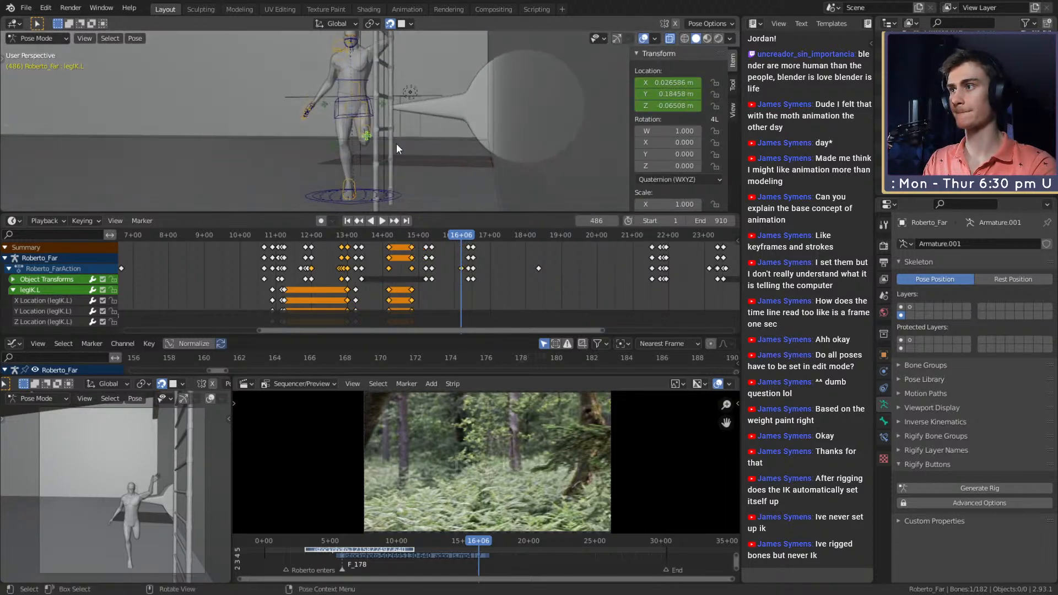
{"action": "key", "text": "g"}
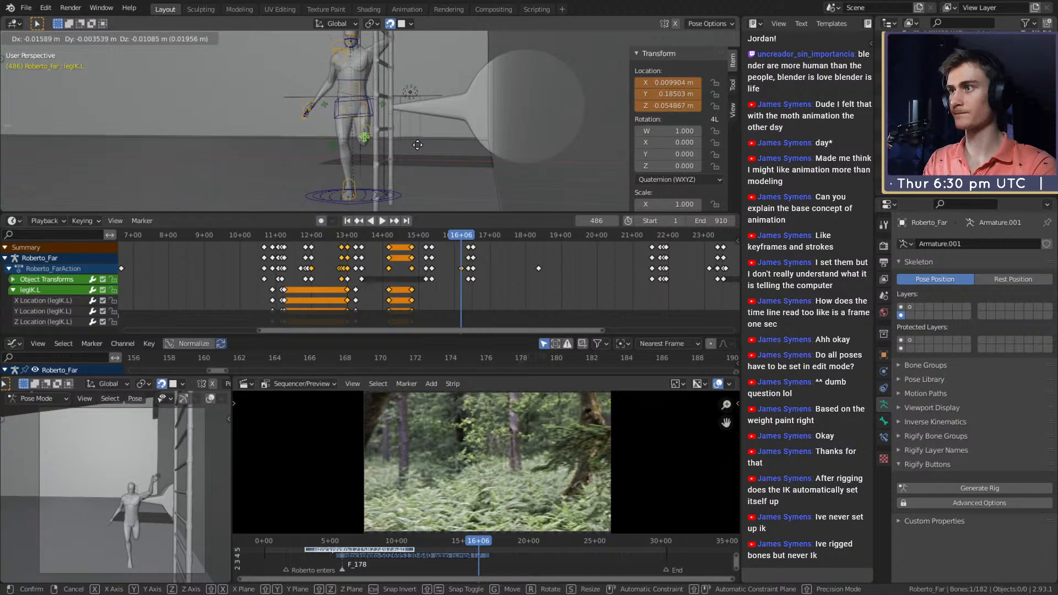
{"action": "left_click", "coordinate": [417, 145]}
{"action": "right_click", "coordinate": [670, 91]}
{"action": "left_click", "coordinate": [661, 75]}
- Move the right arm's armIK.R bone about 0.016 m in Z at frame 486 and keyframe its location
{"action": "middle_click_drag", "start_coordinate": [396, 86], "coordinate": [435, 131]}
{"action": "left_click", "coordinate": [435, 132]}
{"action": "key", "text": "g"}
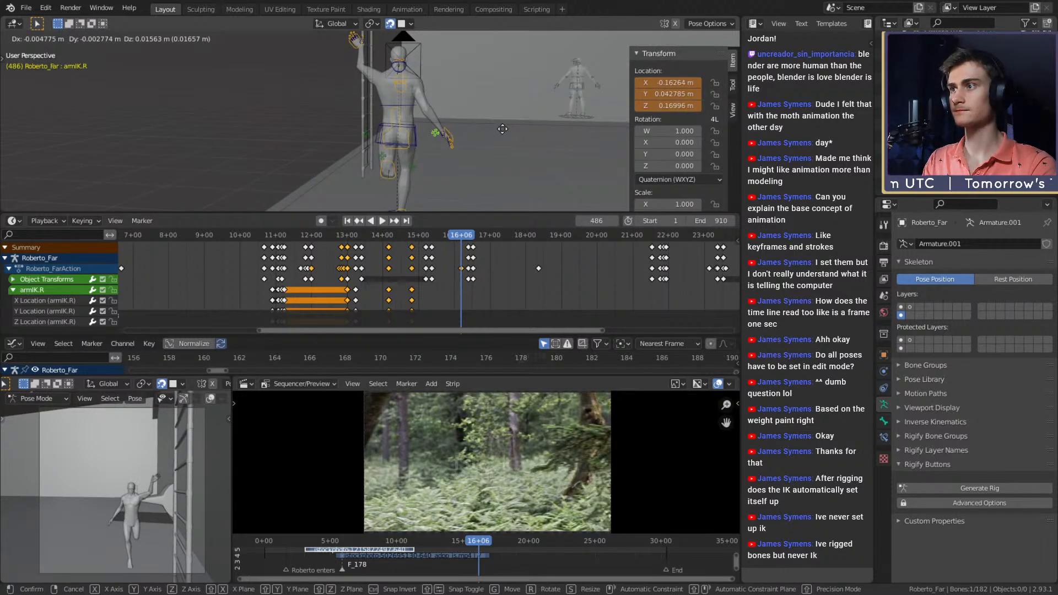
{"action": "left_click", "coordinate": [502, 129]}
{"action": "right_click", "coordinate": [670, 91]}
{"action": "left_click", "coordinate": [661, 75]}
- Move the armIK.L bone about -0.13 m in Y and -0.09 m in Z at frame 486 and keyframe its location
{"action": "left_click", "coordinate": [451, 142]}
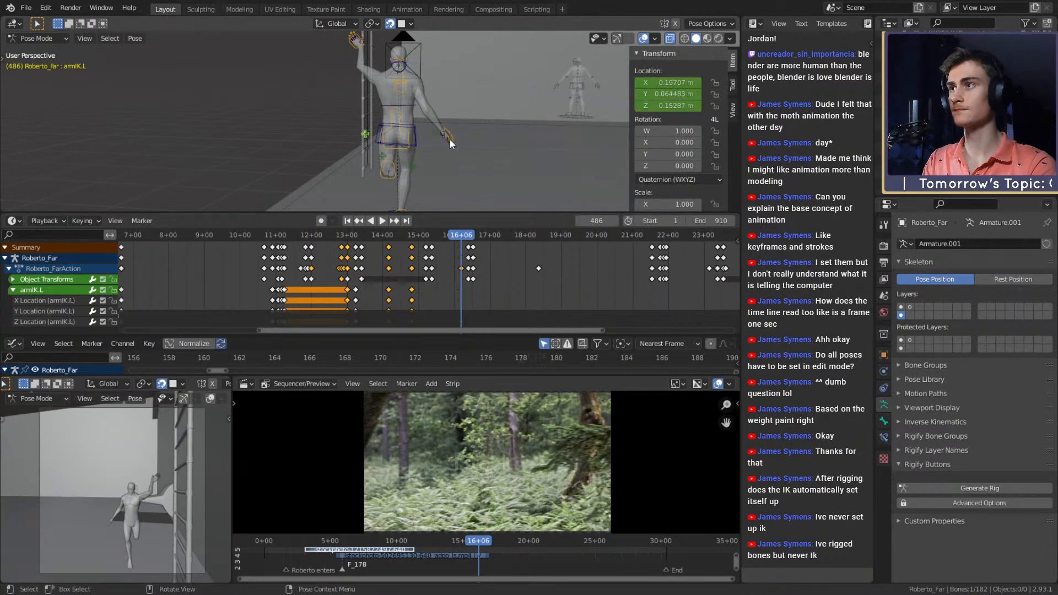
{"action": "key", "text": "g"}
{"action": "left_click", "coordinate": [451, 130]}
{"action": "middle_click_drag", "start_coordinate": [451, 130], "coordinate": [588, 114]}
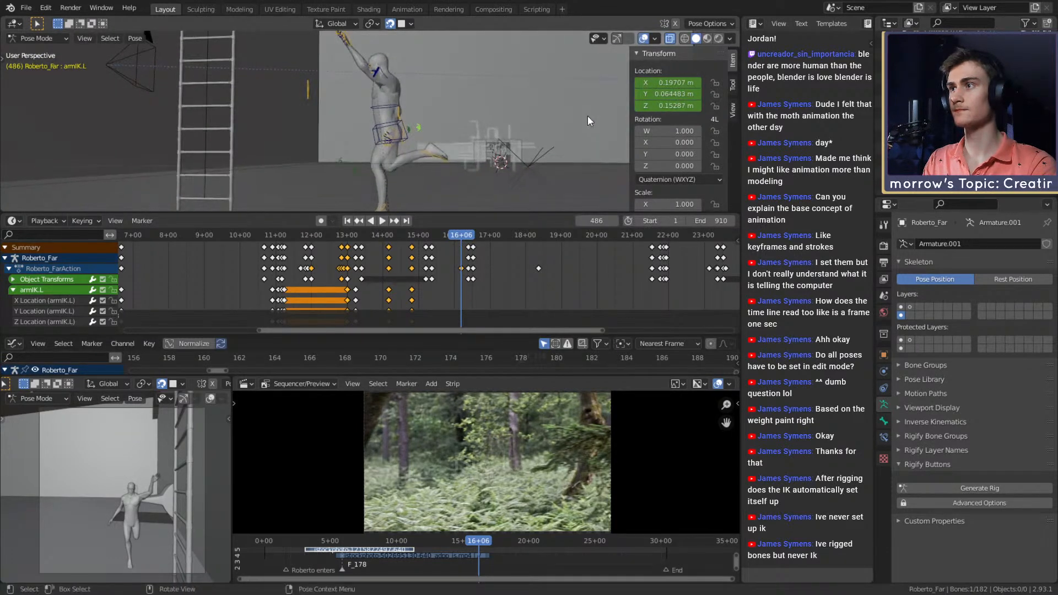
{"action": "key", "text": "g"}
{"action": "left_click", "coordinate": [575, 124]}
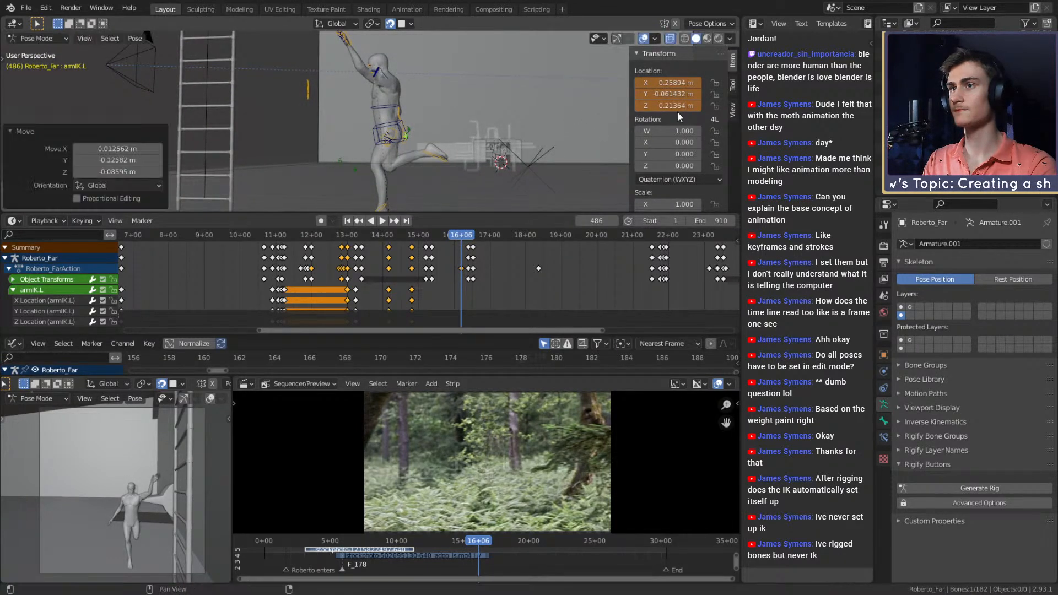
{"action": "right_click", "coordinate": [670, 88]}
{"action": "left_click", "coordinate": [662, 76]}
- Examine the character's pose at frame 486, checking the footIK.R and head_track bones for keyframes
{"action": "middle_click_drag", "start_coordinate": [551, 127], "coordinate": [355, 180]}
{"action": "left_click", "coordinate": [355, 181]}
{"action": "middle_click_drag", "start_coordinate": [424, 174], "coordinate": [479, 188]}
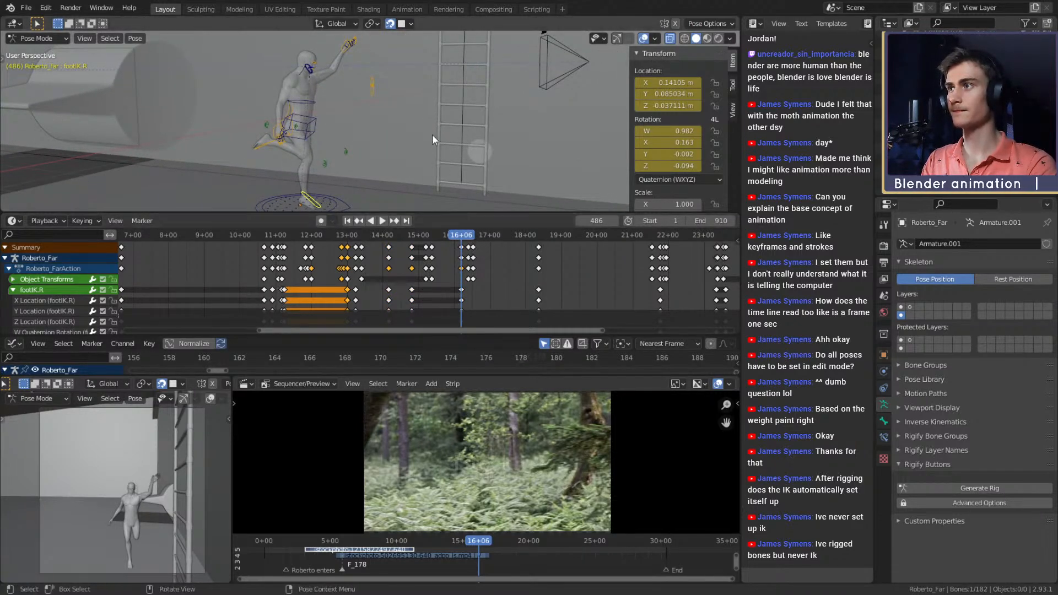
{"action": "middle_click_drag", "start_coordinate": [432, 134], "coordinate": [456, 130]}
{"action": "left_click", "coordinate": [408, 118]}
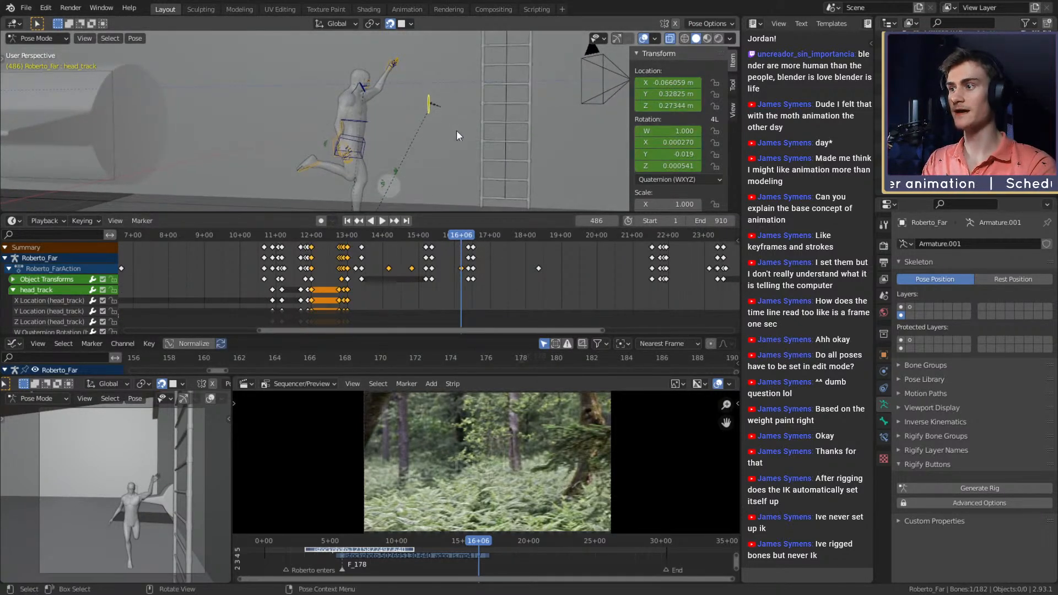
{"action": "middle_click_drag", "start_coordinate": [356, 113], "coordinate": [370, 168]}
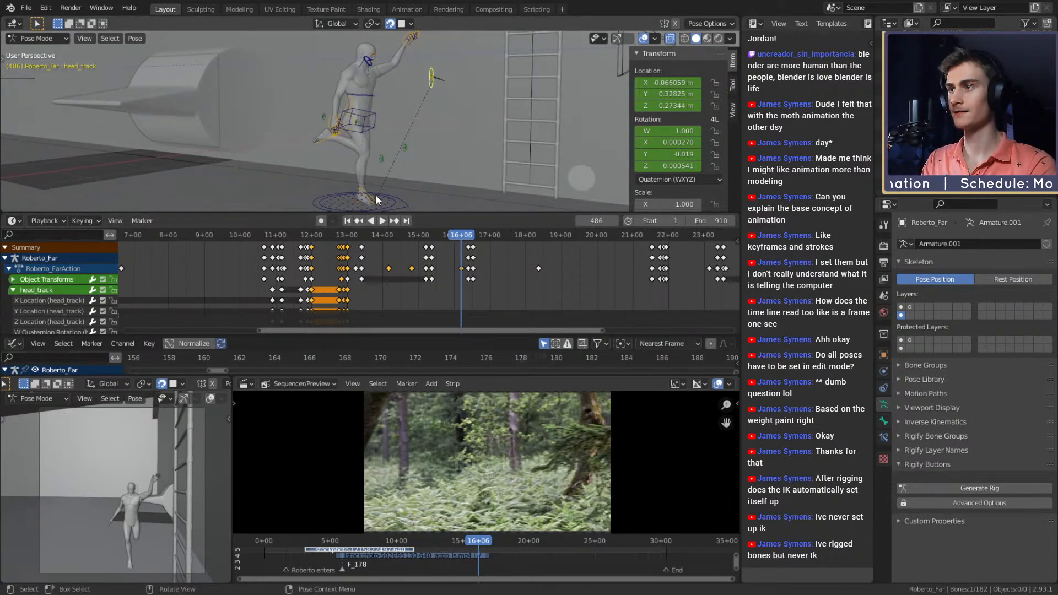
{"action": "left_click", "coordinate": [376, 196]}
{"action": "middle_click_drag", "start_coordinate": [421, 194], "coordinate": [443, 224]}
- Return to frame 425 and insert location and rotation keyframes on the head_track bone
{"action": "left_click_drag", "start_coordinate": [386, 233], "coordinate": [389, 236]}
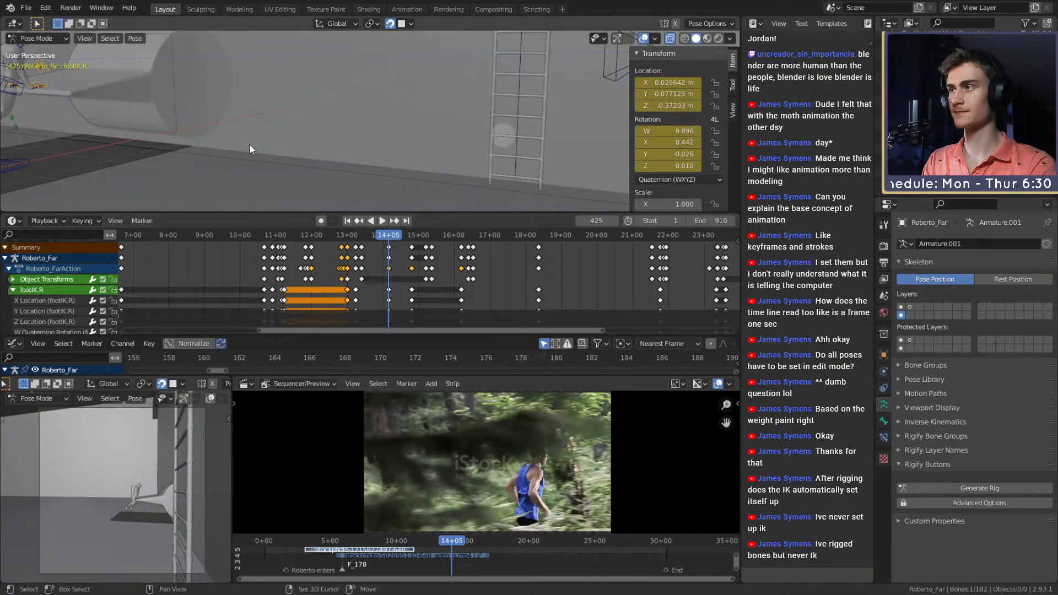
{"action": "middle_click_drag", "start_coordinate": [436, 165], "coordinate": [357, 157]}
{"action": "scroll", "coordinate": [368, 149], "scroll_direction": "up", "scroll_amount": 2}
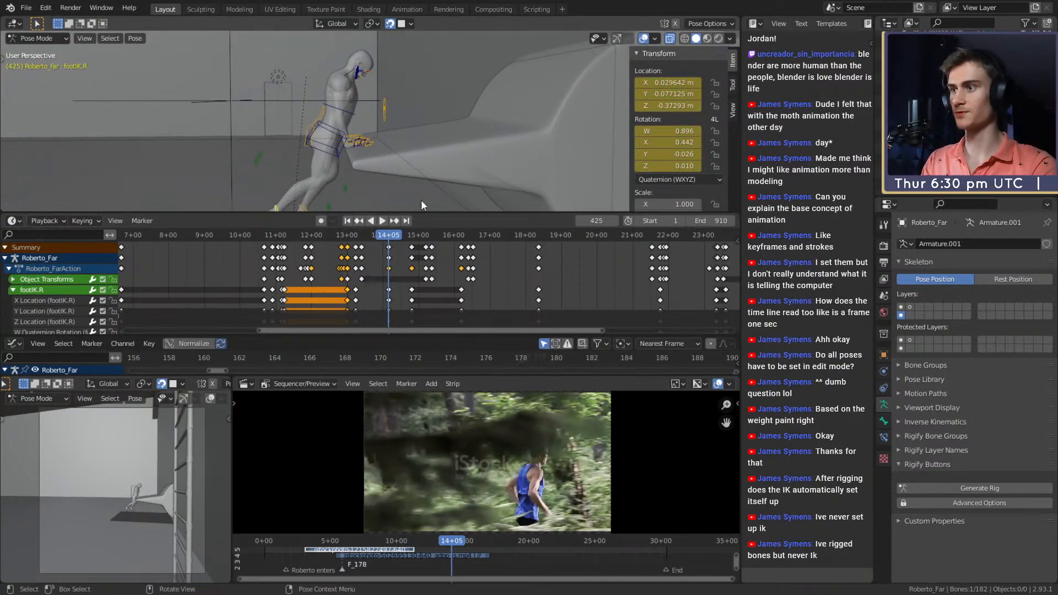
{"action": "left_click", "coordinate": [385, 121]}
{"action": "right_click", "coordinate": [664, 105]}
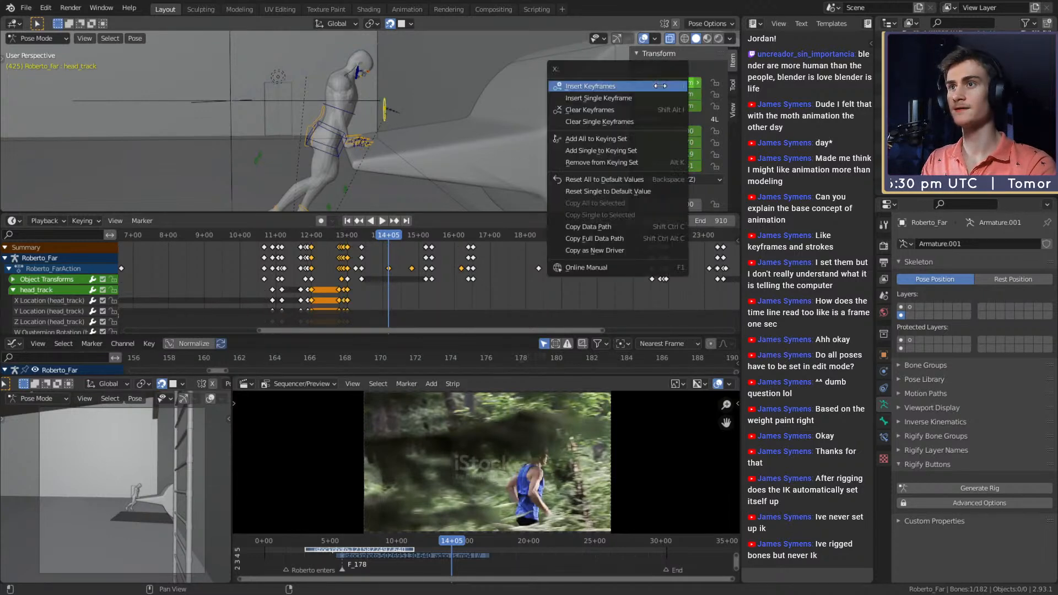
{"action": "left_click", "coordinate": [664, 104]}
{"action": "right_click", "coordinate": [663, 132]}
{"action": "left_click", "coordinate": [664, 131]}
- Review the motion from frame 425 to about frame 475 with footIK.L selected, and go back to frame 444
{"action": "middle_click_drag", "start_coordinate": [353, 149], "coordinate": [445, 171]}
{"action": "left_click", "coordinate": [286, 168]}
{"action": "key", "text": "space"}
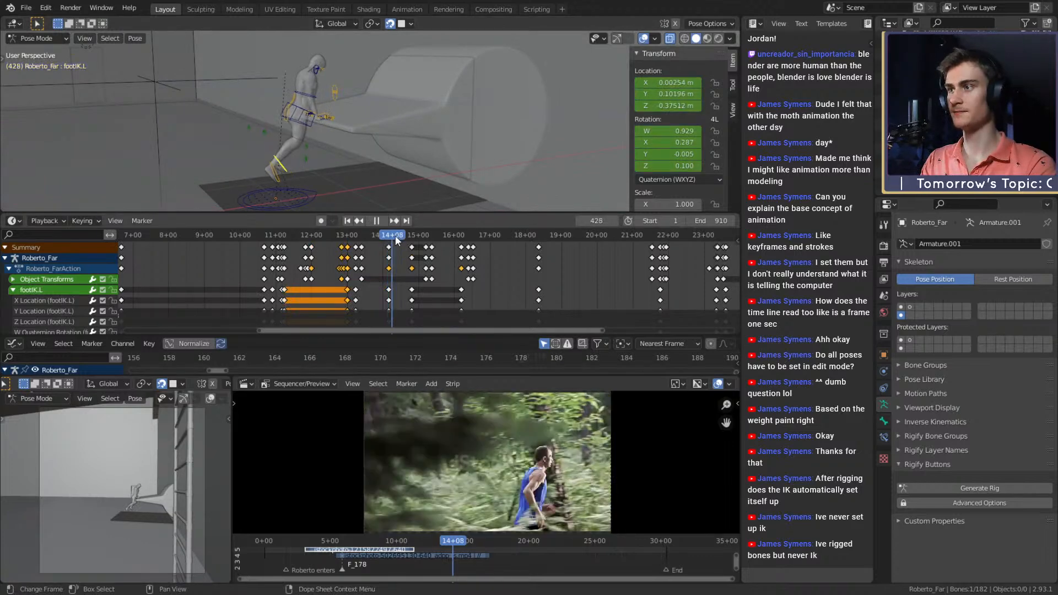
{"action": "mouse_move", "coordinate": [410, 239]}
{"action": "left_mouse_down"}
{"action": "mouse_move", "coordinate": [439, 237]}
{"action": "mouse_move", "coordinate": [412, 237]}
{"action": "left_mouse_up"}
{"action": "key", "text": "space"}
{"action": "middle_click_drag", "start_coordinate": [402, 173], "coordinate": [381, 164]}
{"action": "key", "text": "space"}
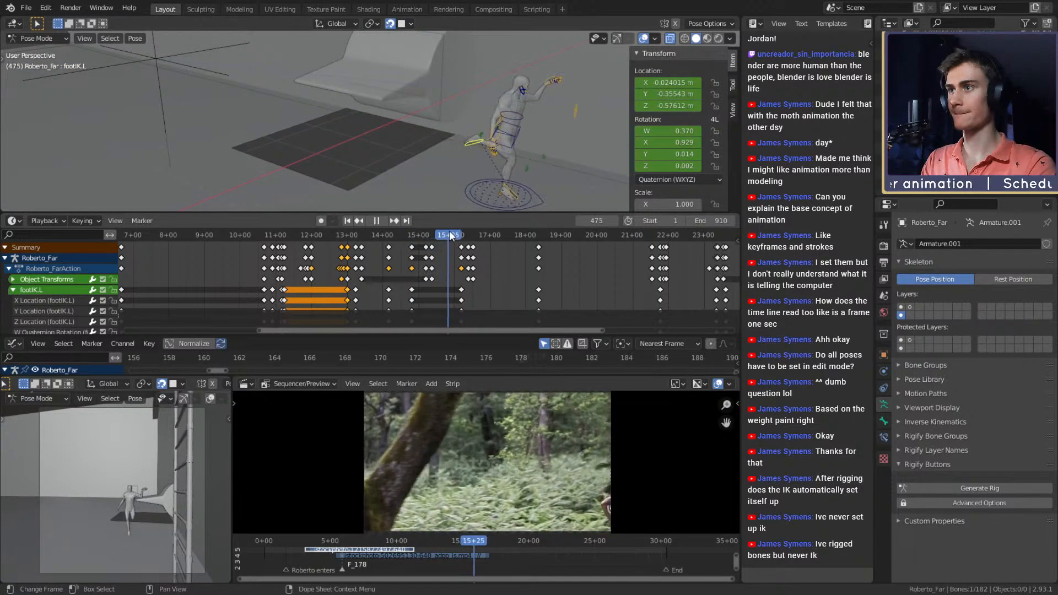
{"action": "left_click_drag", "start_coordinate": [433, 235], "coordinate": [414, 237]}
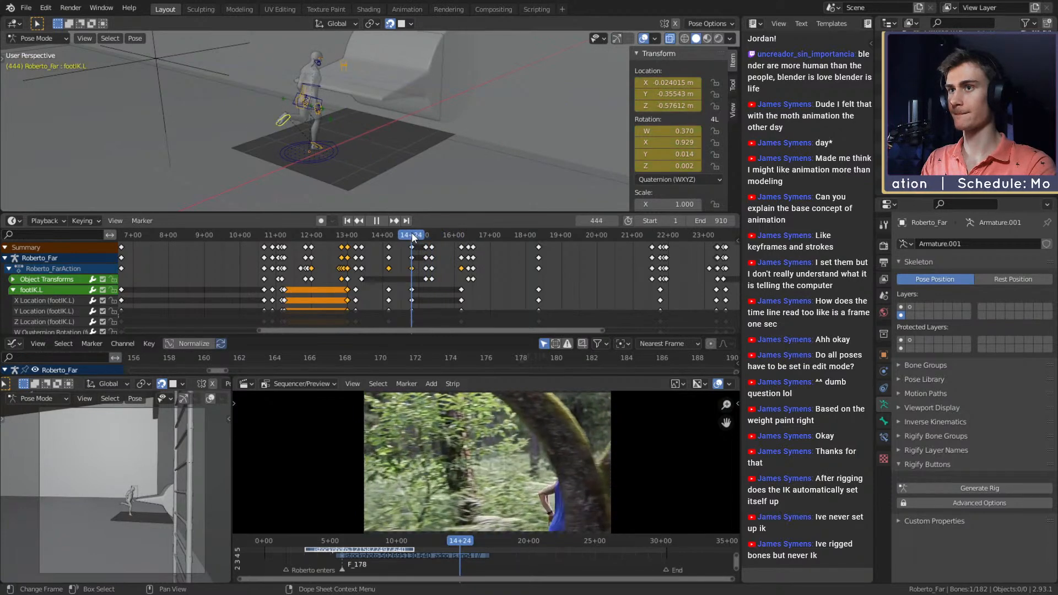
- Go to frame 486 and move the head_track bone about 0.10 m in X, 0.07 m in Y and 0.41 m in Z
{"action": "mouse_move", "coordinate": [428, 146]}
{"action": "middle_mouse_down"}
{"action": "mouse_move", "coordinate": [414, 152]}
{"action": "mouse_move", "coordinate": [455, 143]}
{"action": "mouse_move", "coordinate": [438, 154]}
{"action": "middle_mouse_up"}
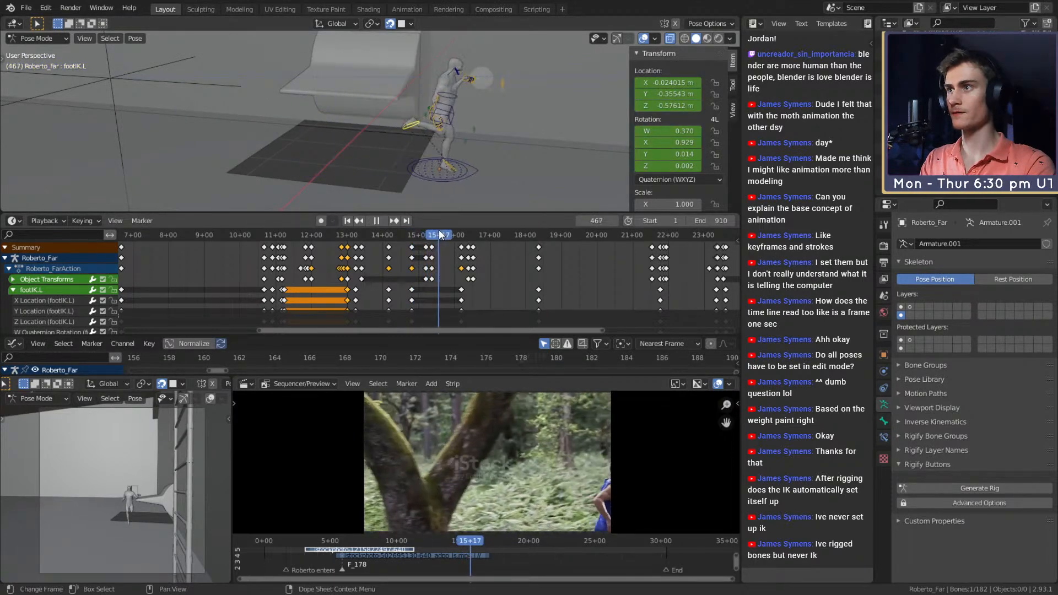
{"action": "left_click_drag", "start_coordinate": [438, 234], "coordinate": [461, 235]}
{"action": "middle_click_drag", "start_coordinate": [575, 139], "coordinate": [469, 138]}
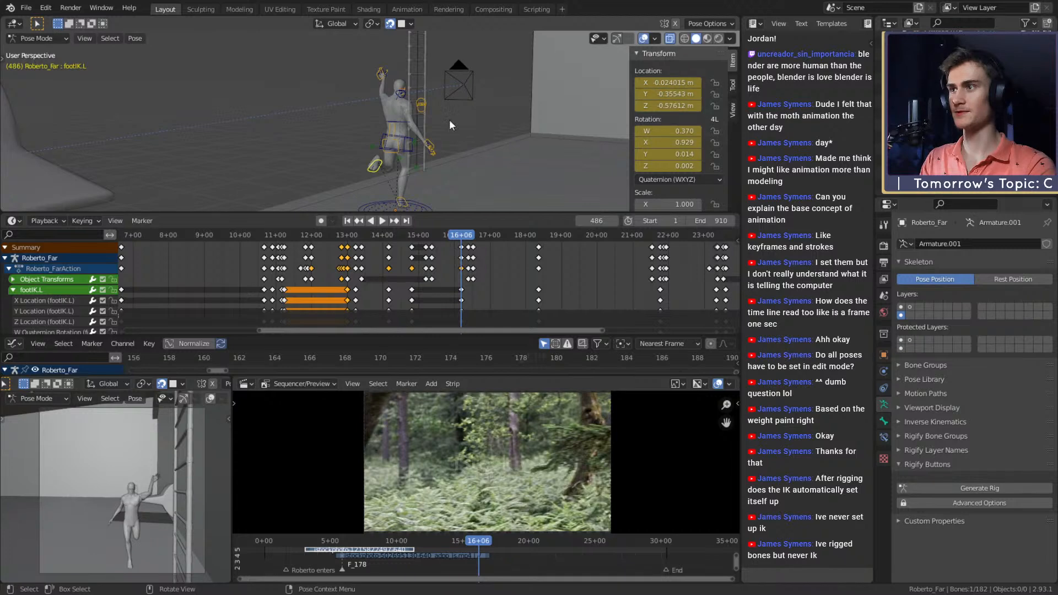
{"action": "left_click", "coordinate": [424, 108]}
{"action": "key", "text": "g"}
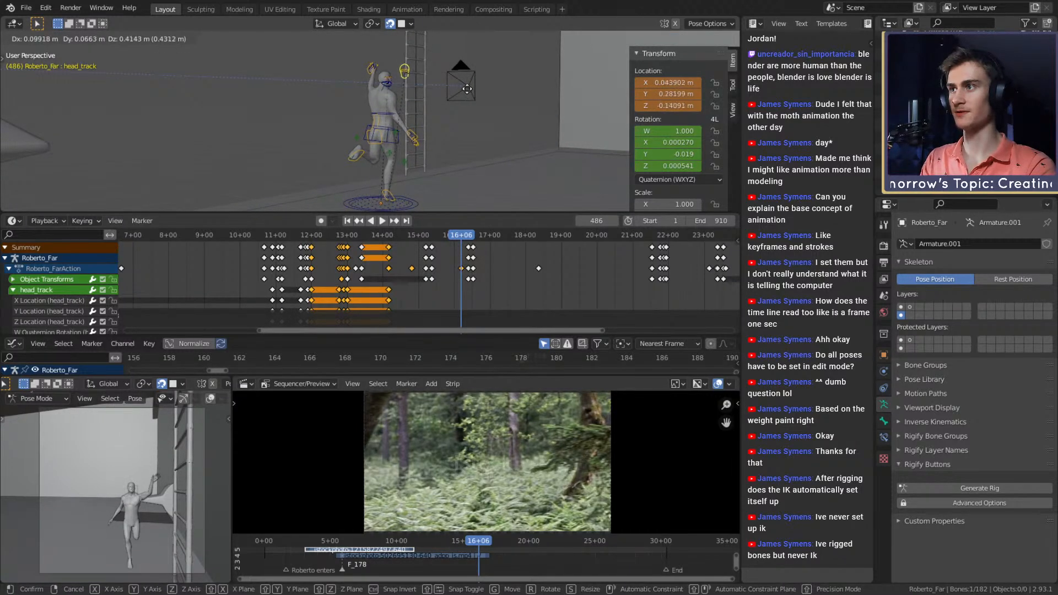
{"action": "left_click", "coordinate": [467, 89]}
- Shift the head_track bone a further 0.08 m in X, 0.03 m in Y and -0.03 m in Z, and keyframe its location
{"action": "middle_click_drag", "start_coordinate": [466, 89], "coordinate": [475, 117]}
{"action": "key", "text": "g"}
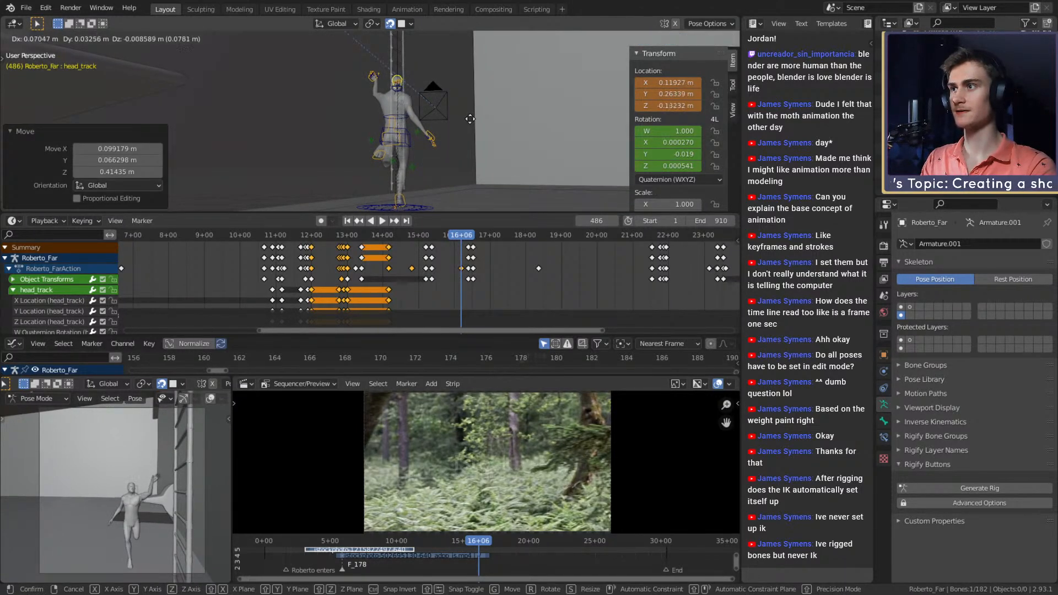
{"action": "left_click", "coordinate": [470, 121]}
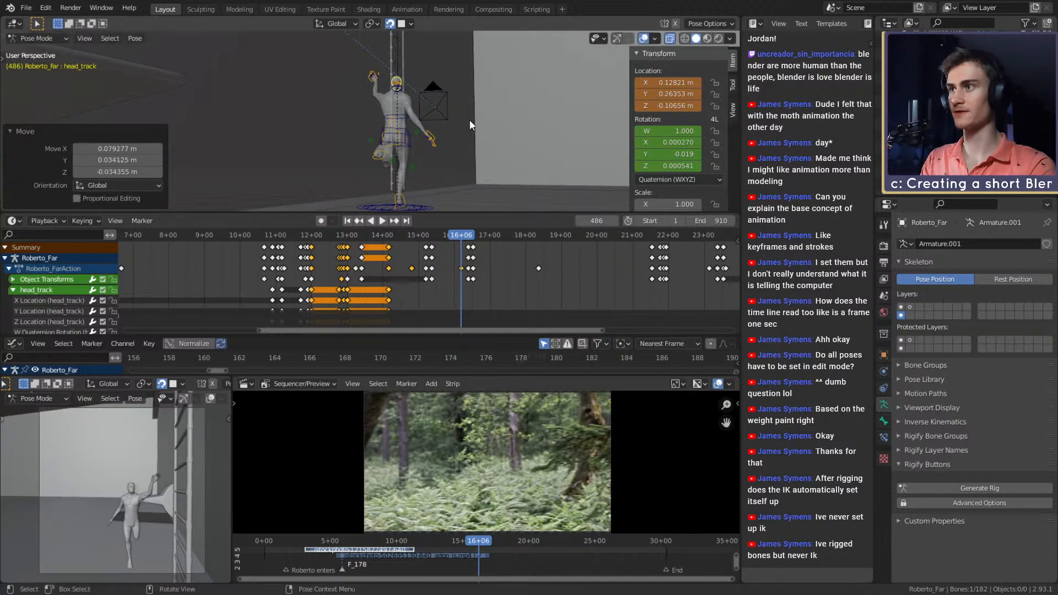
{"action": "right_click", "coordinate": [661, 84]}
{"action": "left_click", "coordinate": [661, 84]}
- Clear the rotation keyframes of the head_track bone
{"action": "middle_click_drag", "start_coordinate": [452, 132], "coordinate": [405, 141]}
{"action": "middle_click_drag", "start_coordinate": [586, 145], "coordinate": [455, 211]}
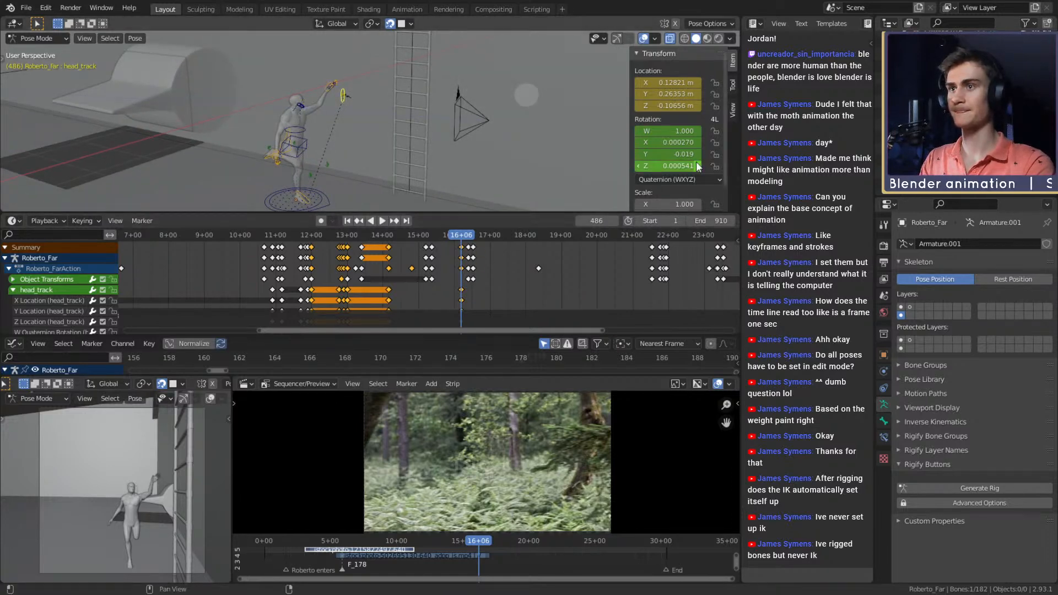
{"action": "right_click", "coordinate": [666, 142]}
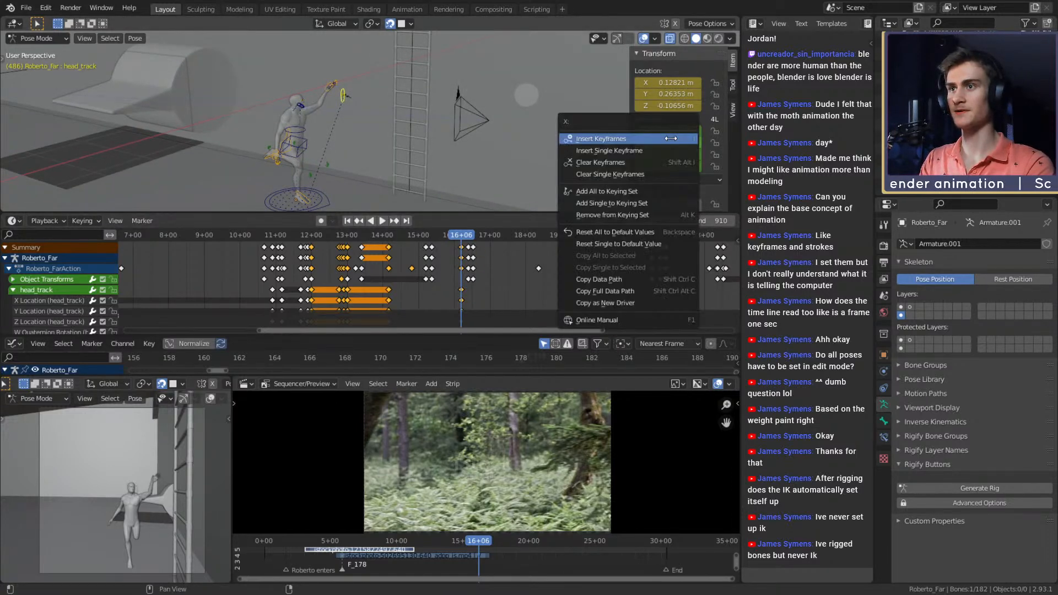
{"action": "left_click", "coordinate": [609, 161]}
{"action": "middle_click_drag", "start_coordinate": [413, 166], "coordinate": [431, 155]}
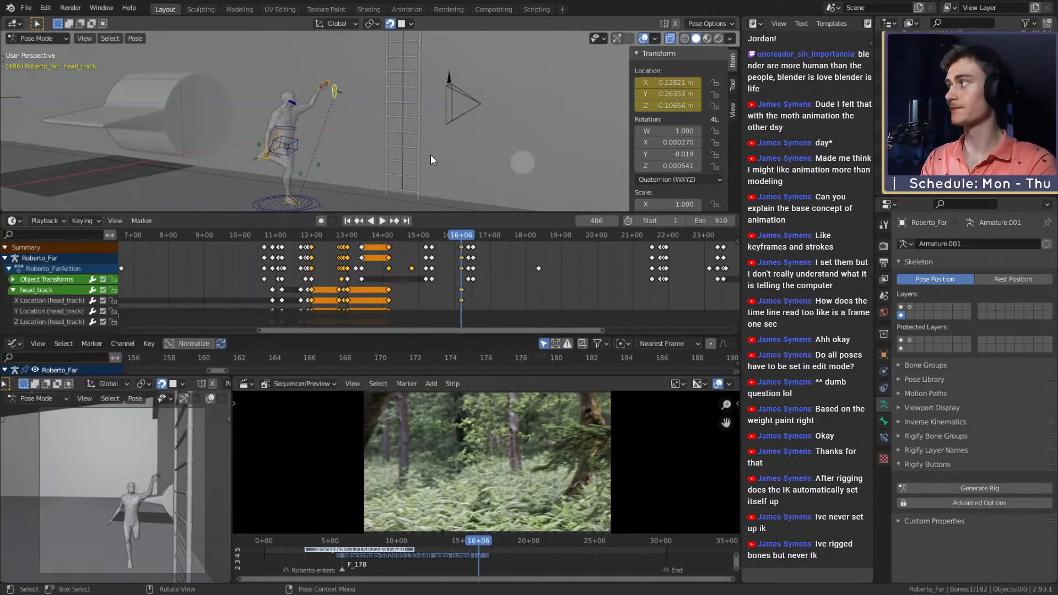
- Save the animation file
{"action": "left_click", "coordinate": [25, 8]}
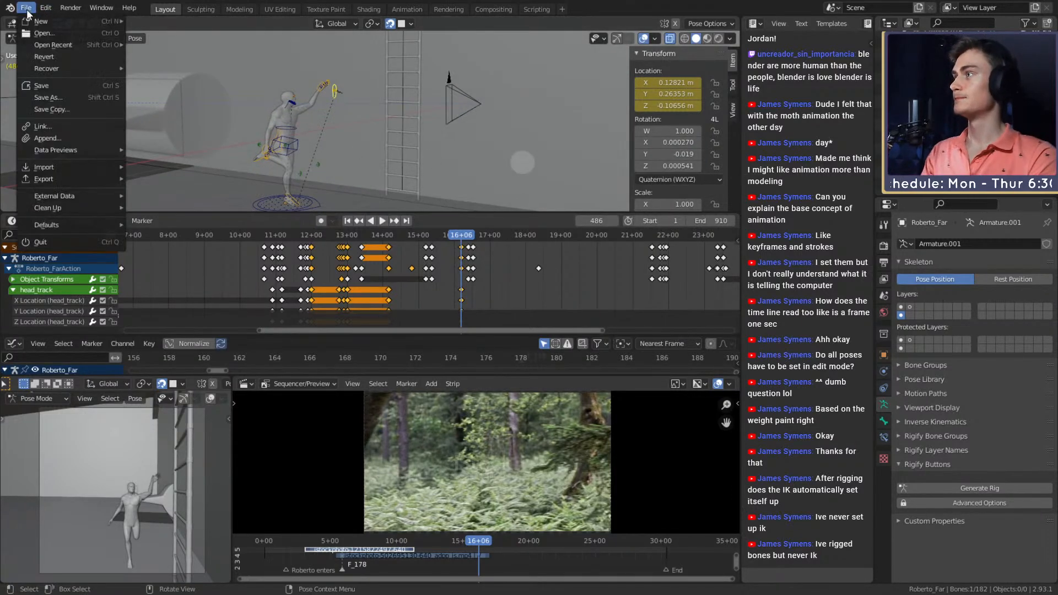
{"action": "left_click", "coordinate": [44, 86]}
{"action": "middle_click_drag", "start_coordinate": [343, 123], "coordinate": [397, 138]}
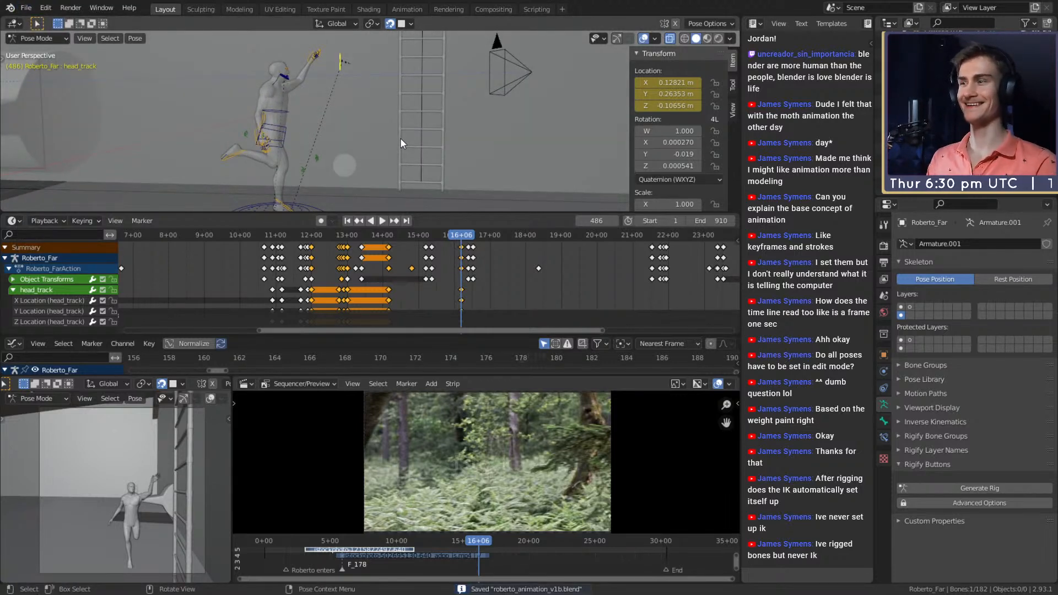
- Examine the pose at frame 486, comparing the keyframes of the footIK.R and head_track bones
{"action": "mouse_move", "coordinate": [400, 138]}
{"action": "middle_mouse_down"}
{"action": "mouse_move", "coordinate": [430, 108]}
{"action": "mouse_move", "coordinate": [346, 164]}
{"action": "mouse_move", "coordinate": [452, 128]}
{"action": "mouse_move", "coordinate": [409, 160]}
{"action": "mouse_move", "coordinate": [393, 140]}
{"action": "mouse_move", "coordinate": [416, 129]}
{"action": "middle_mouse_up"}
{"action": "left_click", "coordinate": [346, 165]}
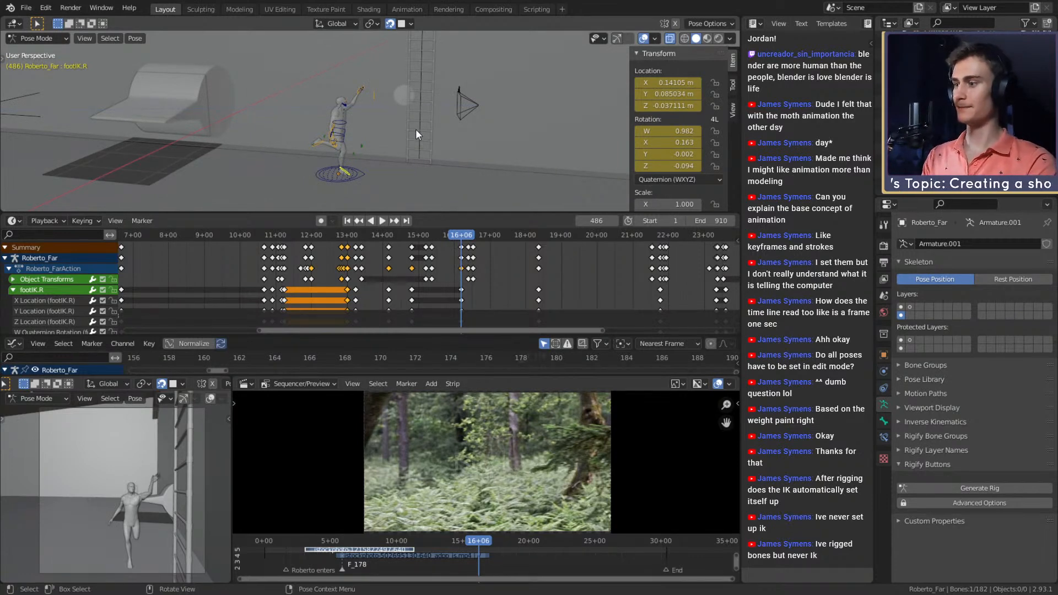
{"action": "scroll", "coordinate": [418, 149], "scroll_direction": "up", "scroll_amount": 3}
{"action": "middle_click_drag", "start_coordinate": [404, 132], "coordinate": [431, 178]}
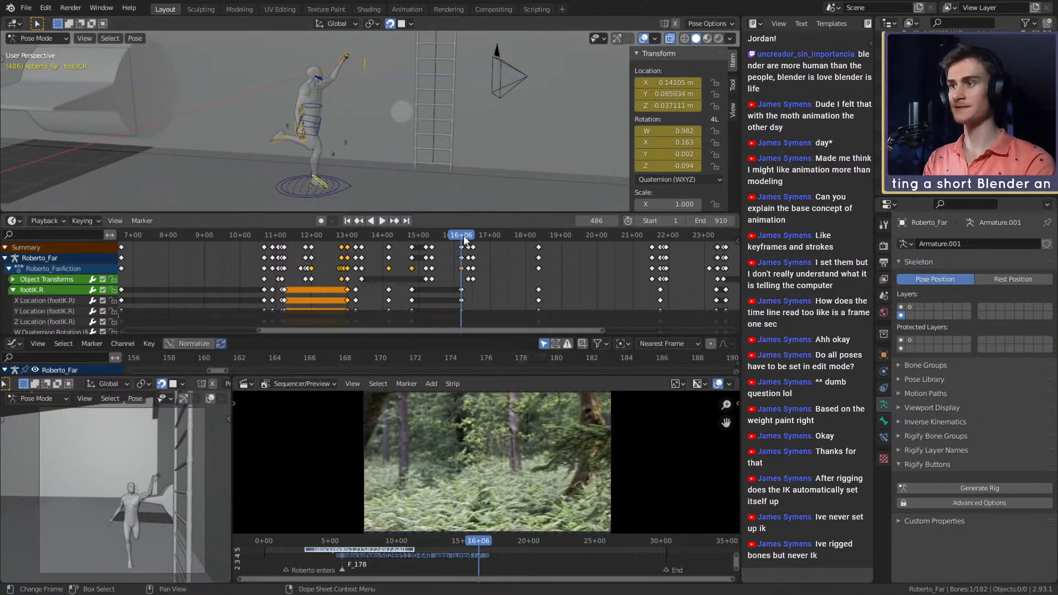
{"action": "left_click", "coordinate": [365, 61]}
{"action": "middle_click_drag", "start_coordinate": [365, 61], "coordinate": [444, 130]}
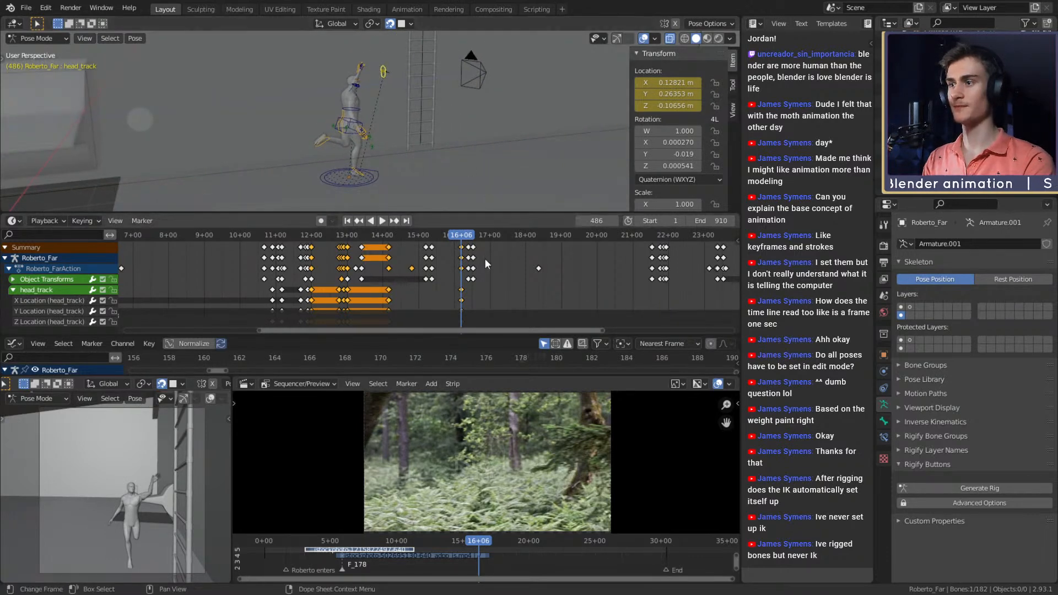
{"action": "left_click", "coordinate": [358, 172]}
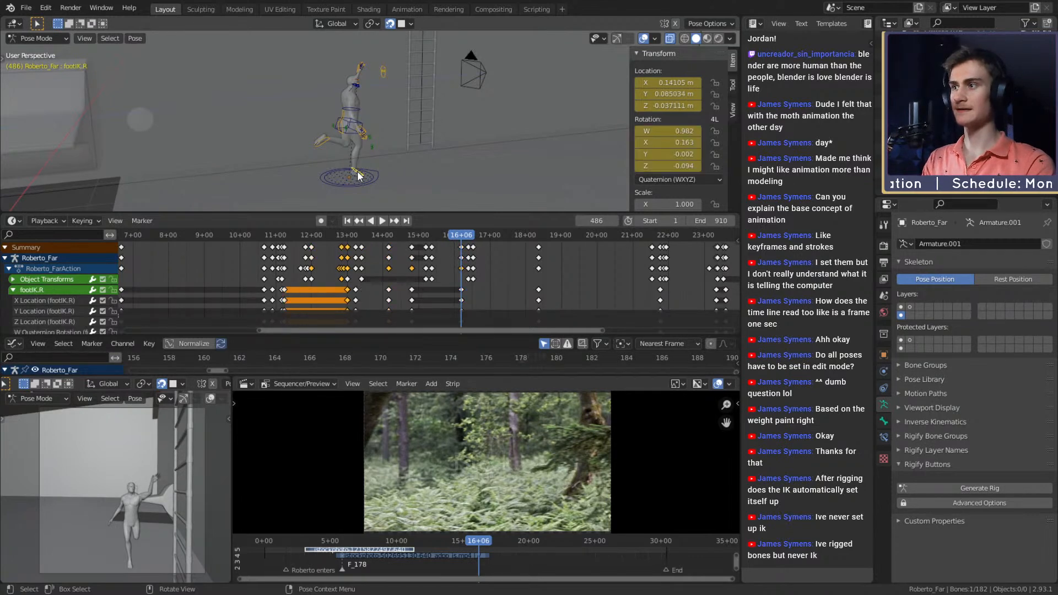
{"action": "middle_click_drag", "start_coordinate": [473, 209], "coordinate": [379, 93]}
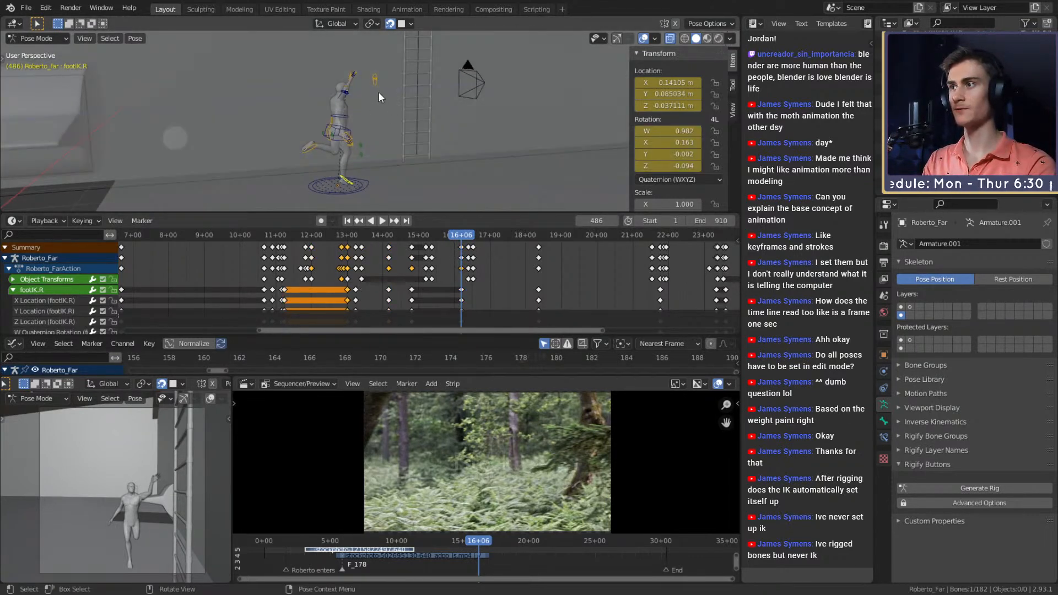
{"action": "left_click", "coordinate": [375, 83]}
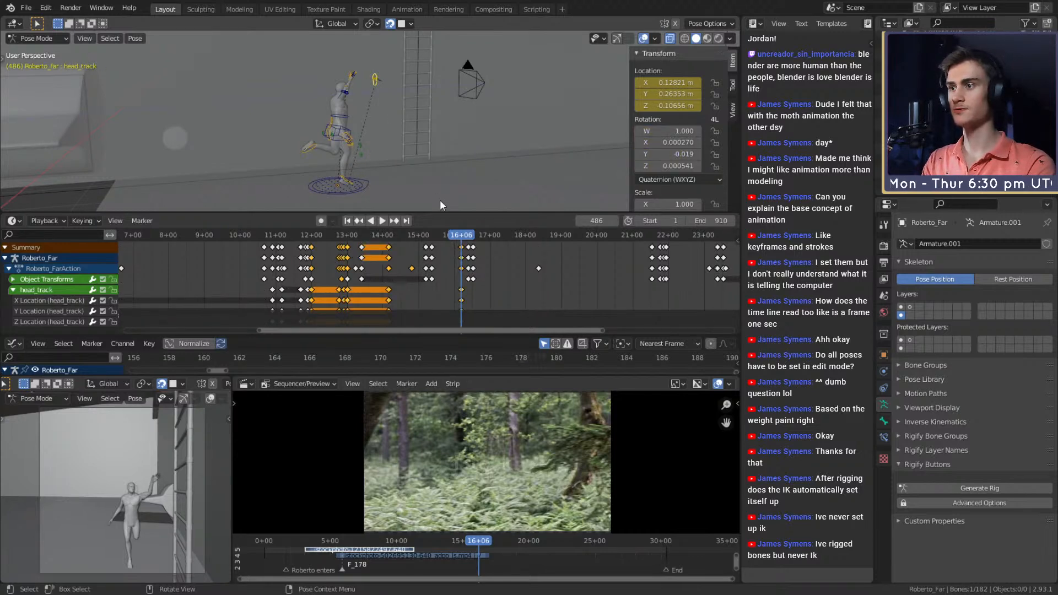
{"action": "left_click", "coordinate": [342, 182]}
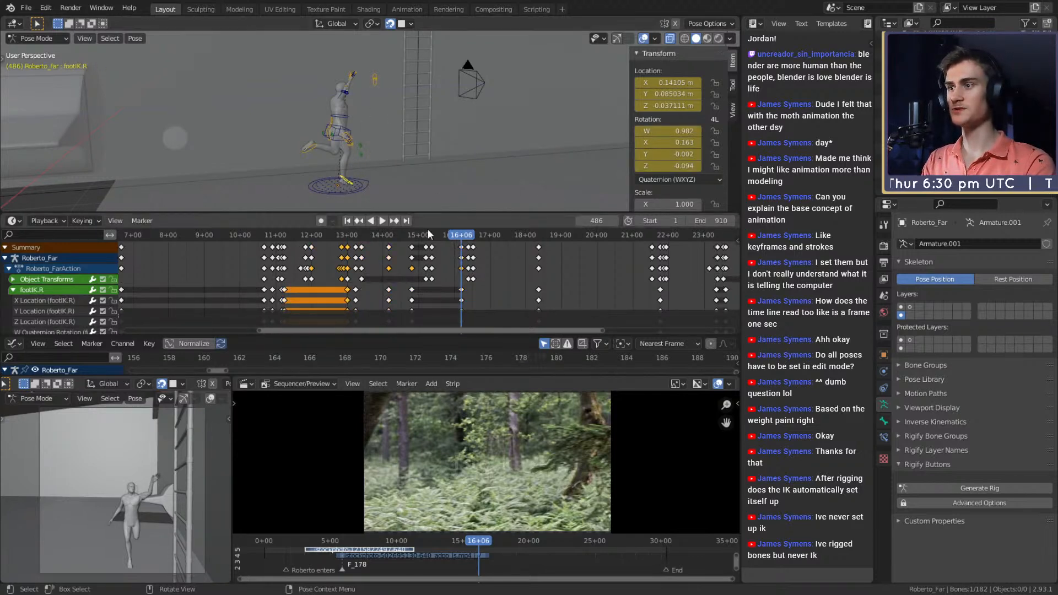
- At frame 551, move the armIK.R bone about 0.01 m in Y and -0.04 m in Z, and clear its location keyframes
{"action": "key", "text": "space"}
{"action": "left_click", "coordinate": [539, 236]}
{"action": "key", "text": "space"}
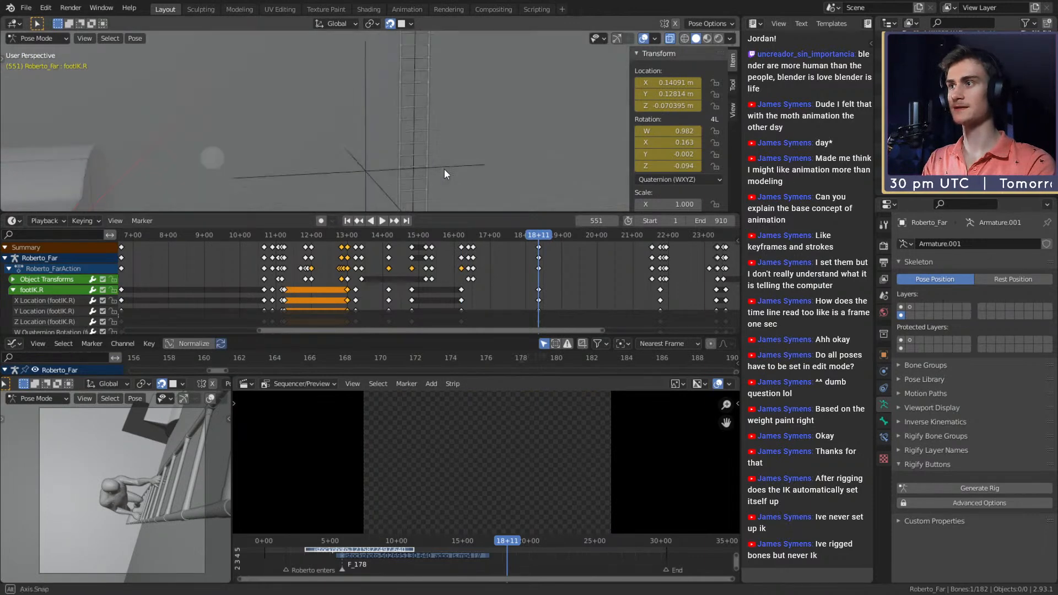
{"action": "middle_click_drag", "start_coordinate": [444, 169], "coordinate": [382, 106]}
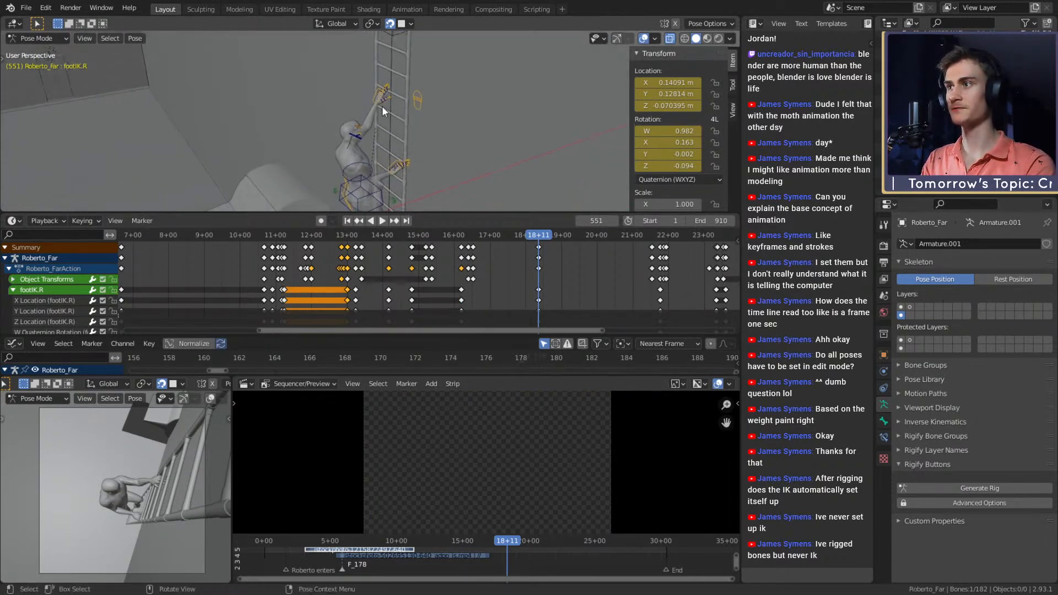
{"action": "left_click", "coordinate": [373, 94]}
{"action": "middle_click_drag", "start_coordinate": [426, 144], "coordinate": [421, 114]}
{"action": "left_click", "coordinate": [441, 130]}
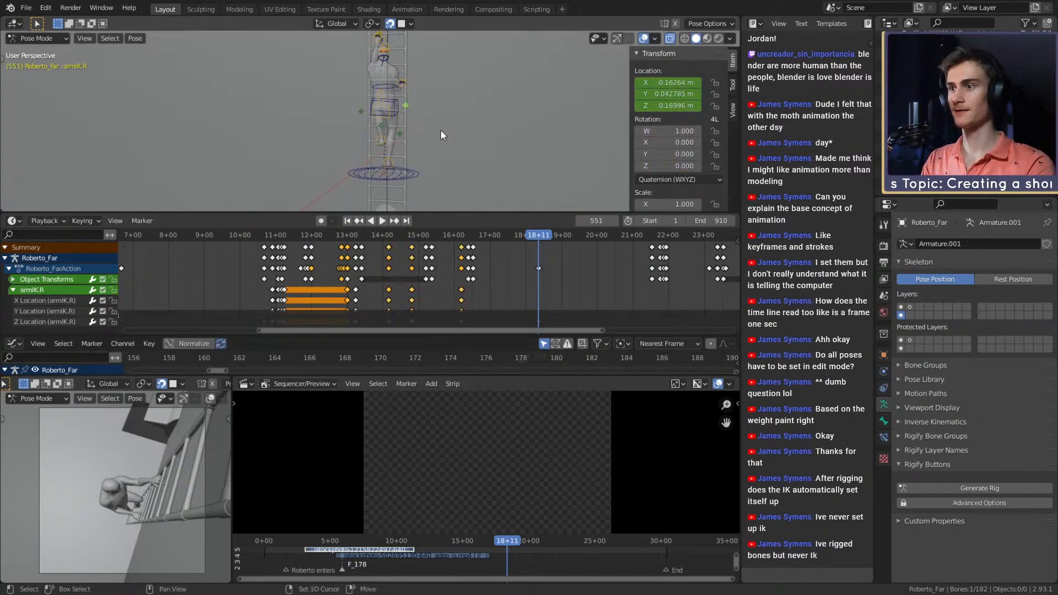
{"action": "scroll", "coordinate": [449, 133], "scroll_direction": "up", "scroll_amount": 3}
{"action": "middle_click_drag", "start_coordinate": [482, 127], "coordinate": [444, 143], "text": "shift"}
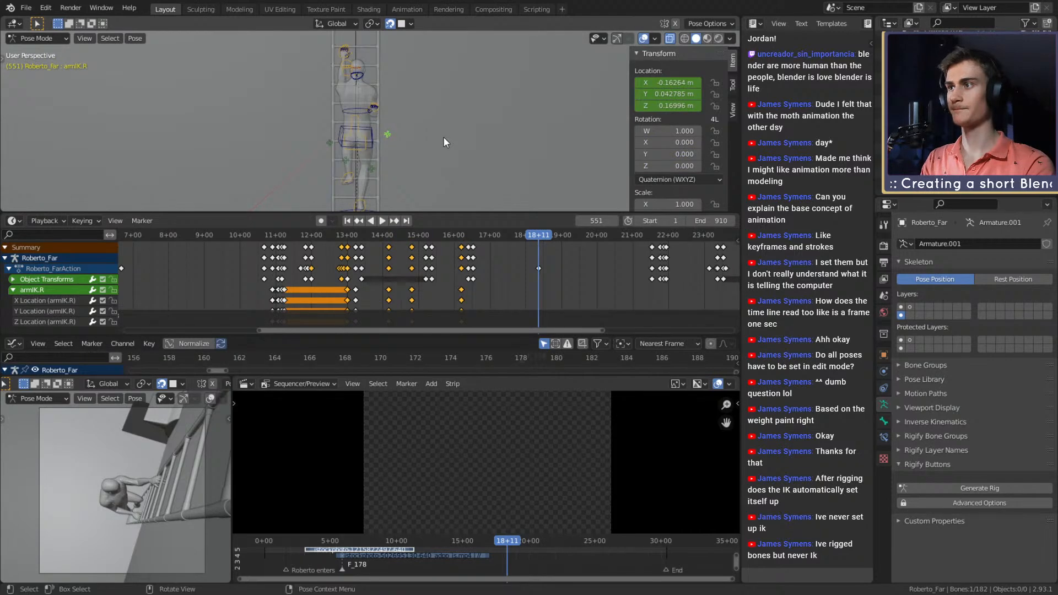
{"action": "key", "text": "g"}
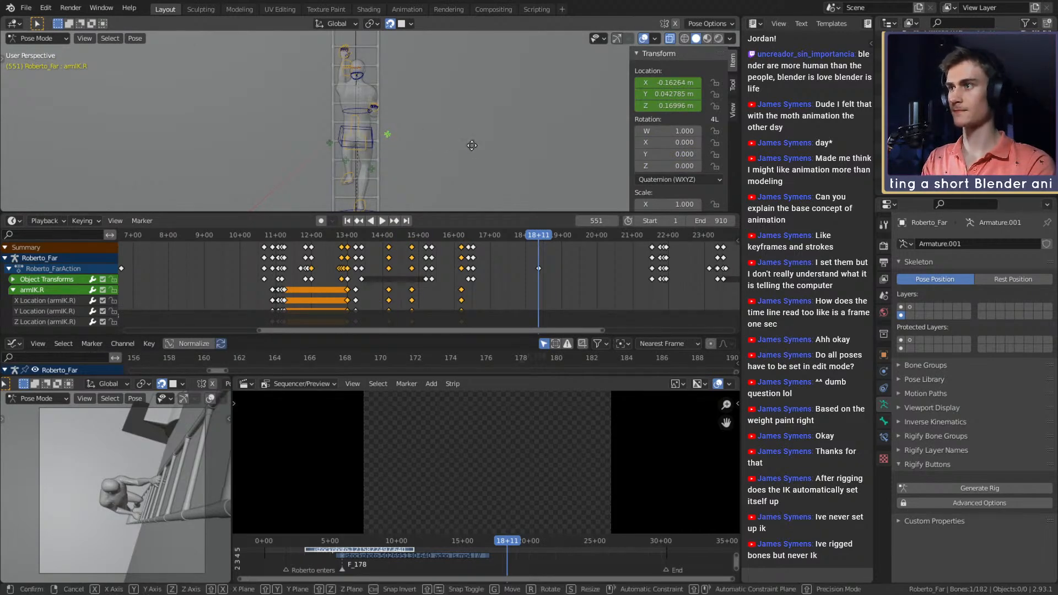
{"action": "left_click", "coordinate": [475, 148]}
{"action": "right_click", "coordinate": [679, 82]}
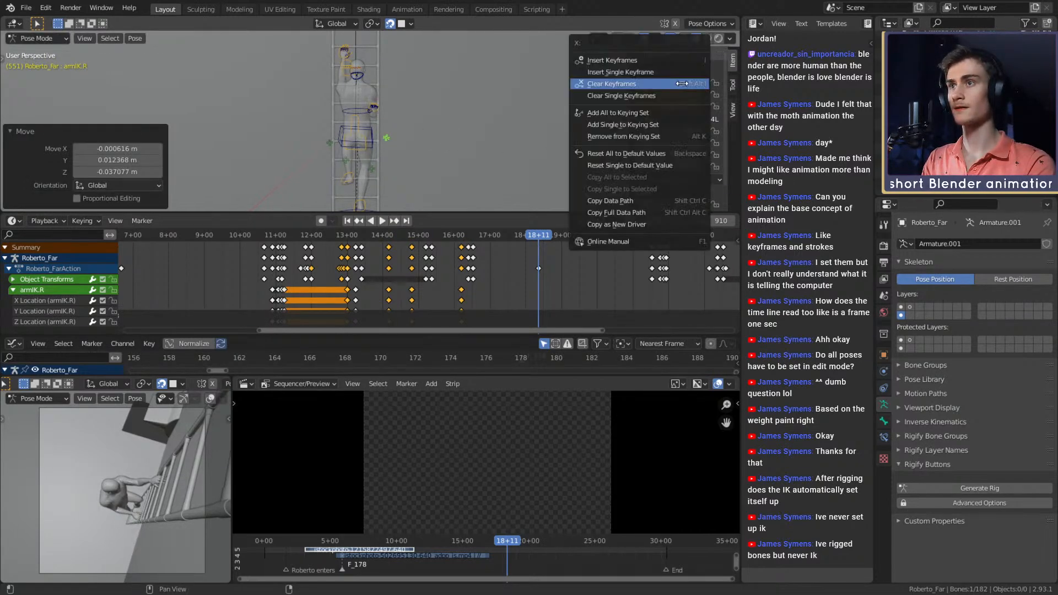
{"action": "left_click", "coordinate": [679, 83]}
- Move the armIK.L bone to about X 0.304, Y -0.059, Z 0.210 m at frame 551 and clear its location keyframes
{"action": "left_click", "coordinate": [332, 142]}
{"action": "middle_click_drag", "start_coordinate": [398, 117], "coordinate": [434, 118]}
{"action": "key", "text": "g"}
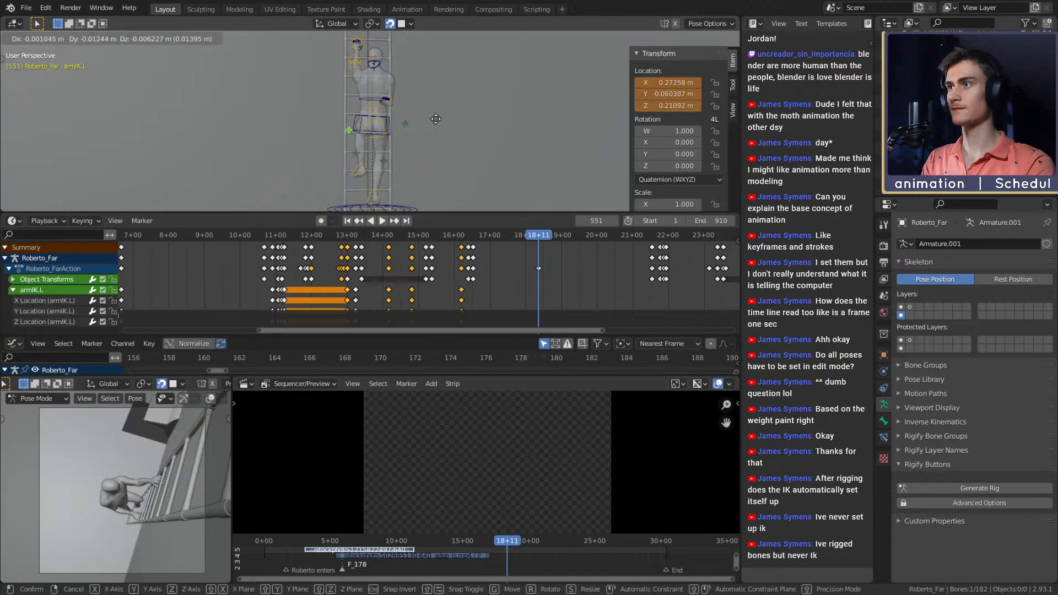
{"action": "left_click", "coordinate": [451, 118]}
{"action": "right_click", "coordinate": [679, 83]}
{"action": "left_click", "coordinate": [679, 83]}
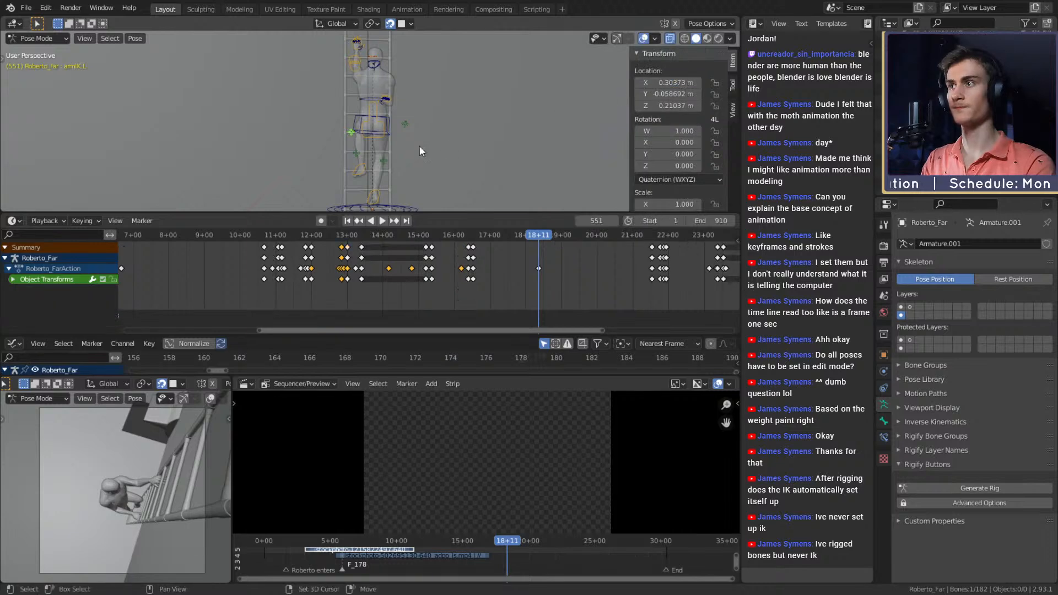
- Move the legIK.R bone about 0.04 m in Y and 0.01 m in Z at frame 551
{"action": "middle_click_drag", "start_coordinate": [419, 147], "coordinate": [452, 110]}
{"action": "left_click", "coordinate": [403, 100]}
{"action": "left_click", "coordinate": [421, 115]}
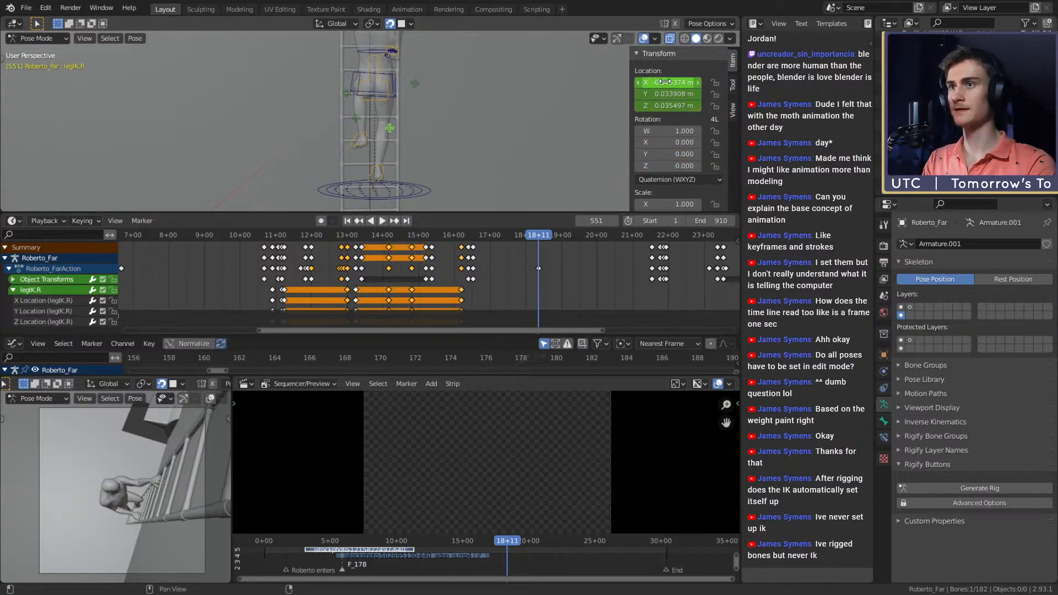
{"action": "key", "text": "g"}
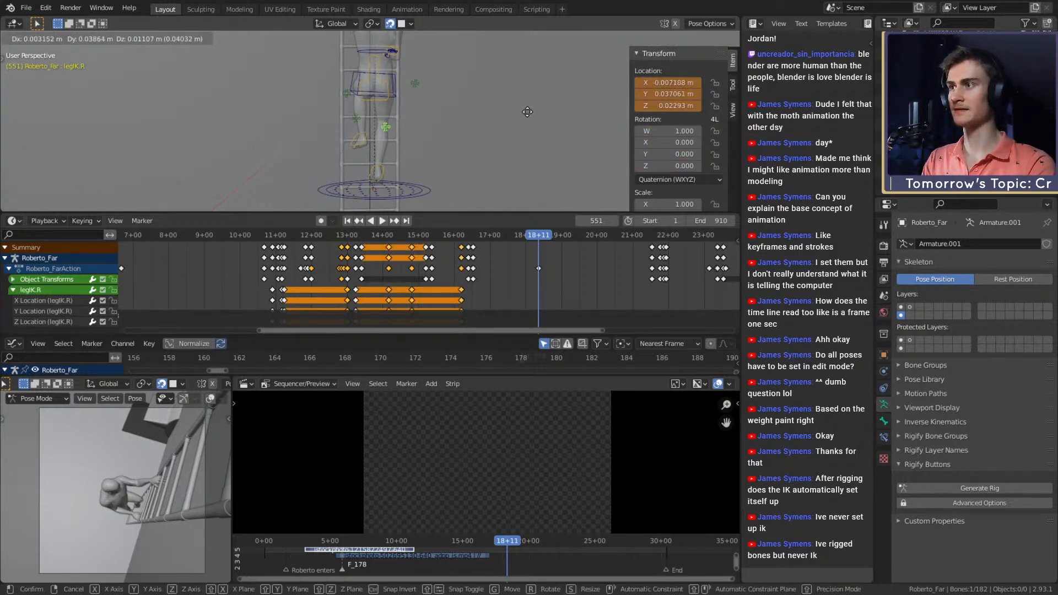
- Move the legIK.R bone about 0.003 m in X, 0.039 m in Y and 0.011 m in Z at frame 551
{"action": "left_click", "coordinate": [528, 112]}
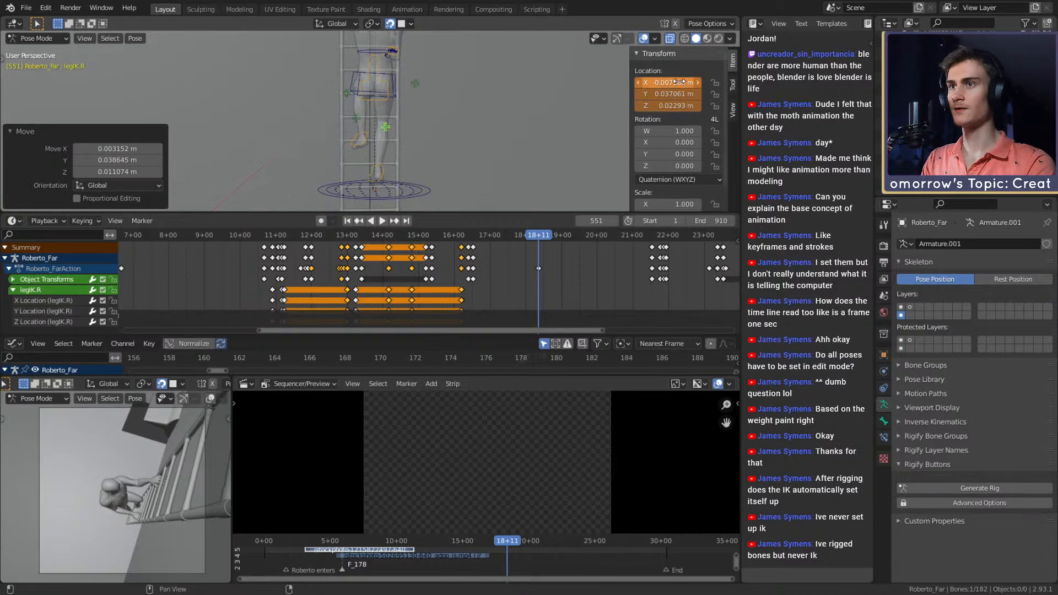
- Try to raise the legIK.L bone about 0.138 m and keyframe its location at frame 551
{"action": "left_click", "coordinate": [362, 116]}
{"action": "scroll", "coordinate": [419, 119], "scroll_direction": "up", "scroll_amount": 3}
{"action": "key", "text": "g"}
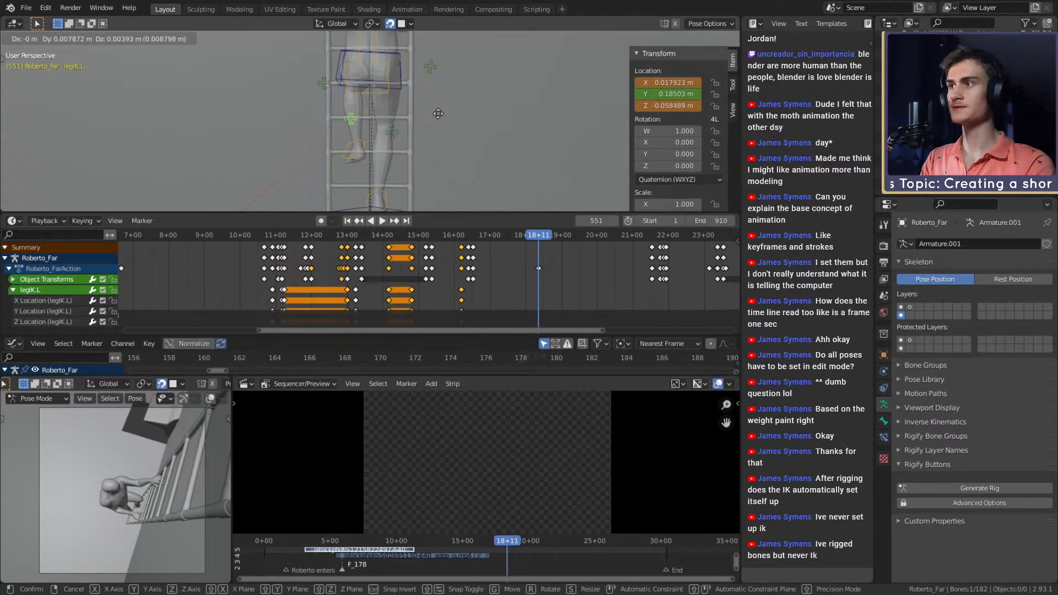
{"action": "left_click", "coordinate": [436, 100]}
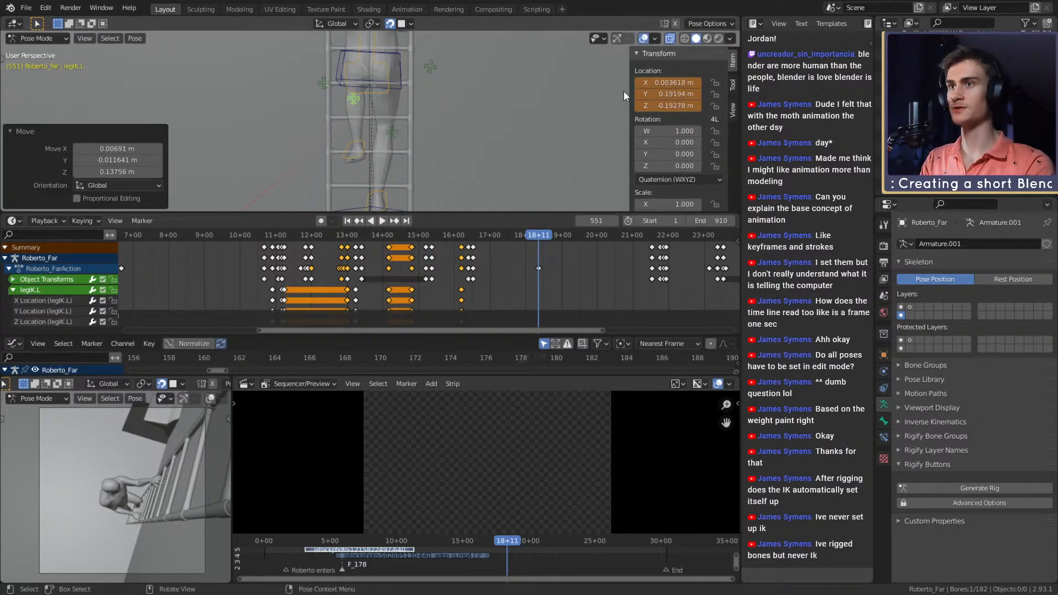
{"action": "right_click", "coordinate": [663, 81]}
{"action": "key", "text": "Escape"}
{"action": "right_click", "coordinate": [670, 84]}
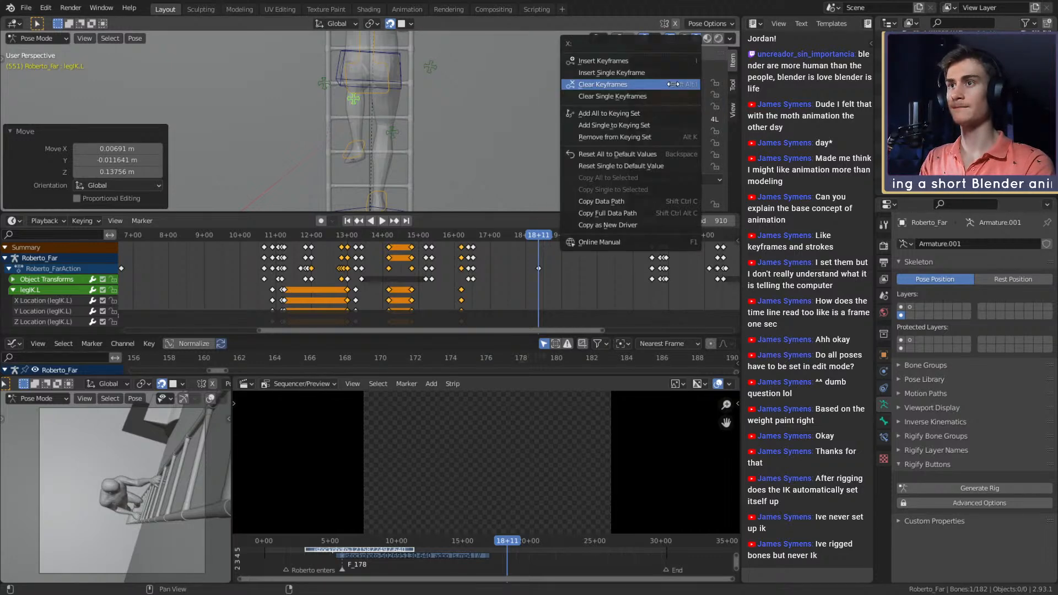
{"action": "left_click", "coordinate": [634, 81]}
{"action": "key", "text": "ctrl+z"}
{"action": "right_click", "coordinate": [686, 87]}
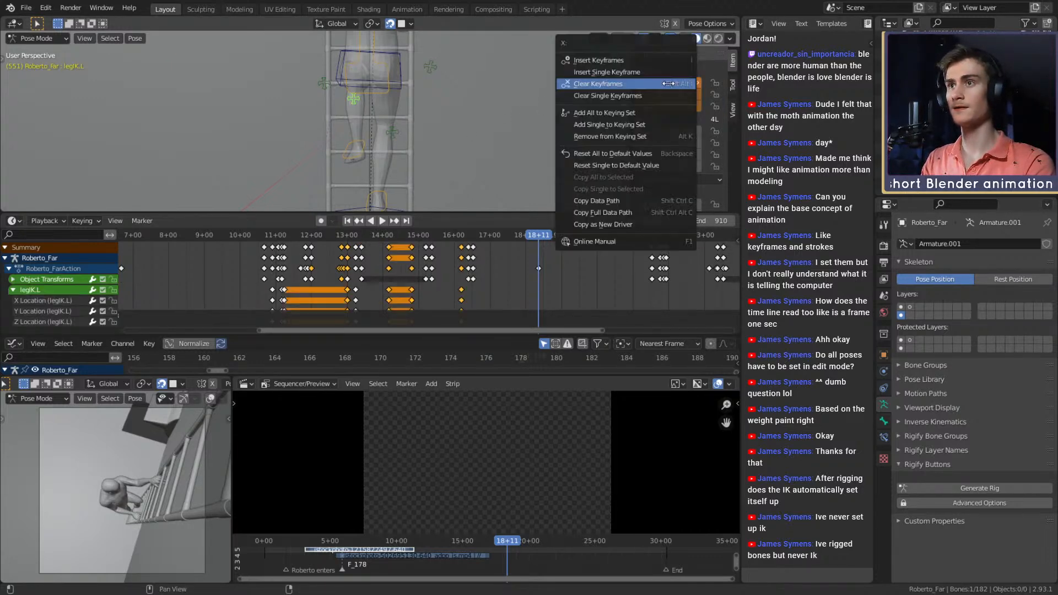
{"action": "left_click", "coordinate": [662, 57]}
{"action": "left_click", "coordinate": [401, 113]}
{"action": "scroll", "coordinate": [410, 114], "scroll_direction": "down", "scroll_amount": 5}
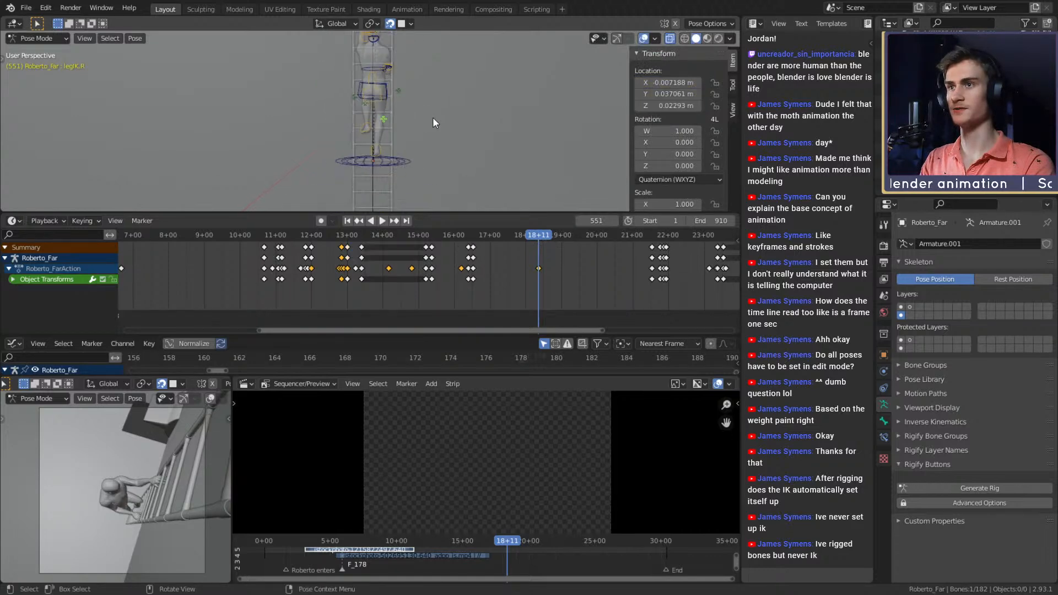
- Undo the recent leg bone edits back to the moved legIK.R bone with its existing keyframes
{"action": "middle_click_drag", "start_coordinate": [432, 117], "coordinate": [389, 118]}
{"action": "key", "text": "ctrl+z"}
{"action": "key", "text": "ctrl+z"}
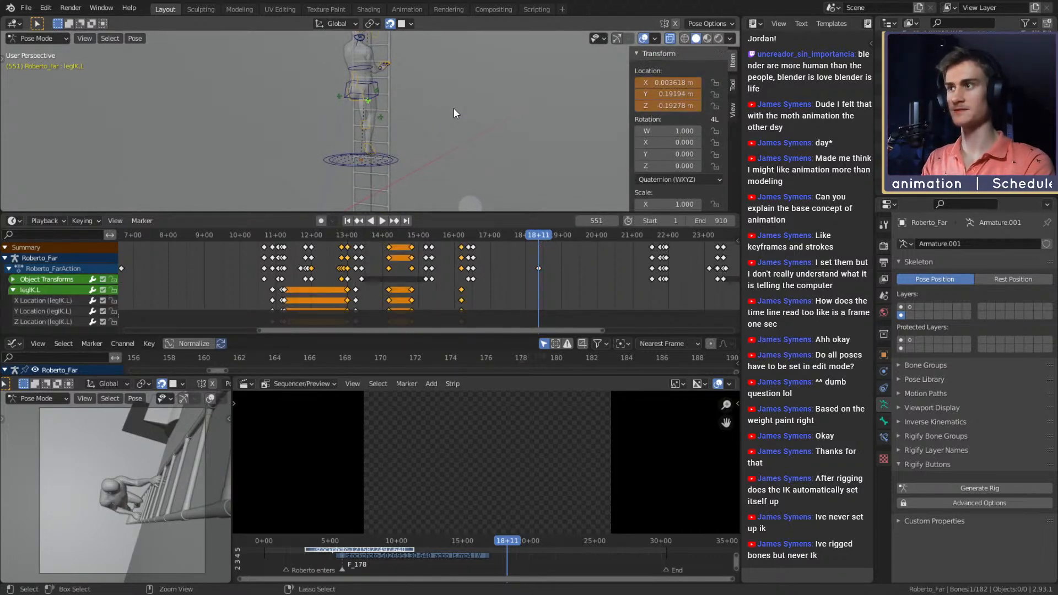
{"action": "key", "text": "ctrl+z"}
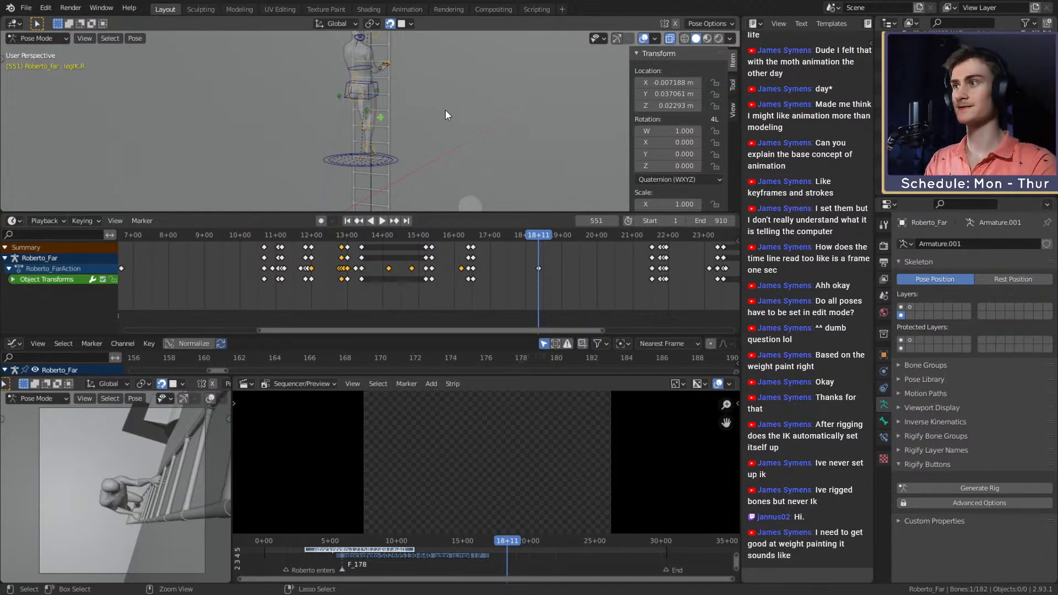
{"action": "key", "text": "ctrl+z"}
- Insert location keyframes for the moved legIK.R bone at frame 551
{"action": "scroll", "coordinate": [446, 110], "scroll_direction": "up", "scroll_amount": 4}
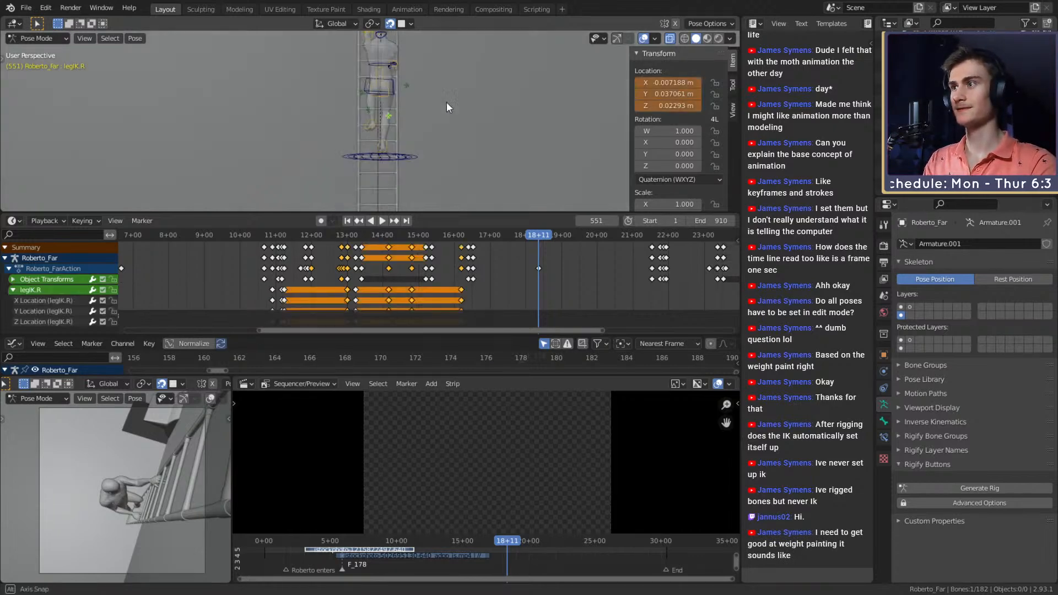
{"action": "right_click", "coordinate": [643, 94]}
{"action": "left_click", "coordinate": [584, 72]}
- Raise the legIK.L bone about 0.134 m in Z and insert location keyframes for it at frame 551
{"action": "left_click", "coordinate": [337, 113]}
{"action": "middle_click_drag", "start_coordinate": [348, 115], "coordinate": [413, 114]}
{"action": "key", "text": "g"}
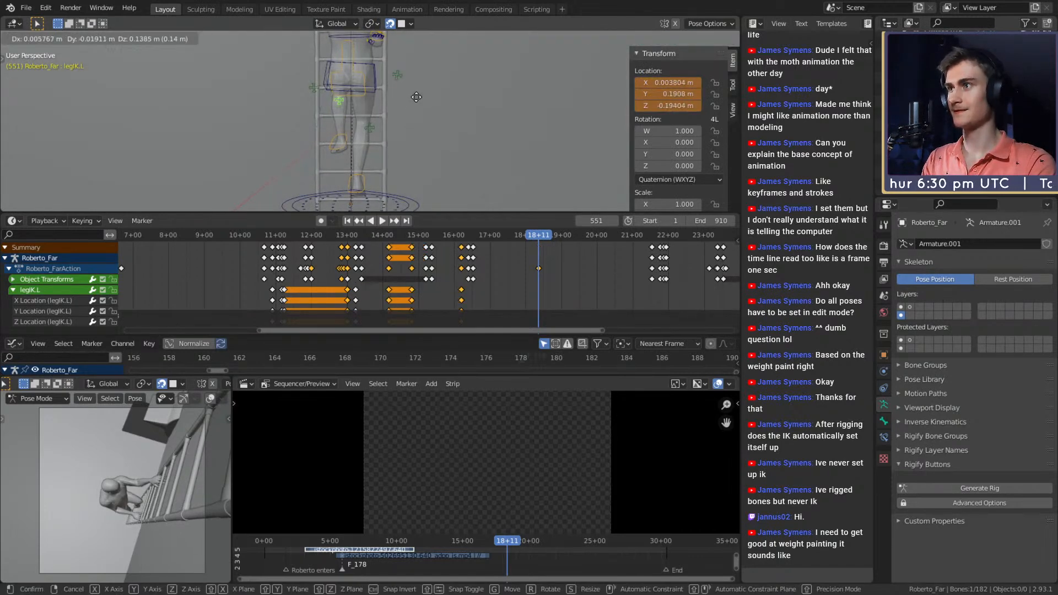
{"action": "left_click", "coordinate": [649, 106]}
{"action": "right_click", "coordinate": [649, 106]}
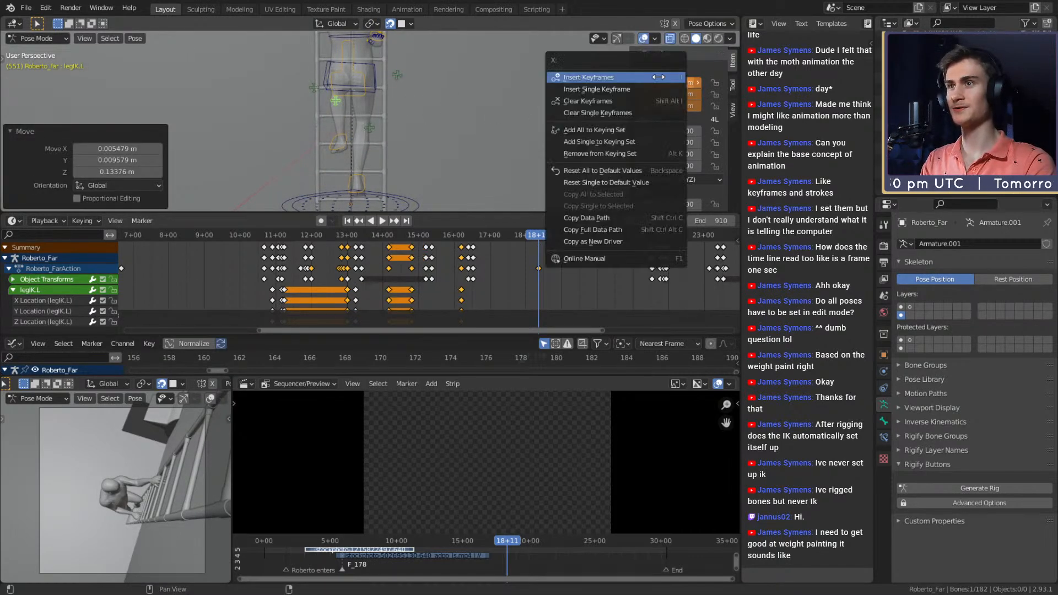
{"action": "left_click", "coordinate": [592, 78]}
- Save the current Blender file
{"action": "middle_click_drag", "start_coordinate": [557, 102], "coordinate": [346, 100]}
{"action": "scroll", "coordinate": [346, 101], "scroll_direction": "down", "scroll_amount": 6}
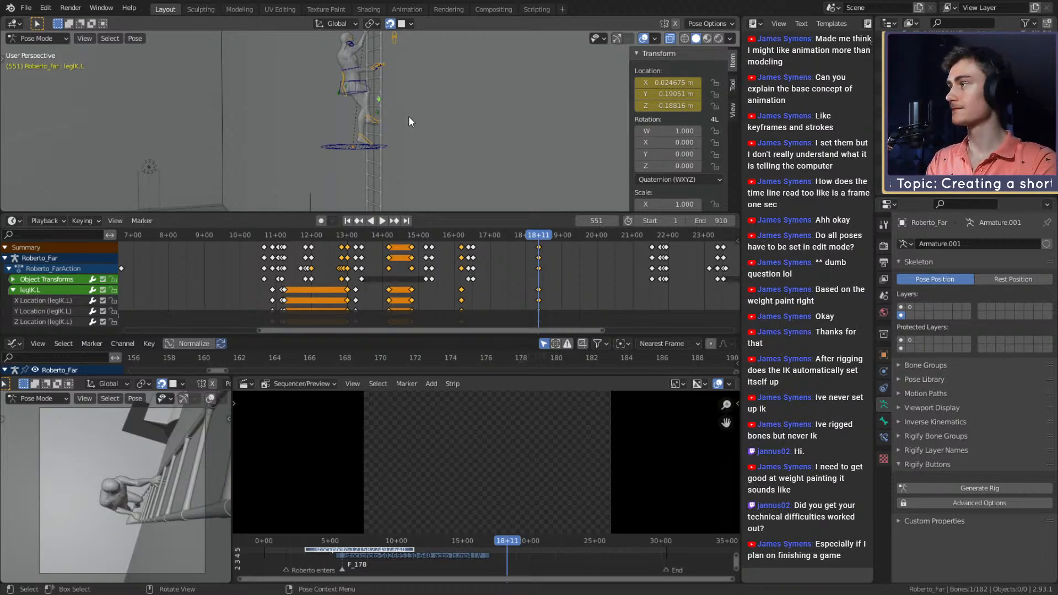
{"action": "middle_click_drag", "start_coordinate": [409, 118], "coordinate": [386, 111]}
{"action": "left_click", "coordinate": [25, 7]}
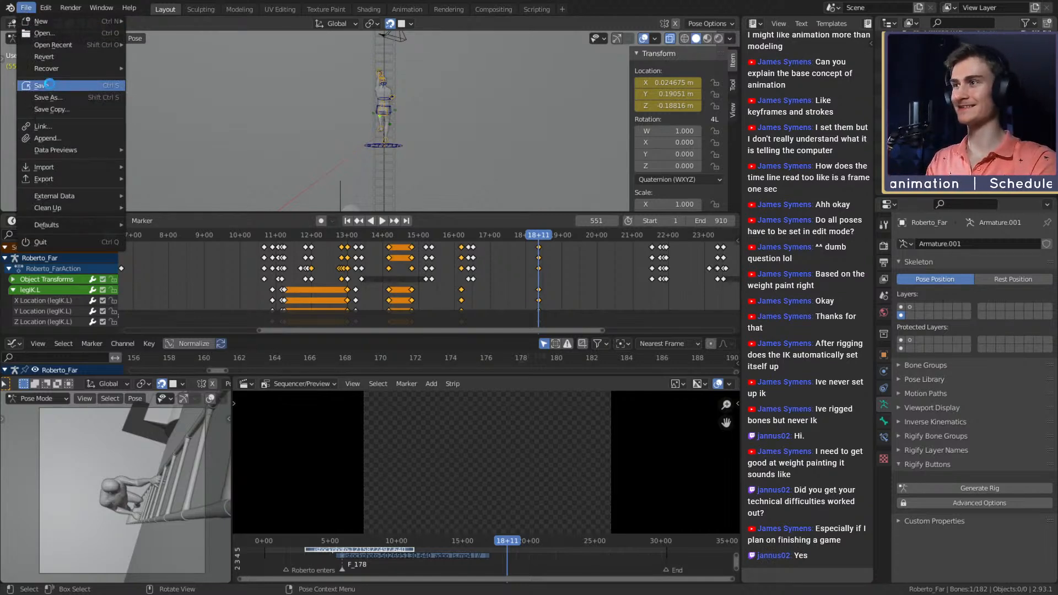
{"action": "left_click", "coordinate": [50, 85]}
{"action": "middle_click_drag", "start_coordinate": [411, 118], "coordinate": [424, 147]}
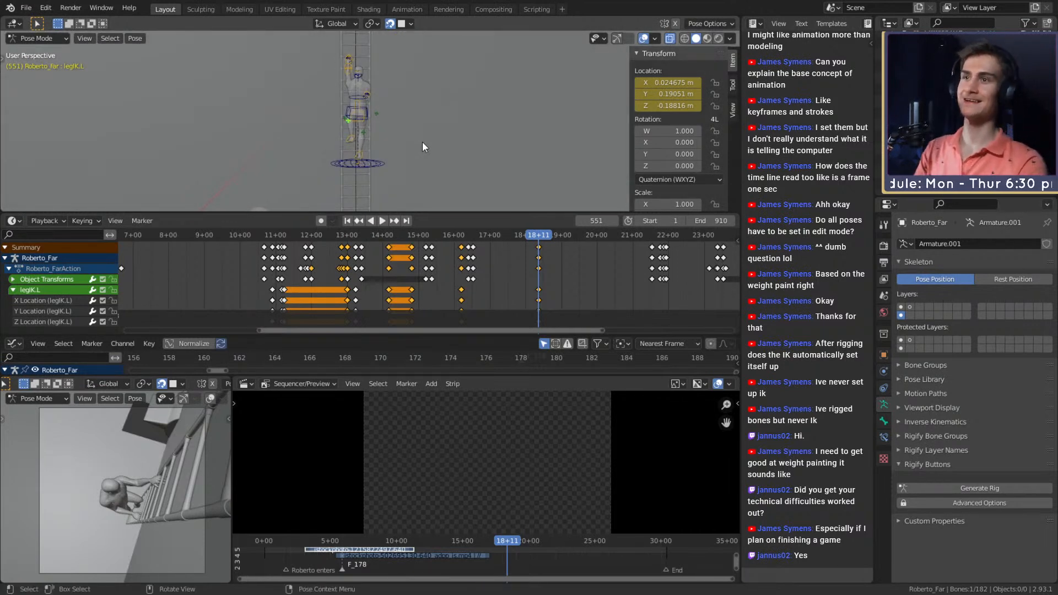
{"action": "scroll", "coordinate": [423, 148], "scroll_direction": "up", "scroll_amount": 2}
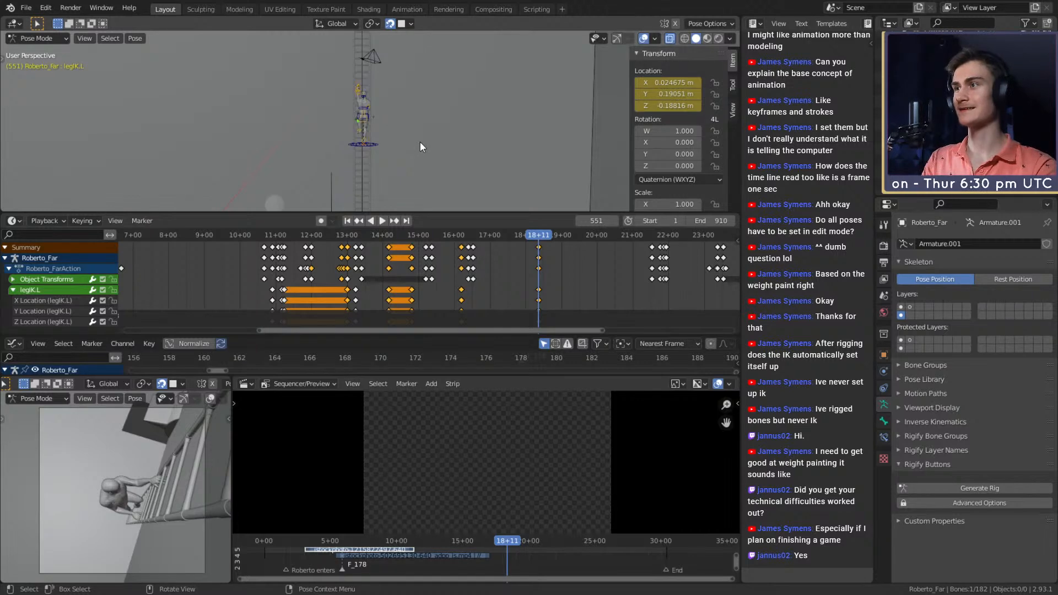
{"action": "mouse_move", "coordinate": [423, 148]}
{"action": "middle_mouse_down"}
{"action": "mouse_move", "coordinate": [369, 123]}
{"action": "mouse_move", "coordinate": [457, 91]}
{"action": "mouse_move", "coordinate": [463, 154]}
{"action": "mouse_move", "coordinate": [476, 123]}
{"action": "mouse_move", "coordinate": [368, 141]}
{"action": "mouse_move", "coordinate": [524, 102]}
{"action": "mouse_move", "coordinate": [439, 139]}
{"action": "middle_mouse_up"}
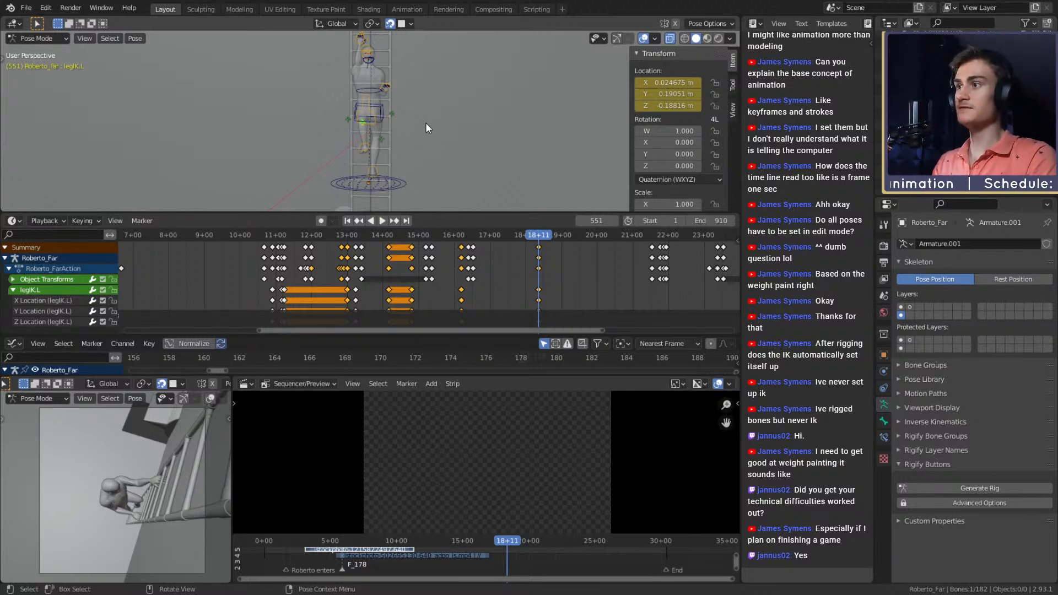
{"action": "mouse_move", "coordinate": [418, 149]}
{"action": "middle_mouse_down"}
{"action": "mouse_move", "coordinate": [446, 151]}
{"action": "mouse_move", "coordinate": [409, 154]}
{"action": "mouse_move", "coordinate": [386, 171]}
{"action": "mouse_move", "coordinate": [405, 160]}
{"action": "middle_mouse_up"}
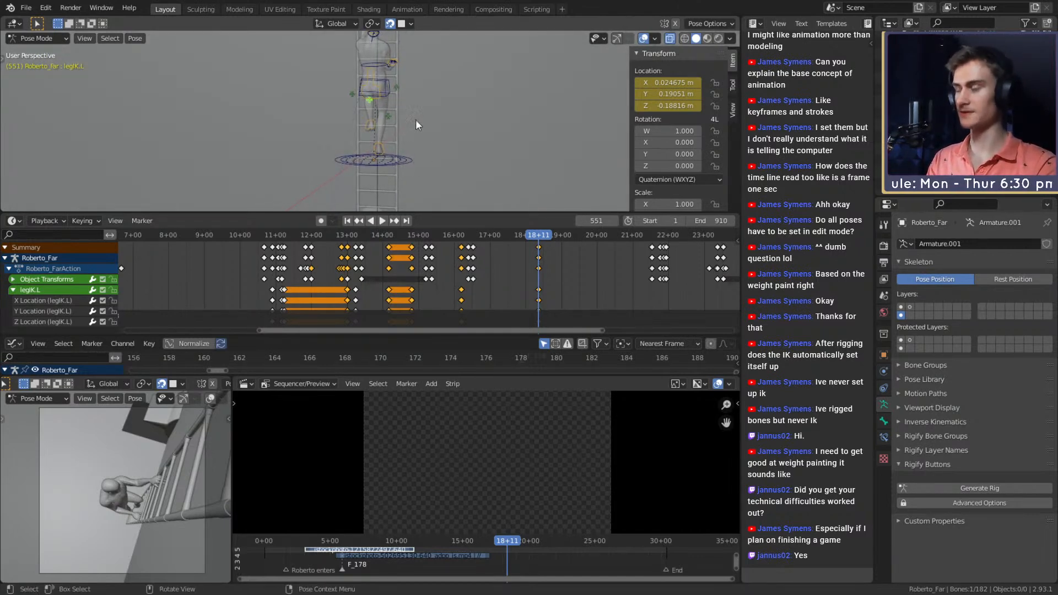
{"action": "mouse_move", "coordinate": [415, 119]}
{"action": "middle_mouse_down"}
{"action": "mouse_move", "coordinate": [439, 151]}
{"action": "mouse_move", "coordinate": [525, 146]}
{"action": "mouse_move", "coordinate": [422, 164]}
{"action": "mouse_move", "coordinate": [409, 127]}
{"action": "mouse_move", "coordinate": [398, 151]}
{"action": "mouse_move", "coordinate": [405, 136]}
{"action": "middle_mouse_up"}
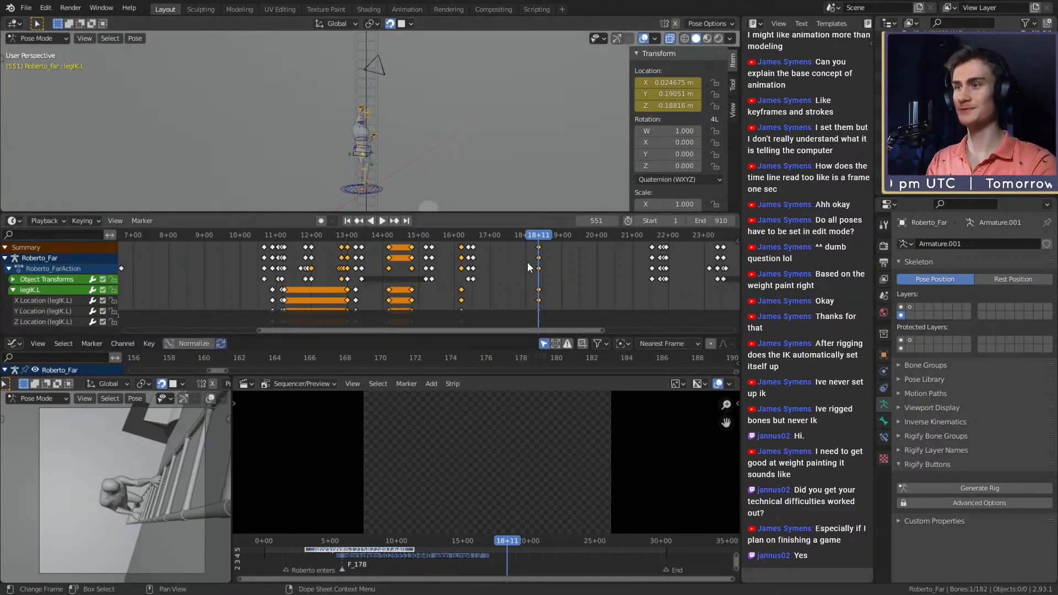
{"action": "scroll", "coordinate": [422, 125], "scroll_direction": "up", "scroll_amount": 5}
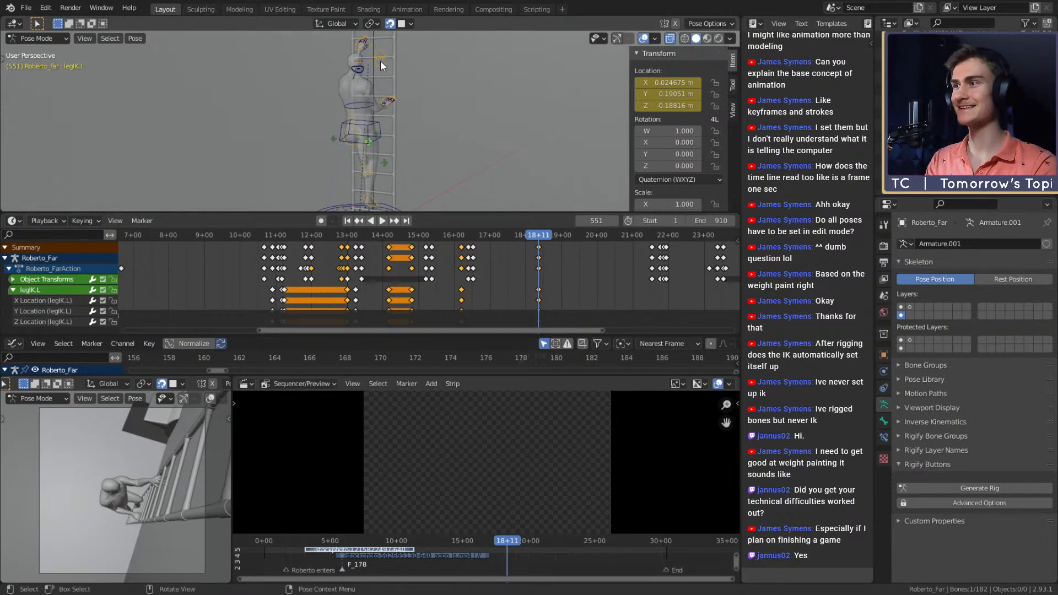
- Select the head_track bone and examine the climbing pose on the ladder from several angles
{"action": "left_click", "coordinate": [381, 64]}
{"action": "scroll", "coordinate": [411, 127], "scroll_direction": "down", "scroll_amount": 4}
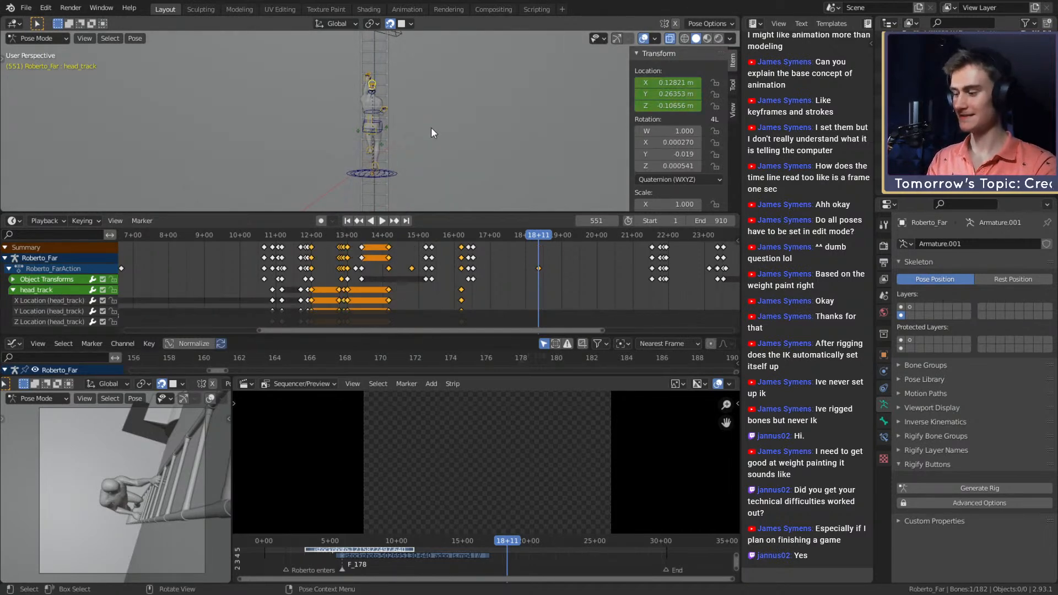
{"action": "scroll", "coordinate": [418, 144], "scroll_direction": "up", "scroll_amount": 5}
{"action": "middle_click_drag", "start_coordinate": [397, 140], "coordinate": [414, 118]}
{"action": "scroll", "coordinate": [414, 144], "scroll_direction": "down", "scroll_amount": 3}
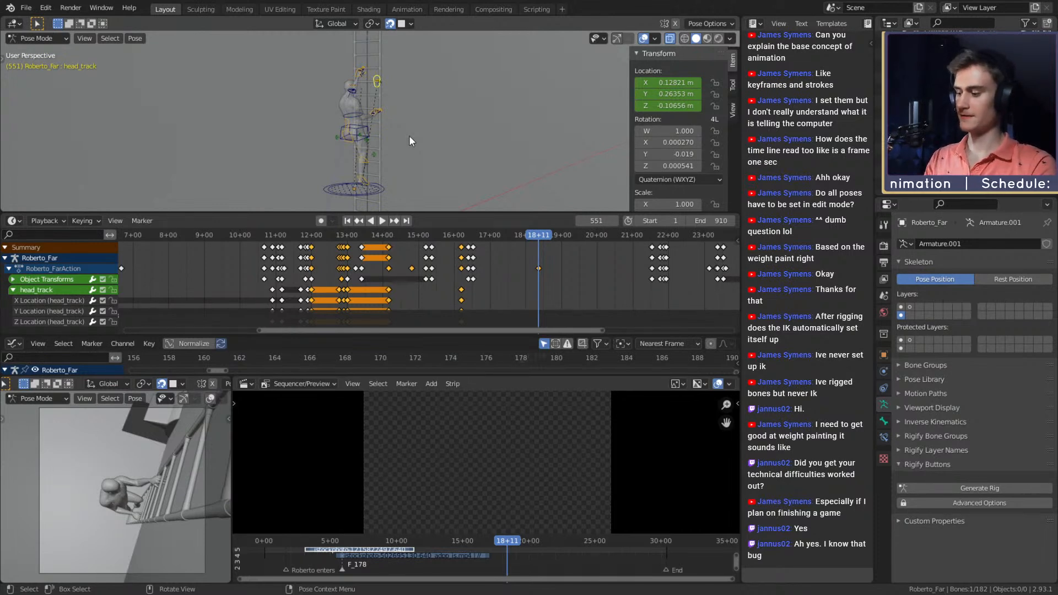
{"action": "mouse_move", "coordinate": [409, 136]}
{"action": "middle_mouse_down"}
{"action": "mouse_move", "coordinate": [465, 124]}
{"action": "mouse_move", "coordinate": [454, 140]}
{"action": "mouse_move", "coordinate": [420, 147]}
{"action": "mouse_move", "coordinate": [428, 160]}
{"action": "mouse_move", "coordinate": [413, 128]}
{"action": "middle_mouse_up"}
{"action": "scroll", "coordinate": [420, 139], "scroll_direction": "down", "scroll_amount": 5}
{"action": "scroll", "coordinate": [454, 140], "scroll_direction": "up", "scroll_amount": 5}
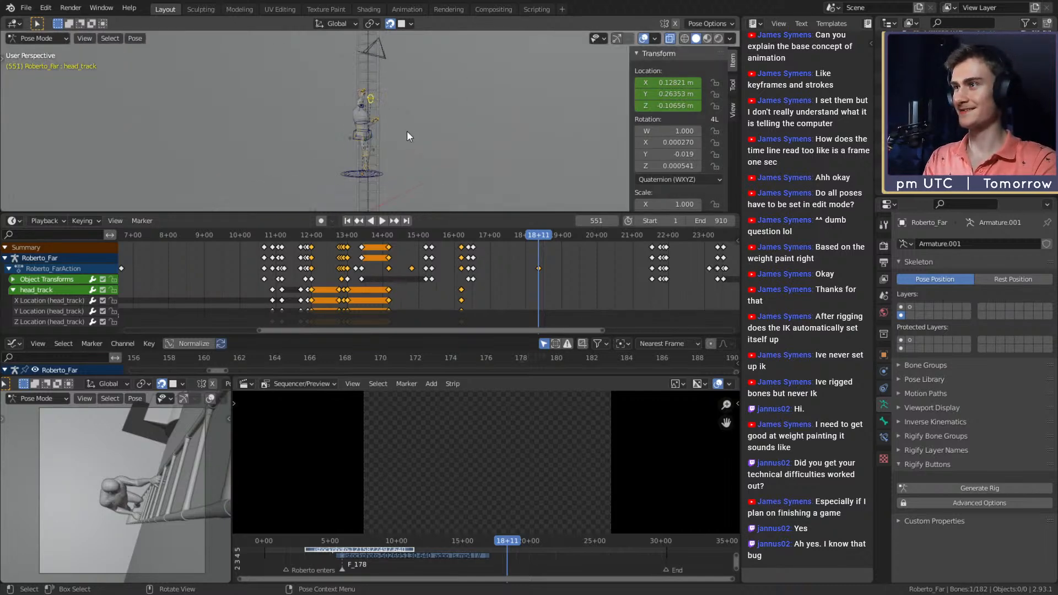
{"action": "scroll", "coordinate": [375, 147], "scroll_direction": "up", "scroll_amount": 4}
{"action": "middle_click_drag", "start_coordinate": [372, 131], "coordinate": [442, 131], "text": "shift"}
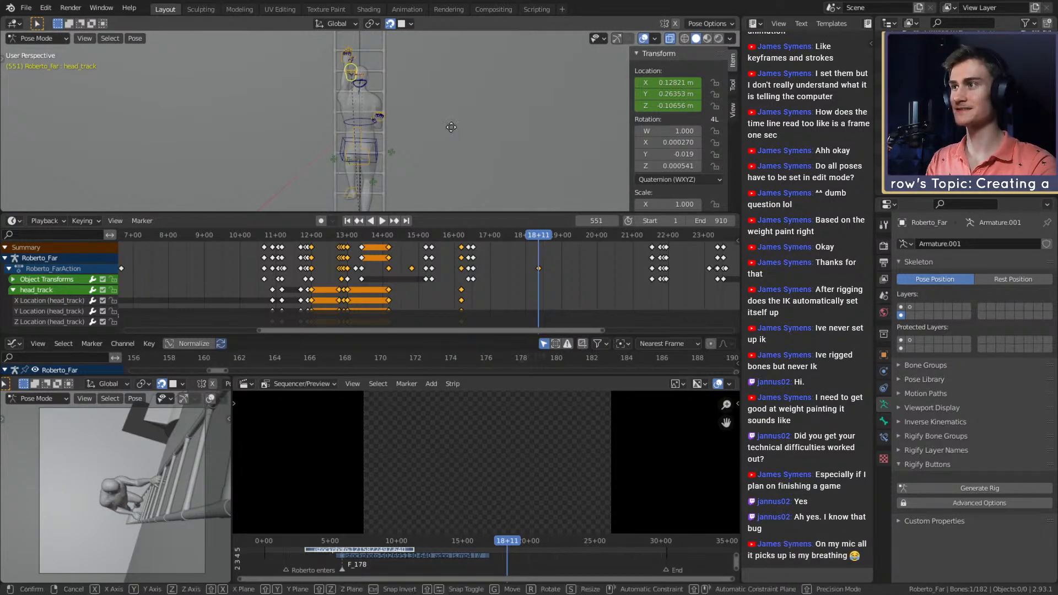
{"action": "scroll", "coordinate": [450, 144], "scroll_direction": "down", "scroll_amount": 4}
{"action": "scroll", "coordinate": [450, 145], "scroll_direction": "up", "scroll_amount": 4}
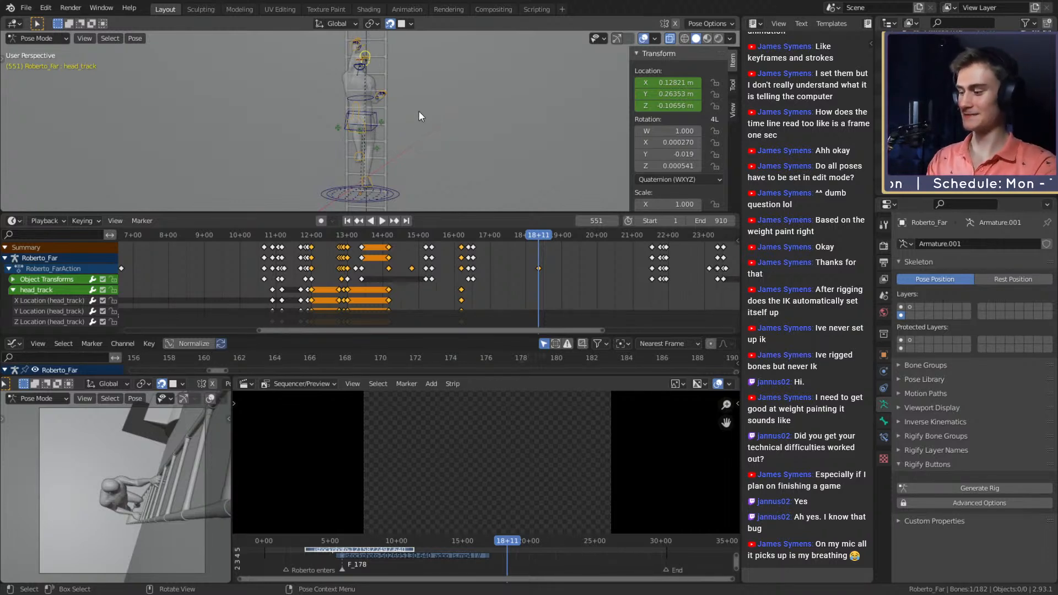
{"action": "middle_click_drag", "start_coordinate": [418, 111], "coordinate": [451, 108]}
{"action": "key", "text": "g"}
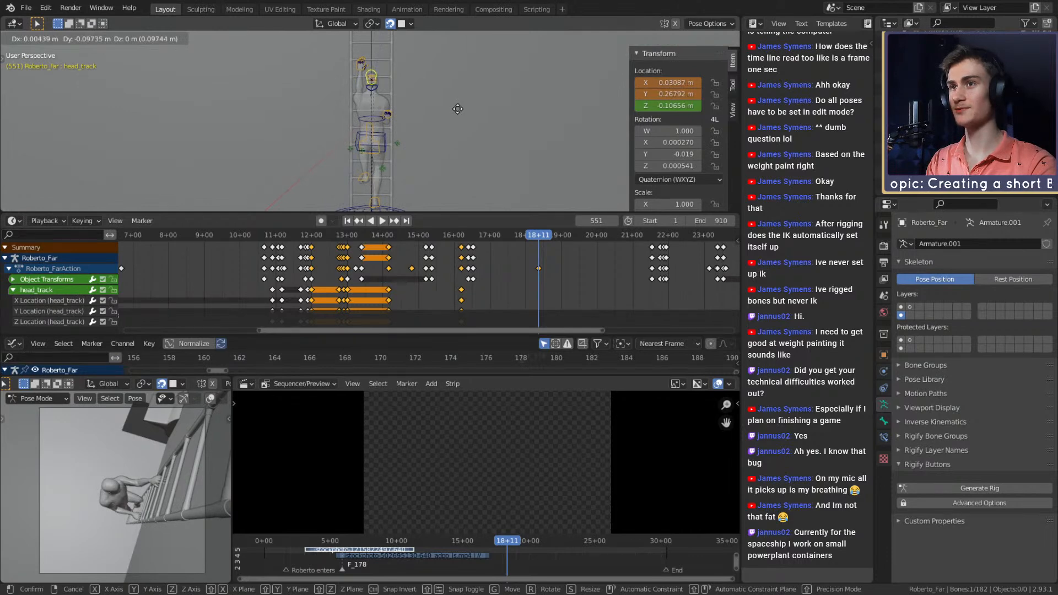
{"action": "left_click", "coordinate": [457, 109]}
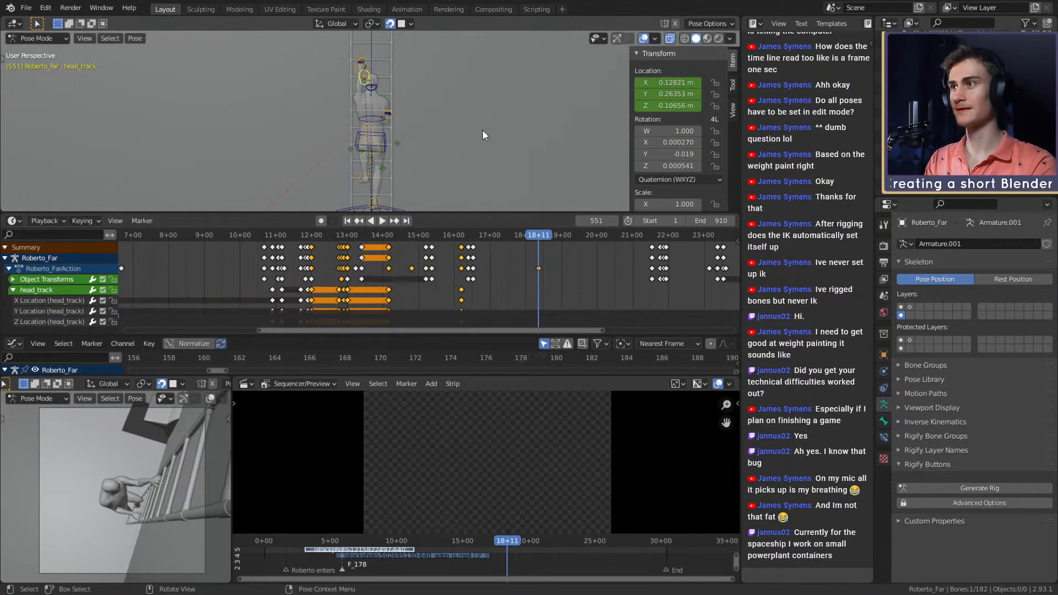
- Move the head_track bone to about X 0.004, Y -0.254, Z -0.538 m and insert location keyframes at frame 551
{"action": "middle_click_drag", "start_coordinate": [482, 130], "coordinate": [415, 91]}
{"action": "key", "text": "g"}
{"action": "left_click", "coordinate": [411, 93]}
{"action": "key", "text": "g"}
{"action": "left_click", "coordinate": [541, 89]}
{"action": "key", "text": "g"}
{"action": "left_click", "coordinate": [415, 102]}
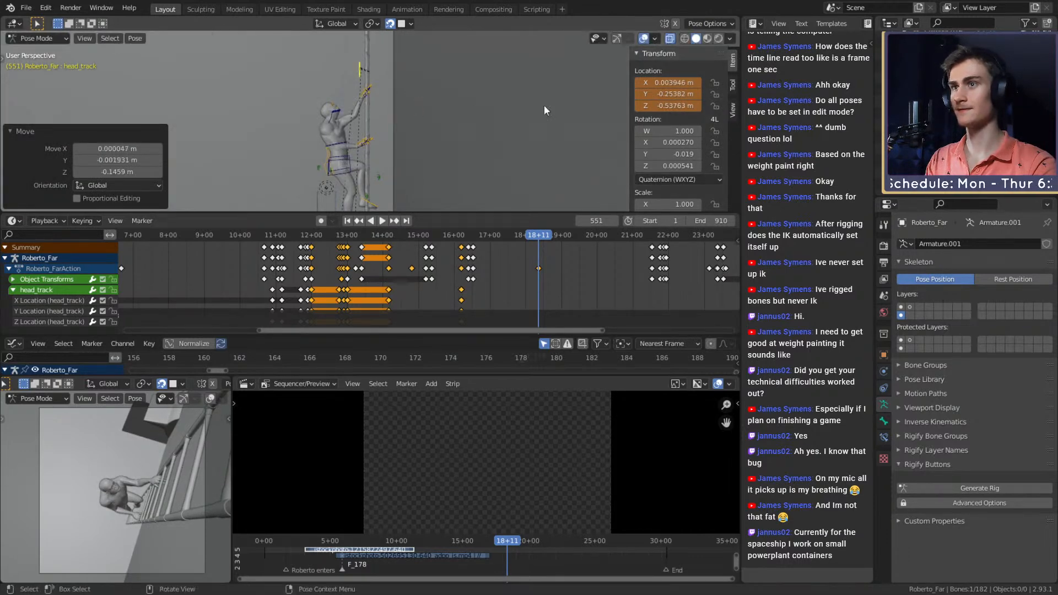
{"action": "right_click", "coordinate": [592, 83]}
{"action": "left_click", "coordinate": [593, 82]}
- Check the transforms and keyframes of the handIK.L and handIK.R bones at frame 551
{"action": "middle_click_drag", "start_coordinate": [464, 116], "coordinate": [416, 124]}
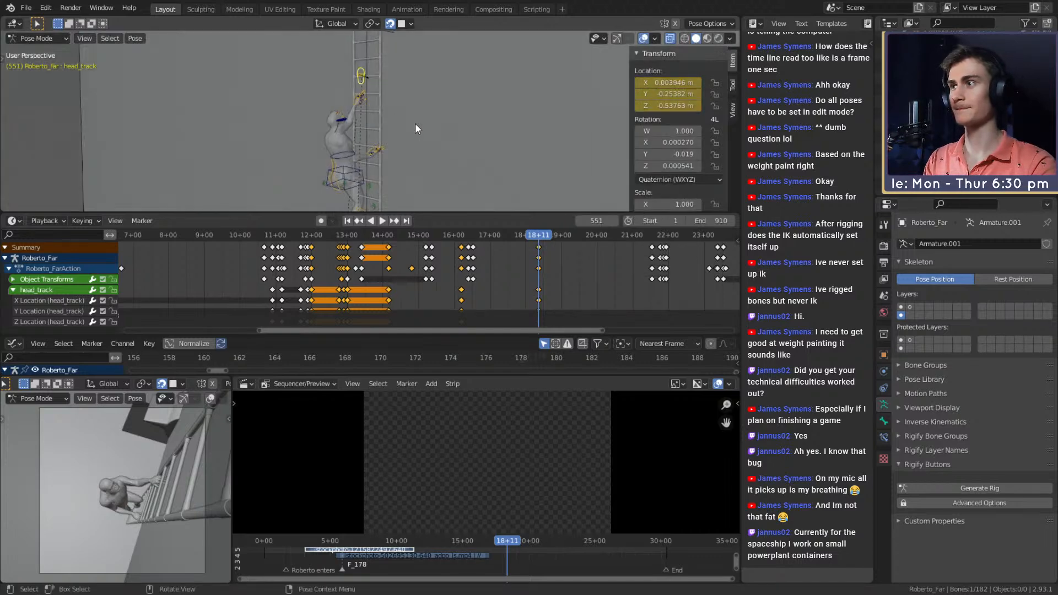
{"action": "left_click", "coordinate": [354, 98]}
{"action": "middle_click_drag", "start_coordinate": [354, 98], "coordinate": [455, 129]}
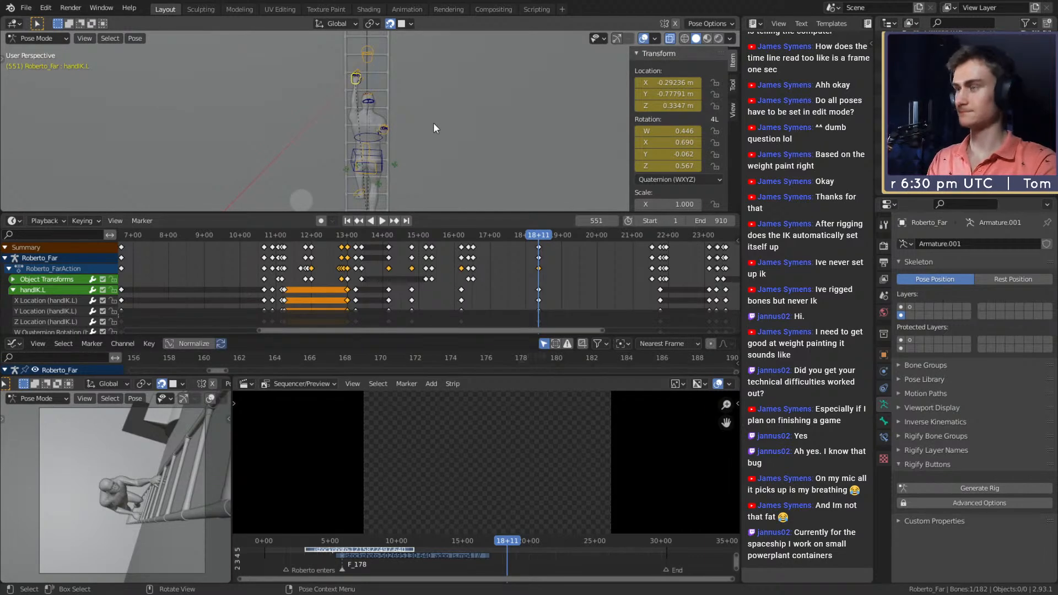
{"action": "middle_click_drag", "start_coordinate": [432, 141], "coordinate": [403, 157]}
{"action": "left_click", "coordinate": [327, 95]}
{"action": "scroll", "coordinate": [358, 110], "scroll_direction": "down", "scroll_amount": 3}
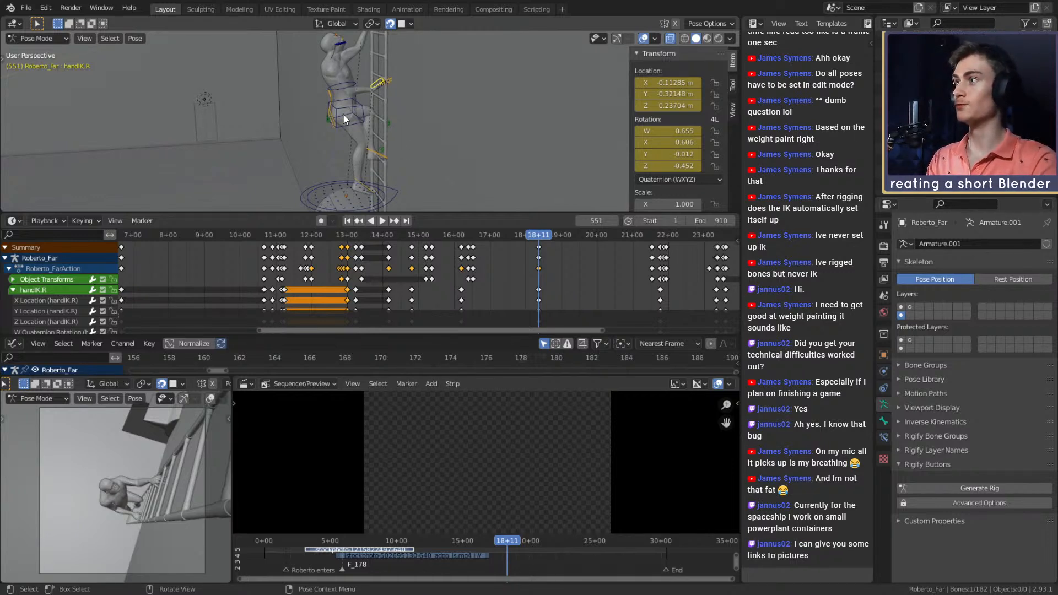
- Save the Blender file with the updated ladder pose
{"action": "left_click", "coordinate": [25, 10]}
{"action": "left_click", "coordinate": [45, 85]}
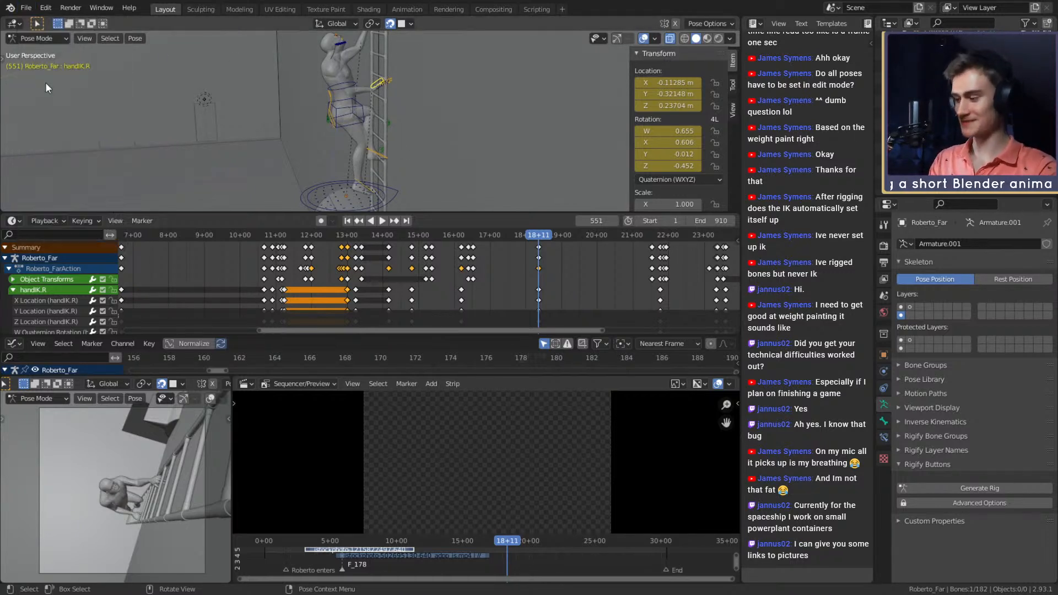
- Check the location keyframes of the leg control bones, including legIK.R, at frame 551
{"action": "middle_click_drag", "start_coordinate": [380, 149], "coordinate": [464, 150]}
{"action": "left_click", "coordinate": [389, 146]}
{"action": "left_click", "coordinate": [370, 100]}
{"action": "left_click", "coordinate": [377, 132]}
{"action": "left_click", "coordinate": [417, 138]}
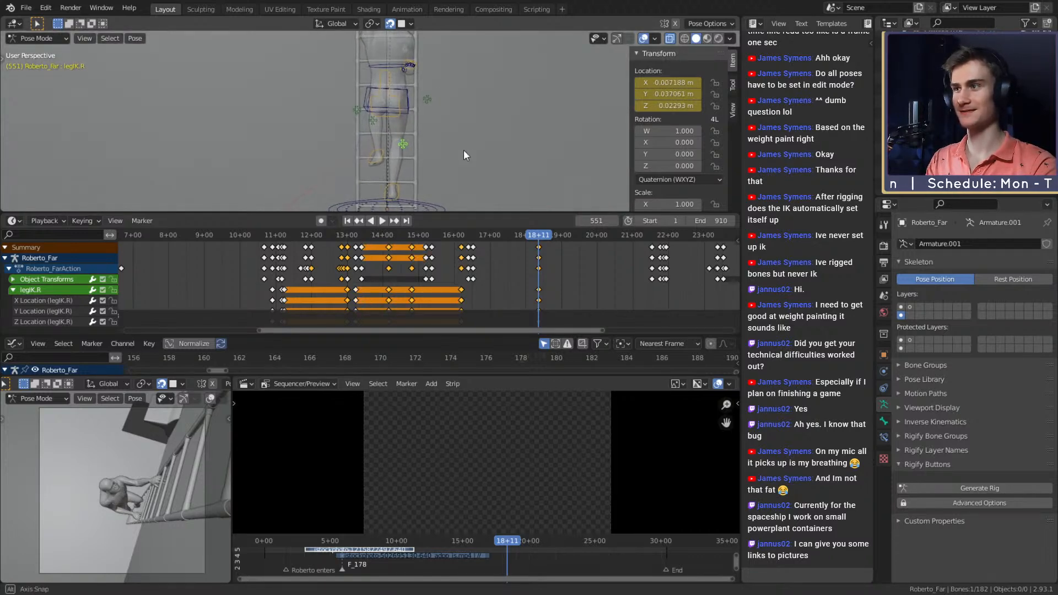
- Select the armIK.R bone, expand the Object Transforms channels and insert the bone's location keyframes at frame 551
{"action": "left_click", "coordinate": [425, 101]}
{"action": "middle_click_drag", "start_coordinate": [425, 101], "coordinate": [481, 145]}
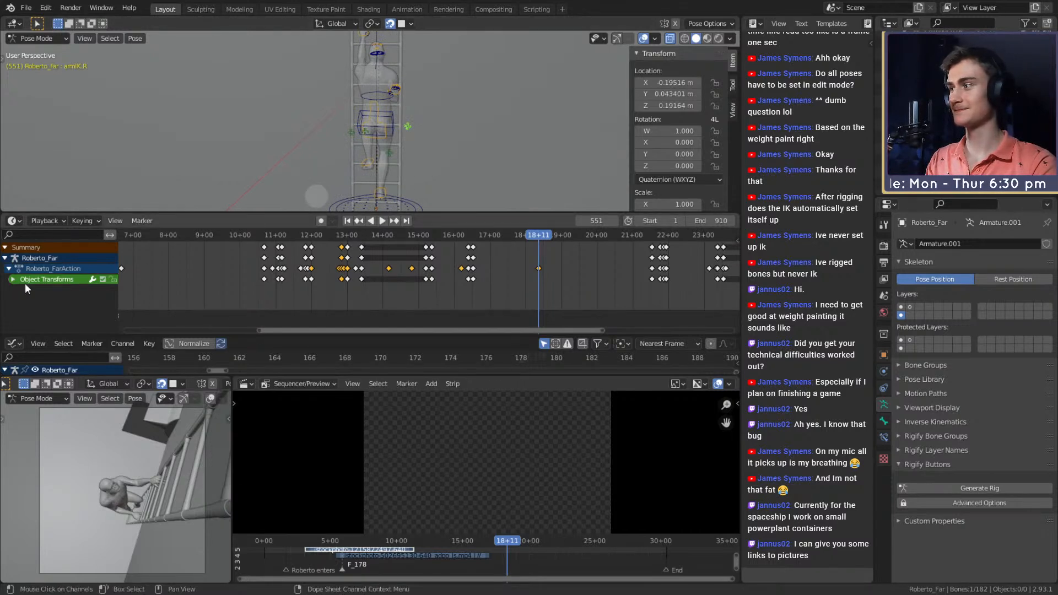
{"action": "left_click", "coordinate": [11, 279]}
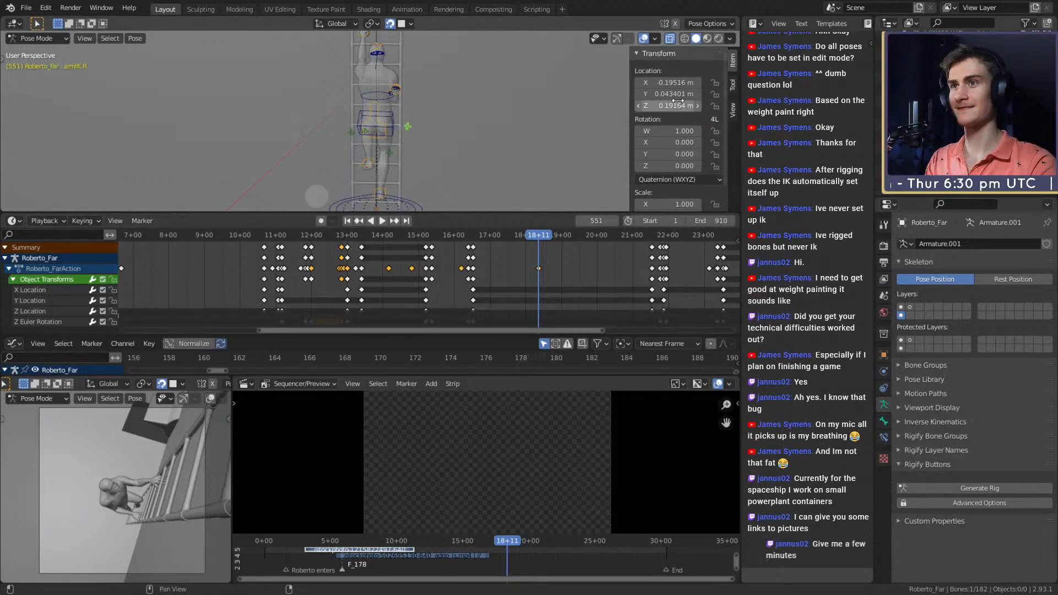
{"action": "right_click", "coordinate": [669, 83]}
{"action": "left_click", "coordinate": [669, 86]}
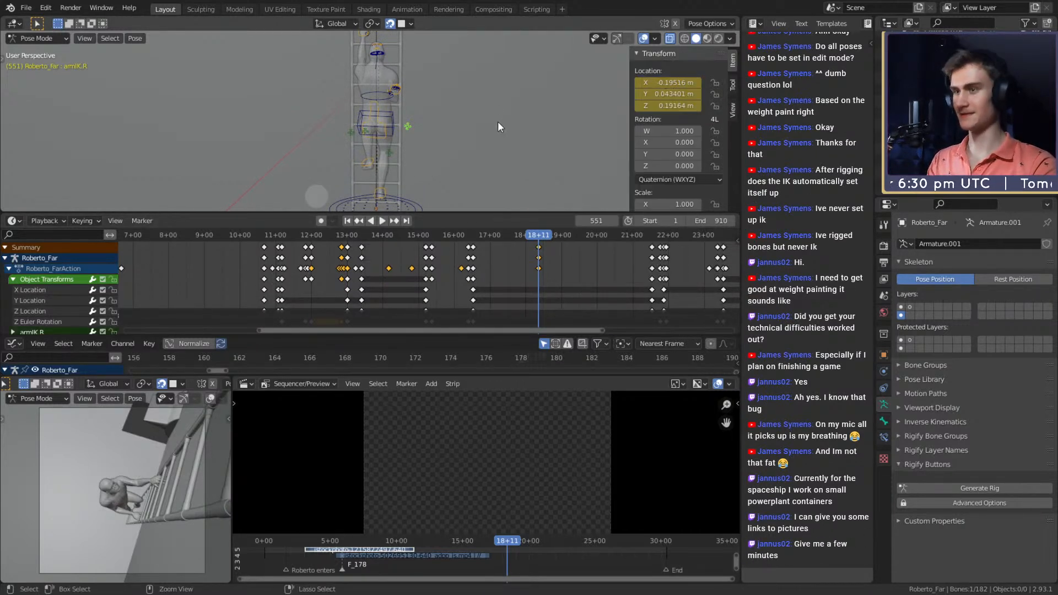
- Undo the last location keyframe insertion on armIK.R and preview the pose around frame 551
{"action": "key", "text": "ctrl+z"}
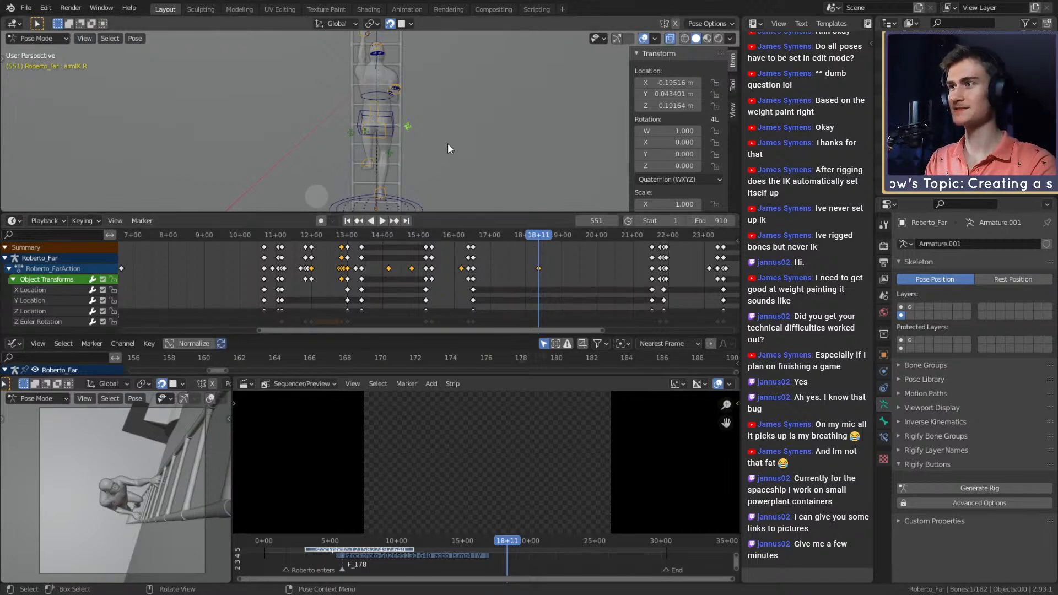
{"action": "left_click", "coordinate": [402, 86]}
{"action": "left_click", "coordinate": [407, 127]}
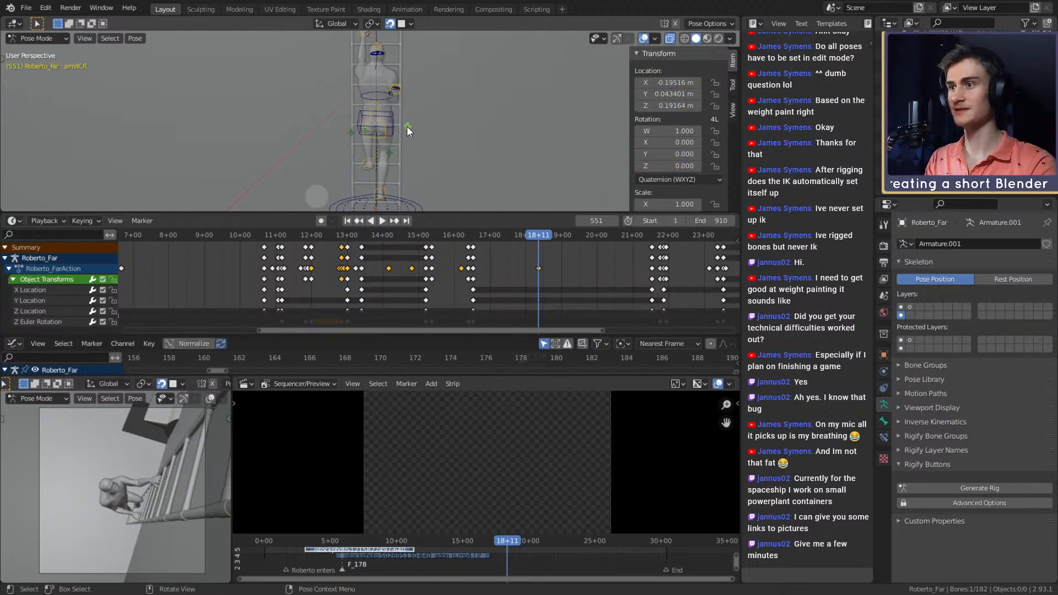
{"action": "scroll", "coordinate": [515, 288], "scroll_direction": "down", "scroll_amount": 1}
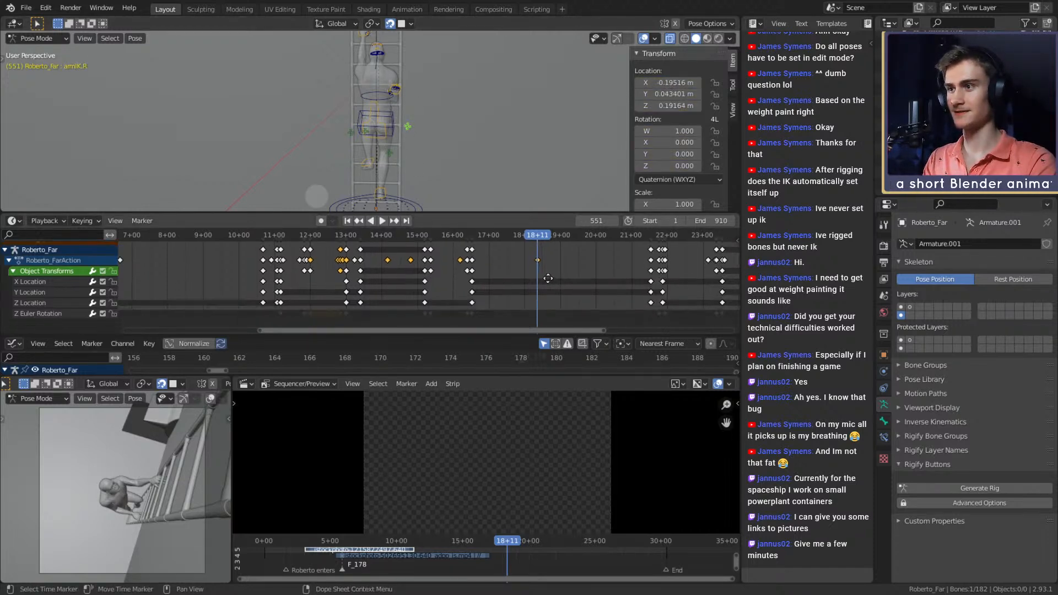
{"action": "left_click", "coordinate": [477, 236]}
{"action": "key", "text": "space"}
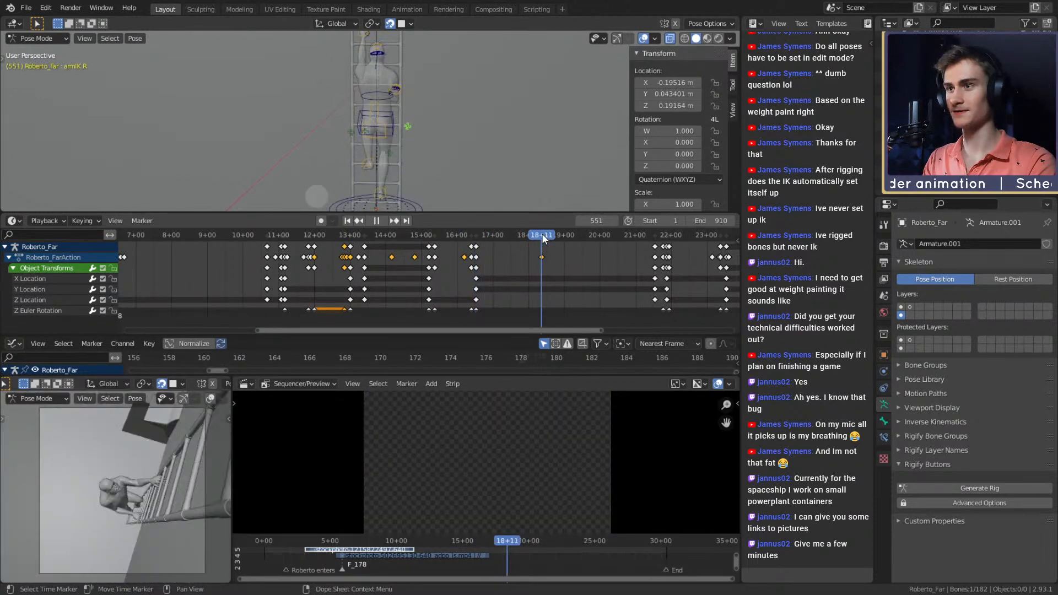
{"action": "middle_click_drag", "start_coordinate": [474, 134], "coordinate": [459, 114]}
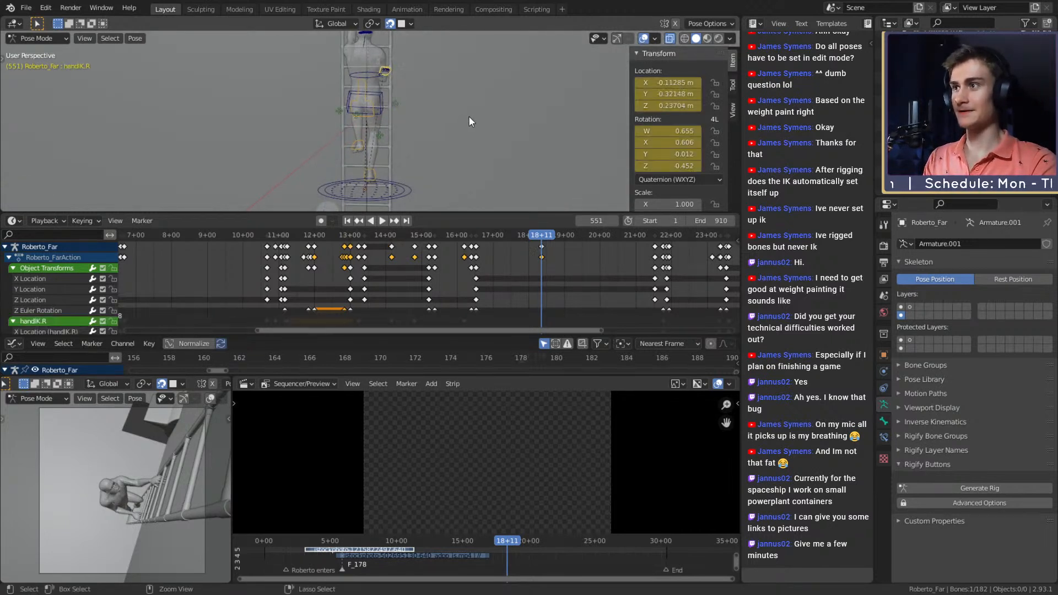
- Undo the recent bone changes back to the point where armIK.R is selected and its location at frame 551 is not yet keyed
{"action": "key", "text": "ctrl+z"}
{"action": "key", "text": "ctrl+z"}
{"action": "key", "text": "ctrl+z"}
{"action": "key", "text": "ctrl+z"}
{"action": "key", "text": "ctrl+z"}
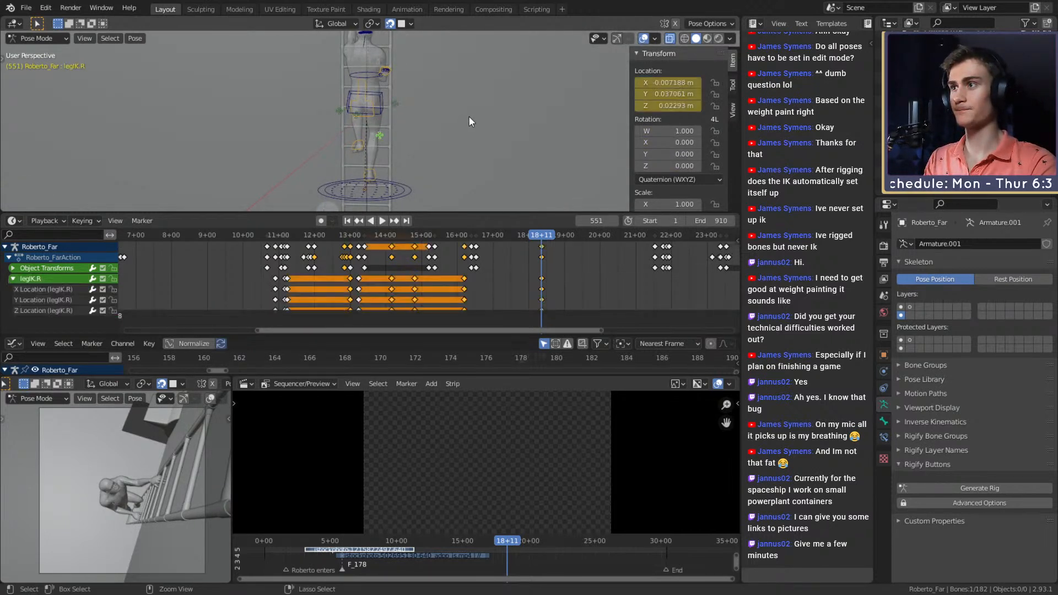
{"action": "key", "text": "ctrl+z"}
{"action": "key", "text": "ctrl+z"}
{"action": "key", "text": "ctrl+z"}
{"action": "key", "text": "ctrl+z"}
{"action": "key", "text": "ctrl+z"}
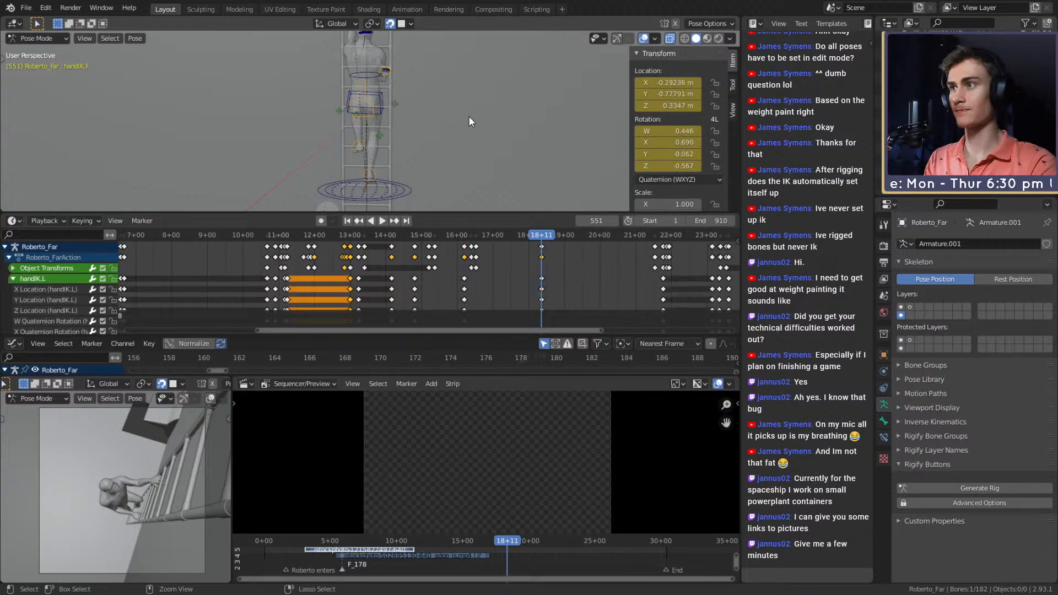
{"action": "key", "text": "ctrl+z"}
{"action": "key", "text": "ctrl+z"}
{"action": "key", "text": "ctrl+z"}
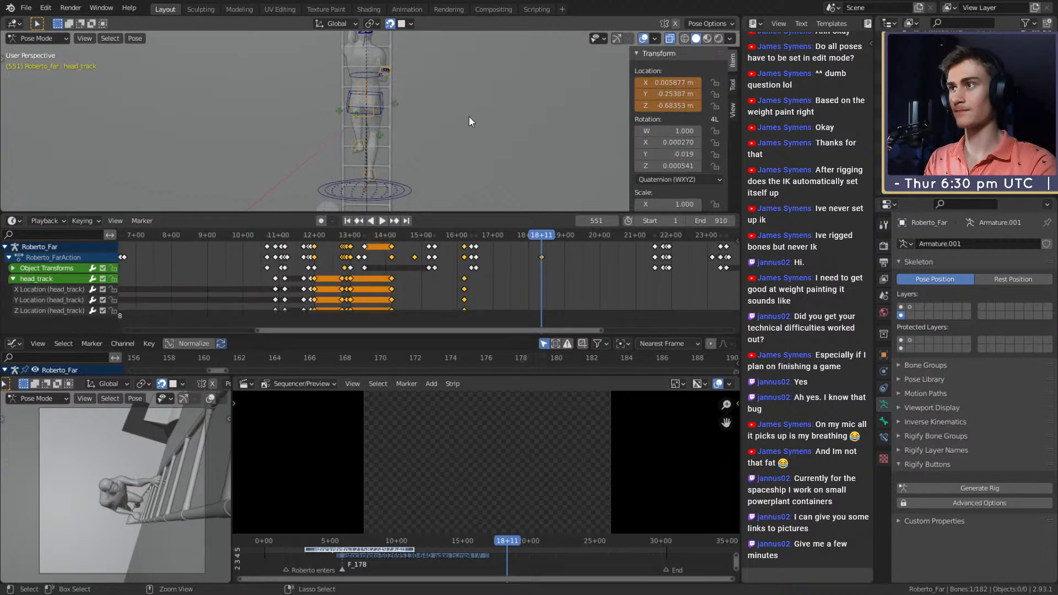
{"action": "key", "text": "ctrl+z"}
{"action": "key", "text": "ctrl+z"}
{"action": "key", "text": "ctrl+z"}
{"action": "key", "text": "ctrl+z"}
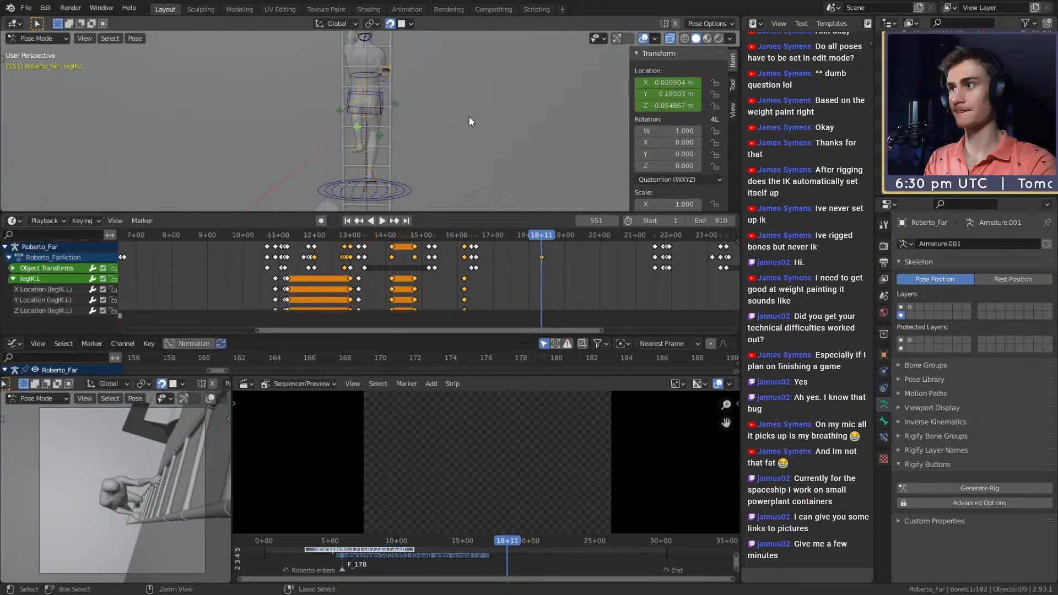
{"action": "key", "text": "ctrl+z"}
{"action": "key", "text": "ctrl+z"}
{"action": "key", "text": "ctrl+z"}
{"action": "key", "text": "ctrl+z"}
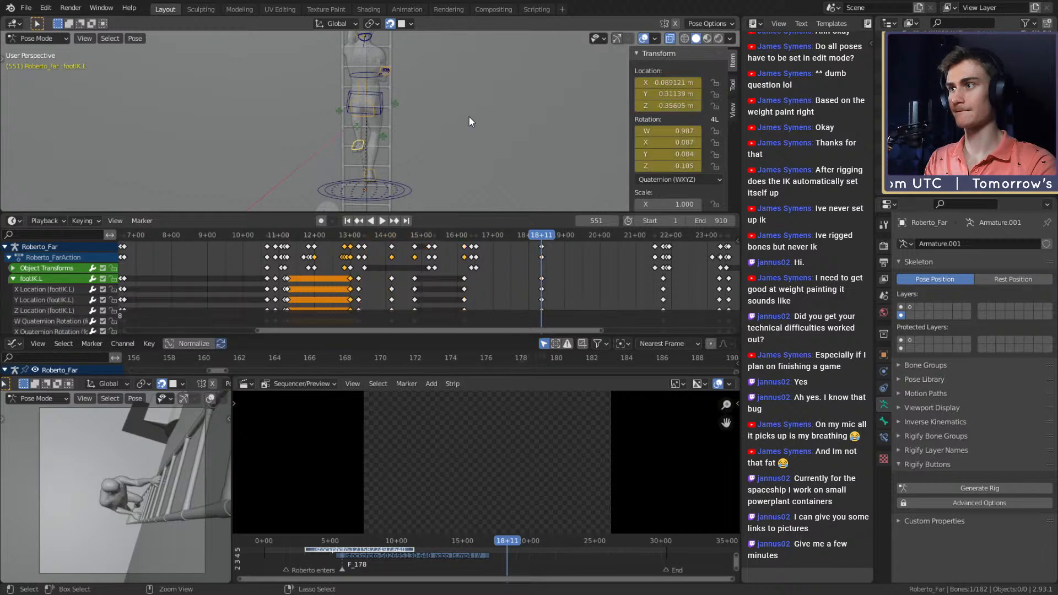
{"action": "key", "text": "ctrl+z"}
{"action": "key", "text": "ctrl+z"}
{"action": "key", "text": "ctrl+z"}
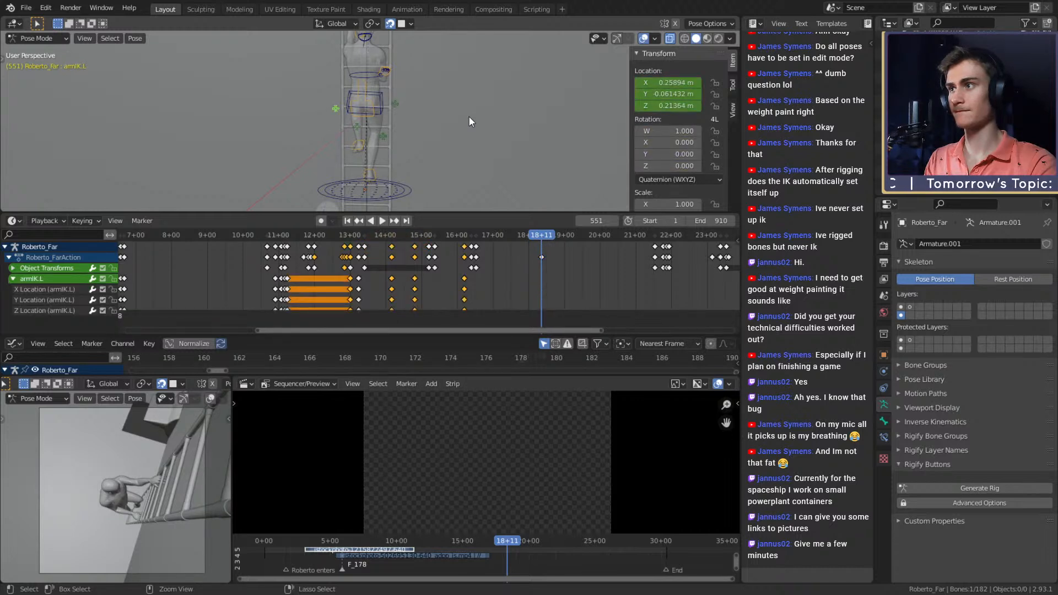
{"action": "key", "text": "ctrl+z"}
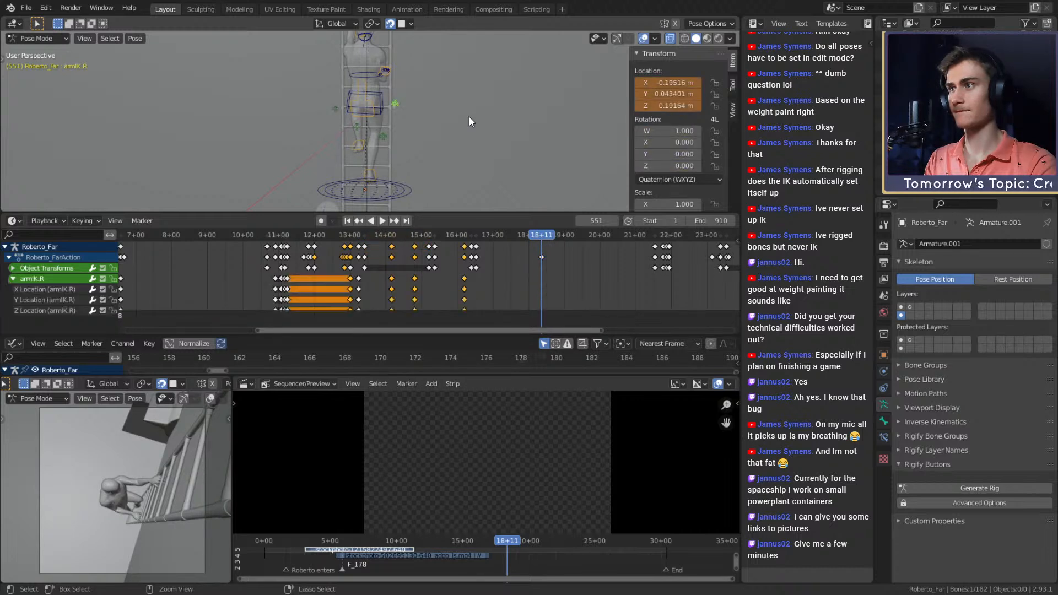
- Insert location keyframes for the armIK.R and armIK.L bones at frame 551
{"action": "right_click", "coordinate": [661, 83]}
{"action": "left_click", "coordinate": [664, 82]}
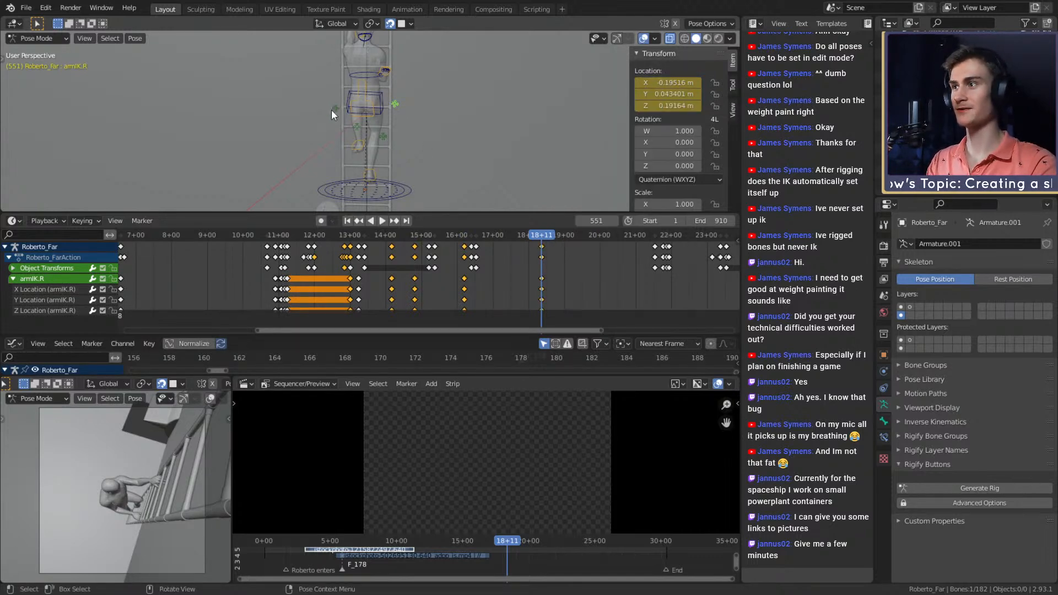
{"action": "right_click", "coordinate": [682, 83]}
{"action": "left_click", "coordinate": [681, 83]}
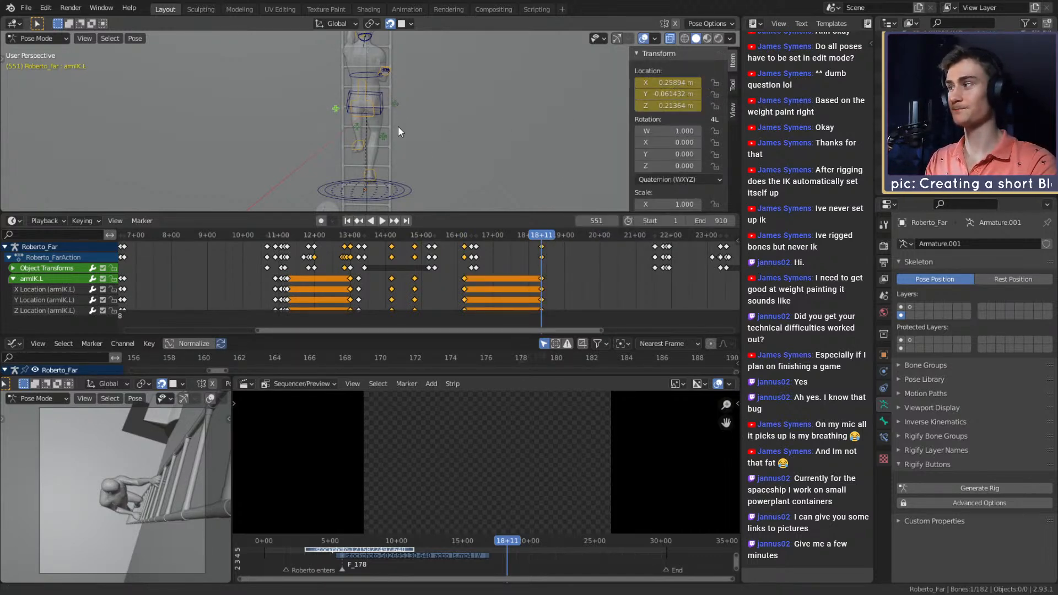
- Insert location keyframes for the legIK.R and legIK.L bones at frame 551
{"action": "middle_click_drag", "start_coordinate": [398, 125], "coordinate": [434, 145], "text": "shift"}
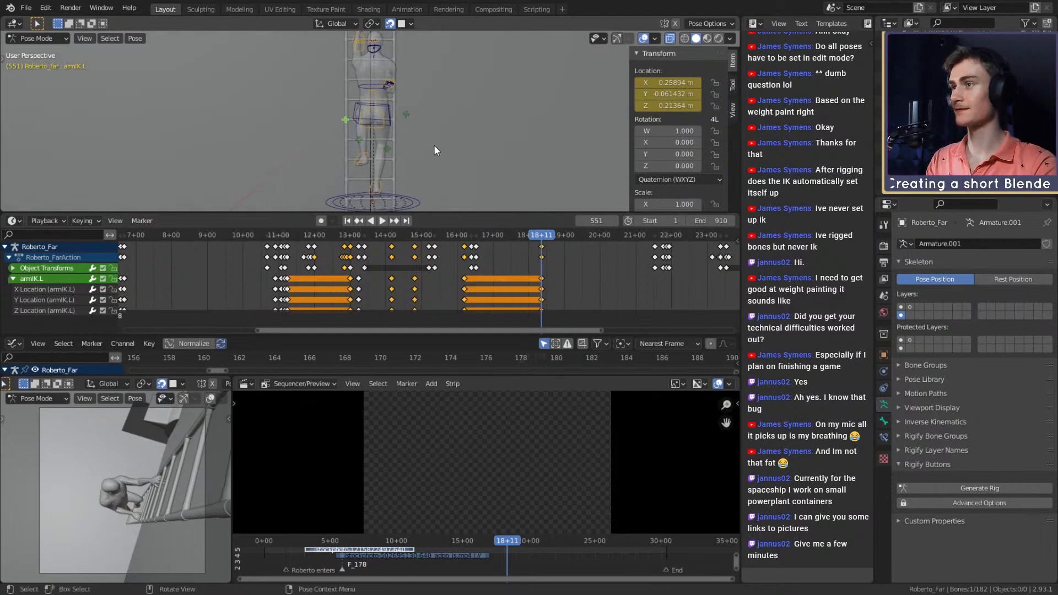
{"action": "left_click", "coordinate": [386, 144]}
{"action": "right_click", "coordinate": [665, 83]}
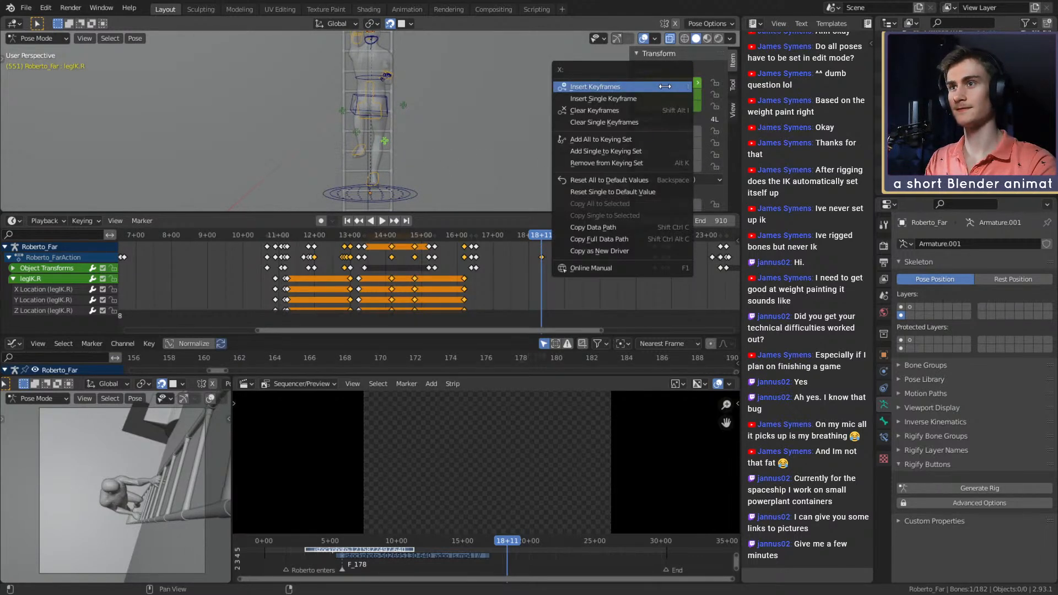
{"action": "left_click", "coordinate": [665, 83]}
{"action": "left_click", "coordinate": [358, 134]}
{"action": "right_click", "coordinate": [663, 83]}
{"action": "left_click", "coordinate": [663, 82]}
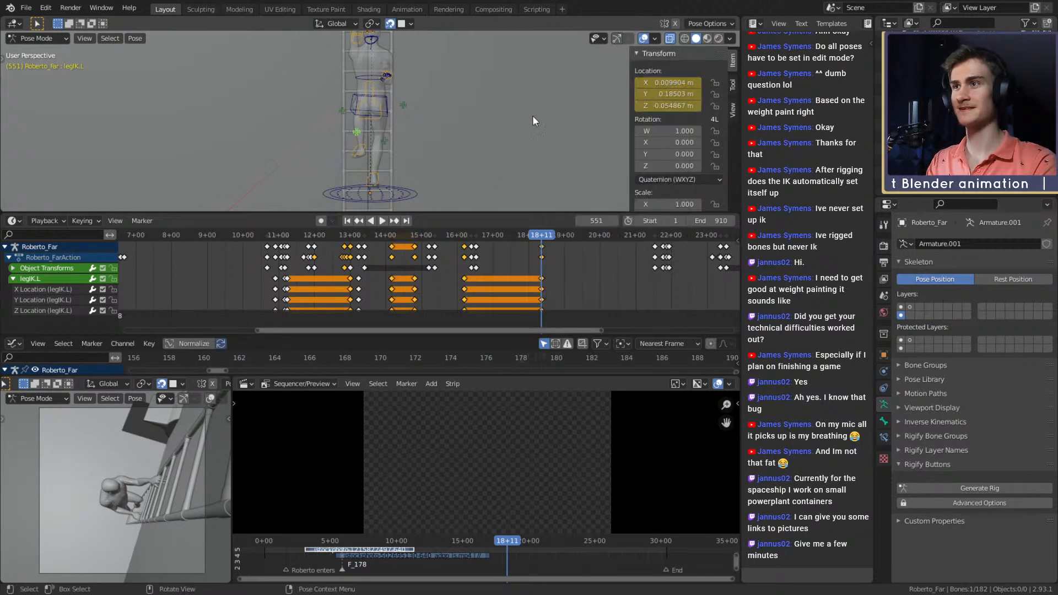
- Move the head_track bone to about X 0.0087, Y -0.241, Z -0.626 m and insert its location keyframes at frame 551
{"action": "middle_click_drag", "start_coordinate": [414, 116], "coordinate": [461, 119]}
{"action": "left_click", "coordinate": [361, 102]}
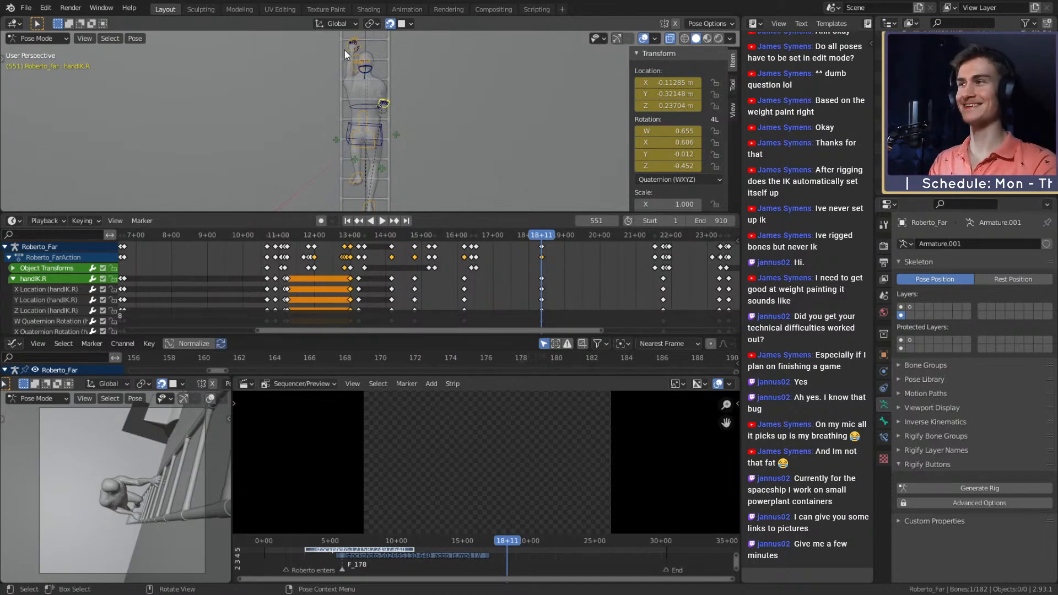
{"action": "middle_click_drag", "start_coordinate": [445, 146], "coordinate": [463, 119]}
{"action": "scroll", "coordinate": [400, 127], "scroll_direction": "up", "scroll_amount": 2}
{"action": "left_click", "coordinate": [418, 145]}
{"action": "key", "text": "g"}
{"action": "left_click", "coordinate": [437, 86]}
{"action": "middle_click_drag", "start_coordinate": [437, 86], "coordinate": [553, 94]}
{"action": "key", "text": "g"}
{"action": "left_click", "coordinate": [565, 91]}
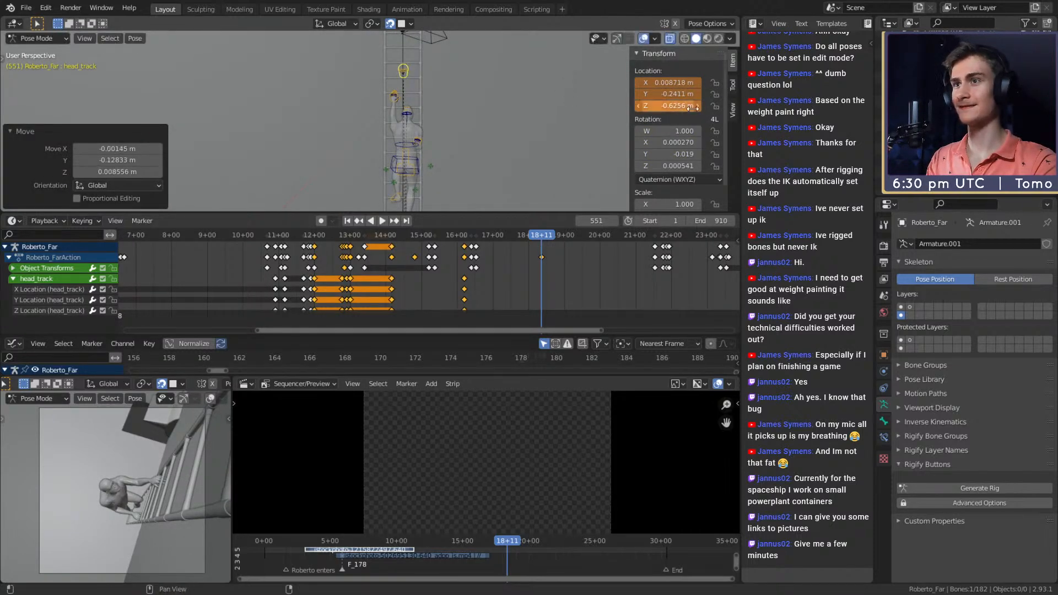
{"action": "right_click", "coordinate": [564, 88]}
{"action": "left_click", "coordinate": [585, 77]}
- Inspect the keyed ladder pose from several angles and save the Blender file
{"action": "mouse_move", "coordinate": [484, 147]}
{"action": "middle_mouse_down"}
{"action": "mouse_move", "coordinate": [409, 154]}
{"action": "mouse_move", "coordinate": [501, 141]}
{"action": "mouse_move", "coordinate": [415, 117]}
{"action": "mouse_move", "coordinate": [396, 137]}
{"action": "mouse_move", "coordinate": [491, 133]}
{"action": "middle_mouse_up"}
{"action": "scroll", "coordinate": [482, 130], "scroll_direction": "up", "scroll_amount": 3}
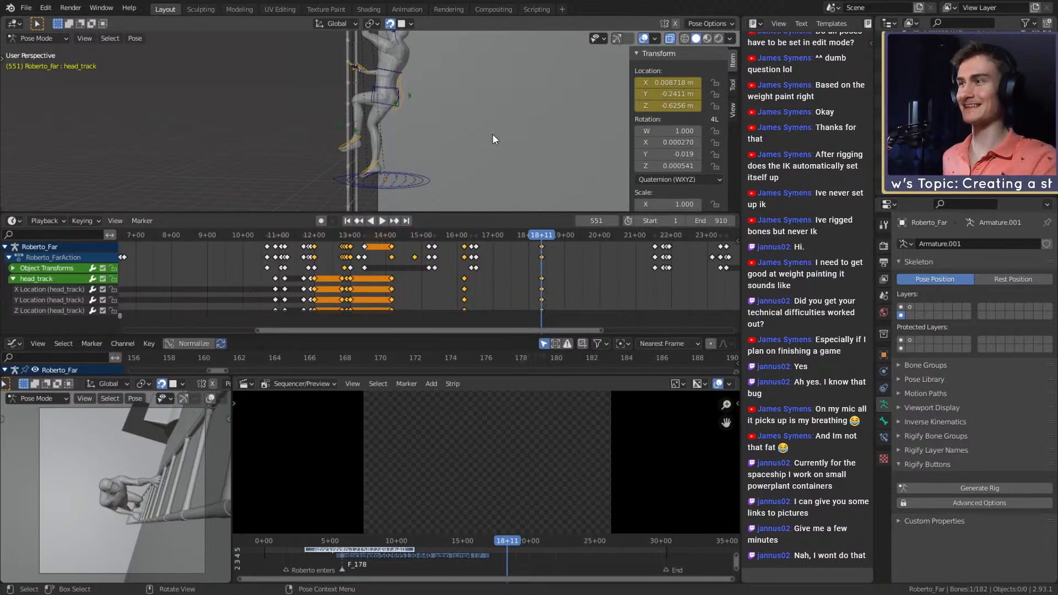
{"action": "scroll", "coordinate": [474, 132], "scroll_direction": "down", "scroll_amount": 6}
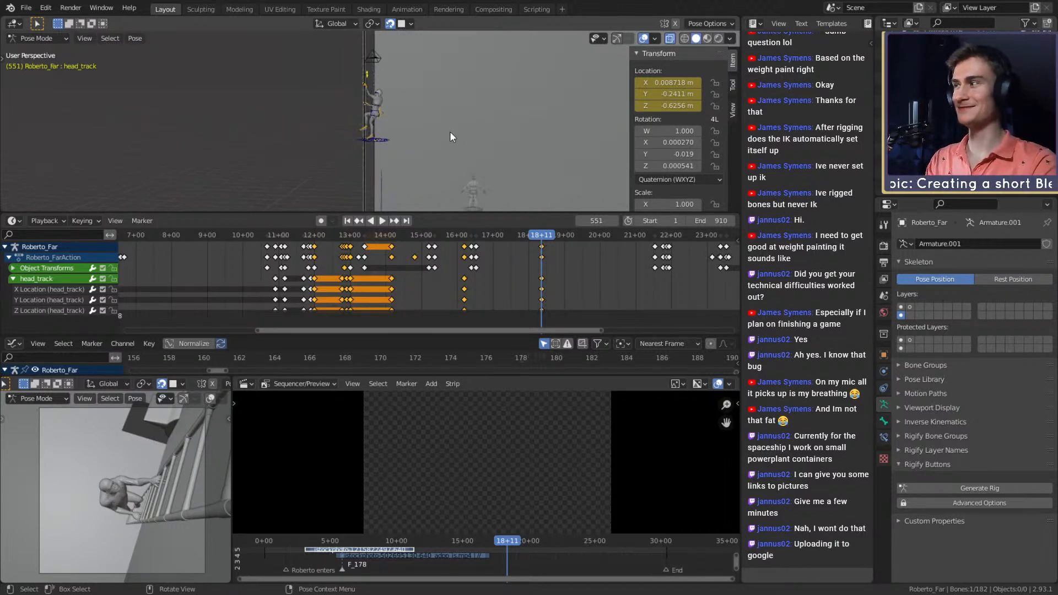
{"action": "middle_click_drag", "start_coordinate": [450, 131], "coordinate": [423, 135]}
{"action": "scroll", "coordinate": [463, 97], "scroll_direction": "up", "scroll_amount": 5}
{"action": "scroll", "coordinate": [426, 137], "scroll_direction": "down", "scroll_amount": 3}
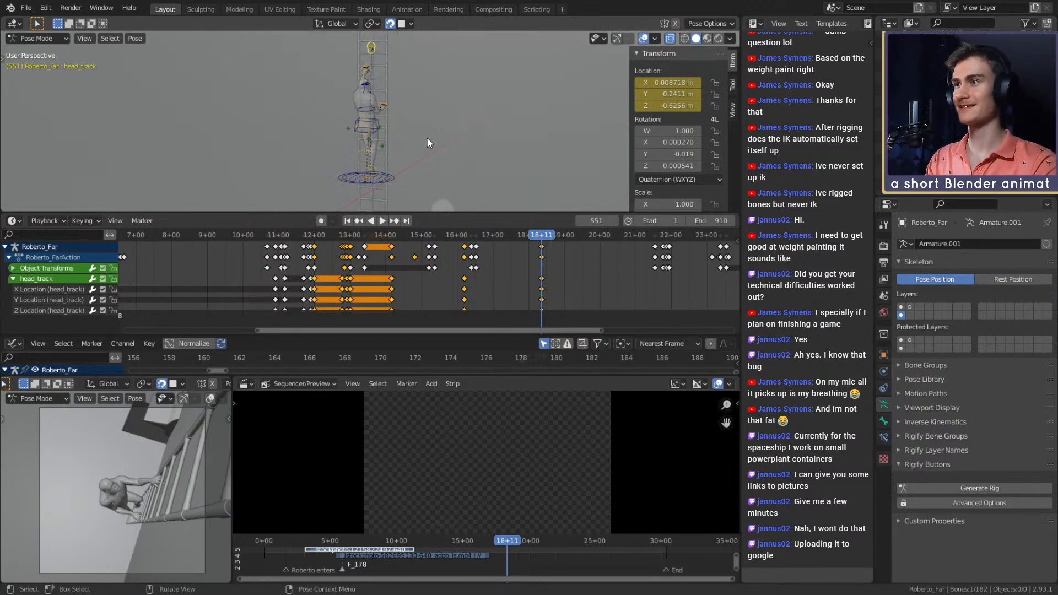
{"action": "left_click", "coordinate": [31, 11]}
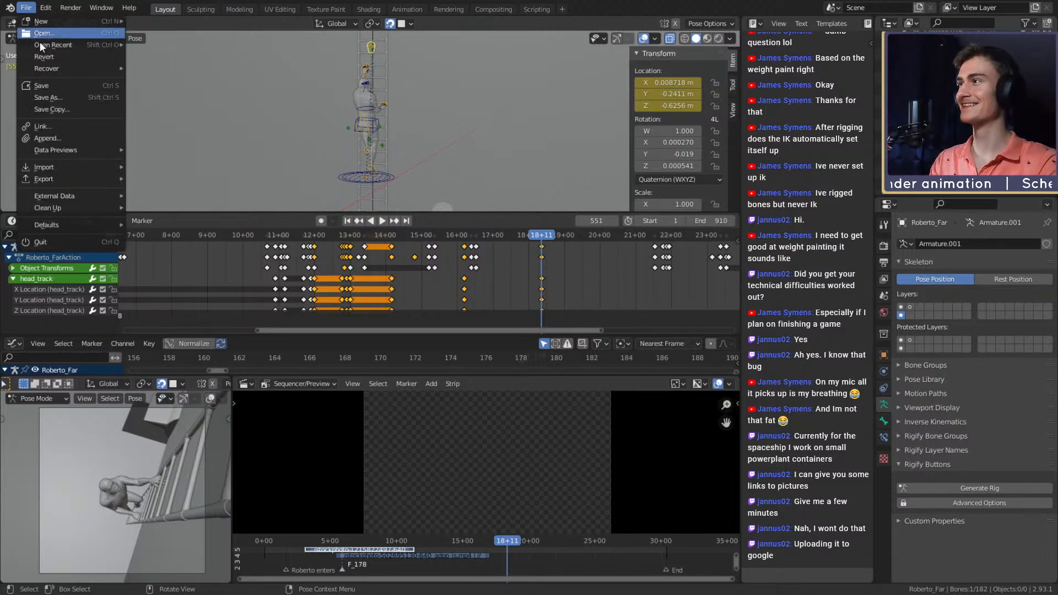
{"action": "left_click", "coordinate": [51, 88]}
- Scrub back to frame 546 and check the location keyframes of the arm, leg and head_track control bones
{"action": "middle_click_drag", "start_coordinate": [362, 165], "coordinate": [441, 143]}
{"action": "scroll", "coordinate": [406, 153], "scroll_direction": "up", "scroll_amount": 2}
{"action": "left_click_drag", "start_coordinate": [541, 237], "coordinate": [502, 236]}
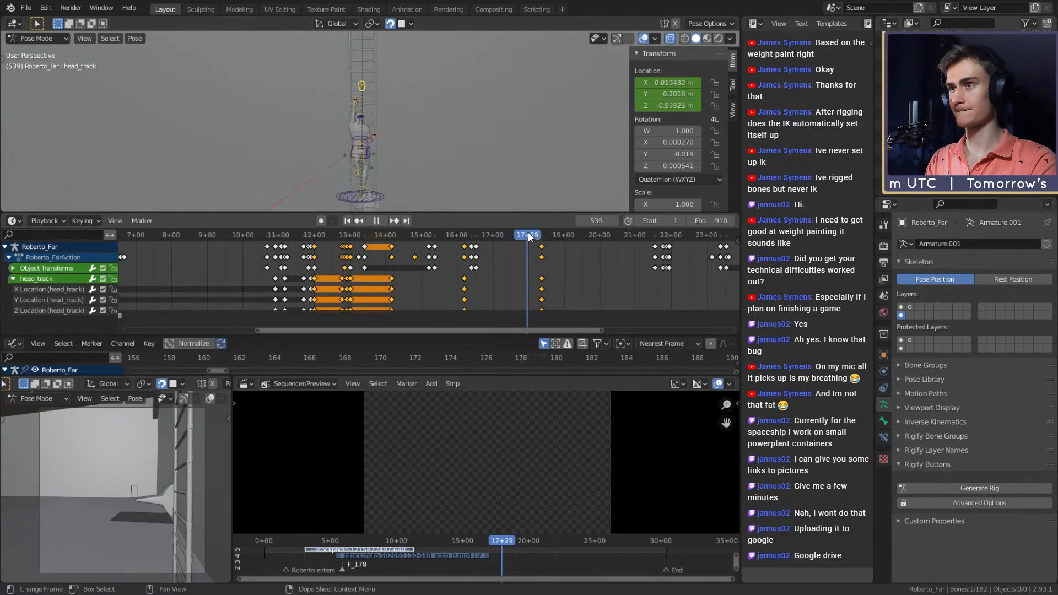
{"action": "key", "text": "space"}
{"action": "left_click", "coordinate": [375, 124]}
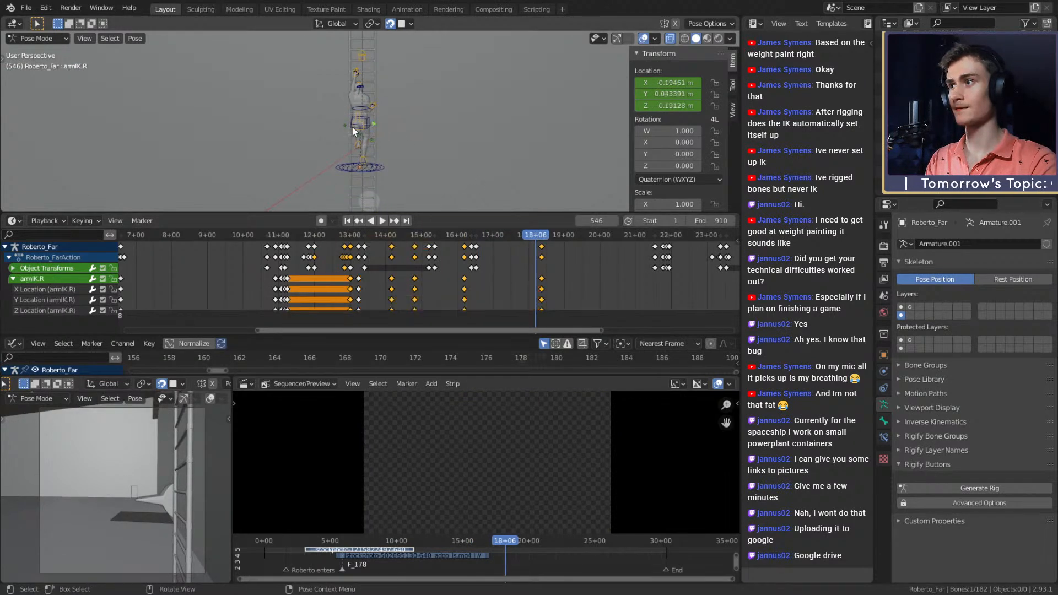
{"action": "left_click", "coordinate": [342, 127]}
{"action": "left_click", "coordinate": [360, 139]}
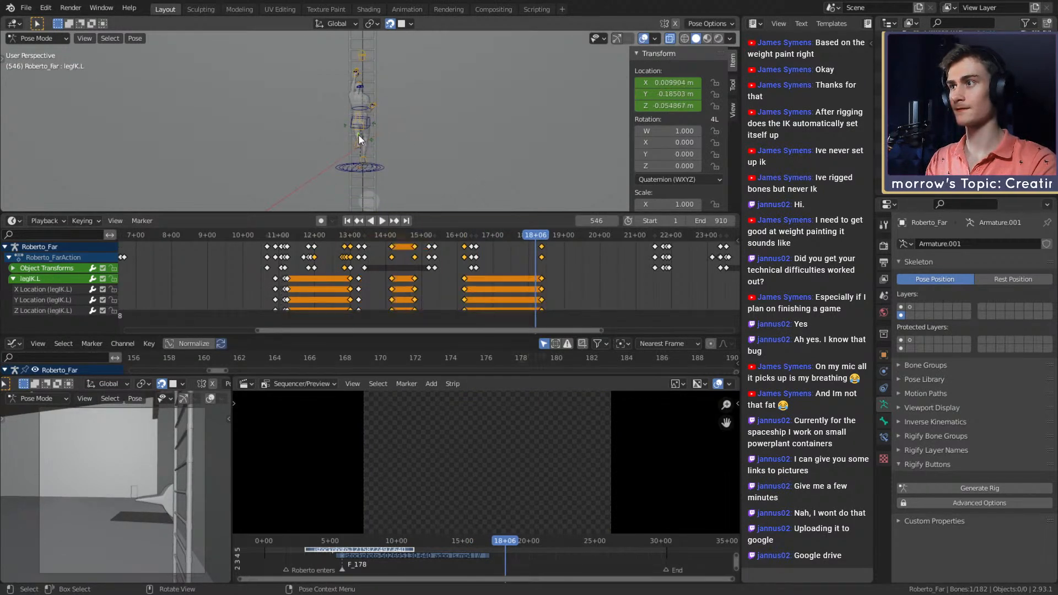
{"action": "left_click", "coordinate": [362, 59]}
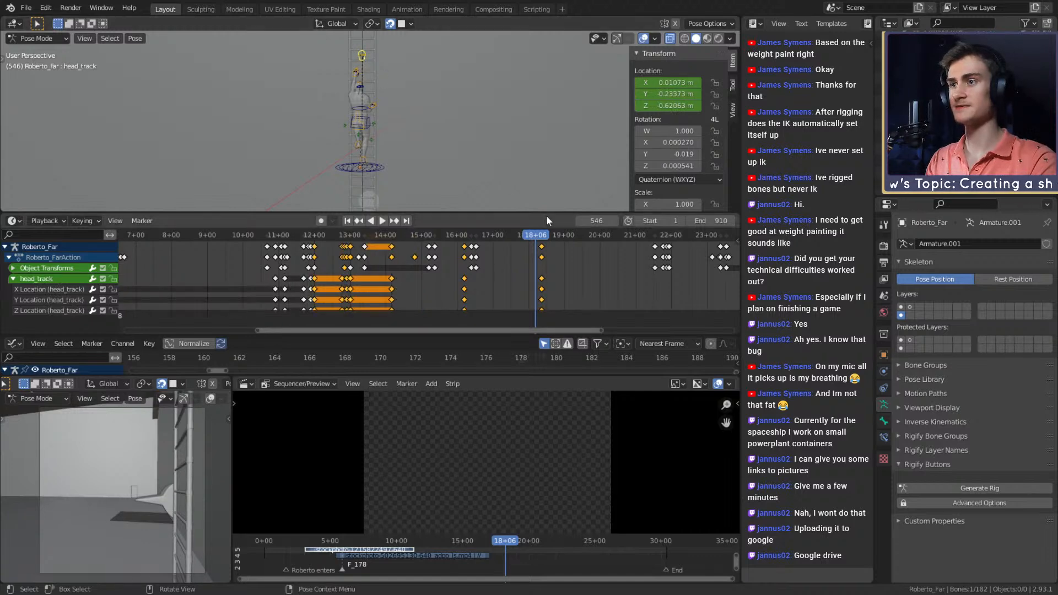
- Preview the climb up to frame 572 and check the transforms and keyframes of handIK.R there
{"action": "key", "text": "space"}
{"action": "middle_click_drag", "start_coordinate": [418, 105], "coordinate": [539, 248]}
{"action": "key", "text": "space"}
{"action": "left_click_drag", "start_coordinate": [546, 238], "coordinate": [567, 236]}
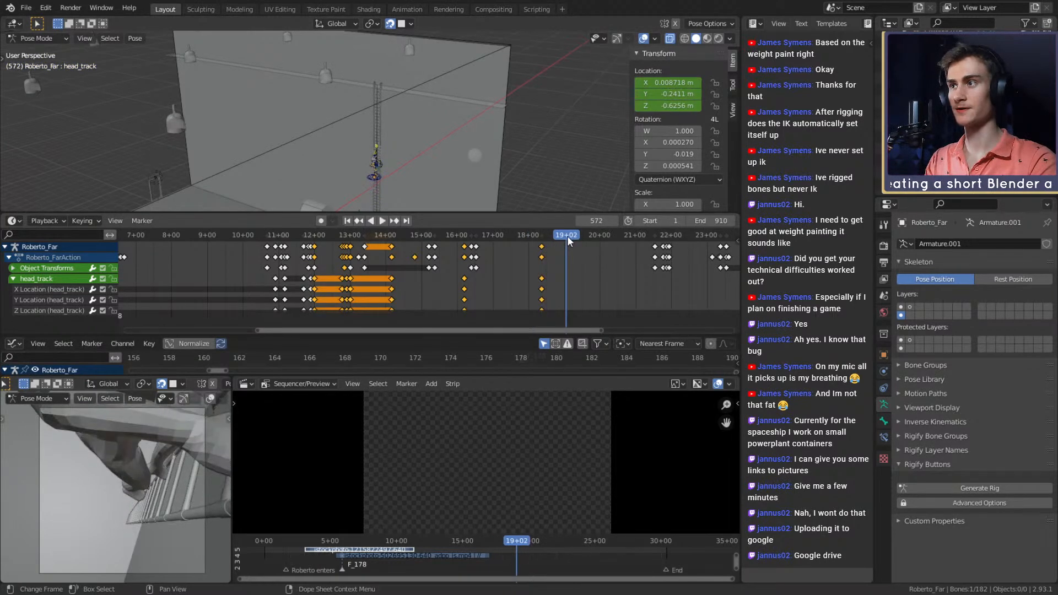
{"action": "key", "text": "KP_Decimal"}
{"action": "left_click", "coordinate": [347, 170]}
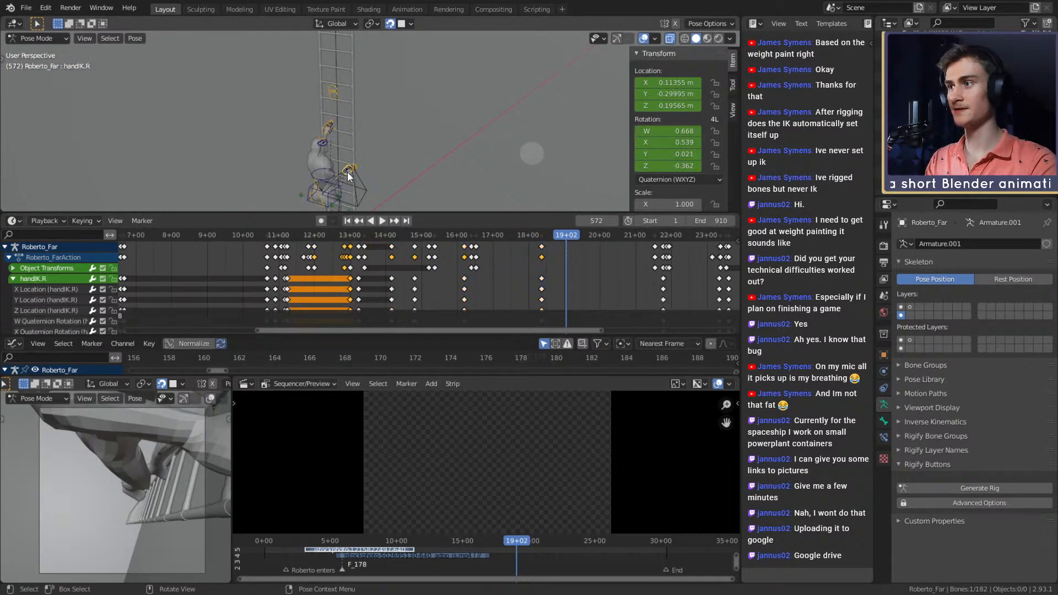
- Go to frame 653 and lower the head_track bone to about X 0.102, Y 0.114, Z 0.041 m in front of the face
{"action": "left_click", "coordinate": [663, 233]}
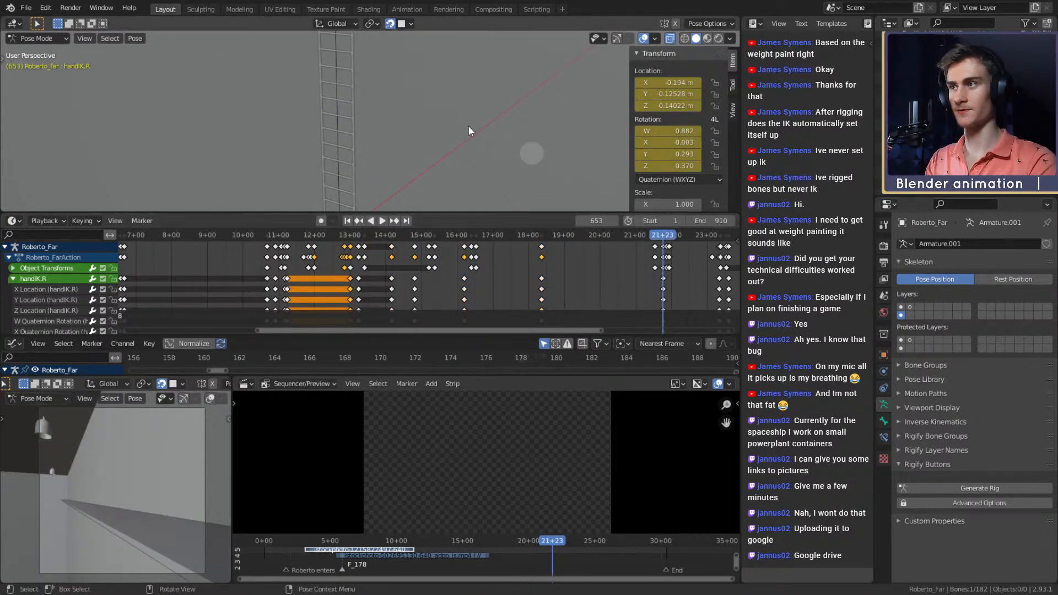
{"action": "middle_click_drag", "start_coordinate": [468, 125], "coordinate": [378, 90]}
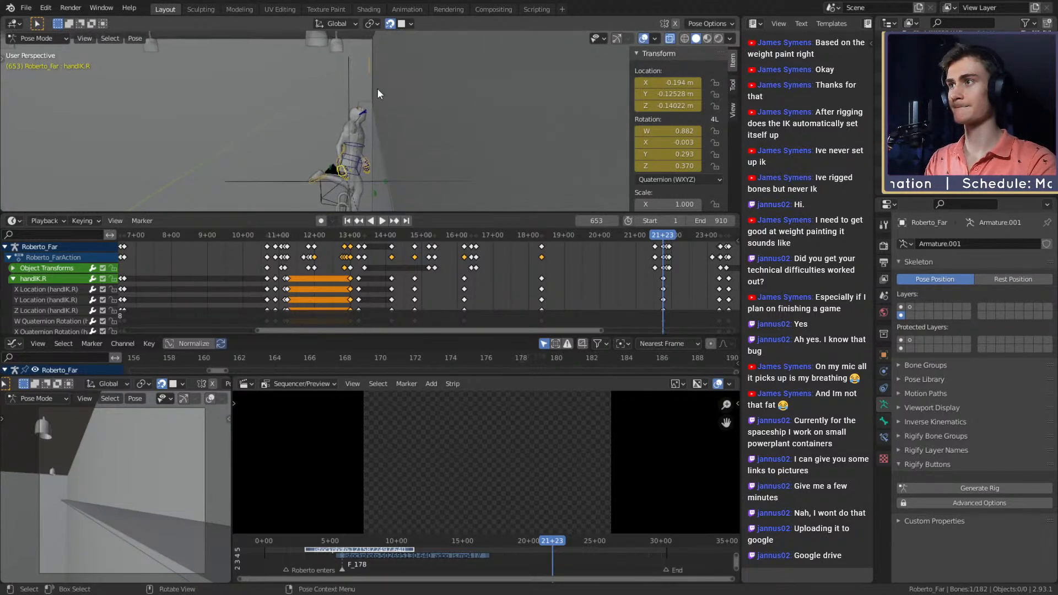
{"action": "middle_click_drag", "start_coordinate": [383, 138], "coordinate": [435, 112]}
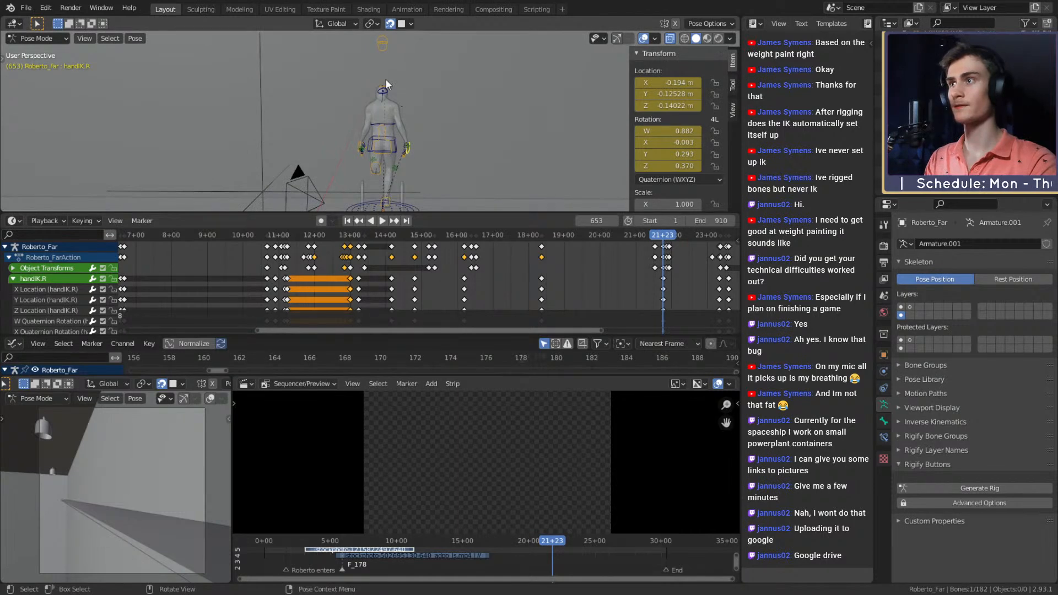
{"action": "left_click", "coordinate": [382, 47]}
{"action": "middle_click_drag", "start_coordinate": [415, 81], "coordinate": [538, 86]}
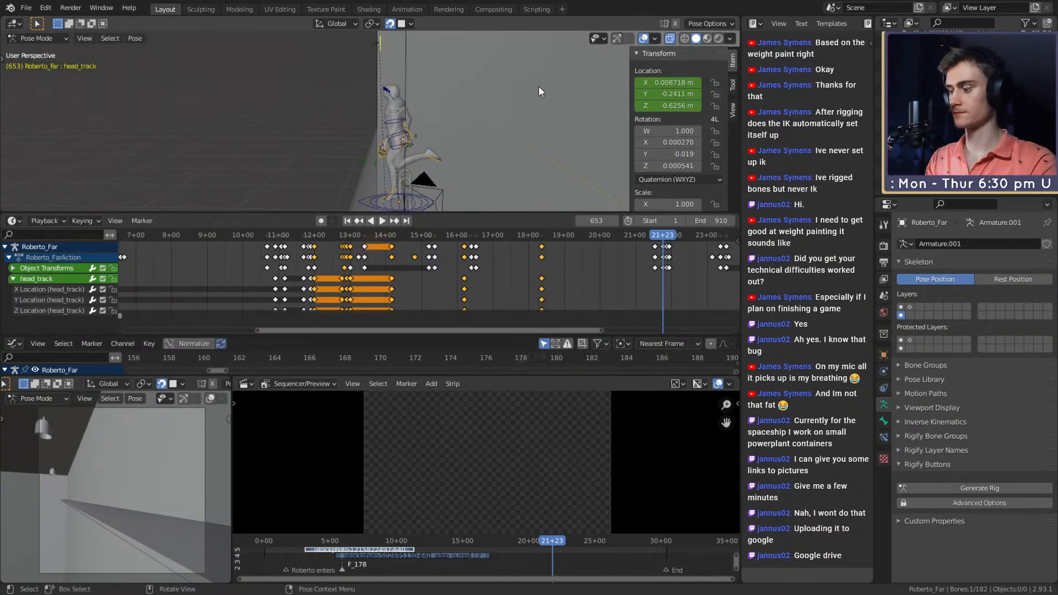
{"action": "key", "text": "g"}
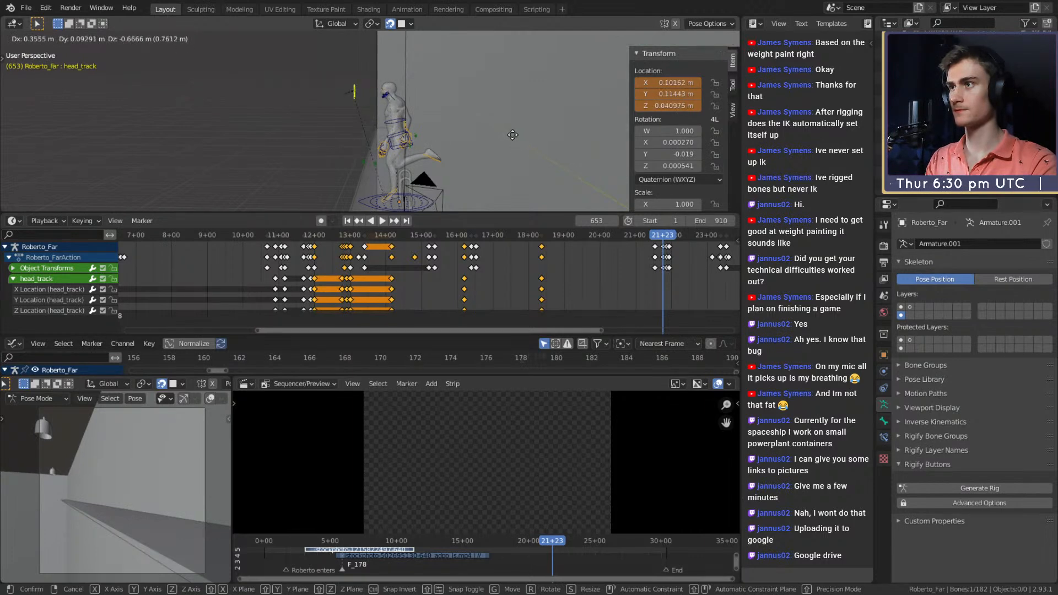
{"action": "left_click", "coordinate": [516, 134]}
- Center the head_track bone on the head at about X 0.008, Y 0.118, Z 0.041 m and insert its location keyframes
{"action": "middle_click_drag", "start_coordinate": [515, 135], "coordinate": [388, 131]}
{"action": "key", "text": "g"}
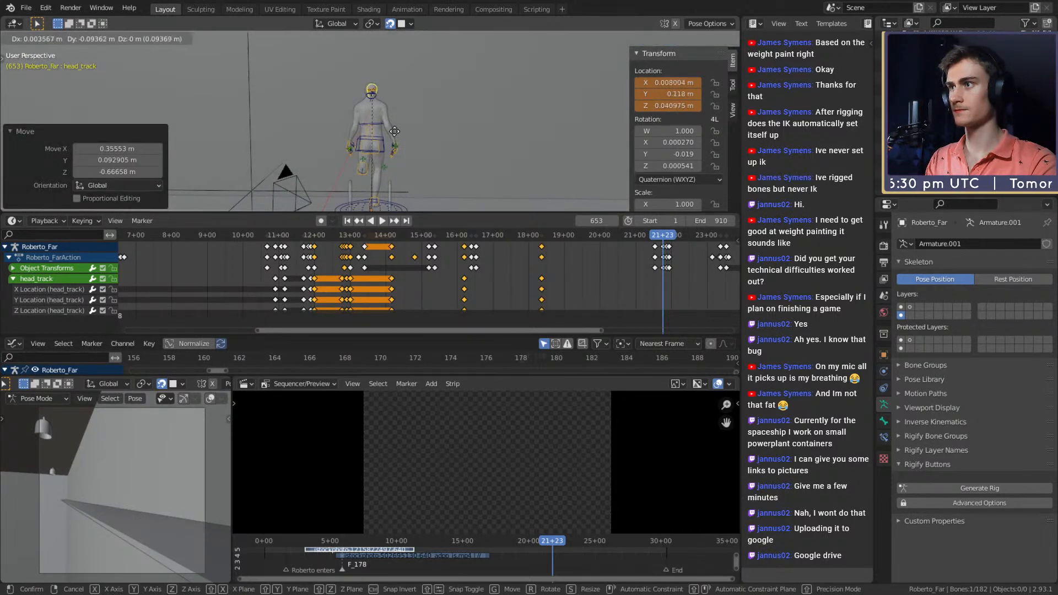
{"action": "left_click", "coordinate": [396, 131]}
{"action": "right_click", "coordinate": [660, 84]}
{"action": "left_click", "coordinate": [660, 83]}
- Adjust the position of the legIK.R bone and insert its location keyframes at frame 653
{"action": "middle_click_drag", "start_coordinate": [404, 117], "coordinate": [446, 116]}
{"action": "left_click", "coordinate": [391, 136]}
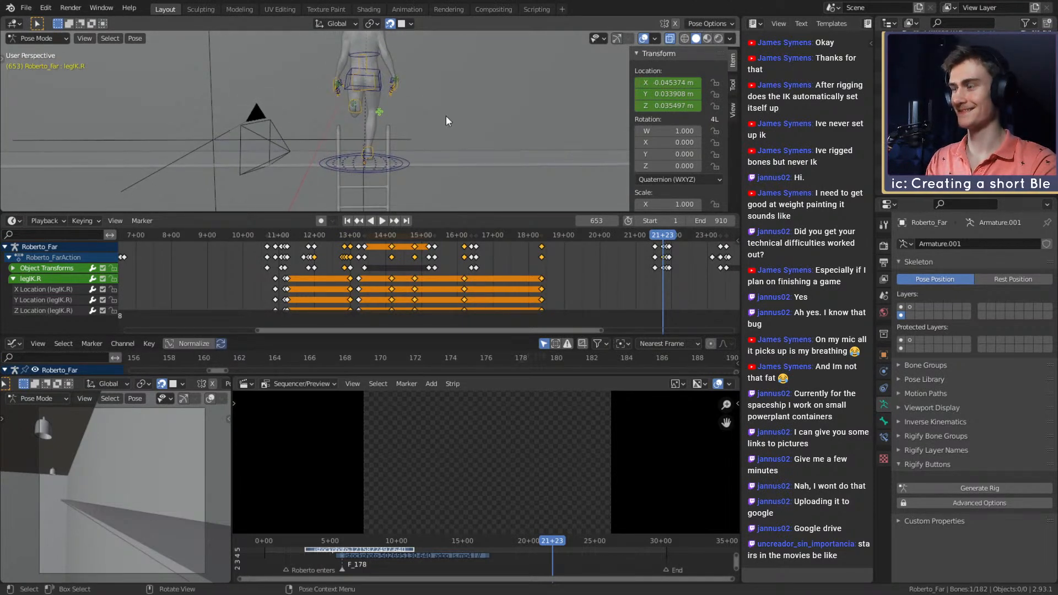
{"action": "key", "text": "g"}
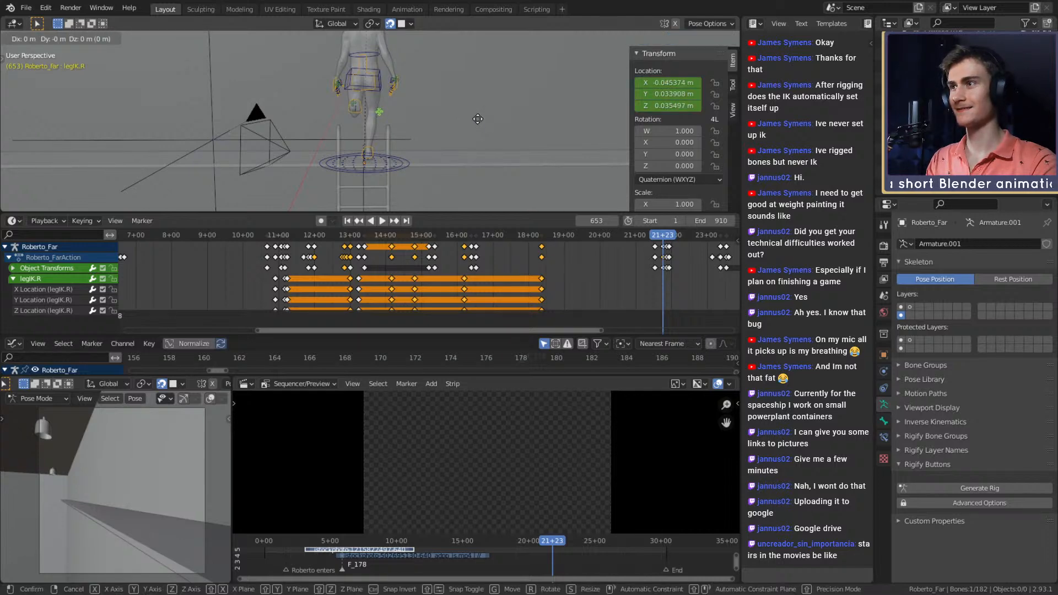
{"action": "left_click", "coordinate": [478, 119]}
{"action": "key", "text": "i"}
{"action": "left_click", "coordinate": [606, 104]}
- Move the legIK.L bone to about X -0.001, Y 0.175, Z 0.093 m and insert its location keyframes at frame 653
{"action": "mouse_move", "coordinate": [430, 121]}
{"action": "middle_mouse_down"}
{"action": "mouse_move", "coordinate": [372, 120]}
{"action": "mouse_move", "coordinate": [432, 104]}
{"action": "middle_mouse_up"}
{"action": "left_click", "coordinate": [432, 104]}
{"action": "key", "text": "g"}
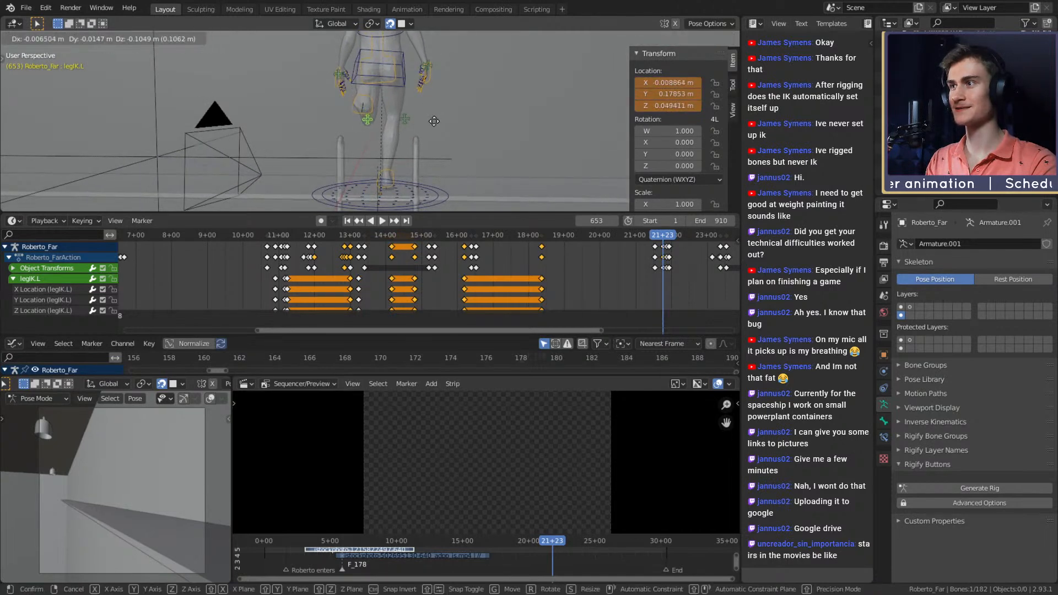
{"action": "left_click", "coordinate": [451, 123]}
{"action": "key", "text": "i"}
{"action": "left_click", "coordinate": [607, 89]}
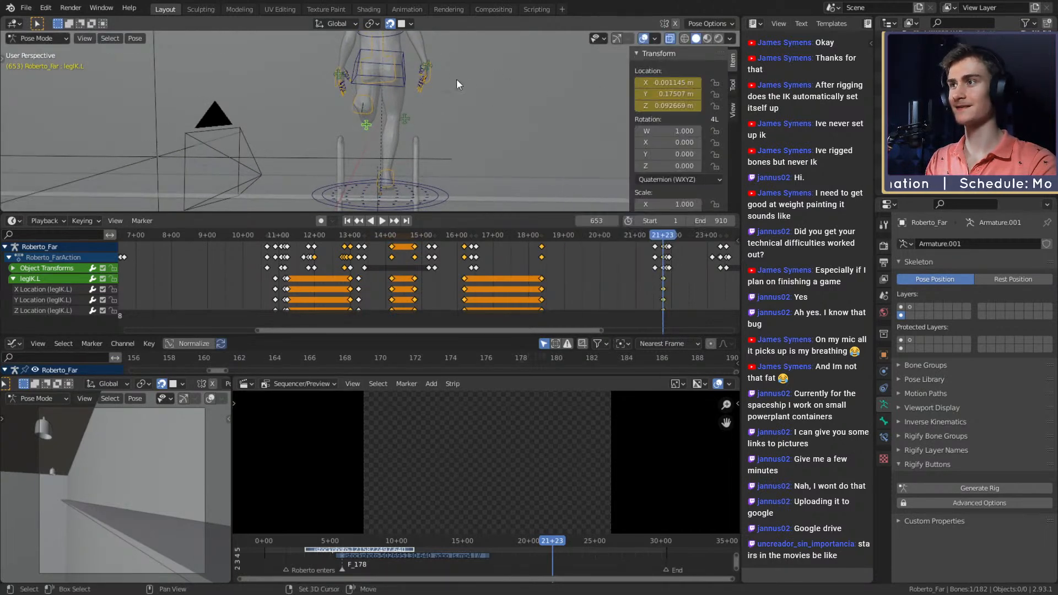
- Move the armIK.R bone outward from the body to about X -0.16, Y 0.18, Z 0.16 m at frame 653
{"action": "middle_click_drag", "start_coordinate": [457, 78], "coordinate": [513, 105]}
{"action": "left_click", "coordinate": [415, 104]}
{"action": "key", "text": "g"}
{"action": "left_click", "coordinate": [397, 115]}
{"action": "key", "text": "g"}
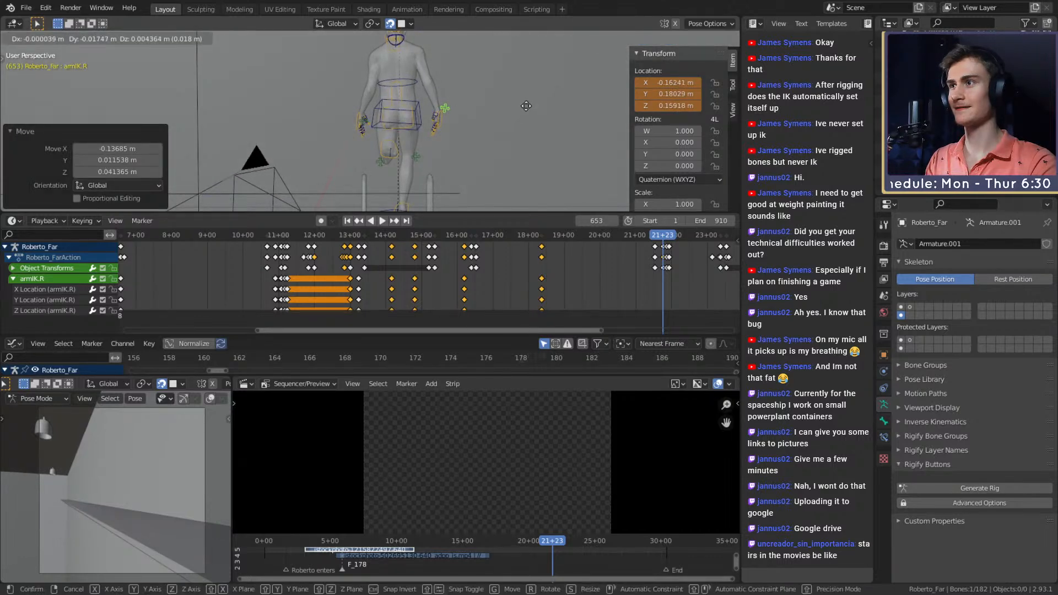
{"action": "left_click", "coordinate": [514, 105]}
- Move the armIK.L bone to about X 0.145, Y 0.067, Z 0.051 m and insert its location keyframes at frame 653
{"action": "left_click", "coordinate": [366, 117]}
{"action": "middle_click_drag", "start_coordinate": [366, 117], "coordinate": [416, 107]}
{"action": "key", "text": "g"}
{"action": "left_click", "coordinate": [538, 105]}
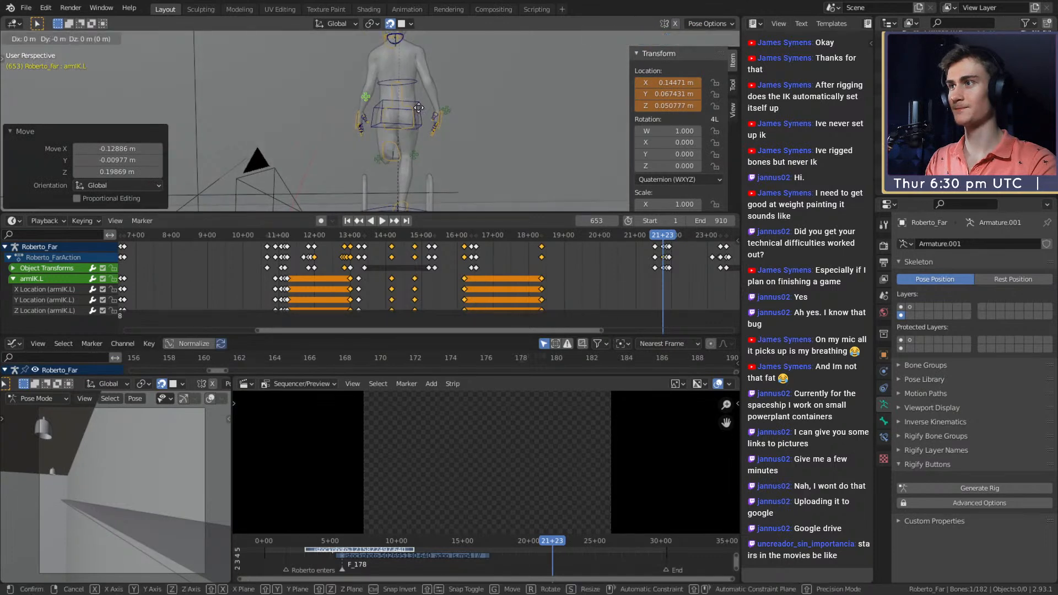
{"action": "right_click", "coordinate": [669, 93]}
{"action": "left_click", "coordinate": [584, 62]}
- Play the animation from frame 653 to frame 682 and examine the character's run off the ladder
{"action": "scroll", "coordinate": [484, 143], "scroll_direction": "down", "scroll_amount": 3}
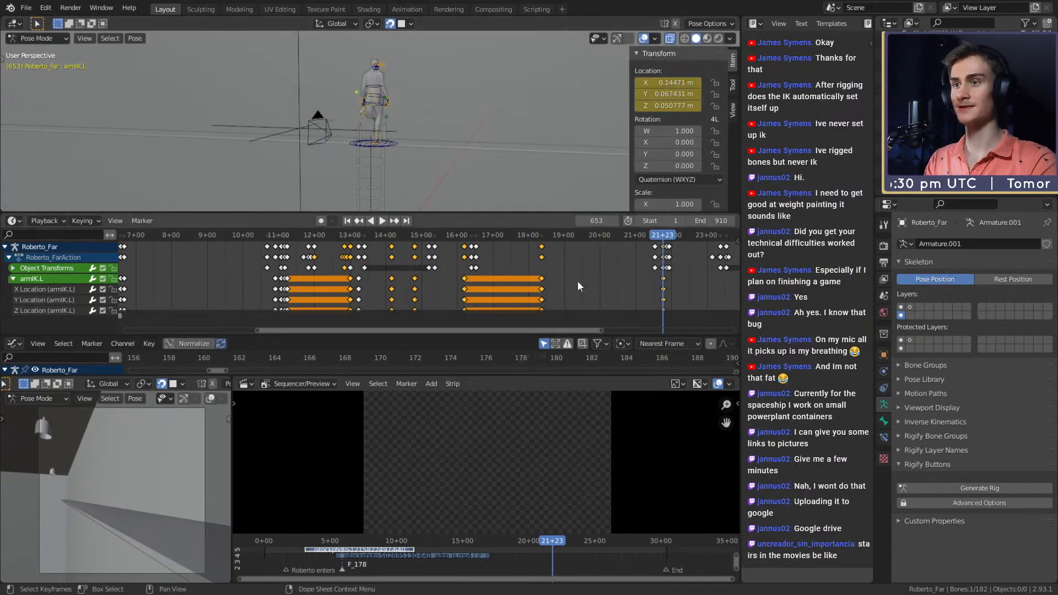
{"action": "scroll", "coordinate": [552, 296], "scroll_direction": "down", "scroll_amount": 3}
{"action": "middle_click_drag", "start_coordinate": [553, 296], "coordinate": [435, 284]}
{"action": "scroll", "coordinate": [435, 284], "scroll_direction": "up", "scroll_amount": 2}
{"action": "key", "text": "space"}
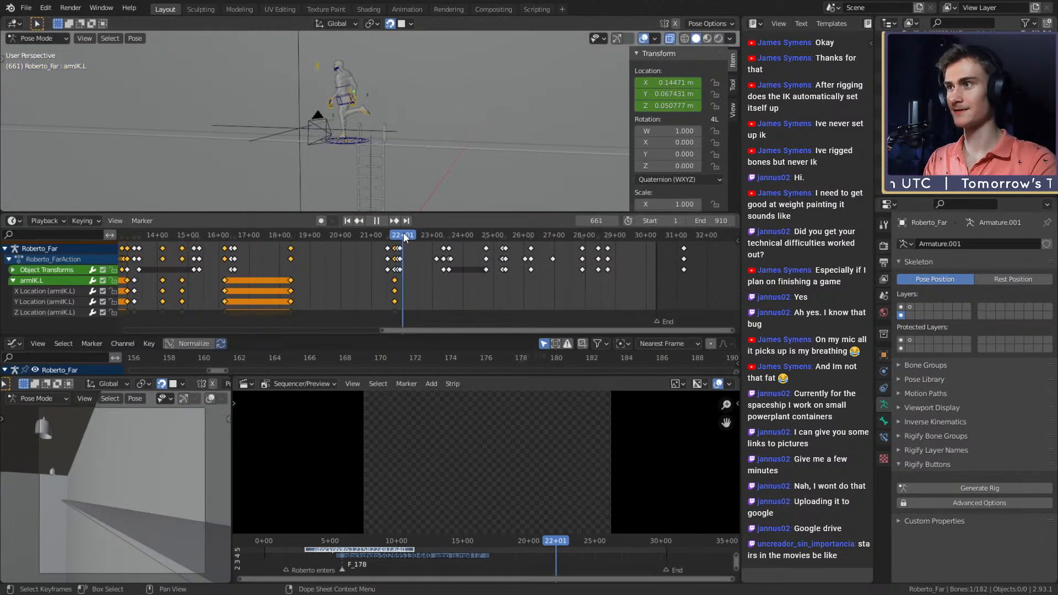
{"action": "key", "text": "space"}
{"action": "scroll", "coordinate": [501, 167], "scroll_direction": "up", "scroll_amount": 3}
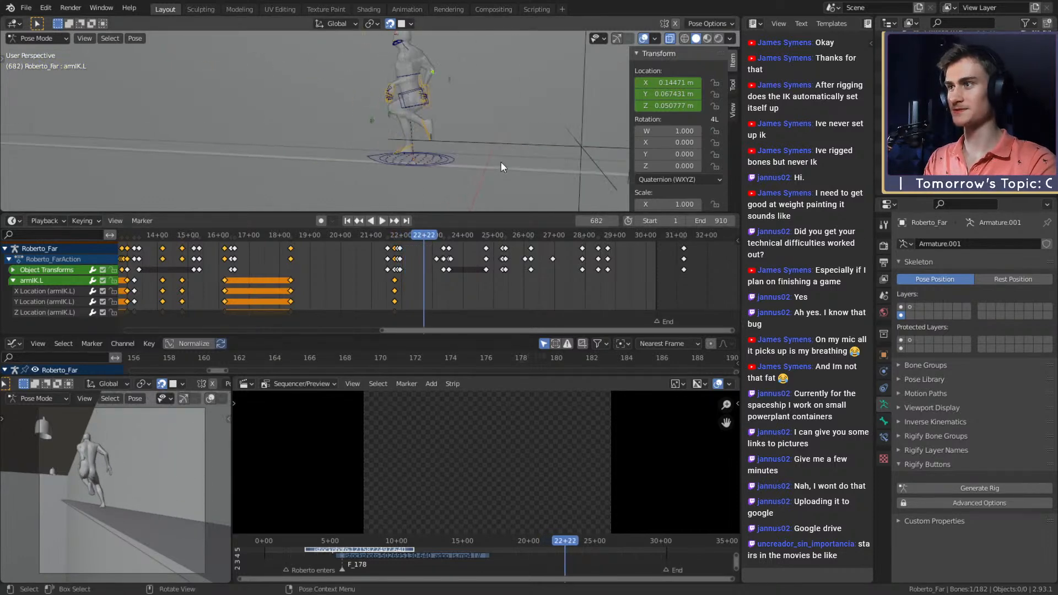
{"action": "mouse_move", "coordinate": [422, 127]}
{"action": "middle_mouse_down"}
{"action": "mouse_move", "coordinate": [494, 128]}
{"action": "mouse_move", "coordinate": [389, 134]}
{"action": "mouse_move", "coordinate": [466, 121]}
{"action": "mouse_move", "coordinate": [462, 141]}
{"action": "mouse_move", "coordinate": [429, 157]}
{"action": "mouse_move", "coordinate": [393, 97]}
{"action": "mouse_move", "coordinate": [355, 115]}
{"action": "mouse_move", "coordinate": [395, 107]}
{"action": "mouse_move", "coordinate": [409, 134]}
{"action": "middle_mouse_up"}
- Select all of Roberto_Far's control bones and scrub back to frame 653
{"action": "left_click", "coordinate": [373, 127]}
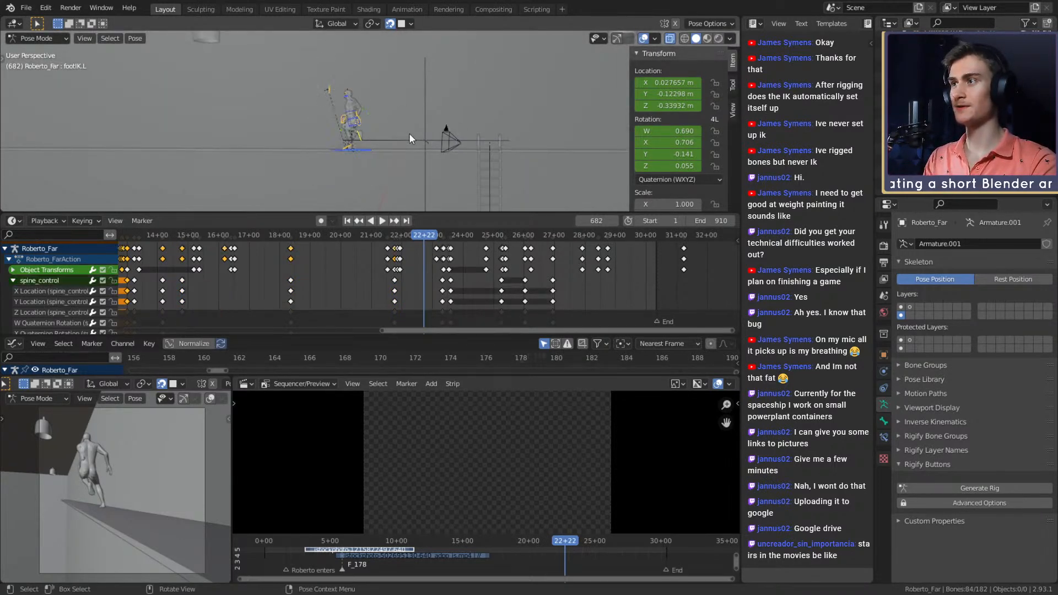
{"action": "left_click", "coordinate": [391, 130]}
{"action": "scroll", "coordinate": [391, 130], "scroll_direction": "up", "scroll_amount": 4}
{"action": "left_click_drag", "start_coordinate": [422, 235], "coordinate": [394, 236]}
{"action": "left_click", "coordinate": [415, 299]}
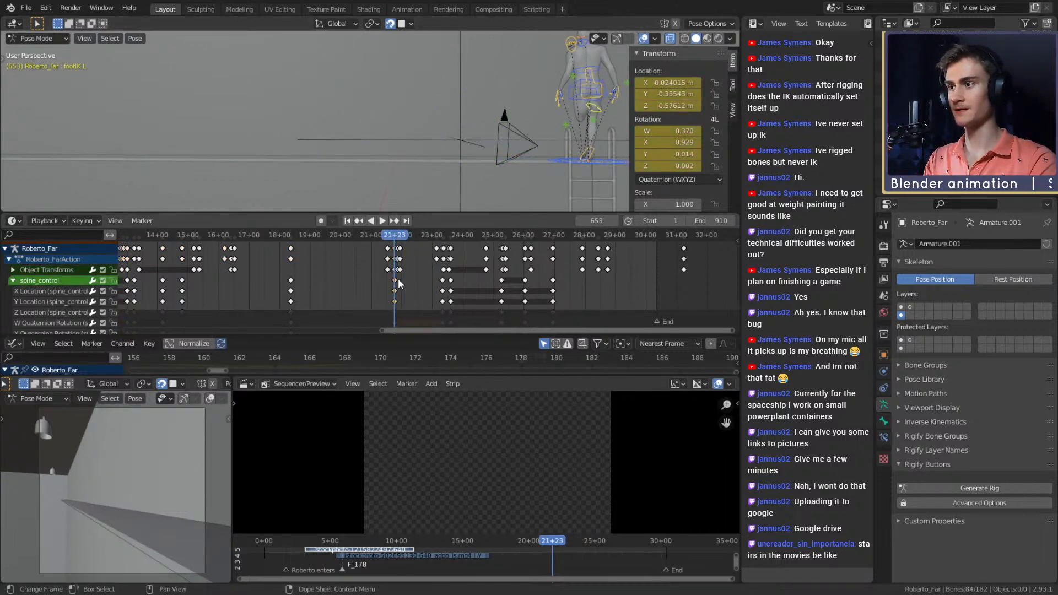
- Check the full pose on top of the ladder at frame 653 and save the Blender file
{"action": "middle_click_drag", "start_coordinate": [495, 160], "coordinate": [423, 135], "text": "shift"}
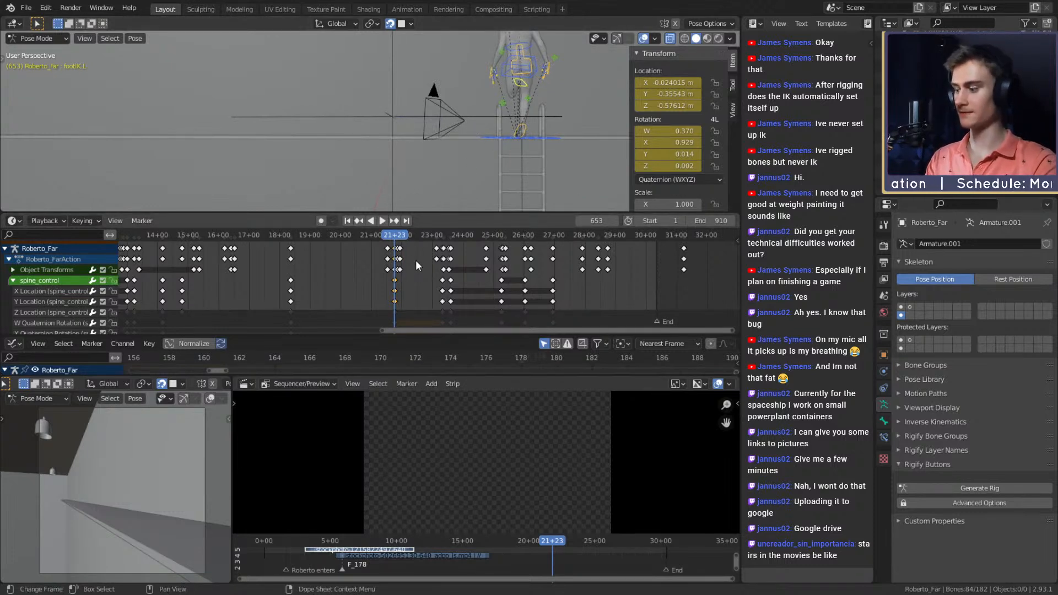
{"action": "middle_click_drag", "start_coordinate": [425, 180], "coordinate": [405, 136]}
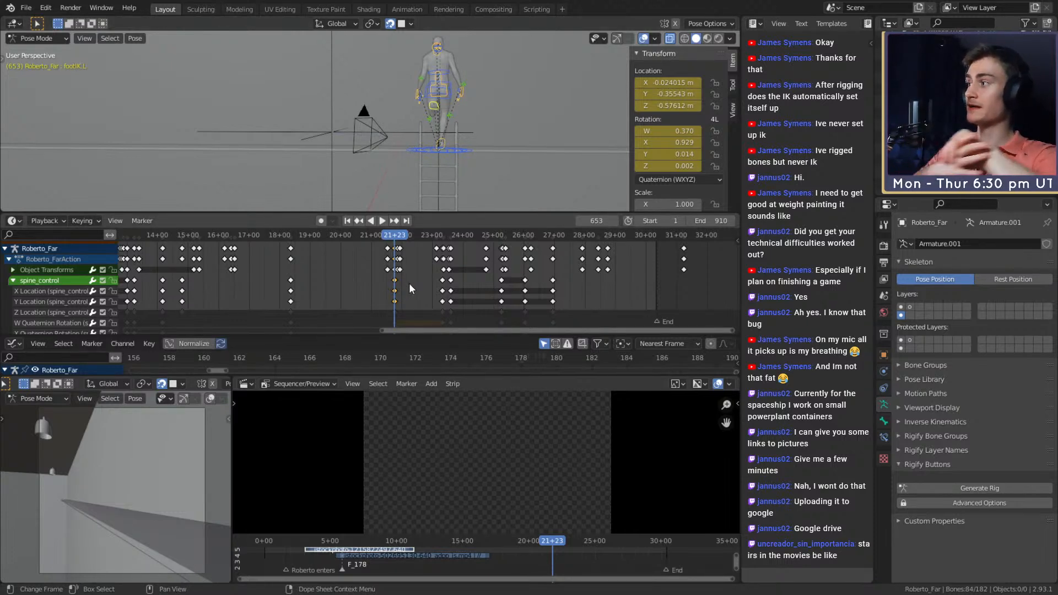
{"action": "left_click", "coordinate": [26, 7]}
{"action": "left_click", "coordinate": [47, 84]}
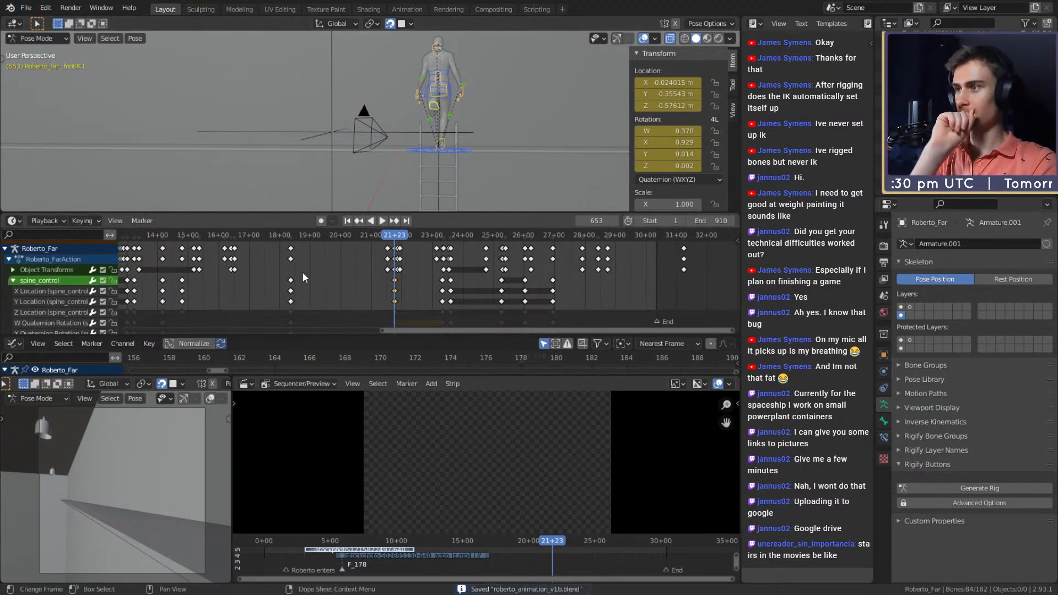
{"action": "right_click", "coordinate": [394, 283]}
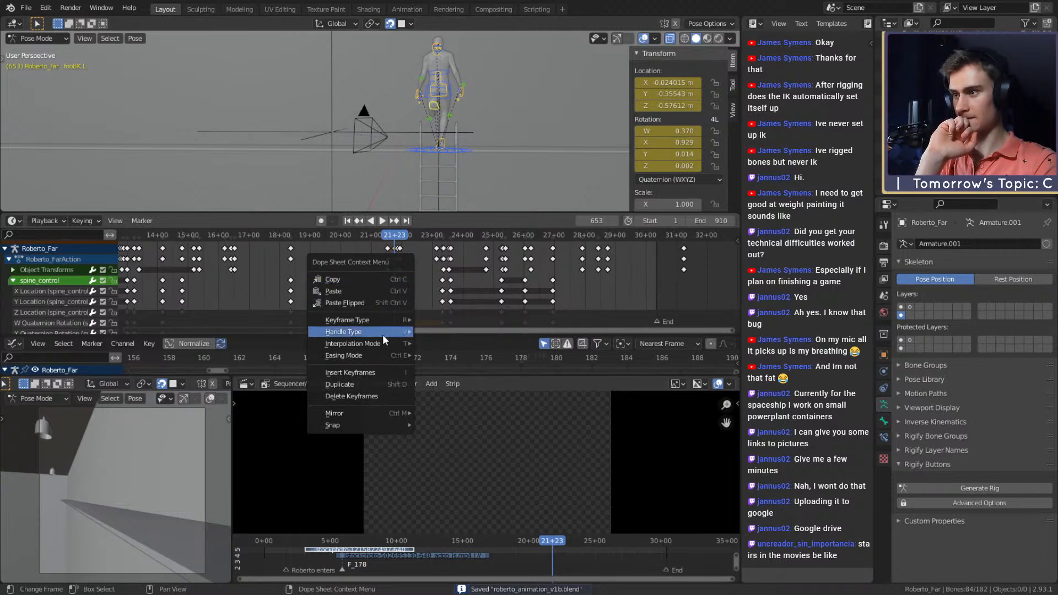
{"action": "mouse_move", "coordinate": [349, 424]}
{"action": "left_click", "coordinate": [471, 425]}
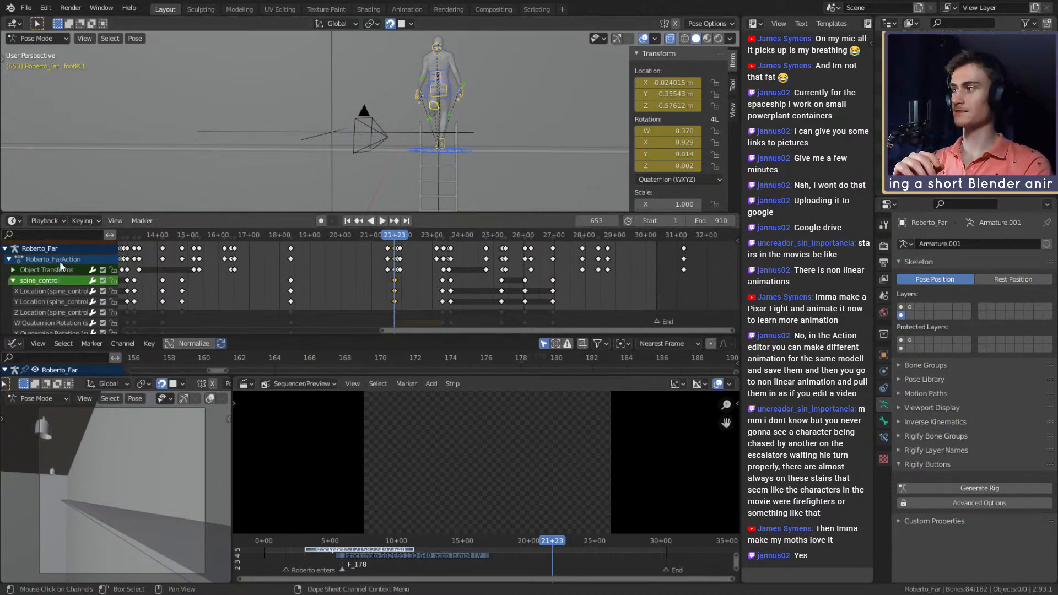
- Switch the timeline area to the Nonlinear Animation editor and examine the camera and door action tracks
{"action": "left_click", "coordinate": [15, 221]}
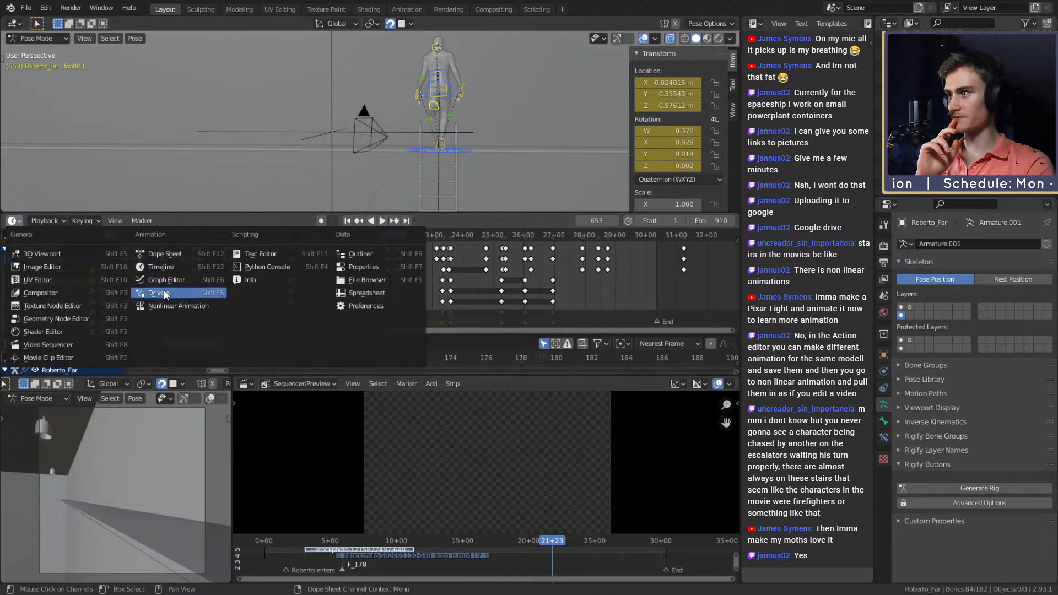
{"action": "left_click", "coordinate": [167, 310]}
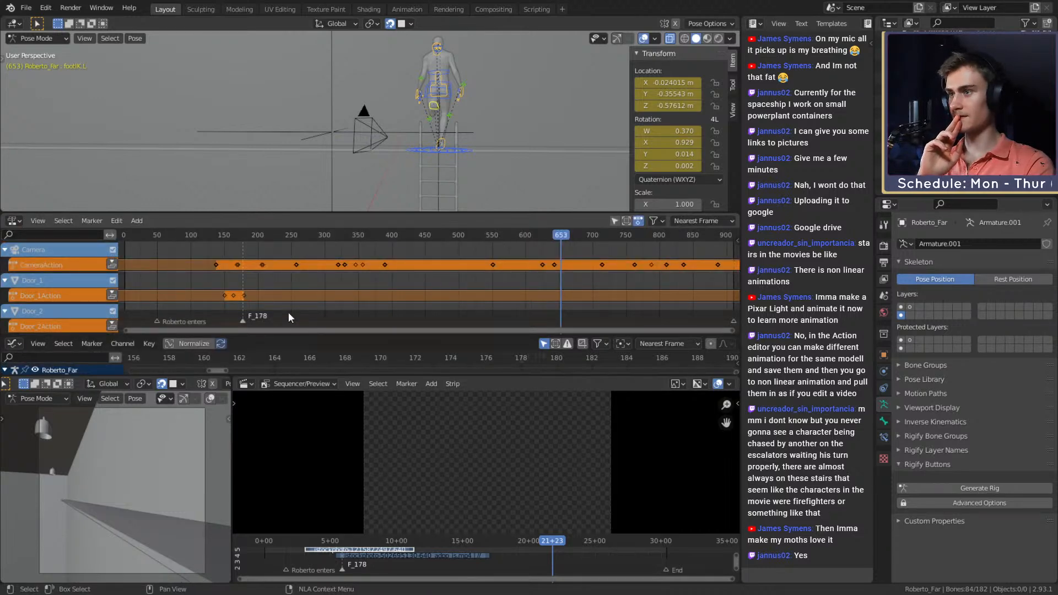
{"action": "middle_click_drag", "start_coordinate": [391, 282], "coordinate": [505, 284], "text": "ctrl"}
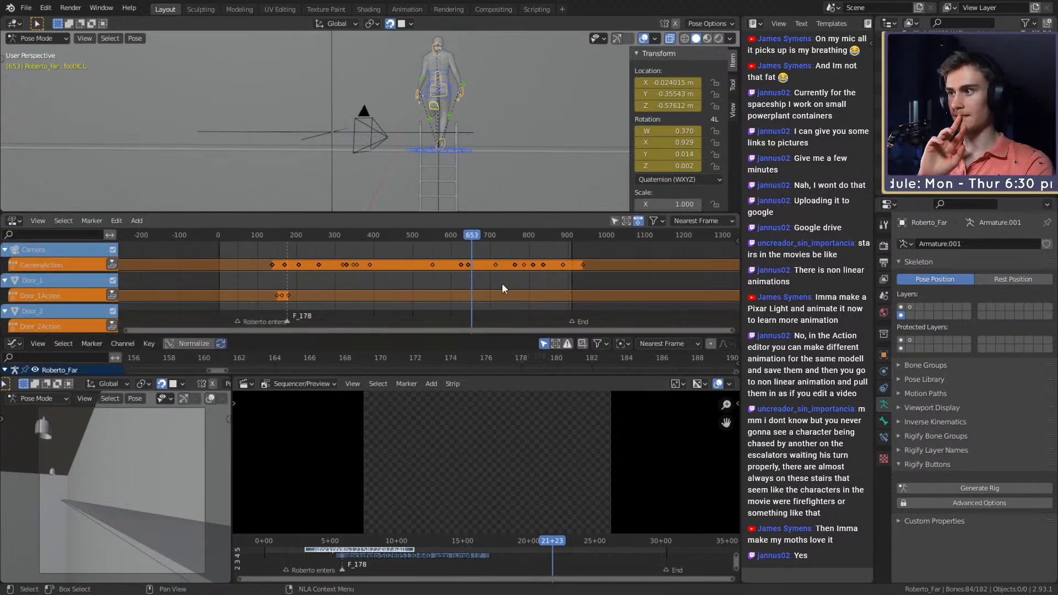
{"action": "scroll", "coordinate": [502, 283], "scroll_direction": "up", "scroll_amount": 2}
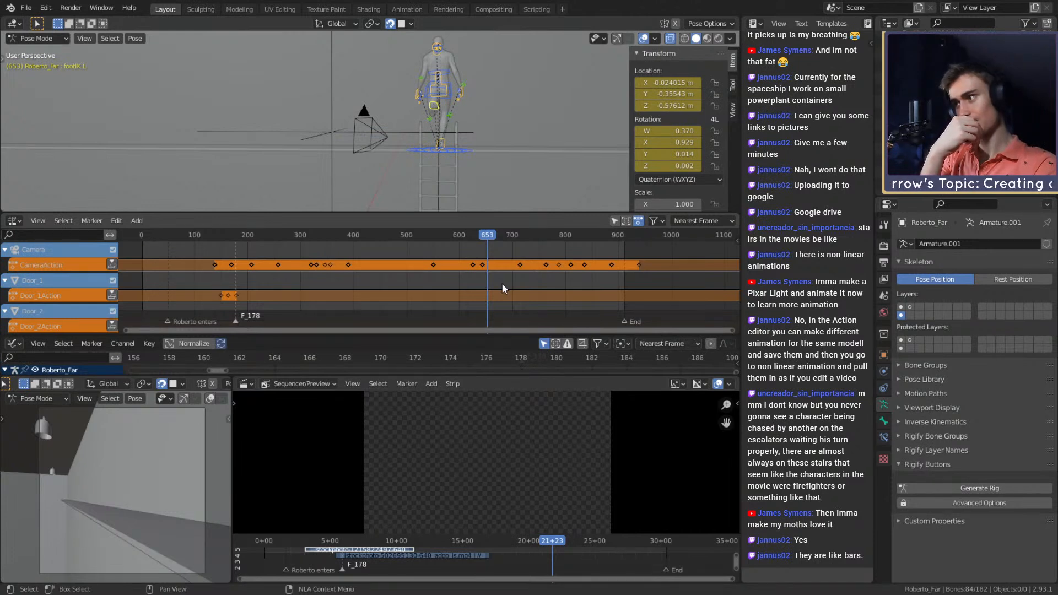
- Try to start tweaking strip actions on the Door_1Action track
{"action": "right_click", "coordinate": [224, 298]}
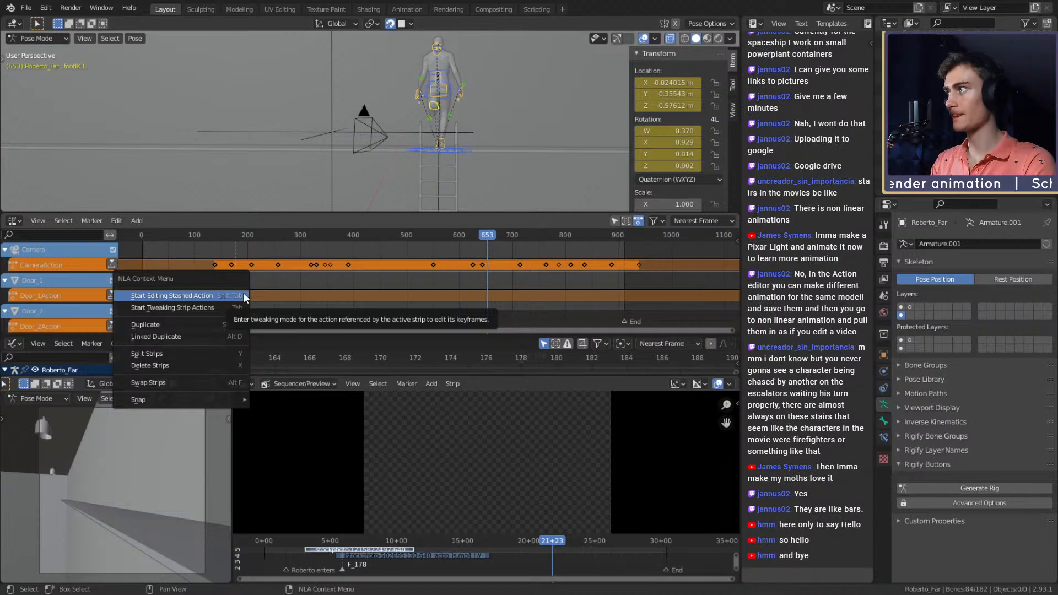
{"action": "left_click", "coordinate": [207, 307]}
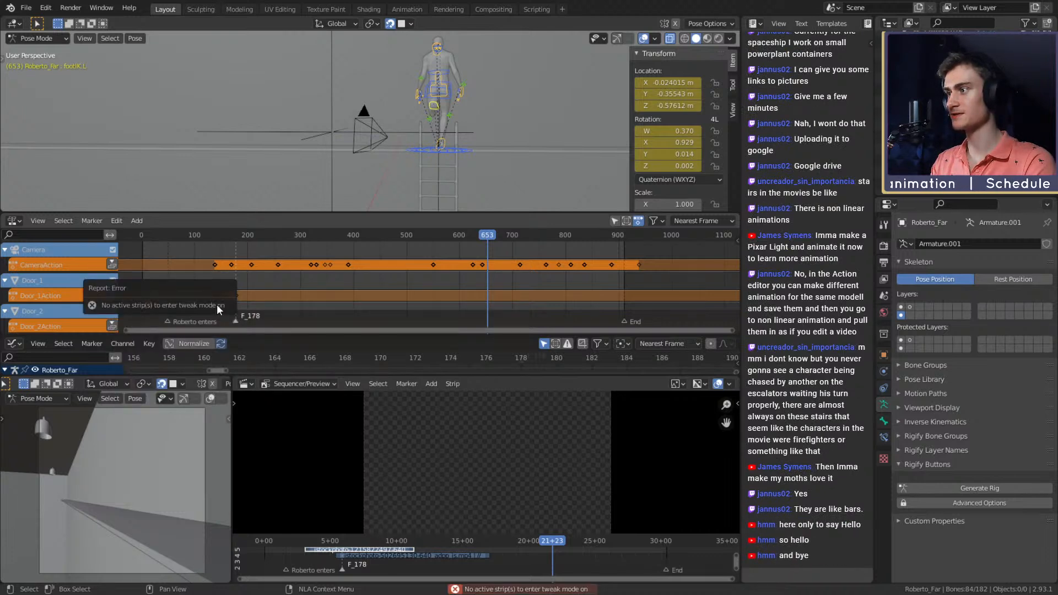
{"action": "right_click", "coordinate": [224, 296]}
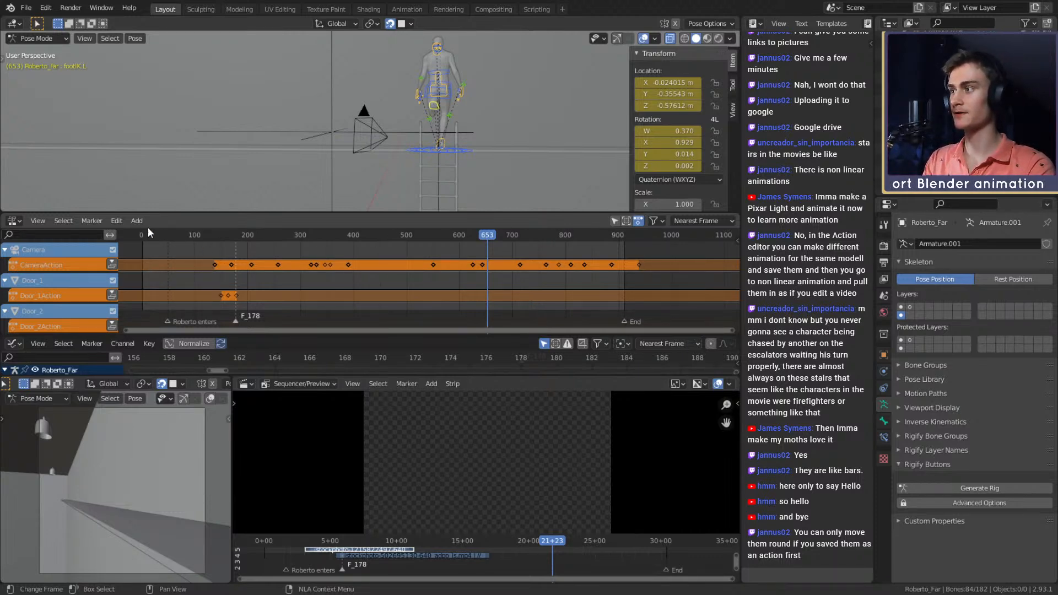
- Switch the area back to the Timeline and show the keyframes around the F_178 marker
{"action": "left_click", "coordinate": [13, 220]}
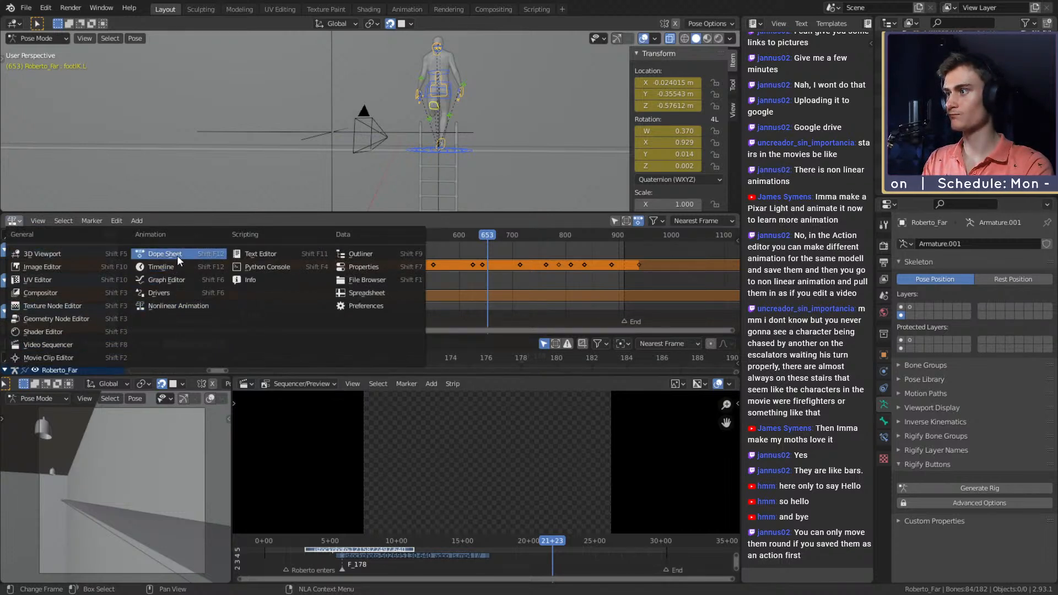
{"action": "left_click", "coordinate": [167, 266]}
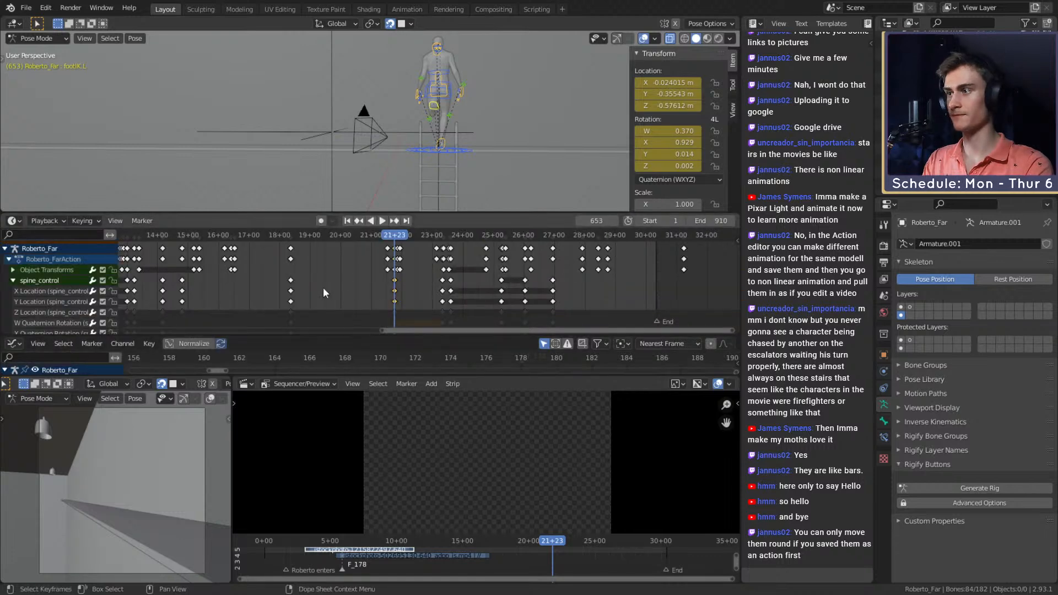
{"action": "middle_click_drag", "start_coordinate": [585, 310], "coordinate": [421, 269], "text": "ctrl"}
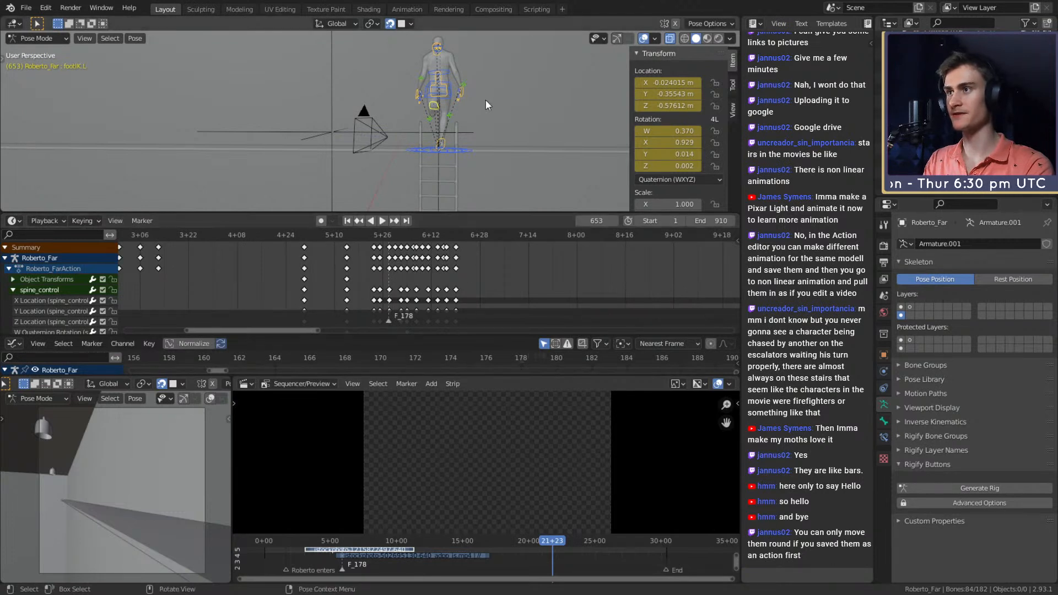
- Select the cluster of Roberto_Far keyframes around the F_178 marker and briefly check the armature's Motion Paths settings
{"action": "left_click", "coordinate": [488, 137]}
{"action": "key", "text": "ctrl+z"}
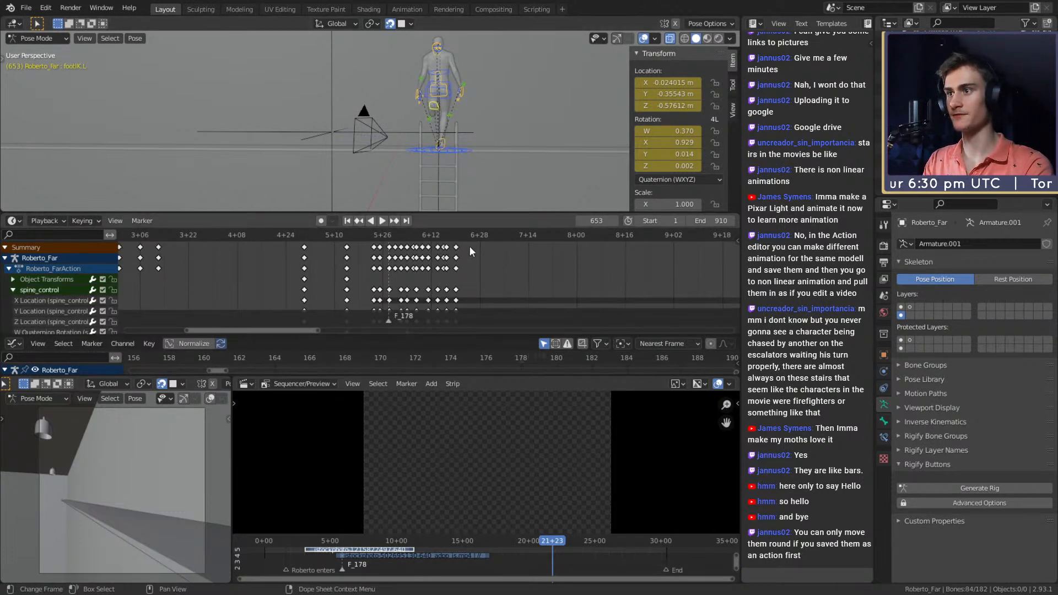
{"action": "right_click", "coordinate": [416, 253]}
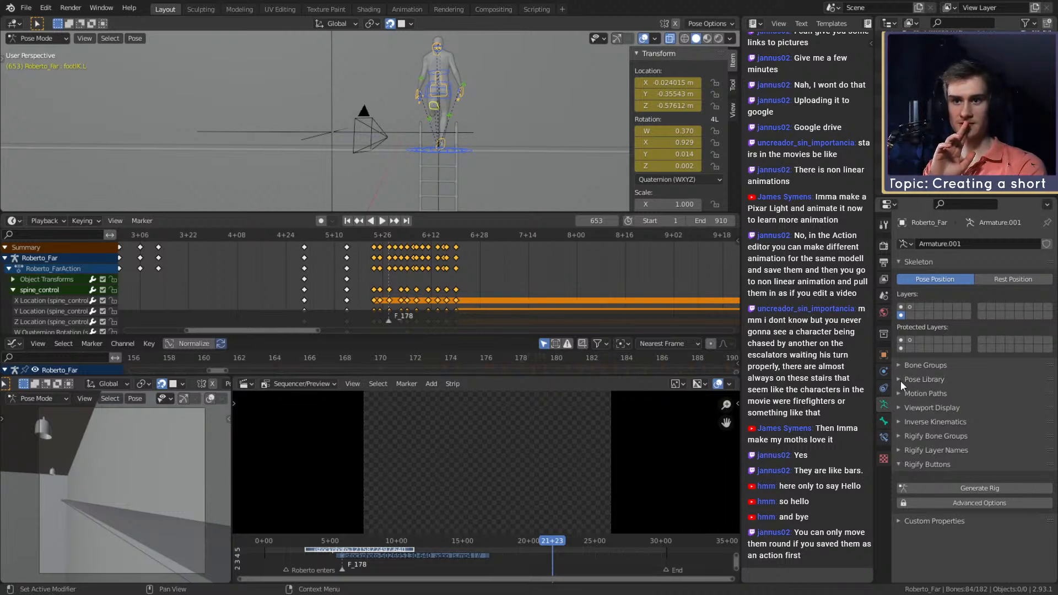
{"action": "left_click", "coordinate": [895, 394]}
{"action": "left_click", "coordinate": [895, 393]}
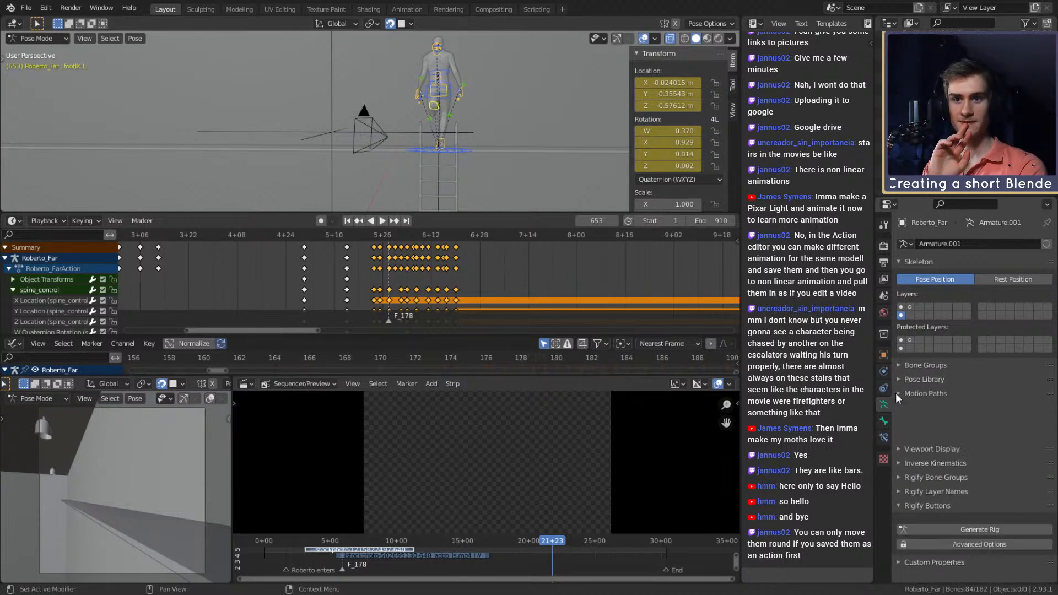
- Briefly check the armature's Motion Paths and Viewport Display settings, and show the footIK.L bone properties
{"action": "left_click", "coordinate": [895, 393]}
{"action": "left_click", "coordinate": [895, 393]}
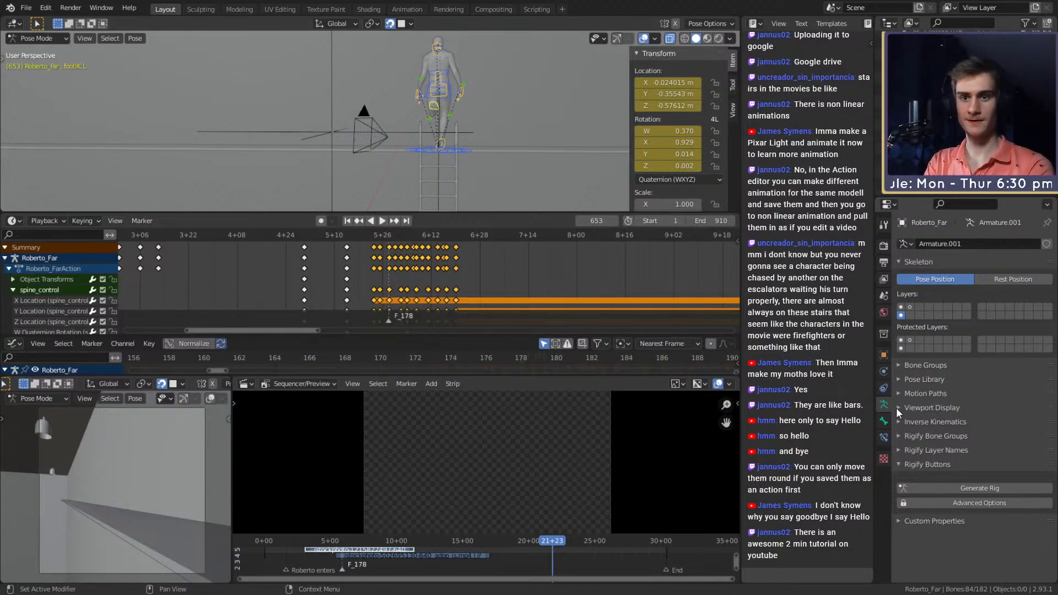
{"action": "left_click", "coordinate": [896, 408]}
{"action": "left_click", "coordinate": [896, 408]}
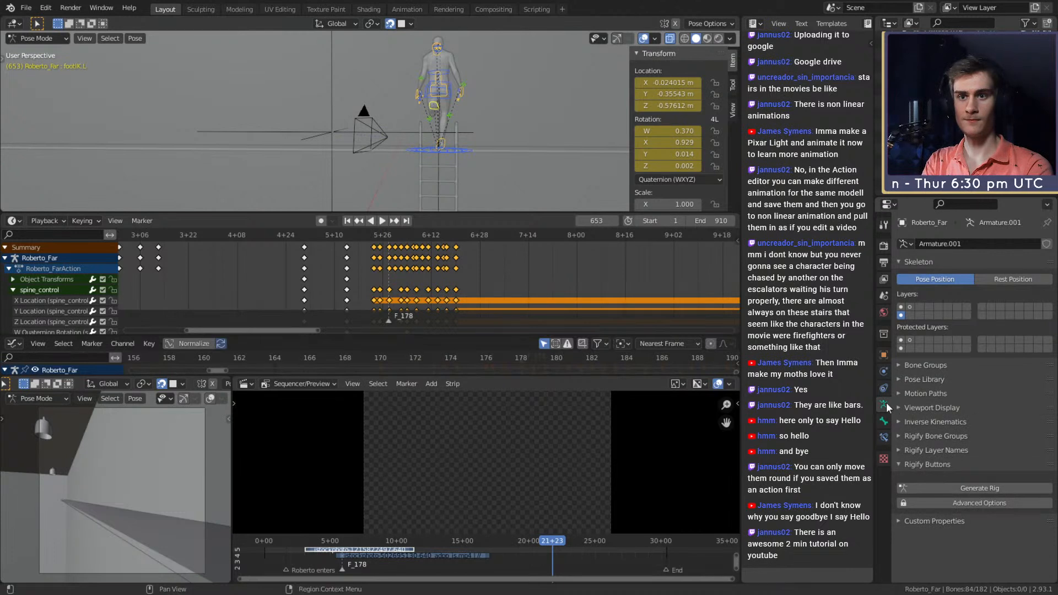
{"action": "left_click", "coordinate": [883, 421]}
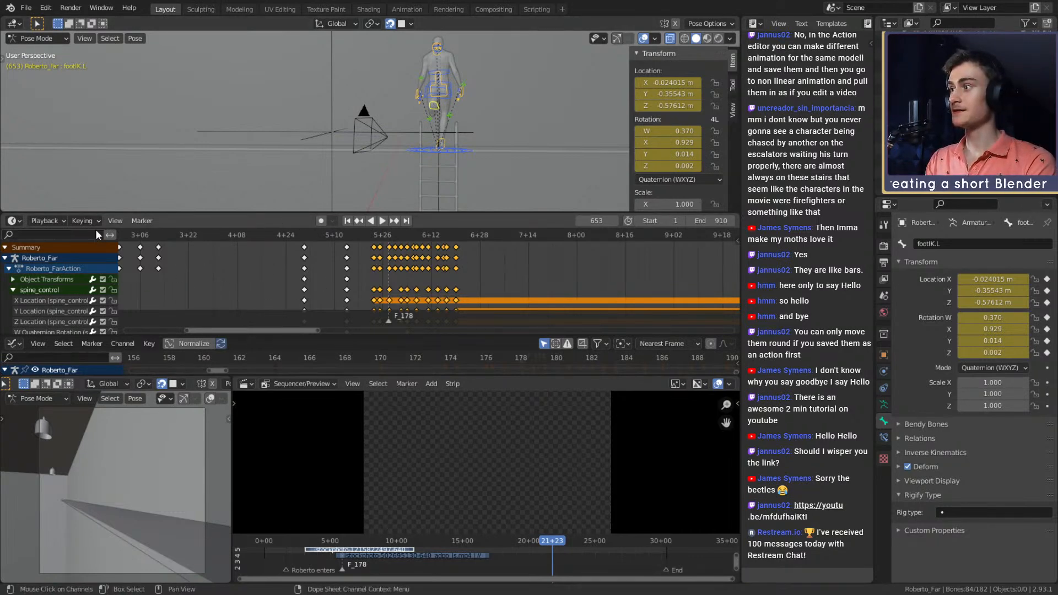
- Switch the timeline area to the Nonlinear Animation editor and inspect its filter and snapping options
{"action": "left_click", "coordinate": [13, 221]}
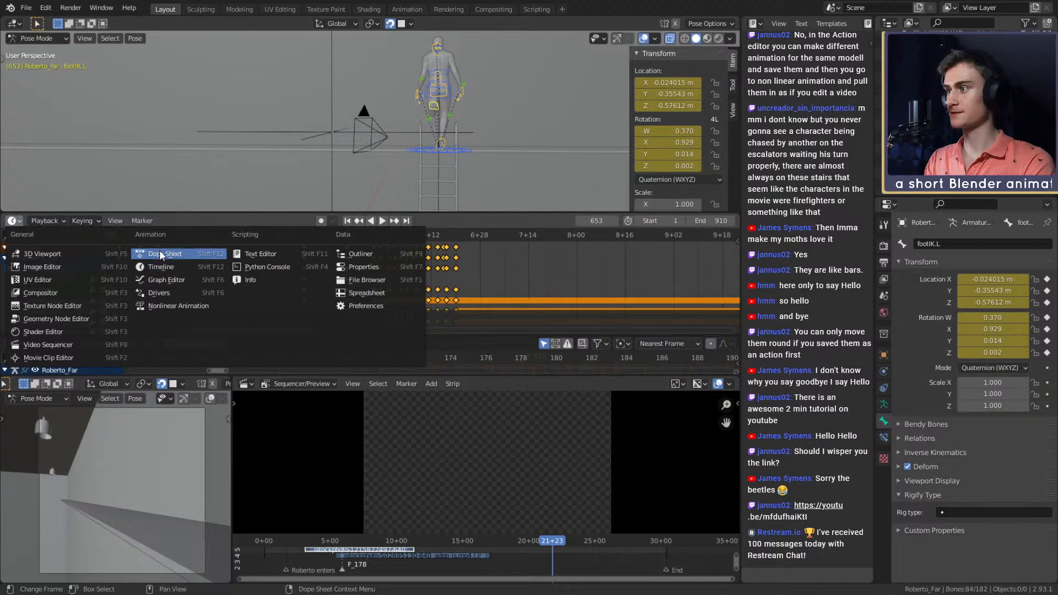
{"action": "left_click", "coordinate": [151, 305]}
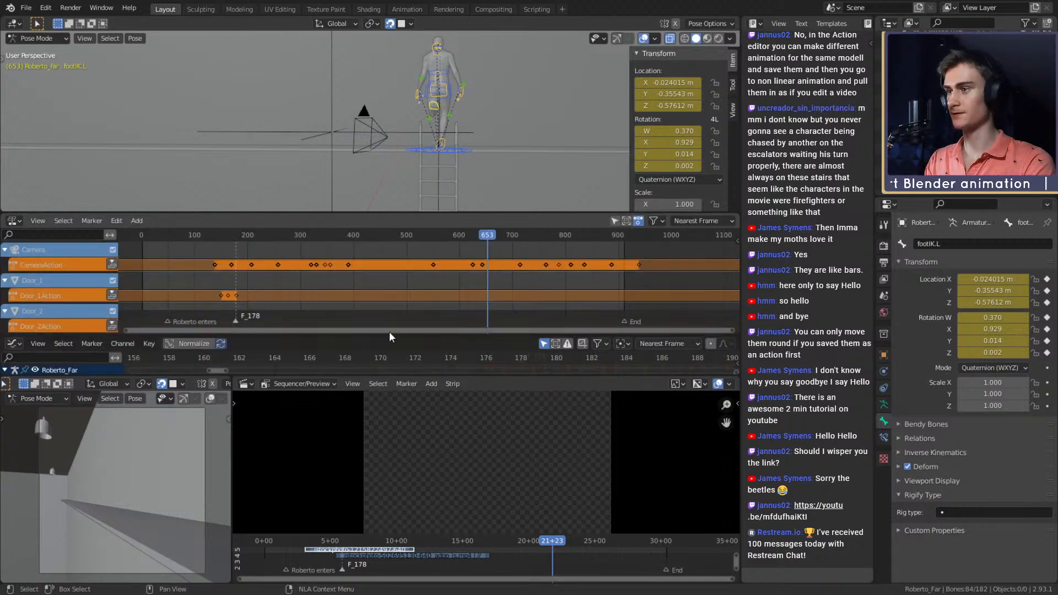
{"action": "scroll", "coordinate": [468, 281], "scroll_direction": "right", "scroll_amount": 2, "text": "ctrl"}
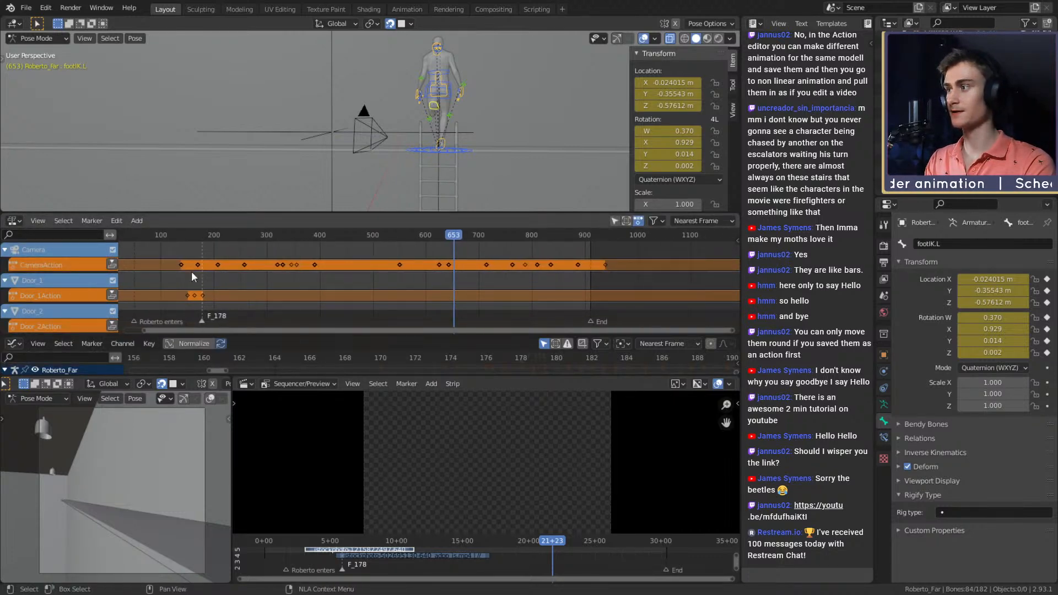
{"action": "left_click_drag", "start_coordinate": [742, 272], "coordinate": [748, 272]}
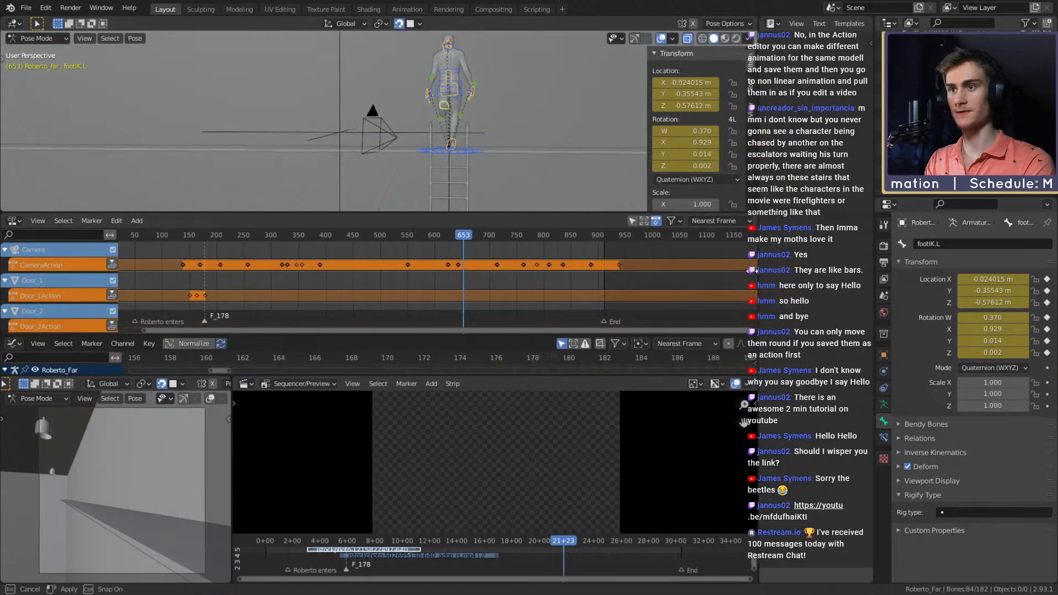
{"action": "left_click", "coordinate": [664, 222]}
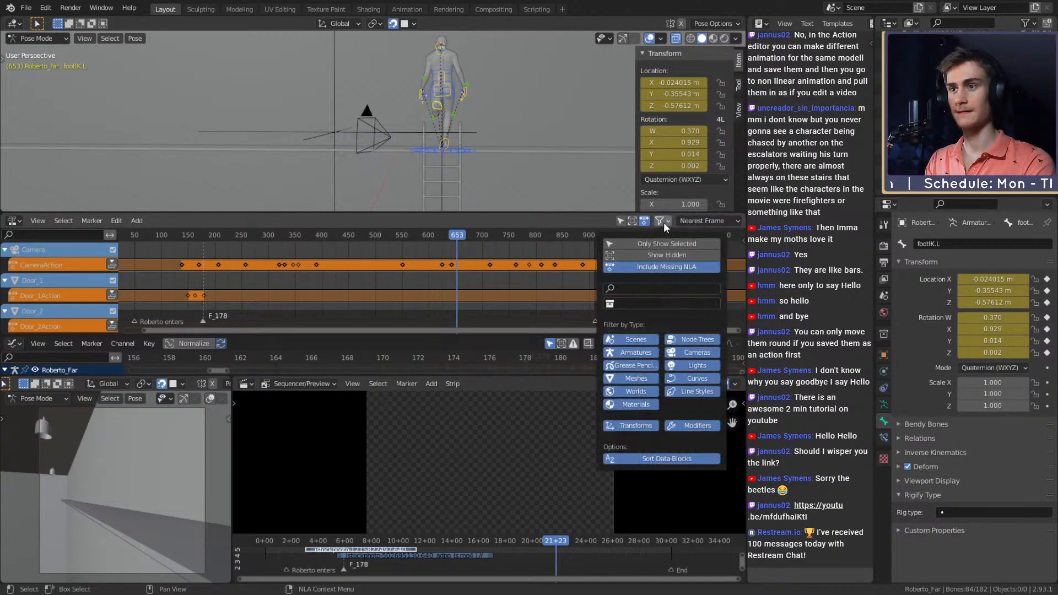
{"action": "left_click", "coordinate": [708, 220]}
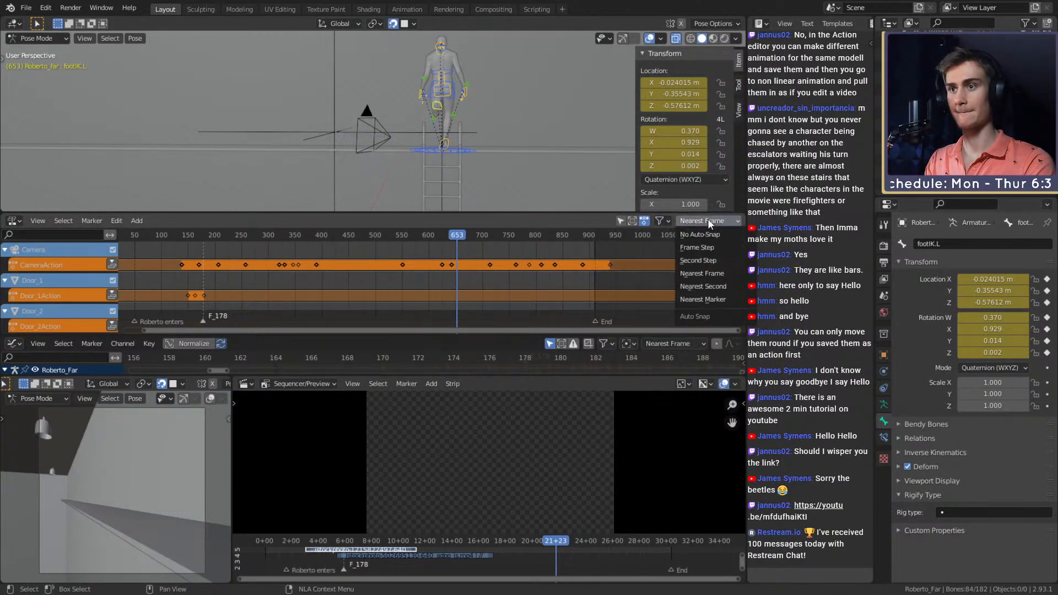
{"action": "left_click", "coordinate": [708, 220]}
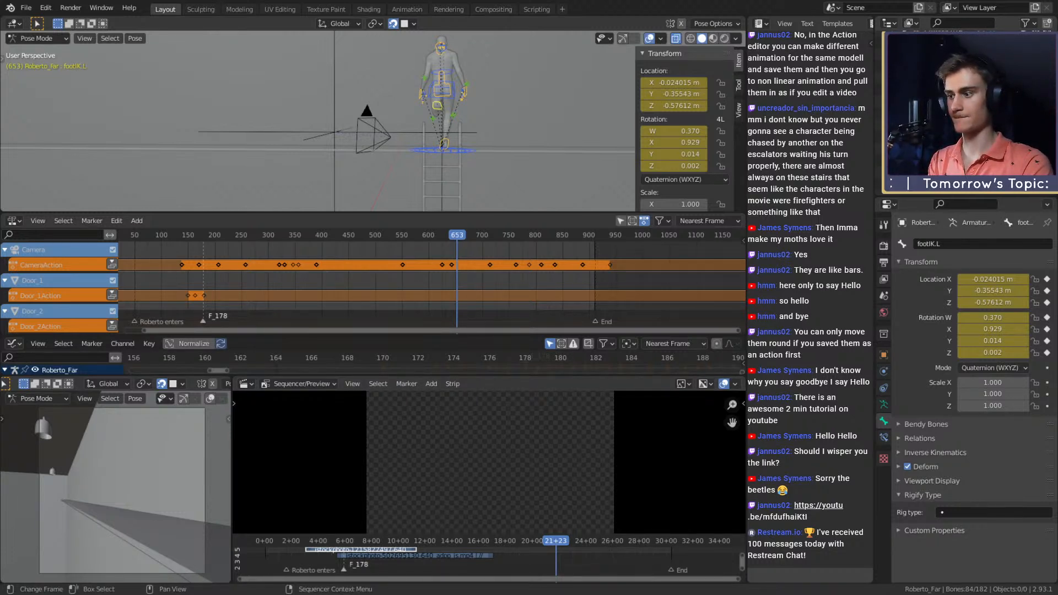
- Change the Nonlinear Animation area to a Dope Sheet in Action Editor mode
{"action": "left_click", "coordinate": [14, 221]}
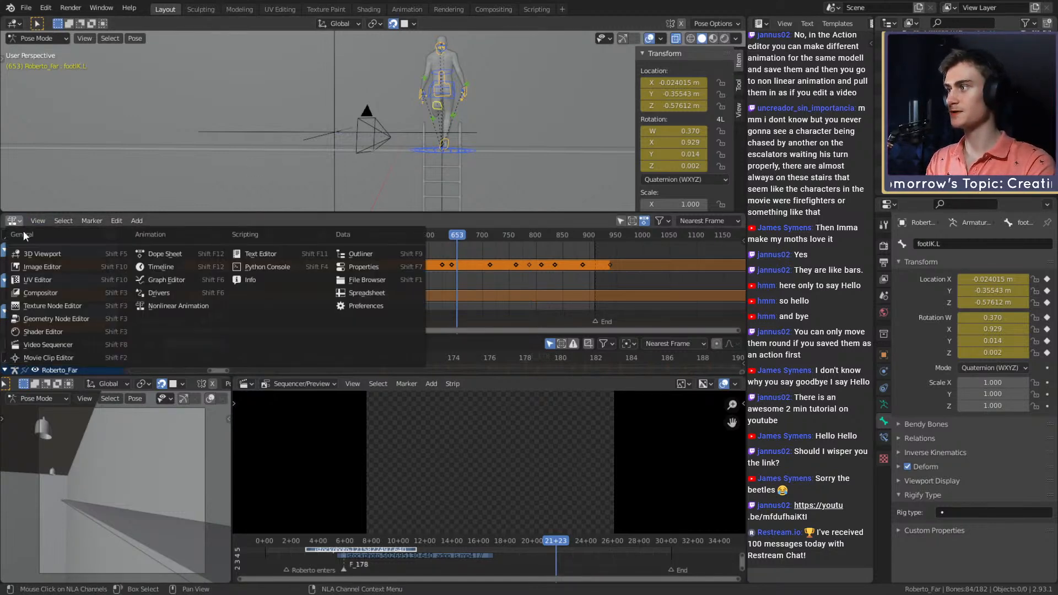
{"action": "left_click", "coordinate": [171, 255]}
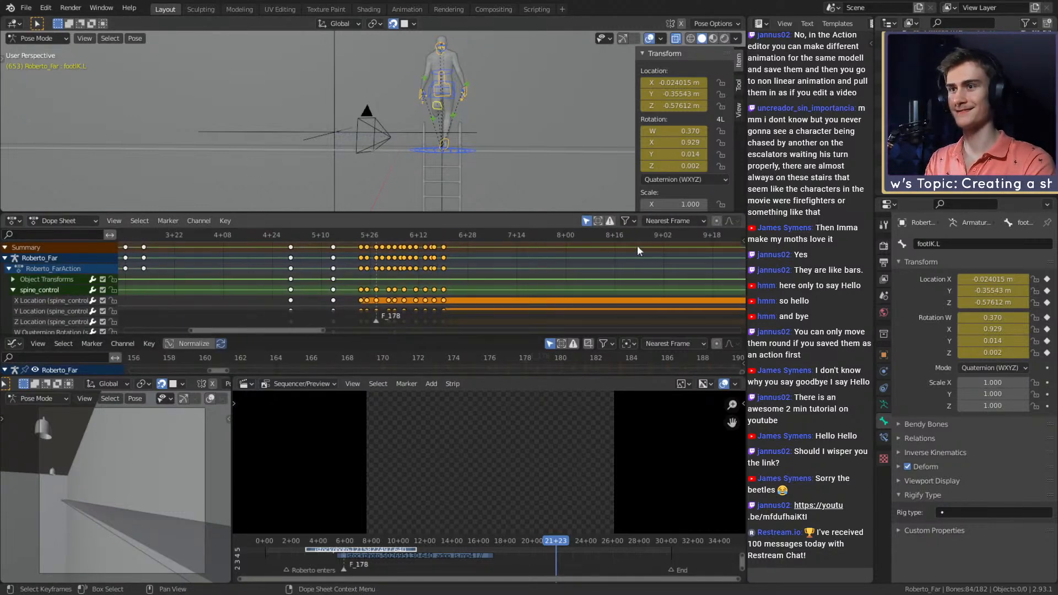
{"action": "left_click", "coordinate": [82, 221]}
{"action": "left_click", "coordinate": [75, 244]}
{"action": "middle_click_drag", "start_coordinate": [428, 248], "coordinate": [425, 248]}
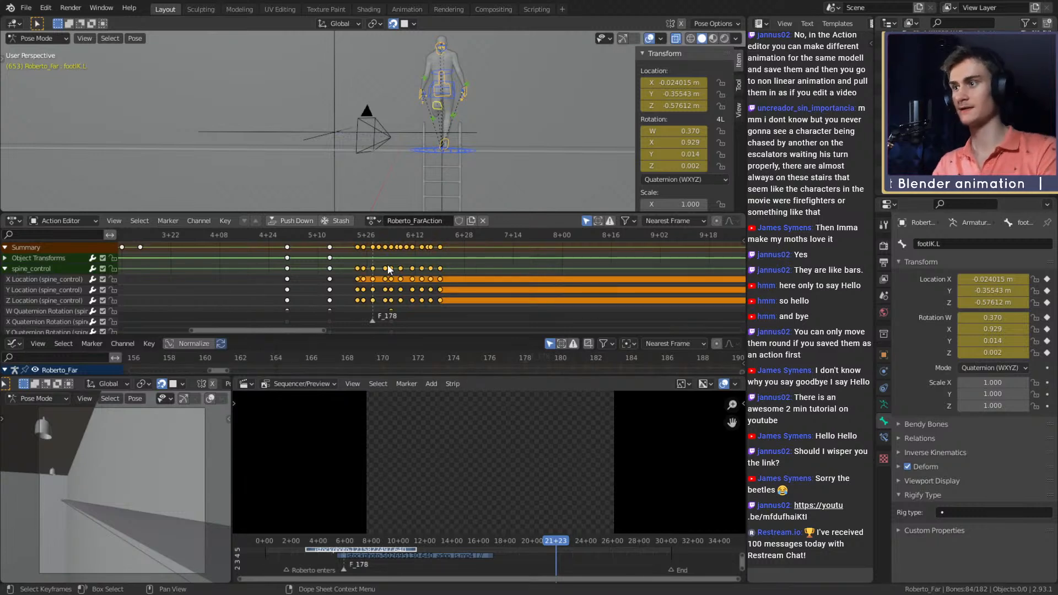
- Rename Roberto_Far's action as Runing_Cycle
{"action": "left_click", "coordinate": [444, 221]}
{"action": "type", "text": "Runing"}
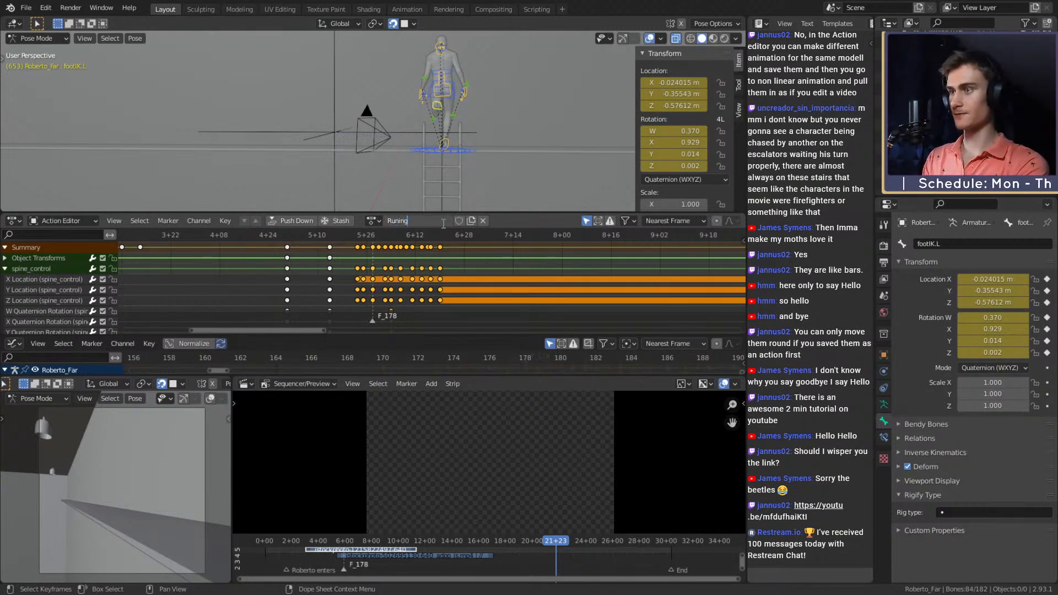
{"action": "type", "text": "_Cycle"}
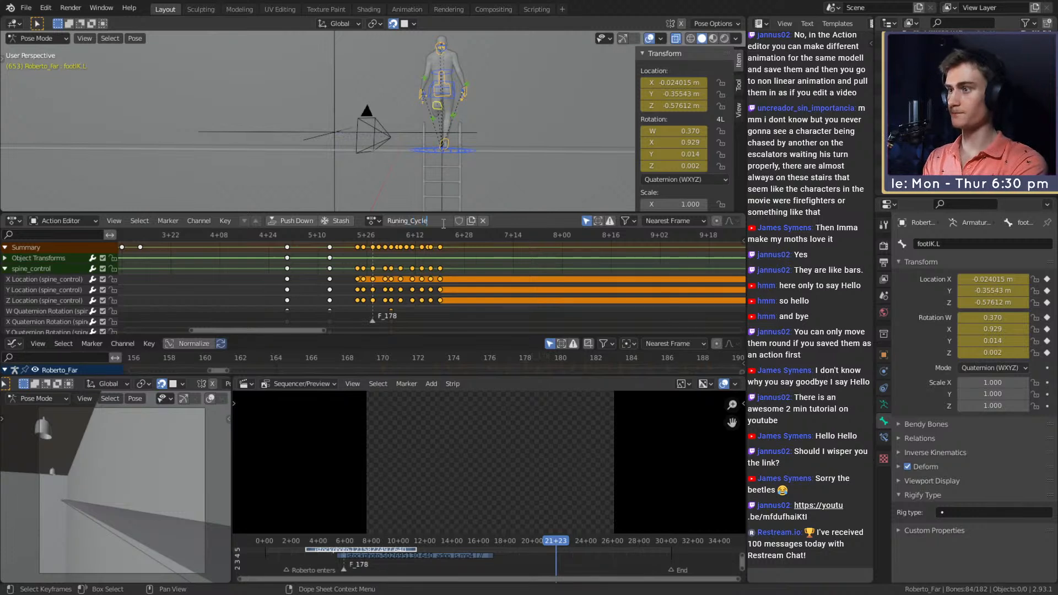
{"action": "key", "text": "Return"}
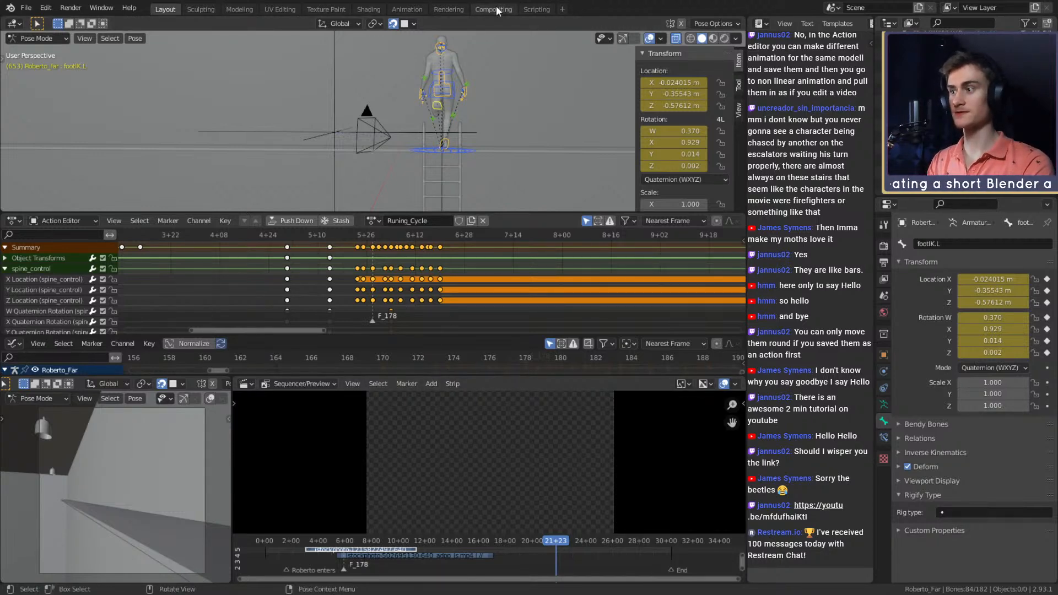
- Turn the Graph Editor area into a Nonlinear Animation editor, keeping it collapsed below the Action Editor
{"action": "left_click_drag", "start_coordinate": [408, 338], "coordinate": [397, 262]}
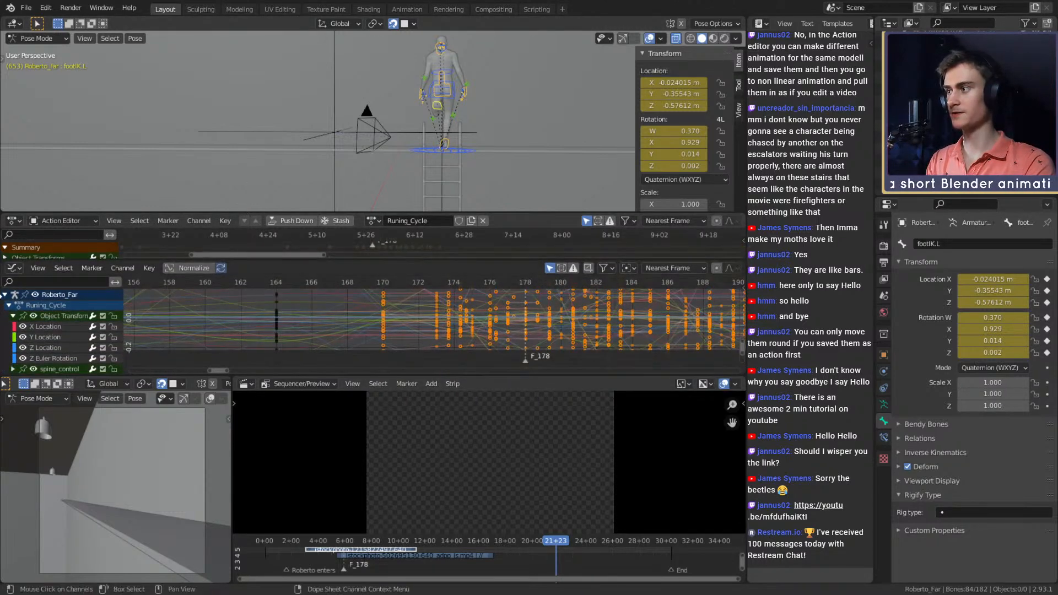
{"action": "left_click", "coordinate": [14, 269]}
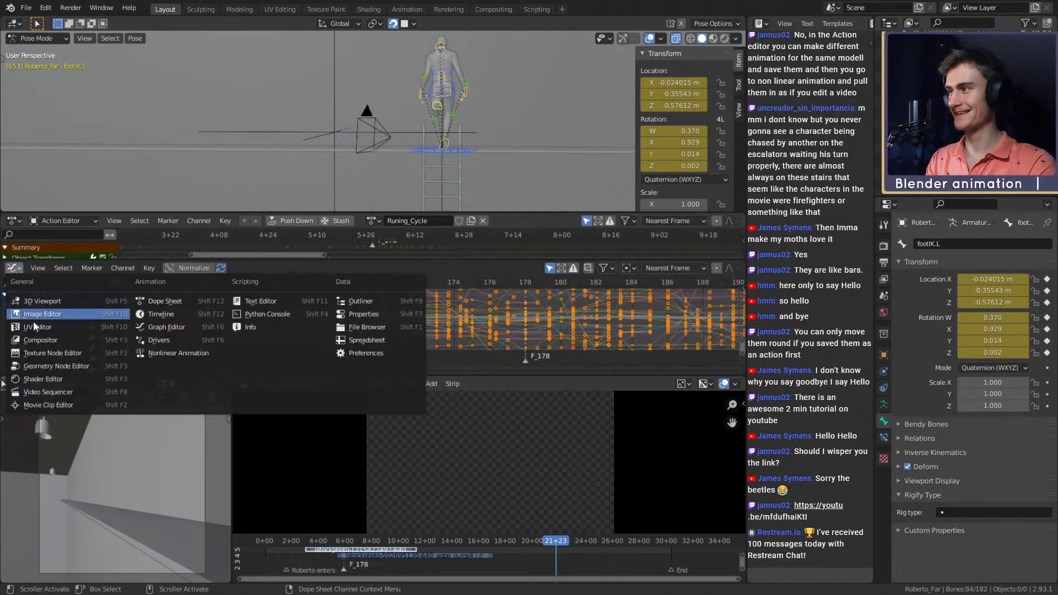
{"action": "left_click", "coordinate": [168, 315]}
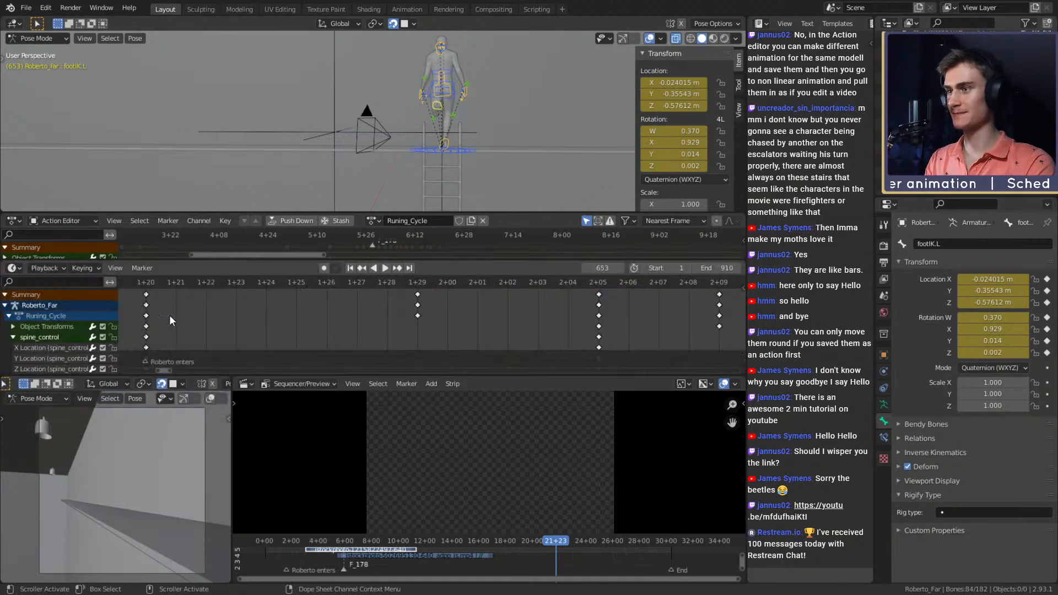
{"action": "left_click", "coordinate": [12, 268]}
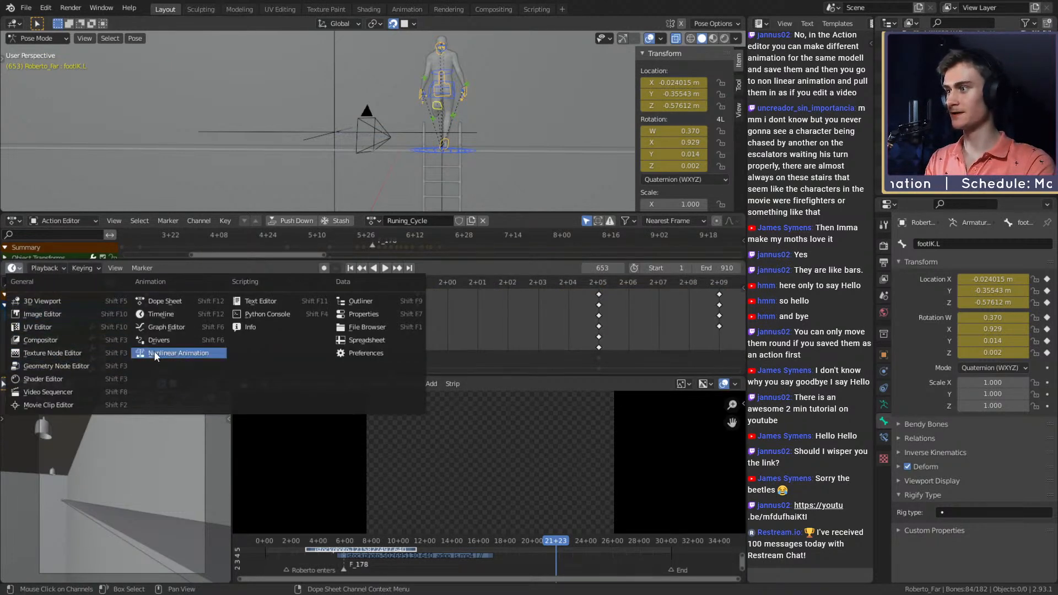
{"action": "left_click", "coordinate": [177, 353]}
{"action": "scroll", "coordinate": [505, 333], "scroll_direction": "up", "scroll_amount": 3}
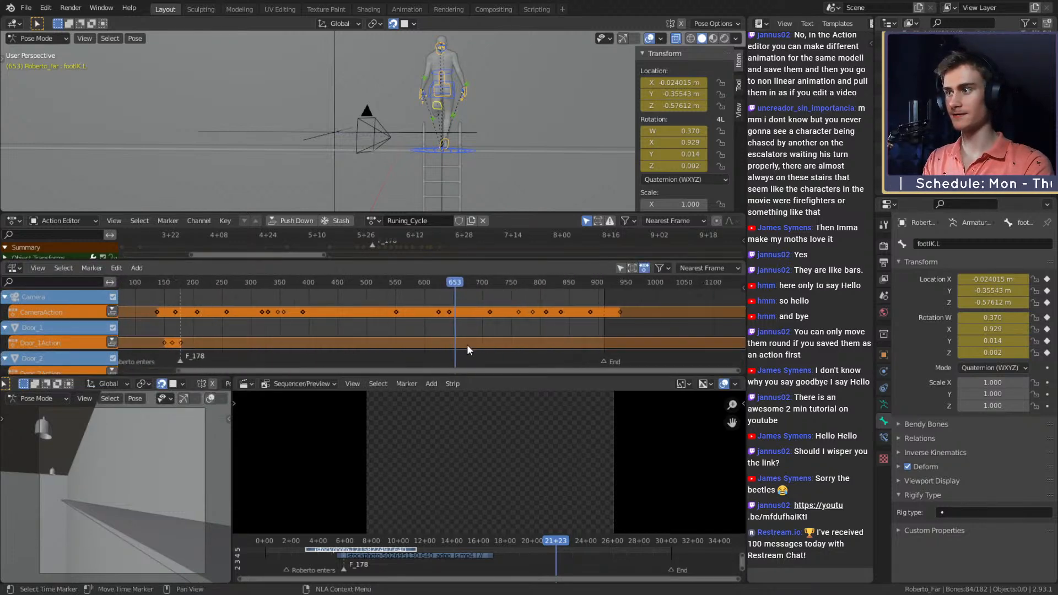
{"action": "left_click_drag", "start_coordinate": [460, 262], "coordinate": [463, 333]}
- Copy the selected keyframes and push the Runing_Cycle action down onto the NLA stack
{"action": "right_click", "coordinate": [432, 247]}
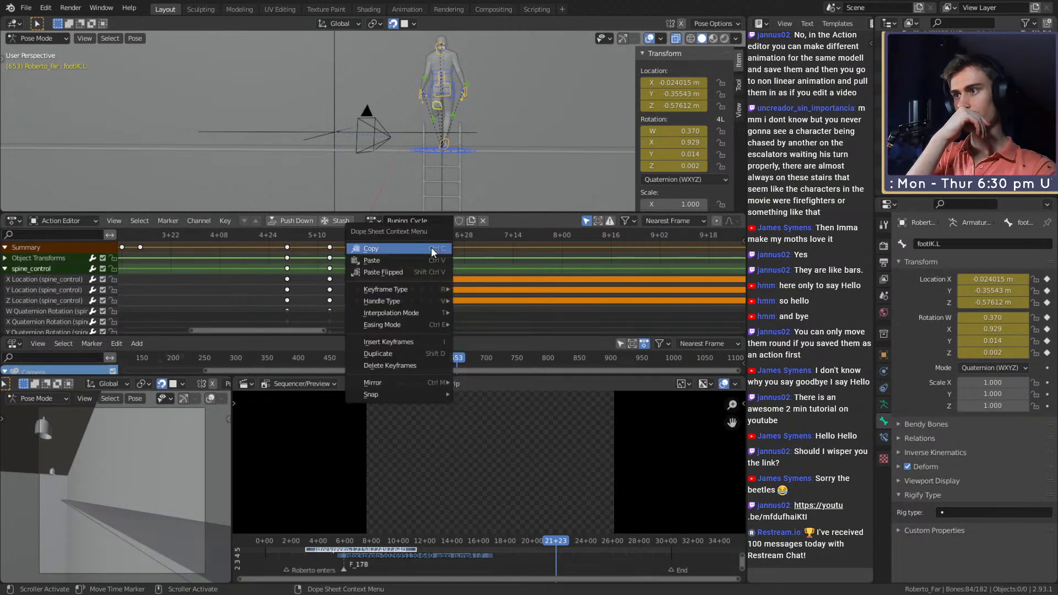
{"action": "left_click", "coordinate": [431, 249]}
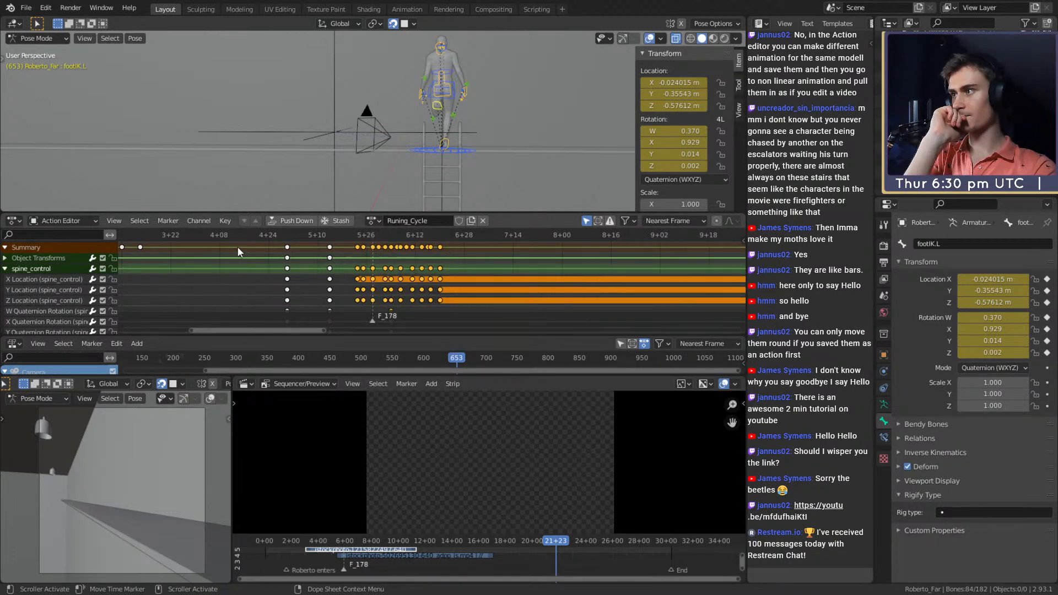
{"action": "left_click", "coordinate": [298, 219]}
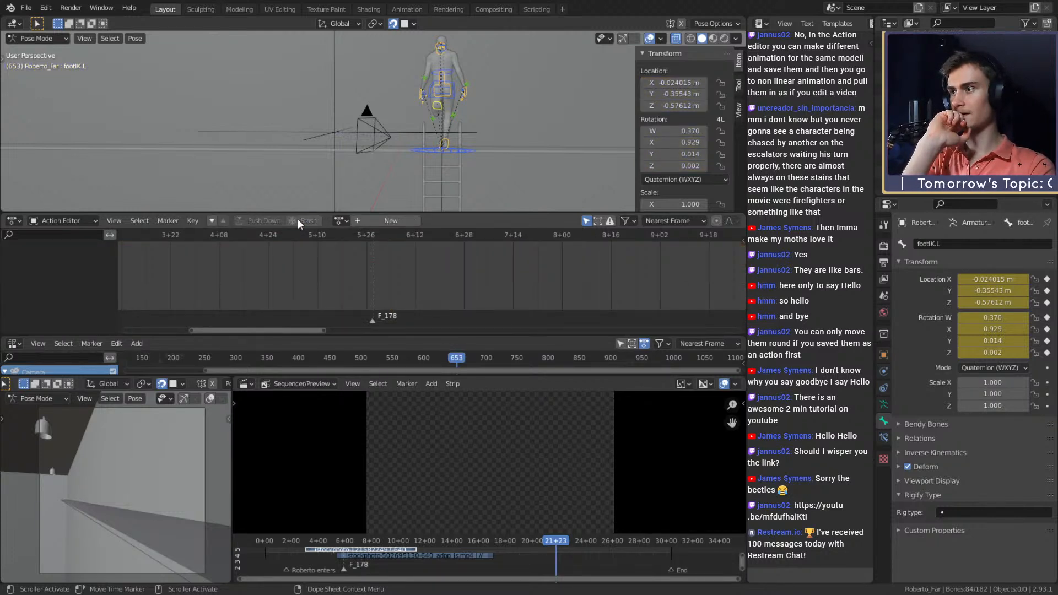
- Examine the camera and door tracks in the Nonlinear Animation editor and undo the action's push-down
{"action": "left_click_drag", "start_coordinate": [467, 337], "coordinate": [419, 248]}
{"action": "scroll", "coordinate": [342, 313], "scroll_direction": "up", "scroll_amount": 2}
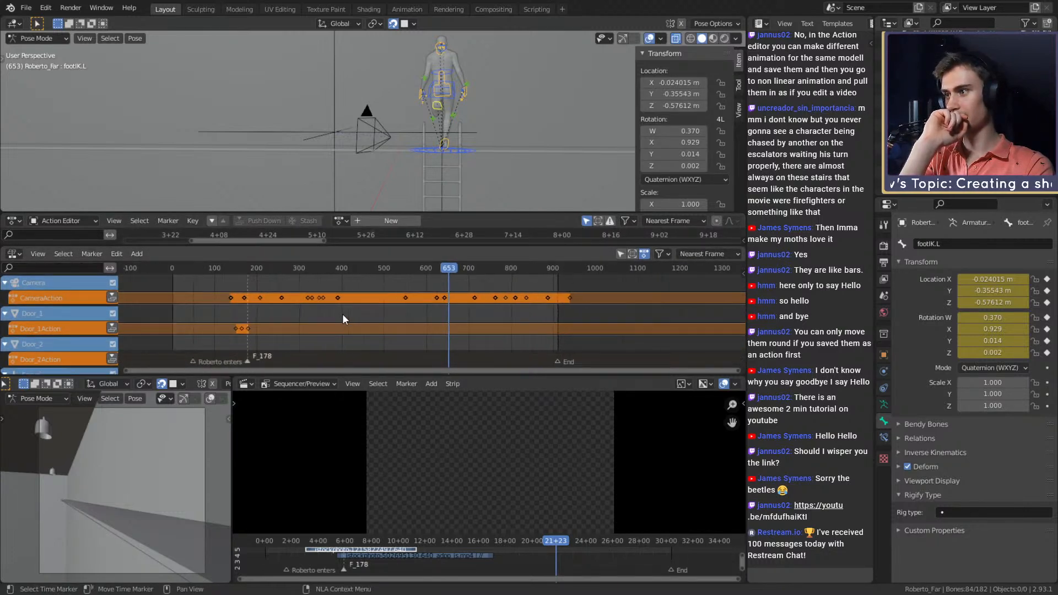
{"action": "middle_click_drag", "start_coordinate": [349, 312], "coordinate": [432, 315]}
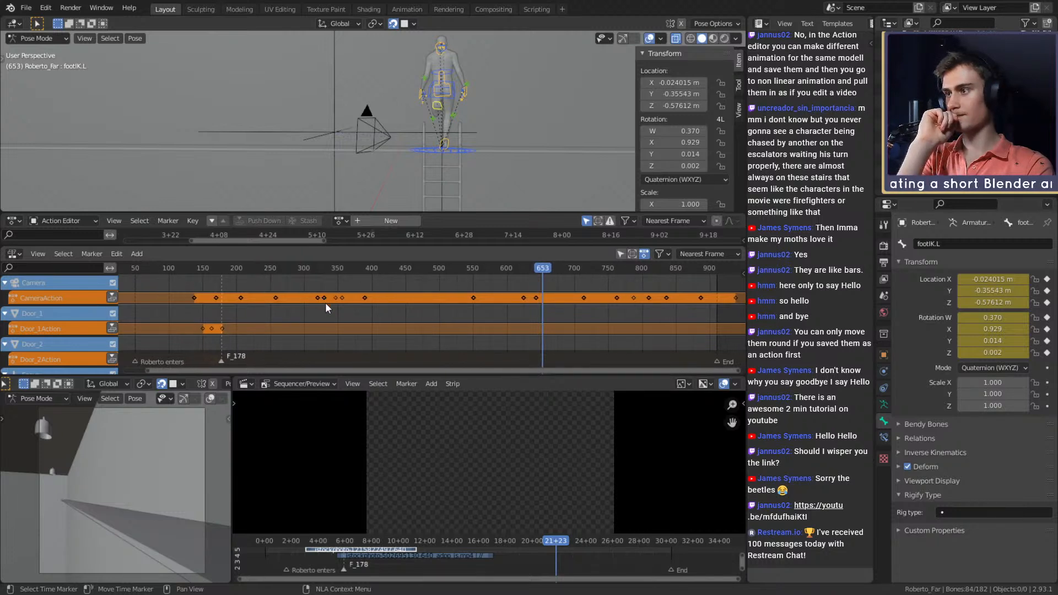
{"action": "scroll", "coordinate": [326, 303], "scroll_direction": "down", "scroll_amount": 2}
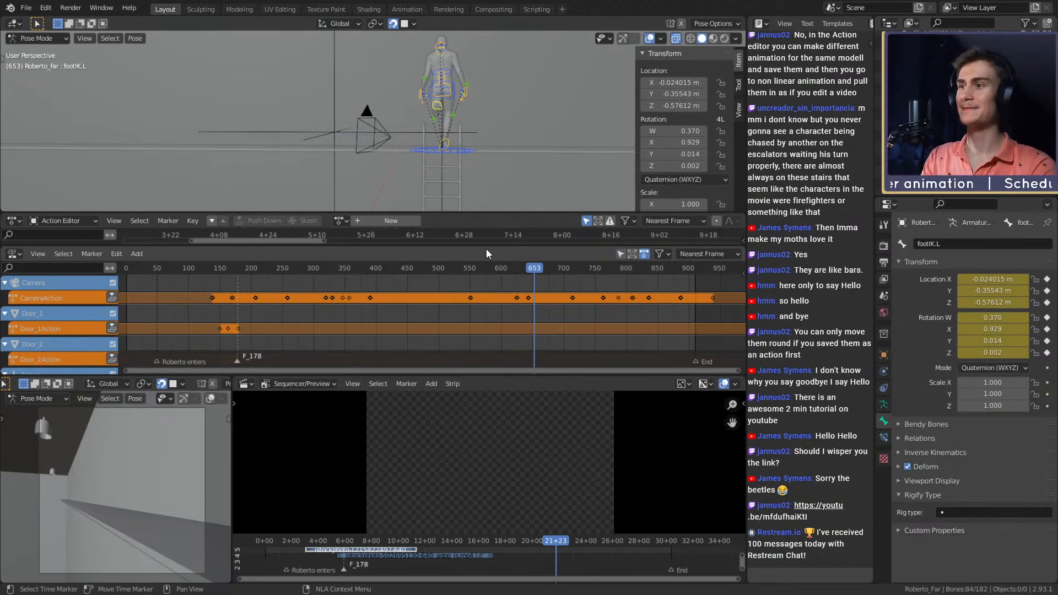
{"action": "left_click_drag", "start_coordinate": [485, 248], "coordinate": [497, 339]}
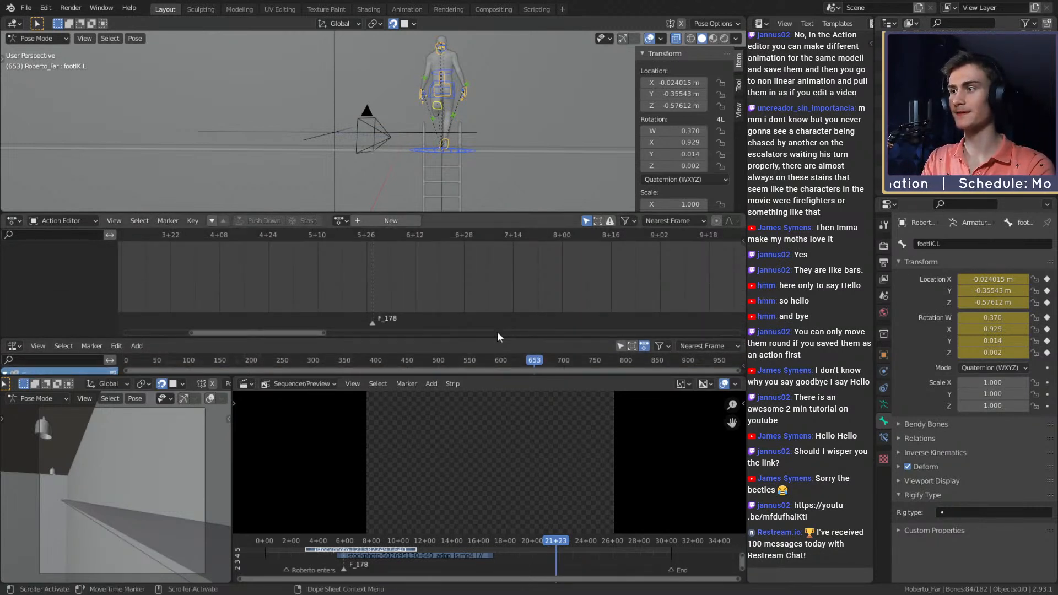
{"action": "scroll", "coordinate": [478, 289], "scroll_direction": "down", "scroll_amount": 4}
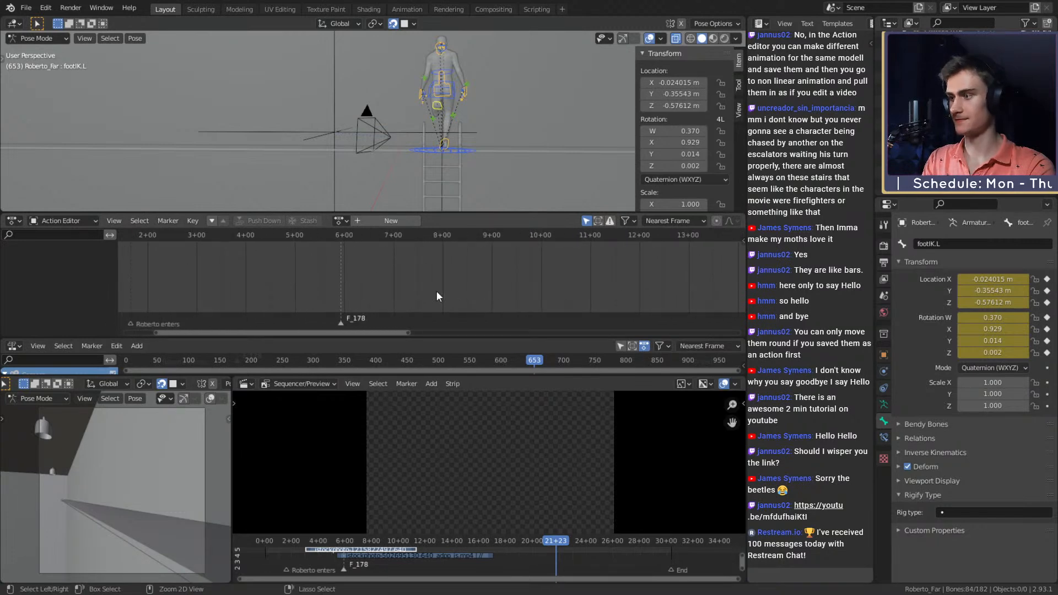
{"action": "key", "text": "ctrl+z"}
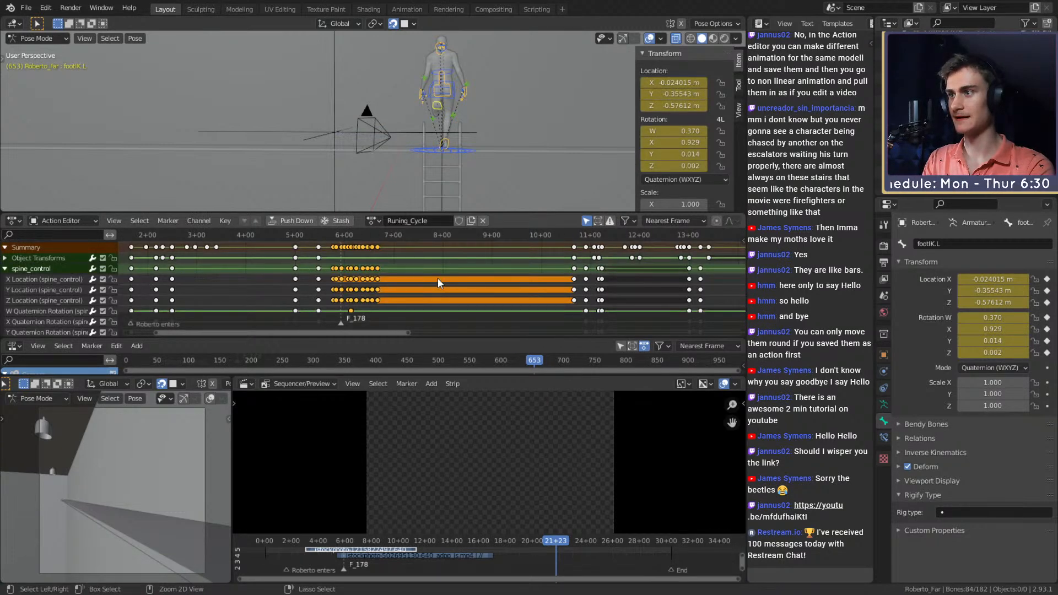
- Review the full range of Runing_Cycle keyframes, try to make a new copy of the action, and undo it
{"action": "scroll", "coordinate": [474, 276], "scroll_direction": "down", "scroll_amount": 2}
{"action": "middle_click_drag", "start_coordinate": [475, 277], "coordinate": [662, 310]}
{"action": "middle_click_drag", "start_coordinate": [585, 285], "coordinate": [623, 285]}
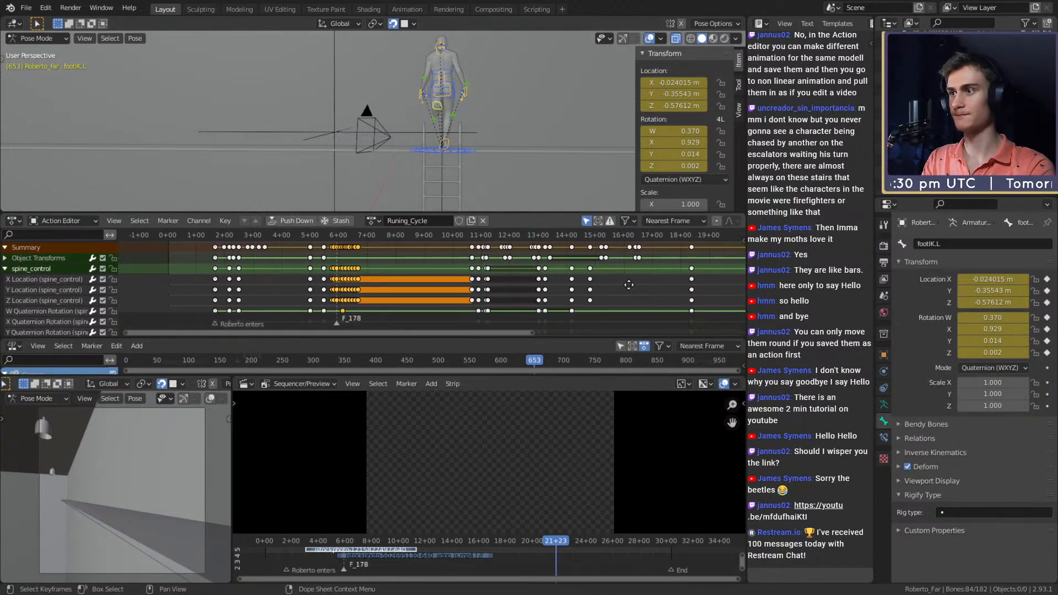
{"action": "scroll", "coordinate": [424, 287], "scroll_direction": "up", "scroll_amount": 5}
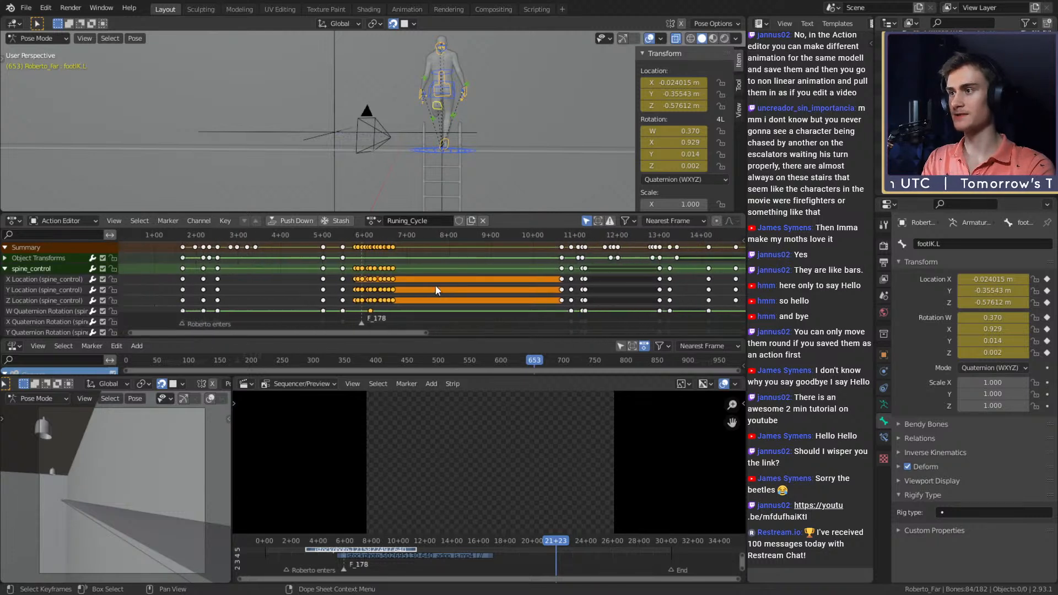
{"action": "left_click", "coordinate": [472, 220]}
{"action": "key", "text": "ctrl+z"}
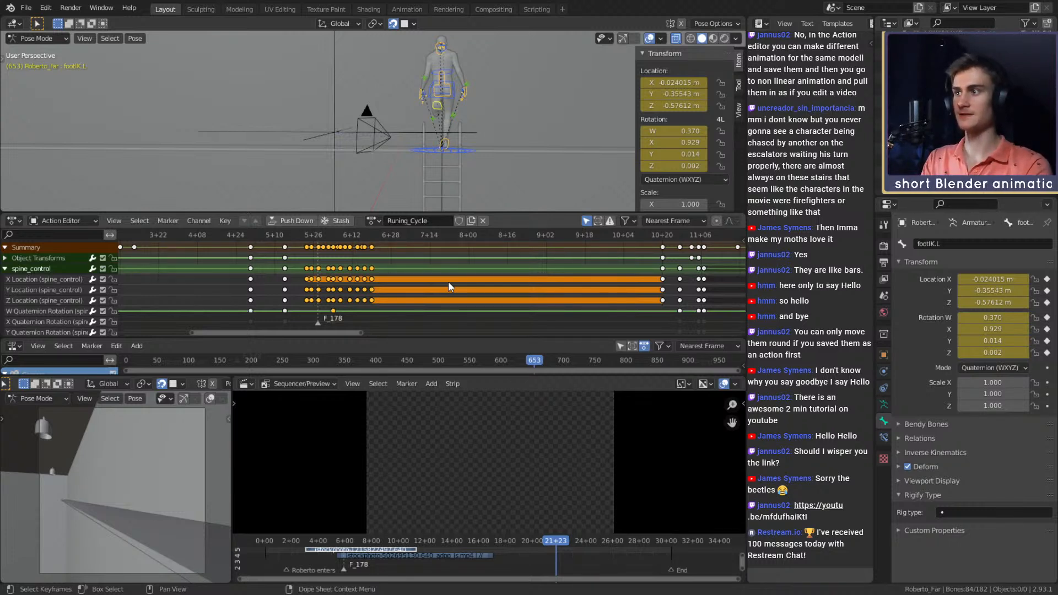
- Check the list of saved actions and turn the Action Editor area into a Timeline
{"action": "left_click", "coordinate": [375, 221]}
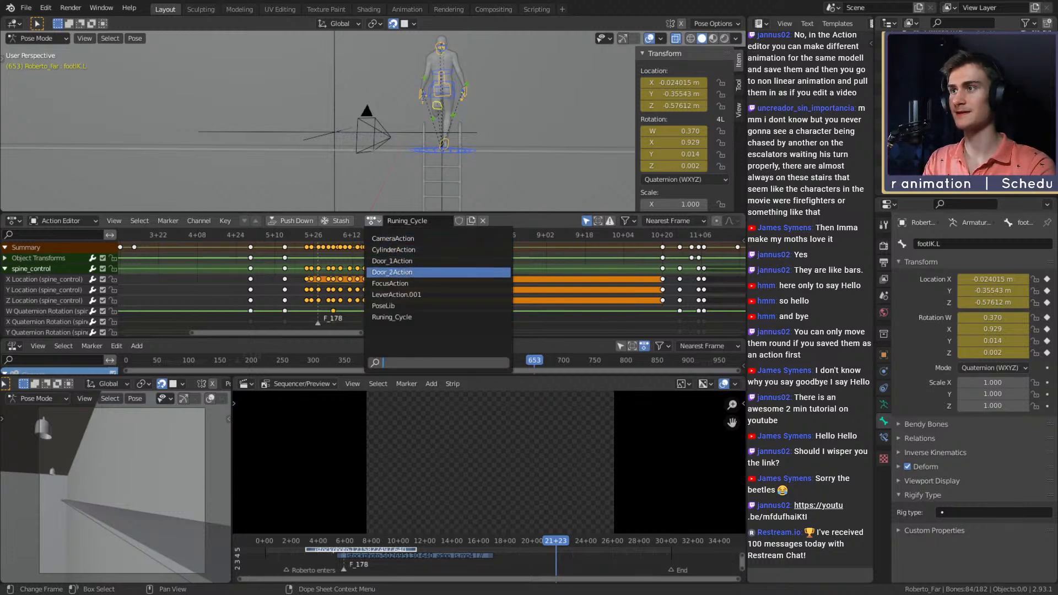
{"action": "left_click", "coordinate": [375, 220]}
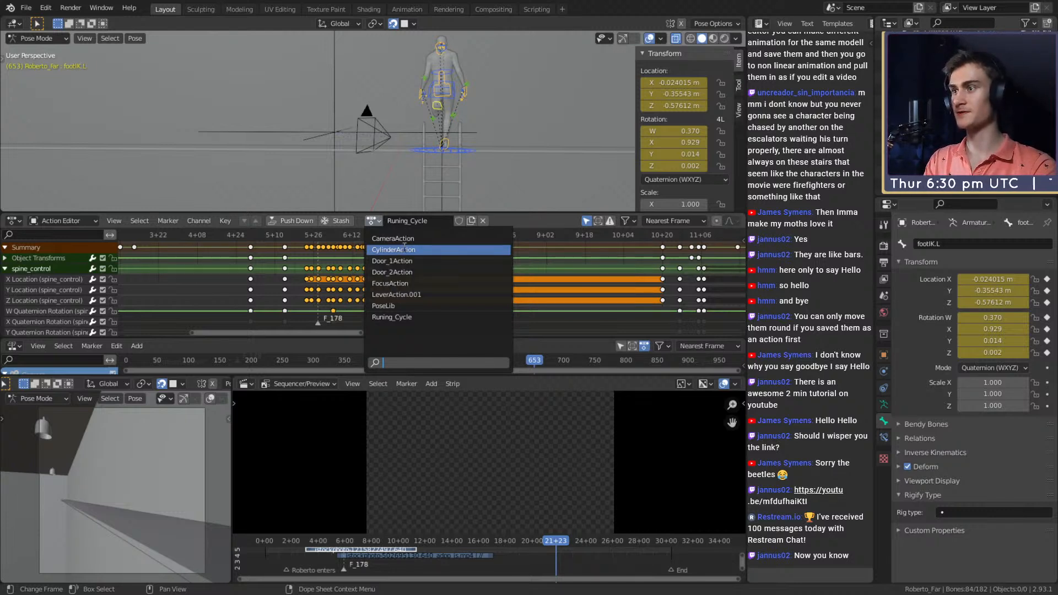
{"action": "left_click", "coordinate": [374, 226]}
{"action": "left_click", "coordinate": [374, 223]}
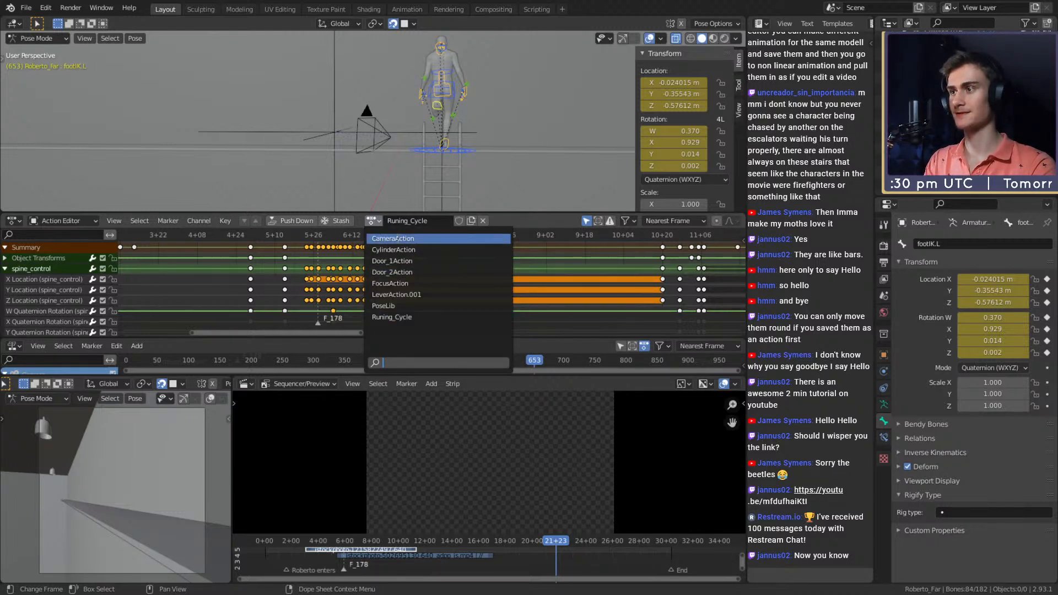
{"action": "left_click", "coordinate": [13, 220]}
{"action": "left_click", "coordinate": [161, 266]}
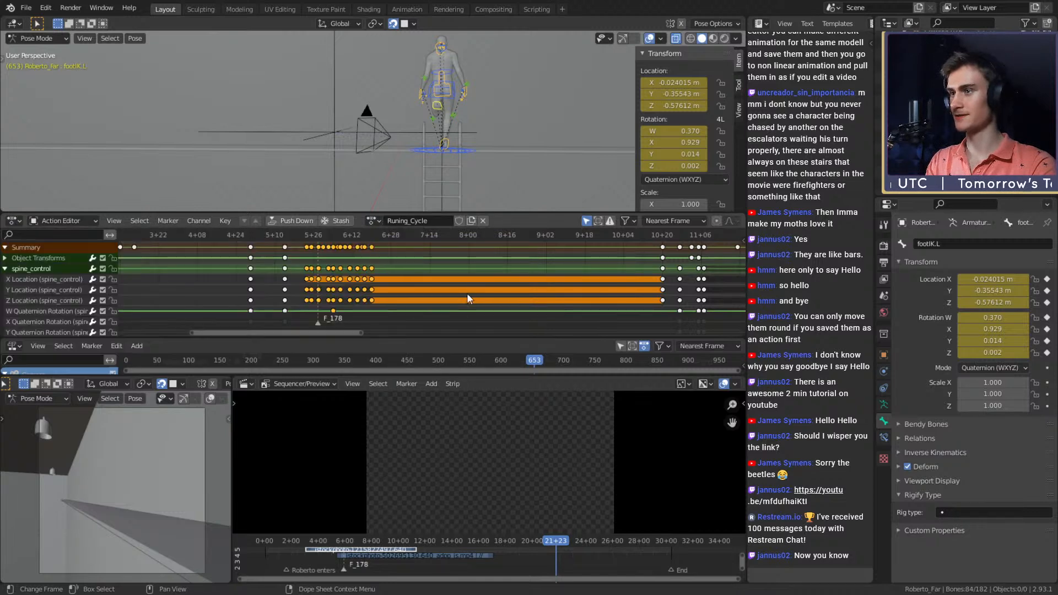
- Play the animation on from frame 653 to review Roberto_Far's movement off the ladder, and return to frame 653
{"action": "scroll", "coordinate": [467, 298], "scroll_direction": "down", "scroll_amount": 8}
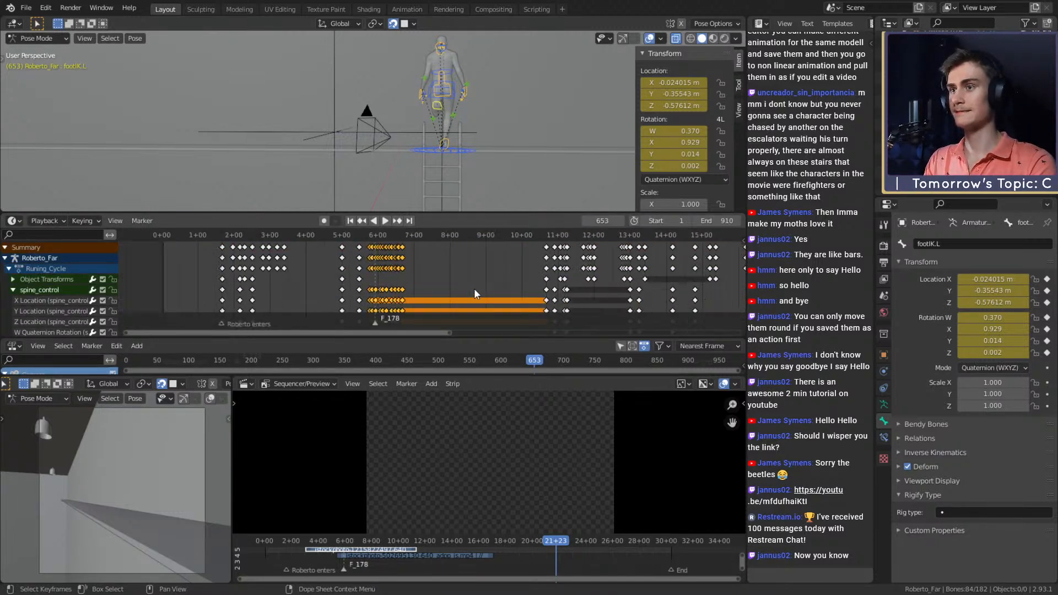
{"action": "scroll", "coordinate": [446, 304], "scroll_direction": "up", "scroll_amount": 7}
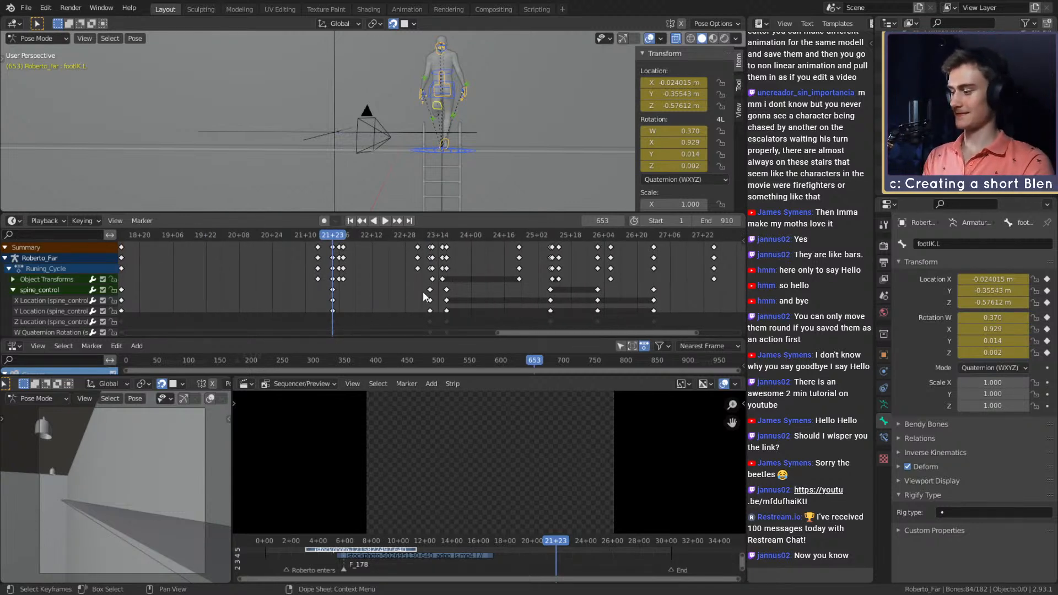
{"action": "middle_click_drag", "start_coordinate": [484, 104], "coordinate": [407, 147]}
{"action": "key", "text": "space"}
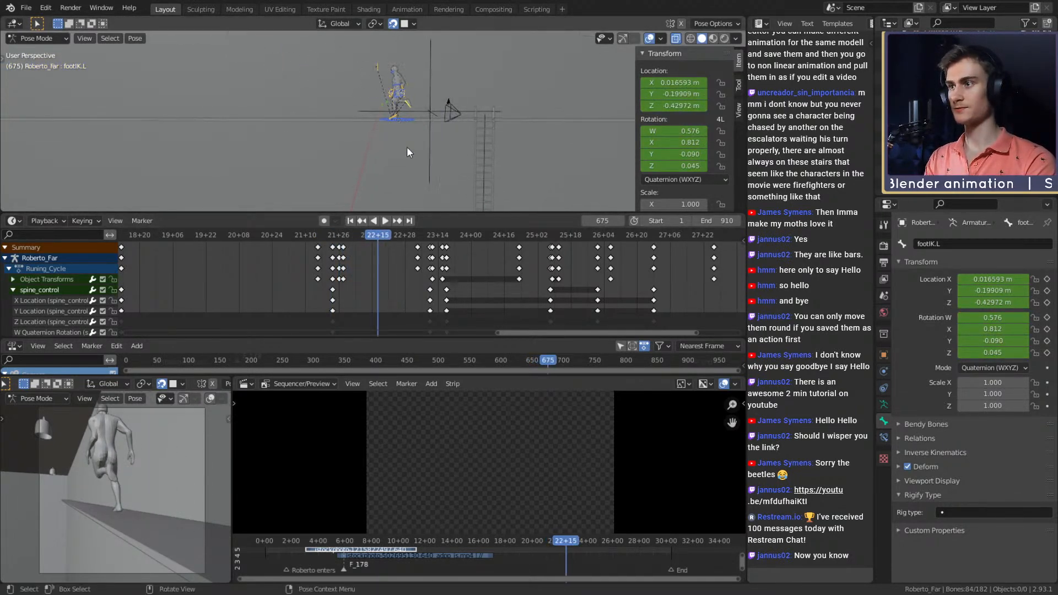
{"action": "left_click", "coordinate": [330, 238]}
{"action": "left_click_drag", "start_coordinate": [329, 238], "coordinate": [331, 236]}
{"action": "key", "text": "space"}
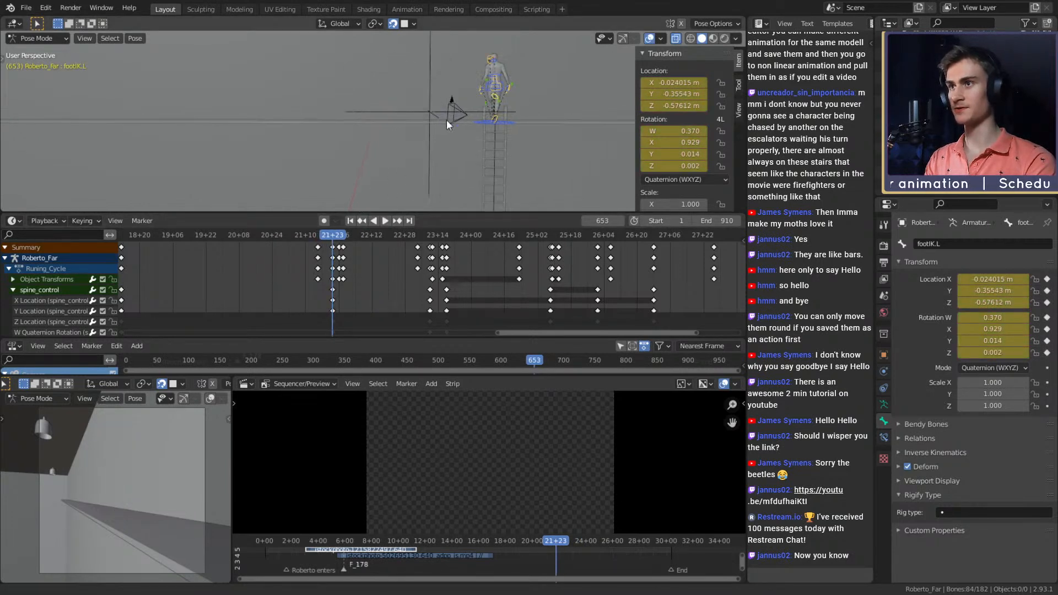
- Try pasting the bone keyframes from frame 653 at frame 694, and undo the paste
{"action": "middle_click_drag", "start_coordinate": [446, 121], "coordinate": [411, 145]}
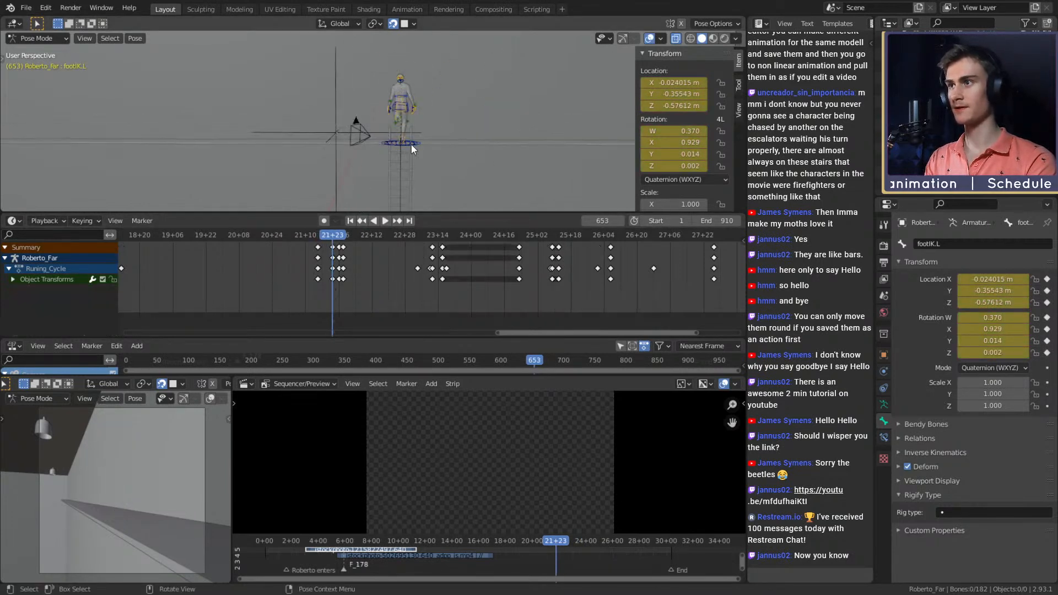
{"action": "left_click", "coordinate": [335, 236]}
{"action": "left_click", "coordinate": [332, 236]}
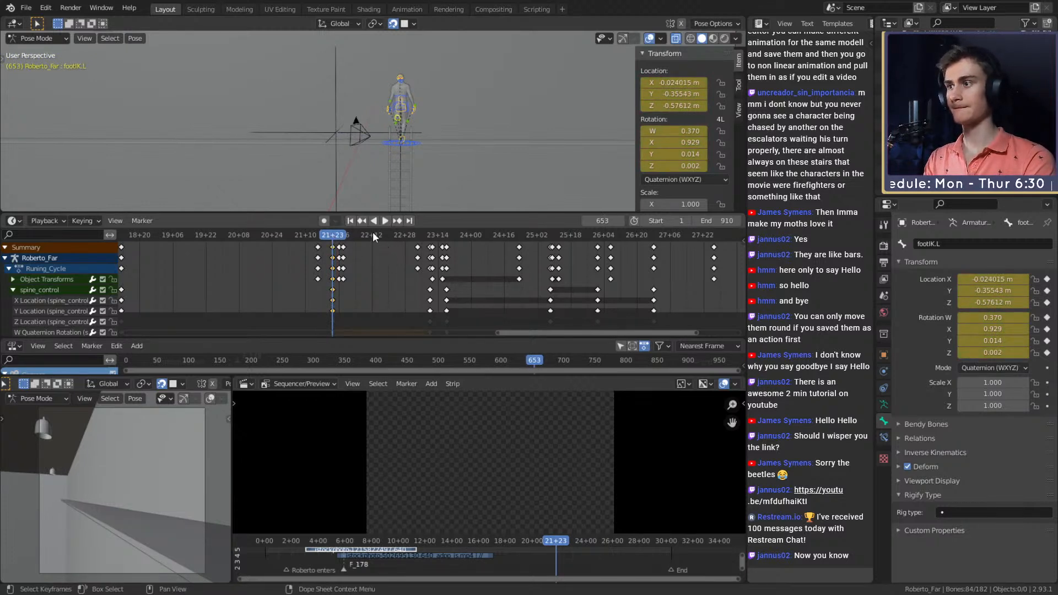
{"action": "mouse_move", "coordinate": [372, 237]}
{"action": "middle_mouse_down"}
{"action": "mouse_move", "coordinate": [382, 329]}
{"action": "mouse_move", "coordinate": [370, 306]}
{"action": "mouse_move", "coordinate": [387, 229]}
{"action": "middle_mouse_up"}
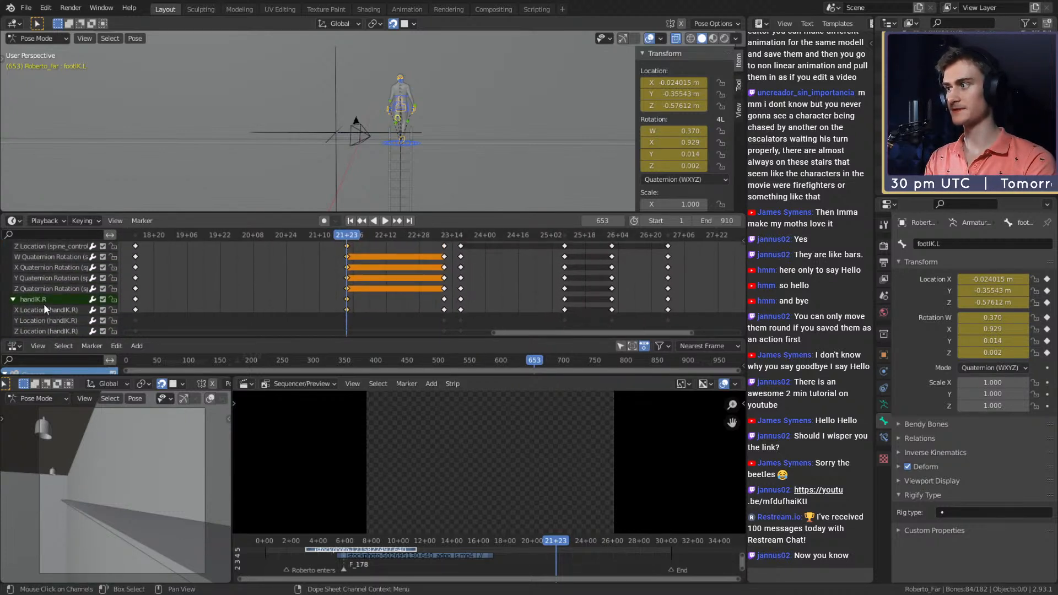
{"action": "middle_click_drag", "start_coordinate": [364, 306], "coordinate": [373, 328]}
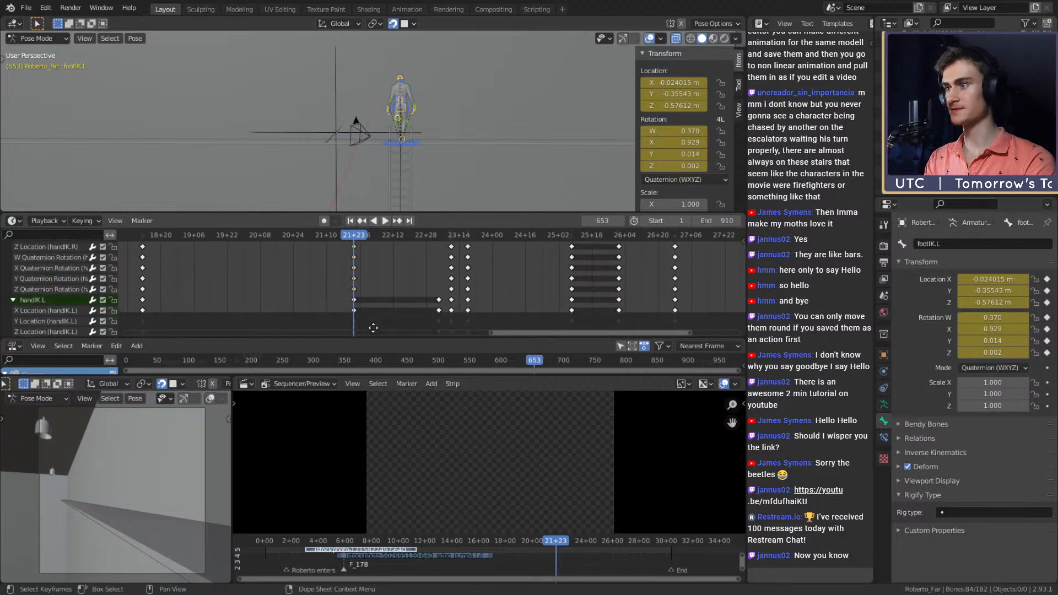
{"action": "scroll", "coordinate": [367, 317], "scroll_direction": "up", "scroll_amount": 5}
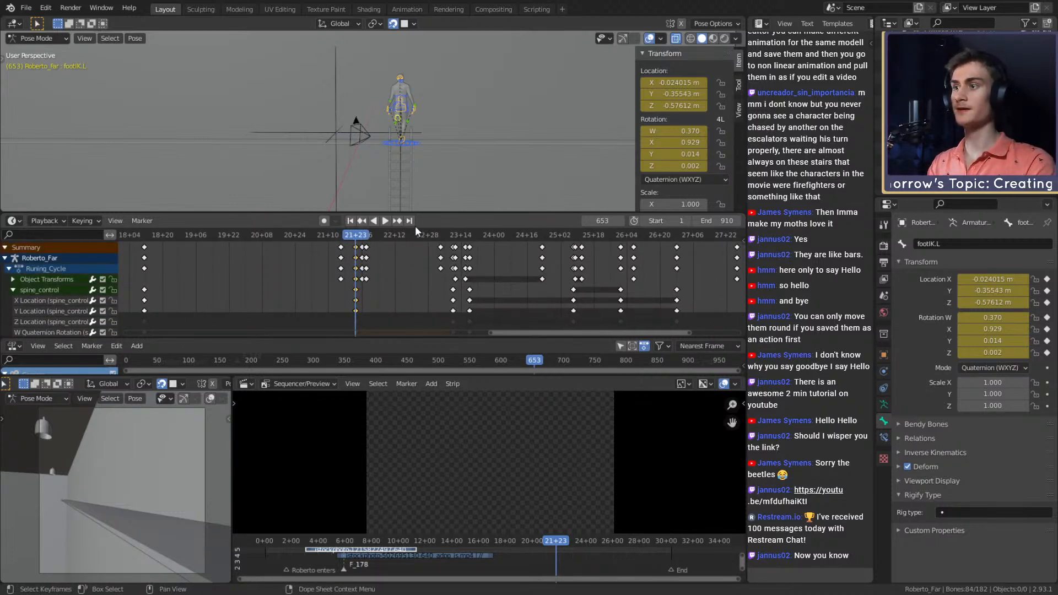
{"action": "mouse_move", "coordinate": [415, 231]}
{"action": "left_mouse_down"}
{"action": "mouse_move", "coordinate": [465, 237]}
{"action": "mouse_move", "coordinate": [392, 236]}
{"action": "mouse_move", "coordinate": [471, 234]}
{"action": "mouse_move", "coordinate": [432, 236]}
{"action": "left_mouse_up"}
{"action": "key", "text": "ctrl+v"}
{"action": "key", "text": "space"}
{"action": "key", "text": "space"}
{"action": "key", "text": "Up"}
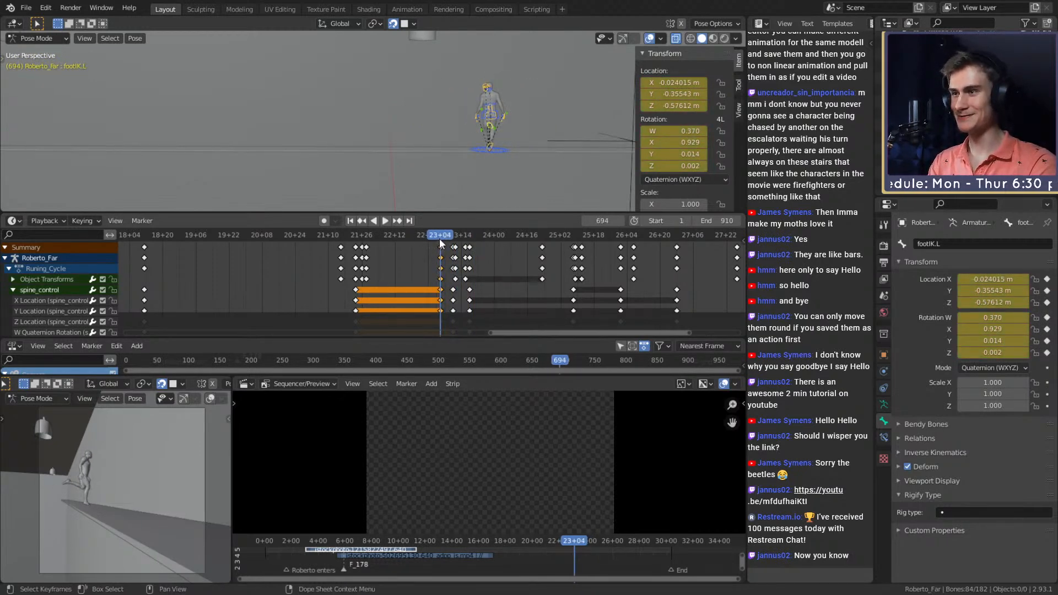
{"action": "key", "text": "ctrl+z"}
- Move the playhead to frame 656 and expand the Object Transforms channels of Runing_Cycle
{"action": "mouse_move", "coordinate": [439, 235]}
{"action": "left_mouse_down"}
{"action": "mouse_move", "coordinate": [406, 235]}
{"action": "mouse_move", "coordinate": [469, 237]}
{"action": "mouse_move", "coordinate": [441, 238]}
{"action": "left_mouse_up"}
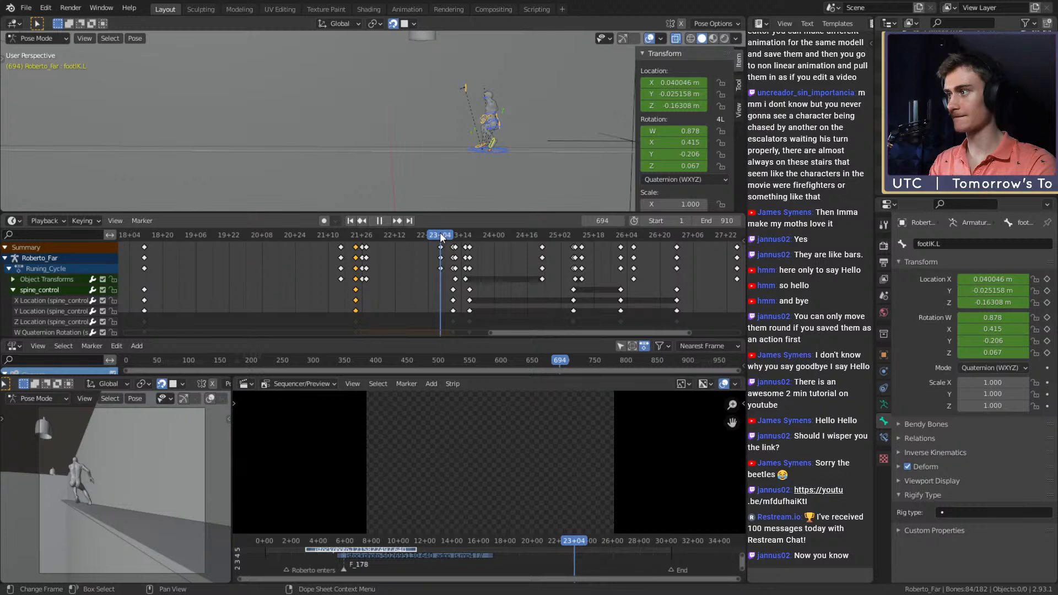
{"action": "left_click_drag", "start_coordinate": [440, 232], "coordinate": [363, 244]}
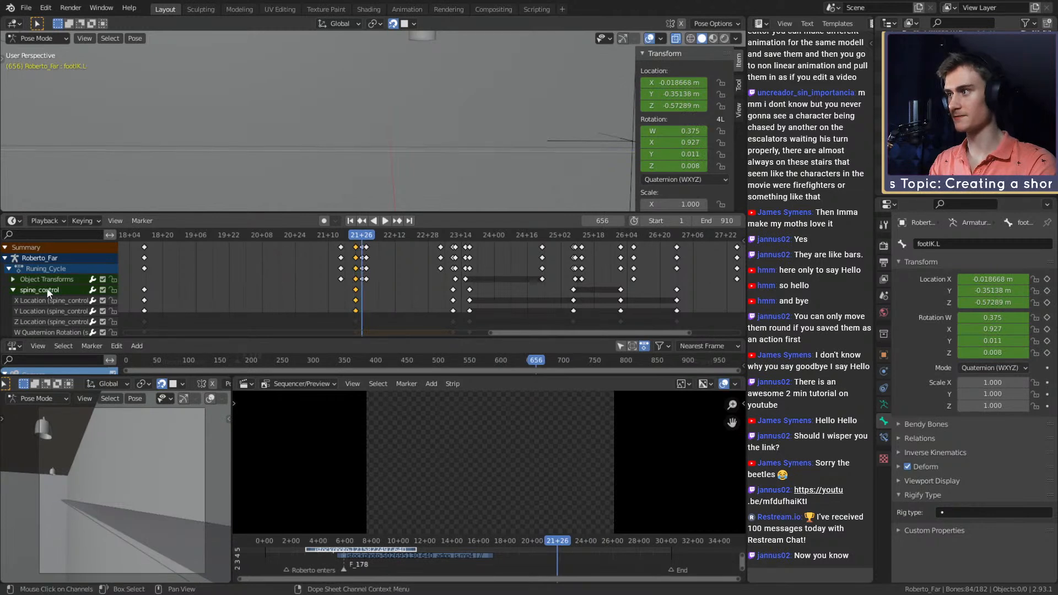
{"action": "left_click", "coordinate": [12, 281]}
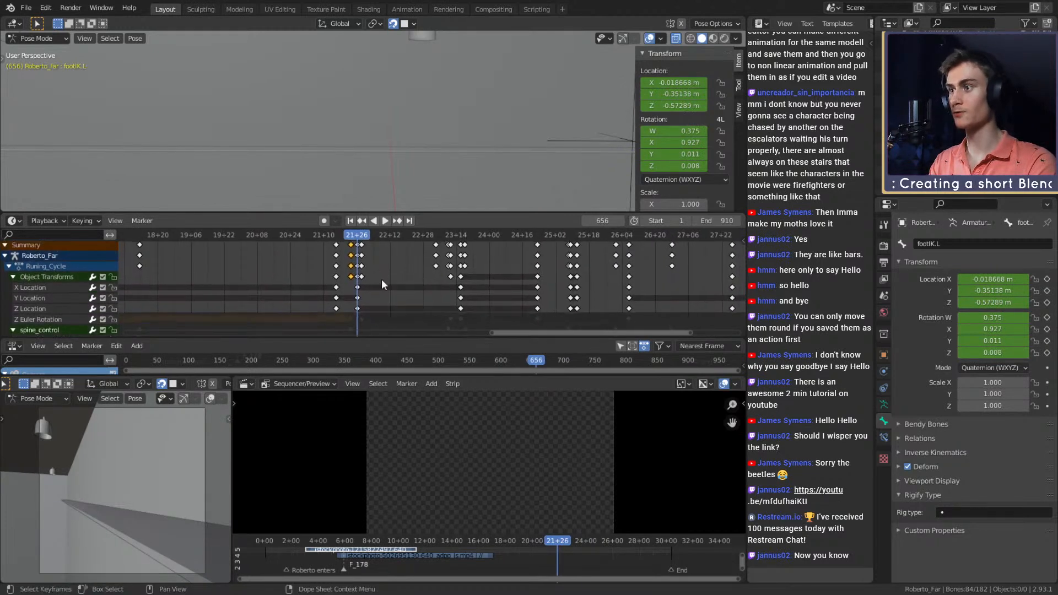
{"action": "middle_click_drag", "start_coordinate": [377, 286], "coordinate": [382, 272]}
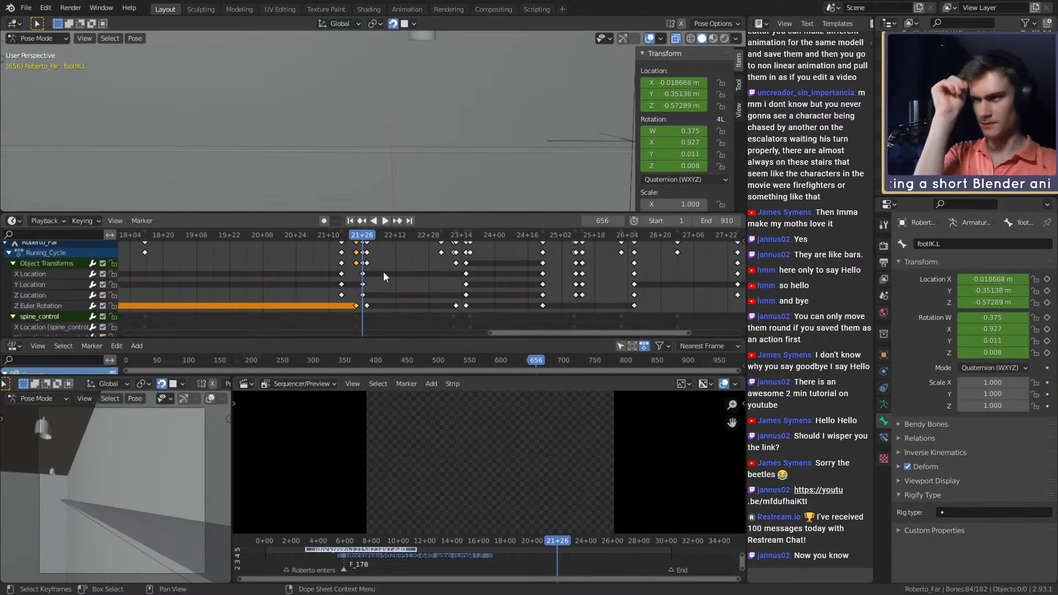
{"action": "scroll", "coordinate": [492, 141], "scroll_direction": "down", "scroll_amount": 8}
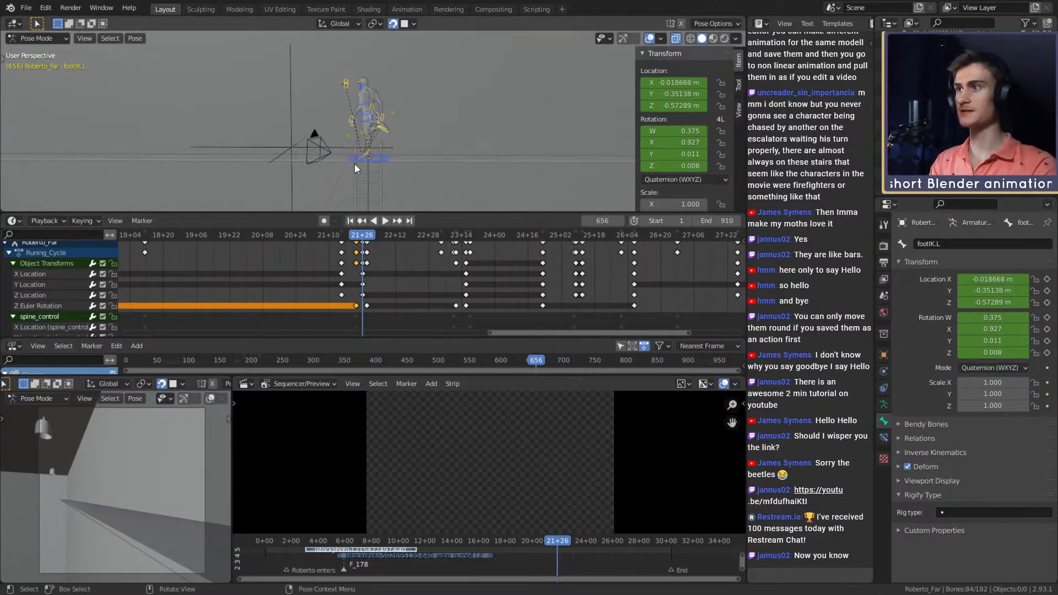
- Compare the character's pose just after the ladder with frame 653 and examine the Object Transforms keyframes there
{"action": "key", "text": "space"}
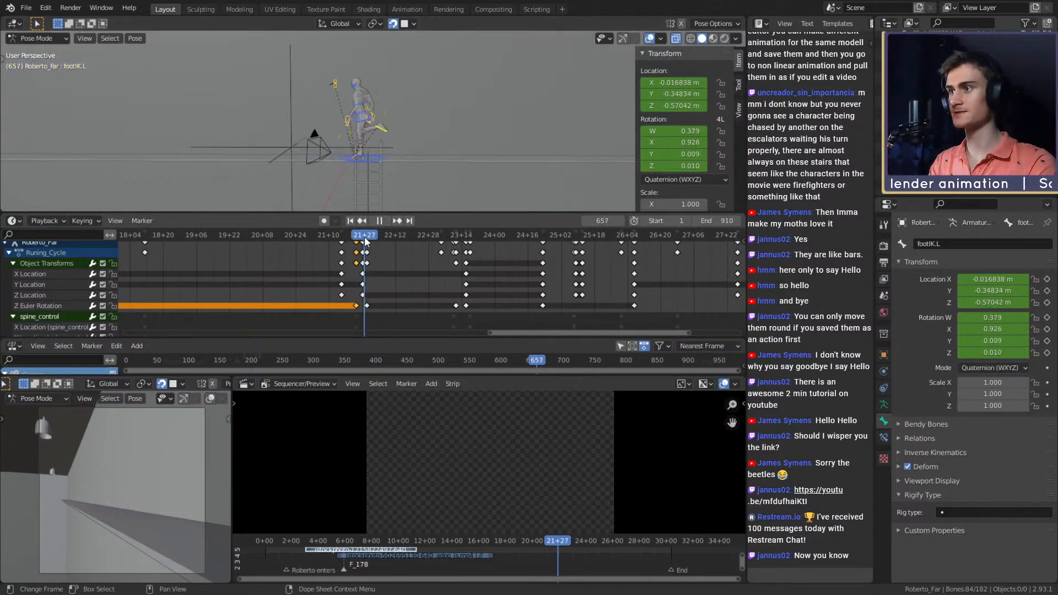
{"action": "left_click_drag", "start_coordinate": [363, 241], "coordinate": [357, 244]}
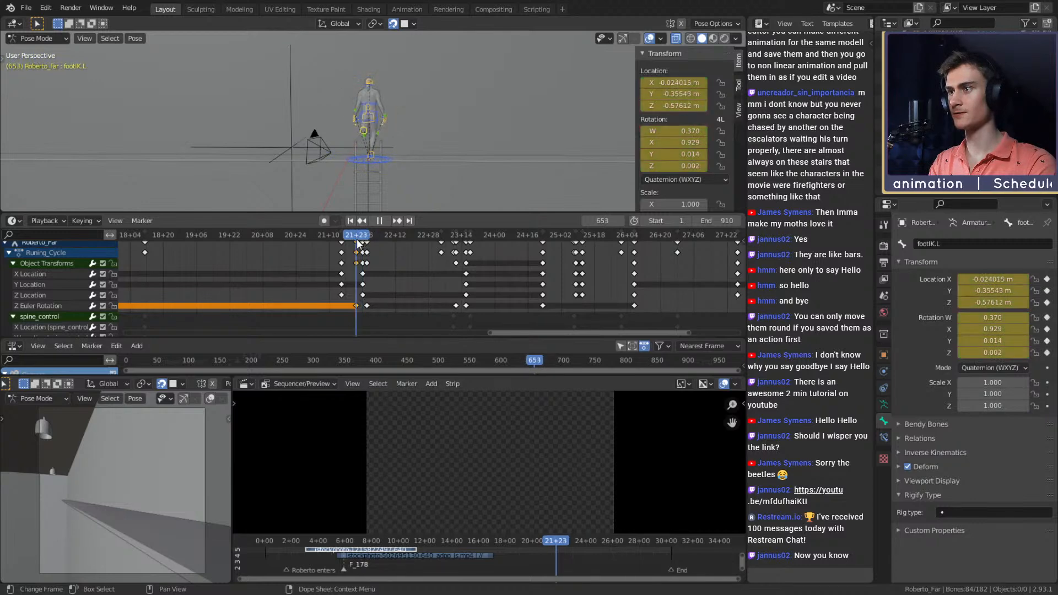
{"action": "key", "text": "space"}
{"action": "scroll", "coordinate": [386, 259], "scroll_direction": "down", "scroll_amount": 5}
{"action": "middle_click_drag", "start_coordinate": [393, 247], "coordinate": [407, 290]}
{"action": "scroll", "coordinate": [390, 274], "scroll_direction": "up", "scroll_amount": 10}
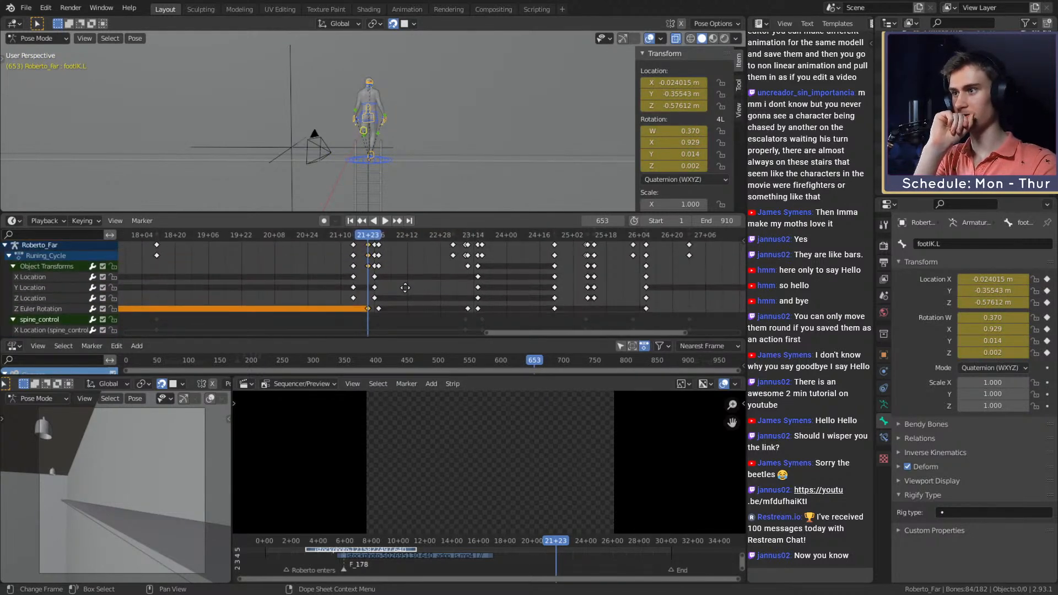
{"action": "scroll", "coordinate": [401, 267], "scroll_direction": "up", "scroll_amount": 1}
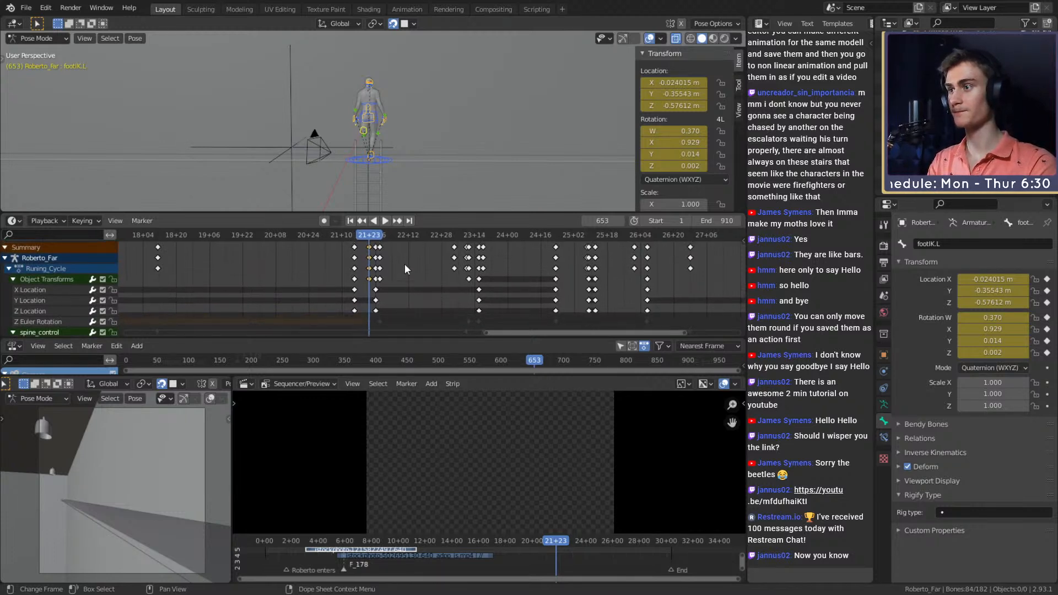
- Select all keyframes at frame 653, move the playhead to frame 658 and examine the character there up close
{"action": "left_click", "coordinate": [370, 247]}
{"action": "key", "text": "space"}
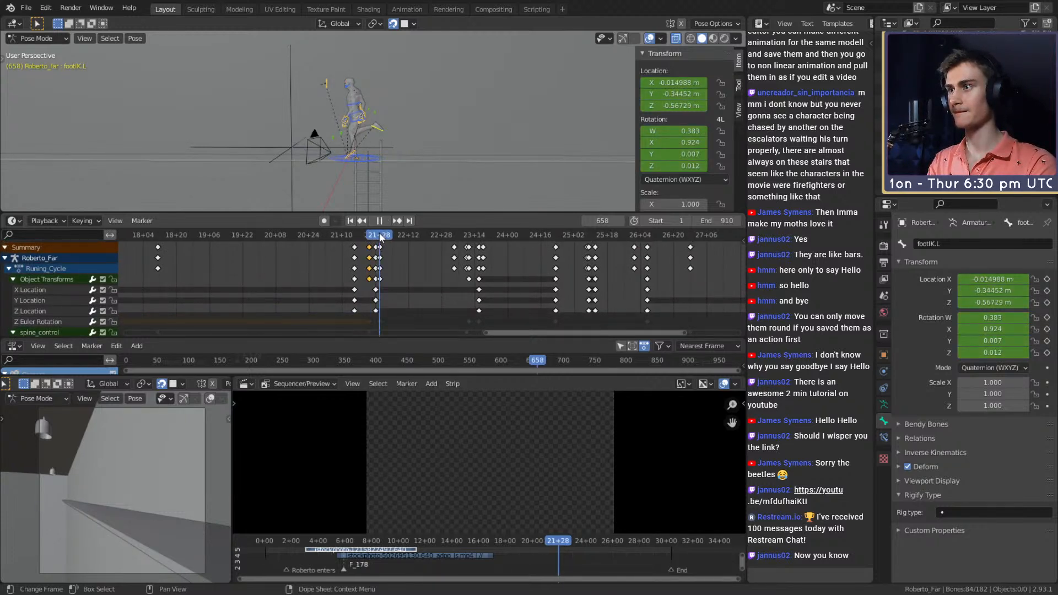
{"action": "key", "text": "Escape"}
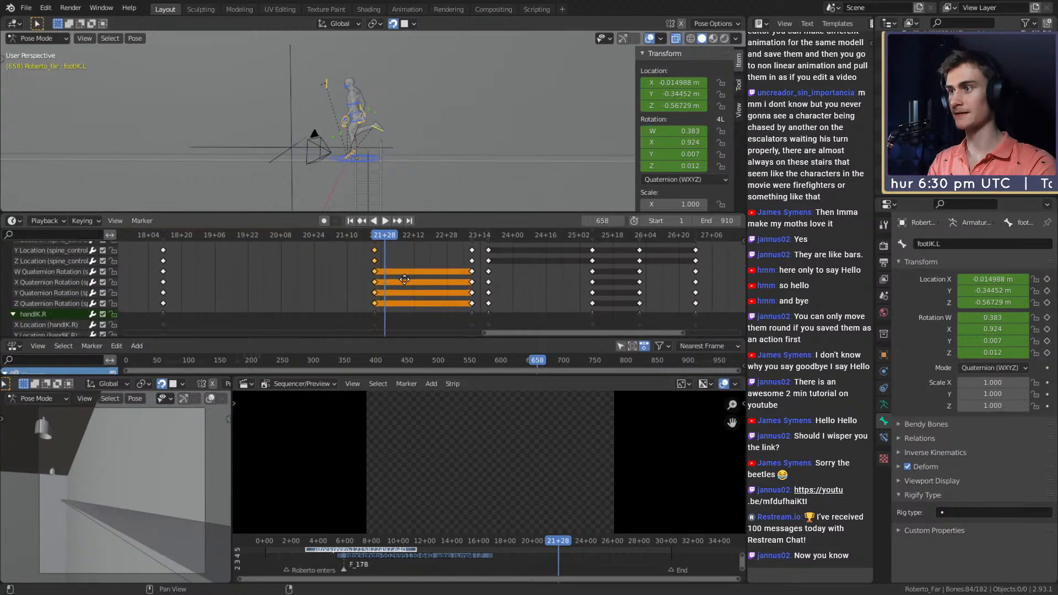
{"action": "middle_click_drag", "start_coordinate": [399, 280], "coordinate": [404, 280]}
{"action": "scroll", "coordinate": [404, 280], "scroll_direction": "down", "scroll_amount": 5}
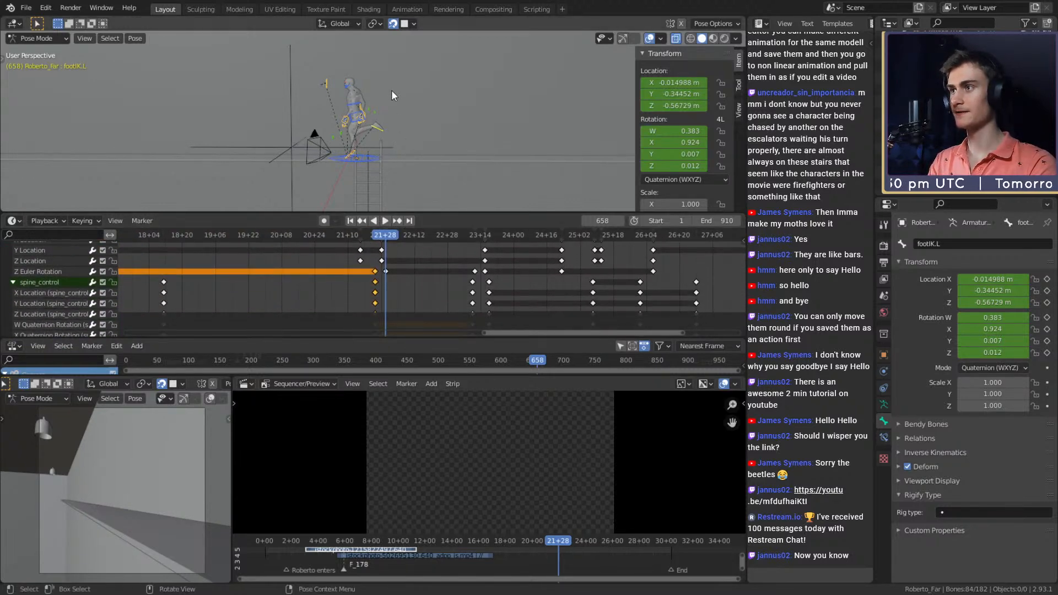
{"action": "middle_click_drag", "start_coordinate": [358, 124], "coordinate": [486, 141], "text": "shift"}
{"action": "scroll", "coordinate": [440, 113], "scroll_direction": "up", "scroll_amount": 3}
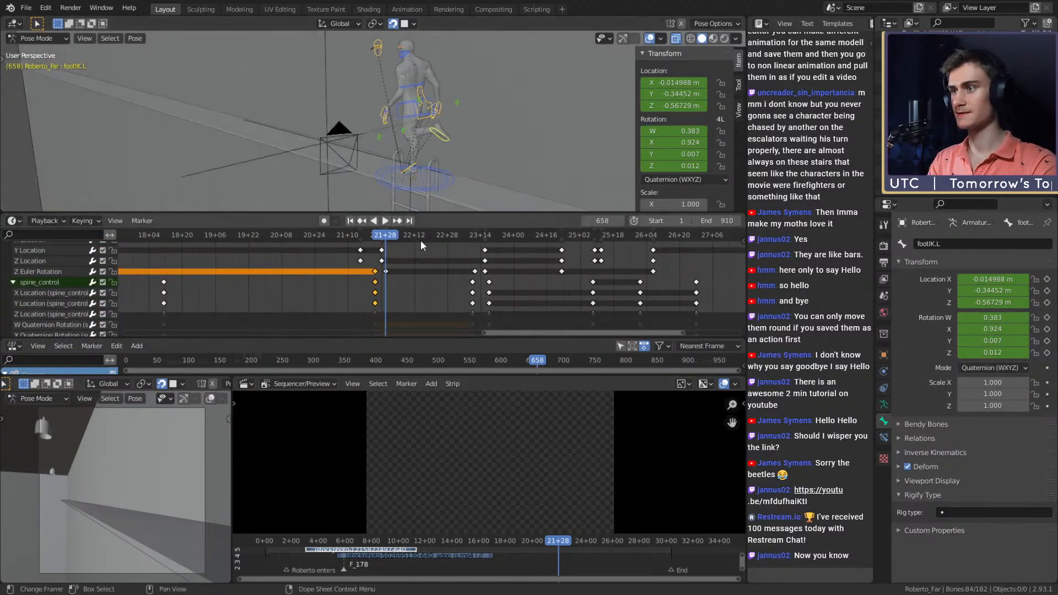
- Try pasting the frame 653 keyframes, including the object rotation, at frame 658, and undo it
{"action": "left_click", "coordinate": [406, 286]}
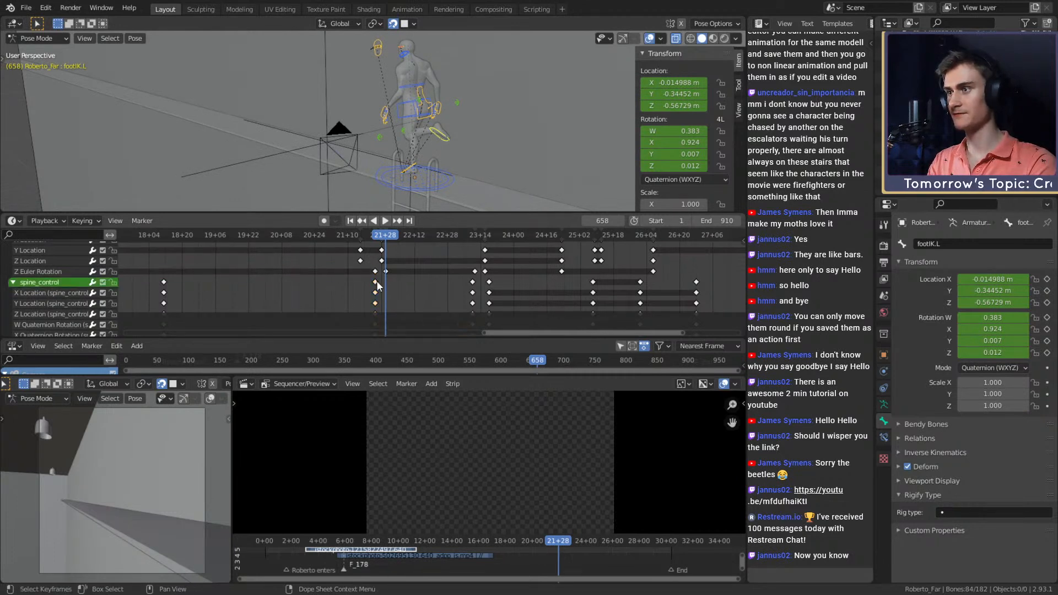
{"action": "middle_click_drag", "start_coordinate": [408, 292], "coordinate": [413, 305]}
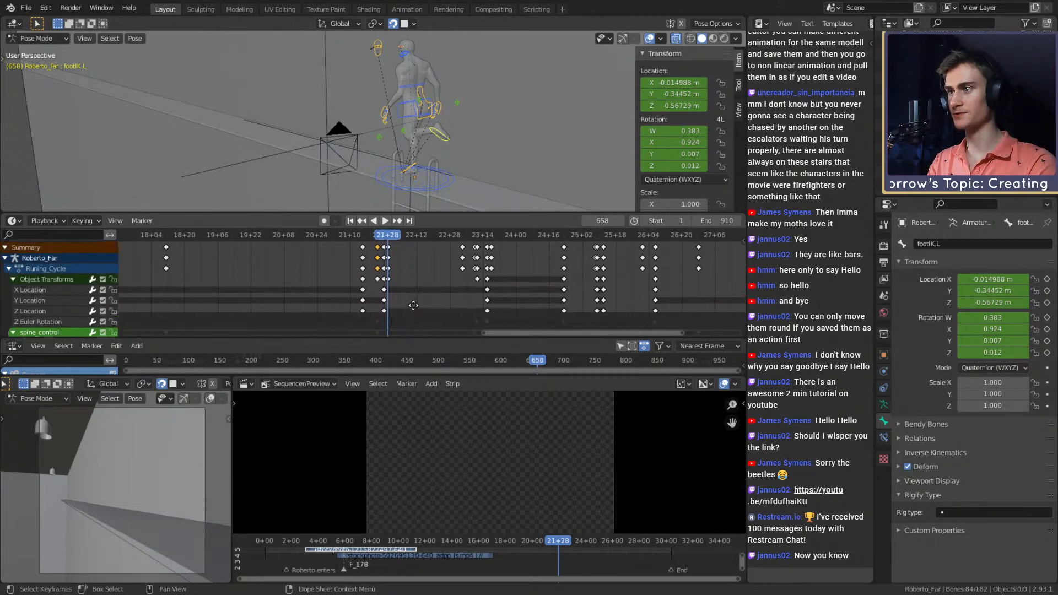
{"action": "key", "text": "ctrl+z"}
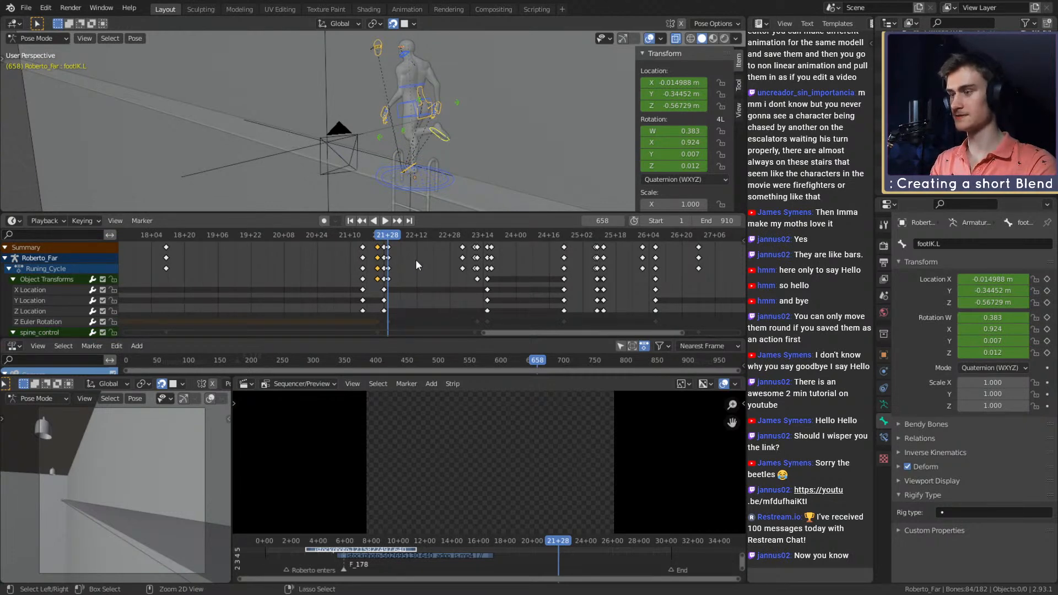
{"action": "key", "text": "ctrl+z"}
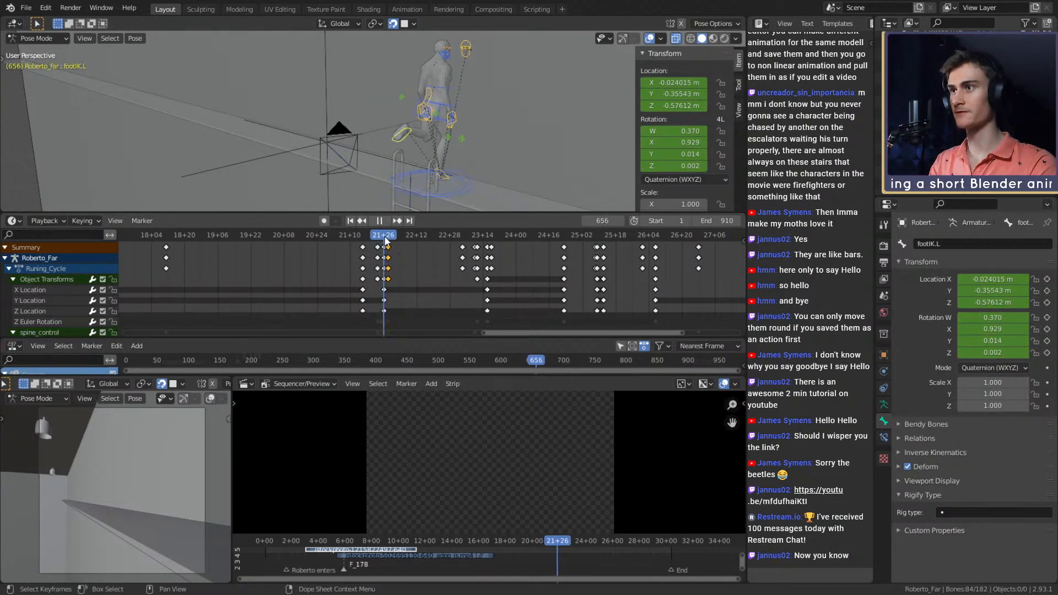
{"action": "key", "text": "Escape"}
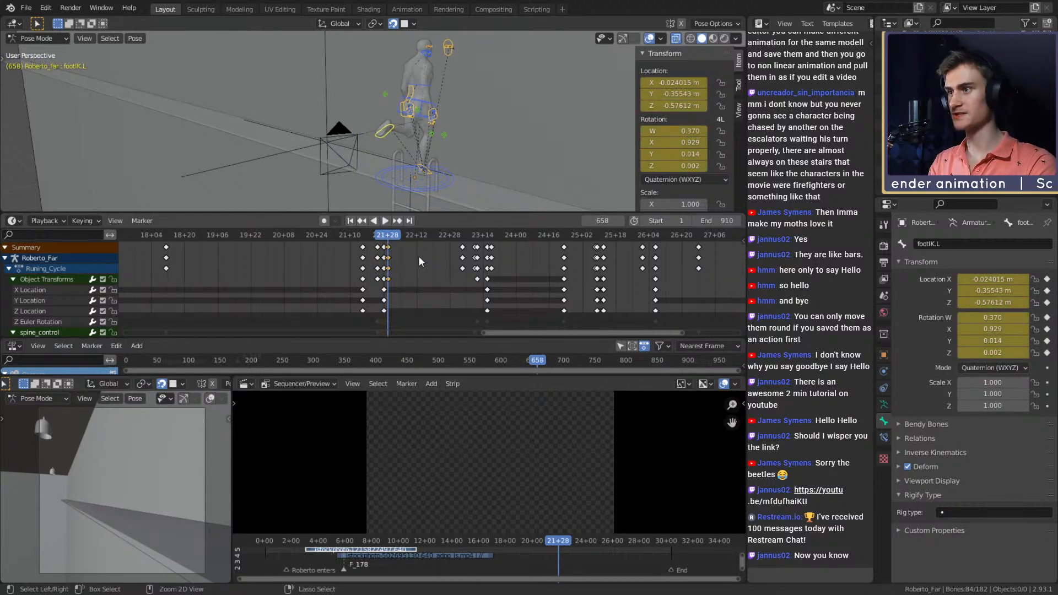
{"action": "key", "text": "ctrl+z"}
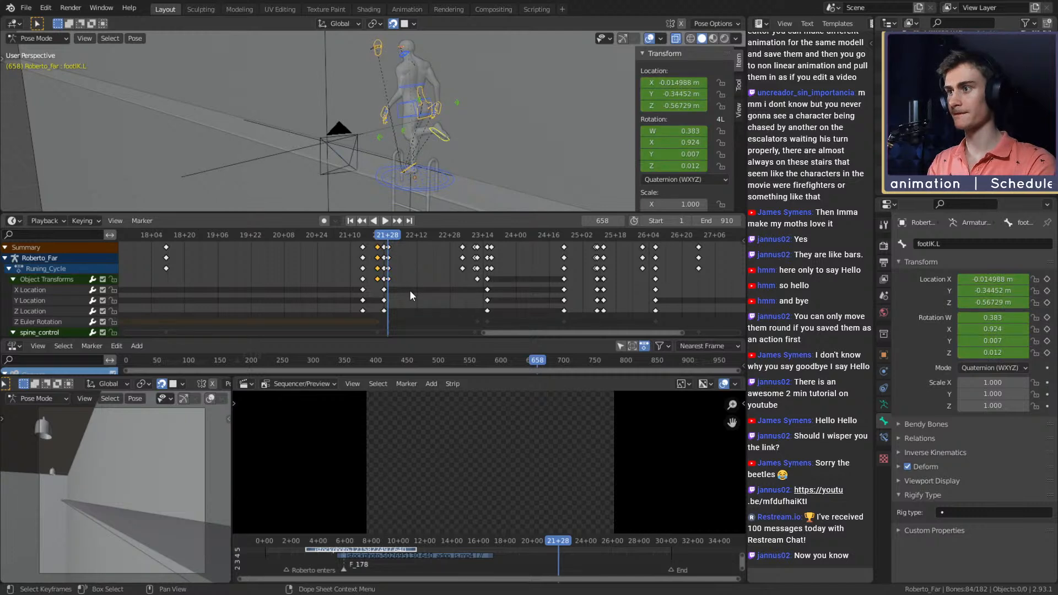
- Select the spine_control and handIK.R keyframes at frame 653, leaving out the Object Transforms channels
{"action": "middle_click_drag", "start_coordinate": [409, 290], "coordinate": [406, 256]}
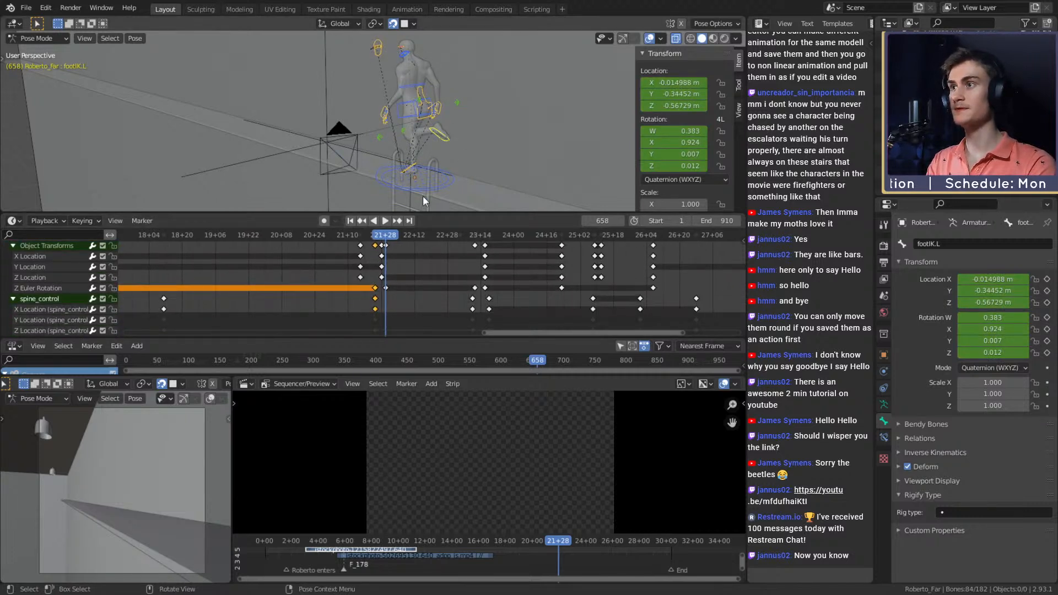
{"action": "middle_click_drag", "start_coordinate": [390, 293], "coordinate": [398, 264]}
{"action": "left_click", "coordinate": [394, 253]}
{"action": "key", "text": "space"}
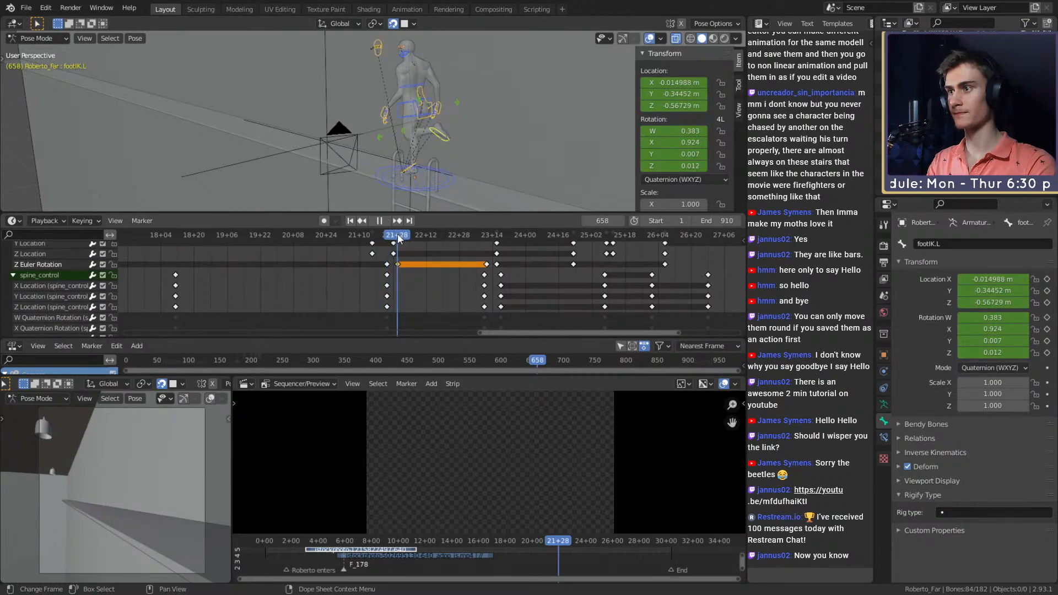
{"action": "key", "text": "Escape"}
{"action": "middle_click_drag", "start_coordinate": [411, 287], "coordinate": [435, 281]}
{"action": "left_click", "coordinate": [404, 260]}
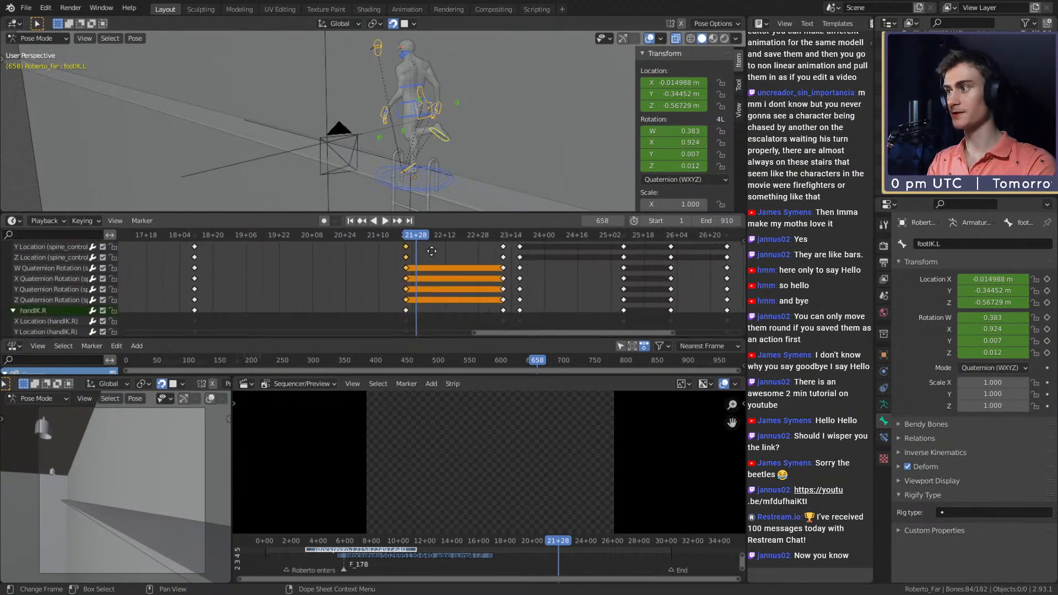
{"action": "scroll", "coordinate": [408, 276], "scroll_direction": "down", "scroll_amount": 5}
{"action": "middle_click_drag", "start_coordinate": [438, 307], "coordinate": [440, 232]}
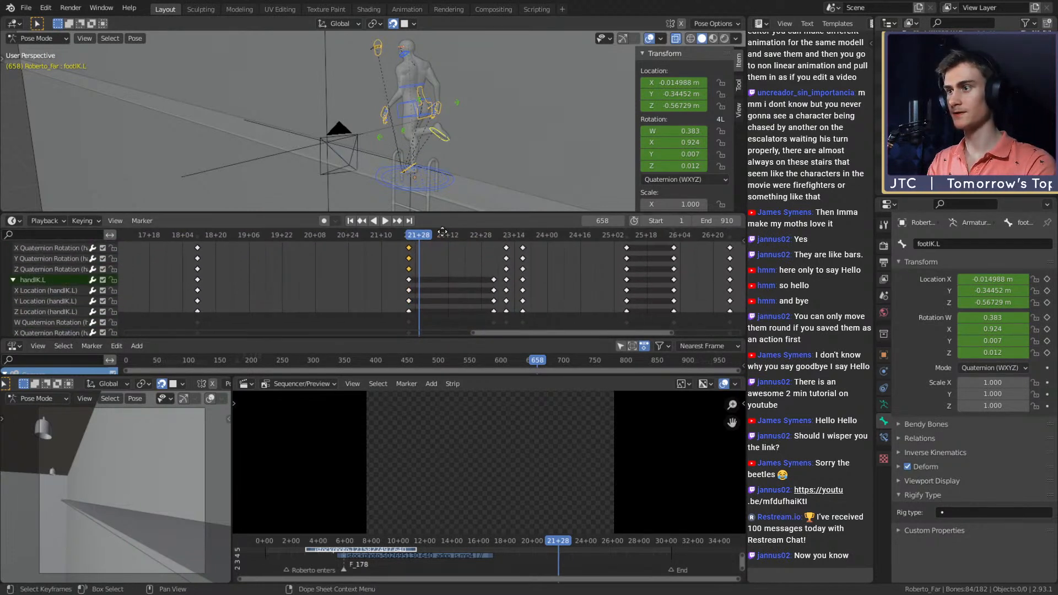
- Add the handIK.L, footIK.R and footIK.L keyframes at frame 653 to the selection
{"action": "left_click", "coordinate": [411, 279], "text": "shift"}
{"action": "middle_click_drag", "start_coordinate": [447, 295], "coordinate": [449, 232]}
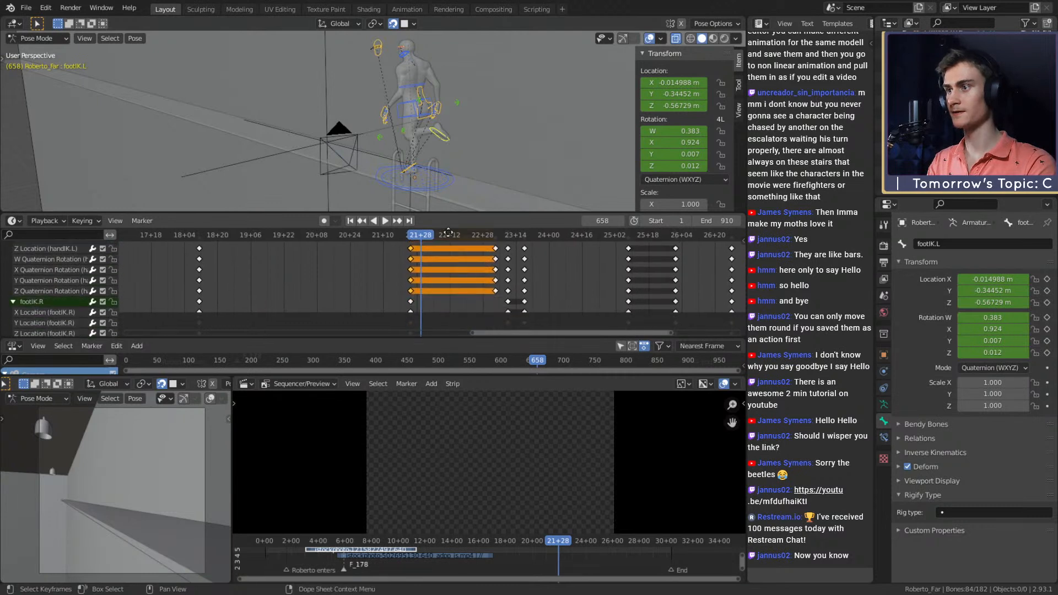
{"action": "left_click", "coordinate": [411, 289], "text": "shift"}
{"action": "middle_click_drag", "start_coordinate": [449, 304], "coordinate": [450, 235]}
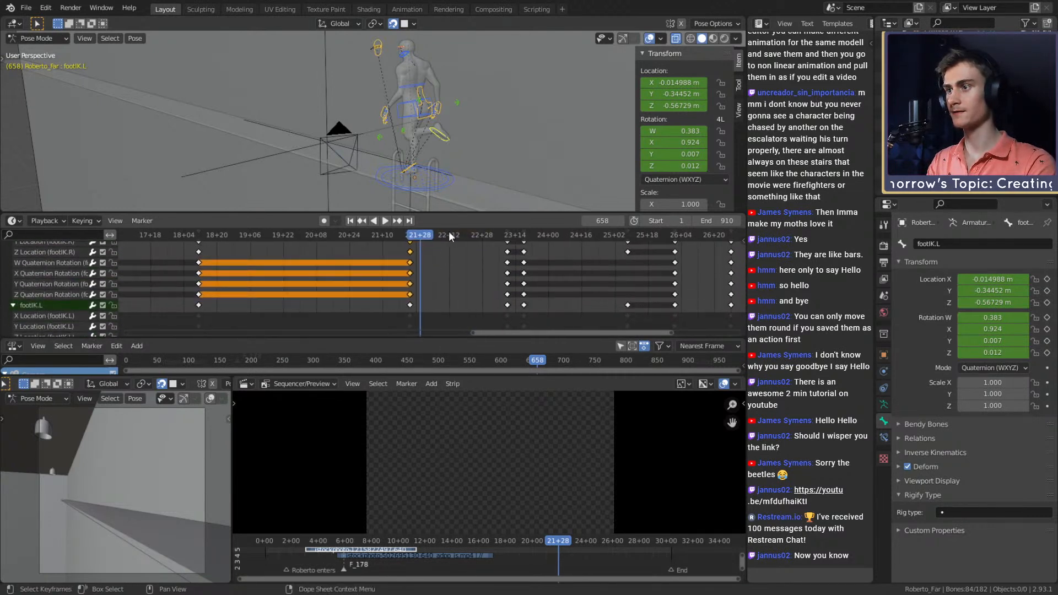
{"action": "left_click", "coordinate": [410, 305], "text": "shift"}
{"action": "scroll", "coordinate": [452, 307], "scroll_direction": "down", "scroll_amount": 5}
{"action": "scroll", "coordinate": [443, 314], "scroll_direction": "down", "scroll_amount": 1}
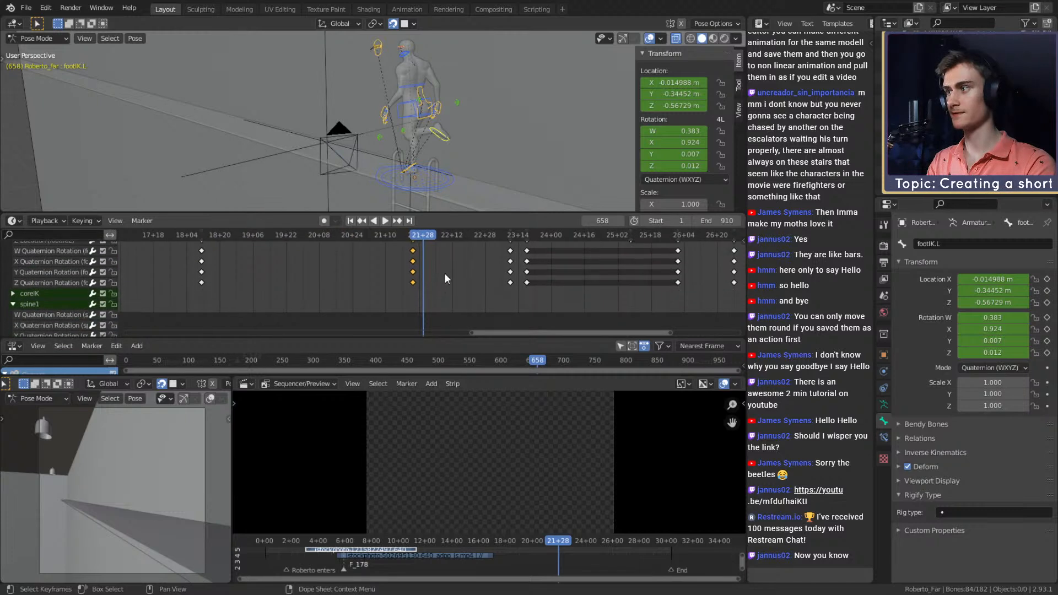
- Expand the coreIK channels and add the head_track, armIK and legIK keyframes at frame 653 to the selection
{"action": "left_click", "coordinate": [13, 293]}
{"action": "scroll", "coordinate": [445, 310], "scroll_direction": "down", "scroll_amount": 6}
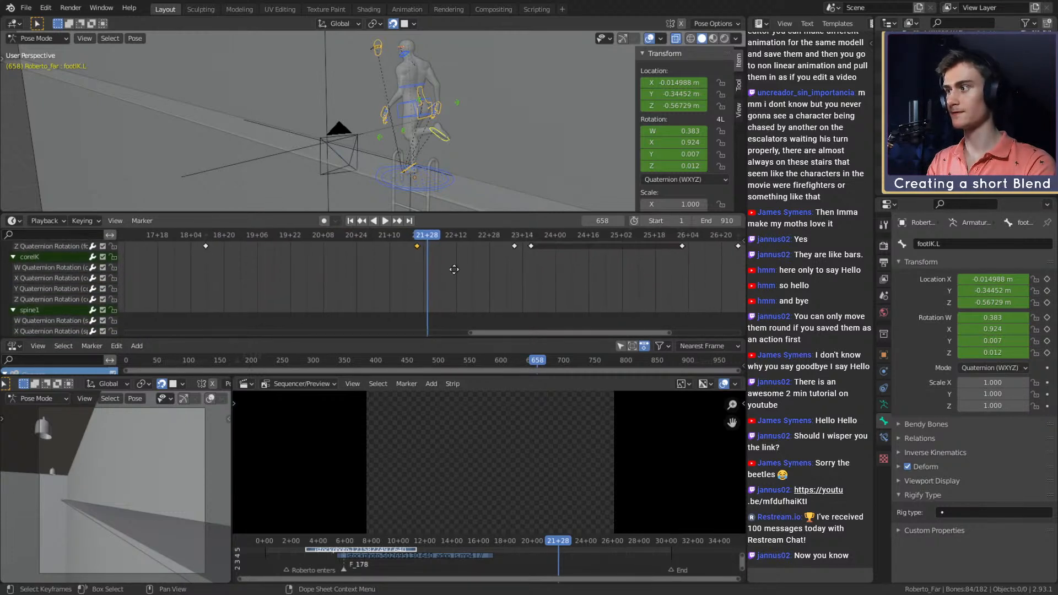
{"action": "middle_click_drag", "start_coordinate": [445, 310], "coordinate": [459, 287]}
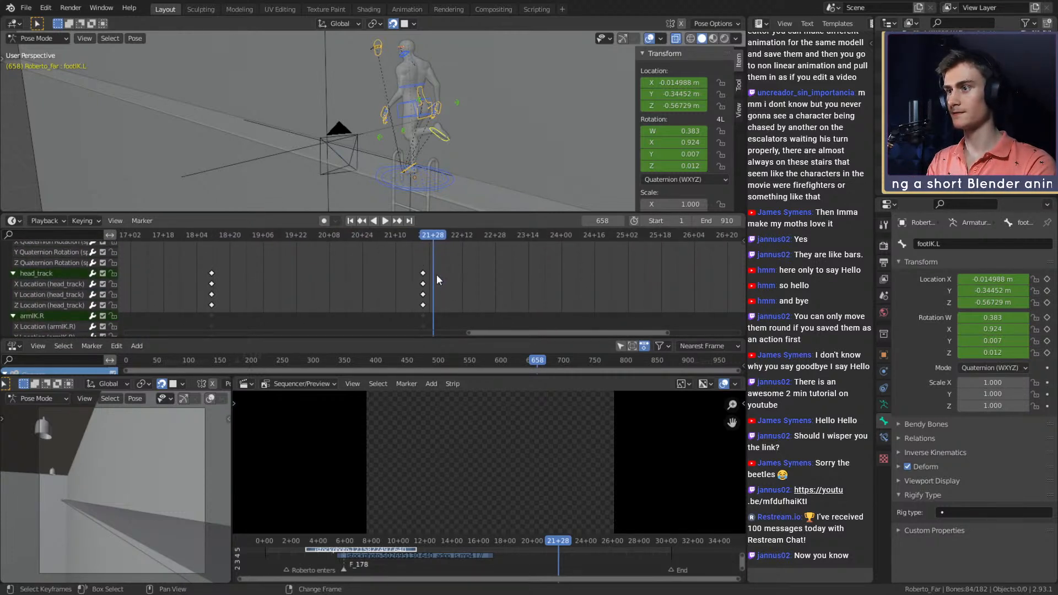
{"action": "scroll", "coordinate": [436, 275], "scroll_direction": "up", "scroll_amount": 2}
{"action": "scroll", "coordinate": [442, 291], "scroll_direction": "down", "scroll_amount": 3}
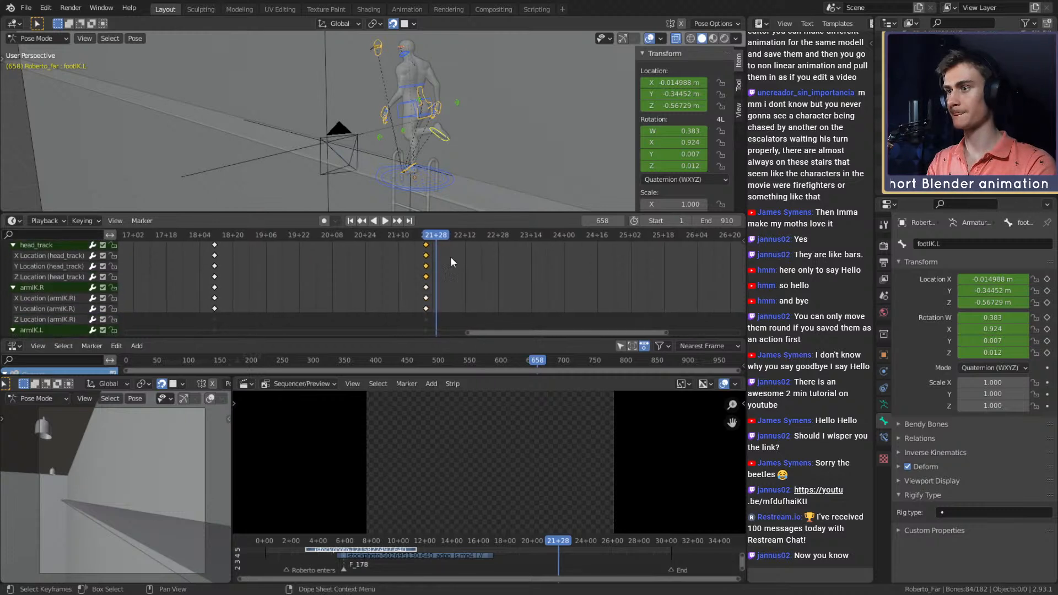
{"action": "scroll", "coordinate": [427, 283], "scroll_direction": "down", "scroll_amount": 4}
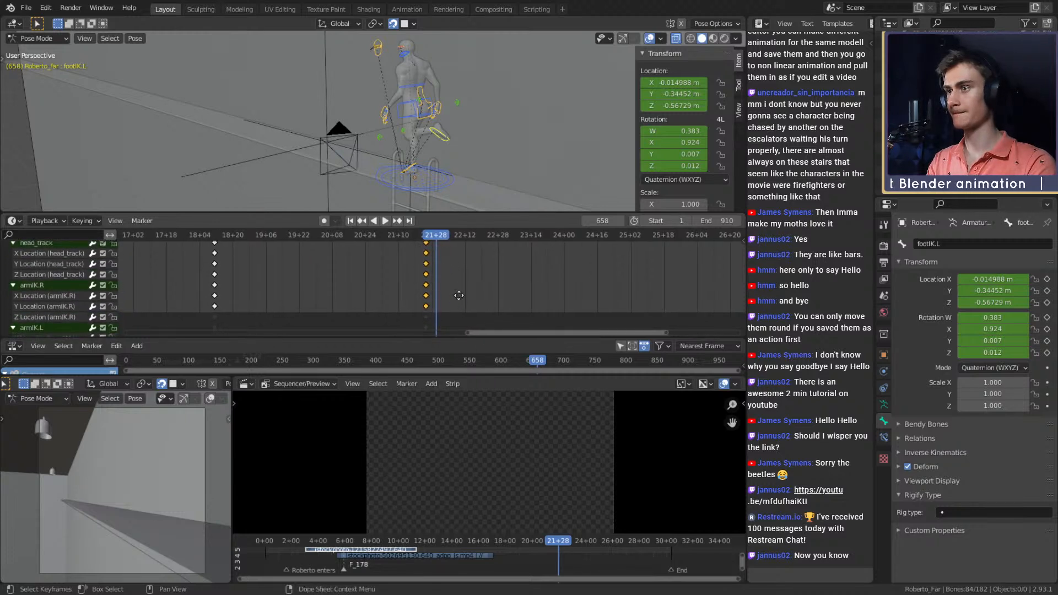
{"action": "left_click", "coordinate": [421, 266], "text": "alt"}
{"action": "scroll", "coordinate": [421, 266], "scroll_direction": "down", "scroll_amount": 2}
{"action": "scroll", "coordinate": [438, 301], "scroll_direction": "down", "scroll_amount": 3}
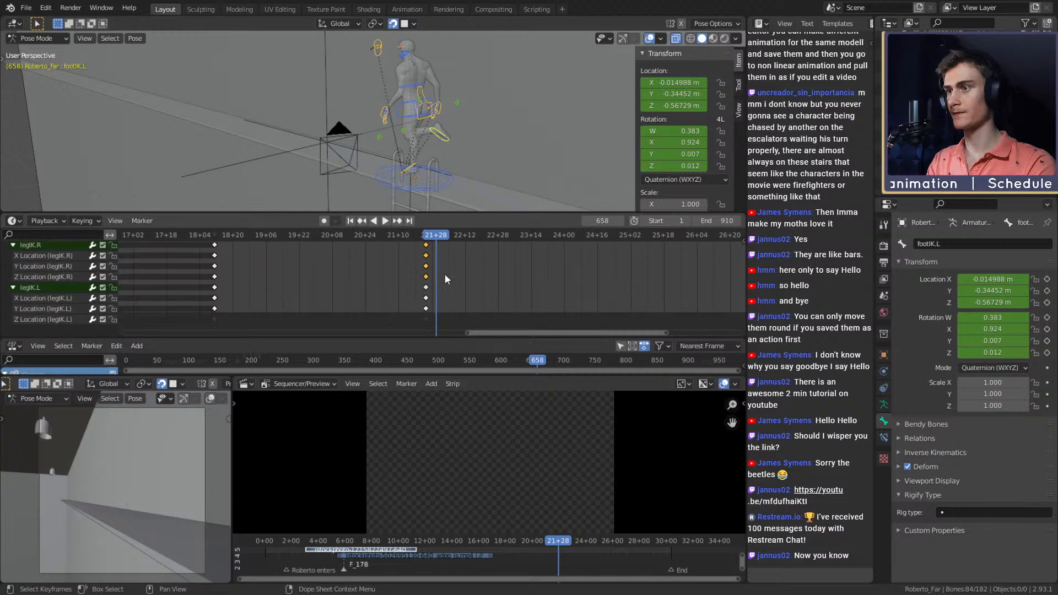
- Copy the selected bone keyframes from frame 653 to frame 658 and scrub through the motion between them
{"action": "scroll", "coordinate": [451, 242], "scroll_direction": "up", "scroll_amount": 10}
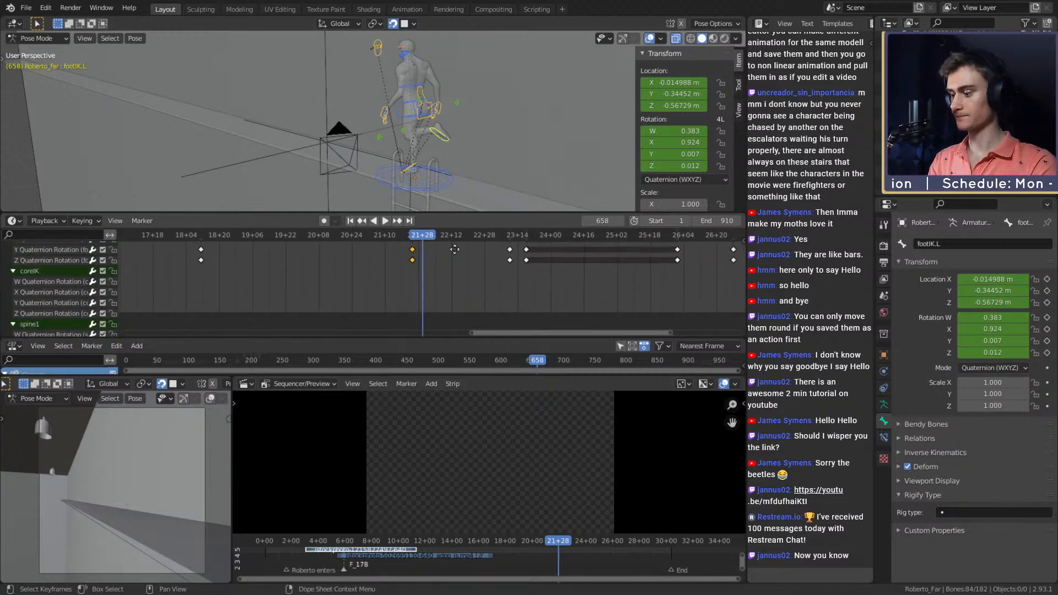
{"action": "scroll", "coordinate": [464, 285], "scroll_direction": "down", "scroll_amount": 2}
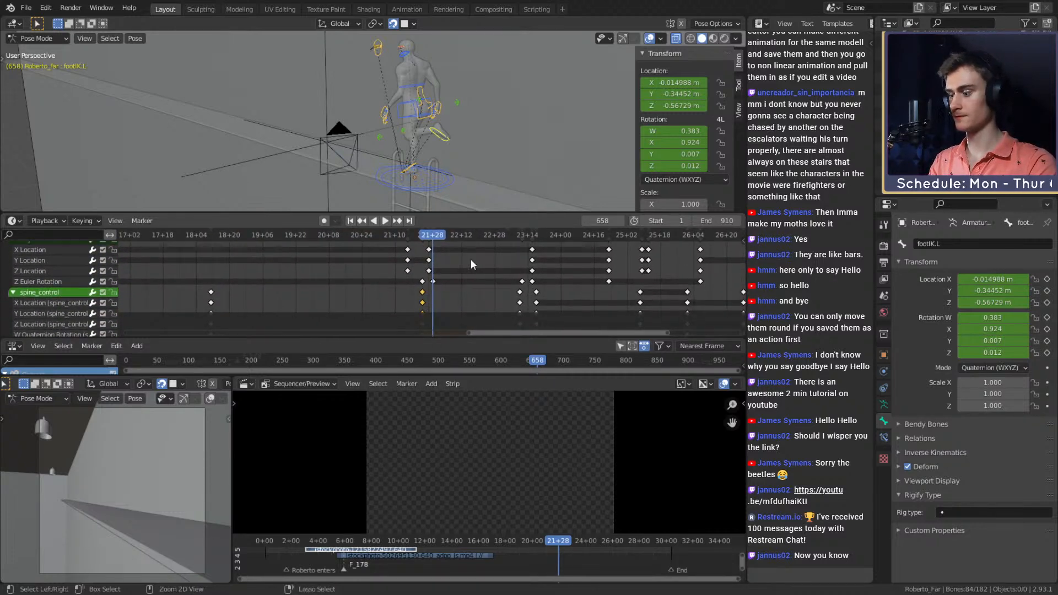
{"action": "key", "text": "space"}
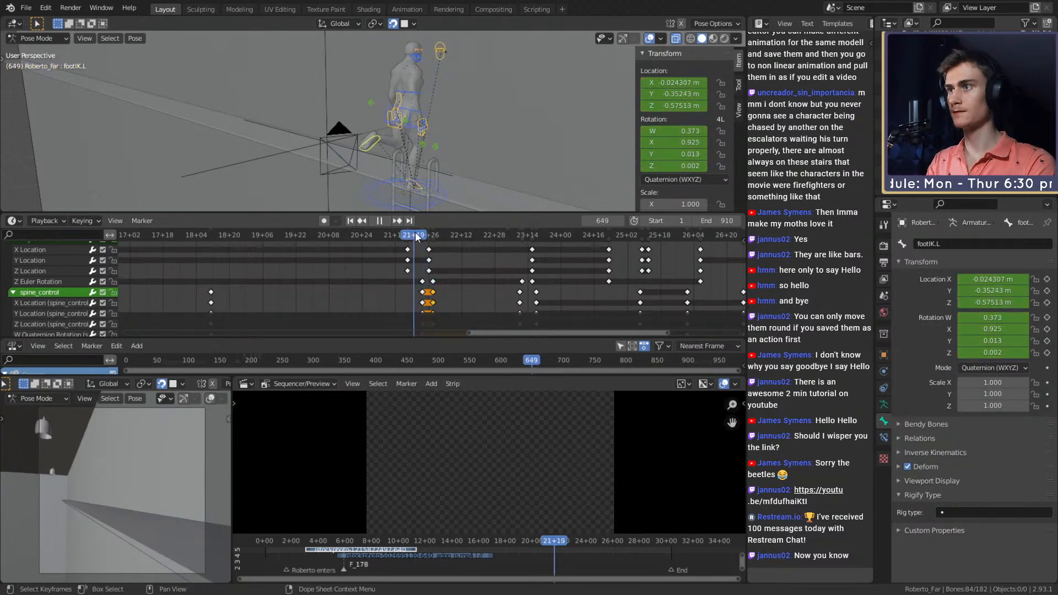
{"action": "mouse_move", "coordinate": [440, 238]}
{"action": "left_mouse_down"}
{"action": "mouse_move", "coordinate": [481, 237]}
{"action": "mouse_move", "coordinate": [434, 237]}
{"action": "left_mouse_up"}
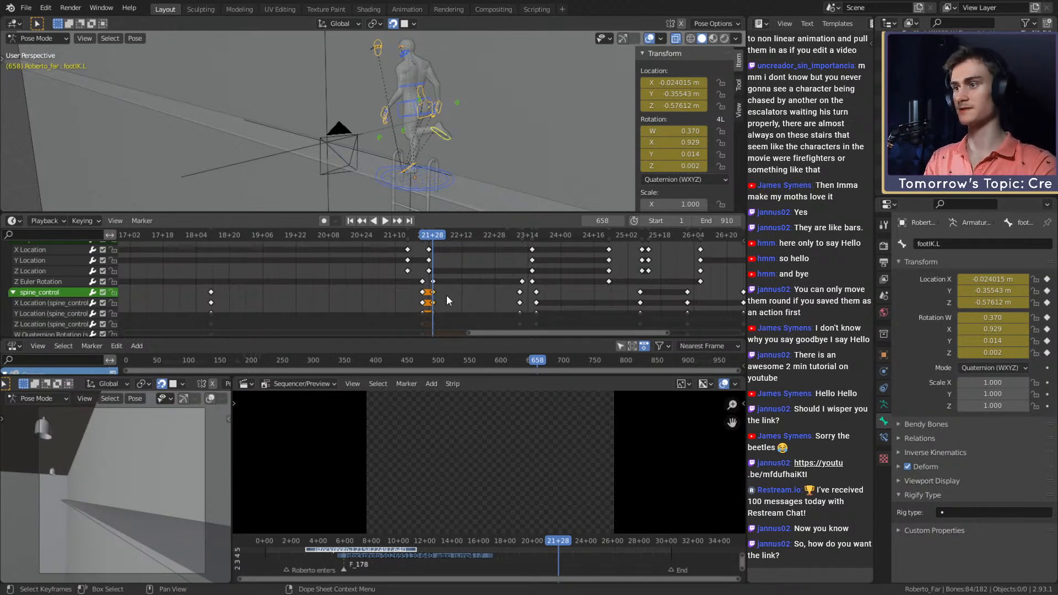
- Copy all of Roberto_Far's keyframes at frame 658, including the object rotation, and paste them at frame 700
{"action": "scroll", "coordinate": [458, 276], "scroll_direction": "up", "scroll_amount": 4}
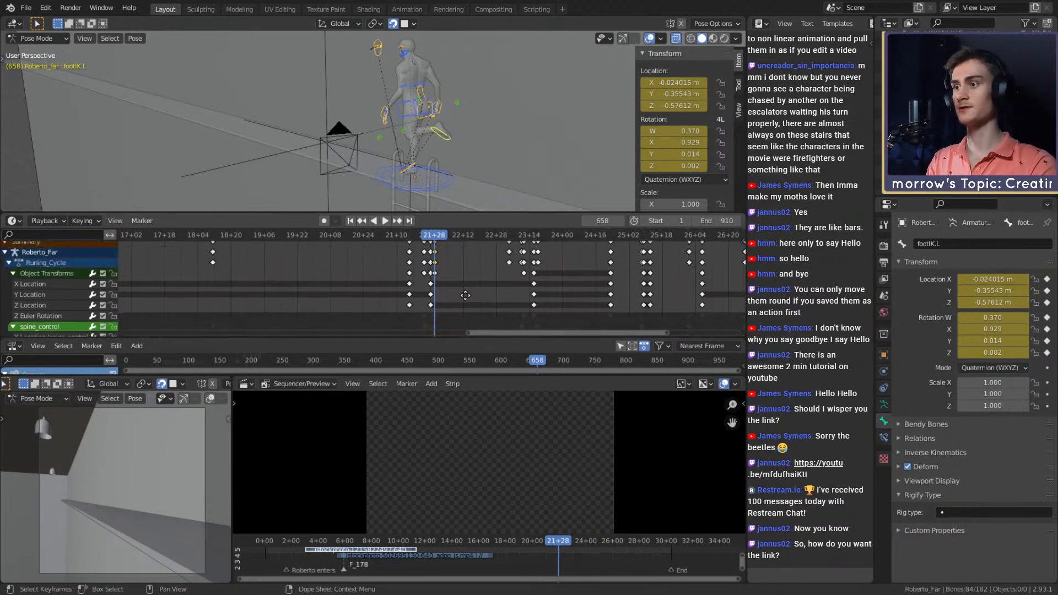
{"action": "left_click", "coordinate": [439, 247]}
{"action": "left_click_drag", "start_coordinate": [488, 234], "coordinate": [525, 248]}
{"action": "scroll", "coordinate": [532, 298], "scroll_direction": "up", "scroll_amount": 3}
{"action": "mouse_move", "coordinate": [598, 237]}
{"action": "left_mouse_down"}
{"action": "mouse_move", "coordinate": [576, 238]}
{"action": "mouse_move", "coordinate": [596, 243]}
{"action": "left_mouse_up"}
{"action": "scroll", "coordinate": [579, 287], "scroll_direction": "down", "scroll_amount": 2}
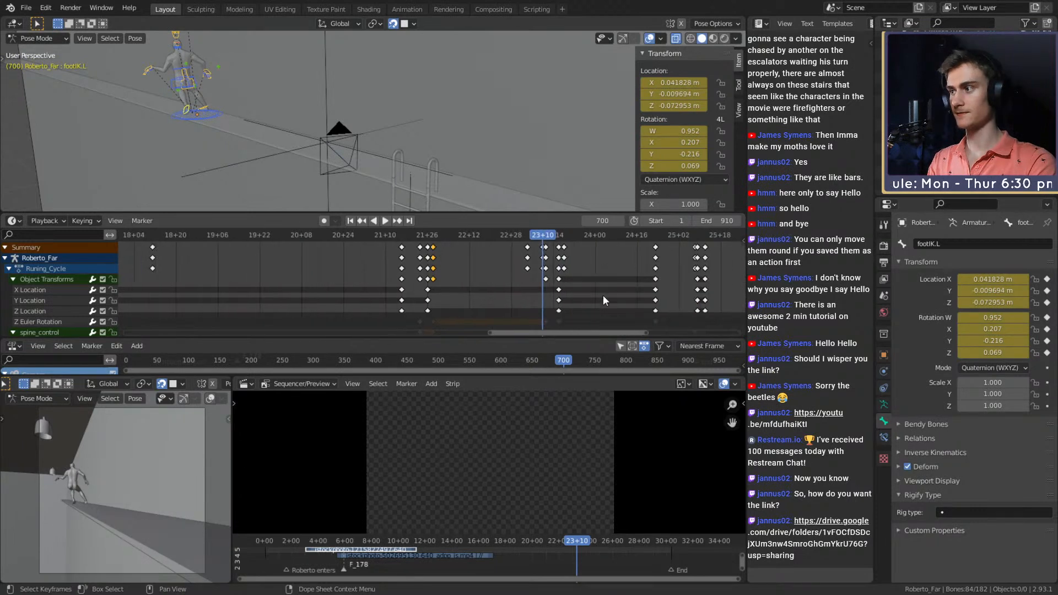
{"action": "middle_click_drag", "start_coordinate": [578, 289], "coordinate": [562, 305]}
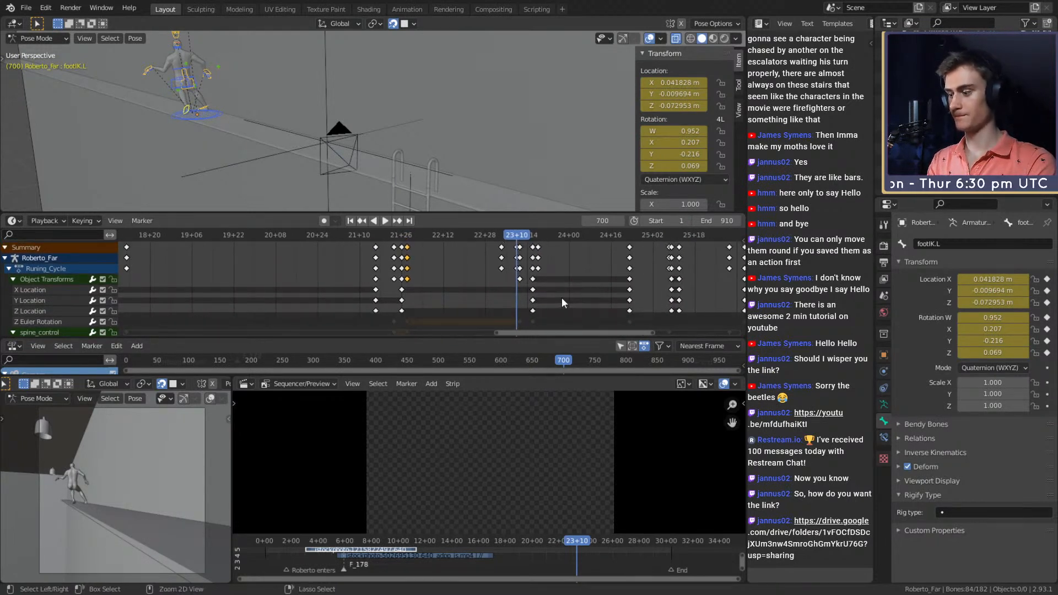
{"action": "key", "text": "ctrl+v"}
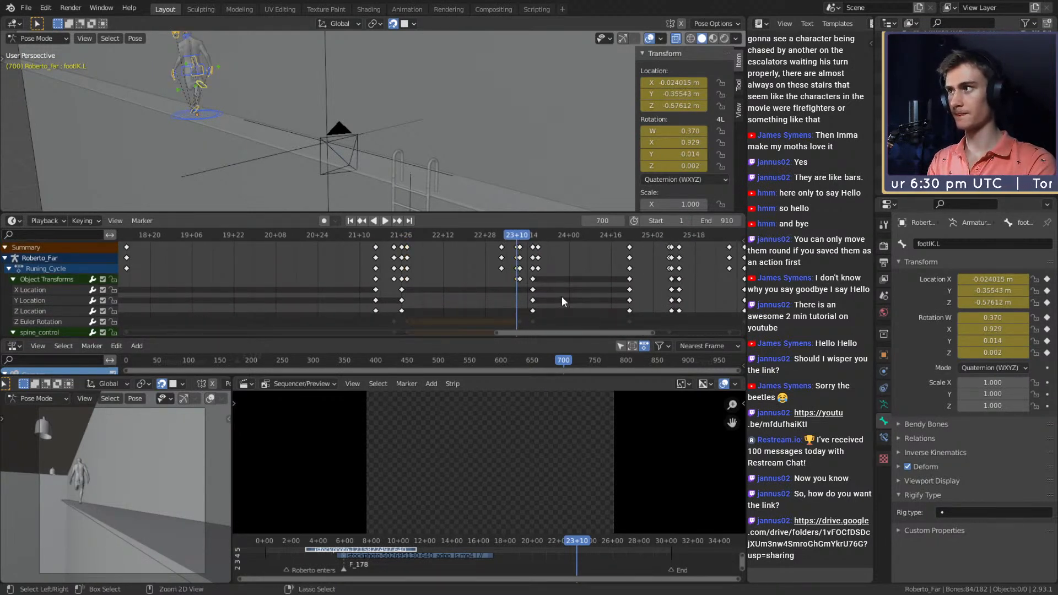
- Scrub and play the animation between frames 700 and 743 and examine the character's stance from several angles and up close
{"action": "left_click_drag", "start_coordinate": [517, 237], "coordinate": [558, 234]}
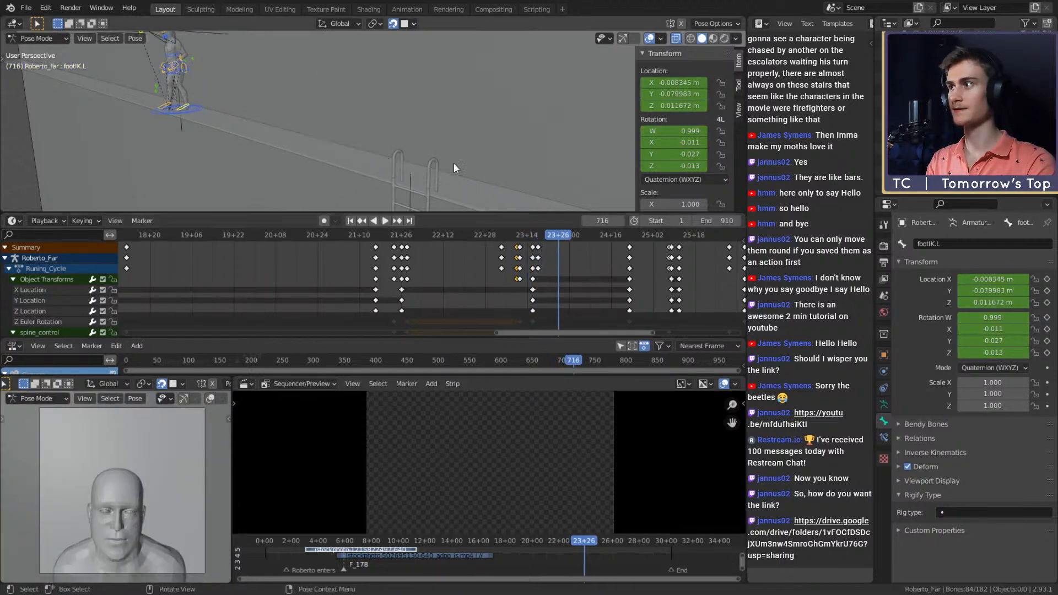
{"action": "middle_click_drag", "start_coordinate": [454, 163], "coordinate": [233, 97]}
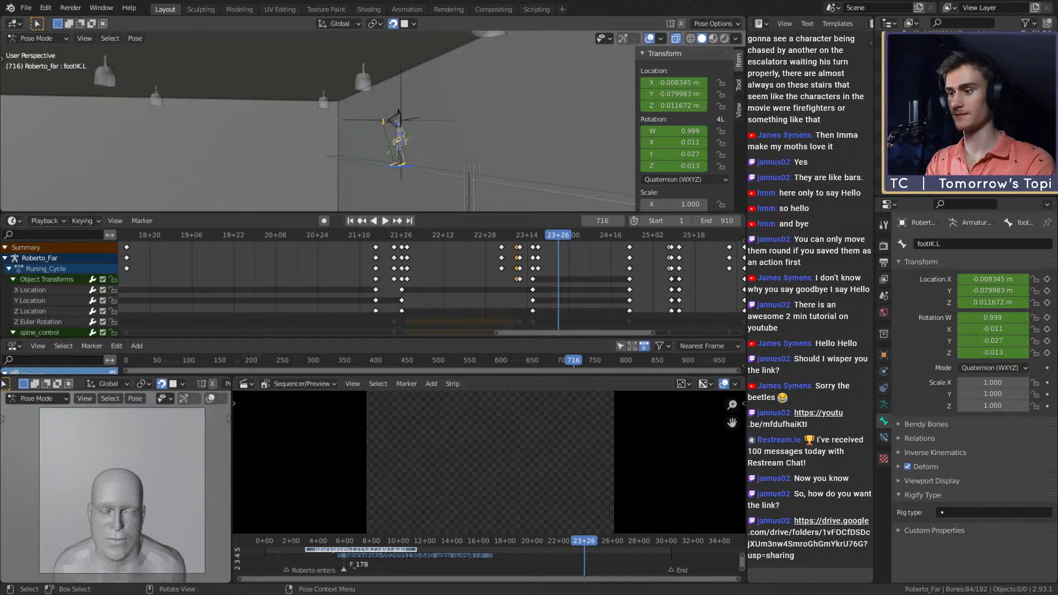
{"action": "middle_click_drag", "start_coordinate": [403, 183], "coordinate": [452, 187]}
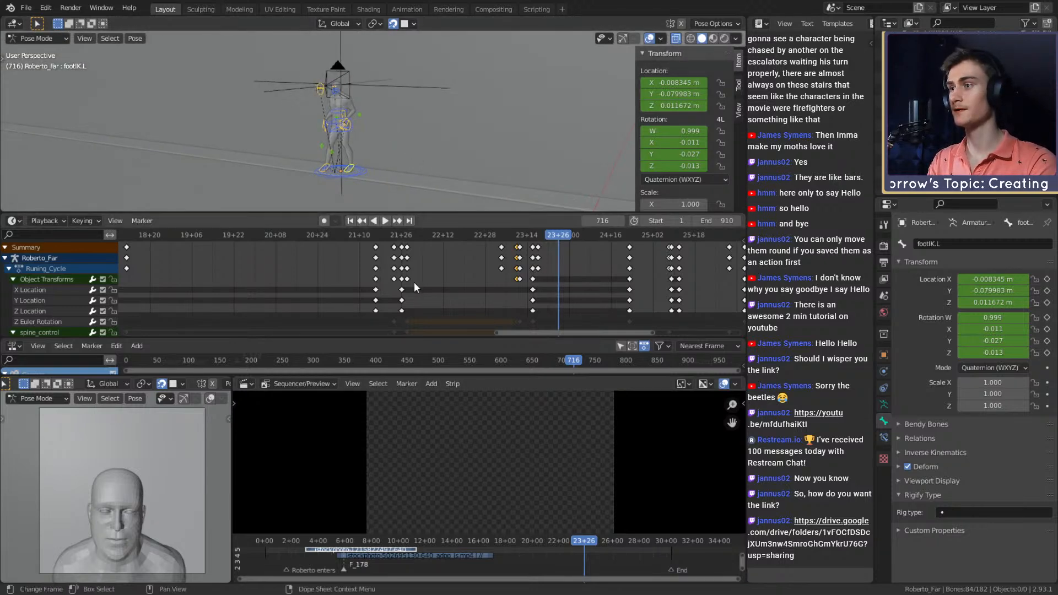
{"action": "left_click", "coordinate": [533, 234]}
{"action": "key", "text": "space"}
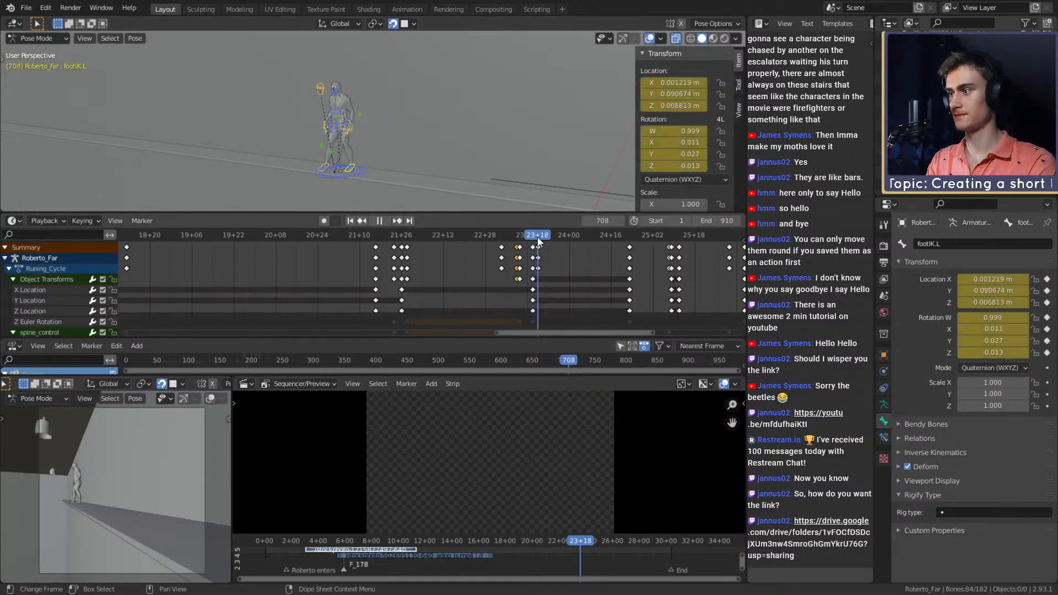
{"action": "left_click_drag", "start_coordinate": [537, 237], "coordinate": [630, 236]}
{"action": "scroll", "coordinate": [360, 91], "scroll_direction": "up", "scroll_amount": 5}
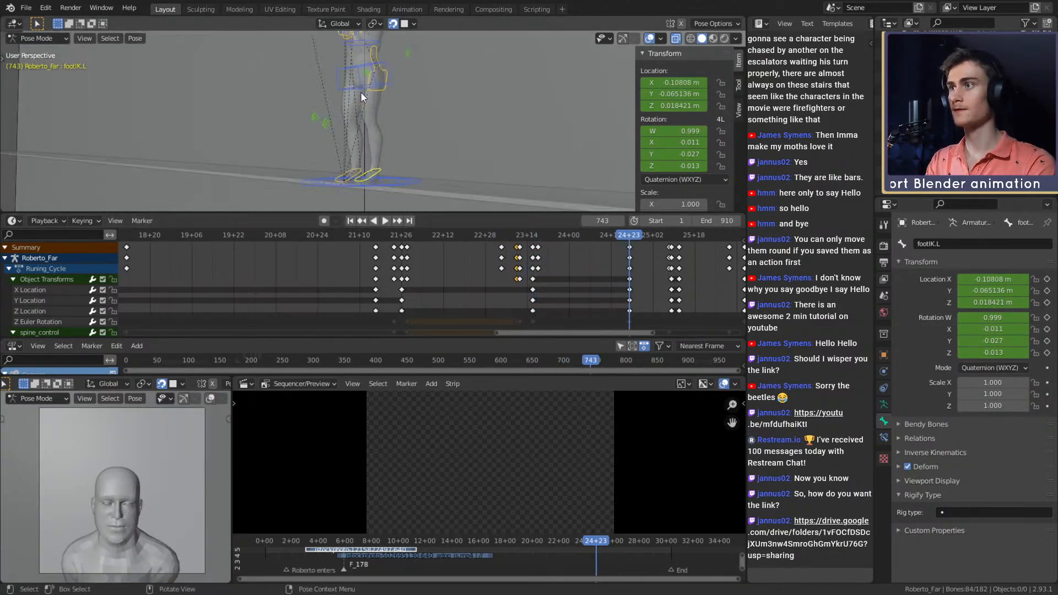
{"action": "left_click", "coordinate": [409, 59]}
{"action": "middle_click_drag", "start_coordinate": [410, 60], "coordinate": [430, 123]}
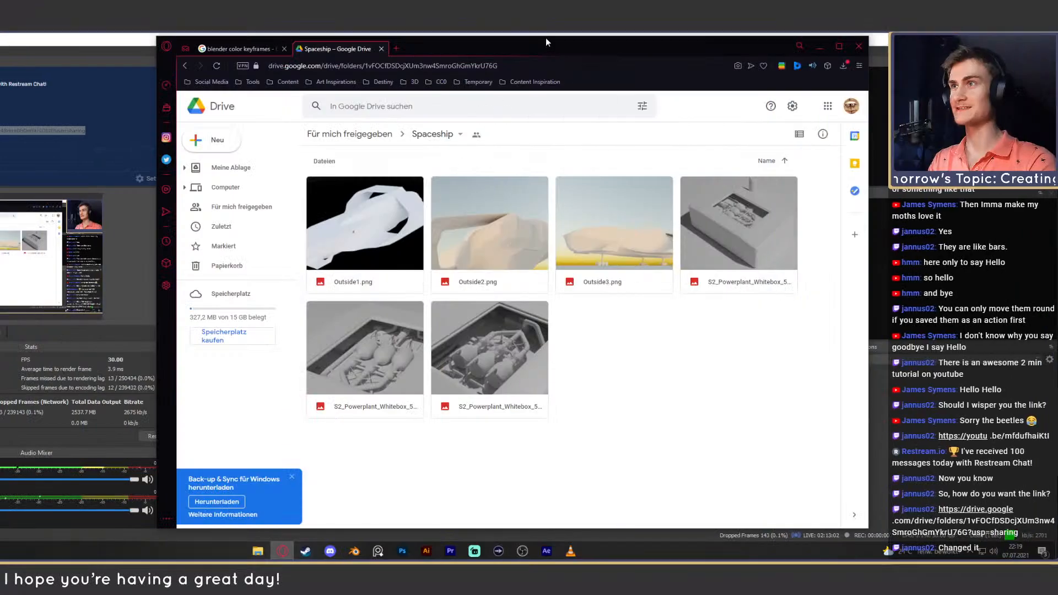
- In the shared Spaceship folder on Google Drive, view the renders Outside1.png, Outside2.png and Outside3.png
{"action": "left_click_drag", "start_coordinate": [548, 46], "coordinate": [553, 49]}
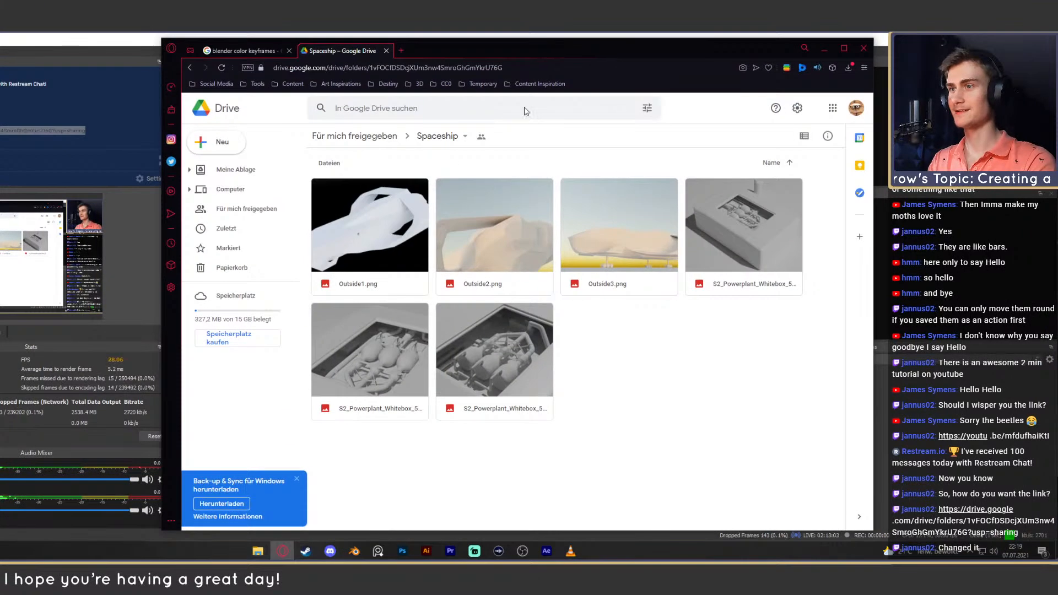
{"action": "double_click", "coordinate": [363, 229]}
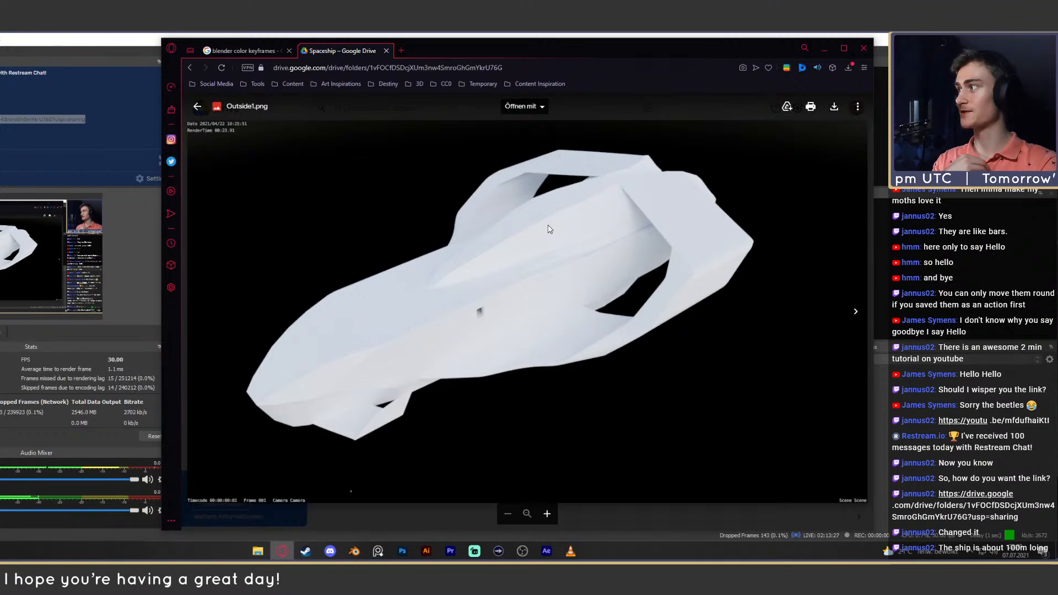
{"action": "left_click", "coordinate": [856, 313]}
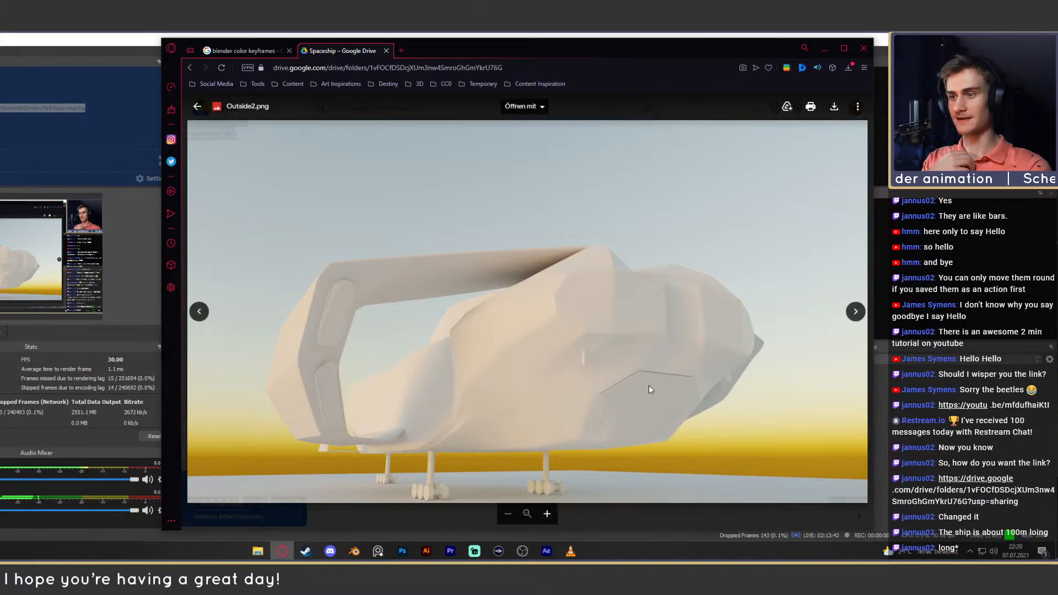
{"action": "left_click", "coordinate": [855, 312]}
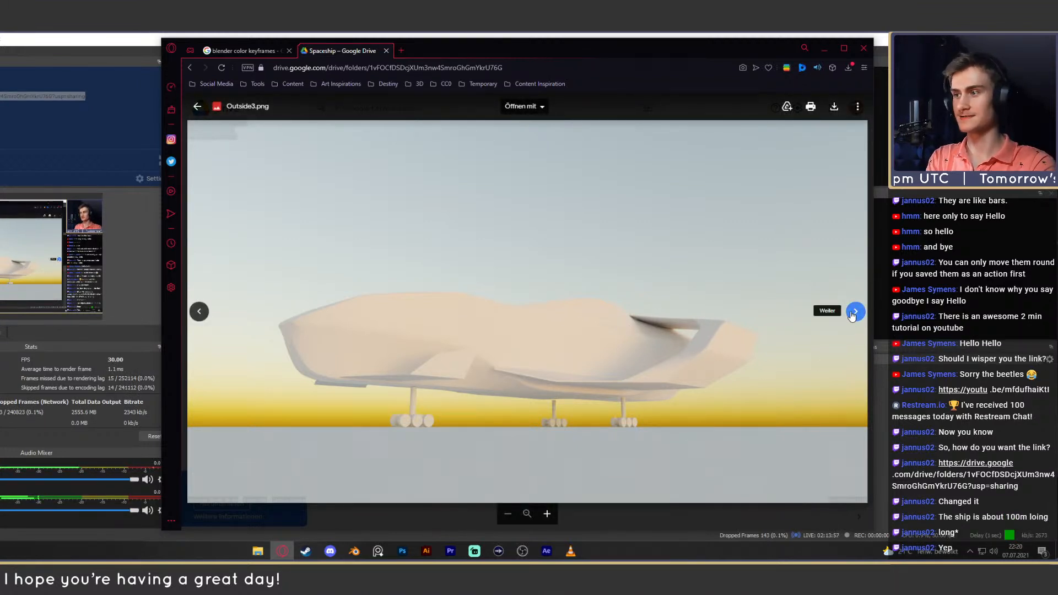
- View the render S2_Powerplant_Whitebox_5_1.png and enlarge it to examine the machinery inside the opening
{"action": "left_click", "coordinate": [854, 312]}
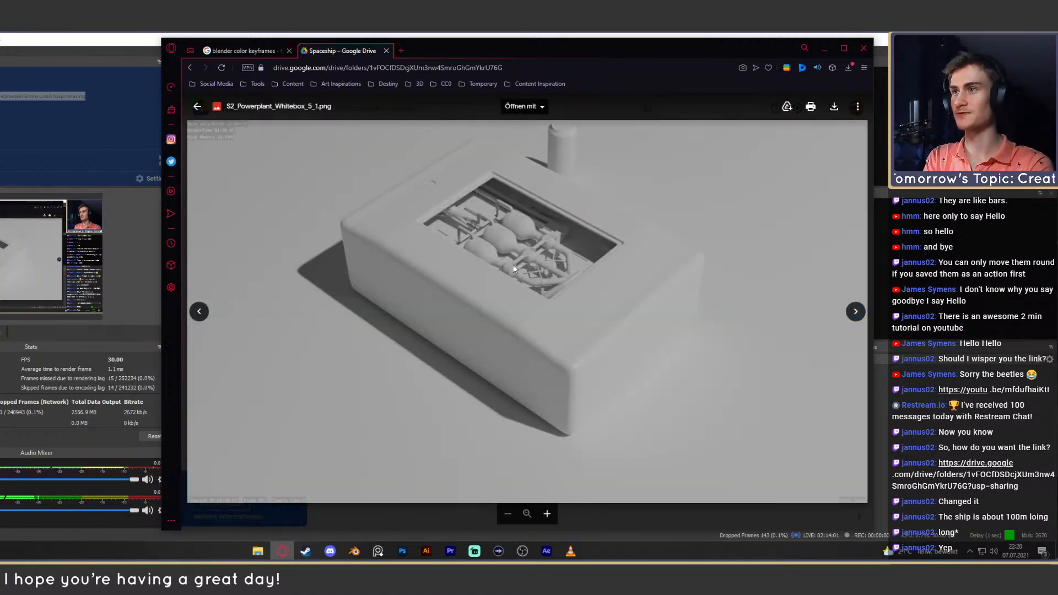
{"action": "scroll", "coordinate": [503, 272], "scroll_direction": "up", "scroll_amount": 1, "text": "ctrl"}
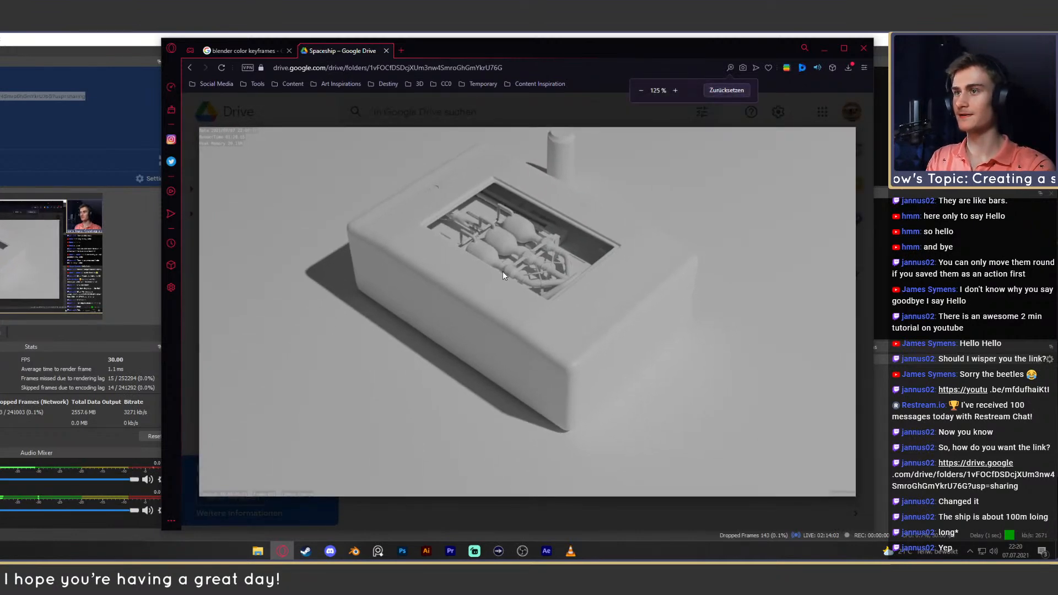
{"action": "scroll", "coordinate": [502, 273], "scroll_direction": "down", "scroll_amount": 2, "text": "ctrl"}
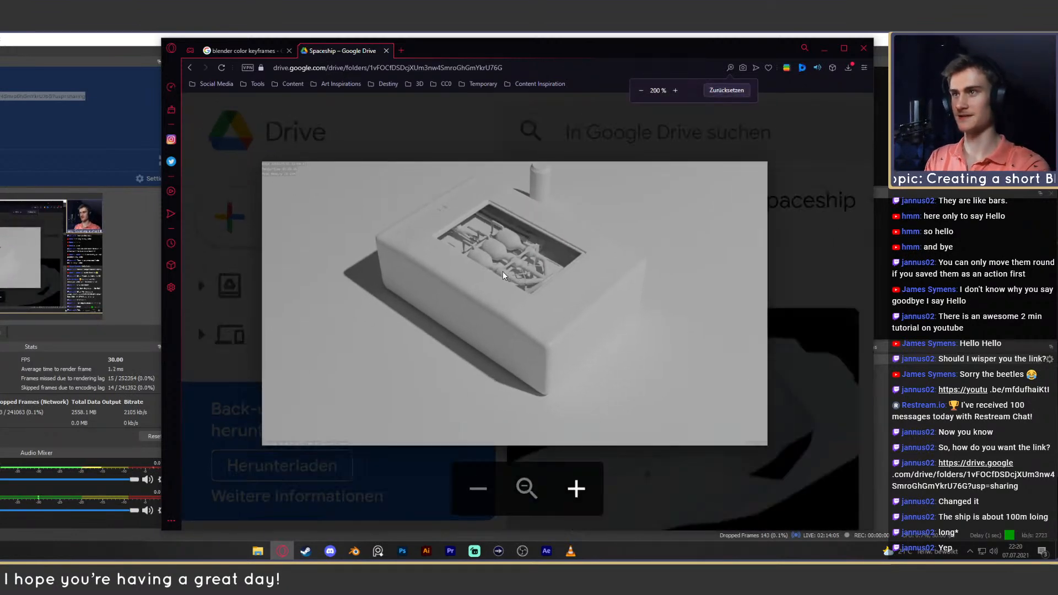
{"action": "scroll", "coordinate": [503, 271], "scroll_direction": "down", "scroll_amount": 2, "text": "ctrl"}
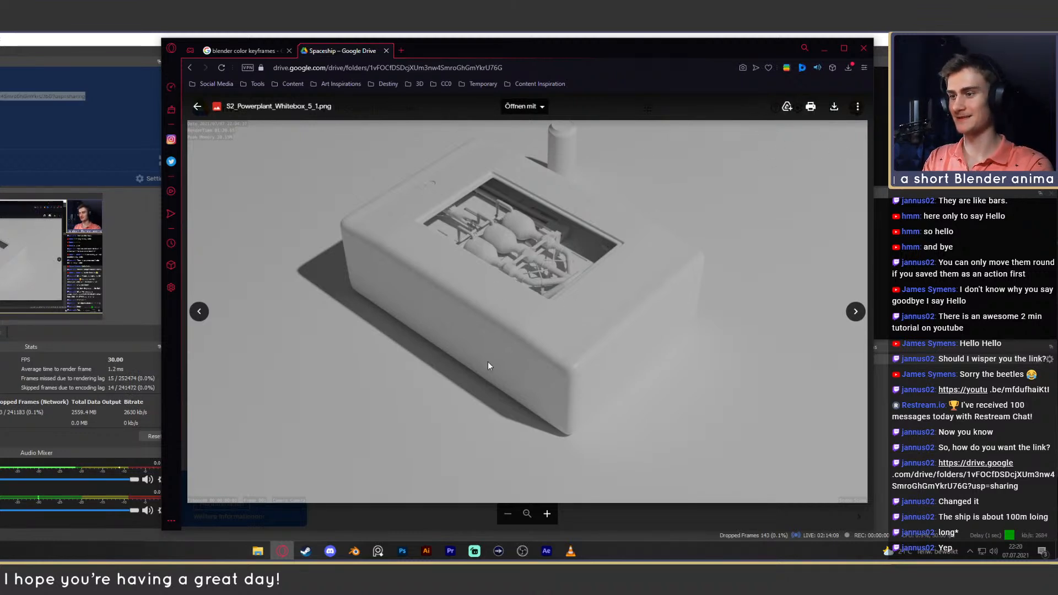
{"action": "left_click", "coordinate": [547, 514]}
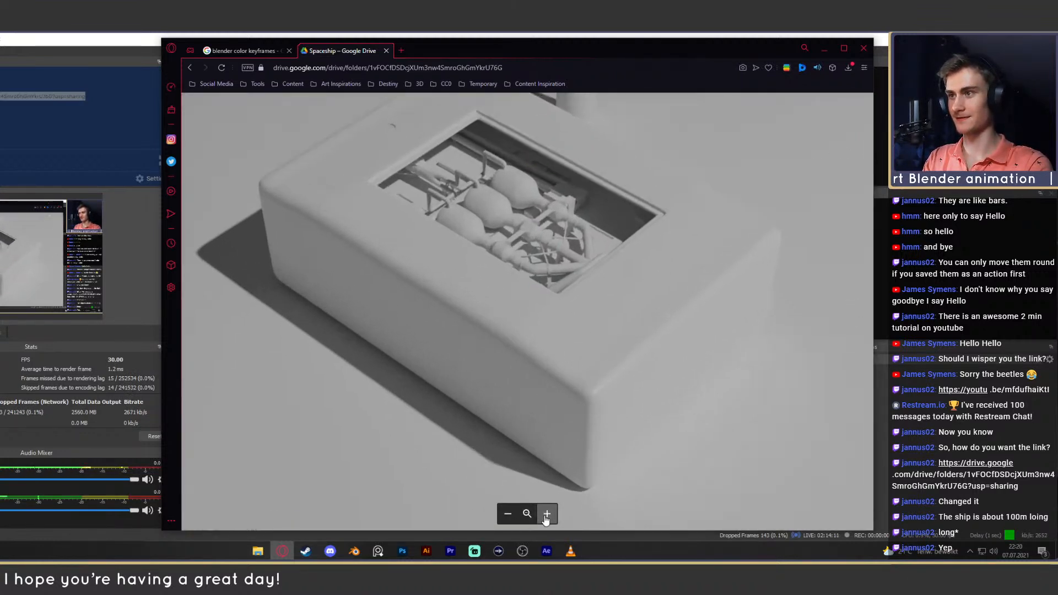
- Enlarge S2_Powerplant_Whitebox_5_1.png further to inspect the tanks and pipes, and return to the full image
{"action": "left_click", "coordinate": [547, 514]}
{"action": "scroll", "coordinate": [532, 347], "scroll_direction": "down", "scroll_amount": 3}
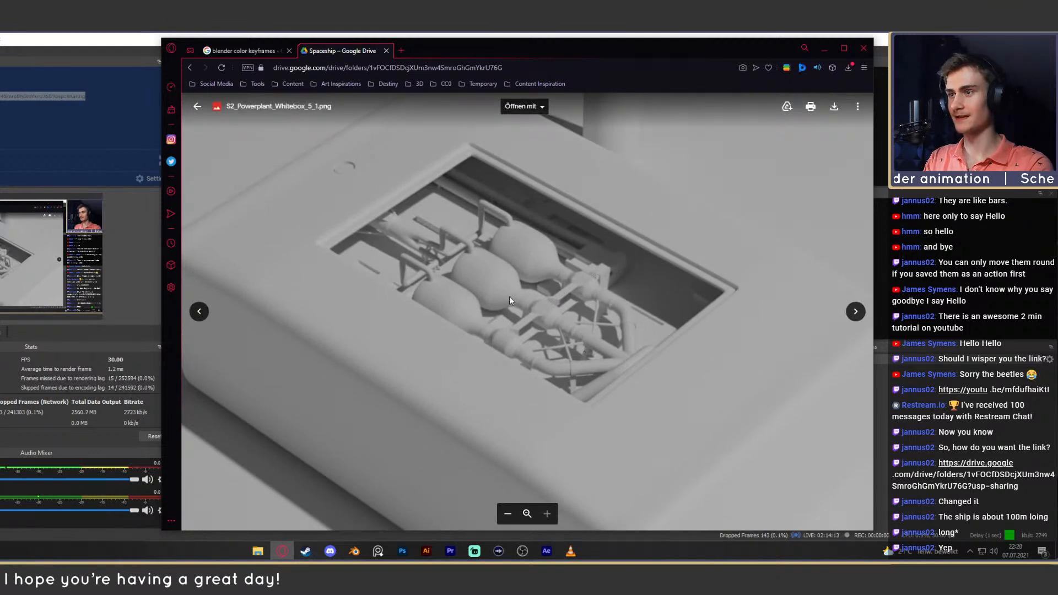
{"action": "scroll", "coordinate": [547, 312], "scroll_direction": "up", "scroll_amount": 2}
{"action": "scroll", "coordinate": [512, 423], "scroll_direction": "down", "scroll_amount": 2}
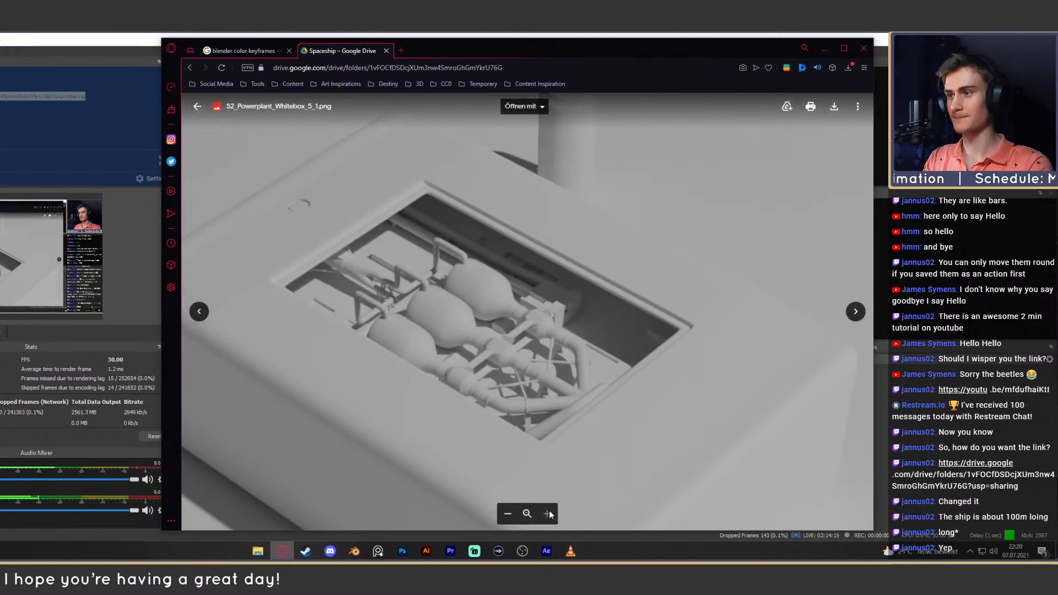
{"action": "left_click", "coordinate": [507, 514]}
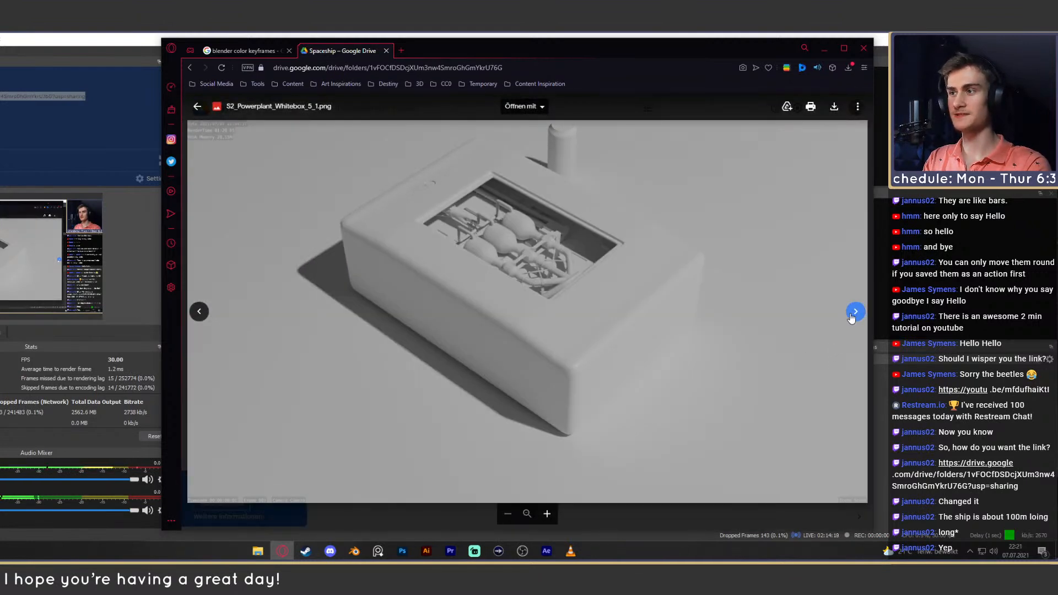
- View the renders S2_Powerplant_Whitebox_5_5.png and S2_Powerplant_Whitebox_5_6.png, enlarging each to examine the powerplant's tanks and piping
{"action": "left_click", "coordinate": [852, 316]}
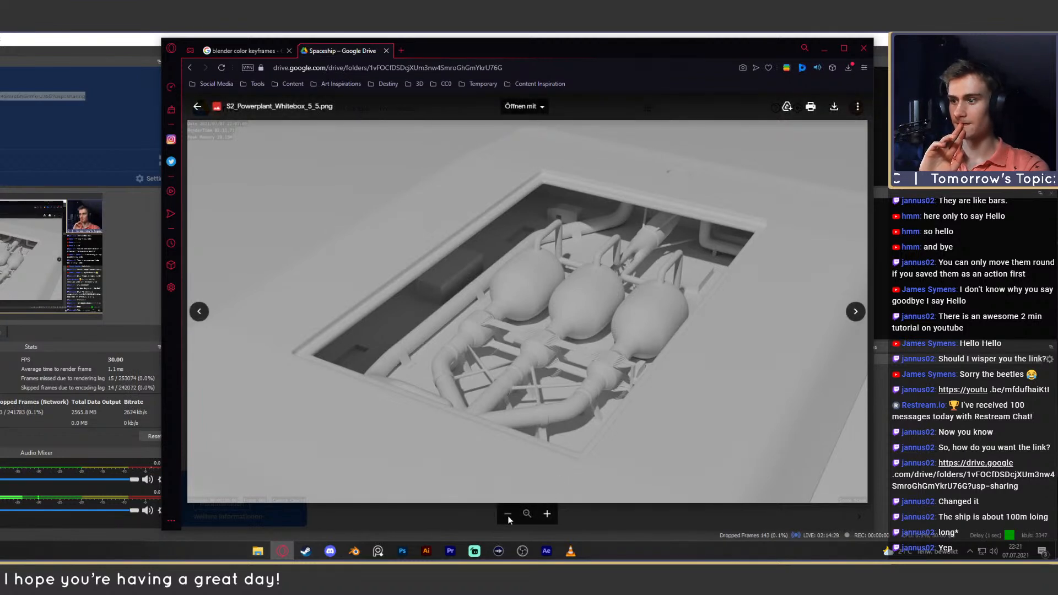
{"action": "left_click", "coordinate": [547, 513]}
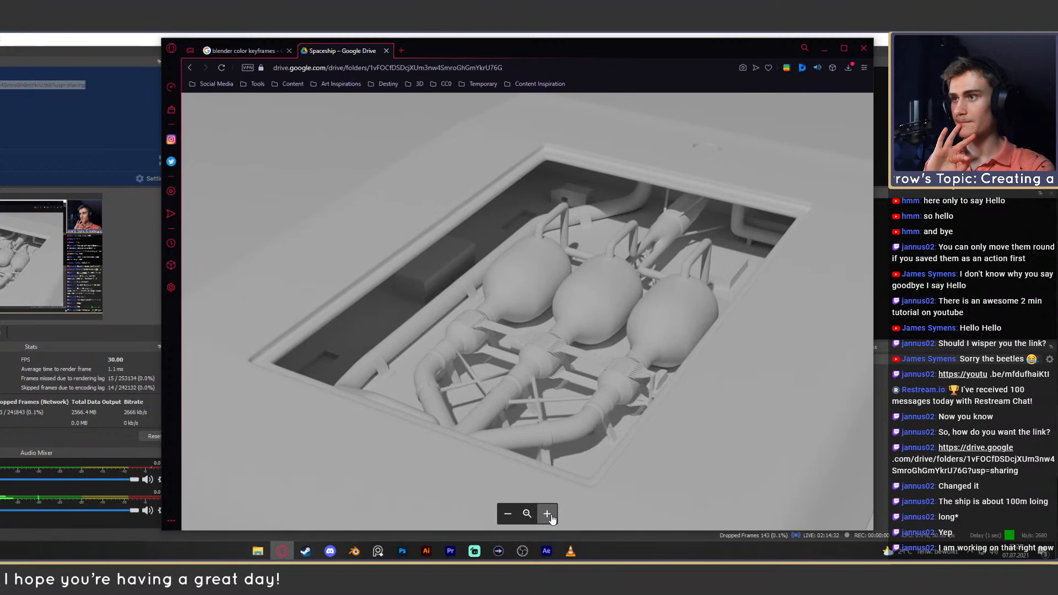
{"action": "left_click", "coordinate": [508, 514]}
{"action": "left_click", "coordinate": [856, 312]}
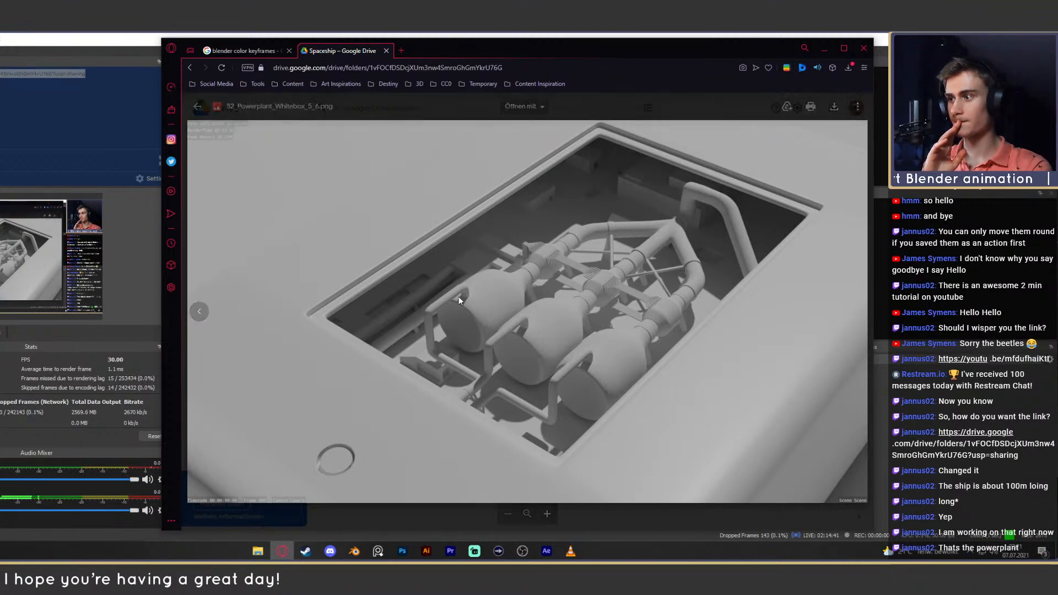
{"action": "left_click", "coordinate": [547, 514]}
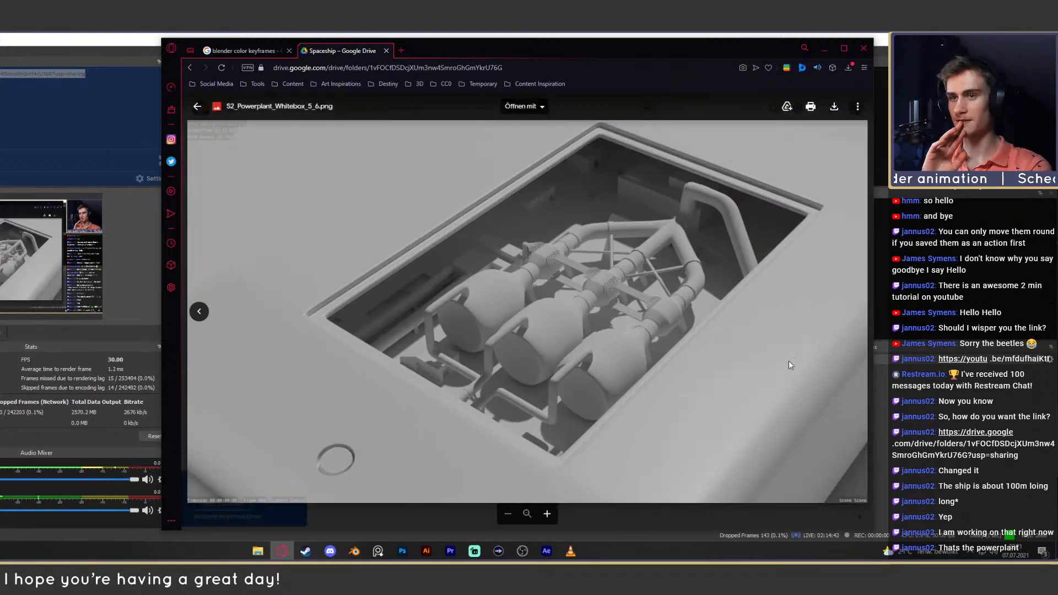
{"action": "left_click", "coordinate": [508, 514]}
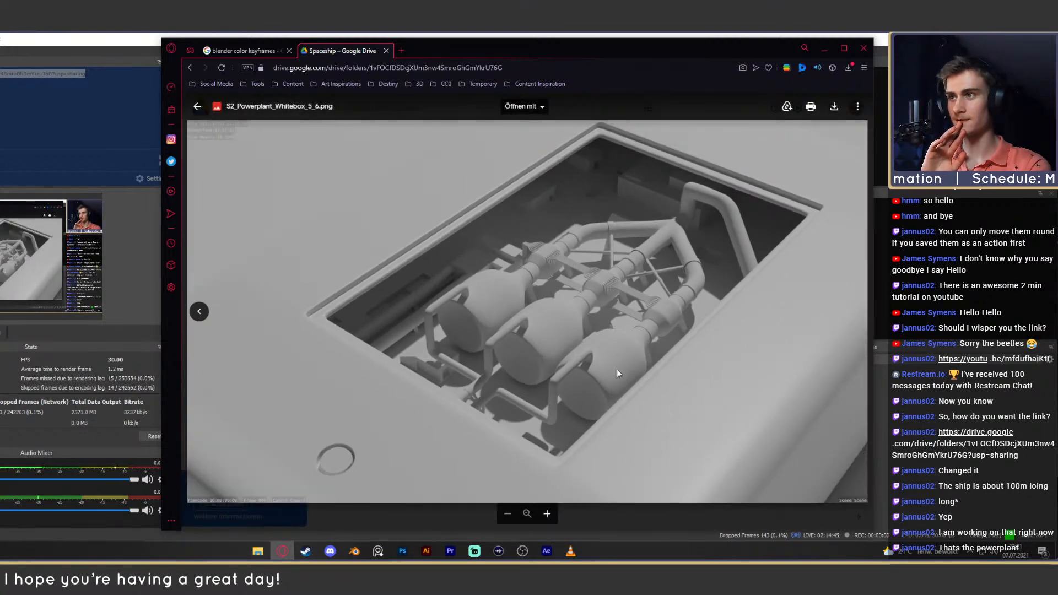
- Go back through the powerplant renders to Outside3.png and Outside2.png and compare them with the spaceship's exterior
{"action": "left_click", "coordinate": [214, 317]}
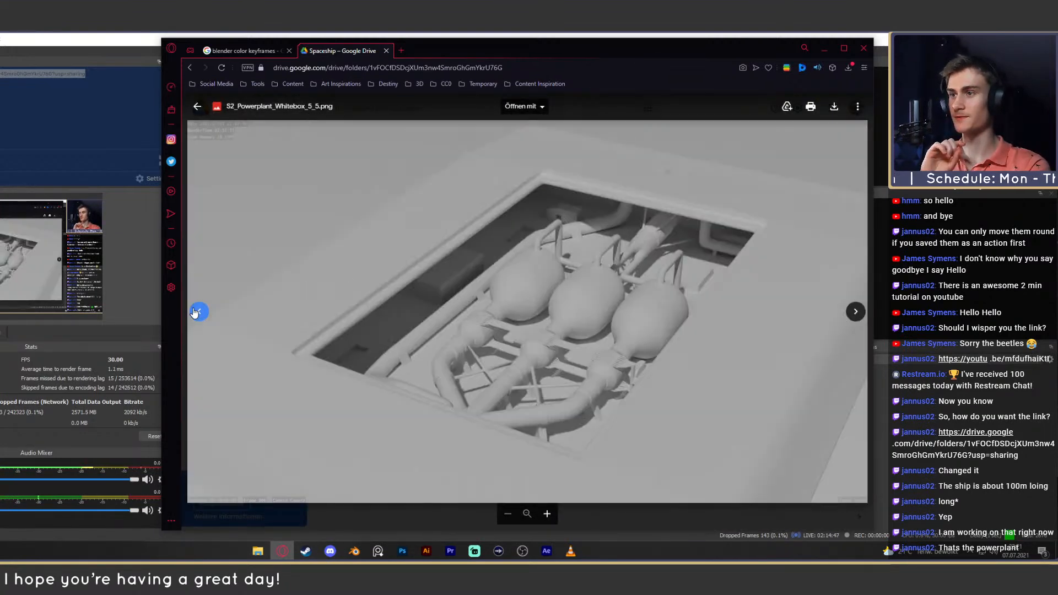
{"action": "left_click", "coordinate": [214, 317]}
{"action": "left_click", "coordinate": [215, 316]}
{"action": "left_click", "coordinate": [855, 311]}
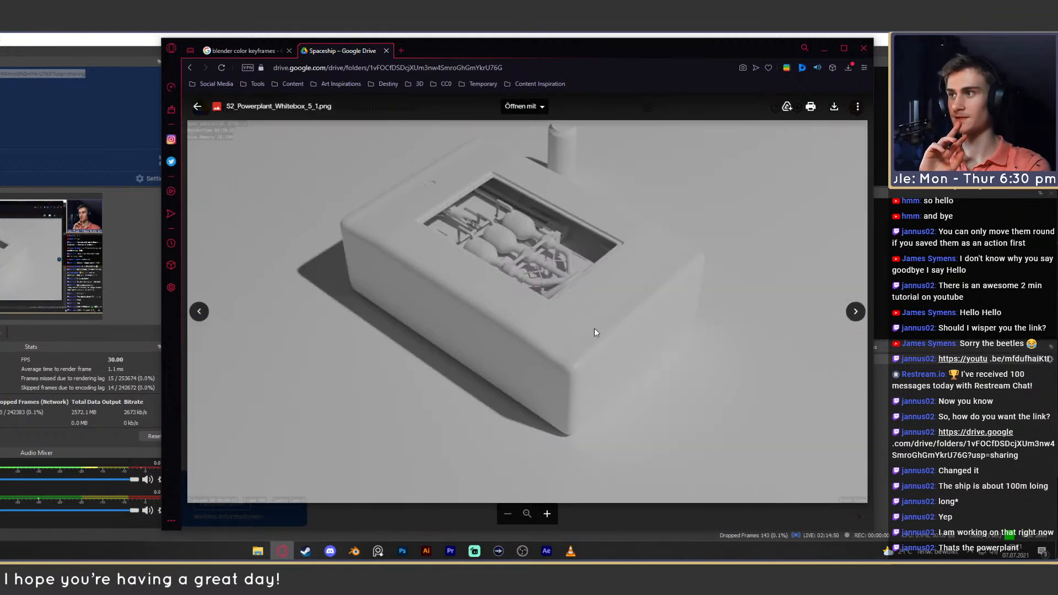
{"action": "left_click", "coordinate": [856, 311]}
{"action": "left_click", "coordinate": [201, 314]}
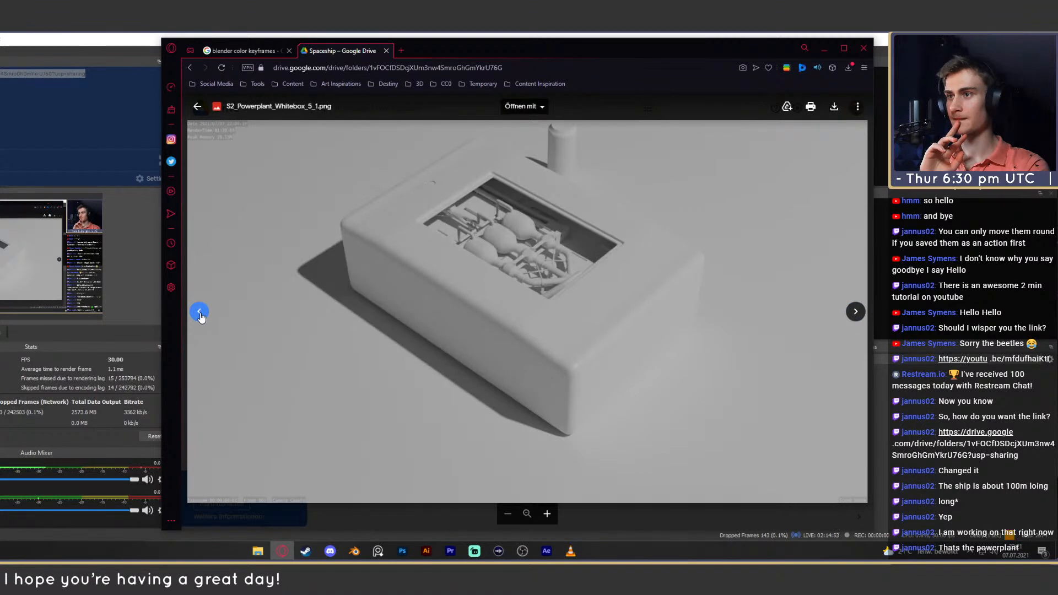
{"action": "left_click", "coordinate": [200, 312]}
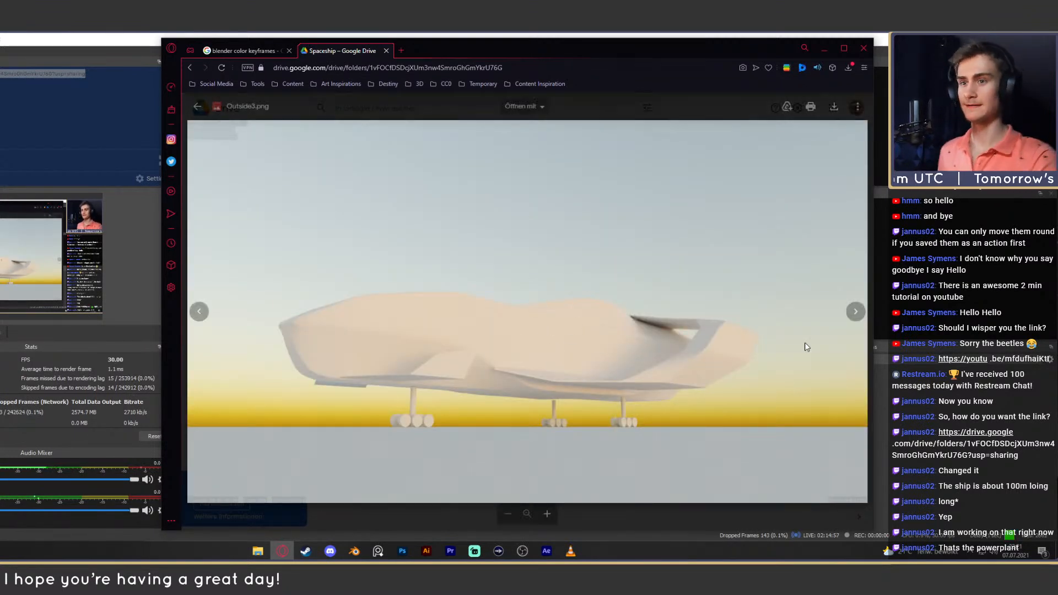
{"action": "left_click", "coordinate": [199, 312]}
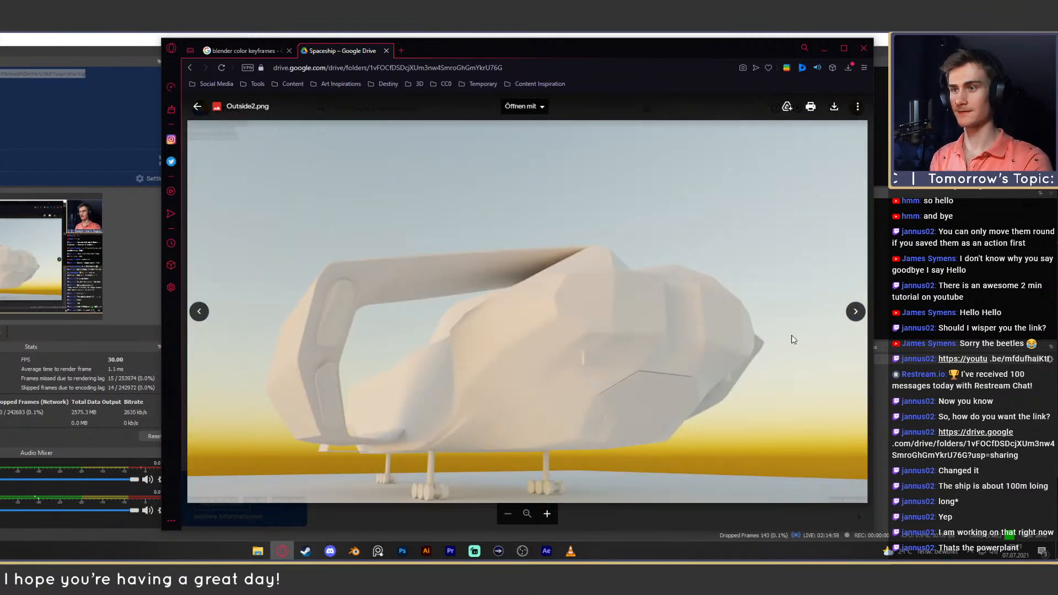
{"action": "left_click", "coordinate": [856, 312]}
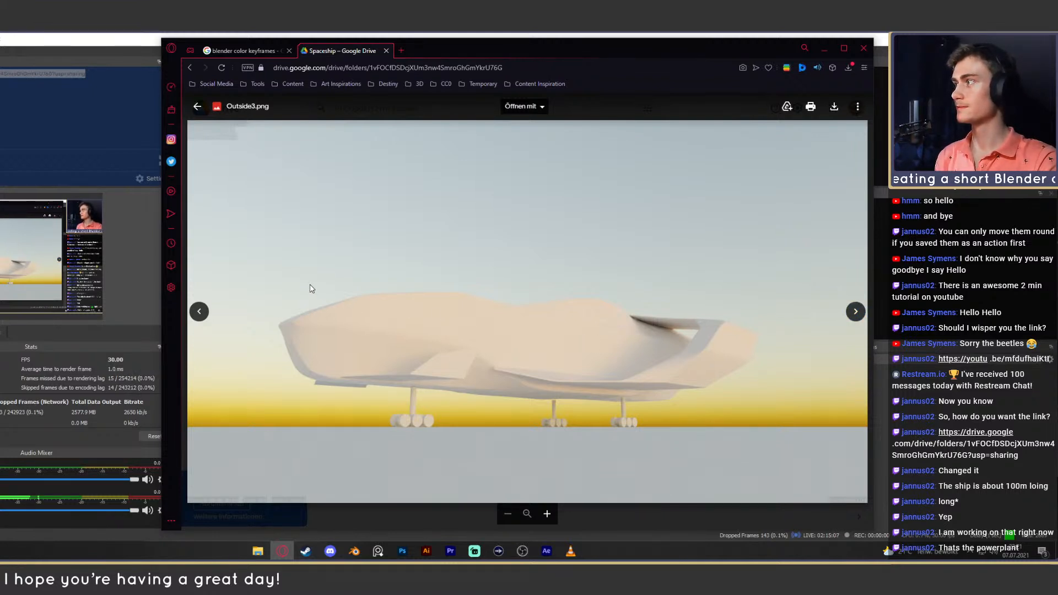
- Review the three S2_Powerplant_Whitebox renders again and return to the Spaceship folder
{"action": "left_click", "coordinate": [856, 312]}
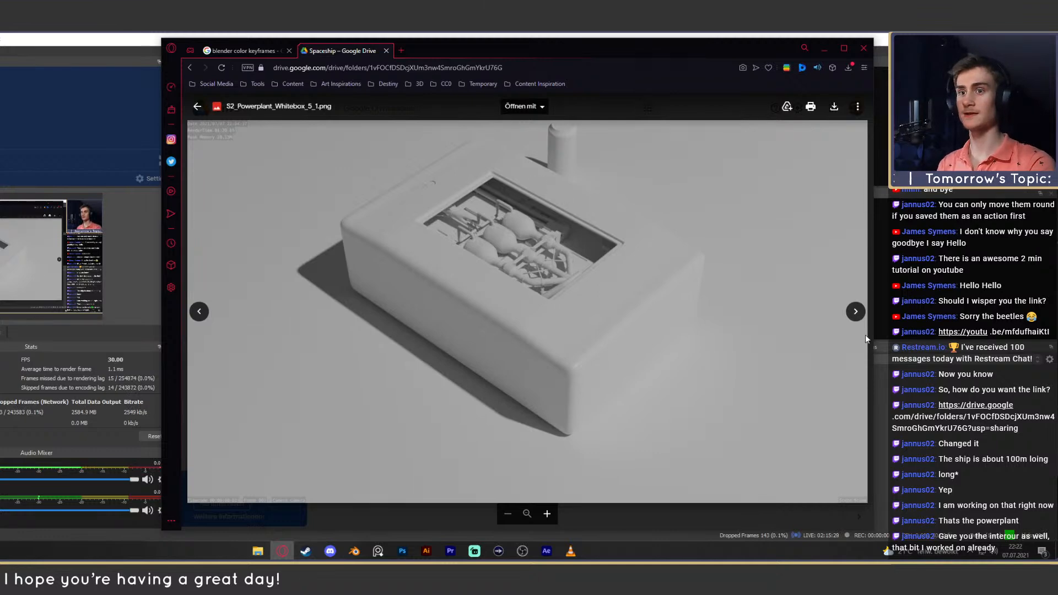
{"action": "left_click", "coordinate": [856, 312]}
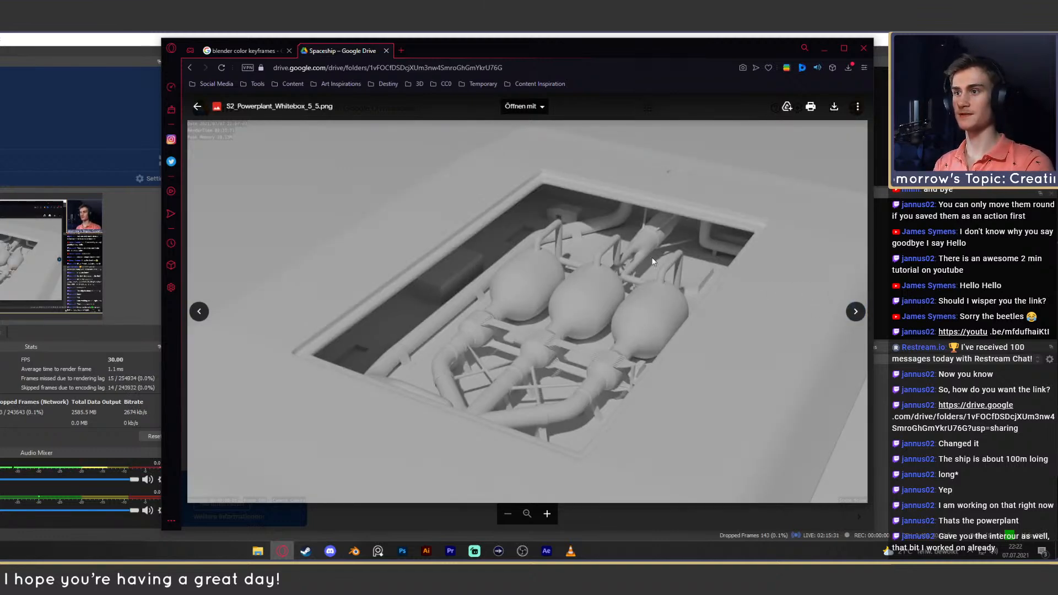
{"action": "left_click", "coordinate": [859, 314]}
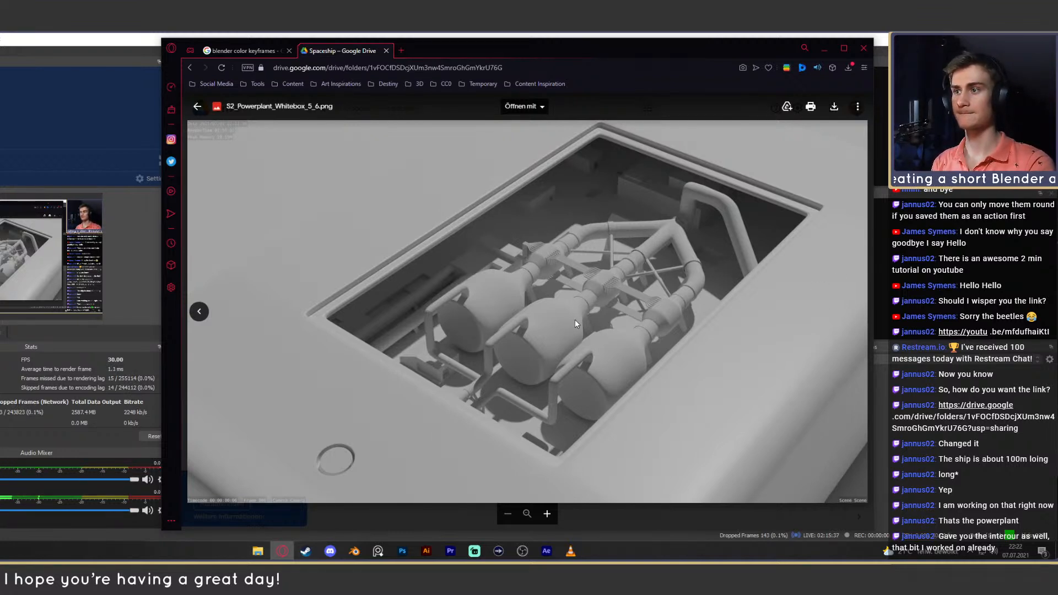
{"action": "left_click", "coordinate": [197, 318]}
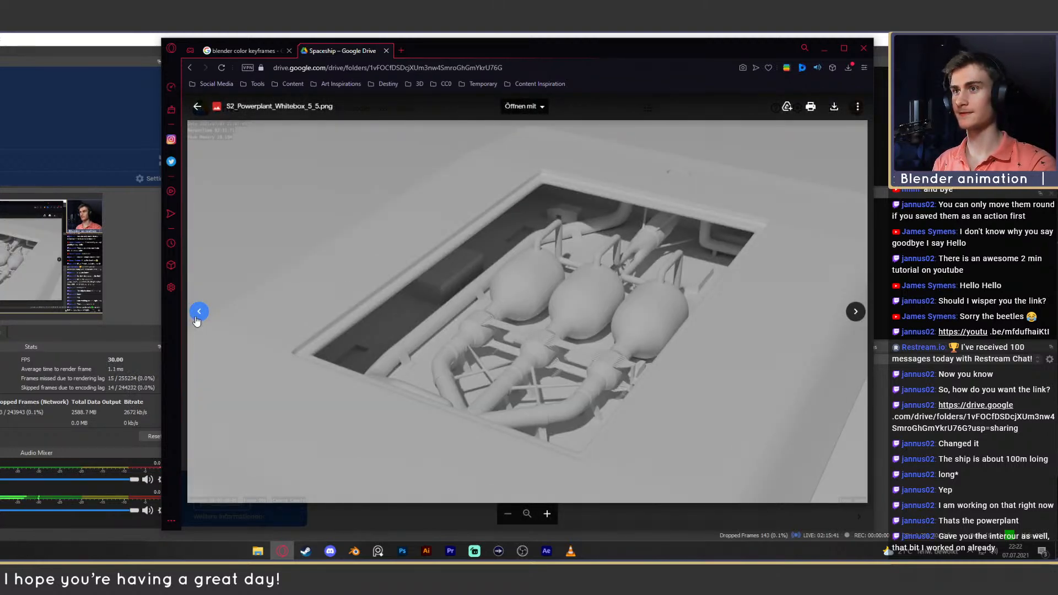
{"action": "left_click", "coordinate": [198, 319]}
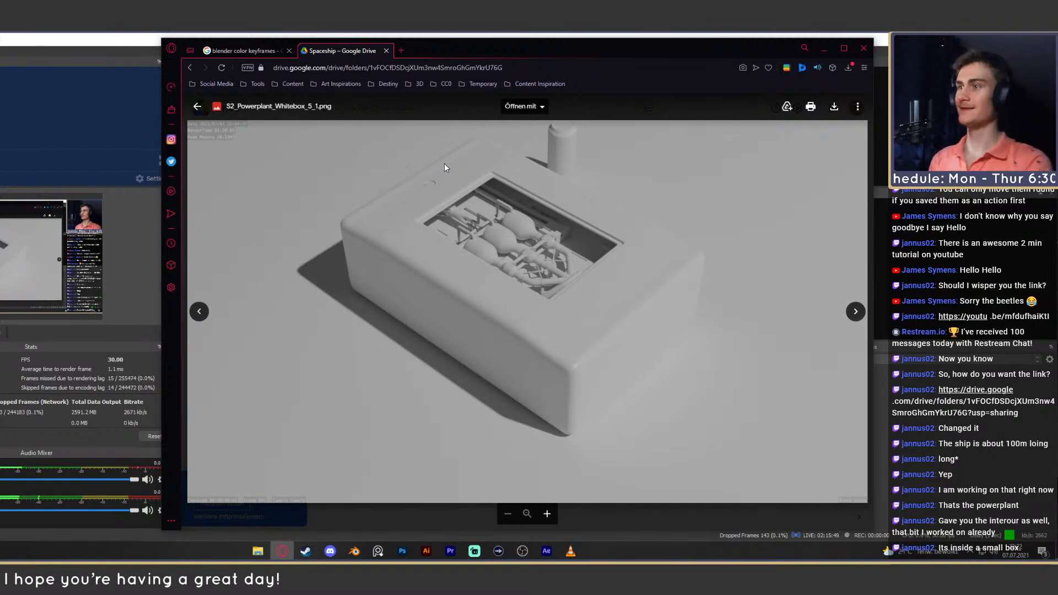
{"action": "left_click", "coordinate": [185, 307]}
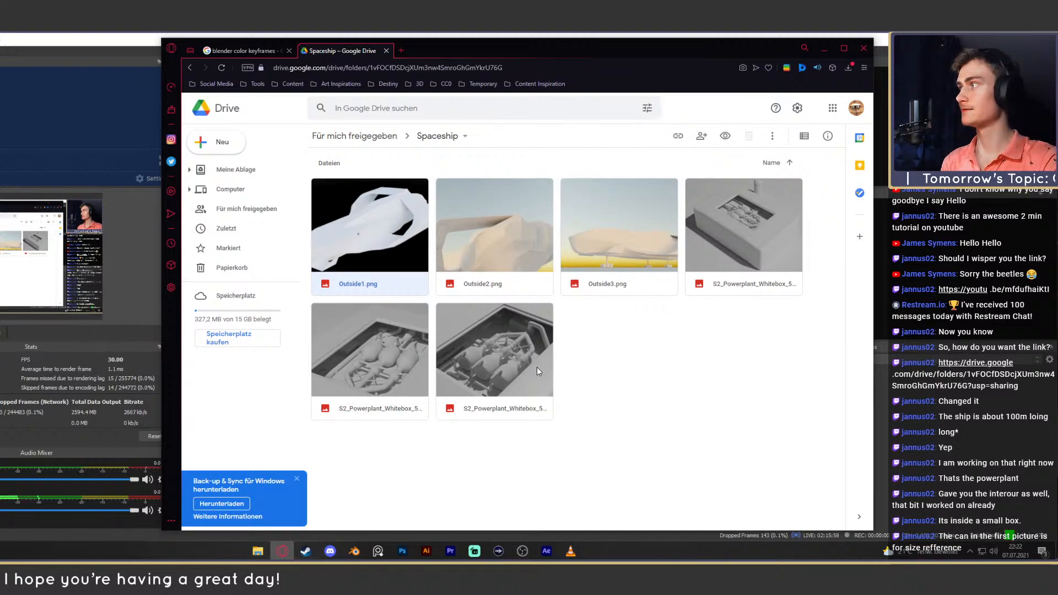
- Open Outside1.png, page through the renders to S2_Powerplant_Whitebox_5_6.png, and return to S2_Powerplant_Whitebox_5_1.png to examine its scale
{"action": "double_click", "coordinate": [375, 262]}
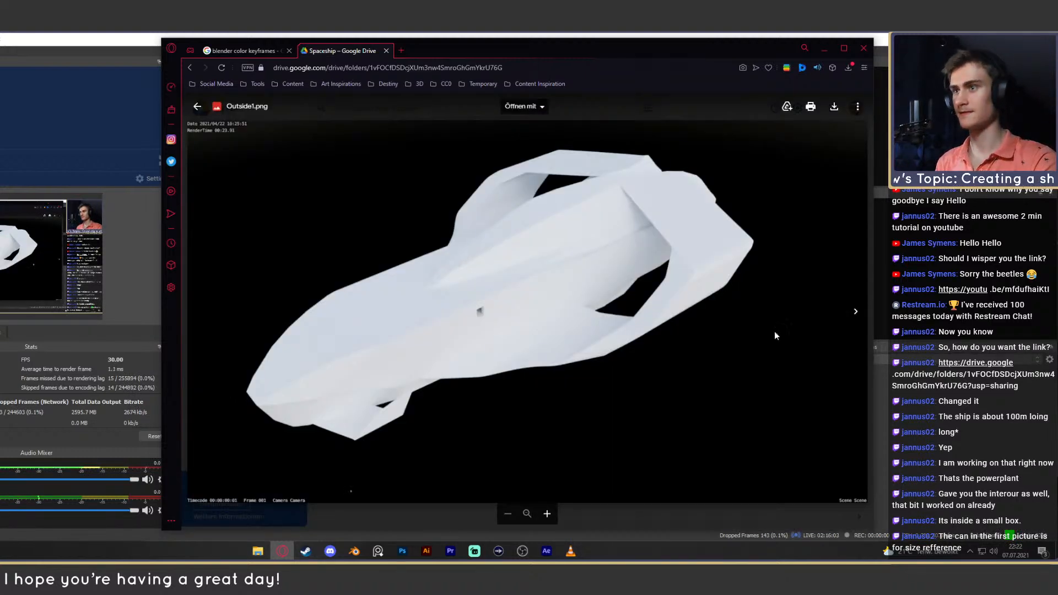
{"action": "left_click", "coordinate": [856, 312]}
{"action": "left_click", "coordinate": [855, 311]}
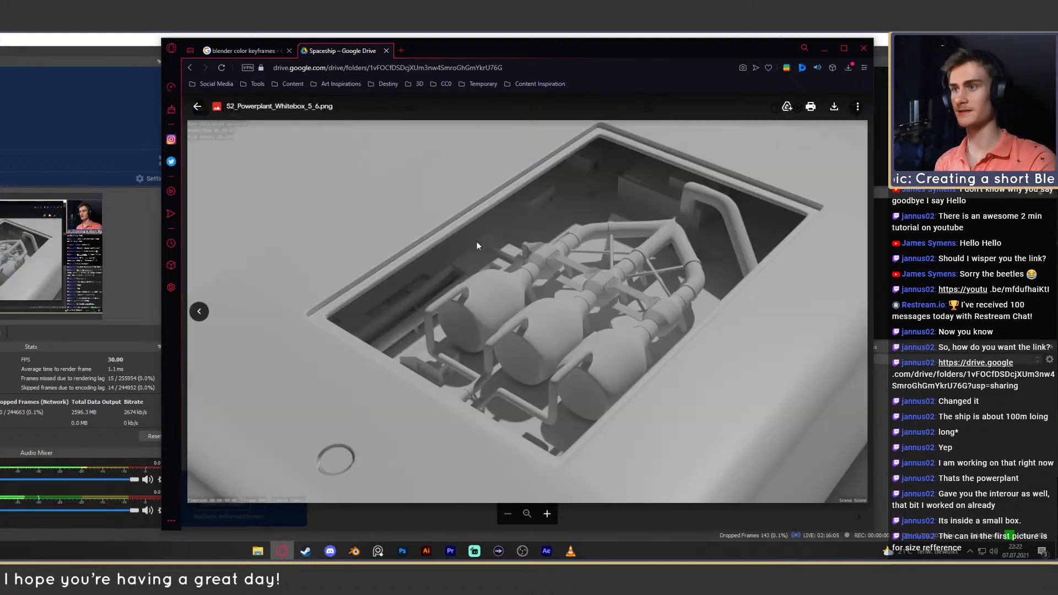
{"action": "left_click", "coordinate": [200, 312]}
{"action": "left_click", "coordinate": [199, 312]}
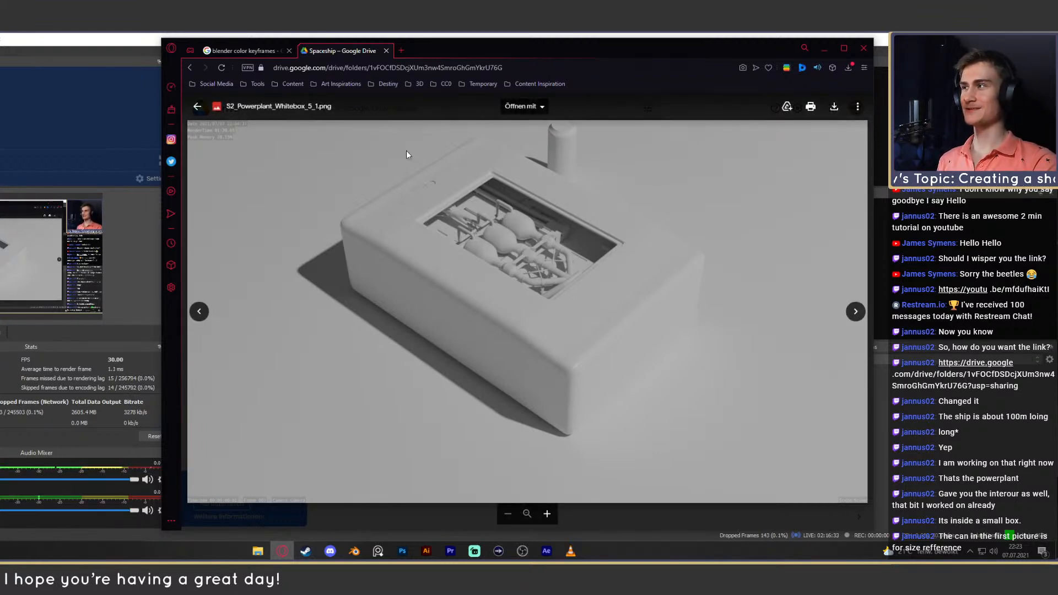
- Refresh the Spaceship folder and open the added interior render whitebox_27_38.png
{"action": "left_click", "coordinate": [196, 109]}
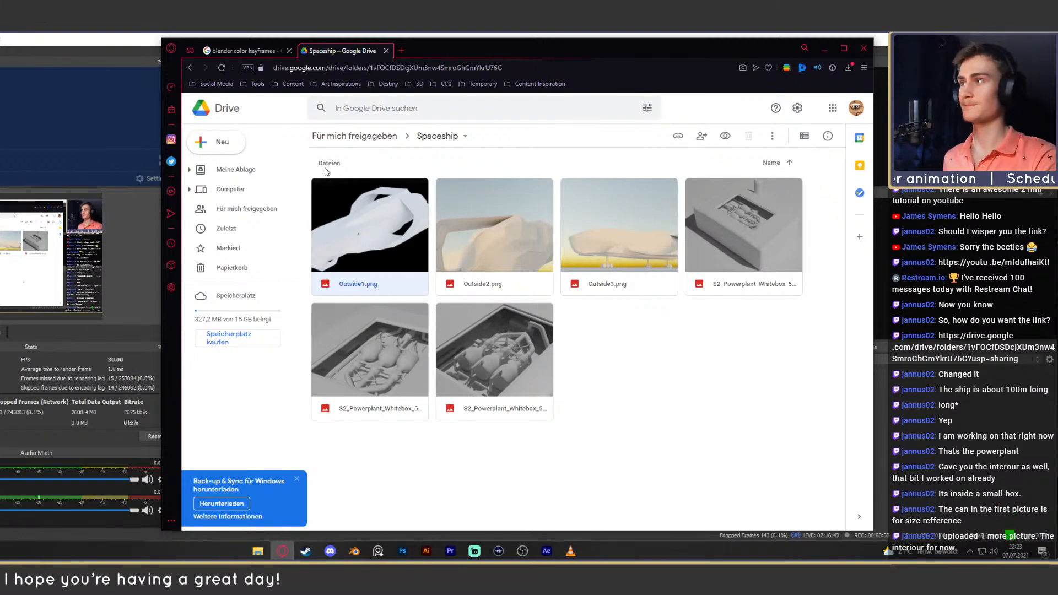
{"action": "left_click", "coordinate": [221, 68]}
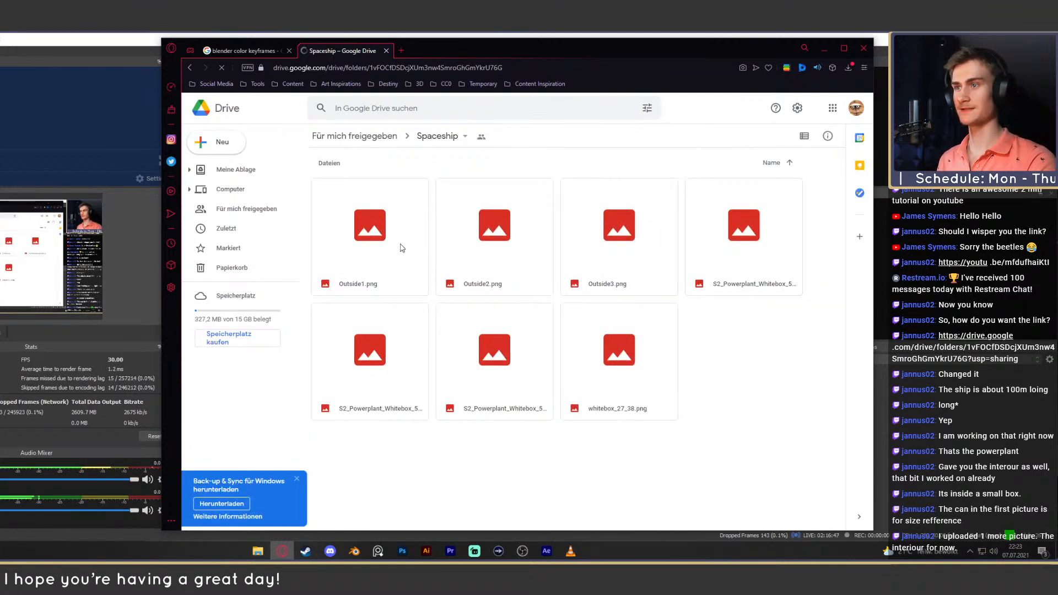
{"action": "left_click", "coordinate": [628, 345]}
{"action": "double_click", "coordinate": [629, 344]}
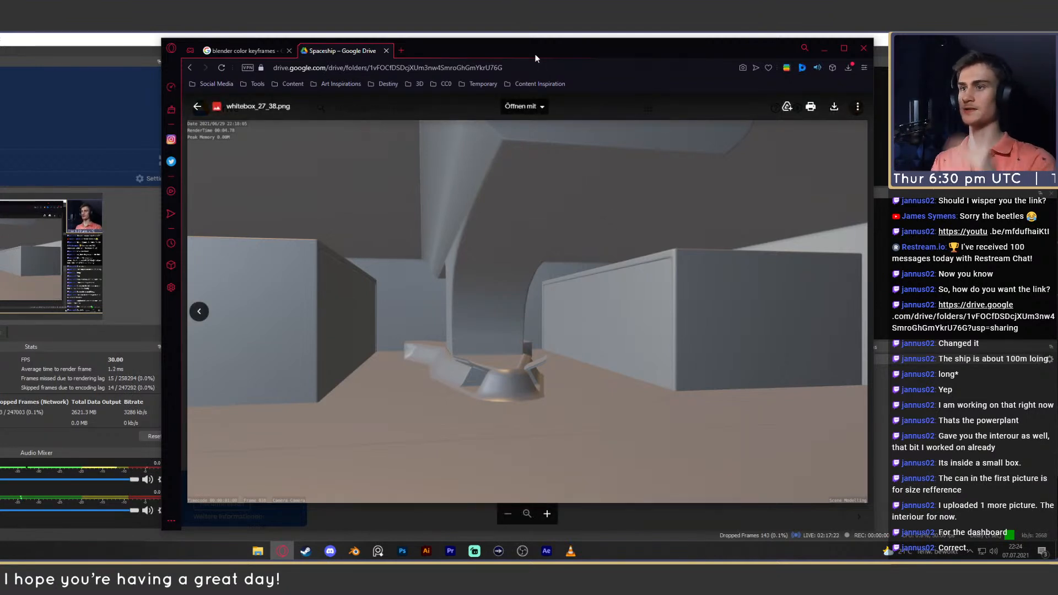
- Switch back to Blender and move Roberto_Far's armIK.L bone at frame 743 to about X 0.057, Y -0.472, Z 0.158 m
{"action": "left_click", "coordinate": [236, 54]}
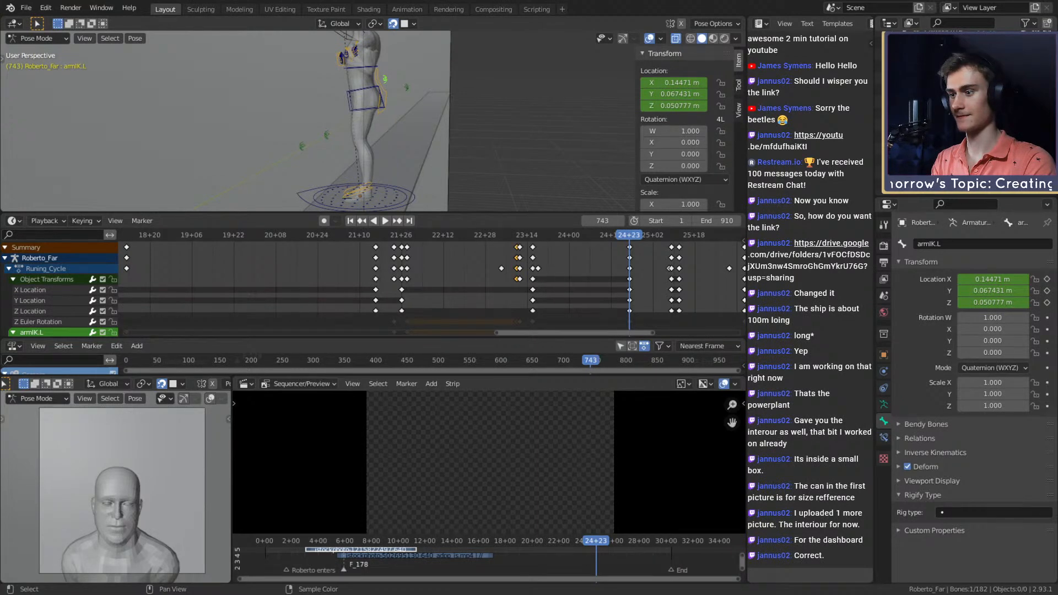
{"action": "scroll", "coordinate": [417, 160], "scroll_direction": "down", "scroll_amount": 4}
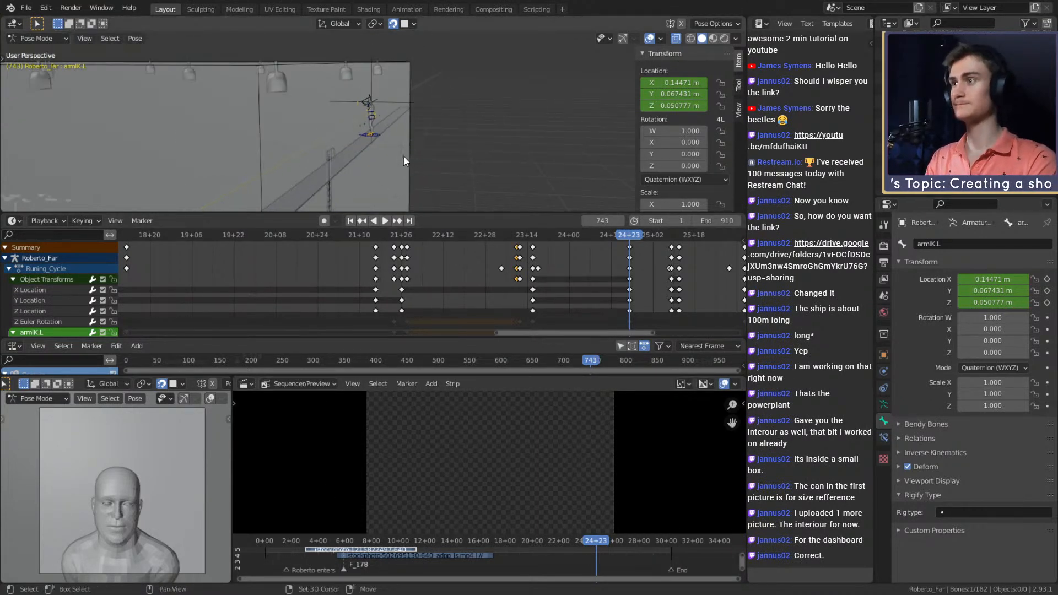
{"action": "middle_click_drag", "start_coordinate": [404, 158], "coordinate": [502, 144]}
{"action": "scroll", "coordinate": [407, 155], "scroll_direction": "up", "scroll_amount": 2}
{"action": "scroll", "coordinate": [377, 118], "scroll_direction": "up", "scroll_amount": 3}
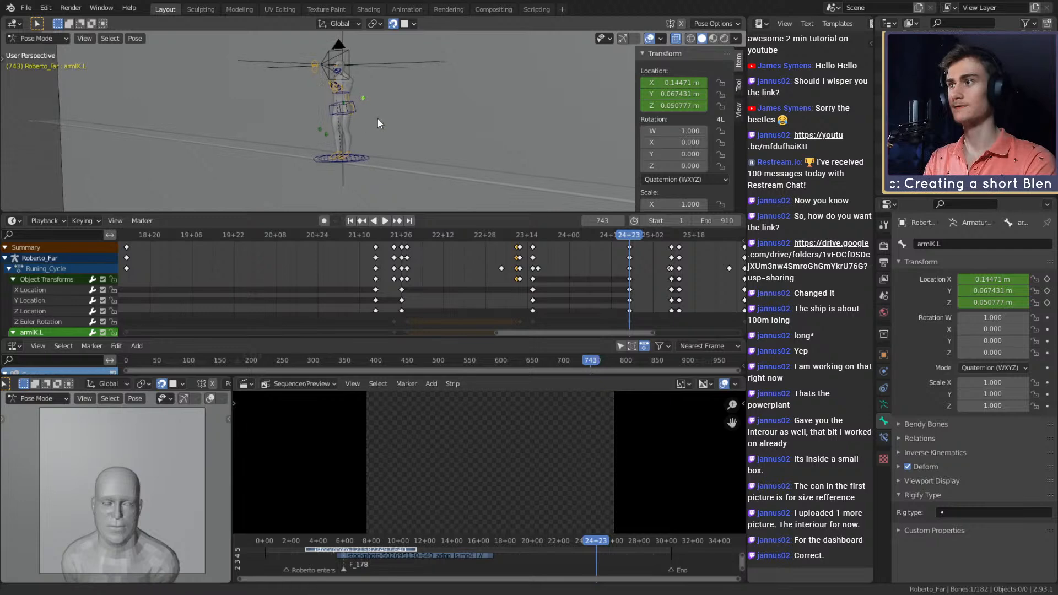
{"action": "middle_click_drag", "start_coordinate": [442, 73], "coordinate": [422, 128]}
{"action": "key", "text": "g"}
{"action": "left_click", "coordinate": [327, 123]}
{"action": "middle_click_drag", "start_coordinate": [327, 122], "coordinate": [437, 125]}
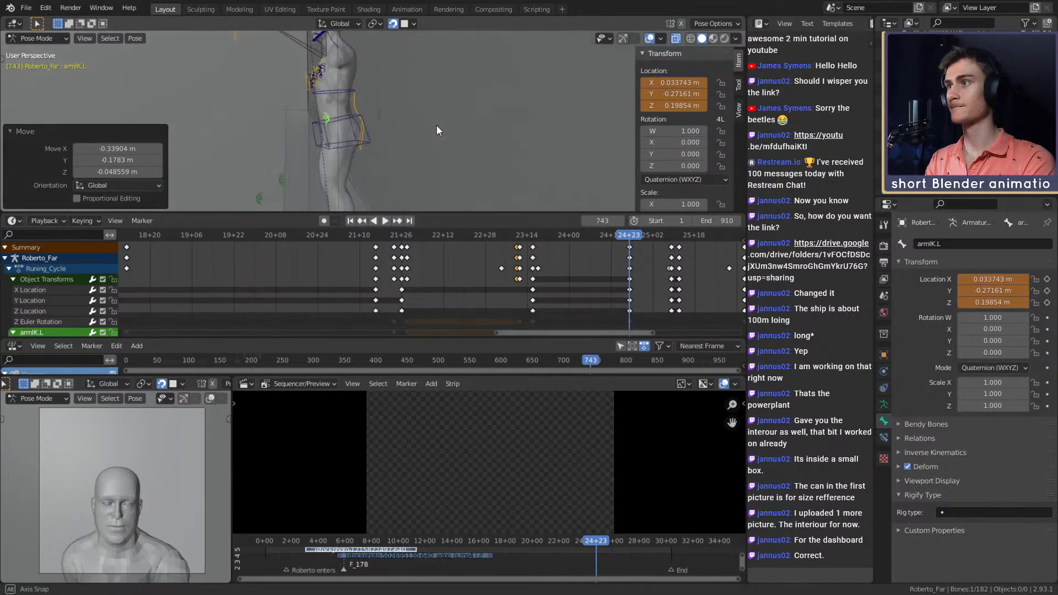
{"action": "key", "text": "g"}
{"action": "left_click", "coordinate": [417, 125]}
{"action": "middle_click_drag", "start_coordinate": [332, 111], "coordinate": [491, 111]}
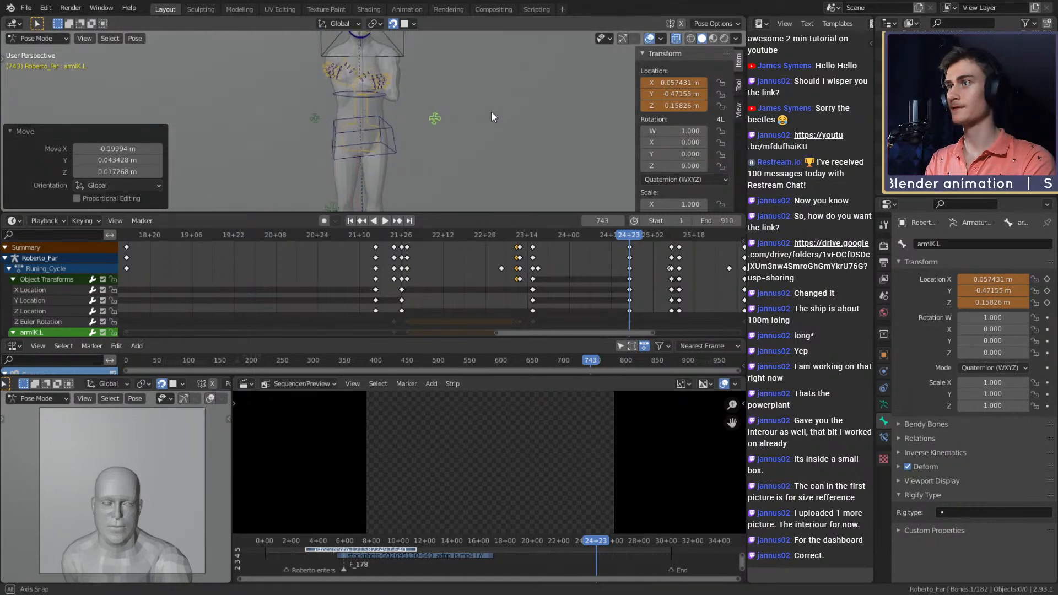
- Move the armIK.R bone to about X -0.108, Y -0.301, Z 0.122 m and keyframe its location at frame 743
{"action": "left_click", "coordinate": [315, 118]}
{"action": "middle_click_drag", "start_coordinate": [315, 118], "coordinate": [462, 121]}
{"action": "key", "text": "g"}
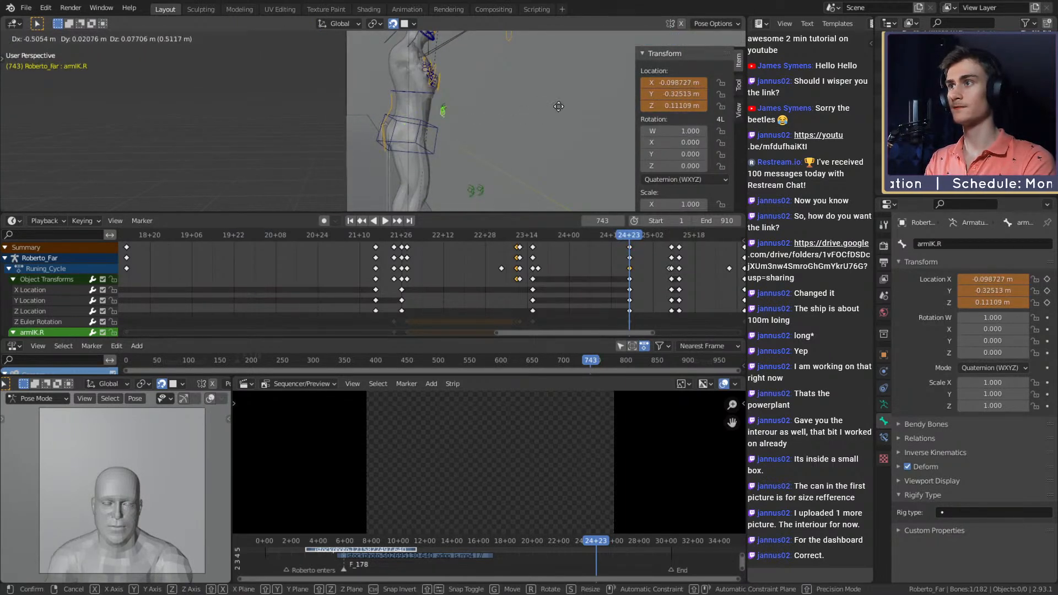
{"action": "left_click", "coordinate": [637, 98]}
{"action": "key", "text": "i"}
{"action": "left_click", "coordinate": [634, 85]}
{"action": "middle_click_drag", "start_coordinate": [634, 85], "coordinate": [378, 138]}
- Move the handIK.R bone to about X -0.212, Y -0.465, Z 0.160 m and keyframe its location at frame 743
{"action": "scroll", "coordinate": [408, 128], "scroll_direction": "up", "scroll_amount": 4}
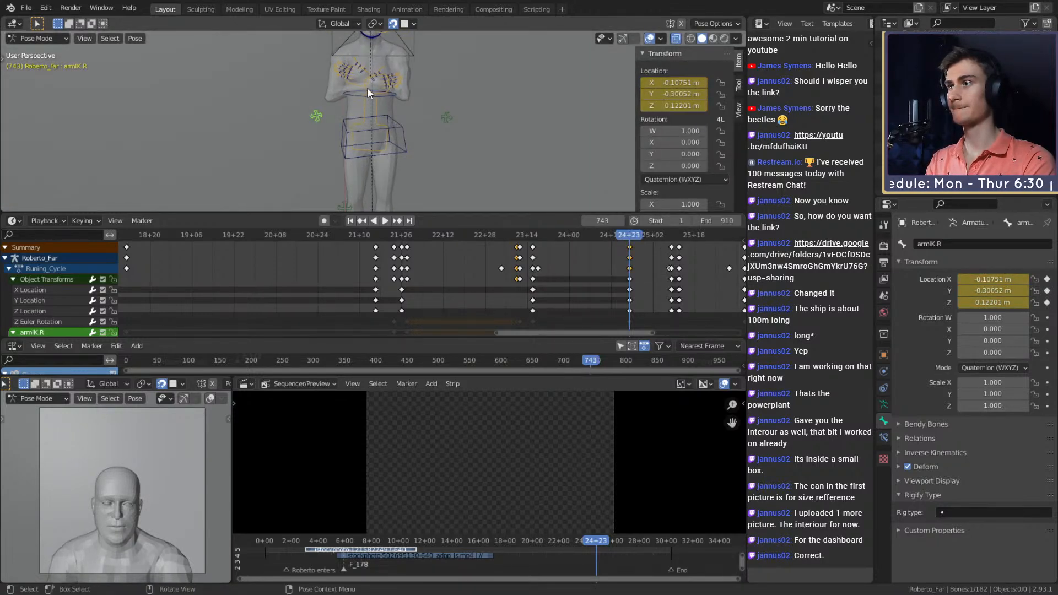
{"action": "left_click", "coordinate": [368, 88]}
{"action": "key", "text": "g"}
{"action": "left_click", "coordinate": [407, 108]}
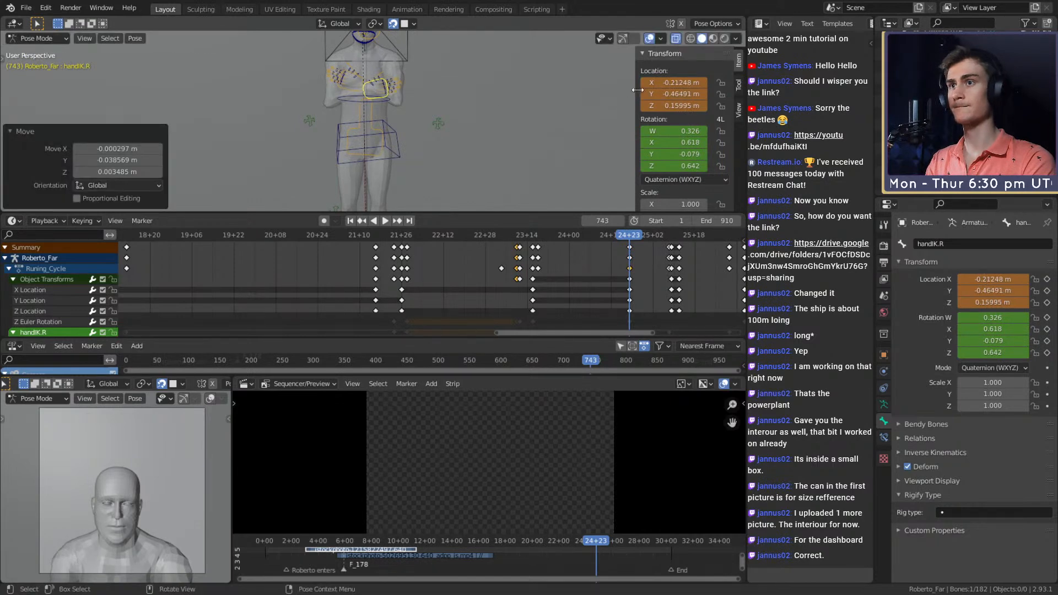
{"action": "right_click", "coordinate": [664, 82]}
{"action": "left_click", "coordinate": [665, 83]}
- Select Roberto_Far's spine1 bone, the box control around the hips
{"action": "scroll", "coordinate": [442, 124], "scroll_direction": "down", "scroll_amount": 3}
{"action": "mouse_move", "coordinate": [439, 121]}
{"action": "middle_mouse_down"}
{"action": "mouse_move", "coordinate": [330, 123]}
{"action": "mouse_move", "coordinate": [458, 111]}
{"action": "mouse_move", "coordinate": [439, 127]}
{"action": "mouse_move", "coordinate": [442, 114]}
{"action": "middle_mouse_up"}
{"action": "left_click", "coordinate": [391, 89]}
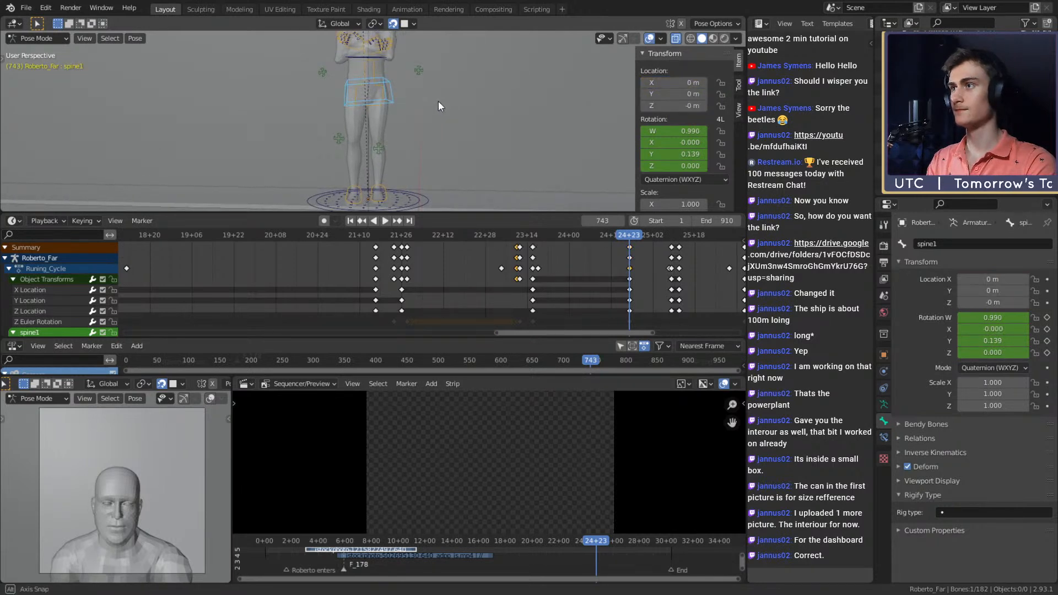
{"action": "key", "text": "r"}
{"action": "left_click", "coordinate": [461, 113]}
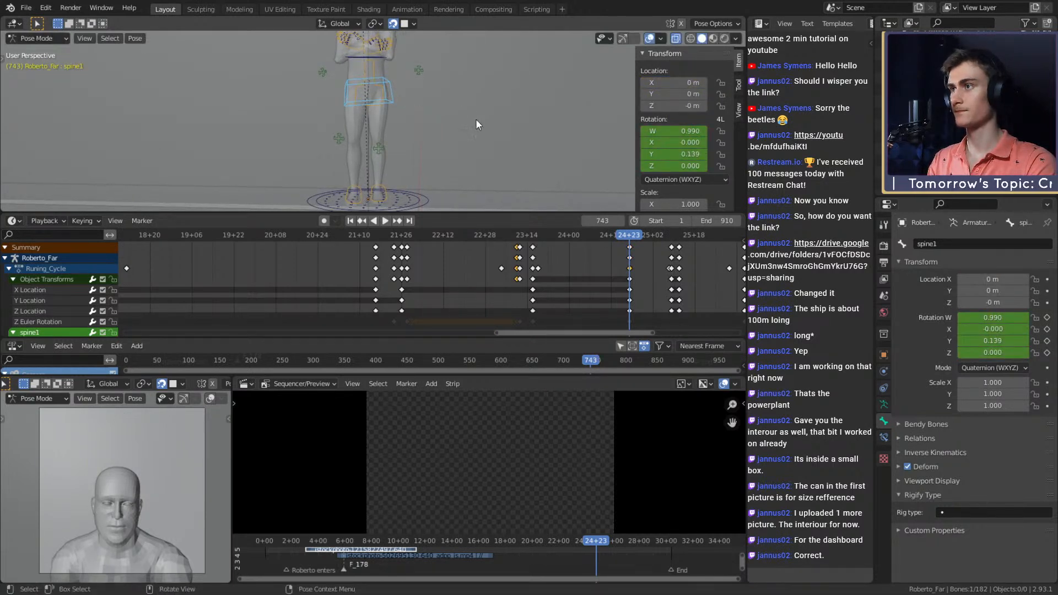
{"action": "middle_click_drag", "start_coordinate": [477, 120], "coordinate": [437, 157]}
{"action": "key", "text": "F3"}
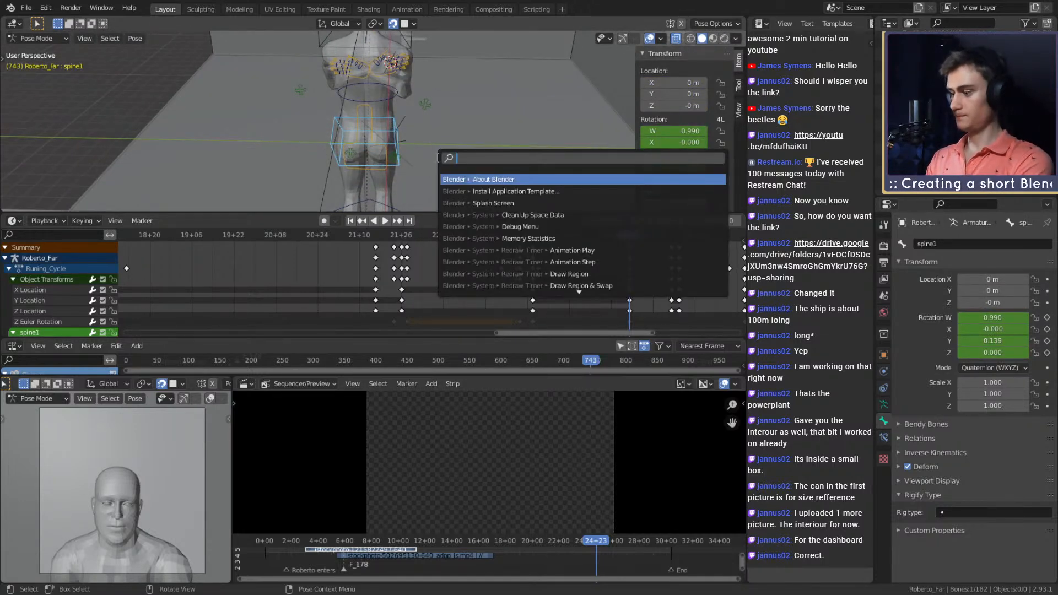
{"action": "type", "text": "reset"}
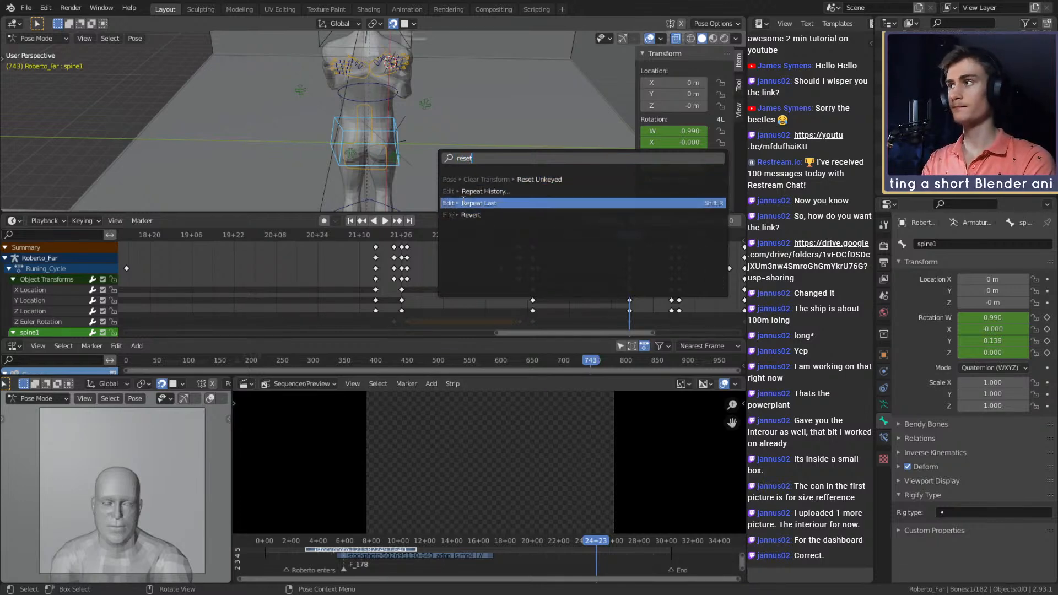
{"action": "key", "text": "Escape"}
{"action": "left_click", "coordinate": [135, 38]}
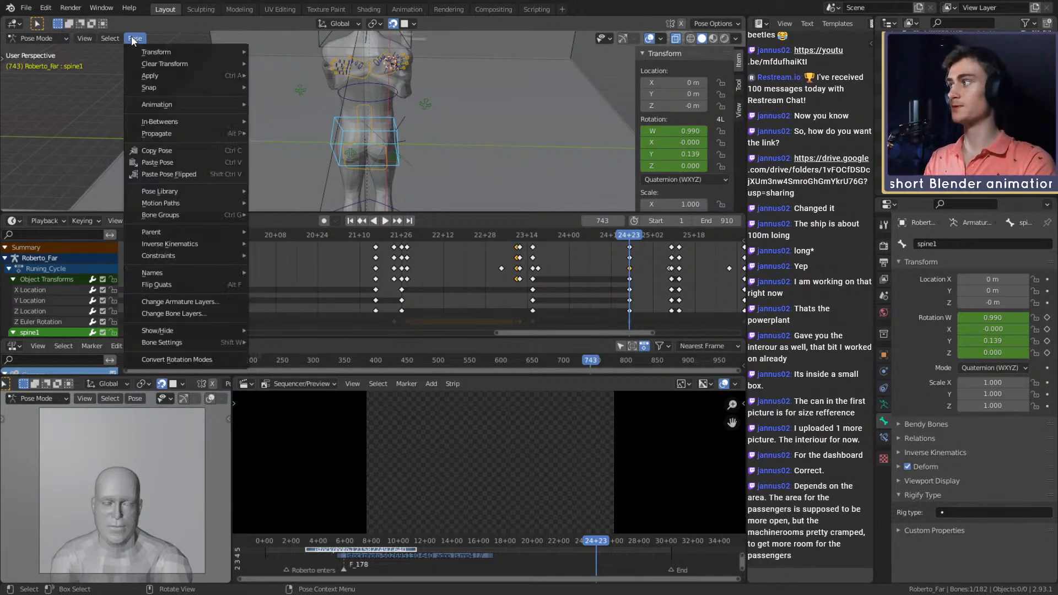
{"action": "mouse_move", "coordinate": [153, 107]}
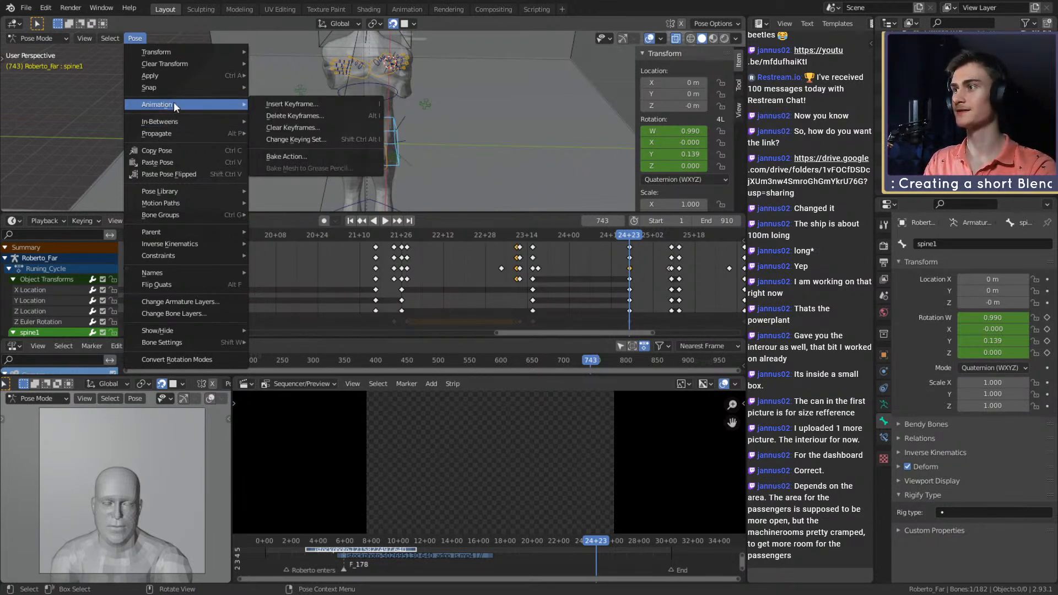
- Save the current Blender file
{"action": "left_click", "coordinate": [26, 7]}
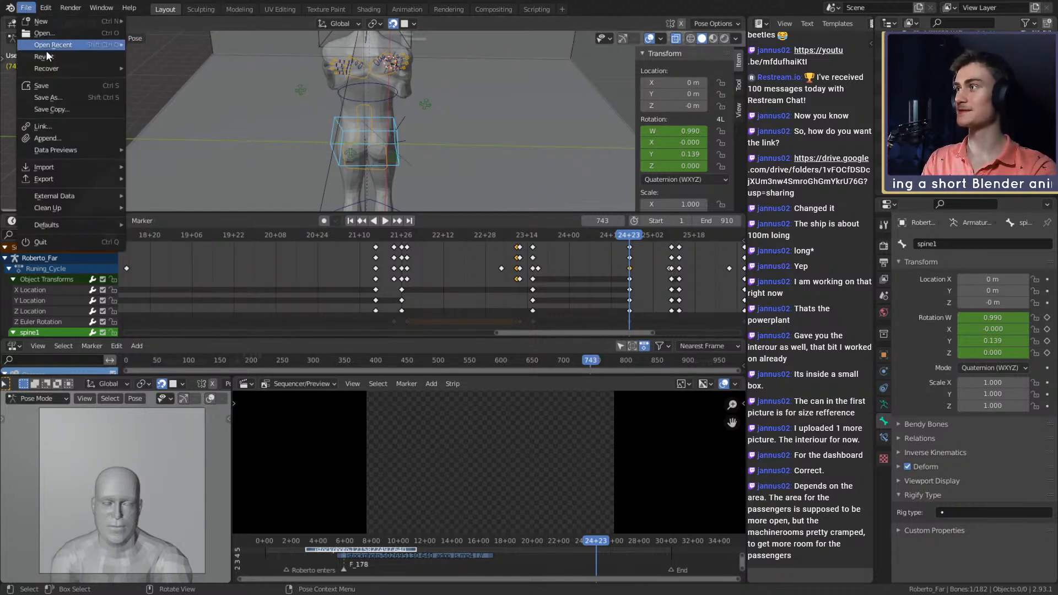
{"action": "left_click", "coordinate": [48, 87]}
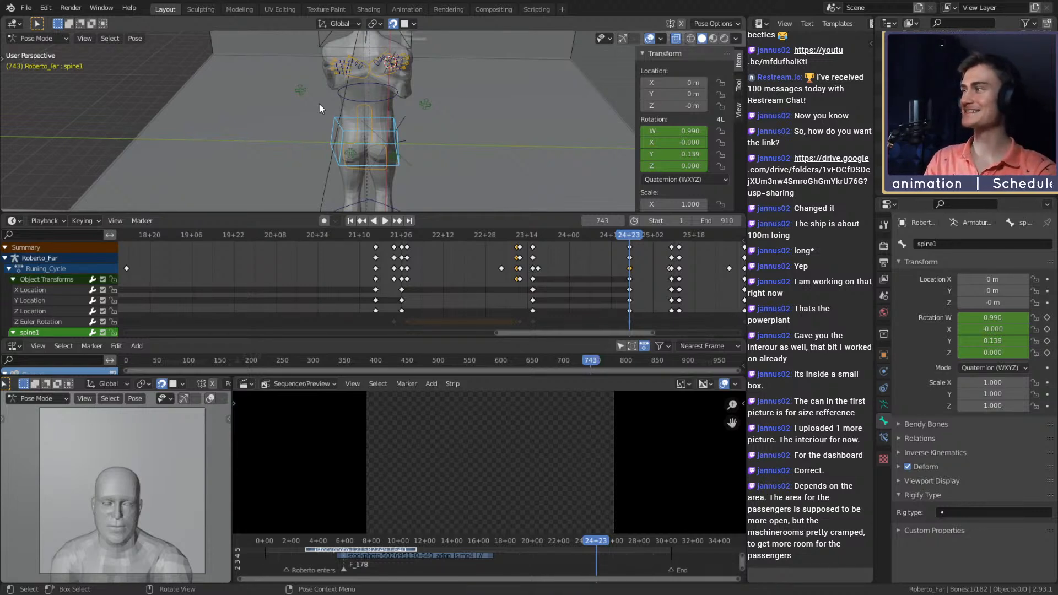
{"action": "left_click", "coordinate": [65, 9]}
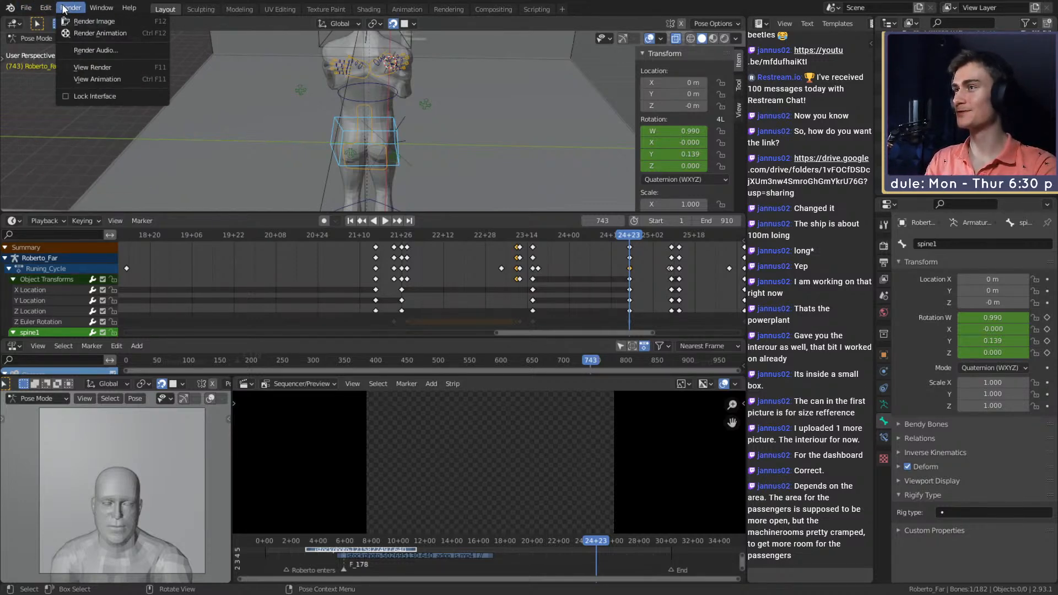
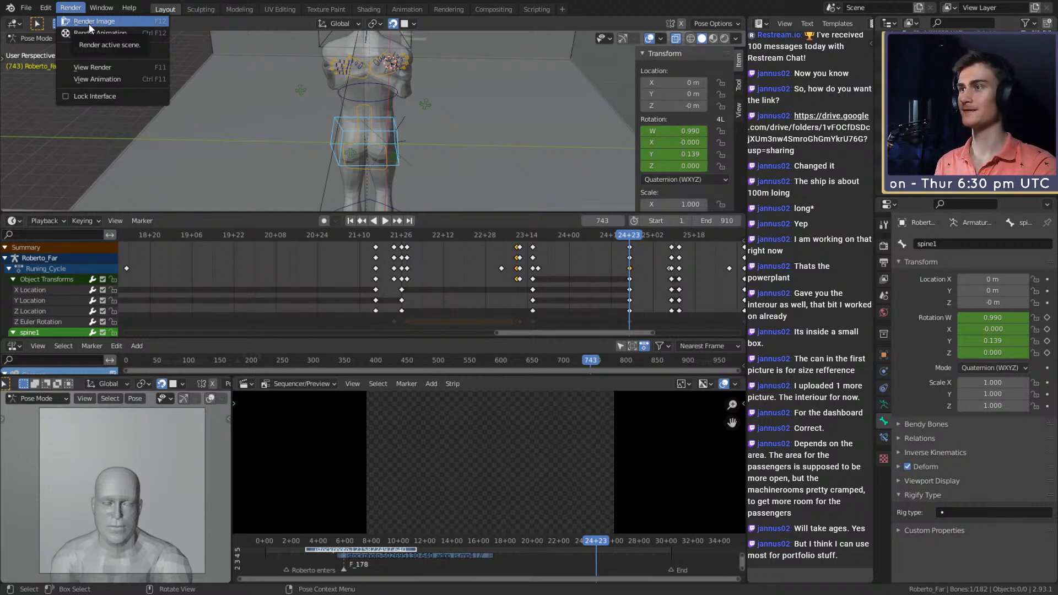
{"action": "left_click", "coordinate": [72, 9]}
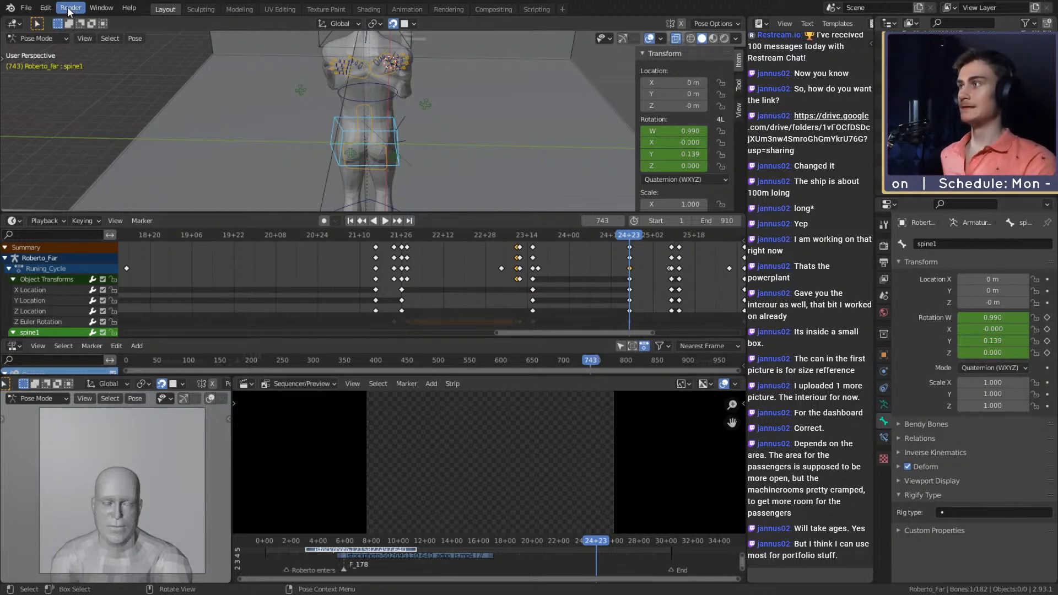
- Clear all transforms of the spine1 bone and check the pose from the front
{"action": "left_click", "coordinate": [135, 38]}
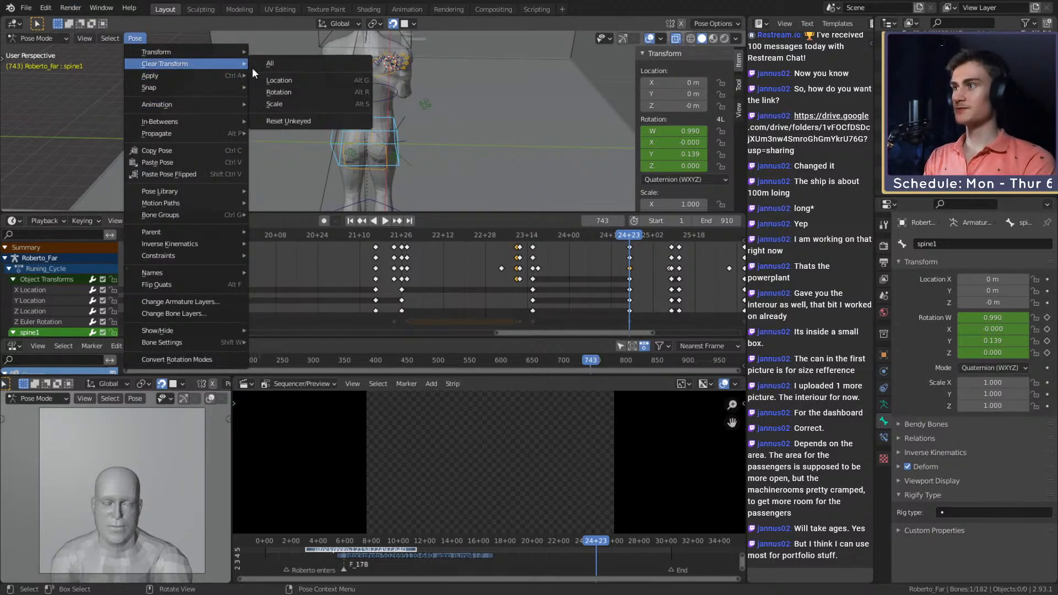
{"action": "left_click", "coordinate": [279, 63]}
{"action": "middle_click_drag", "start_coordinate": [350, 121], "coordinate": [538, 140]}
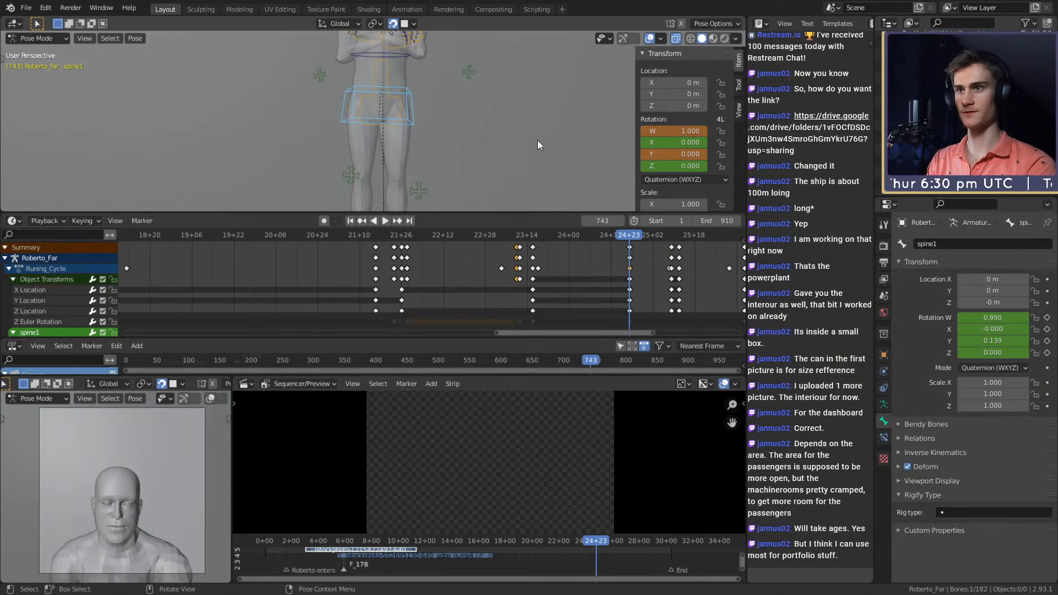
- Try setting the spine1 bone's W rotation to 0
{"action": "left_click", "coordinate": [680, 132]}
{"action": "type", "text": "0"}
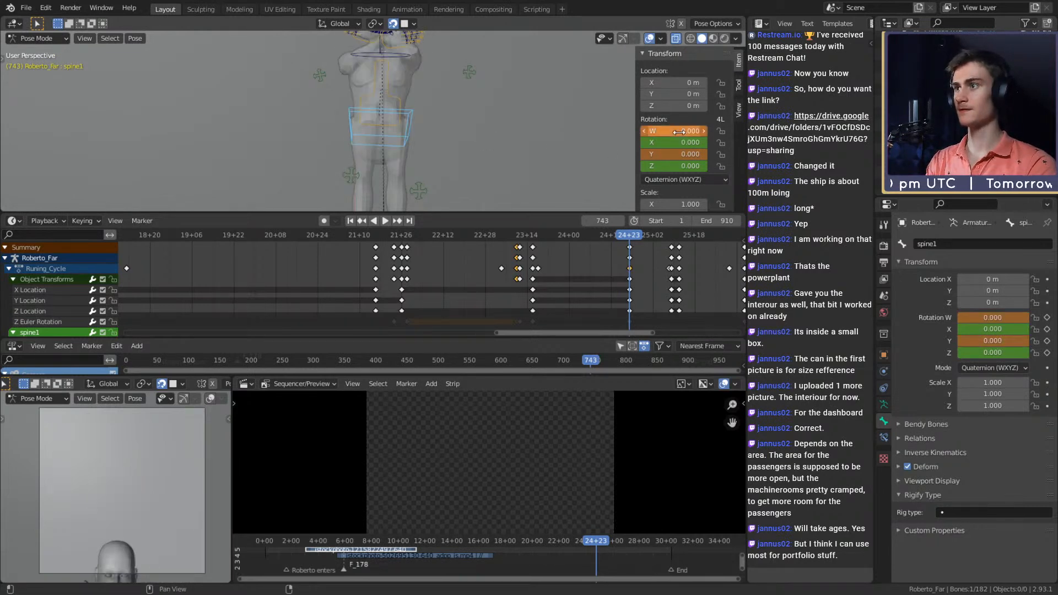
{"action": "key", "text": "Return"}
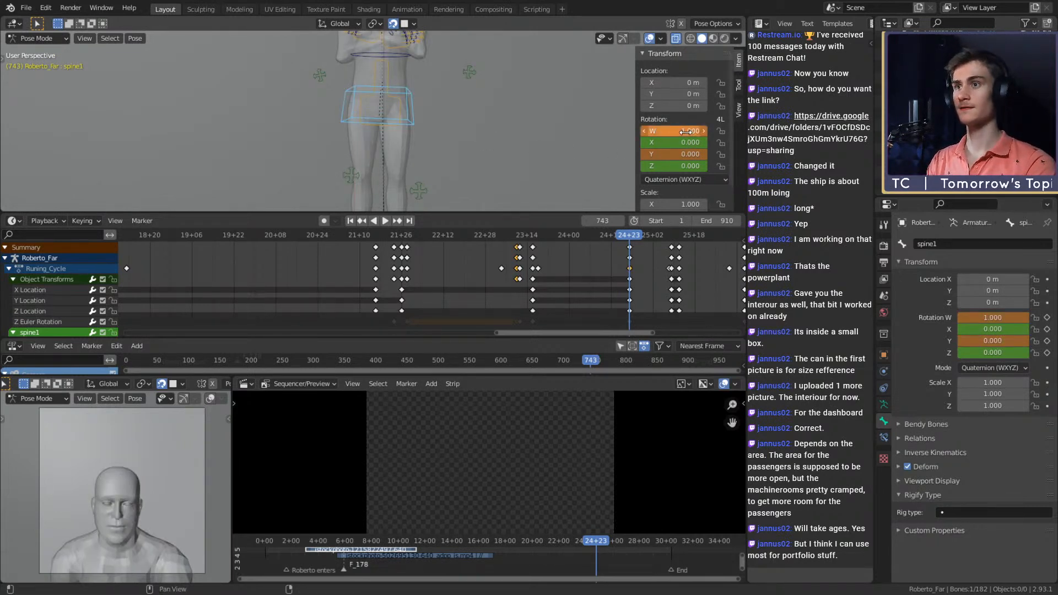
- Keyframe the spine1 bone's rotation at frame 743
{"action": "right_click", "coordinate": [656, 131]}
{"action": "left_click", "coordinate": [655, 117]}
- Select the spine_control bone on Roberto_Far's lower back
{"action": "middle_click_drag", "start_coordinate": [496, 138], "coordinate": [346, 142]}
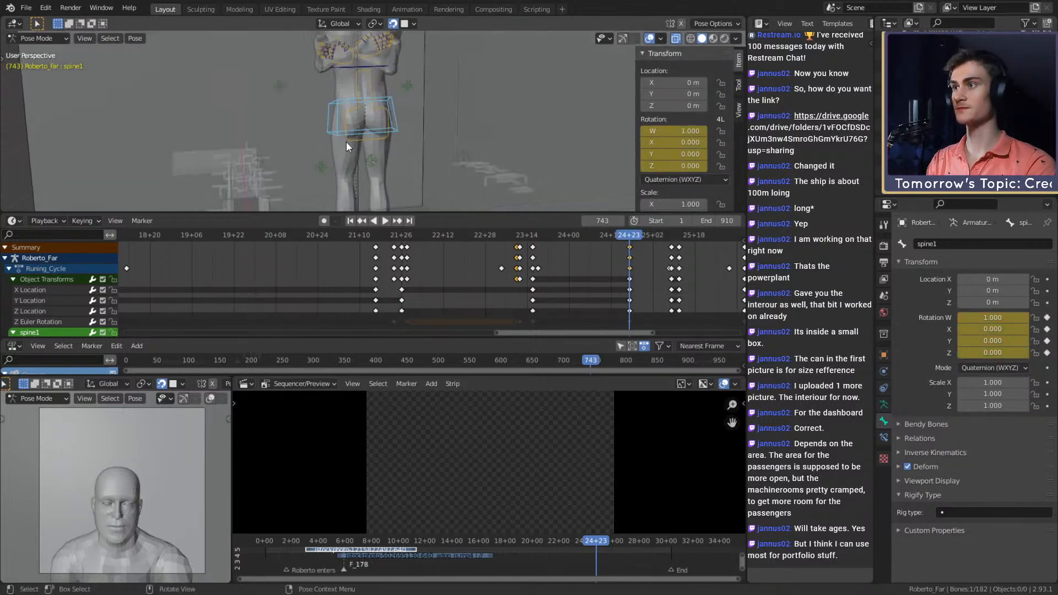
{"action": "left_click", "coordinate": [367, 71]}
{"action": "key", "text": "F3"}
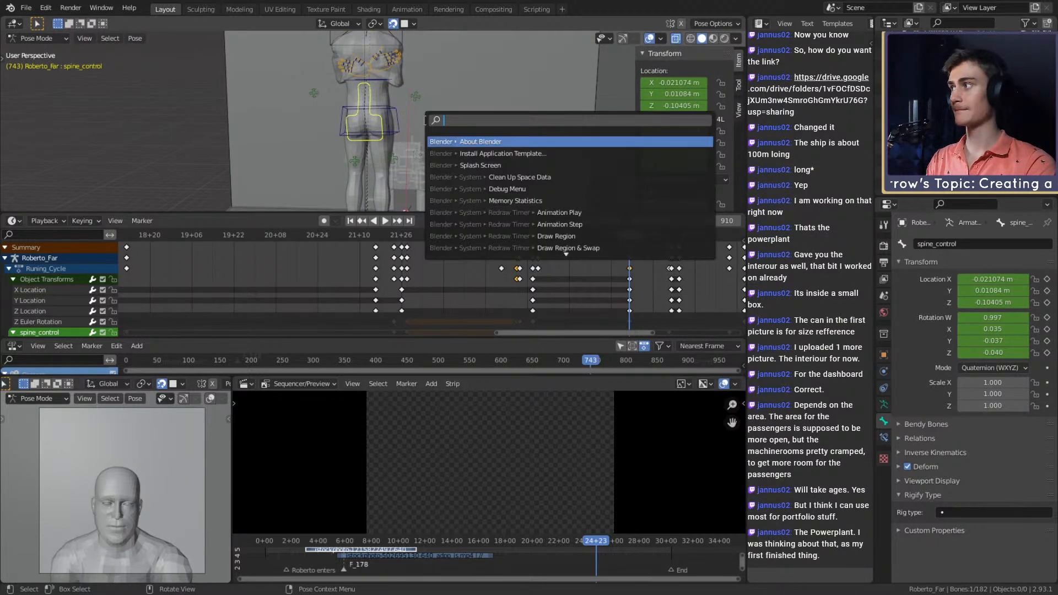
- Try clearing all transforms of the spine_control bone, and undo it
{"action": "left_click", "coordinate": [134, 38]}
{"action": "mouse_move", "coordinate": [155, 64]}
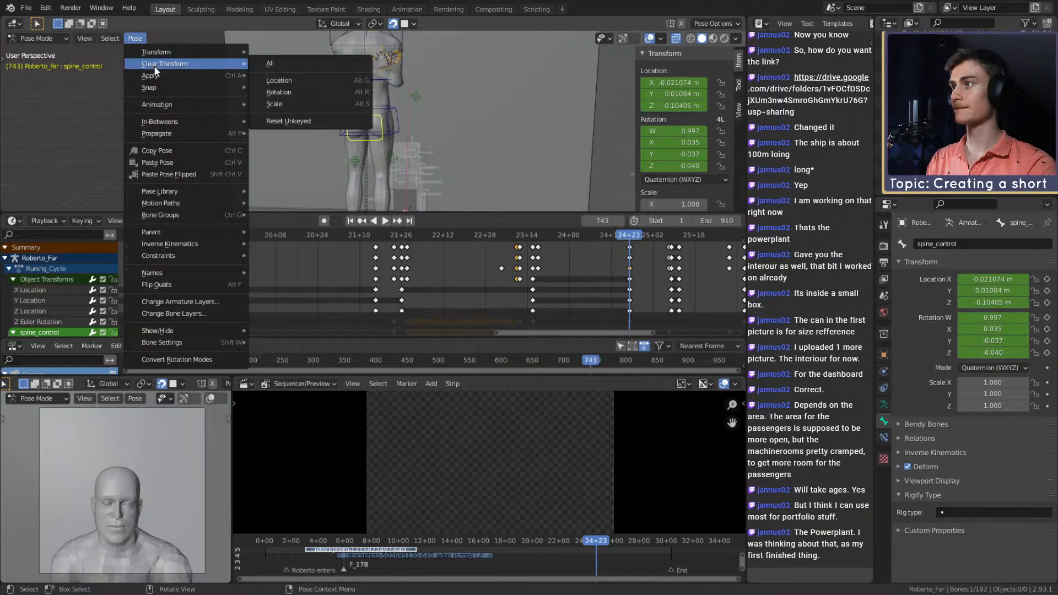
{"action": "left_click", "coordinate": [268, 64]}
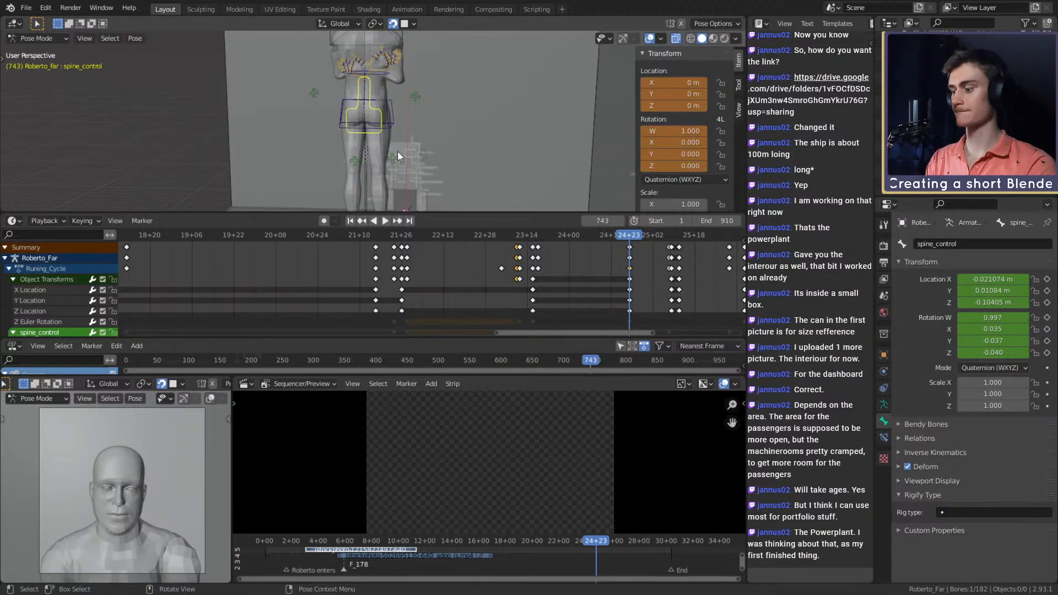
{"action": "key", "text": "ctrl+z"}
- Clear only the spine_control bone's rotation and keyframe its location and rotation at frame 743
{"action": "middle_click_drag", "start_coordinate": [406, 147], "coordinate": [471, 141]}
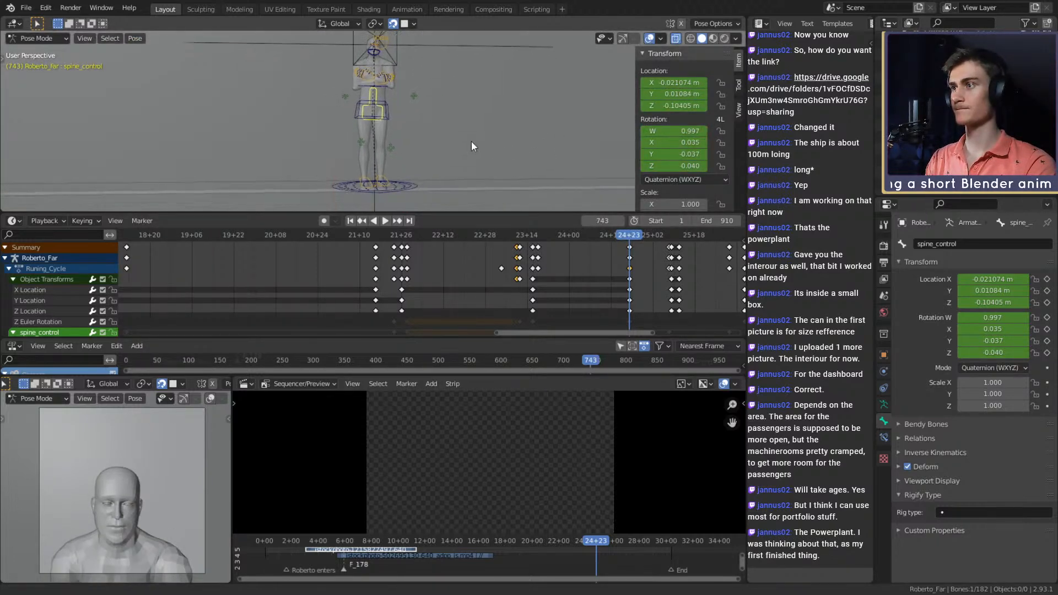
{"action": "scroll", "coordinate": [471, 146], "scroll_direction": "up", "scroll_amount": 2}
{"action": "left_click", "coordinate": [135, 38]}
{"action": "mouse_move", "coordinate": [167, 64]}
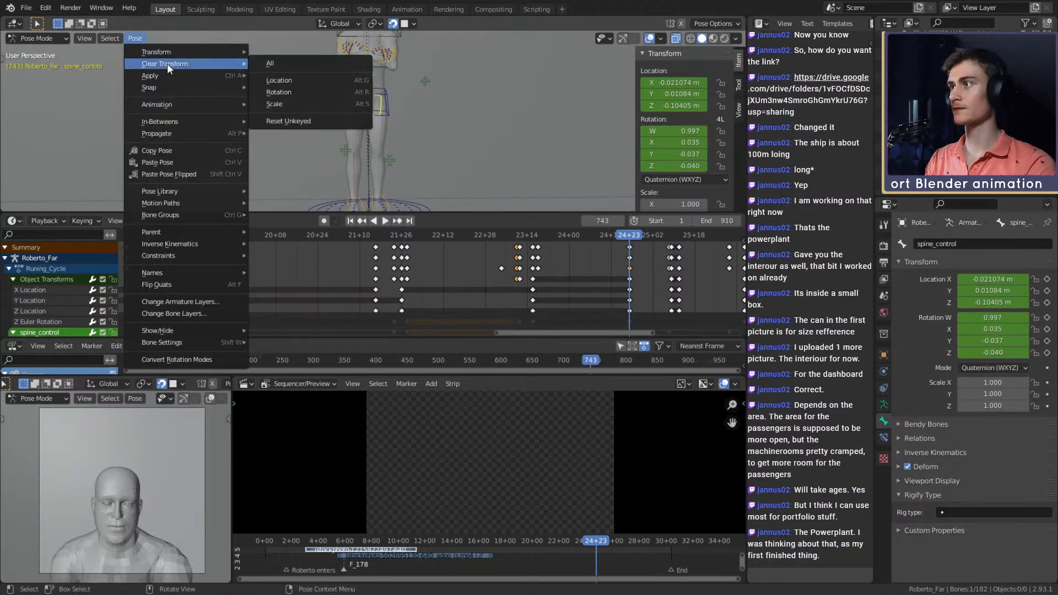
{"action": "left_click", "coordinate": [279, 92]}
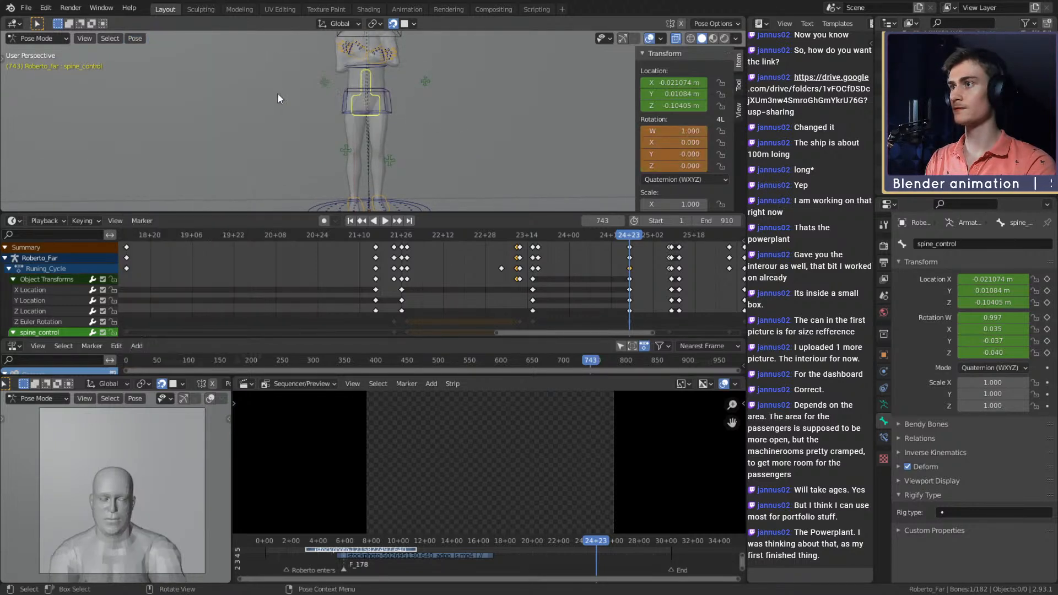
{"action": "middle_click_drag", "start_coordinate": [507, 101], "coordinate": [383, 125]}
{"action": "right_click", "coordinate": [682, 89]}
{"action": "left_click", "coordinate": [684, 91]}
{"action": "right_click", "coordinate": [683, 131]}
{"action": "left_click", "coordinate": [683, 132]}
- Clear the rotation of the coreIK bone at the waist and keyframe its rotation at frame 743
{"action": "left_click", "coordinate": [383, 126]}
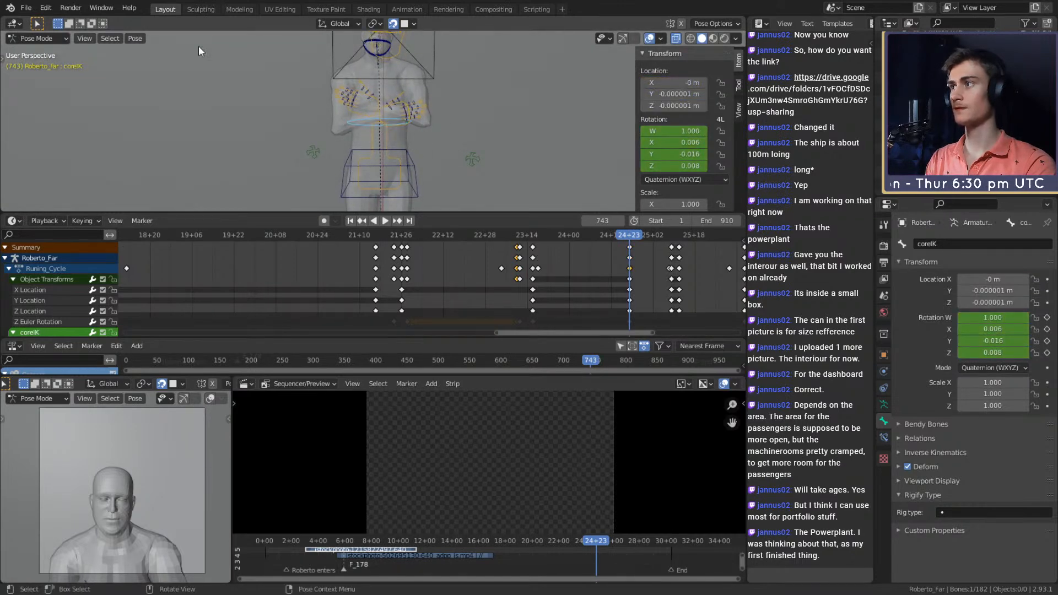
{"action": "left_click", "coordinate": [135, 38]}
{"action": "mouse_move", "coordinate": [244, 67]}
{"action": "left_click", "coordinate": [276, 93]}
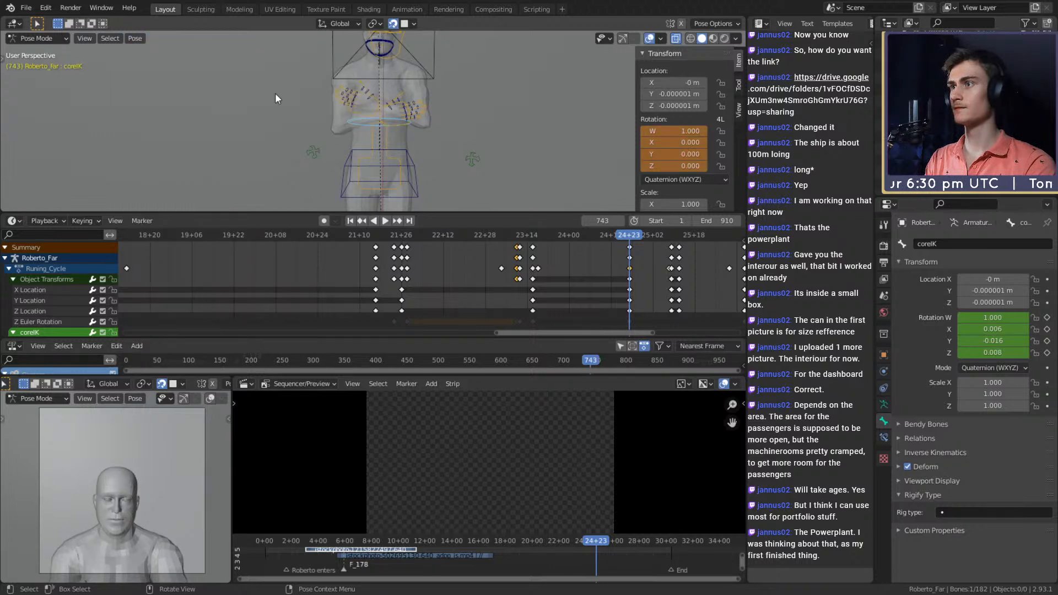
{"action": "key", "text": "i"}
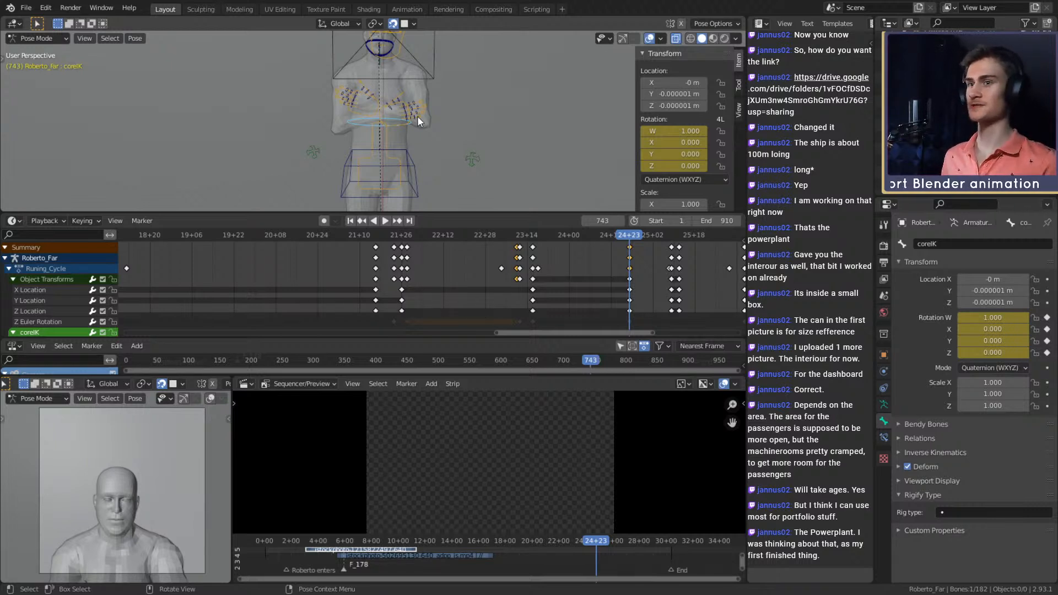
- Save the changes to roberto_animation_v1b.blend
{"action": "left_click", "coordinate": [26, 7]}
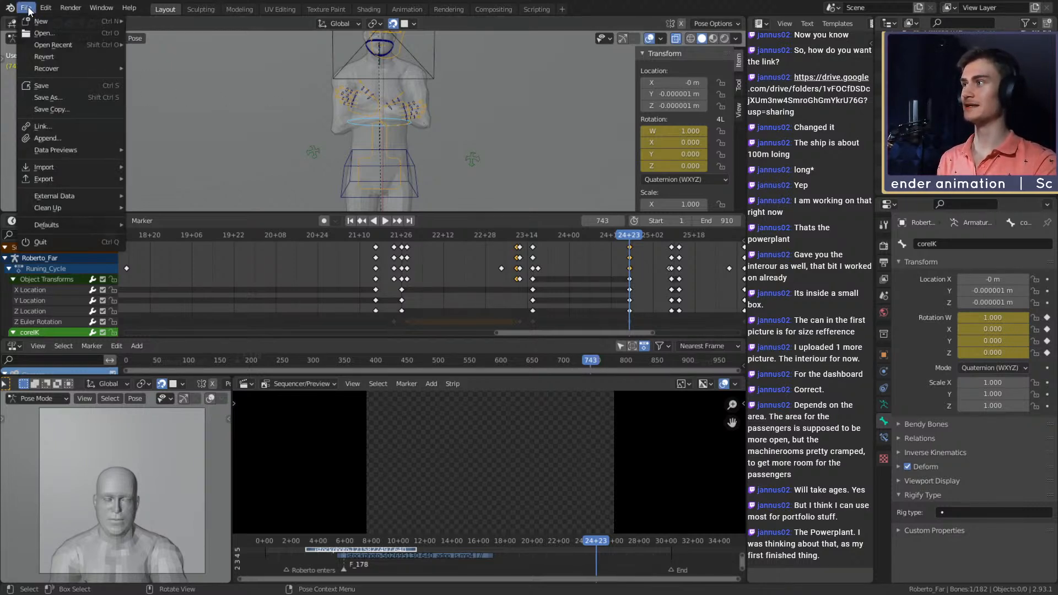
{"action": "left_click", "coordinate": [41, 85]}
- Examine Roberto_Far's crossed-arm pose at frame 743 from near and far, with the handIK.R bone selected
{"action": "scroll", "coordinate": [391, 114], "scroll_direction": "down", "scroll_amount": 5}
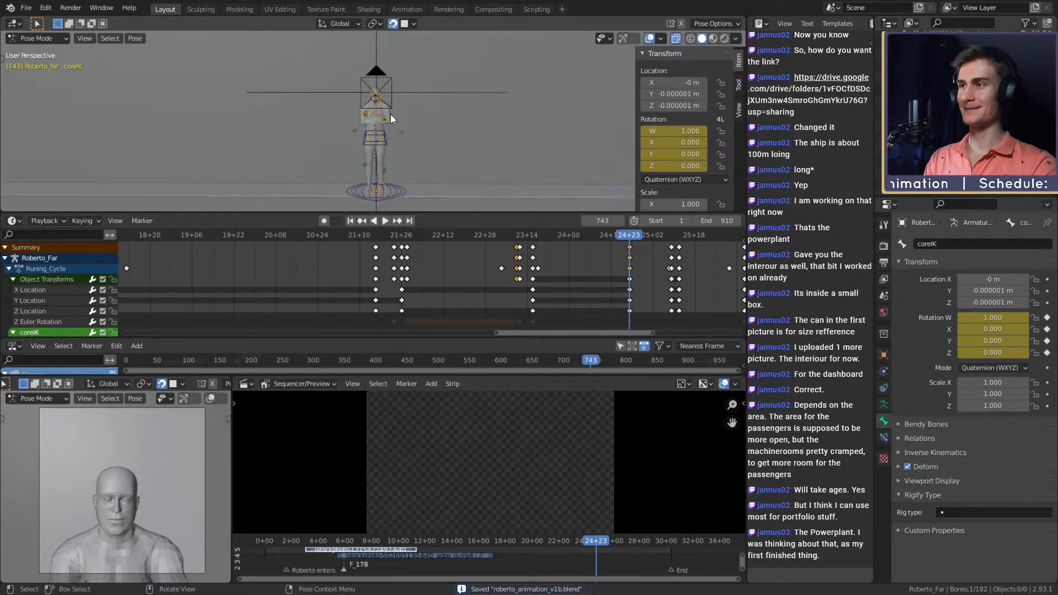
{"action": "scroll", "coordinate": [391, 114], "scroll_direction": "up", "scroll_amount": 5}
{"action": "middle_click_drag", "start_coordinate": [410, 168], "coordinate": [426, 127]}
{"action": "scroll", "coordinate": [428, 86], "scroll_direction": "up", "scroll_amount": 3}
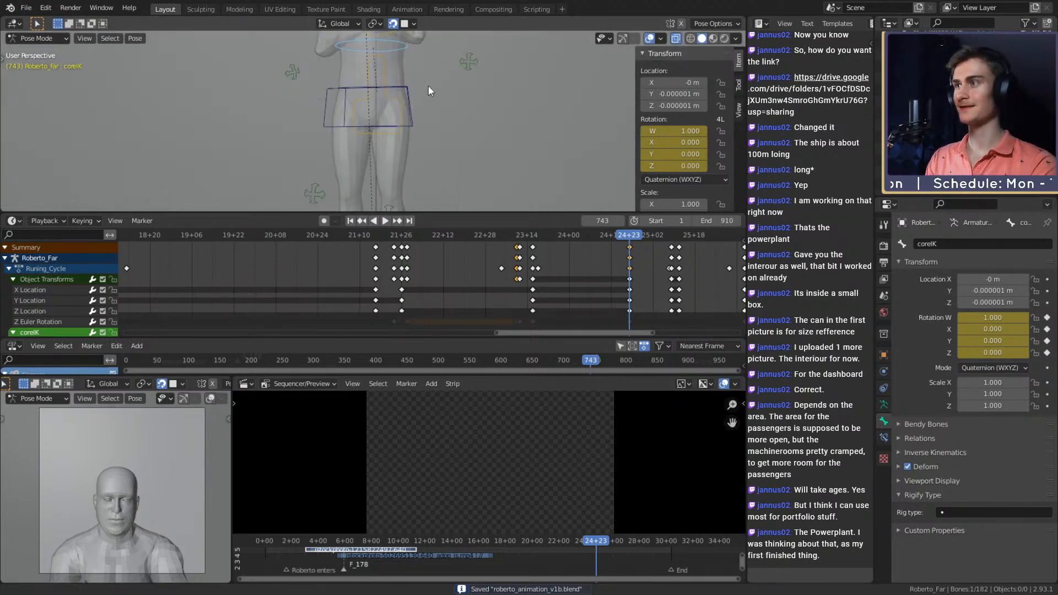
{"action": "middle_click_drag", "start_coordinate": [428, 86], "coordinate": [426, 148]}
{"action": "left_click", "coordinate": [425, 103]}
{"action": "scroll", "coordinate": [371, 110], "scroll_direction": "down", "scroll_amount": 3}
{"action": "scroll", "coordinate": [436, 132], "scroll_direction": "up", "scroll_amount": 8}
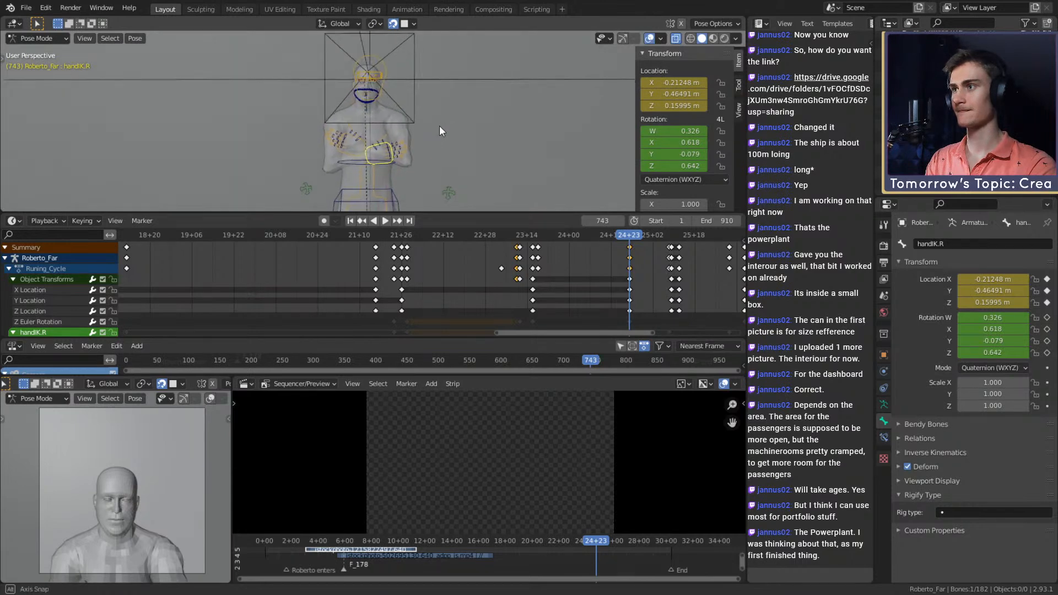
{"action": "scroll", "coordinate": [442, 132], "scroll_direction": "down", "scroll_amount": 6}
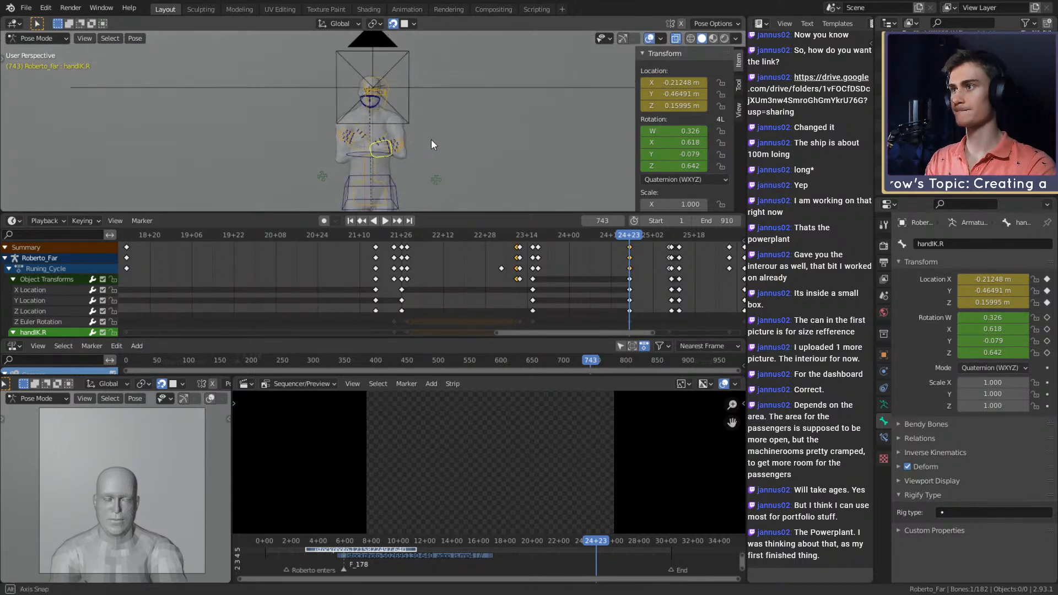
{"action": "scroll", "coordinate": [431, 139], "scroll_direction": "down", "scroll_amount": 4}
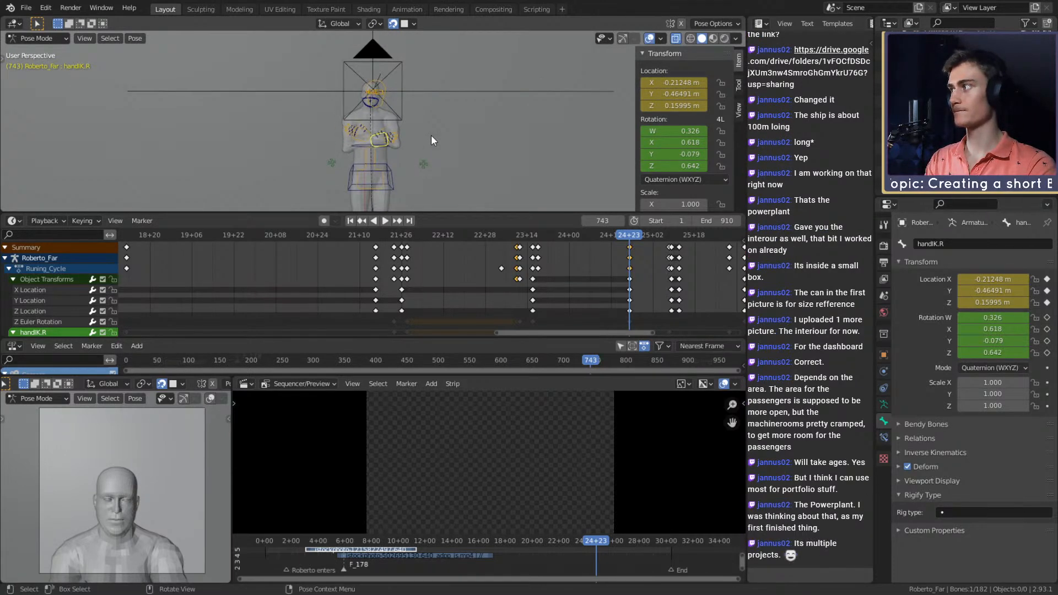
{"action": "scroll", "coordinate": [431, 135], "scroll_direction": "up", "scroll_amount": 4}
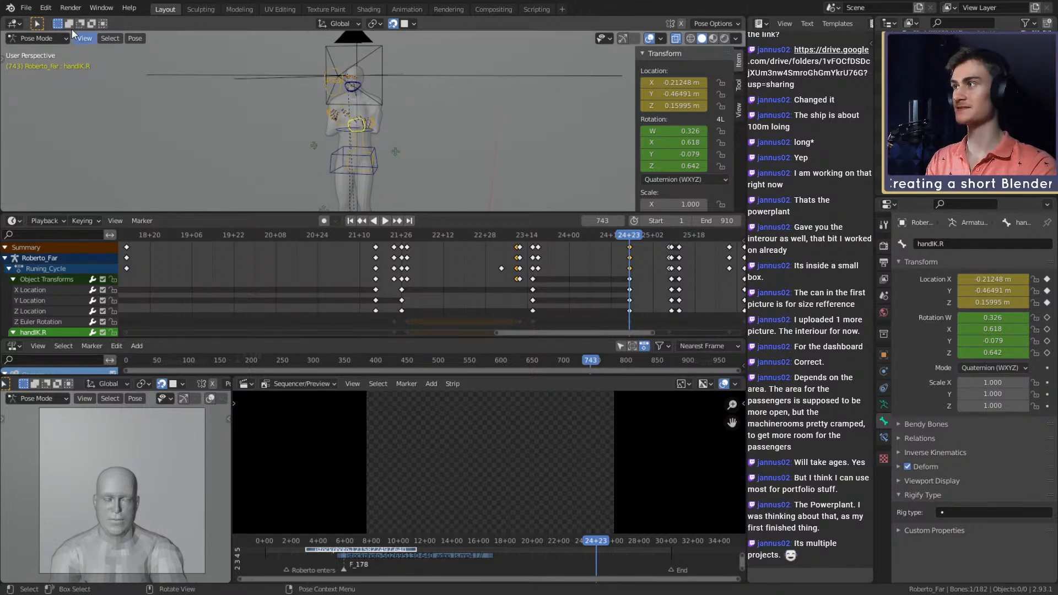
- Save roberto_animation_v1b.blend again
{"action": "left_click", "coordinate": [26, 7]}
{"action": "left_click", "coordinate": [45, 87]}
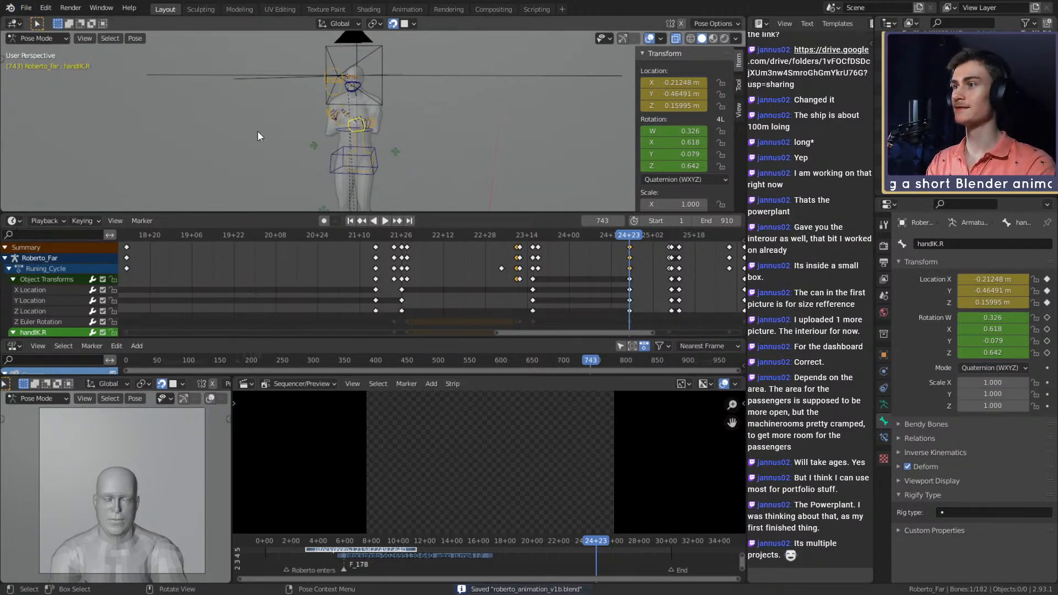
- Keyframe the location of Roberto_Far's left knee target, legIK.L, at frame 743
{"action": "scroll", "coordinate": [412, 146], "scroll_direction": "down", "scroll_amount": 5}
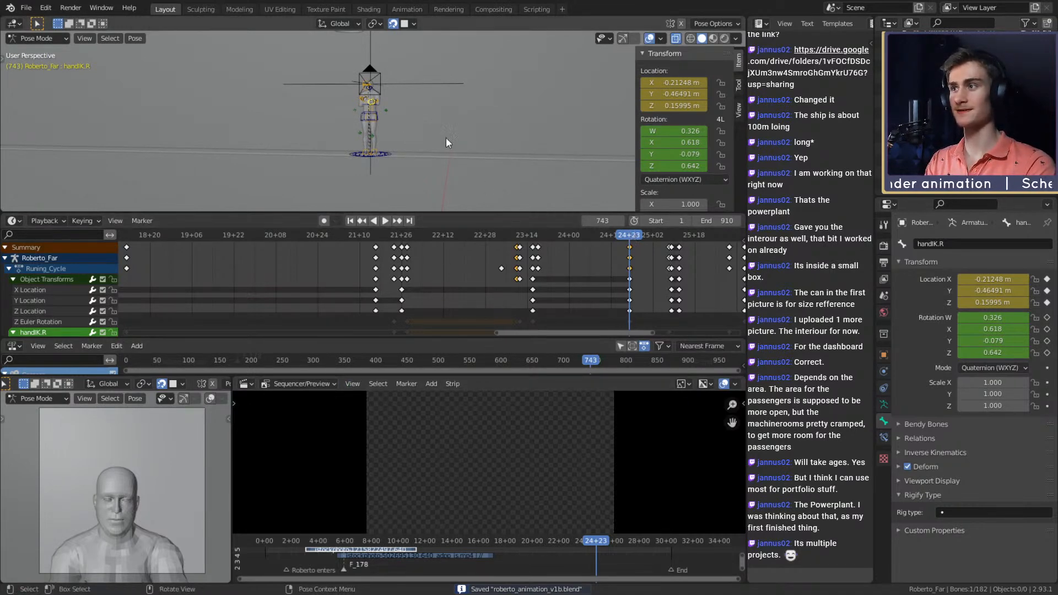
{"action": "middle_click_drag", "start_coordinate": [445, 137], "coordinate": [386, 153]}
{"action": "scroll", "coordinate": [428, 130], "scroll_direction": "up", "scroll_amount": 3}
{"action": "left_click", "coordinate": [371, 150]}
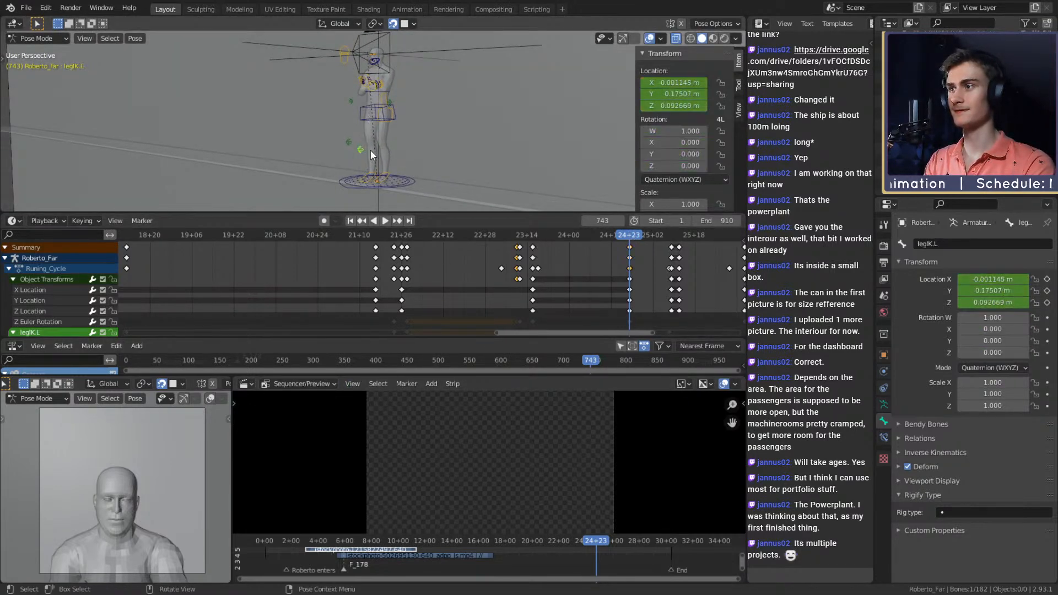
{"action": "key", "text": "KP_1"}
{"action": "scroll", "coordinate": [472, 149], "scroll_direction": "up", "scroll_amount": 3}
{"action": "scroll", "coordinate": [479, 149], "scroll_direction": "down", "scroll_amount": 4}
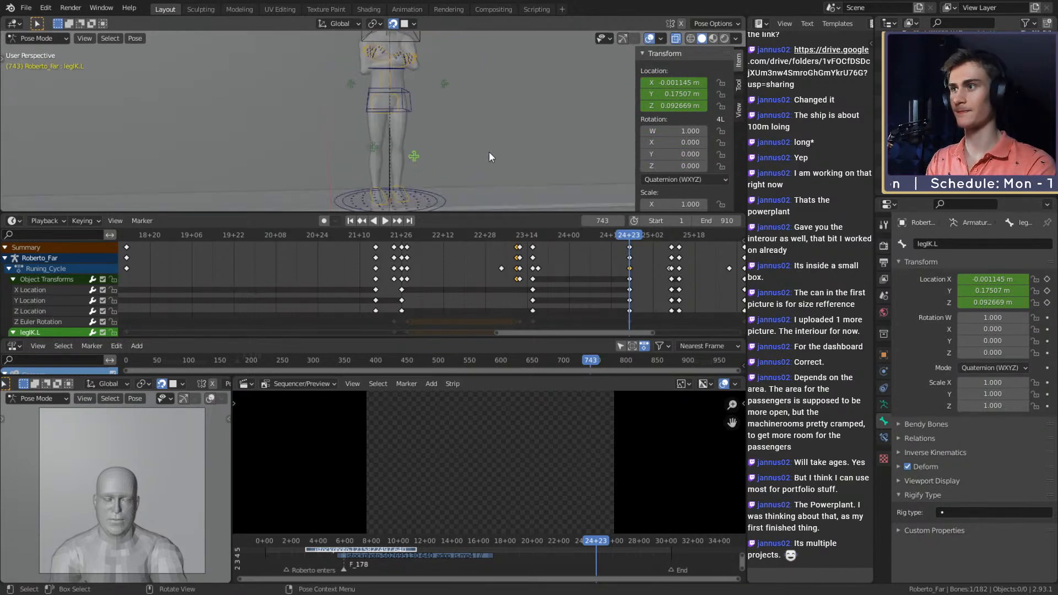
{"action": "right_click", "coordinate": [673, 89]}
{"action": "left_click", "coordinate": [634, 86]}
- Keyframe the location of legIK.R and replace the location keyframes of armIK.L at frame 743
{"action": "left_click", "coordinate": [359, 147]}
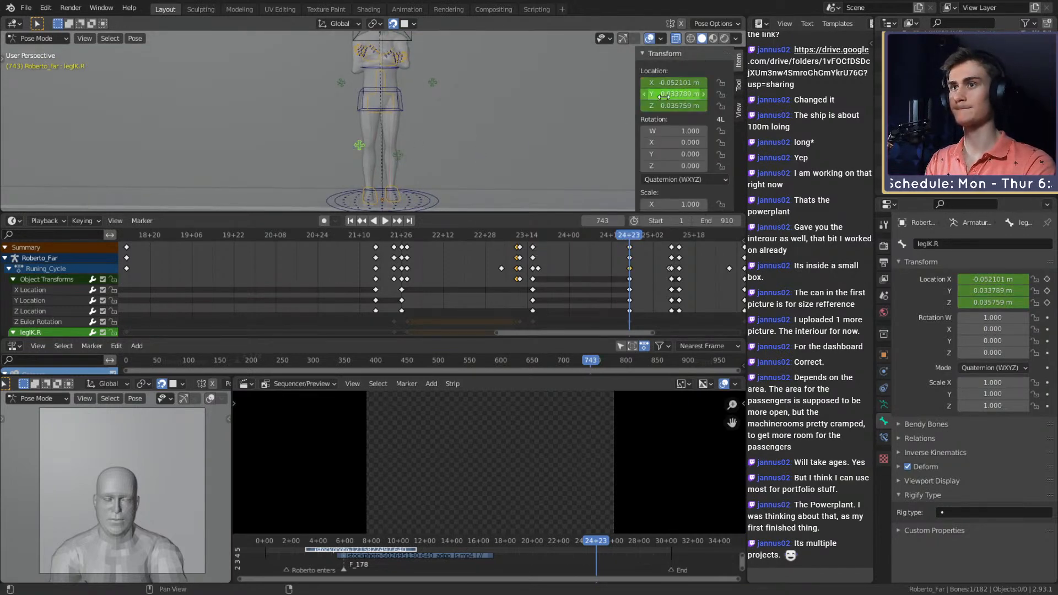
{"action": "key", "text": "i"}
{"action": "left_click", "coordinate": [560, 90]}
{"action": "left_click", "coordinate": [342, 83]}
{"action": "right_click", "coordinate": [650, 92]}
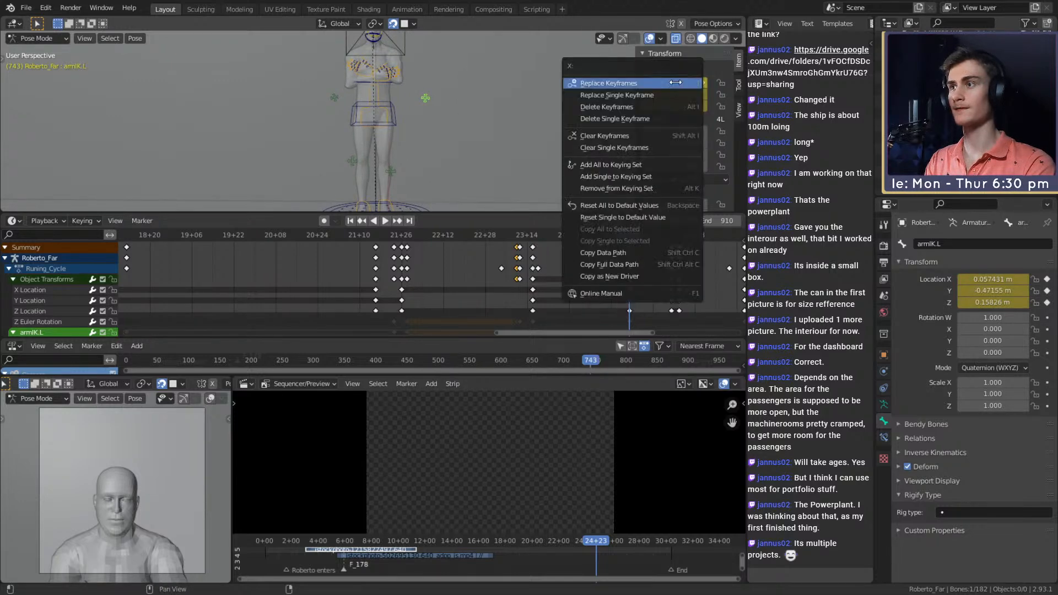
{"action": "left_click", "coordinate": [640, 88]}
- Keyframe the rotation of the handIK.R bone in the crossed-arm pose at frame 743
{"action": "middle_click_drag", "start_coordinate": [433, 95], "coordinate": [442, 128]}
{"action": "left_click", "coordinate": [351, 165]}
{"action": "key", "text": "i"}
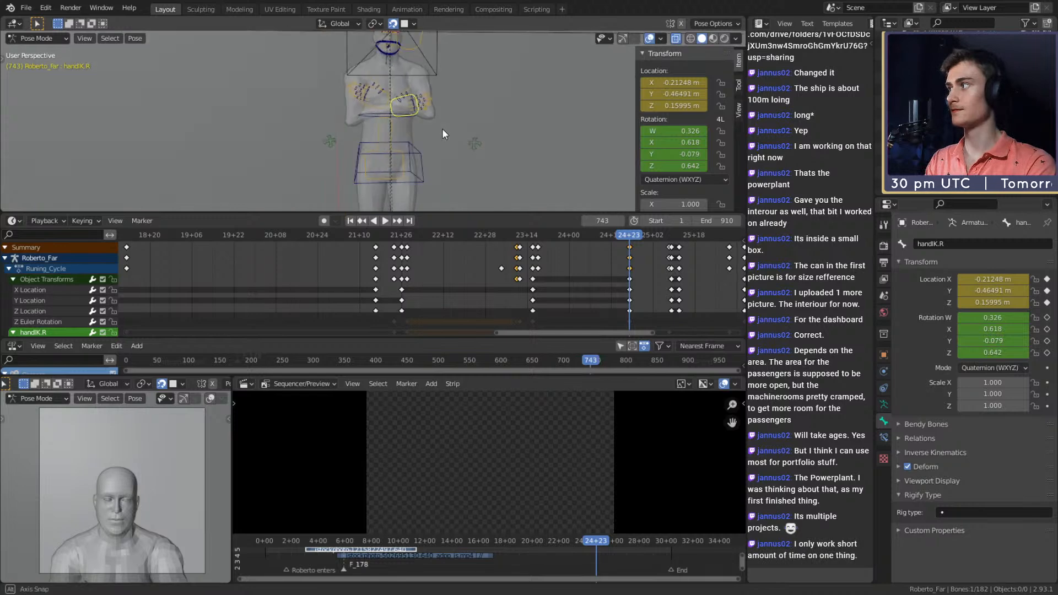
{"action": "right_click", "coordinate": [675, 131]}
{"action": "left_click", "coordinate": [667, 127]}
- Keyframe the rotation and location of the handIK.L bone at frame 743
{"action": "left_click", "coordinate": [376, 101]}
{"action": "right_click", "coordinate": [670, 127]}
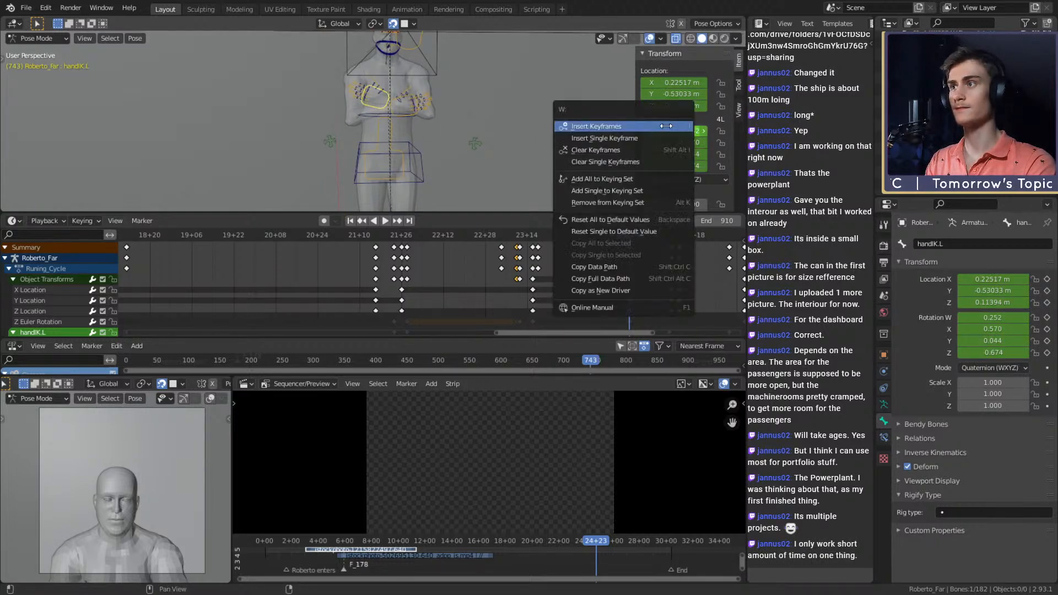
{"action": "left_click", "coordinate": [670, 126]}
{"action": "right_click", "coordinate": [668, 84]}
{"action": "left_click", "coordinate": [668, 84]}
- Keyframe the location of the head_track control at frame 743
{"action": "middle_click_drag", "start_coordinate": [409, 100], "coordinate": [418, 107]}
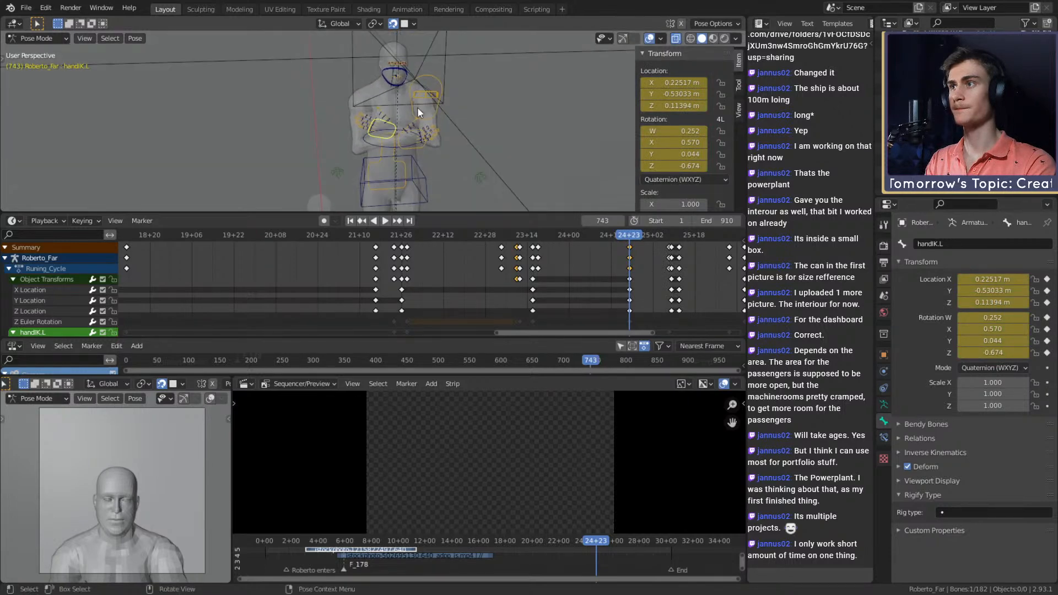
{"action": "left_click", "coordinate": [435, 110]}
{"action": "right_click", "coordinate": [671, 92]}
{"action": "left_click", "coordinate": [671, 93]}
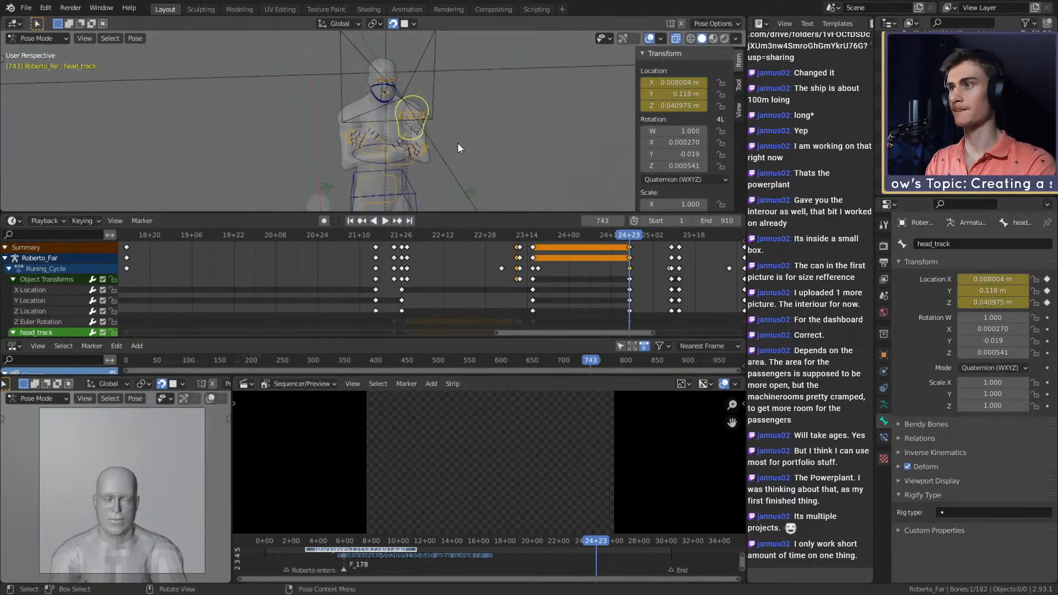
- Keyframe the location and rotation of both foot controls, footIK.L and footIK.R, at frame 743
{"action": "middle_click_drag", "start_coordinate": [458, 142], "coordinate": [458, 113]}
{"action": "scroll", "coordinate": [438, 152], "scroll_direction": "up", "scroll_amount": 3}
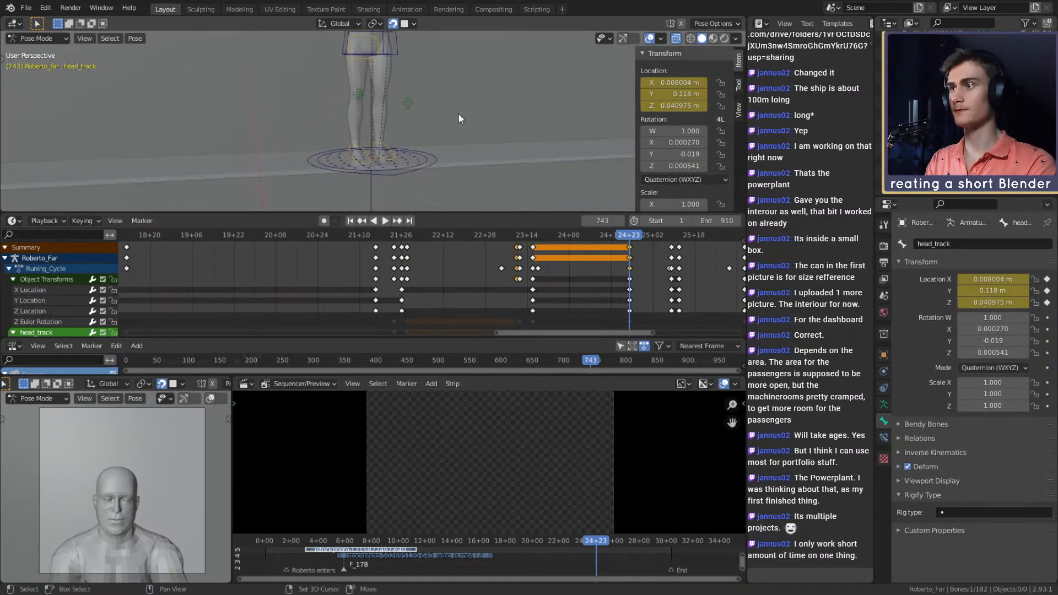
{"action": "left_click", "coordinate": [385, 144]}
{"action": "key", "text": "i"}
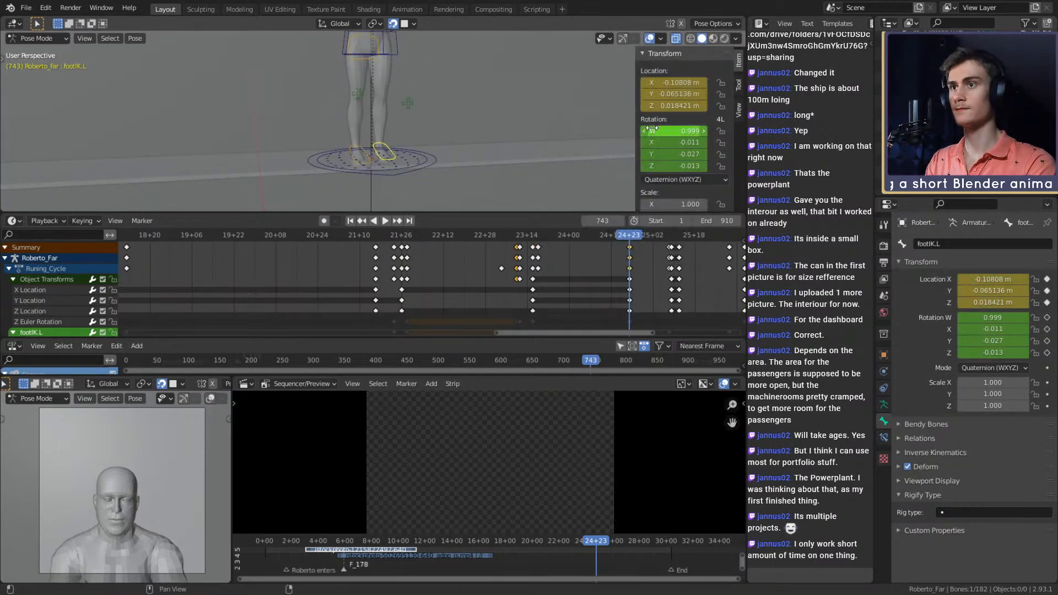
{"action": "left_click", "coordinate": [355, 144]}
{"action": "right_click", "coordinate": [675, 130]}
{"action": "left_click", "coordinate": [675, 130]}
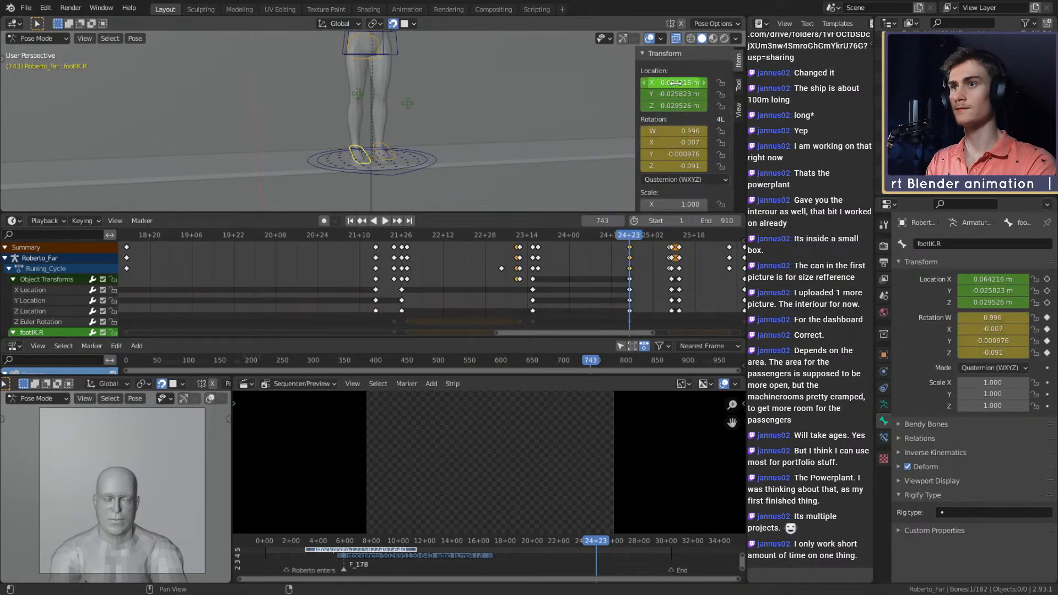
{"action": "right_click", "coordinate": [675, 83]}
{"action": "left_click", "coordinate": [675, 82]}
- Review Roberto_Far's motion into and out of the crossed-arm pose, up to about frame 786
{"action": "scroll", "coordinate": [465, 140], "scroll_direction": "down", "scroll_amount": 3}
{"action": "scroll", "coordinate": [465, 140], "scroll_direction": "down", "scroll_amount": 2}
{"action": "middle_click_drag", "start_coordinate": [438, 137], "coordinate": [421, 154]}
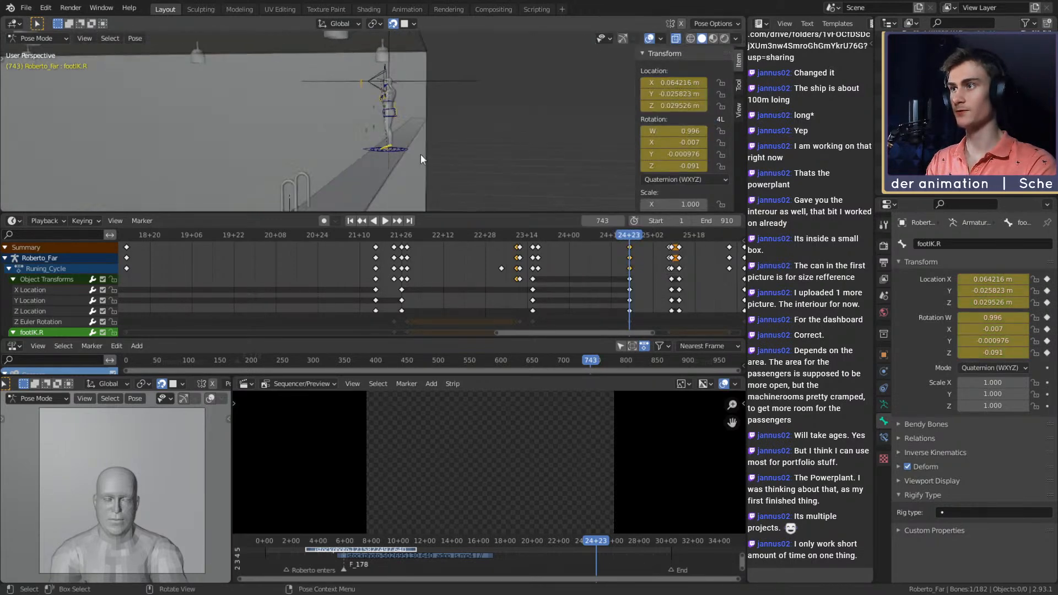
{"action": "scroll", "coordinate": [437, 150], "scroll_direction": "down", "scroll_amount": 1}
{"action": "left_click_drag", "start_coordinate": [615, 235], "coordinate": [530, 240]}
{"action": "key", "text": "space"}
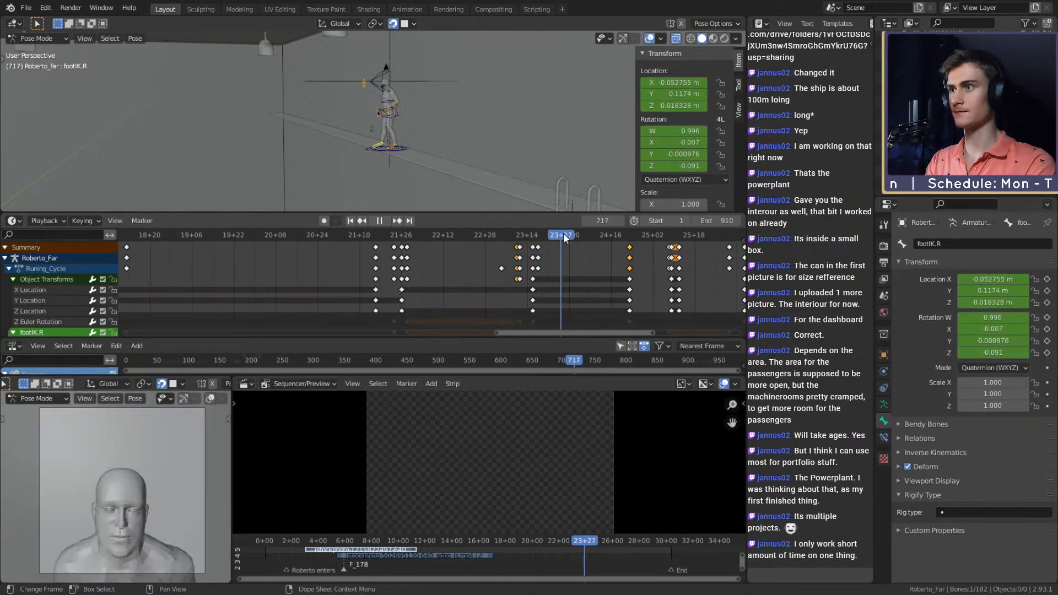
{"action": "left_click_drag", "start_coordinate": [627, 230], "coordinate": [683, 224]}
{"action": "key", "text": "space"}
{"action": "middle_click_drag", "start_coordinate": [626, 204], "coordinate": [712, 252]}
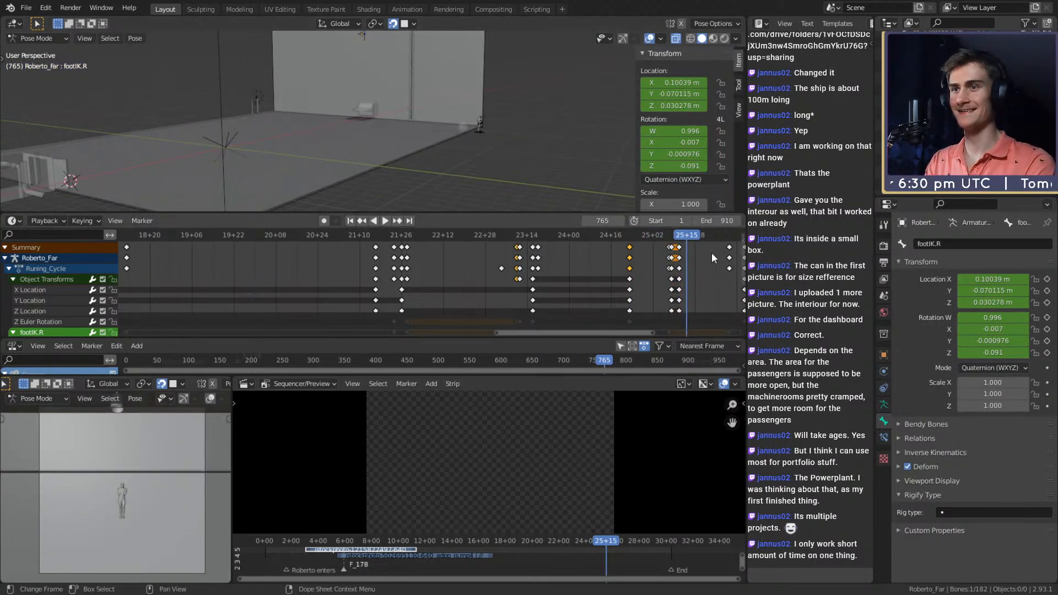
{"action": "key", "text": "space"}
{"action": "left_click_drag", "start_coordinate": [690, 233], "coordinate": [731, 239]}
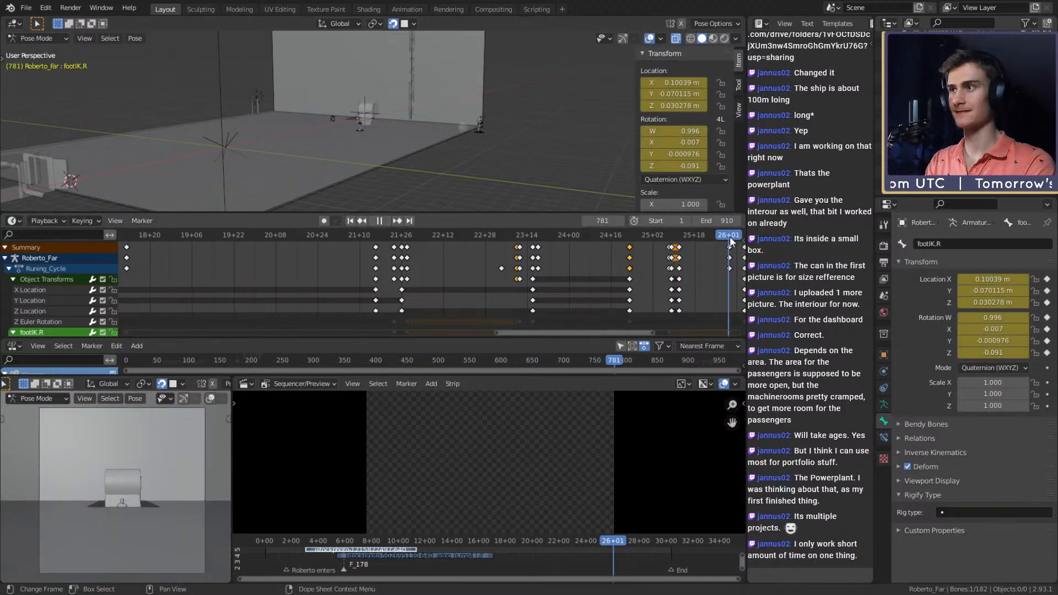
{"action": "key", "text": "space"}
- Review the motion after frame 762 and stop at Roberto_Far's mid-air pose on frame 808
{"action": "mouse_move", "coordinate": [496, 187]}
{"action": "middle_mouse_down"}
{"action": "mouse_move", "coordinate": [377, 121]}
{"action": "mouse_move", "coordinate": [329, 158]}
{"action": "mouse_move", "coordinate": [484, 125]}
{"action": "mouse_move", "coordinate": [478, 178]}
{"action": "middle_mouse_up"}
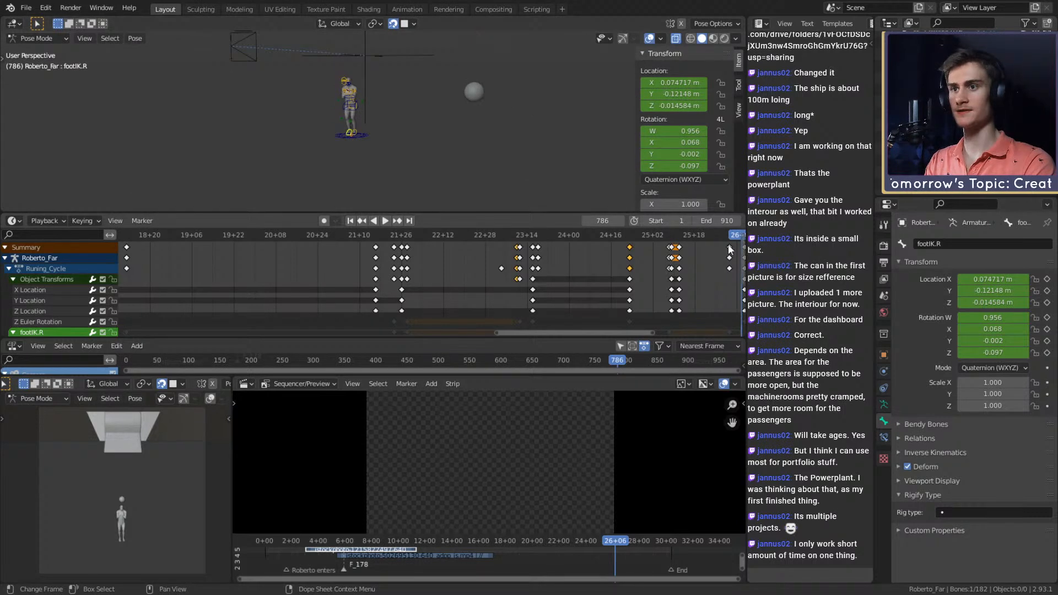
{"action": "middle_click_drag", "start_coordinate": [693, 269], "coordinate": [559, 268]}
{"action": "left_click", "coordinate": [538, 232]}
{"action": "key", "text": "space"}
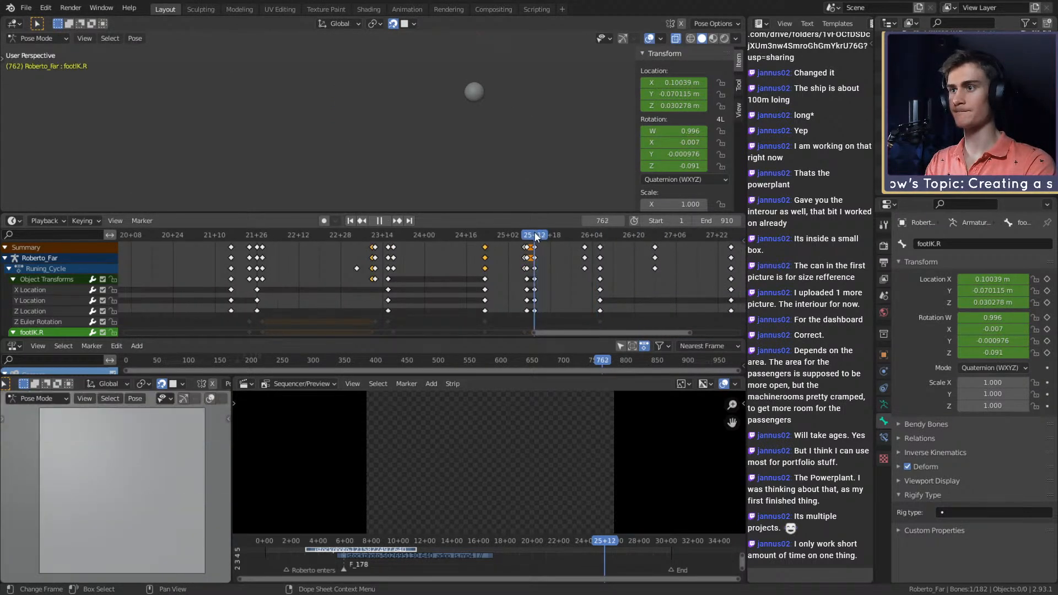
{"action": "left_click_drag", "start_coordinate": [539, 235], "coordinate": [614, 234]}
{"action": "left_click_drag", "start_coordinate": [588, 237], "coordinate": [655, 226]}
- Examine Roberto_Far's mid-air pose at frame 808 and the surrounding keyframes with the handIK.L bone selected
{"action": "middle_click_drag", "start_coordinate": [397, 165], "coordinate": [445, 111]}
{"action": "scroll", "coordinate": [445, 110], "scroll_direction": "up", "scroll_amount": 5}
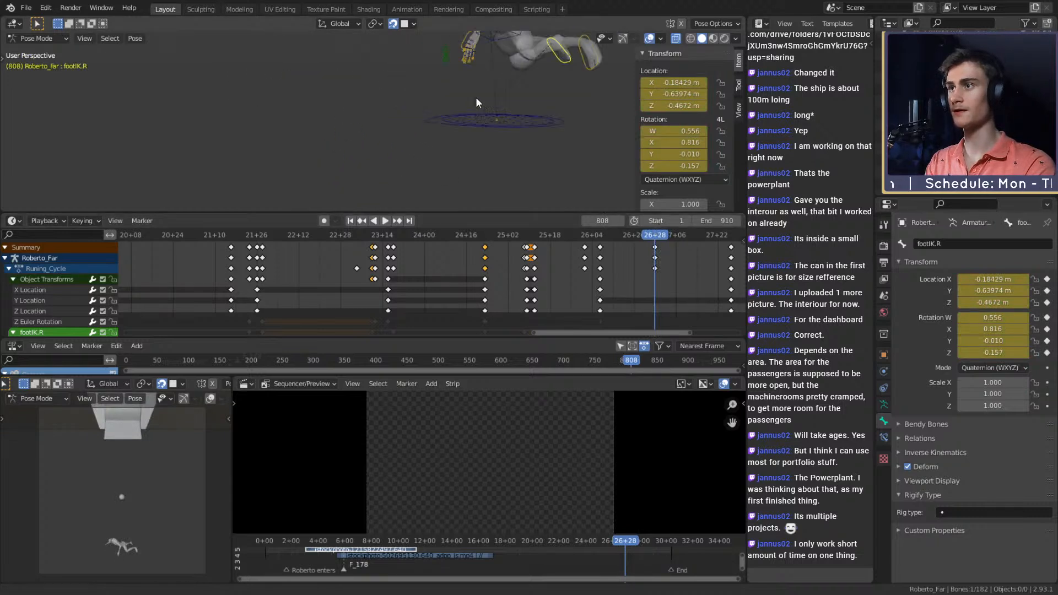
{"action": "left_click", "coordinate": [419, 157]}
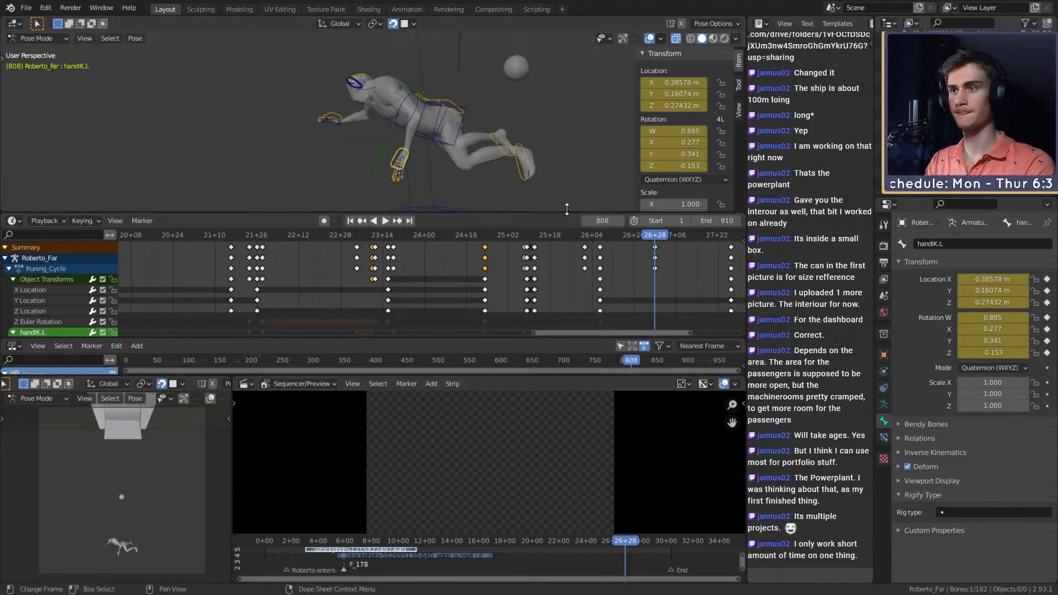
{"action": "scroll", "coordinate": [530, 251], "scroll_direction": "down", "scroll_amount": 3}
{"action": "scroll", "coordinate": [514, 254], "scroll_direction": "down", "scroll_amount": 4, "text": "shift"}
{"action": "scroll", "coordinate": [514, 254], "scroll_direction": "up", "scroll_amount": 5, "text": "shift"}
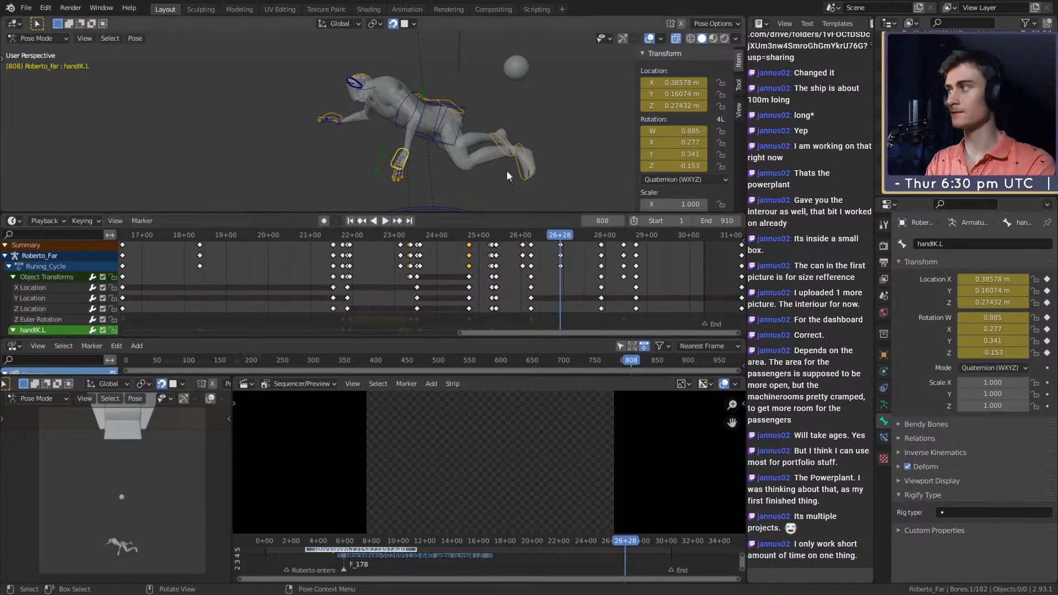
{"action": "left_click", "coordinate": [543, 111]}
{"action": "left_click", "coordinate": [408, 154]}
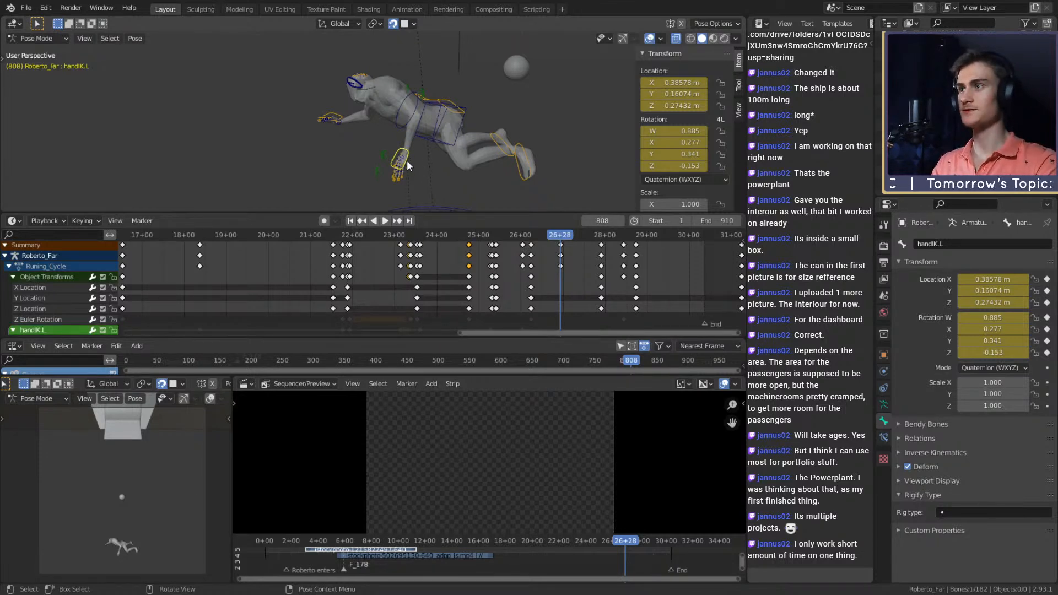
{"action": "middle_click_drag", "start_coordinate": [407, 161], "coordinate": [391, 138]}
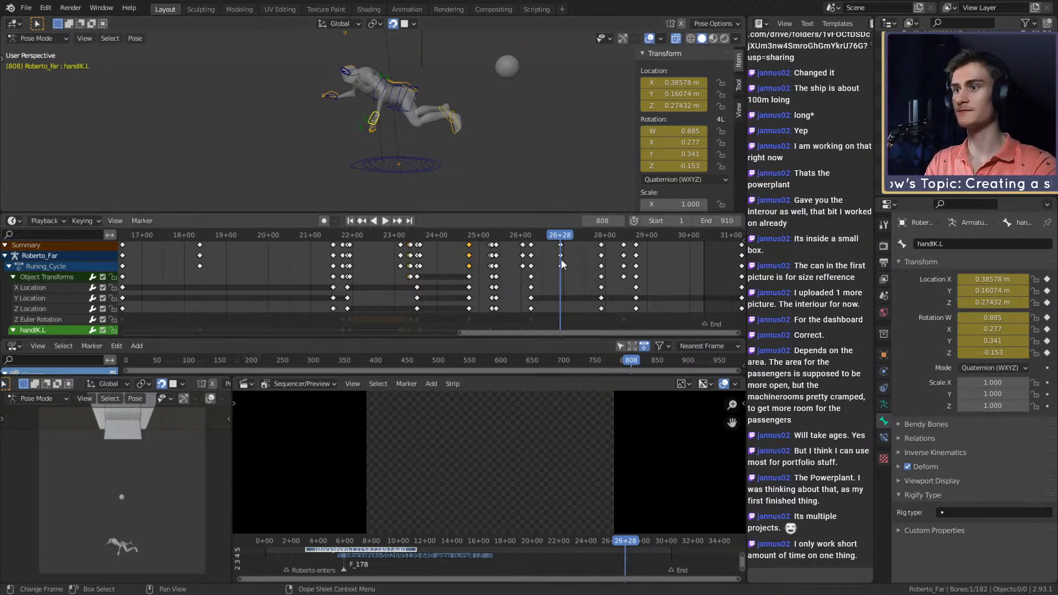
{"action": "scroll", "coordinate": [568, 289], "scroll_direction": "up", "scroll_amount": 4}
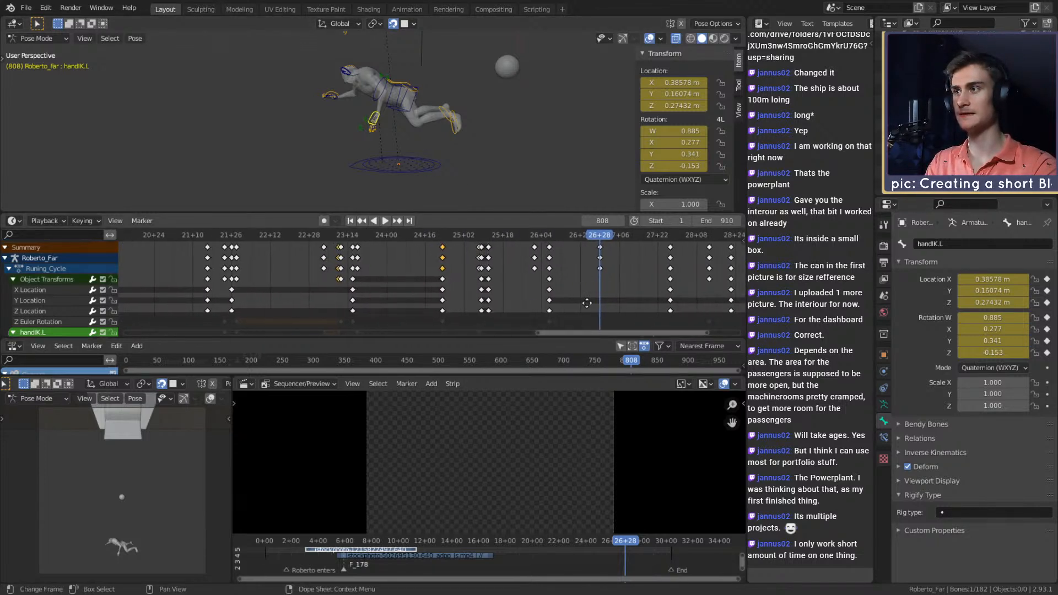
{"action": "middle_click_drag", "start_coordinate": [519, 316], "coordinate": [524, 264]}
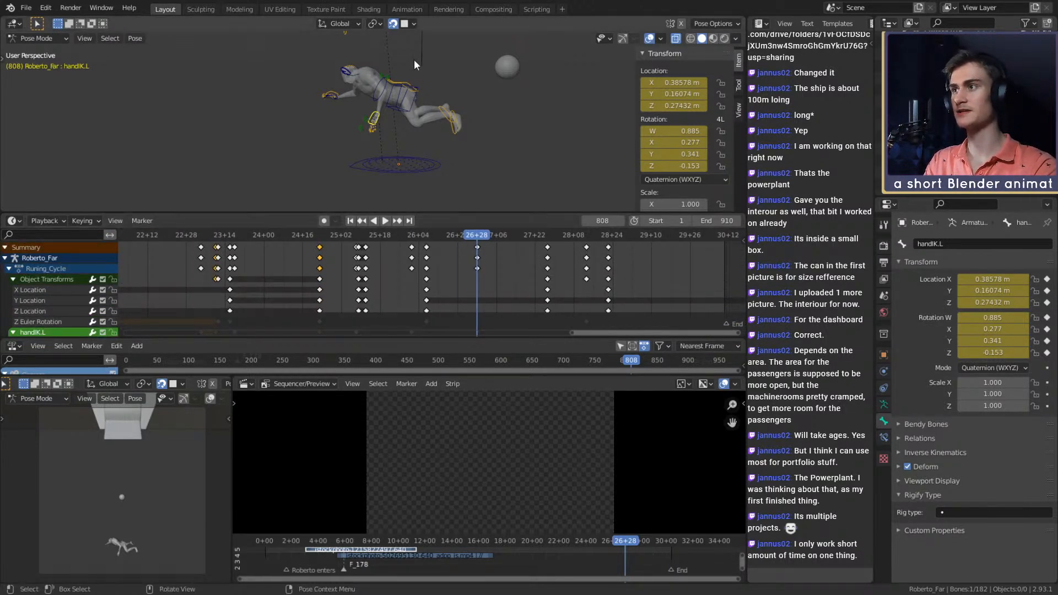
{"action": "middle_click_drag", "start_coordinate": [415, 58], "coordinate": [440, 137], "text": "shift"}
{"action": "key", "text": "KP_Decimal"}
{"action": "scroll", "coordinate": [492, 124], "scroll_direction": "down", "scroll_amount": 6}
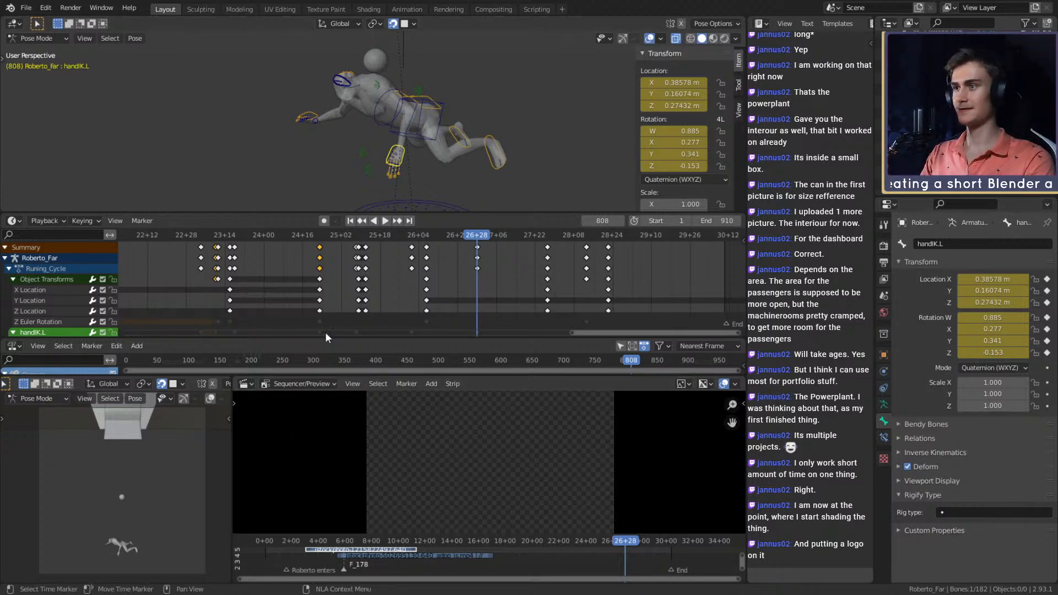
- Inspect the keyframe channels of handIK.L and handIK.R around frame 808 in the Dope Sheet
{"action": "middle_click_drag", "start_coordinate": [394, 182], "coordinate": [391, 140], "text": "shift"}
{"action": "scroll", "coordinate": [502, 293], "scroll_direction": "down", "scroll_amount": 2}
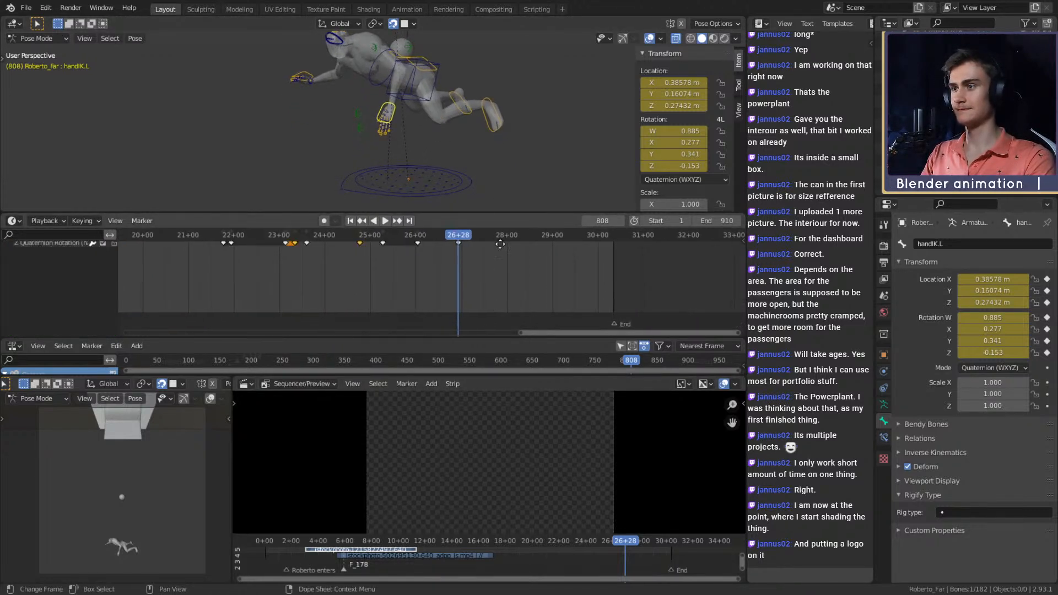
{"action": "mouse_move", "coordinate": [502, 293]}
{"action": "middle_mouse_down"}
{"action": "mouse_move", "coordinate": [497, 261]}
{"action": "mouse_move", "coordinate": [498, 297]}
{"action": "middle_mouse_up"}
{"action": "middle_click_drag", "start_coordinate": [460, 132], "coordinate": [446, 132]}
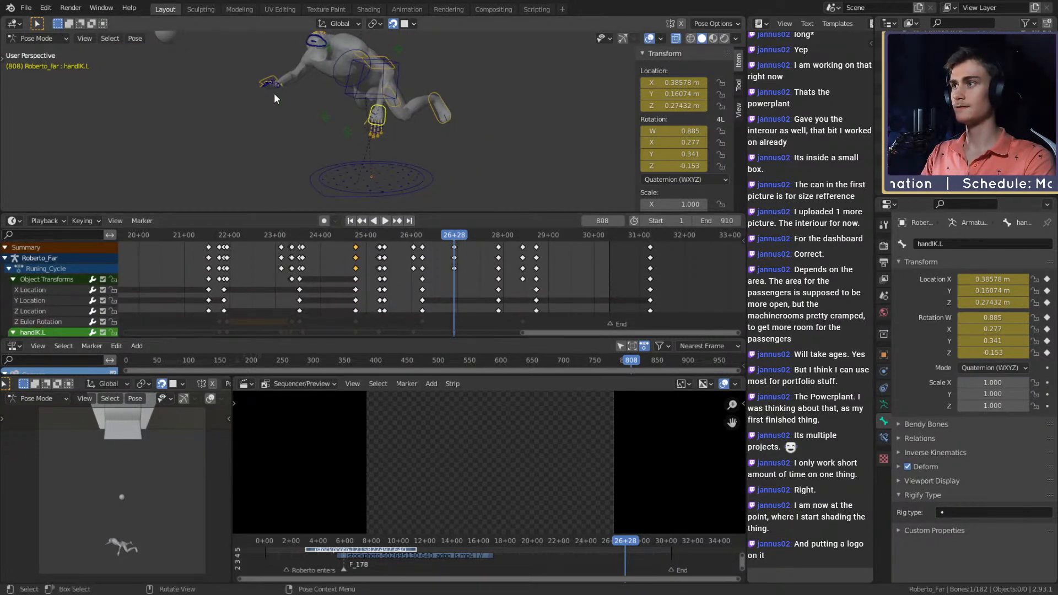
{"action": "left_click", "coordinate": [279, 75]}
{"action": "middle_click_drag", "start_coordinate": [278, 74], "coordinate": [411, 131]}
{"action": "middle_click_drag", "start_coordinate": [493, 280], "coordinate": [495, 256]}
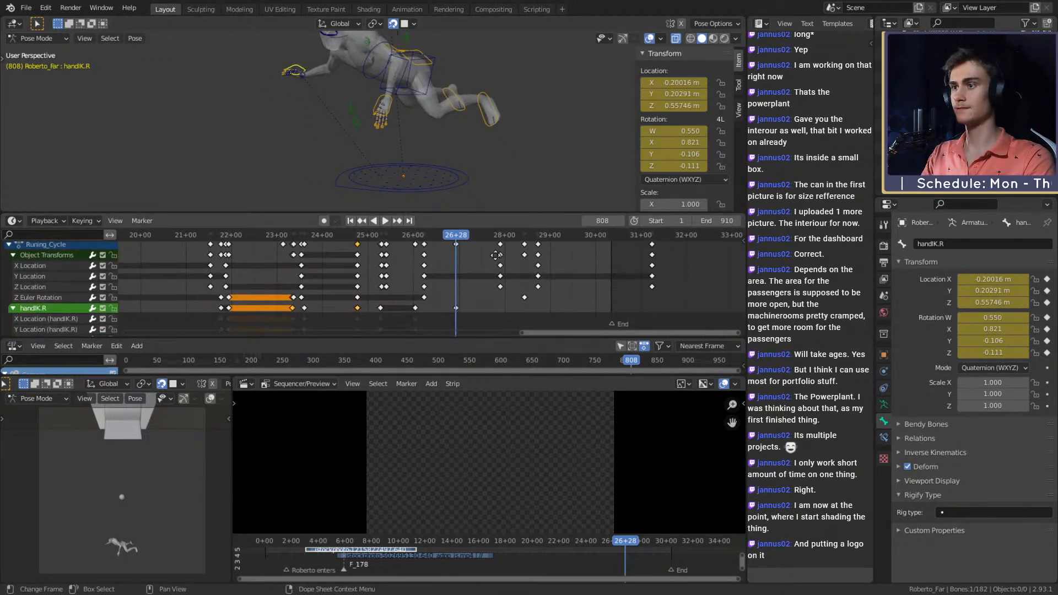
- Move the armIK.L elbow target to about X 0.22, Y -0.39, Z 0.20 m and keyframe its location at frame 808
{"action": "middle_click_drag", "start_coordinate": [455, 140], "coordinate": [397, 116]}
{"action": "left_click", "coordinate": [388, 144]}
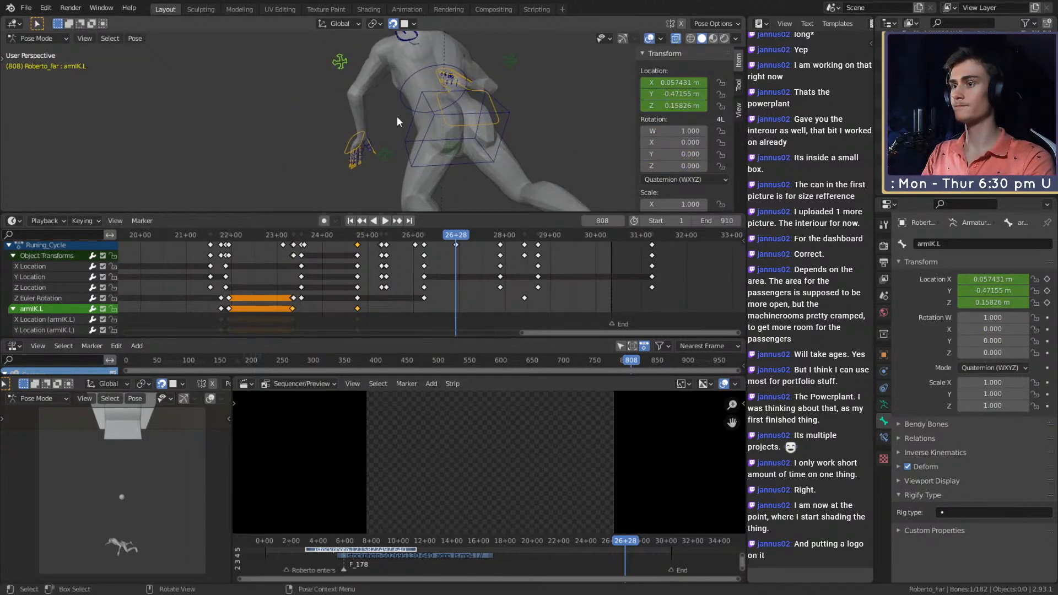
{"action": "key", "text": "g"}
{"action": "left_click", "coordinate": [425, 149]}
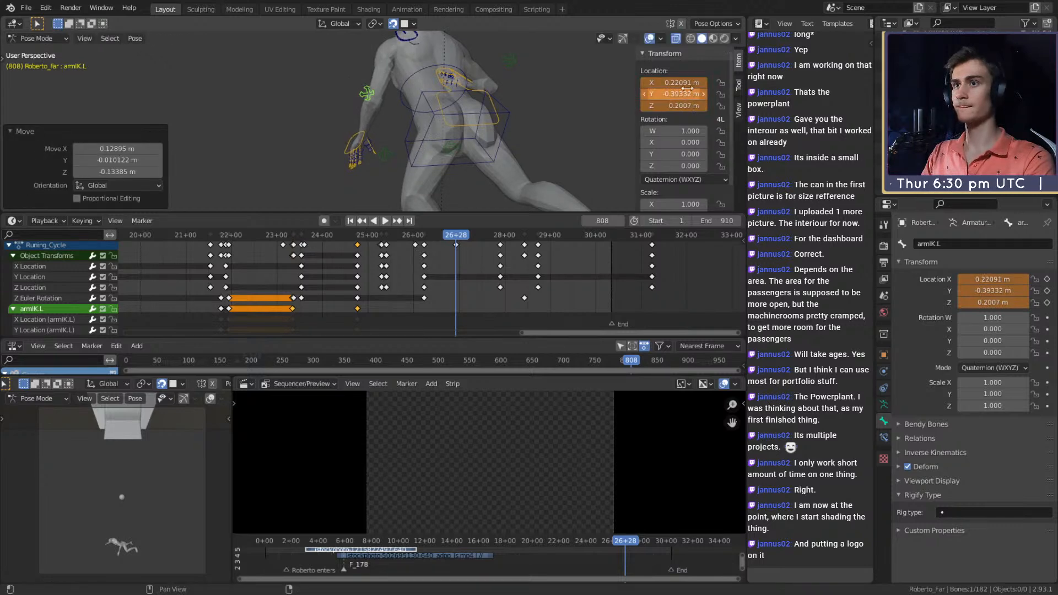
{"action": "right_click", "coordinate": [651, 85]}
{"action": "left_click", "coordinate": [650, 87]}
- Move the armIK.R elbow target to about X -0.17, Y -0.26, Z 0.36 m and keyframe its location at frame 808
{"action": "middle_click_drag", "start_coordinate": [441, 110], "coordinate": [395, 122]}
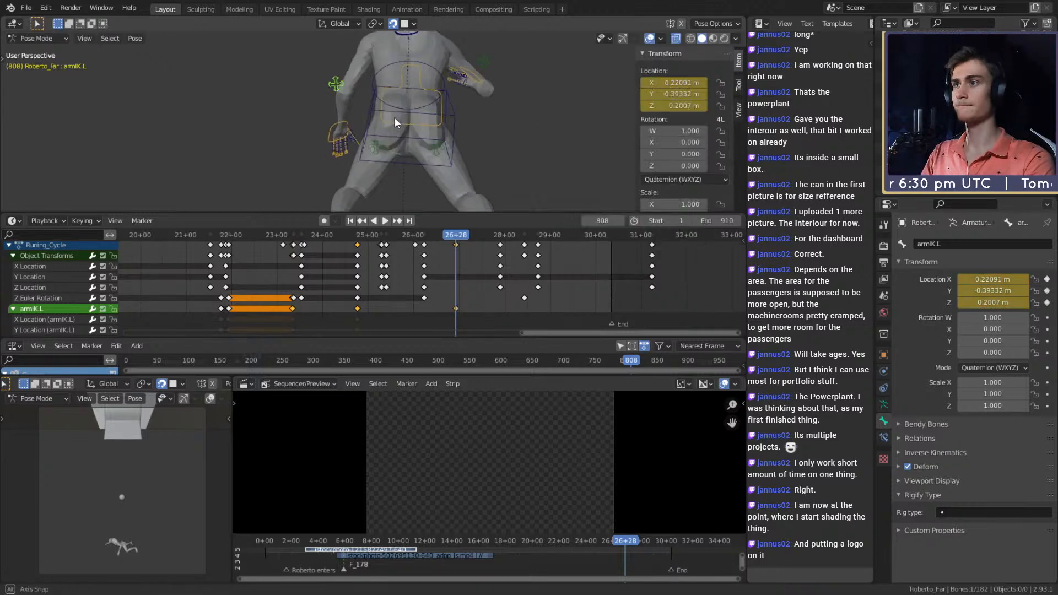
{"action": "left_click", "coordinate": [484, 61]}
{"action": "middle_click_drag", "start_coordinate": [483, 61], "coordinate": [470, 118]}
{"action": "key", "text": "g"}
{"action": "left_click", "coordinate": [477, 146]}
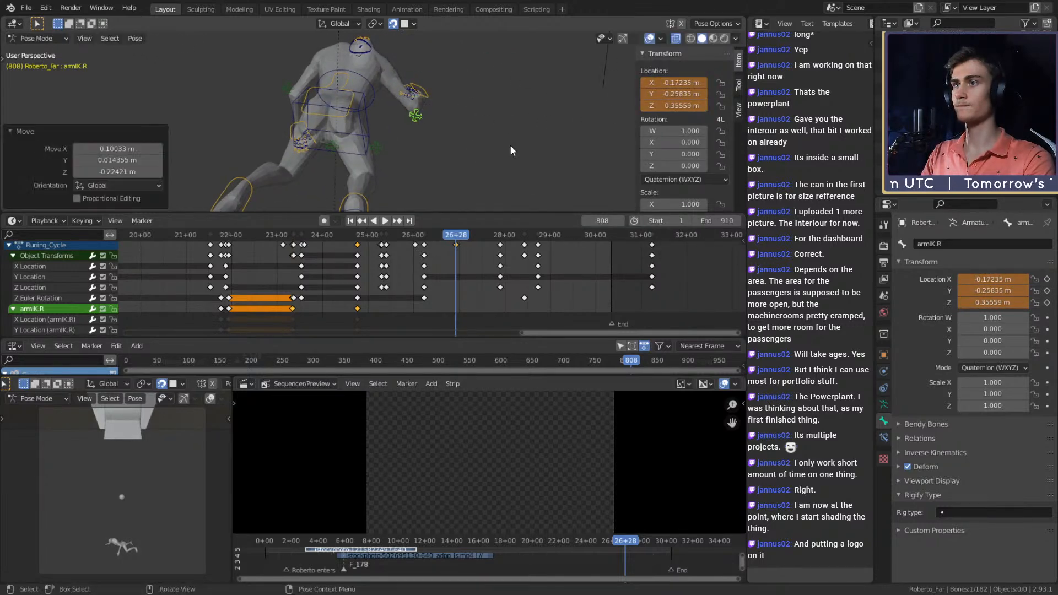
{"action": "right_click", "coordinate": [673, 89]}
{"action": "left_click", "coordinate": [672, 90]}
- Move the legIK.L knee target to about X 0.10, Y -0.15, Z 0.25 m and keyframe its location at frame 808
{"action": "middle_click_drag", "start_coordinate": [399, 141], "coordinate": [391, 117]}
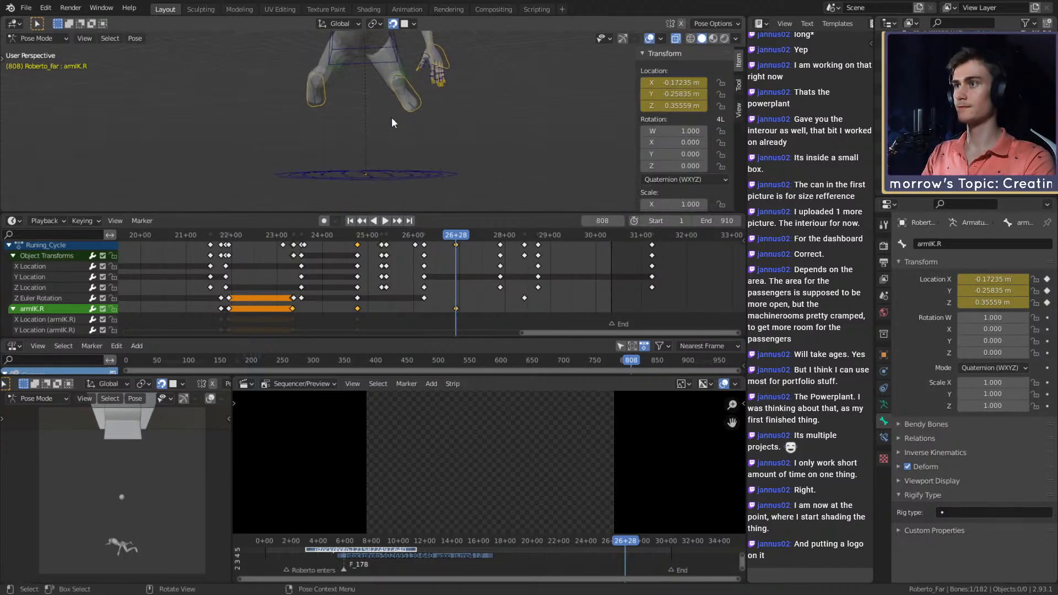
{"action": "left_click", "coordinate": [396, 96]}
{"action": "middle_click_drag", "start_coordinate": [441, 88], "coordinate": [507, 140]}
{"action": "key", "text": "g"}
{"action": "left_click", "coordinate": [408, 144]}
{"action": "key", "text": "g"}
{"action": "left_click", "coordinate": [500, 145]}
{"action": "key", "text": "g"}
{"action": "left_click", "coordinate": [518, 140]}
{"action": "right_click", "coordinate": [679, 87]}
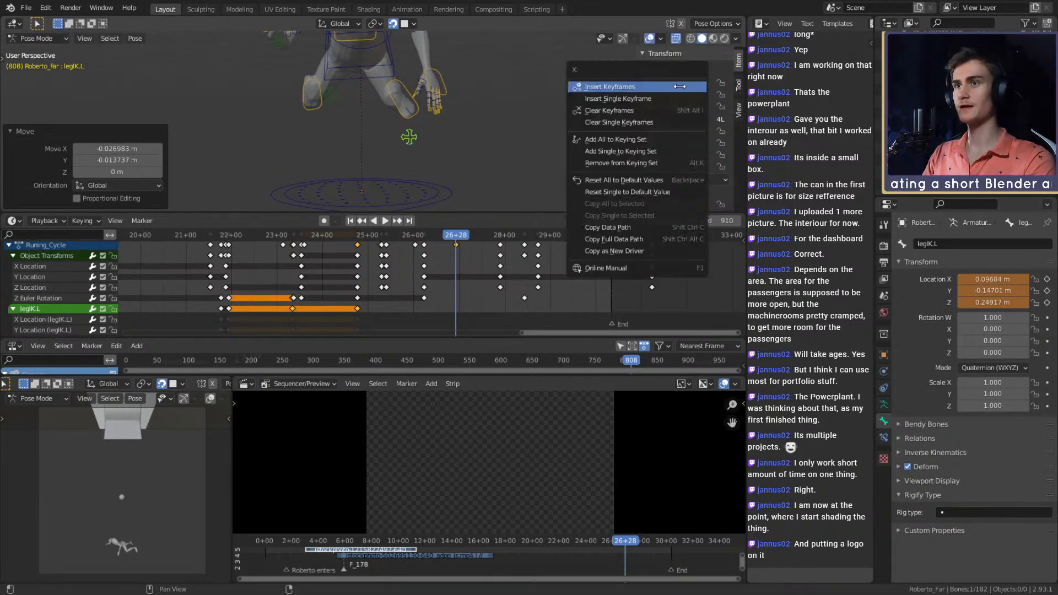
{"action": "left_click", "coordinate": [680, 86]}
- Move the legIK.R knee target to about X -0.06, Y -0.29, Z 0.24 m and keyframe its location at frame 808
{"action": "left_click", "coordinate": [331, 98]}
{"action": "middle_click_drag", "start_coordinate": [331, 98], "coordinate": [419, 127]}
{"action": "key", "text": "g"}
{"action": "left_click", "coordinate": [494, 131]}
{"action": "key", "text": "g"}
{"action": "left_click", "coordinate": [447, 125]}
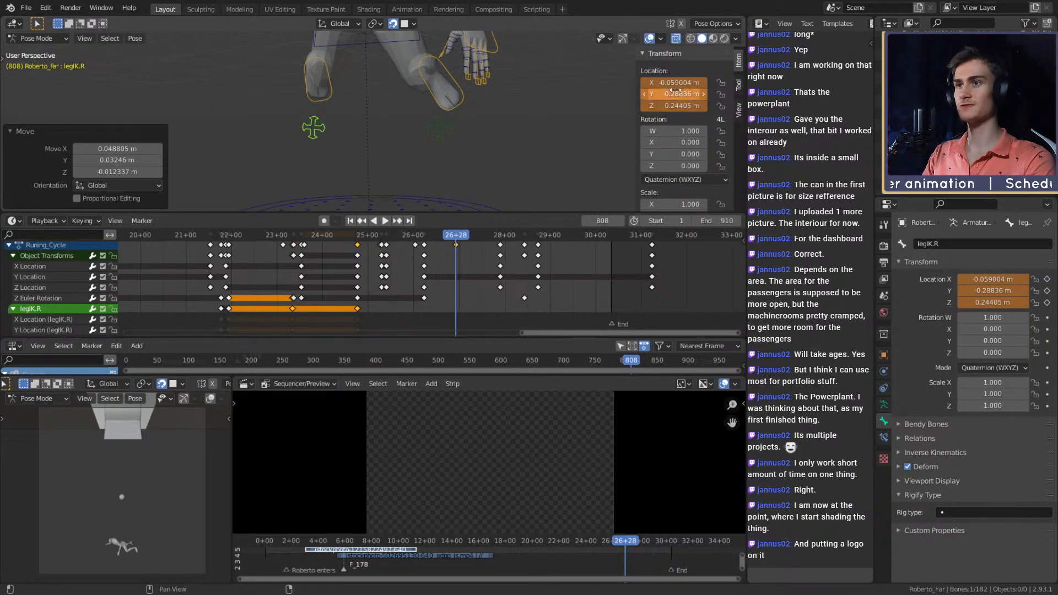
{"action": "right_click", "coordinate": [676, 91]}
{"action": "left_click", "coordinate": [675, 80]}
- Move the head_track target to about X -0.07, Y 0.63, Z 0.75 m and keyframe its location at frame 808
{"action": "middle_click_drag", "start_coordinate": [496, 82], "coordinate": [458, 57]}
{"action": "scroll", "coordinate": [410, 91], "scroll_direction": "up", "scroll_amount": 3}
{"action": "left_click", "coordinate": [336, 105]}
{"action": "scroll", "coordinate": [434, 113], "scroll_direction": "down", "scroll_amount": 3}
{"action": "left_click", "coordinate": [363, 78]}
{"action": "key", "text": "g"}
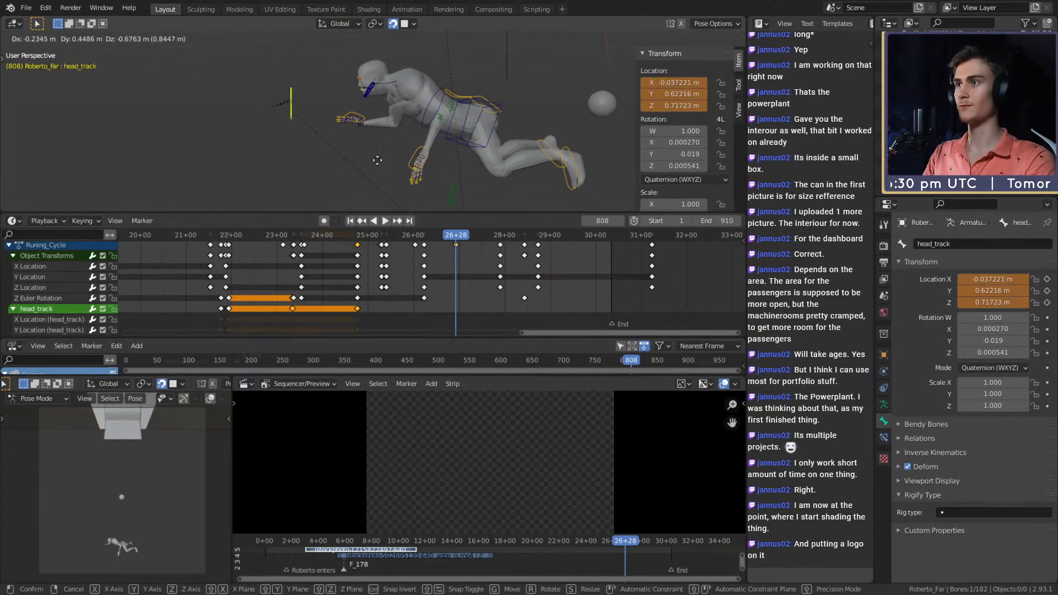
{"action": "left_click", "coordinate": [378, 159]}
{"action": "middle_click_drag", "start_coordinate": [379, 160], "coordinate": [435, 138]}
{"action": "key", "text": "g"}
{"action": "left_click", "coordinate": [584, 146]}
{"action": "right_click", "coordinate": [668, 86]}
{"action": "left_click", "coordinate": [667, 88]}
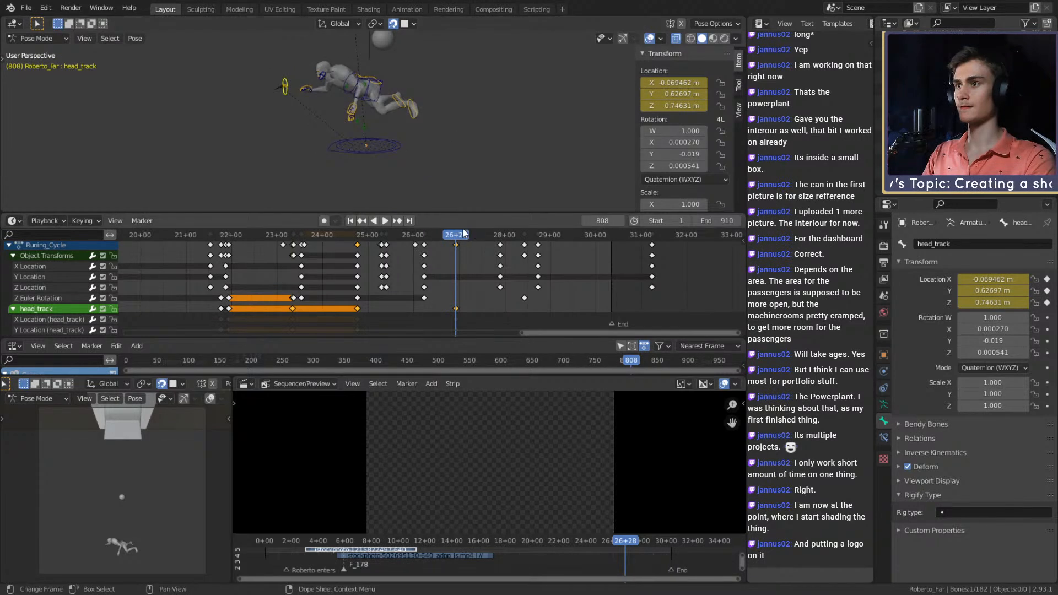
- Scrub through the dive to frame 937, set the scene's end frame to 937 and save the file
{"action": "left_click_drag", "start_coordinate": [453, 241], "coordinate": [653, 237]}
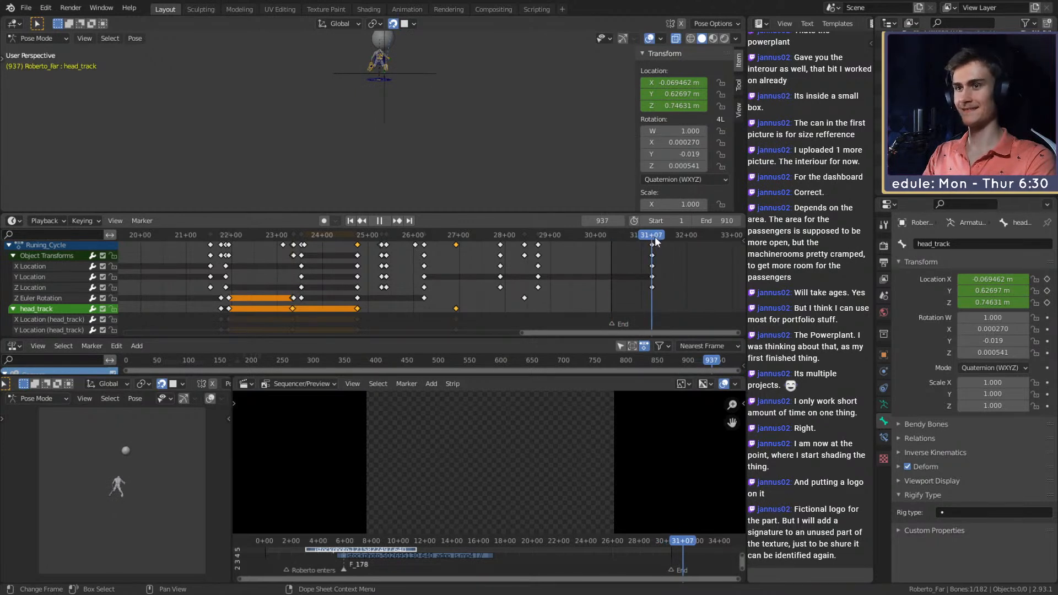
{"action": "left_click", "coordinate": [716, 220]}
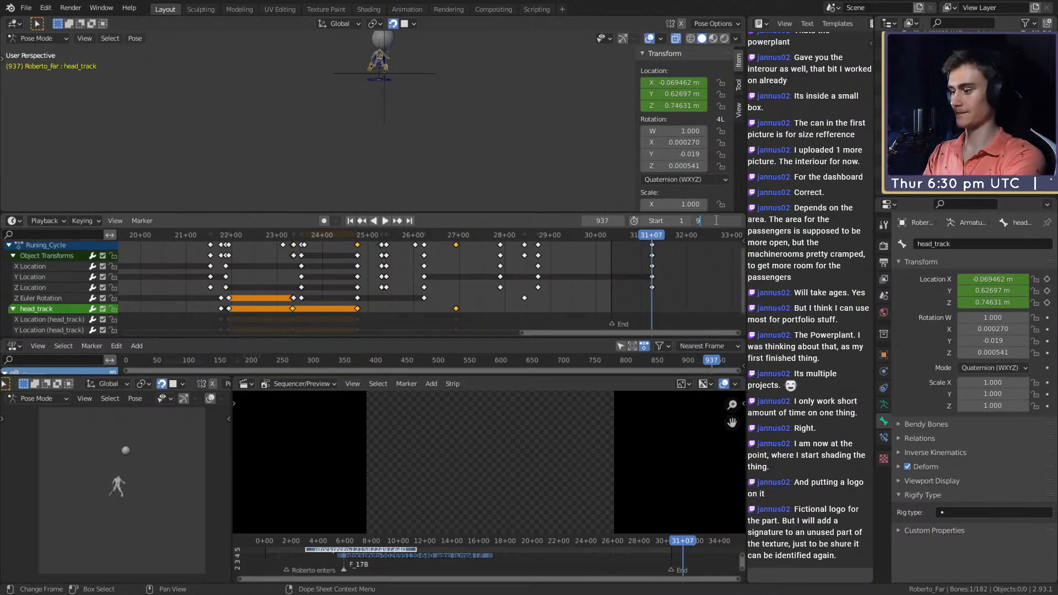
{"action": "type", "text": "937"}
{"action": "key", "text": "Return"}
{"action": "scroll", "coordinate": [511, 269], "scroll_direction": "down", "scroll_amount": 8}
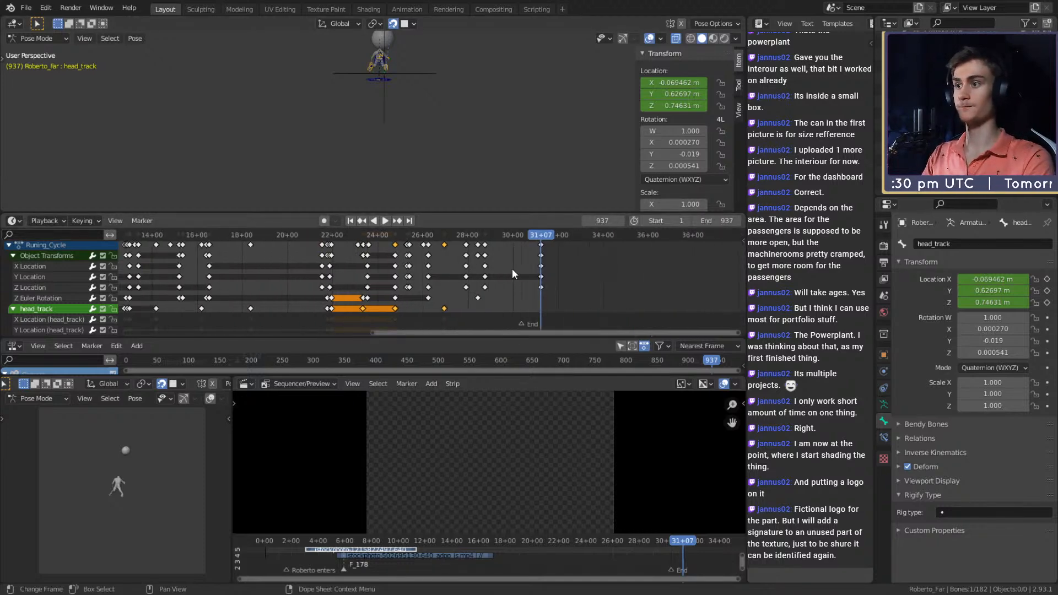
{"action": "scroll", "coordinate": [502, 286], "scroll_direction": "up", "scroll_amount": 4}
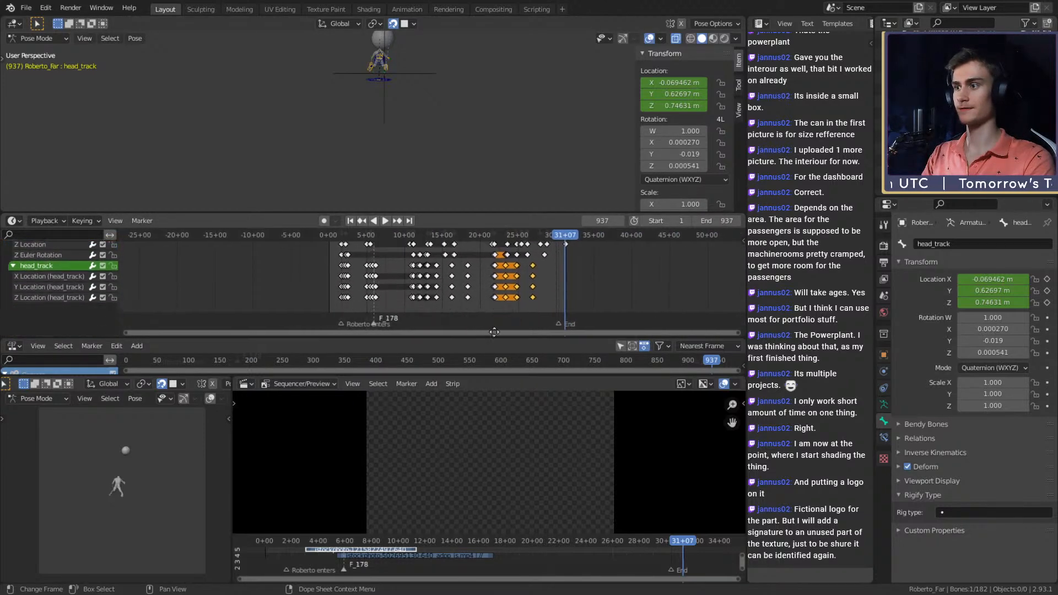
{"action": "scroll", "coordinate": [438, 301], "scroll_direction": "up", "scroll_amount": 2}
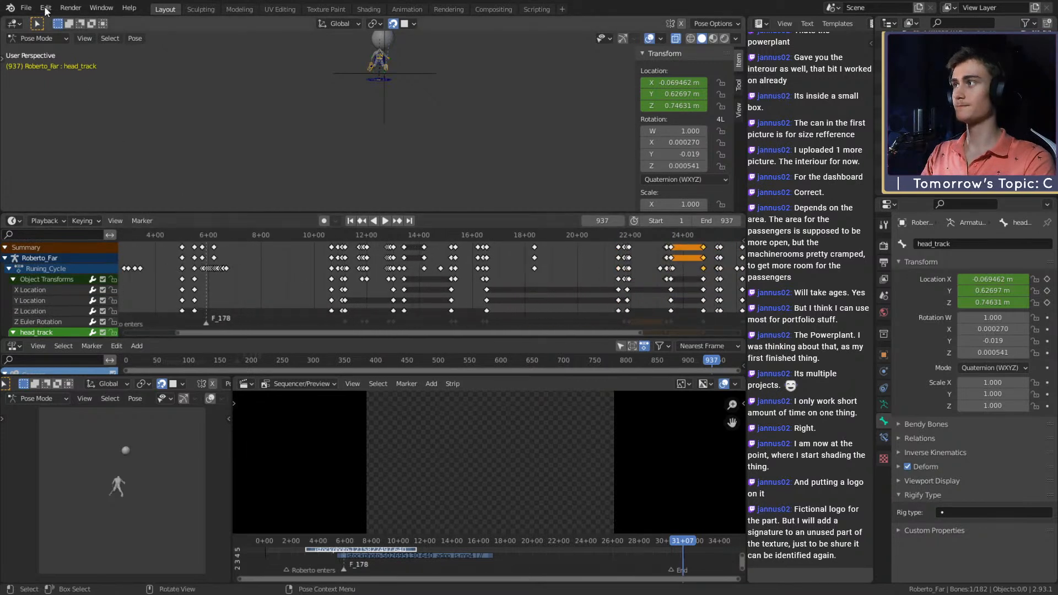
{"action": "left_click", "coordinate": [26, 8]}
{"action": "left_click", "coordinate": [42, 85]}
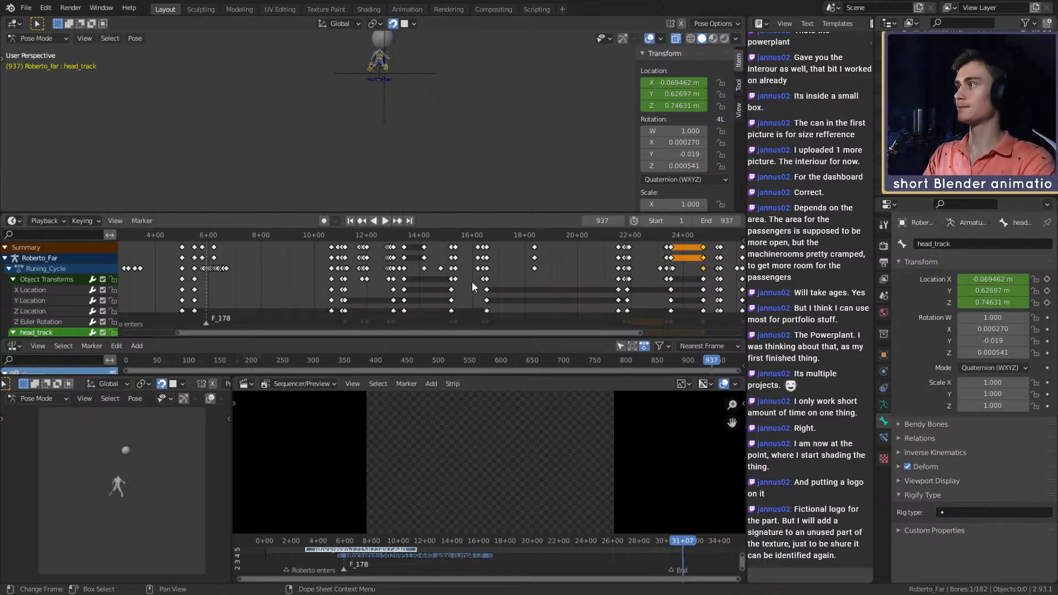
- Examine Roberto_Far's running pose and the run keyframes around frame 173
{"action": "scroll", "coordinate": [487, 283], "scroll_direction": "down", "scroll_amount": 5}
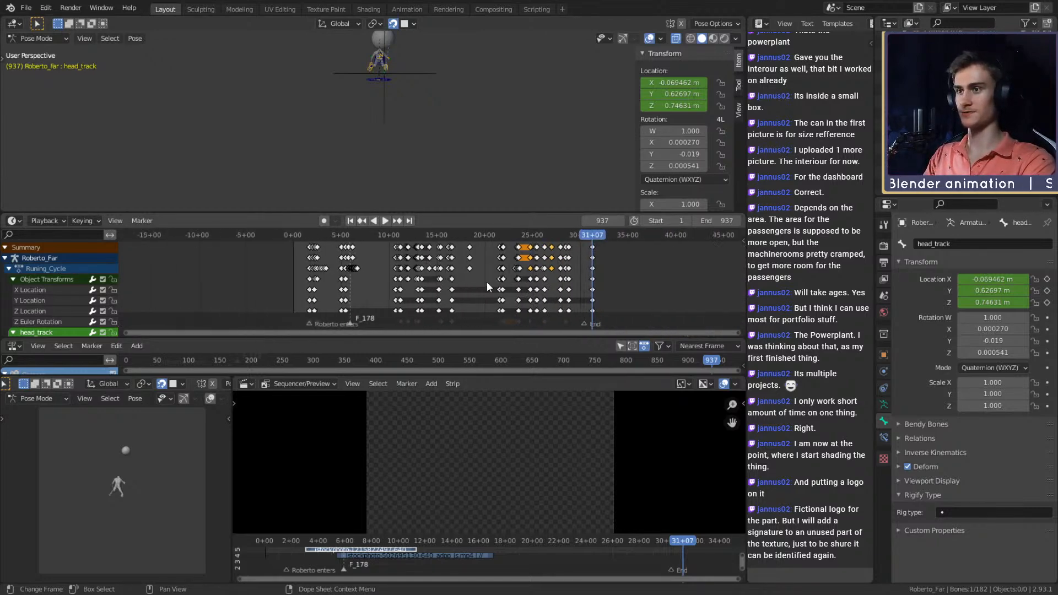
{"action": "scroll", "coordinate": [490, 296], "scroll_direction": "up", "scroll_amount": 8}
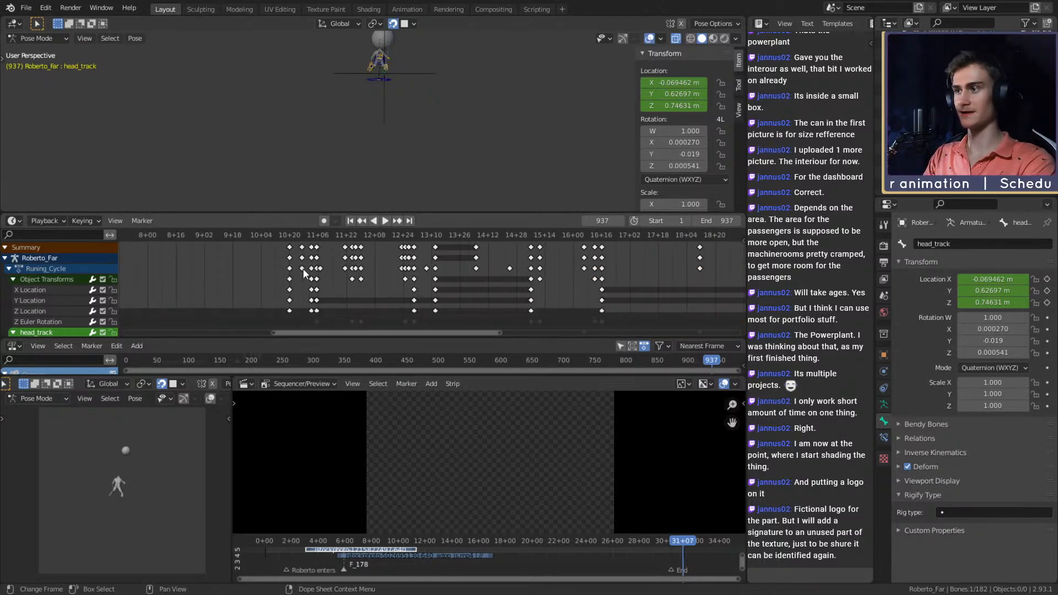
{"action": "scroll", "coordinate": [472, 274], "scroll_direction": "up", "scroll_amount": 4}
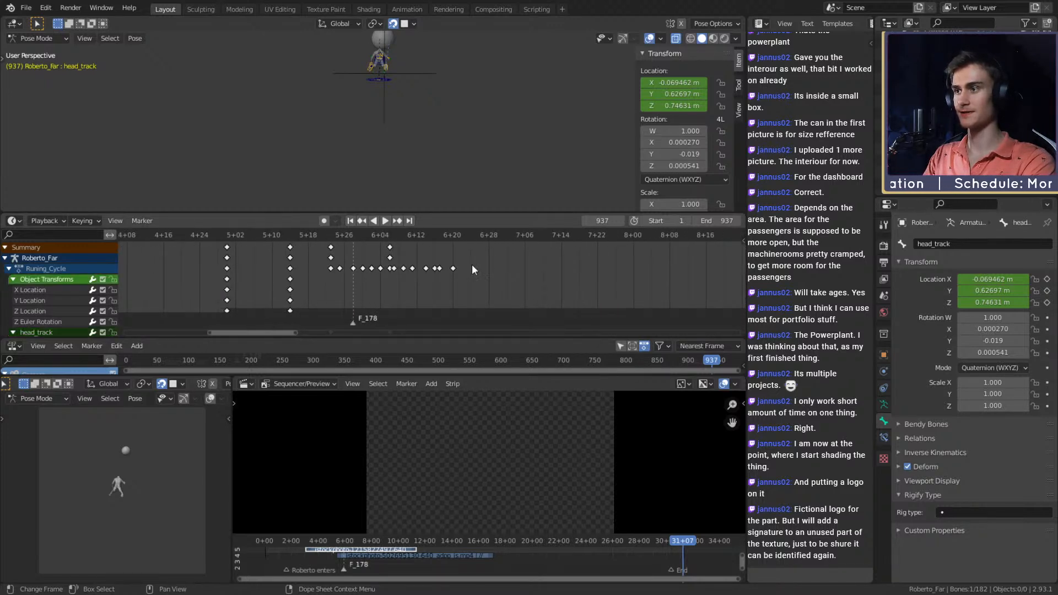
{"action": "left_click", "coordinate": [329, 236]}
{"action": "key", "text": "space"}
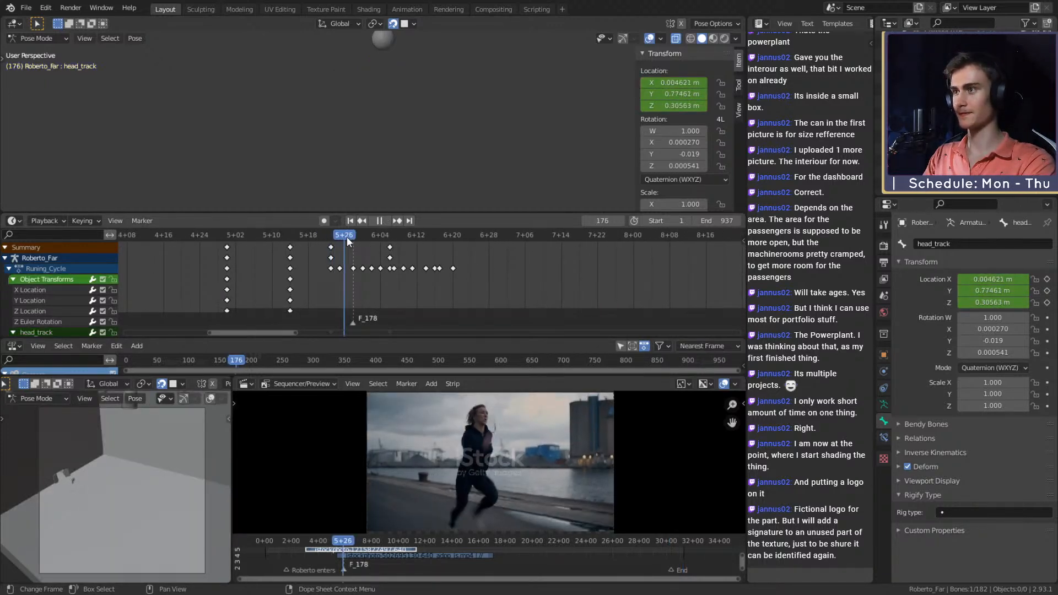
{"action": "left_click", "coordinate": [332, 237]}
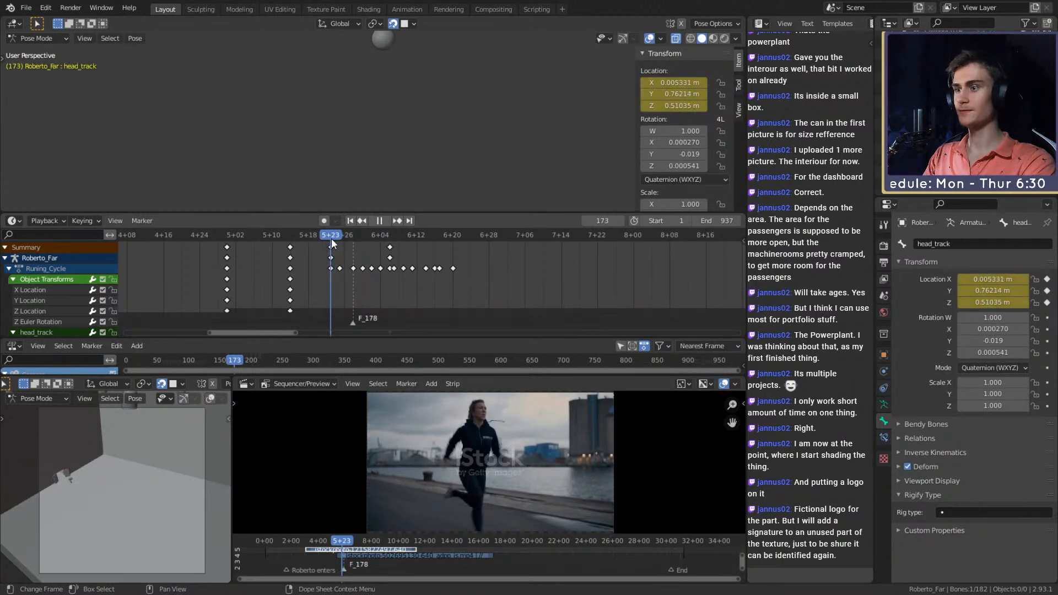
{"action": "key", "text": "space"}
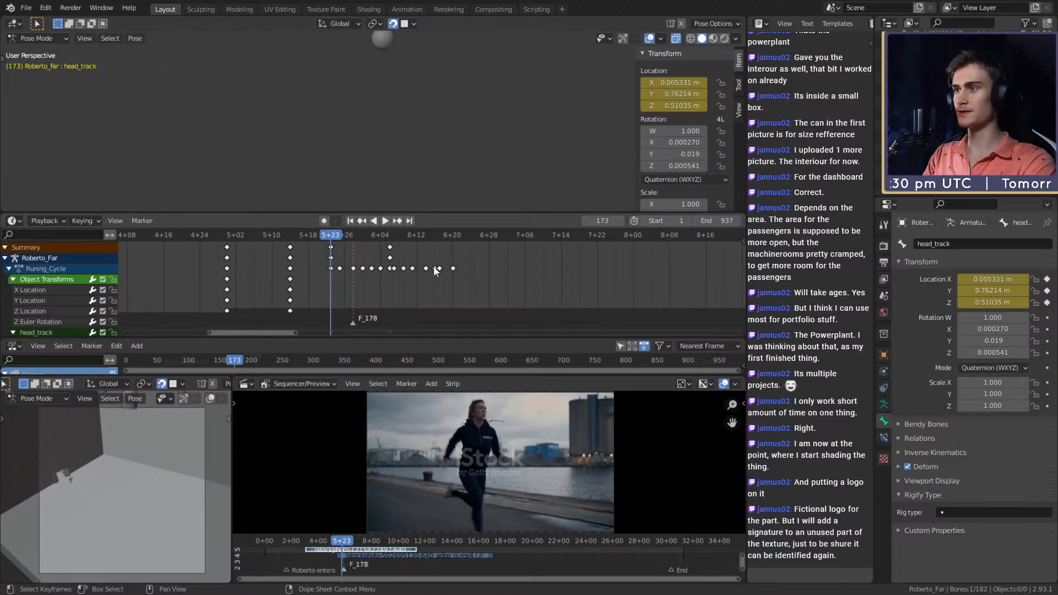
{"action": "middle_click_drag", "start_coordinate": [433, 267], "coordinate": [472, 289]}
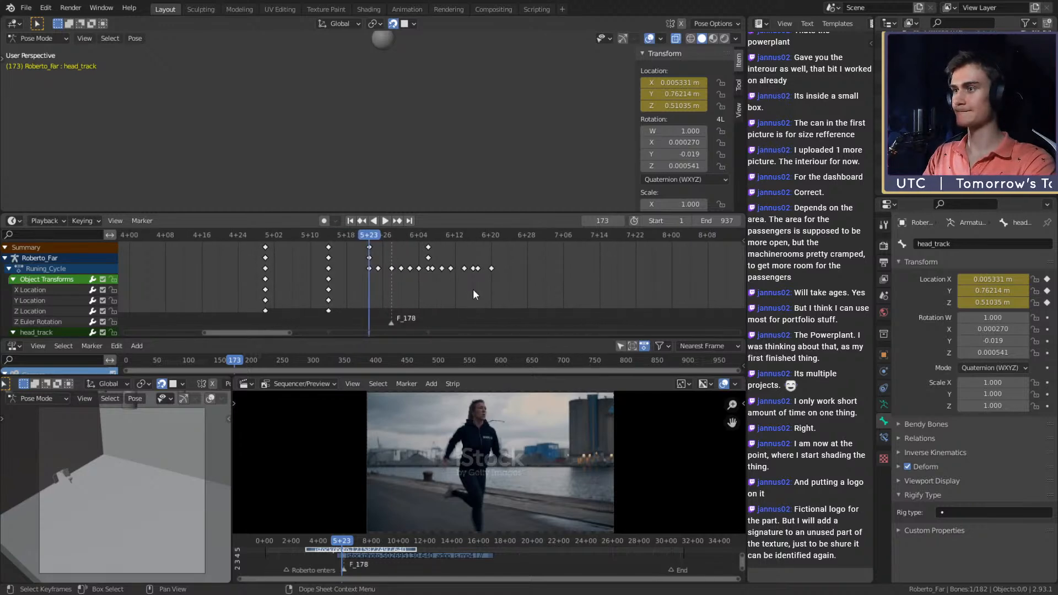
{"action": "middle_click_drag", "start_coordinate": [405, 119], "coordinate": [416, 140]}
{"action": "scroll", "coordinate": [419, 141], "scroll_direction": "down", "scroll_amount": 4}
{"action": "key", "text": "space"}
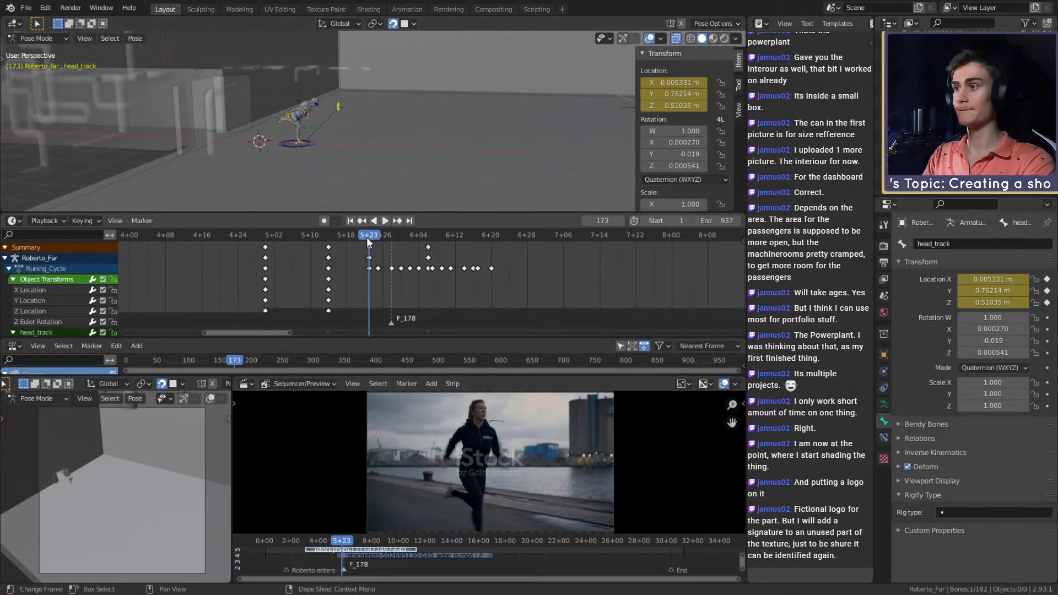
{"action": "key", "text": "Escape"}
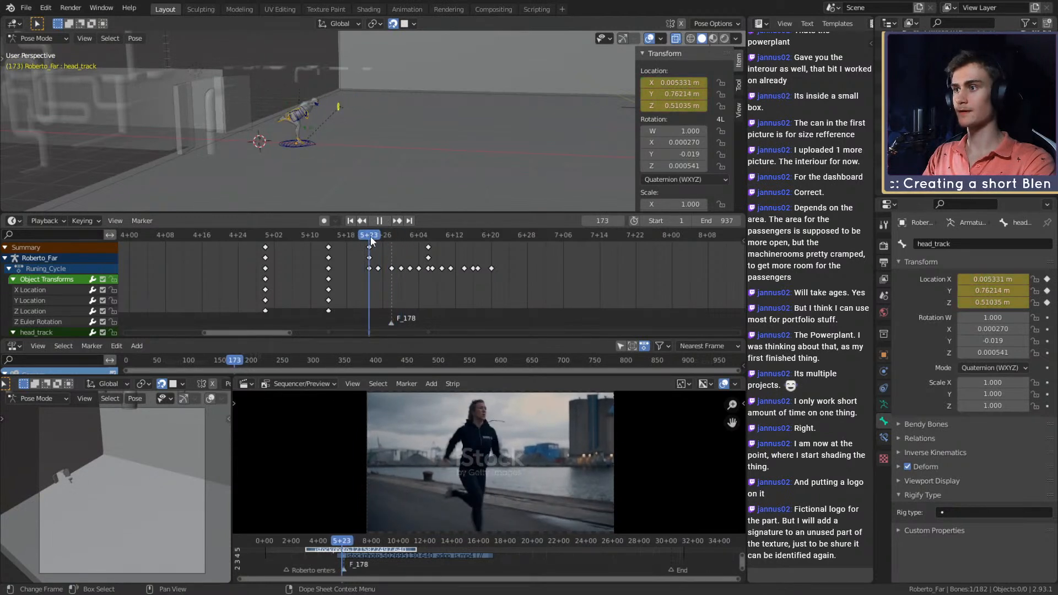
{"action": "scroll", "coordinate": [422, 147], "scroll_direction": "up", "scroll_amount": 2}
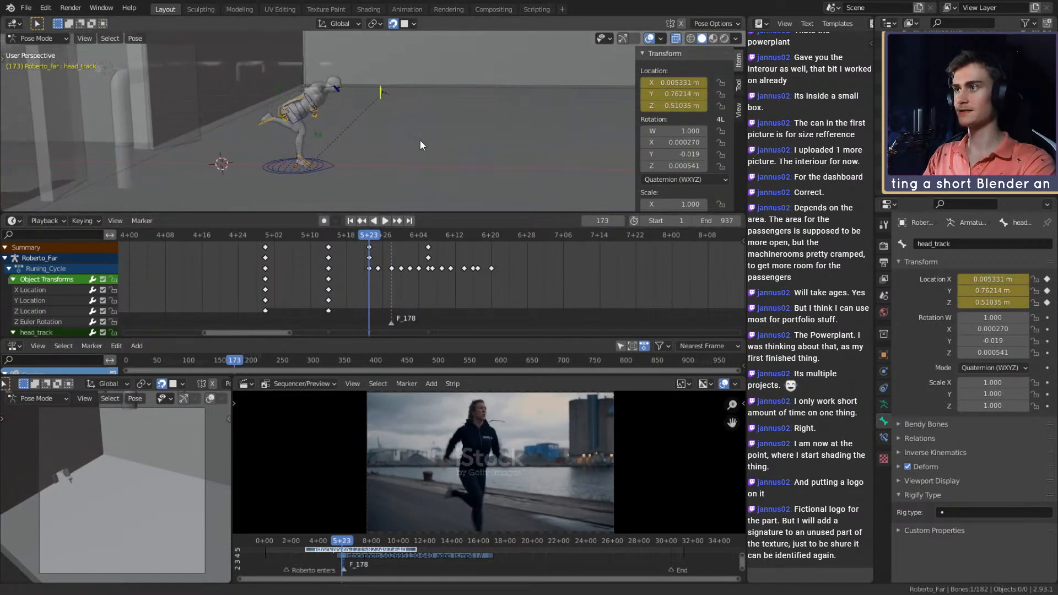
- Select the spine_control bone and scrub through the run from frame 173 to review the body's motion
{"action": "left_click", "coordinate": [301, 105]}
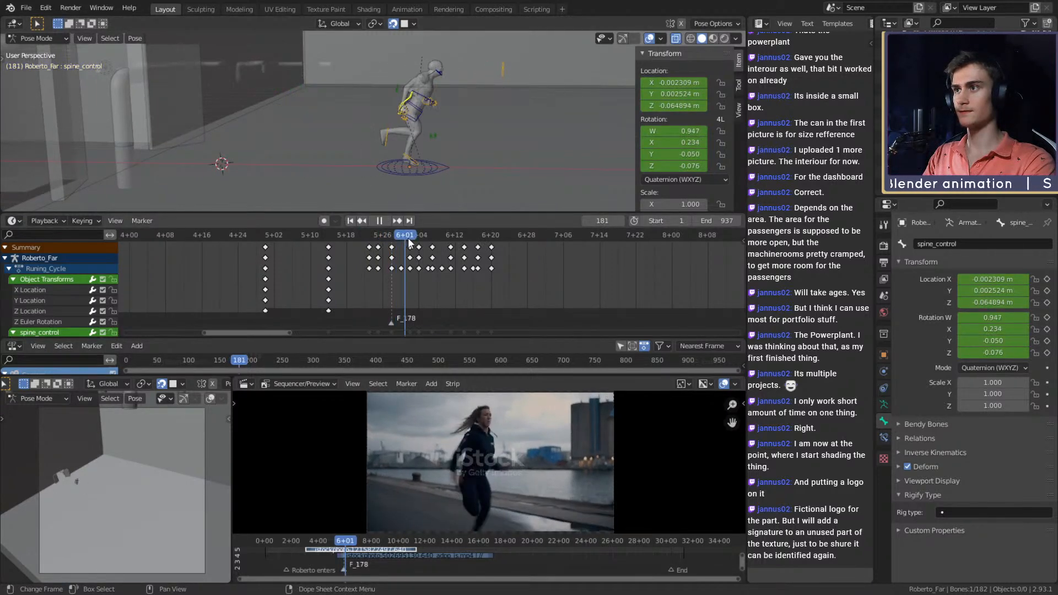
{"action": "left_click_drag", "start_coordinate": [435, 237], "coordinate": [368, 238]}
{"action": "key", "text": "space"}
{"action": "middle_click_drag", "start_coordinate": [405, 295], "coordinate": [398, 329]}
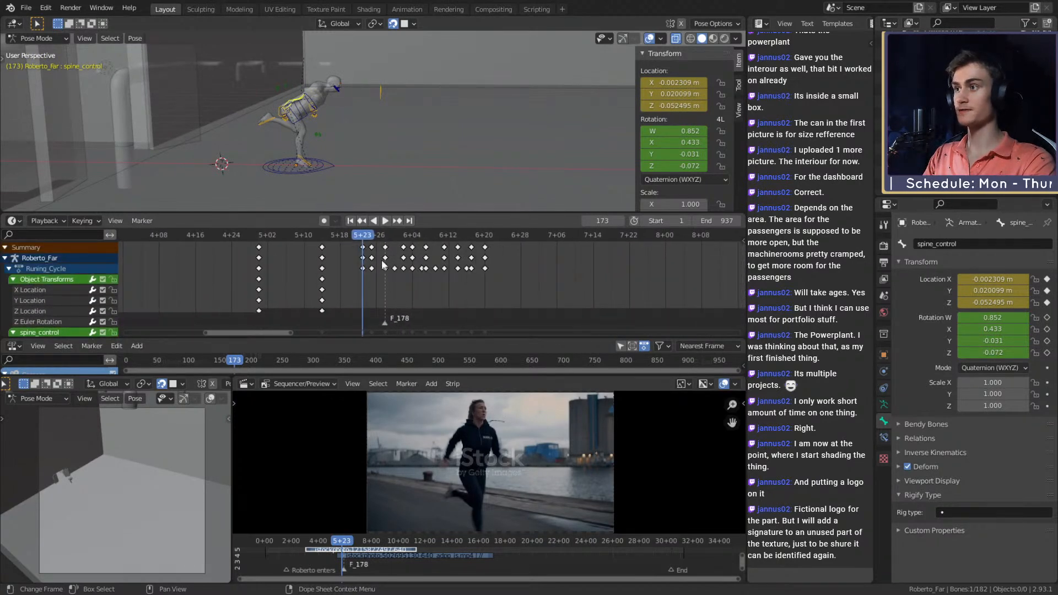
{"action": "scroll", "coordinate": [362, 161], "scroll_direction": "down", "scroll_amount": 8}
{"action": "scroll", "coordinate": [375, 147], "scroll_direction": "up", "scroll_amount": 6}
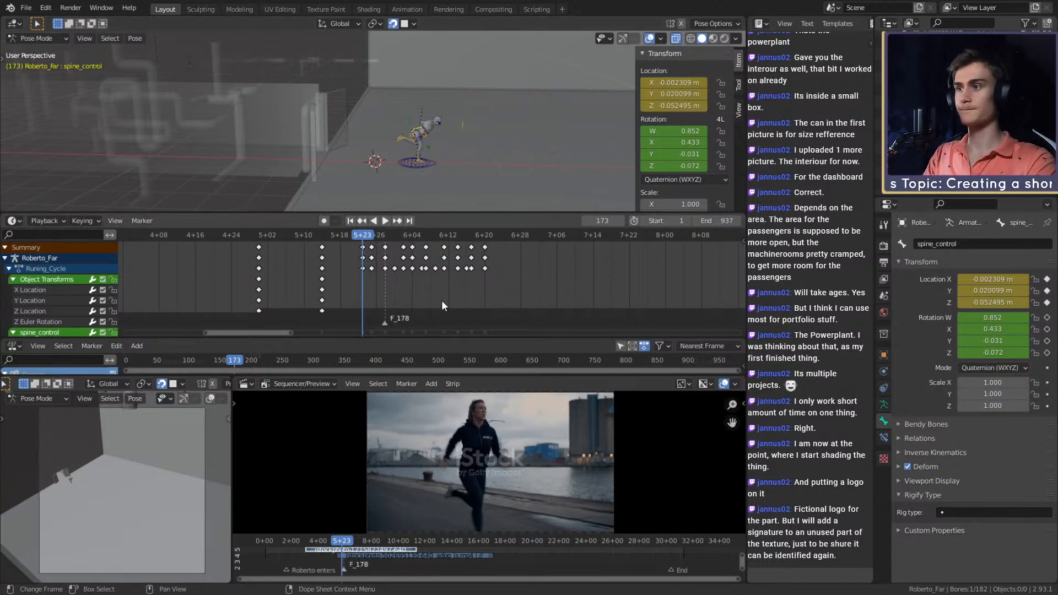
{"action": "scroll", "coordinate": [389, 139], "scroll_direction": "up", "scroll_amount": 4}
{"action": "middle_click_drag", "start_coordinate": [485, 161], "coordinate": [442, 144]}
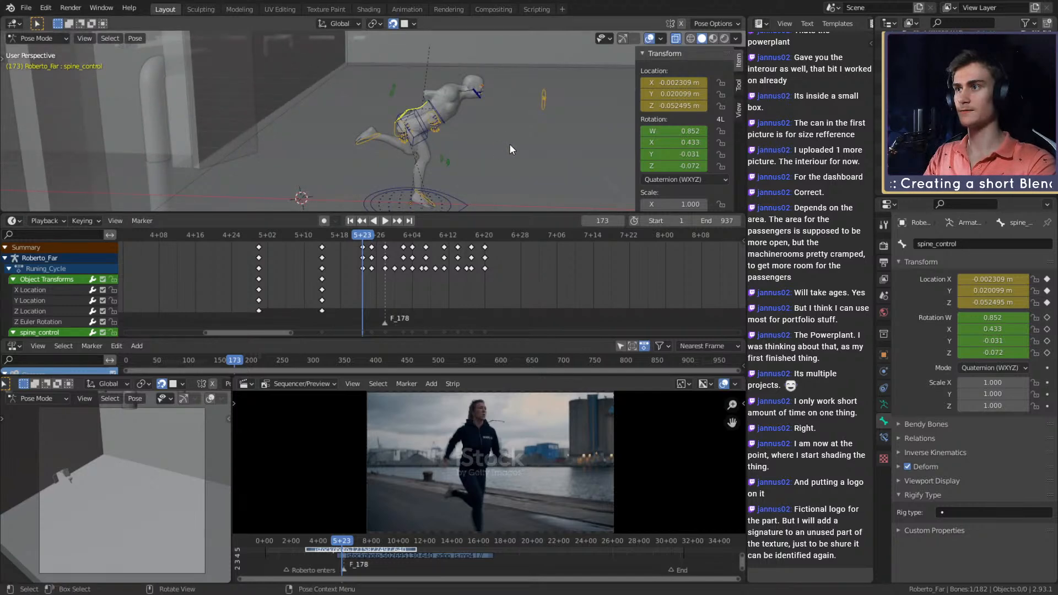
{"action": "middle_click_drag", "start_coordinate": [509, 149], "coordinate": [425, 210]}
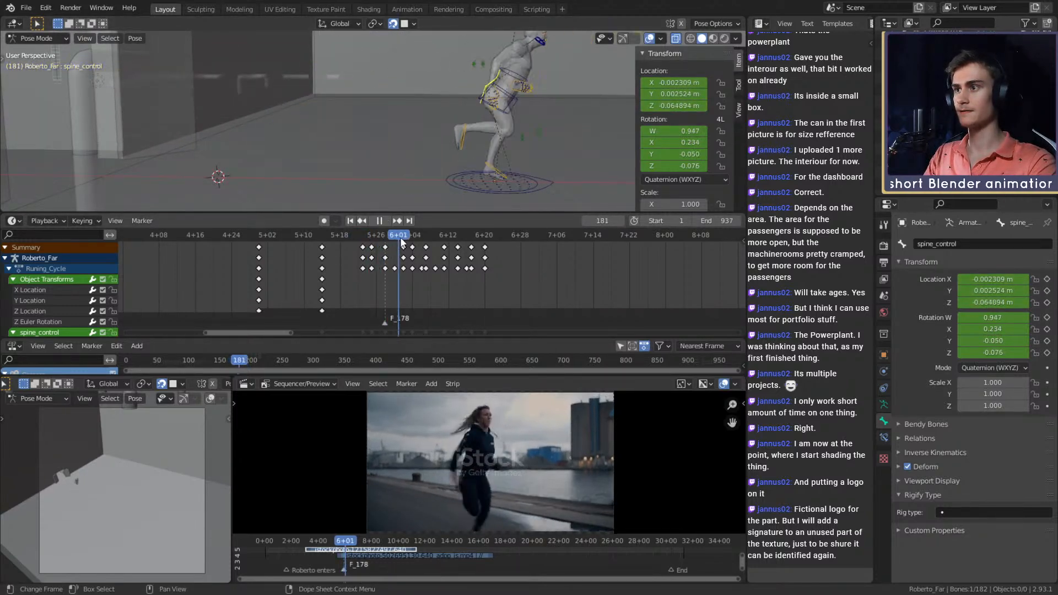
{"action": "left_click_drag", "start_coordinate": [422, 236], "coordinate": [362, 235]}
- Inspect spine_control's location and rotation keyframe channels while scrubbing the run to frame 184
{"action": "middle_click_drag", "start_coordinate": [435, 167], "coordinate": [440, 131], "text": "shift"}
{"action": "scroll", "coordinate": [440, 287], "scroll_direction": "down", "scroll_amount": 5}
{"action": "mouse_move", "coordinate": [428, 301]}
{"action": "middle_mouse_down"}
{"action": "mouse_move", "coordinate": [427, 261]}
{"action": "mouse_move", "coordinate": [417, 331]}
{"action": "mouse_move", "coordinate": [433, 287]}
{"action": "mouse_move", "coordinate": [445, 297]}
{"action": "middle_mouse_up"}
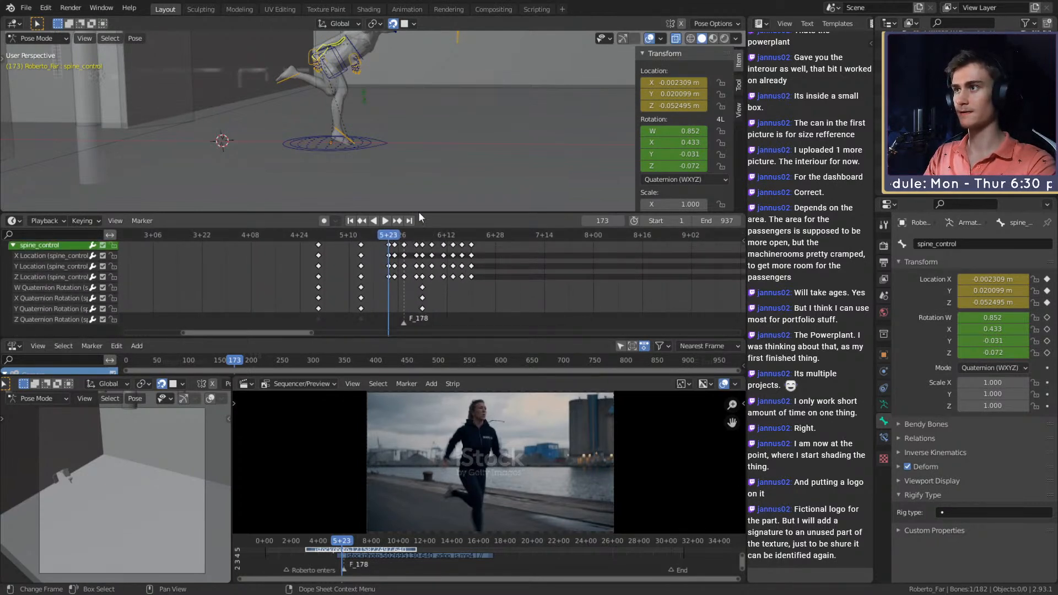
{"action": "key", "text": "space"}
{"action": "left_click", "coordinate": [330, 235]}
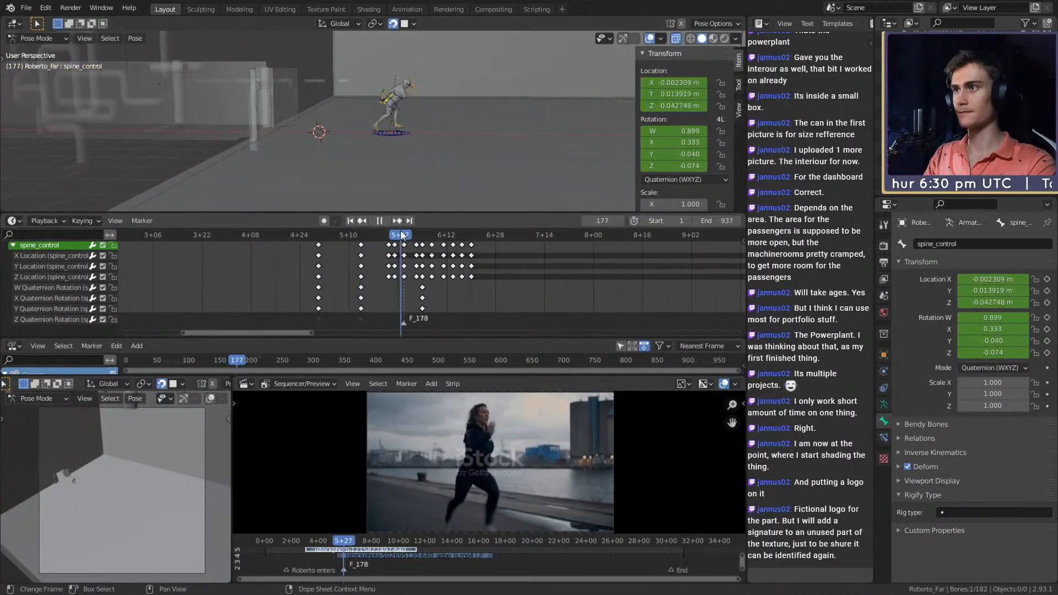
{"action": "left_click_drag", "start_coordinate": [402, 235], "coordinate": [425, 234]}
{"action": "middle_click_drag", "start_coordinate": [444, 294], "coordinate": [451, 303]}
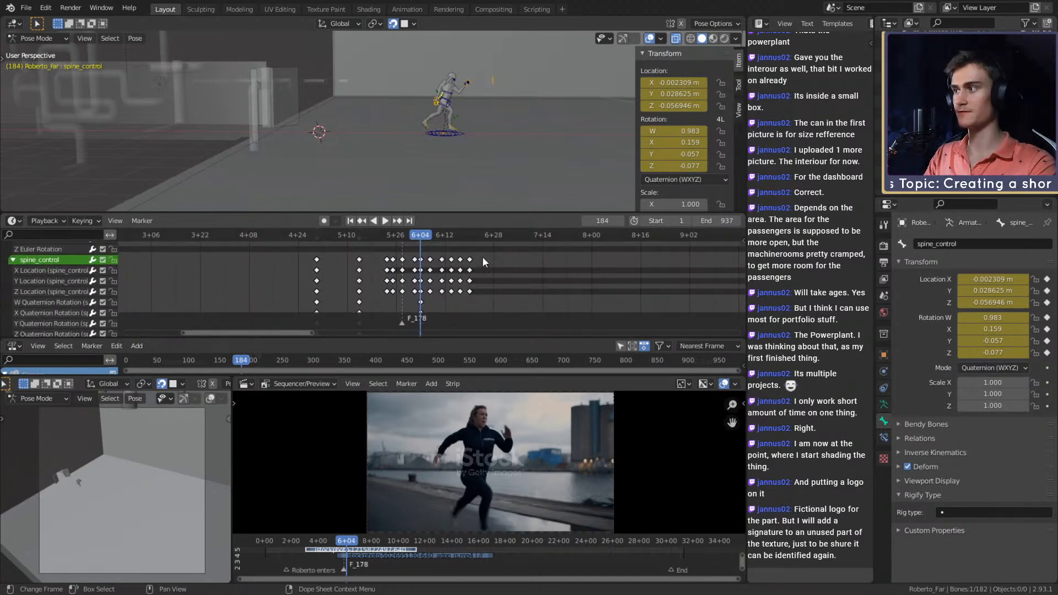
- With all of Roberto_Far's bones selected, copy the run-cycle keyframes starting at frame 173, paste them at frame 224 and play them back
{"action": "scroll", "coordinate": [465, 118], "scroll_direction": "up", "scroll_amount": 6}
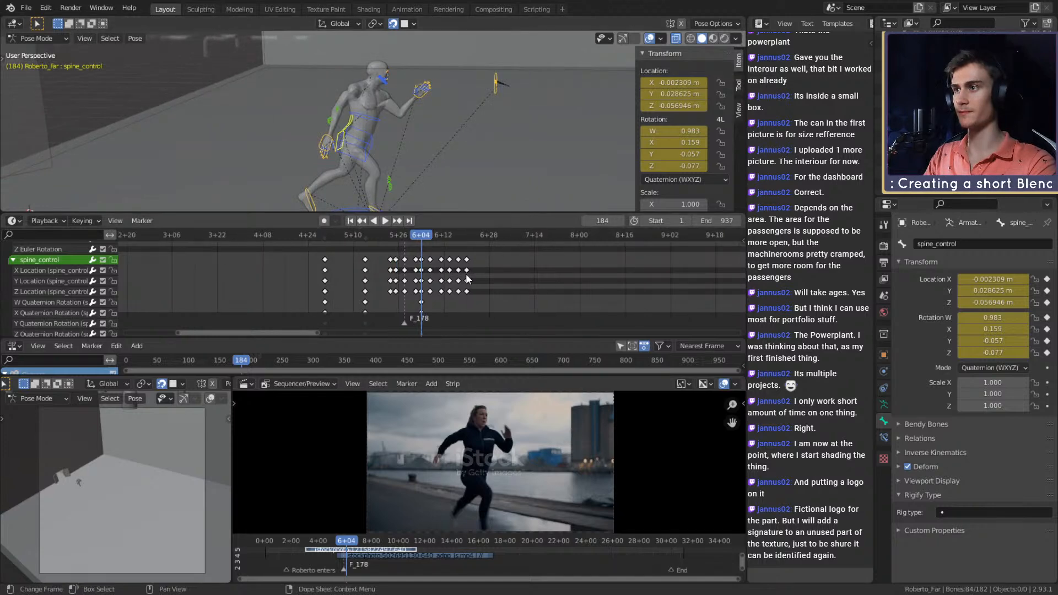
{"action": "scroll", "coordinate": [450, 303], "scroll_direction": "down", "scroll_amount": 9}
{"action": "mouse_move", "coordinate": [452, 304]}
{"action": "middle_mouse_down"}
{"action": "mouse_move", "coordinate": [444, 314]}
{"action": "mouse_move", "coordinate": [458, 291]}
{"action": "middle_mouse_up"}
{"action": "left_click", "coordinate": [458, 246]}
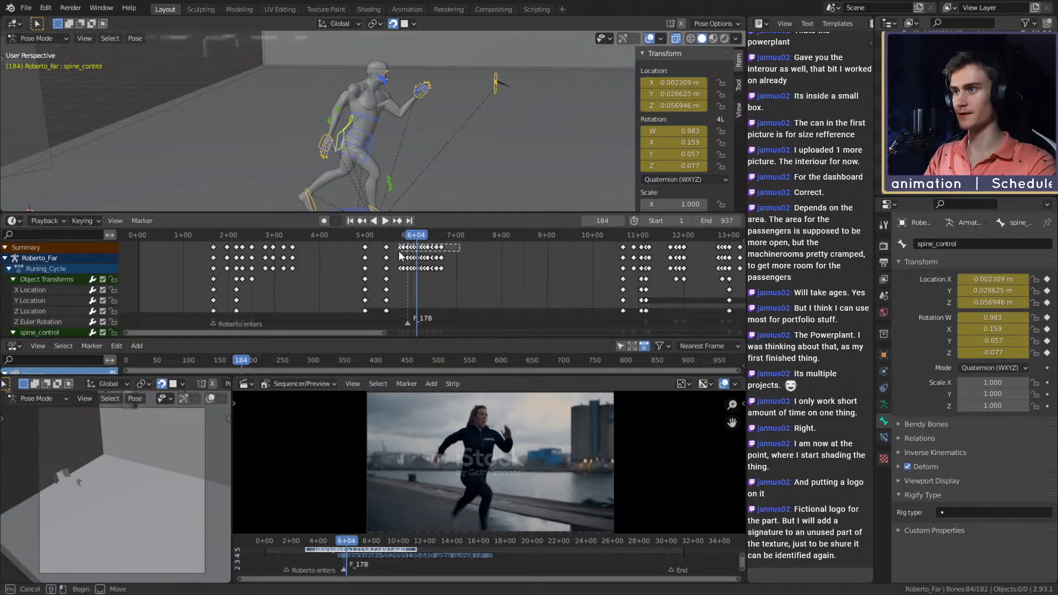
{"action": "left_click_drag", "start_coordinate": [399, 252], "coordinate": [398, 272]}
{"action": "scroll", "coordinate": [463, 264], "scroll_direction": "down", "scroll_amount": 2}
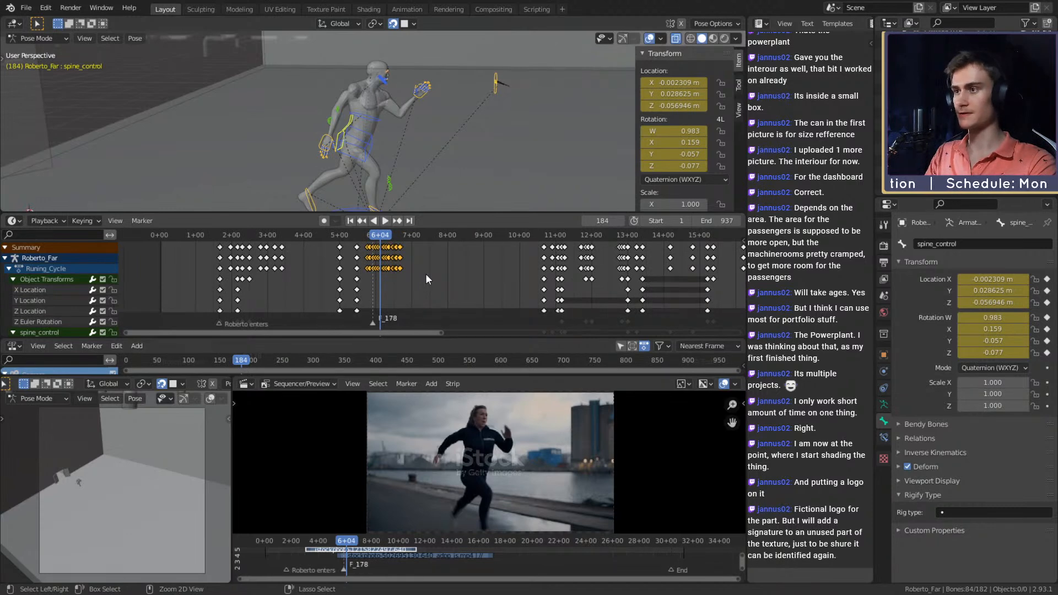
{"action": "left_click", "coordinate": [428, 234]}
{"action": "key", "text": "ctrl+v"}
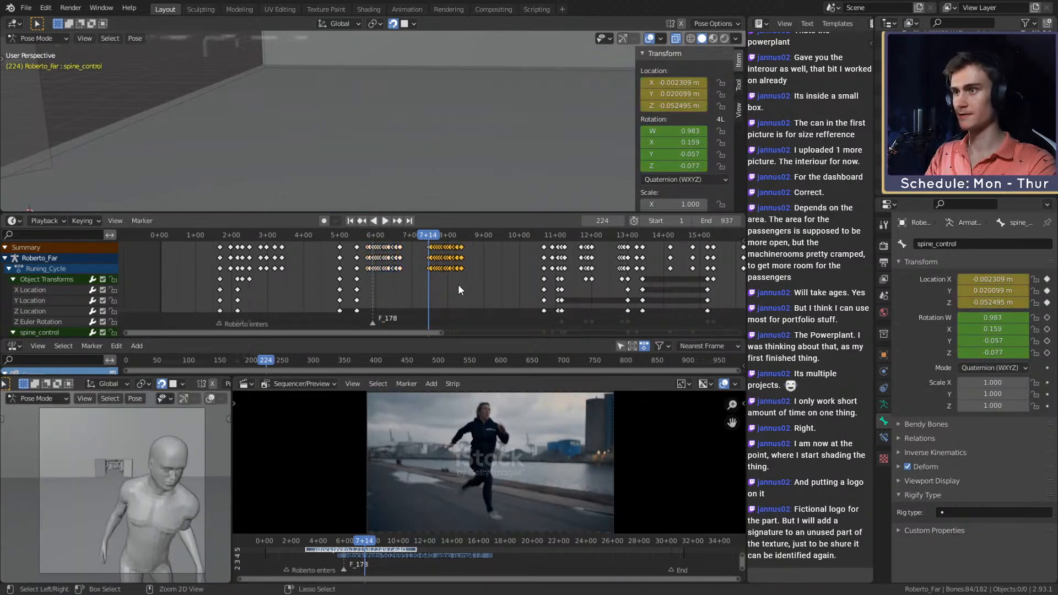
{"action": "key", "text": "space"}
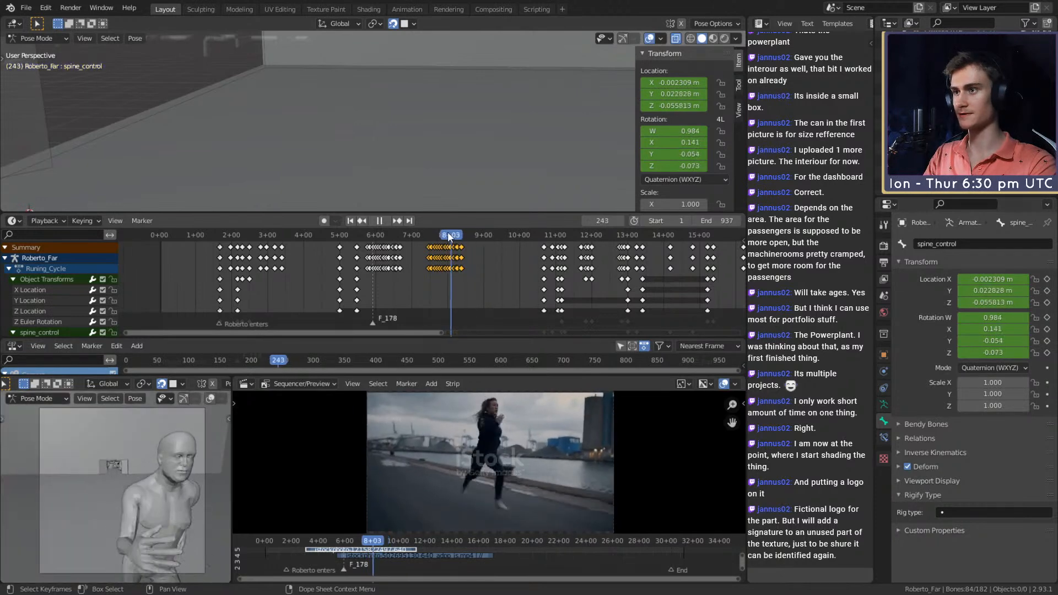
- Play and scrub the running animation between about frames 219 and 265, comparing the character's pose with the reference video
{"action": "left_click_drag", "start_coordinate": [449, 236], "coordinate": [425, 233]}
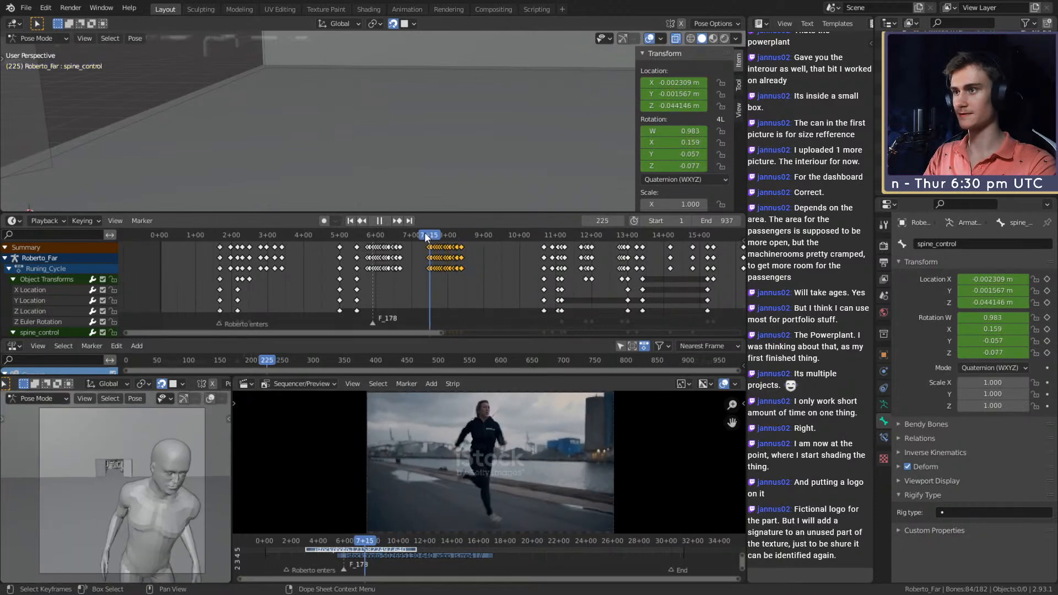
{"action": "left_click", "coordinate": [388, 221]}
{"action": "scroll", "coordinate": [419, 148], "scroll_direction": "down", "scroll_amount": 5}
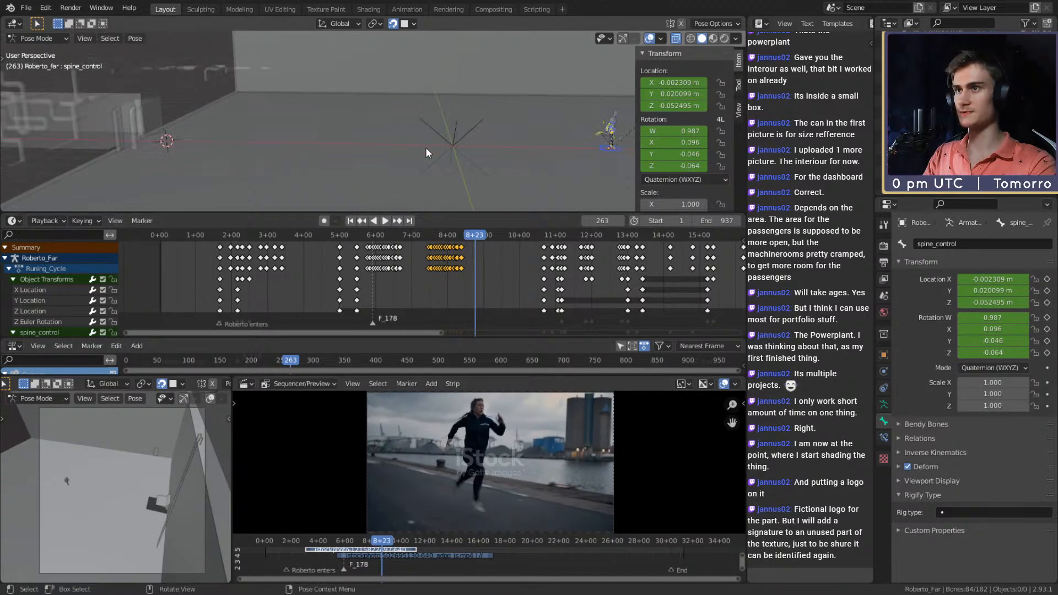
{"action": "mouse_move", "coordinate": [426, 147]}
{"action": "middle_mouse_down"}
{"action": "mouse_move", "coordinate": [307, 129]}
{"action": "mouse_move", "coordinate": [458, 160]}
{"action": "mouse_move", "coordinate": [428, 155]}
{"action": "middle_mouse_up"}
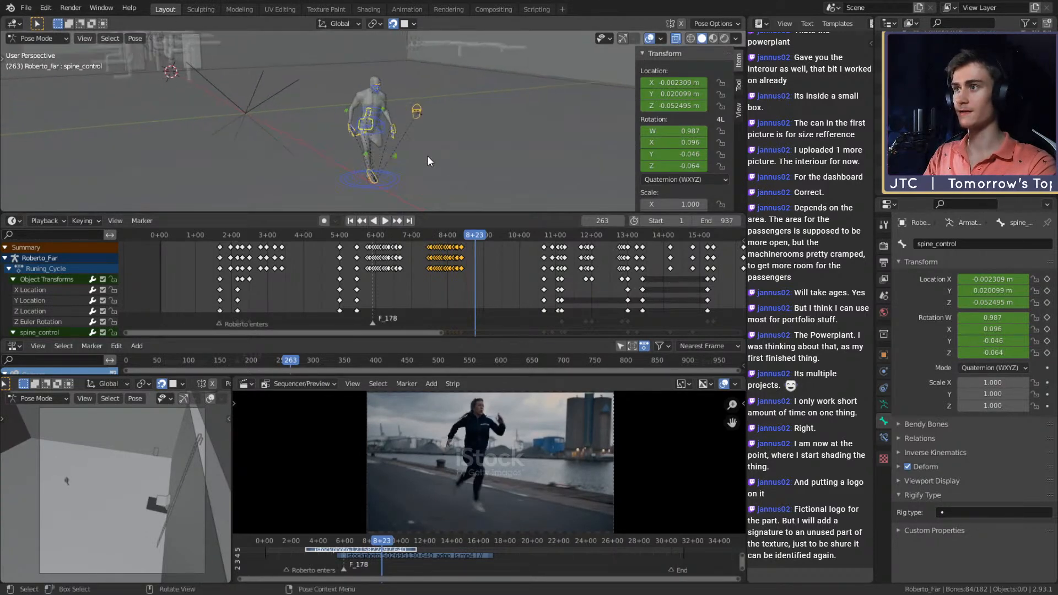
{"action": "scroll", "coordinate": [428, 157], "scroll_direction": "up", "scroll_amount": 2}
{"action": "left_click_drag", "start_coordinate": [471, 236], "coordinate": [423, 236]}
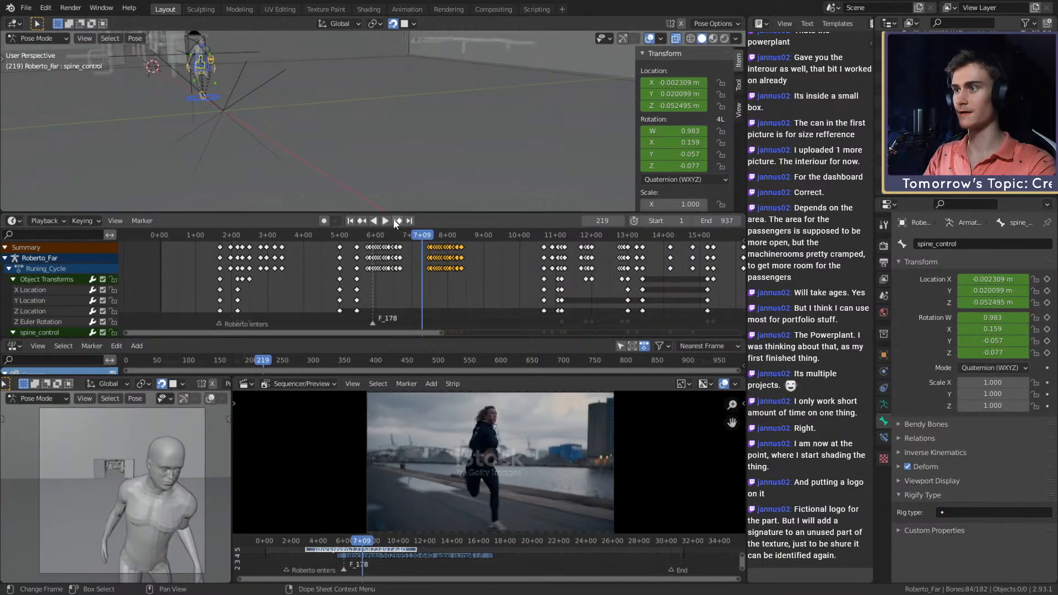
{"action": "left_click", "coordinate": [388, 220]}
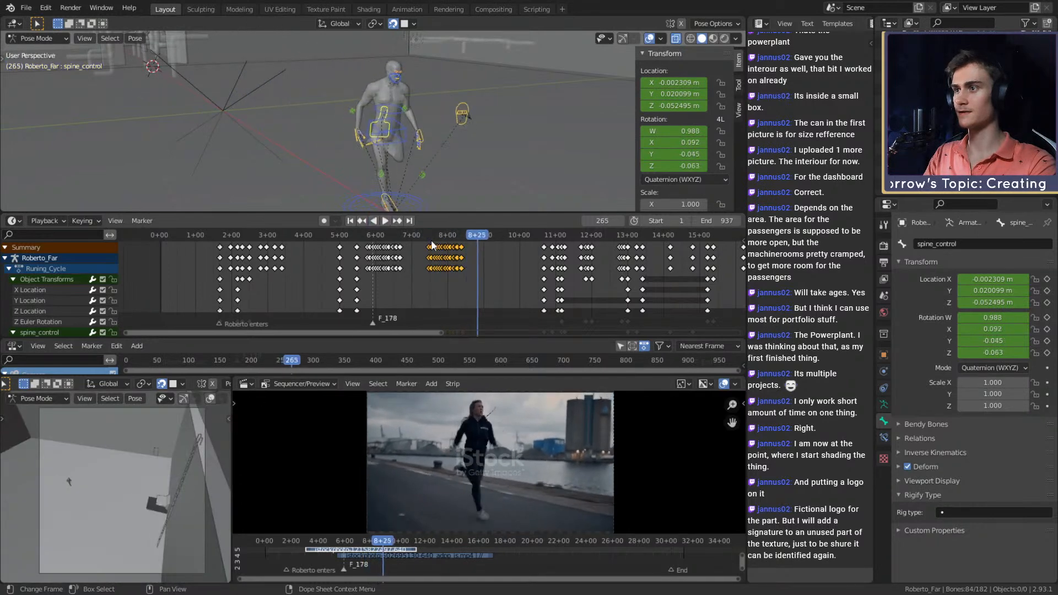
{"action": "left_click", "coordinate": [438, 236]}
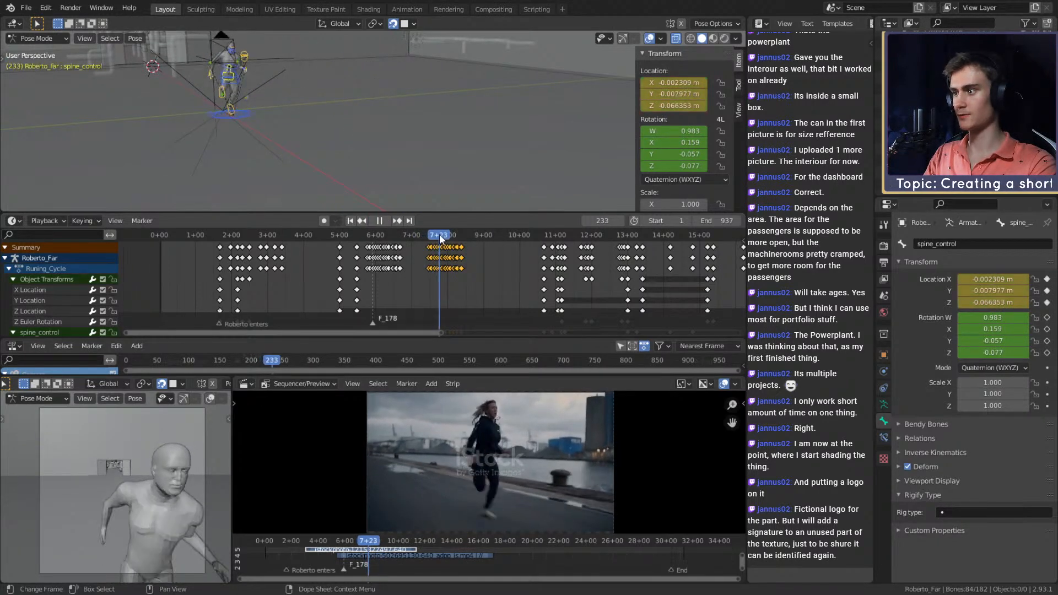
{"action": "left_click_drag", "start_coordinate": [453, 237], "coordinate": [432, 236]}
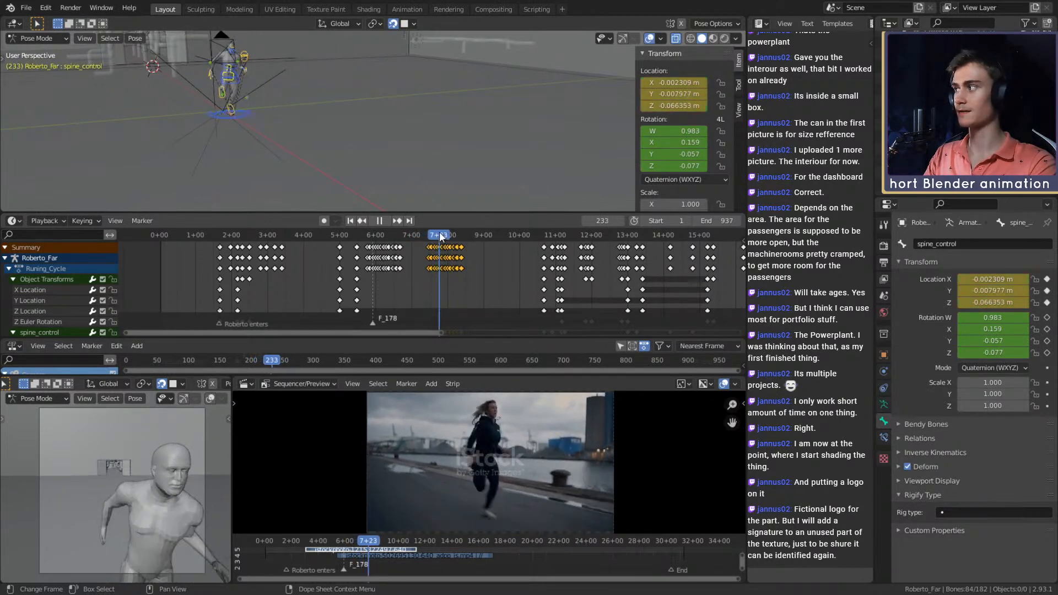
{"action": "left_click_drag", "start_coordinate": [441, 236], "coordinate": [444, 237]}
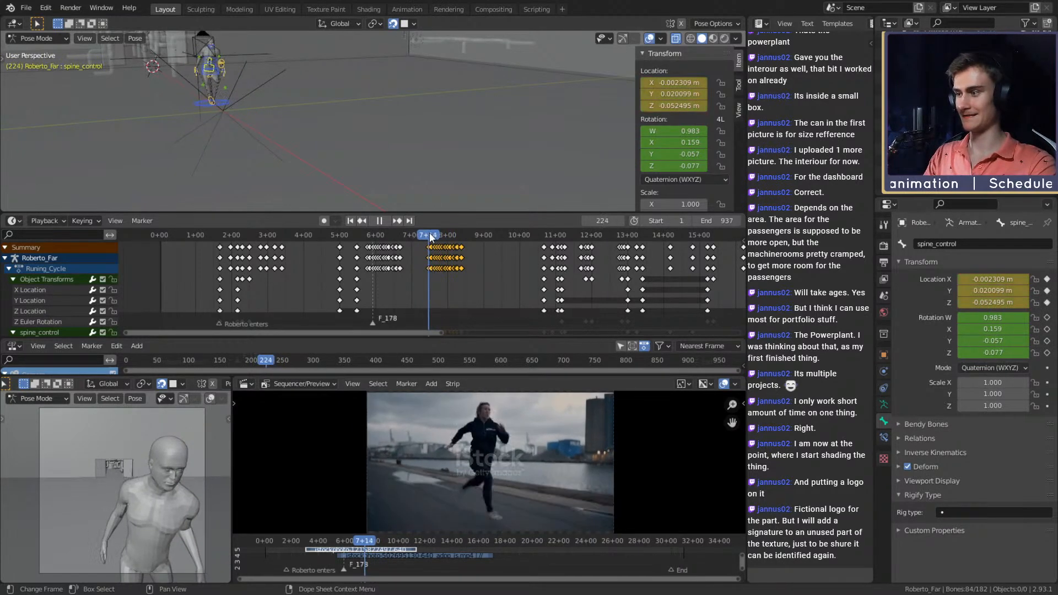
{"action": "left_click_drag", "start_coordinate": [430, 235], "coordinate": [446, 243]}
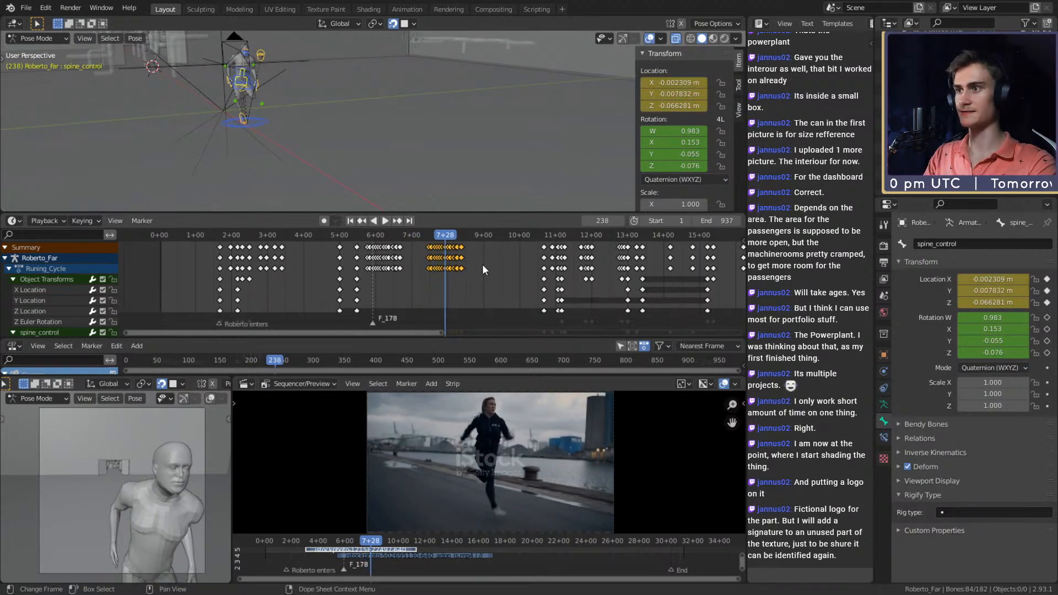
- Try to move only the Z Quaternion Rotation keyframe of spine_control near the playhead back to about frame 224
{"action": "mouse_move", "coordinate": [482, 263]}
{"action": "middle_mouse_down"}
{"action": "mouse_move", "coordinate": [485, 242]}
{"action": "mouse_move", "coordinate": [488, 312]}
{"action": "mouse_move", "coordinate": [488, 268]}
{"action": "middle_mouse_up"}
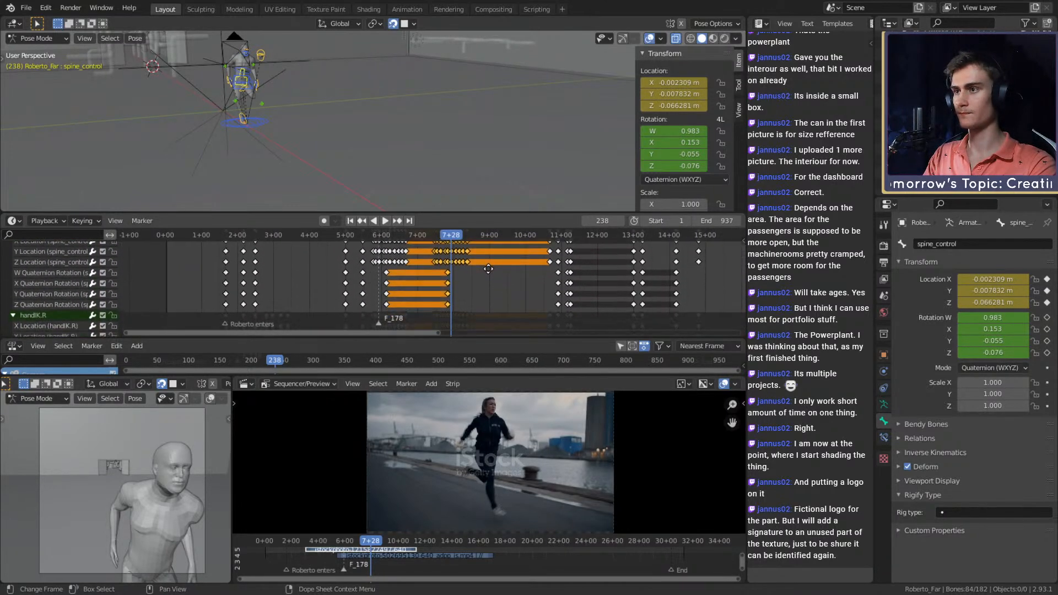
{"action": "left_click", "coordinate": [475, 299]}
{"action": "left_click", "coordinate": [448, 305]}
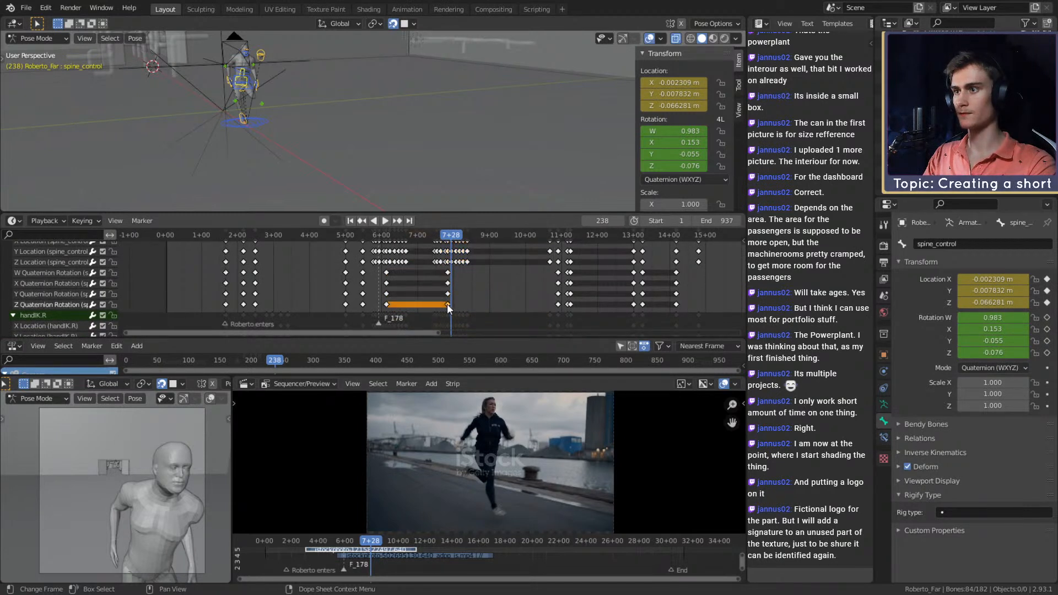
{"action": "key", "text": "g"}
{"action": "left_click", "coordinate": [434, 304]}
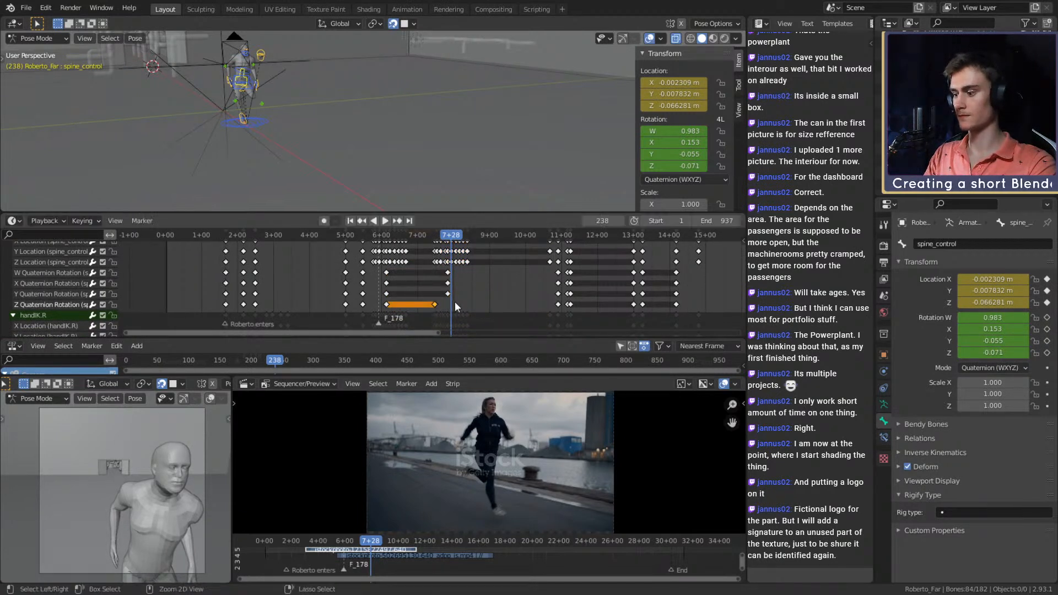
- Move the W, X, Y and Z Quaternion Rotation keyframes of spine_control just before frame 238 back to frame 224
{"action": "left_click_drag", "start_coordinate": [459, 308], "coordinate": [437, 270]}
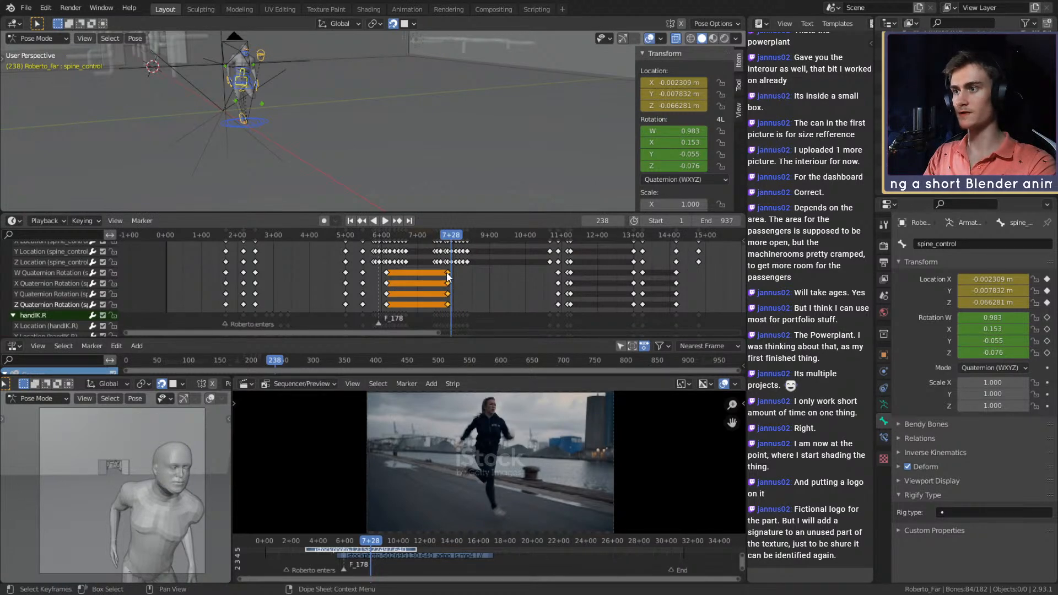
{"action": "key", "text": "g"}
{"action": "left_click", "coordinate": [432, 272]}
{"action": "scroll", "coordinate": [436, 264], "scroll_direction": "up", "scroll_amount": 4}
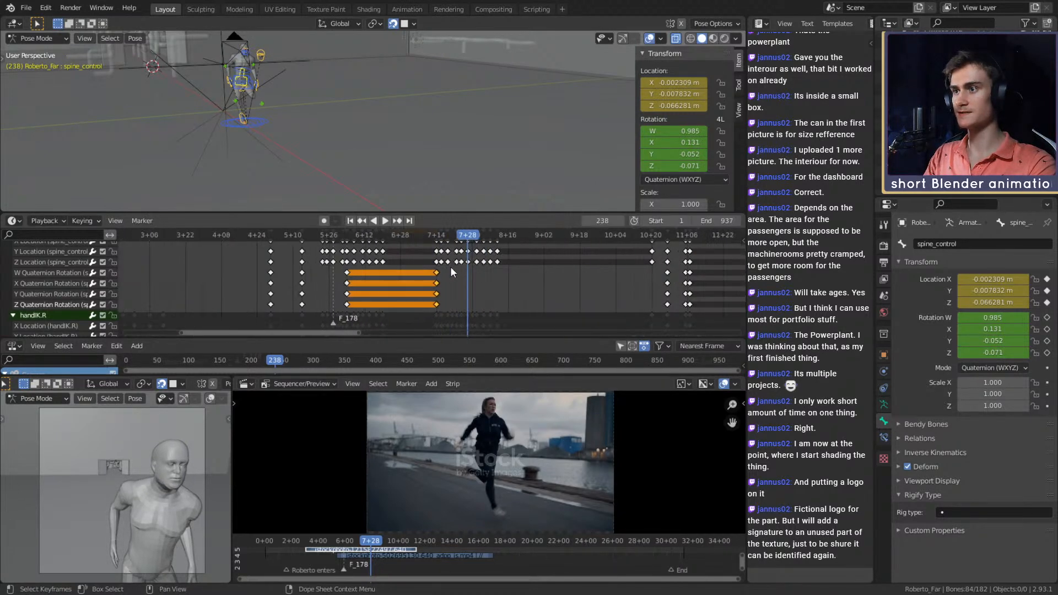
{"action": "left_click", "coordinate": [443, 237]}
{"action": "scroll", "coordinate": [464, 287], "scroll_direction": "down", "scroll_amount": 4}
{"action": "middle_click_drag", "start_coordinate": [480, 285], "coordinate": [444, 295]}
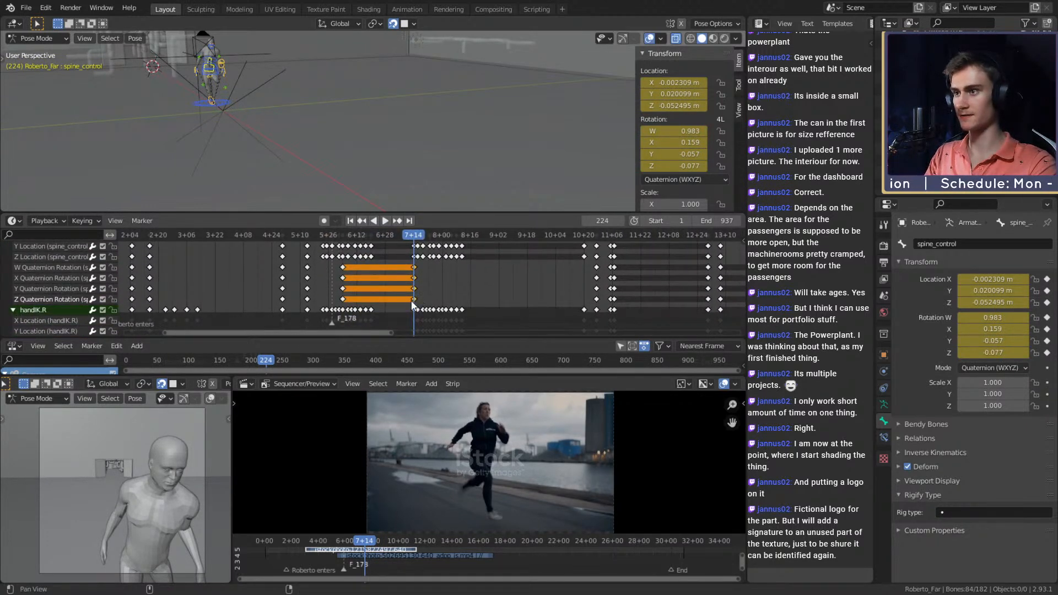
{"action": "middle_click_drag", "start_coordinate": [416, 300], "coordinate": [418, 301]}
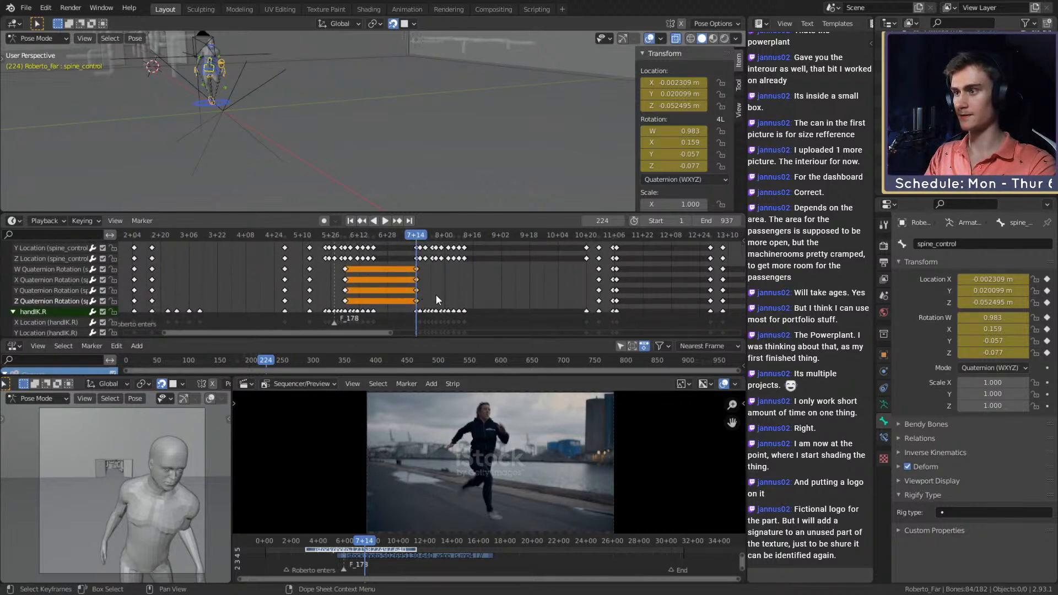
- Copy the four spine_control Quaternion Rotation keyframes from frame 224 to frame 251
{"action": "left_click", "coordinate": [467, 236]}
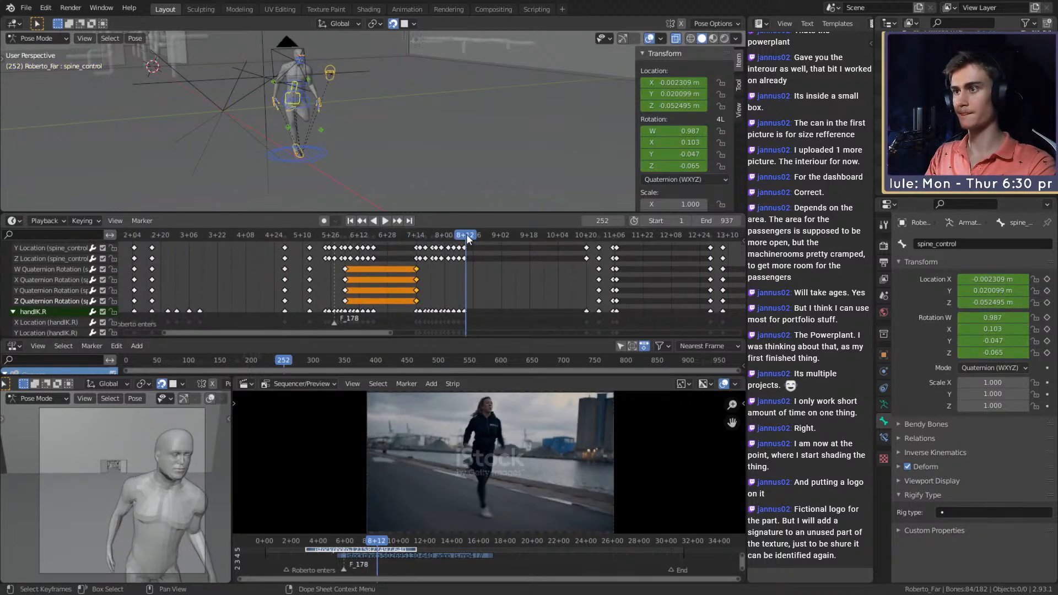
{"action": "key", "text": "Left"}
{"action": "key", "text": "i"}
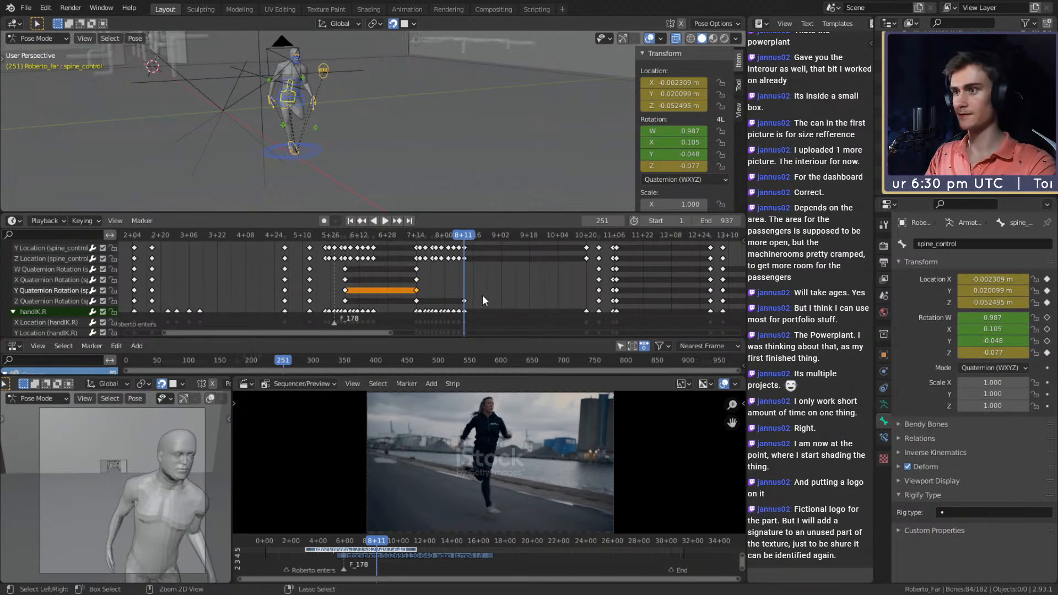
{"action": "key", "text": "ctrl+v"}
{"action": "key", "text": "ctrl+v"}
{"action": "left_click", "coordinate": [416, 269]}
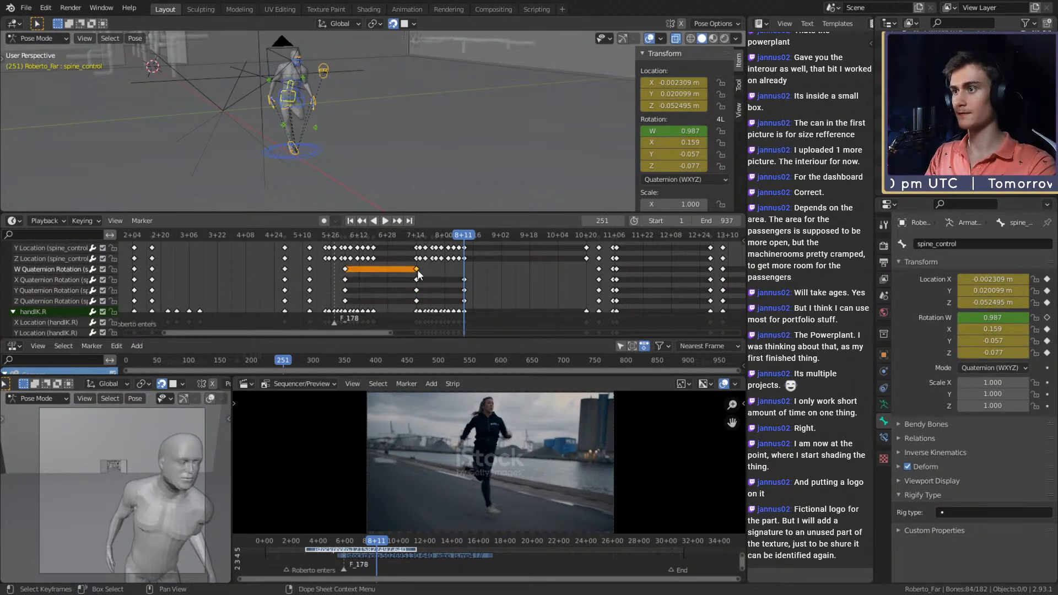
{"action": "key", "text": "ctrl+c"}
{"action": "key", "text": "ctrl+v"}
- Play and scrub the run from about frame 224 to check the held spine rotation
{"action": "left_click_drag", "start_coordinate": [458, 236], "coordinate": [422, 242]}
{"action": "key", "text": "space"}
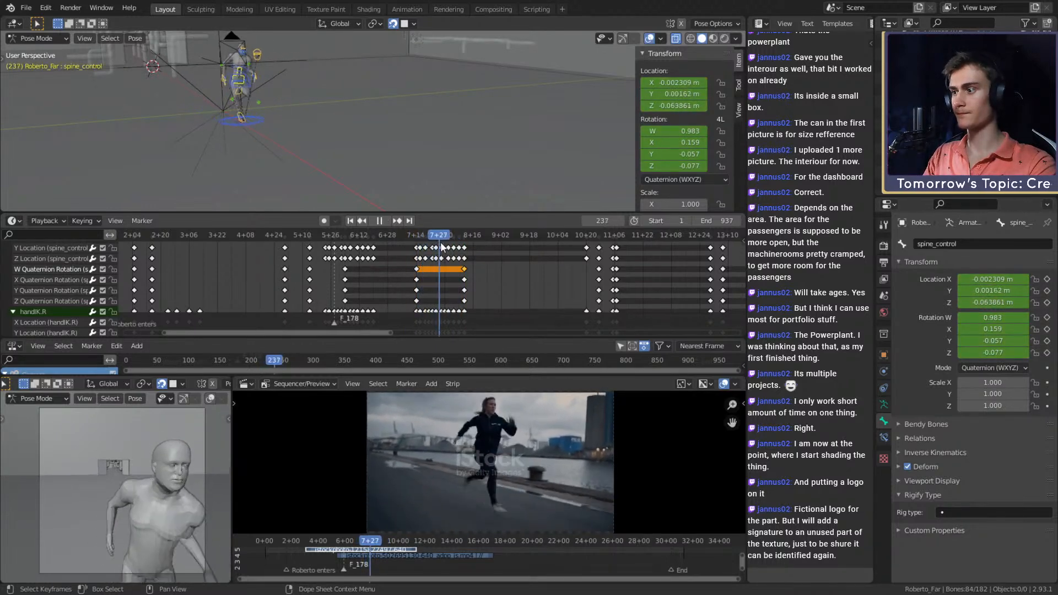
{"action": "key", "text": "Escape"}
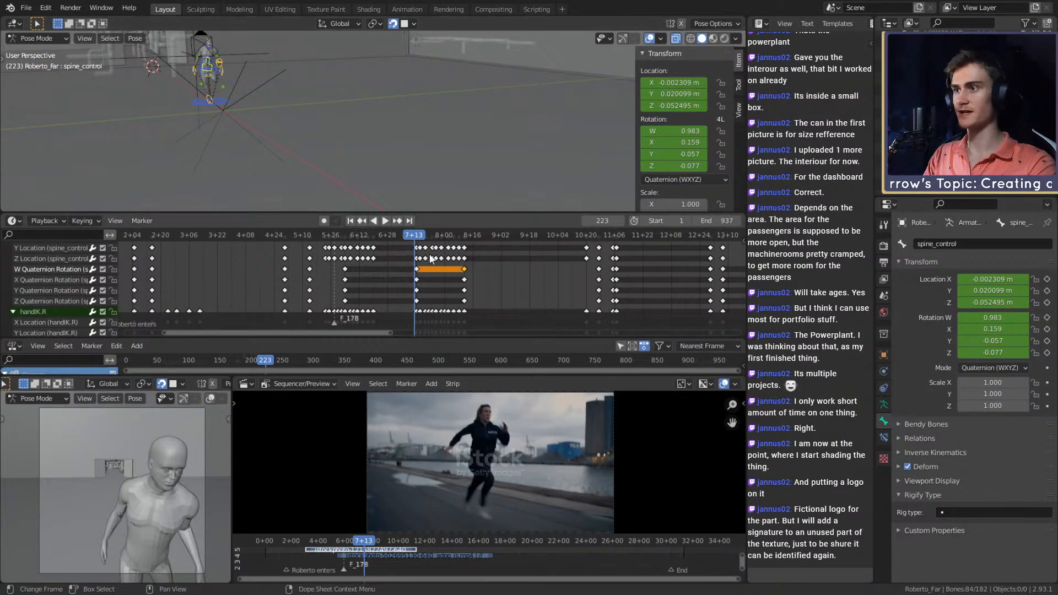
{"action": "left_click_drag", "start_coordinate": [414, 237], "coordinate": [417, 238]}
- Select the head_track control and examine its location keyframes and the head motion between frames 215 and 251
{"action": "middle_click_drag", "start_coordinate": [259, 148], "coordinate": [481, 152], "text": "shift"}
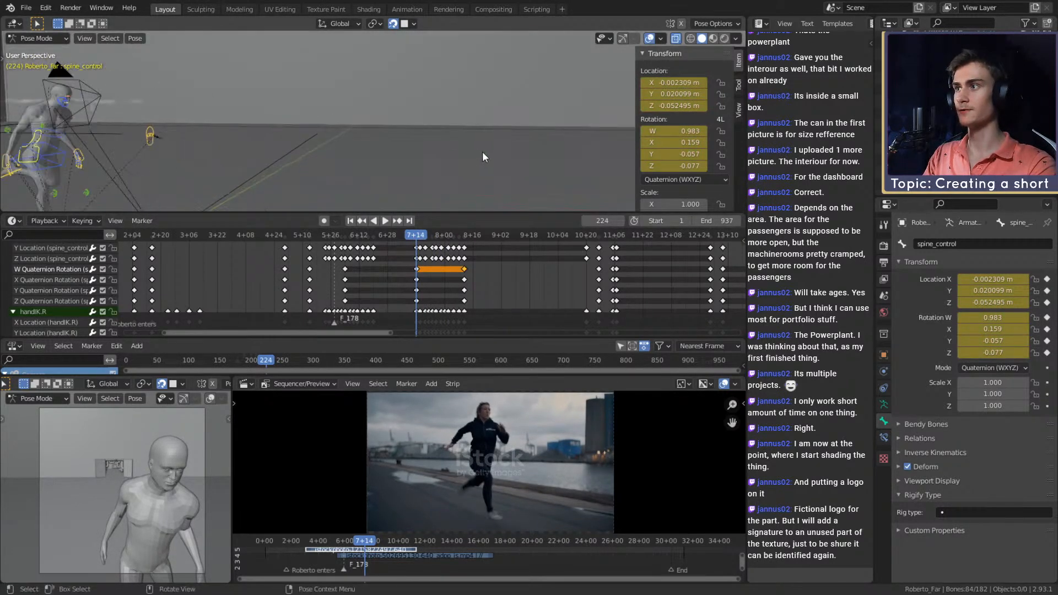
{"action": "middle_click_drag", "start_coordinate": [298, 132], "coordinate": [461, 127], "text": "shift"}
{"action": "left_click", "coordinate": [361, 116]}
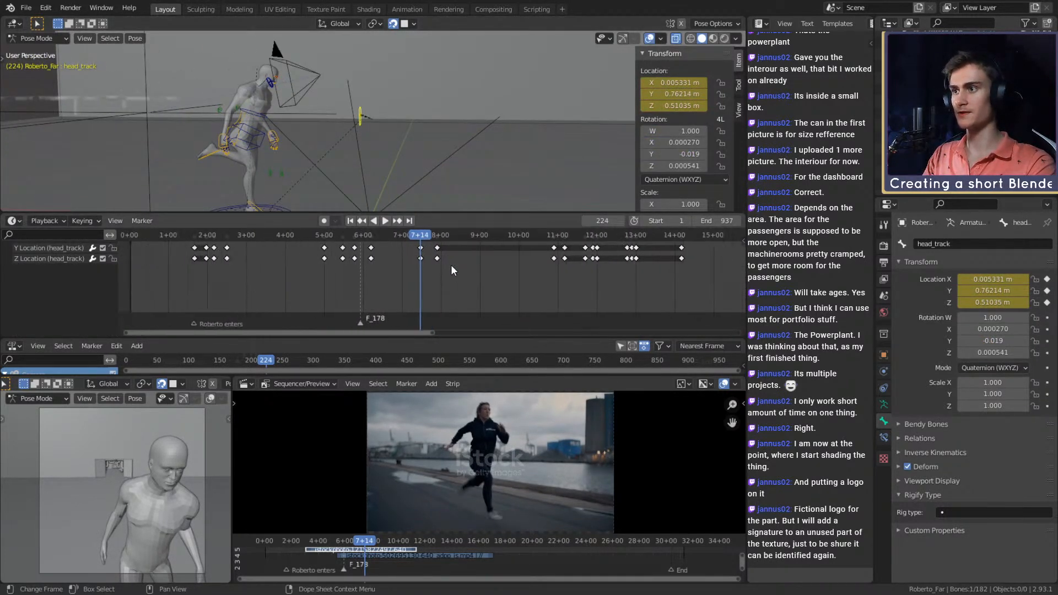
{"action": "scroll", "coordinate": [450, 264], "scroll_direction": "up", "scroll_amount": 3}
{"action": "middle_click_drag", "start_coordinate": [451, 265], "coordinate": [456, 233]}
{"action": "left_click", "coordinate": [455, 234]}
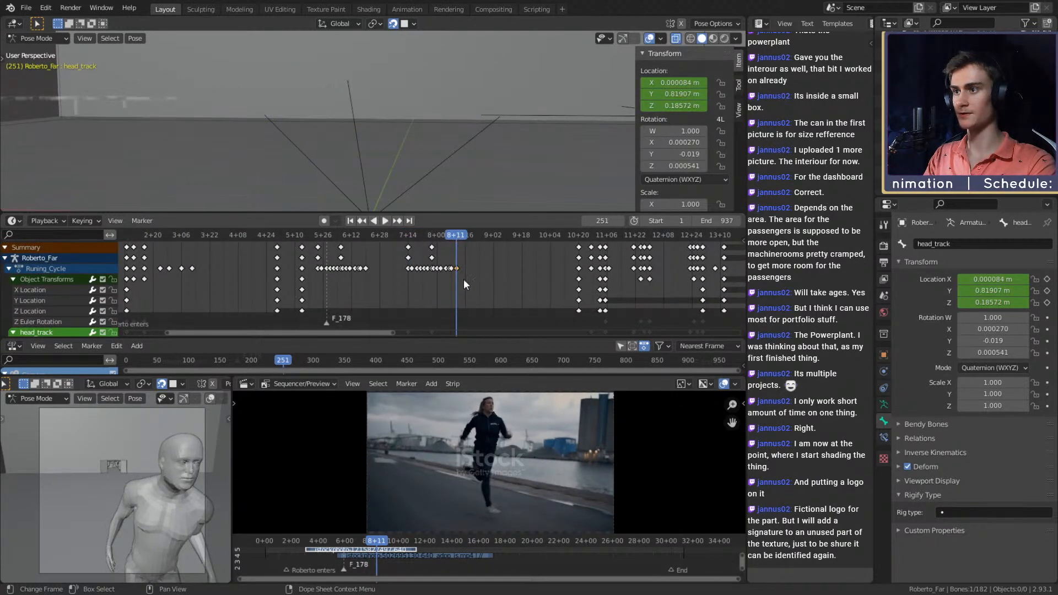
{"action": "scroll", "coordinate": [465, 279], "scroll_direction": "down", "scroll_amount": 4}
{"action": "scroll", "coordinate": [462, 269], "scroll_direction": "up", "scroll_amount": 3}
{"action": "left_click", "coordinate": [432, 236]}
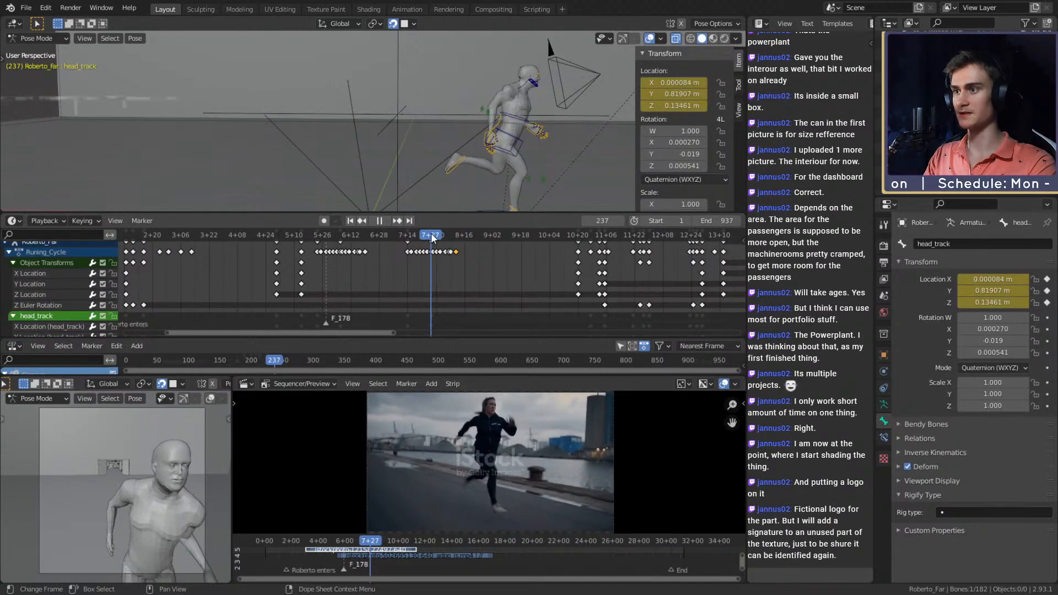
{"action": "scroll", "coordinate": [458, 282], "scroll_direction": "down", "scroll_amount": 3}
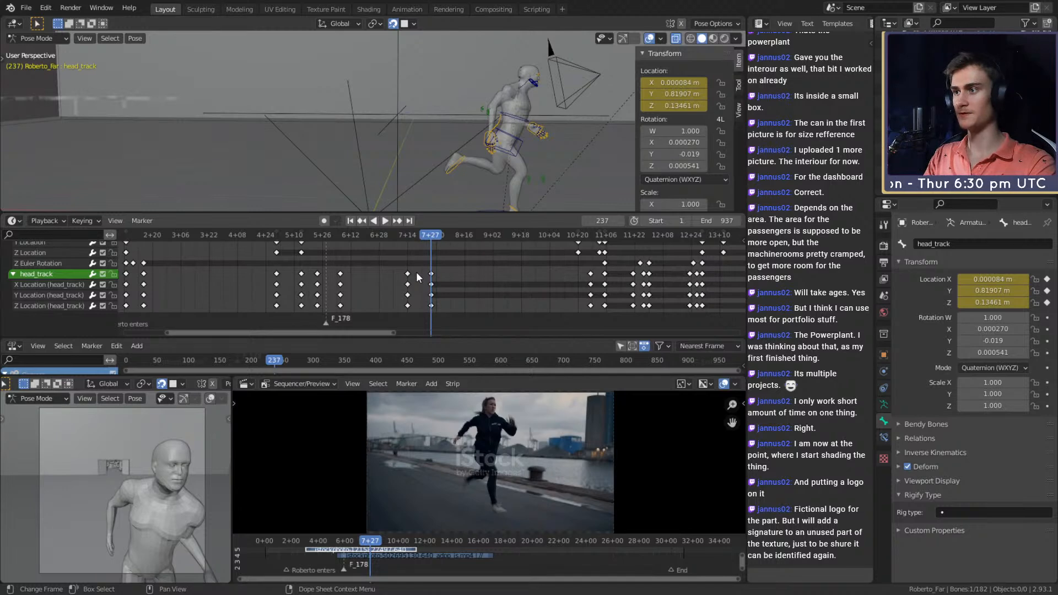
{"action": "left_click_drag", "start_coordinate": [343, 233], "coordinate": [409, 233]}
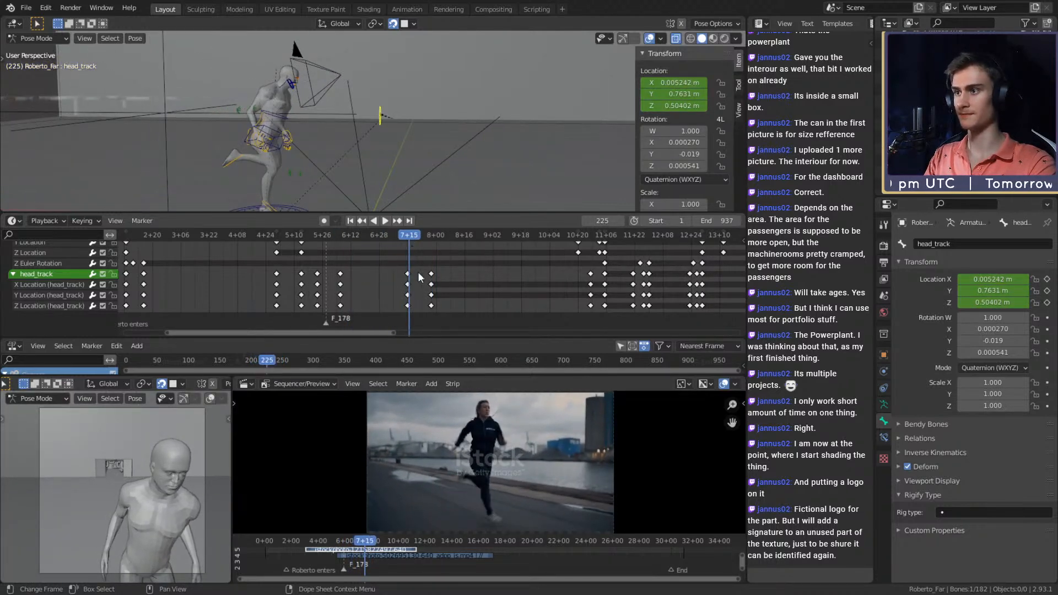
{"action": "left_click_drag", "start_coordinate": [287, 234], "coordinate": [392, 234]}
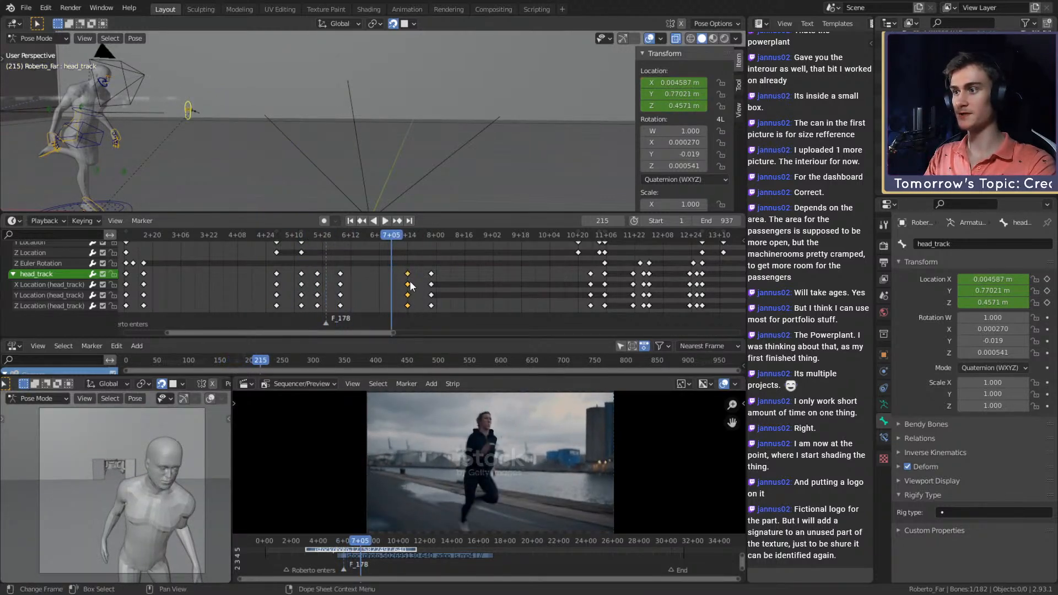
- Delete the head_track location keyframes at frame 224
{"action": "right_click", "coordinate": [412, 286]}
{"action": "key", "text": "x"}
{"action": "left_click", "coordinate": [449, 285]}
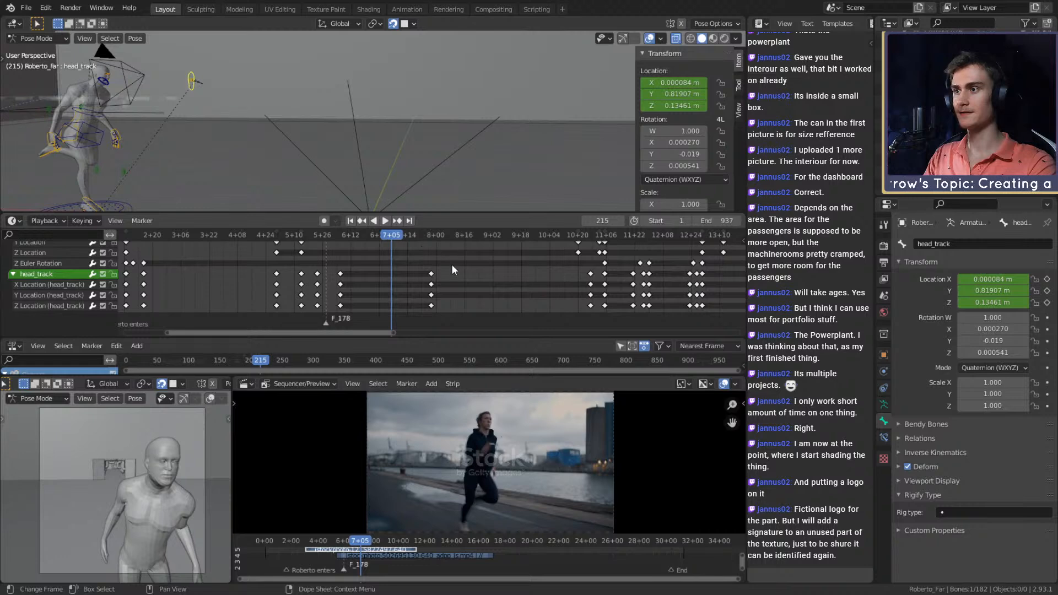
- Move the head_track location keyframes from frame 237 to frame 224 and copy them to frame 251
{"action": "scroll", "coordinate": [452, 269], "scroll_direction": "up", "scroll_amount": 4}
{"action": "key", "text": "space"}
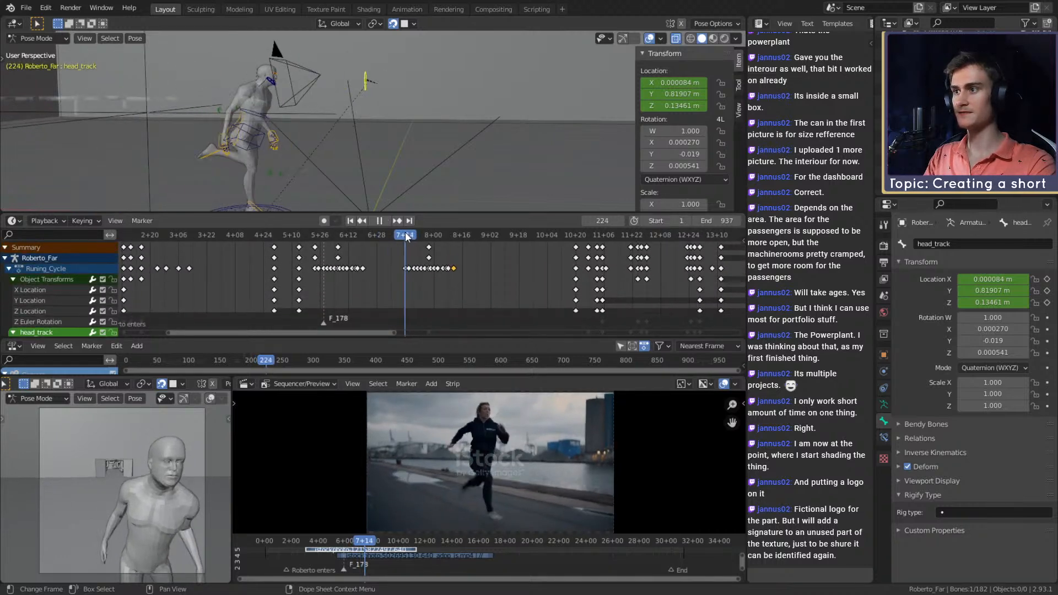
{"action": "key", "text": "space"}
{"action": "scroll", "coordinate": [451, 281], "scroll_direction": "down", "scroll_amount": 4}
{"action": "left_click_drag", "start_coordinate": [419, 320], "coordinate": [420, 319]}
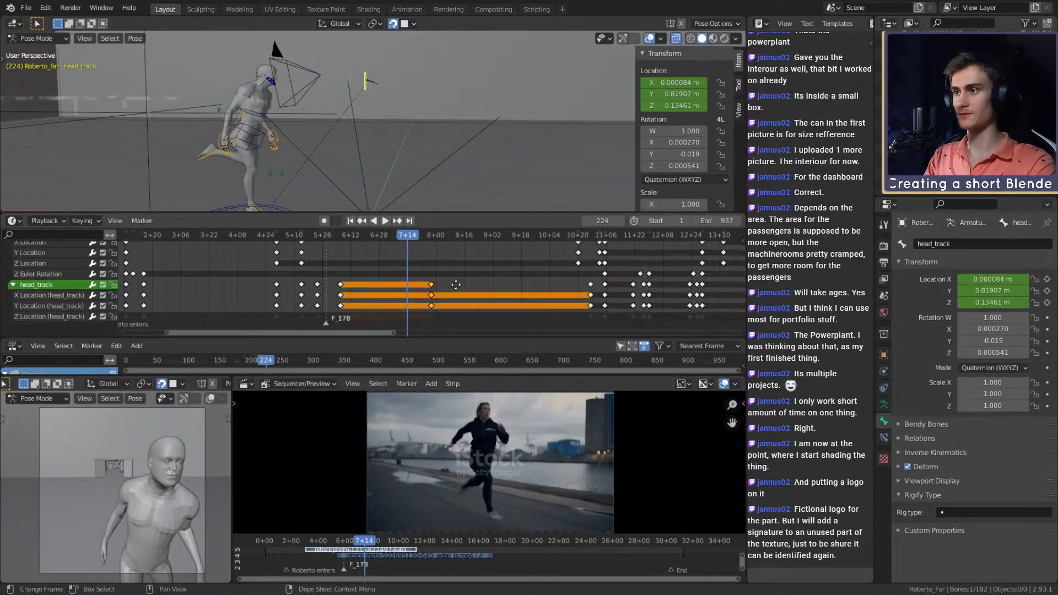
{"action": "middle_click_drag", "start_coordinate": [456, 298], "coordinate": [461, 274]}
{"action": "left_click_drag", "start_coordinate": [436, 271], "coordinate": [413, 268]}
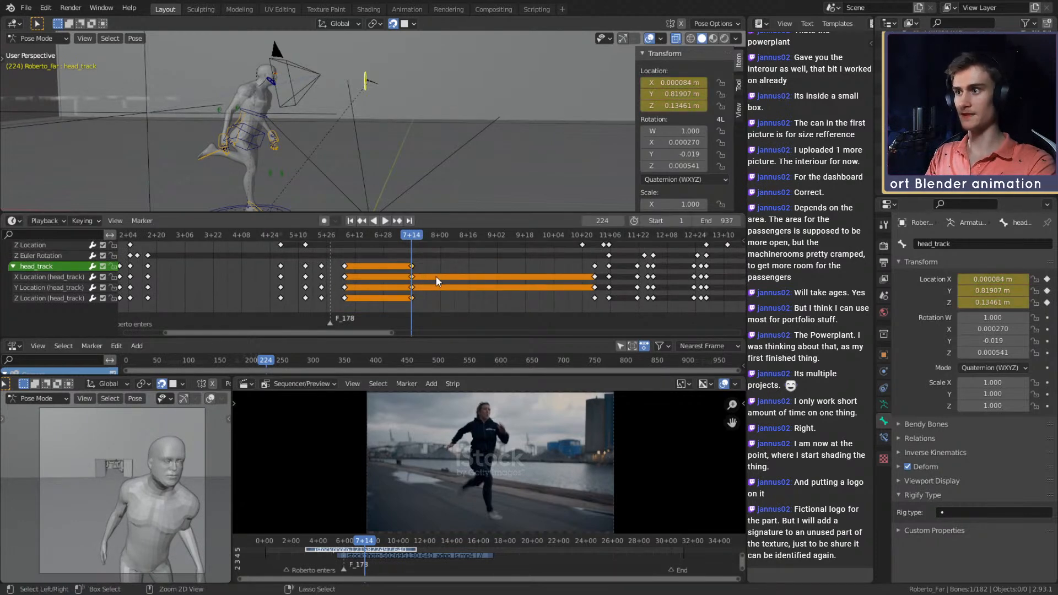
{"action": "middle_click_drag", "start_coordinate": [452, 262], "coordinate": [488, 272]}
{"action": "left_click", "coordinate": [461, 233]}
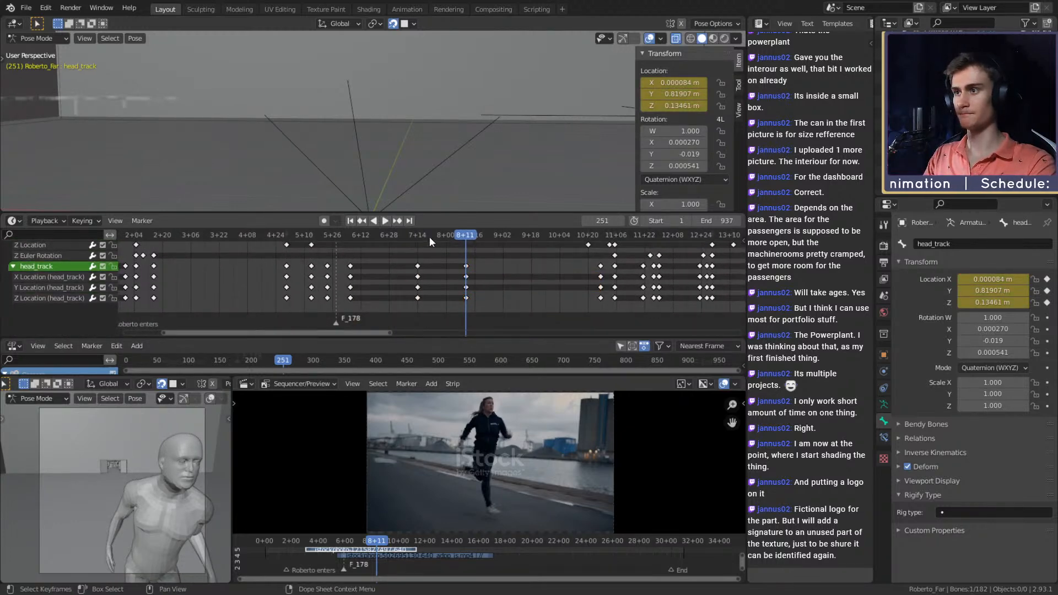
- Play and scrub the run between about frames 224 and 259 to check the head motion
{"action": "left_click", "coordinate": [414, 237]}
{"action": "key", "text": "space"}
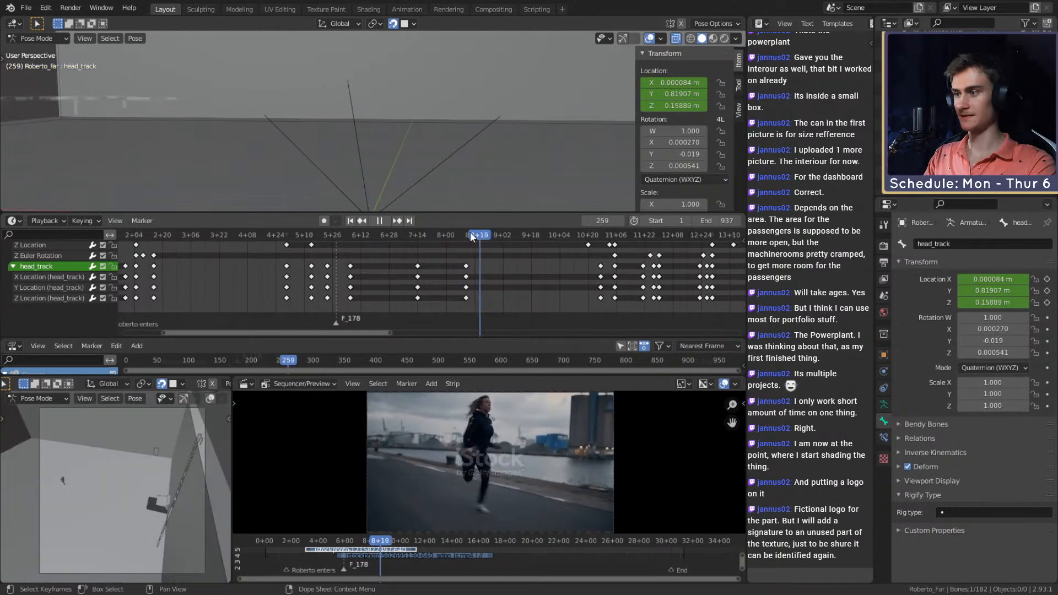
{"action": "left_click", "coordinate": [439, 233]}
{"action": "mouse_move", "coordinate": [440, 233]}
{"action": "left_mouse_down"}
{"action": "mouse_move", "coordinate": [399, 237]}
{"action": "mouse_move", "coordinate": [423, 238]}
{"action": "left_mouse_up"}
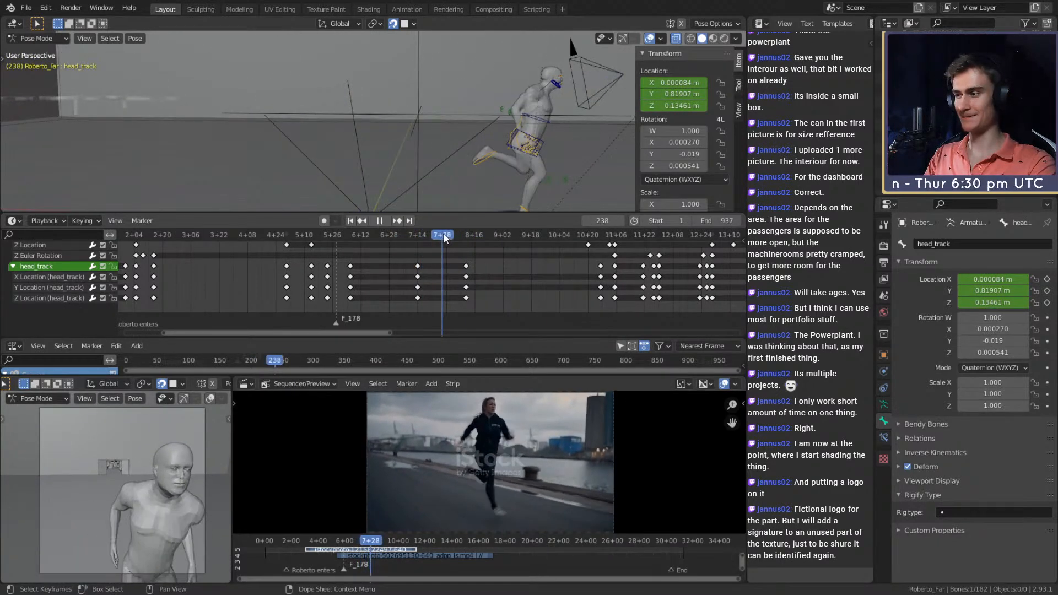
- Replay the run from about frame 225 to frame 252 to check the head motion again
{"action": "left_click_drag", "start_coordinate": [461, 233], "coordinate": [396, 232]}
{"action": "left_click", "coordinate": [385, 217]}
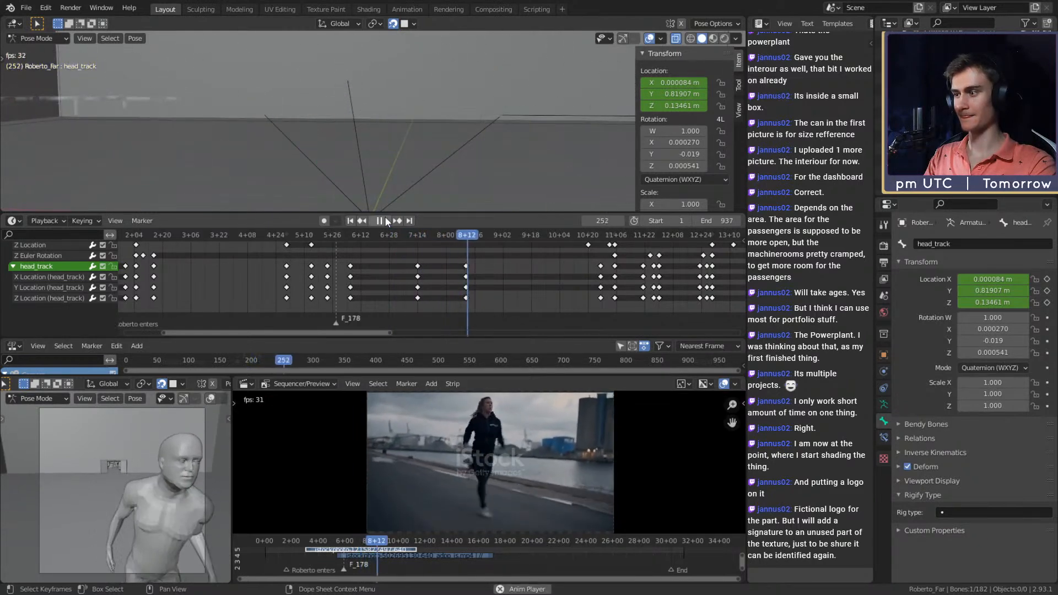
{"action": "left_click", "coordinate": [418, 236]}
{"action": "key", "text": "space"}
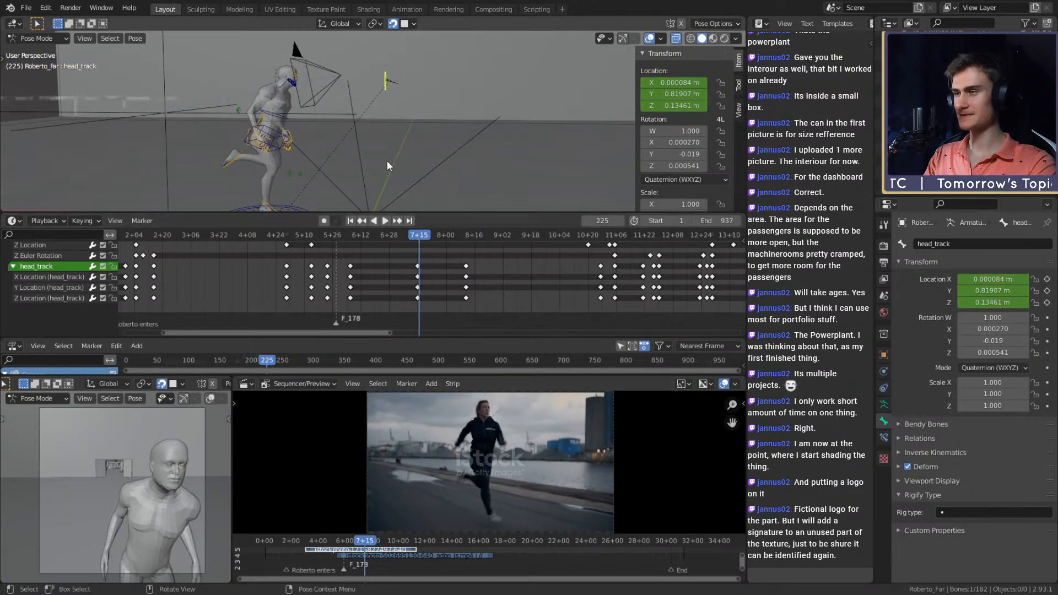
- Select the spine_control and play the run from about frame 223 to check the torso's tilt from behind
{"action": "middle_click_drag", "start_coordinate": [387, 160], "coordinate": [442, 122]}
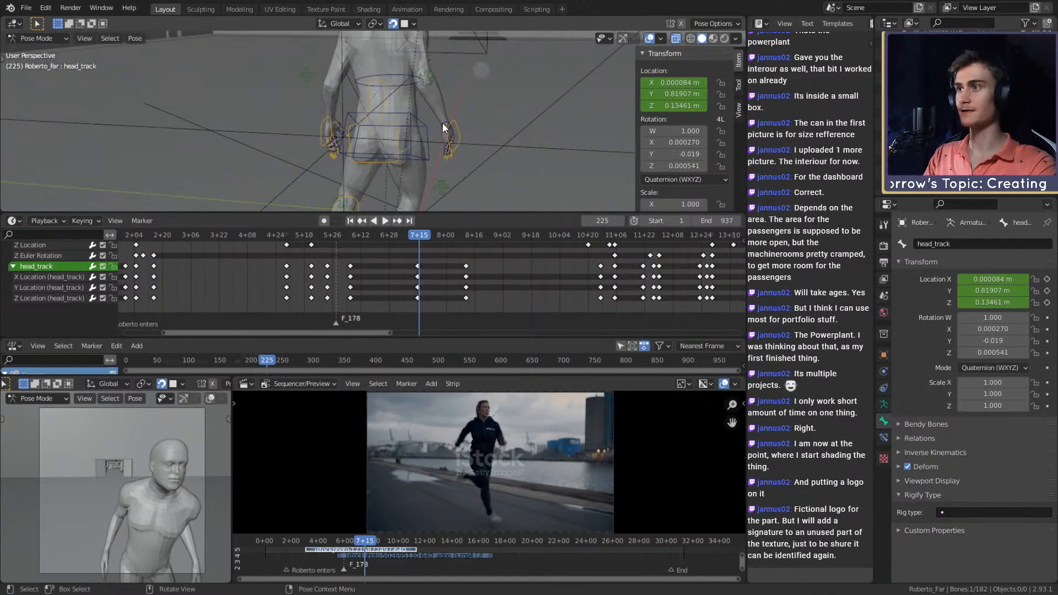
{"action": "left_click", "coordinate": [386, 104]}
{"action": "middle_click_drag", "start_coordinate": [386, 104], "coordinate": [440, 138]}
{"action": "middle_click_drag", "start_coordinate": [435, 198], "coordinate": [424, 152]}
{"action": "scroll", "coordinate": [423, 152], "scroll_direction": "down", "scroll_amount": 4}
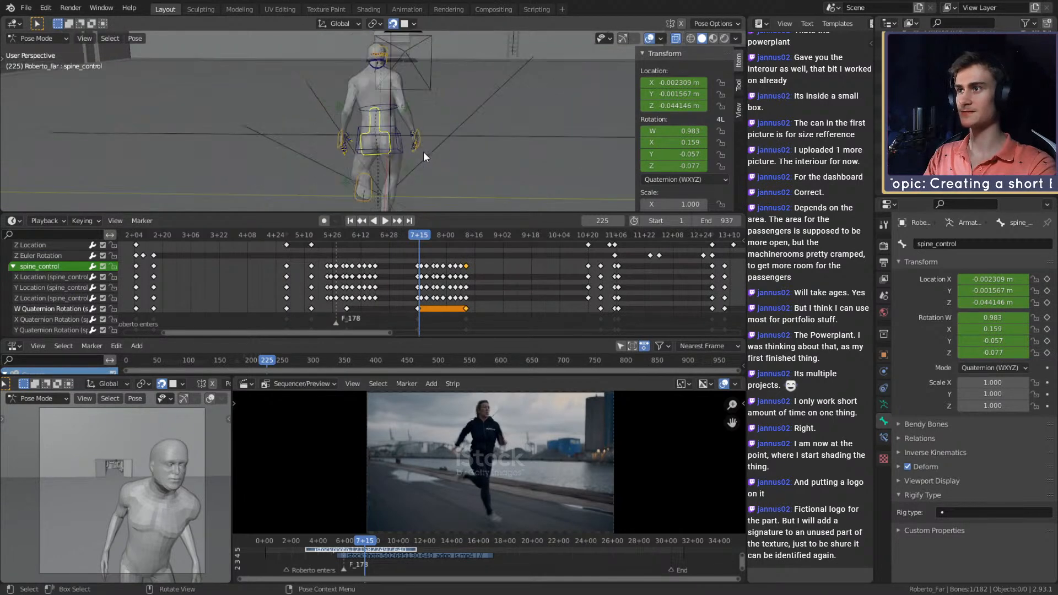
{"action": "scroll", "coordinate": [417, 151], "scroll_direction": "up", "scroll_amount": 2}
{"action": "key", "text": "space"}
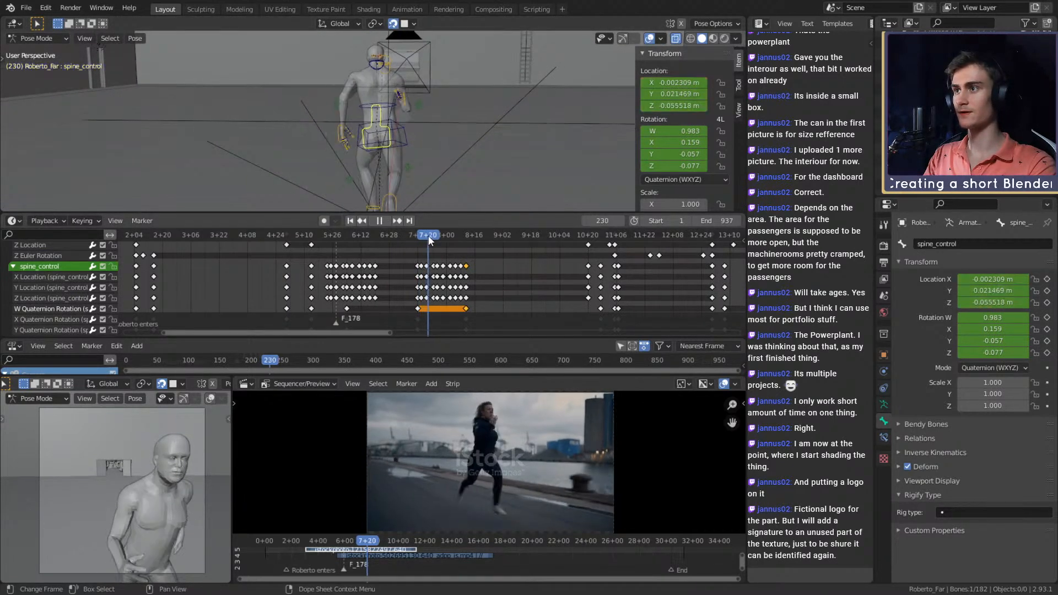
{"action": "left_click_drag", "start_coordinate": [455, 236], "coordinate": [415, 237]}
{"action": "key", "text": "space"}
{"action": "scroll", "coordinate": [416, 201], "scroll_direction": "up", "scroll_amount": 5}
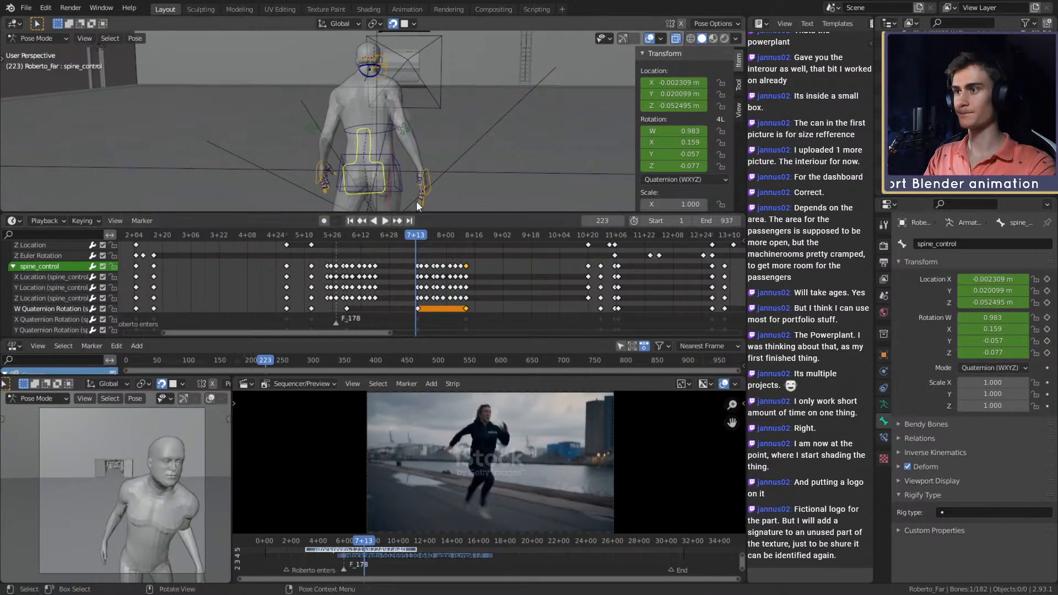
{"action": "scroll", "coordinate": [433, 261], "scroll_direction": "down", "scroll_amount": 3}
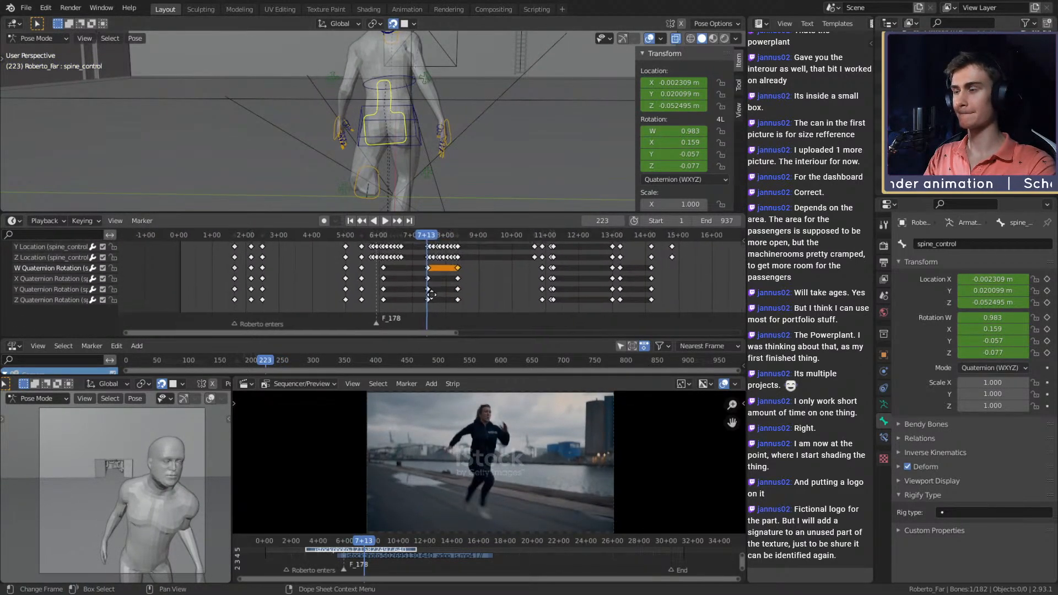
- Go to the spine_control's rotation keyframes at frame 184 and frame the control from behind
{"action": "left_click_drag", "start_coordinate": [421, 237], "coordinate": [383, 238]}
{"action": "key", "text": "space"}
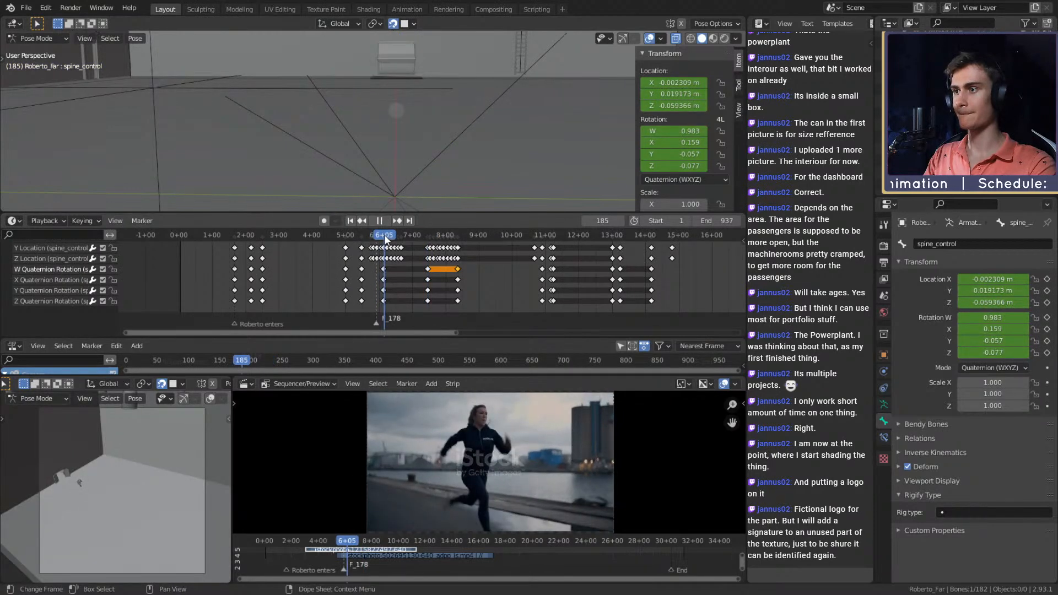
{"action": "key", "text": "space"}
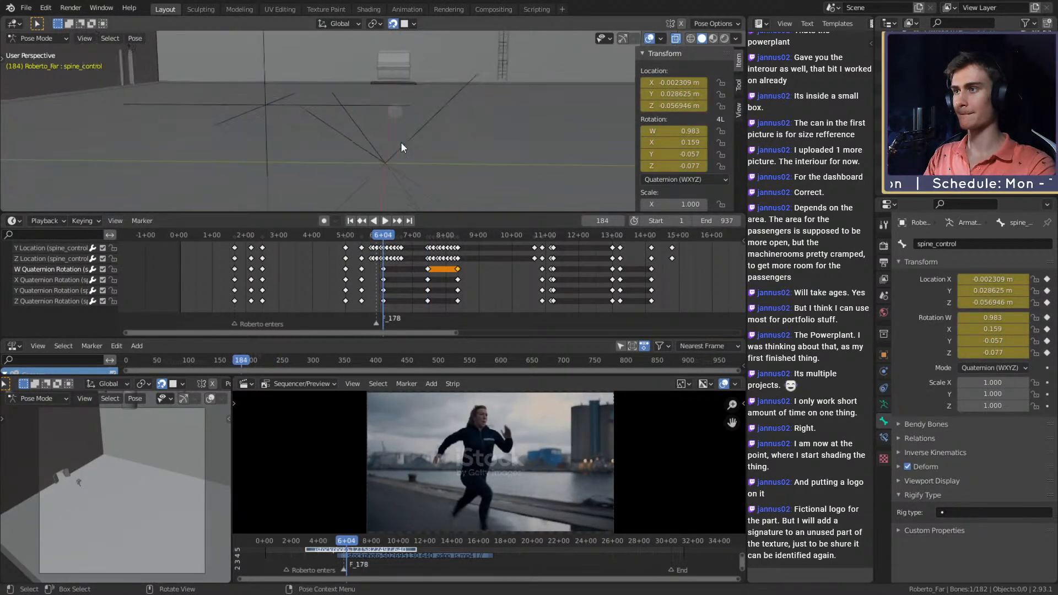
{"action": "middle_click_drag", "start_coordinate": [401, 142], "coordinate": [435, 160]}
{"action": "key", "text": "KP_Decimal"}
{"action": "scroll", "coordinate": [366, 188], "scroll_direction": "down", "scroll_amount": 4}
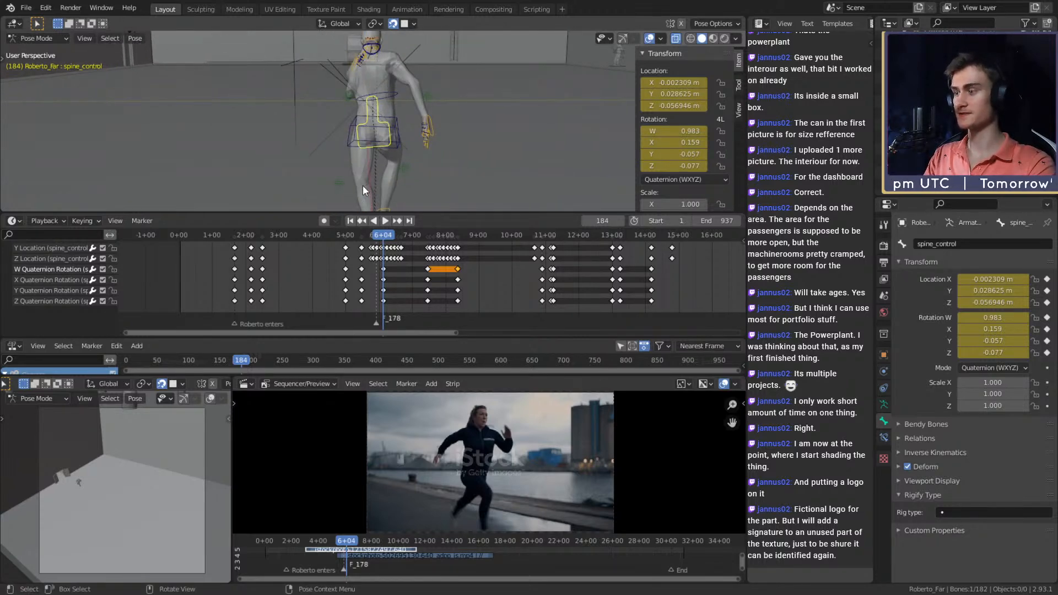
{"action": "scroll", "coordinate": [456, 148], "scroll_direction": "up", "scroll_amount": 1}
- Try rotating the spine_control about 3.4° around the view axis at frame 184
{"action": "key", "text": "r"}
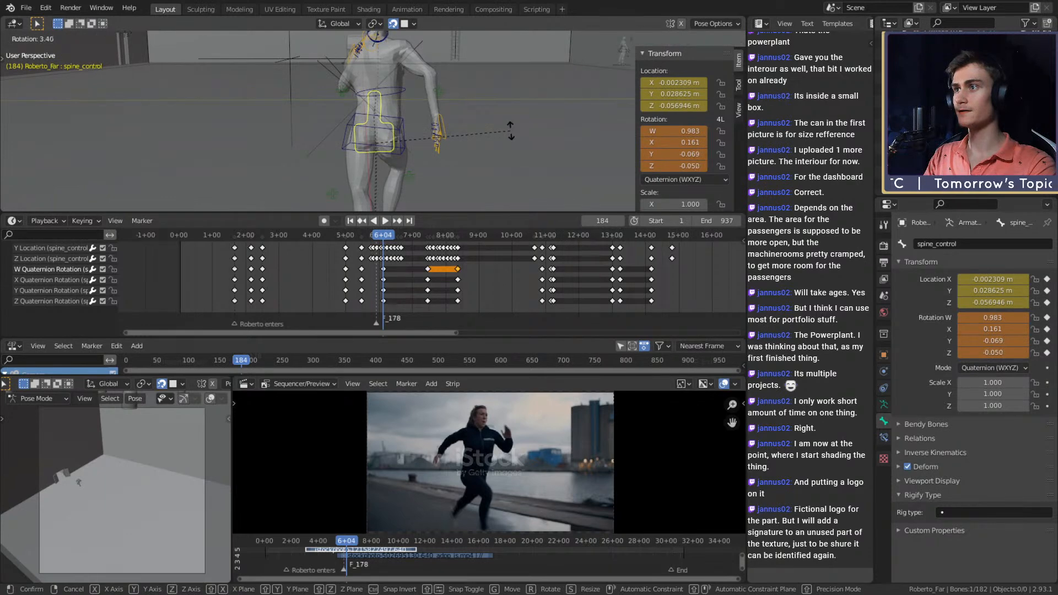
{"action": "left_click", "coordinate": [510, 130]}
{"action": "middle_click_drag", "start_coordinate": [510, 130], "coordinate": [363, 59]}
- Clear the spine_control's rotation at frame 184 and lean it forward 15.2° about the global Y axis
{"action": "left_click", "coordinate": [135, 38]}
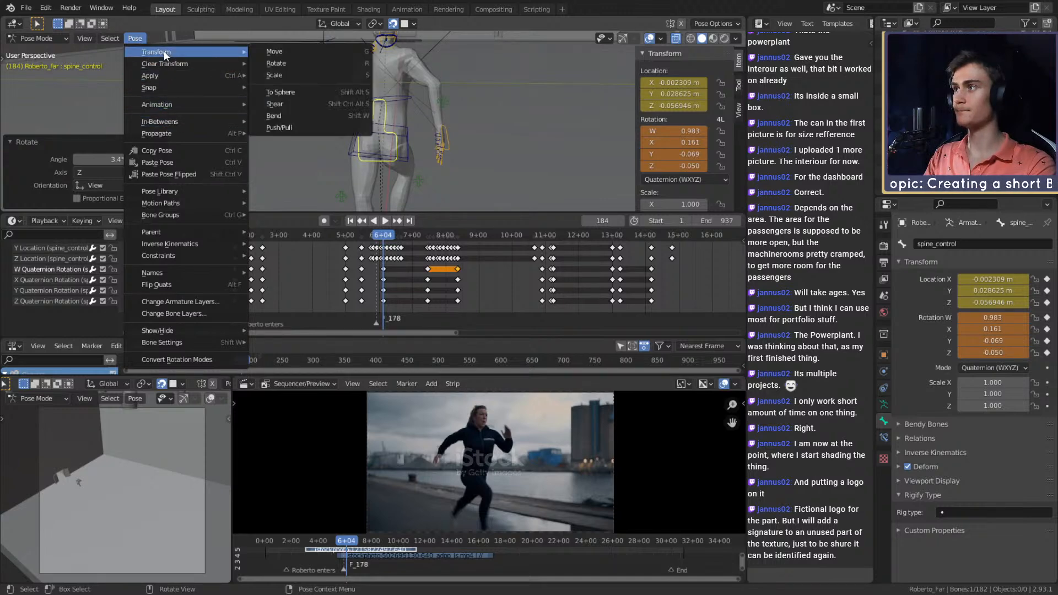
{"action": "mouse_move", "coordinate": [170, 65]}
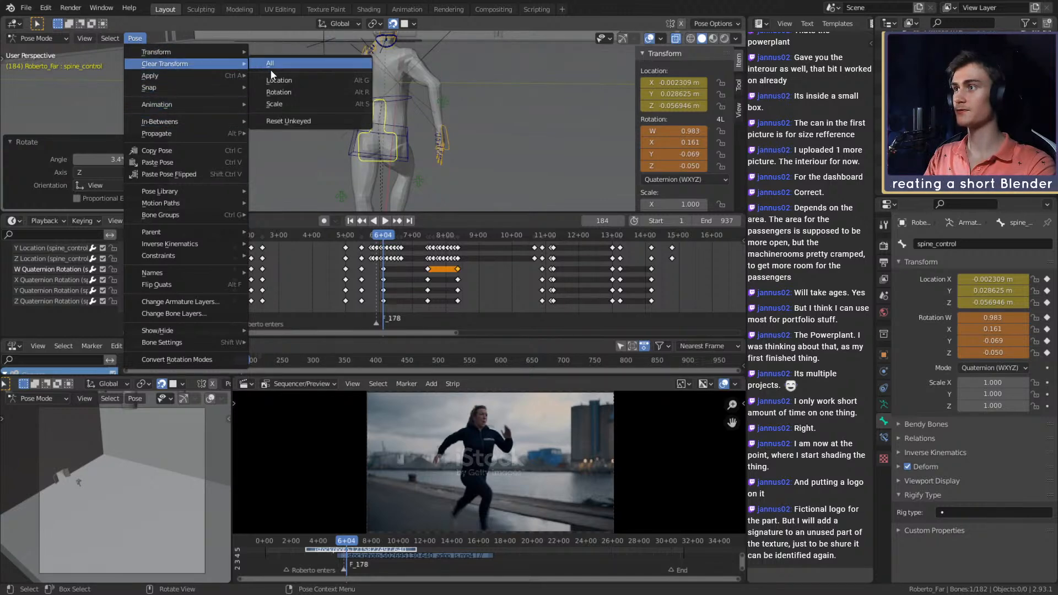
{"action": "left_click", "coordinate": [279, 92]}
{"action": "middle_click_drag", "start_coordinate": [335, 104], "coordinate": [494, 130]}
{"action": "key", "text": "r"}
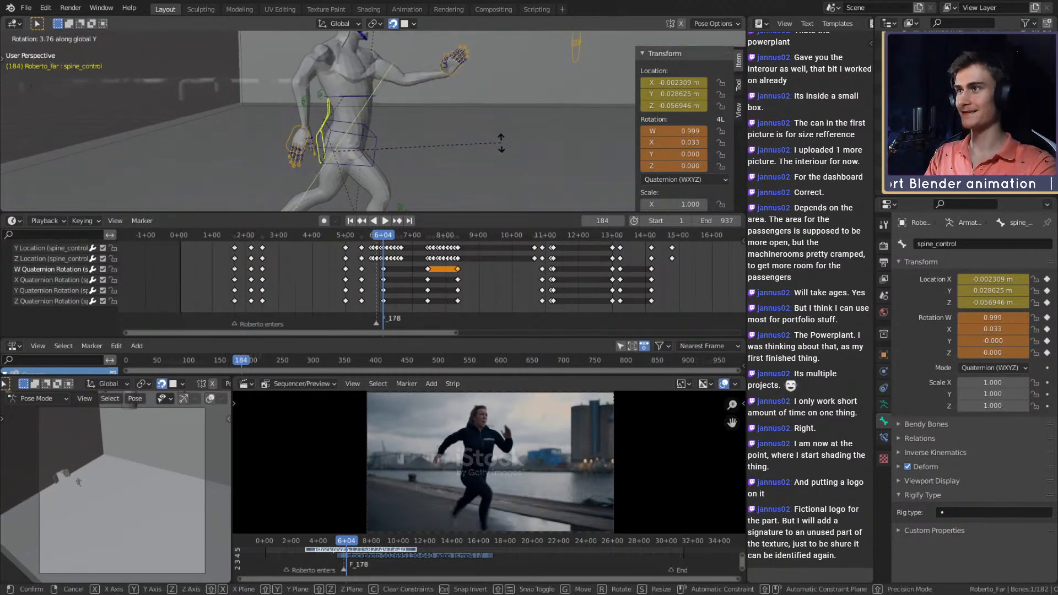
{"action": "left_click", "coordinate": [477, 171]}
{"action": "middle_click_drag", "start_coordinate": [426, 162], "coordinate": [498, 135]}
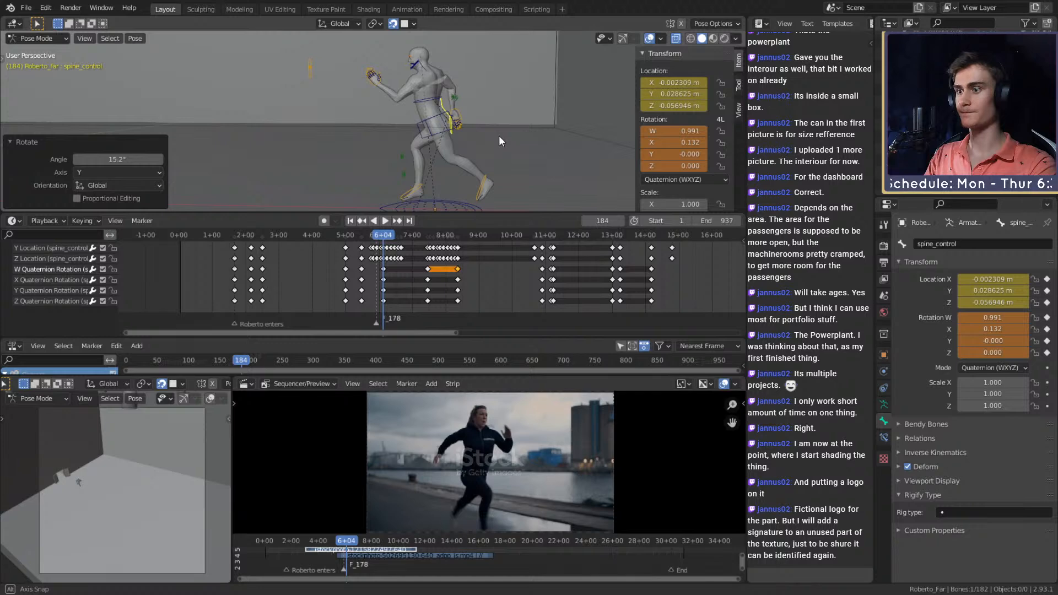
- Rotate the spine_control a further 1.69° about global Y and replace its rotation keyframes at frame 184
{"action": "key", "text": "r"}
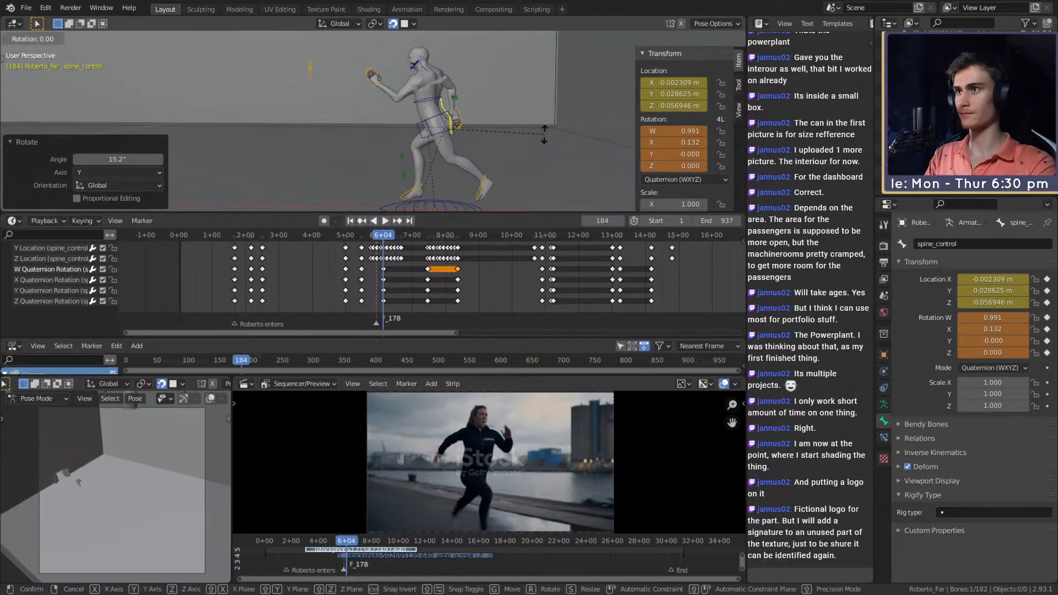
{"action": "key", "text": "y"}
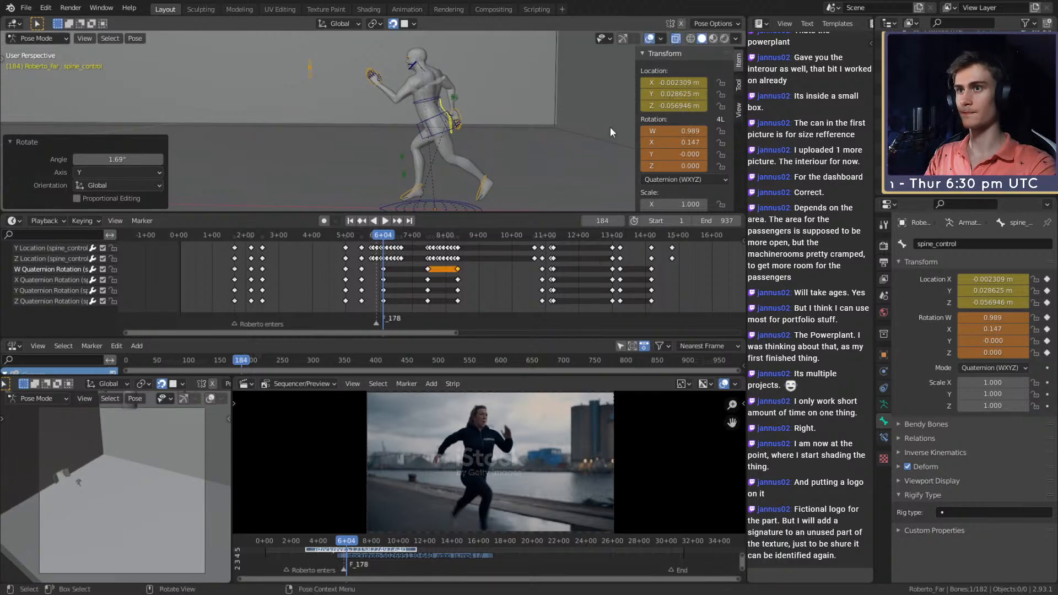
{"action": "middle_click_drag", "start_coordinate": [610, 132], "coordinate": [573, 153]}
{"action": "right_click", "coordinate": [669, 131]}
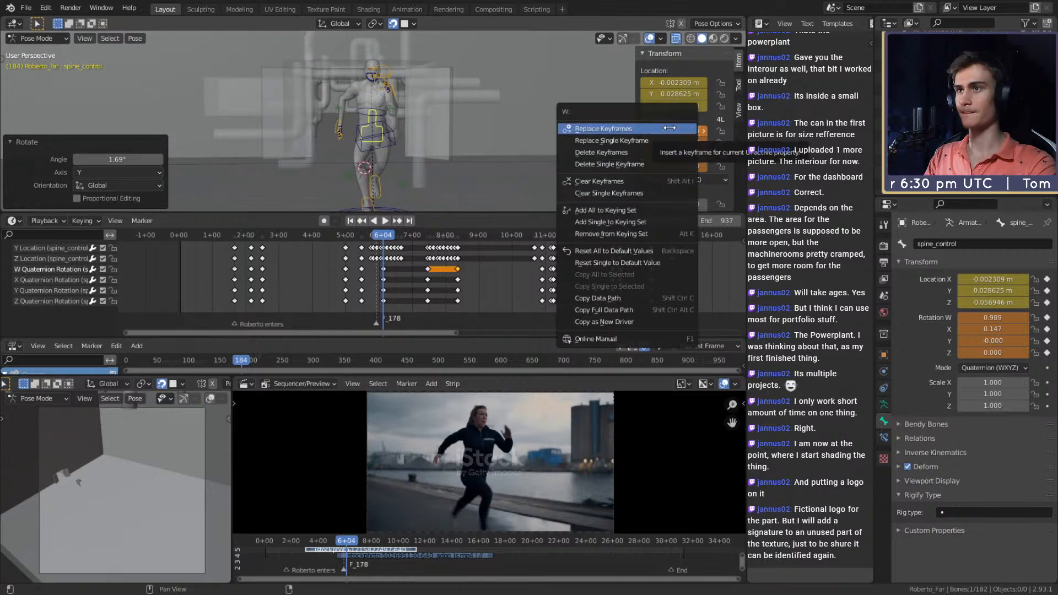
{"action": "left_click", "coordinate": [670, 128]}
- Play the run from frame 184 and view the straightened spine pose from the front and behind
{"action": "key", "text": "space"}
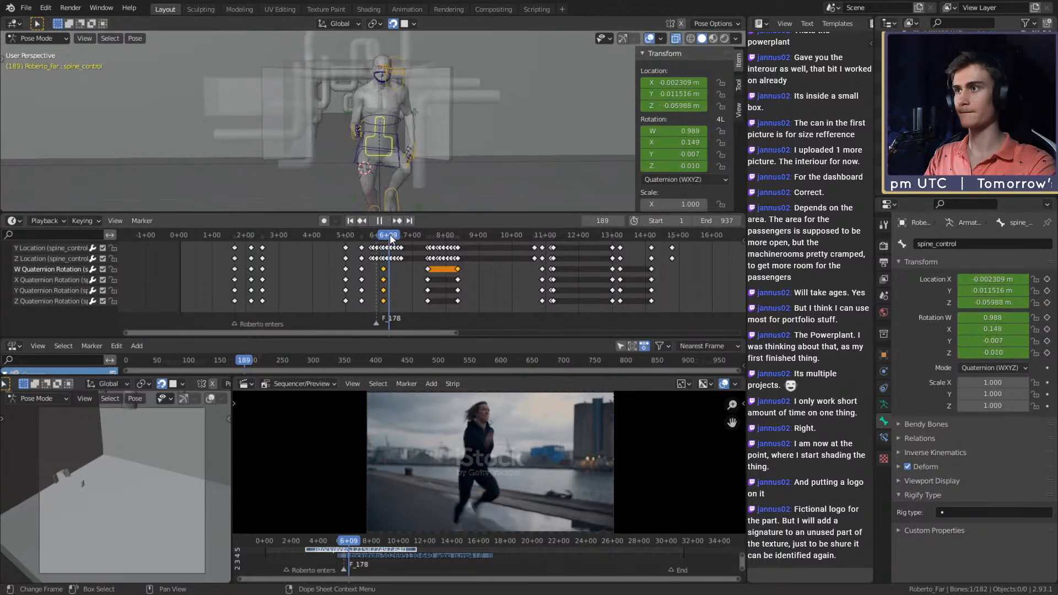
{"action": "left_click_drag", "start_coordinate": [385, 241], "coordinate": [383, 241]}
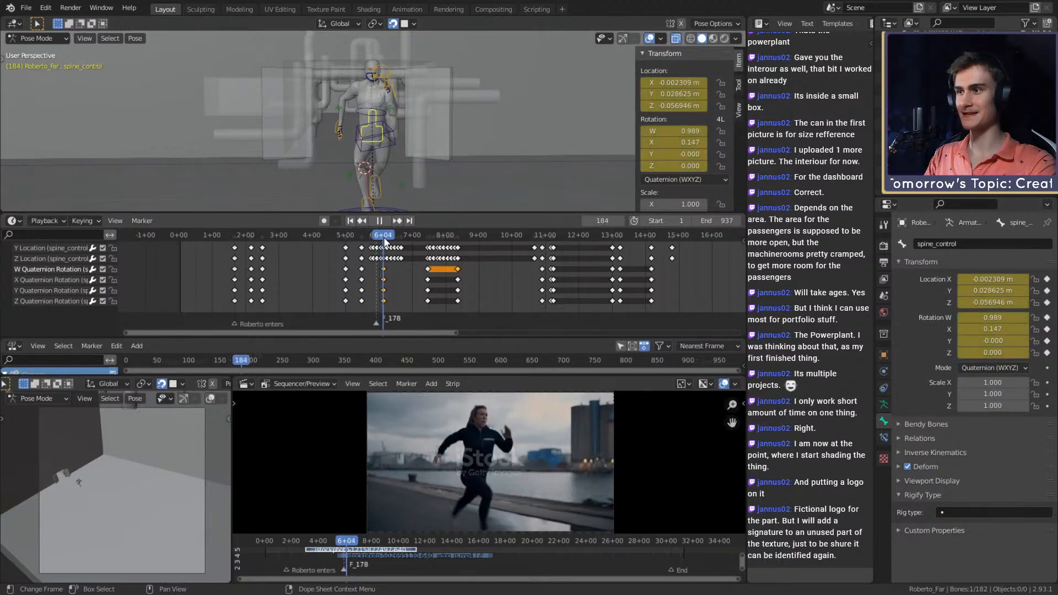
{"action": "key", "text": "space"}
{"action": "mouse_move", "coordinate": [406, 138]}
{"action": "middle_mouse_down"}
{"action": "mouse_move", "coordinate": [372, 125]}
{"action": "mouse_move", "coordinate": [445, 137]}
{"action": "mouse_move", "coordinate": [459, 183]}
{"action": "mouse_move", "coordinate": [408, 188]}
{"action": "mouse_move", "coordinate": [392, 166]}
{"action": "mouse_move", "coordinate": [415, 145]}
{"action": "mouse_move", "coordinate": [407, 160]}
{"action": "mouse_move", "coordinate": [384, 140]}
{"action": "mouse_move", "coordinate": [511, 139]}
{"action": "mouse_move", "coordinate": [453, 161]}
{"action": "mouse_move", "coordinate": [369, 120]}
{"action": "mouse_move", "coordinate": [411, 147]}
{"action": "middle_mouse_up"}
{"action": "left_click", "coordinate": [385, 106]}
{"action": "left_click", "coordinate": [381, 124]}
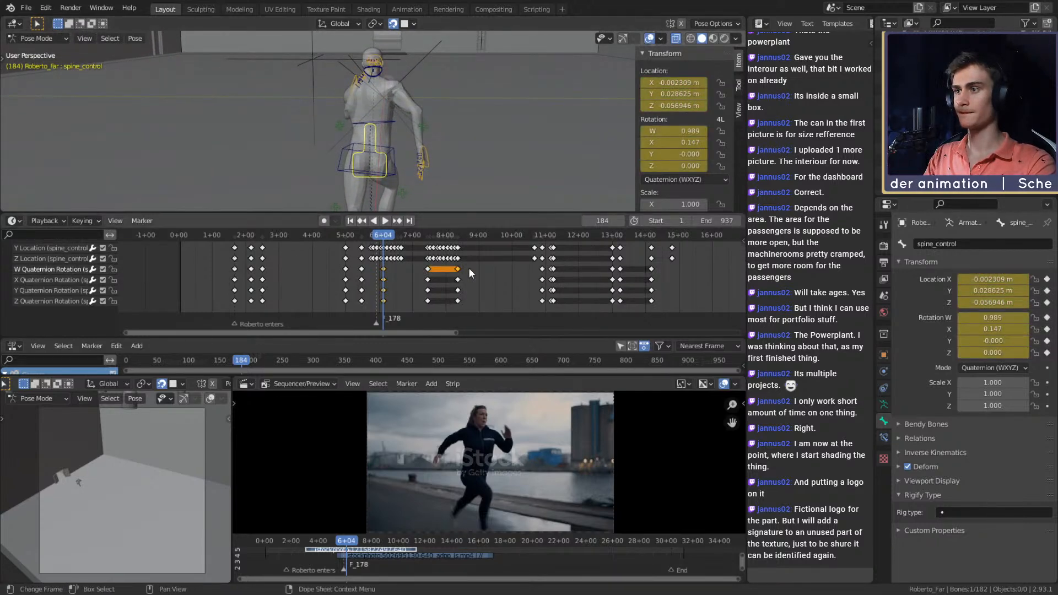
- Copy the spine_control's W, X, Y and Z quaternion rotation keyframes from frame 184 to frame 224
{"action": "scroll", "coordinate": [469, 277], "scroll_direction": "up", "scroll_amount": 6}
{"action": "middle_click_drag", "start_coordinate": [356, 275], "coordinate": [409, 286]}
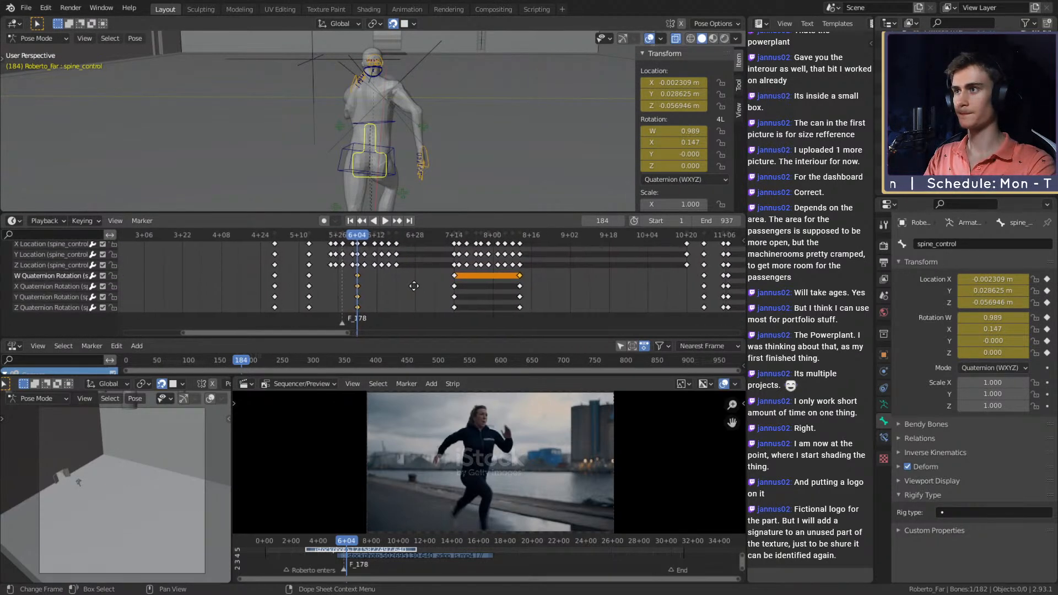
{"action": "left_click", "coordinate": [397, 288]}
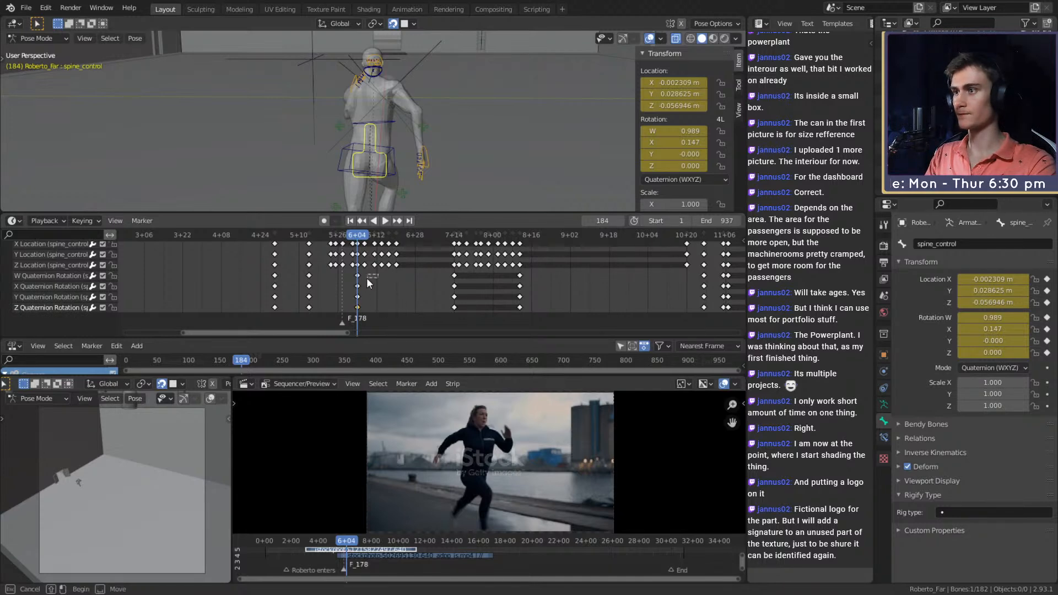
{"action": "key", "text": "space"}
{"action": "left_click", "coordinate": [455, 235]}
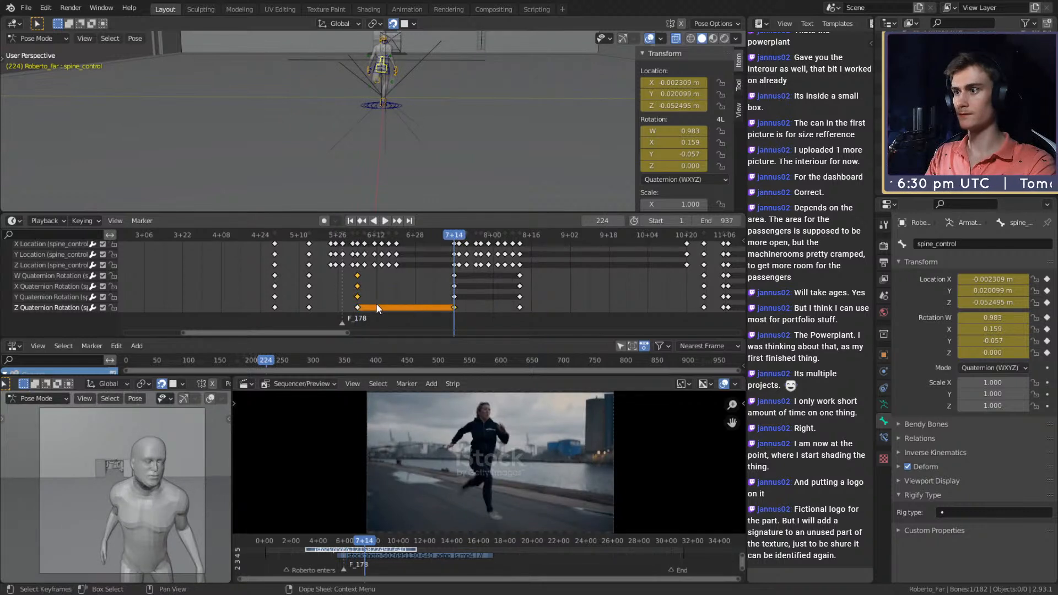
{"action": "key", "text": "ctrl+v"}
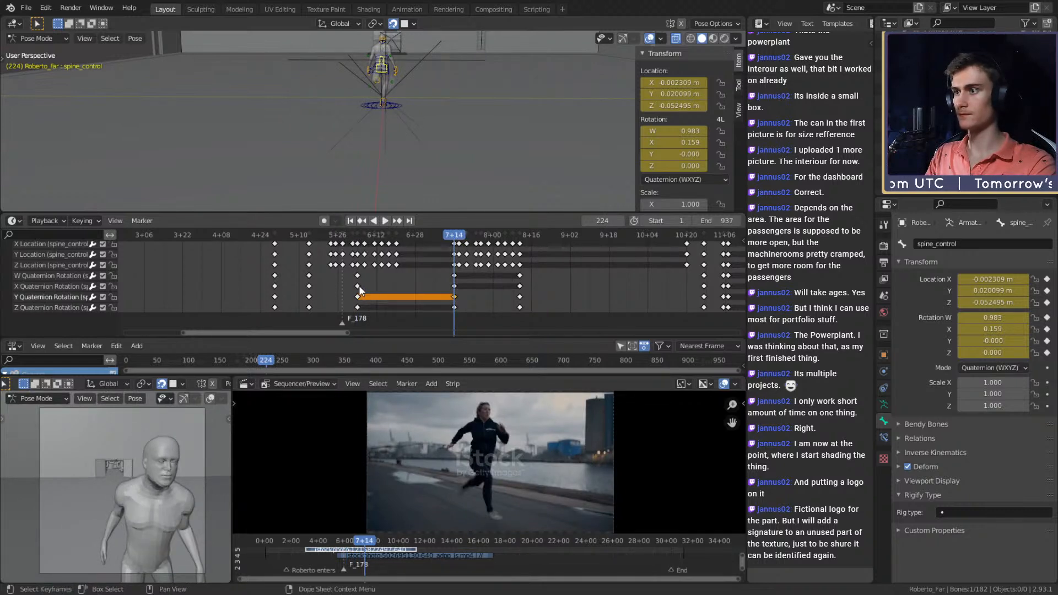
{"action": "key", "text": "ctrl+v"}
{"action": "left_click", "coordinate": [364, 278]}
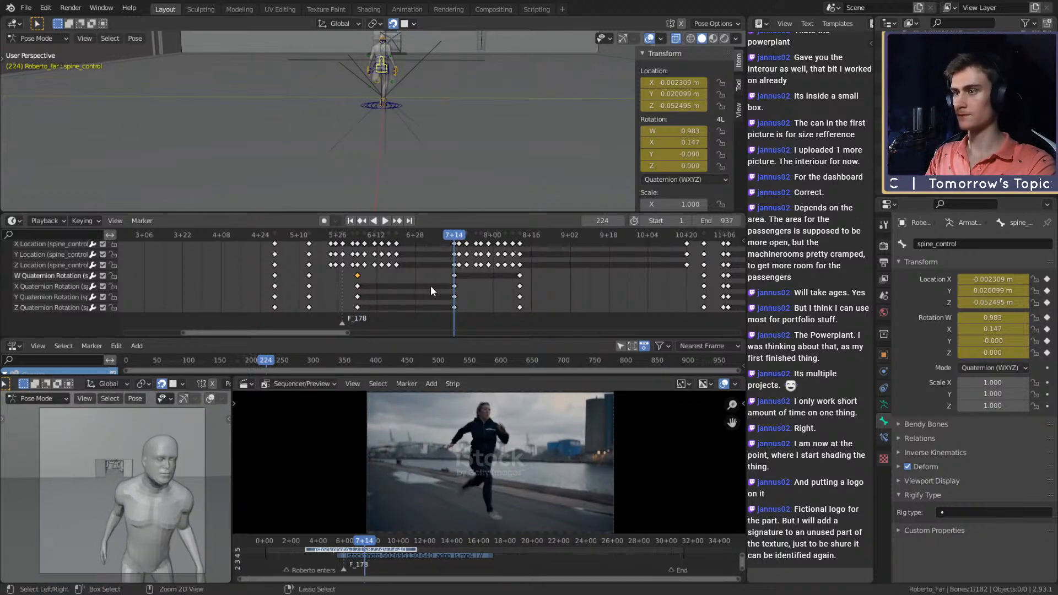
- Copy the spine_control's quaternion rotation keyframes from frame 224 to frame 251
{"action": "left_click", "coordinate": [521, 230]}
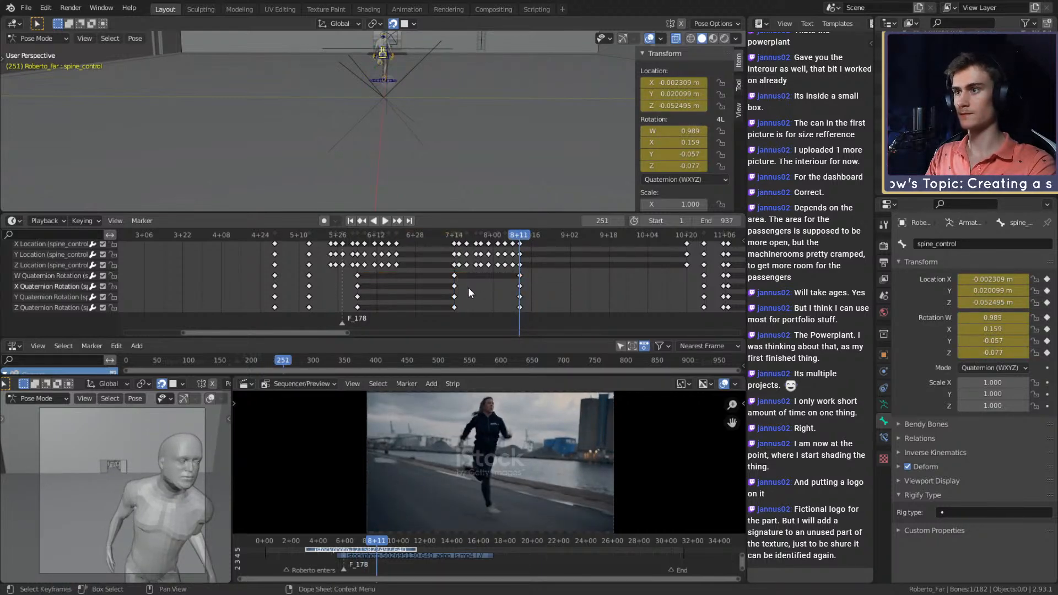
{"action": "key", "text": "ctrl+v"}
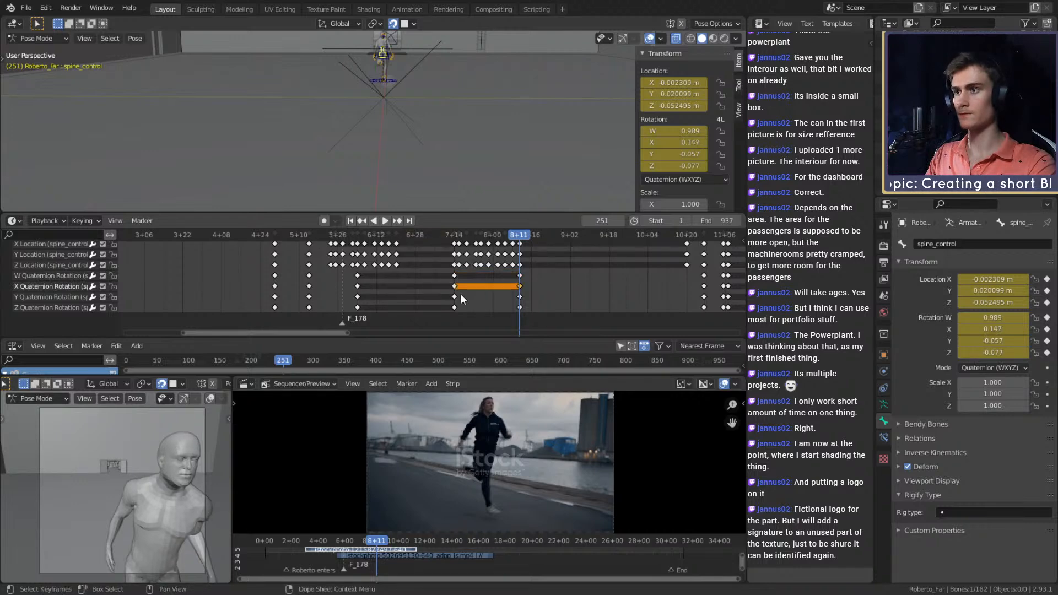
{"action": "left_click", "coordinate": [454, 297]}
{"action": "key", "text": "ctrl+c"}
{"action": "key", "text": "ctrl+v"}
{"action": "left_click", "coordinate": [454, 307]}
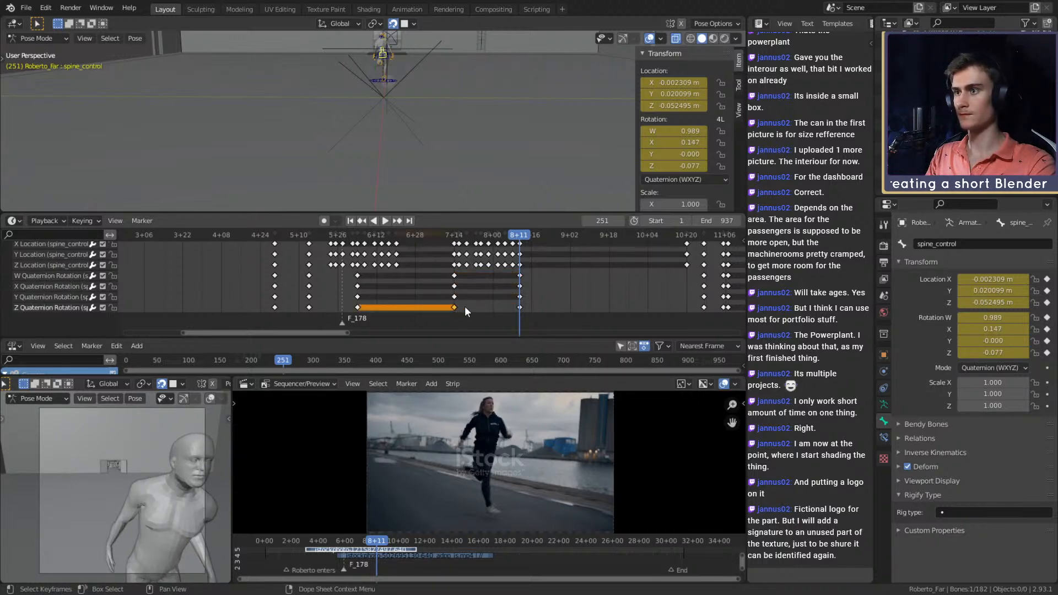
{"action": "key", "text": "ctrl+c"}
{"action": "key", "text": "ctrl+v"}
- Play and scrub the run between frames 224 and 251 to check the corrected spine rotation
{"action": "left_click", "coordinate": [456, 233]}
{"action": "key", "text": "space"}
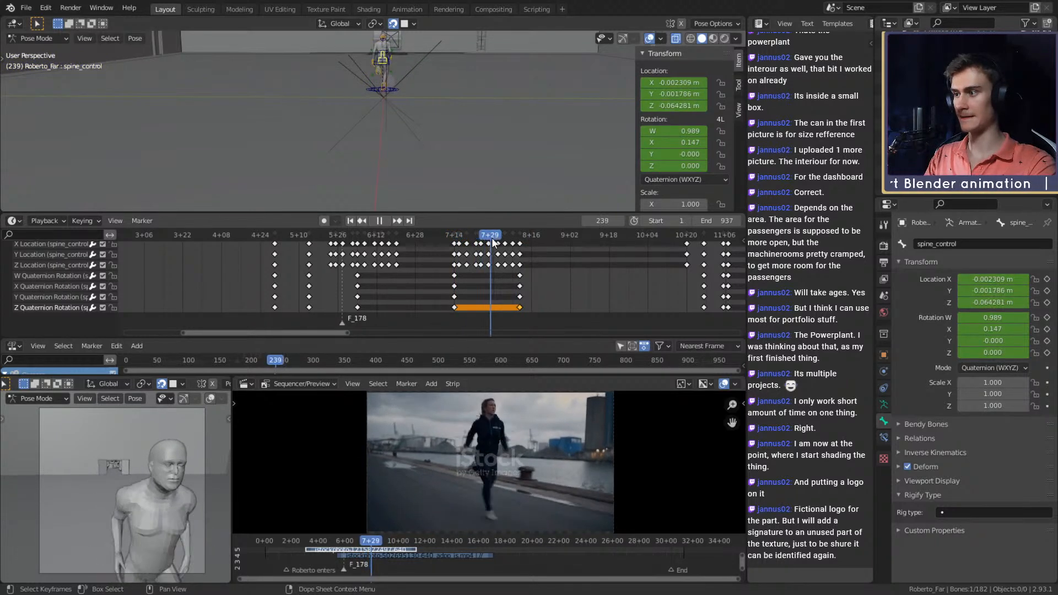
{"action": "left_click", "coordinate": [454, 236]}
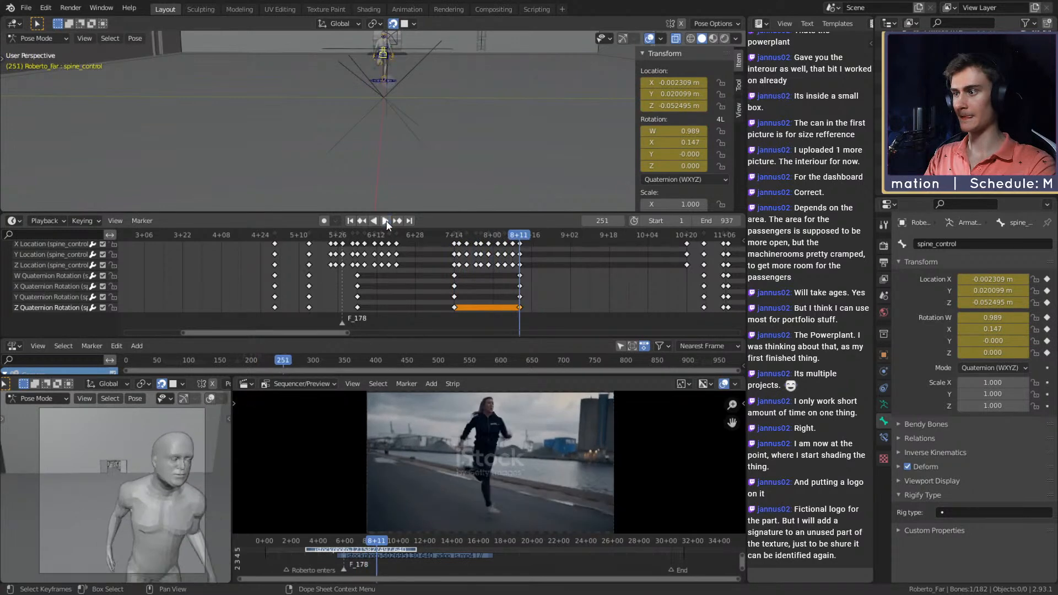
{"action": "left_click", "coordinate": [457, 236]}
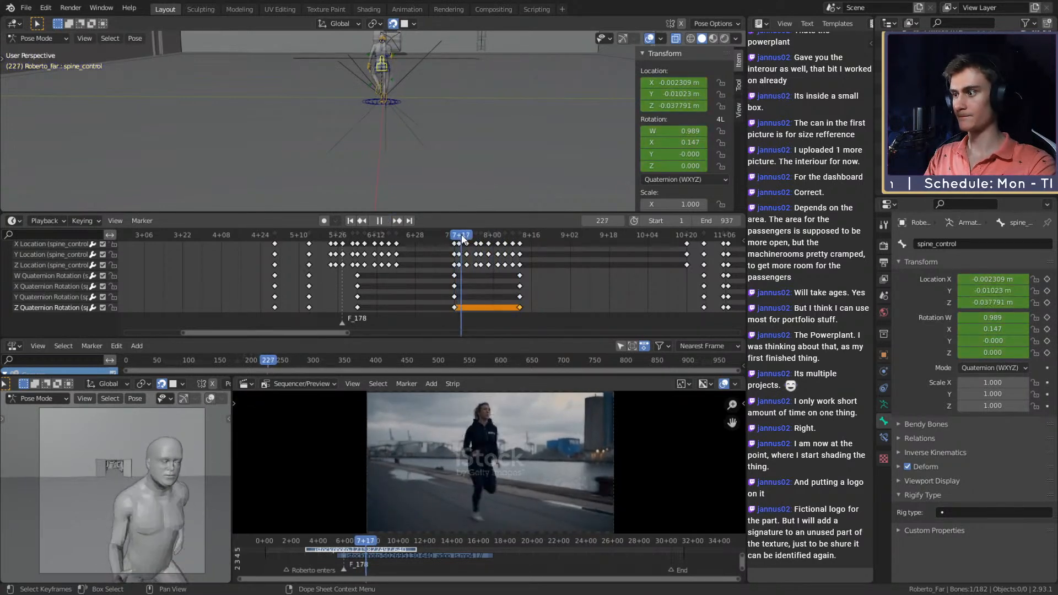
{"action": "mouse_move", "coordinate": [475, 237]}
{"action": "left_mouse_down"}
{"action": "mouse_move", "coordinate": [512, 237]}
{"action": "mouse_move", "coordinate": [455, 238]}
{"action": "left_mouse_up"}
- Examine the location keyframes of the right arm and right leg IK controls around frame 224
{"action": "middle_click_drag", "start_coordinate": [442, 126], "coordinate": [513, 89], "text": "shift"}
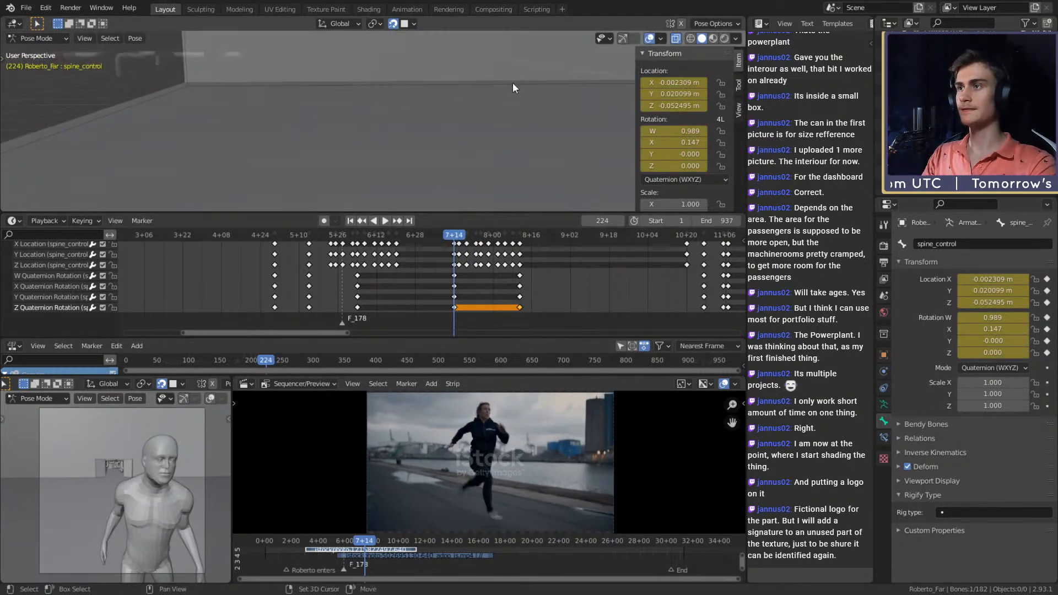
{"action": "middle_click_drag", "start_coordinate": [338, 121], "coordinate": [372, 90]}
{"action": "left_click", "coordinate": [381, 92]}
{"action": "scroll", "coordinate": [382, 92], "scroll_direction": "up", "scroll_amount": 6}
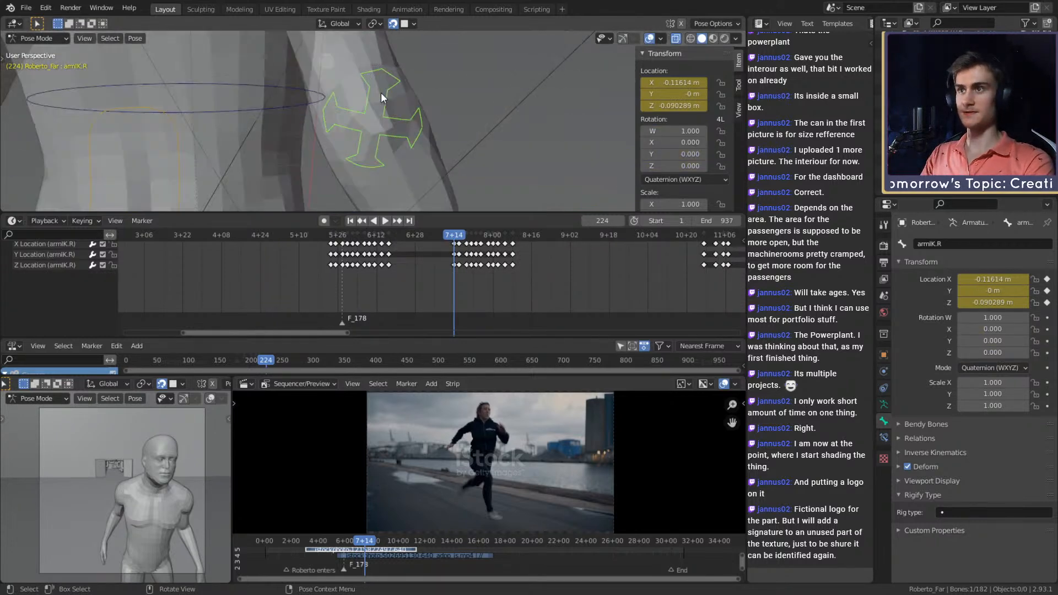
{"action": "scroll", "coordinate": [378, 91], "scroll_direction": "down", "scroll_amount": 5}
{"action": "scroll", "coordinate": [513, 310], "scroll_direction": "up", "scroll_amount": 4}
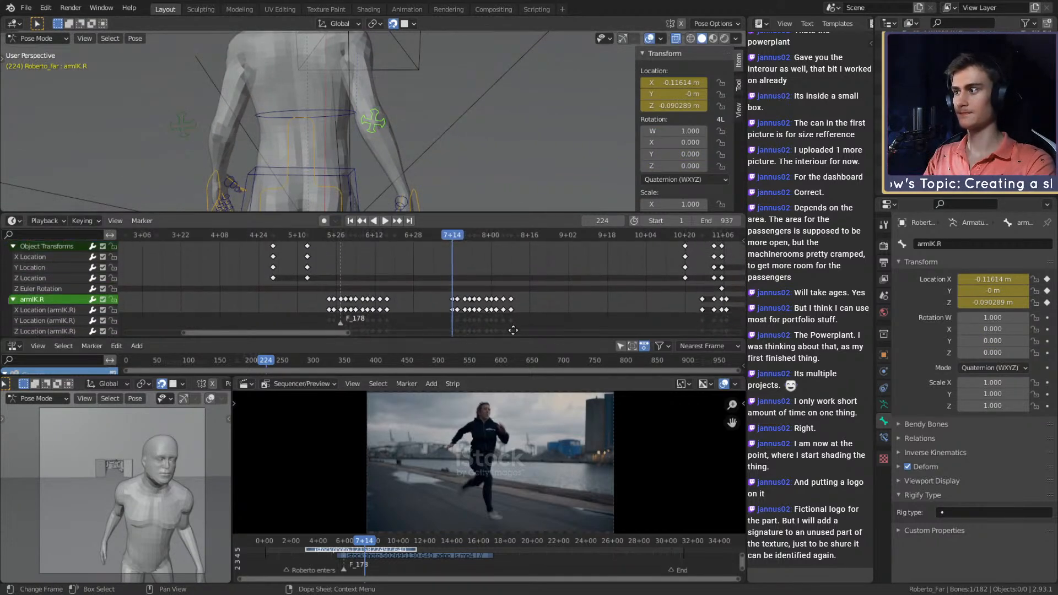
{"action": "scroll", "coordinate": [512, 311], "scroll_direction": "down", "scroll_amount": 1}
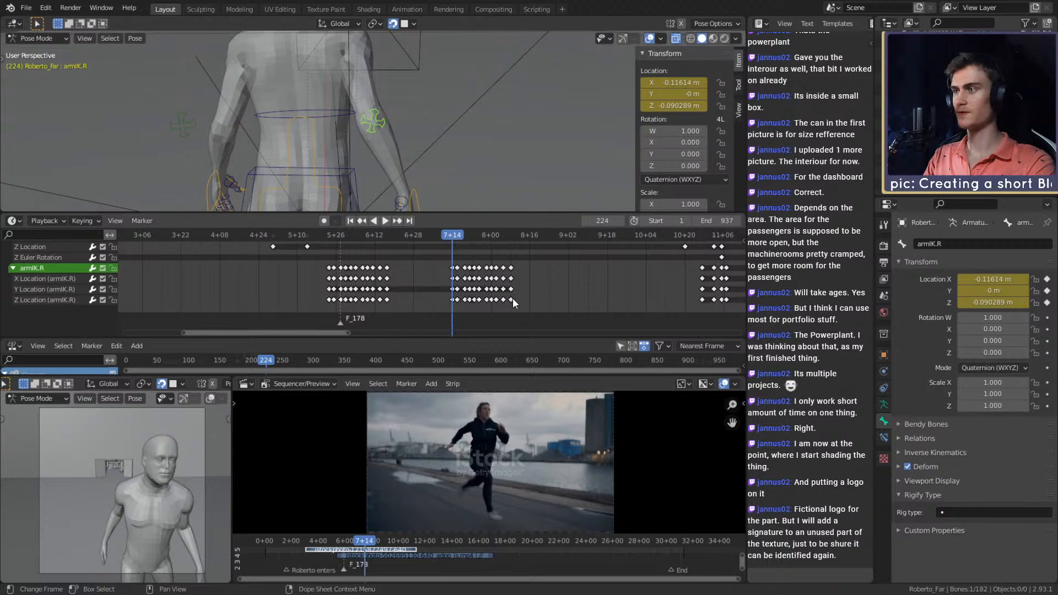
{"action": "scroll", "coordinate": [442, 161], "scroll_direction": "down", "scroll_amount": 4}
{"action": "middle_click_drag", "start_coordinate": [463, 140], "coordinate": [406, 125]}
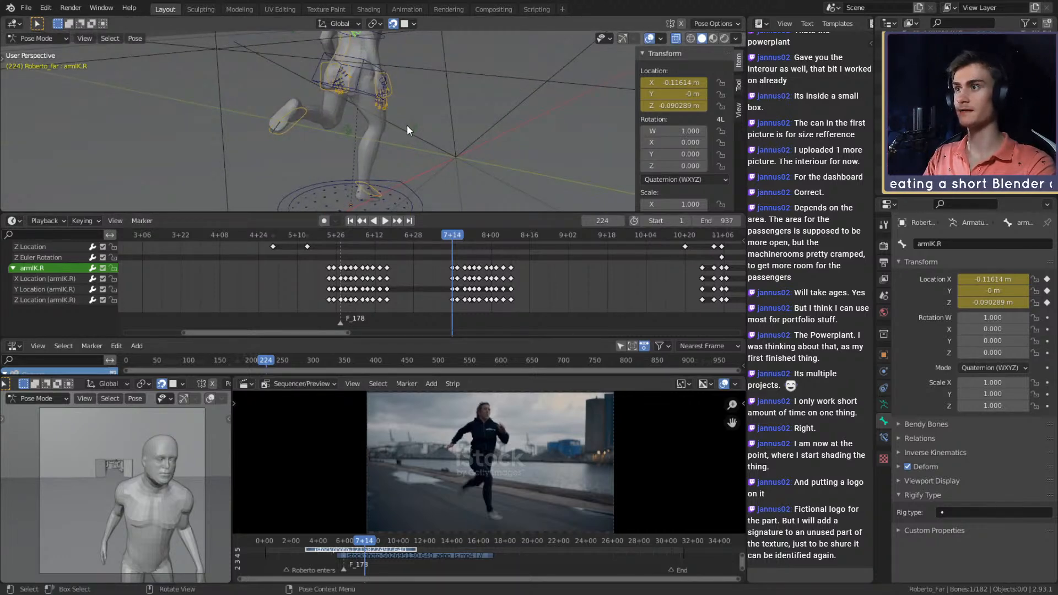
{"action": "left_click", "coordinate": [409, 124]}
{"action": "middle_click_drag", "start_coordinate": [514, 150], "coordinate": [365, 122]}
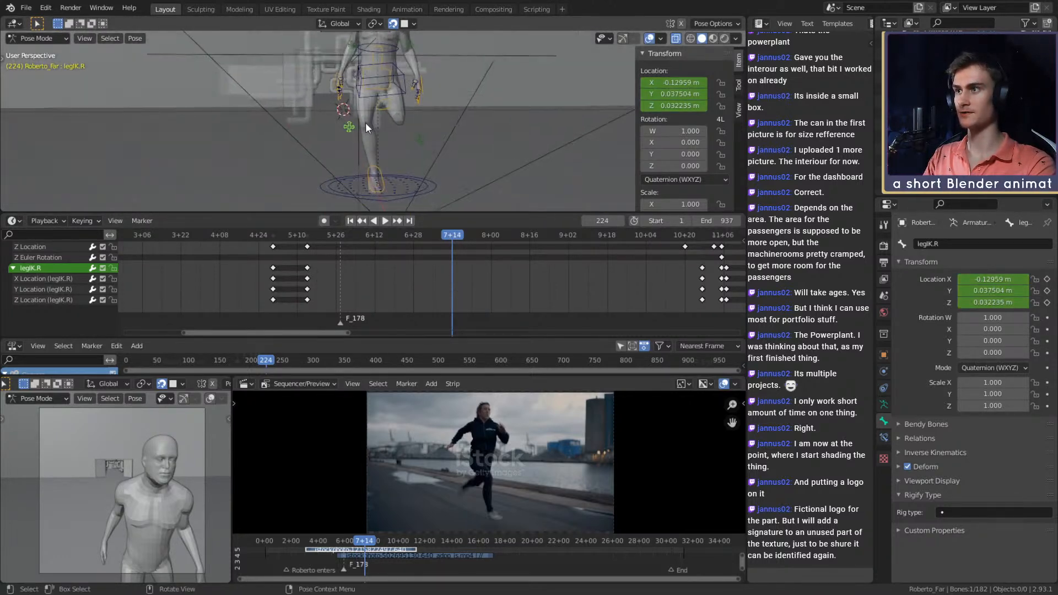
{"action": "scroll", "coordinate": [385, 138], "scroll_direction": "up", "scroll_amount": 3}
{"action": "scroll", "coordinate": [391, 270], "scroll_direction": "up", "scroll_amount": 5}
{"action": "middle_click_drag", "start_coordinate": [371, 290], "coordinate": [407, 289]}
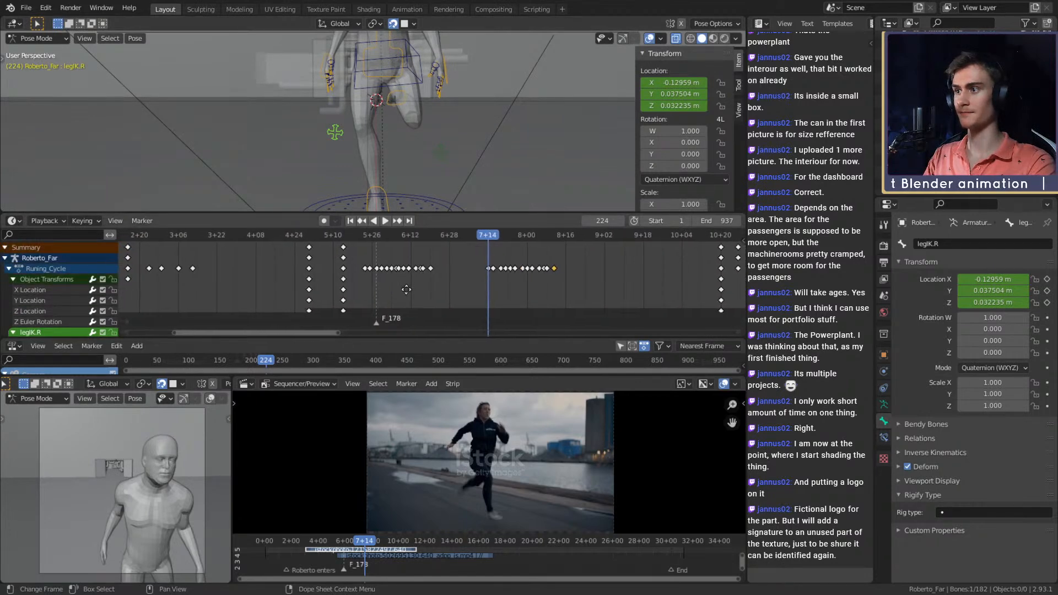
- Review the pose at frame 173 and play the start of the run with the spine_control selected
{"action": "left_click", "coordinate": [366, 235]}
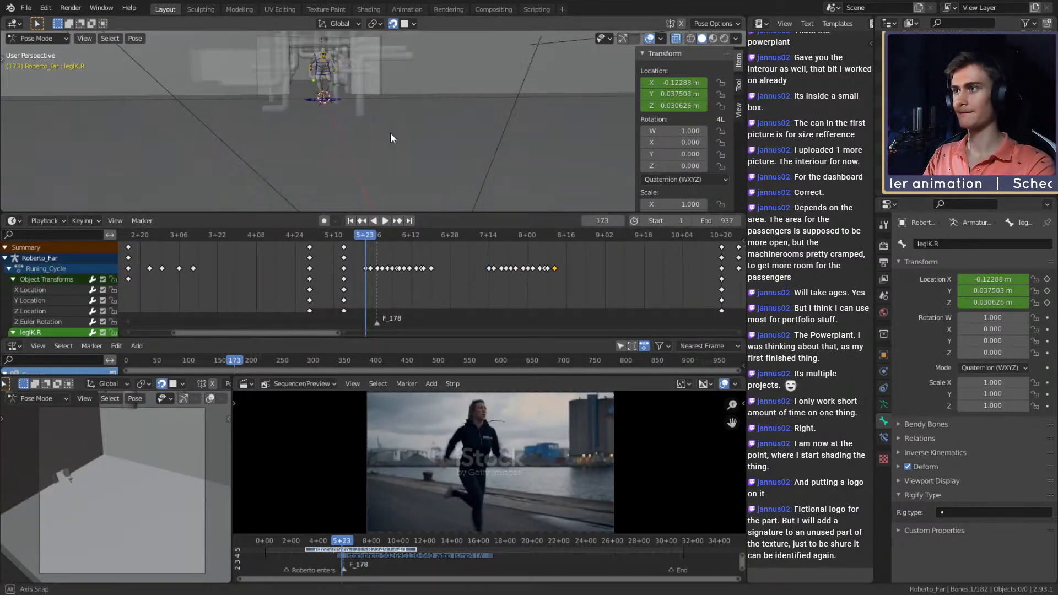
{"action": "middle_click_drag", "start_coordinate": [419, 135], "coordinate": [348, 157]}
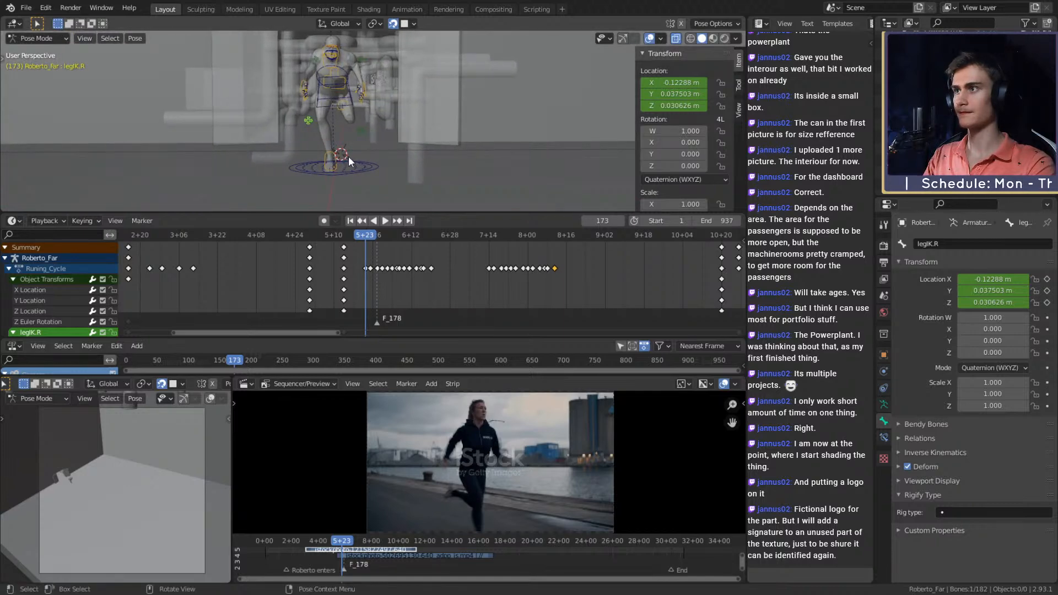
{"action": "scroll", "coordinate": [409, 276], "scroll_direction": "down", "scroll_amount": 2}
{"action": "mouse_move", "coordinate": [409, 275]}
{"action": "middle_mouse_down"}
{"action": "mouse_move", "coordinate": [408, 232]}
{"action": "mouse_move", "coordinate": [409, 296]}
{"action": "middle_mouse_up"}
{"action": "middle_click_drag", "start_coordinate": [341, 113], "coordinate": [364, 110]}
{"action": "left_click", "coordinate": [333, 81]}
{"action": "scroll", "coordinate": [421, 306], "scroll_direction": "down", "scroll_amount": 3}
{"action": "key", "text": "space"}
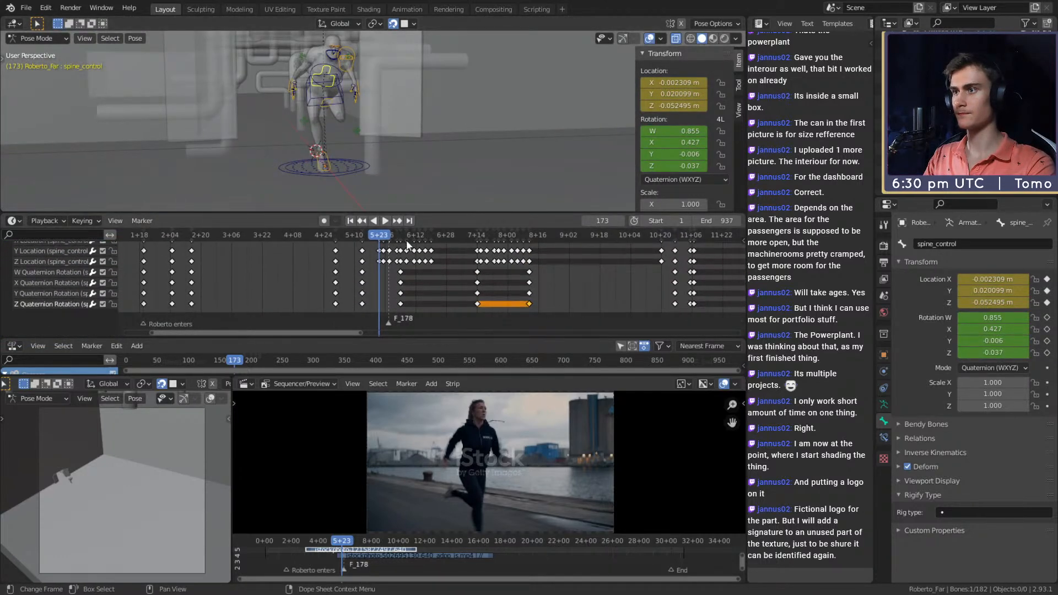
- At frame 184, move the legIK.R control to about X 0.030, Y 0.037, Z 0.004 m and keyframe its location
{"action": "middle_click_drag", "start_coordinate": [385, 153], "coordinate": [415, 147]}
{"action": "left_click", "coordinate": [433, 144]}
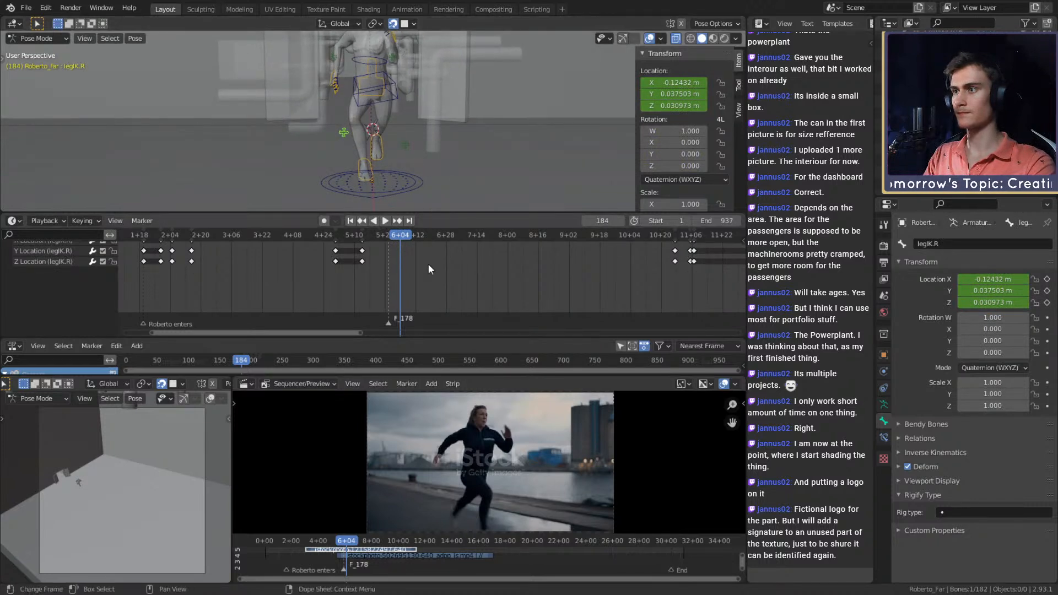
{"action": "scroll", "coordinate": [428, 264], "scroll_direction": "up", "scroll_amount": 2}
{"action": "key", "text": "g"}
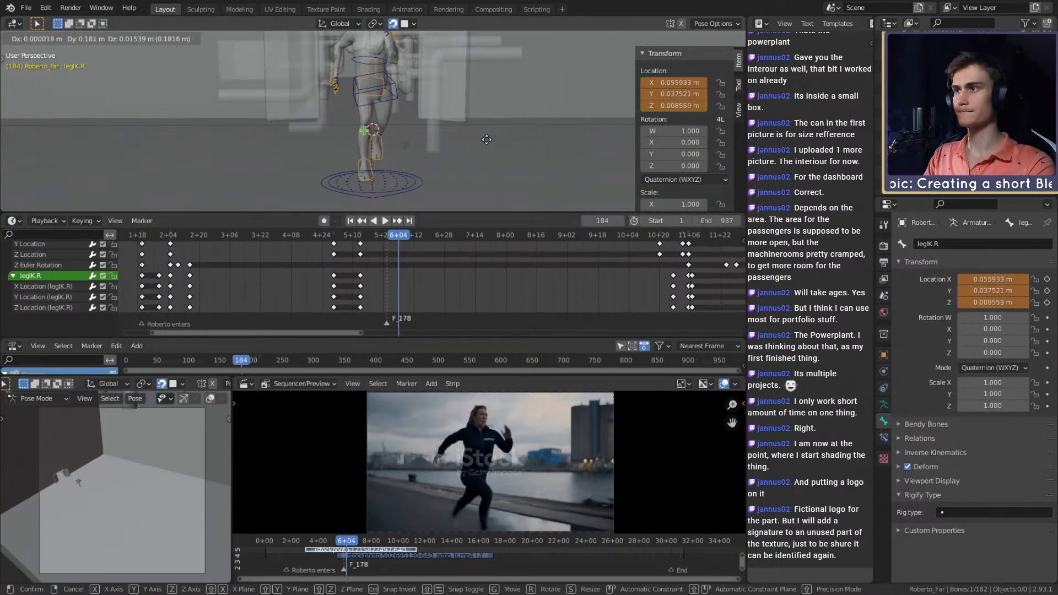
{"action": "left_click", "coordinate": [483, 139]}
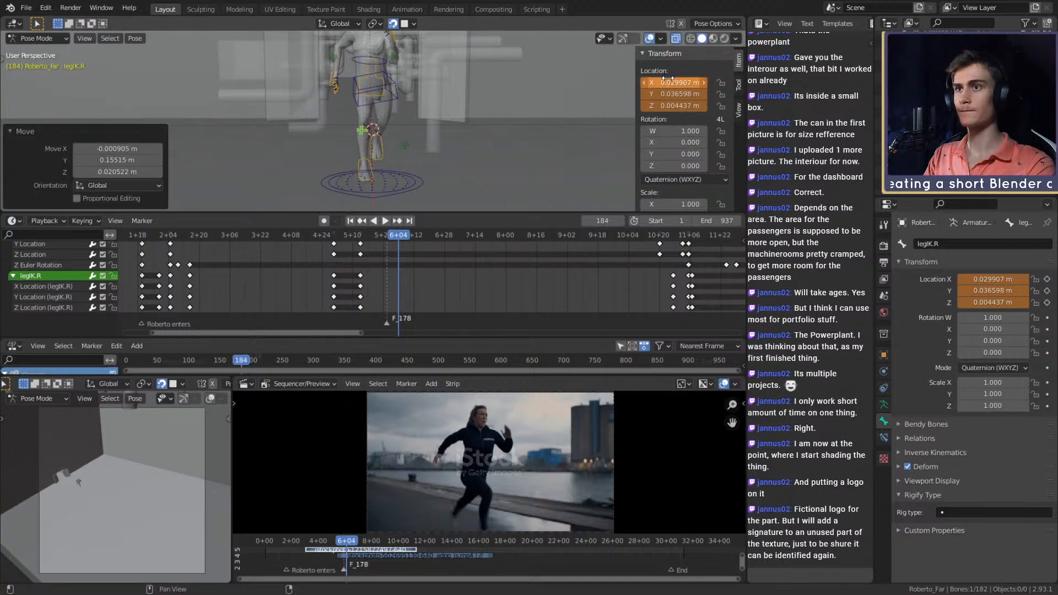
{"action": "right_click", "coordinate": [672, 79]}
{"action": "left_click", "coordinate": [672, 79]}
- At frame 184, move the legIK.L control to about X -0.016, Y 0.017, Z 0.108 m and keyframe its location
{"action": "left_click", "coordinate": [411, 144]}
{"action": "middle_click_drag", "start_coordinate": [413, 143], "coordinate": [465, 138]}
{"action": "key", "text": "g"}
{"action": "left_click", "coordinate": [459, 134]}
{"action": "key", "text": "g"}
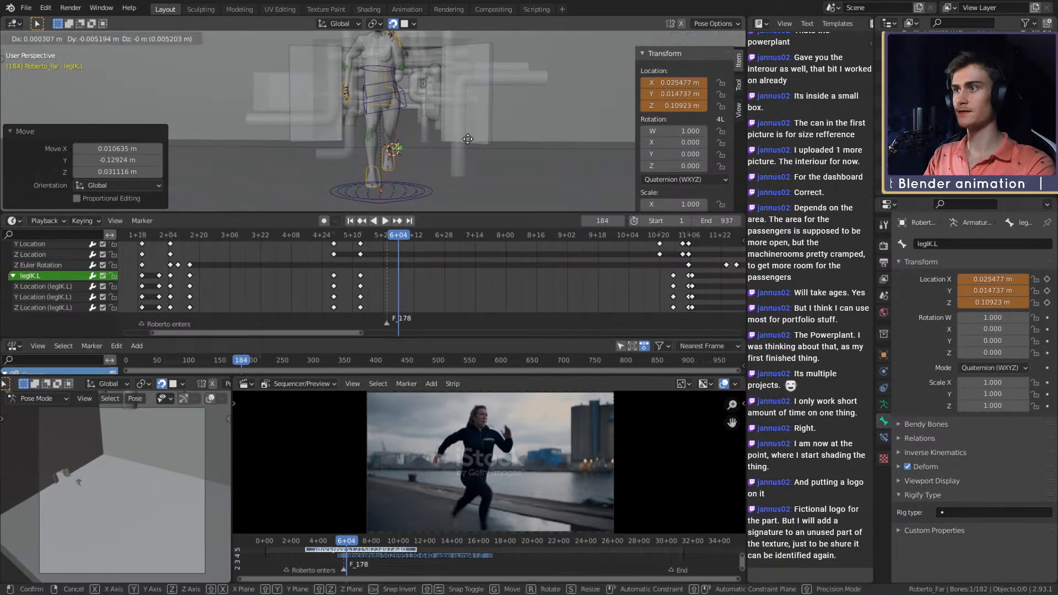
{"action": "left_click", "coordinate": [464, 139]}
{"action": "right_click", "coordinate": [672, 83]}
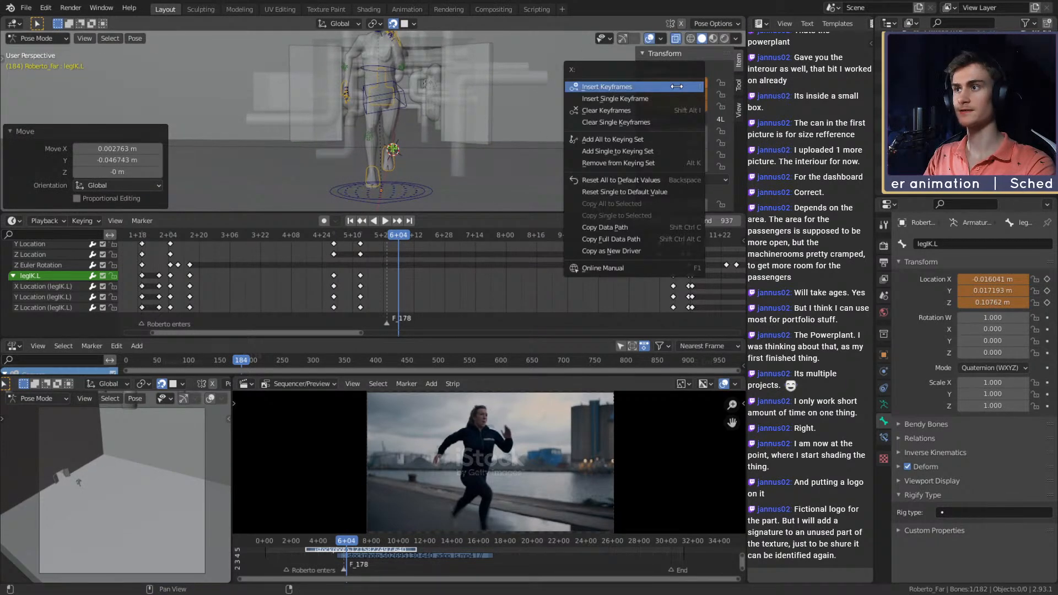
{"action": "left_click", "coordinate": [661, 84]}
- Scrub the run, then shift legIK.L at frame 184 to about X -0.044, Y 0.018, Z 0.107 m and rekey its location
{"action": "scroll", "coordinate": [438, 160], "scroll_direction": "down", "scroll_amount": 3}
{"action": "left_click_drag", "start_coordinate": [401, 236], "coordinate": [426, 234]}
{"action": "middle_click_drag", "start_coordinate": [434, 143], "coordinate": [453, 135]}
{"action": "left_click_drag", "start_coordinate": [424, 234], "coordinate": [401, 236]}
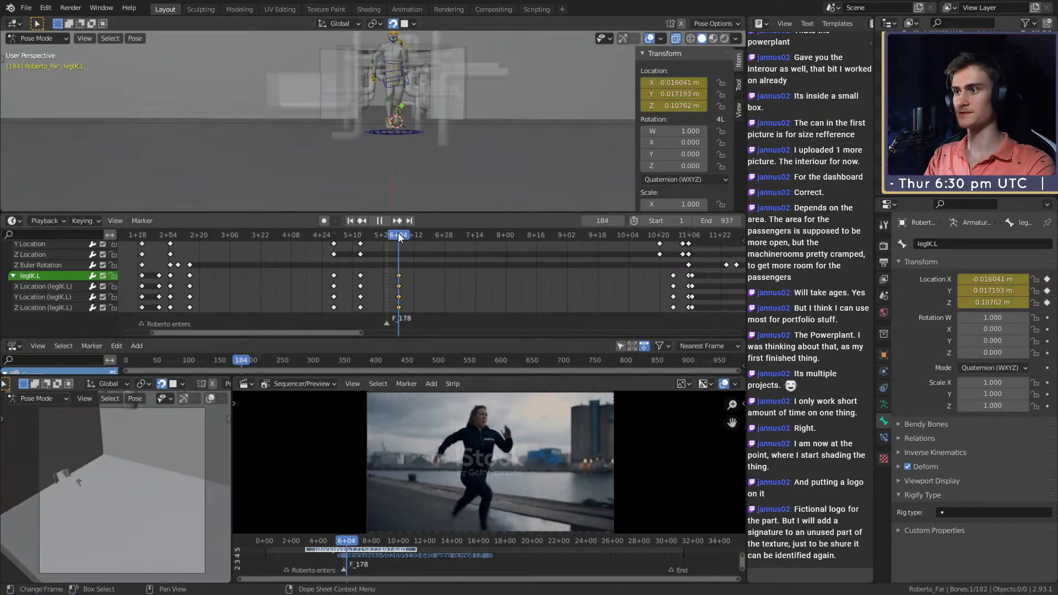
{"action": "key", "text": "g"}
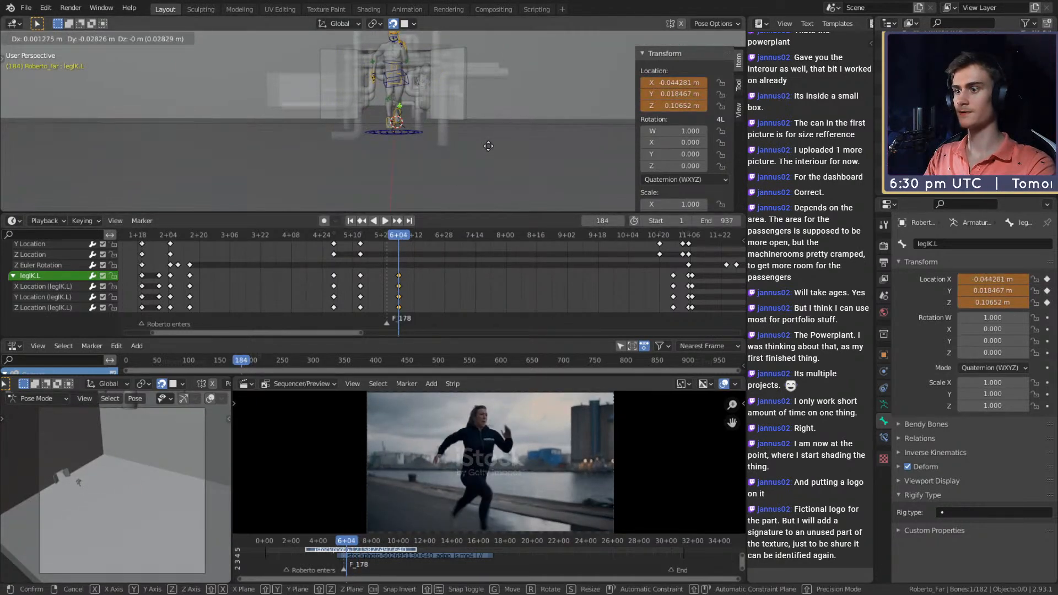
{"action": "left_click", "coordinate": [489, 146]}
{"action": "right_click", "coordinate": [675, 95]}
{"action": "left_click", "coordinate": [675, 95]}
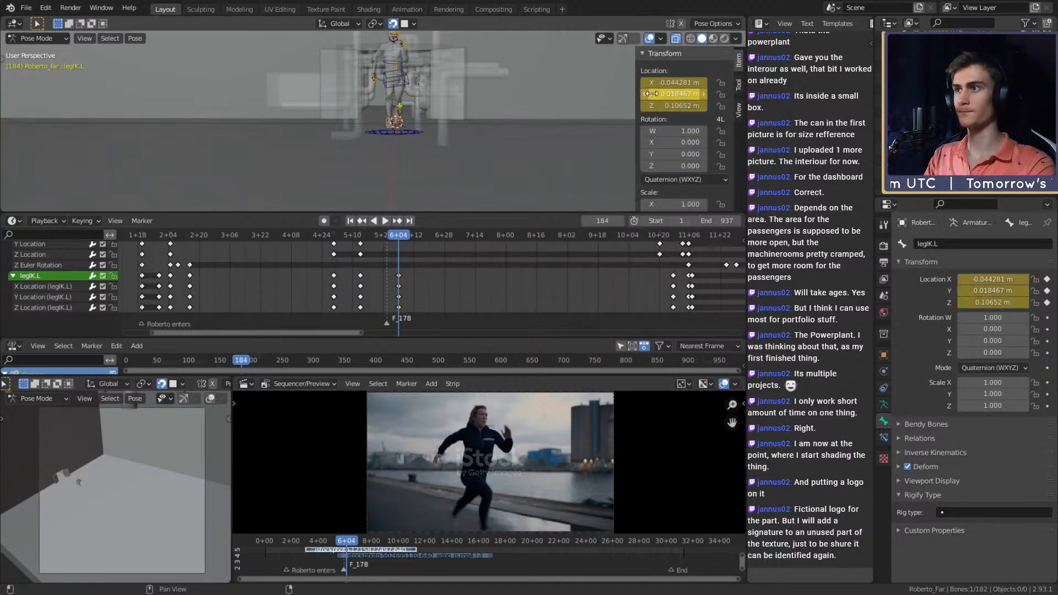
- Shift the legIK.R control at frame 184 to about X 0.051, Y 0.035, Z 0.004 m and rekey its location
{"action": "scroll", "coordinate": [465, 97], "scroll_direction": "up", "scroll_amount": 3}
{"action": "middle_click_drag", "start_coordinate": [464, 96], "coordinate": [461, 140], "text": "shift"}
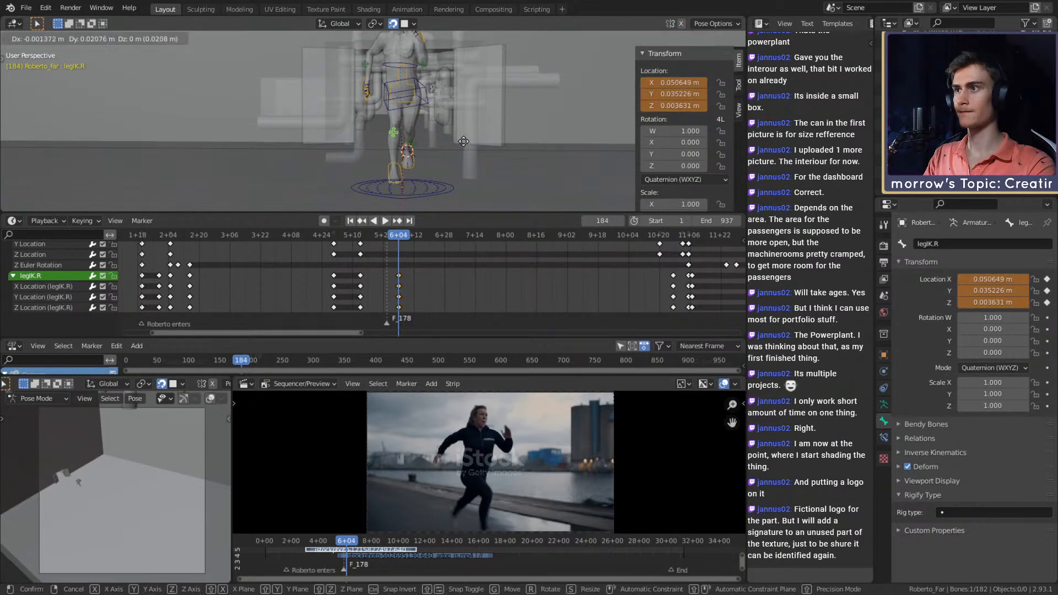
{"action": "left_click", "coordinate": [464, 142]}
{"action": "right_click", "coordinate": [676, 94]}
{"action": "left_click", "coordinate": [628, 83]}
- Play the run from frame 184 and inspect the spine and leg pose up to frame 224
{"action": "key", "text": "space"}
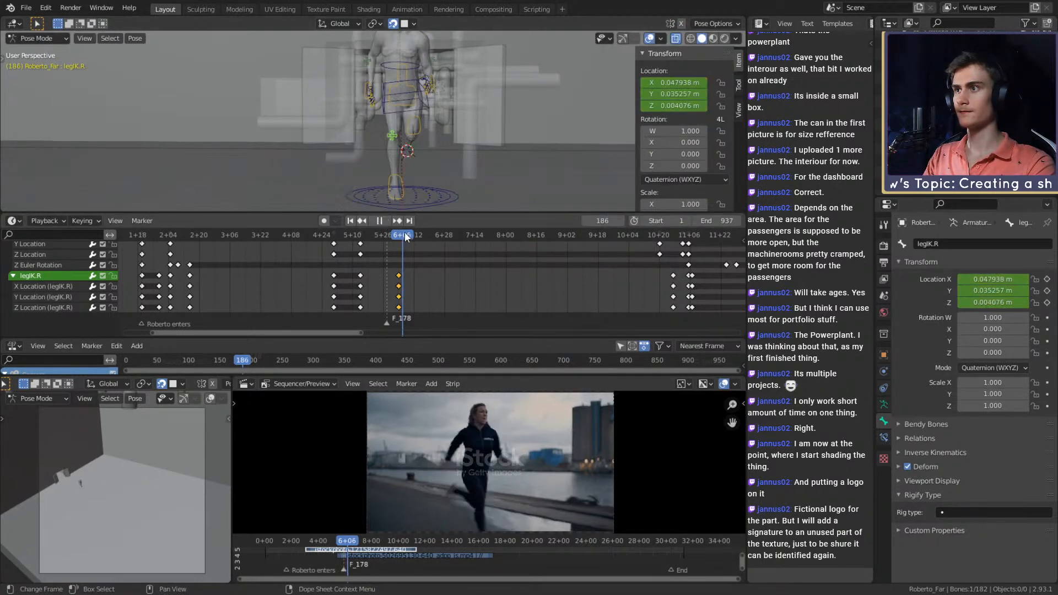
{"action": "scroll", "coordinate": [435, 164], "scroll_direction": "down", "scroll_amount": 8}
{"action": "key", "text": "space"}
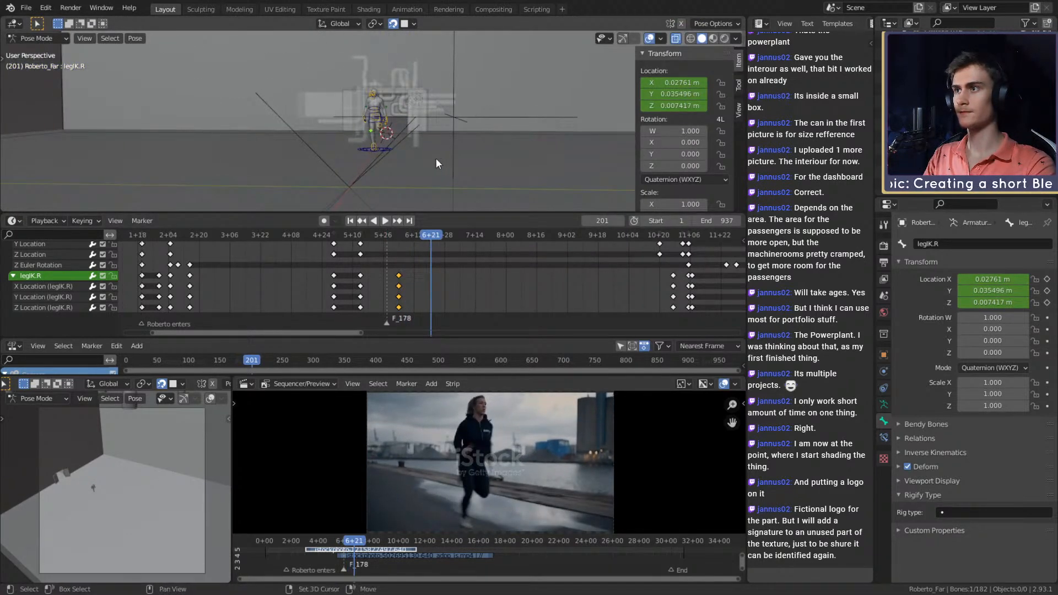
{"action": "middle_click_drag", "start_coordinate": [439, 167], "coordinate": [504, 172]}
{"action": "middle_click_drag", "start_coordinate": [479, 272], "coordinate": [478, 297]}
{"action": "middle_click_drag", "start_coordinate": [339, 106], "coordinate": [481, 160]}
{"action": "left_click", "coordinate": [472, 82]}
{"action": "left_click_drag", "start_coordinate": [481, 237], "coordinate": [475, 234]}
{"action": "scroll", "coordinate": [461, 140], "scroll_direction": "down", "scroll_amount": 3}
{"action": "middle_click_drag", "start_coordinate": [504, 138], "coordinate": [454, 136], "text": "shift"}
{"action": "middle_click_drag", "start_coordinate": [444, 143], "coordinate": [447, 165]}
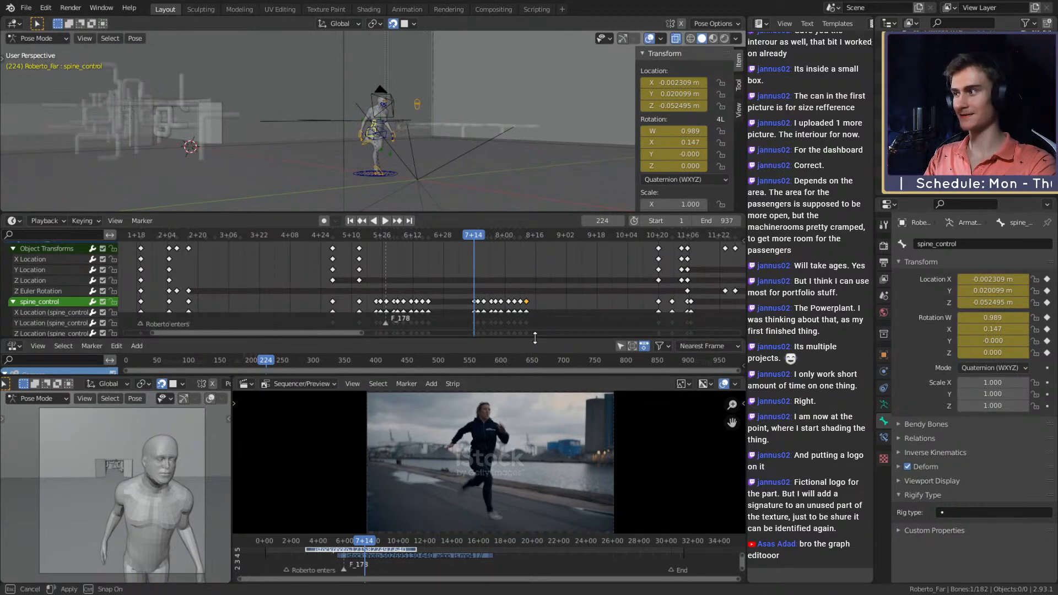
- Replace the Nonlinear Animation editor with a Graph Editor and shrink its area below the timeline
{"action": "left_click_drag", "start_coordinate": [535, 340], "coordinate": [523, 256]}
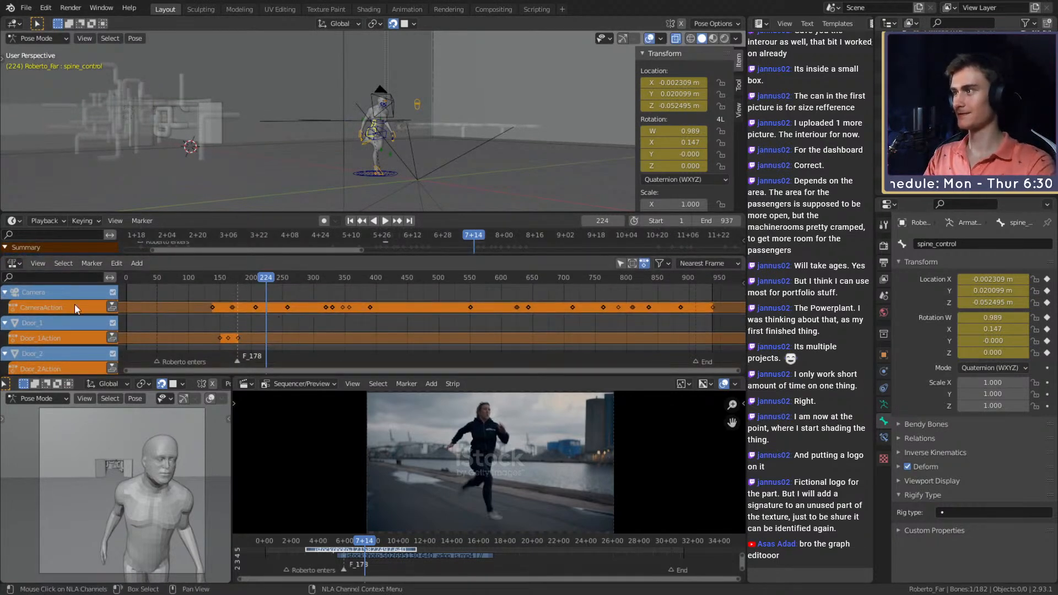
{"action": "left_click", "coordinate": [16, 263]}
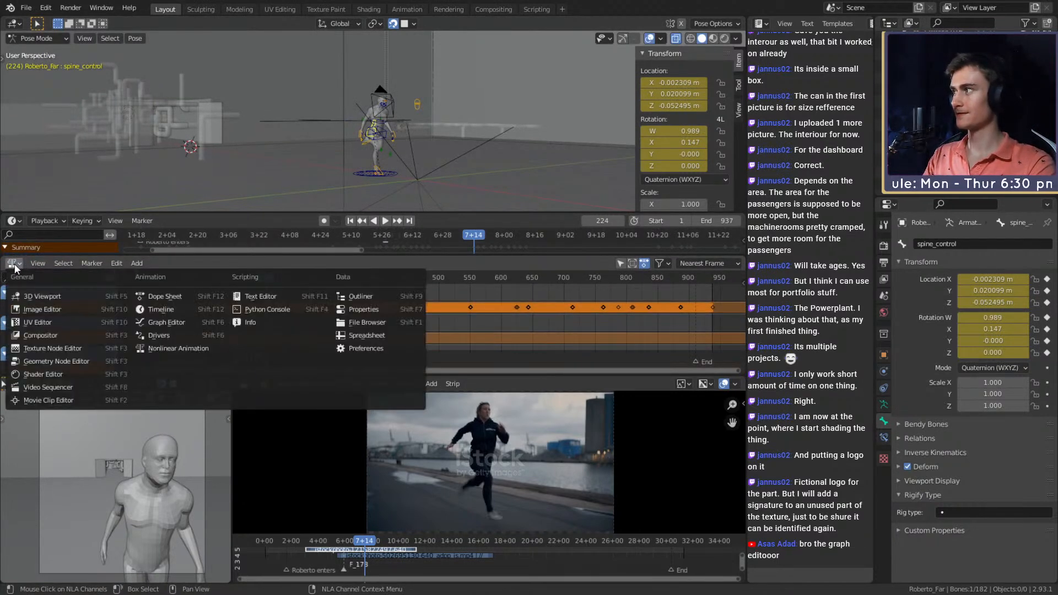
{"action": "left_click", "coordinate": [166, 323]}
{"action": "middle_click_drag", "start_coordinate": [417, 72], "coordinate": [477, 198]}
{"action": "middle_click_drag", "start_coordinate": [431, 115], "coordinate": [454, 152]}
{"action": "left_click_drag", "start_coordinate": [474, 256], "coordinate": [474, 326]}
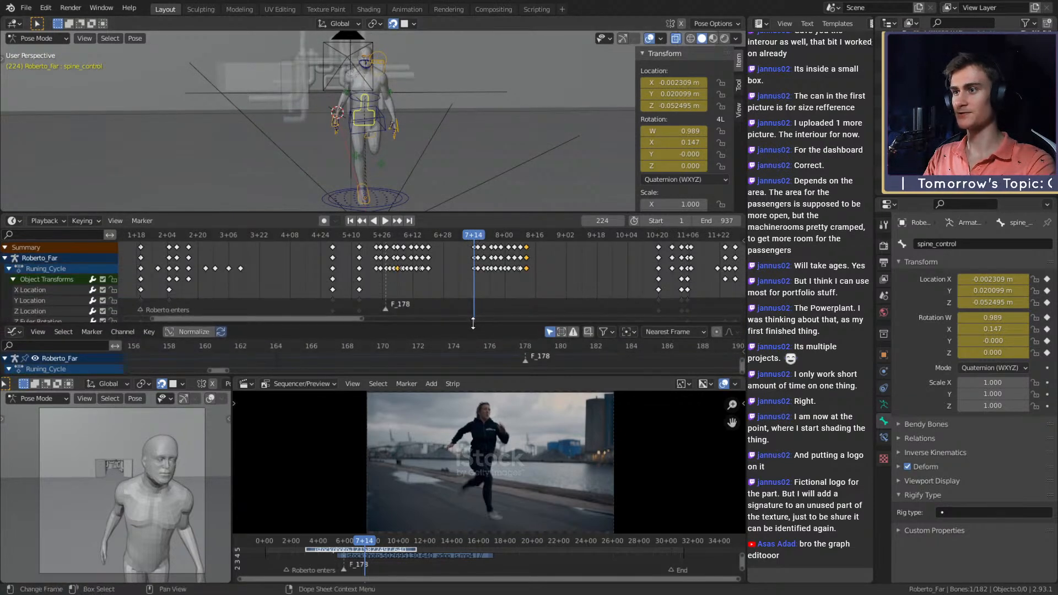
- Select the legIK.L control at frame 224 and save the project file
{"action": "middle_click_drag", "start_coordinate": [424, 138], "coordinate": [506, 138]}
{"action": "scroll", "coordinate": [438, 127], "scroll_direction": "up", "scroll_amount": 3}
{"action": "left_click", "coordinate": [369, 140]}
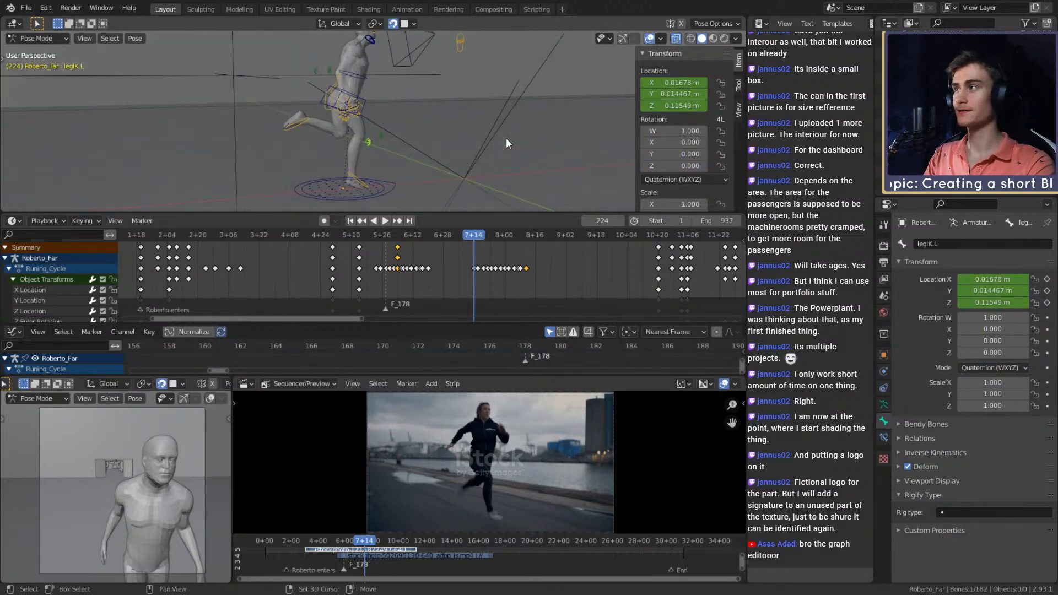
{"action": "left_click", "coordinate": [26, 8]}
{"action": "left_click", "coordinate": [55, 86]}
- Insert location keyframes for the legIK.L control at frame 224, keeping its position of X 0.01678, Y 0.014467, Z 0.11549 m
{"action": "middle_click_drag", "start_coordinate": [363, 130], "coordinate": [464, 196]}
{"action": "middle_click_drag", "start_coordinate": [500, 288], "coordinate": [479, 243]}
{"action": "scroll", "coordinate": [494, 286], "scroll_direction": "up", "scroll_amount": 12}
{"action": "scroll", "coordinate": [481, 285], "scroll_direction": "down", "scroll_amount": 5}
{"action": "middle_click_drag", "start_coordinate": [460, 116], "coordinate": [431, 153]}
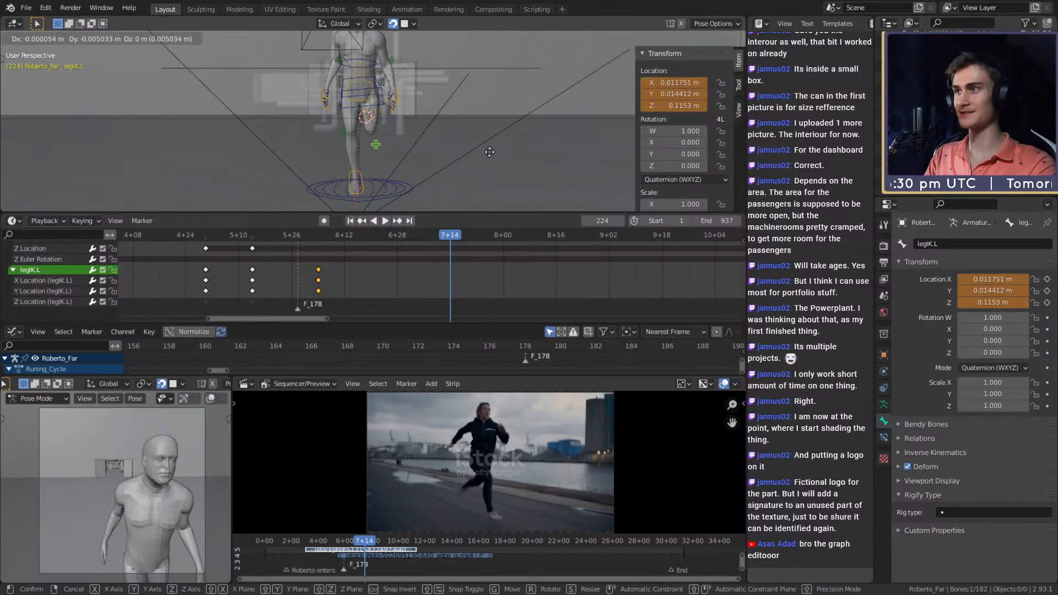
{"action": "right_click", "coordinate": [676, 82]}
{"action": "left_click", "coordinate": [677, 81]}
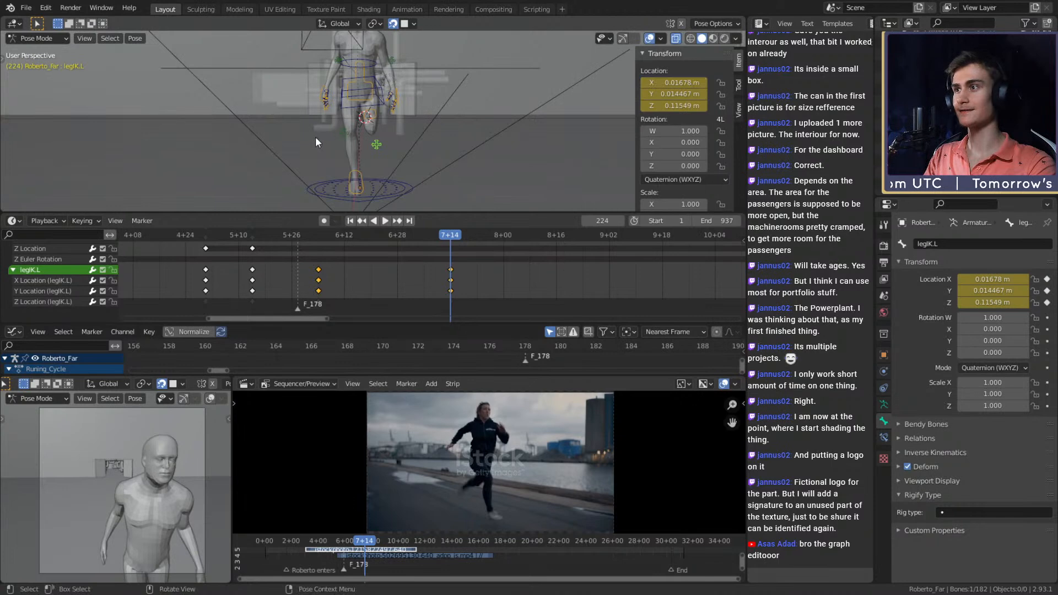
- Insert location keyframes for the legIK.R control at frame 224 and view the pose from the side
{"action": "left_click", "coordinate": [352, 129]}
{"action": "right_click", "coordinate": [676, 81]}
{"action": "left_click", "coordinate": [677, 82]}
{"action": "middle_click_drag", "start_coordinate": [405, 143], "coordinate": [372, 115]}
{"action": "left_click", "coordinate": [320, 87]}
{"action": "left_click", "coordinate": [372, 115]}
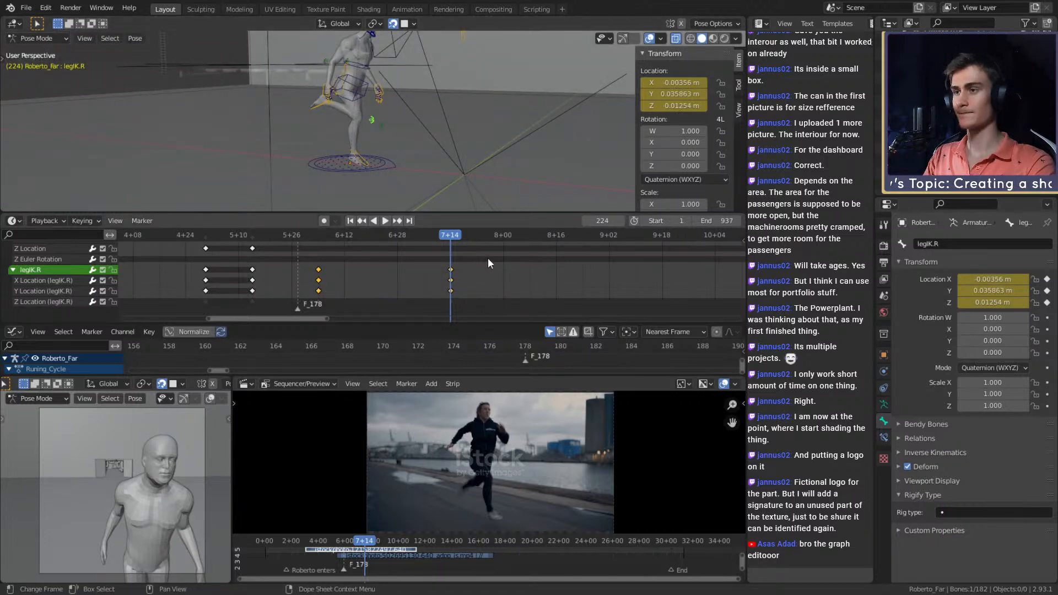
- Insert location keyframes for the legIK.R control at frame 251
{"action": "middle_click_drag", "start_coordinate": [488, 263], "coordinate": [477, 252]}
{"action": "left_click", "coordinate": [527, 233]}
{"action": "middle_click_drag", "start_coordinate": [513, 166], "coordinate": [352, 135]}
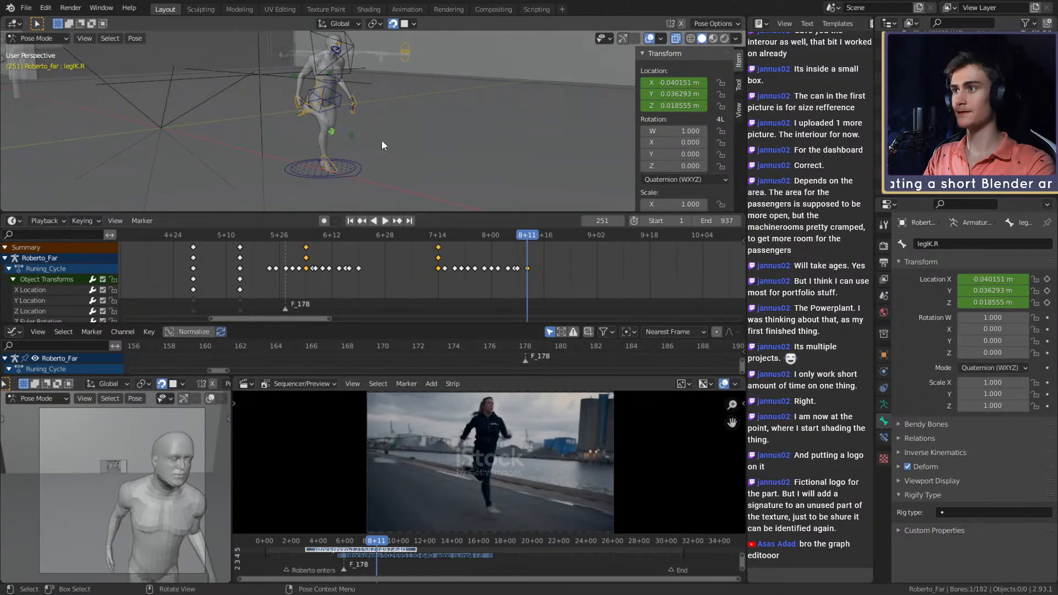
{"action": "right_click", "coordinate": [671, 83]}
{"action": "left_click", "coordinate": [601, 84]}
- Insert location keyframes for the legIK.L control at frame 251
{"action": "left_click", "coordinate": [352, 135]}
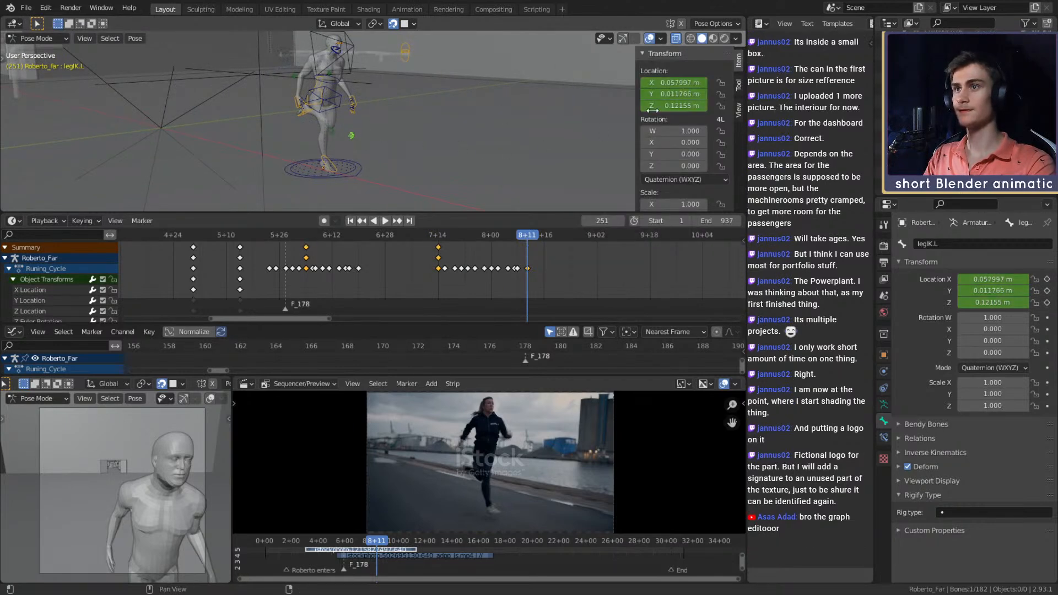
{"action": "right_click", "coordinate": [670, 83]}
{"action": "left_click", "coordinate": [670, 83]}
- Scrub and play the run between frames 224 and 251 to check the knee directions
{"action": "middle_click_drag", "start_coordinate": [408, 120], "coordinate": [465, 205]}
{"action": "left_click_drag", "start_coordinate": [528, 236], "coordinate": [458, 236]}
{"action": "mouse_move", "coordinate": [421, 206]}
{"action": "middle_mouse_down"}
{"action": "mouse_move", "coordinate": [409, 154]}
{"action": "mouse_move", "coordinate": [468, 154]}
{"action": "mouse_move", "coordinate": [458, 204]}
{"action": "middle_mouse_up"}
{"action": "left_click_drag", "start_coordinate": [448, 239], "coordinate": [500, 239]}
{"action": "middle_click_drag", "start_coordinate": [509, 154], "coordinate": [471, 147]}
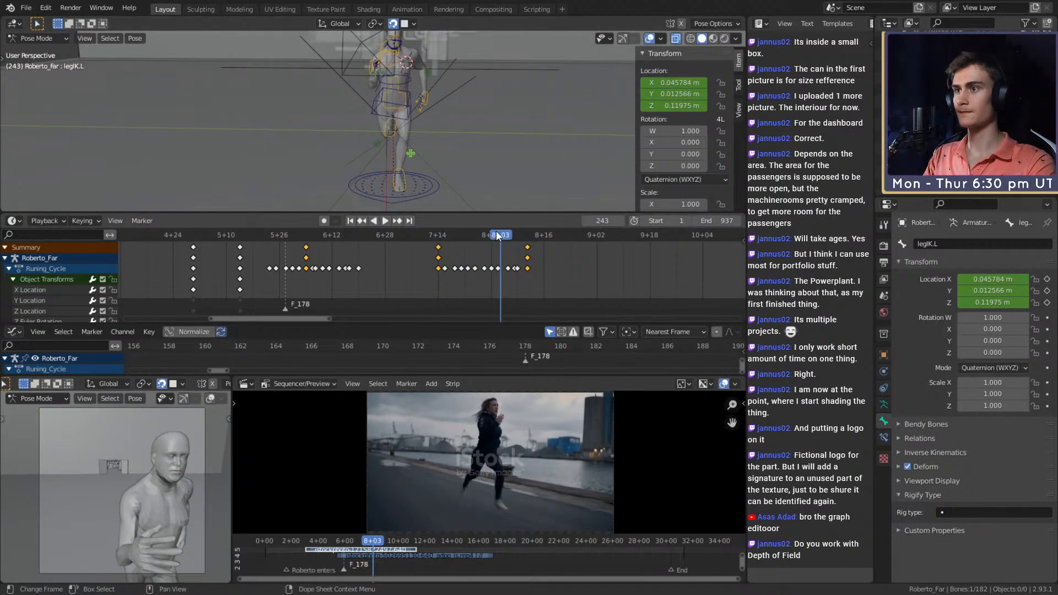
{"action": "key", "text": "space"}
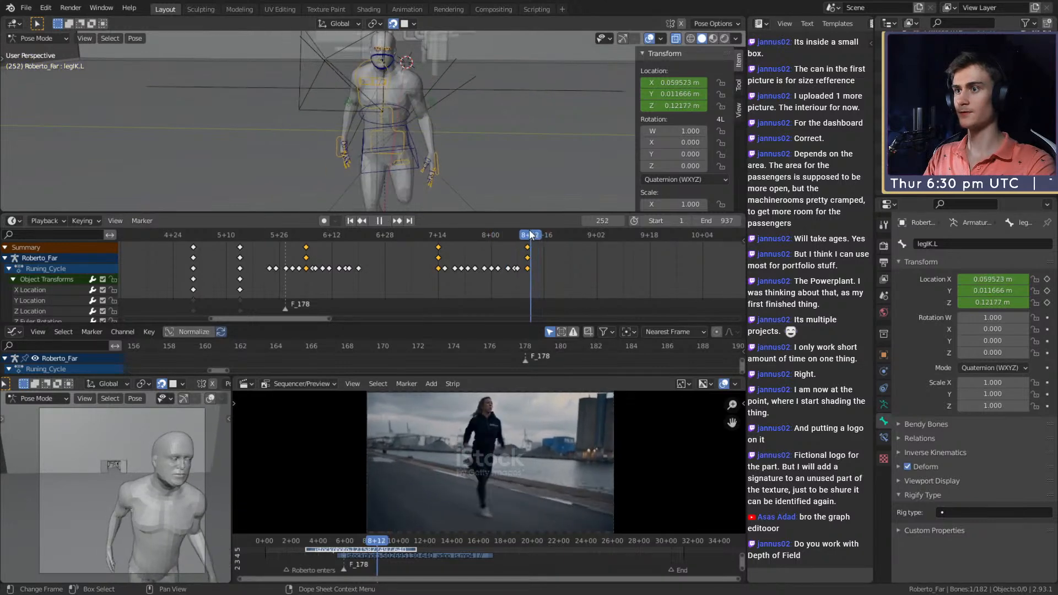
{"action": "left_click_drag", "start_coordinate": [523, 235], "coordinate": [438, 236]}
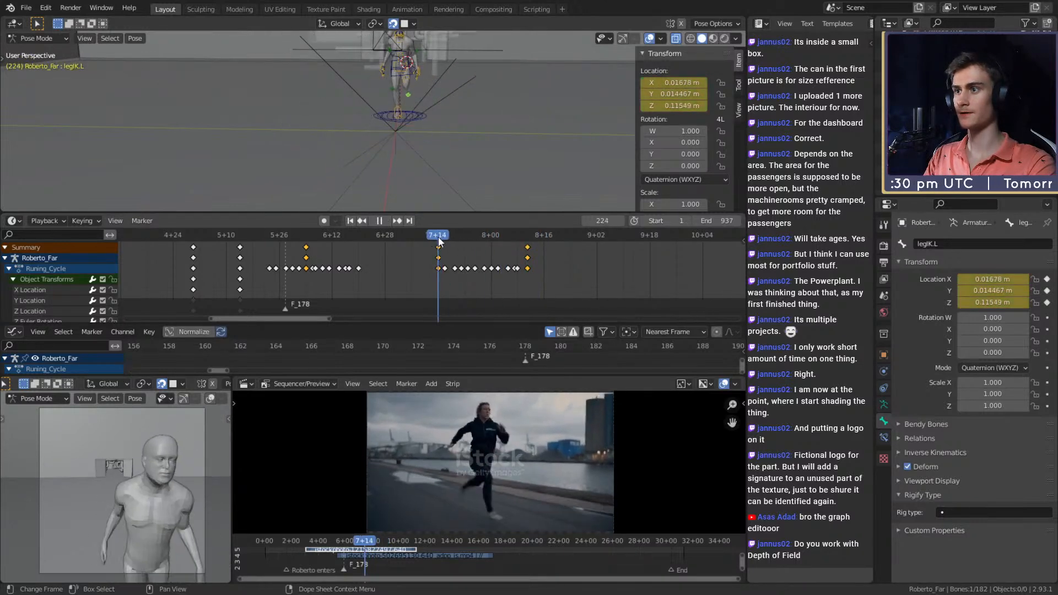
{"action": "key", "text": "space"}
{"action": "scroll", "coordinate": [570, 262], "scroll_direction": "down", "scroll_amount": 2}
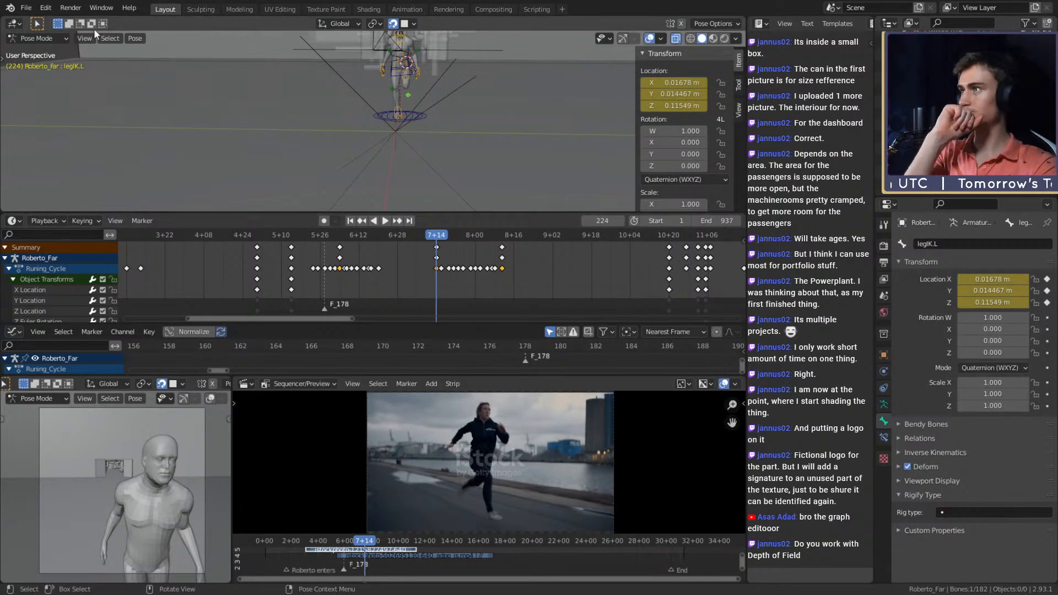
- Save the animation file roberto_animation_v1b.blend
{"action": "left_click", "coordinate": [26, 7]}
{"action": "left_click", "coordinate": [42, 85]}
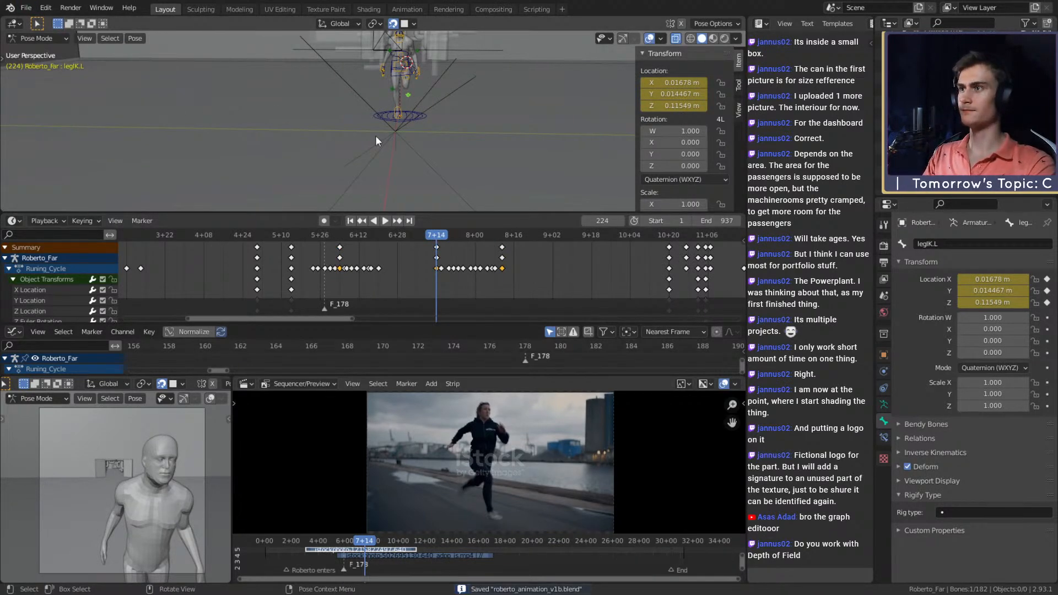
- Play the whole animation from the start up to frame 419 to check the character's path through the set
{"action": "middle_click_drag", "start_coordinate": [376, 136], "coordinate": [433, 160]}
{"action": "scroll", "coordinate": [460, 144], "scroll_direction": "down", "scroll_amount": 6}
{"action": "scroll", "coordinate": [289, 291], "scroll_direction": "down", "scroll_amount": 3}
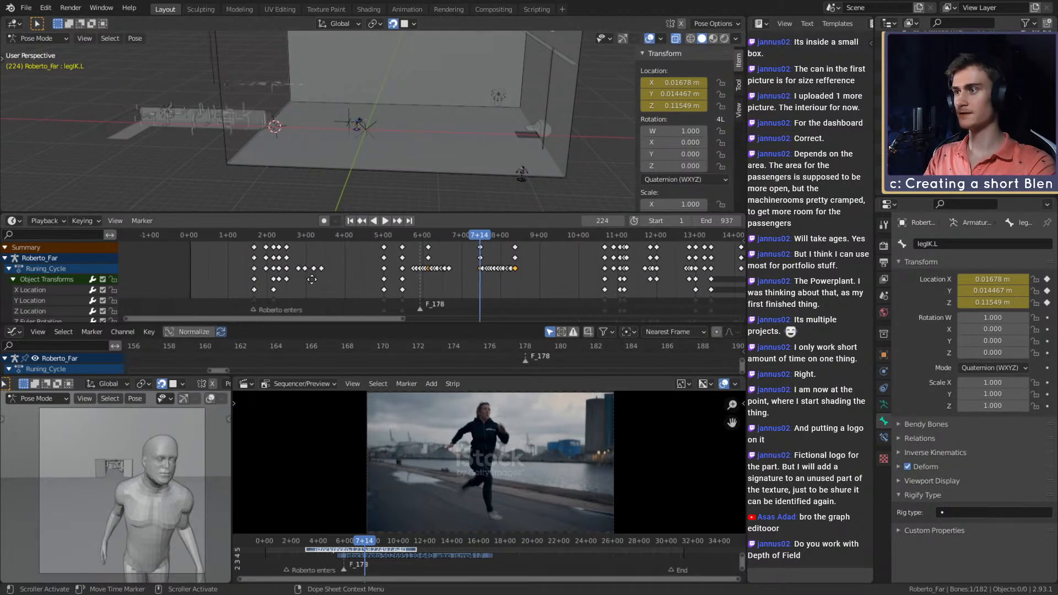
{"action": "left_click", "coordinate": [181, 233]}
{"action": "key", "text": "space"}
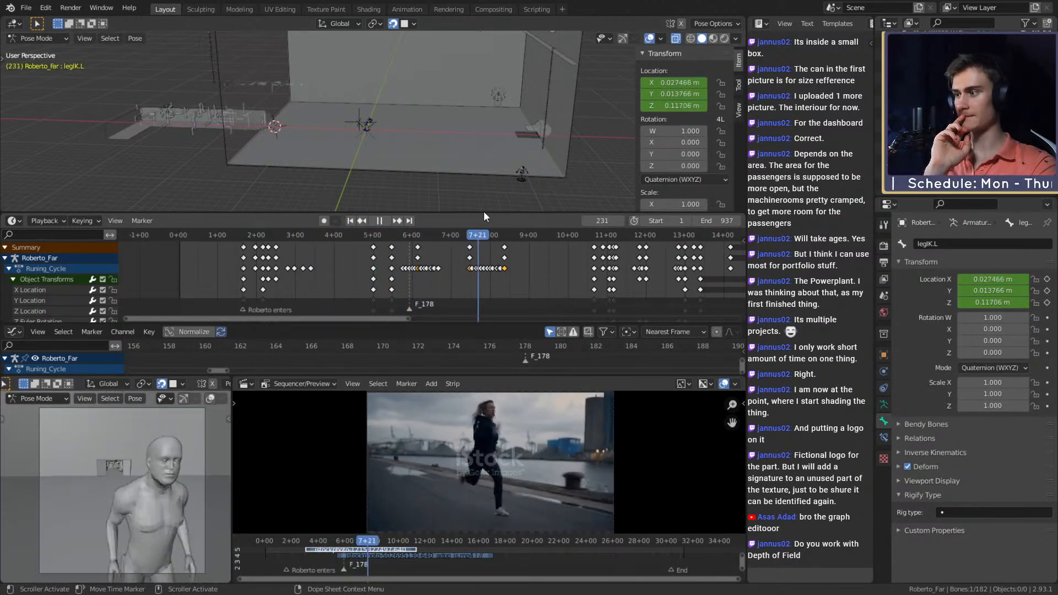
{"action": "left_click_drag", "start_coordinate": [533, 209], "coordinate": [488, 213]}
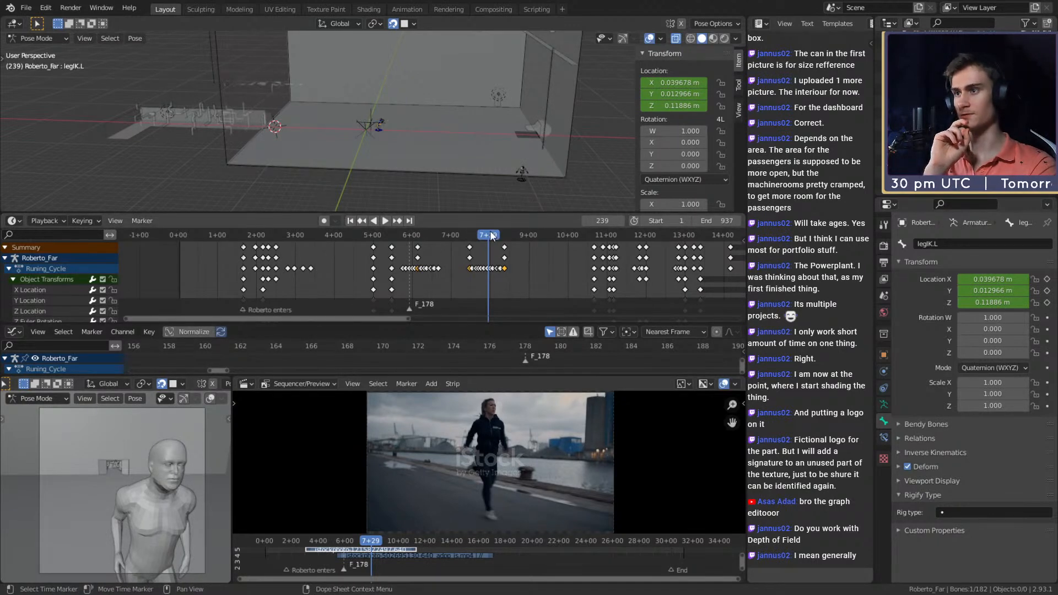
{"action": "key", "text": "space"}
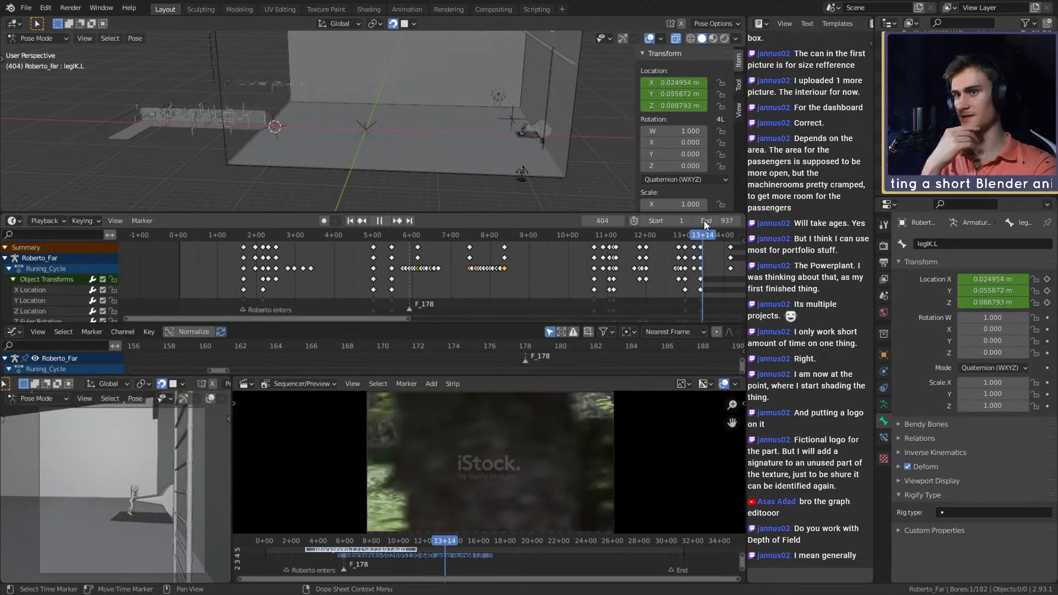
{"action": "key", "text": "space"}
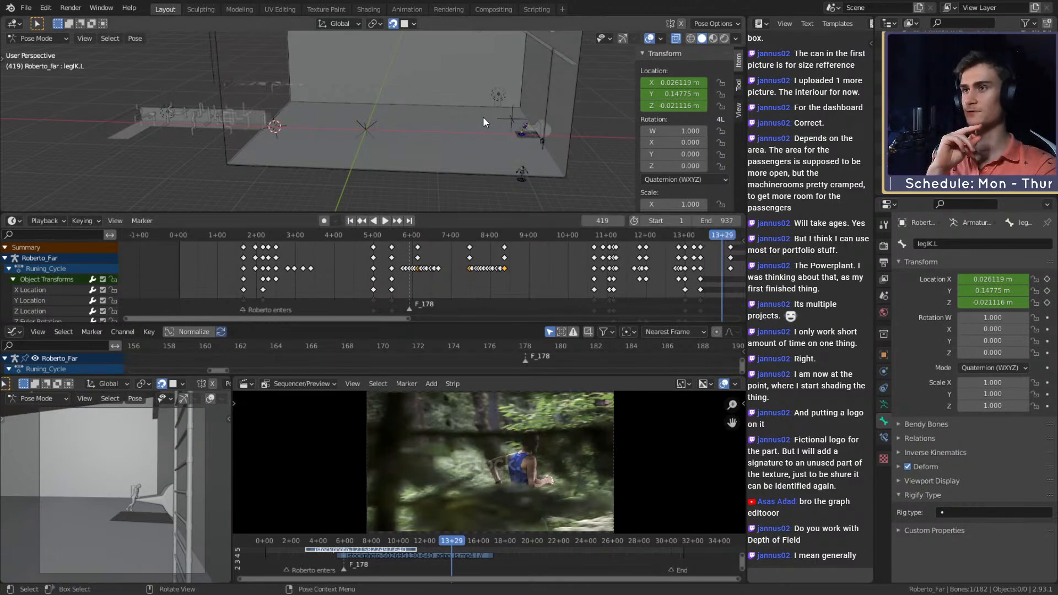
- Save the animation file again with the scene at frame 419
{"action": "middle_click_drag", "start_coordinate": [483, 116], "coordinate": [402, 150]}
{"action": "left_click", "coordinate": [28, 9]}
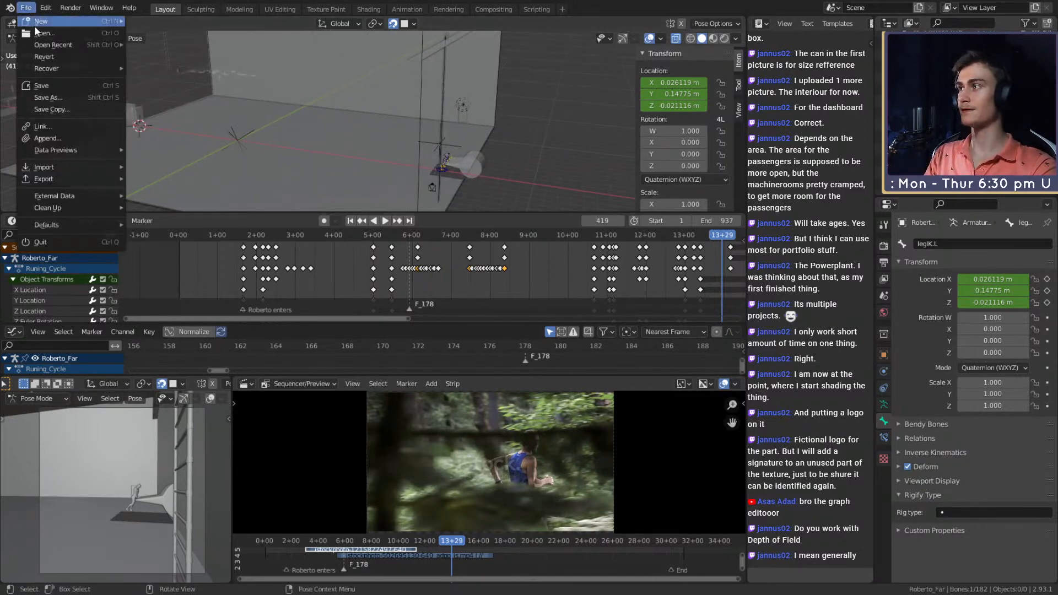
{"action": "left_click", "coordinate": [32, 85]}
- Switch the character rig from Pose Mode to Object Mode and select the Roberto_Far object
{"action": "middle_click_drag", "start_coordinate": [309, 124], "coordinate": [444, 141]}
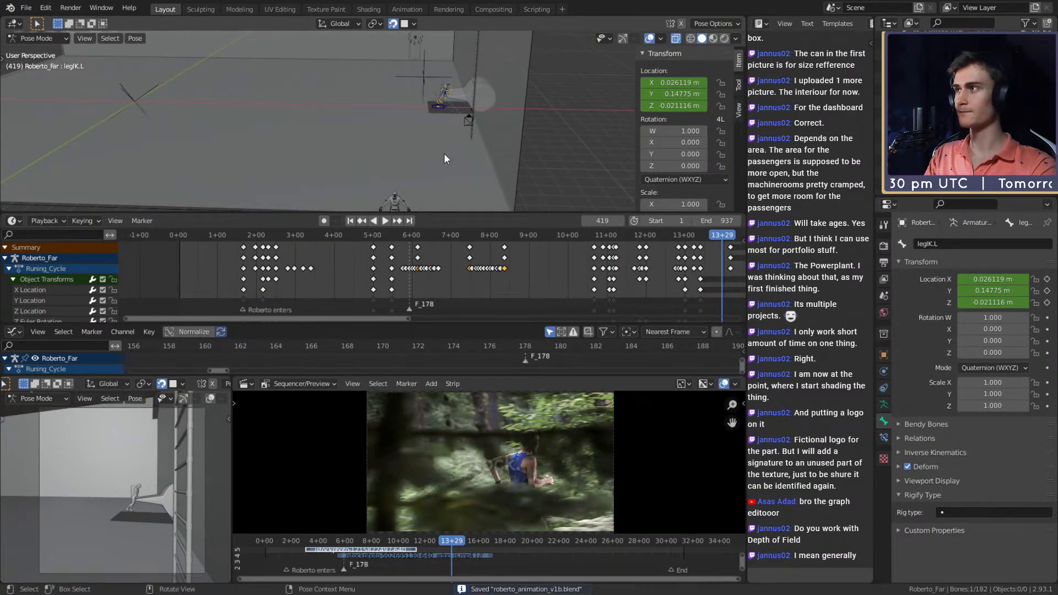
{"action": "left_click", "coordinate": [557, 134]}
{"action": "middle_click_drag", "start_coordinate": [466, 134], "coordinate": [434, 144]}
{"action": "key", "text": "ctrl+Tab"}
{"action": "left_click", "coordinate": [423, 134]}
{"action": "left_click", "coordinate": [428, 138]}
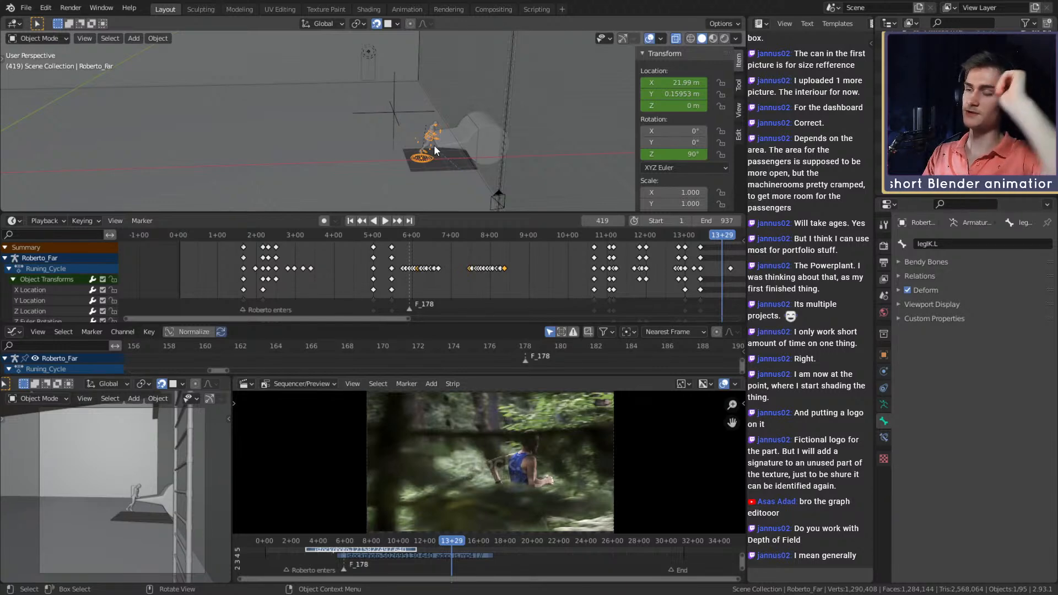
- Deselect the Roberto_Far rig and save the animation file
{"action": "middle_click_drag", "start_coordinate": [349, 97], "coordinate": [471, 153]}
{"action": "left_click", "coordinate": [603, 122]}
{"action": "middle_click_drag", "start_coordinate": [603, 123], "coordinate": [463, 132]}
{"action": "scroll", "coordinate": [499, 286], "scroll_direction": "down", "scroll_amount": 3}
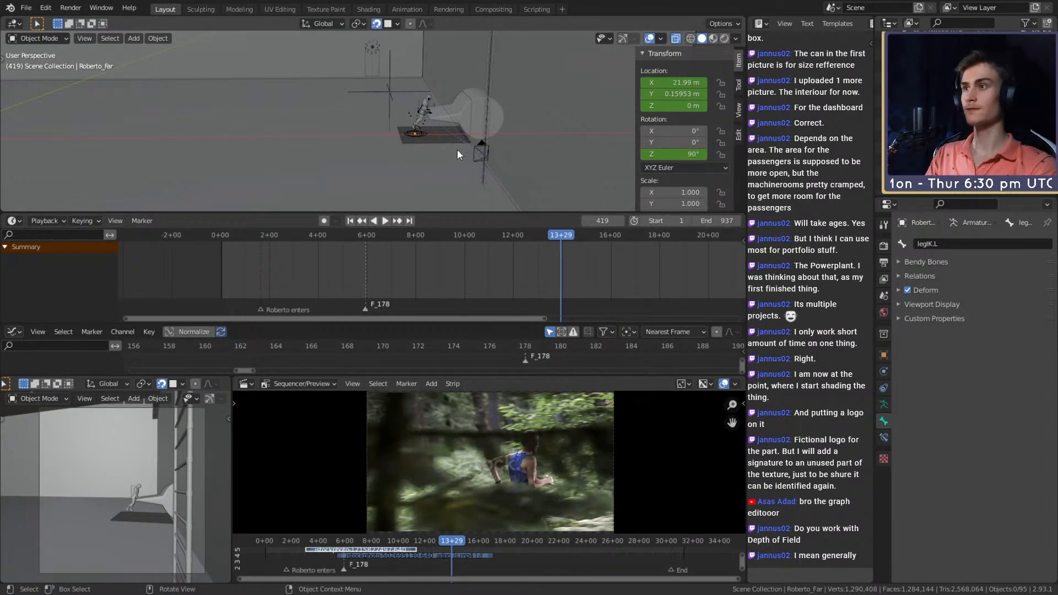
{"action": "left_click", "coordinate": [26, 7]}
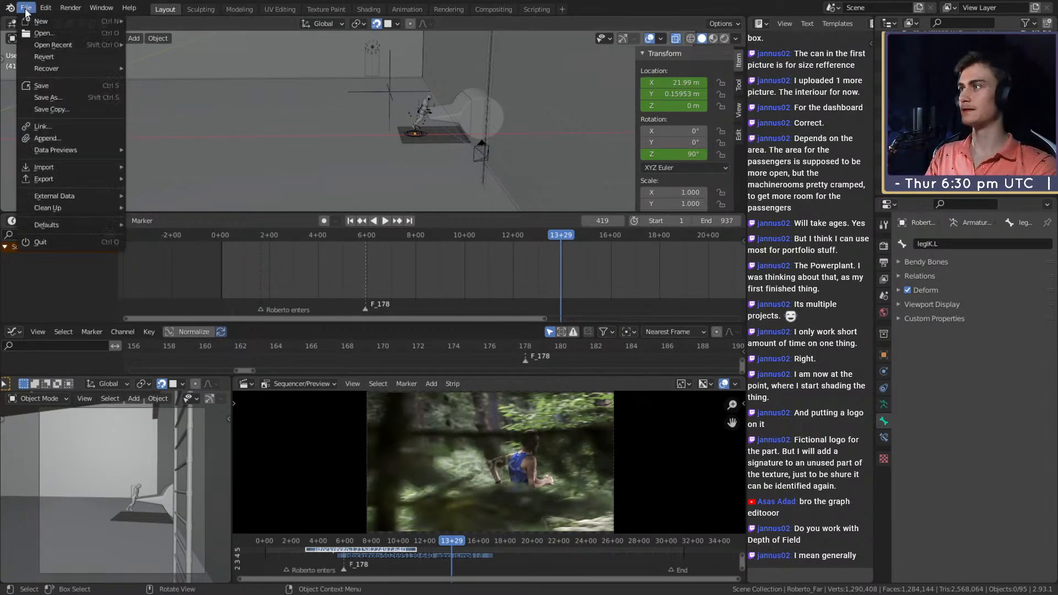
{"action": "left_click", "coordinate": [38, 87]}
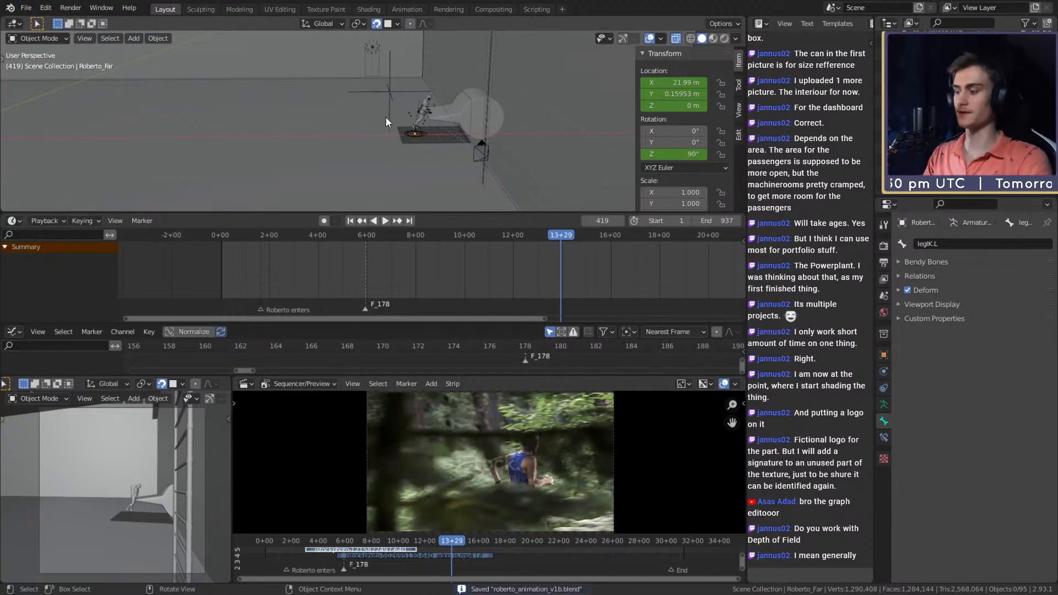
- Select the Roberto_Far rig again in Object Mode
{"action": "scroll", "coordinate": [414, 148], "scroll_direction": "up", "scroll_amount": 4}
{"action": "left_click", "coordinate": [425, 149]}
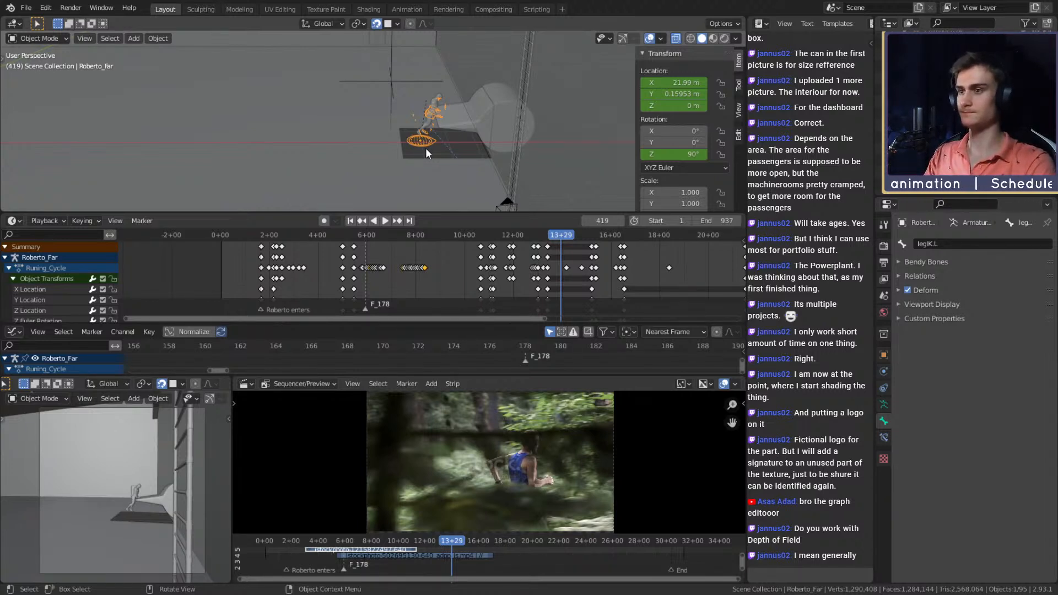
{"action": "middle_click_drag", "start_coordinate": [440, 164], "coordinate": [422, 142]}
{"action": "scroll", "coordinate": [430, 151], "scroll_direction": "up", "scroll_amount": 2}
{"action": "scroll", "coordinate": [422, 143], "scroll_direction": "down", "scroll_amount": 3}
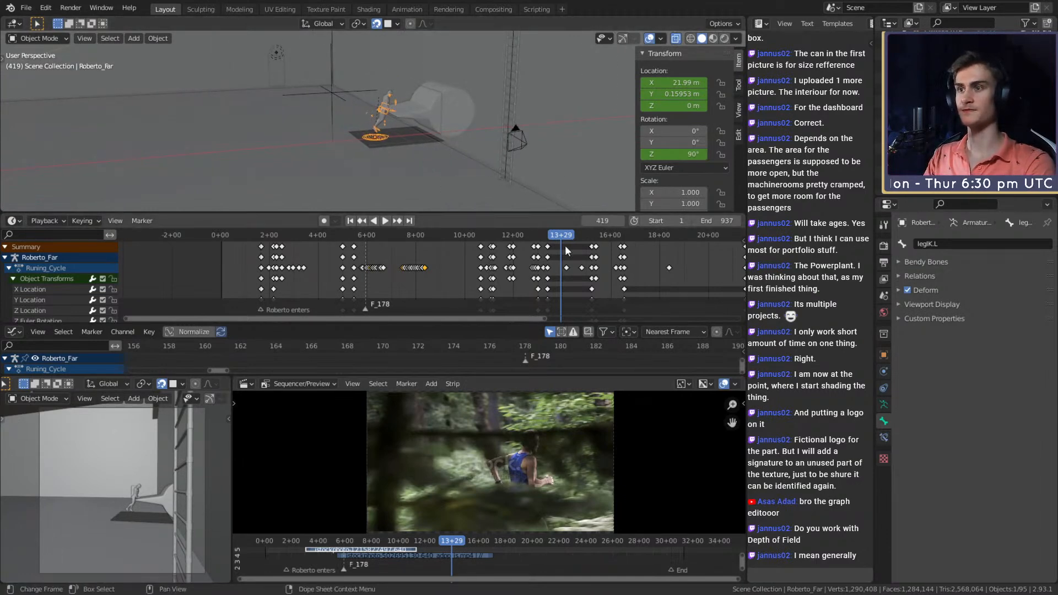
- Scrub back to frame 223 and play the run up to frame 261 to check the body motion
{"action": "left_click_drag", "start_coordinate": [563, 238], "coordinate": [402, 246]}
{"action": "middle_click_drag", "start_coordinate": [403, 176], "coordinate": [461, 124]}
{"action": "key", "text": "space"}
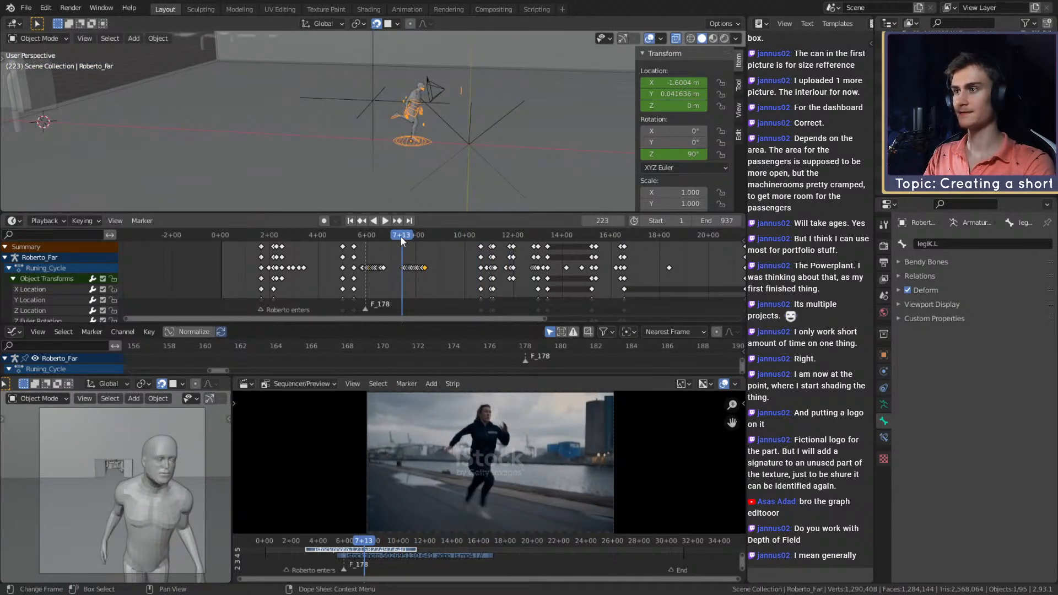
{"action": "left_click", "coordinate": [399, 235]}
{"action": "left_click", "coordinate": [384, 221]}
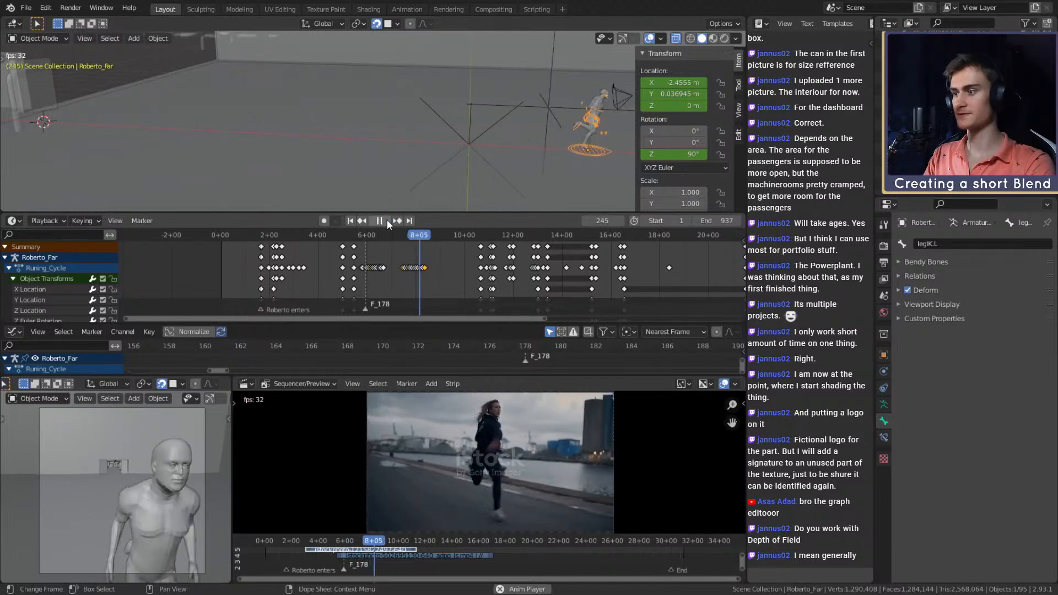
{"action": "key", "text": "space"}
{"action": "middle_click_drag", "start_coordinate": [388, 147], "coordinate": [435, 127]}
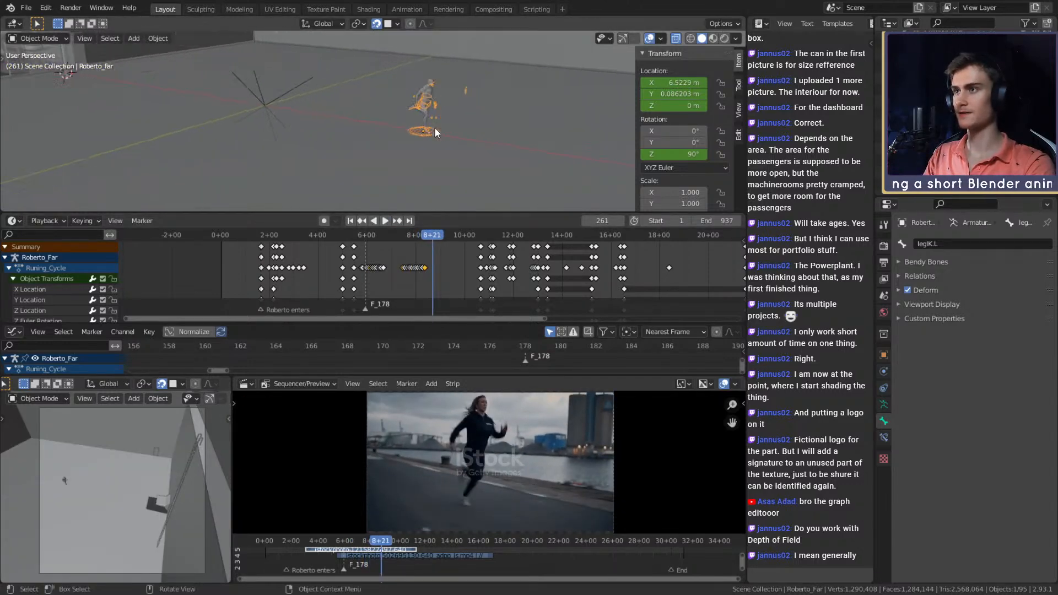
- Replay the run several times from around frame 223, examining the character's stride up close from the front
{"action": "scroll", "coordinate": [435, 127], "scroll_direction": "up", "scroll_amount": 2}
{"action": "left_click_drag", "start_coordinate": [413, 233], "coordinate": [401, 232]}
{"action": "key", "text": "space"}
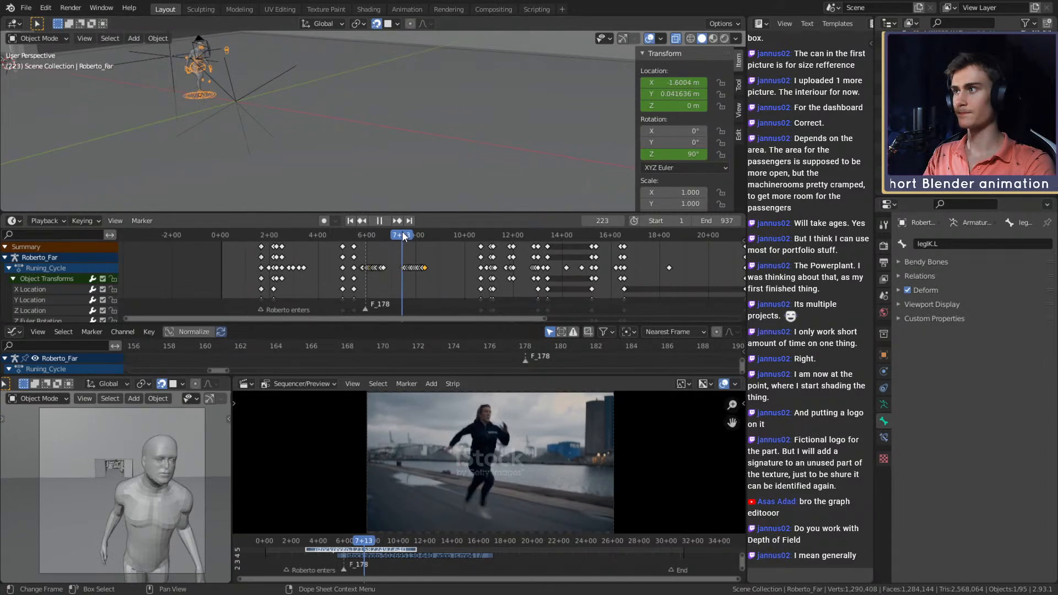
{"action": "key", "text": "space"}
{"action": "key", "text": "KP_Decimal"}
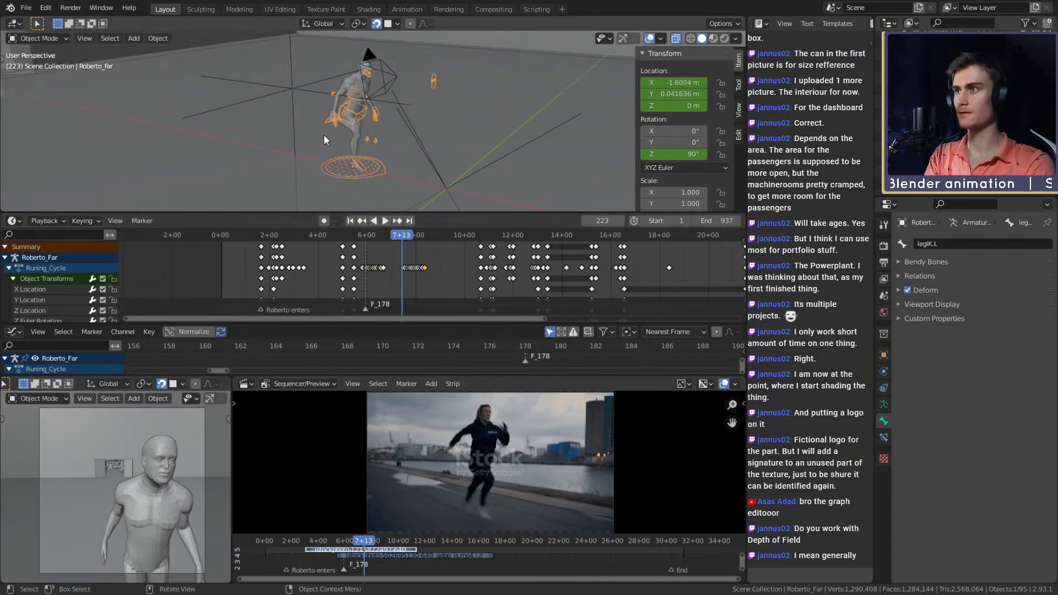
{"action": "left_click", "coordinate": [385, 220]}
{"action": "key", "text": "KP_Decimal"}
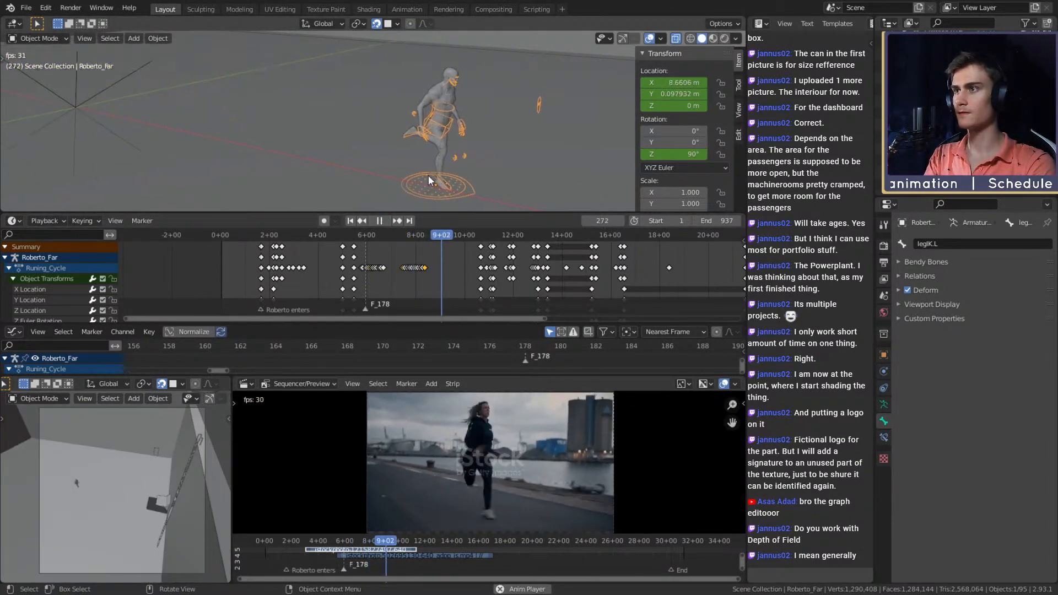
{"action": "left_click", "coordinate": [401, 233]}
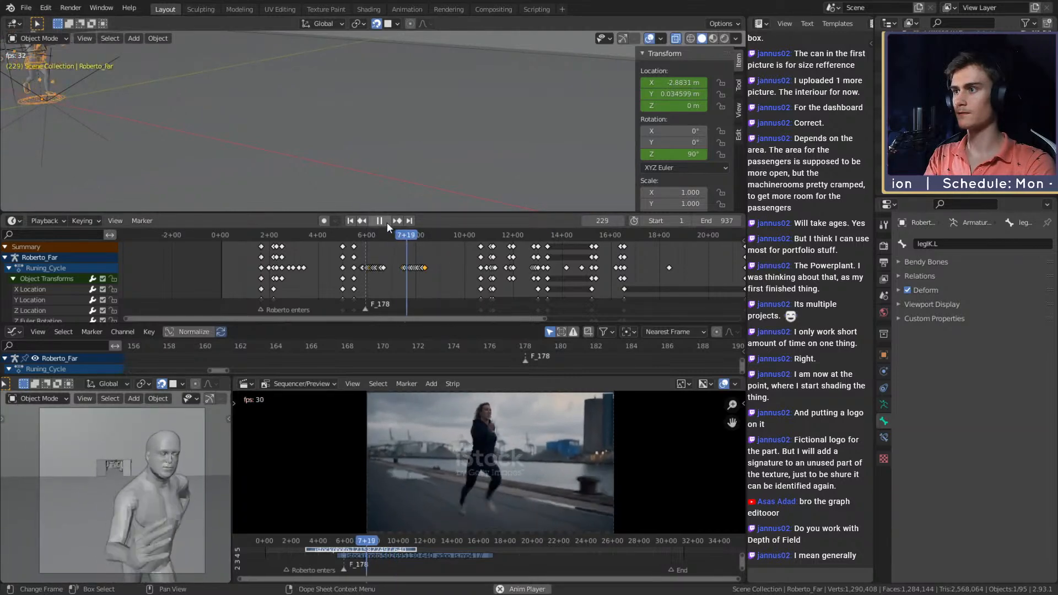
{"action": "right_click", "coordinate": [464, 260]}
{"action": "key", "text": "Escape"}
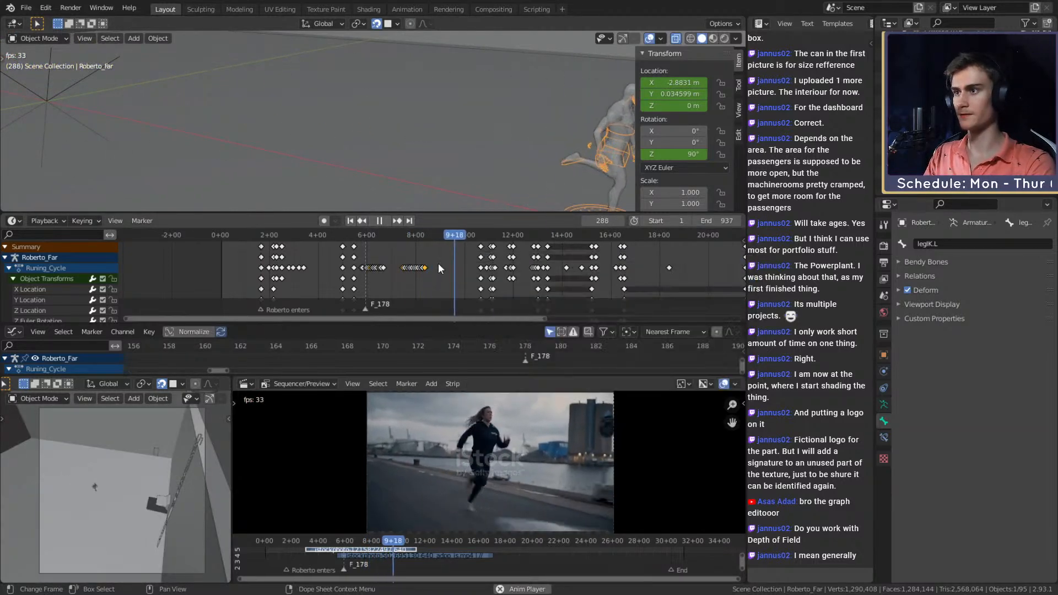
{"action": "left_click", "coordinate": [392, 234]}
{"action": "left_click", "coordinate": [384, 221]}
{"action": "middle_click_drag", "start_coordinate": [352, 144], "coordinate": [405, 144]}
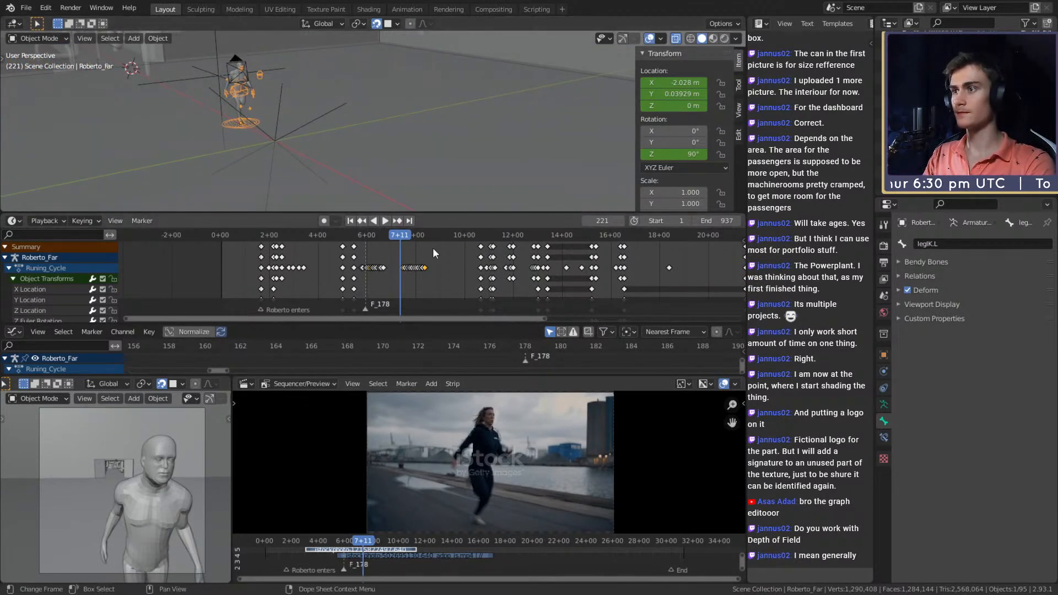
{"action": "key", "text": "space"}
{"action": "key", "text": "space"}
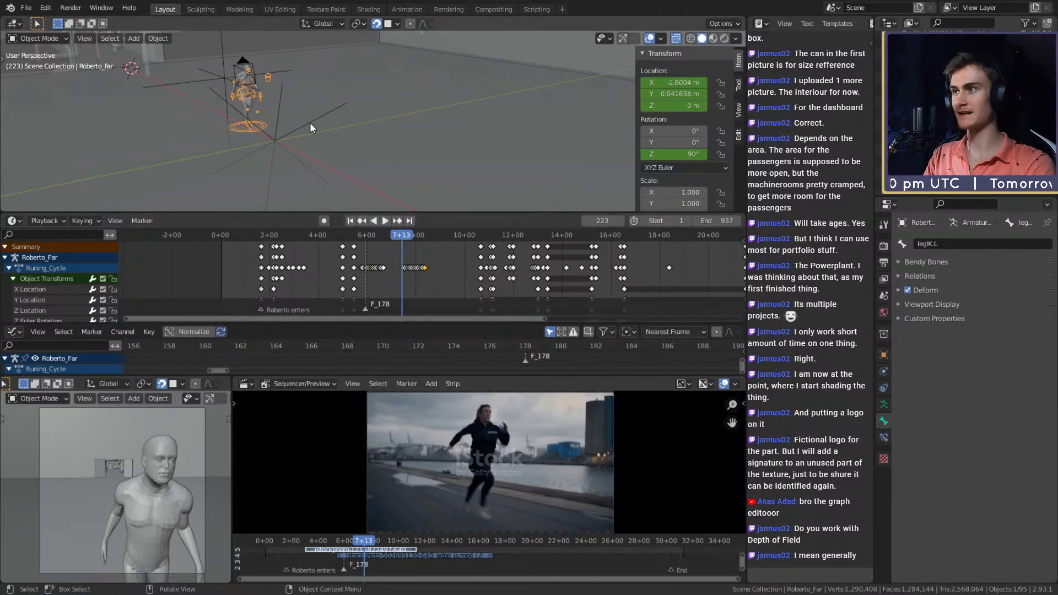
- Play the run from frame 222 to 256 and examine the Runing_Cycle keyframe spacing in that segment
{"action": "left_click", "coordinate": [311, 124]}
{"action": "left_click", "coordinate": [247, 128]}
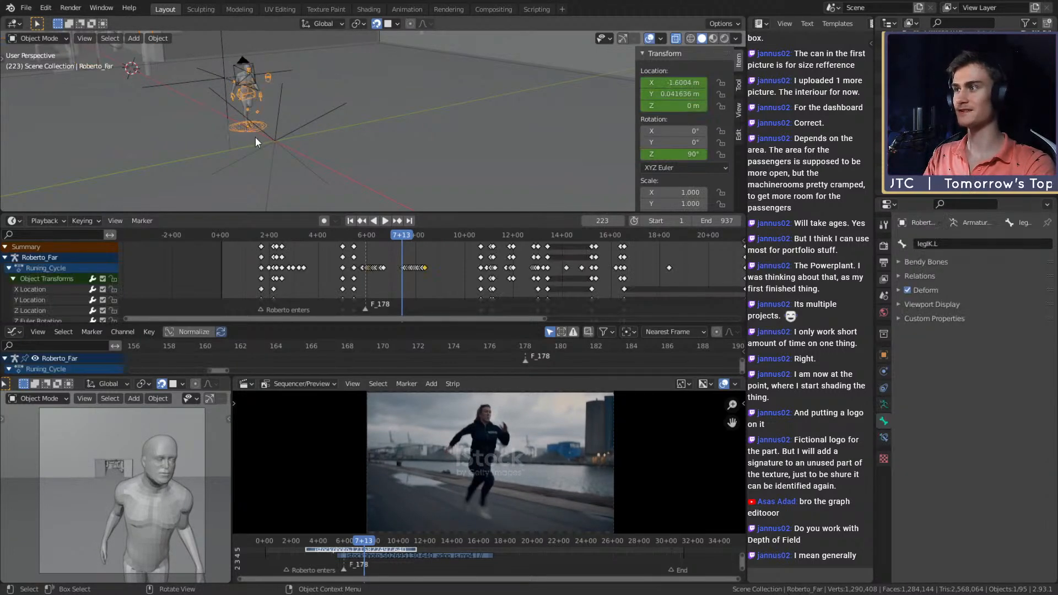
{"action": "scroll", "coordinate": [412, 277], "scroll_direction": "up", "scroll_amount": 2}
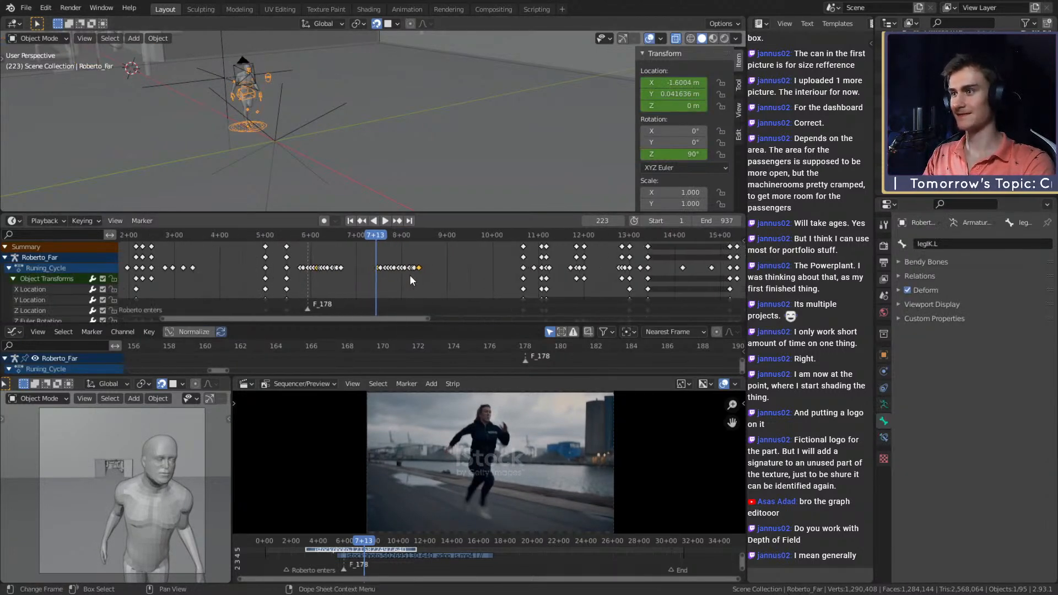
{"action": "left_click", "coordinate": [384, 221]}
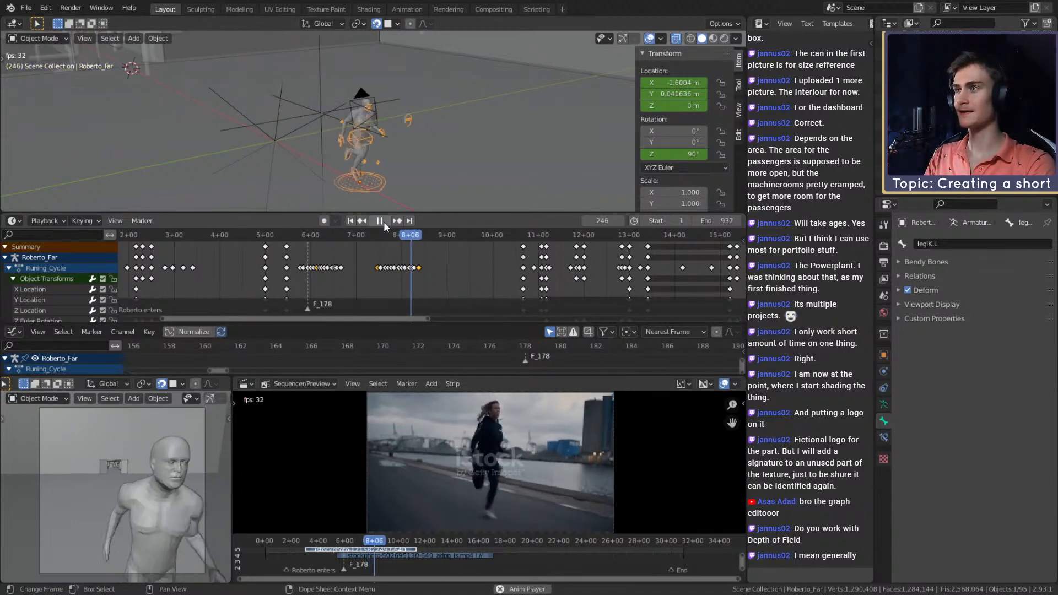
{"action": "left_click_drag", "start_coordinate": [388, 236], "coordinate": [374, 238]}
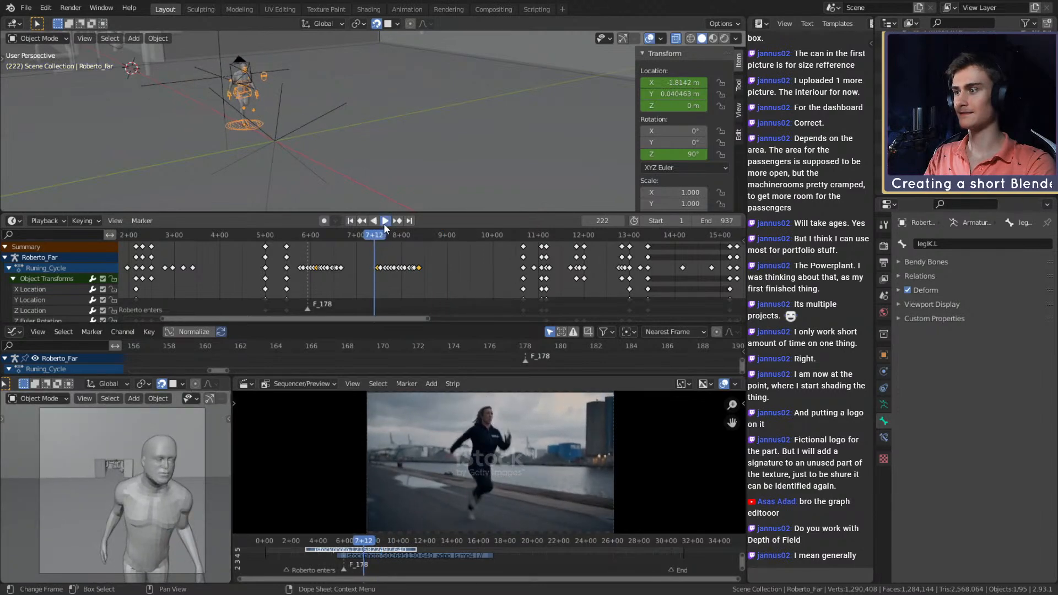
{"action": "left_click", "coordinate": [384, 221]}
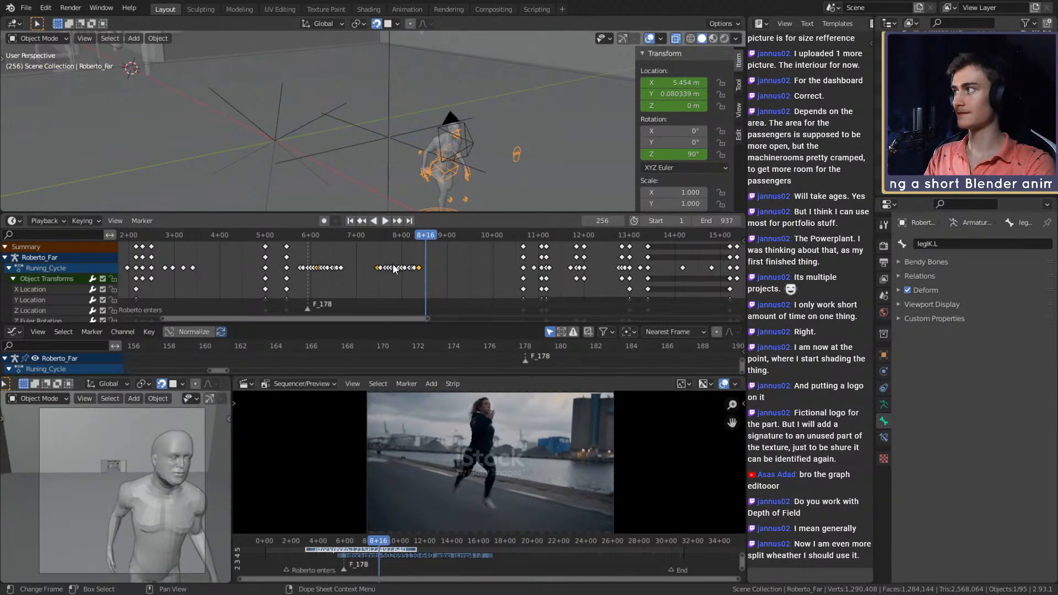
{"action": "scroll", "coordinate": [391, 273], "scroll_direction": "up", "scroll_amount": 3}
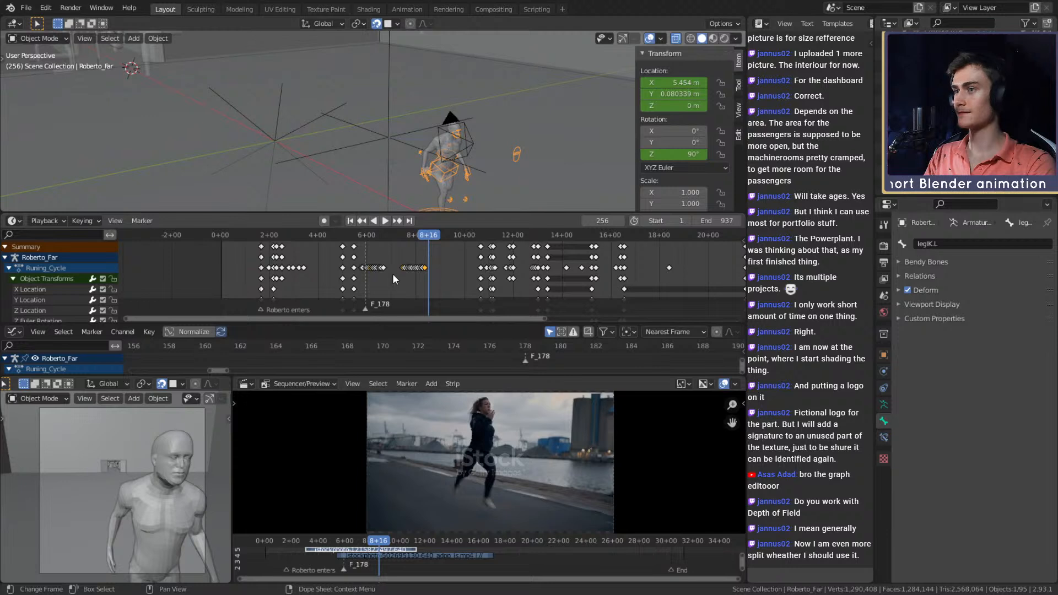
{"action": "scroll", "coordinate": [472, 270], "scroll_direction": "up", "scroll_amount": 3}
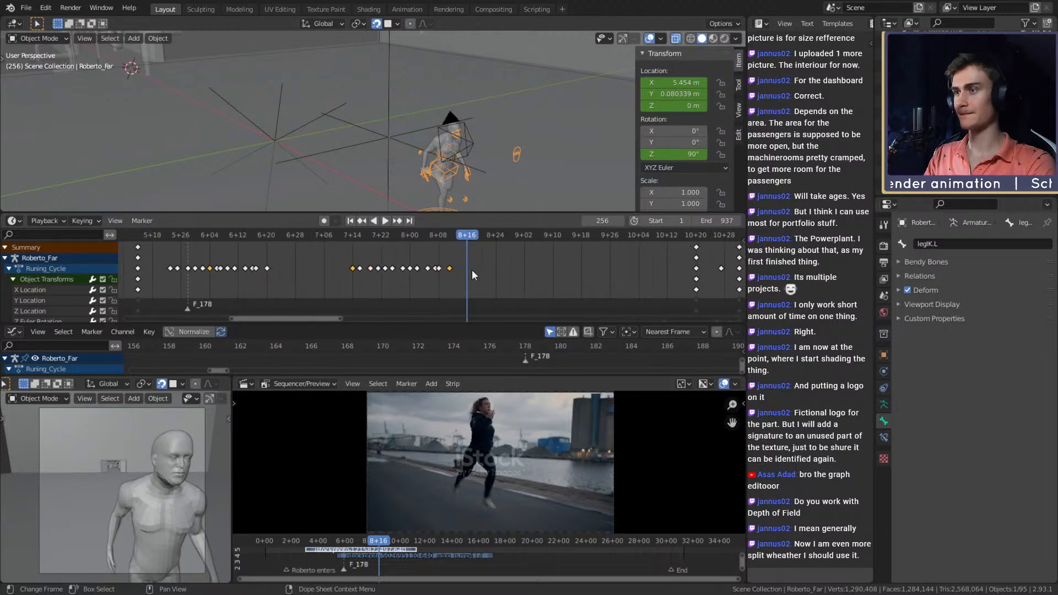
- Save roberto_animation_v1b.blend at frame 256 and deselect the Roberto_Far rig
{"action": "left_click", "coordinate": [26, 8]}
{"action": "left_click", "coordinate": [109, 85]}
{"action": "scroll", "coordinate": [402, 163], "scroll_direction": "down", "scroll_amount": 5}
{"action": "mouse_move", "coordinate": [403, 163]}
{"action": "middle_mouse_down"}
{"action": "mouse_move", "coordinate": [427, 131]}
{"action": "mouse_move", "coordinate": [383, 129]}
{"action": "mouse_move", "coordinate": [433, 149]}
{"action": "mouse_move", "coordinate": [442, 137]}
{"action": "mouse_move", "coordinate": [399, 147]}
{"action": "middle_mouse_up"}
{"action": "scroll", "coordinate": [442, 138], "scroll_direction": "up", "scroll_amount": 3}
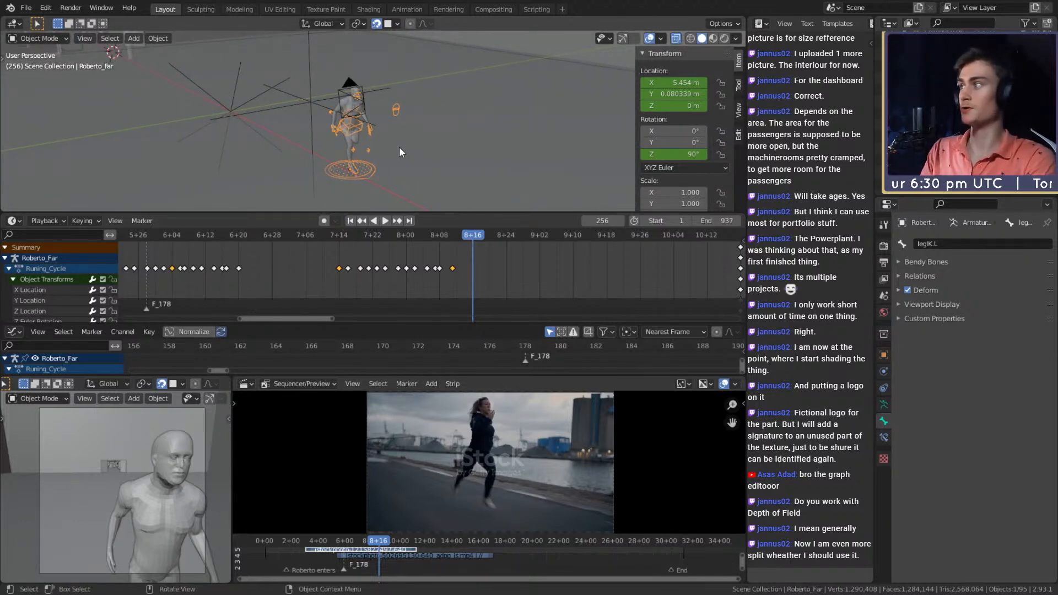
{"action": "scroll", "coordinate": [399, 146], "scroll_direction": "down", "scroll_amount": 5}
{"action": "middle_click_drag", "start_coordinate": [402, 121], "coordinate": [456, 147]}
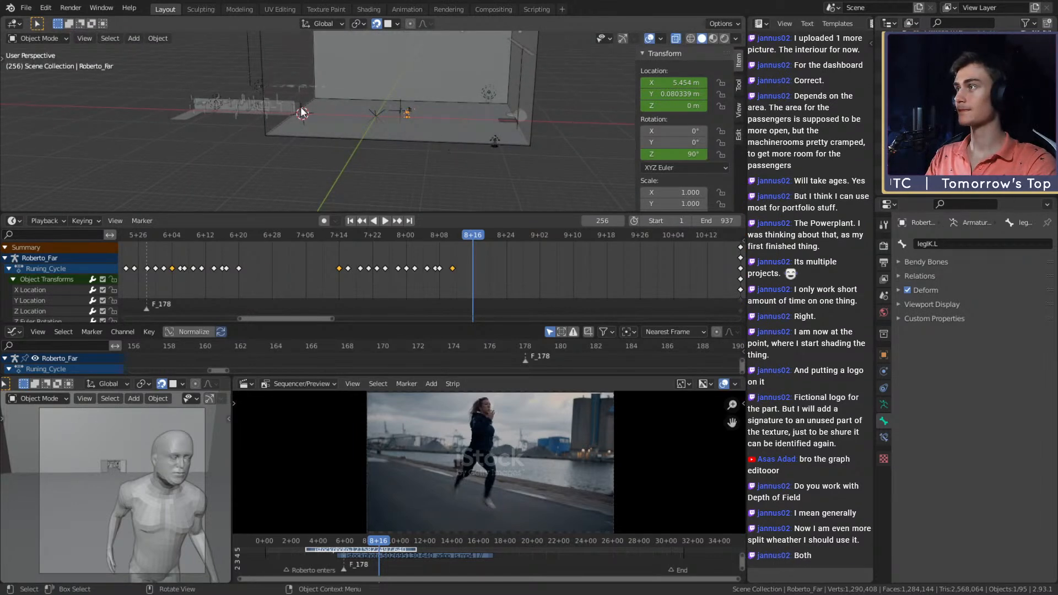
{"action": "left_click", "coordinate": [26, 8]}
{"action": "left_click", "coordinate": [51, 86]}
{"action": "scroll", "coordinate": [396, 155], "scroll_direction": "up", "scroll_amount": 3}
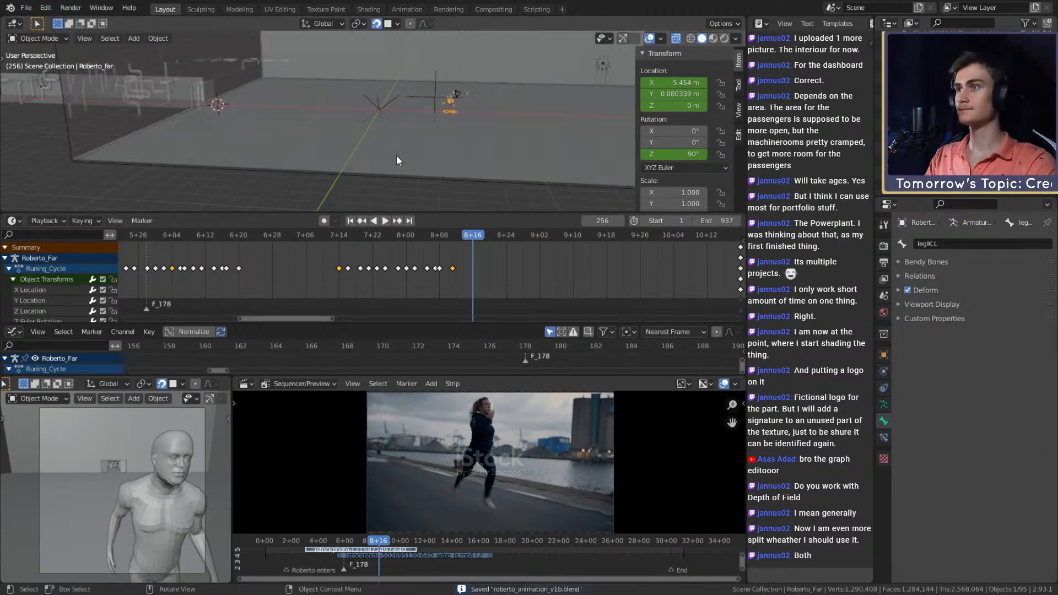
{"action": "left_click", "coordinate": [429, 155]}
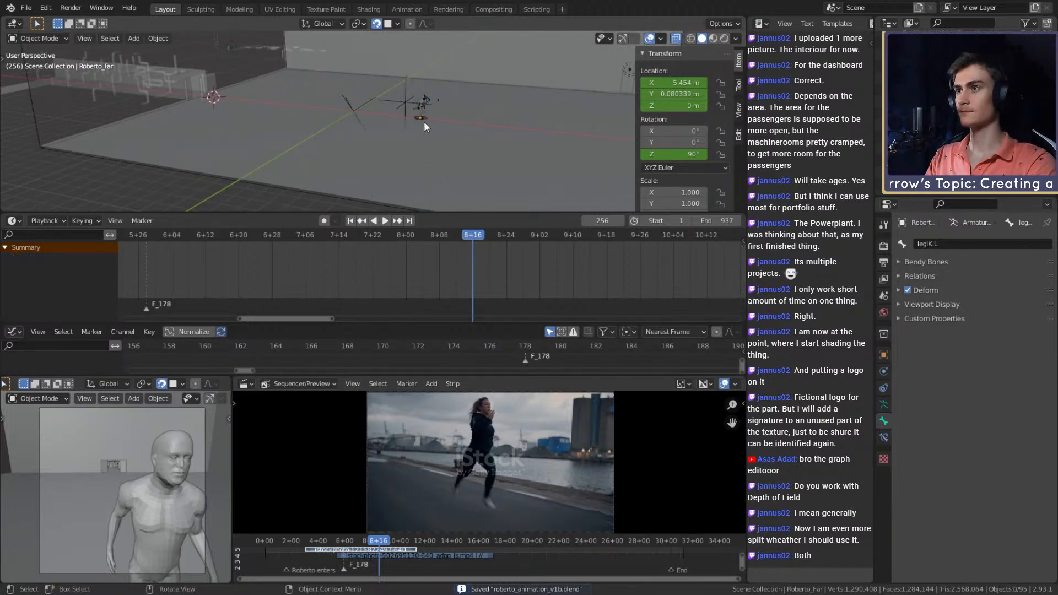
- Select the Roberto_Far rig and view the scene's output settings and Eevee render settings
{"action": "left_click", "coordinate": [439, 136]}
{"action": "left_click", "coordinate": [421, 118]}
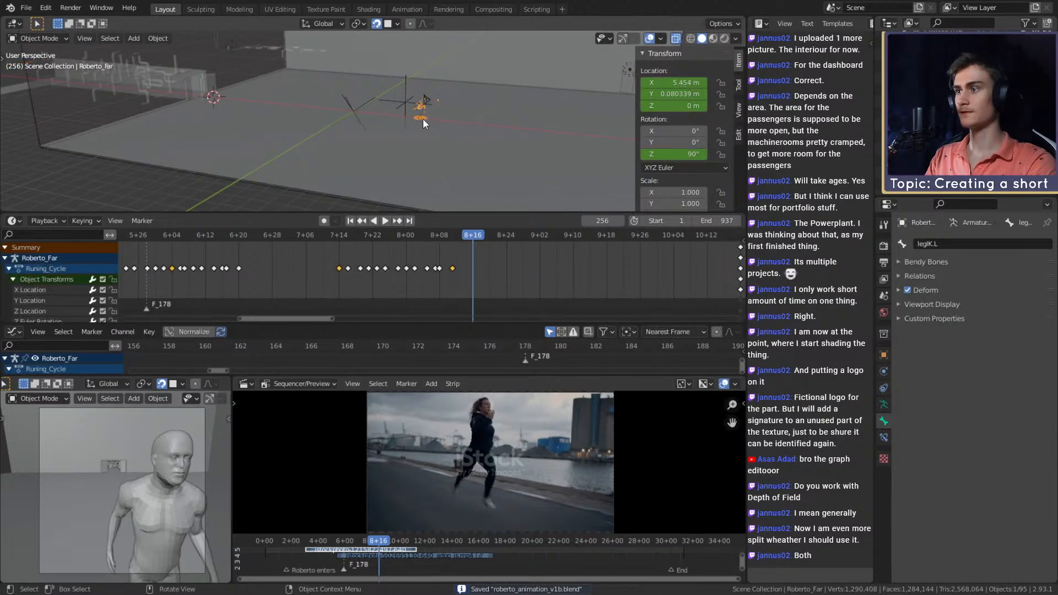
{"action": "left_click", "coordinate": [882, 263]}
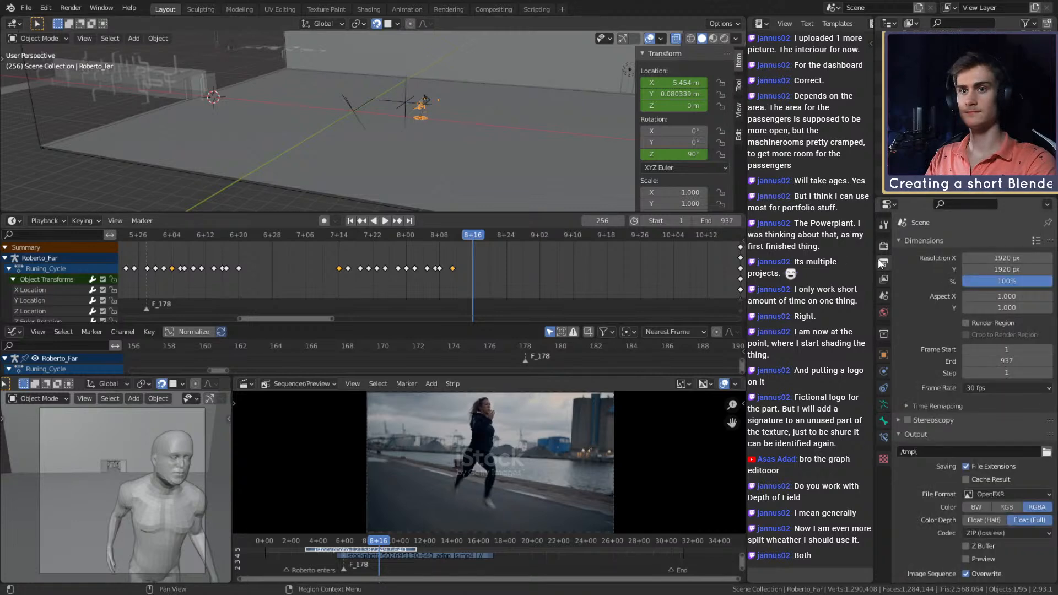
{"action": "left_click", "coordinate": [883, 249]}
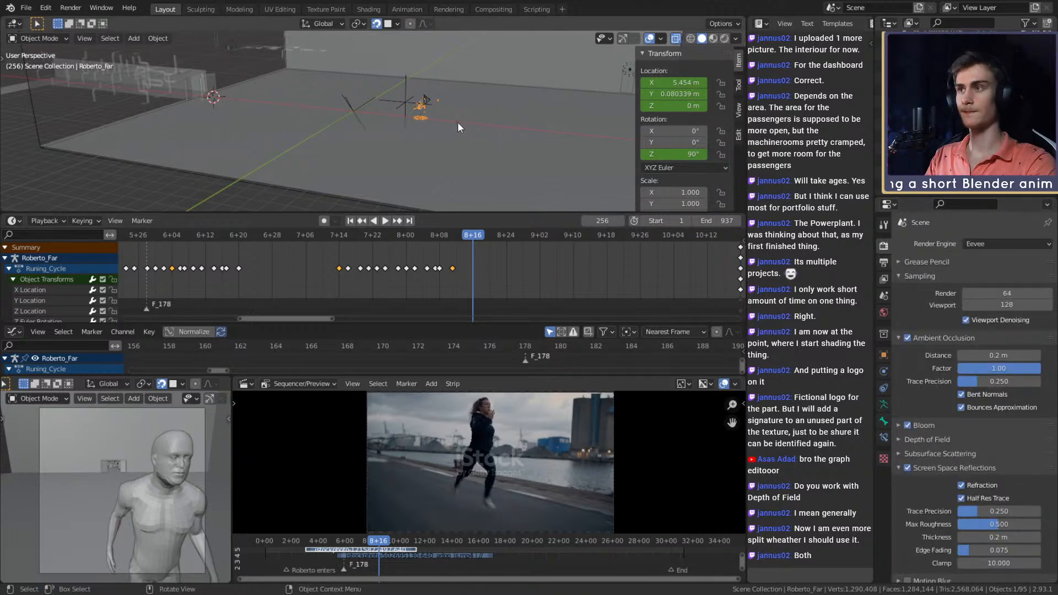
- Frame the Roberto_Far rig, enter Pose Mode and select its bones to show their keyframes
{"action": "middle_click_drag", "start_coordinate": [457, 122], "coordinate": [425, 134]}
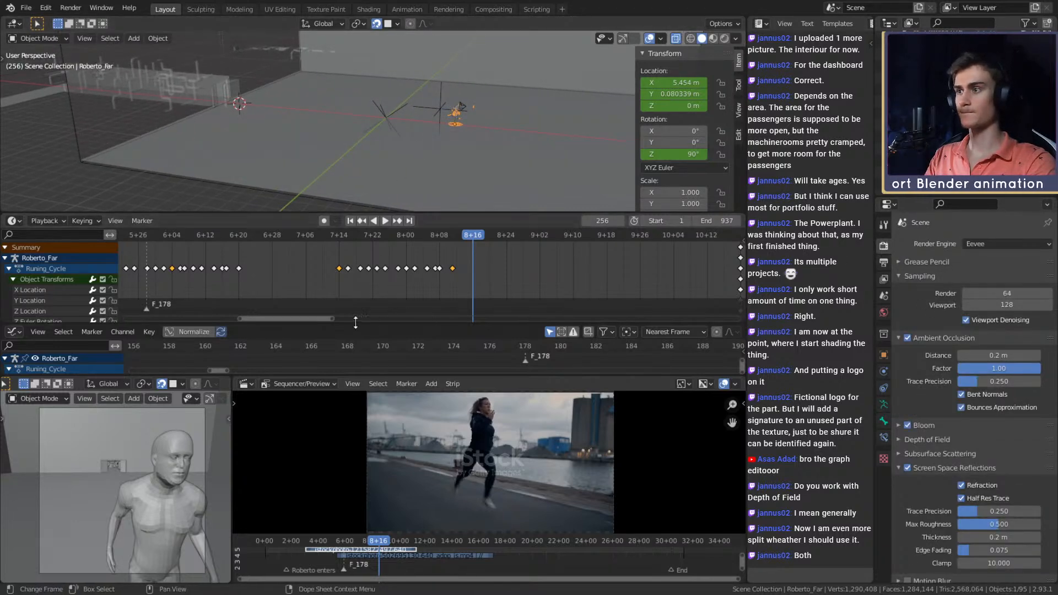
{"action": "scroll", "coordinate": [380, 282], "scroll_direction": "down", "scroll_amount": 3}
{"action": "middle_click_drag", "start_coordinate": [406, 277], "coordinate": [533, 293]}
{"action": "scroll", "coordinate": [614, 276], "scroll_direction": "down", "scroll_amount": 1}
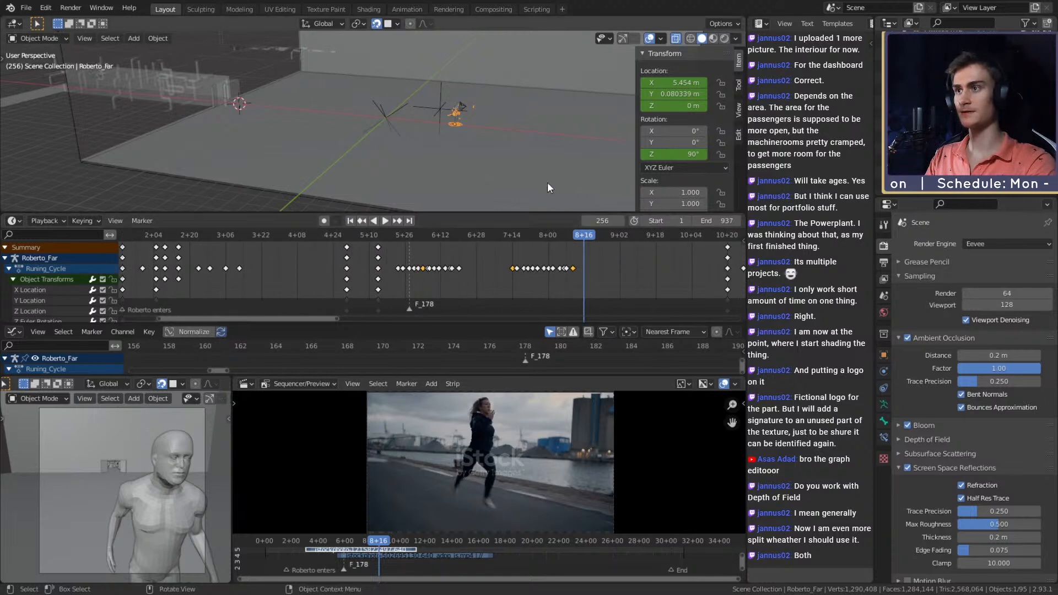
{"action": "key", "text": "KP_Decimal"}
{"action": "key", "text": "ctrl+Tab"}
{"action": "middle_click_drag", "start_coordinate": [409, 124], "coordinate": [467, 139], "text": "shift"}
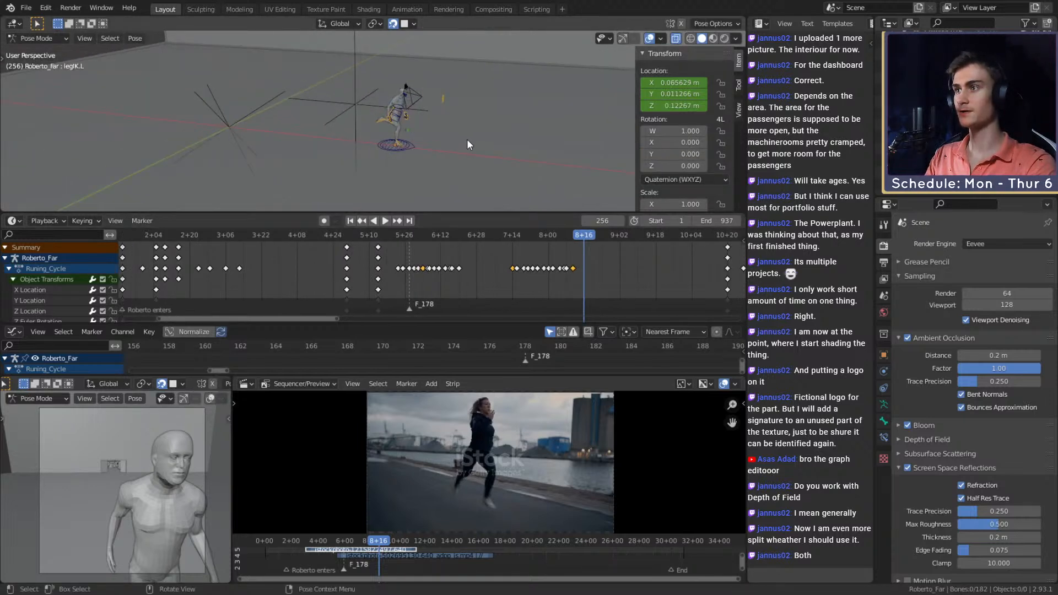
{"action": "scroll", "coordinate": [572, 278], "scroll_direction": "down", "scroll_amount": 1}
{"action": "middle_click_drag", "start_coordinate": [572, 278], "coordinate": [553, 266]}
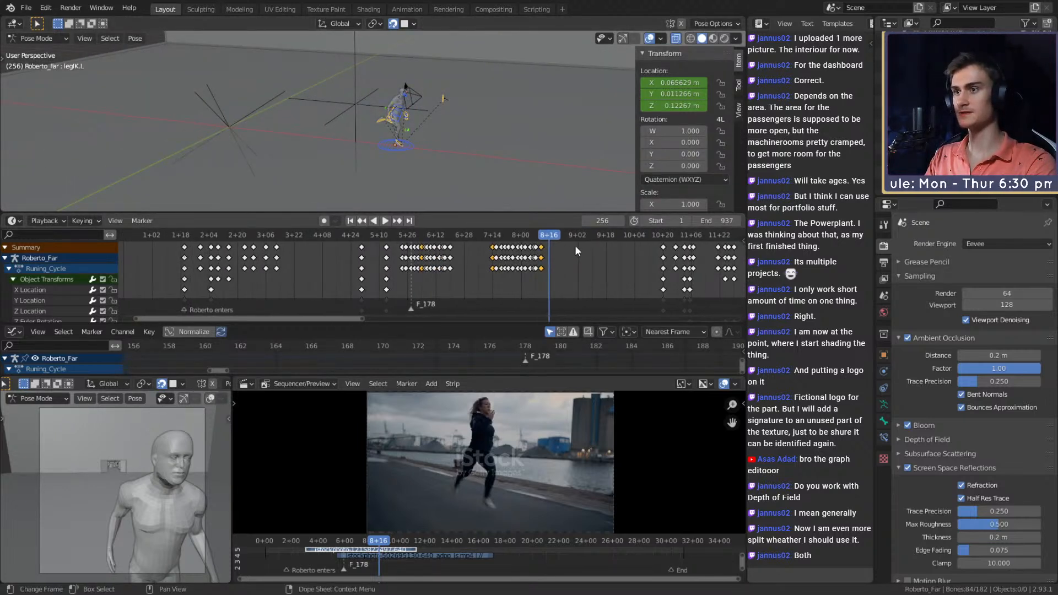
- Select the running keyframes from frame 224 to 251, try pasting the copied keys at frame 264 and undo the paste
{"action": "left_click_drag", "start_coordinate": [575, 245], "coordinate": [478, 250]}
{"action": "middle_click_drag", "start_coordinate": [563, 272], "coordinate": [526, 287]}
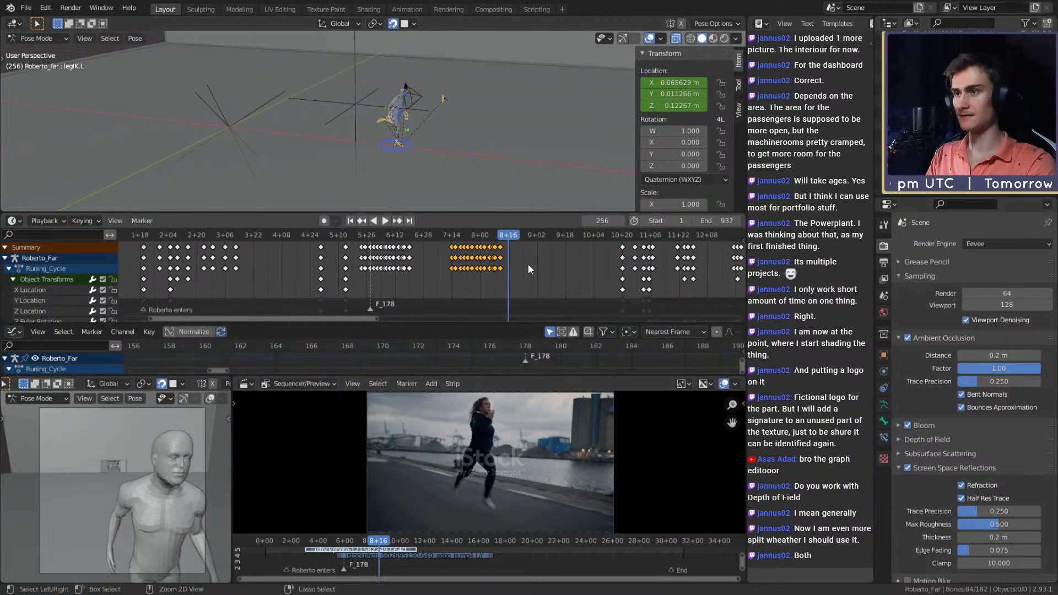
{"action": "left_click_drag", "start_coordinate": [516, 235], "coordinate": [523, 236]}
{"action": "key", "text": "ctrl+v"}
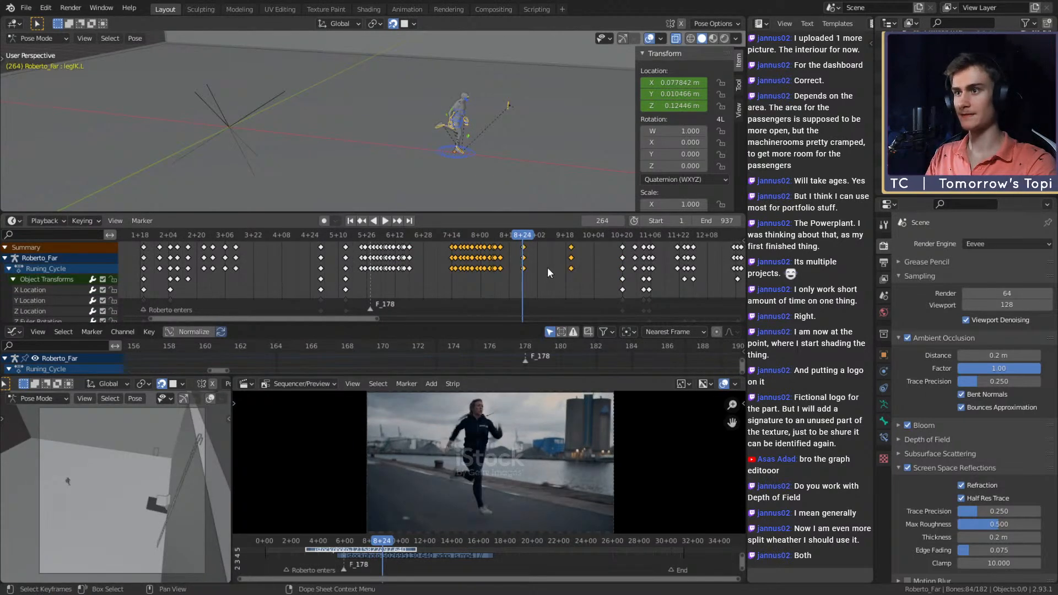
{"action": "key", "text": "ctrl+z"}
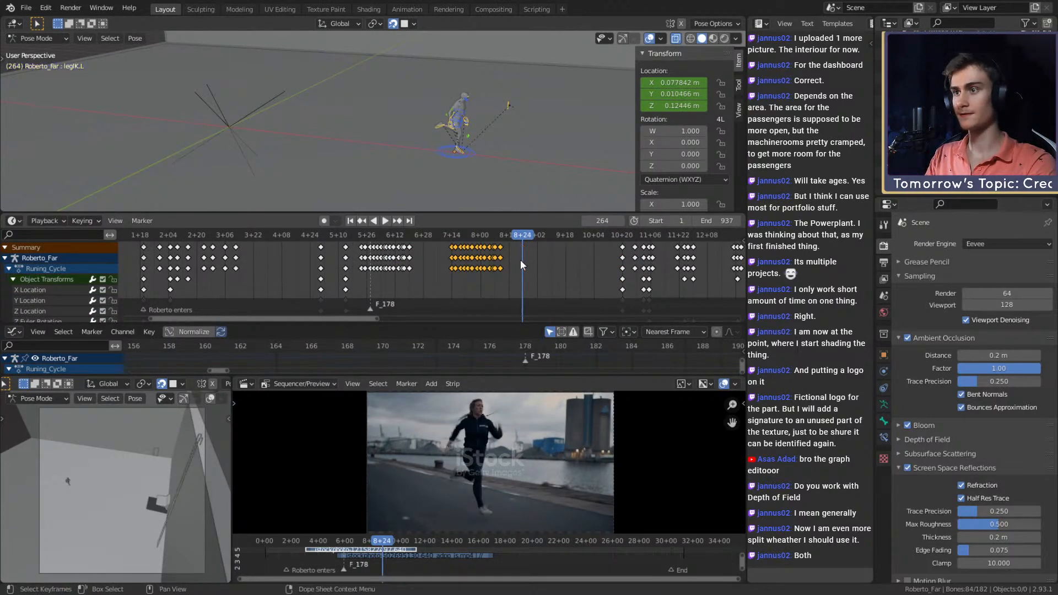
- Try repeating the run by copying the keyframes of frames 224 to 251 to frame 264, and play the result
{"action": "left_click_drag", "start_coordinate": [512, 245], "coordinate": [425, 247]}
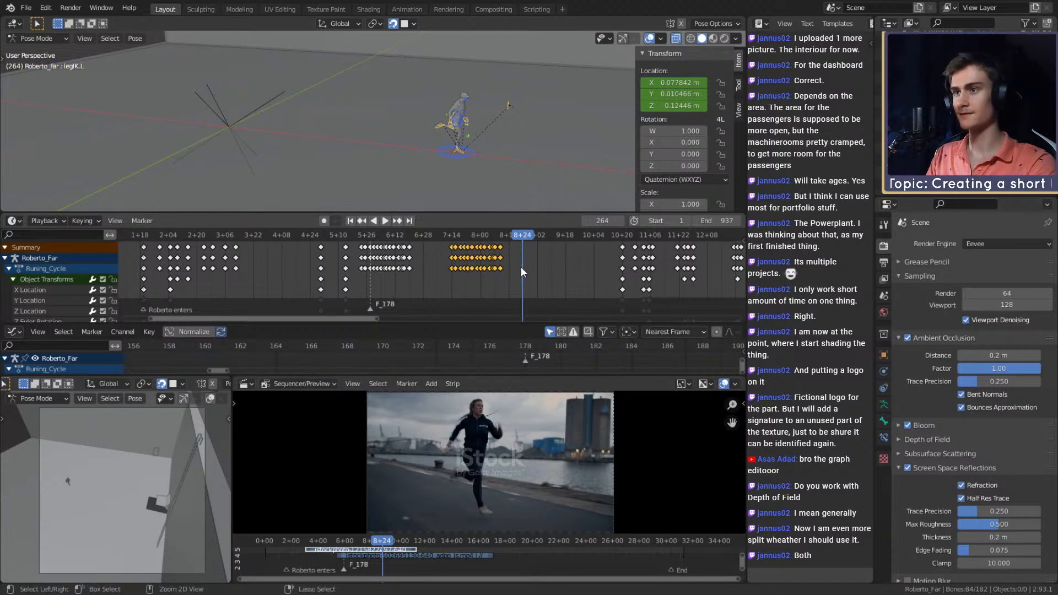
{"action": "key", "text": "ctrl+v"}
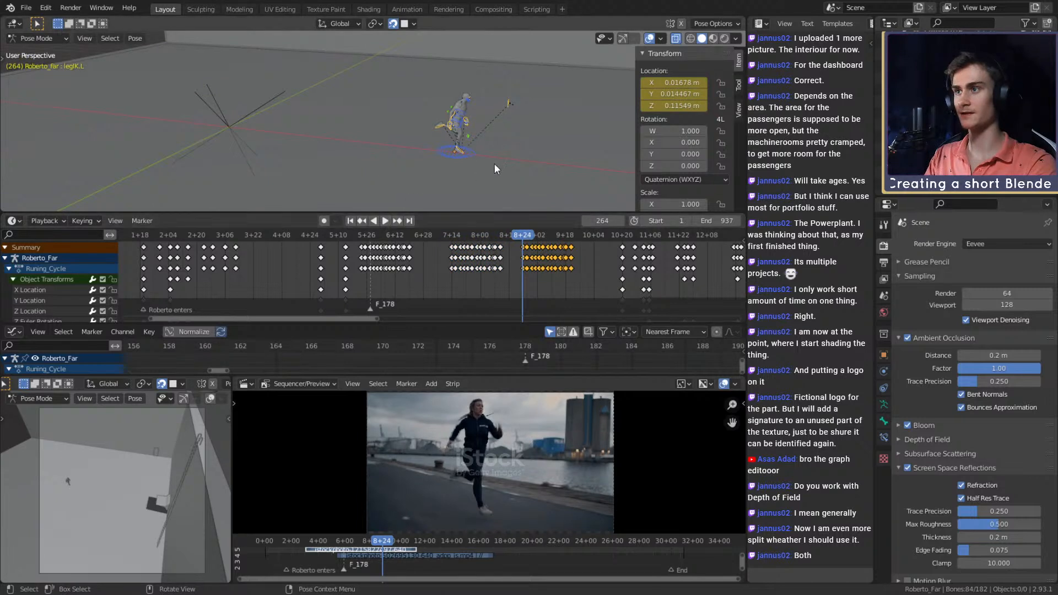
{"action": "middle_click_drag", "start_coordinate": [495, 164], "coordinate": [439, 168]}
{"action": "left_click", "coordinate": [385, 220]}
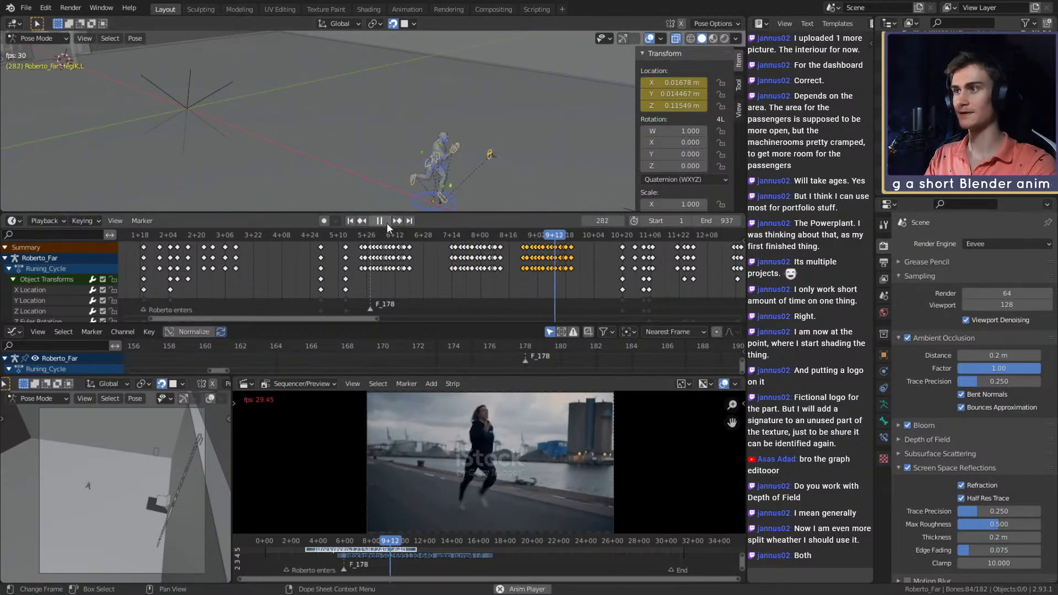
{"action": "key", "text": "space"}
- Undo the keyframes pasted at frame 264, keeping the original running segment selected
{"action": "key", "text": "ctrl+z"}
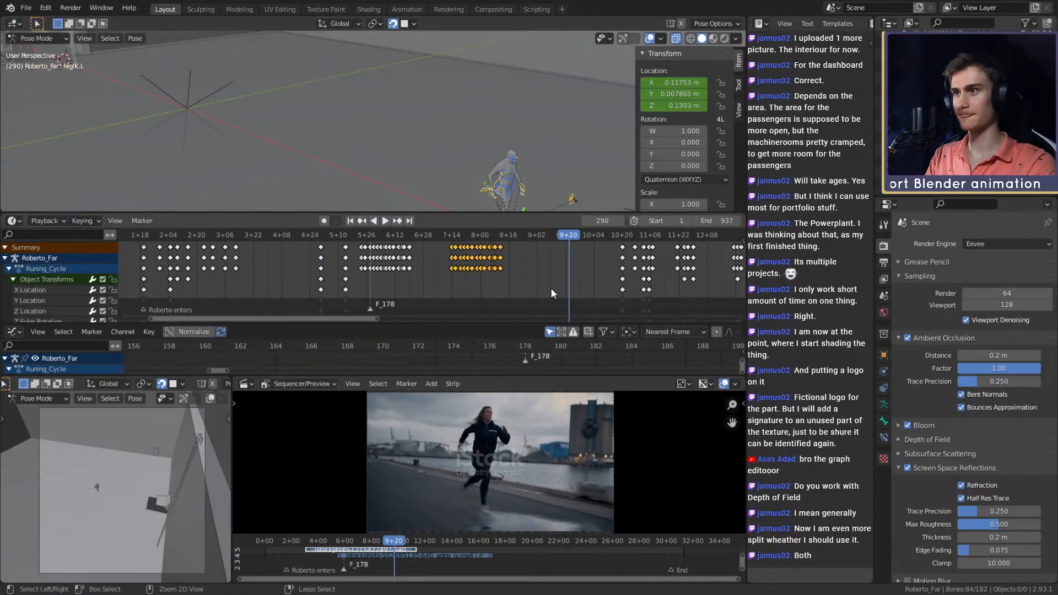
{"action": "key", "text": "ctrl+z"}
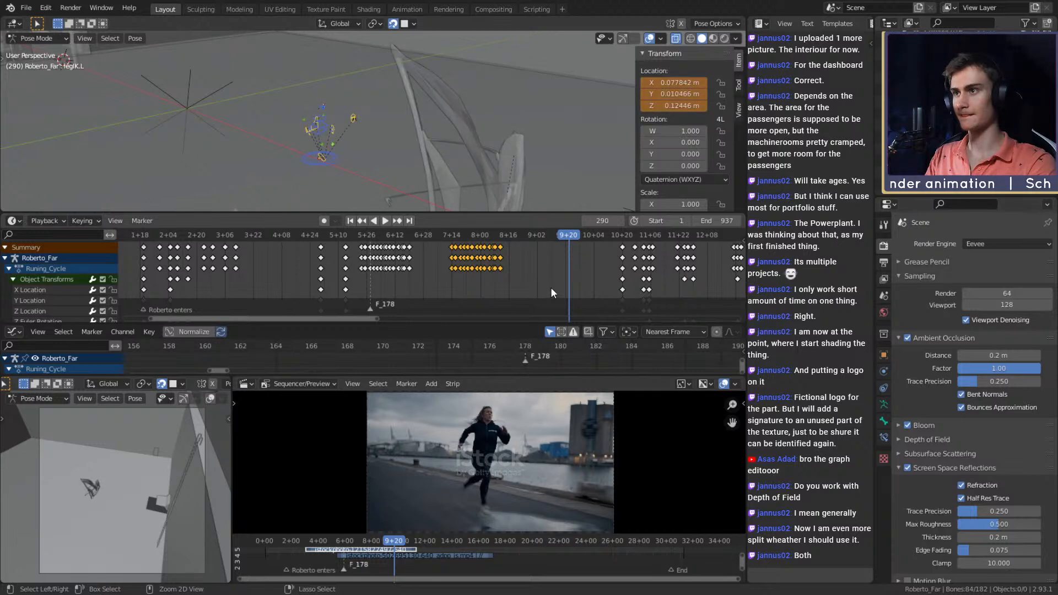
{"action": "middle_click_drag", "start_coordinate": [518, 176], "coordinate": [502, 150]}
{"action": "key", "text": "ctrl+z"}
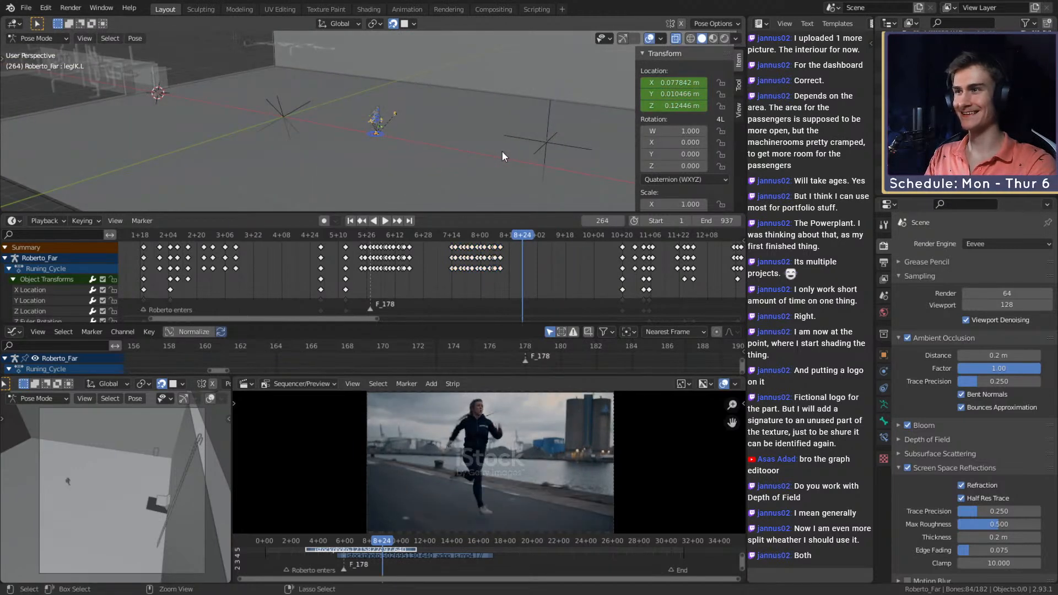
{"action": "key", "text": "ctrl+z"}
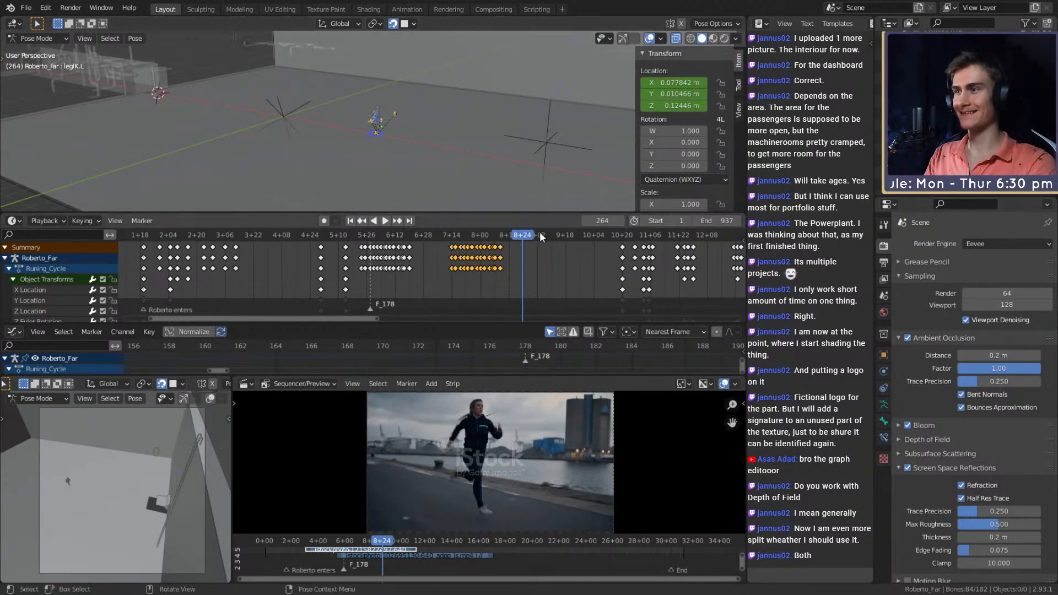
- Scrub to frame 209, get closer to the character and review the run between frames 173 and 224
{"action": "middle_click_drag", "start_coordinate": [421, 111], "coordinate": [431, 157]}
{"action": "scroll", "coordinate": [434, 262], "scroll_direction": "up", "scroll_amount": 3}
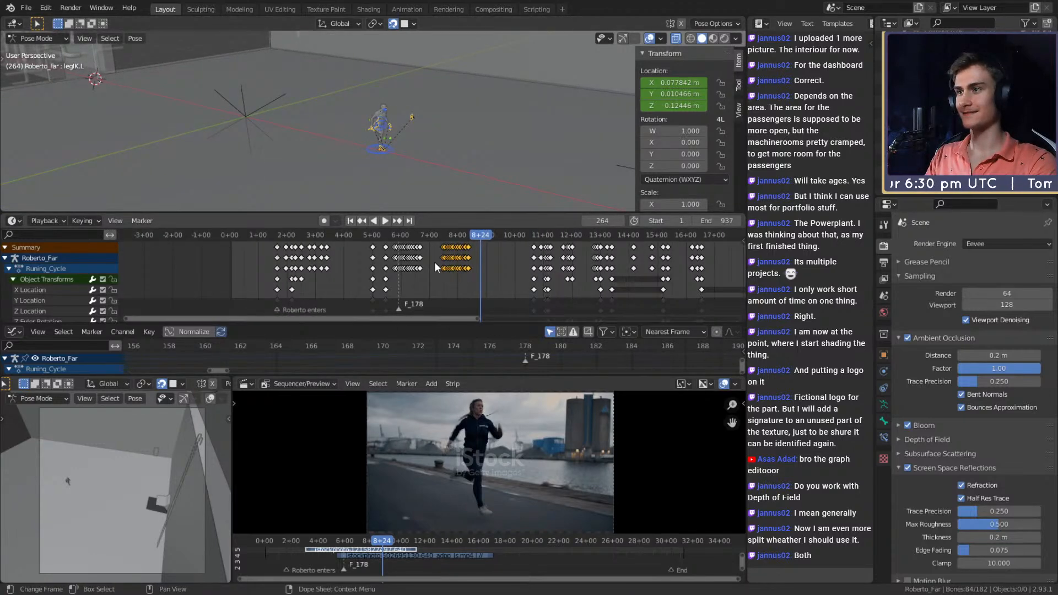
{"action": "left_click_drag", "start_coordinate": [378, 235], "coordinate": [423, 236]}
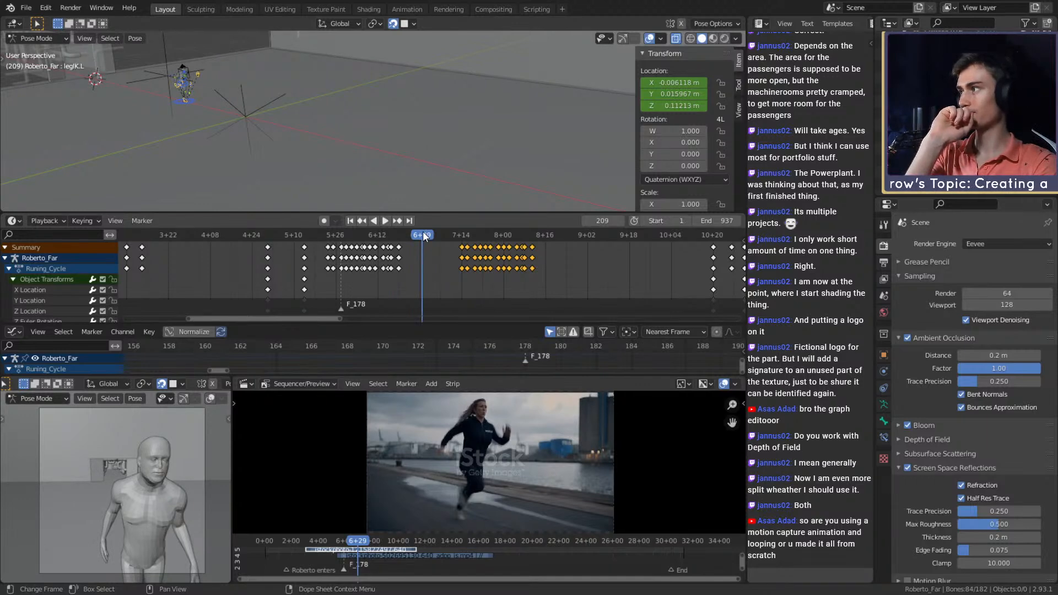
{"action": "middle_click_drag", "start_coordinate": [349, 135], "coordinate": [438, 118]}
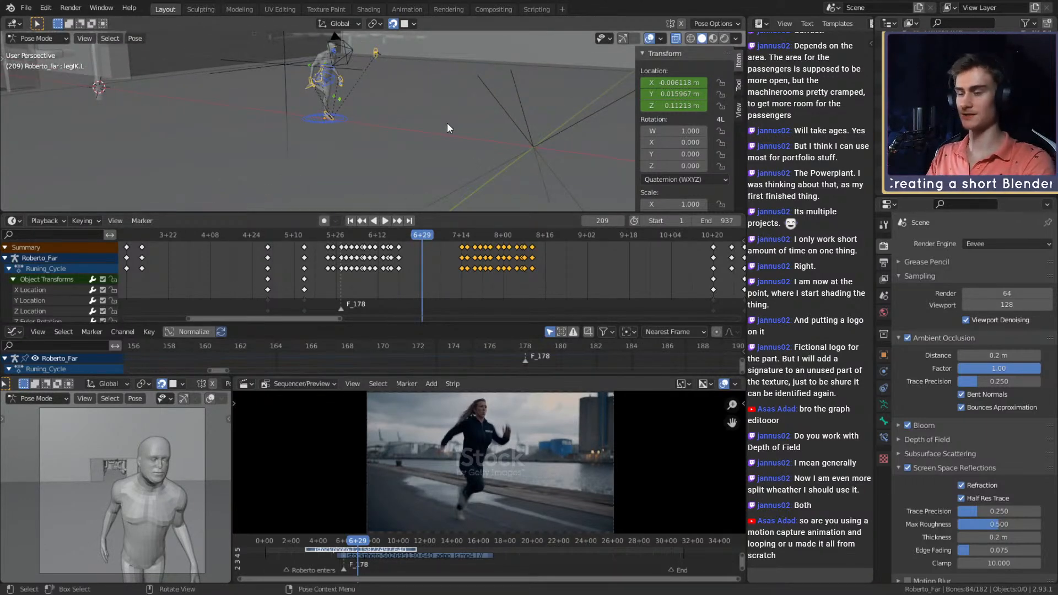
{"action": "scroll", "coordinate": [448, 122], "scroll_direction": "up", "scroll_amount": 3}
{"action": "key", "text": "shift+ctrl+space"}
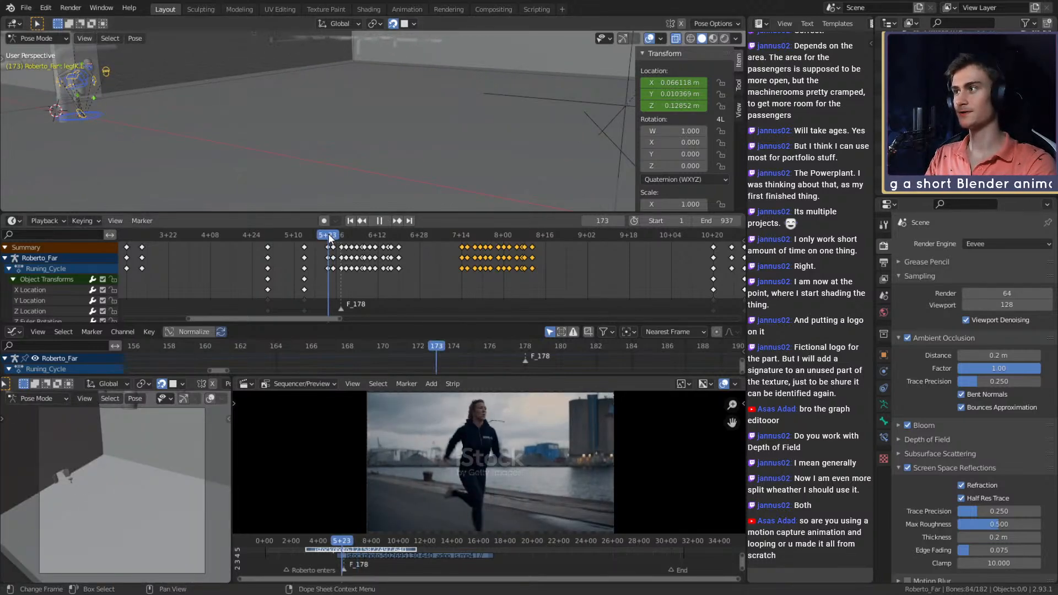
{"action": "left_click_drag", "start_coordinate": [439, 234], "coordinate": [462, 234]}
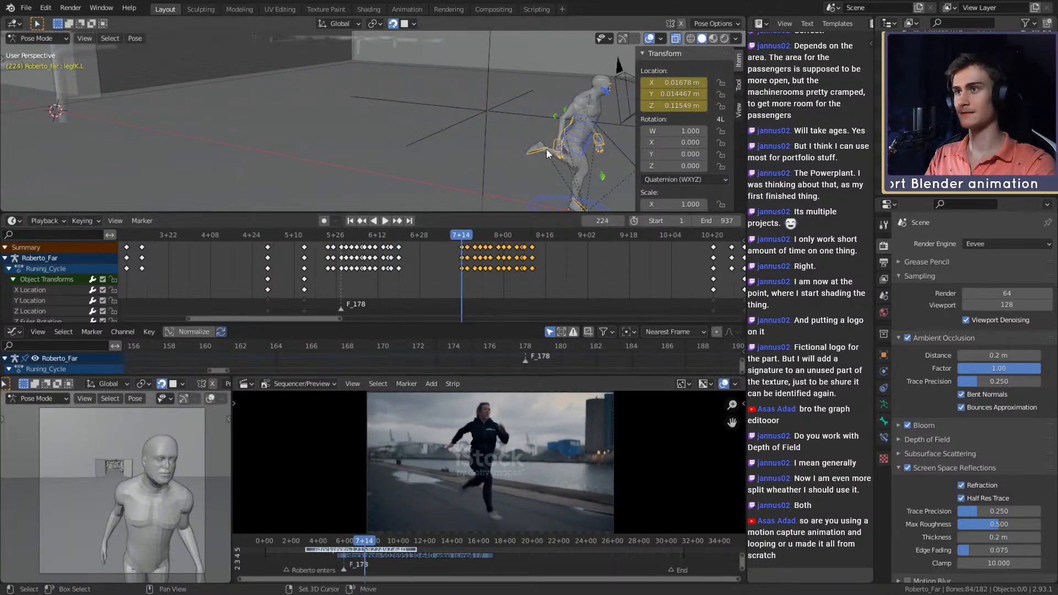
- Play the run from frame 224 to 275 with the character centred in view
{"action": "scroll", "coordinate": [551, 149], "scroll_direction": "down", "scroll_amount": 2}
{"action": "middle_click_drag", "start_coordinate": [555, 151], "coordinate": [373, 154], "text": "shift"}
{"action": "left_click", "coordinate": [384, 221]}
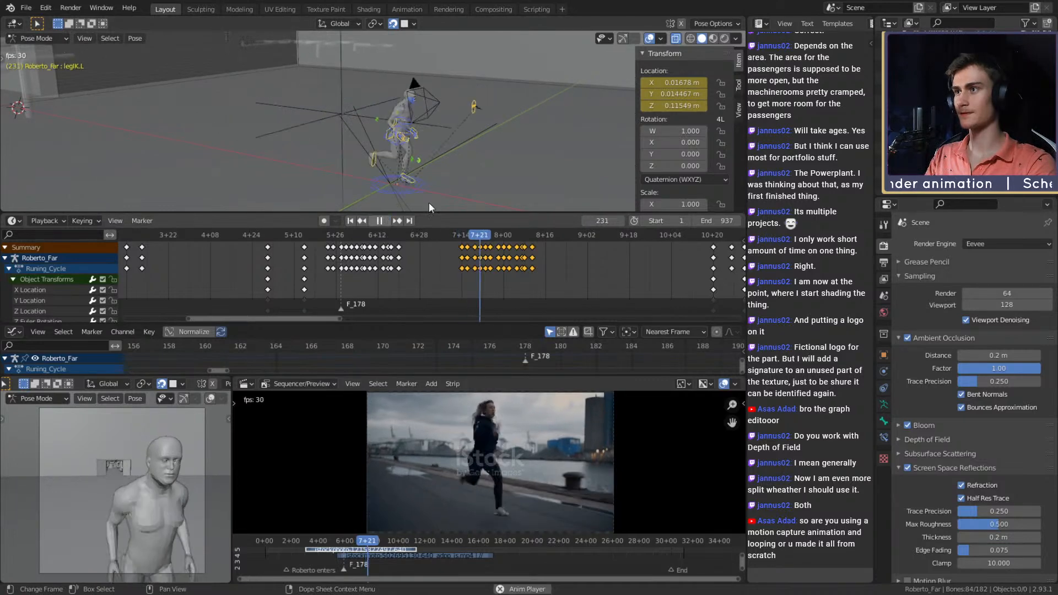
{"action": "left_click", "coordinate": [379, 221]}
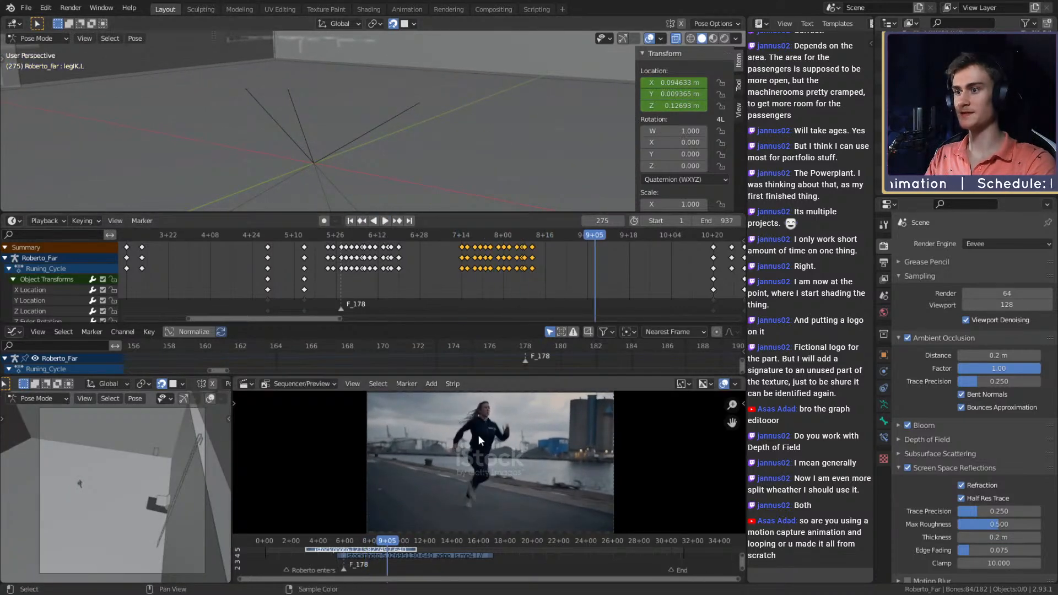
- Scrub back to frame 251 against the reference video and save roberto_animation_v1b.blend
{"action": "mouse_move", "coordinate": [386, 540]}
{"action": "left_mouse_down"}
{"action": "mouse_move", "coordinate": [362, 541]}
{"action": "mouse_move", "coordinate": [378, 544]}
{"action": "left_mouse_up"}
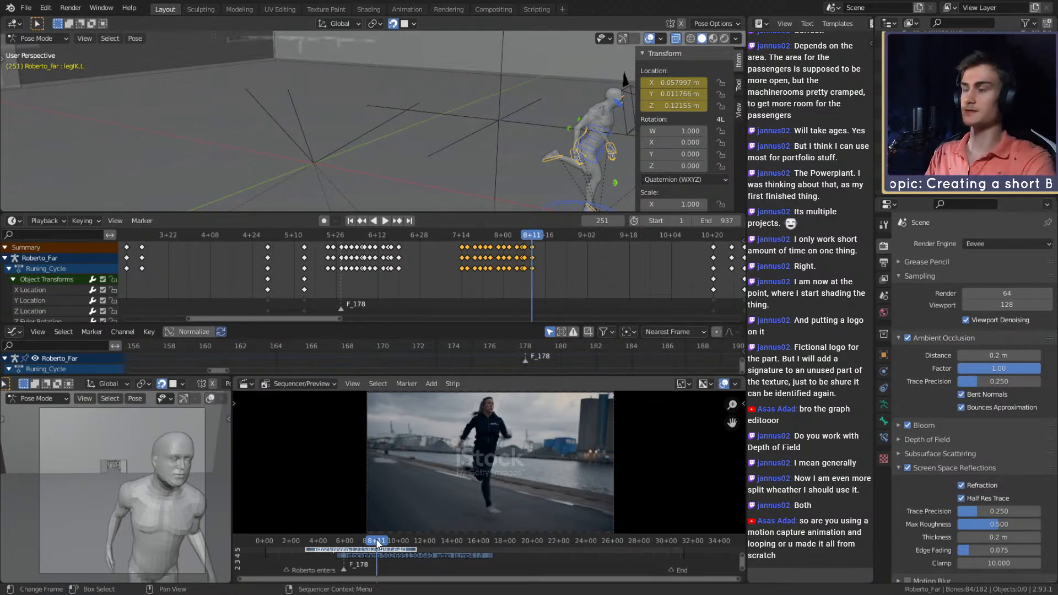
{"action": "left_click", "coordinate": [26, 7]}
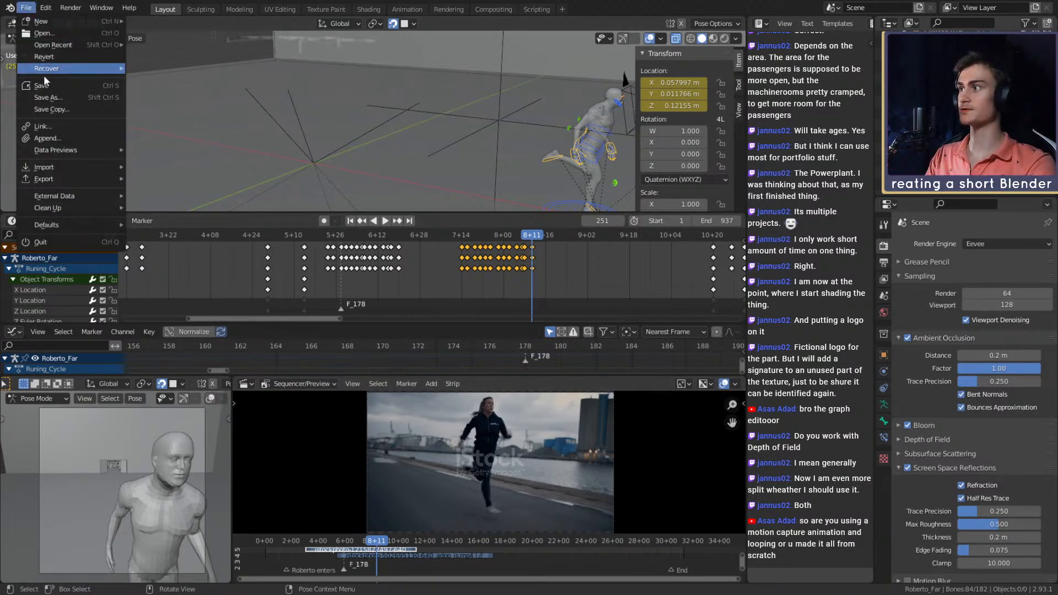
{"action": "left_click", "coordinate": [41, 86]}
{"action": "scroll", "coordinate": [369, 160], "scroll_direction": "down", "scroll_amount": 5}
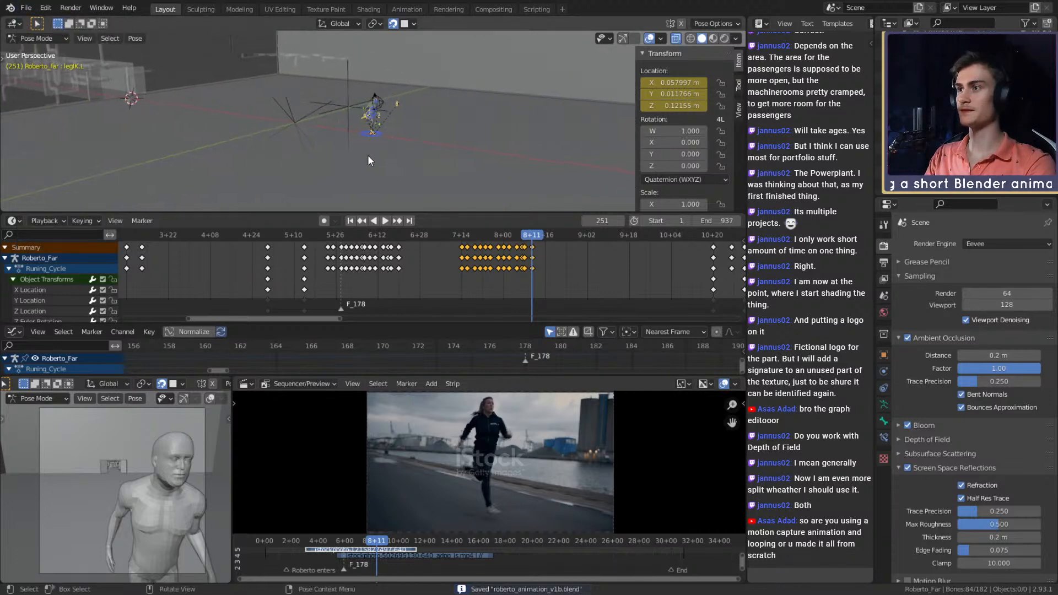
{"action": "scroll", "coordinate": [369, 160], "scroll_direction": "up", "scroll_amount": 4}
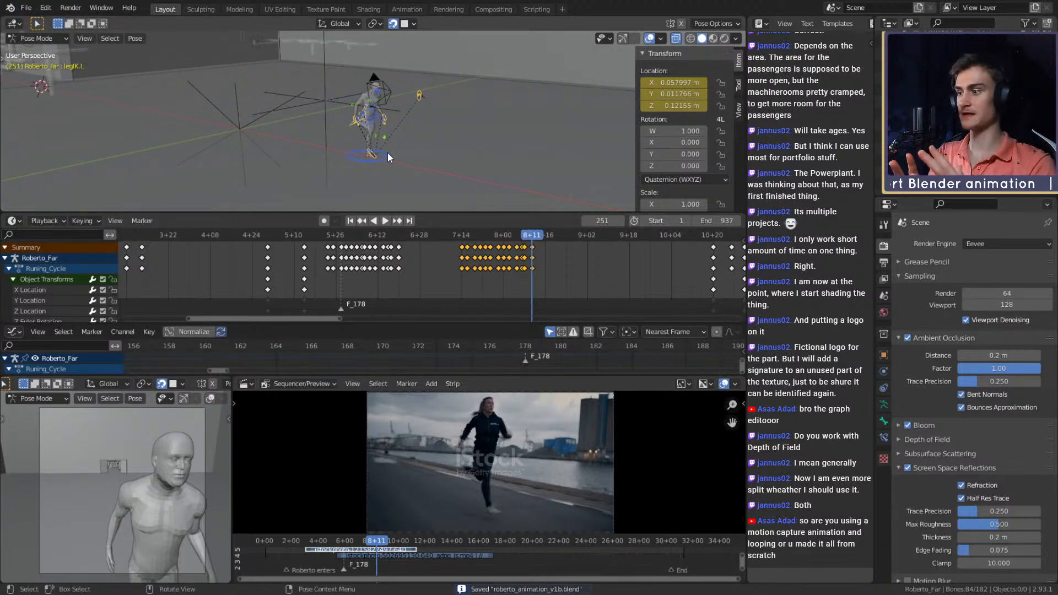
{"action": "middle_click_drag", "start_coordinate": [392, 155], "coordinate": [448, 184]}
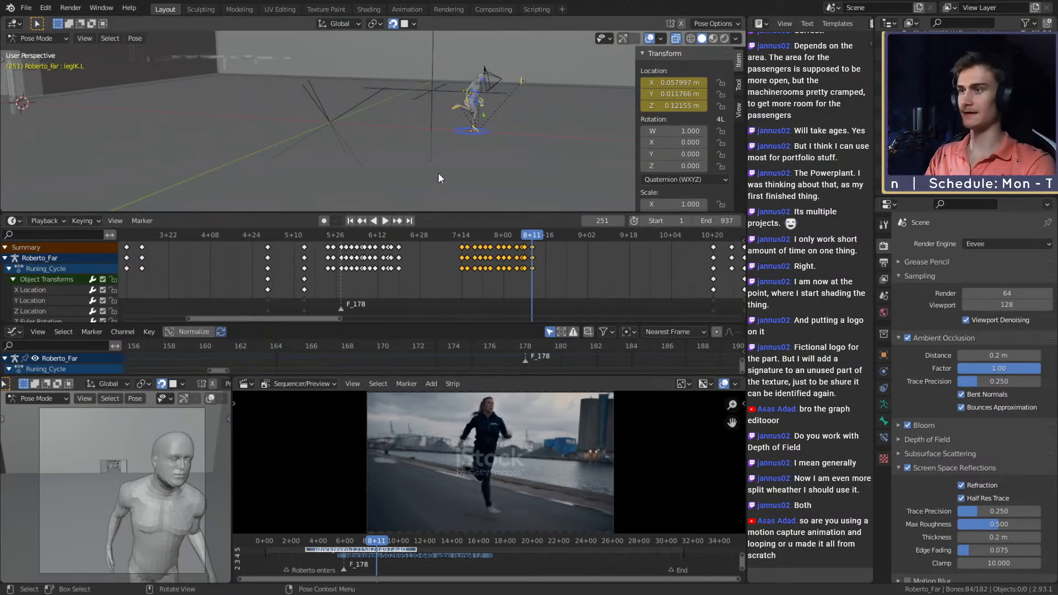
- Replay the running segment from around frame 224 and return to that frame
{"action": "scroll", "coordinate": [529, 277], "scroll_direction": "down", "scroll_amount": 5, "text": "ctrl"}
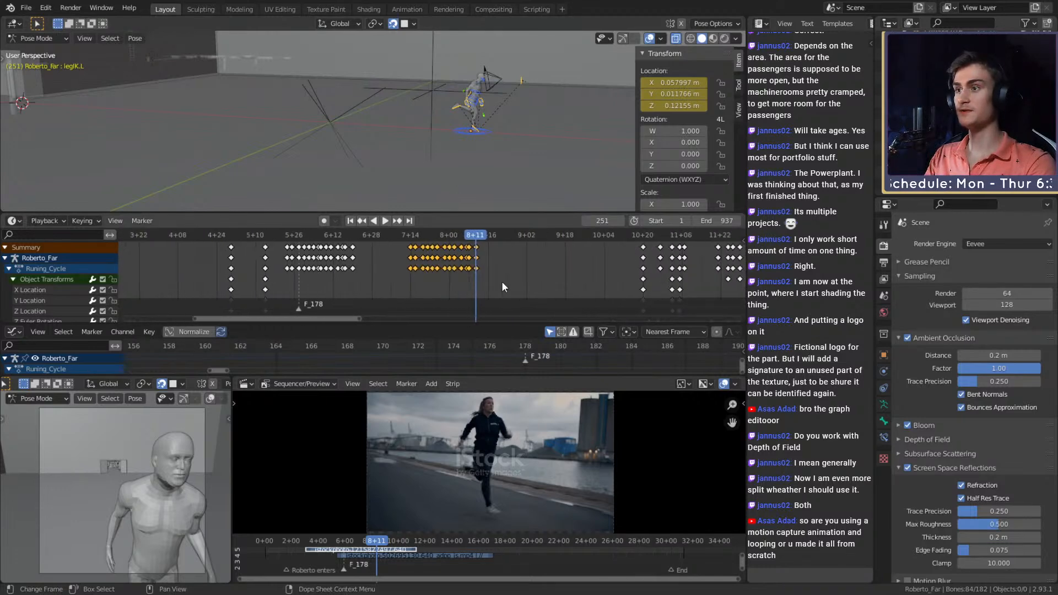
{"action": "scroll", "coordinate": [502, 284], "scroll_direction": "up", "scroll_amount": 3}
{"action": "left_click_drag", "start_coordinate": [367, 232], "coordinate": [448, 239]}
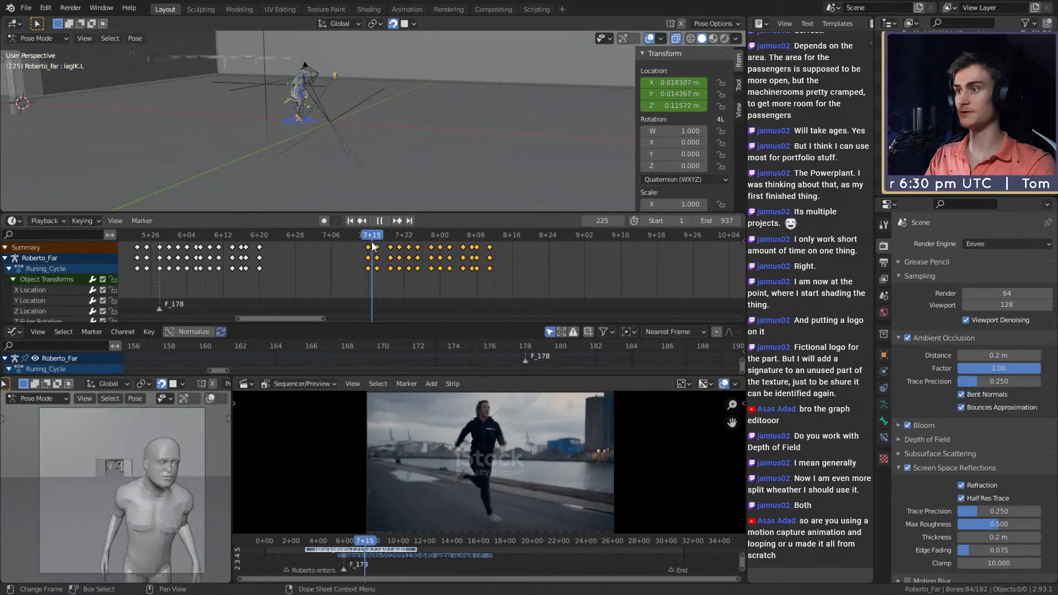
{"action": "key", "text": "Escape"}
{"action": "scroll", "coordinate": [423, 269], "scroll_direction": "down", "scroll_amount": 5}
{"action": "scroll", "coordinate": [526, 269], "scroll_direction": "up", "scroll_amount": 5}
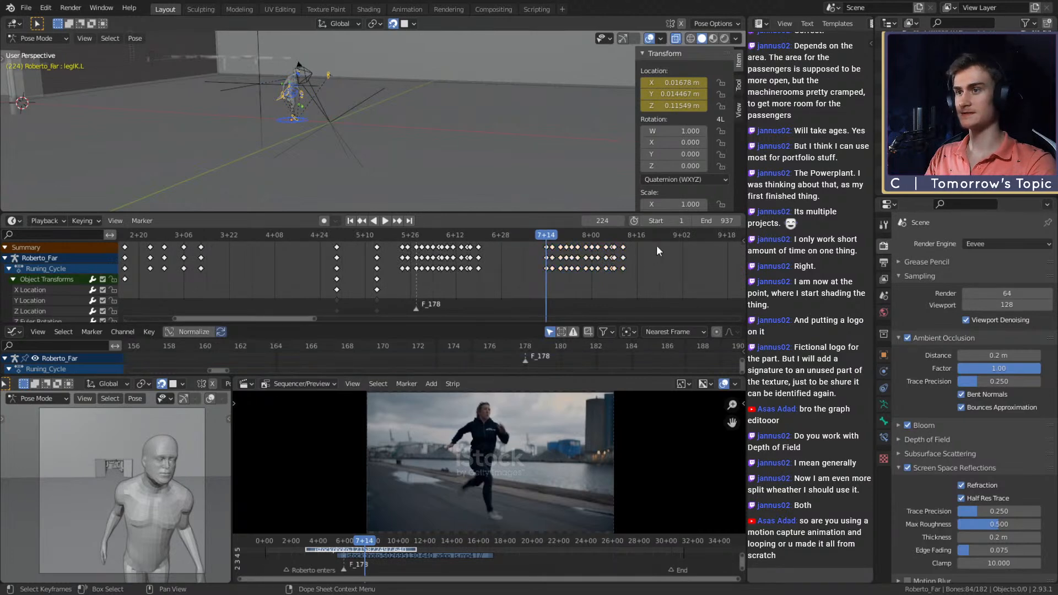
- Copy the running keyframes of frames 224 to 251, paste them at frame 75 and start playback there
{"action": "left_click_drag", "start_coordinate": [657, 245], "coordinate": [529, 252]}
{"action": "scroll", "coordinate": [529, 265], "scroll_direction": "down", "scroll_amount": 5}
{"action": "middle_click_drag", "start_coordinate": [185, 260], "coordinate": [396, 255]}
{"action": "left_click_drag", "start_coordinate": [369, 235], "coordinate": [435, 237]}
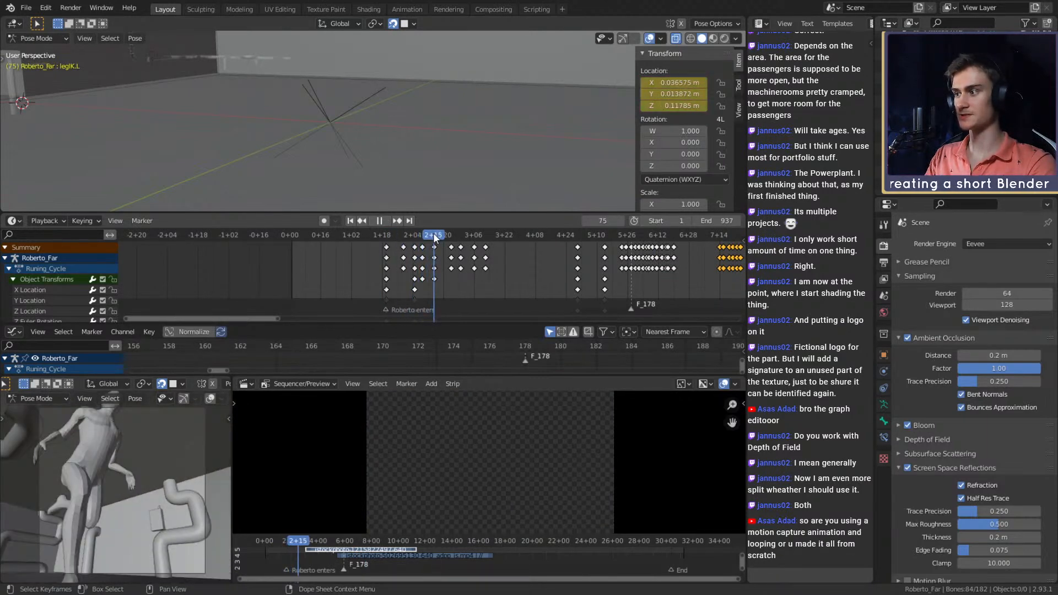
{"action": "middle_click_drag", "start_coordinate": [449, 259], "coordinate": [447, 314], "text": "ctrl"}
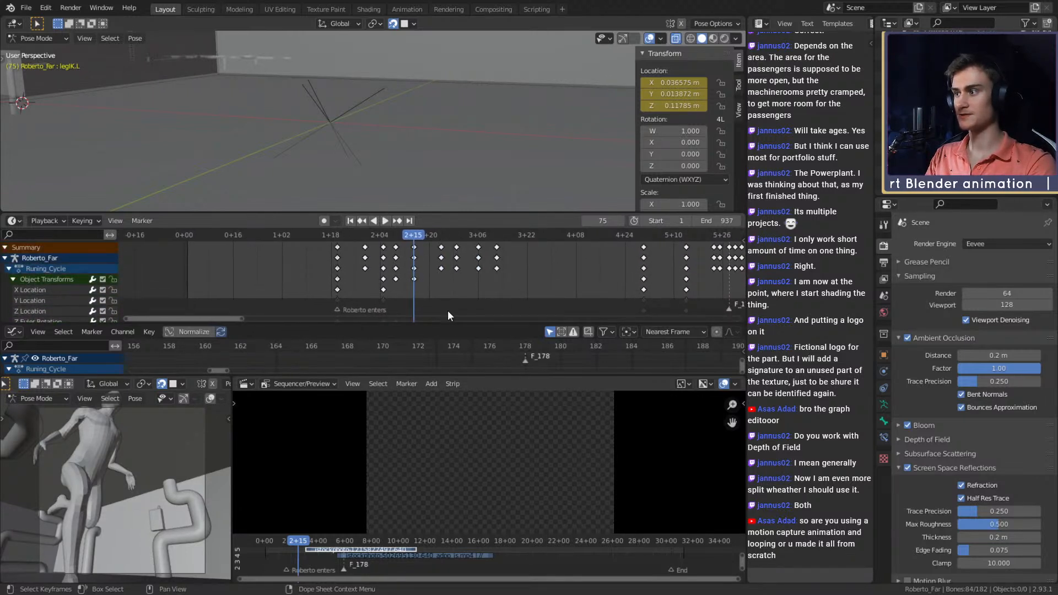
{"action": "left_click", "coordinate": [458, 280], "text": "ctrl"}
{"action": "key", "text": "space"}
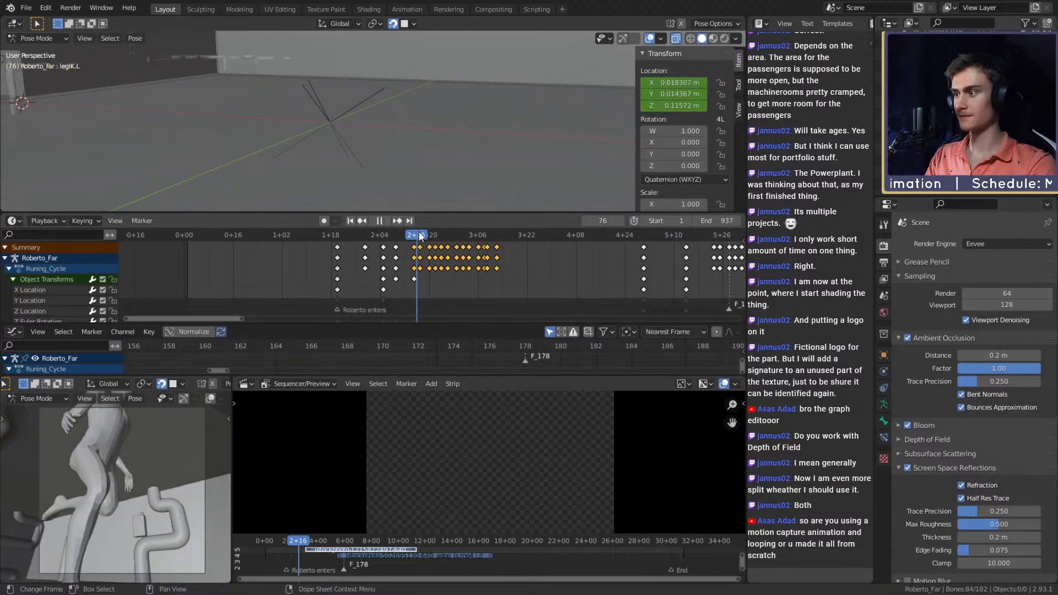
- Scrub to frame 102, and copy the running keyframes of frames 226 to 251, leaving out those at frame 224
{"action": "left_click_drag", "start_coordinate": [419, 235], "coordinate": [497, 233]}
{"action": "key", "text": "space"}
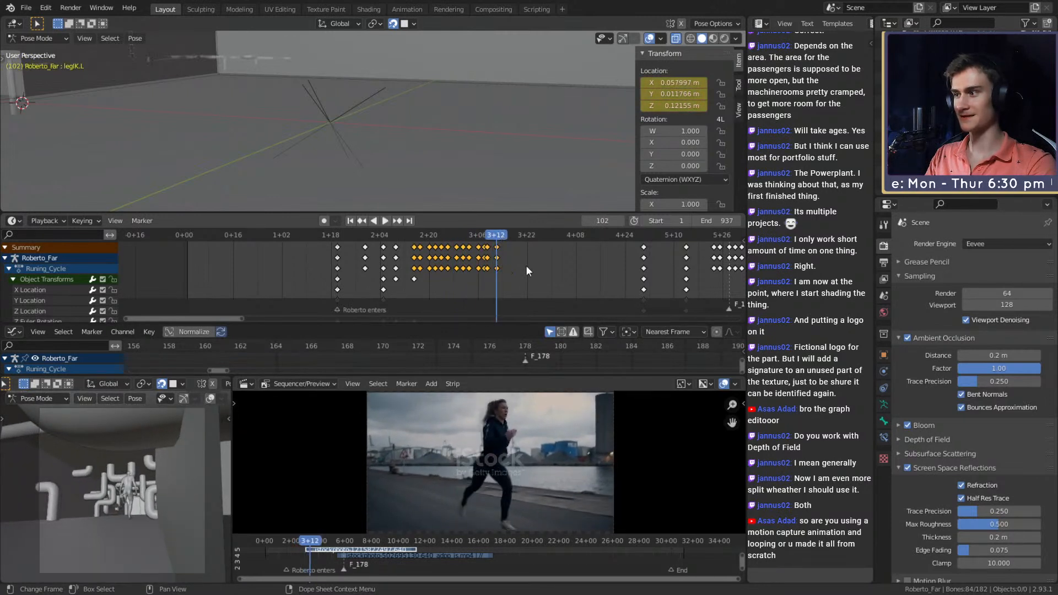
{"action": "scroll", "coordinate": [526, 266], "scroll_direction": "up", "scroll_amount": 3}
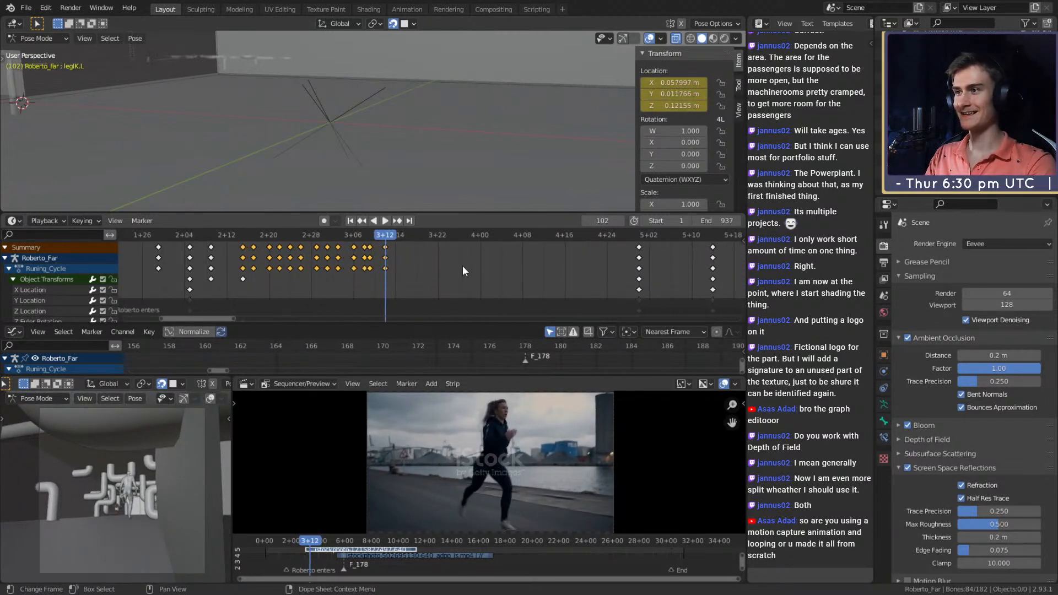
{"action": "scroll", "coordinate": [469, 267], "scroll_direction": "down", "scroll_amount": 3}
{"action": "scroll", "coordinate": [496, 270], "scroll_direction": "down", "scroll_amount": 5, "text": "ctrl"}
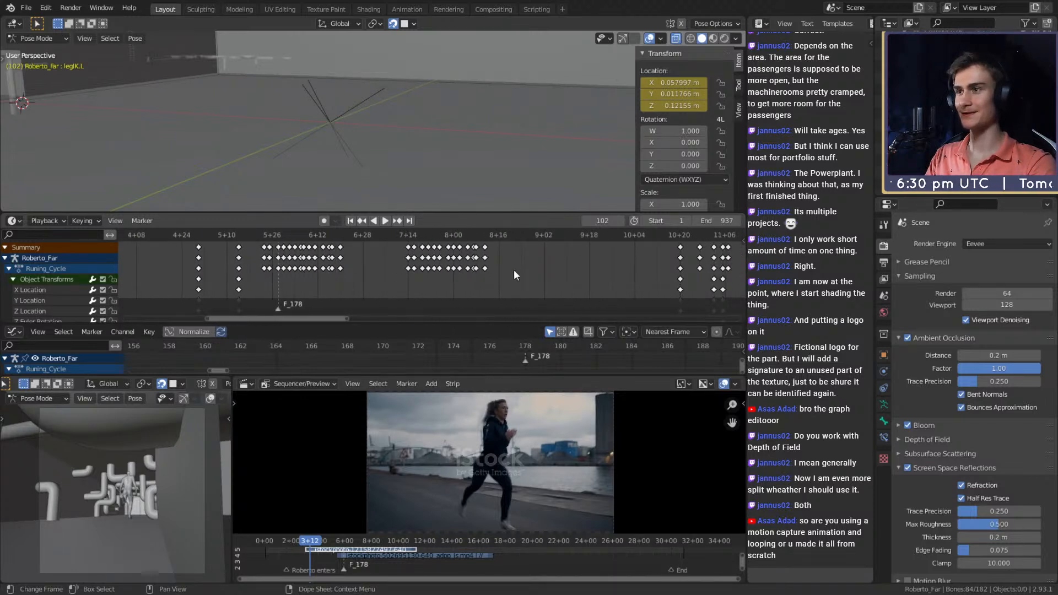
{"action": "left_click_drag", "start_coordinate": [505, 244], "coordinate": [484, 252]}
{"action": "left_click_drag", "start_coordinate": [420, 275], "coordinate": [414, 277]}
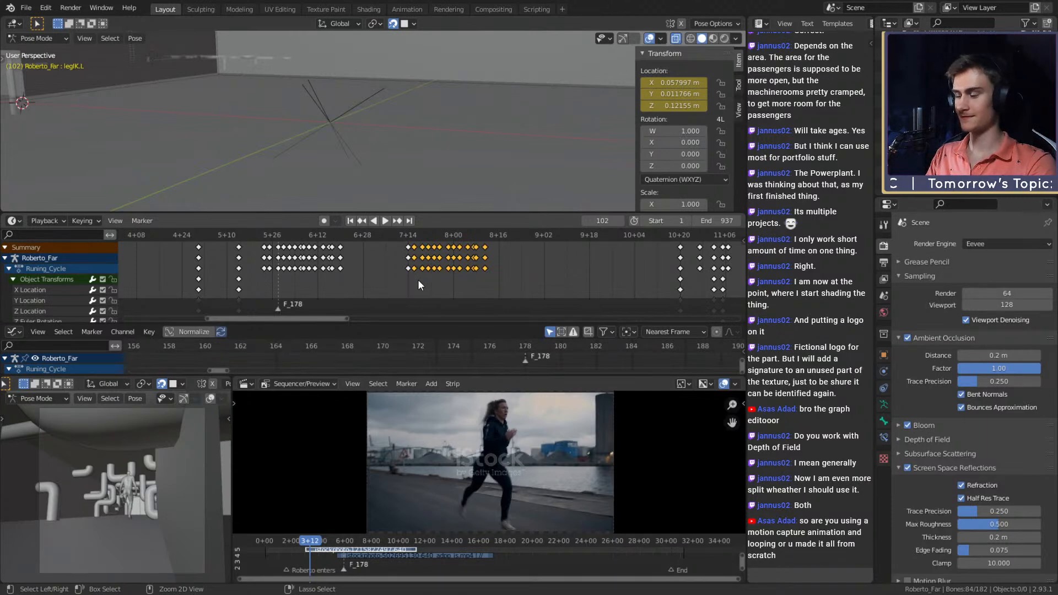
- Try pasting the copied running keyframes at frame 102 and undo the paste
{"action": "middle_click_drag", "start_coordinate": [242, 270], "coordinate": [580, 279]}
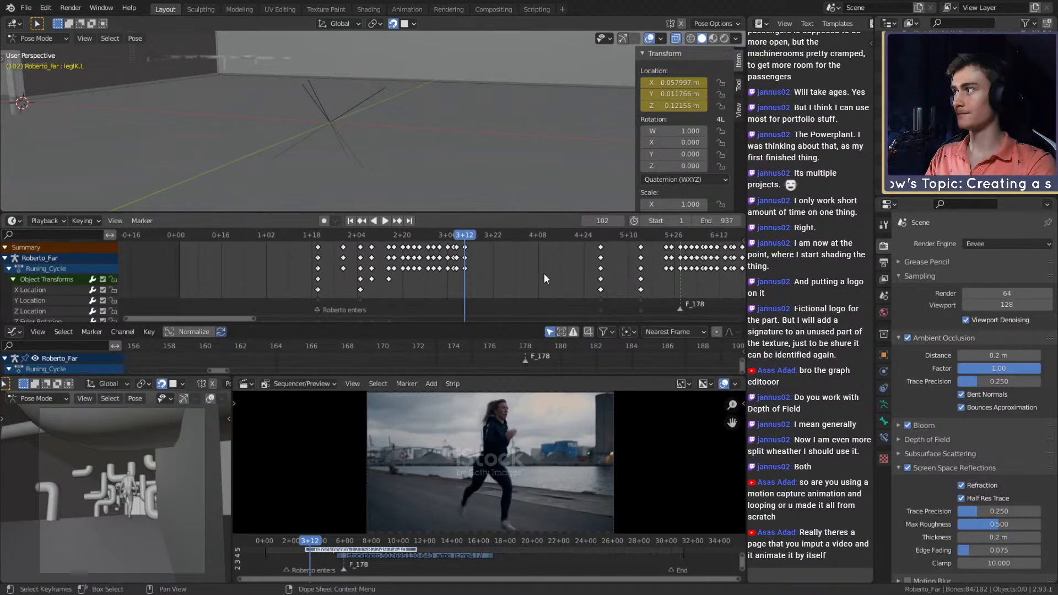
{"action": "scroll", "coordinate": [524, 281], "scroll_direction": "up", "scroll_amount": 3}
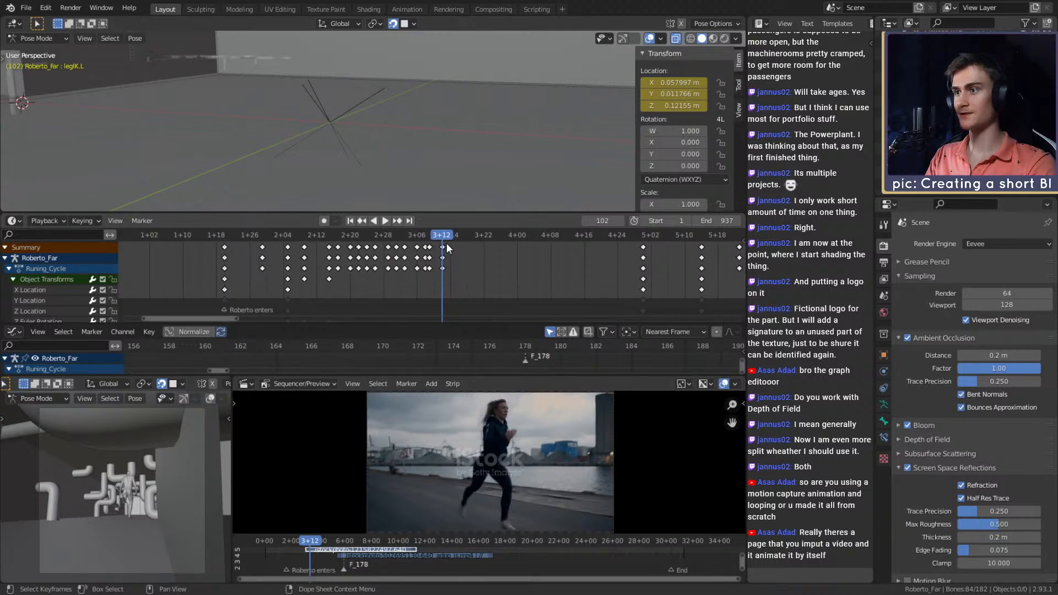
{"action": "key", "text": "ctrl+v"}
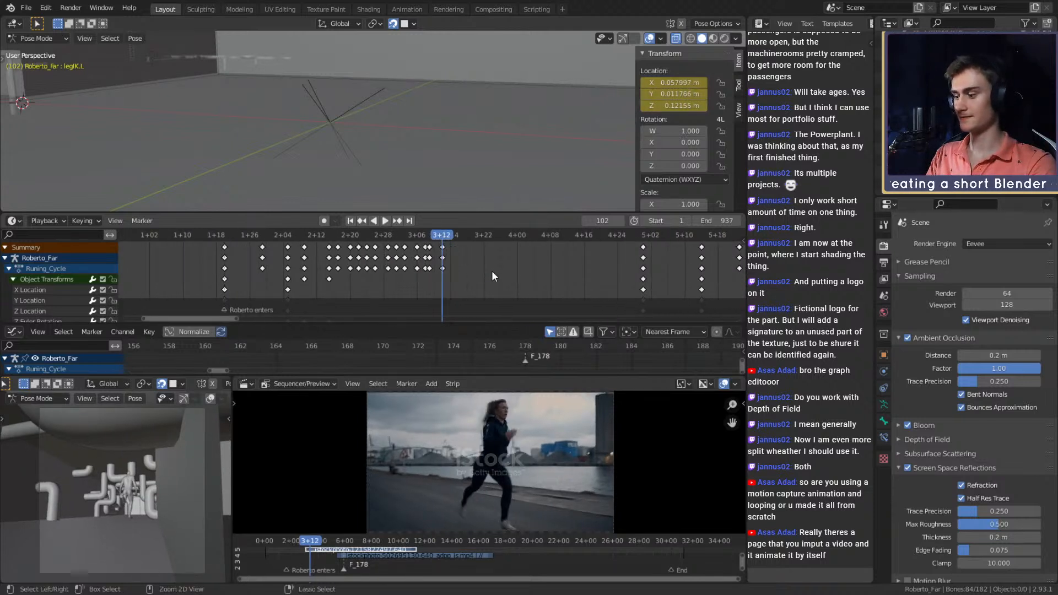
{"action": "key", "text": "ctrl+z"}
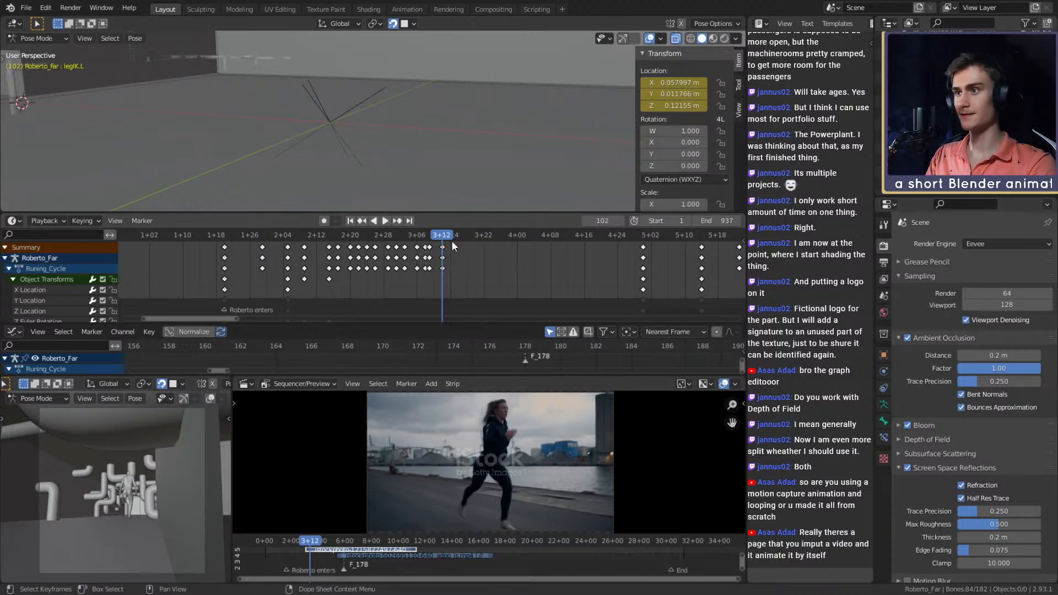
- Check the source cycle's pose at frame 226, and move the current frame to 104, just past the first pasted cycle
{"action": "scroll", "coordinate": [606, 268], "scroll_direction": "down", "scroll_amount": 6, "text": "ctrl"}
{"action": "scroll", "coordinate": [521, 275], "scroll_direction": "down", "scroll_amount": 5, "text": "ctrl"}
{"action": "scroll", "coordinate": [448, 288], "scroll_direction": "up", "scroll_amount": 4}
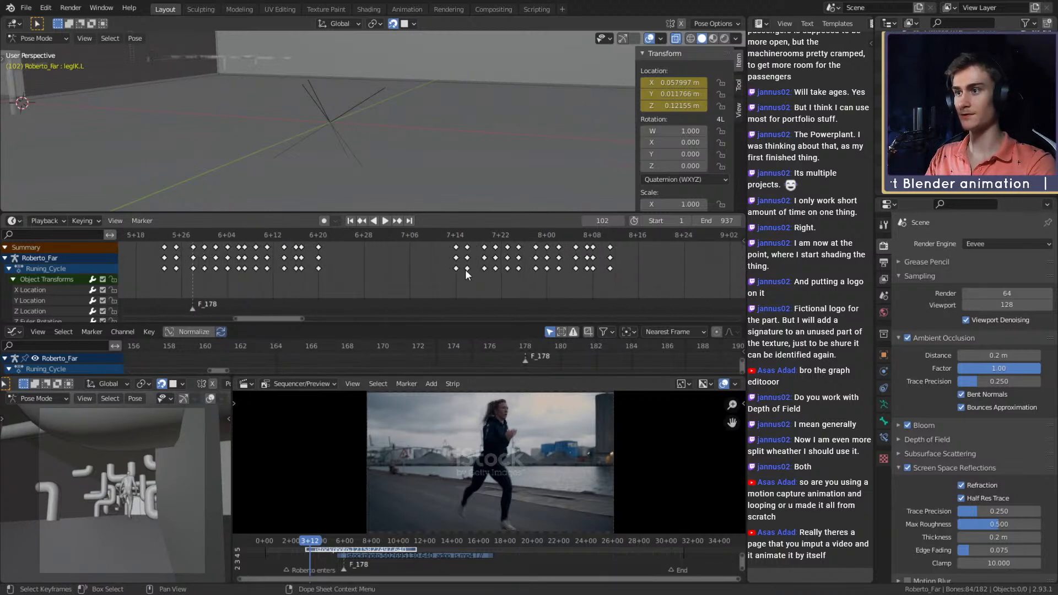
{"action": "left_click_drag", "start_coordinate": [458, 238], "coordinate": [465, 237]}
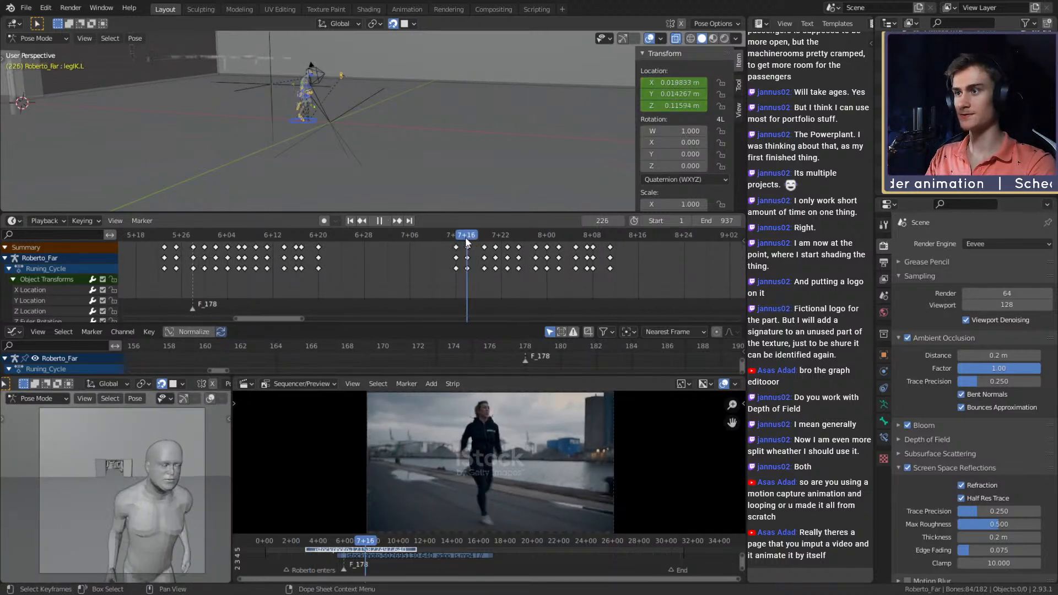
{"action": "scroll", "coordinate": [359, 270], "scroll_direction": "down", "scroll_amount": 2}
{"action": "scroll", "coordinate": [359, 270], "scroll_direction": "up", "scroll_amount": 8, "text": "ctrl"}
{"action": "left_click_drag", "start_coordinate": [386, 234], "coordinate": [394, 237]}
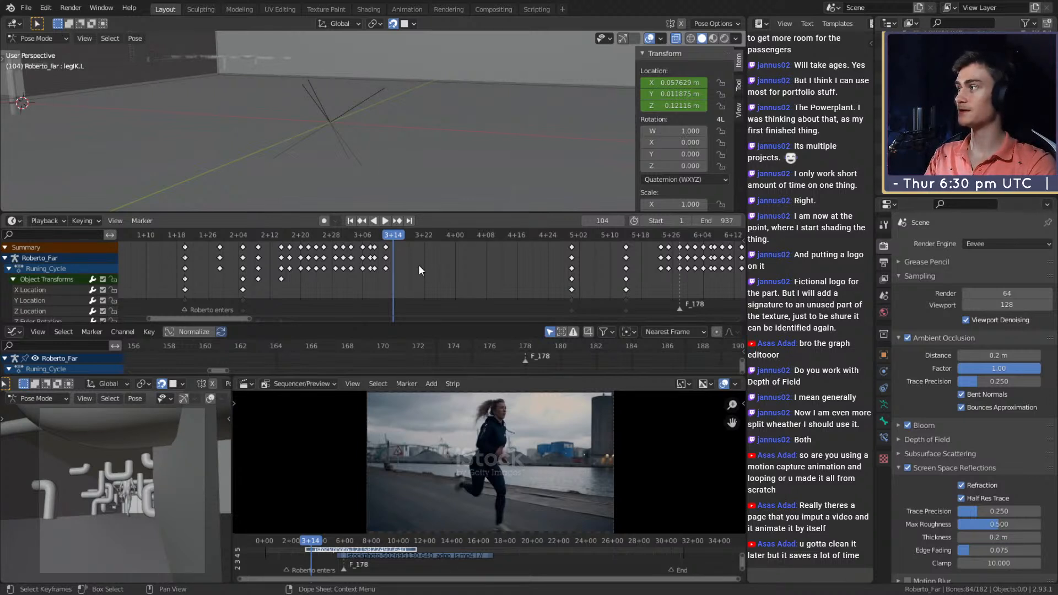
- Save roberto_animation_v1b.blend and paste the copied running keyframes at frame 104
{"action": "left_click", "coordinate": [28, 7]}
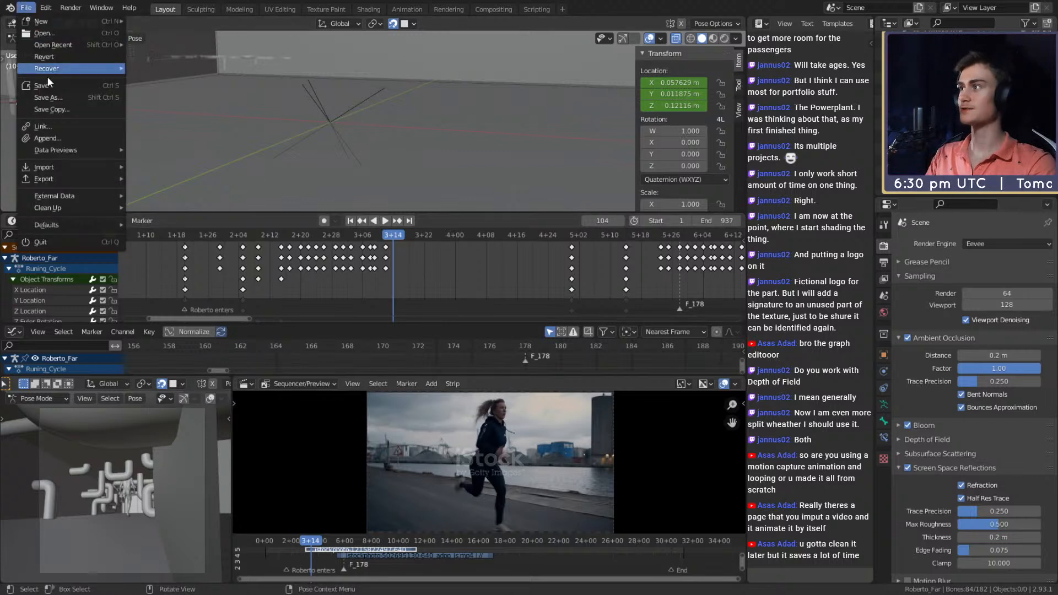
{"action": "left_click", "coordinate": [46, 84]}
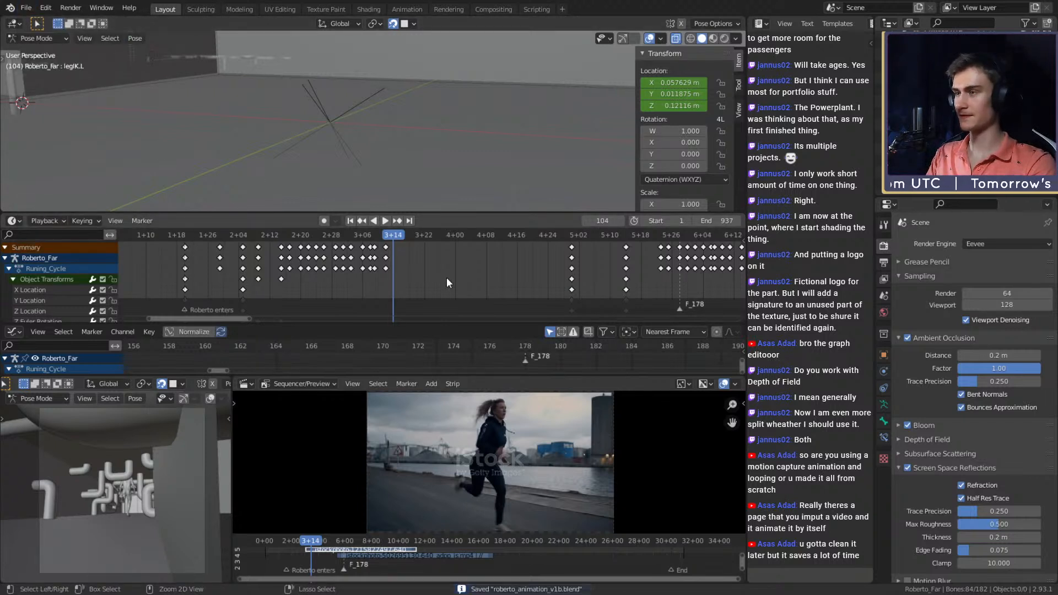
{"action": "key", "text": "ctrl+v"}
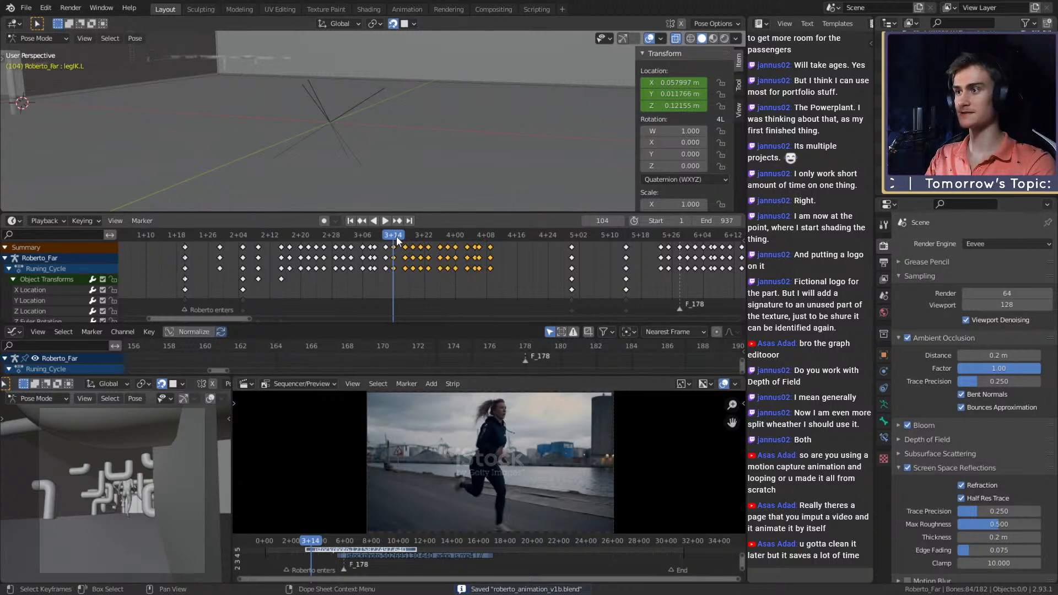
- Play the joined run cycles from frame 102 to 141 against the reference video
{"action": "left_click_drag", "start_coordinate": [396, 235], "coordinate": [385, 232]}
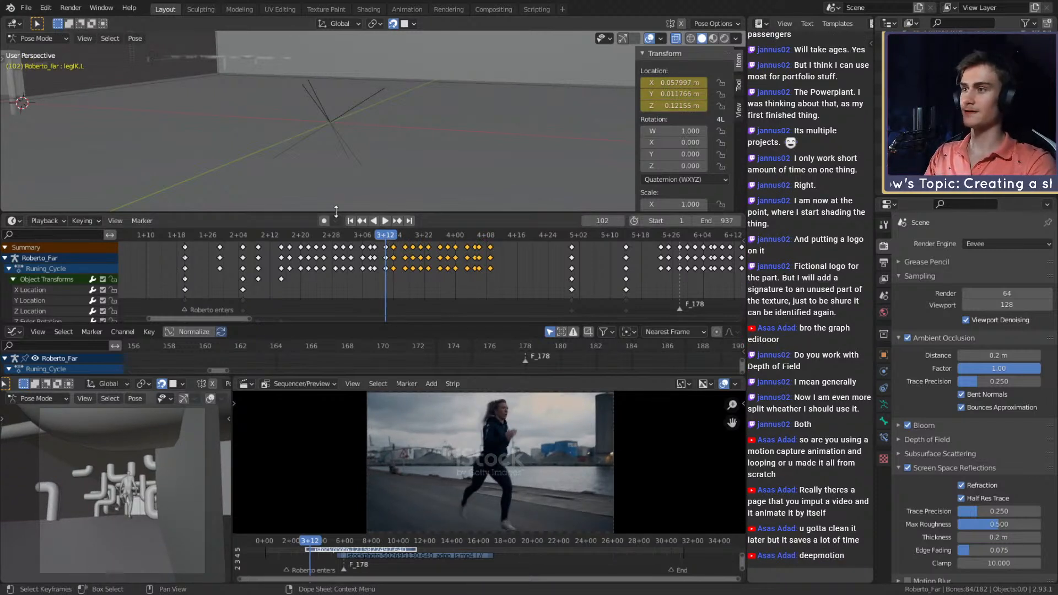
{"action": "left_click", "coordinate": [385, 221]}
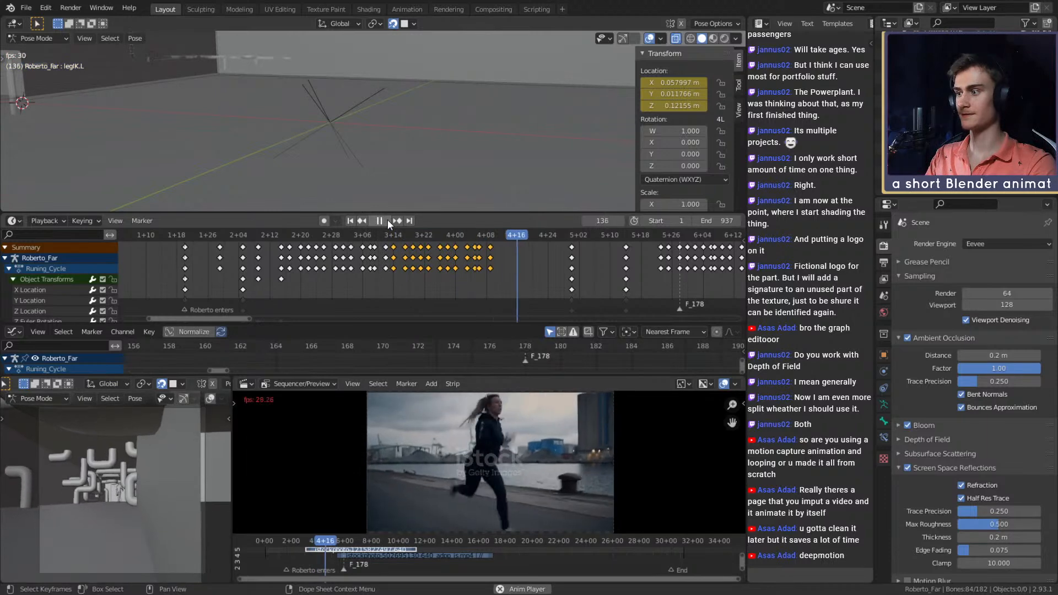
{"action": "left_click", "coordinate": [388, 219]}
{"action": "middle_click_drag", "start_coordinate": [538, 266], "coordinate": [445, 285]}
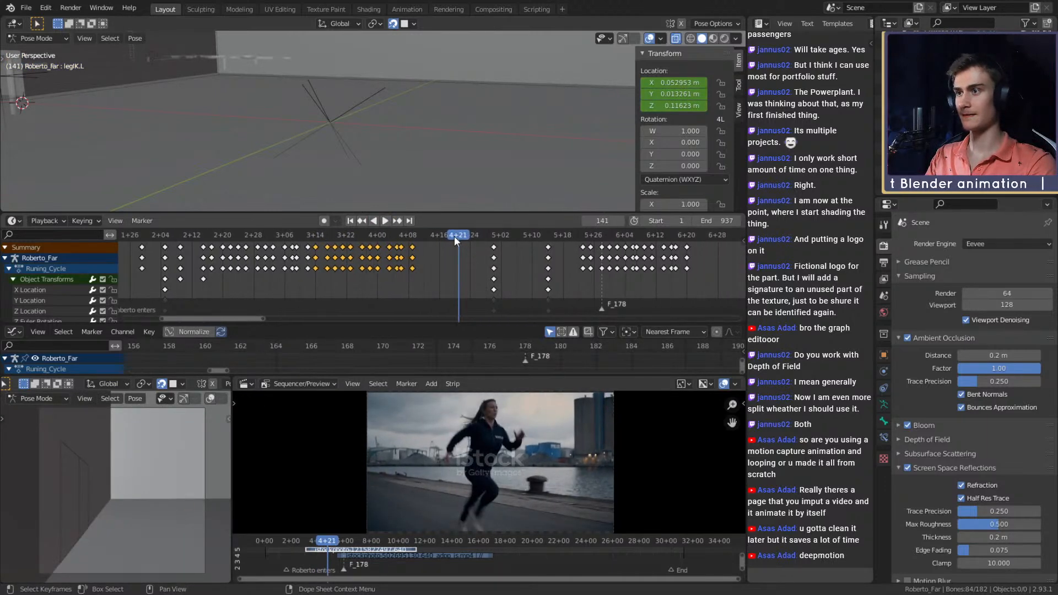
- Return to frame 128 with the character close in view, and save roberto_animation_v1b.blend
{"action": "left_click_drag", "start_coordinate": [454, 236], "coordinate": [407, 236]}
{"action": "scroll", "coordinate": [468, 147], "scroll_direction": "down", "scroll_amount": 4}
{"action": "middle_click_drag", "start_coordinate": [468, 147], "coordinate": [394, 143]}
{"action": "scroll", "coordinate": [349, 143], "scroll_direction": "up", "scroll_amount": 4}
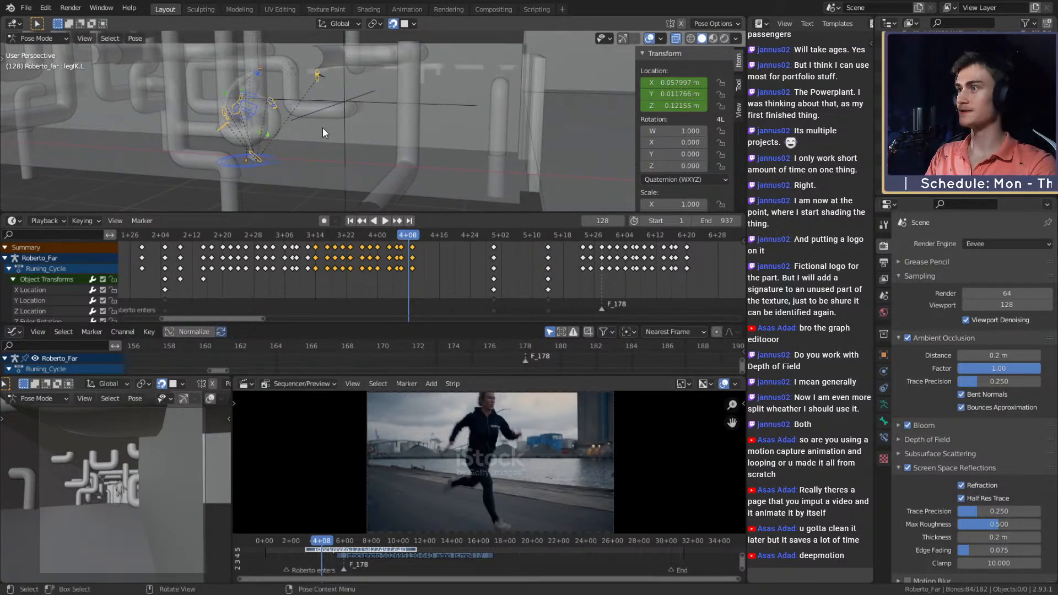
{"action": "left_click", "coordinate": [27, 8]}
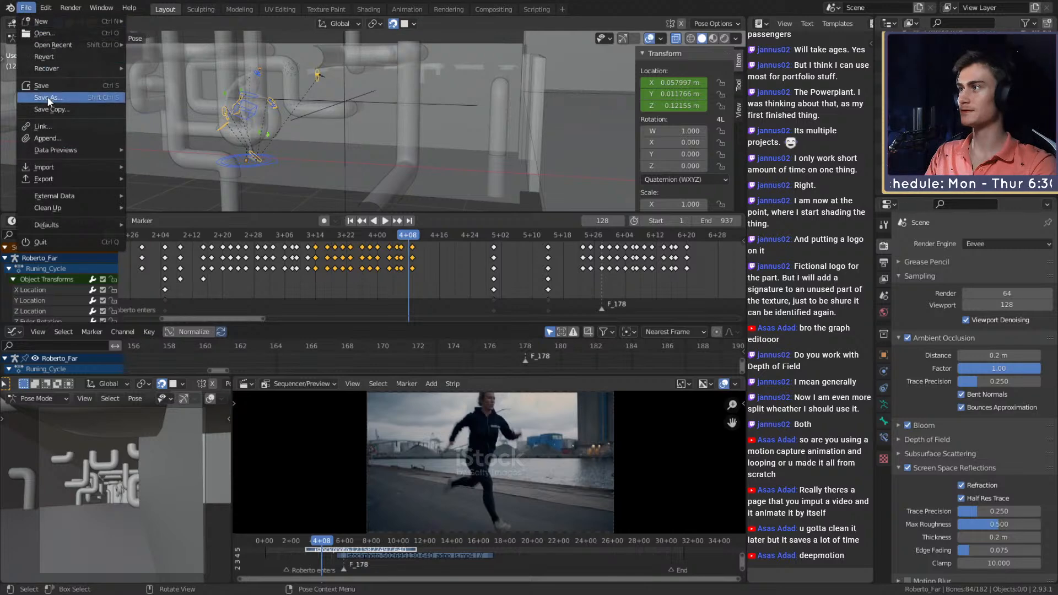
{"action": "left_click", "coordinate": [52, 99]}
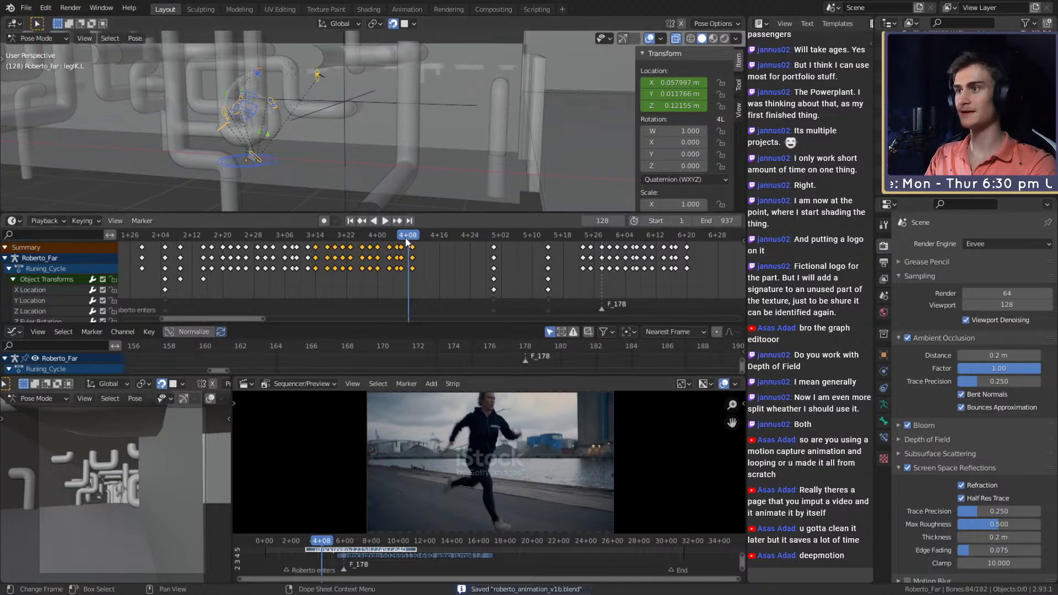
- Scrub forward to frame 156 and view the character and surrounding set from a wider angle
{"action": "left_click_drag", "start_coordinate": [407, 239], "coordinate": [506, 235]}
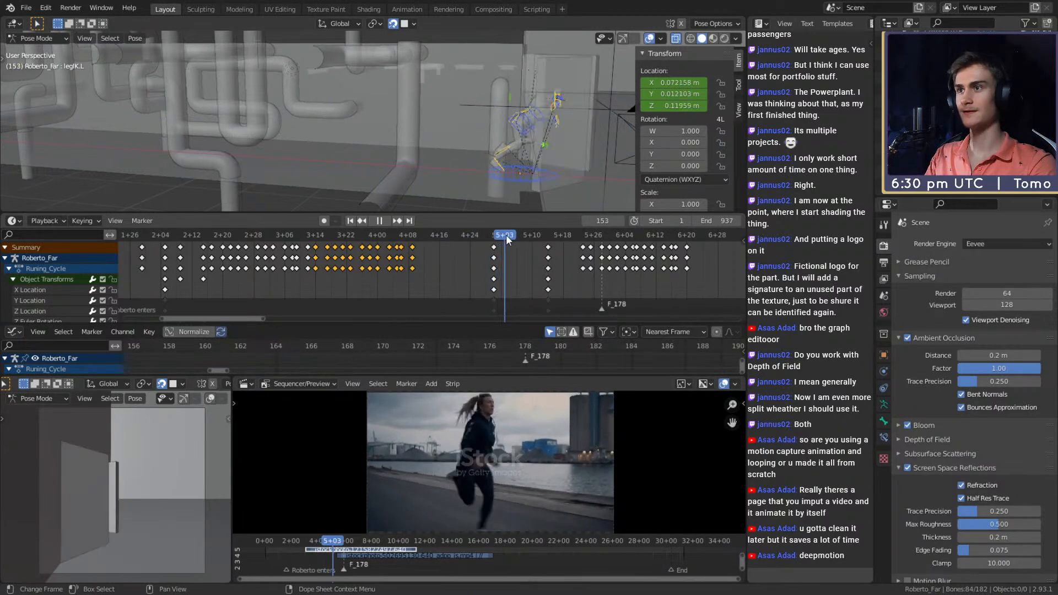
{"action": "key", "text": "space"}
{"action": "middle_click_drag", "start_coordinate": [499, 211], "coordinate": [436, 156]}
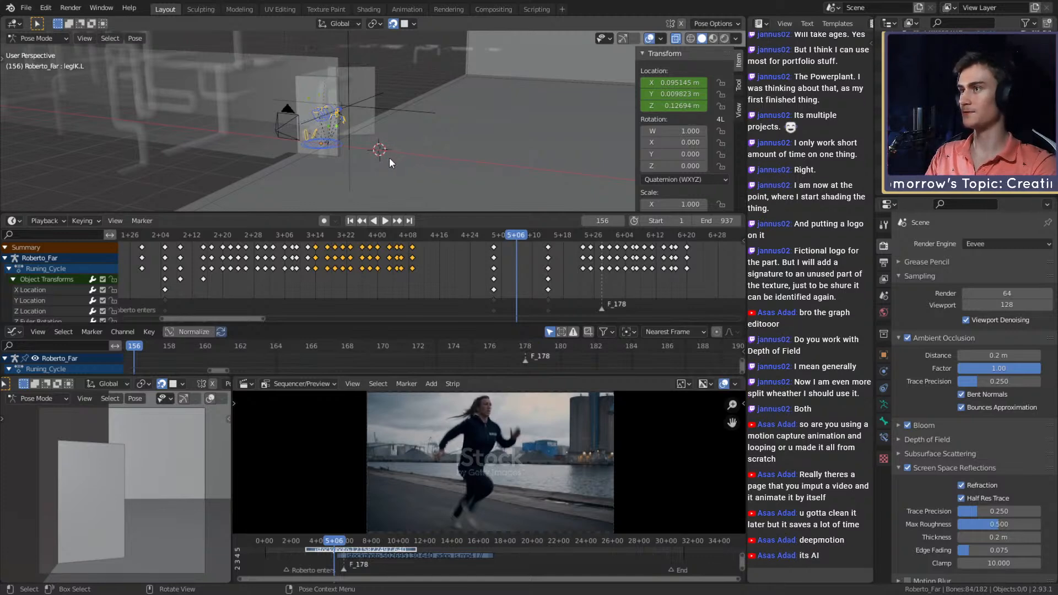
{"action": "middle_click_drag", "start_coordinate": [390, 157], "coordinate": [388, 136]}
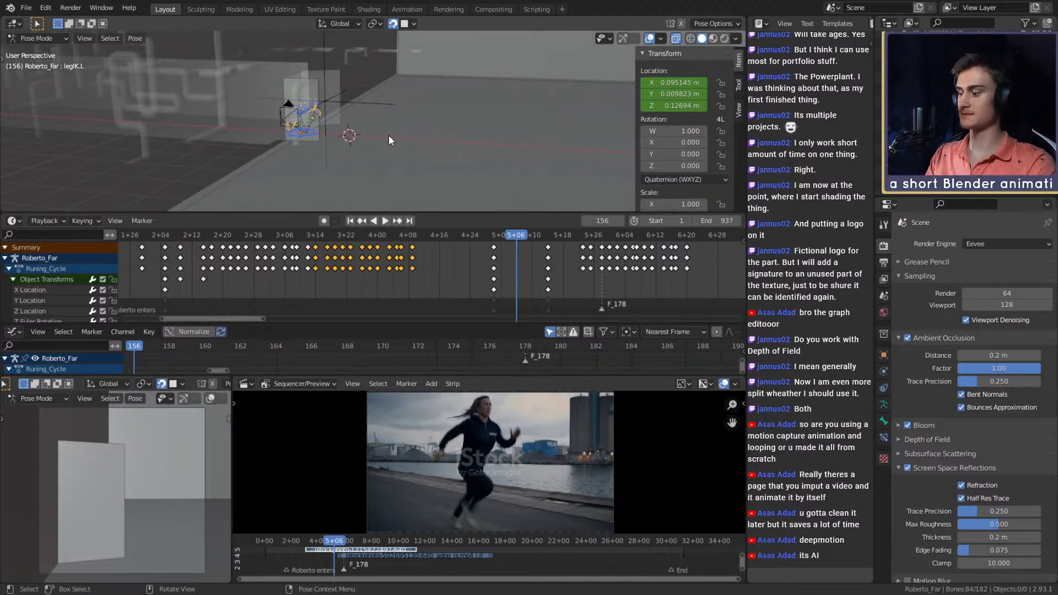
{"action": "middle_click_drag", "start_coordinate": [388, 135], "coordinate": [359, 145]}
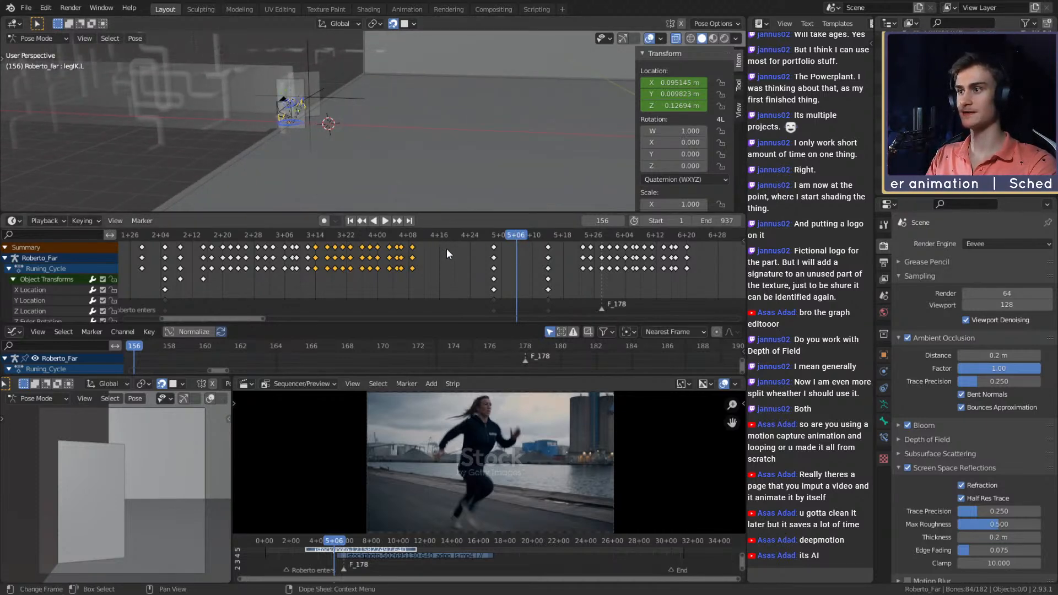
- Go to frame 200 and move the running keyframes of frames 224 to 251 later by 15 frames
{"action": "scroll", "coordinate": [438, 276], "scroll_direction": "down", "scroll_amount": 5}
{"action": "middle_click_drag", "start_coordinate": [438, 275], "coordinate": [324, 273]}
{"action": "middle_click_drag", "start_coordinate": [476, 270], "coordinate": [345, 265]}
{"action": "left_click_drag", "start_coordinate": [293, 235], "coordinate": [363, 241]}
{"action": "scroll", "coordinate": [386, 250], "scroll_direction": "up", "scroll_amount": 3}
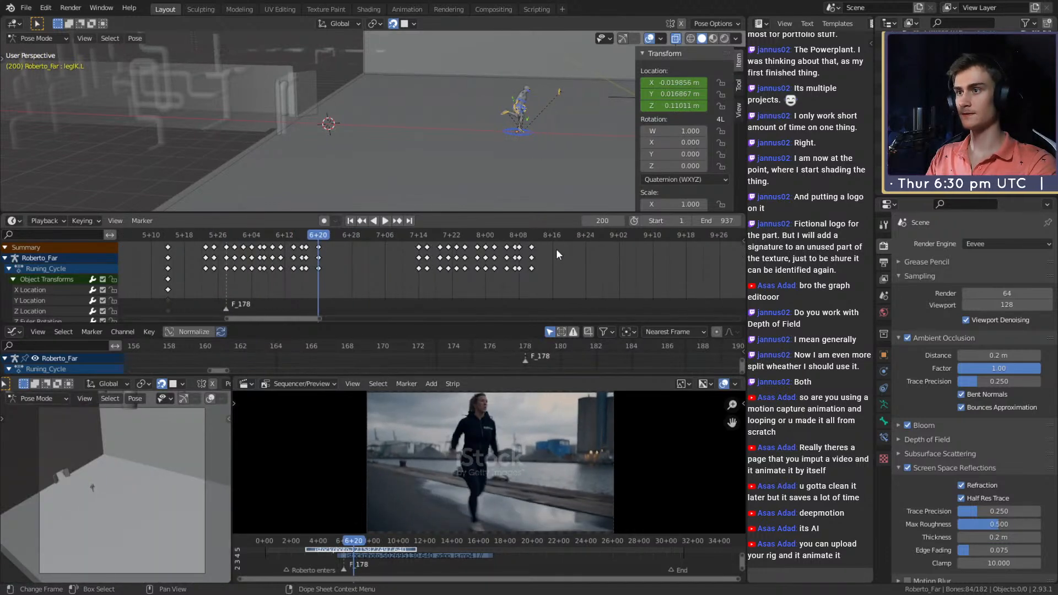
{"action": "left_click_drag", "start_coordinate": [558, 246], "coordinate": [408, 282]}
{"action": "key", "text": "g"}
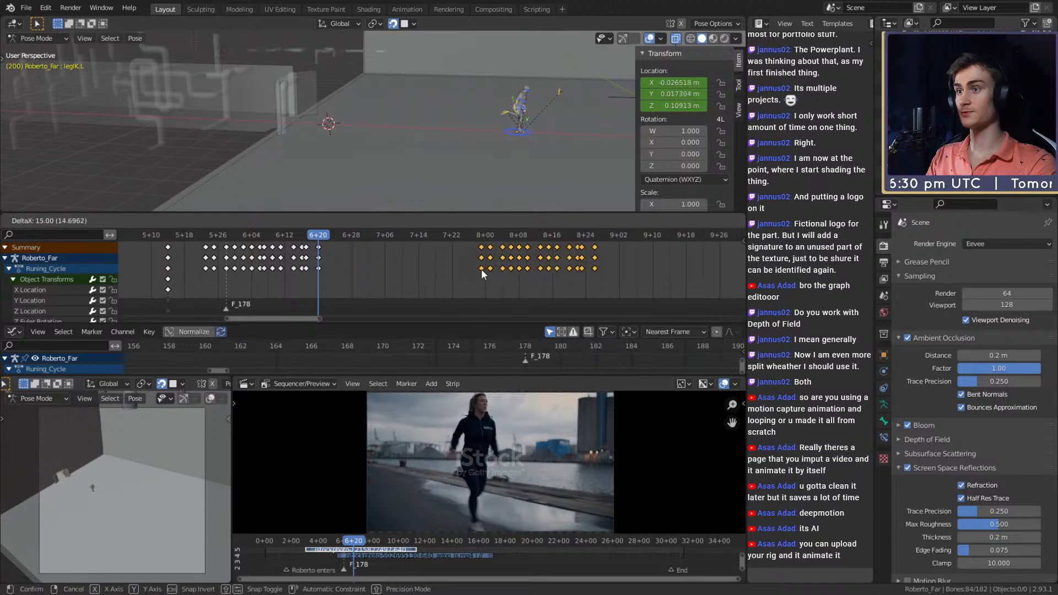
{"action": "left_click", "coordinate": [481, 269]}
- Select and copy the shifted running keyframes of frames 241 to 266, leaving out those at frame 239
{"action": "middle_click_drag", "start_coordinate": [419, 263], "coordinate": [488, 272]}
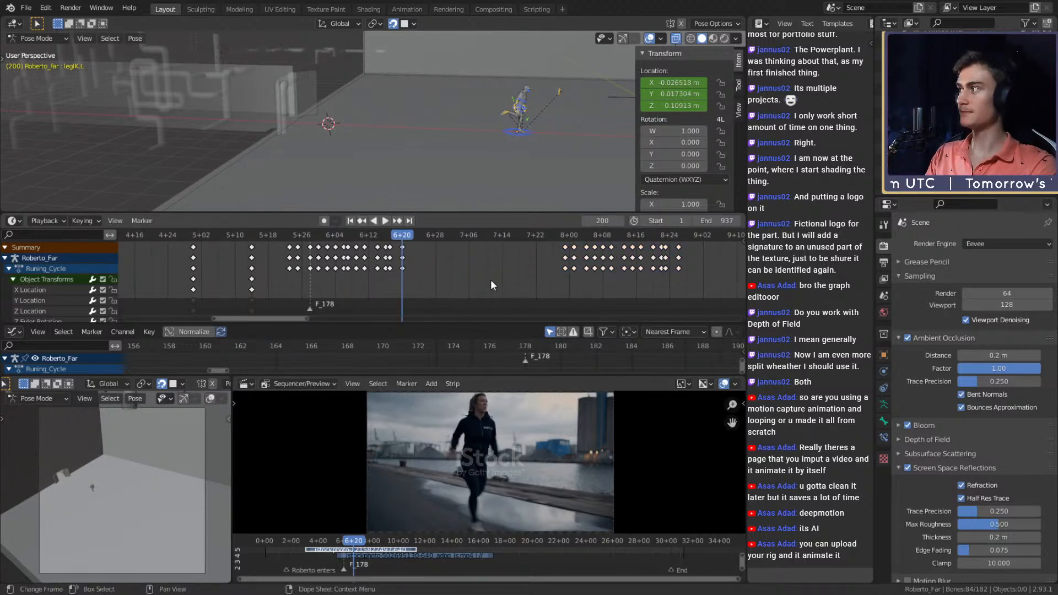
{"action": "middle_click_drag", "start_coordinate": [495, 262], "coordinate": [473, 262]}
{"action": "left_click_drag", "start_coordinate": [671, 283], "coordinate": [526, 251]}
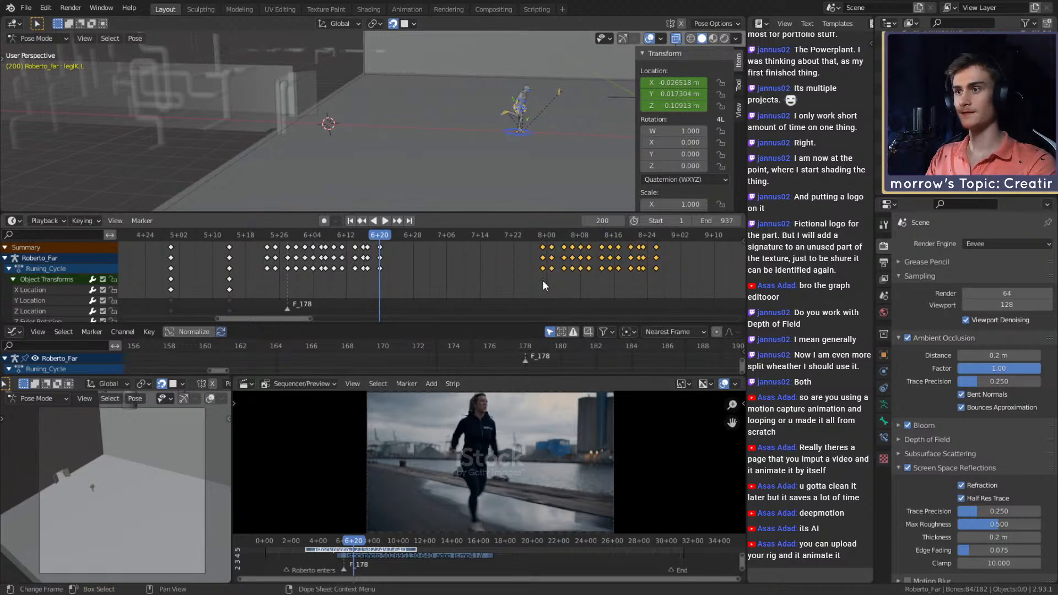
{"action": "left_click", "coordinate": [666, 250]}
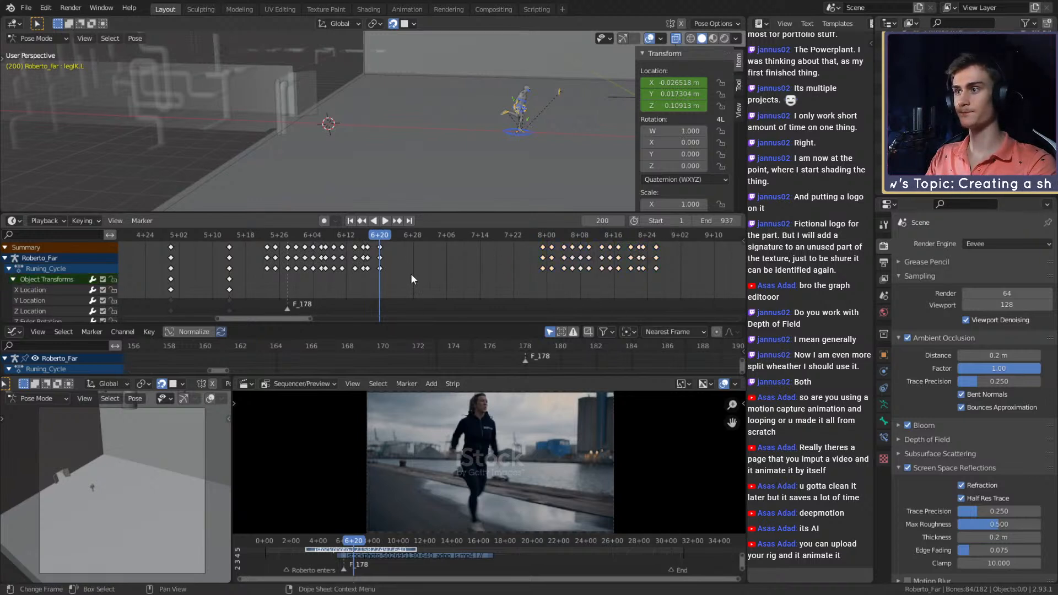
{"action": "left_click_drag", "start_coordinate": [675, 283], "coordinate": [548, 241]}
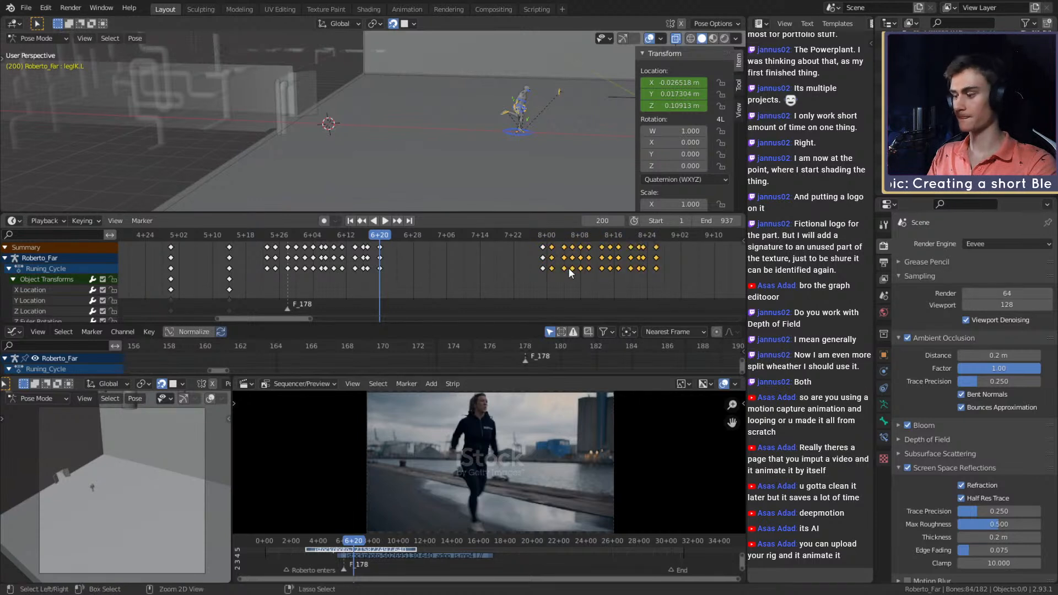
- Paste the copied running keyframes at frame 202, right after the preceding run cycle
{"action": "key", "text": "space"}
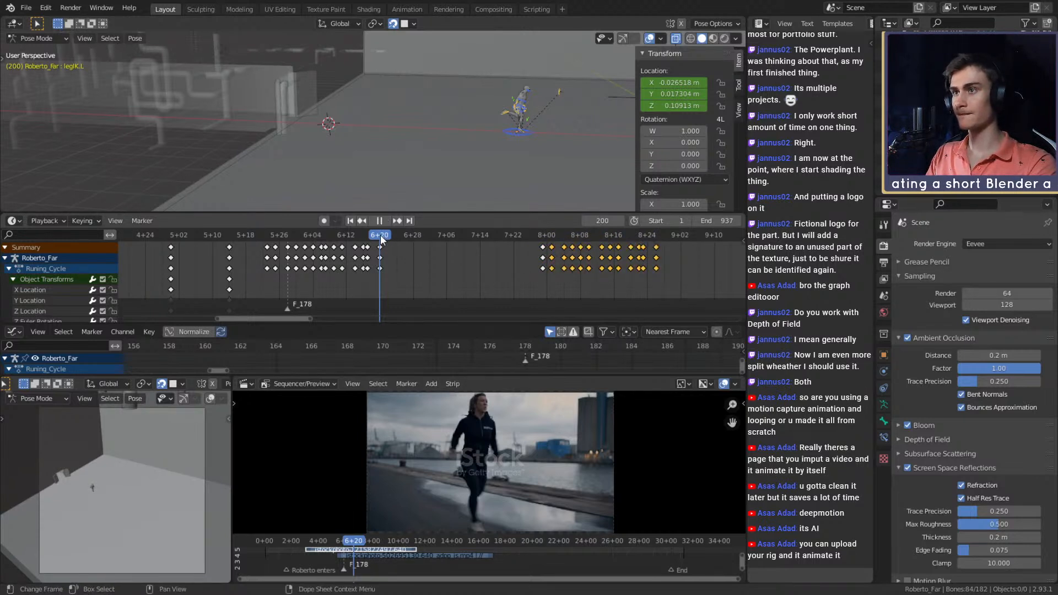
{"action": "mouse_move", "coordinate": [381, 238]}
{"action": "left_mouse_down"}
{"action": "mouse_move", "coordinate": [370, 242]}
{"action": "mouse_move", "coordinate": [389, 237]}
{"action": "left_mouse_up"}
{"action": "key", "text": "space"}
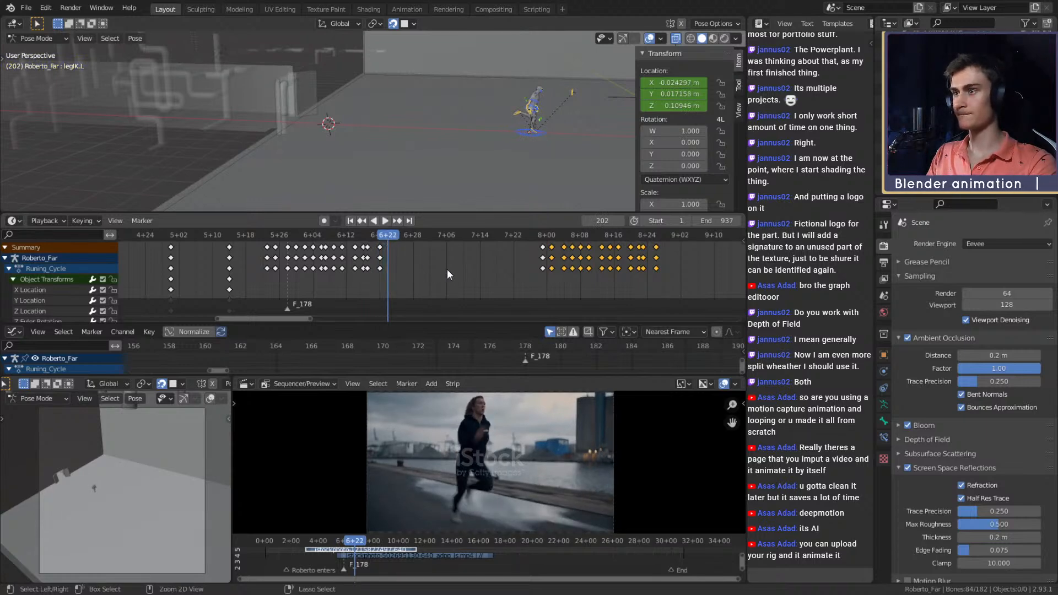
{"action": "key", "text": "ctrl+v"}
- Review the newly pasted run past frame 225 and scrub to frame 239, where the shifted cycle begins
{"action": "key", "text": "space"}
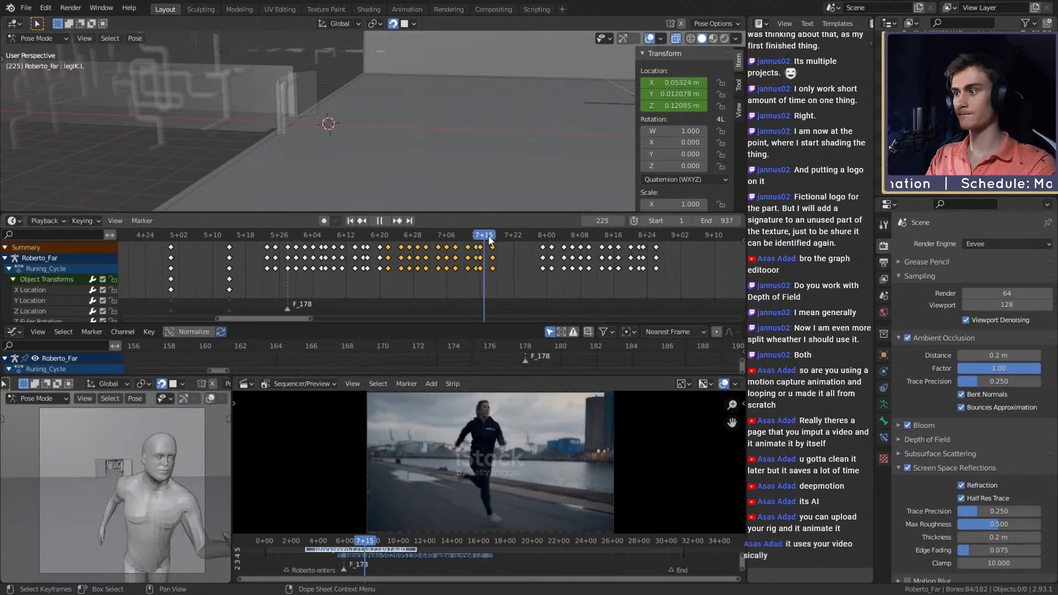
{"action": "key", "text": "space"}
{"action": "left_click", "coordinate": [524, 237]}
{"action": "middle_click_drag", "start_coordinate": [523, 253], "coordinate": [369, 262]}
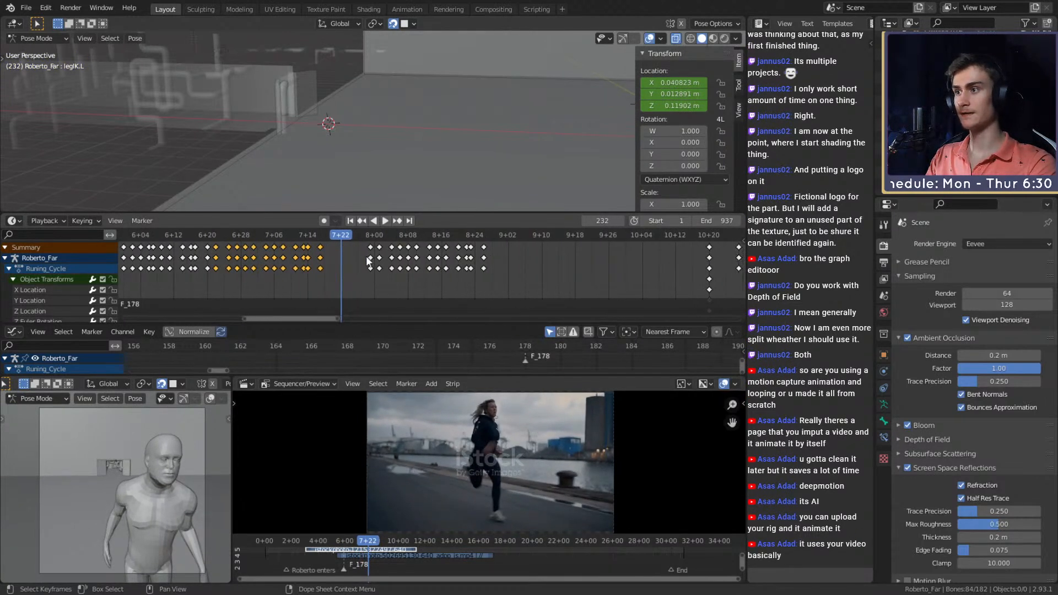
{"action": "left_click_drag", "start_coordinate": [342, 235], "coordinate": [371, 237]}
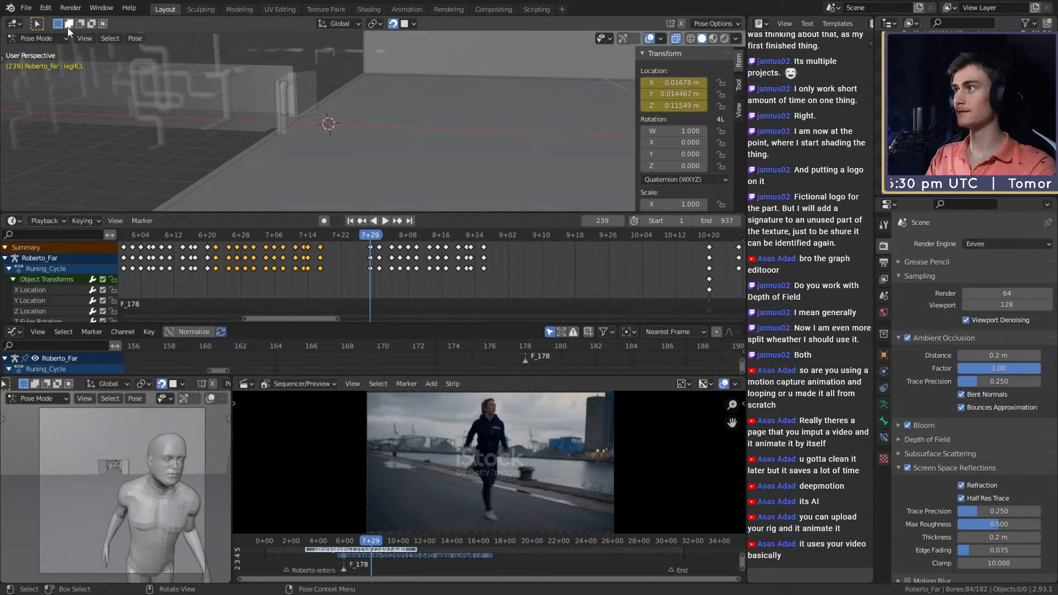
- Save the animation project file
{"action": "left_click", "coordinate": [25, 8]}
{"action": "left_click", "coordinate": [36, 86]}
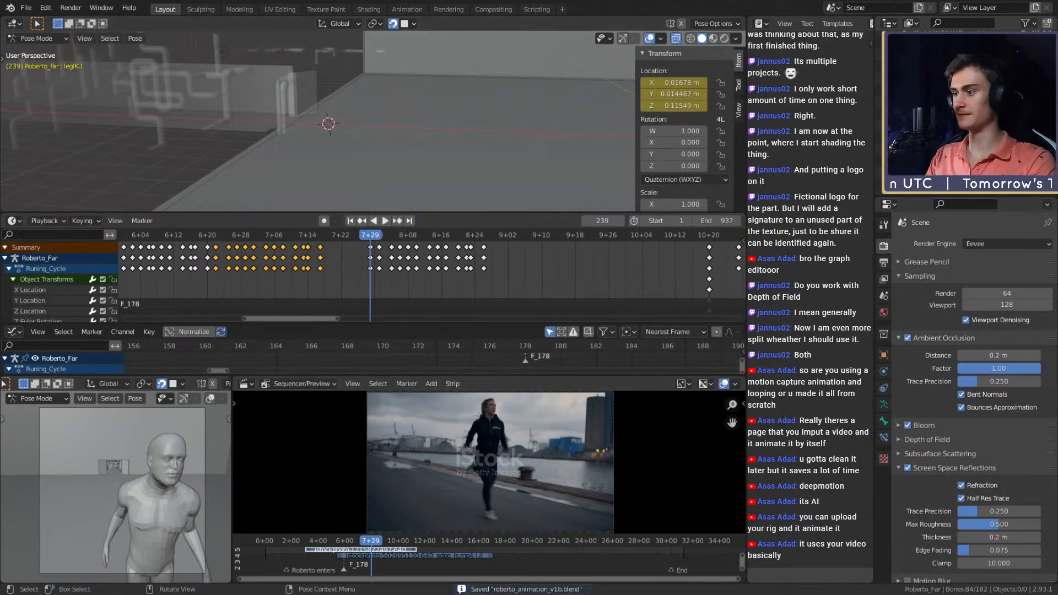
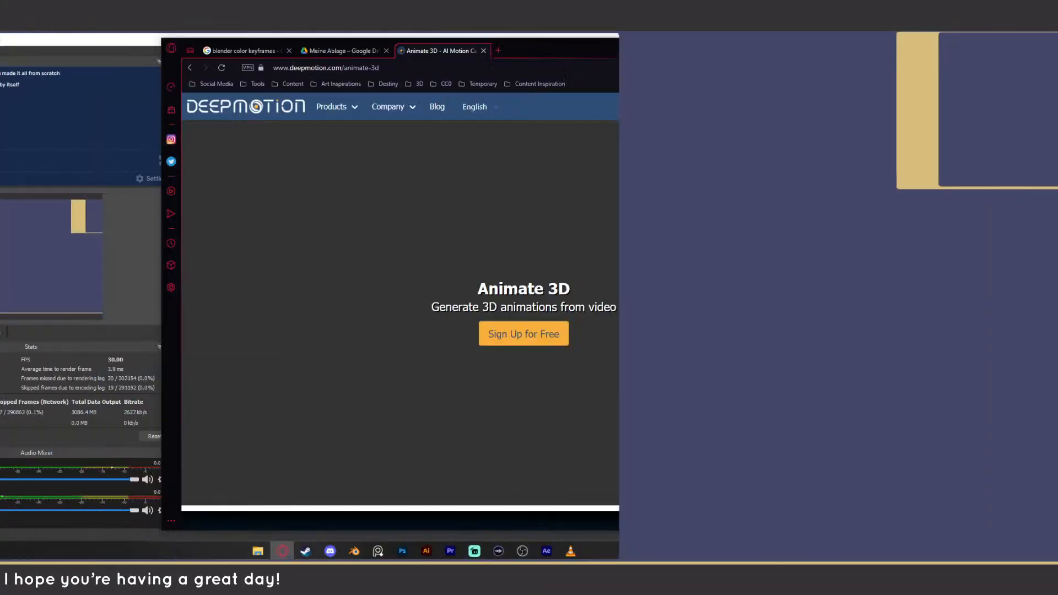
- Switch to the browser and read the DeepMotion Animate 3D page's introduction and AI motion capture feature description
{"action": "scroll", "coordinate": [608, 273], "scroll_direction": "down", "scroll_amount": 3}
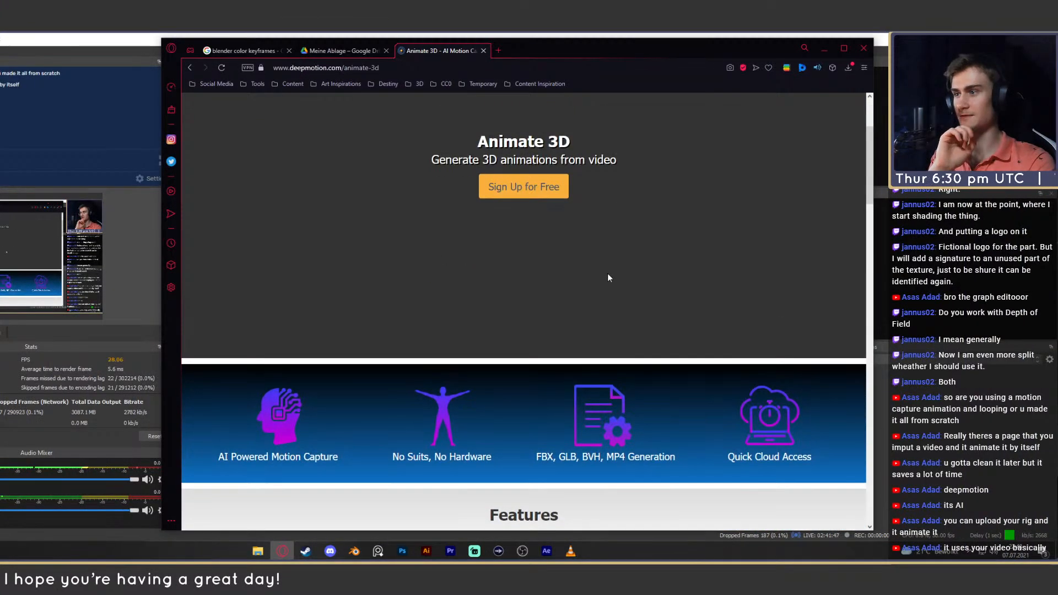
{"action": "scroll", "coordinate": [609, 273], "scroll_direction": "down", "scroll_amount": 3}
{"action": "scroll", "coordinate": [608, 278], "scroll_direction": "down", "scroll_amount": 3}
{"action": "scroll", "coordinate": [615, 286], "scroll_direction": "up", "scroll_amount": 8}
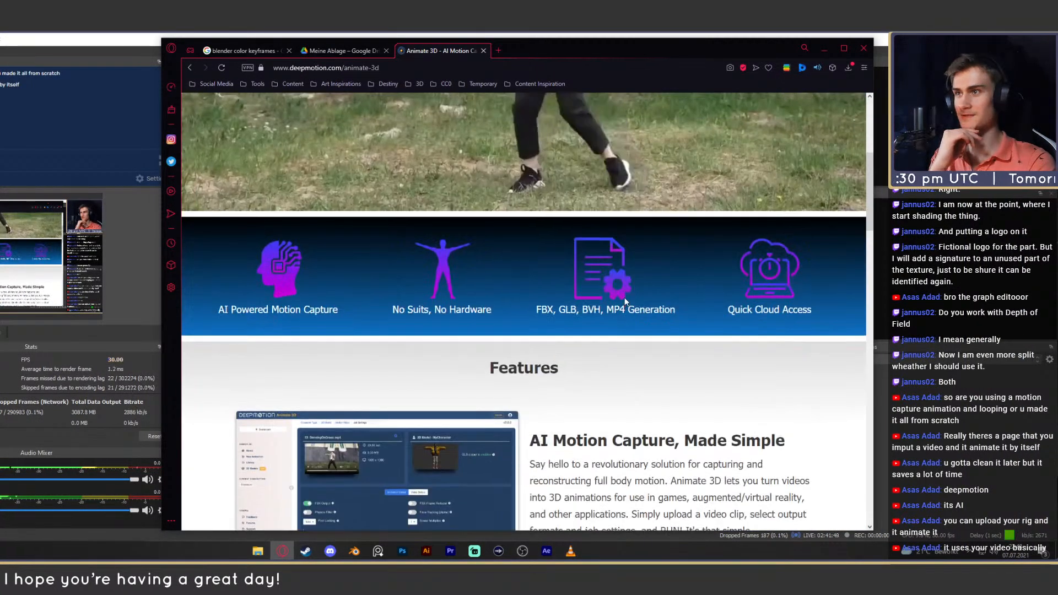
{"action": "scroll", "coordinate": [625, 298], "scroll_direction": "down", "scroll_amount": 6}
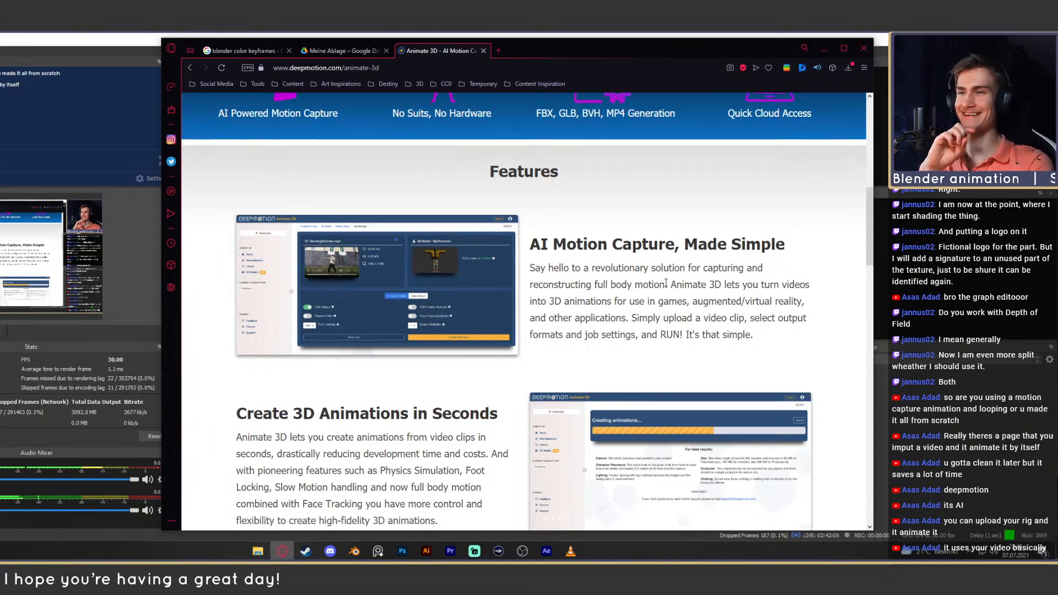
{"action": "left_click_drag", "start_coordinate": [736, 283], "coordinate": [780, 285]}
{"action": "left_click_drag", "start_coordinate": [574, 301], "coordinate": [779, 301]}
{"action": "left_click_drag", "start_coordinate": [560, 317], "coordinate": [628, 318]}
{"action": "left_click", "coordinate": [626, 298]}
{"action": "scroll", "coordinate": [551, 276], "scroll_direction": "down", "scroll_amount": 2}
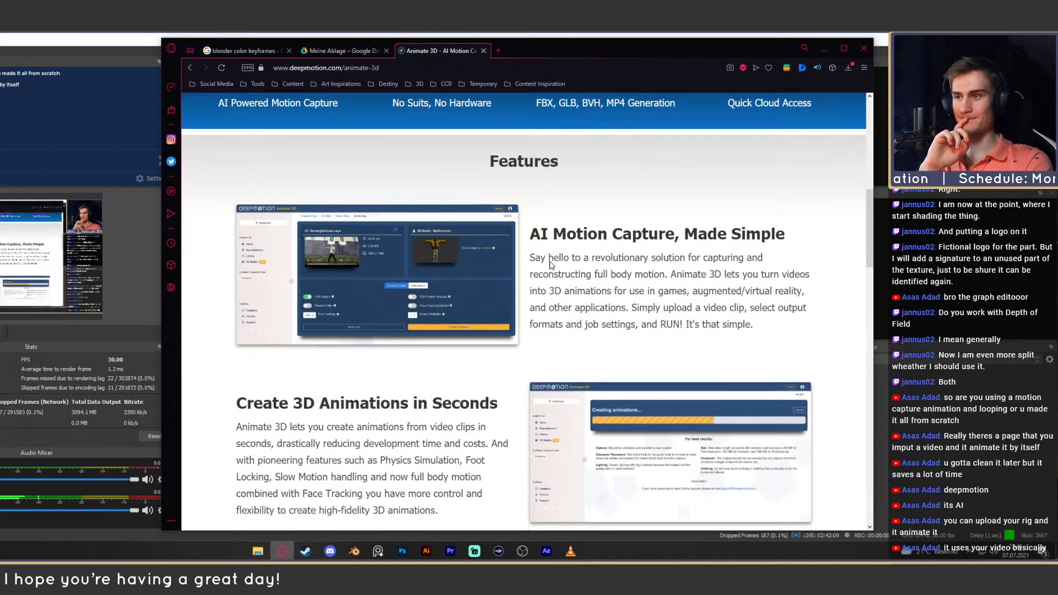
{"action": "scroll", "coordinate": [452, 276], "scroll_direction": "down", "scroll_amount": 2}
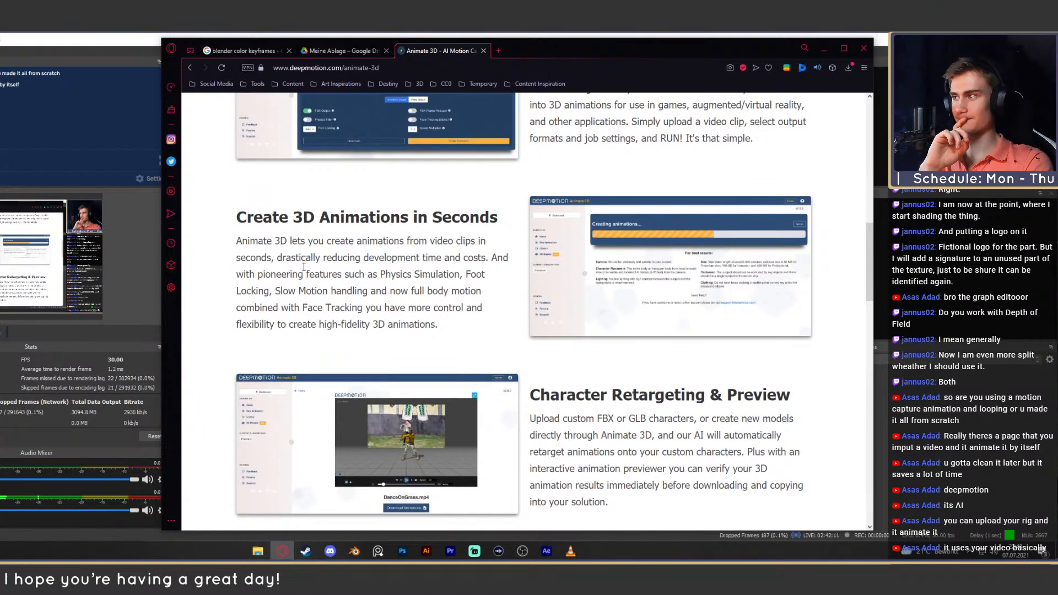
- Read the page's sections on creating 3D animations in seconds, character retargeting and web browser access, and return to the page header
{"action": "left_click_drag", "start_coordinate": [248, 241], "coordinate": [491, 258]}
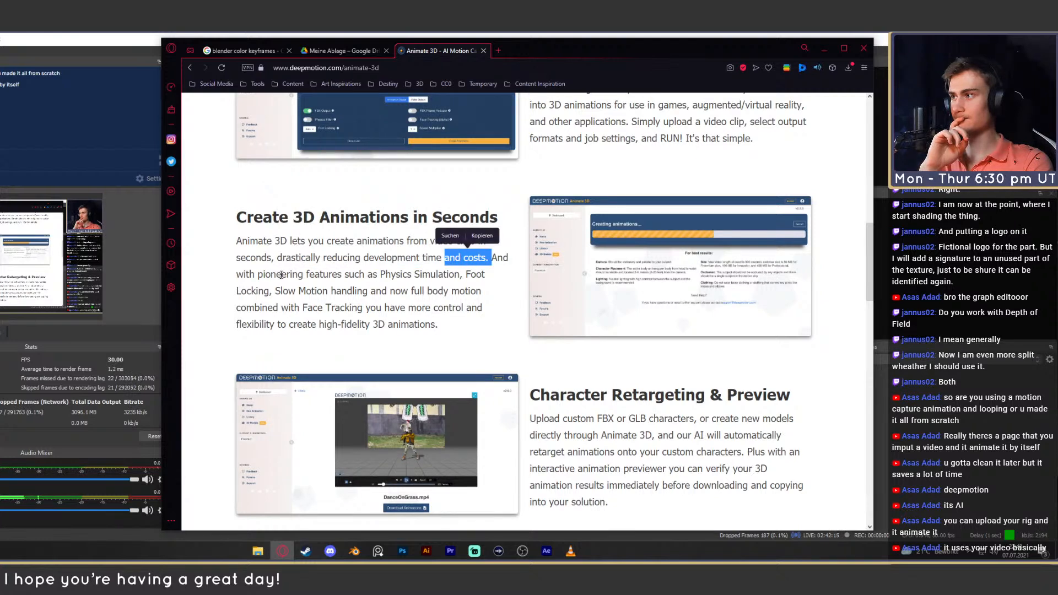
{"action": "left_click_drag", "start_coordinate": [281, 275], "coordinate": [449, 276]}
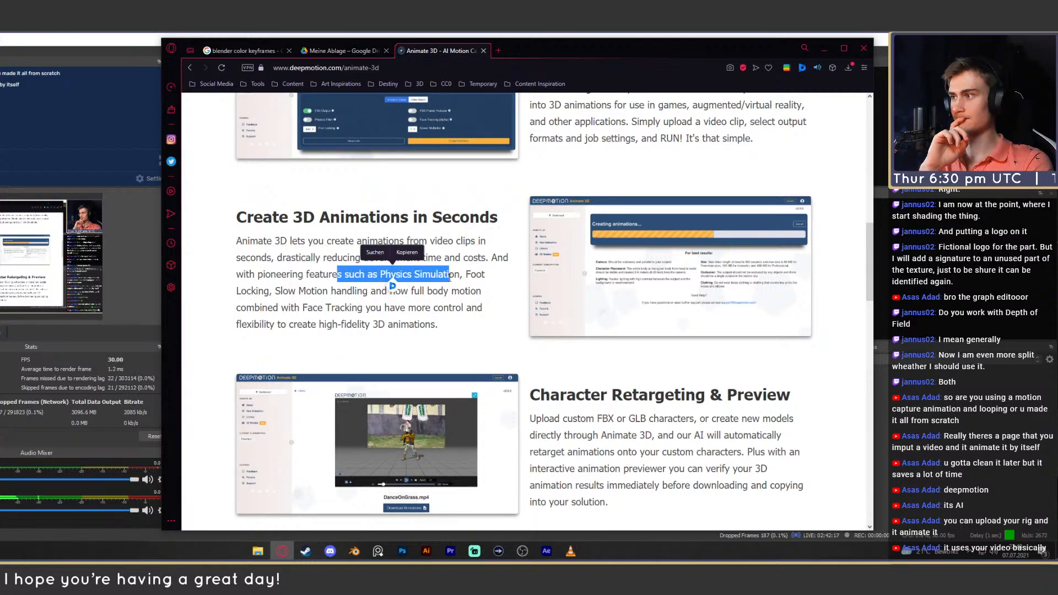
{"action": "left_click", "coordinate": [444, 289]}
{"action": "left_click_drag", "start_coordinate": [328, 290], "coordinate": [473, 291]}
{"action": "left_click_drag", "start_coordinate": [288, 324], "coordinate": [401, 324]}
{"action": "left_click", "coordinate": [441, 320]}
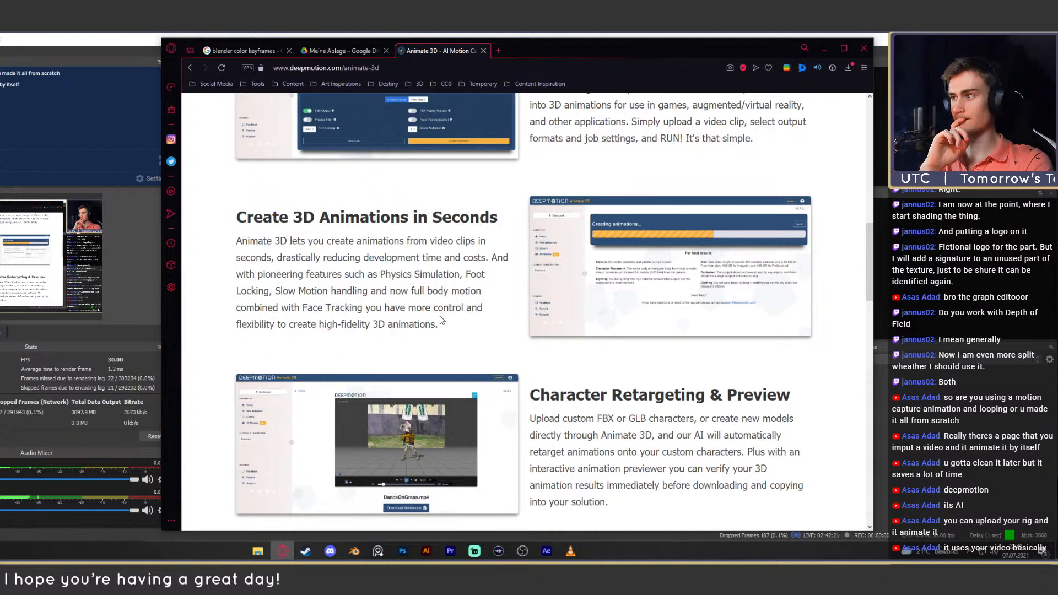
{"action": "scroll", "coordinate": [544, 350], "scroll_direction": "down", "scroll_amount": 2}
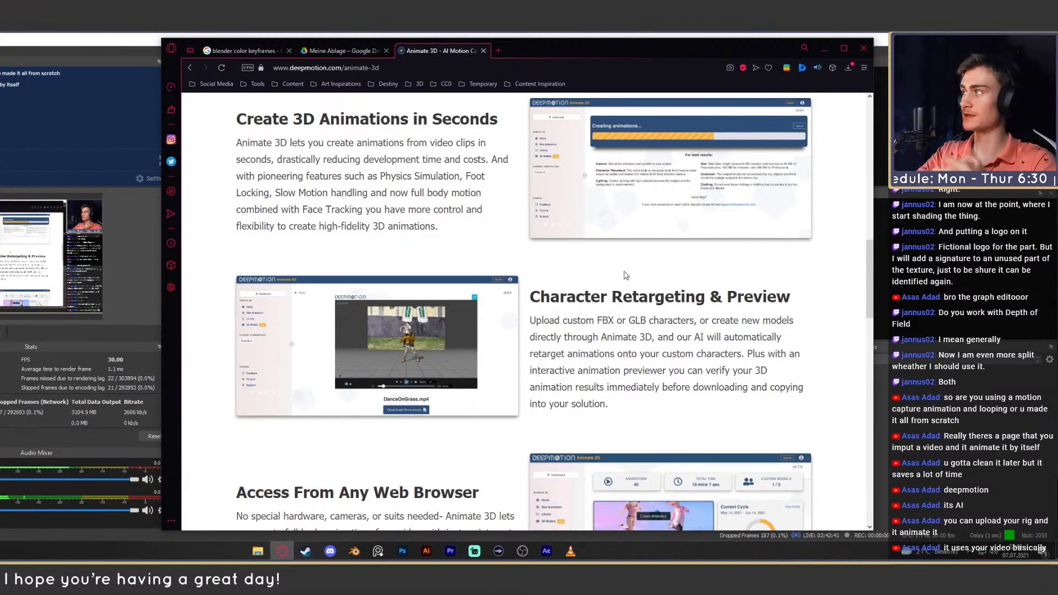
{"action": "scroll", "coordinate": [604, 253], "scroll_direction": "down", "scroll_amount": 3}
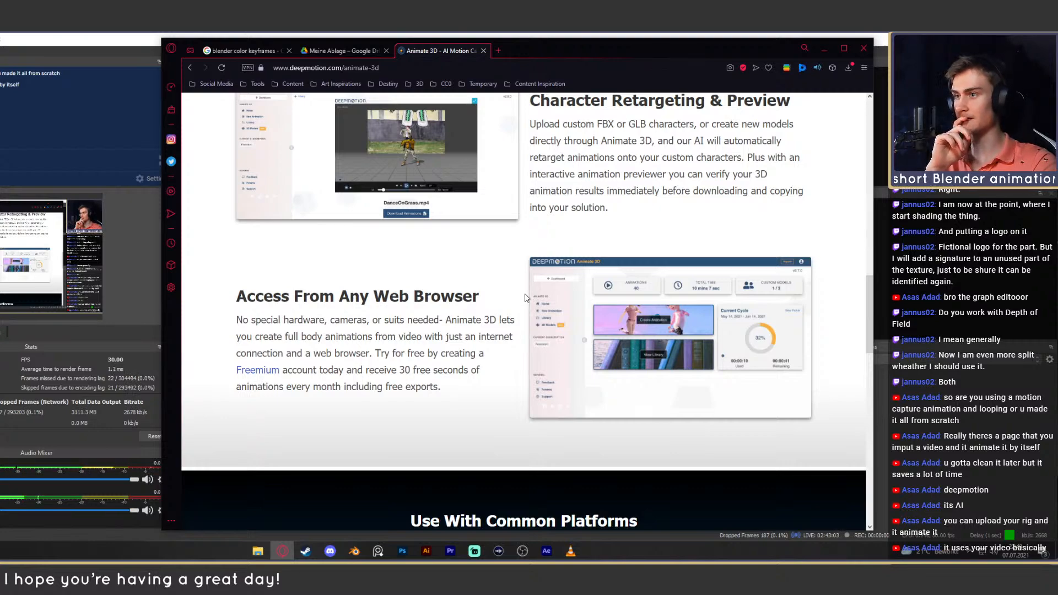
{"action": "scroll", "coordinate": [525, 298], "scroll_direction": "up", "scroll_amount": 20}
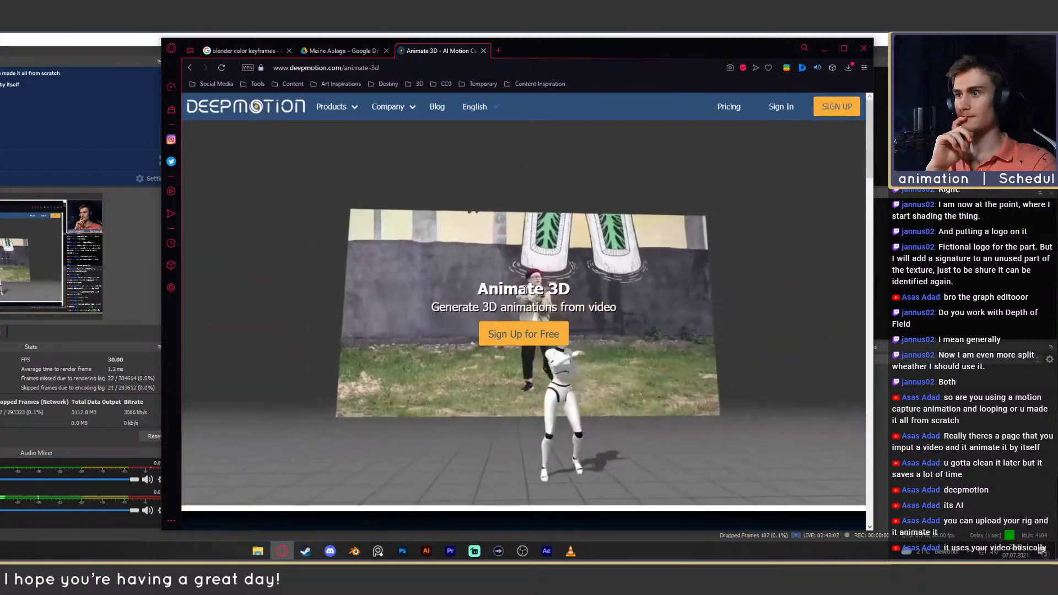
{"action": "scroll", "coordinate": [675, 302], "scroll_direction": "down", "scroll_amount": 1}
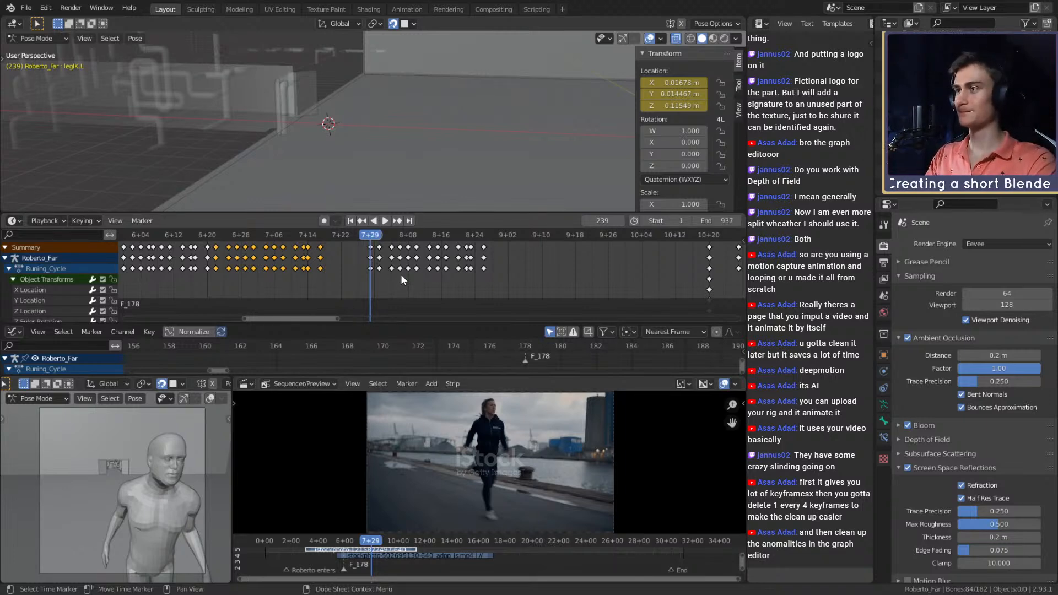
- Switch back to Blender, go to frame 268 and paste the copied running keyframes after the cycle that starts at frame 239
{"action": "scroll", "coordinate": [565, 115], "scroll_direction": "down", "scroll_amount": 5}
{"action": "middle_click_drag", "start_coordinate": [564, 115], "coordinate": [379, 117]}
{"action": "middle_click_drag", "start_coordinate": [352, 136], "coordinate": [388, 131]}
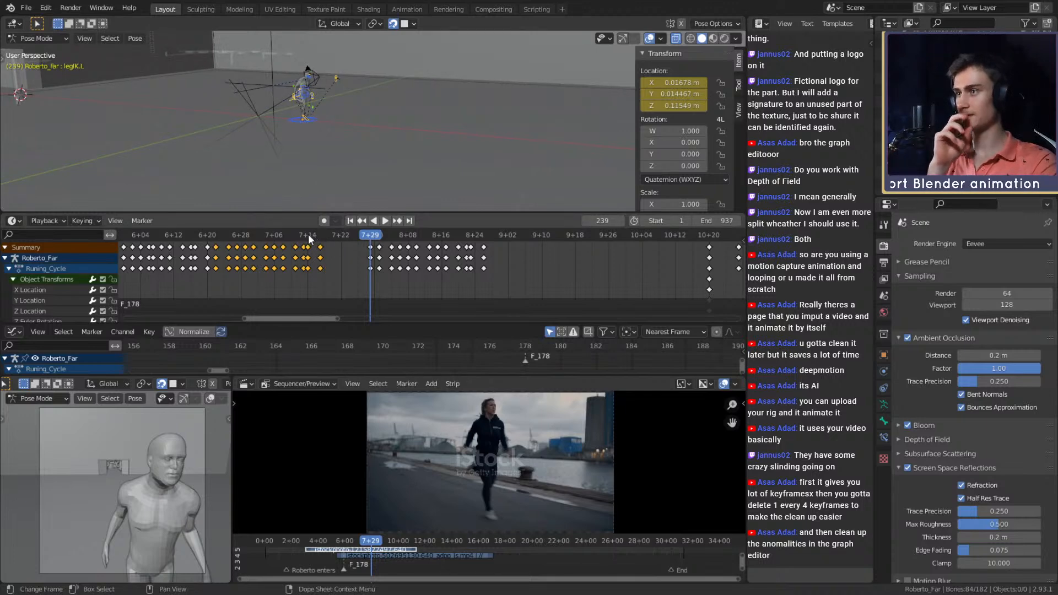
{"action": "left_click_drag", "start_coordinate": [309, 234], "coordinate": [372, 235]}
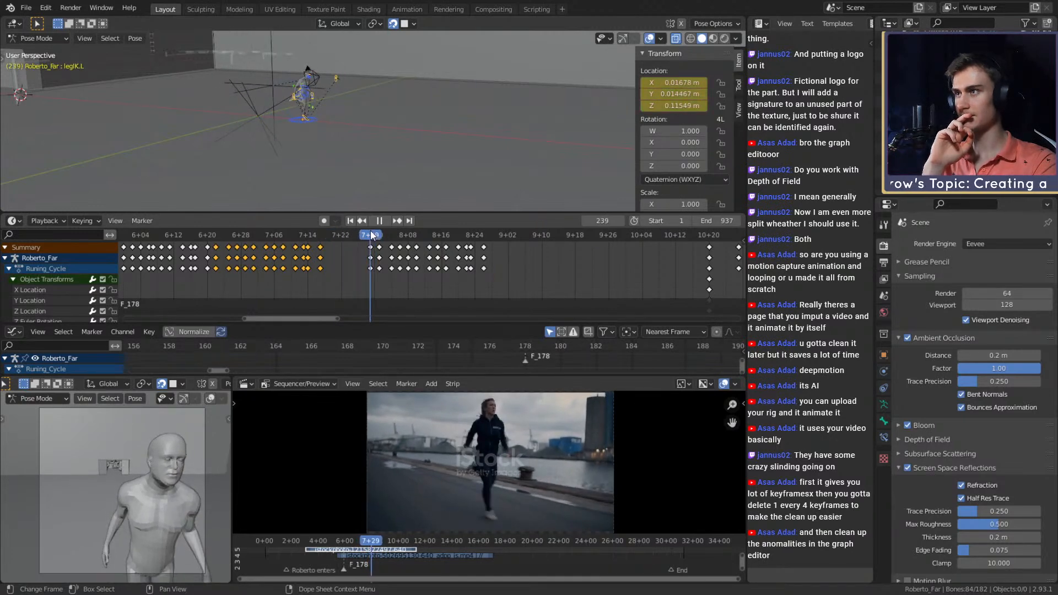
{"action": "key", "text": "space"}
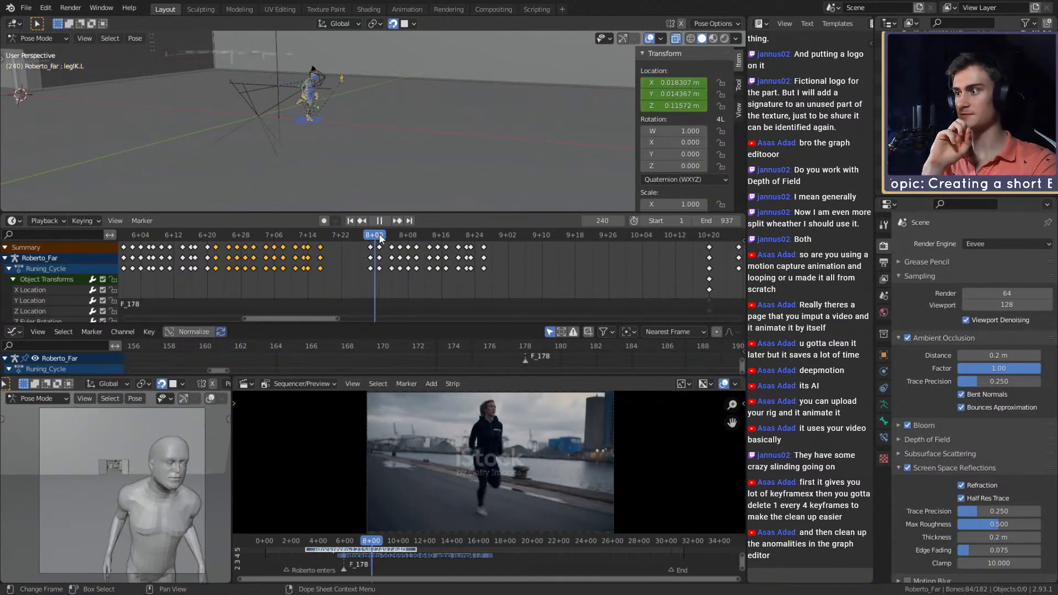
{"action": "left_click_drag", "start_coordinate": [466, 237], "coordinate": [485, 237]}
{"action": "middle_click_drag", "start_coordinate": [489, 241], "coordinate": [446, 269]}
{"action": "left_click_drag", "start_coordinate": [436, 238], "coordinate": [443, 237]}
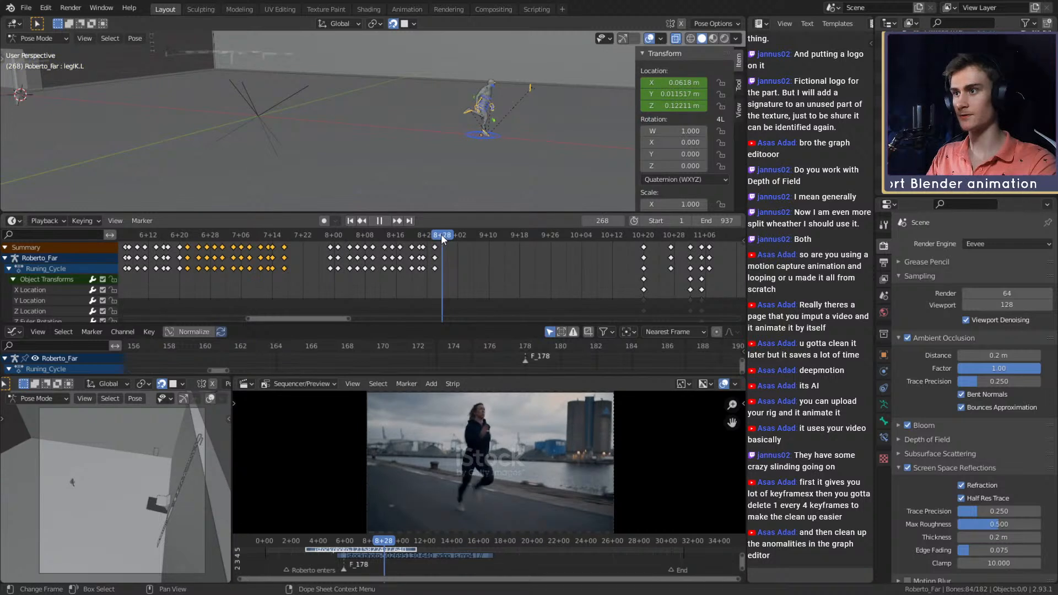
{"action": "key", "text": "ctrl+v"}
- Try pasting the copied running keyframes once more at frame 295, and undo that paste
{"action": "middle_click_drag", "start_coordinate": [544, 254], "coordinate": [415, 236]}
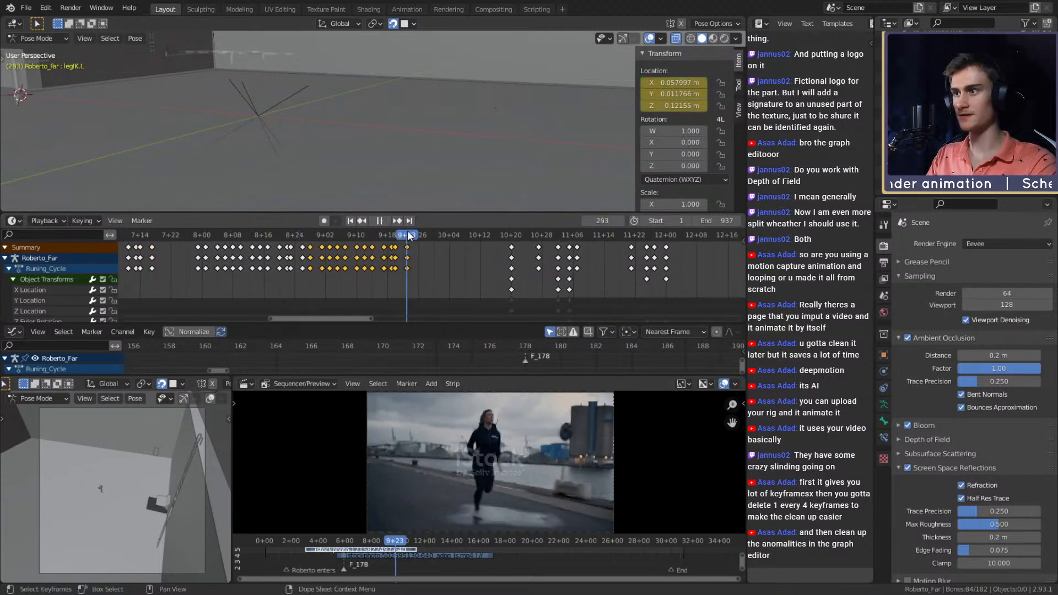
{"action": "key", "text": "space"}
{"action": "key", "text": "space"}
{"action": "key", "text": "ctrl+v"}
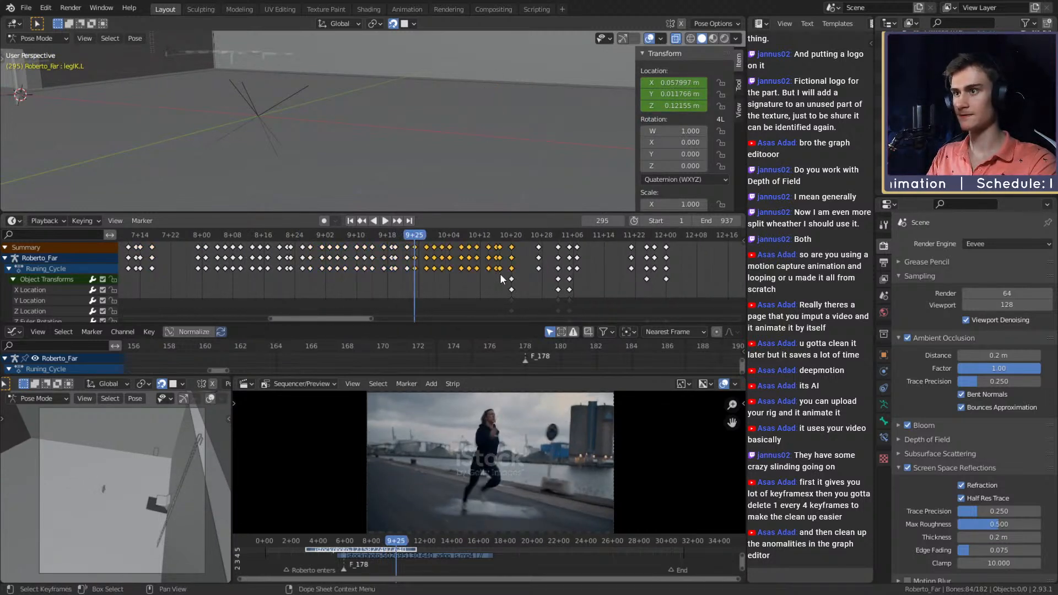
{"action": "key", "text": "ctrl+z"}
- Scrub from frame 295 to the existing keyframes at frame 320 and compare the camera view with the reference video
{"action": "scroll", "coordinate": [446, 277], "scroll_direction": "up", "scroll_amount": 2}
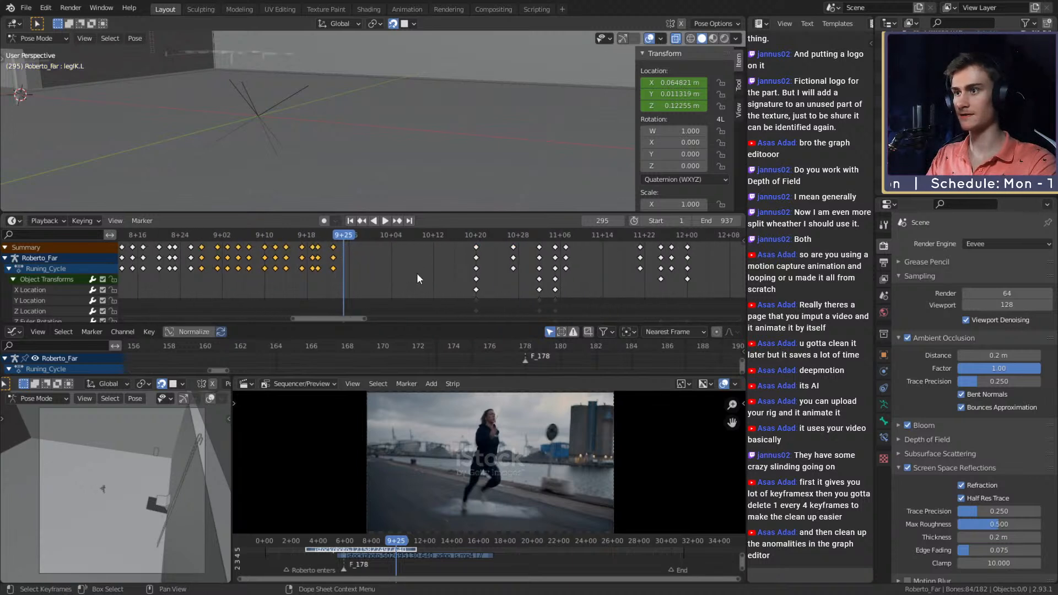
{"action": "key", "text": "space"}
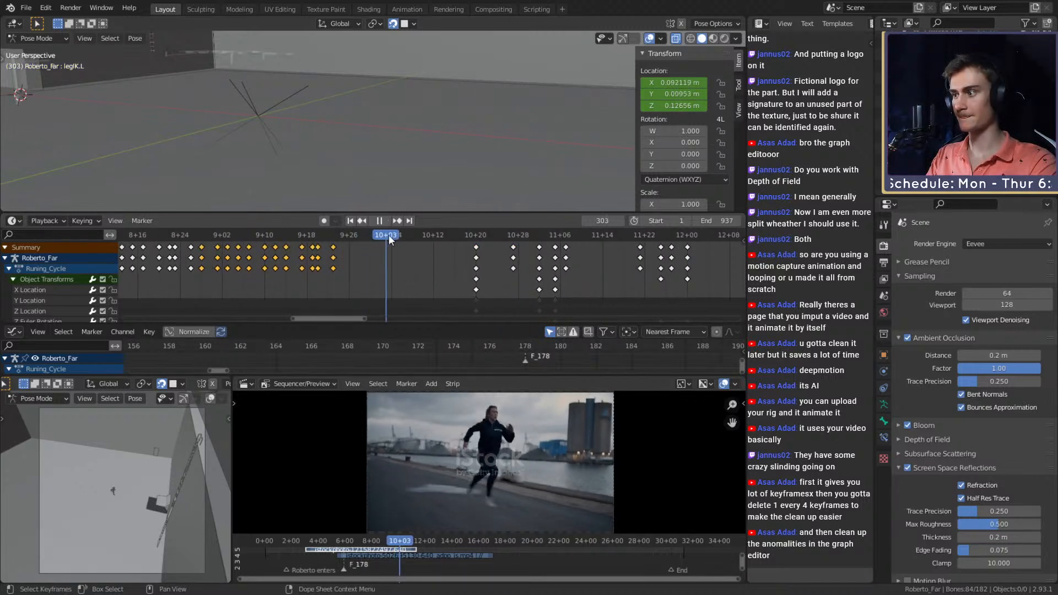
{"action": "left_click_drag", "start_coordinate": [401, 235], "coordinate": [475, 239]}
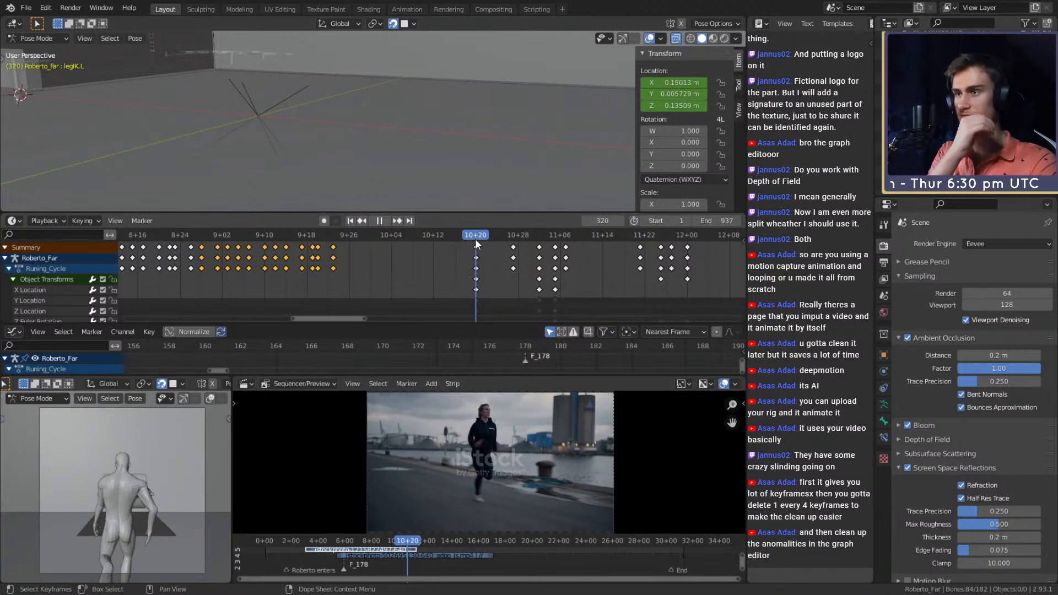
{"action": "key", "text": "space"}
{"action": "scroll", "coordinate": [402, 266], "scroll_direction": "left", "scroll_amount": 3, "text": "ctrl"}
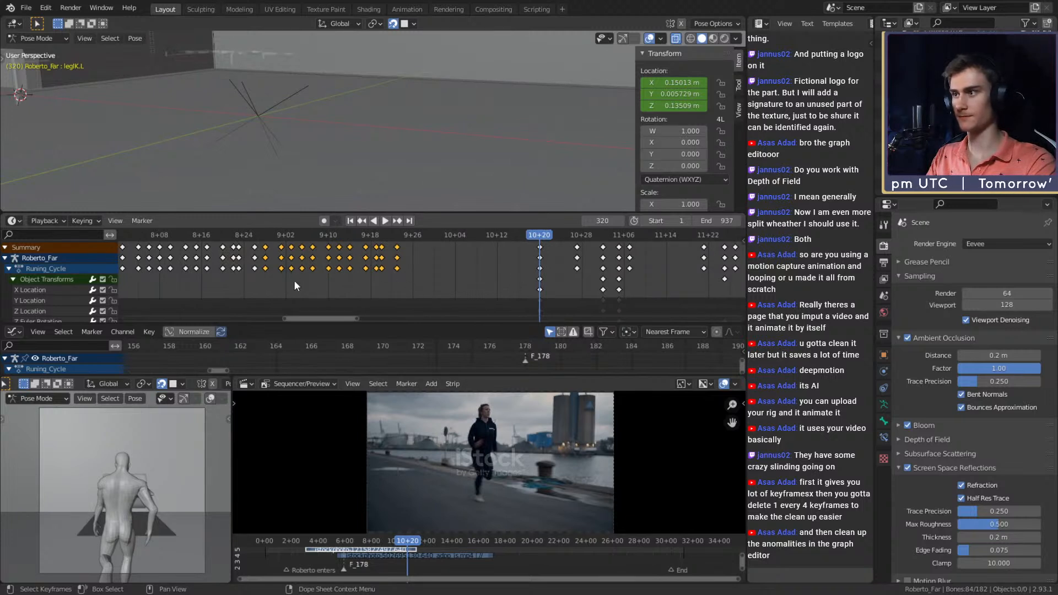
- Copy the running keyframes of frames 268 to 290, leaving out those at frame 293, and paste them at frame 295
{"action": "left_click_drag", "start_coordinate": [267, 278], "coordinate": [382, 239]}
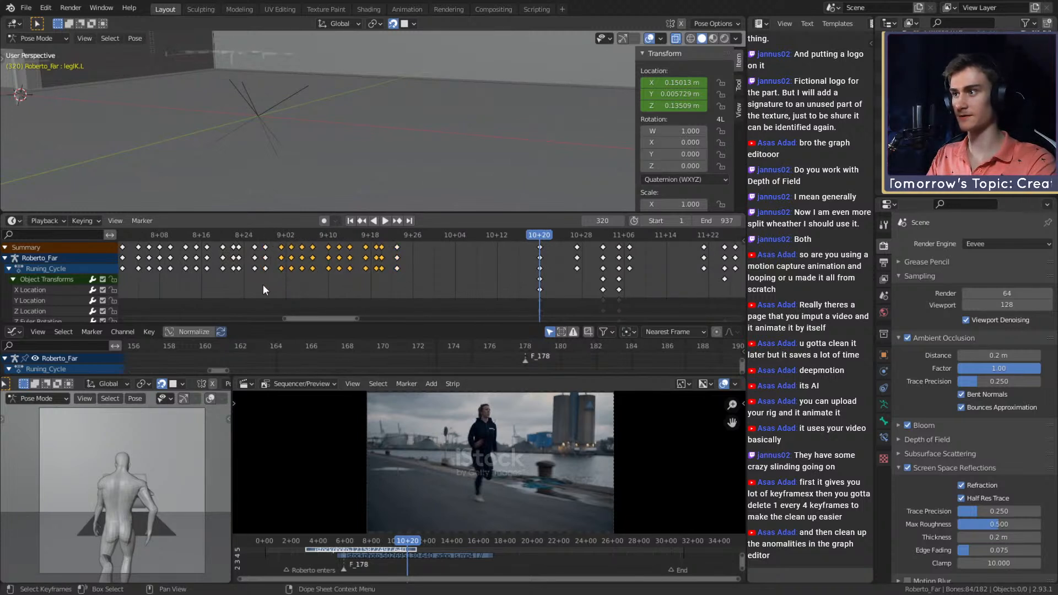
{"action": "left_click_drag", "start_coordinate": [264, 282], "coordinate": [385, 237]}
{"action": "left_click", "coordinate": [265, 236]}
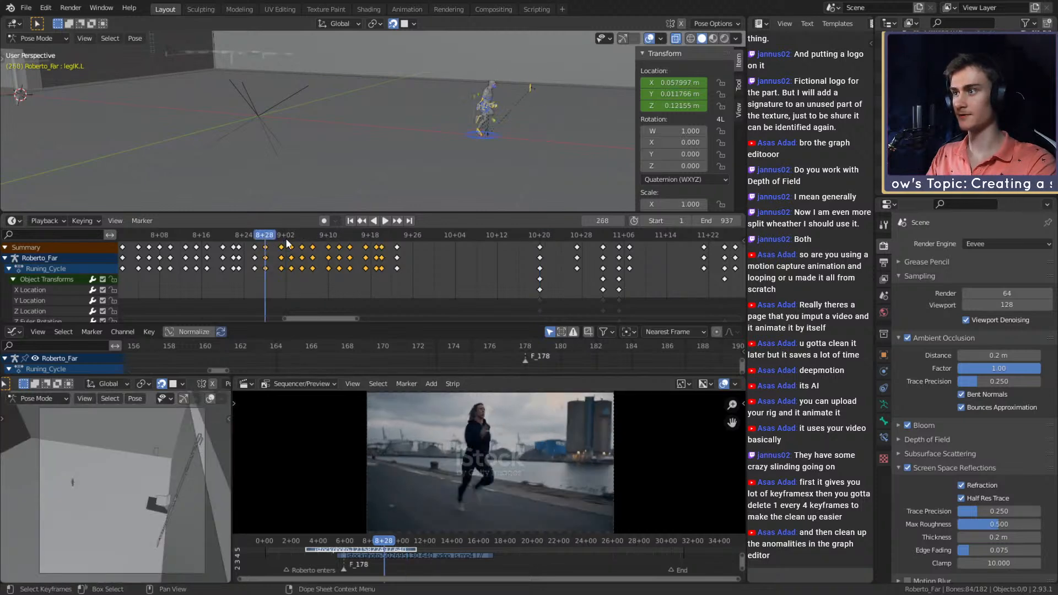
{"action": "key", "text": "space"}
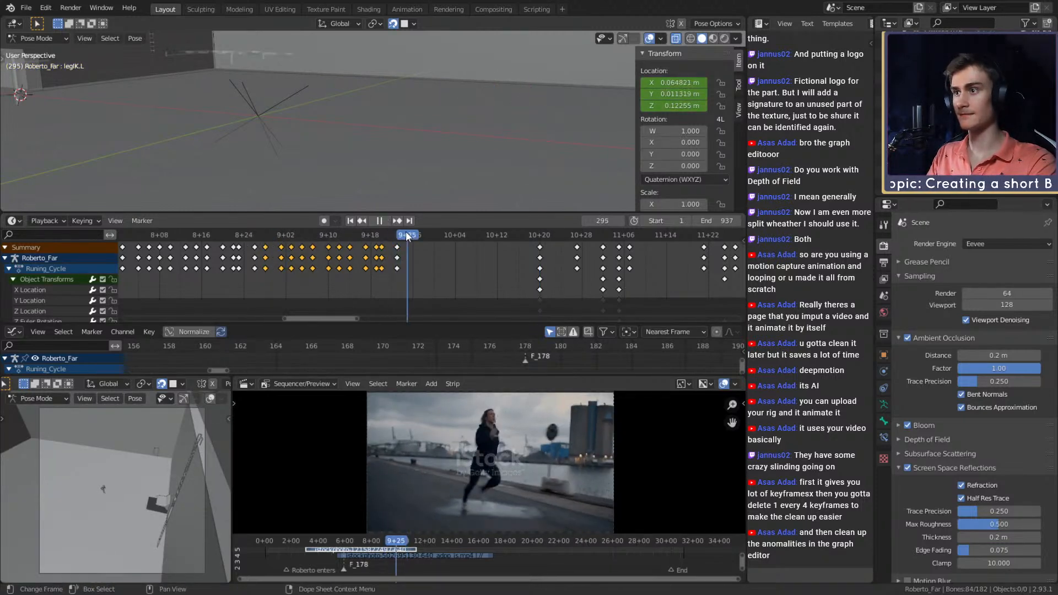
{"action": "key", "text": "ctrl+v"}
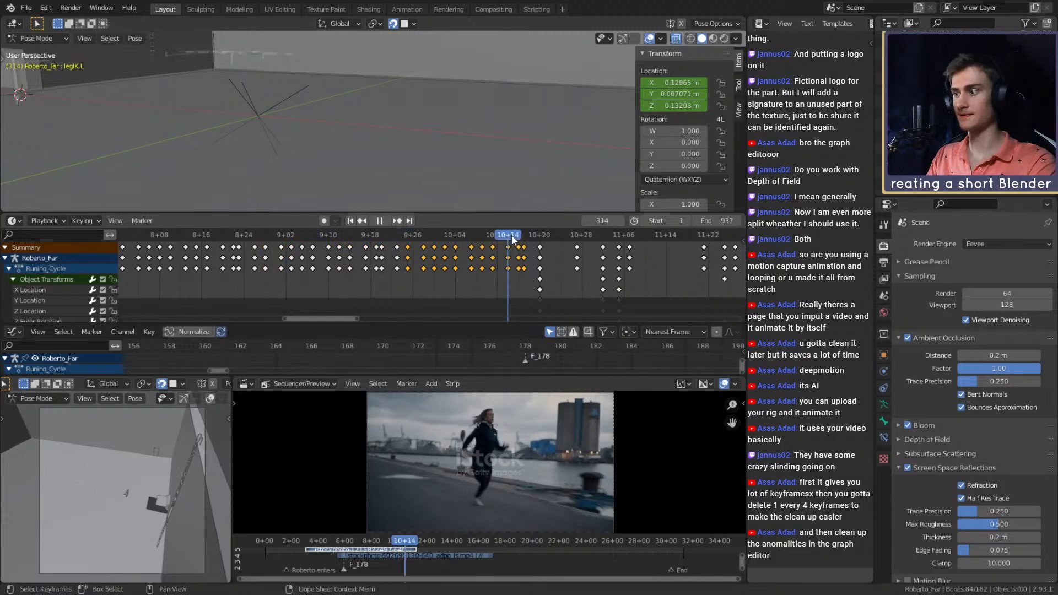
- Scrub the newly pasted run to frame 322 and back to frame 312, examining the character's position in the whole room
{"action": "left_click_drag", "start_coordinate": [512, 236], "coordinate": [544, 236]}
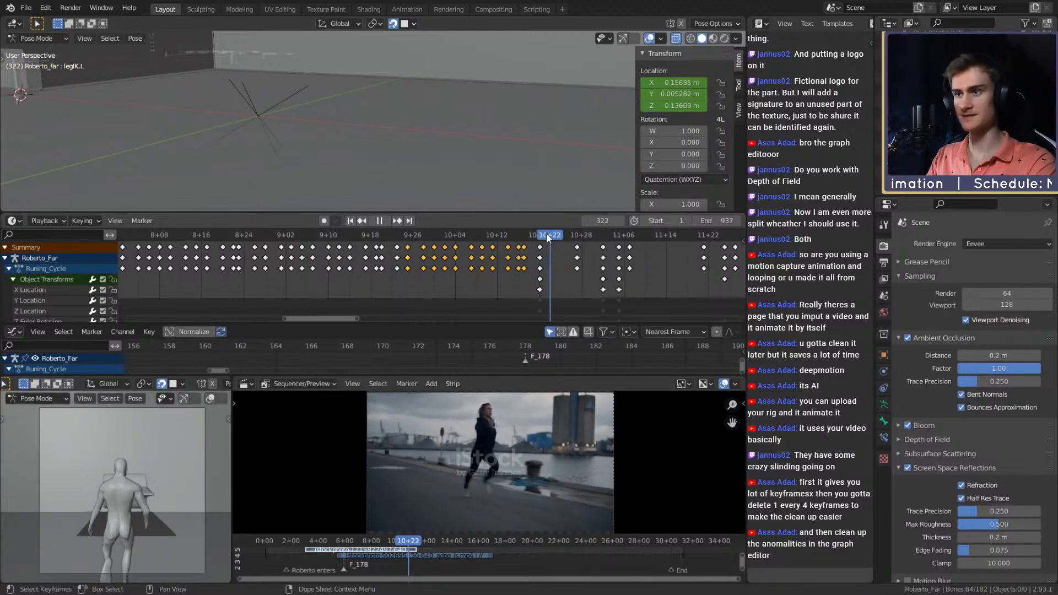
{"action": "scroll", "coordinate": [441, 155], "scroll_direction": "down", "scroll_amount": 5}
{"action": "middle_click_drag", "start_coordinate": [441, 153], "coordinate": [398, 163]}
{"action": "left_click_drag", "start_coordinate": [538, 235], "coordinate": [497, 232]}
{"action": "scroll", "coordinate": [276, 130], "scroll_direction": "down", "scroll_amount": 8}
{"action": "middle_click_drag", "start_coordinate": [276, 130], "coordinate": [386, 135], "text": "shift"}
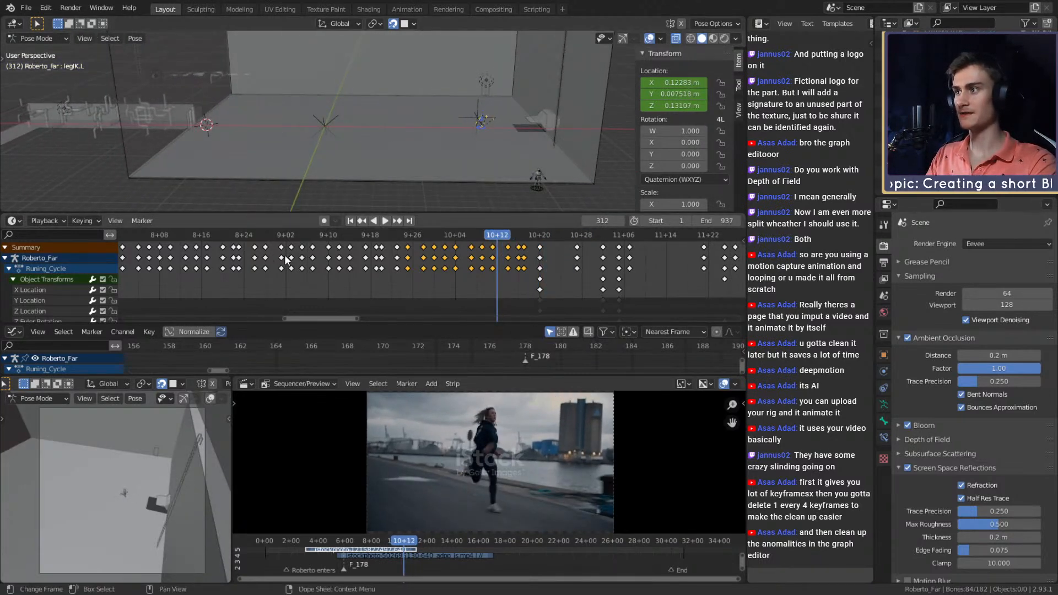
- Review the character's earlier run between frames 137 and 148 near the pipes, ending at frame 137
{"action": "middle_click_drag", "start_coordinate": [286, 259], "coordinate": [336, 238], "text": "ctrl"}
{"action": "left_click", "coordinate": [325, 236]}
{"action": "key", "text": "space"}
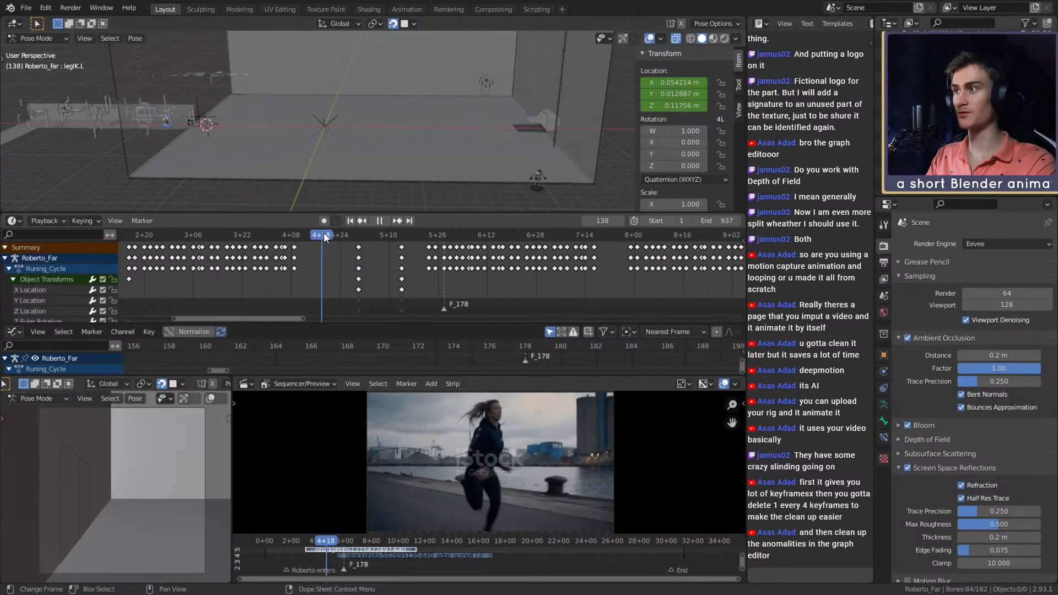
{"action": "key", "text": "space"}
{"action": "scroll", "coordinate": [482, 114], "scroll_direction": "up", "scroll_amount": 6}
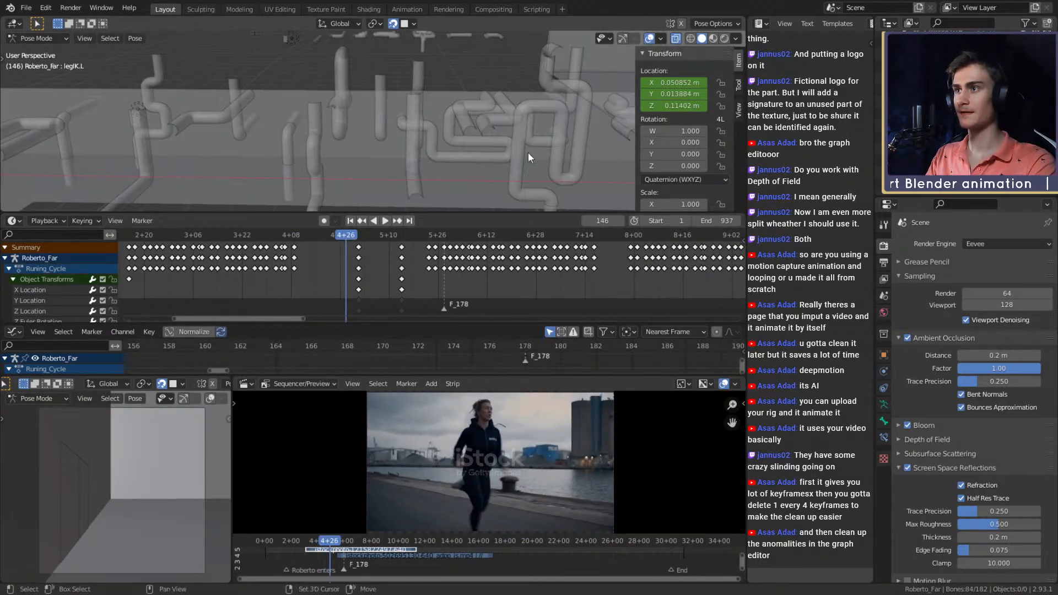
{"action": "scroll", "coordinate": [528, 152], "scroll_direction": "down", "scroll_amount": 6}
{"action": "key", "text": "space"}
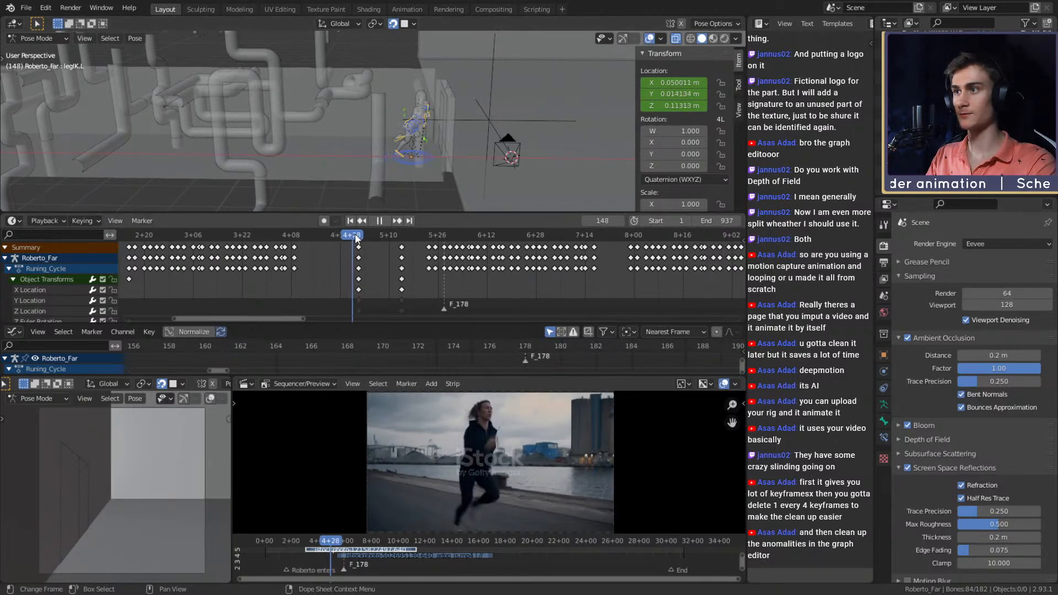
{"action": "left_click", "coordinate": [286, 236]}
{"action": "left_click_drag", "start_coordinate": [287, 236], "coordinate": [322, 237]}
- Move the current frame to 239, where the run keyframes resume after the gap, with the character in view
{"action": "middle_click_drag", "start_coordinate": [354, 266], "coordinate": [442, 283]}
{"action": "scroll", "coordinate": [342, 259], "scroll_direction": "up", "scroll_amount": 4}
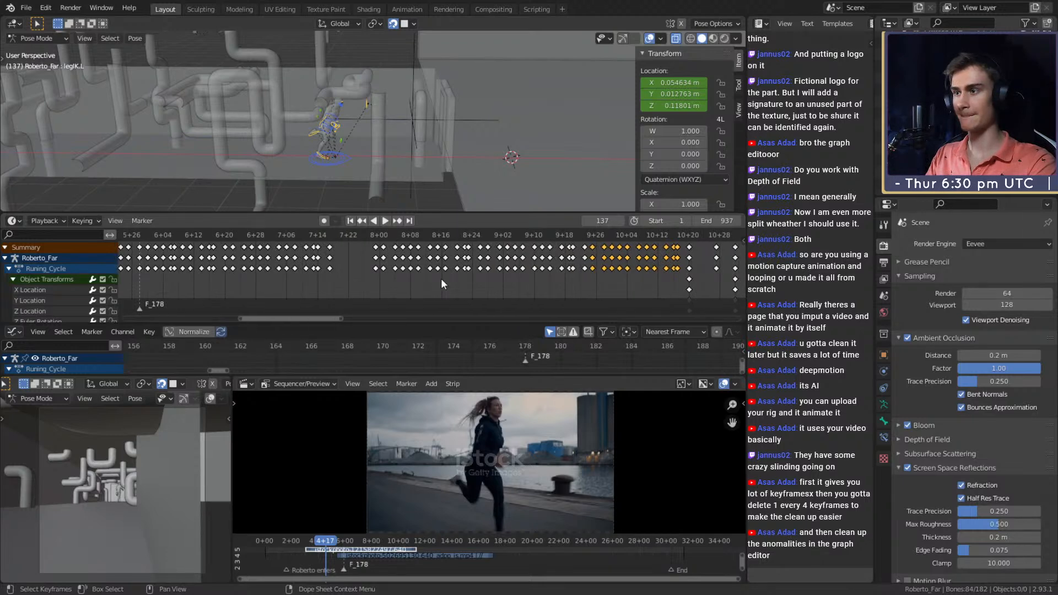
{"action": "middle_click_drag", "start_coordinate": [348, 283], "coordinate": [391, 283]}
{"action": "scroll", "coordinate": [453, 282], "scroll_direction": "up", "scroll_amount": 3}
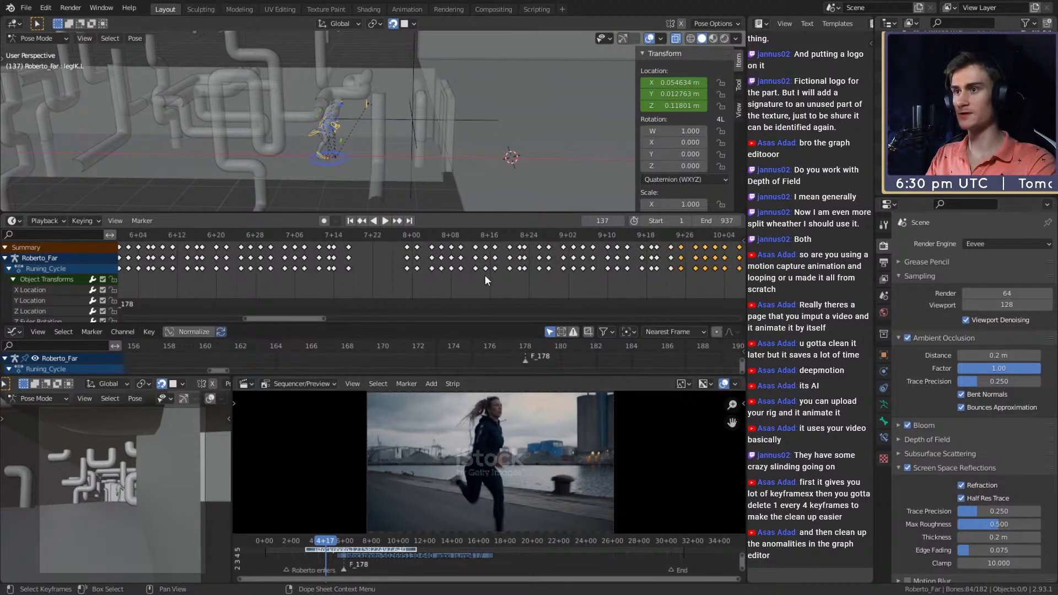
{"action": "left_click", "coordinate": [363, 235]}
{"action": "key", "text": "space"}
{"action": "scroll", "coordinate": [468, 124], "scroll_direction": "down", "scroll_amount": 6}
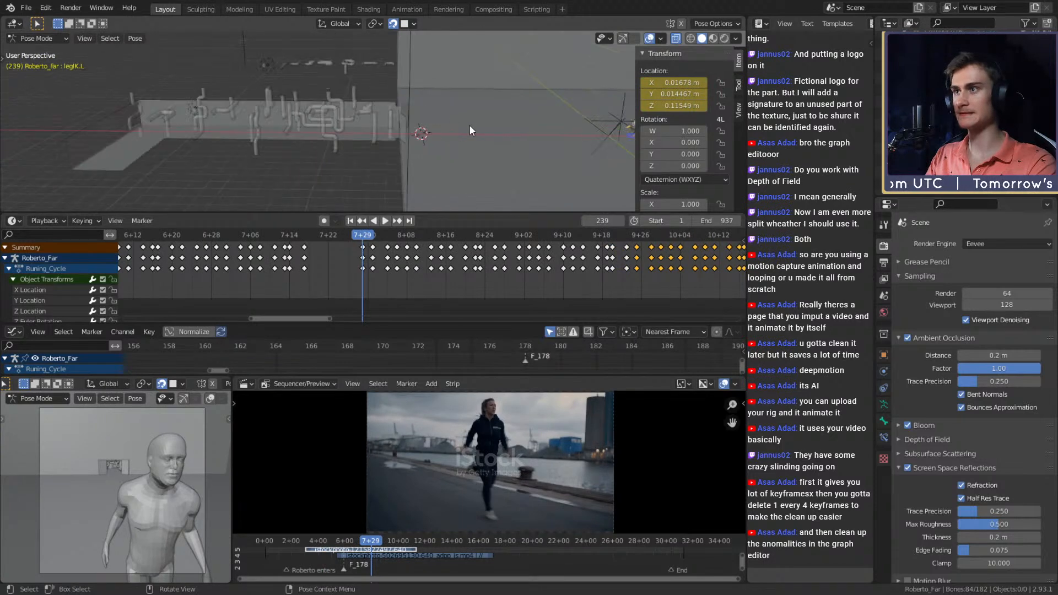
{"action": "middle_click_drag", "start_coordinate": [469, 126], "coordinate": [333, 131], "text": "shift"}
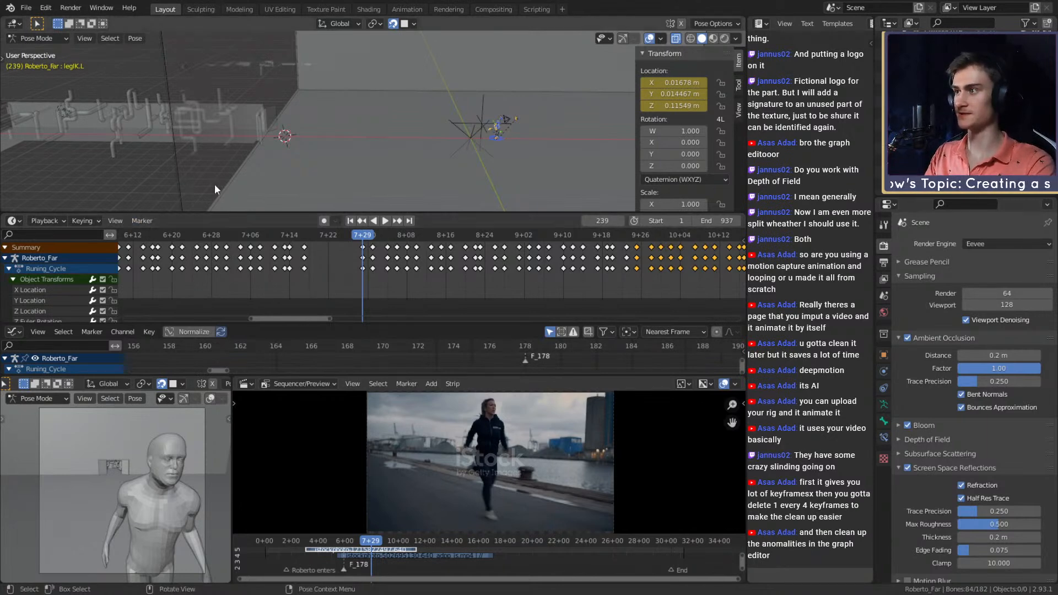
- Save the animation file
{"action": "left_click", "coordinate": [34, 7]}
{"action": "left_click", "coordinate": [58, 97]}
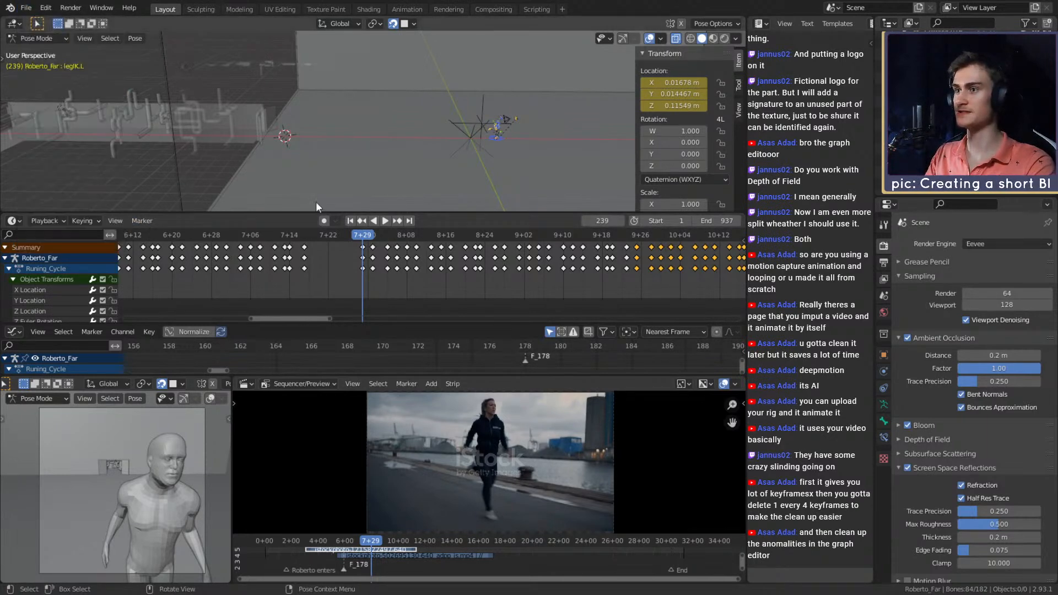
{"action": "scroll", "coordinate": [405, 269], "scroll_direction": "down", "scroll_amount": 3}
{"action": "scroll", "coordinate": [599, 269], "scroll_direction": "up", "scroll_amount": 4}
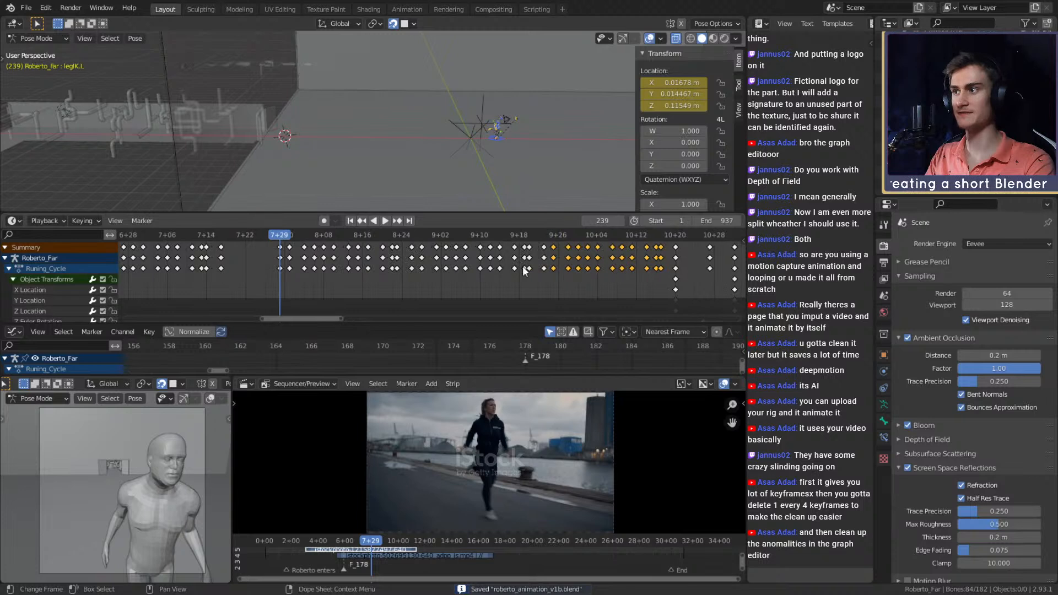
- Add a timeline marker at frame 239, the first frame of the run-cycle keyframes
{"action": "middle_click_drag", "start_coordinate": [488, 269], "coordinate": [738, 274]}
{"action": "scroll", "coordinate": [559, 277], "scroll_direction": "down", "scroll_amount": 5}
{"action": "middle_click_drag", "start_coordinate": [466, 281], "coordinate": [468, 281]}
{"action": "scroll", "coordinate": [533, 279], "scroll_direction": "up", "scroll_amount": 2}
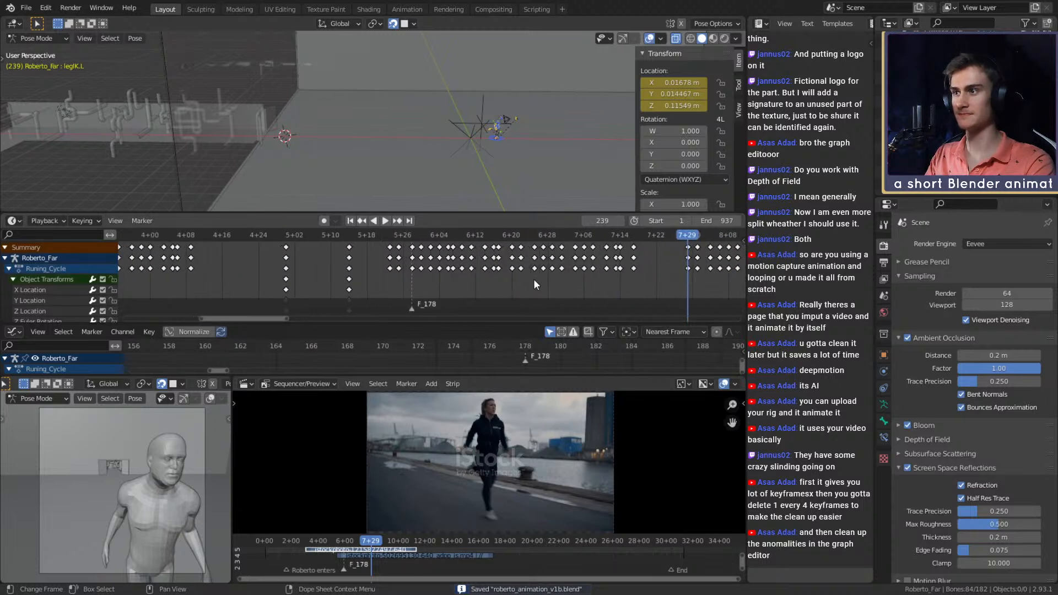
{"action": "middle_click_drag", "start_coordinate": [534, 279], "coordinate": [402, 279]}
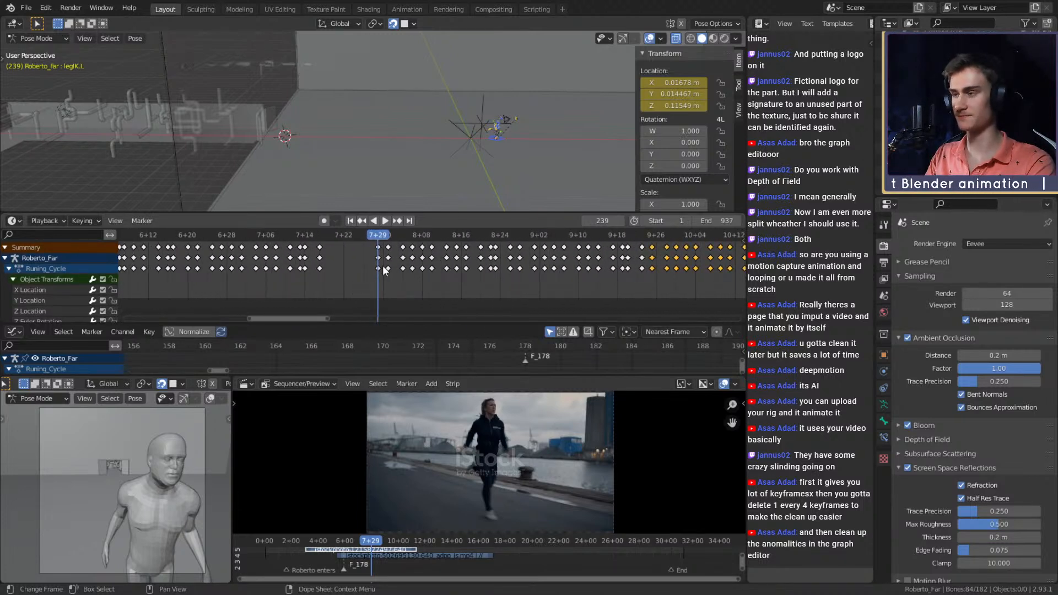
{"action": "middle_click_drag", "start_coordinate": [346, 298], "coordinate": [328, 298]}
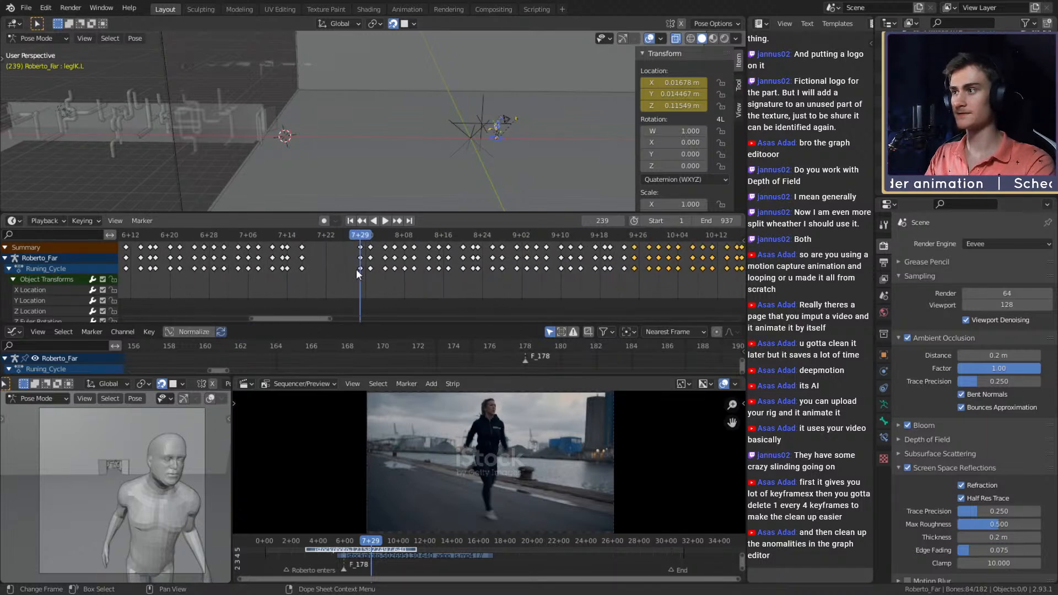
{"action": "left_click", "coordinate": [141, 220]}
{"action": "left_click", "coordinate": [182, 233]}
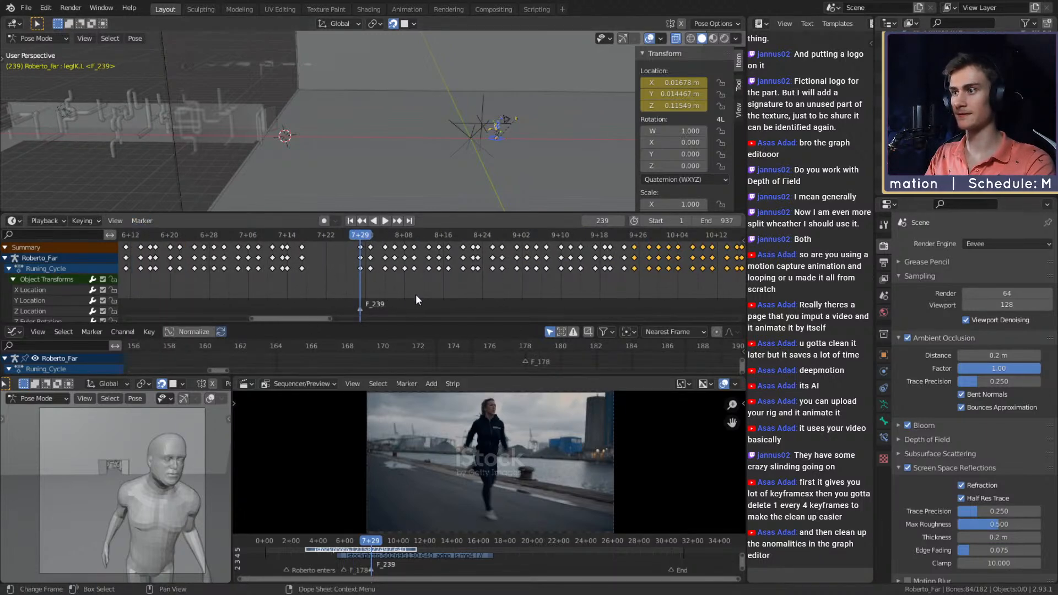
- Rename the marker at frame 239 as Running Cycle_Beginning
{"action": "left_click", "coordinate": [142, 221]}
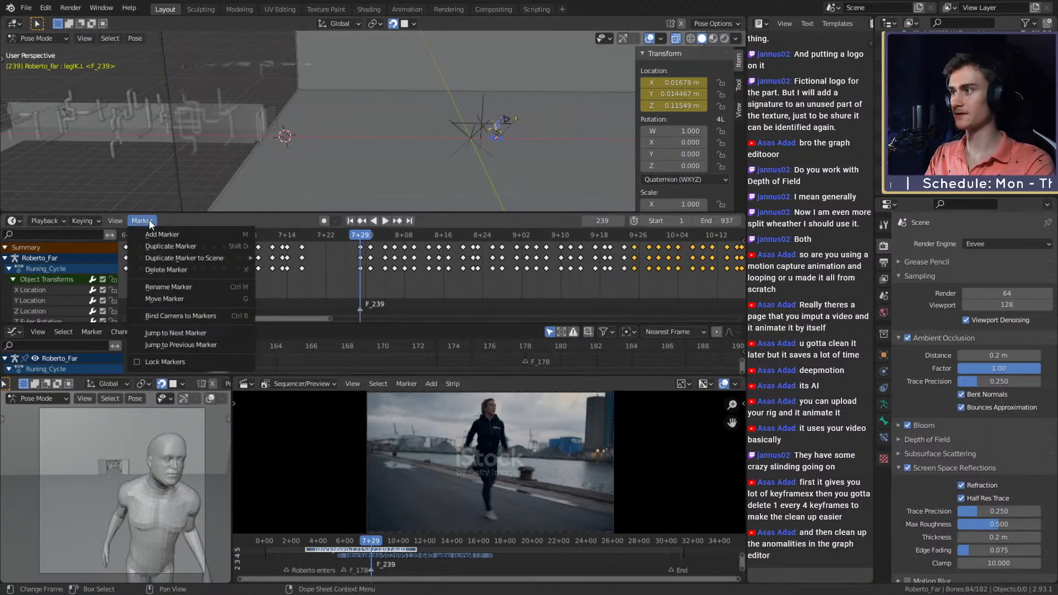
{"action": "left_click", "coordinate": [167, 297]}
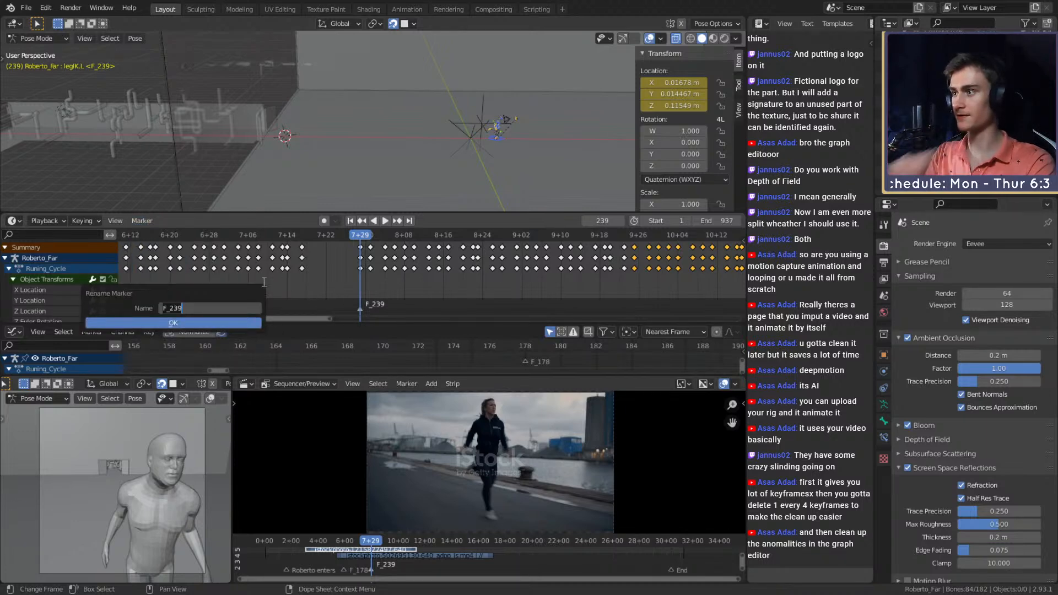
{"action": "type", "text": "Running Cycle_Begin"}
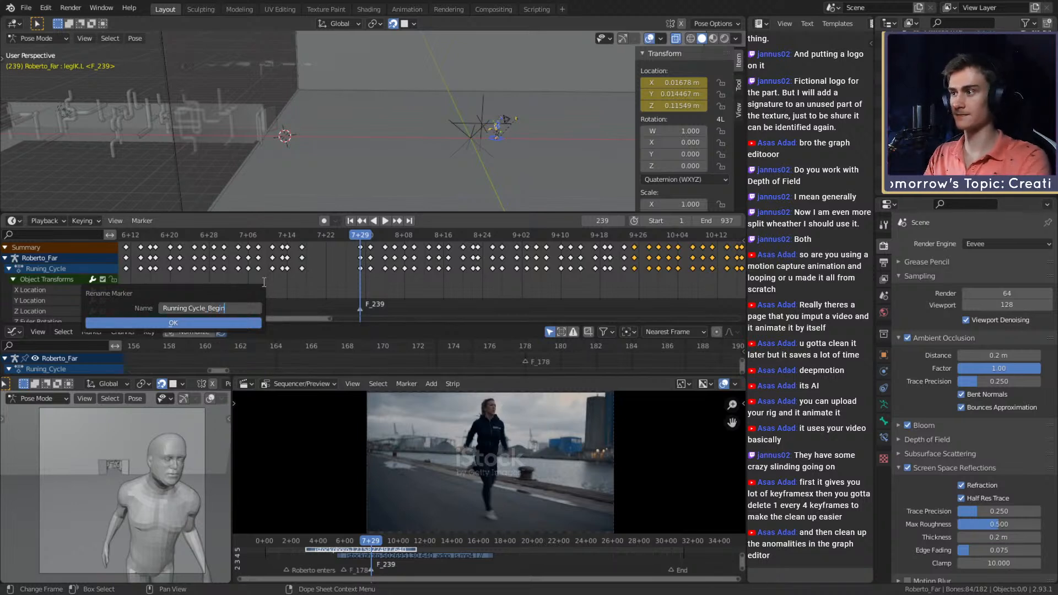
{"action": "left_click", "coordinate": [174, 326]}
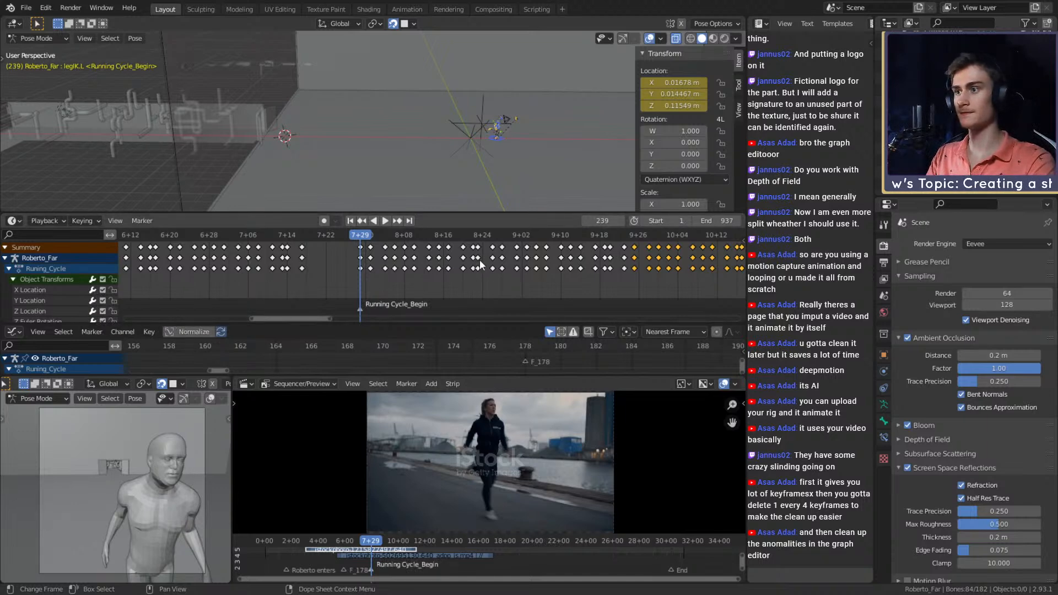
{"action": "left_click", "coordinate": [141, 220]}
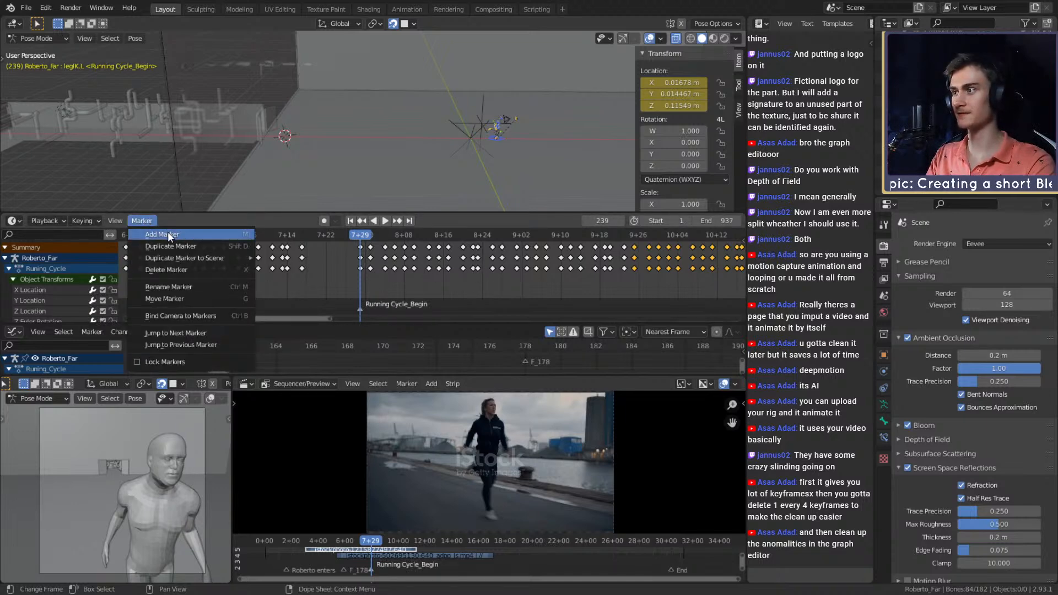
{"action": "left_click", "coordinate": [178, 287]}
{"action": "left_click", "coordinate": [229, 309]}
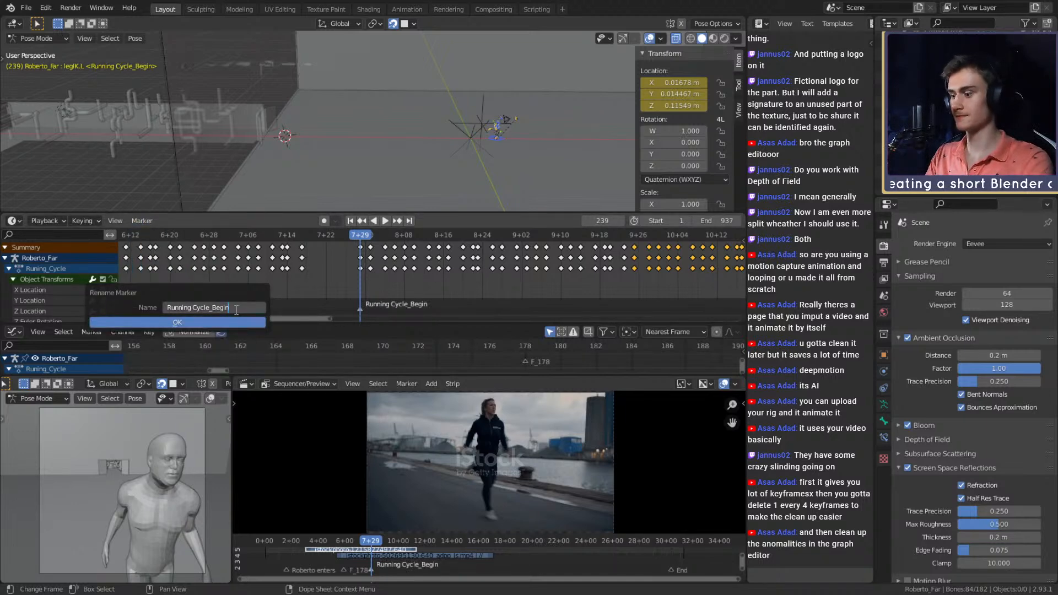
{"action": "key", "text": "Return"}
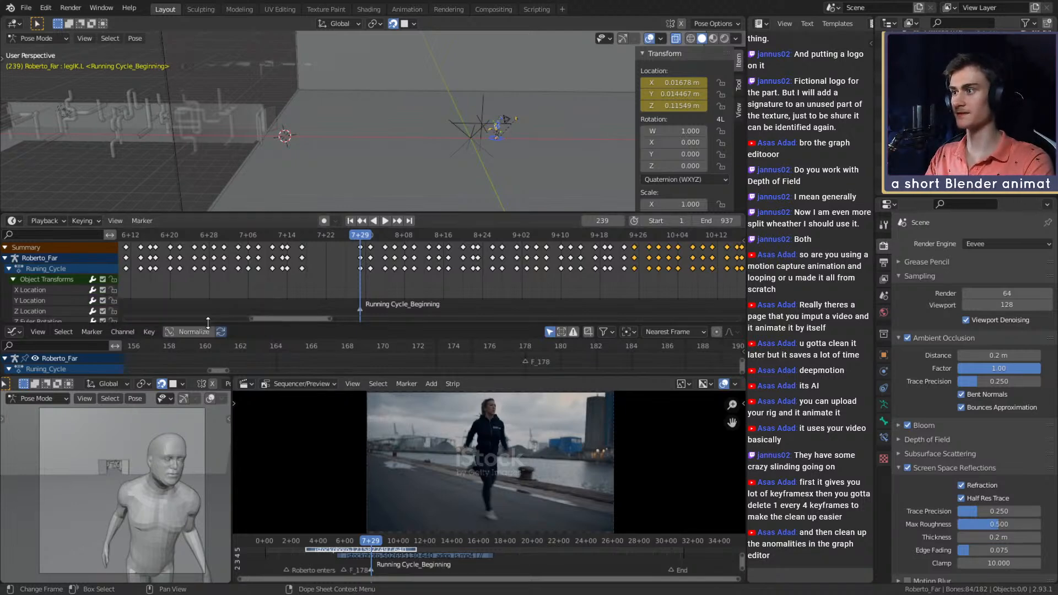
- Scrub the run from frame 239 to frame 266, comparing the character's pose with the reference video
{"action": "key", "text": "space"}
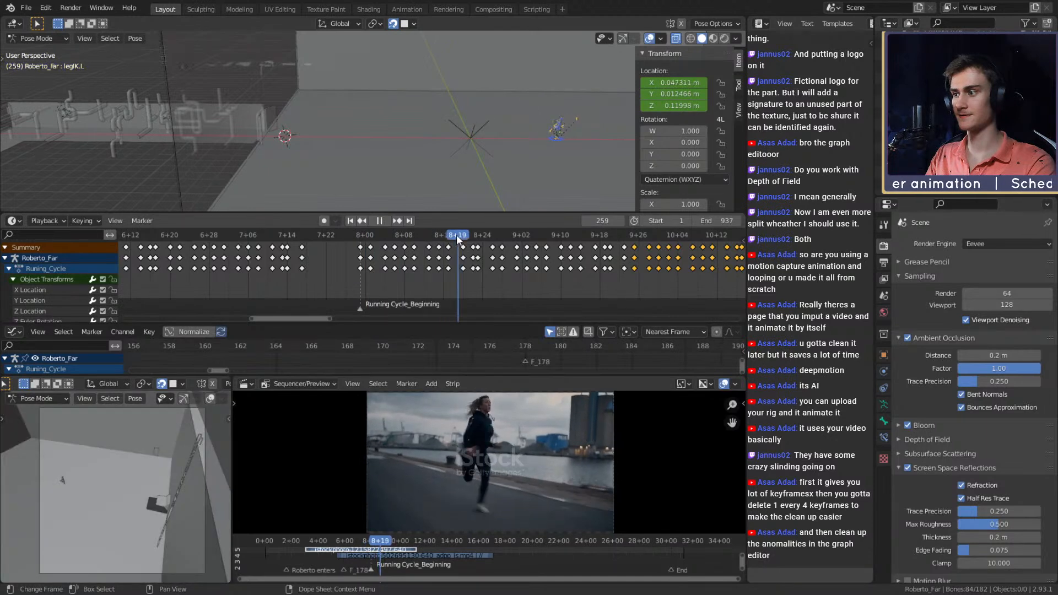
{"action": "key", "text": "space"}
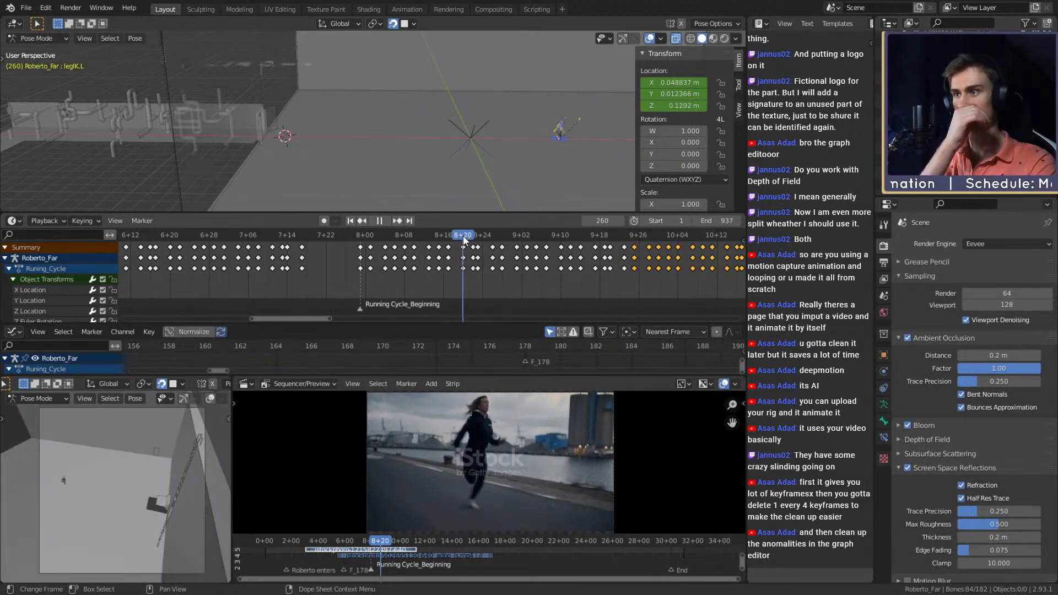
{"action": "middle_click_drag", "start_coordinate": [585, 137], "coordinate": [458, 131]}
{"action": "key", "text": "space"}
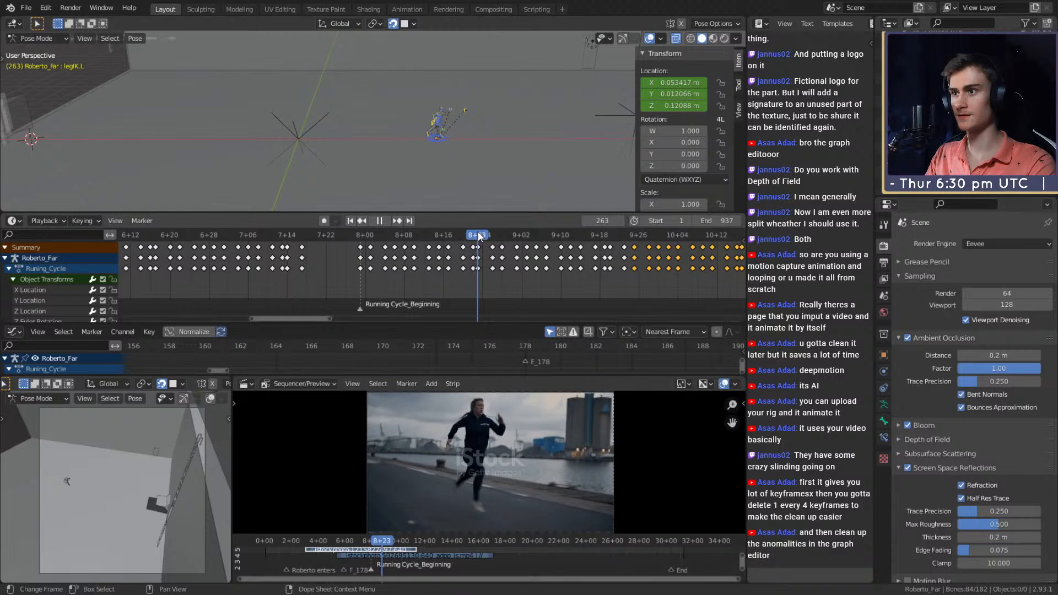
{"action": "left_click_drag", "start_coordinate": [478, 236], "coordinate": [492, 236]}
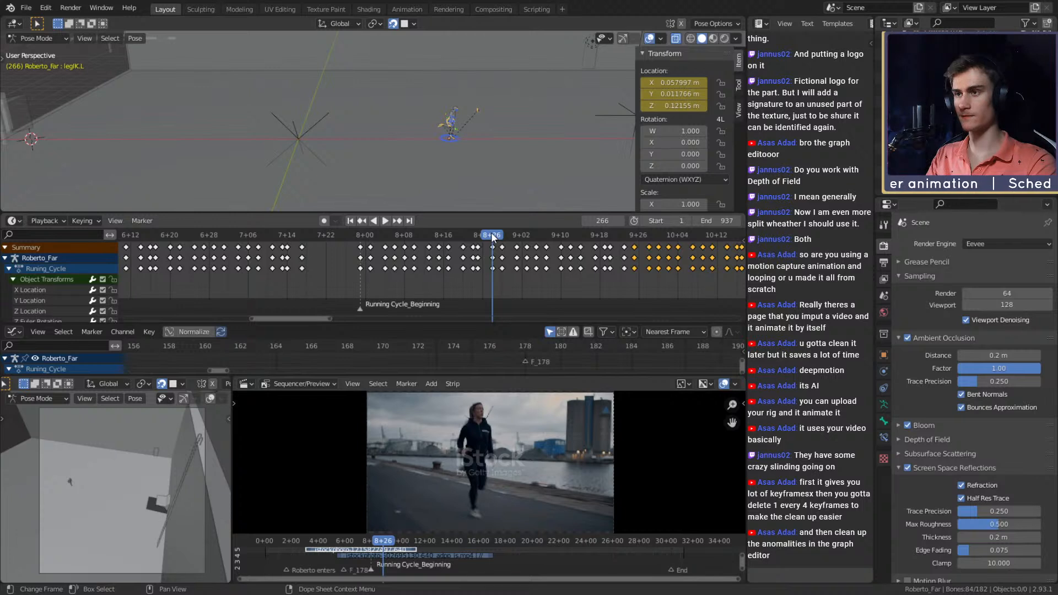
- Add a timeline marker at frame 266 for the end of the run cycle
{"action": "scroll", "coordinate": [387, 261], "scroll_direction": "up", "scroll_amount": 6, "text": "ctrl"}
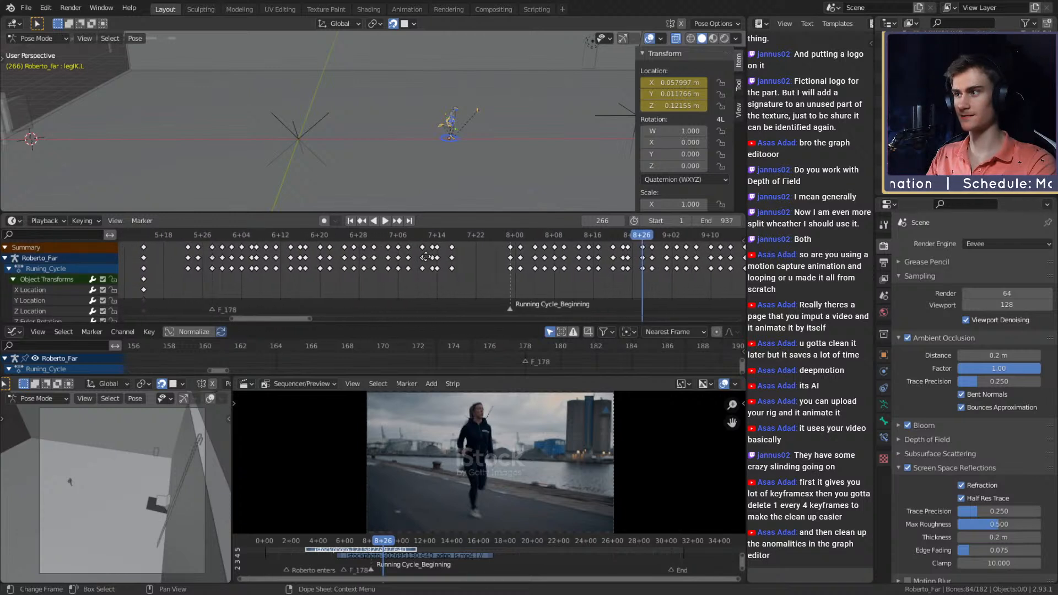
{"action": "middle_click_drag", "start_coordinate": [386, 260], "coordinate": [419, 274]}
{"action": "scroll", "coordinate": [418, 274], "scroll_direction": "down", "scroll_amount": 8, "text": "ctrl"}
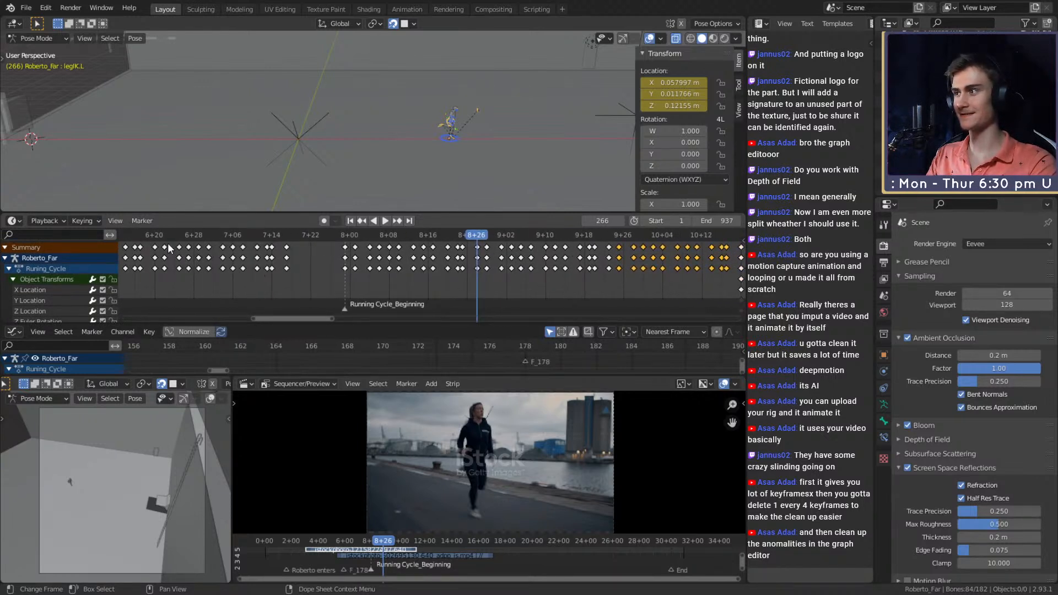
{"action": "left_click", "coordinate": [142, 220]}
{"action": "left_click", "coordinate": [160, 236]}
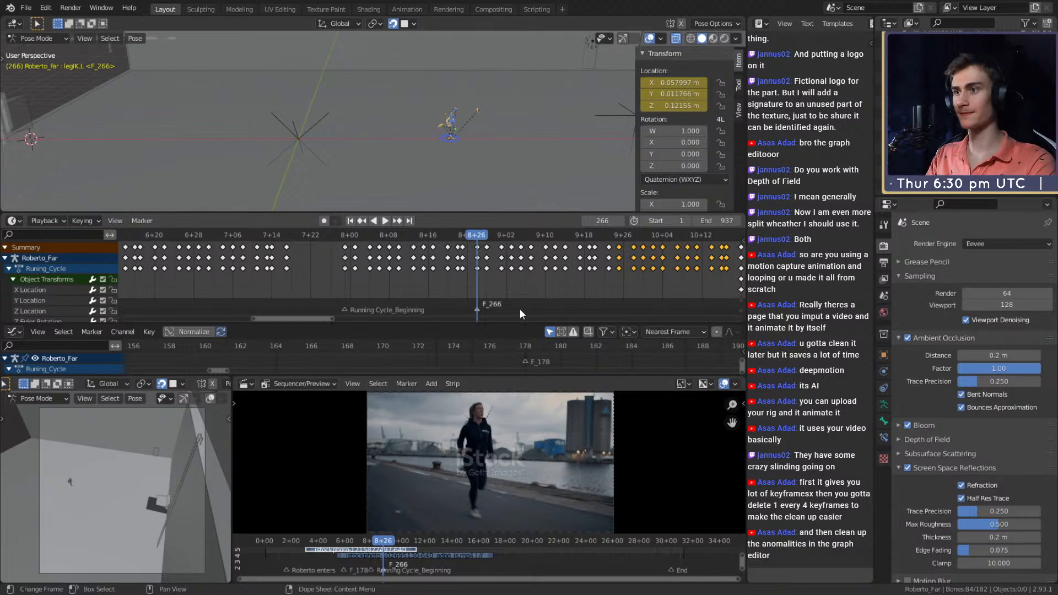
- Try to rename the marker at frame 266 as Running_Cycle_End
{"action": "left_click", "coordinate": [142, 221]}
{"action": "left_click", "coordinate": [169, 297]}
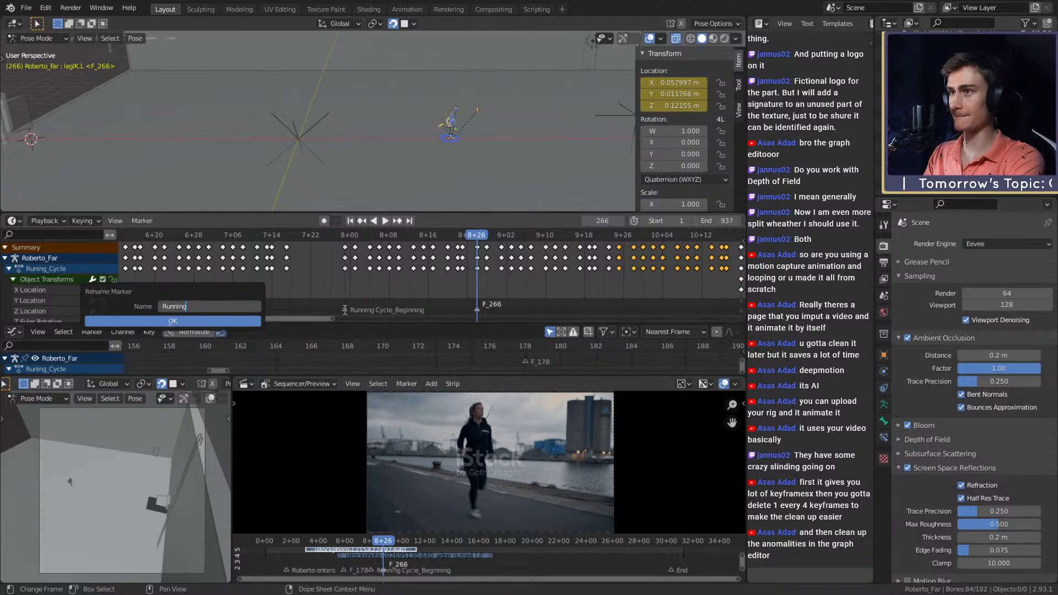
{"action": "type", "text": "_C"}
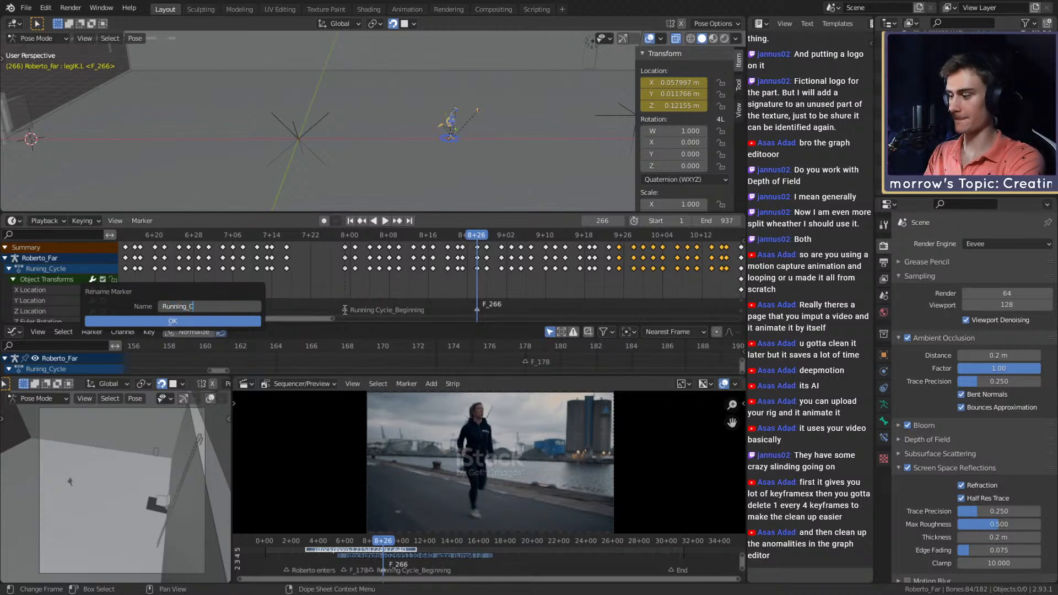
{"action": "type", "text": "ycle"}
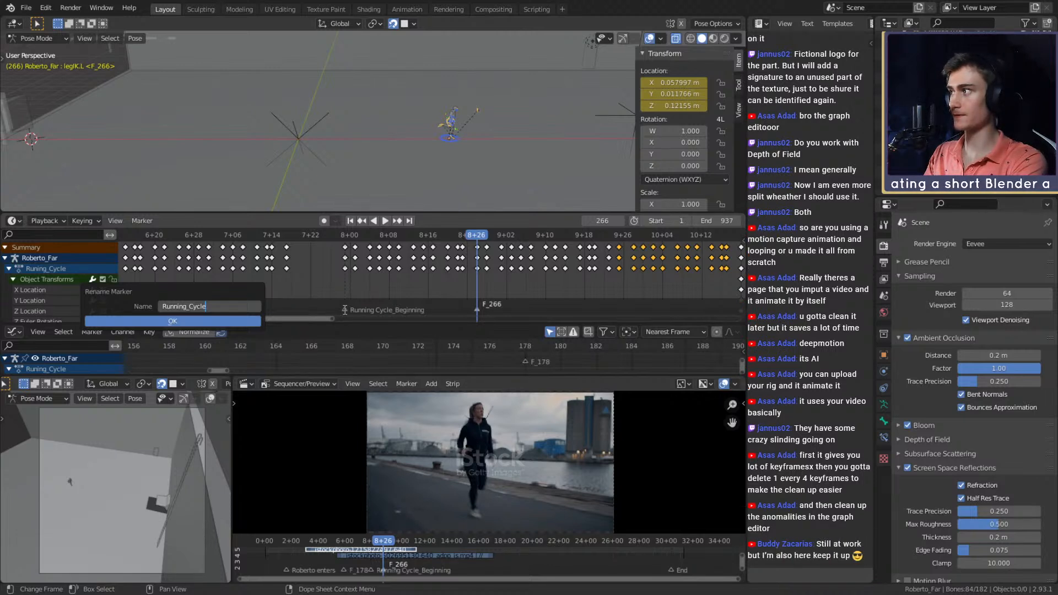
{"action": "type", "text": "_"}
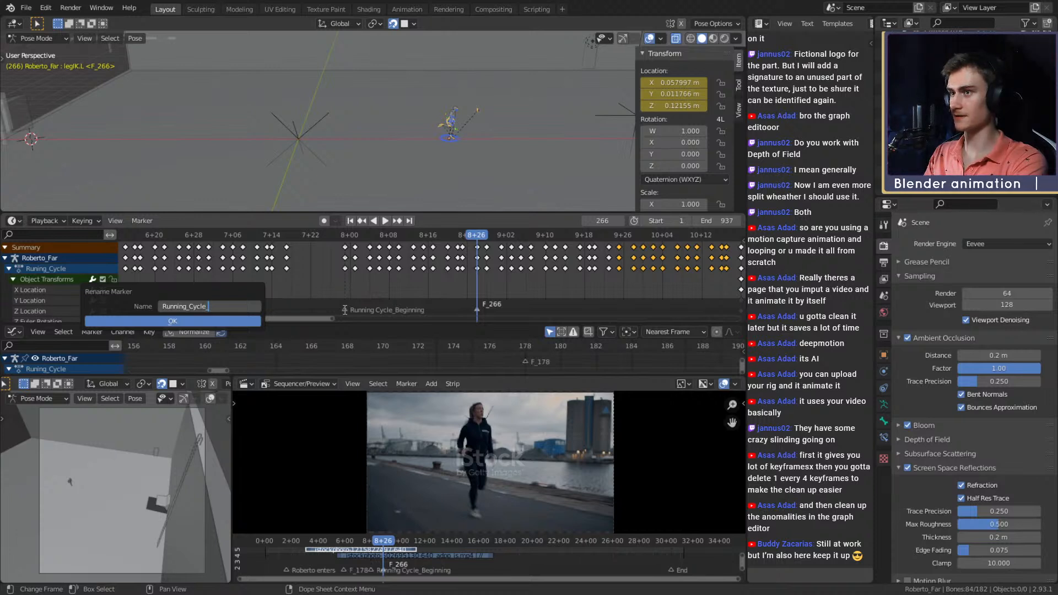
{"action": "type", "text": "End"}
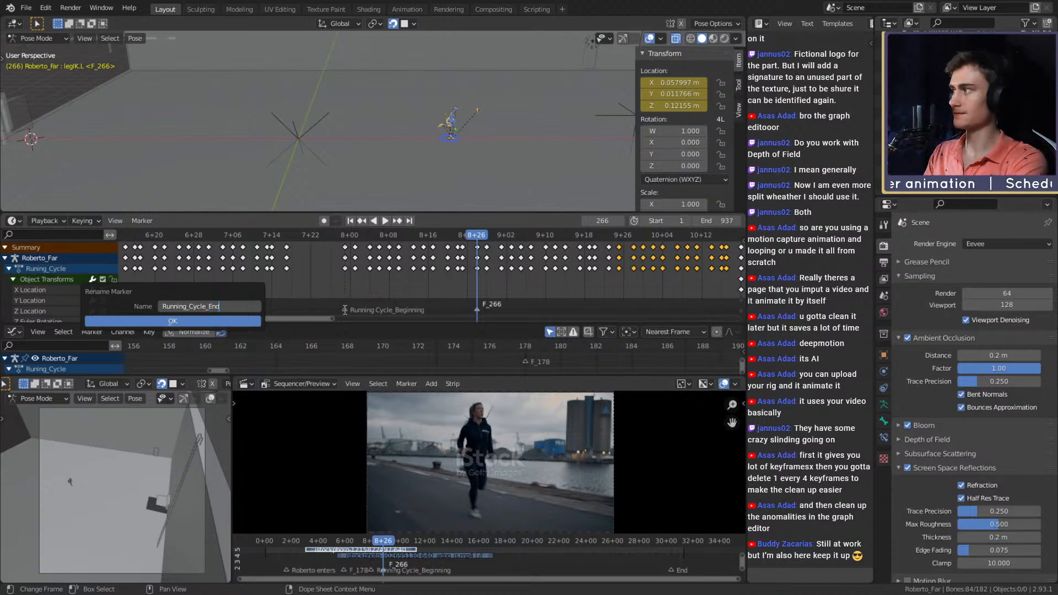
{"action": "key", "text": "Return"}
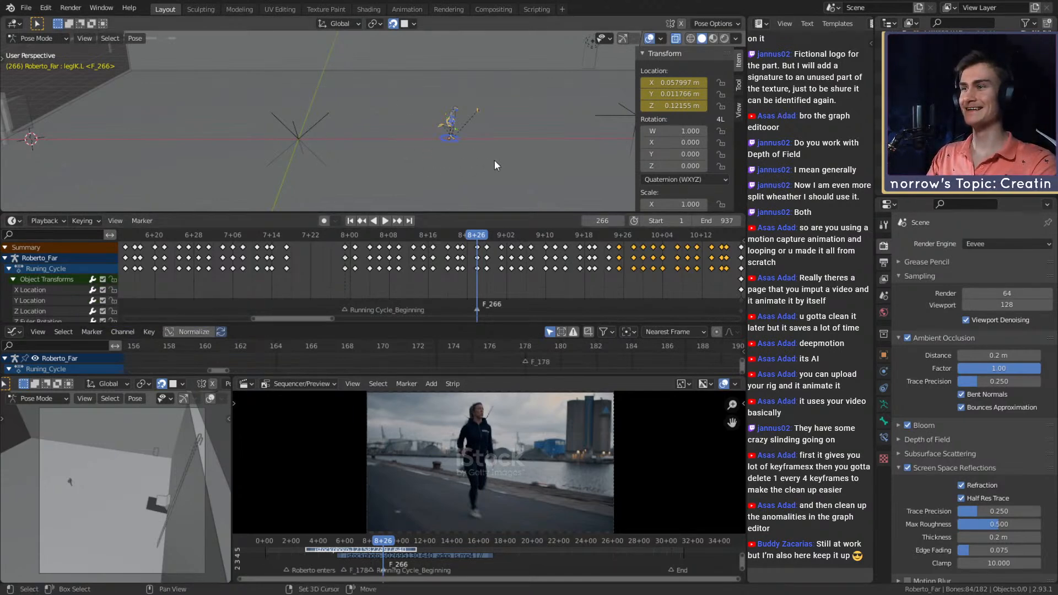
- Frame the running character closely in the scene view and save the animation file
{"action": "mouse_move", "coordinate": [495, 160]}
{"action": "middle_mouse_down"}
{"action": "mouse_move", "coordinate": [417, 145]}
{"action": "mouse_move", "coordinate": [425, 144]}
{"action": "middle_mouse_up"}
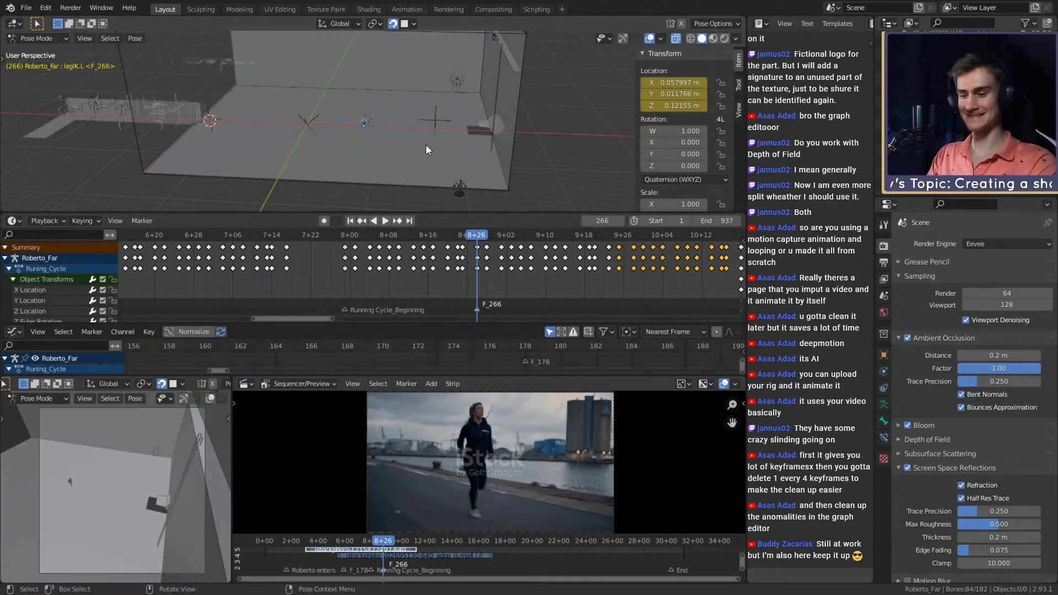
{"action": "key", "text": "KP_Decimal"}
{"action": "scroll", "coordinate": [419, 141], "scroll_direction": "down", "scroll_amount": 3}
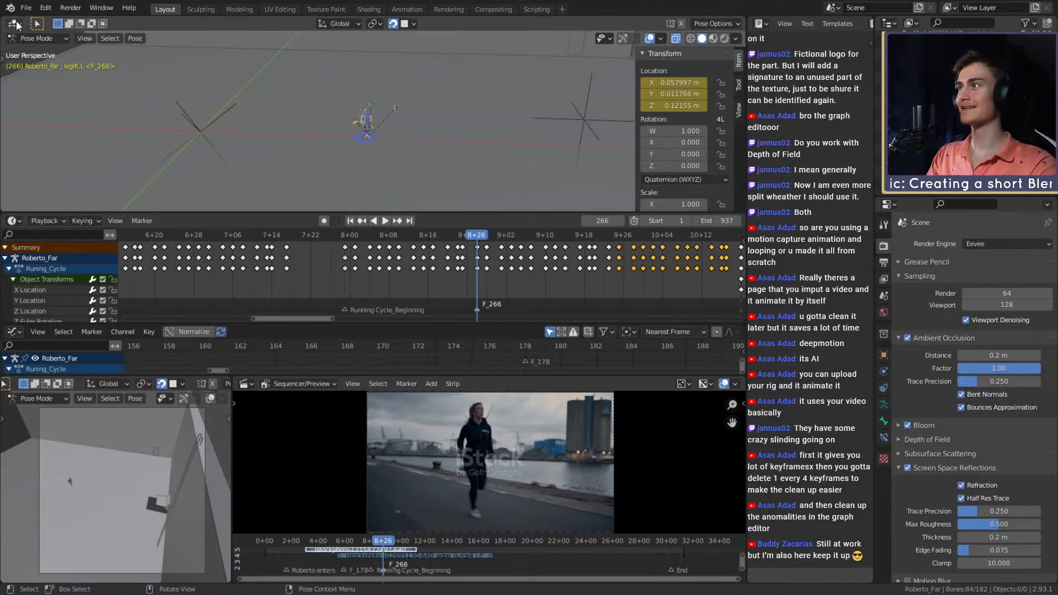
{"action": "left_click", "coordinate": [26, 8]}
{"action": "key", "text": "ctrl+s"}
{"action": "scroll", "coordinate": [392, 127], "scroll_direction": "up", "scroll_amount": 3}
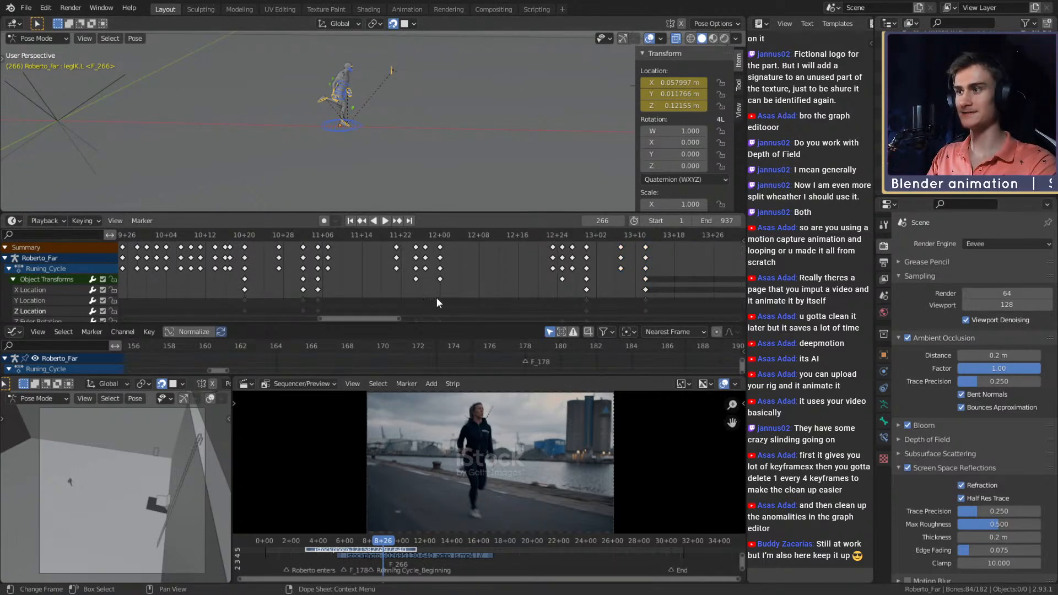
- Rename the timeline marker at frame 266 as Running_Cycle_End
{"action": "scroll", "coordinate": [436, 297], "scroll_direction": "down", "scroll_amount": 2}
{"action": "mouse_move", "coordinate": [436, 296]}
{"action": "middle_mouse_down"}
{"action": "mouse_move", "coordinate": [517, 294]}
{"action": "mouse_move", "coordinate": [490, 318]}
{"action": "middle_mouse_up"}
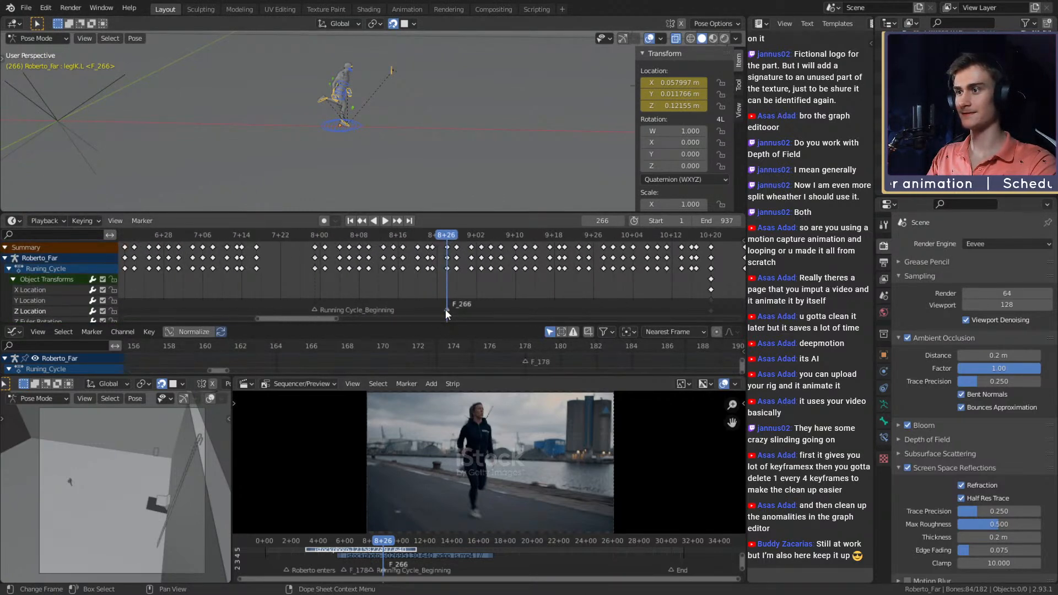
{"action": "left_click", "coordinate": [142, 221]}
{"action": "left_click", "coordinate": [165, 288]}
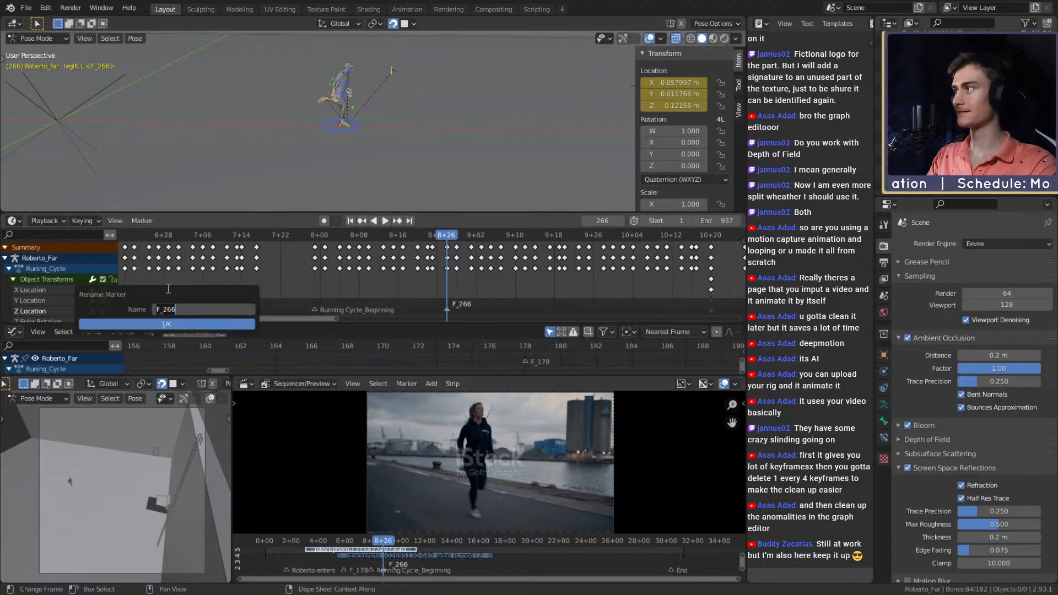
{"action": "left_click_drag", "start_coordinate": [188, 312], "coordinate": [128, 311]}
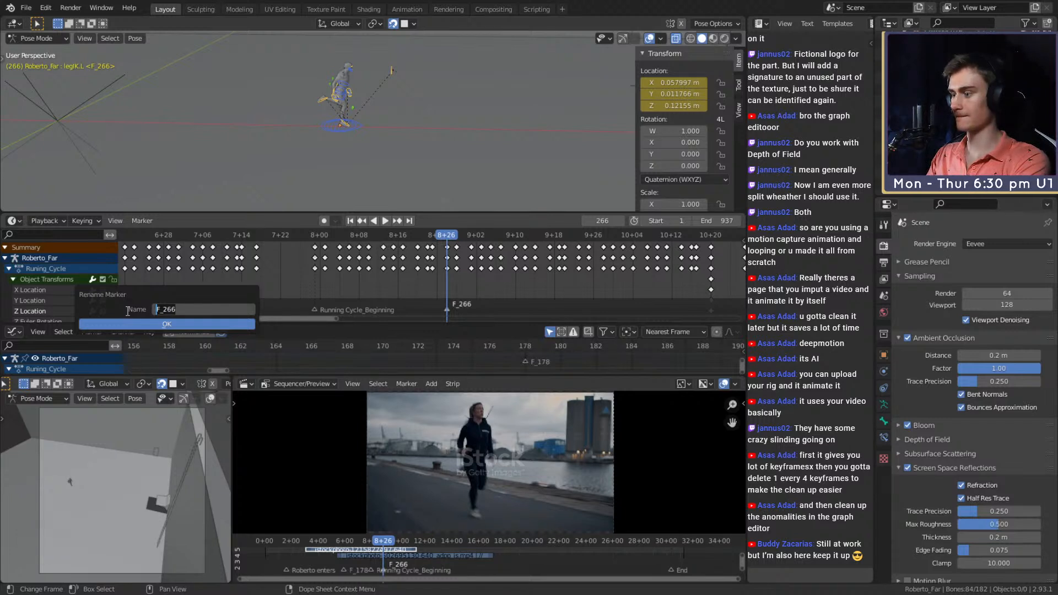
{"action": "type", "text": "Running"}
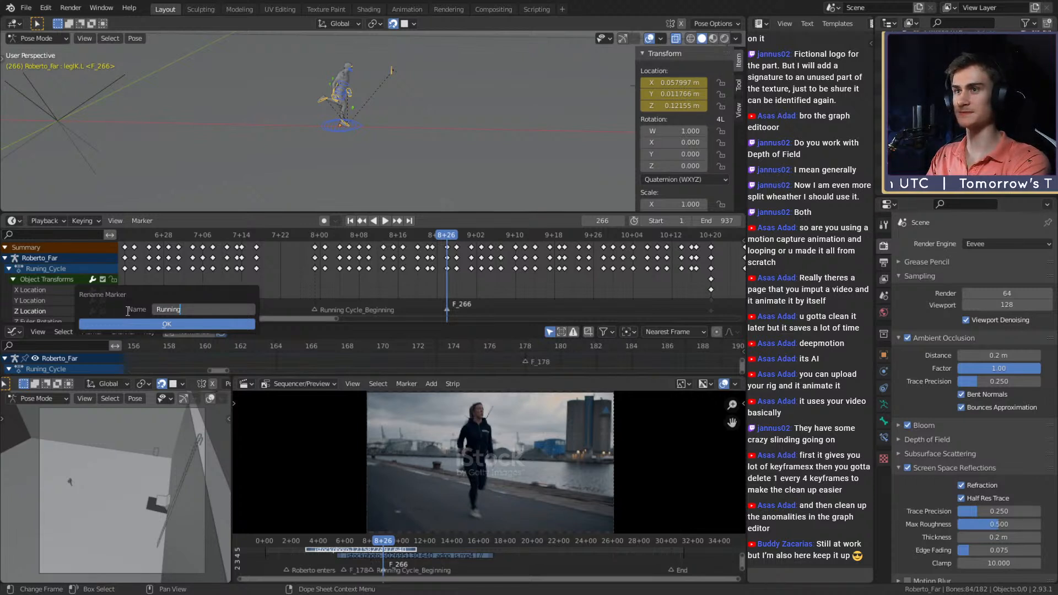
{"action": "type", "text": "_Cy"}
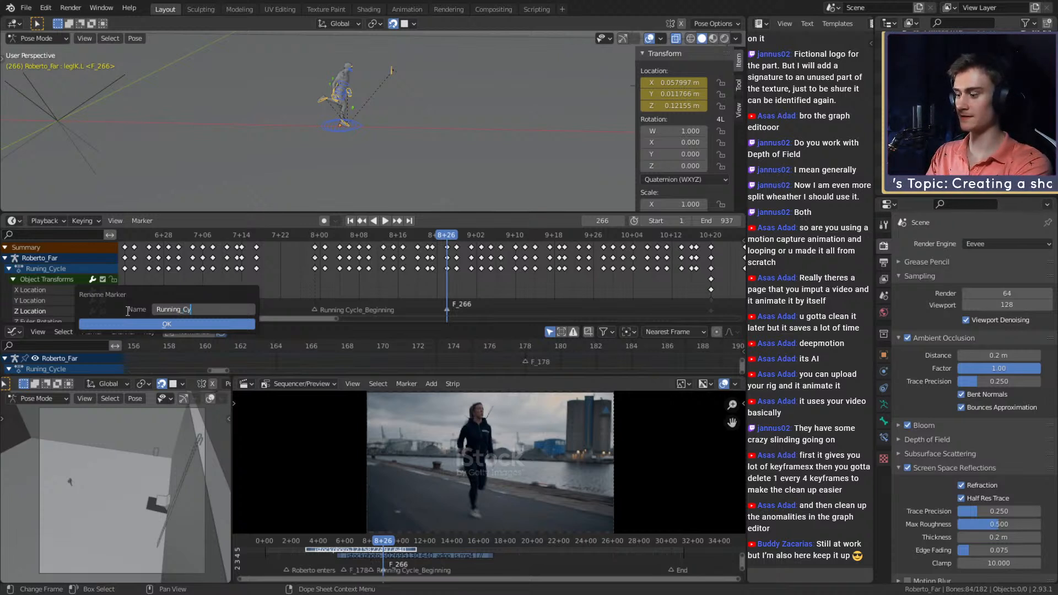
{"action": "type", "text": "c"}
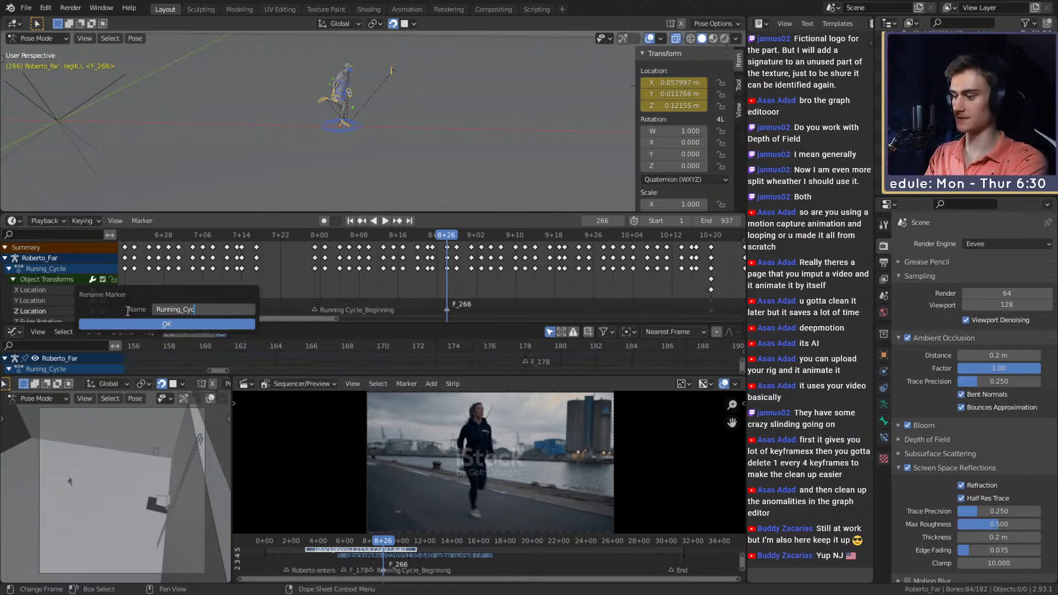
{"action": "type", "text": "le_"}
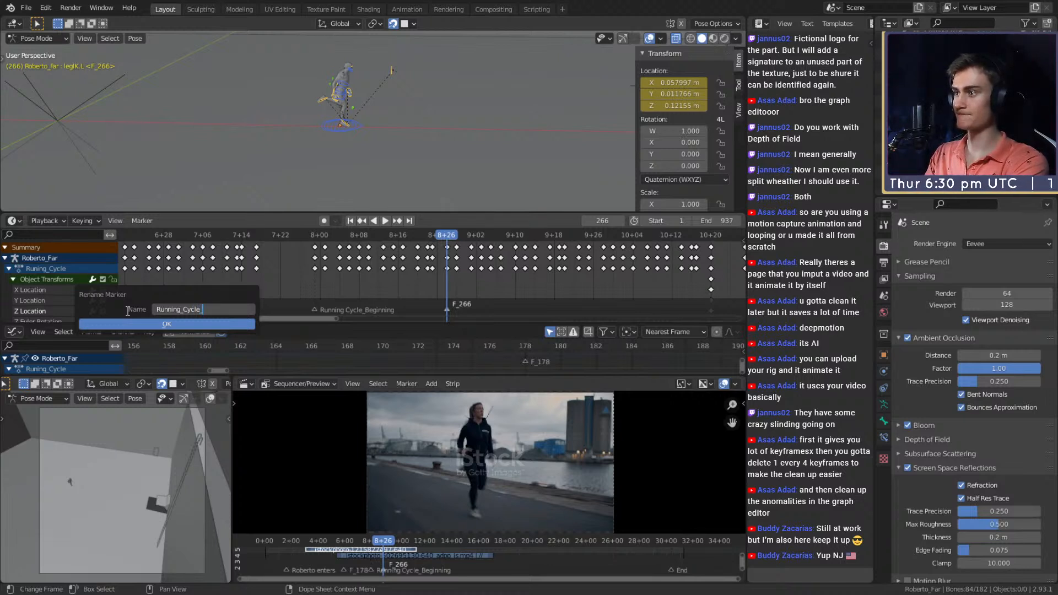
{"action": "type", "text": "End"}
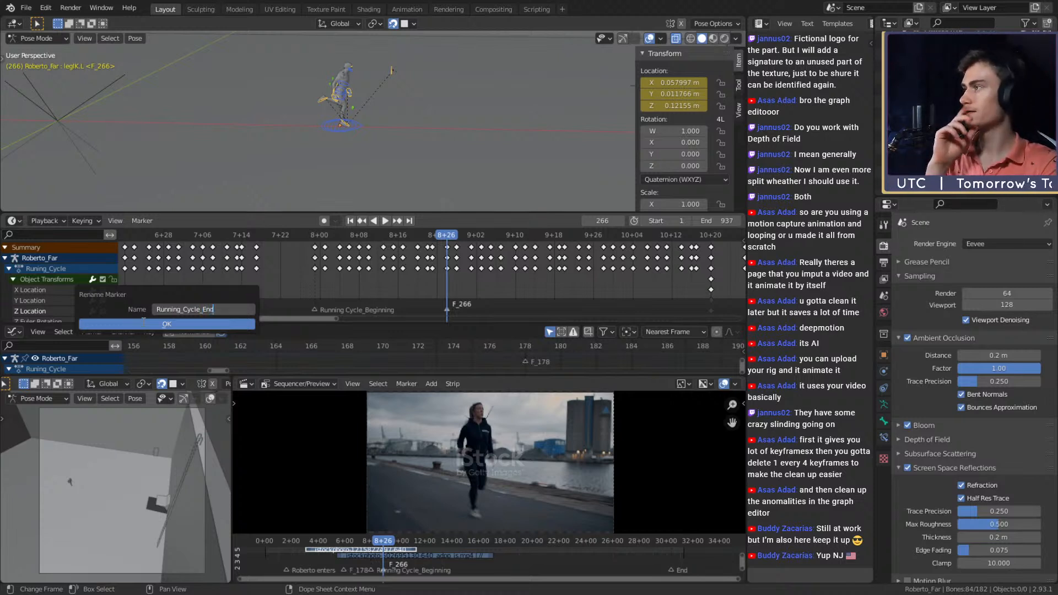
{"action": "left_click", "coordinate": [142, 323]}
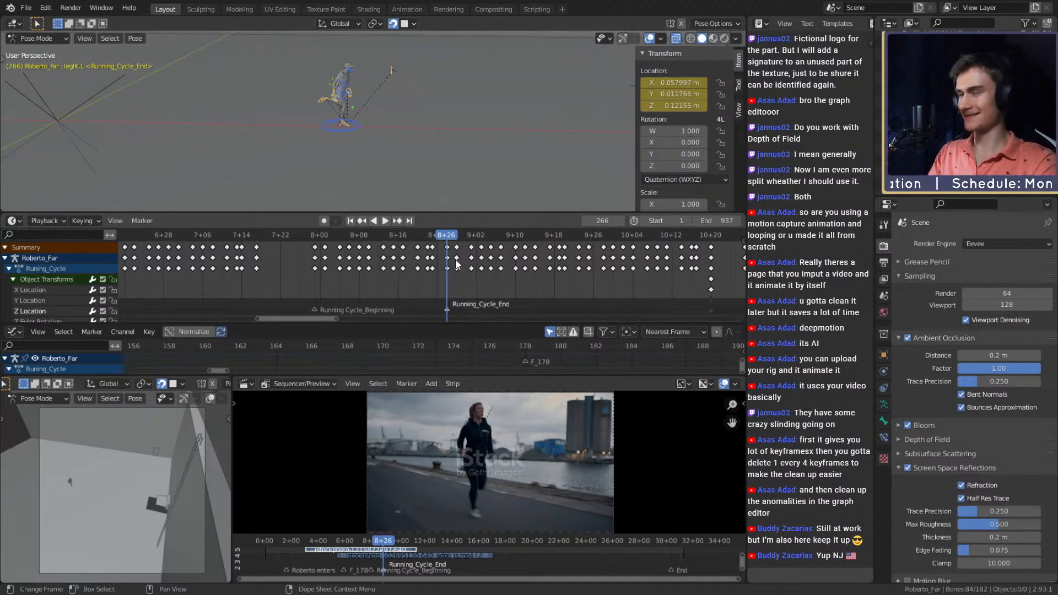
- Play and scrub the animation from frame 266 to frame 421, reviewing the character's movement after the run cycle
{"action": "middle_click_drag", "start_coordinate": [555, 288], "coordinate": [443, 287]}
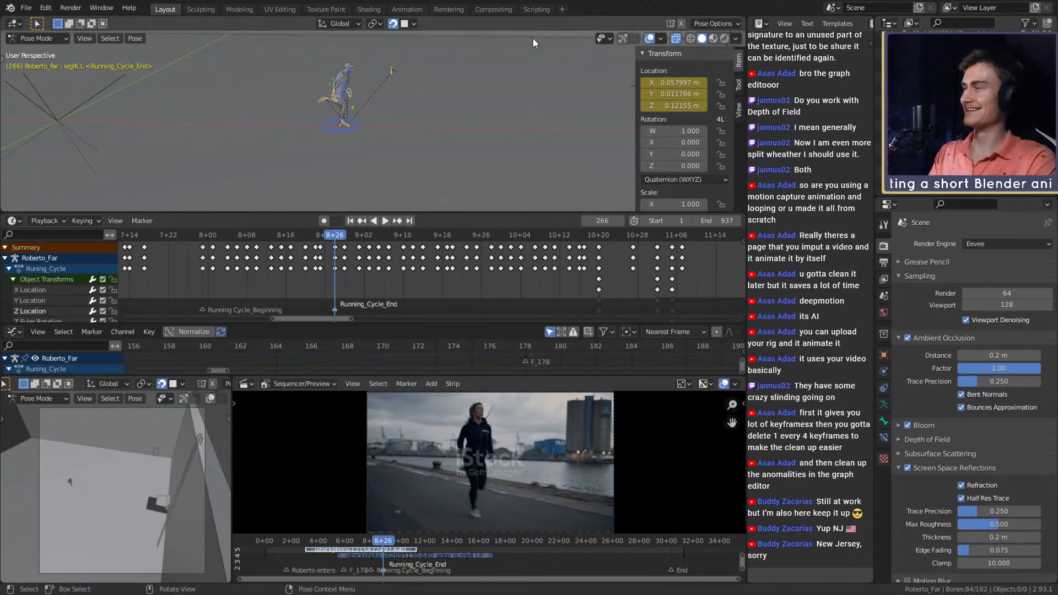
{"action": "scroll", "coordinate": [374, 75], "scroll_direction": "down", "scroll_amount": 4}
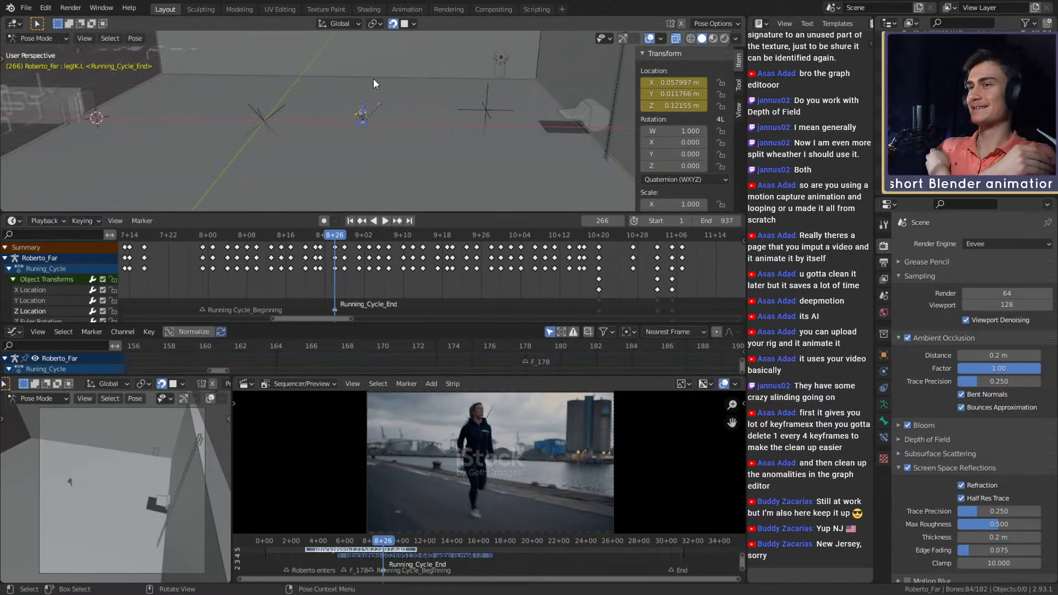
{"action": "scroll", "coordinate": [394, 278], "scroll_direction": "down", "scroll_amount": 4}
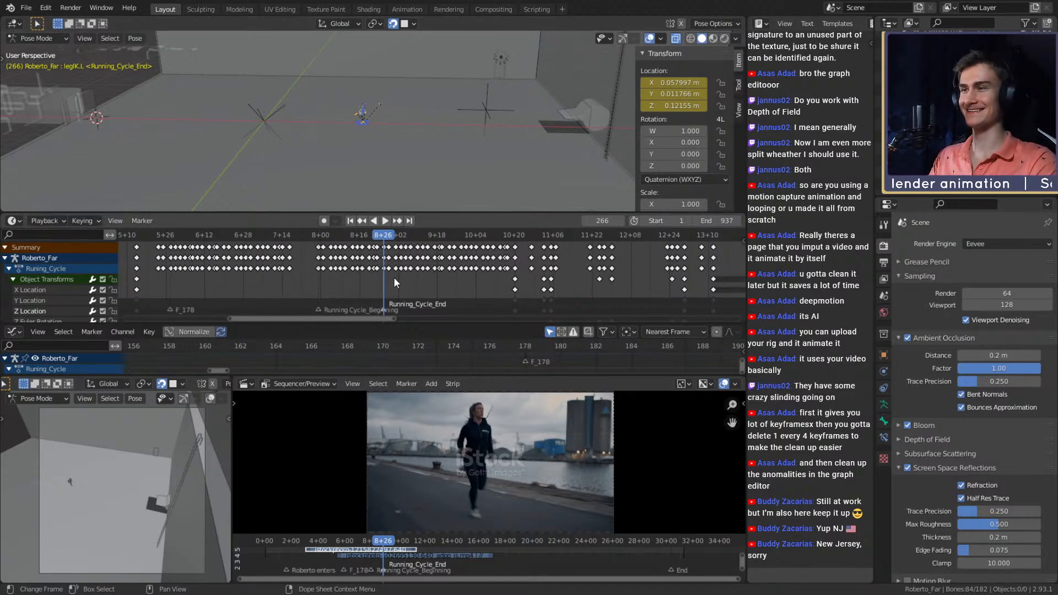
{"action": "middle_click_drag", "start_coordinate": [362, 296], "coordinate": [438, 281]}
{"action": "scroll", "coordinate": [361, 298], "scroll_direction": "up", "scroll_amount": 12}
{"action": "left_click_drag", "start_coordinate": [369, 249], "coordinate": [684, 236]}
{"action": "middle_click_drag", "start_coordinate": [669, 253], "coordinate": [345, 234]}
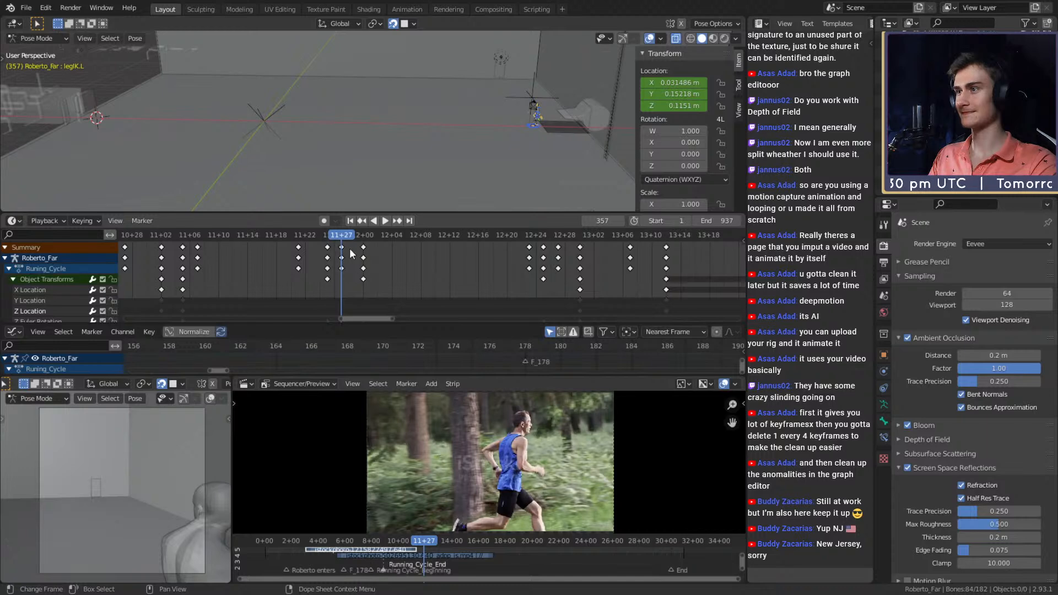
{"action": "key", "text": "space"}
{"action": "left_click_drag", "start_coordinate": [345, 234], "coordinate": [672, 244]}
{"action": "key", "text": "space"}
{"action": "middle_click_drag", "start_coordinate": [605, 287], "coordinate": [403, 250]}
{"action": "left_click_drag", "start_coordinate": [398, 236], "coordinate": [521, 250]}
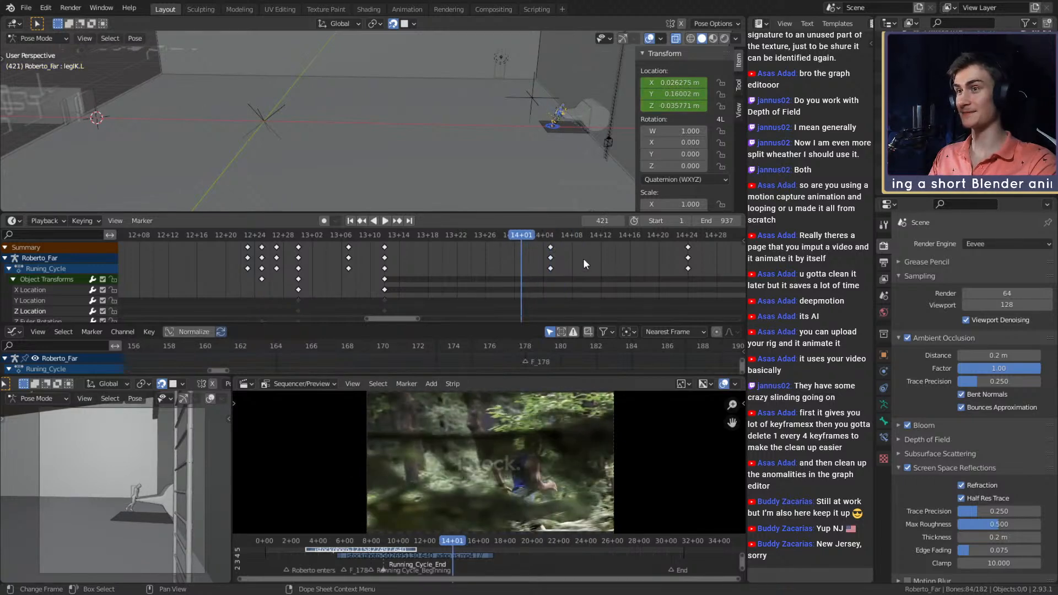
{"action": "middle_click_drag", "start_coordinate": [583, 258], "coordinate": [495, 279]}
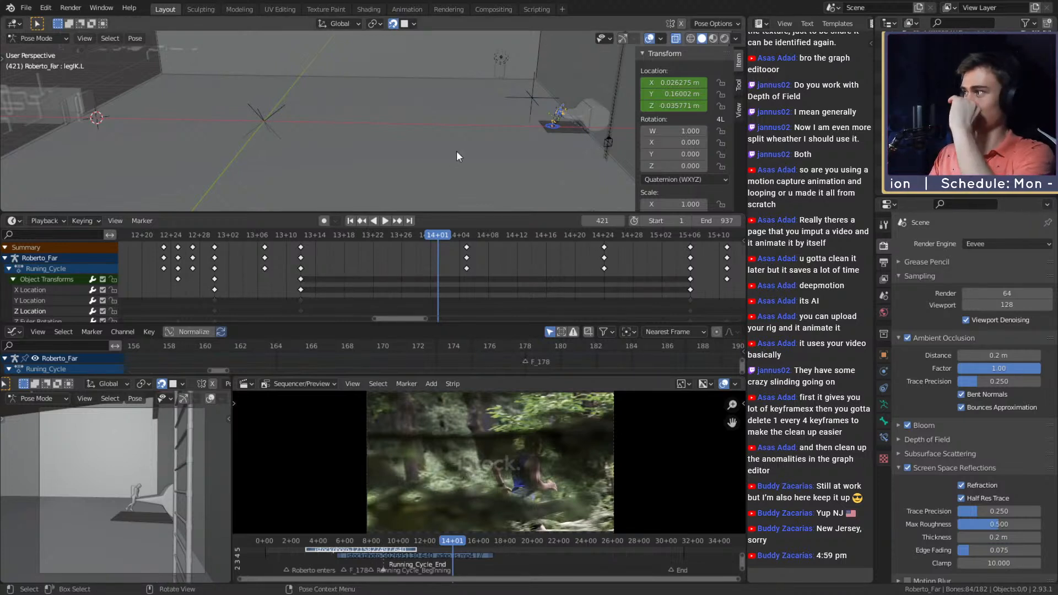
- Frame the character on the dark platform in the scene view, clear the bone selection and save the animation file
{"action": "left_click", "coordinate": [26, 8]}
{"action": "left_click", "coordinate": [82, 88]}
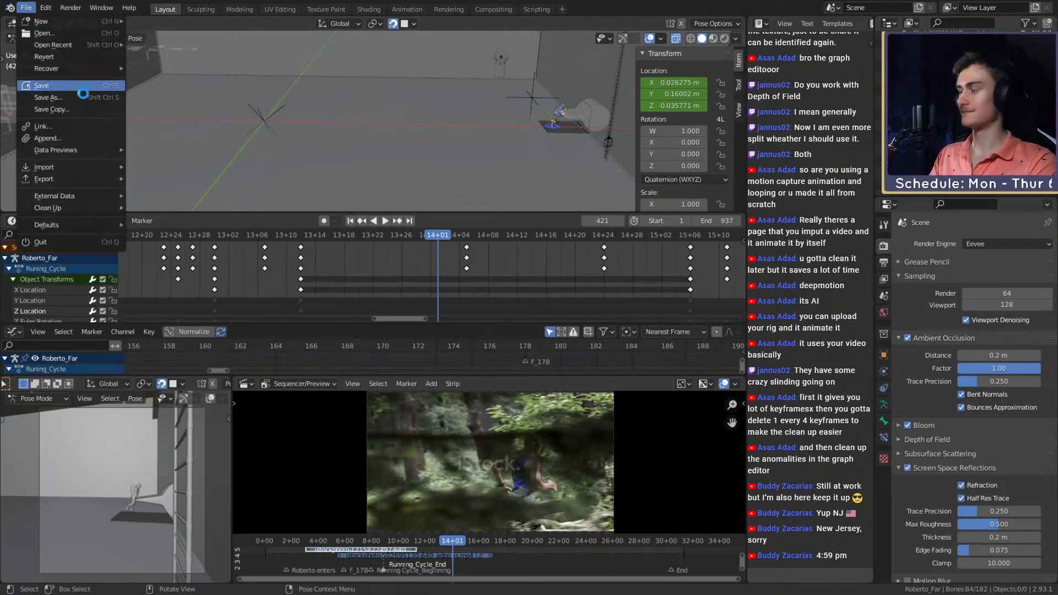
{"action": "middle_click_drag", "start_coordinate": [455, 151], "coordinate": [388, 157]}
{"action": "key", "text": "KP_Decimal"}
{"action": "scroll", "coordinate": [428, 148], "scroll_direction": "up", "scroll_amount": 2}
{"action": "scroll", "coordinate": [388, 157], "scroll_direction": "down", "scroll_amount": 3}
{"action": "left_click", "coordinate": [557, 141]}
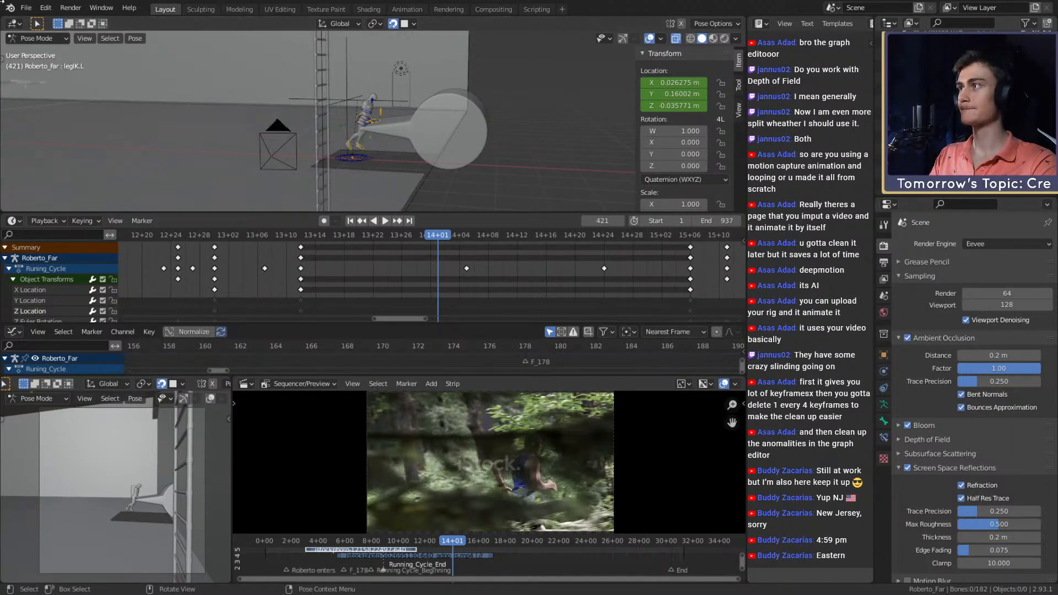
{"action": "left_click", "coordinate": [27, 8]}
{"action": "left_click", "coordinate": [42, 86]}
- Play and scrub the animation from frame 421 to frame 461, examining the character's poses on the platform and their keyframes
{"action": "mouse_move", "coordinate": [380, 160]}
{"action": "middle_mouse_down"}
{"action": "mouse_move", "coordinate": [356, 158]}
{"action": "mouse_move", "coordinate": [385, 159]}
{"action": "mouse_move", "coordinate": [370, 147]}
{"action": "middle_mouse_up"}
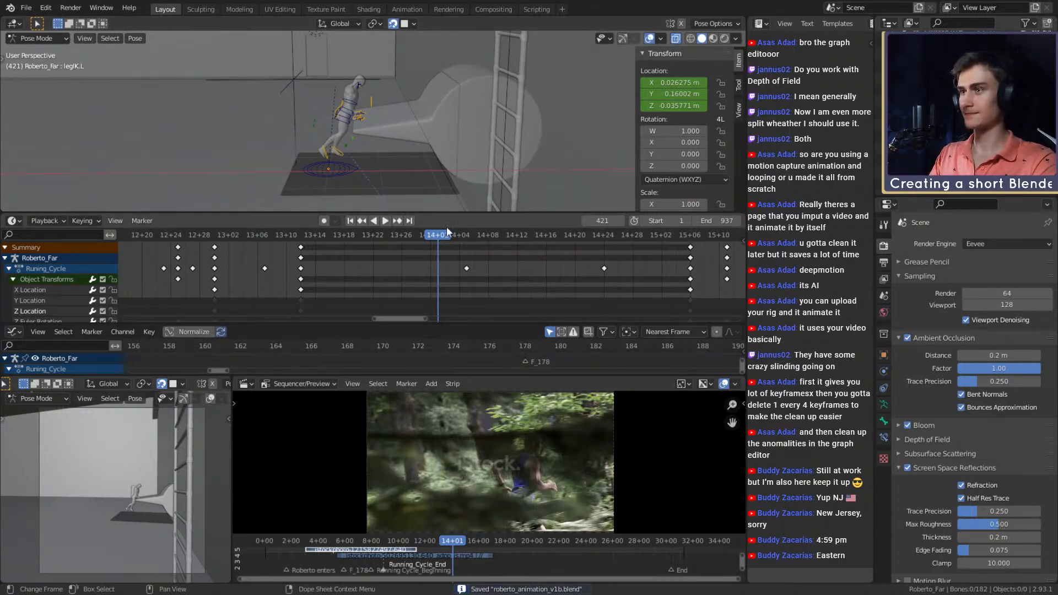
{"action": "key", "text": "space"}
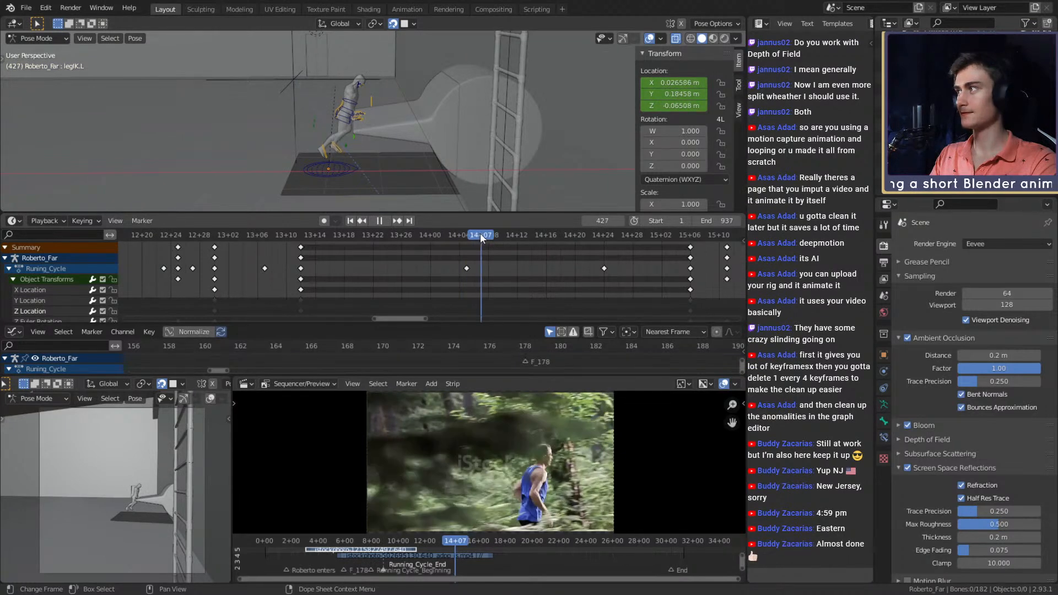
{"action": "left_click_drag", "start_coordinate": [480, 234], "coordinate": [357, 227]}
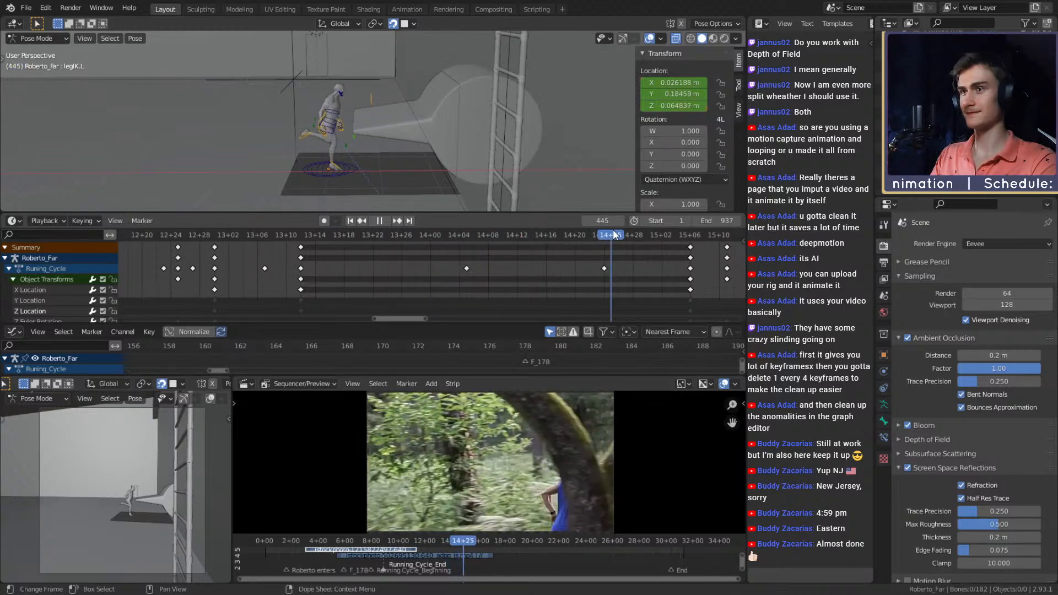
{"action": "key", "text": "space"}
{"action": "middle_click_drag", "start_coordinate": [602, 292], "coordinate": [301, 293]}
{"action": "left_click_drag", "start_coordinate": [371, 239], "coordinate": [429, 251]}
{"action": "middle_click_drag", "start_coordinate": [402, 179], "coordinate": [451, 184]}
{"action": "mouse_move", "coordinate": [427, 240]}
{"action": "left_mouse_down"}
{"action": "mouse_move", "coordinate": [393, 240]}
{"action": "mouse_move", "coordinate": [427, 243]}
{"action": "left_mouse_up"}
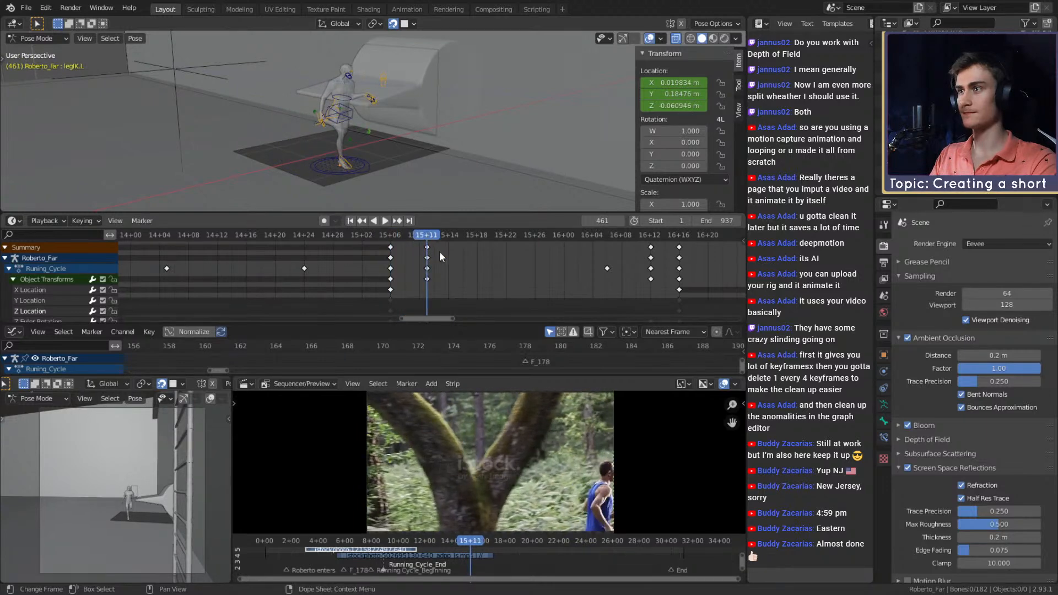
{"action": "scroll", "coordinate": [439, 251], "scroll_direction": "down", "scroll_amount": 2}
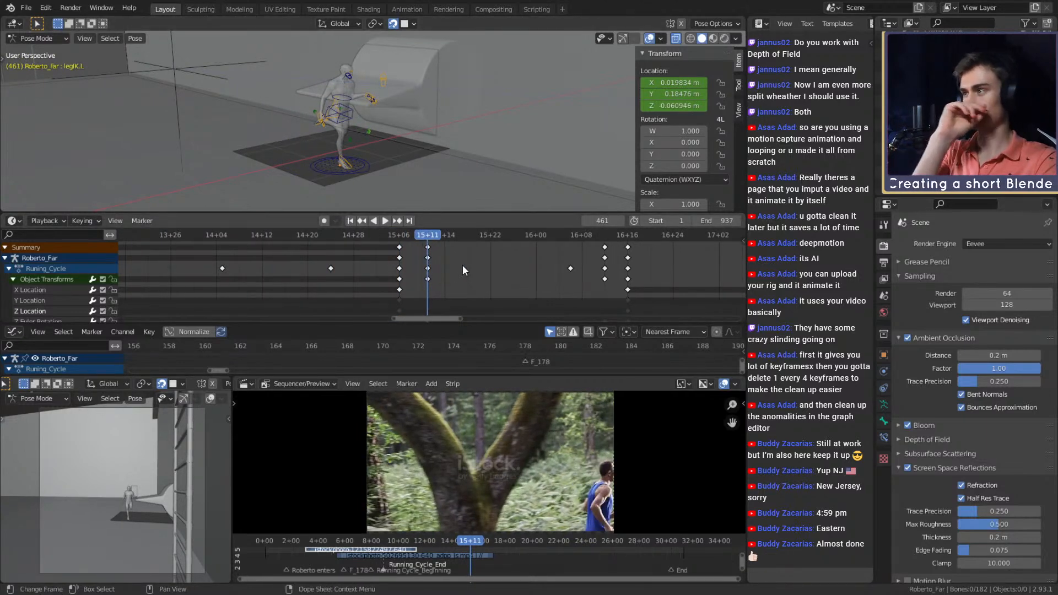
{"action": "scroll", "coordinate": [452, 265], "scroll_direction": "down", "scroll_amount": 4}
{"action": "middle_click_drag", "start_coordinate": [435, 270], "coordinate": [515, 275]}
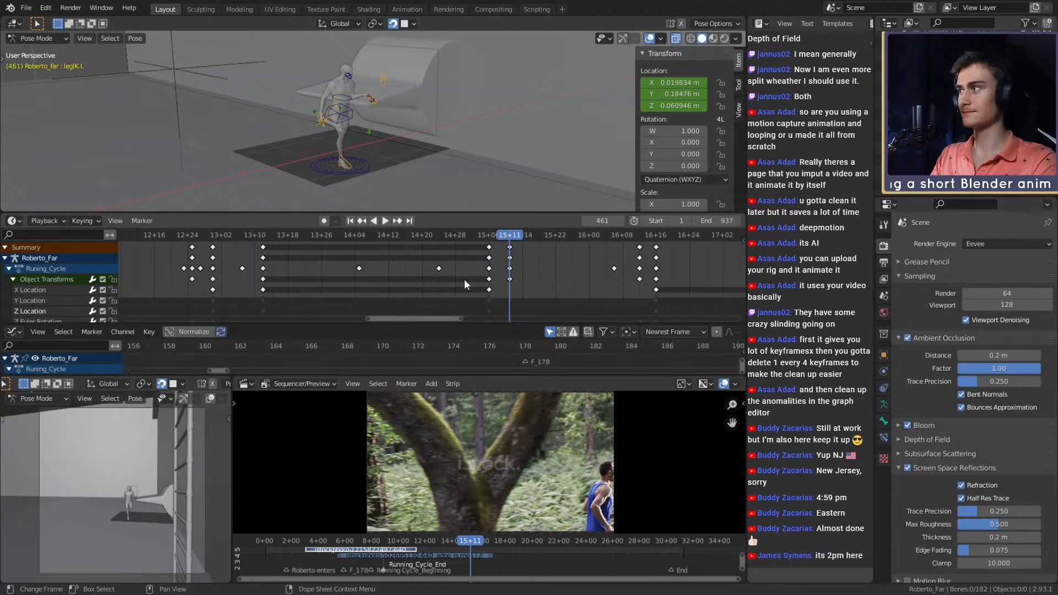
{"action": "middle_click_drag", "start_coordinate": [419, 287], "coordinate": [448, 289]}
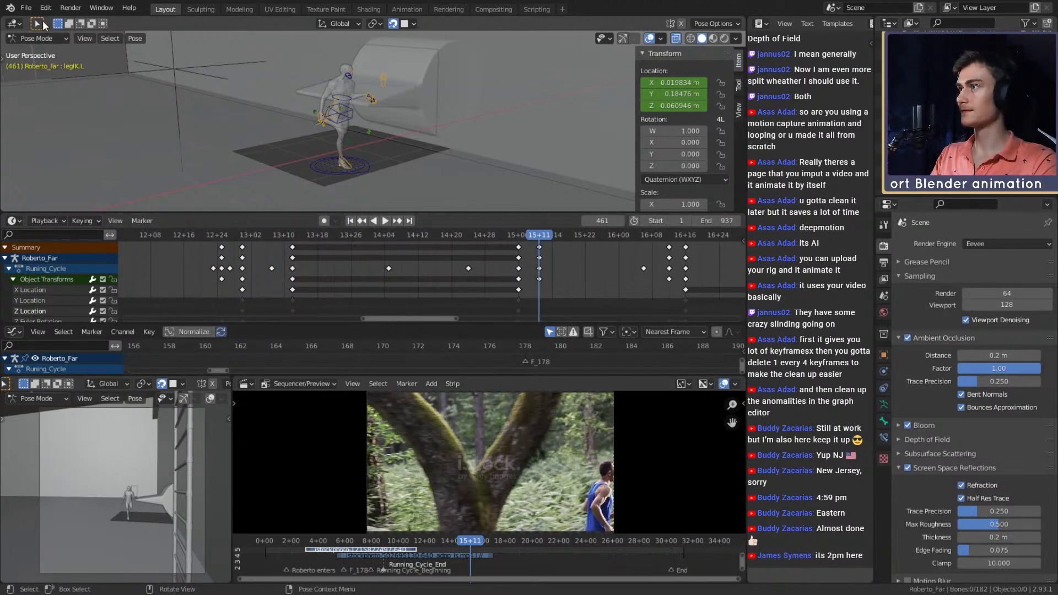
- Save the animation file with frame 461 as the current frame
{"action": "left_click", "coordinate": [26, 8]}
{"action": "left_click", "coordinate": [44, 84]}
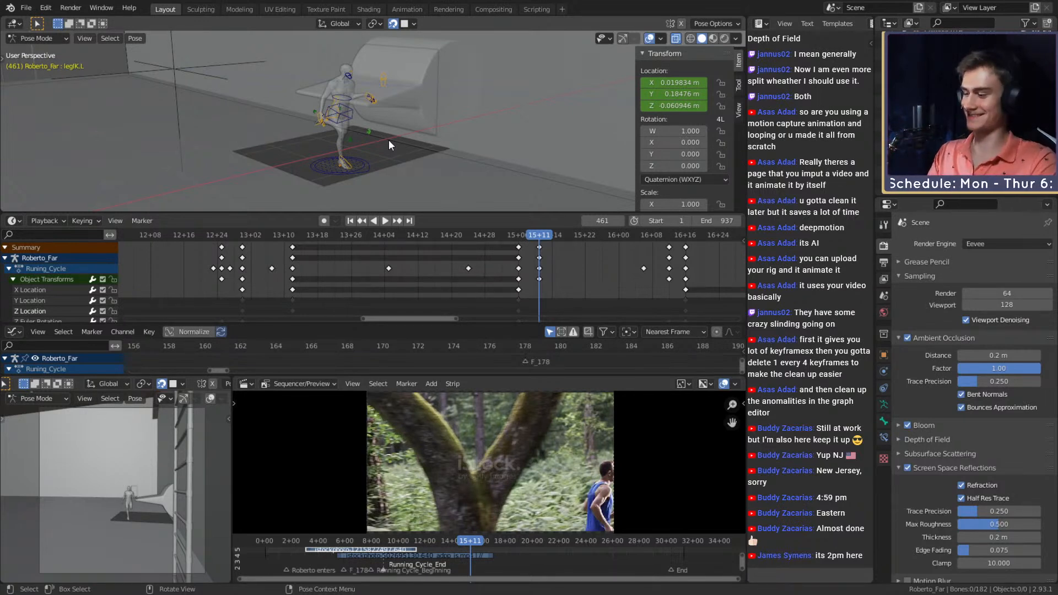
{"action": "middle_click_drag", "start_coordinate": [382, 143], "coordinate": [422, 144]}
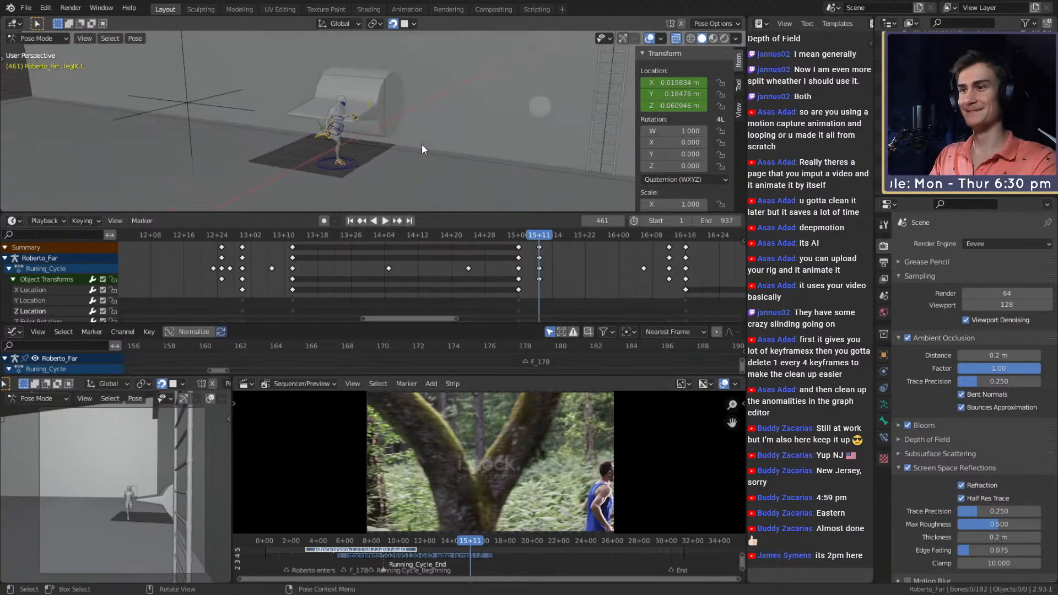
{"action": "middle_click_drag", "start_coordinate": [587, 271], "coordinate": [480, 283]}
{"action": "scroll", "coordinate": [501, 269], "scroll_direction": "up", "scroll_amount": 3}
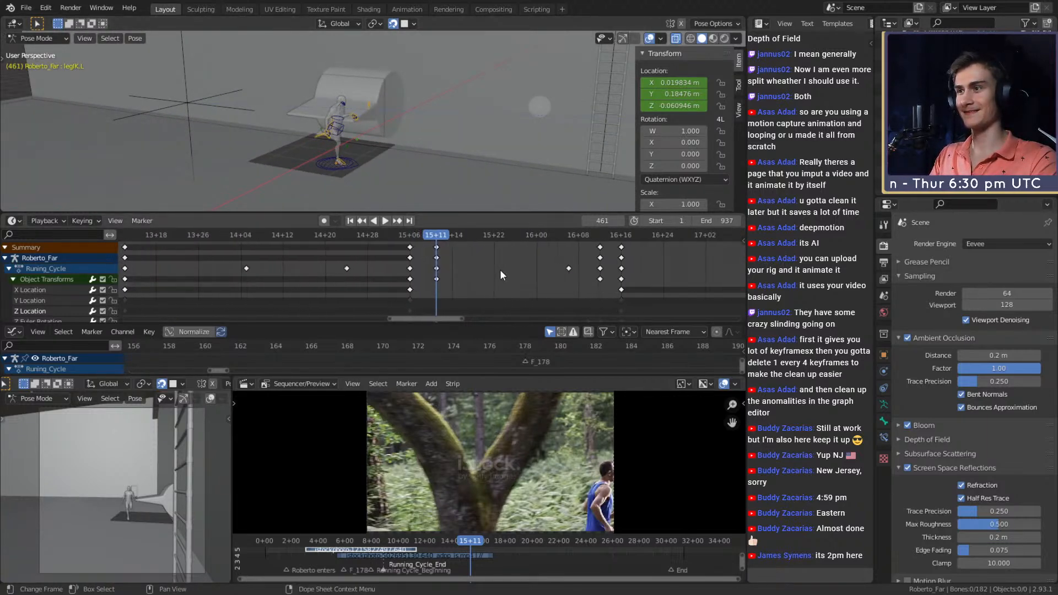
{"action": "middle_click_drag", "start_coordinate": [425, 171], "coordinate": [380, 150]}
{"action": "left_click", "coordinate": [33, 8]}
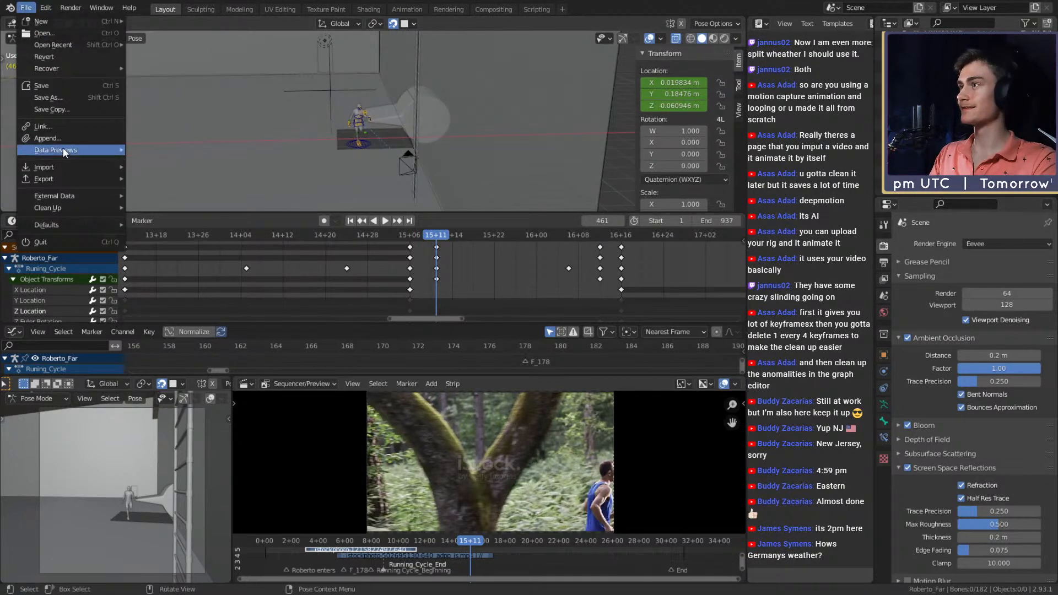
{"action": "left_click", "coordinate": [45, 84]}
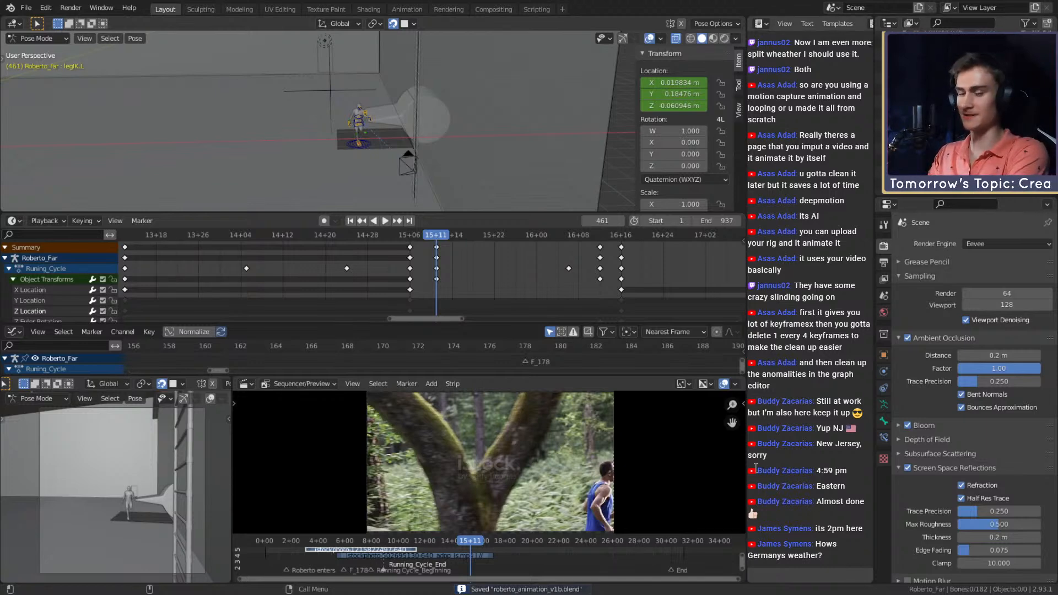
{"action": "middle_click_drag", "start_coordinate": [410, 115], "coordinate": [482, 151]}
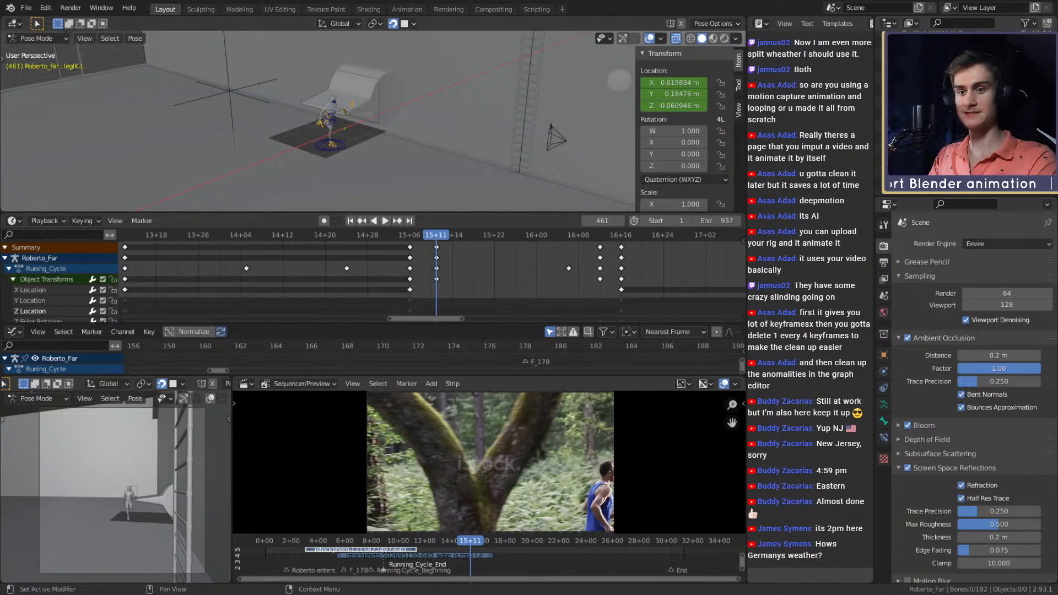
{"action": "middle_click_drag", "start_coordinate": [331, 141], "coordinate": [499, 139]}
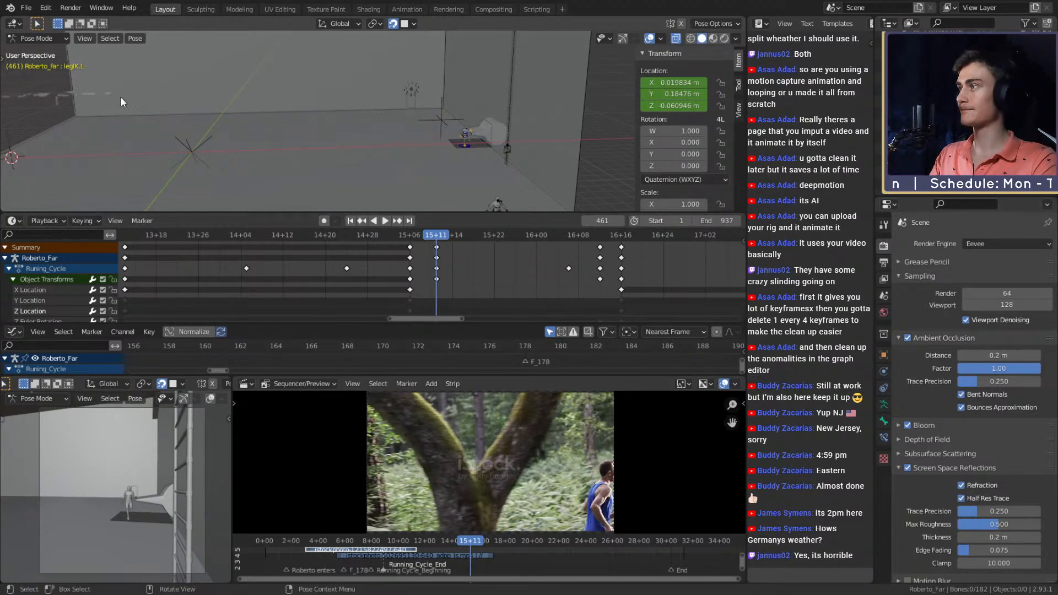
{"action": "left_click", "coordinate": [26, 7]}
{"action": "left_click", "coordinate": [41, 86]}
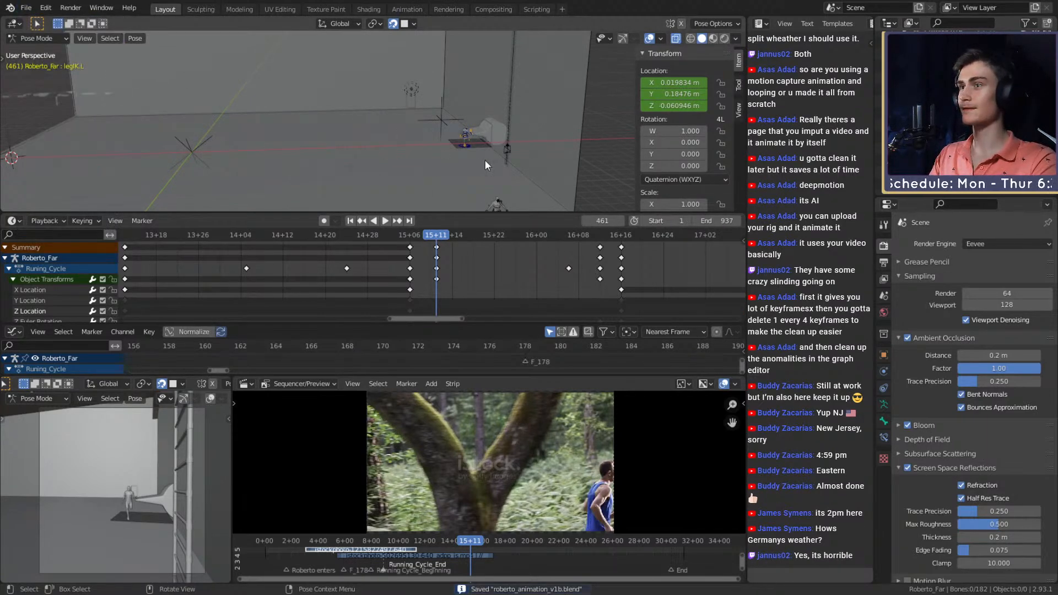
{"action": "middle_click_drag", "start_coordinate": [484, 160], "coordinate": [405, 154]}
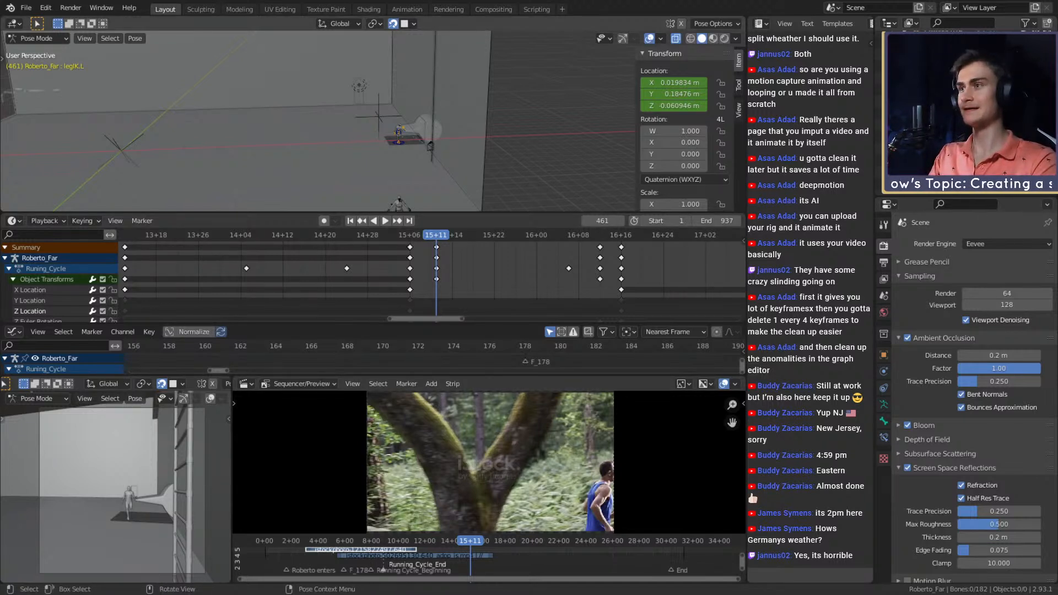
{"action": "scroll", "coordinate": [491, 170], "scroll_direction": "up", "scroll_amount": 3}
{"action": "middle_click_drag", "start_coordinate": [497, 173], "coordinate": [419, 114]}
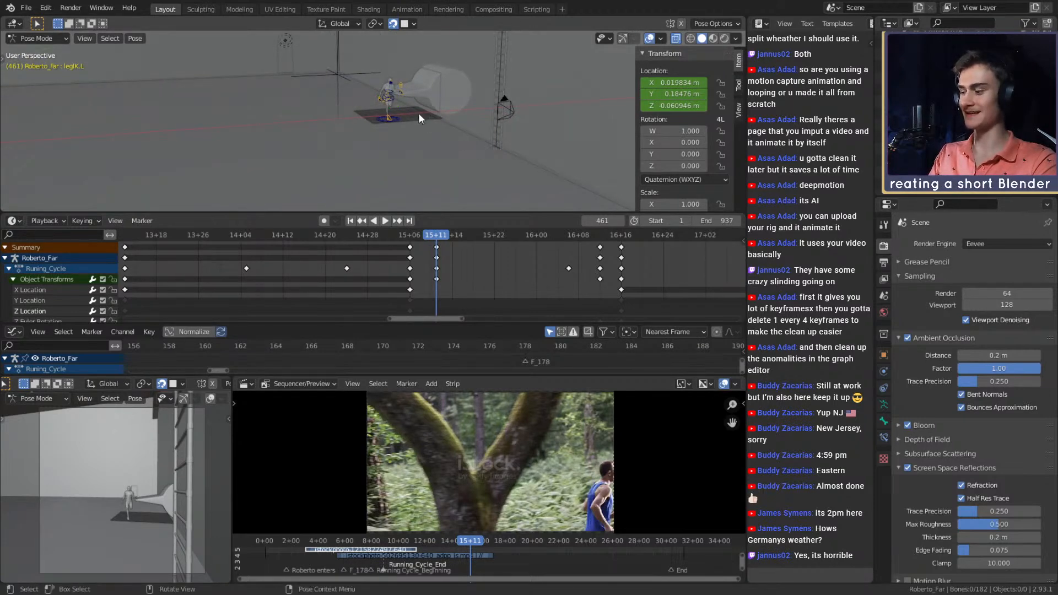
{"action": "scroll", "coordinate": [423, 122], "scroll_direction": "up", "scroll_amount": 4}
{"action": "scroll", "coordinate": [432, 293], "scroll_direction": "down", "scroll_amount": 3}
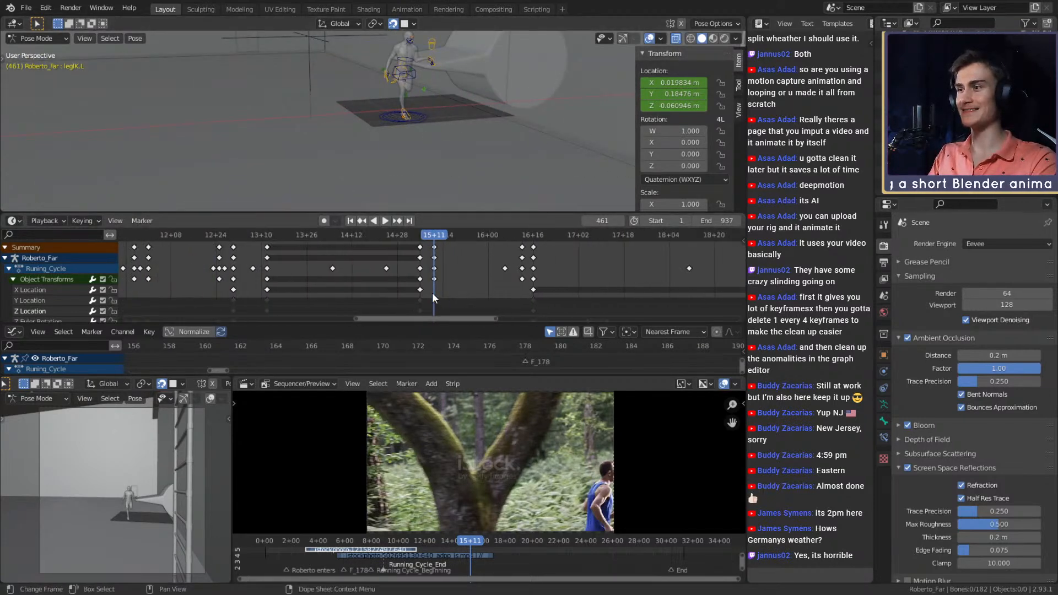
- Select all of the character's bones and their keyframes between the Running_Cycle_Beginning and Running_Cycle_End markers
{"action": "scroll", "coordinate": [432, 293], "scroll_direction": "up", "scroll_amount": 10, "text": "ctrl"}
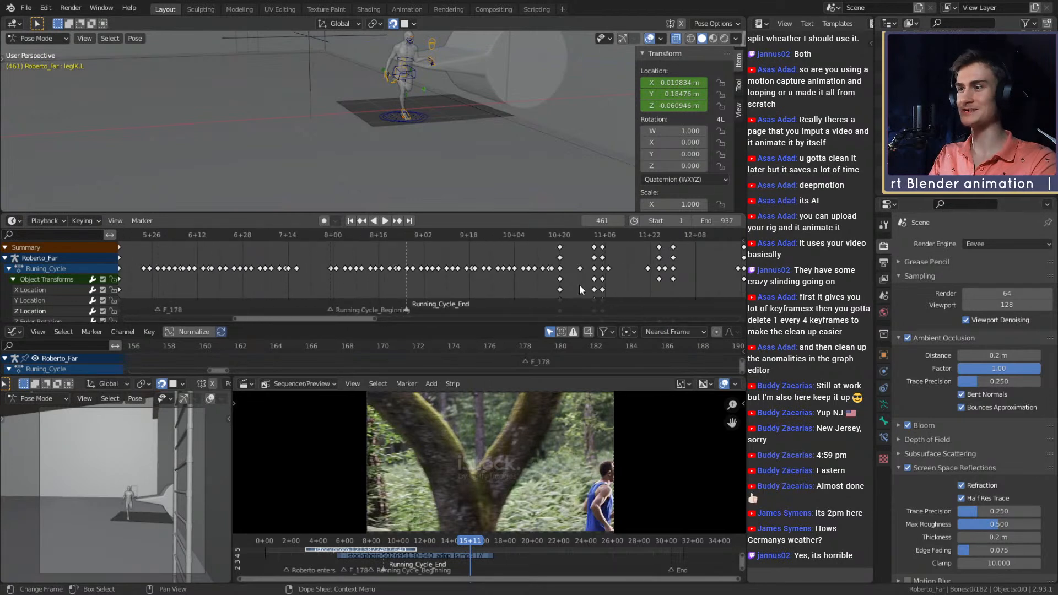
{"action": "scroll", "coordinate": [580, 288], "scroll_direction": "up", "scroll_amount": 5}
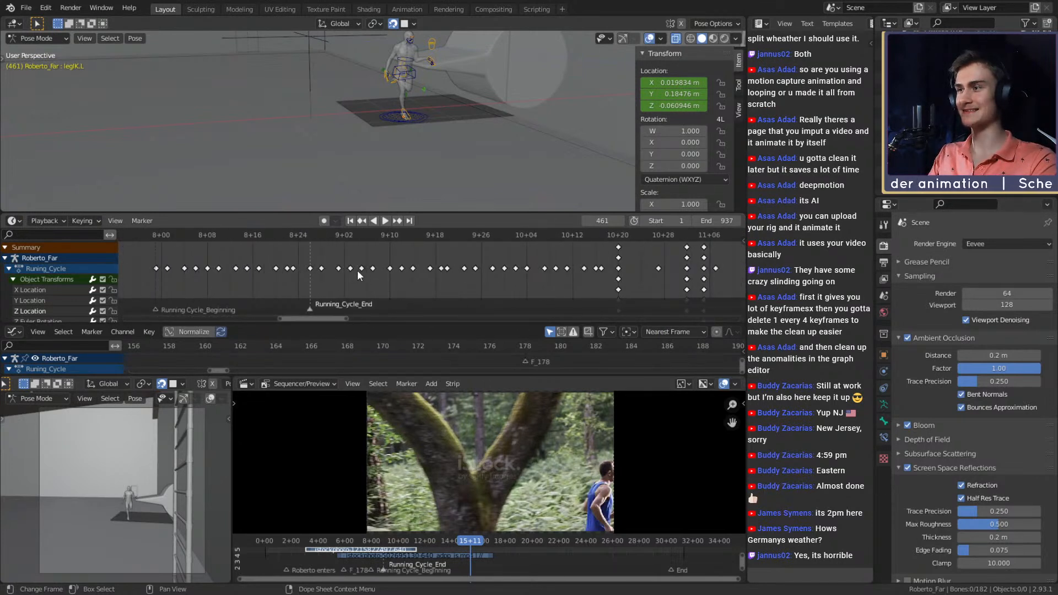
{"action": "scroll", "coordinate": [357, 270], "scroll_direction": "up", "scroll_amount": 5, "text": "ctrl"}
{"action": "key", "text": "a"}
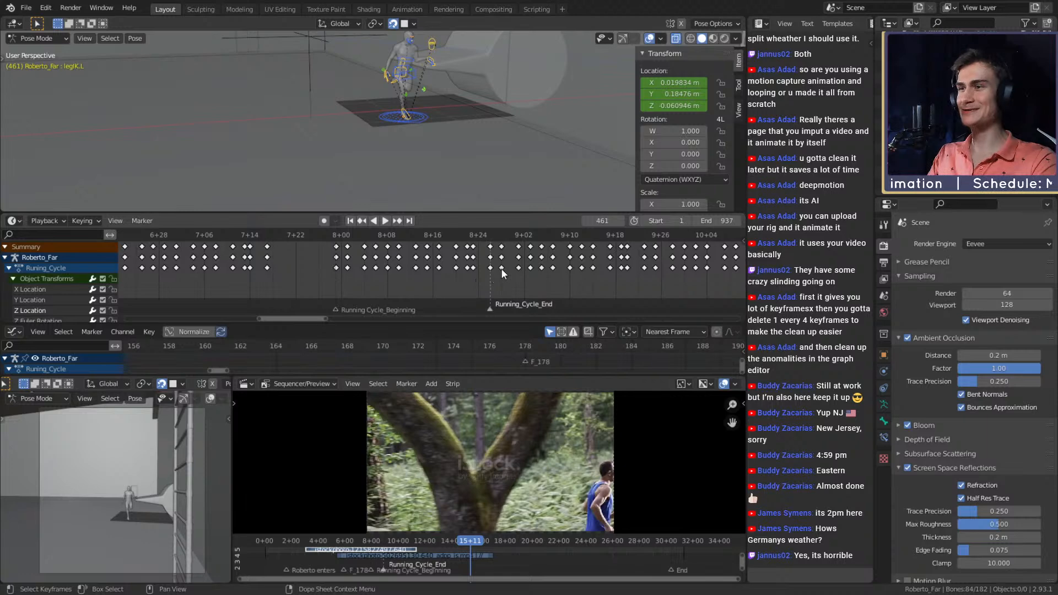
{"action": "scroll", "coordinate": [501, 269], "scroll_direction": "down", "scroll_amount": 1, "text": "ctrl"}
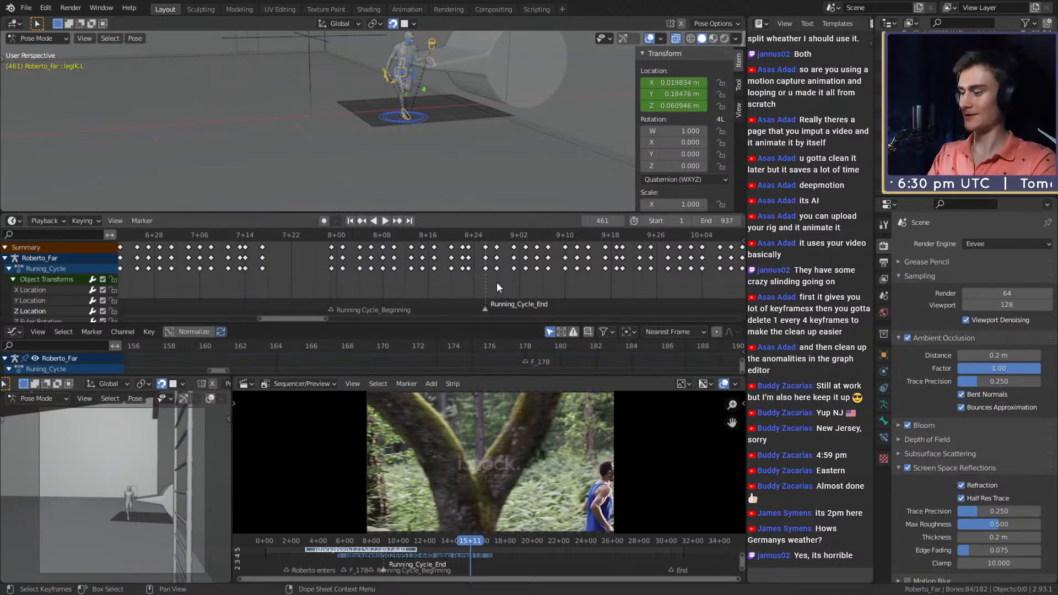
{"action": "middle_click_drag", "start_coordinate": [532, 276], "coordinate": [531, 290]}
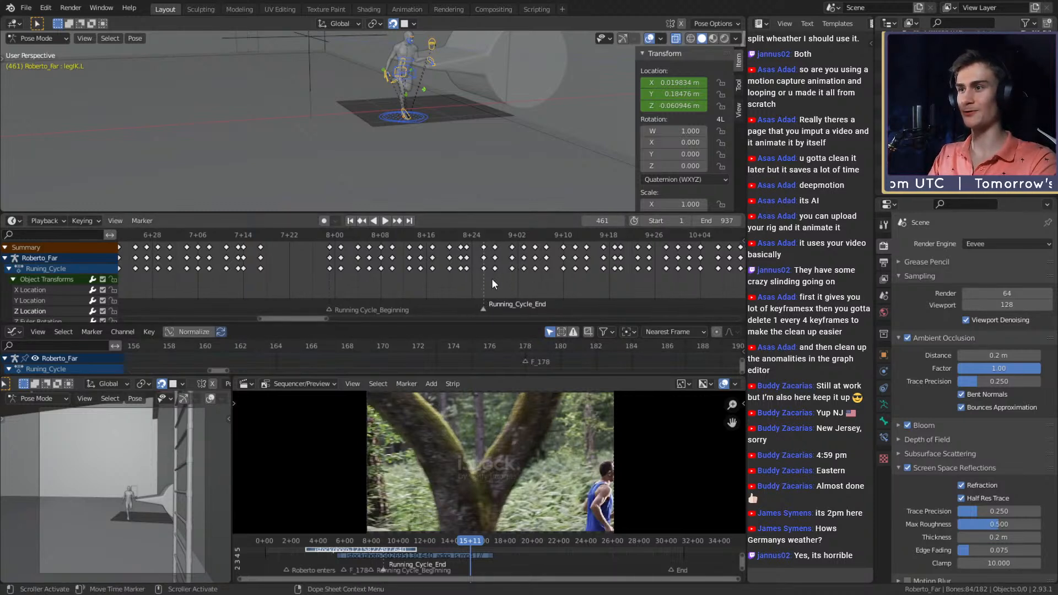
{"action": "left_click_drag", "start_coordinate": [489, 280], "coordinate": [362, 281]}
{"action": "left_click_drag", "start_coordinate": [315, 246], "coordinate": [498, 269]}
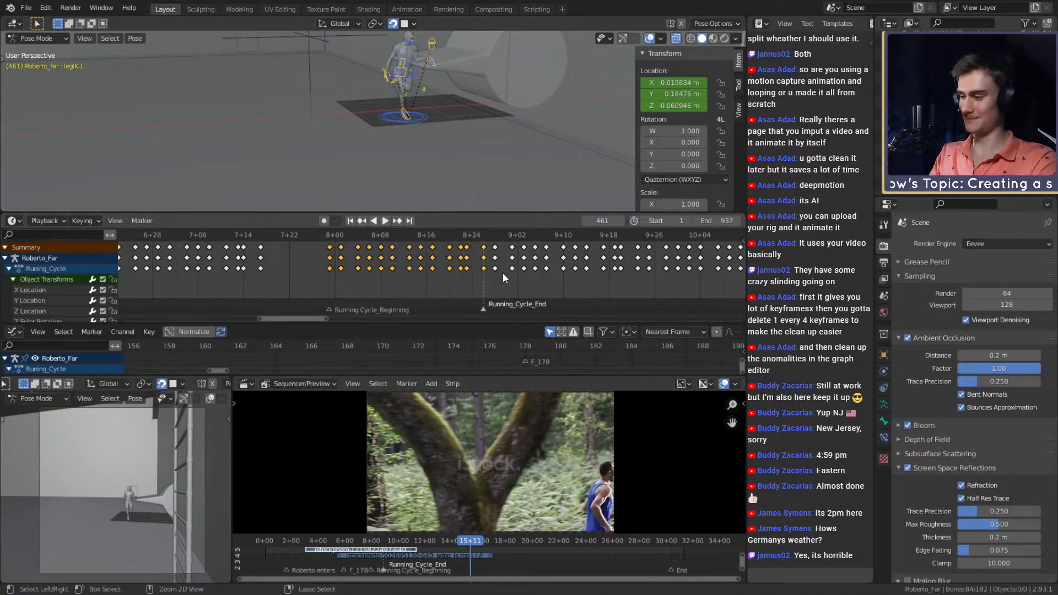
- Try to paste the selected run-cycle keyframes of all bones at frame 461
{"action": "scroll", "coordinate": [504, 279], "scroll_direction": "down", "scroll_amount": 6}
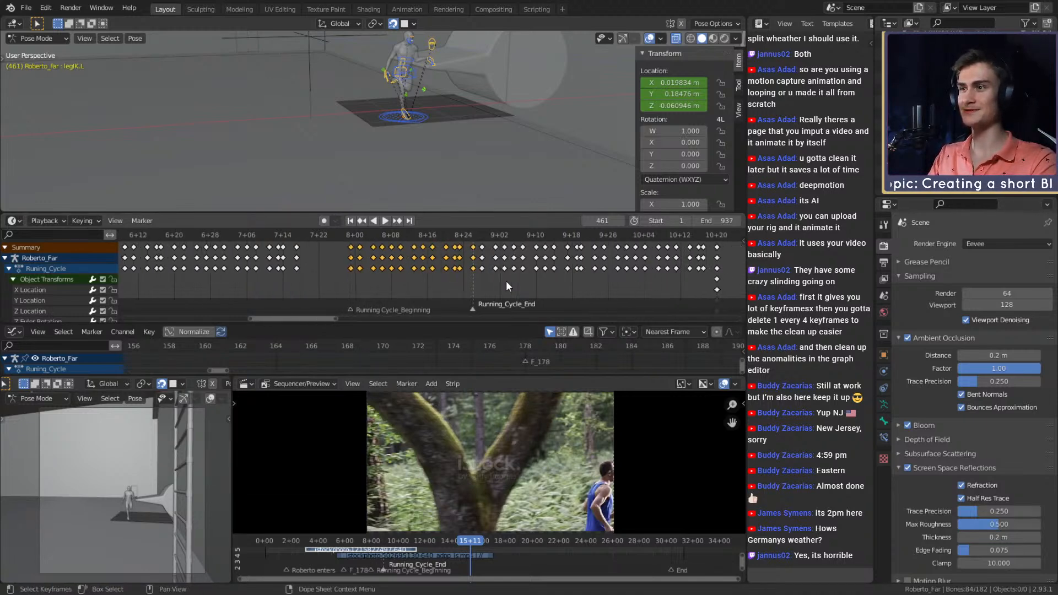
{"action": "middle_click_drag", "start_coordinate": [509, 282], "coordinate": [331, 286]}
{"action": "middle_click_drag", "start_coordinate": [670, 287], "coordinate": [423, 291]}
{"action": "middle_click_drag", "start_coordinate": [612, 291], "coordinate": [382, 297]}
{"action": "middle_click_drag", "start_coordinate": [553, 300], "coordinate": [437, 304]}
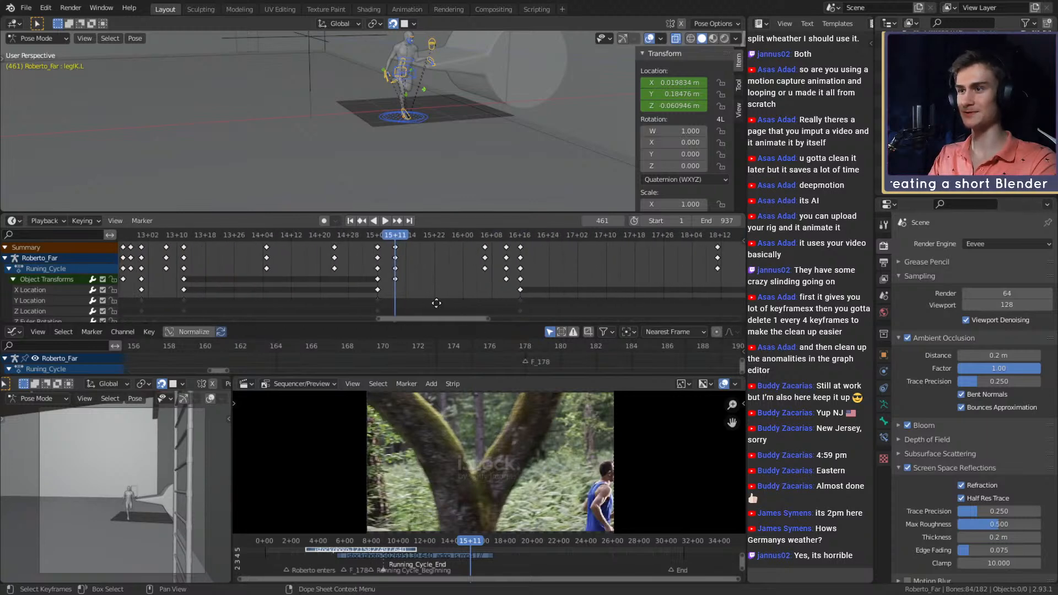
{"action": "scroll", "coordinate": [440, 300], "scroll_direction": "up", "scroll_amount": 8}
{"action": "key", "text": "ctrl+v"}
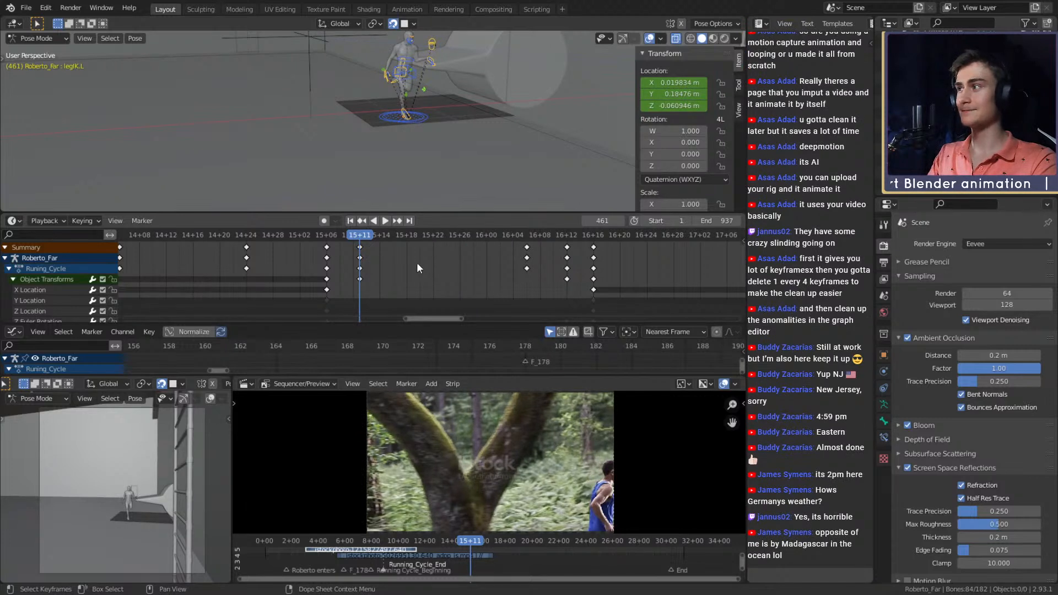
- Return to the run-cycle keyframes and save the animation file
{"action": "middle_click_drag", "start_coordinate": [362, 262], "coordinate": [540, 284]}
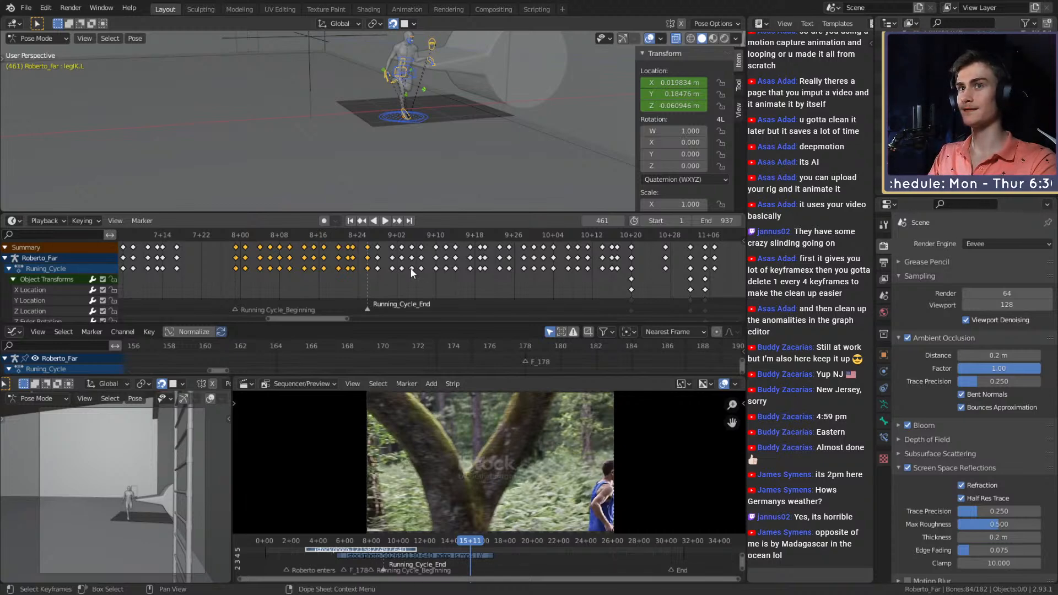
{"action": "left_click", "coordinate": [26, 8]}
{"action": "left_click", "coordinate": [40, 85]}
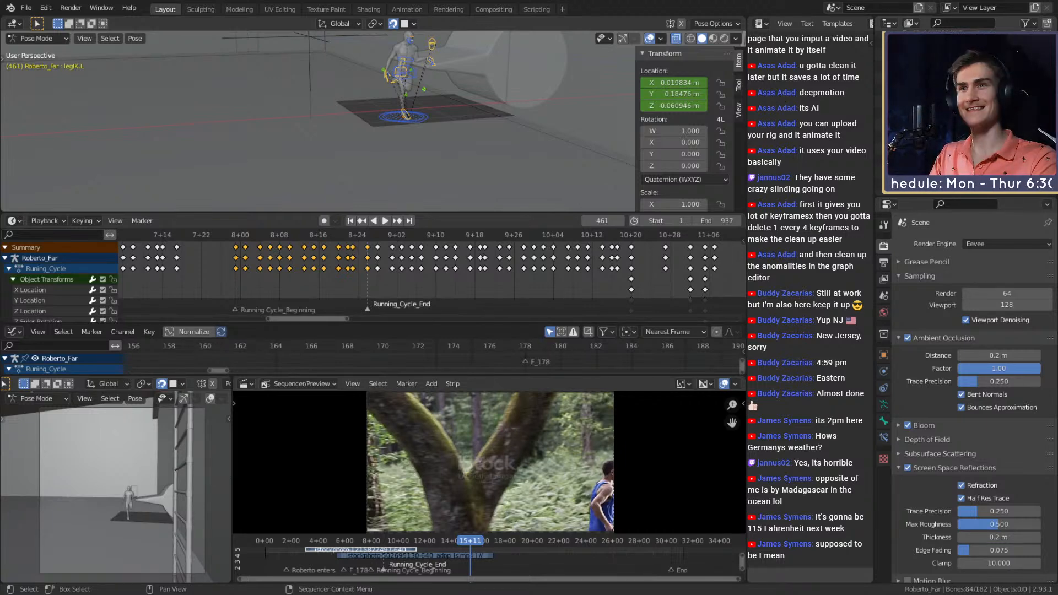
- Narrow the keyframe selection to start at Running_Cycle_Beginning and leave out the last keyframes before Running_Cycle_End
{"action": "middle_click_drag", "start_coordinate": [566, 82], "coordinate": [461, 121]}
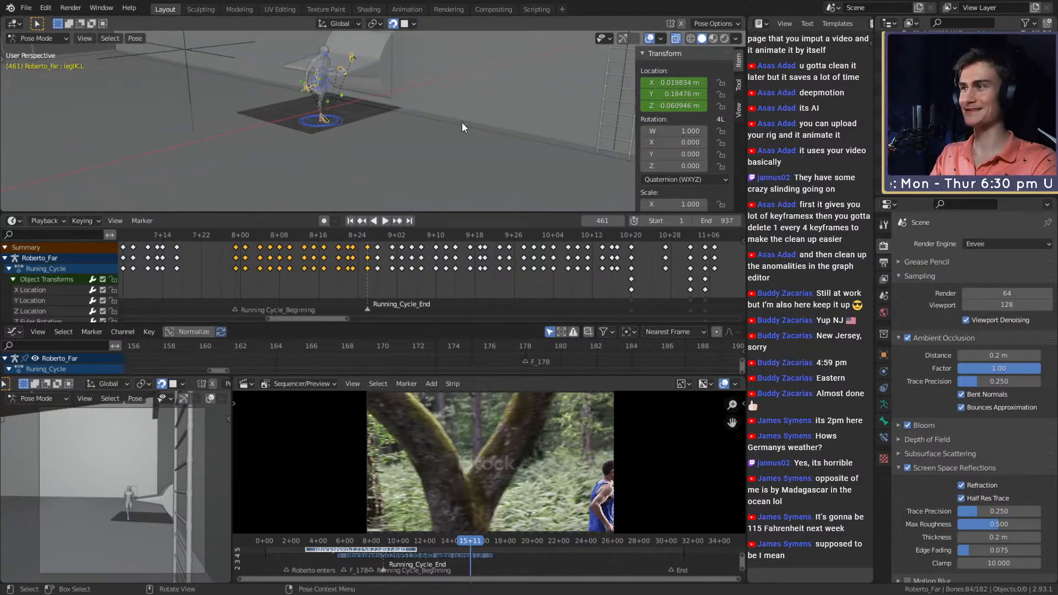
{"action": "scroll", "coordinate": [404, 290], "scroll_direction": "up", "scroll_amount": 2}
{"action": "scroll", "coordinate": [408, 285], "scroll_direction": "left", "scroll_amount": 1, "text": "ctrl"}
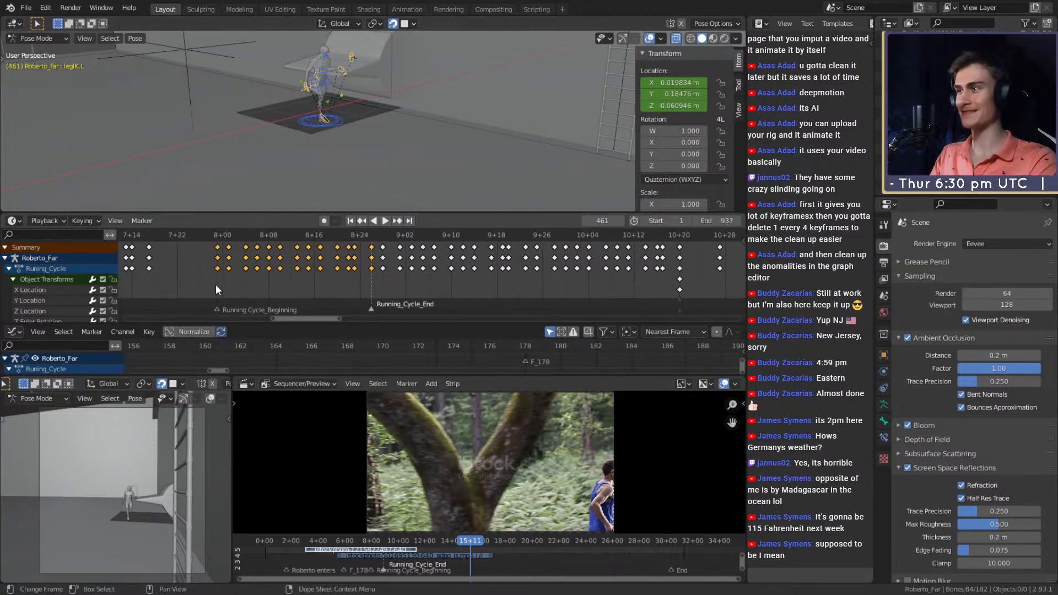
{"action": "left_click_drag", "start_coordinate": [216, 285], "coordinate": [361, 241]}
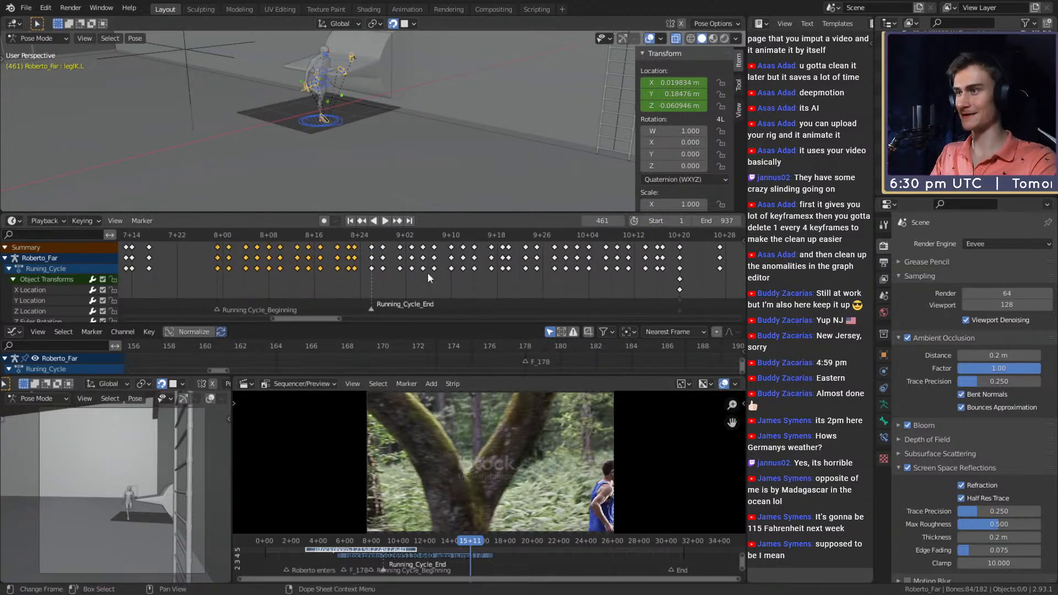
{"action": "left_click_drag", "start_coordinate": [200, 285], "coordinate": [343, 237]}
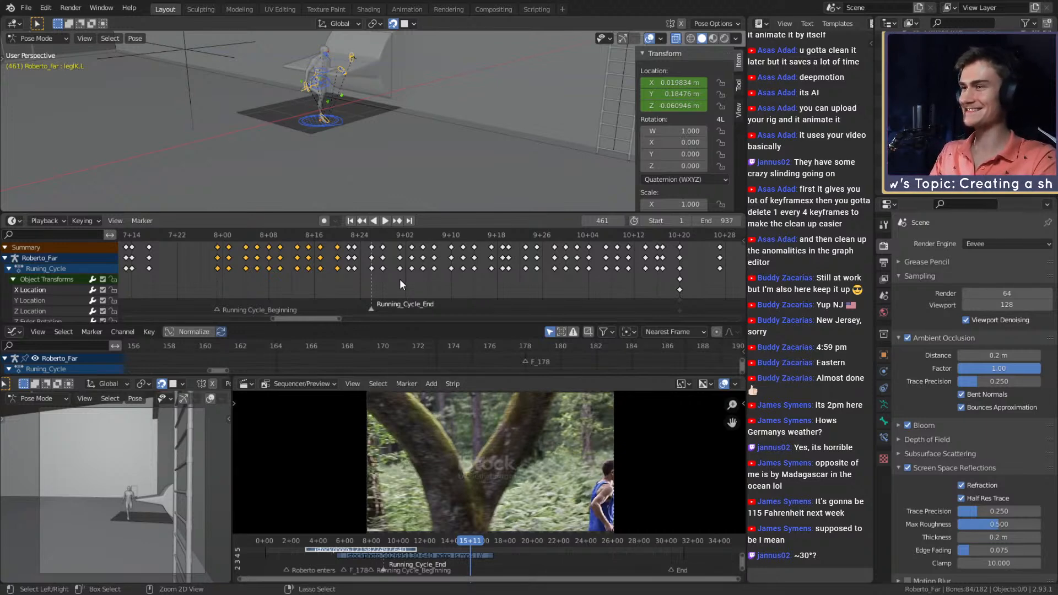
- Paste the shortened run-cycle keyframe set into the timeline at frame 461
{"action": "scroll", "coordinate": [401, 280], "scroll_direction": "down", "scroll_amount": 5}
{"action": "middle_click_drag", "start_coordinate": [638, 278], "coordinate": [353, 291]}
{"action": "middle_click_drag", "start_coordinate": [696, 280], "coordinate": [425, 280]}
{"action": "scroll", "coordinate": [414, 293], "scroll_direction": "up", "scroll_amount": 3}
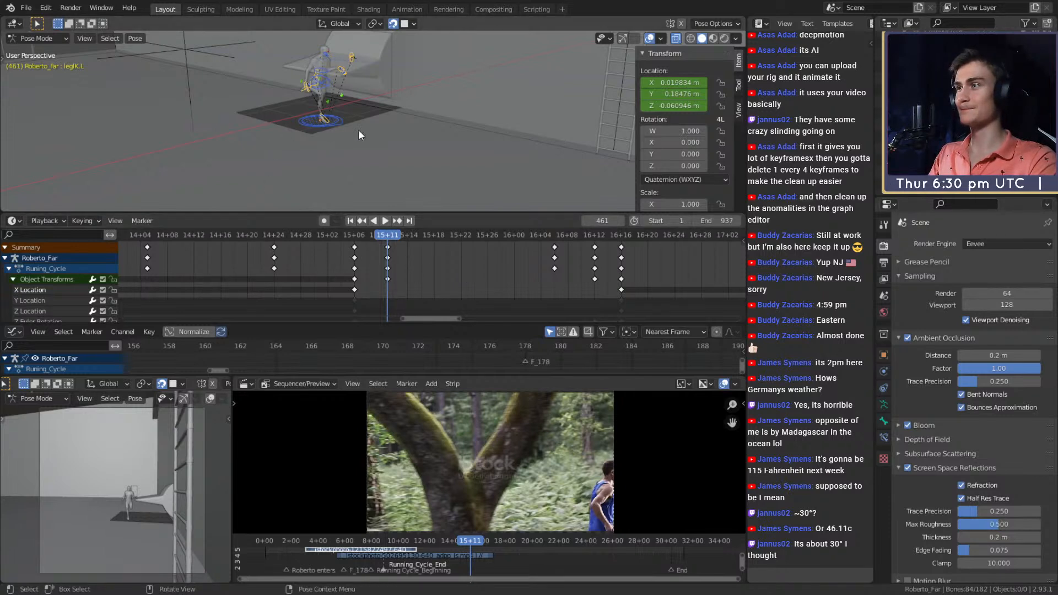
{"action": "middle_click_drag", "start_coordinate": [358, 130], "coordinate": [421, 149]}
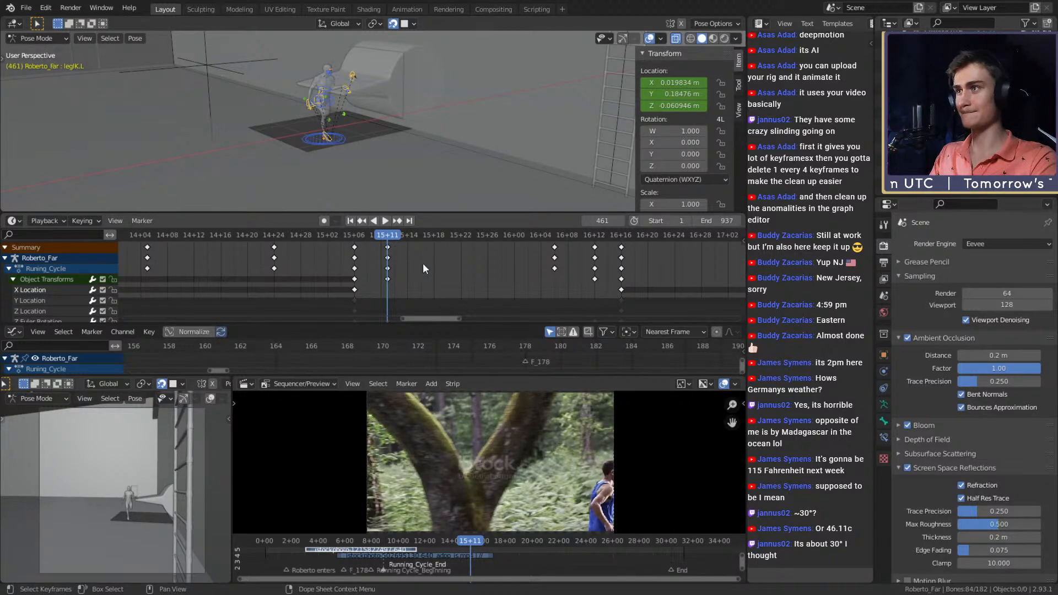
{"action": "key", "text": "ctrl+v"}
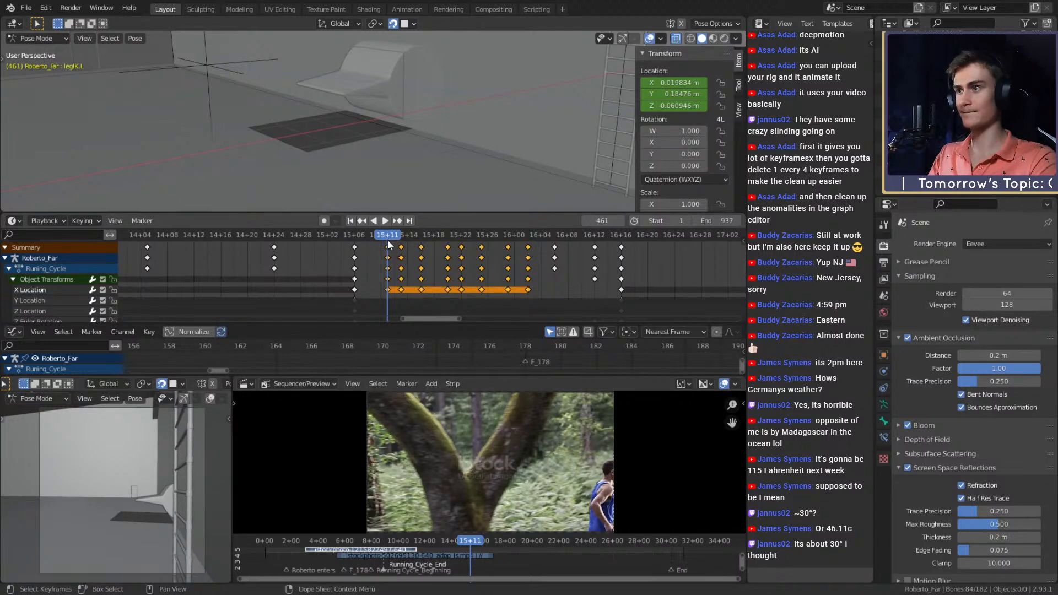
- Check the character's position in the whole scene and undo the keyframe paste at frame 461
{"action": "scroll", "coordinate": [498, 146], "scroll_direction": "down", "scroll_amount": 8}
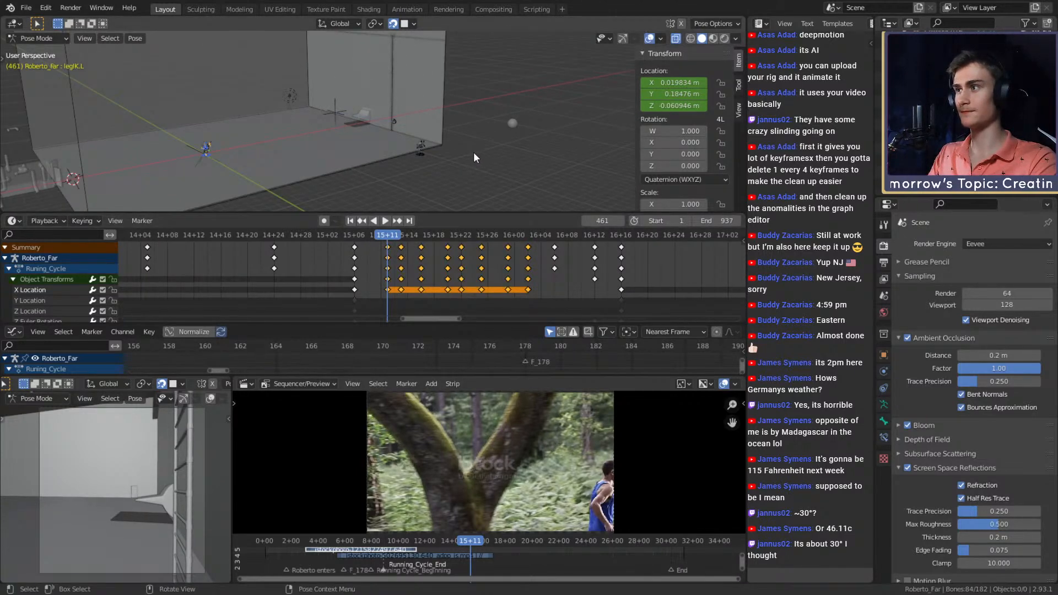
{"action": "key", "text": "ctrl+z"}
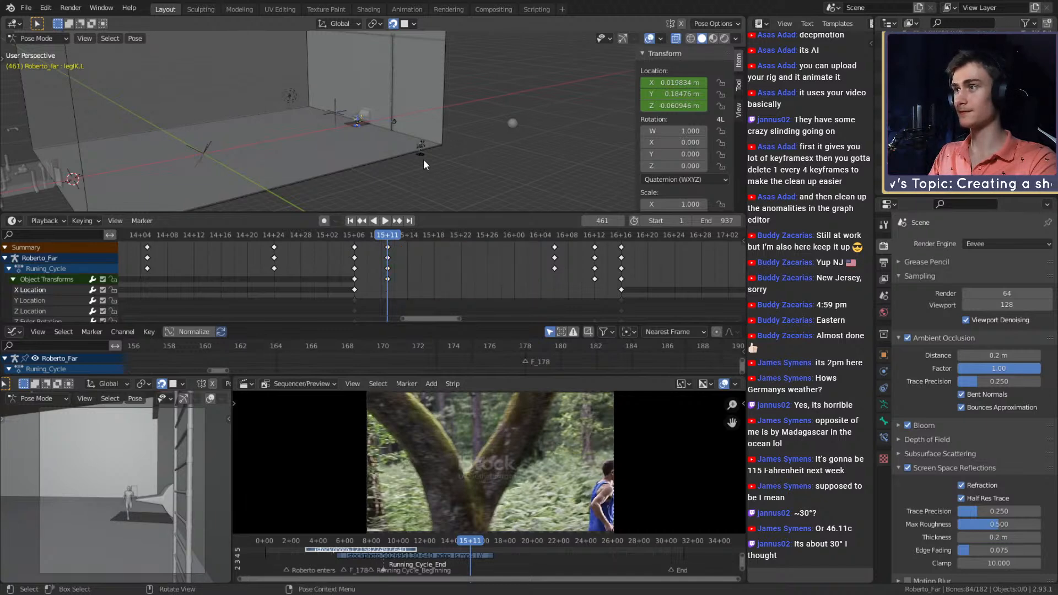
{"action": "scroll", "coordinate": [424, 159], "scroll_direction": "up", "scroll_amount": 5}
{"action": "scroll", "coordinate": [422, 286], "scroll_direction": "down", "scroll_amount": 3}
{"action": "scroll", "coordinate": [451, 141], "scroll_direction": "up", "scroll_amount": 5}
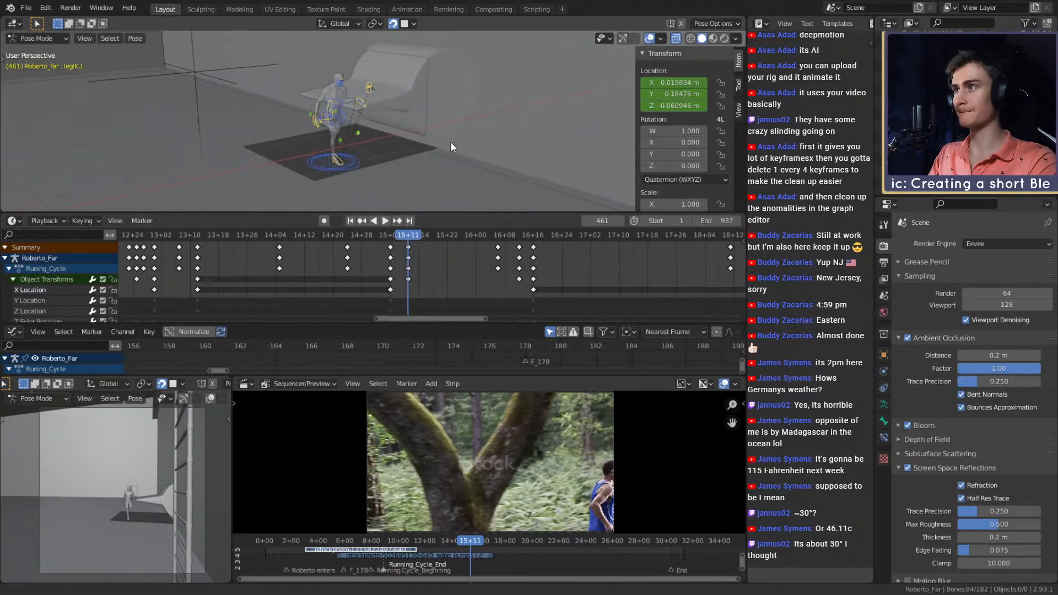
- Clear the keyframe selection around the run cycle and save the animation file again
{"action": "scroll", "coordinate": [448, 282], "scroll_direction": "down", "scroll_amount": 5}
{"action": "middle_click_drag", "start_coordinate": [399, 289], "coordinate": [507, 288]}
{"action": "middle_click_drag", "start_coordinate": [361, 287], "coordinate": [422, 293]}
{"action": "scroll", "coordinate": [413, 282], "scroll_direction": "up", "scroll_amount": 3}
{"action": "left_click", "coordinate": [398, 280]}
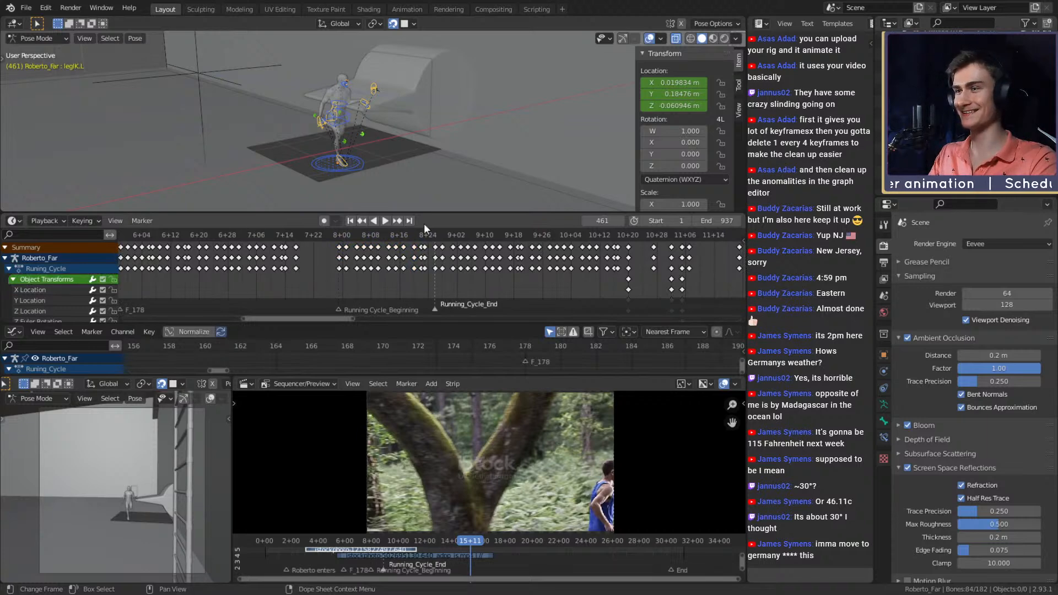
{"action": "scroll", "coordinate": [421, 232], "scroll_direction": "up", "scroll_amount": 1}
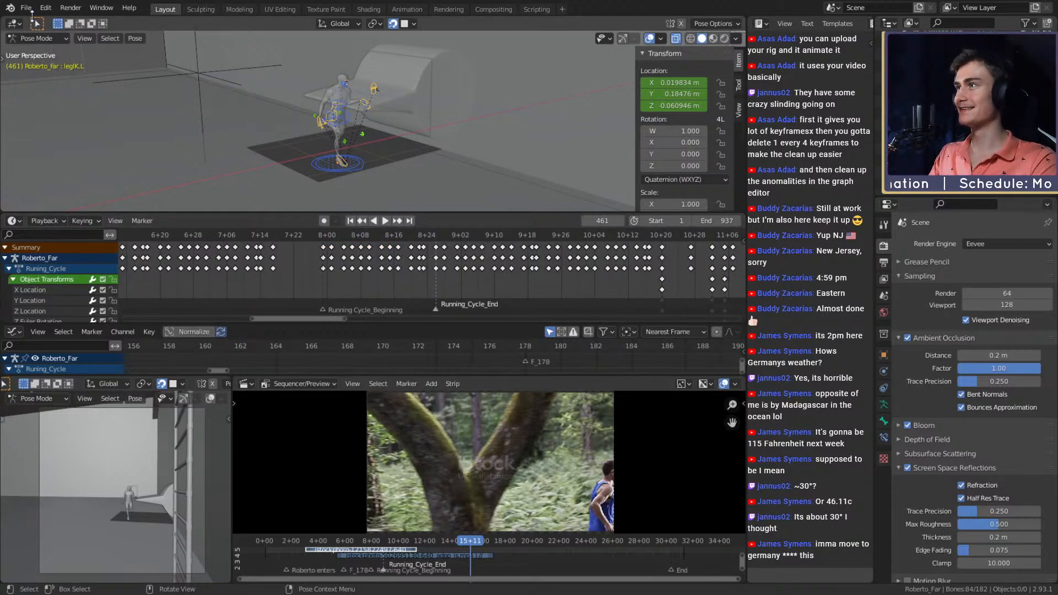
{"action": "left_click", "coordinate": [26, 8]}
{"action": "left_click", "coordinate": [41, 85]}
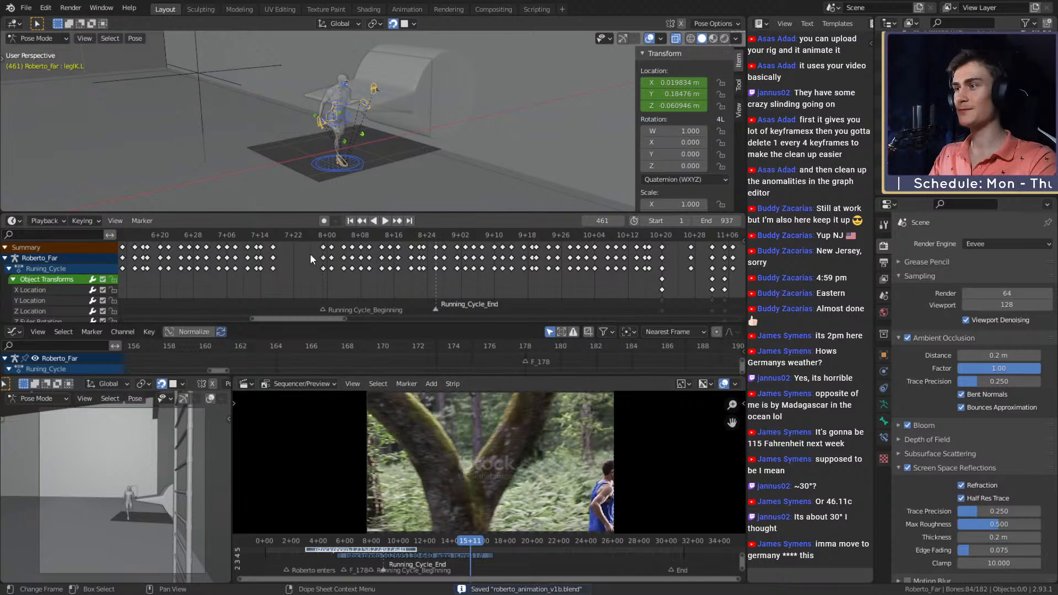
- Select all bones' run-cycle keyframes from Running_Cycle_Beginning up to just before the Running_Cycle_End marker
{"action": "left_click_drag", "start_coordinate": [309, 244], "coordinate": [429, 247]}
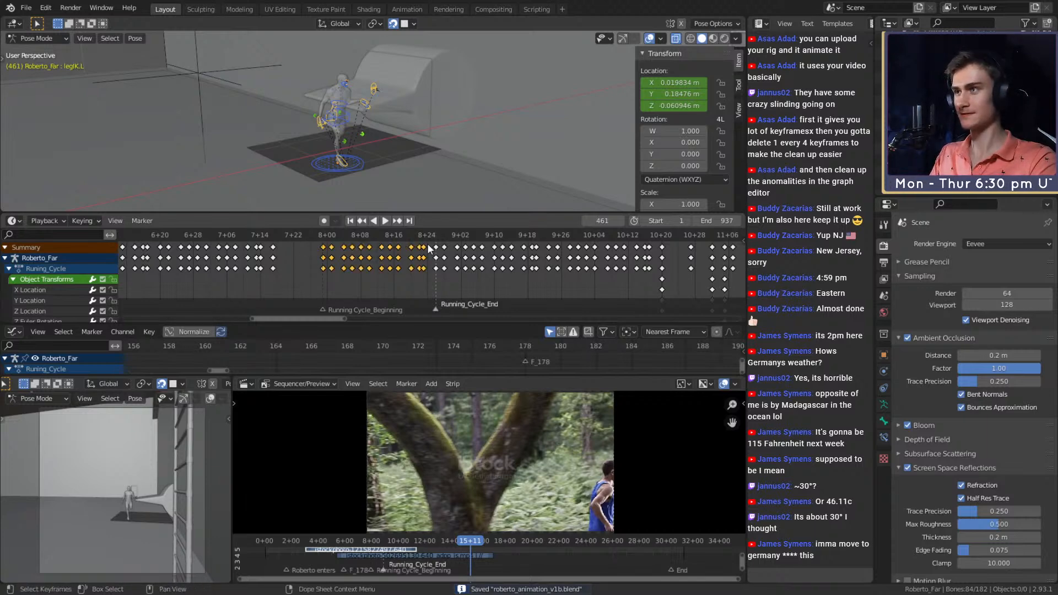
{"action": "scroll", "coordinate": [458, 267], "scroll_direction": "down", "scroll_amount": 3}
{"action": "scroll", "coordinate": [460, 267], "scroll_direction": "up", "scroll_amount": 2}
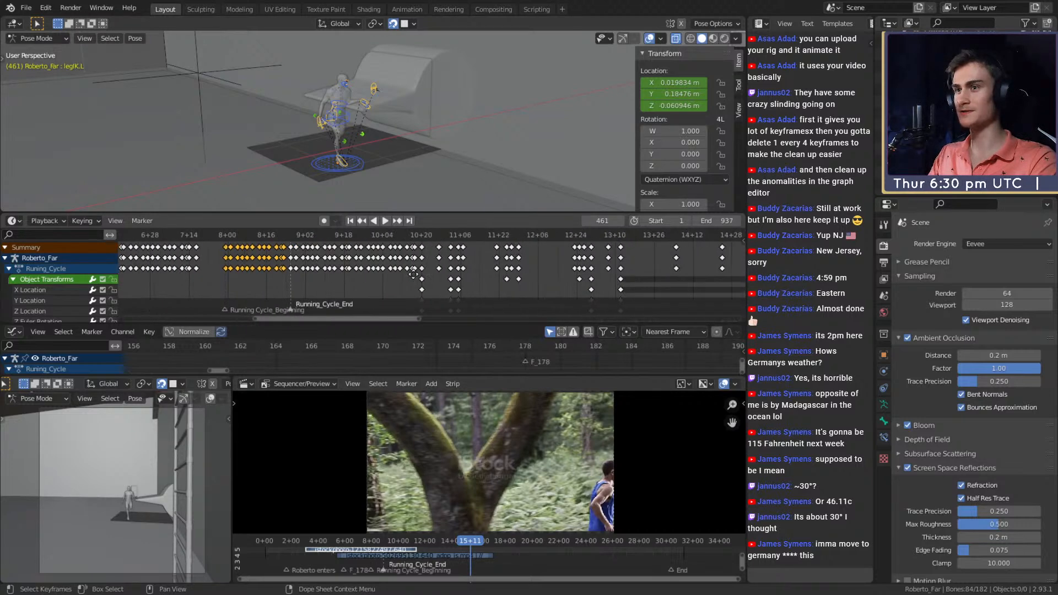
- Paste the copied running-cycle keyframes at frame 461 in the Dope Sheet and save the file
{"action": "scroll", "coordinate": [430, 278], "scroll_direction": "down", "scroll_amount": 6, "text": "ctrl"}
{"action": "scroll", "coordinate": [408, 282], "scroll_direction": "up", "scroll_amount": 2}
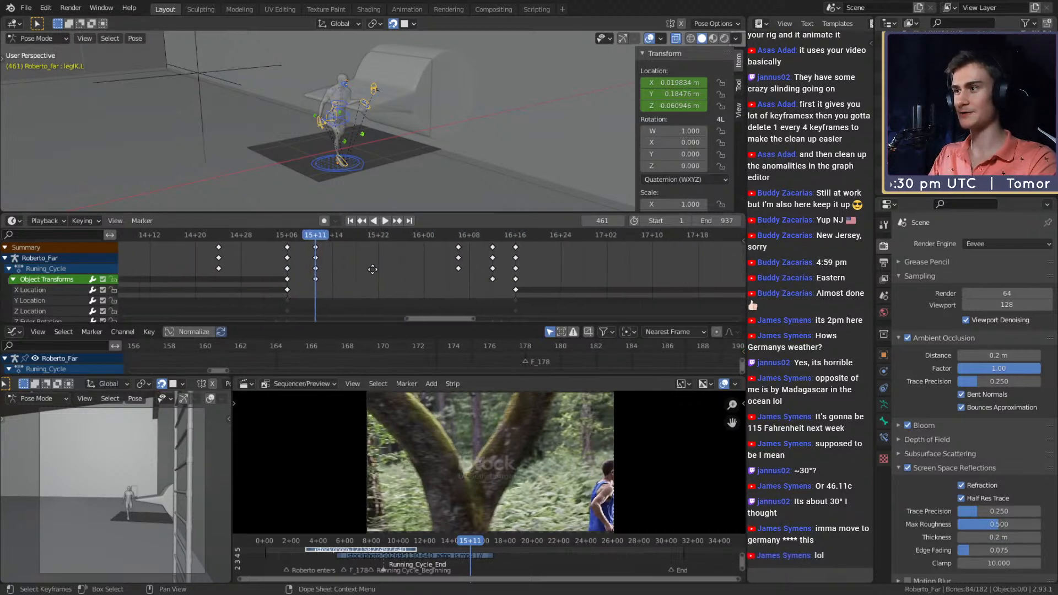
{"action": "key", "text": "ctrl+v"}
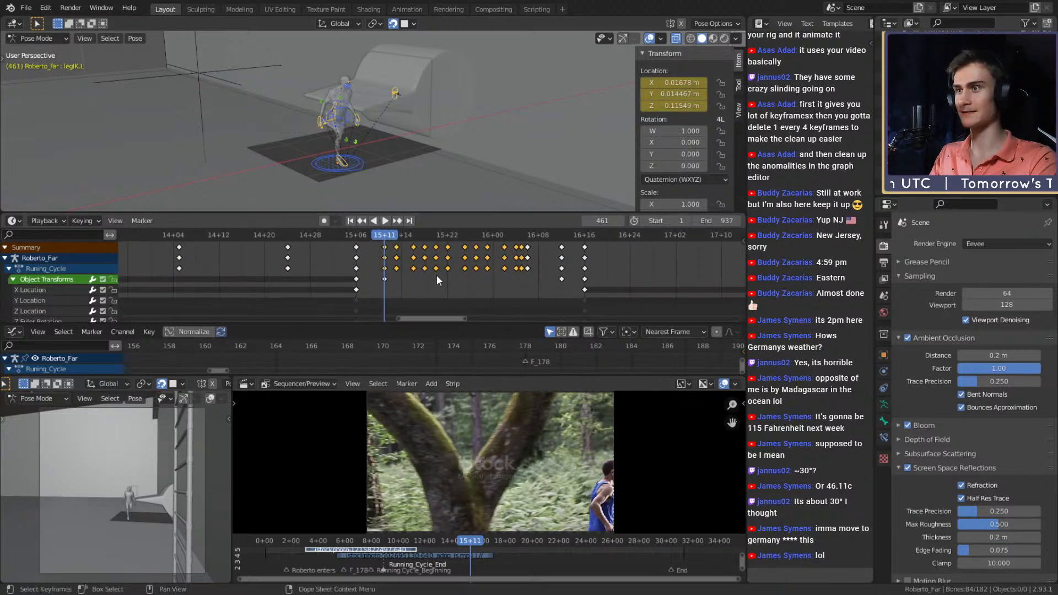
{"action": "mouse_move", "coordinate": [463, 193]}
{"action": "middle_mouse_down"}
{"action": "mouse_move", "coordinate": [433, 134]}
{"action": "mouse_move", "coordinate": [458, 134]}
{"action": "mouse_move", "coordinate": [470, 194]}
{"action": "middle_mouse_up"}
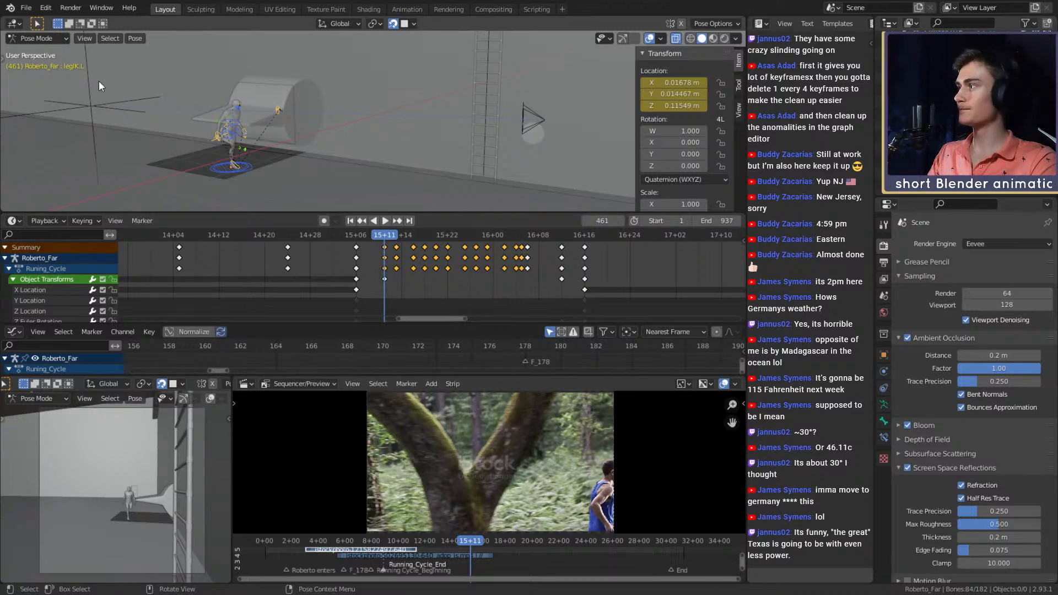
{"action": "left_click", "coordinate": [26, 9]}
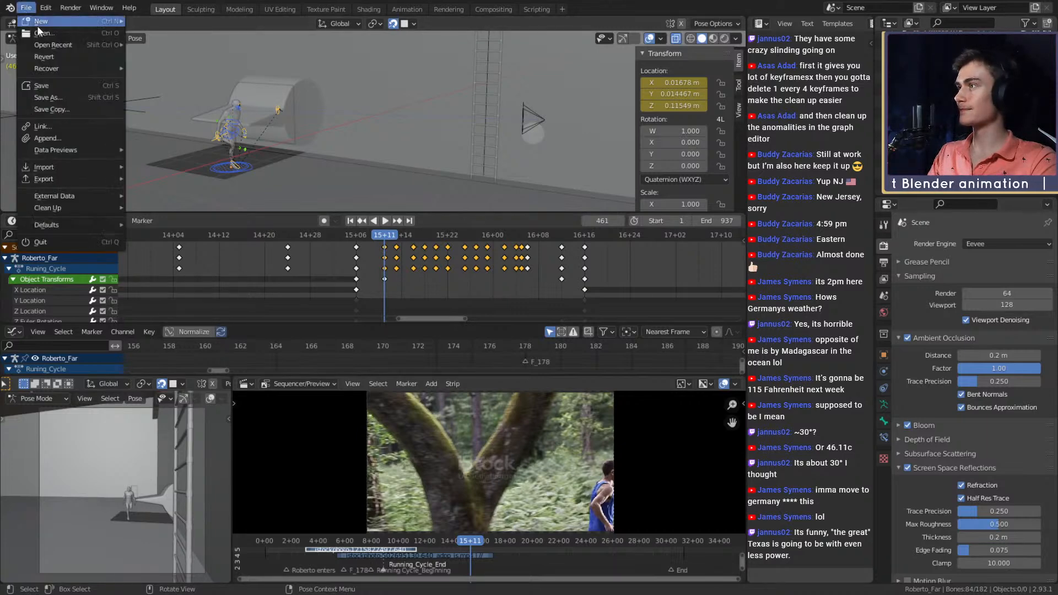
{"action": "left_click", "coordinate": [41, 80]}
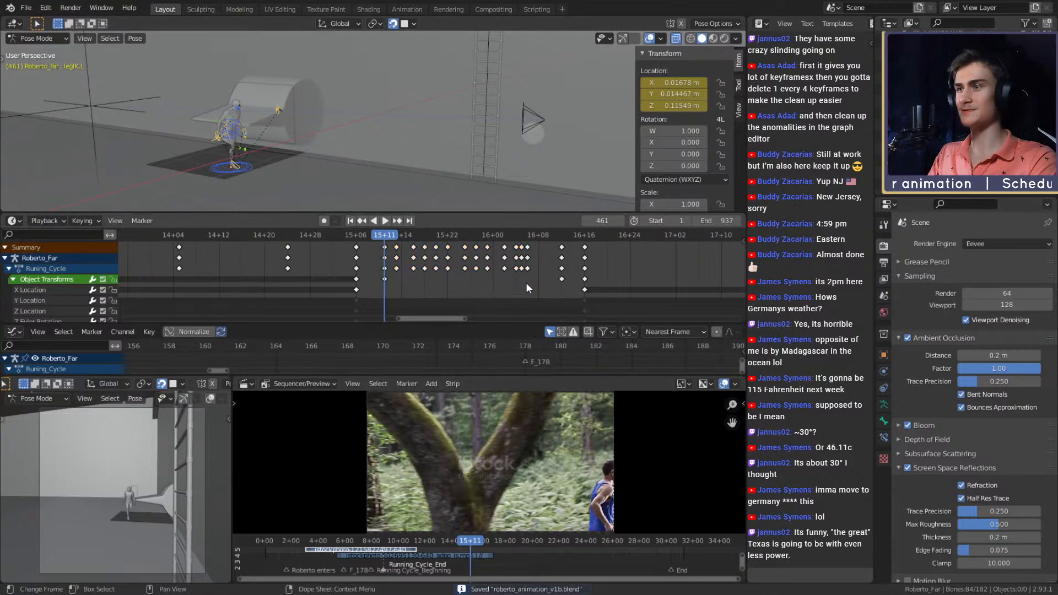
- Check the pasted run in playback, move the keyframes just after it to 16+08, and save the file
{"action": "middle_click_drag", "start_coordinate": [453, 157], "coordinate": [393, 160], "text": "shift"}
{"action": "key", "text": "space"}
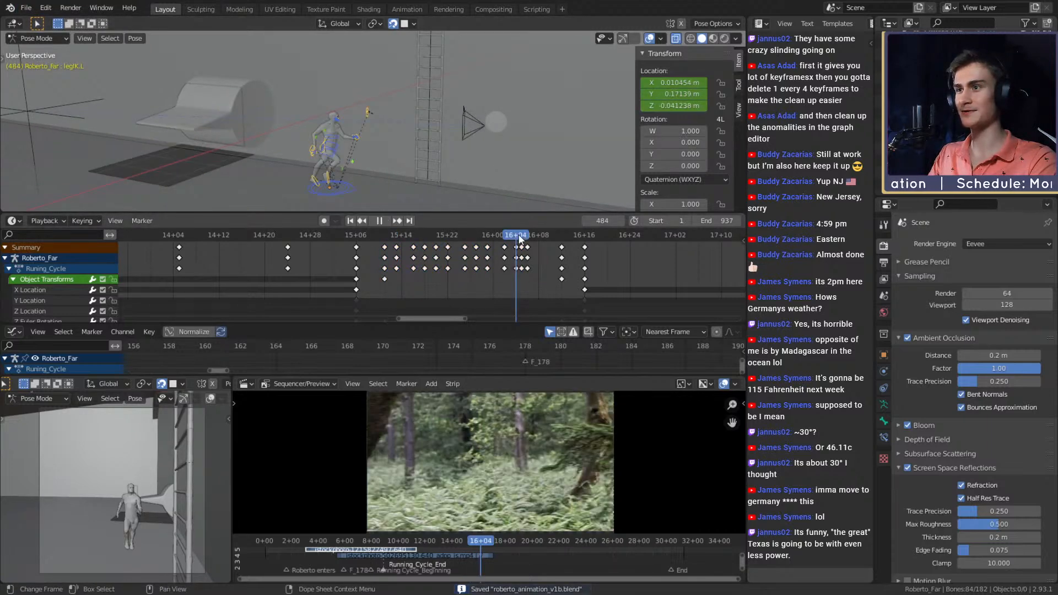
{"action": "left_click_drag", "start_coordinate": [535, 236], "coordinate": [511, 241]}
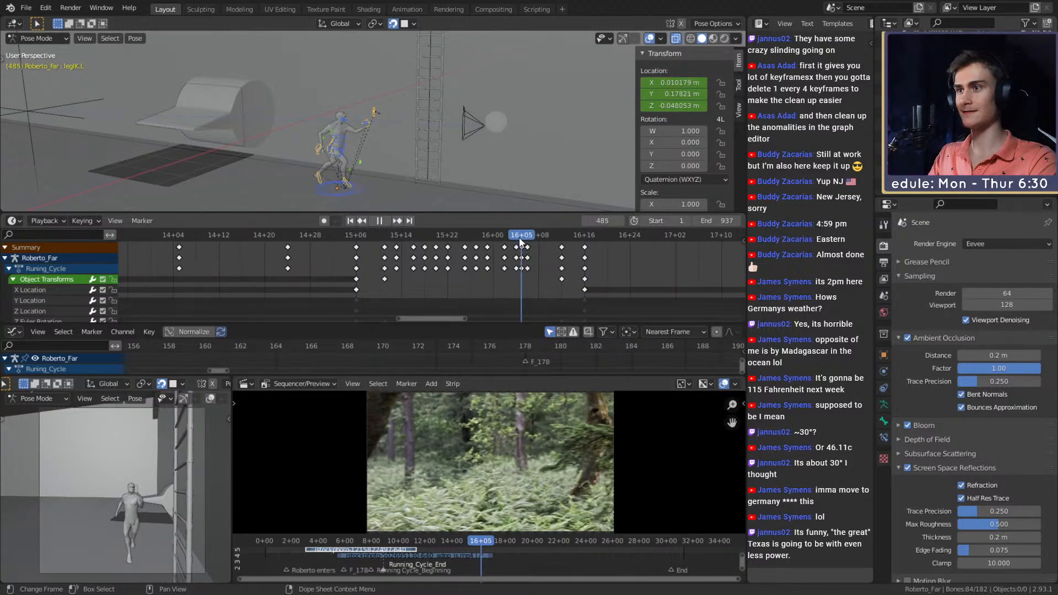
{"action": "left_click", "coordinate": [383, 221]}
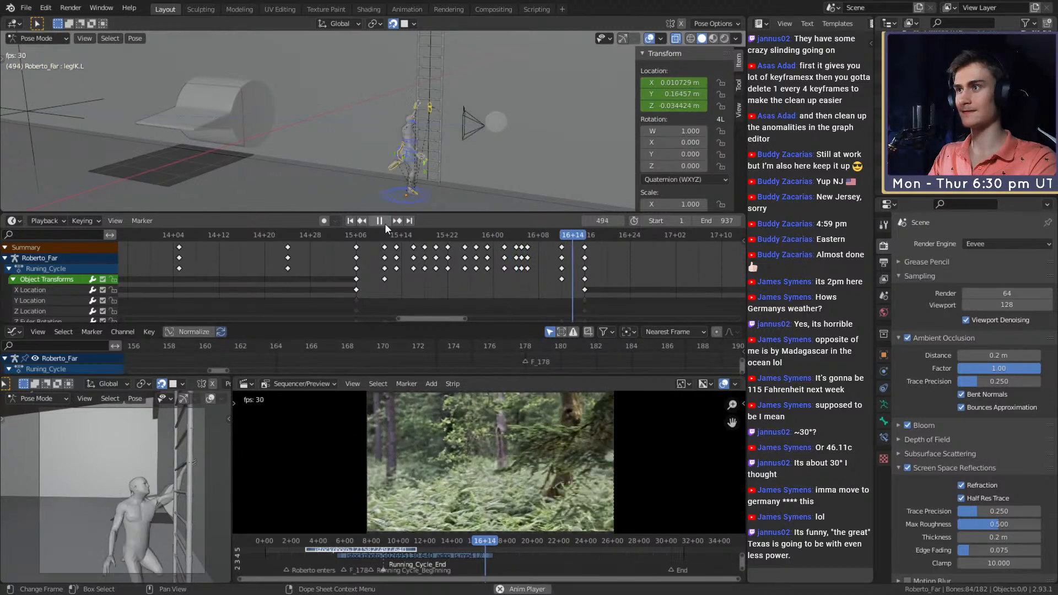
{"action": "left_click_drag", "start_coordinate": [518, 235], "coordinate": [550, 234]}
{"action": "key", "text": "space"}
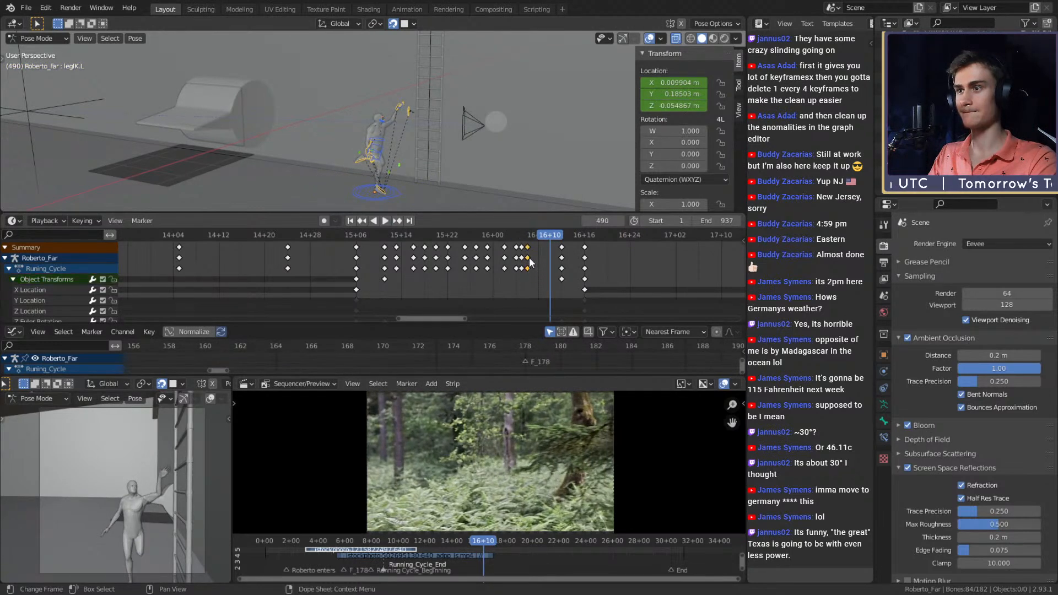
{"action": "left_click_drag", "start_coordinate": [528, 247], "coordinate": [504, 231]}
{"action": "left_click", "coordinate": [540, 249]}
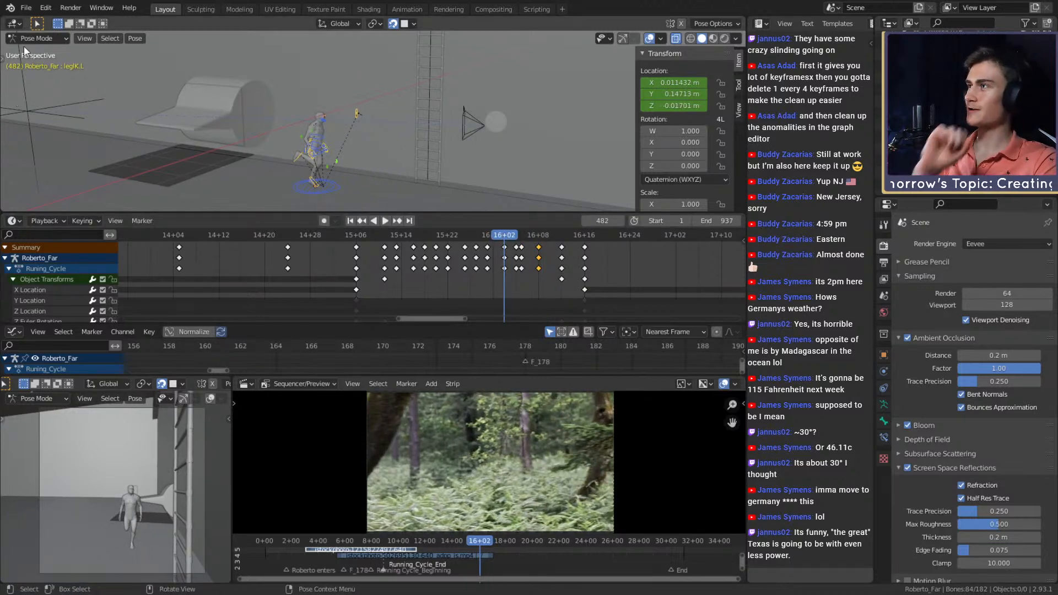
{"action": "left_click", "coordinate": [26, 7]}
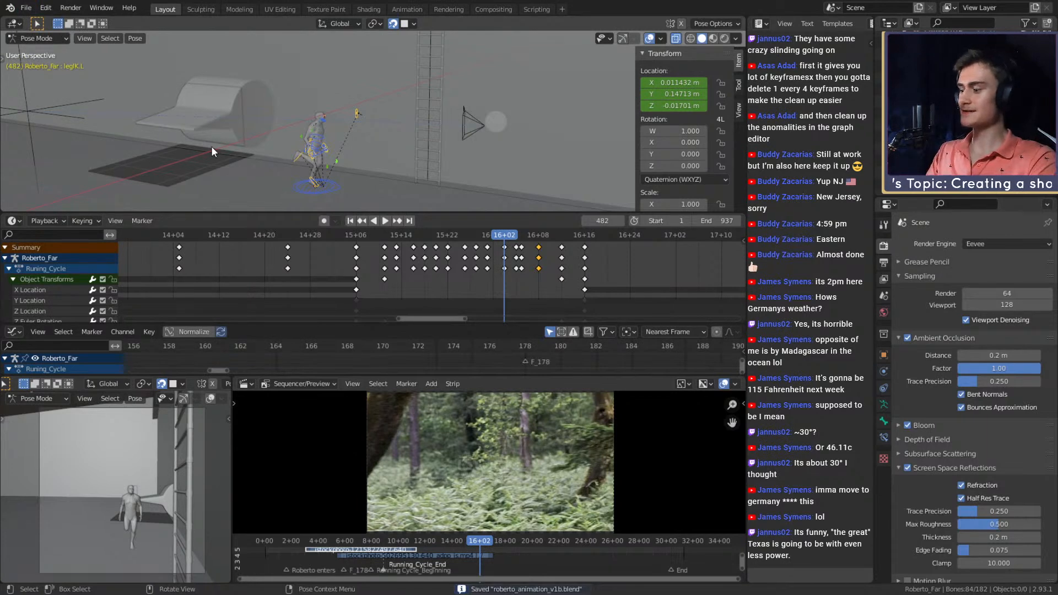
- Review the character's run from 15+11 to 15+28 and save the file
{"action": "left_click_drag", "start_coordinate": [385, 234], "coordinate": [422, 229]}
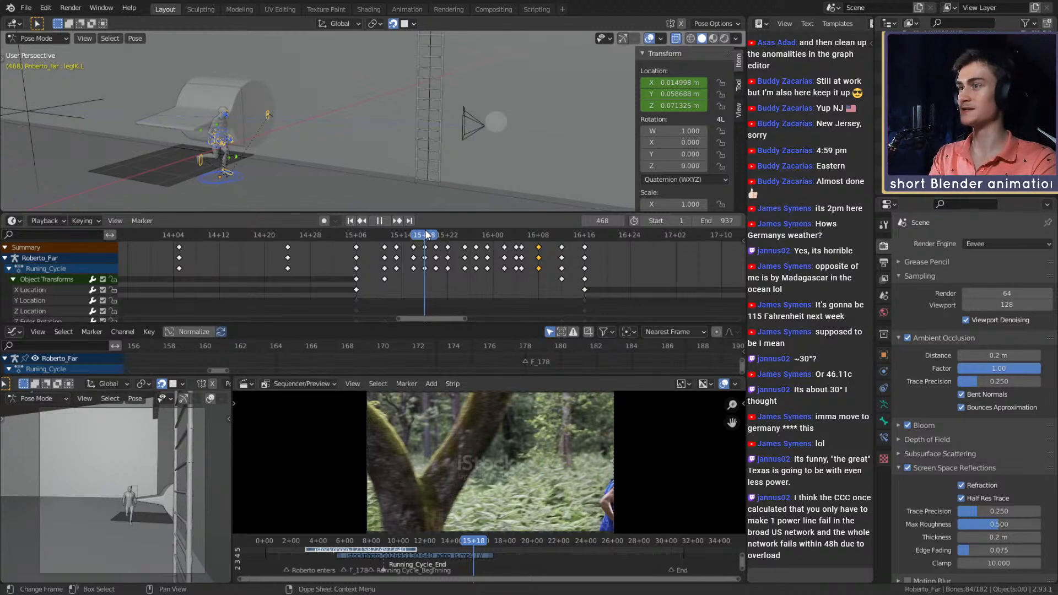
{"action": "key", "text": "space"}
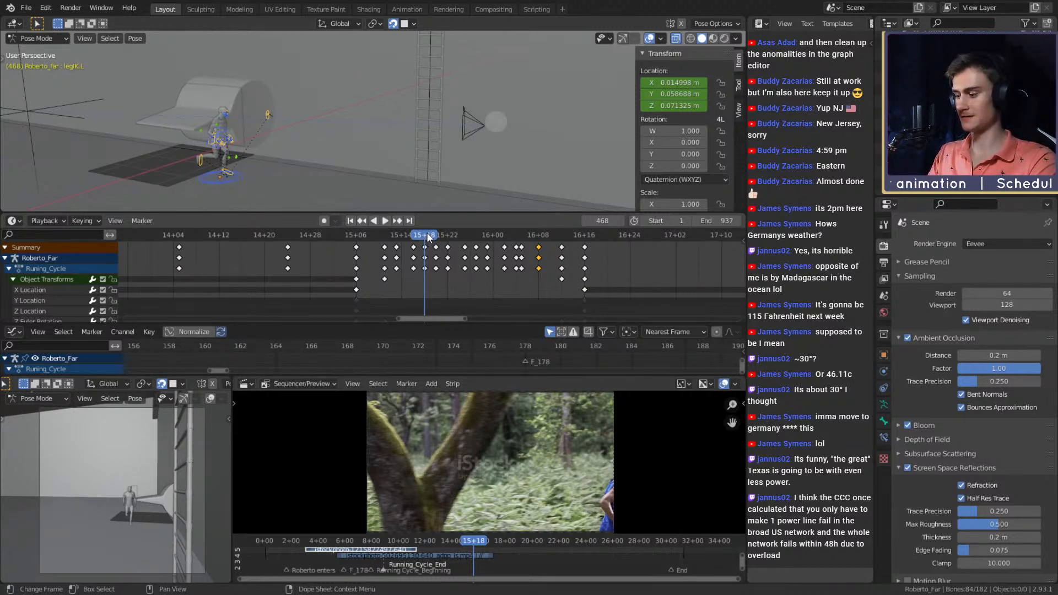
{"action": "key", "text": "space"}
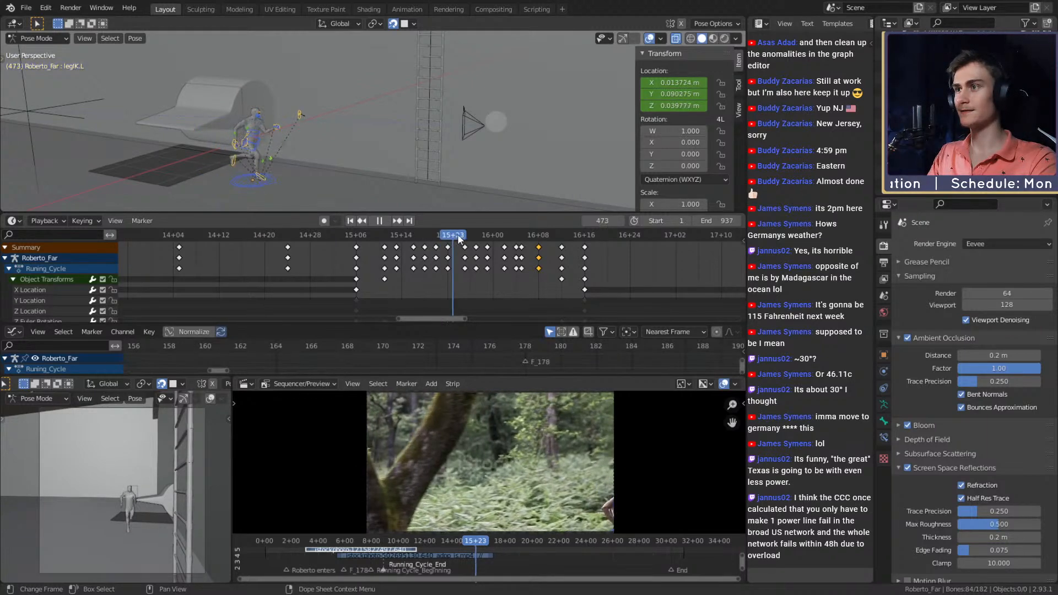
{"action": "mouse_move", "coordinate": [471, 235]}
{"action": "left_mouse_down"}
{"action": "mouse_move", "coordinate": [505, 233]}
{"action": "mouse_move", "coordinate": [440, 236]}
{"action": "mouse_move", "coordinate": [546, 246]}
{"action": "mouse_move", "coordinate": [604, 237]}
{"action": "mouse_move", "coordinate": [482, 237]}
{"action": "left_mouse_up"}
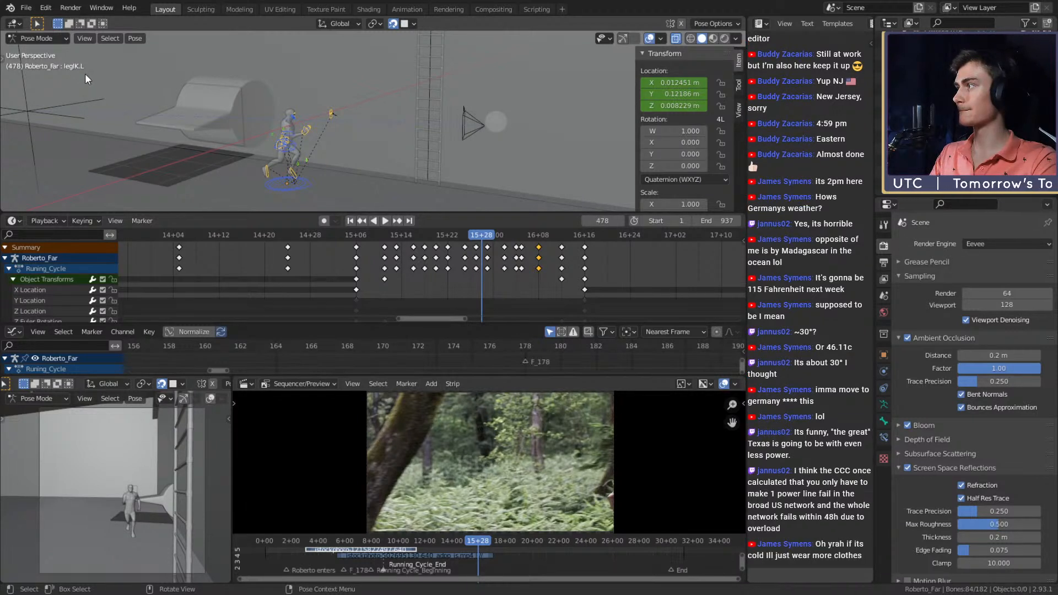
{"action": "left_click", "coordinate": [26, 8]}
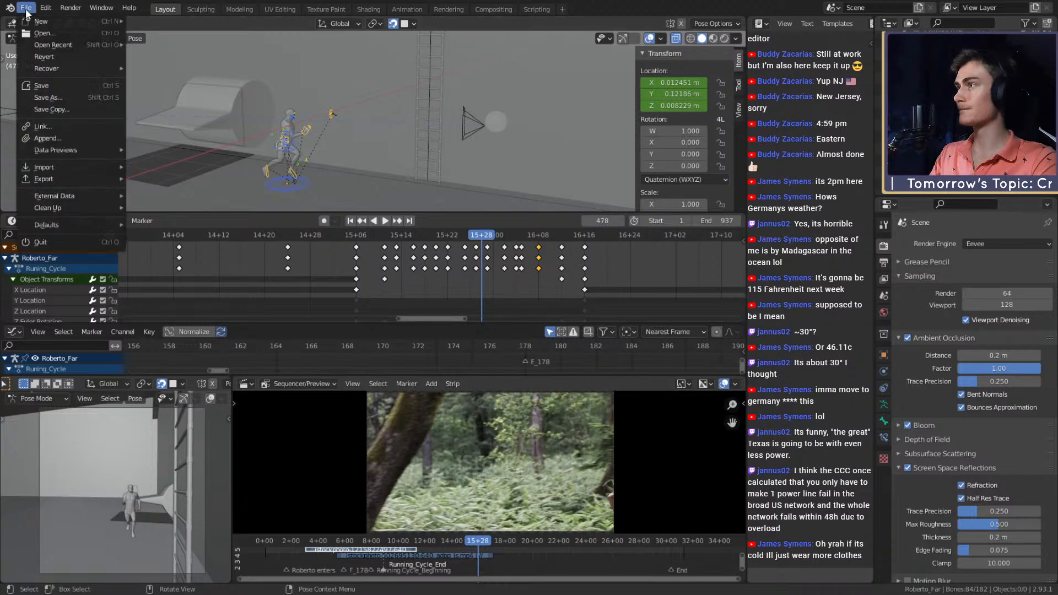
{"action": "left_click", "coordinate": [47, 84]}
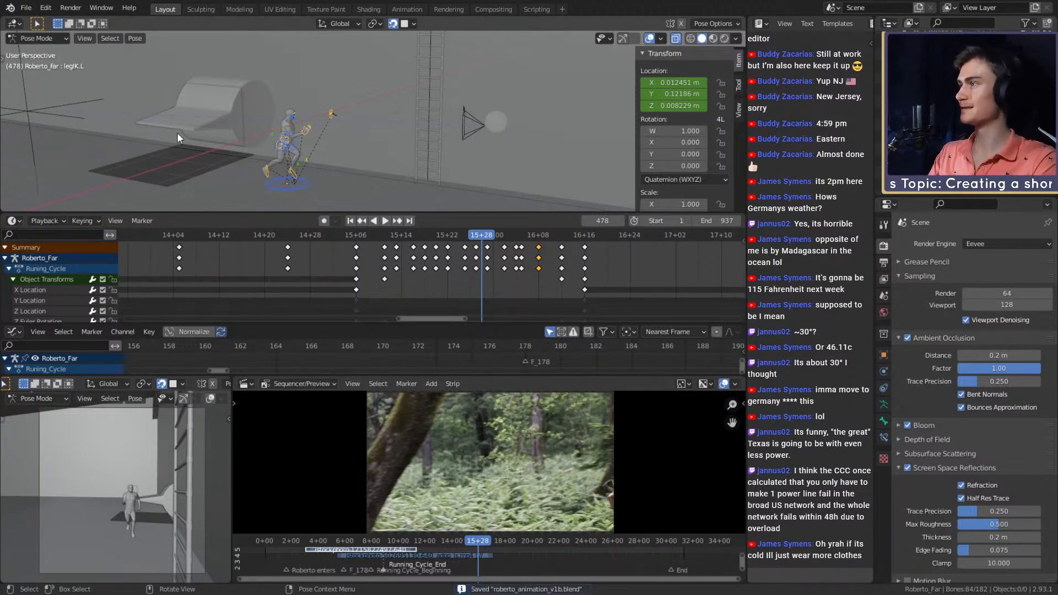
- Deselect all keyframes in the Dope Sheet and save the animation file again
{"action": "middle_click_drag", "start_coordinate": [381, 51], "coordinate": [484, 148], "text": "shift"}
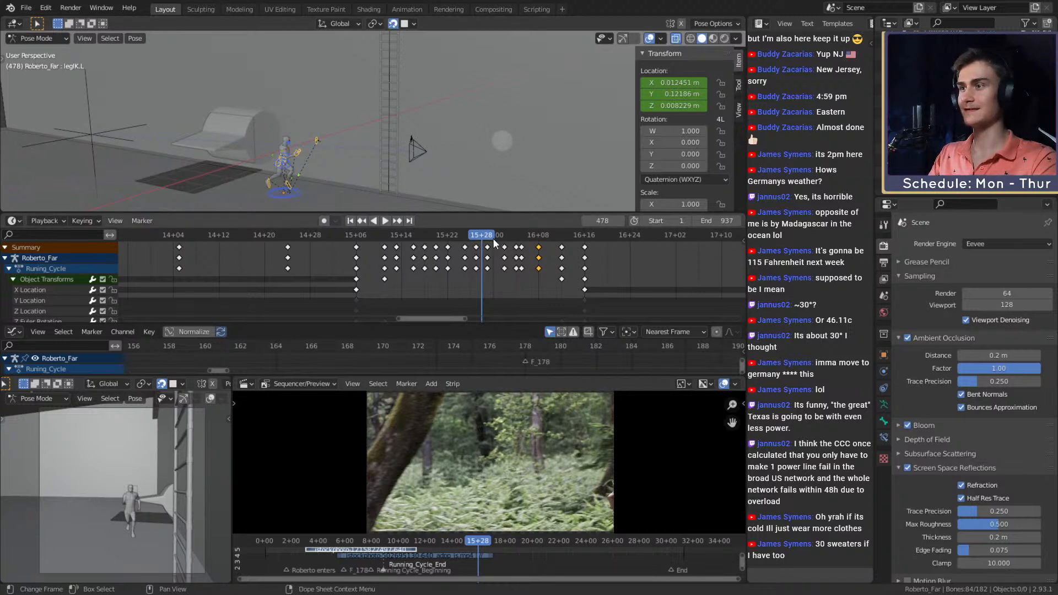
{"action": "left_click", "coordinate": [517, 296]}
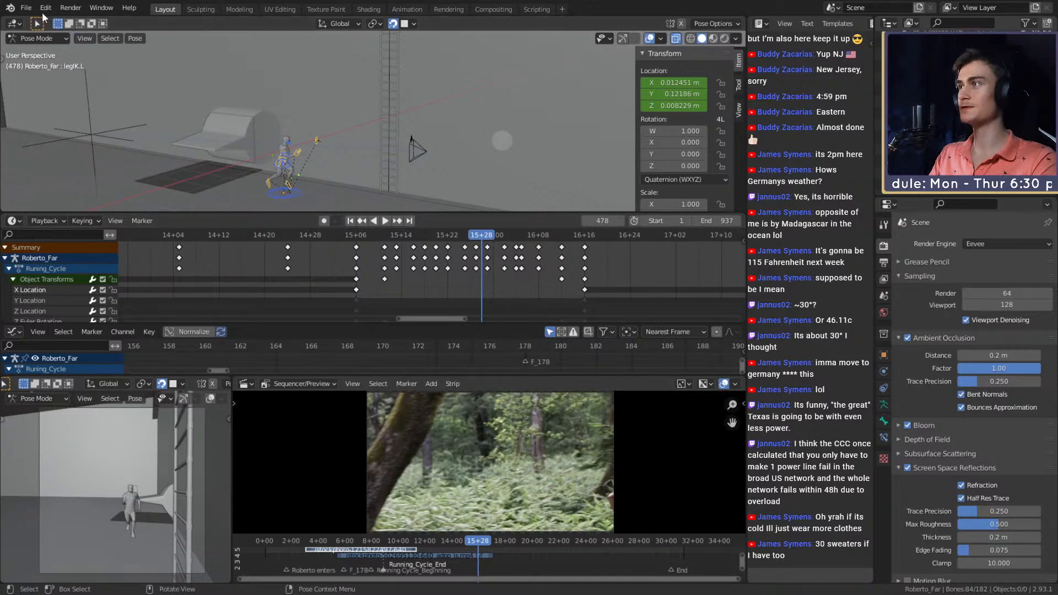
{"action": "left_click", "coordinate": [26, 8]}
{"action": "left_click", "coordinate": [41, 84]}
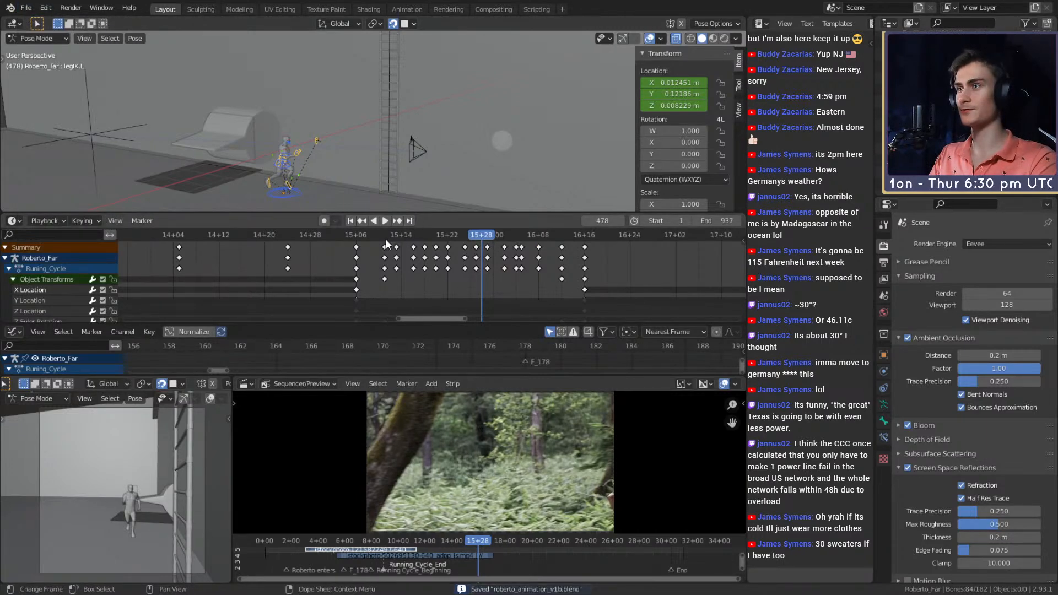
- Review the animation from the run at 15+11 through the ladder climb to the ledge section around 22+13
{"action": "key", "text": "space"}
{"action": "left_click_drag", "start_coordinate": [386, 239], "coordinate": [647, 235]}
{"action": "middle_click_drag", "start_coordinate": [428, 134], "coordinate": [479, 183]}
{"action": "left_click_drag", "start_coordinate": [648, 236], "coordinate": [717, 238]}
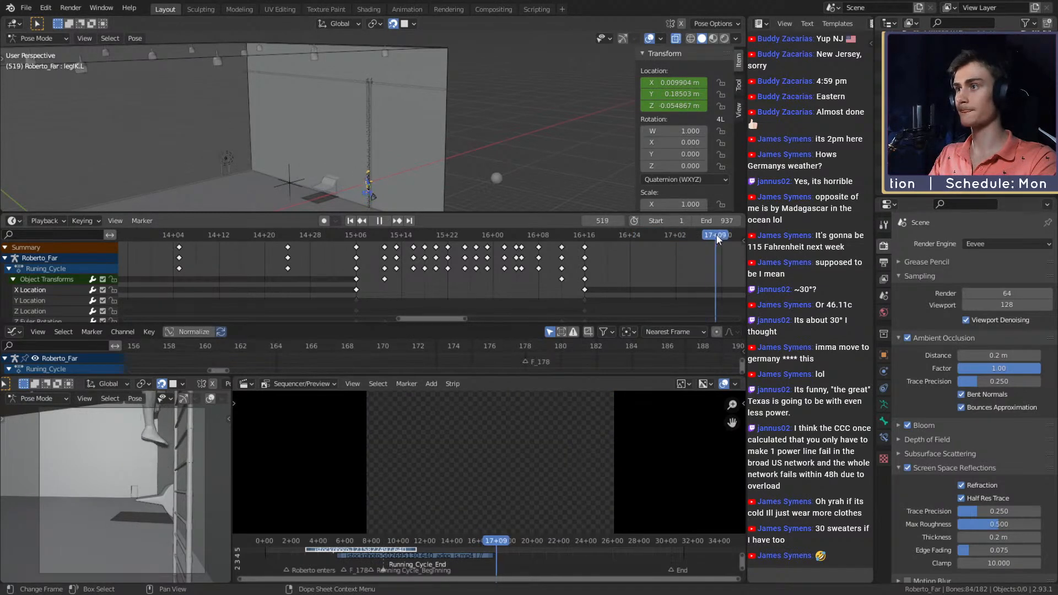
{"action": "scroll", "coordinate": [656, 253], "scroll_direction": "down", "scroll_amount": 3}
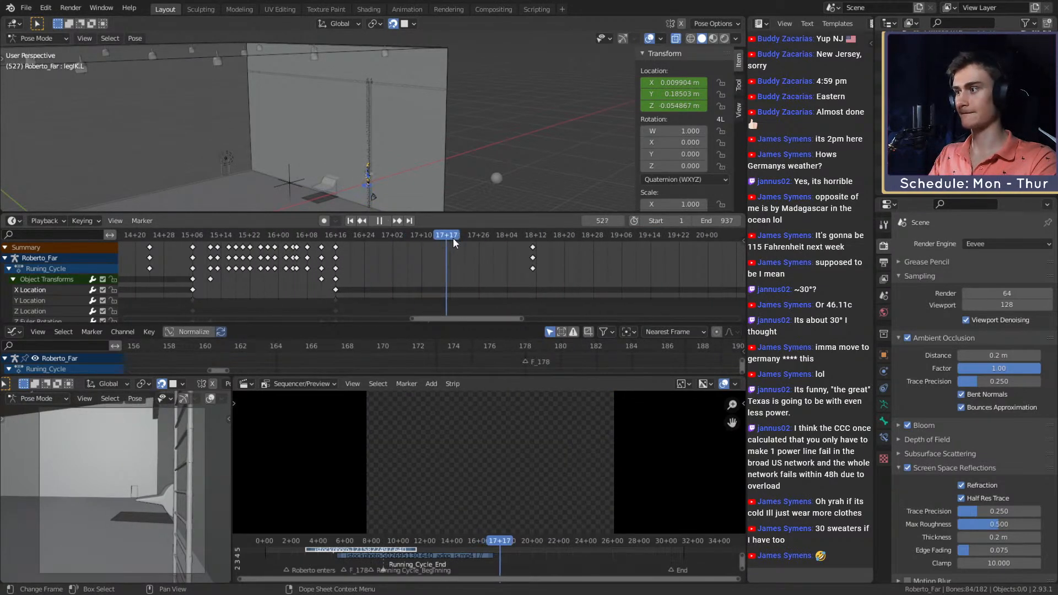
{"action": "key", "text": "space"}
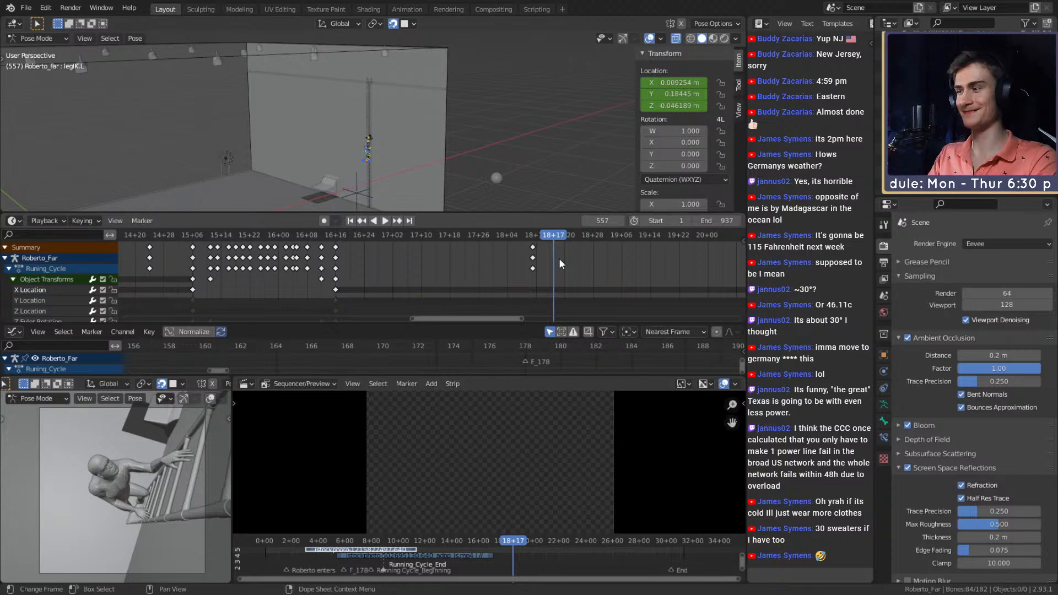
{"action": "key", "text": "space"}
{"action": "scroll", "coordinate": [485, 248], "scroll_direction": "down", "scroll_amount": 2}
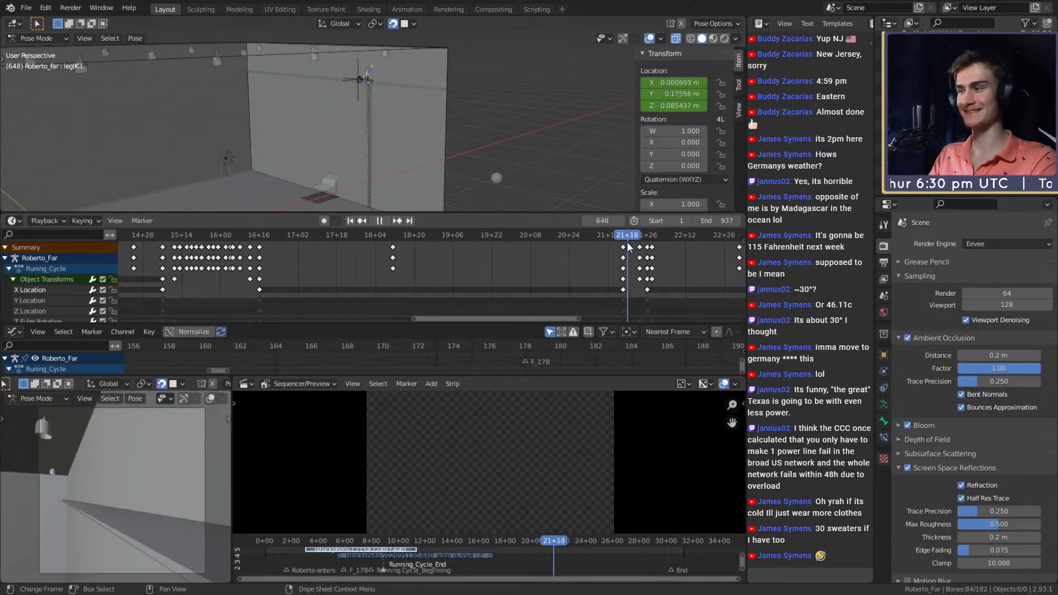
{"action": "left_click_drag", "start_coordinate": [626, 242], "coordinate": [687, 240]}
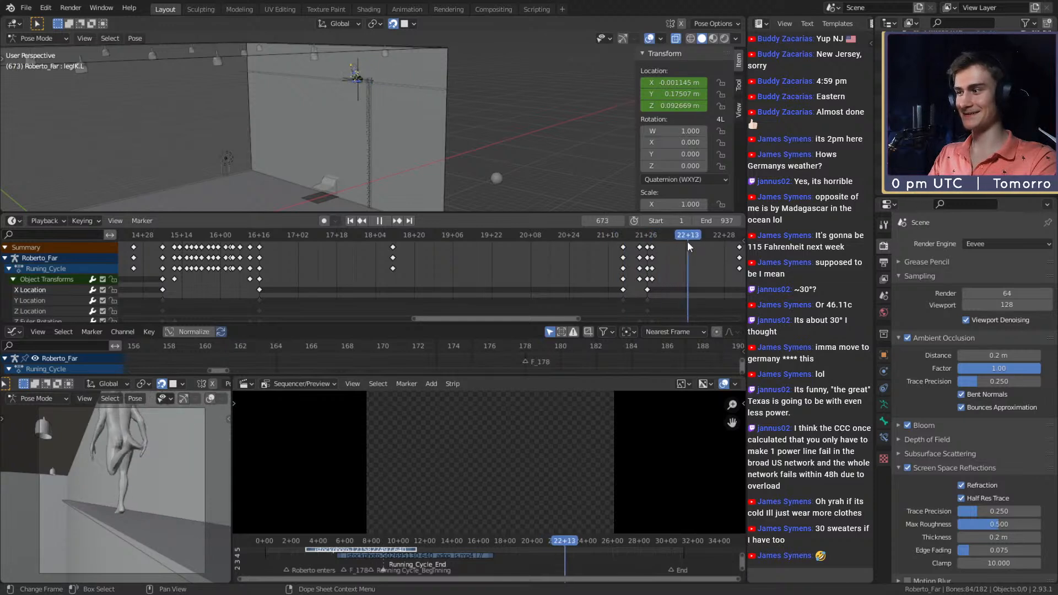
{"action": "key", "text": "space"}
- Set the current frame to 662 (22+02) in the ledge section and save the file
{"action": "middle_click_drag", "start_coordinate": [683, 248], "coordinate": [347, 269]}
{"action": "scroll", "coordinate": [516, 275], "scroll_direction": "up", "scroll_amount": 4}
{"action": "scroll", "coordinate": [515, 271], "scroll_direction": "up", "scroll_amount": 3}
{"action": "left_click_drag", "start_coordinate": [360, 238], "coordinate": [381, 237]}
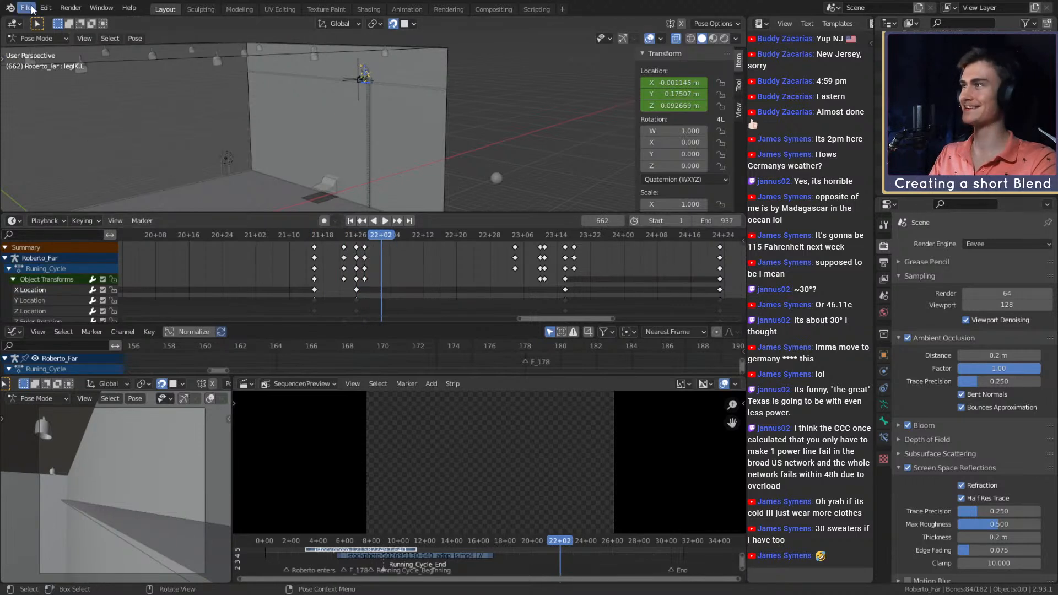
{"action": "left_click", "coordinate": [31, 7]}
{"action": "left_click", "coordinate": [47, 87]}
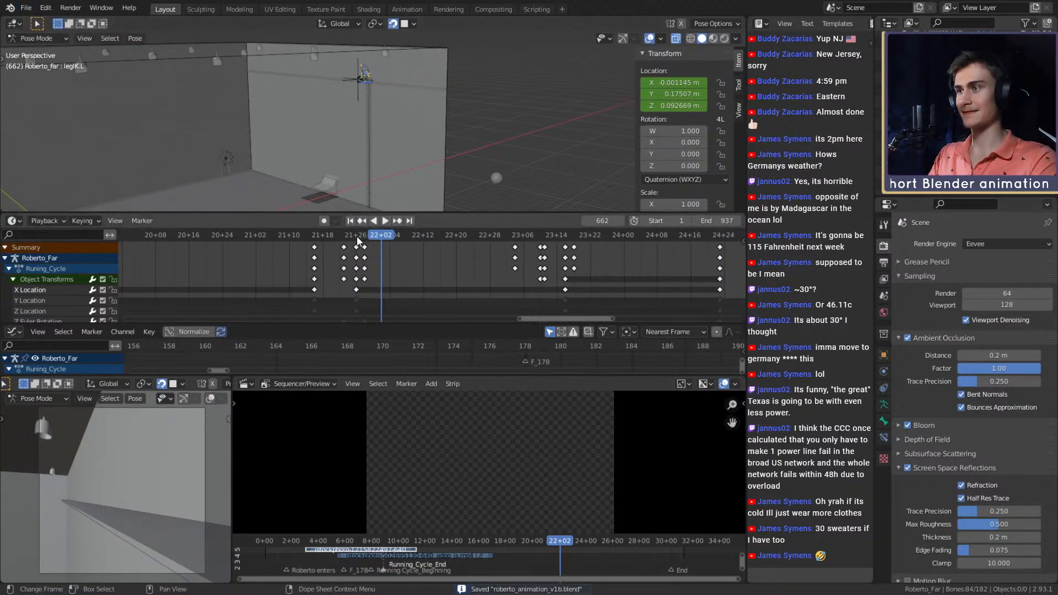
- Play back the ledge section and set the current frame to 658, viewing the character close up at the ladder's top
{"action": "key", "text": "space"}
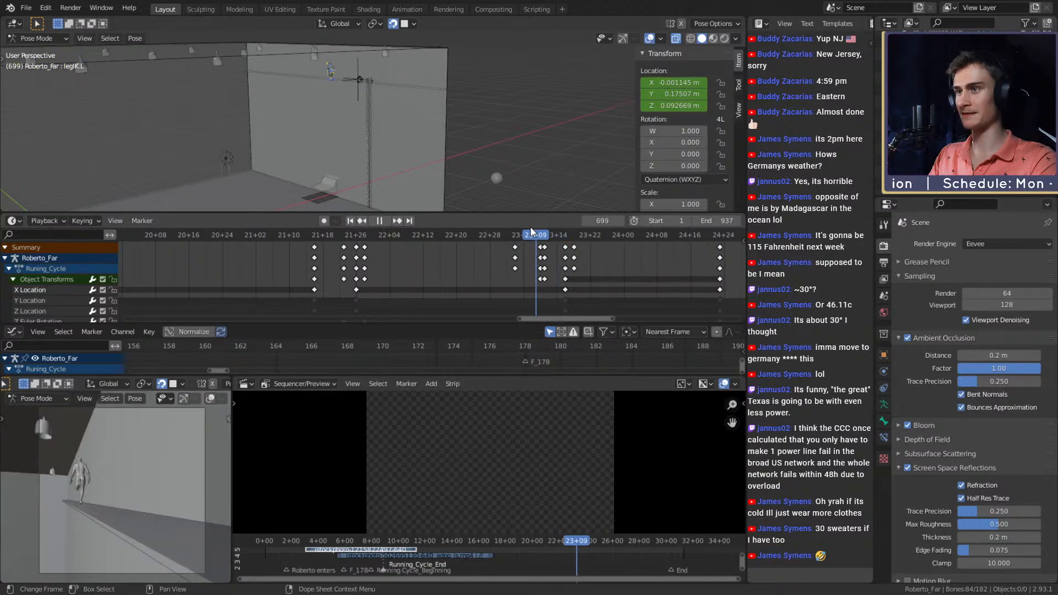
{"action": "left_click_drag", "start_coordinate": [514, 232], "coordinate": [366, 239]}
{"action": "key", "text": "space"}
{"action": "middle_click_drag", "start_coordinate": [380, 144], "coordinate": [425, 177]}
{"action": "scroll", "coordinate": [373, 271], "scroll_direction": "down", "scroll_amount": 3}
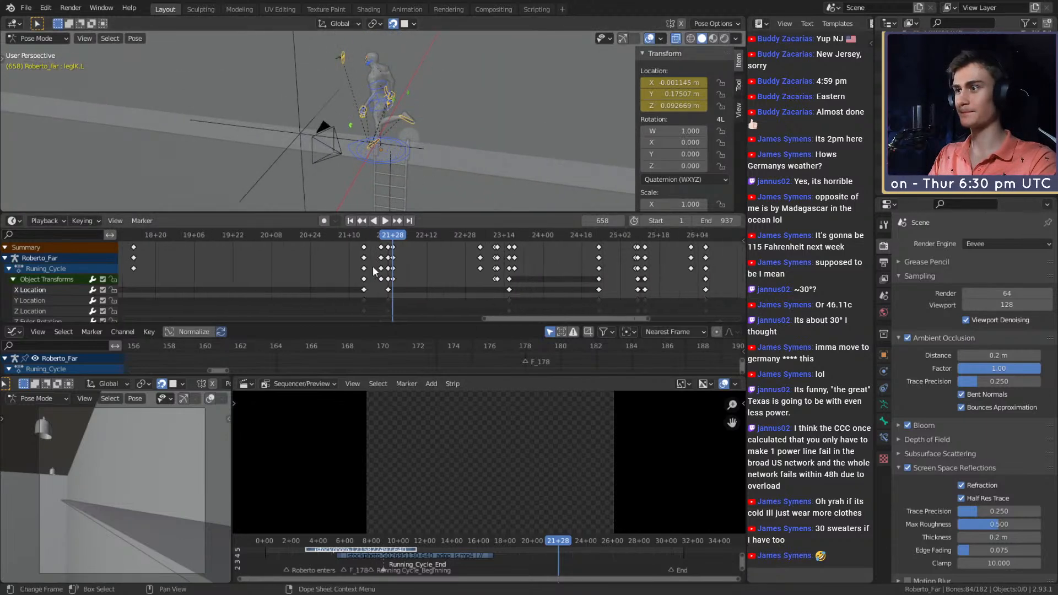
- Select the character's running-cycle keyframes between the Running_Cycle_Beginning and Running_Cycle_End markers
{"action": "scroll", "coordinate": [374, 271], "scroll_direction": "left", "scroll_amount": 20, "text": "ctrl"}
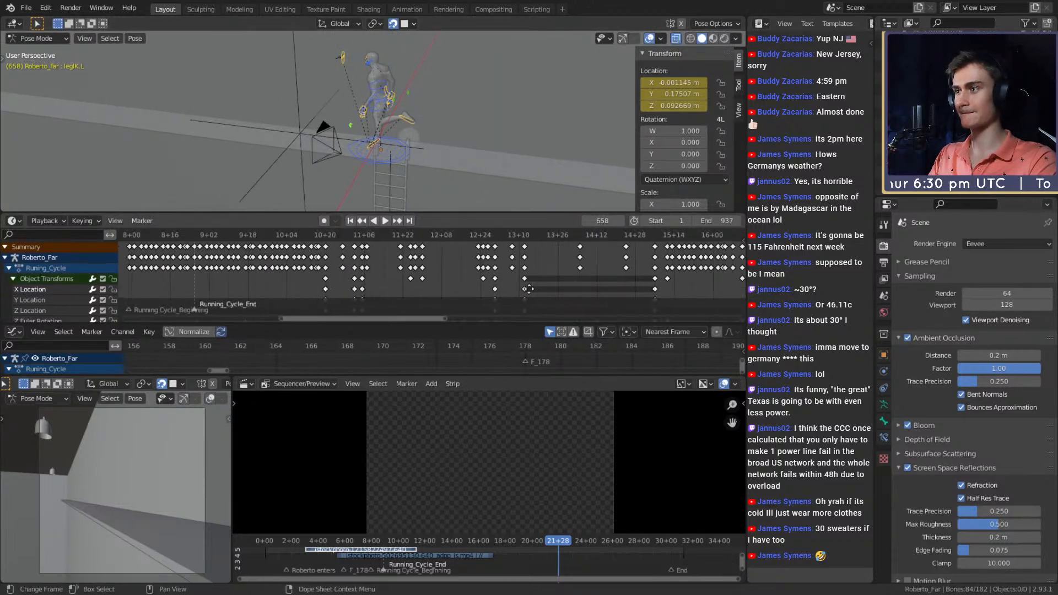
{"action": "scroll", "coordinate": [528, 289], "scroll_direction": "left", "scroll_amount": 5, "text": "ctrl"}
{"action": "scroll", "coordinate": [395, 286], "scroll_direction": "up", "scroll_amount": 4}
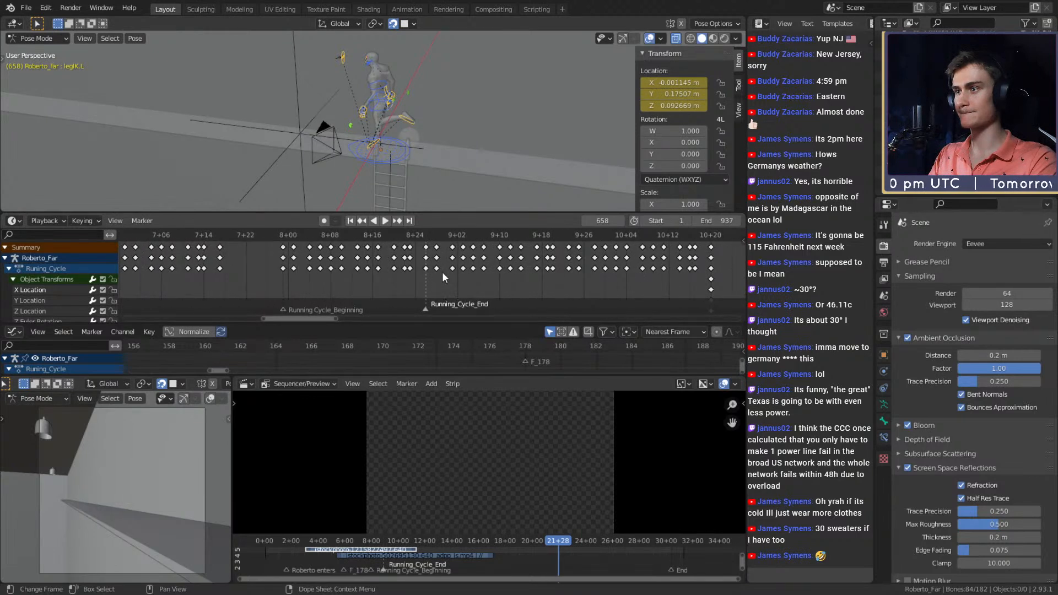
{"action": "scroll", "coordinate": [444, 276], "scroll_direction": "left", "scroll_amount": 1, "text": "ctrl"}
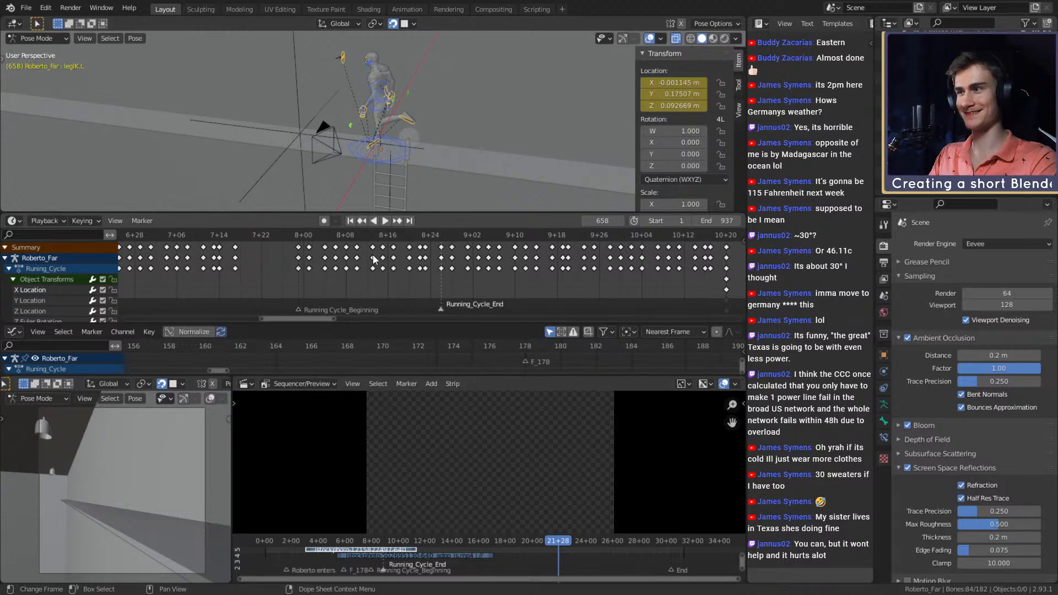
{"action": "left_click_drag", "start_coordinate": [290, 248], "coordinate": [449, 264]}
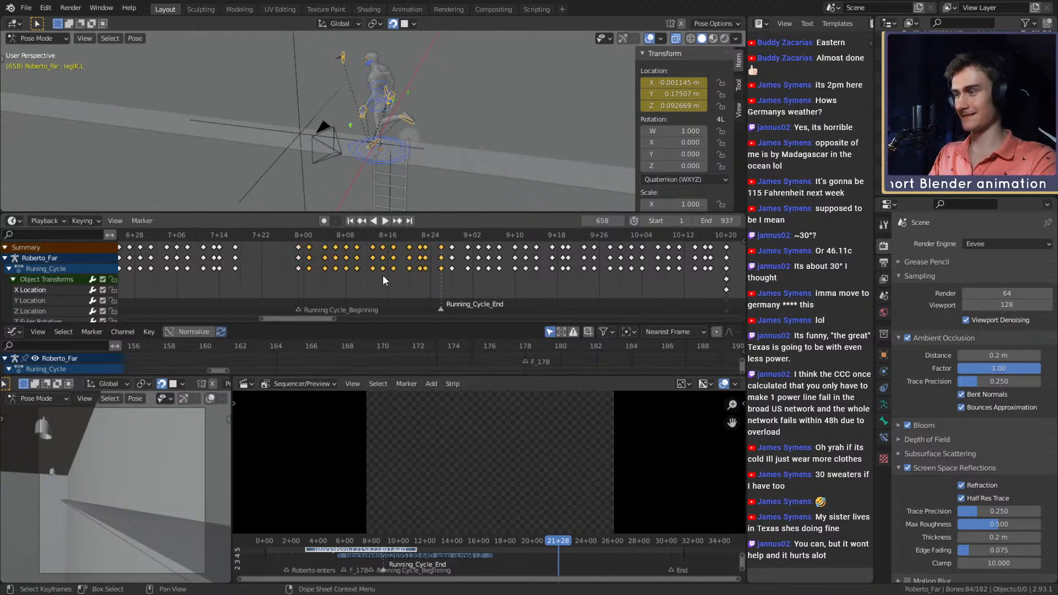
- Try to paste the copied keyframes at 21+28 (frame 658) in the ledge section and undo the paste
{"action": "scroll", "coordinate": [479, 275], "scroll_direction": "down", "scroll_amount": 3}
{"action": "scroll", "coordinate": [479, 274], "scroll_direction": "down", "scroll_amount": 4}
{"action": "middle_click_drag", "start_coordinate": [570, 262], "coordinate": [297, 268]}
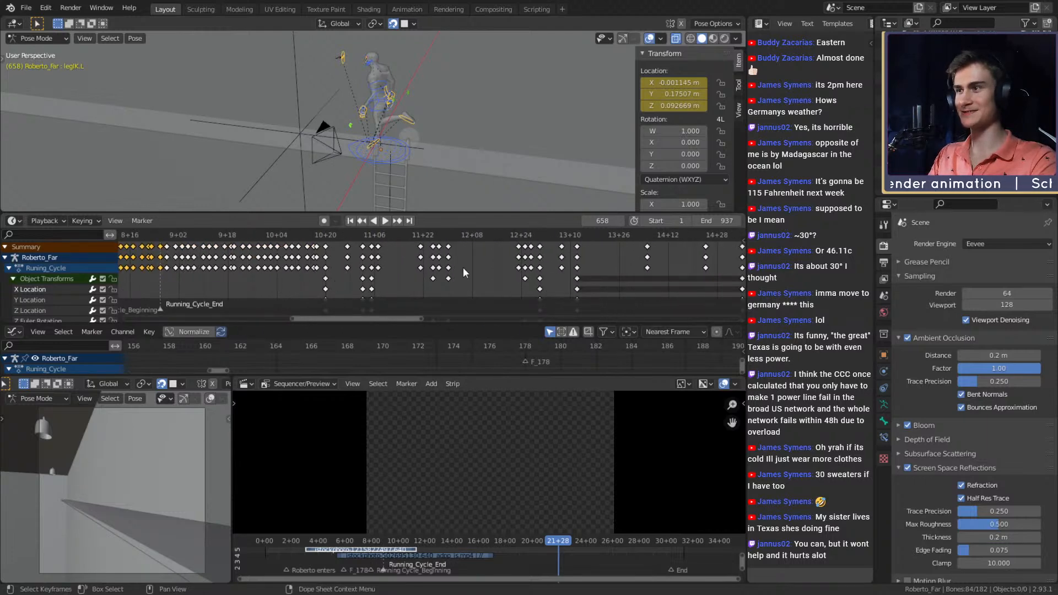
{"action": "scroll", "coordinate": [584, 267], "scroll_direction": "down", "scroll_amount": 6}
{"action": "middle_click_drag", "start_coordinate": [586, 267], "coordinate": [488, 270]}
{"action": "scroll", "coordinate": [364, 273], "scroll_direction": "up", "scroll_amount": 3}
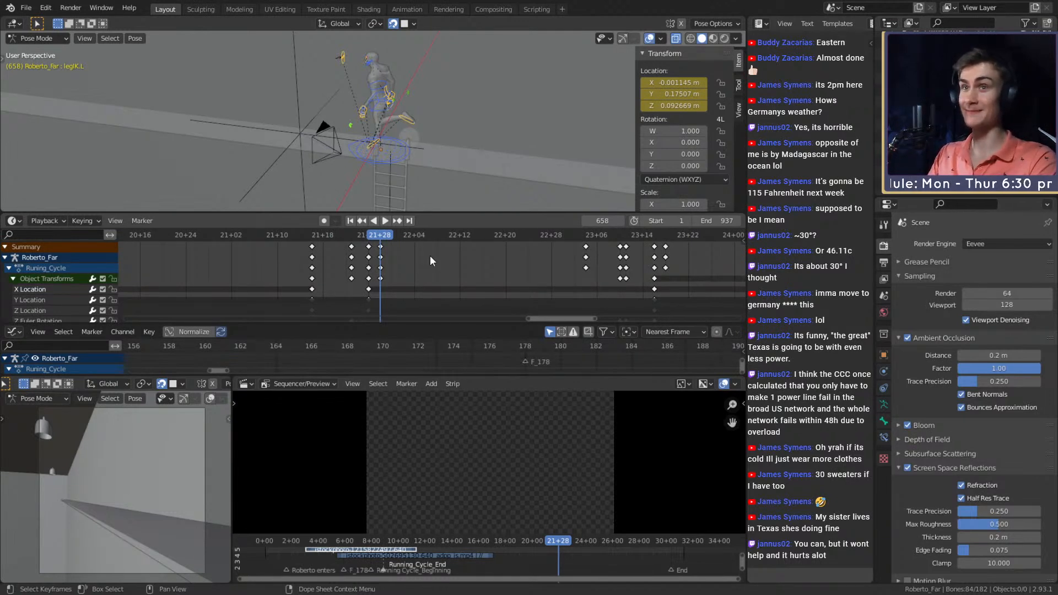
{"action": "key", "text": "ctrl+v"}
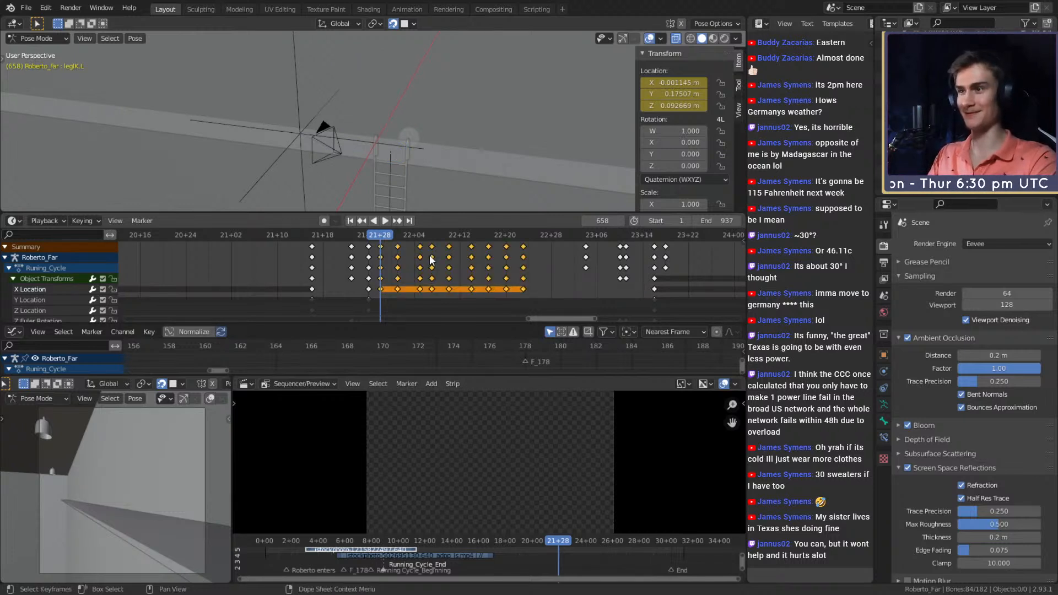
{"action": "middle_click_drag", "start_coordinate": [365, 145], "coordinate": [488, 136]}
{"action": "key", "text": "ctrl+z"}
{"action": "scroll", "coordinate": [473, 280], "scroll_direction": "down", "scroll_amount": 3}
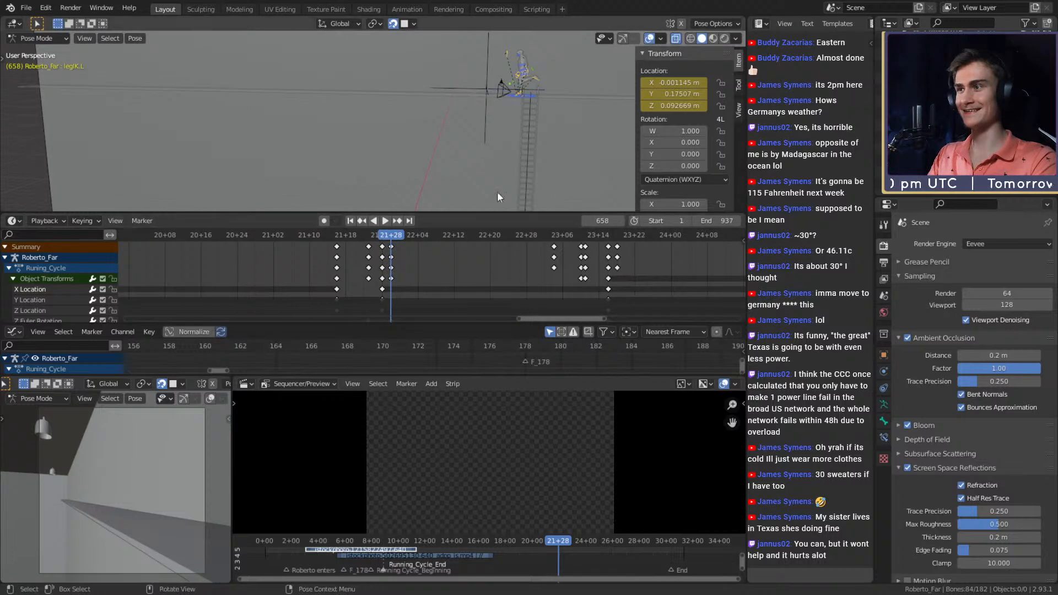
- Select and copy the running-cycle keyframes from just after the Running_Cycle_Beginning marker up to the Running_Cycle_End marker
{"action": "middle_click_drag", "start_coordinate": [497, 190], "coordinate": [474, 165]}
{"action": "scroll", "coordinate": [436, 280], "scroll_direction": "down", "scroll_amount": 5}
{"action": "middle_click_drag", "start_coordinate": [436, 280], "coordinate": [590, 281]}
{"action": "middle_click_drag", "start_coordinate": [315, 281], "coordinate": [601, 285]}
{"action": "middle_click_drag", "start_coordinate": [393, 289], "coordinate": [586, 290]}
{"action": "middle_click_drag", "start_coordinate": [277, 286], "coordinate": [478, 286]}
{"action": "scroll", "coordinate": [478, 287], "scroll_direction": "up", "scroll_amount": 3}
{"action": "middle_click_drag", "start_coordinate": [367, 283], "coordinate": [398, 284]}
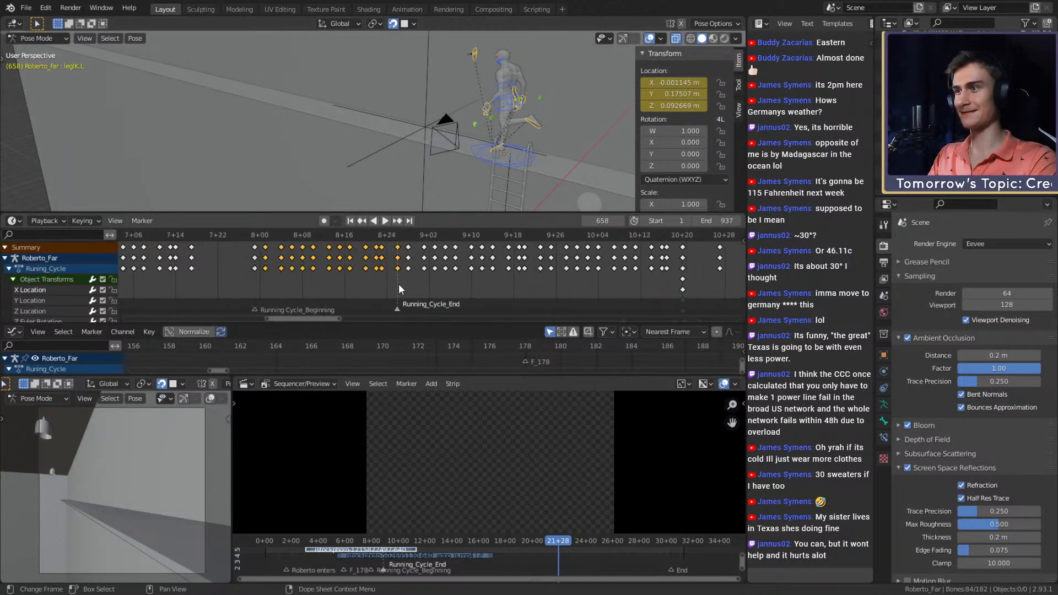
{"action": "scroll", "coordinate": [469, 269], "scroll_direction": "up", "scroll_amount": 2}
{"action": "left_click", "coordinate": [466, 258]}
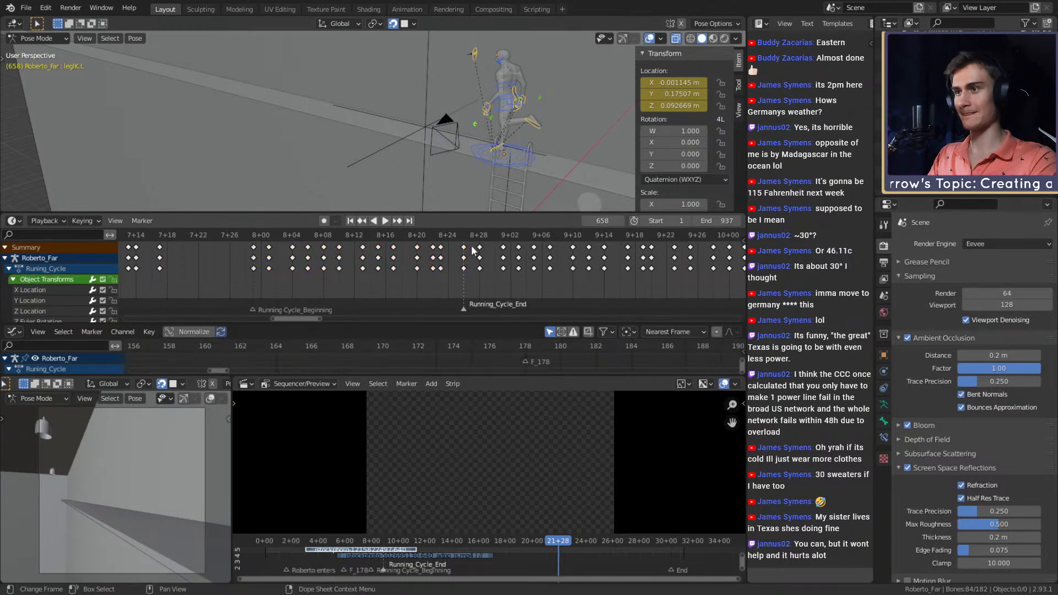
{"action": "left_click_drag", "start_coordinate": [473, 250], "coordinate": [265, 261]}
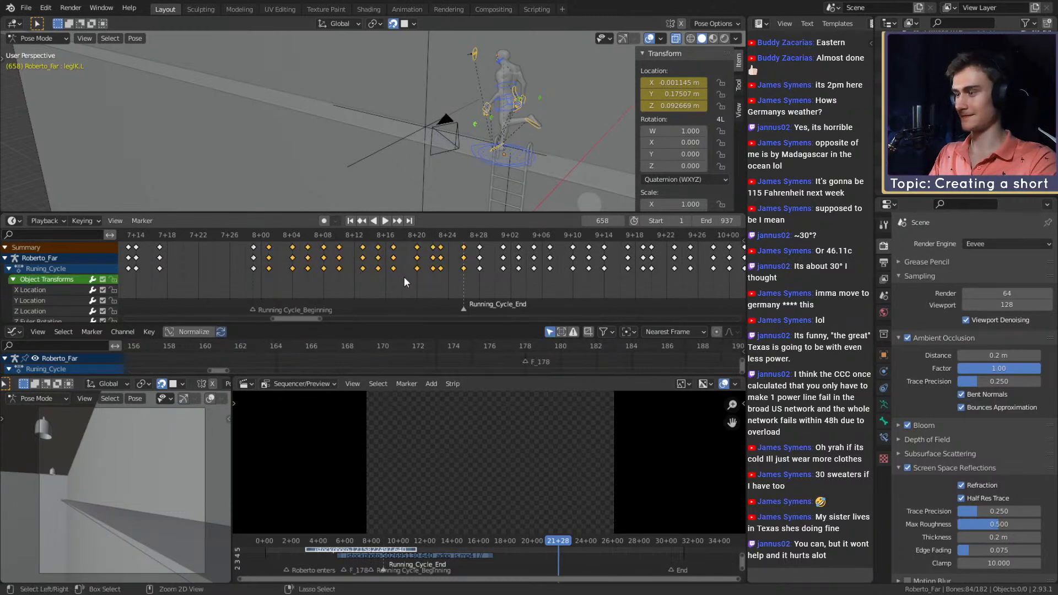
- Paste the copied running-cycle keyframes at 21+28 (frame 658) in the ledge section
{"action": "scroll", "coordinate": [499, 274], "scroll_direction": "down", "scroll_amount": 5}
{"action": "middle_click_drag", "start_coordinate": [592, 272], "coordinate": [354, 277]}
{"action": "middle_click_drag", "start_coordinate": [577, 281], "coordinate": [397, 292]}
{"action": "middle_click_drag", "start_coordinate": [561, 306], "coordinate": [384, 309]}
{"action": "middle_click_drag", "start_coordinate": [601, 308], "coordinate": [415, 307]}
{"action": "scroll", "coordinate": [422, 286], "scroll_direction": "up", "scroll_amount": 8}
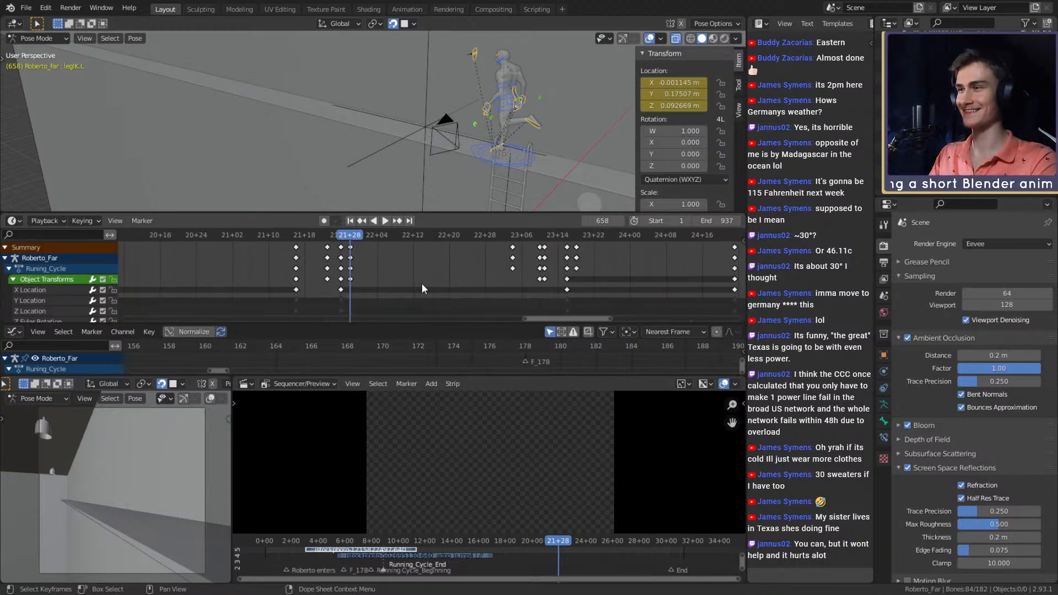
{"action": "scroll", "coordinate": [419, 276], "scroll_direction": "up", "scroll_amount": 3}
{"action": "key", "text": "ctrl+v"}
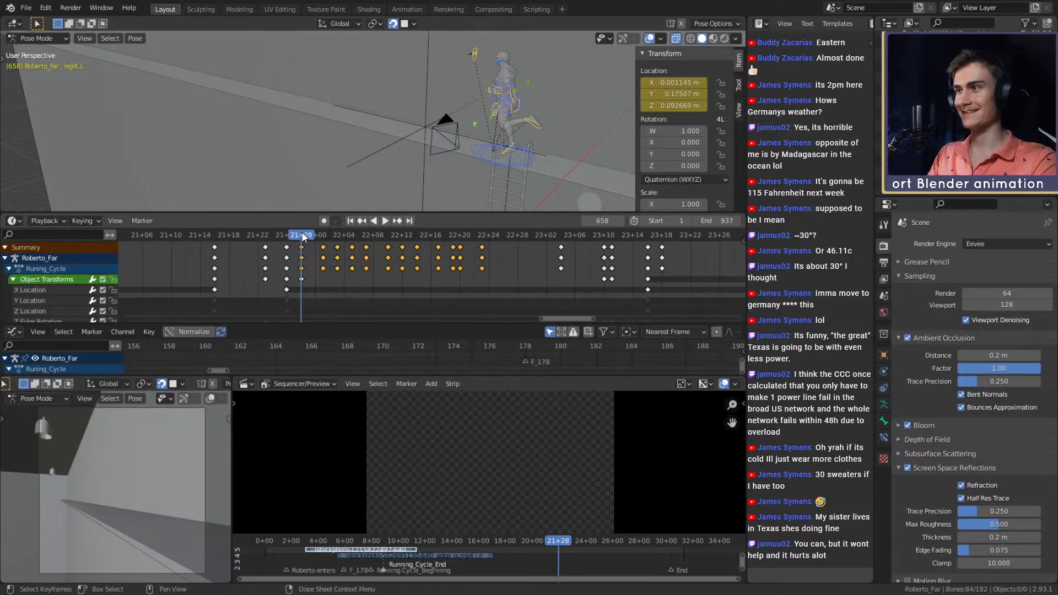
- Play and scrub through the ledge run up to 23+11 (frame 701), viewing the character close up
{"action": "key", "text": "space"}
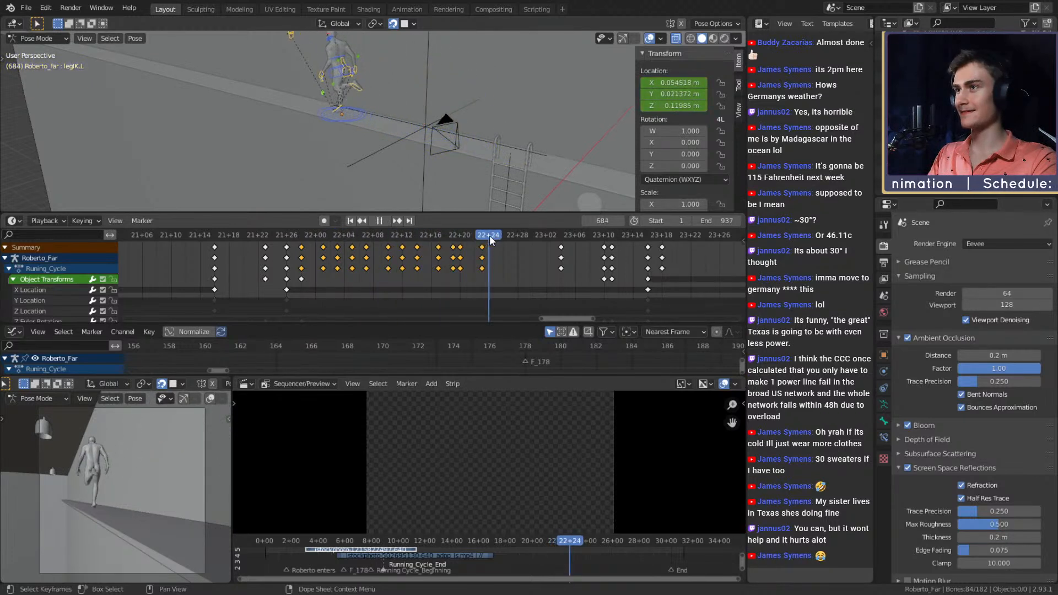
{"action": "left_click_drag", "start_coordinate": [489, 236], "coordinate": [606, 251]}
{"action": "middle_click_drag", "start_coordinate": [577, 262], "coordinate": [501, 276]}
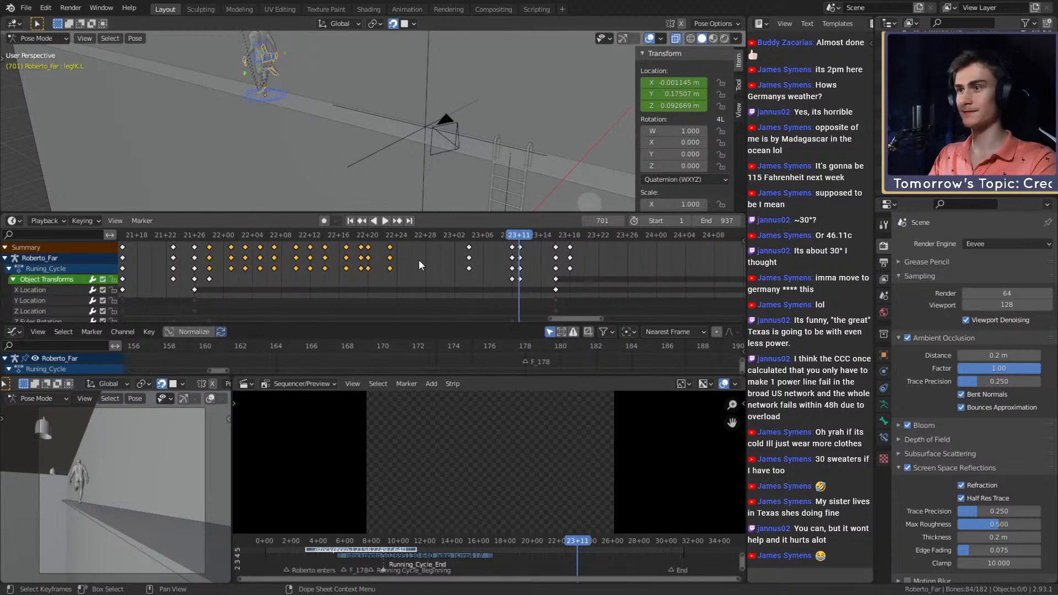
{"action": "scroll", "coordinate": [477, 270], "scroll_direction": "down", "scroll_amount": 2}
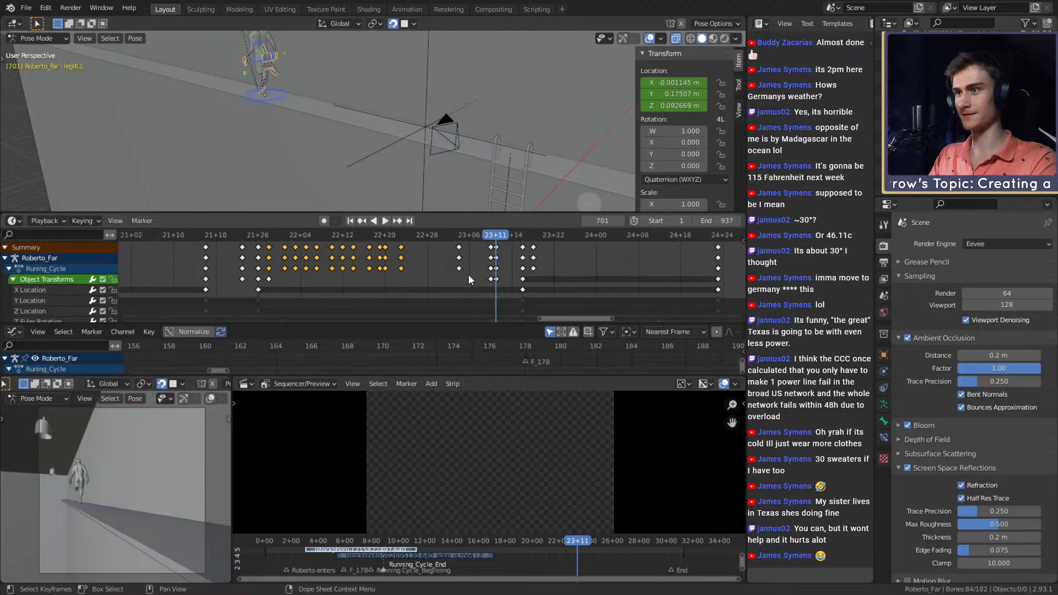
{"action": "scroll", "coordinate": [468, 279], "scroll_direction": "up", "scroll_amount": 2}
{"action": "key", "text": "KP_Decimal"}
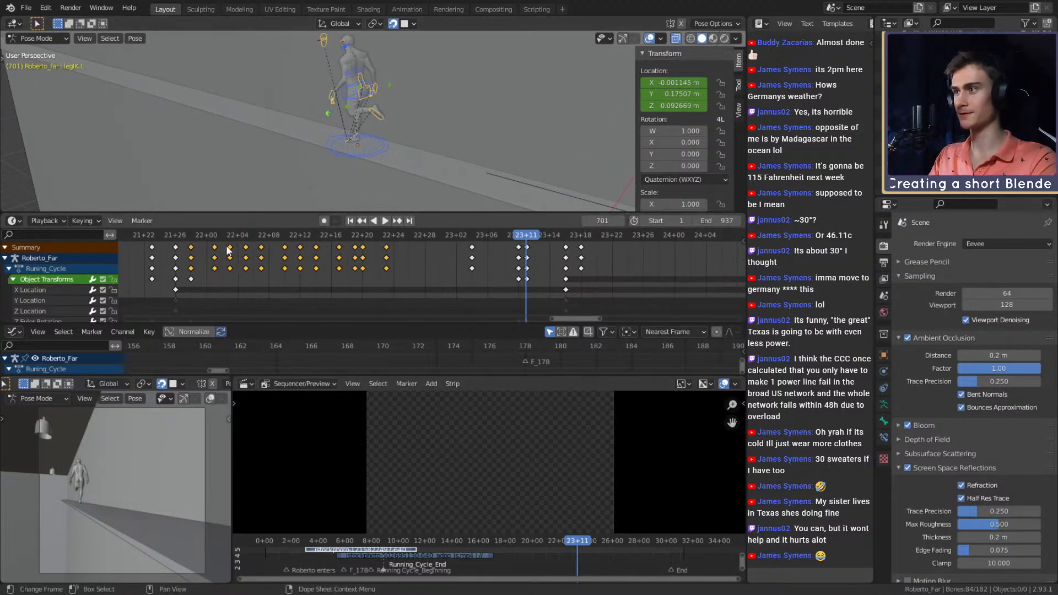
- Copy the keyframes from 21+28 to 22+07 and paste them at 22+25 (frame 685)
{"action": "left_click_drag", "start_coordinate": [435, 256], "coordinate": [389, 270]}
{"action": "scroll", "coordinate": [312, 272], "scroll_direction": "down", "scroll_amount": 5}
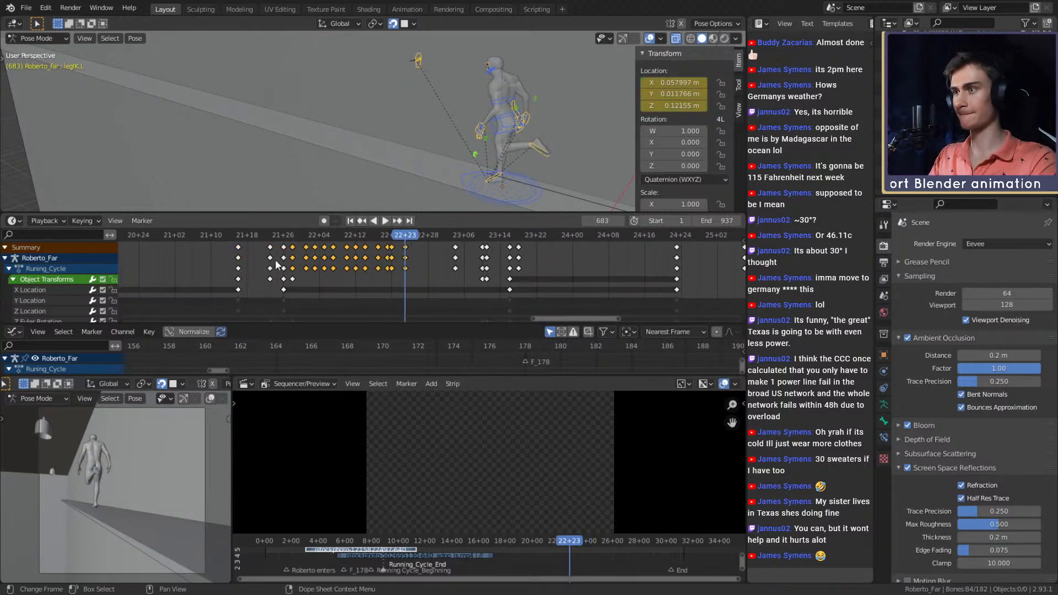
{"action": "scroll", "coordinate": [415, 270], "scroll_direction": "up", "scroll_amount": 3}
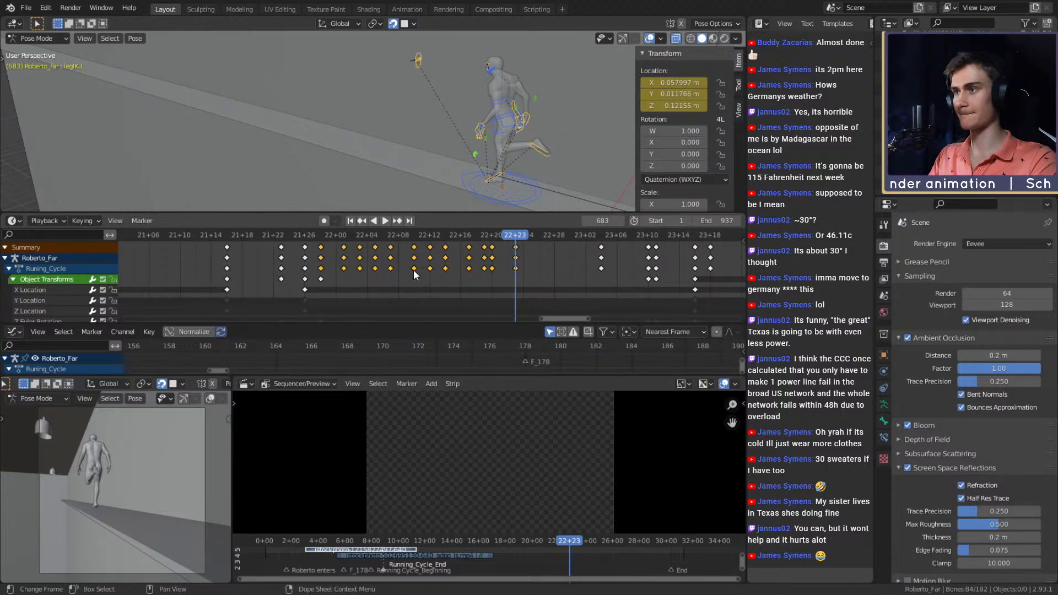
{"action": "scroll", "coordinate": [414, 270], "scroll_direction": "up", "scroll_amount": 4}
{"action": "left_click_drag", "start_coordinate": [255, 247], "coordinate": [368, 250]}
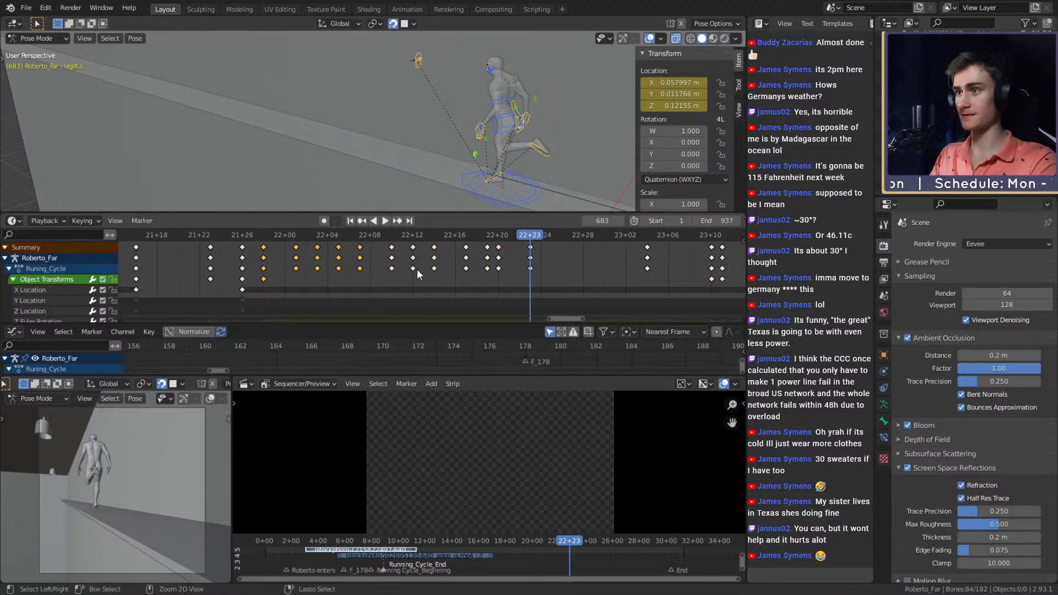
{"action": "key", "text": "Right"}
{"action": "key", "text": "Right"}
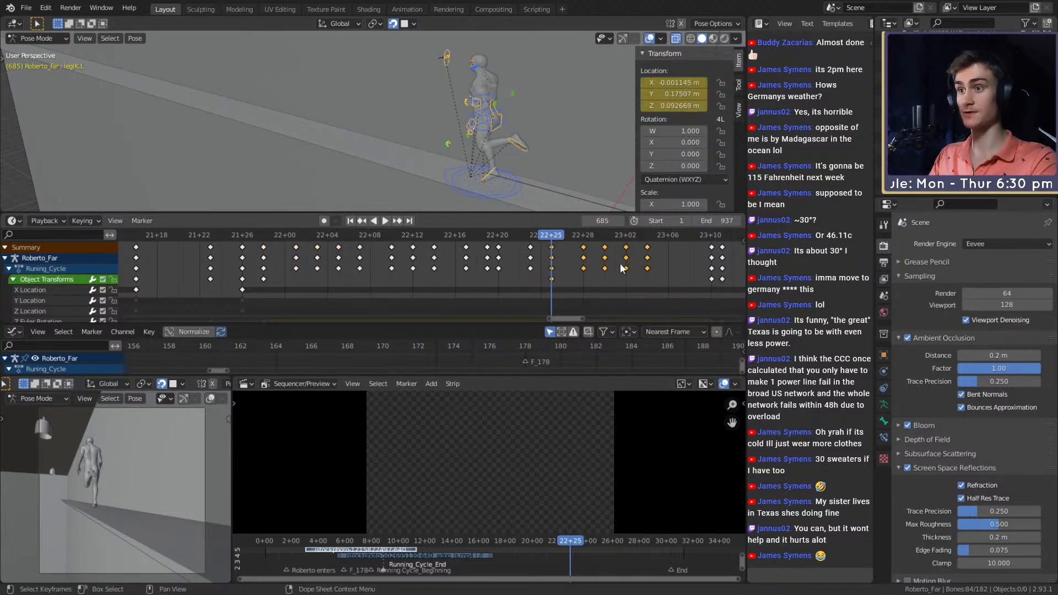
- Play back the extended ledge run up to about 23+17 and save the file
{"action": "scroll", "coordinate": [620, 263], "scroll_direction": "down", "scroll_amount": 5, "text": "ctrl"}
{"action": "key", "text": "space"}
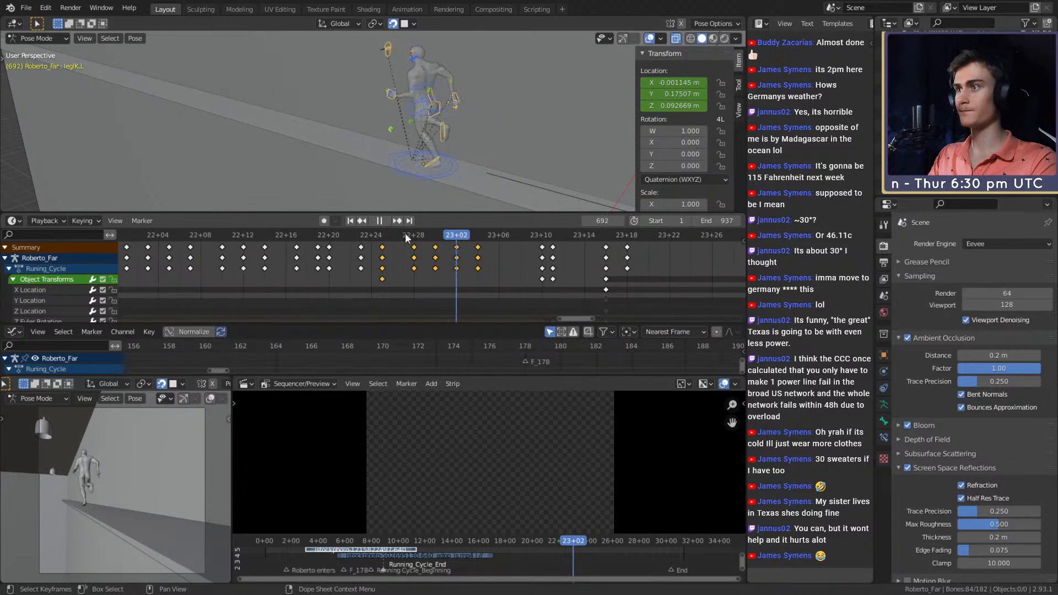
{"action": "left_click_drag", "start_coordinate": [456, 243], "coordinate": [621, 255]}
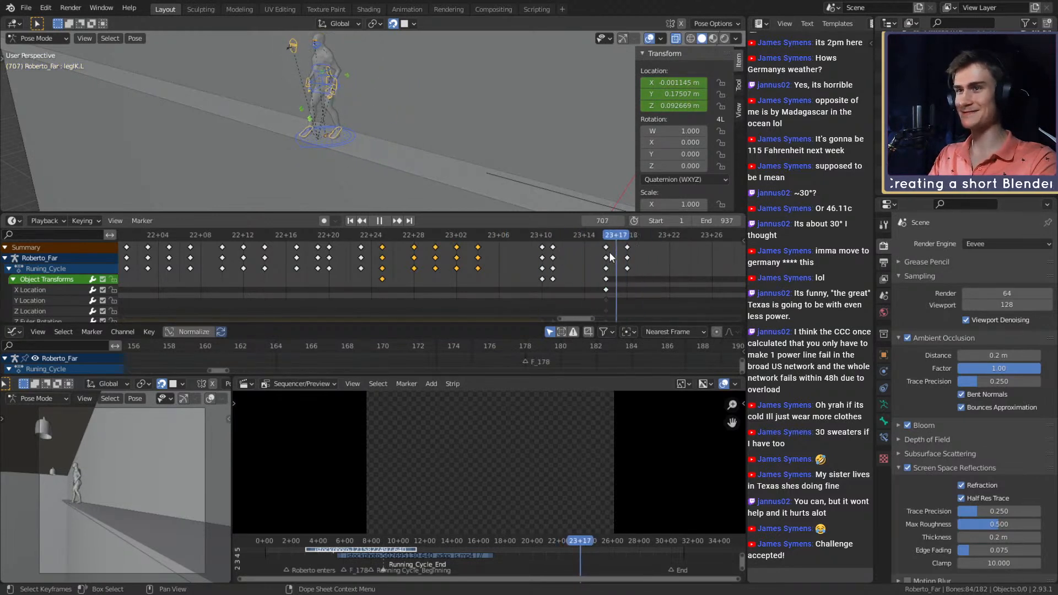
{"action": "key", "text": "Escape"}
{"action": "left_click", "coordinate": [26, 8]}
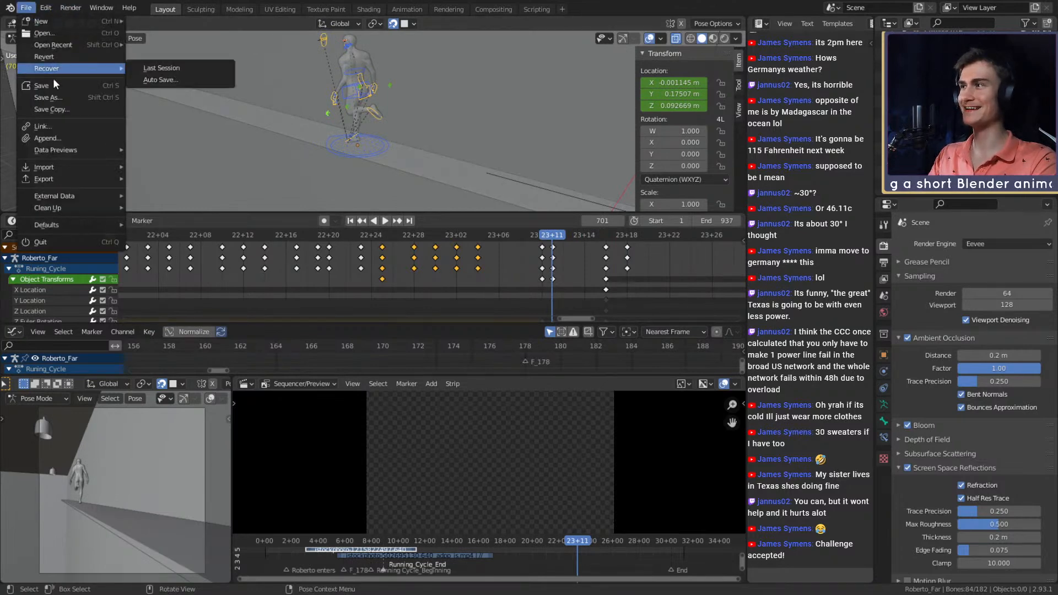
{"action": "left_click", "coordinate": [48, 85]}
- Deselect all of the character's bones and save the file again
{"action": "scroll", "coordinate": [372, 155], "scroll_direction": "down", "scroll_amount": 5}
{"action": "middle_click_drag", "start_coordinate": [445, 158], "coordinate": [435, 115]}
{"action": "left_click", "coordinate": [496, 80]}
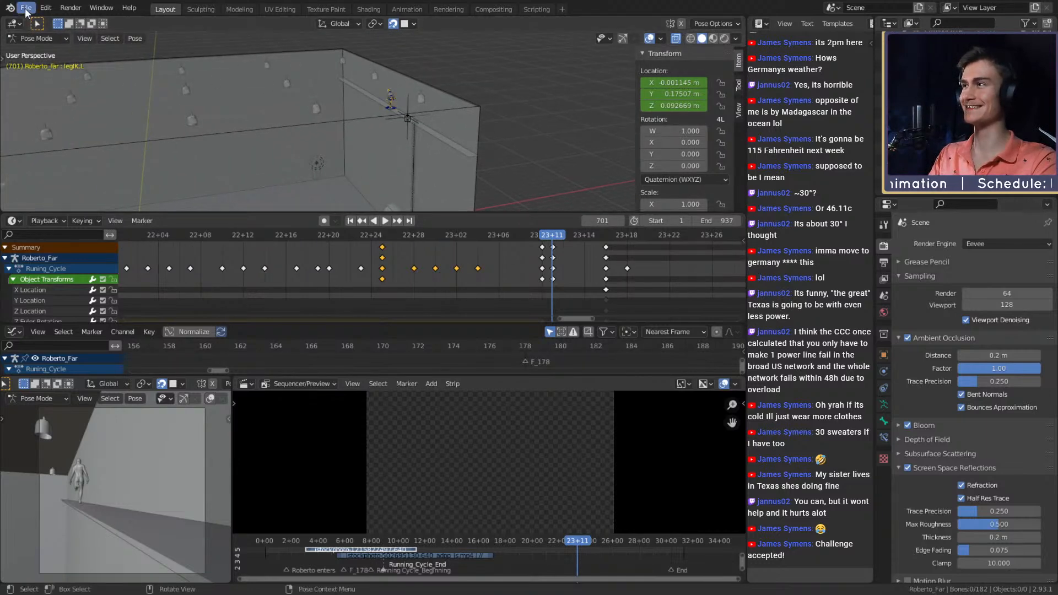
{"action": "left_click", "coordinate": [26, 8]}
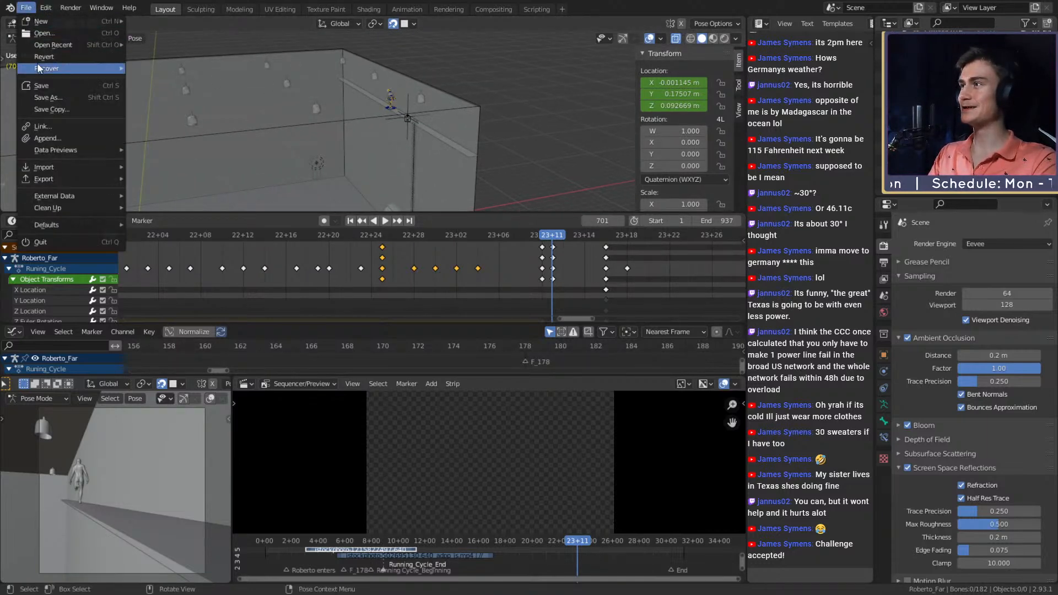
{"action": "left_click", "coordinate": [44, 85]}
- Review the animation from 23+10 at the end of the ledge run to 24+05 (frame 725)
{"action": "middle_click_drag", "start_coordinate": [305, 127], "coordinate": [422, 150]}
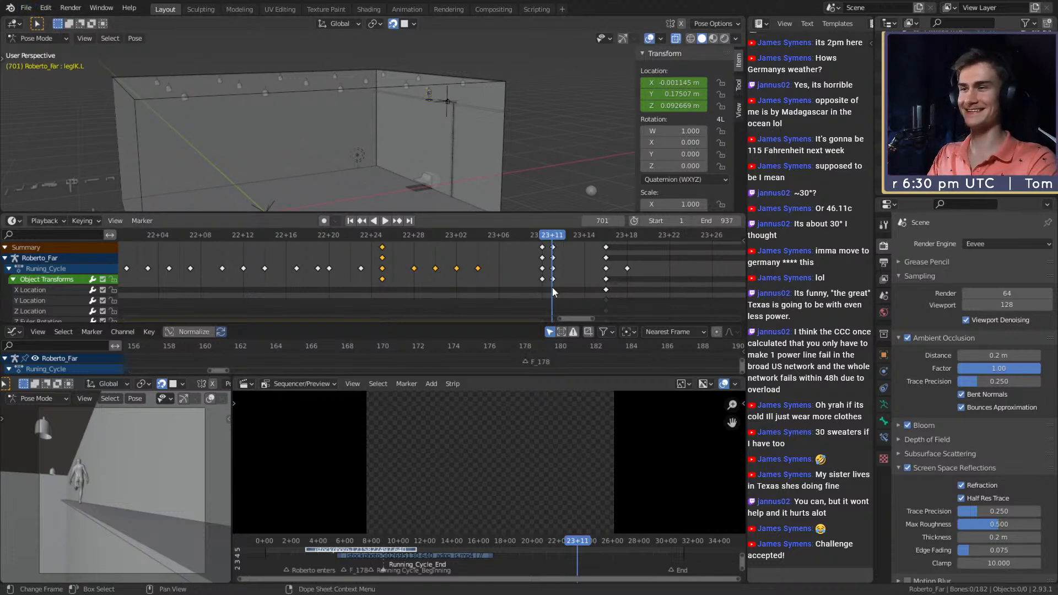
{"action": "scroll", "coordinate": [552, 279], "scroll_direction": "down", "scroll_amount": 2}
{"action": "scroll", "coordinate": [551, 277], "scroll_direction": "down", "scroll_amount": 2}
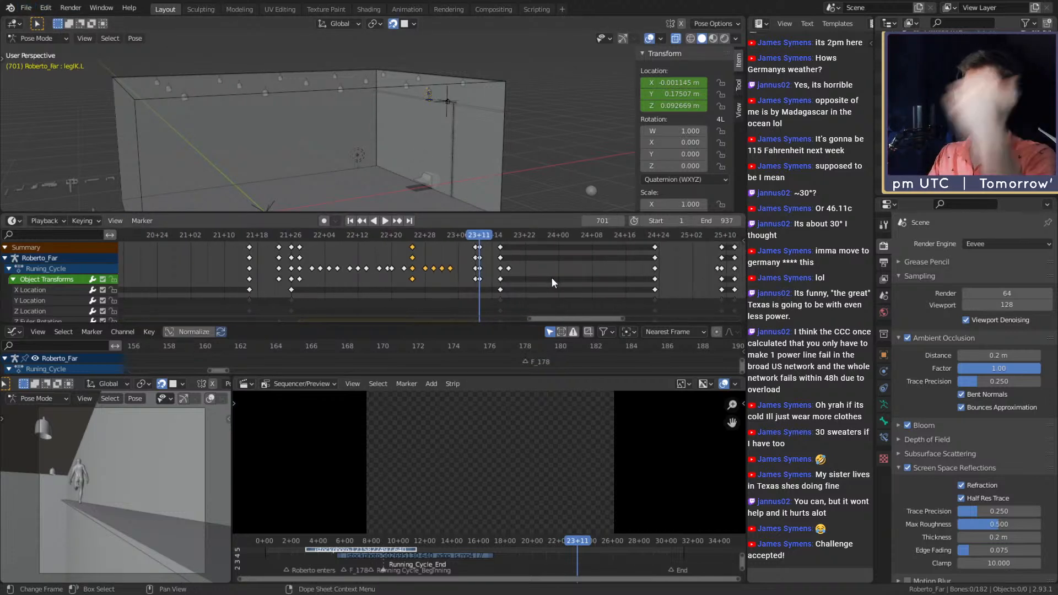
{"action": "middle_click_drag", "start_coordinate": [548, 272], "coordinate": [505, 278]}
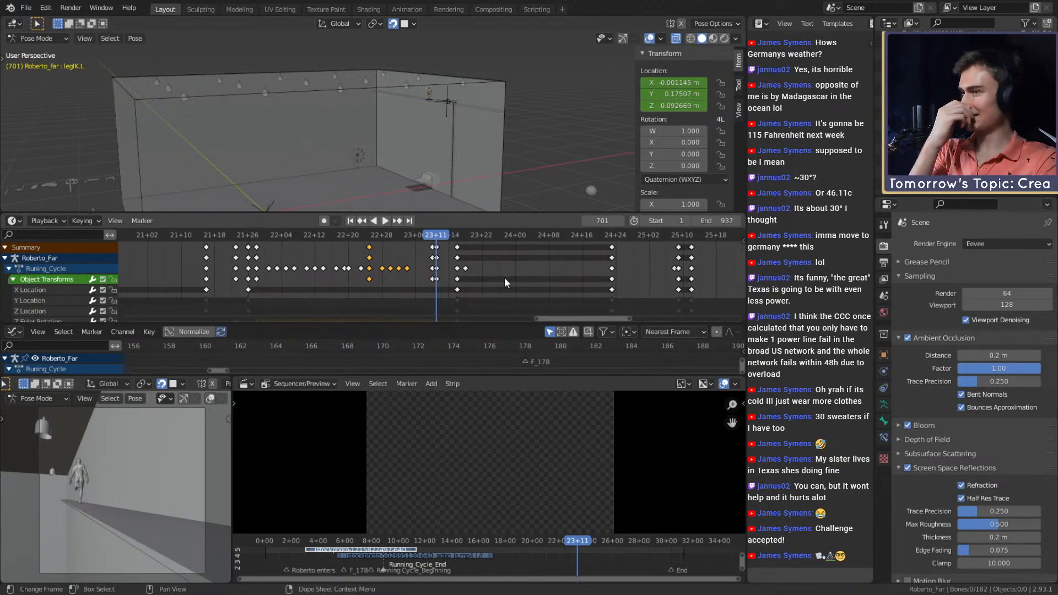
{"action": "scroll", "coordinate": [515, 285], "scroll_direction": "up", "scroll_amount": 4}
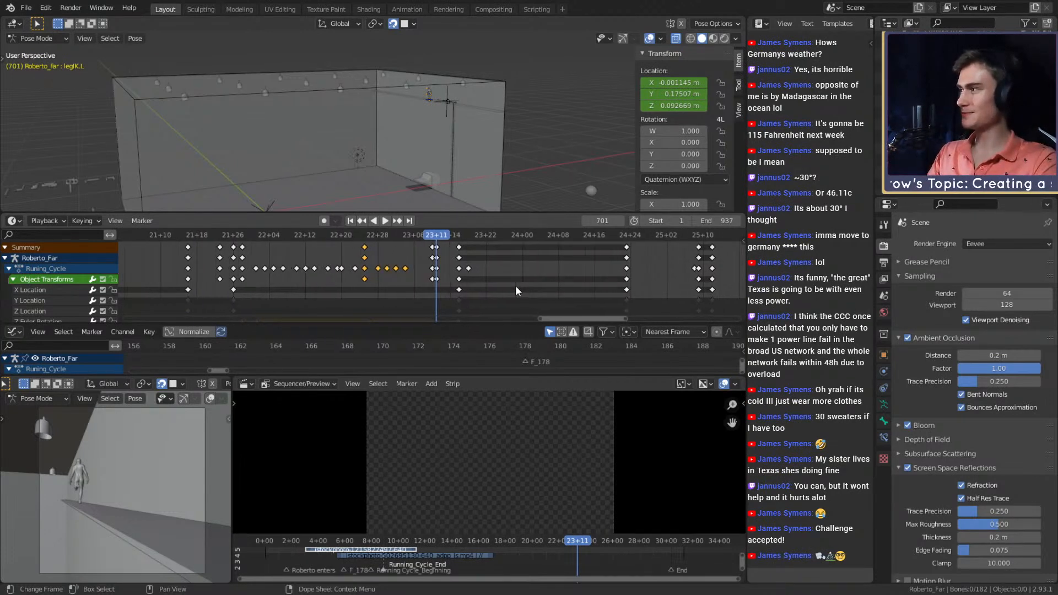
{"action": "middle_click_drag", "start_coordinate": [525, 280], "coordinate": [492, 295]}
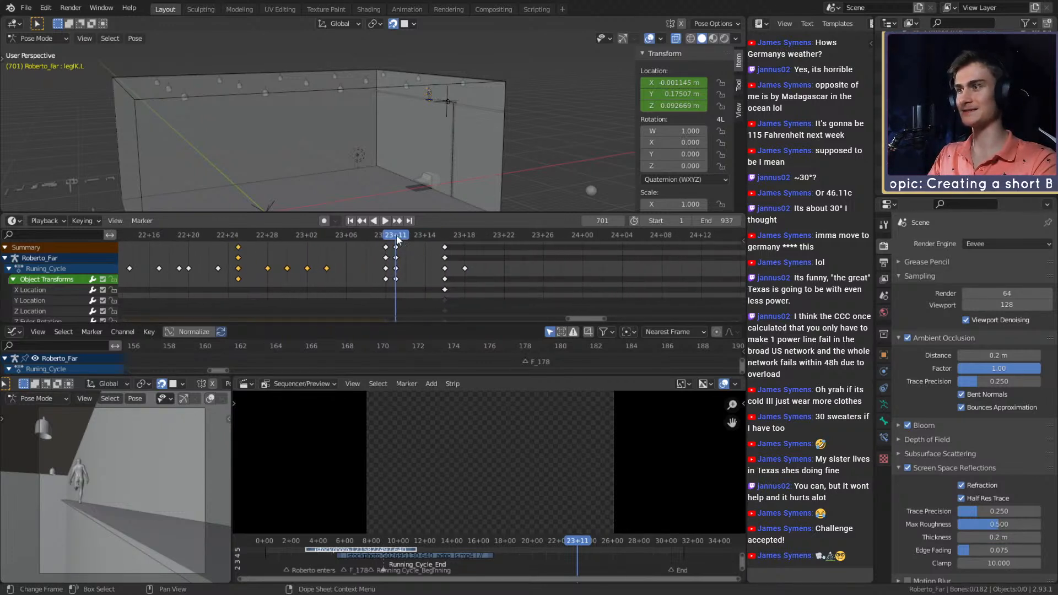
{"action": "key", "text": "space"}
{"action": "left_click", "coordinate": [382, 236]}
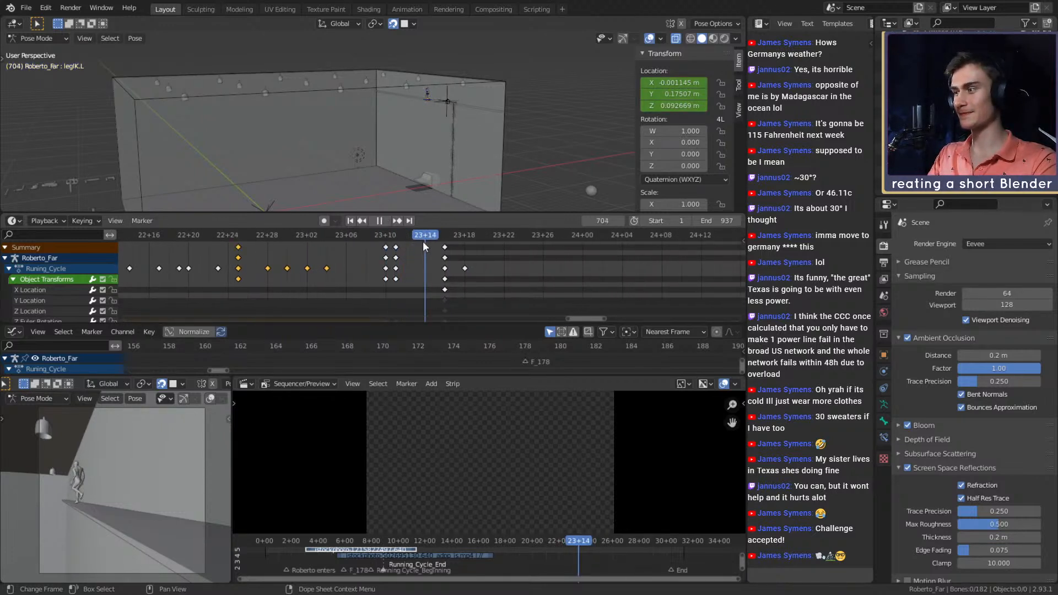
{"action": "left_click_drag", "start_coordinate": [424, 246], "coordinate": [638, 244]}
- Examine the character's standing pose on the ledge from the front at 24+05
{"action": "key", "text": "KP_Decimal"}
{"action": "key", "text": "KP_Decimal"}
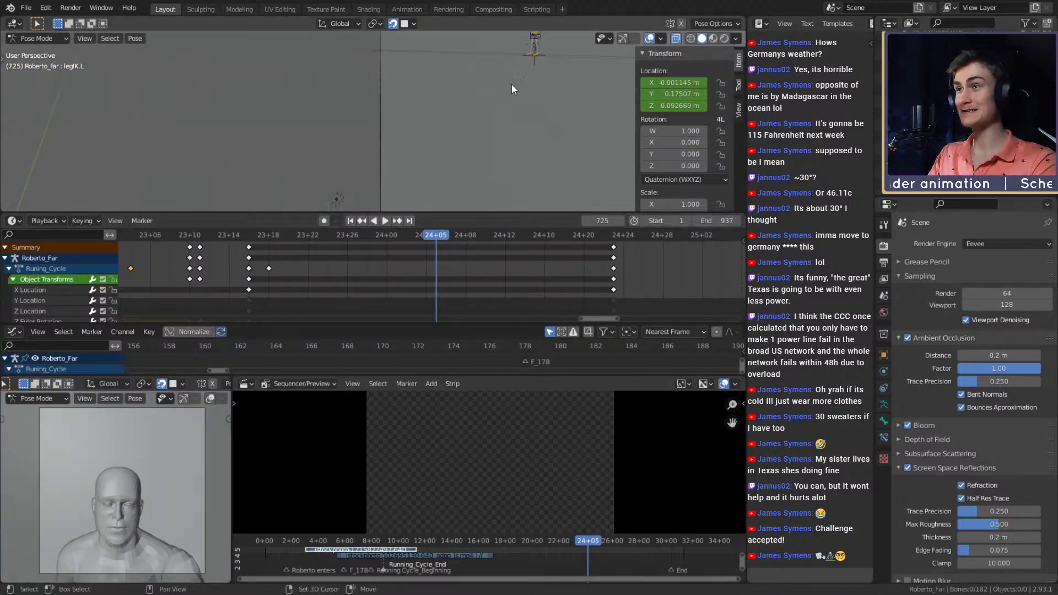
{"action": "middle_click_drag", "start_coordinate": [511, 84], "coordinate": [425, 128]}
{"action": "scroll", "coordinate": [421, 154], "scroll_direction": "up", "scroll_amount": 4}
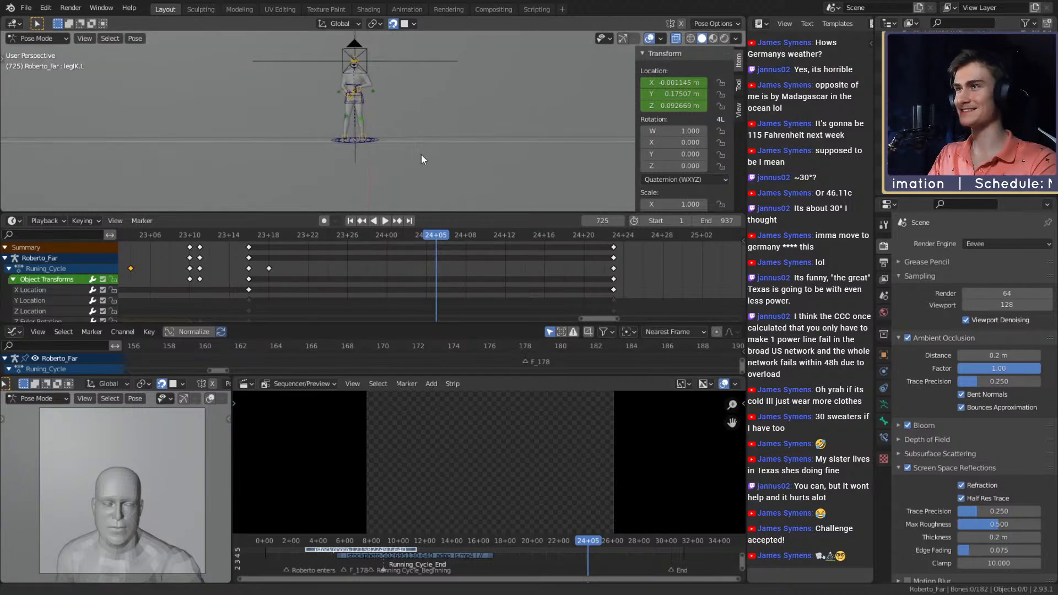
{"action": "scroll", "coordinate": [447, 143], "scroll_direction": "up", "scroll_amount": 2}
{"action": "scroll", "coordinate": [448, 142], "scroll_direction": "down", "scroll_amount": 2}
{"action": "scroll", "coordinate": [449, 137], "scroll_direction": "up", "scroll_amount": 2}
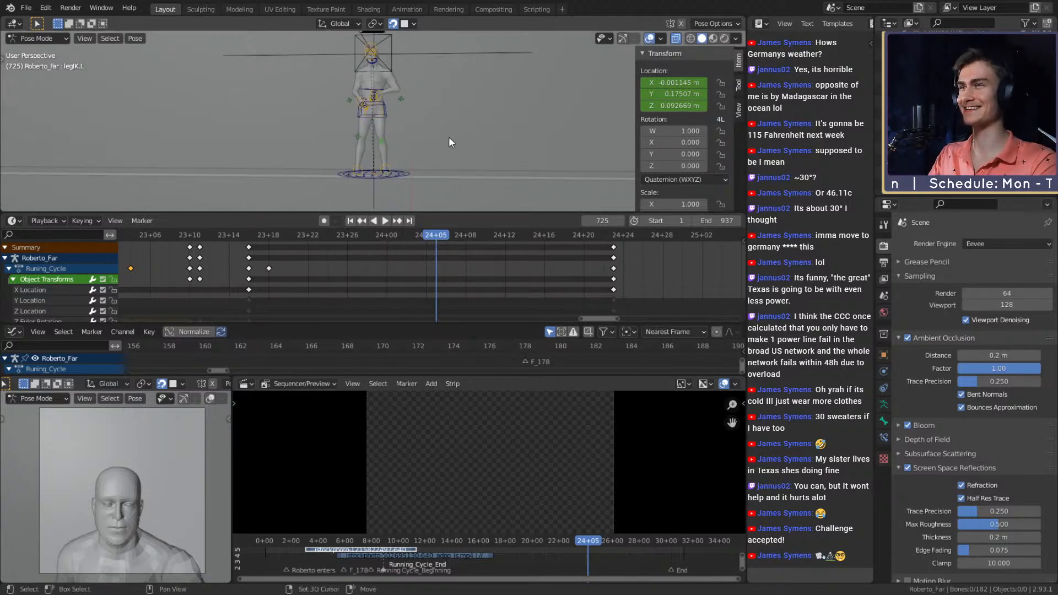
{"action": "scroll", "coordinate": [397, 118], "scroll_direction": "up", "scroll_amount": 2}
{"action": "middle_click_drag", "start_coordinate": [397, 117], "coordinate": [480, 158]}
- Review the character's standing section on the ledge from 24+05 to 25+03 (frame 753)
{"action": "key", "text": "space"}
{"action": "scroll", "coordinate": [455, 236], "scroll_direction": "left", "scroll_amount": 1, "text": "ctrl"}
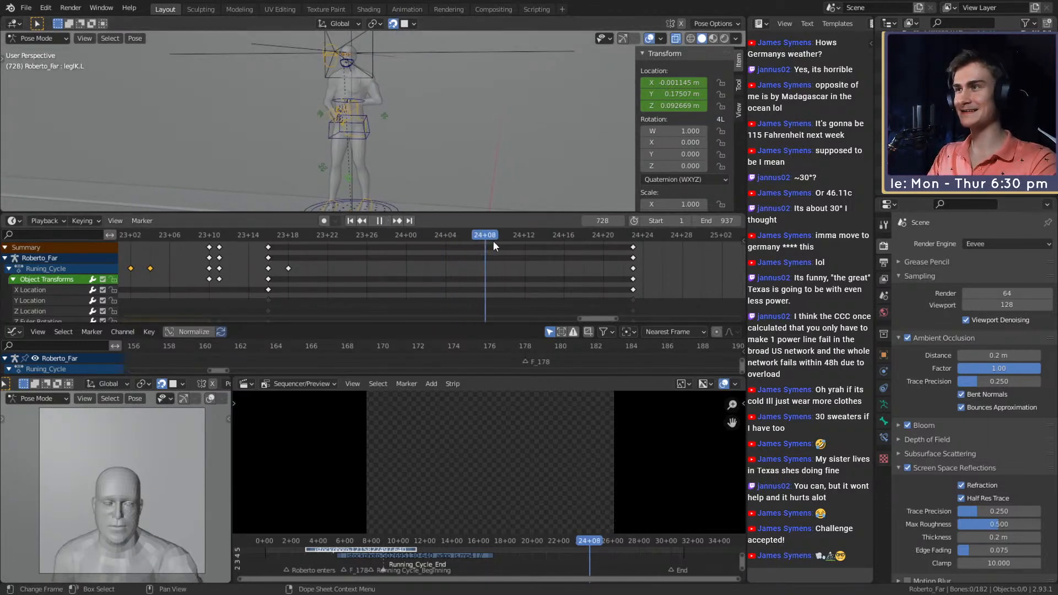
{"action": "key", "text": "space"}
{"action": "scroll", "coordinate": [651, 259], "scroll_direction": "down", "scroll_amount": 3}
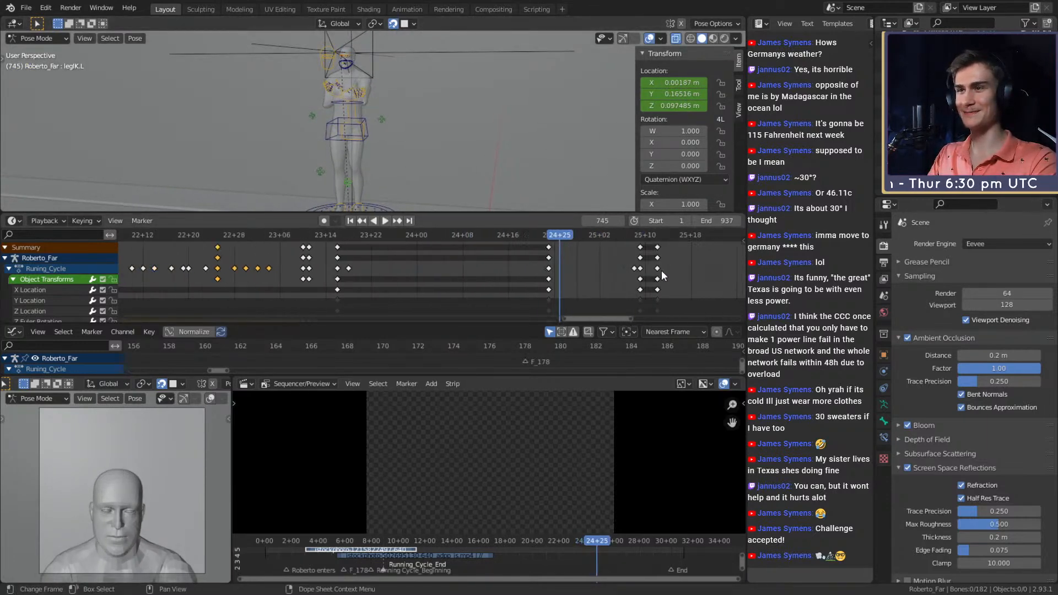
{"action": "middle_click_drag", "start_coordinate": [662, 270], "coordinate": [480, 259]}
{"action": "key", "text": "space"}
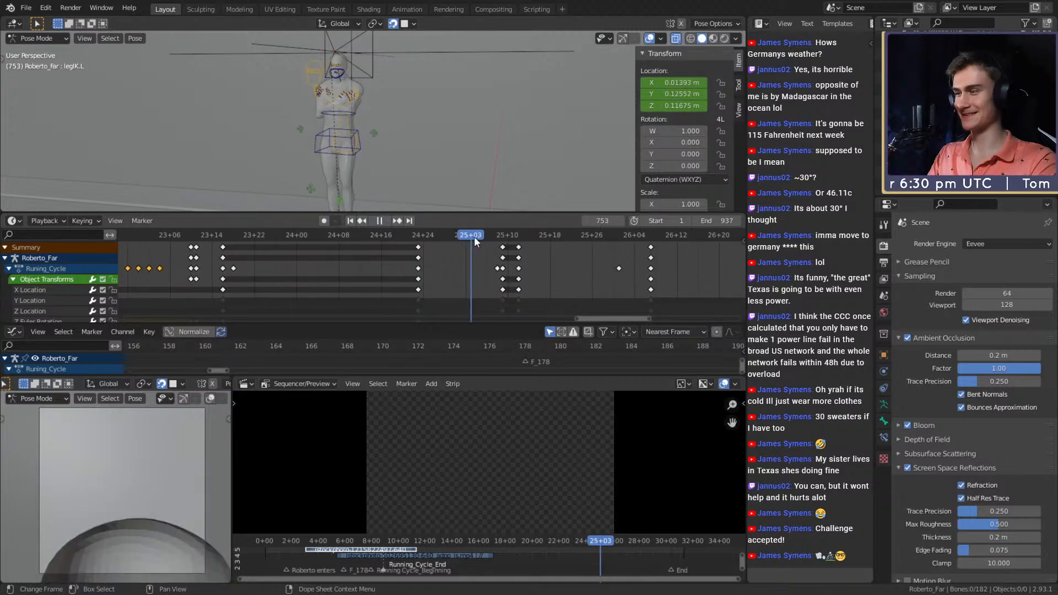
- Review the approach to the jump from 25+03 to 25+26 in a wide view of the whole room
{"action": "key", "text": "space"}
{"action": "scroll", "coordinate": [451, 167], "scroll_direction": "down", "scroll_amount": 5}
{"action": "mouse_move", "coordinate": [451, 168]}
{"action": "middle_mouse_down"}
{"action": "mouse_move", "coordinate": [334, 154]}
{"action": "mouse_move", "coordinate": [448, 163]}
{"action": "mouse_move", "coordinate": [458, 156]}
{"action": "mouse_move", "coordinate": [442, 134]}
{"action": "mouse_move", "coordinate": [479, 132]}
{"action": "mouse_move", "coordinate": [449, 162]}
{"action": "middle_mouse_up"}
{"action": "key", "text": "space"}
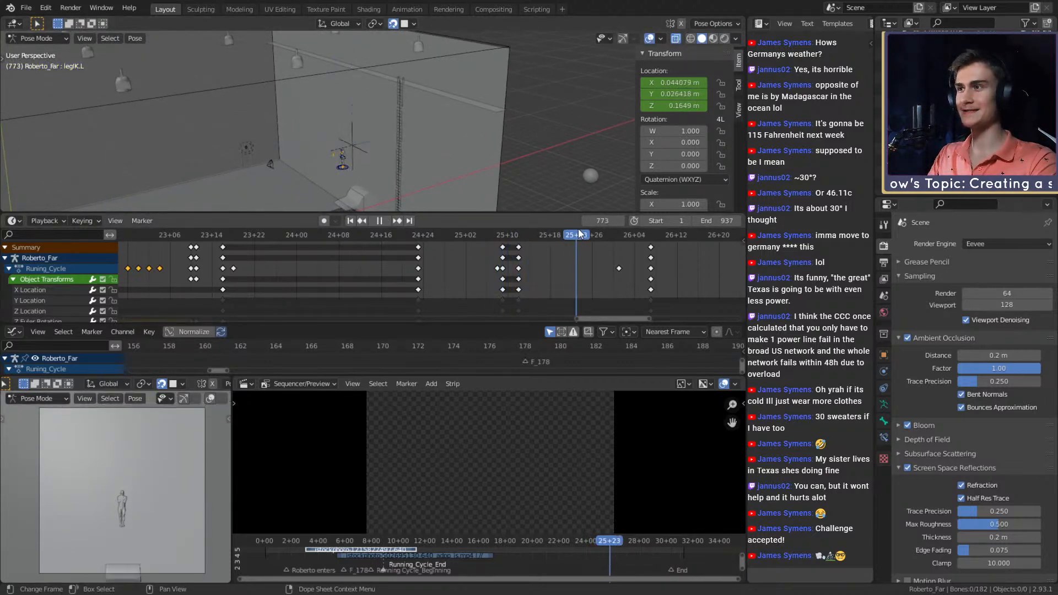
{"action": "key", "text": "space"}
{"action": "middle_click_drag", "start_coordinate": [541, 168], "coordinate": [455, 120]}
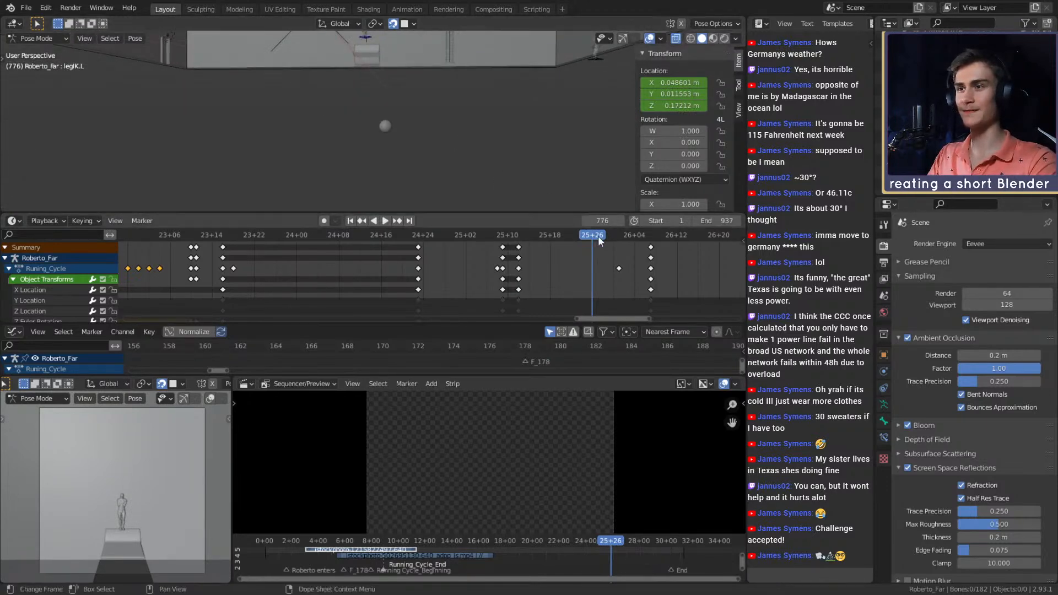
- Review the character's jump off the ledge from 25+26 to the mid-air pose at 26+28 (frame 808)
{"action": "key", "text": "space"}
{"action": "left_click_drag", "start_coordinate": [597, 237], "coordinate": [708, 236]}
{"action": "key", "text": "space"}
{"action": "middle_click_drag", "start_coordinate": [682, 266], "coordinate": [434, 292]}
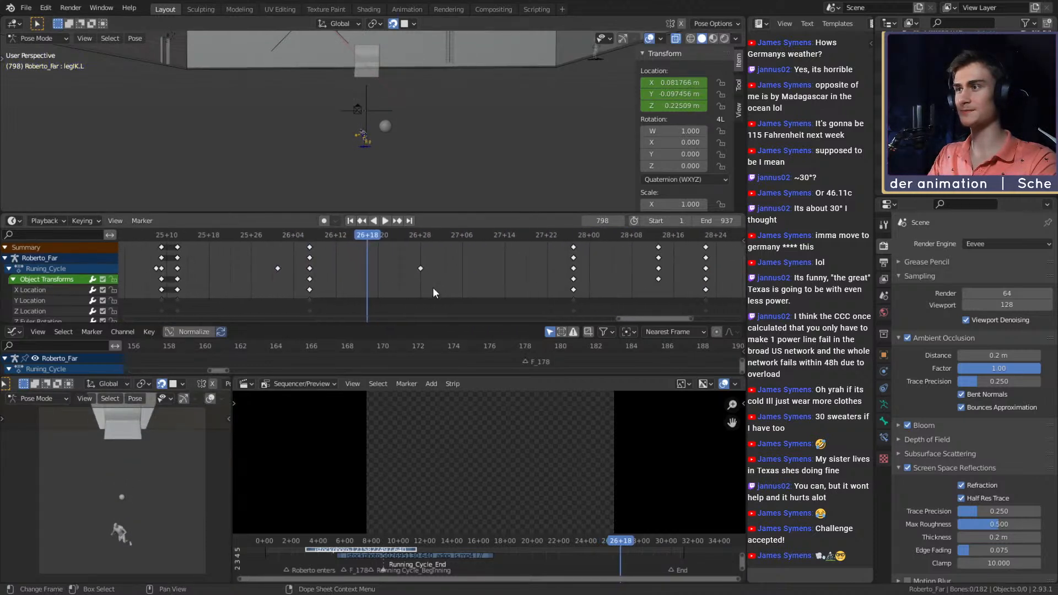
{"action": "left_click_drag", "start_coordinate": [369, 237], "coordinate": [420, 253]}
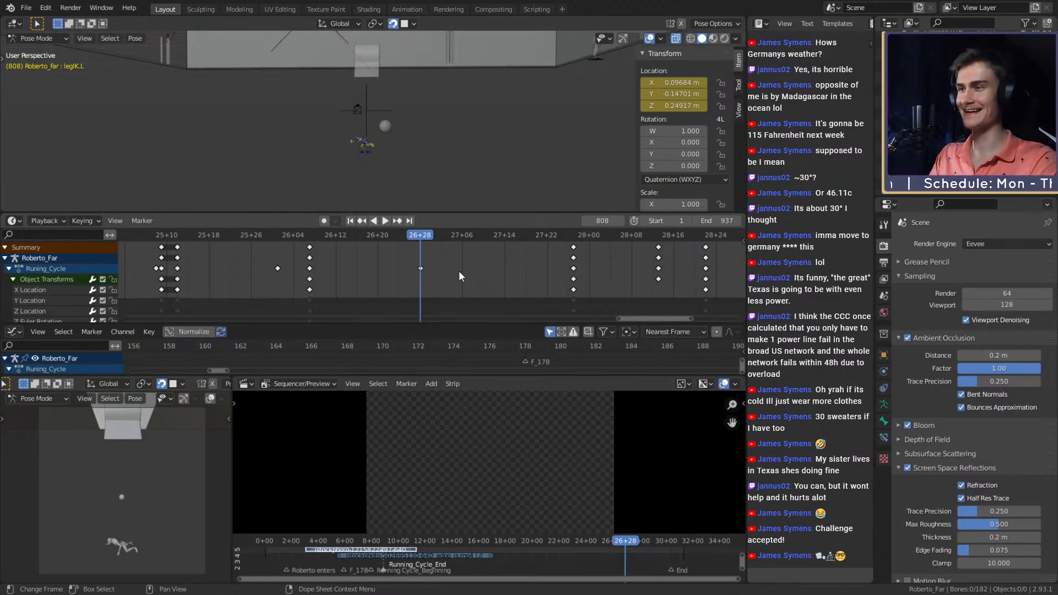
- Scrub through the remaining fall from 26+28 to past the End marker, and return to 27+05
{"action": "key", "text": "space"}
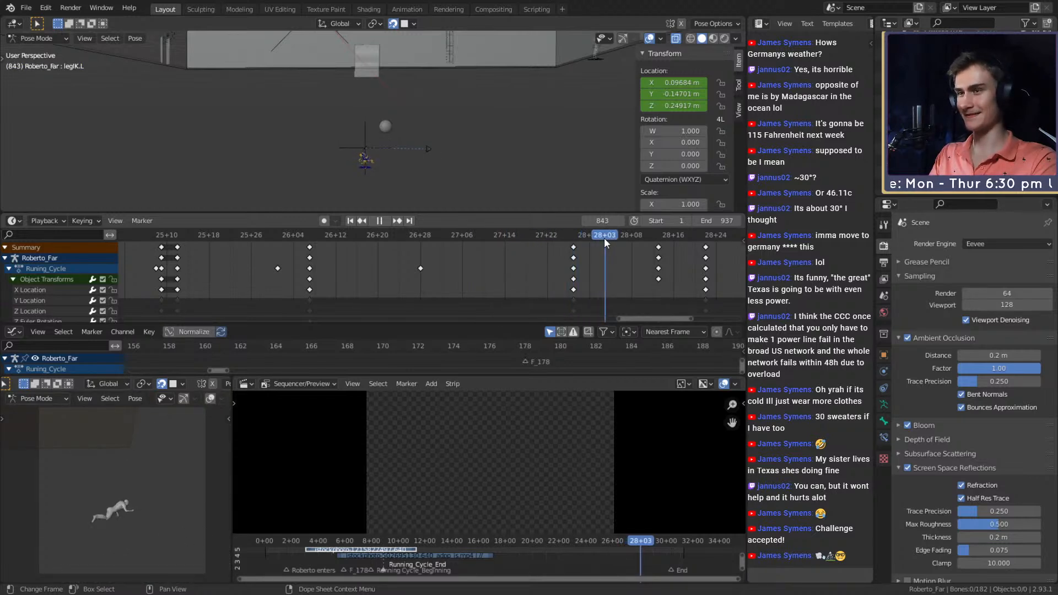
{"action": "key", "text": "space"}
{"action": "middle_click_drag", "start_coordinate": [653, 238], "coordinate": [468, 243]}
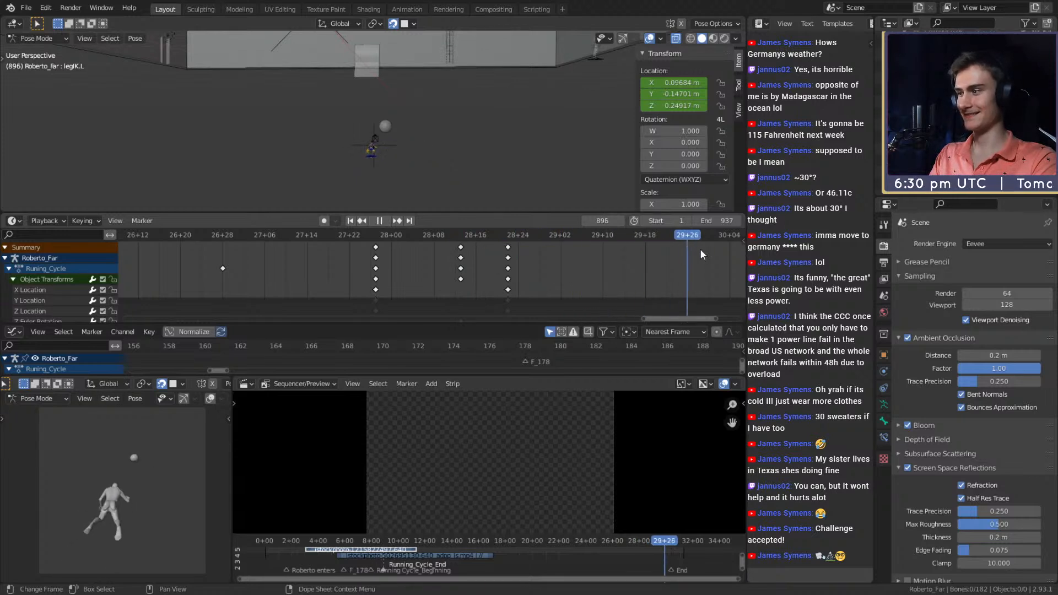
{"action": "scroll", "coordinate": [334, 261], "scroll_direction": "down", "scroll_amount": 10}
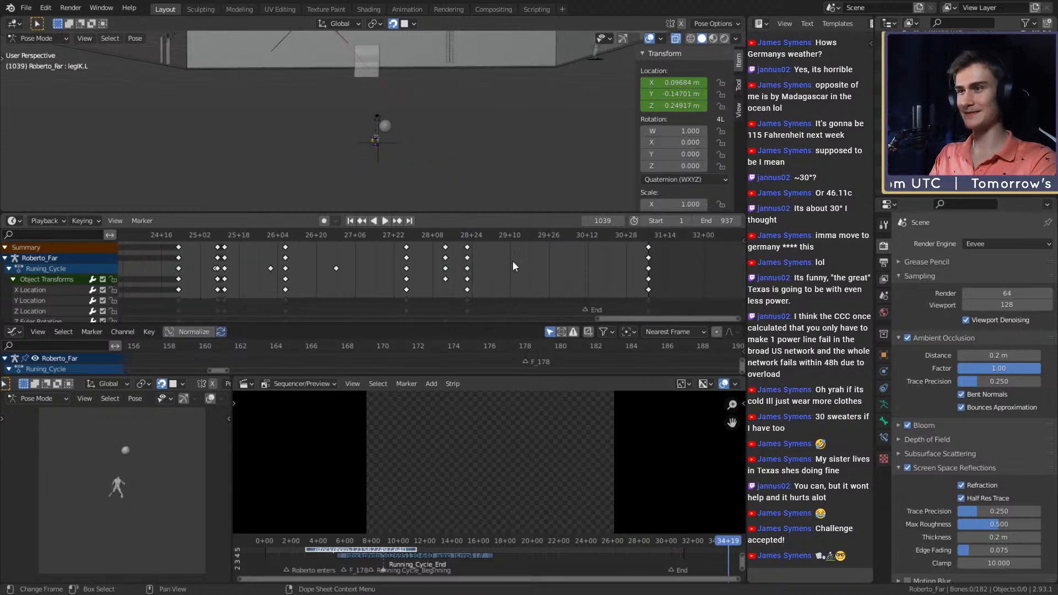
{"action": "middle_click_drag", "start_coordinate": [569, 276], "coordinate": [439, 288]}
{"action": "left_click_drag", "start_coordinate": [516, 237], "coordinate": [222, 236]}
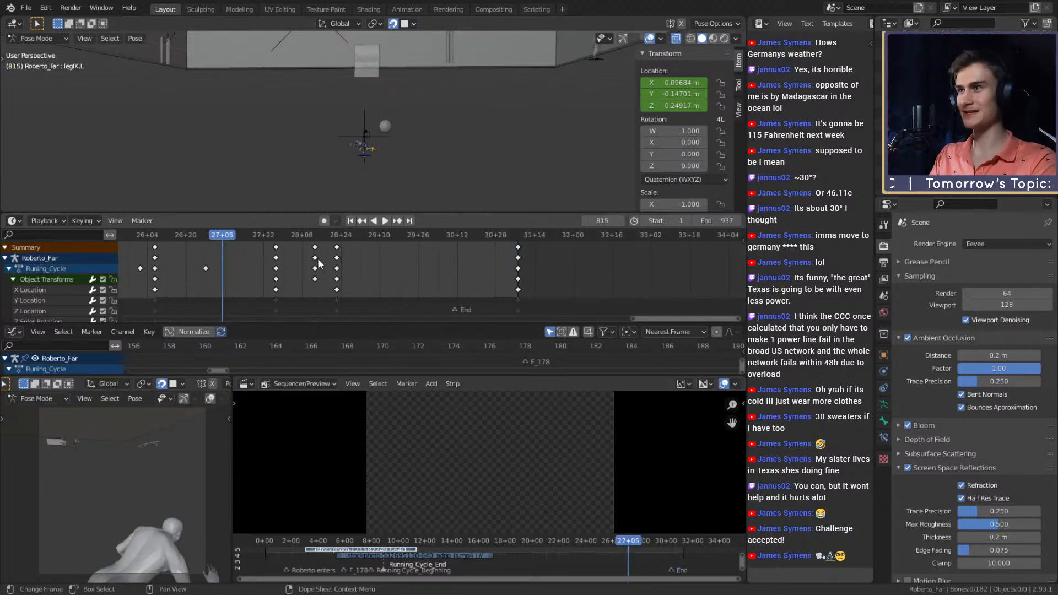
- Go back to 0+02 with the whole animation's keyframes in view and briefly test playback from there
{"action": "scroll", "coordinate": [318, 258], "scroll_direction": "down", "scroll_amount": 3}
{"action": "middle_click_drag", "start_coordinate": [317, 258], "coordinate": [620, 273]}
{"action": "scroll", "coordinate": [543, 270], "scroll_direction": "down", "scroll_amount": 2}
{"action": "scroll", "coordinate": [399, 271], "scroll_direction": "down", "scroll_amount": 1}
{"action": "middle_click_drag", "start_coordinate": [399, 266], "coordinate": [508, 280]}
{"action": "scroll", "coordinate": [509, 280], "scroll_direction": "down", "scroll_amount": 1}
{"action": "left_click", "coordinate": [144, 236]}
{"action": "key", "text": "space"}
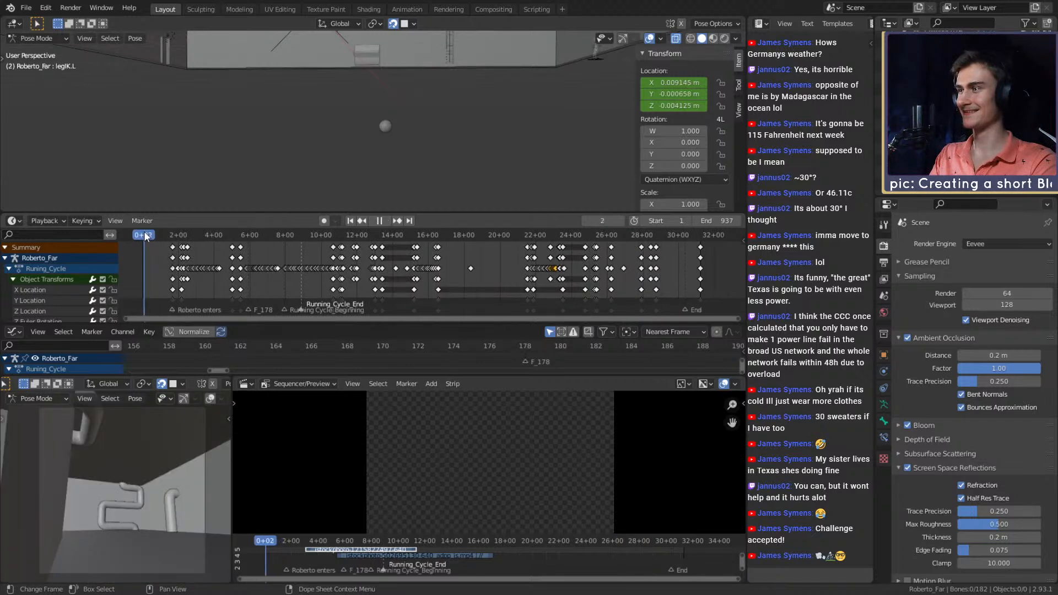
{"action": "key", "text": "space"}
{"action": "left_click", "coordinate": [386, 222]}
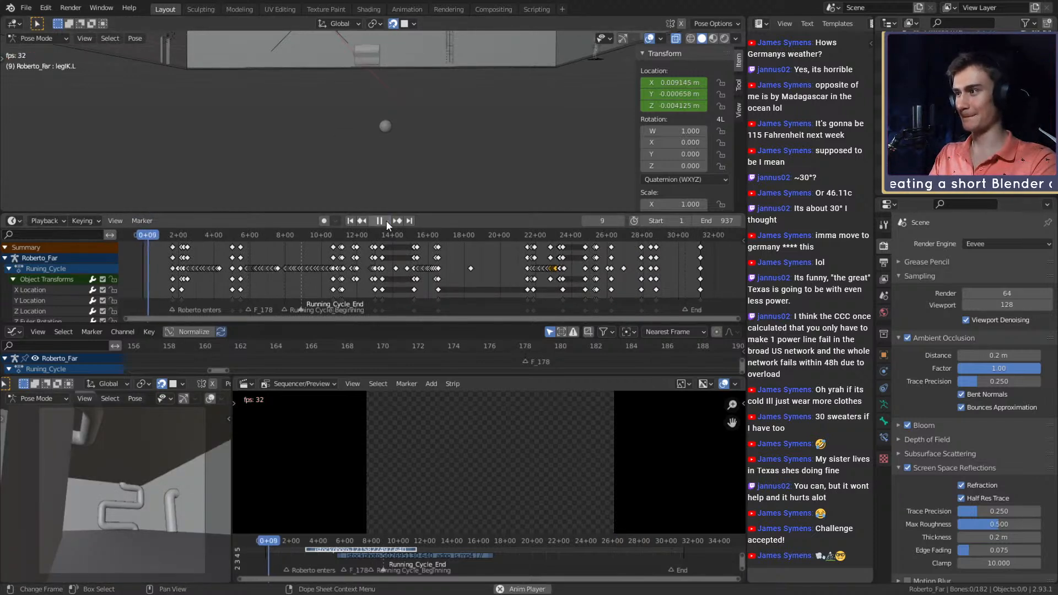
{"action": "key", "text": "space"}
{"action": "key", "text": "Escape"}
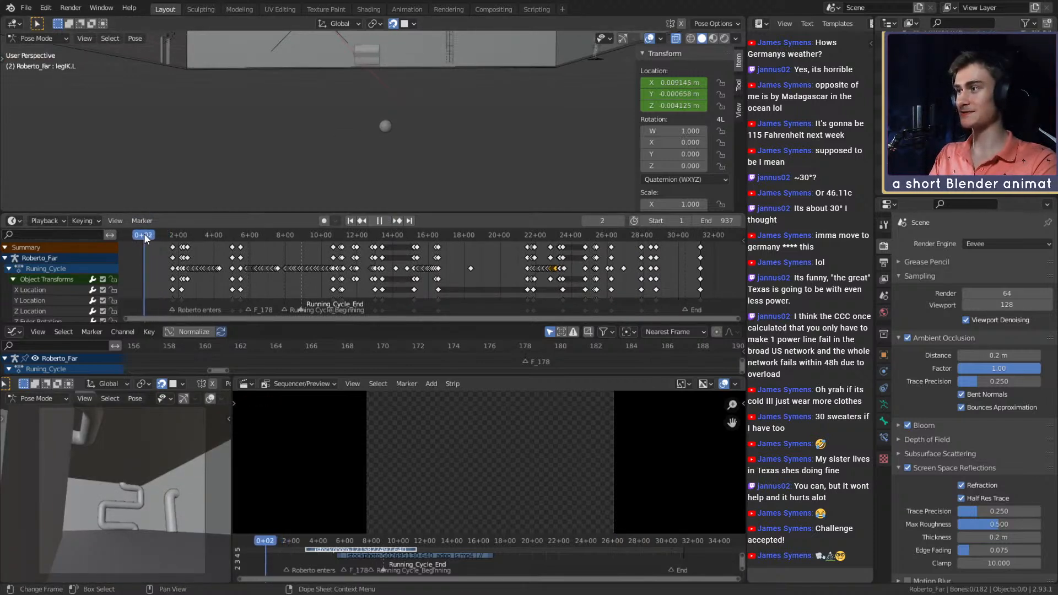
- Save the file and play the animation from 0+02 to about 14+00
{"action": "left_click", "coordinate": [26, 8]}
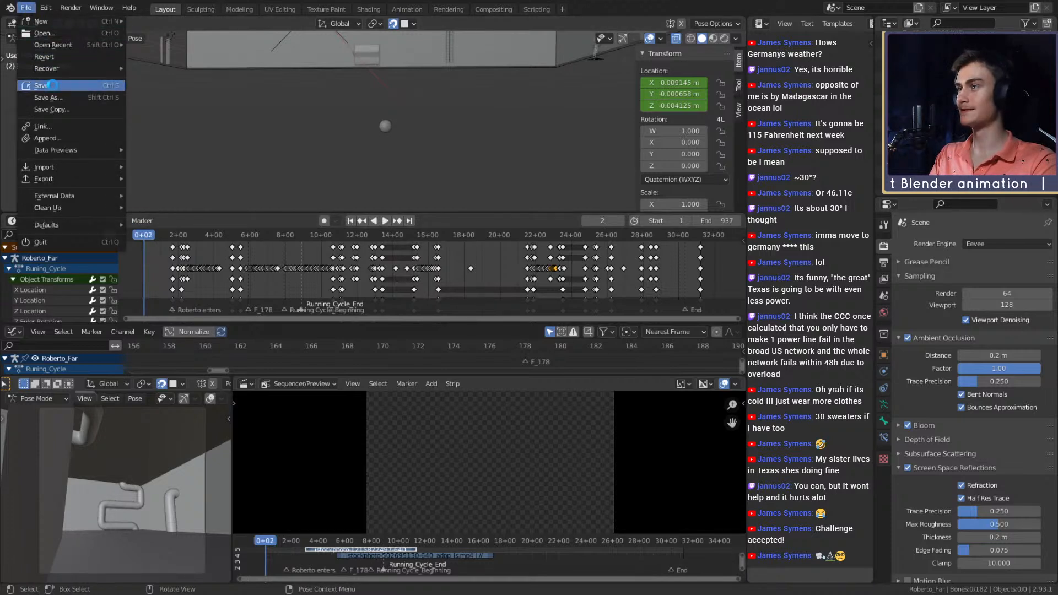
{"action": "left_click", "coordinate": [52, 86]}
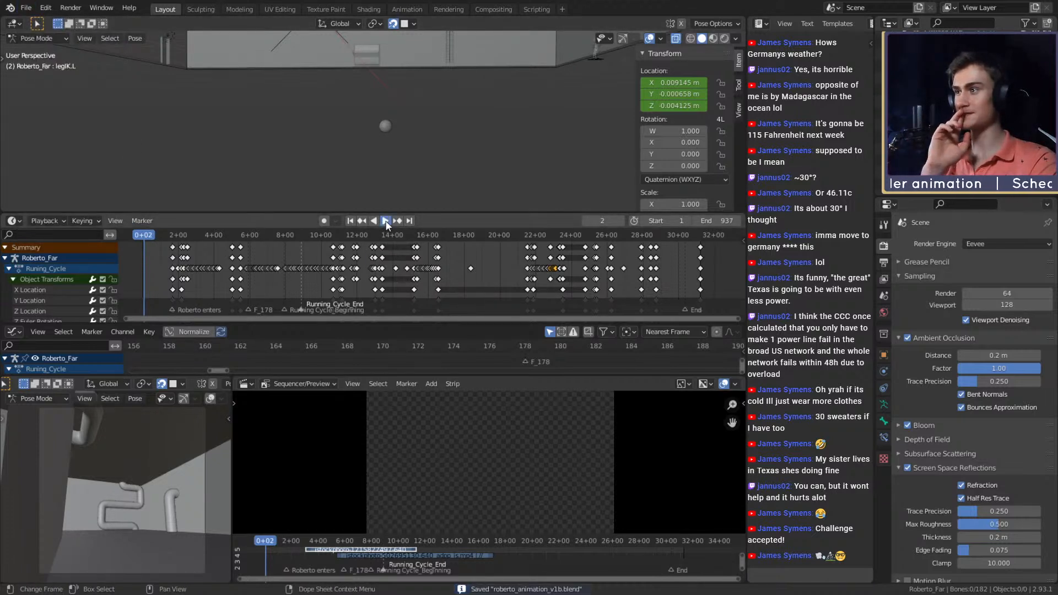
{"action": "left_click", "coordinate": [386, 221]}
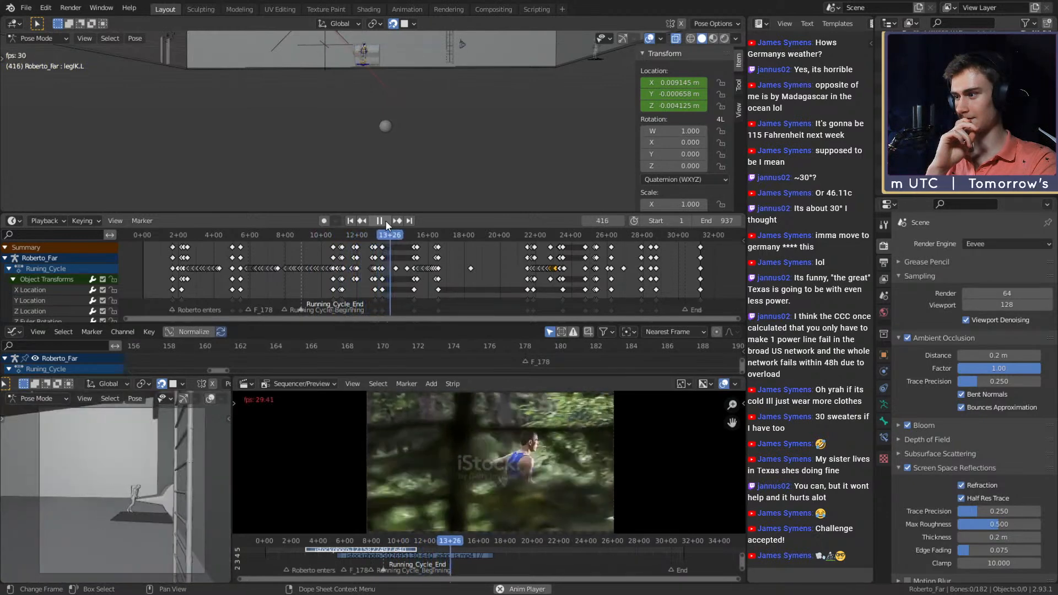
{"action": "left_click", "coordinate": [385, 220]}
- Switch the character rig to Object Mode and inspect its feet from close up at 12+12 (frame 372)
{"action": "middle_click_drag", "start_coordinate": [434, 107], "coordinate": [446, 146]}
{"action": "key", "text": "ctrl+Tab"}
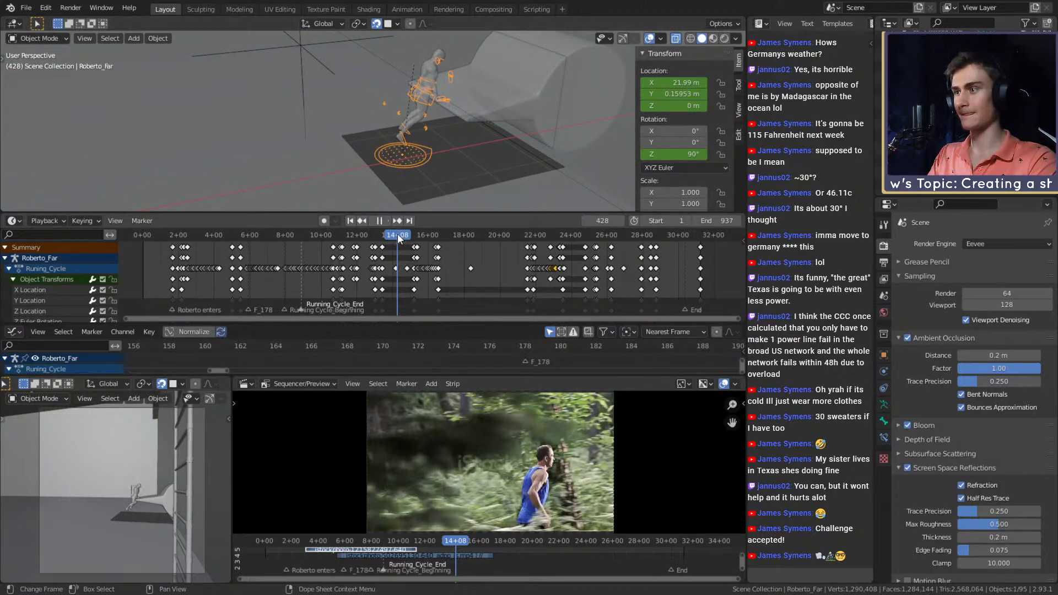
{"action": "left_click_drag", "start_coordinate": [398, 234], "coordinate": [364, 237]}
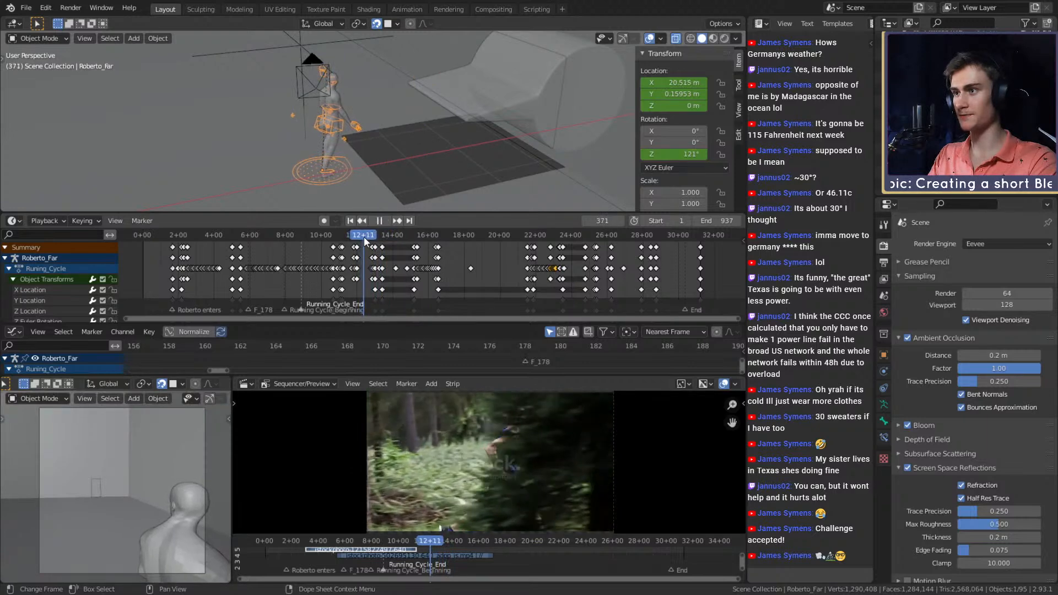
{"action": "scroll", "coordinate": [401, 124], "scroll_direction": "up", "scroll_amount": 3}
{"action": "middle_click_drag", "start_coordinate": [409, 120], "coordinate": [358, 185]}
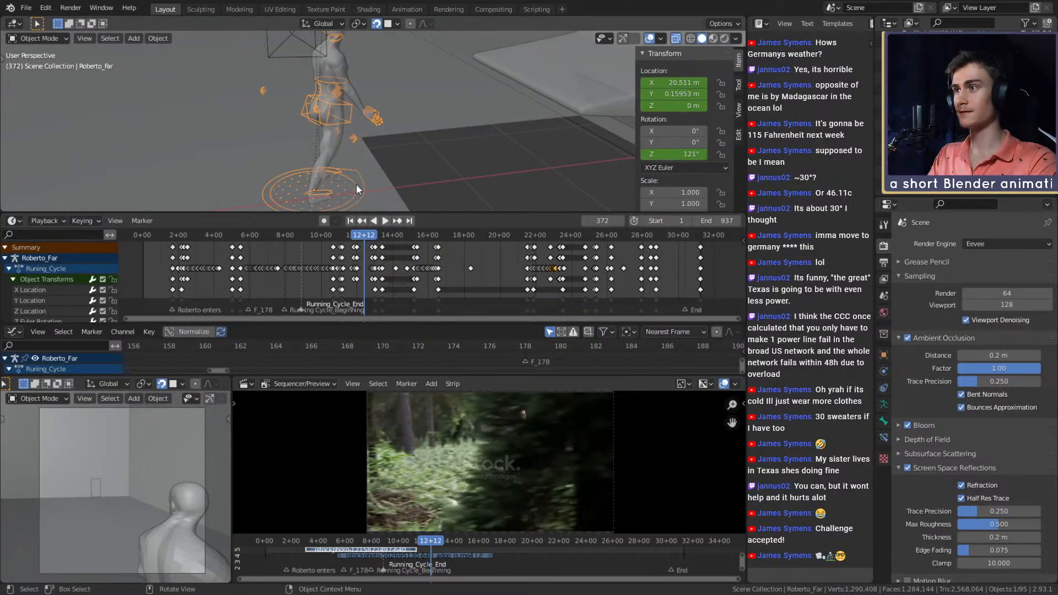
- Examine the rig's movement between its object transform keyframes from 12+00 to 13+00 (frame 390)
{"action": "key", "text": "Home"}
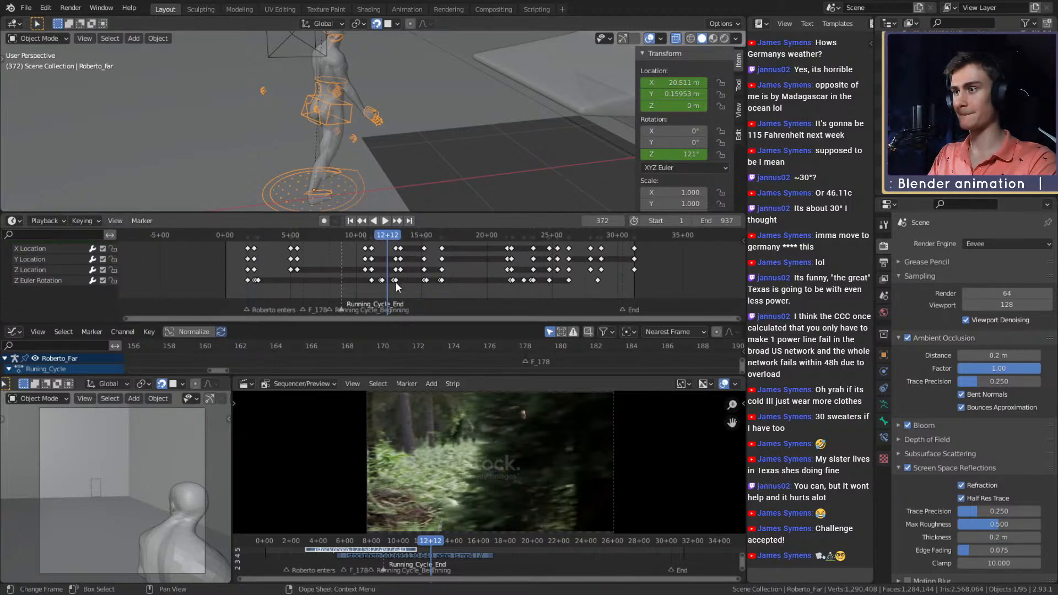
{"action": "scroll", "coordinate": [394, 281], "scroll_direction": "up", "scroll_amount": 6}
{"action": "scroll", "coordinate": [431, 292], "scroll_direction": "up", "scroll_amount": 2}
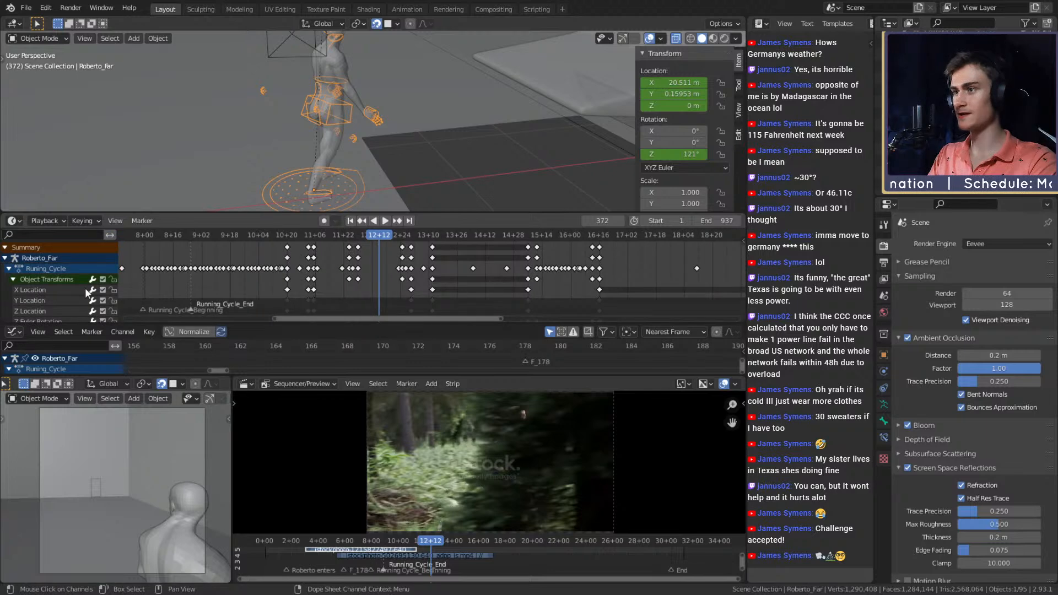
{"action": "middle_click_drag", "start_coordinate": [372, 281], "coordinate": [375, 281]}
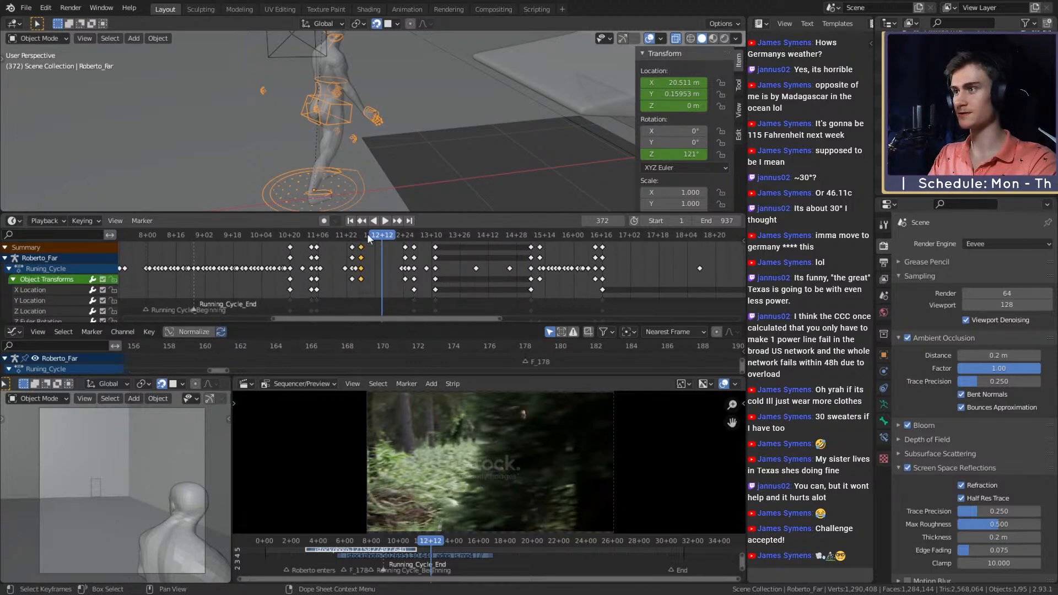
{"action": "left_click", "coordinate": [431, 165]}
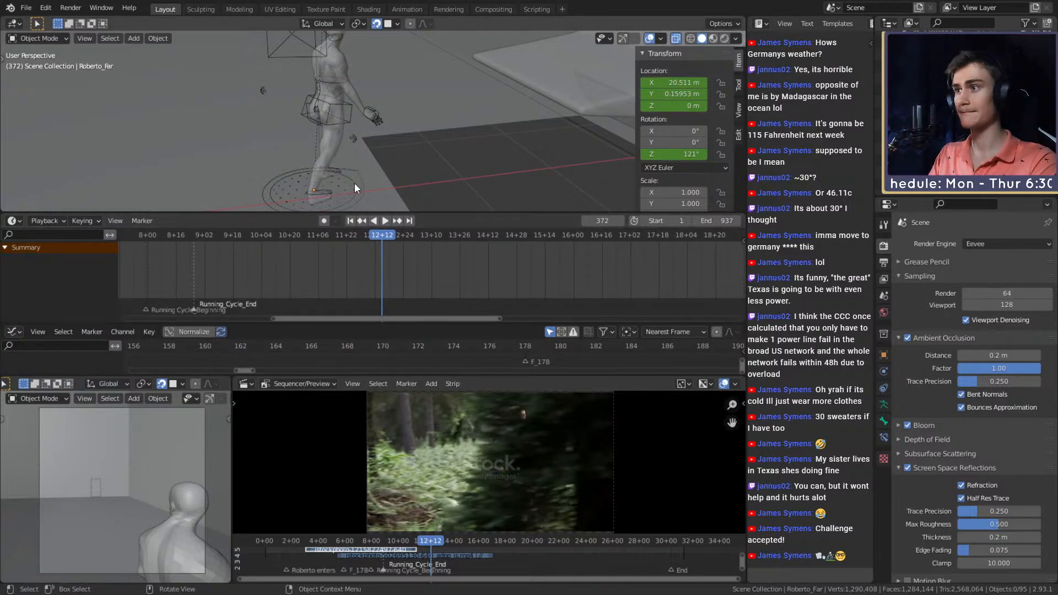
{"action": "left_click", "coordinate": [355, 184]}
{"action": "left_click", "coordinate": [355, 183]}
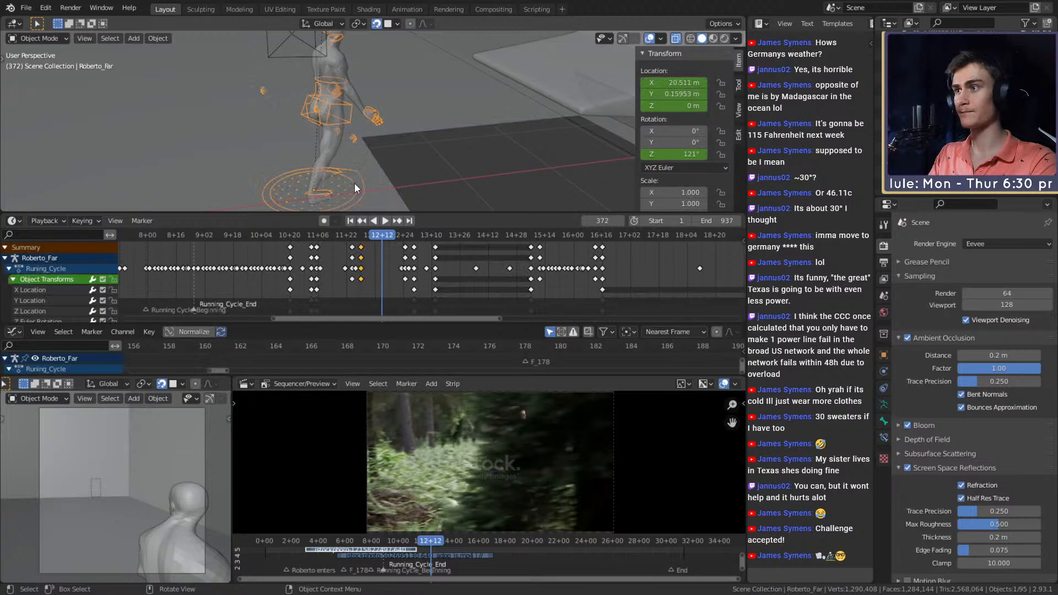
{"action": "left_click", "coordinate": [366, 222]}
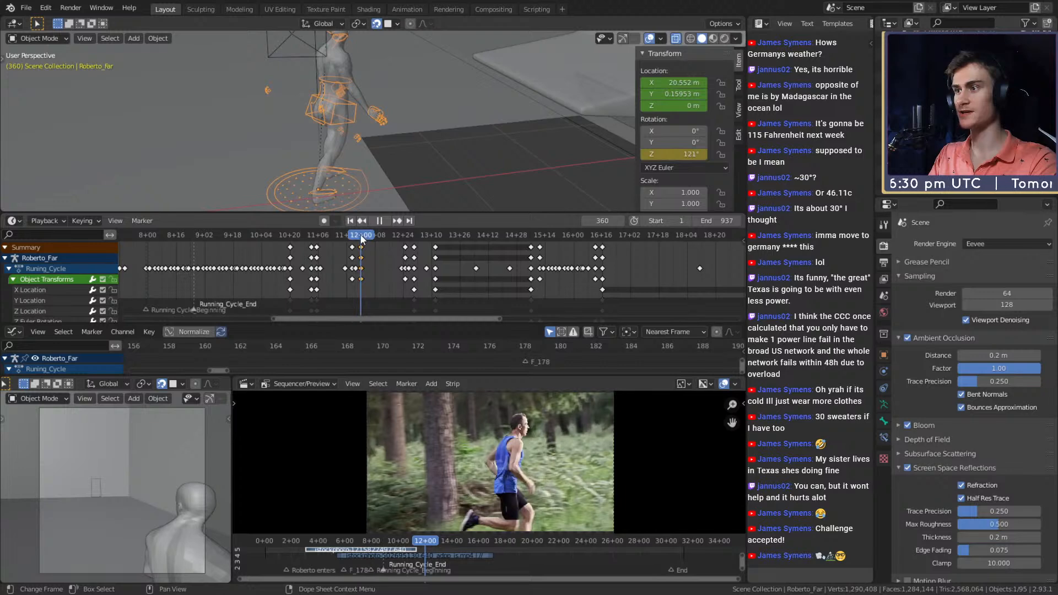
{"action": "left_click_drag", "start_coordinate": [361, 239], "coordinate": [415, 235]}
{"action": "middle_click_drag", "start_coordinate": [422, 289], "coordinate": [425, 268]}
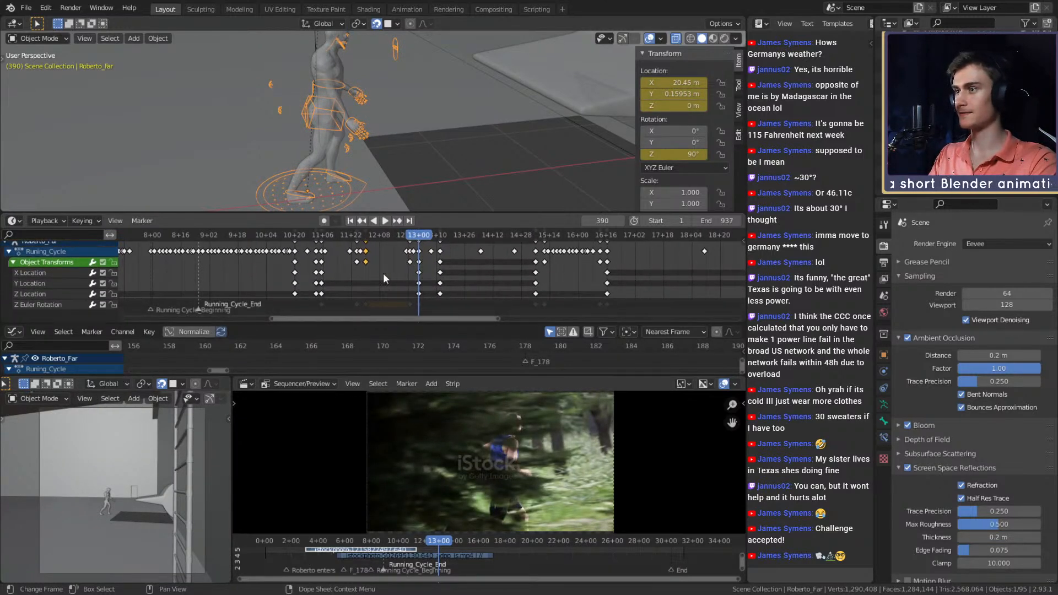
- Copy the rig's X Location keyframe from 11+05 to 13+00 and preview the motion up to 13+11
{"action": "left_click", "coordinate": [321, 273]}
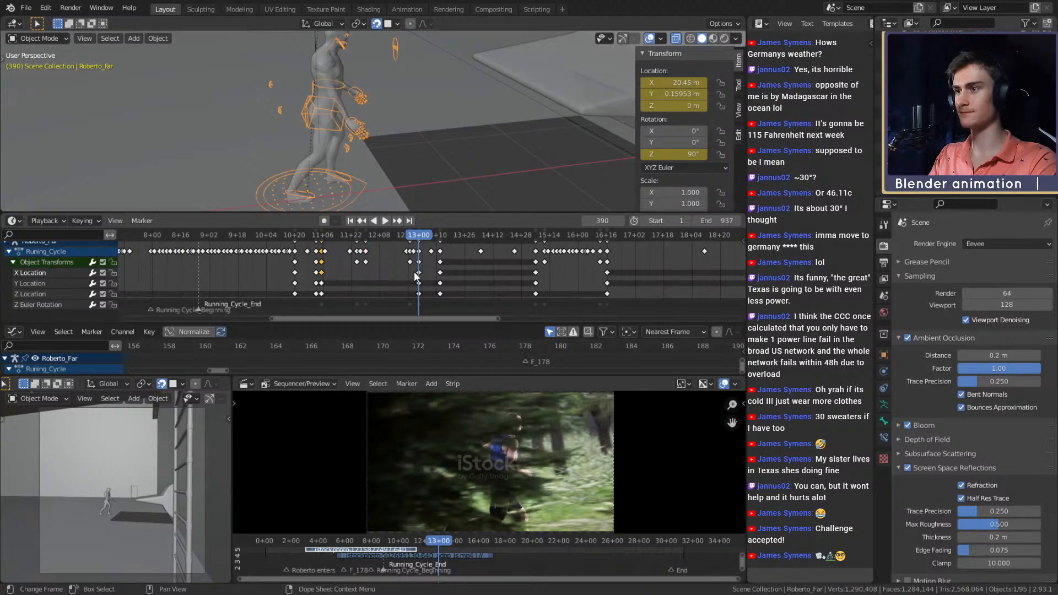
{"action": "left_click_drag", "start_coordinate": [418, 238], "coordinate": [323, 247]}
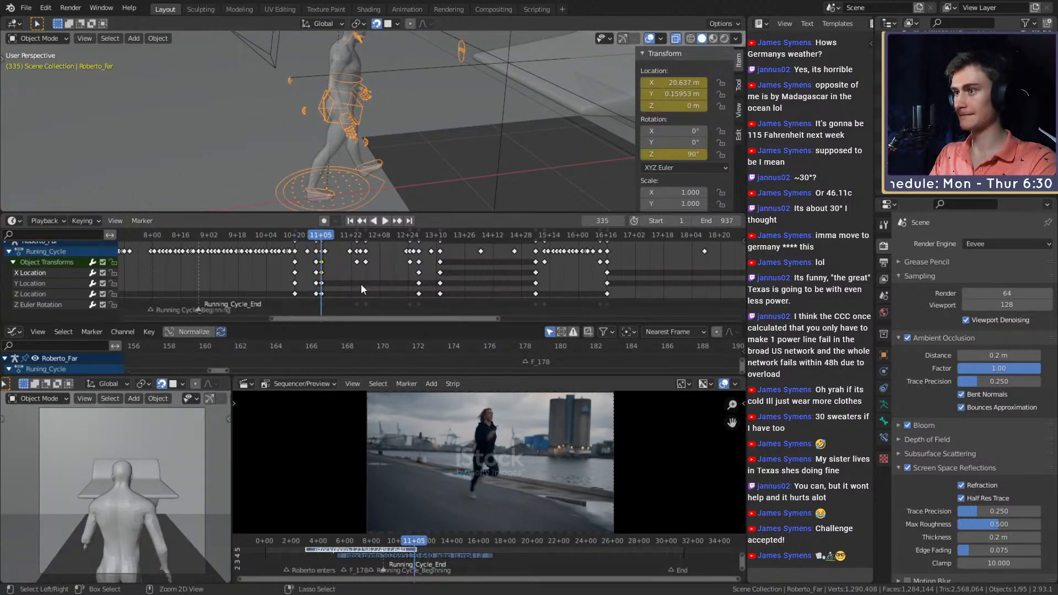
{"action": "left_click", "coordinate": [418, 237]}
{"action": "key", "text": "space"}
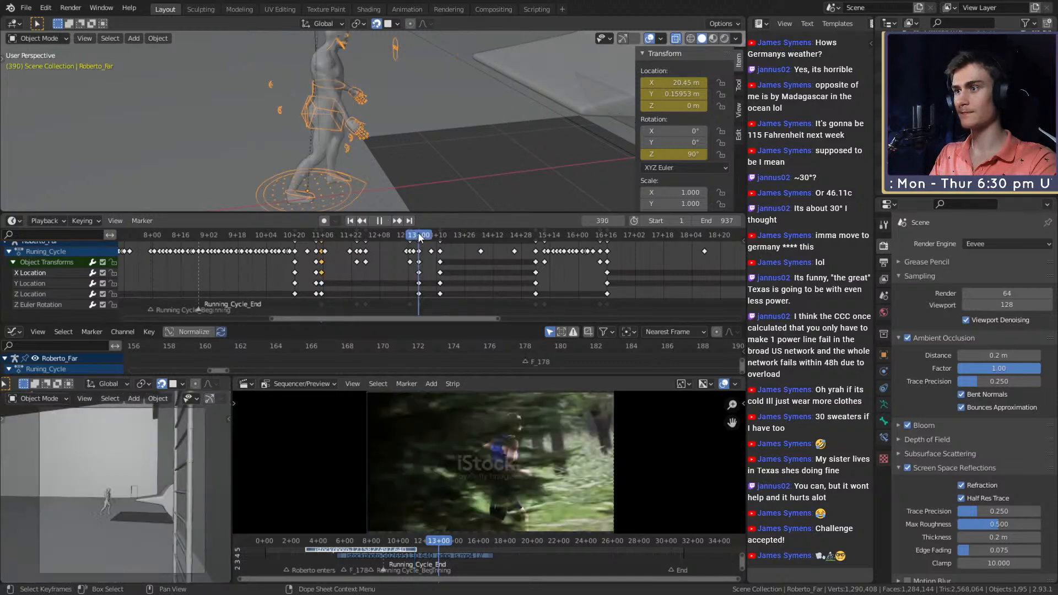
{"action": "left_click", "coordinate": [395, 273], "text": "ctrl"}
{"action": "left_click", "coordinate": [333, 235]}
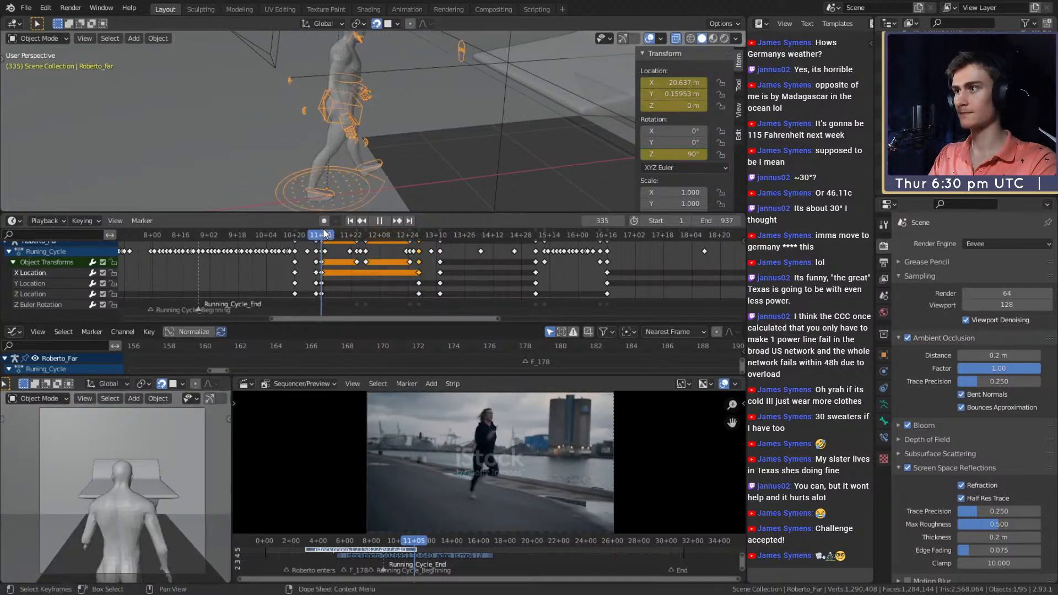
{"action": "left_click_drag", "start_coordinate": [334, 234], "coordinate": [415, 233]}
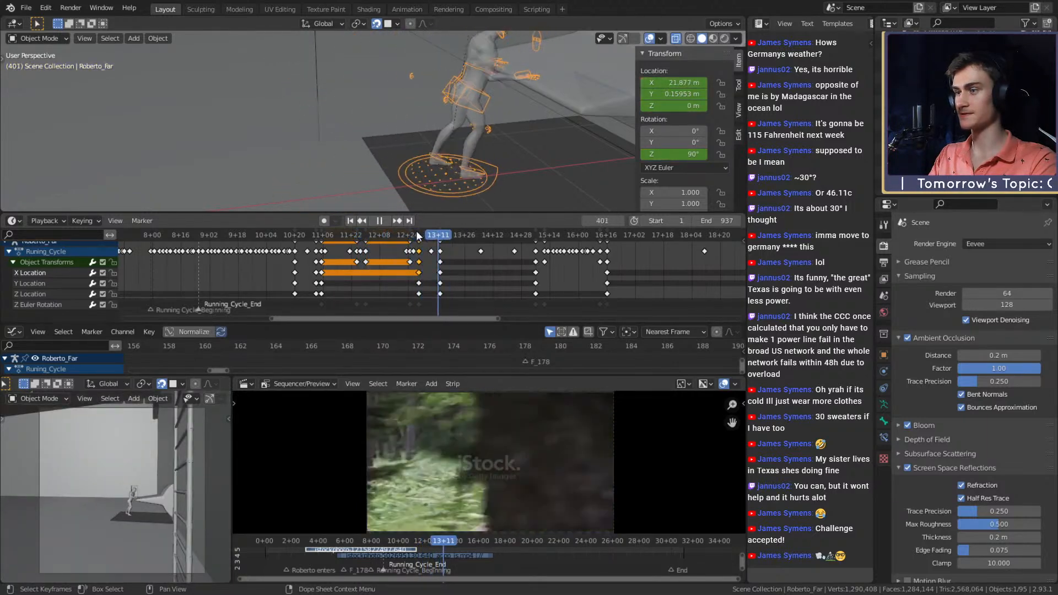
- Return to 0+02 with the full keyframe range in view and start playing the animation
{"action": "left_click", "coordinate": [216, 235]}
{"action": "key", "text": "Escape"}
{"action": "scroll", "coordinate": [296, 259], "scroll_direction": "down", "scroll_amount": 4}
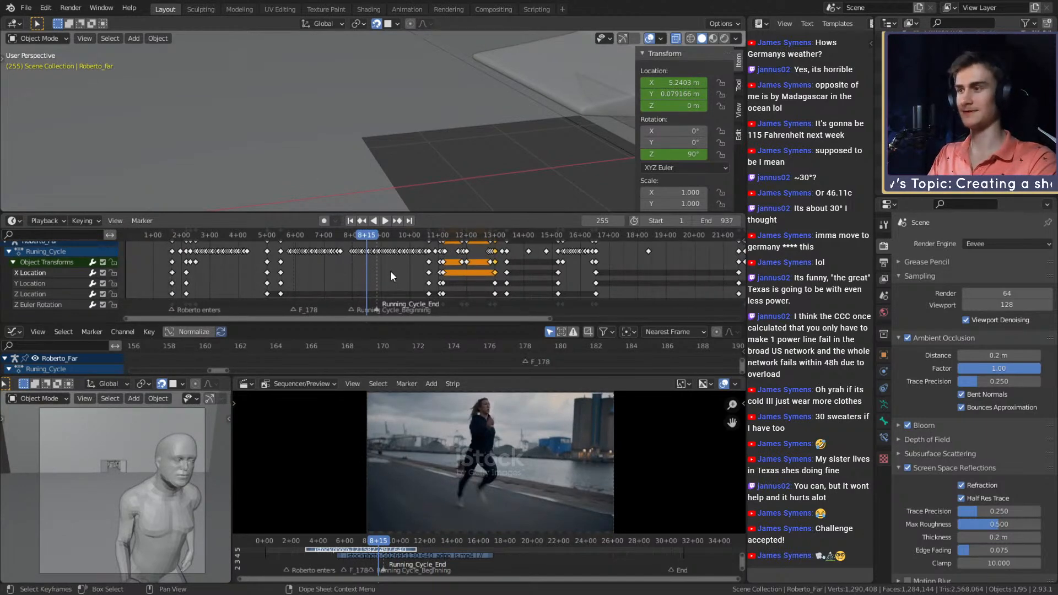
{"action": "scroll", "coordinate": [390, 270], "scroll_direction": "down", "scroll_amount": 5}
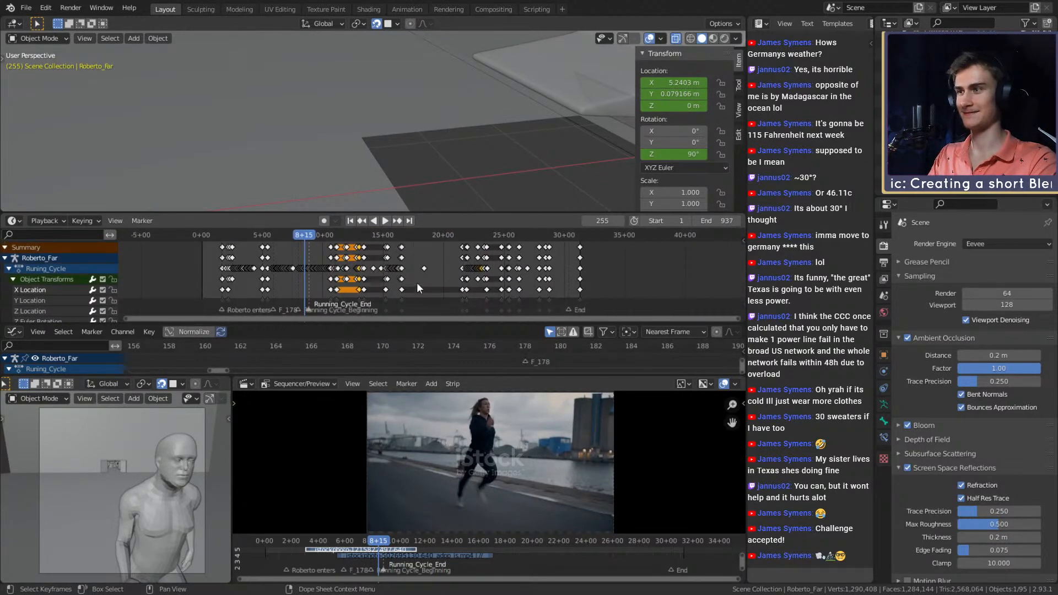
{"action": "left_click_drag", "start_coordinate": [297, 238], "coordinate": [212, 242]}
{"action": "key", "text": "space"}
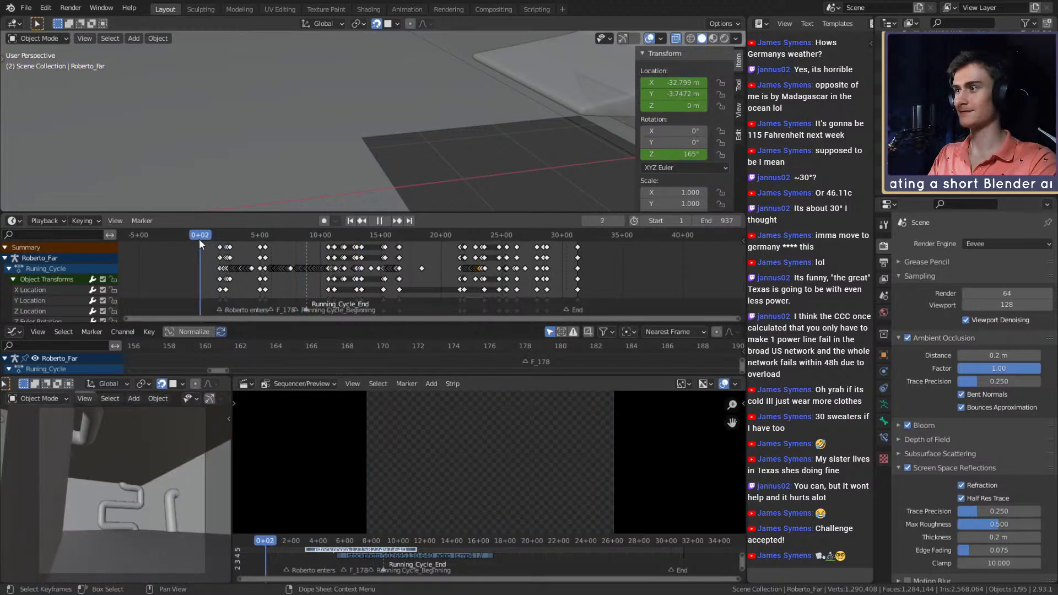
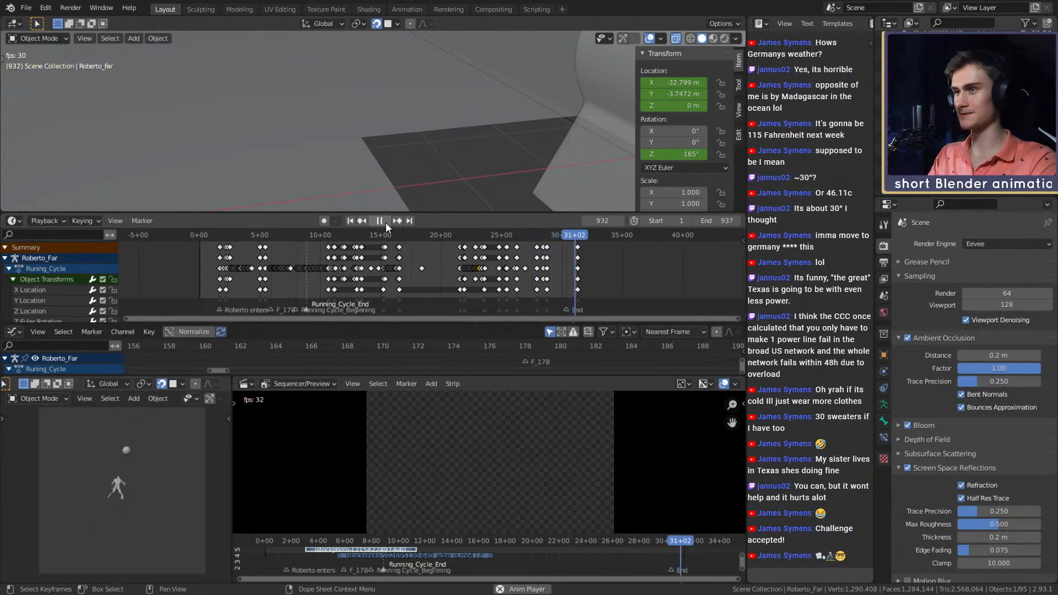
- Stop the animation playback and save the project file with the pipe corridor and character in view
{"action": "left_click", "coordinate": [385, 221]}
{"action": "left_click", "coordinate": [26, 9]}
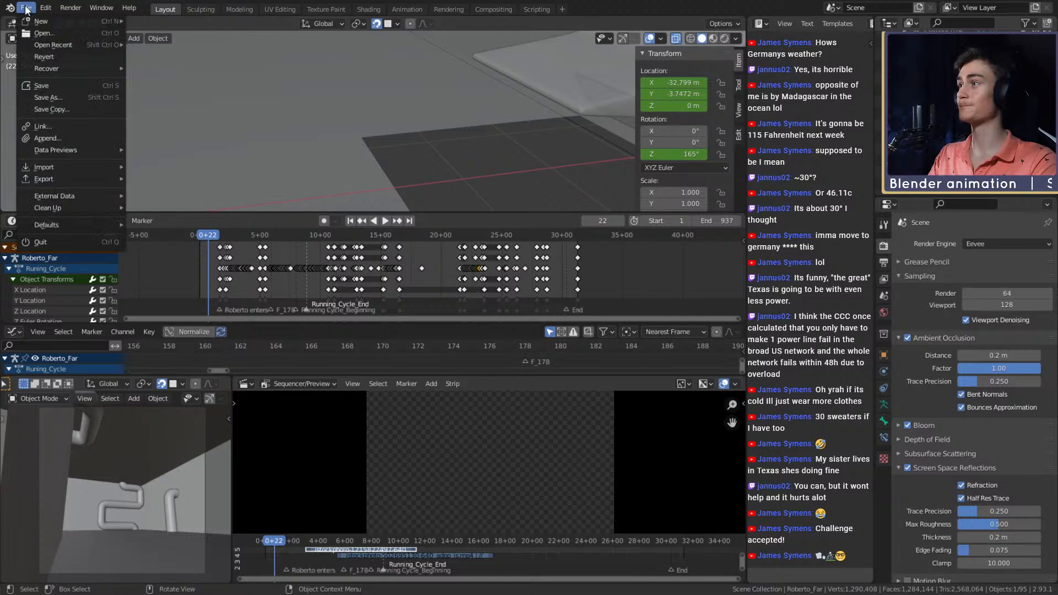
{"action": "left_click", "coordinate": [47, 86]}
{"action": "scroll", "coordinate": [425, 153], "scroll_direction": "down", "scroll_amount": 3}
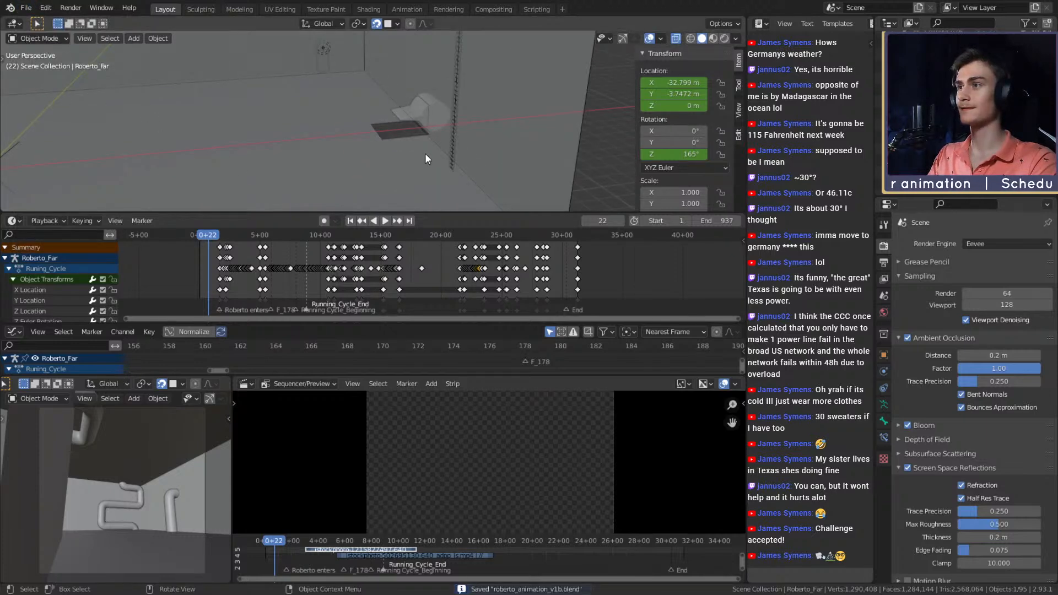
{"action": "middle_click_drag", "start_coordinate": [425, 154], "coordinate": [419, 199]}
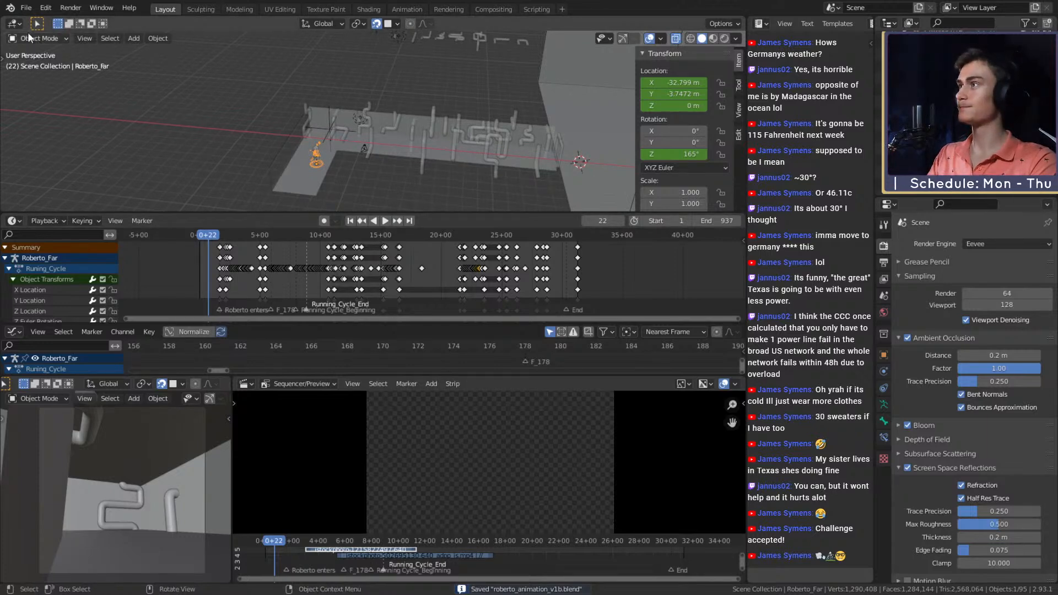
{"action": "left_click", "coordinate": [26, 8]}
{"action": "left_click", "coordinate": [47, 86]}
- Frame the character rig up close and inspect its position in the pipe corridor at 2+22 (frame 82)
{"action": "scroll", "coordinate": [254, 266], "scroll_direction": "up", "scroll_amount": 8}
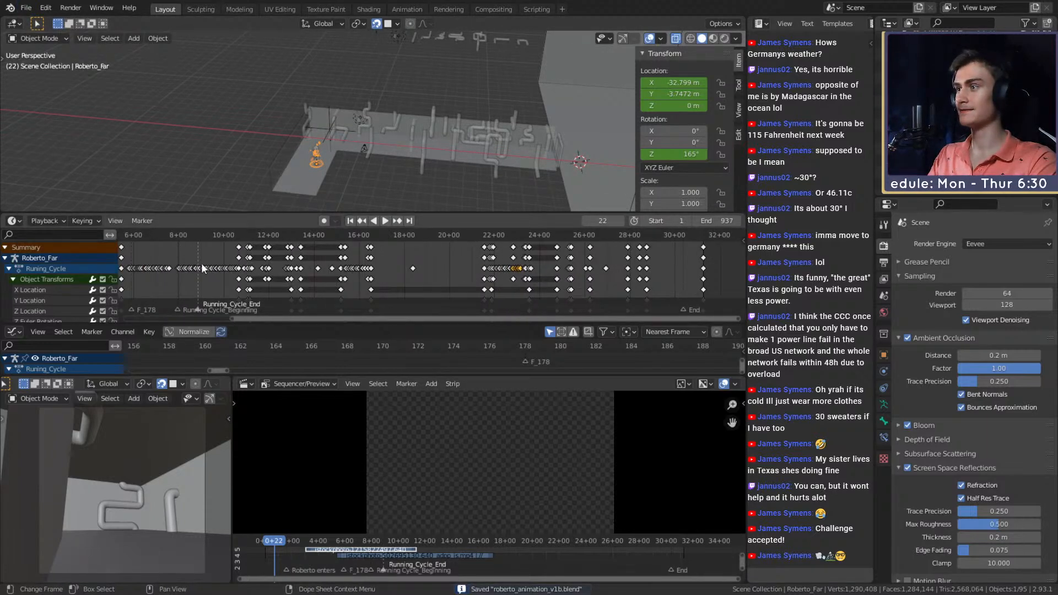
{"action": "scroll", "coordinate": [439, 280], "scroll_direction": "up", "scroll_amount": 7}
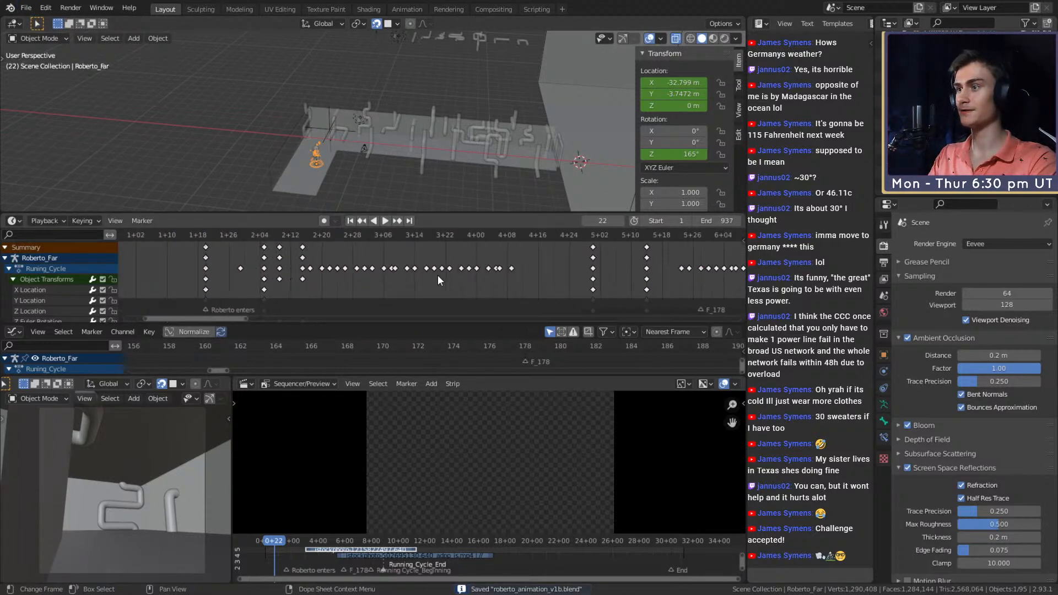
{"action": "mouse_move", "coordinate": [419, 150]}
{"action": "middle_mouse_down"}
{"action": "mouse_move", "coordinate": [435, 120]}
{"action": "mouse_move", "coordinate": [416, 142]}
{"action": "mouse_move", "coordinate": [429, 128]}
{"action": "mouse_move", "coordinate": [604, 128]}
{"action": "mouse_move", "coordinate": [441, 114]}
{"action": "mouse_move", "coordinate": [403, 138]}
{"action": "mouse_move", "coordinate": [370, 136]}
{"action": "mouse_move", "coordinate": [415, 157]}
{"action": "middle_mouse_up"}
{"action": "scroll", "coordinate": [419, 135], "scroll_direction": "up", "scroll_amount": 6}
{"action": "key", "text": "KP_Decimal"}
{"action": "scroll", "coordinate": [416, 142], "scroll_direction": "down", "scroll_amount": 2}
{"action": "scroll", "coordinate": [404, 136], "scroll_direction": "up", "scroll_amount": 4}
{"action": "scroll", "coordinate": [418, 137], "scroll_direction": "up", "scroll_amount": 5}
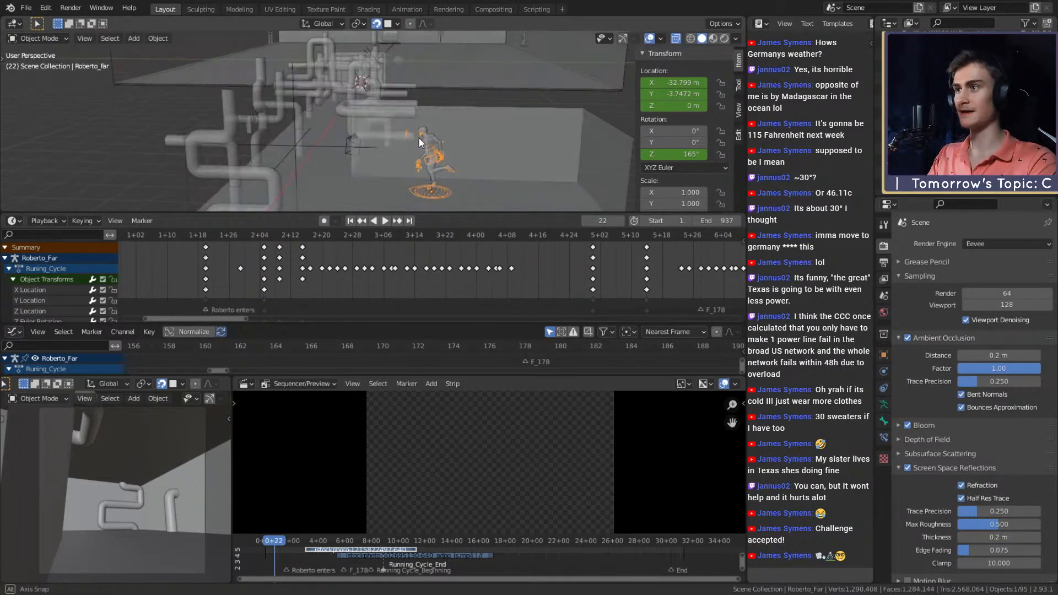
{"action": "left_click_drag", "start_coordinate": [310, 234], "coordinate": [330, 236]}
{"action": "middle_click_drag", "start_coordinate": [343, 131], "coordinate": [394, 126]}
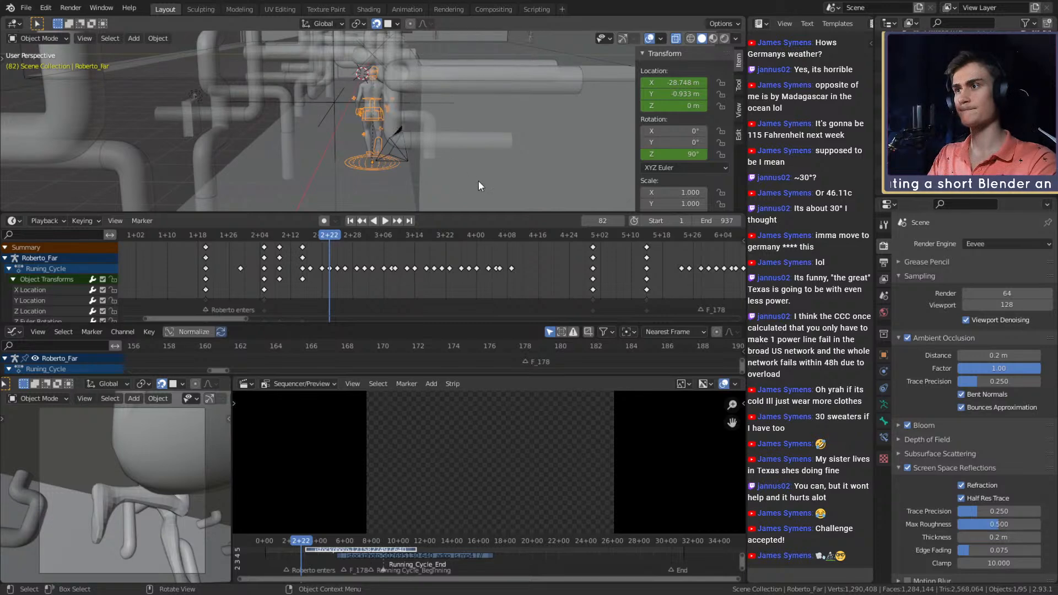
{"action": "mouse_move", "coordinate": [478, 180]}
{"action": "middle_mouse_down"}
{"action": "mouse_move", "coordinate": [368, 164]}
{"action": "mouse_move", "coordinate": [407, 205]}
{"action": "mouse_move", "coordinate": [434, 128]}
{"action": "mouse_move", "coordinate": [350, 130]}
{"action": "mouse_move", "coordinate": [477, 167]}
{"action": "middle_mouse_up"}
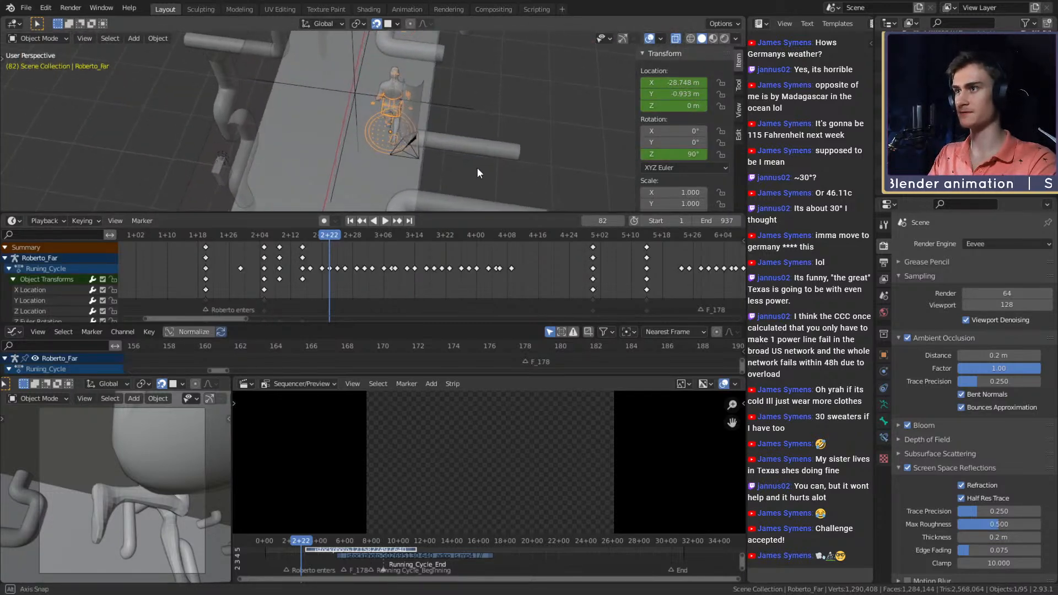
- Preview the motion around 2+20, stop at 2+19 (frame 79) and save the file
{"action": "key", "text": "space"}
{"action": "left_click", "coordinate": [324, 237]}
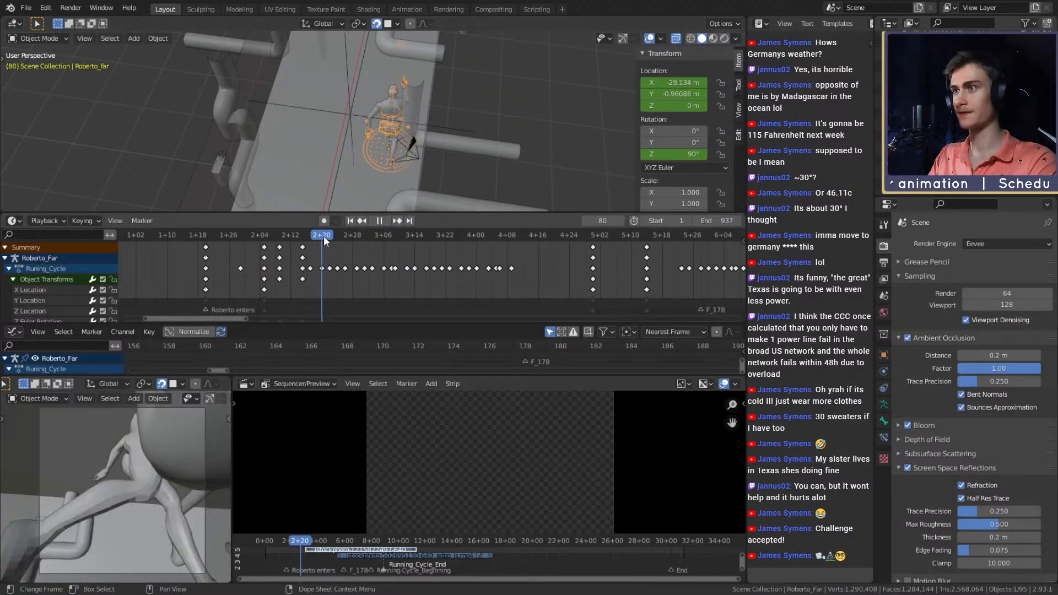
{"action": "left_click_drag", "start_coordinate": [322, 236], "coordinate": [318, 236]}
{"action": "key", "text": "space"}
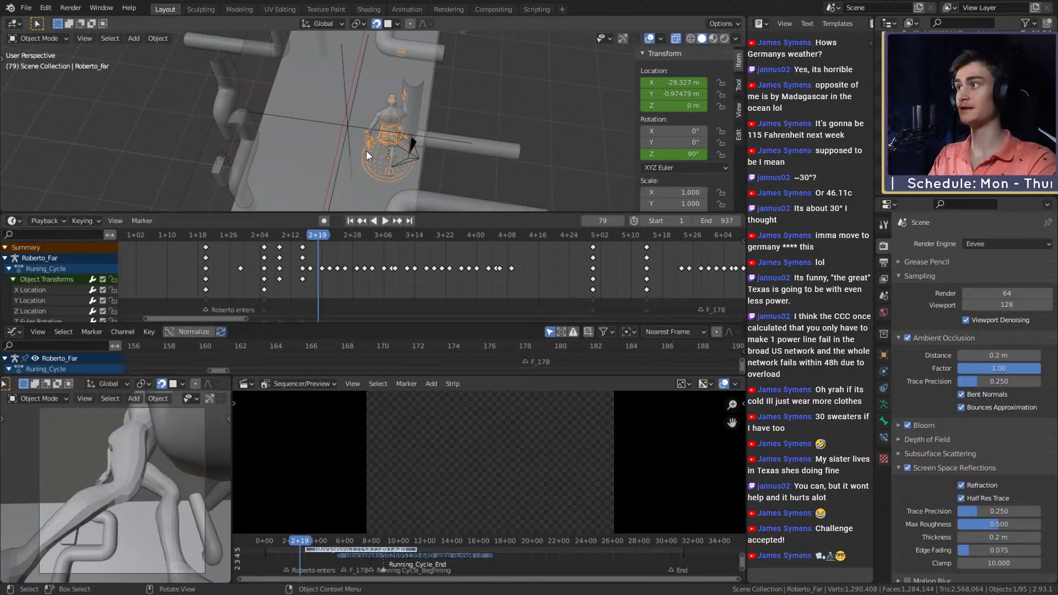
{"action": "left_click", "coordinate": [28, 7]}
{"action": "left_click", "coordinate": [47, 86]}
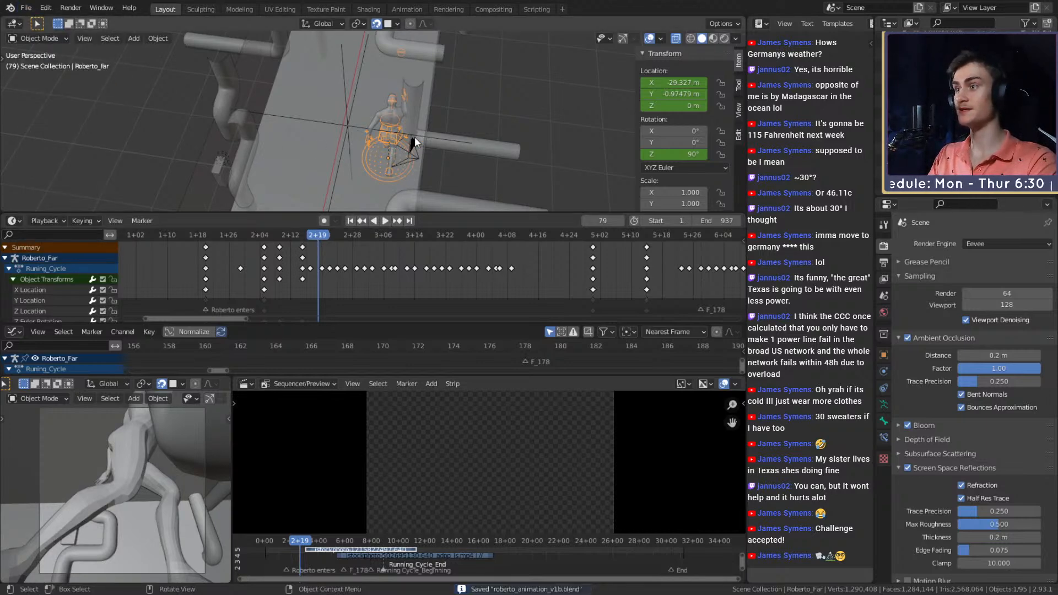
- Move the character rig about 0.24 m along the global Y axis at 2+19
{"action": "left_click", "coordinate": [375, 175]}
{"action": "left_click", "coordinate": [369, 166]}
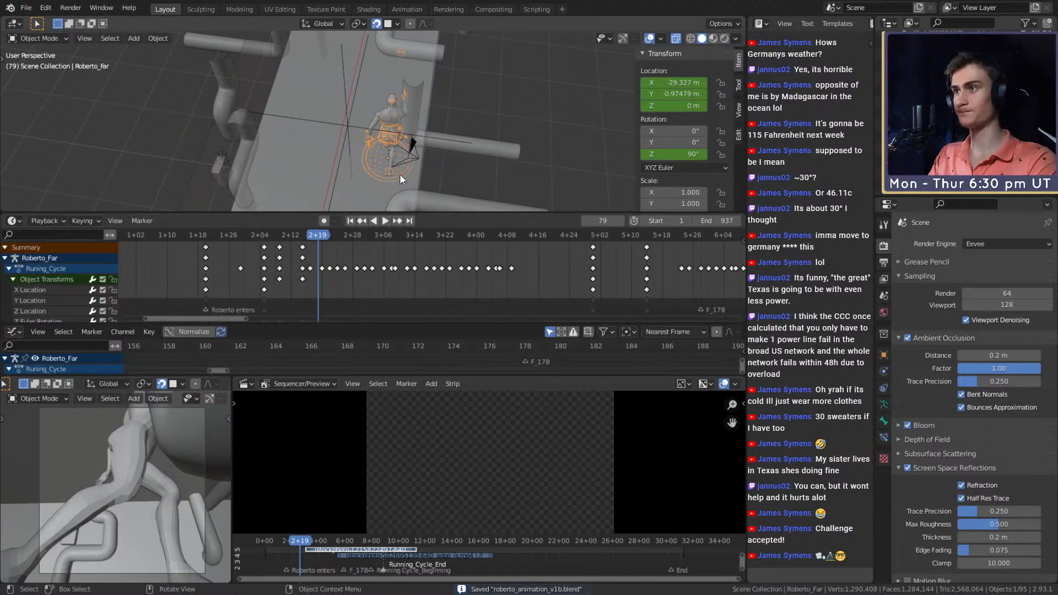
{"action": "middle_click_drag", "start_coordinate": [350, 260], "coordinate": [370, 240]}
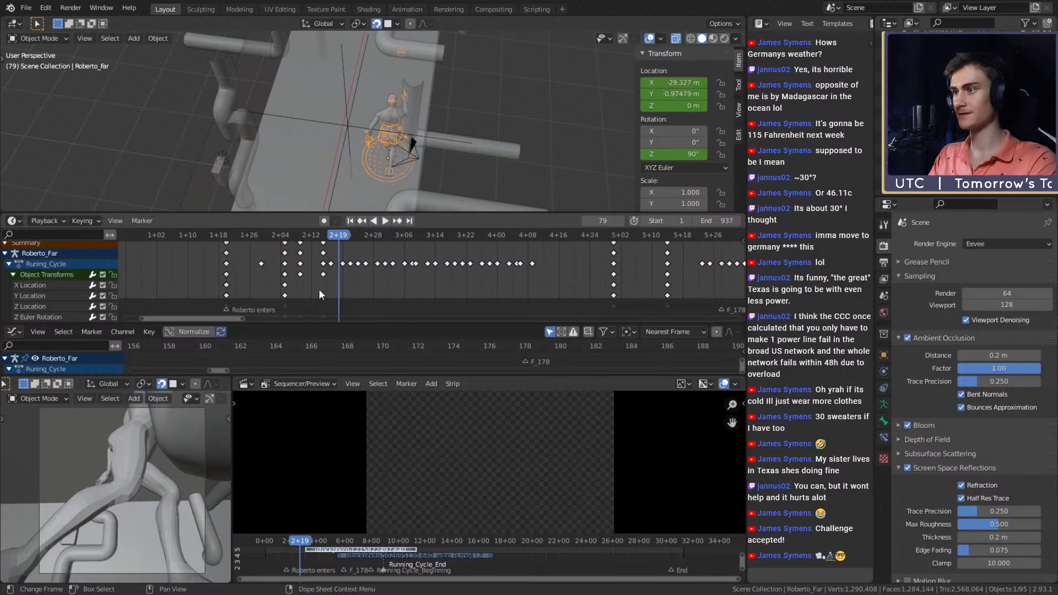
{"action": "key", "text": "g"}
{"action": "key", "text": "x"}
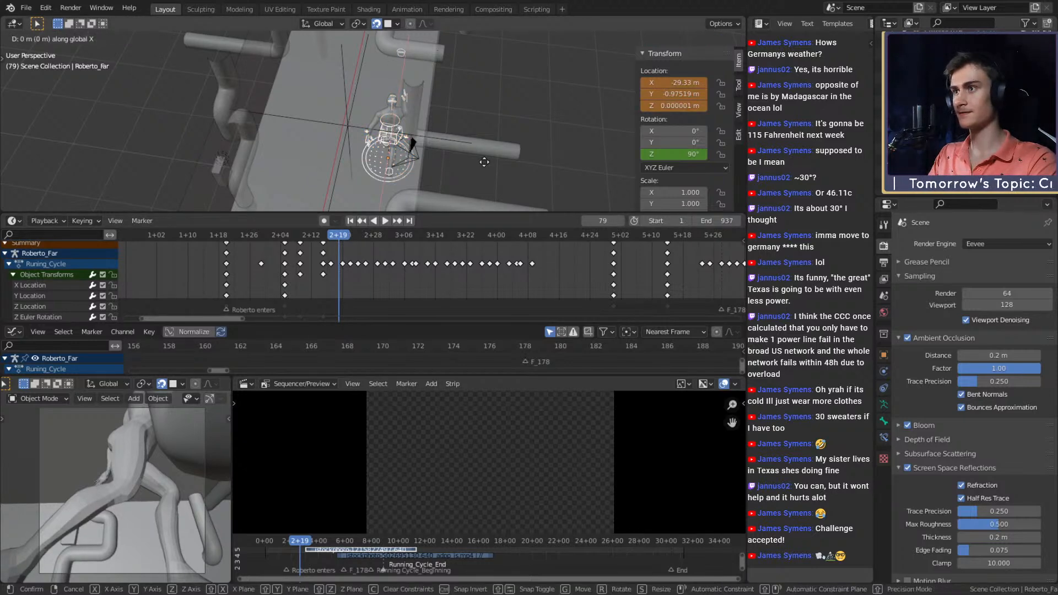
{"action": "key", "text": "y"}
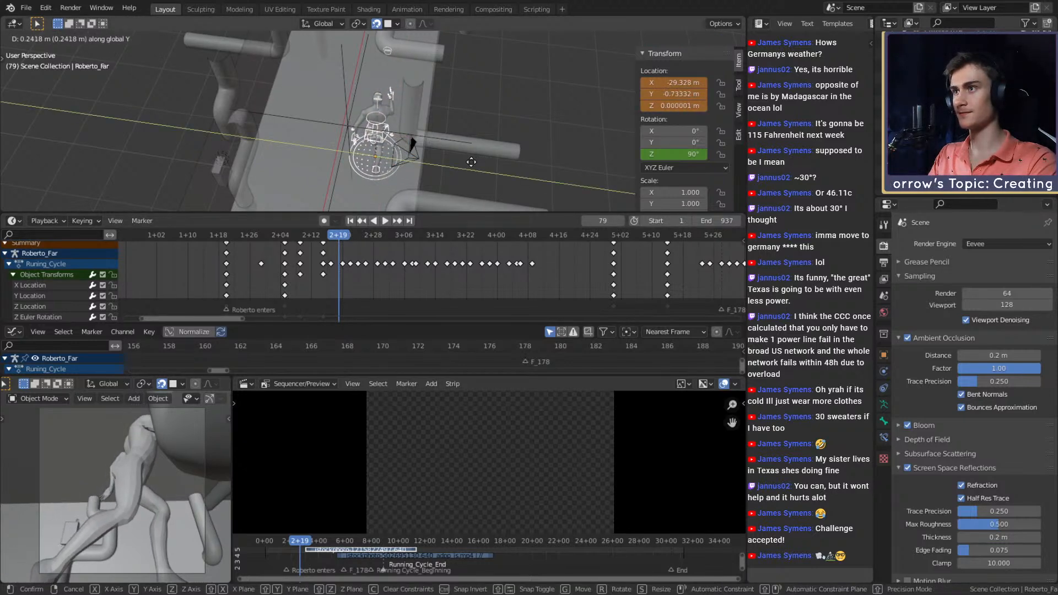
{"action": "left_click", "coordinate": [471, 162]}
- Insert location keyframes on the rig for its new position at 2+19
{"action": "right_click", "coordinate": [682, 83]}
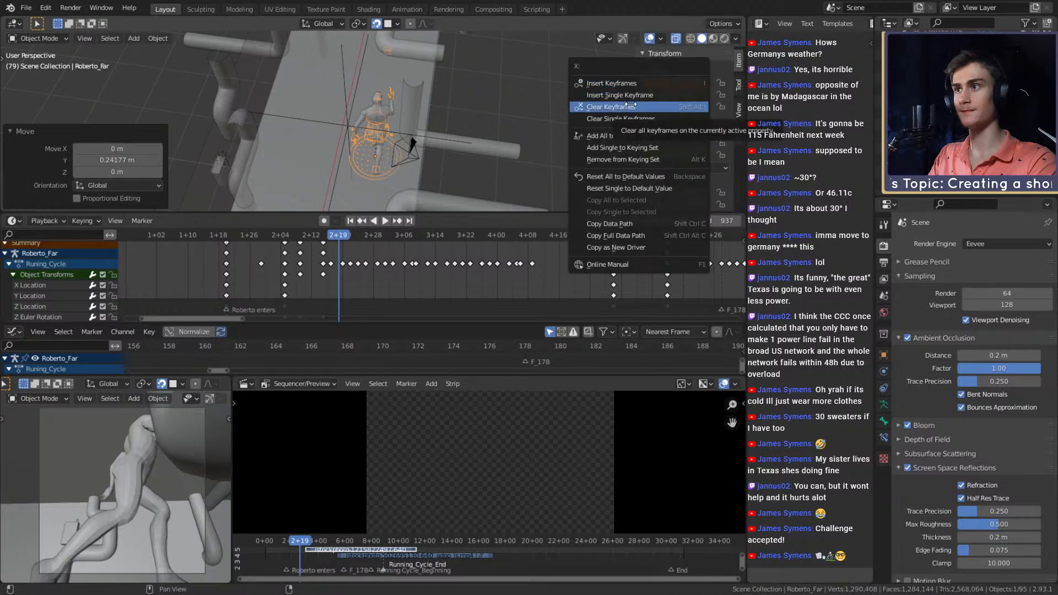
{"action": "middle_click_drag", "start_coordinate": [556, 59], "coordinate": [427, 123]}
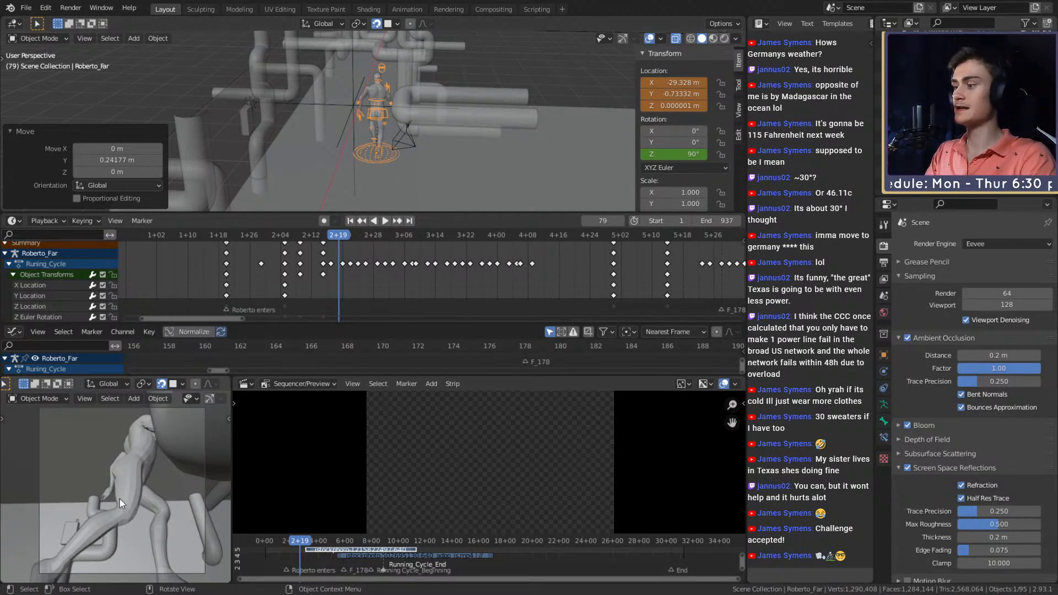
{"action": "right_click", "coordinate": [669, 81]}
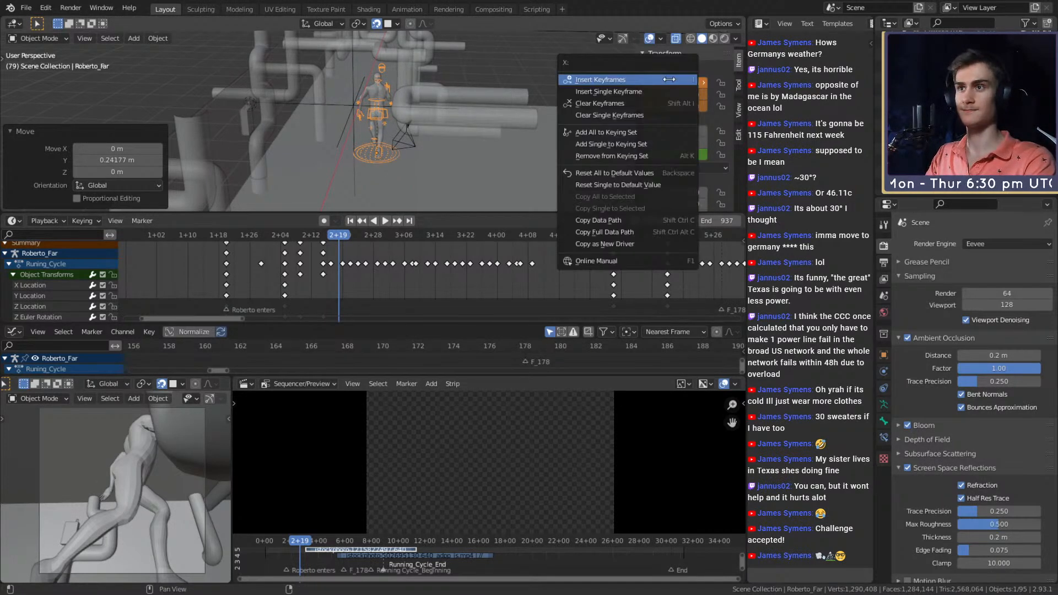
{"action": "left_click", "coordinate": [601, 80]}
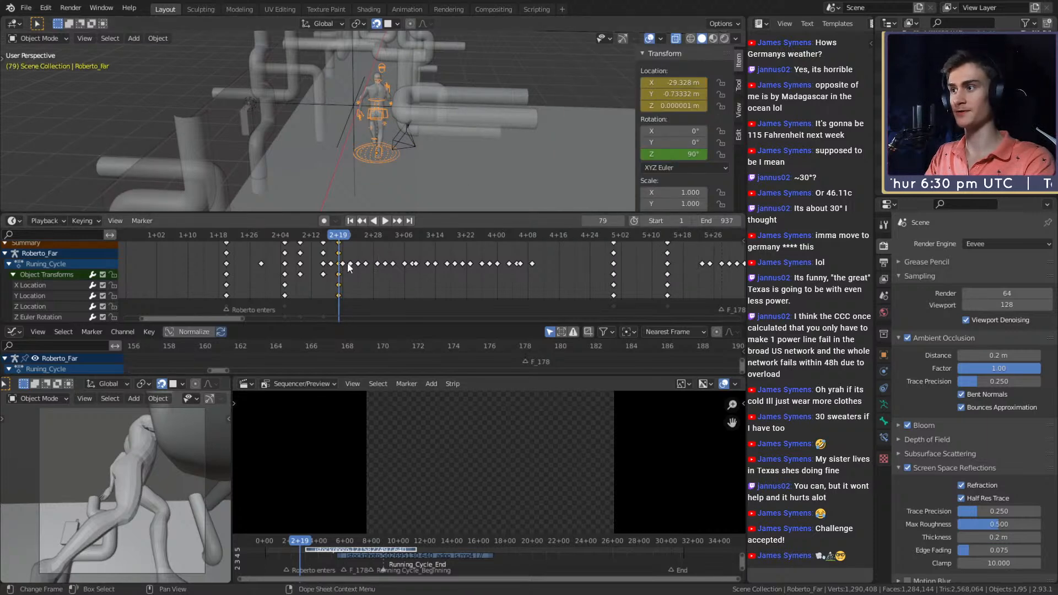
- Check the rig's path through the pipe corridor from 2+19 to 3+23 (frame 113)
{"action": "left_click_drag", "start_coordinate": [334, 234], "coordinate": [358, 239]}
{"action": "mouse_move", "coordinate": [433, 144]}
{"action": "middle_mouse_down"}
{"action": "mouse_move", "coordinate": [432, 119]}
{"action": "mouse_move", "coordinate": [419, 154]}
{"action": "middle_mouse_up"}
{"action": "scroll", "coordinate": [419, 155], "scroll_direction": "up", "scroll_amount": 2}
{"action": "middle_click_drag", "start_coordinate": [437, 94], "coordinate": [380, 127], "text": "shift"}
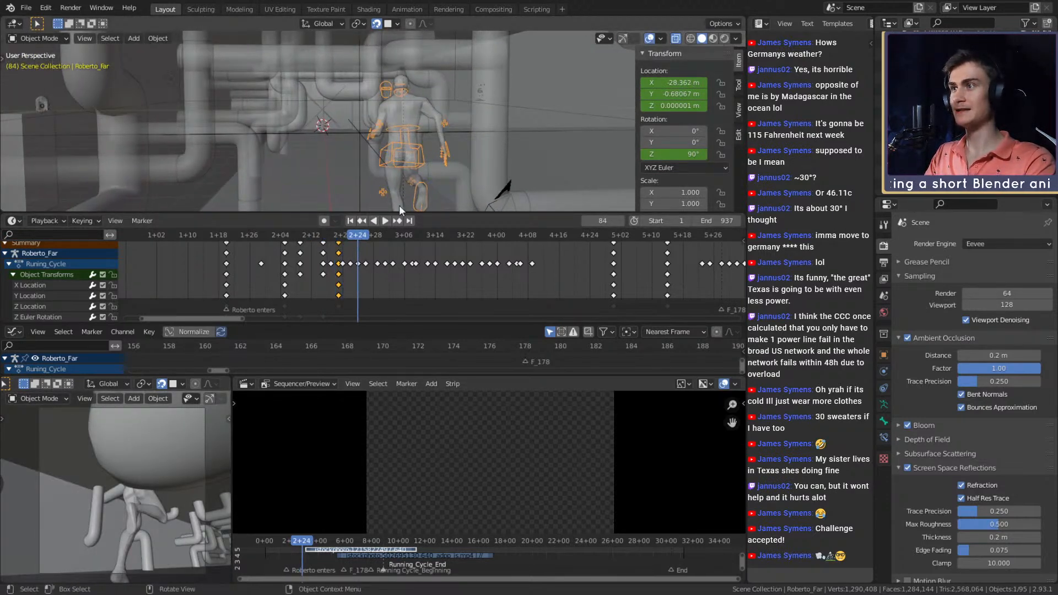
{"action": "key", "text": "space"}
{"action": "left_click_drag", "start_coordinate": [368, 235], "coordinate": [470, 234]}
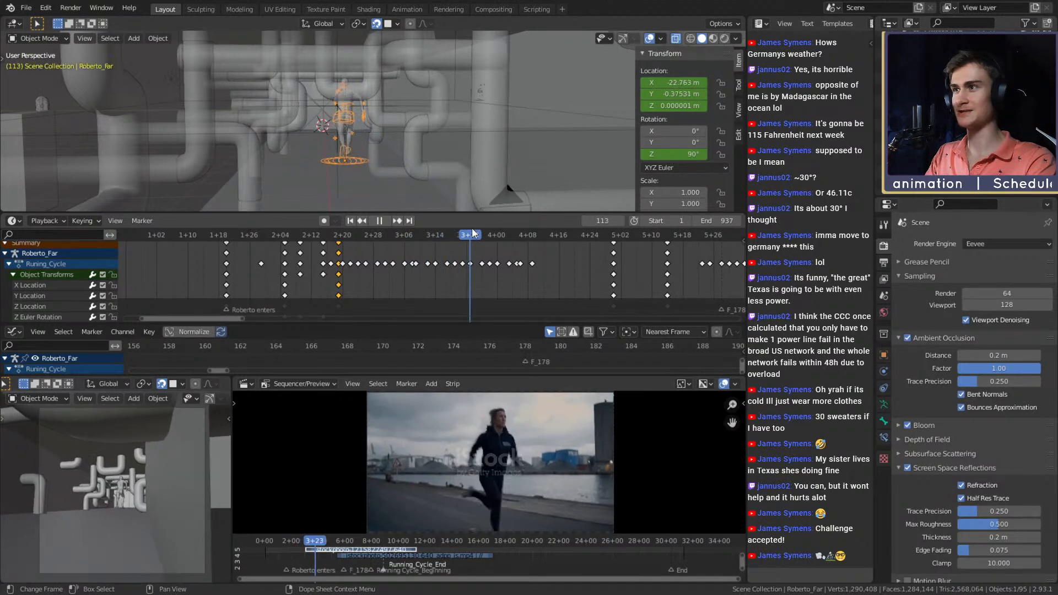
{"action": "key", "text": "space"}
- Inspect the character among the pipes at 3+08 (frame 98) and save the file
{"action": "mouse_move", "coordinate": [457, 155]}
{"action": "middle_mouse_down"}
{"action": "mouse_move", "coordinate": [449, 131]}
{"action": "mouse_move", "coordinate": [505, 135]}
{"action": "mouse_move", "coordinate": [464, 160]}
{"action": "mouse_move", "coordinate": [313, 148]}
{"action": "mouse_move", "coordinate": [495, 148]}
{"action": "mouse_move", "coordinate": [448, 148]}
{"action": "mouse_move", "coordinate": [458, 140]}
{"action": "middle_mouse_up"}
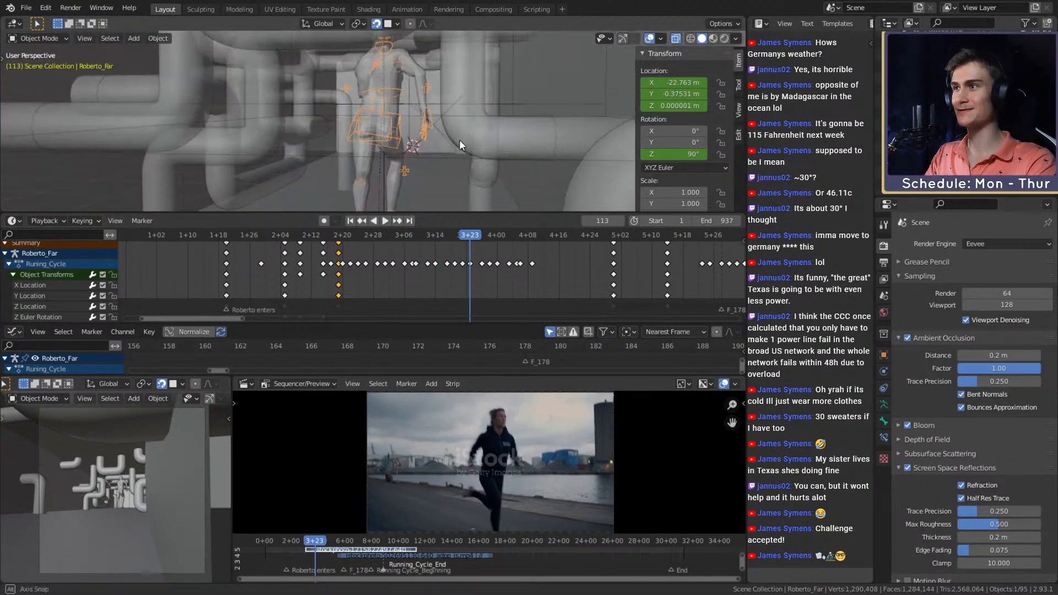
{"action": "left_click_drag", "start_coordinate": [470, 234], "coordinate": [412, 234]}
{"action": "middle_click_drag", "start_coordinate": [427, 181], "coordinate": [442, 122]}
{"action": "left_click", "coordinate": [35, 8]}
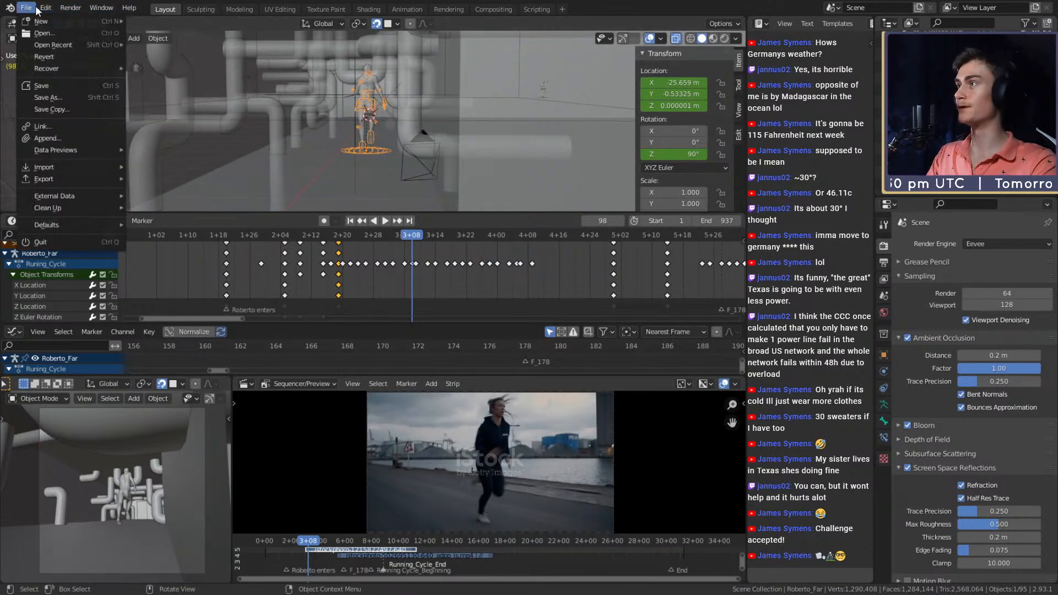
{"action": "left_click", "coordinate": [48, 85]}
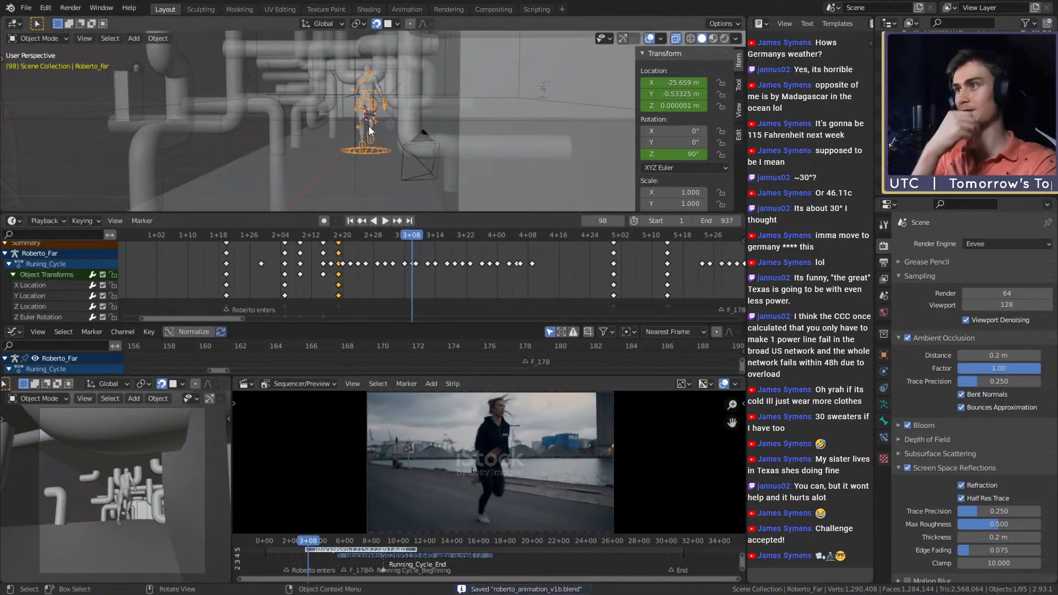
{"action": "middle_click_drag", "start_coordinate": [385, 130], "coordinate": [361, 151]}
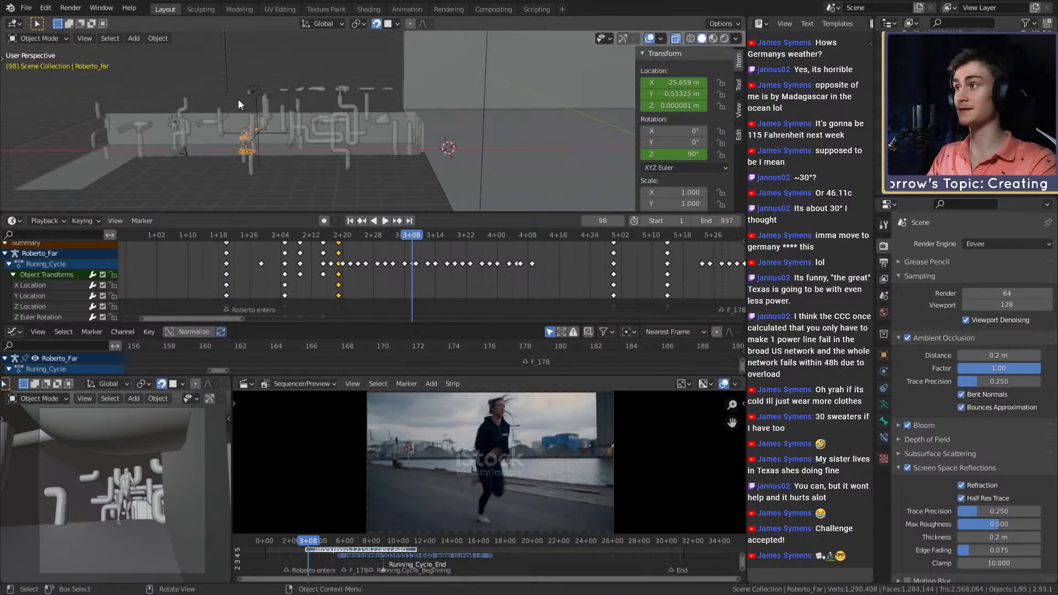
{"action": "left_click", "coordinate": [26, 8]}
{"action": "left_click", "coordinate": [40, 85]}
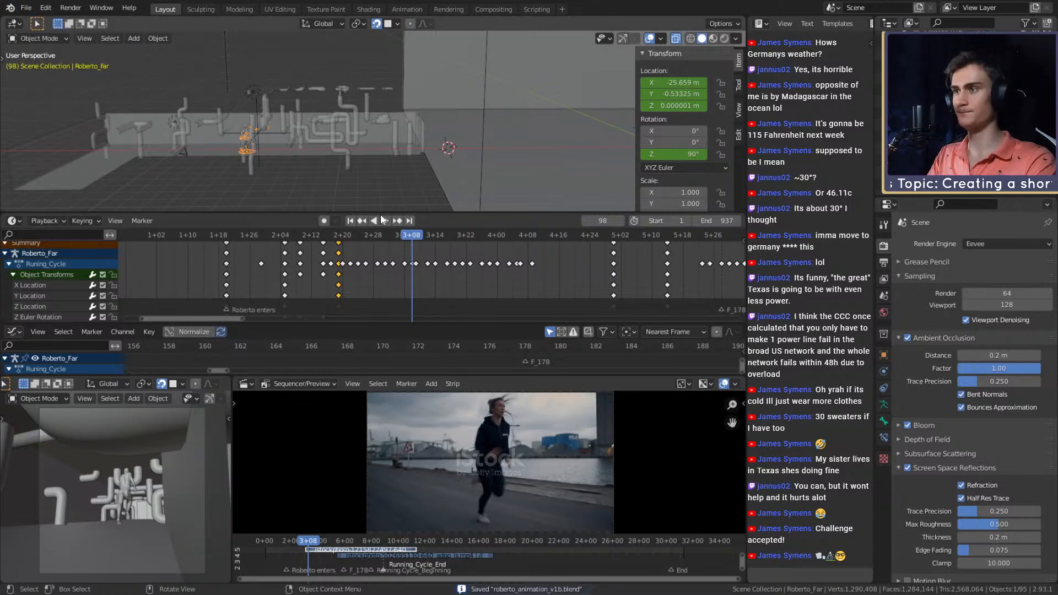
- Review the character's run from the Roberto enters marker to the Running_Cycle_Beginning marker at 7+29
{"action": "middle_click_drag", "start_coordinate": [460, 182], "coordinate": [420, 147]}
{"action": "scroll", "coordinate": [424, 263], "scroll_direction": "down", "scroll_amount": 3}
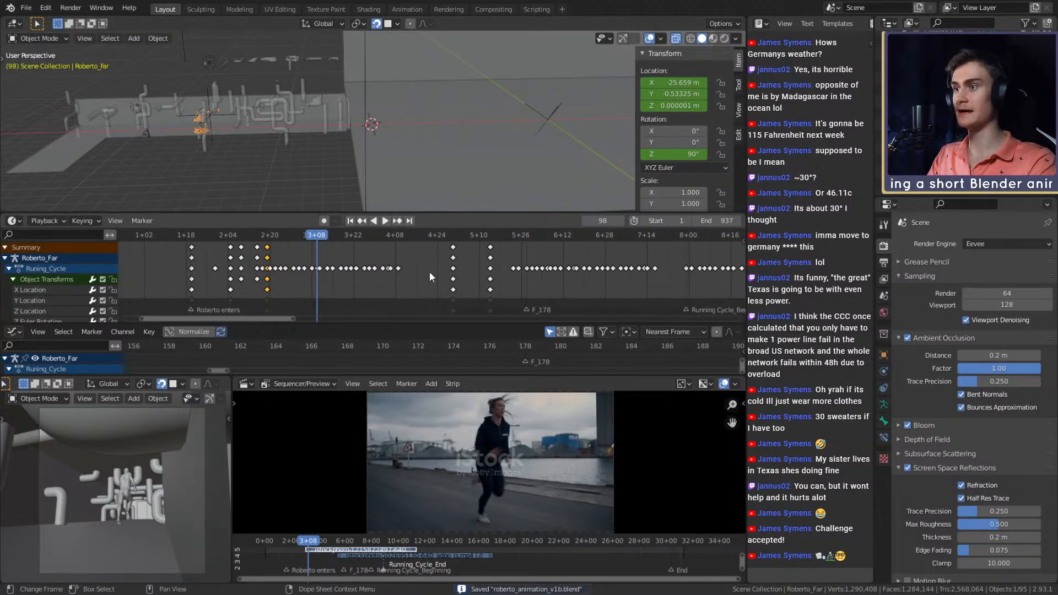
{"action": "middle_click_drag", "start_coordinate": [317, 240], "coordinate": [424, 268]}
{"action": "left_click", "coordinate": [314, 234]}
{"action": "key", "text": "space"}
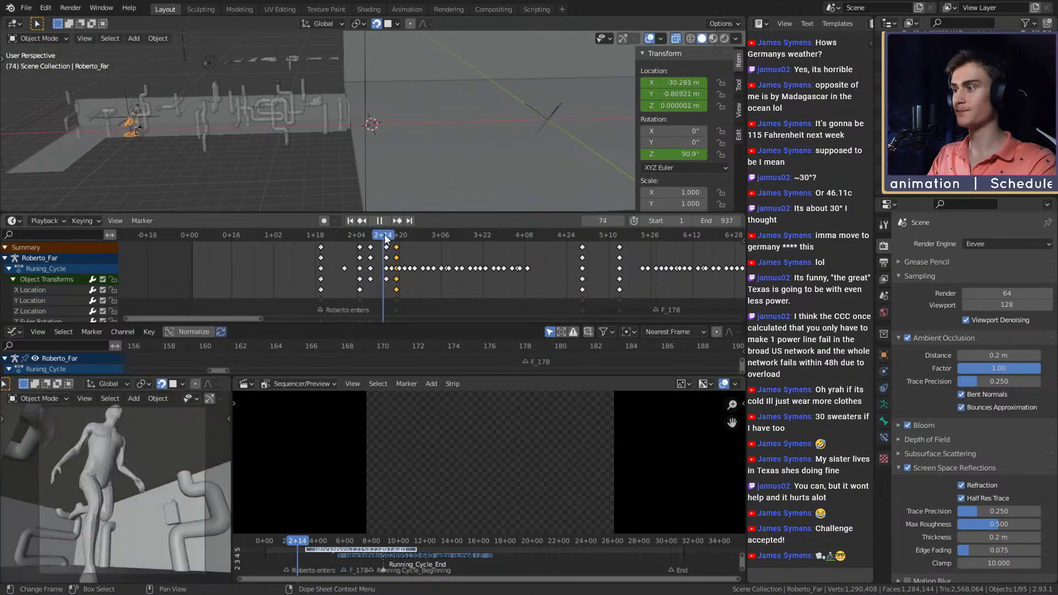
{"action": "left_click_drag", "start_coordinate": [378, 233], "coordinate": [638, 236]}
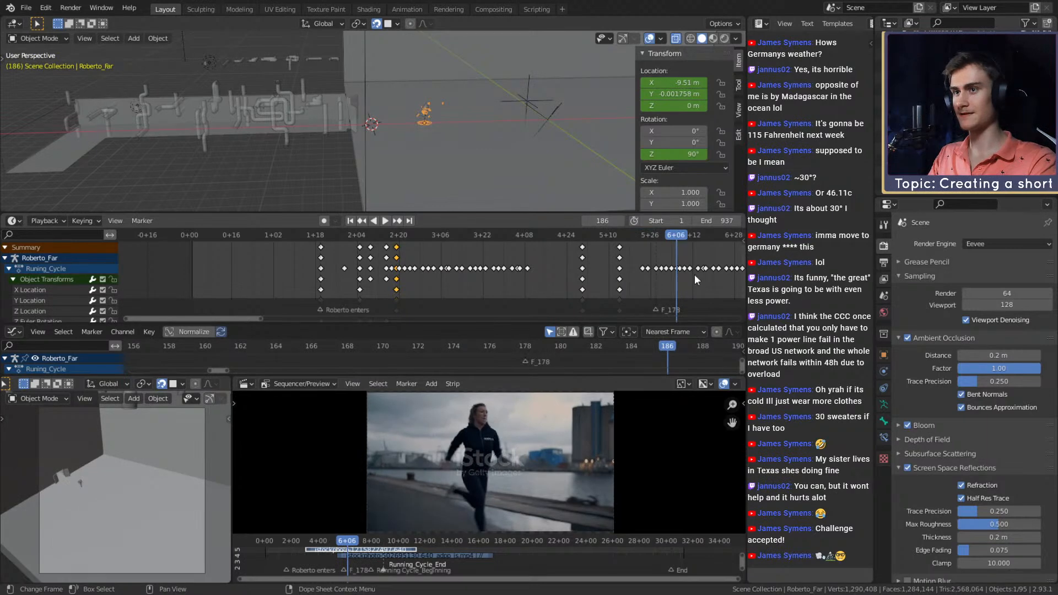
{"action": "left_click_drag", "start_coordinate": [364, 236], "coordinate": [404, 235]}
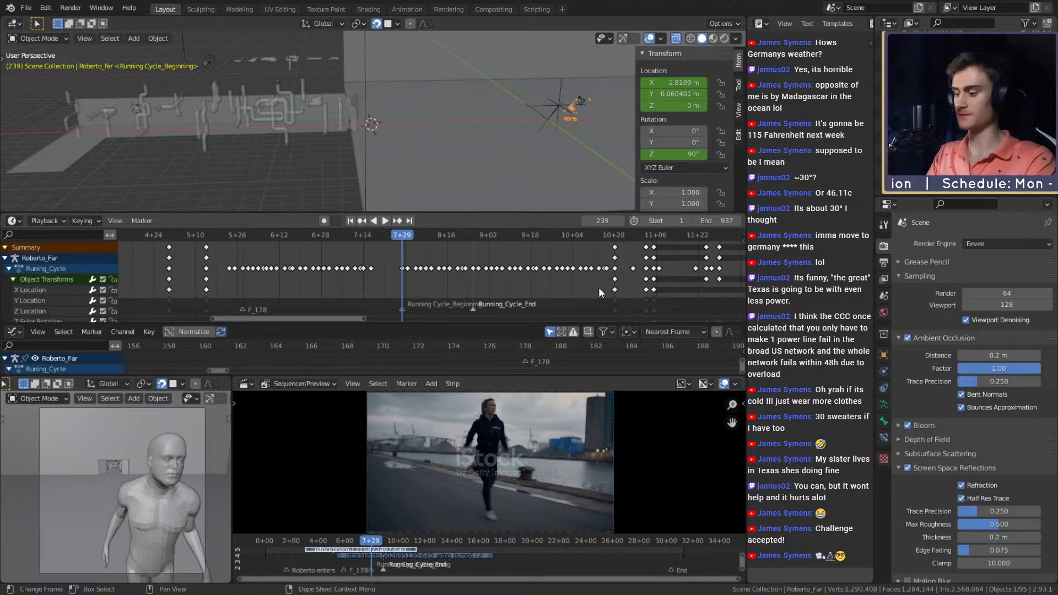
- Select the run cycle keyframes from 7+29 until just before 10+20, and switch the rig to Pose Mode at 7+19 (frame 229)
{"action": "middle_click_drag", "start_coordinate": [590, 285], "coordinate": [562, 280]}
{"action": "scroll", "coordinate": [607, 275], "scroll_direction": "up", "scroll_amount": 2}
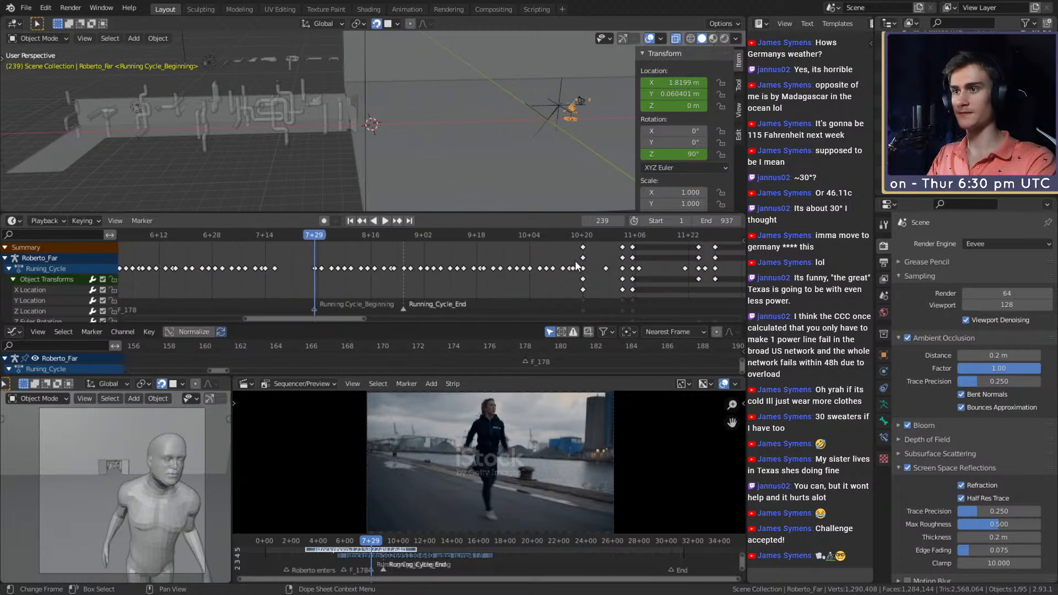
{"action": "left_click_drag", "start_coordinate": [576, 264], "coordinate": [313, 277]}
{"action": "scroll", "coordinate": [421, 286], "scroll_direction": "up", "scroll_amount": 2}
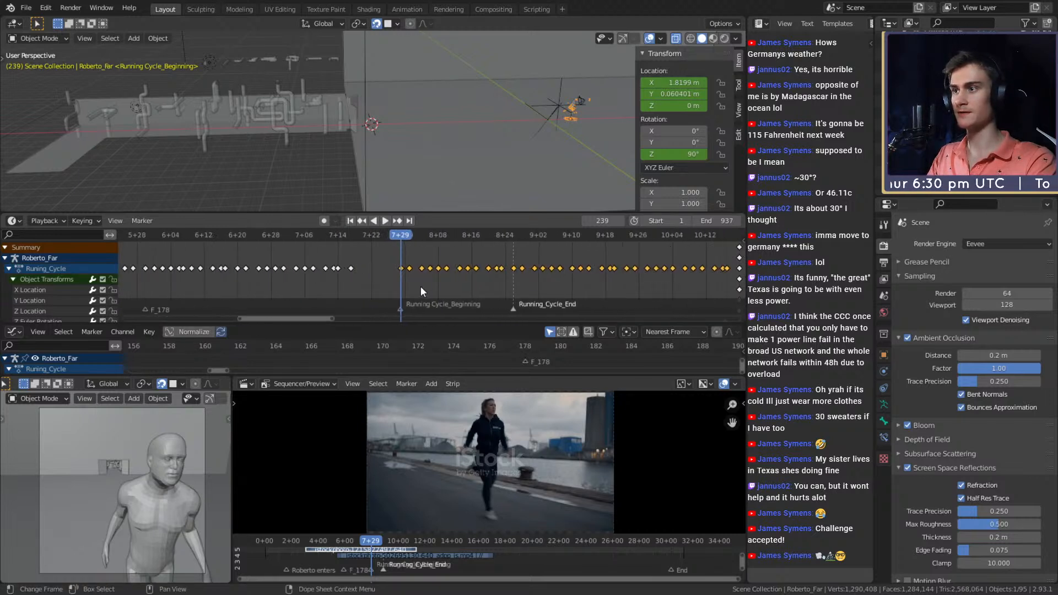
{"action": "left_click_drag", "start_coordinate": [340, 236], "coordinate": [351, 235]}
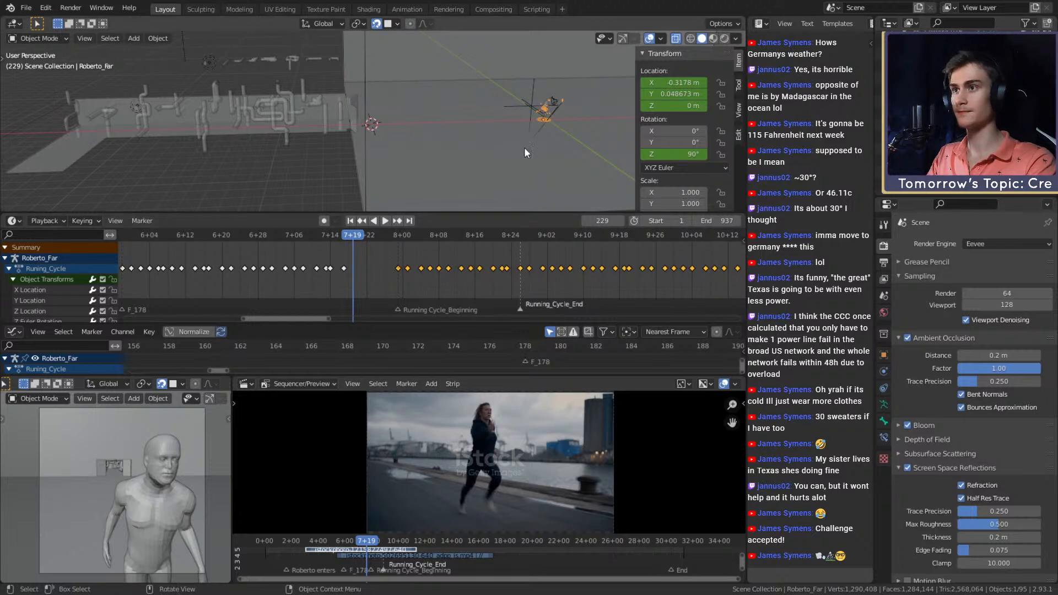
{"action": "key", "text": "ctrl+Tab"}
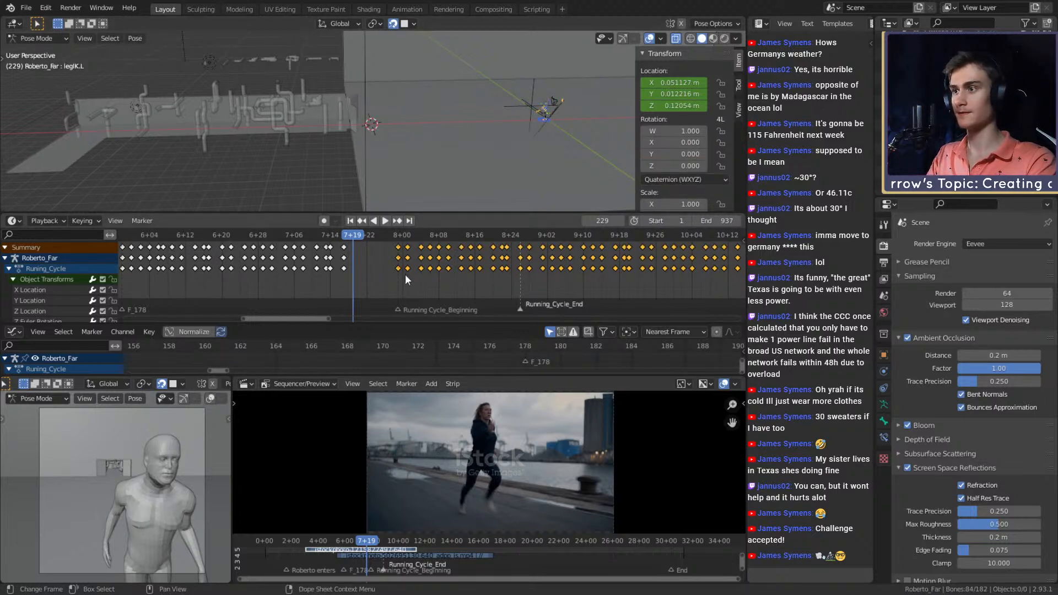
- Move the selected run cycle keyframes 10 frames earlier so they begin at 7+19
{"action": "middle_click_drag", "start_coordinate": [429, 286], "coordinate": [249, 252]}
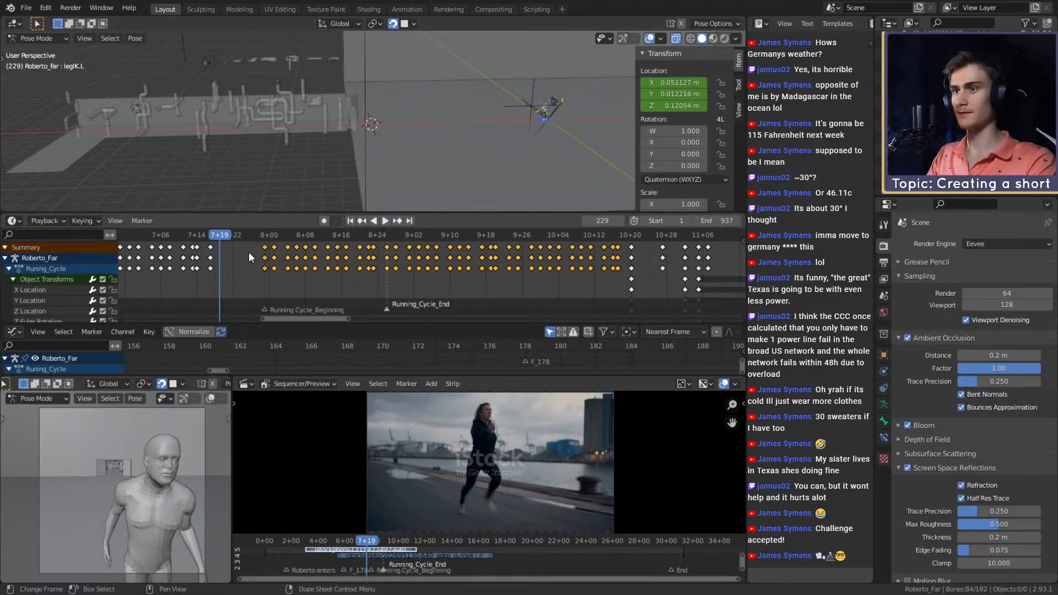
{"action": "left_click_drag", "start_coordinate": [250, 247], "coordinate": [629, 273]}
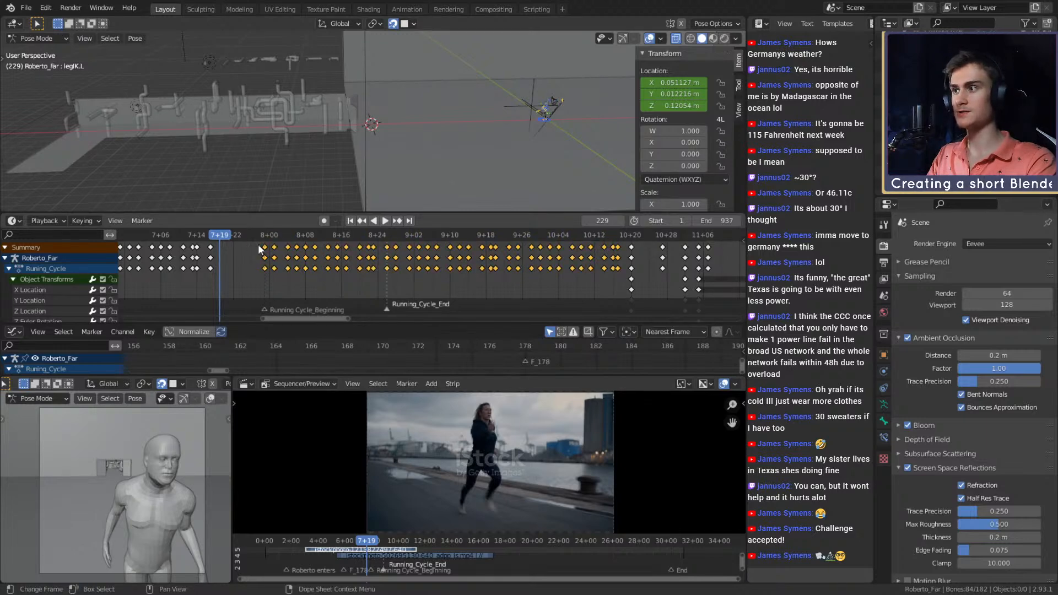
{"action": "left_click_drag", "start_coordinate": [265, 248], "coordinate": [221, 250]}
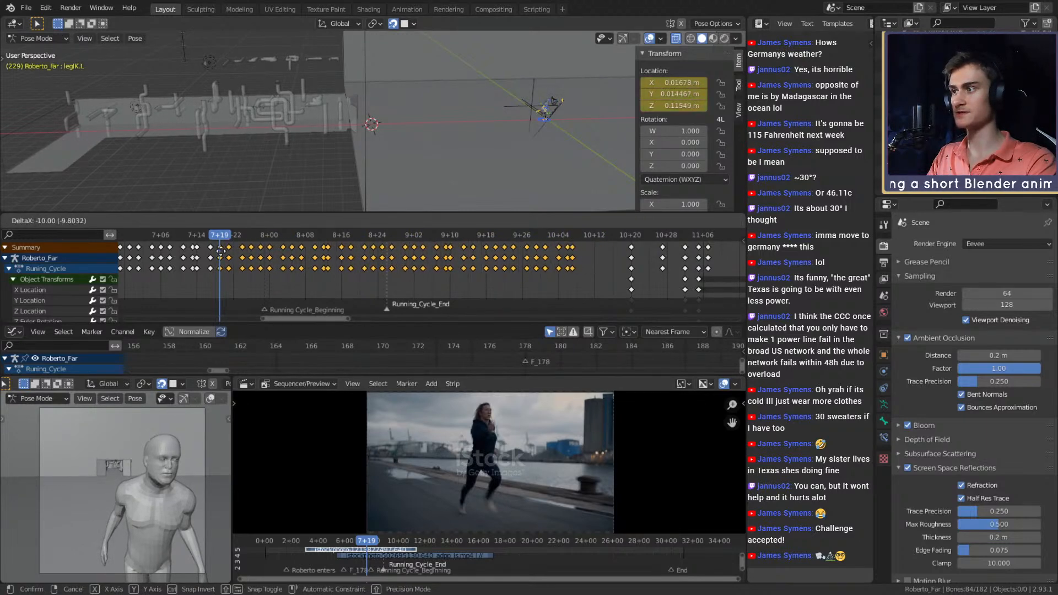
{"action": "left_click", "coordinate": [221, 251]}
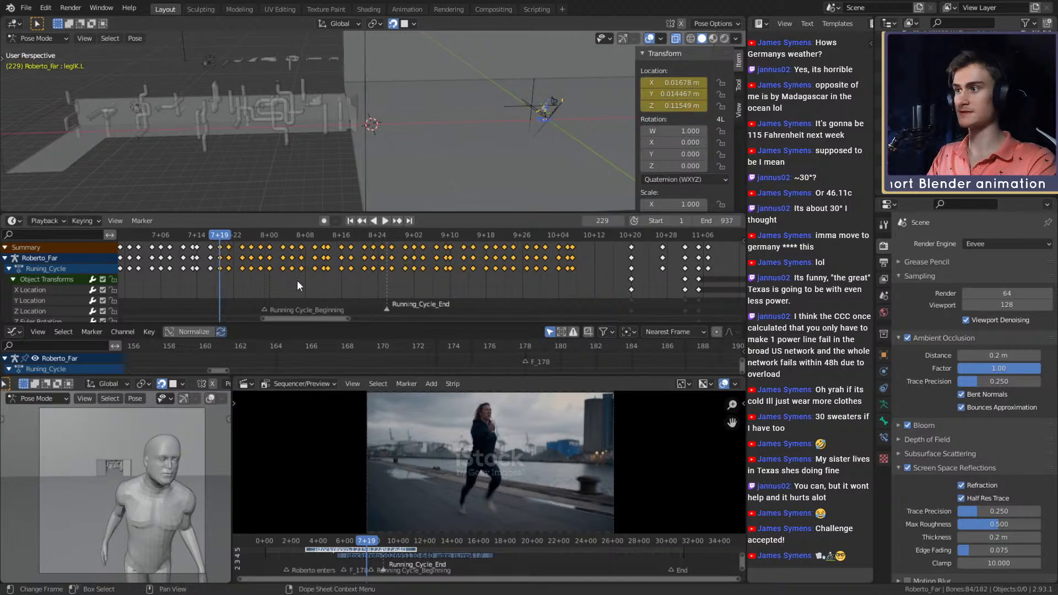
- Move the Running_Cycle_Beginning marker to 7+19 and the Running_Cycle_End marker to about 8+13
{"action": "middle_click_drag", "start_coordinate": [328, 288], "coordinate": [395, 306]}
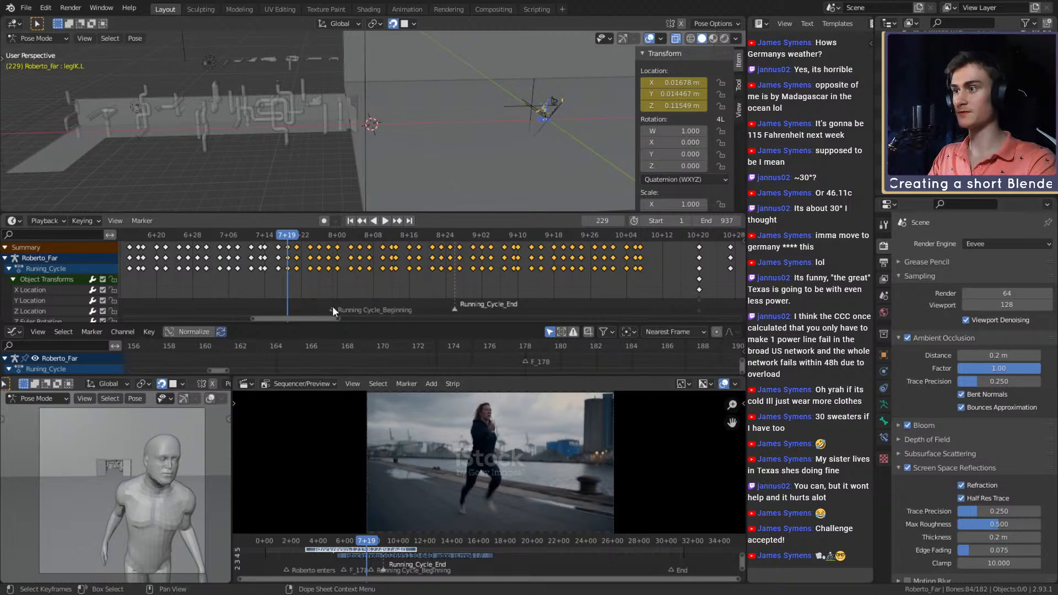
{"action": "left_click_drag", "start_coordinate": [332, 309], "coordinate": [287, 311]}
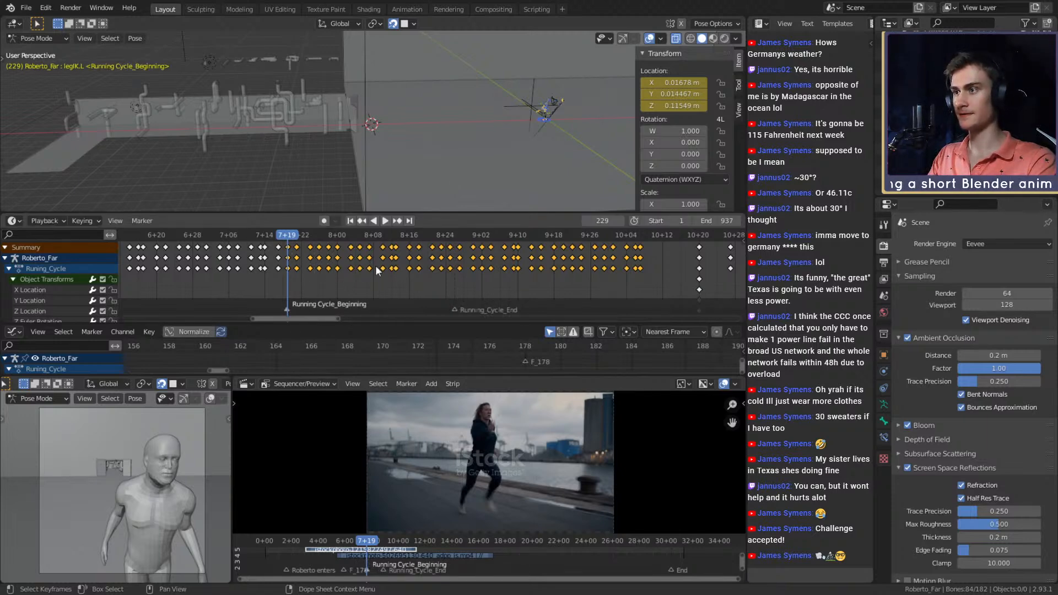
{"action": "left_click_drag", "start_coordinate": [454, 309], "coordinate": [393, 311]}
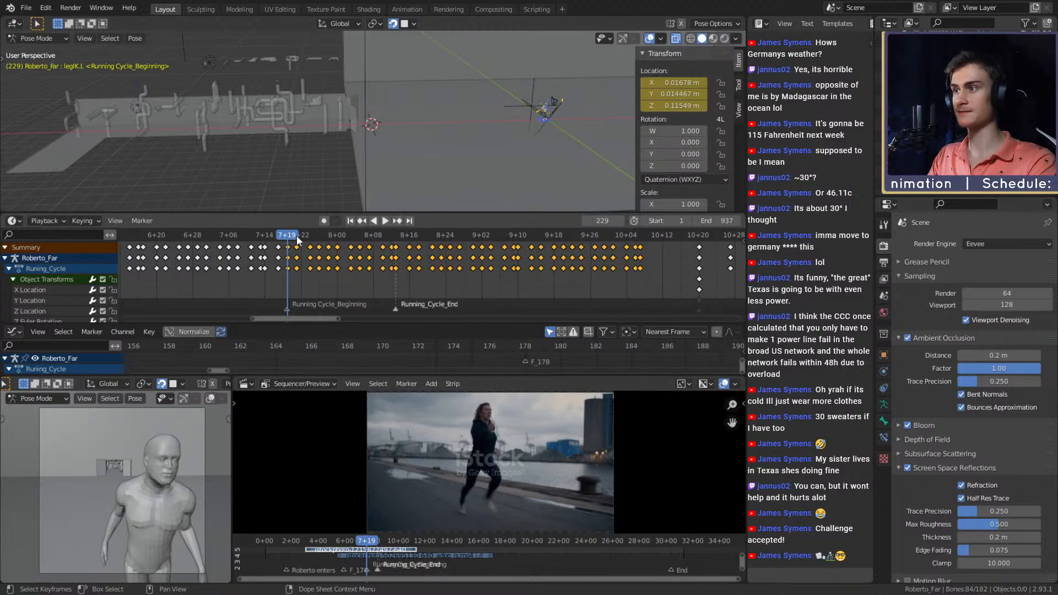
- Play the cycle from 7+19 to find its last pose and move the Running_Cycle_End marker to 8+16
{"action": "key", "text": "space"}
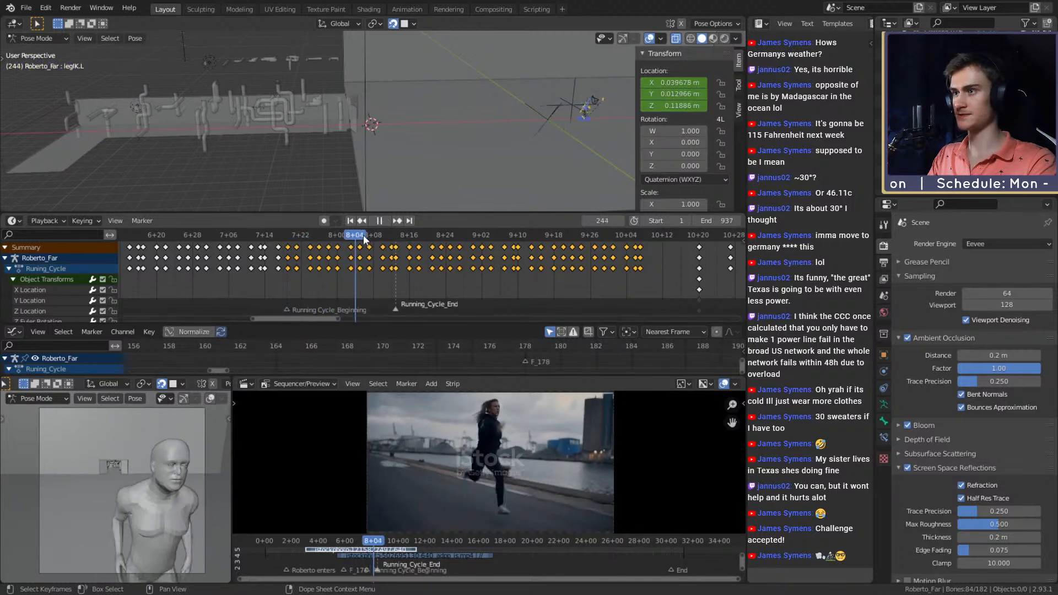
{"action": "left_click_drag", "start_coordinate": [396, 234], "coordinate": [411, 234]}
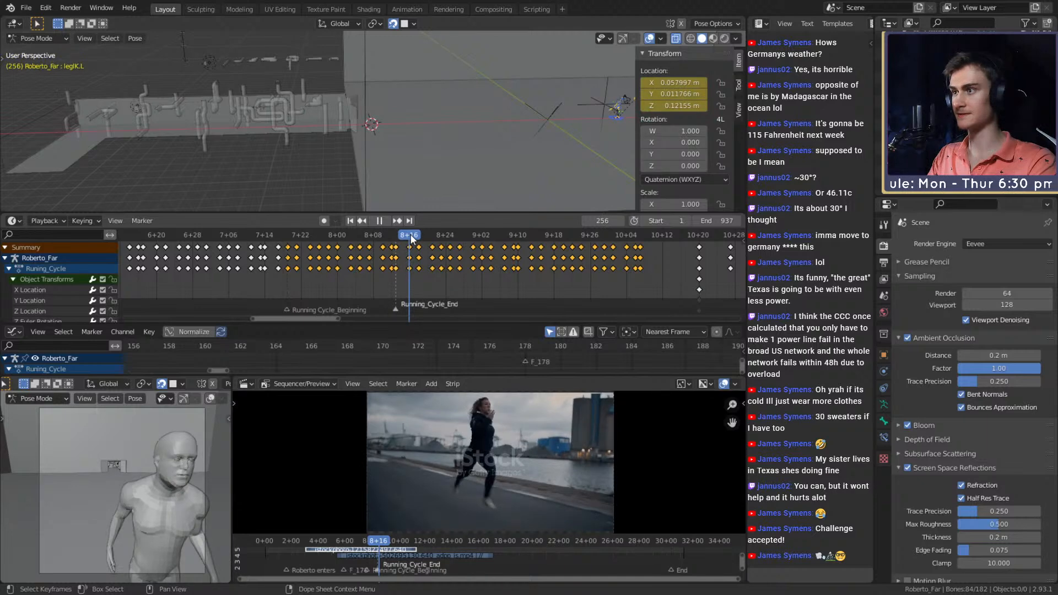
{"action": "key", "text": "space"}
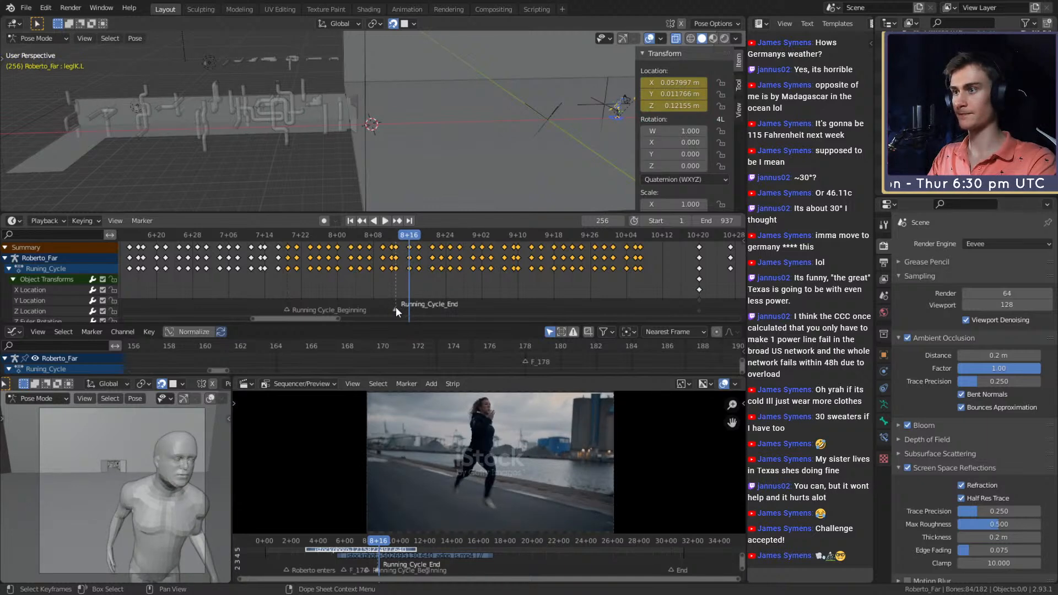
{"action": "left_click_drag", "start_coordinate": [397, 305], "coordinate": [410, 308]}
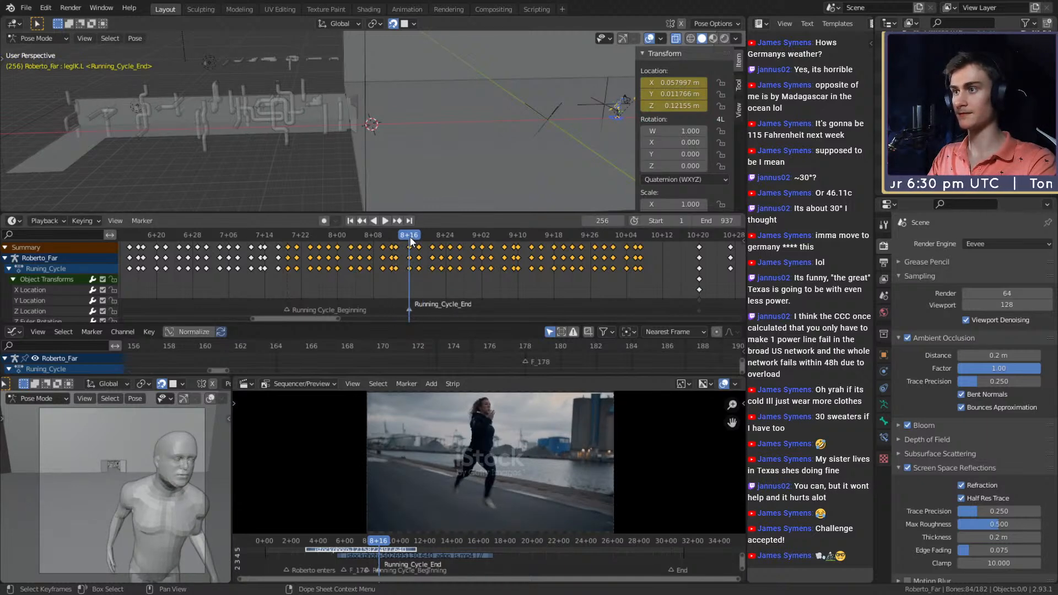
{"action": "mouse_move", "coordinate": [410, 240]}
{"action": "left_mouse_down"}
{"action": "mouse_move", "coordinate": [286, 242]}
{"action": "mouse_move", "coordinate": [410, 246]}
{"action": "left_mouse_up"}
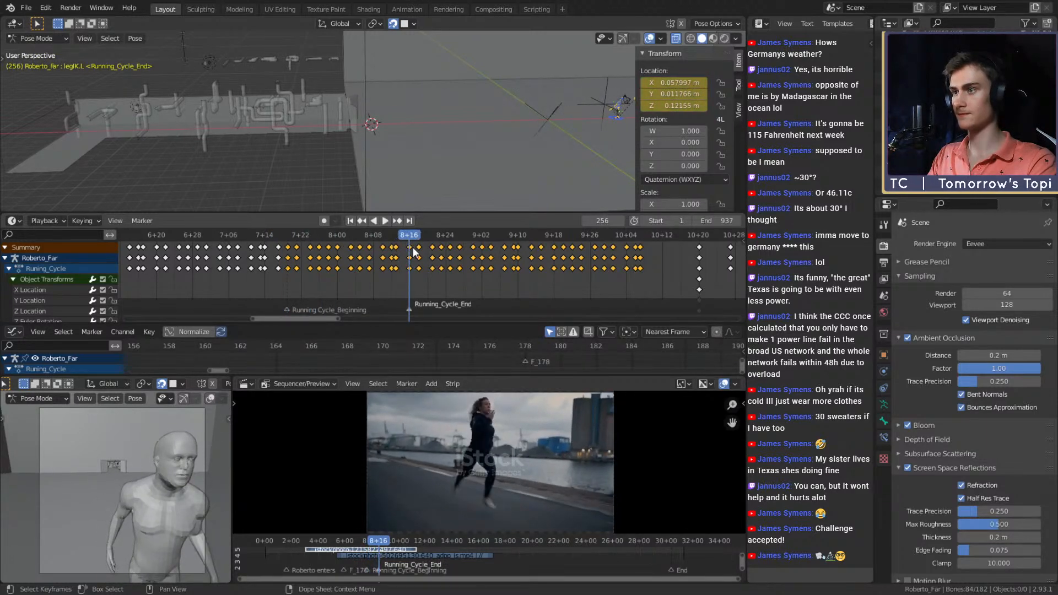
- Copy the run cycle keyframes between 7+21 and 8+00 and paste them at 10+09 to extend the run
{"action": "scroll", "coordinate": [524, 276], "scroll_direction": "down", "scroll_amount": 5, "text": "ctrl"}
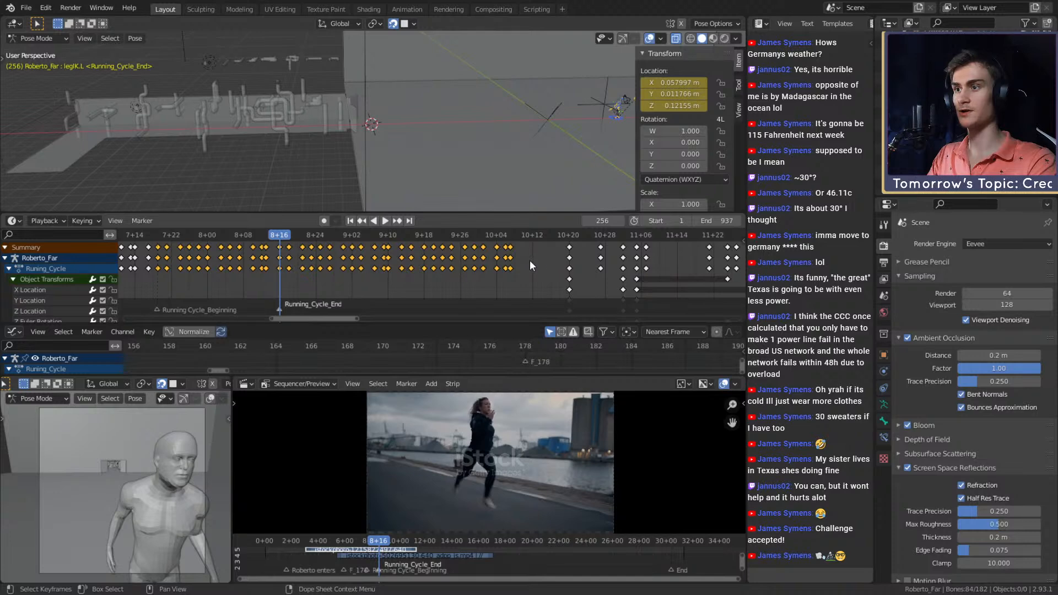
{"action": "scroll", "coordinate": [471, 273], "scroll_direction": "down", "scroll_amount": 1, "text": "ctrl"}
{"action": "middle_click_drag", "start_coordinate": [400, 275], "coordinate": [489, 290]}
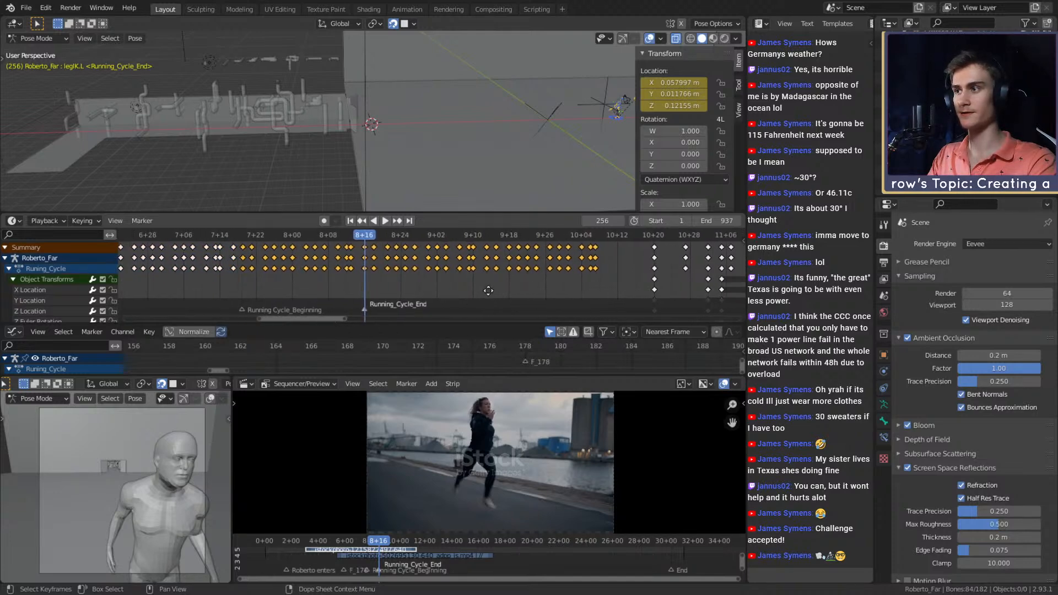
{"action": "left_click", "coordinate": [244, 278]}
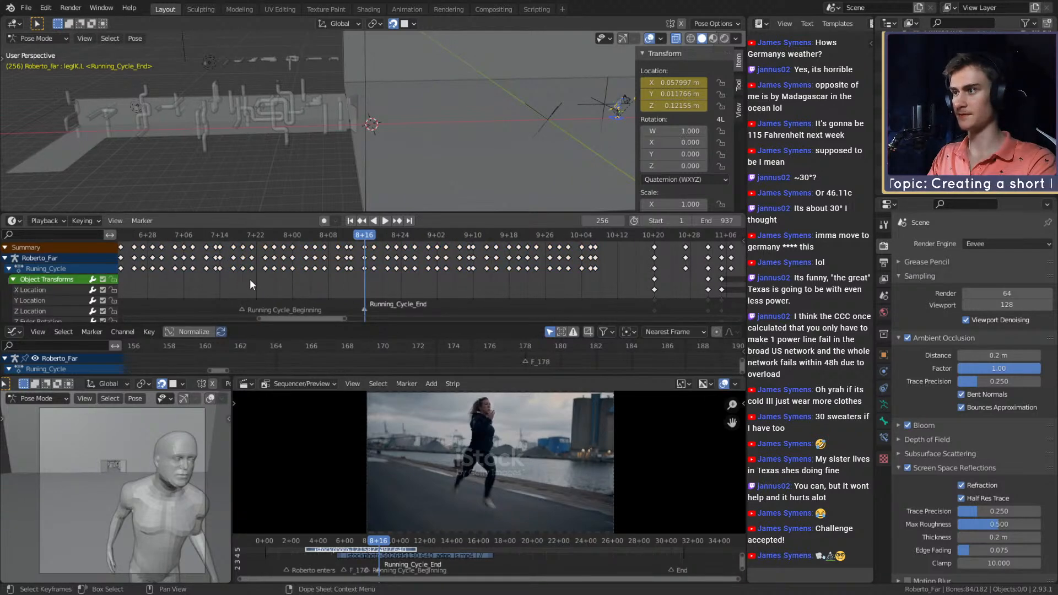
{"action": "left_click_drag", "start_coordinate": [251, 278], "coordinate": [300, 247]}
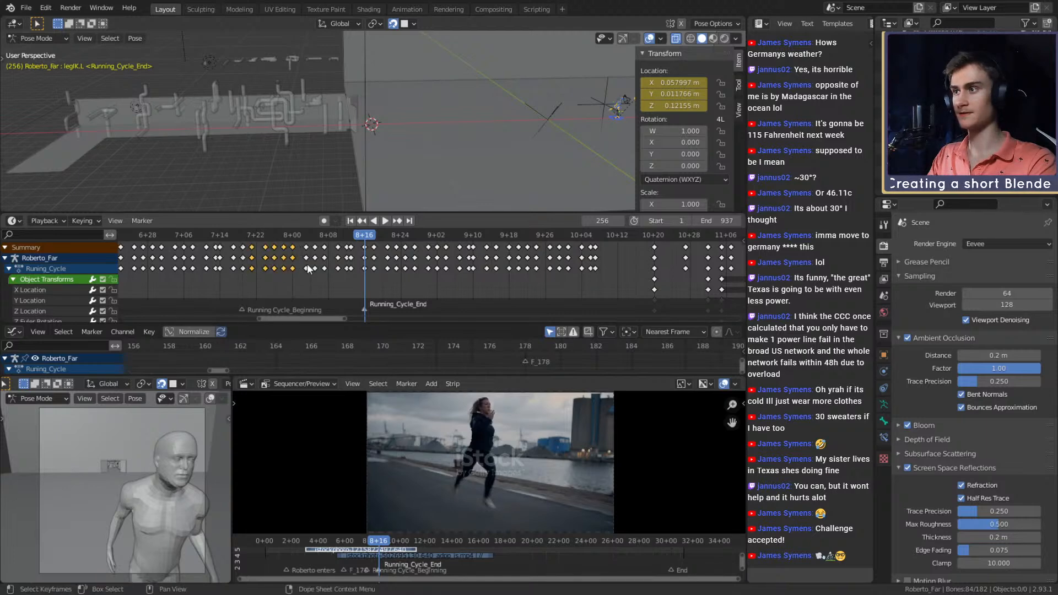
{"action": "left_click_drag", "start_coordinate": [595, 233], "coordinate": [603, 234]}
{"action": "key", "text": "ctrl+v"}
- Examine the character's transition out of the extended run from 10+17 to 11+03 near the floor platform
{"action": "middle_click_drag", "start_coordinate": [582, 287], "coordinate": [449, 282]}
{"action": "key", "text": "space"}
{"action": "key", "text": "space"}
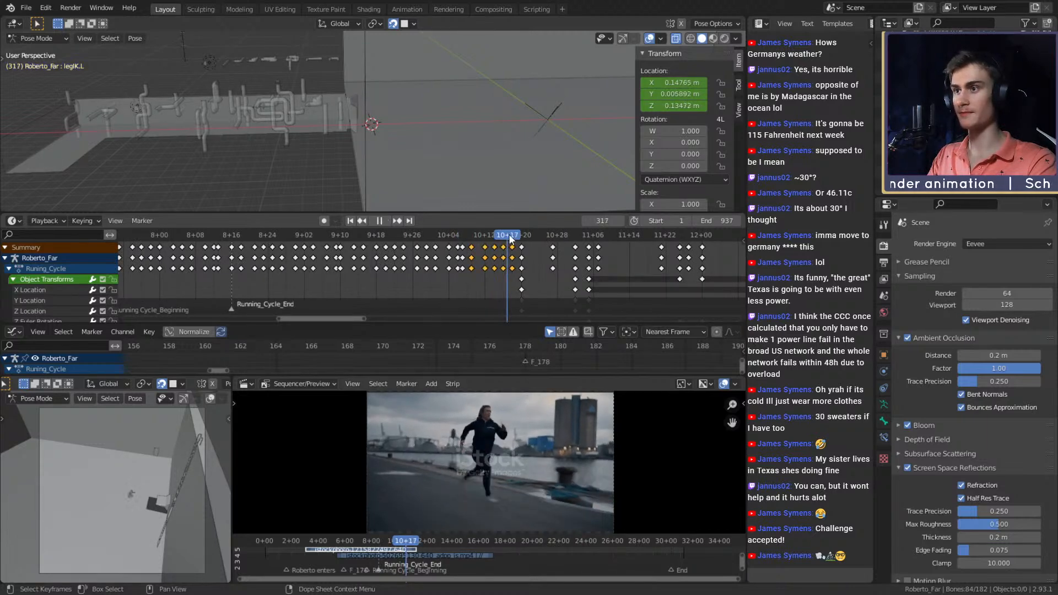
{"action": "middle_click_drag", "start_coordinate": [530, 137], "coordinate": [299, 157]}
{"action": "scroll", "coordinate": [379, 156], "scroll_direction": "up", "scroll_amount": 4}
{"action": "middle_click_drag", "start_coordinate": [379, 157], "coordinate": [468, 199]}
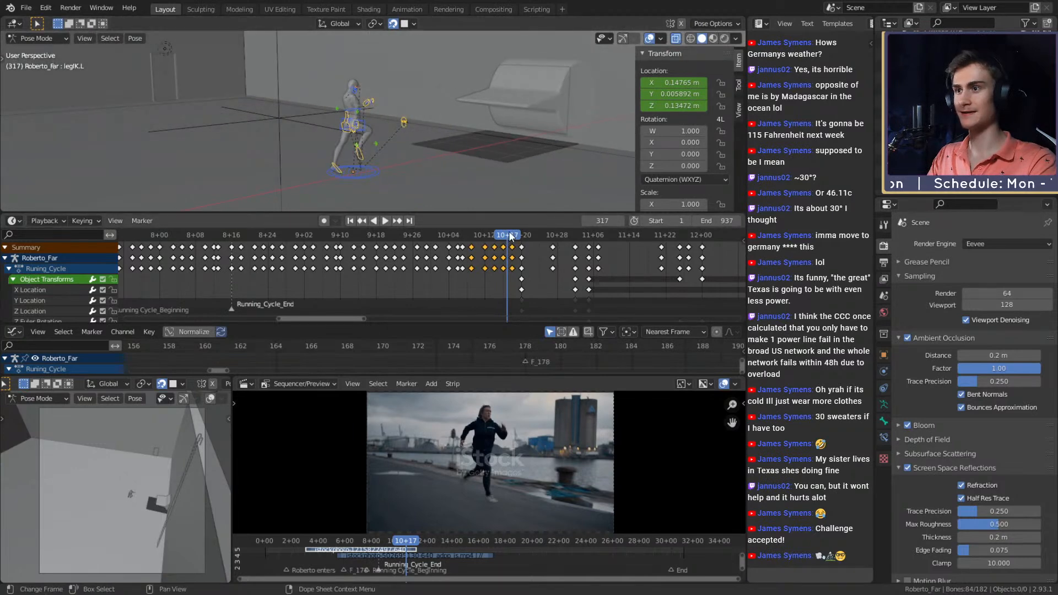
{"action": "key", "text": "space"}
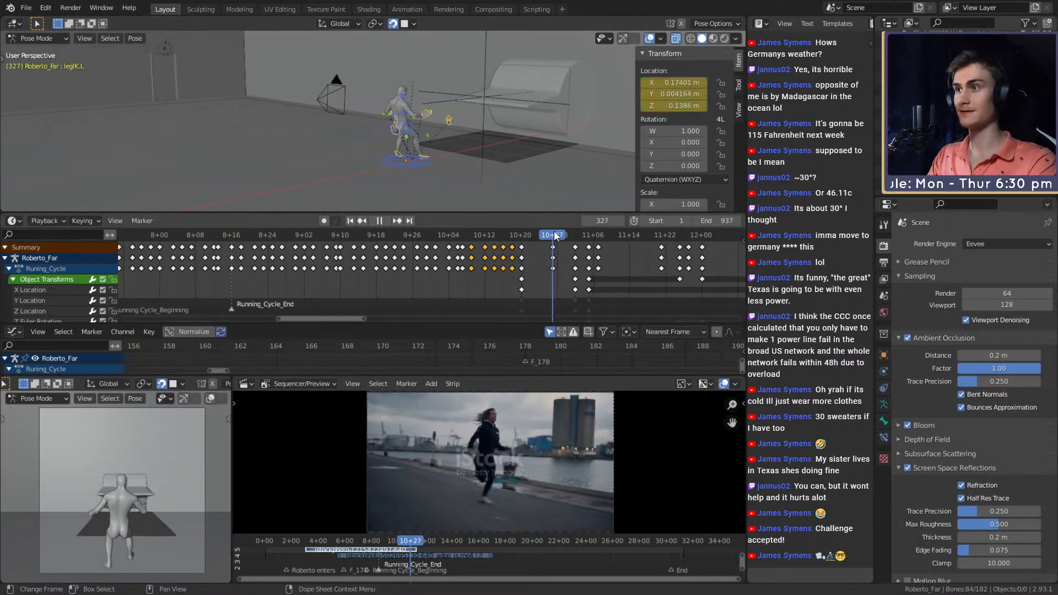
{"action": "left_click_drag", "start_coordinate": [570, 235], "coordinate": [500, 235]}
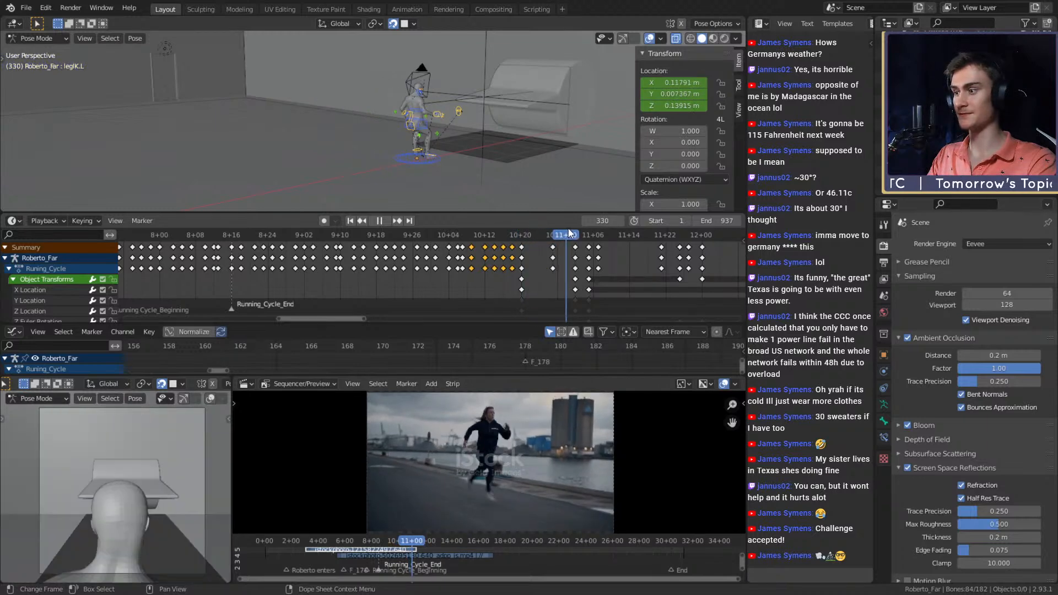
{"action": "key", "text": "space"}
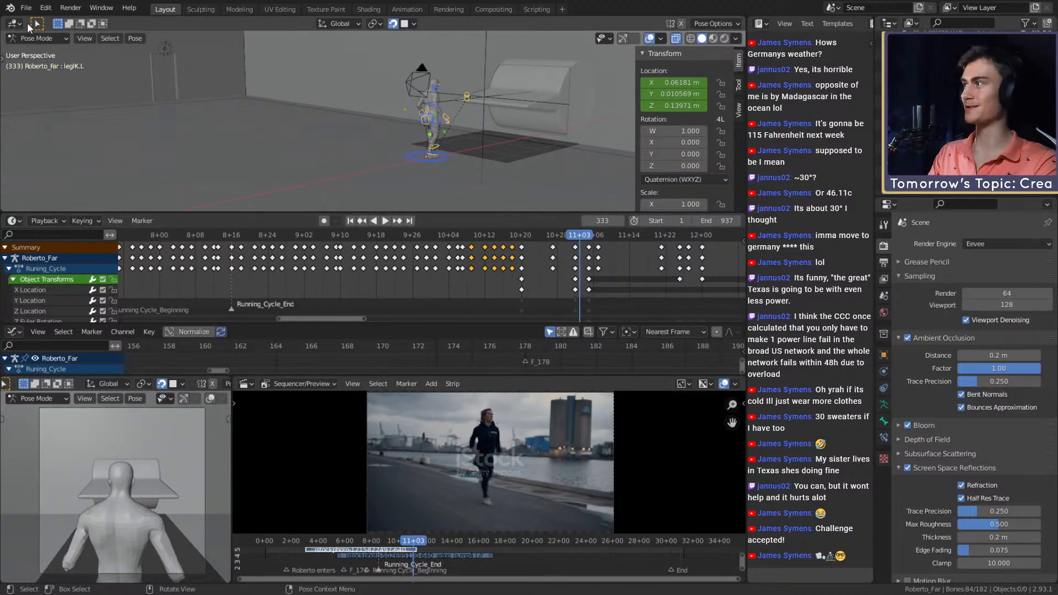
- Deselect all of the rig's bones and save the file
{"action": "left_click", "coordinate": [26, 7]}
{"action": "left_click", "coordinate": [50, 84]}
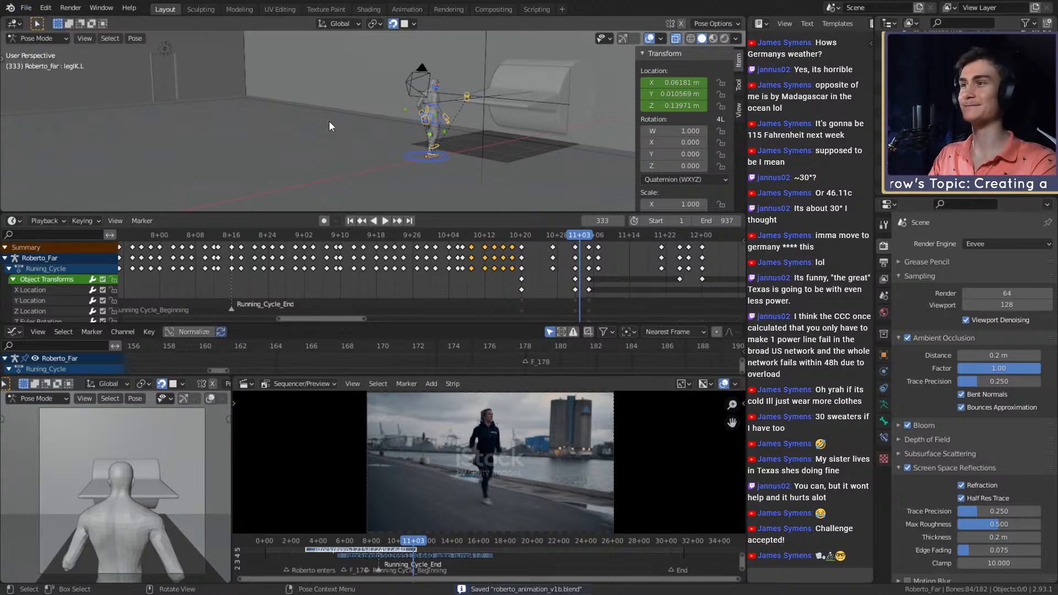
{"action": "middle_click_drag", "start_coordinate": [330, 121], "coordinate": [544, 164]}
{"action": "left_click", "coordinate": [401, 151]}
{"action": "left_click", "coordinate": [28, 9]}
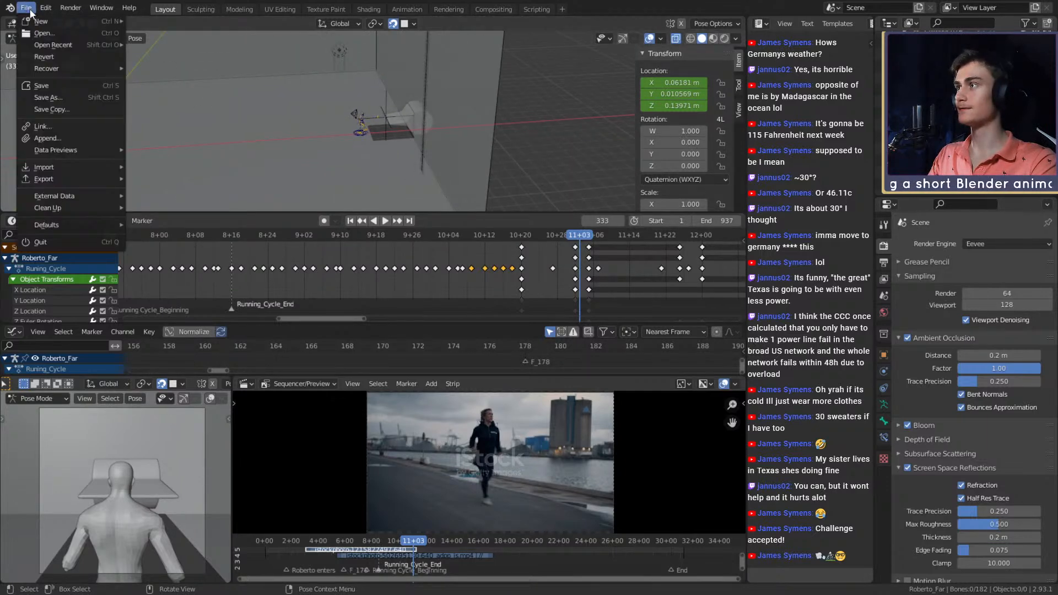
{"action": "left_click", "coordinate": [53, 84]}
- Play back the run from 8+07 to 12+01 and save the file
{"action": "middle_click_drag", "start_coordinate": [326, 158], "coordinate": [394, 157]}
{"action": "left_click_drag", "start_coordinate": [219, 236], "coordinate": [193, 238]}
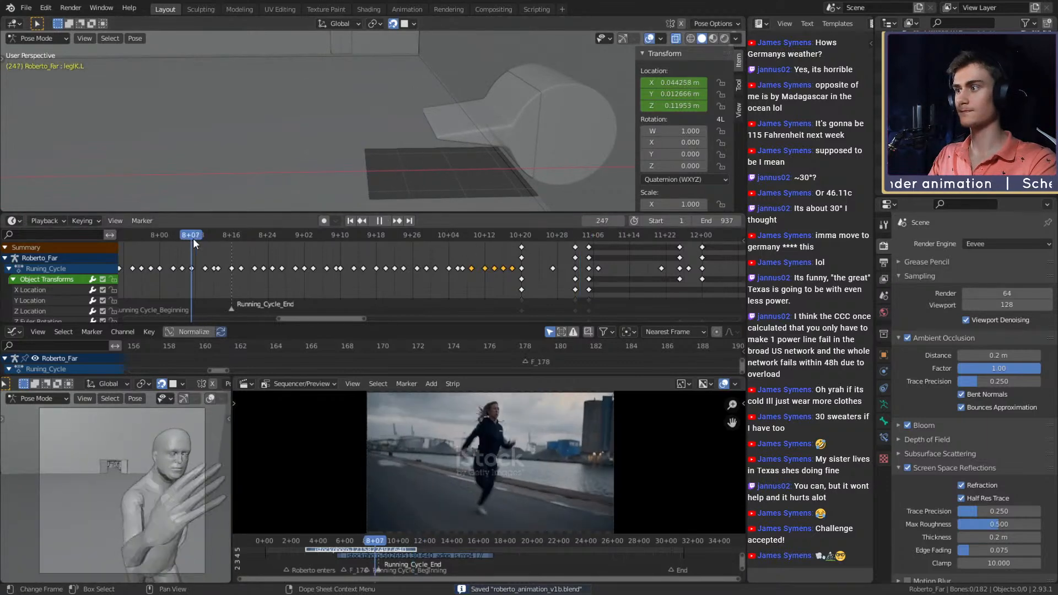
{"action": "left_click", "coordinate": [385, 220]}
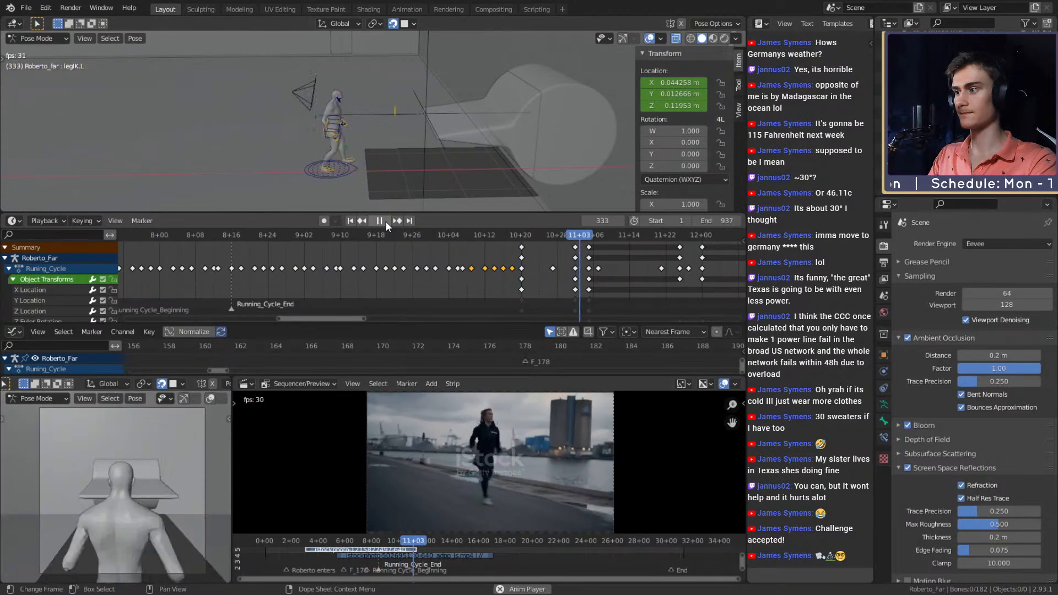
{"action": "left_click", "coordinate": [385, 221]}
{"action": "middle_click_drag", "start_coordinate": [394, 200], "coordinate": [496, 94]}
{"action": "left_click", "coordinate": [26, 8]}
{"action": "left_click", "coordinate": [44, 87]}
- Turn off snapping and switch the rig to Object Mode, leaving it deselected
{"action": "middle_click_drag", "start_coordinate": [320, 145], "coordinate": [390, 140]}
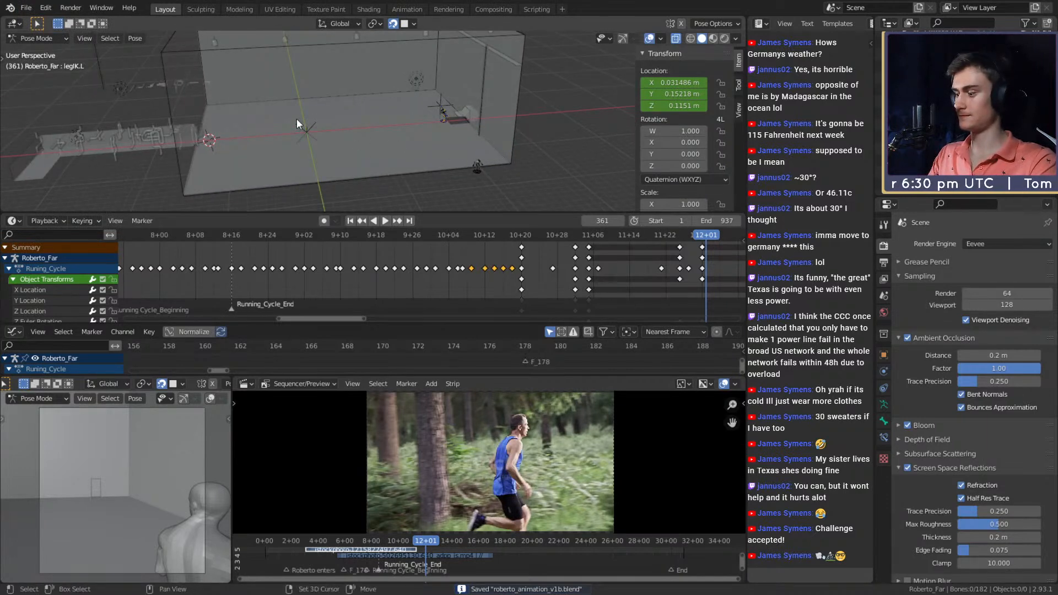
{"action": "key", "text": "shift+Tab"}
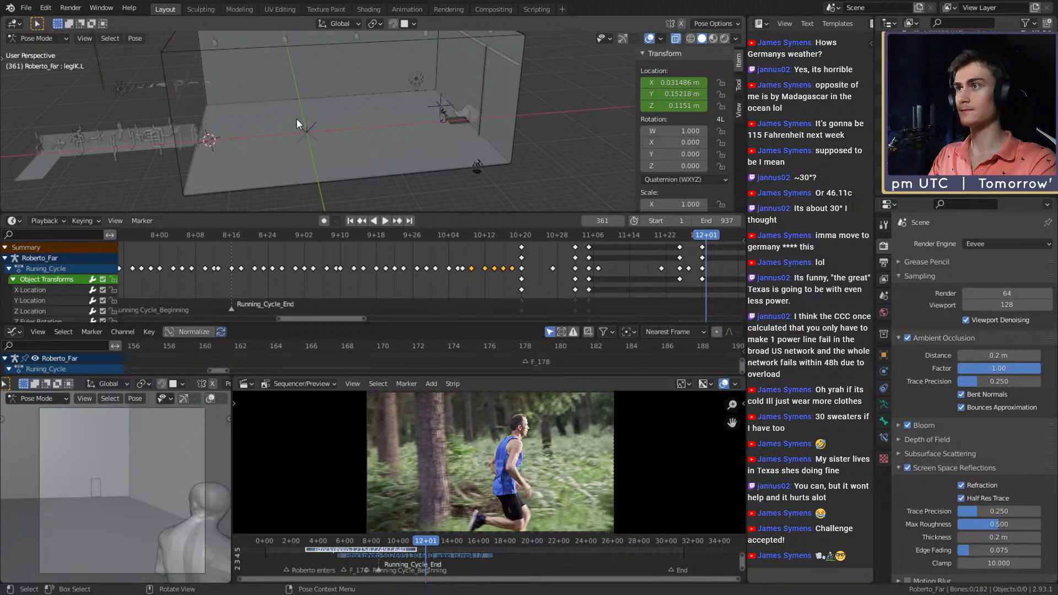
{"action": "key", "text": "shift+Tab"}
{"action": "middle_click_drag", "start_coordinate": [468, 134], "coordinate": [393, 125]}
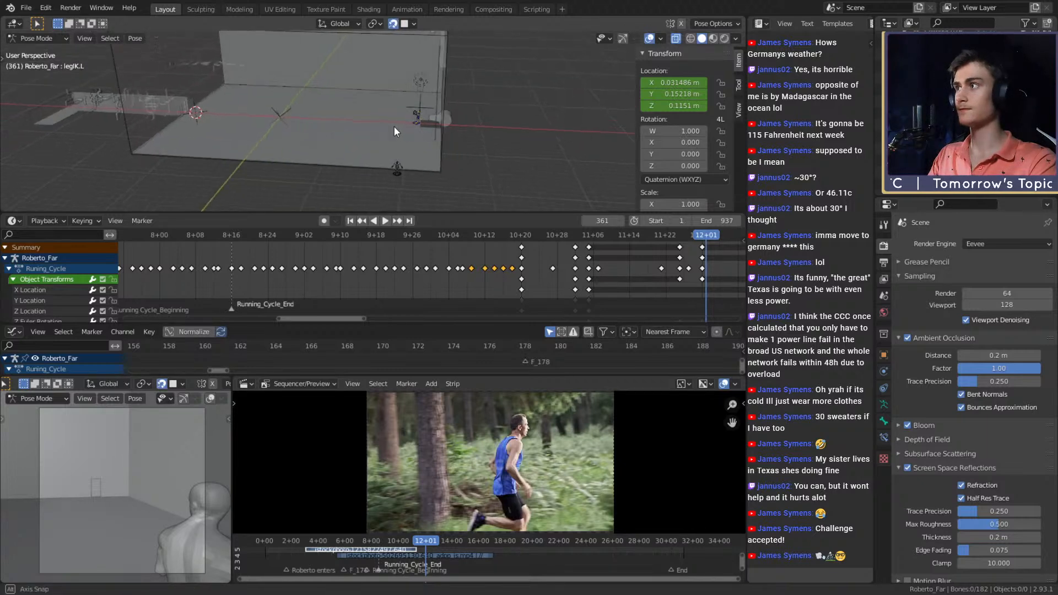
{"action": "key", "text": "shift+Tab"}
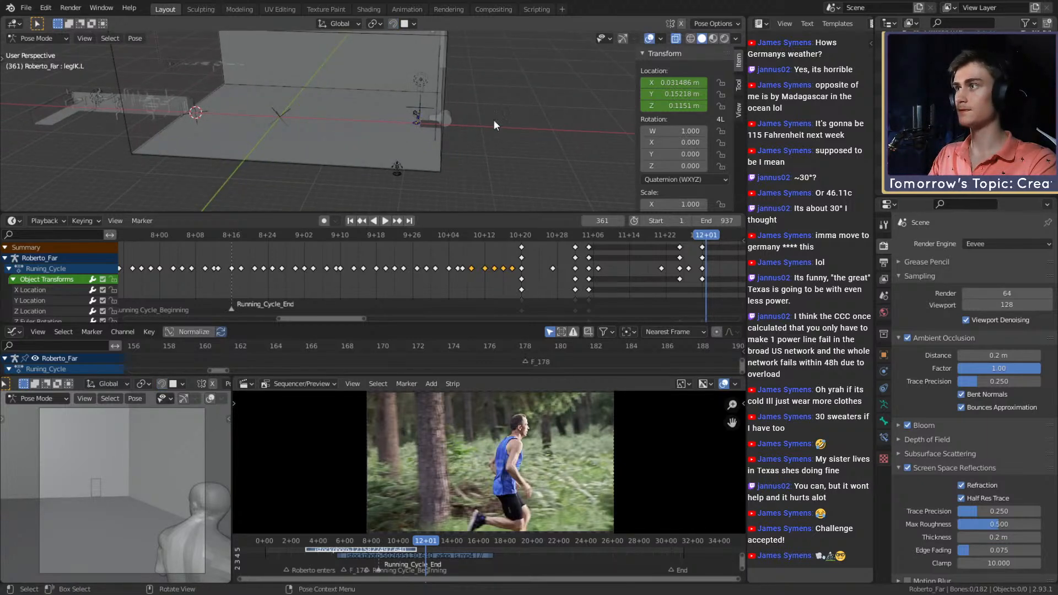
{"action": "key", "text": "ctrl+Tab"}
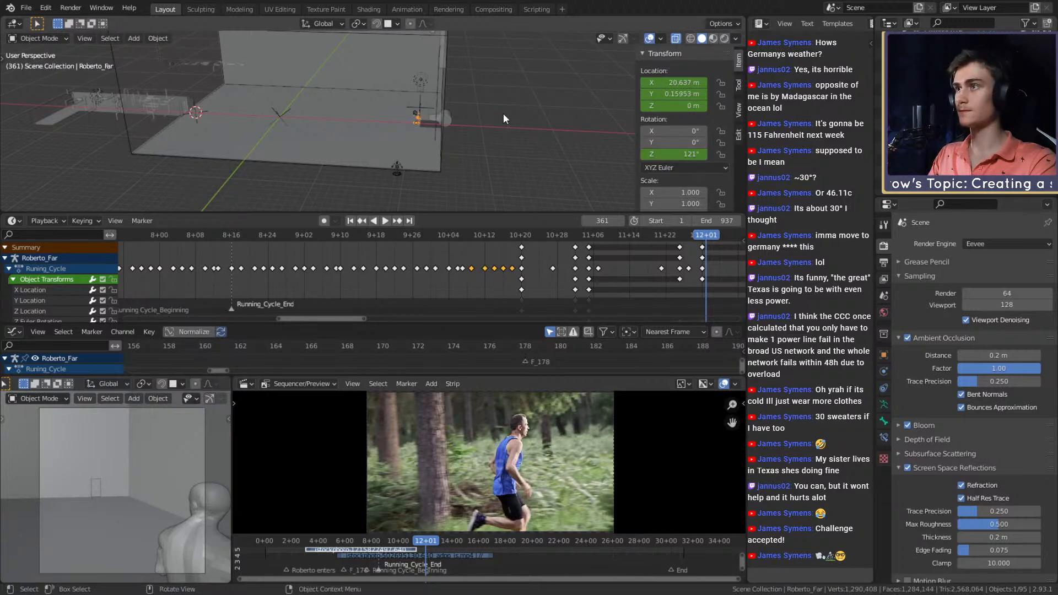
{"action": "middle_click_drag", "start_coordinate": [504, 113], "coordinate": [422, 121]}
{"action": "left_click", "coordinate": [554, 127]}
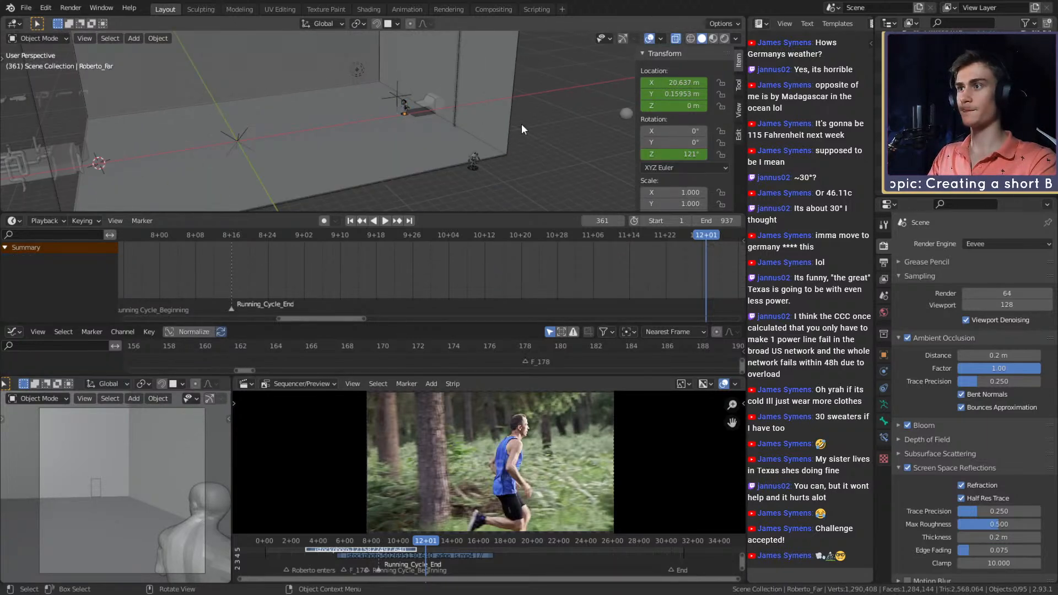
- Scrub from 12+01 to 13+11 (frame 401) and inspect the character on the dark floor platform
{"action": "middle_click_drag", "start_coordinate": [522, 123], "coordinate": [408, 144]}
{"action": "scroll", "coordinate": [567, 251], "scroll_direction": "down", "scroll_amount": 3}
{"action": "scroll", "coordinate": [571, 207], "scroll_direction": "down", "scroll_amount": 1}
{"action": "scroll", "coordinate": [577, 234], "scroll_direction": "up", "scroll_amount": 6}
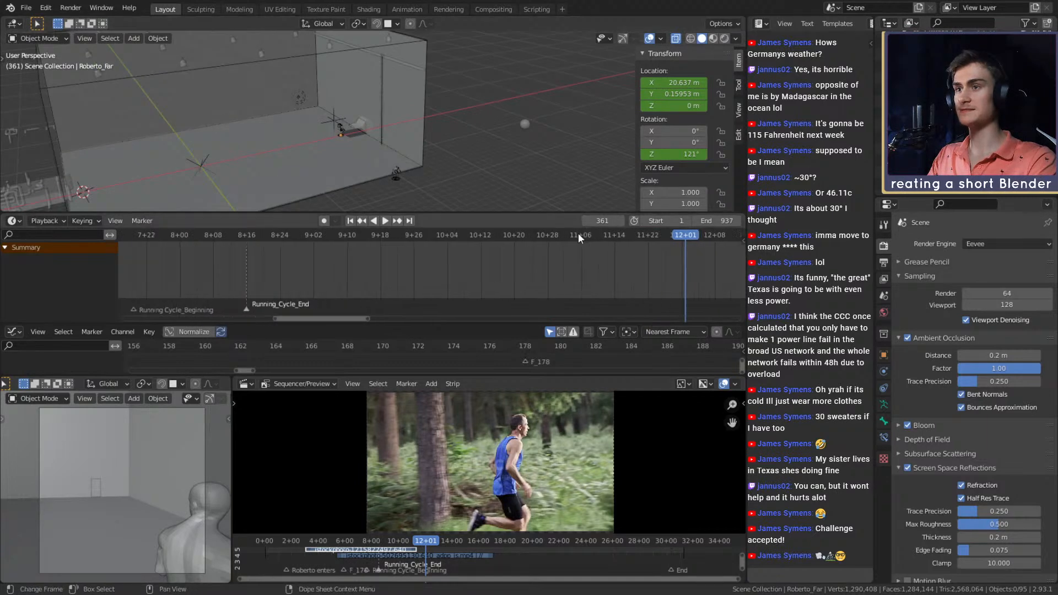
{"action": "scroll", "coordinate": [586, 273], "scroll_direction": "down", "scroll_amount": 1}
{"action": "middle_click_drag", "start_coordinate": [587, 274], "coordinate": [583, 274]}
{"action": "scroll", "coordinate": [583, 273], "scroll_direction": "down", "scroll_amount": 5, "text": "ctrl"}
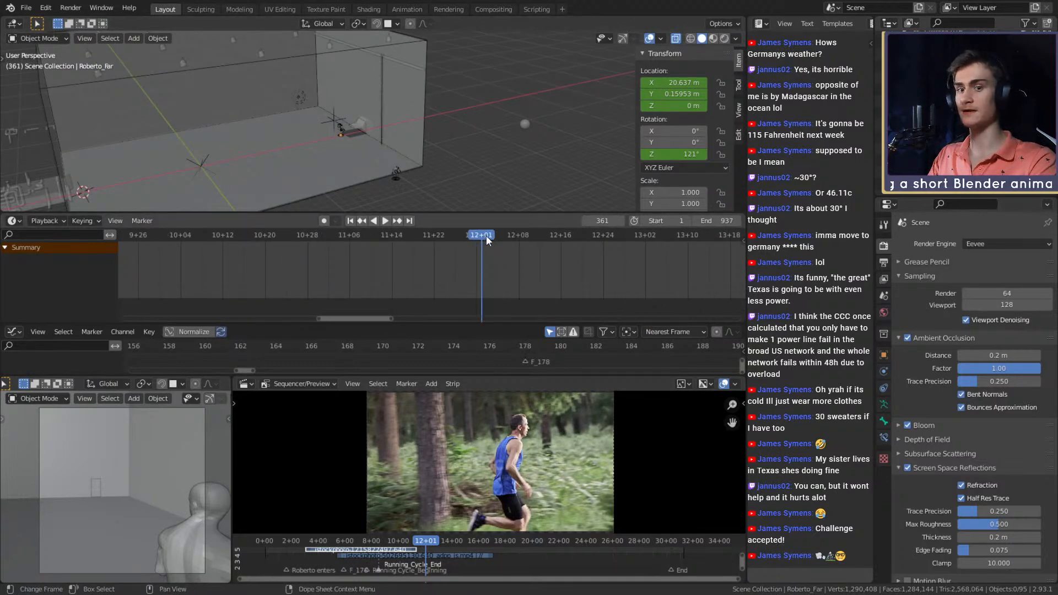
{"action": "left_click_drag", "start_coordinate": [486, 236], "coordinate": [695, 236]}
{"action": "scroll", "coordinate": [385, 124], "scroll_direction": "up", "scroll_amount": 6}
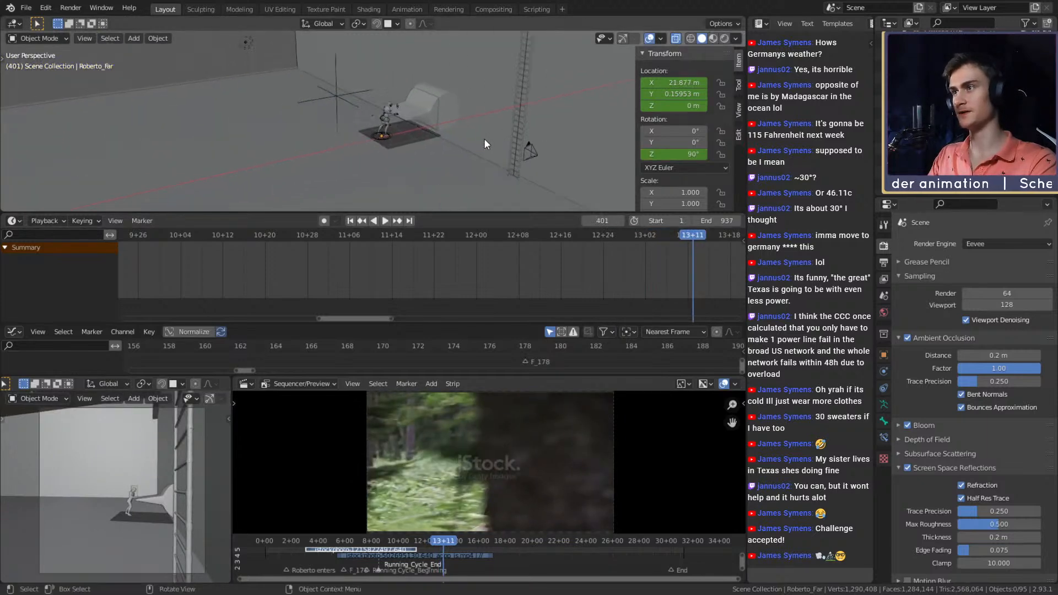
{"action": "scroll", "coordinate": [550, 242], "scroll_direction": "down", "scroll_amount": 8, "text": "ctrl"}
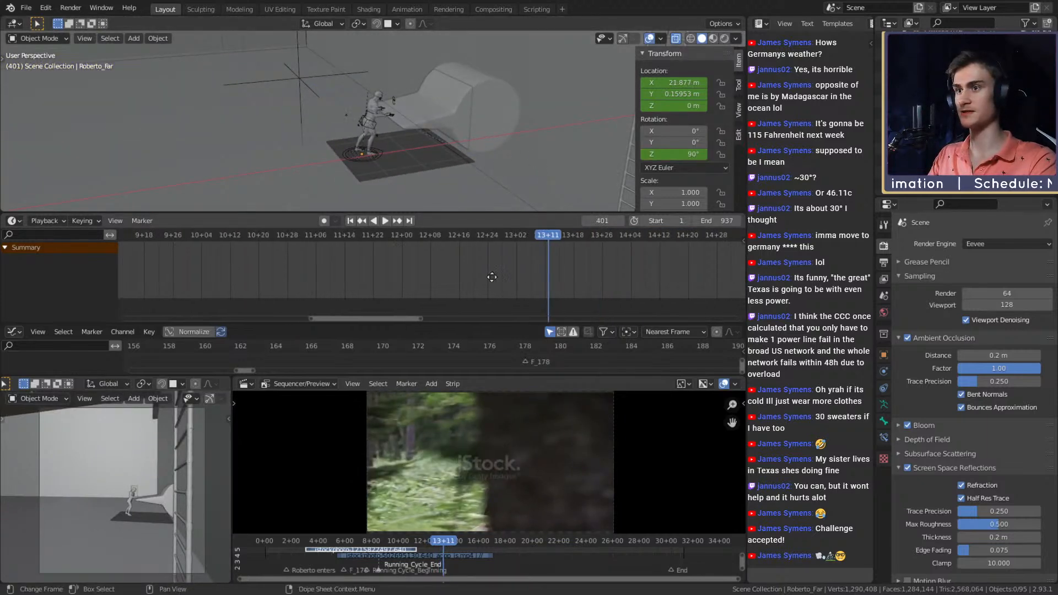
- Scrub from 13+11 to 18+11 (frame 551) and inspect the character approaching and climbing the ladder
{"action": "left_click_drag", "start_coordinate": [358, 237], "coordinate": [631, 240]}
{"action": "middle_click_drag", "start_coordinate": [529, 280], "coordinate": [321, 280]}
{"action": "left_click_drag", "start_coordinate": [424, 235], "coordinate": [492, 236]}
{"action": "middle_click_drag", "start_coordinate": [469, 165], "coordinate": [394, 135]}
{"action": "left_click_drag", "start_coordinate": [488, 239], "coordinate": [609, 236]}
{"action": "middle_click_drag", "start_coordinate": [463, 135], "coordinate": [418, 126]}
{"action": "left_click_drag", "start_coordinate": [614, 236], "coordinate": [690, 241]}
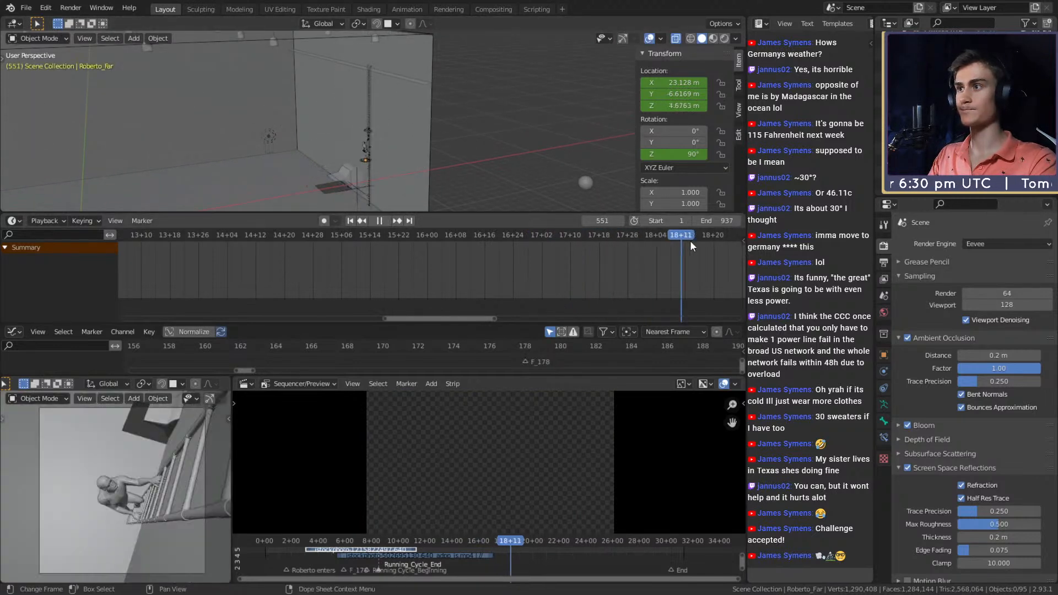
- Scrub from 18+11 to 27+24 (frame 834) and review the shots following the ladder climb
{"action": "middle_click_drag", "start_coordinate": [690, 241], "coordinate": [404, 243]}
{"action": "key", "text": "space"}
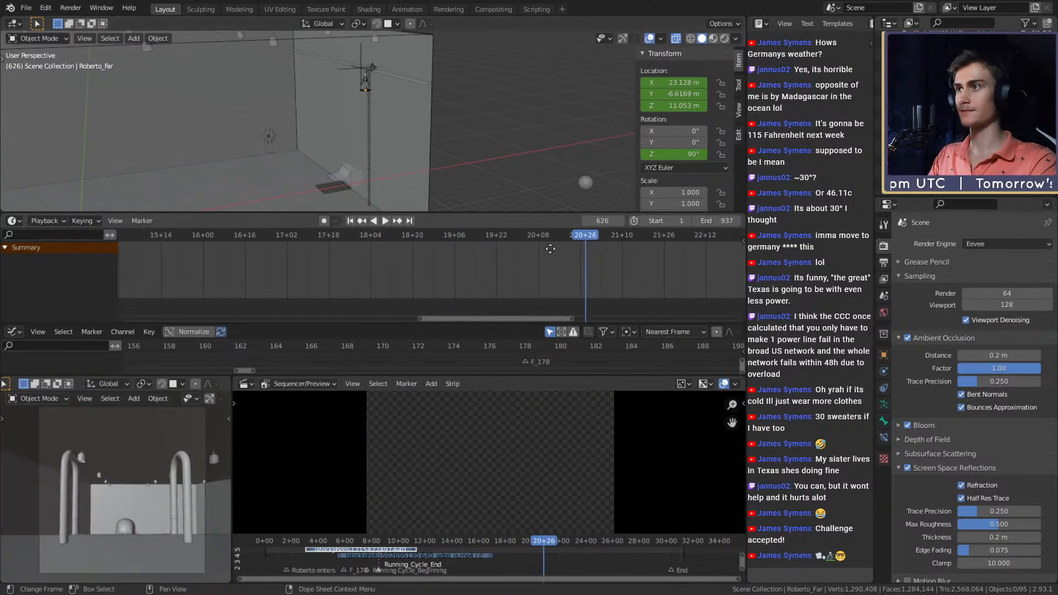
{"action": "left_click_drag", "start_coordinate": [490, 236], "coordinate": [594, 240]}
{"action": "middle_click_drag", "start_coordinate": [550, 281], "coordinate": [493, 281]}
{"action": "left_click_drag", "start_coordinate": [474, 235], "coordinate": [680, 244]}
{"action": "middle_click_drag", "start_coordinate": [570, 273], "coordinate": [486, 273]}
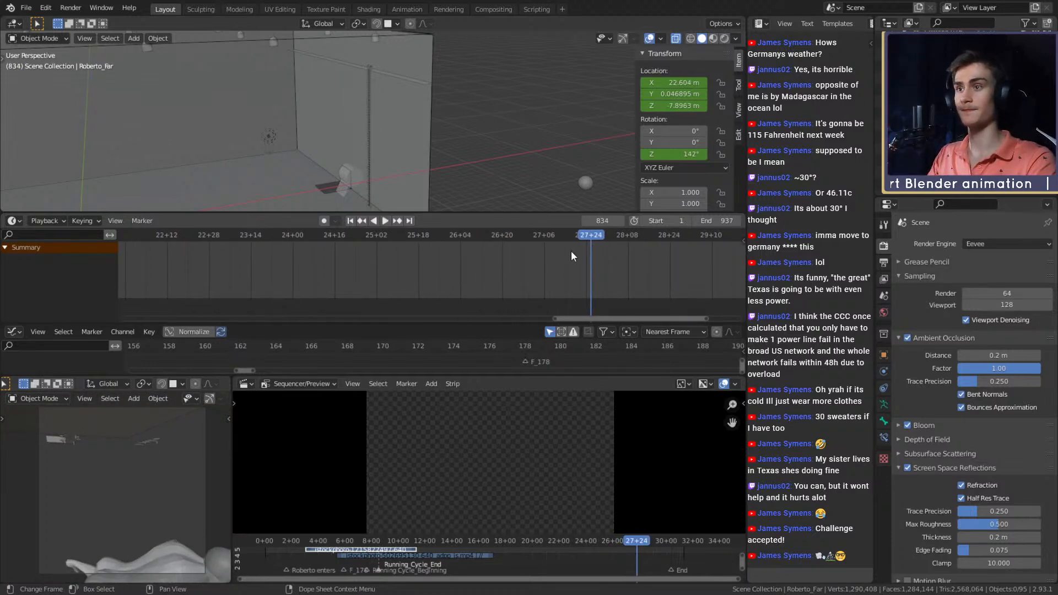
- Move the End marker to 31+07 (frame 937) and save the file
{"action": "left_click_drag", "start_coordinate": [591, 236], "coordinate": [715, 237]}
{"action": "scroll", "coordinate": [639, 291], "scroll_direction": "down", "scroll_amount": 2}
{"action": "middle_click_drag", "start_coordinate": [641, 293], "coordinate": [402, 316]}
{"action": "left_click_drag", "start_coordinate": [428, 241], "coordinate": [541, 242]}
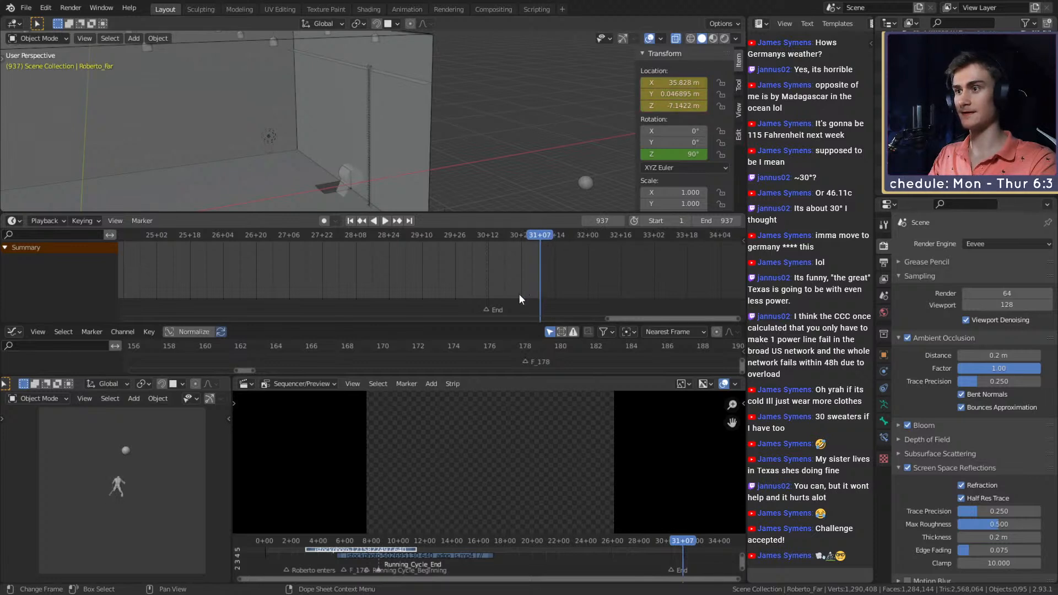
{"action": "left_click_drag", "start_coordinate": [484, 309], "coordinate": [540, 306]}
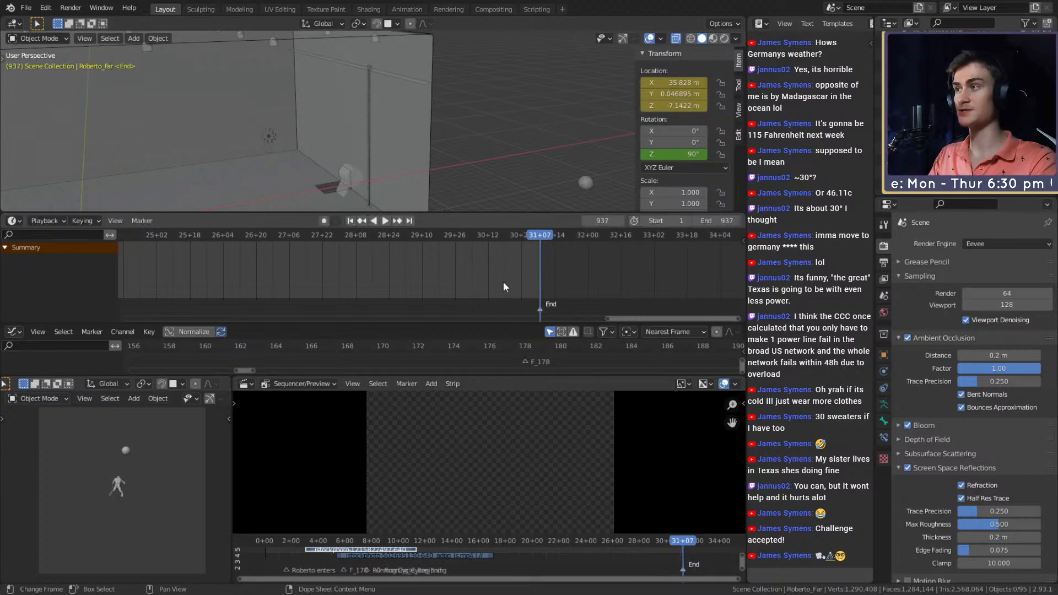
{"action": "left_click", "coordinate": [27, 9]}
{"action": "left_click", "coordinate": [58, 85]}
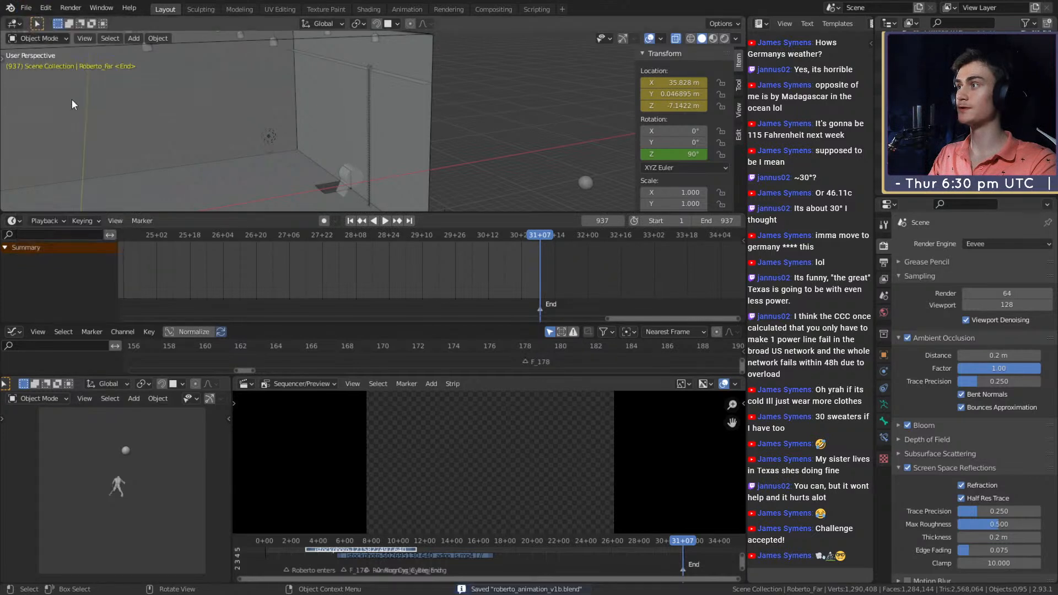
- Go back to frame 2, bring the pipe corridor into view and save the file
{"action": "scroll", "coordinate": [339, 273], "scroll_direction": "down", "scroll_amount": 2}
{"action": "mouse_move", "coordinate": [520, 292]}
{"action": "middle_mouse_down"}
{"action": "mouse_move", "coordinate": [342, 275]}
{"action": "mouse_move", "coordinate": [438, 270]}
{"action": "middle_mouse_up"}
{"action": "left_click", "coordinate": [358, 232]}
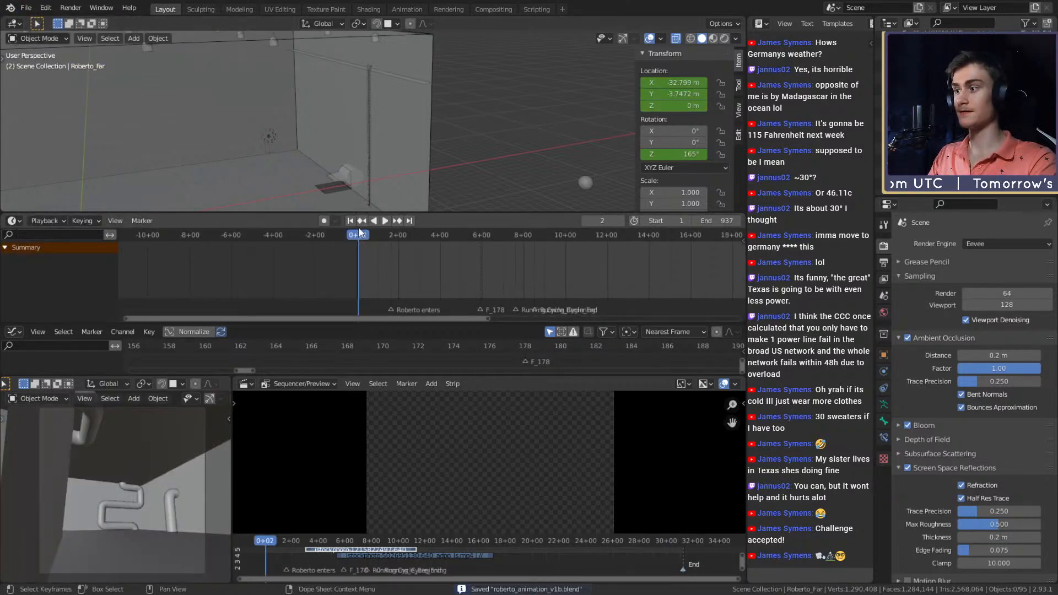
{"action": "middle_click_drag", "start_coordinate": [380, 135], "coordinate": [445, 133]}
{"action": "left_click", "coordinate": [25, 8]}
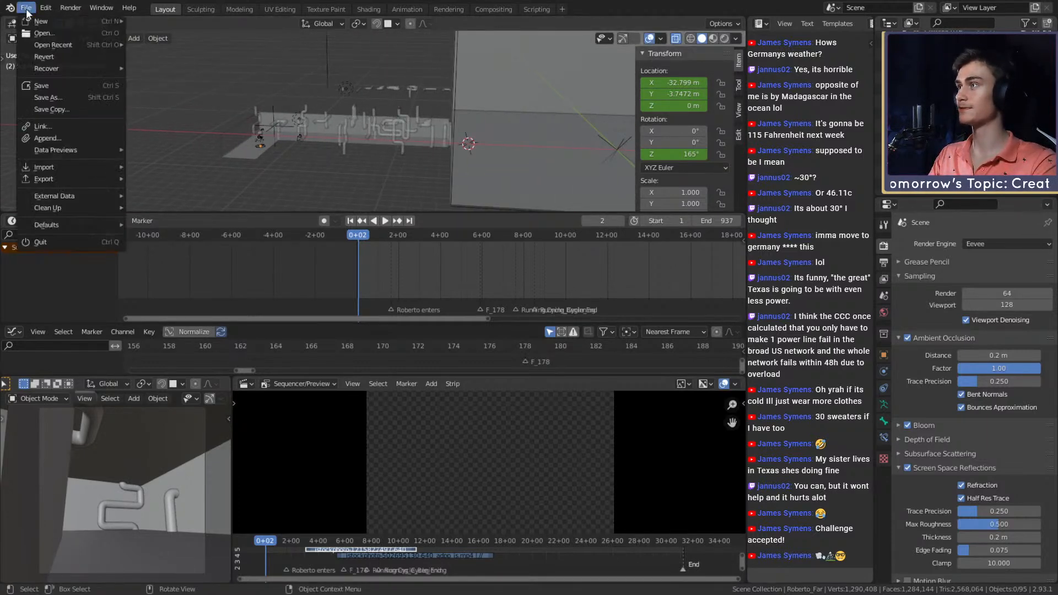
{"action": "left_click", "coordinate": [44, 85]}
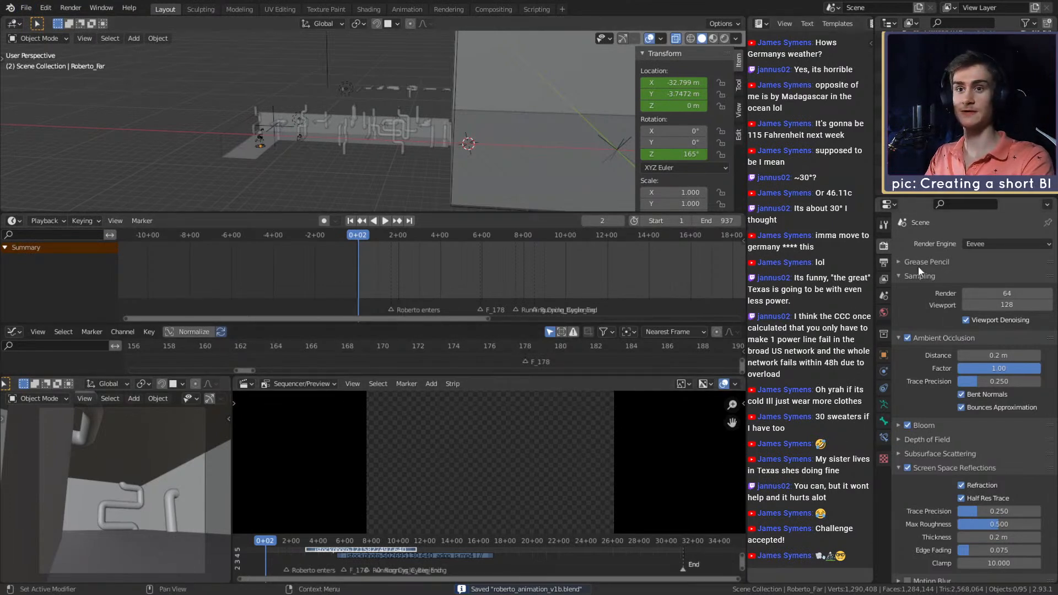
- Bake the indirect lighting in the Eevee render settings and save the file
{"action": "left_click", "coordinate": [884, 263]}
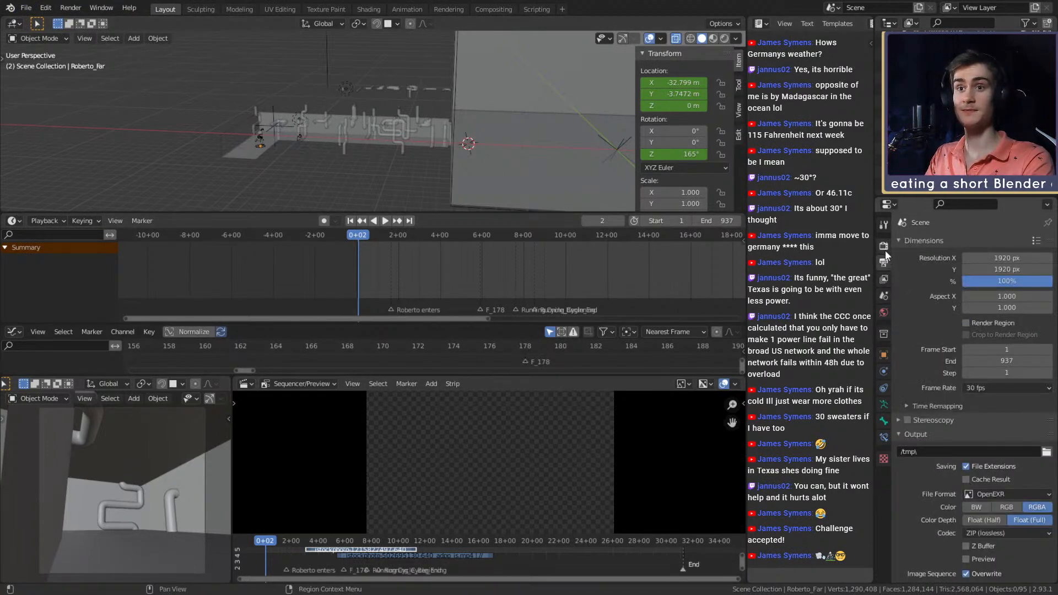
{"action": "left_click", "coordinate": [884, 249]}
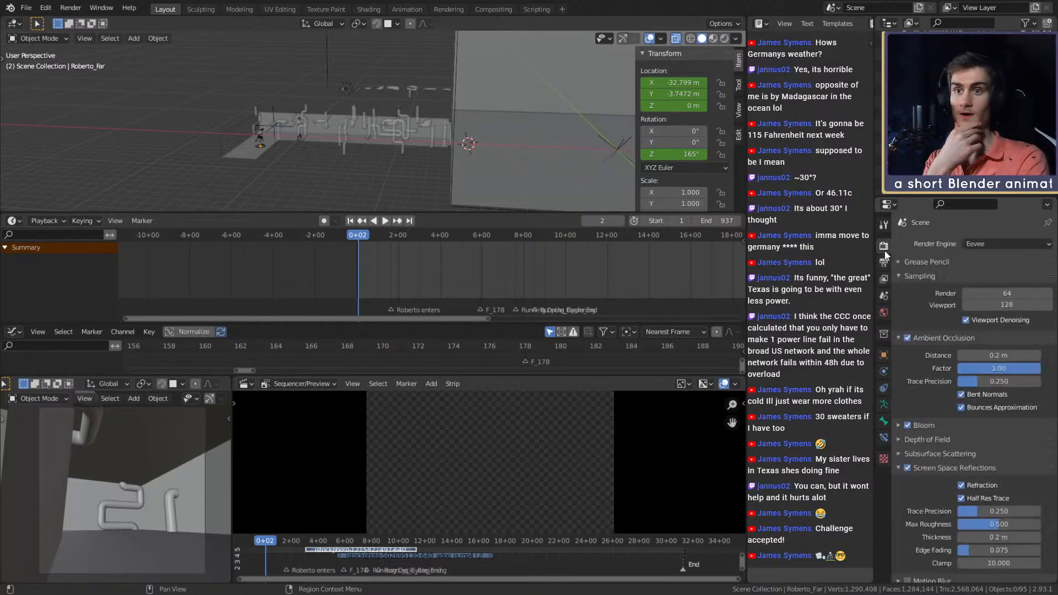
{"action": "scroll", "coordinate": [937, 389], "scroll_direction": "down", "scroll_amount": 8}
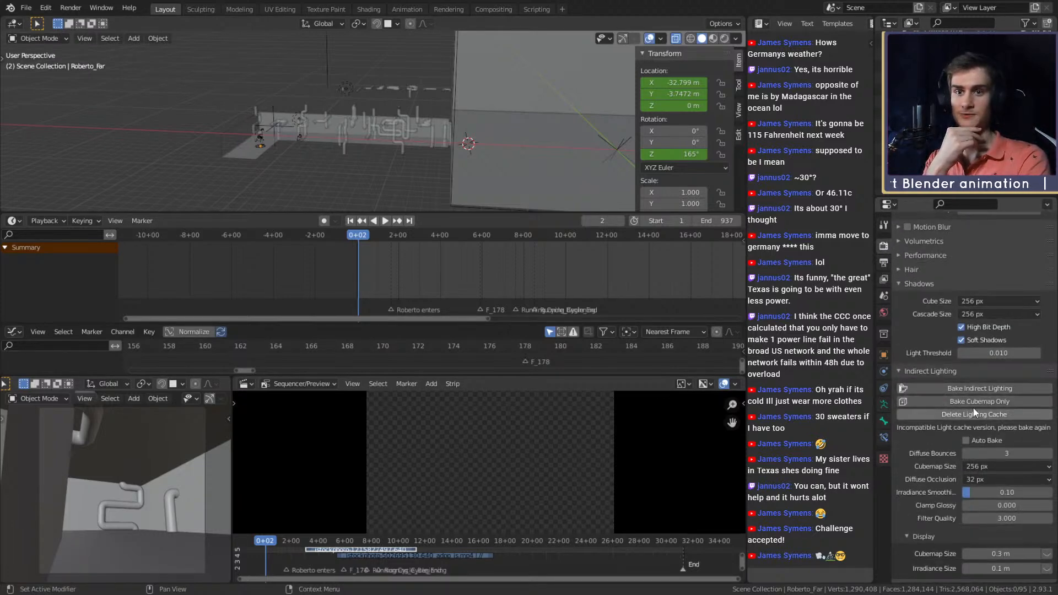
{"action": "left_click", "coordinate": [966, 389]}
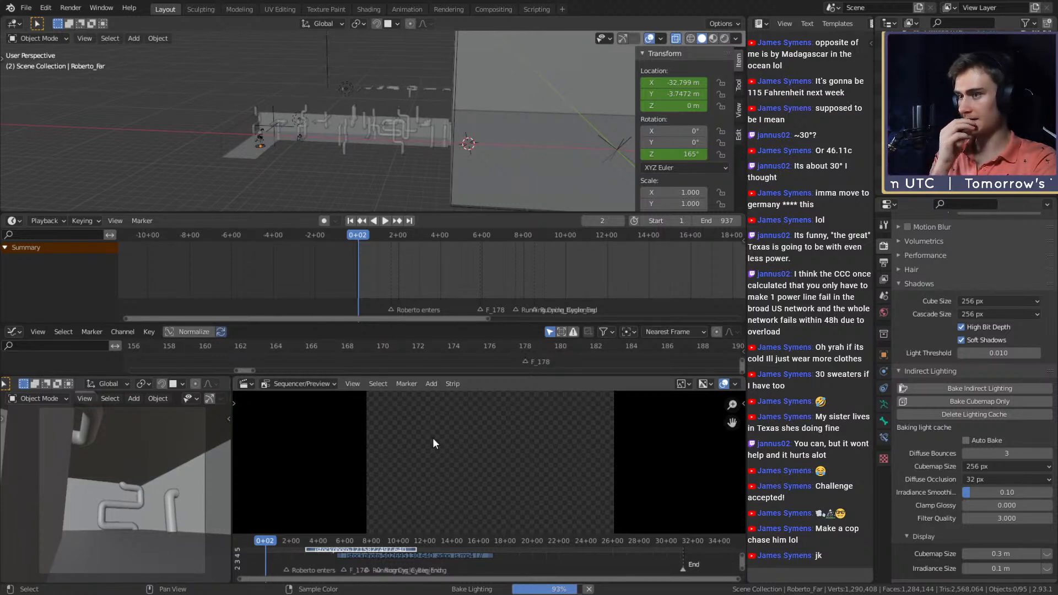
{"action": "left_click", "coordinate": [26, 8]}
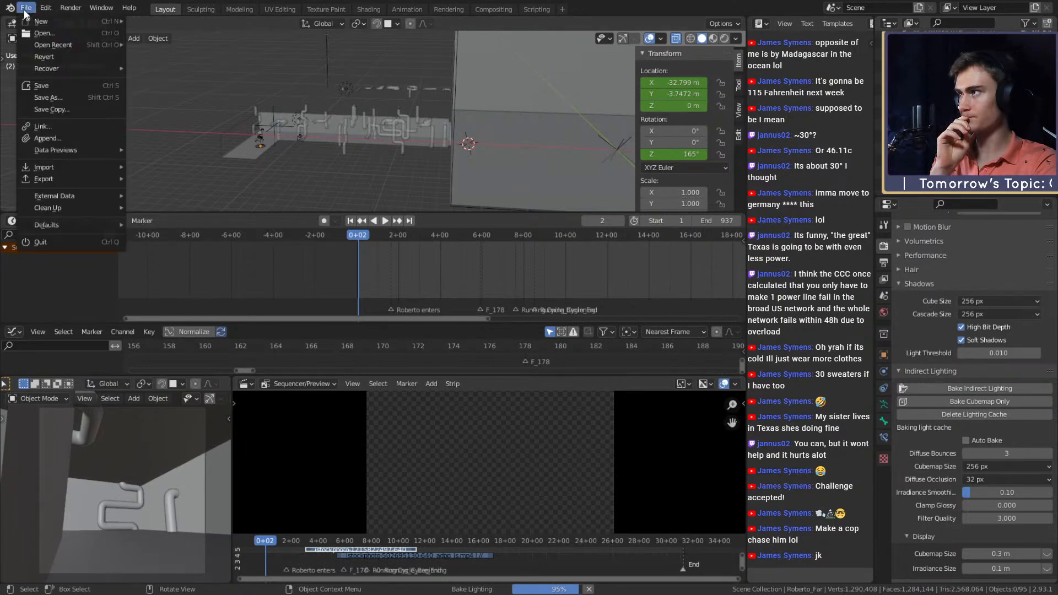
{"action": "left_click", "coordinate": [41, 86]}
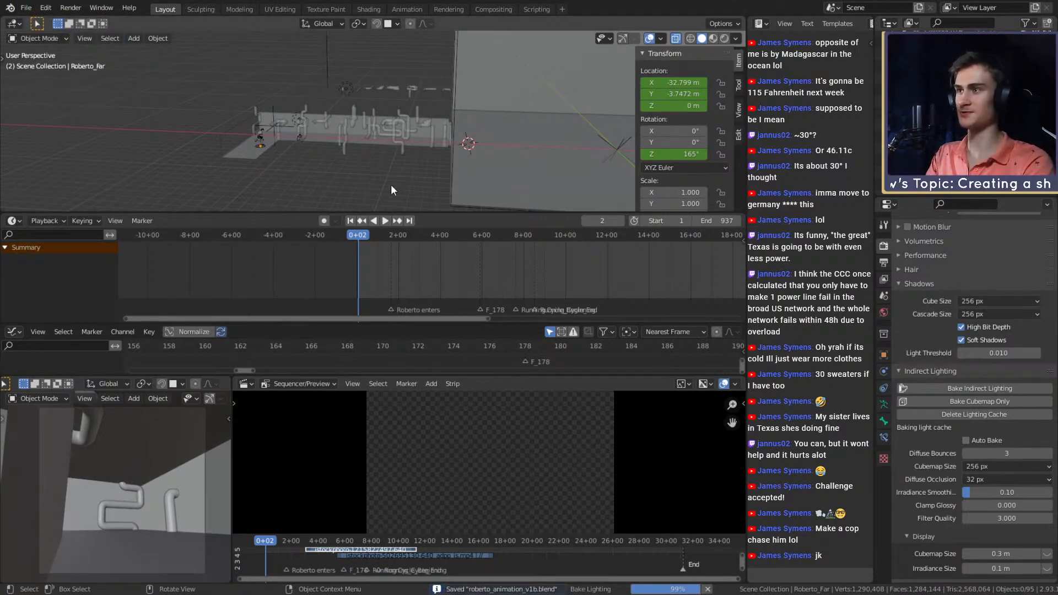
- Switch the camera view to Rendered shading at frame 2
{"action": "middle_click_drag", "start_coordinate": [391, 184], "coordinate": [394, 141]}
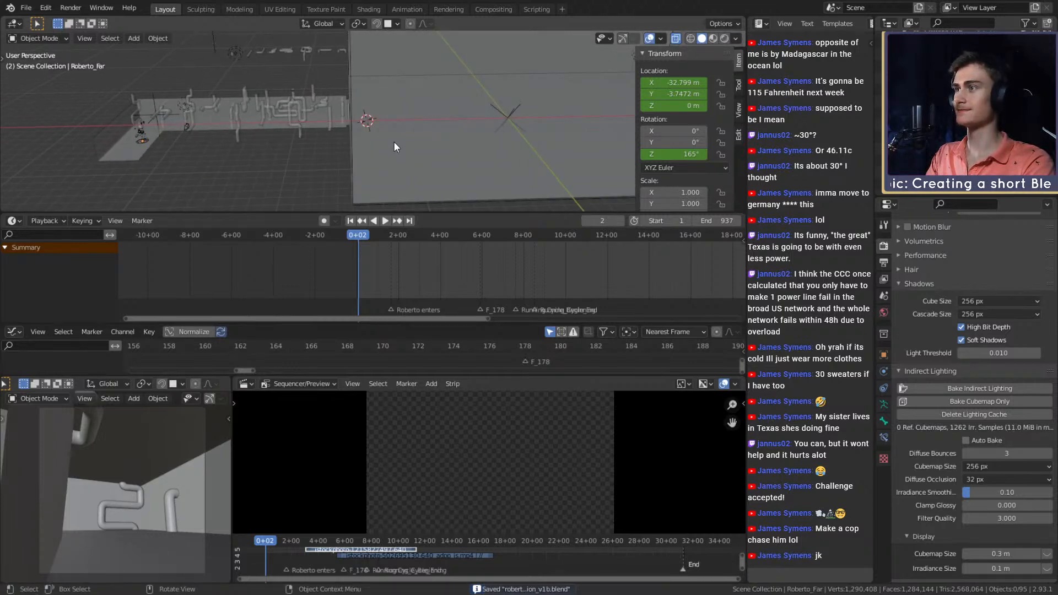
{"action": "middle_click_drag", "start_coordinate": [370, 187], "coordinate": [386, 144]}
{"action": "key", "text": "z"}
{"action": "left_click", "coordinate": [141, 419]}
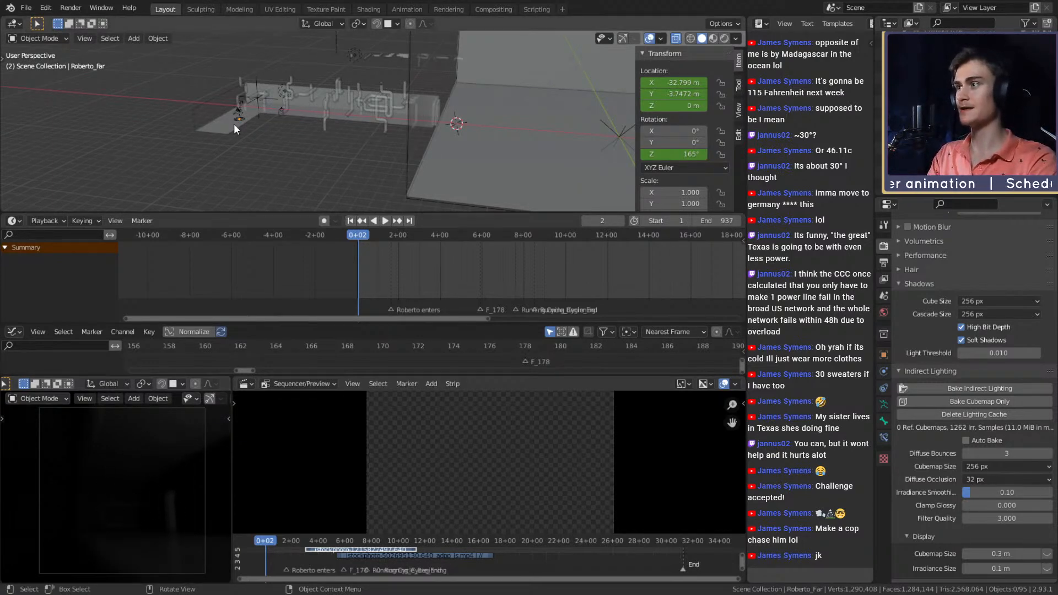
- Select the fuse box's lamp case in the corridor and scrub its rotation animation to 1+11 (frame 41)
{"action": "scroll", "coordinate": [378, 135], "scroll_direction": "up", "scroll_amount": 6}
{"action": "scroll", "coordinate": [405, 139], "scroll_direction": "up", "scroll_amount": 5}
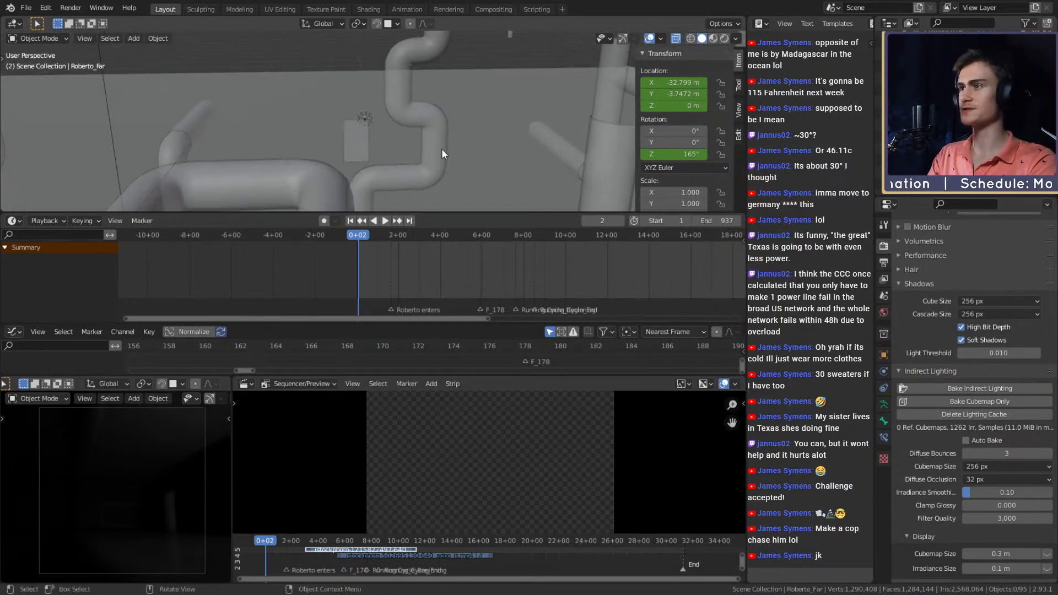
{"action": "scroll", "coordinate": [371, 120], "scroll_direction": "up", "scroll_amount": 5}
{"action": "left_click", "coordinate": [346, 100]}
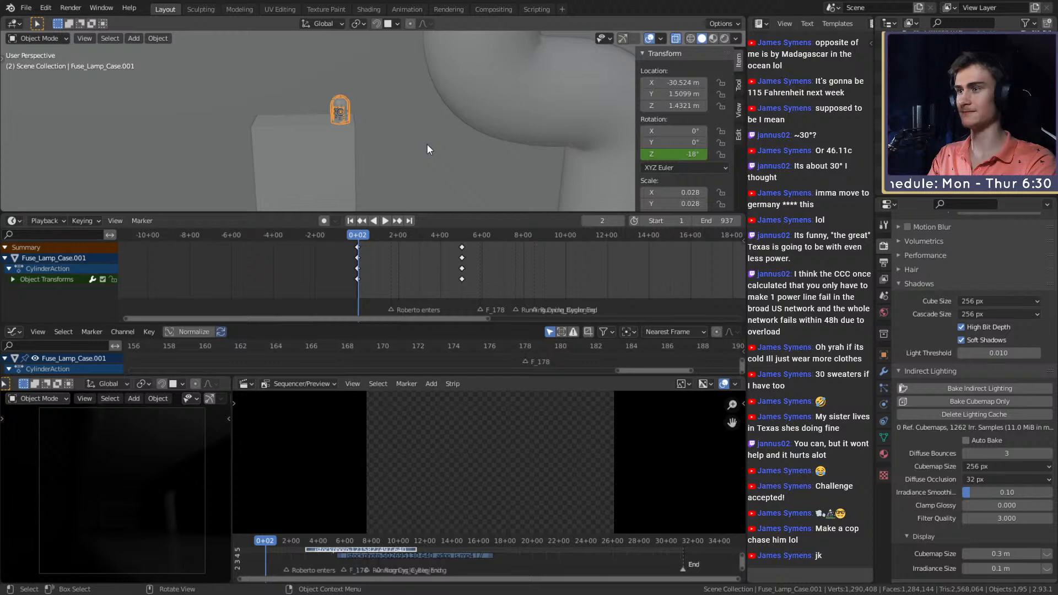
{"action": "middle_click_drag", "start_coordinate": [604, 275], "coordinate": [504, 311], "text": "ctrl"}
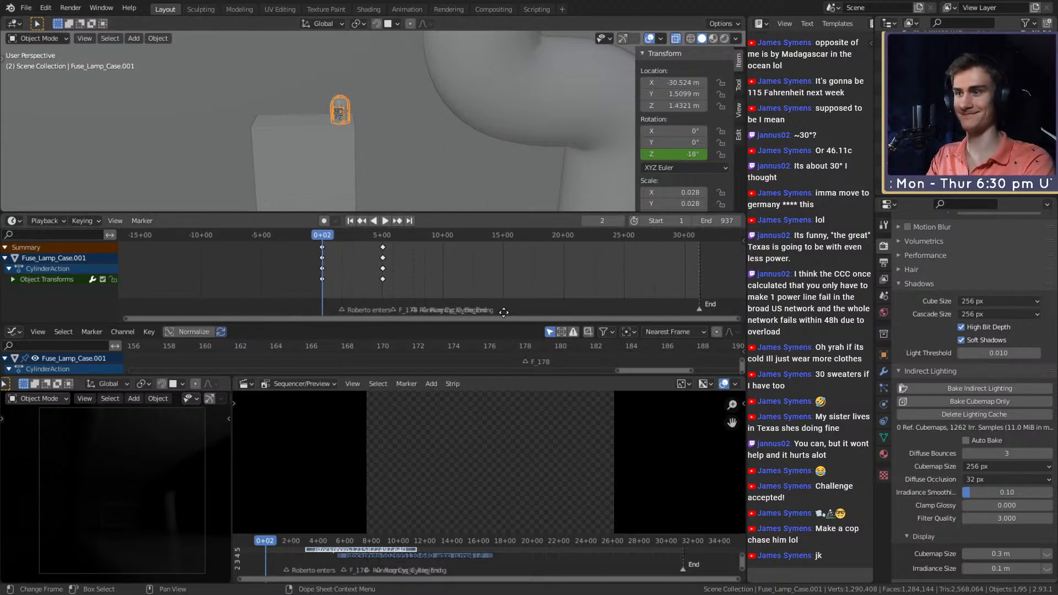
{"action": "scroll", "coordinate": [360, 127], "scroll_direction": "down", "scroll_amount": 10}
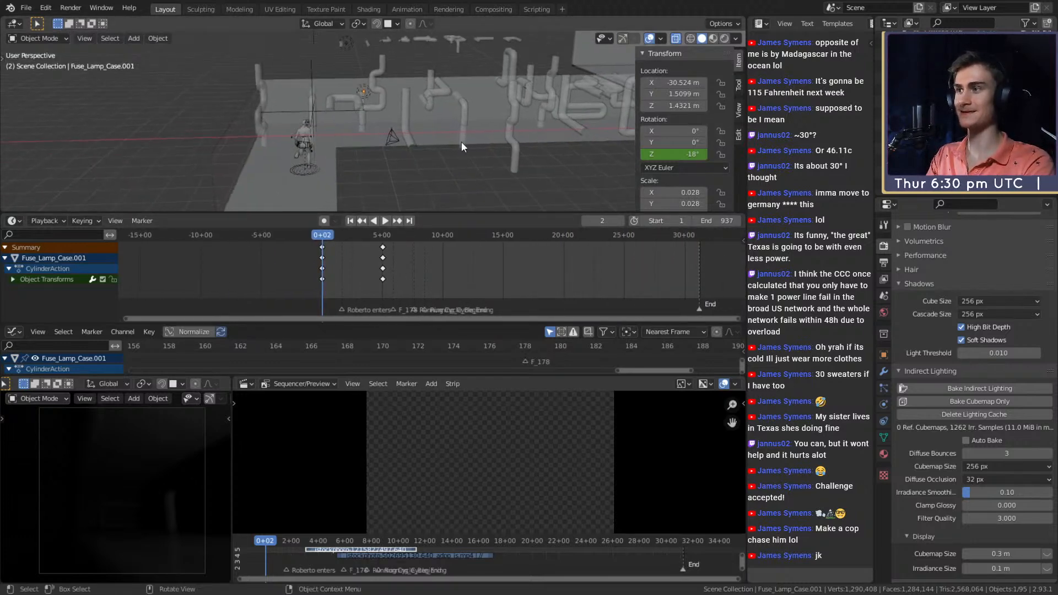
{"action": "middle_click_drag", "start_coordinate": [461, 141], "coordinate": [388, 129]}
{"action": "scroll", "coordinate": [419, 129], "scroll_direction": "up", "scroll_amount": 8}
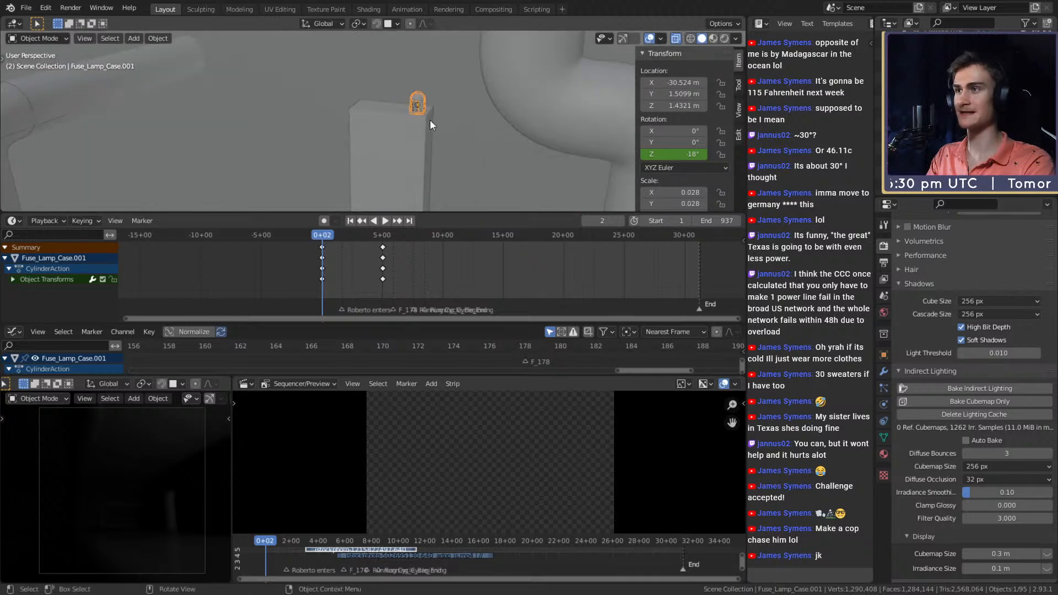
{"action": "scroll", "coordinate": [436, 122], "scroll_direction": "up", "scroll_amount": 5}
{"action": "scroll", "coordinate": [424, 166], "scroll_direction": "down", "scroll_amount": 2}
{"action": "middle_click_drag", "start_coordinate": [418, 152], "coordinate": [360, 170], "text": "shift"}
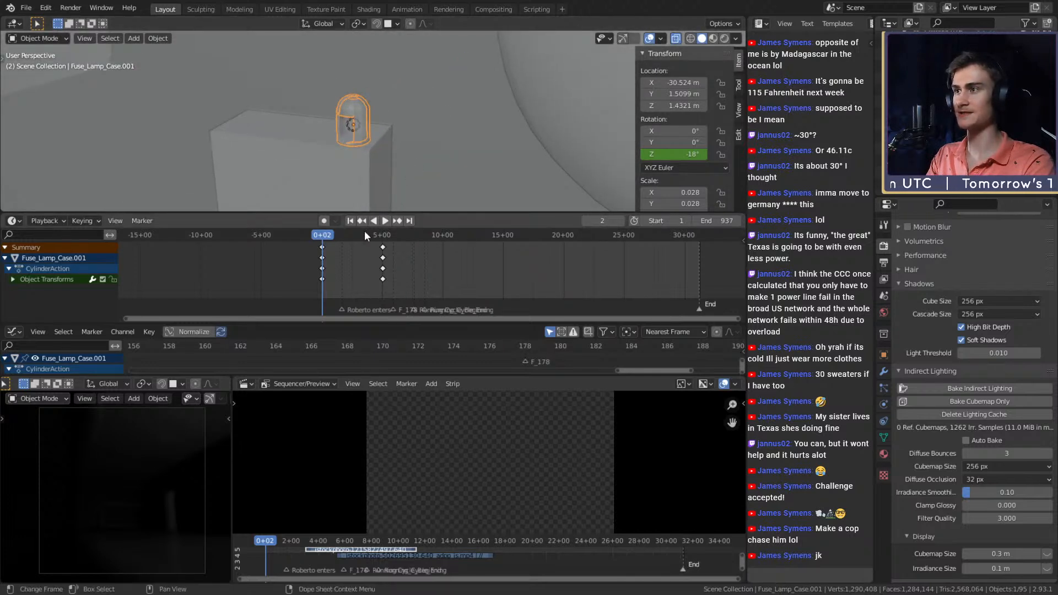
{"action": "mouse_move", "coordinate": [321, 235]}
{"action": "left_mouse_down"}
{"action": "mouse_move", "coordinate": [359, 234]}
{"action": "mouse_move", "coordinate": [338, 236]}
{"action": "left_mouse_up"}
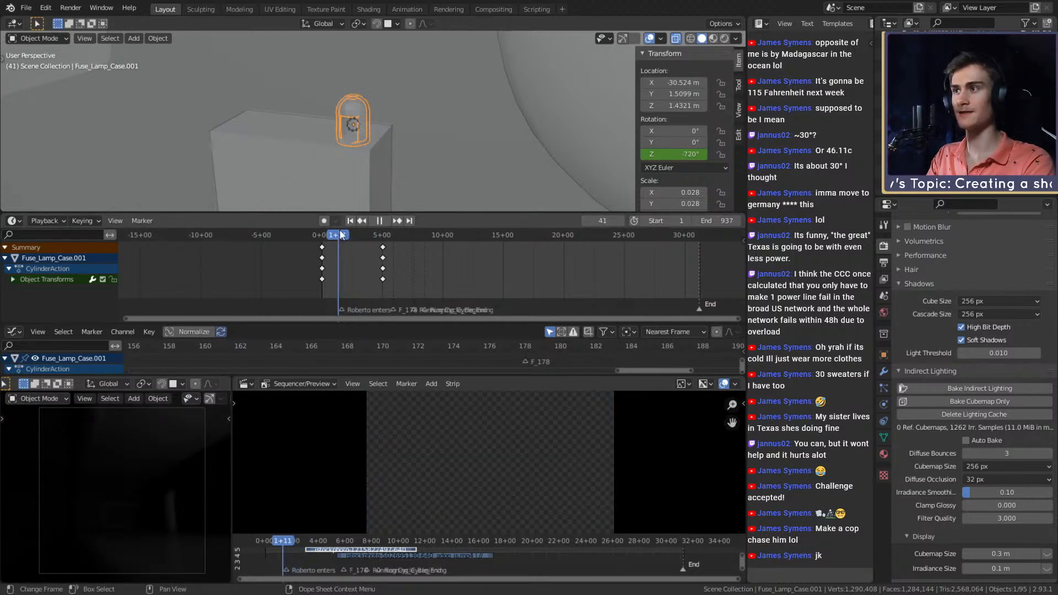
- Select the light inside the lamp case, examine its surroundings in the corridor and save the file
{"action": "left_click", "coordinate": [349, 125]}
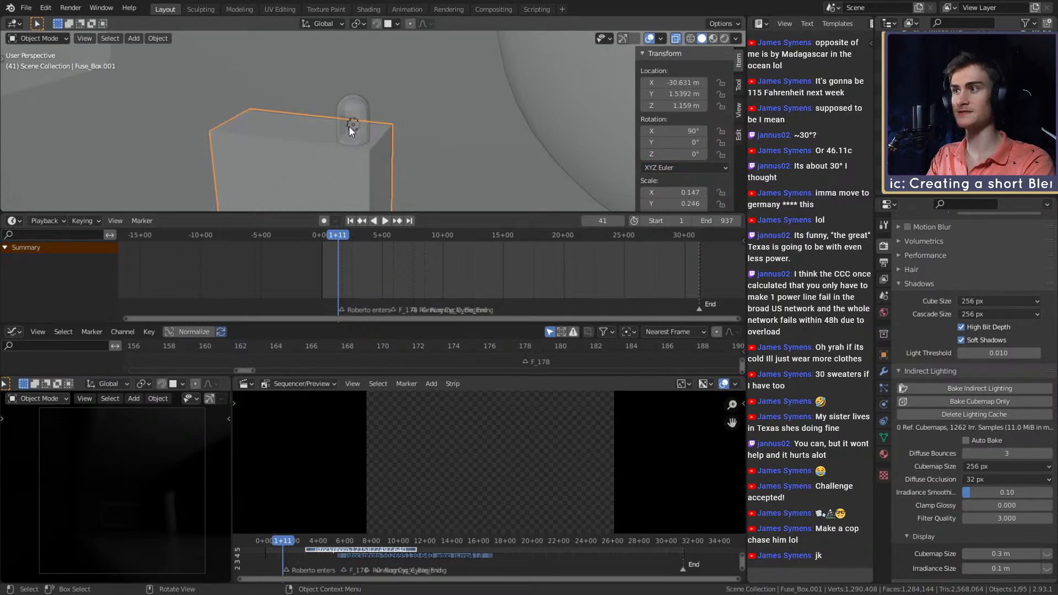
{"action": "left_click", "coordinate": [349, 126]}
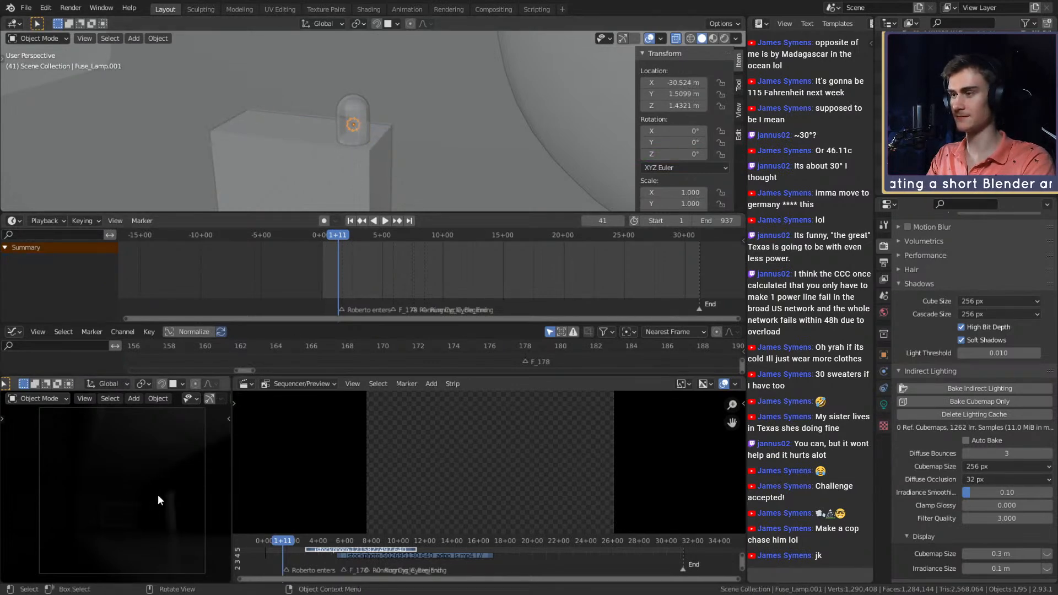
{"action": "scroll", "coordinate": [445, 137], "scroll_direction": "down", "scroll_amount": 6}
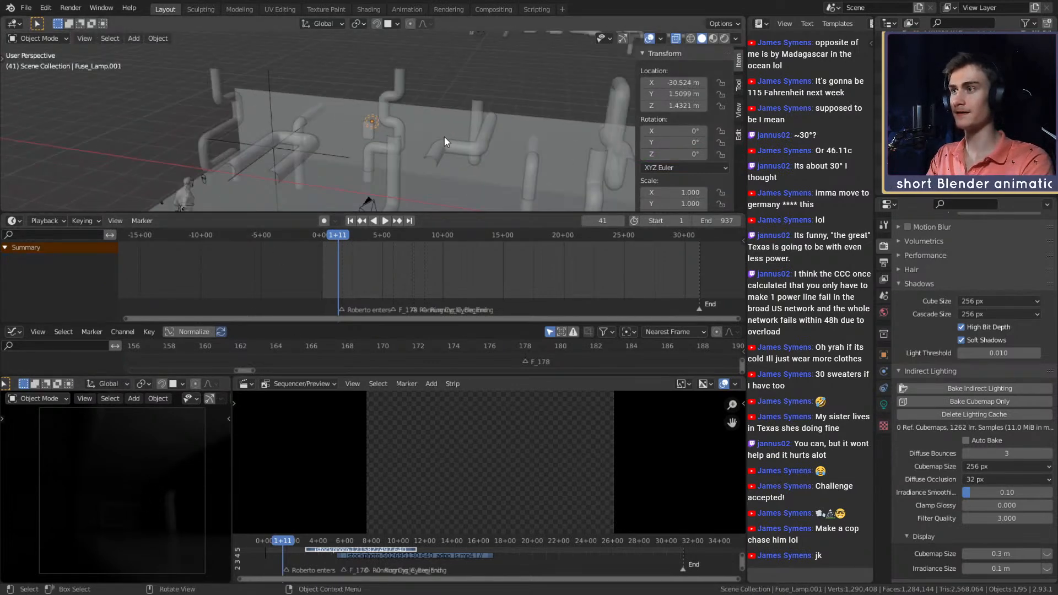
{"action": "middle_click_drag", "start_coordinate": [444, 137], "coordinate": [385, 166]}
{"action": "scroll", "coordinate": [417, 144], "scroll_direction": "up", "scroll_amount": 4}
{"action": "scroll", "coordinate": [417, 144], "scroll_direction": "up", "scroll_amount": 2}
{"action": "scroll", "coordinate": [424, 134], "scroll_direction": "up", "scroll_amount": 2}
{"action": "scroll", "coordinate": [409, 138], "scroll_direction": "down", "scroll_amount": 8}
{"action": "scroll", "coordinate": [410, 128], "scroll_direction": "down", "scroll_amount": 5}
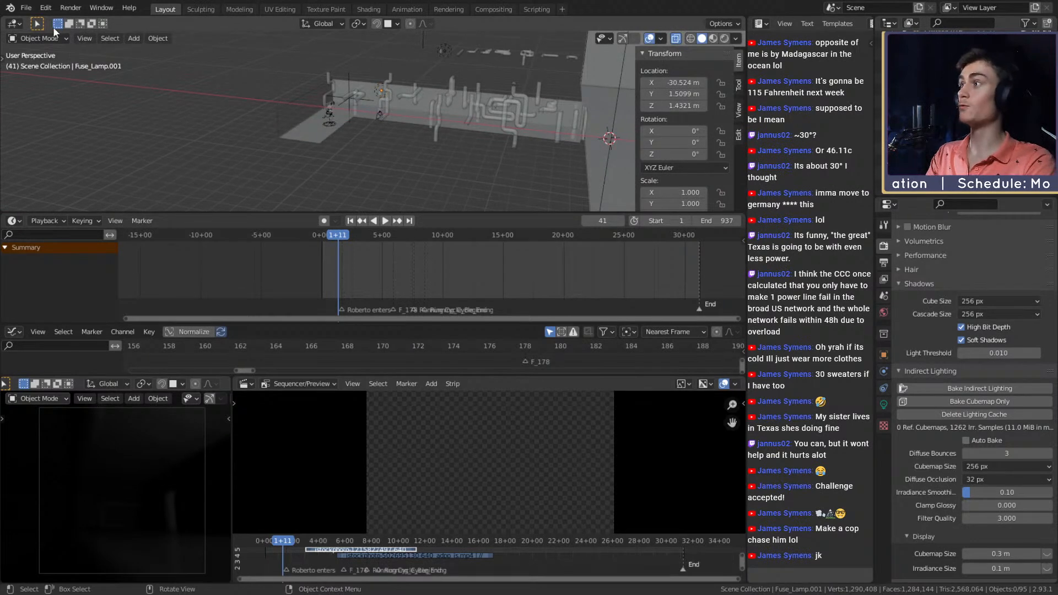
{"action": "left_click", "coordinate": [27, 10]}
{"action": "left_click", "coordinate": [38, 86]}
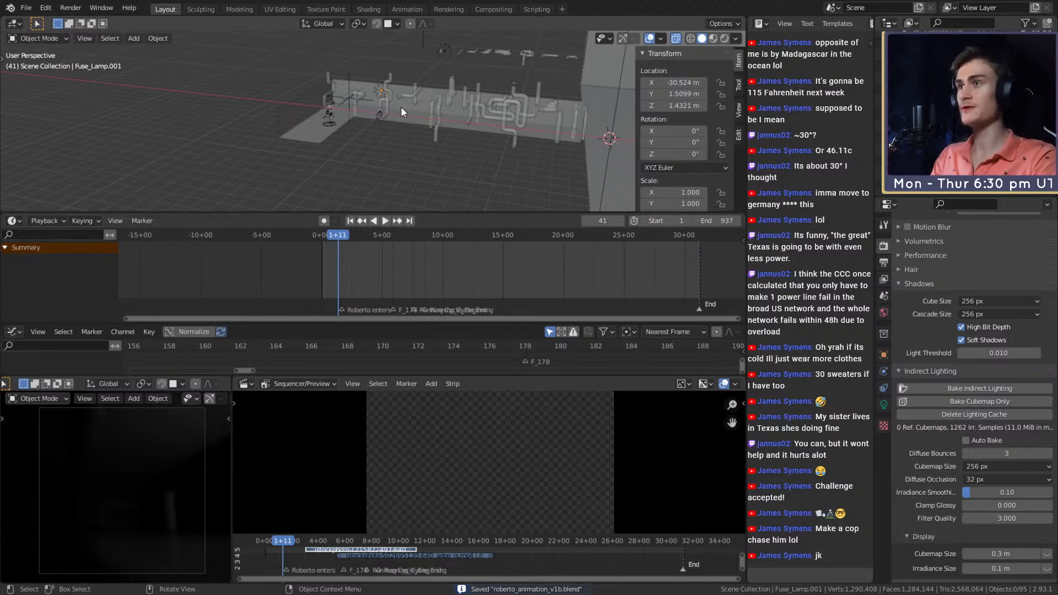
- Frame the fuse box's lamp case and examine the area around the pipe corridor
{"action": "middle_click_drag", "start_coordinate": [394, 128], "coordinate": [382, 140]}
{"action": "scroll", "coordinate": [458, 151], "scroll_direction": "up", "scroll_amount": 2}
{"action": "middle_click_drag", "start_coordinate": [457, 147], "coordinate": [411, 124]}
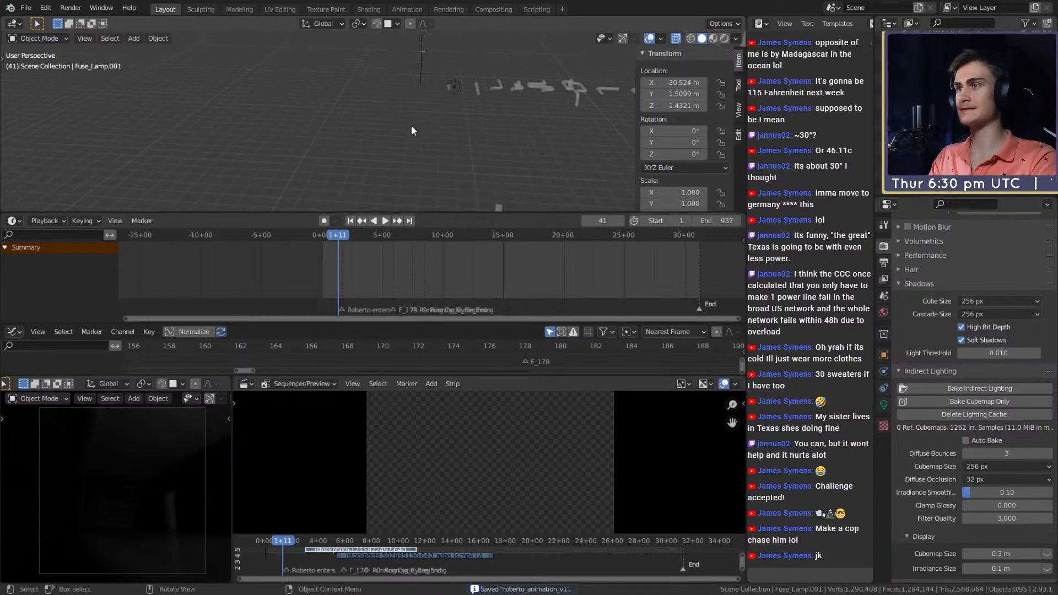
{"action": "scroll", "coordinate": [429, 163], "scroll_direction": "down", "scroll_amount": 3}
{"action": "middle_click_drag", "start_coordinate": [429, 161], "coordinate": [410, 136]}
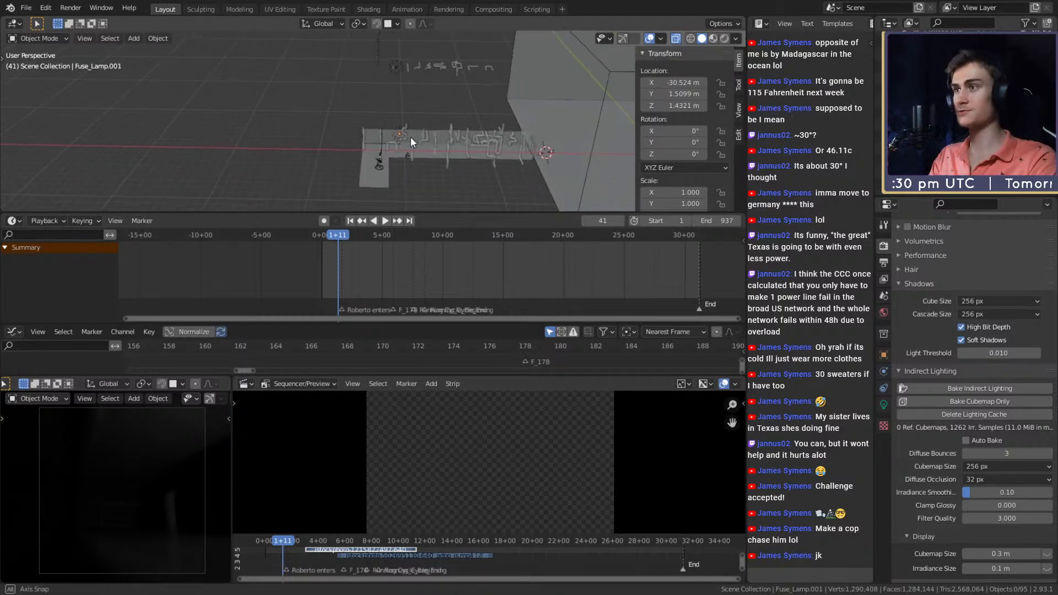
{"action": "left_click", "coordinate": [398, 136]}
{"action": "key", "text": "KP_Decimal"}
{"action": "scroll", "coordinate": [424, 145], "scroll_direction": "down", "scroll_amount": 17}
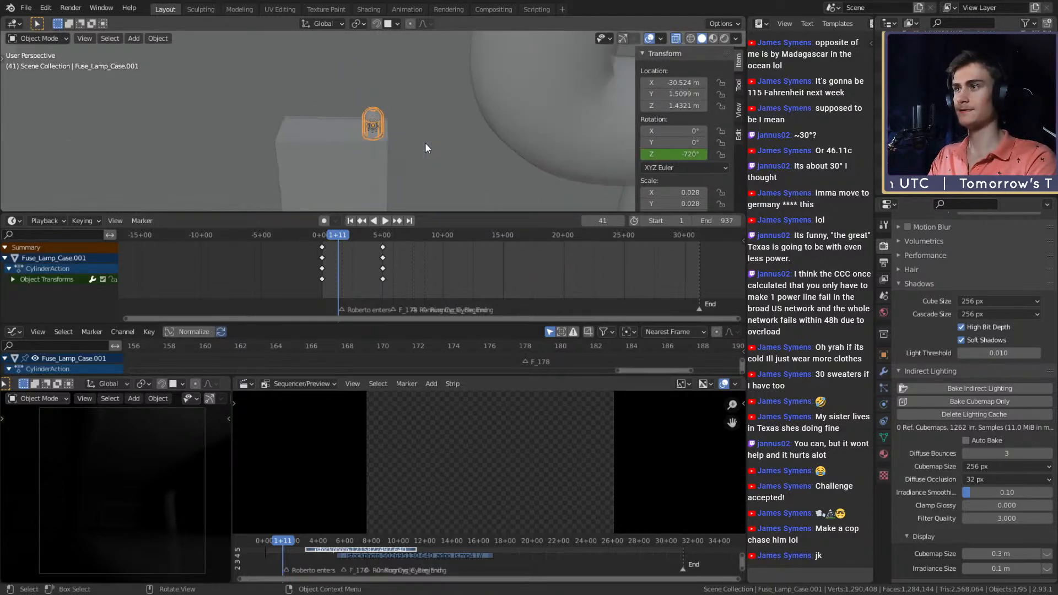
{"action": "middle_click_drag", "start_coordinate": [415, 96], "coordinate": [361, 123]}
- Add a 2 m cube and move it to empty space beyond the corridor, at about X -36.6, Y 5.9, Z 5.0 m
{"action": "left_click", "coordinate": [488, 143]}
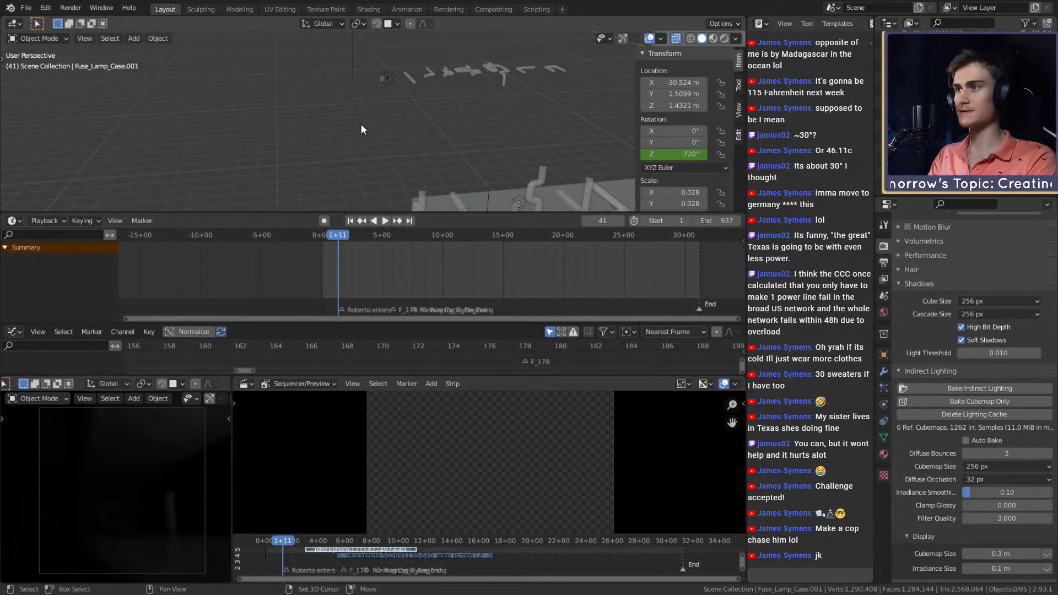
{"action": "key", "text": "shift+a"}
{"action": "mouse_move", "coordinate": [360, 124]}
{"action": "left_click", "coordinate": [411, 134]}
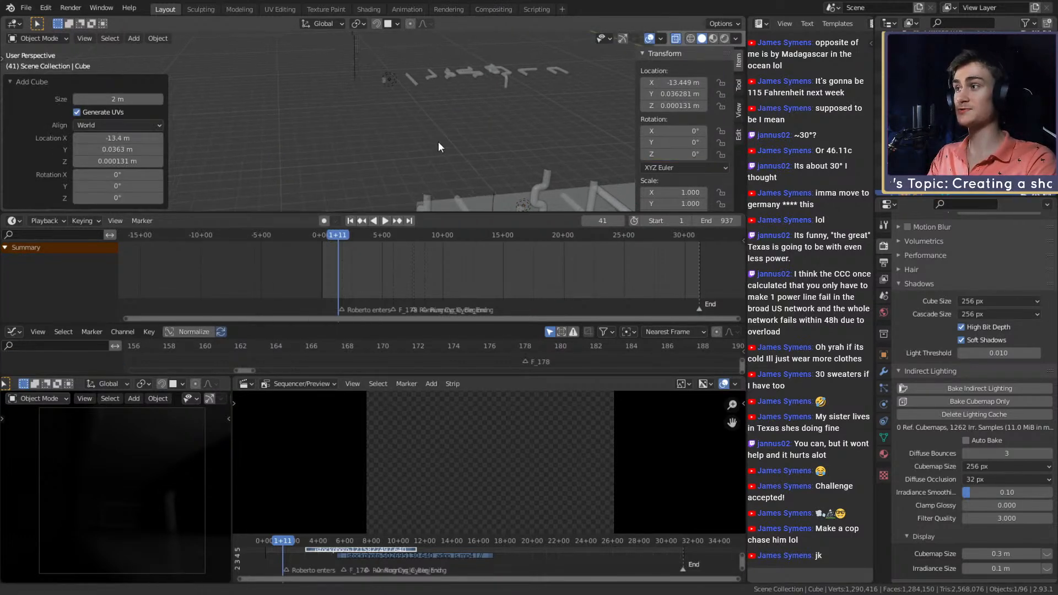
{"action": "key", "text": "g"}
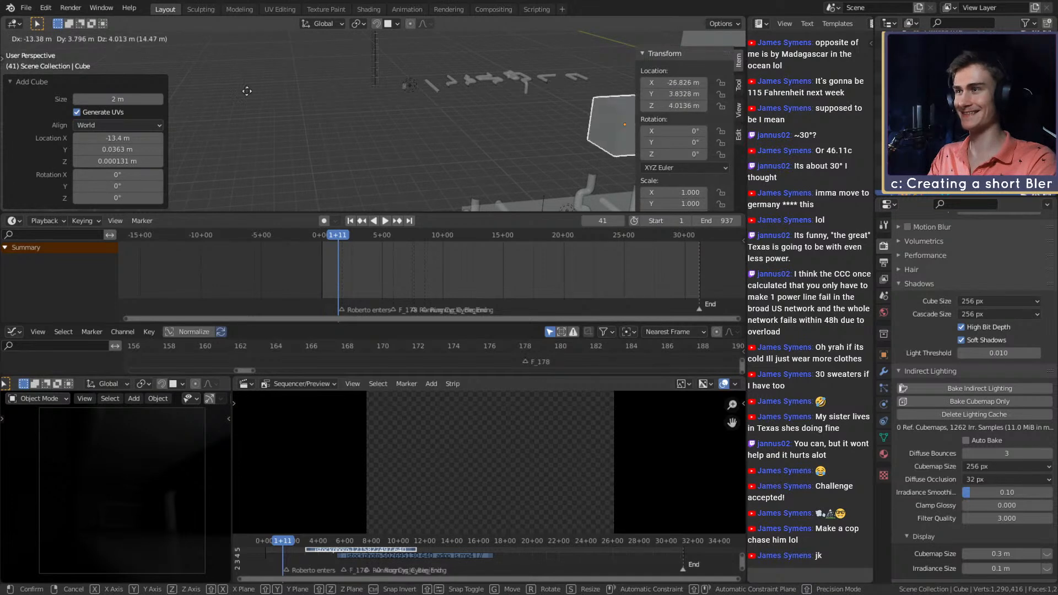
{"action": "left_click", "coordinate": [273, 147]}
{"action": "middle_click_drag", "start_coordinate": [274, 147], "coordinate": [456, 113]}
{"action": "left_click", "coordinate": [431, 145]}
{"action": "key", "text": "shift+d"}
{"action": "key", "text": "Escape"}
{"action": "left_click", "coordinate": [422, 119]}
{"action": "scroll", "coordinate": [515, 137], "scroll_direction": "up", "scroll_amount": 3}
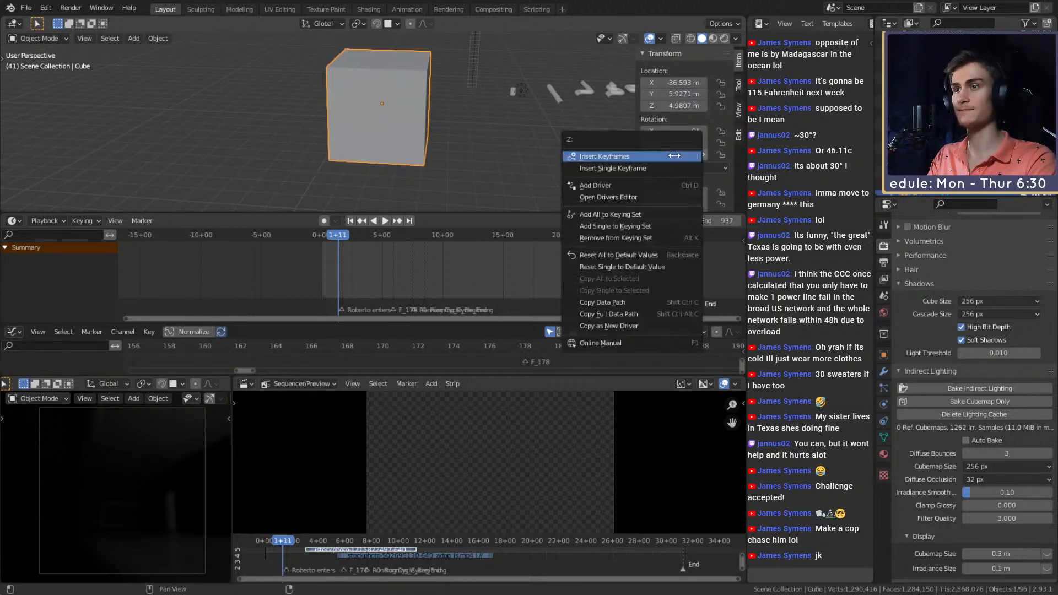
{"action": "right_click", "coordinate": [675, 154]}
{"action": "scroll", "coordinate": [436, 119], "scroll_direction": "down", "scroll_amount": 2}
- Duplicate the cube, place the copy a few metres beside it, and reselect the original cube
{"action": "key", "text": "shift+d"}
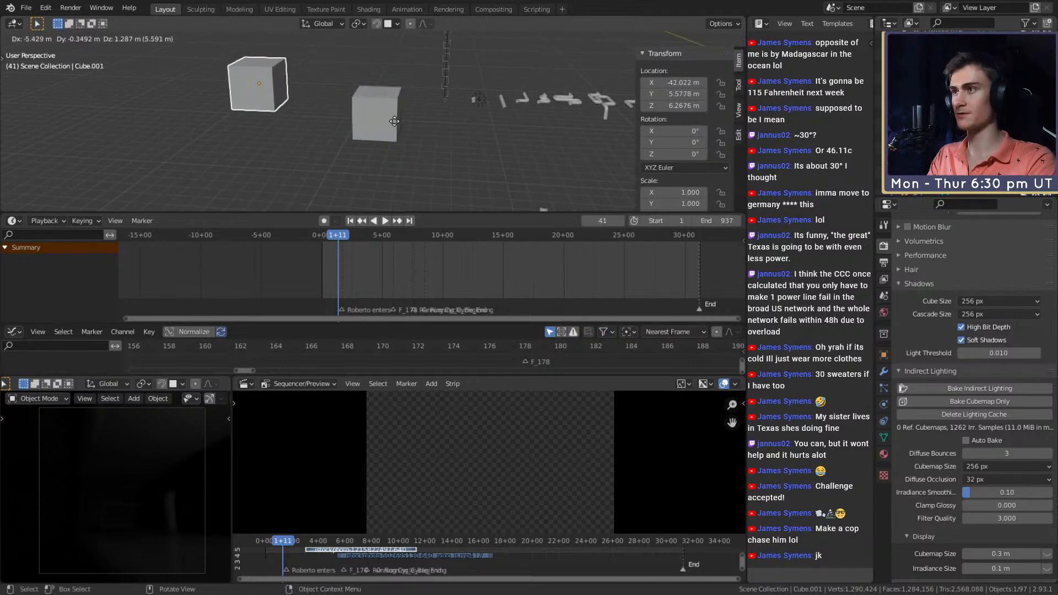
{"action": "left_click", "coordinate": [431, 156]}
{"action": "scroll", "coordinate": [434, 158], "scroll_direction": "up", "scroll_amount": 4}
{"action": "left_click", "coordinate": [409, 130]}
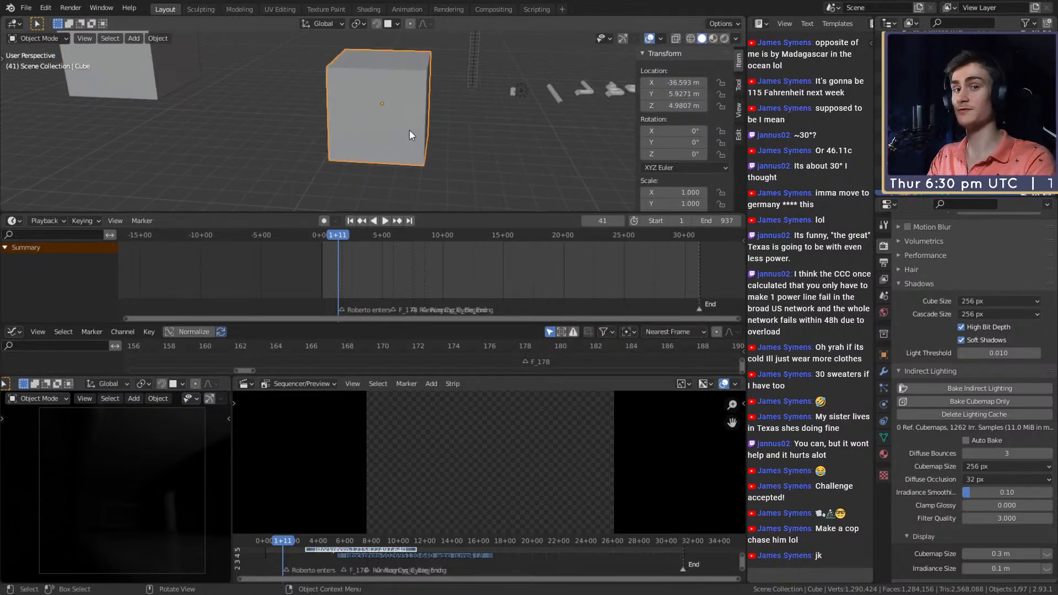
- Select the Roberto_Close character rig and switch it to Pose Mode
{"action": "scroll", "coordinate": [442, 138], "scroll_direction": "down", "scroll_amount": 6}
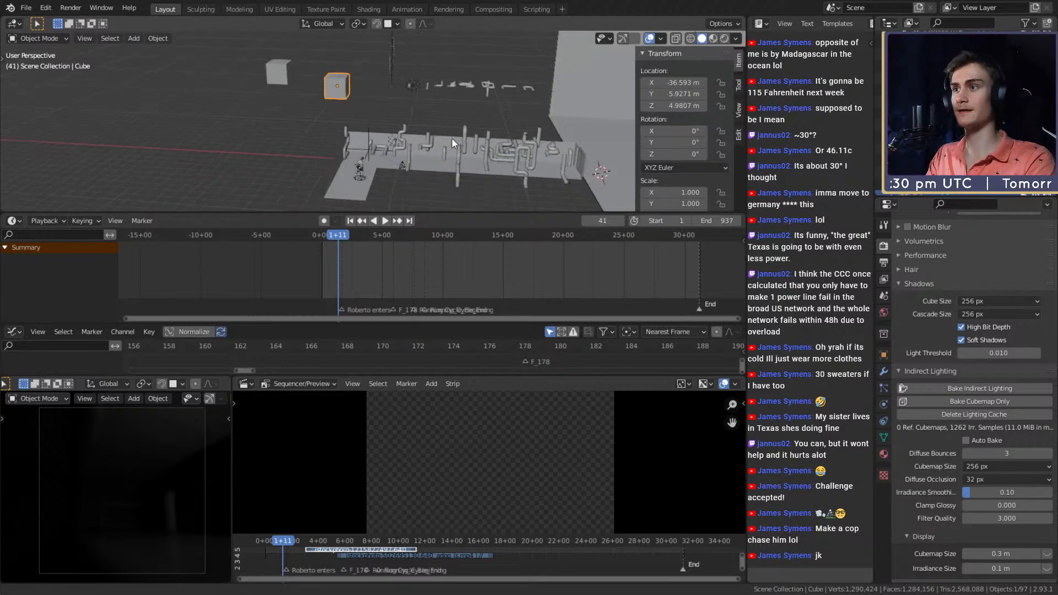
{"action": "middle_click_drag", "start_coordinate": [452, 138], "coordinate": [540, 145]}
{"action": "scroll", "coordinate": [467, 147], "scroll_direction": "up", "scroll_amount": 4}
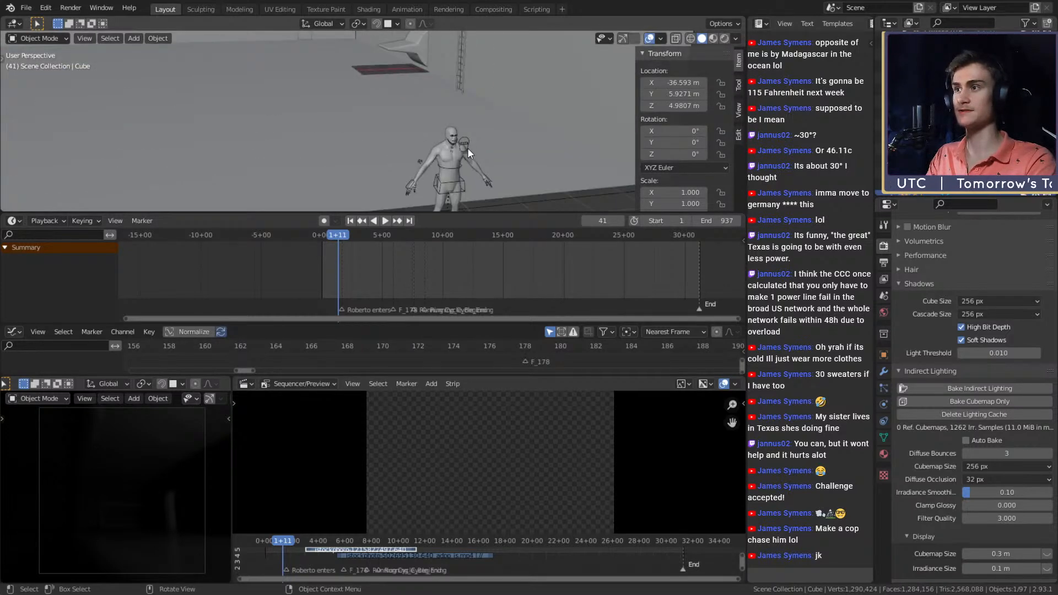
{"action": "left_click", "coordinate": [473, 157]}
{"action": "key", "text": "ctrl+Tab"}
{"action": "scroll", "coordinate": [478, 162], "scroll_direction": "up", "scroll_amount": 3}
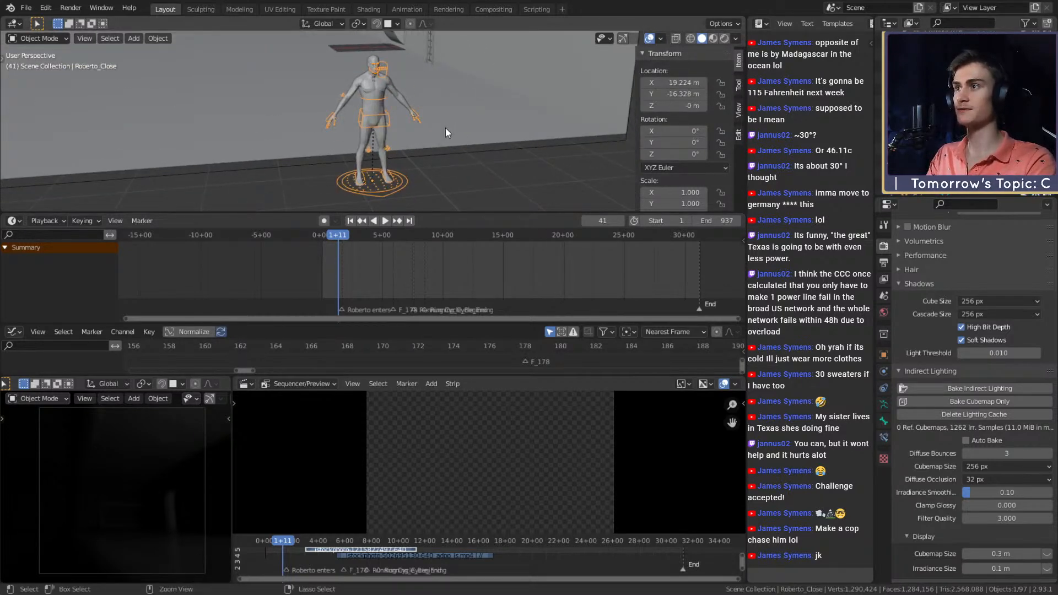
- Select the left upper eyelid control bone (eyelid_top_control.L) in front of the character's face
{"action": "scroll", "coordinate": [445, 111], "scroll_direction": "up", "scroll_amount": 4}
{"action": "scroll", "coordinate": [421, 118], "scroll_direction": "down", "scroll_amount": 3}
{"action": "scroll", "coordinate": [433, 97], "scroll_direction": "up", "scroll_amount": 4}
{"action": "middle_click_drag", "start_coordinate": [433, 97], "coordinate": [426, 122], "text": "shift"}
{"action": "scroll", "coordinate": [468, 130], "scroll_direction": "up", "scroll_amount": 2}
{"action": "scroll", "coordinate": [467, 130], "scroll_direction": "up", "scroll_amount": 2}
{"action": "left_click", "coordinate": [465, 58]}
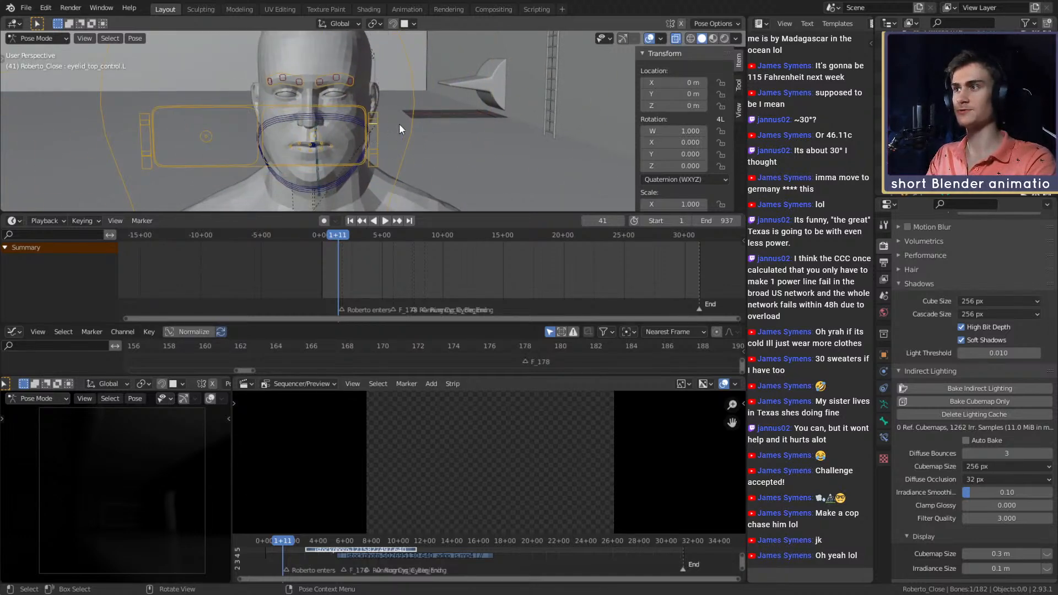
- Show the bone constraints of the left upper eyelid control down to its Limit Location settings
{"action": "middle_click_drag", "start_coordinate": [399, 125], "coordinate": [441, 122]}
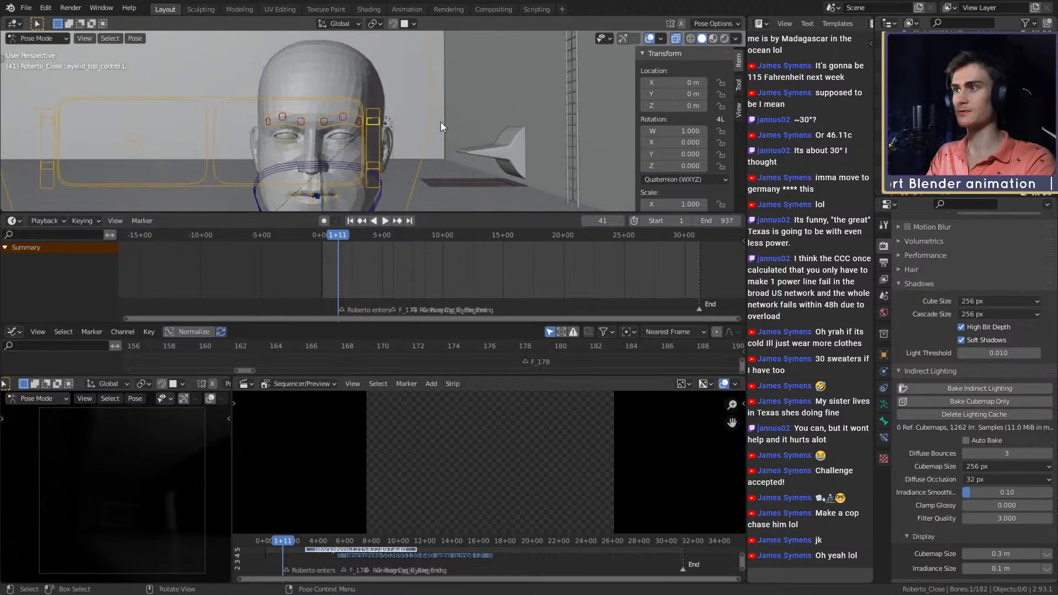
{"action": "left_click", "coordinate": [885, 438]}
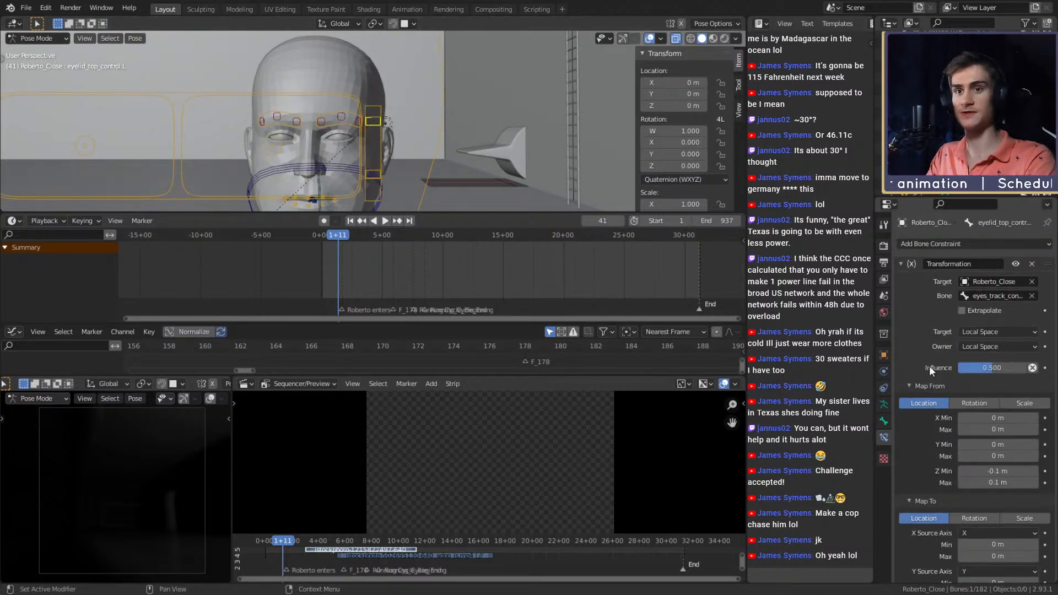
{"action": "scroll", "coordinate": [929, 366], "scroll_direction": "down", "scroll_amount": 8}
{"action": "middle_click_drag", "start_coordinate": [428, 112], "coordinate": [384, 79]}
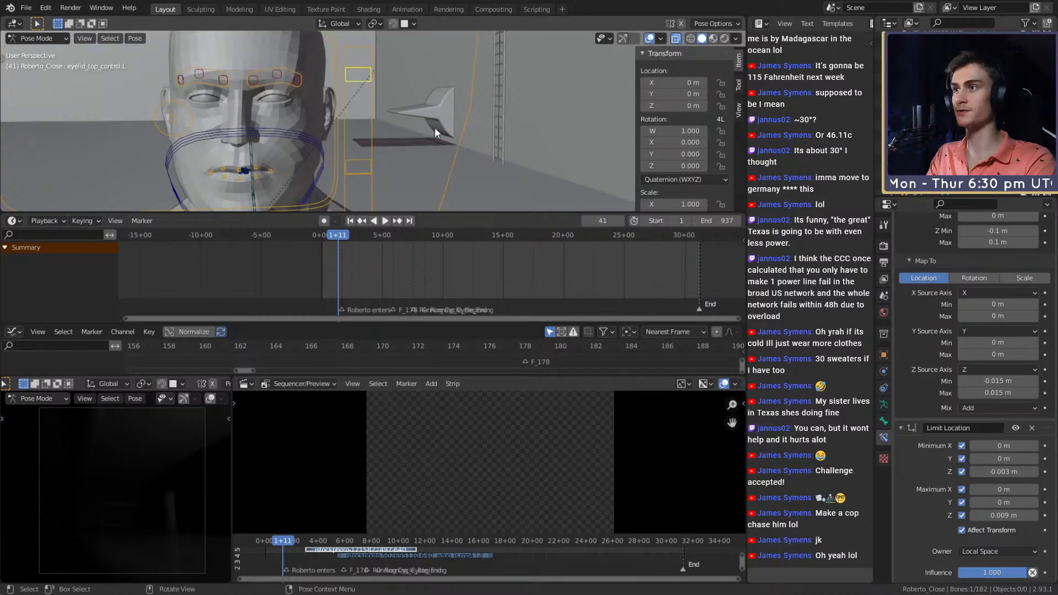
- Test the range of the left upper eyelid control by moving it, cancelling each move
{"action": "key", "text": "g"}
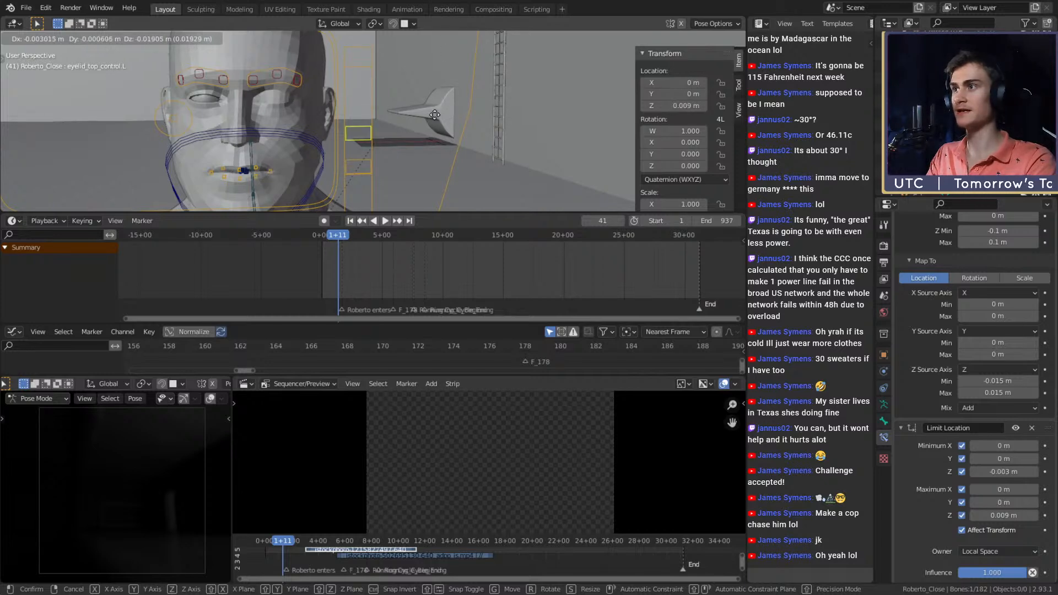
{"action": "right_click", "coordinate": [430, 86]}
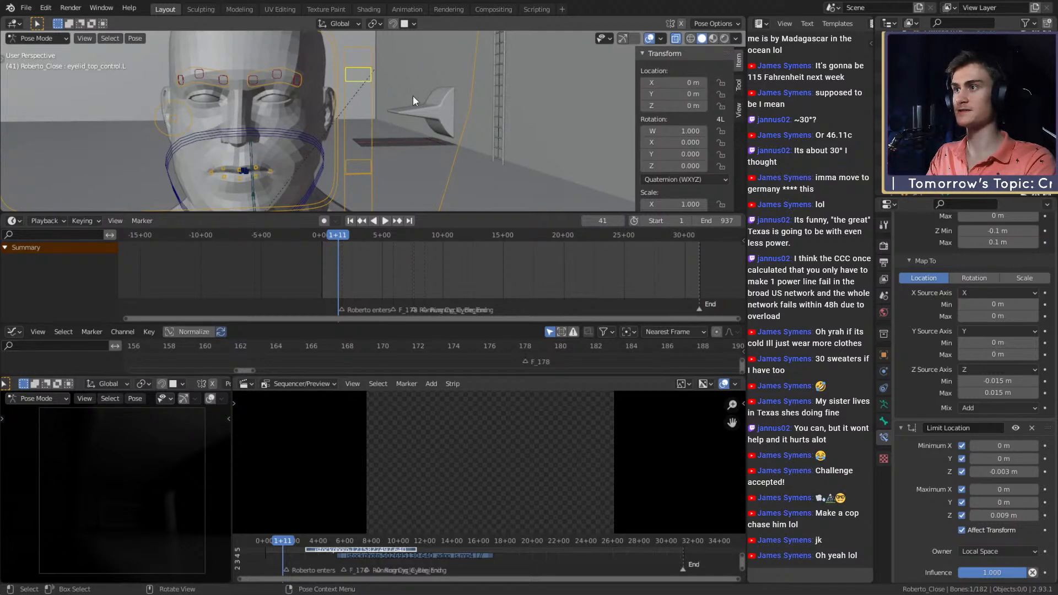
{"action": "middle_click_drag", "start_coordinate": [466, 116], "coordinate": [452, 110]}
{"action": "key", "text": "g"}
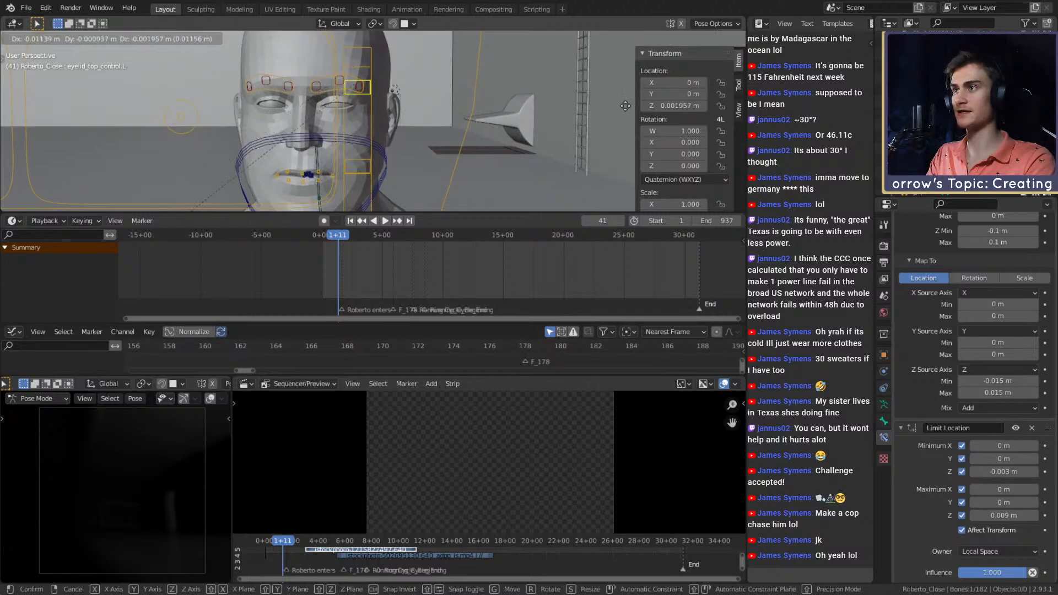
{"action": "right_click", "coordinate": [486, 136]}
{"action": "middle_click_drag", "start_coordinate": [486, 137], "coordinate": [451, 127]}
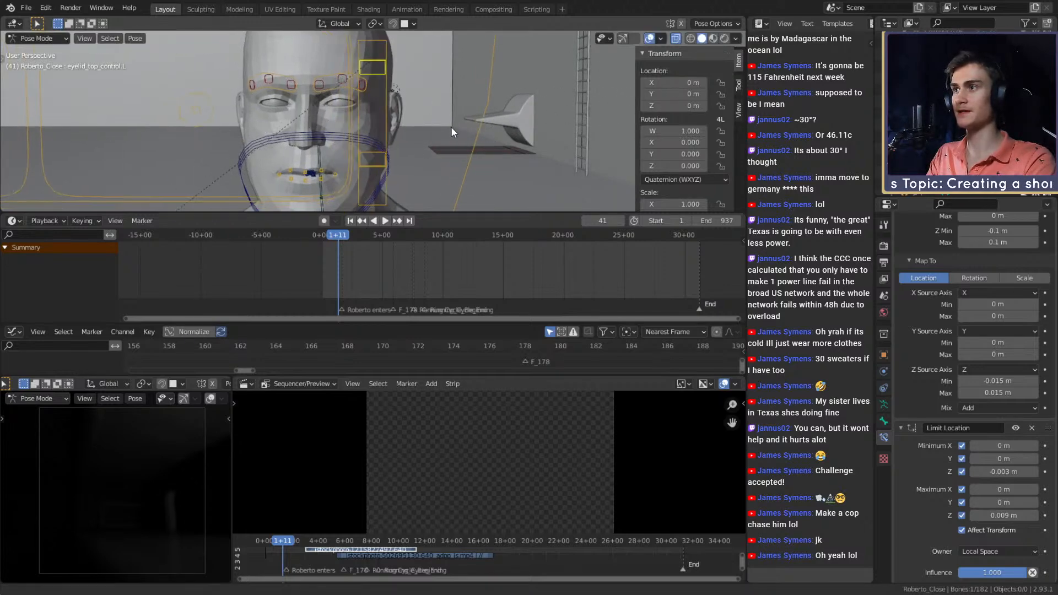
- Examine the eyelid control's Transformation constraint, its Map From and Map To ranges, and its Limit Location constraint
{"action": "scroll", "coordinate": [921, 347], "scroll_direction": "up", "scroll_amount": 6}
{"action": "scroll", "coordinate": [921, 346], "scroll_direction": "up", "scroll_amount": 3}
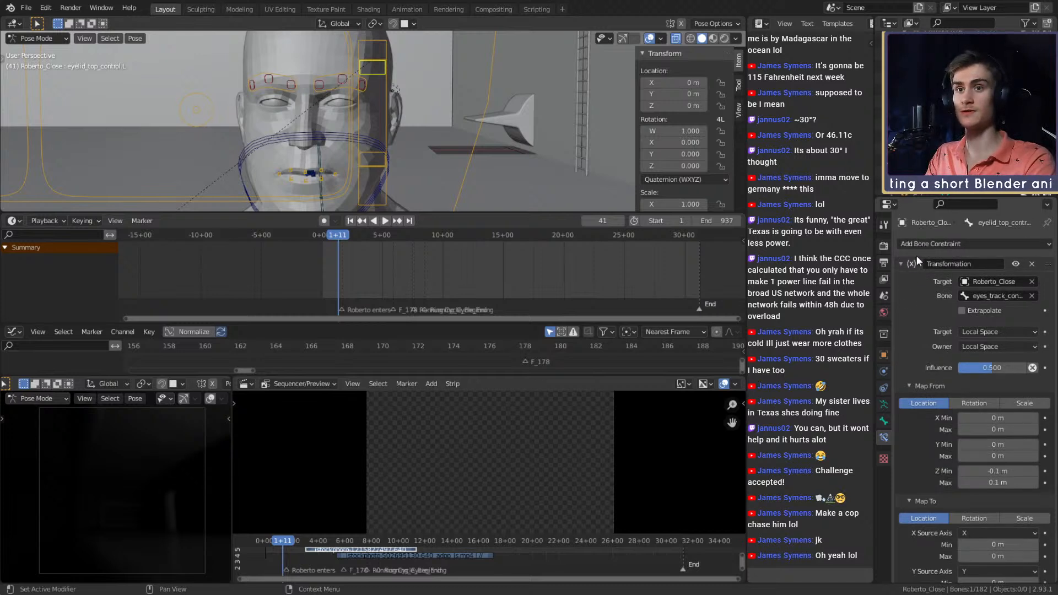
{"action": "scroll", "coordinate": [915, 297], "scroll_direction": "down", "scroll_amount": 3}
{"action": "scroll", "coordinate": [921, 296], "scroll_direction": "down", "scroll_amount": 2}
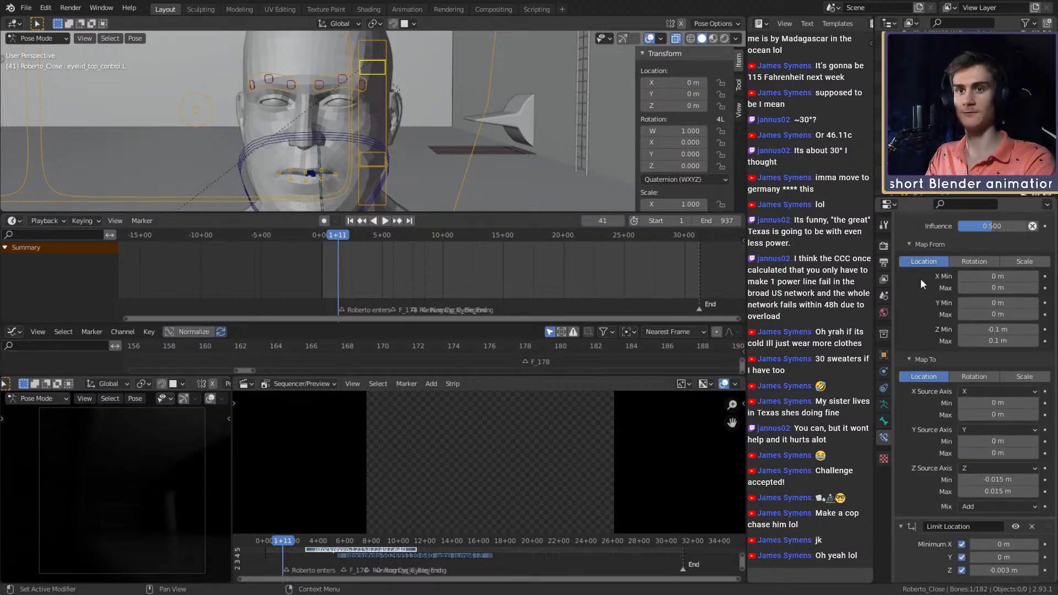
{"action": "scroll", "coordinate": [932, 281], "scroll_direction": "down", "scroll_amount": 3}
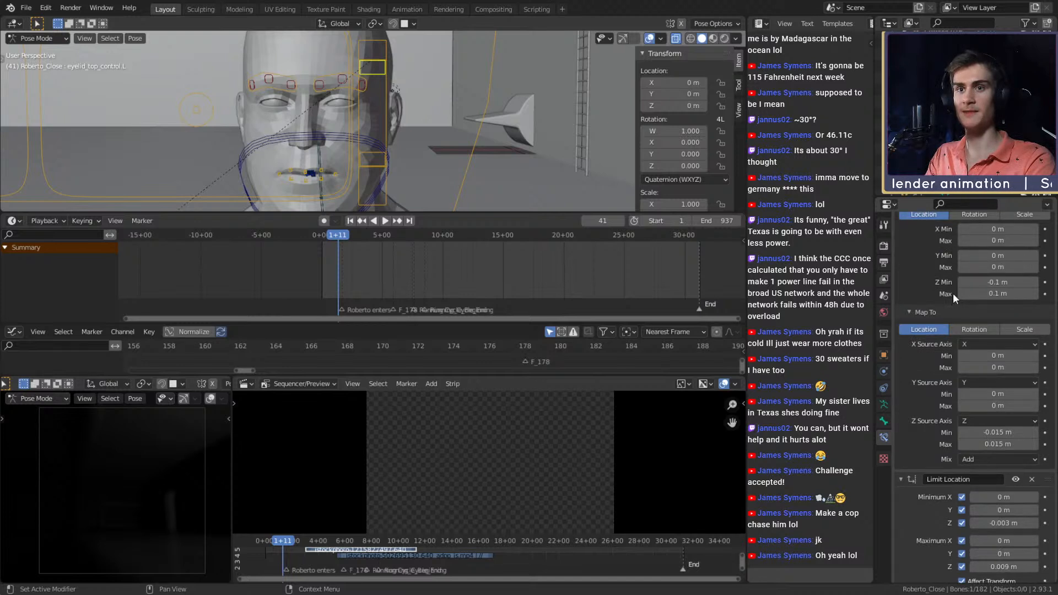
{"action": "scroll", "coordinate": [933, 328], "scroll_direction": "down", "scroll_amount": 2}
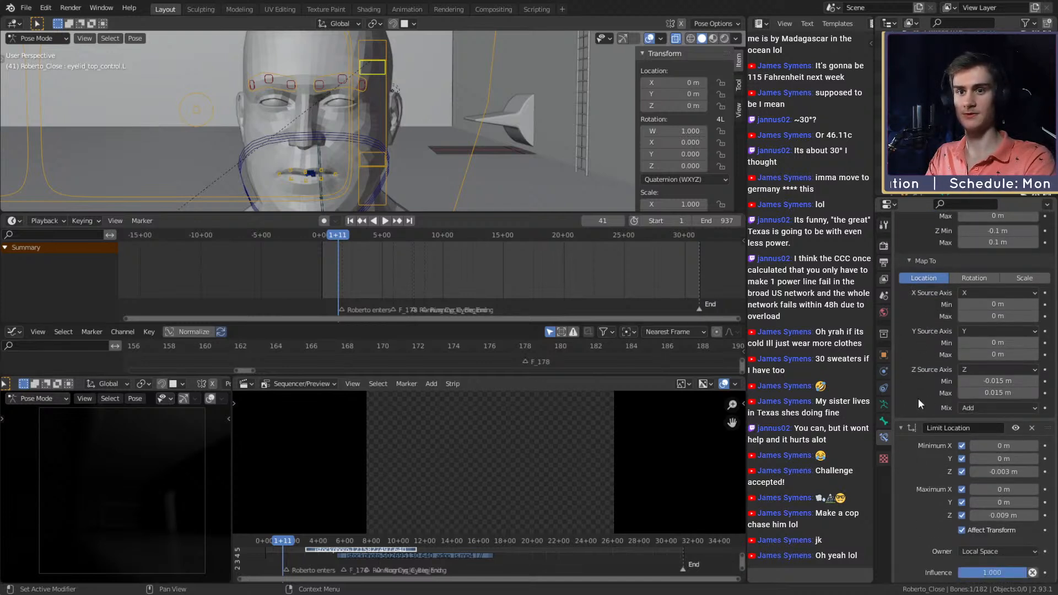
{"action": "scroll", "coordinate": [927, 368], "scroll_direction": "up", "scroll_amount": 4}
{"action": "scroll", "coordinate": [932, 419], "scroll_direction": "down", "scroll_amount": 3}
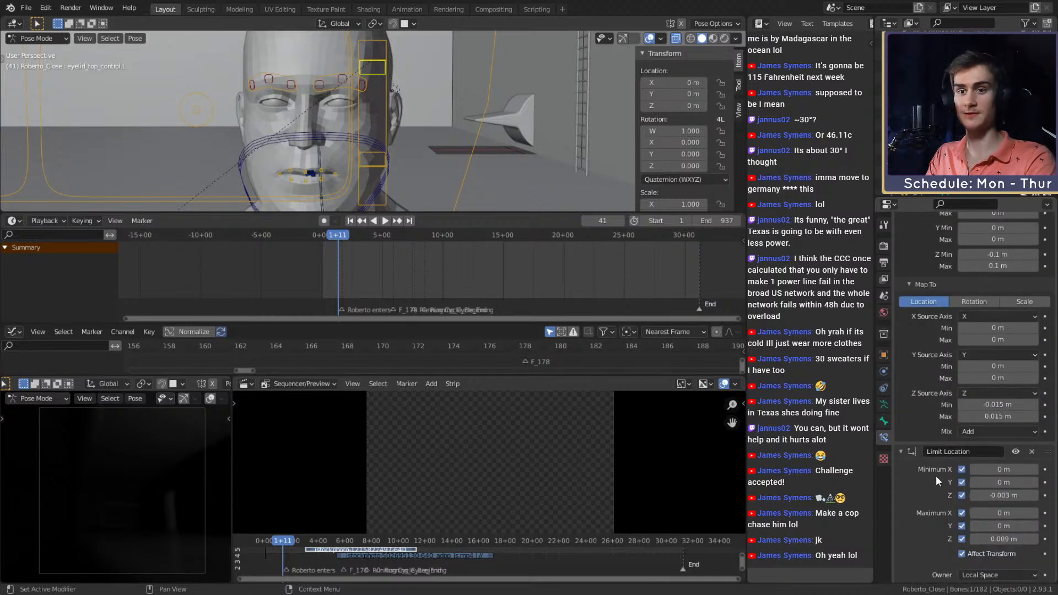
{"action": "scroll", "coordinate": [931, 388], "scroll_direction": "up", "scroll_amount": 8}
- Inspect the eyelid control bone around the face and in Edit Mode, and return to Pose Mode
{"action": "middle_click_drag", "start_coordinate": [386, 154], "coordinate": [425, 137]}
{"action": "scroll", "coordinate": [424, 139], "scroll_direction": "down", "scroll_amount": 5}
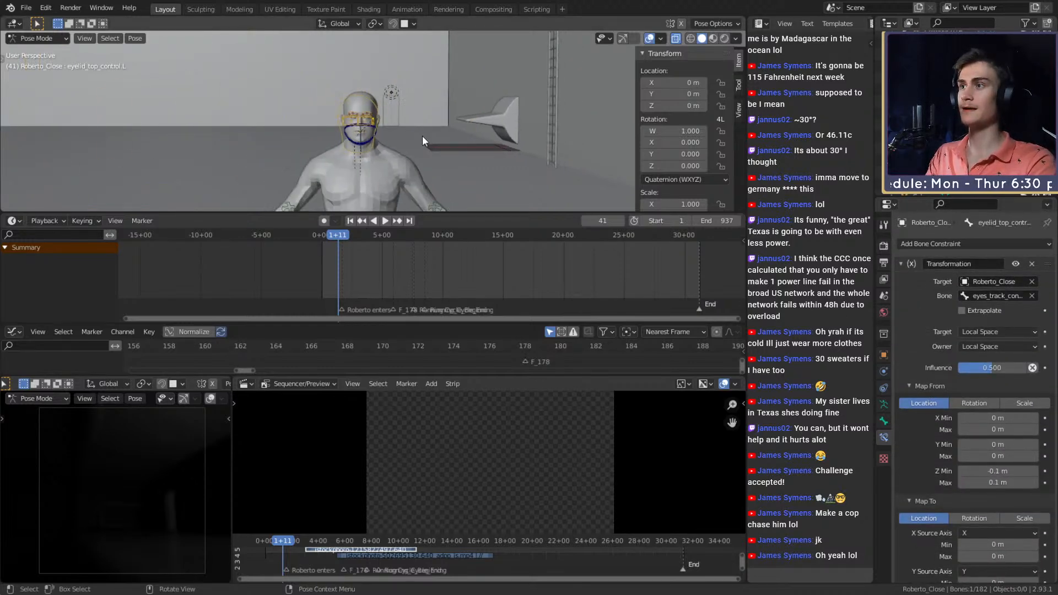
{"action": "scroll", "coordinate": [423, 137], "scroll_direction": "up", "scroll_amount": 7}
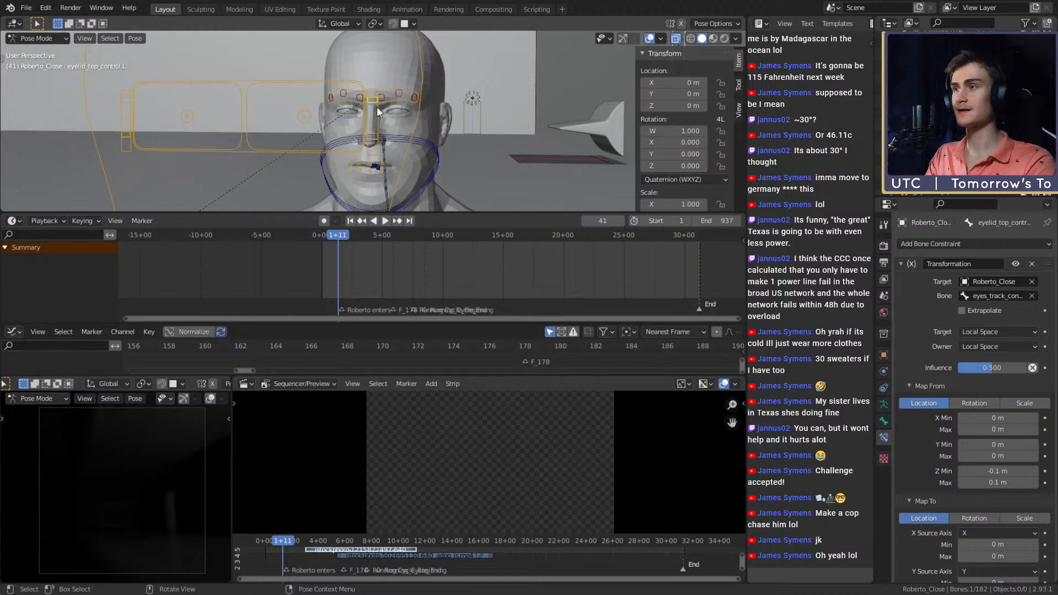
{"action": "middle_click_drag", "start_coordinate": [372, 102], "coordinate": [401, 110]}
{"action": "scroll", "coordinate": [375, 95], "scroll_direction": "up", "scroll_amount": 3}
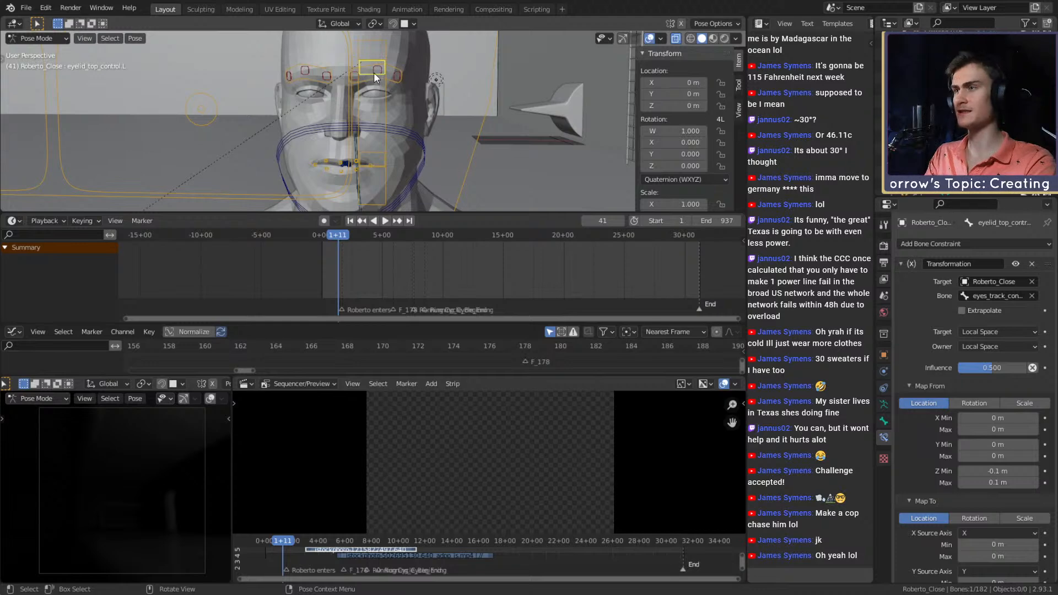
{"action": "key", "text": "Tab"}
{"action": "key", "text": "KP_Decimal"}
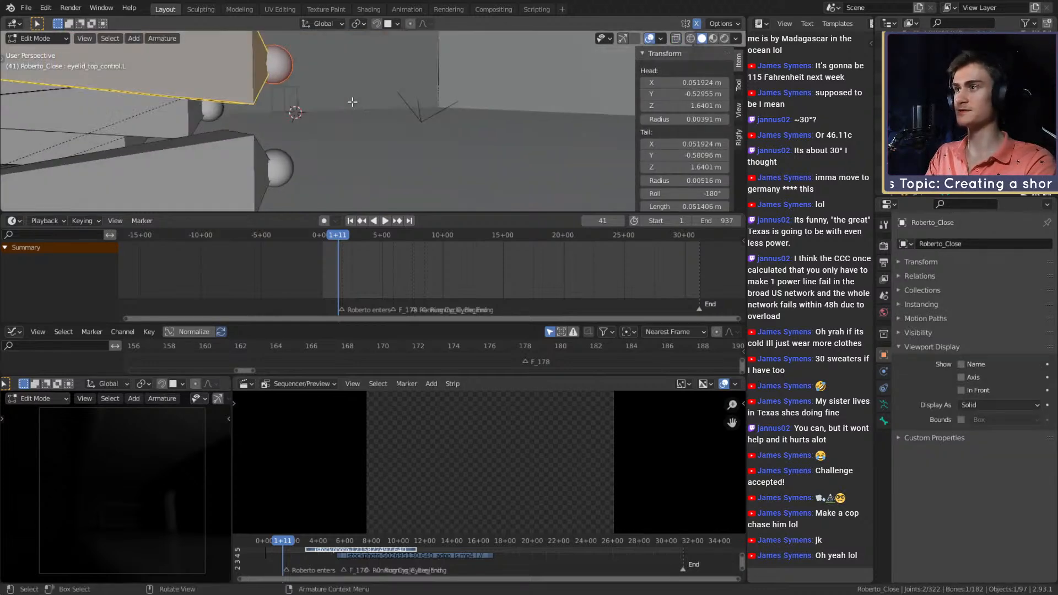
{"action": "scroll", "coordinate": [394, 121], "scroll_direction": "down", "scroll_amount": 5}
{"action": "key", "text": "Tab"}
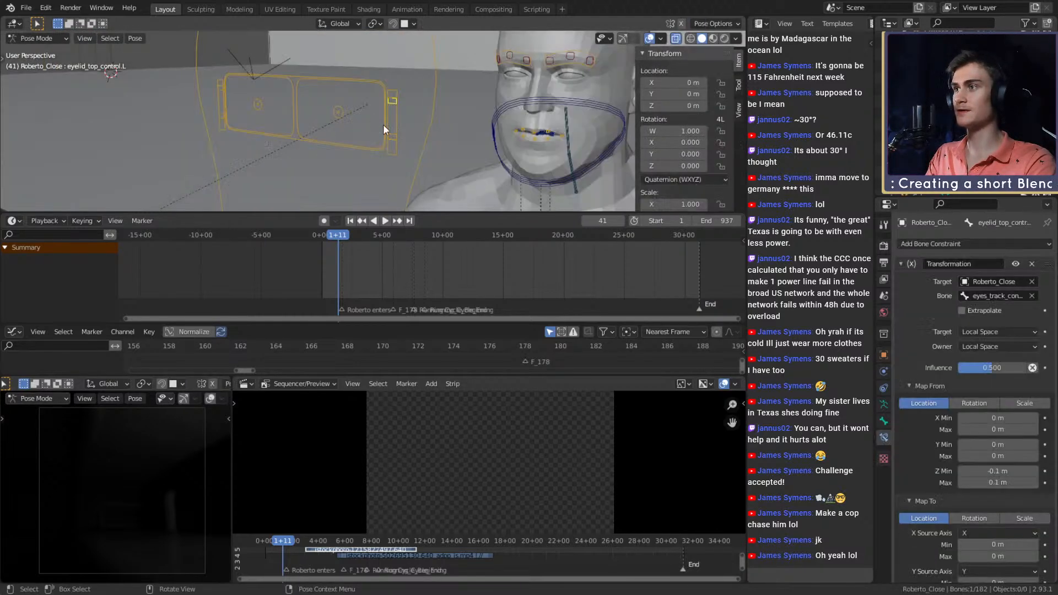
- Demonstrate closing the left eye by lowering the eyelid control, and restore its rest position
{"action": "middle_click_drag", "start_coordinate": [434, 111], "coordinate": [449, 68]}
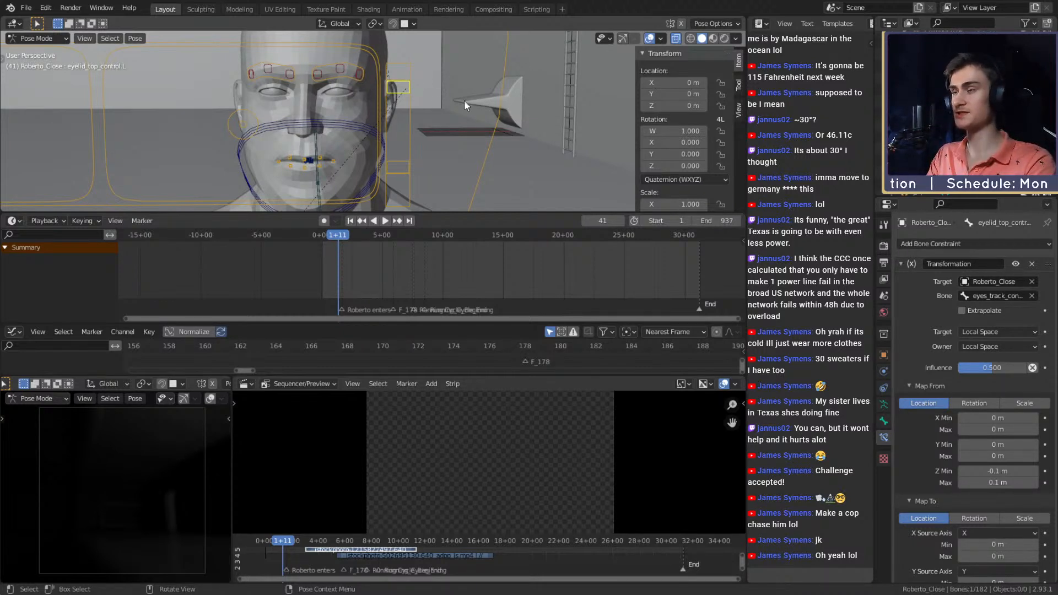
{"action": "key", "text": "g"}
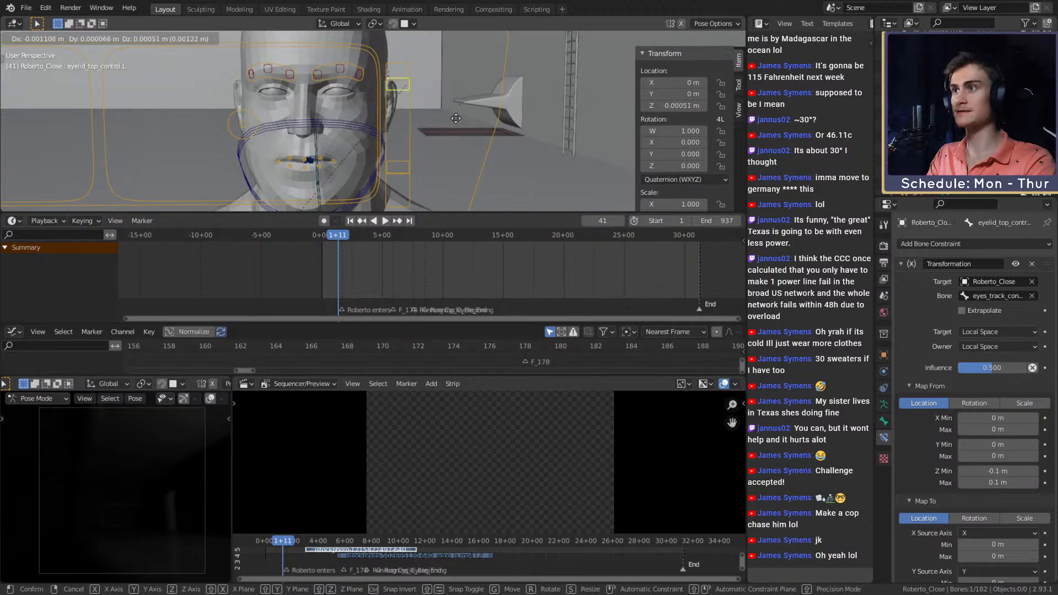
{"action": "left_click", "coordinate": [449, 148]}
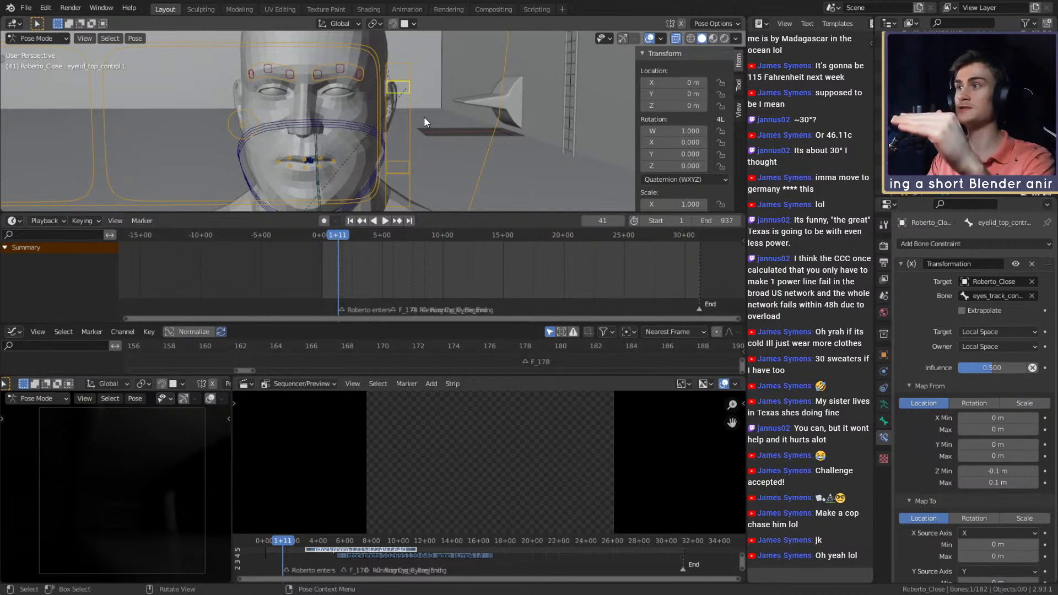
{"action": "key", "text": "g"}
{"action": "right_click", "coordinate": [439, 135]}
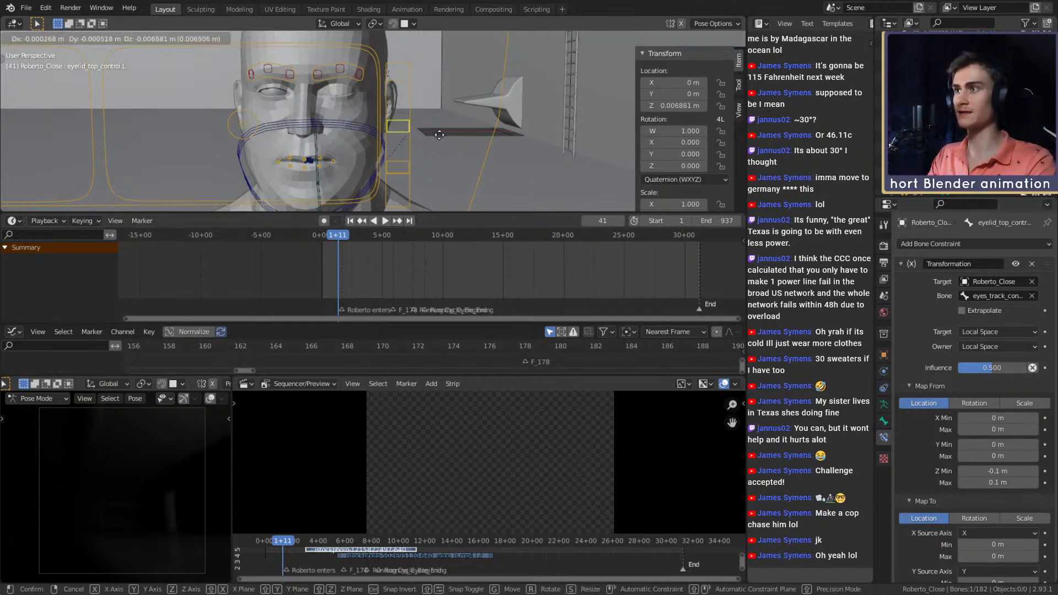
- Return to Object Mode with the original cube selected and framed in the viewport
{"action": "scroll", "coordinate": [438, 128], "scroll_direction": "down", "scroll_amount": 8}
{"action": "middle_click_drag", "start_coordinate": [435, 126], "coordinate": [465, 102]}
{"action": "left_click", "coordinate": [438, 107]}
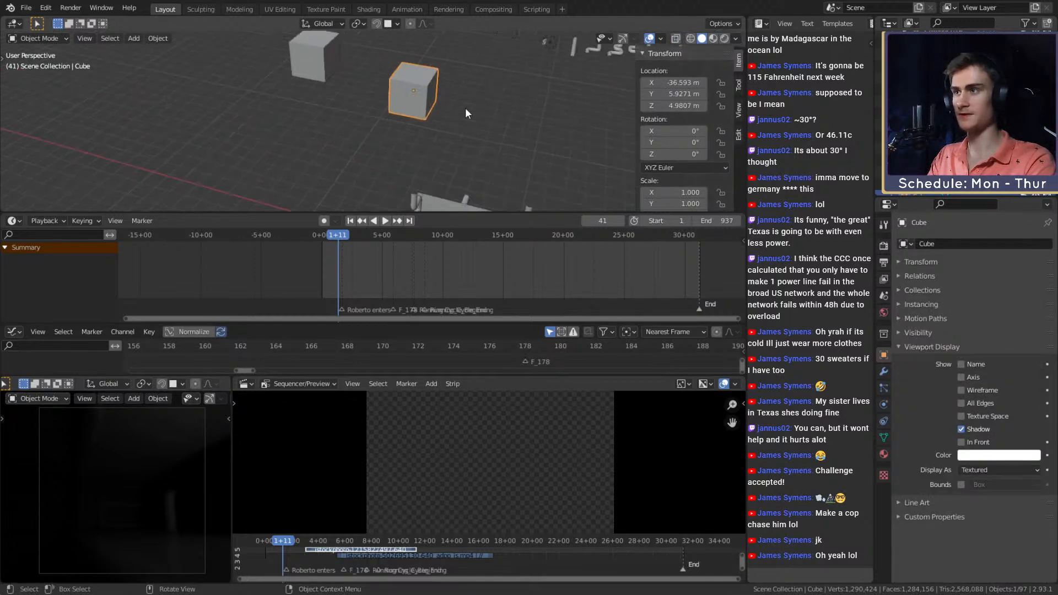
{"action": "key", "text": "KP_Decimal"}
{"action": "scroll", "coordinate": [475, 113], "scroll_direction": "down", "scroll_amount": 4}
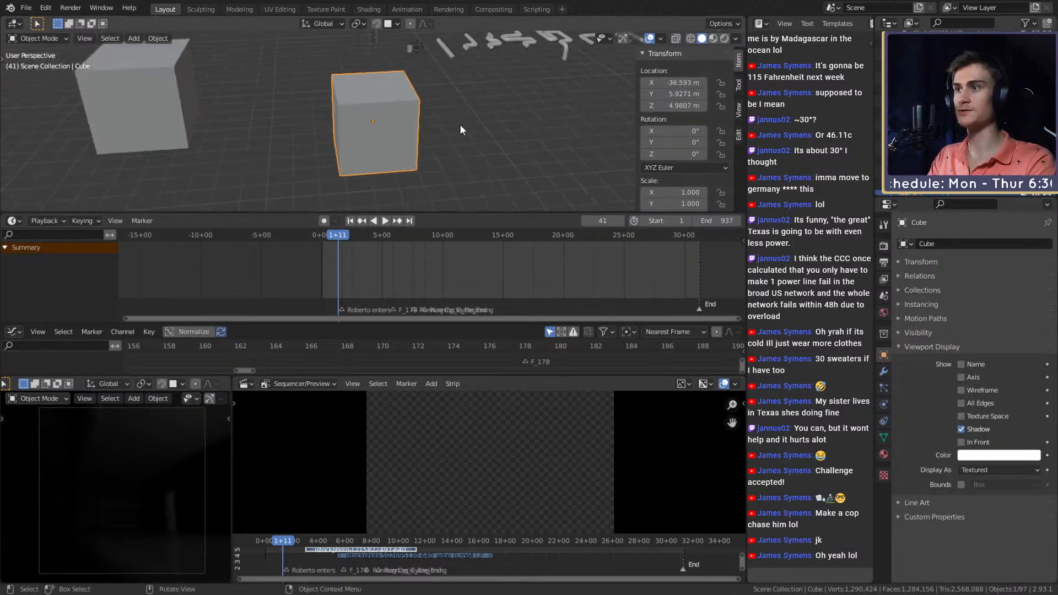
- Add a driver to the selected cube's Z rotation and open its driver settings and expression
{"action": "right_click", "coordinate": [671, 150]}
{"action": "left_click", "coordinate": [578, 179]}
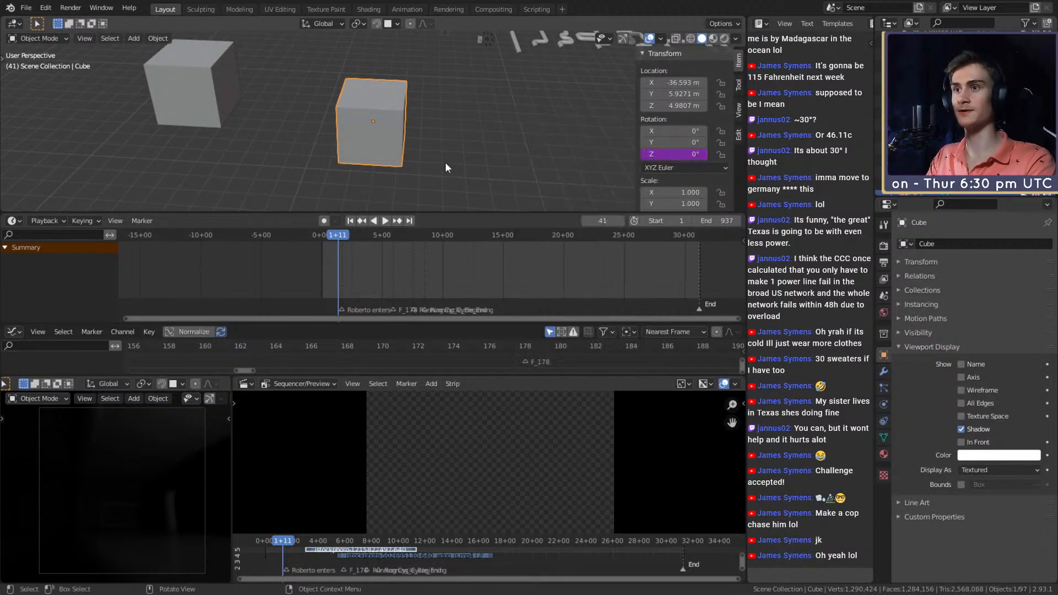
{"action": "right_click", "coordinate": [682, 157]}
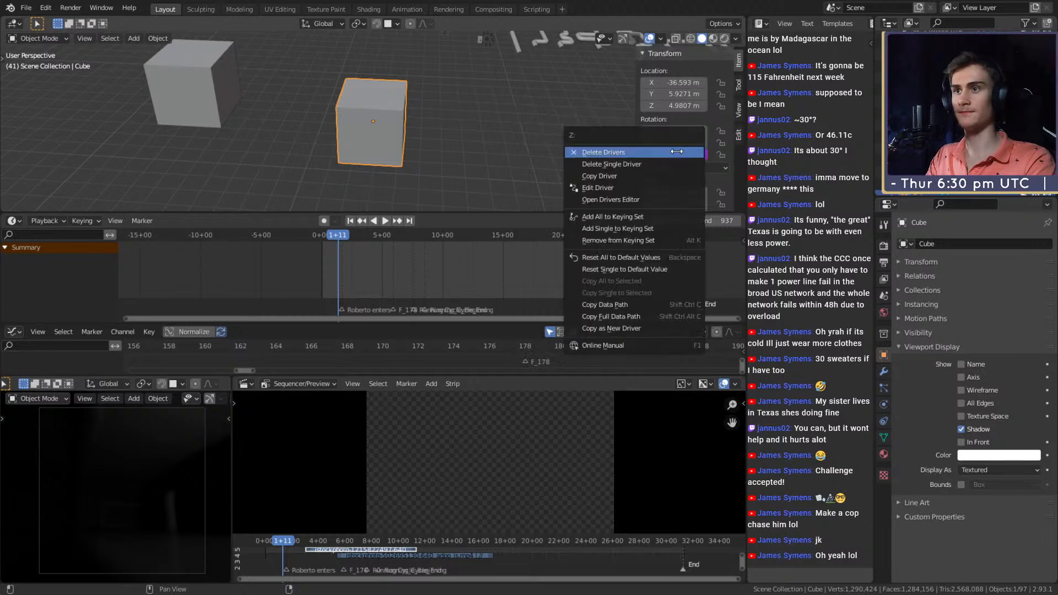
{"action": "left_click", "coordinate": [607, 188]}
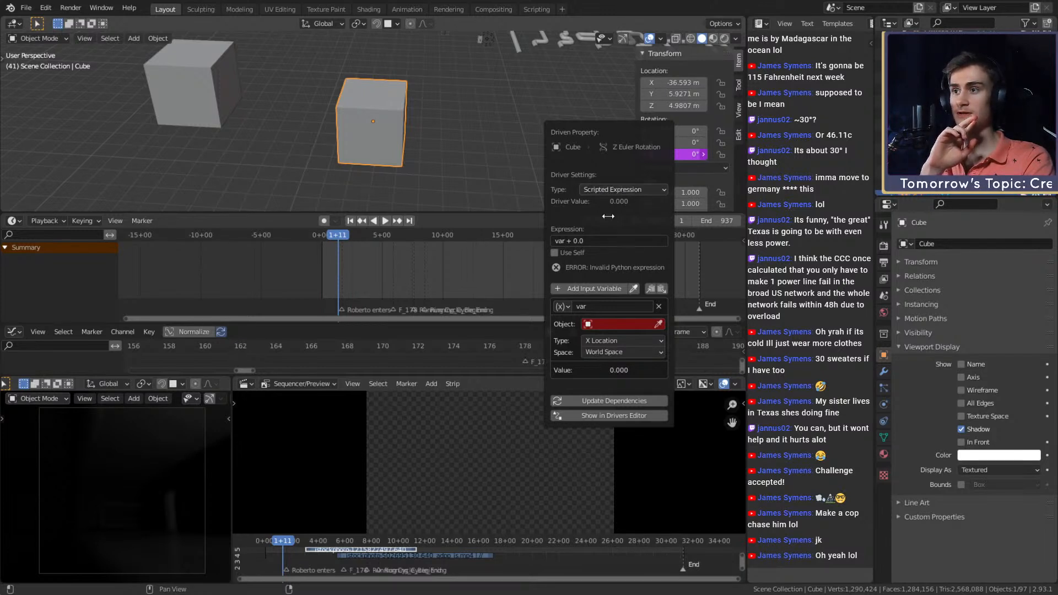
{"action": "left_click", "coordinate": [591, 241]}
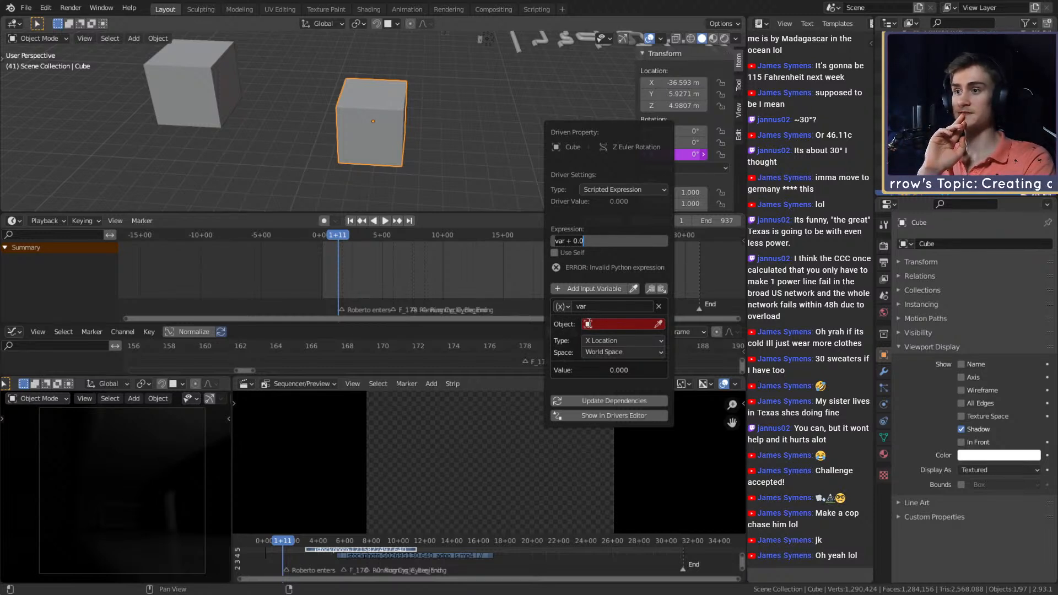
{"action": "key", "text": "Return"}
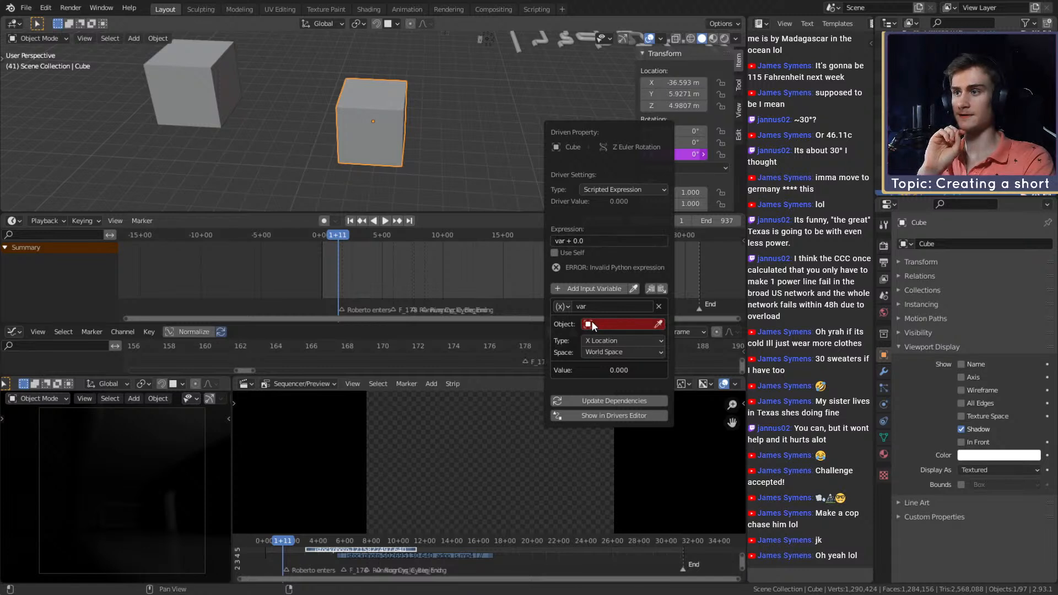
- Rename the other cube AAA
{"action": "left_click", "coordinate": [164, 84]}
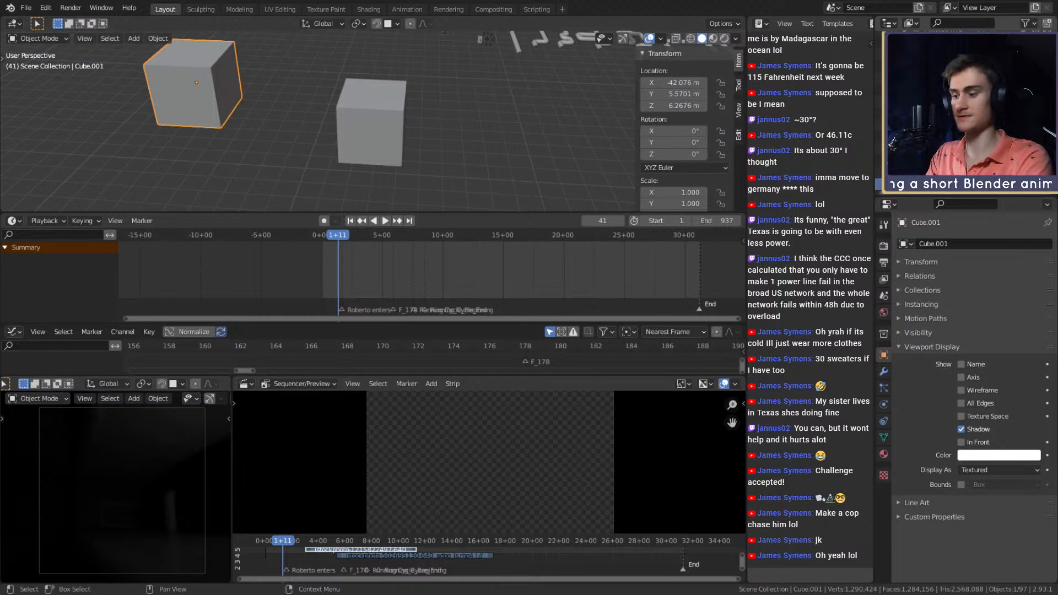
{"action": "key", "text": "F2"}
{"action": "type", "text": "AAA"}
{"action": "key", "text": "Return"}
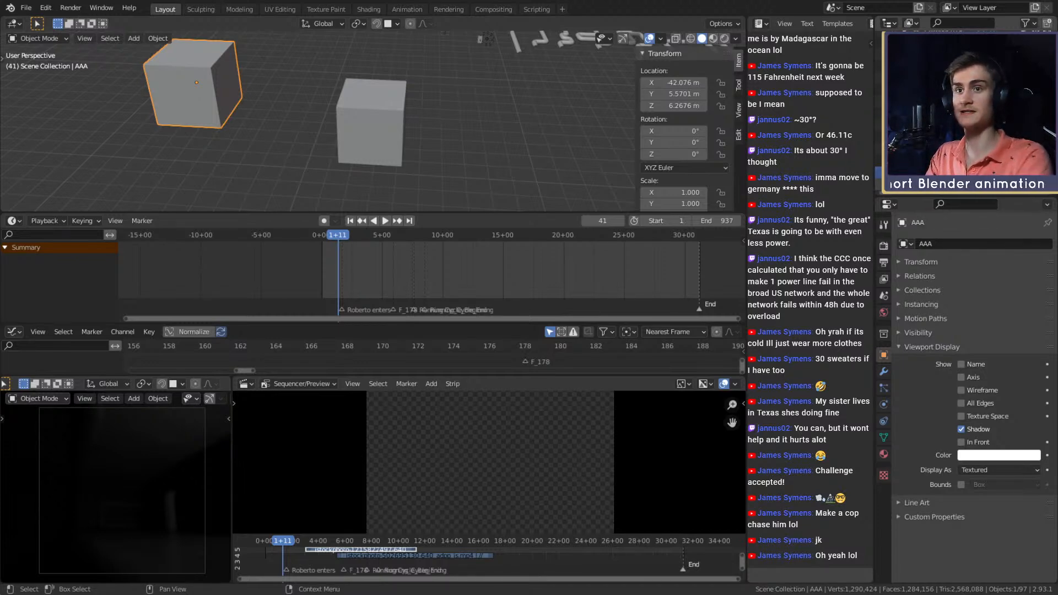
- Set AAA as the target object of the driver variable on the original cube's Z rotation
{"action": "left_click", "coordinate": [391, 108]}
{"action": "right_click", "coordinate": [673, 154]}
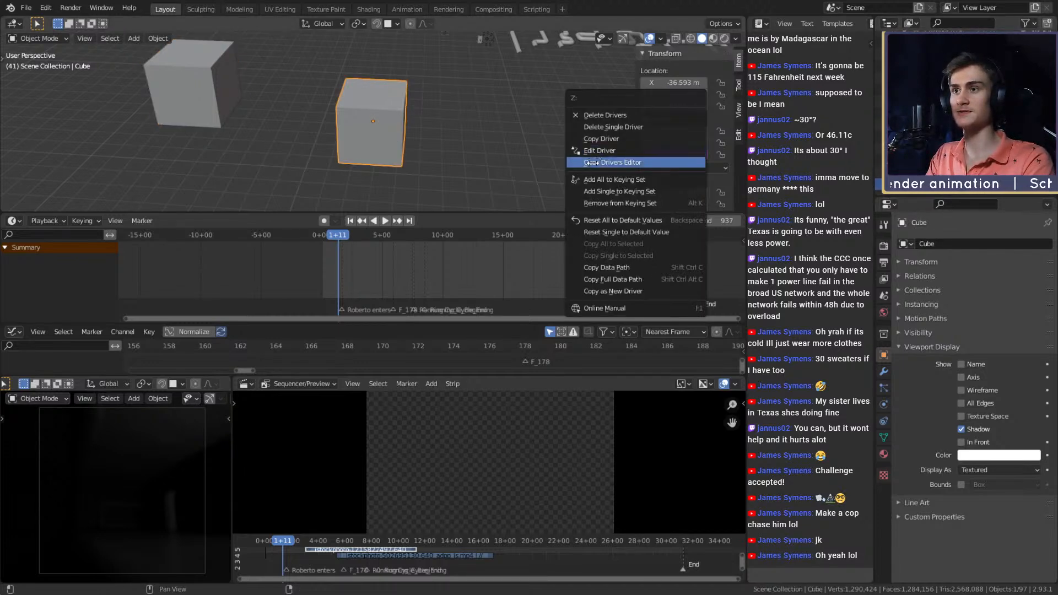
{"action": "left_click", "coordinate": [598, 150]}
{"action": "left_click", "coordinate": [573, 285]}
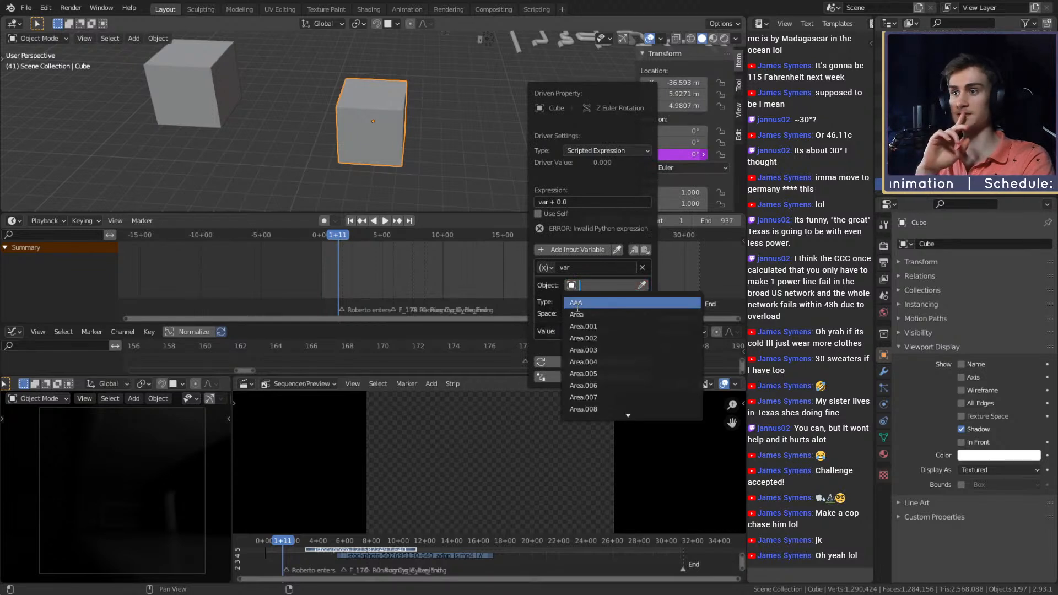
{"action": "left_click", "coordinate": [577, 303]}
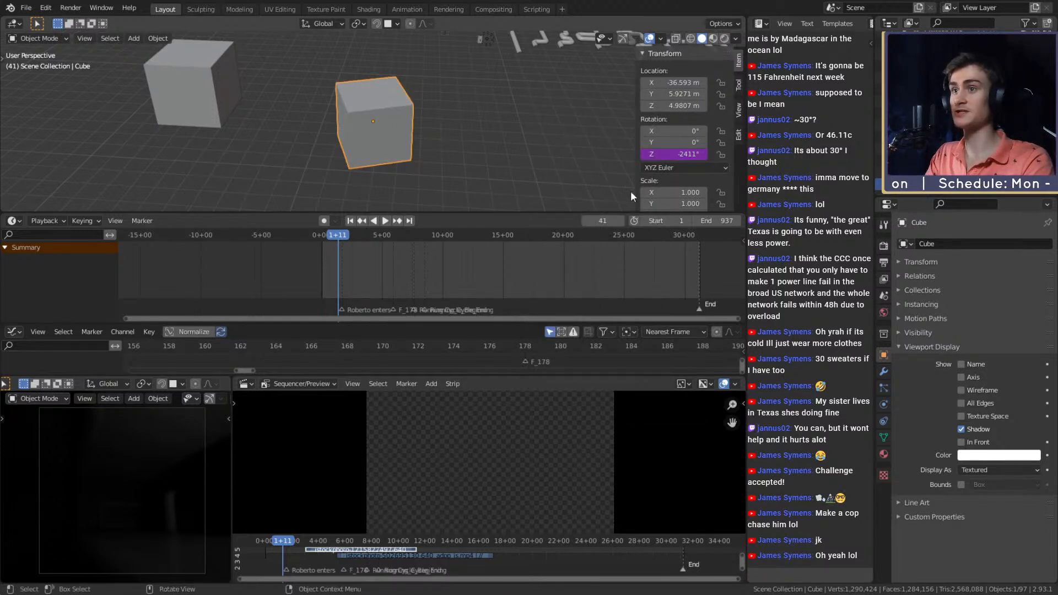
- Reopen the Z rotation driver, try Z Rotation as the variable's type, and return it to X Location
{"action": "right_click", "coordinate": [685, 156]}
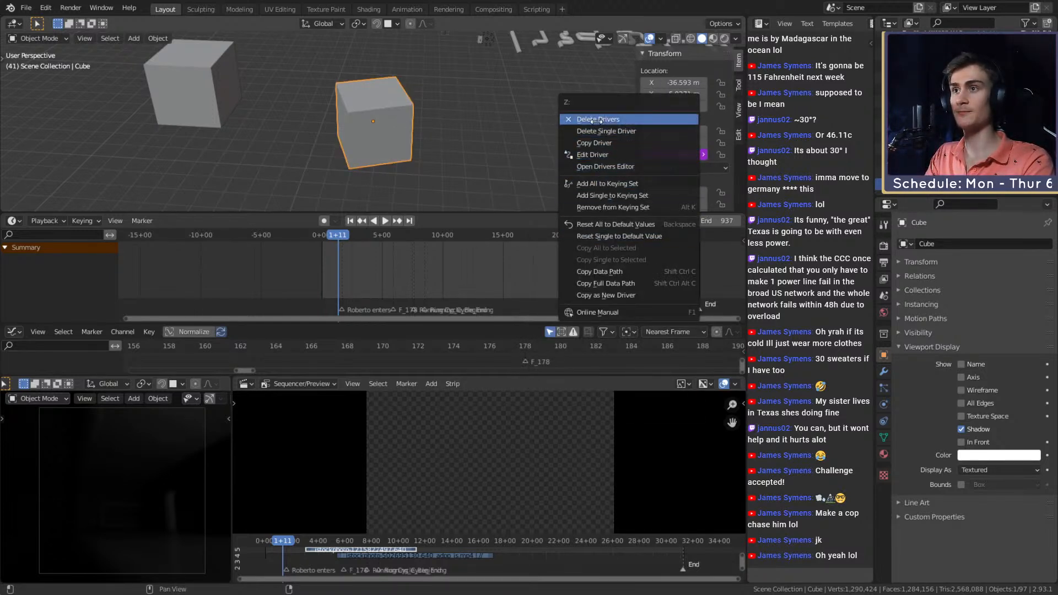
{"action": "left_click", "coordinate": [593, 154]}
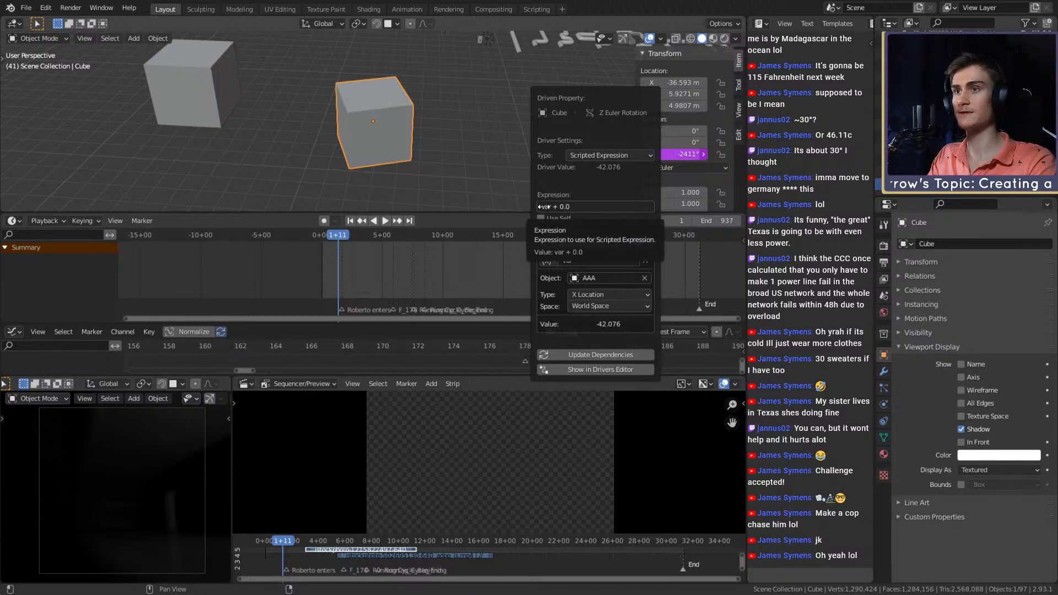
{"action": "left_click", "coordinate": [598, 294]}
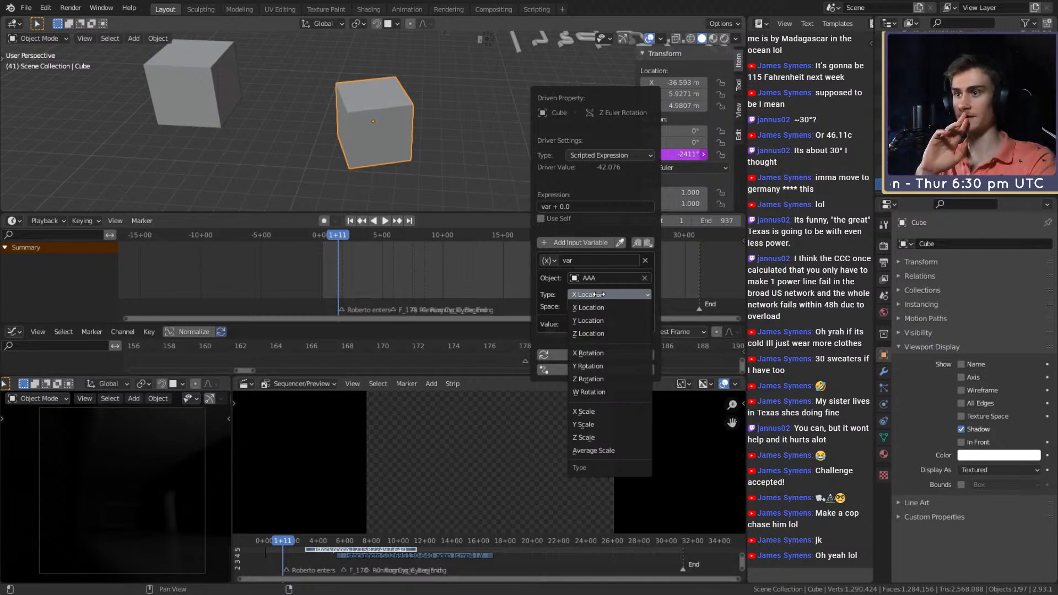
{"action": "left_click", "coordinate": [590, 379]}
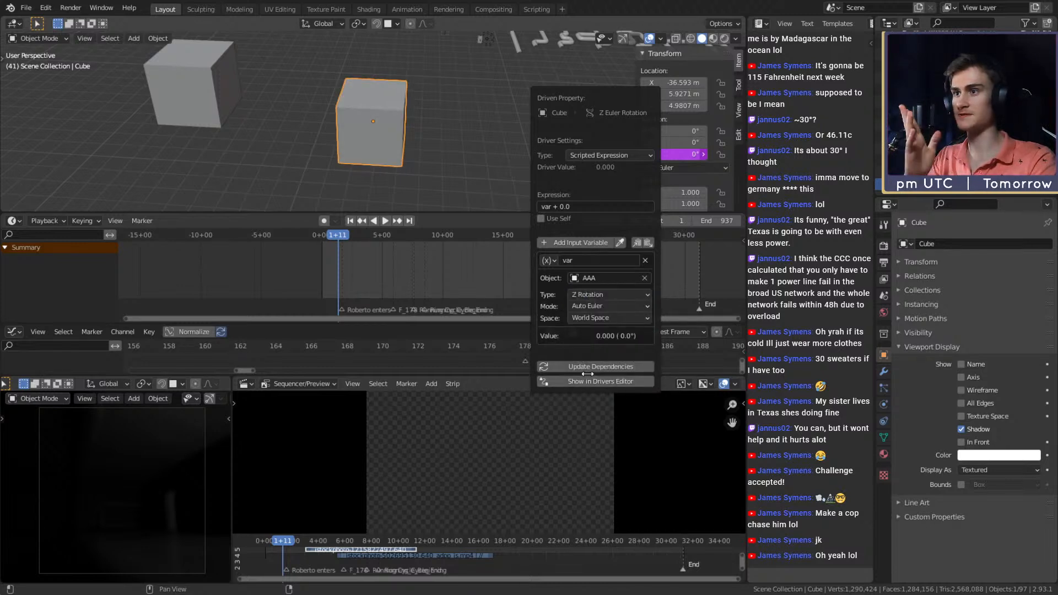
{"action": "left_click", "coordinate": [602, 297]}
{"action": "left_click", "coordinate": [598, 307]}
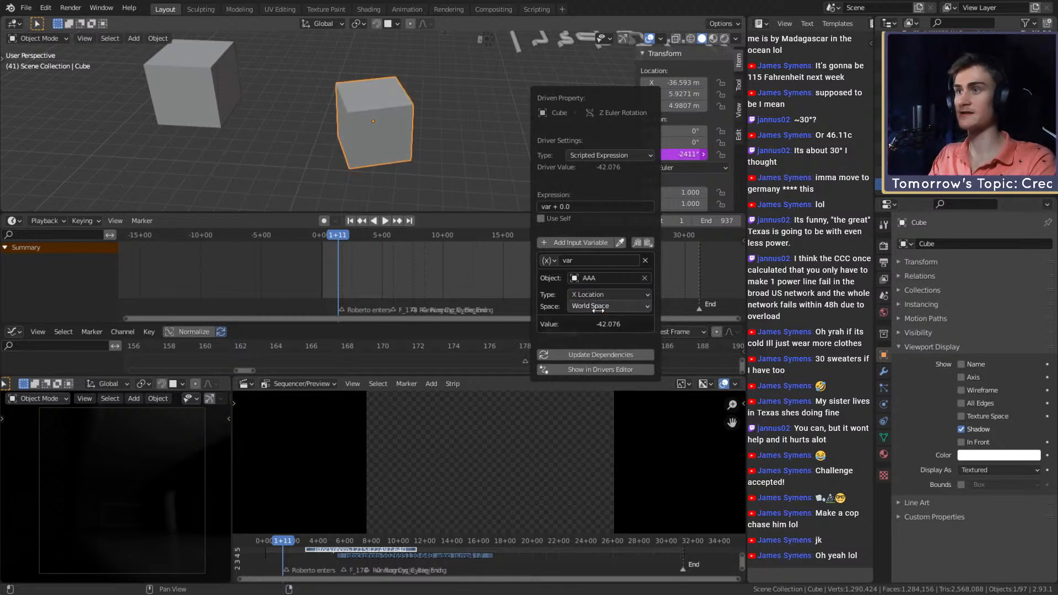
- Try moving AAA along the X axis to demonstrate driving the other cube's rotation, and restore its original position
{"action": "left_click", "coordinate": [226, 91]}
{"action": "middle_click_drag", "start_coordinate": [367, 115], "coordinate": [421, 131], "text": "shift"}
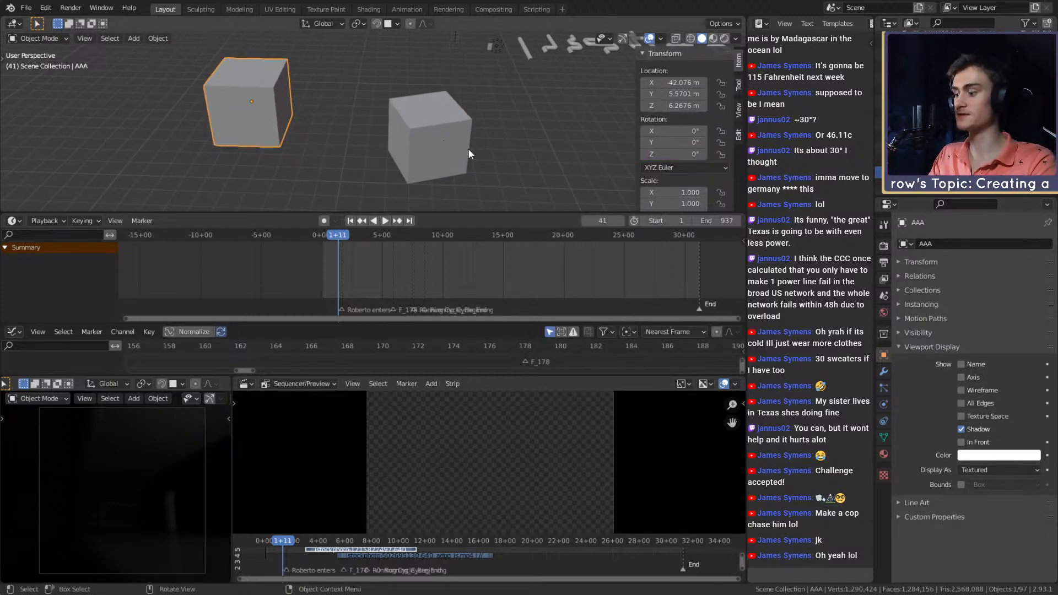
{"action": "key", "text": "g"}
{"action": "key", "text": "x"}
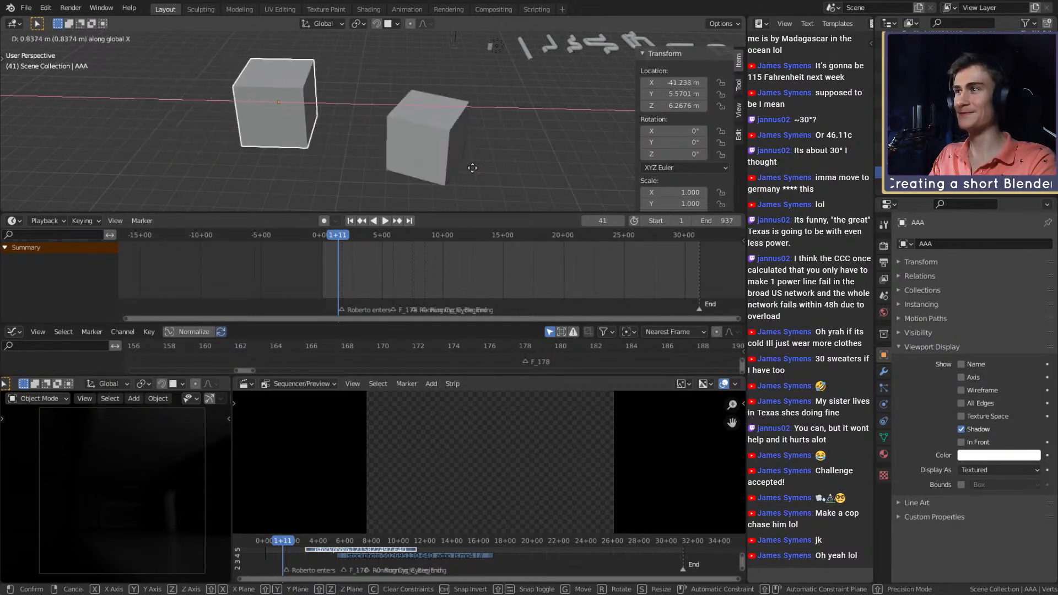
{"action": "left_click", "coordinate": [470, 133]}
{"action": "left_click", "coordinate": [431, 136]}
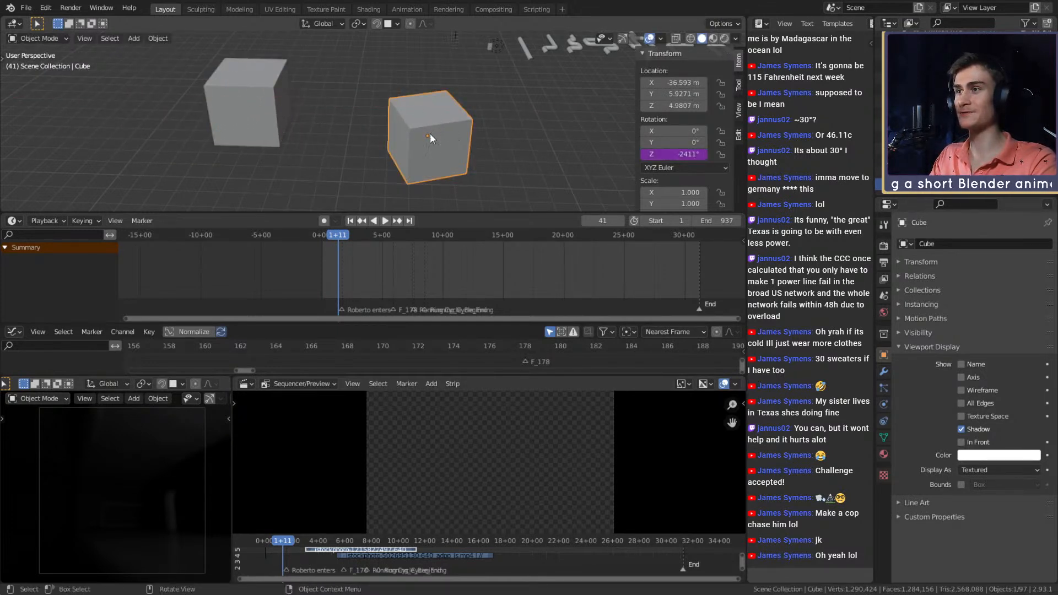
{"action": "key", "text": "ctrl+z"}
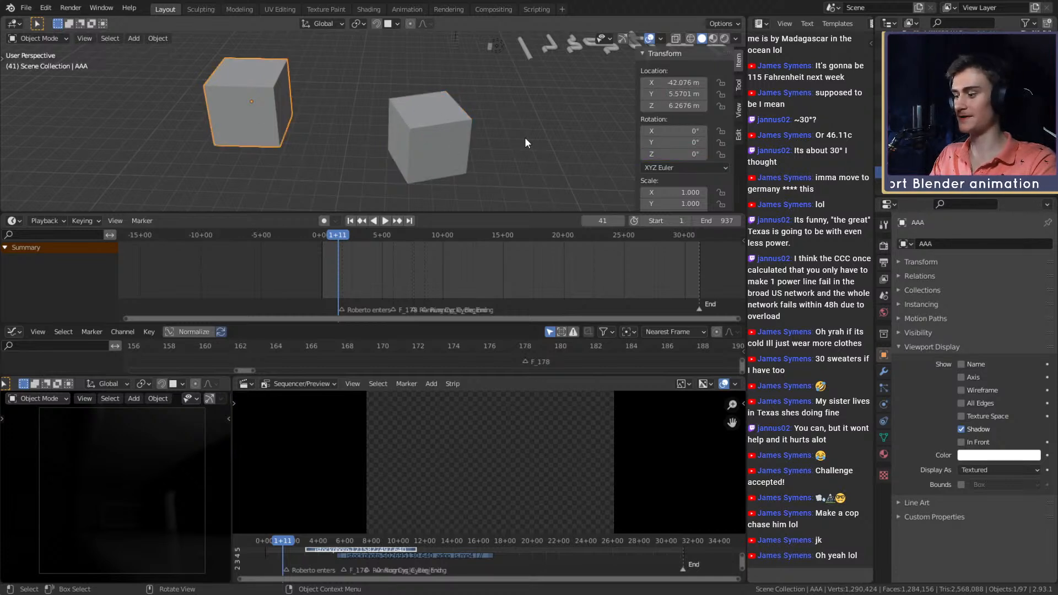
{"action": "key", "text": "g"}
{"action": "key", "text": "x"}
{"action": "key", "text": "Escape"}
- Change the variable type in the original cube's Z rotation driver to Z Rotation
{"action": "left_click", "coordinate": [445, 123]}
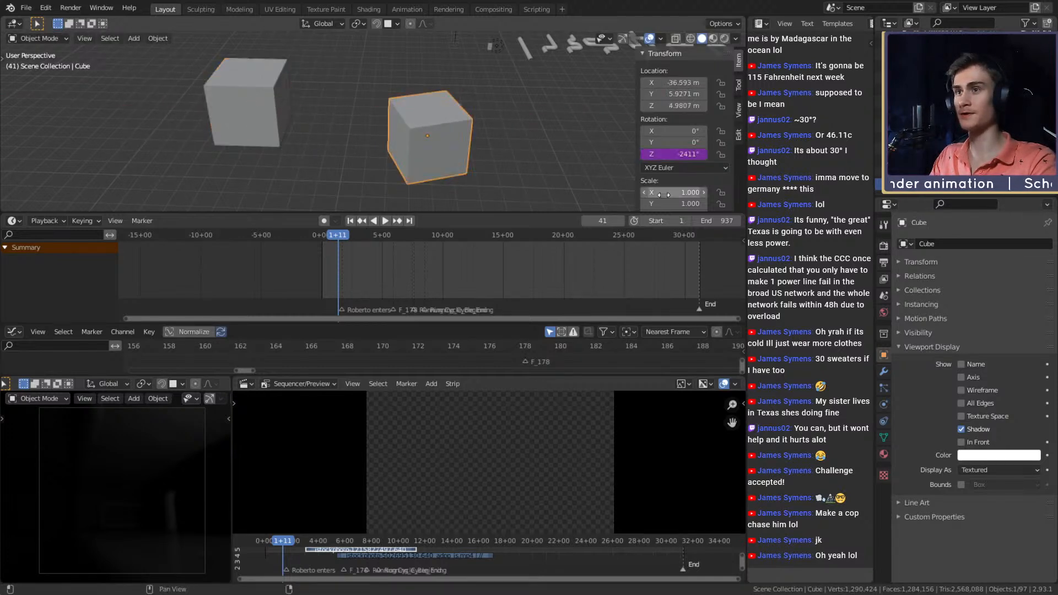
{"action": "right_click", "coordinate": [678, 154]}
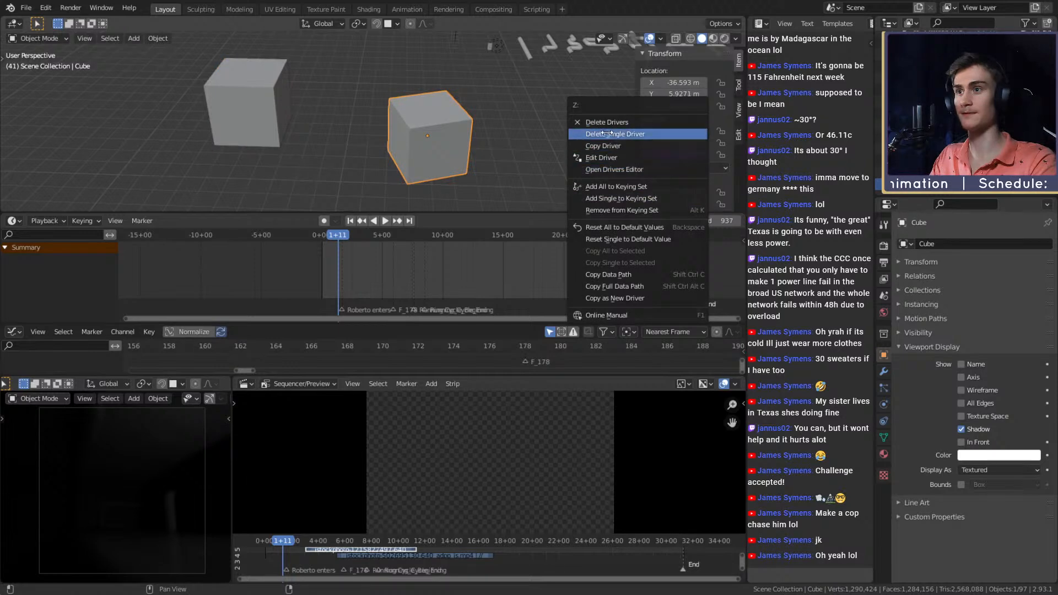
{"action": "left_click", "coordinate": [601, 157]}
{"action": "left_click", "coordinate": [606, 298]}
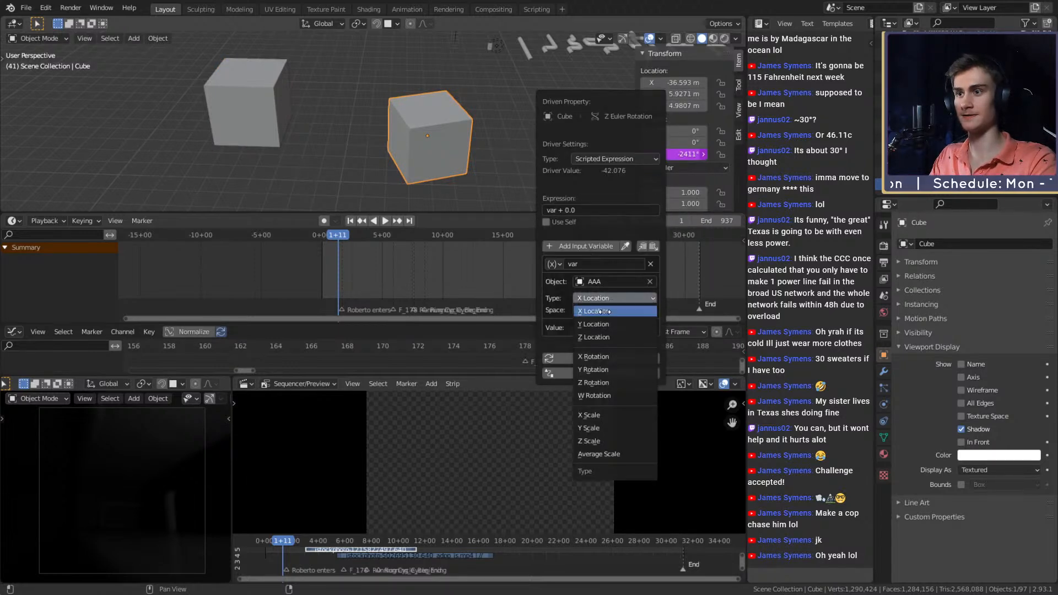
{"action": "left_click", "coordinate": [595, 395]}
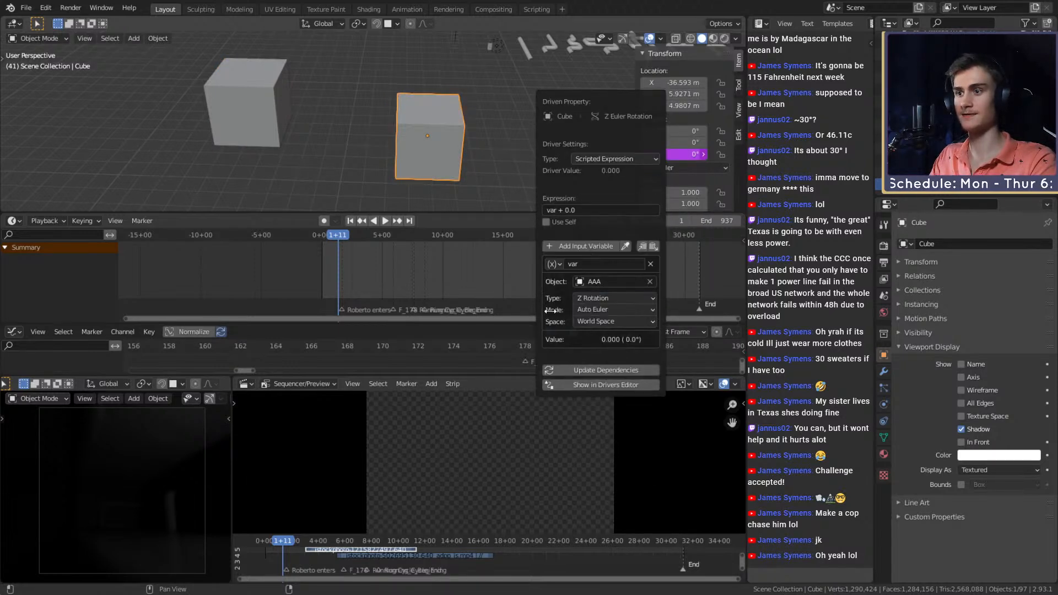
- Try rotating AAA about the Z axis to demonstrate the linked rotation, and cancel the rotation
{"action": "left_click", "coordinate": [284, 124]}
{"action": "key", "text": "r"}
{"action": "key", "text": "z"}
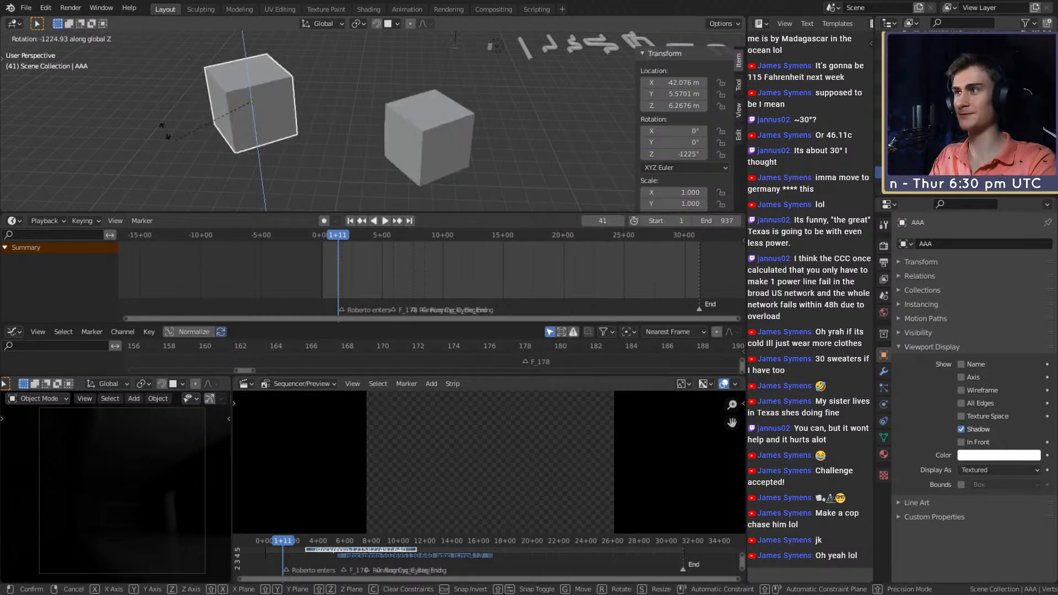
{"action": "right_click", "coordinate": [225, 172]}
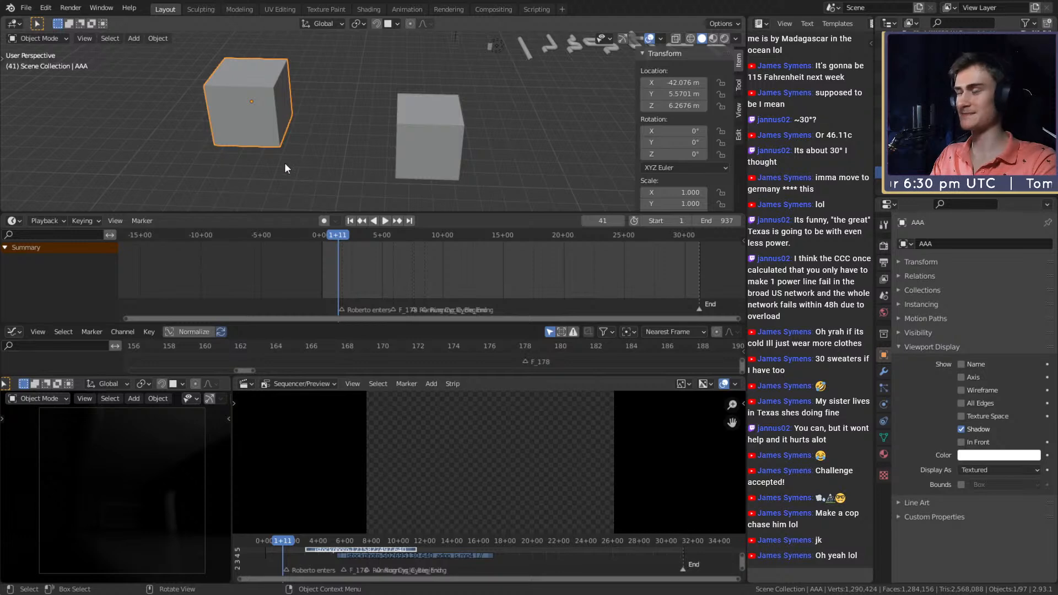
{"action": "middle_click_drag", "start_coordinate": [432, 108], "coordinate": [425, 147]}
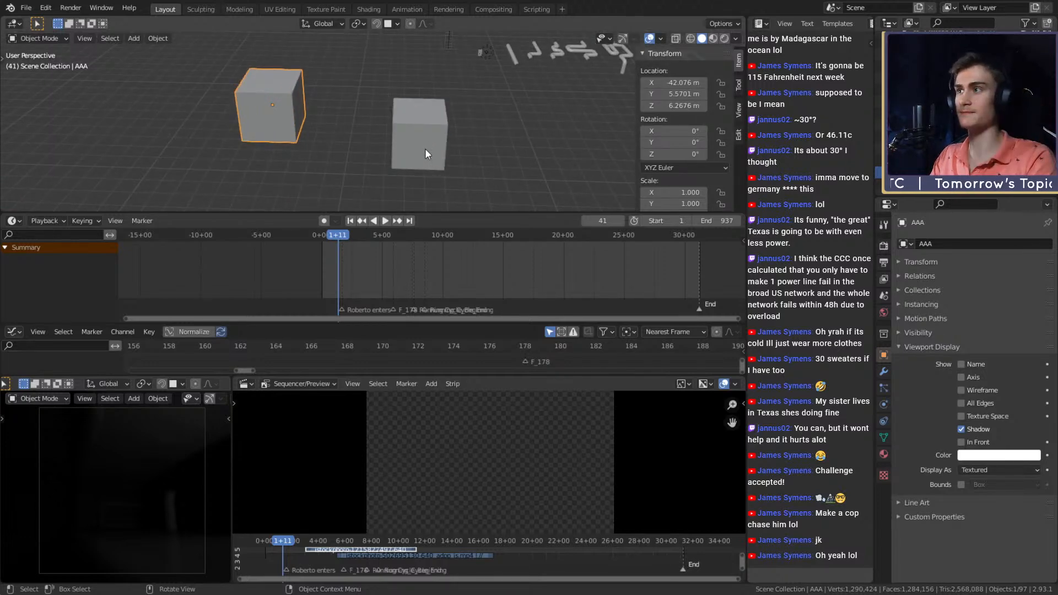
{"action": "middle_click_drag", "start_coordinate": [425, 147], "coordinate": [485, 126]}
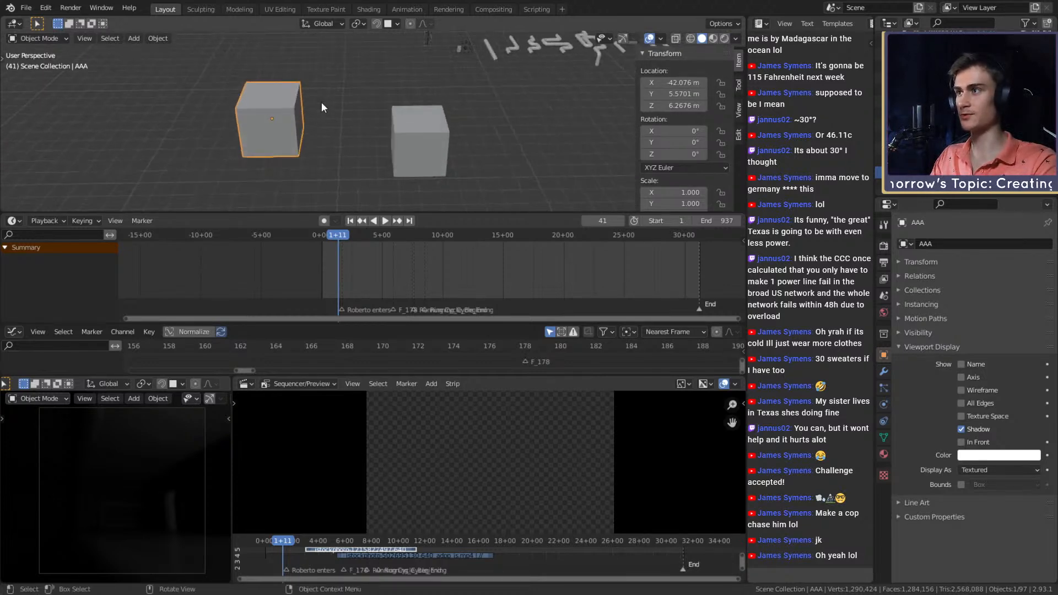
- Delete both demonstration cubes, AAA and the driven cube
{"action": "key", "text": "Delete"}
{"action": "left_click", "coordinate": [413, 145]}
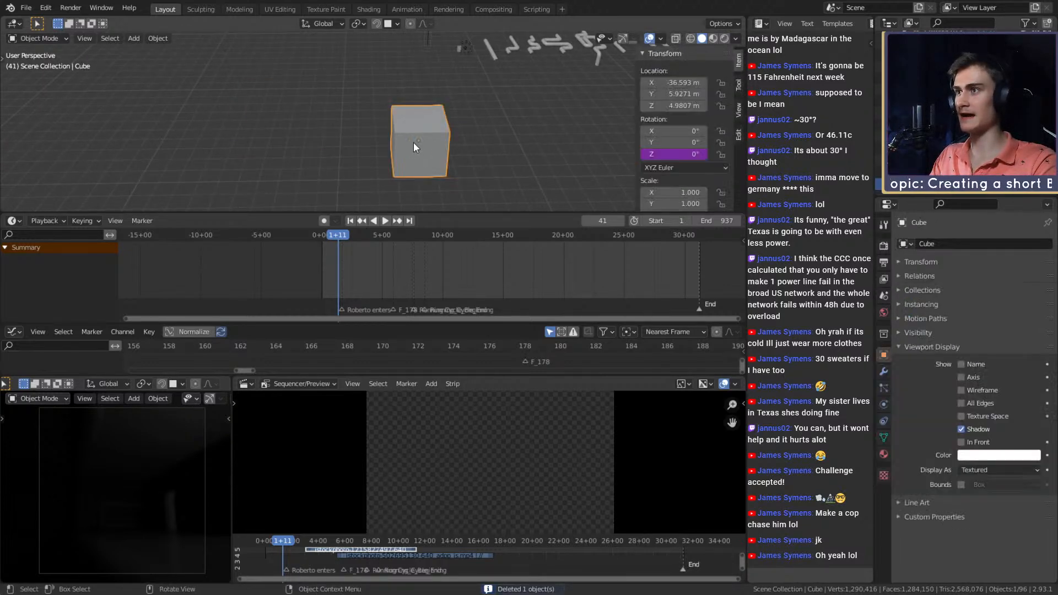
{"action": "key", "text": "Delete"}
- Select the Roberto_Close rig and frame its body in the viewport, staying in Object Mode
{"action": "middle_click_drag", "start_coordinate": [413, 142], "coordinate": [458, 116], "text": "shift"}
{"action": "scroll", "coordinate": [409, 107], "scroll_direction": "up", "scroll_amount": 3}
{"action": "left_click", "coordinate": [425, 153]}
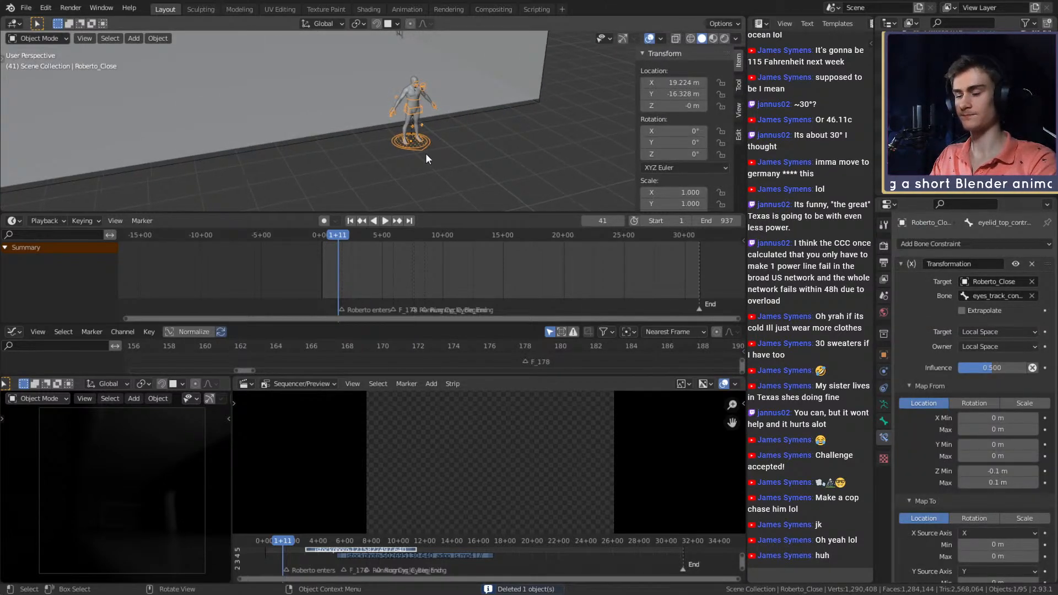
{"action": "key", "text": "KP_Decimal"}
{"action": "scroll", "coordinate": [409, 134], "scroll_direction": "down", "scroll_amount": 3}
{"action": "key", "text": "ctrl+Tab"}
{"action": "scroll", "coordinate": [422, 135], "scroll_direction": "up", "scroll_amount": 4}
{"action": "middle_click_drag", "start_coordinate": [422, 135], "coordinate": [463, 182], "text": "shift"}
{"action": "middle_click_drag", "start_coordinate": [463, 182], "coordinate": [485, 132]}
{"action": "key", "text": "ctrl+Tab"}
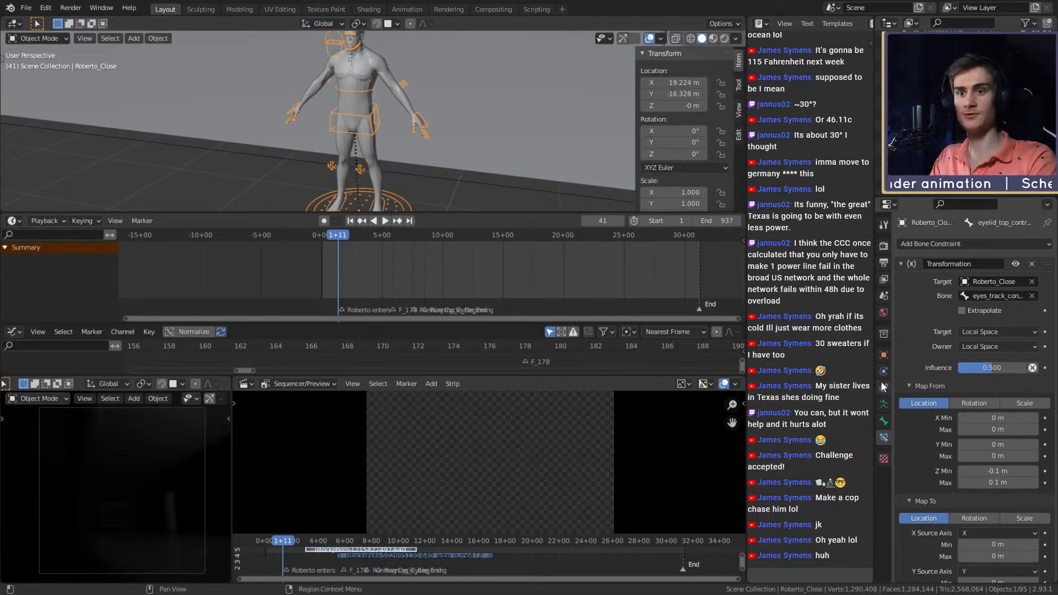
- Show the rig's armature data properties, turn on X-ray display, and enter Pose Mode
{"action": "left_click", "coordinate": [884, 404]}
{"action": "middle_click_drag", "start_coordinate": [410, 96], "coordinate": [420, 136]}
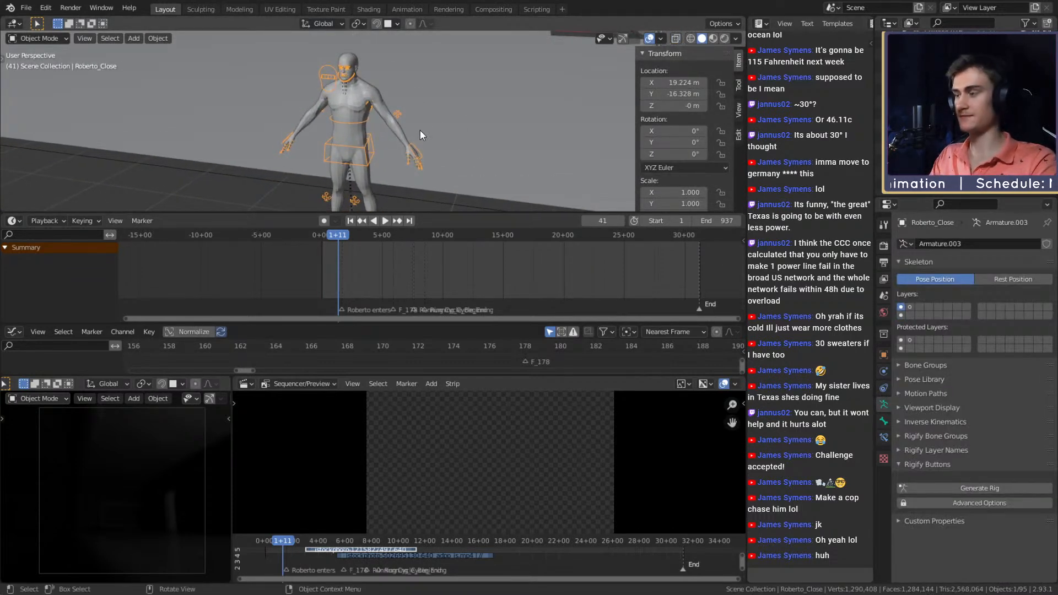
{"action": "key", "text": "alt+z"}
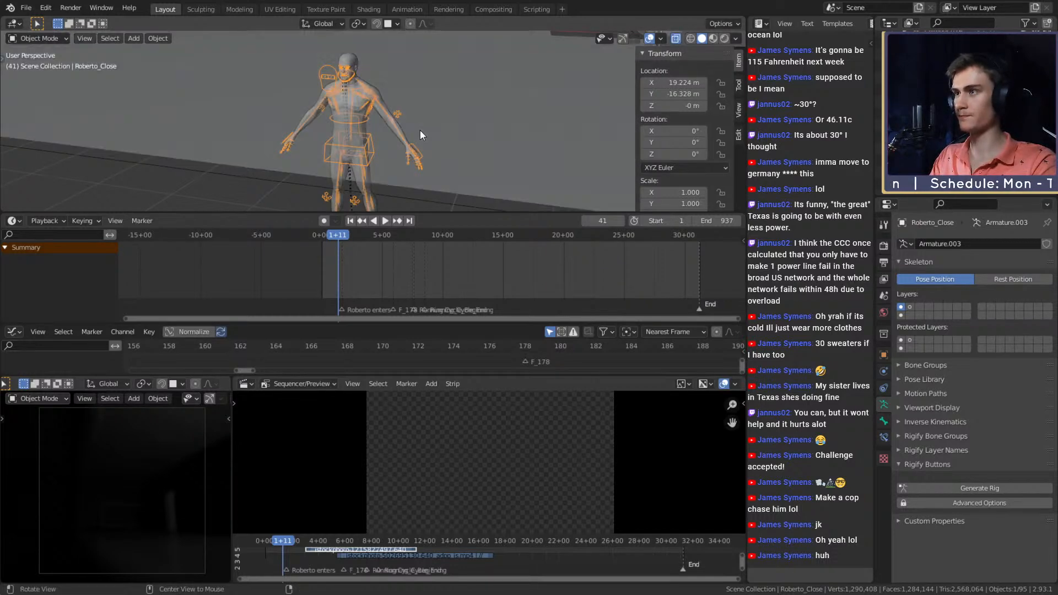
{"action": "key", "text": "ctrl+Tab"}
- Inspect the rig's torso and arm bones up close and select the elbow.L bone
{"action": "scroll", "coordinate": [389, 105], "scroll_direction": "up", "scroll_amount": 6}
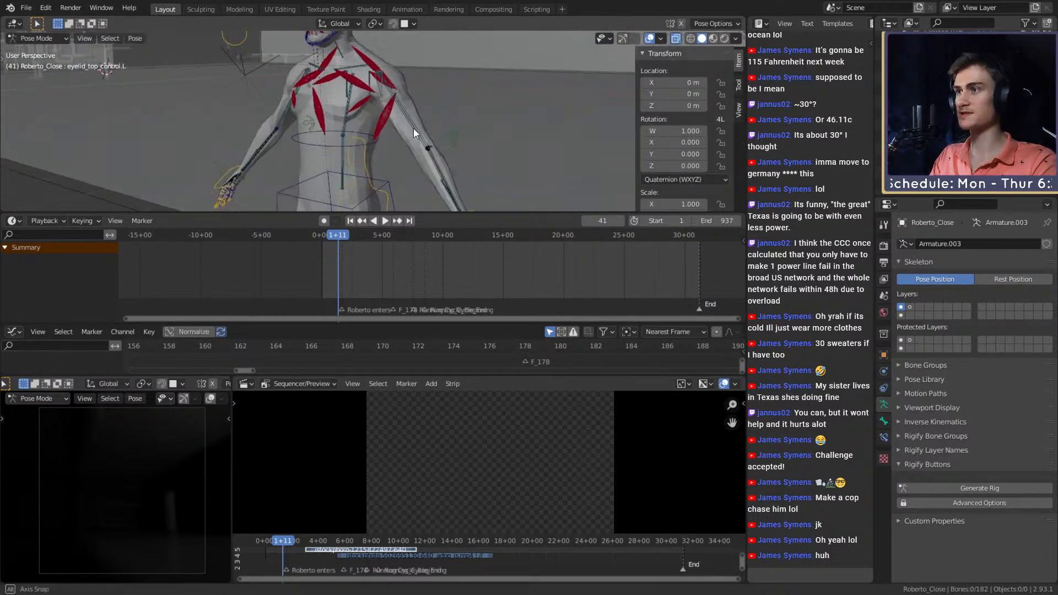
{"action": "middle_click_drag", "start_coordinate": [421, 116], "coordinate": [438, 106]}
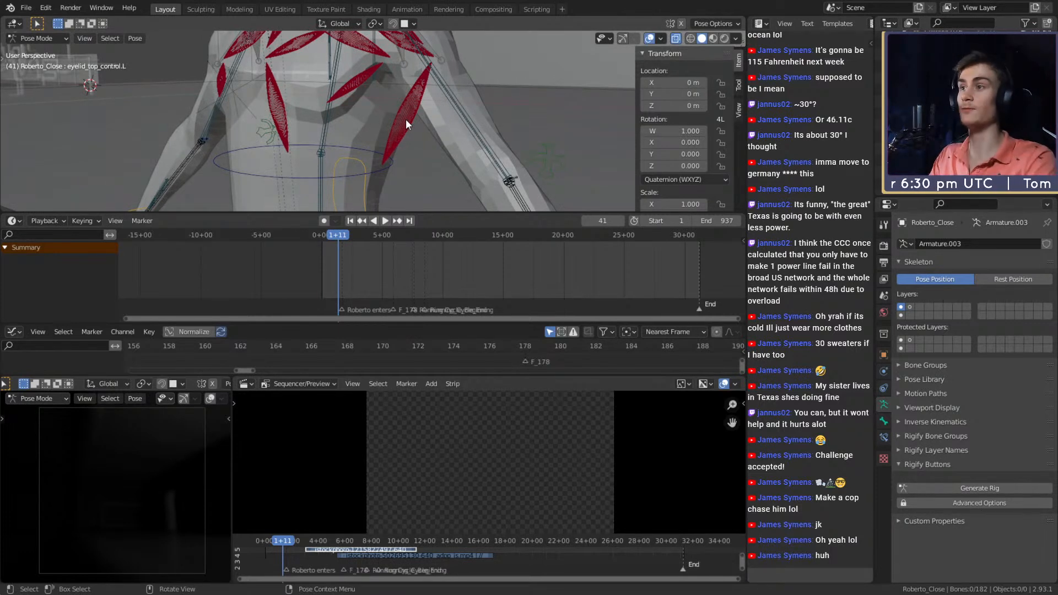
{"action": "scroll", "coordinate": [406, 120], "scroll_direction": "down", "scroll_amount": 5}
{"action": "mouse_move", "coordinate": [444, 147]}
{"action": "middle_mouse_down"}
{"action": "mouse_move", "coordinate": [313, 140]}
{"action": "mouse_move", "coordinate": [431, 144]}
{"action": "mouse_move", "coordinate": [479, 114]}
{"action": "mouse_move", "coordinate": [452, 137]}
{"action": "middle_mouse_up"}
{"action": "scroll", "coordinate": [431, 144], "scroll_direction": "up", "scroll_amount": 3}
{"action": "scroll", "coordinate": [431, 144], "scroll_direction": "up", "scroll_amount": 2}
{"action": "left_click", "coordinate": [476, 156]}
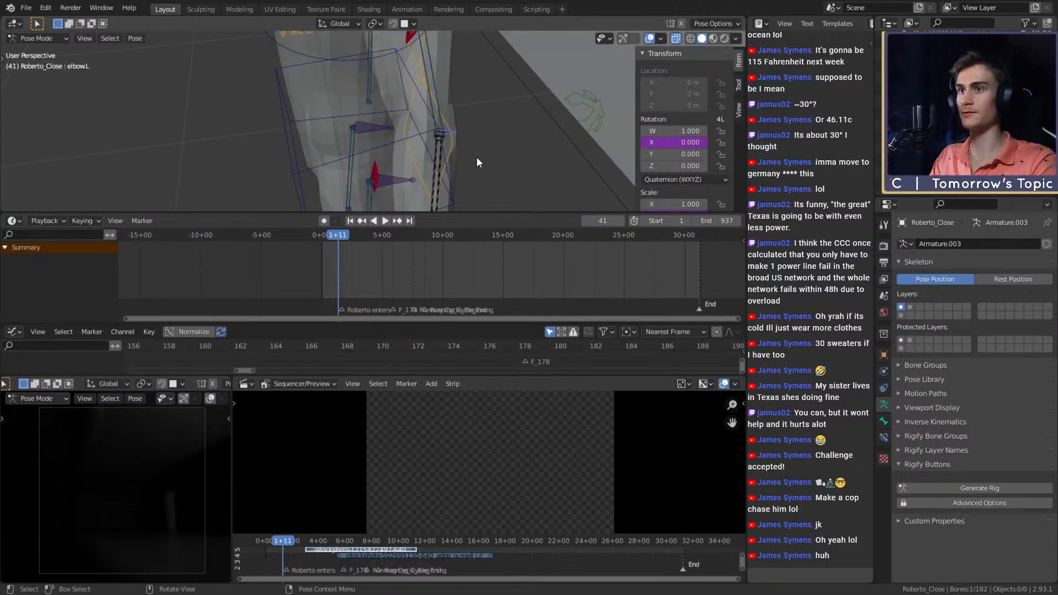
- Frame the elbow.L bone up close and examine its driven rotation and scale channels
{"action": "key", "text": "KP_Decimal"}
{"action": "scroll", "coordinate": [639, 157], "scroll_direction": "down", "scroll_amount": 2}
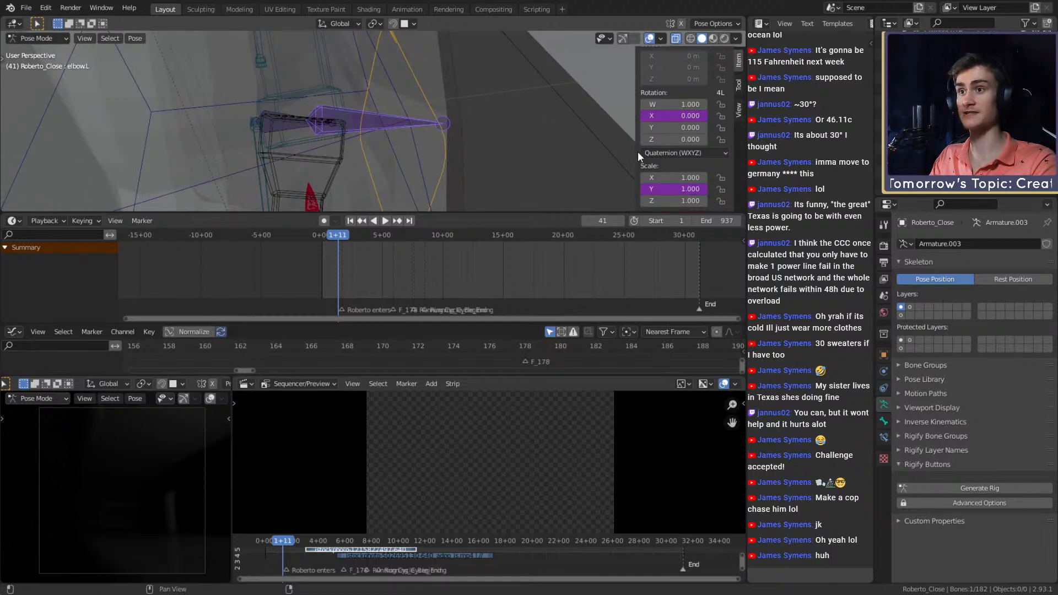
{"action": "scroll", "coordinate": [411, 159], "scroll_direction": "down", "scroll_amount": 3}
{"action": "middle_click_drag", "start_coordinate": [411, 159], "coordinate": [425, 129]}
- Leave Pose Mode, turn on snapping in Object Mode, and put the Roberto_Close rig back into Pose Mode
{"action": "key", "text": "ctrl+Tab"}
{"action": "scroll", "coordinate": [423, 135], "scroll_direction": "down", "scroll_amount": 2}
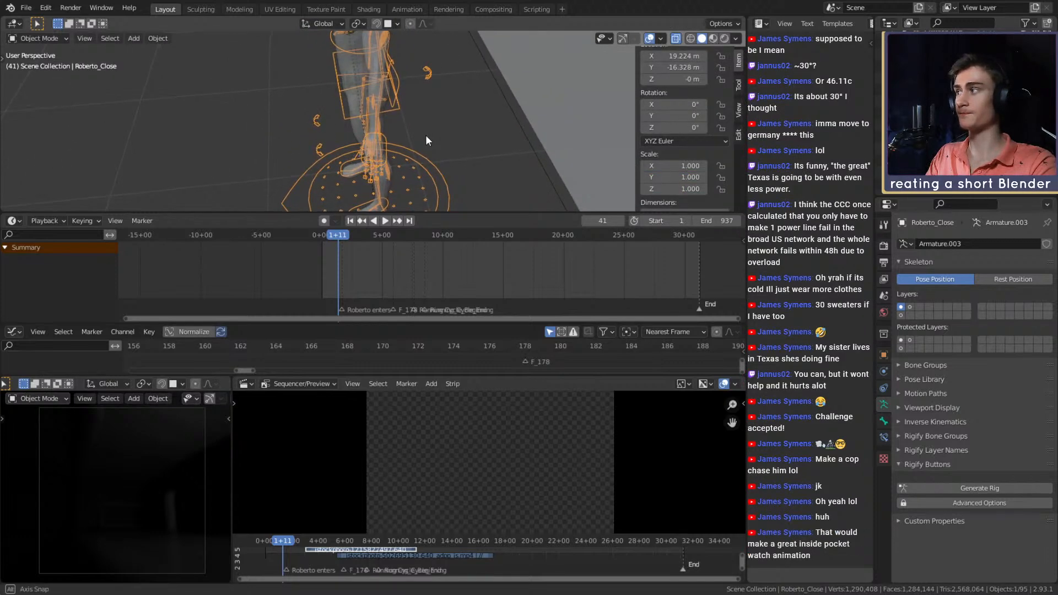
{"action": "key", "text": "shift+Tab"}
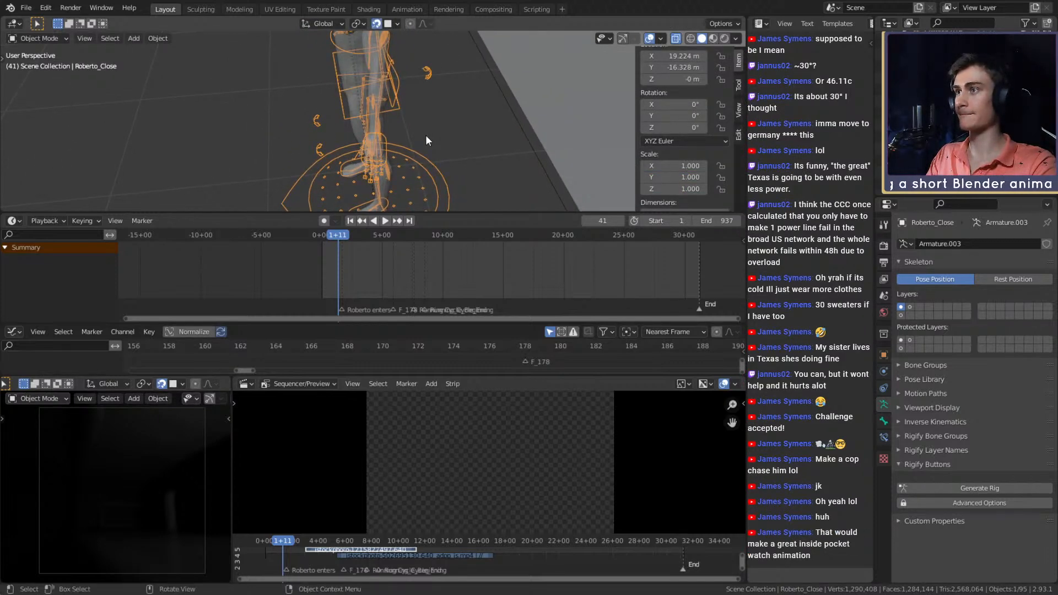
{"action": "key", "text": "ctrl+Tab"}
{"action": "key", "text": "ctrl+Tab"}
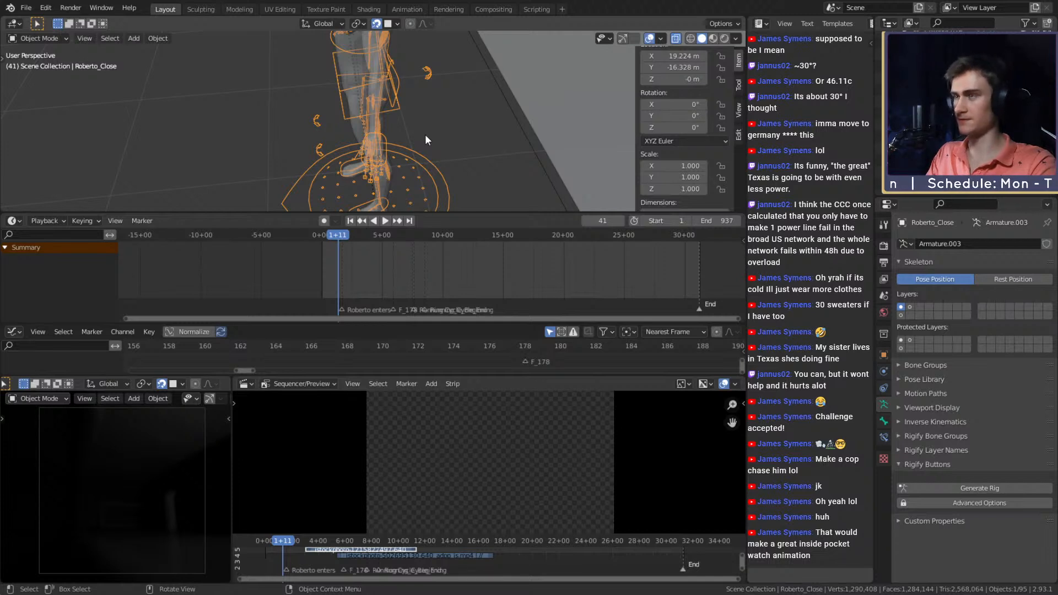
{"action": "key", "text": "ctrl+Tab"}
- Try moving the handIK.L control to bend the left arm, and cancel the move
{"action": "middle_click_drag", "start_coordinate": [422, 164], "coordinate": [464, 183]}
{"action": "left_click", "coordinate": [398, 123]}
{"action": "key", "text": "g"}
{"action": "left_click", "coordinate": [471, 155]}
{"action": "scroll", "coordinate": [492, 132], "scroll_direction": "up", "scroll_amount": 3}
{"action": "key", "text": "g"}
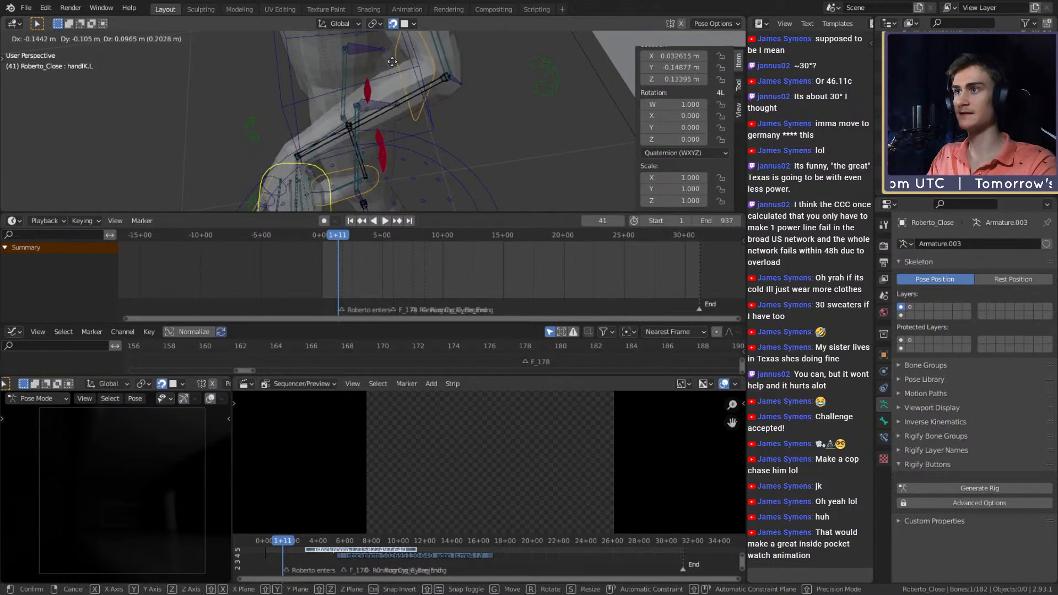
{"action": "right_click", "coordinate": [461, 107]}
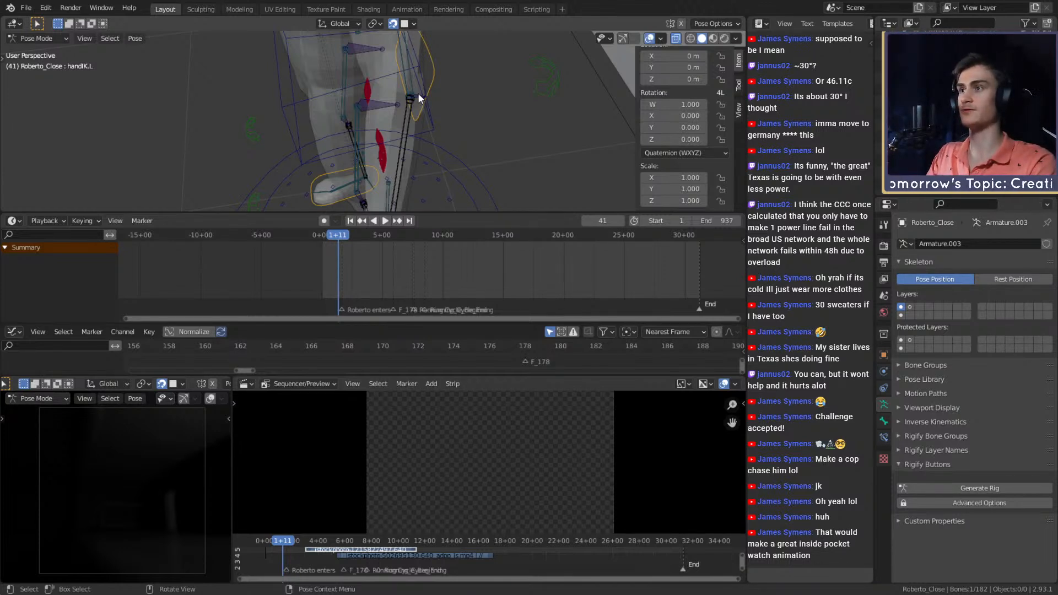
- Check the driven channels of elbow.L, and temporarily raise handIK.L to demonstrate the elbow bending before cancelling the move
{"action": "left_click", "coordinate": [419, 97]}
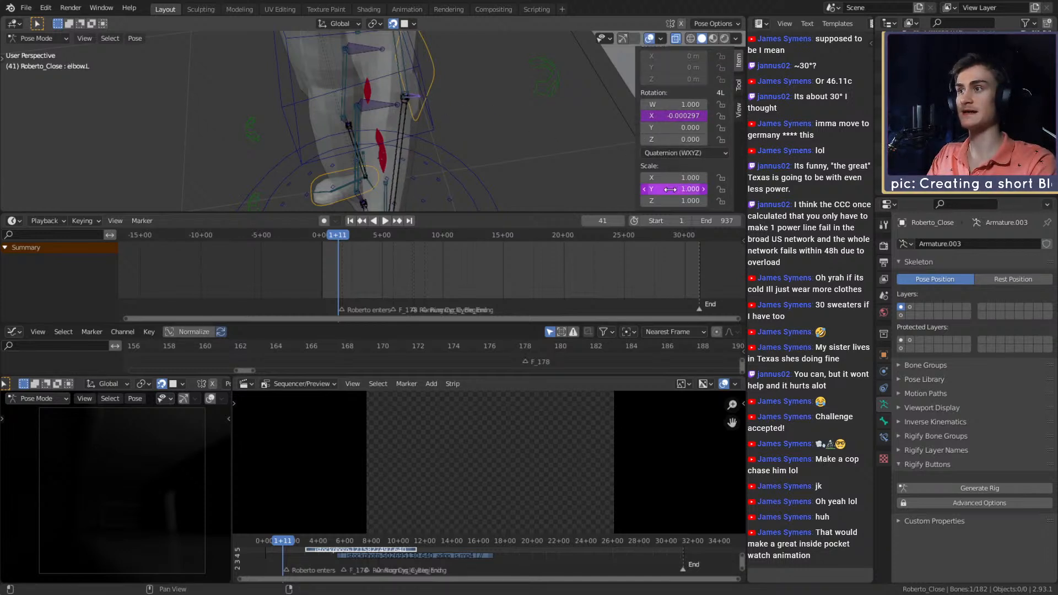
{"action": "middle_click_drag", "start_coordinate": [418, 116], "coordinate": [451, 167]}
{"action": "left_click", "coordinate": [396, 149]}
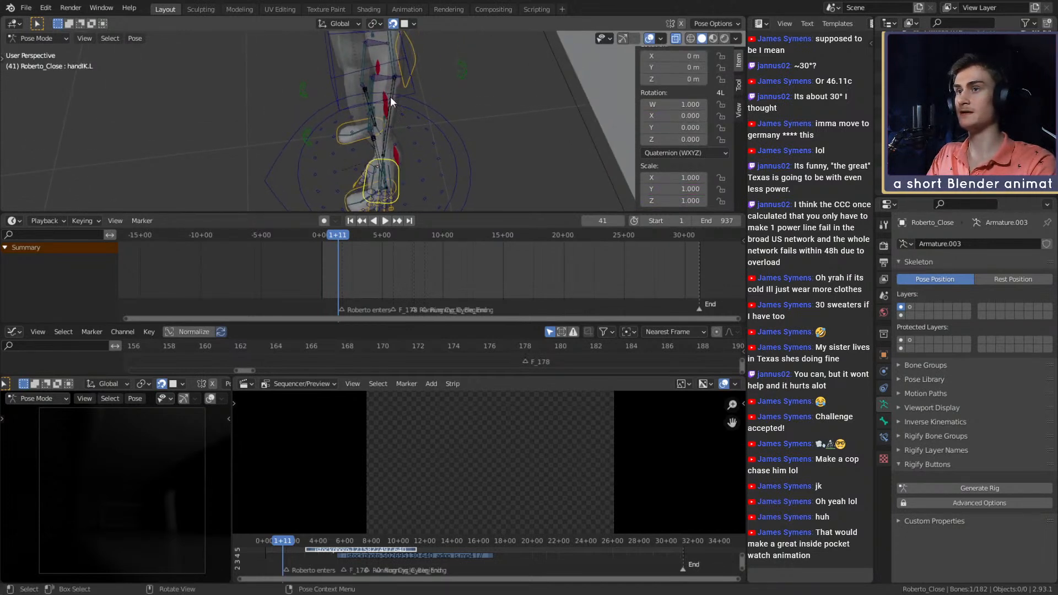
{"action": "key", "text": "g"}
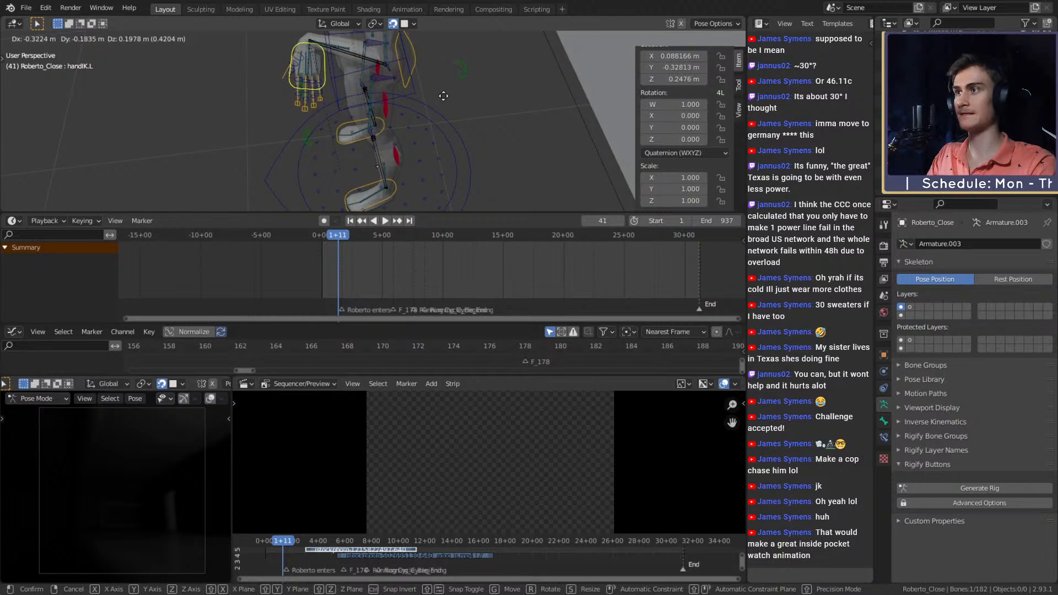
{"action": "right_click", "coordinate": [455, 135]}
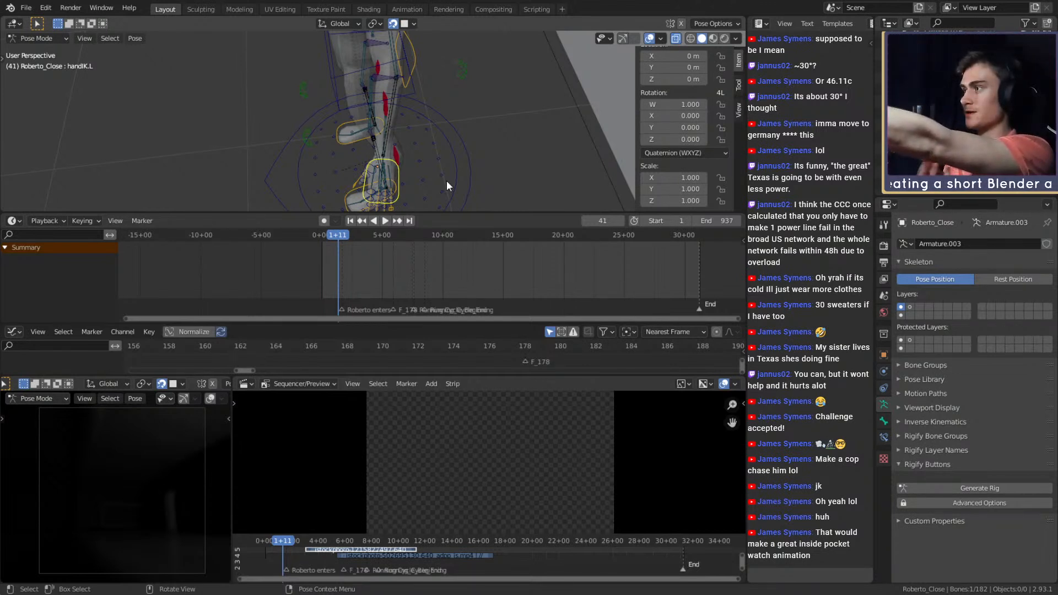
- Select the elbow.L bone and examine the drivers on its X rotation and Y scale
{"action": "middle_click_drag", "start_coordinate": [453, 85], "coordinate": [433, 93]}
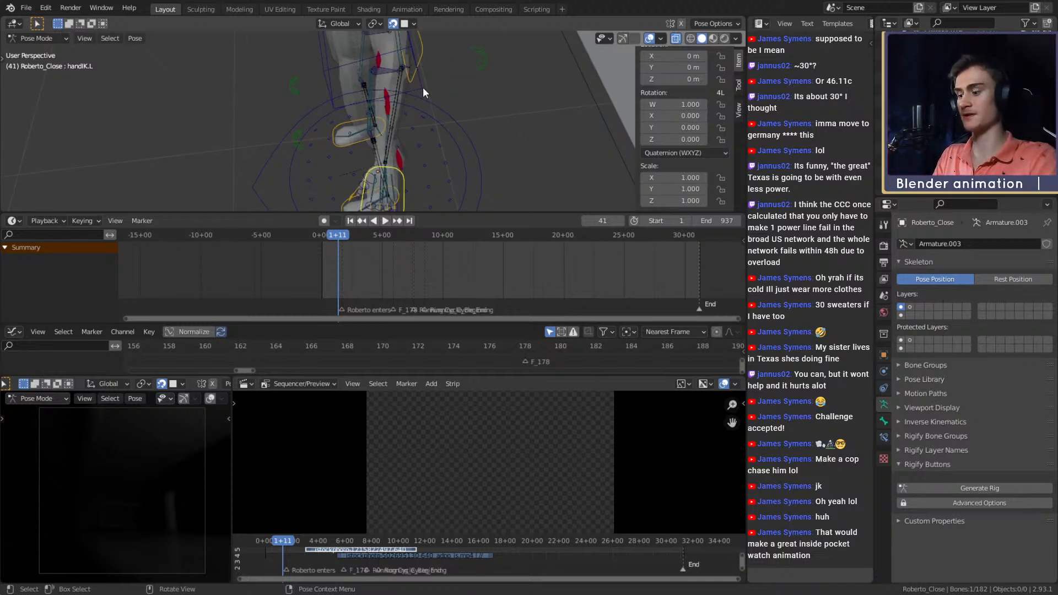
{"action": "left_click", "coordinate": [409, 68]}
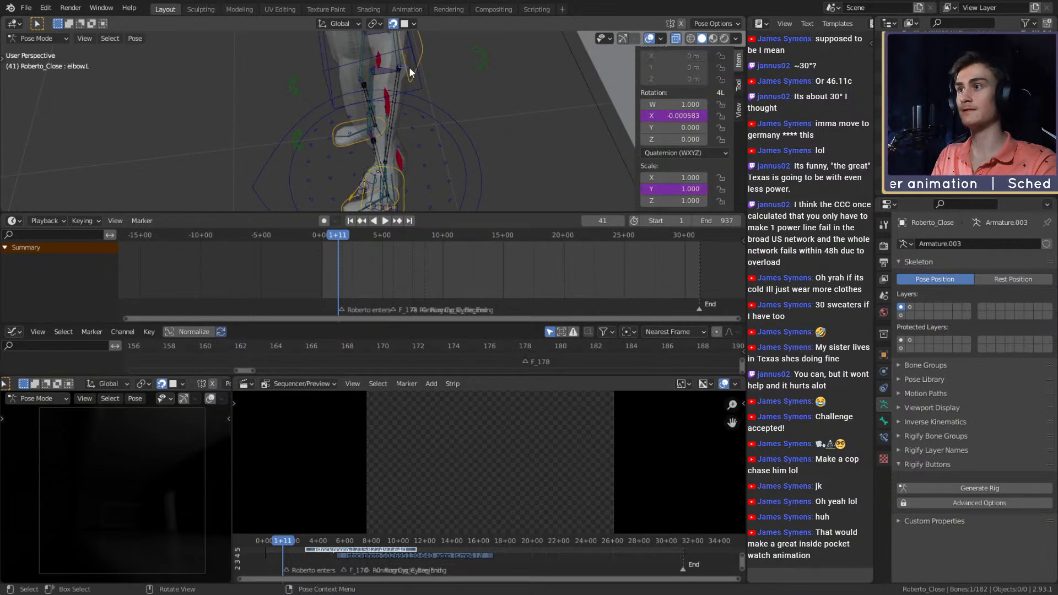
{"action": "right_click", "coordinate": [681, 116]}
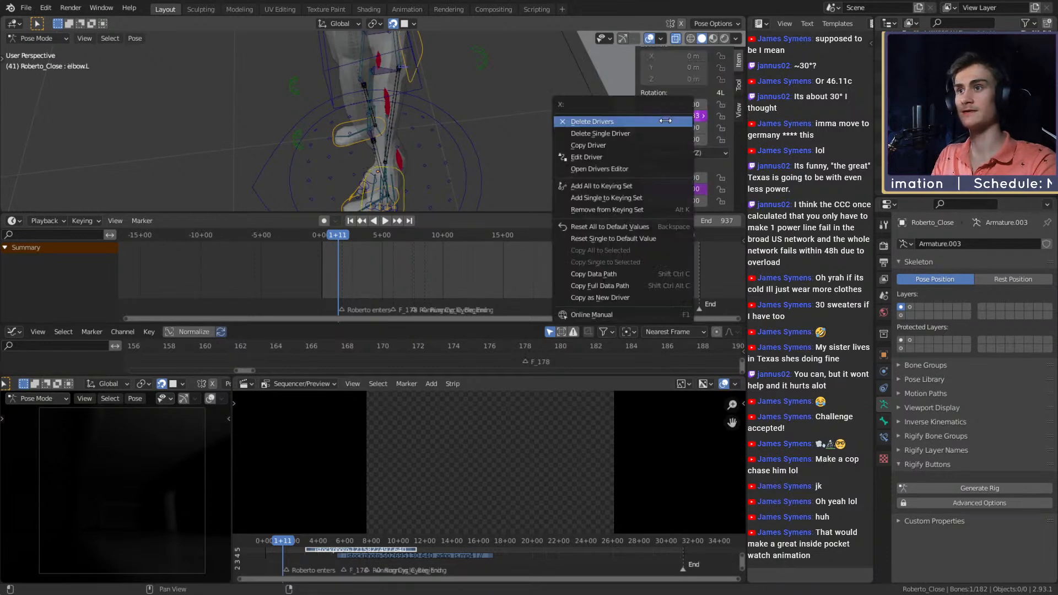
{"action": "left_click", "coordinate": [590, 156]}
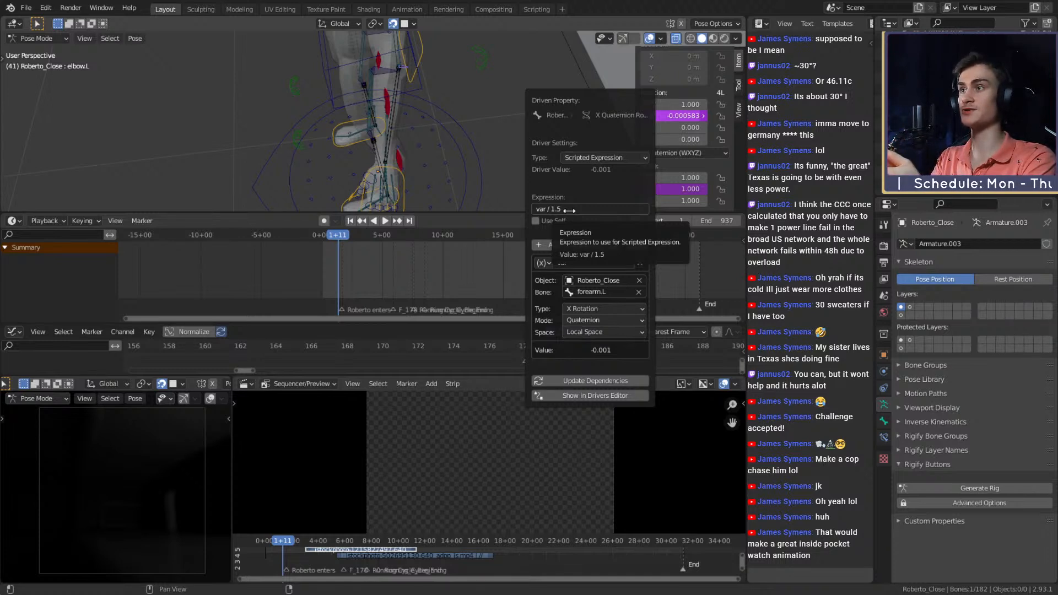
{"action": "right_click", "coordinate": [683, 188]}
{"action": "left_click", "coordinate": [579, 225]}
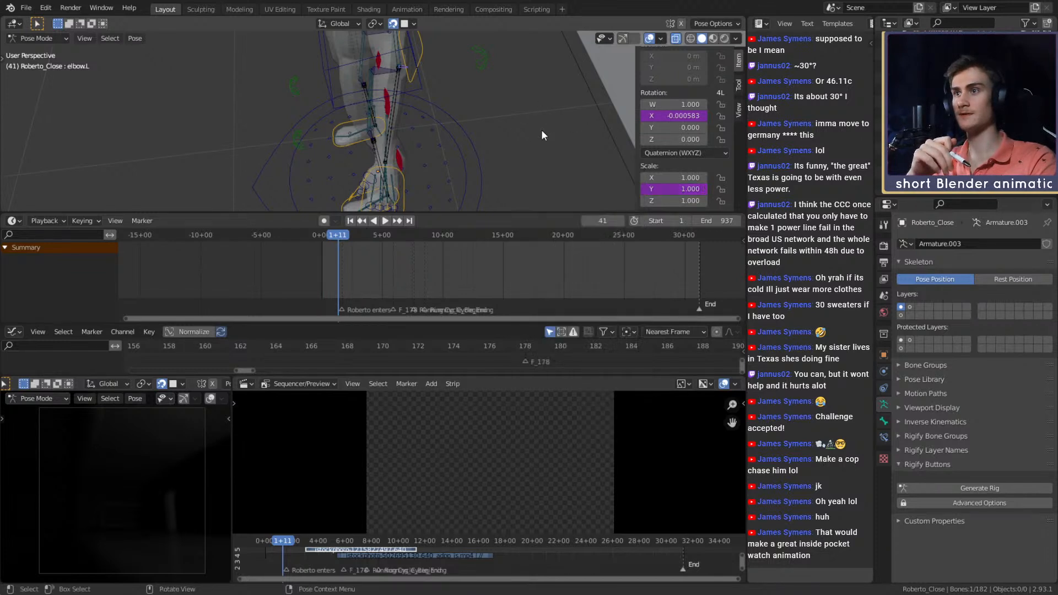
- Lift the left hand with handIK.L once more to show the driven elbow, cancel the move, and view the rig from another side
{"action": "left_click", "coordinate": [404, 181]}
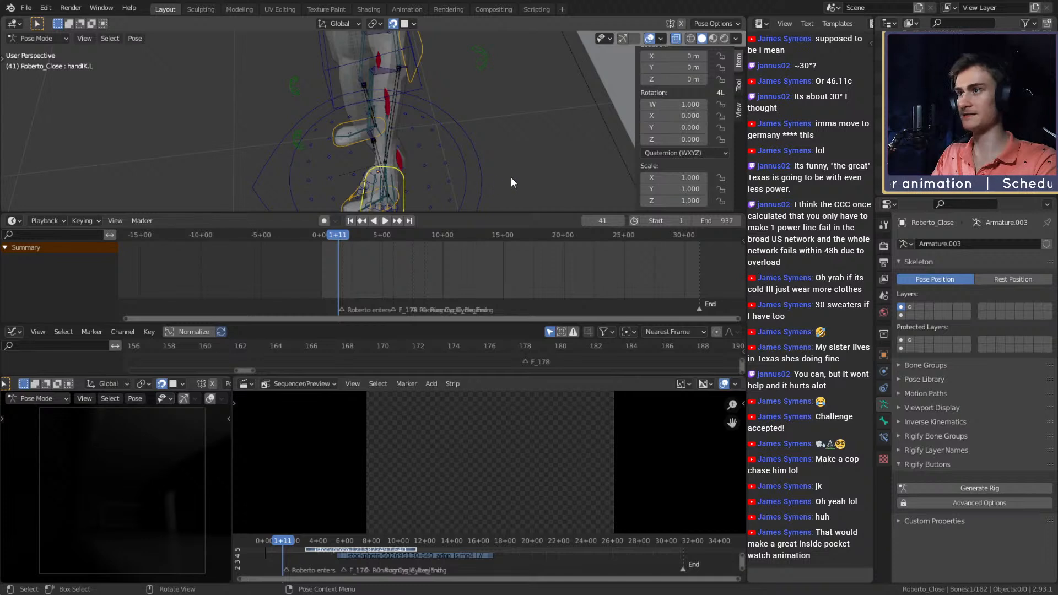
{"action": "key", "text": "g"}
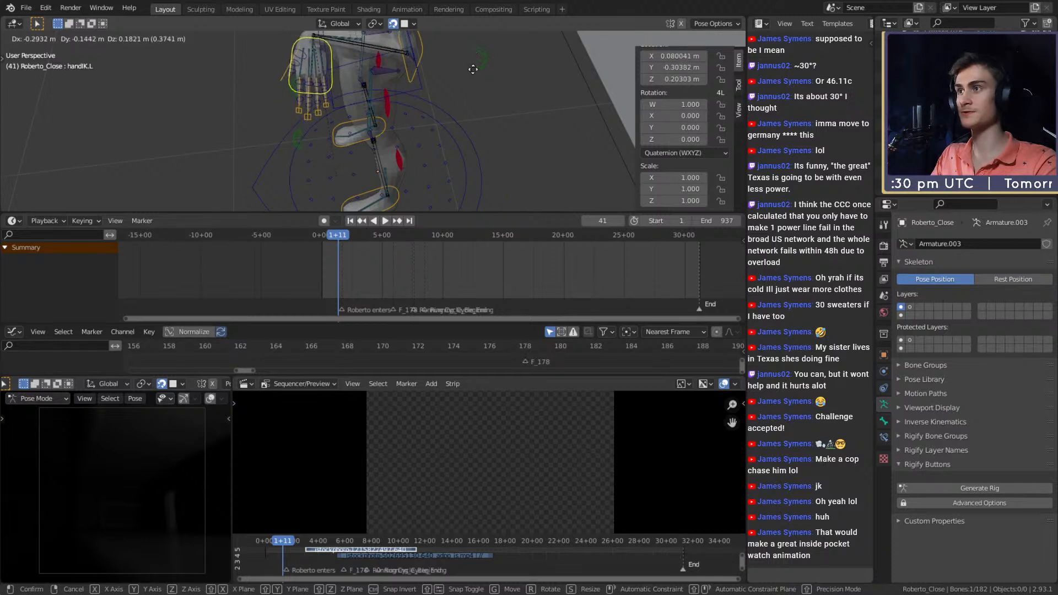
{"action": "right_click", "coordinate": [465, 42]}
{"action": "middle_click_drag", "start_coordinate": [386, 130], "coordinate": [462, 113]}
- Examine the rig's torso and arms from several angles in Object Mode
{"action": "key", "text": "ctrl+Tab"}
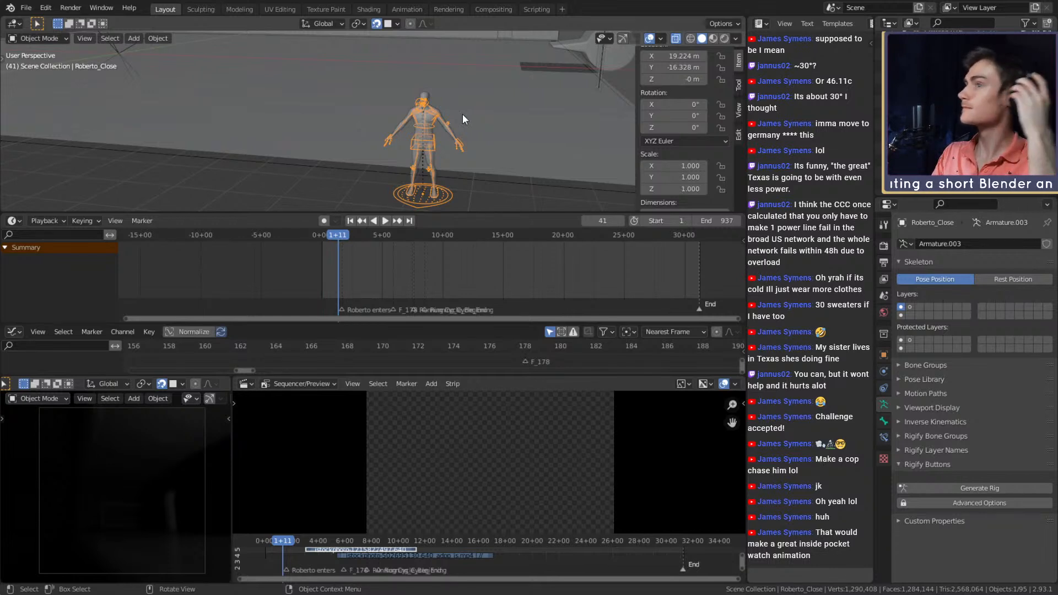
{"action": "key", "text": "ctrl+Tab"}
{"action": "middle_click_drag", "start_coordinate": [462, 114], "coordinate": [399, 128], "text": "shift"}
{"action": "scroll", "coordinate": [406, 74], "scroll_direction": "up", "scroll_amount": 5}
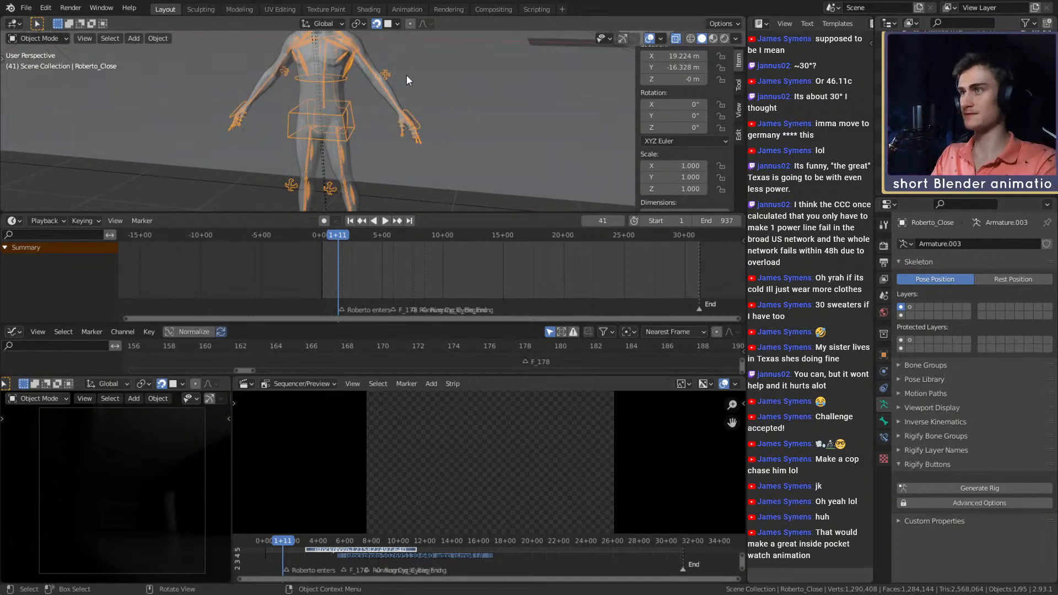
{"action": "middle_click_drag", "start_coordinate": [405, 75], "coordinate": [380, 137], "text": "shift"}
{"action": "scroll", "coordinate": [465, 74], "scroll_direction": "up", "scroll_amount": 5}
{"action": "scroll", "coordinate": [392, 128], "scroll_direction": "up", "scroll_amount": 3}
{"action": "scroll", "coordinate": [428, 132], "scroll_direction": "down", "scroll_amount": 5}
{"action": "scroll", "coordinate": [380, 141], "scroll_direction": "up", "scroll_amount": 4}
{"action": "middle_click_drag", "start_coordinate": [452, 106], "coordinate": [389, 130]}
{"action": "scroll", "coordinate": [398, 130], "scroll_direction": "up", "scroll_amount": 4}
{"action": "scroll", "coordinate": [307, 131], "scroll_direction": "down", "scroll_amount": 3}
- In Pose Mode, select handIK.L and temporarily move it to show the arm's deformation, cancelling the move
{"action": "key", "text": "ctrl+Tab"}
{"action": "scroll", "coordinate": [427, 141], "scroll_direction": "down", "scroll_amount": 4}
{"action": "mouse_move", "coordinate": [453, 156]}
{"action": "middle_mouse_down"}
{"action": "mouse_move", "coordinate": [332, 142]}
{"action": "mouse_move", "coordinate": [421, 130]}
{"action": "mouse_move", "coordinate": [462, 134]}
{"action": "mouse_move", "coordinate": [454, 151]}
{"action": "middle_mouse_up"}
{"action": "left_click", "coordinate": [372, 152]}
{"action": "left_click", "coordinate": [374, 153]}
{"action": "key", "text": "ctrl+Tab"}
{"action": "key", "text": "g"}
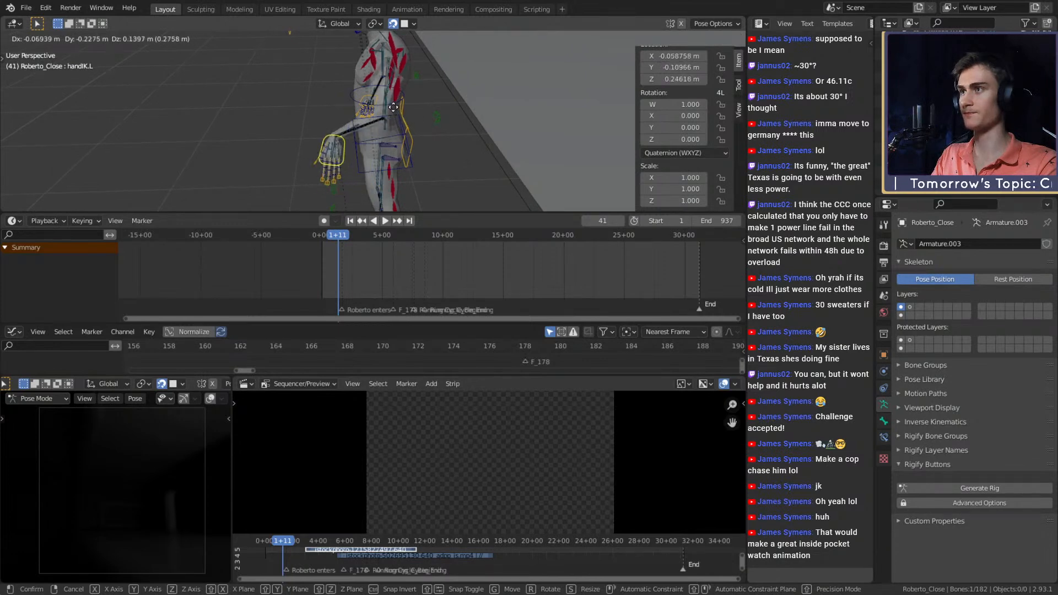
{"action": "right_click", "coordinate": [376, 94]}
- Examine the red muscle bones across the rig's chest and shoulders up close
{"action": "middle_click_drag", "start_coordinate": [383, 100], "coordinate": [449, 104]}
{"action": "scroll", "coordinate": [525, 99], "scroll_direction": "up", "scroll_amount": 4}
{"action": "scroll", "coordinate": [446, 105], "scroll_direction": "up", "scroll_amount": 4}
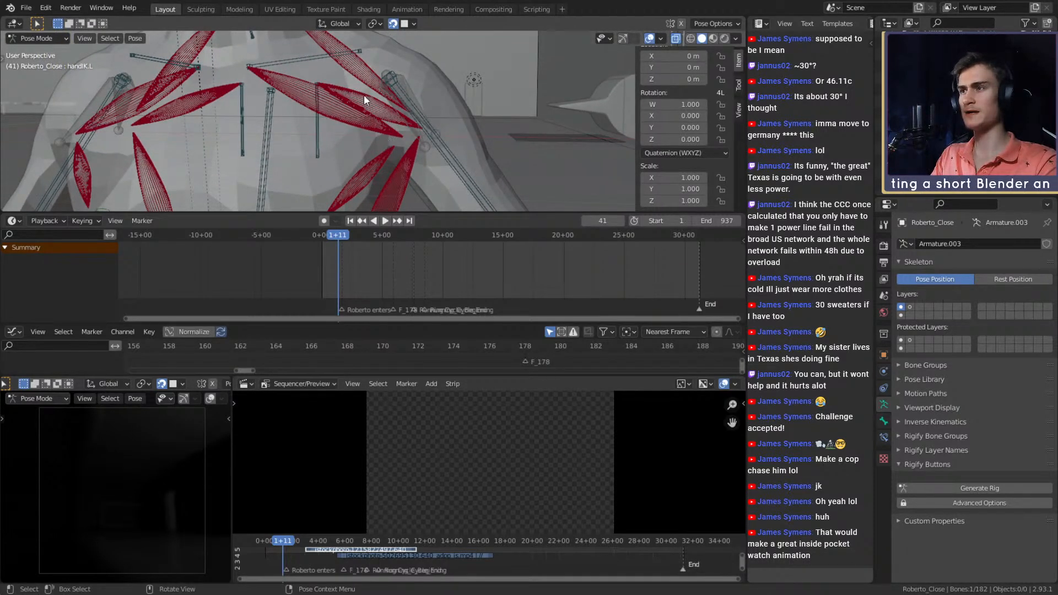
{"action": "middle_click_drag", "start_coordinate": [397, 152], "coordinate": [382, 75]}
{"action": "mouse_move", "coordinate": [388, 116]}
{"action": "middle_mouse_down"}
{"action": "mouse_move", "coordinate": [410, 124]}
{"action": "mouse_move", "coordinate": [393, 120]}
{"action": "middle_mouse_up"}
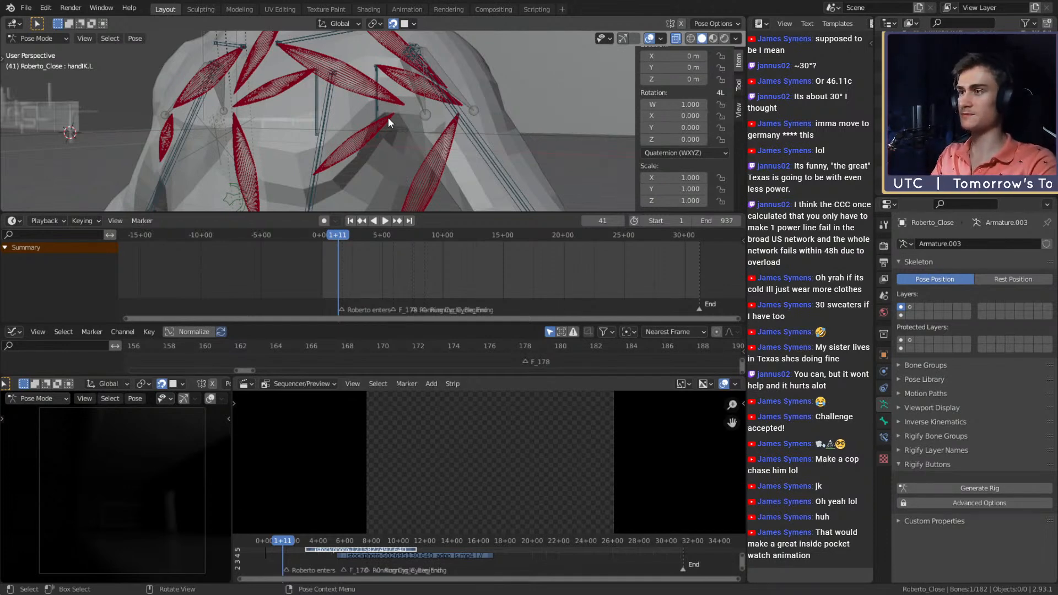
{"action": "scroll", "coordinate": [397, 122], "scroll_direction": "down", "scroll_amount": 5}
{"action": "middle_click_drag", "start_coordinate": [408, 128], "coordinate": [491, 114]}
- Select the lower_chest.L muscle bone and show its Stretch To bone constraint
{"action": "scroll", "coordinate": [414, 132], "scroll_direction": "up", "scroll_amount": 6}
{"action": "middle_click_drag", "start_coordinate": [431, 101], "coordinate": [383, 121]}
{"action": "left_click", "coordinate": [386, 119]}
{"action": "scroll", "coordinate": [375, 123], "scroll_direction": "up", "scroll_amount": 3}
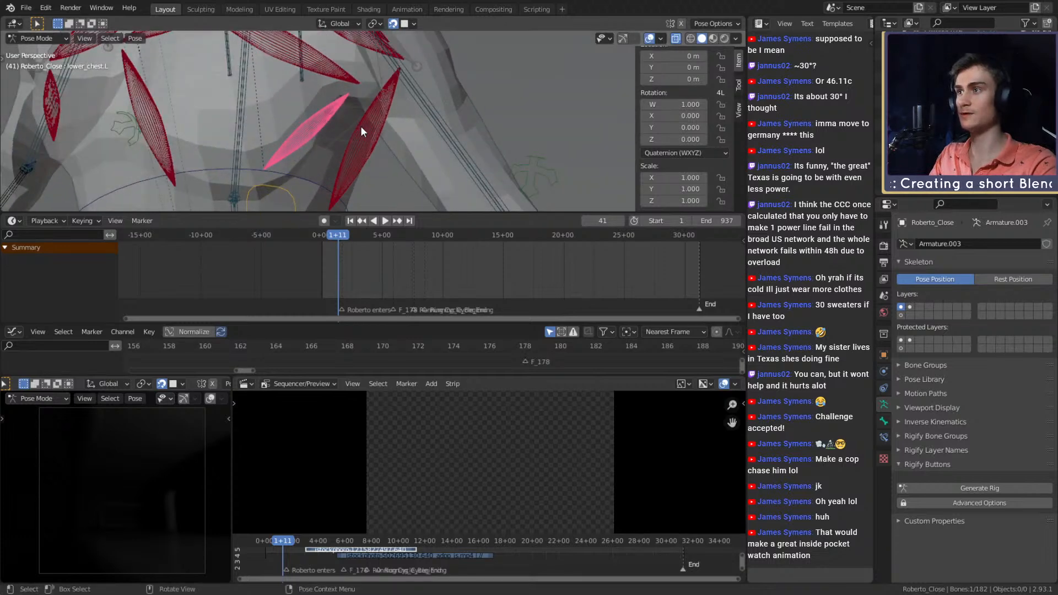
{"action": "left_click", "coordinate": [884, 439]}
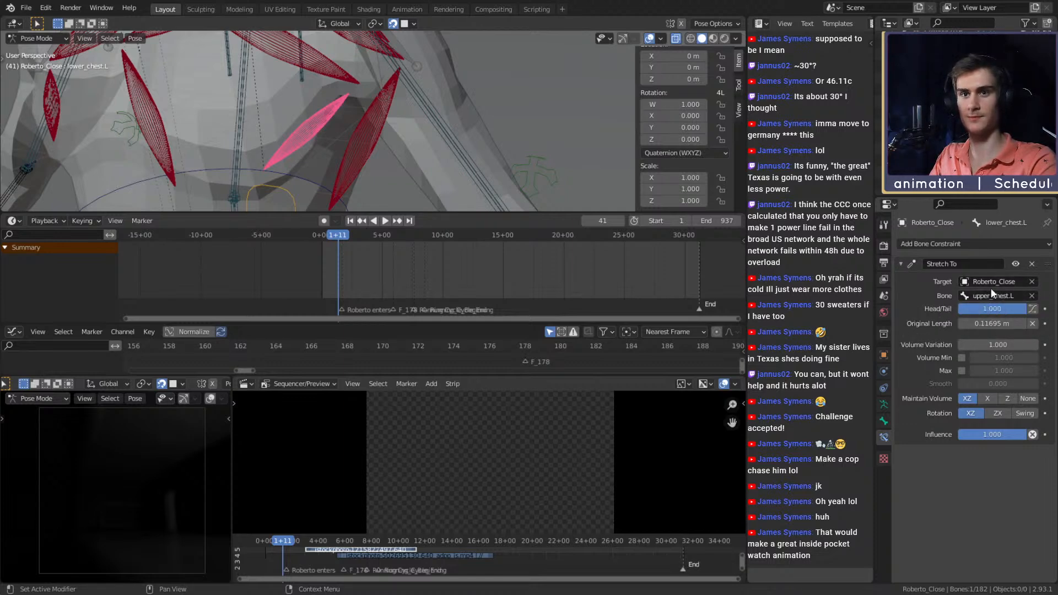
- Select handIK.L and temporarily pull the left hand to show the chest muscle bones stretching, cancelling the move
{"action": "scroll", "coordinate": [421, 78], "scroll_direction": "down", "scroll_amount": 8}
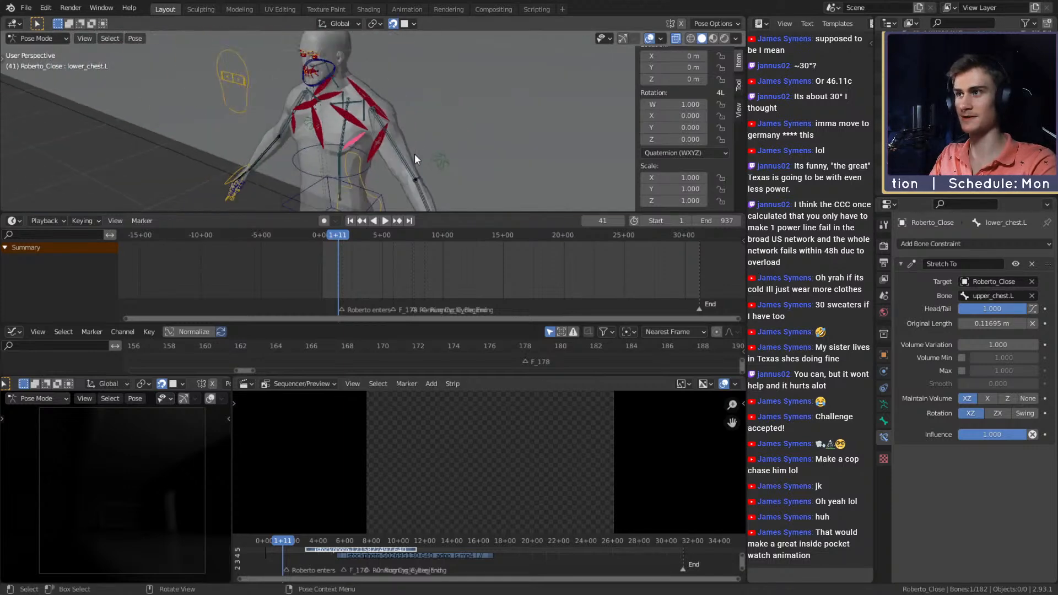
{"action": "middle_click_drag", "start_coordinate": [414, 154], "coordinate": [484, 111]}
{"action": "scroll", "coordinate": [452, 130], "scroll_direction": "down", "scroll_amount": 5}
{"action": "scroll", "coordinate": [483, 112], "scroll_direction": "up", "scroll_amount": 8}
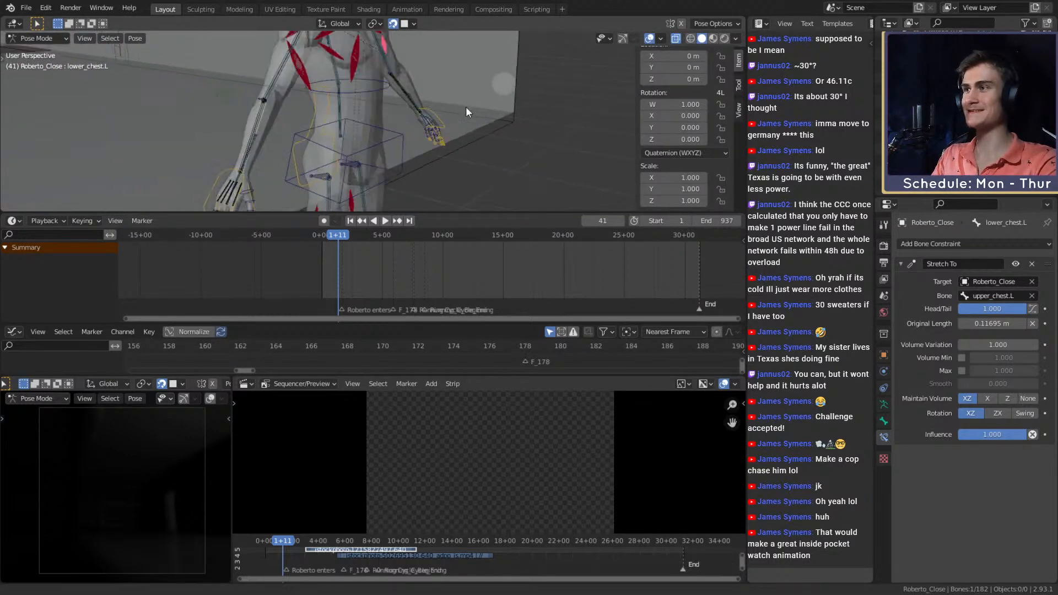
{"action": "scroll", "coordinate": [382, 85], "scroll_direction": "down", "scroll_amount": 10}
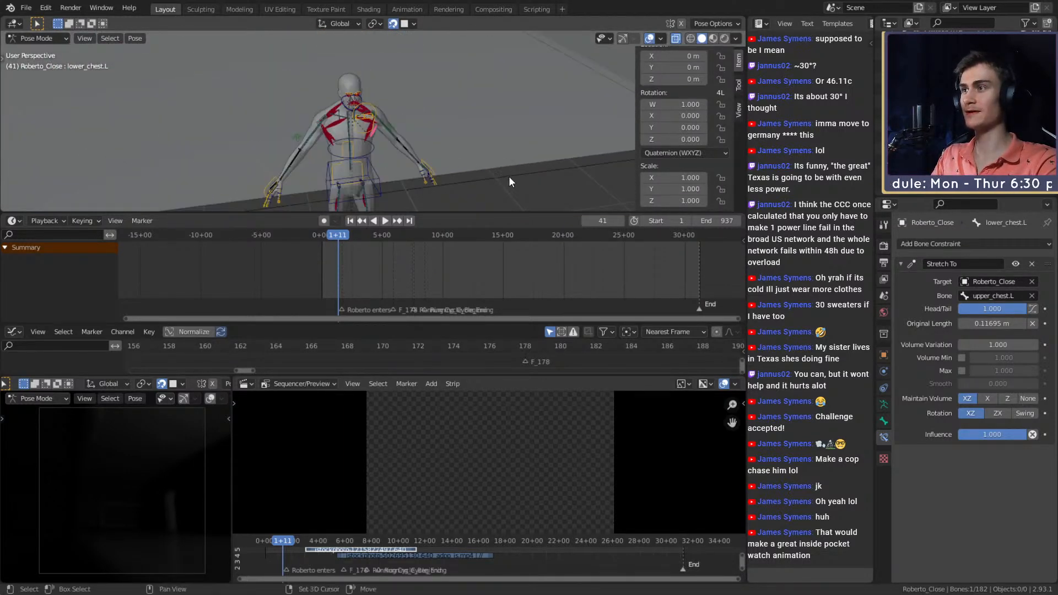
{"action": "middle_click_drag", "start_coordinate": [509, 177], "coordinate": [496, 138]}
{"action": "left_click", "coordinate": [394, 139]}
{"action": "key", "text": "g"}
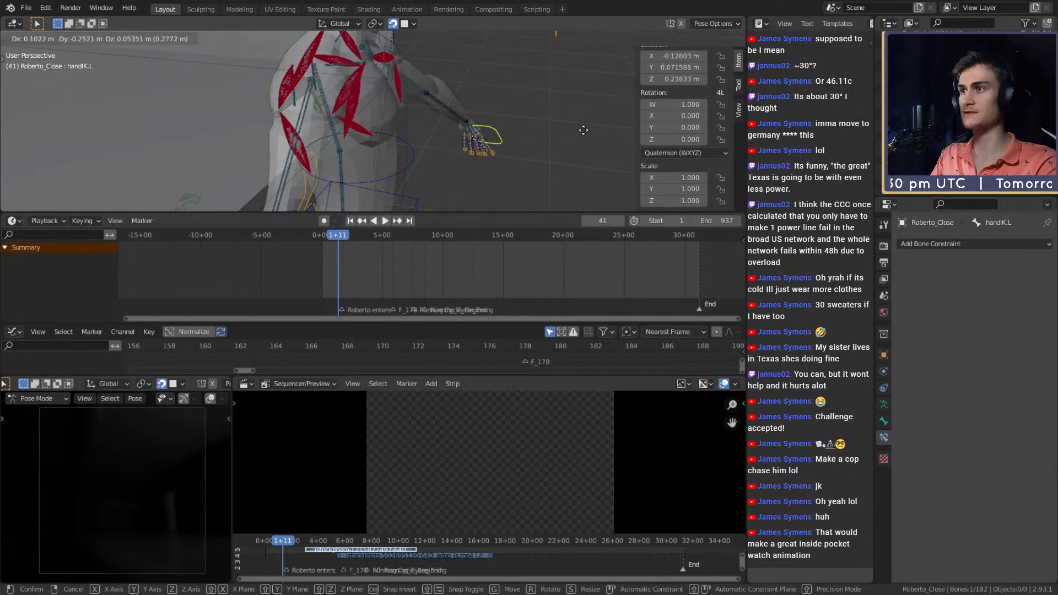
{"action": "key", "text": "Escape"}
- From the front, temporarily raise handIK.L out to the side of the body and cancel the move
{"action": "scroll", "coordinate": [517, 141], "scroll_direction": "down", "scroll_amount": 3}
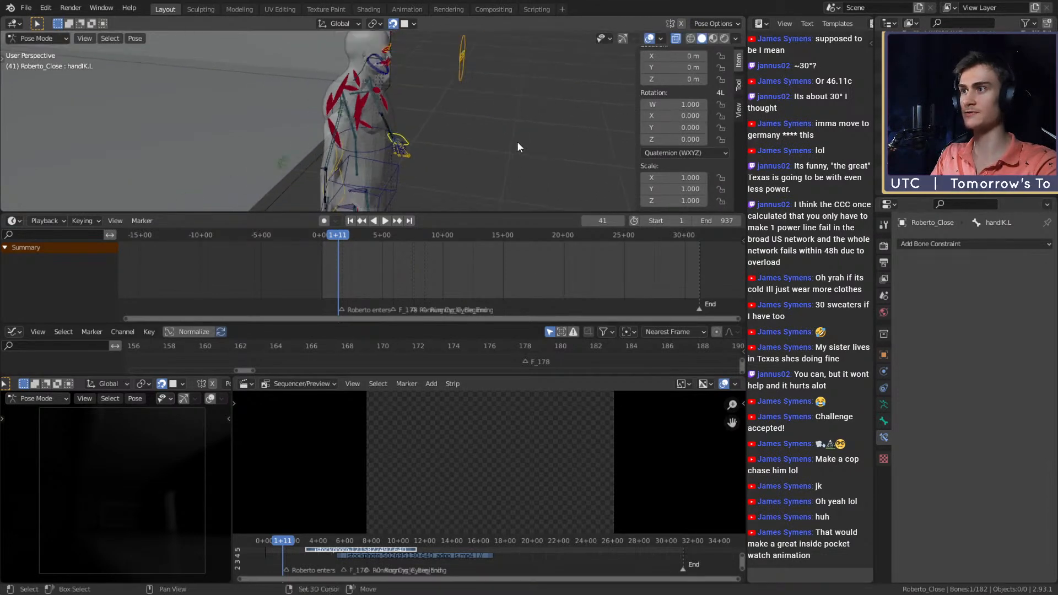
{"action": "middle_click_drag", "start_coordinate": [518, 142], "coordinate": [484, 163]}
{"action": "key", "text": "g"}
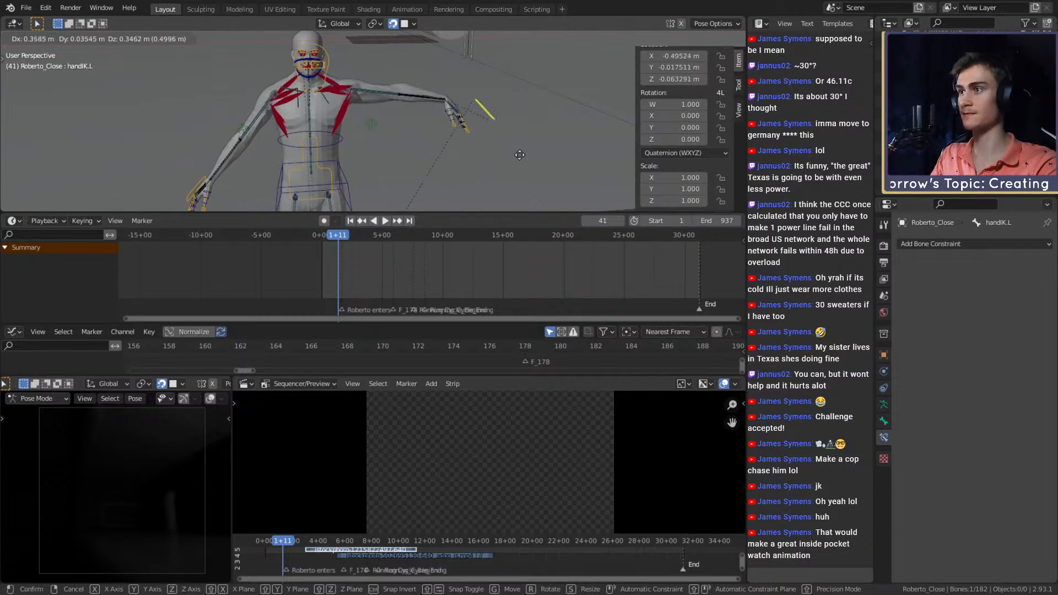
{"action": "key", "text": "Escape"}
- Return the rig to Object Mode and deselect it
{"action": "key", "text": "ctrl+Tab"}
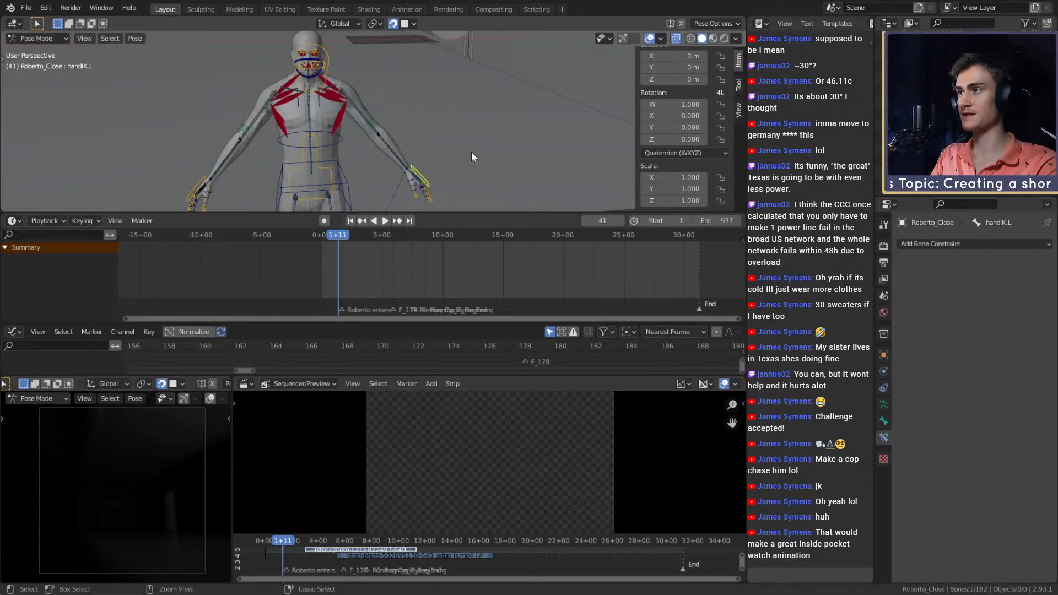
{"action": "scroll", "coordinate": [441, 157], "scroll_direction": "down", "scroll_amount": 4}
{"action": "middle_click_drag", "start_coordinate": [426, 166], "coordinate": [446, 173]}
{"action": "left_click", "coordinate": [462, 179]}
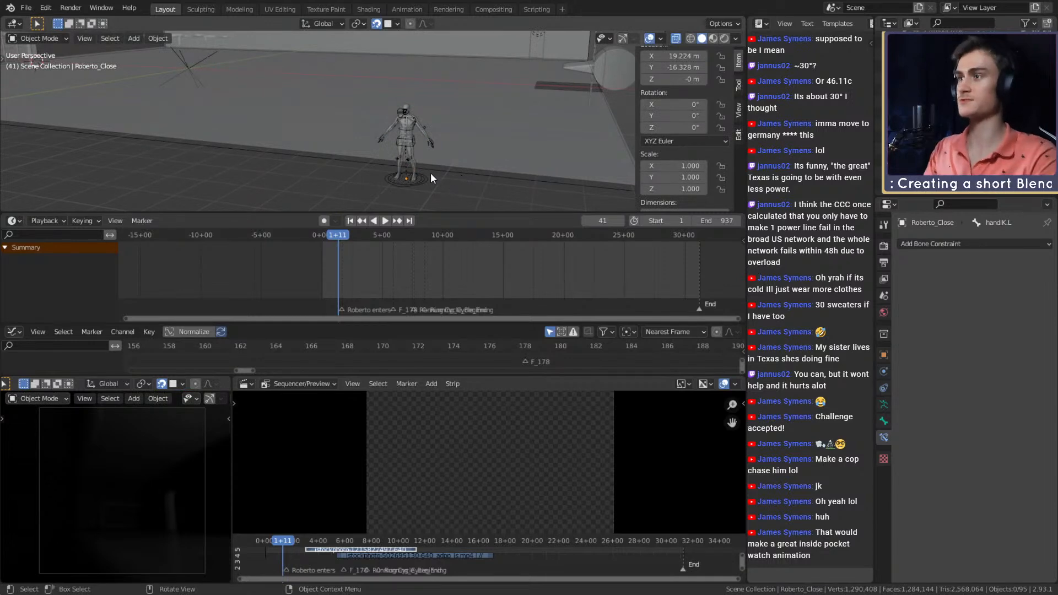
- Turn off X-ray display, show the whole corridor scene, and save the file
{"action": "scroll", "coordinate": [403, 161], "scroll_direction": "up", "scroll_amount": 8}
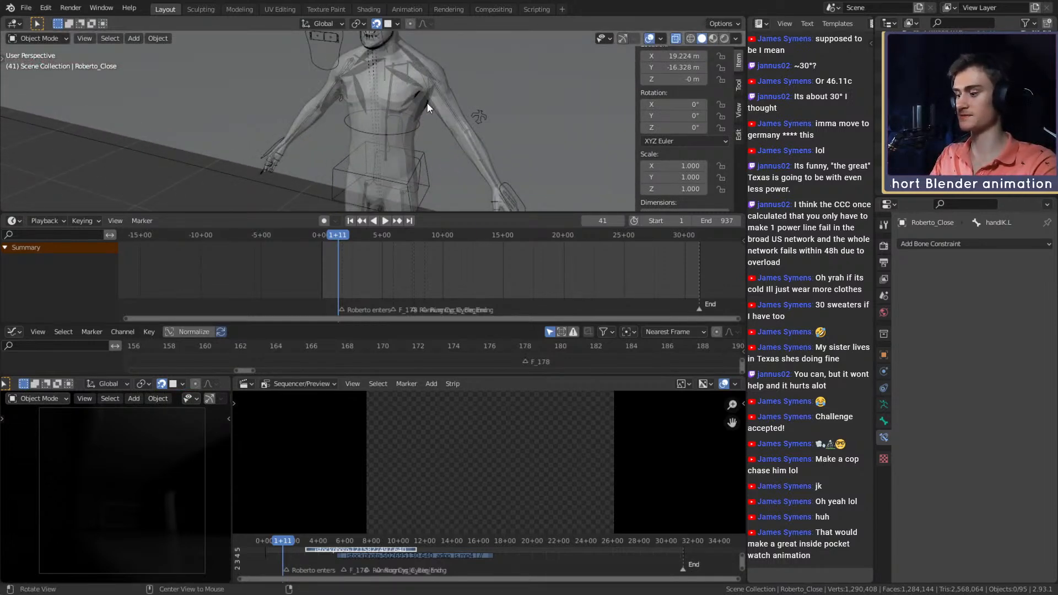
{"action": "scroll", "coordinate": [427, 101], "scroll_direction": "down", "scroll_amount": 8}
{"action": "middle_click_drag", "start_coordinate": [408, 173], "coordinate": [382, 139]}
{"action": "key", "text": "ctrl+s"}
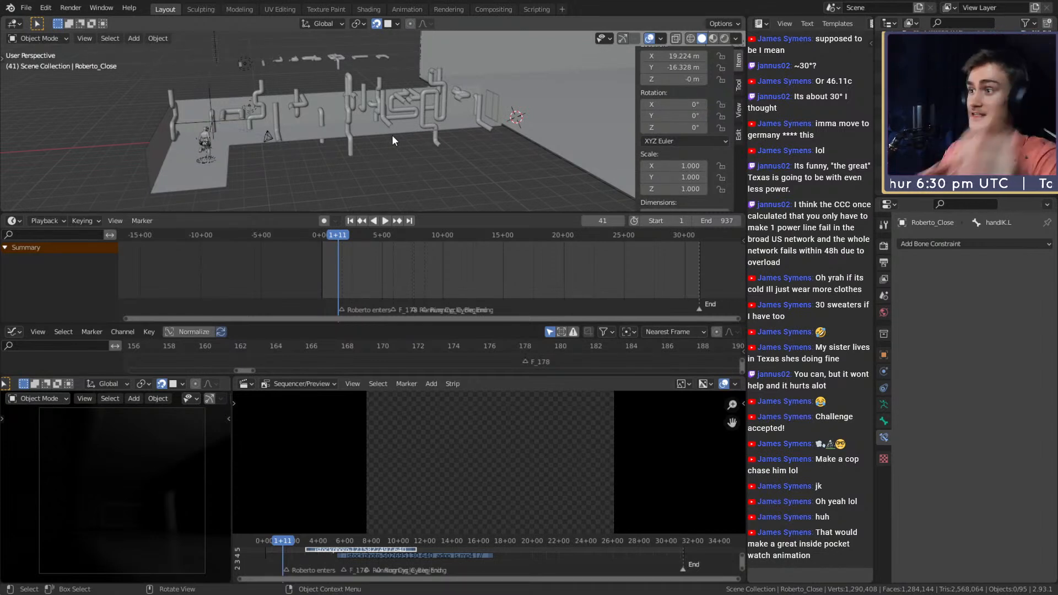
- Set the animation's current frame to 0
{"action": "middle_click_drag", "start_coordinate": [385, 123], "coordinate": [389, 182]}
{"action": "left_click_drag", "start_coordinate": [340, 239], "coordinate": [325, 236]}
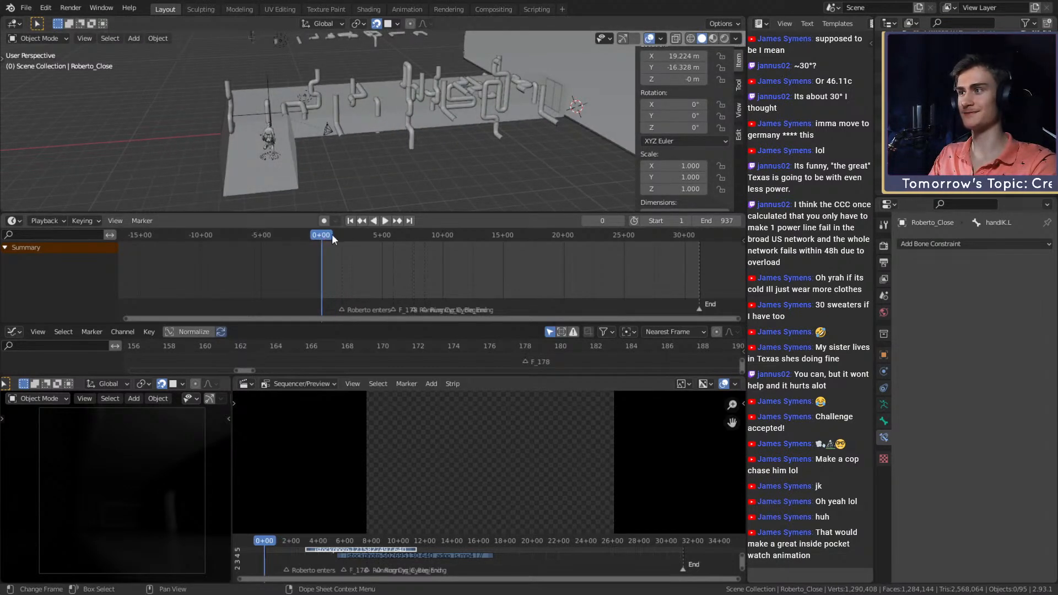
- Play the animation up to frame 211 and scrub ahead to frame 381 to review the character in the scene
{"action": "left_click", "coordinate": [385, 223]}
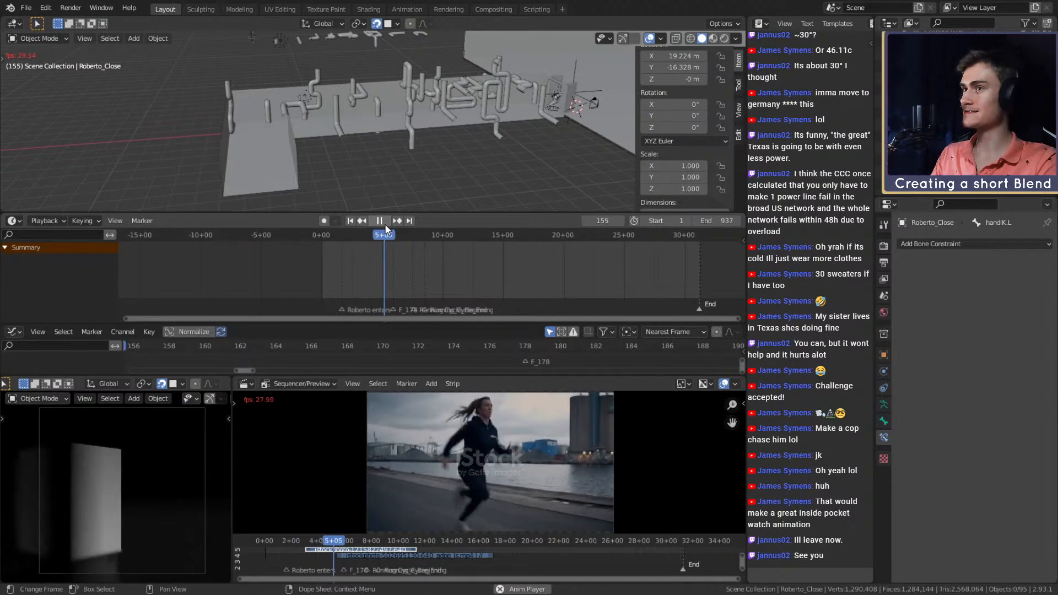
{"action": "left_click", "coordinate": [384, 224]}
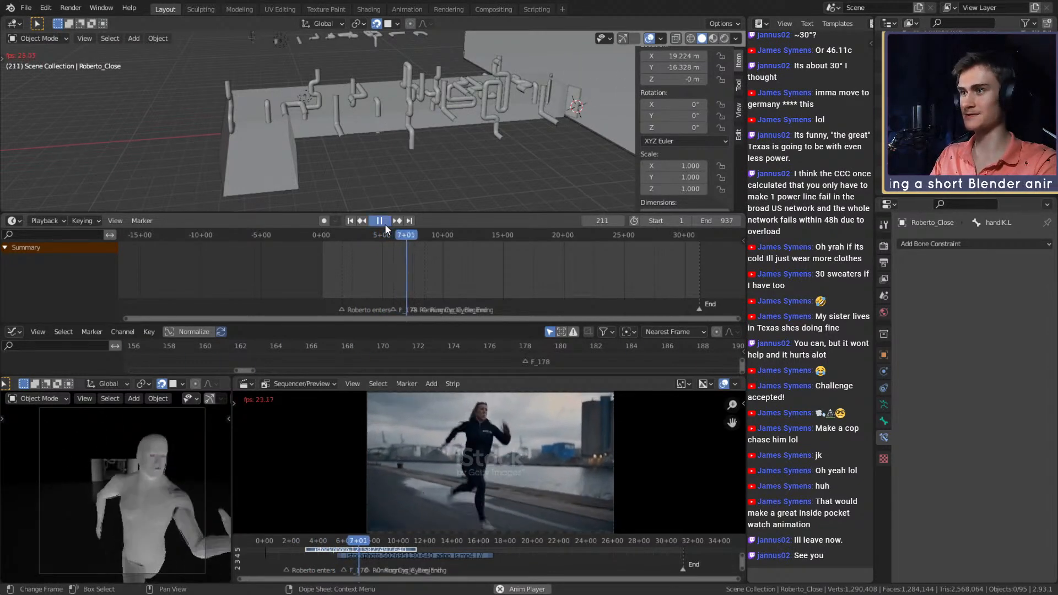
{"action": "middle_click_drag", "start_coordinate": [419, 177], "coordinate": [424, 199]}
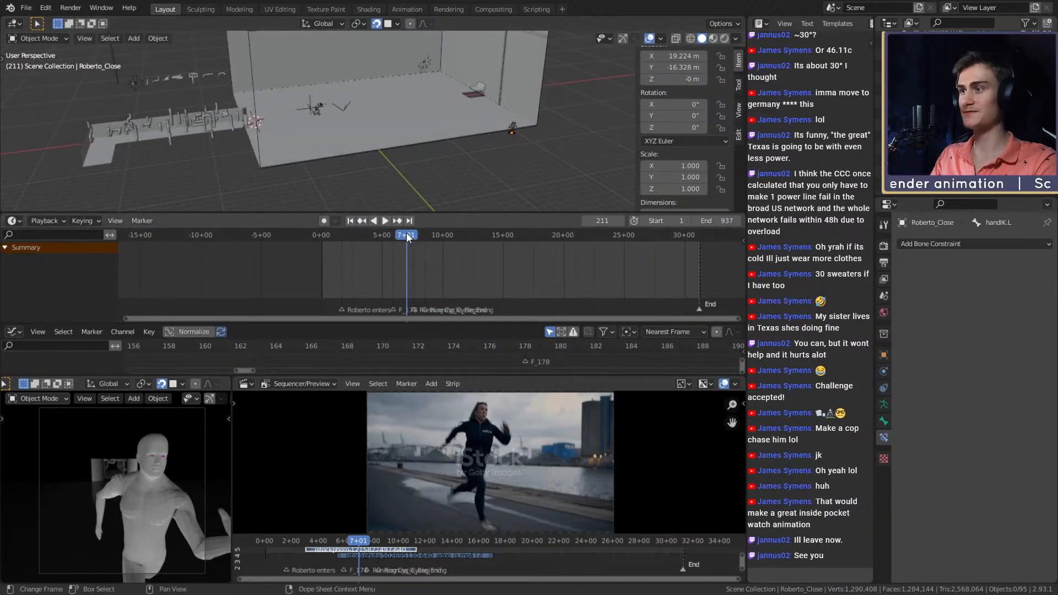
{"action": "left_click_drag", "start_coordinate": [407, 237], "coordinate": [477, 234]}
{"action": "middle_click_drag", "start_coordinate": [463, 152], "coordinate": [526, 190]}
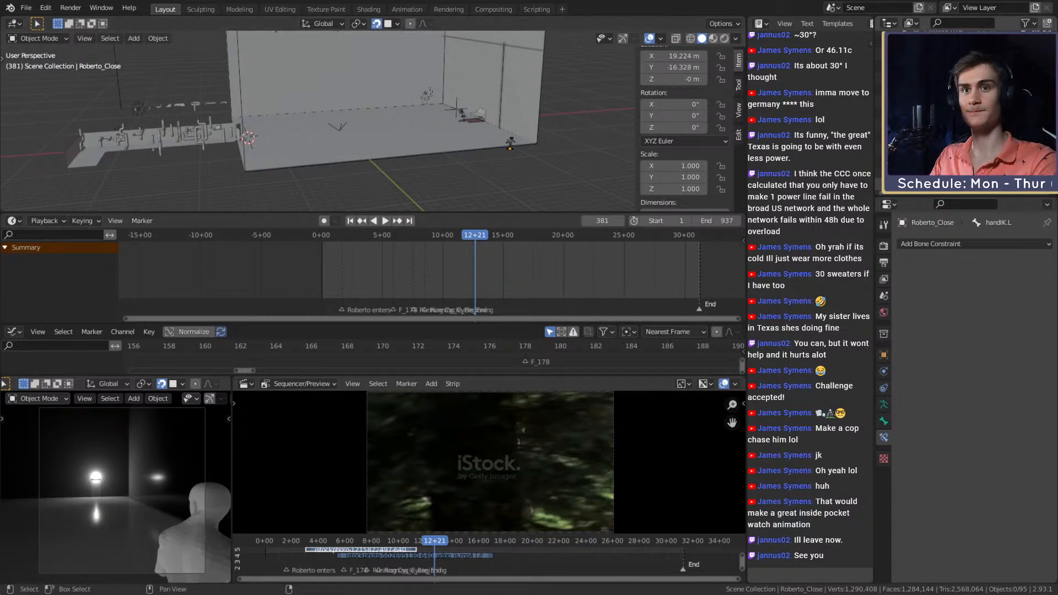
- Unhide the irradiance volumes around the hall and corridor and the hall's ceiling lights, saving the file after each change
{"action": "key", "text": "ctrl+z"}
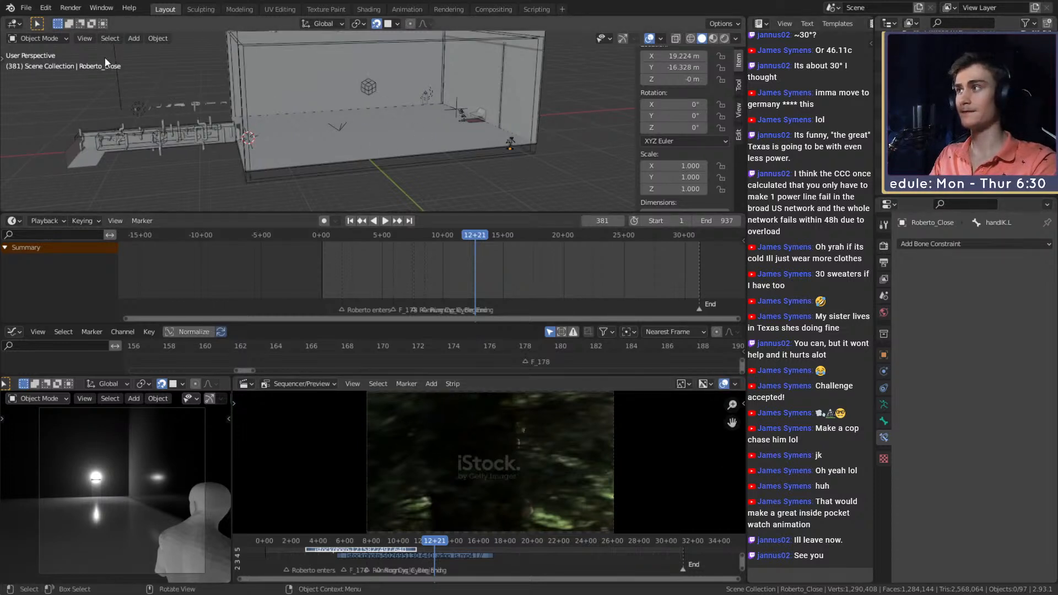
{"action": "left_click", "coordinate": [26, 8]}
{"action": "left_click", "coordinate": [44, 86]}
{"action": "middle_click_drag", "start_coordinate": [439, 117], "coordinate": [452, 130]}
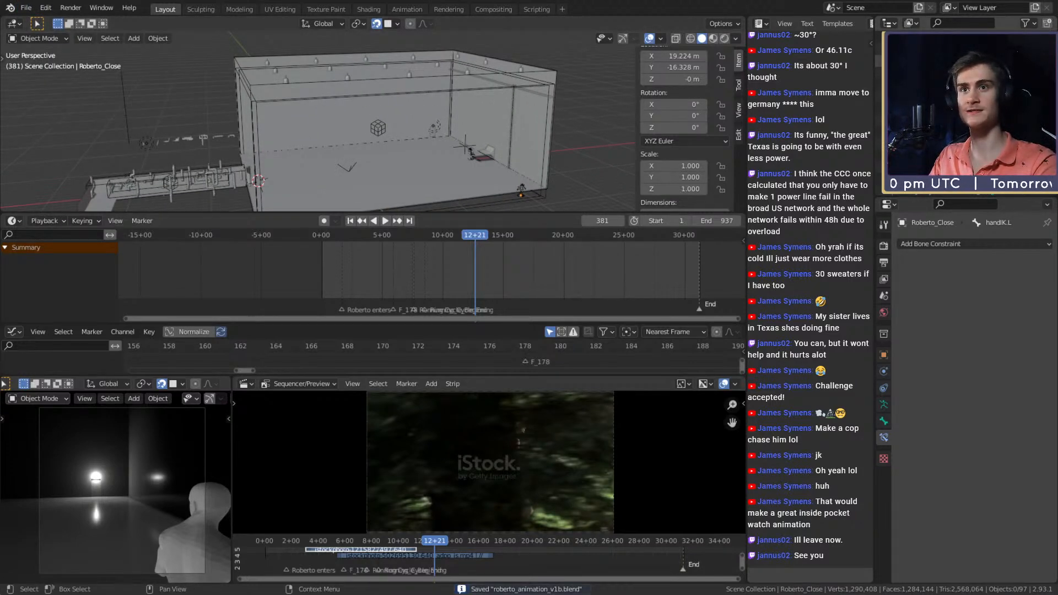
{"action": "left_click", "coordinate": [1036, 72]}
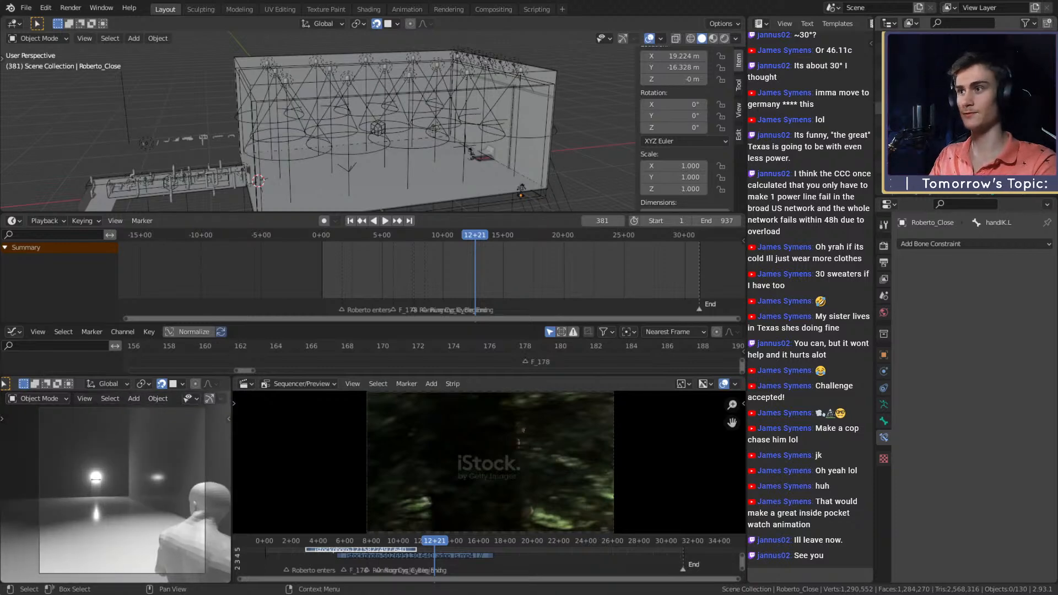
{"action": "left_click", "coordinate": [26, 7]}
{"action": "left_click", "coordinate": [44, 86]}
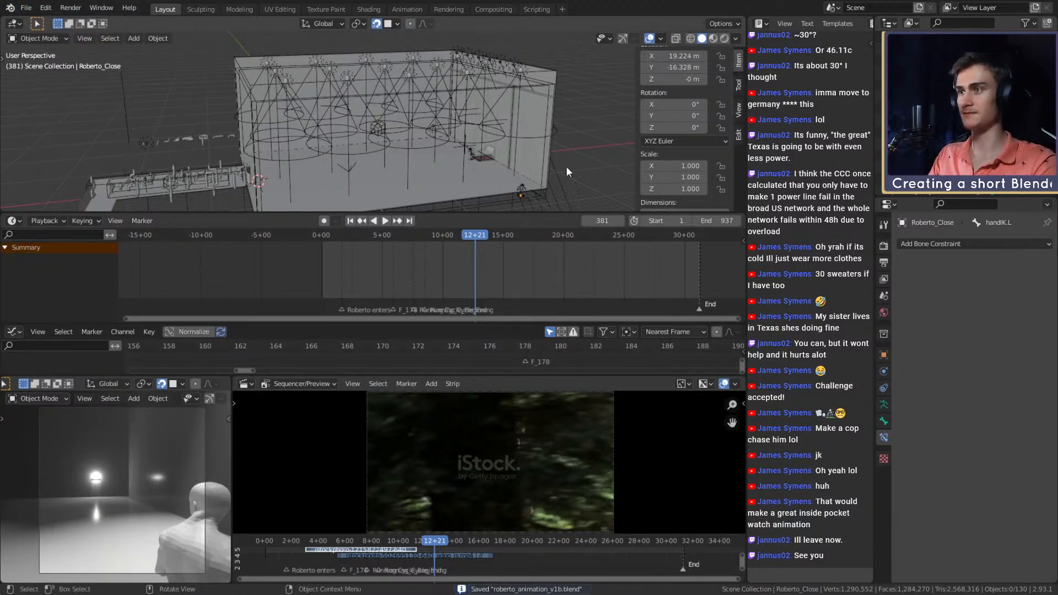
- Move the current frame back to 51, at the "Roberto enters" marker, and save the file
{"action": "scroll", "coordinate": [509, 96], "scroll_direction": "up", "scroll_amount": 6}
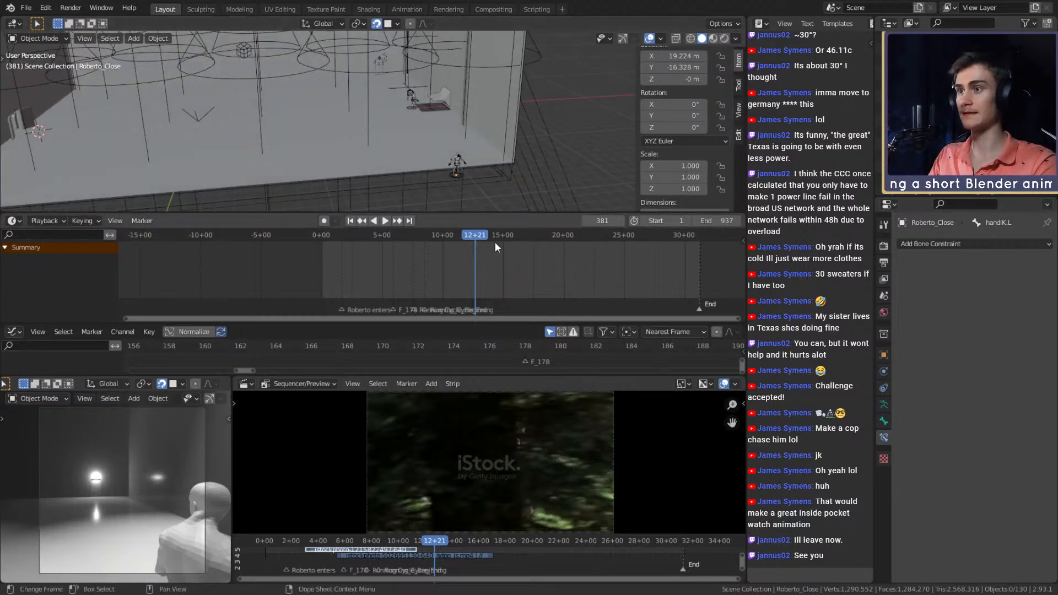
{"action": "left_click_drag", "start_coordinate": [472, 232], "coordinate": [343, 236]}
{"action": "key", "text": "space"}
{"action": "key", "text": "space"}
{"action": "left_click", "coordinate": [26, 8]}
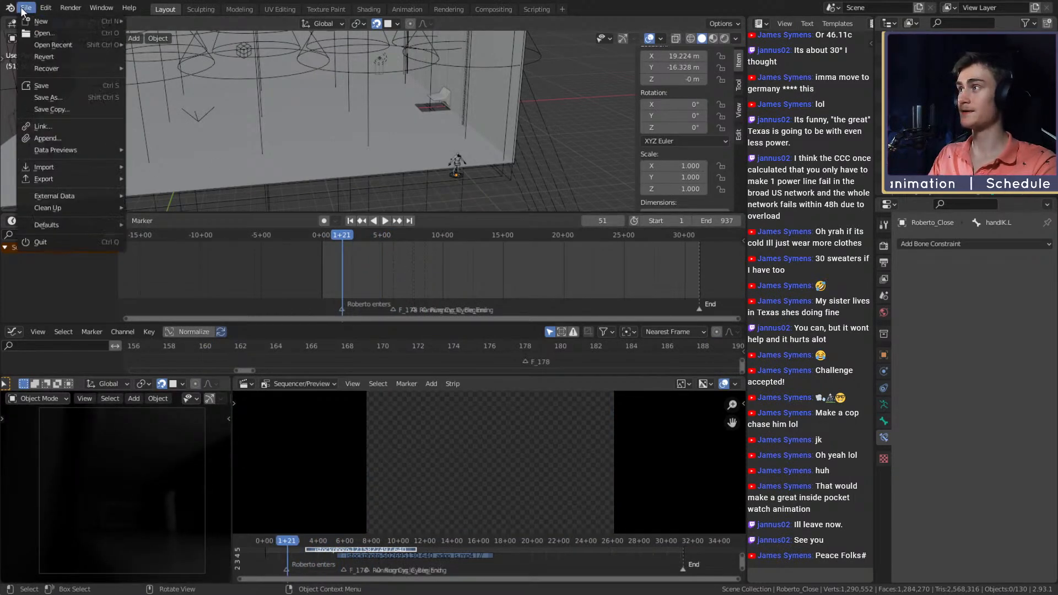
{"action": "left_click", "coordinate": [51, 85]}
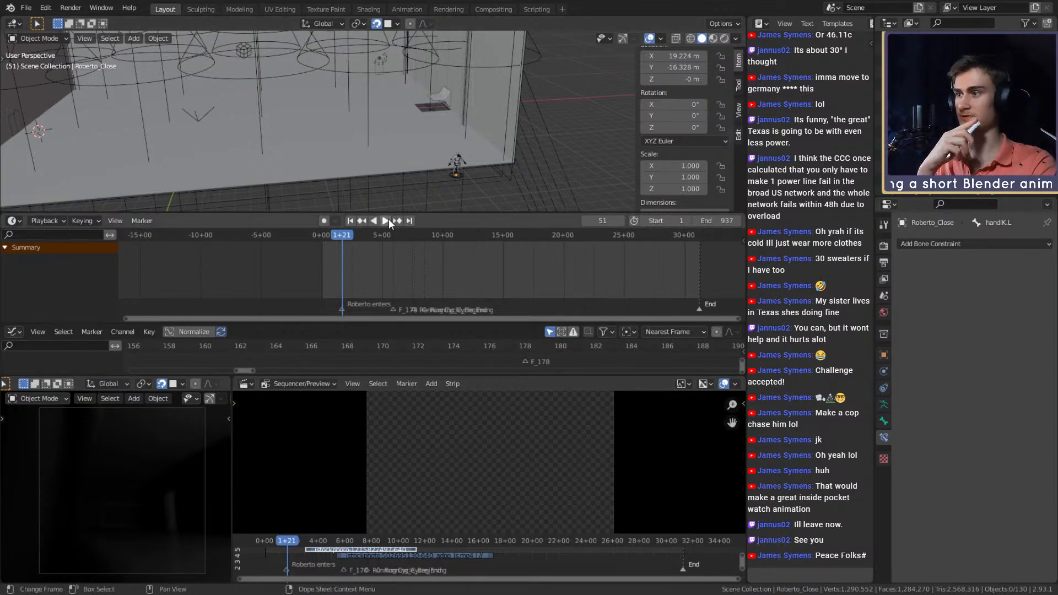
- Bake the scene's indirect lighting from the render properties
{"action": "left_click", "coordinate": [884, 246]}
{"action": "scroll", "coordinate": [909, 435], "scroll_direction": "down", "scroll_amount": 10}
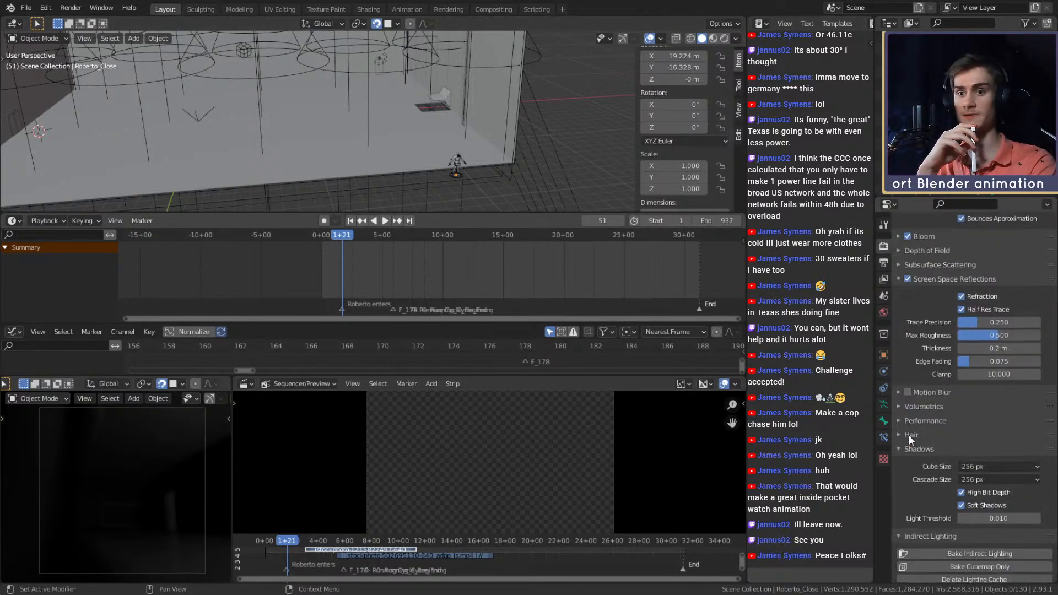
{"action": "left_click", "coordinate": [965, 365]}
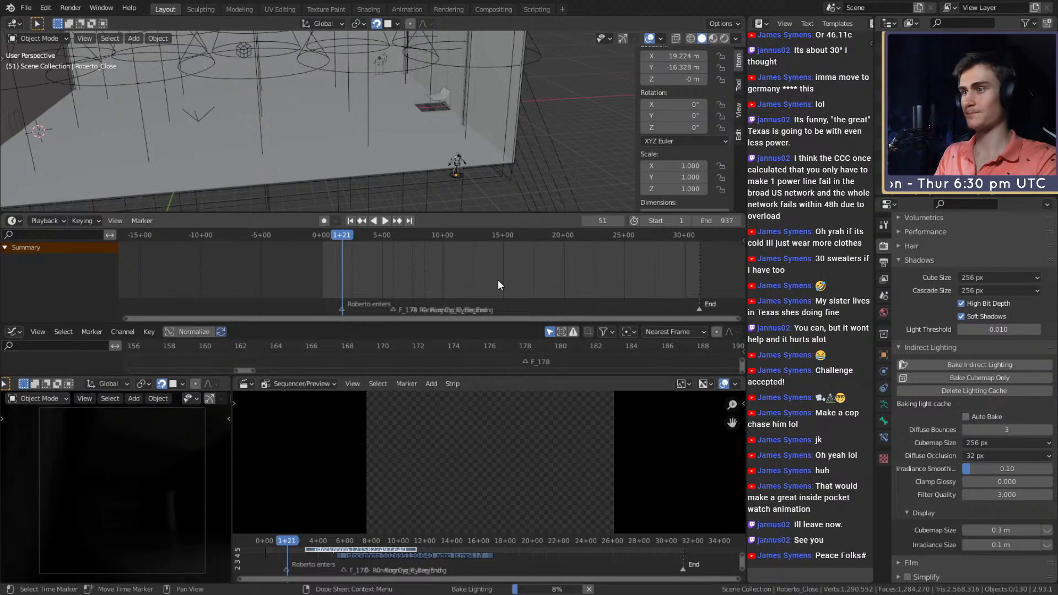
- Enlarge the 3D viewport downward over the timeline and save the file while the lighting bake runs
{"action": "left_click_drag", "start_coordinate": [530, 214], "coordinate": [535, 251]}
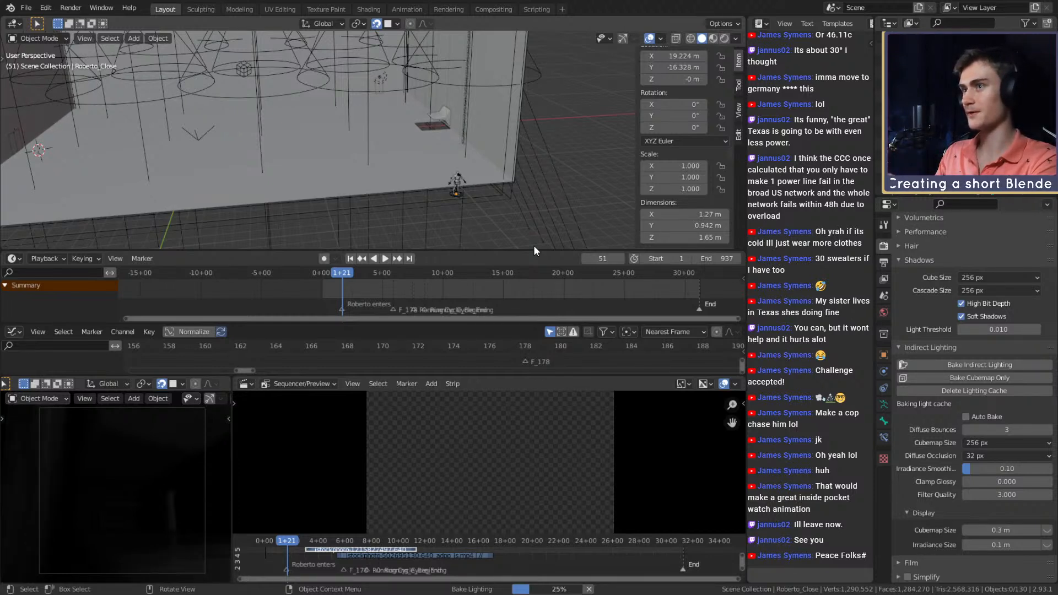
{"action": "scroll", "coordinate": [441, 176], "scroll_direction": "down", "scroll_amount": 6}
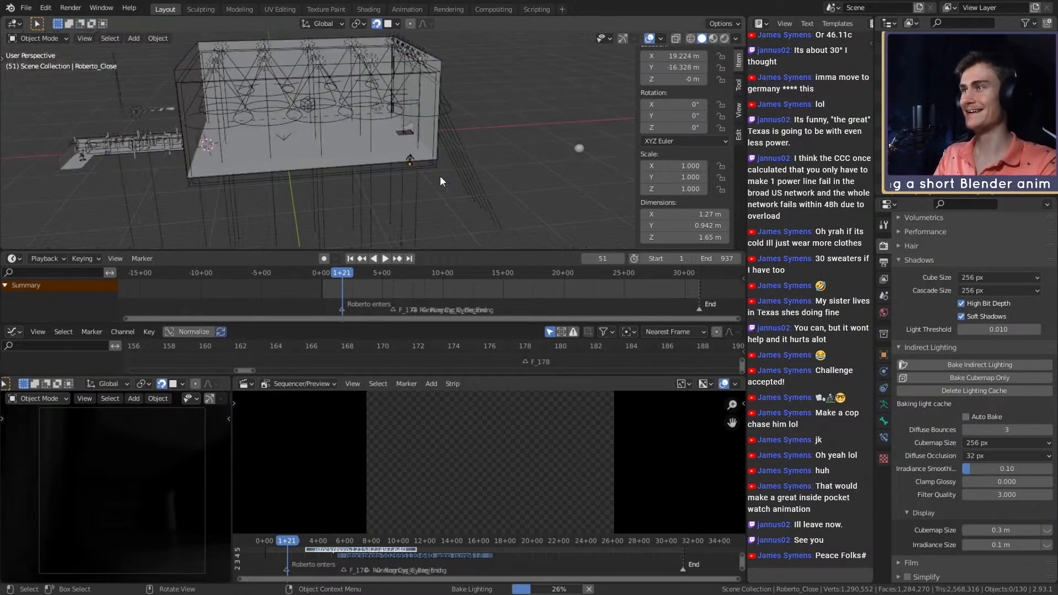
{"action": "scroll", "coordinate": [391, 190], "scroll_direction": "up", "scroll_amount": 5}
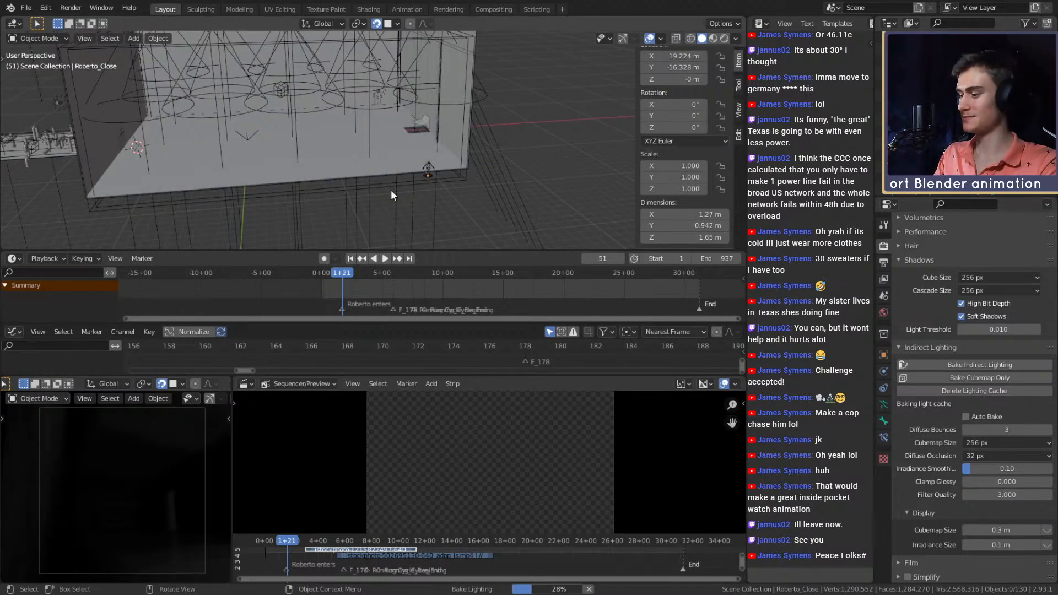
{"action": "middle_click_drag", "start_coordinate": [342, 187], "coordinate": [521, 173]}
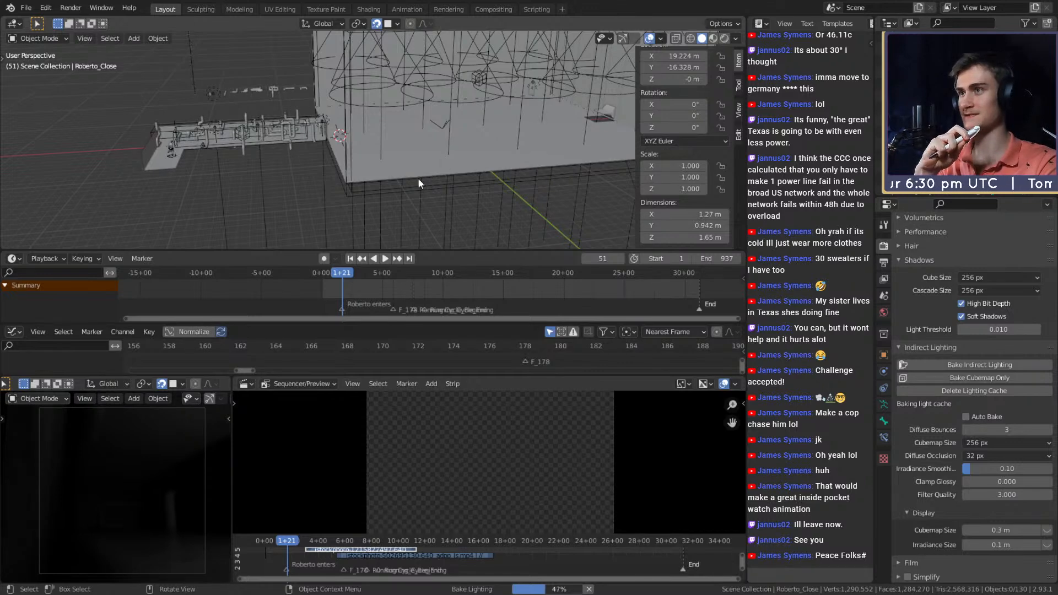
{"action": "middle_click_drag", "start_coordinate": [488, 186], "coordinate": [484, 163]}
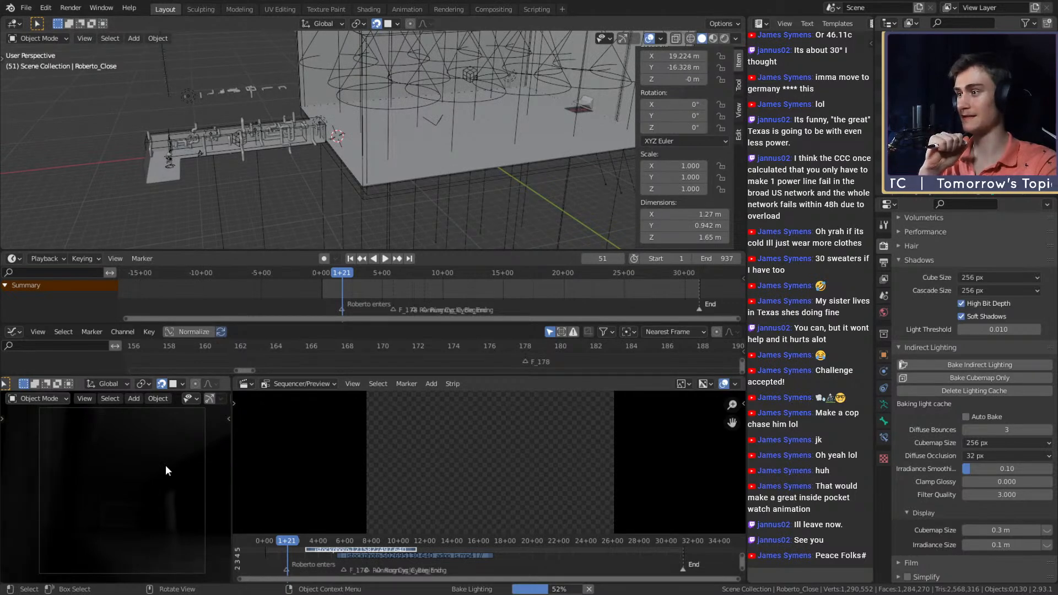
{"action": "scroll", "coordinate": [412, 189], "scroll_direction": "down", "scroll_amount": 5}
{"action": "middle_click_drag", "start_coordinate": [431, 168], "coordinate": [485, 142]}
{"action": "left_click", "coordinate": [26, 7]}
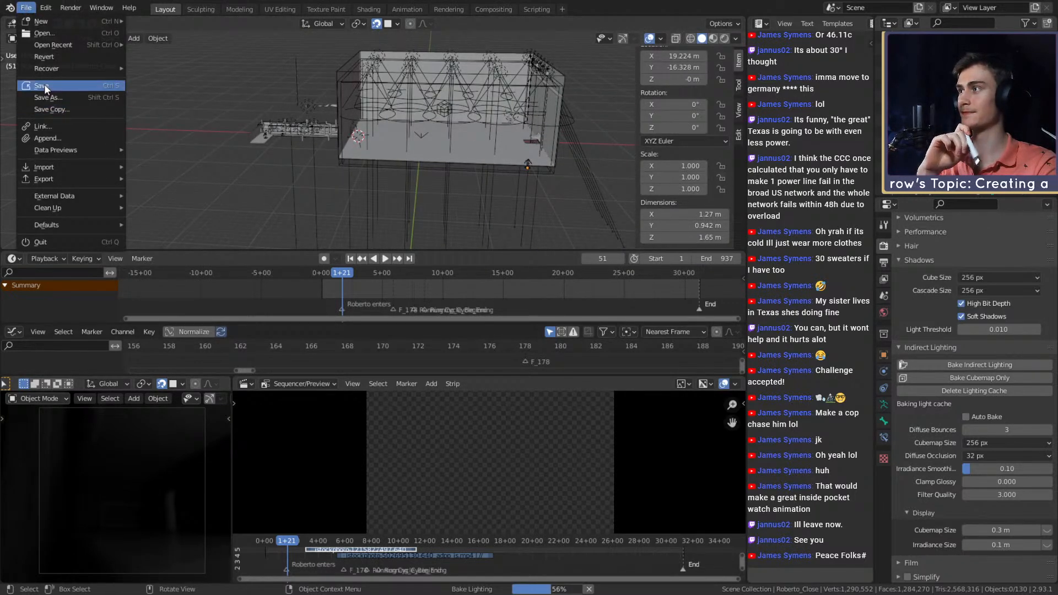
{"action": "key", "text": "ctrl+s"}
- Save the file with the finished indirect lighting bake
{"action": "middle_click_drag", "start_coordinate": [322, 173], "coordinate": [408, 177]}
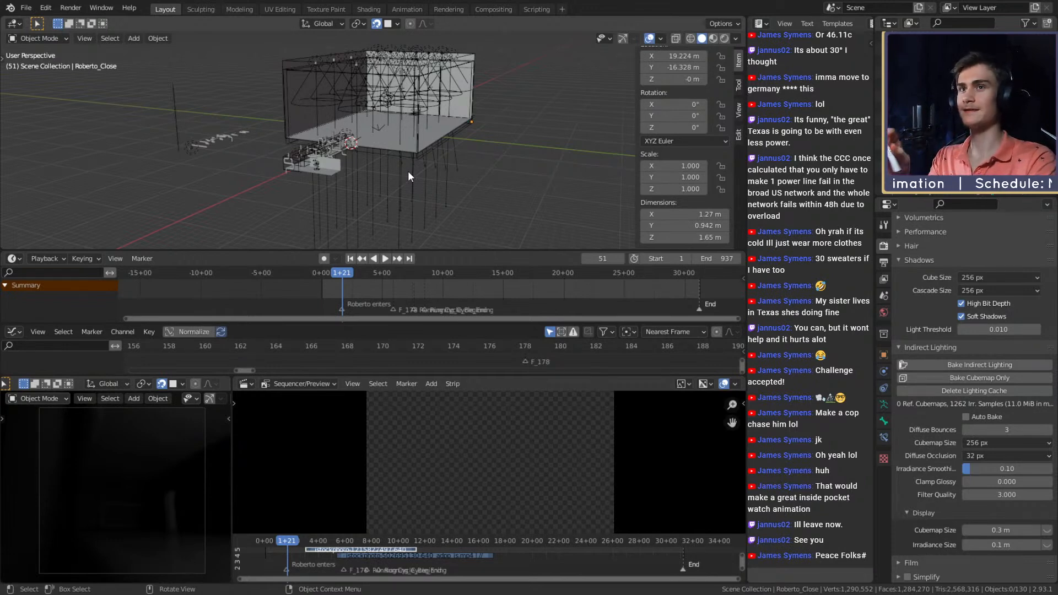
{"action": "middle_click_drag", "start_coordinate": [509, 127], "coordinate": [459, 168]}
{"action": "left_click", "coordinate": [26, 8]}
{"action": "left_click", "coordinate": [42, 85]}
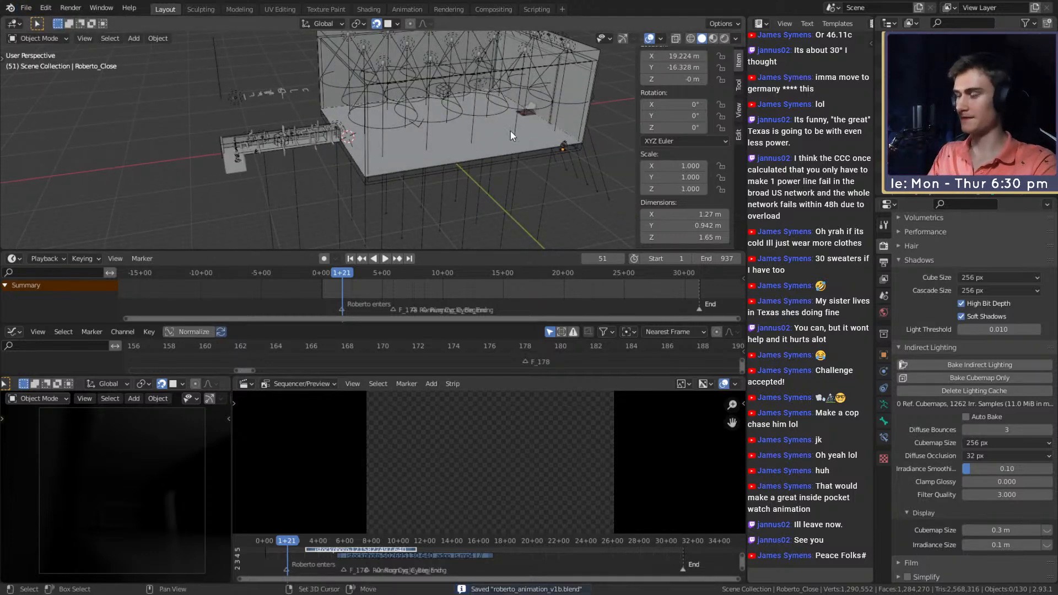
- Play the full animation from the start to review the baked lighting, stop at frame 42, and save the file
{"action": "middle_click_drag", "start_coordinate": [511, 131], "coordinate": [452, 143]}
{"action": "left_click", "coordinate": [386, 260]}
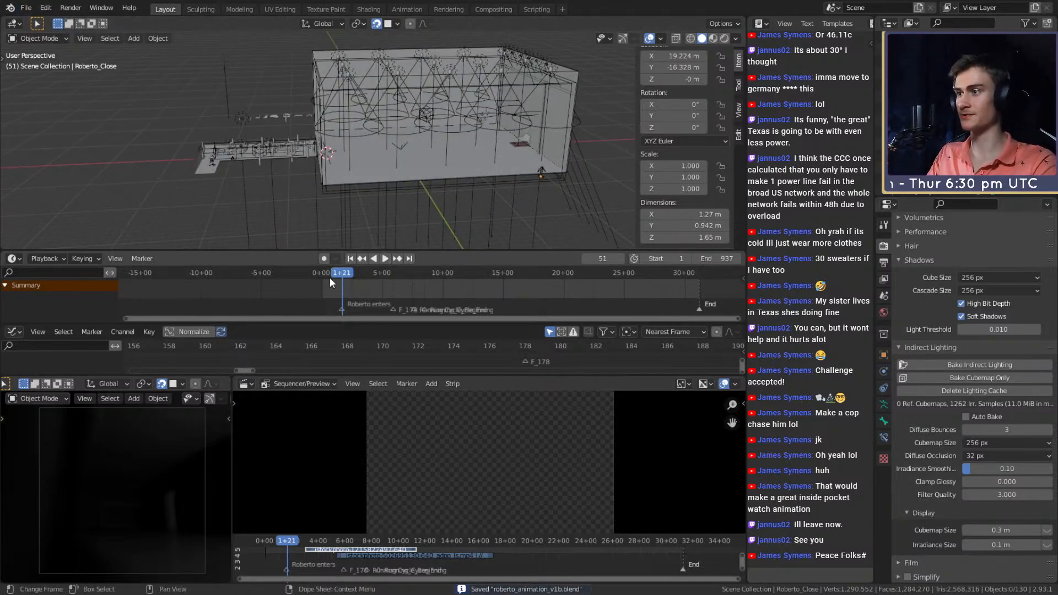
{"action": "left_click", "coordinate": [324, 272]}
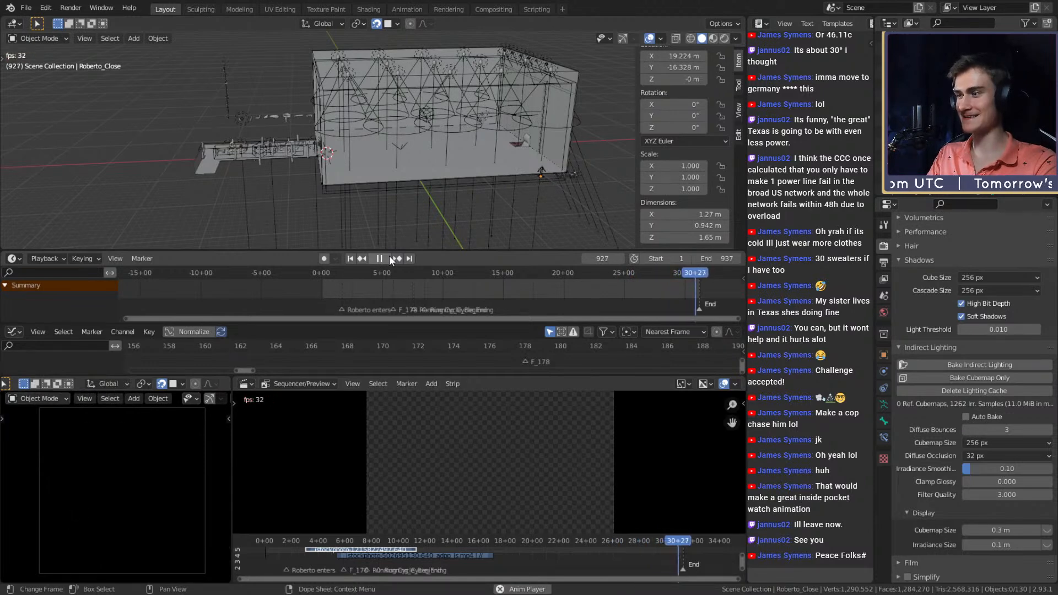
{"action": "left_click", "coordinate": [388, 259]}
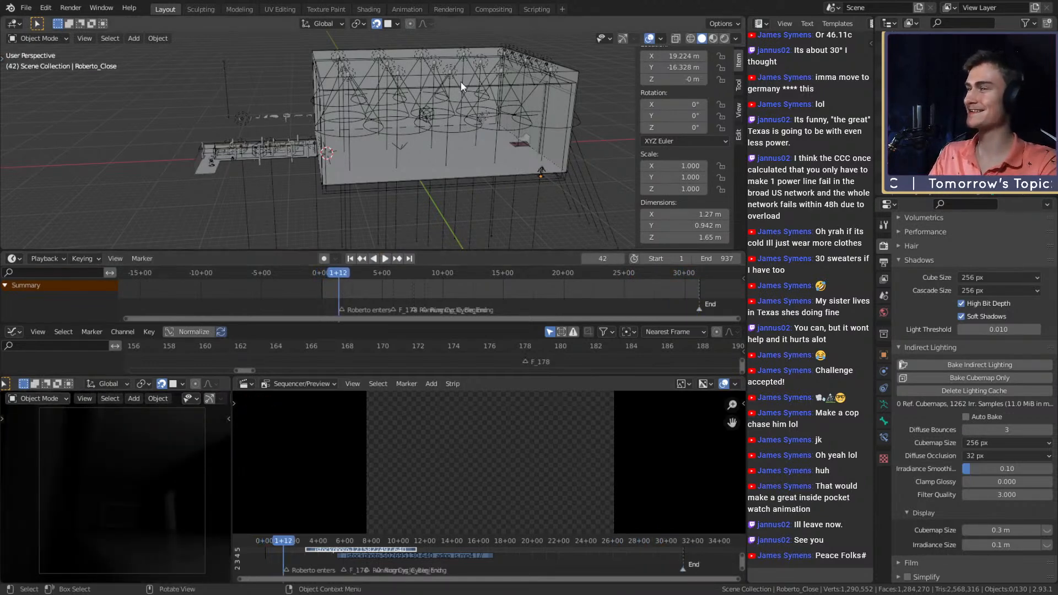
{"action": "left_click", "coordinate": [26, 7]}
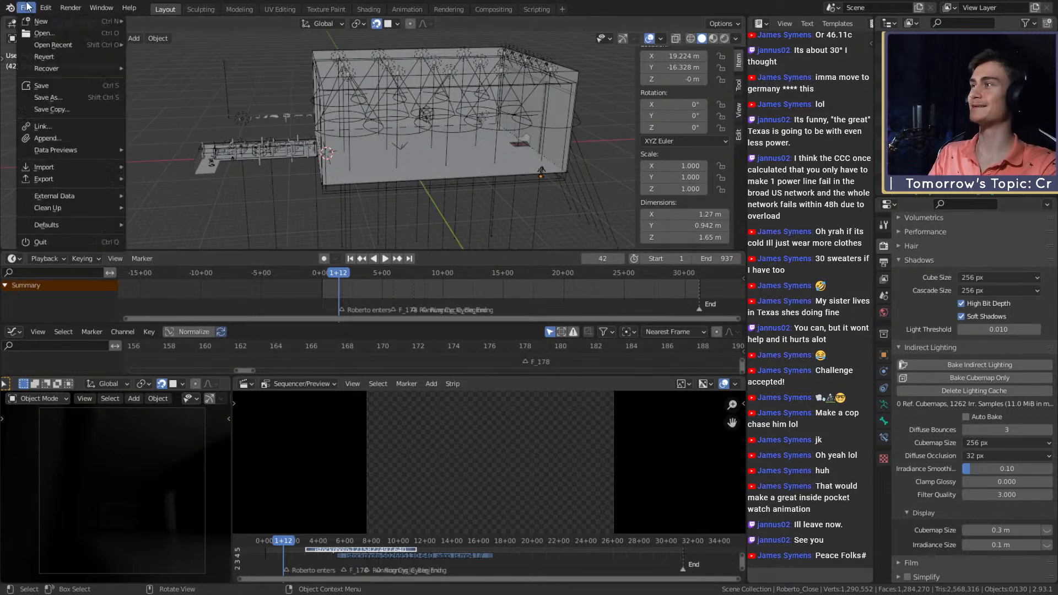
{"action": "left_click", "coordinate": [48, 86]}
- Look over the whole hall and corridor from outside and save the file again
{"action": "scroll", "coordinate": [386, 156], "scroll_direction": "down", "scroll_amount": 5}
{"action": "scroll", "coordinate": [378, 182], "scroll_direction": "up", "scroll_amount": 8}
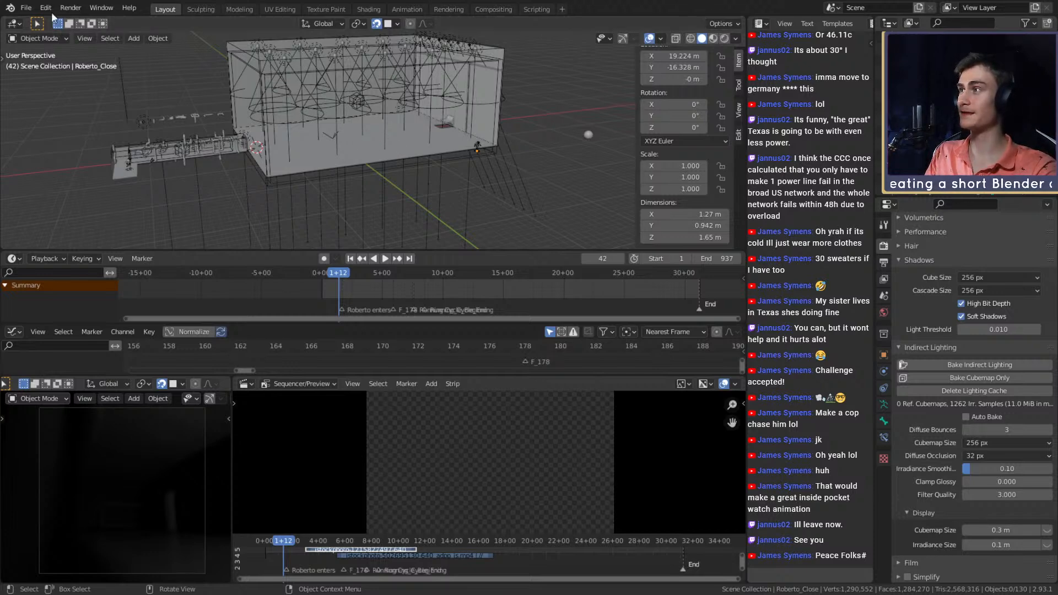
{"action": "left_click", "coordinate": [28, 11]}
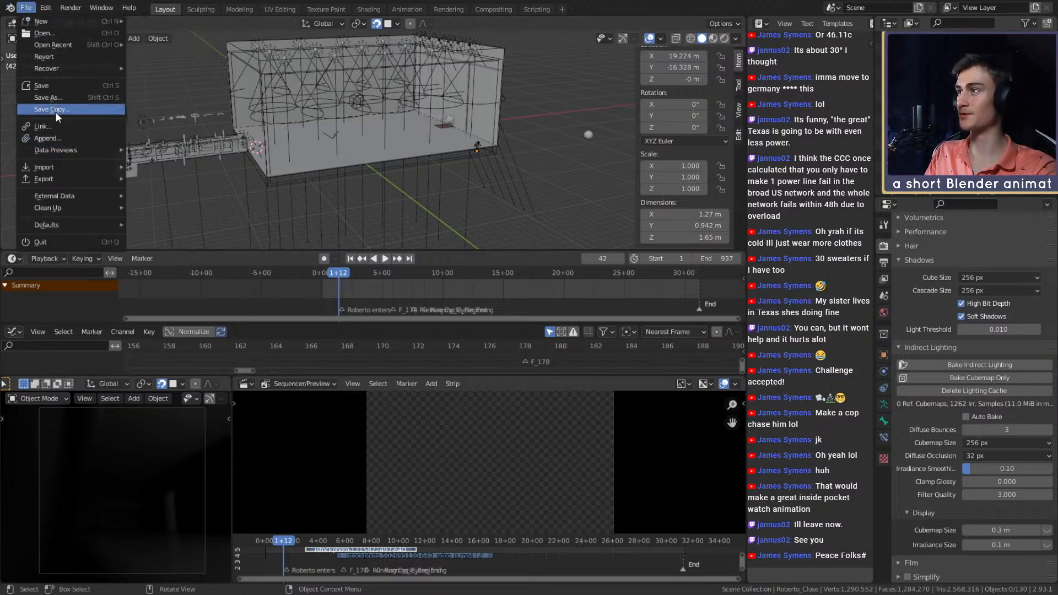
{"action": "left_click", "coordinate": [47, 85]}
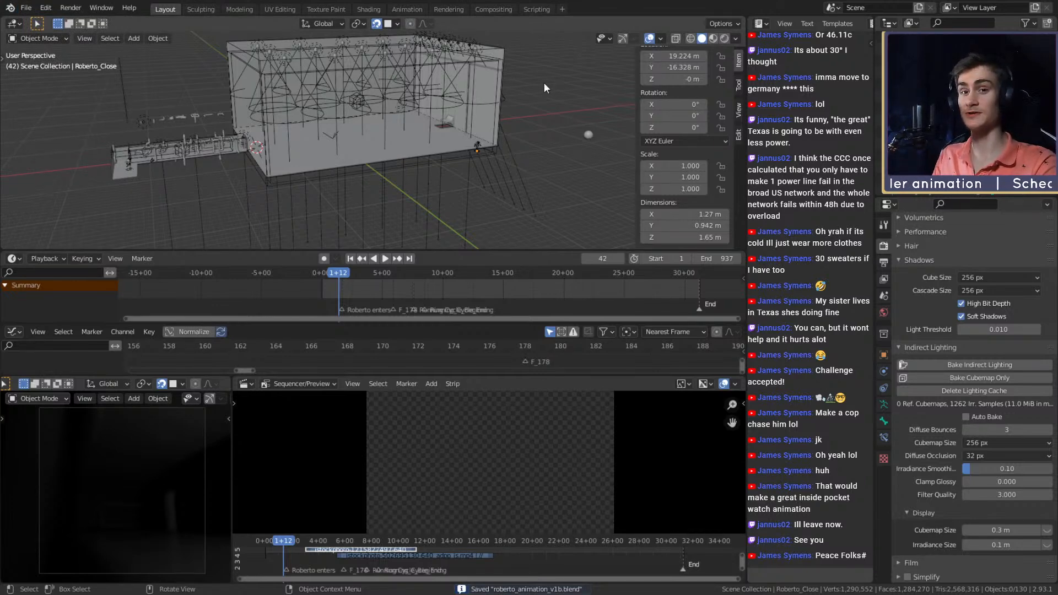
{"action": "middle_click_drag", "start_coordinate": [525, 137], "coordinate": [453, 150]}
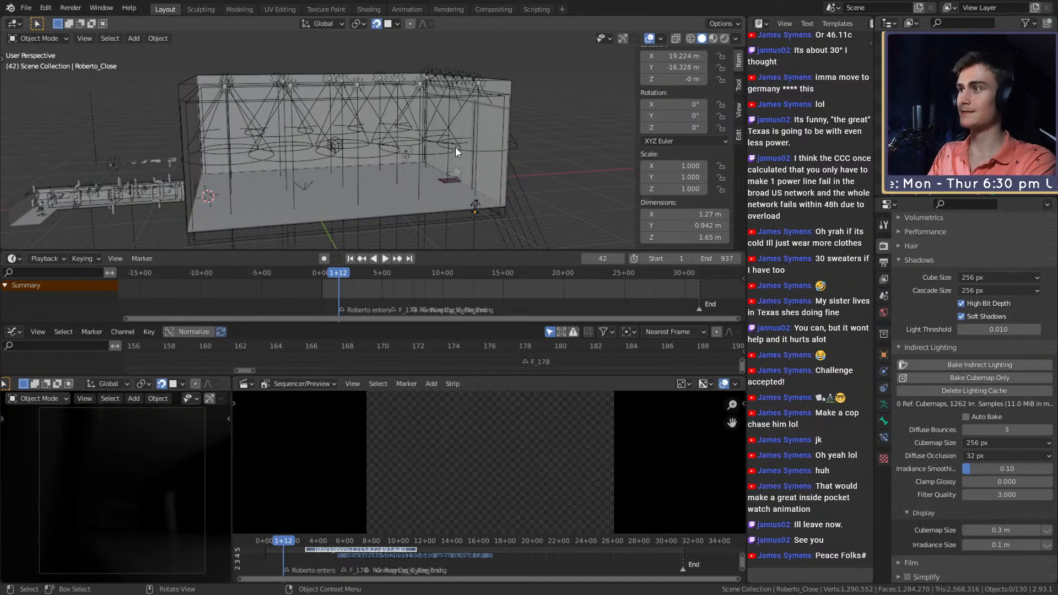
{"action": "left_click", "coordinate": [26, 8]}
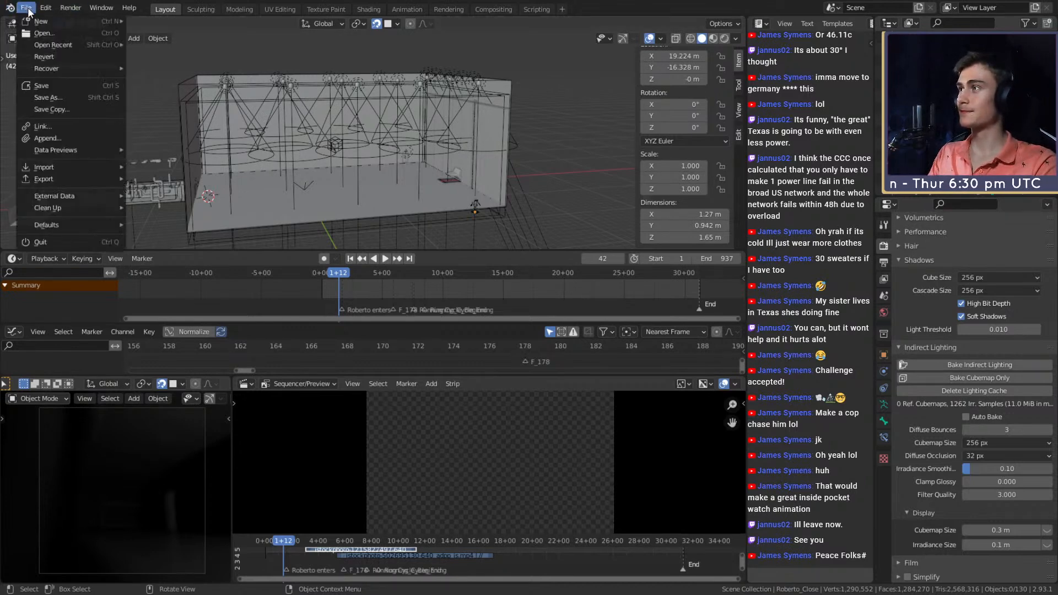
{"action": "left_click", "coordinate": [36, 88]}
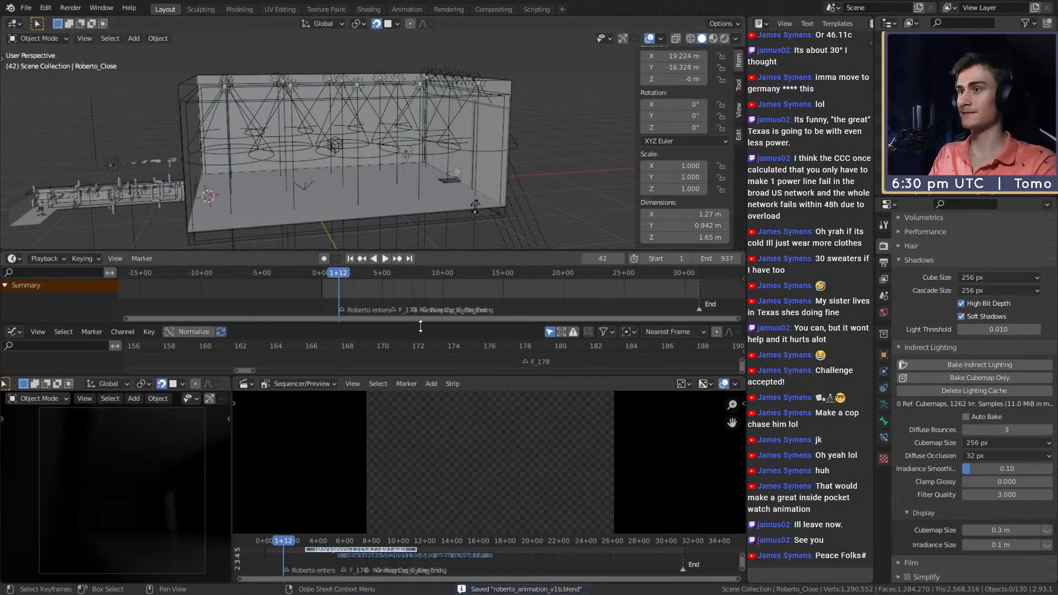